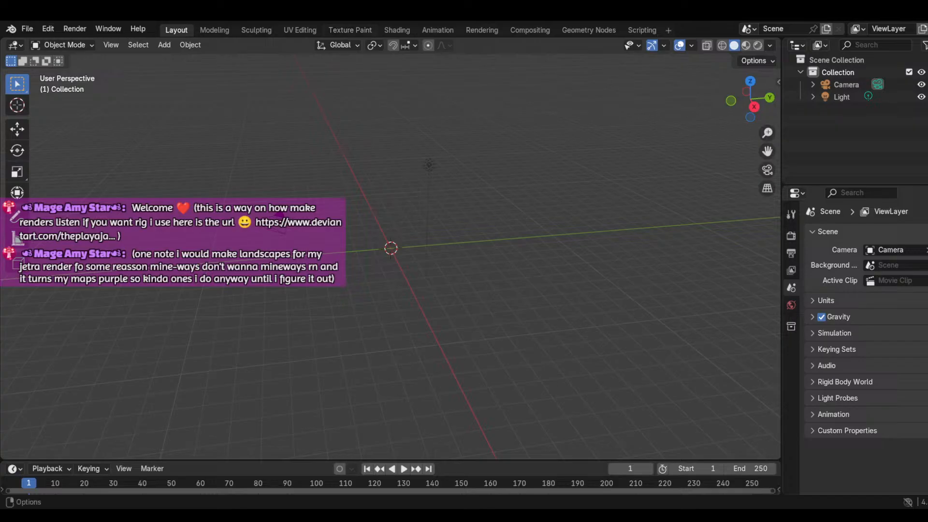
Step: Delete the light from the scene
scroll(391, 248, up, 1)
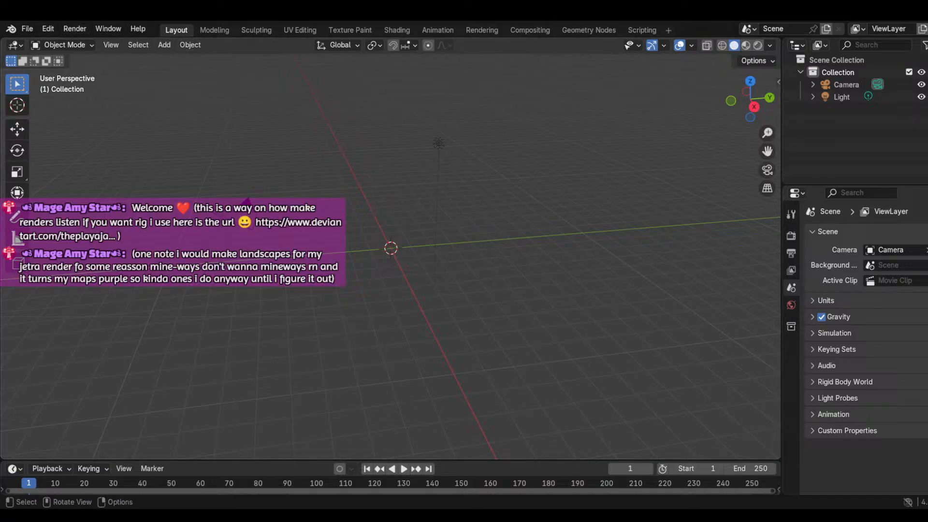
drag(387, 91, 526, 337)
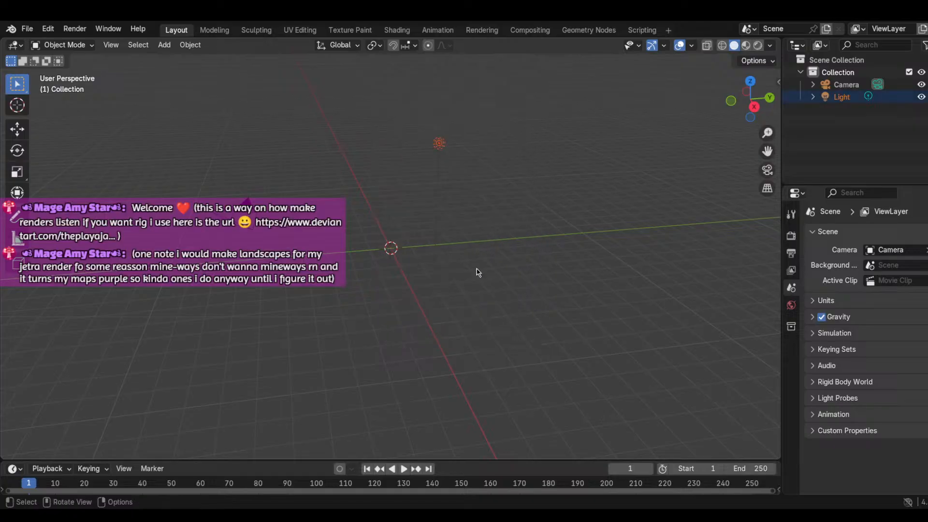
right_click(395, 173)
right_click(439, 160)
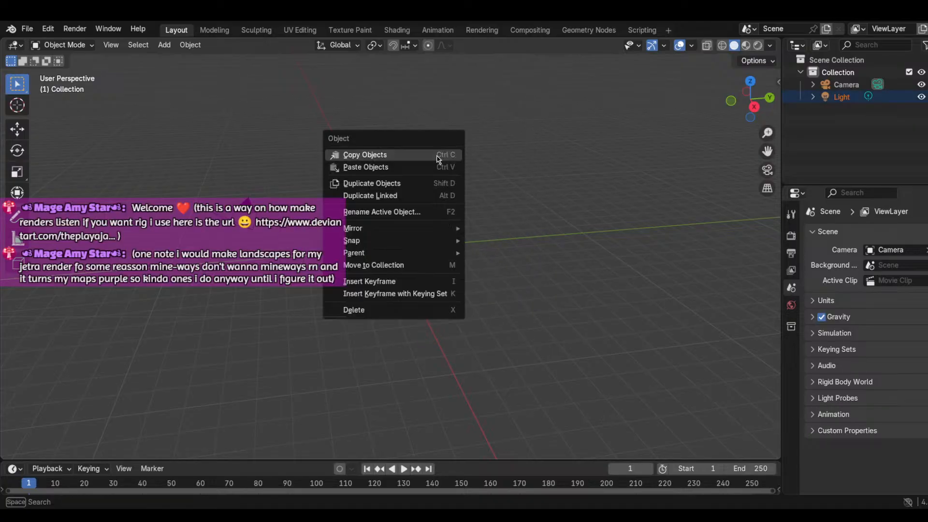
click(368, 310)
Step: Set the render engine to Cycles and its device to GPU Compute
click(792, 214)
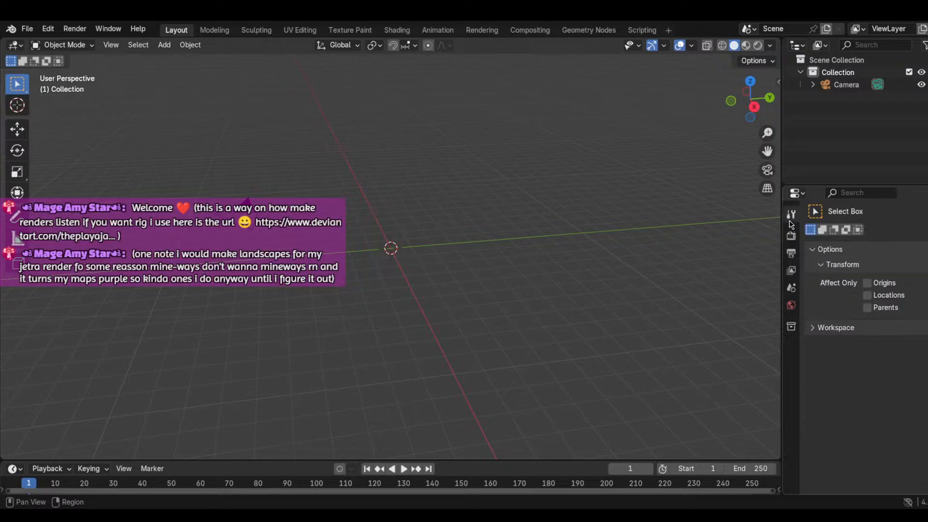
click(791, 236)
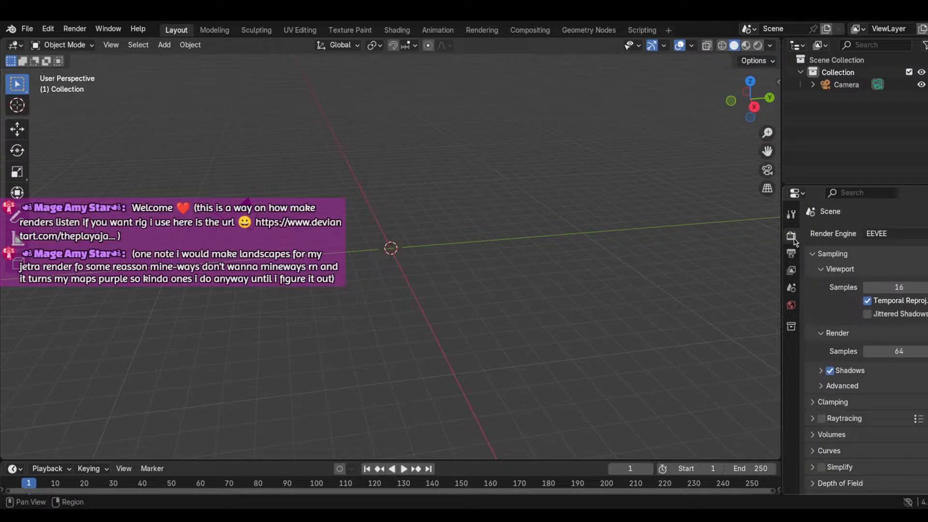
click(882, 234)
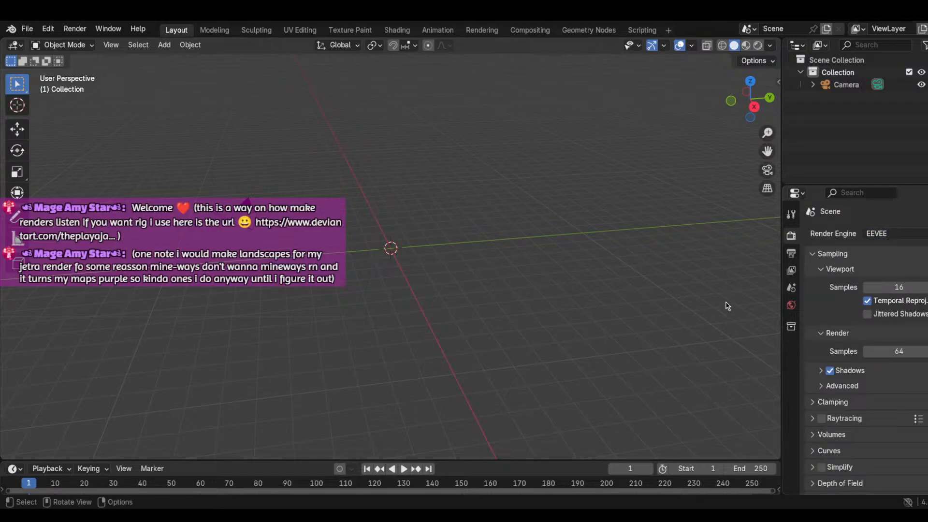
click(792, 254)
click(791, 237)
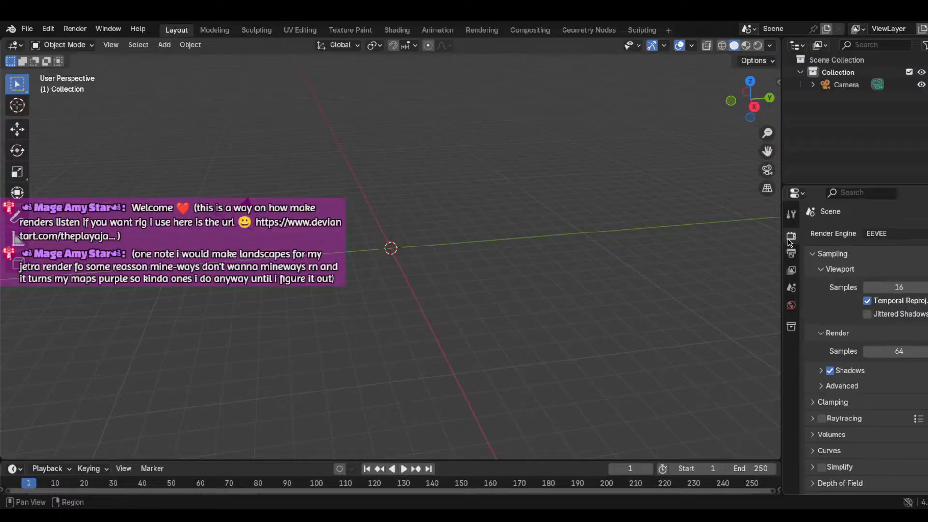
click(878, 234)
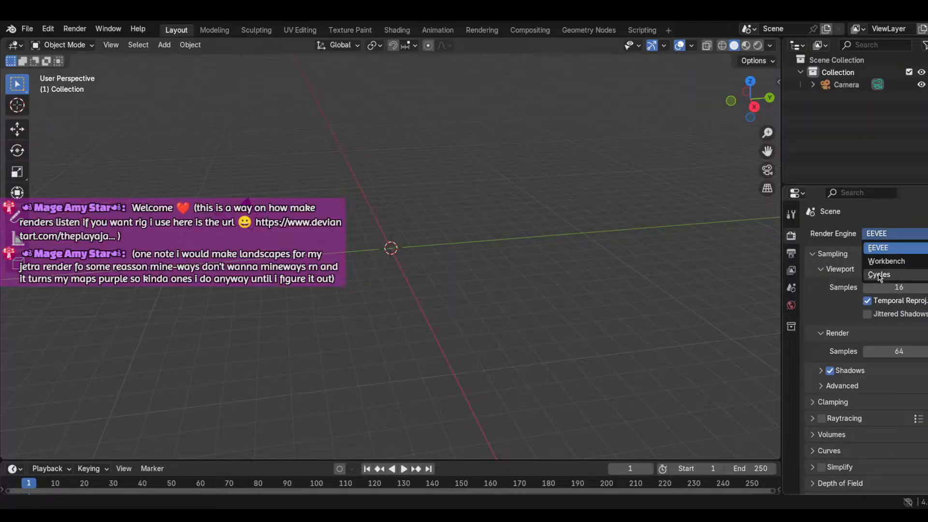
click(877, 272)
click(884, 264)
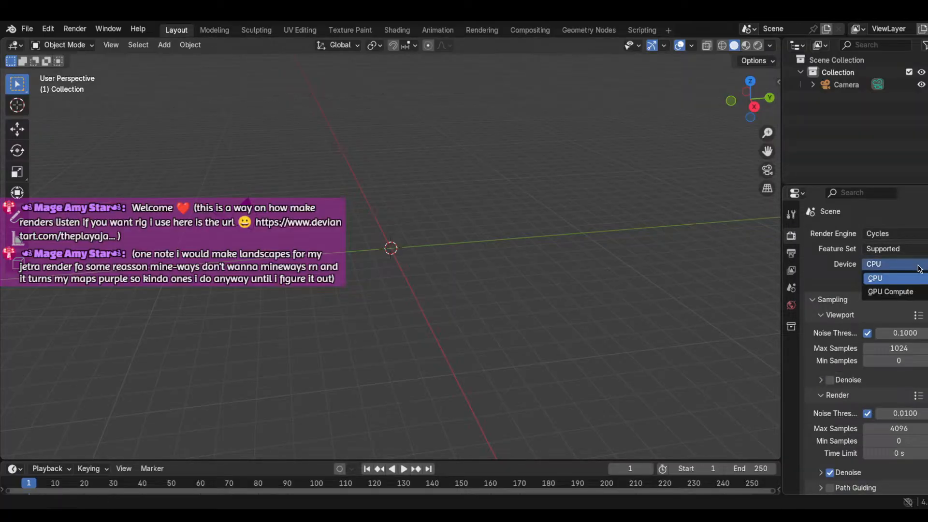
click(893, 293)
Step: Enable EEVEE's raytracing with the Light Probe method, and return the render engine to Cycles
click(880, 234)
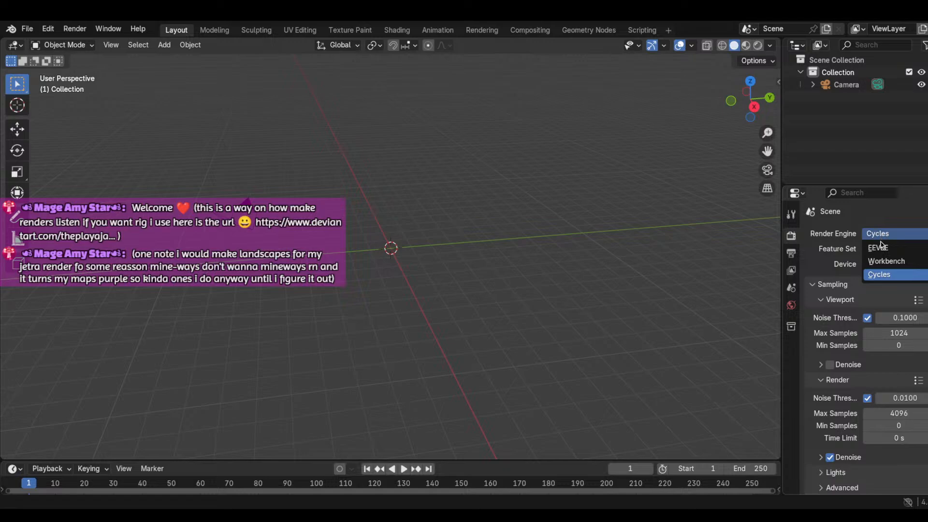
click(883, 252)
scroll(895, 301, down, 3)
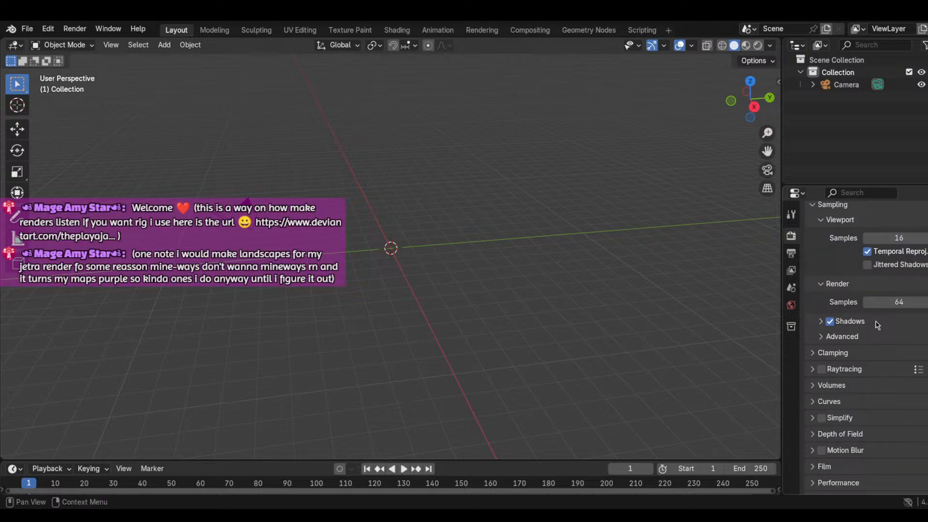
click(822, 369)
click(813, 369)
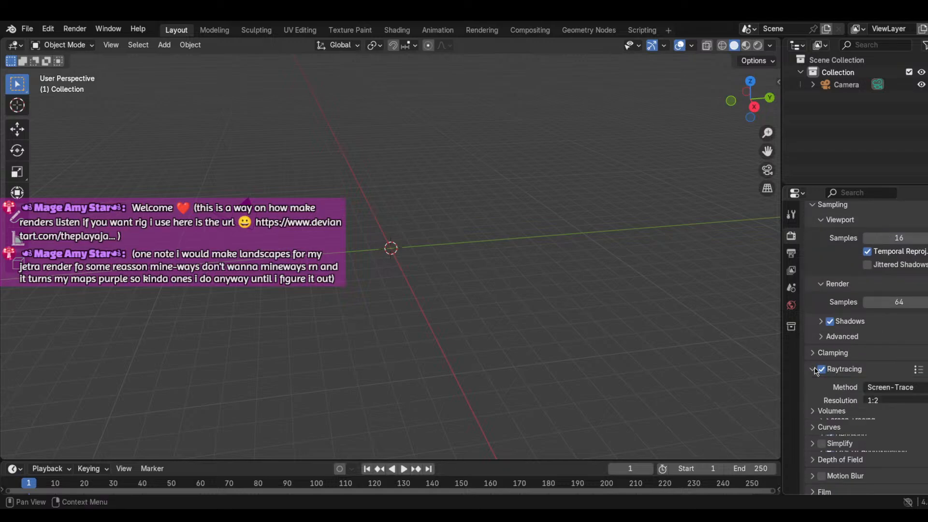
click(890, 386)
click(878, 401)
scroll(865, 329, up, 3)
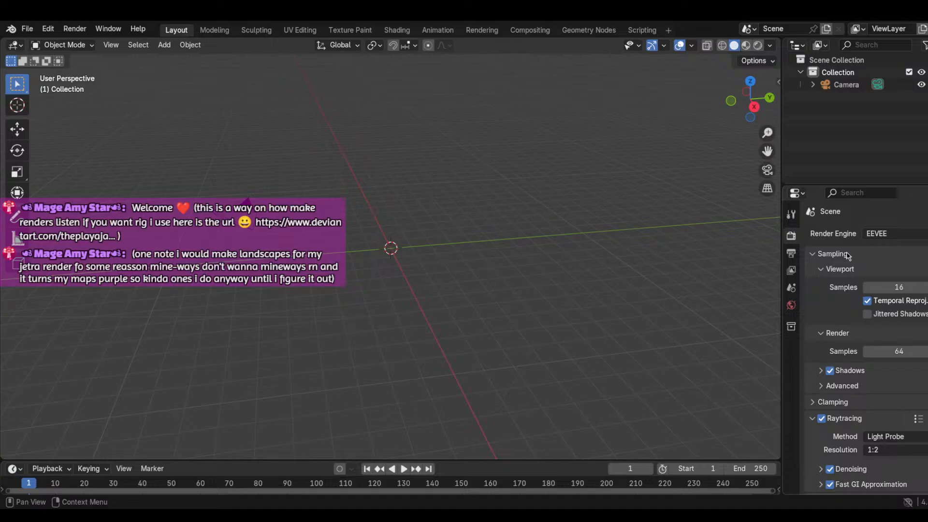
click(894, 236)
click(879, 263)
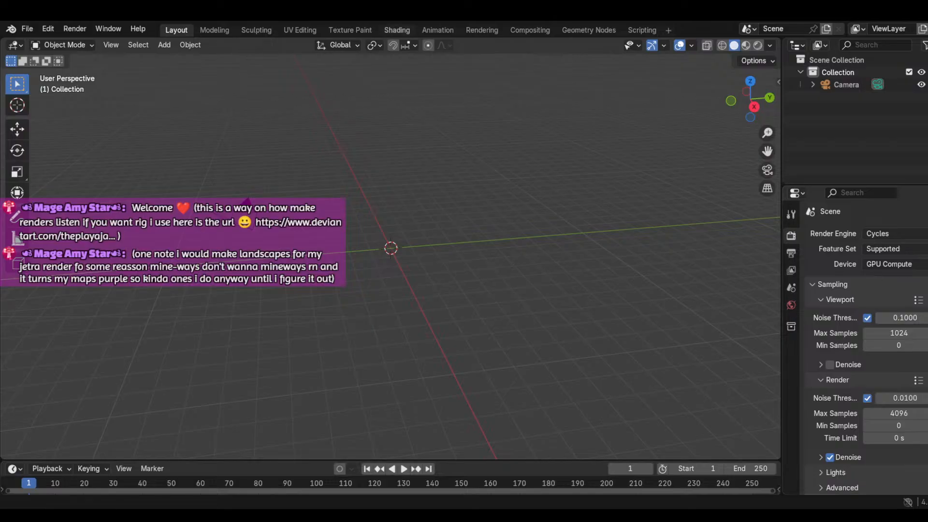
click(28, 29)
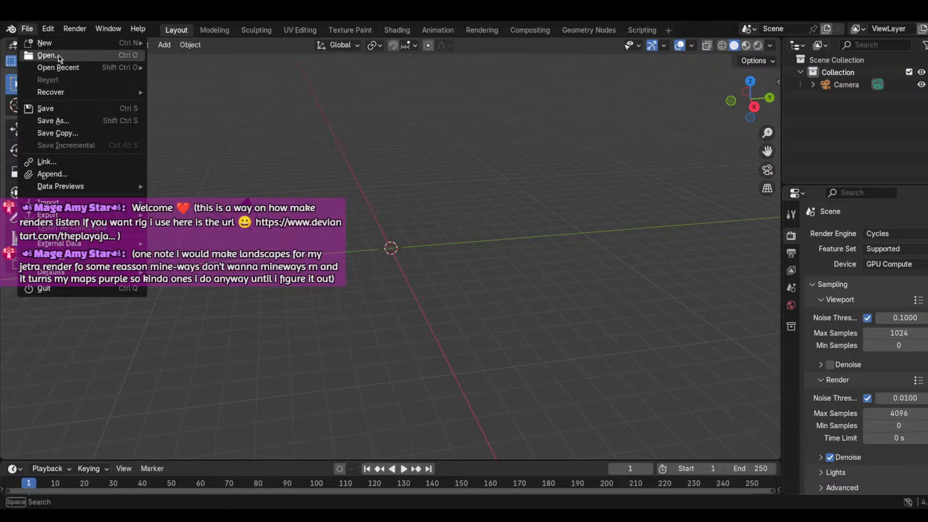
click(59, 57)
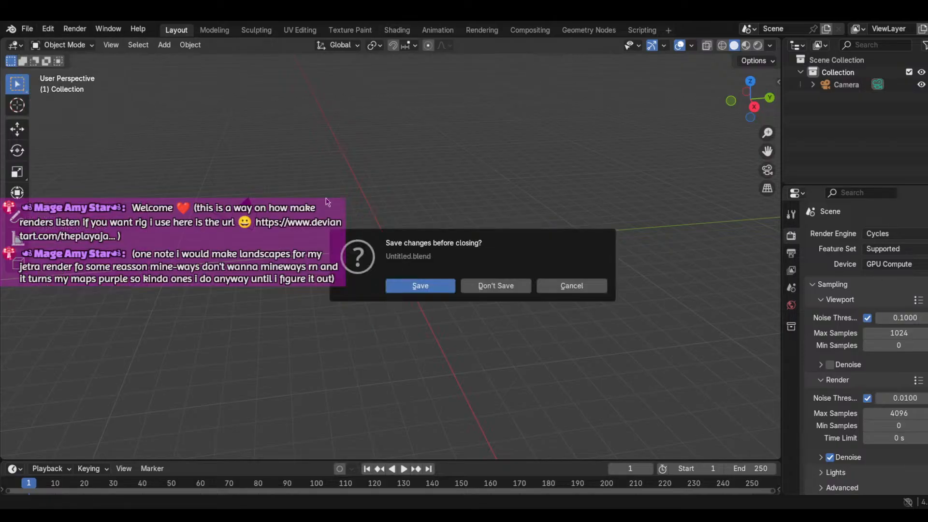
click(572, 286)
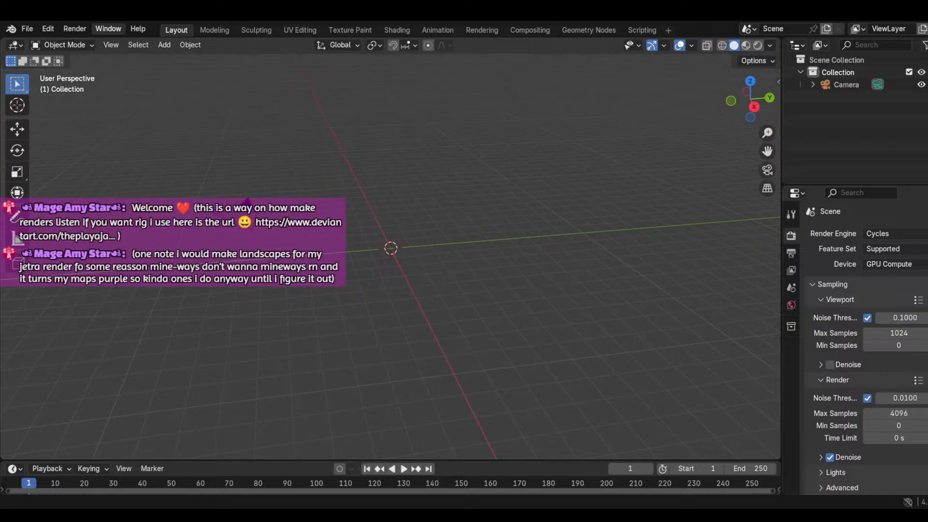
click(28, 29)
key(Escape)
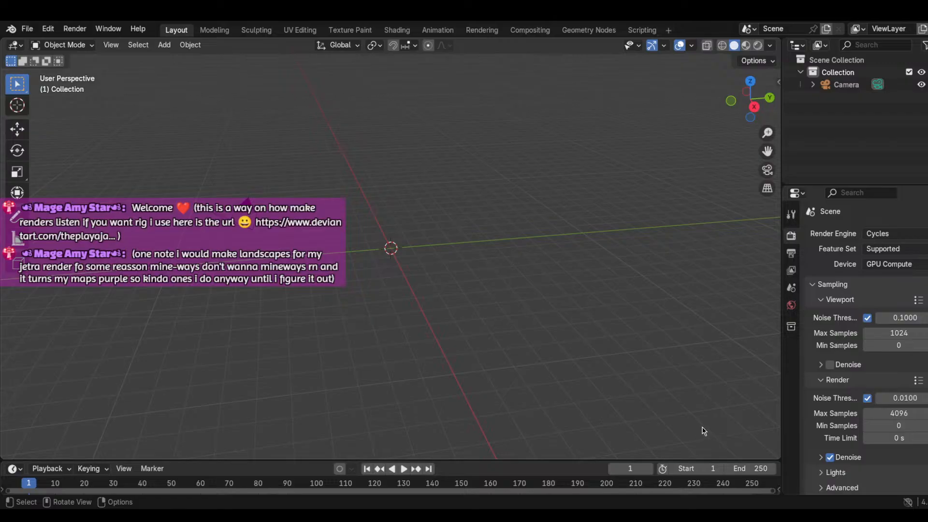
Step: Paste the two copied character rigs into the scene and switch the viewport to Material Preview shading
key(ctrl+v)
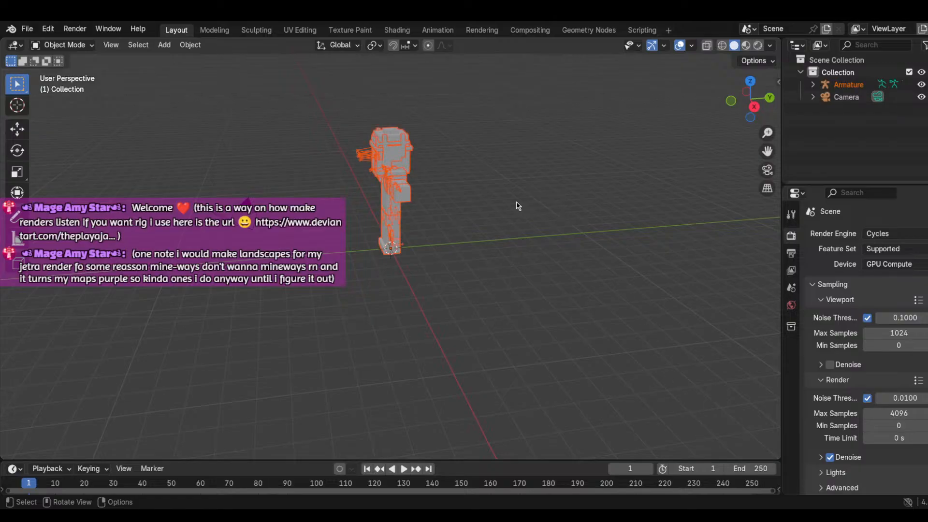
click(29, 28)
key(ctrl+v)
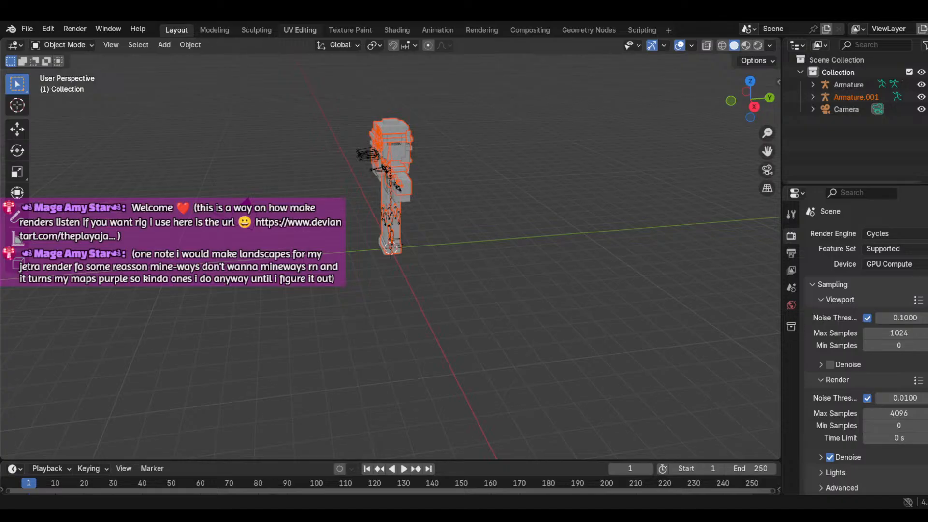
scroll(382, 157, up, 3)
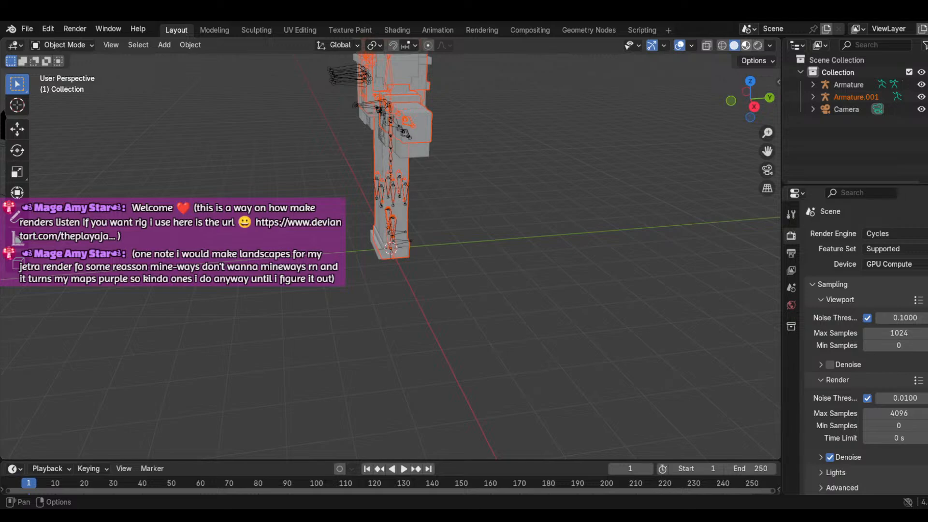
click(746, 45)
Step: Set the viewport sampling's maximum and minimum samples to 100
click(899, 333)
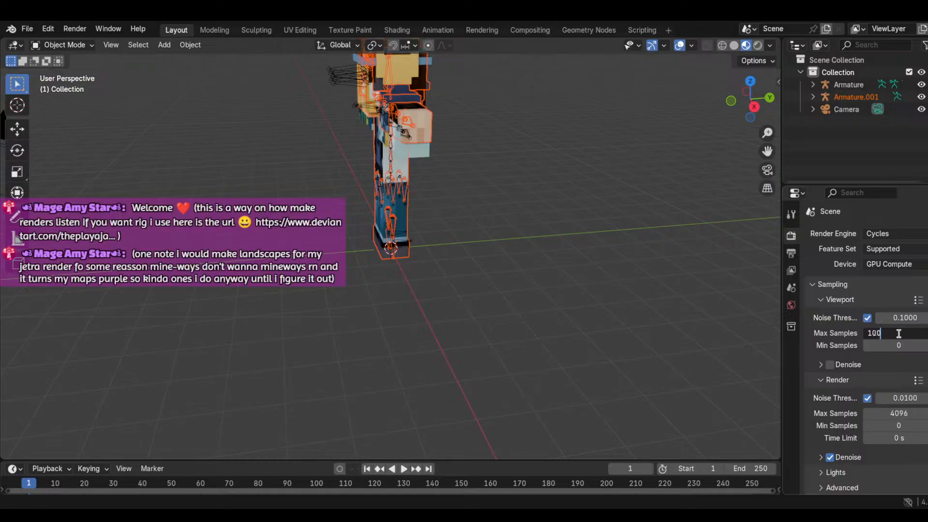
key(Return)
click(899, 345)
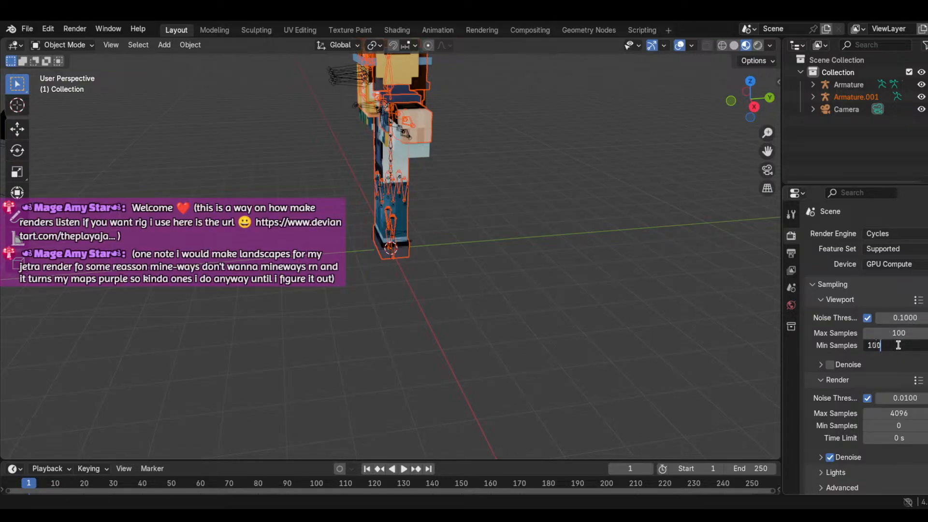
text(100)
key(Return)
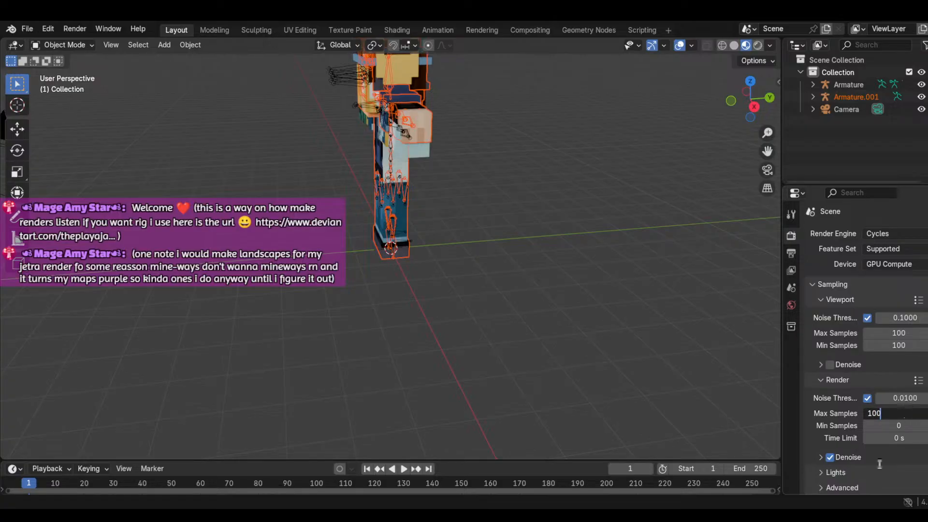
Step: Set the render sampling's maximum and minimum samples to 100
key(Return)
click(890, 427)
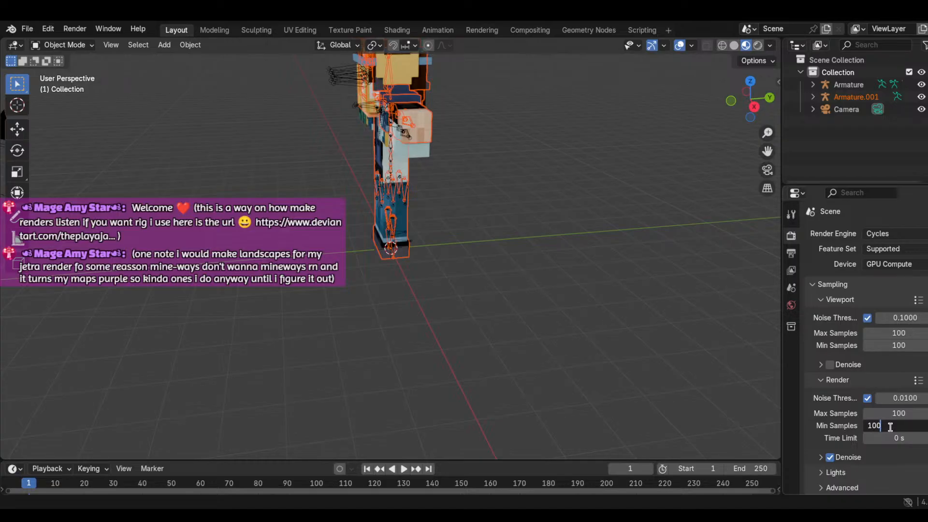
key(Return)
Step: Move the second character rig (Armature.001) along the X axis to stand beside the first one
drag(744, 100, 841, 99)
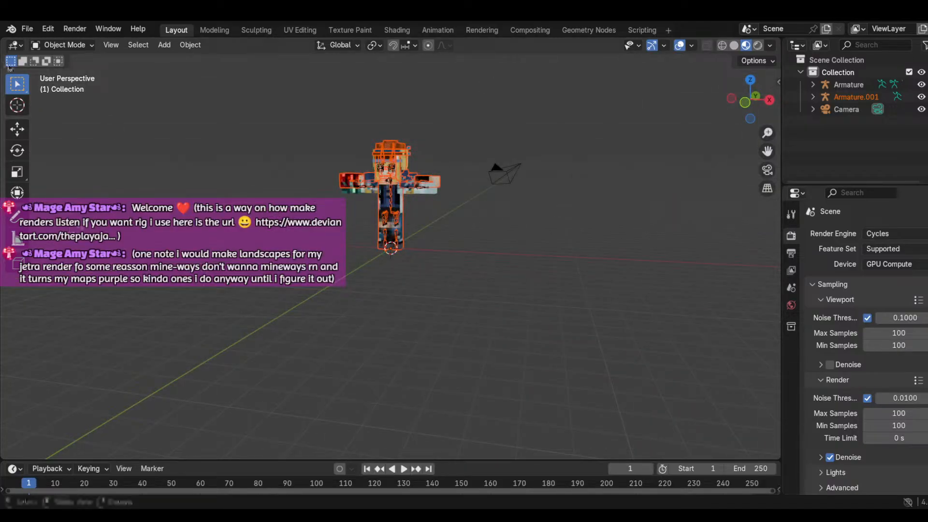
click(17, 129)
drag(426, 252, 583, 258)
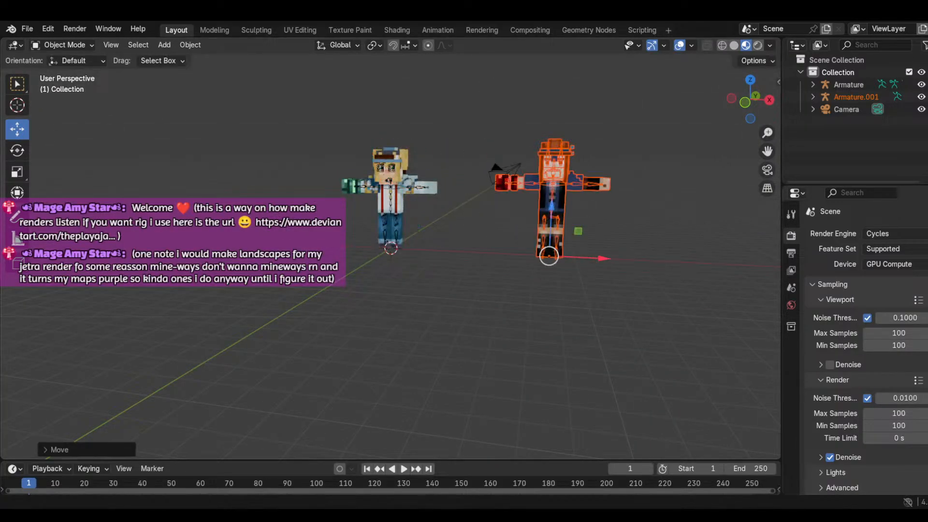
Step: Expand the first Armature's hierarchy in the Outliner and widen the Outliner to show the full part names
click(813, 84)
scroll(875, 143, down, 2)
scroll(875, 143, down, 2)
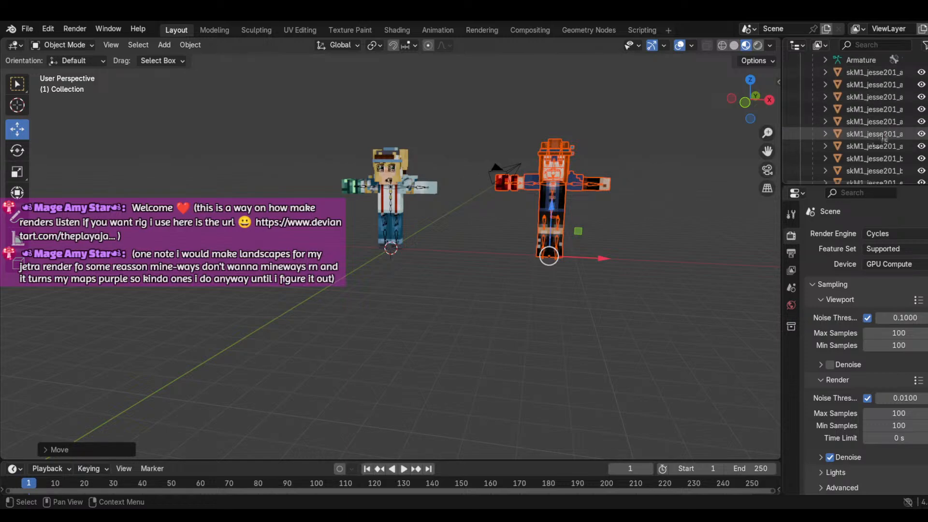
drag(780, 115, 643, 116)
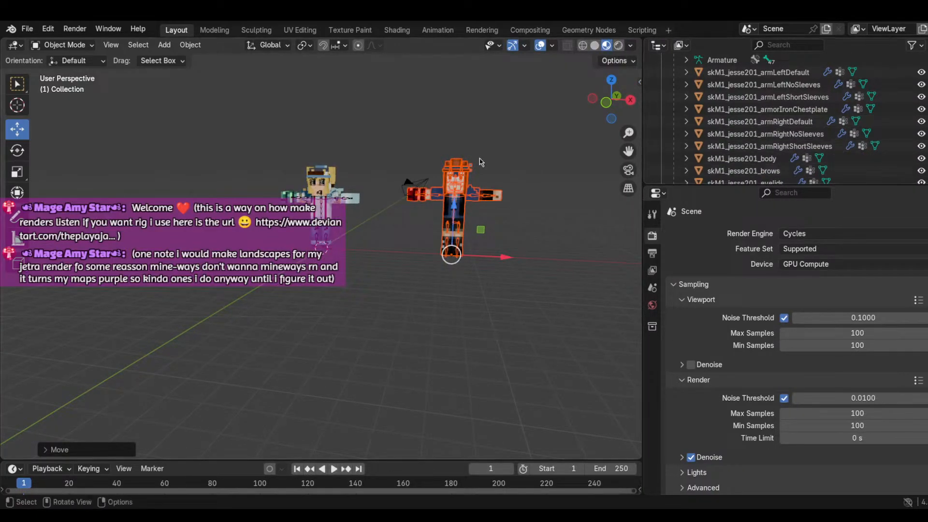
Step: Hide the skM1_jesse201_armLeftDefault mesh in the viewport and deselect the second character rig
scroll(481, 162, up, 4)
scroll(529, 171, up, 2)
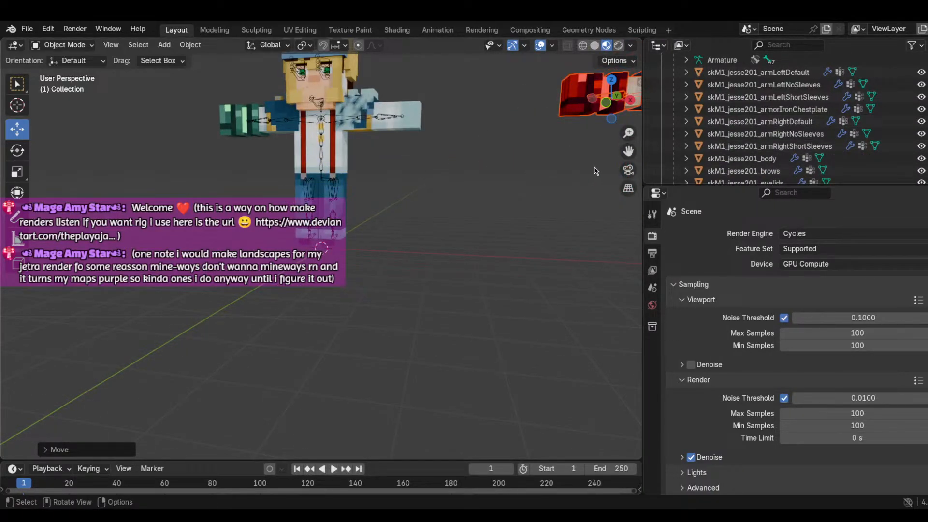
drag(628, 151, 338, 261)
scroll(452, 137, up, 2)
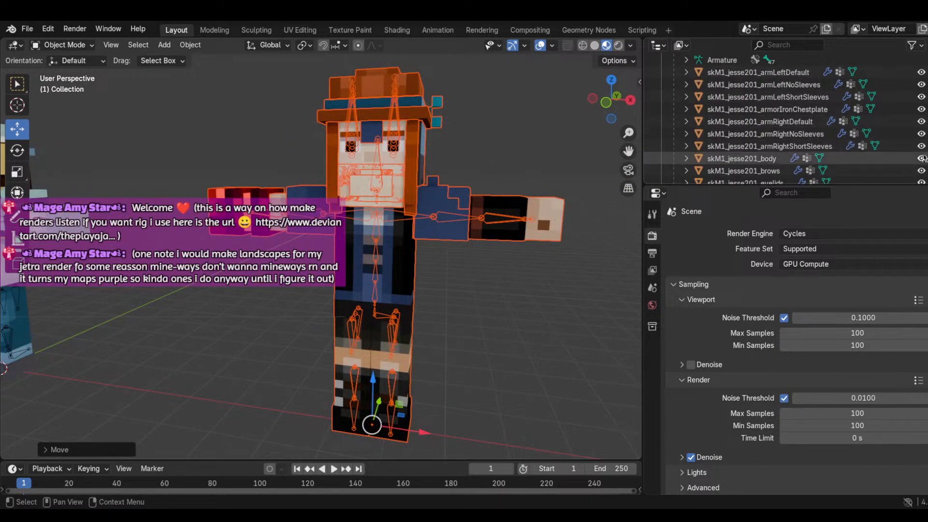
click(921, 75)
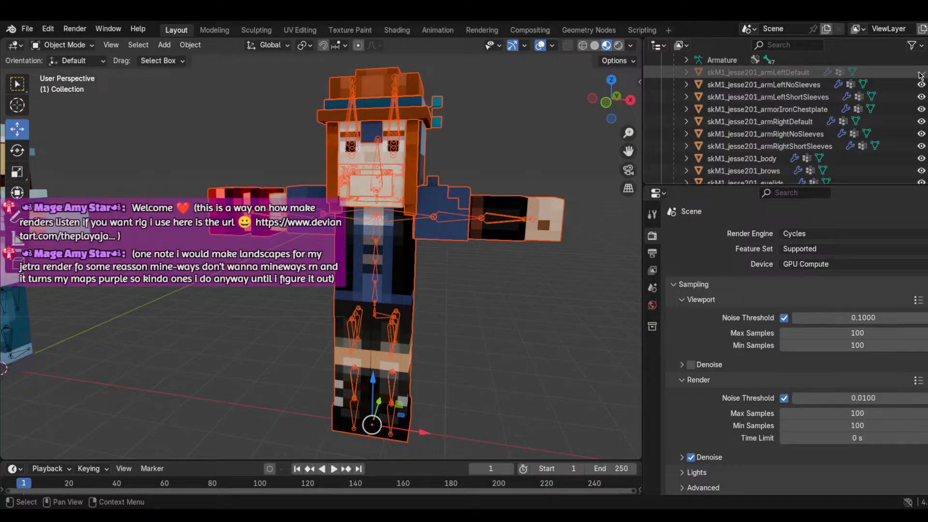
scroll(550, 176, down, 4)
click(550, 176)
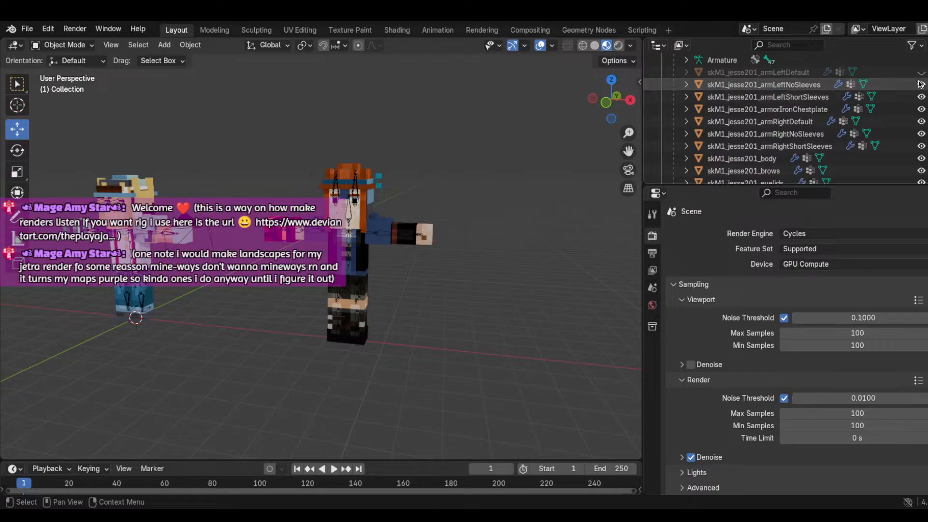
scroll(234, 243, down, 2)
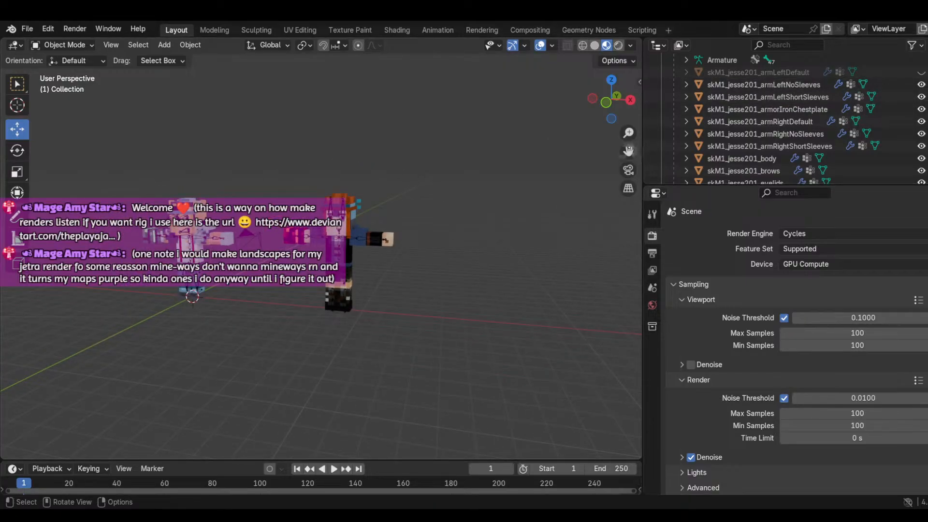
drag(628, 150, 837, 151)
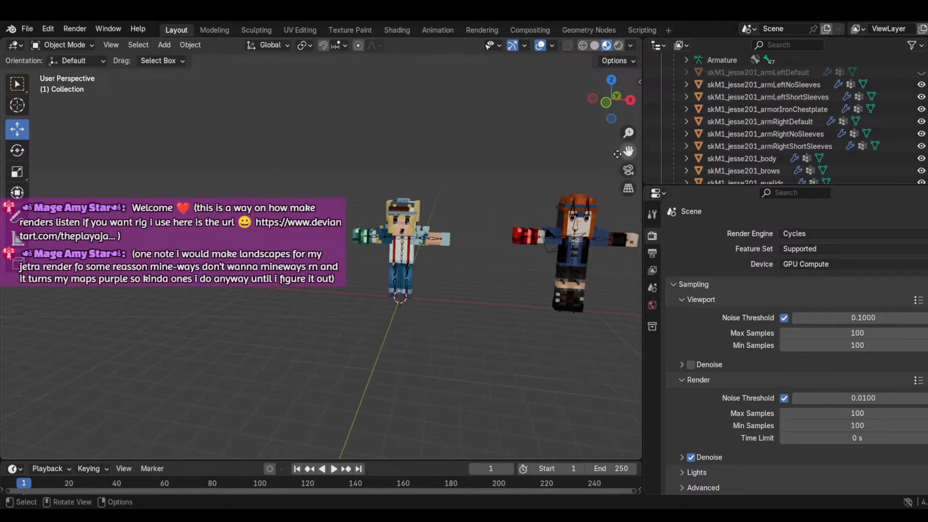
Step: Hide the first character's skM1_jesse201_armLeftShortSleeves and skM1_jesse201_armorIronChestplate meshes in the viewport, keeping armLeftNoSleeves shown
scroll(401, 213, up, 3)
scroll(402, 213, up, 3)
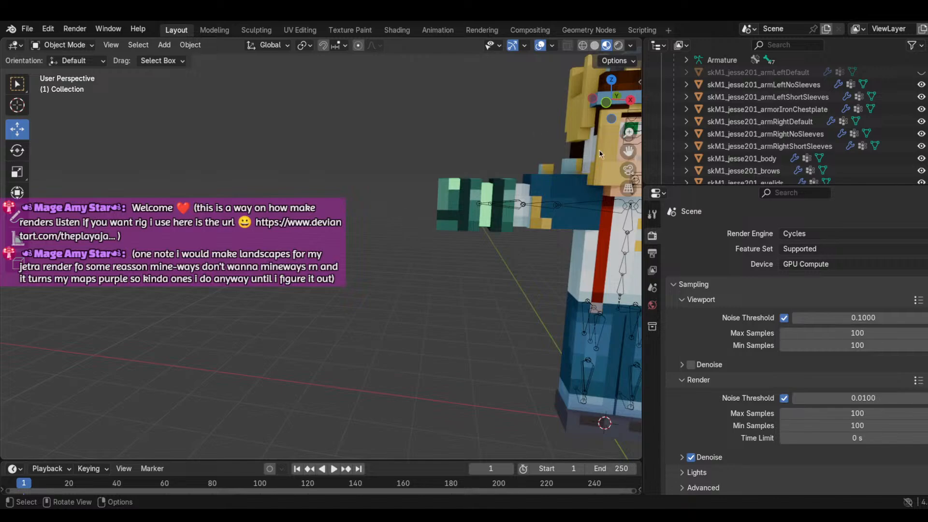
drag(628, 150, 364, 185)
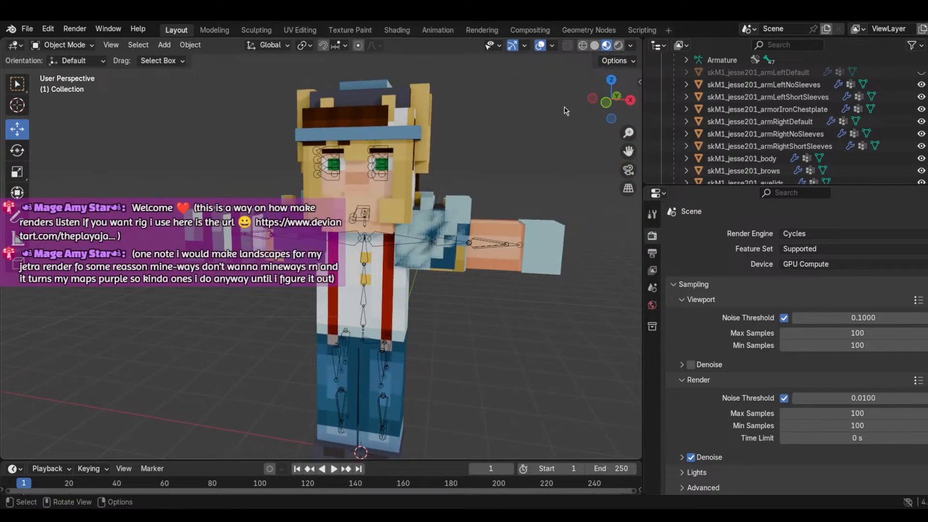
click(921, 85)
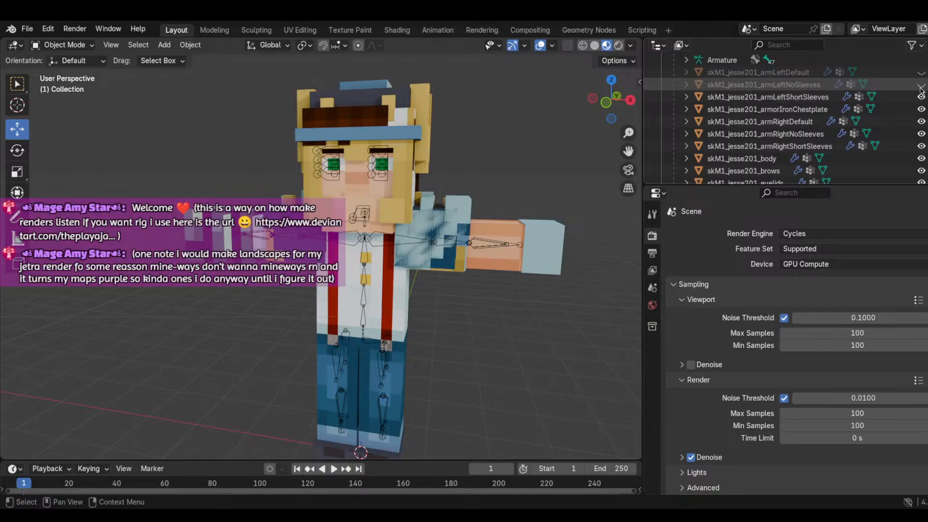
click(922, 96)
click(921, 85)
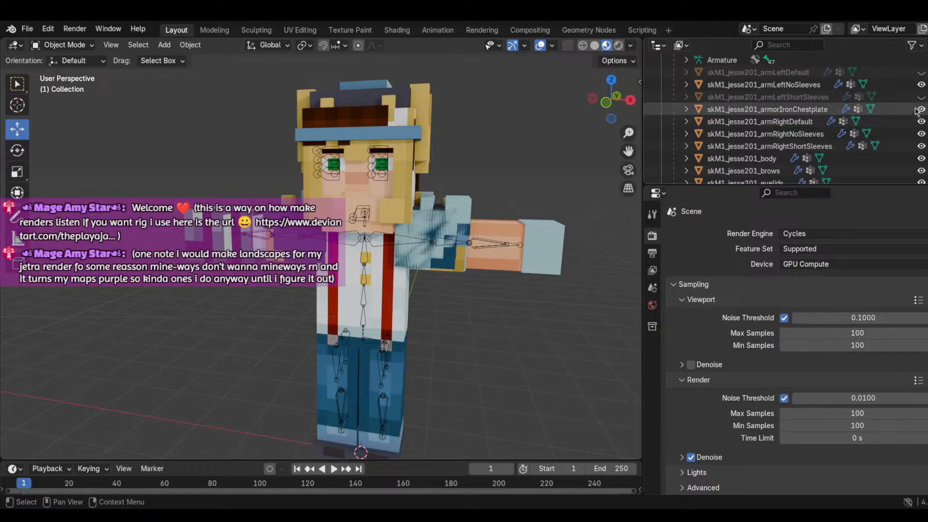
click(922, 109)
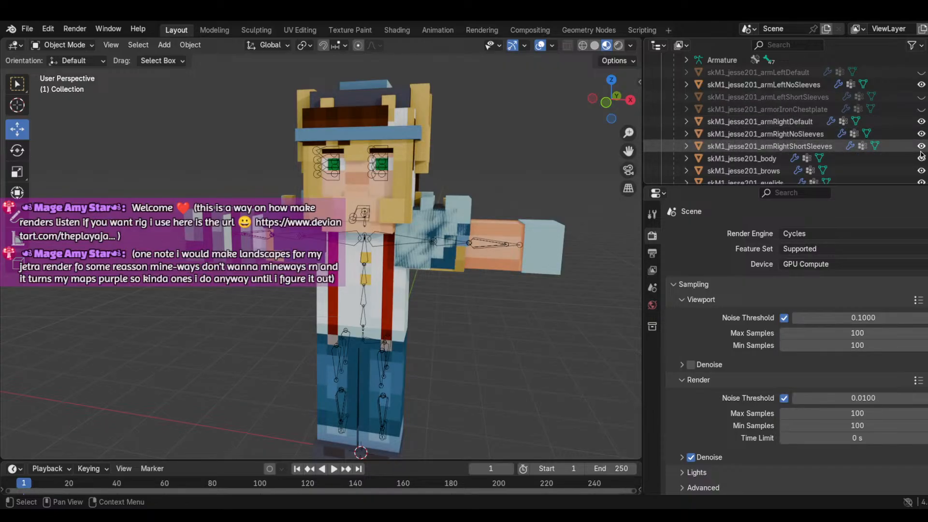
Step: Hide the first character's skM1_jesse201_hairHatFireworksGuild mesh in the viewport
scroll(922, 155, down, 2)
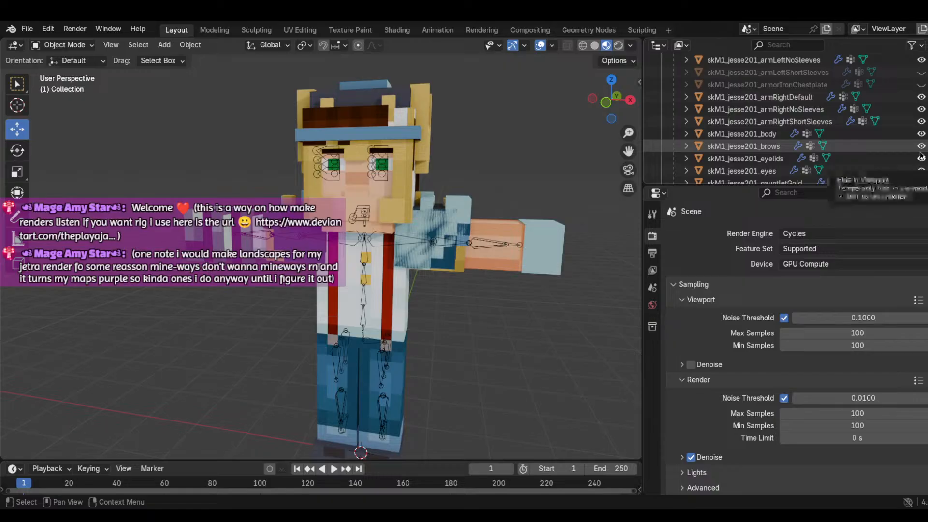
scroll(914, 155, down, 4)
scroll(912, 155, down, 2)
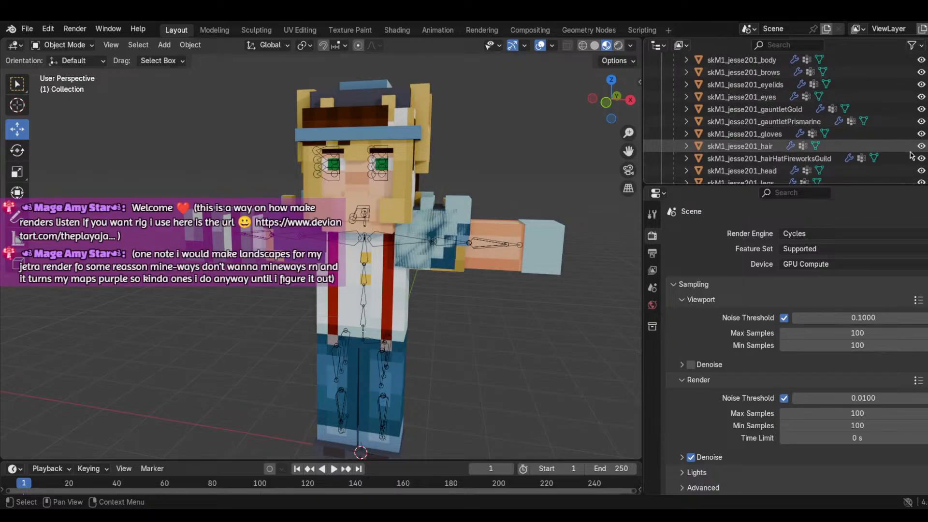
click(922, 158)
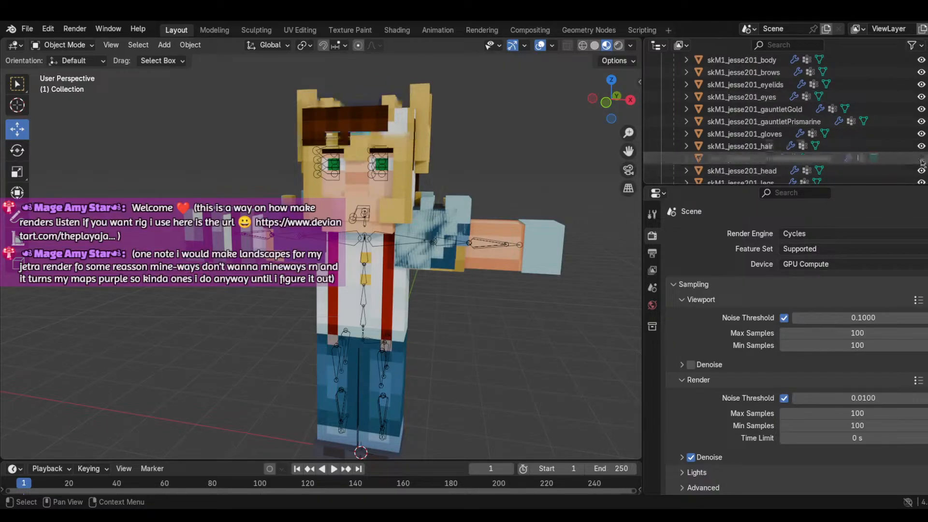
Step: Hide all of the first character's pauldrons meshes, plus timHelmet and timPauldrons, in the viewport
scroll(923, 162, down, 2)
scroll(922, 160, down, 12)
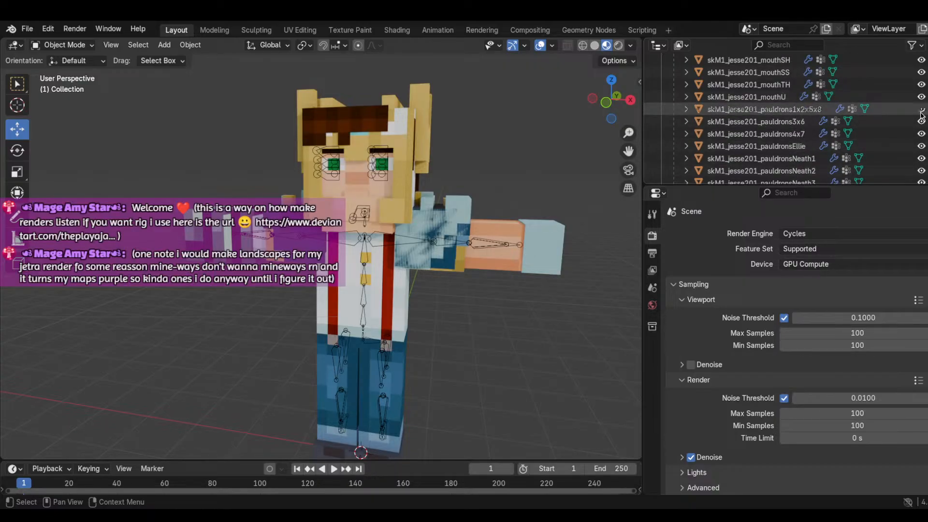
drag(922, 115, 922, 192)
scroll(921, 179, down, 4)
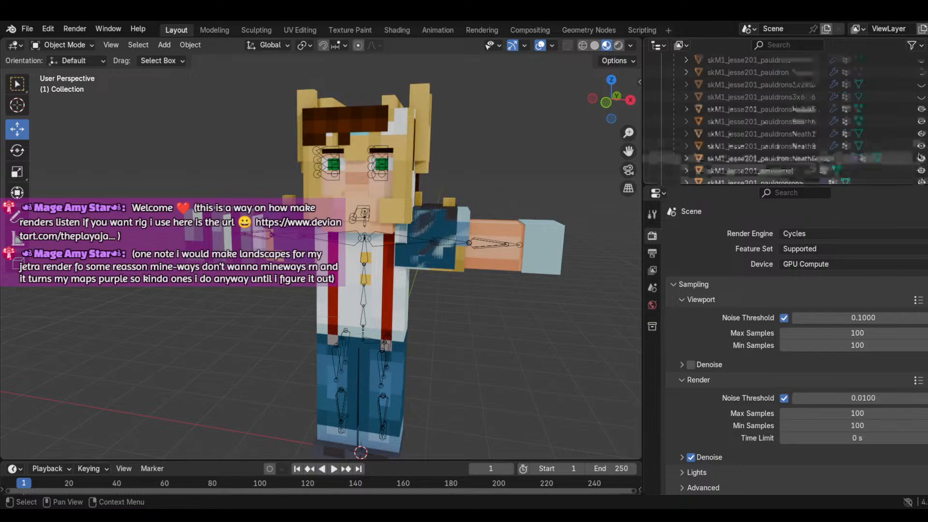
click(922, 110)
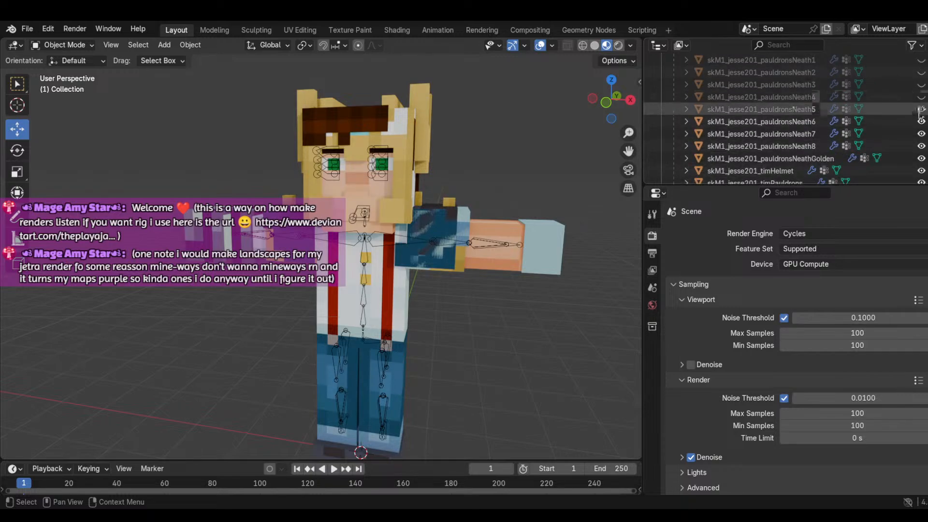
drag(922, 110, 922, 172)
scroll(921, 169, down, 2)
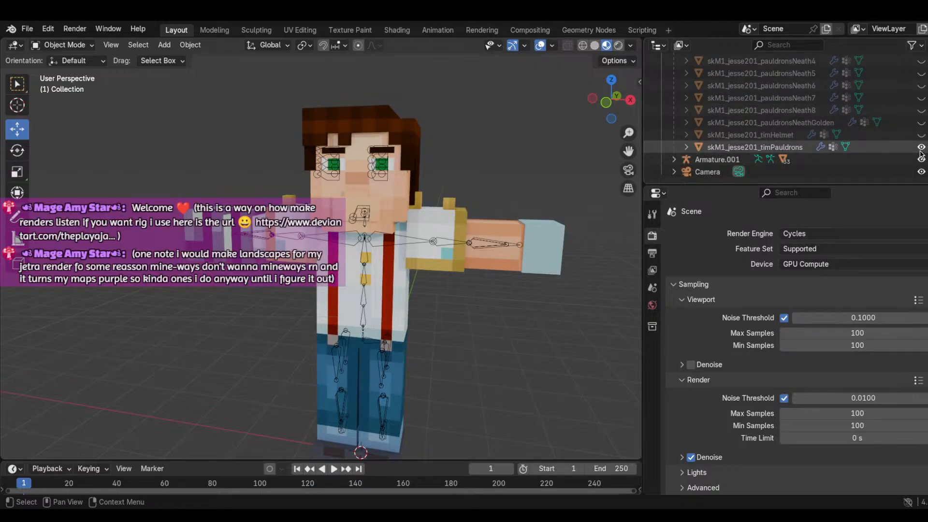
click(922, 147)
Step: Hide all of the first character's mouth meshes in the viewport, from mouthU up to mouthAA
scroll(891, 113, up, 5)
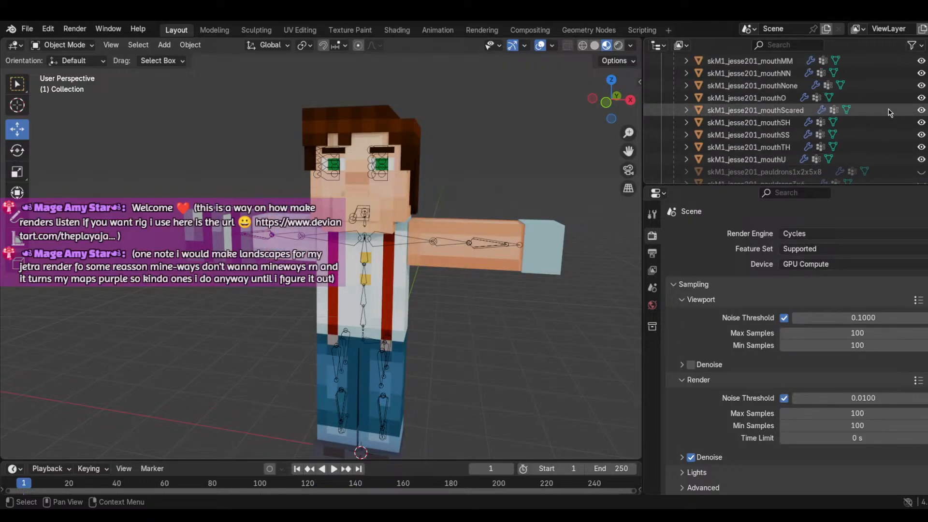
scroll(890, 112, up, 4)
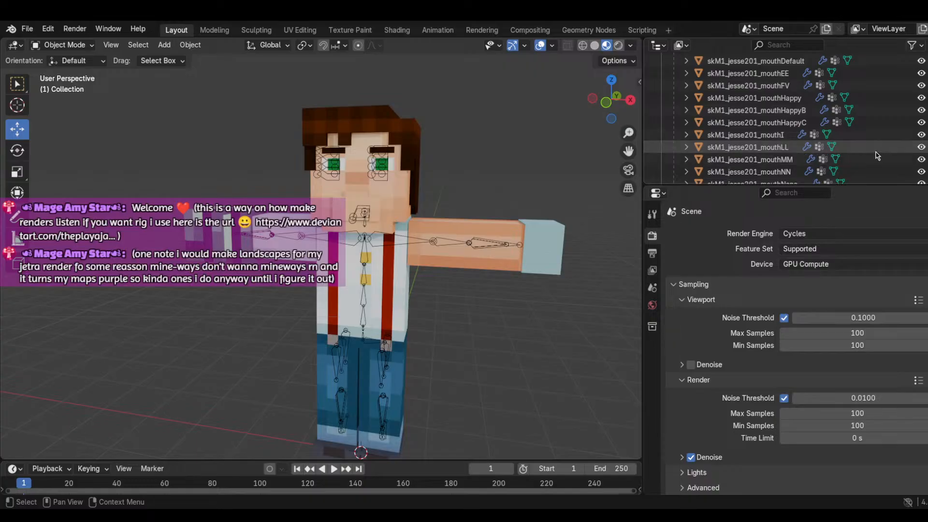
scroll(878, 155, down, 6)
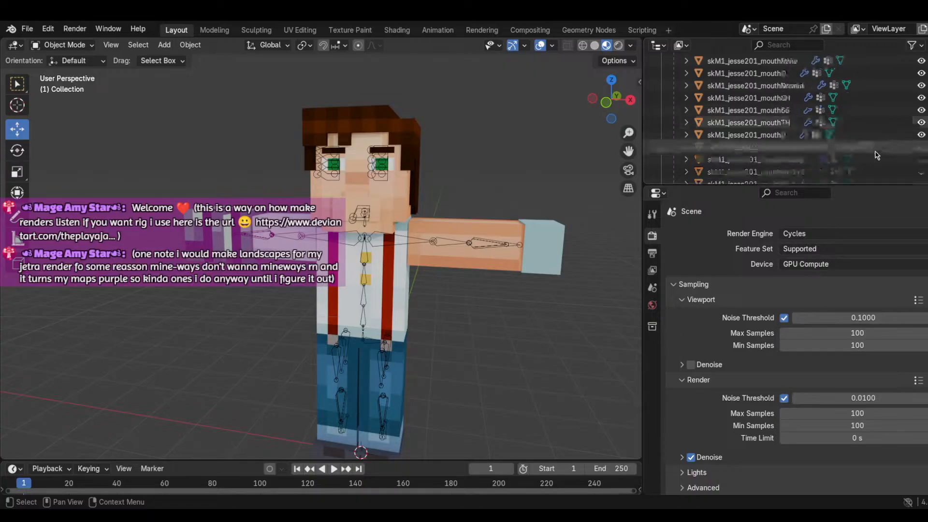
scroll(877, 155, up, 2)
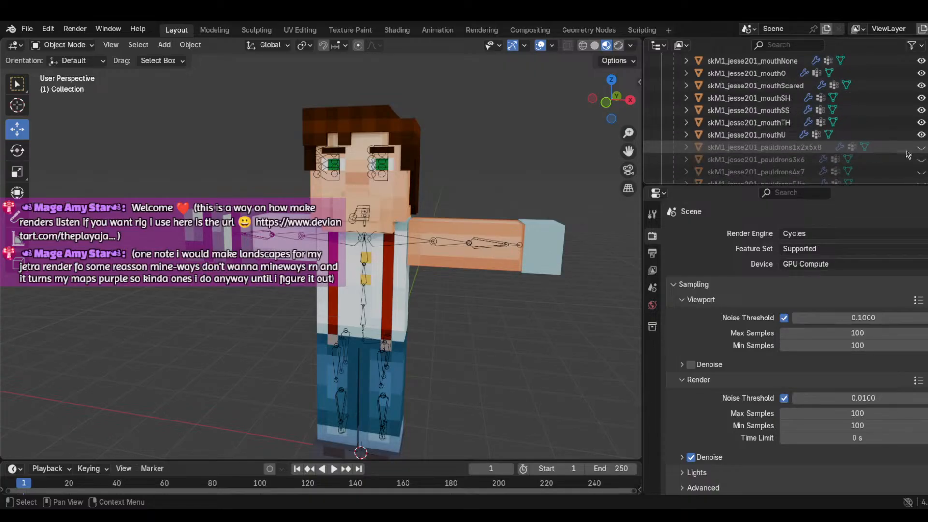
drag(921, 136, 922, 62)
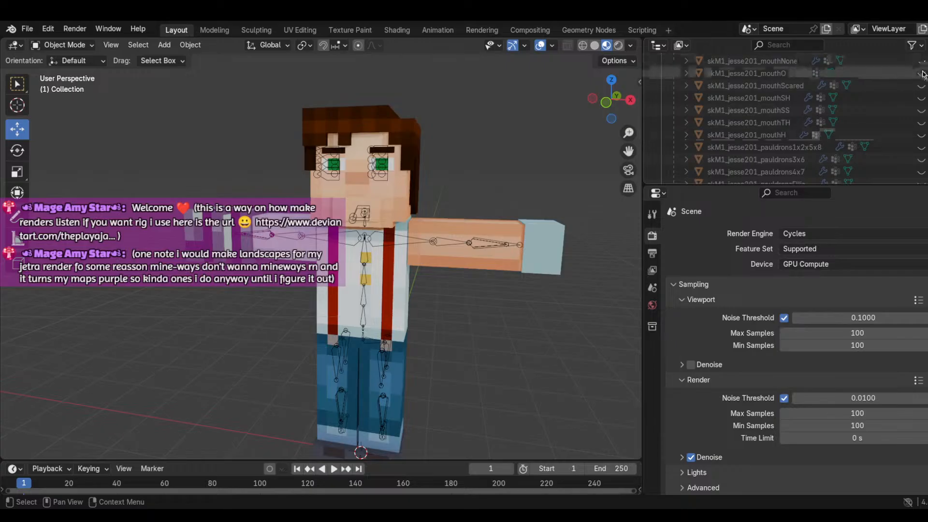
scroll(923, 75, up, 3)
drag(922, 111, 920, 75)
scroll(924, 128, up, 2)
click(922, 62)
scroll(921, 87, up, 3)
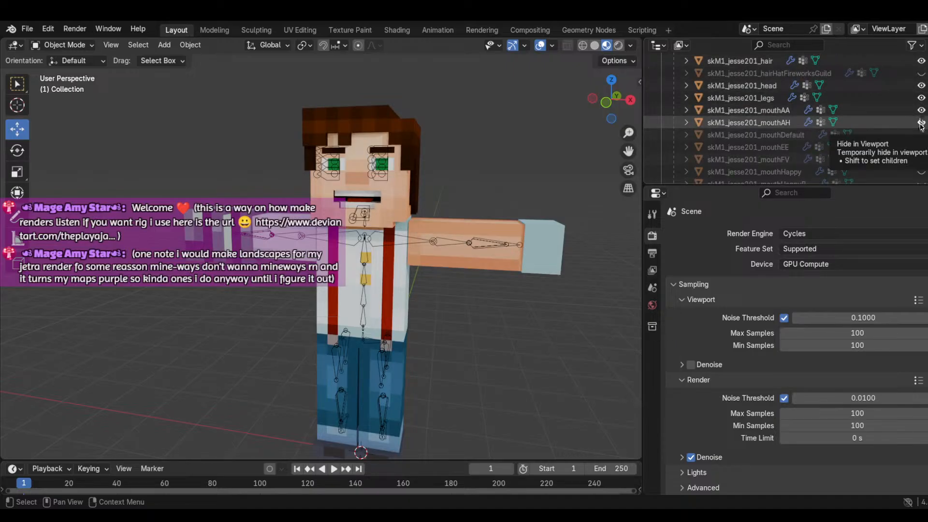
drag(922, 123, 921, 110)
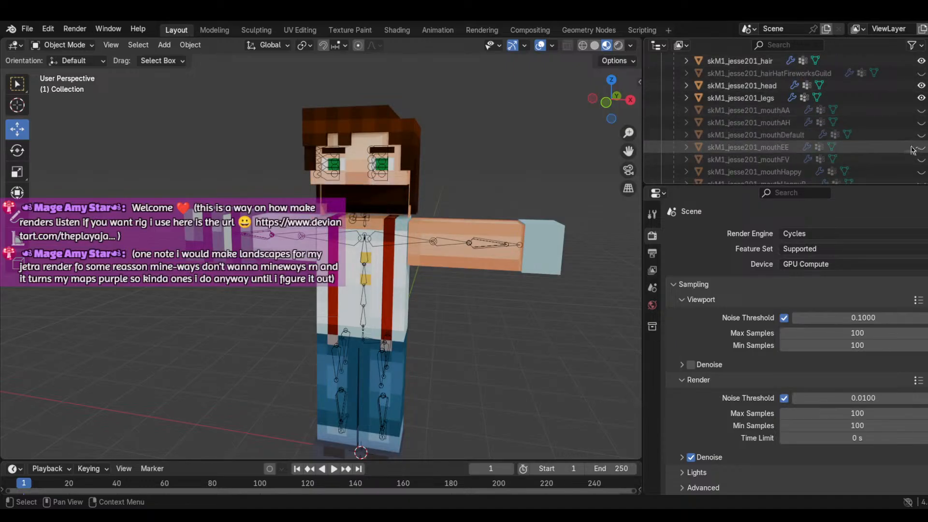
Step: Hide the first character's gauntletPrismarine and gauntletGold meshes in the viewport
scroll(914, 140, down, 8)
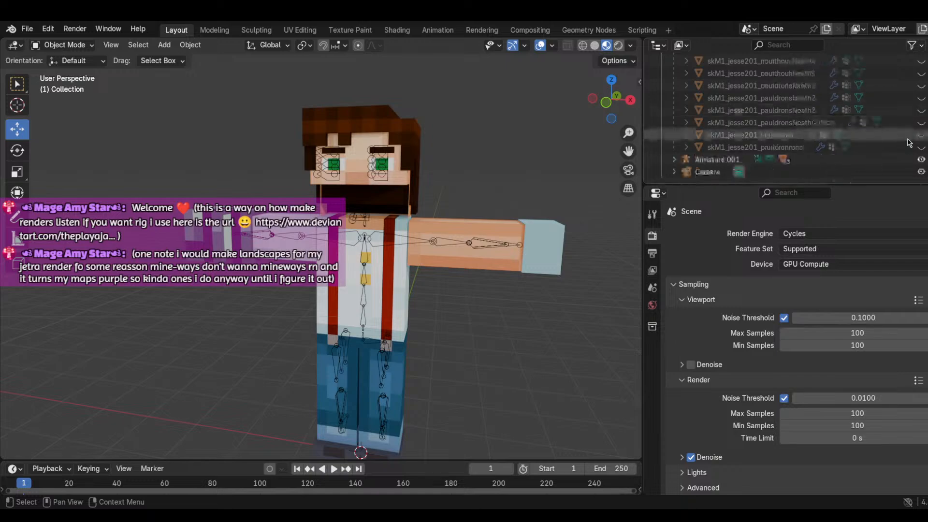
scroll(904, 143, up, 5)
scroll(890, 150, up, 6)
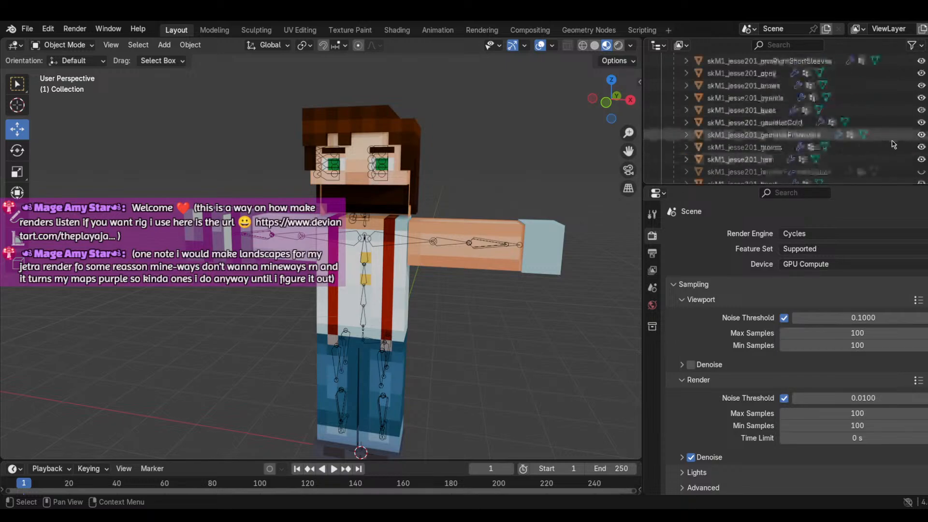
scroll(879, 158, down, 4)
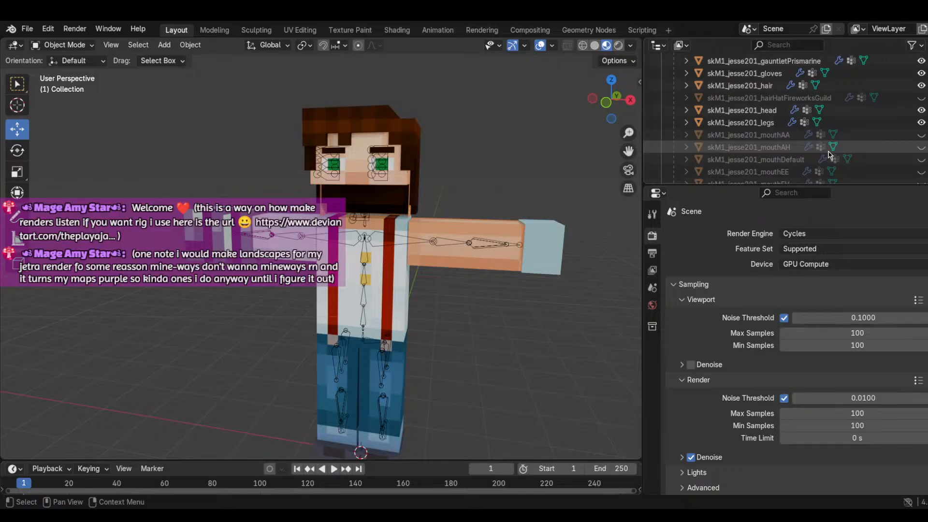
scroll(902, 122, up, 4)
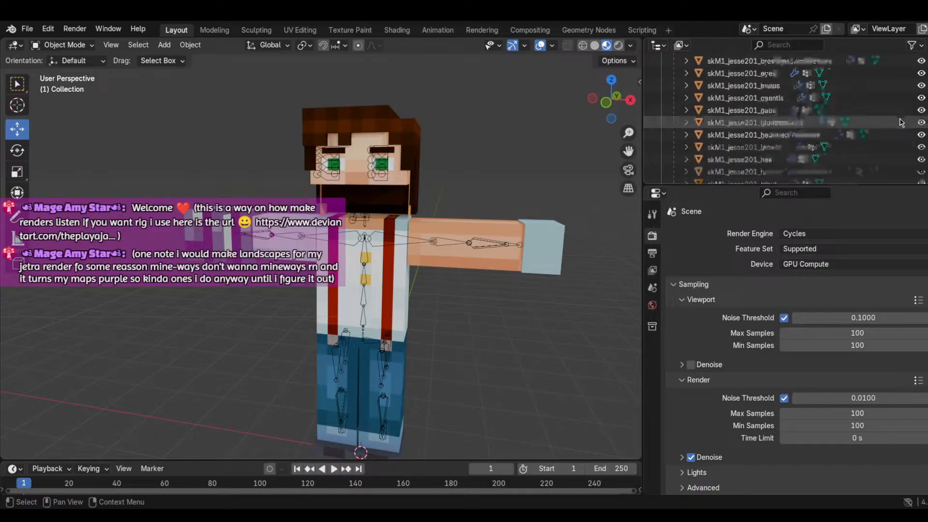
click(922, 134)
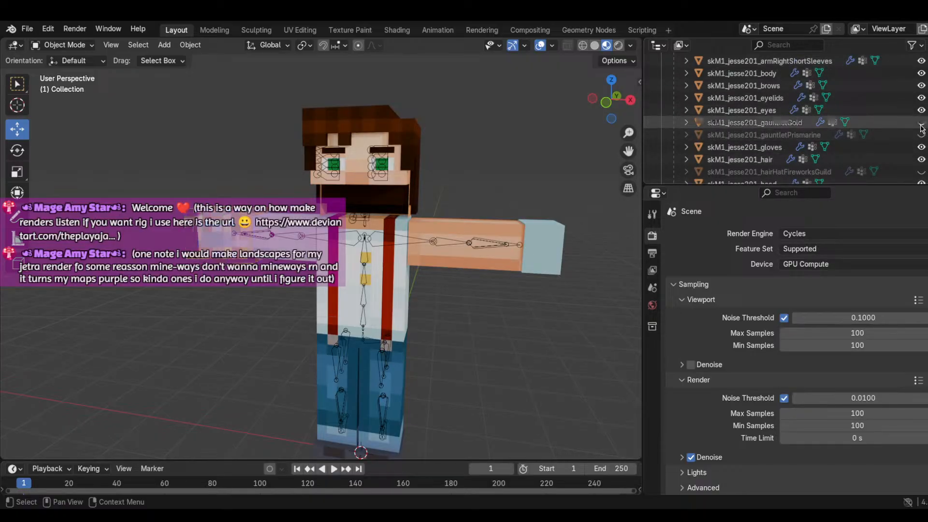
Step: Hide the first character's skM1_jesse201_gloves mesh in the viewport
scroll(921, 128, up, 8)
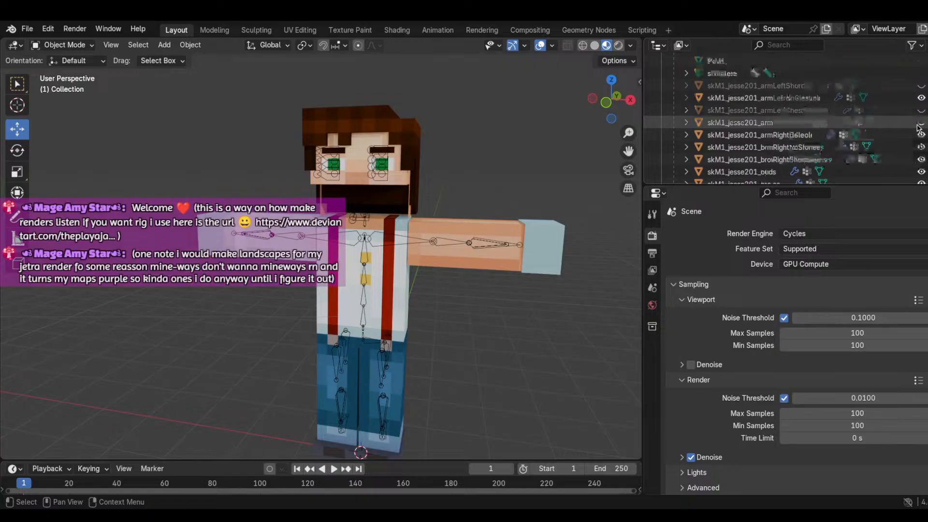
scroll(899, 116, down, 3)
scroll(897, 116, down, 4)
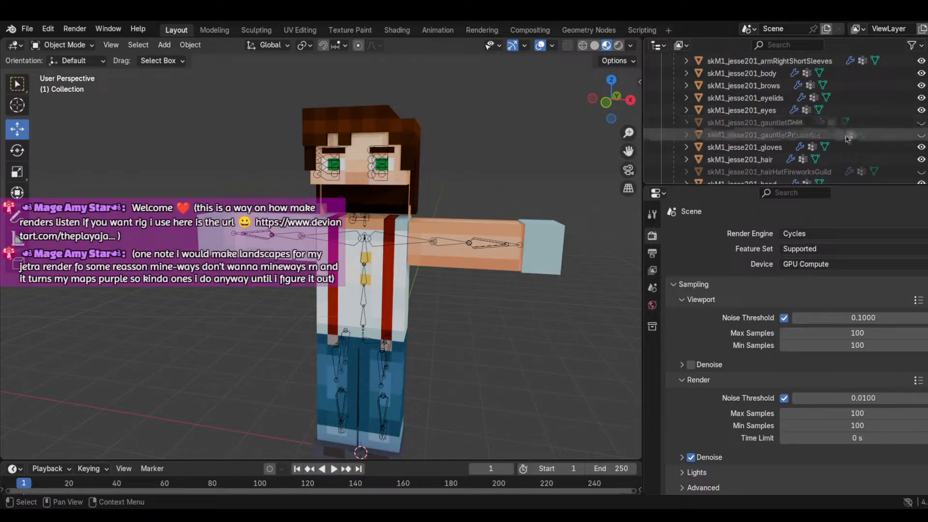
click(922, 147)
Step: Show only the first character's short-sleeved arms: hide armLeftNoSleeves, armRightDefault and armRightNoSleeves, and unhide armLeftShortSleeves
scroll(922, 149, down, 3)
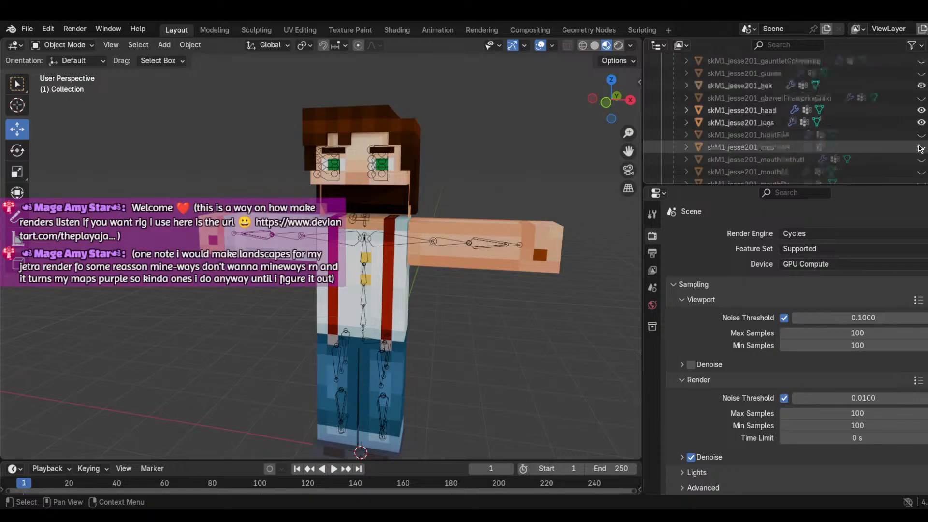
scroll(921, 148, down, 3)
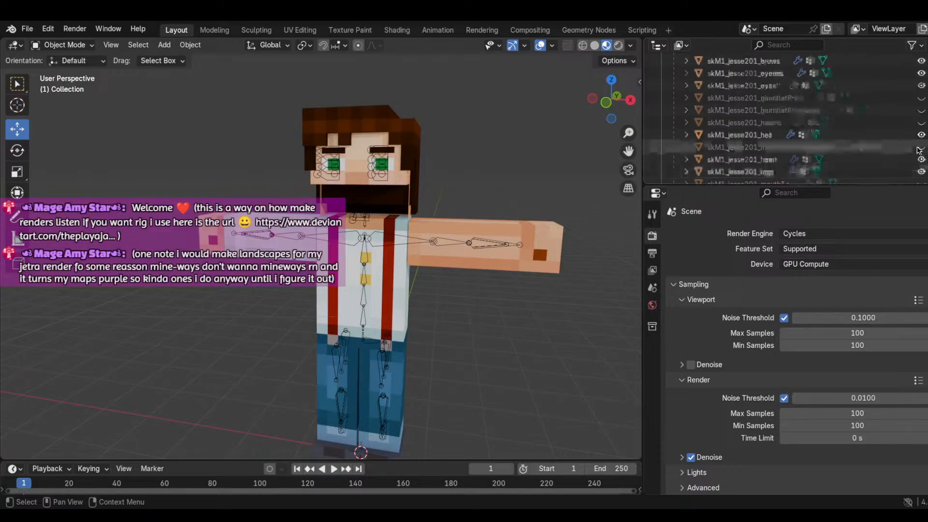
scroll(920, 150, up, 8)
scroll(920, 150, up, 1)
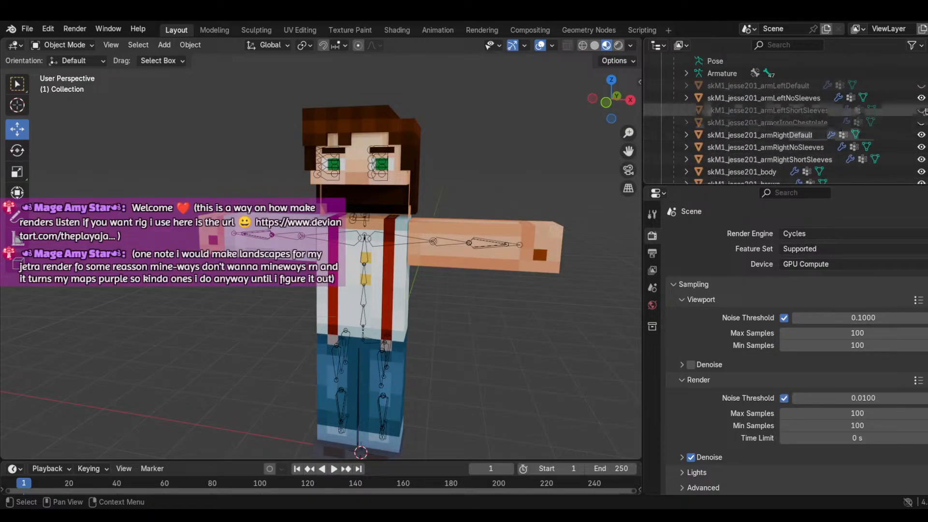
click(922, 98)
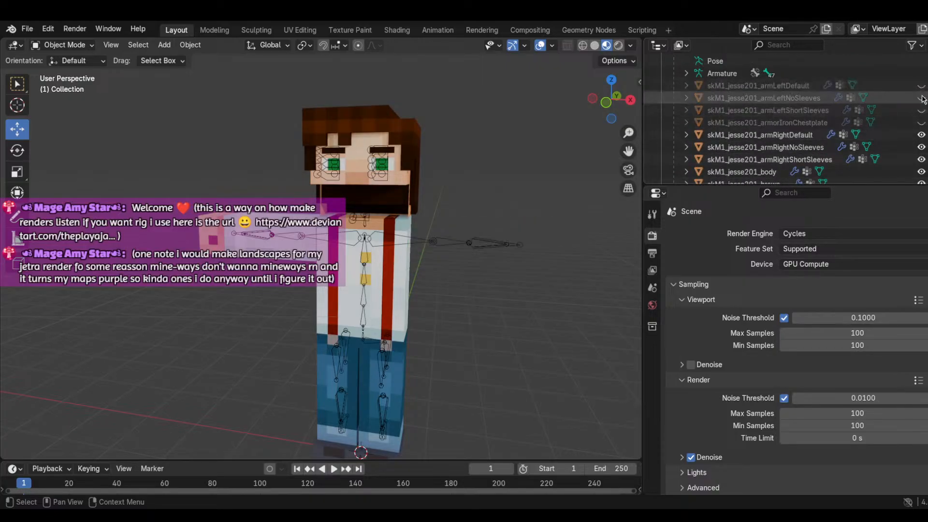
click(922, 135)
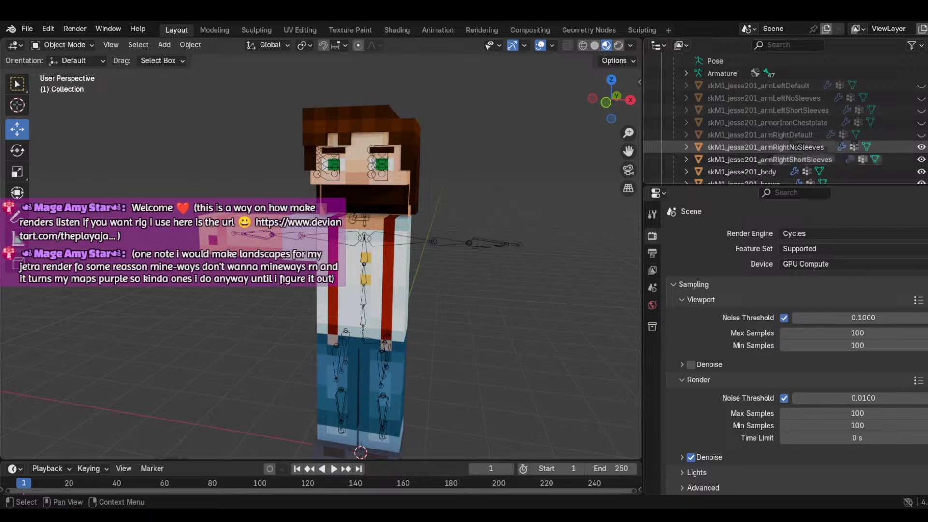
scroll(923, 138, down, 4)
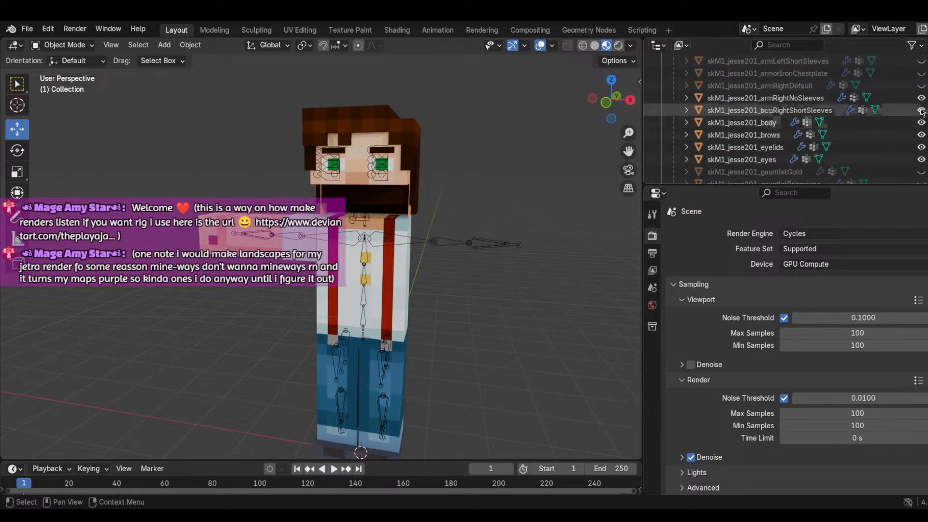
click(922, 99)
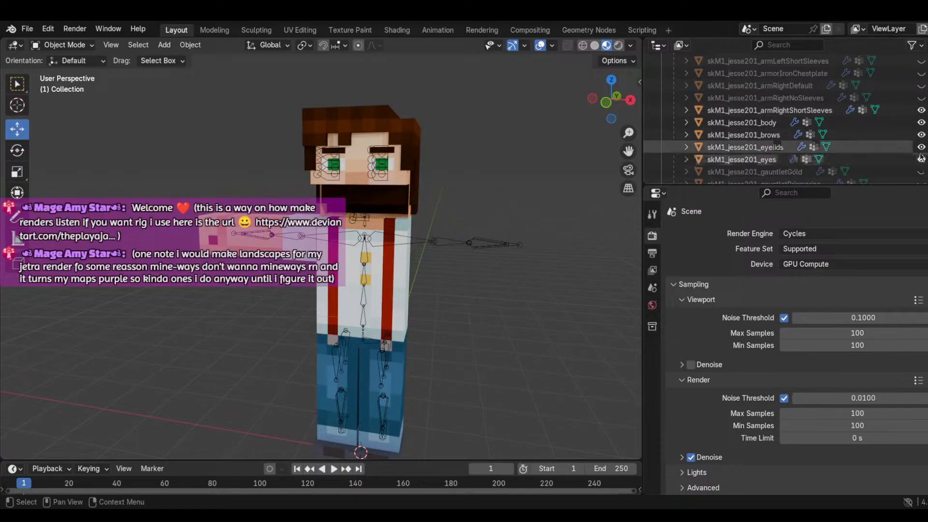
scroll(922, 97, up, 4)
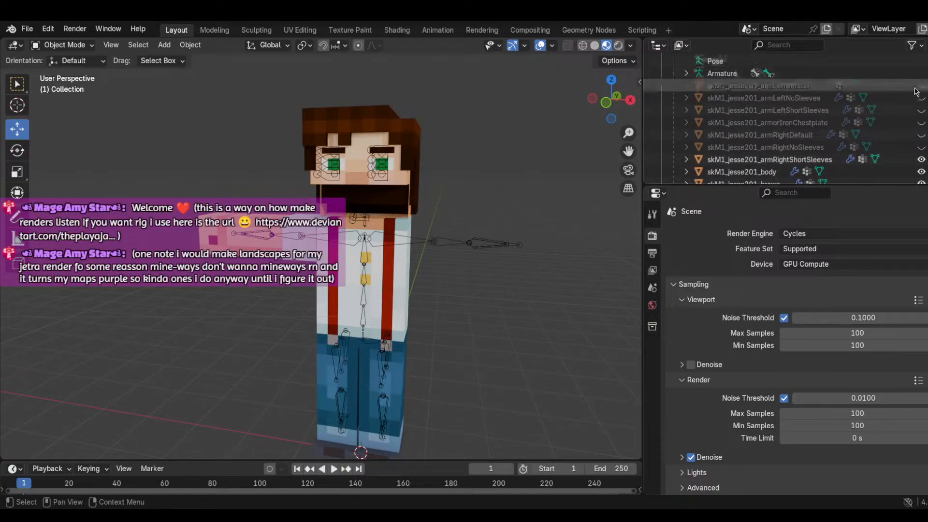
click(922, 111)
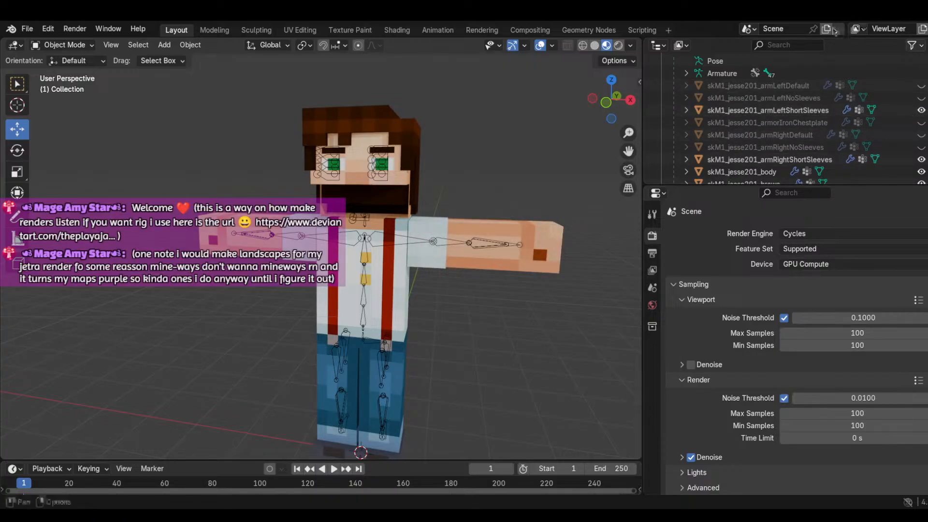
Step: Try the first character's mouthHappy, mouthHappyB and mouthHappyC meshes in the viewport and leave only mouthHappyB shown
scroll(854, 135, down, 8)
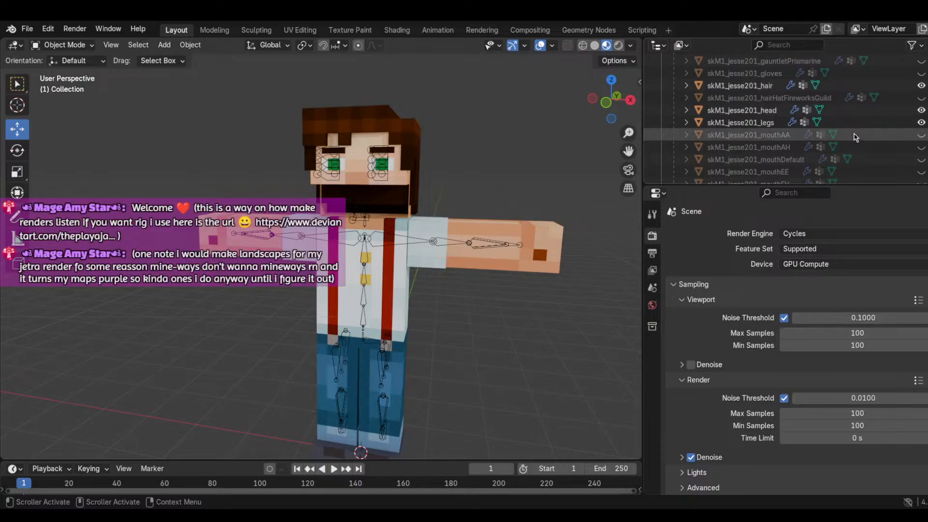
scroll(854, 134, down, 2)
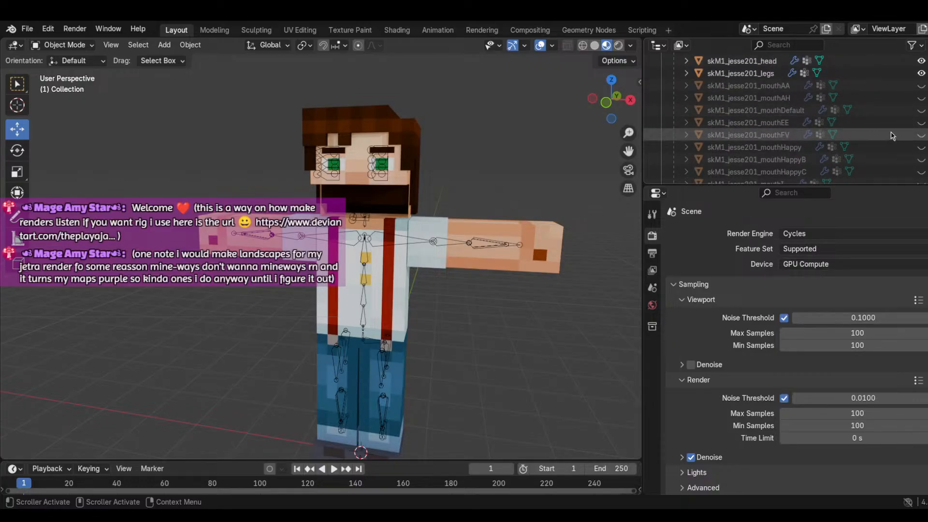
click(921, 148)
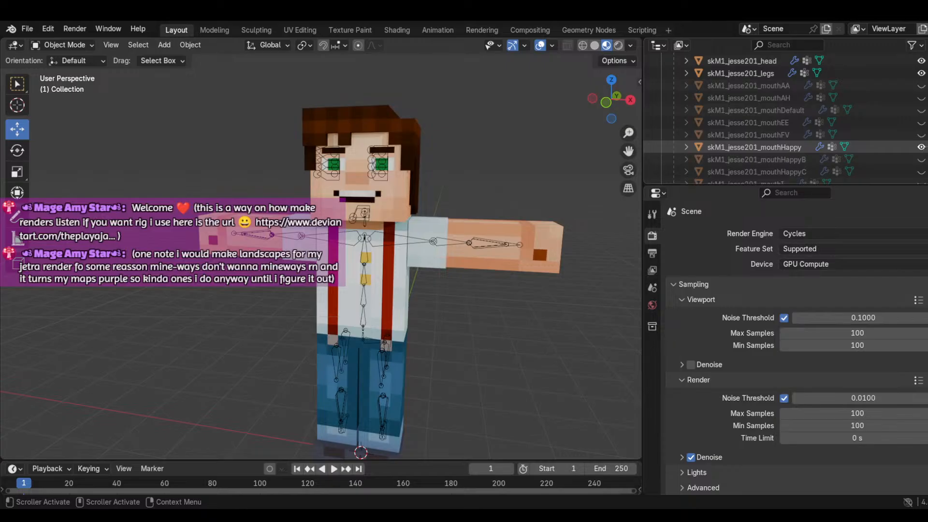
click(922, 148)
click(922, 159)
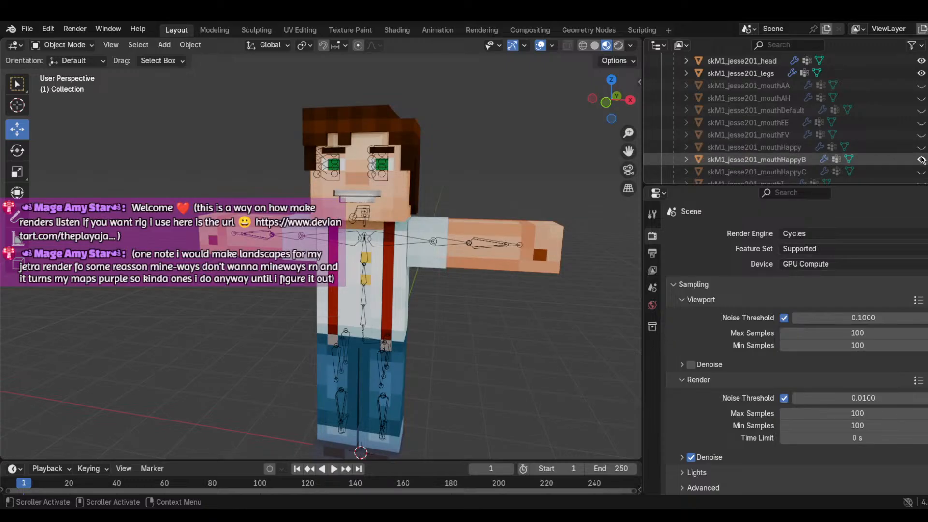
click(922, 160)
click(921, 171)
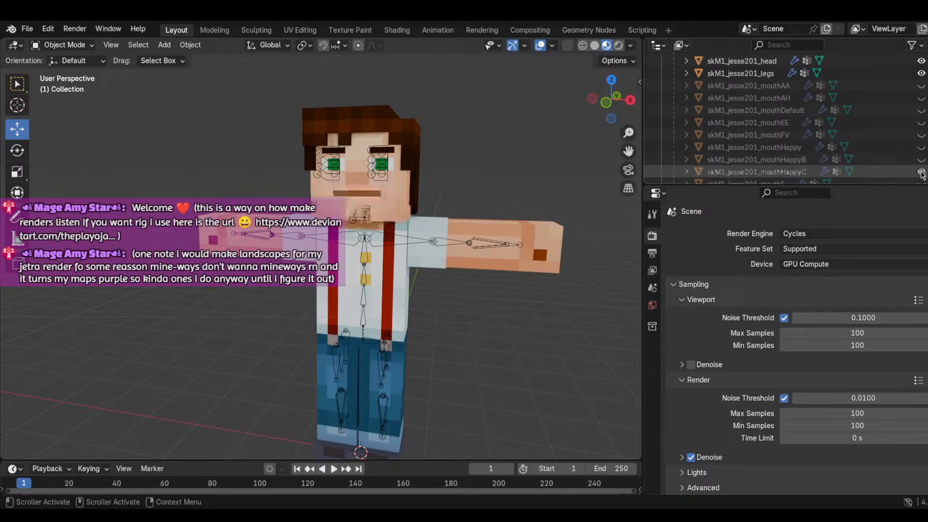
click(921, 171)
click(922, 160)
scroll(783, 118, down, 3)
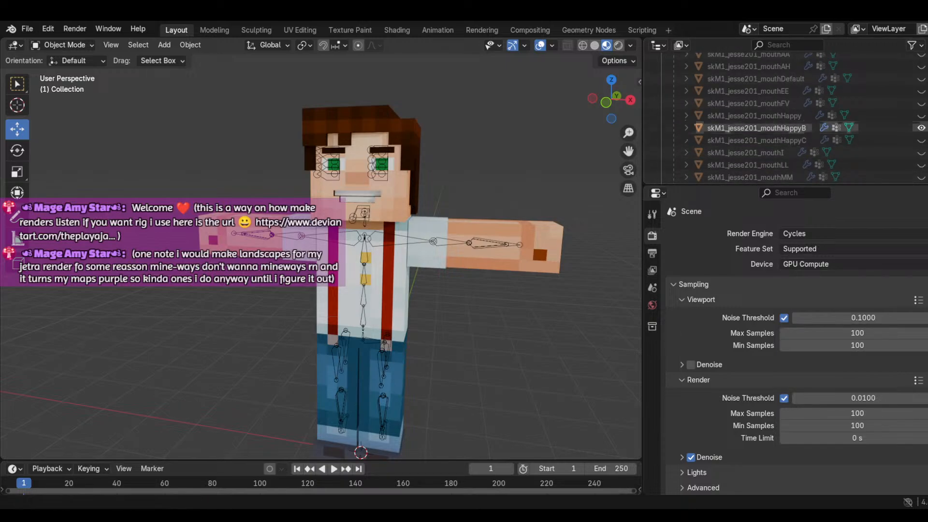
Step: Look through the first character's full mesh hierarchy to check which parts are shown and hidden
scroll(907, 138, up, 5)
scroll(906, 139, up, 5)
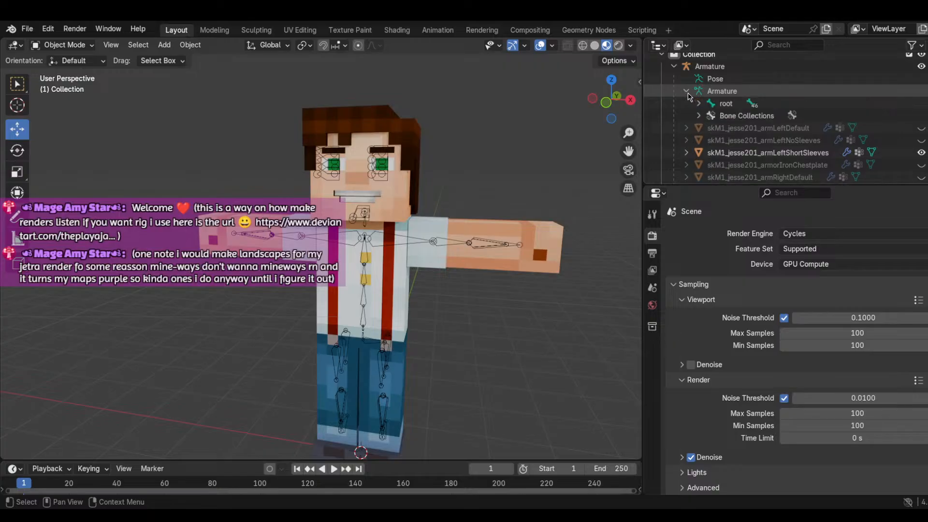
click(686, 103)
click(685, 99)
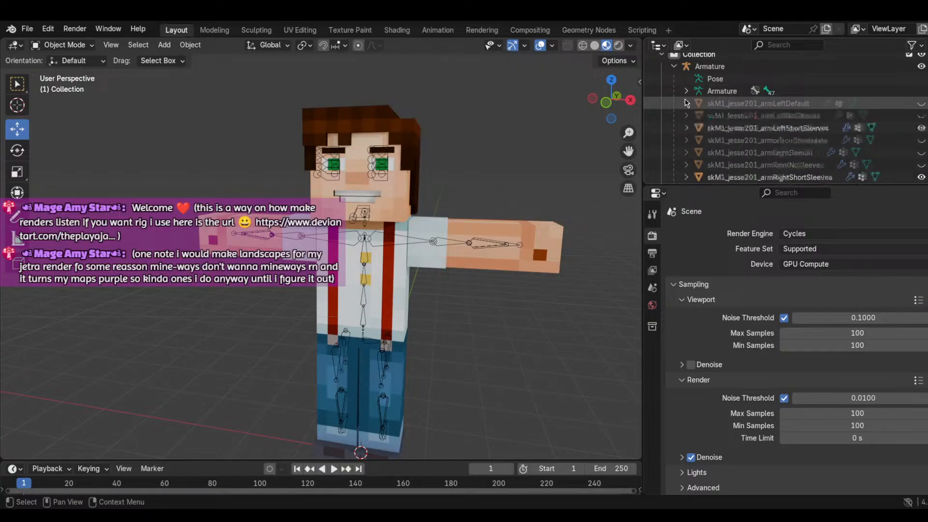
click(686, 94)
click(687, 95)
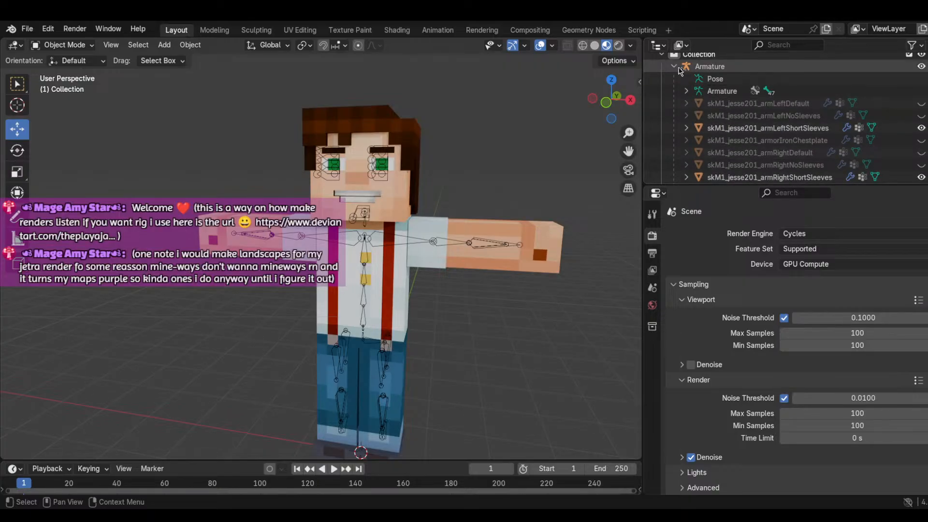
scroll(680, 71, down, 4)
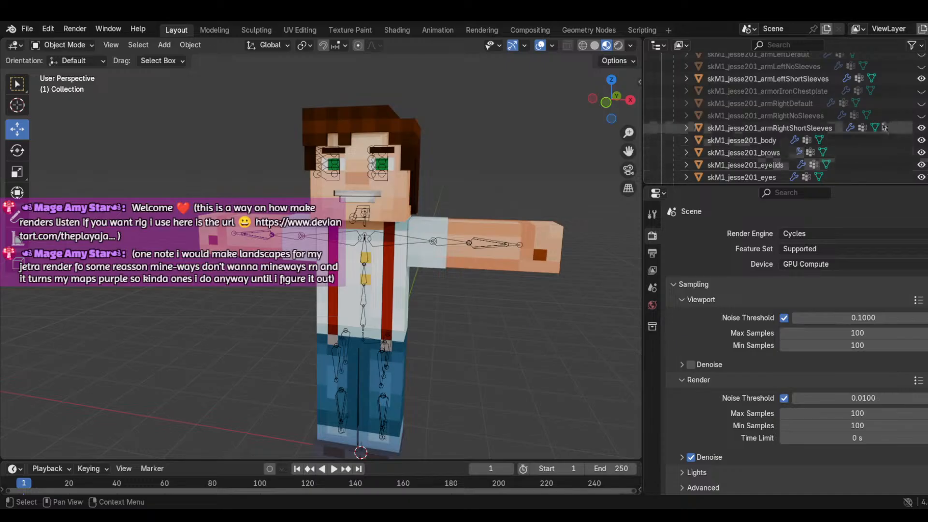
scroll(844, 129, up, 4)
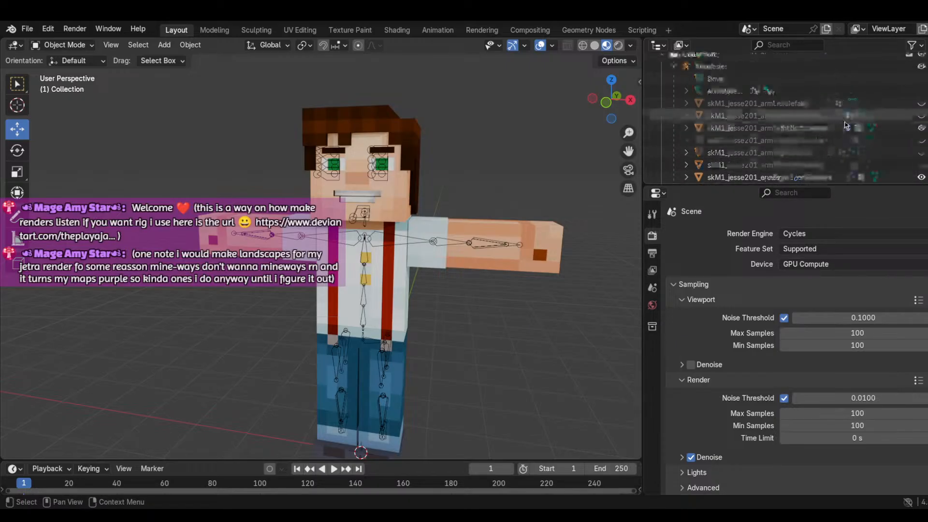
scroll(846, 128, down, 4)
scroll(846, 128, down, 8)
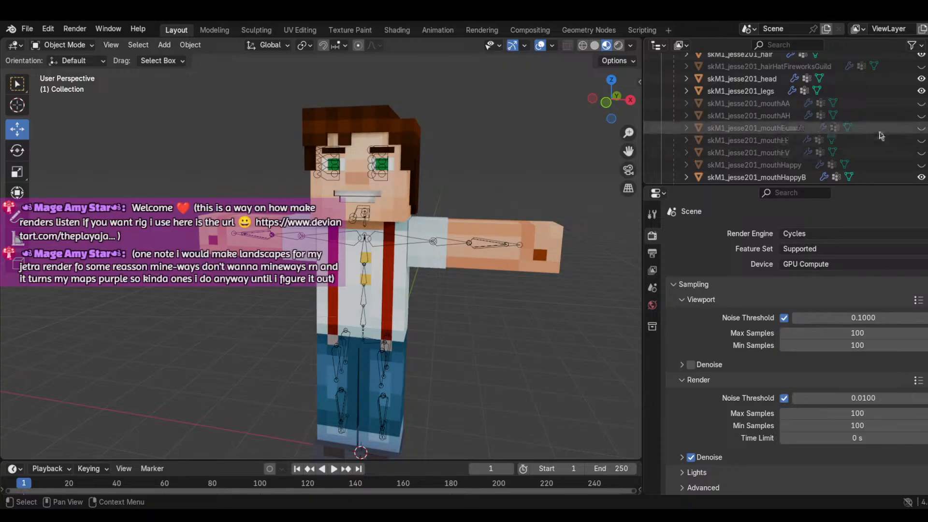
scroll(912, 137, down, 2)
scroll(917, 112, down, 20)
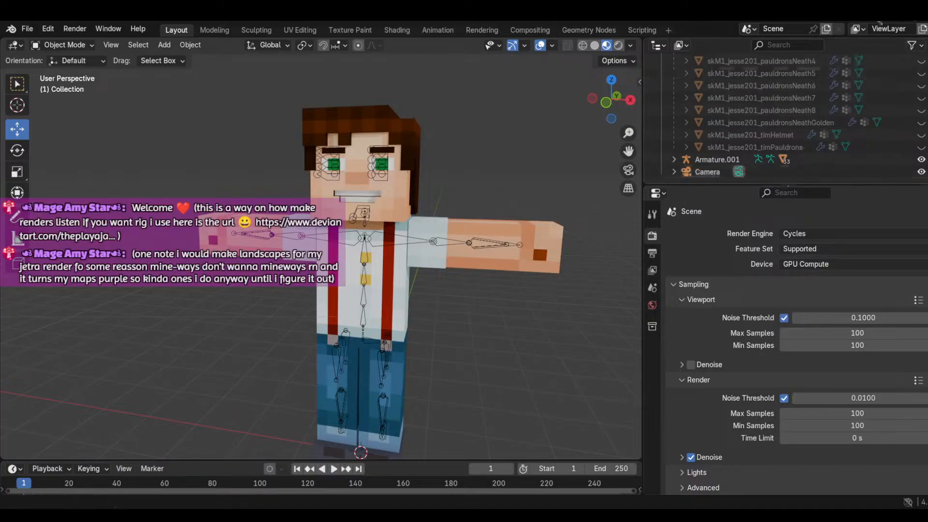
scroll(826, 122, up, 5)
scroll(826, 123, up, 15)
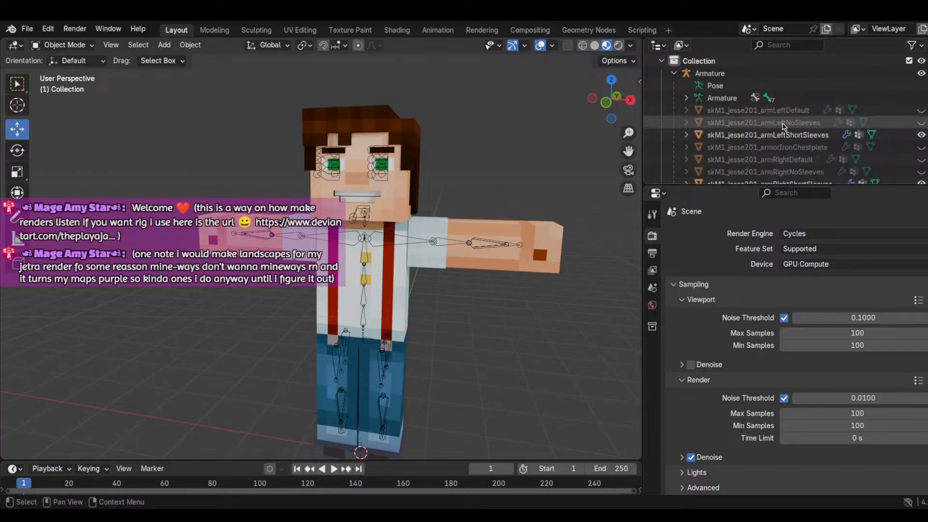
Step: Collapse the first character's Armature hierarchy, frame the second character in the viewport and expand Armature.001
click(673, 74)
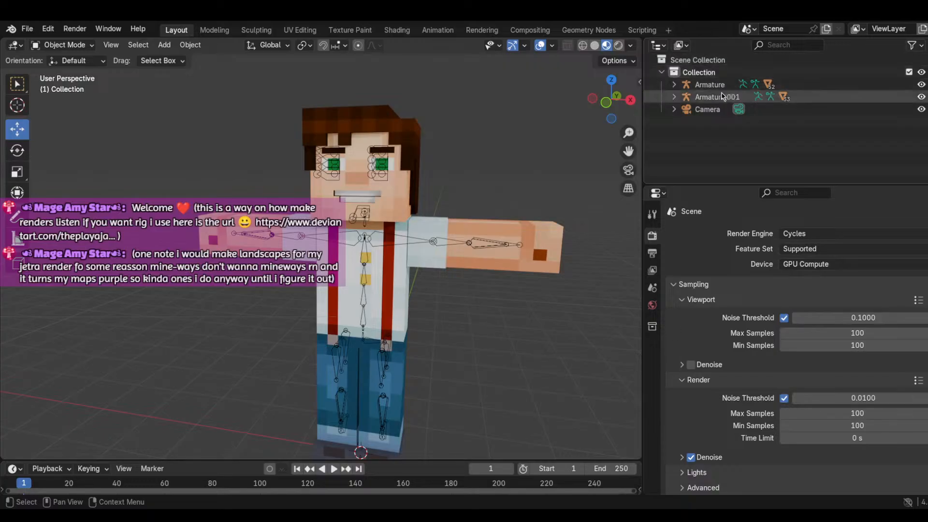
click(674, 96)
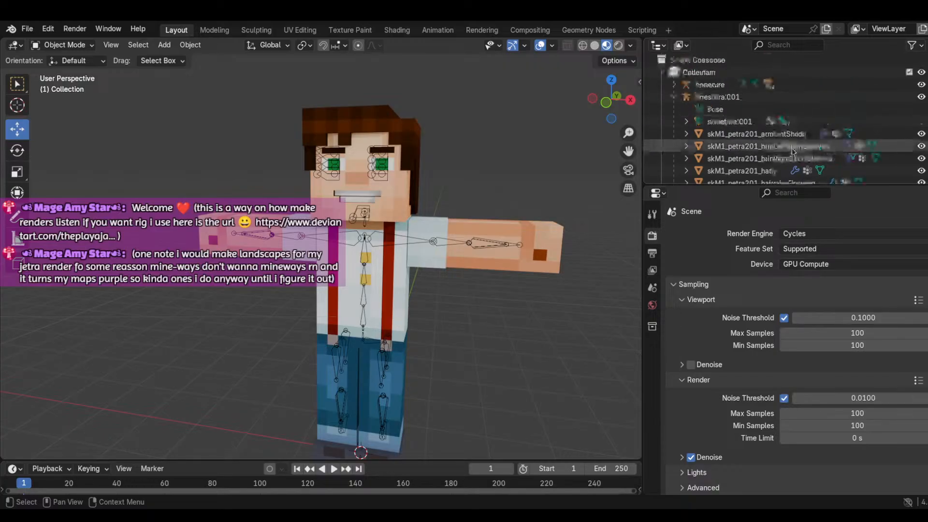
click(674, 98)
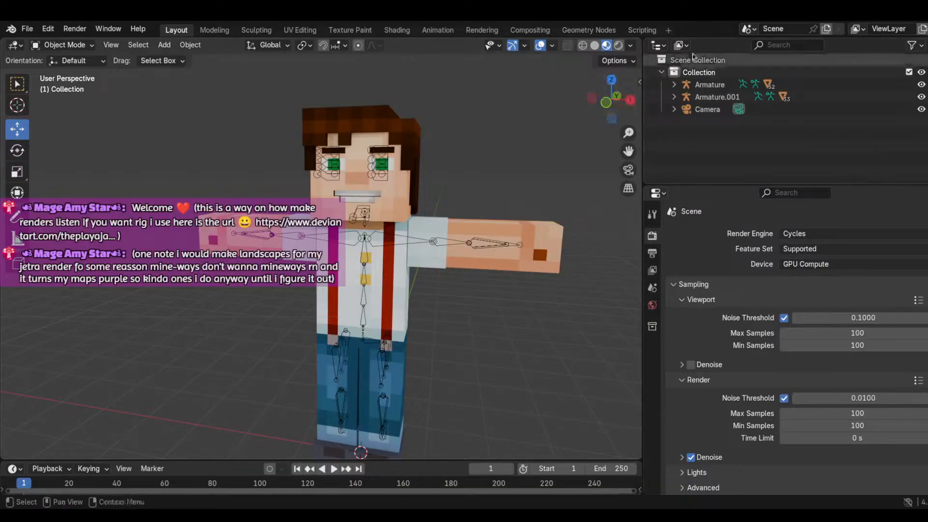
drag(629, 150, 594, 156)
scroll(500, 189, down, 6)
scroll(585, 173, up, 5)
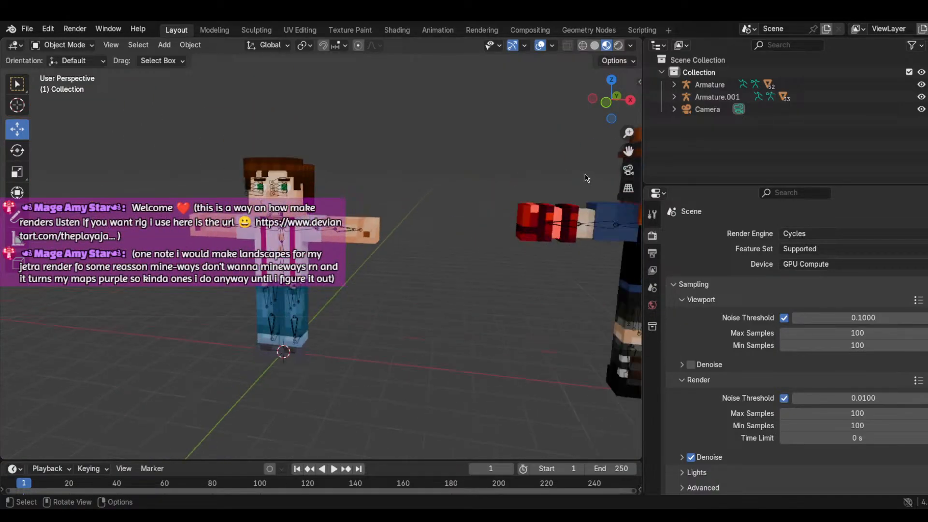
scroll(585, 174, down, 3)
drag(624, 151, 406, 204)
scroll(406, 204, up, 5)
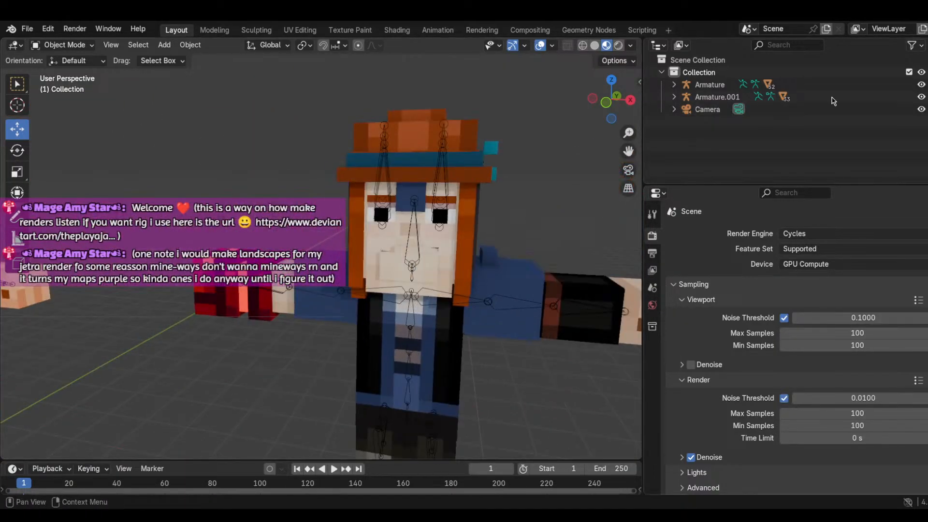
click(674, 97)
Step: Hide the second character's armLeftPrison and gauntletObsidian meshes, keeping armLeftShortSleeves, armRightShortSleeves and body shown
scroll(736, 127, down, 3)
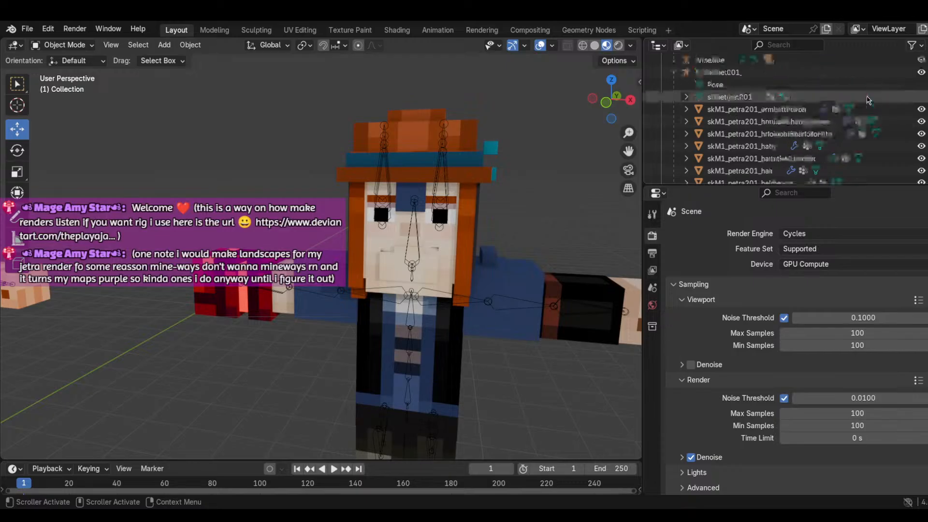
scroll(894, 106, up, 4)
drag(922, 109, 919, 154)
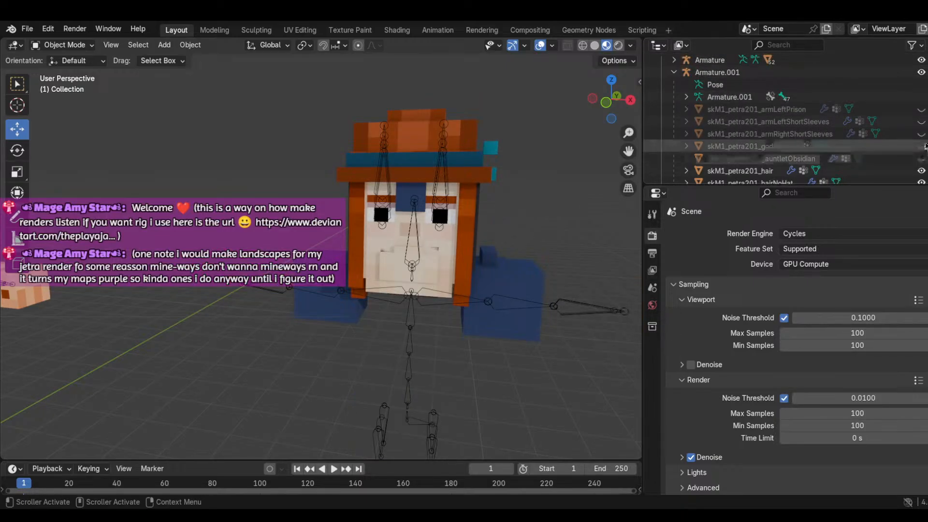
click(922, 146)
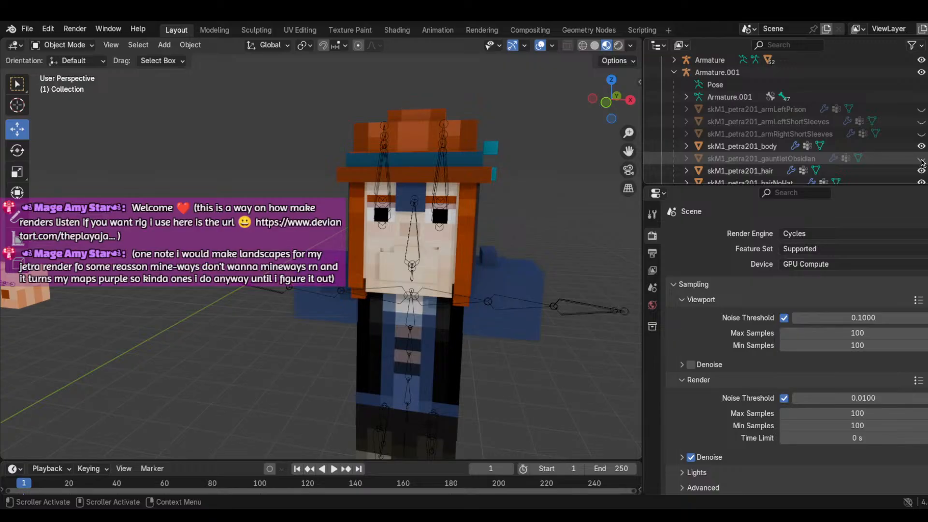
click(921, 160)
click(921, 160)
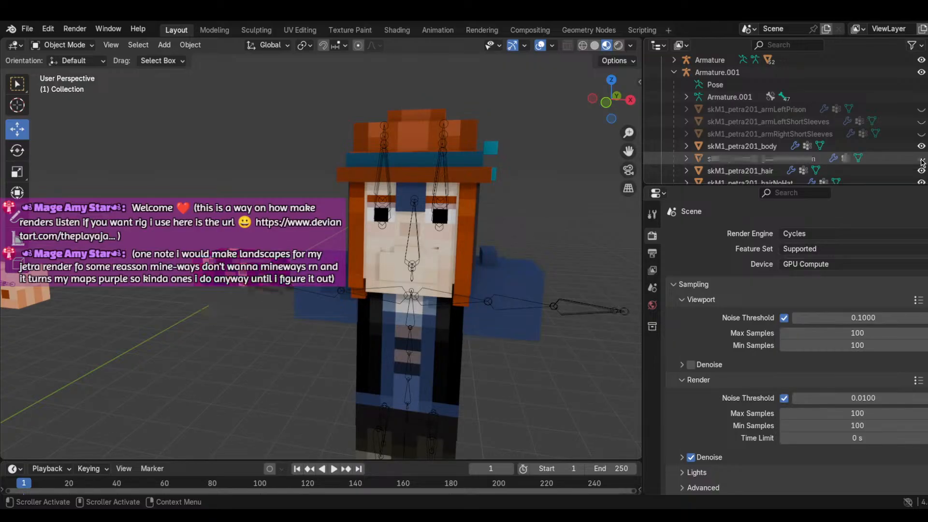
scroll(921, 160, down, 1)
click(921, 109)
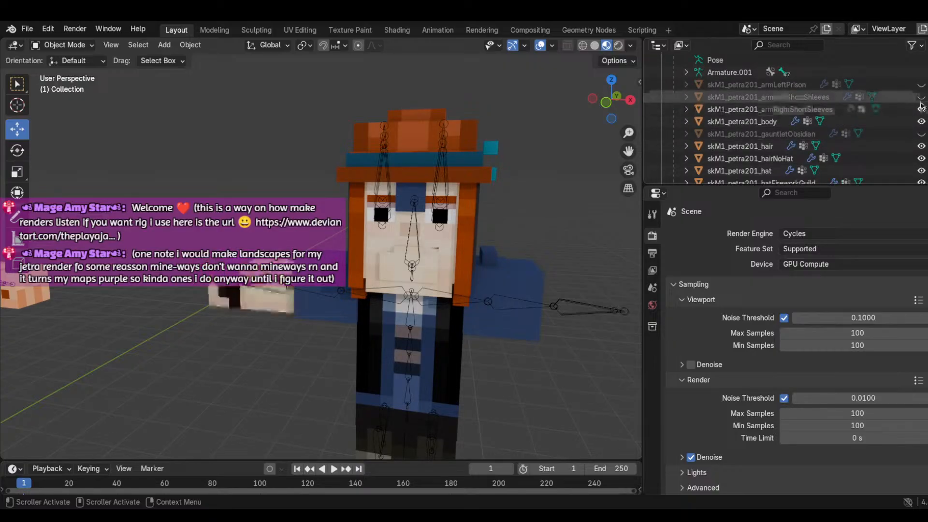
click(922, 121)
click(922, 97)
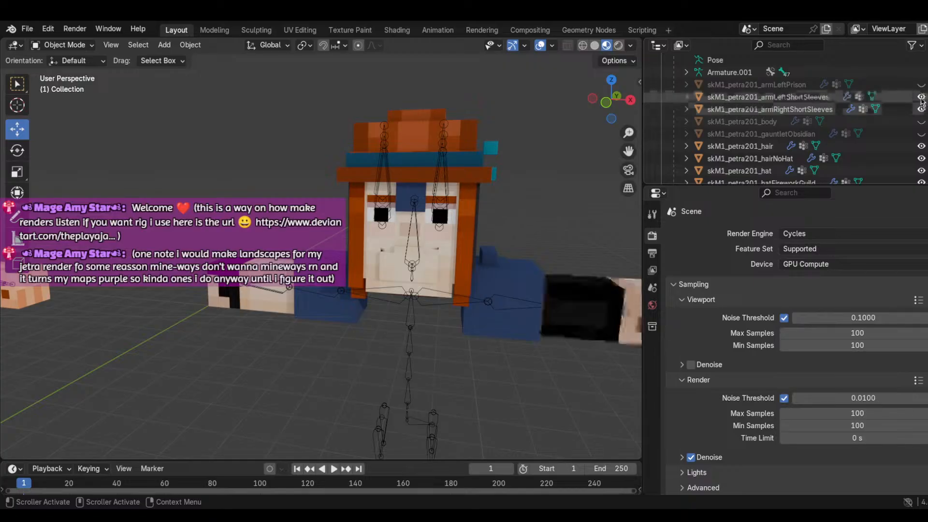
click(922, 121)
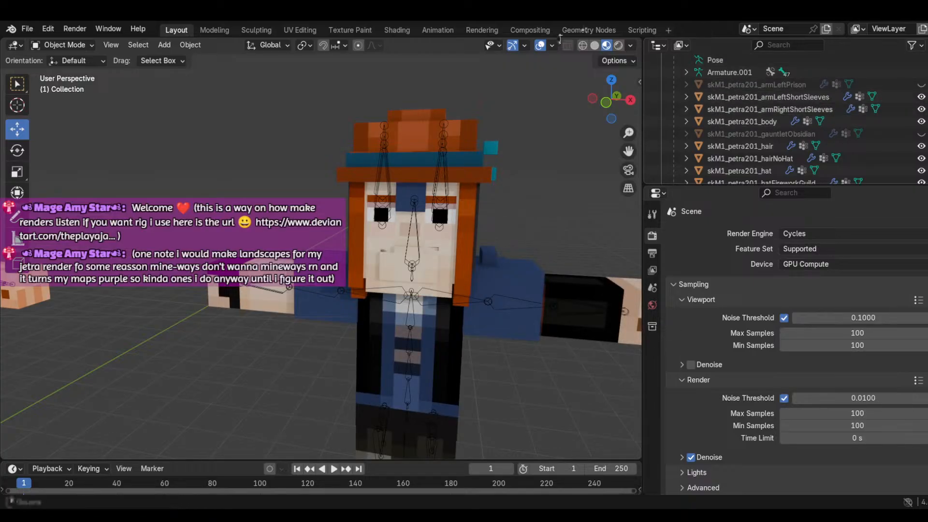
Step: Hide the second character's hairNoHat and hatFireworkGuild meshes, keeping the hat mesh shown
scroll(610, 96, down, 3)
scroll(871, 121, down, 2)
click(921, 109)
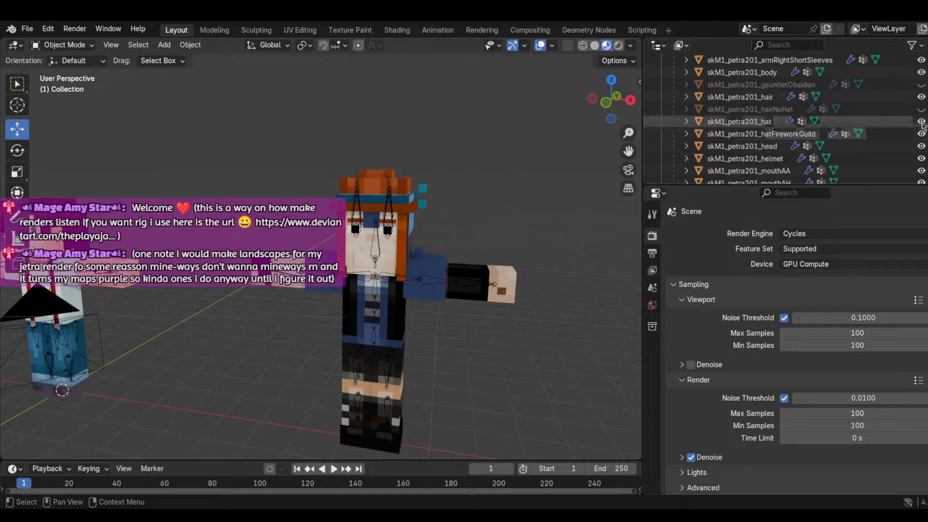
click(921, 121)
click(922, 134)
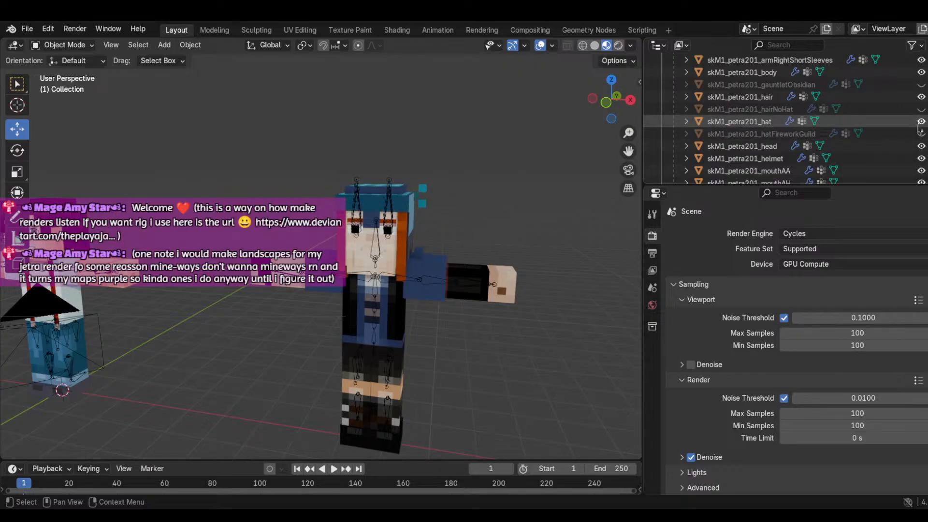
click(921, 121)
Step: Hide the second character's helmet and mouthAA meshes in the viewport
scroll(909, 146, down, 2)
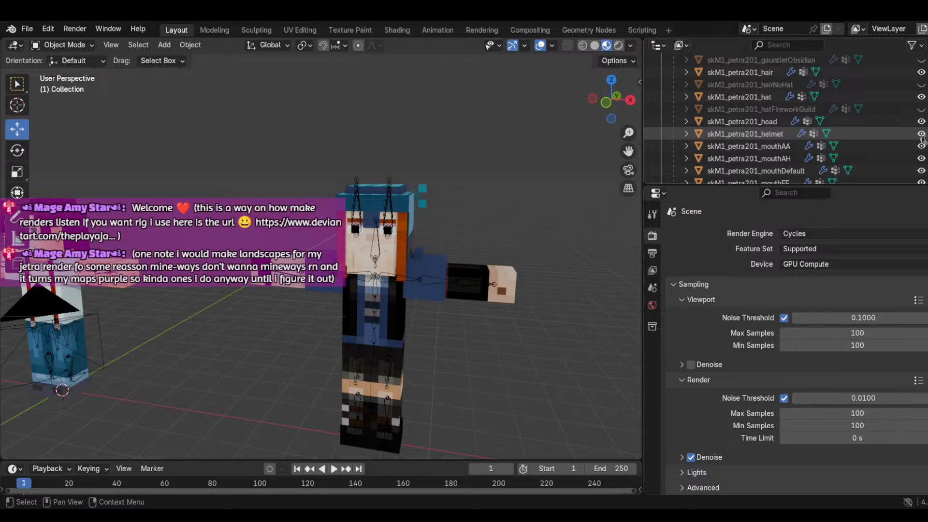
click(921, 134)
click(921, 146)
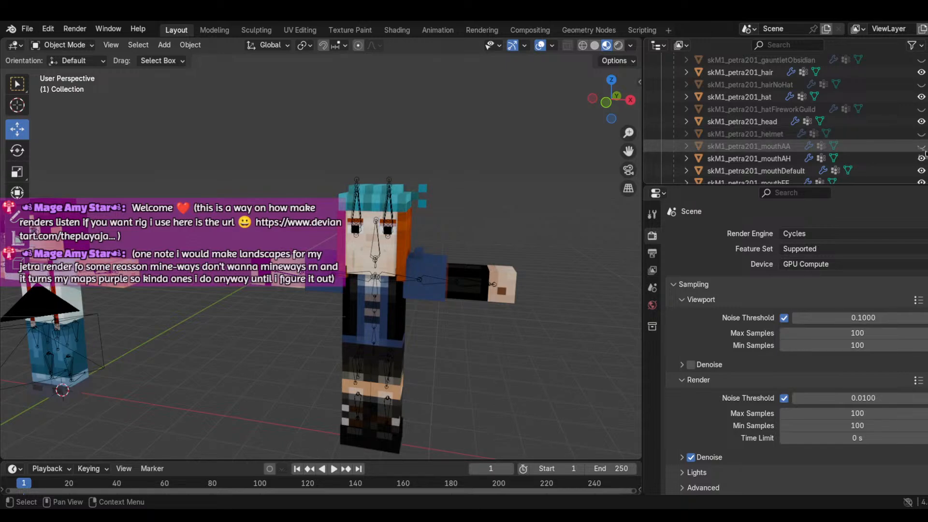
click(922, 148)
click(922, 137)
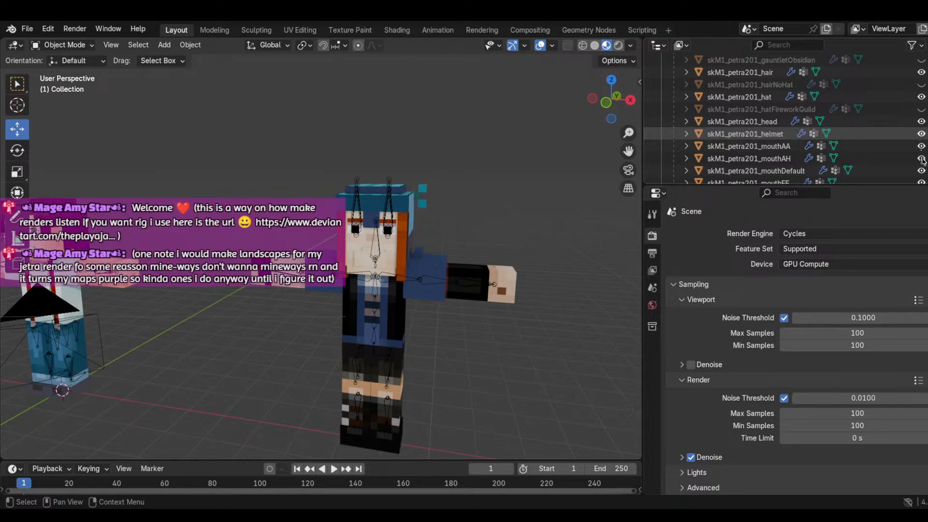
click(921, 146)
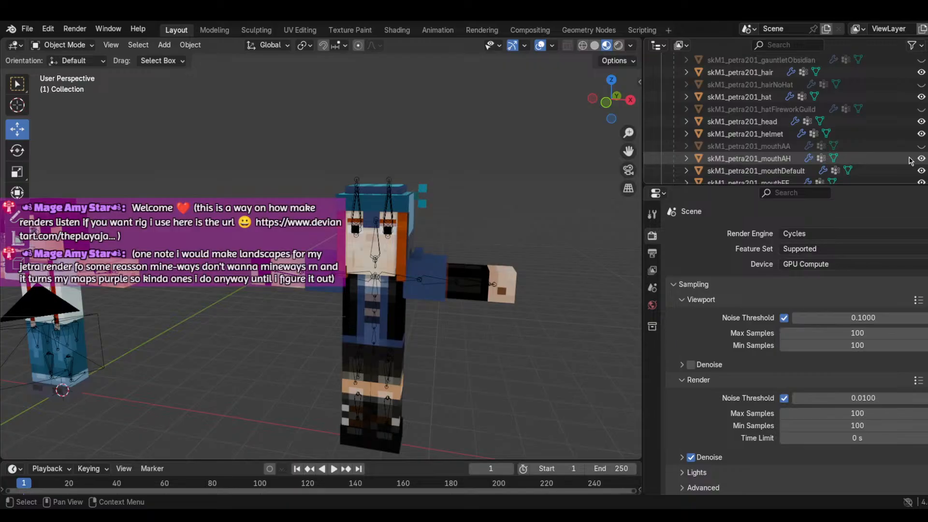
click(922, 134)
Step: Hide the last mesh in the second character's hierarchy, directly below shoulderPadLeft
scroll(919, 136, down, 6)
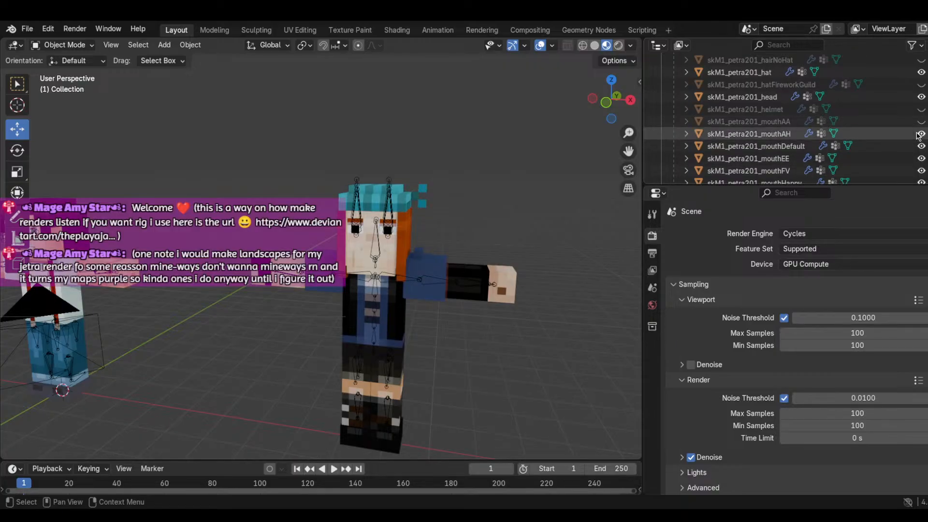
scroll(918, 136, down, 6)
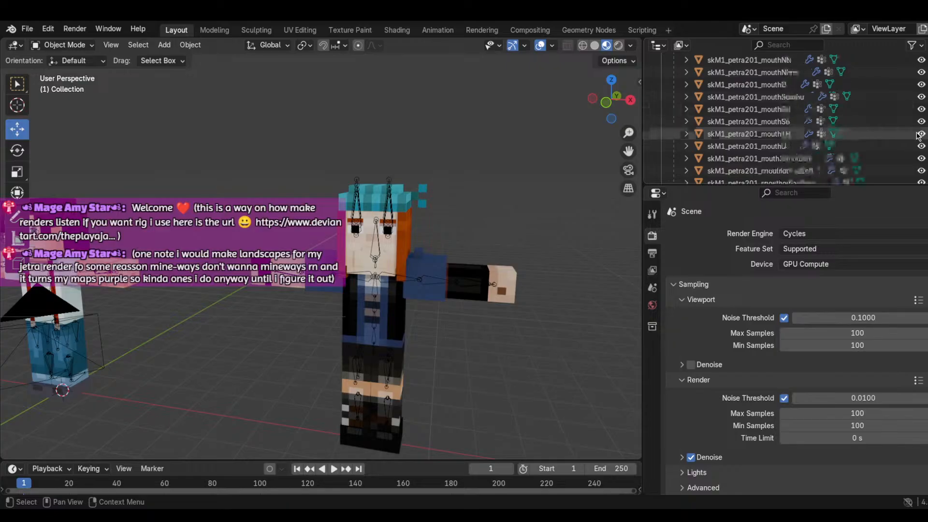
click(922, 159)
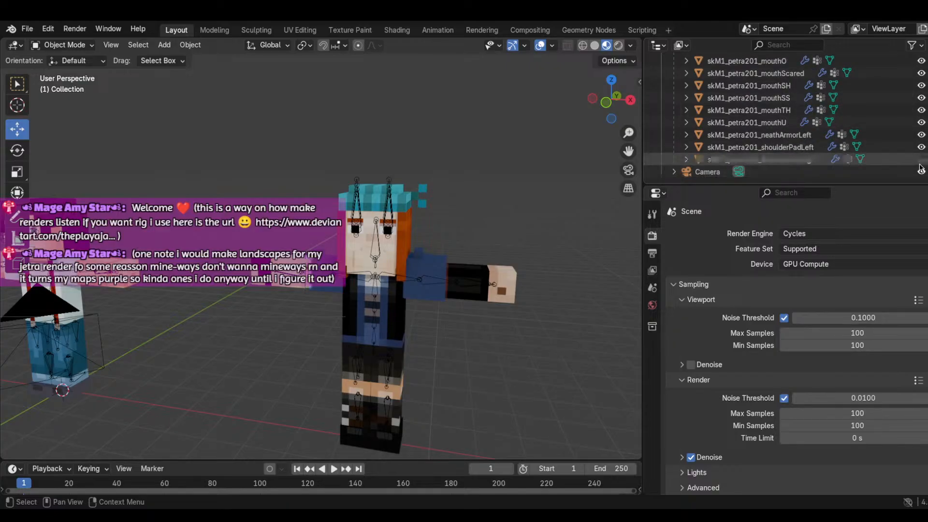
Step: Hide the second character's shoulderPadLeft and neathArmorLeft meshes in the viewport
click(922, 147)
click(922, 134)
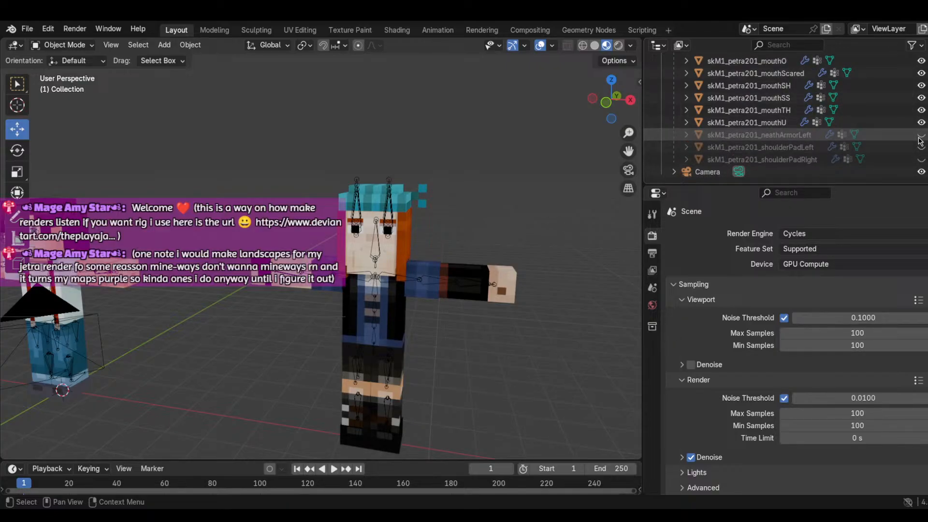
Step: Hide the second character's mouthAH, mouthDefault, mouthEE, mouthFV, mouthHappy, mouthHappyB, mouthHappyC, mouthI and mouthLL meshes
scroll(891, 132, up, 8)
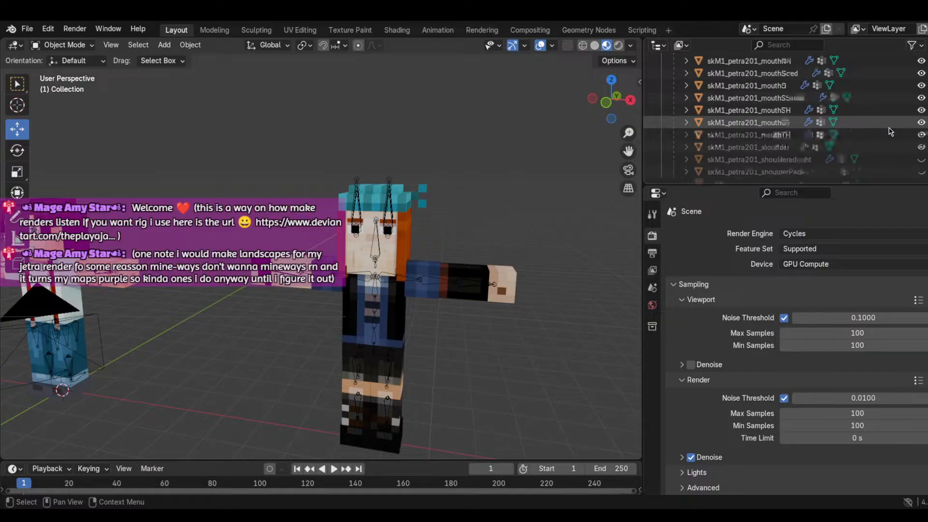
scroll(891, 132, up, 2)
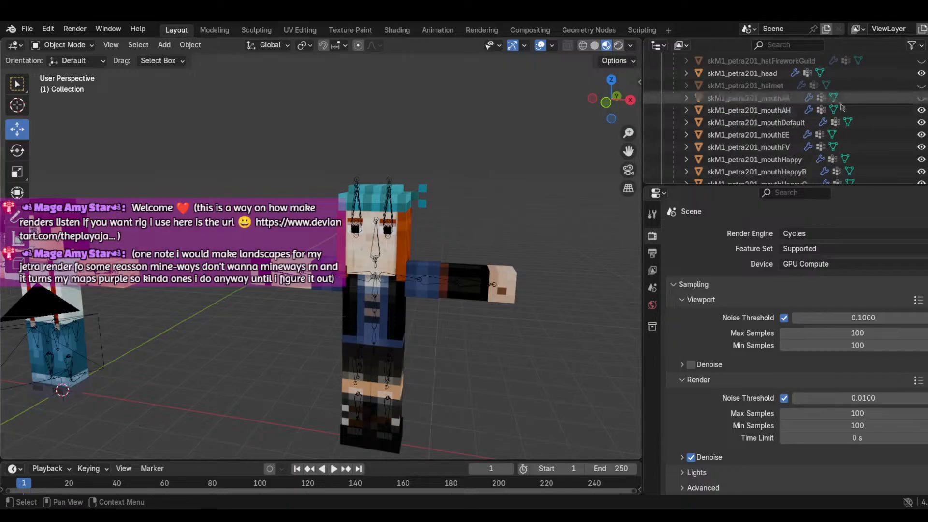
scroll(925, 92, down, 2)
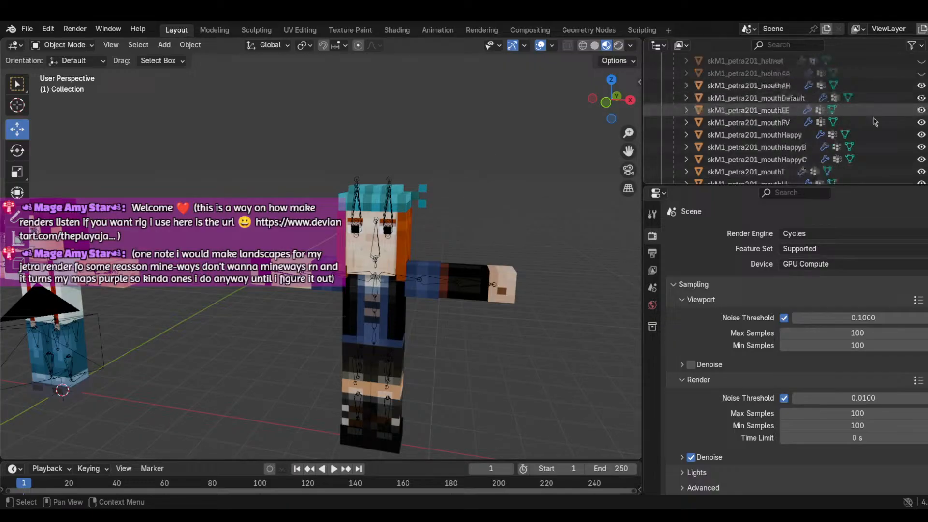
click(922, 86)
click(921, 99)
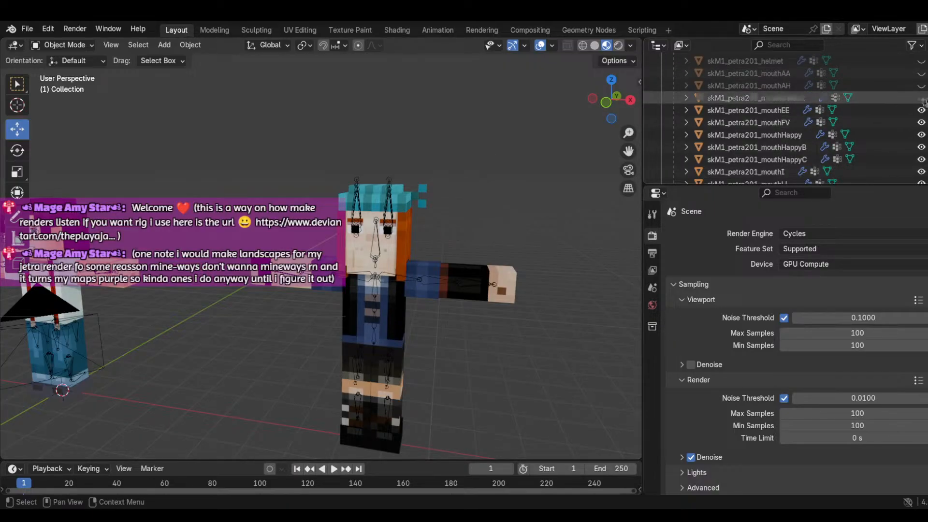
click(922, 111)
click(921, 123)
click(922, 134)
click(922, 148)
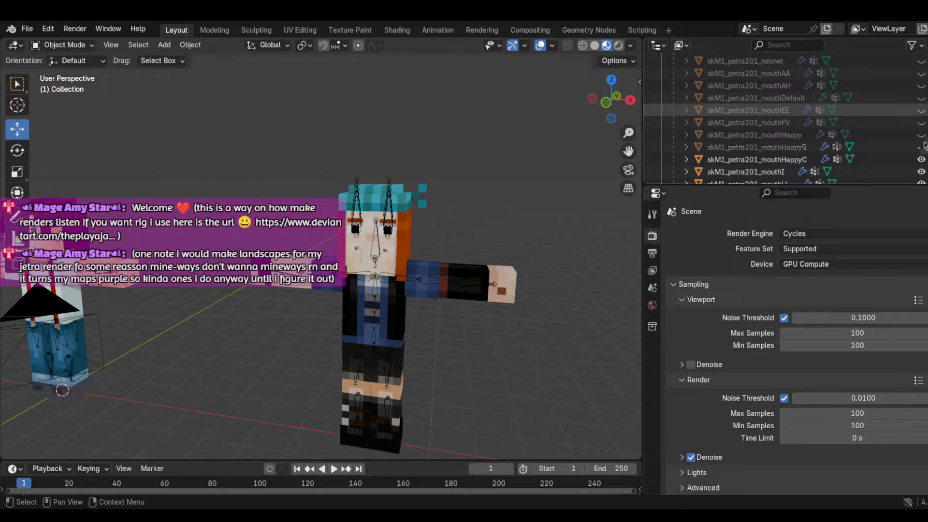
click(922, 160)
click(922, 171)
click(922, 183)
Step: Hide the second character's mouthMM, mouthNN, mouthNone, mouthO, mouthScared, mouthSH, mouthSS, mouthTH and mouthU meshes
scroll(923, 179, down, 2)
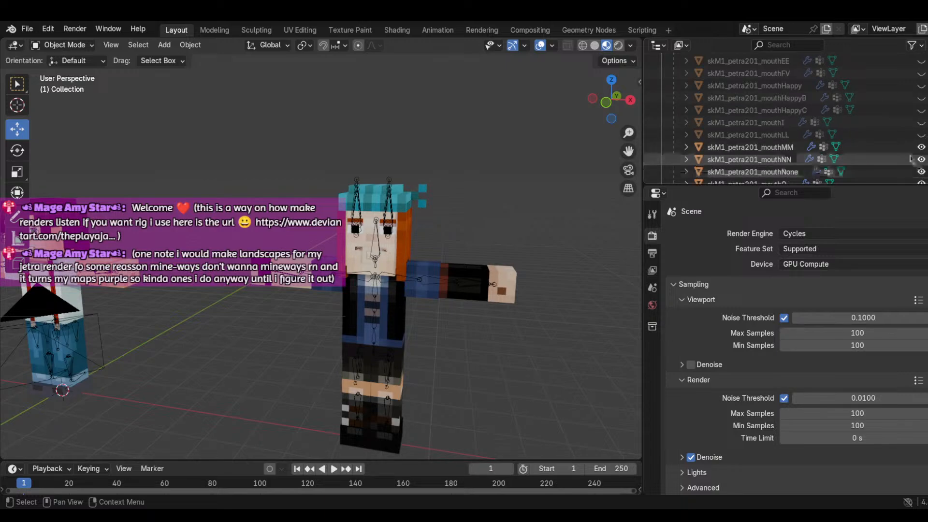
drag(921, 147, 921, 169)
scroll(922, 172, down, 2)
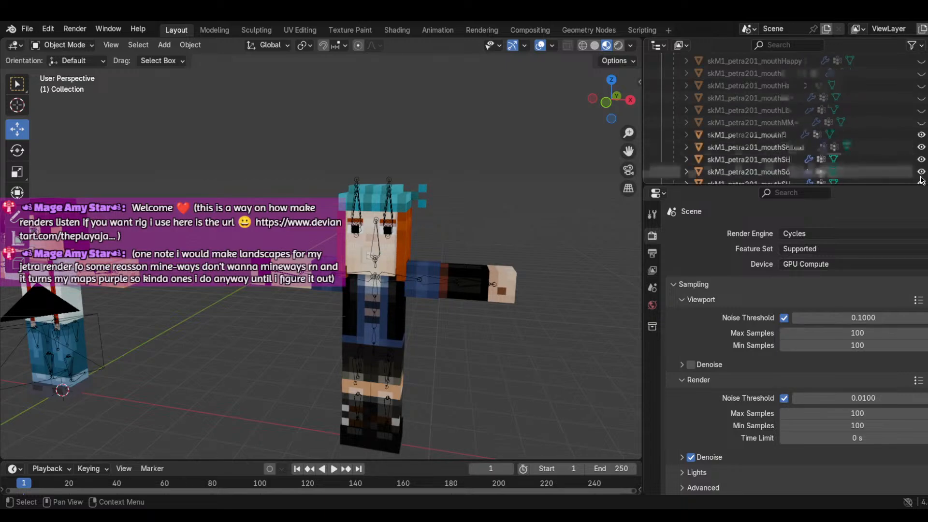
click(922, 135)
click(922, 147)
click(922, 159)
click(922, 171)
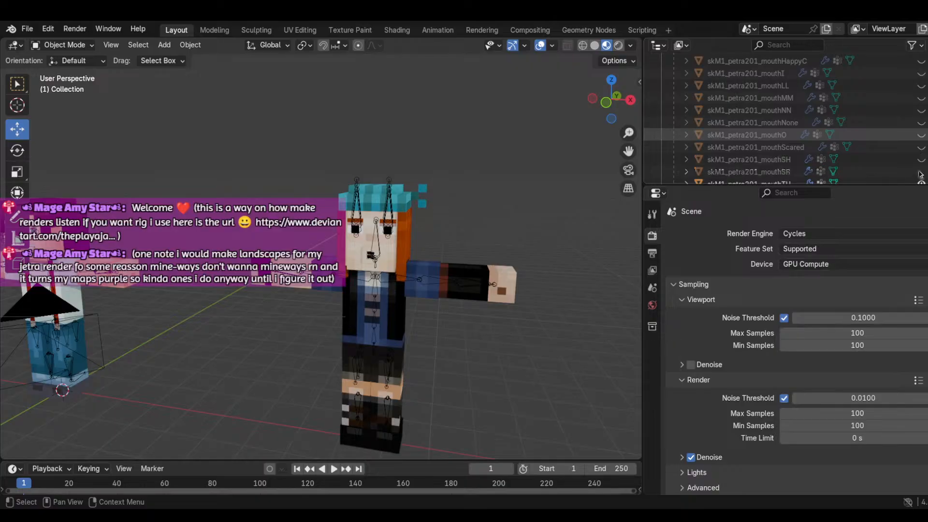
scroll(922, 164, down, 2)
click(921, 137)
click(921, 147)
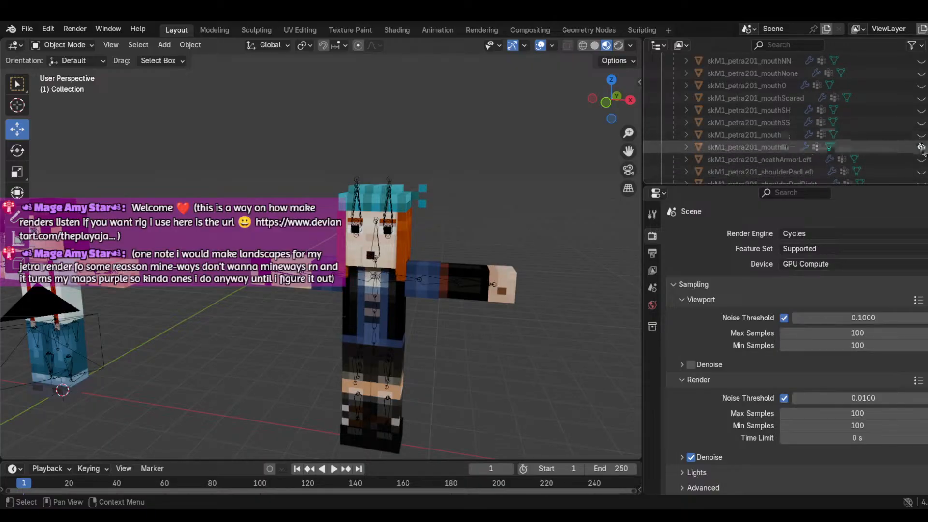
Step: Show only the mouthHappy mesh as the second character's mouth and check the face in the viewport
scroll(448, 242, up, 6)
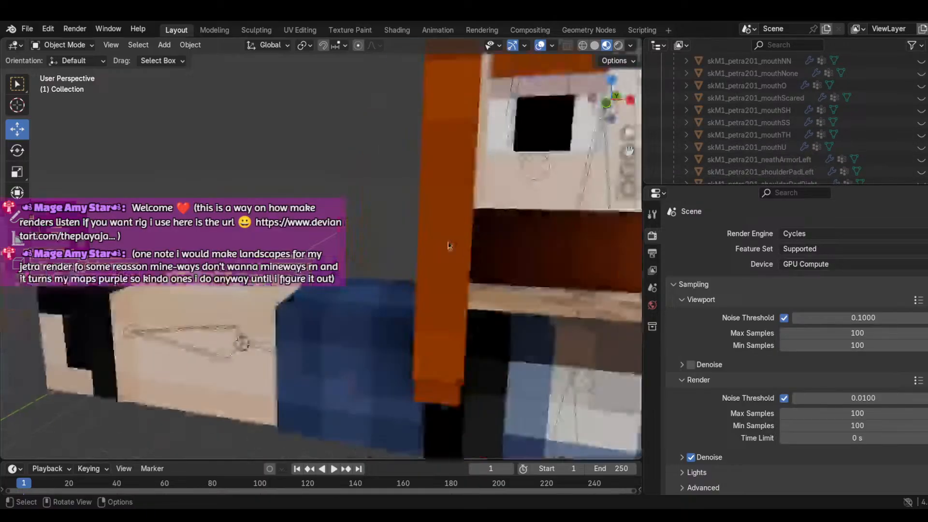
scroll(448, 243, down, 4)
scroll(448, 242, down, 2)
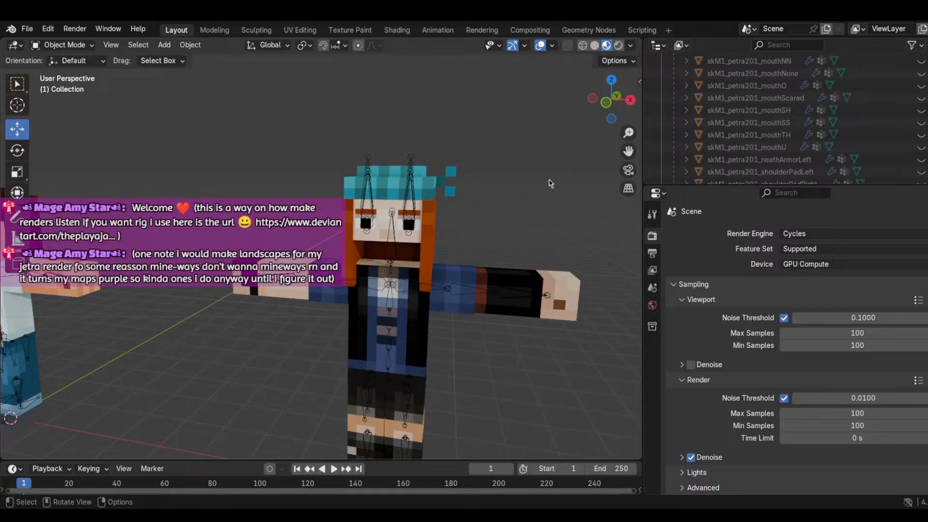
scroll(889, 98, up, 5)
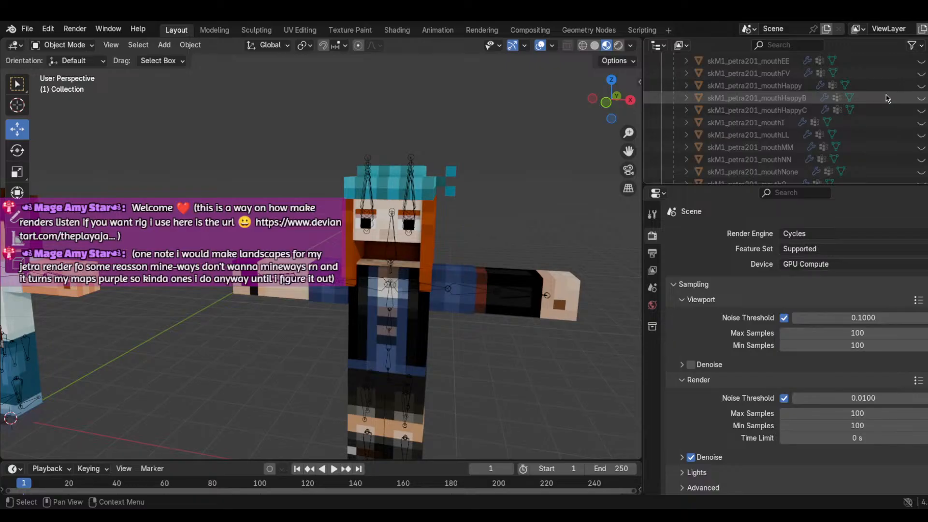
click(920, 86)
click(919, 86)
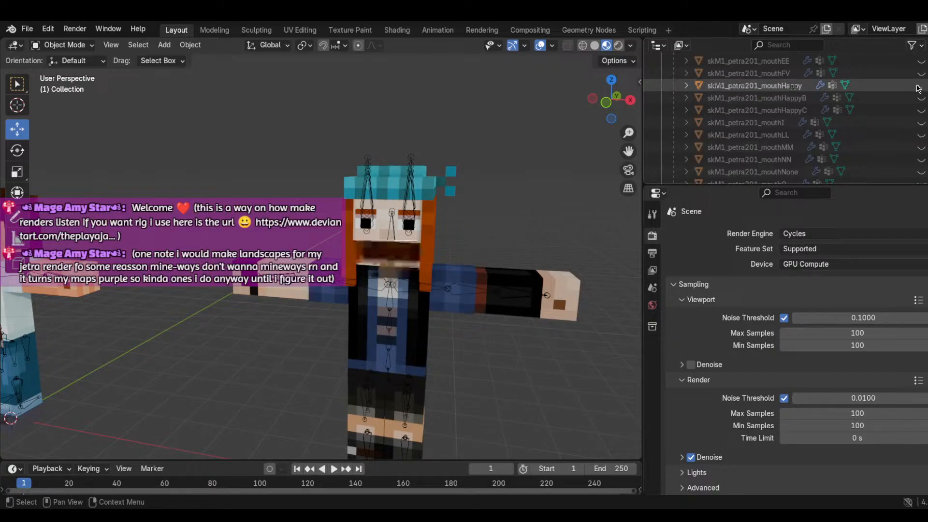
scroll(484, 105, down, 3)
scroll(483, 105, up, 6)
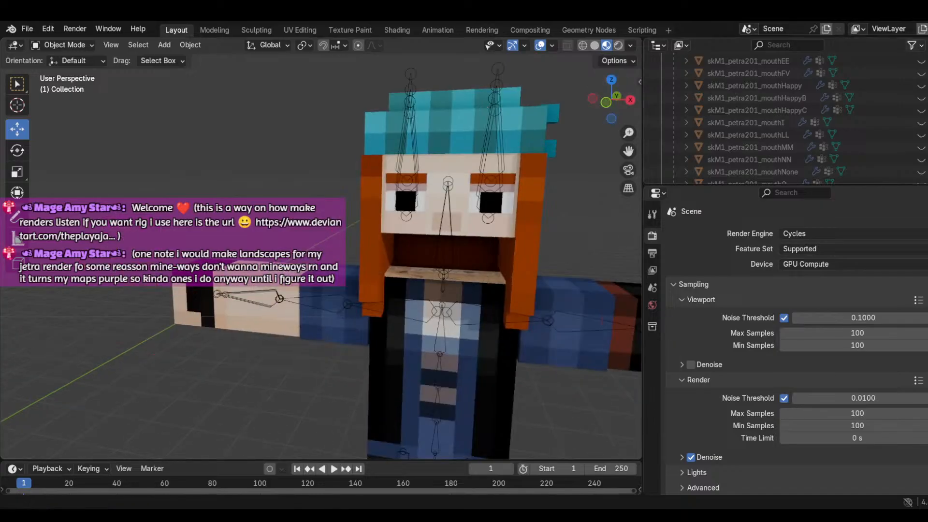
click(921, 86)
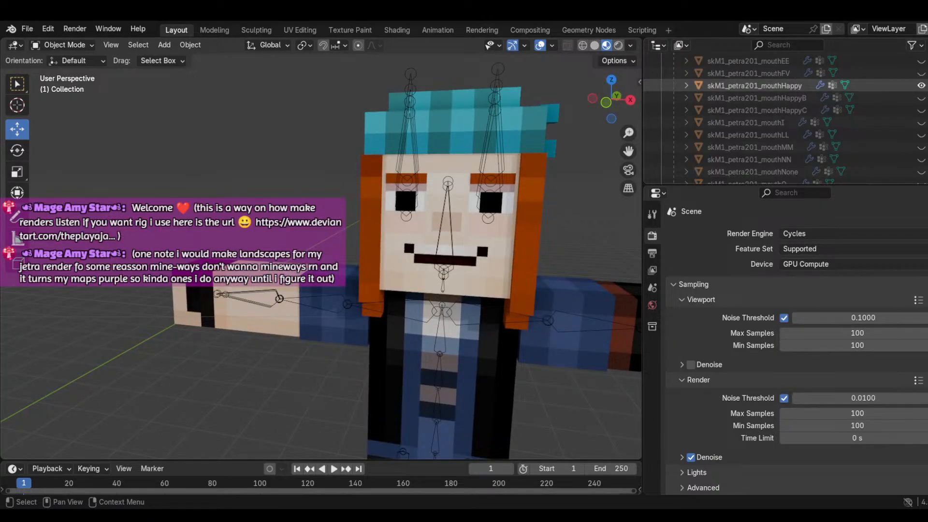
scroll(566, 197, down, 4)
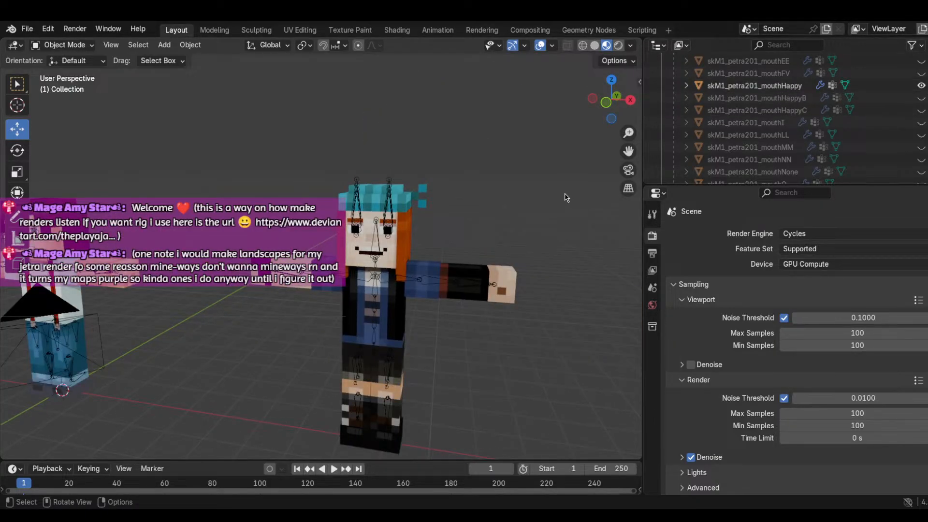
scroll(565, 196, up, 3)
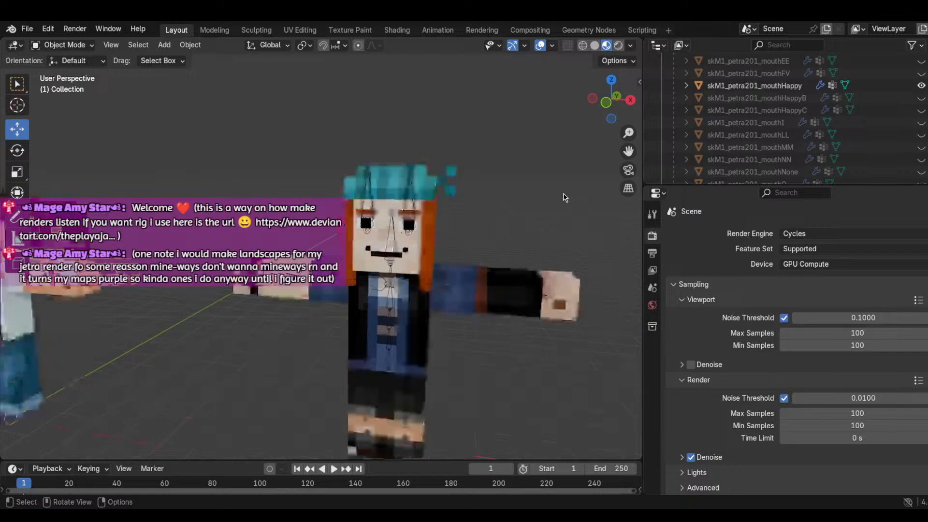
scroll(566, 197, down, 3)
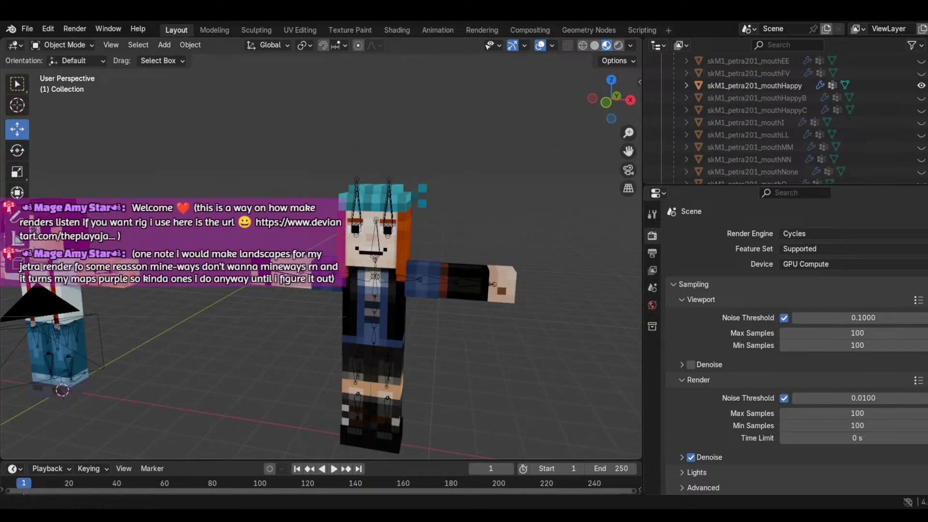
Step: Load the item assets in MCprep's Item spawner
click(640, 79)
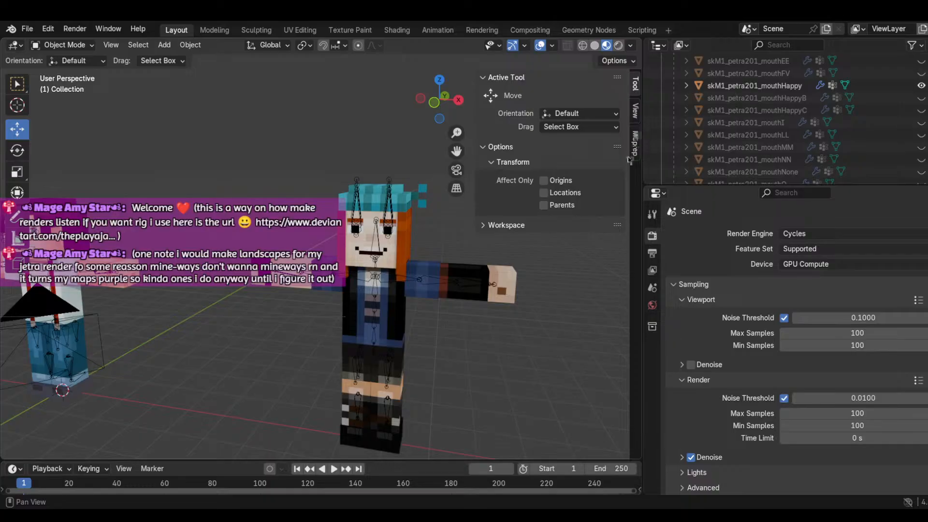
scroll(833, 121, down, 4)
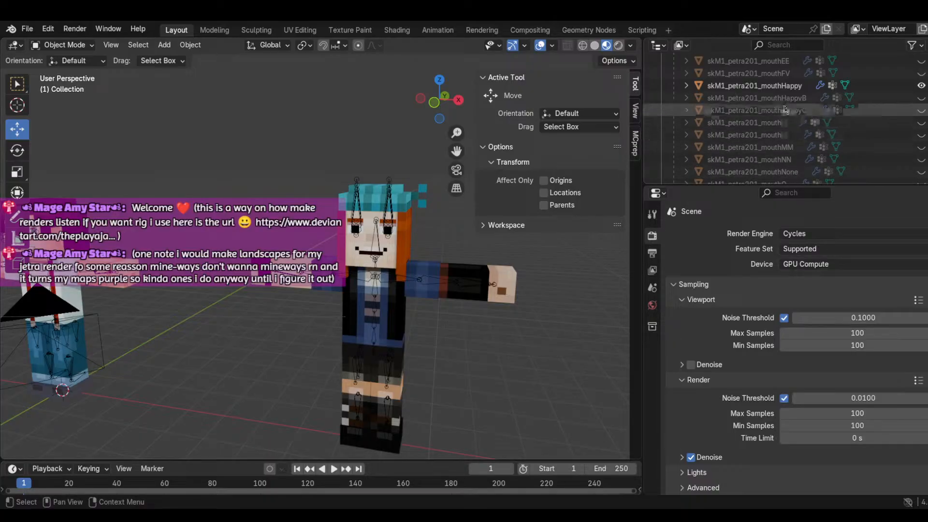
click(636, 144)
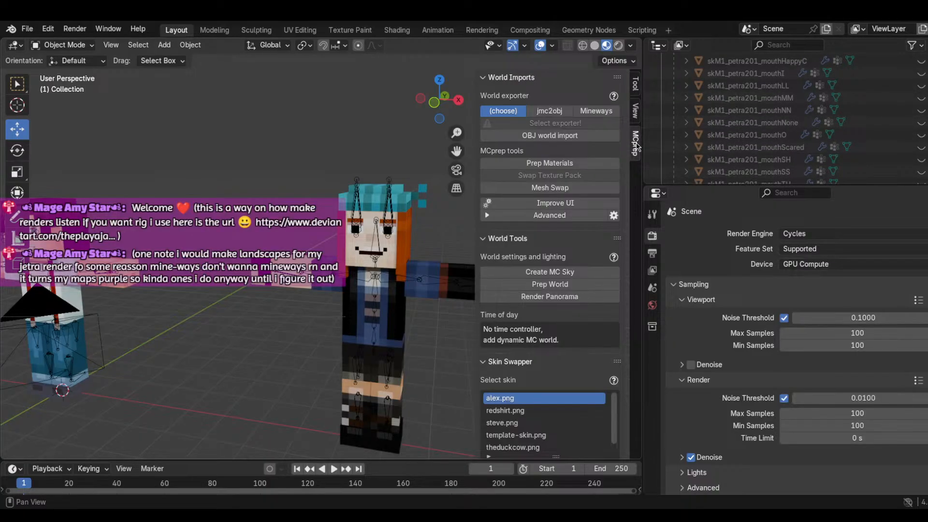
scroll(574, 205, down, 3)
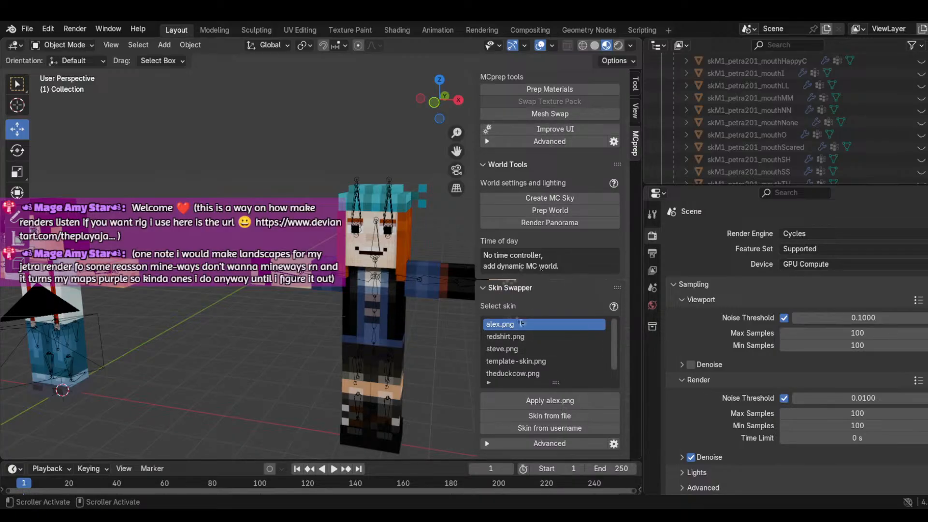
scroll(521, 323, down, 1)
scroll(615, 360, down, 5)
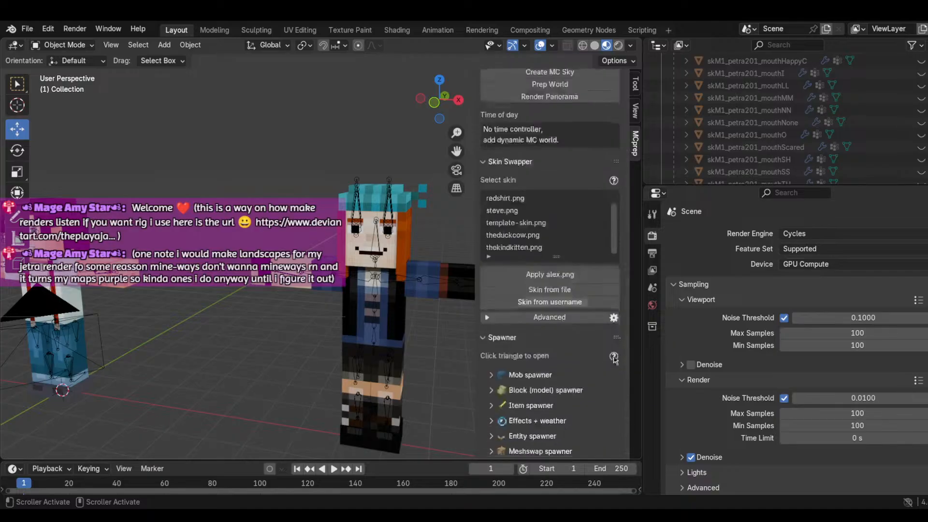
click(491, 406)
scroll(507, 402, down, 2)
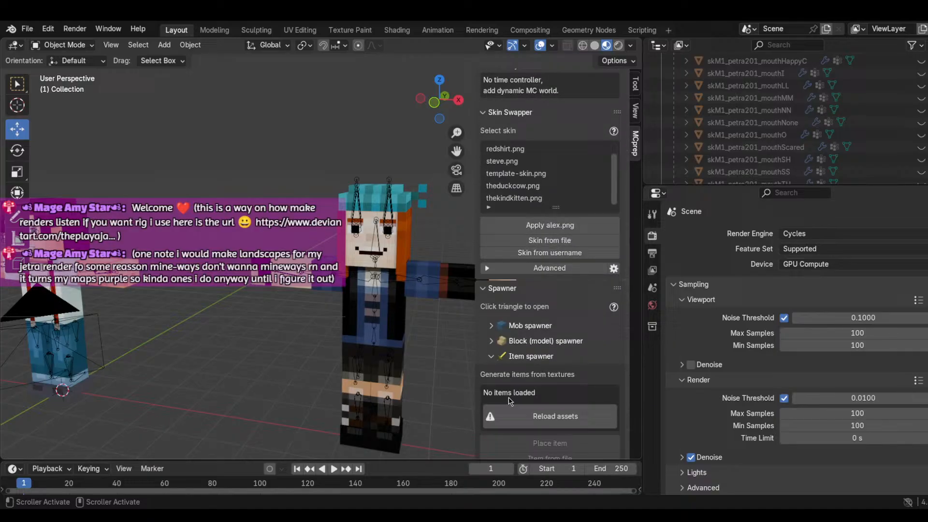
click(550, 421)
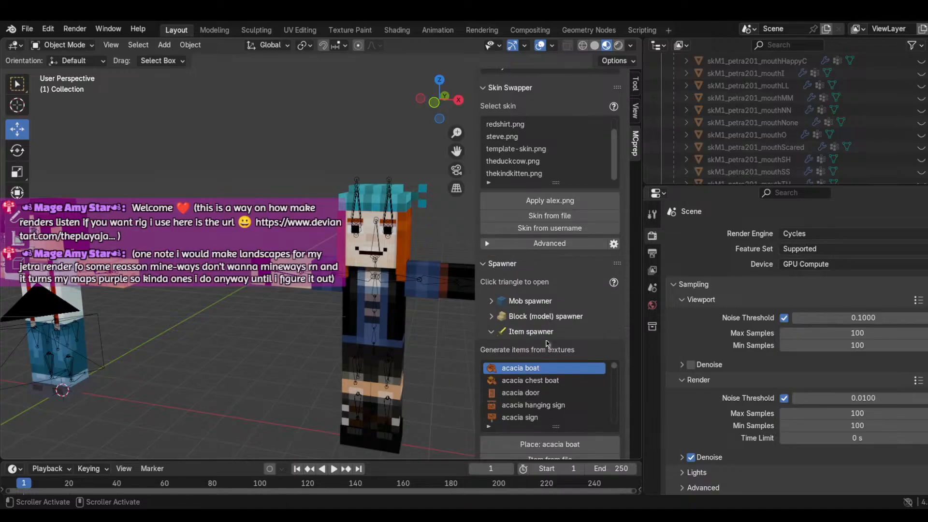
Step: Browse the Item spawner's list of items and check its advanced resource pack options
scroll(548, 344, down, 9)
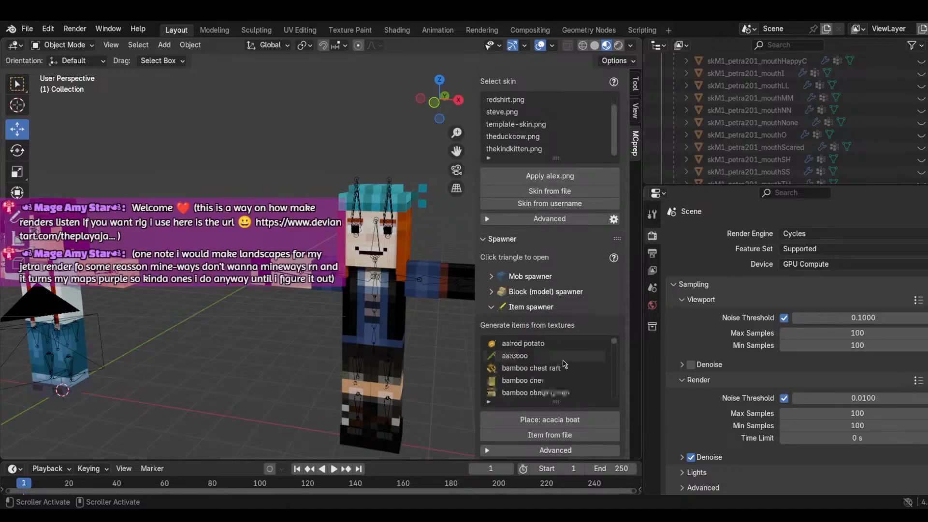
scroll(564, 363, down, 15)
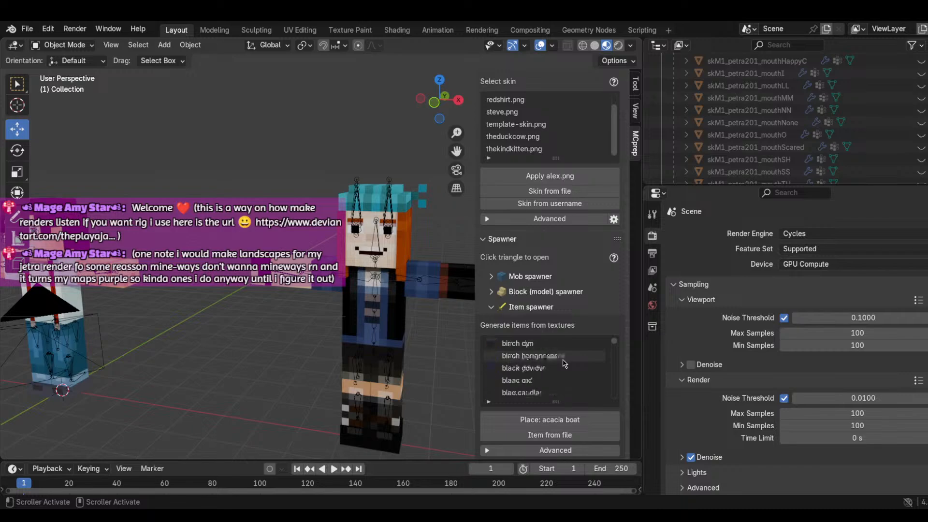
scroll(564, 364, down, 15)
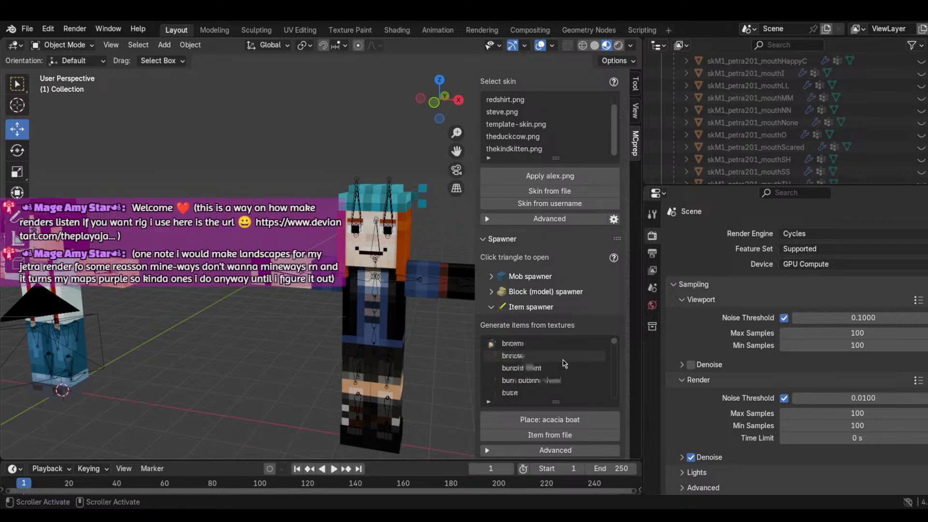
scroll(564, 364, down, 15)
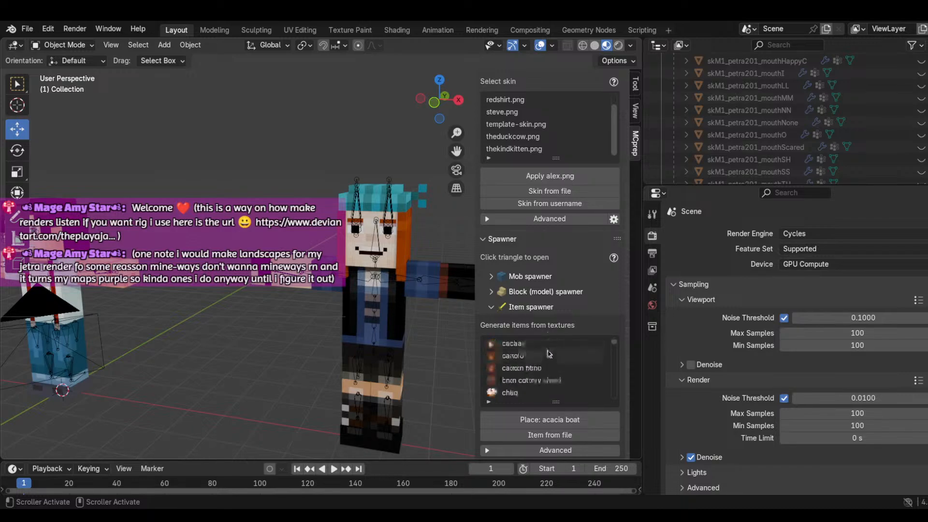
scroll(549, 355, up, 10)
scroll(490, 424, down, 3)
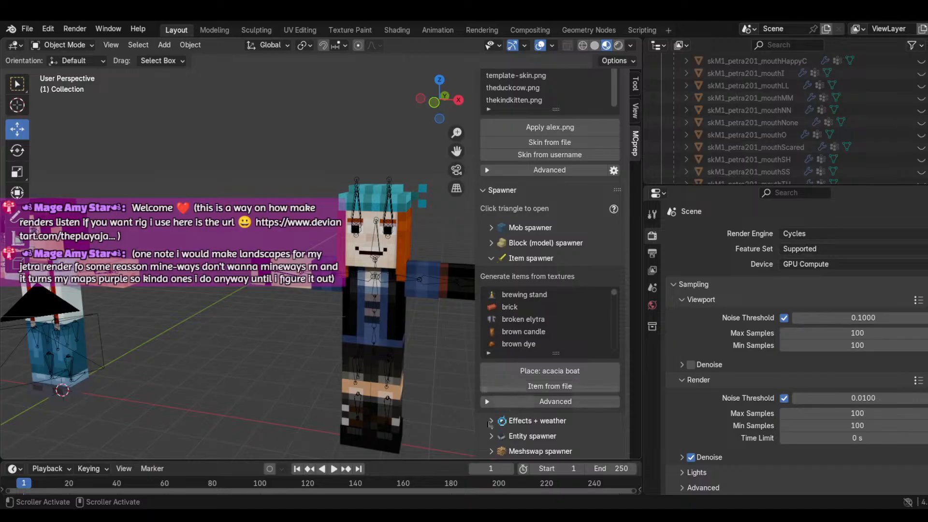
click(489, 402)
scroll(498, 402, down, 1)
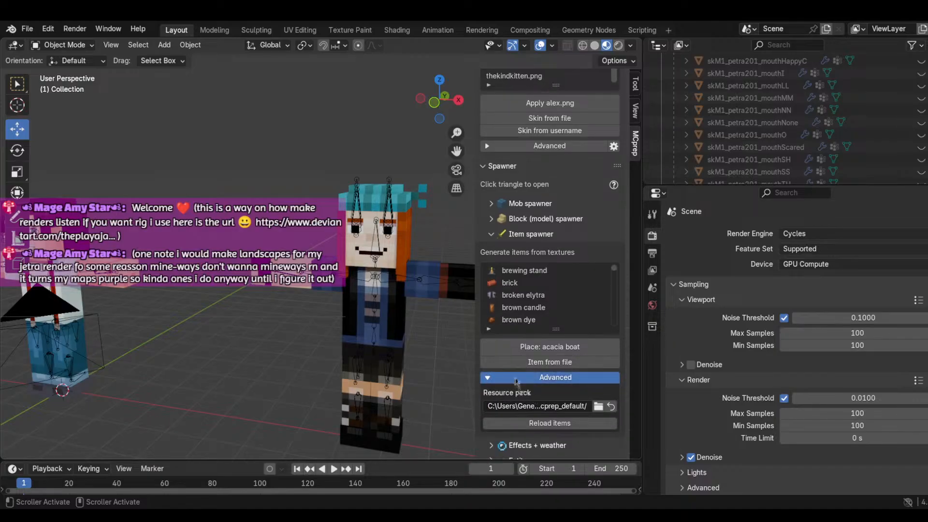
click(516, 382)
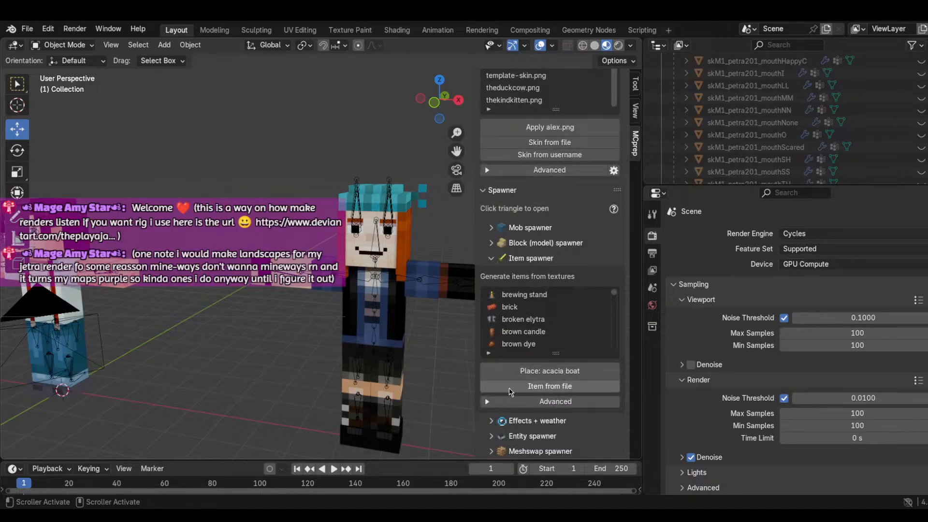
scroll(514, 329, down, 5)
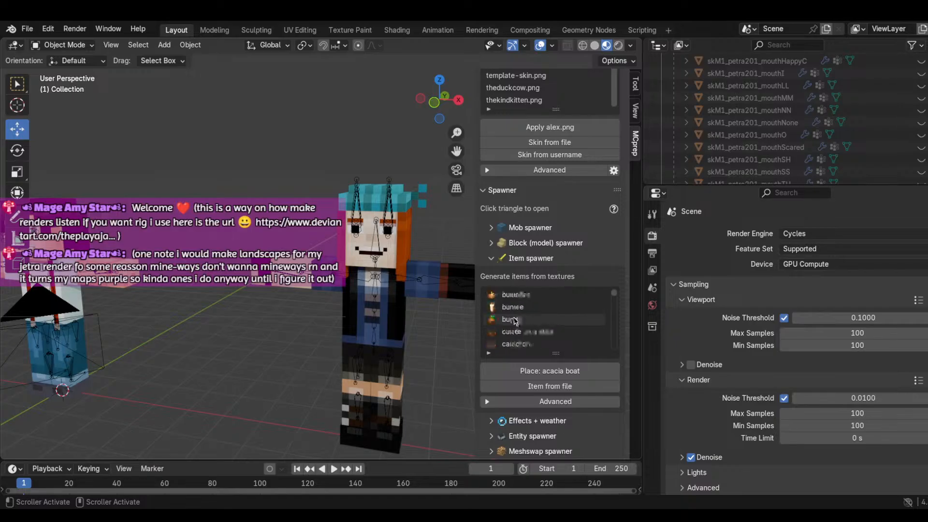
scroll(516, 321, down, 8)
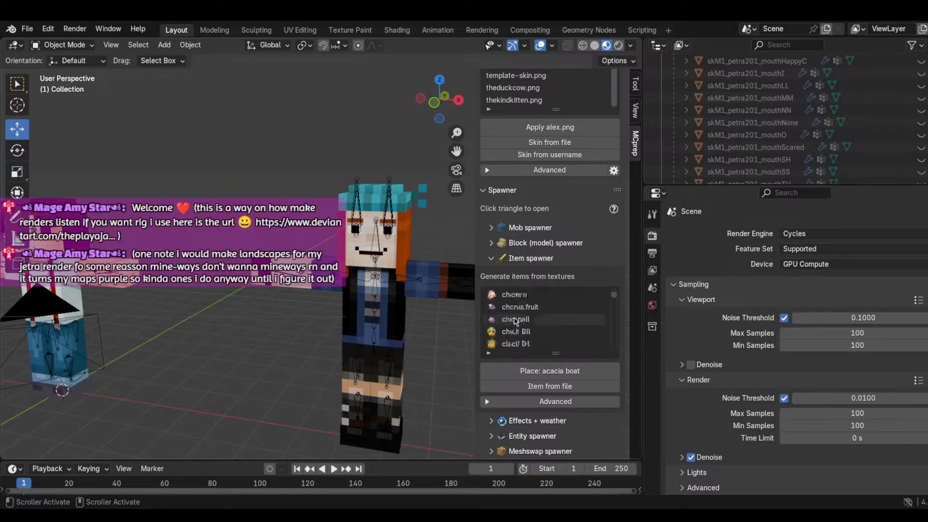
scroll(516, 321, down, 2)
Step: Reveal the item list's filter and filter the items by "Go"
click(489, 353)
click(513, 362)
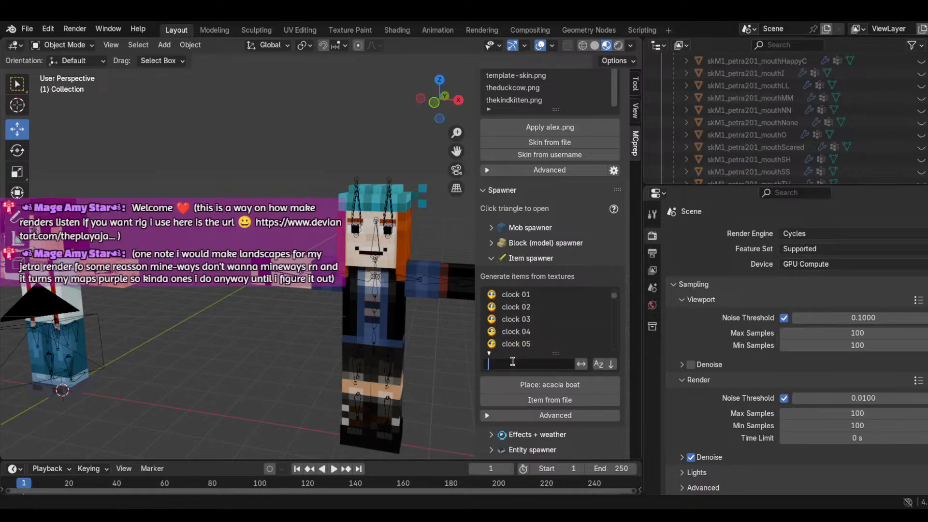
text(Go)
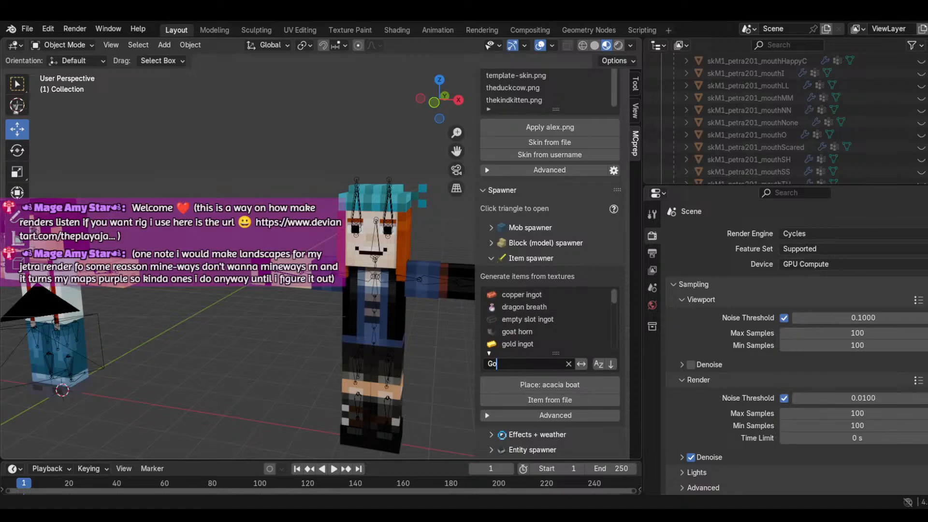
key(Return)
Step: Place the 3D cursor on the open floor between the two characters
click(22, 106)
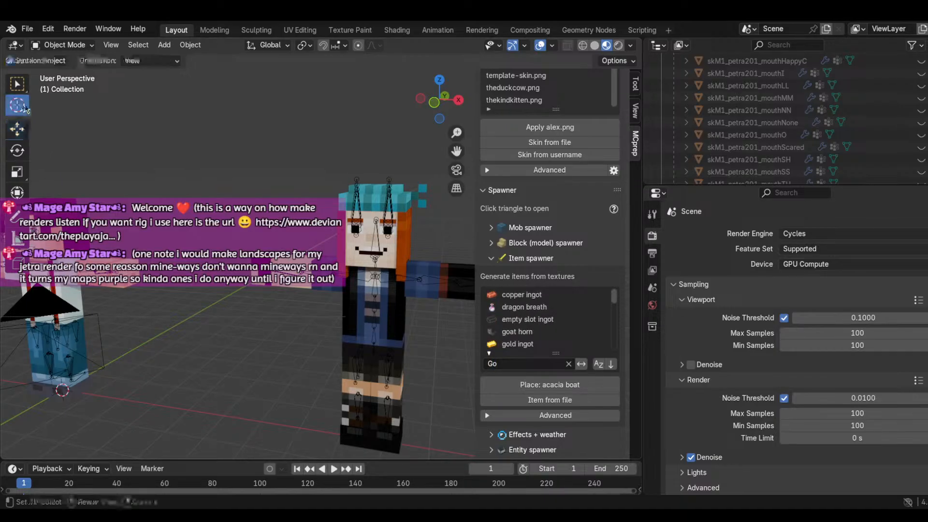
click(166, 333)
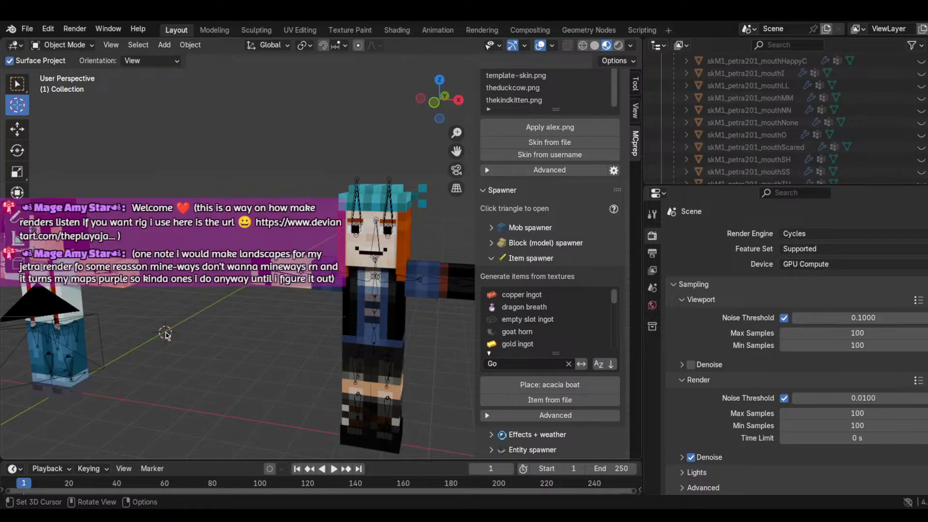
Step: Narrow the item filter to "Gold"
click(527, 362)
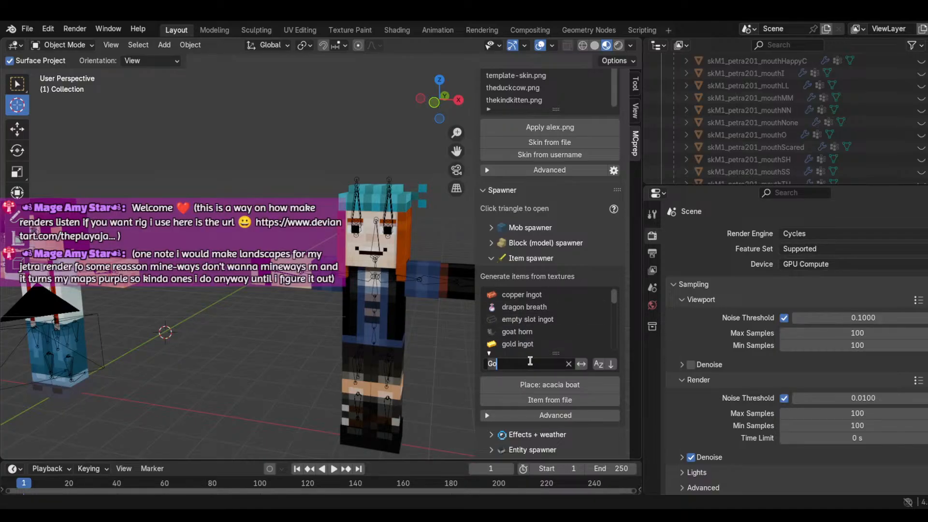
text(ld)
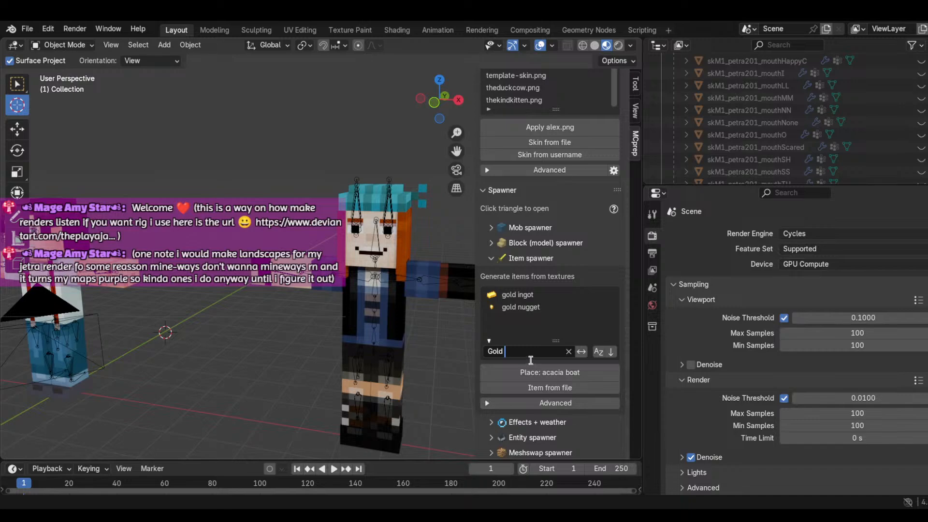
Step: Replace the item filter with "sw" and spawn the golden sword at the 3D cursor
key(BackSpace)
key(BackSpace)
key(BackSpace)
key(BackSpace)
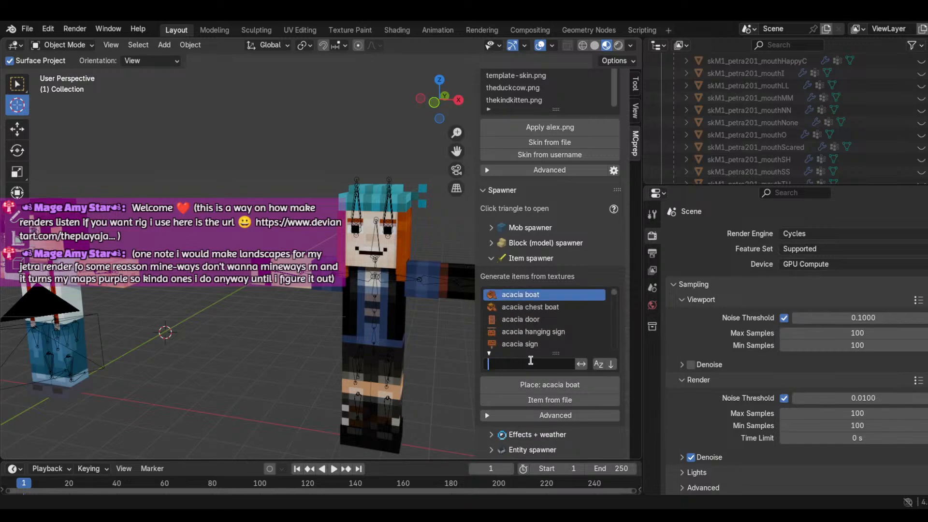
text(sw)
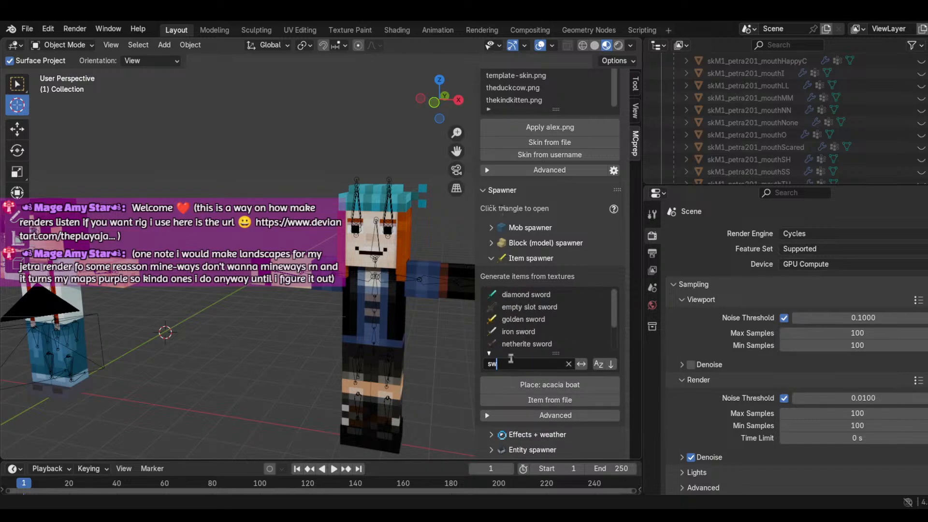
click(542, 320)
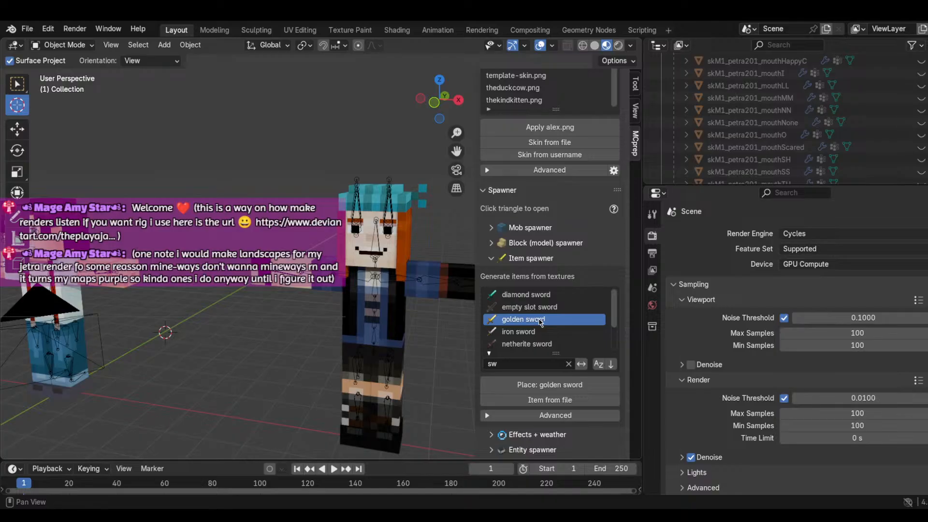
click(564, 389)
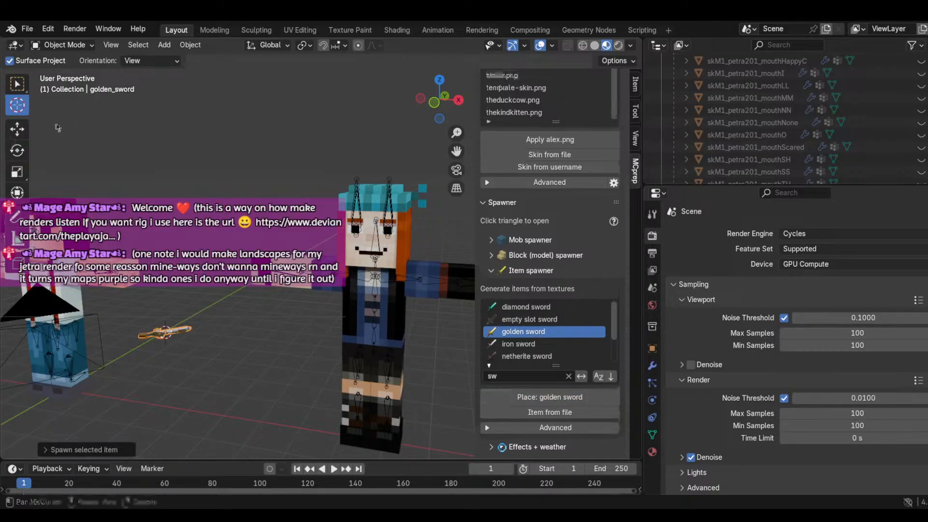
Step: Move the golden sword along the X axis toward the character with the teal headwear
click(17, 136)
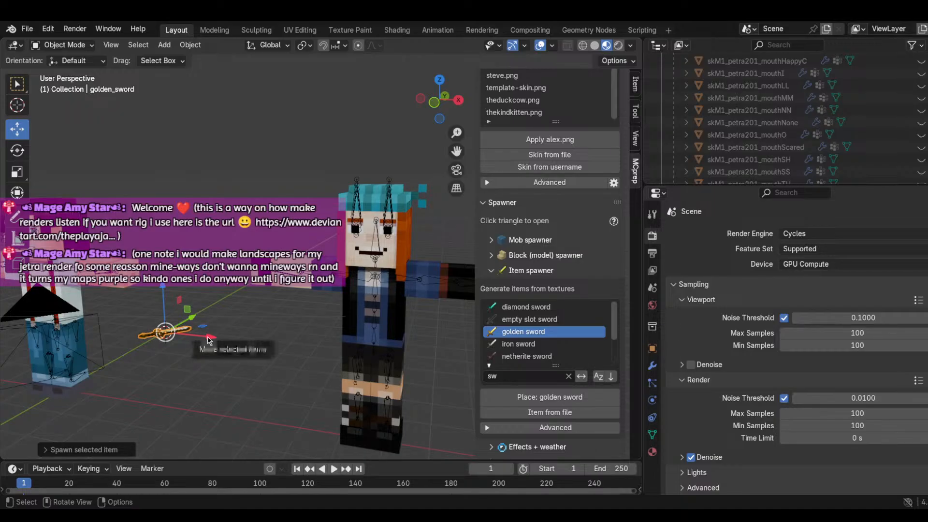
drag(209, 340, 285, 285)
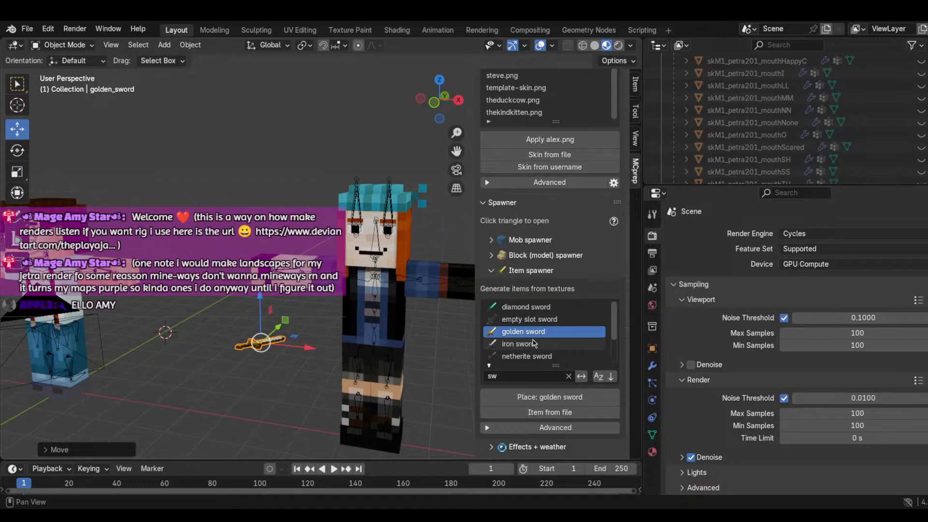
Step: Spawn the diamond sword at the 3D cursor from the filtered item list
scroll(532, 344, down, 3)
scroll(534, 338, up, 3)
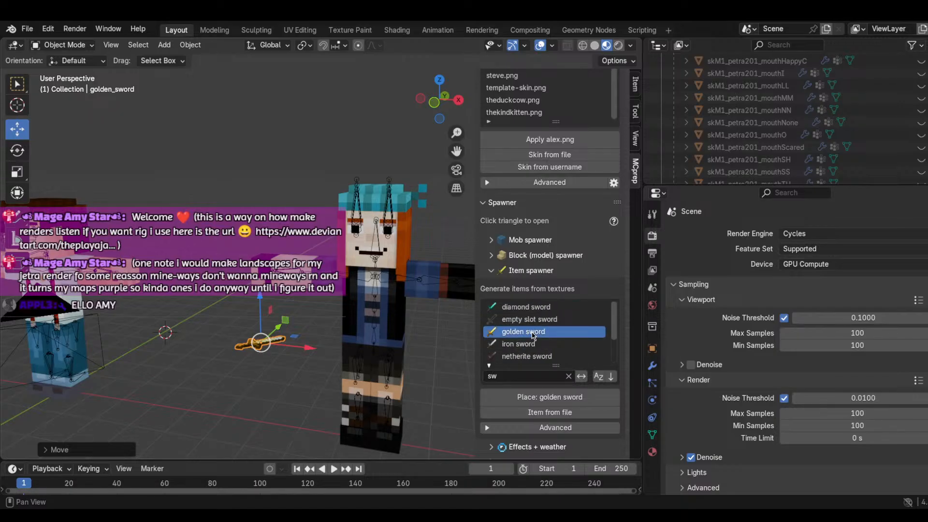
click(514, 309)
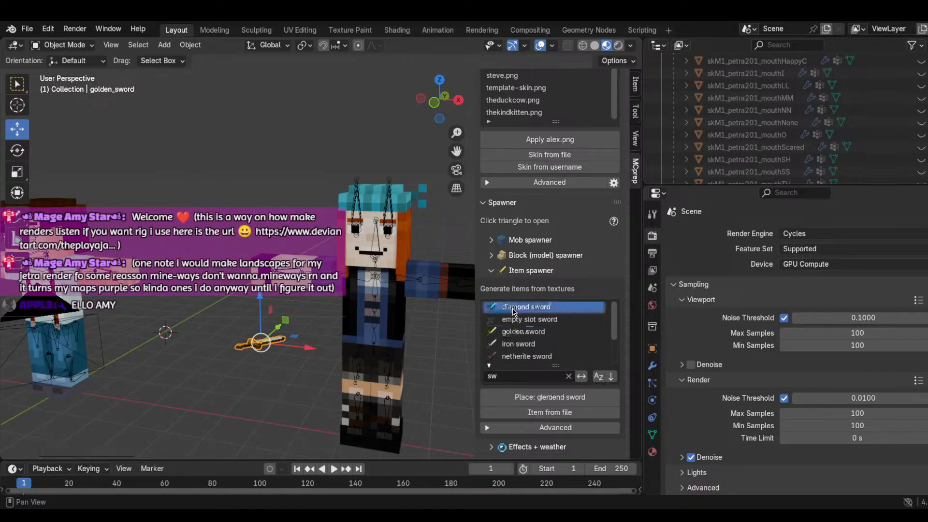
click(531, 397)
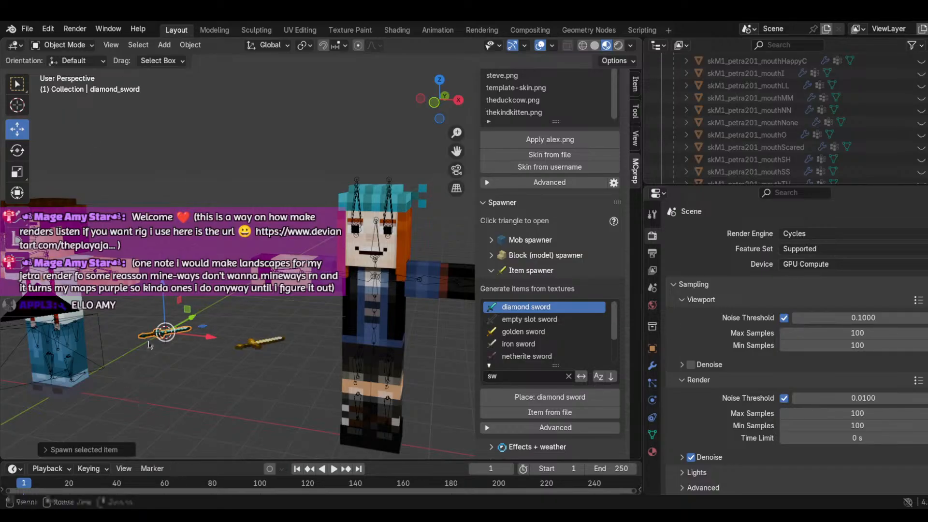
Step: Raise the diamond sword well above the floor between the two characters
drag(183, 303, 142, 198)
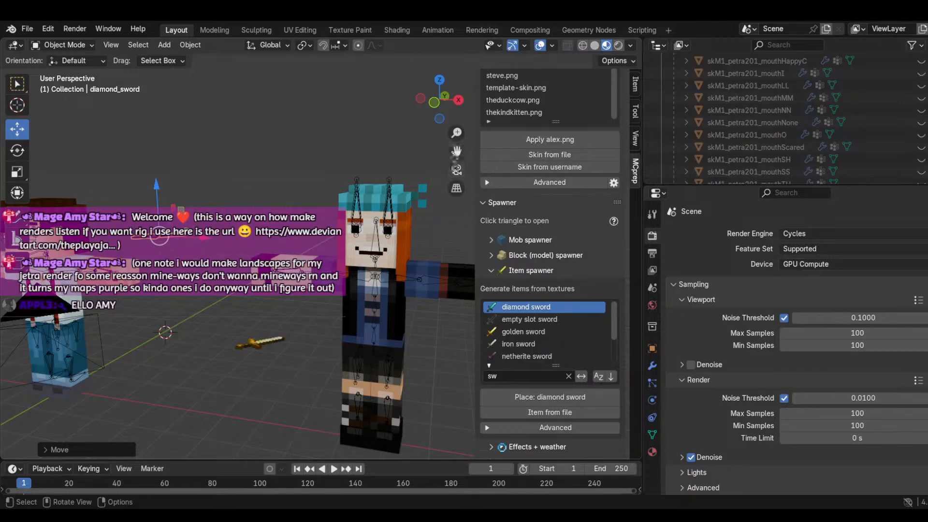
drag(456, 151, 286, 131)
Step: Collapse the Item spawner and browse the Mob spawner's full list of pre-rigged mobs
scroll(546, 333, down, 3)
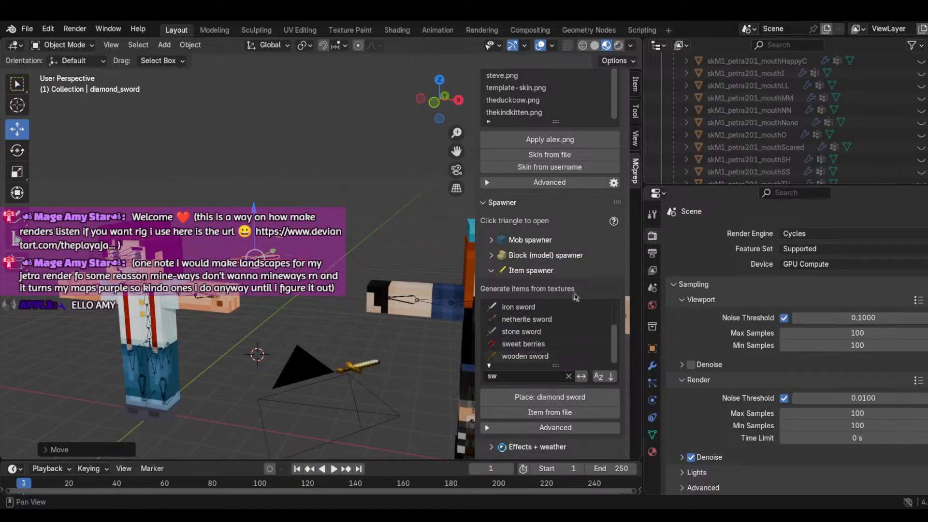
click(491, 271)
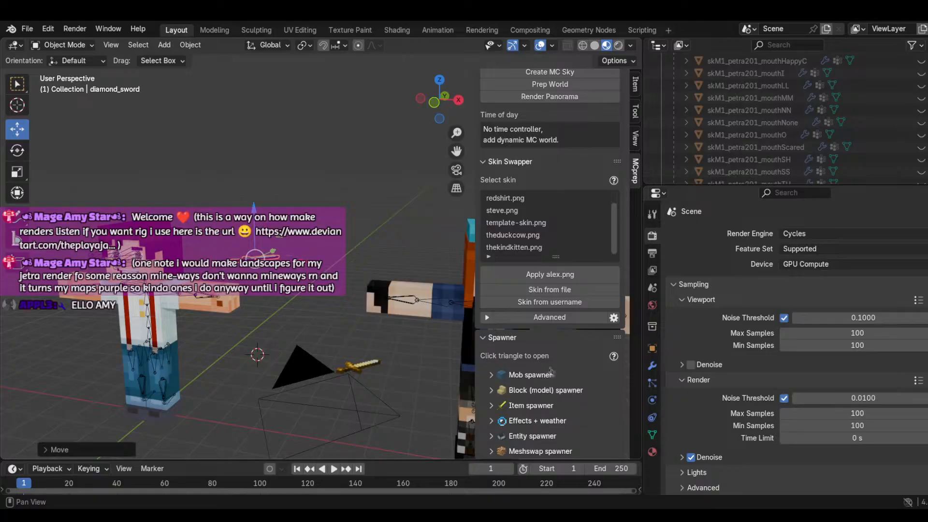
click(498, 375)
scroll(503, 377, down, 1)
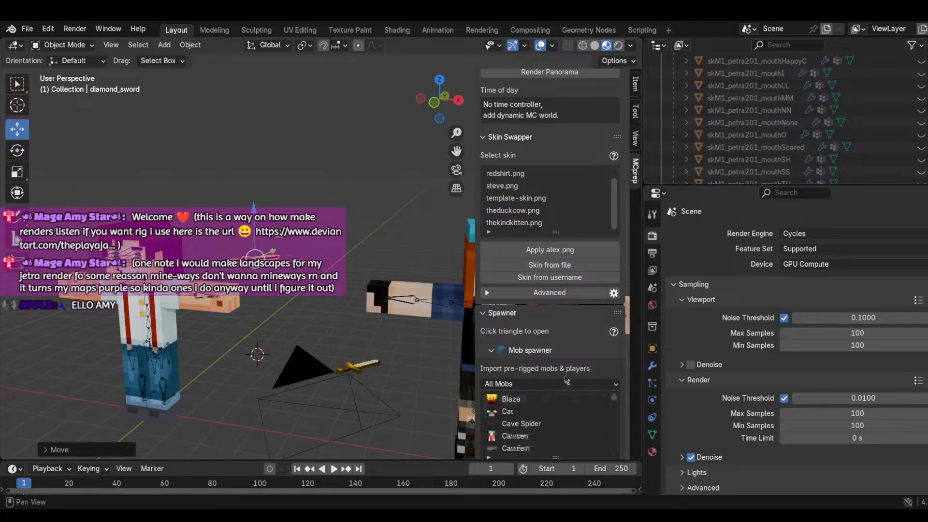
scroll(631, 324, down, 4)
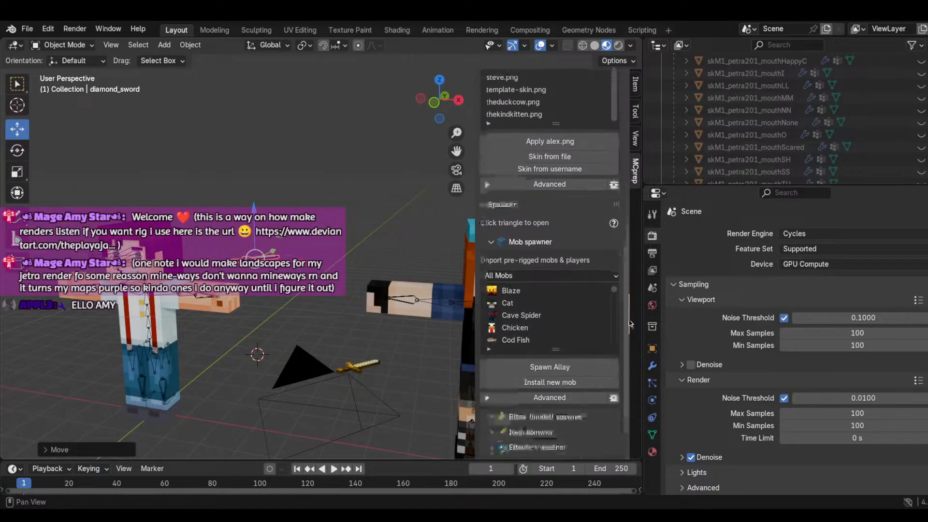
scroll(576, 314, down, 10)
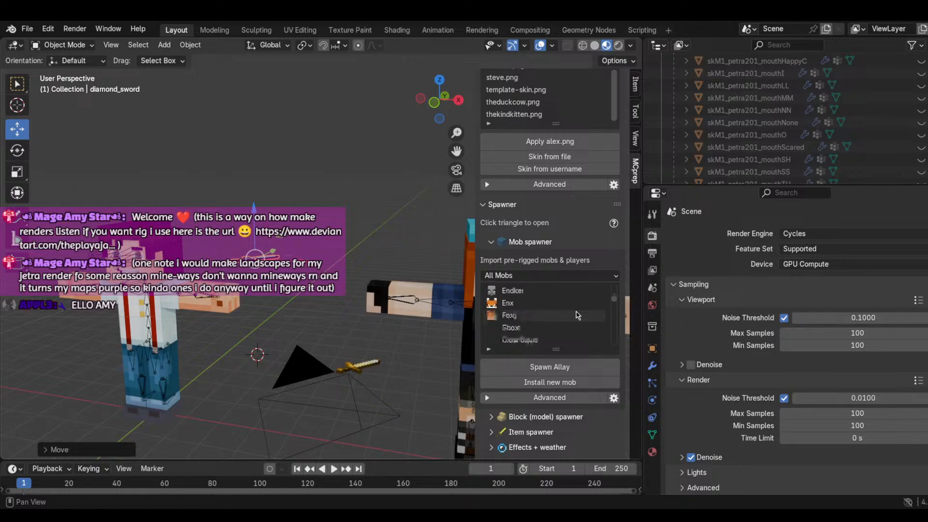
scroll(576, 313, down, 15)
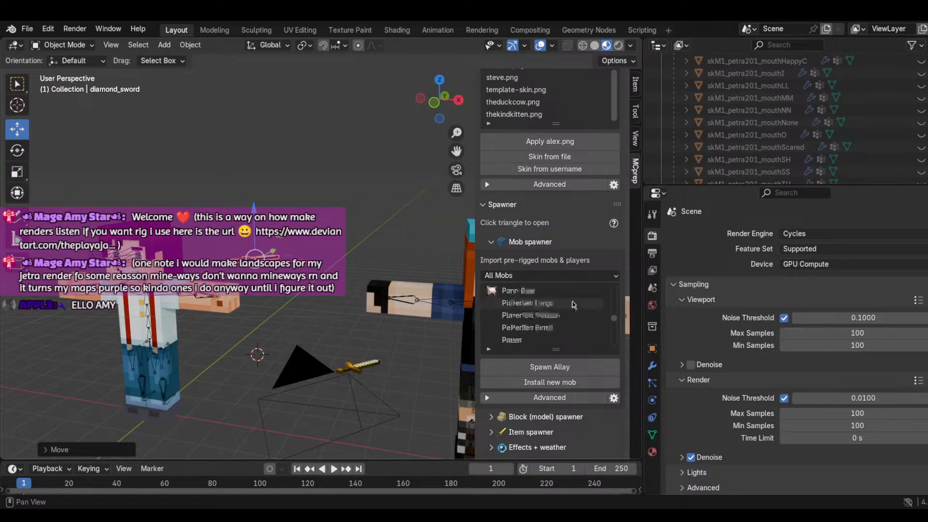
scroll(574, 304, down, 12)
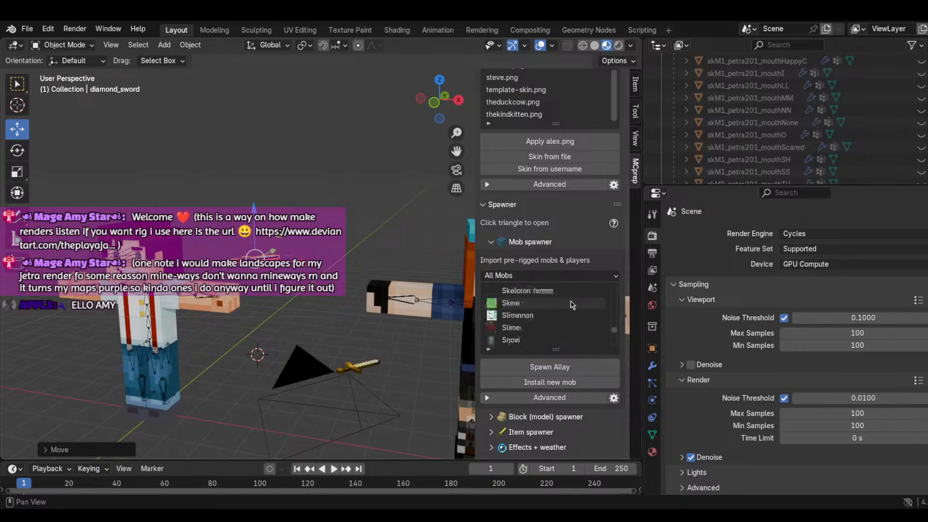
scroll(572, 304, down, 5)
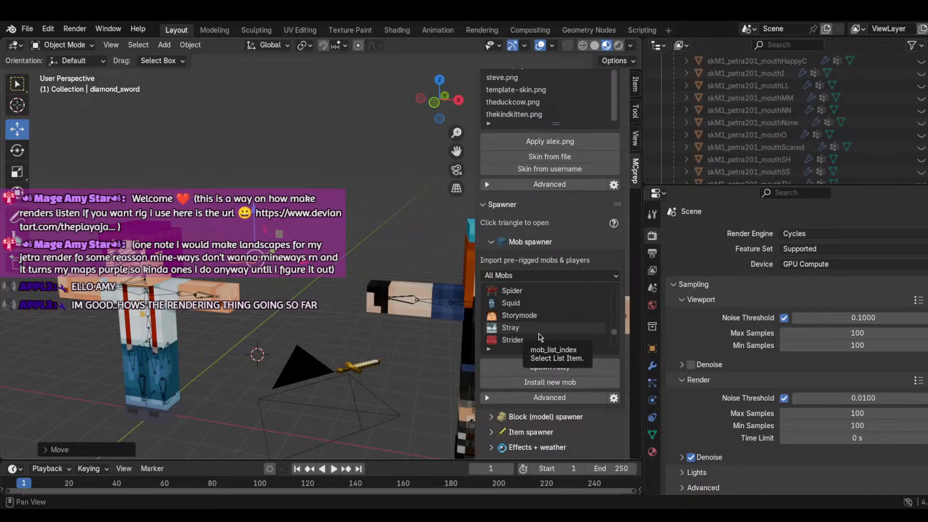
scroll(542, 333, down, 15)
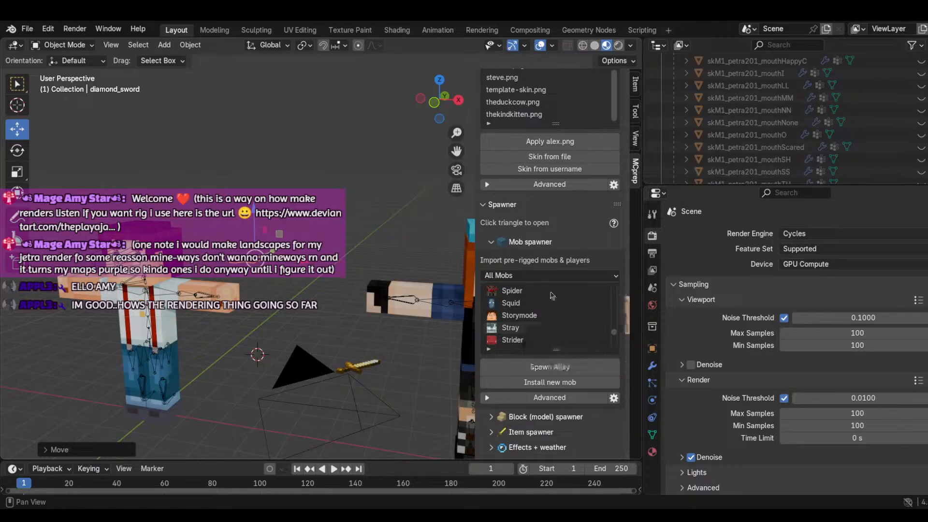
scroll(552, 332, down, 2)
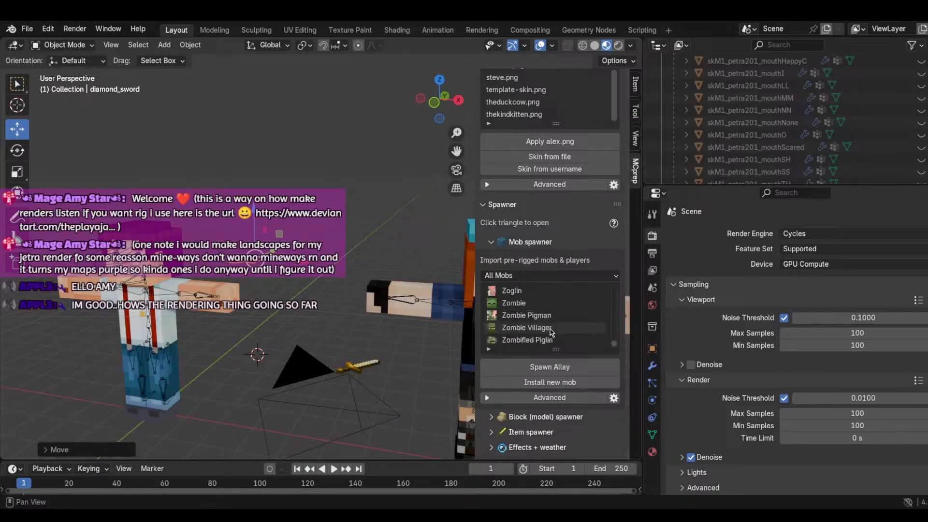
Step: Spawn a Zombie mob at the 3D cursor and scale it up uniformly to about twice its size
click(528, 303)
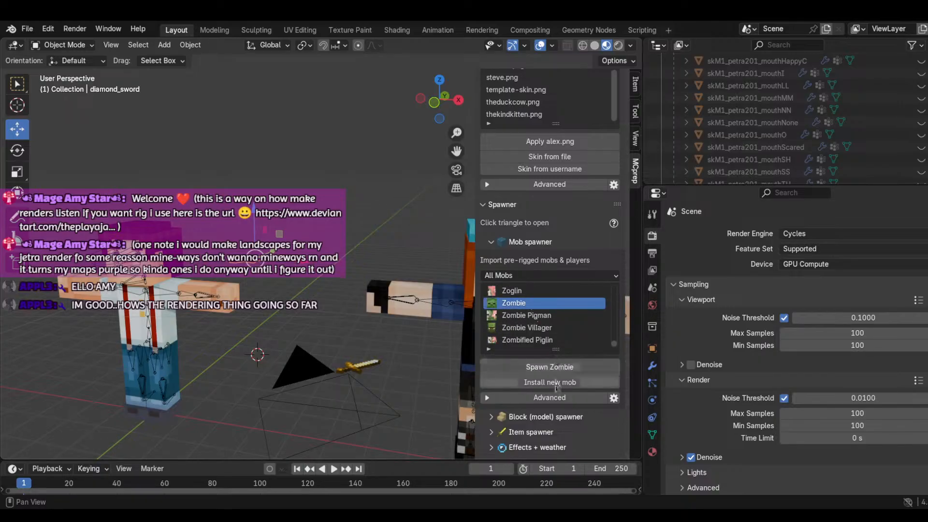
click(546, 368)
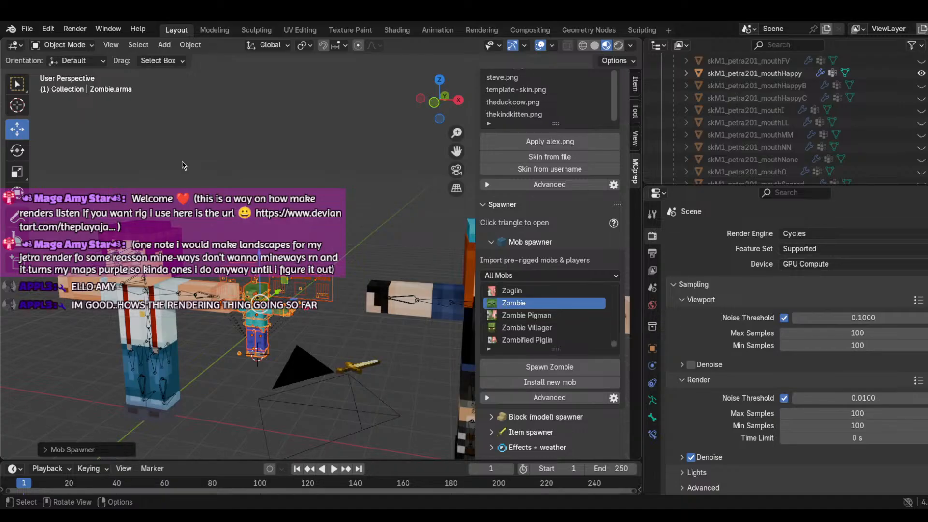
scroll(193, 173, up, 3)
scroll(193, 173, down, 6)
scroll(193, 173, up, 7)
scroll(261, 248, down, 2)
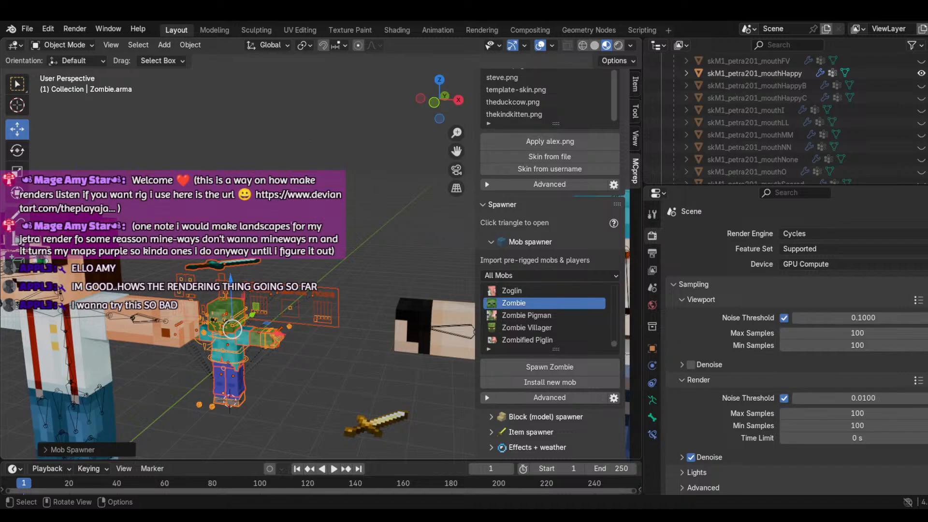
key(s)
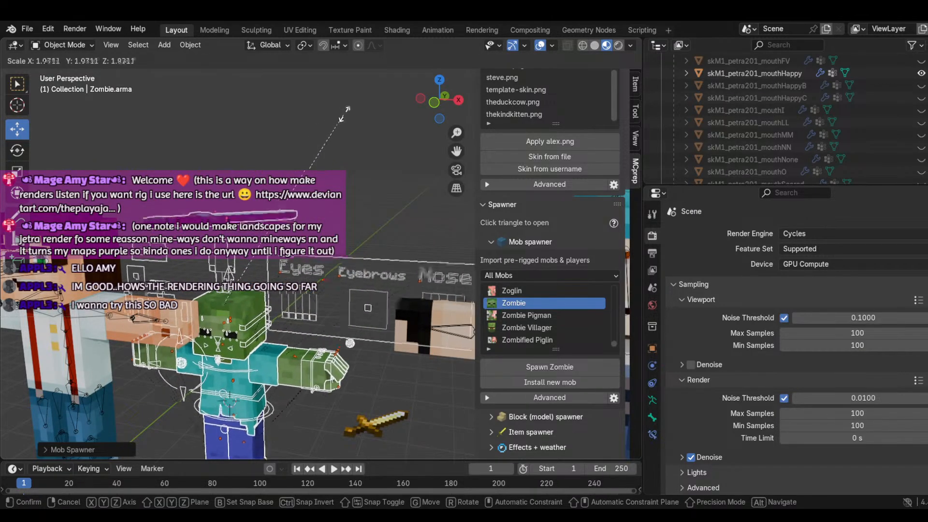
click(241, 164)
key(g)
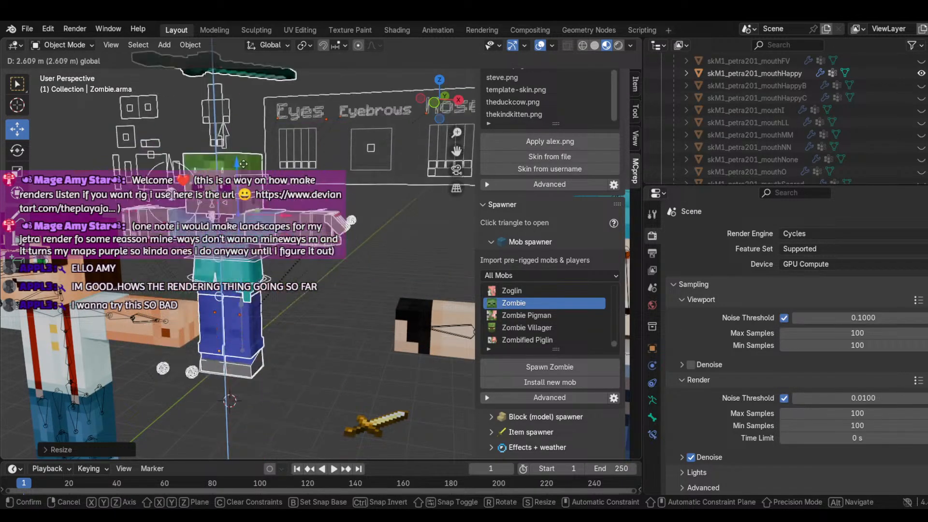
right_click(222, 148)
Step: Move the diamond sword along the X axis past the brown-haired character and lower it onto the floor
click(221, 112)
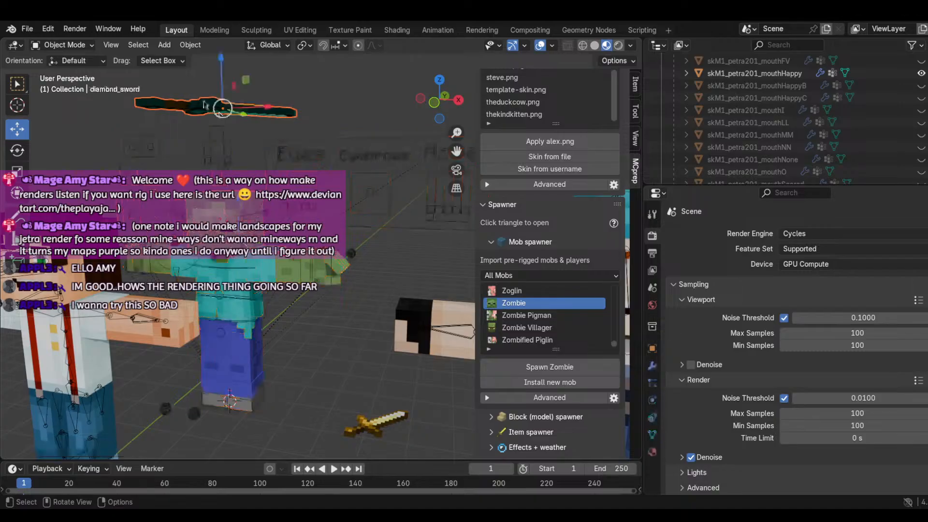
key(g)
key(x)
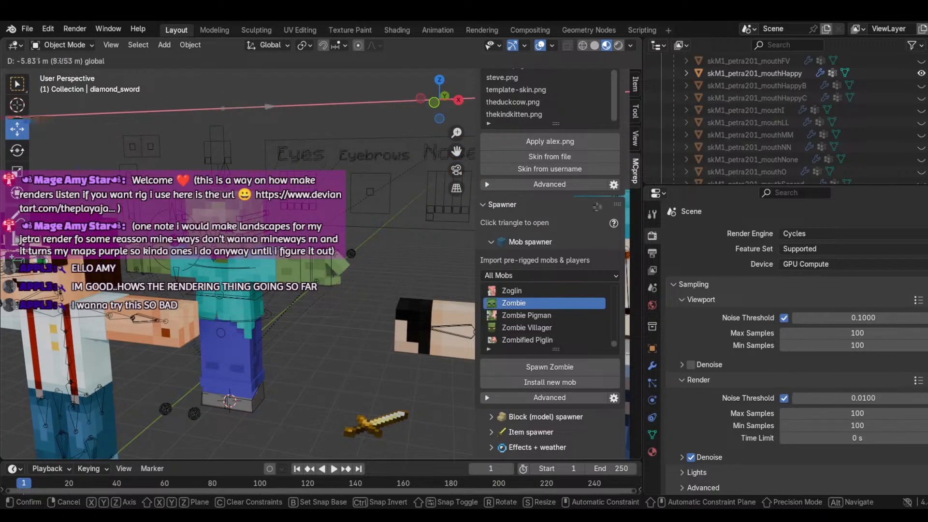
drag(606, 210, 533, 184)
scroll(533, 184, down, 1)
scroll(407, 255, down, 7)
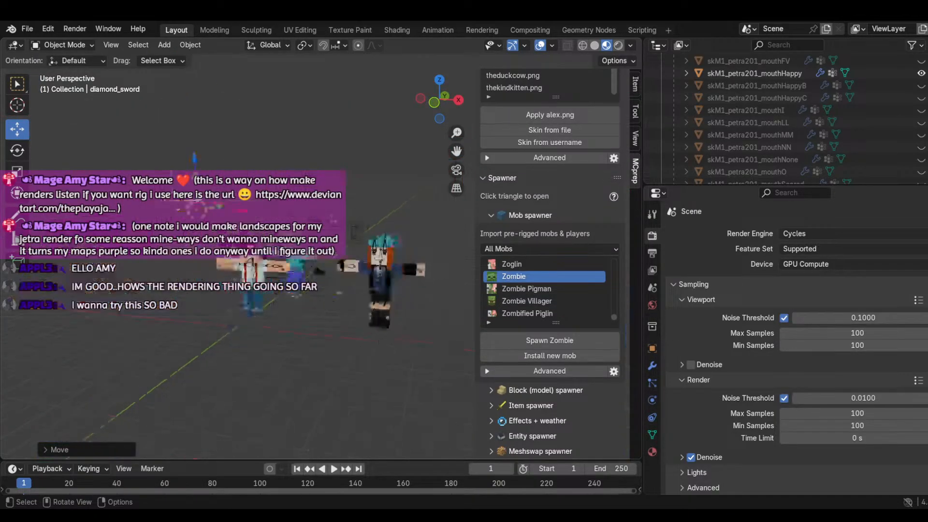
key(g)
key(x)
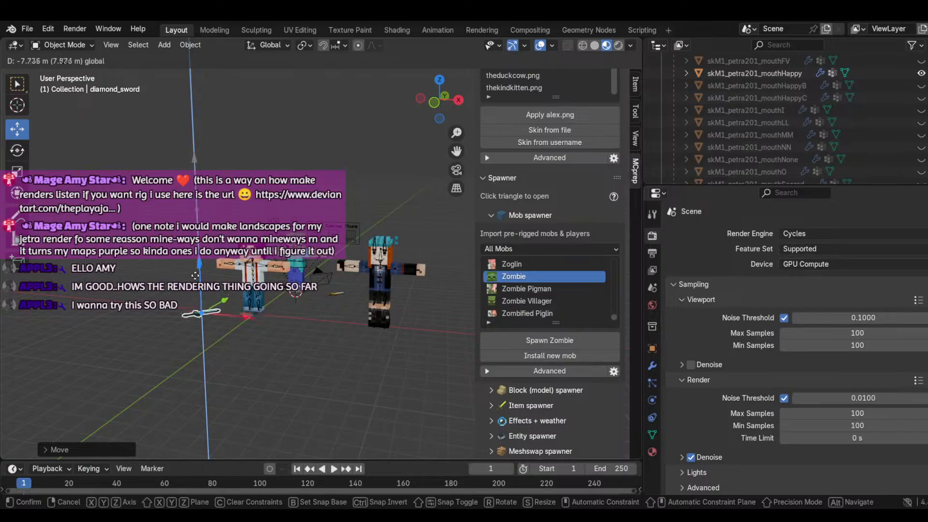
click(197, 279)
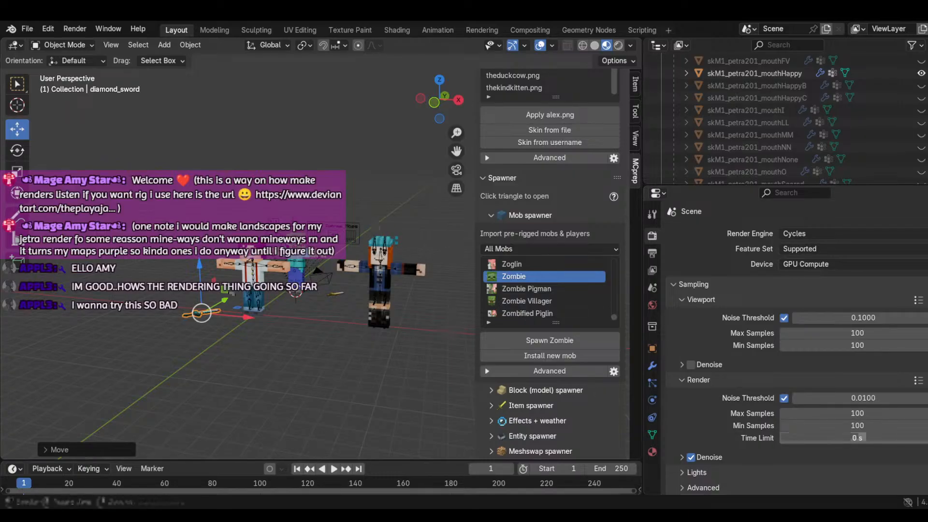
Step: Select the zombie's armature and switch it to Pose Mode
scroll(368, 213, up, 2)
scroll(367, 213, up, 3)
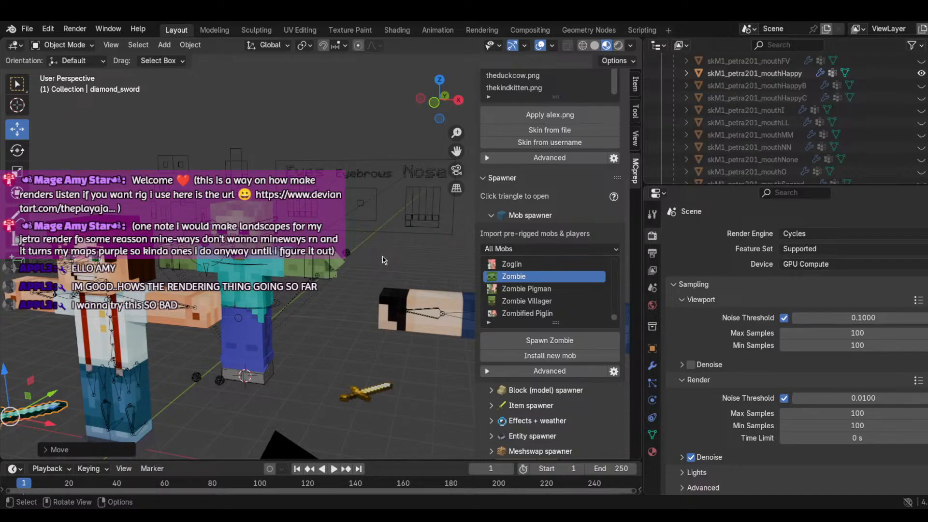
middle_drag(382, 257, 340, 284)
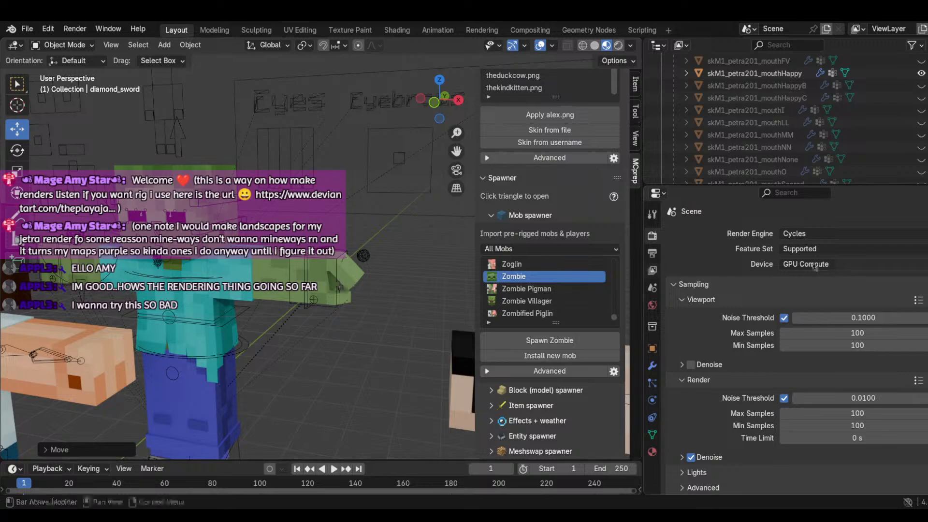
scroll(397, 215, down, 3)
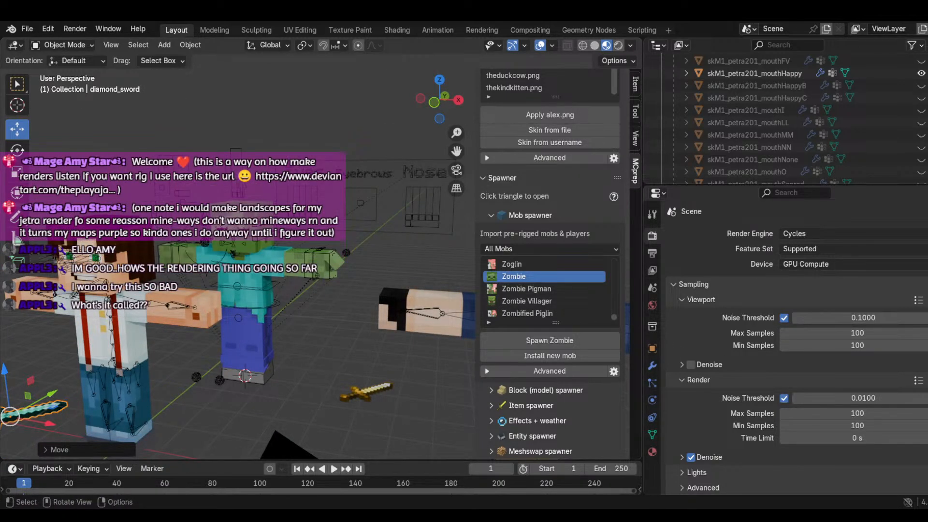
click(247, 377)
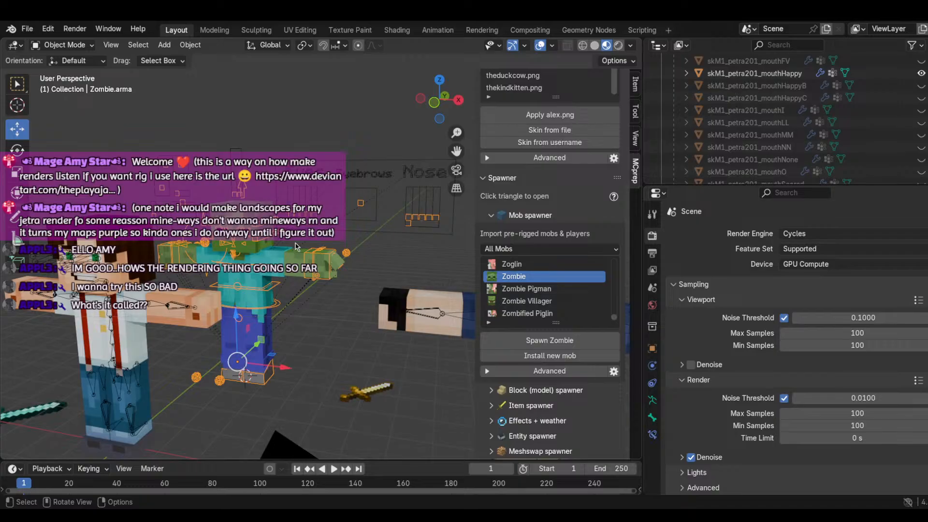
shift+middle_drag(297, 246, 314, 227)
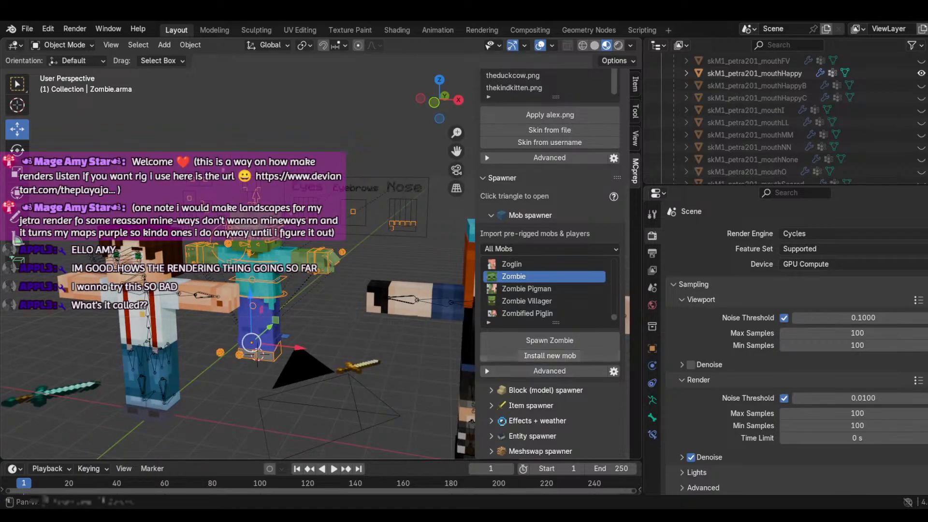
scroll(258, 361, up, 5)
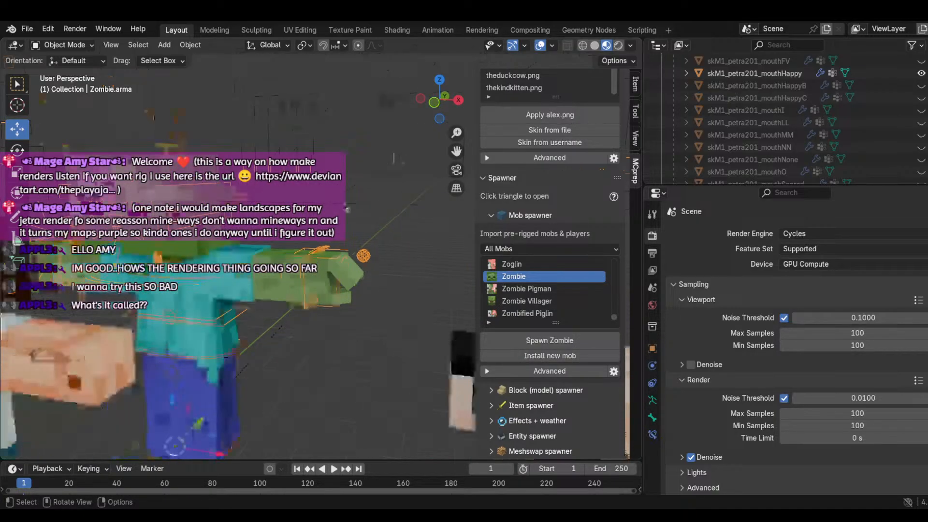
scroll(258, 360, down, 4)
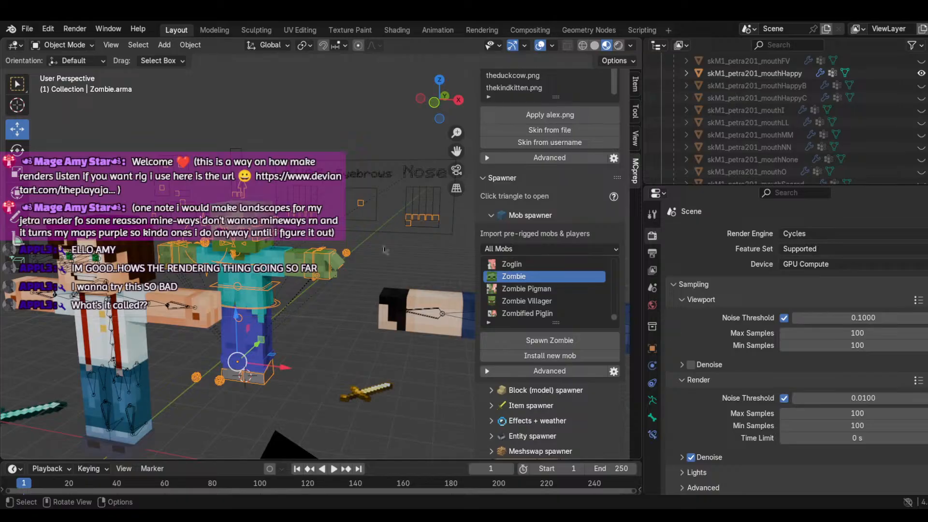
click(64, 45)
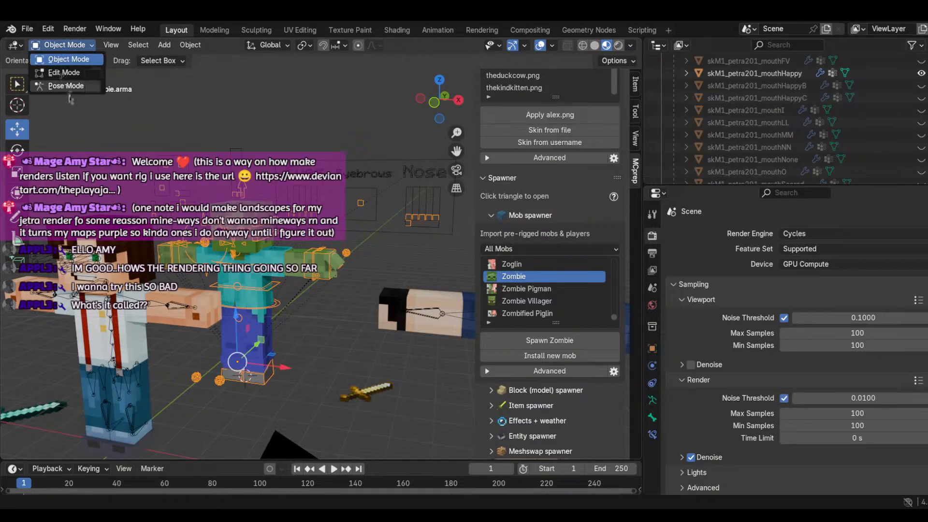
click(83, 87)
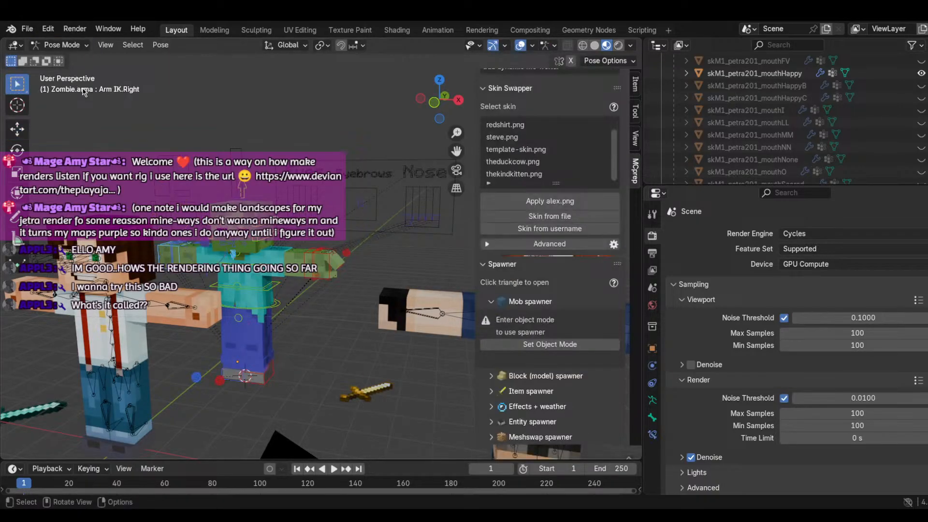
Step: Examine the control bones around the zombie's head and the neighbouring character up close
scroll(117, 130, up, 2)
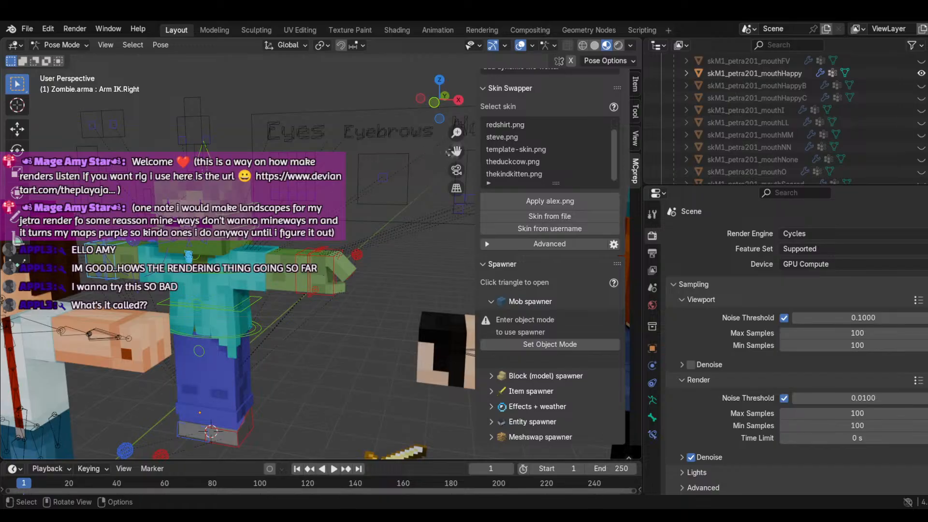
drag(456, 150, 553, 150)
scroll(448, 155, up, 1)
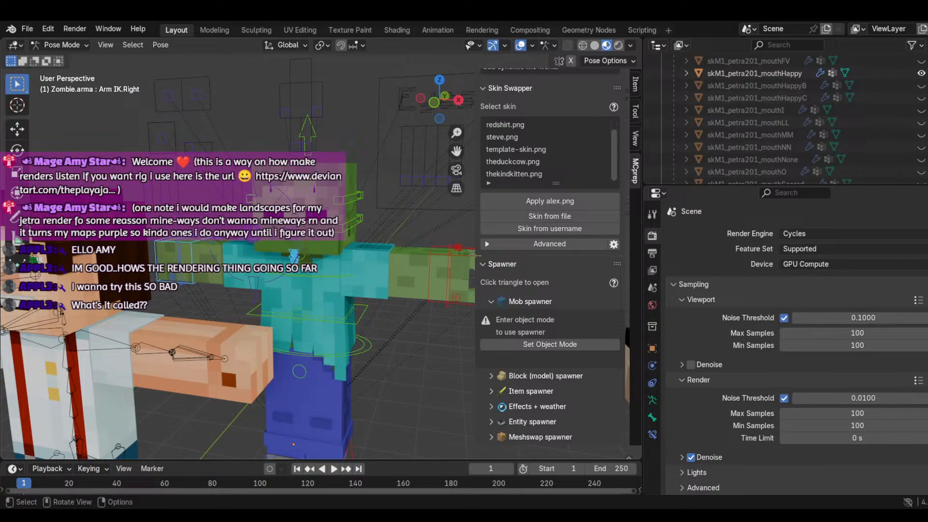
click(207, 191)
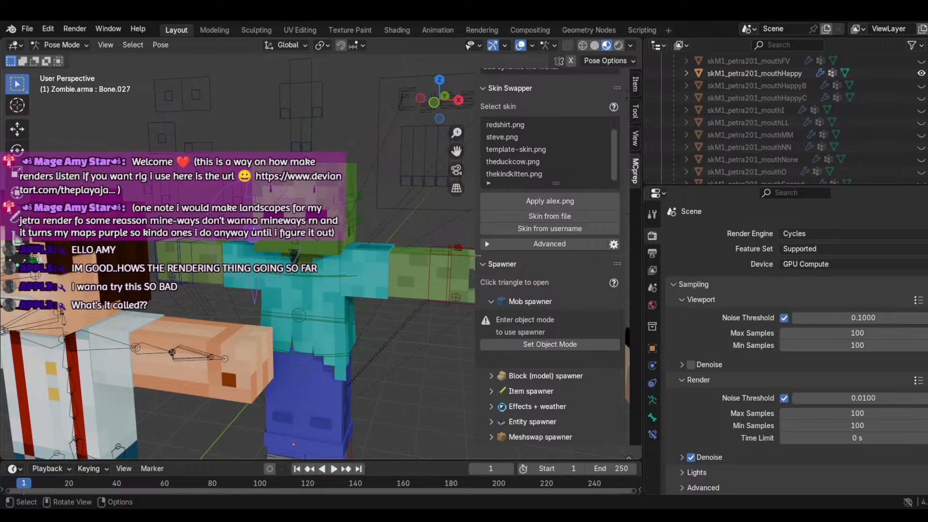
click(308, 148)
scroll(310, 148, down, 5)
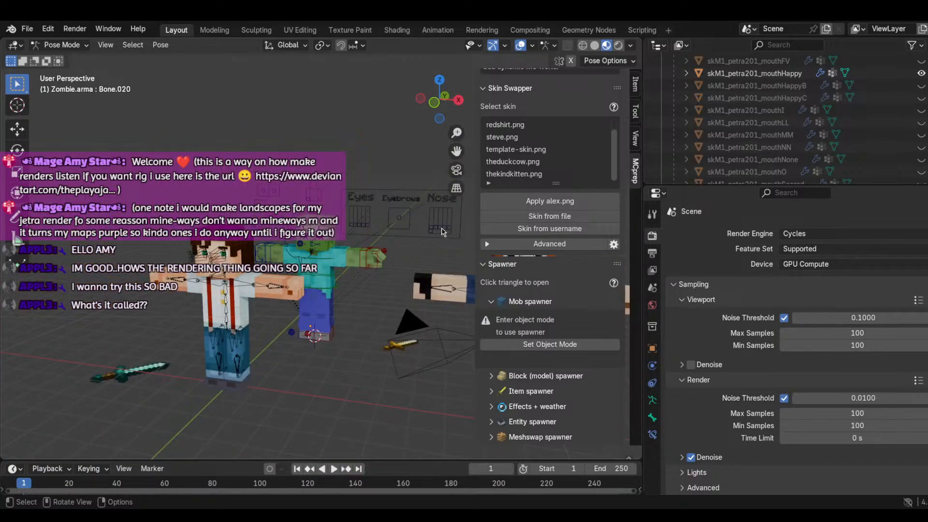
drag(455, 152, 310, 156)
scroll(324, 265, up, 8)
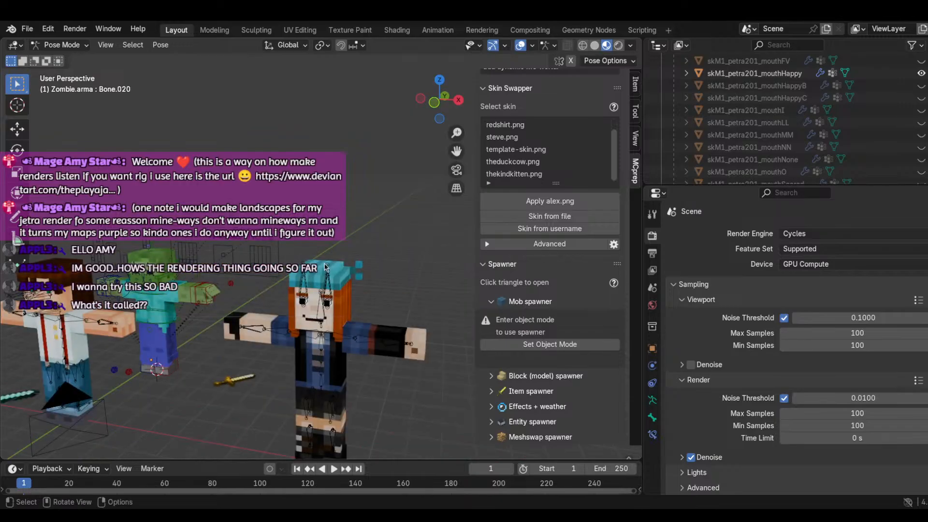
drag(456, 151, 624, 121)
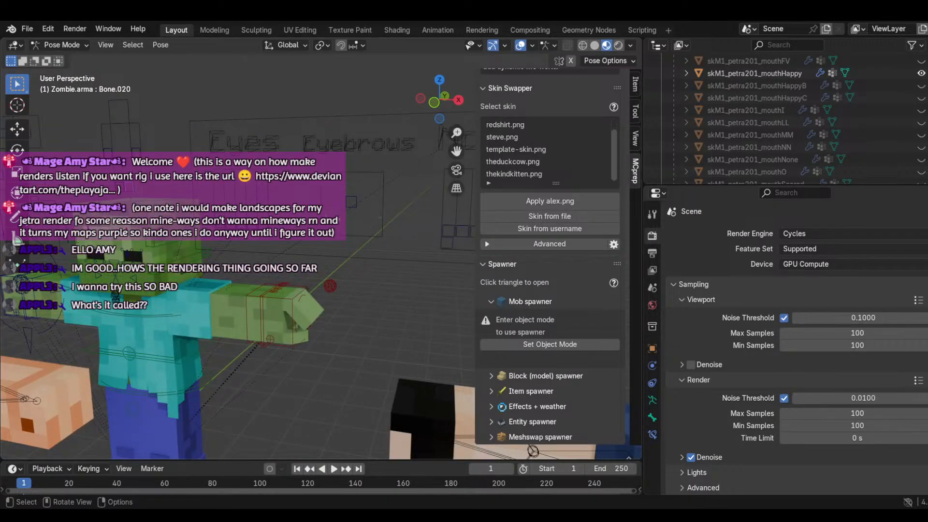
Step: Reposition the four slider bones in the zombie rig's Eyes control panel with the Move tool
click(265, 225)
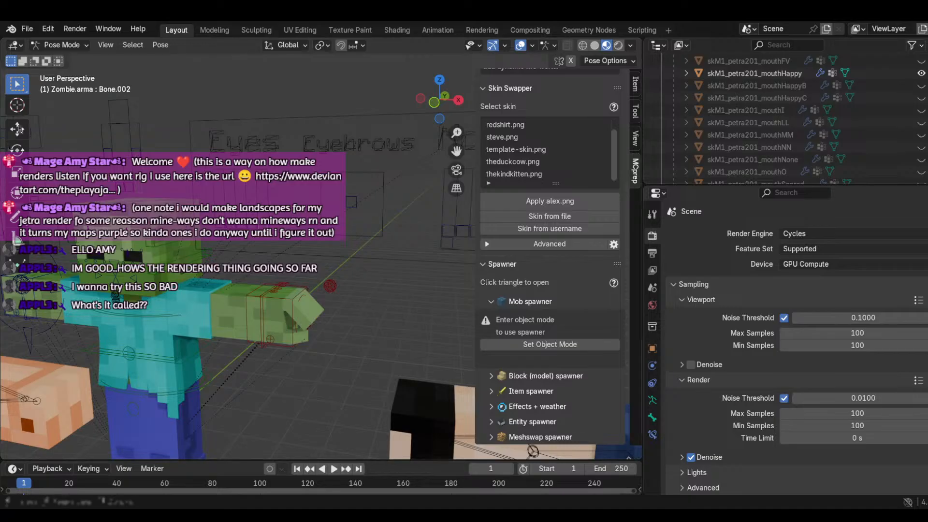
click(17, 129)
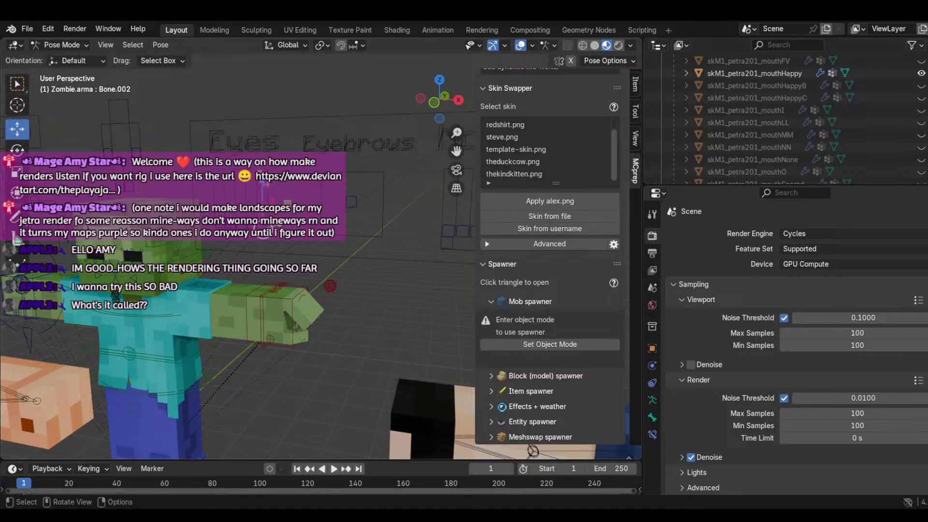
drag(263, 186, 262, 215)
click(253, 223)
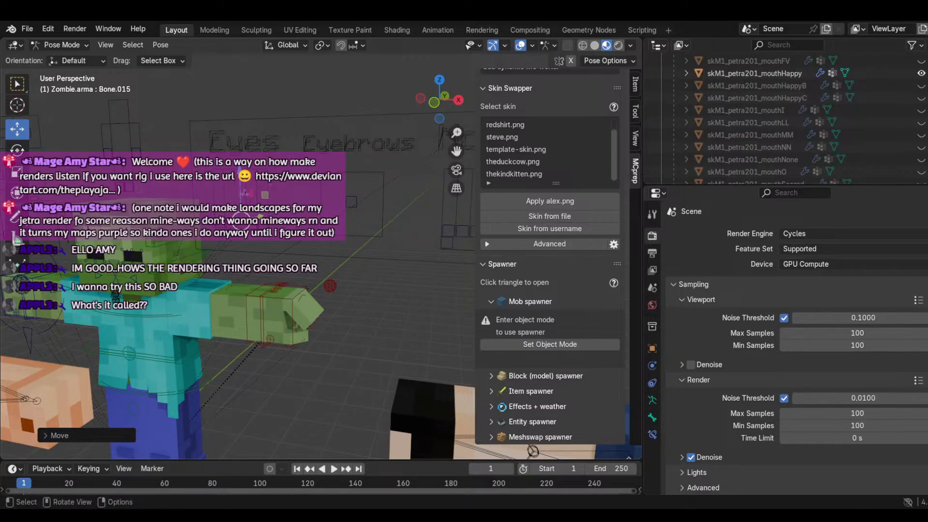
drag(241, 192, 223, 223)
click(231, 227)
drag(229, 187, 233, 144)
click(220, 225)
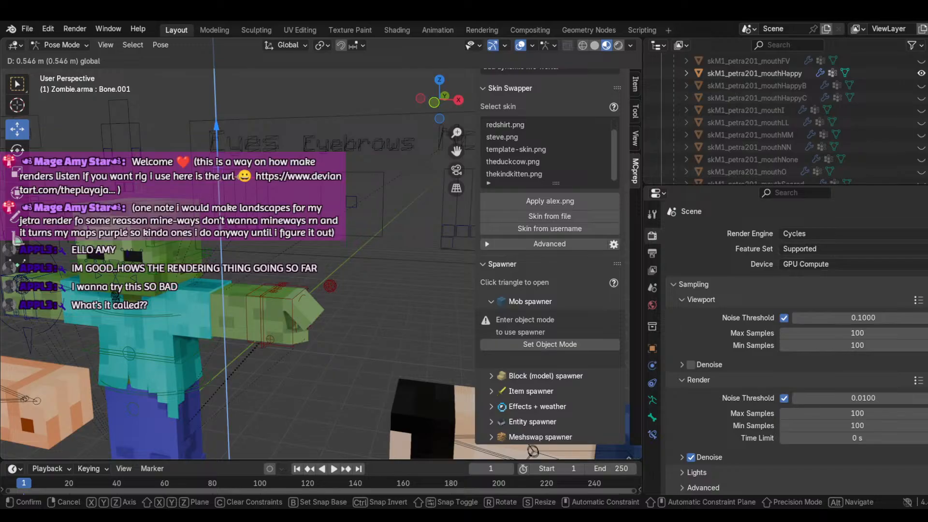
drag(233, 189, 312, 213)
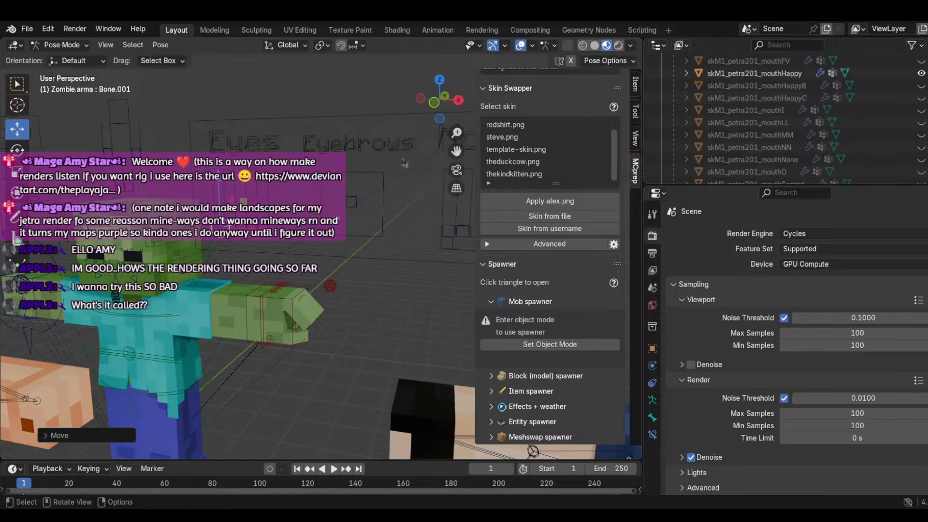
Step: Shift the control bone in the small face-control boxes beside the zombie's head
scroll(405, 164, down, 5)
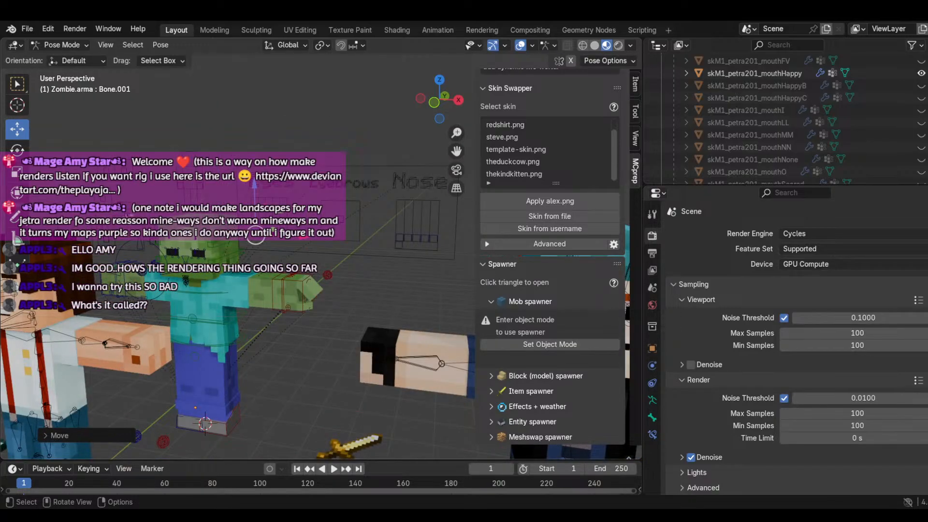
click(126, 214)
drag(144, 210, 168, 203)
drag(134, 215, 129, 216)
Step: Try moving the zombie rig's Mouth Position bone and undo that move
click(97, 199)
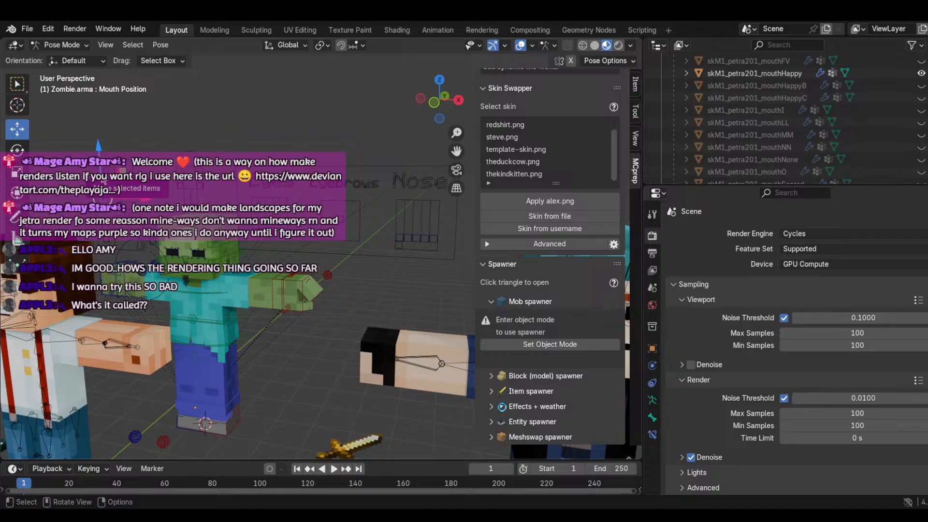
drag(103, 180, 105, 204)
click(48, 29)
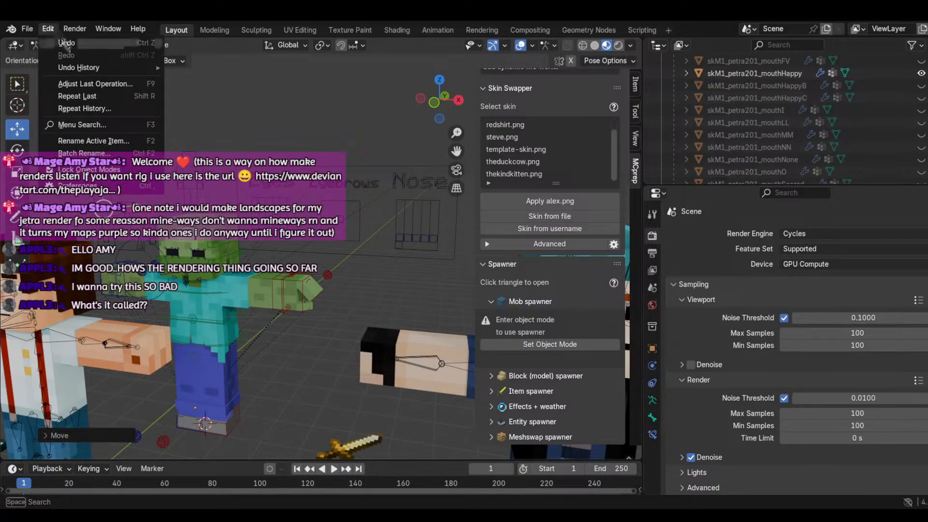
click(67, 46)
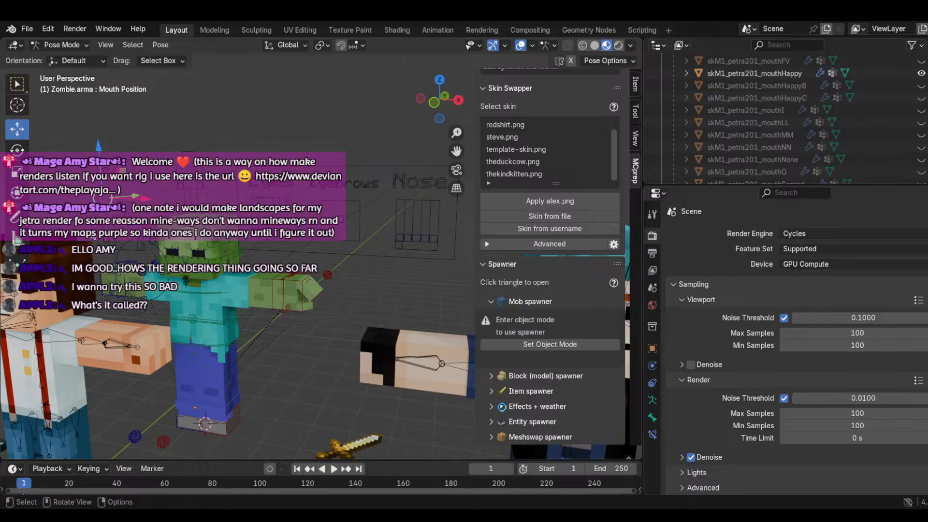
Step: Raise the face-control bone just below the Mouth Position bone slightly
click(94, 238)
click(94, 239)
drag(95, 196, 96, 176)
scroll(150, 204, down, 2)
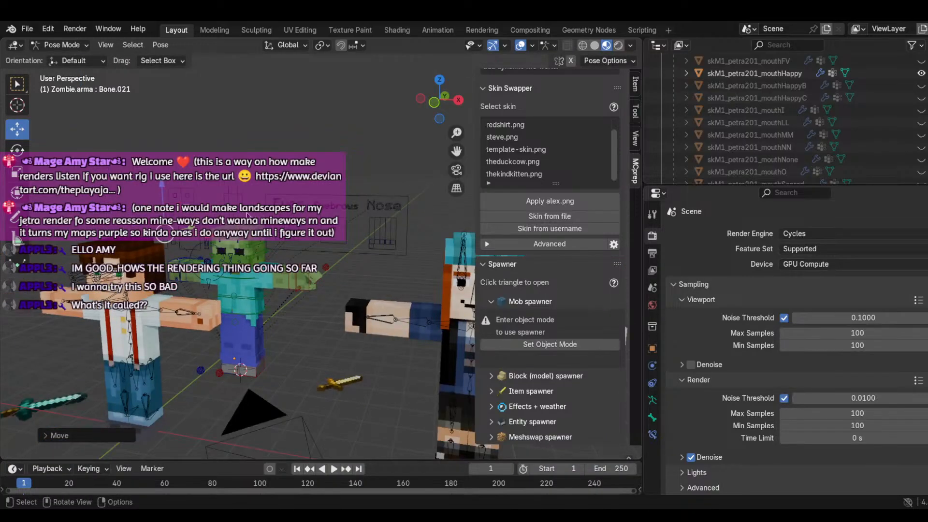
Step: Lower one control bone in the small face-control boxes beside the zombie's head and raise the neighbouring one with the Move tool
scroll(124, 289, up, 5)
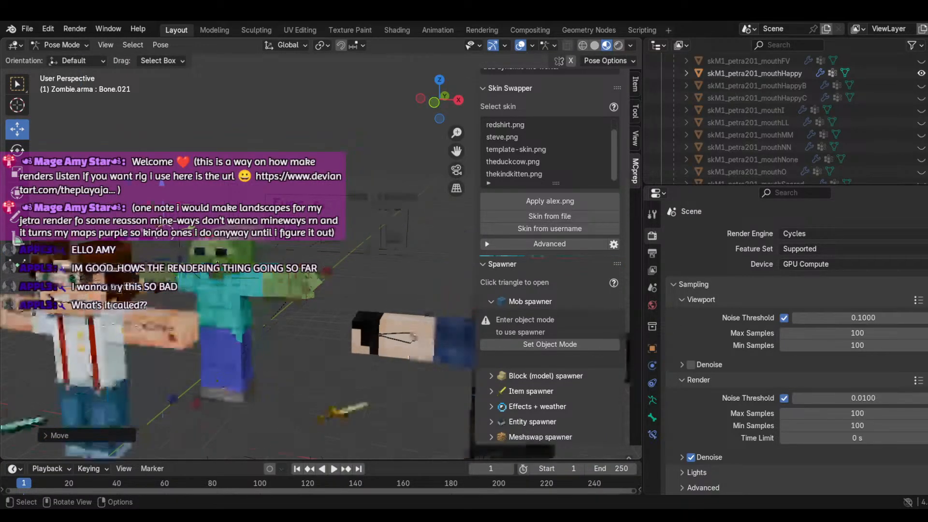
middle_drag(410, 157, 353, 162)
drag(457, 155, 347, 143)
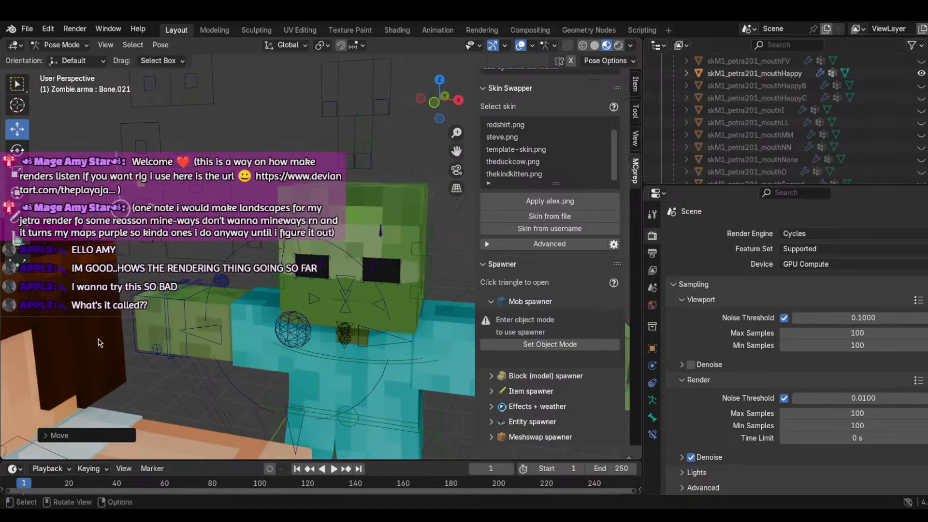
click(252, 239)
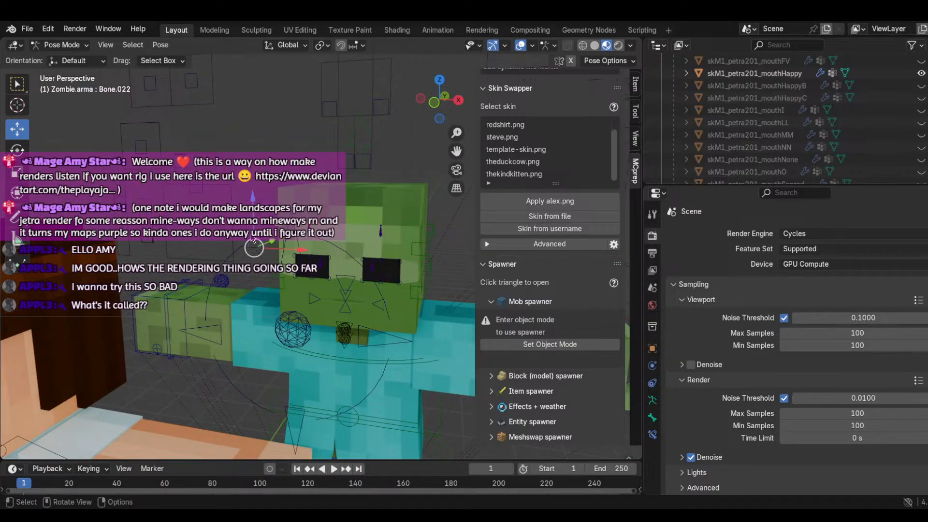
drag(253, 199, 253, 259)
click(147, 238)
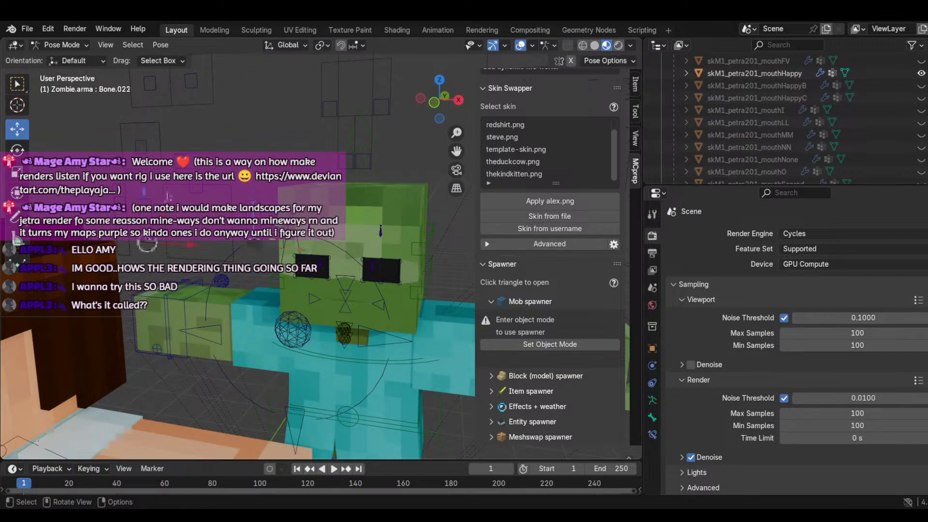
drag(143, 198, 144, 147)
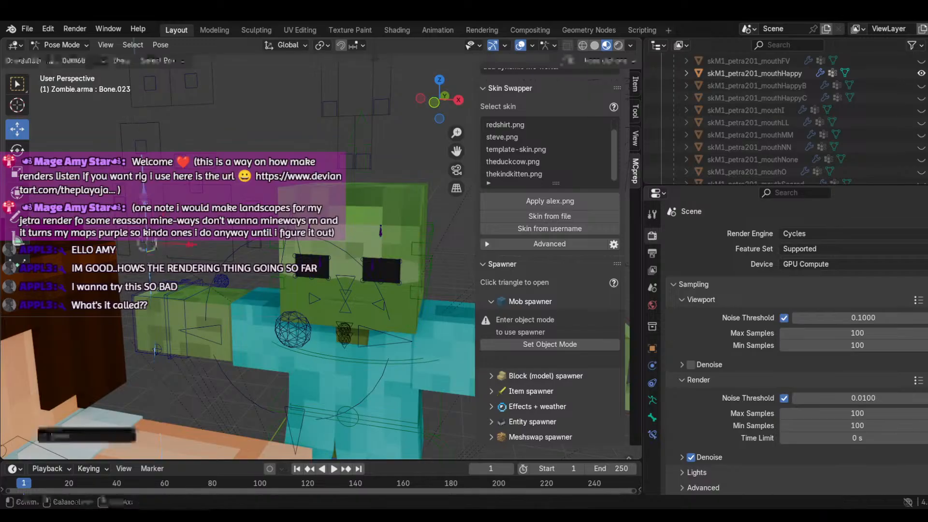
Step: Hide the viewport sidebar and shift a control bone in the small boxes above the zombie's head with the Move tool
scroll(288, 294, down, 2)
click(305, 287)
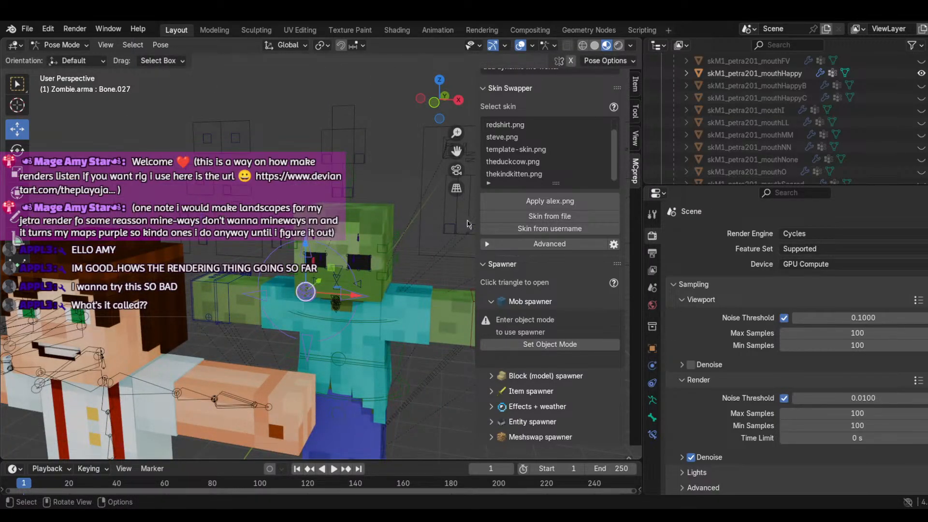
drag(474, 216, 594, 218)
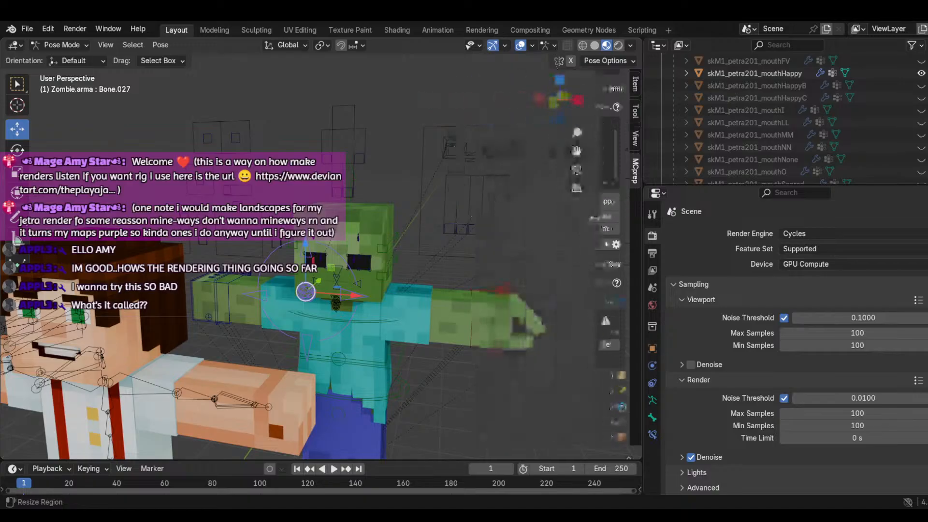
click(329, 161)
drag(327, 114, 348, 178)
click(349, 194)
click(338, 193)
click(349, 172)
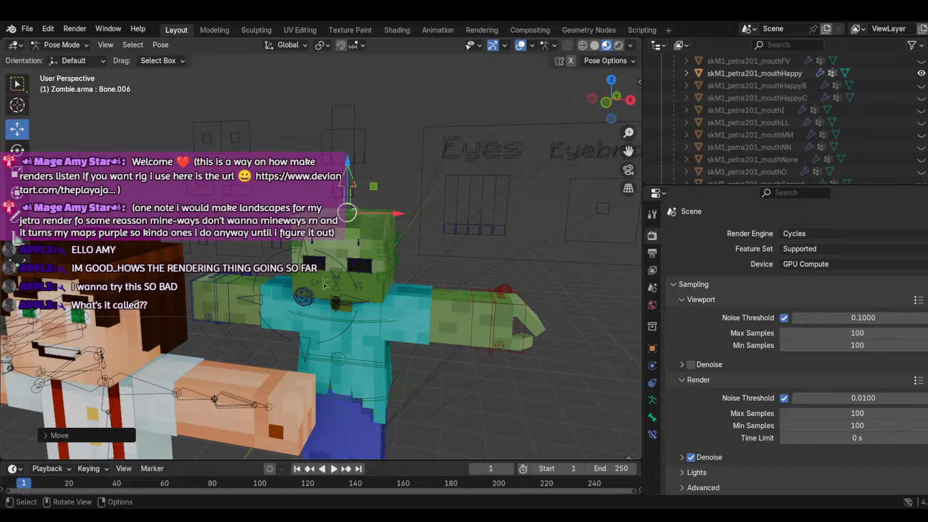
Step: Inspect the zombie rig's Jaw, Teeth Controller and Arm Index.Left bones by selecting each one in turn
click(336, 302)
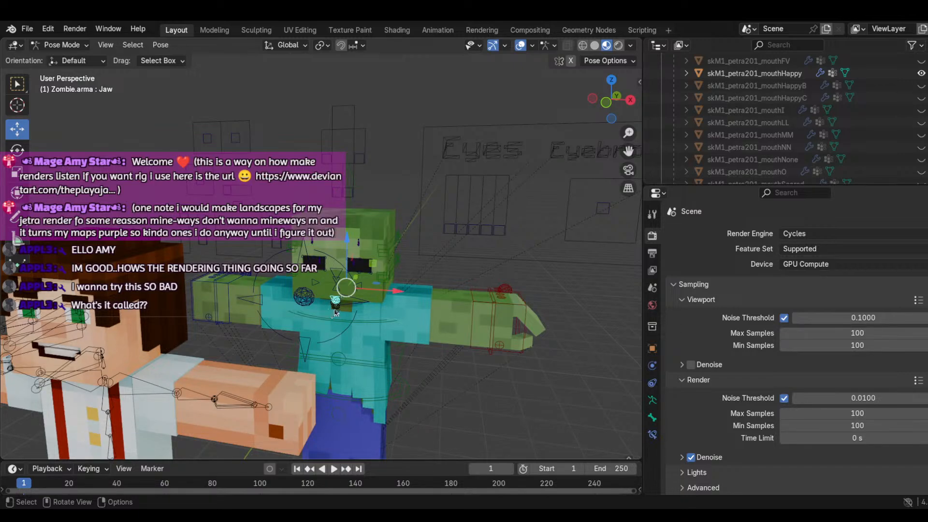
click(336, 310)
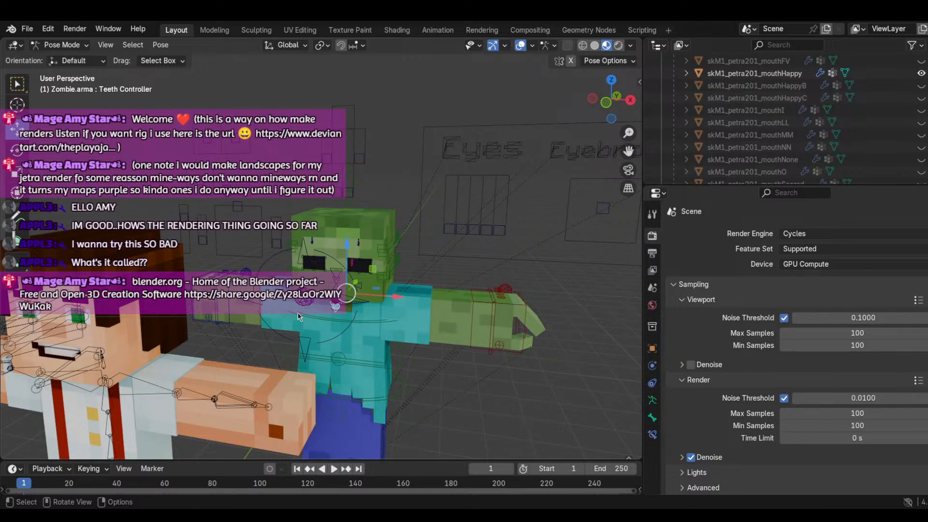
scroll(363, 246, up, 5)
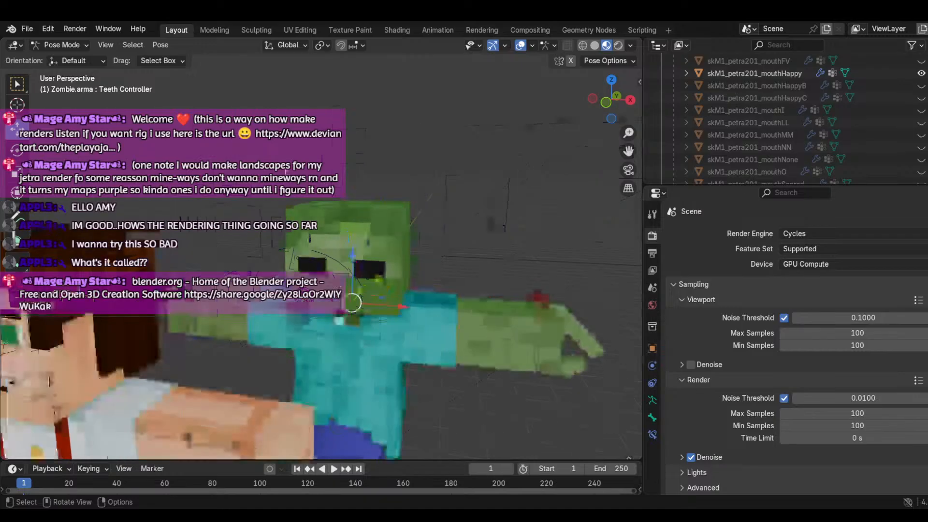
scroll(363, 246, down, 4)
scroll(385, 393, up, 3)
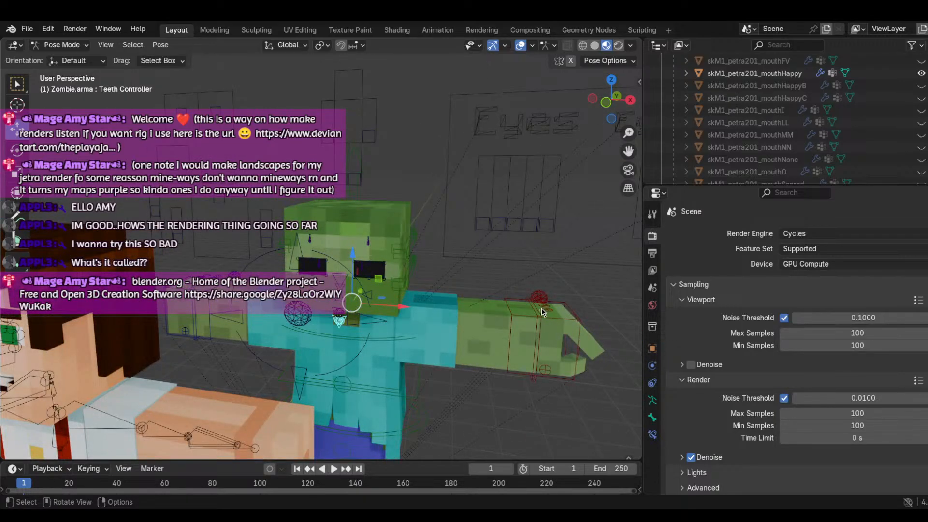
click(542, 309)
scroll(507, 256, down, 2)
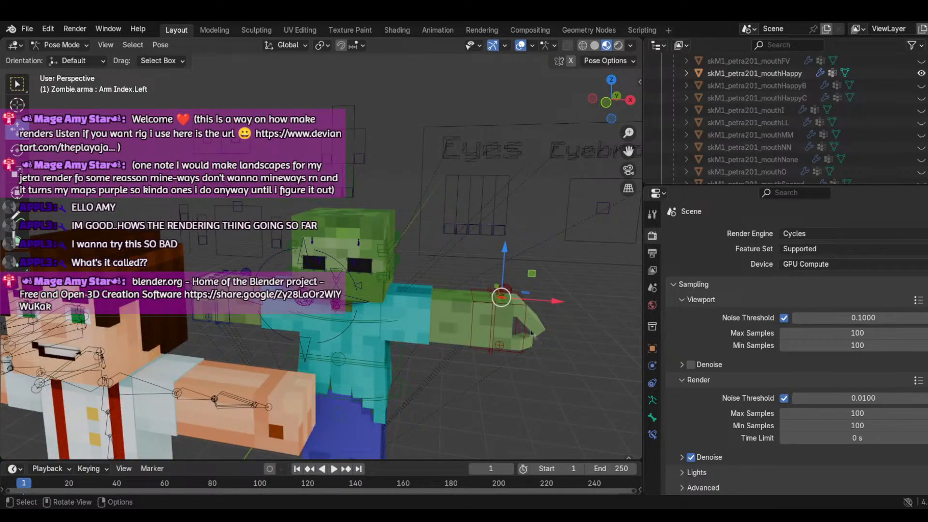
scroll(552, 229, down, 5)
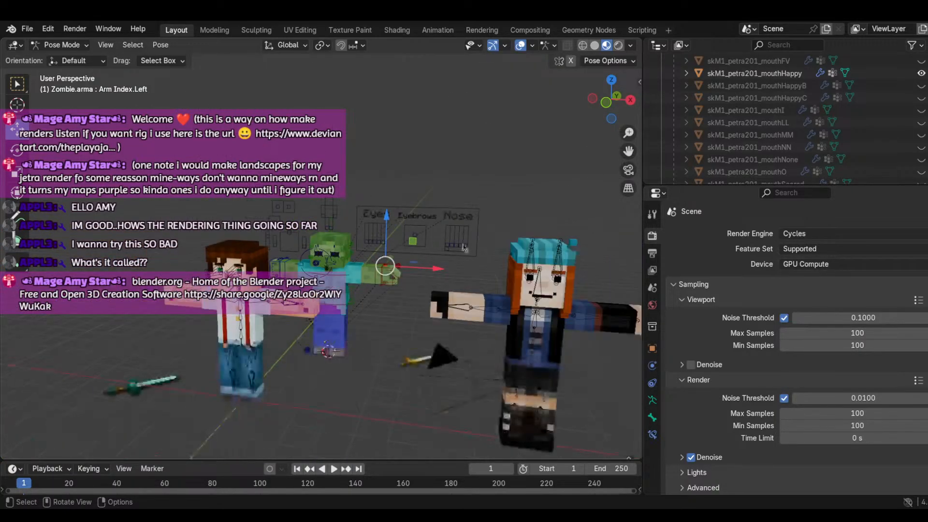
scroll(435, 237, up, 5)
scroll(393, 192, up, 3)
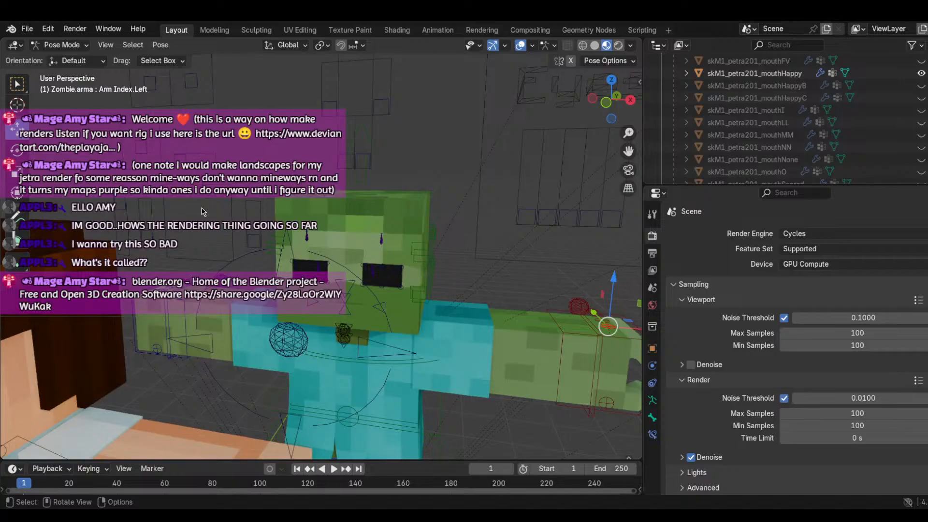
Step: Raise the round control bone near the zombie's chin along the Z axis
click(250, 235)
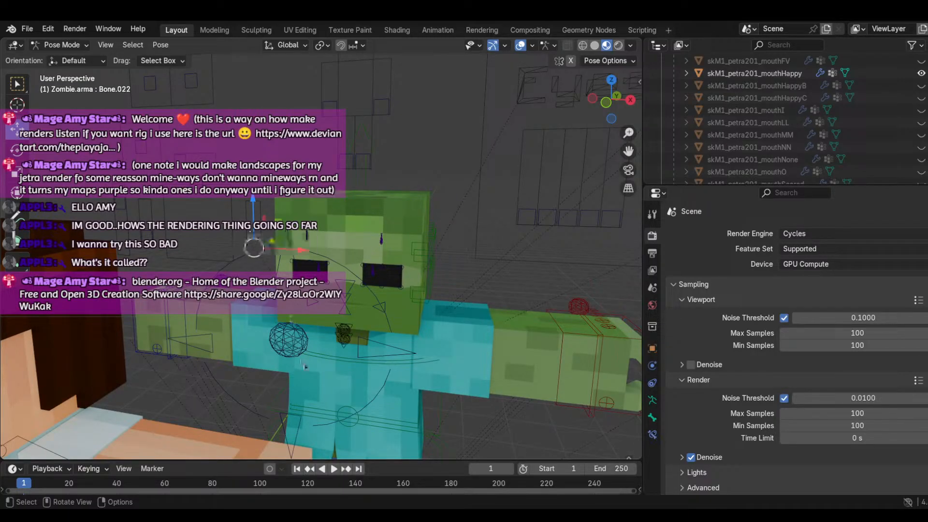
click(287, 355)
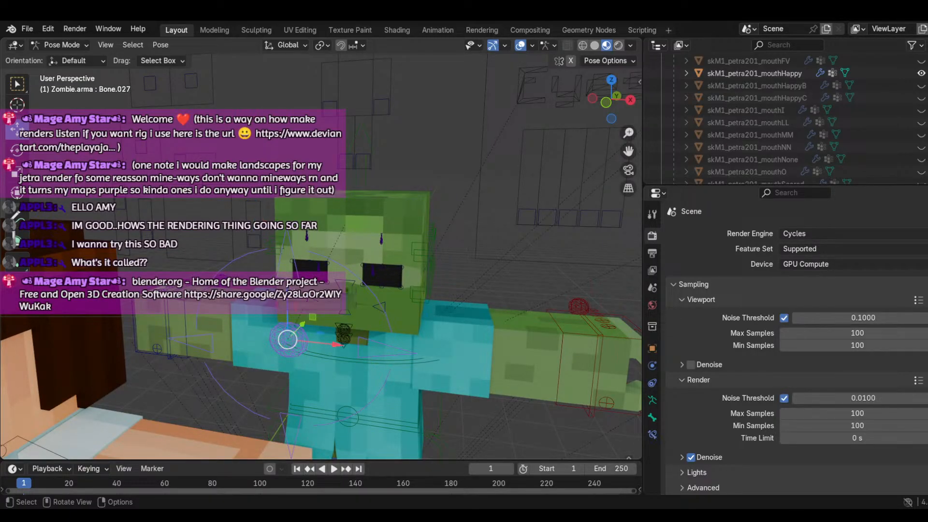
key(g)
key(z)
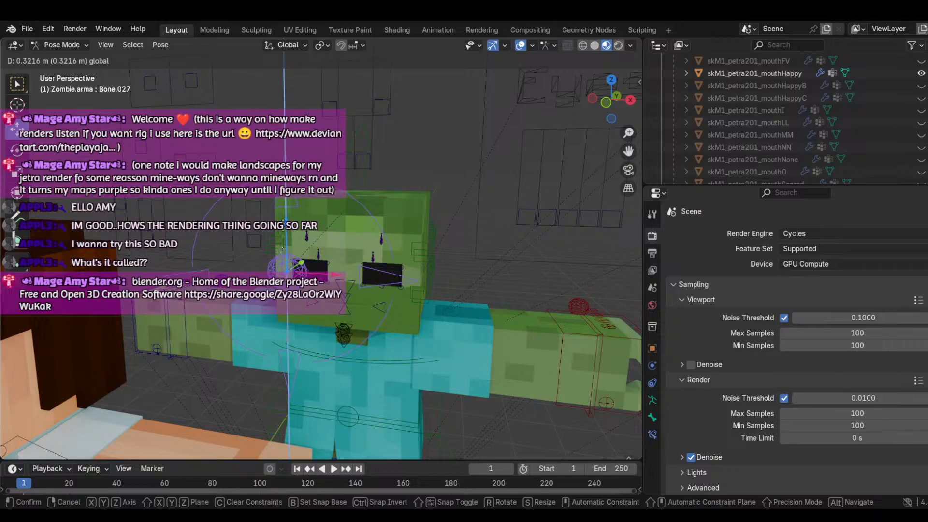
click(286, 249)
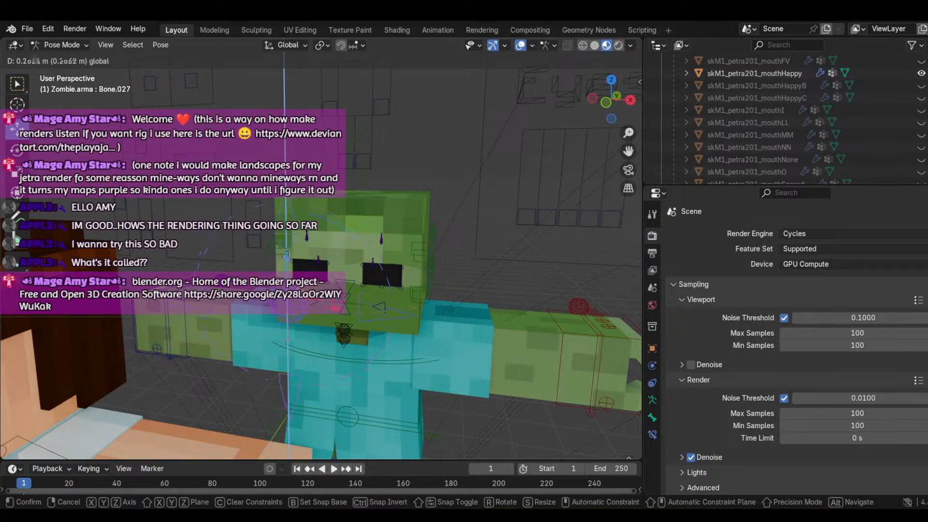
scroll(202, 372, down, 5)
scroll(202, 372, down, 3)
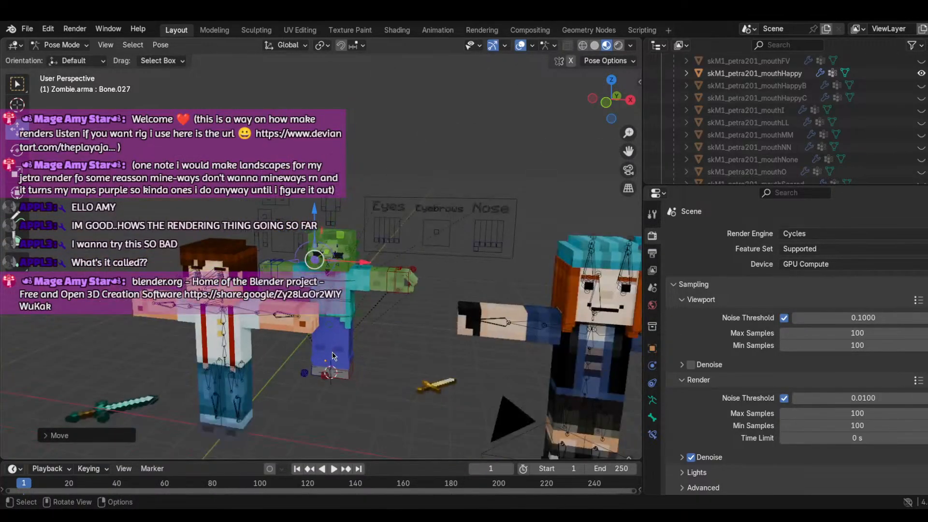
Step: Select the zombie's Hip/Twerk.001 bone and examine the armature's bone collections and the MCprep skin and spawner options
click(335, 357)
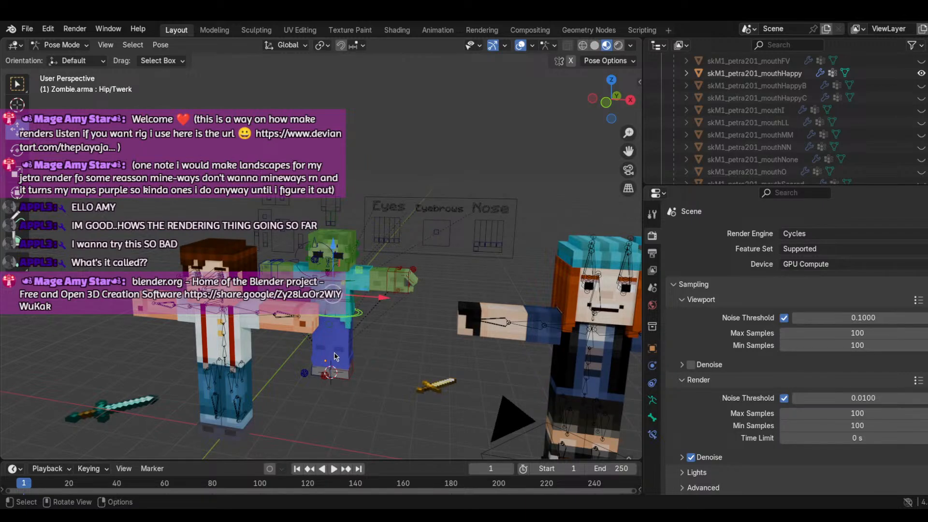
click(331, 324)
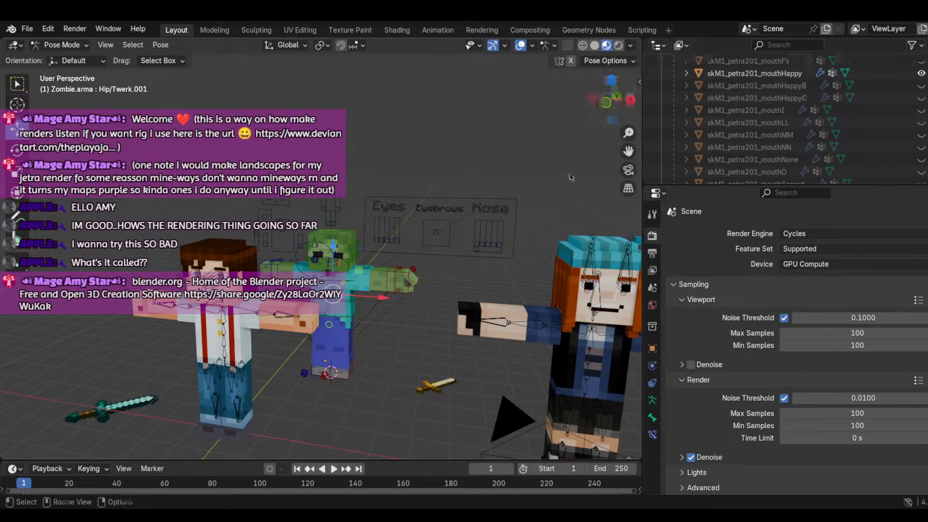
click(638, 83)
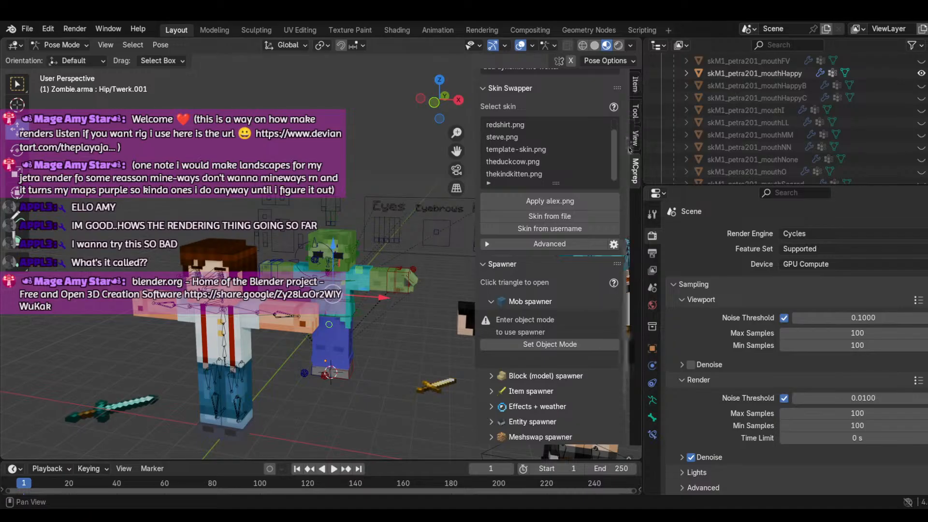
click(652, 401)
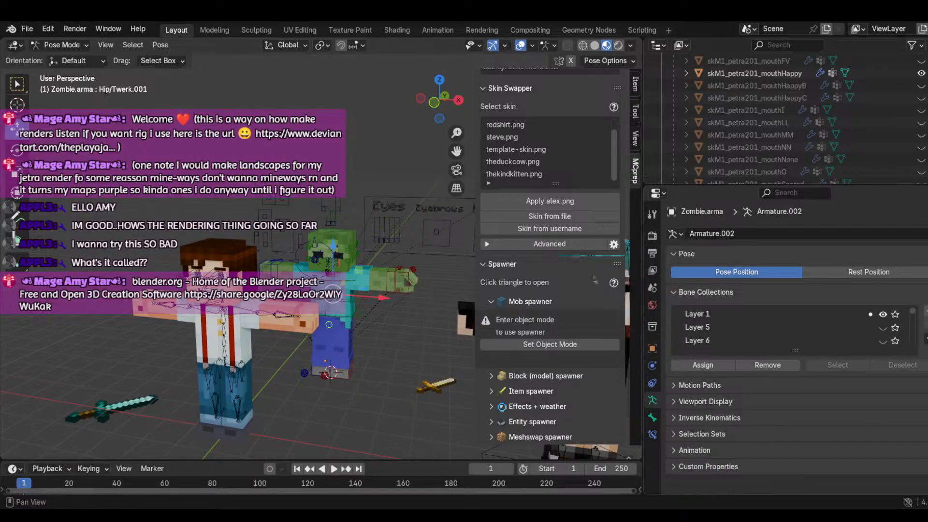
scroll(744, 330, down, 5)
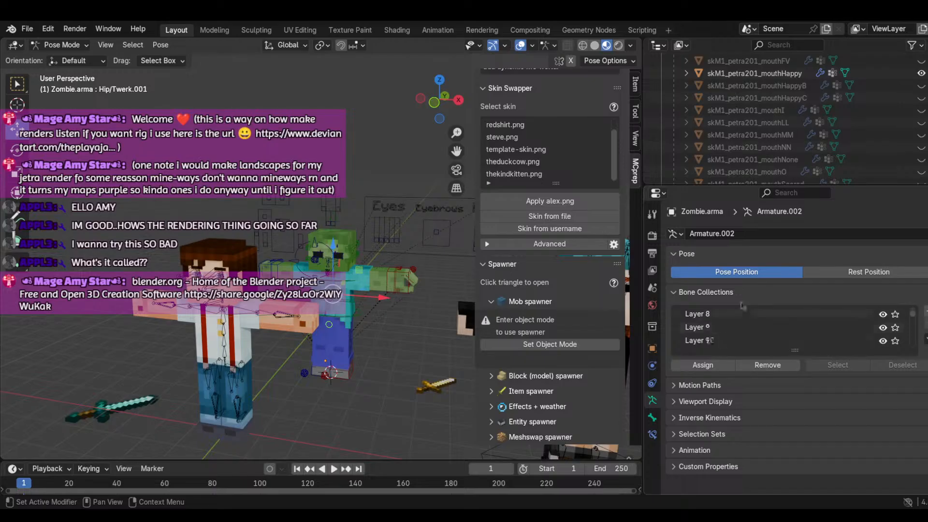
scroll(744, 331, down, 3)
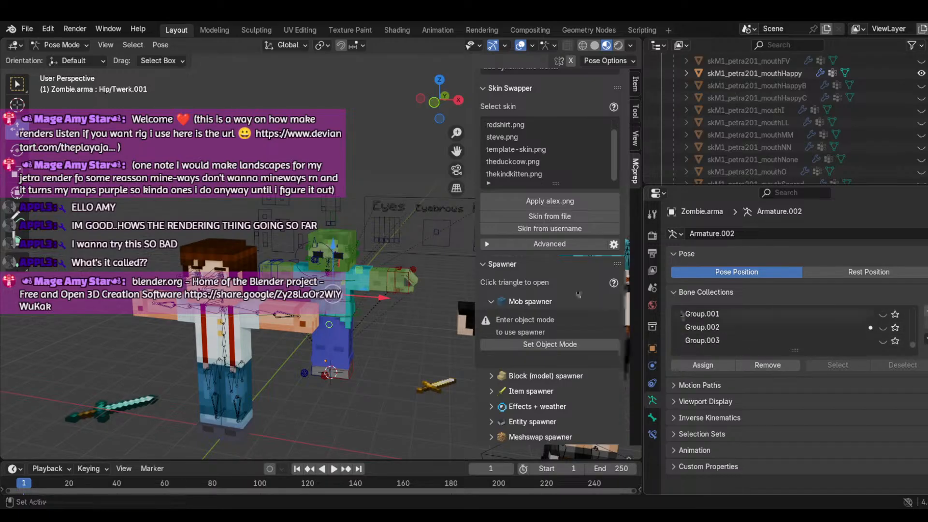
scroll(604, 155, up, 1)
scroll(616, 267, up, 5)
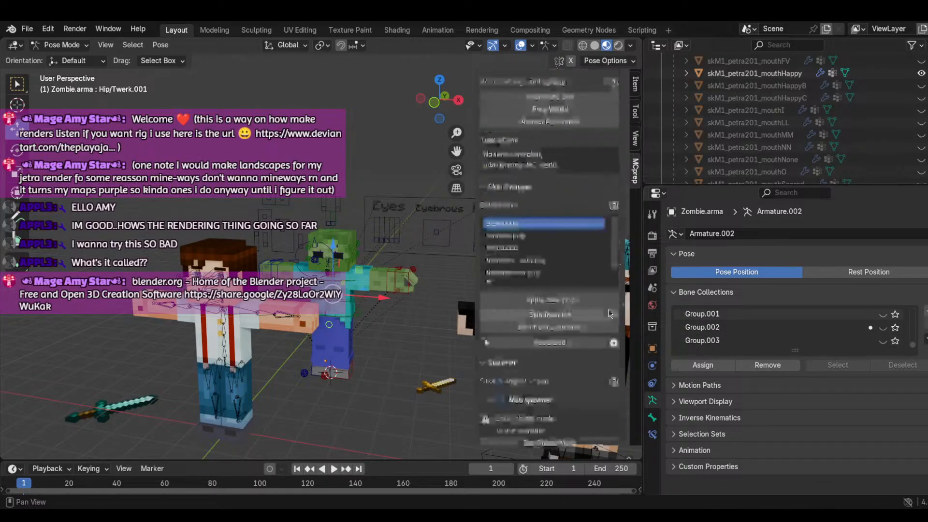
scroll(617, 267, down, 1)
scroll(609, 335, down, 5)
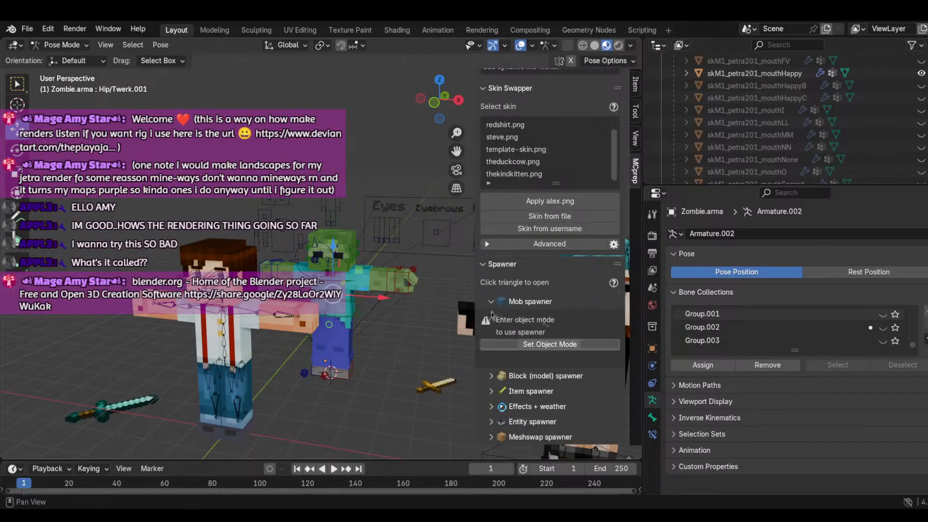
scroll(490, 307, up, 3)
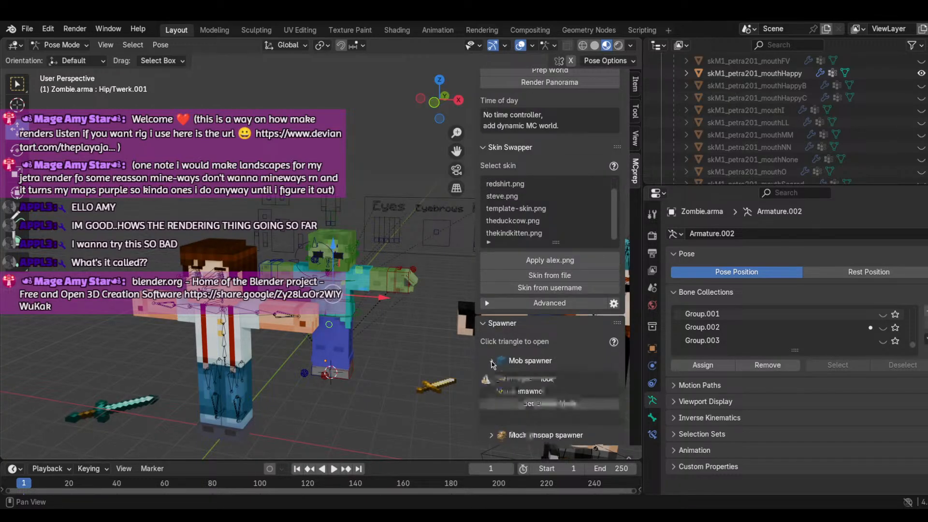
scroll(530, 337, down, 3)
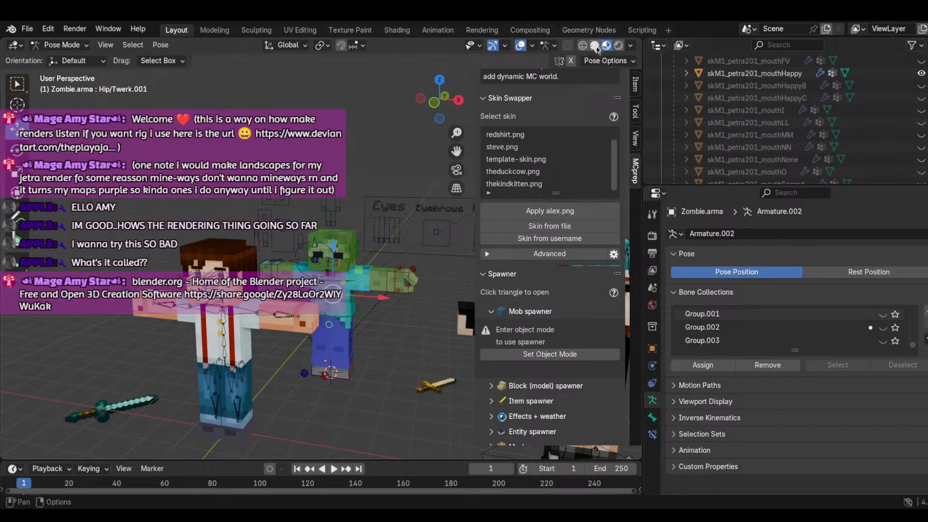
Step: Switch the zombie rig to Object Mode and browse the Passive Mobs category in the MCprep mob spawner
click(76, 46)
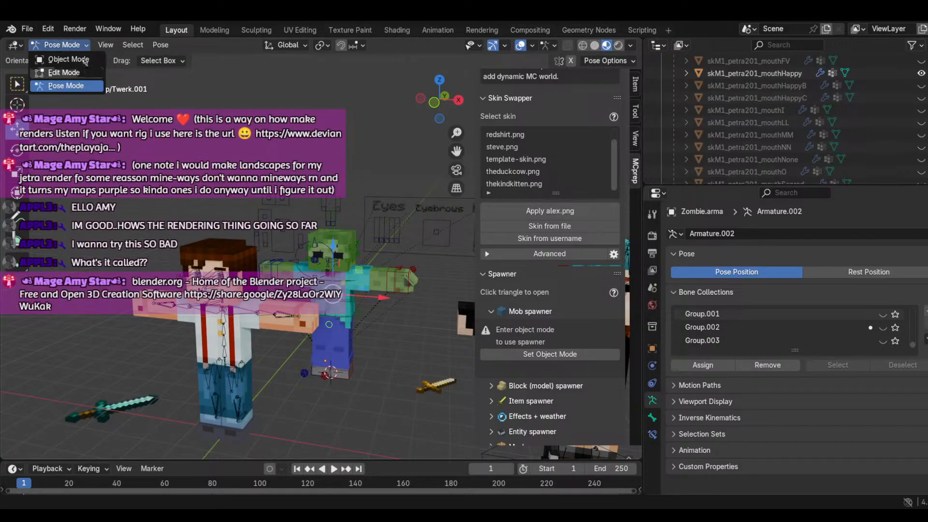
click(69, 60)
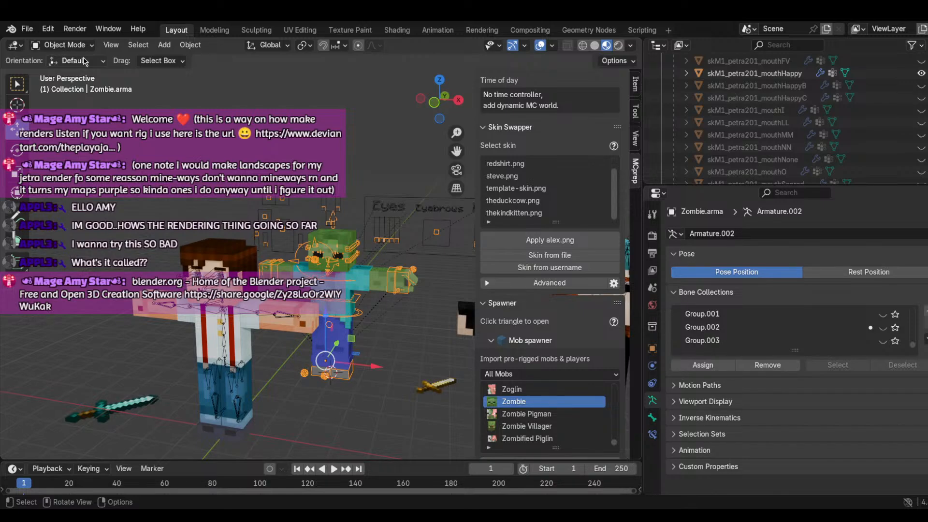
scroll(581, 376, down, 1)
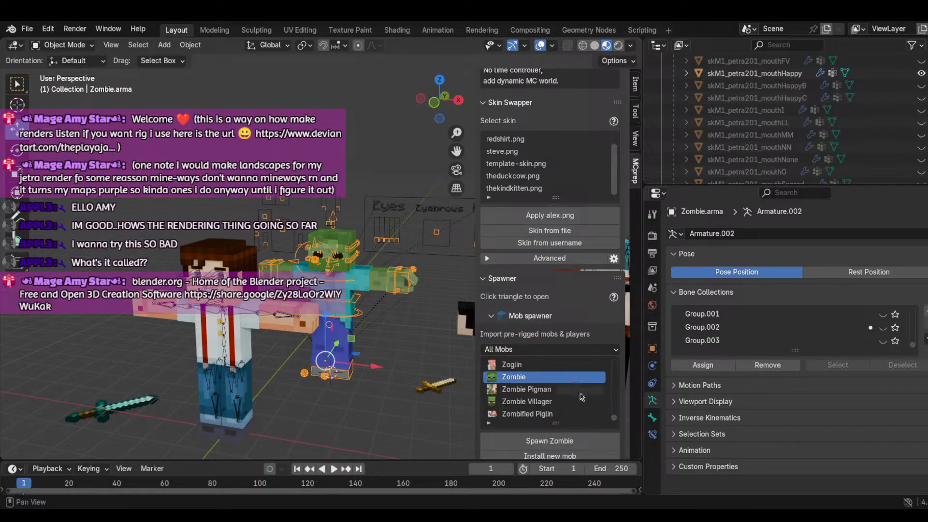
click(613, 350)
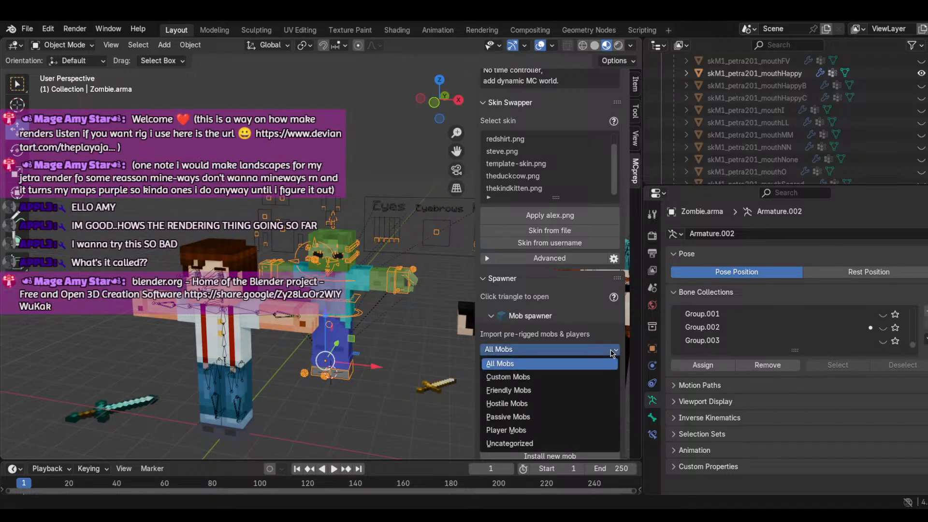
click(611, 350)
click(611, 349)
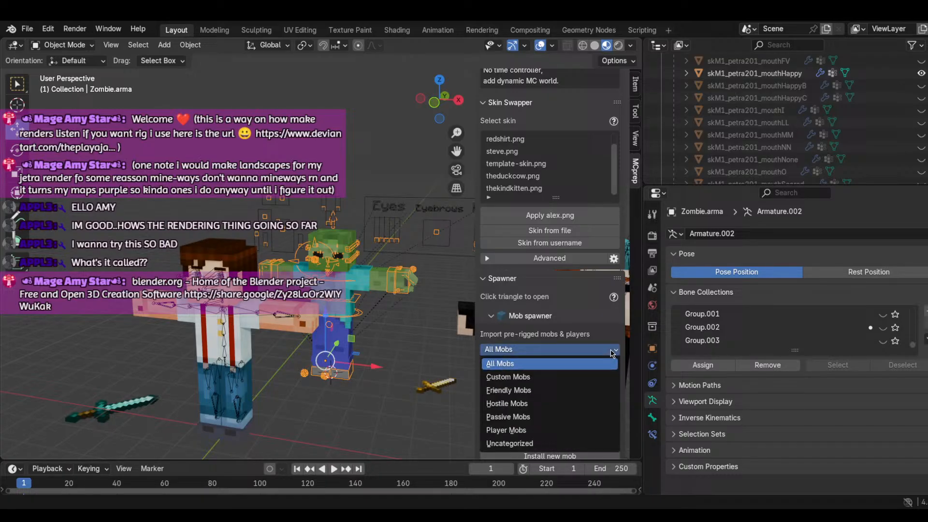
click(544, 416)
scroll(549, 398, up, 3)
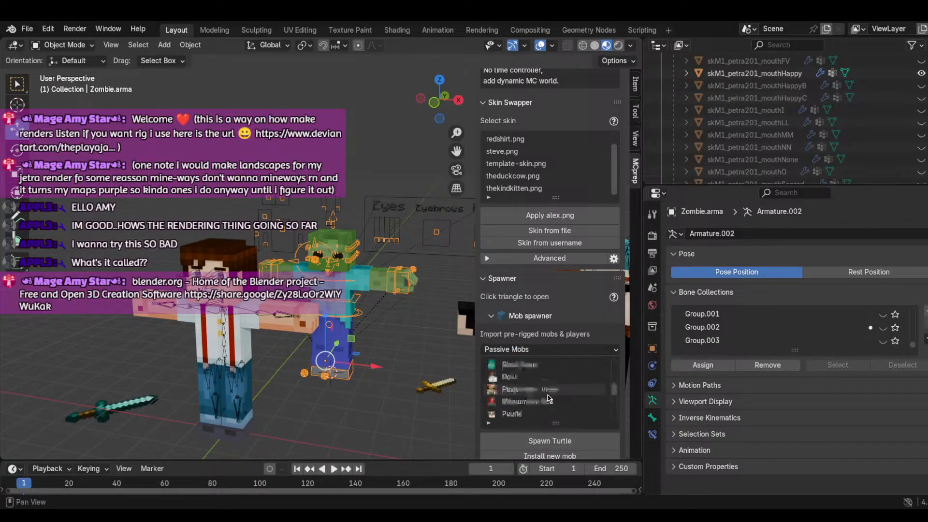
scroll(549, 399, up, 5)
Step: Browse the spawner's Uncategorized, Player Mobs and Passive Mobs categories, ending with the full Hostile Mobs list
click(508, 349)
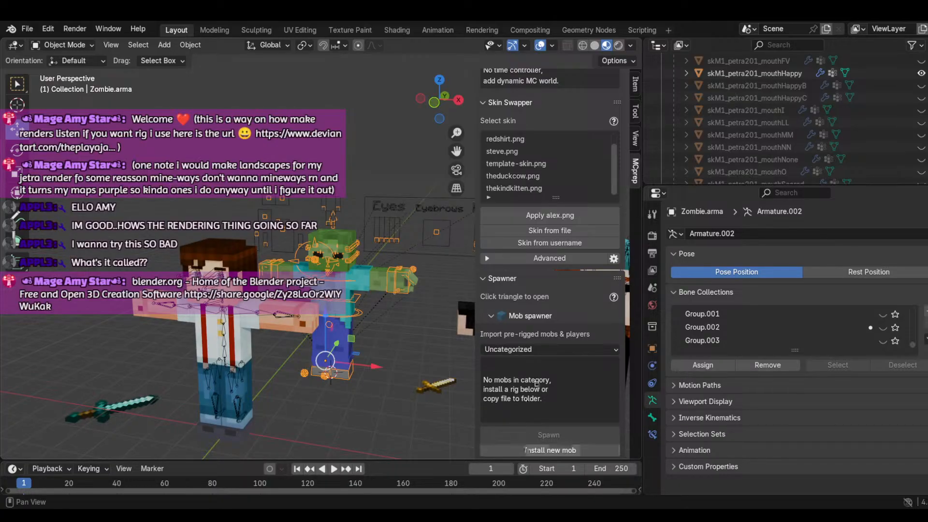
click(545, 350)
click(517, 433)
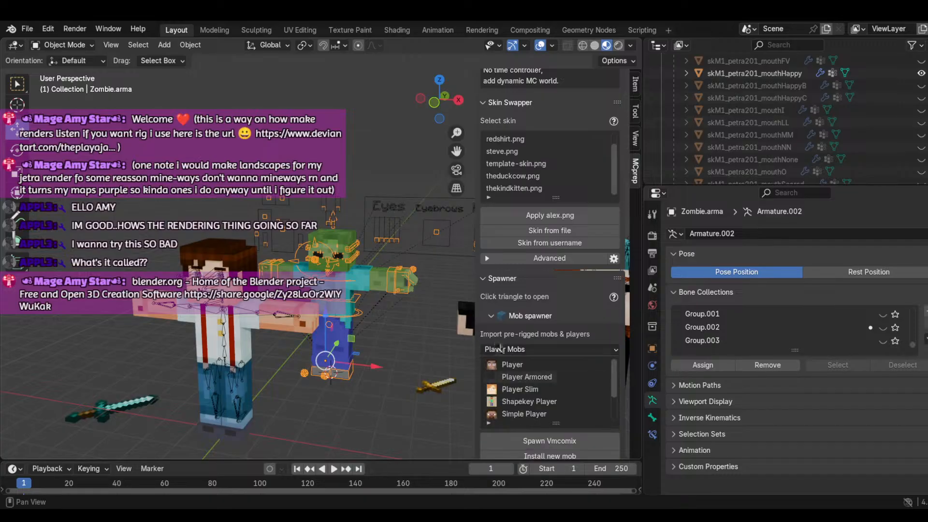
click(532, 351)
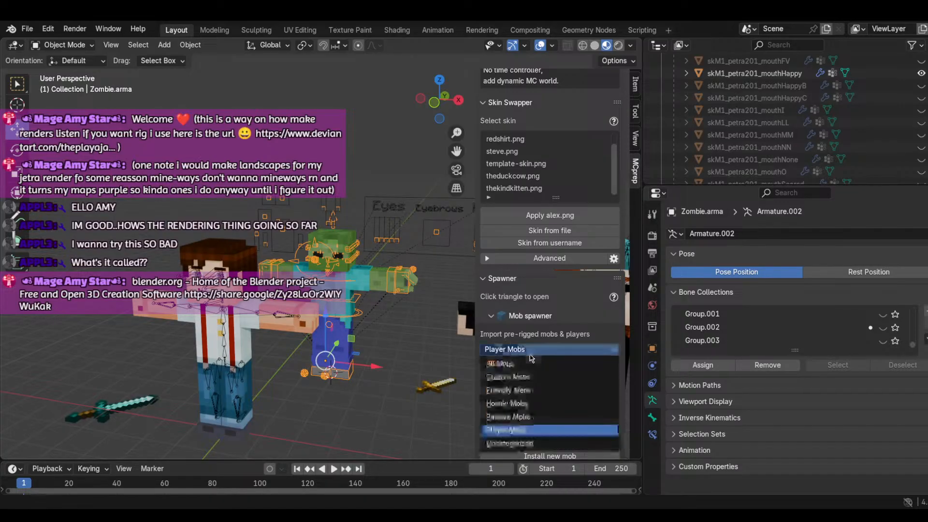
click(501, 416)
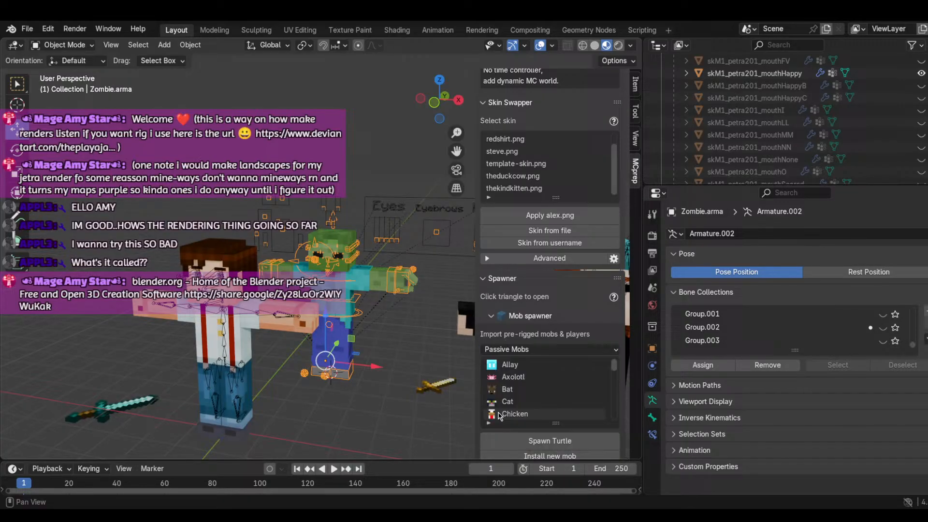
scroll(532, 392, down, 2)
click(532, 350)
click(530, 403)
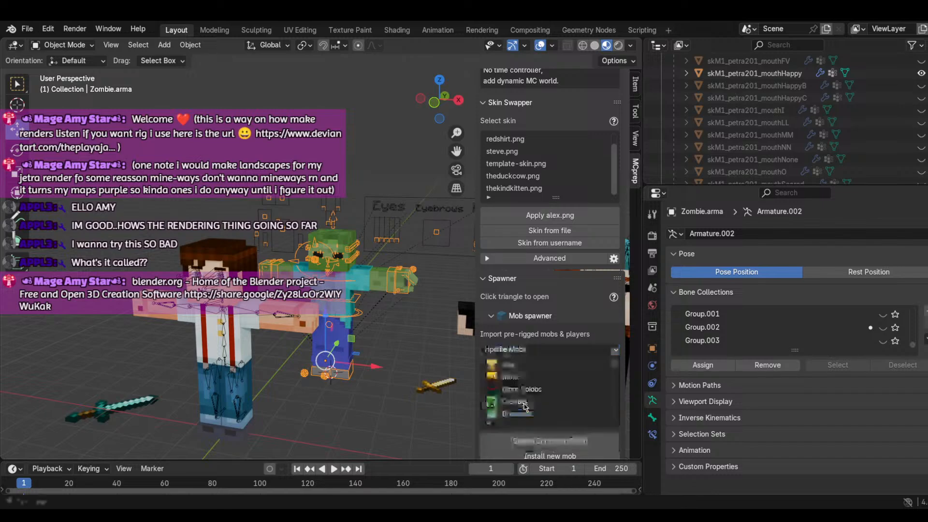
scroll(529, 404, down, 7)
scroll(529, 405, down, 15)
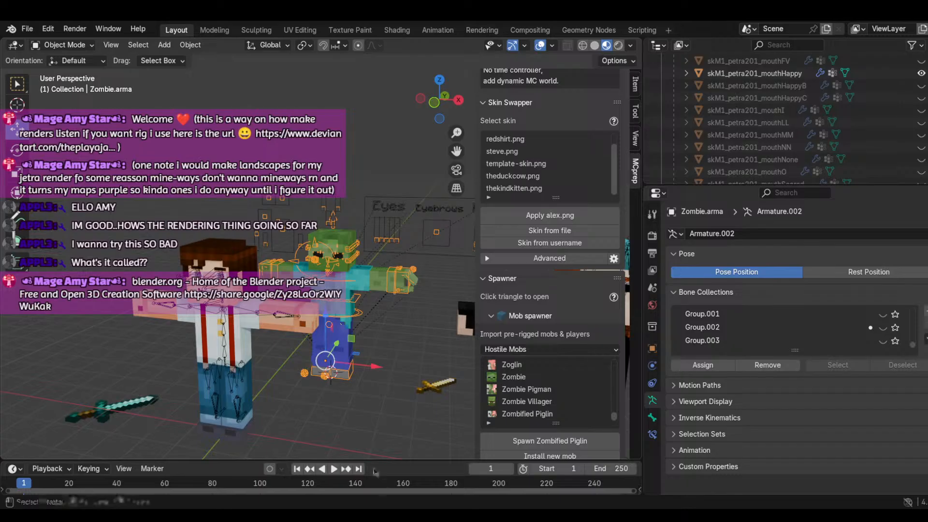
Step: Return the zombie rig to Pose Mode
scroll(356, 210, up, 3)
scroll(355, 210, up, 2)
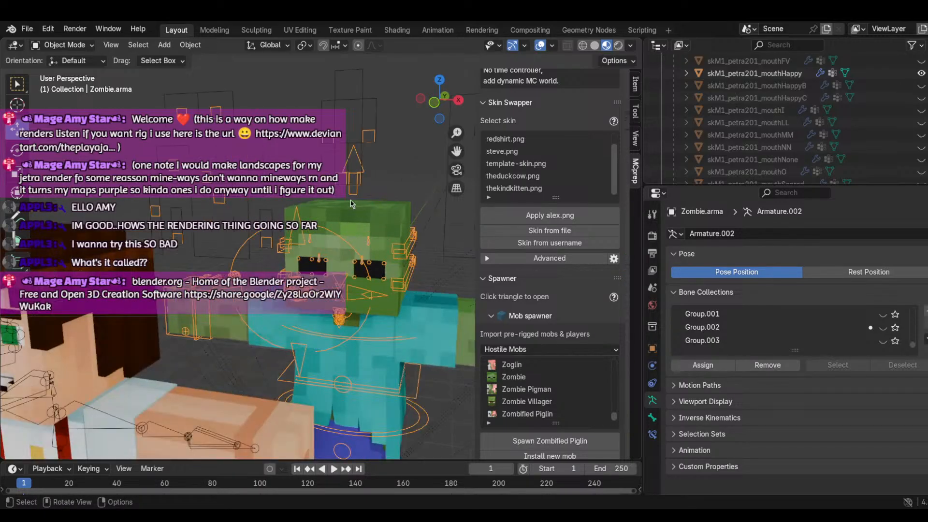
click(400, 241)
click(401, 241)
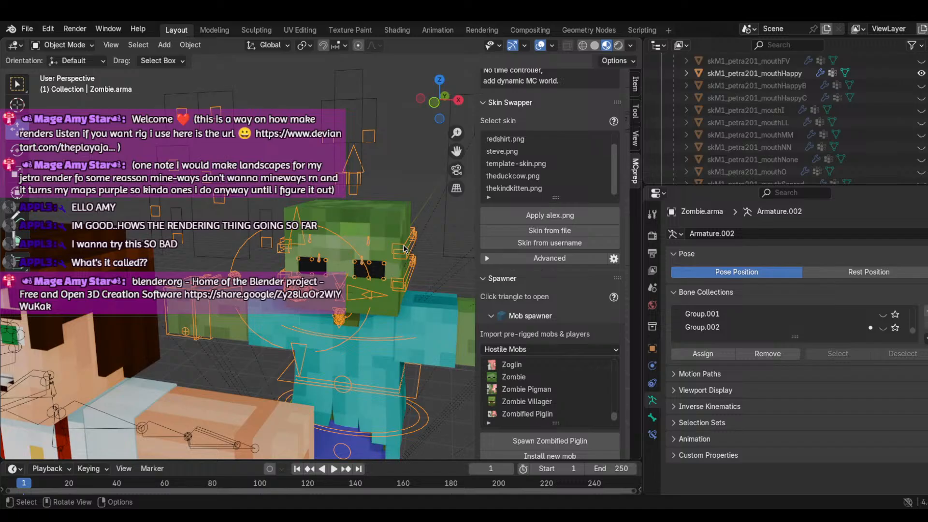
click(65, 45)
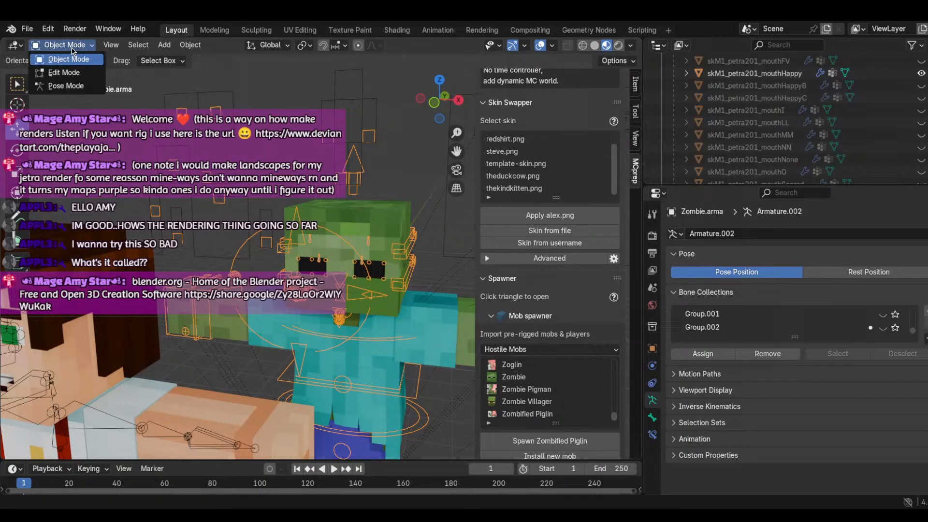
click(82, 85)
Step: Try to rotate the zombie's Head bone freely with the Rotate tool, and undo the rotation
scroll(317, 259, down, 4)
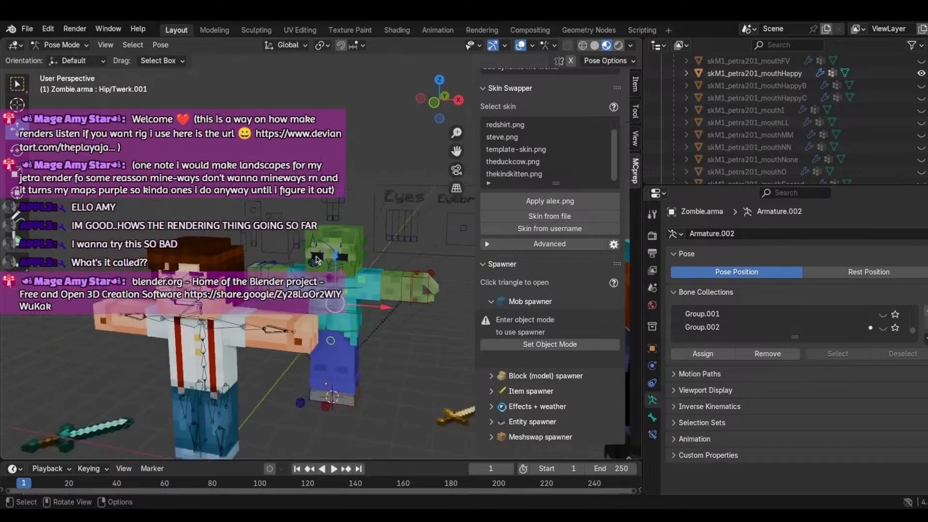
scroll(301, 302, up, 6)
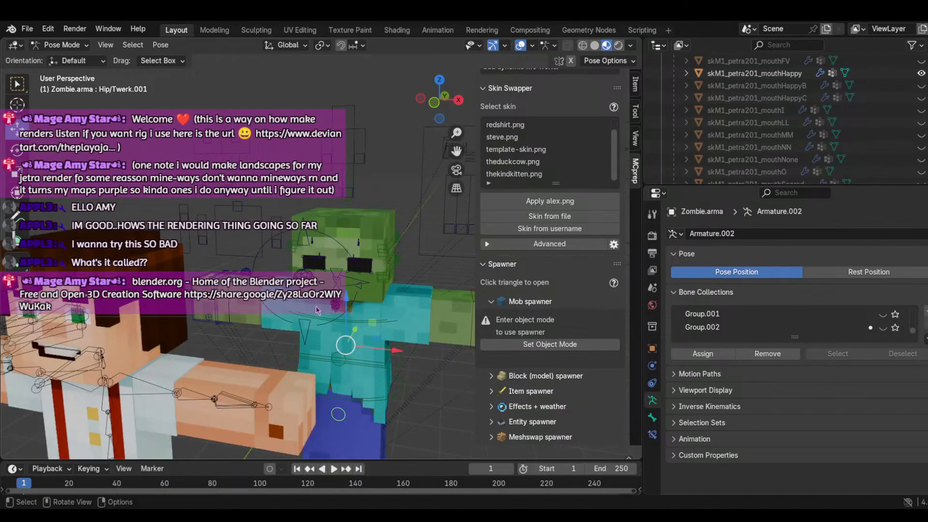
scroll(184, 350, down, 4)
scroll(185, 350, up, 2)
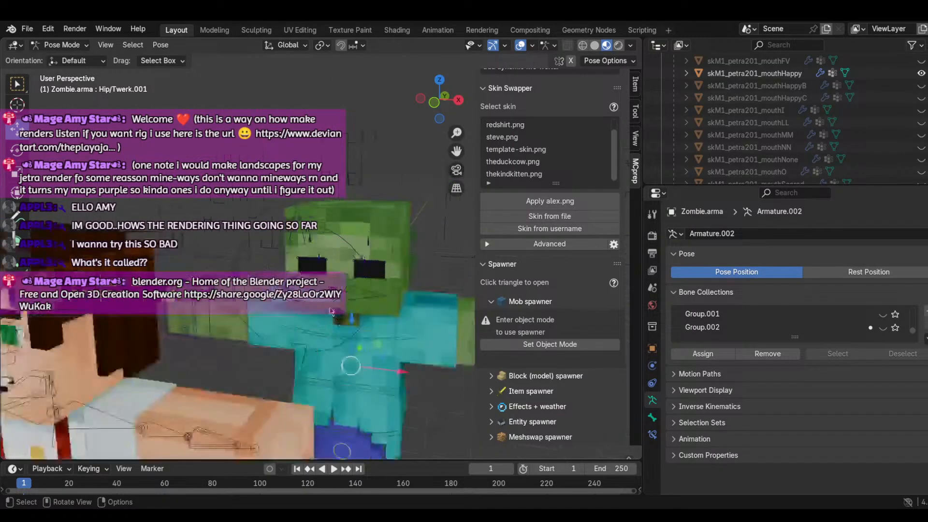
scroll(320, 316, down, 1)
scroll(320, 316, down, 3)
scroll(353, 282, up, 2)
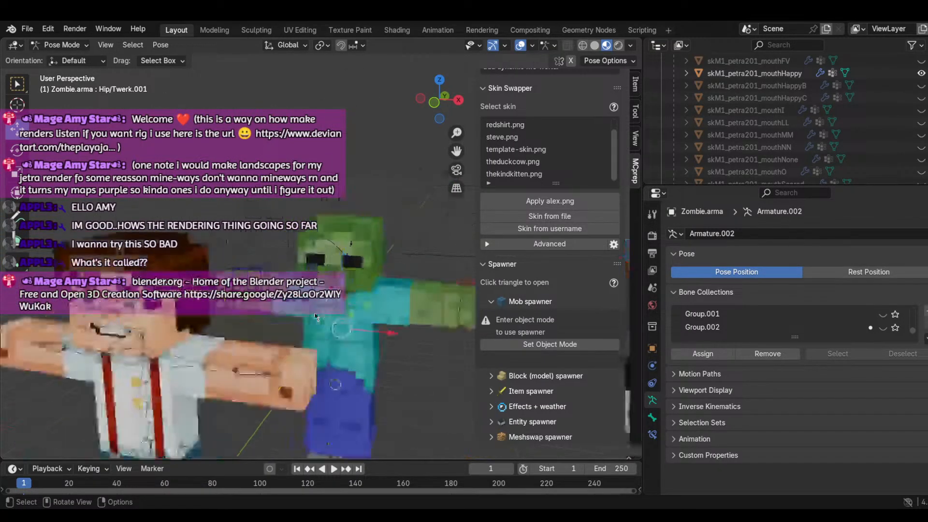
scroll(353, 281, up, 3)
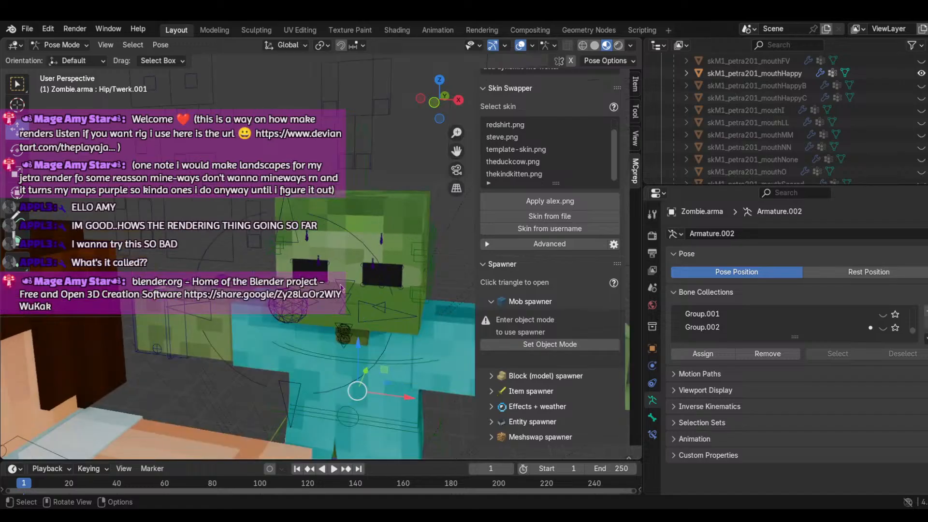
click(420, 256)
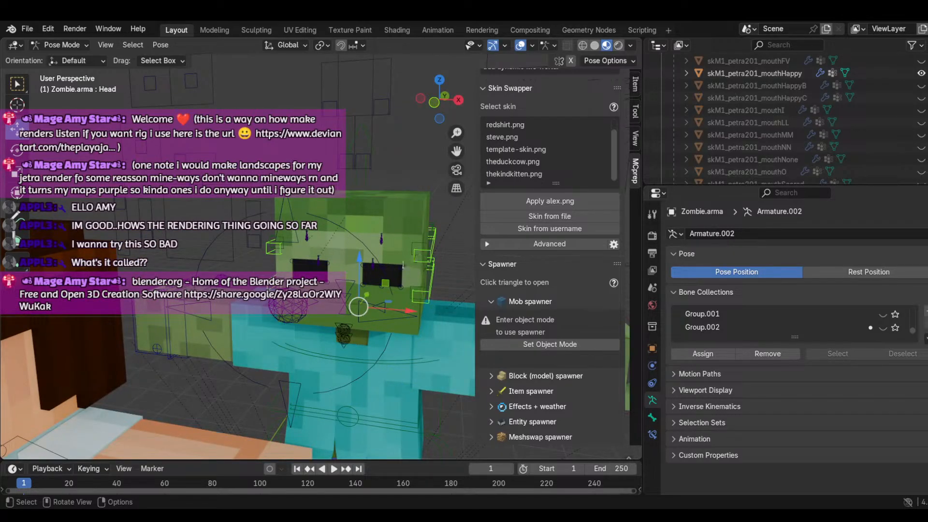
click(21, 151)
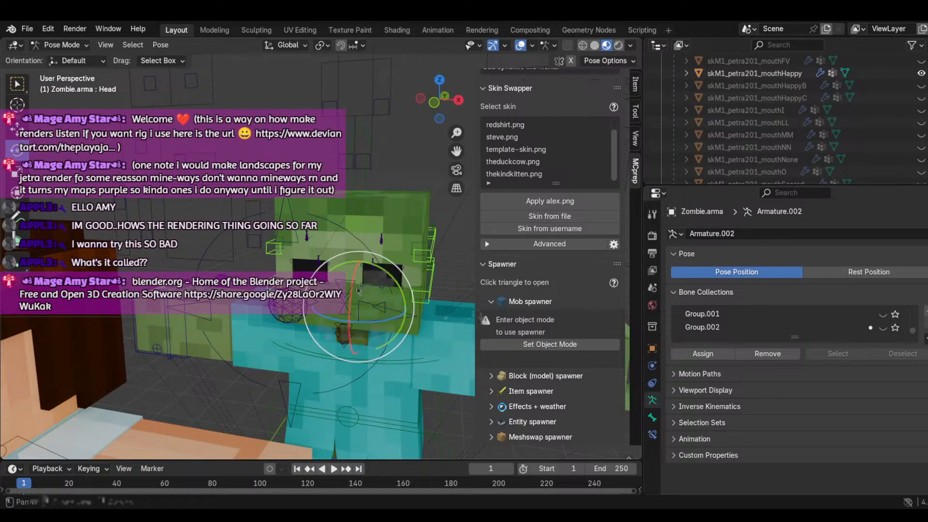
drag(369, 290, 392, 279)
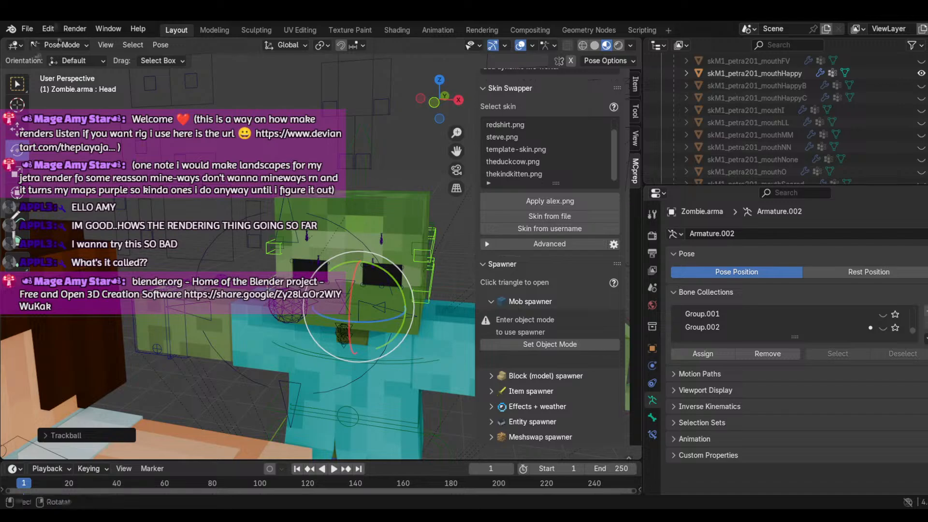
click(48, 28)
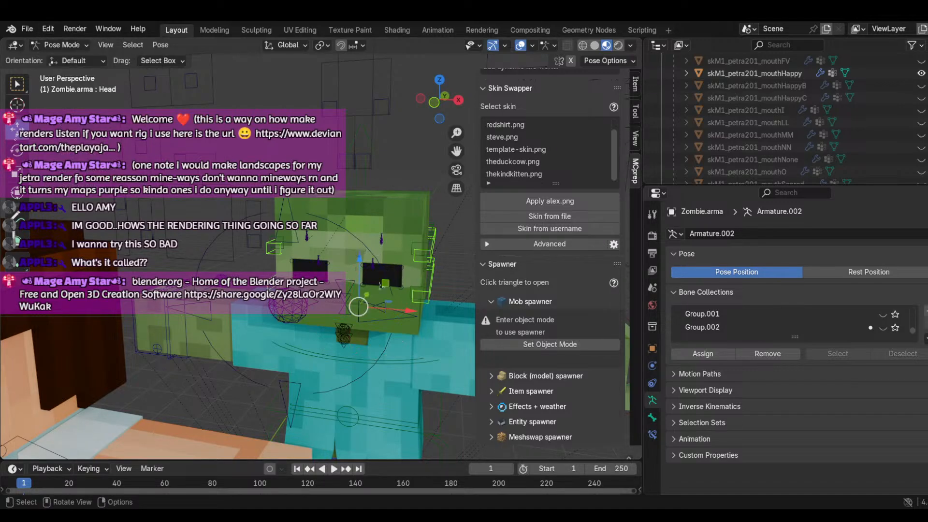
Step: Try to rotate the zombie's Head bone about the Z axis, and undo the rotation
key(r)
key(z)
click(339, 220)
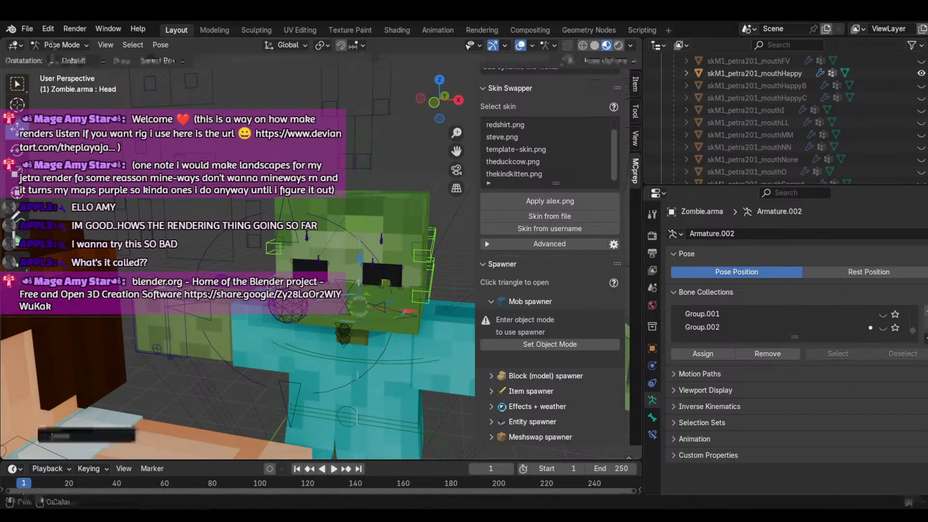
click(48, 28)
click(63, 43)
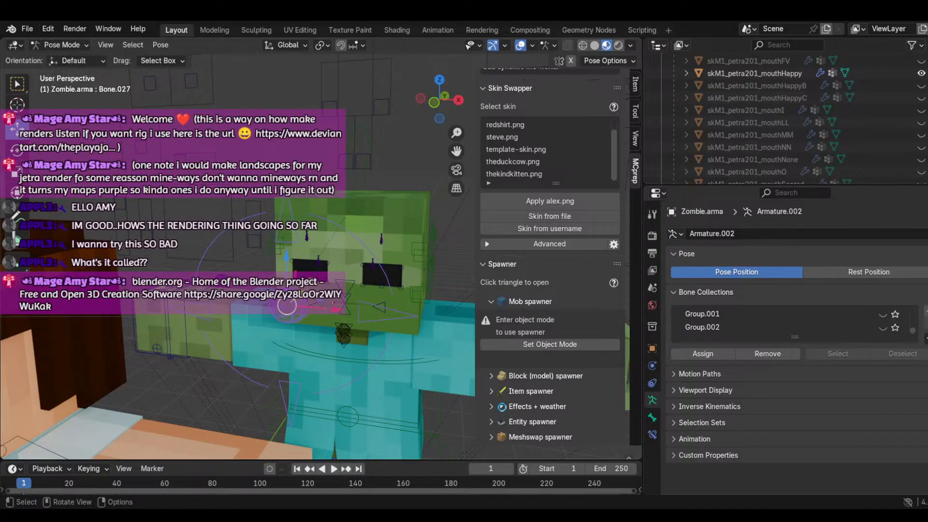
Step: Inspect the zombie's Jaw and Teeth Controller bones below the chin by selecting each in turn
click(347, 331)
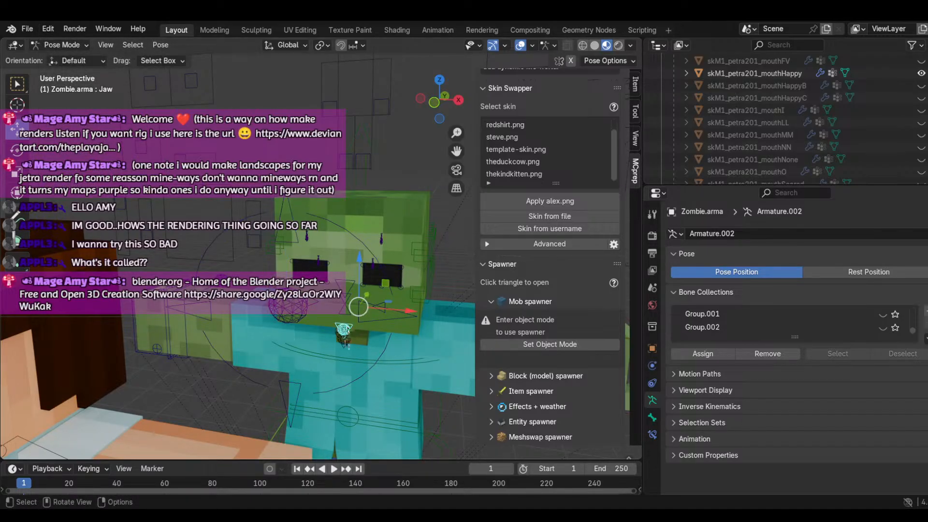
click(344, 333)
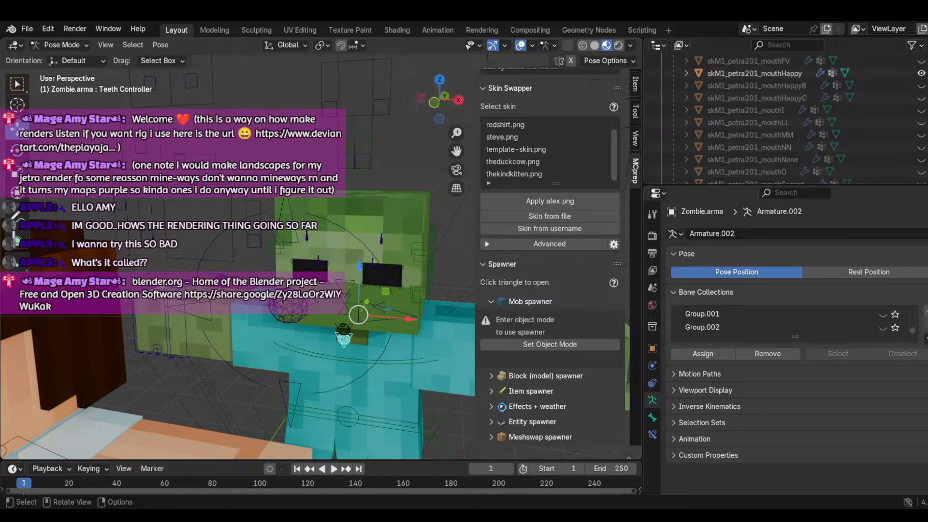
Step: Lower the Eye Right 2 and Eye Right 1 control bones on the eye's upper edge slightly
scroll(306, 249, up, 5)
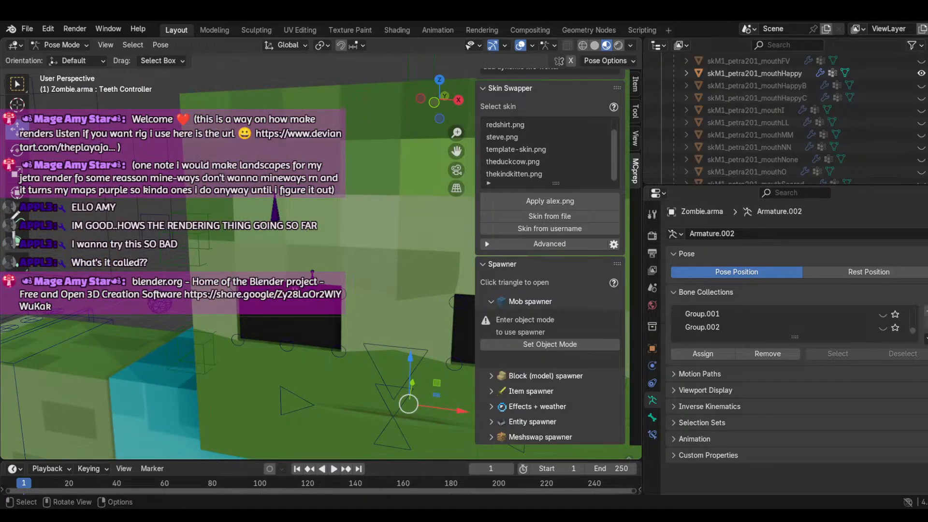
click(290, 291)
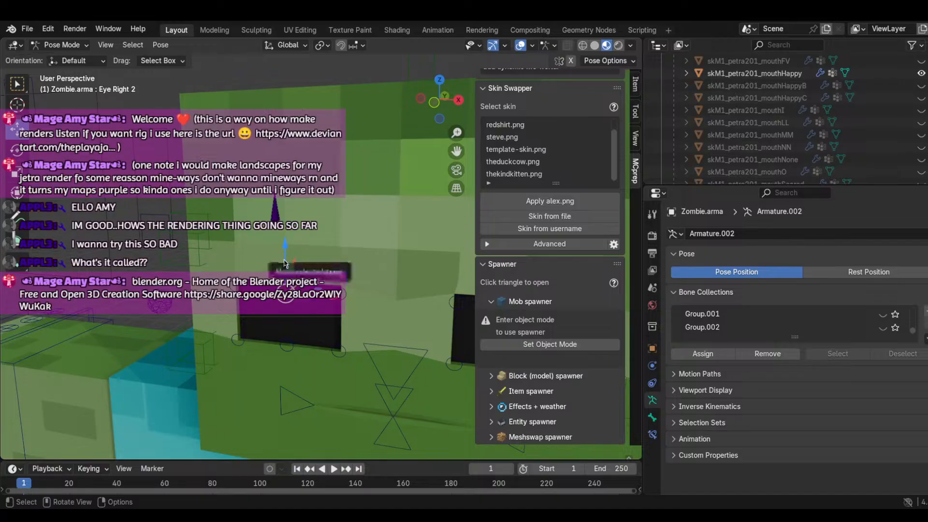
drag(286, 254, 300, 292)
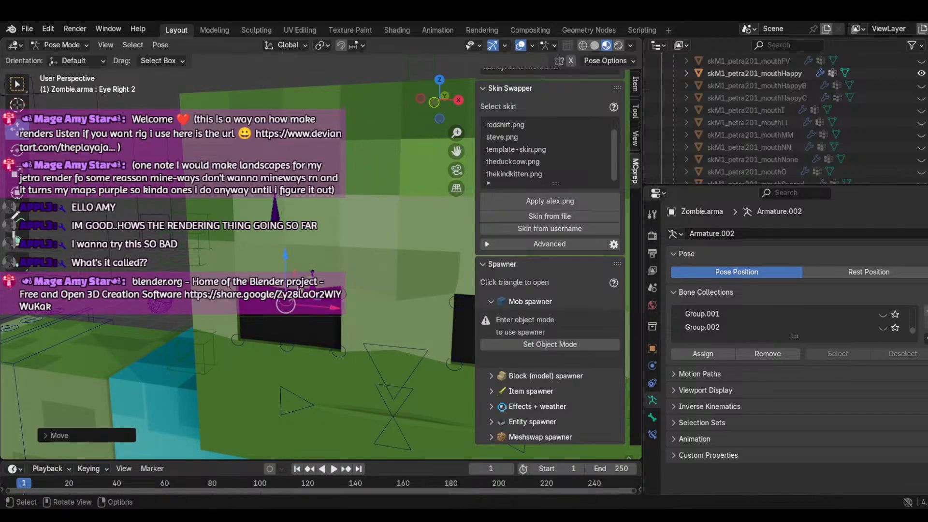
click(342, 295)
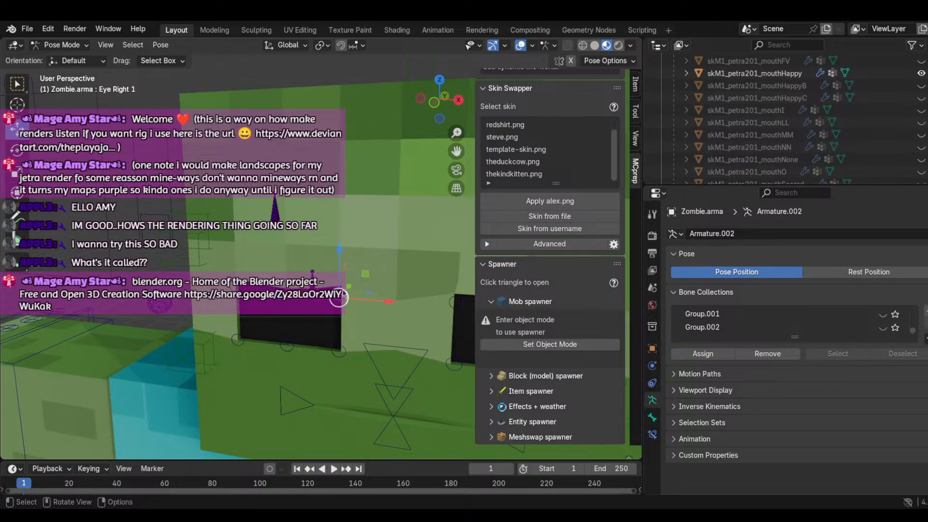
drag(342, 296, 339, 313)
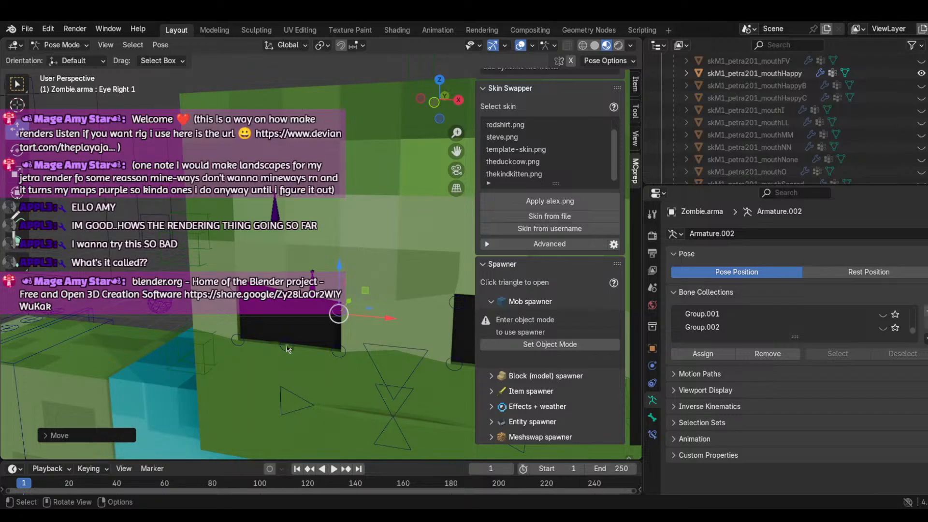
Step: Raise the Eye Right 5, Eye Right 6 and Eye Right 4 control bones on the zombie eye's lower edge slightly
click(288, 348)
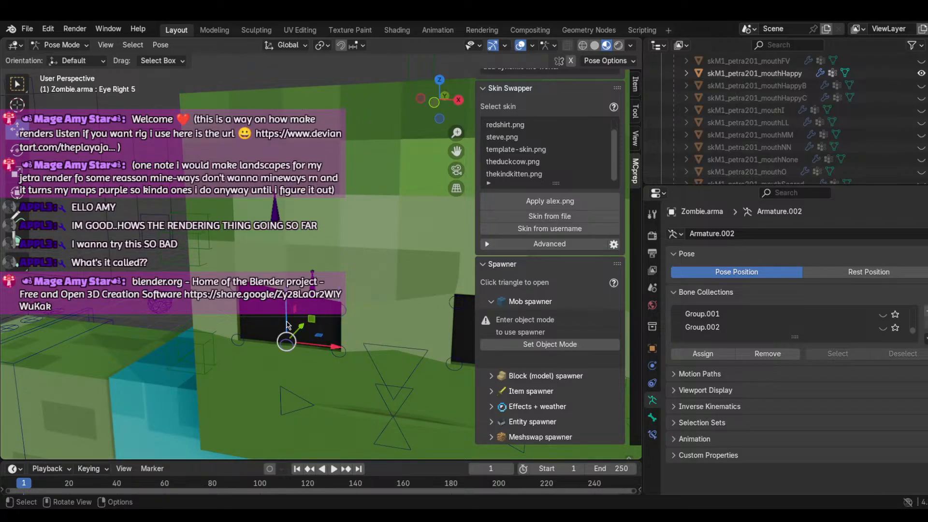
drag(287, 325, 288, 317)
click(338, 347)
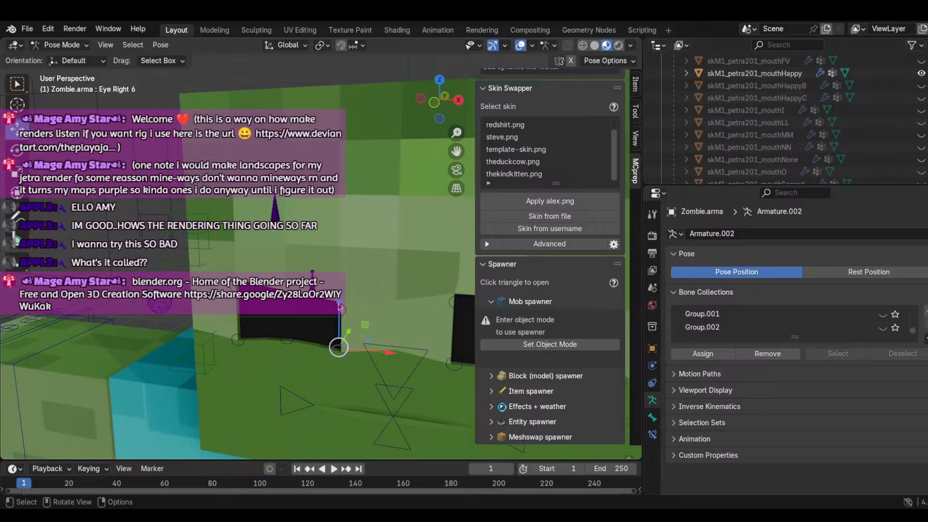
drag(339, 317, 340, 299)
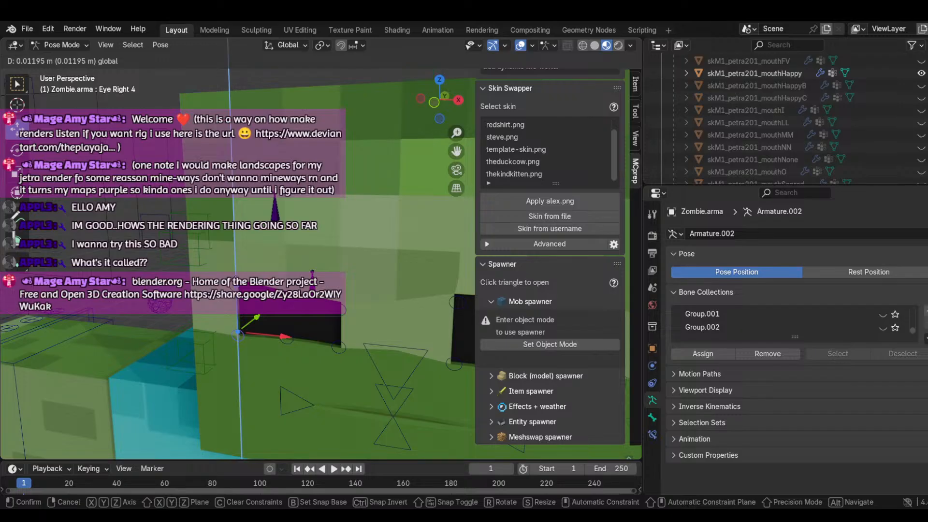
click(326, 302)
scroll(394, 336, down, 7)
Step: Lower the Eye Left 2 and Eye Left 1 control bones so the zombie's left eye slants down toward the nose
scroll(420, 262, up, 2)
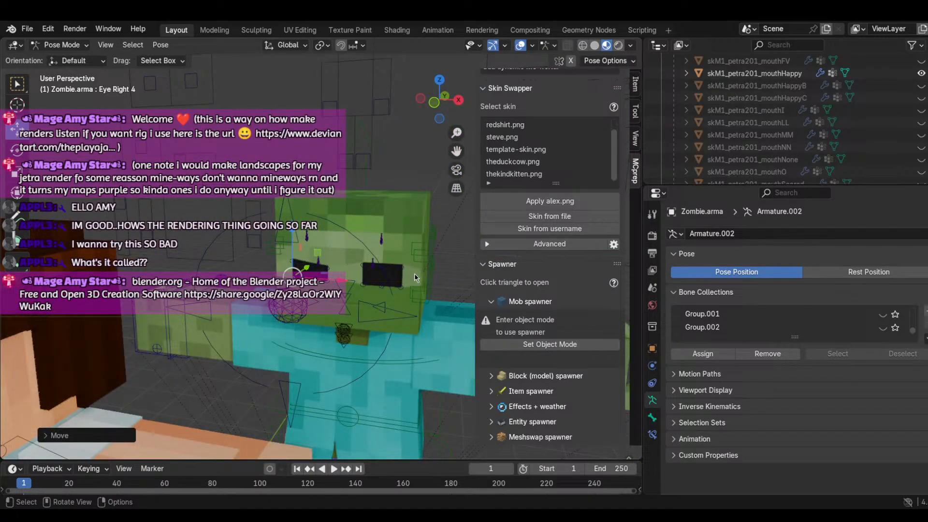
scroll(414, 274, up, 1)
click(401, 272)
drag(401, 236, 402, 258)
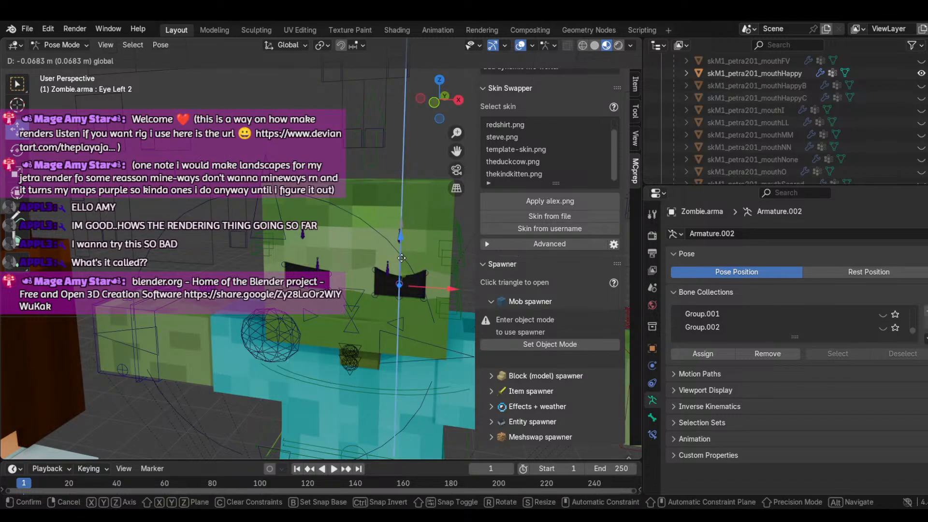
drag(402, 258, 402, 265)
click(380, 271)
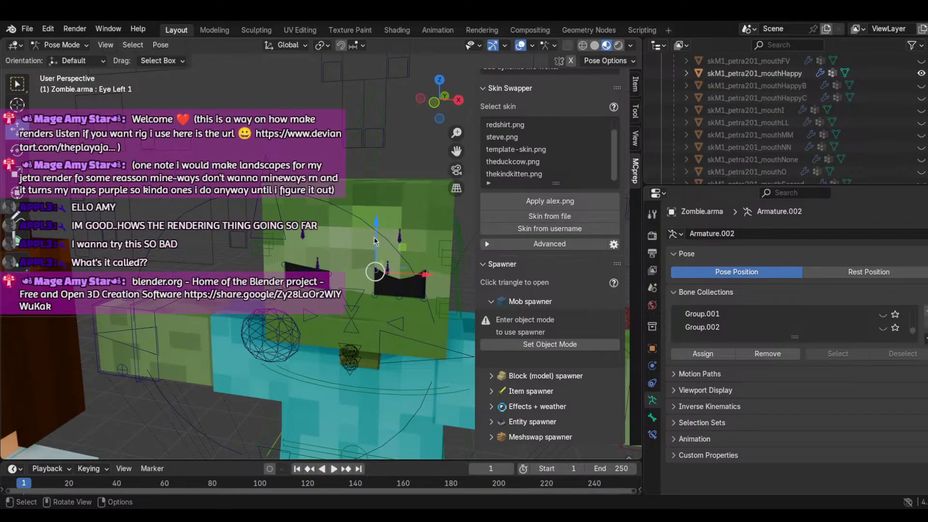
mouse_move(376, 241)
mouse_down()
mouse_move(407, 283)
mouse_move(394, 243)
mouse_up()
Step: Raise the Eye Left 5, Eye Lwft 4 and Eye Left 6 control bones on the left eye's lower edge slightly
click(405, 285)
click(400, 295)
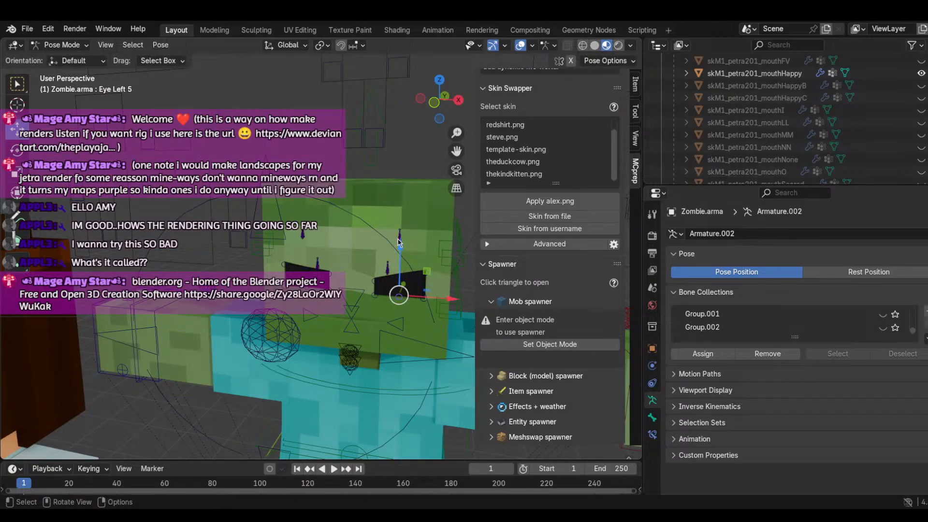
click(391, 262)
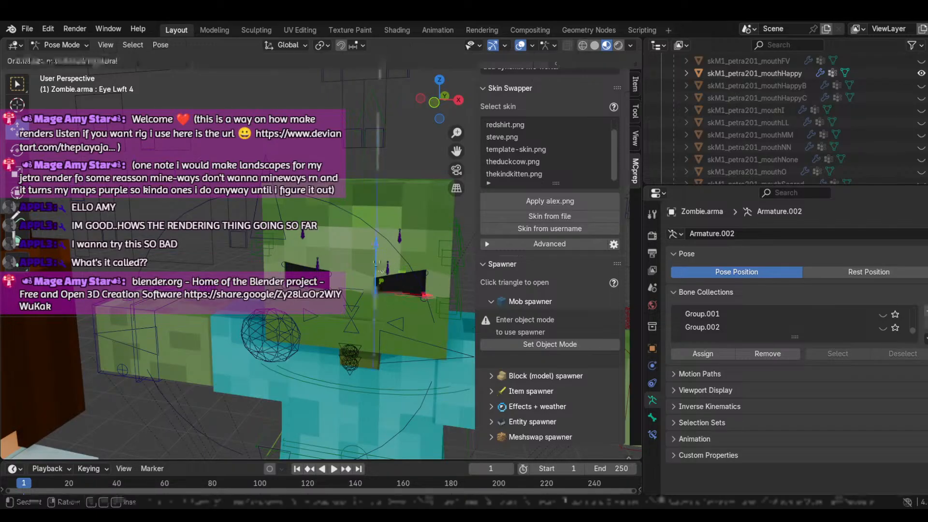
click(425, 275)
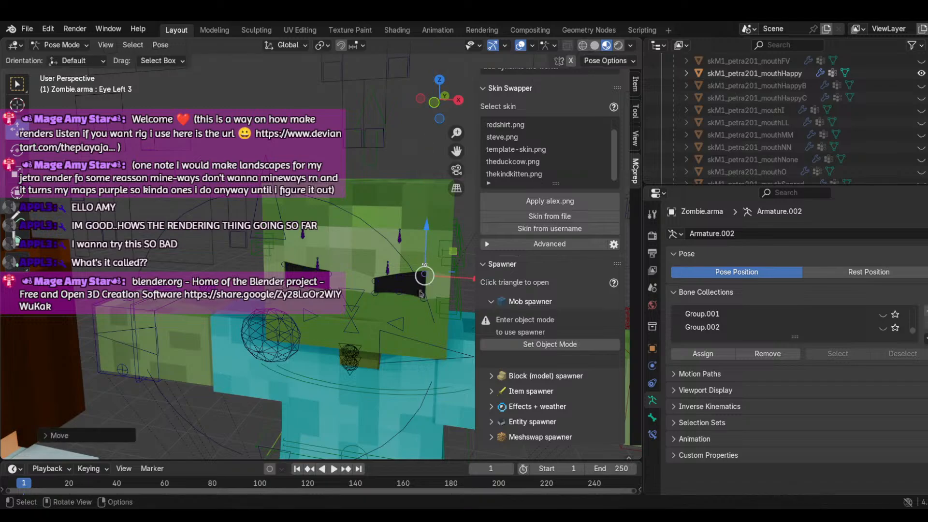
click(424, 265)
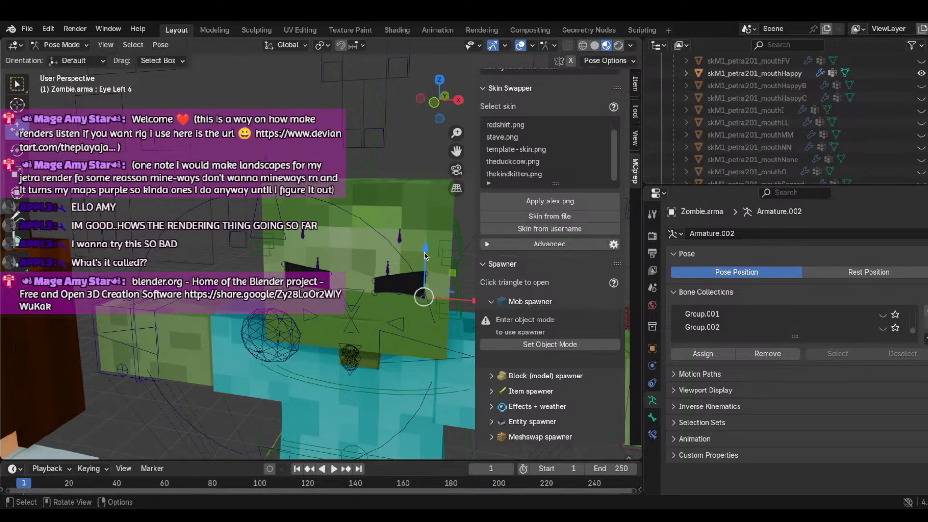
drag(426, 257, 425, 252)
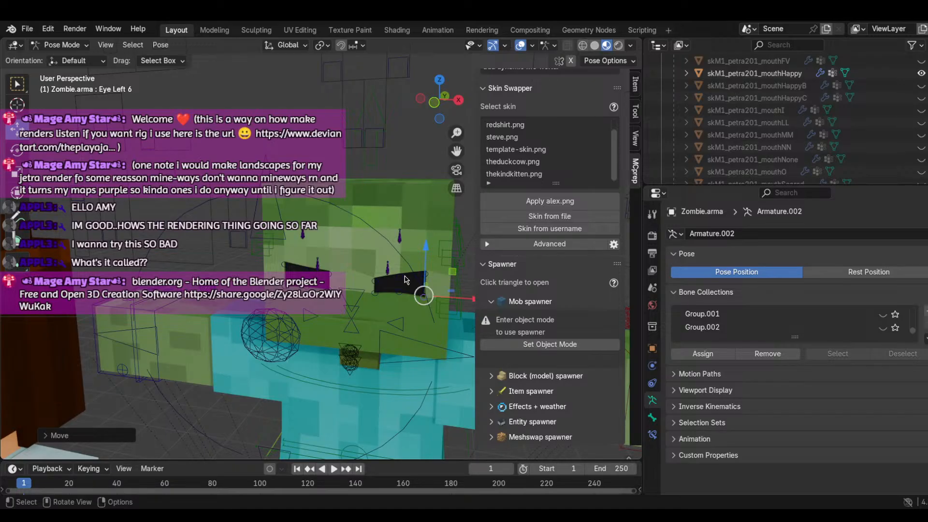
Step: Select the zombie's Body Main bone and switch from Pose Mode back to Object Mode
scroll(405, 280, down, 8)
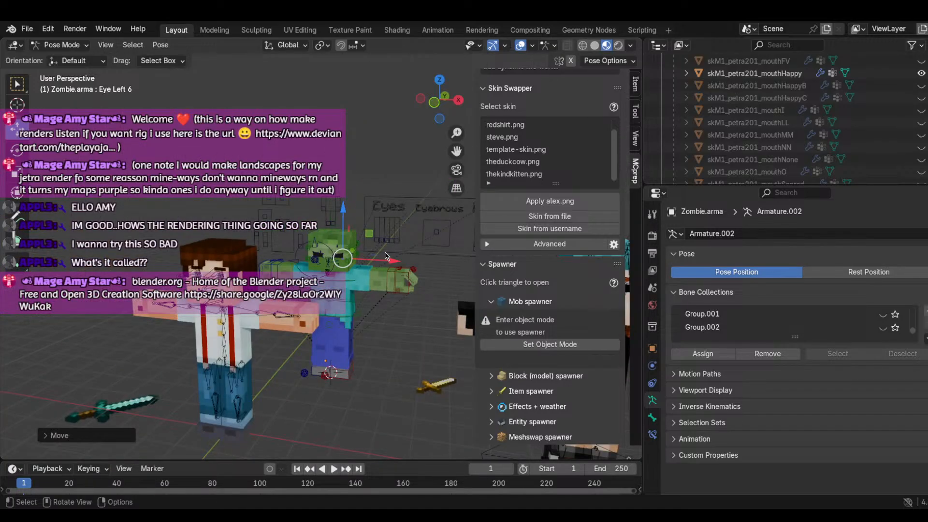
scroll(396, 317, up, 5)
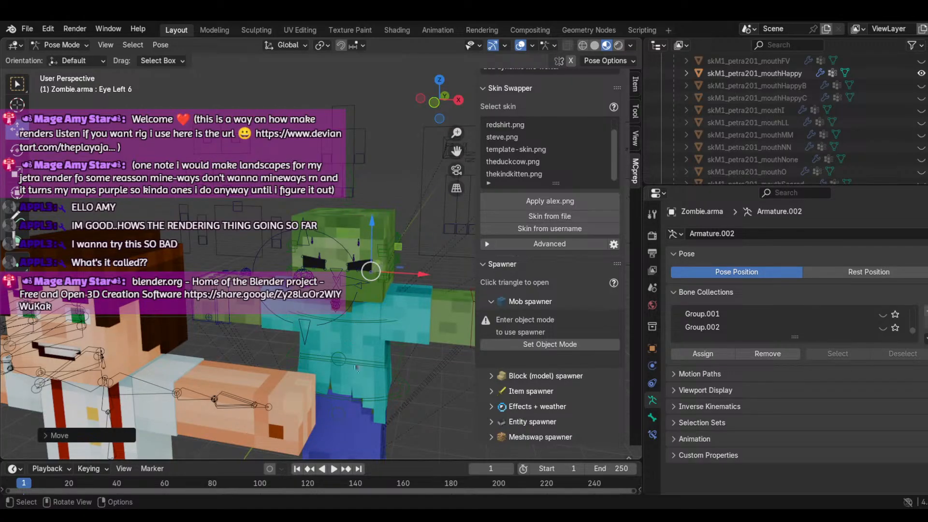
click(344, 363)
scroll(343, 348, down, 7)
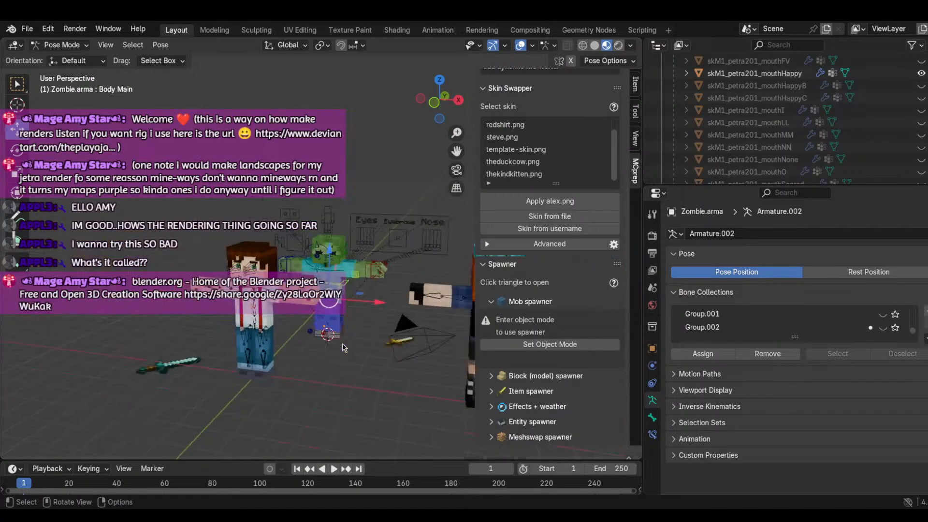
scroll(343, 349, up, 2)
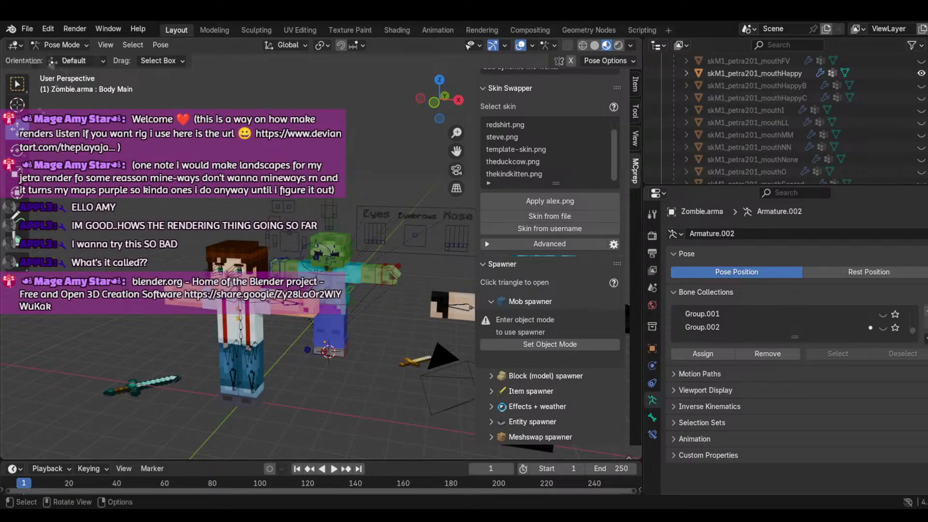
click(61, 44)
click(58, 59)
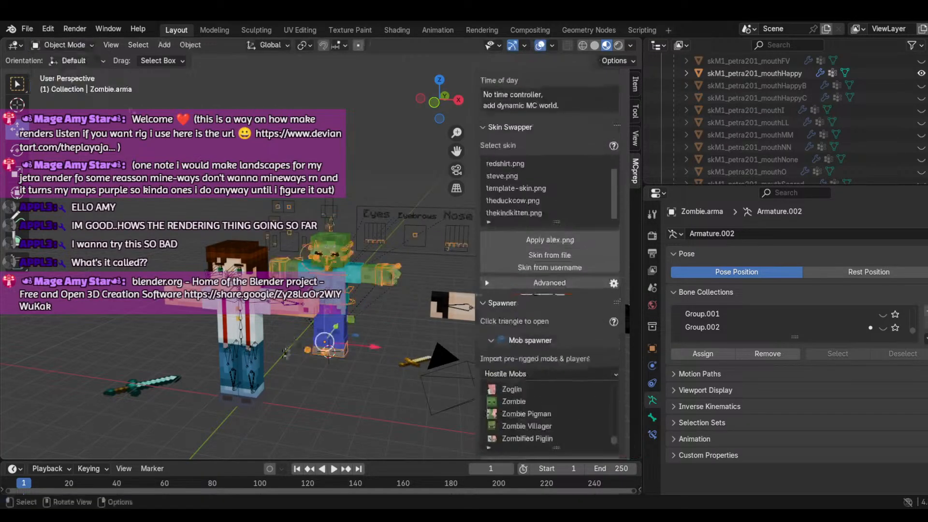
Step: Move the brown-haired character's armature along the X axis away from the zombie and rotate it about the Z axis
click(241, 350)
key(g)
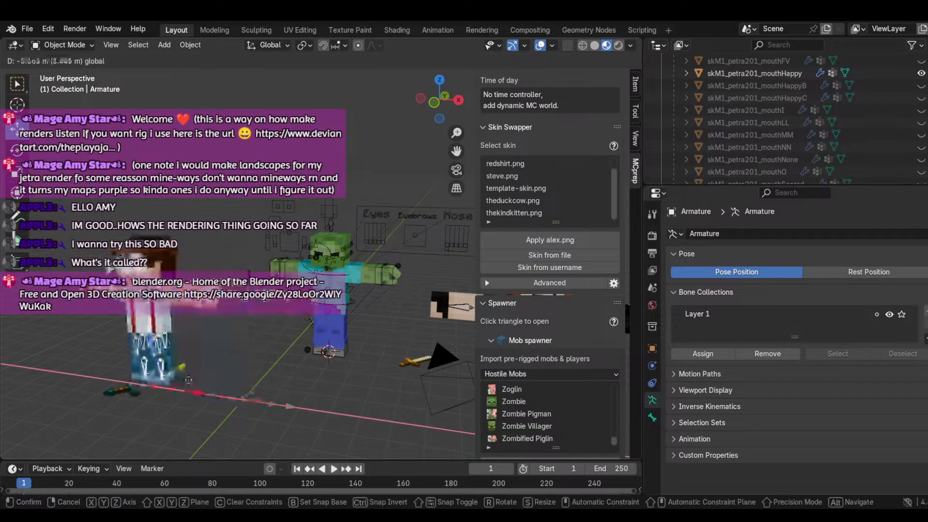
click(159, 369)
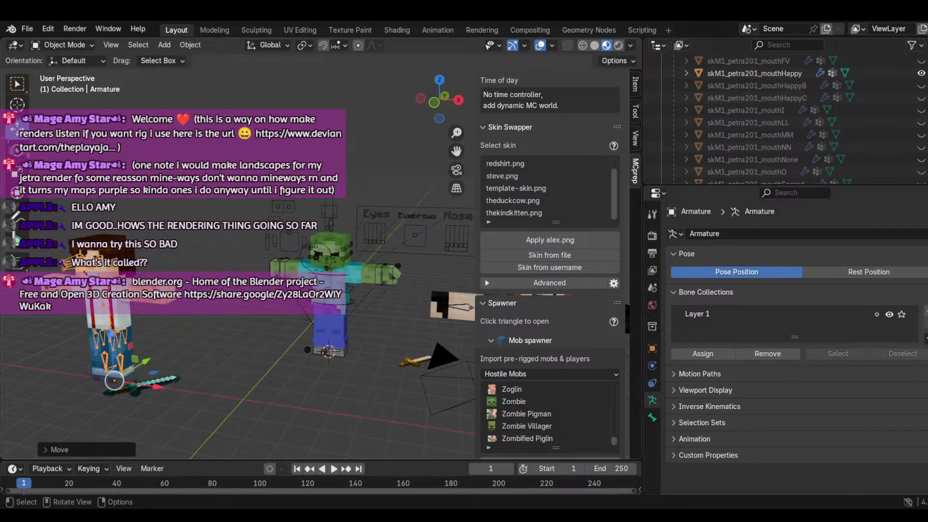
key(r)
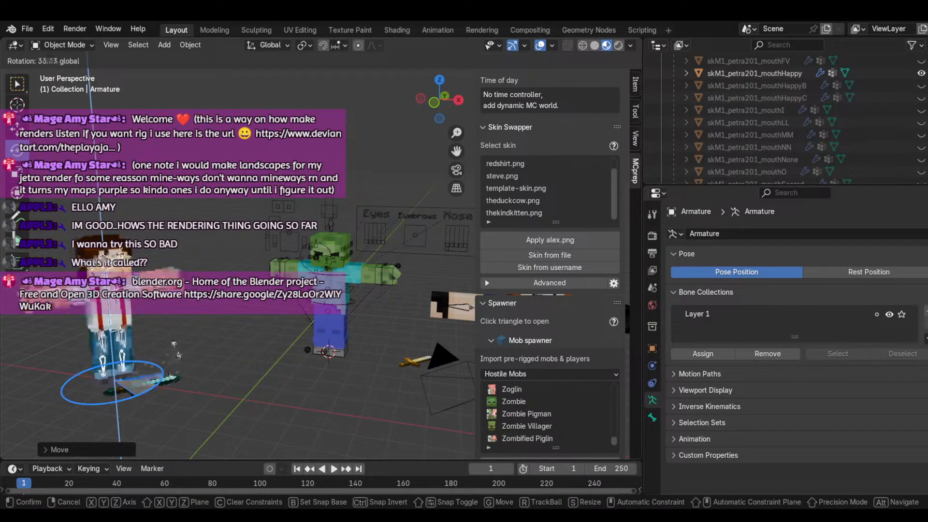
key(Return)
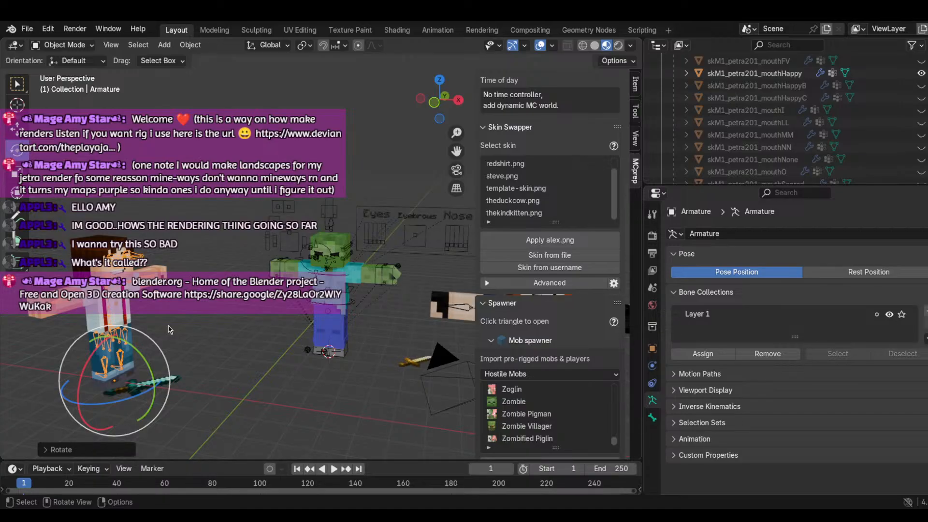
Step: Set the Material Preview environment lighting to the bright blue-sky HDRI
scroll(232, 325, down, 4)
scroll(218, 341, up, 5)
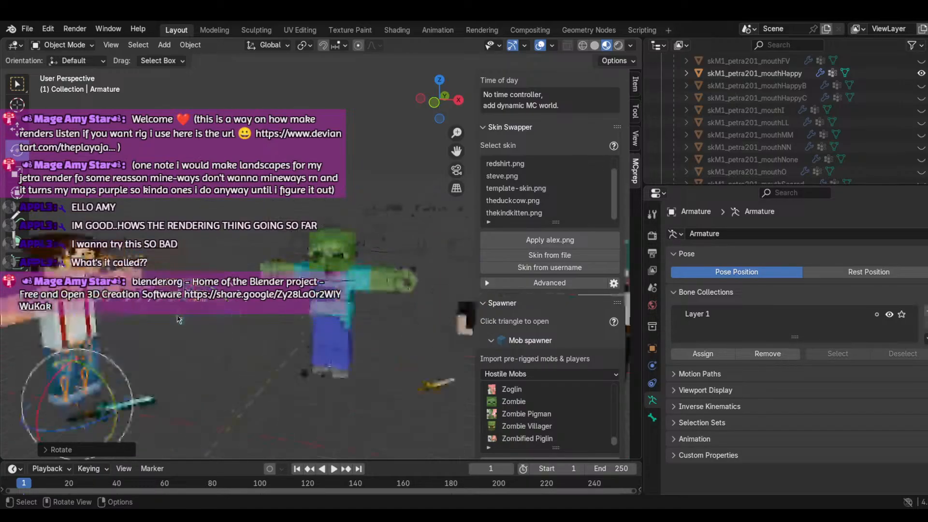
click(631, 45)
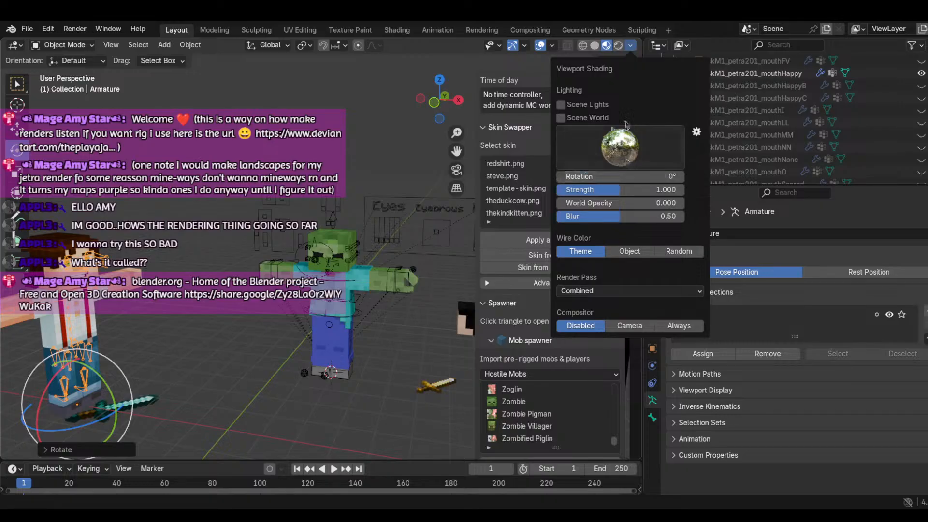
click(628, 150)
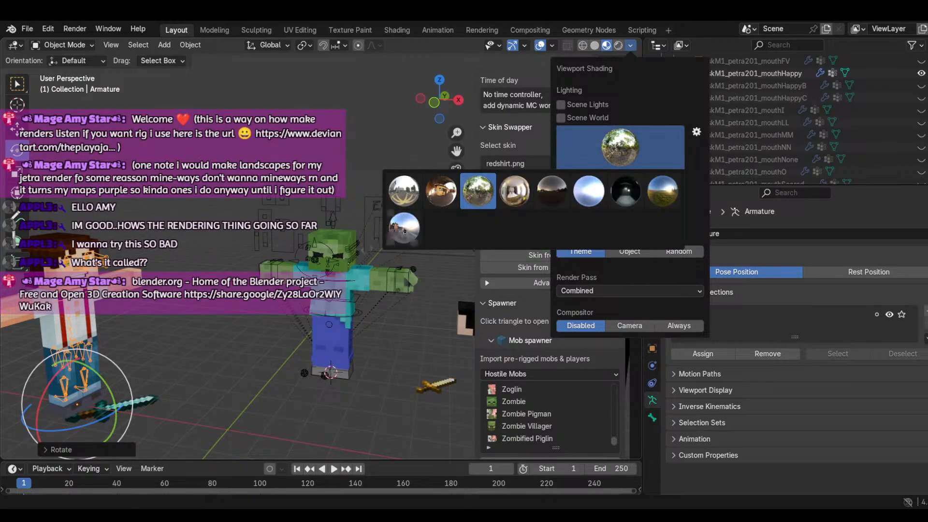
click(407, 232)
click(597, 163)
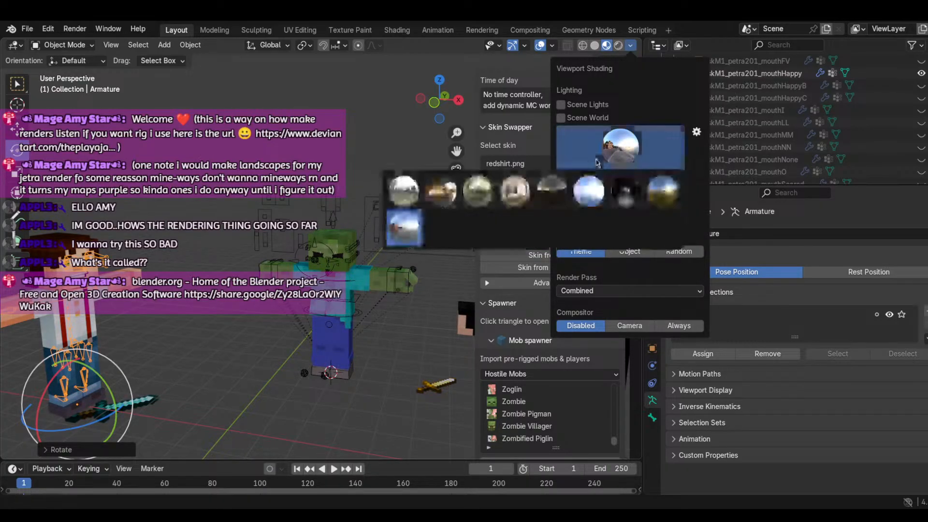
click(589, 181)
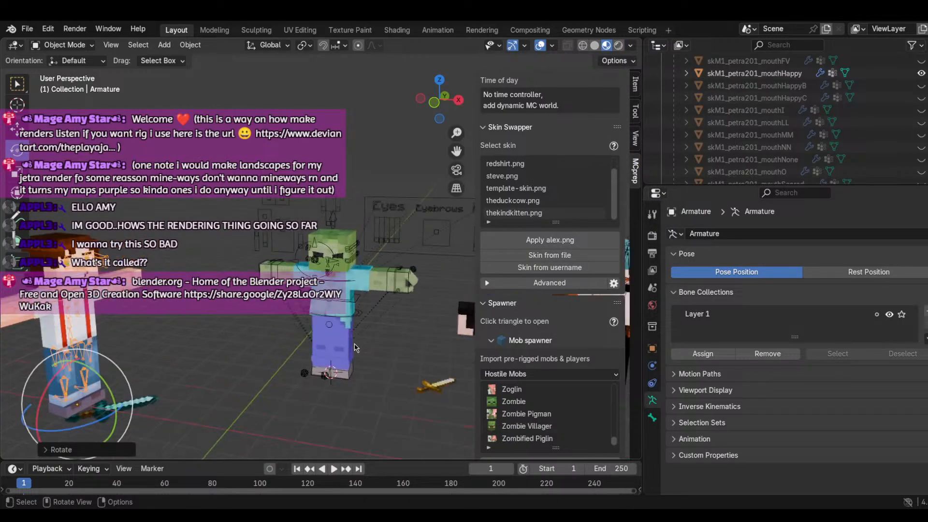
scroll(358, 341, up, 3)
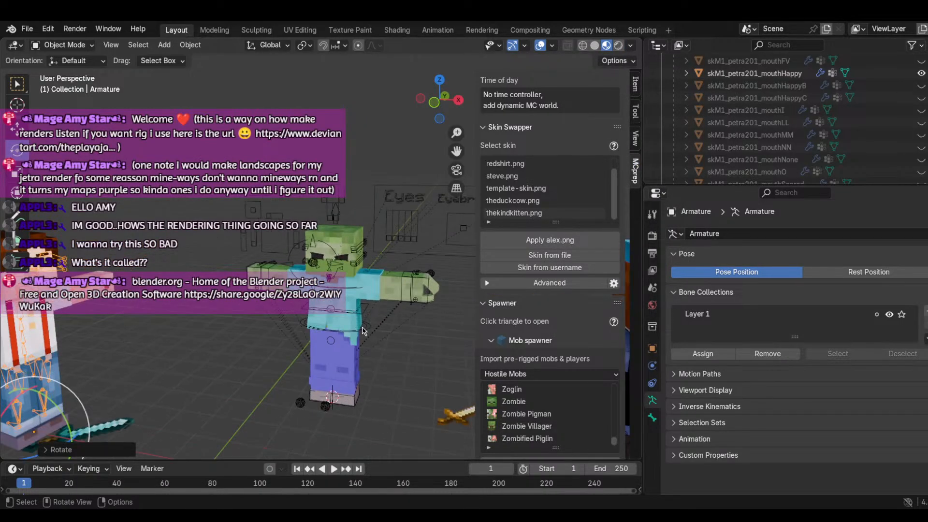
scroll(364, 331, down, 3)
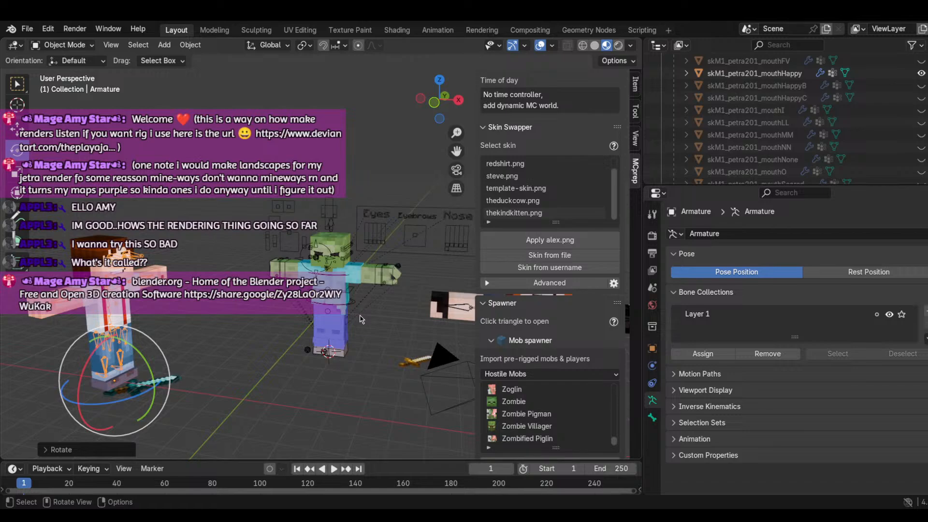
scroll(362, 319, up, 2)
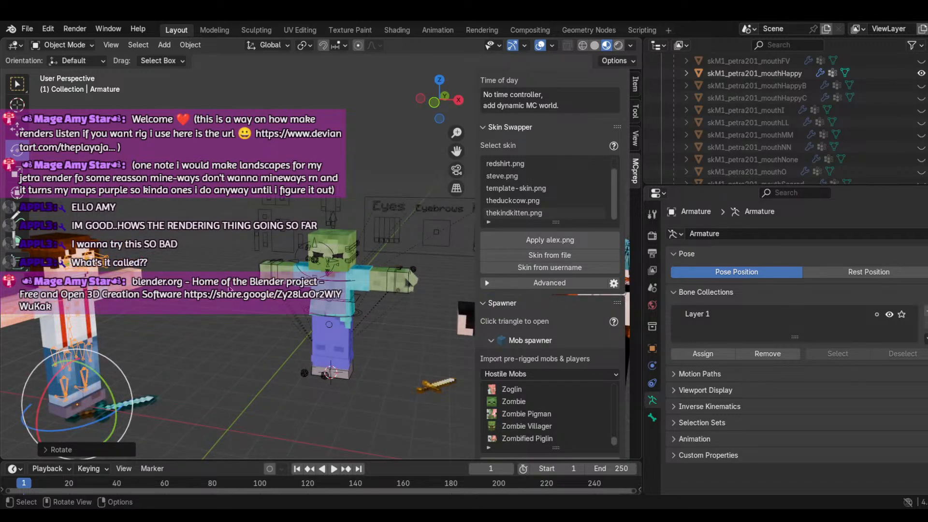
scroll(315, 360, up, 2)
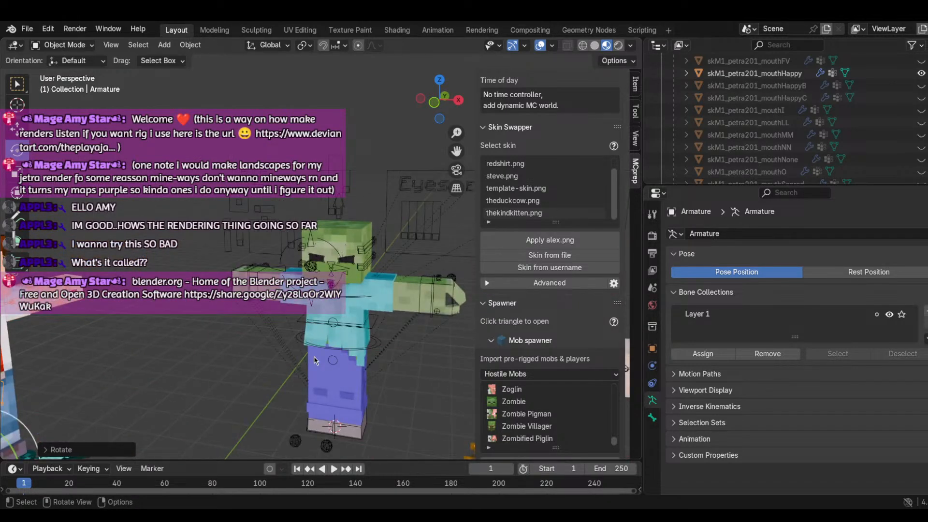
scroll(280, 354, down, 2)
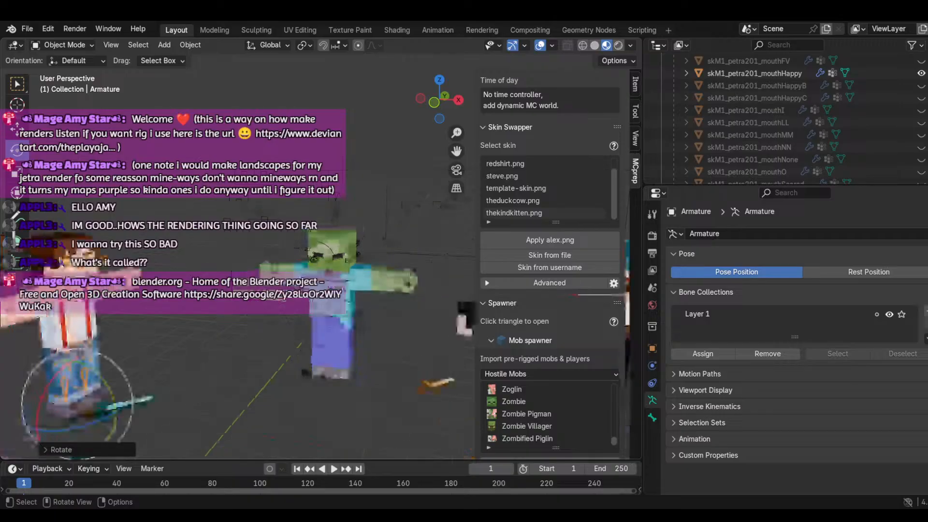
scroll(338, 348, up, 2)
scroll(397, 342, down, 2)
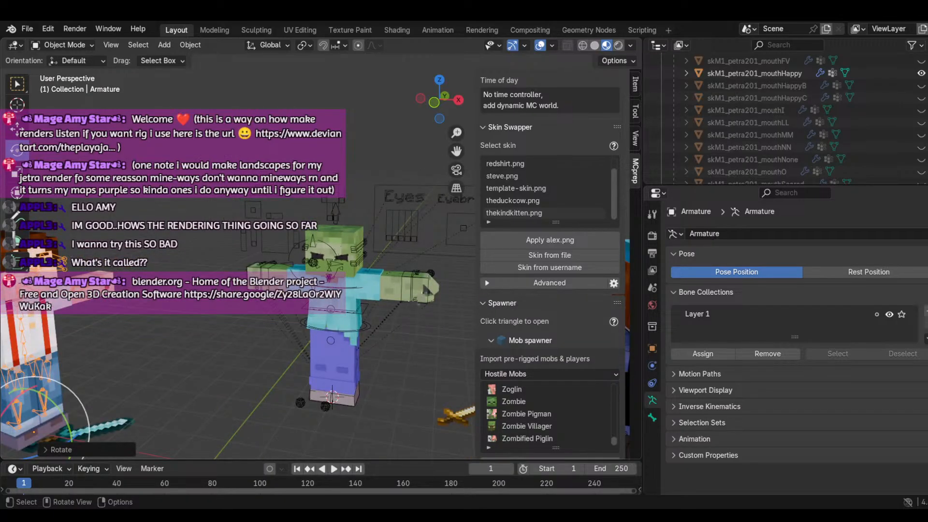
Step: Try rotating the Cube.005 finger mesh of the zombie's left hand in Object Mode, and undo it
click(430, 277)
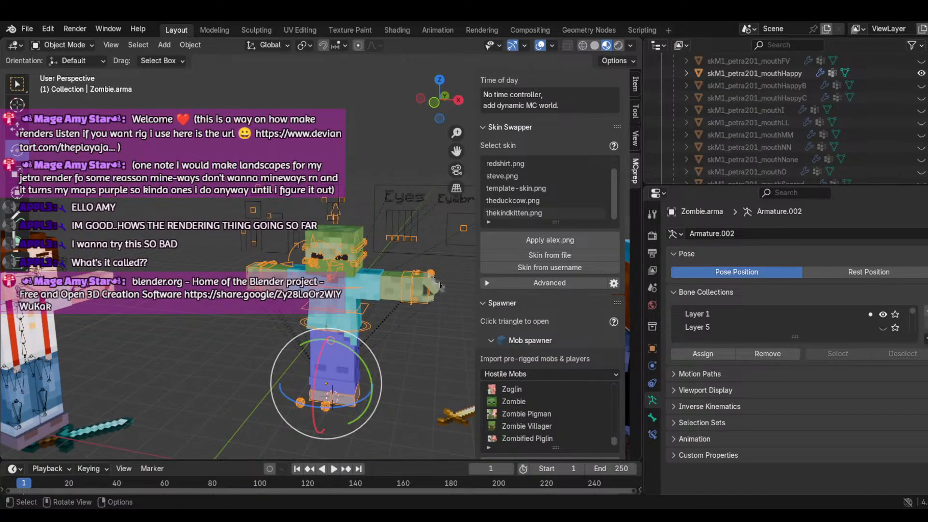
click(434, 288)
scroll(434, 286, up, 3)
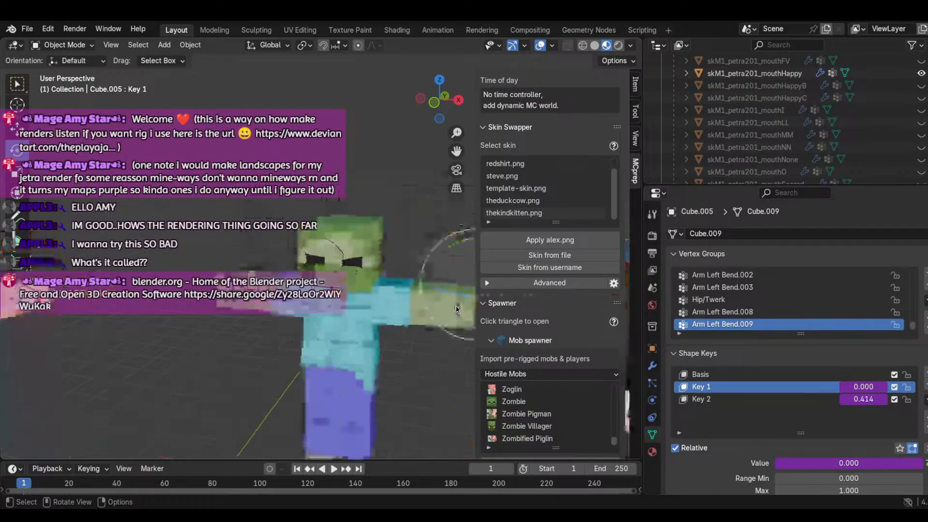
drag(456, 151, 349, 251)
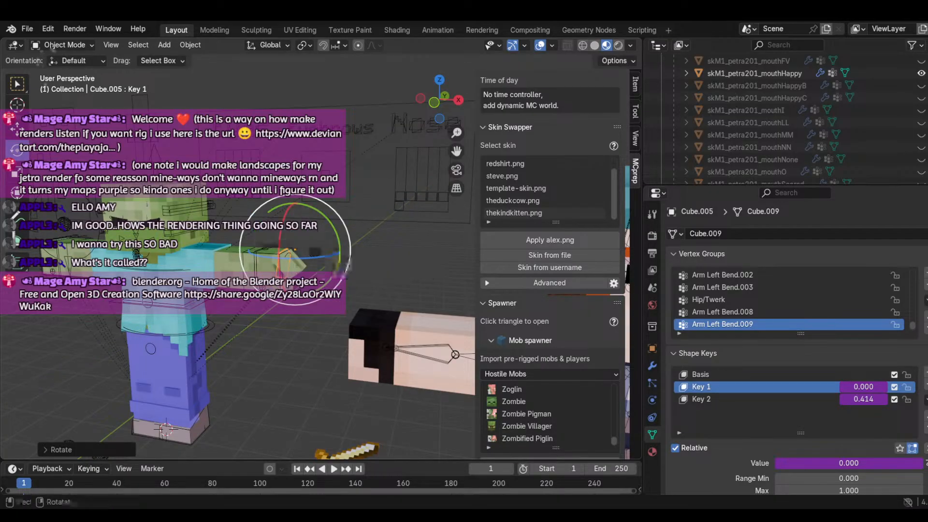
click(75, 29)
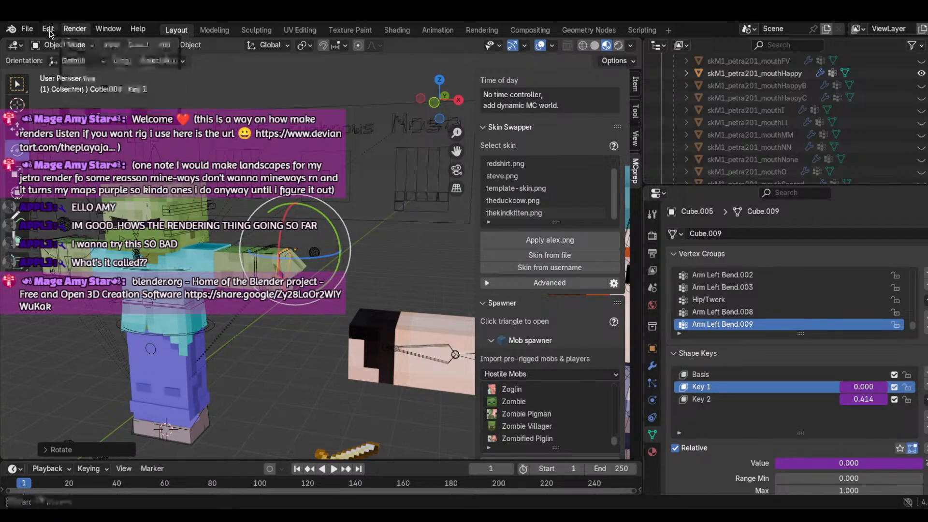
click(65, 42)
Step: Select the zombie's armature and switch it to Pose Mode
scroll(292, 274, up, 3)
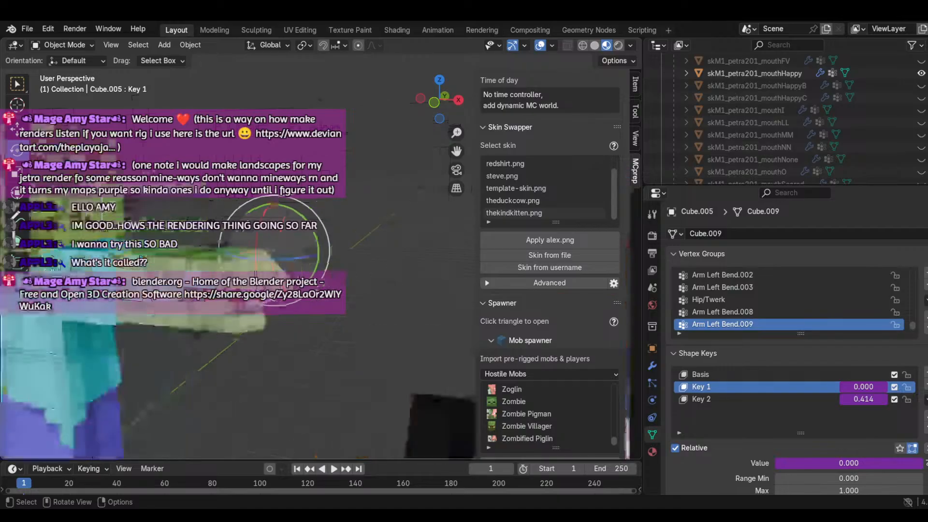
scroll(292, 274, up, 2)
click(172, 266)
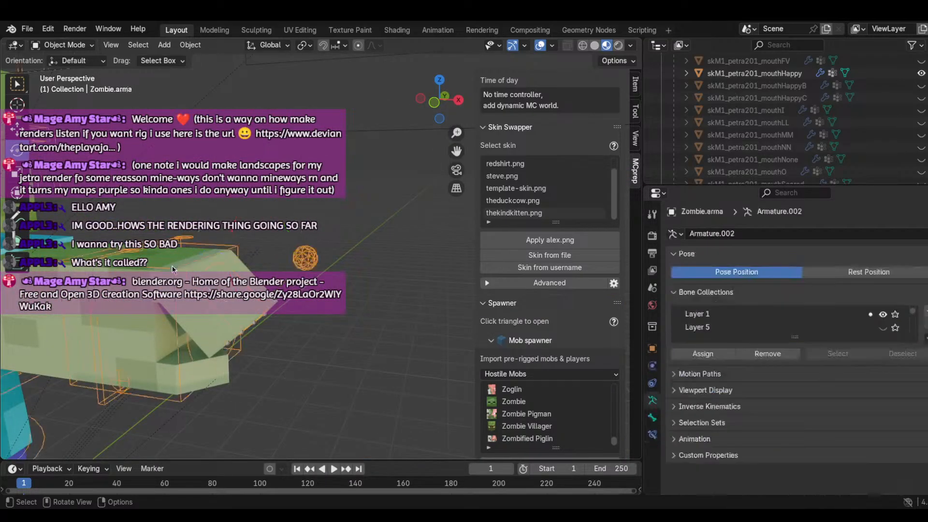
click(176, 263)
click(77, 45)
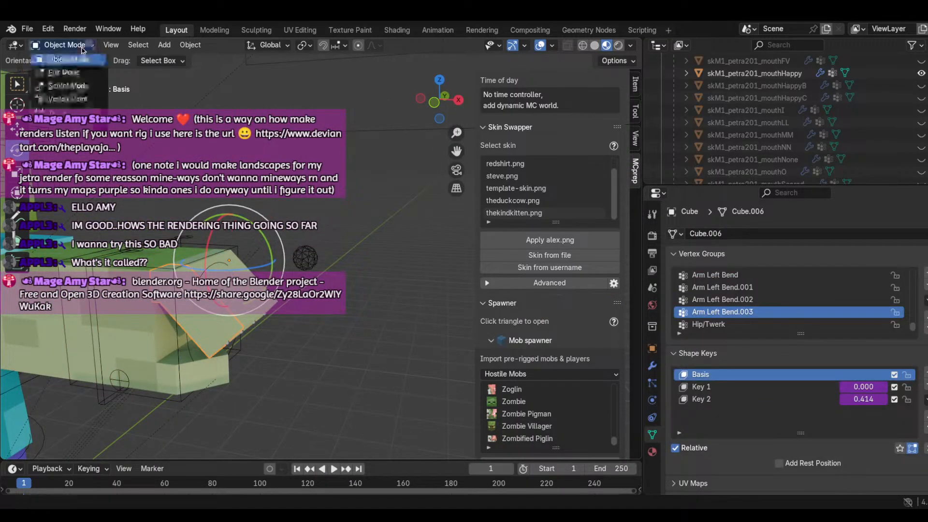
click(247, 221)
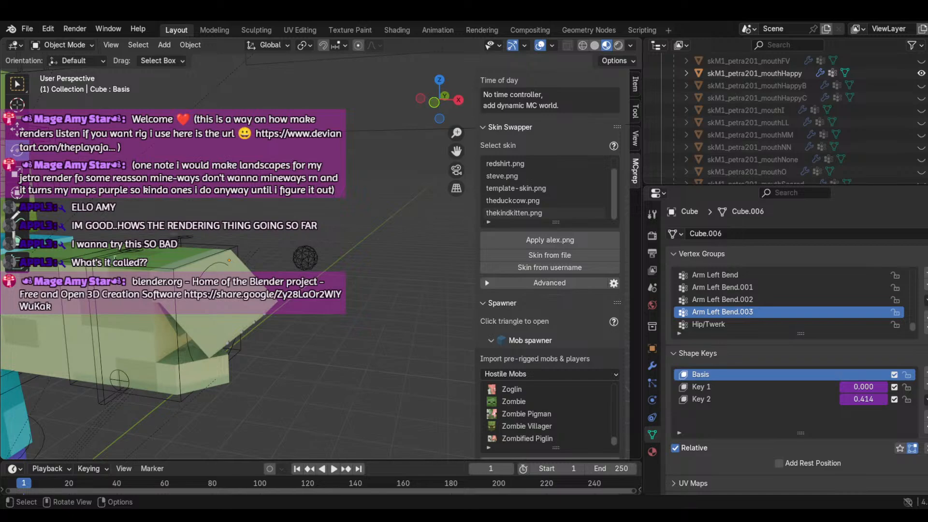
click(114, 259)
click(81, 46)
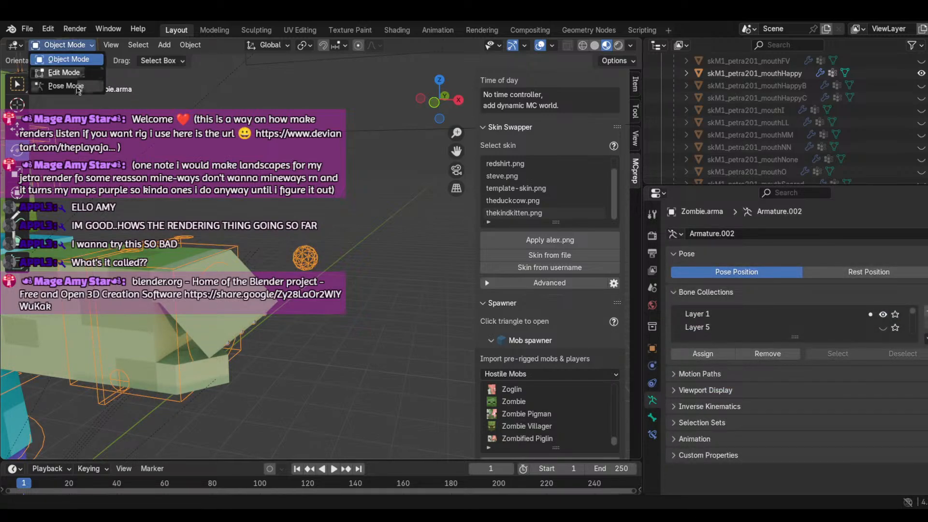
click(66, 86)
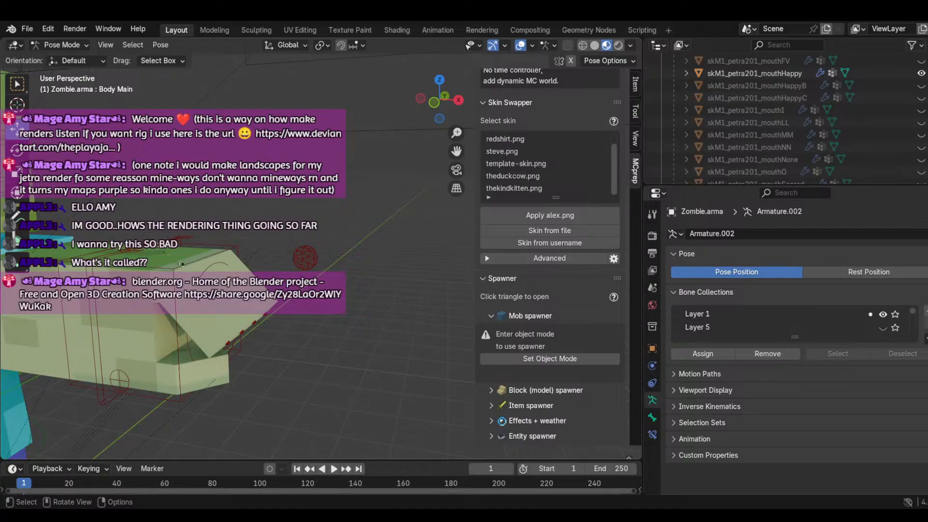
Step: Select the zombie's Arm Pole.Left control bone and move it slightly along the Z axis
click(204, 268)
click(218, 276)
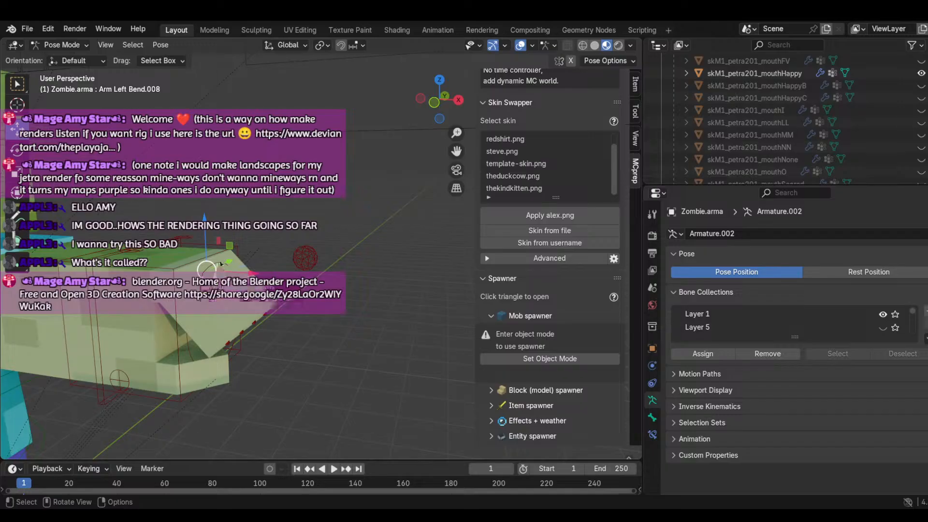
click(222, 268)
click(221, 267)
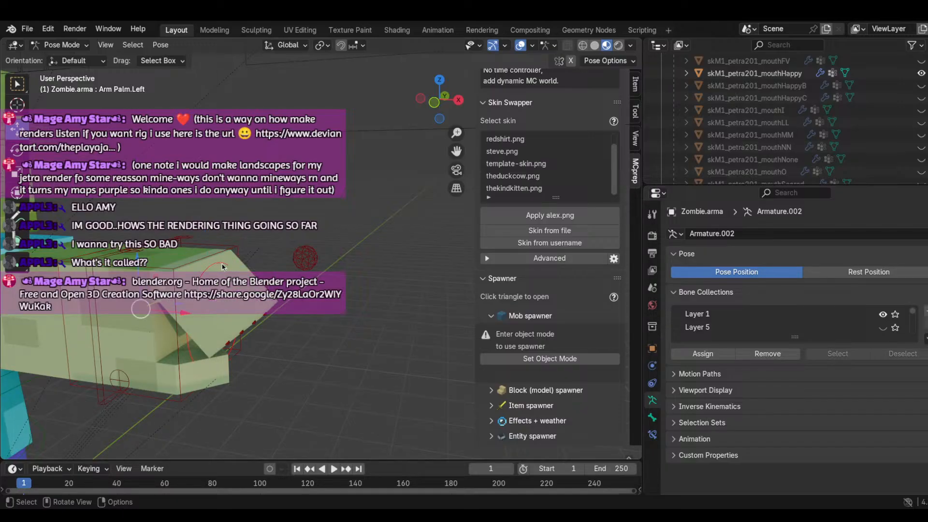
click(306, 260)
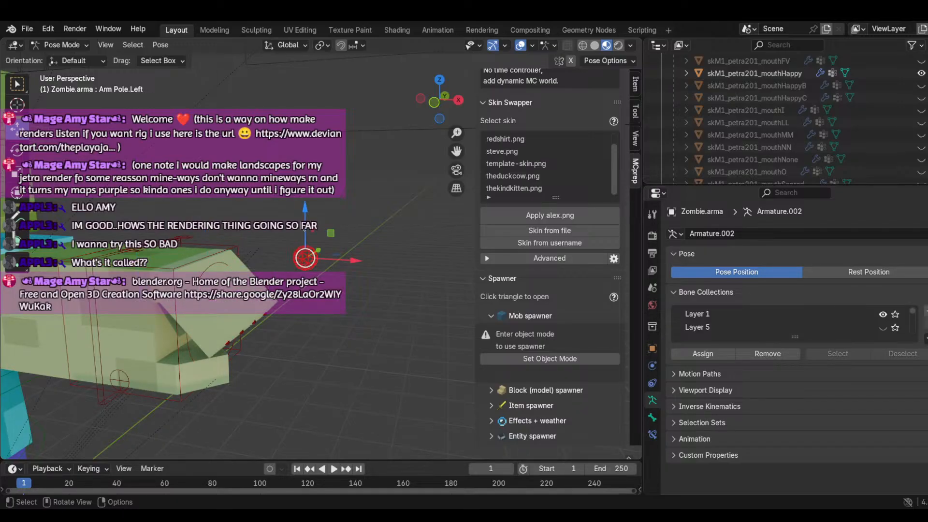
key(g)
key(z)
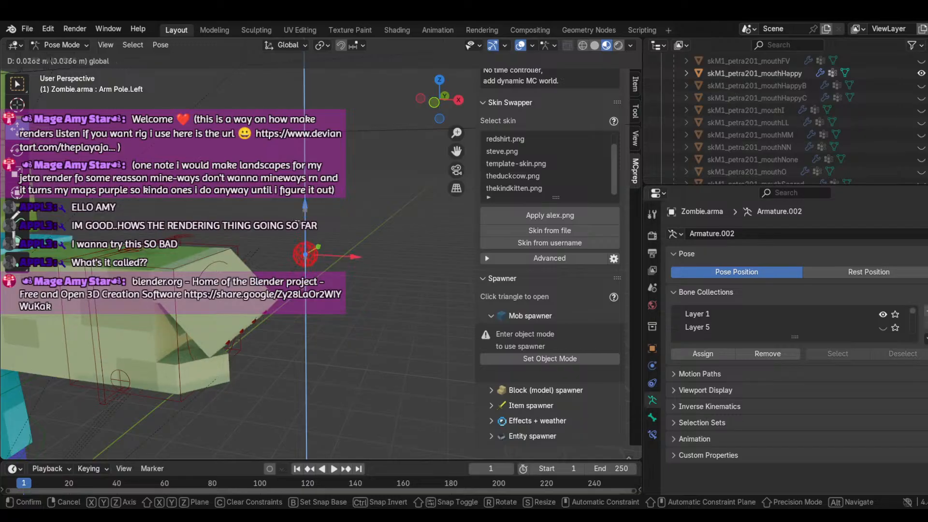
drag(298, 223, 301, 231)
Step: Try a free rotation of the zombie's Arm Left Bend.006 finger bone with the Rotate tool, and undo it
click(254, 337)
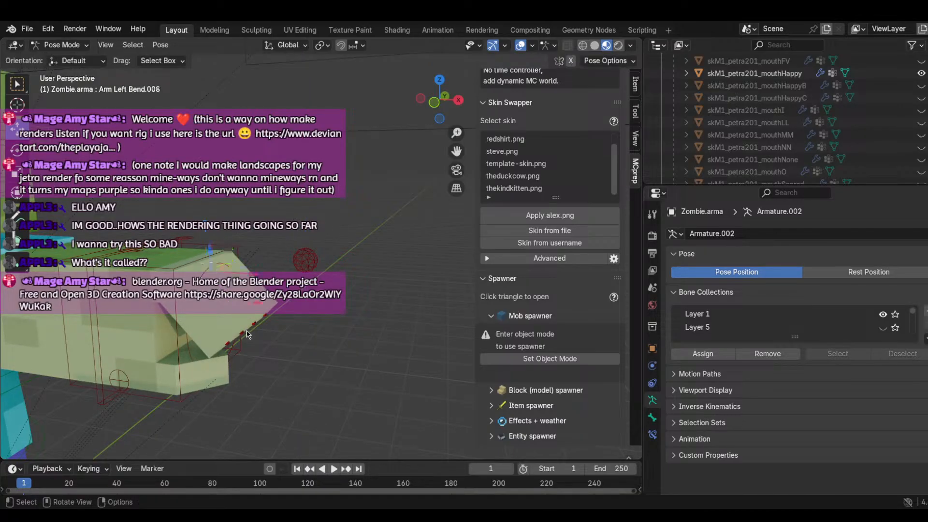
click(19, 156)
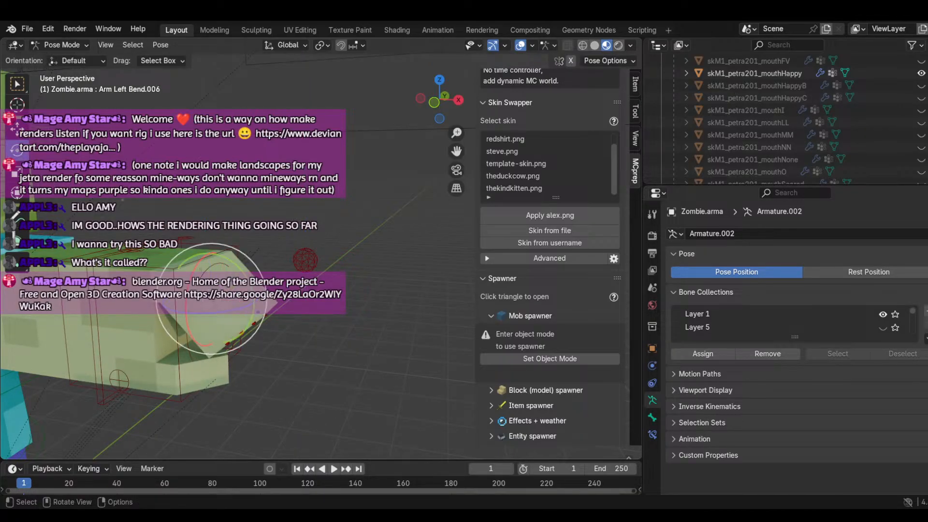
drag(236, 295, 239, 308)
click(48, 29)
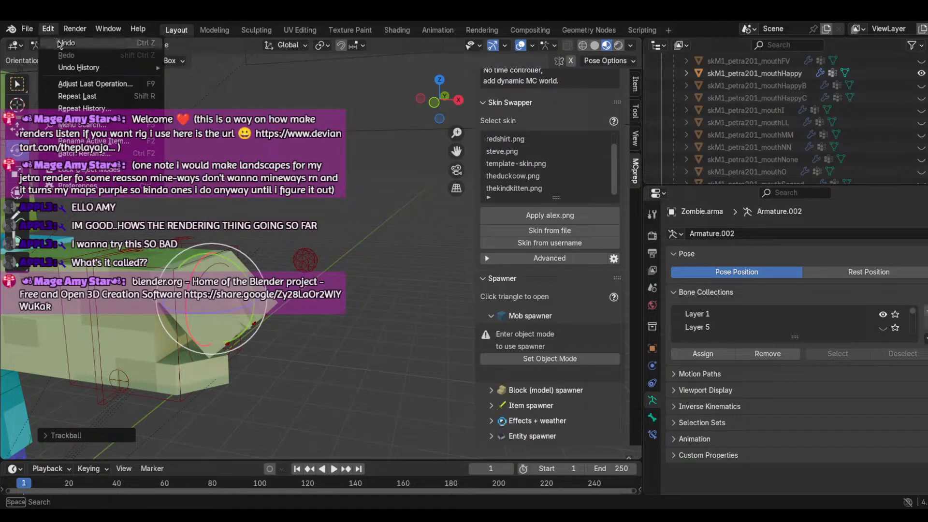
click(62, 46)
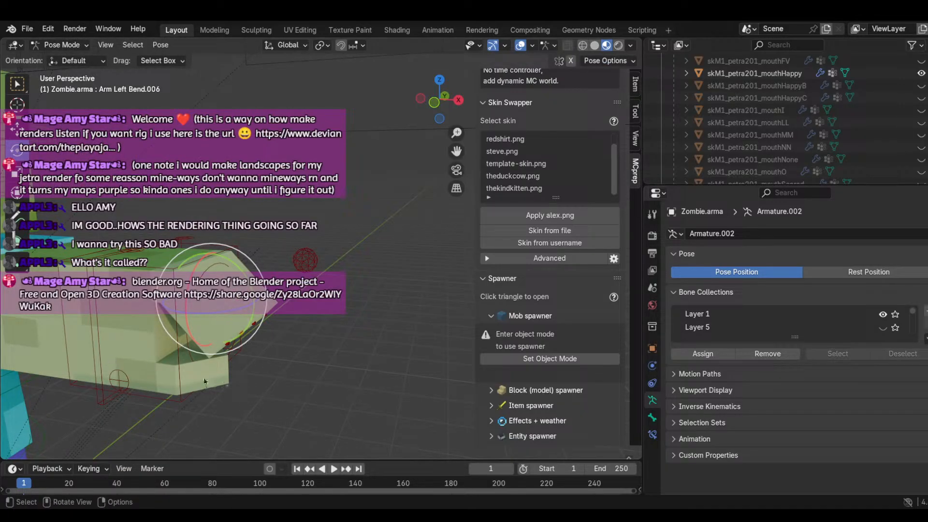
Step: Try rotating the zombie's Arm Thumb.Left bone, and undo the rotation
click(150, 391)
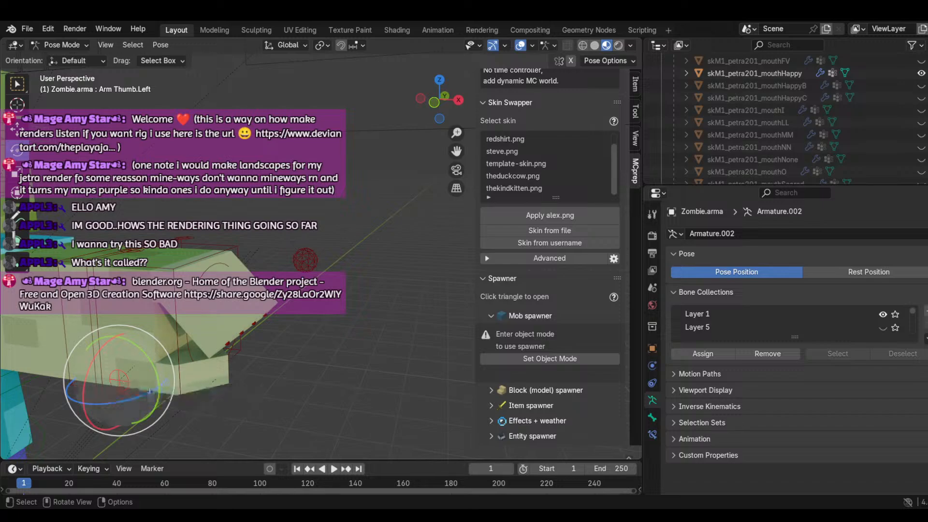
drag(140, 390, 130, 326)
click(48, 28)
click(58, 42)
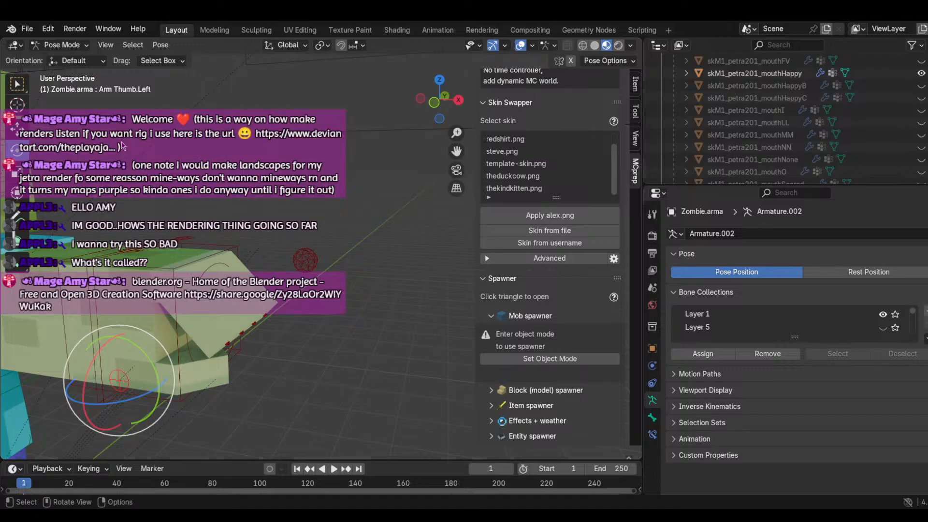
Step: Try rotating the Arm Left Bend.033 bone on the zombie's right arm, and undo the rotation
scroll(121, 147, down, 10)
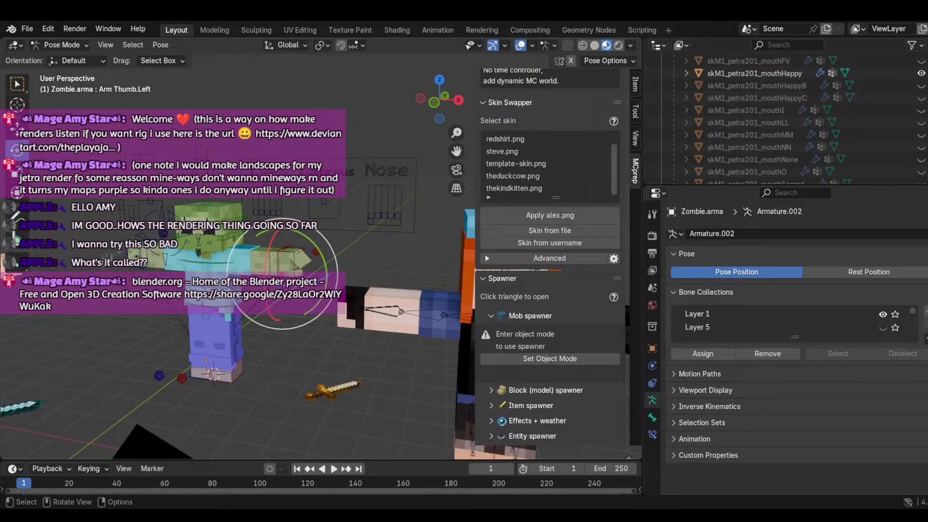
click(135, 255)
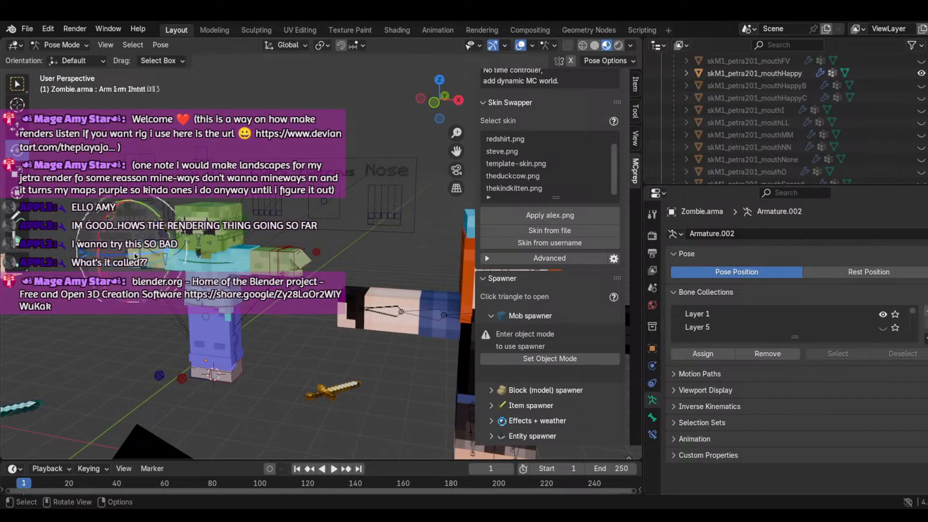
drag(115, 235, 130, 242)
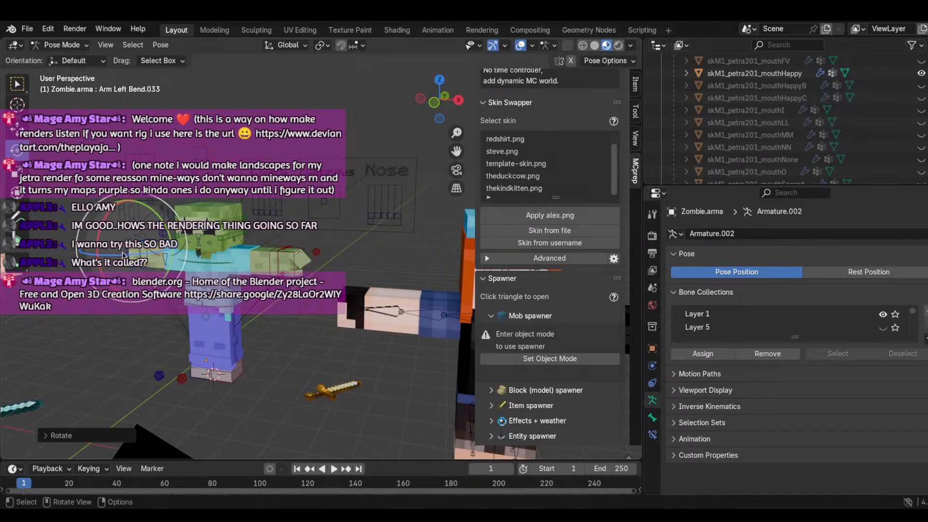
click(50, 29)
click(57, 45)
Step: Try rotating the zombie's Arm Palm.Left bone, and undo the rotation
scroll(85, 217, up, 3)
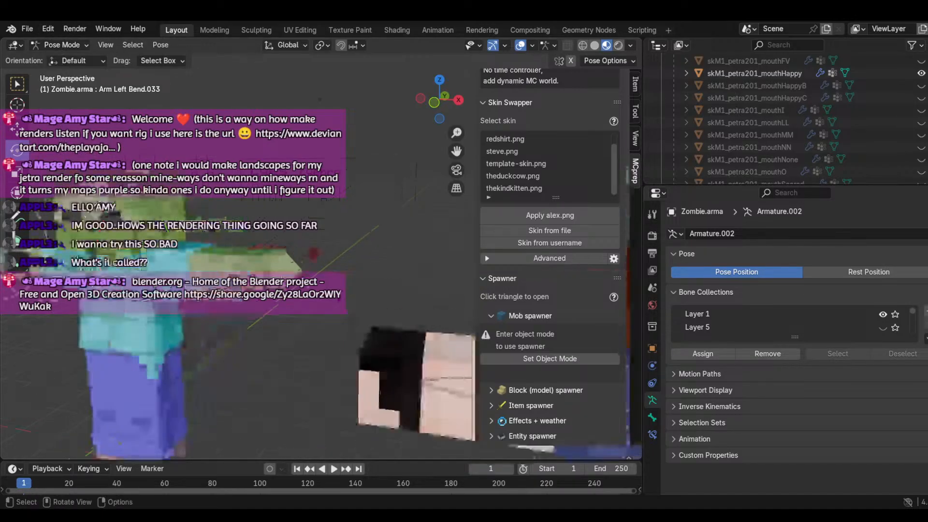
scroll(269, 326, down, 4)
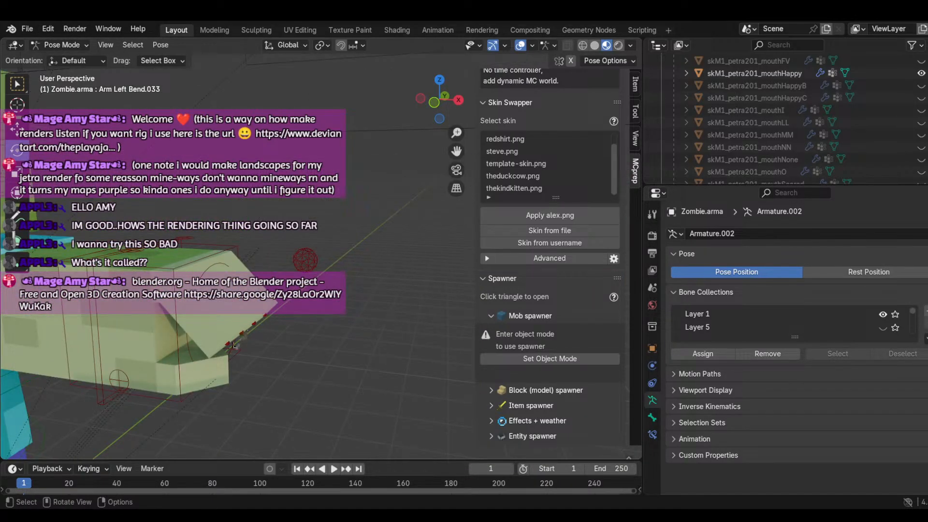
click(234, 346)
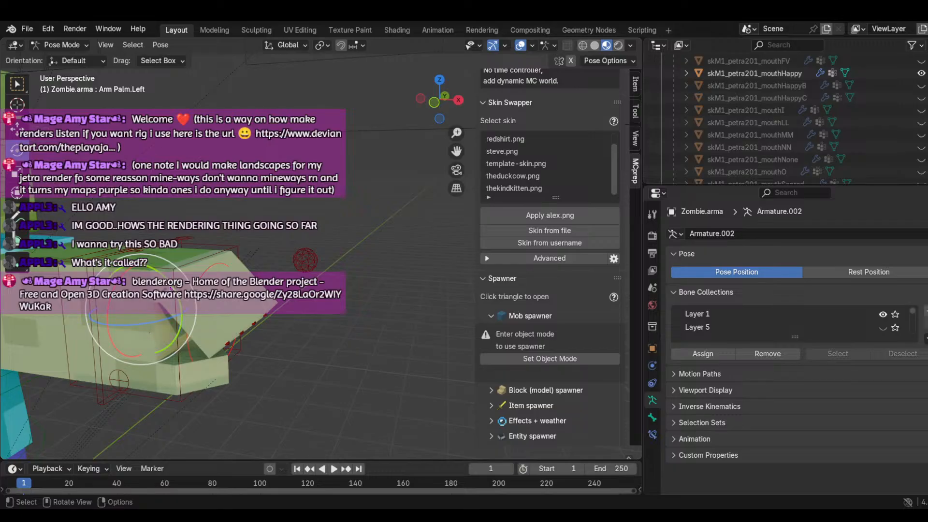
drag(172, 289, 121, 256)
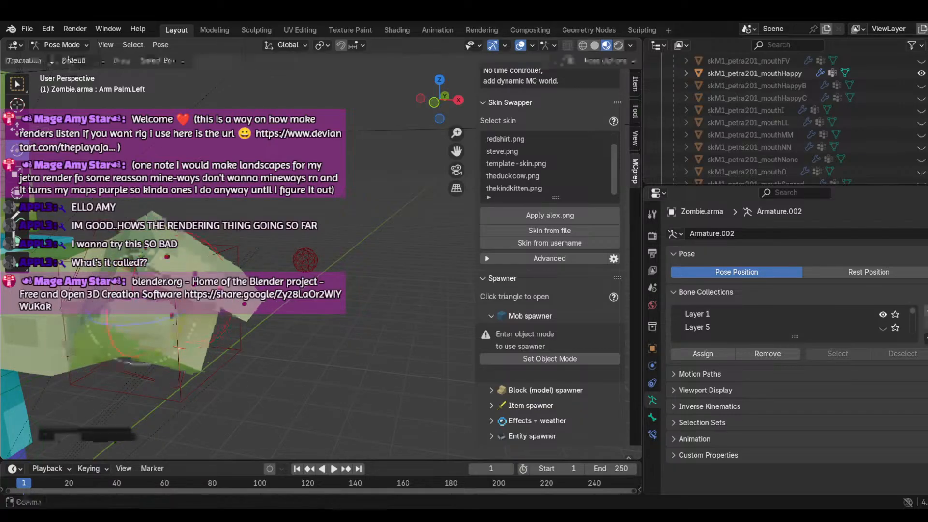
click(48, 29)
click(63, 40)
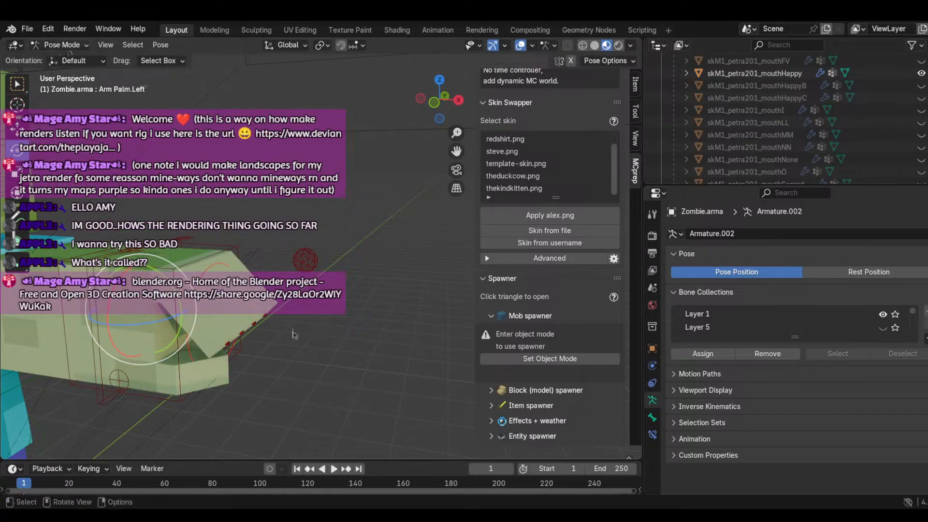
Step: Curl the zombie's left-hand fingers inward by rotating the Arm Left Bend.009, .006, .003 and .012 bones
click(256, 271)
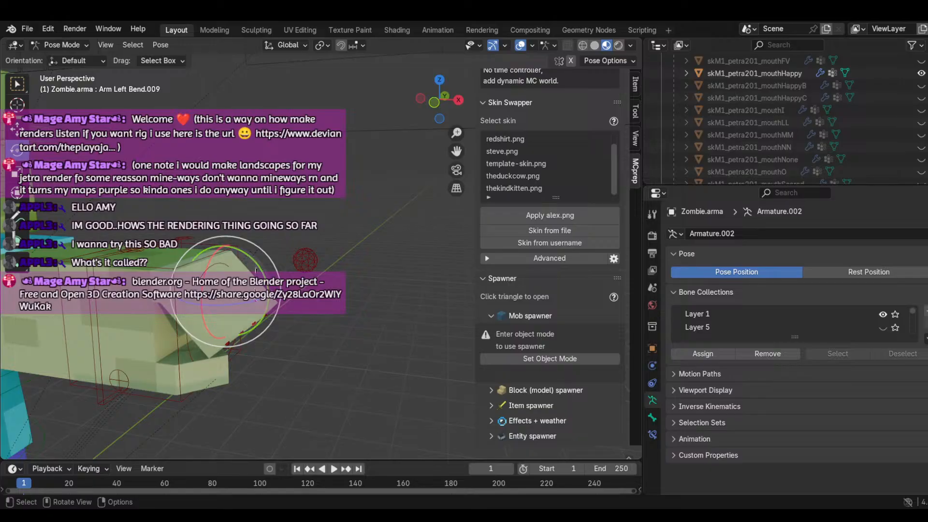
drag(260, 267, 224, 323)
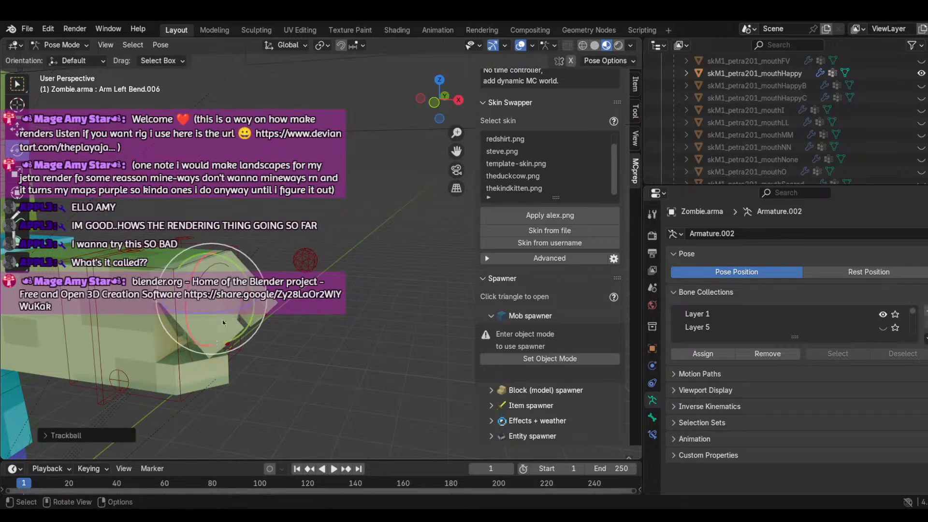
click(225, 343)
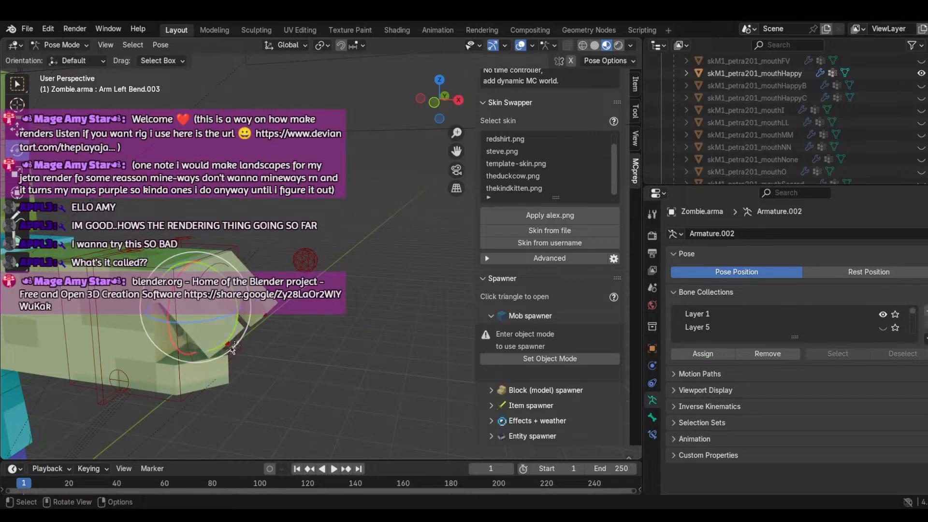
drag(226, 344, 237, 305)
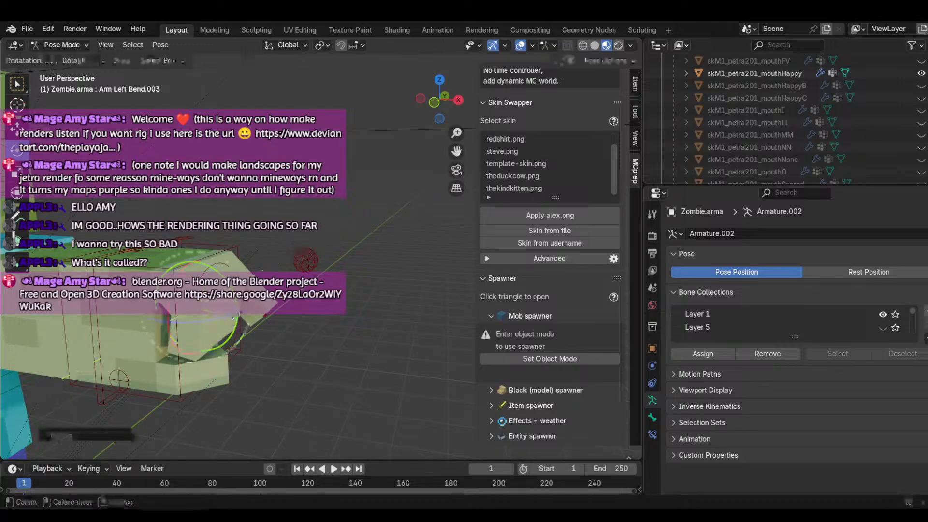
click(251, 302)
click(267, 316)
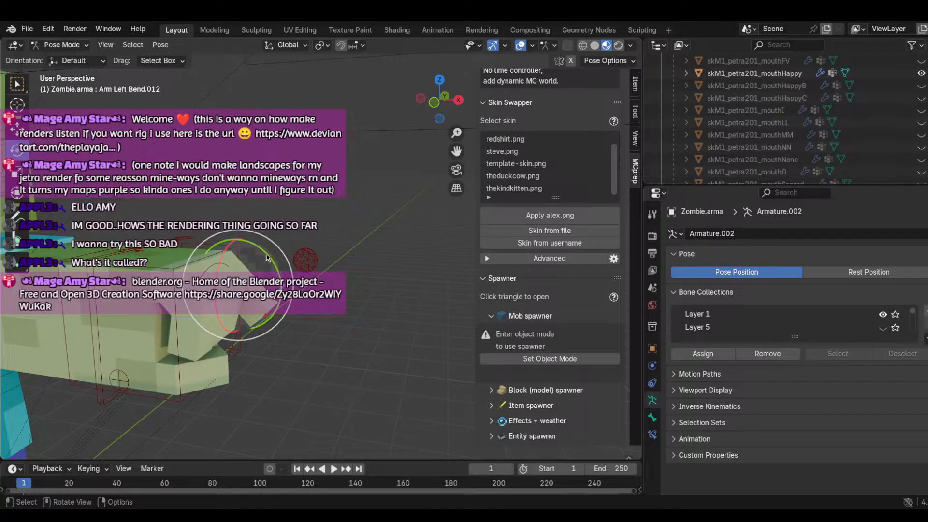
drag(269, 253, 290, 312)
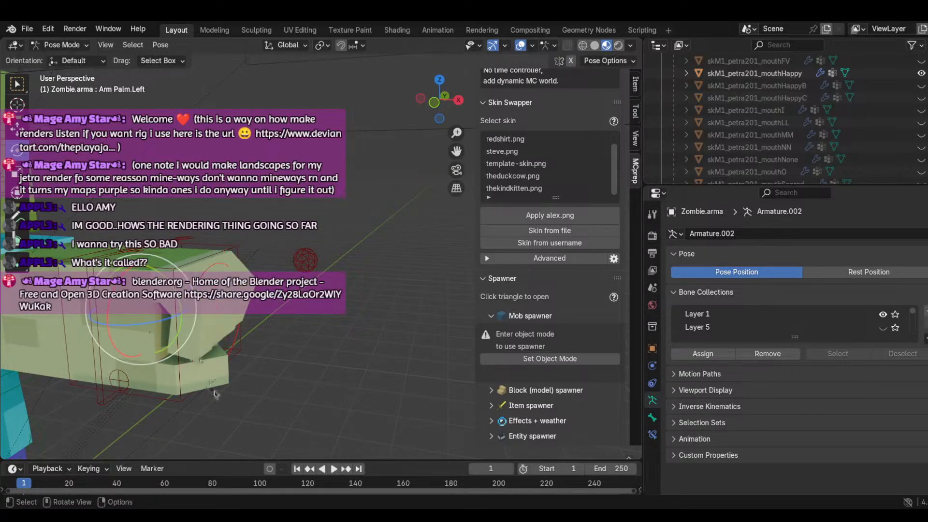
Step: Try a trackball rotation on the zombie's Arm Left Bend.038 bone, and undo it
click(210, 383)
click(194, 383)
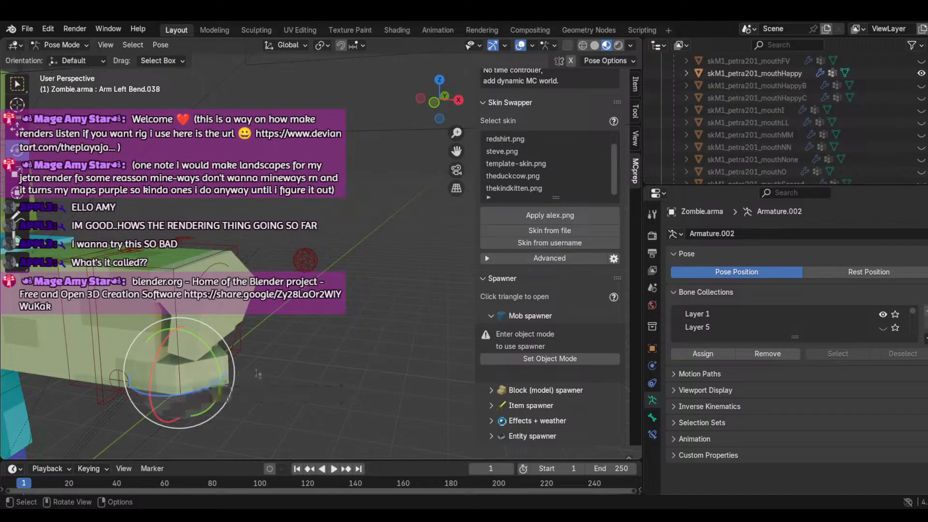
drag(200, 384, 213, 411)
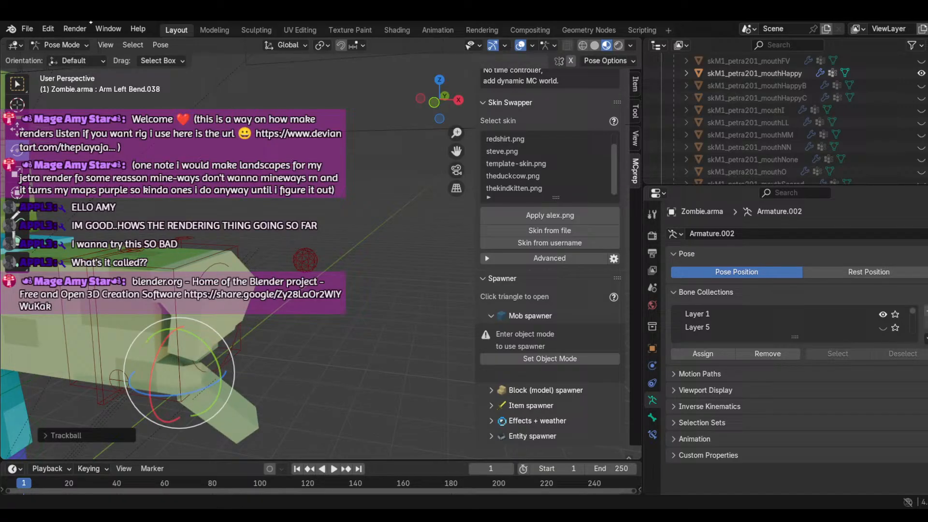
click(48, 28)
click(66, 39)
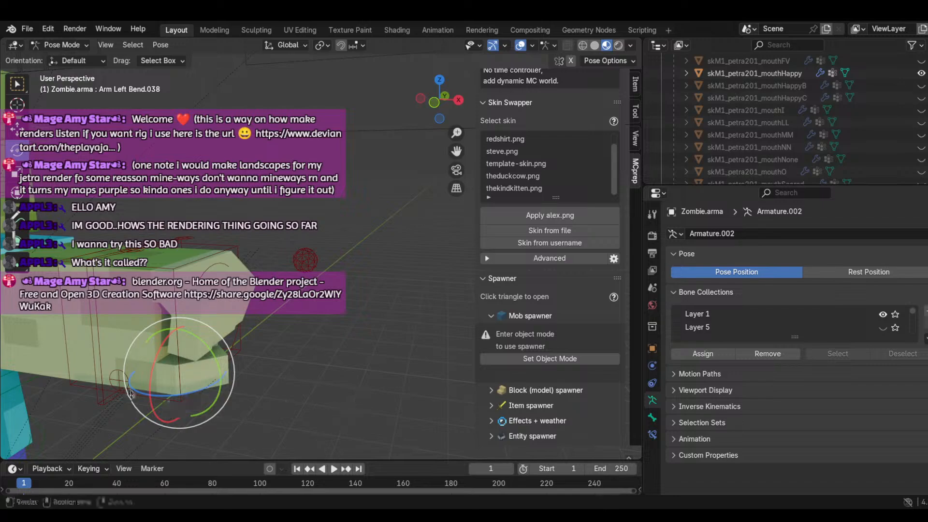
Step: Curl the zombie's left-hand fingers further by rotating the Arm Left Bend.038, .008 and .003 bones
drag(175, 396, 200, 387)
scroll(234, 365, down, 10)
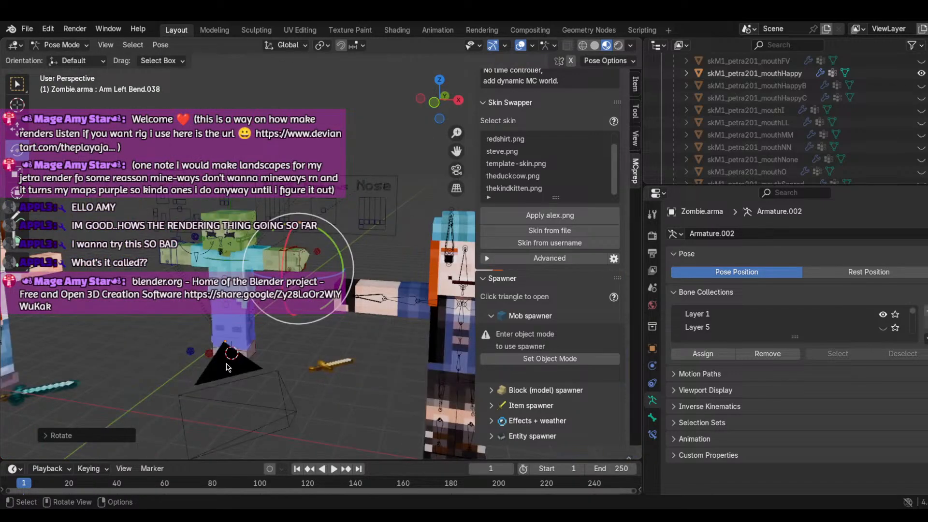
scroll(225, 367, up, 10)
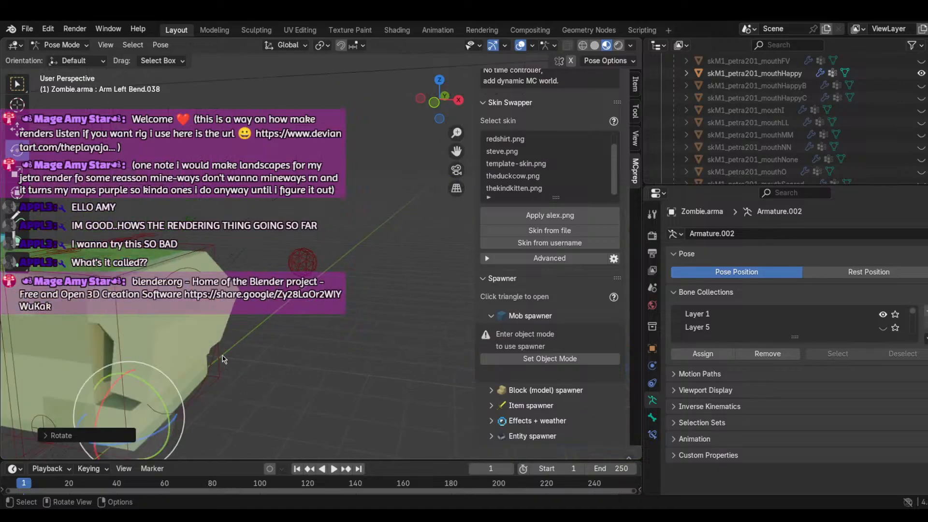
click(176, 288)
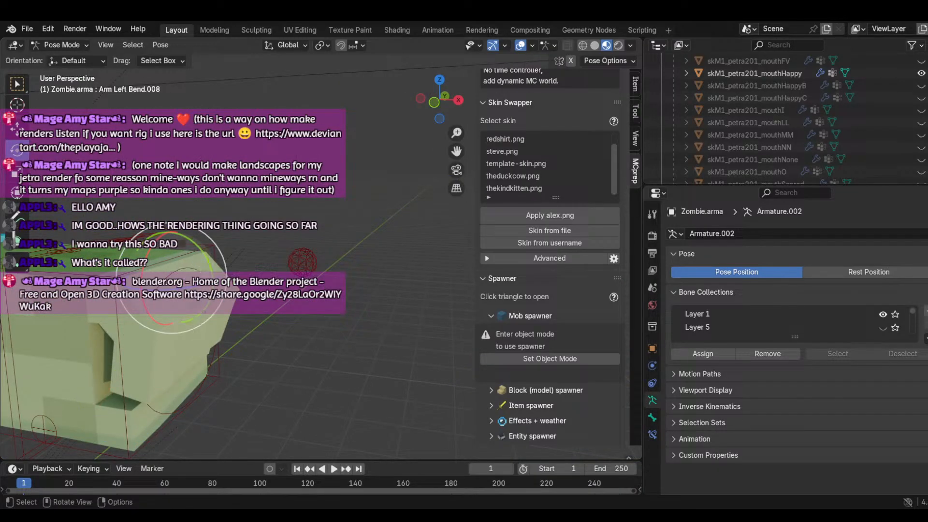
drag(205, 260, 207, 307)
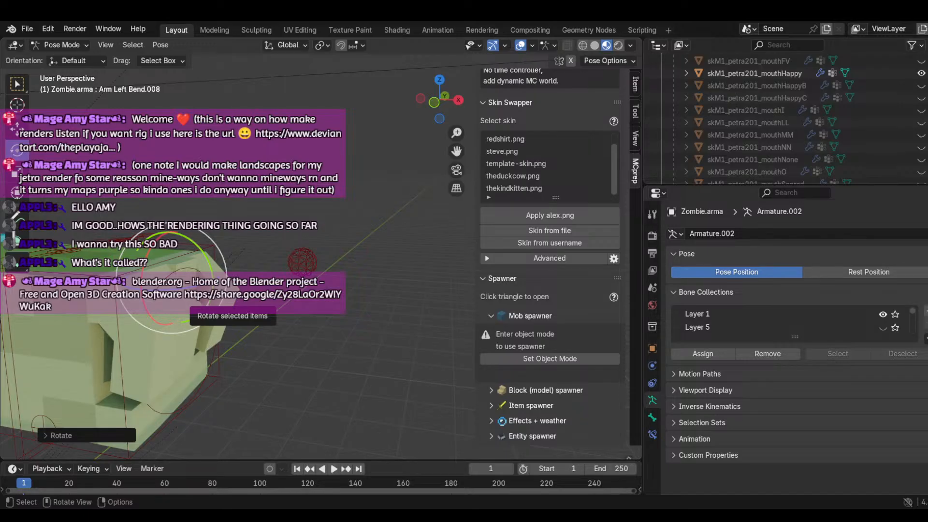
click(169, 326)
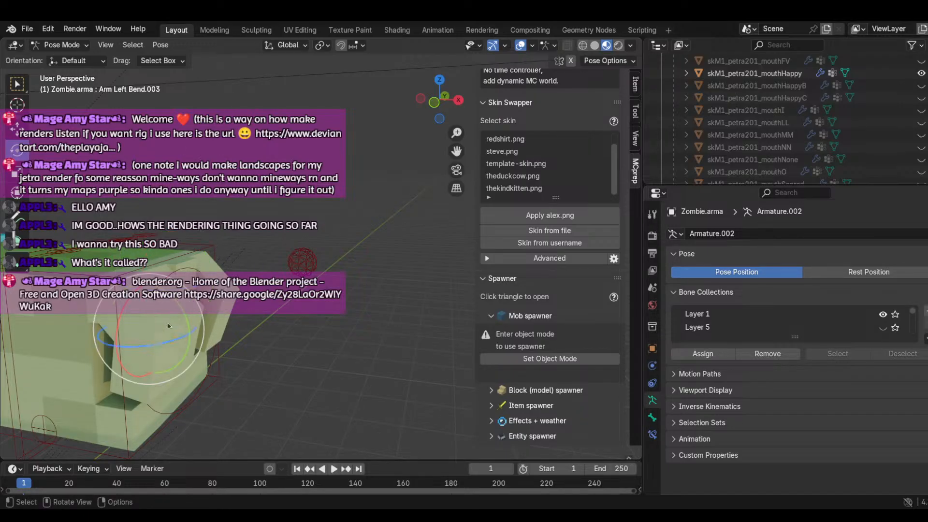
drag(187, 318, 207, 329)
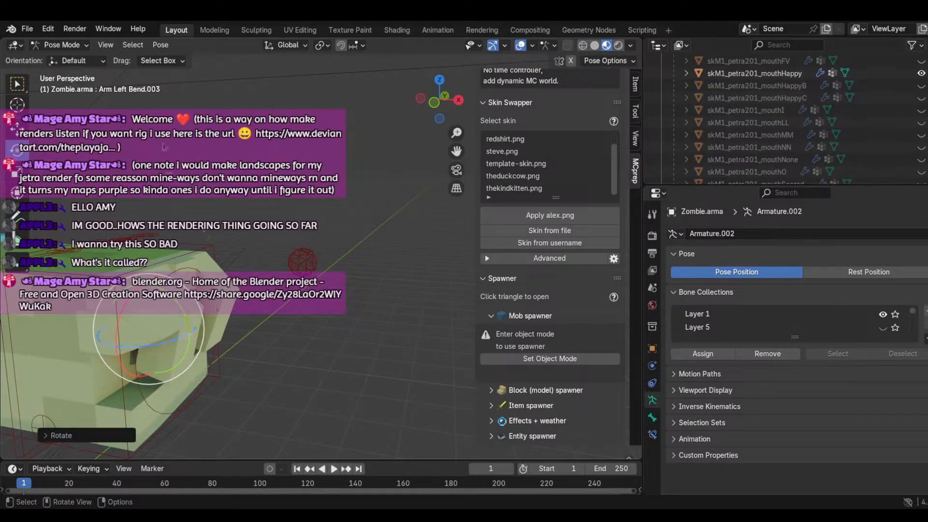
Step: Undo the last rotation of the Arm Left Bend.003 bone, try rotating it again, and undo that attempt
click(48, 29)
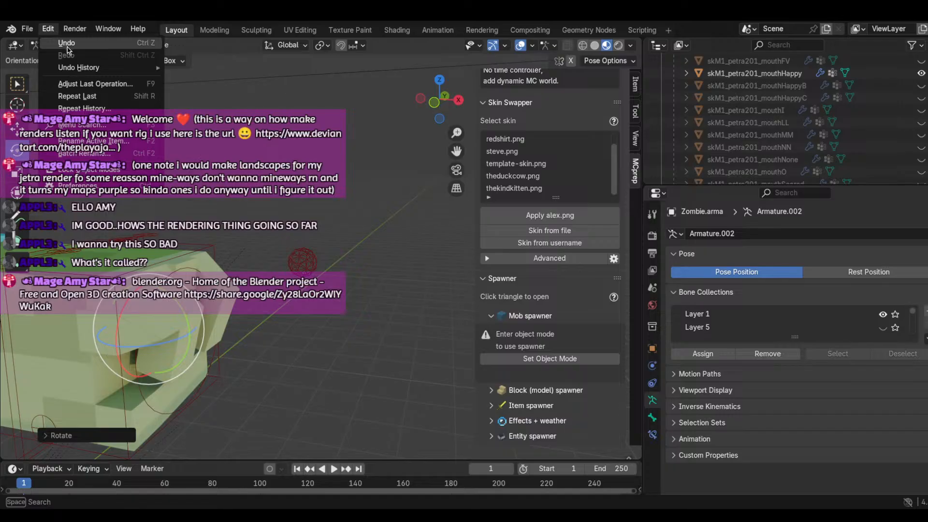
click(67, 47)
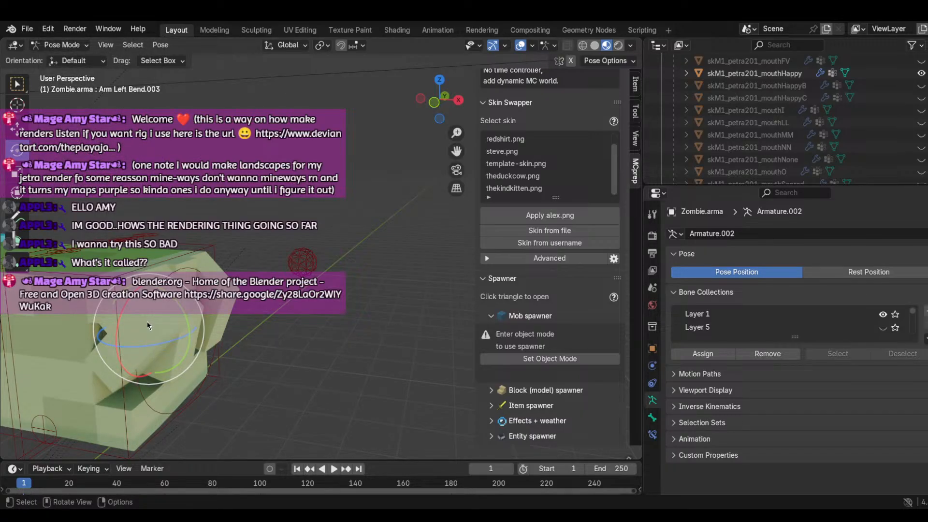
drag(173, 301, 152, 341)
click(48, 29)
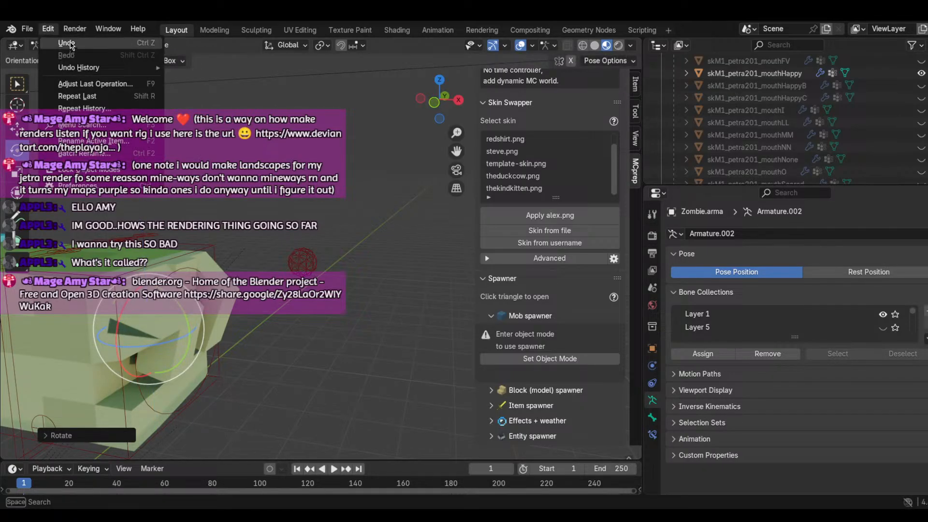
click(61, 43)
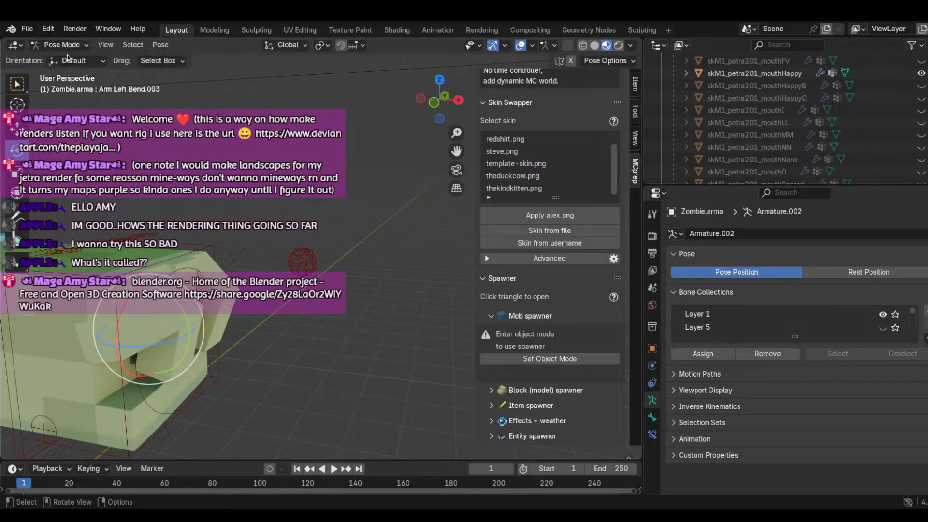
Step: Adjust the curl of the zombie's left hand by rotating the Arm Left Bend.012 and Arm Left Bend.038 bones
click(205, 304)
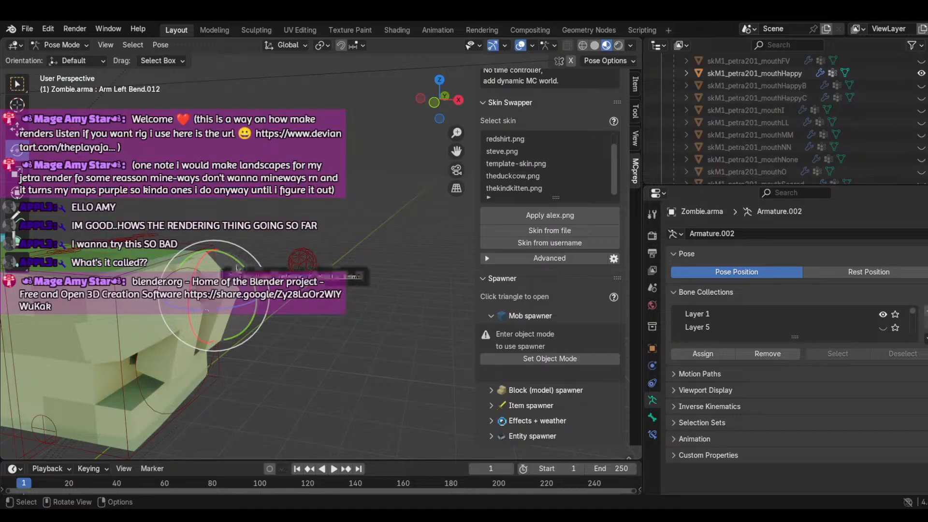
drag(236, 269, 192, 362)
click(183, 320)
click(162, 399)
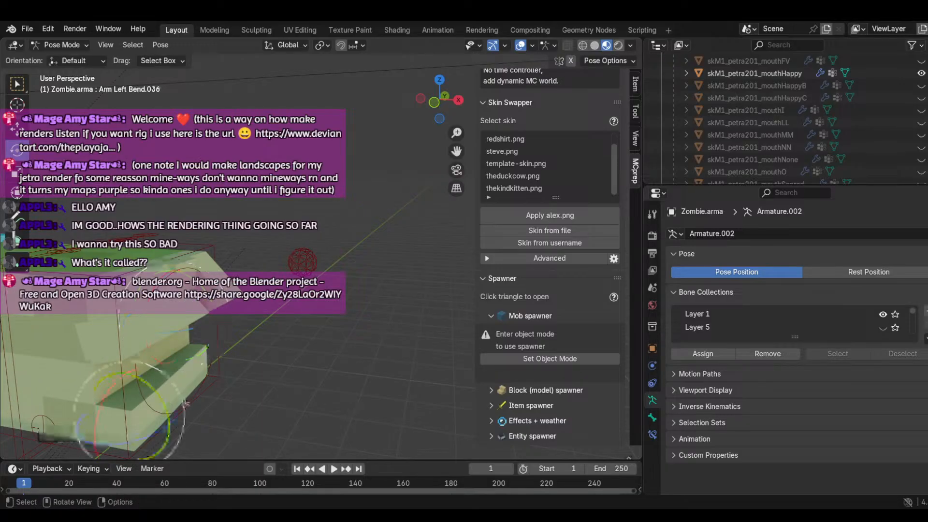
mouse_move(164, 399)
mouse_down()
mouse_move(185, 405)
mouse_move(152, 392)
mouse_up()
scroll(327, 374, down, 5)
scroll(327, 375, down, 6)
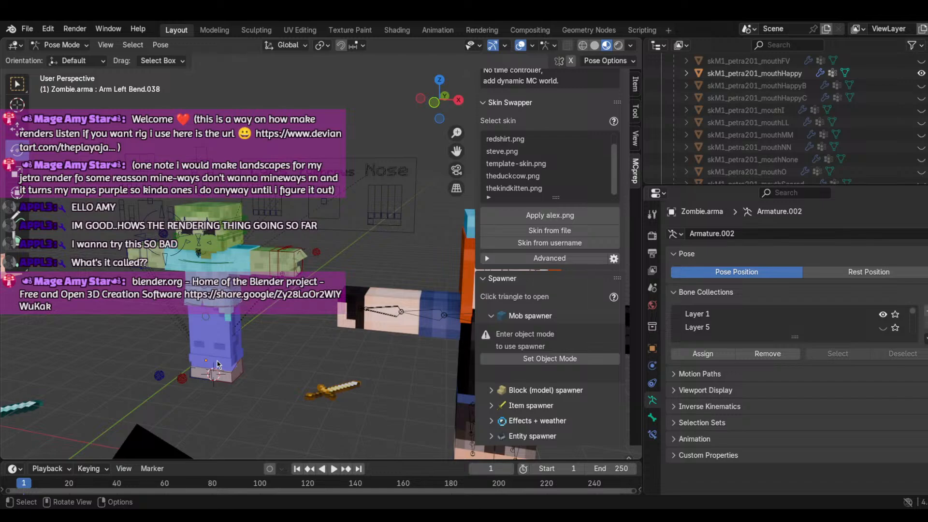
Step: Examine the zombie's Leg Pole.Left and Arm Wrist.Left bones and its full-body pose
click(183, 379)
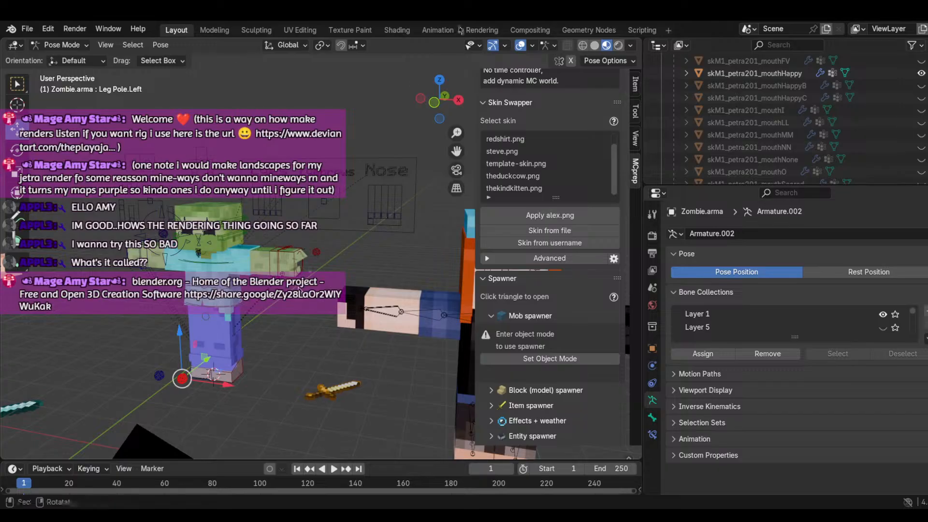
scroll(299, 290, down, 5)
scroll(307, 340, up, 5)
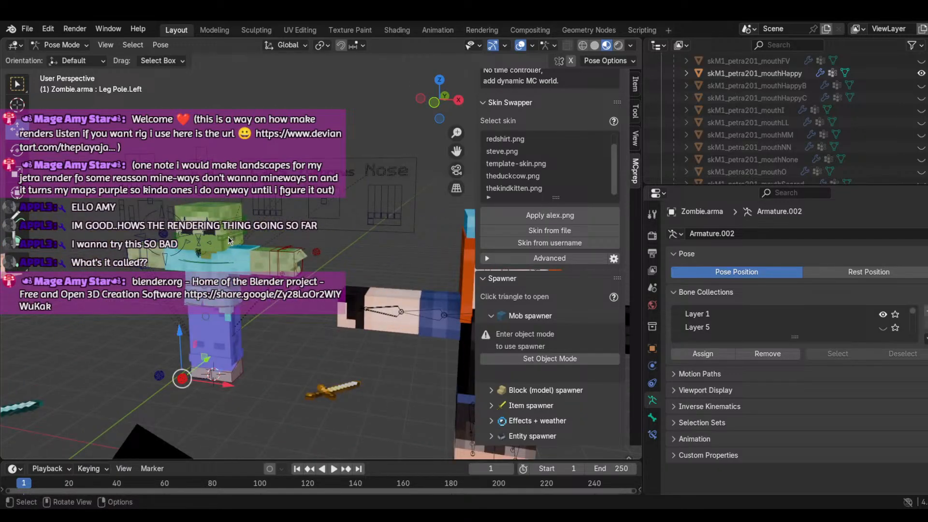
scroll(218, 234, up, 5)
scroll(92, 252, down, 5)
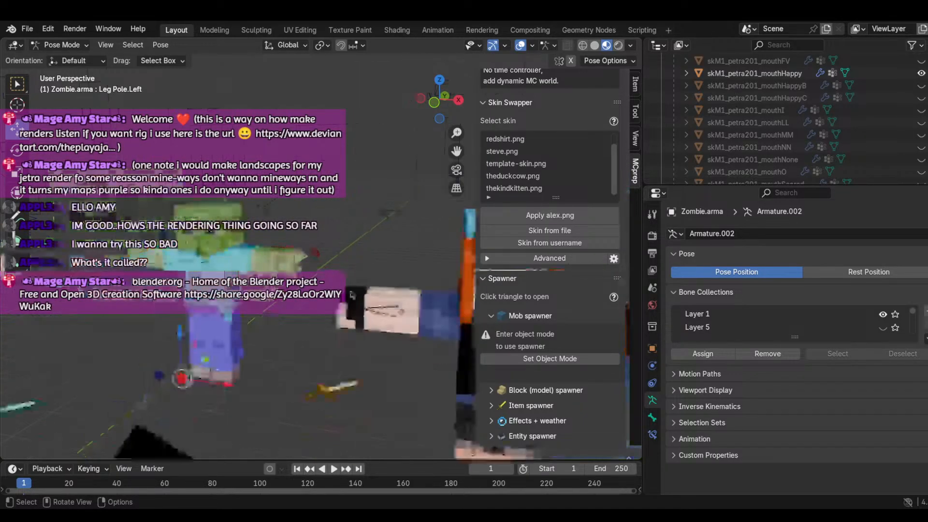
click(275, 265)
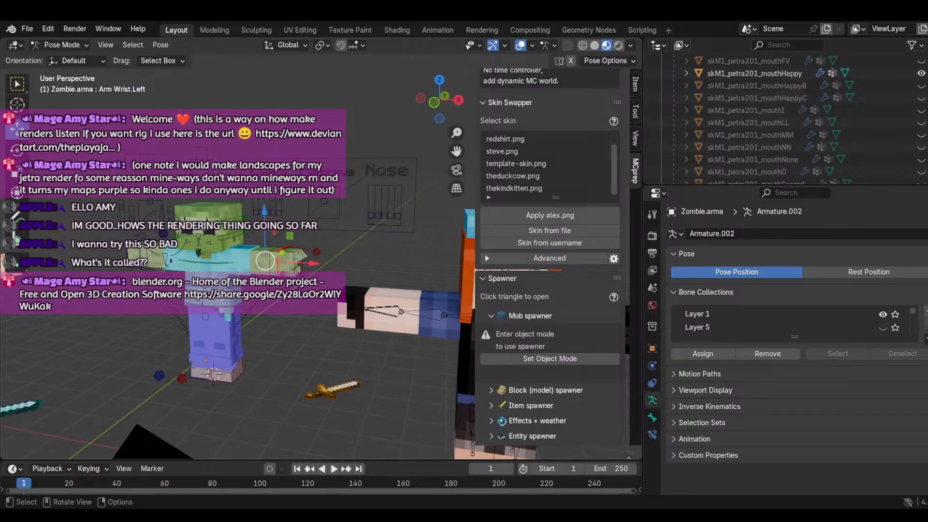
scroll(192, 270, down, 7)
scroll(192, 271, up, 10)
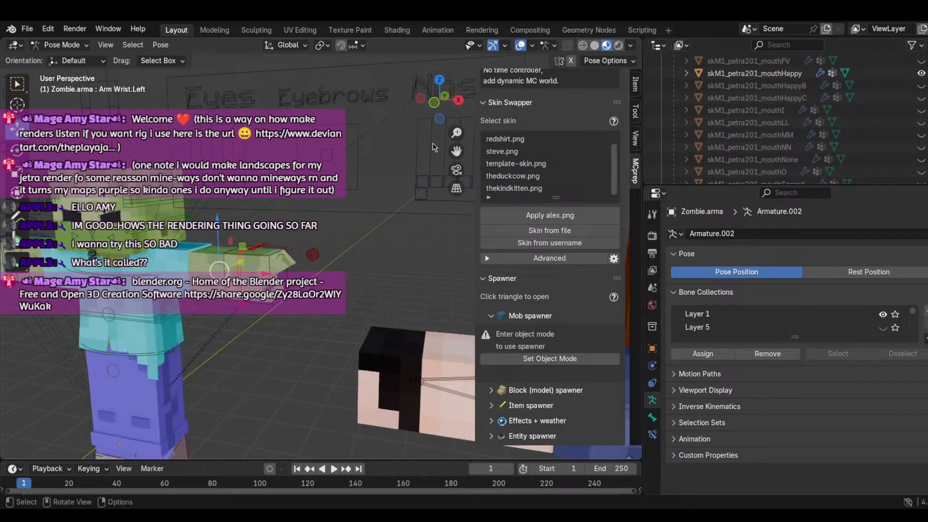
click(455, 170)
click(457, 175)
drag(457, 151, 604, 108)
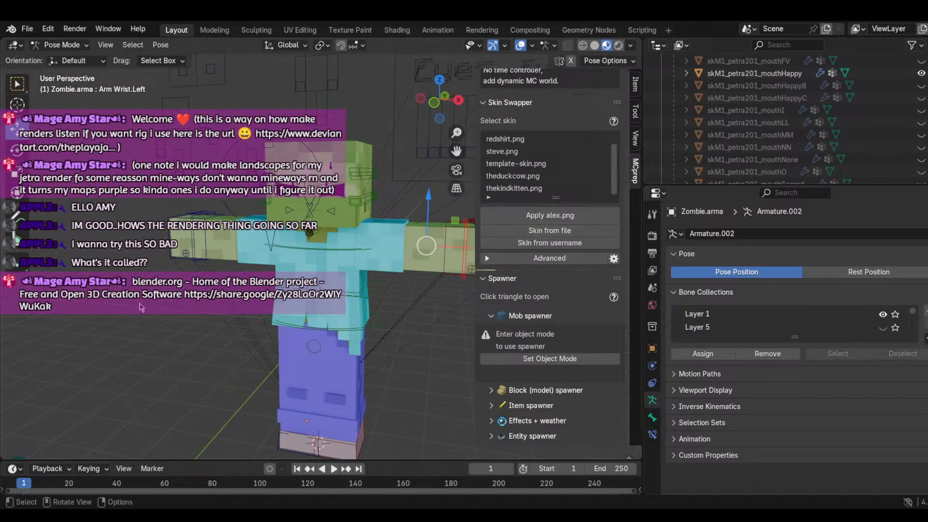
Step: Go through the Torso.001, Tongue and Jaw bones around the zombie's neck to find the head control
click(311, 236)
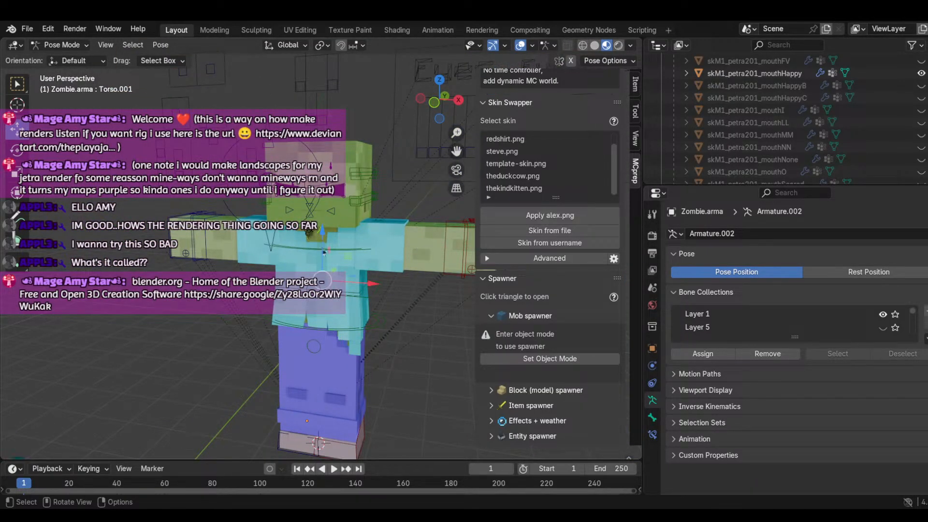
click(22, 148)
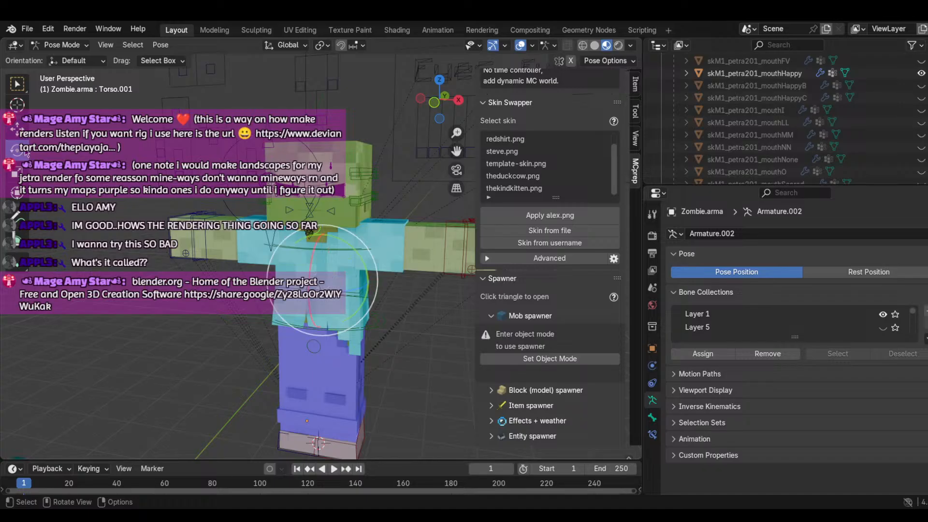
click(324, 218)
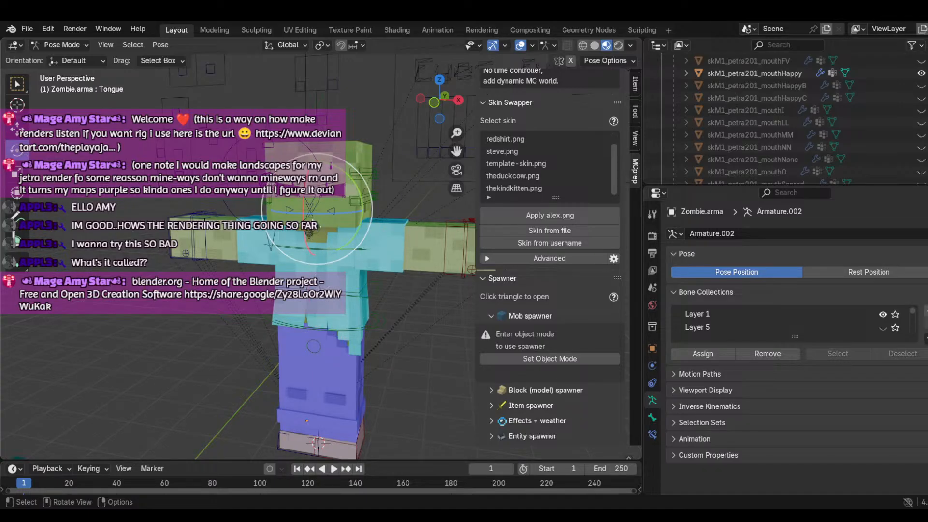
click(311, 231)
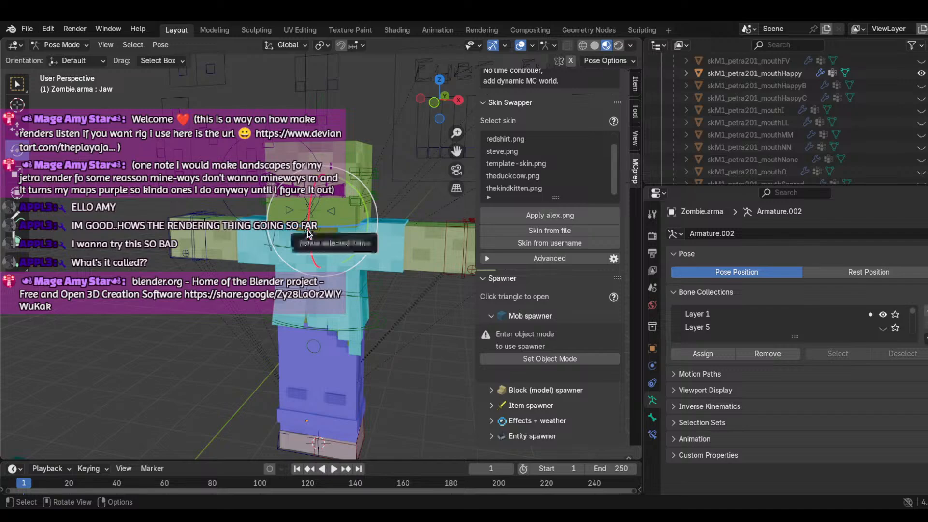
click(309, 233)
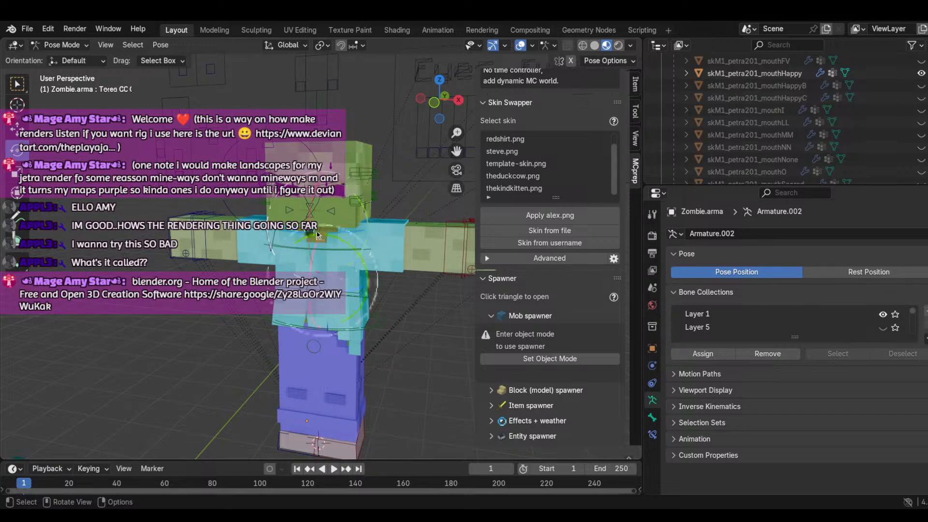
click(314, 237)
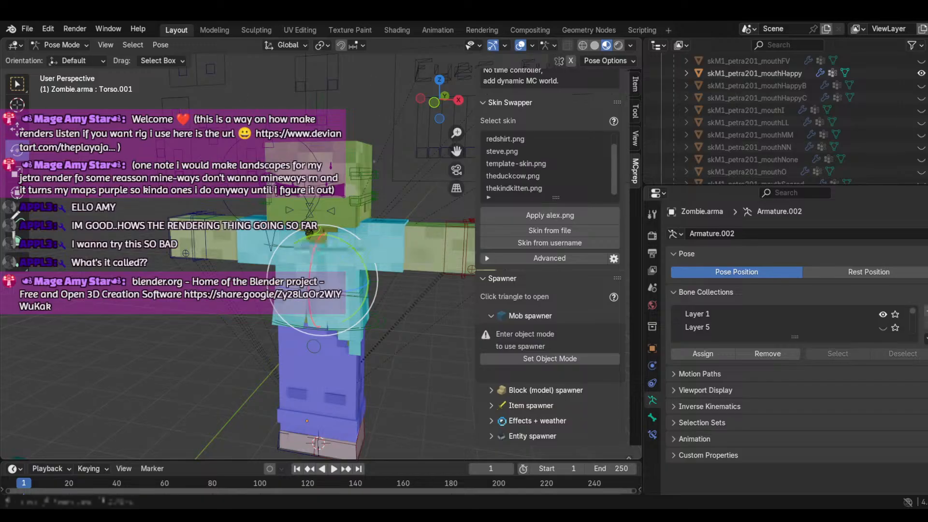
scroll(305, 244, up, 4)
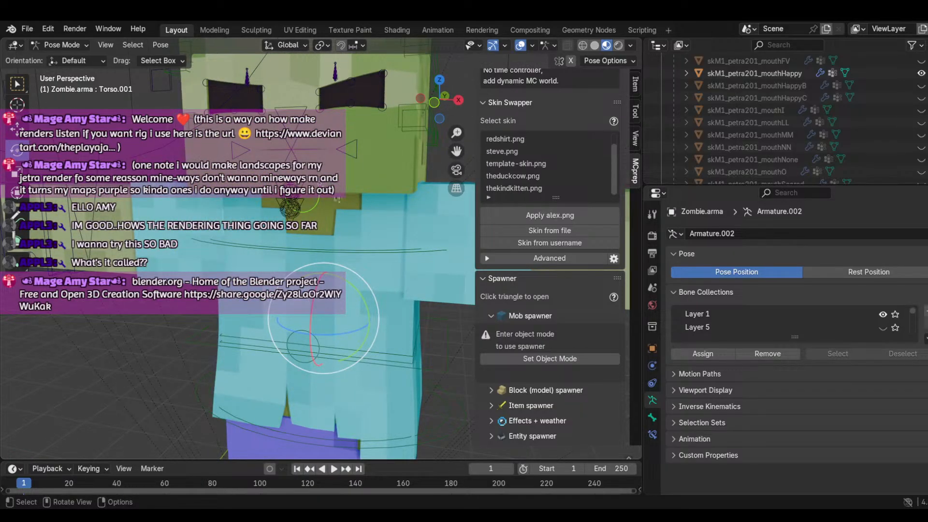
click(288, 202)
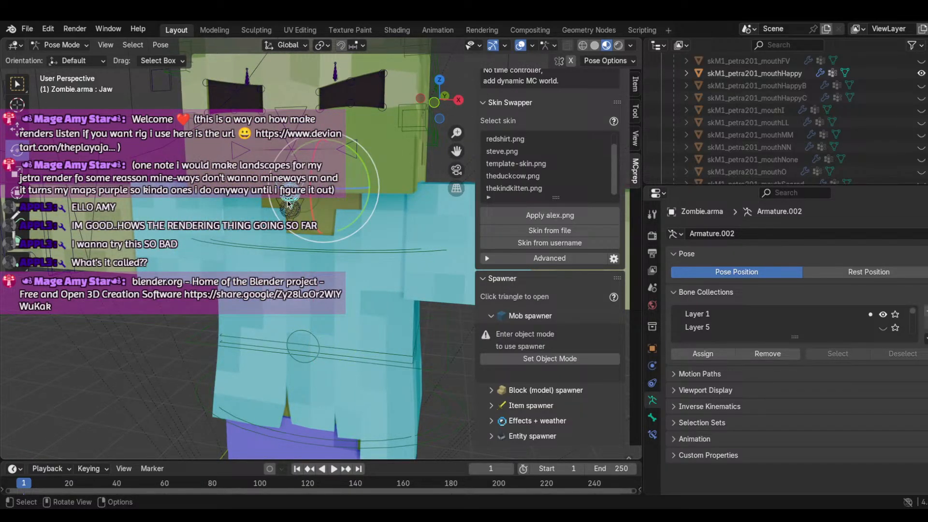
scroll(288, 203, down, 3)
Step: Try a trackball rotation on the Bone.027 control beside the zombie's head, and undo it
click(245, 150)
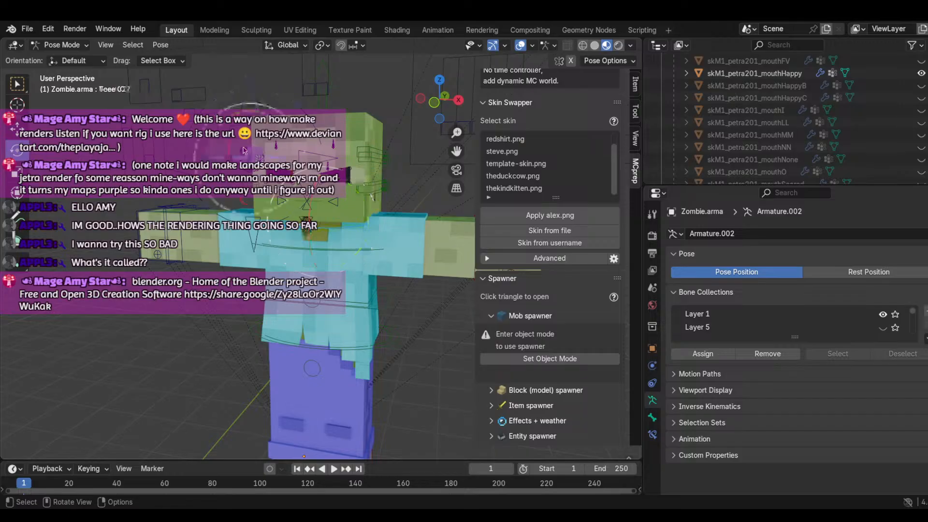
click(244, 150)
key(r)
key(r)
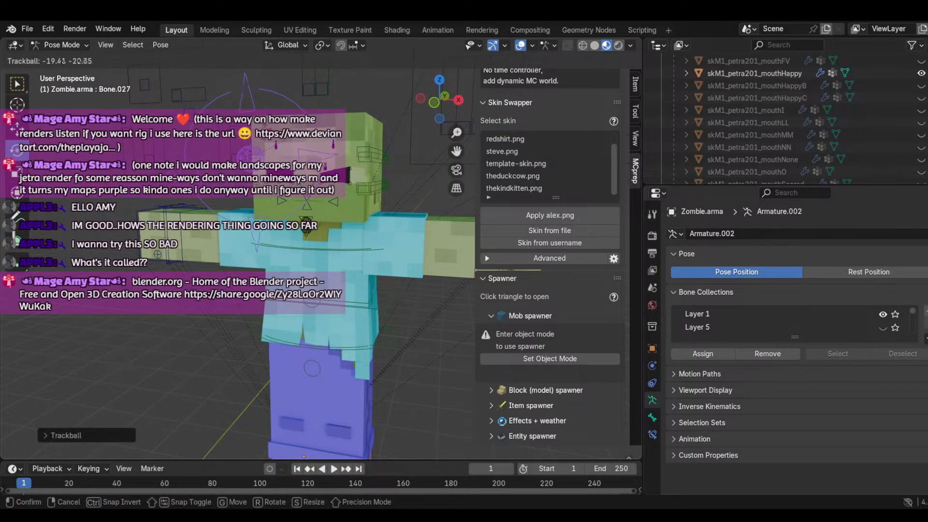
key(Return)
click(48, 28)
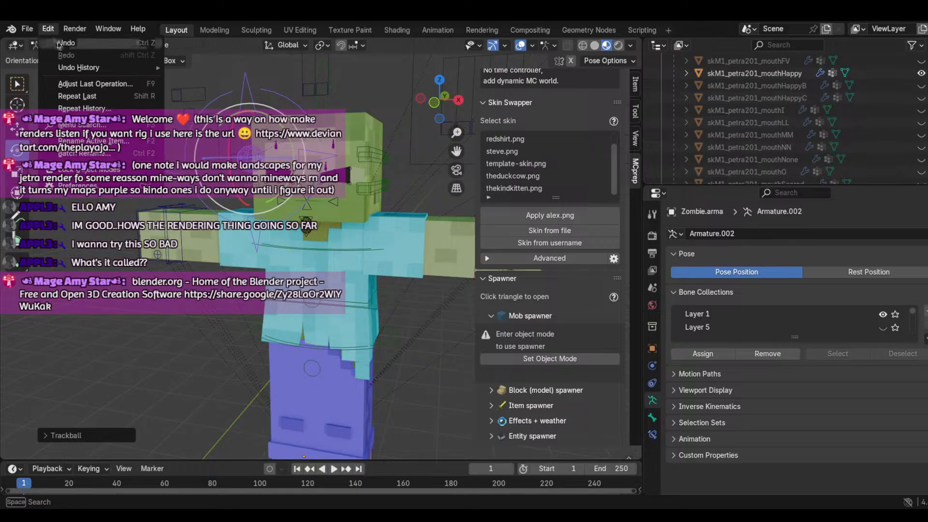
click(60, 43)
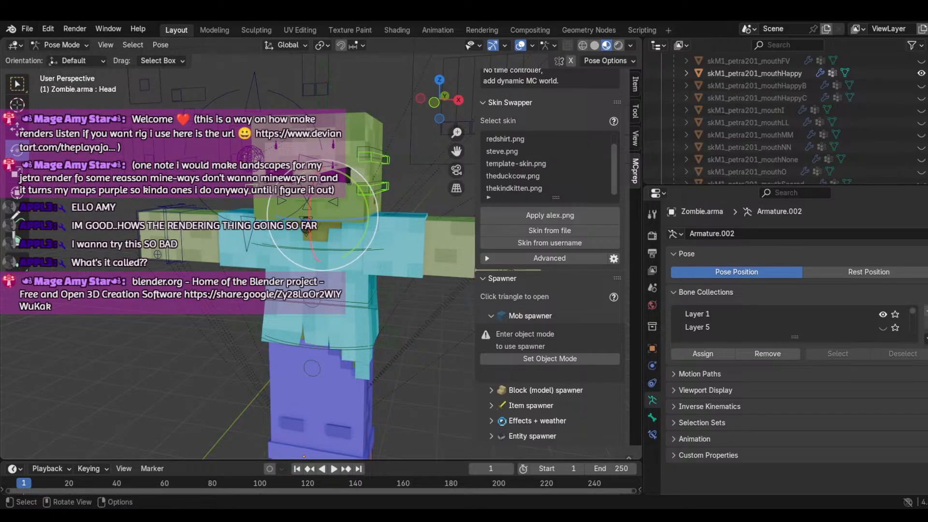
Step: Try a trackball rotation on the zombie's Head bone, and undo it
key(r)
key(r)
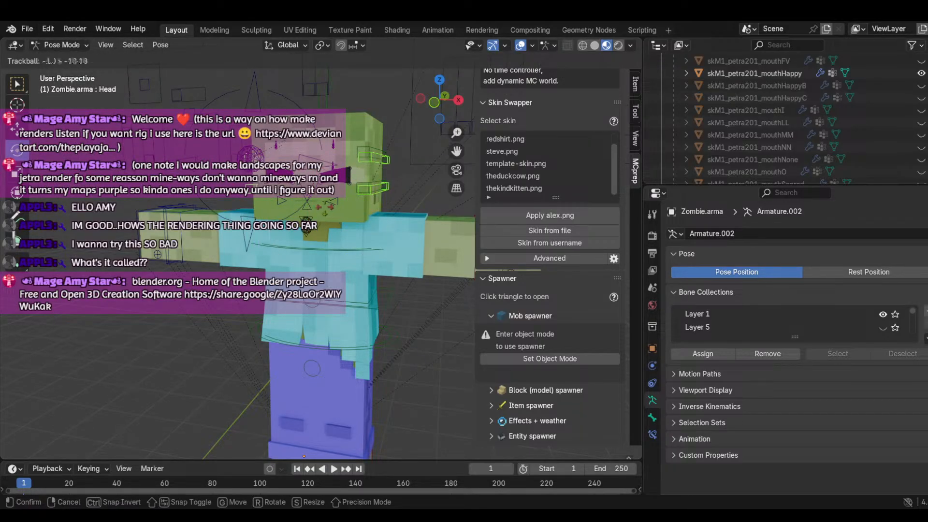
click(348, 196)
click(50, 29)
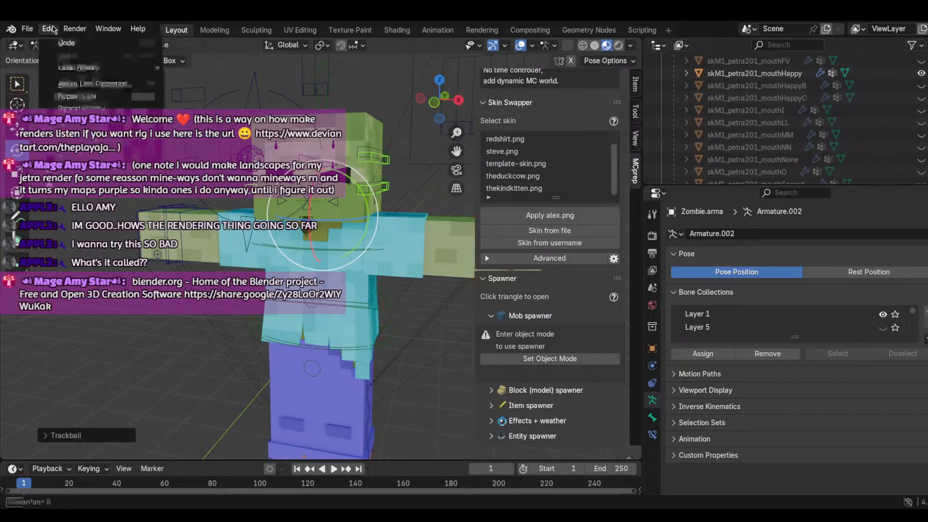
click(48, 30)
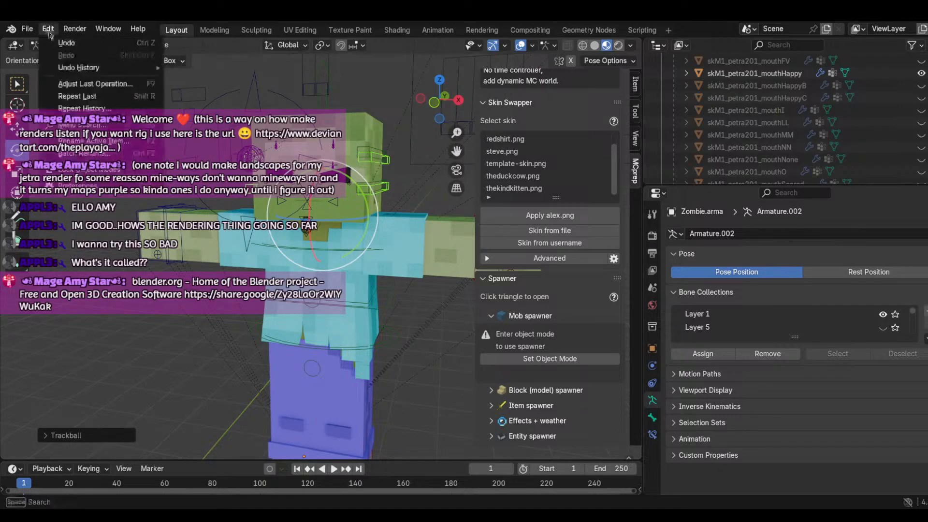
click(64, 42)
Step: Turn the zombie's head by applying a trackball rotation to the Head_Main bone
scroll(361, 137, down, 2)
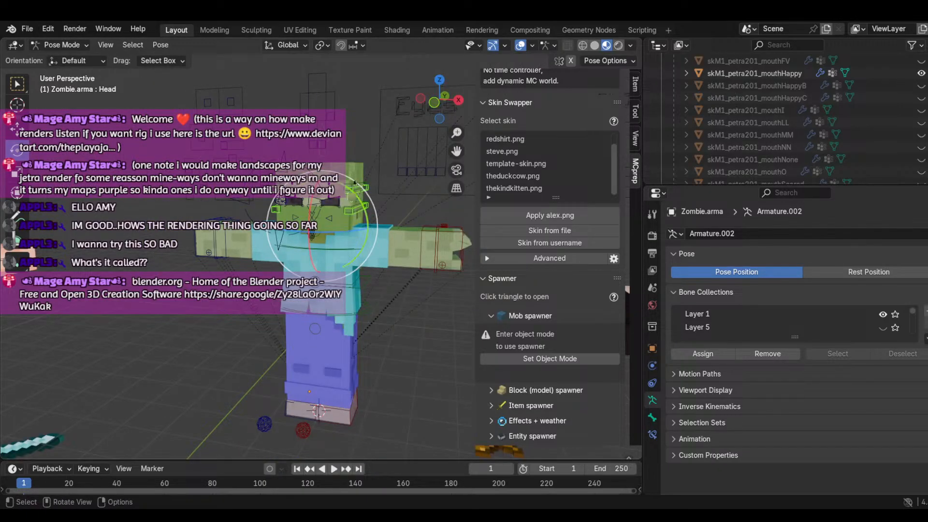
click(348, 193)
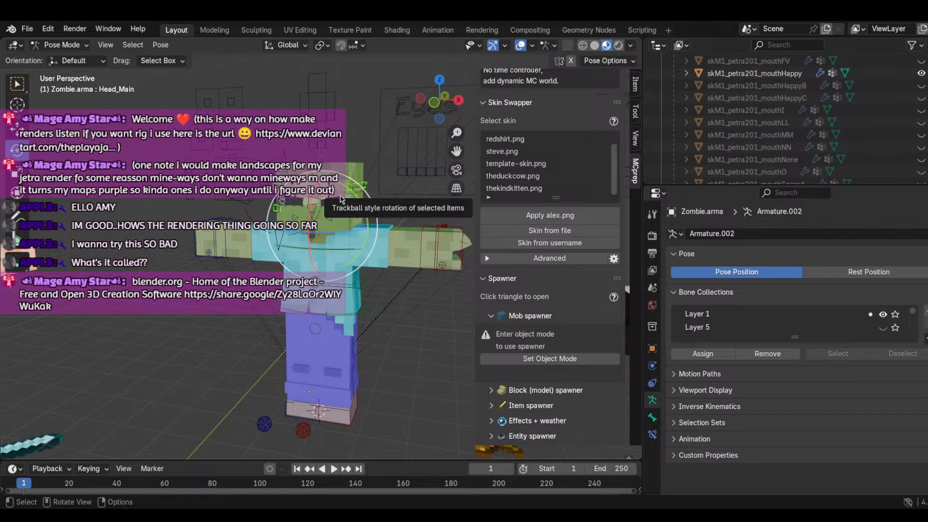
drag(341, 199, 307, 232)
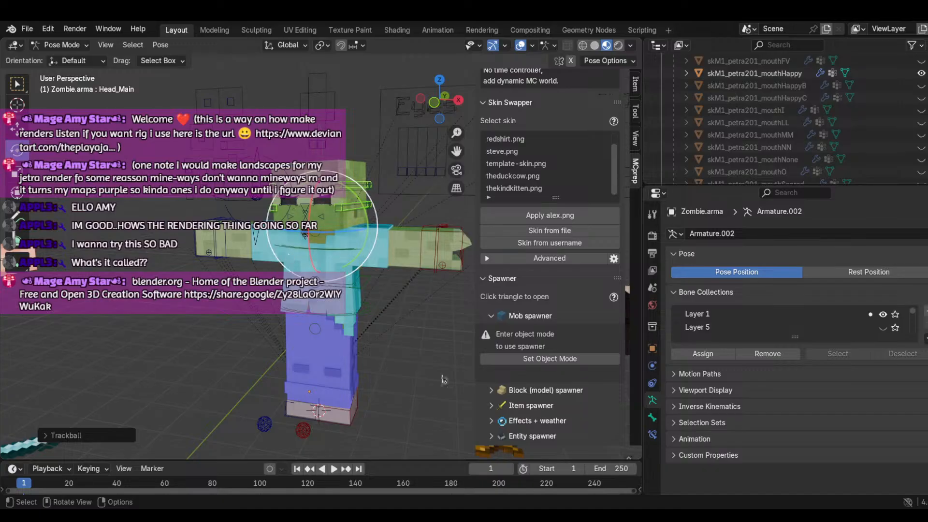
scroll(393, 370, down, 3)
scroll(380, 362, up, 2)
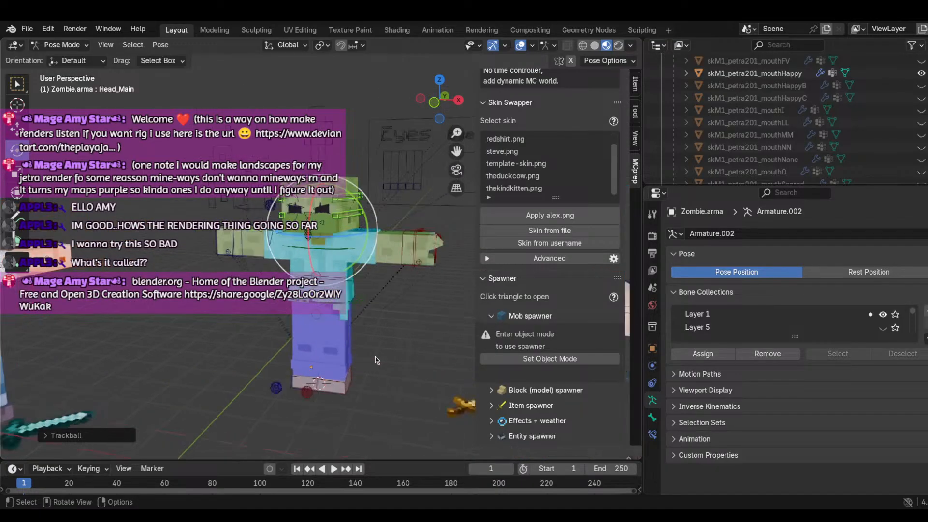
Step: Rotate the zombie's hips slightly with a trackball rotation on the Hip/Twerk bone
click(341, 291)
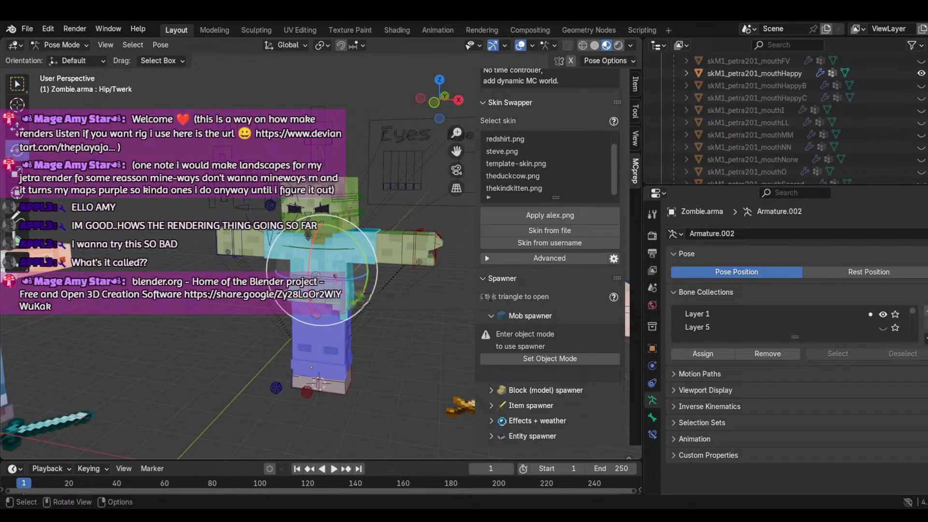
key(r)
key(r)
click(359, 282)
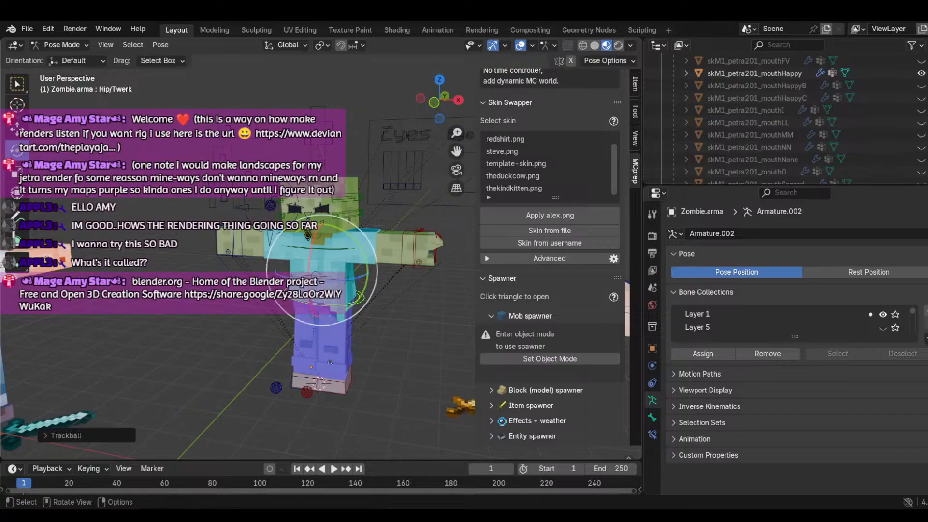
Step: Twist the zombie's upper body with two trackball rotations on the Torso bone
scroll(265, 358, up, 2)
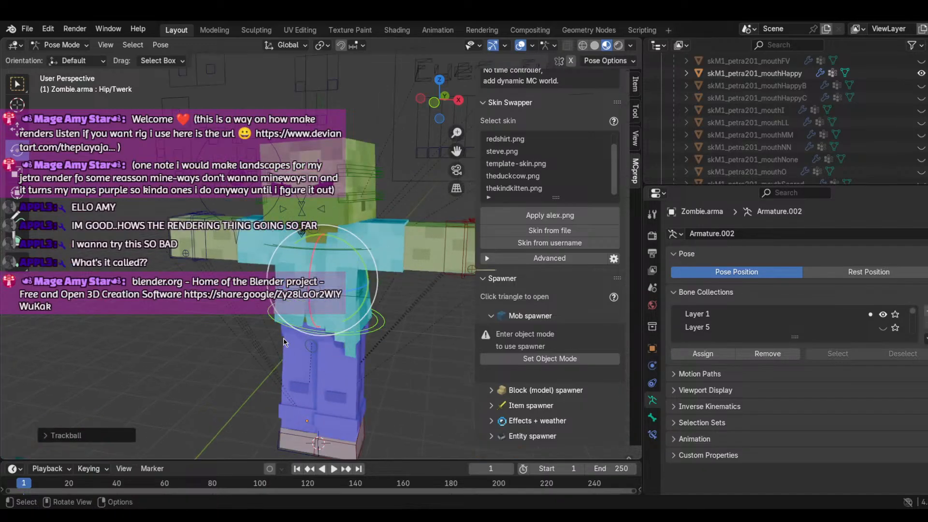
click(331, 251)
key(r)
key(r)
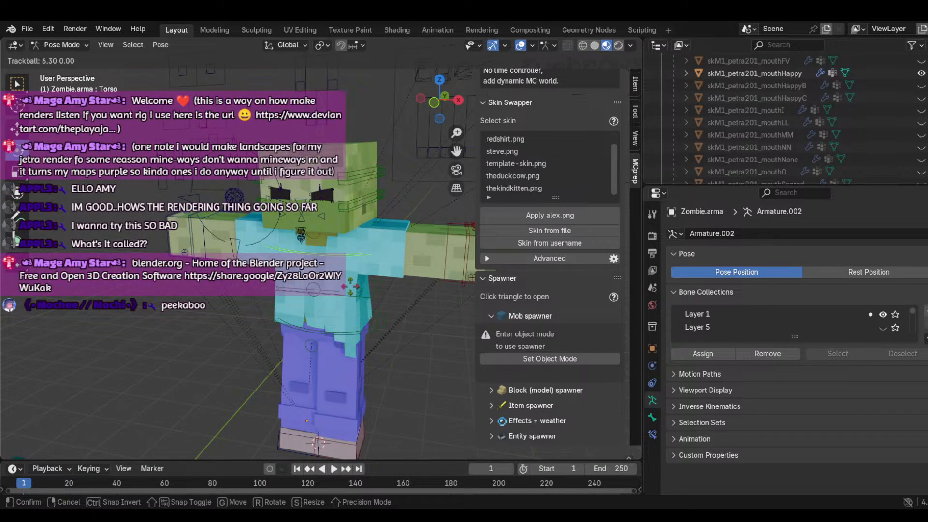
click(344, 283)
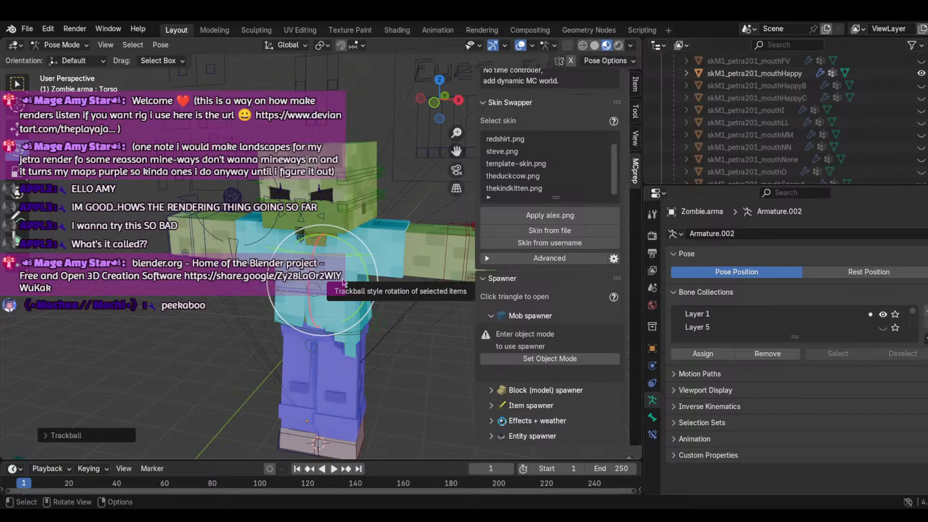
key(r)
key(r)
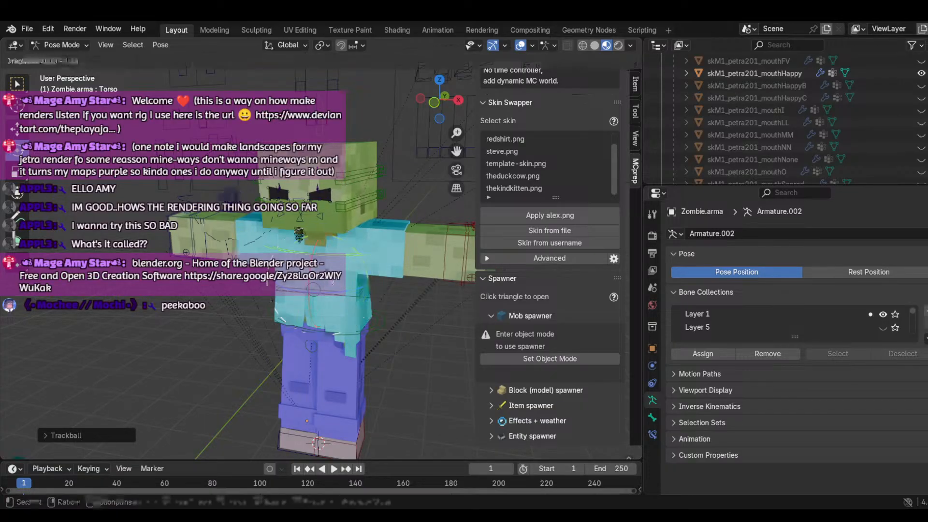
click(472, 210)
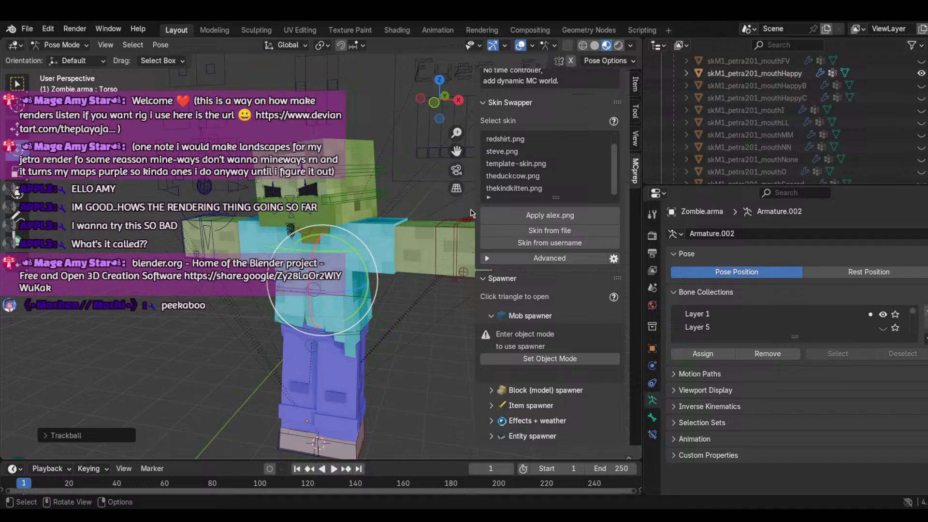
Step: Examine the zombie's Arm IK.Left control and its pose among the other characters in the scene
click(453, 233)
scroll(375, 241, down, 5)
scroll(407, 244, up, 5)
scroll(420, 247, down, 4)
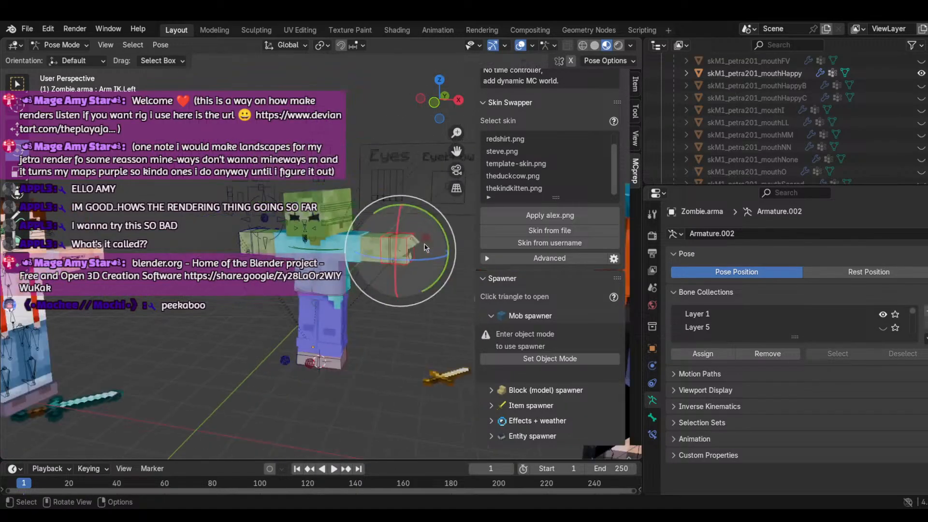
scroll(424, 248, up, 4)
click(376, 219)
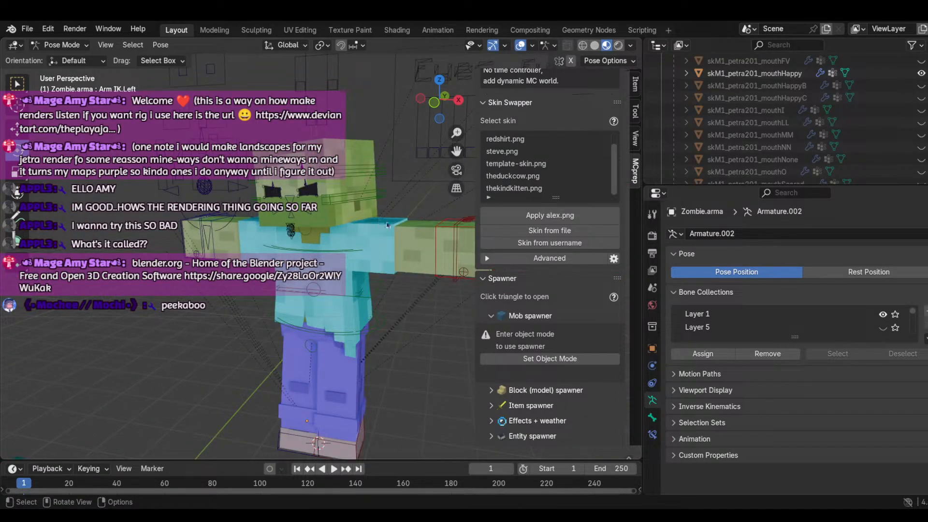
scroll(420, 320, down, 6)
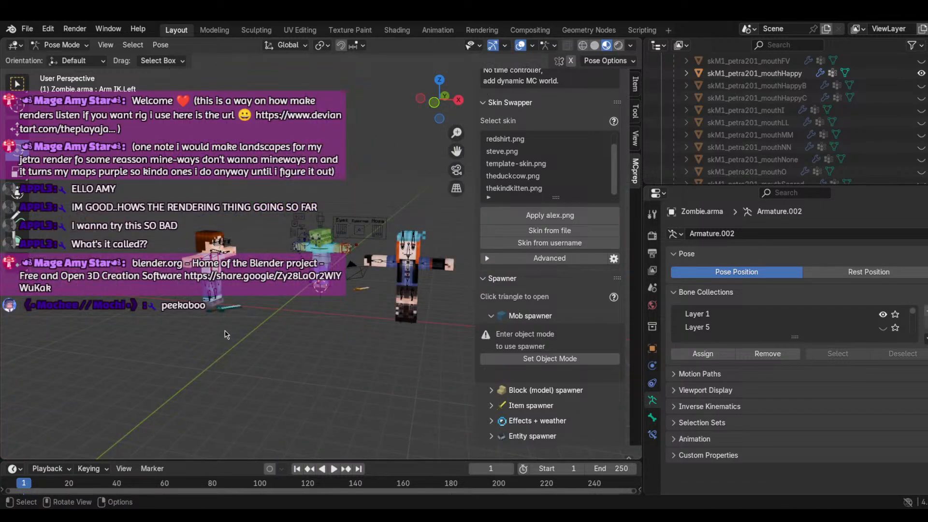
scroll(227, 334, up, 6)
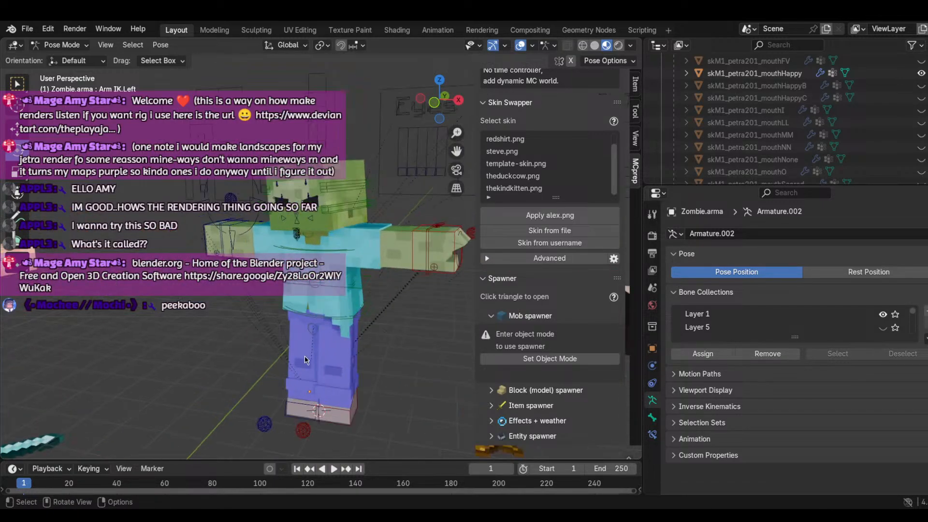
Step: Try a trackball rotation on the zombie's Hip/Twerk.001 bone, and undo it
click(320, 325)
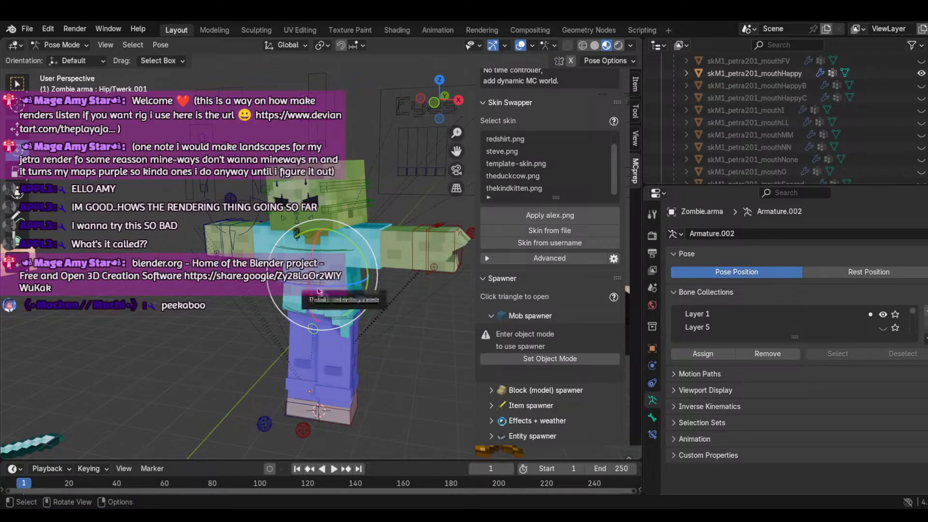
drag(319, 292, 325, 289)
click(48, 29)
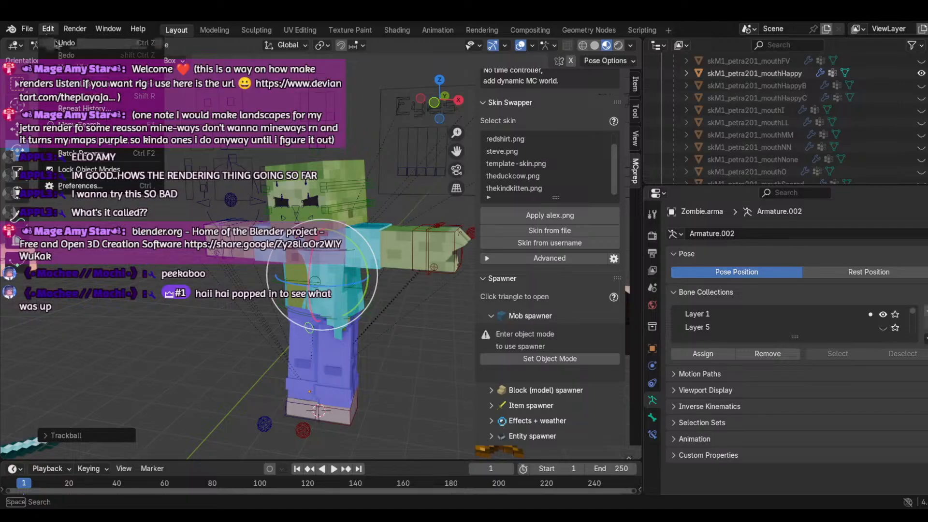
click(56, 43)
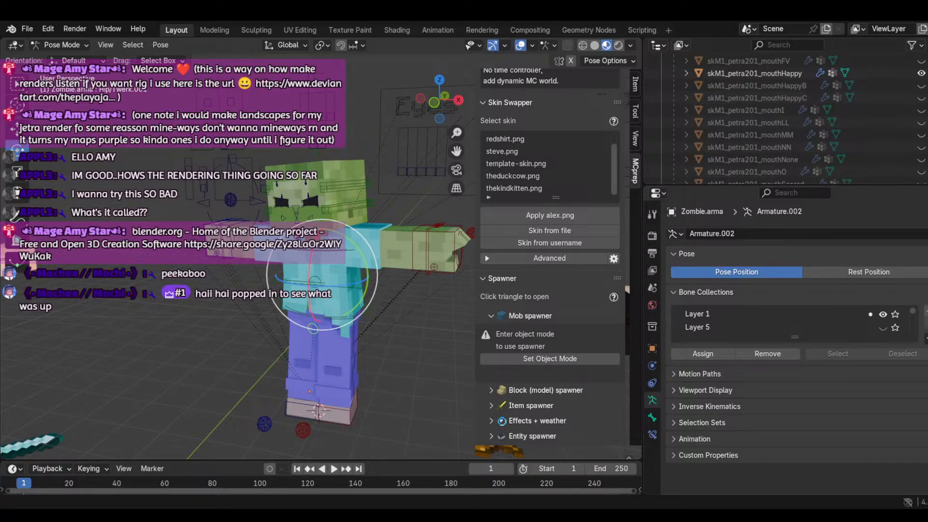
Step: Try a trackball rotation on the zombie's Arm Wrist.Right bone, and undo it
click(319, 340)
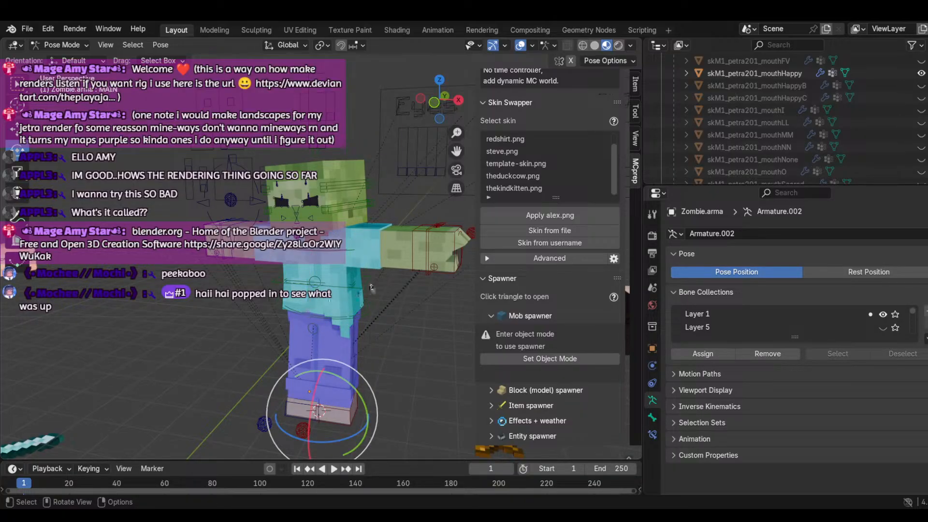
scroll(414, 235, up, 8)
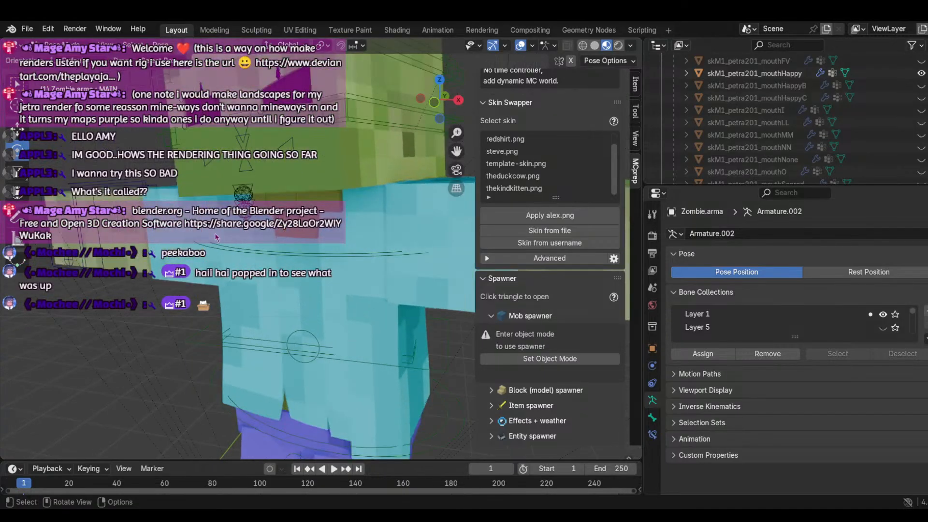
click(83, 219)
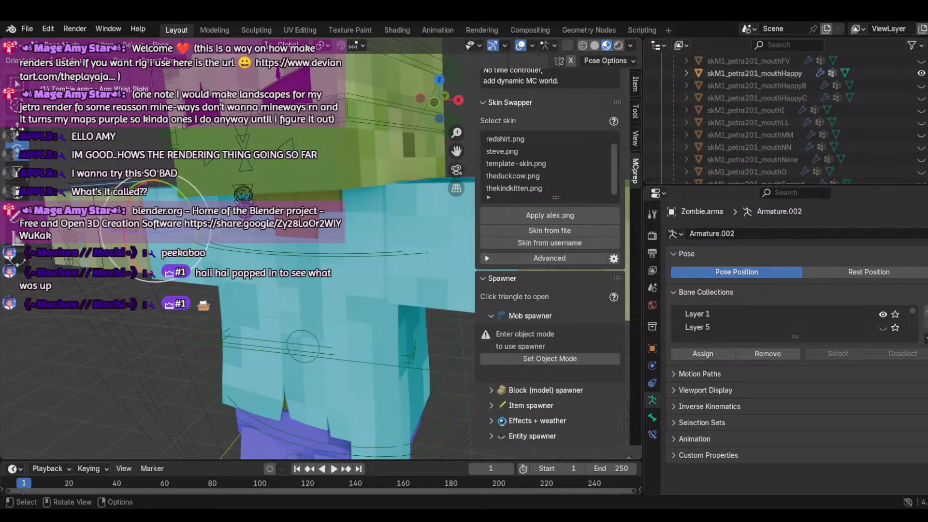
drag(164, 198, 175, 203)
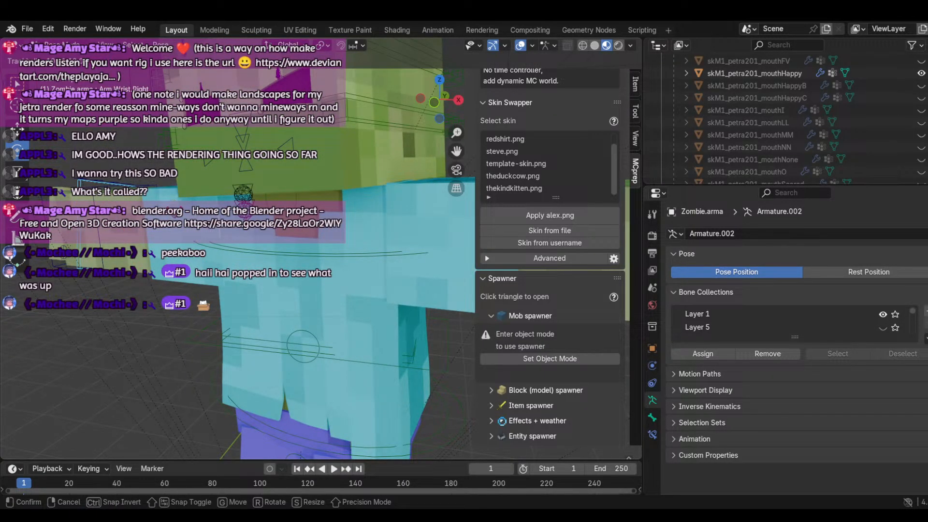
click(175, 203)
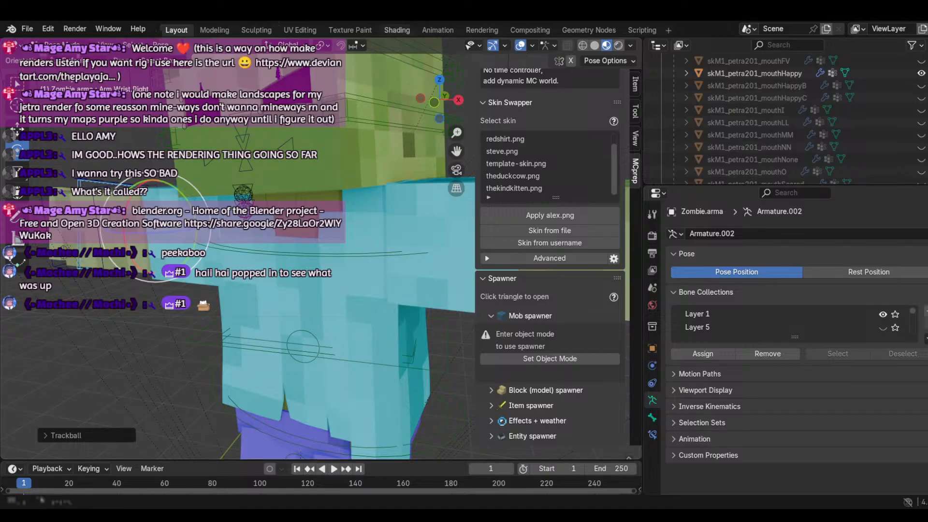
click(48, 28)
click(72, 43)
Step: Turn the zombie's Torso bone slightly further with another trackball rotation
scroll(351, 262, down, 6)
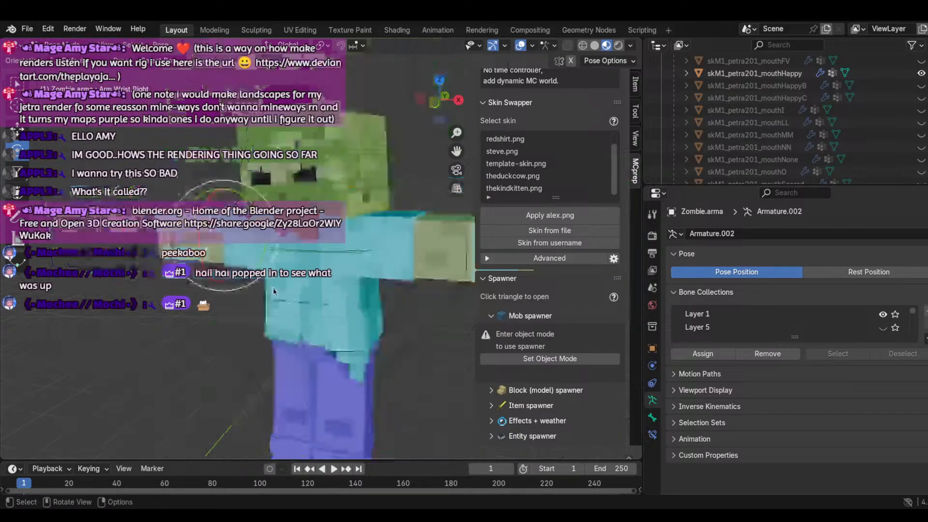
click(335, 256)
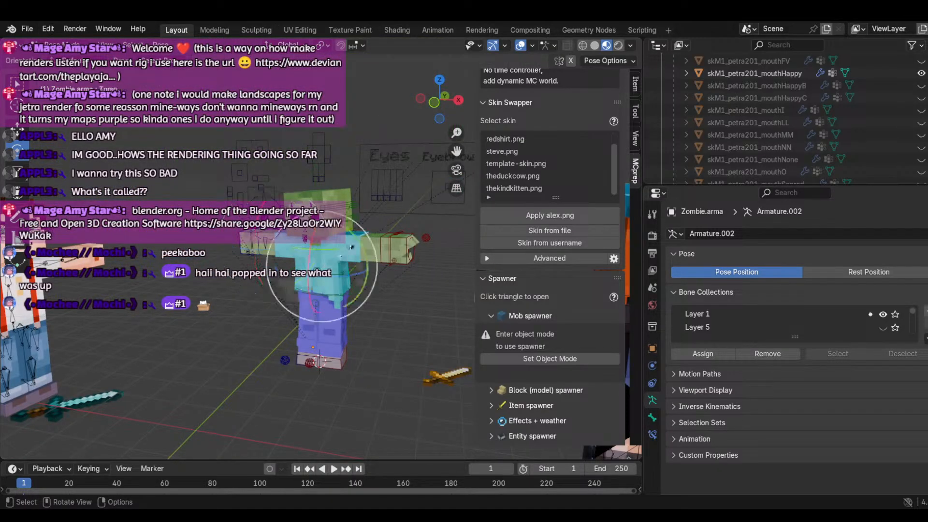
key(r)
key(r)
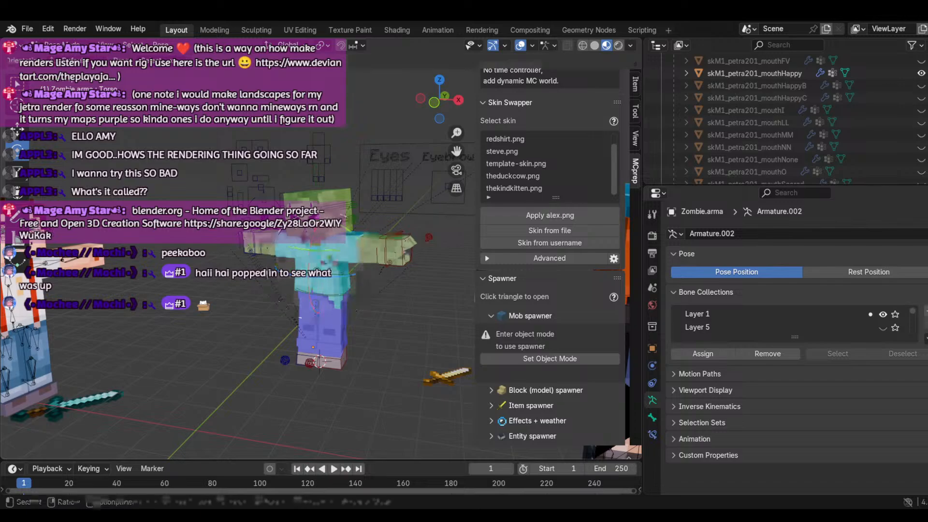
click(393, 237)
key(ctrl+z)
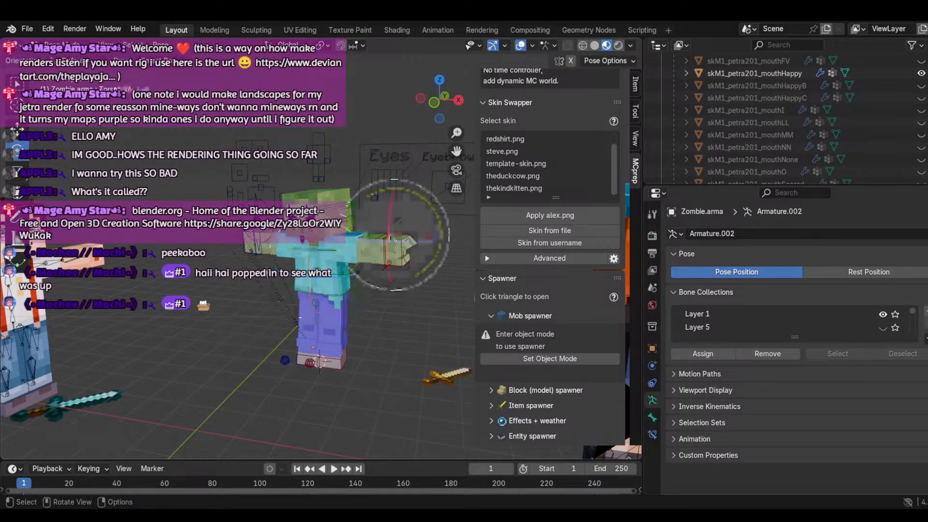
Step: Examine the zombie rig's torso, outstretched left arm and legs from the front and the side
scroll(382, 240, up, 4)
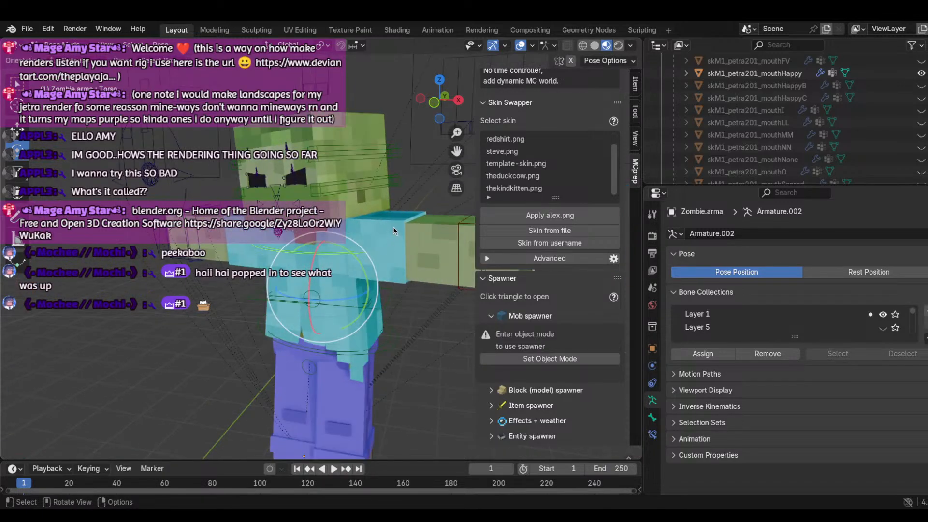
drag(434, 107, 428, 106)
click(391, 257)
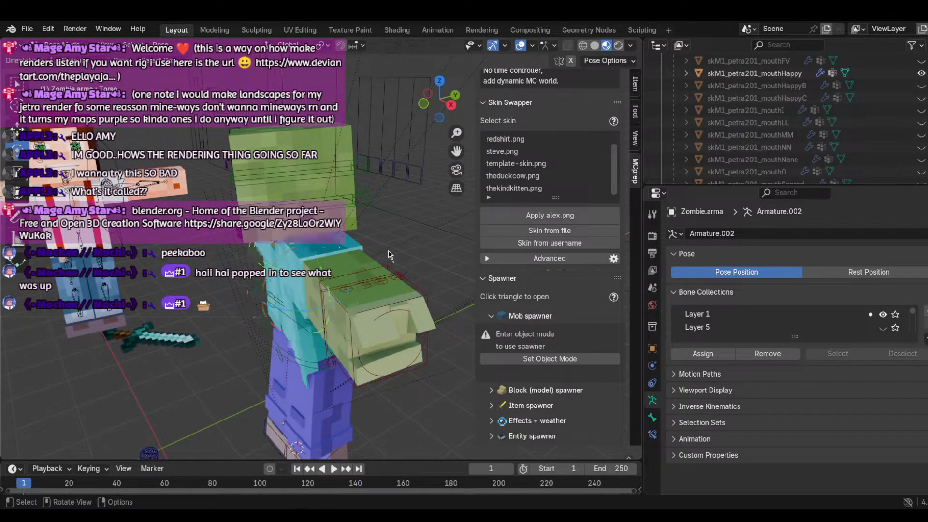
scroll(389, 254, down, 6)
scroll(389, 253, up, 5)
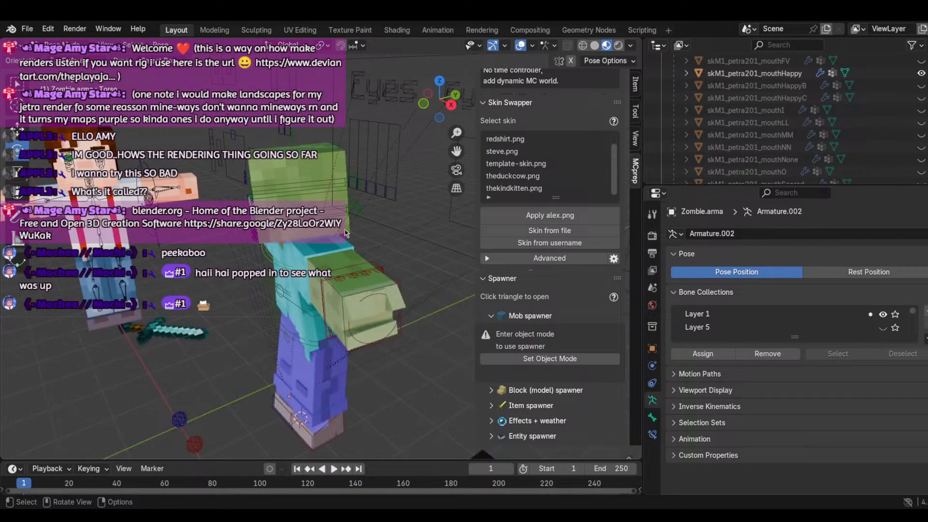
click(311, 239)
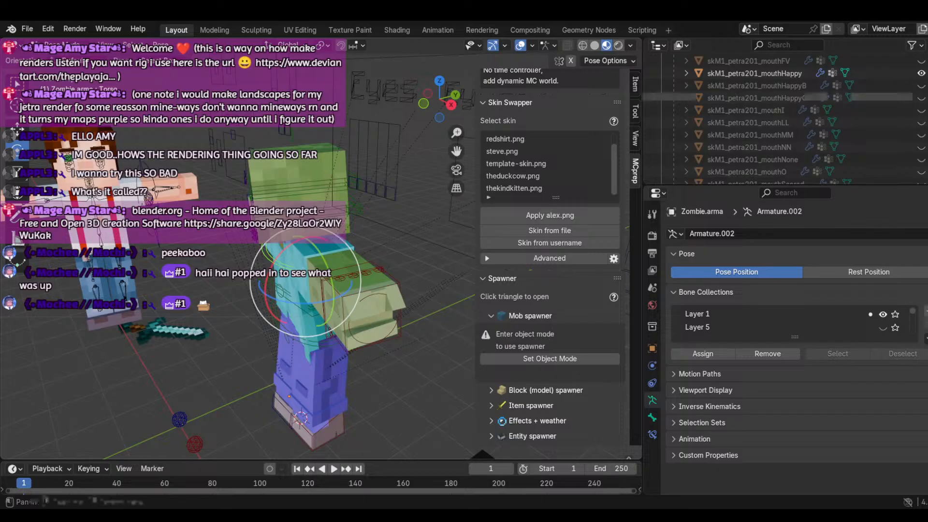
scroll(362, 257, up, 1)
scroll(376, 306, down, 5)
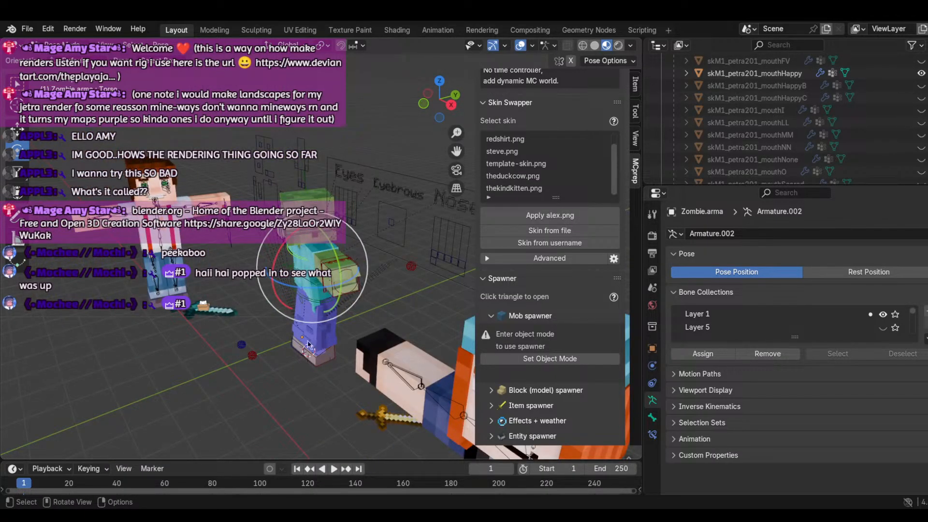
scroll(353, 265, up, 3)
scroll(353, 265, up, 3)
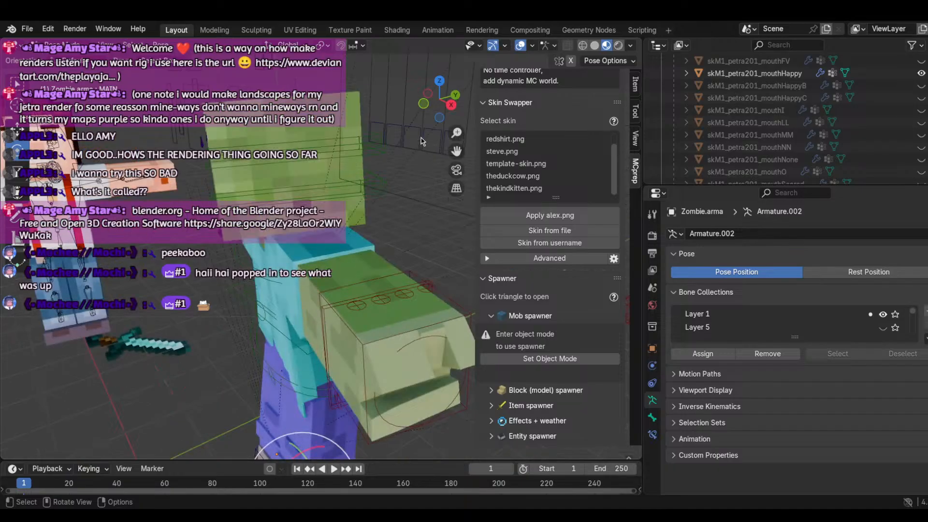
drag(437, 104, 500, 89)
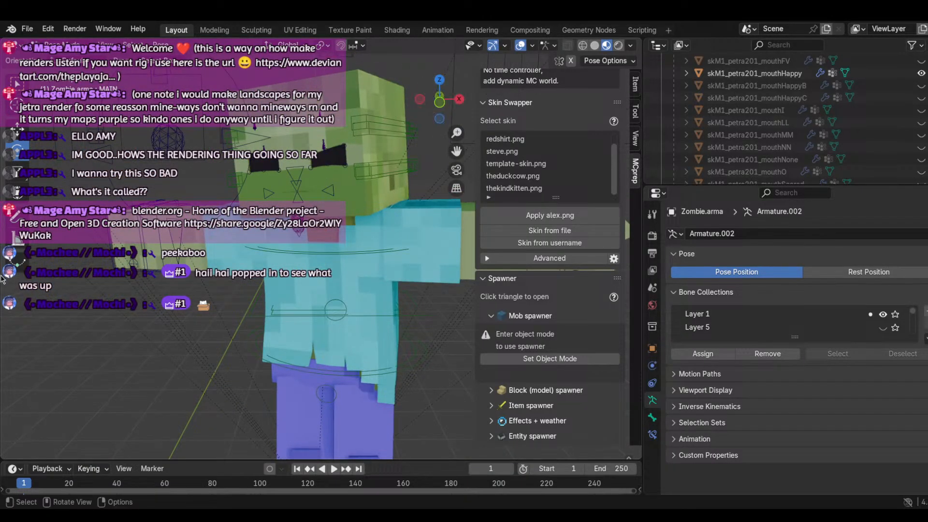
Step: Check which bone controls on the zombie's torso and arms can be selected from the front
click(124, 239)
click(208, 244)
click(245, 248)
scroll(188, 181, down, 3)
scroll(281, 205, down, 1)
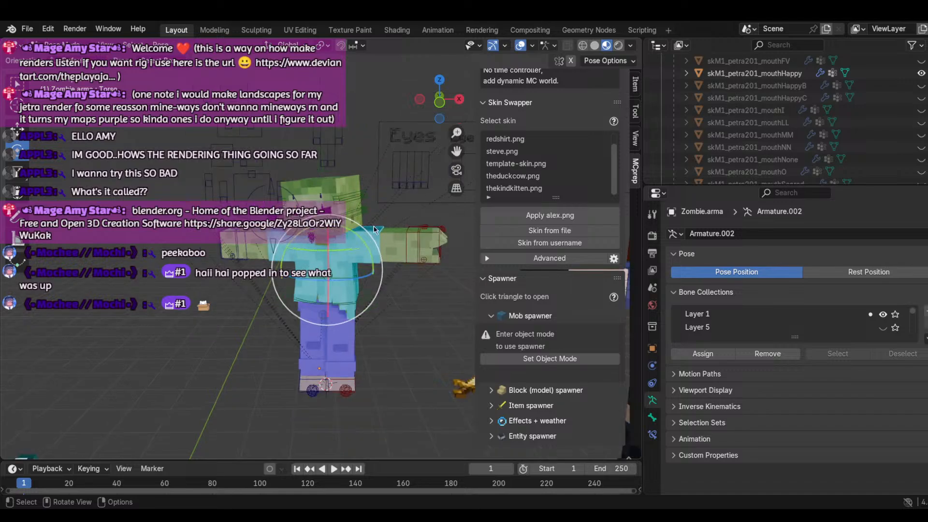
click(376, 223)
scroll(375, 265, down, 3)
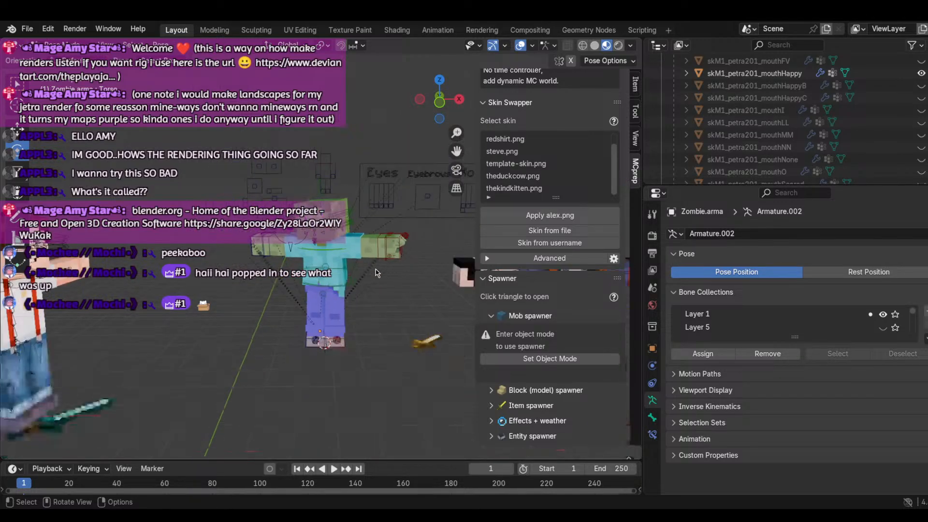
scroll(375, 271, up, 3)
click(324, 319)
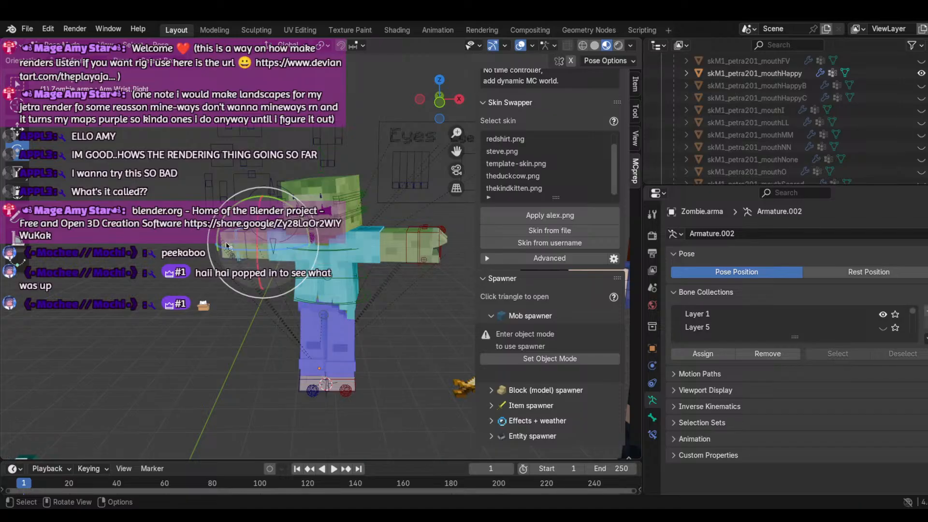
Step: Try a free trackball rotation of the zombie's Arm Left Bend.034 bone and undo it
click(226, 247)
drag(263, 236, 266, 236)
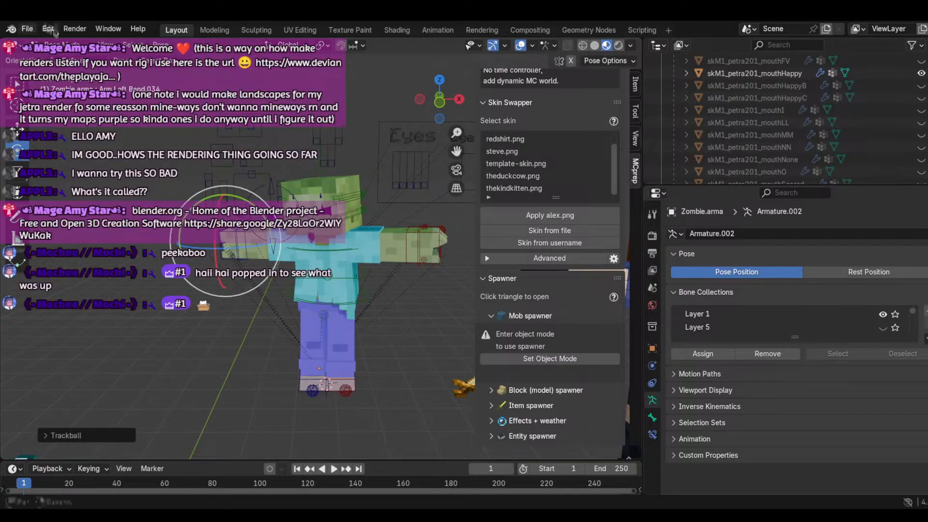
click(48, 29)
click(65, 42)
Step: Try a free trackball rotation of the zombie's left arm pole control and undo it
scroll(321, 249, up, 3)
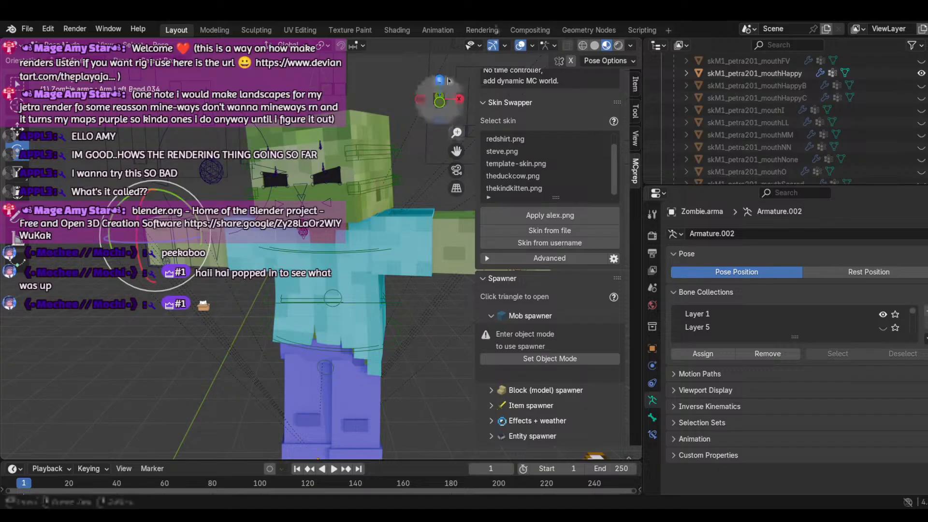
drag(439, 99, 176, 295)
click(176, 296)
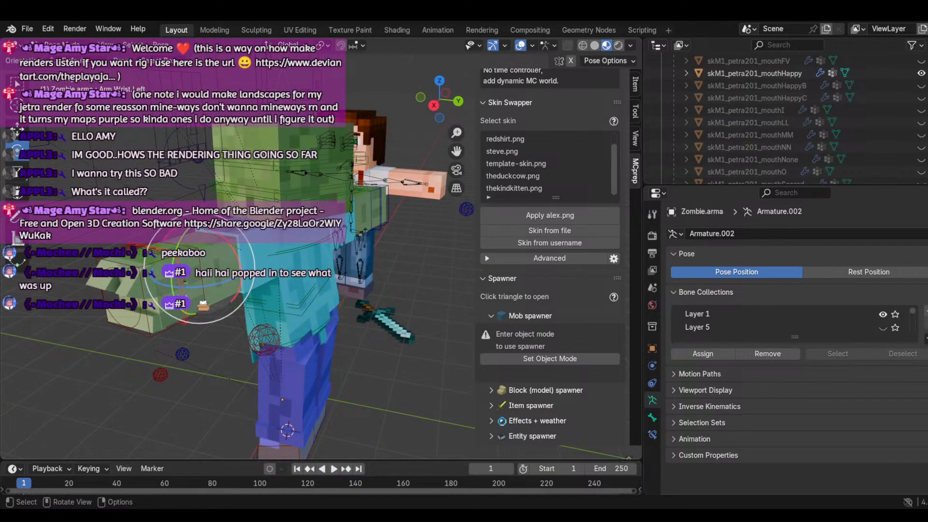
click(201, 279)
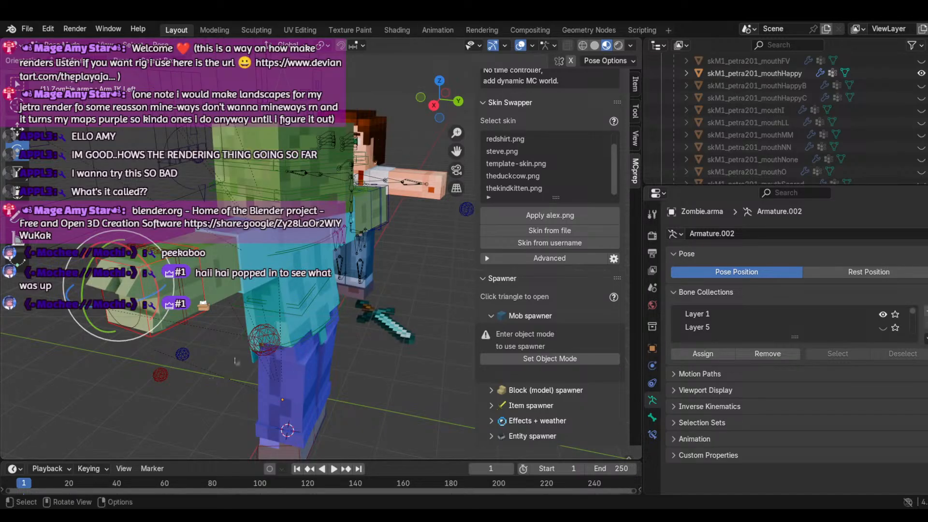
click(273, 340)
key(g)
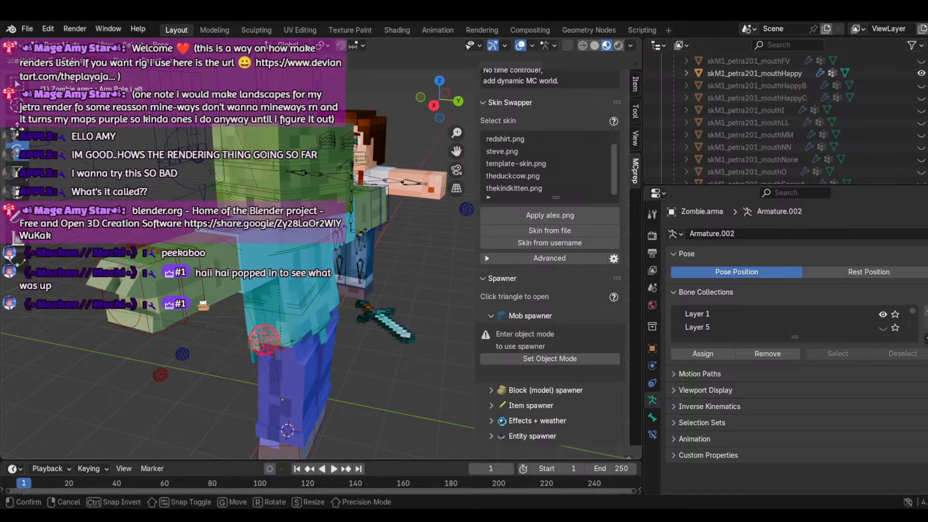
click(261, 326)
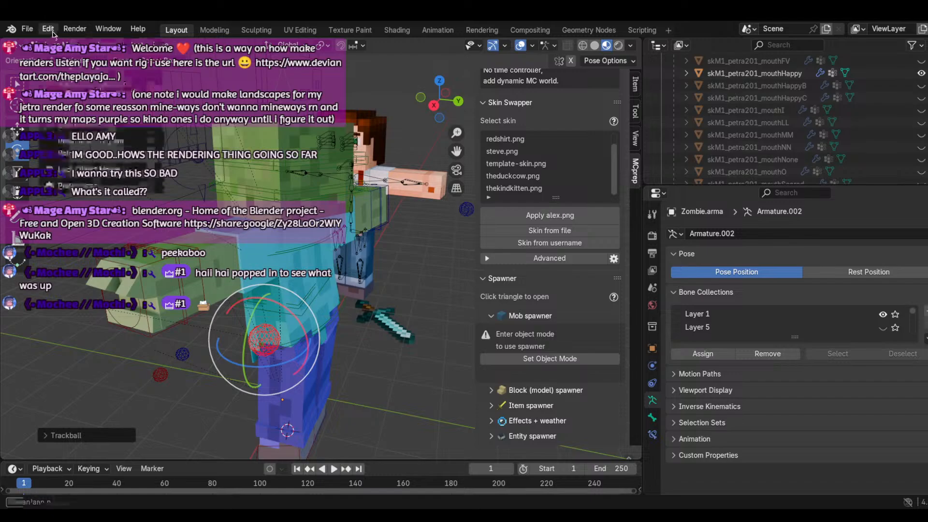
click(51, 29)
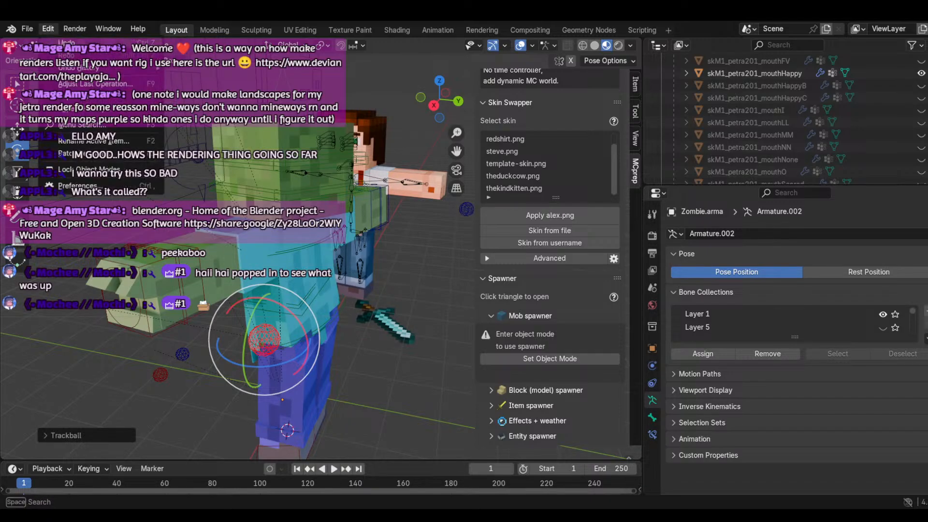
click(68, 40)
Step: Try rotating Bone.027 at the zombie's face about the Z axis and undo it
drag(439, 99, 196, 84)
click(305, 182)
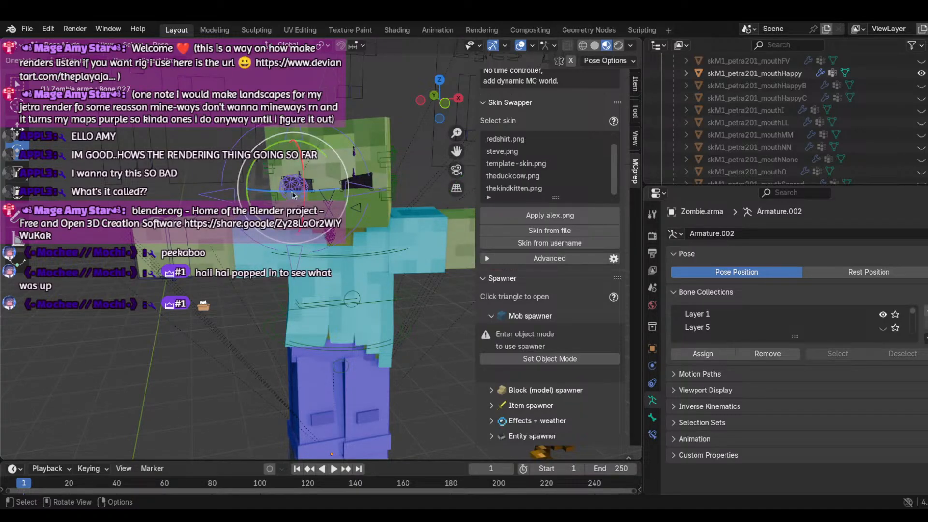
key(r)
key(z)
click(273, 167)
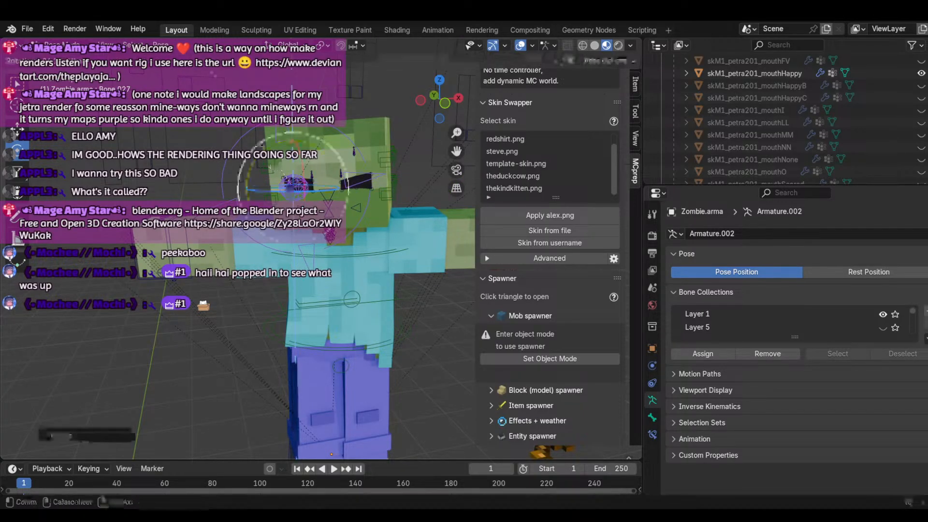
click(53, 31)
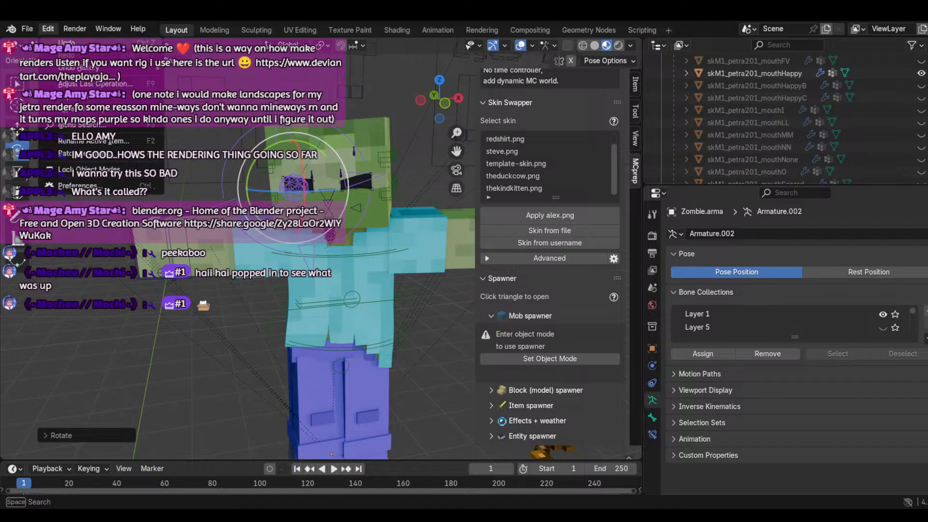
click(57, 42)
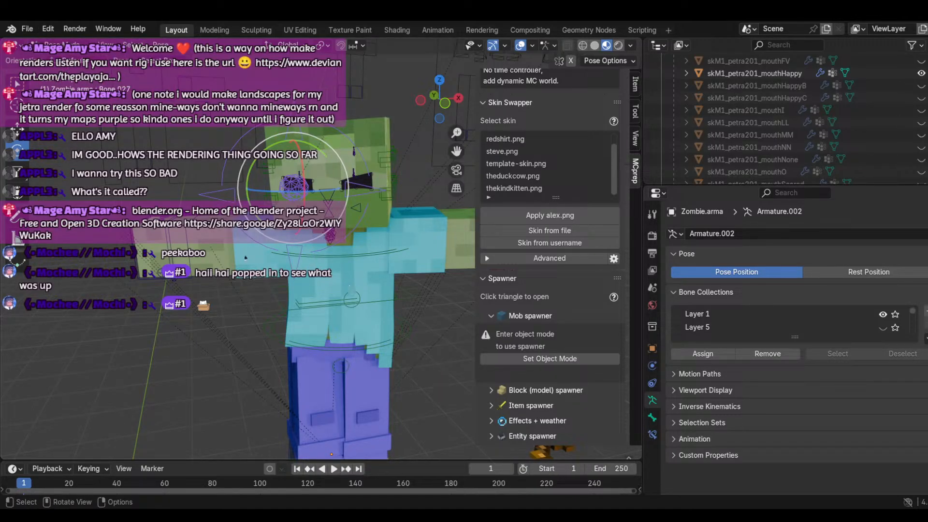
Step: Tilt and turn the zombie's upper body with a free trackball rotation of the Torso bone
click(245, 258)
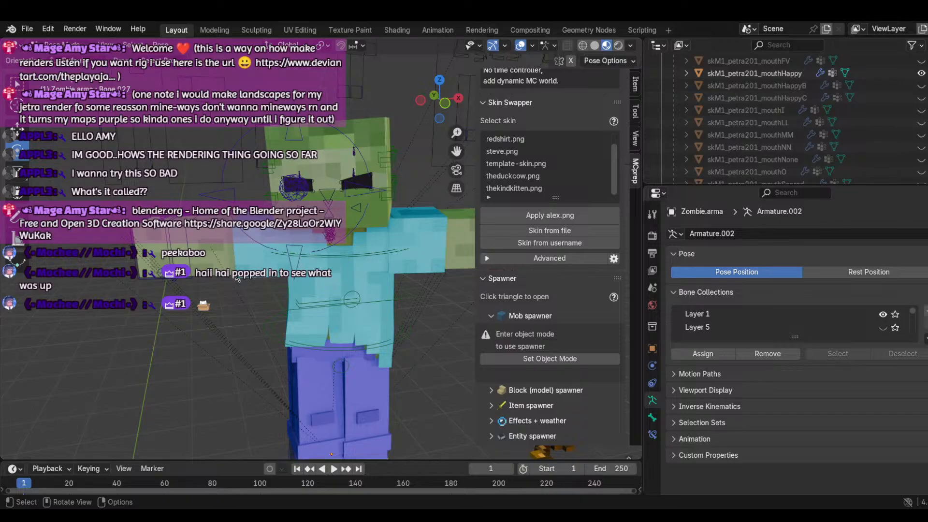
click(356, 253)
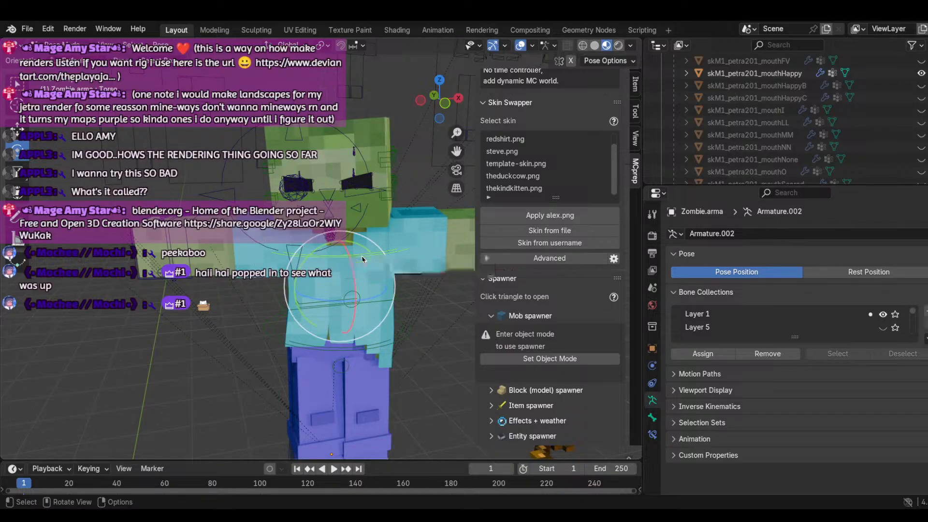
key(g)
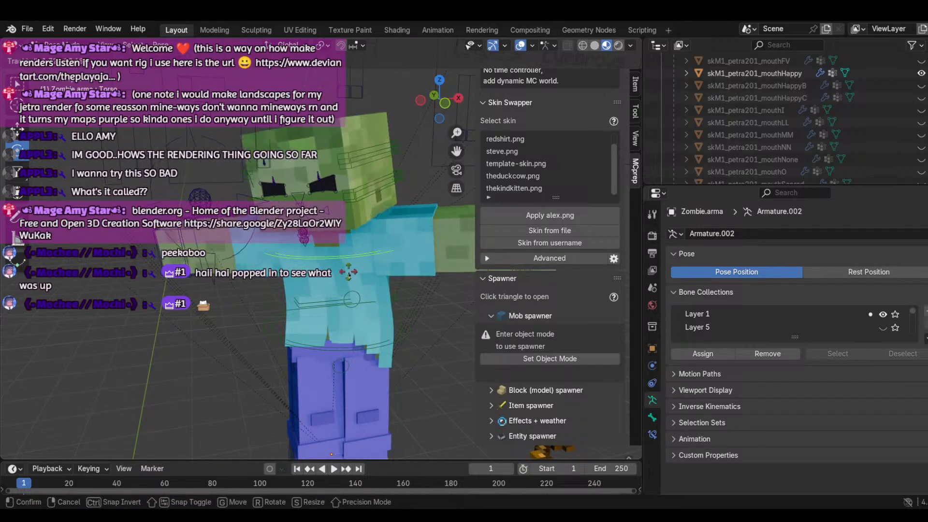
click(350, 271)
Step: Raise the zombie's right foot slightly by moving the right leg IK control up along the Z axis
scroll(379, 366, down, 4)
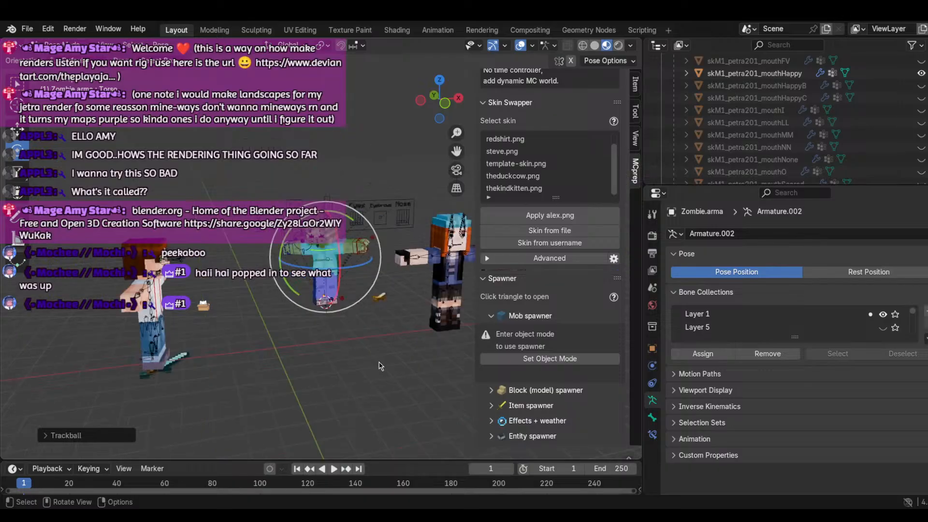
scroll(379, 366, up, 2)
click(349, 393)
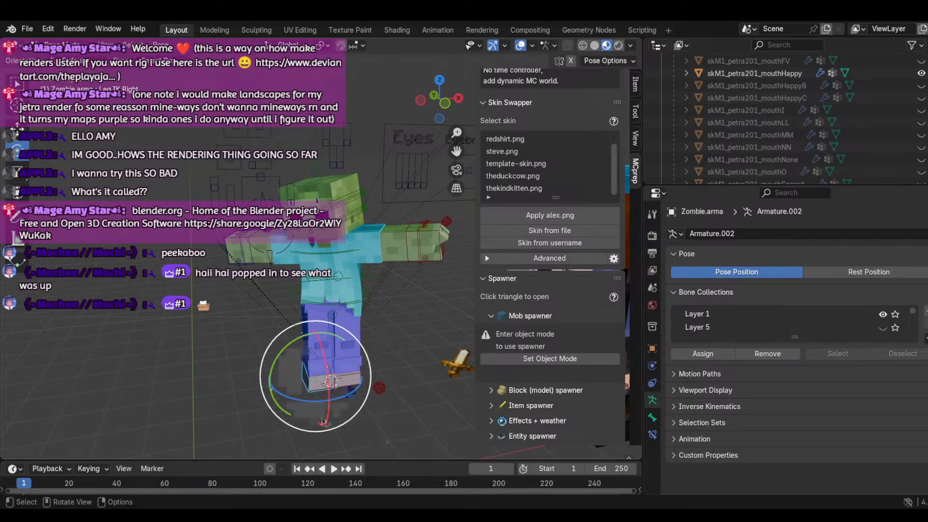
click(17, 129)
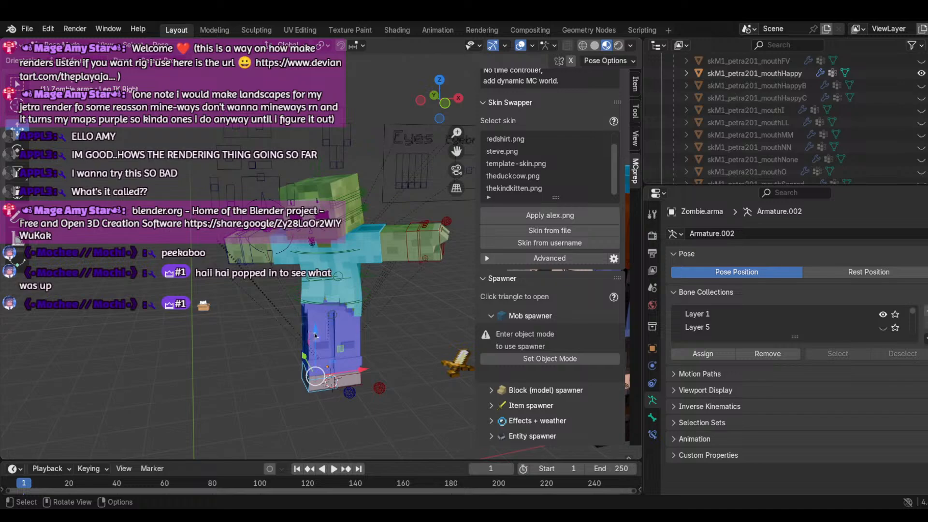
drag(316, 335, 315, 322)
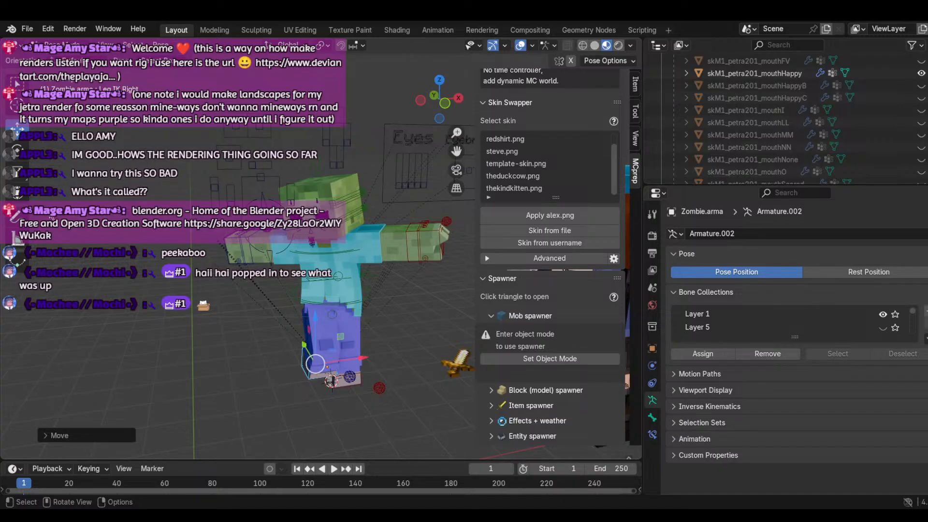
Step: Try a free trackball rotation of the zombie's Hip/Twerk.001 bone and undo it
scroll(408, 365, up, 3)
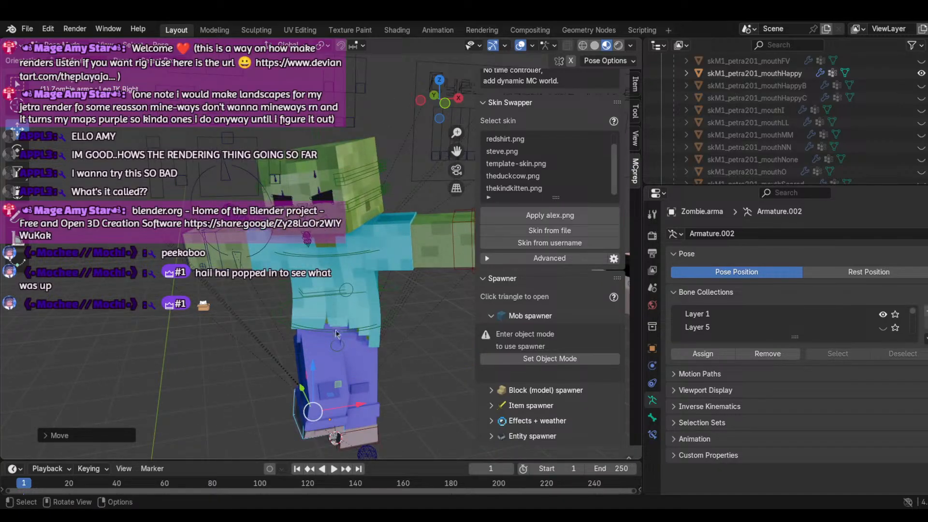
click(340, 347)
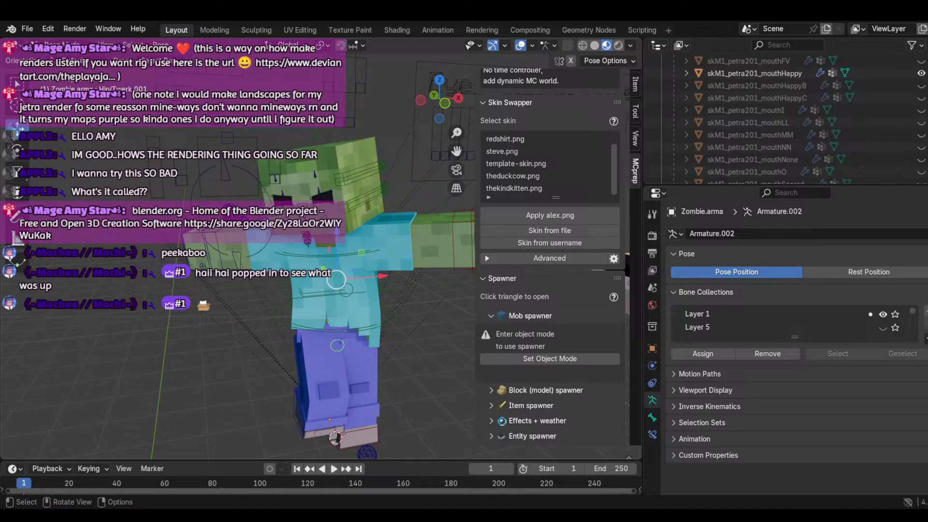
key(r)
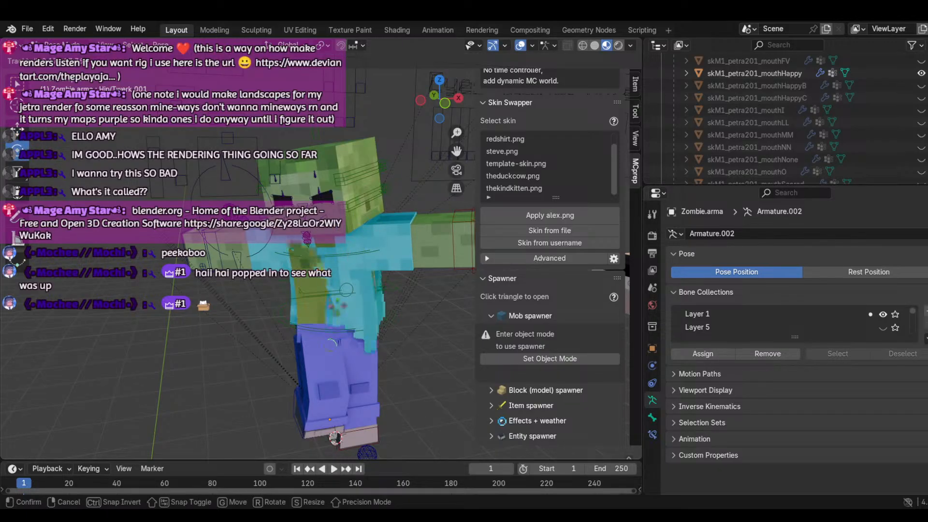
click(340, 307)
click(49, 29)
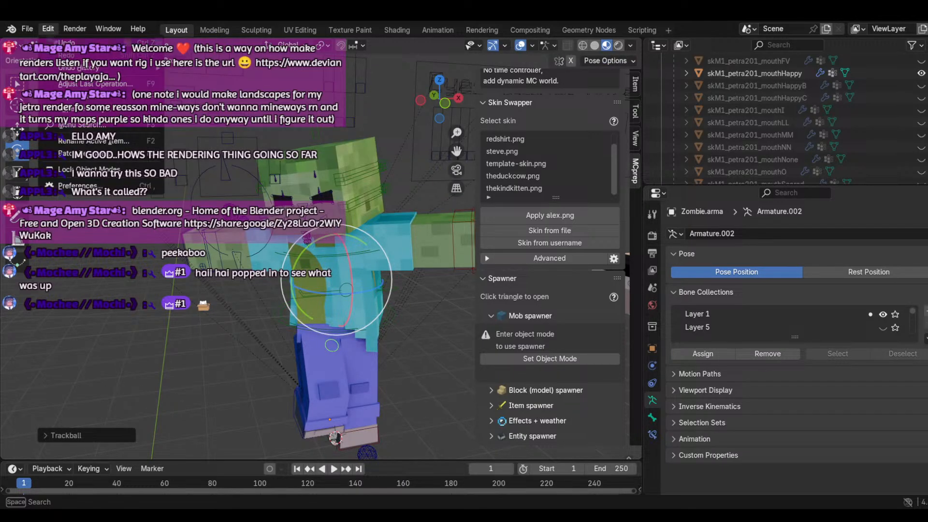
click(66, 43)
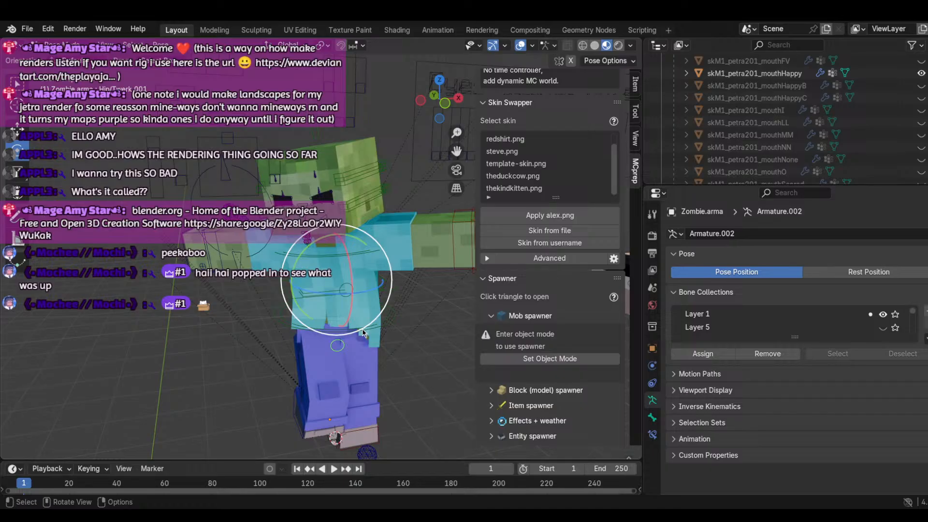
Step: Rotate the zombie's Hip/Twerk.001 bone slightly in the view plane and select the left arm IK control
drag(363, 330, 364, 327)
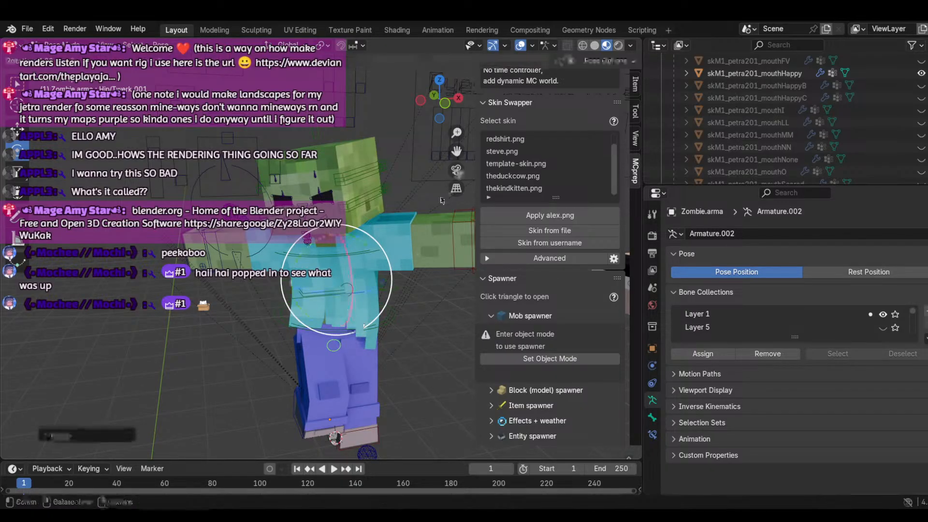
click(453, 230)
scroll(435, 251, down, 1)
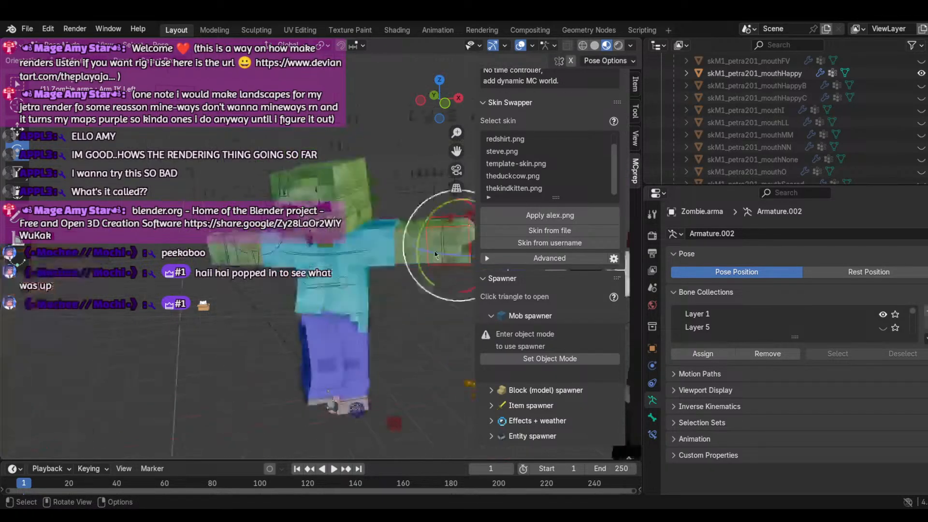
Step: Rotate the zombie's left arm IK control slightly with a free trackball rotation
scroll(434, 251, down, 2)
mouse_move(427, 222)
mouse_down()
mouse_move(440, 215)
mouse_move(433, 217)
mouse_up()
middle_drag(433, 217, 437, 208)
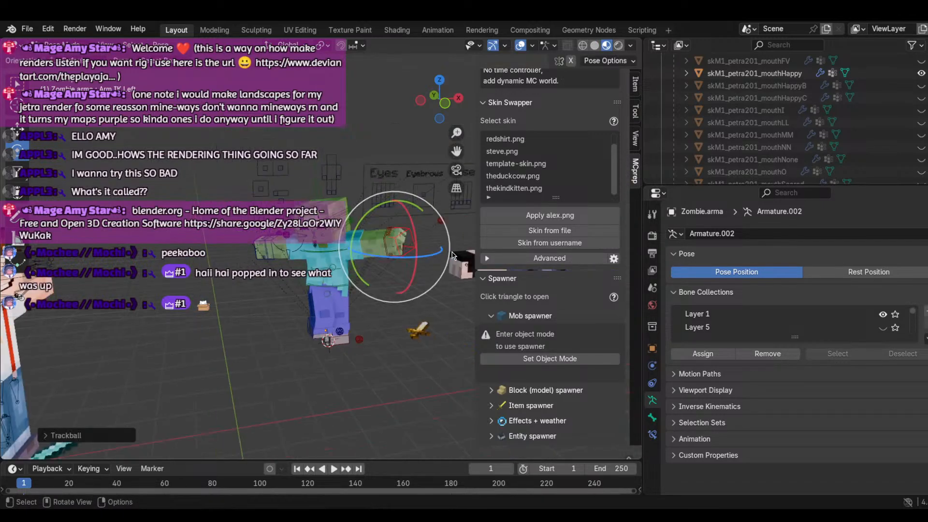
Step: Move the zombie's left arm pole control inward and down, closer to the left hand
click(440, 221)
click(18, 127)
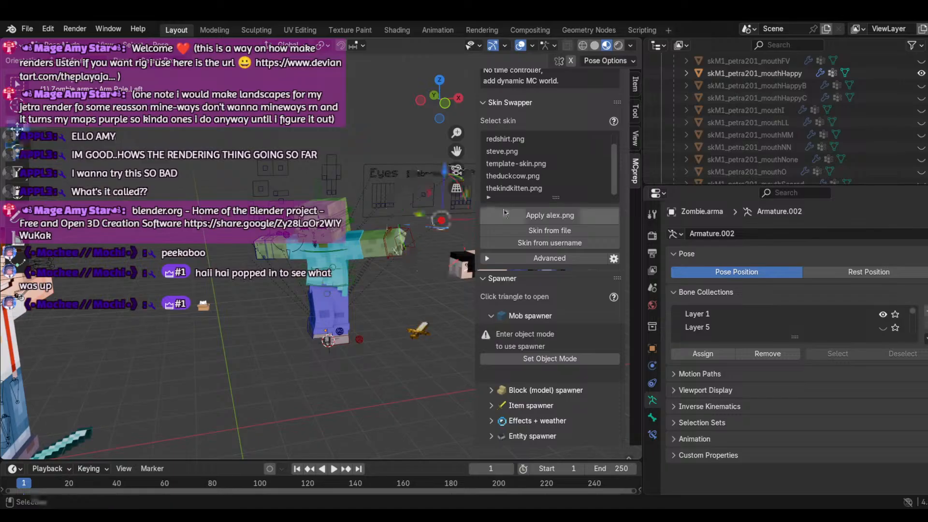
drag(441, 220, 416, 244)
scroll(415, 242, up, 3)
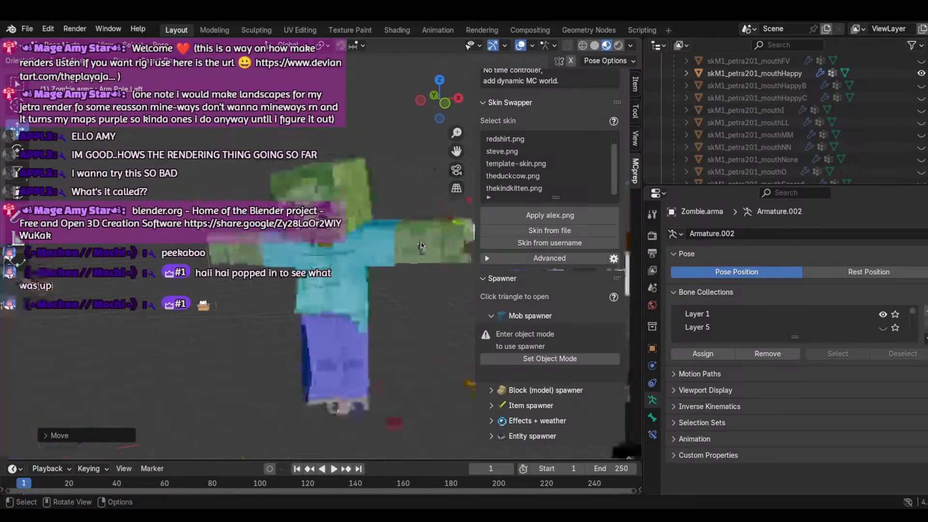
scroll(415, 241, down, 2)
Step: Try a rotation of the zombie's left arm wrist control about the X axis and undo it
click(401, 250)
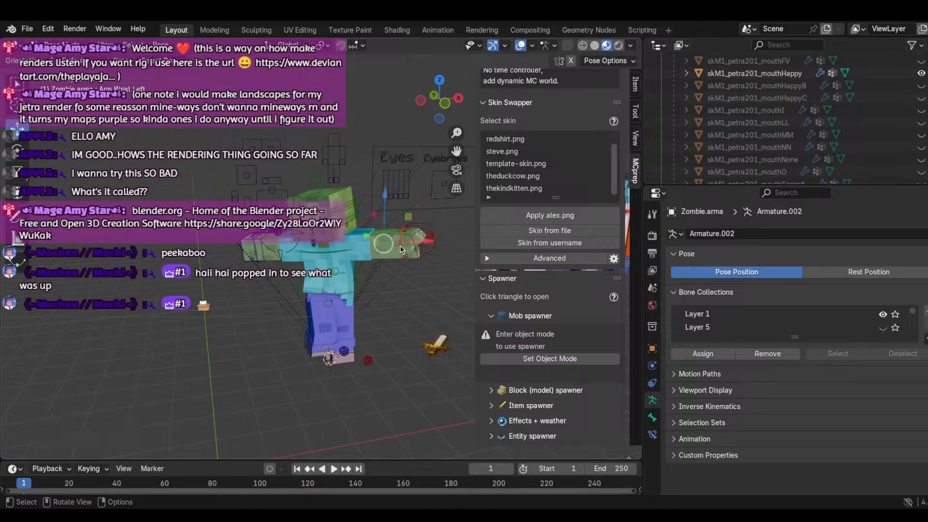
key(r)
key(x)
key(Escape)
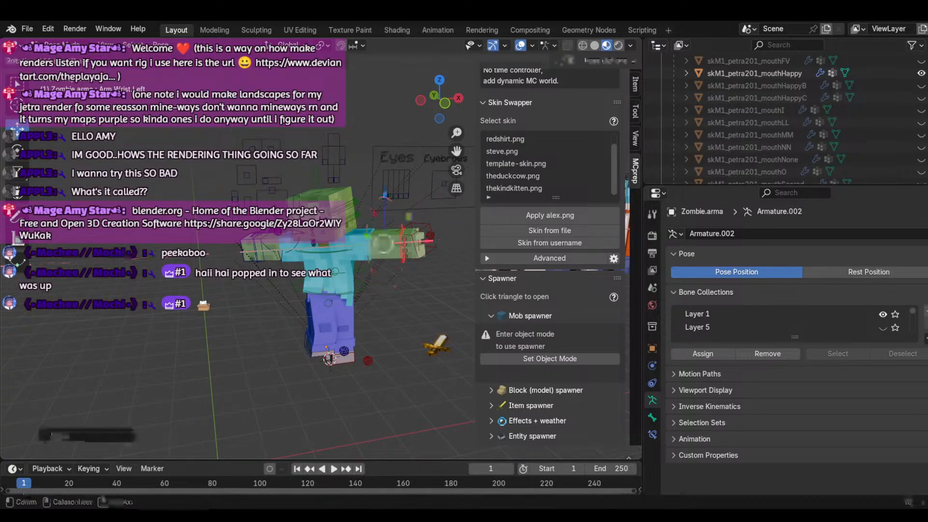
click(48, 28)
click(77, 43)
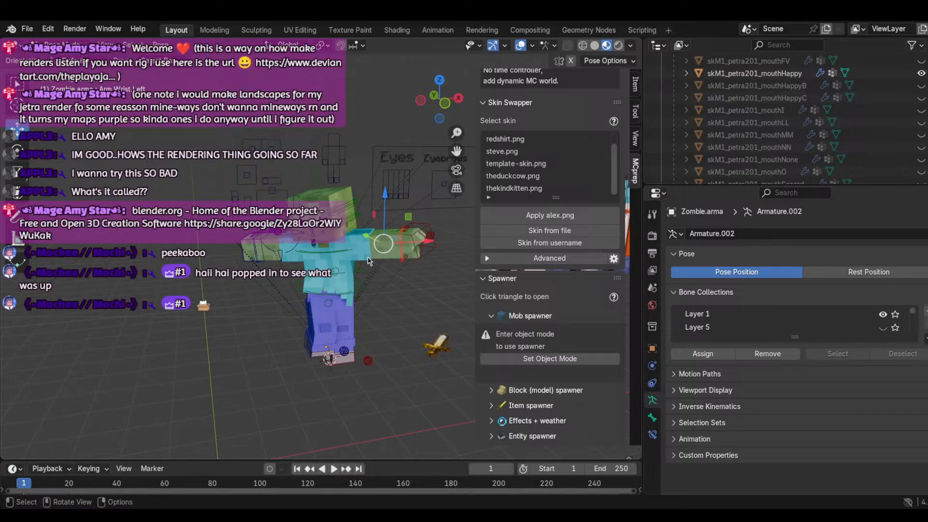
Step: Move the zombie's left thumb control slightly outward along the X axis
click(405, 259)
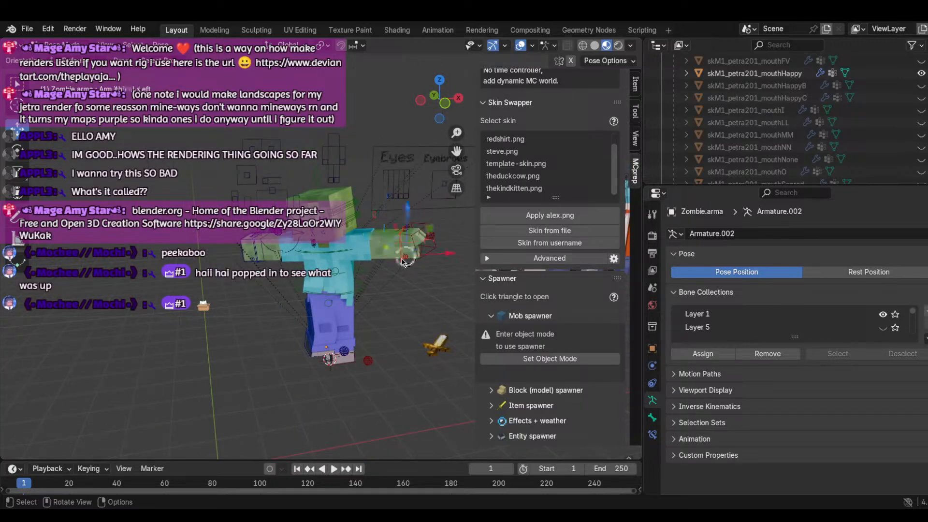
key(g)
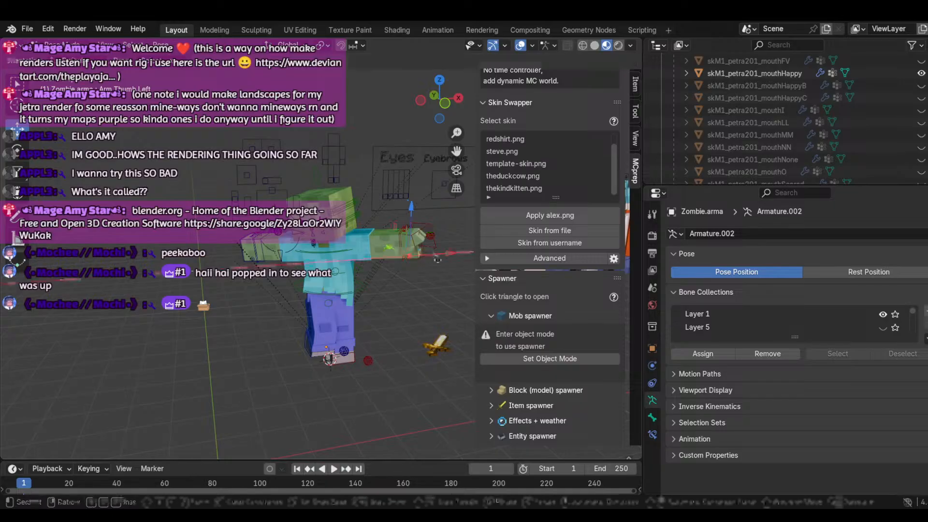
key(x)
click(433, 261)
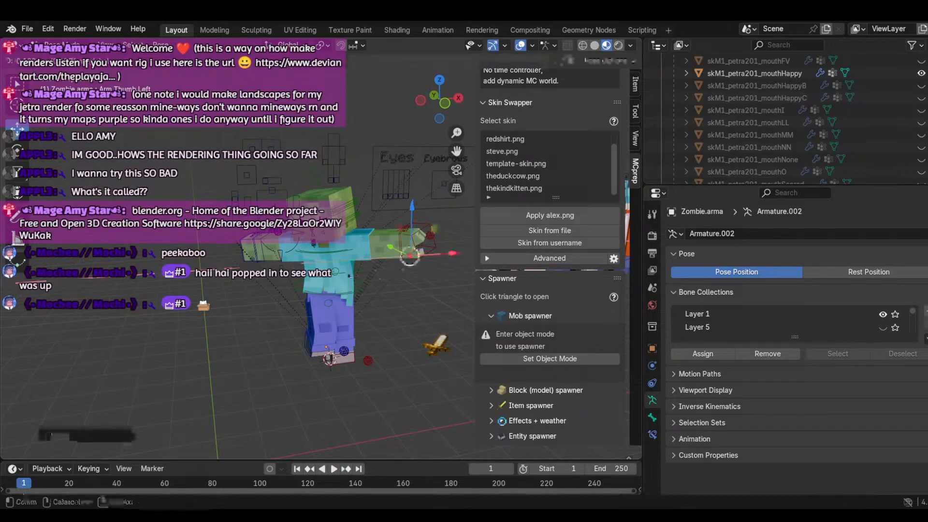
Step: Turn and lean the zombie's upper body with a free trackball rotation of the Body Main bone
scroll(390, 272, up, 2)
click(359, 251)
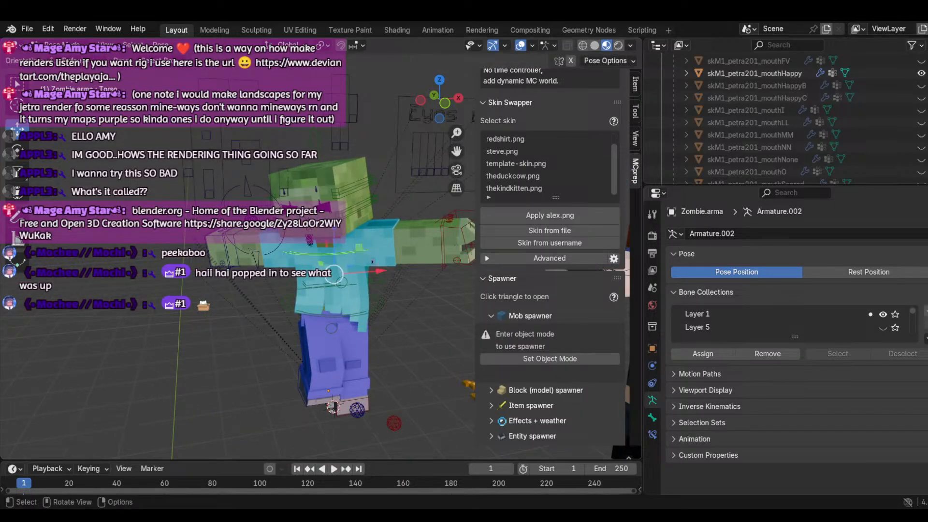
click(379, 280)
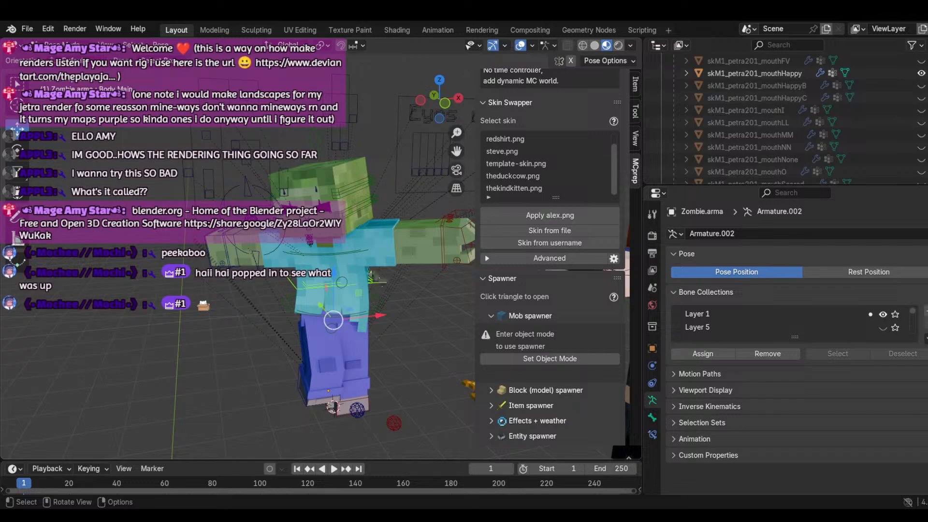
click(23, 149)
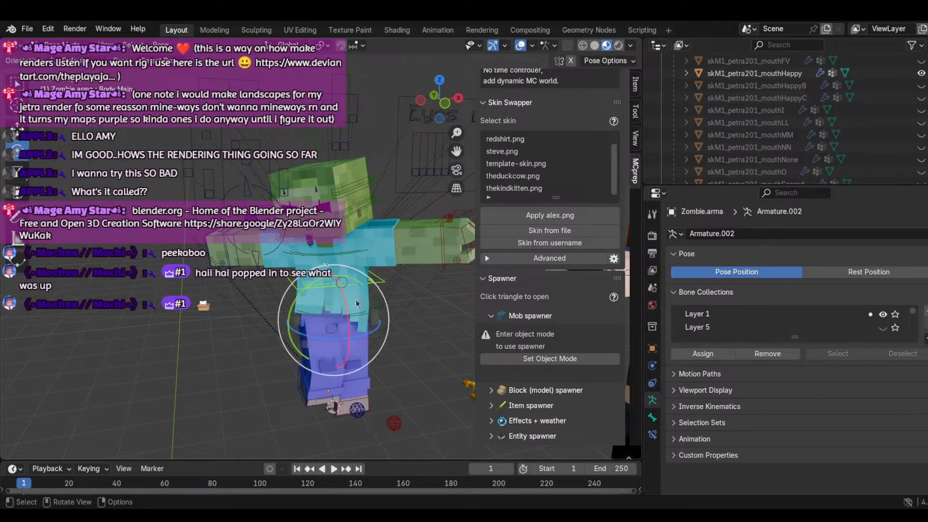
drag(356, 305, 343, 305)
click(320, 376)
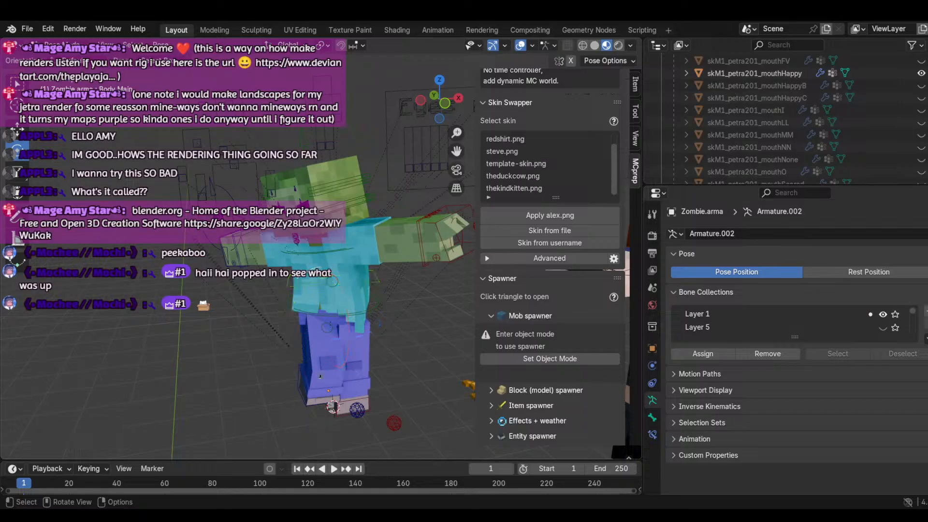
Step: Try a small trackball rotation of the zombie's Hip/Twerk.001 bone and undo it
click(325, 337)
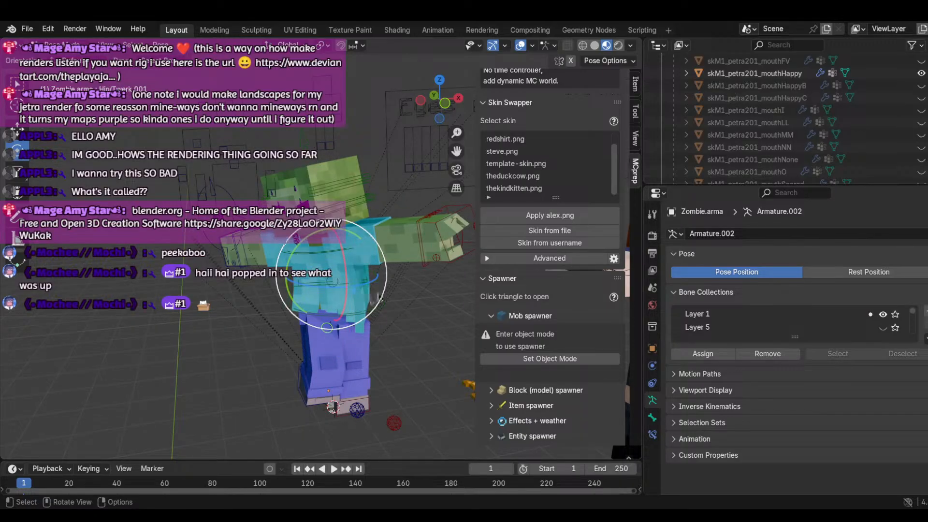
drag(367, 281, 360, 273)
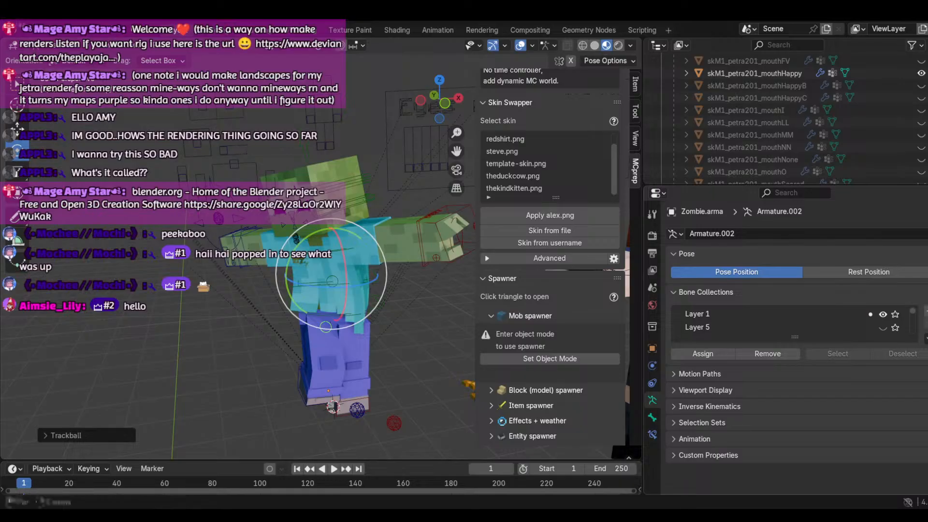
click(47, 29)
click(56, 42)
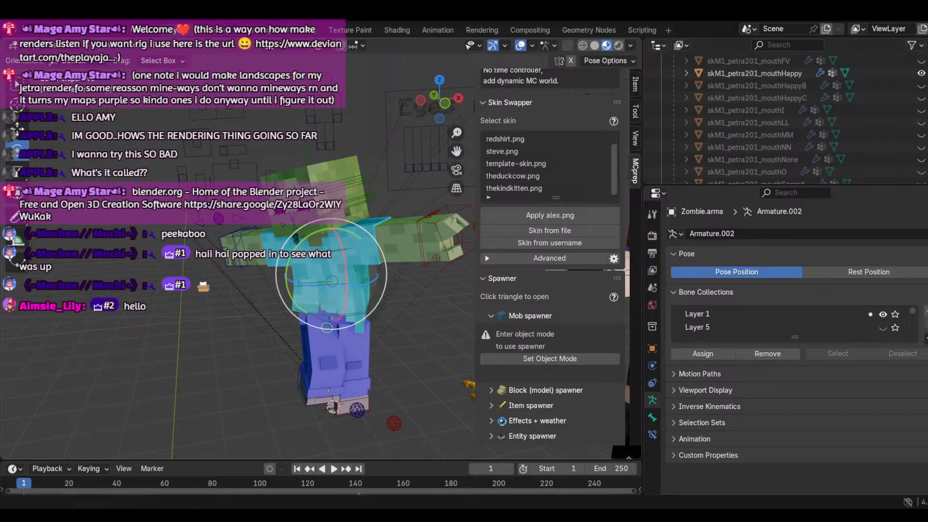
Step: Try to raise the blue sphere leg control at the zombie's feet along the Z axis and undo it
click(357, 411)
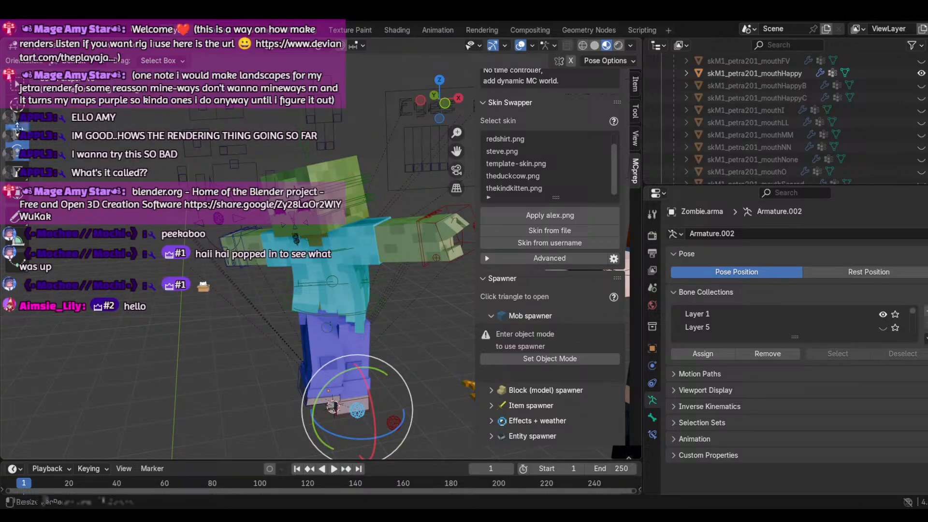
key(g)
key(z)
click(355, 359)
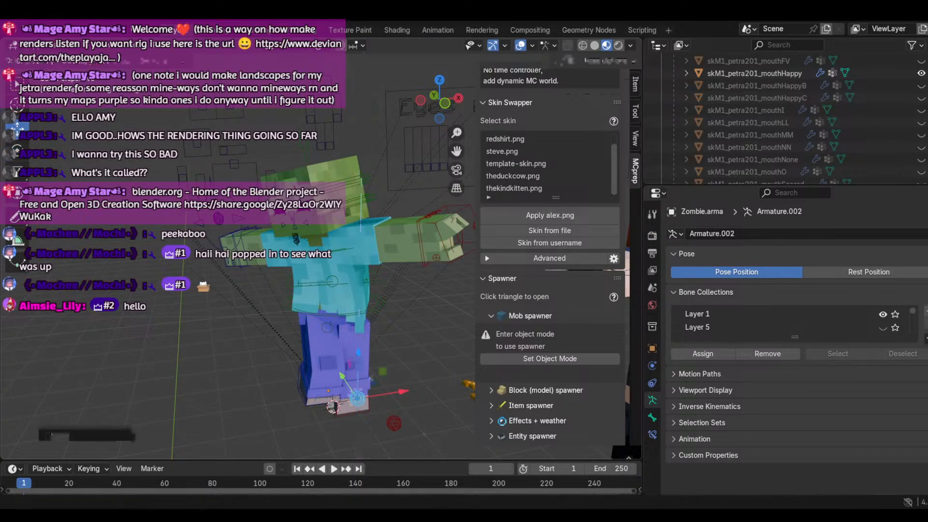
click(49, 29)
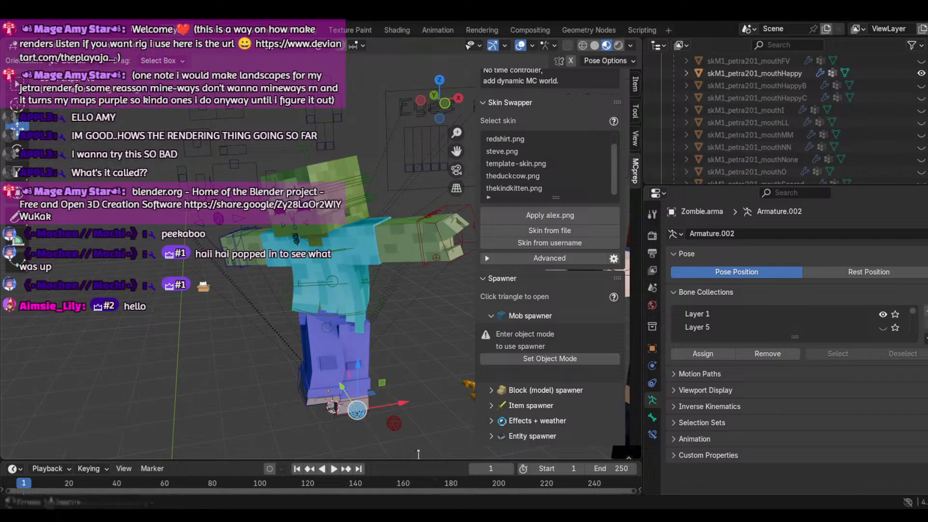
key(ctrl+z)
Step: Try to move the red sphere leg control beside the zombie's feet slightly upward and undo it
drag(398, 377, 397, 370)
click(45, 24)
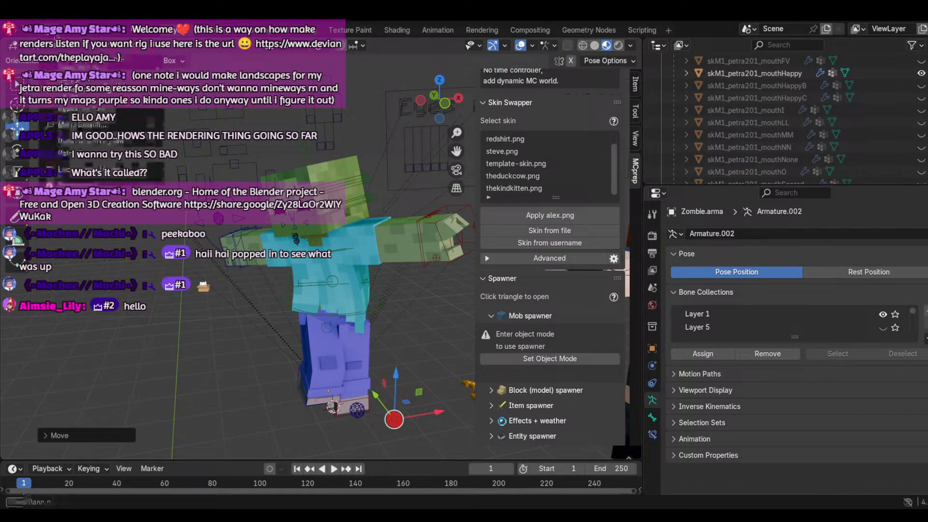
click(69, 48)
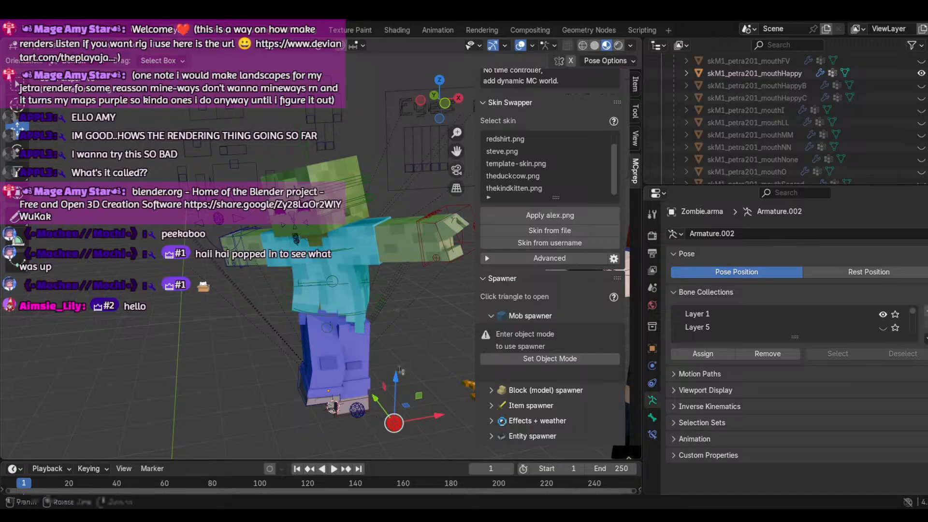
scroll(386, 362, down, 6)
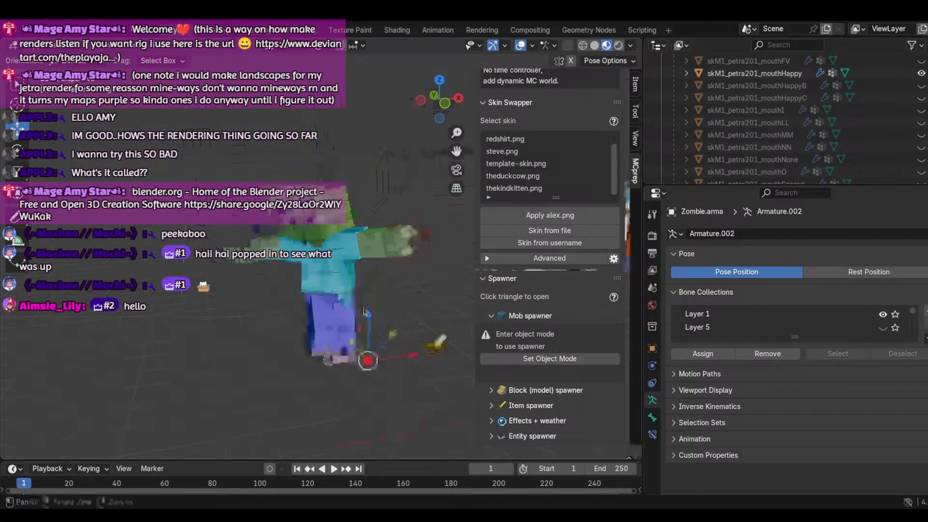
scroll(387, 362, up, 5)
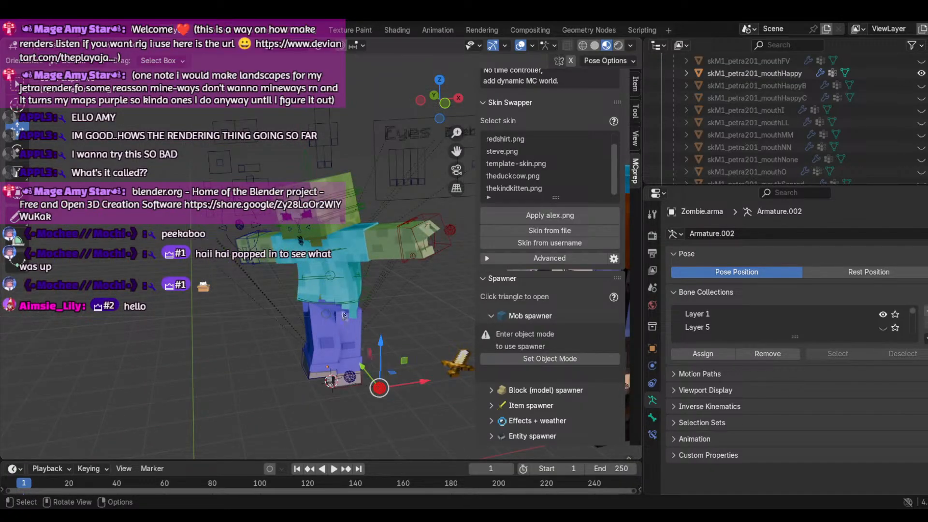
click(346, 308)
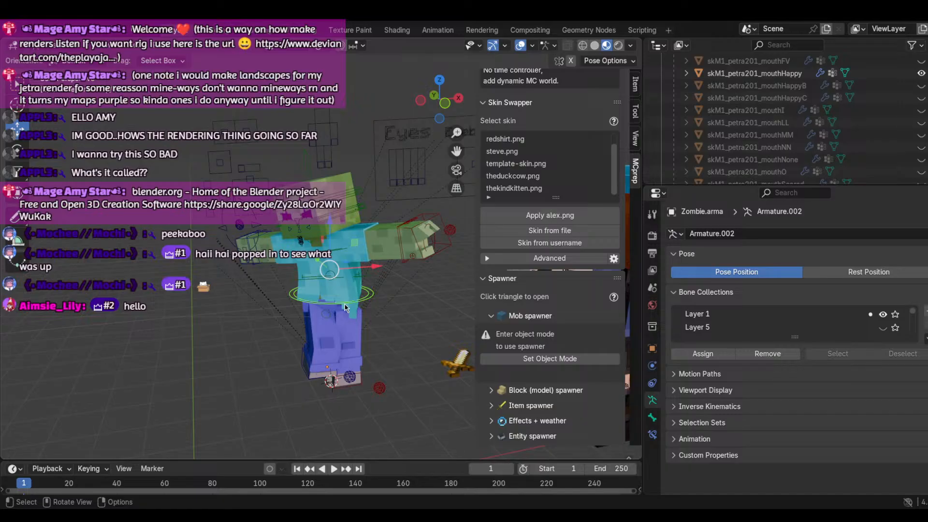
scroll(353, 288, up, 3)
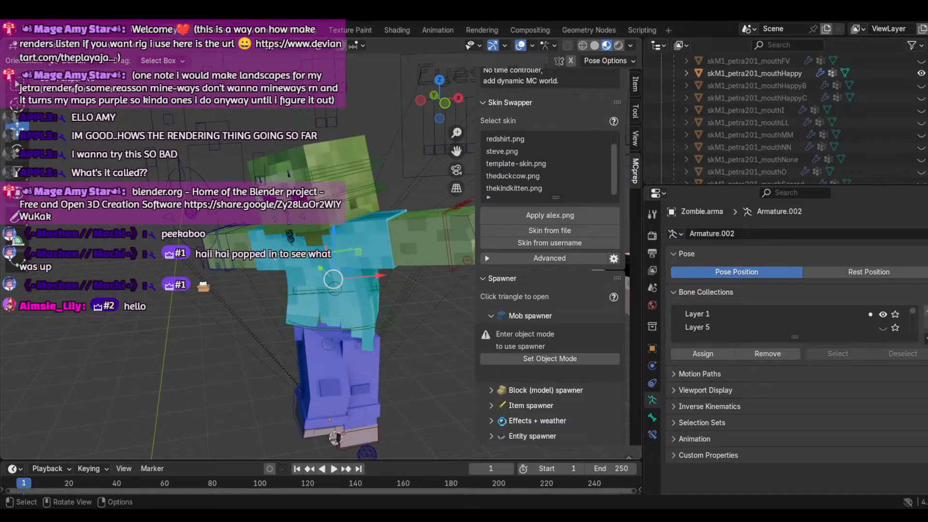
Step: Rotate the zombie's right hand control with a free trackball rotation
click(243, 260)
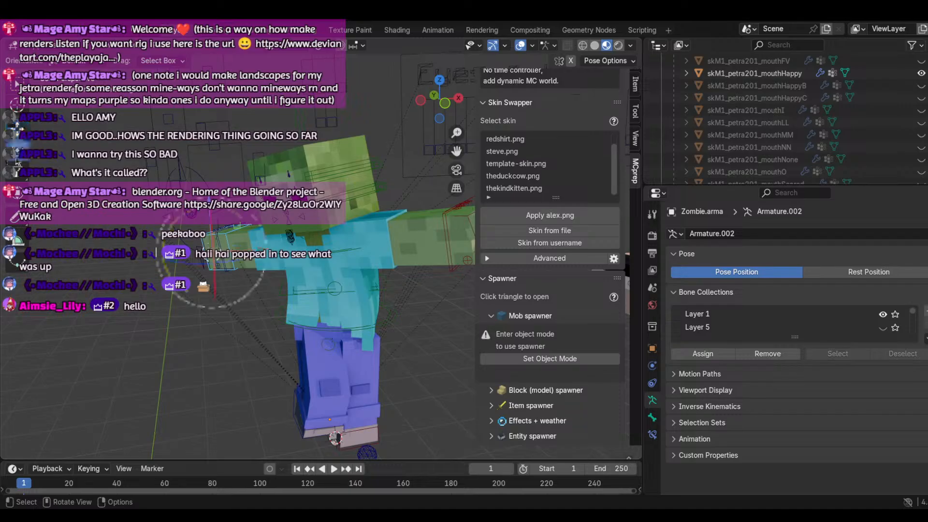
key(r)
key(r)
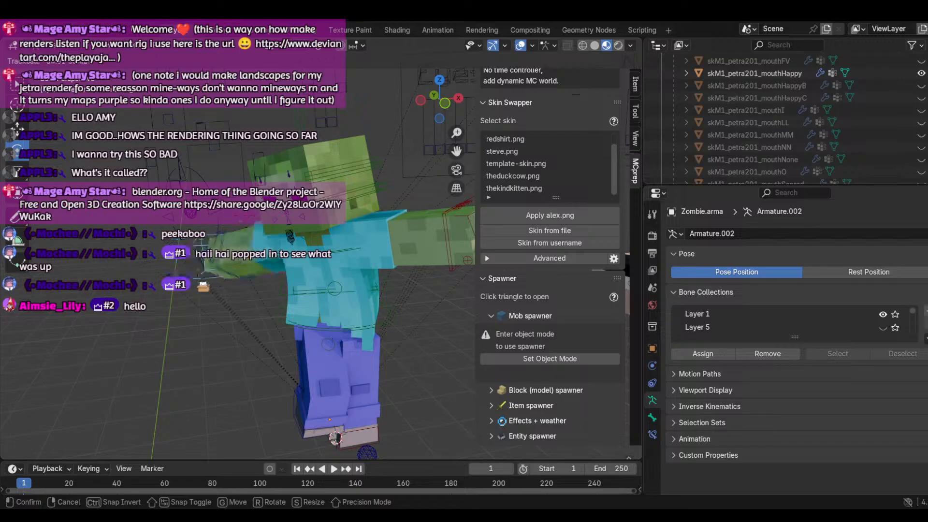
click(237, 249)
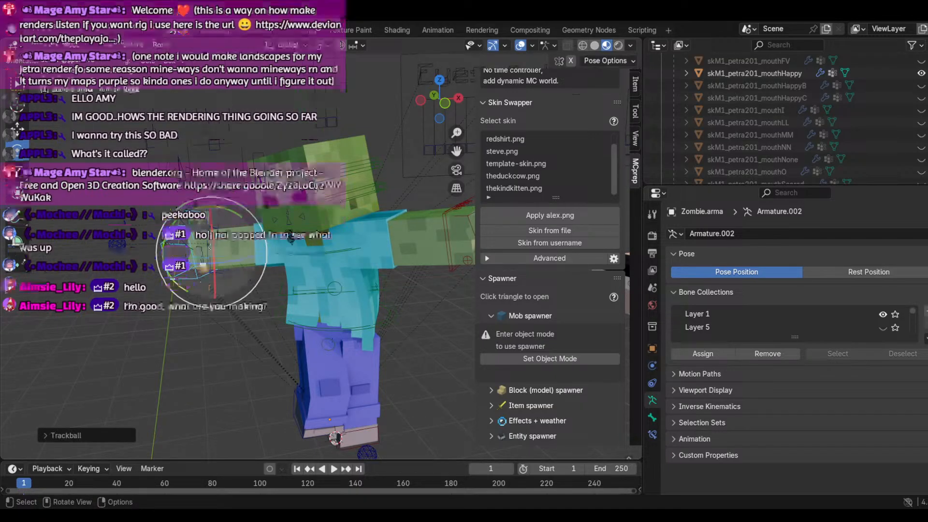
Step: Rotate the zombie's right arm wrist control with a free trackball rotation
click(234, 245)
drag(240, 238, 257, 238)
click(258, 238)
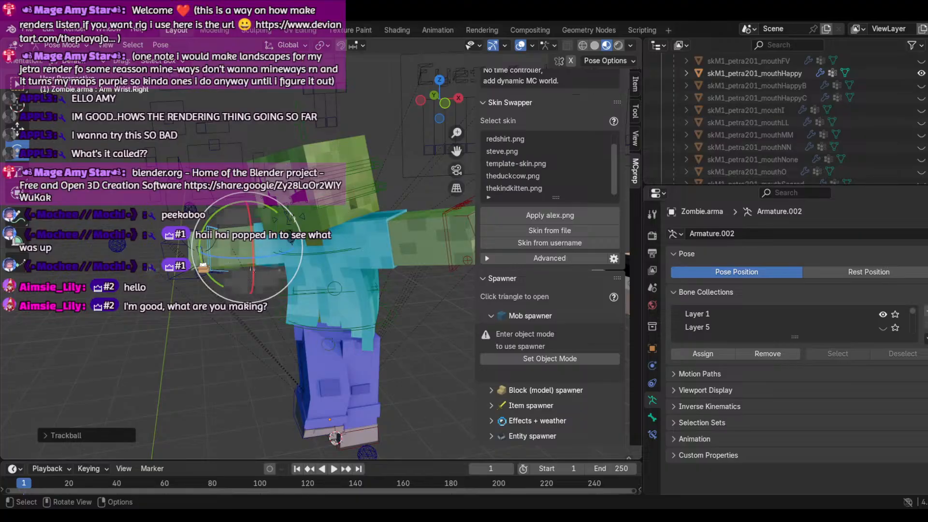
Step: Try another free trackball rotation of the zombie's Hip/Twerk.001 bone and undo it
scroll(286, 304, down, 5)
scroll(290, 314, up, 6)
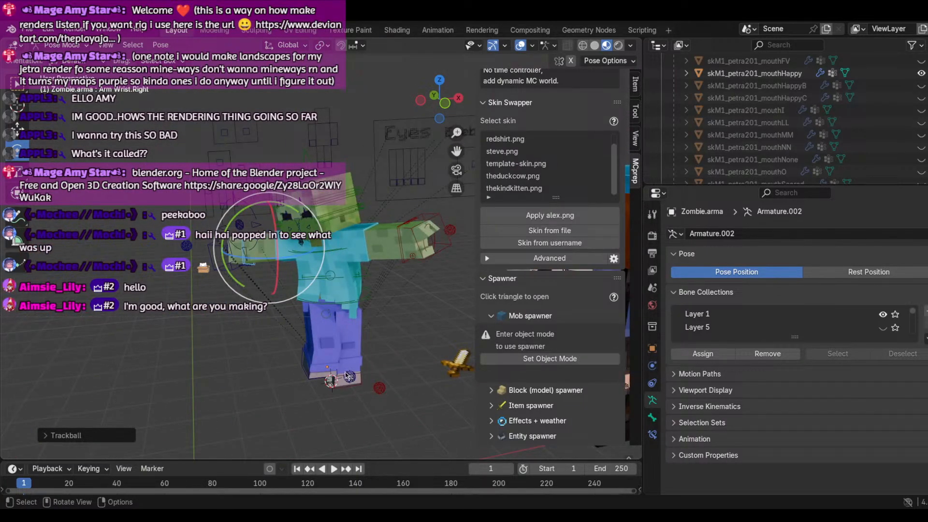
click(324, 320)
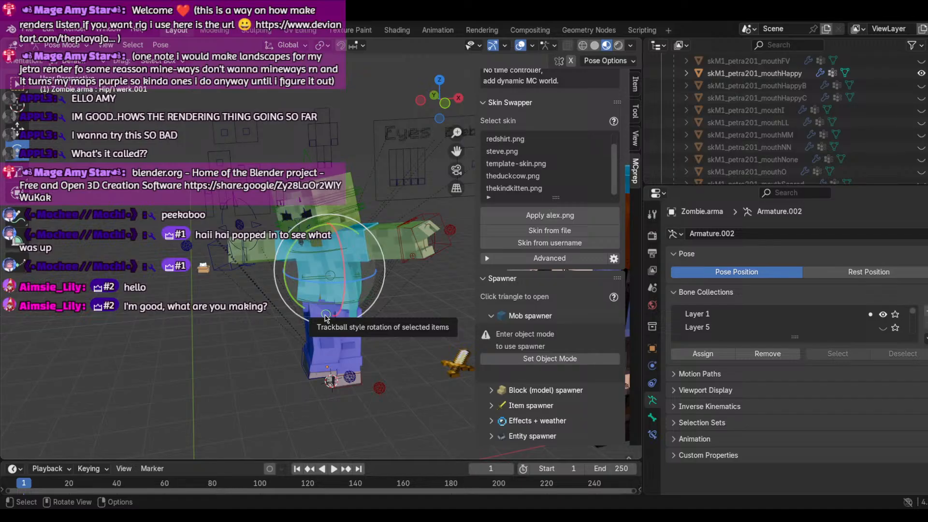
mouse_move(327, 319)
mouse_down()
mouse_move(320, 306)
mouse_move(321, 314)
mouse_up()
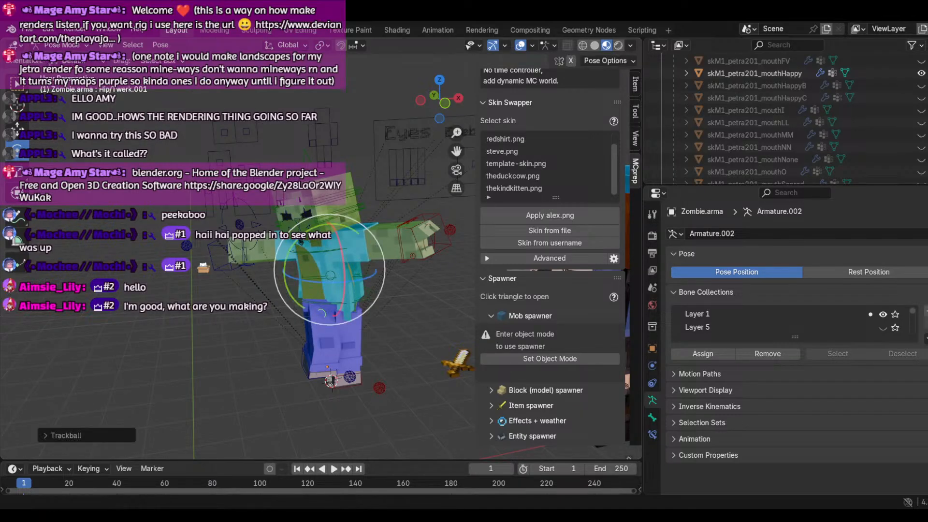
click(48, 30)
click(62, 44)
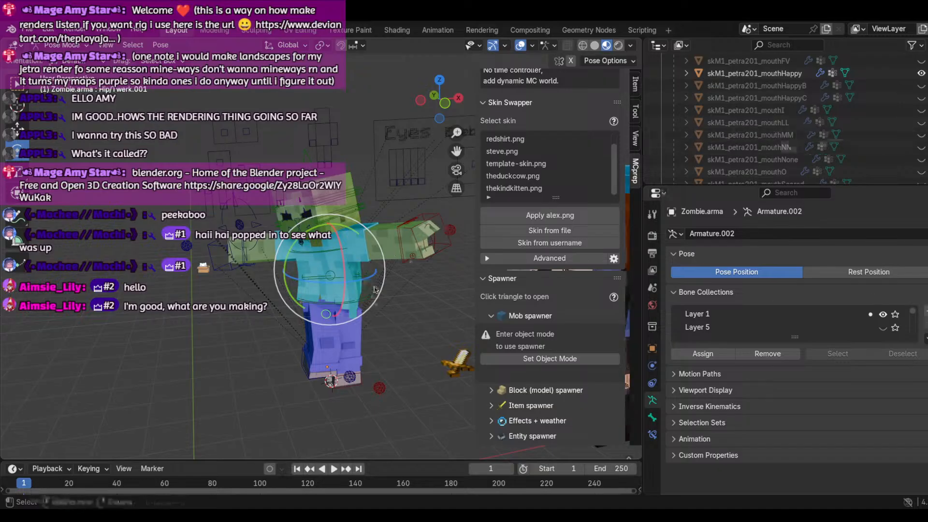
middle_drag(358, 354, 375, 342)
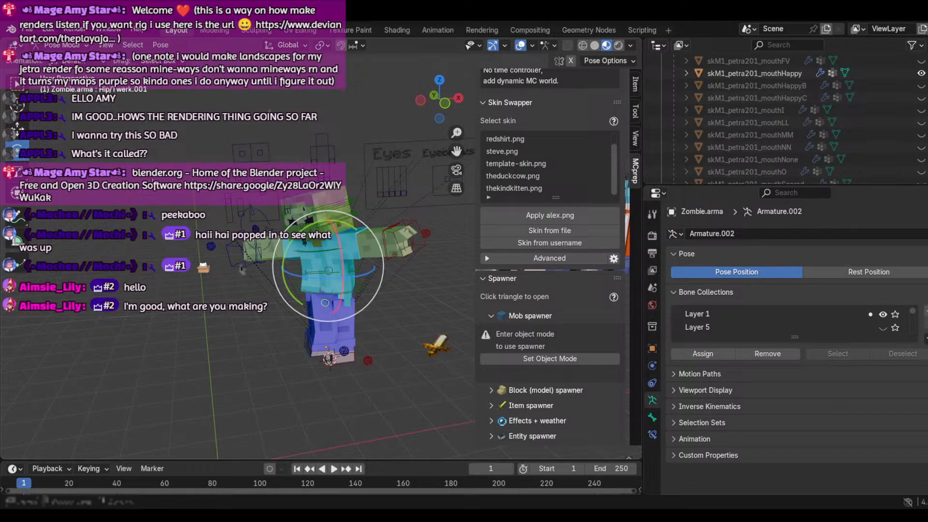
scroll(329, 350, up, 3)
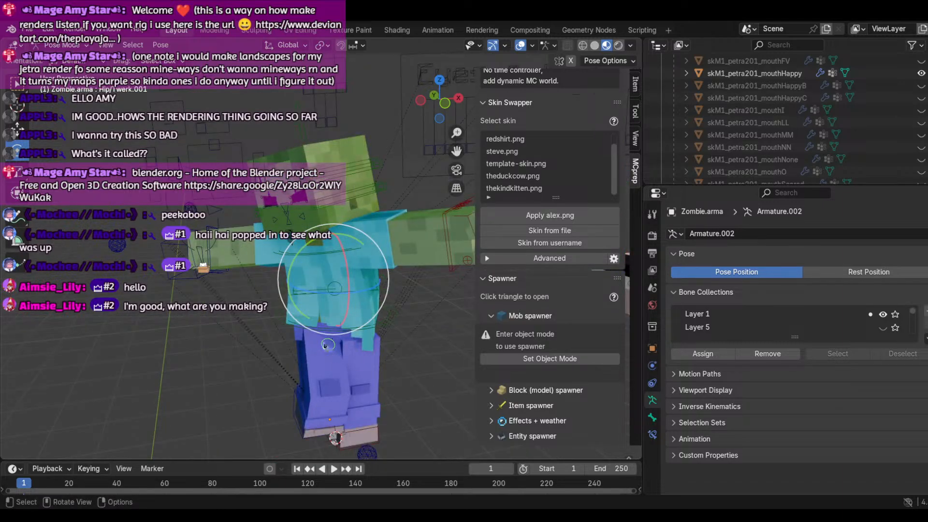
Step: Try a slight rotation of the zombie's Hip/Twerk.001 bone once more and undo it
drag(335, 283, 333, 290)
click(48, 30)
click(66, 43)
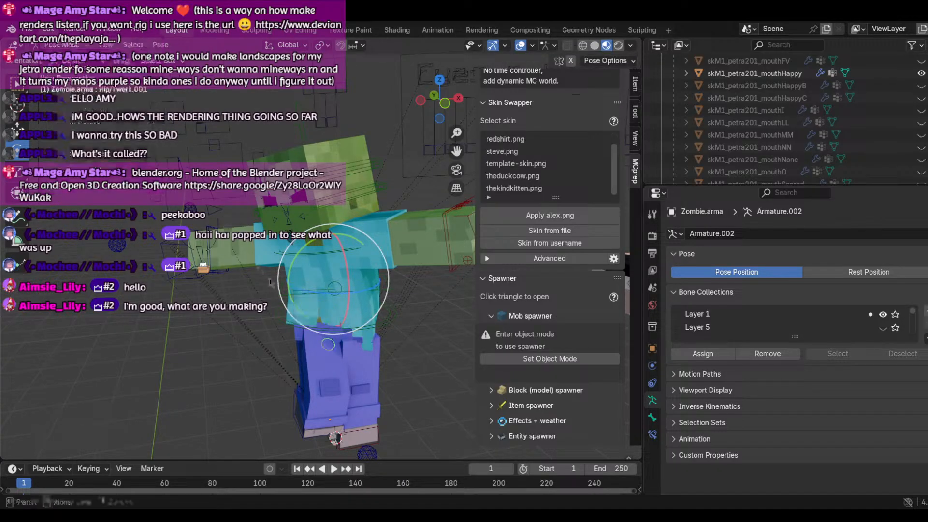
Step: Rotate the zombie's Arm IK.Right control with a free trackball rotation
click(256, 253)
click(276, 251)
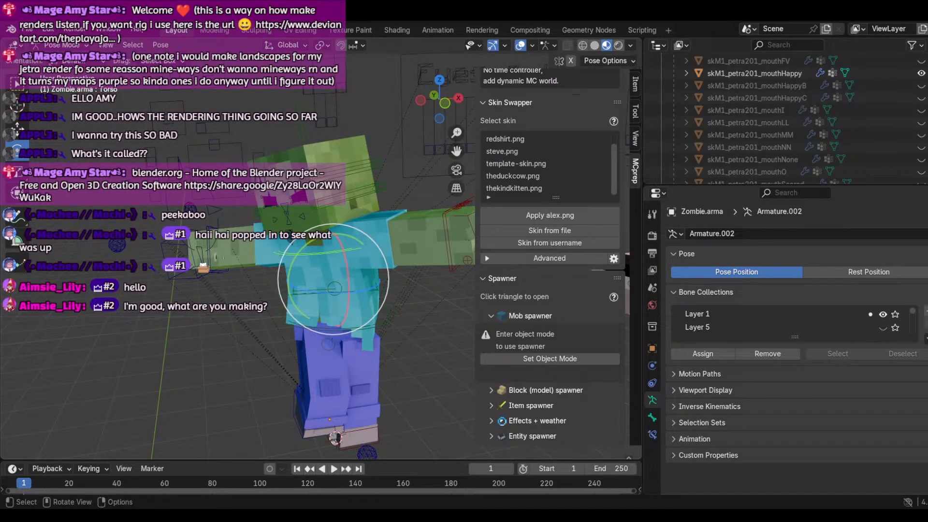
click(216, 258)
drag(213, 256, 155, 256)
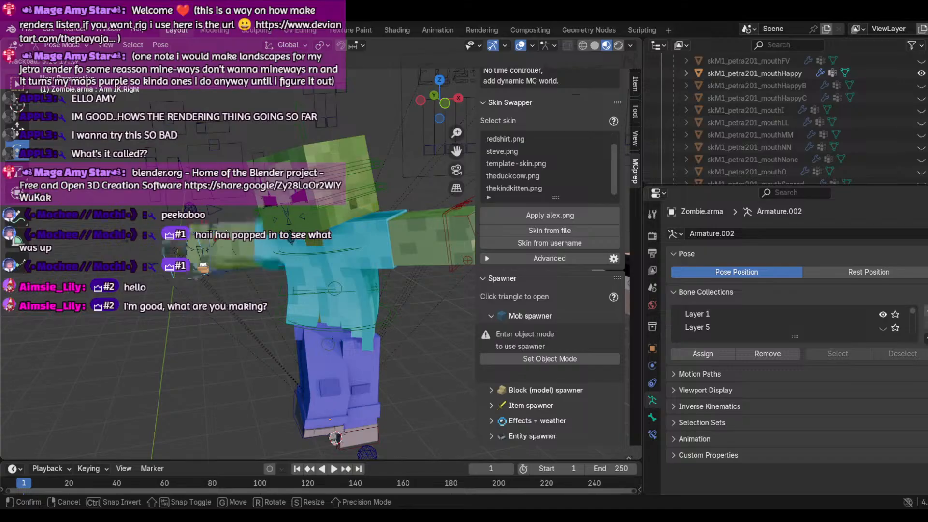
click(156, 252)
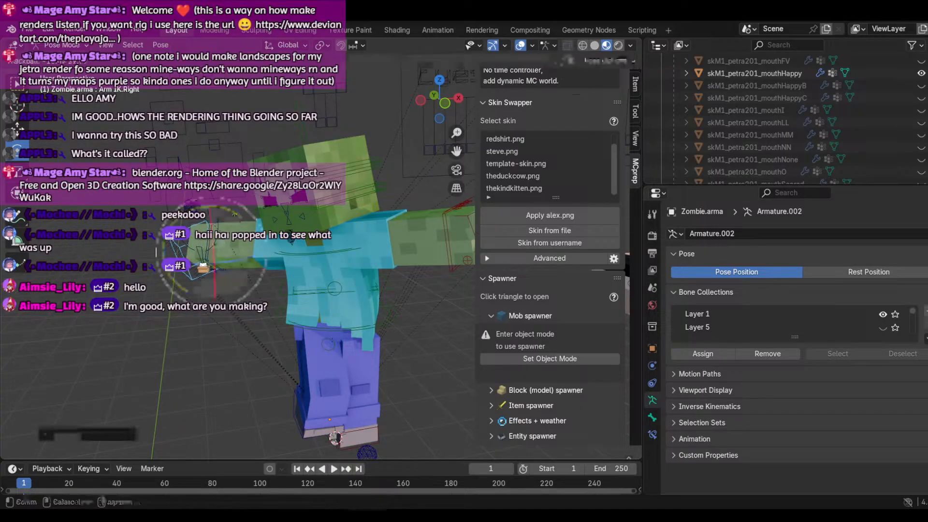
Step: Rotate the zombie's Arm Wrist.Right bone with a free trackball rotation
click(212, 241)
drag(216, 242, 235, 243)
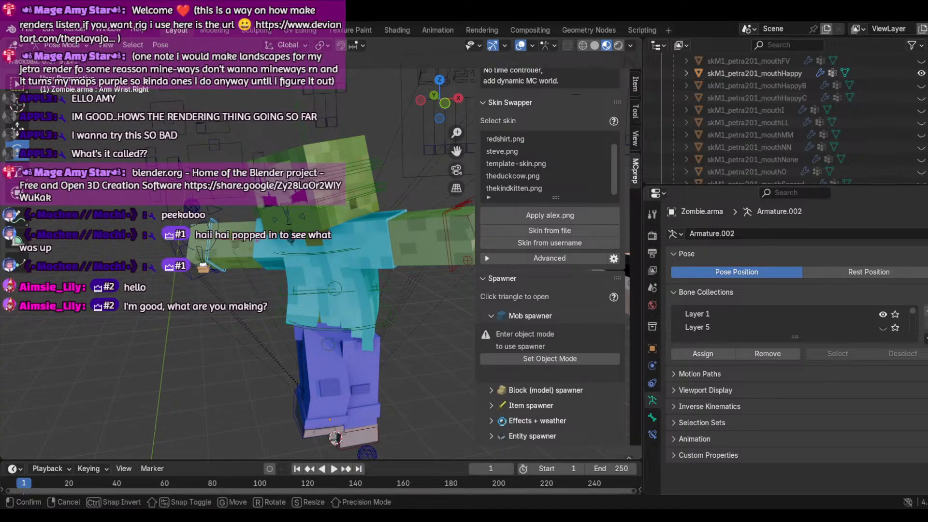
click(250, 244)
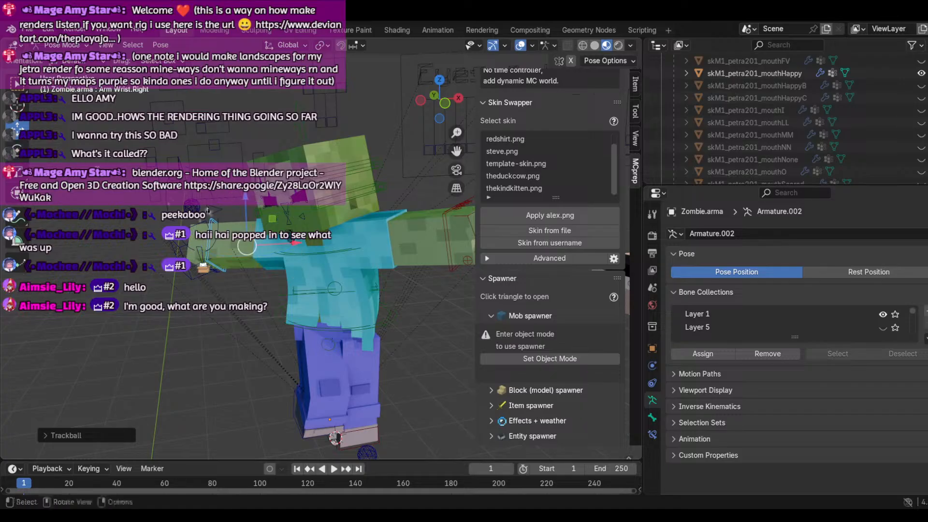
Step: Try rotating the zombie's Arm Wrist.Right bone about Z and moving it, and undo the change
key(r)
key(z)
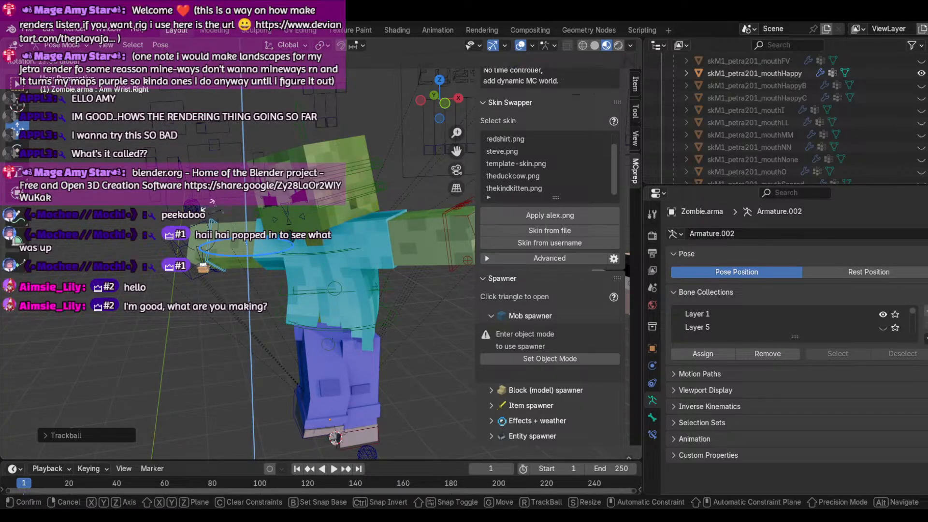
key(g)
click(184, 216)
click(74, 29)
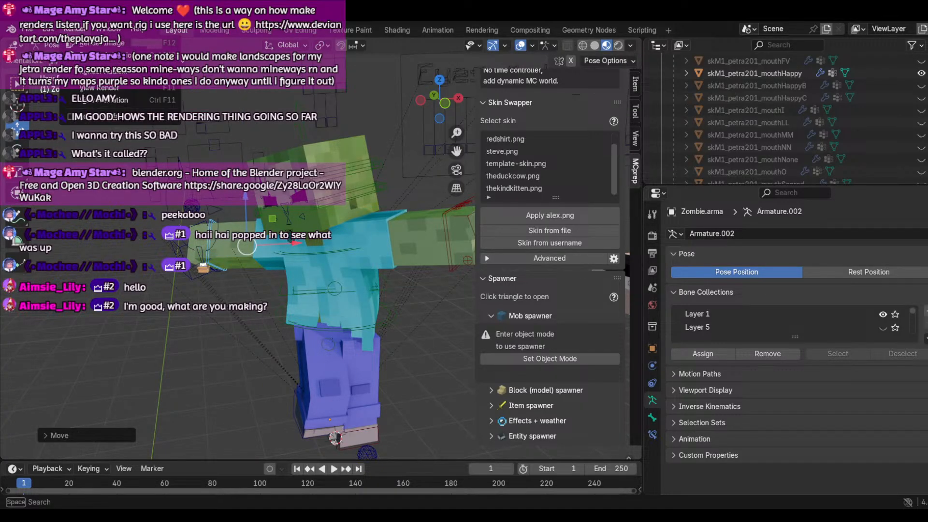
click(131, 44)
click(75, 45)
click(75, 45)
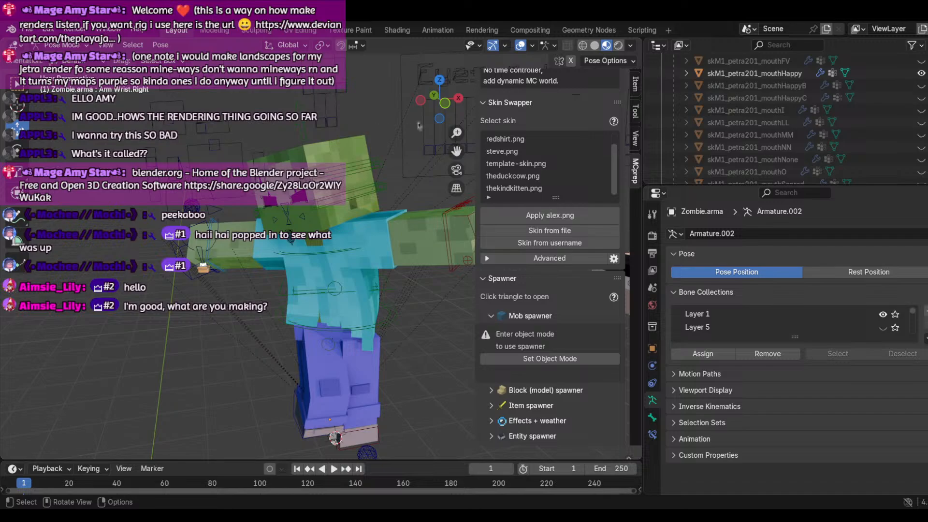
Step: Try to move the zombie's Arm Left Bend.026 control and undo the move
drag(418, 125, 428, 103)
click(385, 272)
click(396, 281)
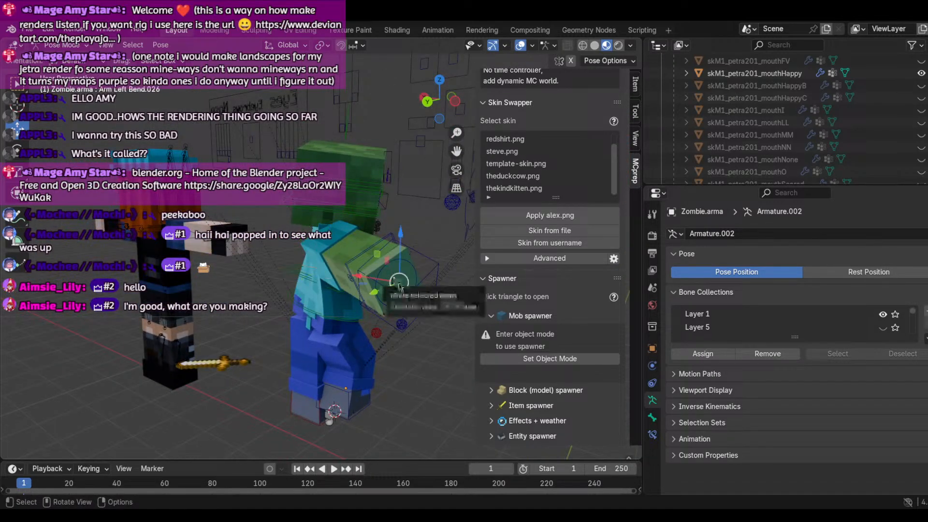
key(r)
click(433, 276)
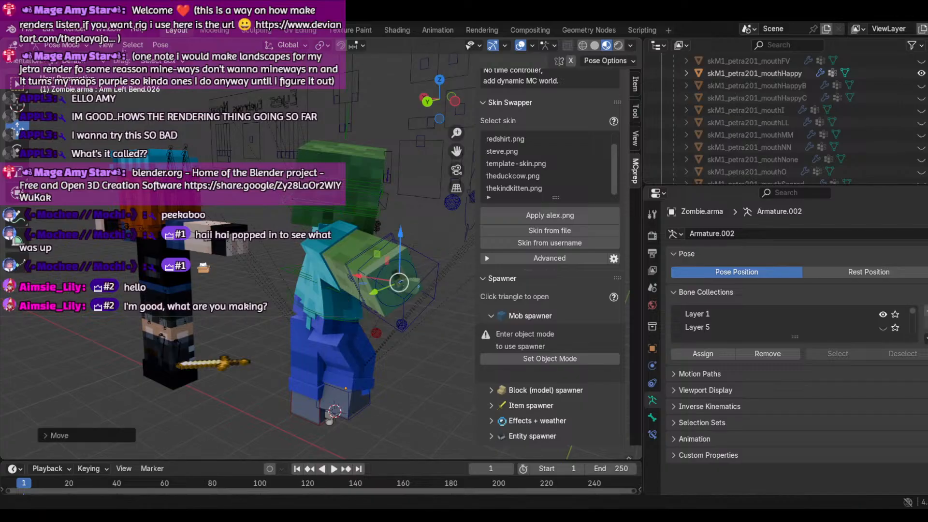
click(48, 29)
click(70, 43)
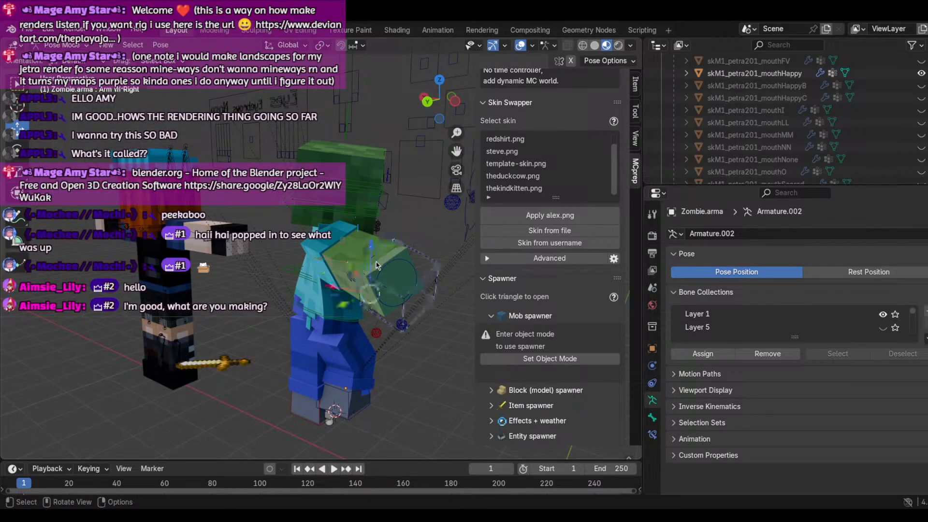
Step: Try to move the zombie's Leg Pole.Right control upward toward the outstretched arm and undo the move
click(387, 283)
click(399, 325)
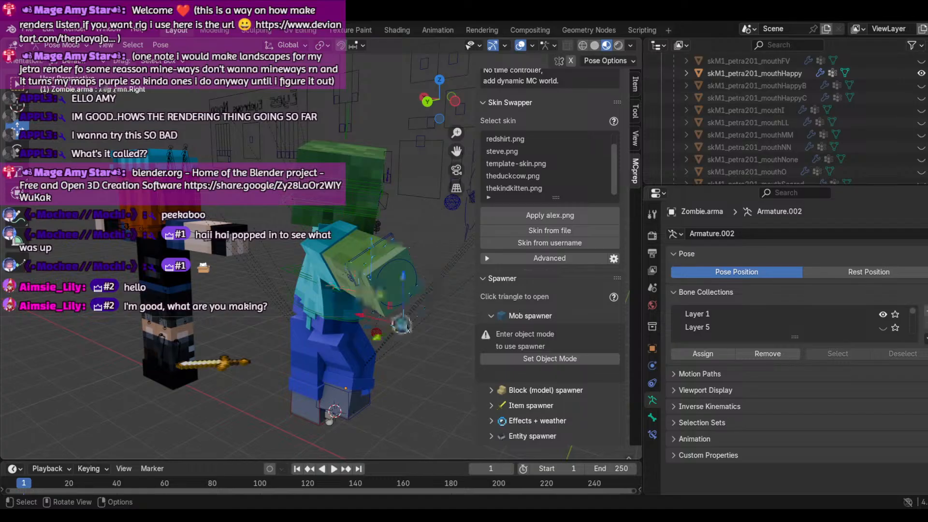
key(g)
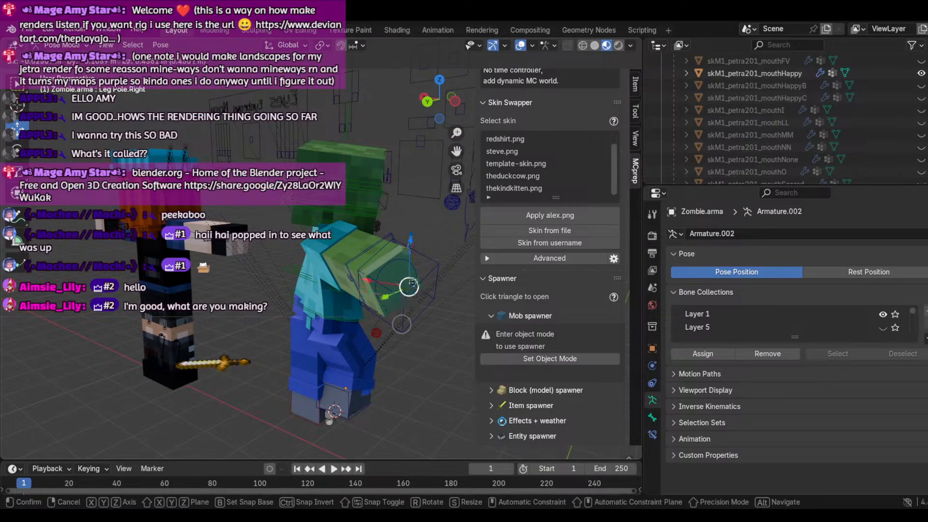
click(409, 287)
click(51, 31)
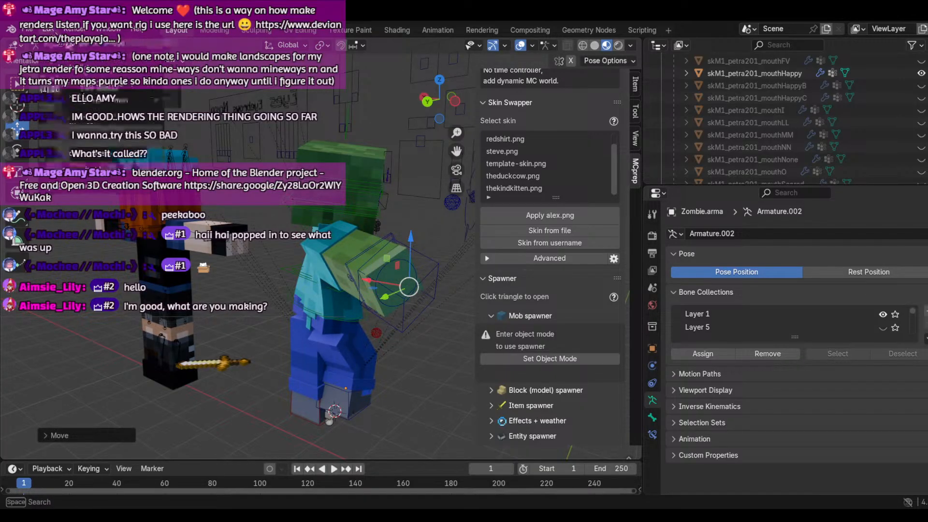
click(66, 45)
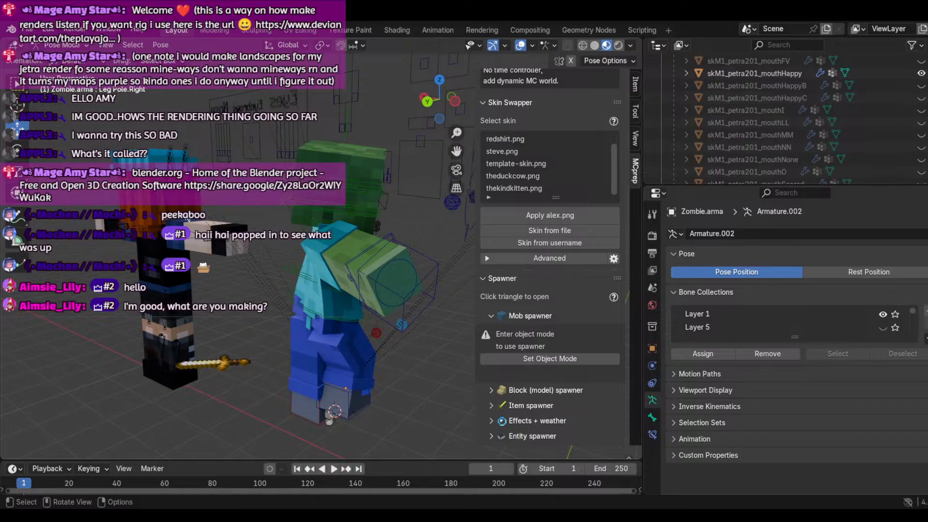
drag(440, 100, 290, 103)
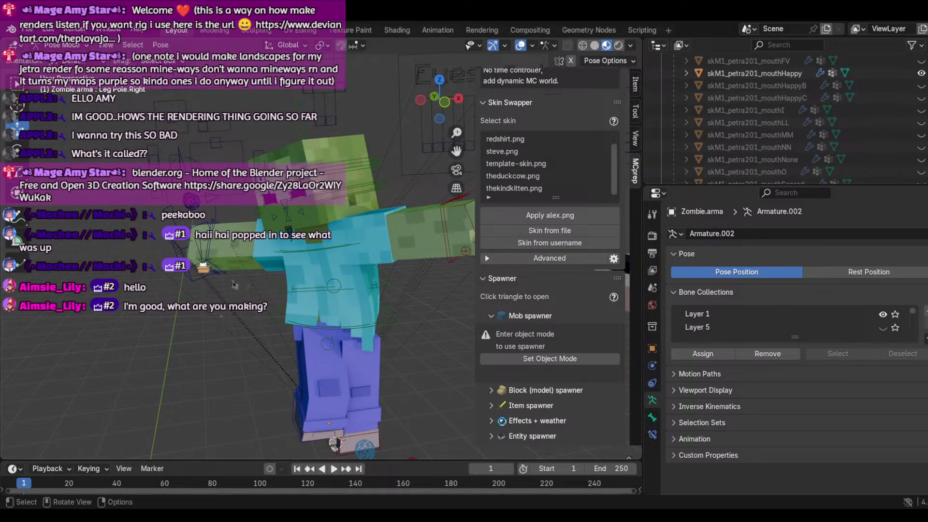
click(212, 251)
click(212, 265)
scroll(211, 265, down, 5)
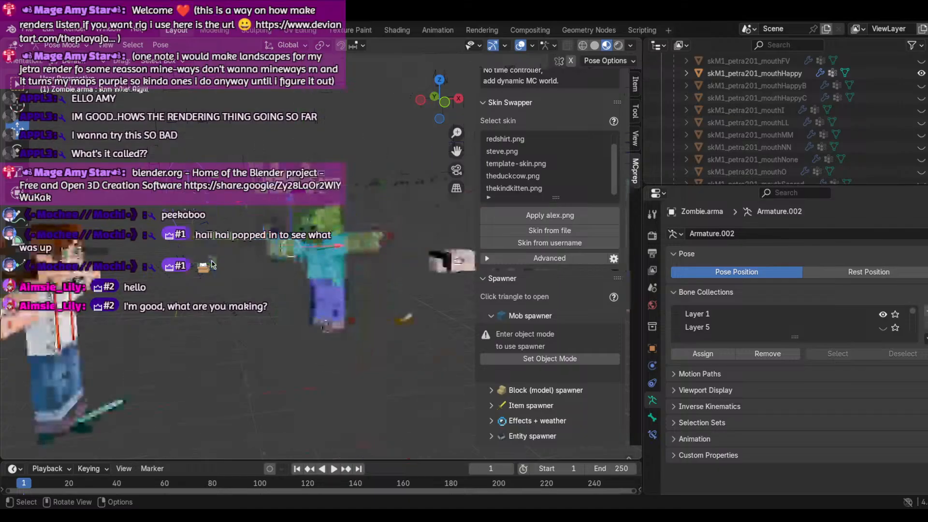
scroll(210, 264, up, 3)
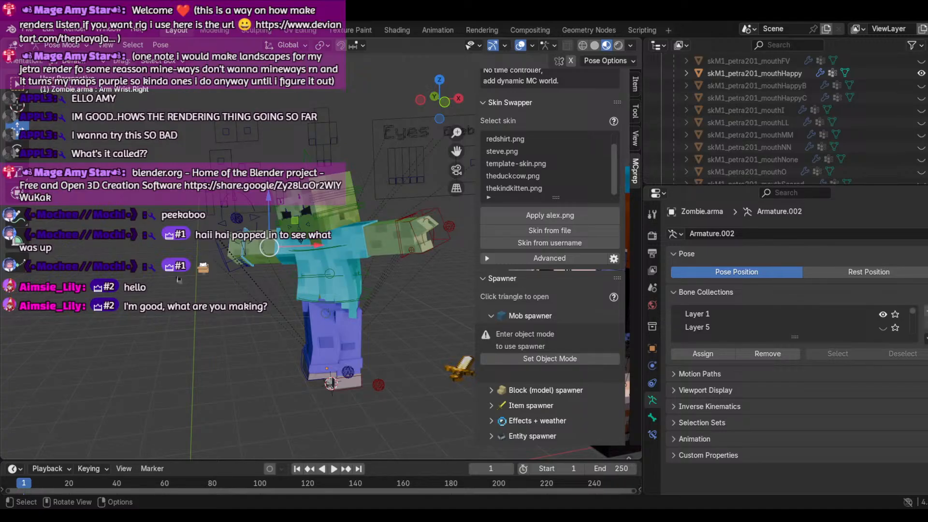
Step: Try to move the Bone.018 control above the zombie's head along the Z axis and undo it
click(315, 146)
key(g)
key(z)
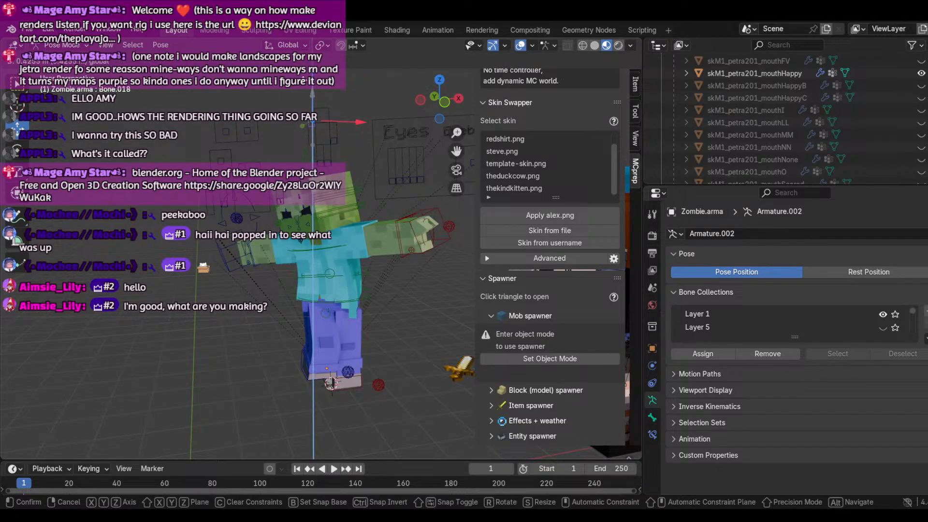
drag(312, 93, 312, 98)
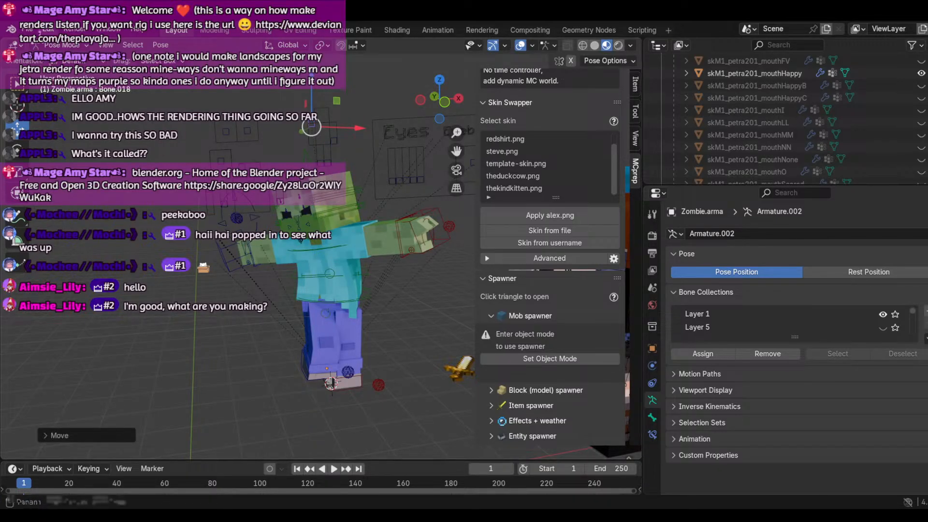
click(48, 29)
click(52, 43)
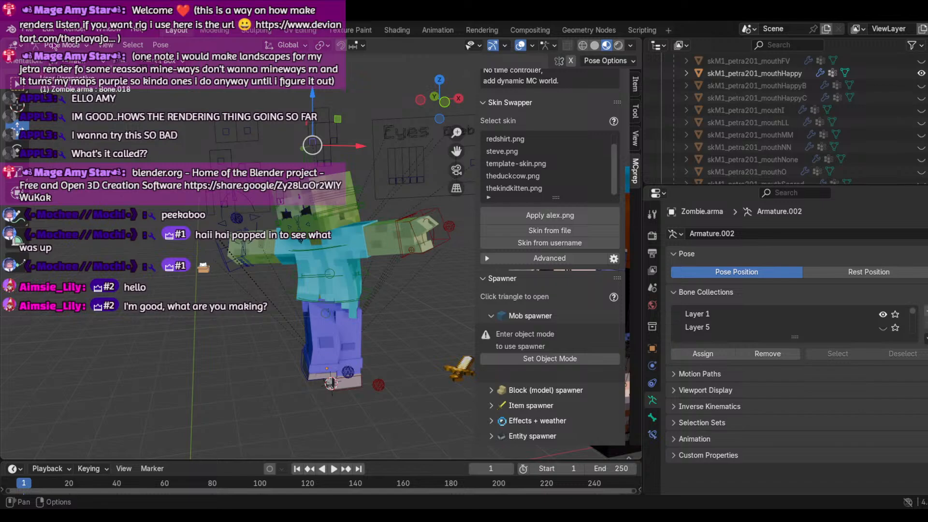
Step: Try to move the Bone.017 control above the zombie's head and undo the move
scroll(370, 244, up, 3)
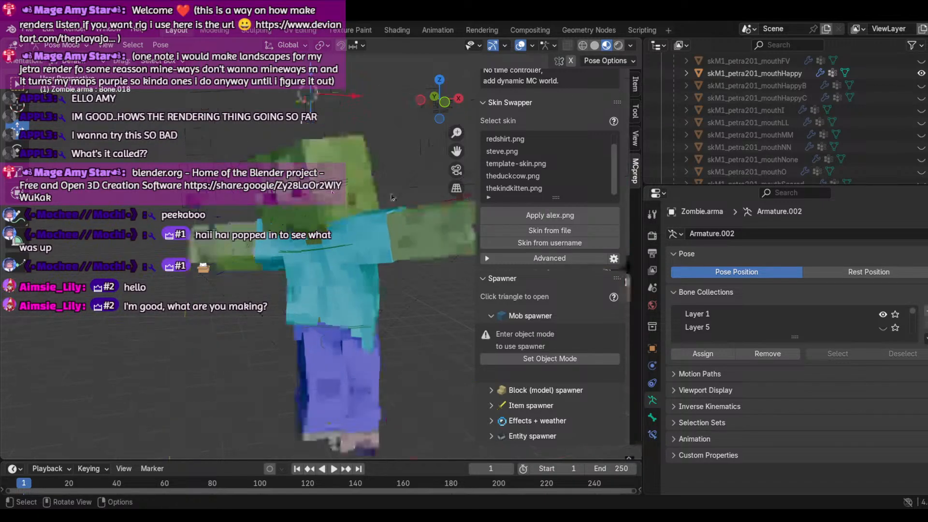
click(370, 243)
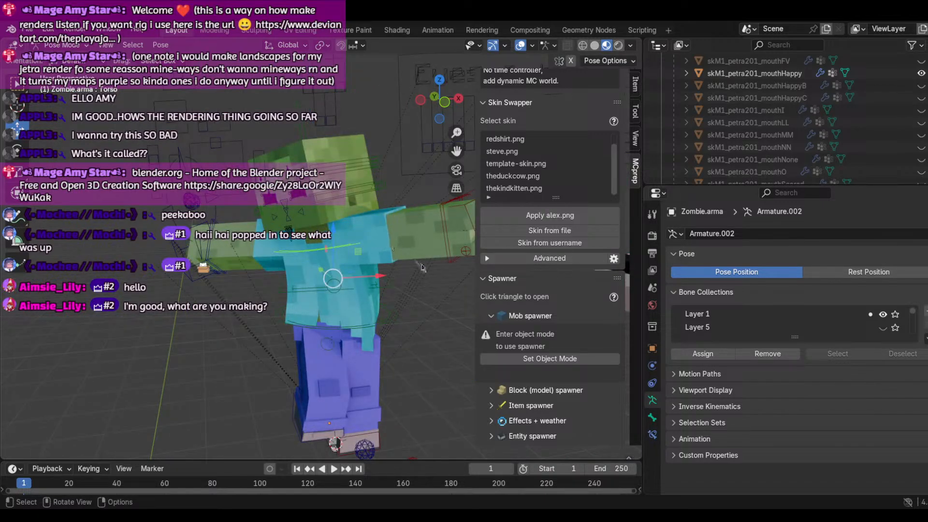
click(430, 238)
click(339, 90)
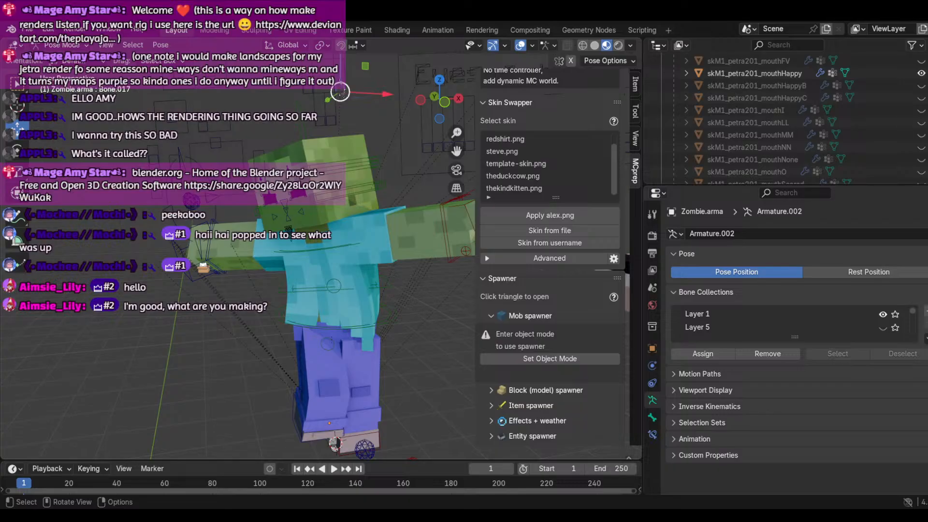
drag(340, 89, 327, 452)
scroll(327, 476, down, 1)
scroll(324, 338, down, 4)
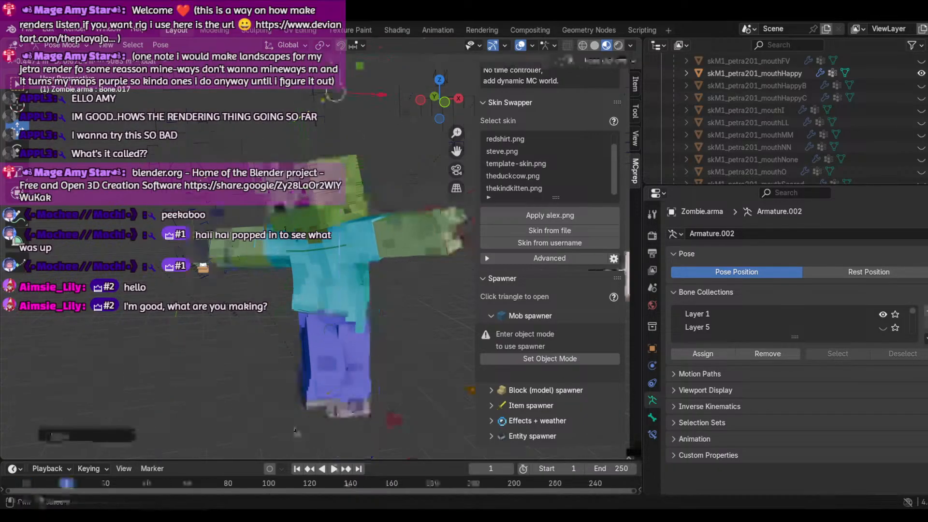
click(63, 30)
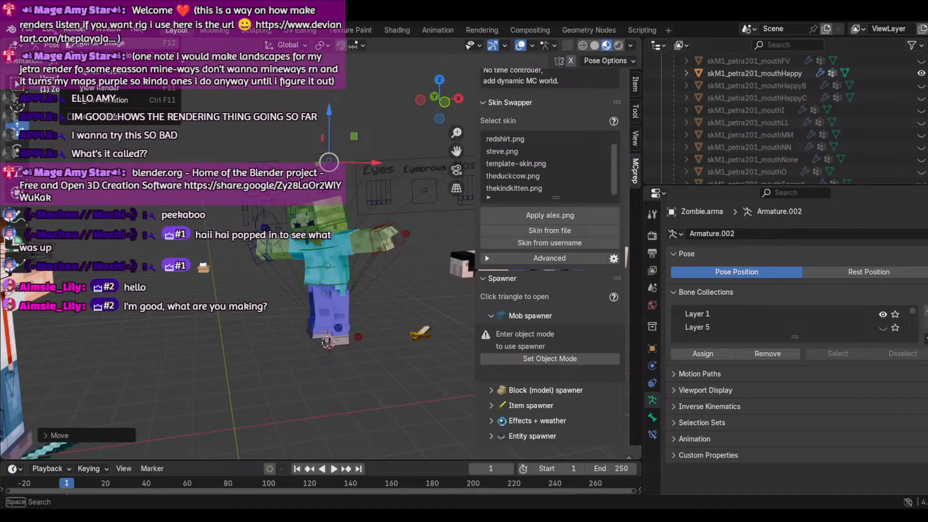
click(52, 30)
click(67, 43)
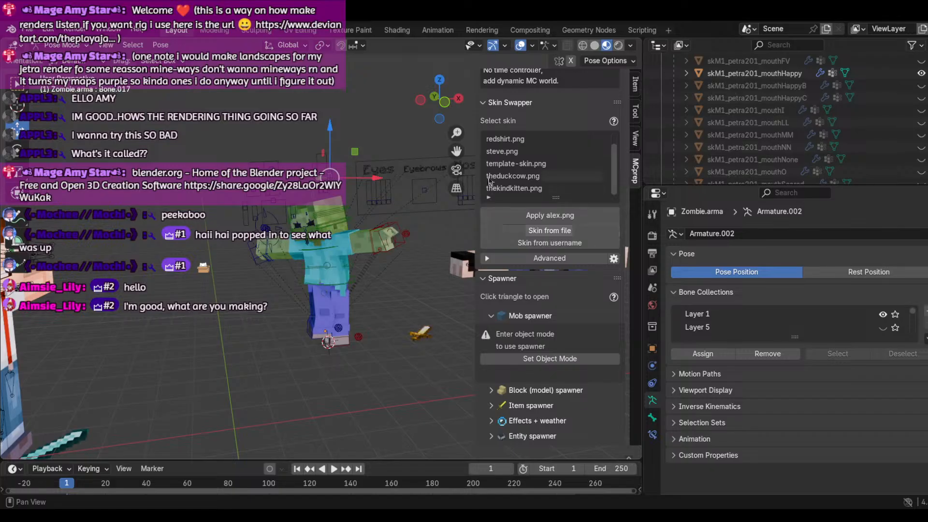
Step: Look through the zombie armature's bone collections down to Layer 26
scroll(542, 223, up, 2)
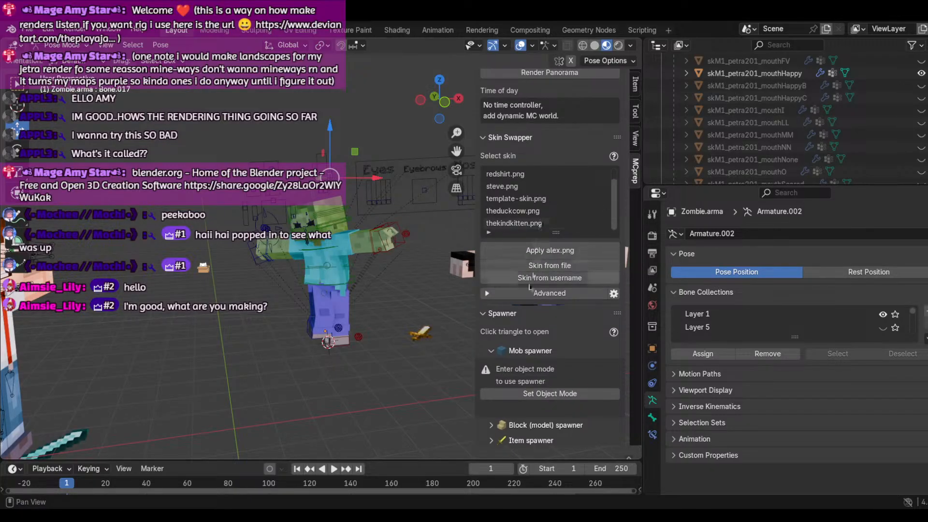
scroll(731, 308, down, 2)
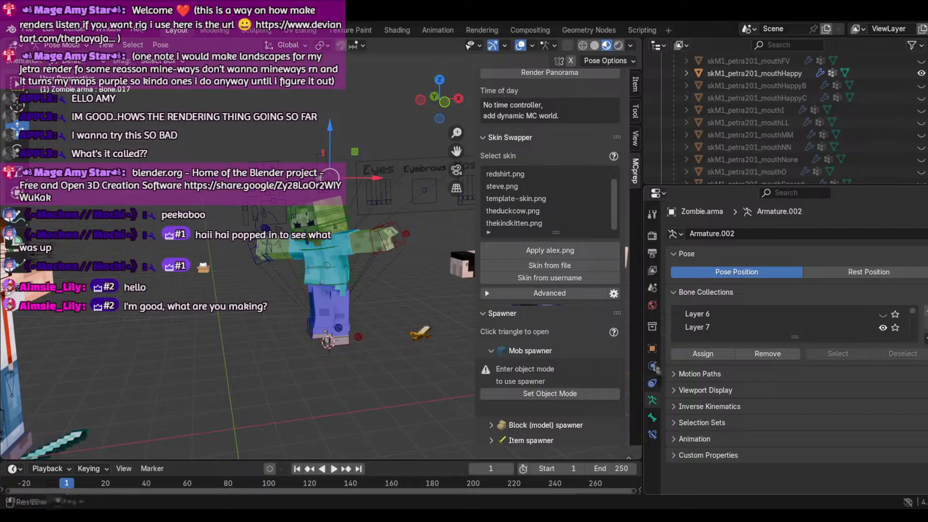
mouse_move(915, 315)
mouse_down()
mouse_move(919, 344)
mouse_move(920, 300)
mouse_move(918, 327)
mouse_up()
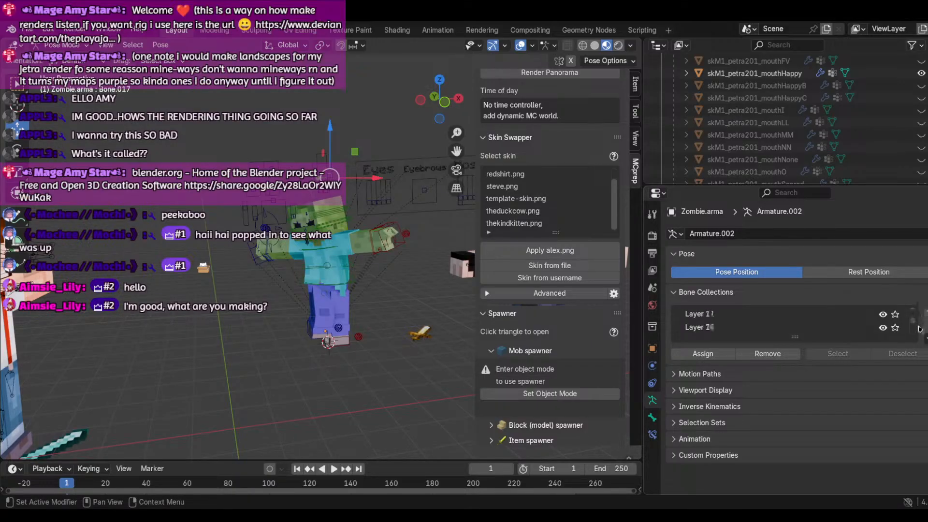
Step: Try to move the zombie's Arm Thumb.Left control inward along the arm and undo the move
scroll(380, 239, up, 5)
scroll(380, 238, down, 4)
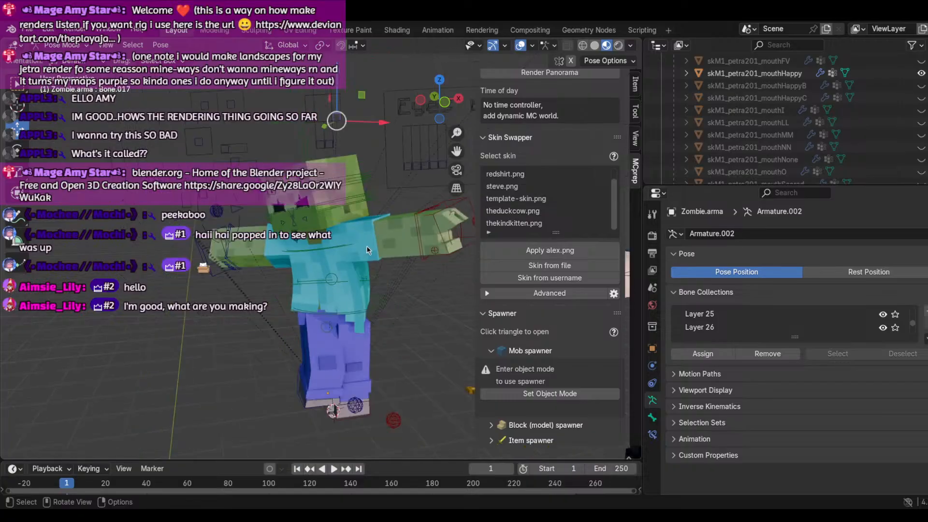
click(433, 252)
key(g)
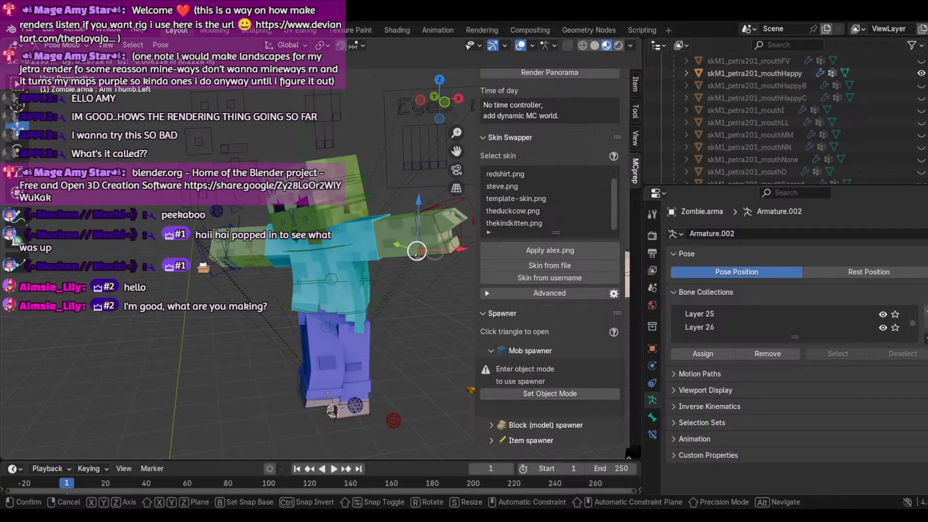
click(421, 252)
click(47, 30)
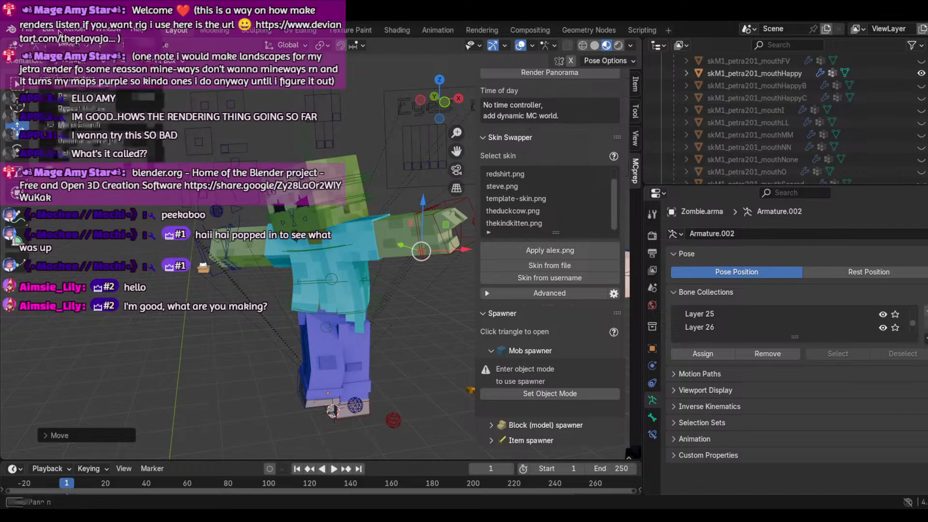
click(58, 44)
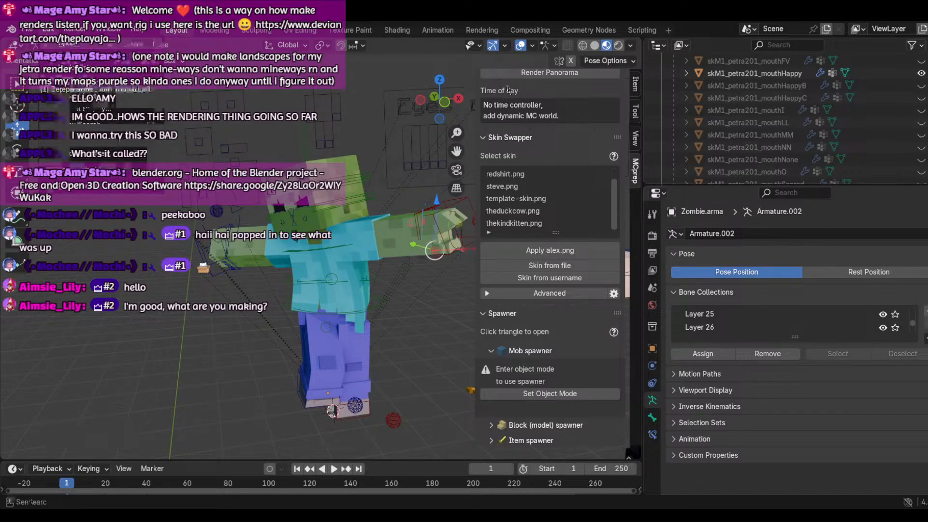
Step: Move the zombie's Arm Pole.Left control away from the shoulder and down in front of the body to turn the left arm
drag(439, 100, 339, 89)
scroll(290, 261, up, 2)
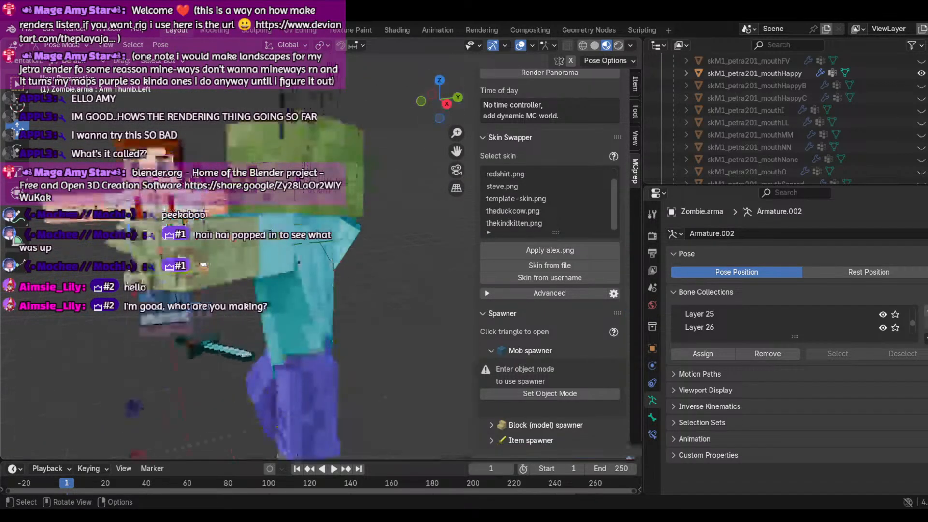
click(203, 273)
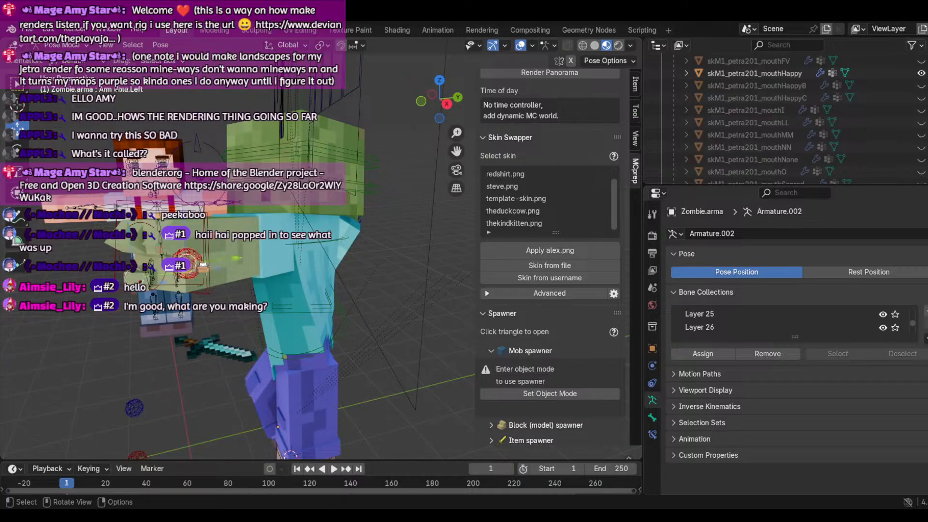
key(g)
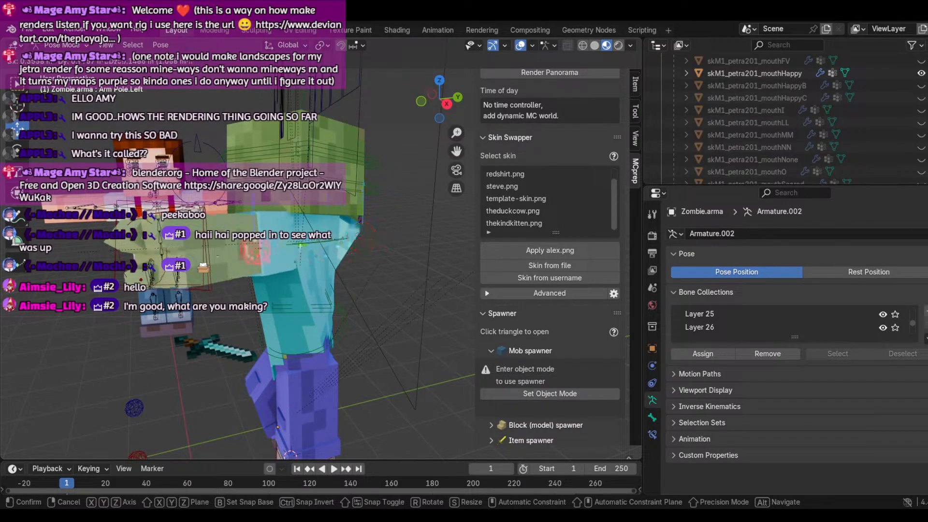
click(104, 228)
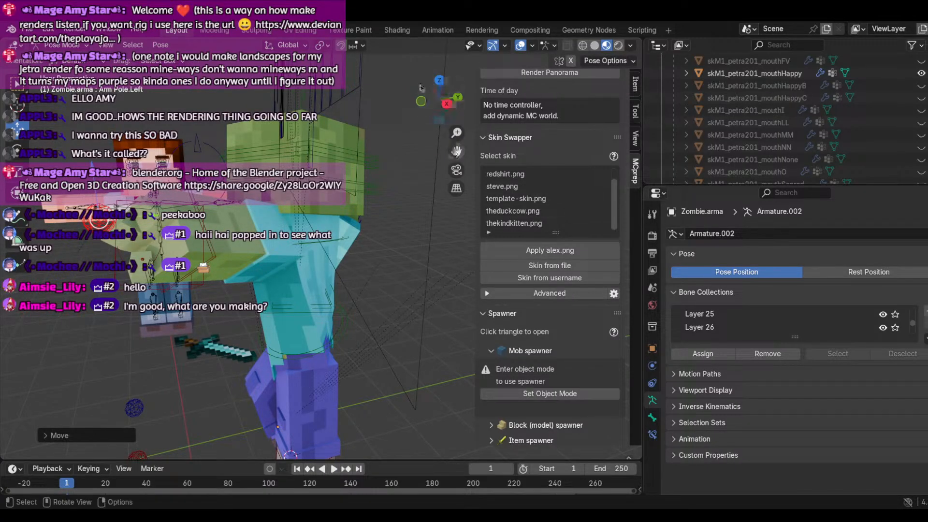
mouse_move(440, 96)
mouse_down()
mouse_move(425, 103)
mouse_move(447, 97)
mouse_up()
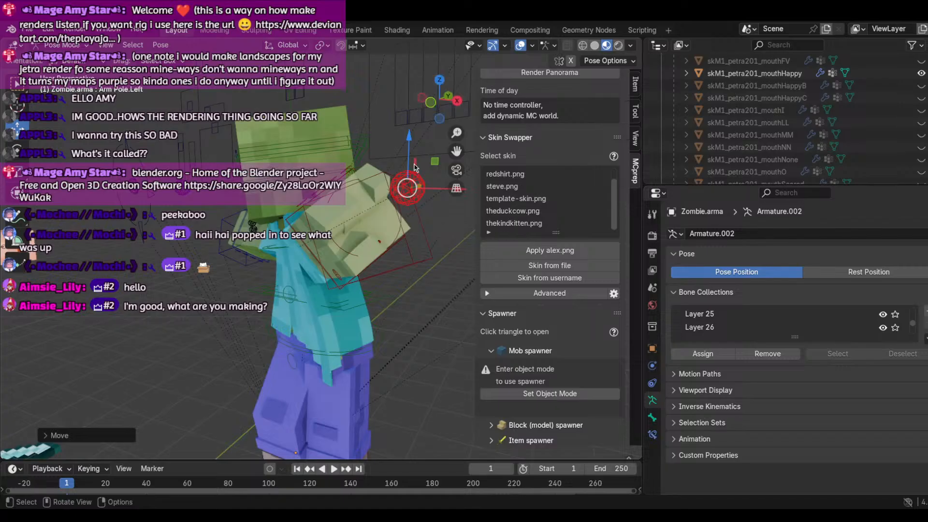
drag(409, 197, 186, 288)
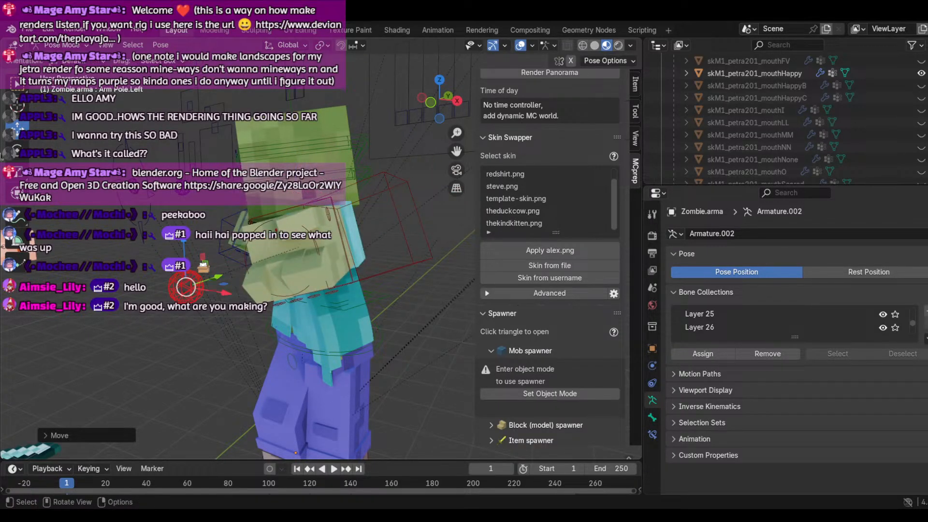
Step: Try to rotate the Arm Pole.Left control and undo the rotation
drag(186, 288, 186, 288)
click(48, 29)
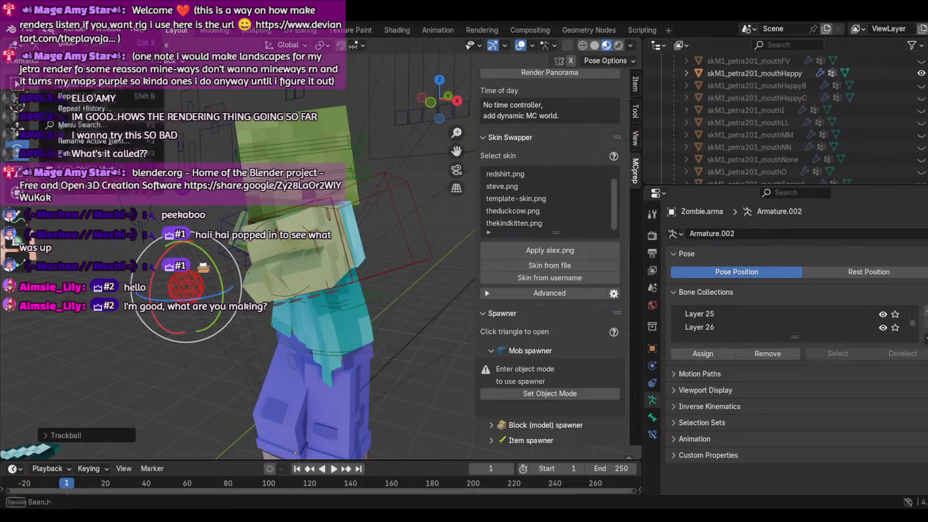
click(62, 44)
Step: Move the zombie's Arm IK.Left control up and forward so the left arm stretches out in front of the body
drag(435, 102, 408, 165)
click(314, 340)
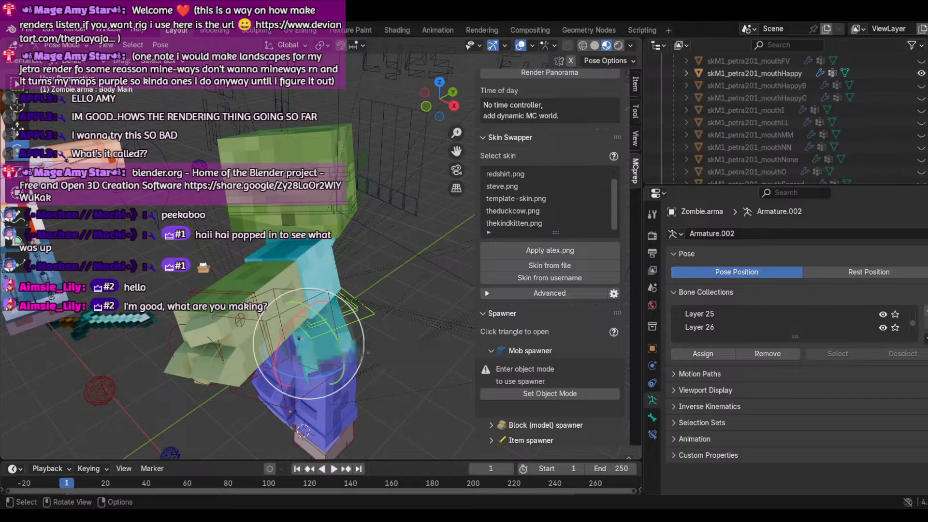
click(258, 314)
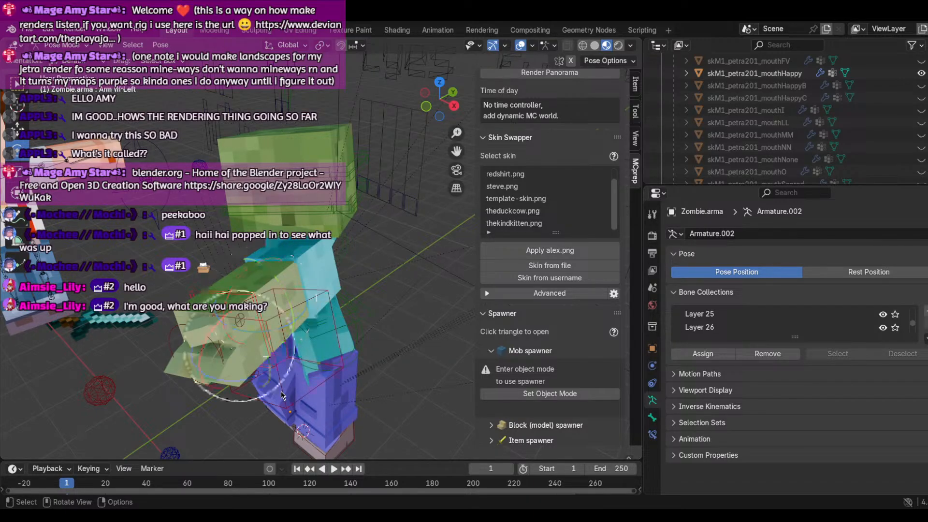
click(18, 127)
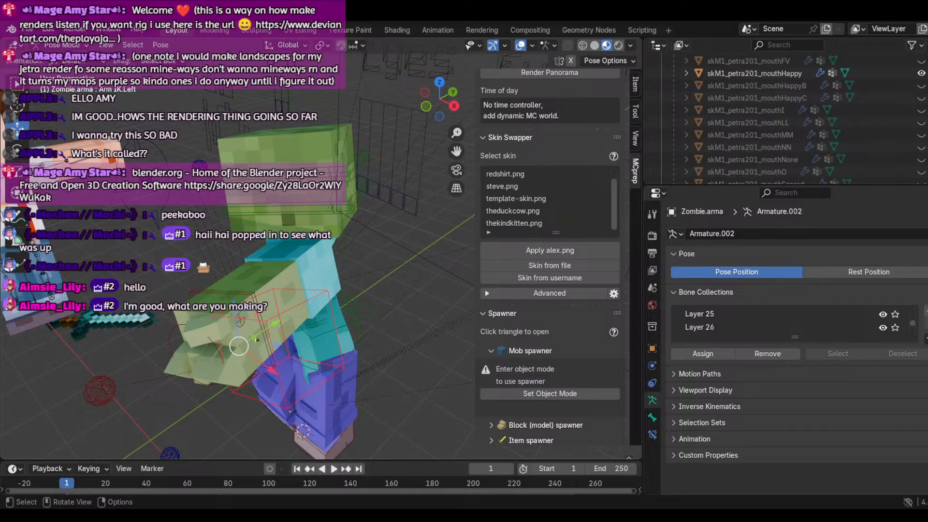
drag(265, 374, 182, 165)
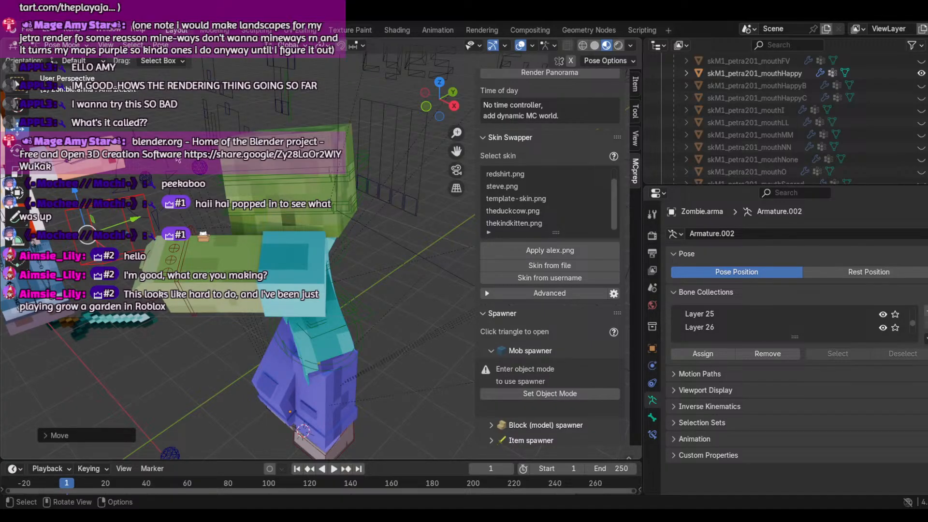
Step: Raise the zombie's right arm by moving its Arm IK.Right control up along the Z axis
drag(439, 99, 460, 98)
click(143, 270)
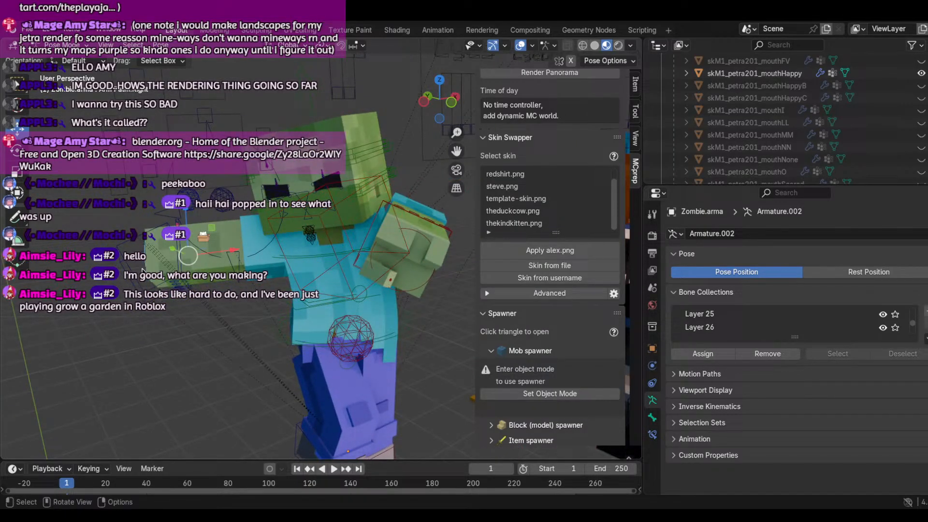
click(132, 246)
drag(162, 221, 162, 197)
drag(424, 111, 578, 113)
drag(431, 107, 376, 108)
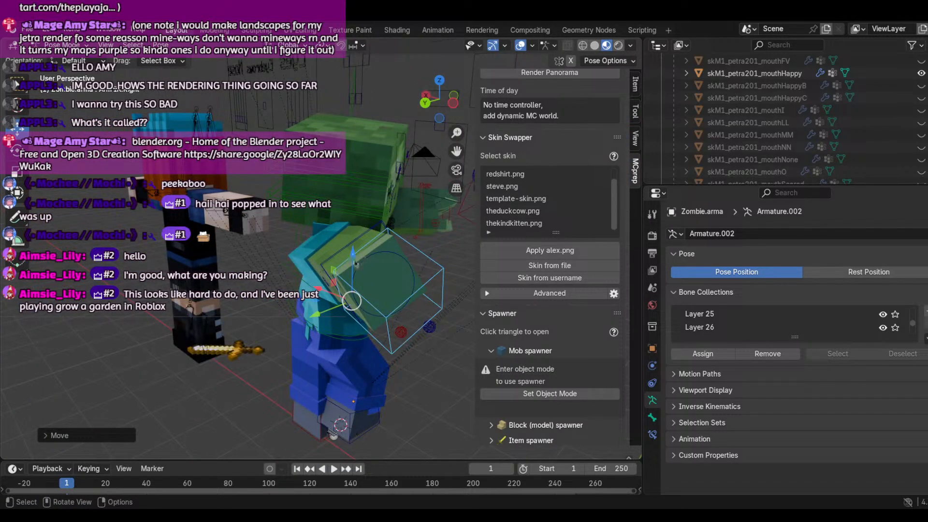
key(g)
key(z)
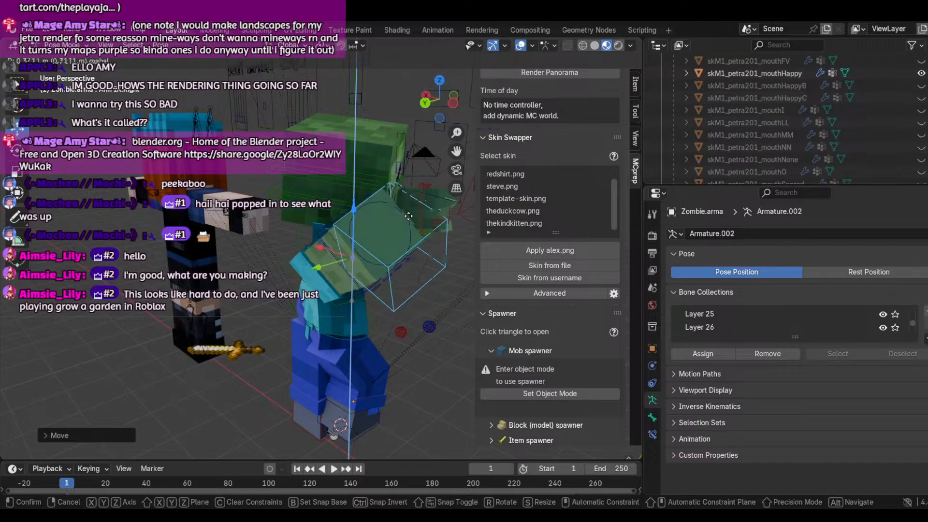
click(408, 216)
Step: Shift the right arm's IK control horizontally and lower it about 0.78 m along the Z axis
drag(327, 270, 435, 251)
drag(439, 100, 299, 109)
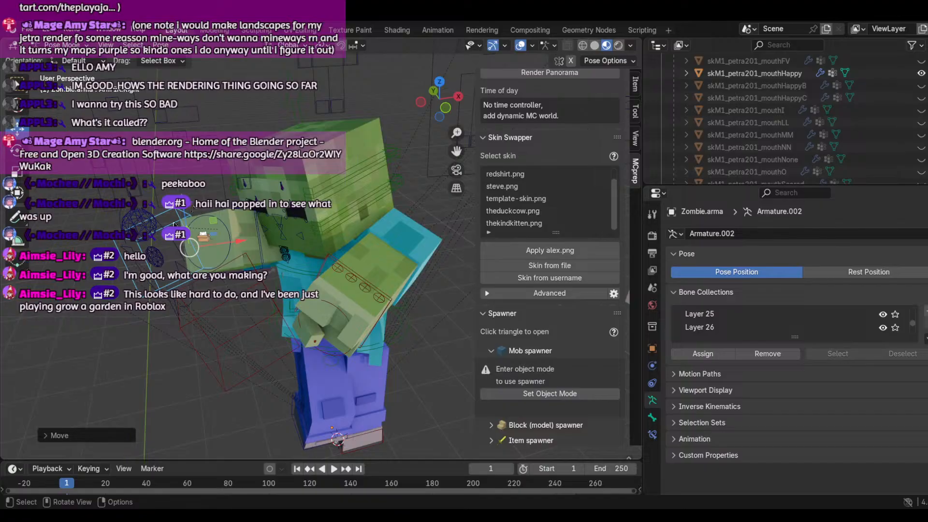
key(g)
key(z)
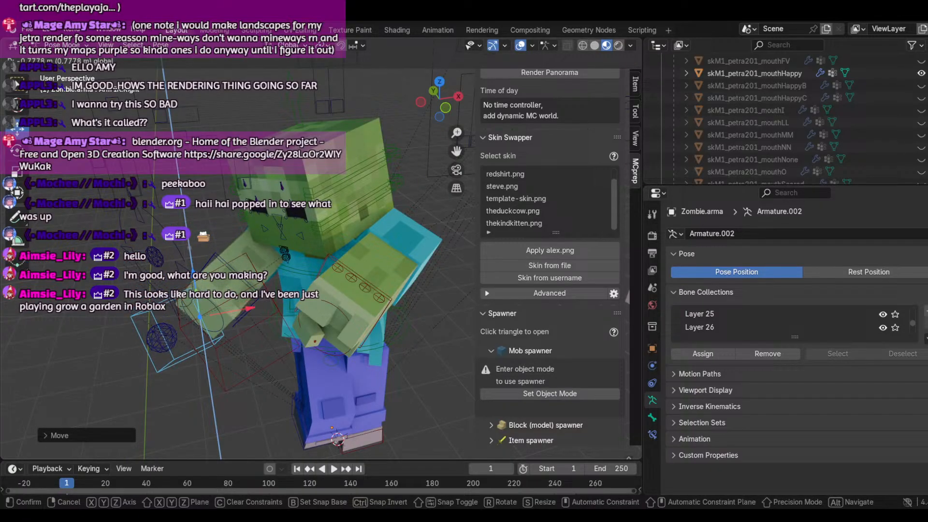
click(366, 227)
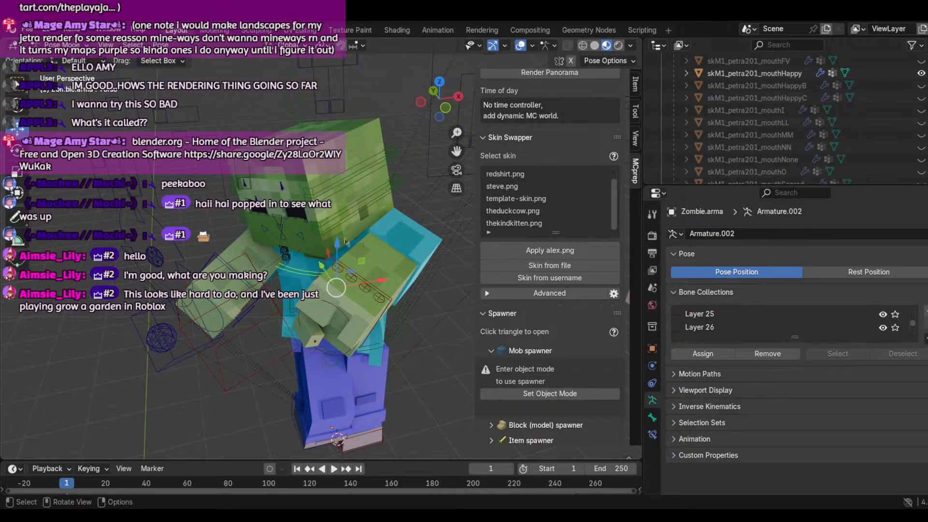
Step: Rotate the zombie's hip control at the waist freely with a trackball rotation
click(336, 241)
click(336, 264)
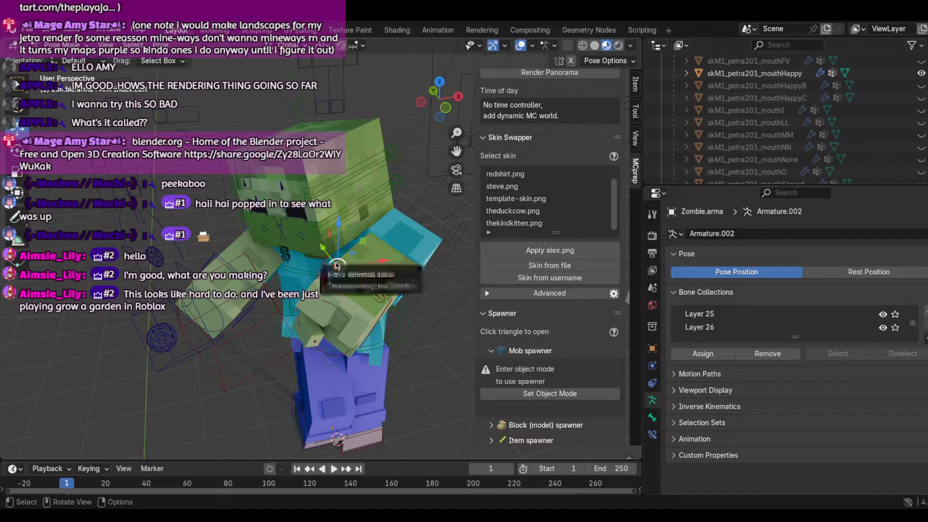
mouse_move(440, 100)
mouse_down()
mouse_move(404, 114)
mouse_move(436, 102)
mouse_up()
scroll(404, 263, down, 5)
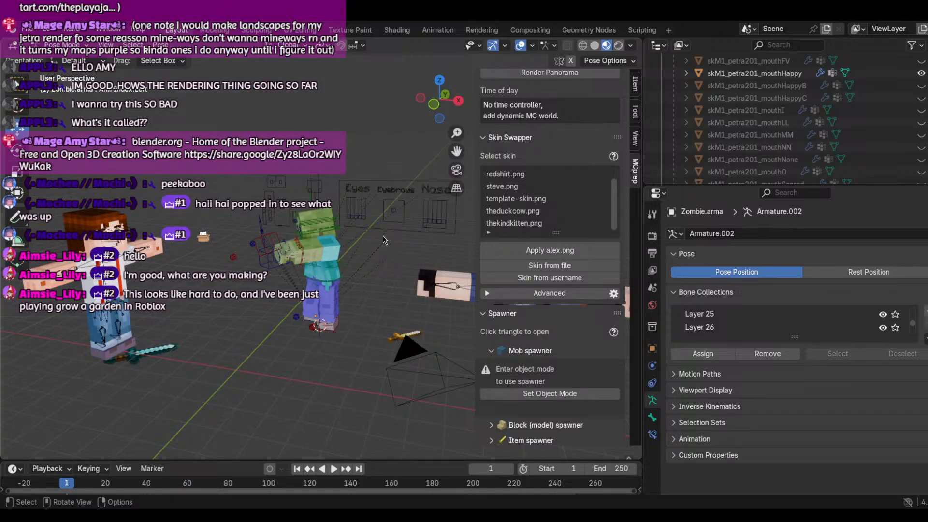
scroll(382, 236, up, 4)
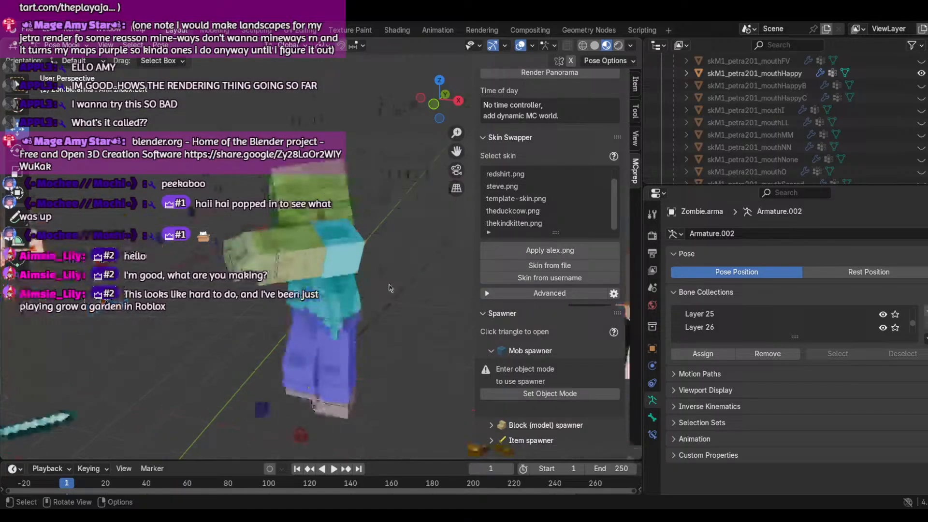
click(314, 325)
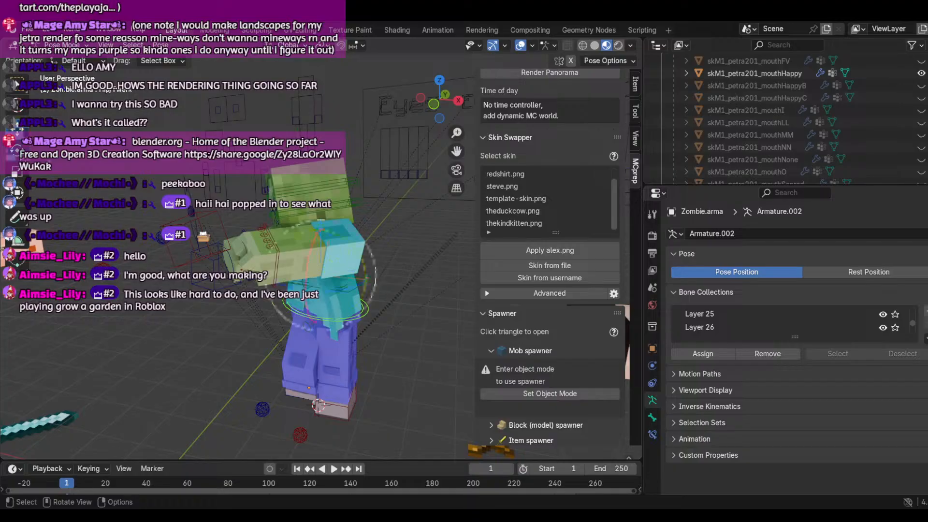
key(r)
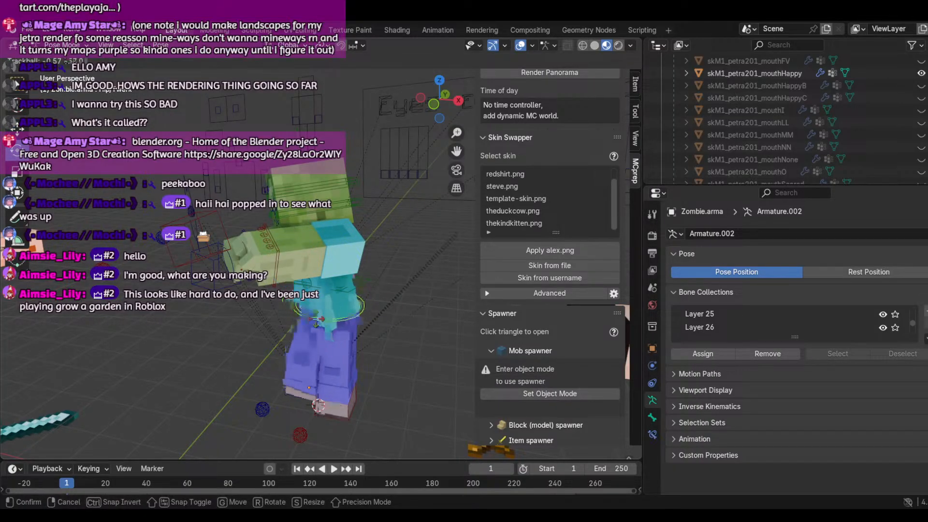
click(315, 334)
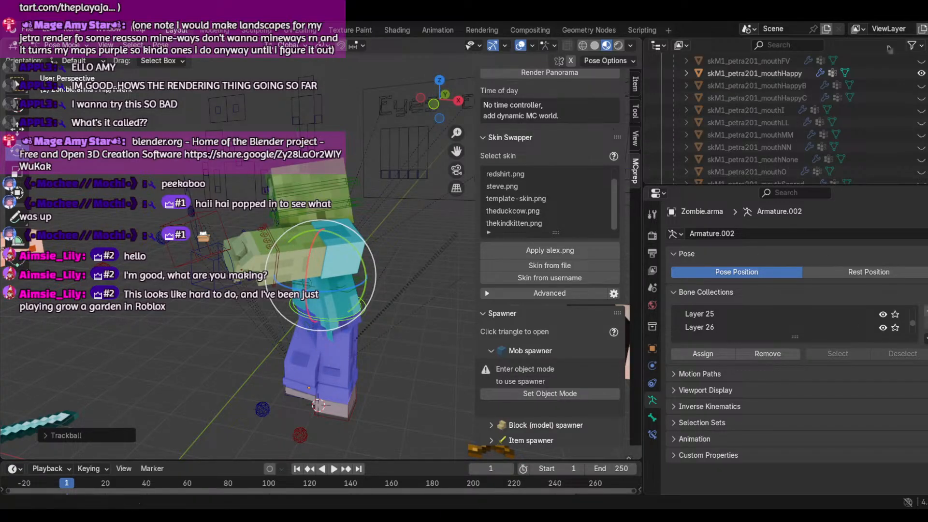
Step: Try to rotate the zombie's right leg pole control beside the feet and undo the rotation
click(269, 418)
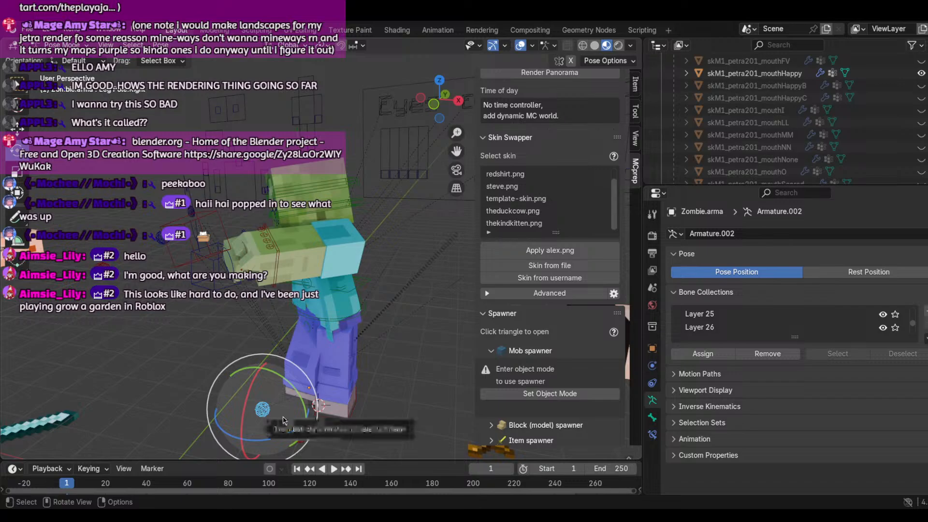
key(g)
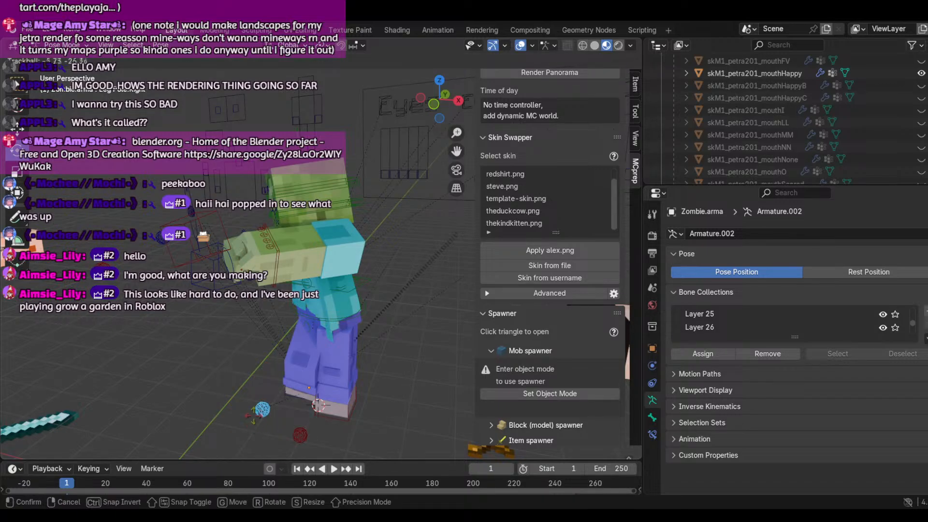
key(Return)
click(49, 29)
click(67, 44)
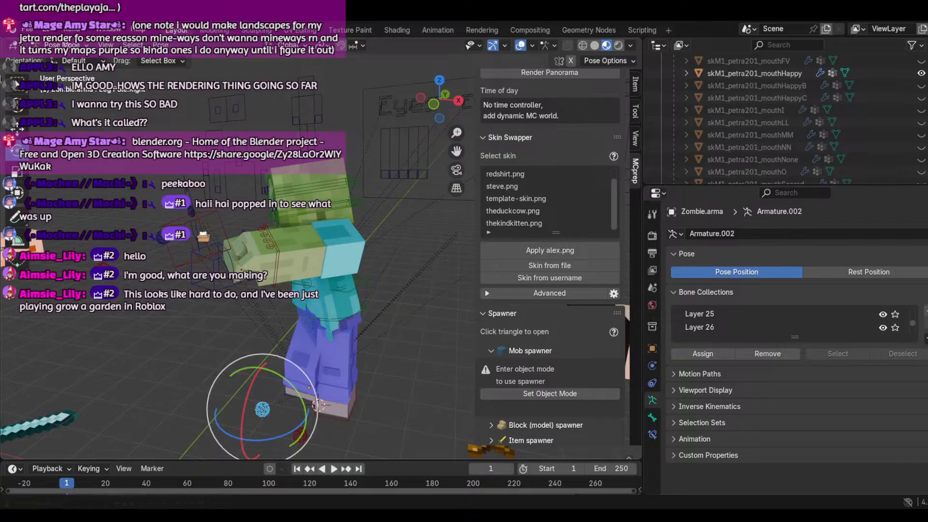
Step: Move the right leg pole control up and far out to the zombie's right side to turn the right knee outward
click(17, 130)
drag(257, 382, 220, 351)
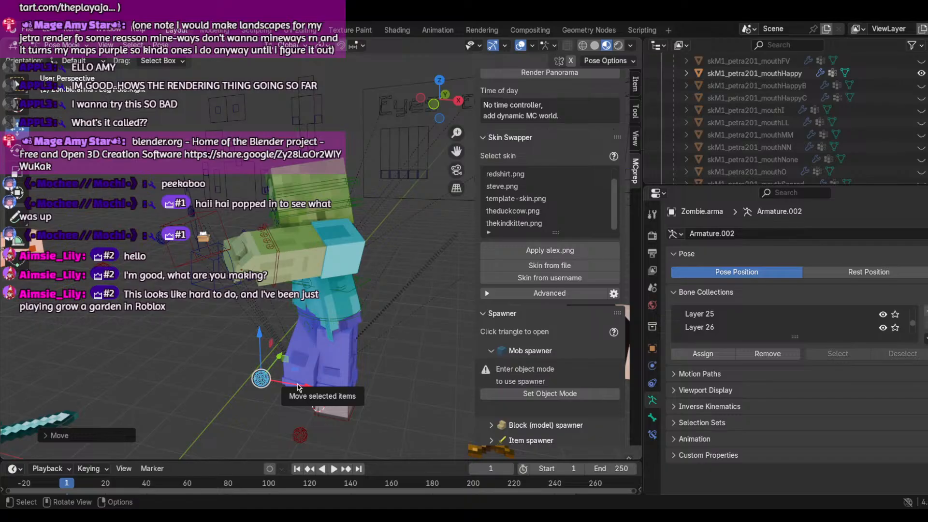
drag(298, 387, 308, 398)
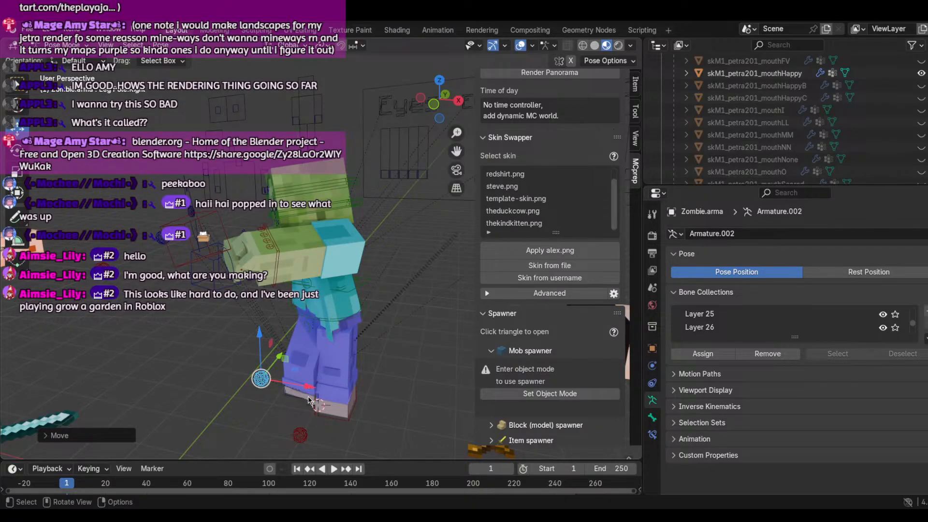
click(312, 399)
click(262, 379)
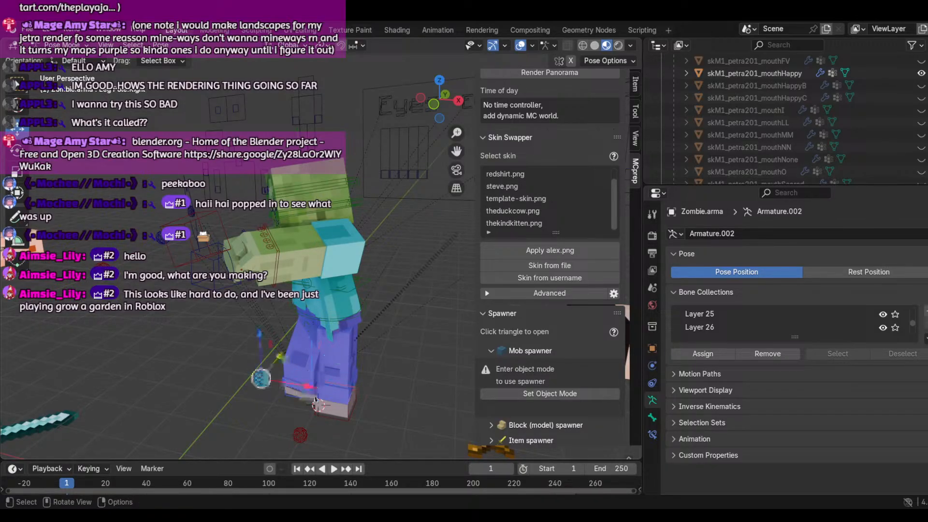
drag(304, 384, 80, 347)
Step: Move the zombie's Leg IK.Left control outward along the X axis to spread the left leg sideways
scroll(274, 404, down, 4)
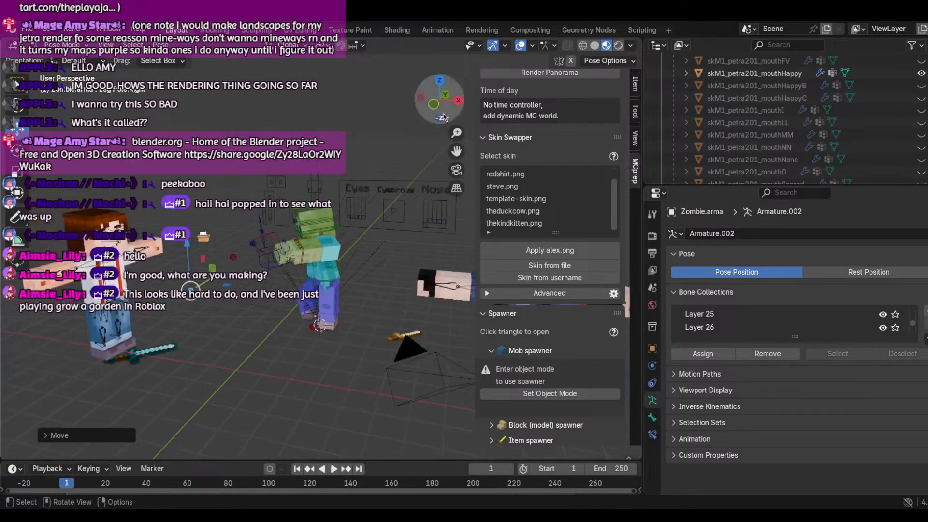
scroll(439, 100, up, 4)
drag(441, 102, 500, 83)
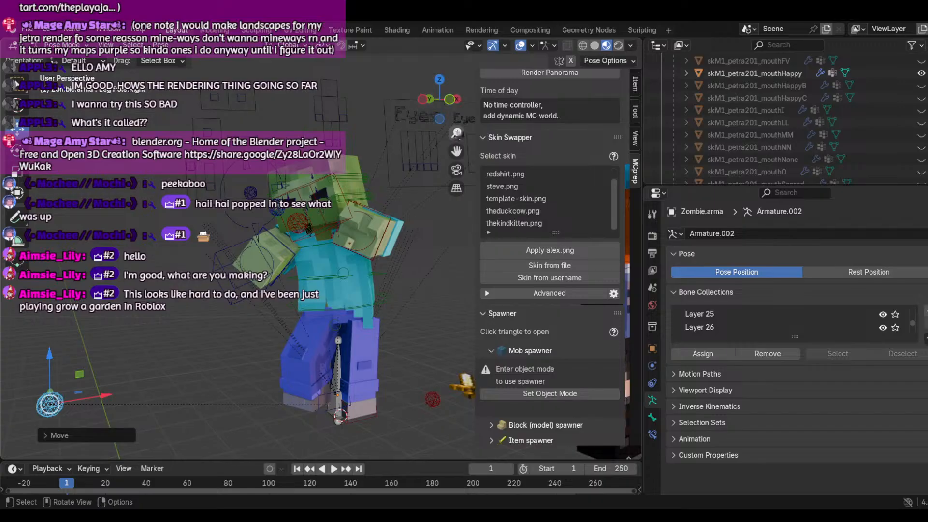
click(355, 410)
click(358, 424)
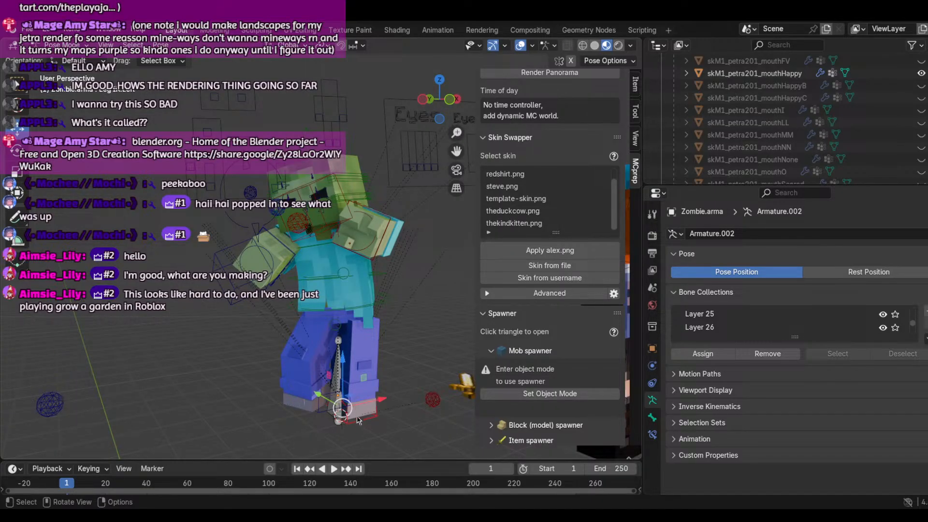
drag(381, 400, 414, 392)
drag(374, 357, 365, 357)
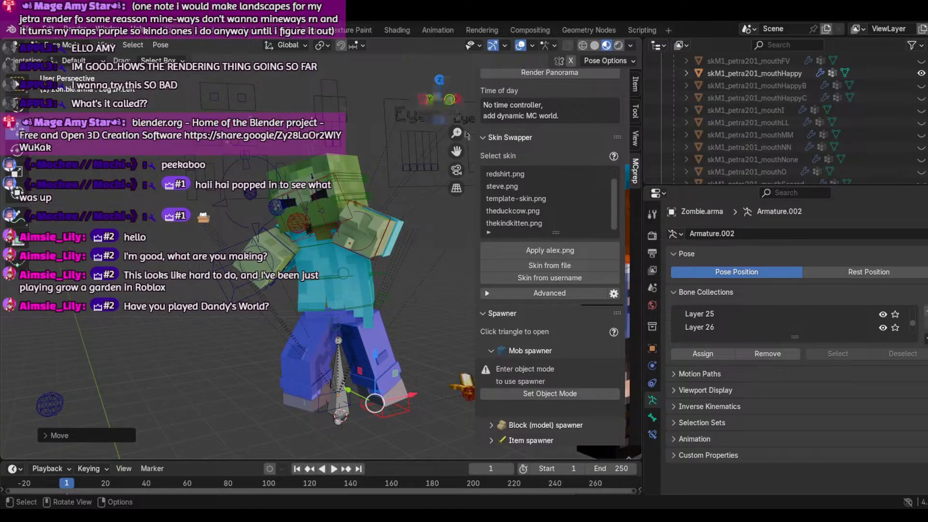
Step: Raise the Leg IK.Left control along the Z axis and rotate the left foot
drag(373, 368, 374, 345)
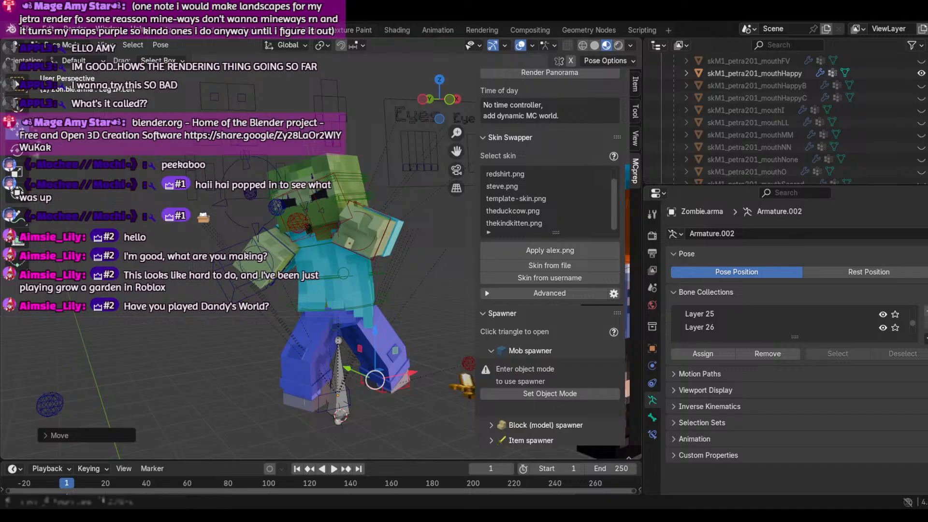
click(17, 149)
drag(409, 388, 371, 389)
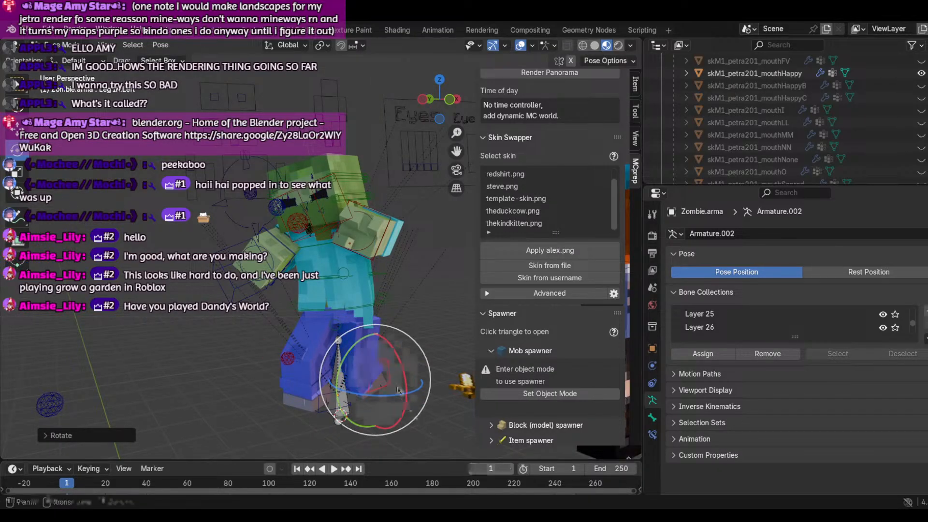
Step: Free-rotate the zombie's Leg IK.Left control with the trackball rotation to reorient the left foot
key(r)
key(r)
click(370, 389)
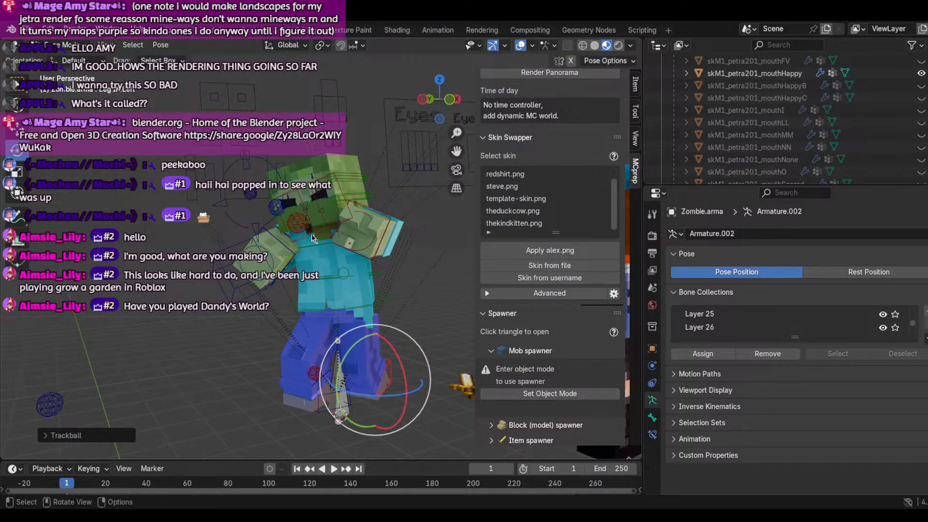
Step: Select the zombie's Jaw control and move it along the Z axis
click(311, 239)
click(275, 199)
click(292, 213)
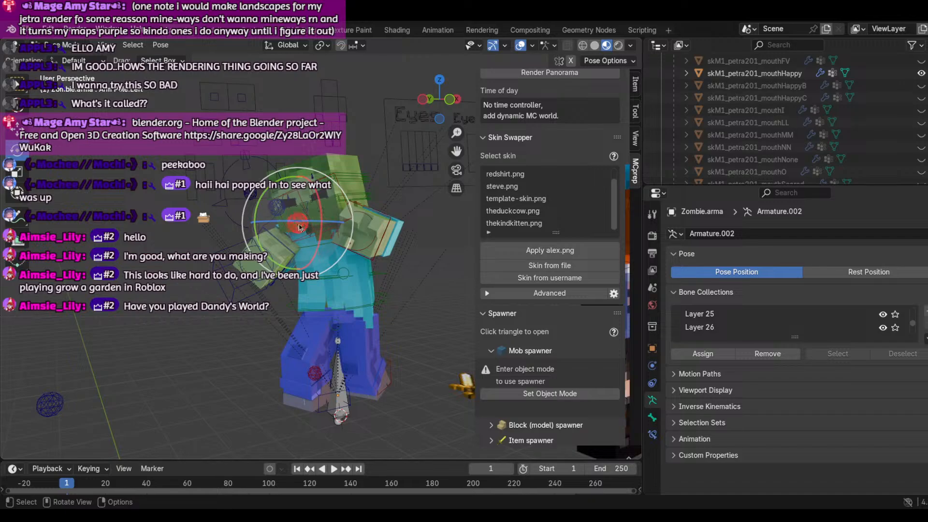
drag(299, 228, 309, 229)
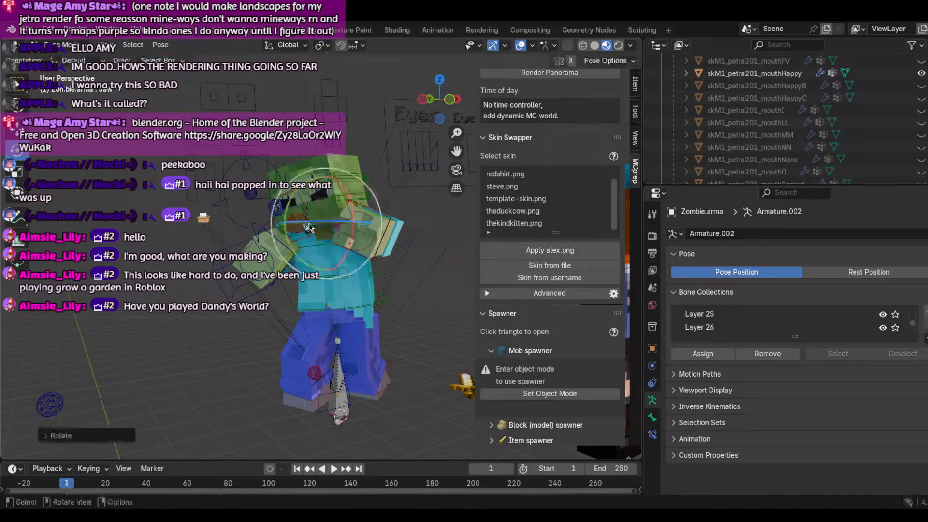
scroll(309, 228, up, 5)
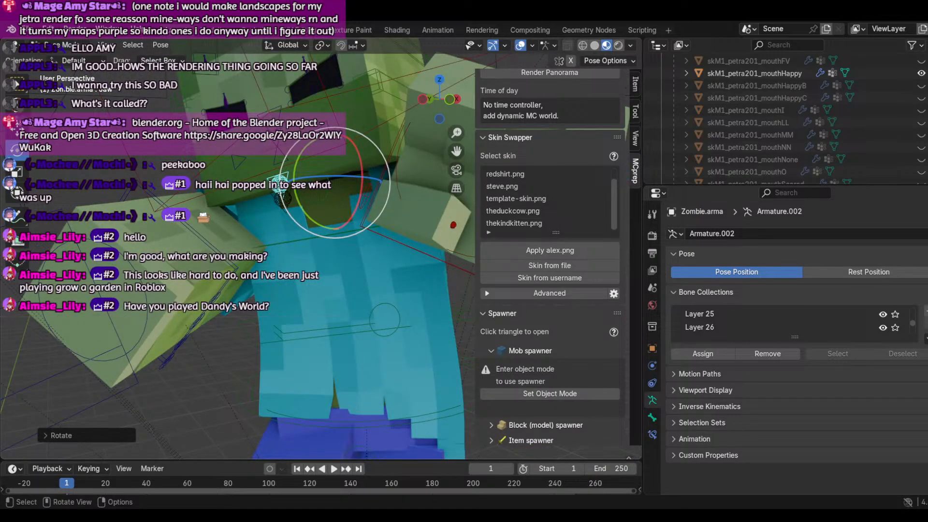
click(17, 127)
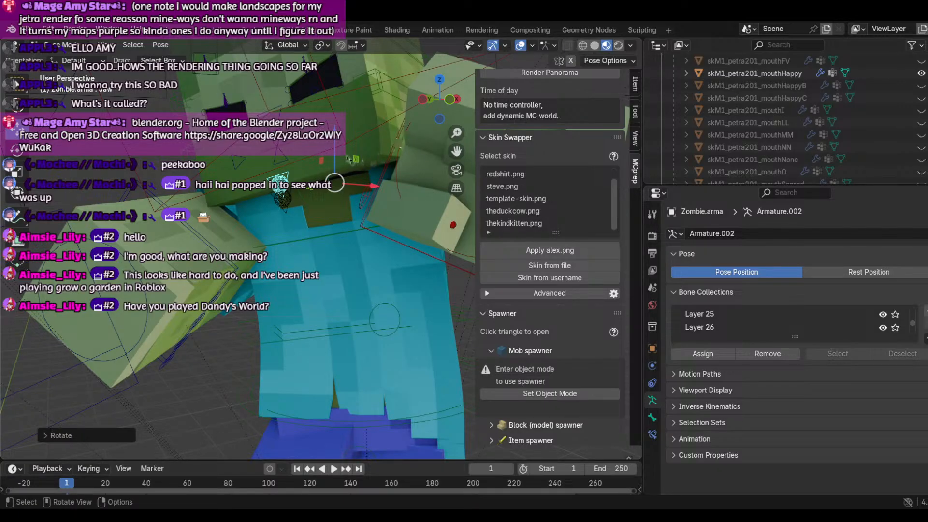
key(g)
key(z)
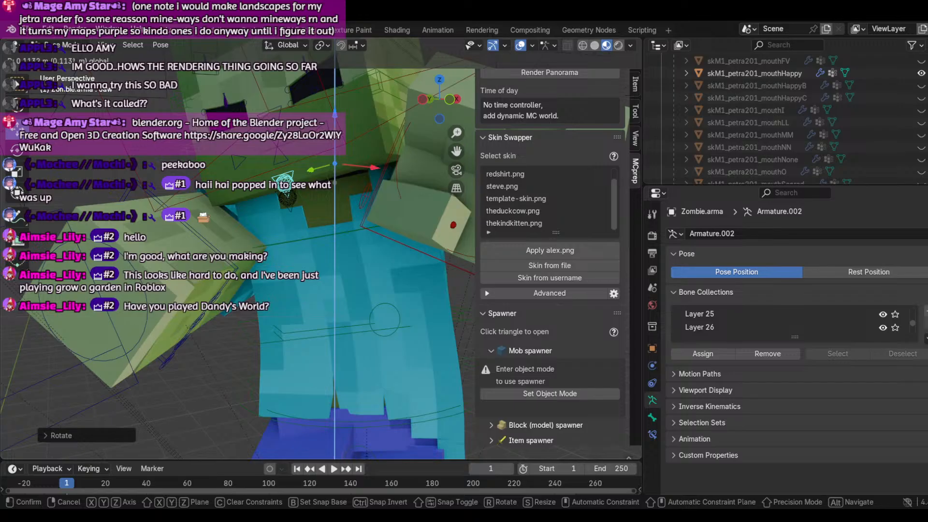
click(334, 141)
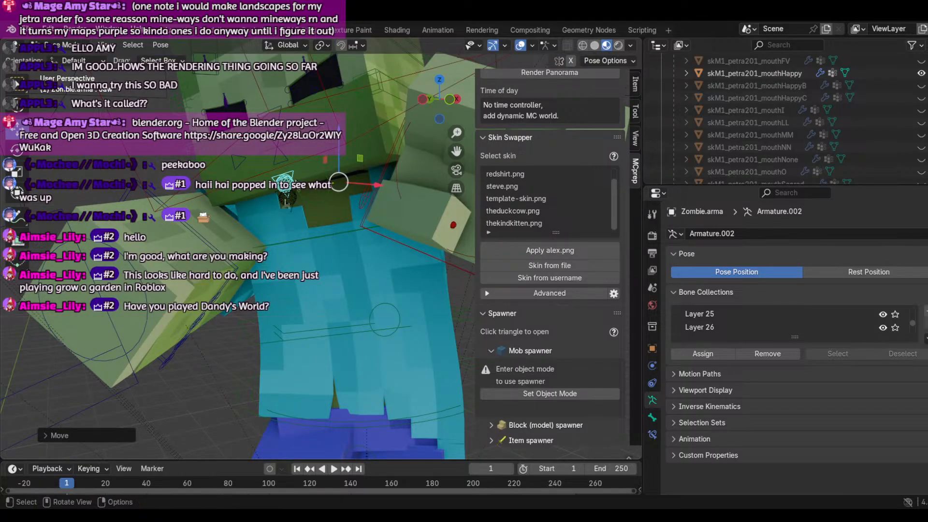
Step: Move the Teeth Controller below the zombie's face slightly down along the Z axis
click(294, 202)
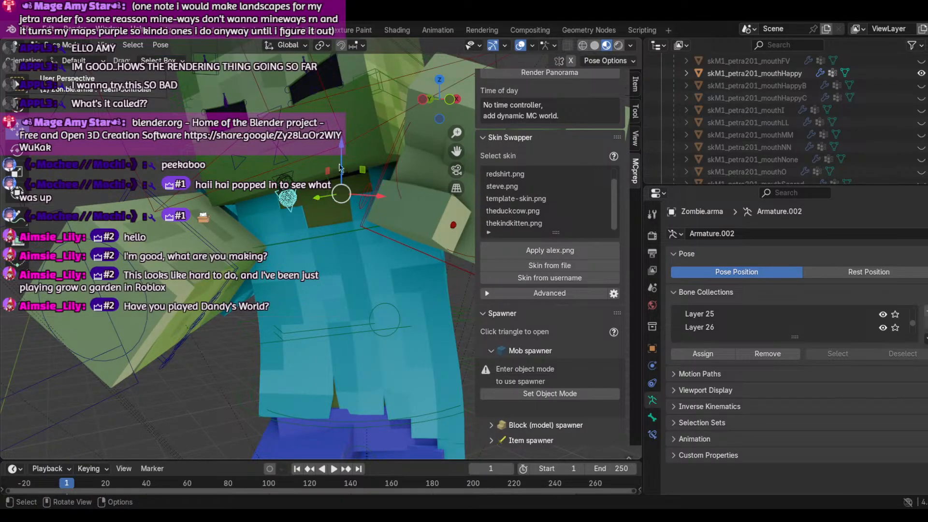
drag(339, 168, 341, 174)
scroll(341, 174, down, 8)
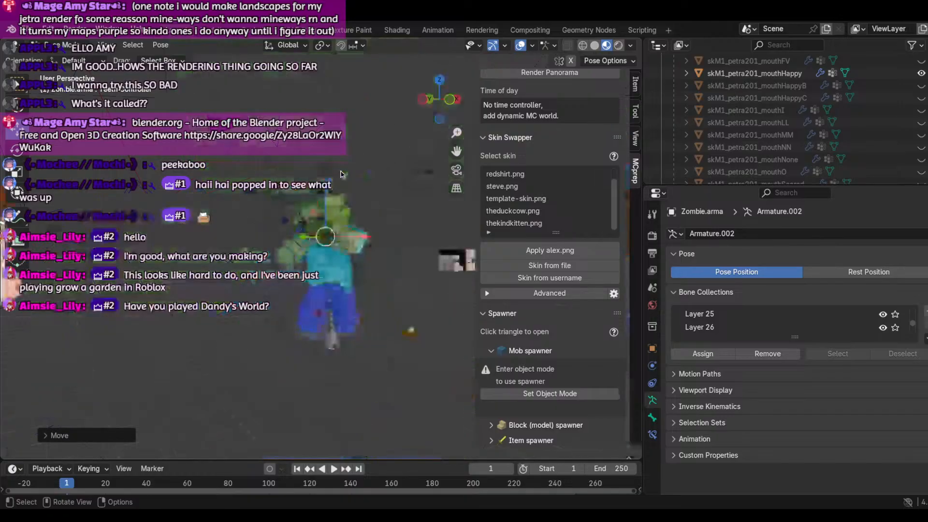
scroll(343, 167, up, 2)
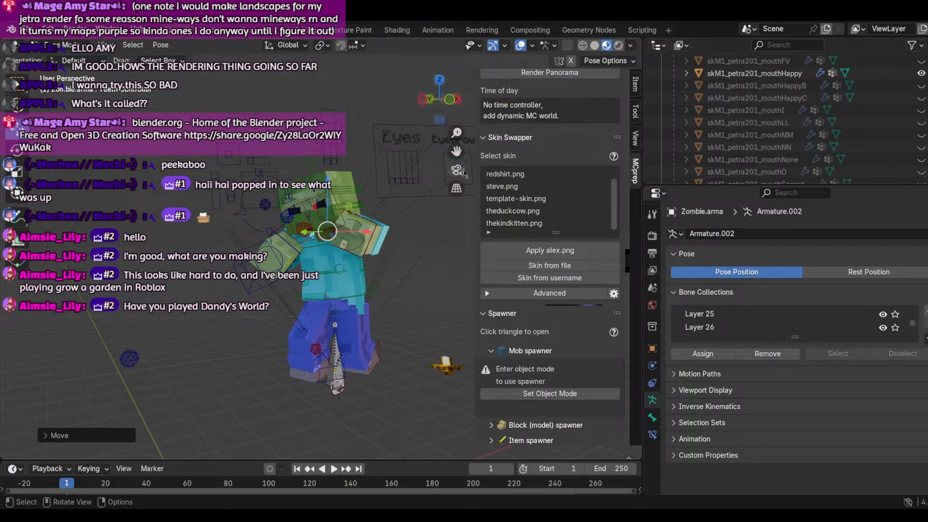
Step: Lower the Mouth Movement control on the face panel beside the zombie's head
drag(456, 152, 349, 195)
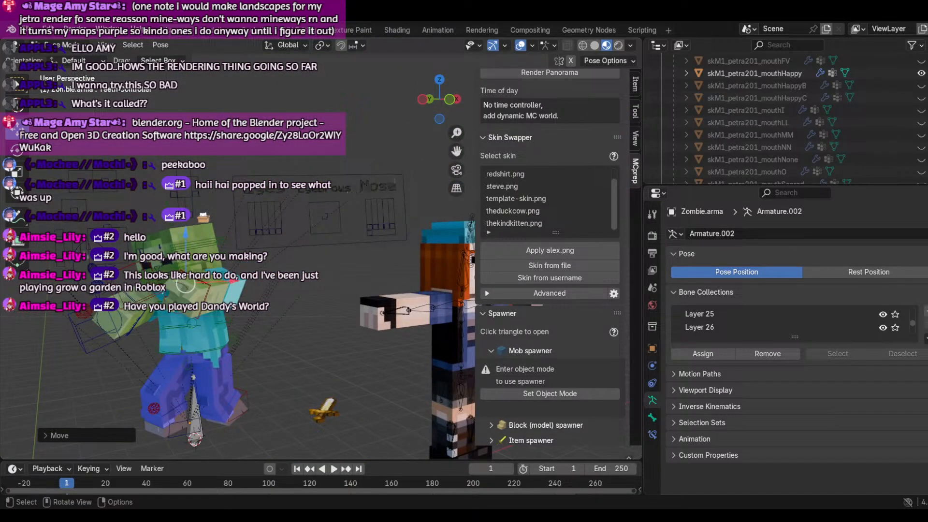
scroll(251, 236, up, 2)
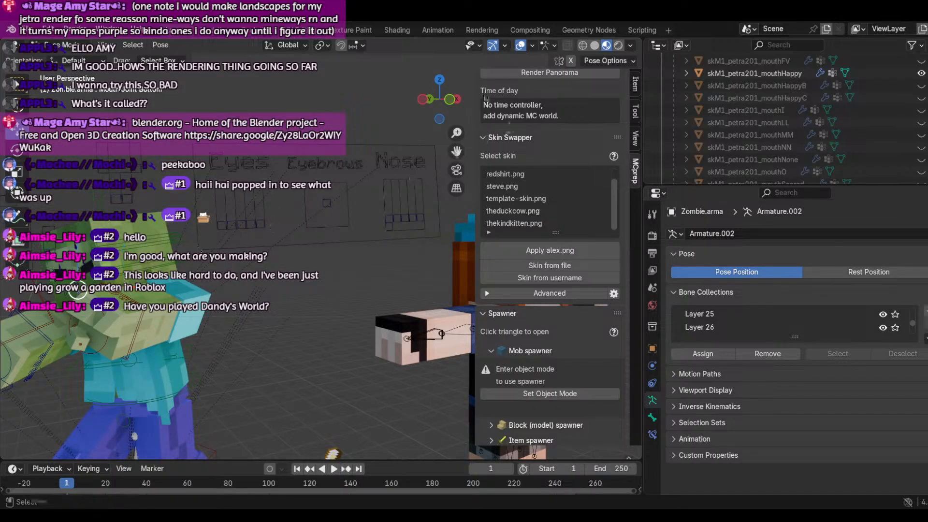
drag(440, 99, 490, 101)
scroll(319, 249, down, 3)
scroll(100, 219, up, 4)
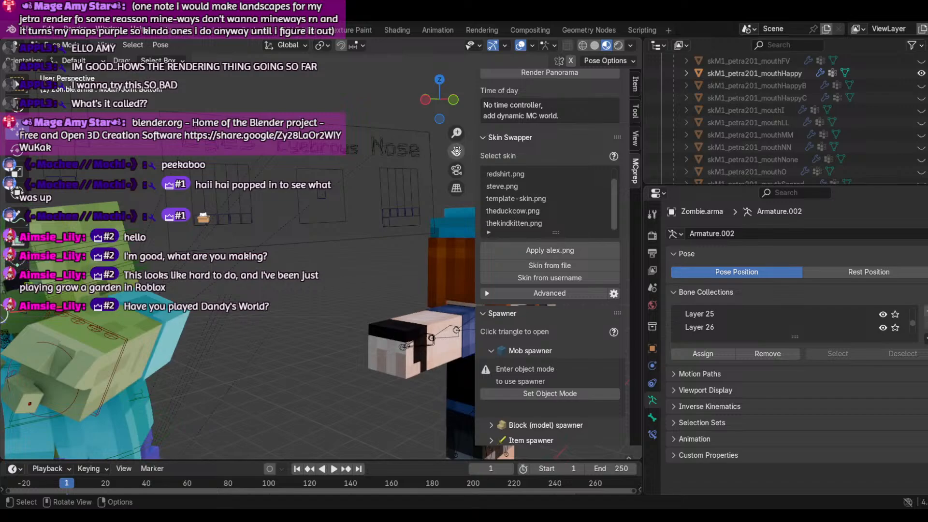
drag(456, 151, 814, 162)
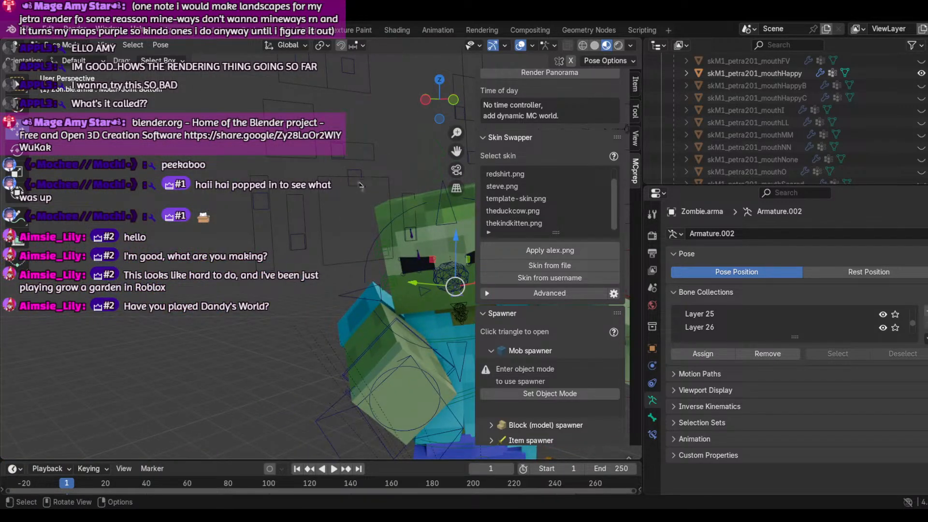
click(360, 186)
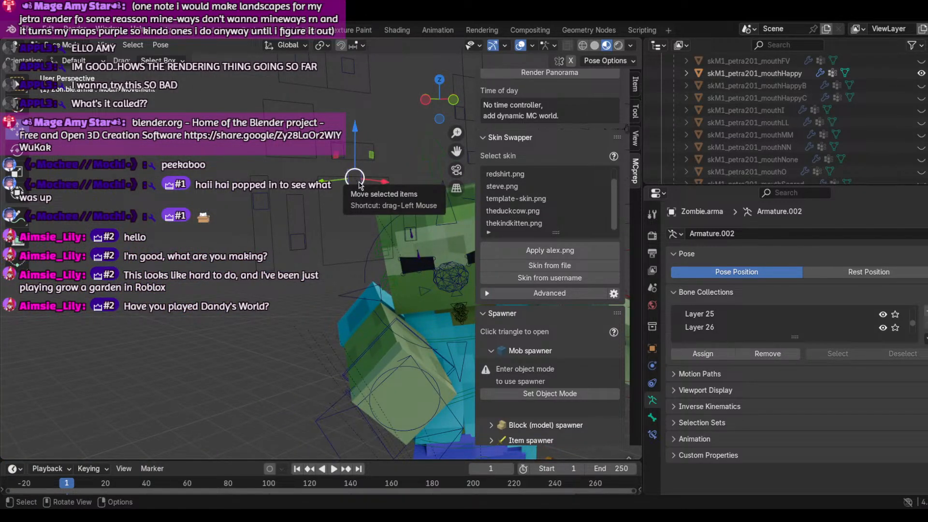
drag(360, 185, 364, 212)
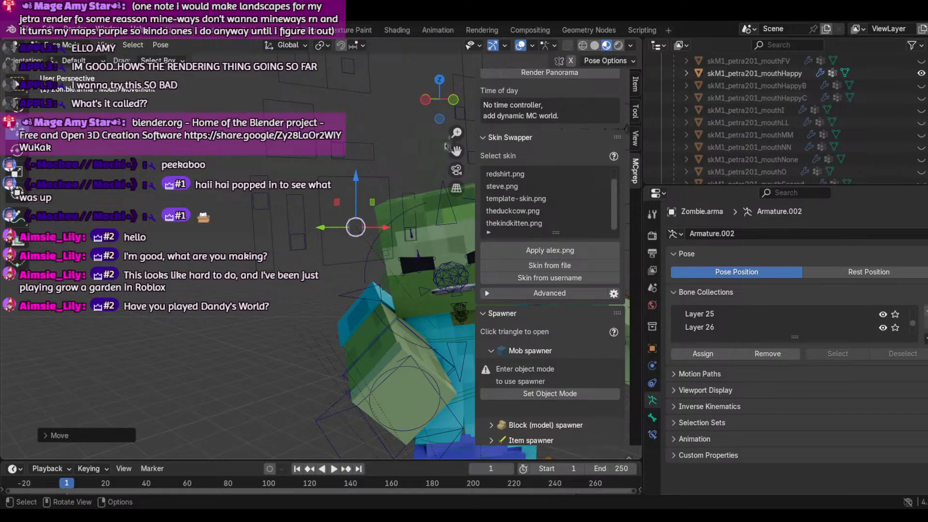
Step: Lower the Mouth Joint Right control on the zombie's face along the Z axis
drag(456, 151, 283, 142)
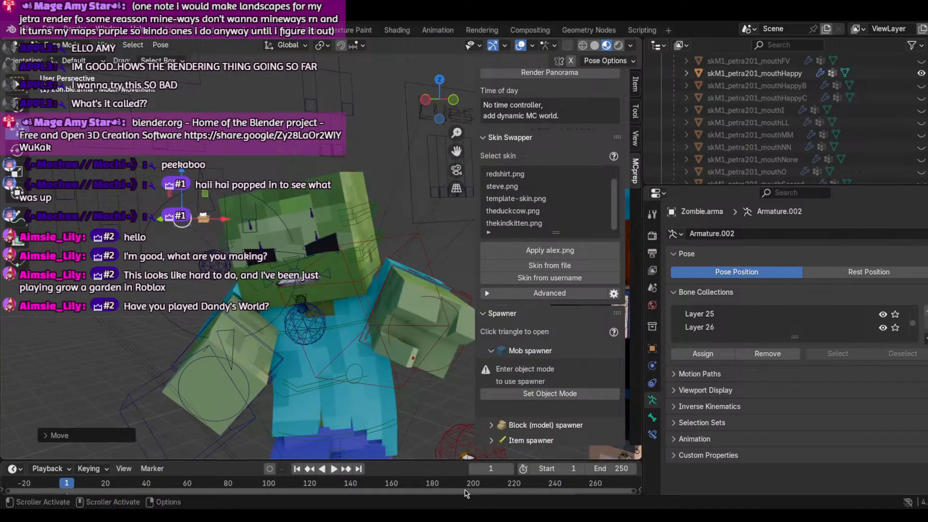
scroll(256, 313, up, 3)
click(238, 311)
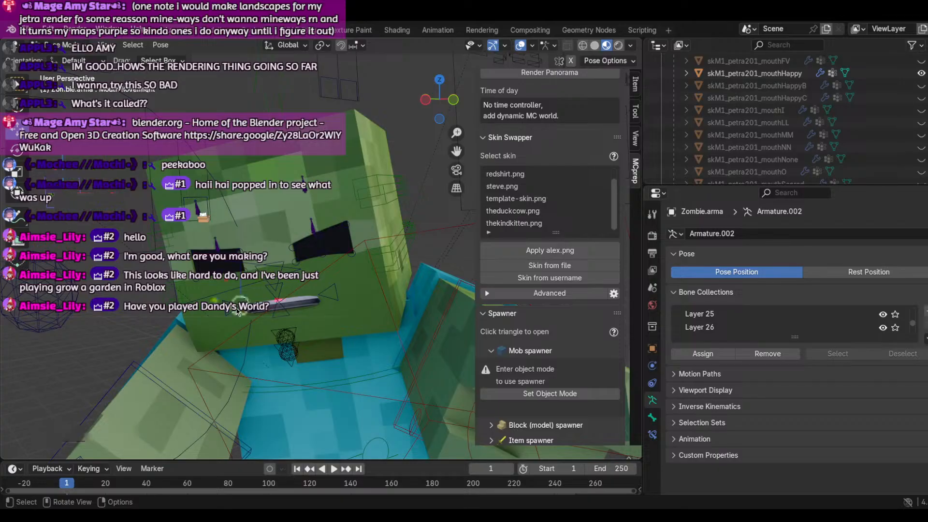
key(g)
key(z)
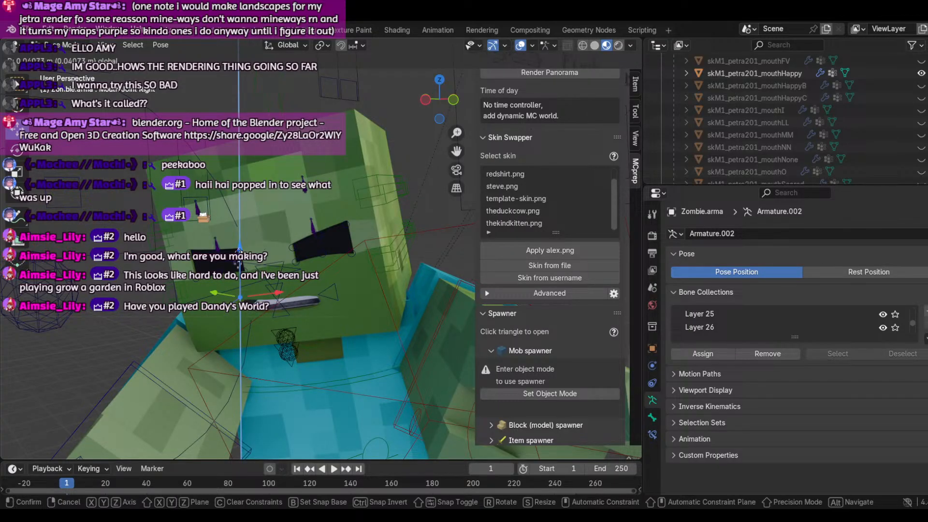
click(364, 300)
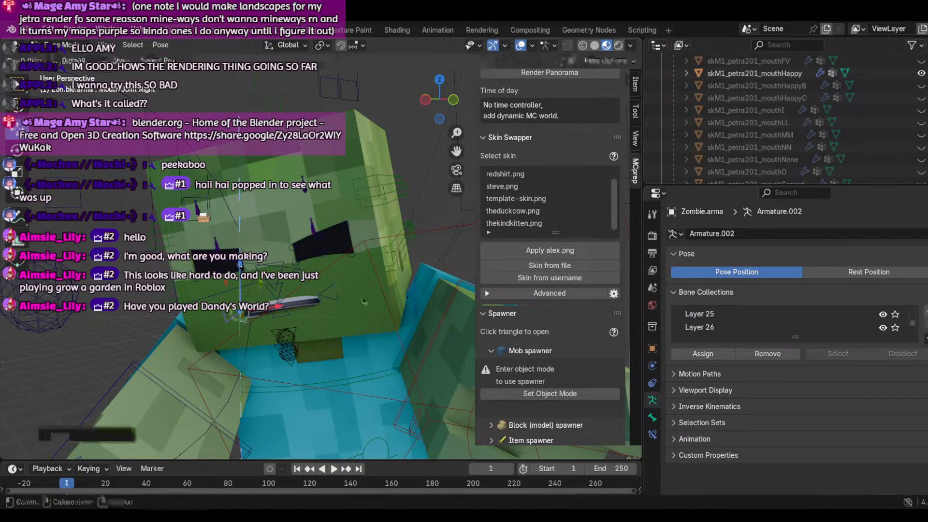
Step: Adjust the Mouth Joint Left control's height along the Z axis to shape the other mouth corner
click(322, 262)
key(g)
key(z)
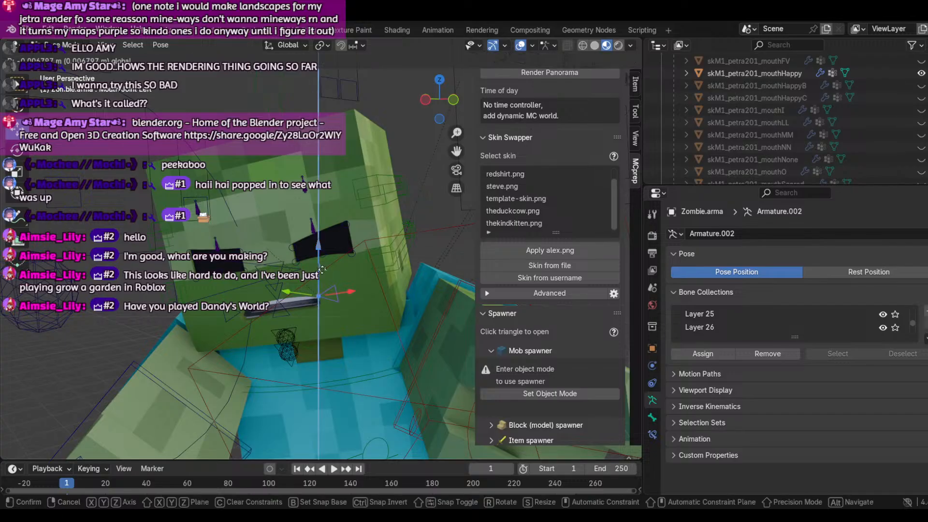
click(323, 271)
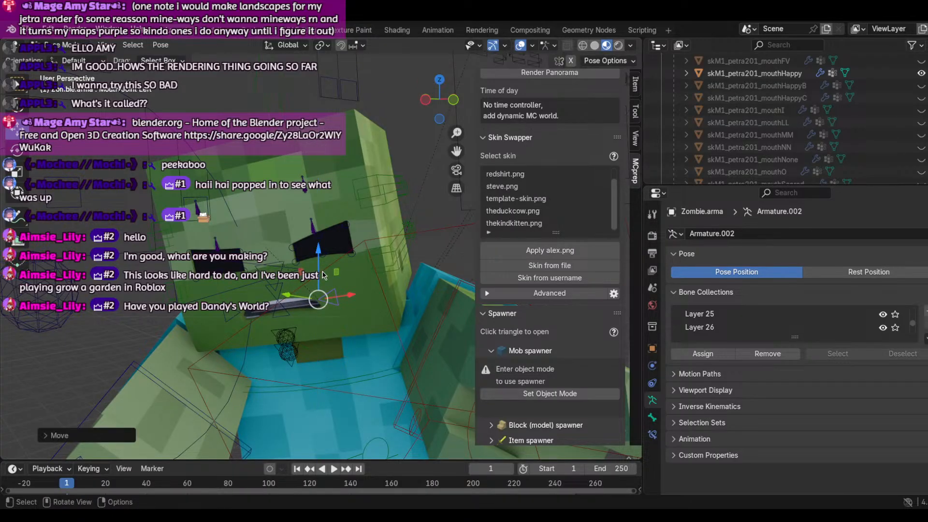
Step: Select the zombie's MAIN bone and lower the whole rig along the Z axis to ground level
scroll(323, 275, down, 10)
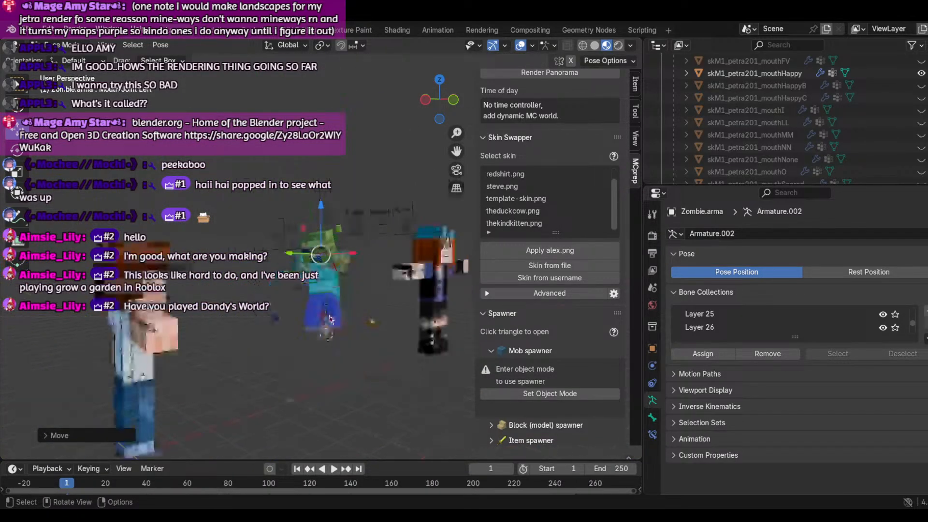
scroll(327, 313, up, 4)
click(323, 331)
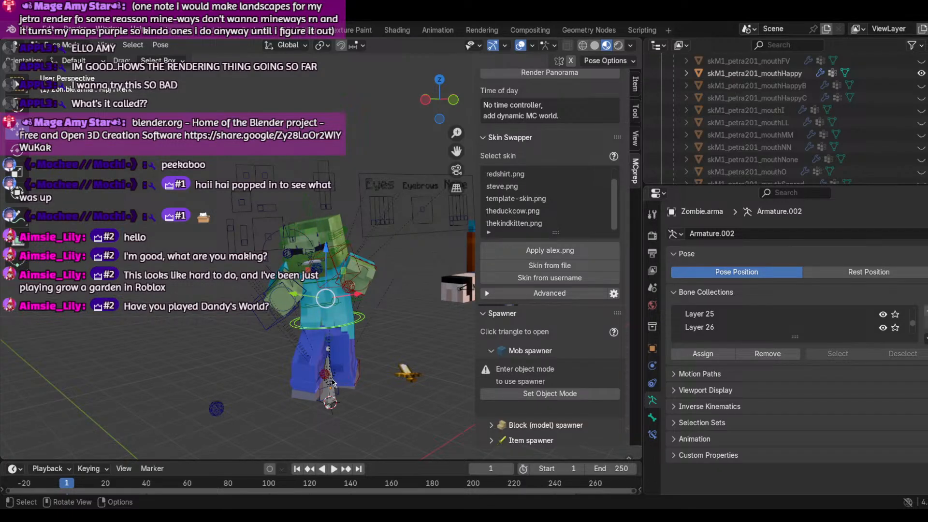
click(332, 383)
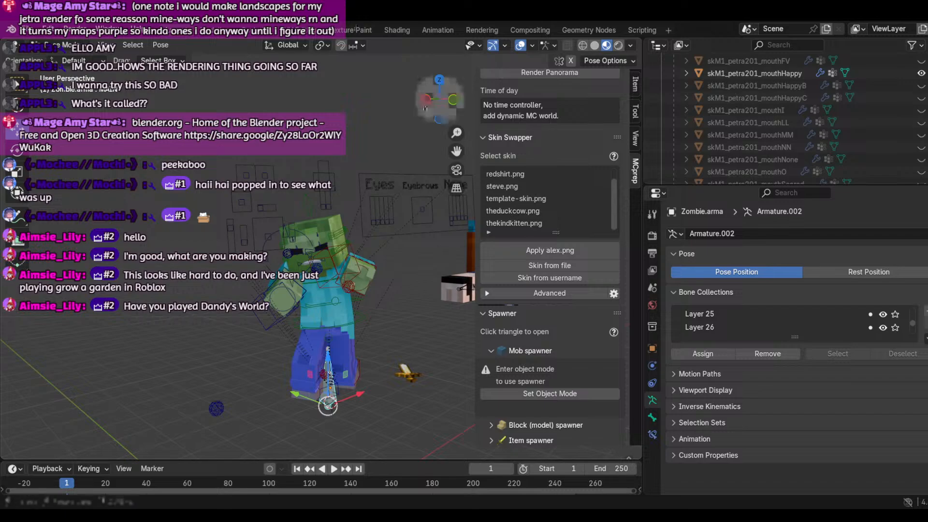
scroll(371, 385, down, 5)
scroll(370, 384, up, 5)
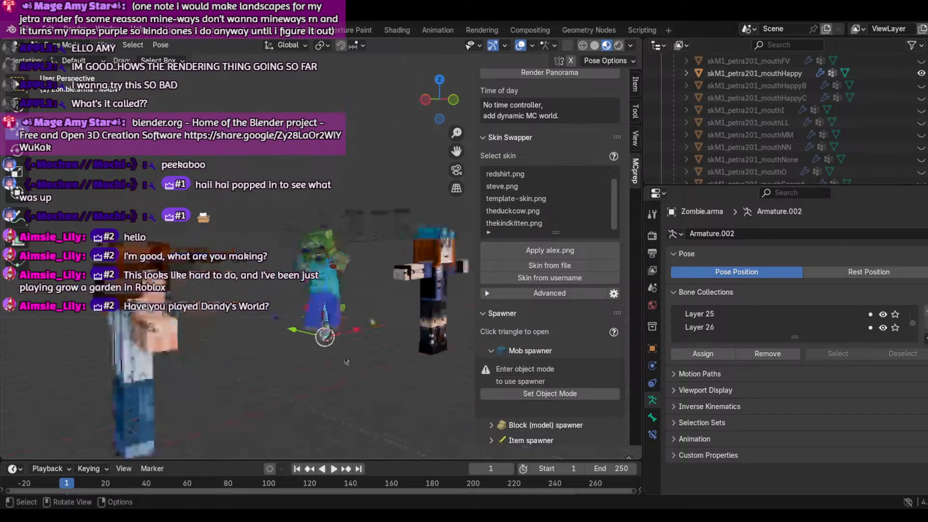
key(g)
key(z)
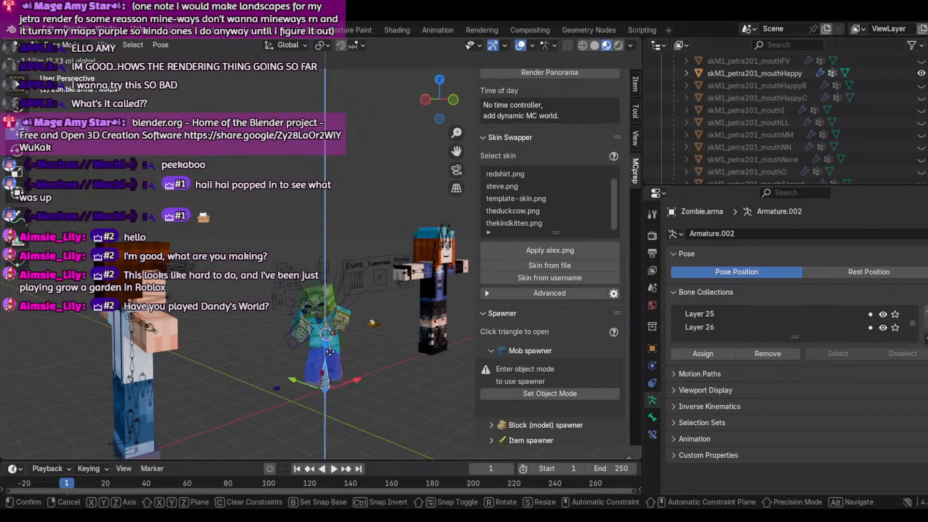
click(331, 350)
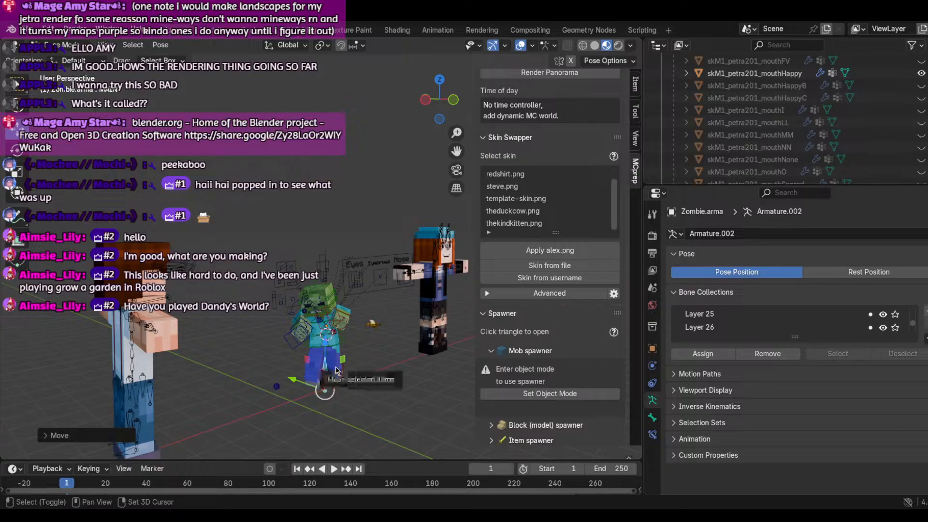
Step: Switch from Pose Mode to Object Mode
click(59, 46)
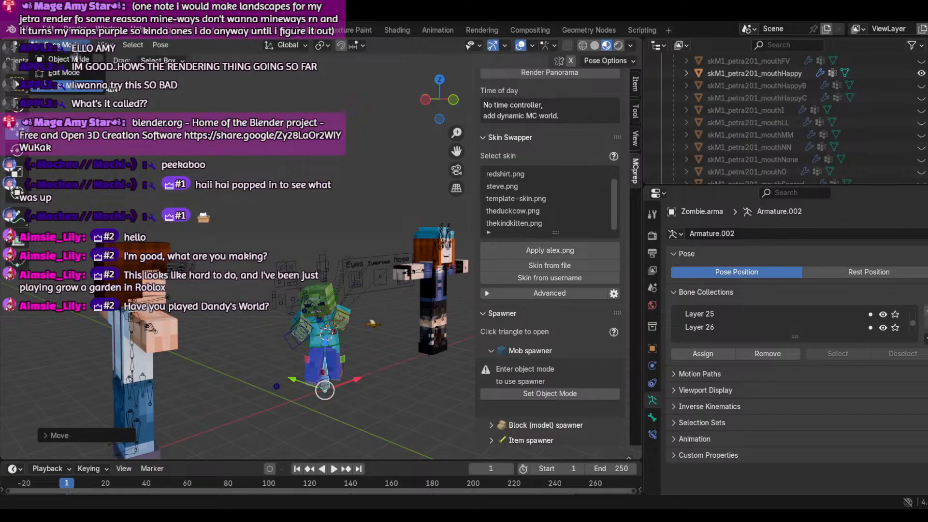
click(76, 59)
Step: Try duplicating the zombie armature beside the original and undo the duplication
key(shift+d)
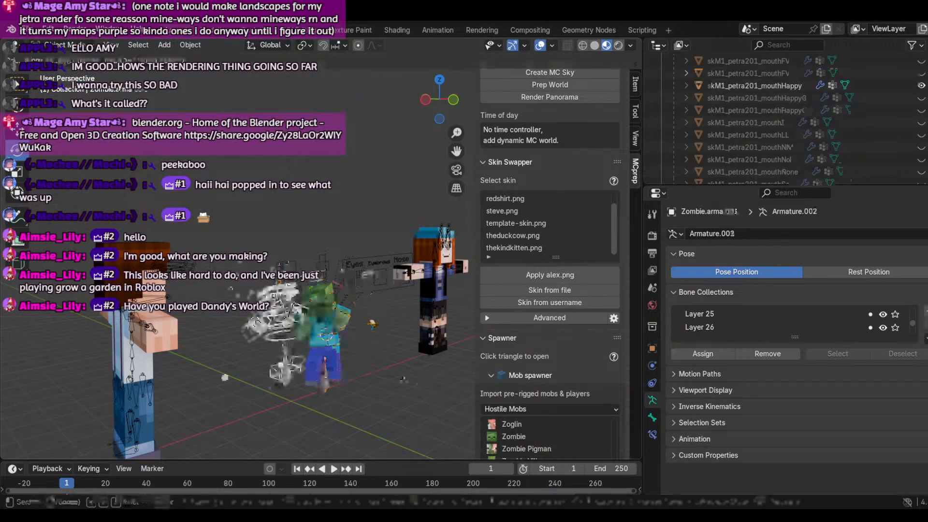
click(384, 387)
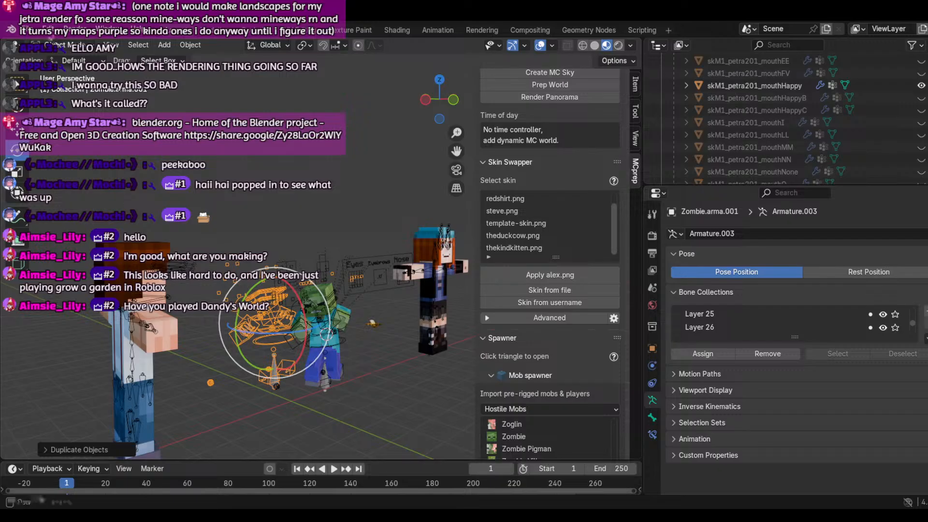
key(ctrl+z)
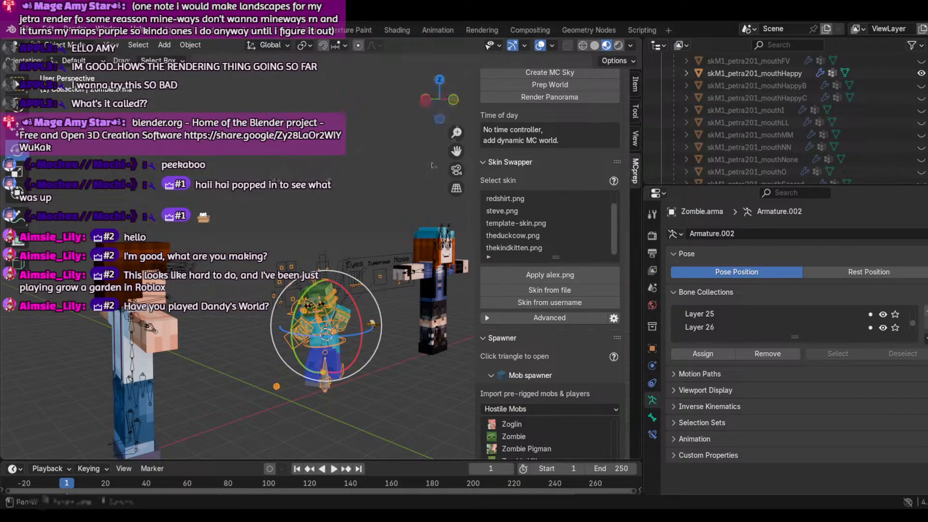
Step: Find the zombie's entries in the outliner and make the Zombie collection active
click(324, 232)
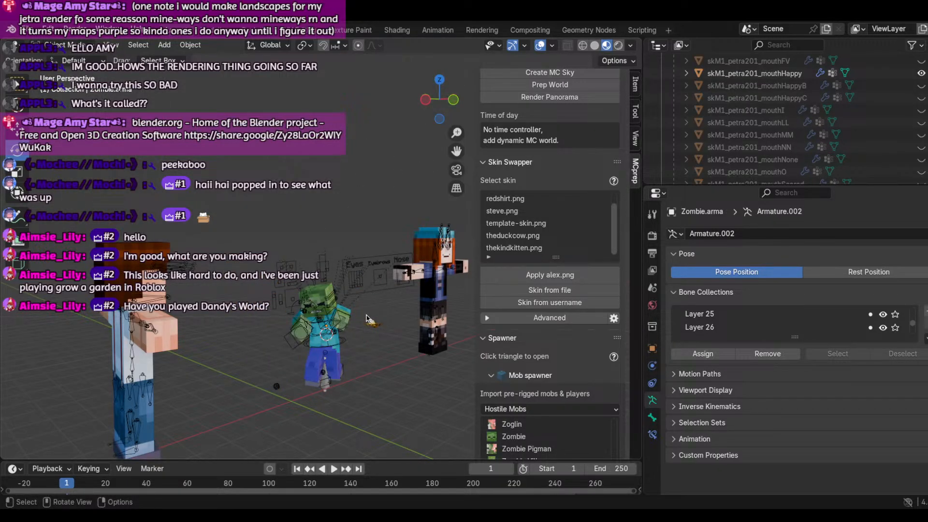
key(a)
click(394, 357)
scroll(804, 131, up, 8)
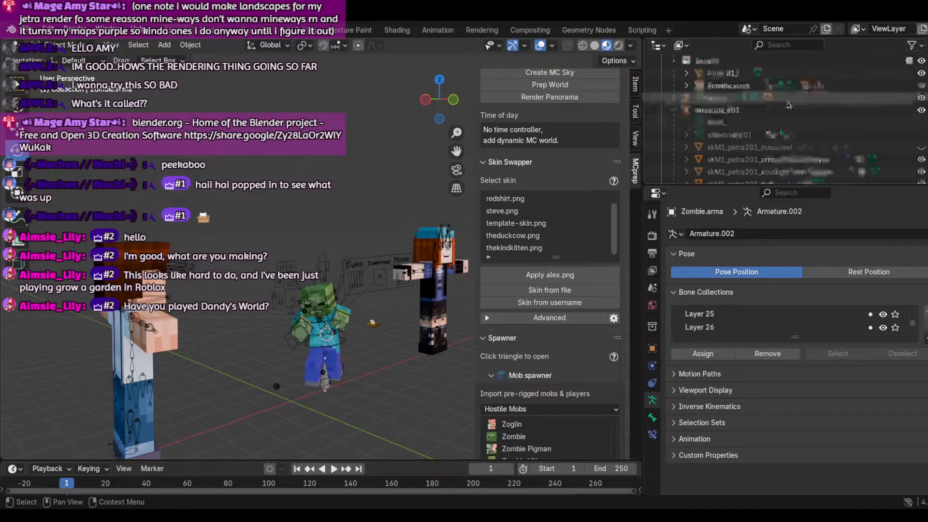
scroll(790, 104, up, 5)
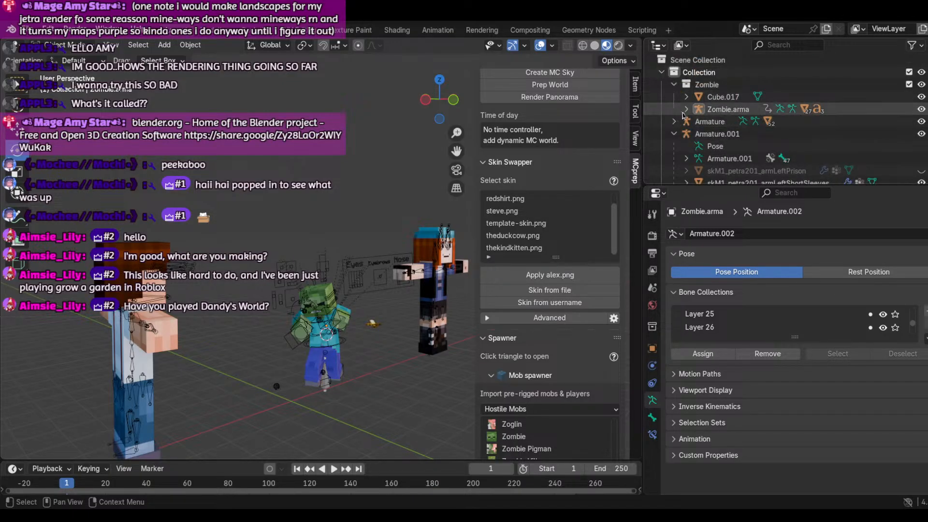
click(725, 110)
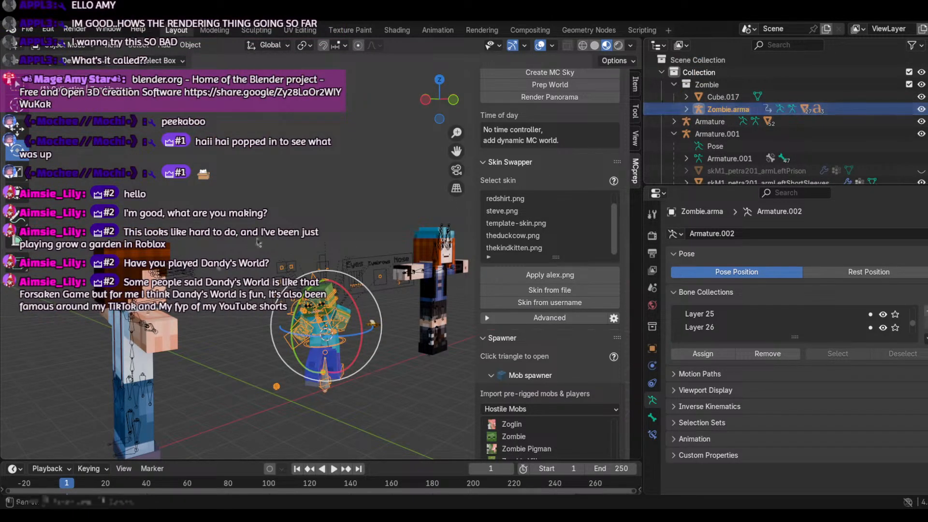
scroll(710, 112, down, 2)
scroll(707, 111, up, 2)
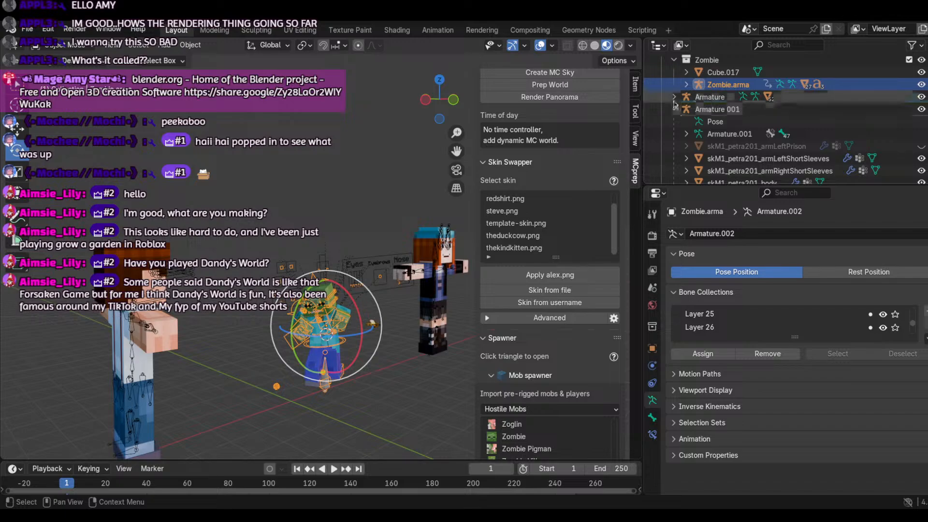
click(695, 87)
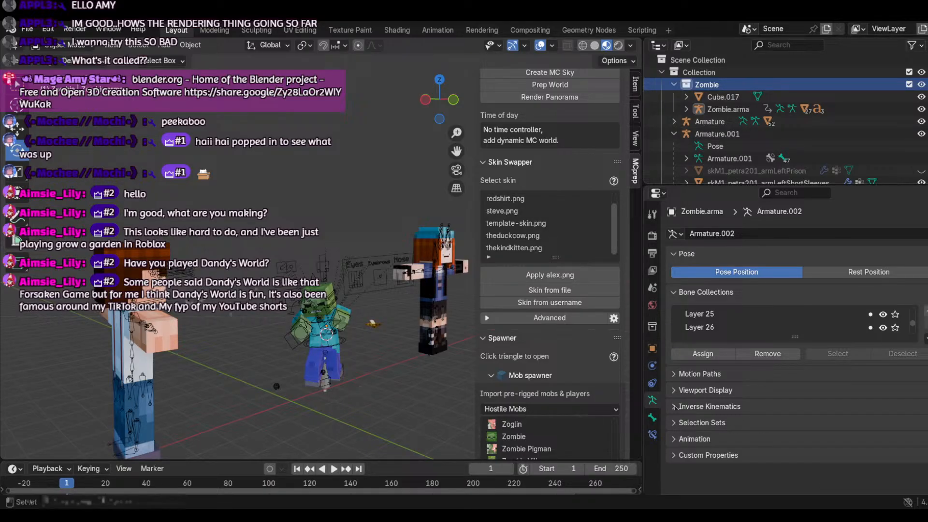
Step: Select the complete zombie, including its armature, meshes and face controls, and duplicate it beside the original
scroll(352, 228, up, 3)
middle_drag(353, 228, 307, 322)
click(279, 328)
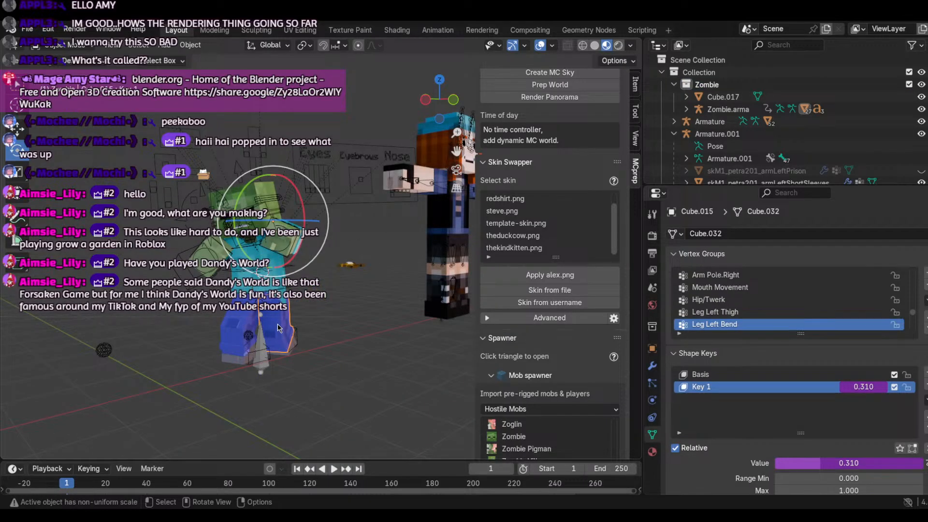
click(237, 319)
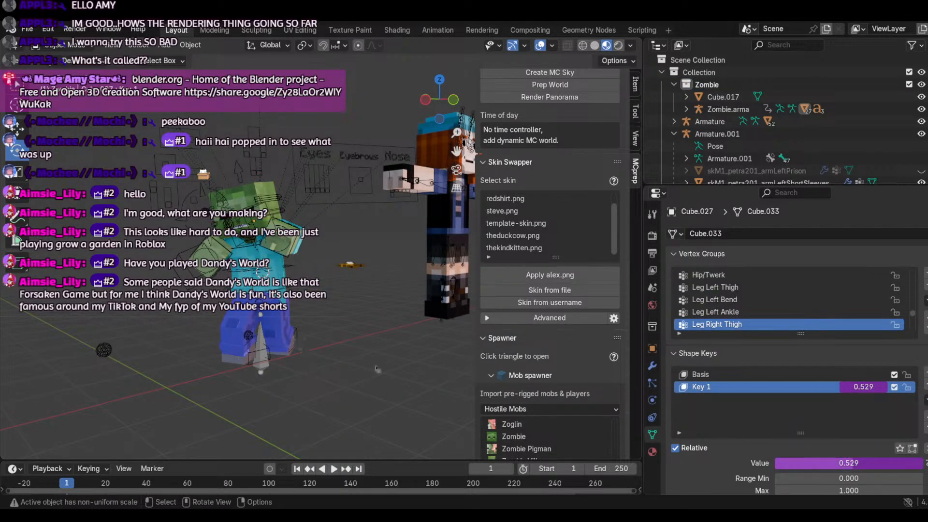
drag(366, 431, 134, 93)
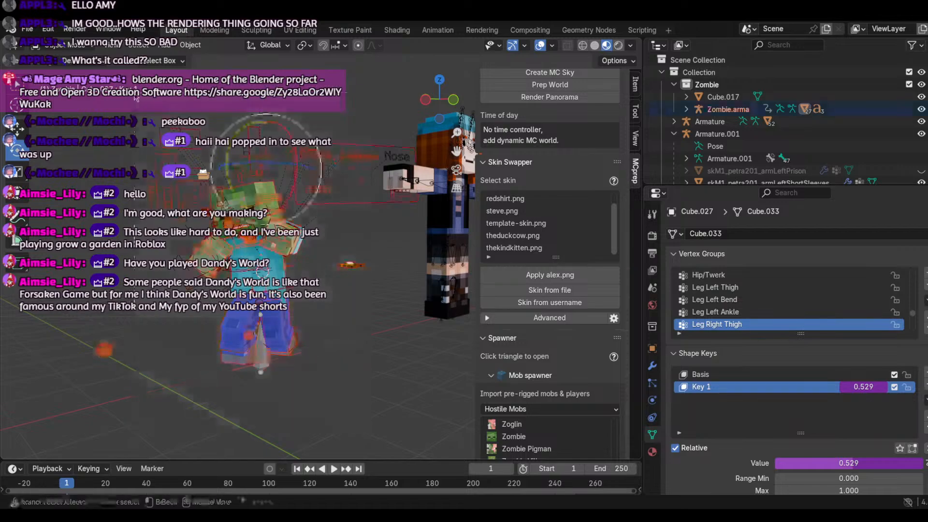
key(shift+d)
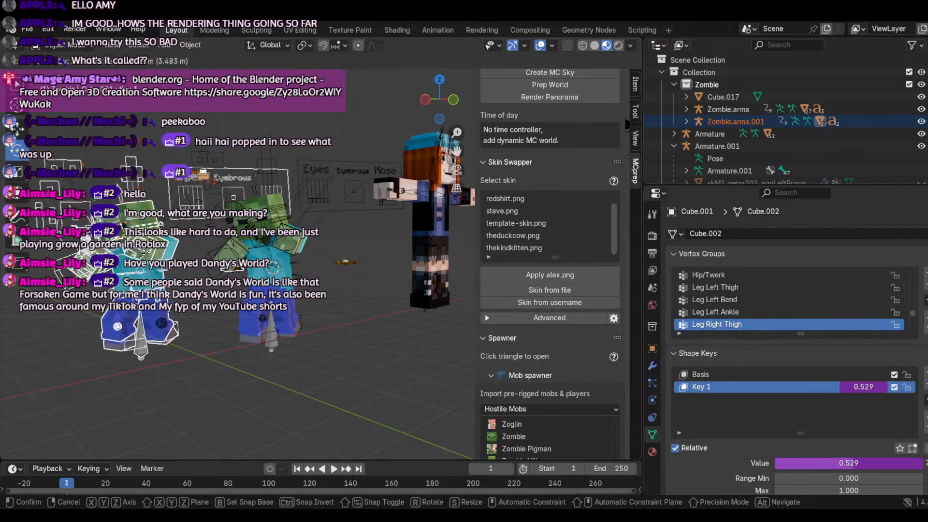
click(340, 298)
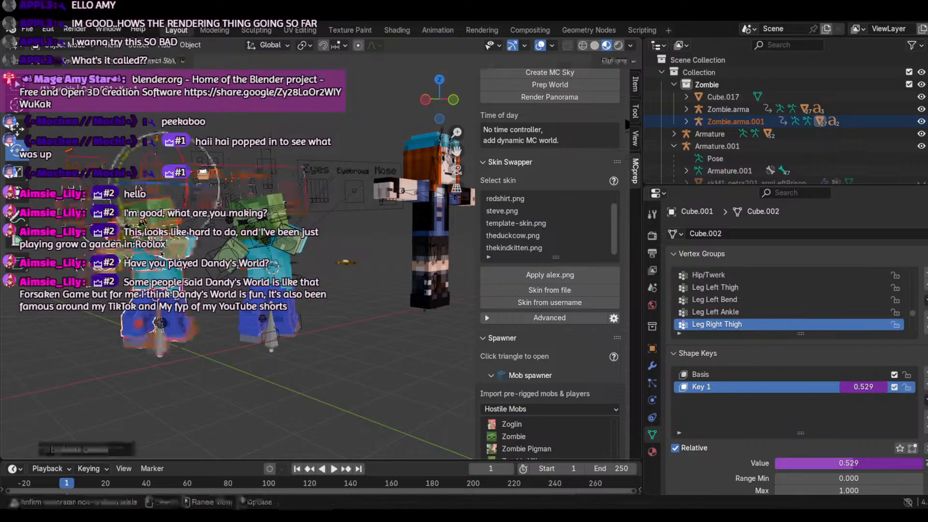
Step: Duplicate the zombie copy again and place the third zombie on the other side of the original
scroll(340, 298, down, 2)
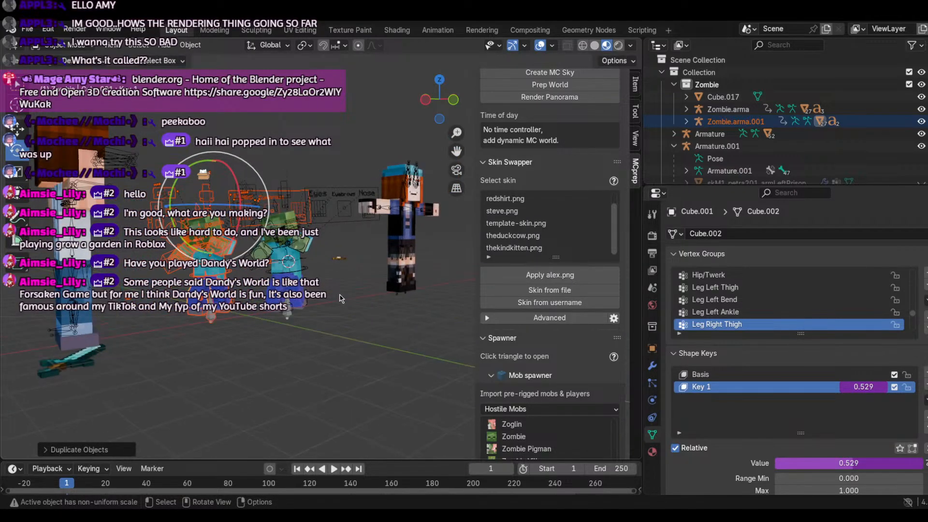
scroll(307, 360, up, 2)
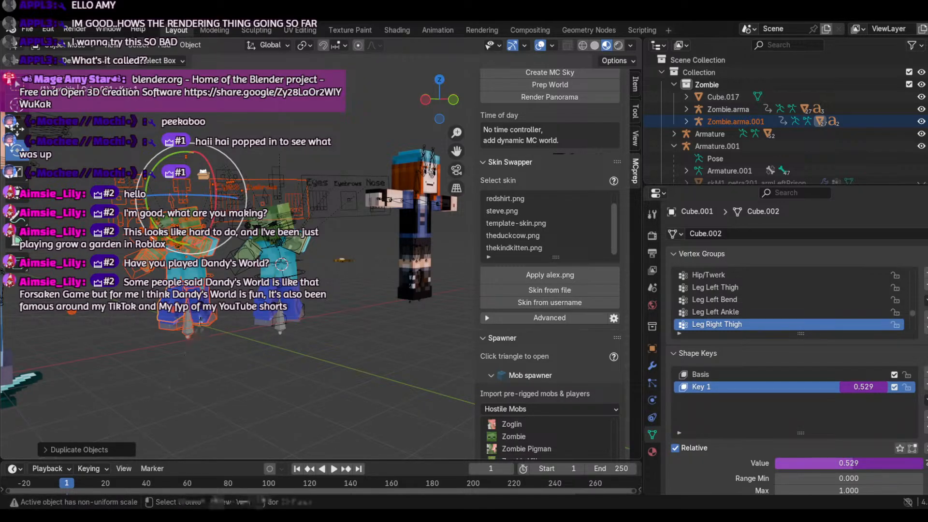
key(shift+d)
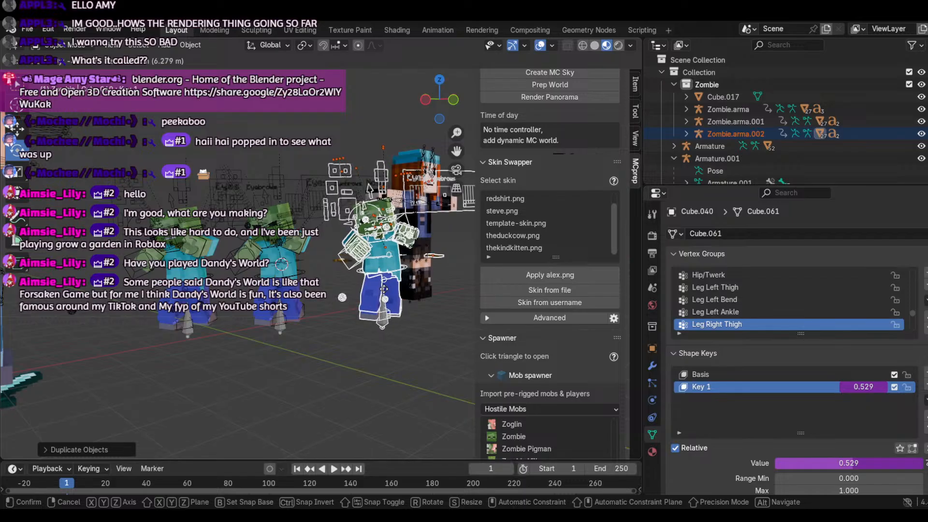
click(385, 292)
Step: Move both player character rigs together on one side of the scene, clear of the zombies
middle_drag(368, 281, 245, 218)
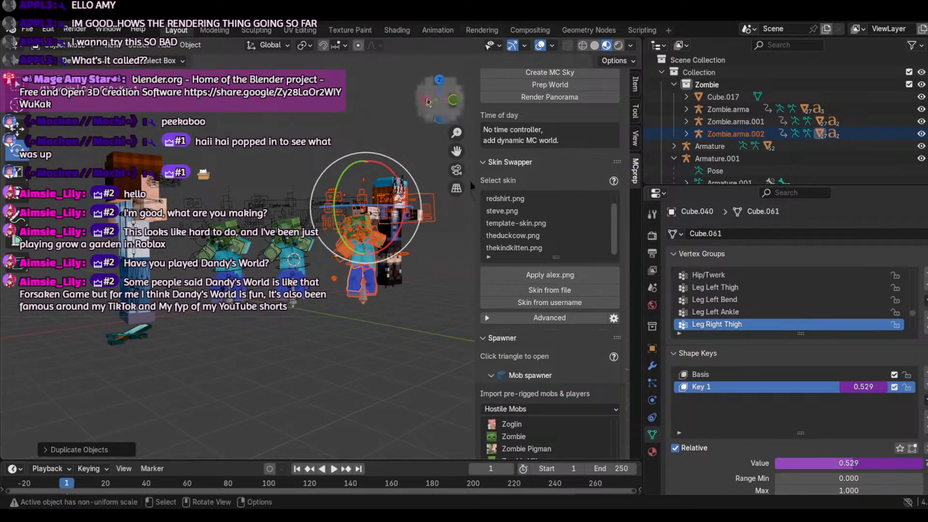
drag(452, 104, 653, 140)
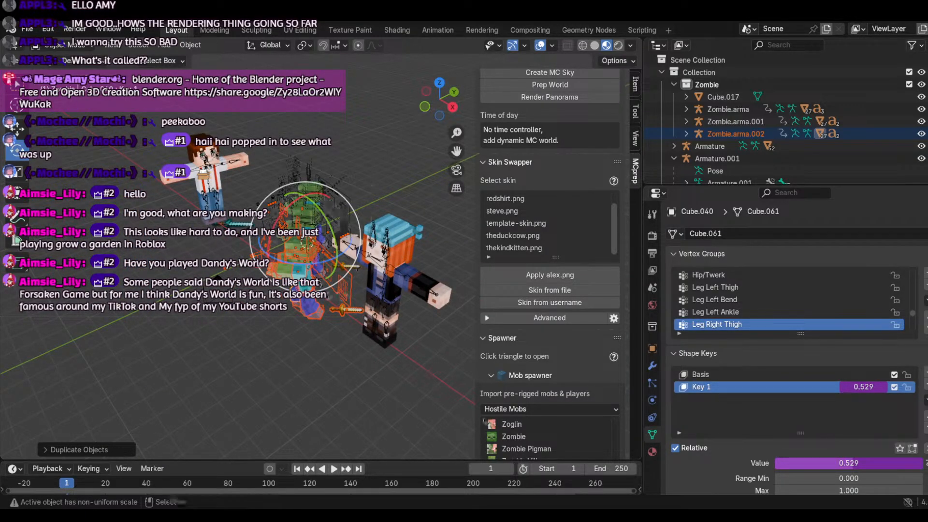
drag(433, 104, 481, 92)
click(427, 297)
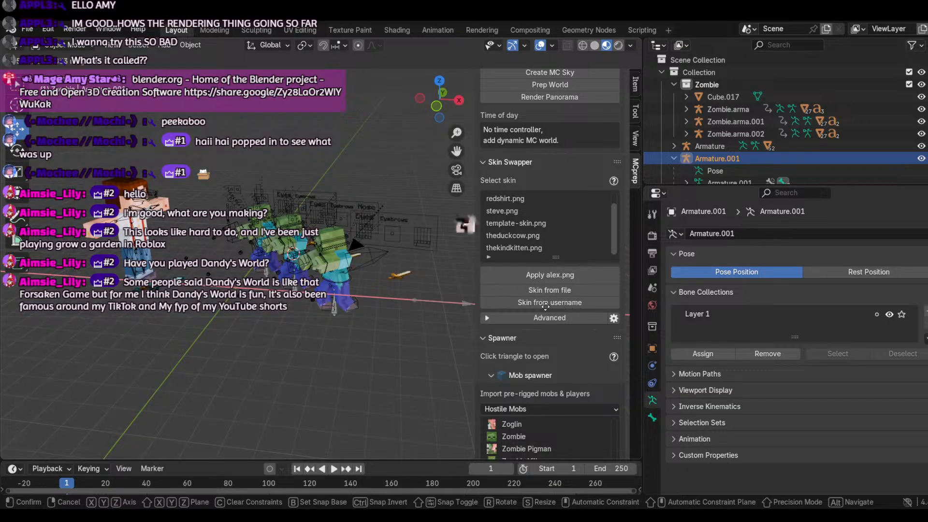
key(g)
drag(549, 303, 97, 285)
click(142, 278)
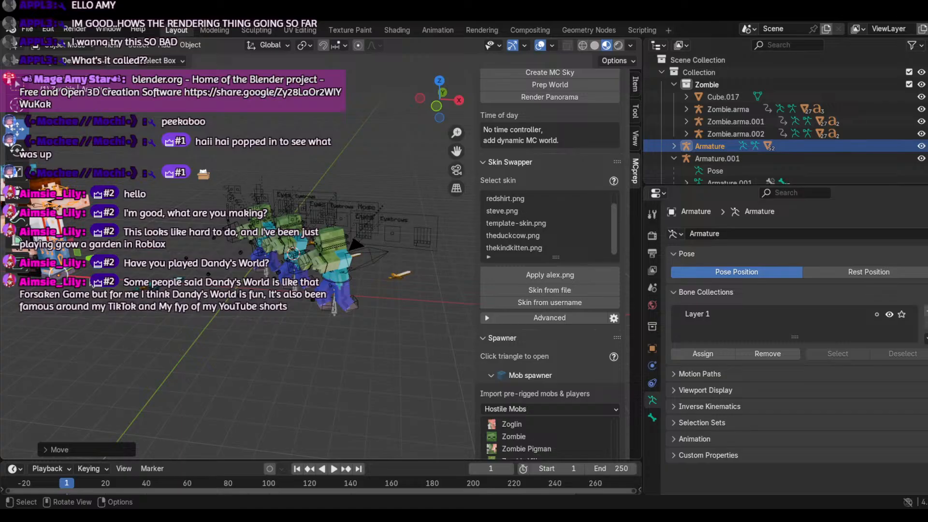
Step: Select the loose golden sword and move it along the X axis, farther away from the zombies
drag(421, 364, 185, 156)
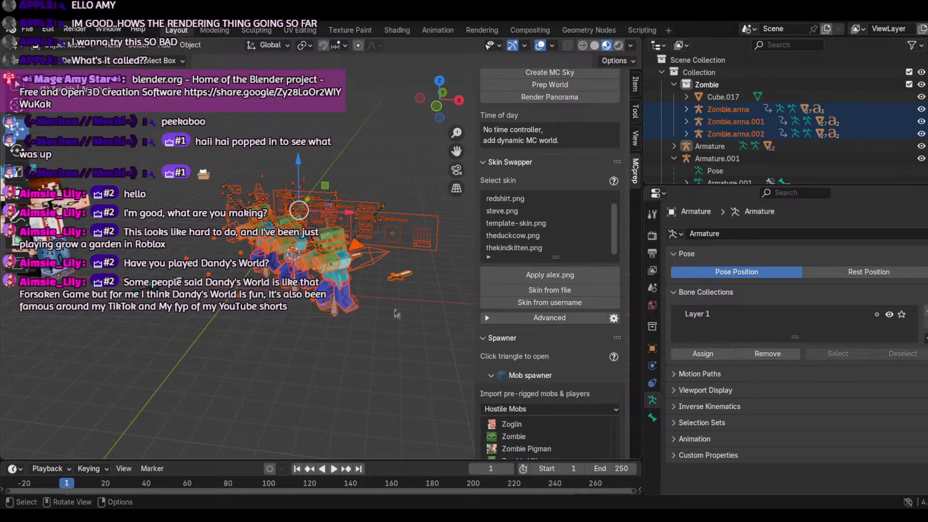
click(405, 332)
click(394, 275)
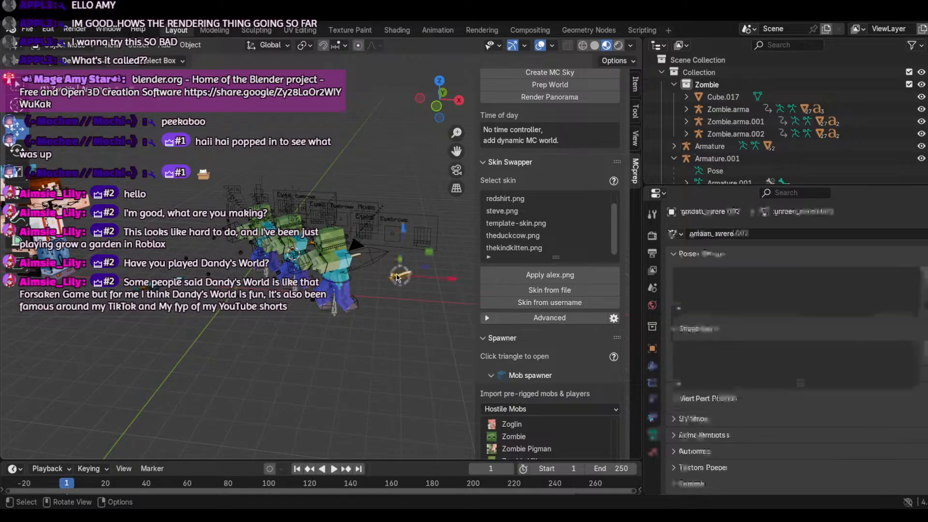
drag(434, 278, 483, 292)
click(484, 292)
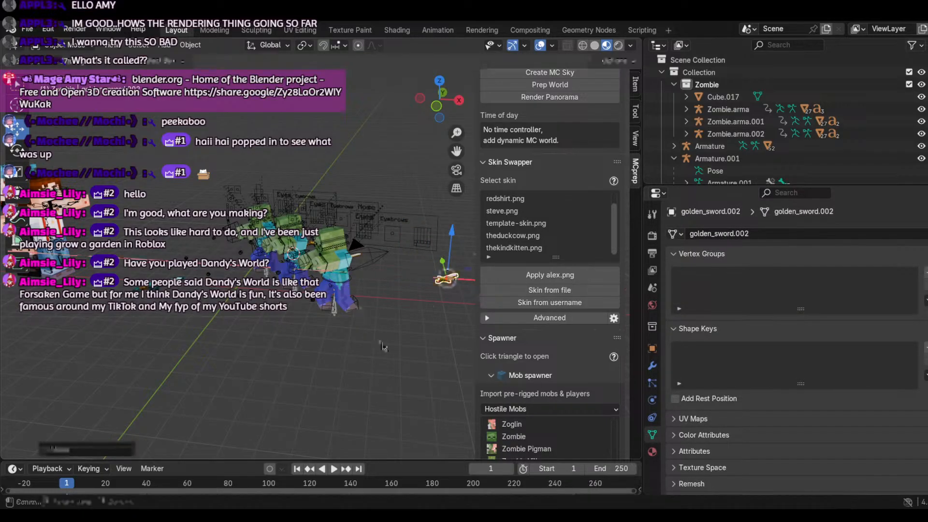
Step: Select all three zombies with their controls and duplicate them as a second row offset from the first
drag(394, 362, 195, 177)
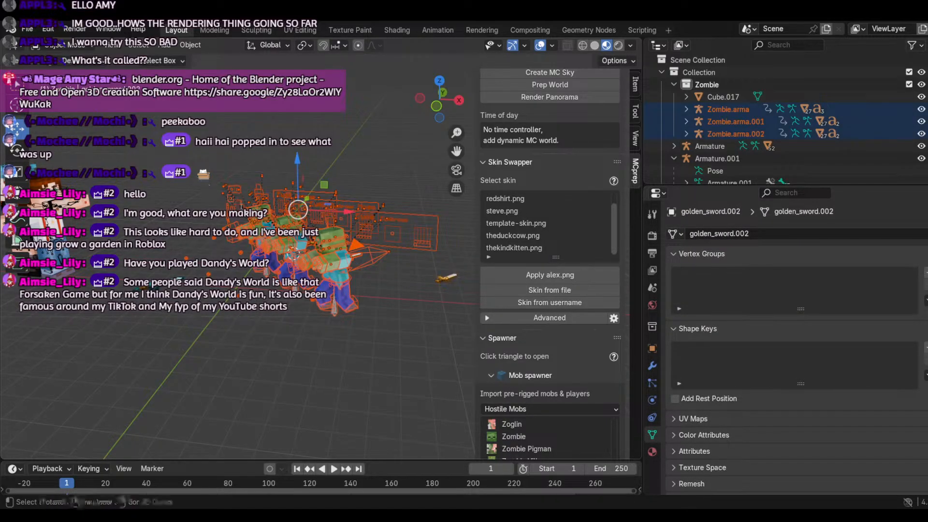
key(shift+d)
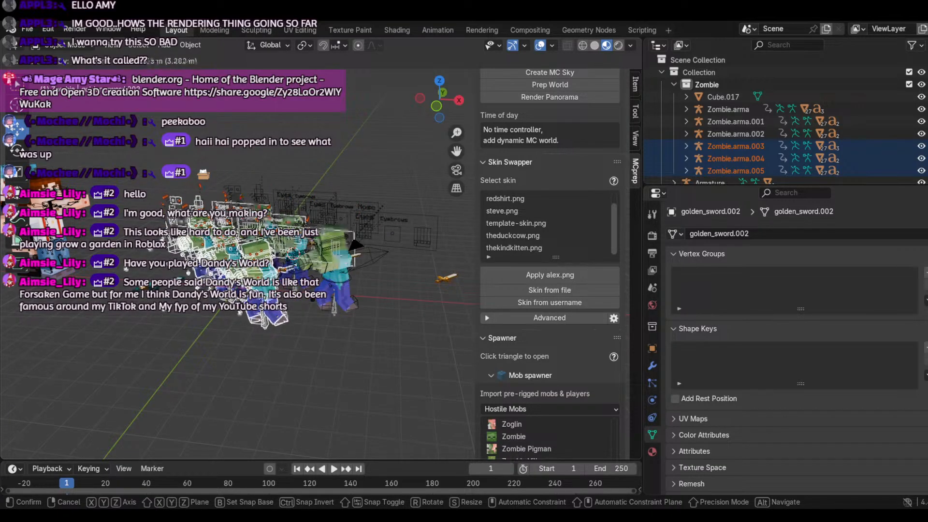
click(174, 220)
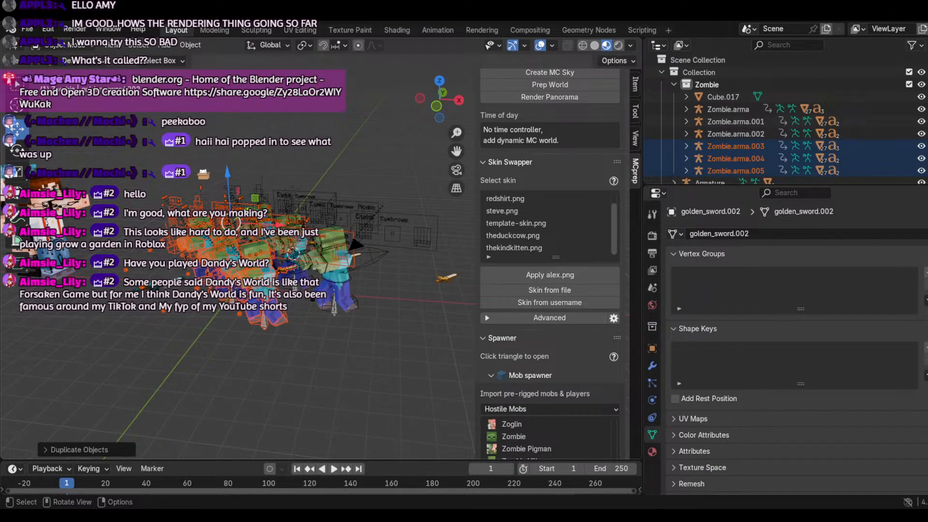
Step: Move the diamond sword along the X axis toward the player characters
click(134, 294)
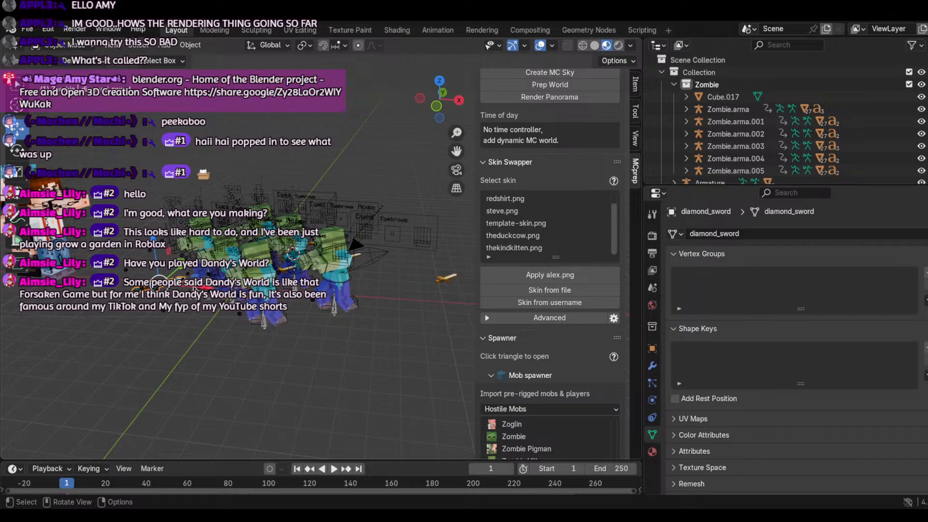
drag(193, 288, 104, 284)
scroll(304, 205, down, 2)
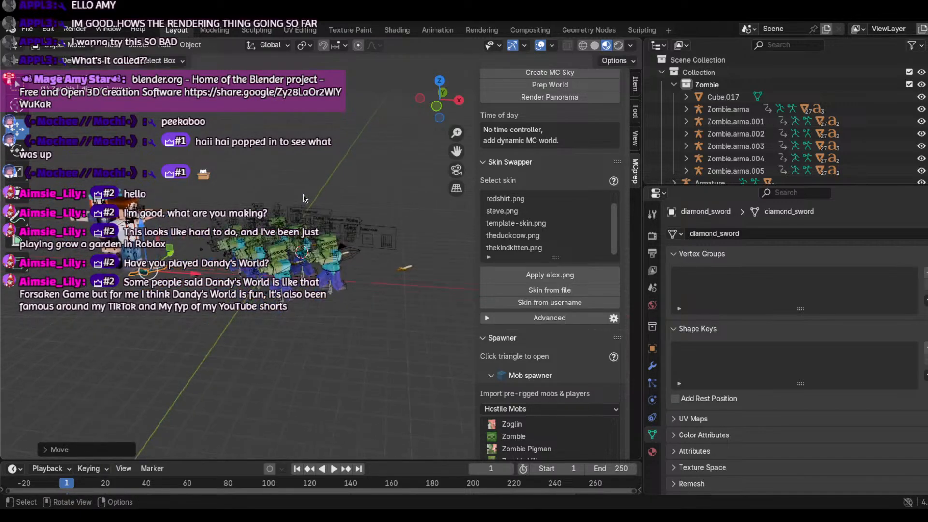
scroll(305, 199, up, 1)
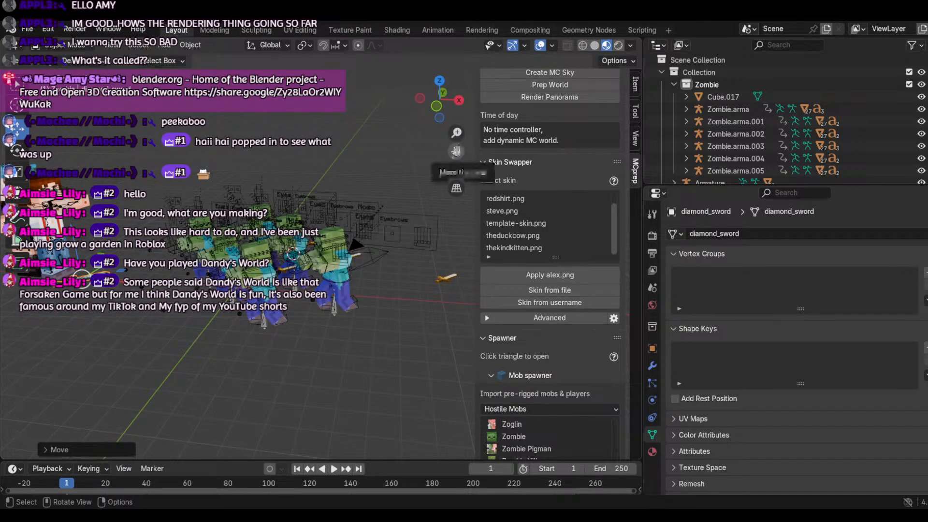
Step: Reframe the scene camera with Walk Navigation, pulling it back to show both player characters together with the approaching zombies
drag(456, 151, 573, 94)
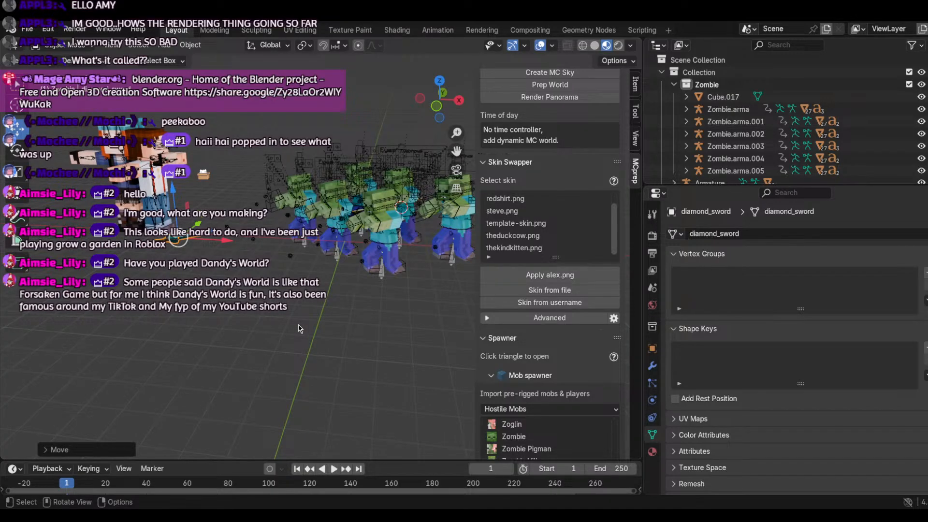
click(455, 170)
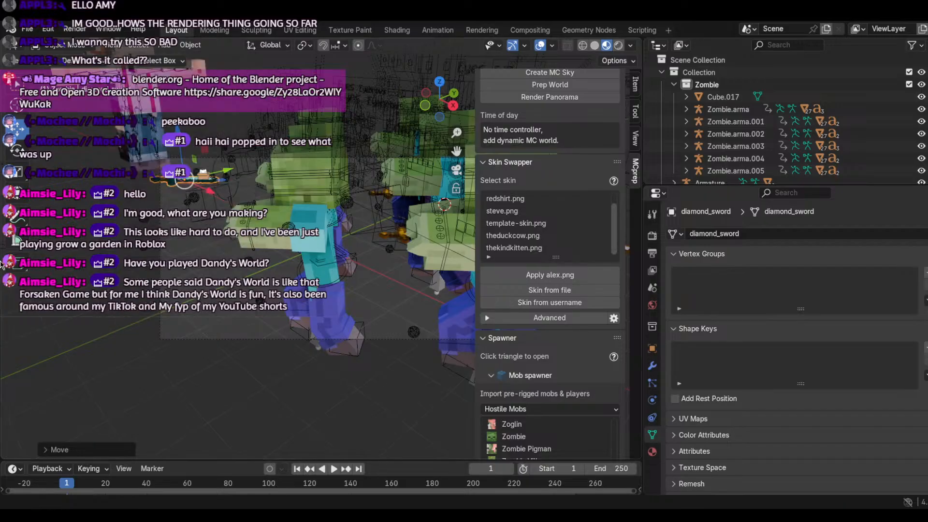
click(112, 46)
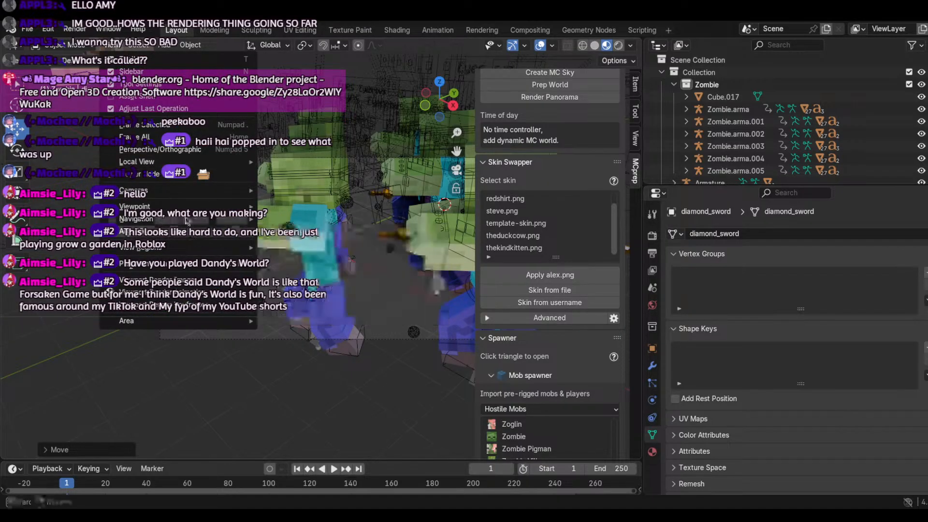
mouse_move(136, 218)
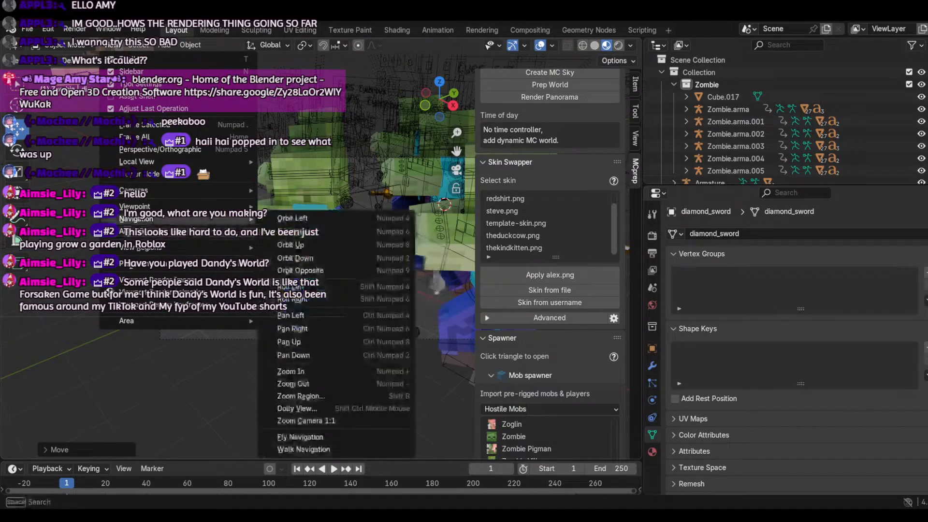
click(339, 449)
key(s)
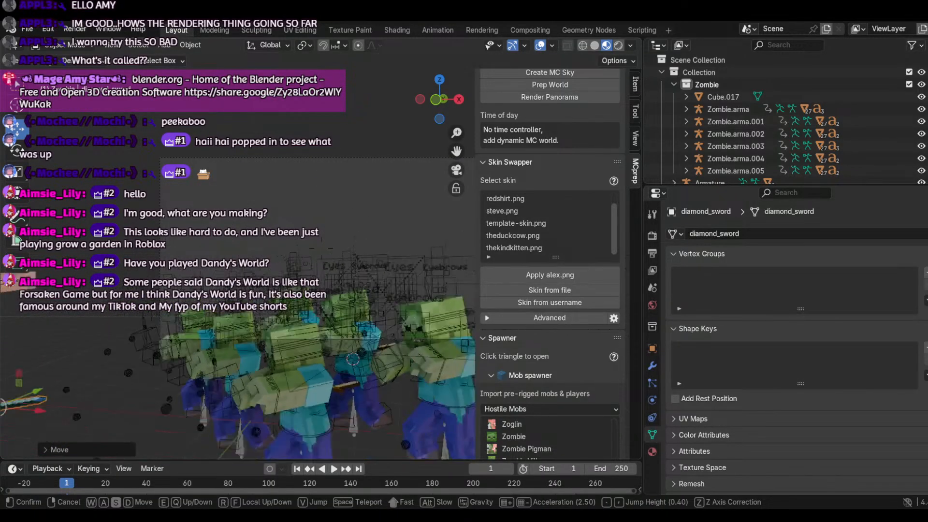
key(shift+a)
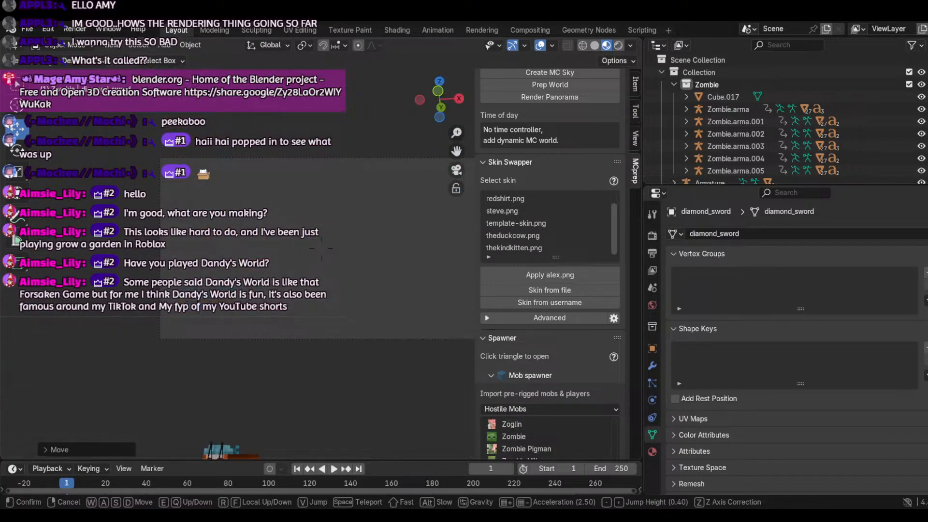
key(shift+s)
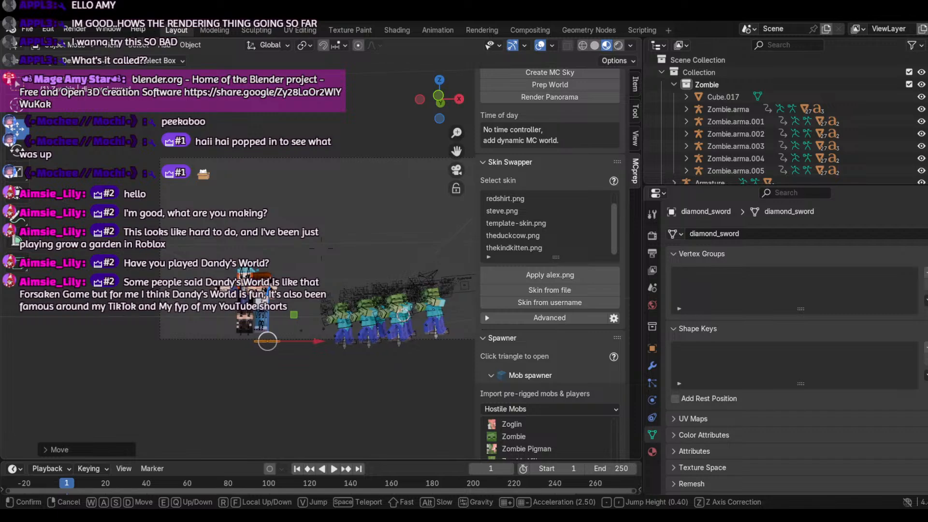
key(shift+w)
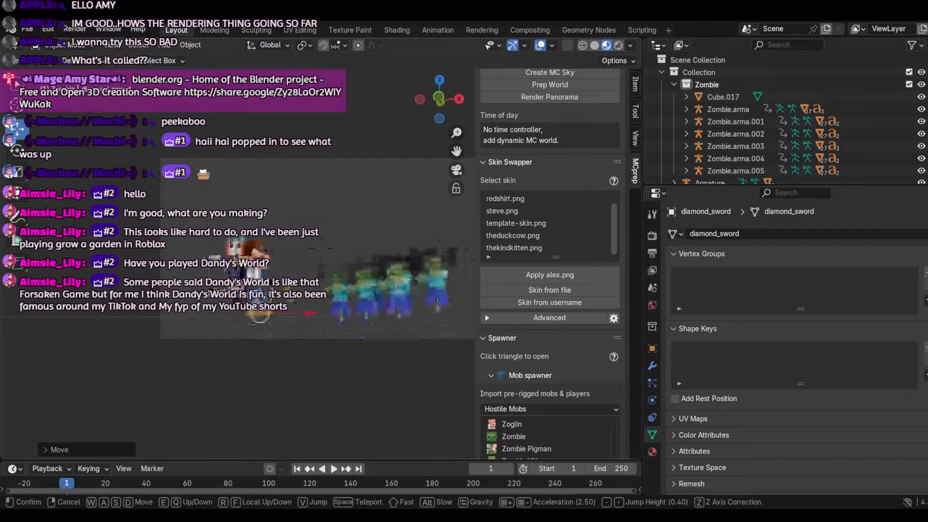
key(shift+w)
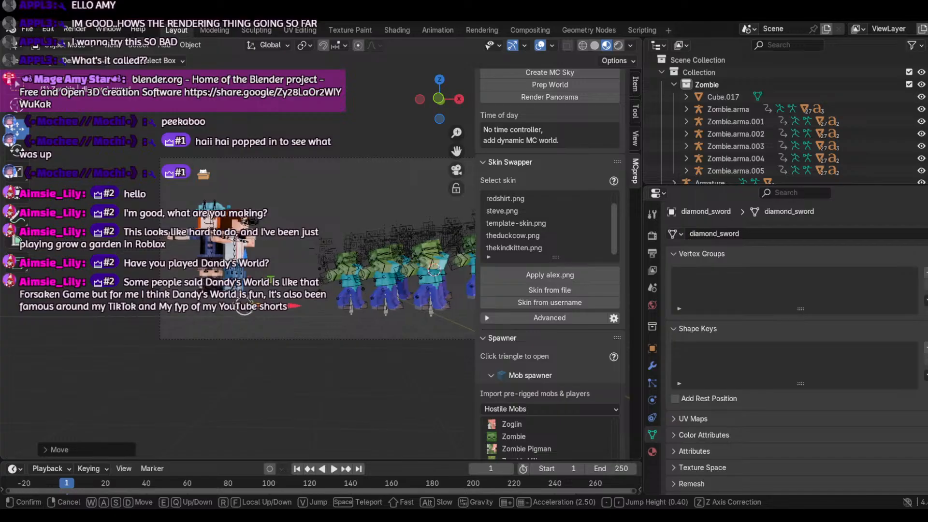
click(346, 448)
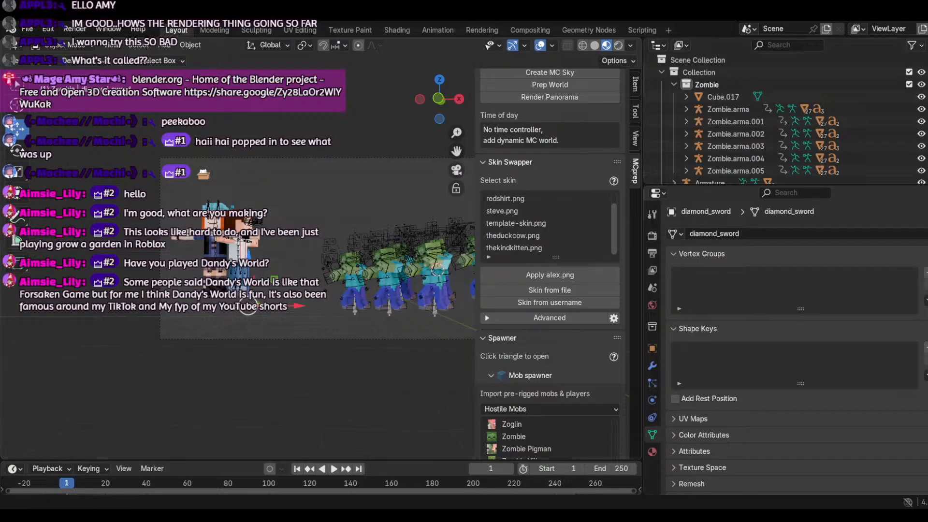
Step: Preview the camera framing with the viewport overlays hidden, and restore the overlays
click(541, 45)
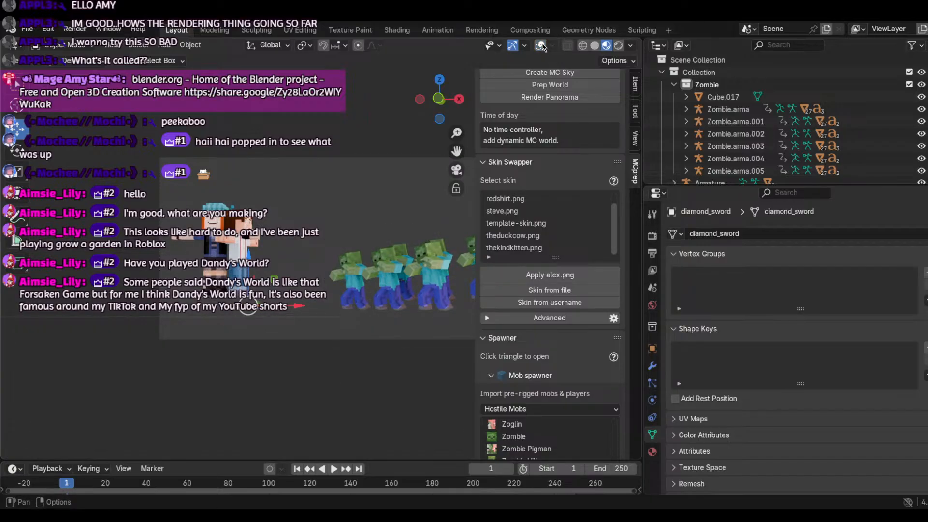
click(542, 45)
click(542, 45)
click(542, 46)
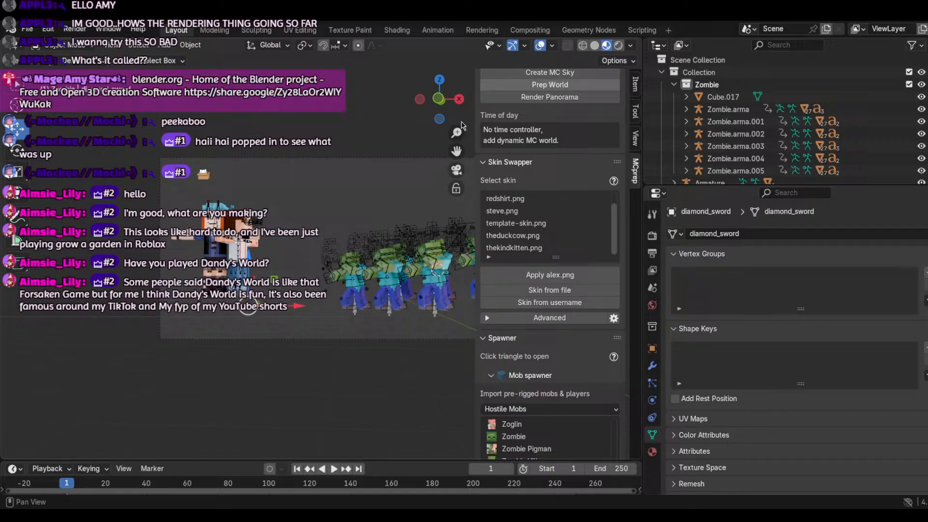
Step: Delete the two loose golden swords lying on the outer side of the zombie group
click(456, 170)
drag(444, 102, 403, 117)
click(377, 323)
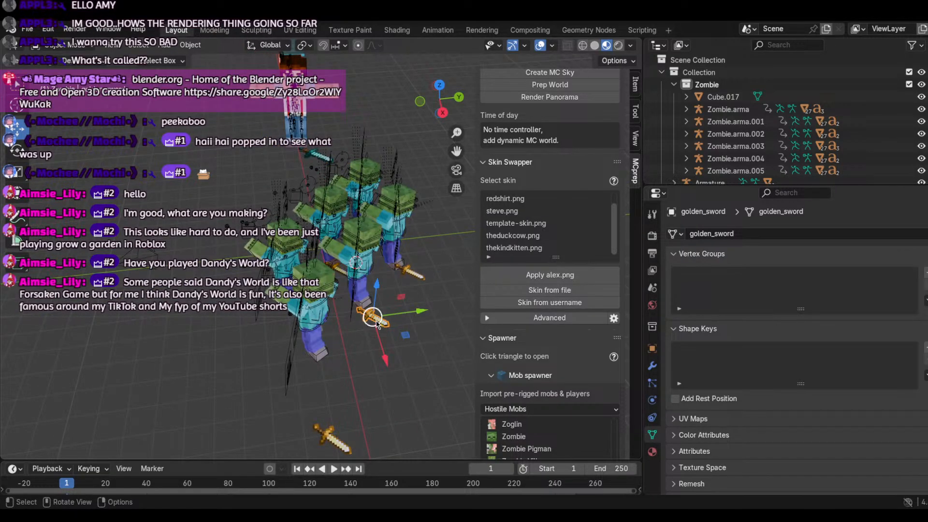
key(x)
click(377, 378)
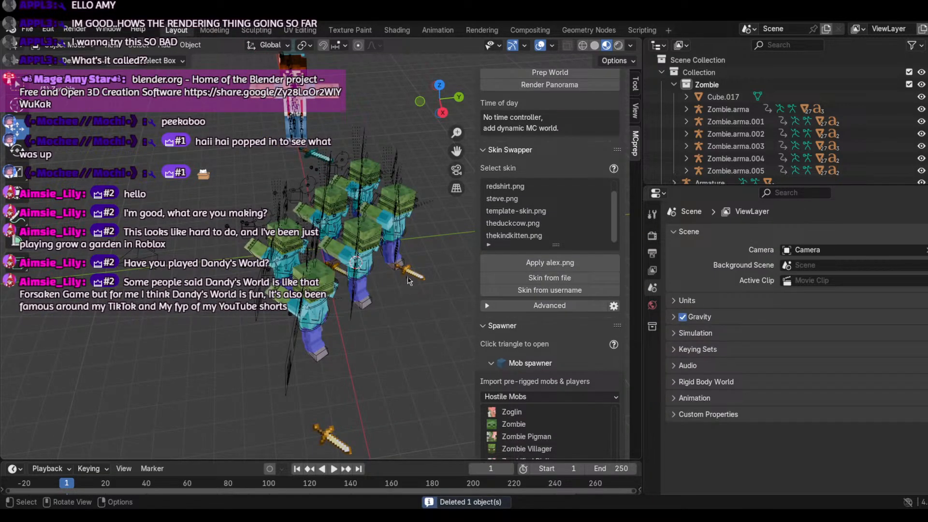
click(410, 278)
key(x)
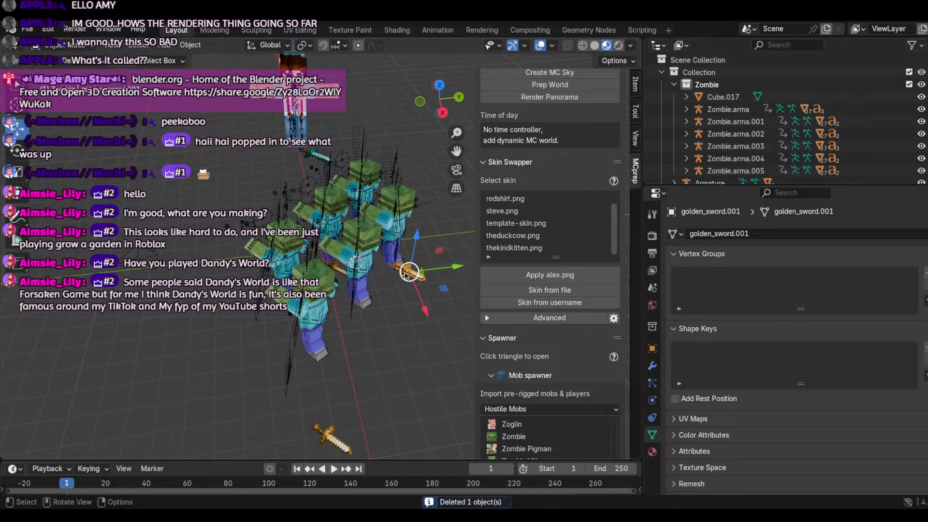
right_click(415, 282)
click(410, 277)
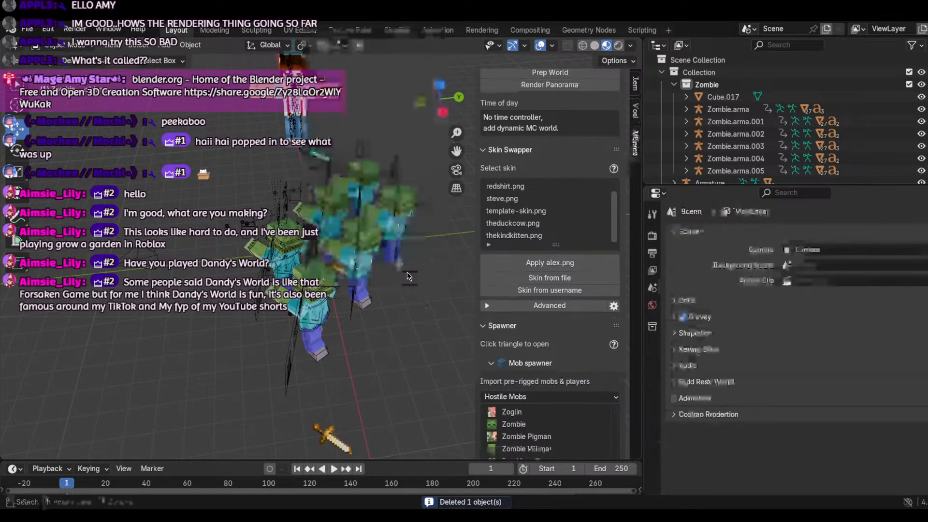
Step: Delete the golden sword lying among the zombies, keeping the one farther away from the group
scroll(377, 287, down, 3)
scroll(377, 286, up, 3)
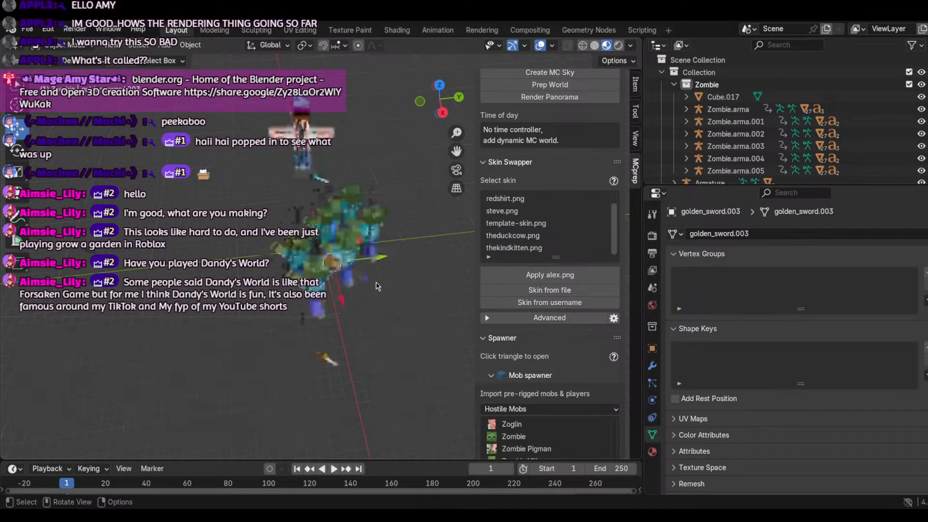
key(x)
key(Return)
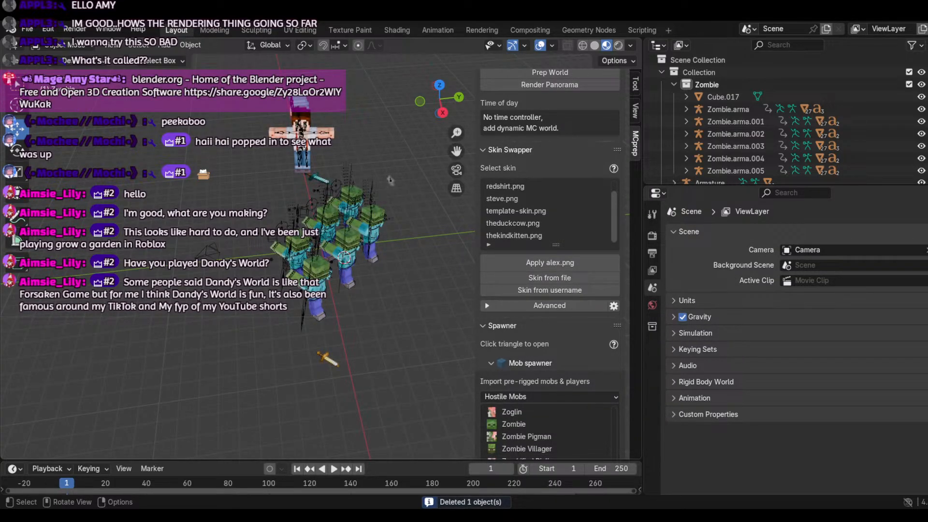
Step: Try duplicating all six zombies, along with the nearby diamond sword, freely to the side of the original group
drag(391, 181, 233, 319)
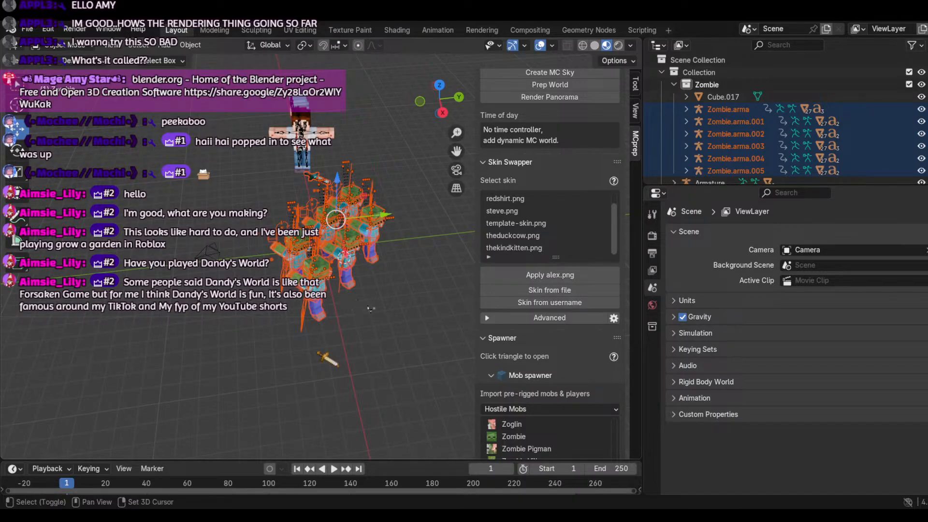
key(shift+d)
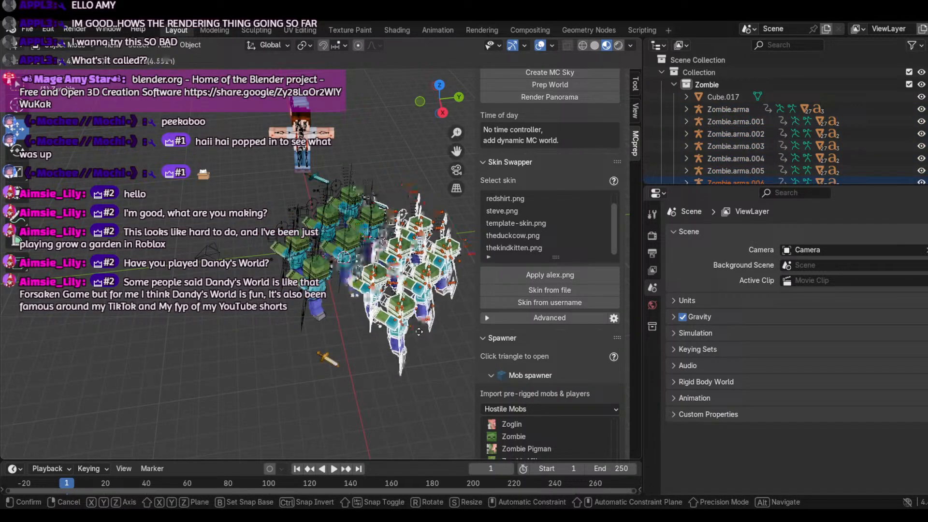
click(418, 331)
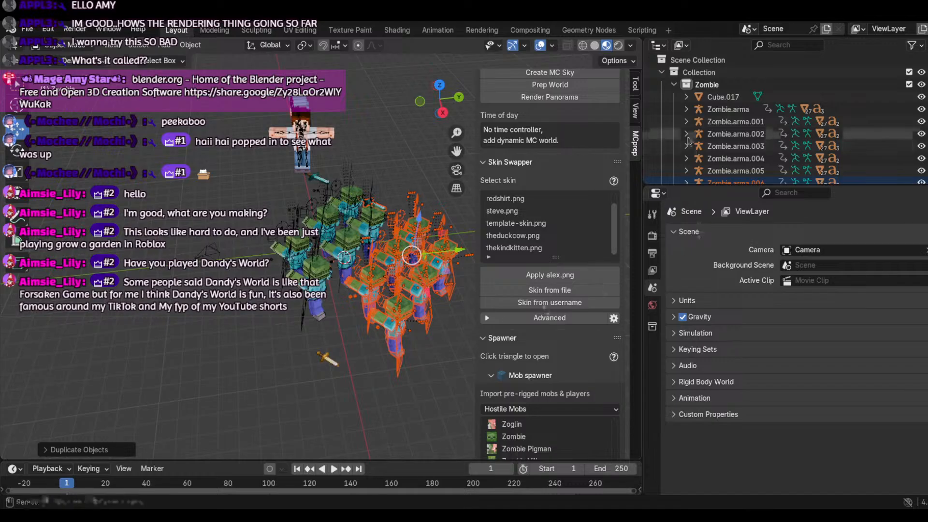
Step: Examine the doubled zombie group from several angles and through the scene camera
scroll(689, 140, down, 5)
drag(431, 92, 469, 91)
click(354, 104)
scroll(354, 104, up, 1)
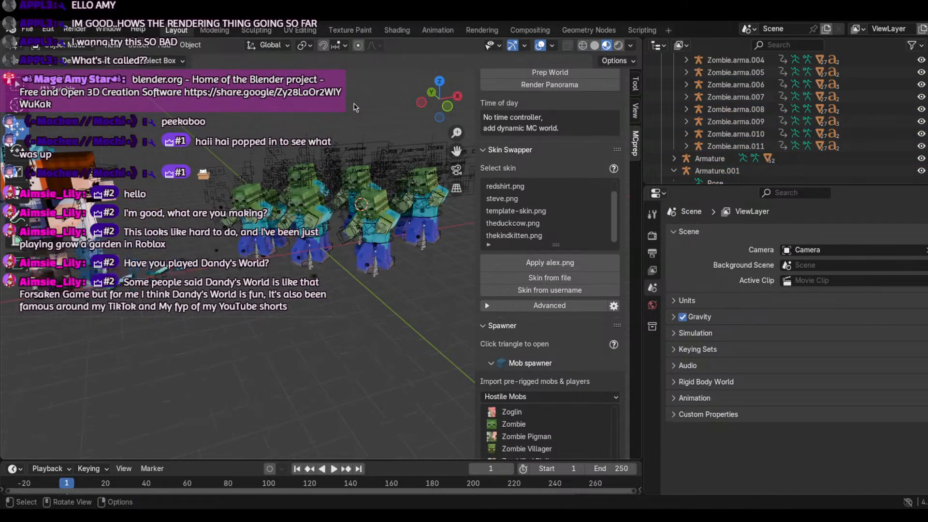
scroll(354, 104, up, 1)
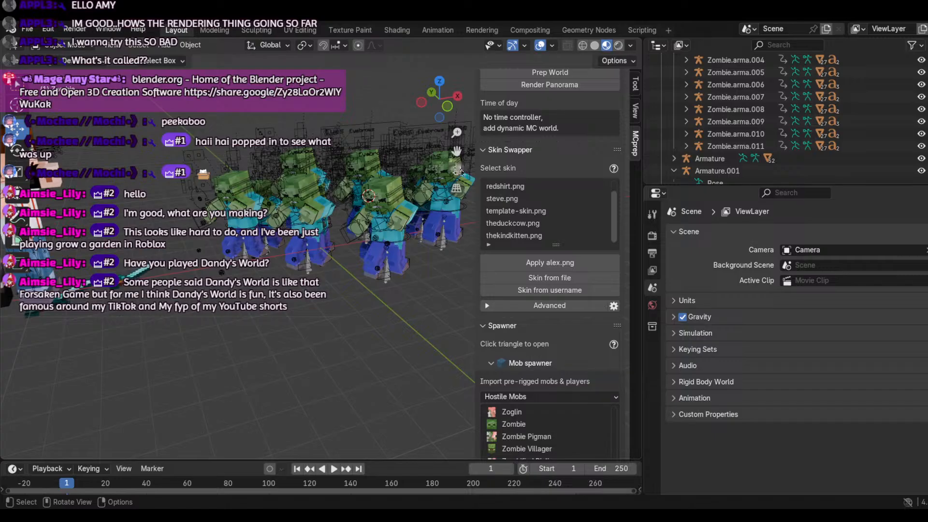
click(457, 170)
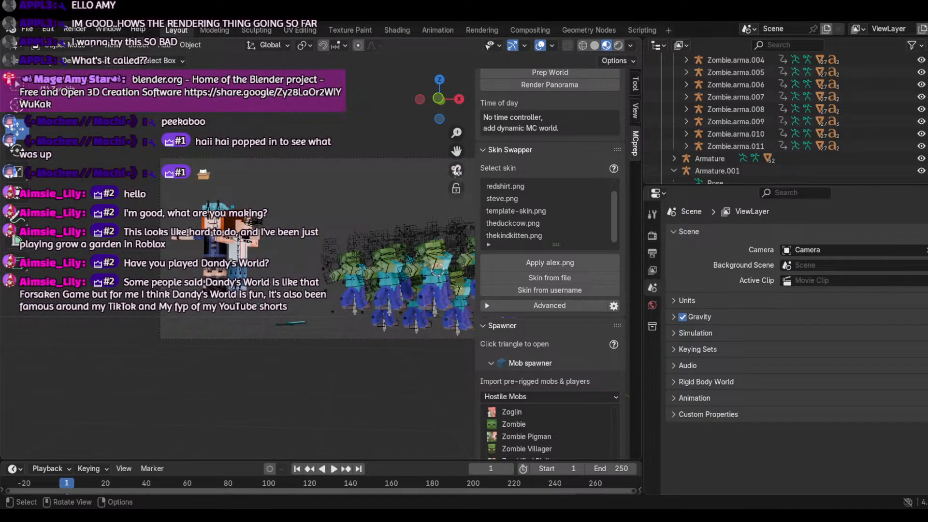
click(456, 170)
scroll(381, 103, down, 1)
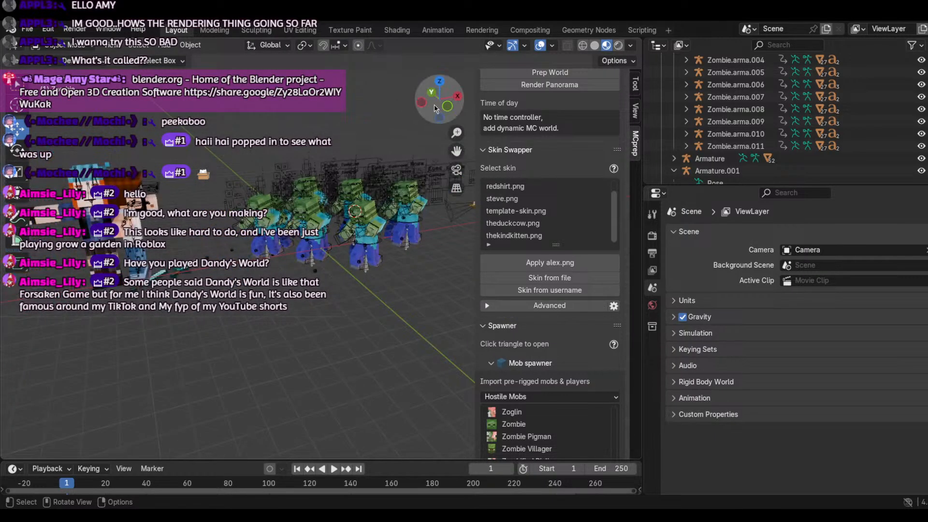
drag(437, 109, 155, 137)
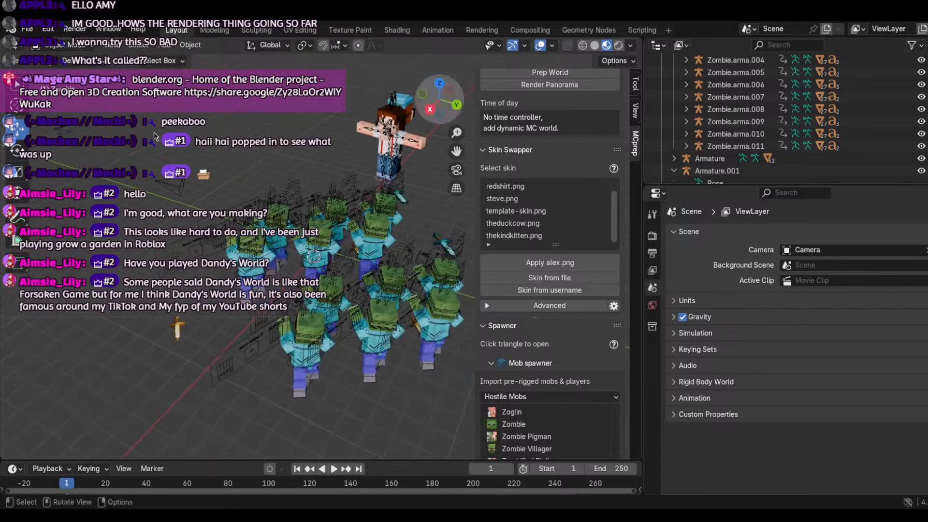
Step: Undo the deselection and the sideways duplication of the zombies
click(48, 29)
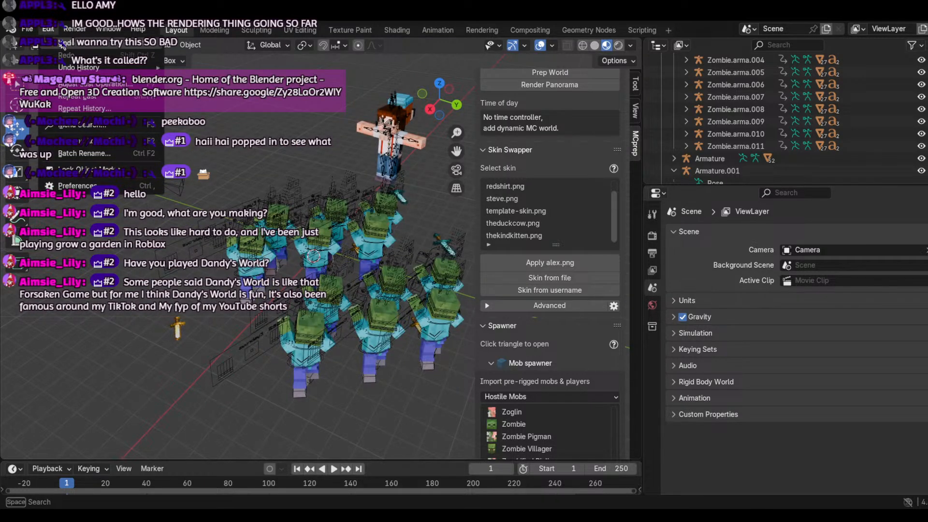
click(63, 45)
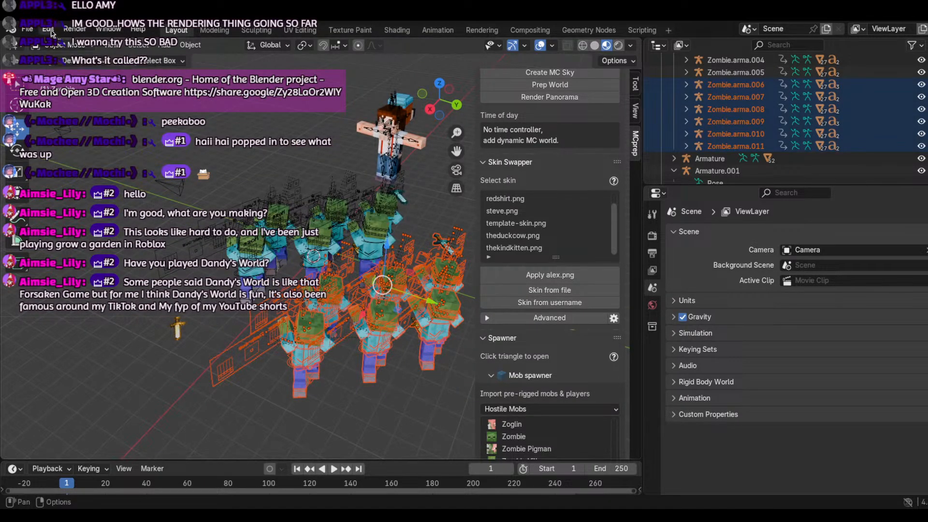
key(ctrl+z)
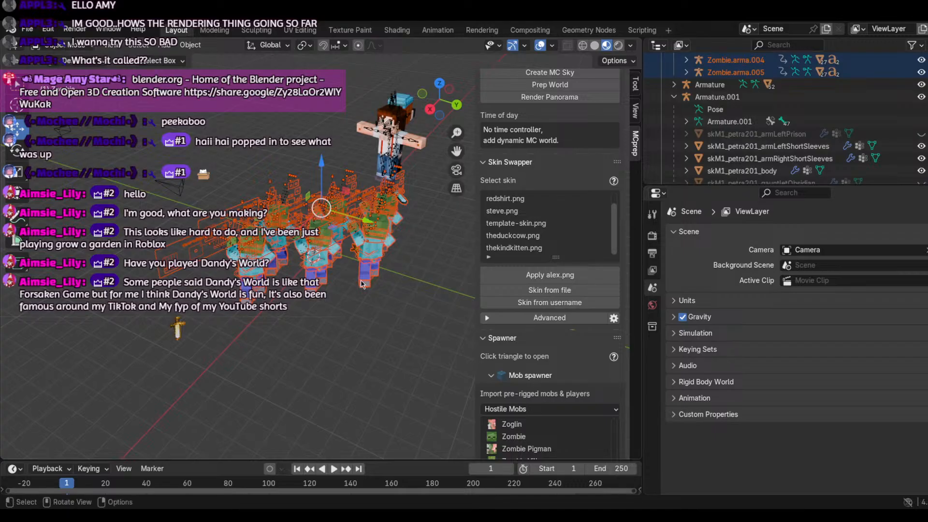
Step: Duplicate the selected six zombies and diamond sword along the X axis, behind the existing rows, and check the result through the camera
key(shift)
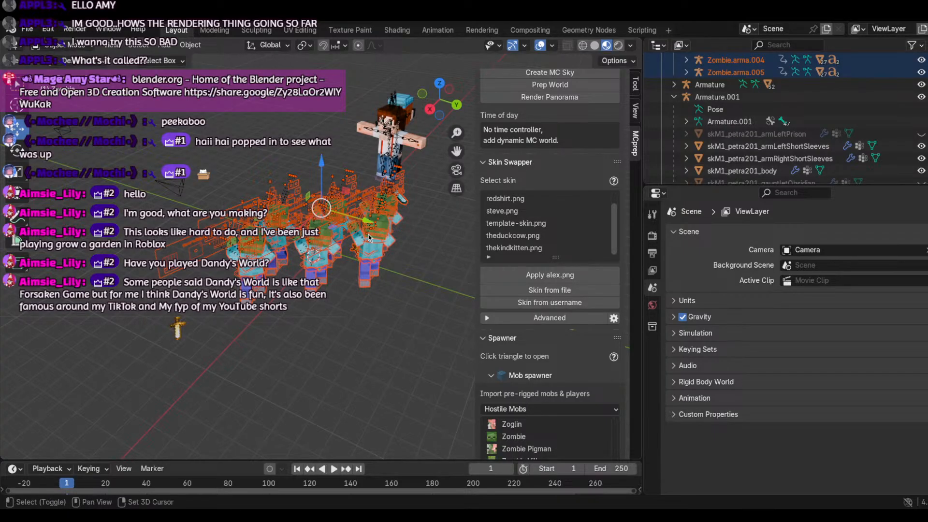
key(shift+d)
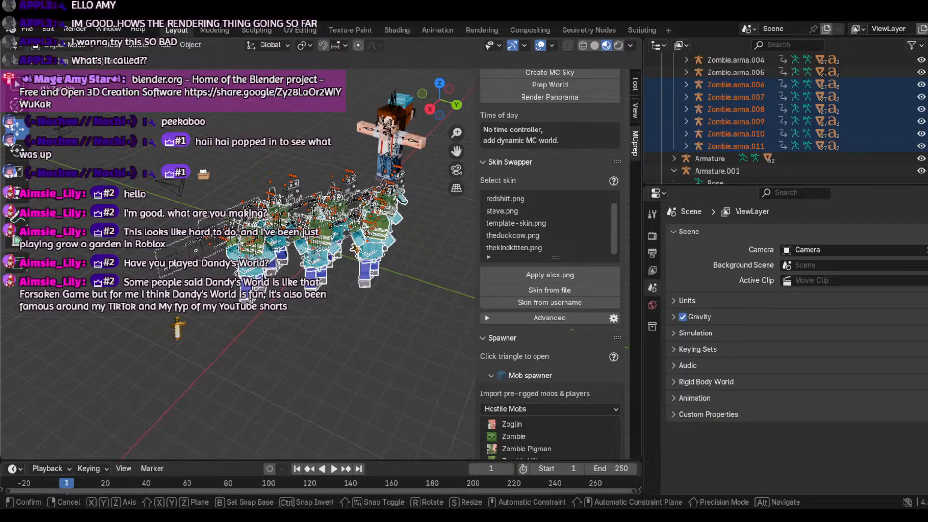
key(x)
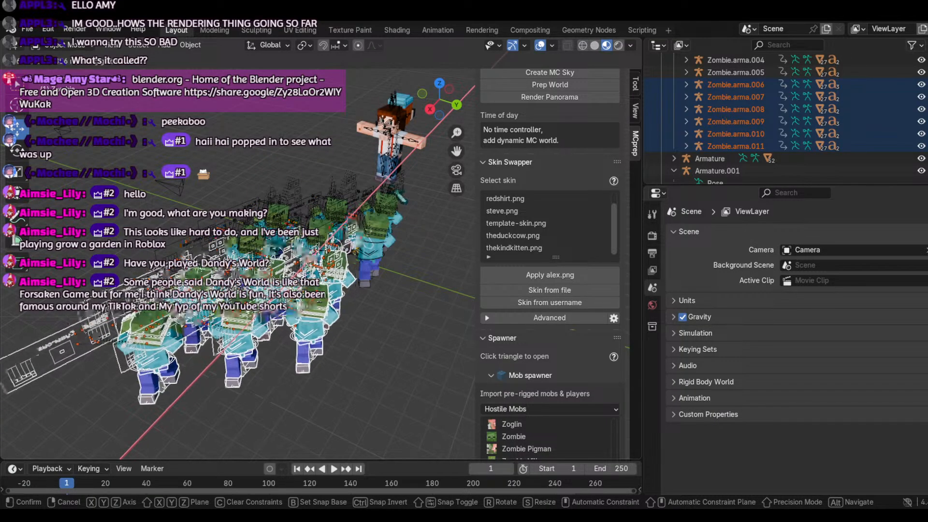
click(296, 316)
drag(432, 109, 593, 108)
click(457, 173)
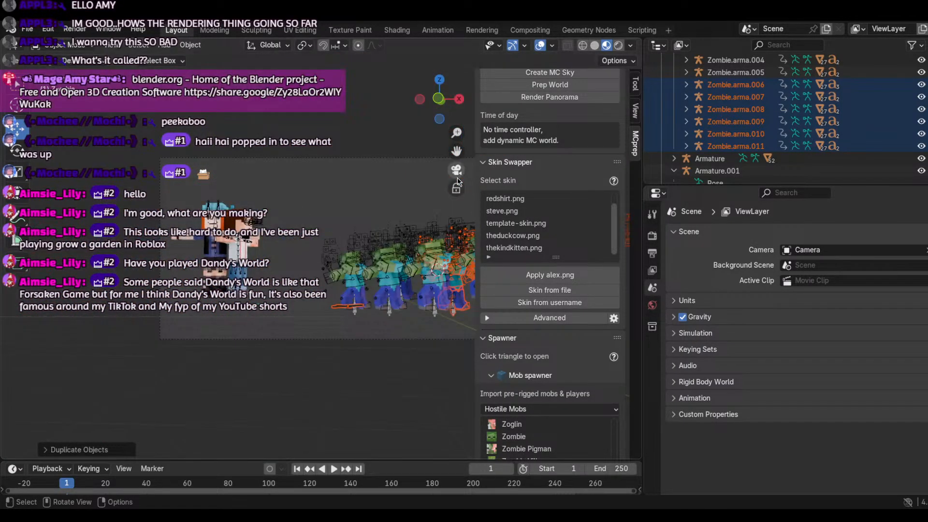
click(458, 177)
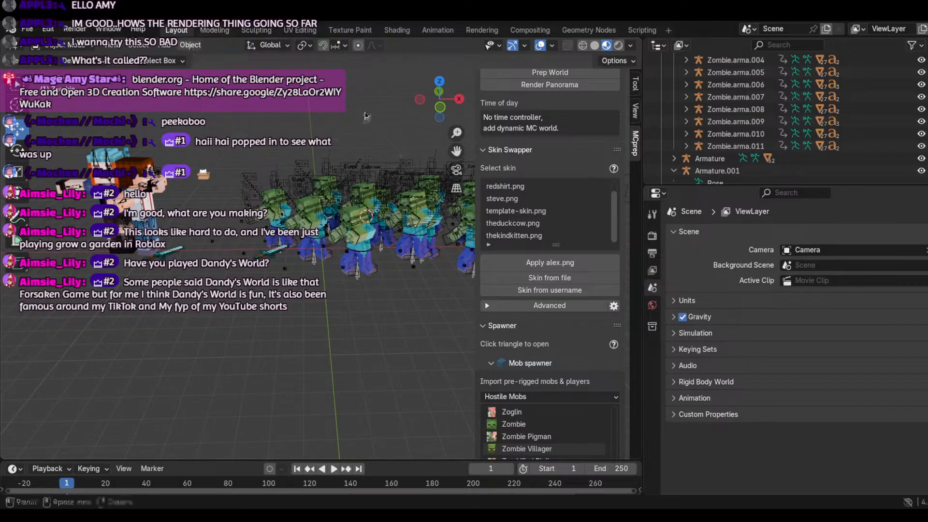
click(456, 170)
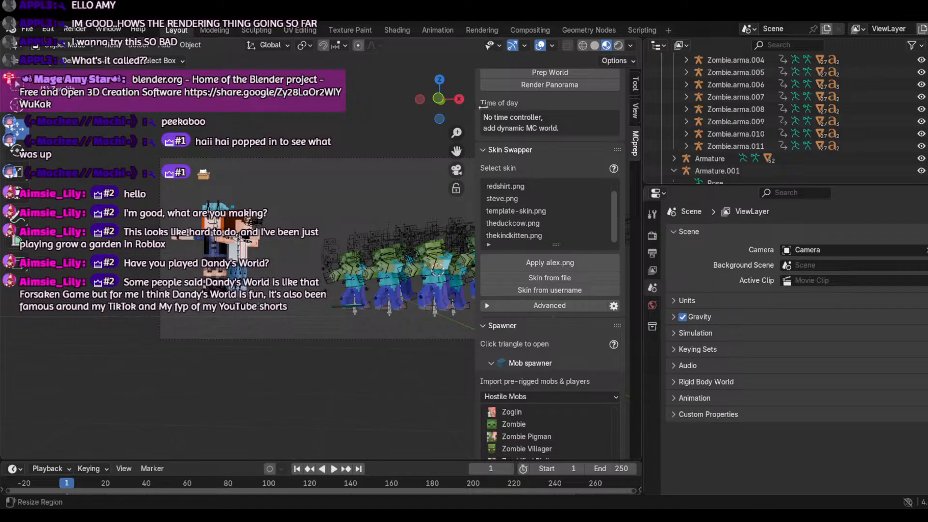
Step: Collapse the sidebar and walk the scene camera back and sideways until both player characters and the whole zombie horde fit in frame
drag(484, 106, 693, 160)
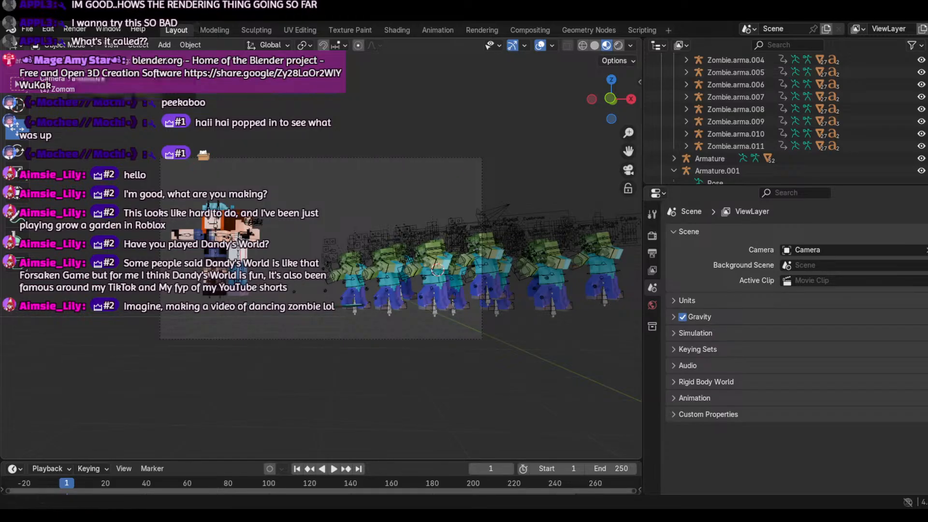
click(117, 47)
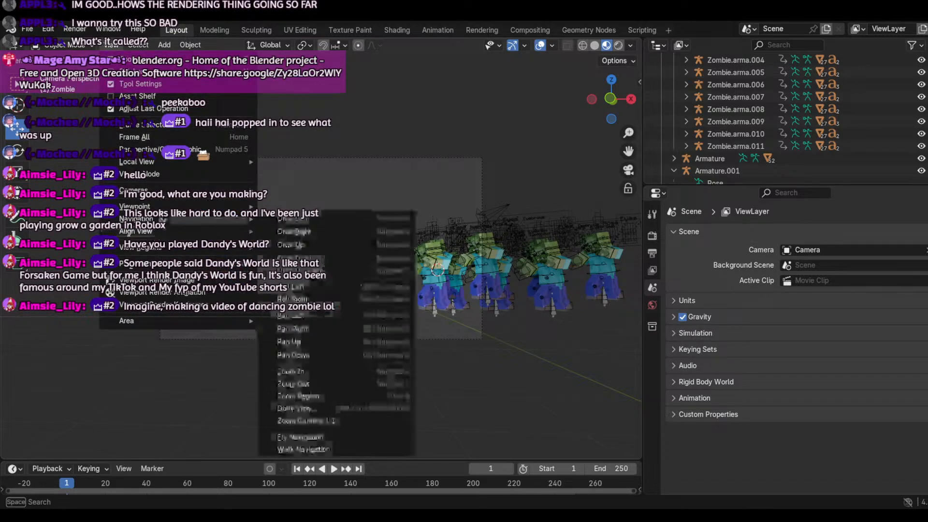
click(107, 44)
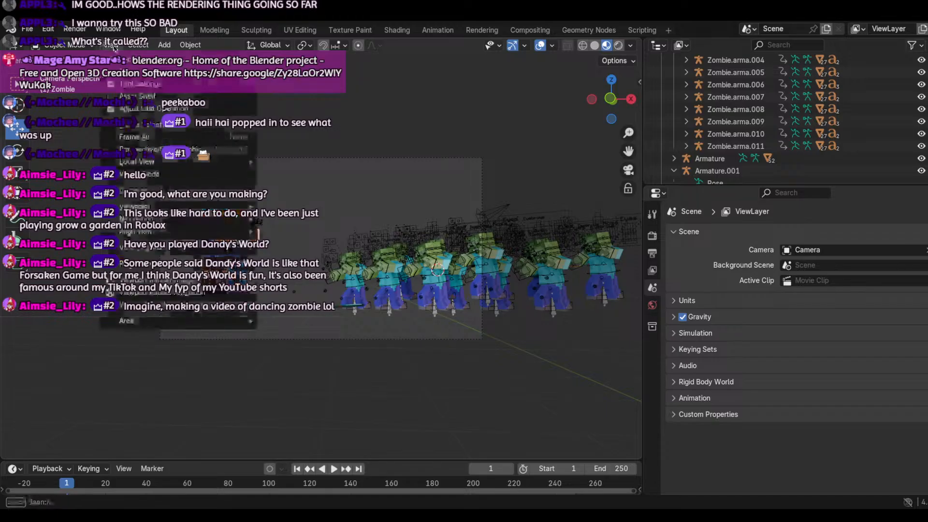
mouse_move(145, 218)
click(356, 450)
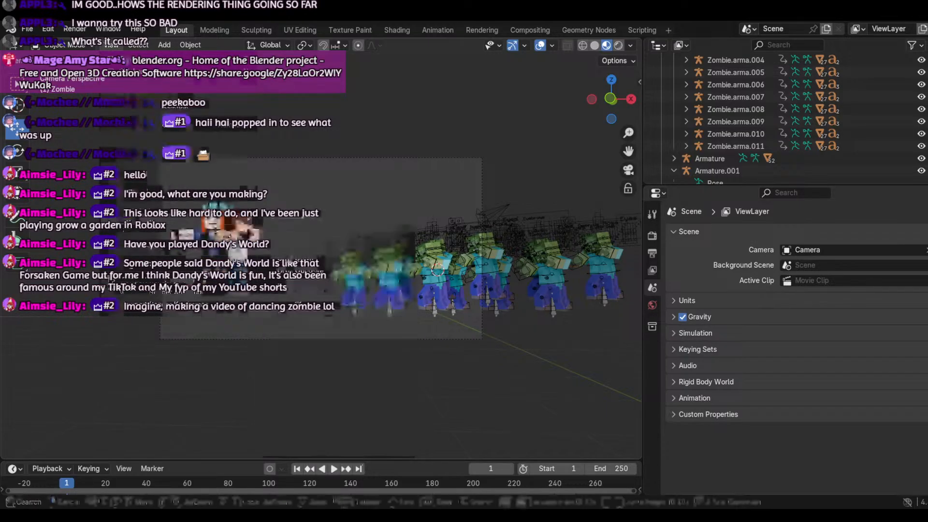
key(s)
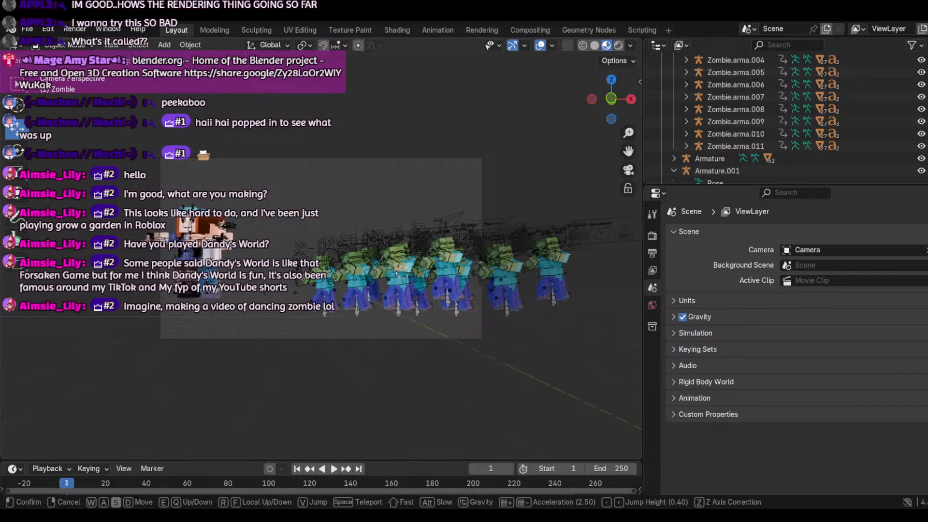
key(d)
key(d)
key(d)
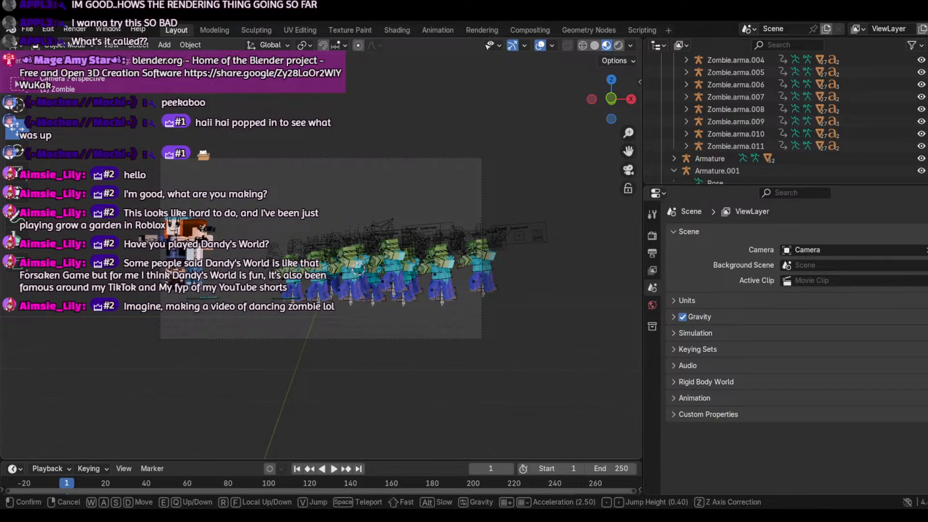
key(q)
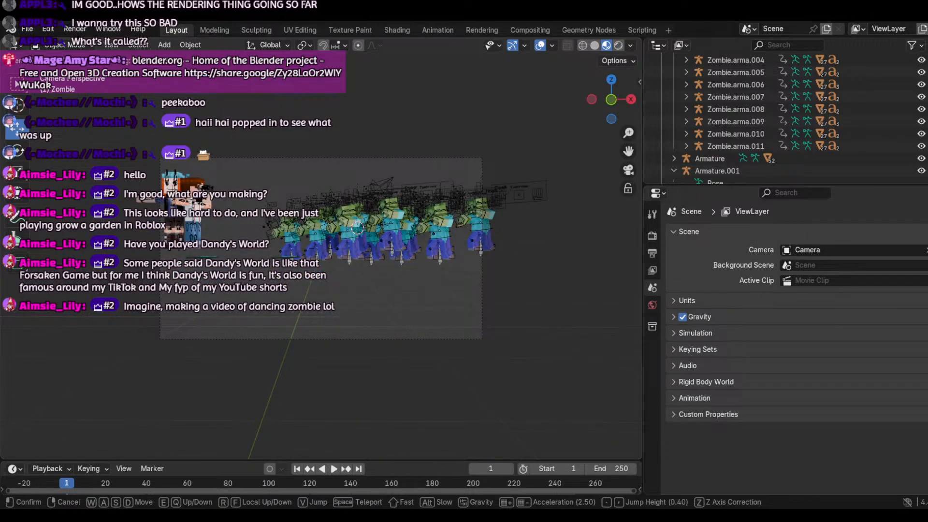
key(s)
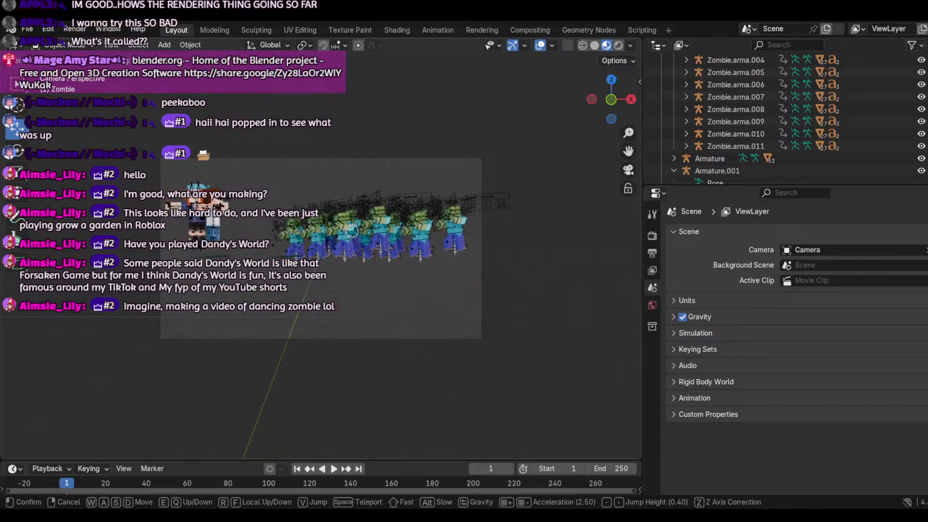
key(e)
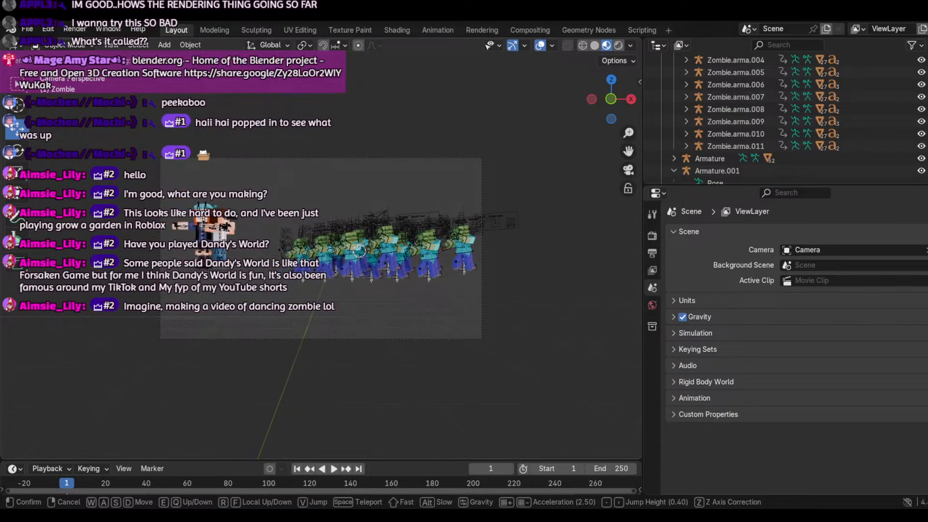
key(shift+s)
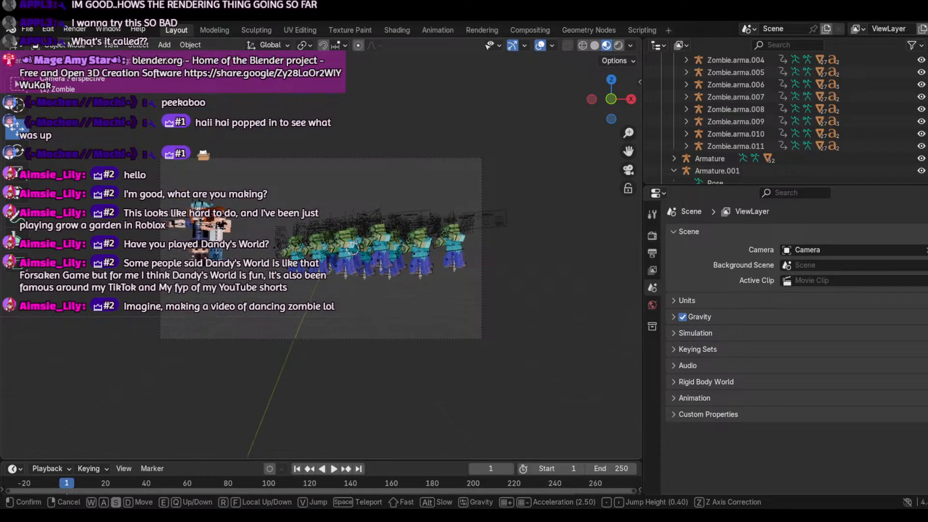
key(s)
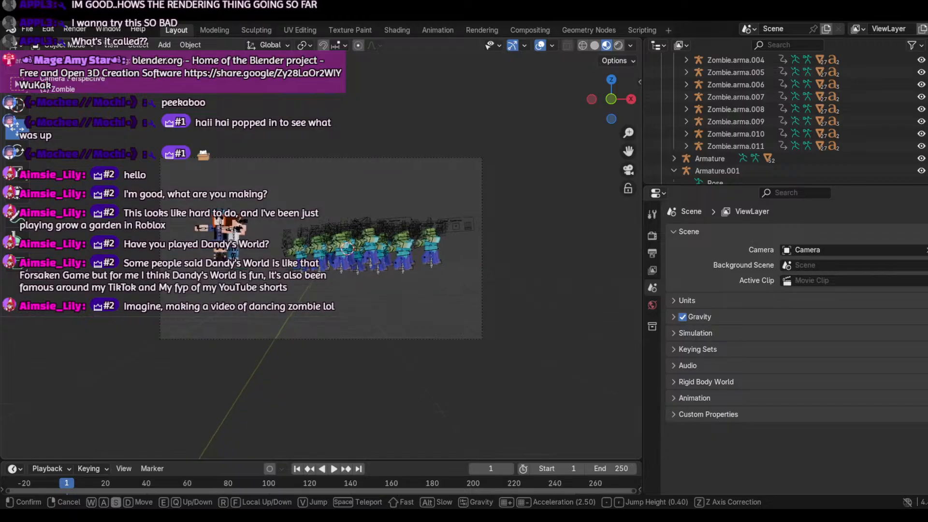
key(e)
key(Return)
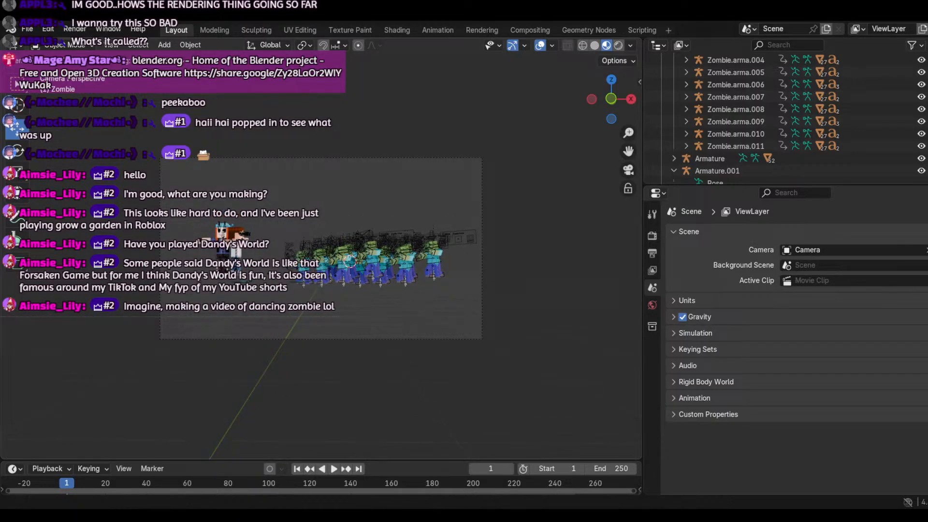
Step: Select the scene camera and set its focal length to 89 mm
scroll(716, 146, down, 15)
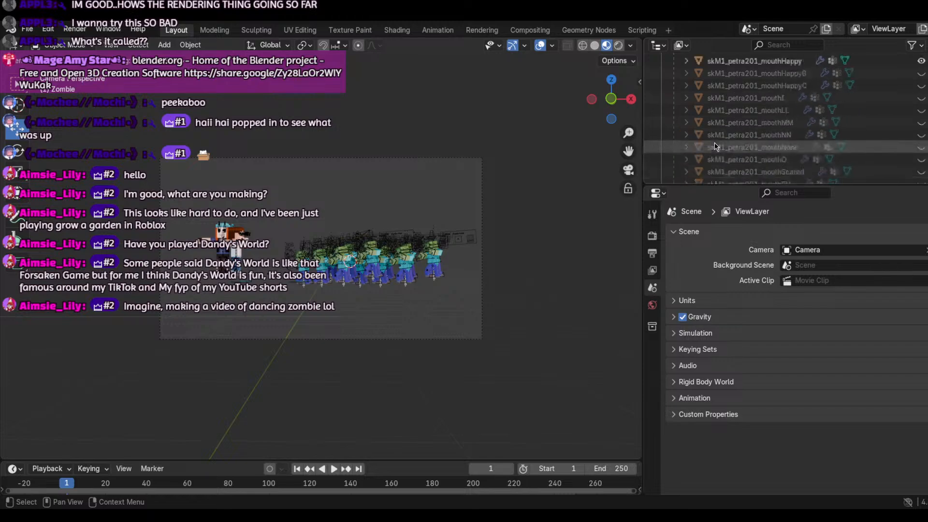
click(706, 99)
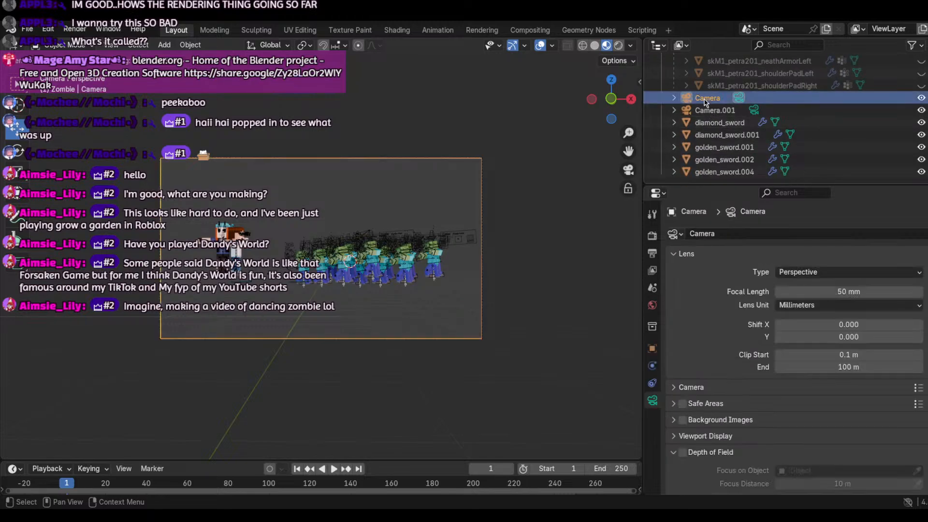
click(836, 244)
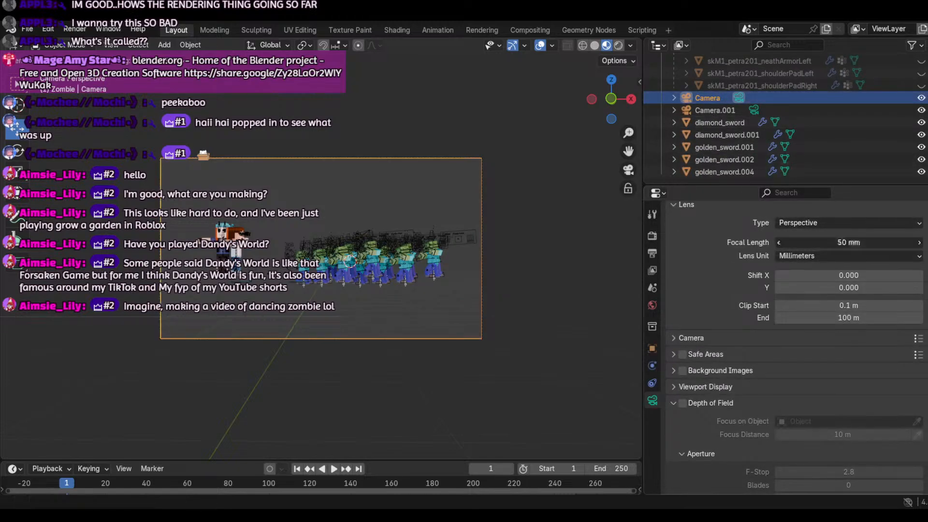
click(732, 233)
drag(849, 242, 923, 242)
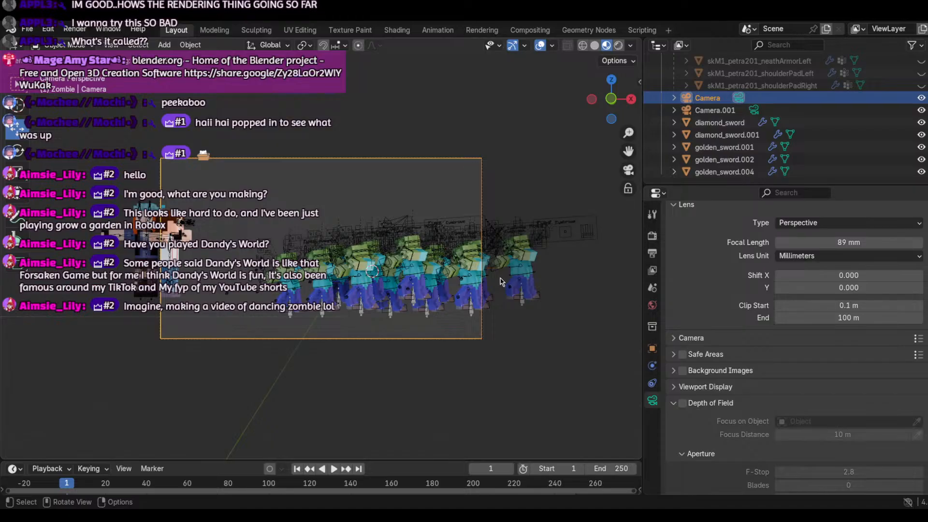
Step: Leave the camera view and move the rearmost zombie's armature slightly along the X axis toward the horde
click(628, 171)
click(521, 238)
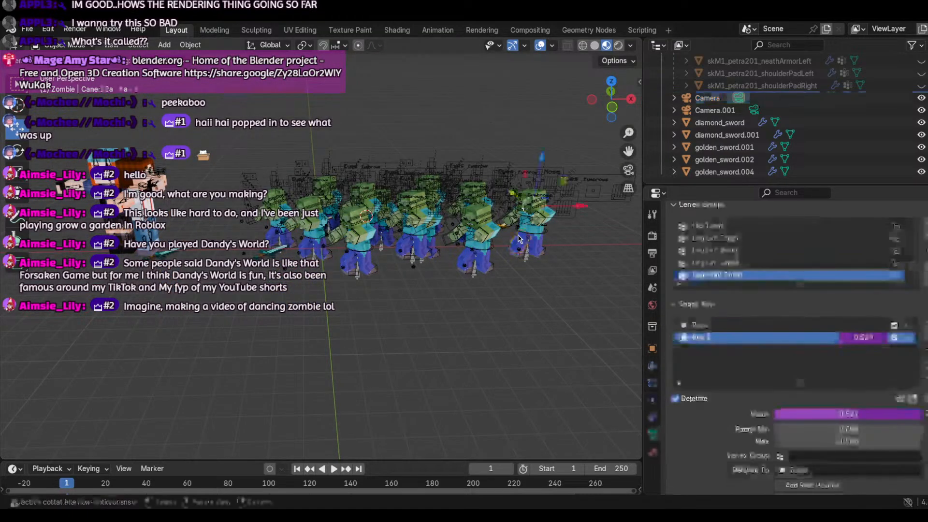
click(523, 232)
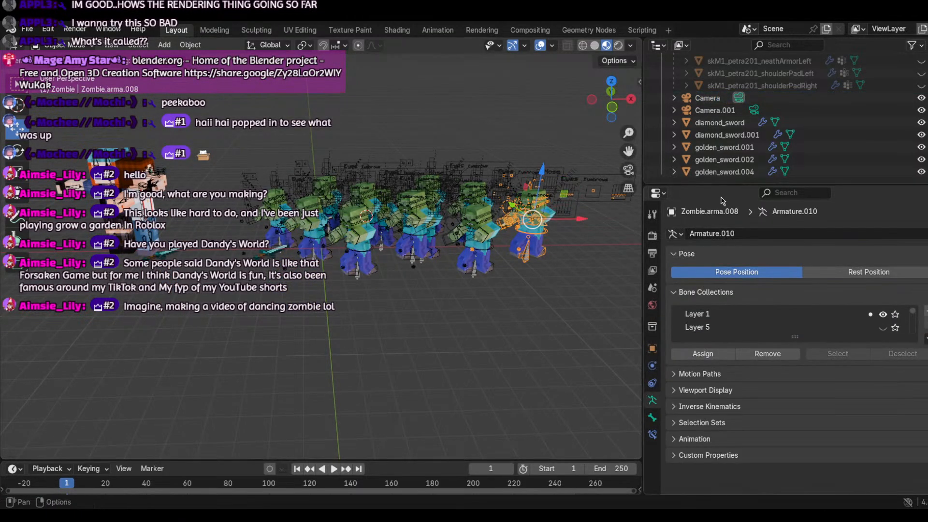
click(16, 155)
click(15, 130)
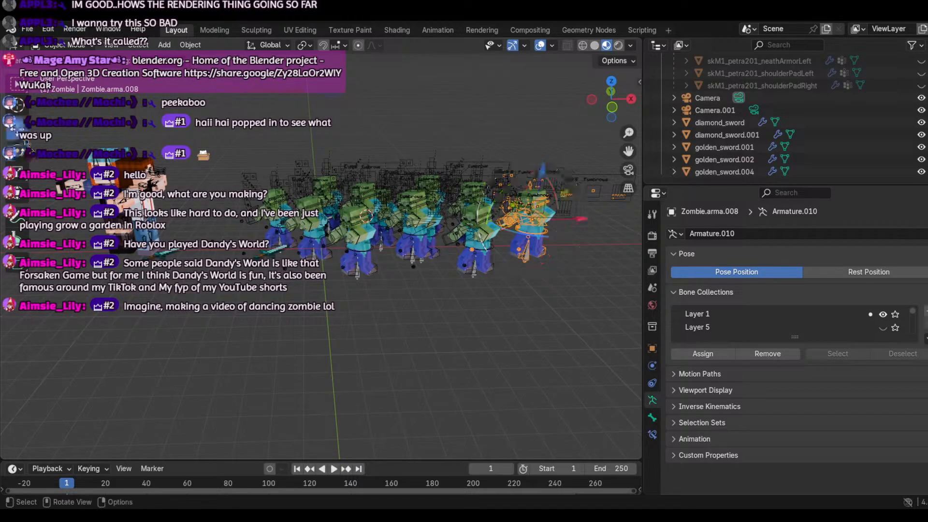
drag(573, 220, 563, 220)
Step: Rotate the armature of the zombie beside the rearmost one slightly about its vertical axis
click(486, 256)
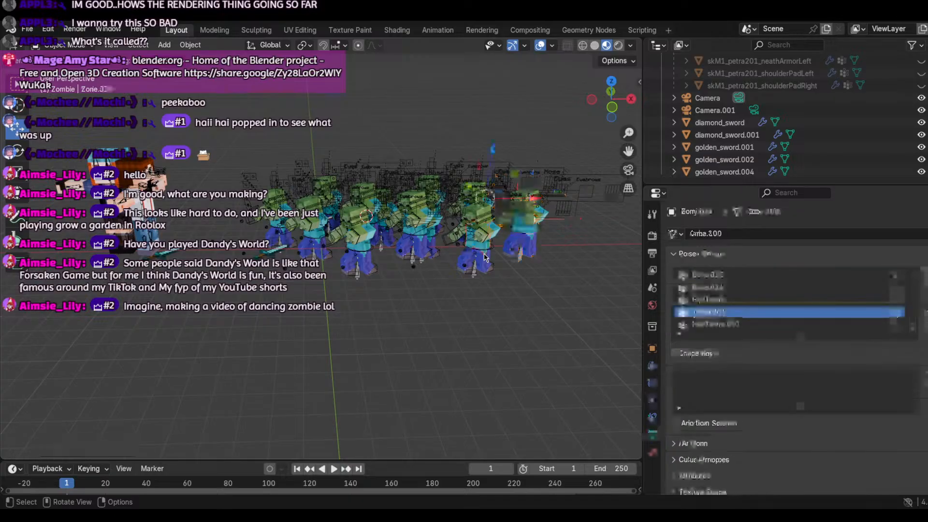
click(488, 253)
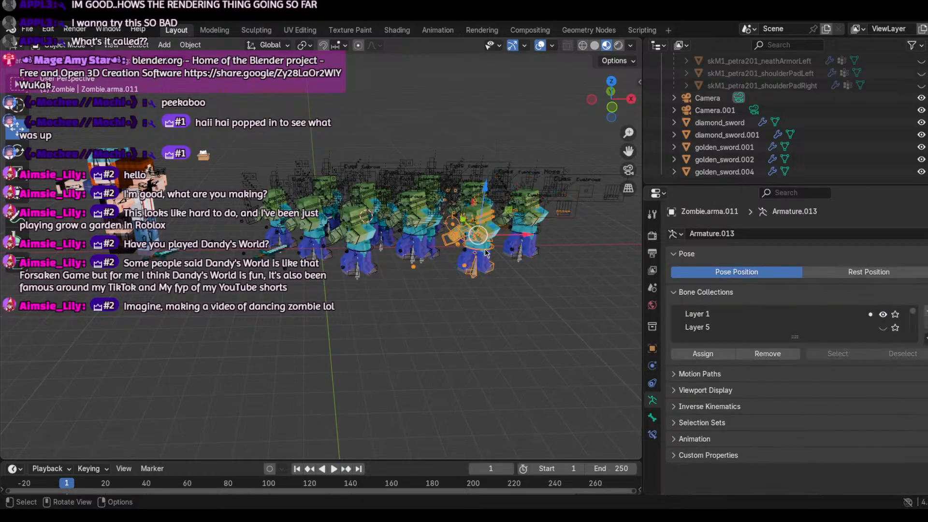
click(15, 153)
mouse_move(516, 252)
mouse_down()
mouse_move(497, 254)
mouse_move(522, 242)
mouse_up()
Step: Undo the trackball rotation of the rearmost zombie and turn its armature slightly about the Z axis instead
click(518, 251)
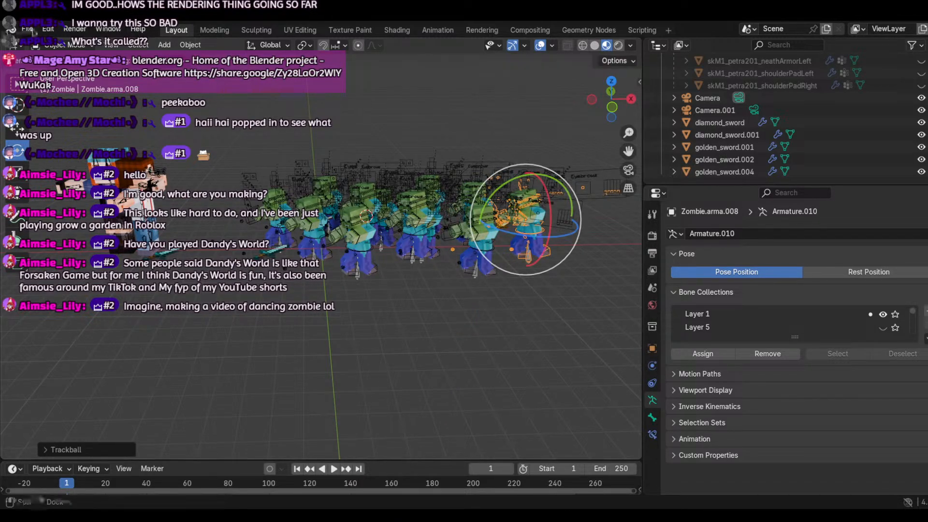
click(48, 29)
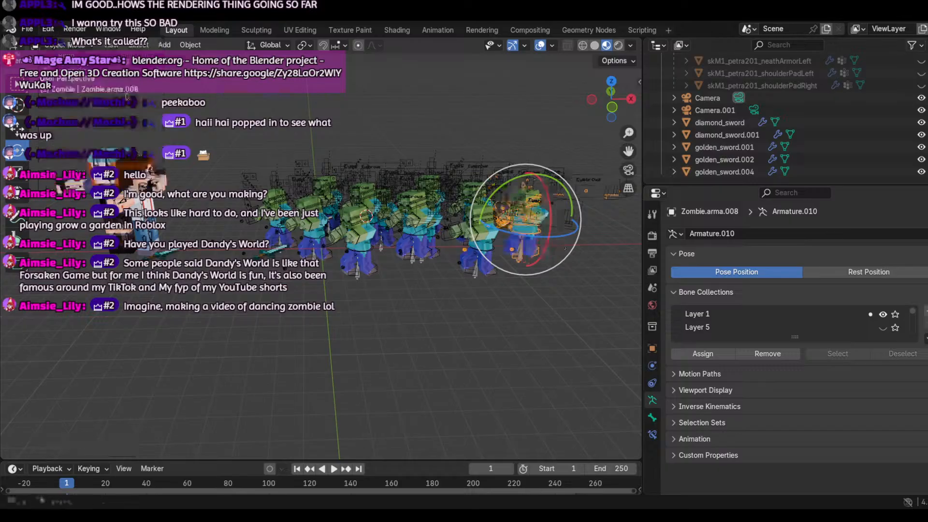
key(r)
key(z)
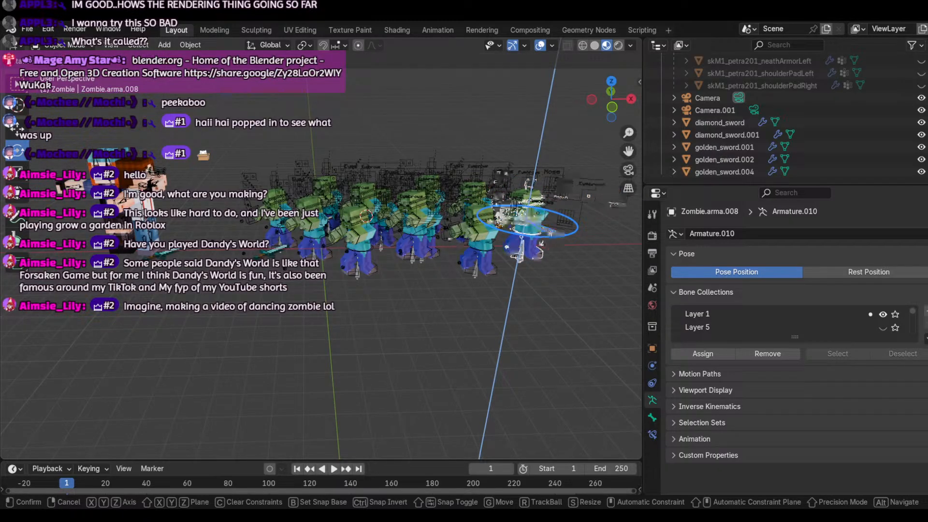
click(541, 242)
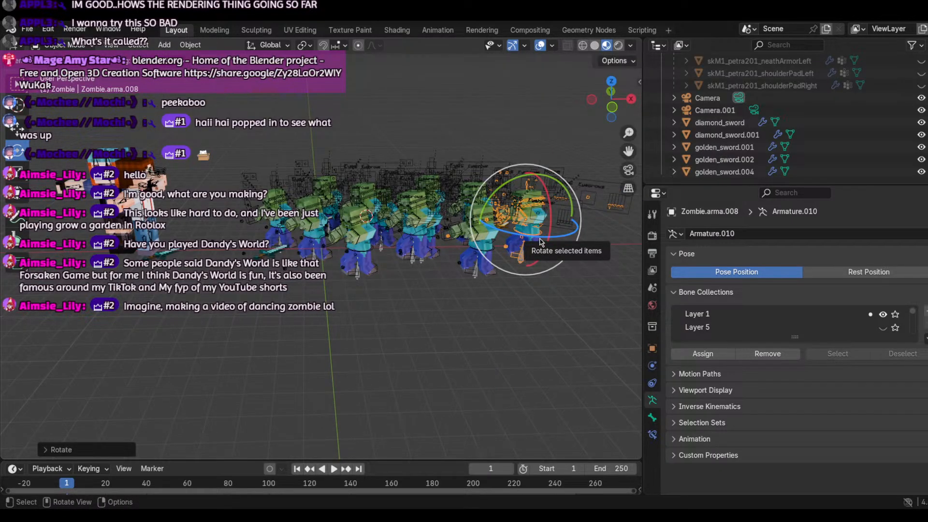
click(325, 312)
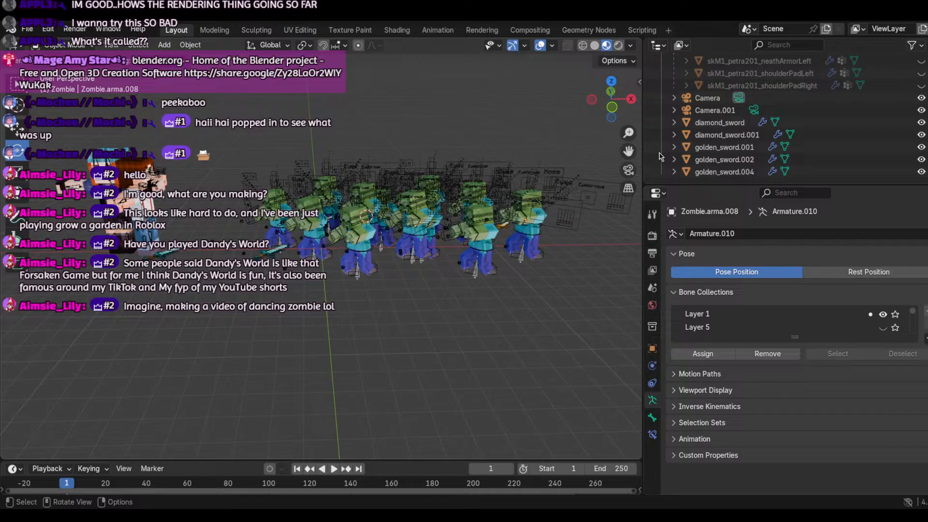
Step: In the camera view, move the rearmost zombie along X into the frame and lower it slightly along Z
click(628, 172)
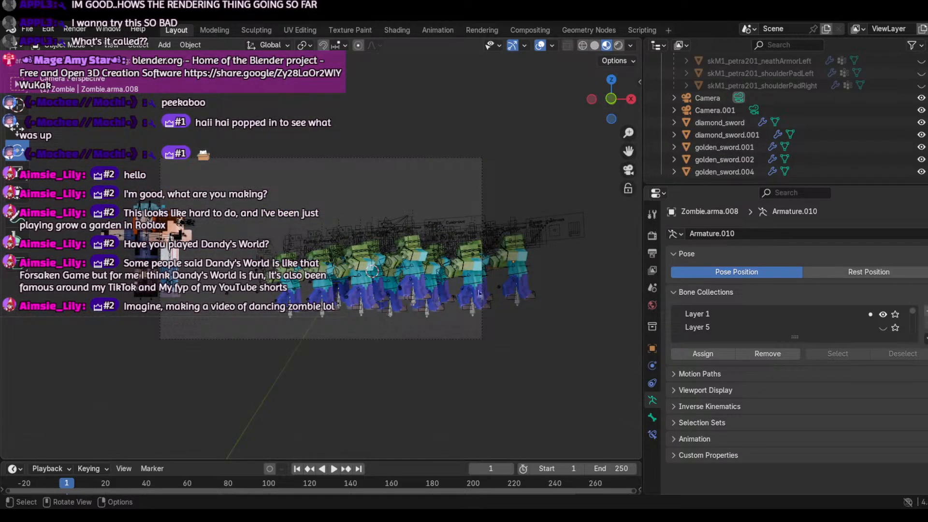
click(521, 274)
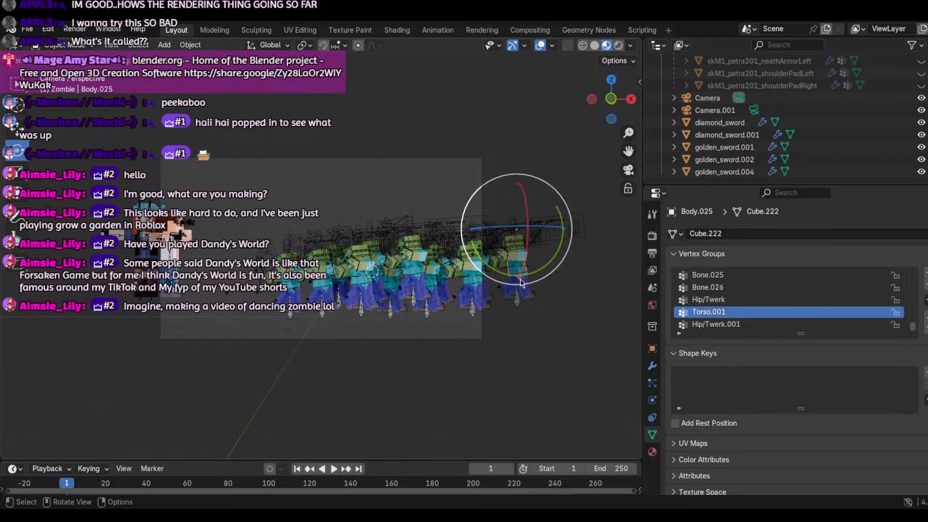
click(520, 281)
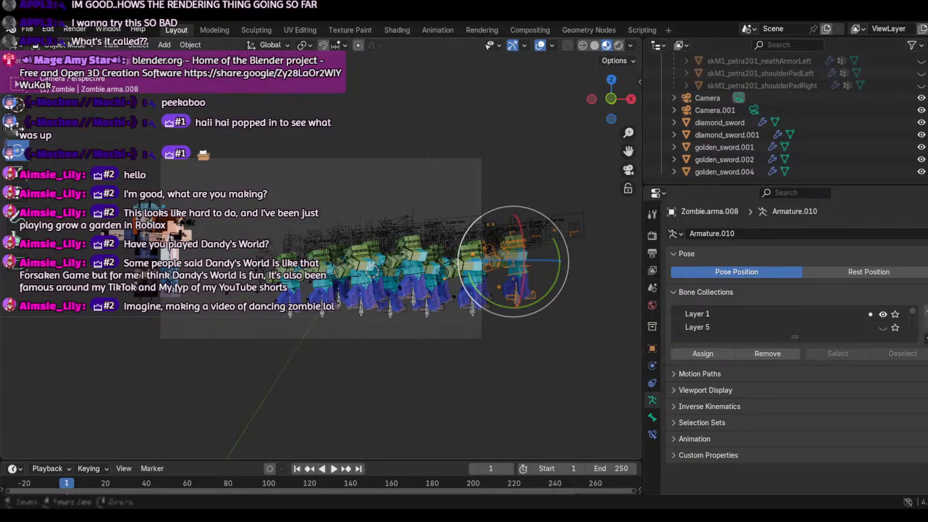
click(14, 127)
drag(560, 266, 513, 276)
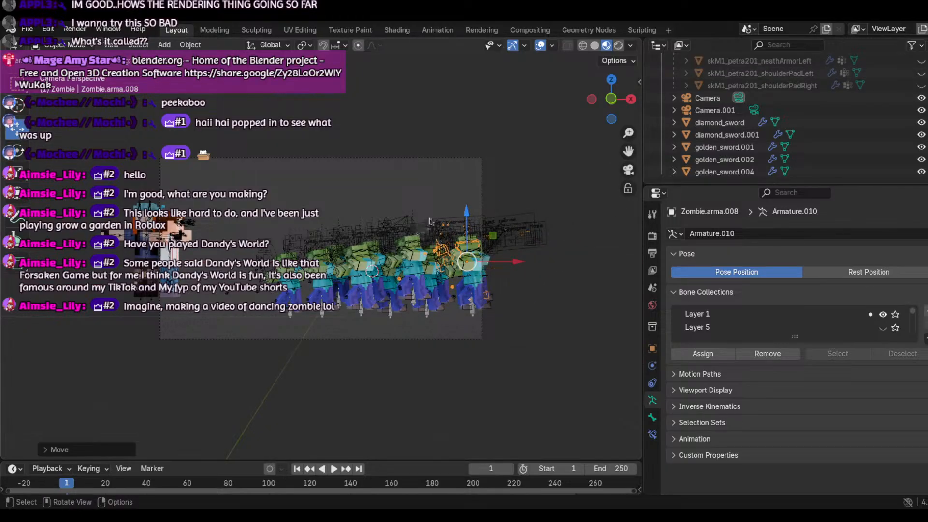
drag(467, 213, 467, 215)
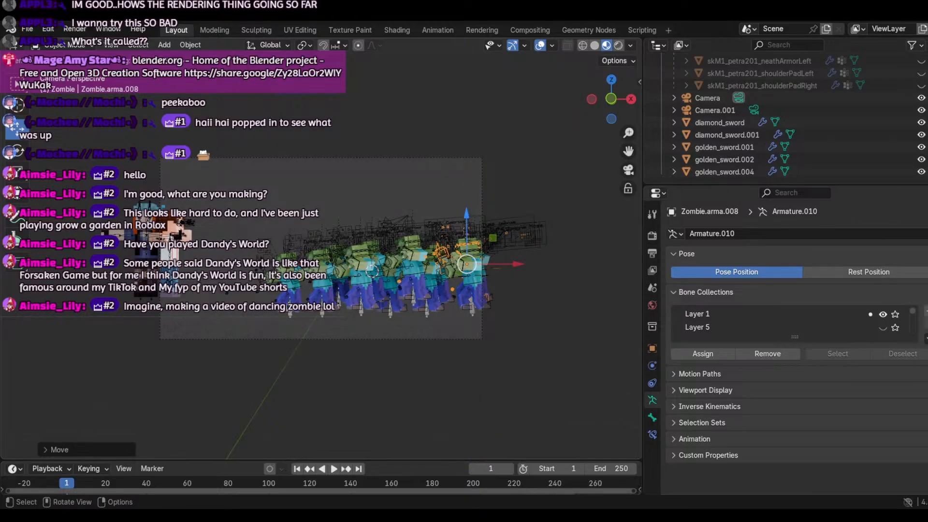
Step: Outside the camera view, rotate the orange-haired character's armature about its vertical axis
click(727, 135)
click(628, 169)
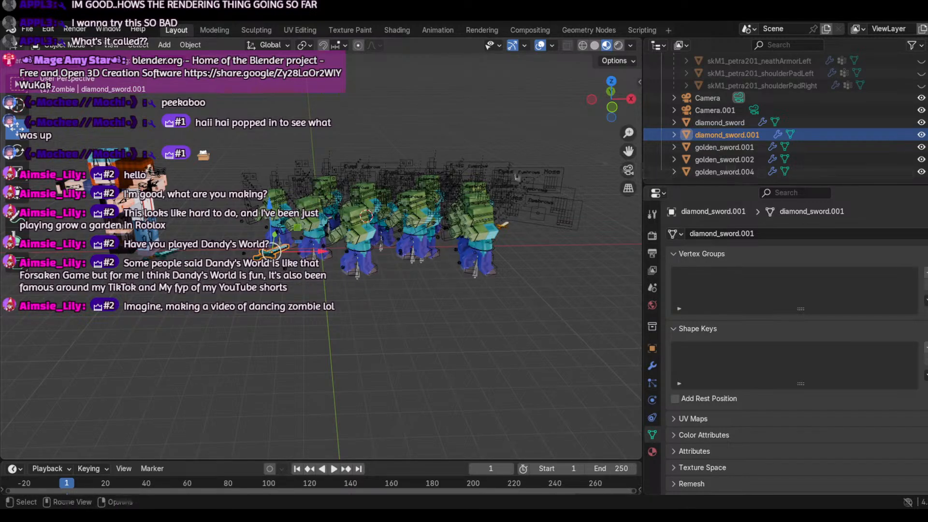
drag(629, 152, 501, 133)
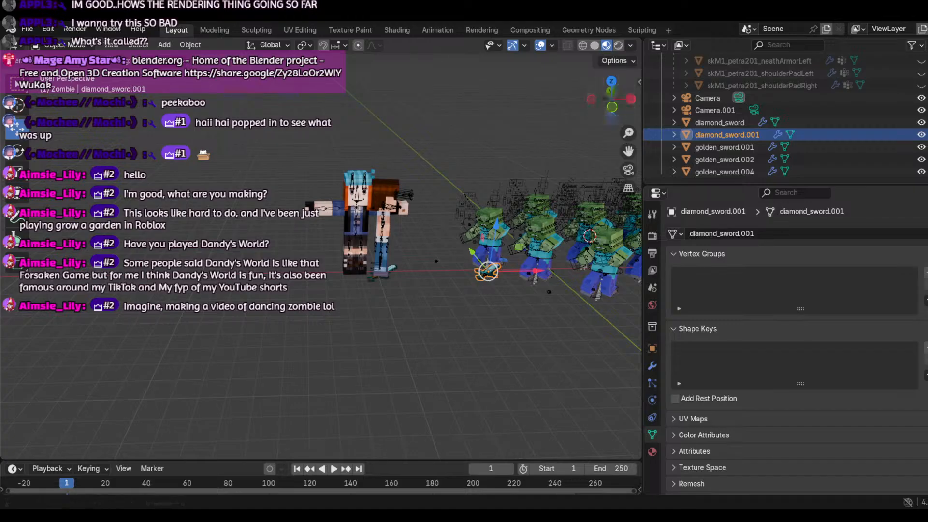
scroll(387, 203, up, 3)
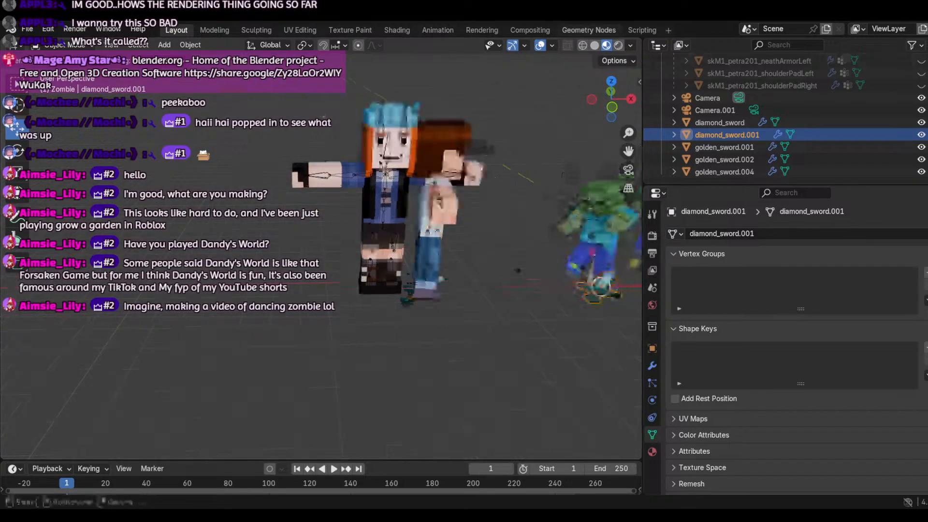
scroll(399, 230, up, 2)
drag(614, 124, 605, 116)
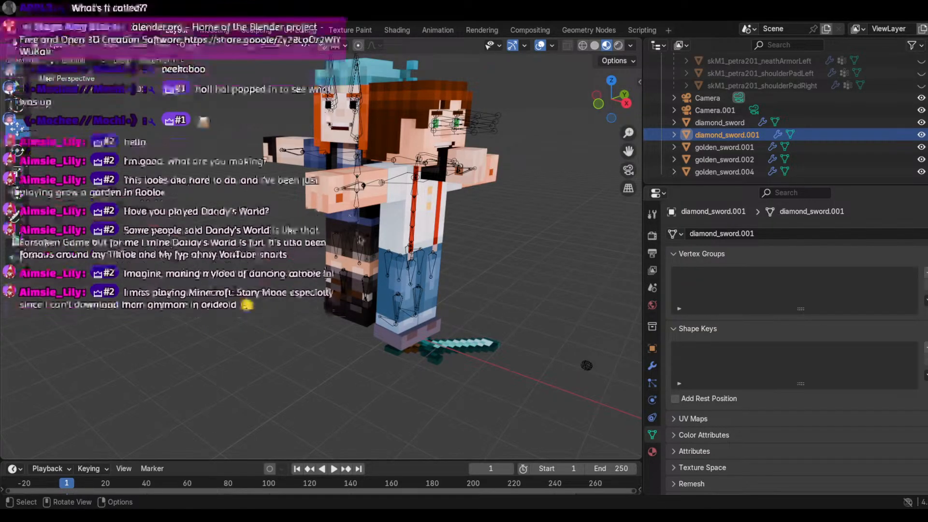
click(355, 224)
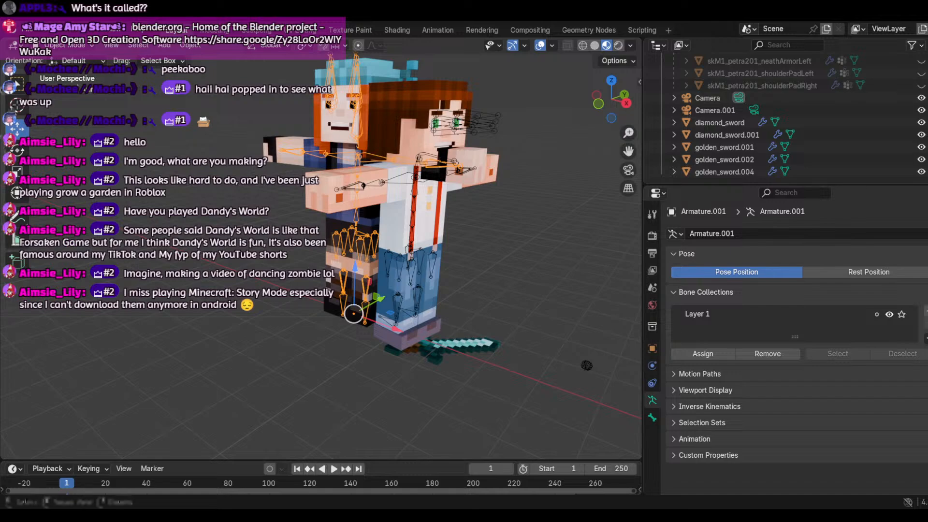
click(17, 150)
mouse_move(351, 331)
mouse_down()
mouse_move(453, 310)
mouse_move(397, 317)
mouse_move(352, 338)
mouse_up()
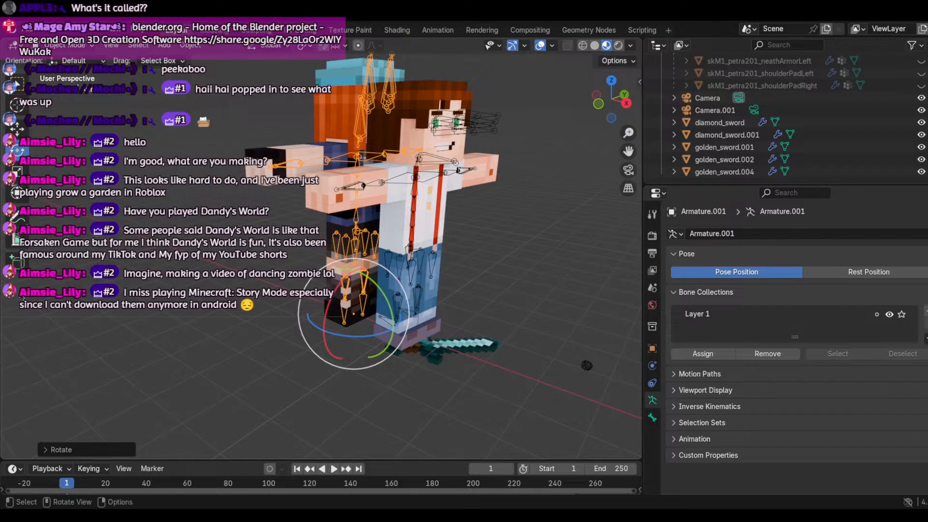
Step: Move the orange-haired character's armature freely away from the brown-haired character so the two stand apart
click(17, 128)
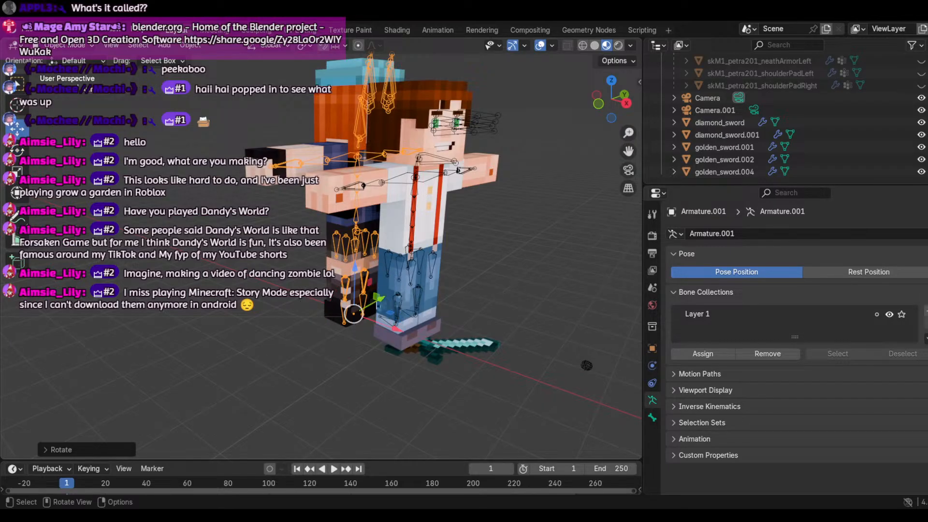
drag(354, 314, 195, 402)
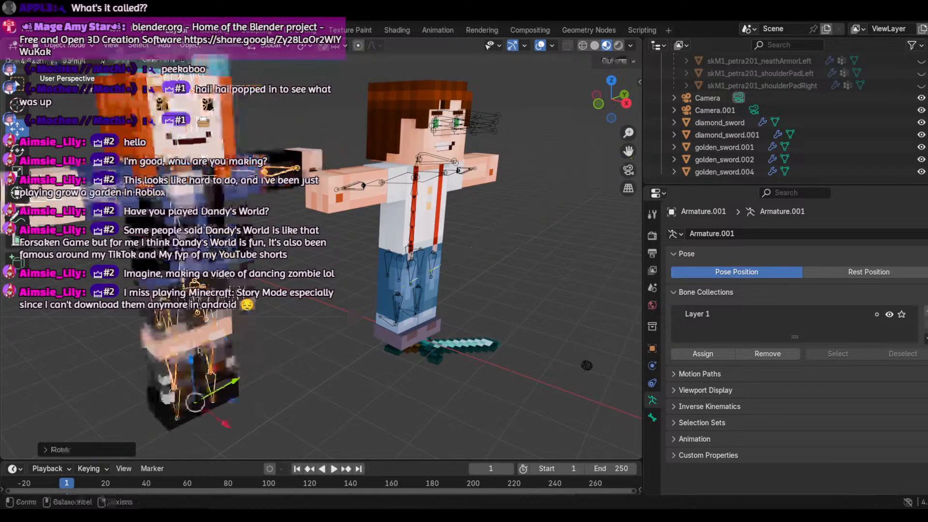
drag(199, 352, 198, 351)
scroll(292, 335, down, 4)
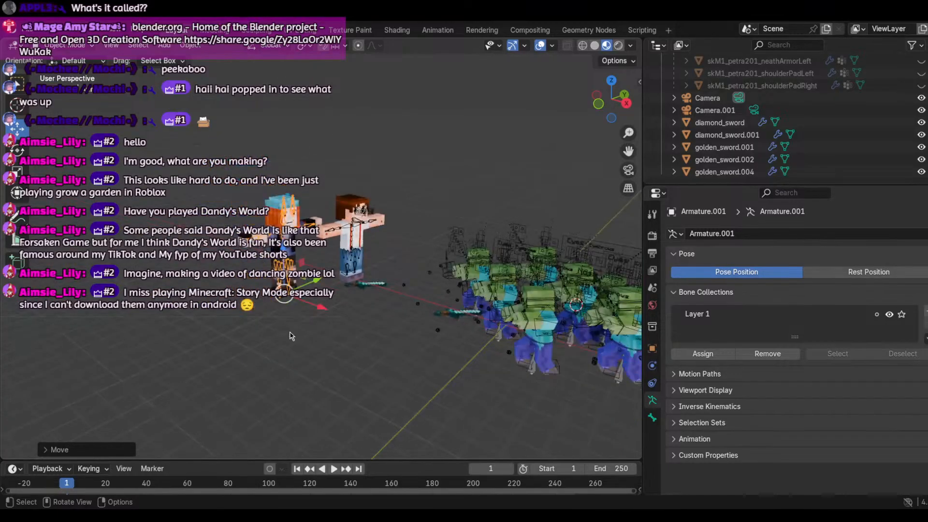
Step: Adjust the orange-haired character's height along the Z axis and shift its armature slightly further from the brown-haired character
scroll(293, 333, up, 2)
key(g)
key(z)
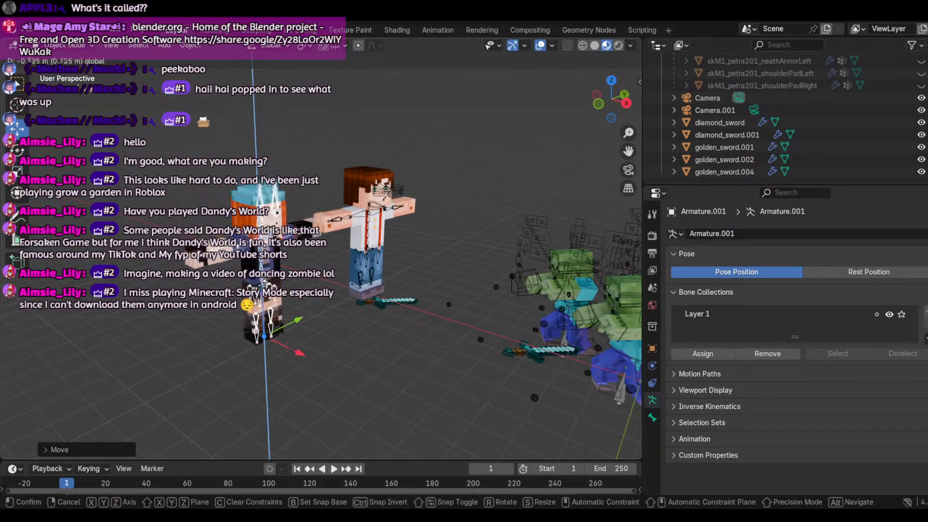
drag(261, 283, 261, 283)
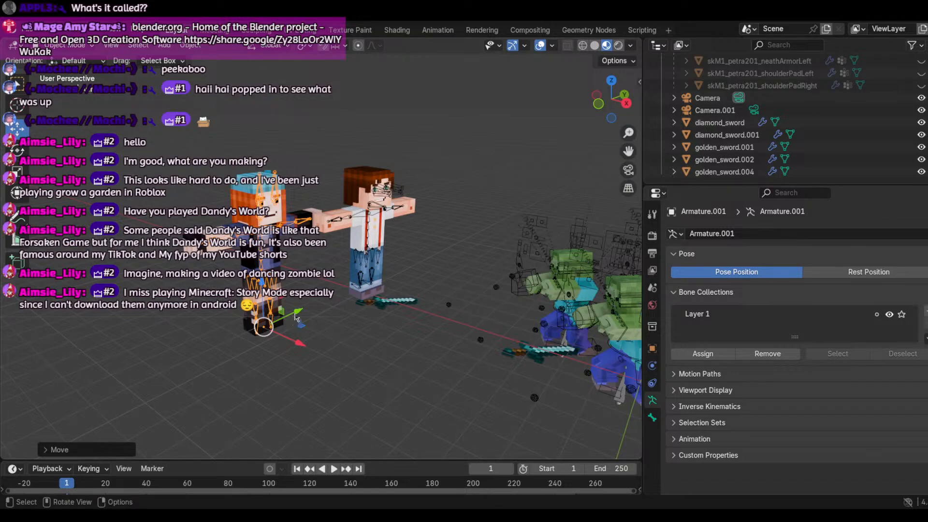
drag(297, 318, 284, 353)
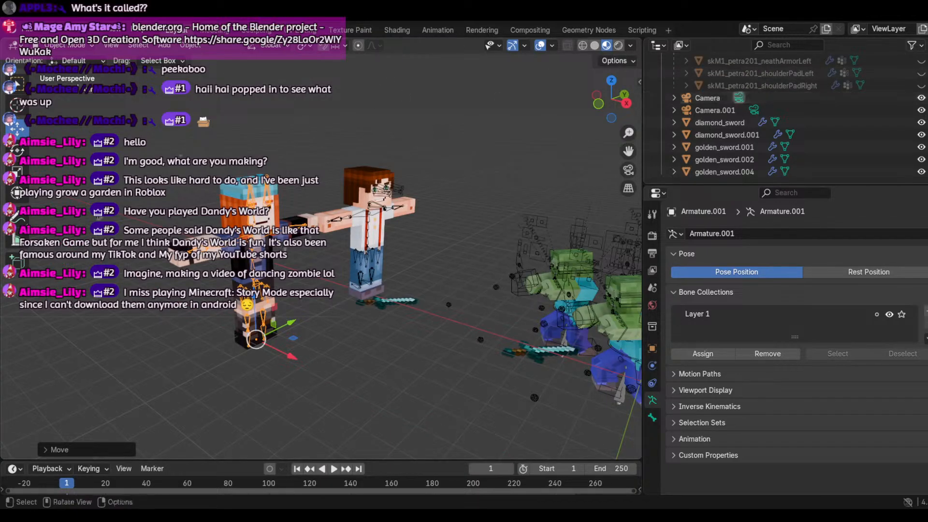
Step: Scale the orange-haired character's armature down to about 0.80 and raise it slightly
key(s)
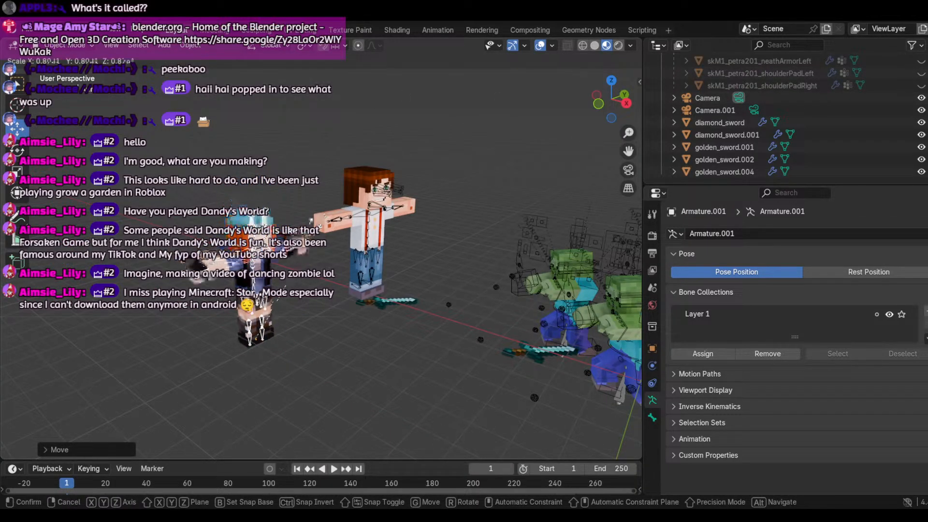
click(405, 205)
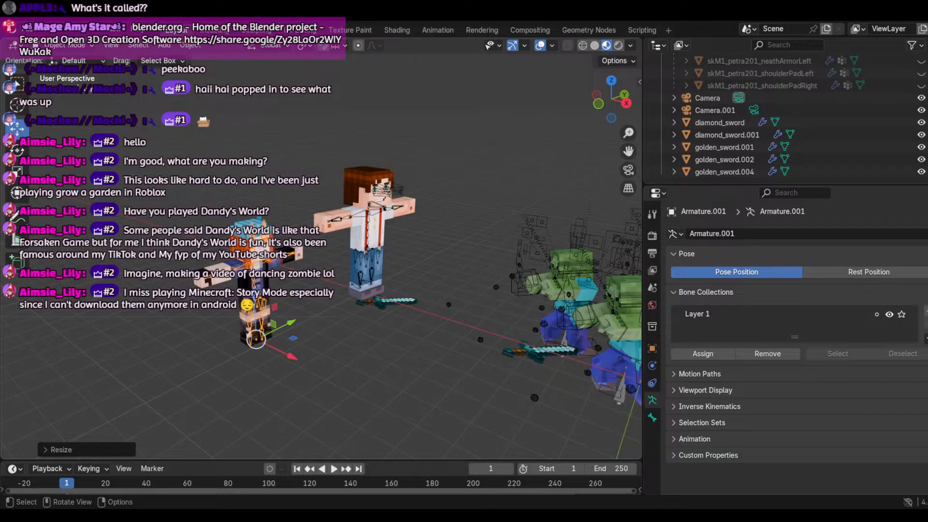
key(g)
click(514, 338)
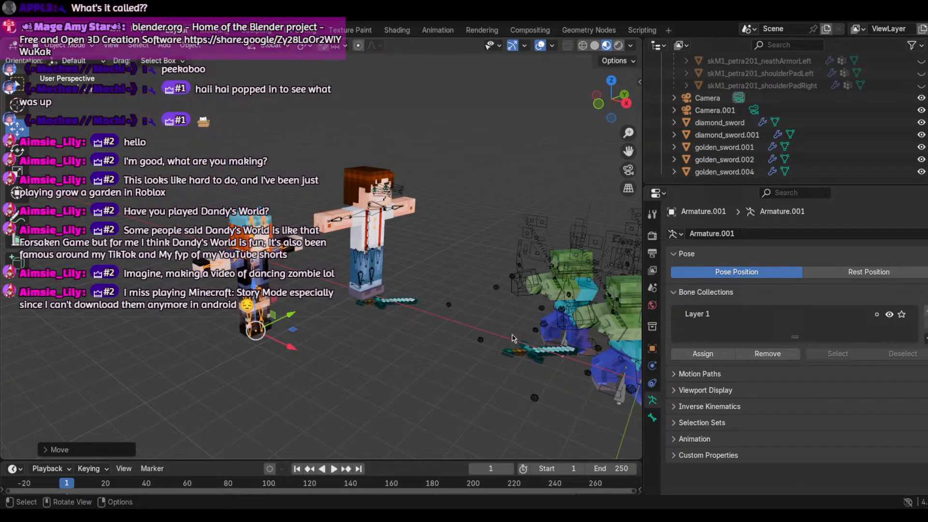
Step: Delete the diamond sword lying near the zombie horde
click(521, 358)
key(x)
click(521, 356)
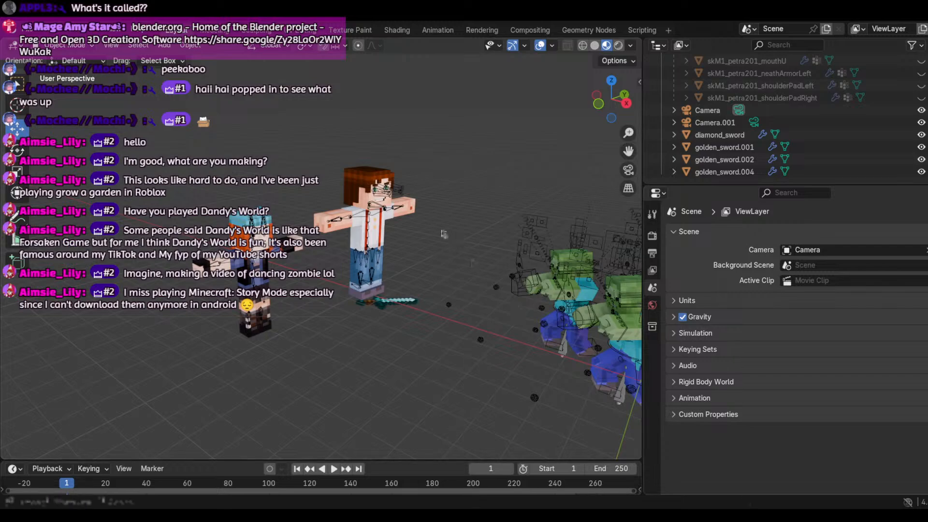
Step: Scale the brown-haired character's armature down to a size similar to the orange-haired character
click(365, 254)
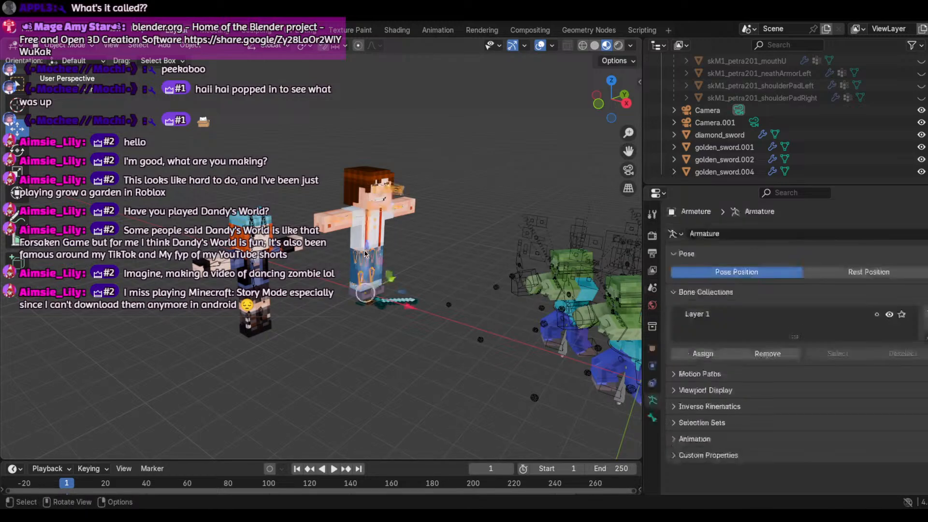
key(s)
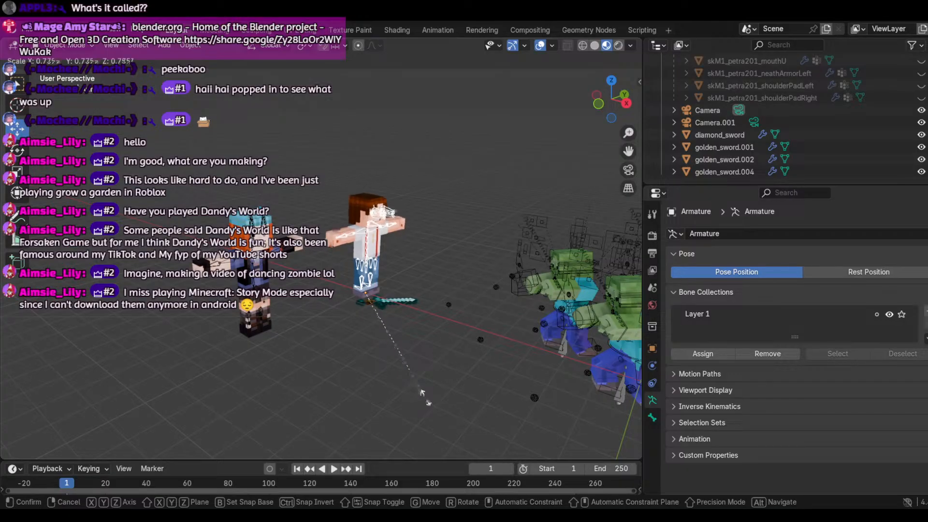
click(428, 402)
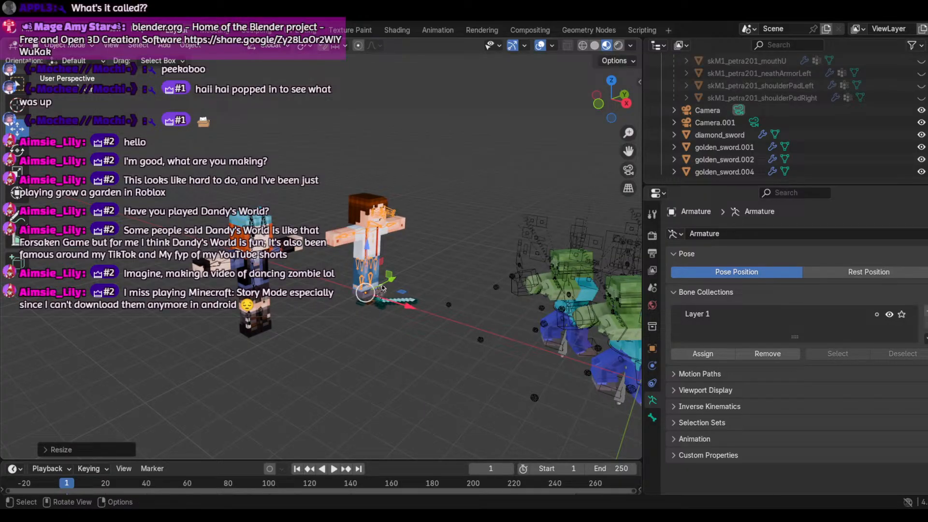
Step: Move the brown-haired character's armature along the Y and X axes, closer to the orange-haired character
key(g)
key(y)
click(352, 280)
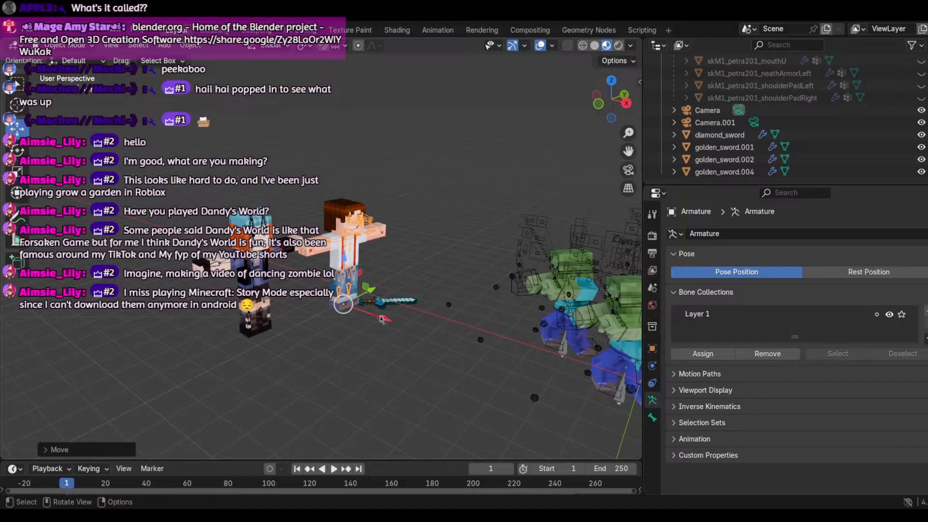
key(g)
key(x)
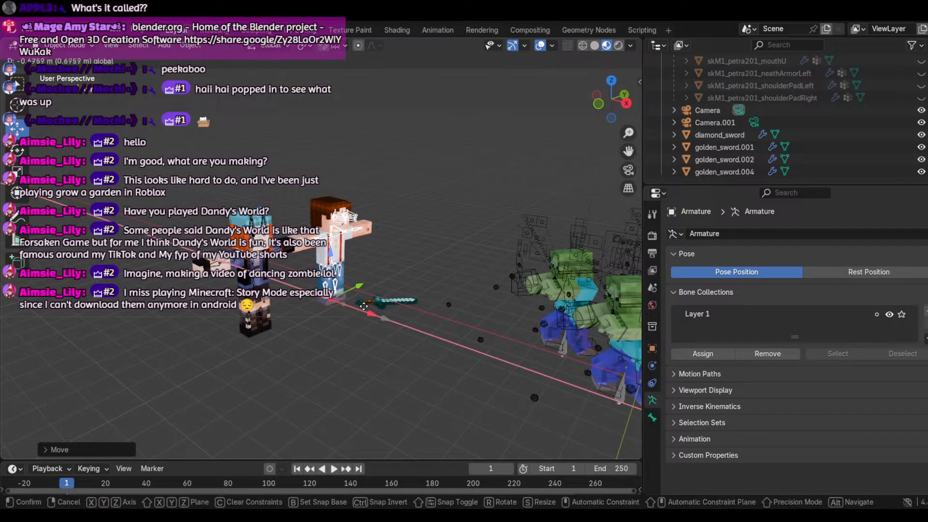
key(y)
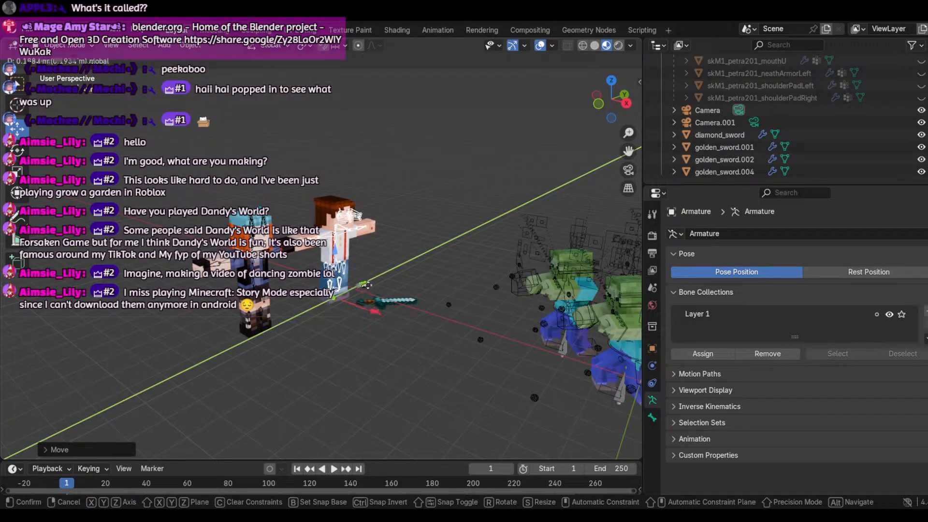
click(376, 286)
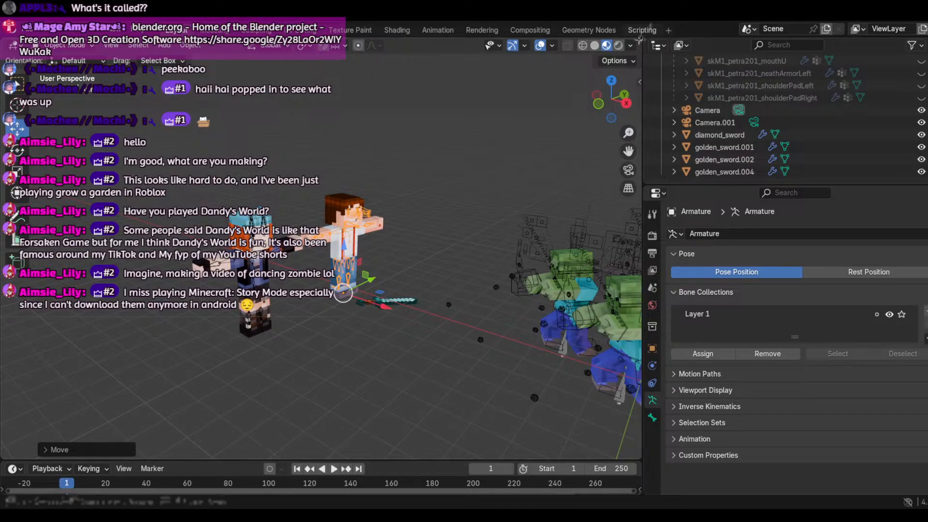
Step: Check the camera framing and move the remaining diamond sword from the brown-haired character's feet up to waist height beside the character
drag(594, 106, 631, 155)
click(628, 170)
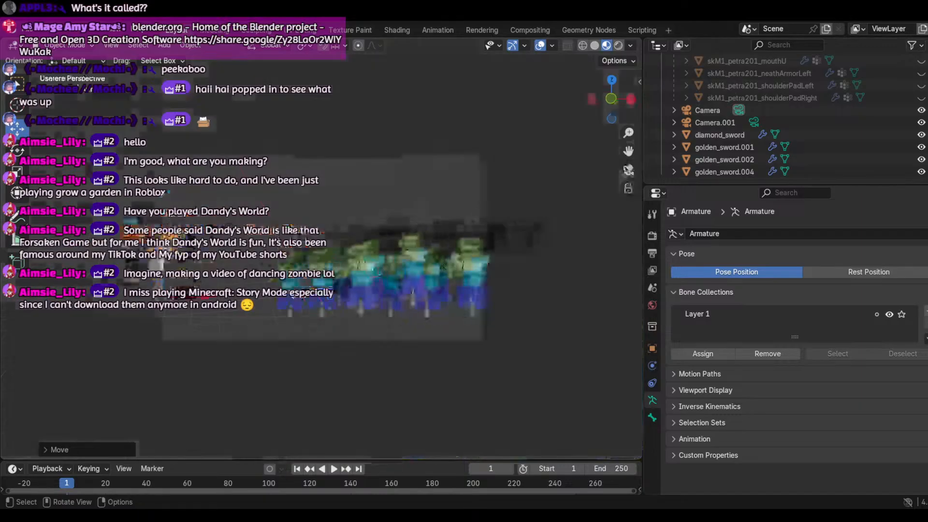
click(628, 169)
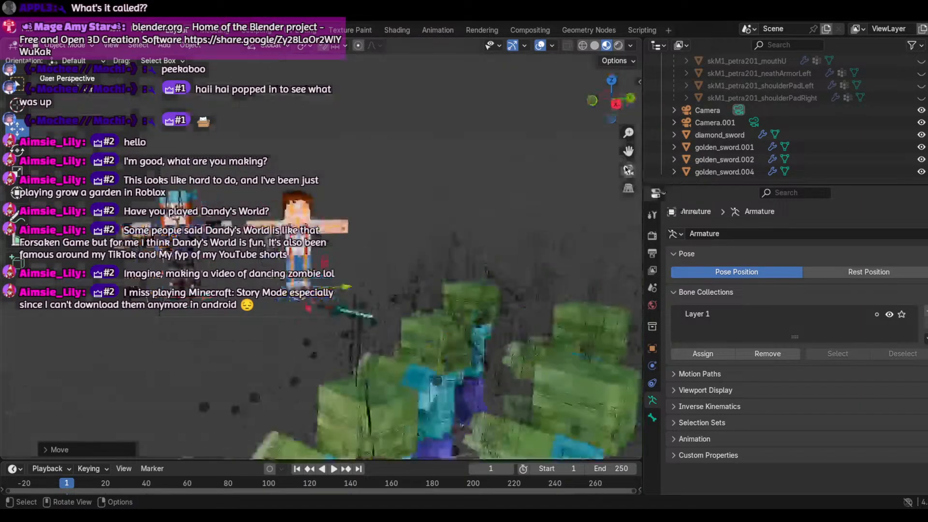
drag(613, 101, 622, 104)
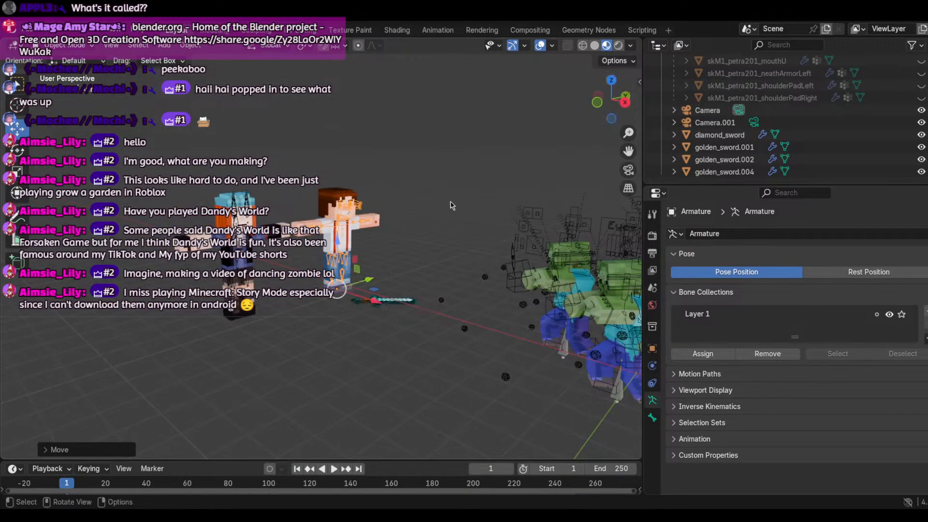
scroll(400, 290, up, 3)
drag(387, 329, 432, 344)
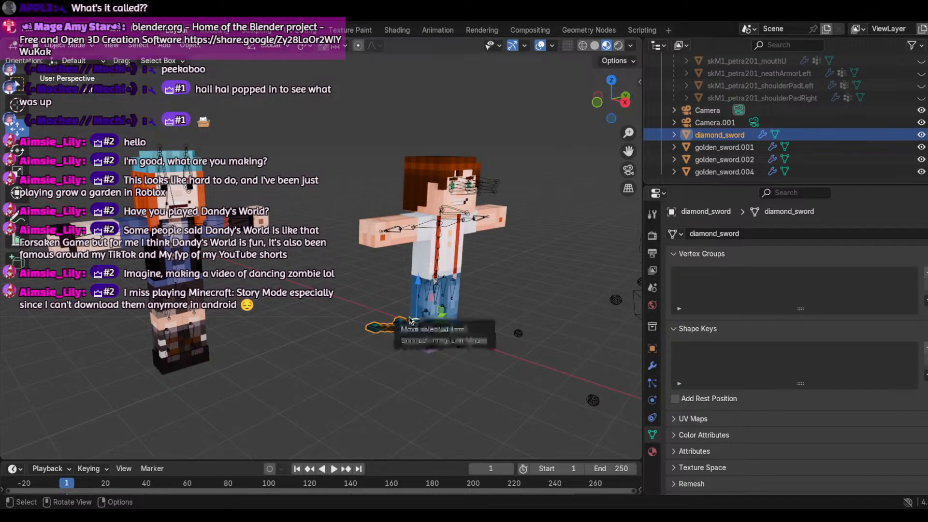
drag(415, 317, 532, 289)
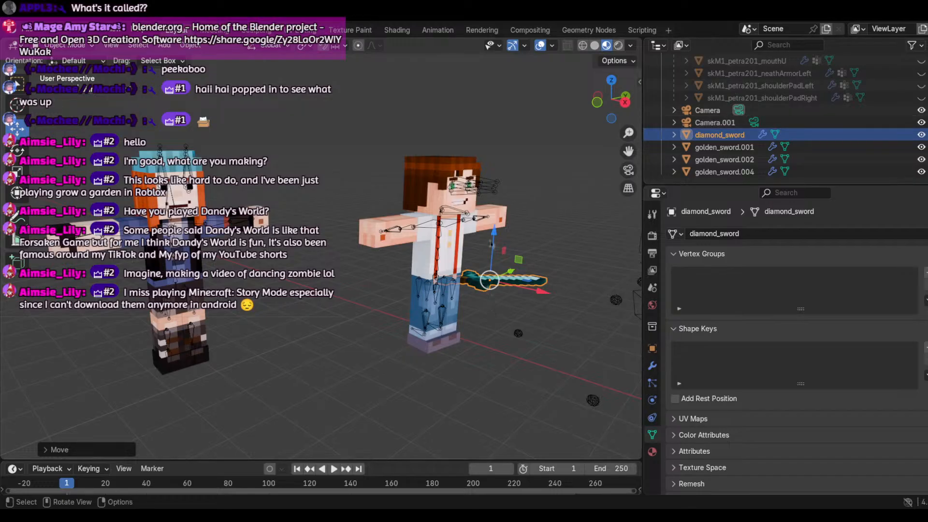
Step: Select the brown-haired character's armature and switch it to Pose Mode
drag(605, 102, 573, 99)
click(292, 248)
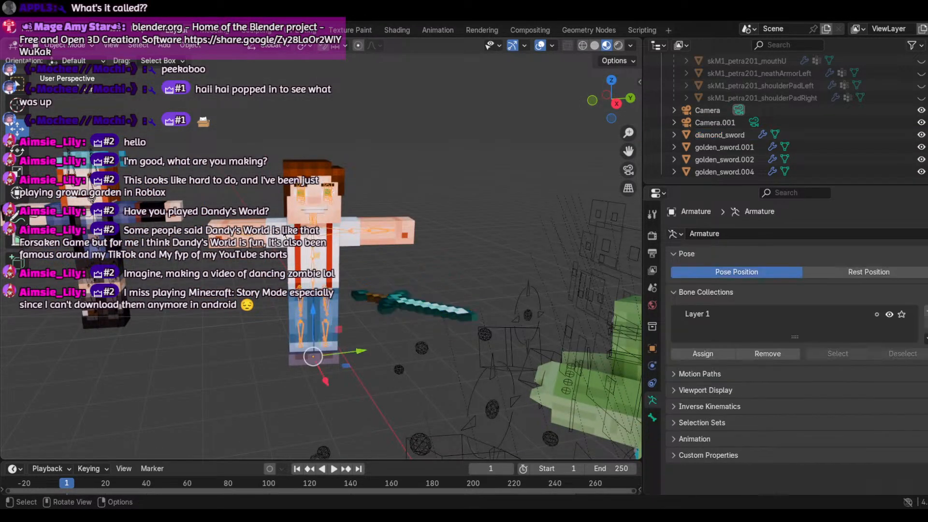
click(292, 248)
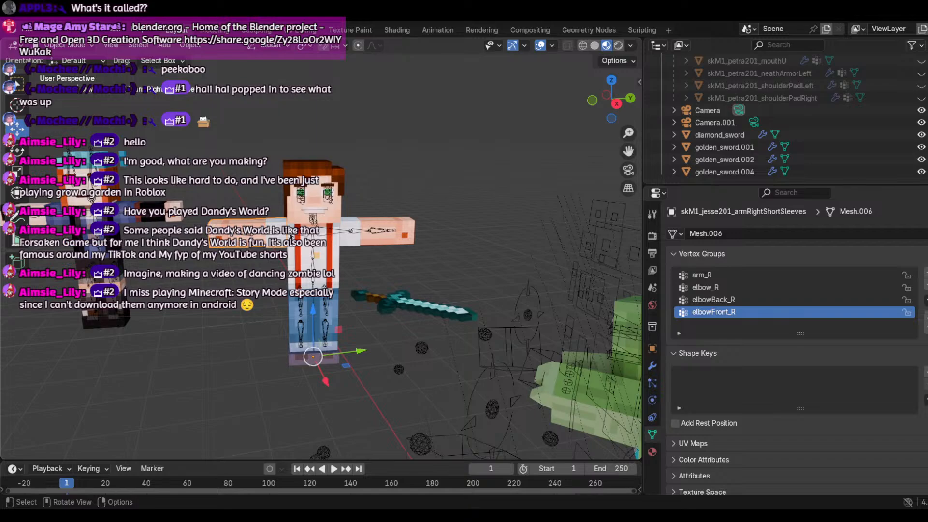
click(292, 248)
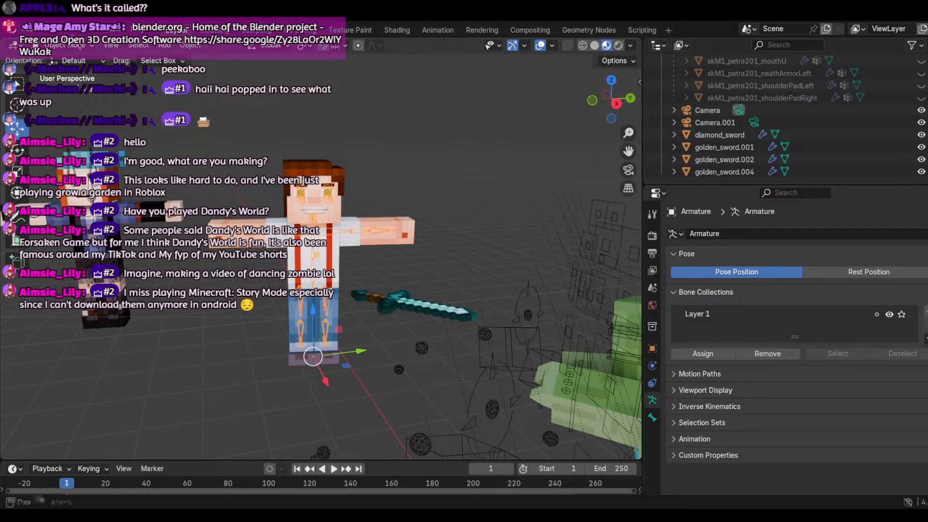
click(67, 46)
click(86, 92)
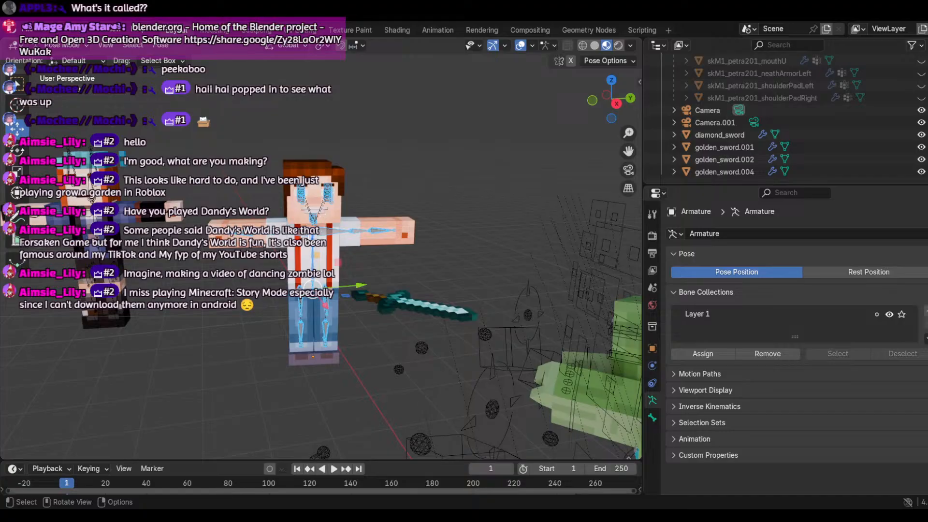
Step: Rotate the brown-haired character's right arm bone so the arm swings away from its straight sideways pose
click(254, 234)
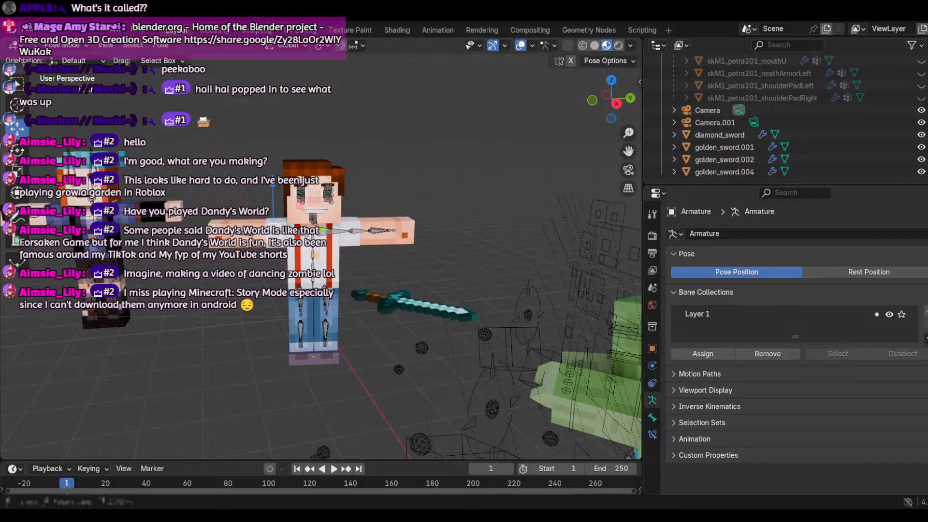
click(16, 154)
drag(259, 236, 345, 166)
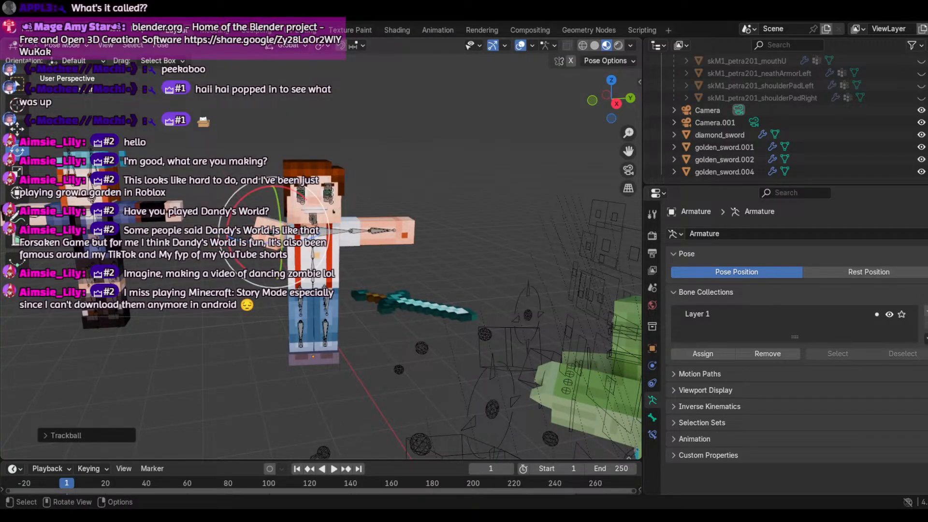
drag(328, 212, 319, 192)
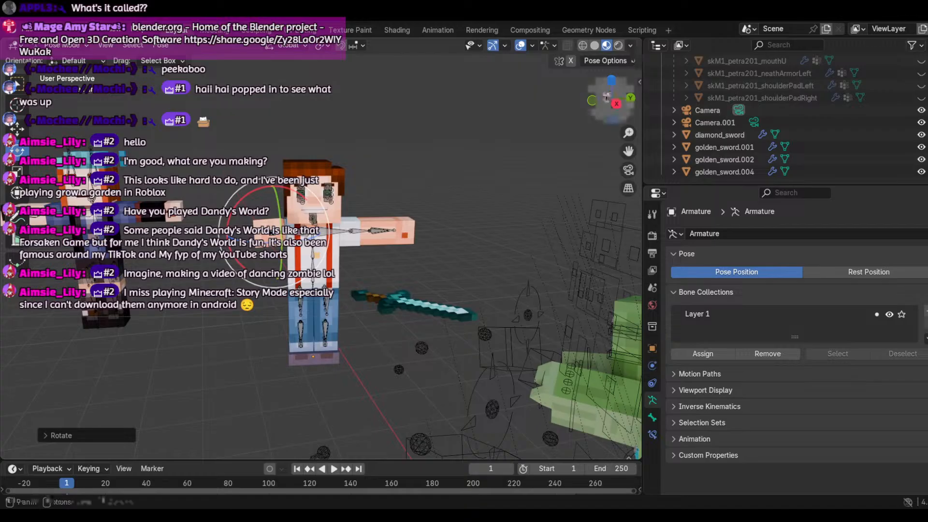
Step: Rotate the brown-haired character's right arm bone about the Y axis so the arm angles downward
drag(607, 96, 627, 99)
scroll(447, 163, up, 2)
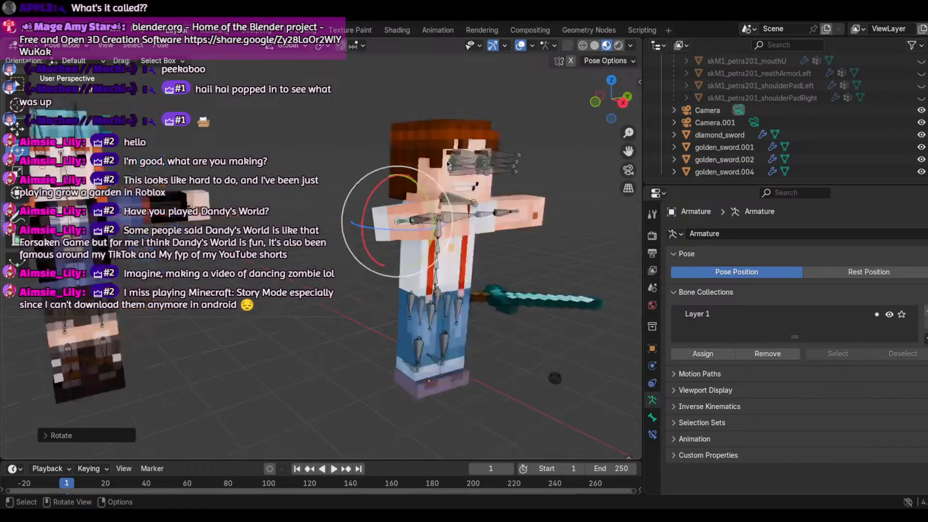
scroll(447, 163, up, 3)
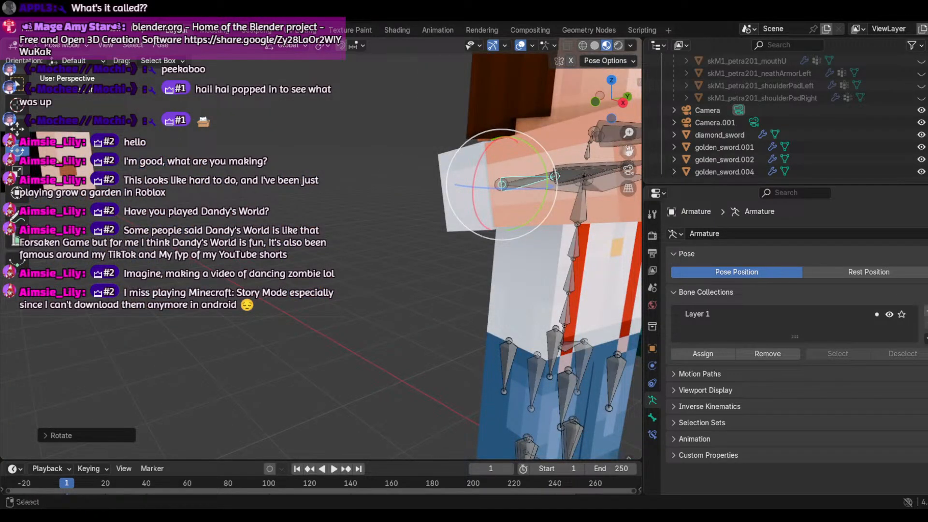
drag(627, 150, 378, 228)
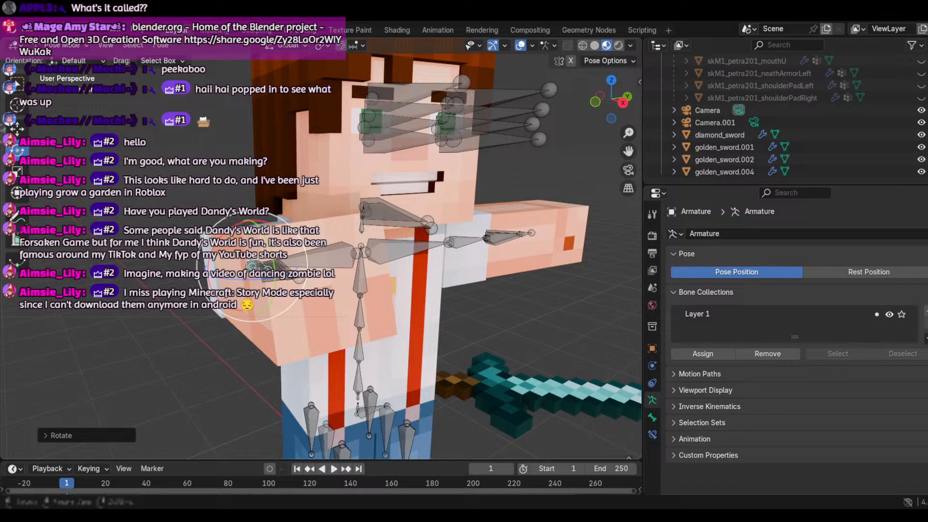
key(r)
key(y)
drag(266, 267, 265, 268)
scroll(267, 267, down, 8)
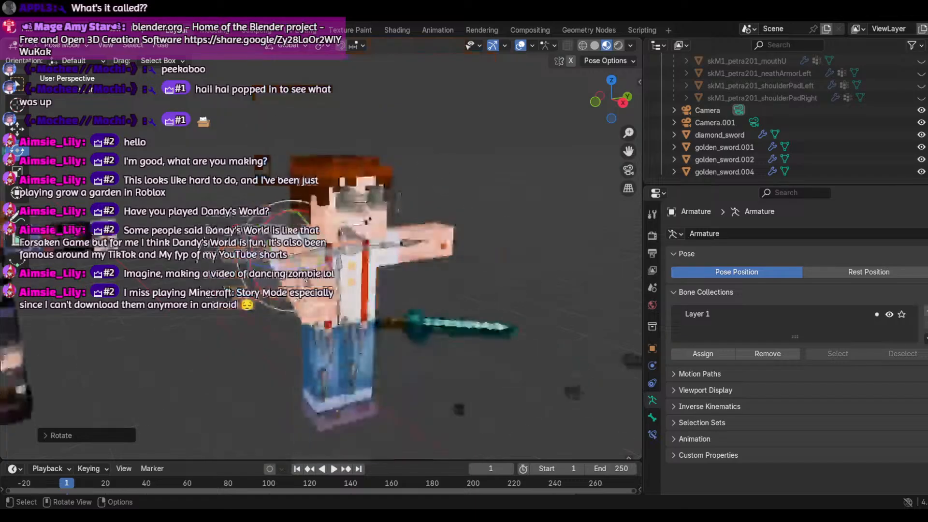
Step: Select the lower bone of the brown-haired character's right arm and rotate it so the forearm swings down
scroll(268, 267, up, 2)
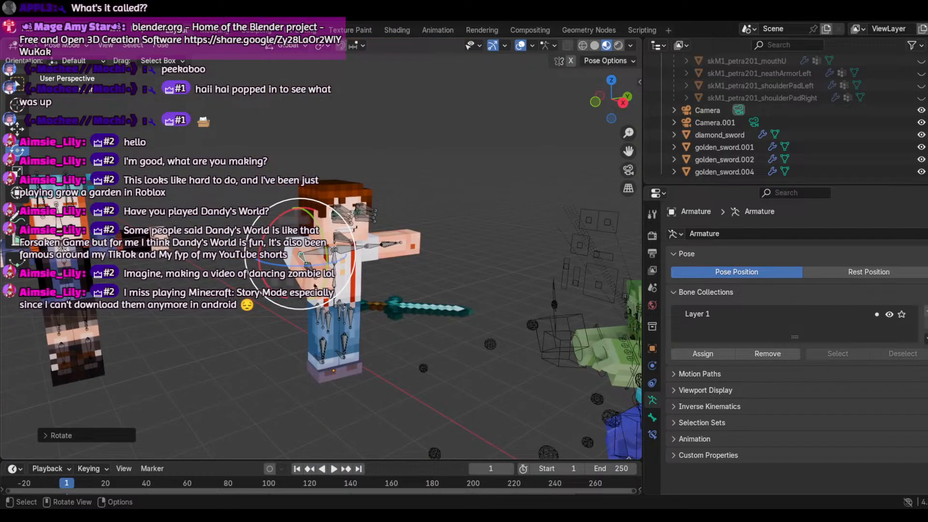
click(313, 282)
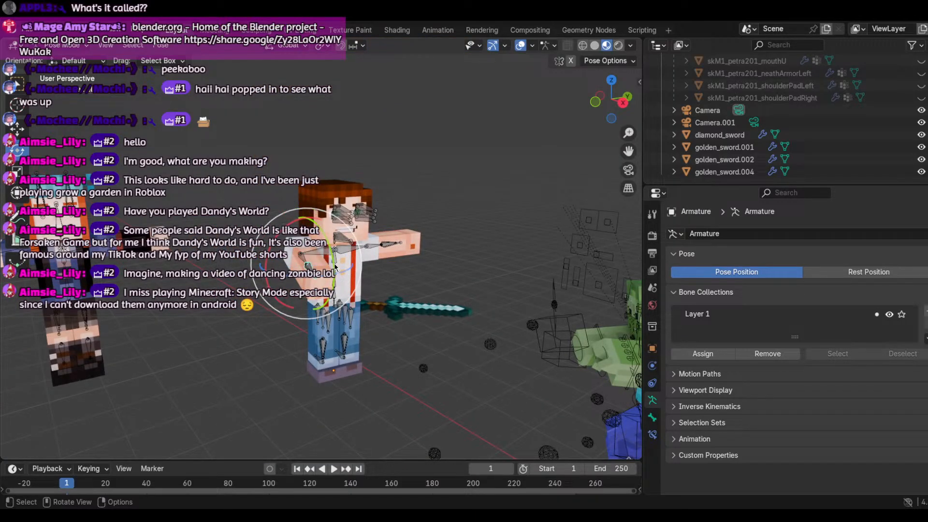
drag(340, 274, 332, 252)
scroll(203, 172, up, 5)
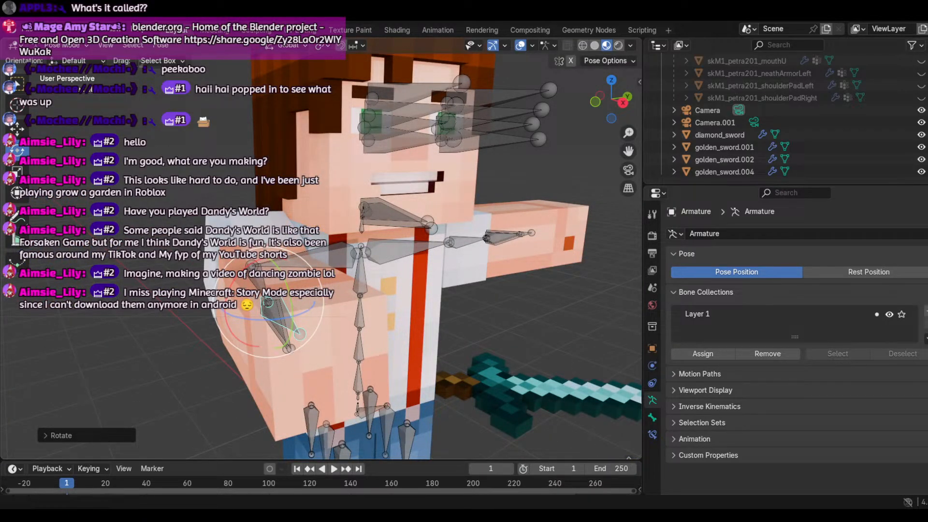
scroll(236, 207, up, 2)
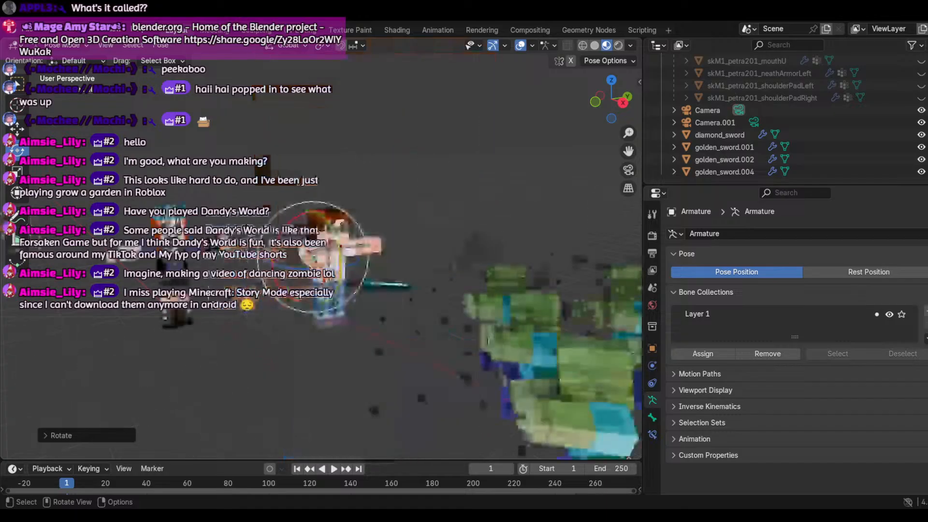
Step: Rotate the brown-haired character's right upper arm bone so the bent arm lowers toward the waist
scroll(246, 215, down, 6)
scroll(261, 223, up, 2)
click(281, 262)
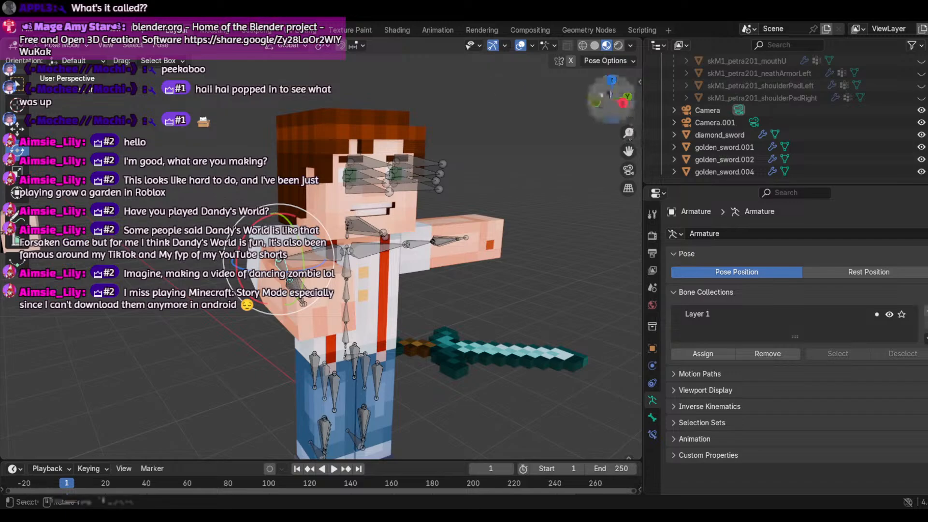
drag(611, 94, 632, 100)
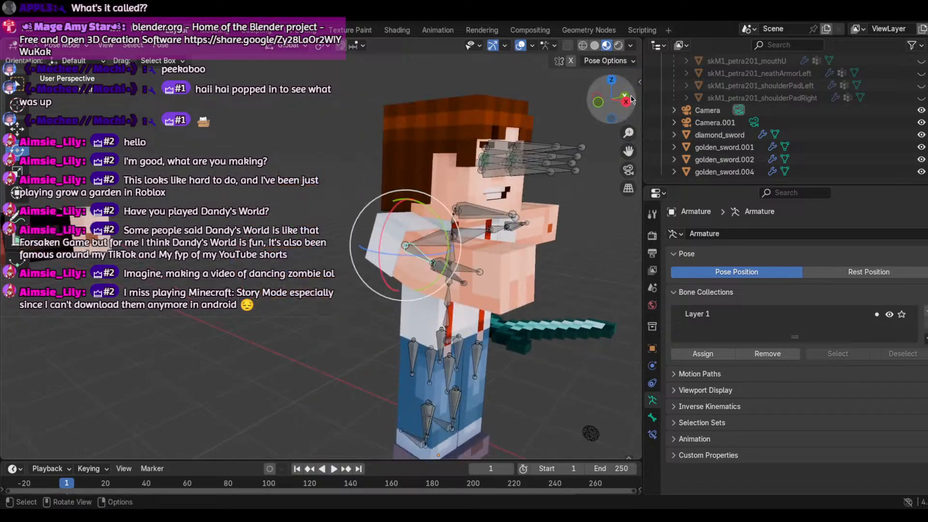
click(513, 333)
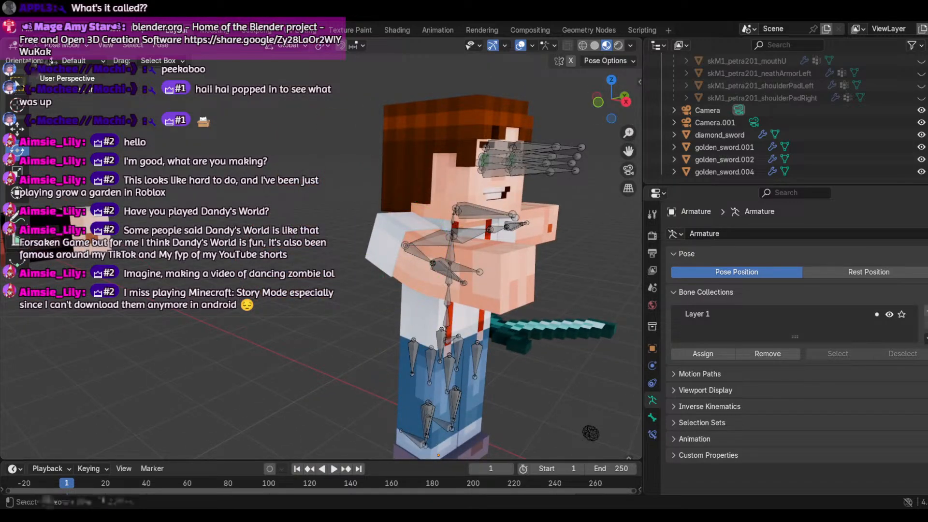
click(407, 248)
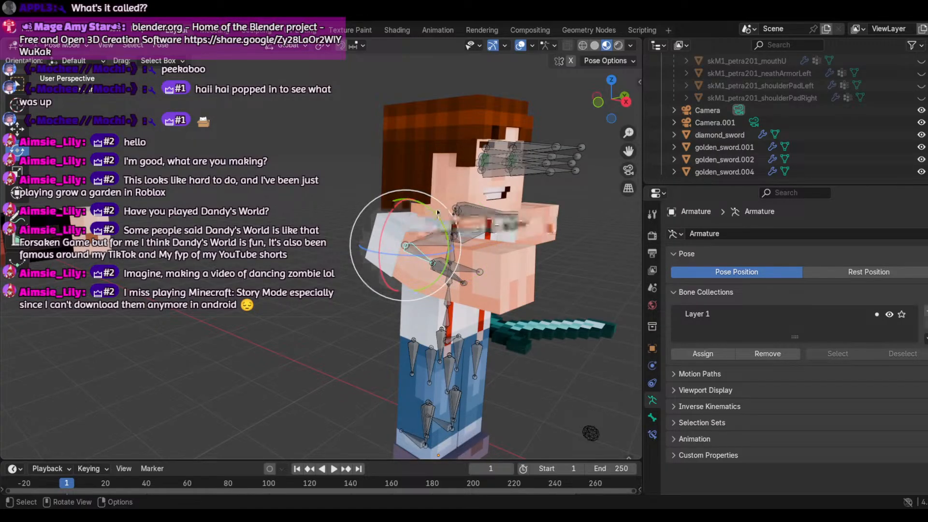
drag(437, 212, 510, 349)
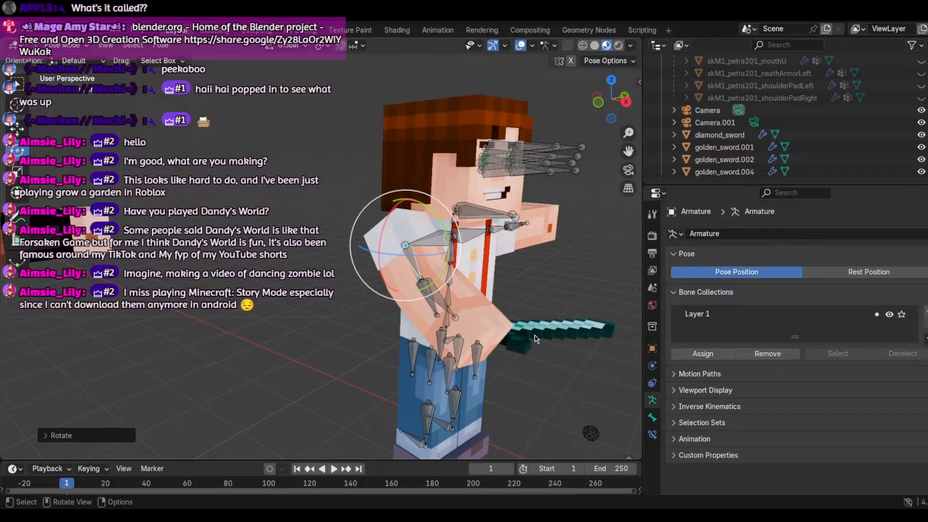
Step: Return to Object Mode, select the diamond sword and move it along the X axis, farther from the brown-haired character
drag(611, 101, 562, 200)
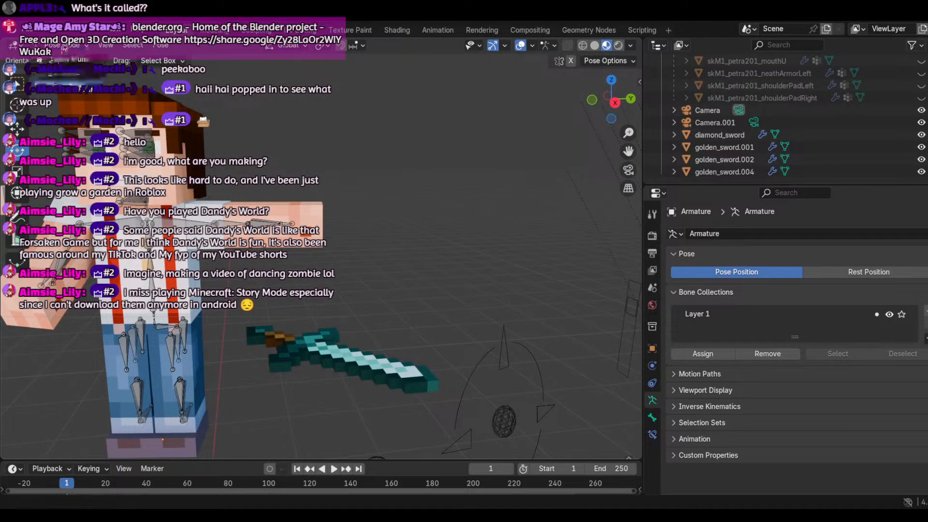
key(ctrl+Tab)
click(299, 361)
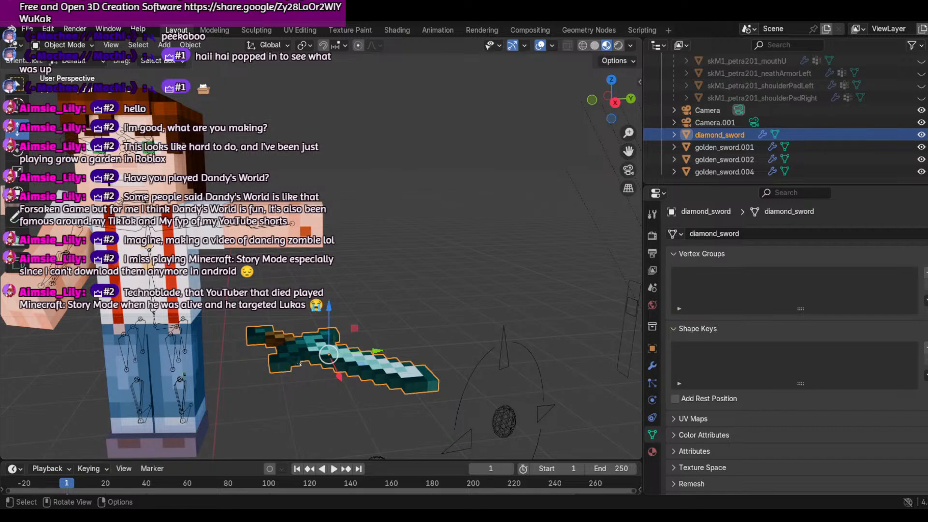
scroll(300, 364, down, 5)
scroll(479, 168, up, 9)
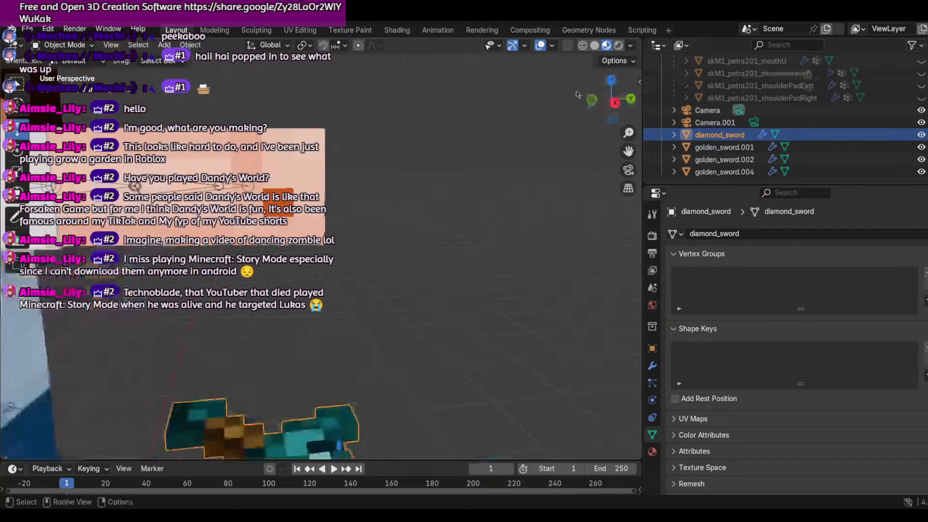
scroll(443, 170, down, 6)
scroll(468, 151, up, 5)
drag(608, 103, 637, 101)
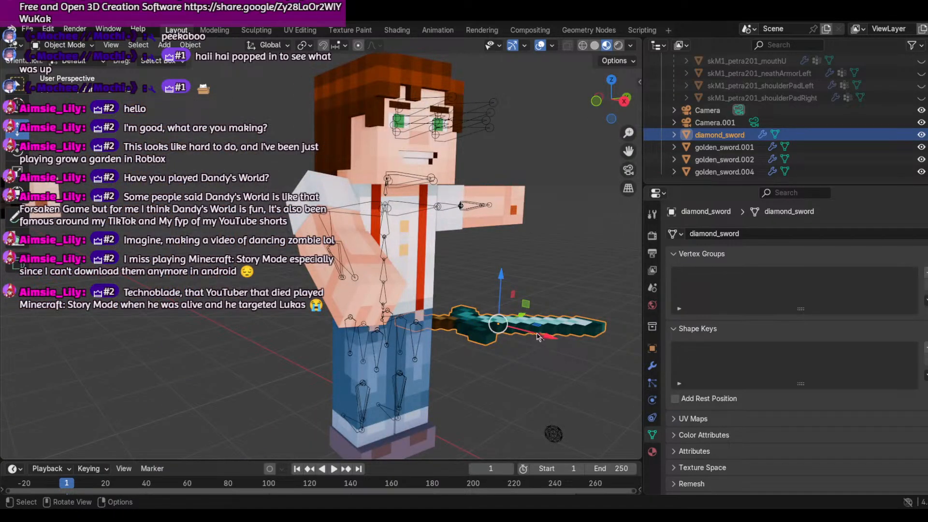
drag(538, 336, 593, 305)
Step: Rotate the diamond sword freely until its blade points upward
drag(602, 112, 542, 114)
scroll(338, 244, down, 8)
scroll(338, 244, up, 8)
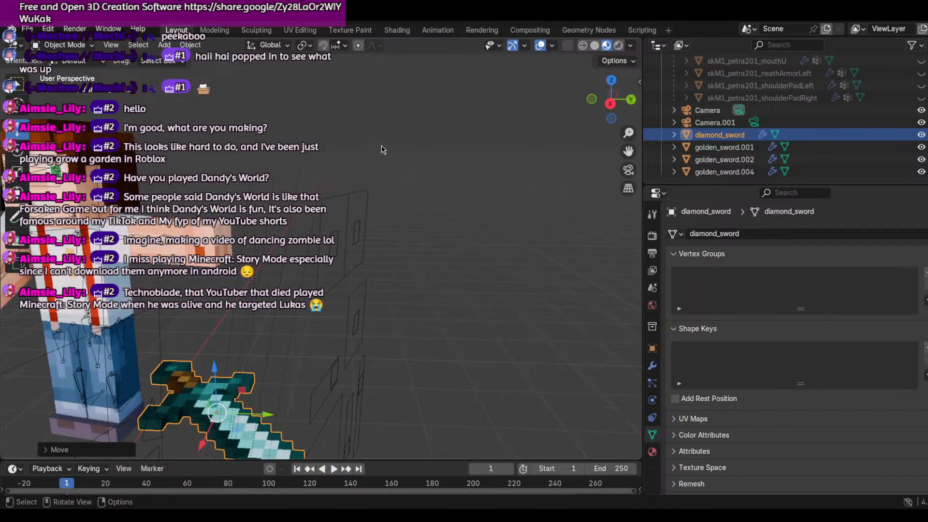
drag(611, 101, 548, 151)
scroll(542, 182, down, 4)
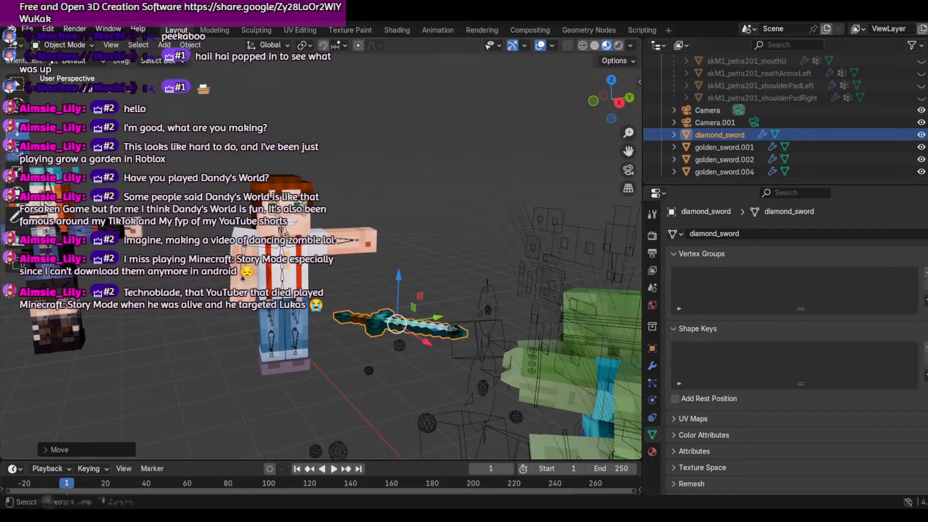
click(17, 150)
drag(443, 289, 352, 253)
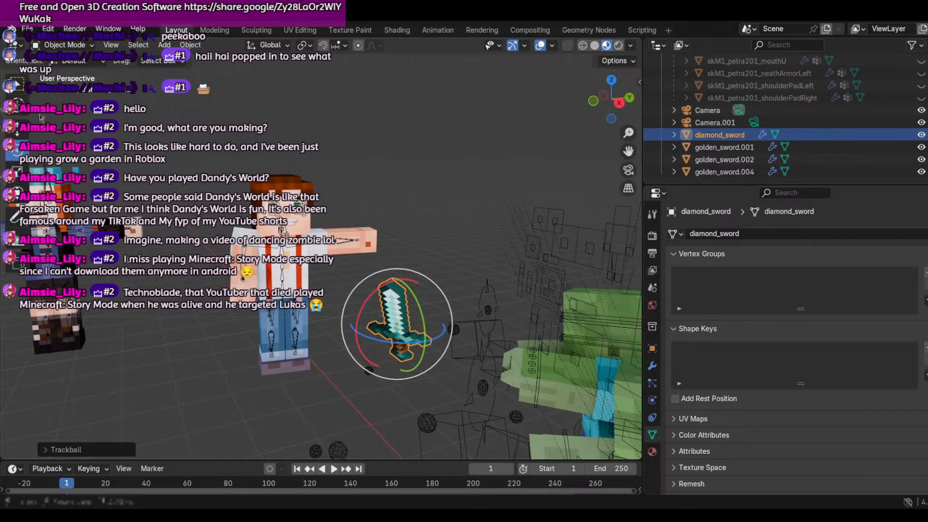
Step: Move the diamond sword up against the brown-haired character's chest beside the bent right arm
click(21, 131)
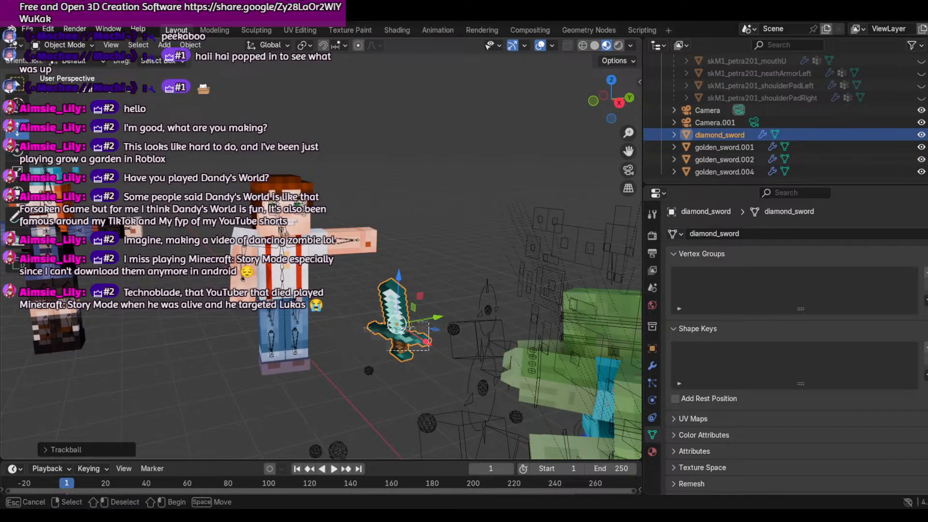
click(394, 330)
drag(394, 330, 276, 339)
drag(260, 279, 239, 213)
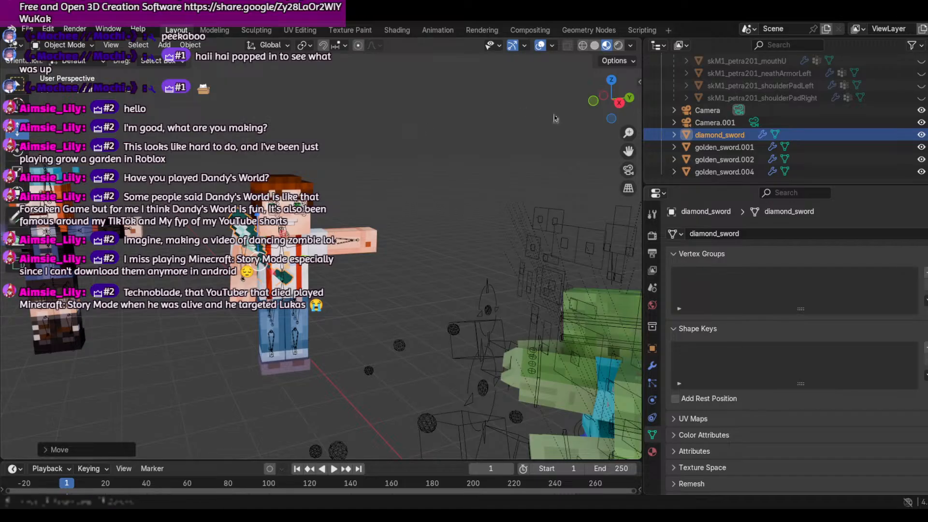
drag(611, 99, 584, 101)
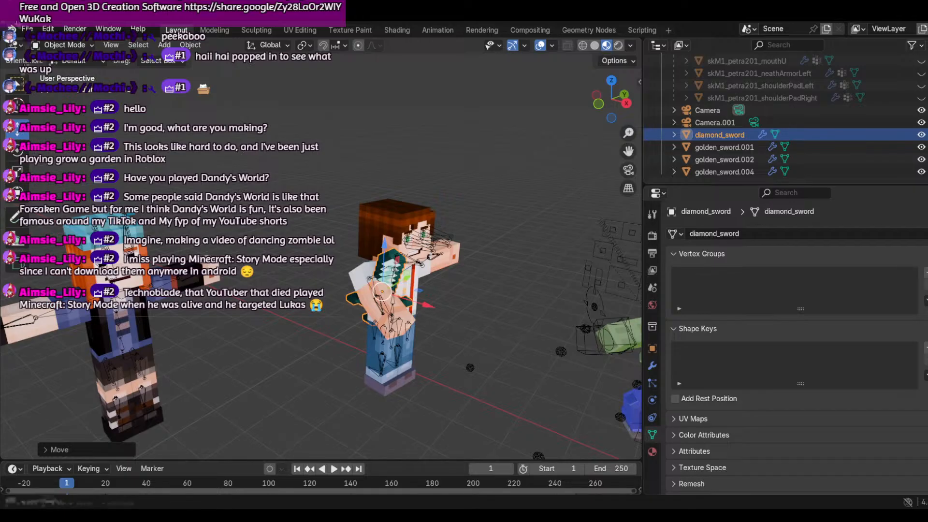
Step: Rotate the diamond sword freely into a diagonal tilt across the torso and scale it down to a small size
click(17, 150)
drag(425, 264, 439, 210)
drag(611, 119, 566, 112)
scroll(292, 217, up, 4)
scroll(292, 218, down, 4)
scroll(292, 217, up, 2)
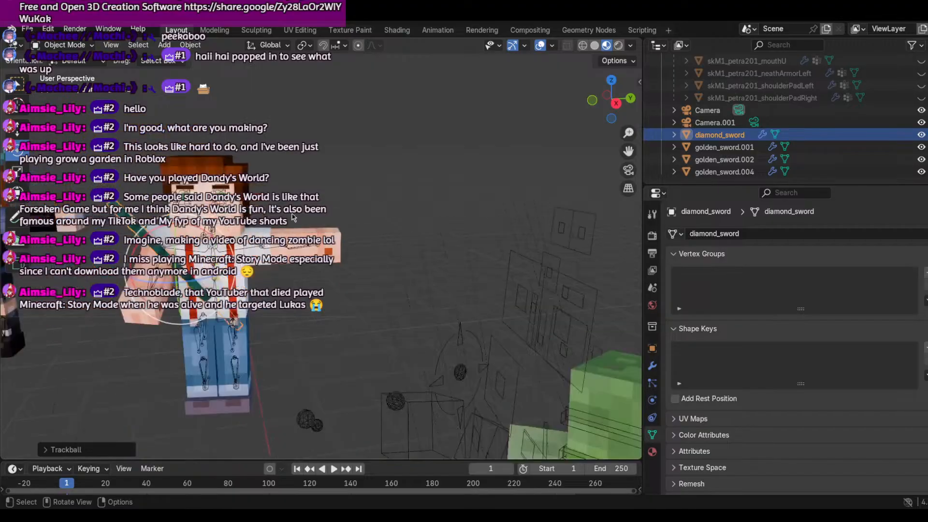
key(s)
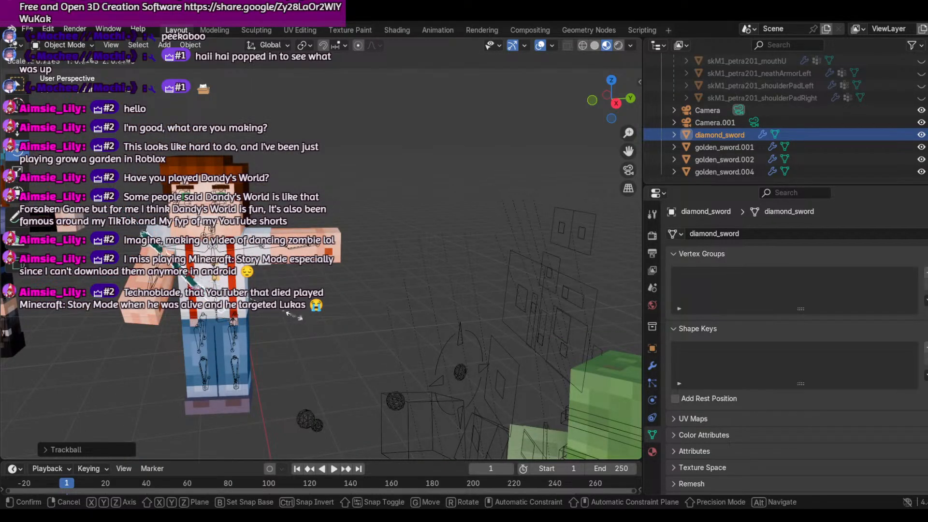
click(251, 310)
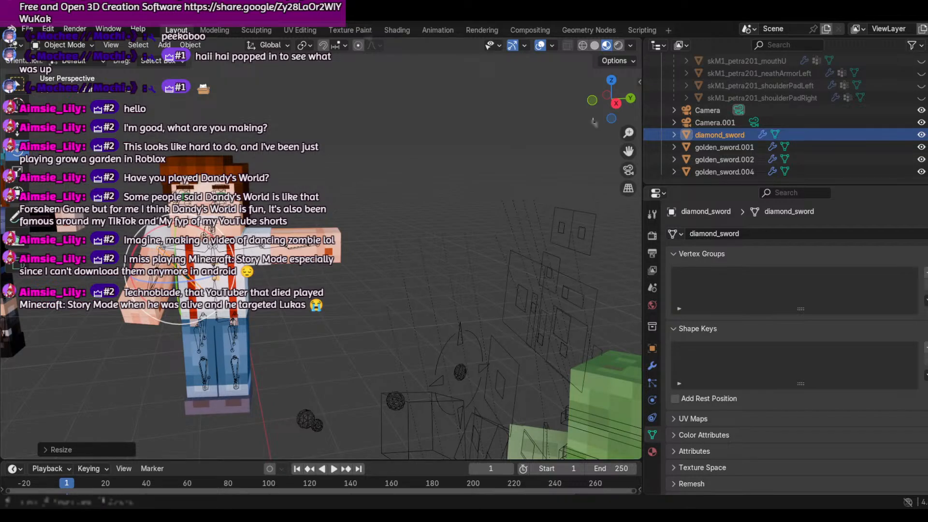
Step: Rotate the scaled-down diamond sword freely and turn it about the Y axis so the blade stands upright
drag(611, 99, 764, 87)
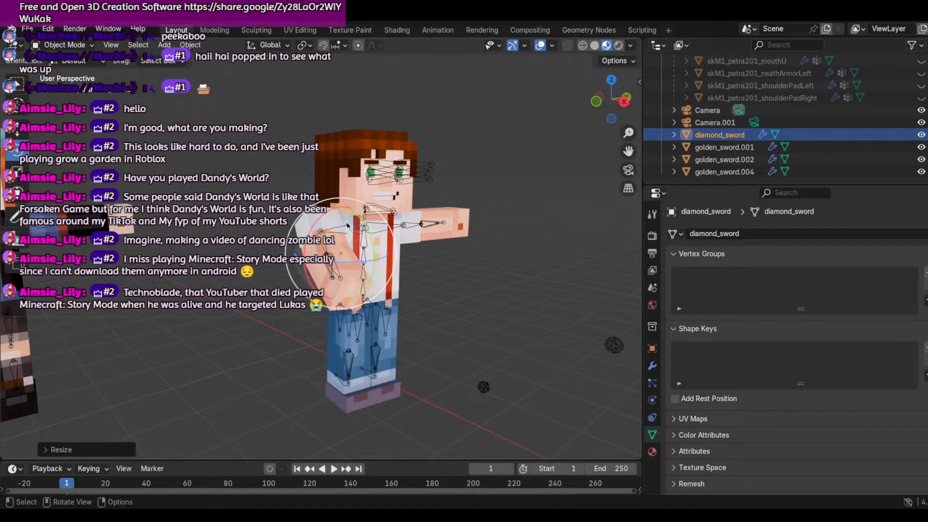
key(r)
key(r)
click(525, 353)
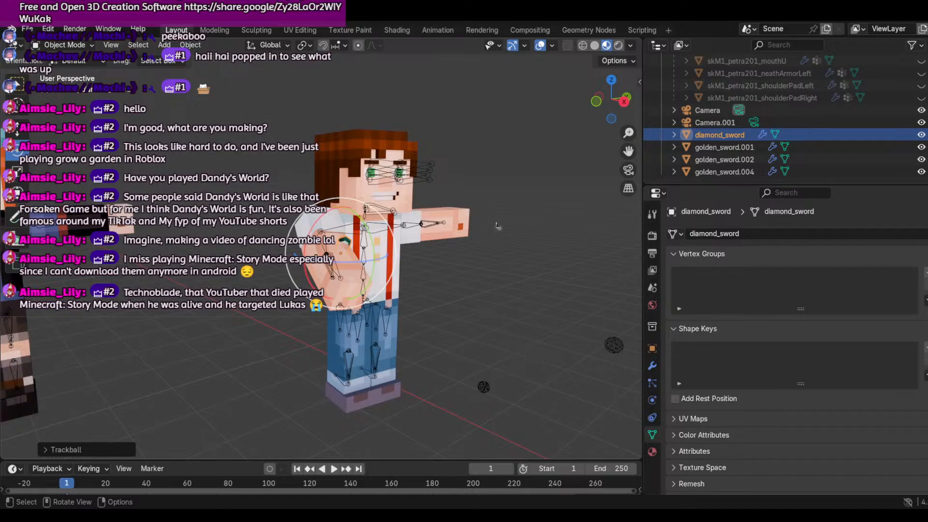
key(r)
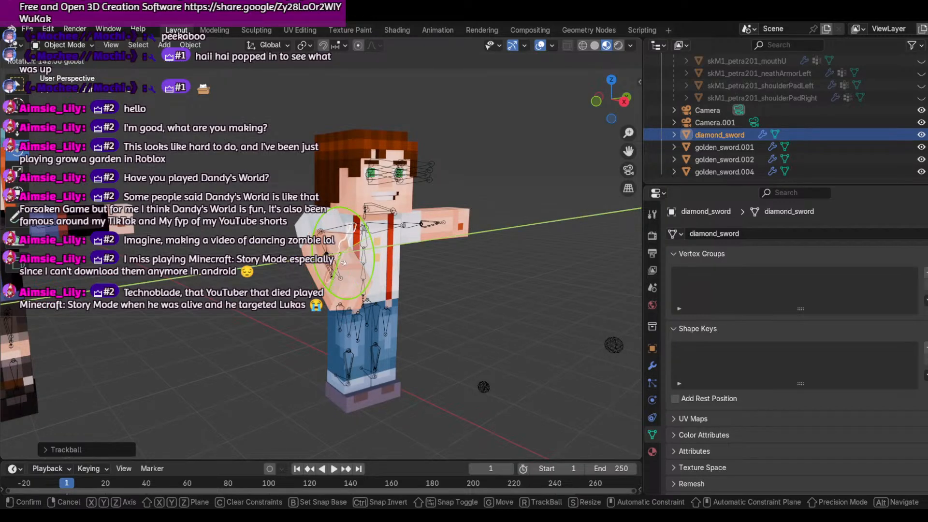
key(y)
click(380, 260)
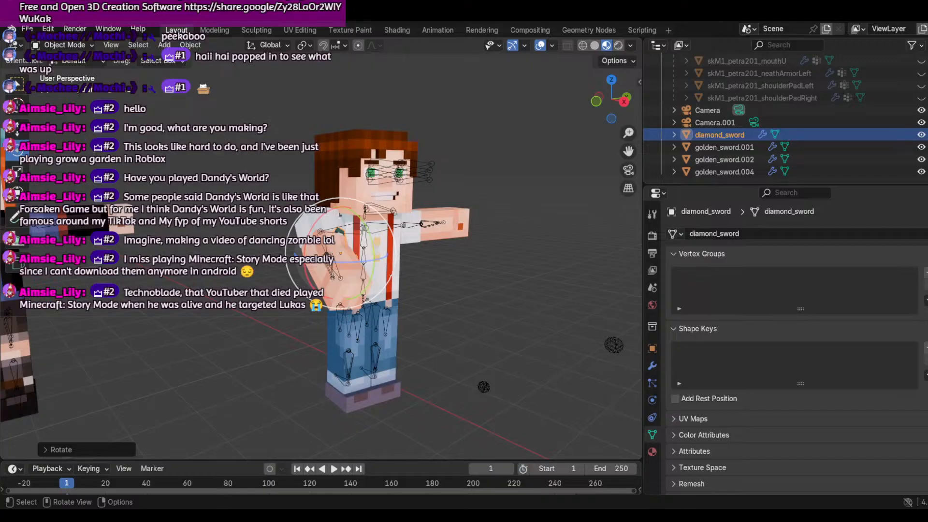
Step: Move the diamond sword along the X axis out in front of the brown-haired character's chest
key(shift+space)
key(g)
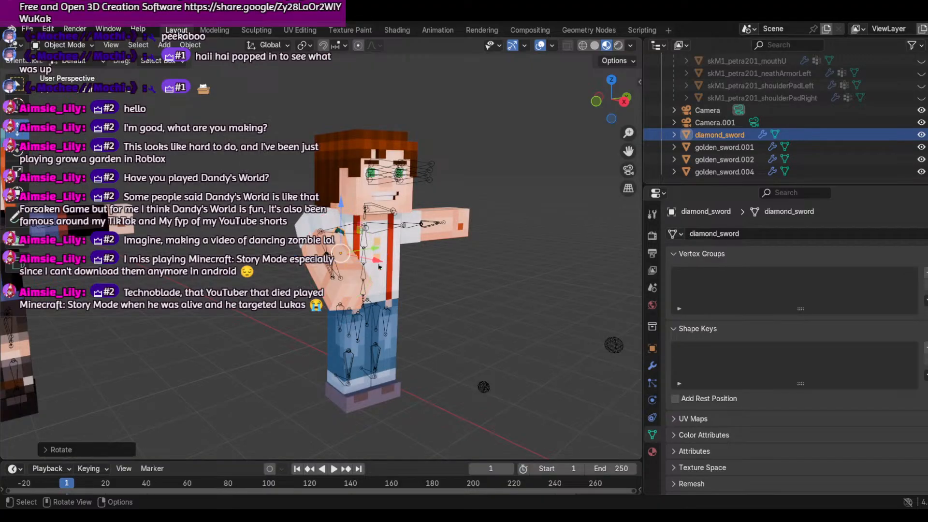
drag(380, 265, 423, 283)
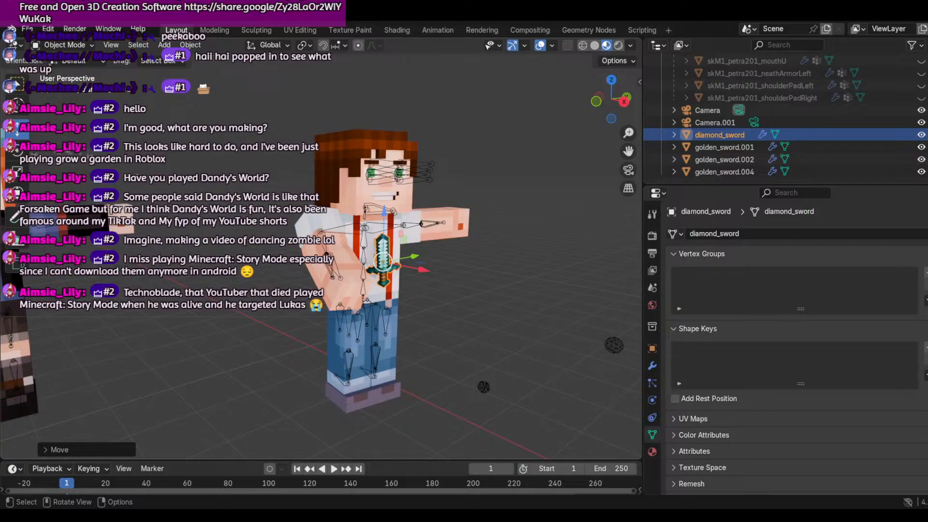
Step: Rotate the diamond sword freely in front of the chest so it tilts forward for the right hand's grip
key(r)
key(r)
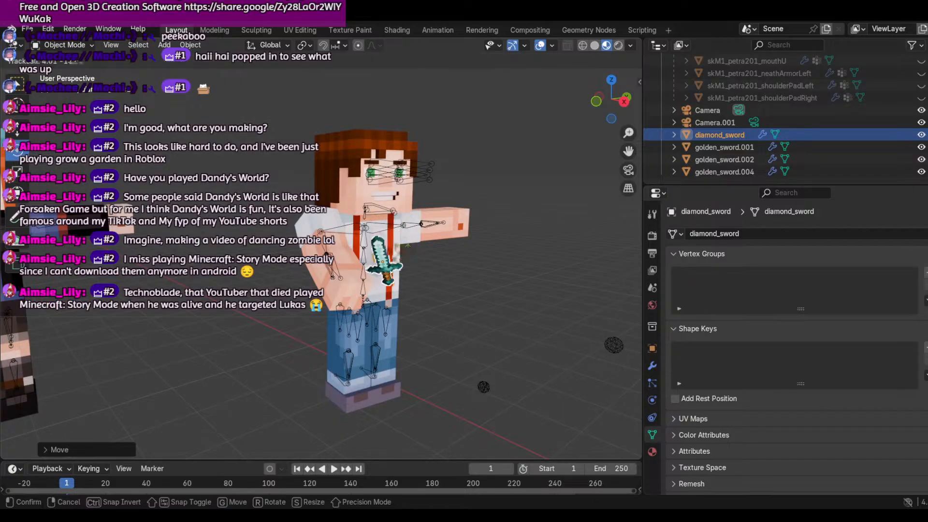
drag(398, 249, 451, 230)
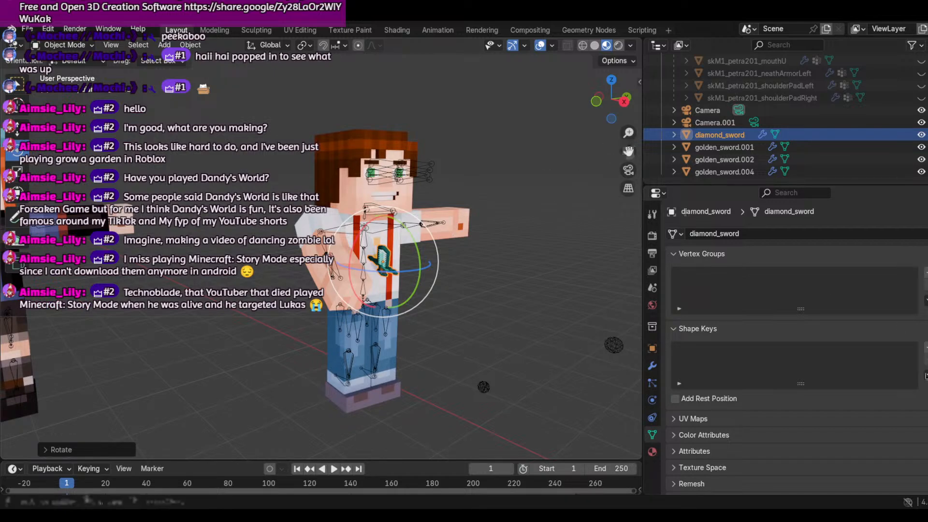
drag(379, 246, 393, 255)
key(g)
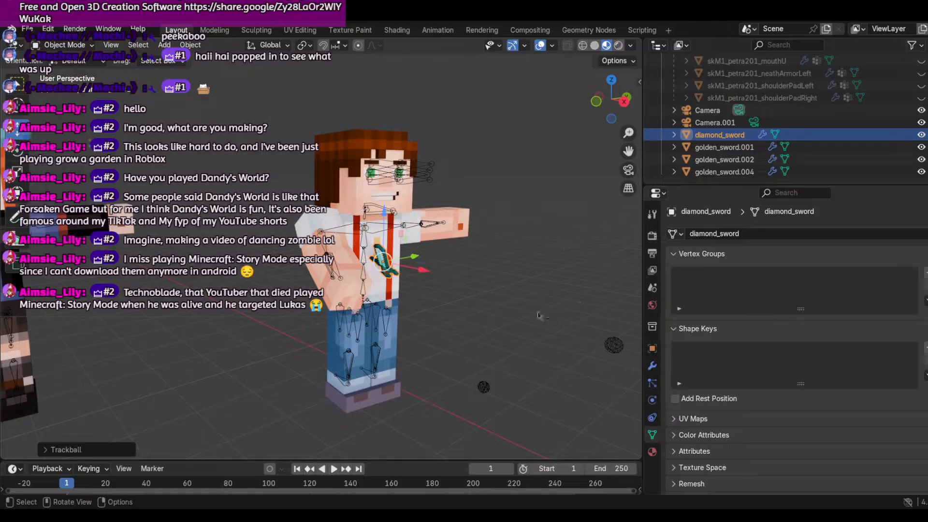
Step: Move the diamond sword along the Y and Z axes to the brown-haired character's right forearm and scale it up
key(y)
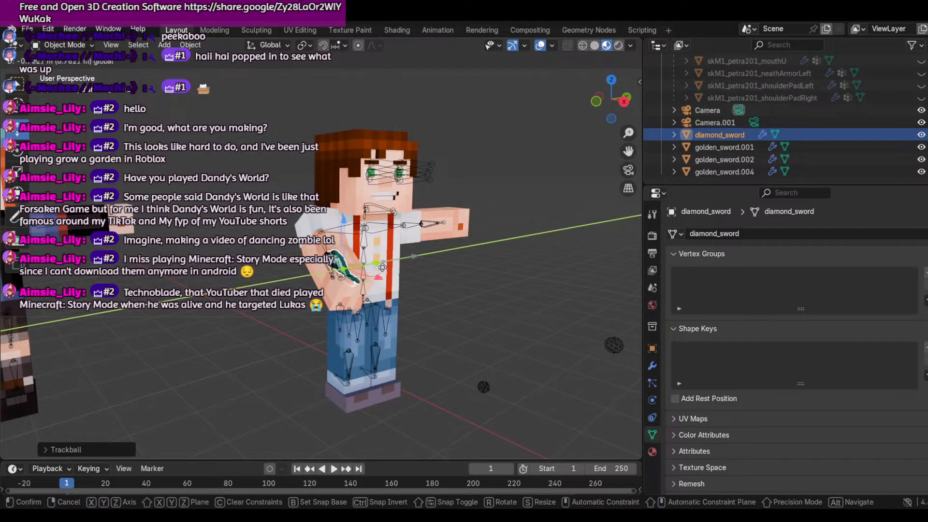
click(344, 220)
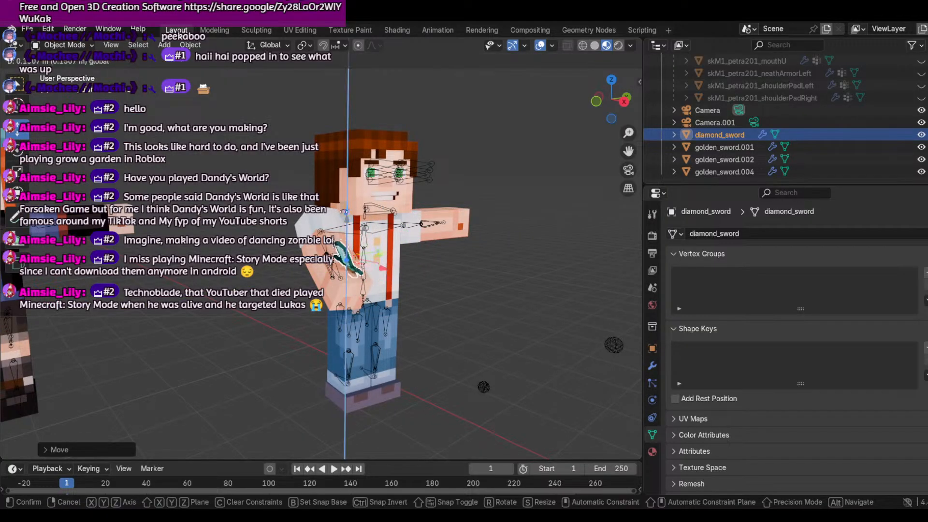
key(s)
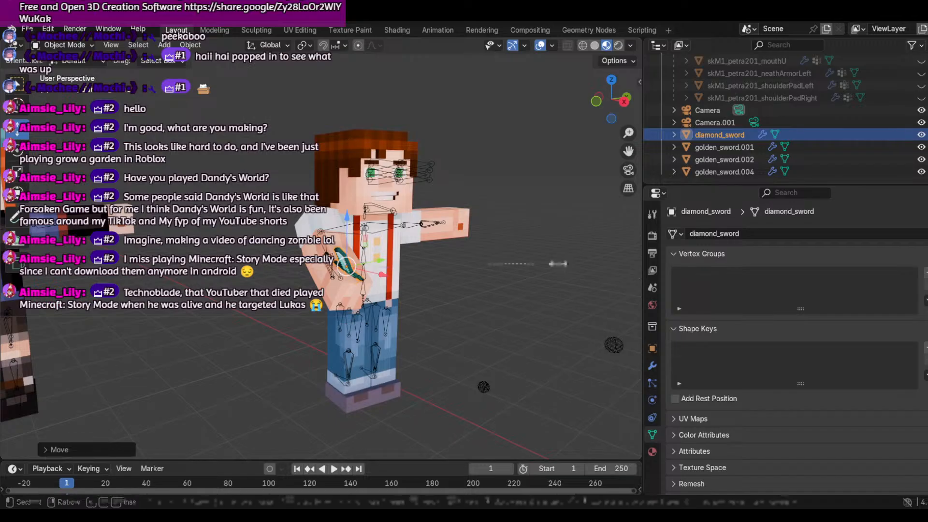
click(631, 246)
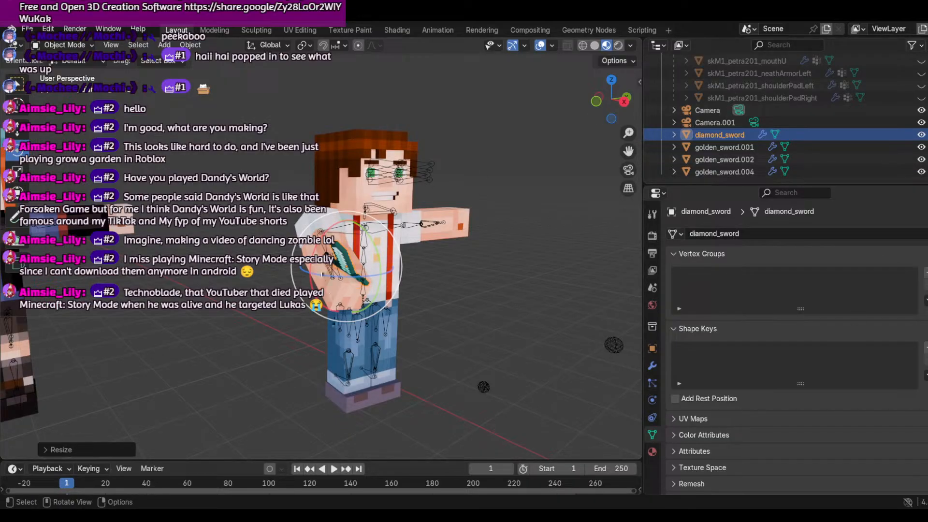
drag(323, 275, 400, 194)
key(s)
click(426, 185)
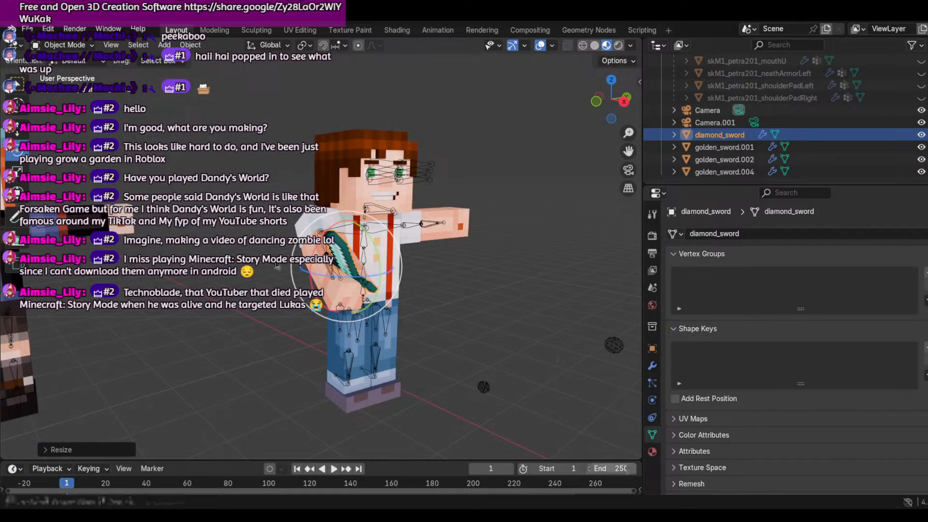
Step: Rotate the diamond sword freely and in the view plane until the blade points diagonally up across the chest, with the hilt near the hands
scroll(342, 247, up, 5)
scroll(393, 217, down, 5)
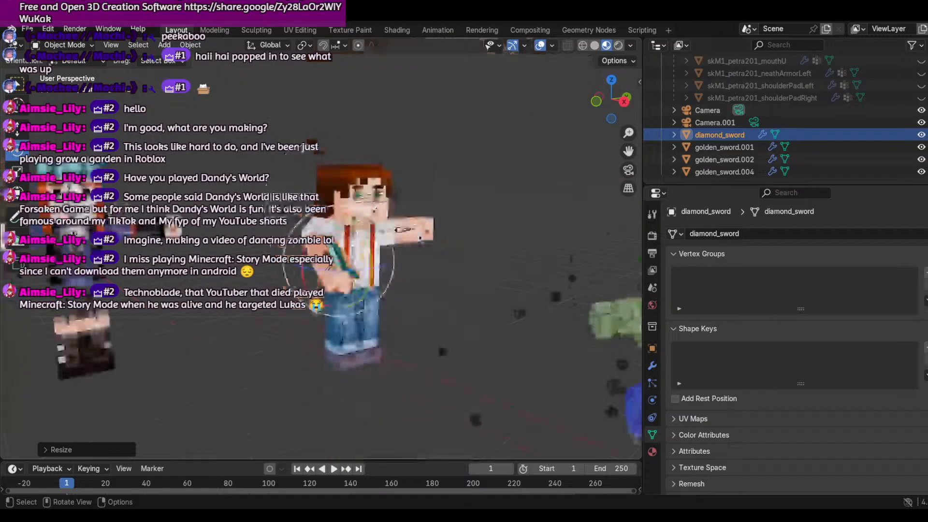
scroll(371, 236, up, 3)
mouse_move(369, 235)
mouse_down()
mouse_move(348, 246)
mouse_move(378, 227)
mouse_up()
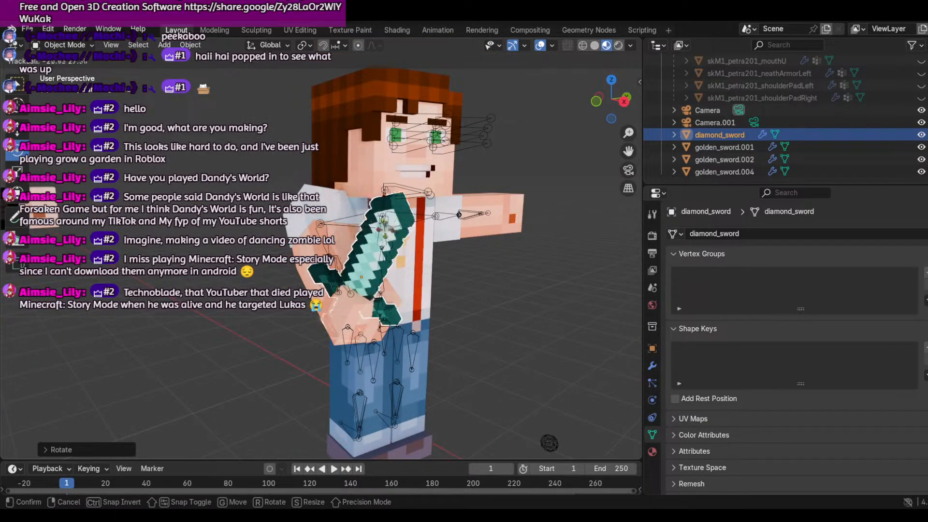
click(380, 273)
key(r)
key(r)
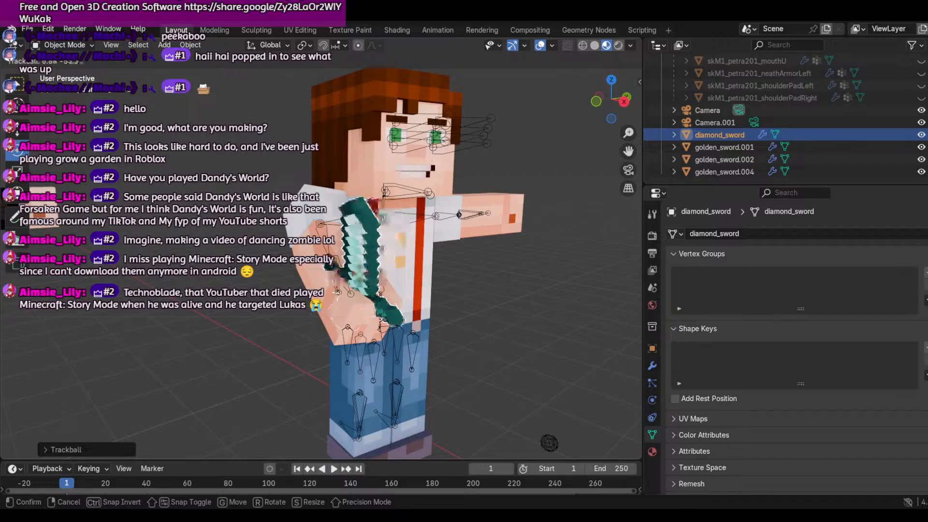
click(366, 227)
key(r)
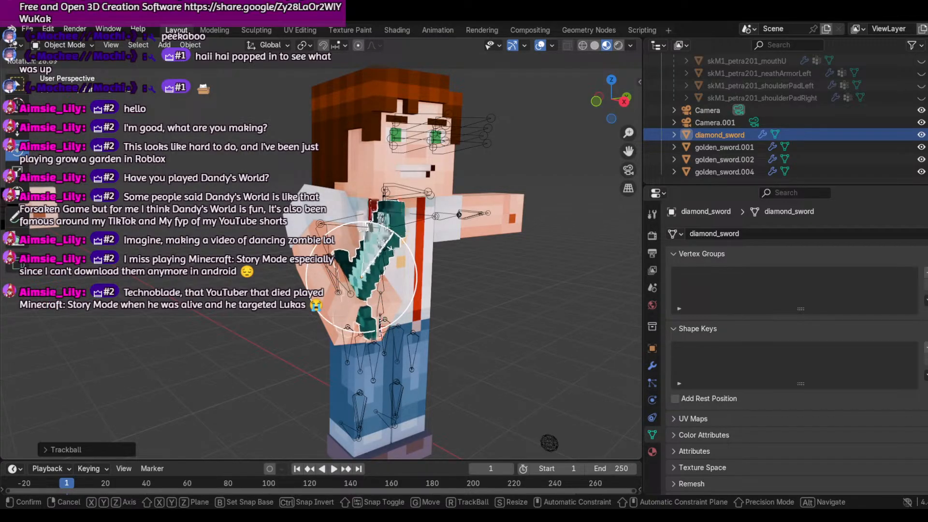
click(389, 256)
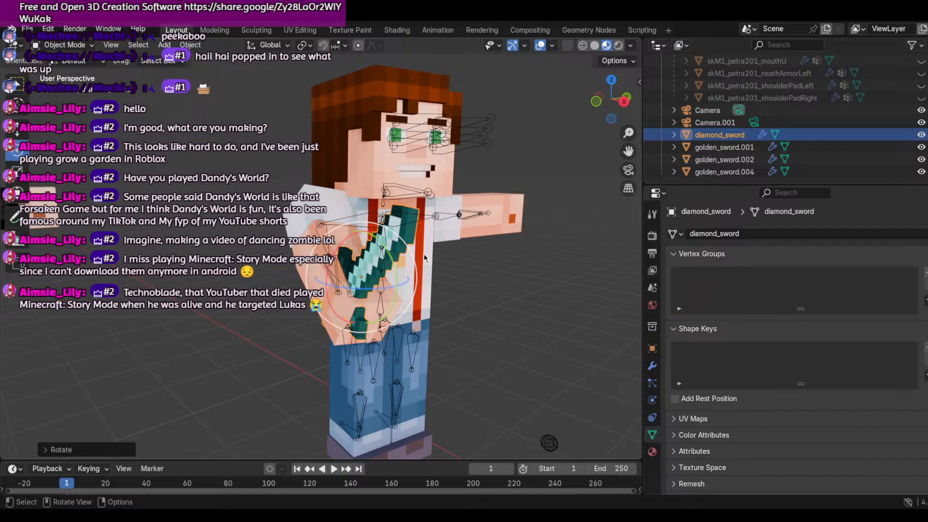
Step: Scale the diamond sword up further and rotate it slightly in the view plane
key(s)
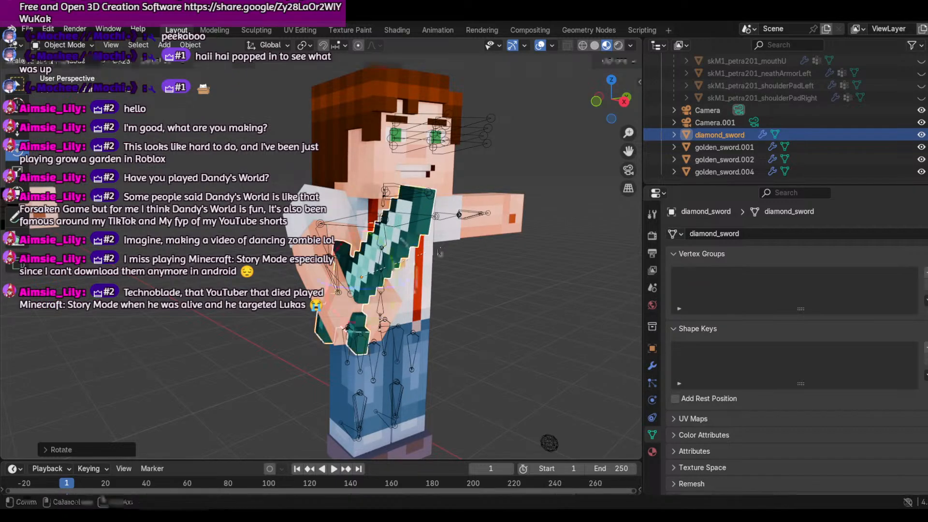
click(439, 252)
scroll(438, 252, down, 4)
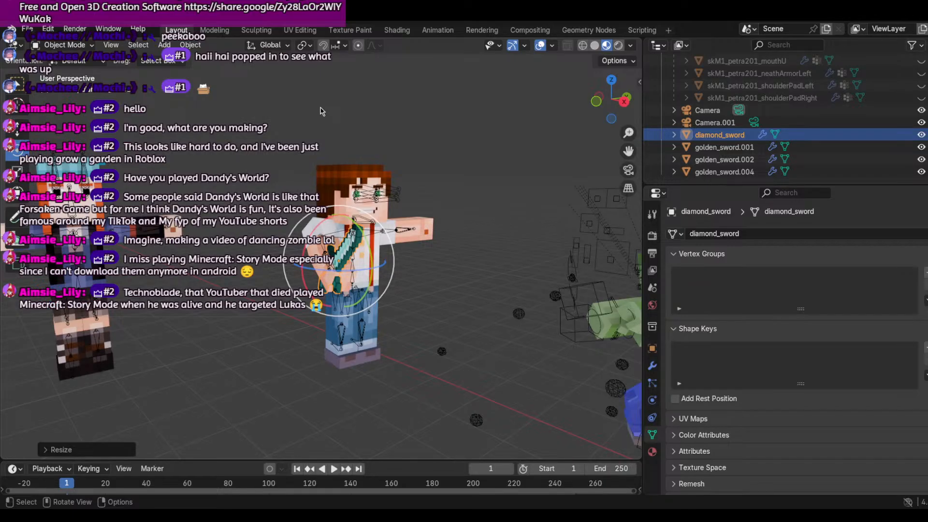
key(KP_Decimal)
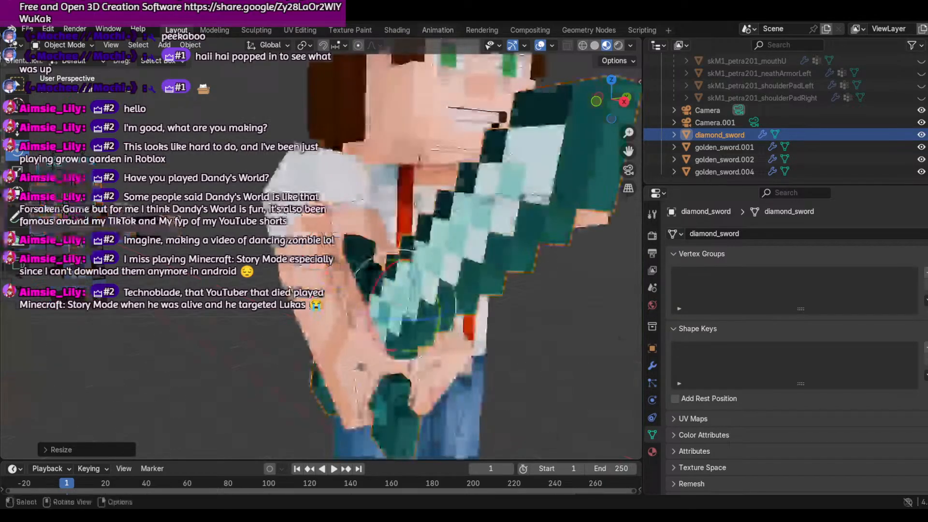
key(r)
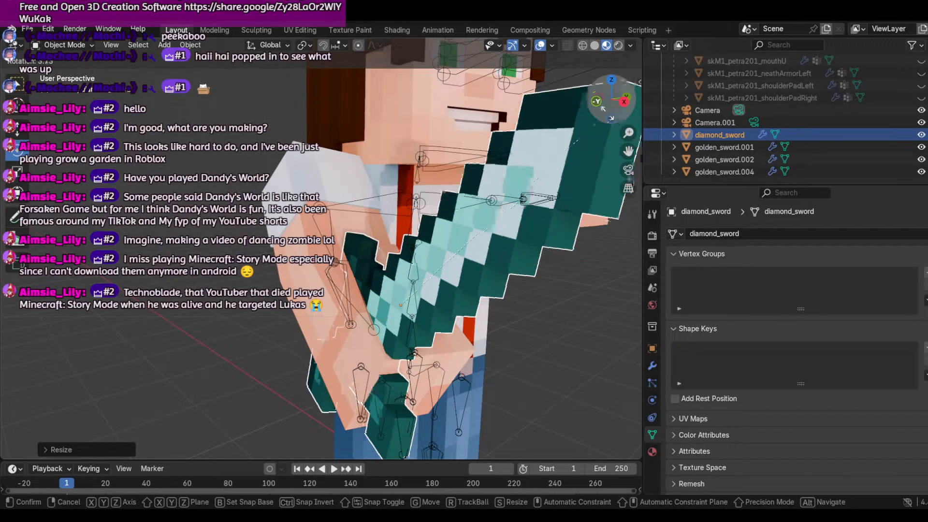
click(588, 114)
scroll(534, 174, down, 5)
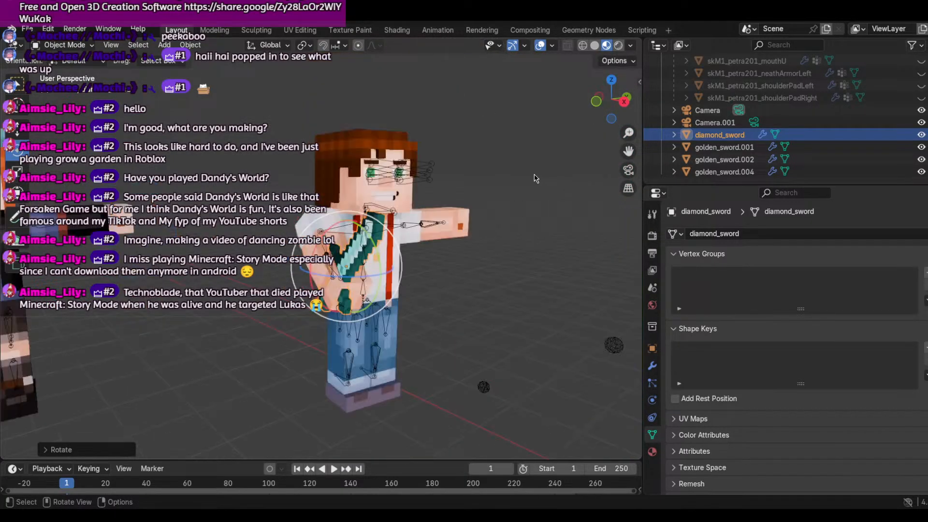
Step: Nudge the diamond sword up along the Z axis and slightly back along the X axis
click(377, 167)
scroll(370, 247, up, 6)
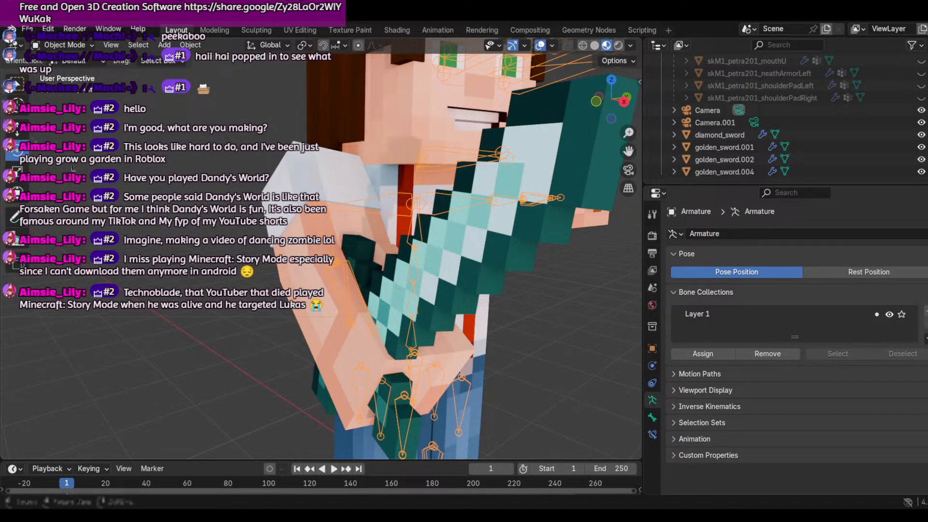
click(447, 295)
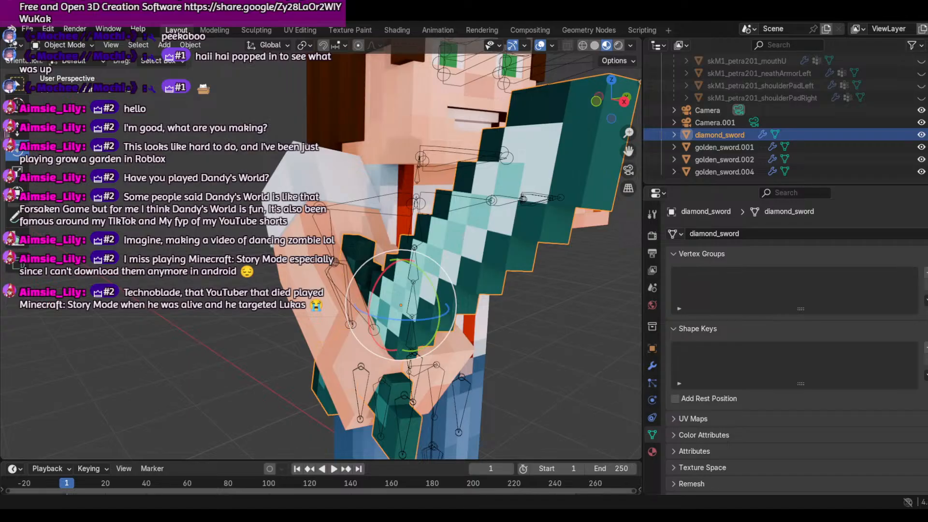
click(16, 129)
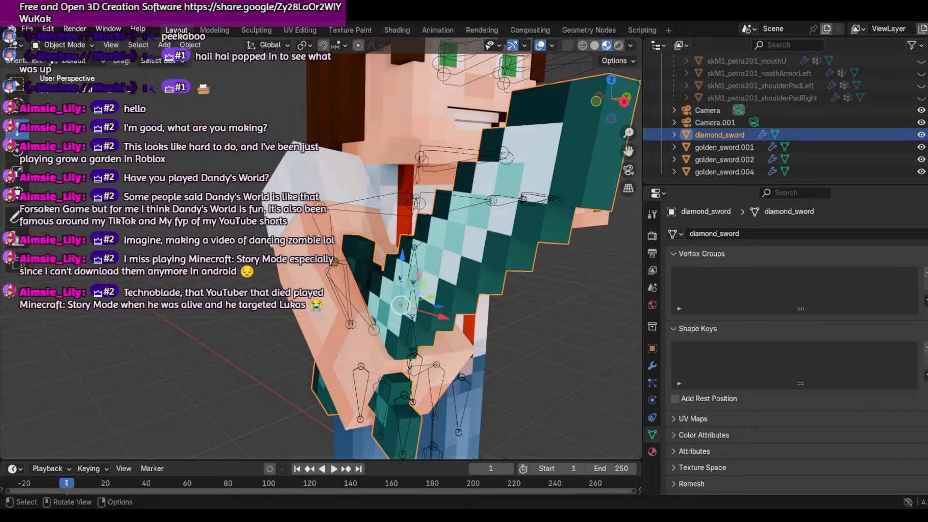
drag(400, 279, 396, 268)
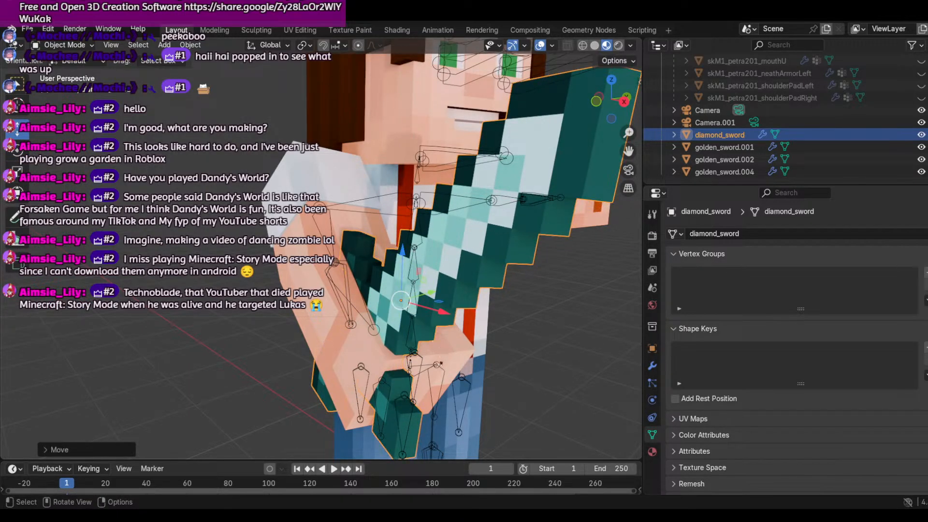
mouse_move(441, 311)
mouse_down()
mouse_move(424, 301)
mouse_move(435, 309)
mouse_up()
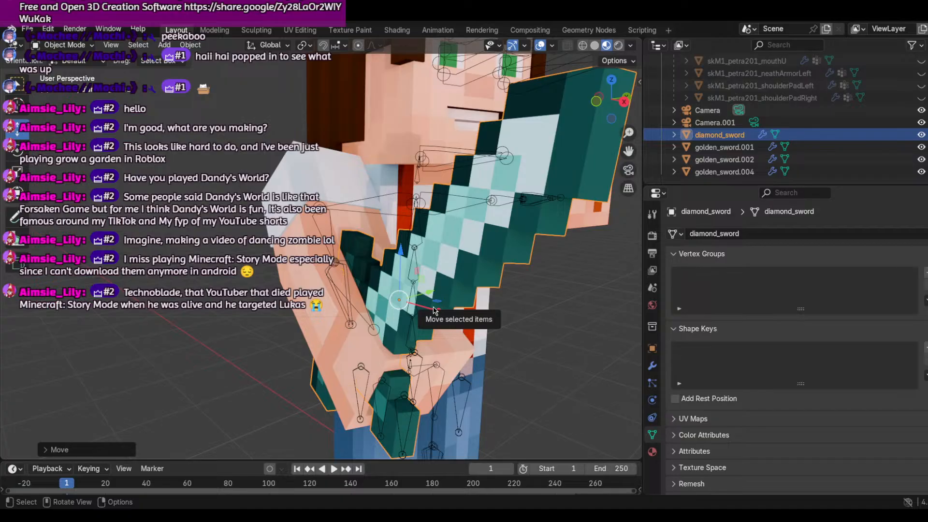
Step: Tilt the diamond sword slightly about the Y axis, and shift it up along Z and sideways along Y to fit its handle to the hand
click(17, 151)
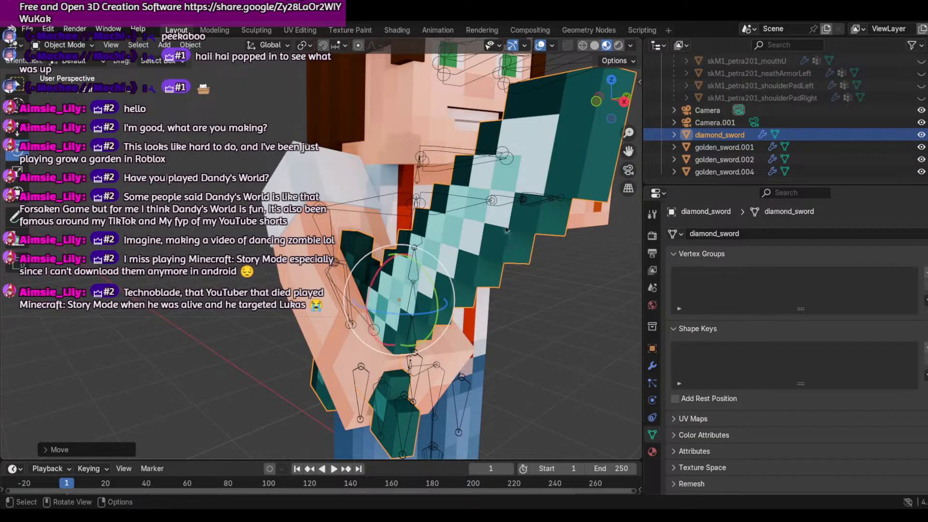
drag(438, 290, 427, 271)
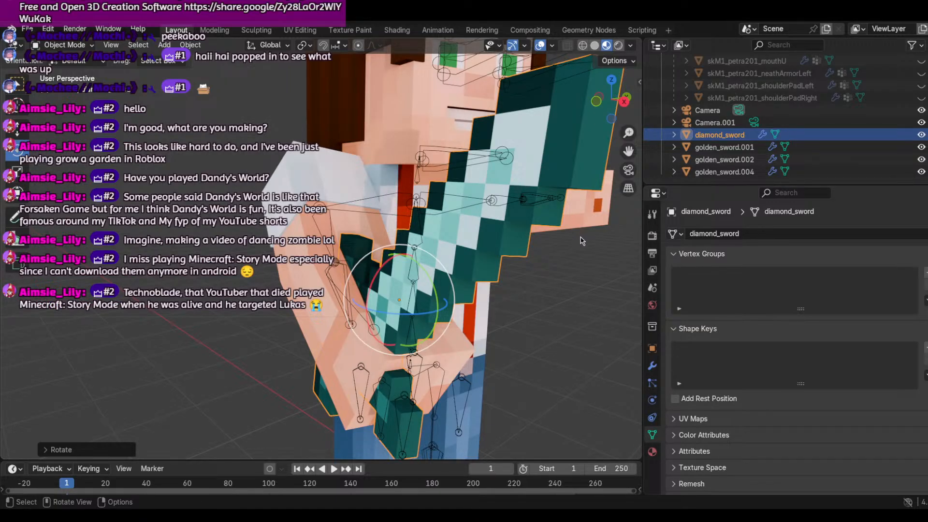
click(17, 131)
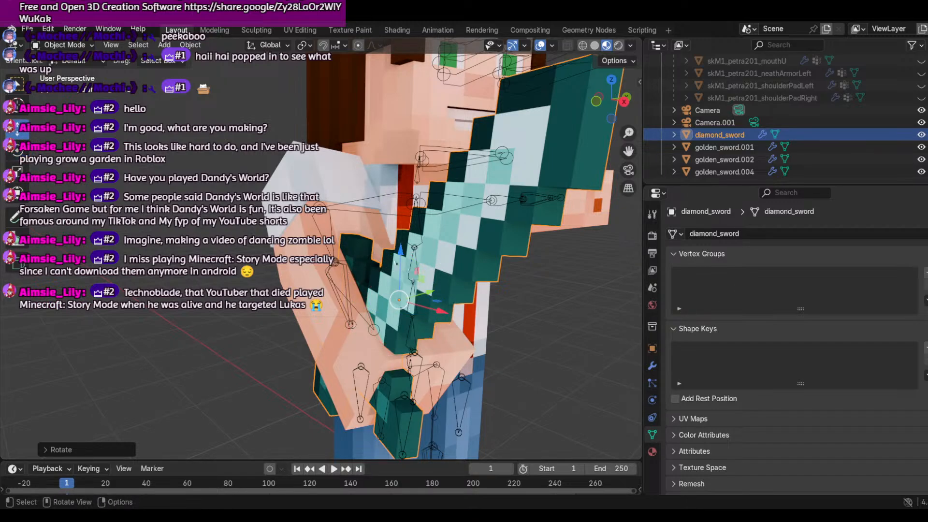
drag(397, 262, 395, 212)
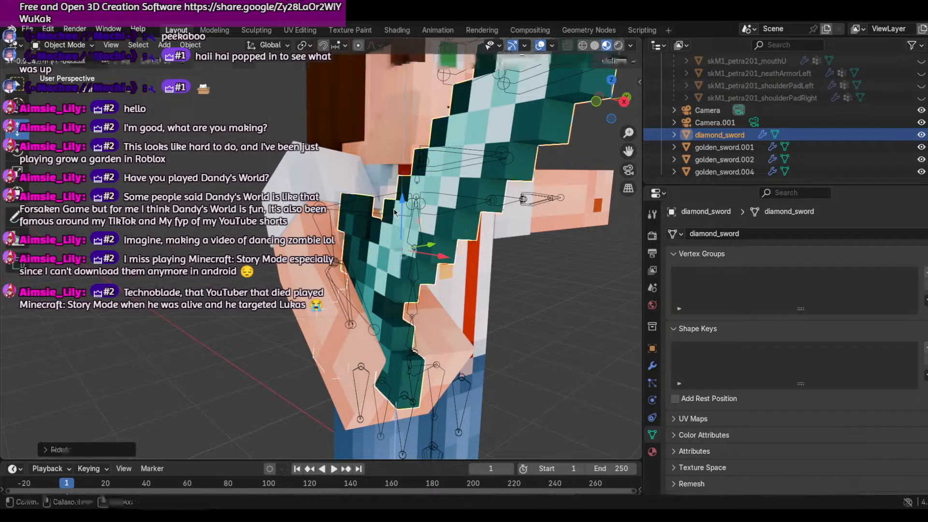
drag(432, 244, 460, 245)
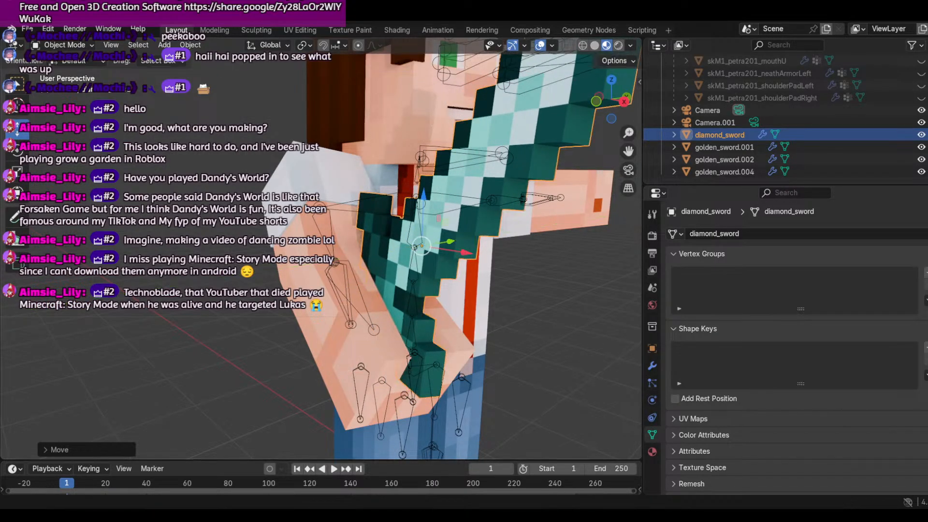
Step: Rotate the diamond sword freely by a small amount and check its fit in the hand from another angle
click(16, 156)
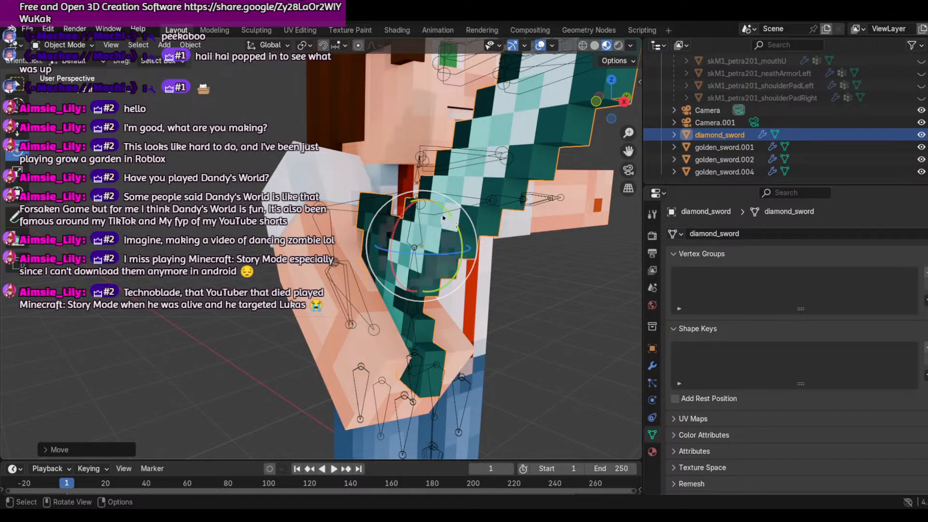
mouse_move(454, 223)
mouse_down()
mouse_move(443, 228)
mouse_move(455, 226)
mouse_up()
scroll(393, 337, down, 12)
scroll(386, 329, up, 6)
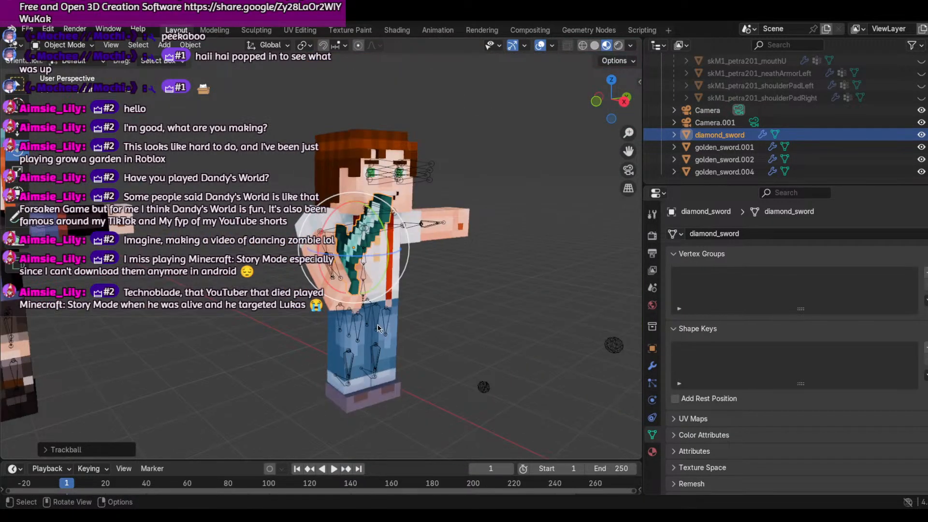
scroll(377, 323, up, 5)
scroll(438, 284, down, 7)
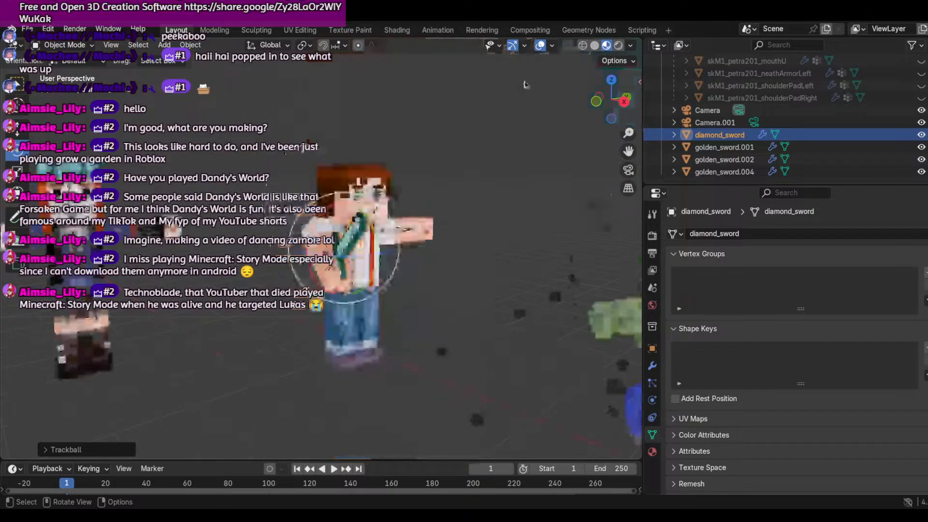
drag(604, 104, 634, 88)
scroll(587, 123, up, 6)
scroll(571, 137, down, 2)
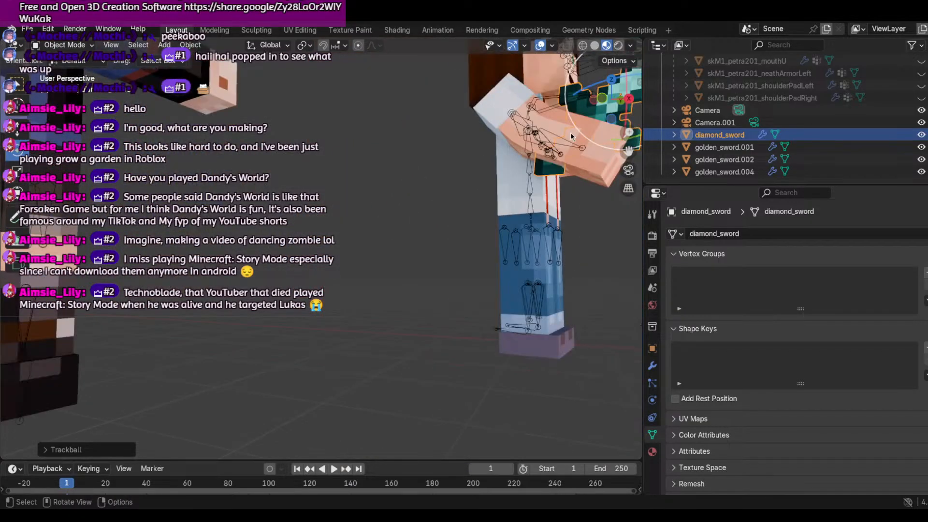
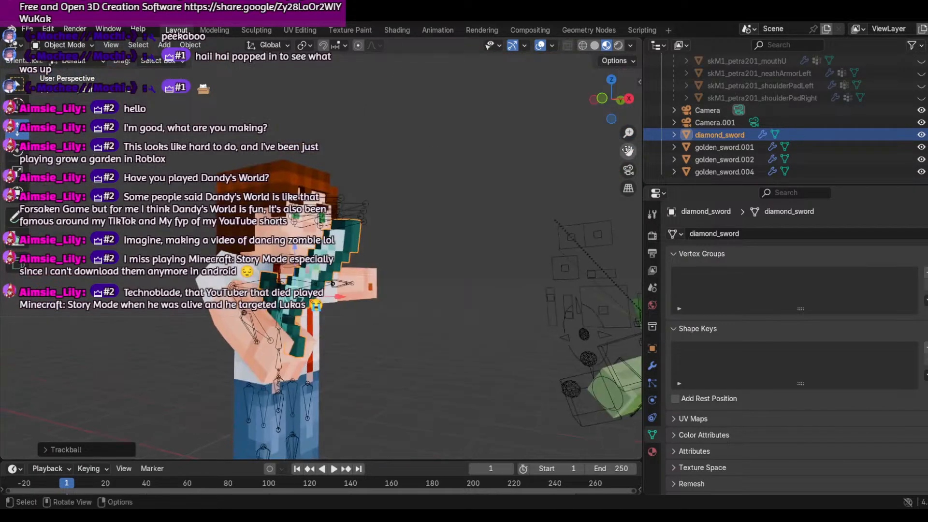
Step: Shift the diamond sword slightly forward along X and down along Z into the hand, finishing with a small free rotation
scroll(449, 248, up, 2)
drag(337, 300, 342, 300)
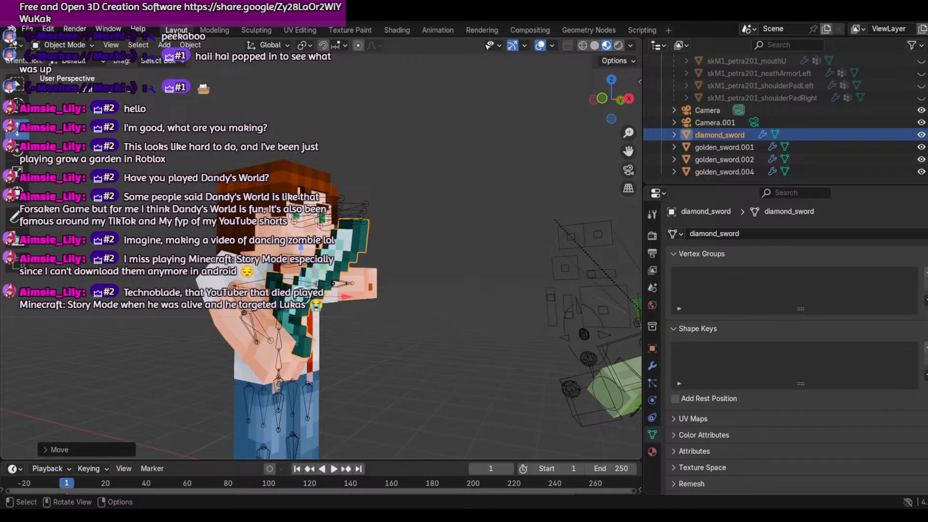
drag(300, 193, 300, 214)
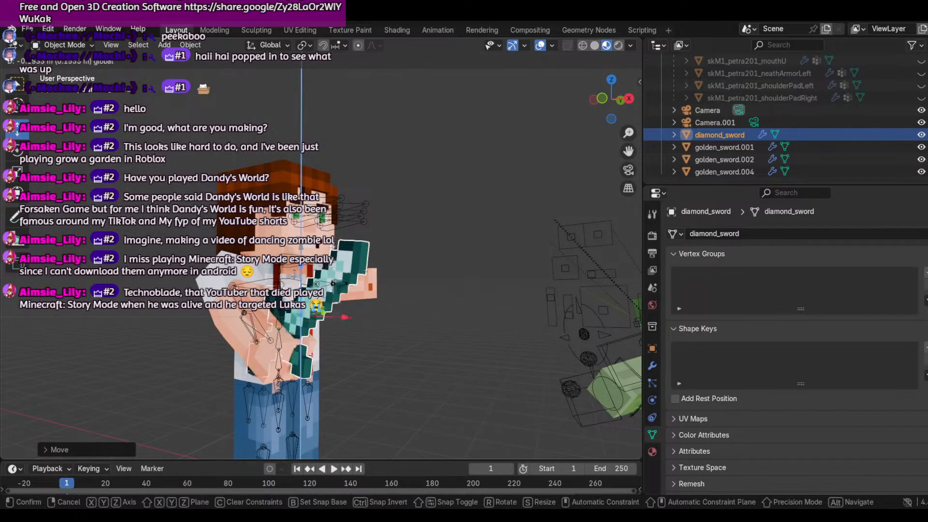
drag(293, 279, 289, 273)
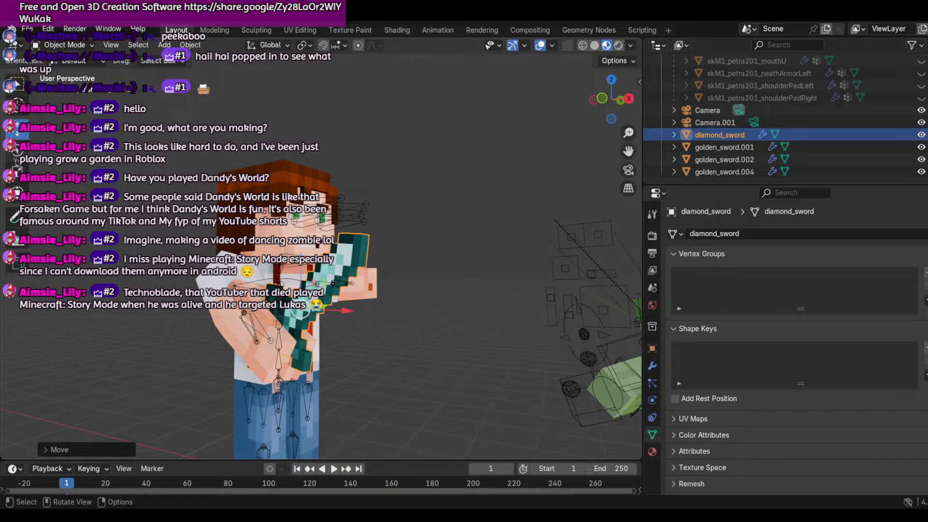
click(16, 151)
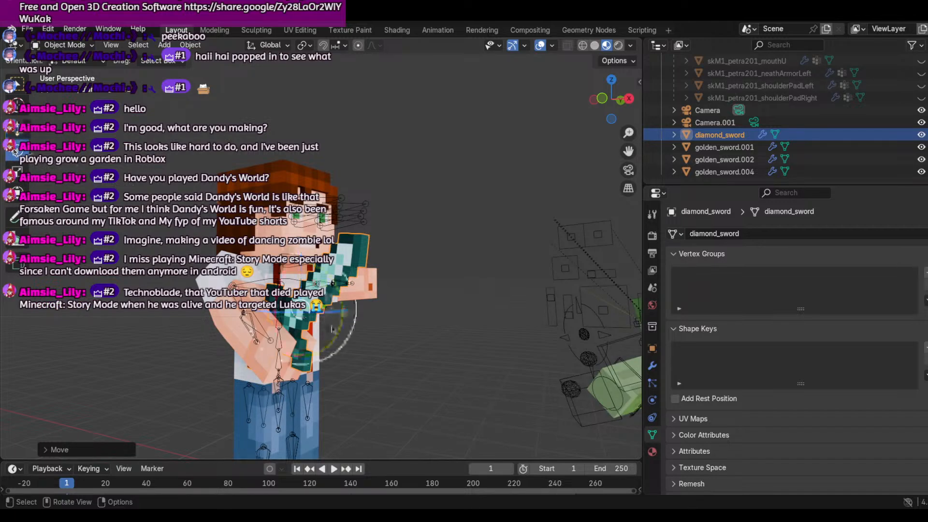
drag(326, 299, 329, 293)
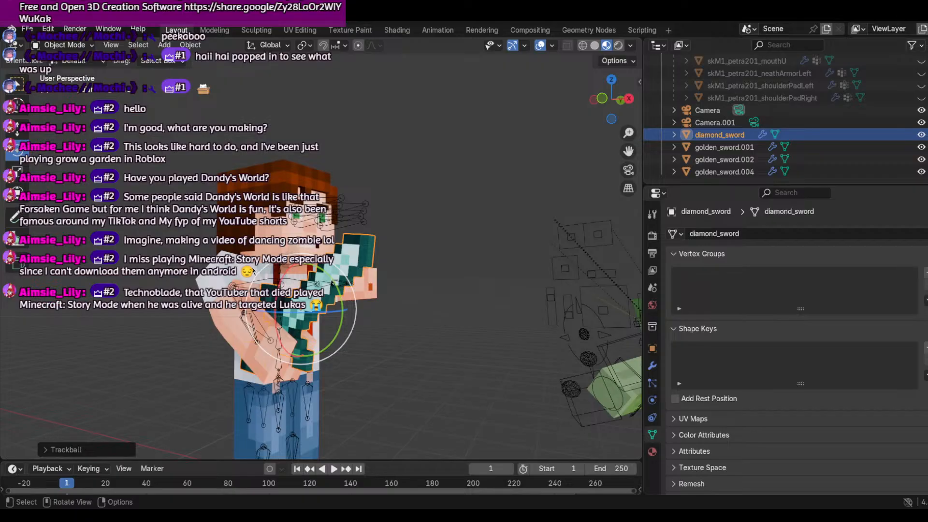
Step: Select the brown-haired character's armature and switch it to Pose Mode
middle_drag(413, 166, 510, 186)
scroll(513, 178, up, 2)
drag(619, 84, 600, 87)
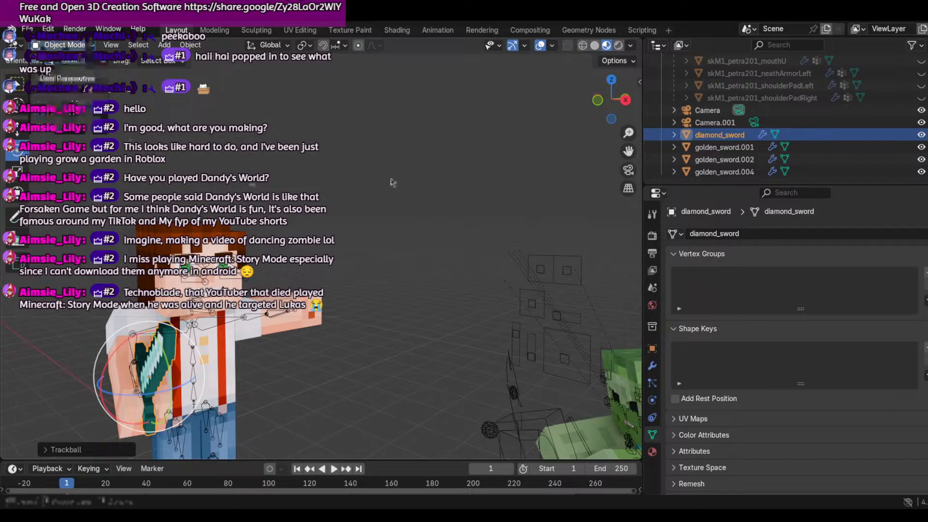
click(187, 278)
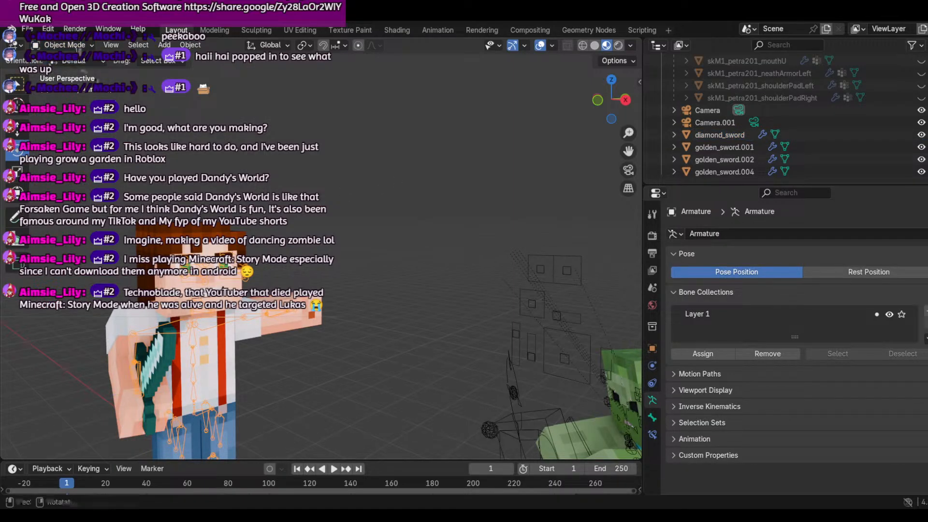
click(63, 45)
click(75, 90)
Step: Rotate the two eyebrow bones on the brown-haired character's face slightly to tilt both eyebrows
scroll(298, 159, up, 4)
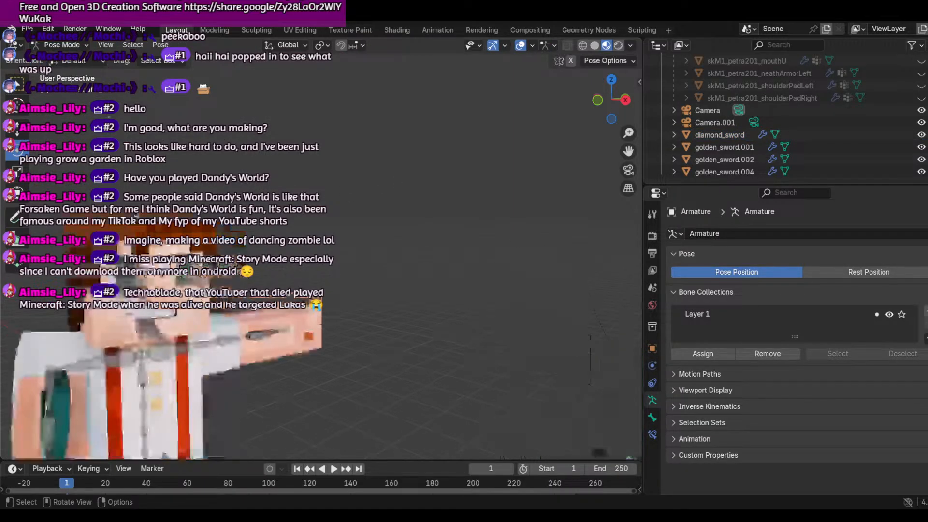
drag(630, 152, 493, 224)
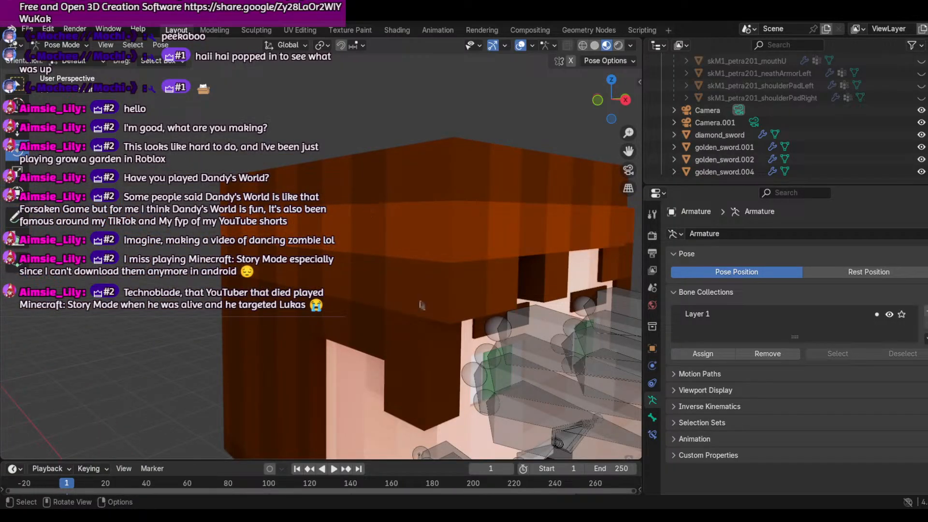
scroll(416, 290, down, 5)
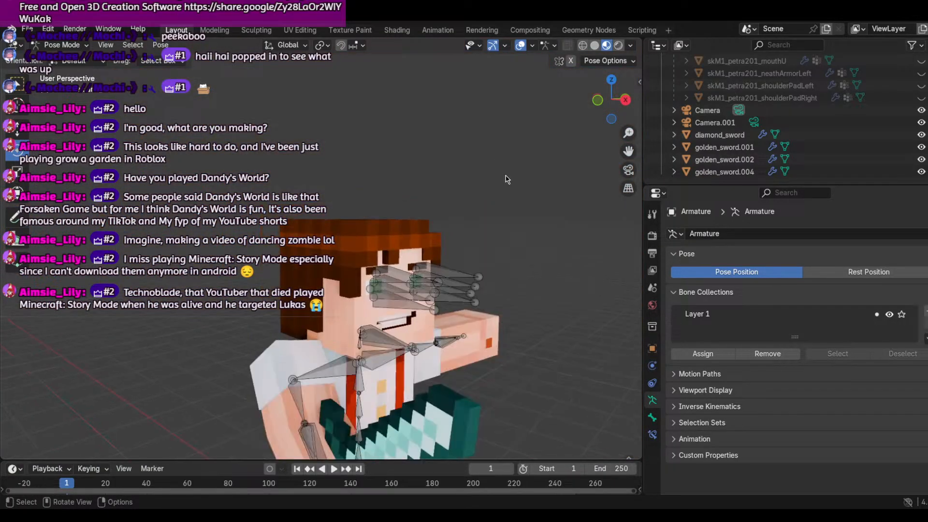
scroll(507, 180, up, 2)
scroll(609, 104, up, 2)
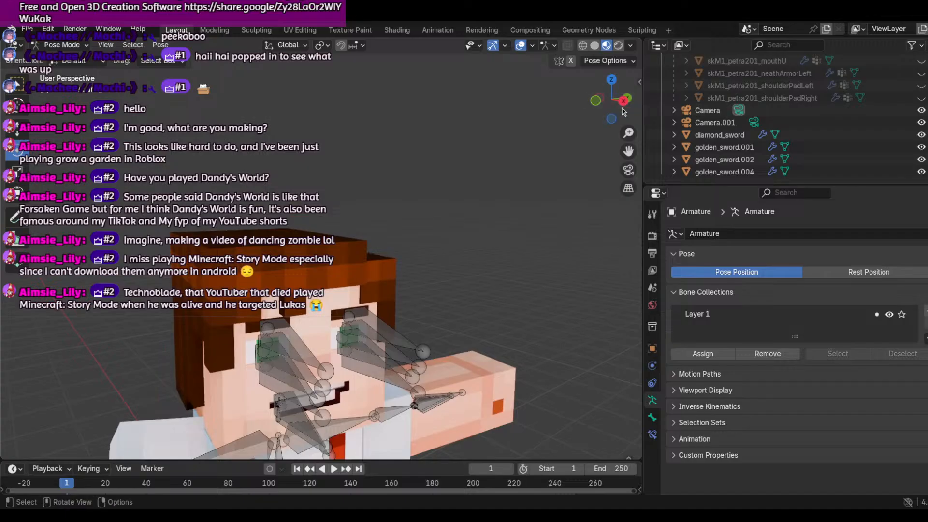
click(270, 333)
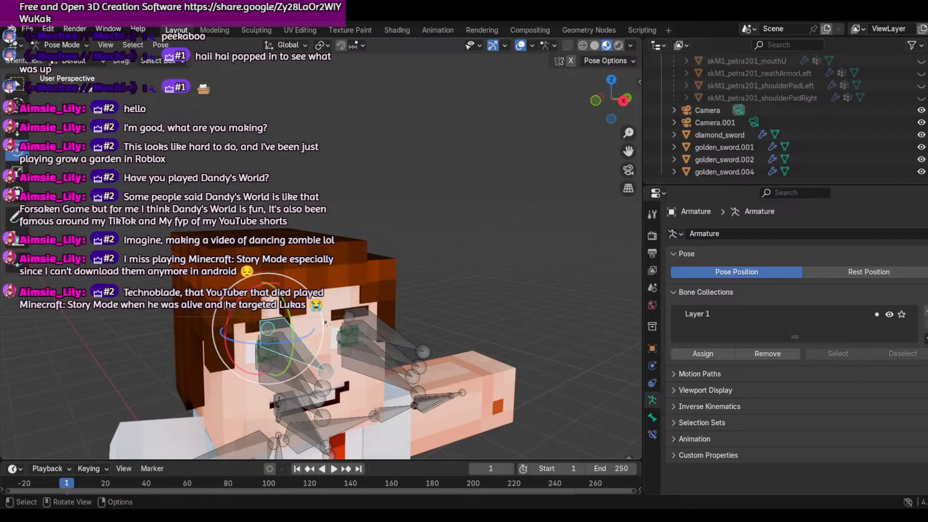
mouse_move(250, 293)
mouse_down()
mouse_move(271, 287)
mouse_move(261, 289)
mouse_up()
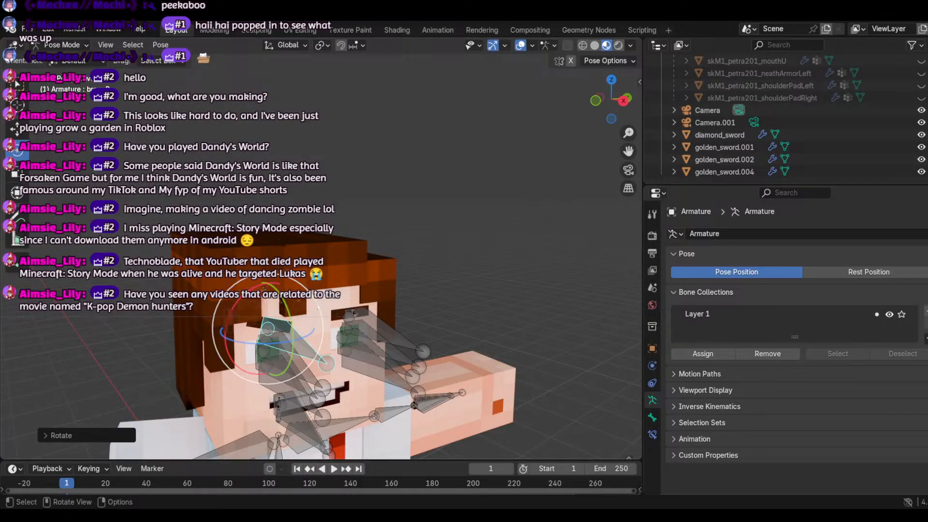
click(354, 319)
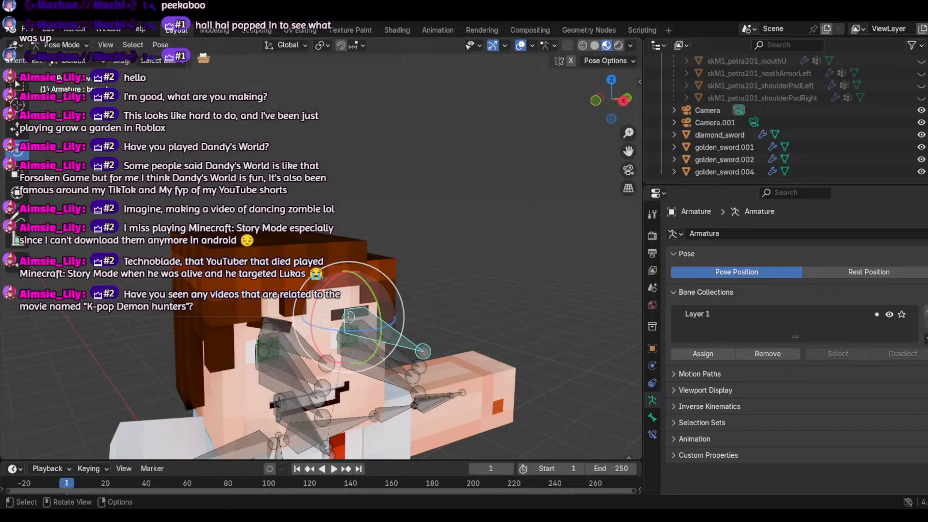
drag(344, 294, 327, 282)
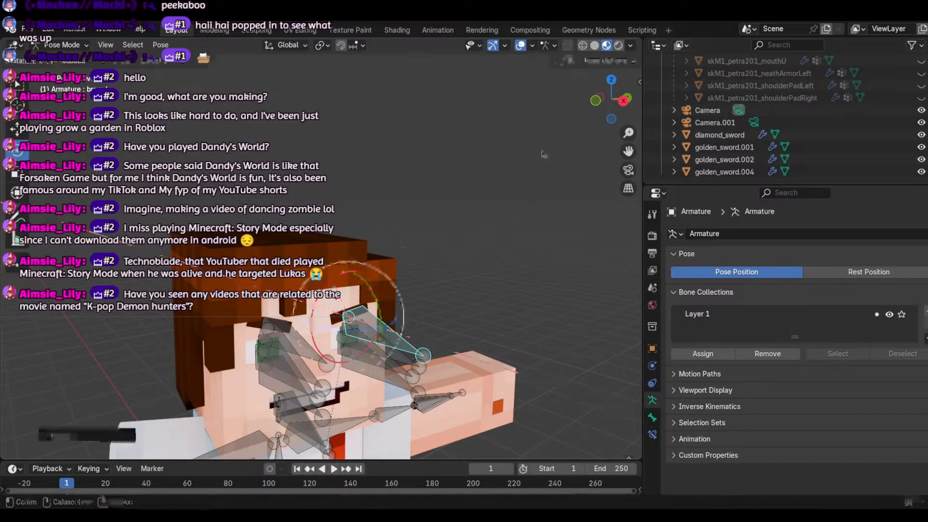
Step: Rotate the brown-haired character's outstretched left arm down to the side of the body, refining it with a free rotation
drag(628, 151, 544, 5)
drag(519, 370, 473, 271)
scroll(377, 296, down, 6)
scroll(365, 308, up, 3)
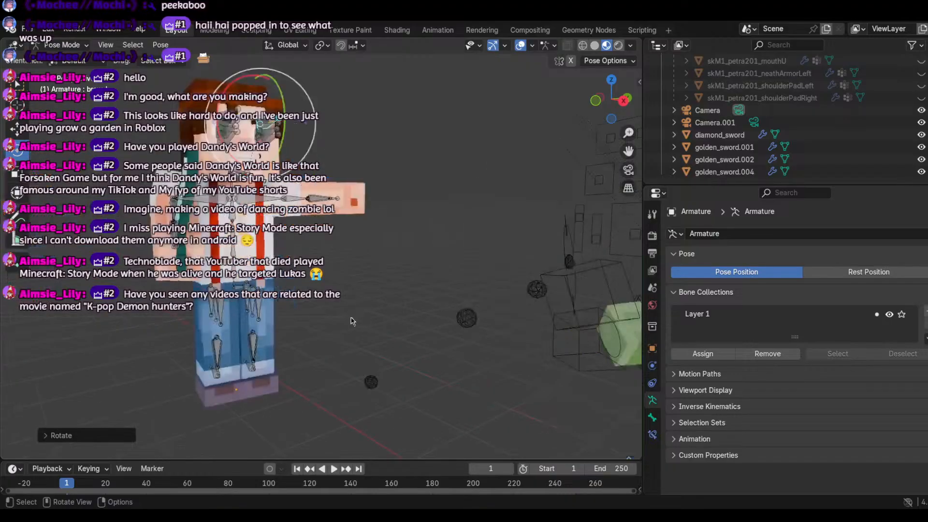
click(289, 200)
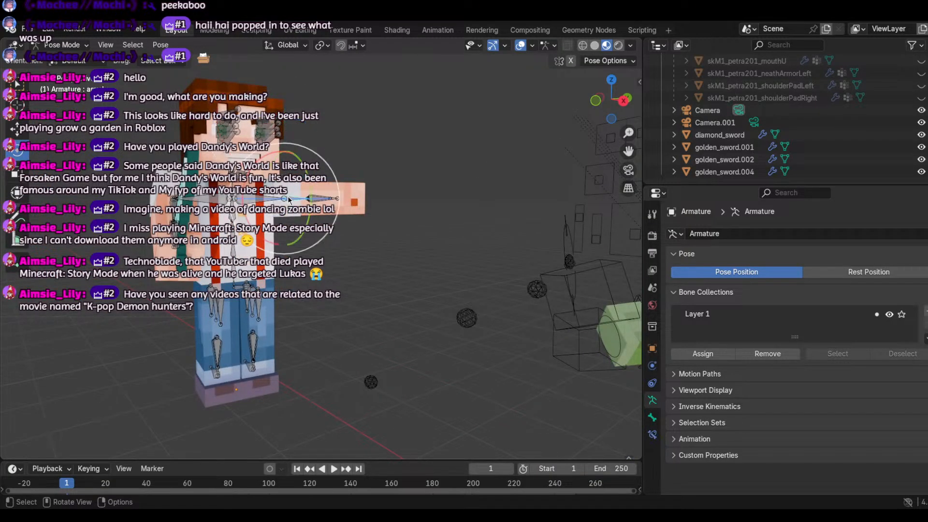
key(r)
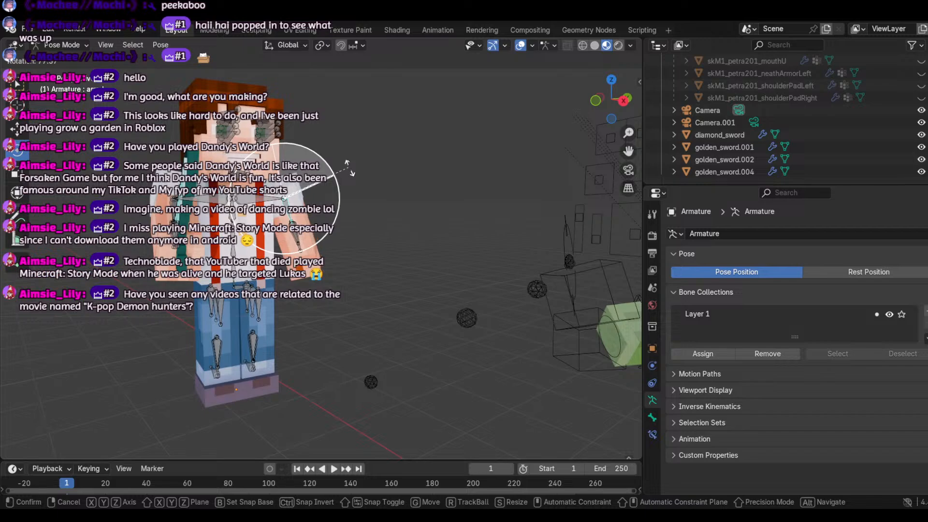
click(317, 201)
key(r)
key(r)
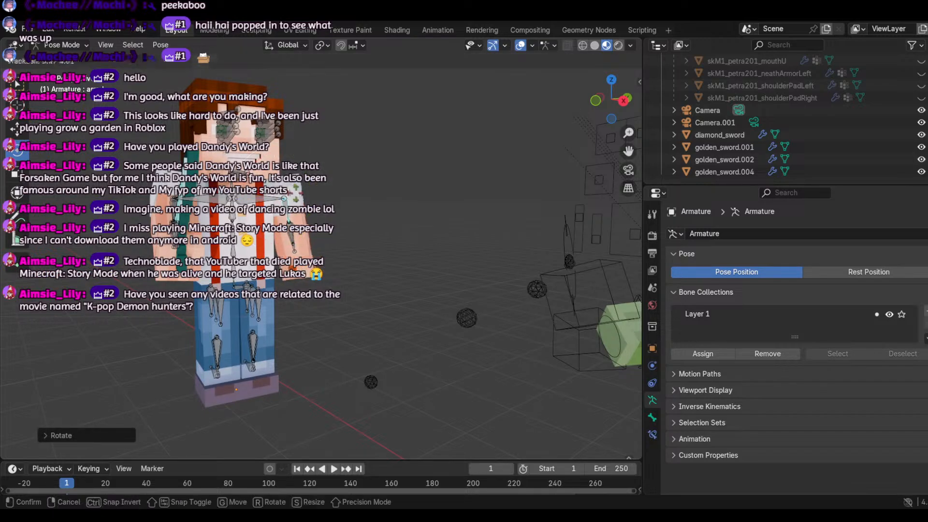
click(306, 185)
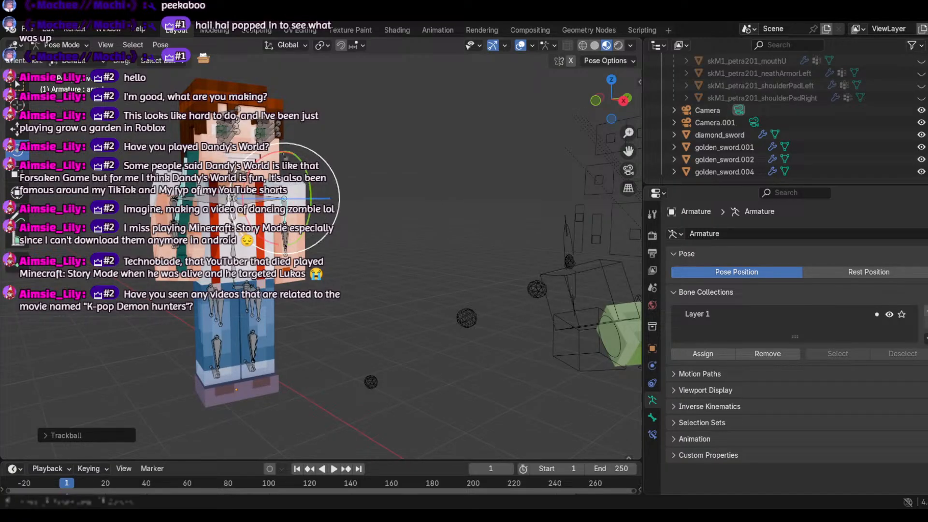
Step: Rotate the lowered left arm slightly outward, away from the body
key(r)
key(r)
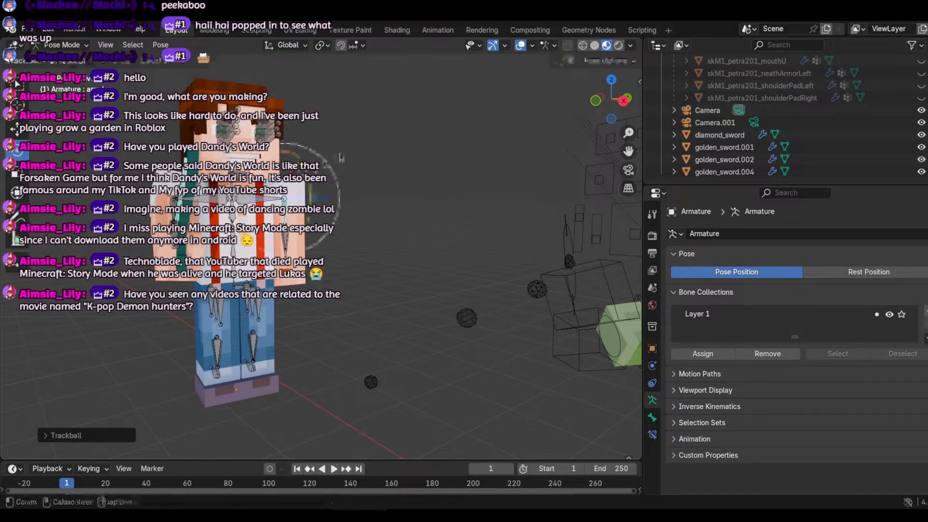
key(r)
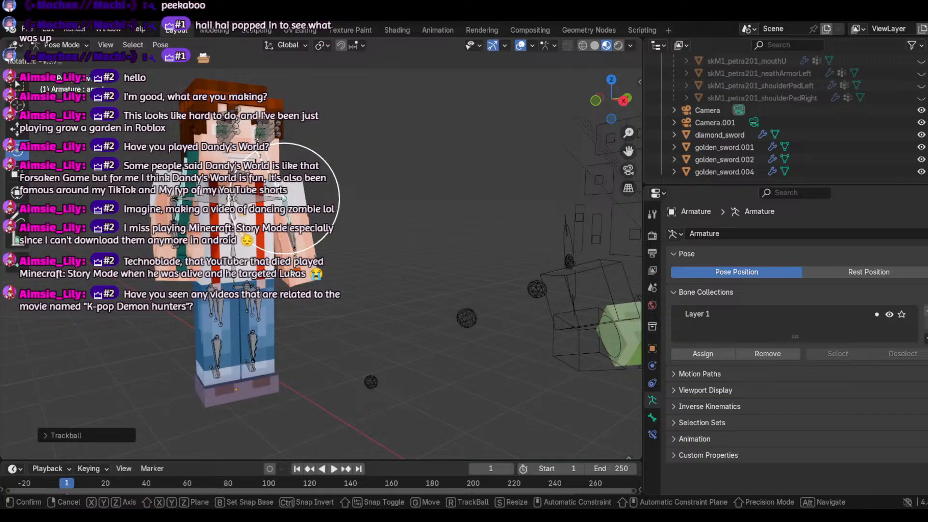
click(250, 150)
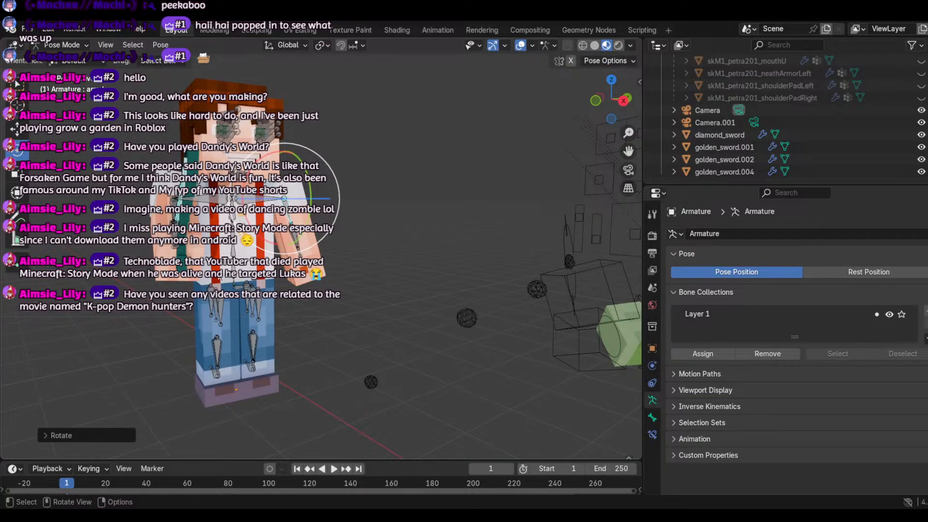
Step: Try a small free rotation of the character's left upper leg bone, and undo it
click(249, 288)
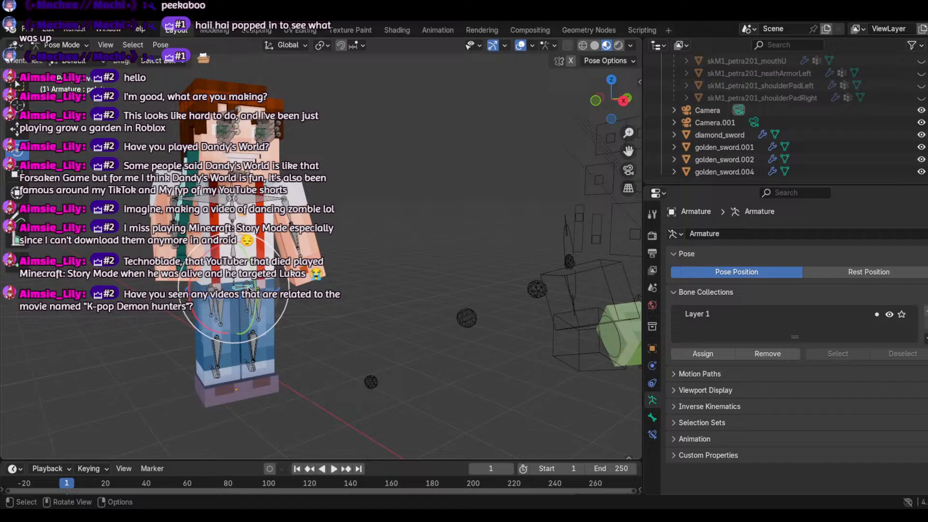
click(253, 299)
click(253, 300)
click(254, 298)
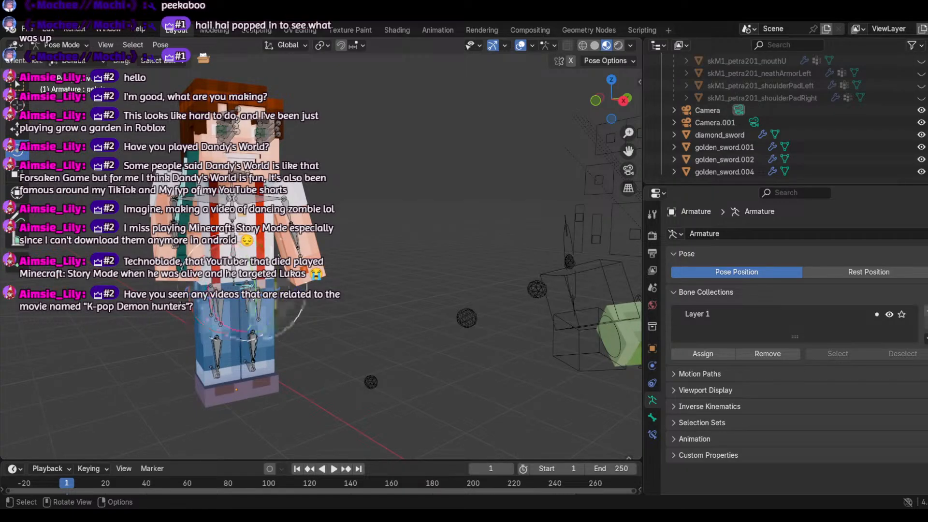
click(253, 300)
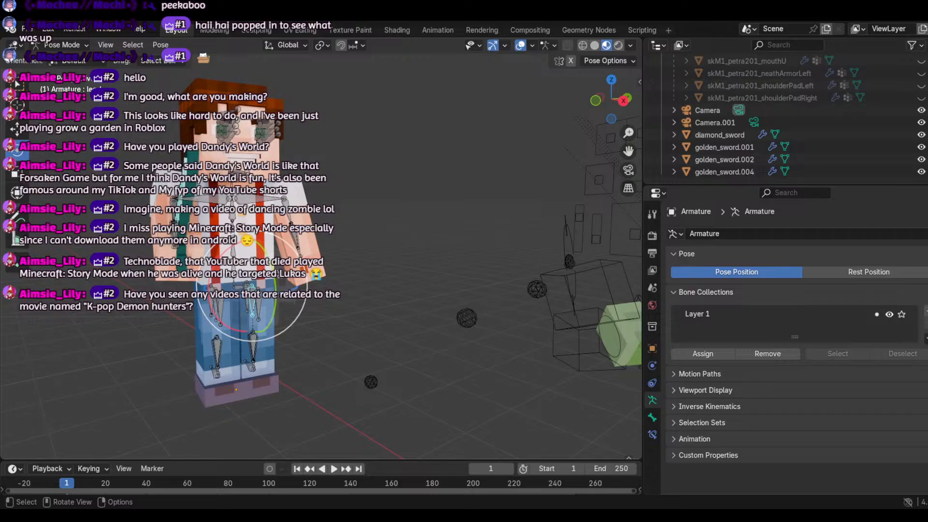
drag(278, 271, 289, 274)
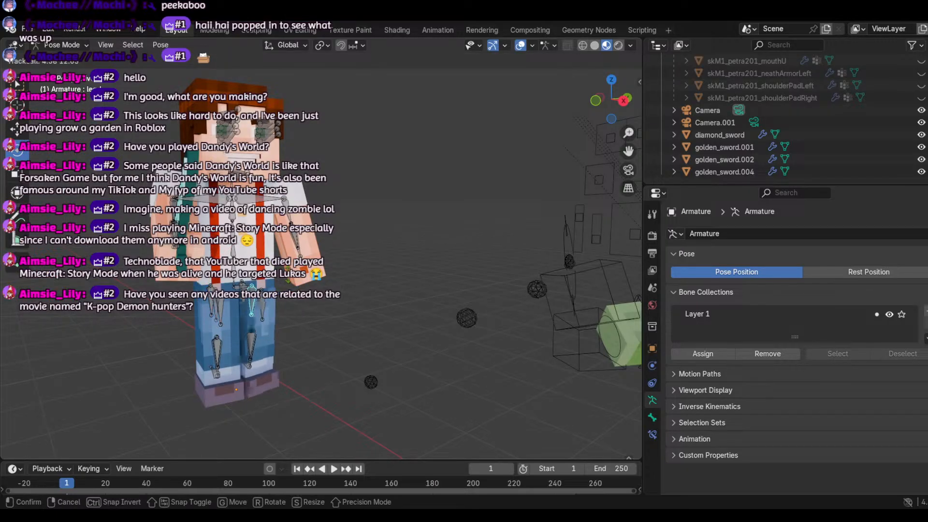
click(288, 275)
click(48, 29)
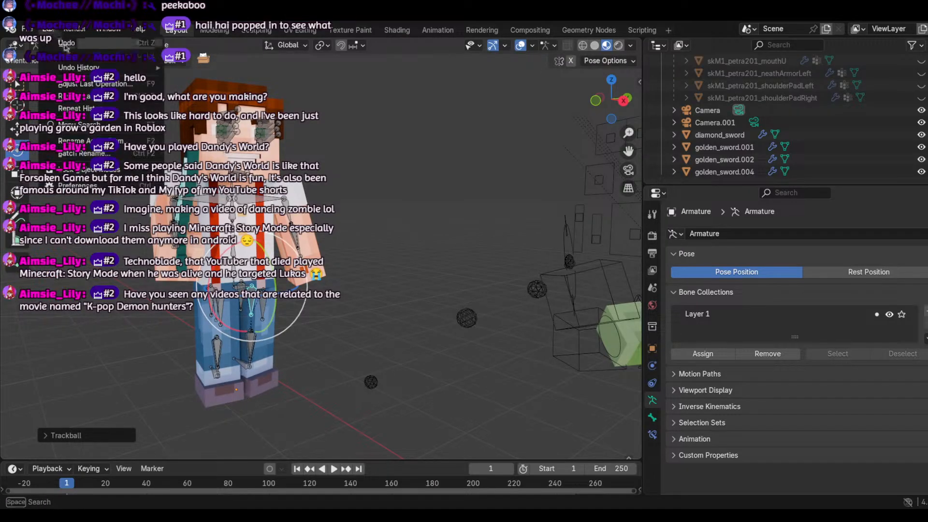
Step: Undo the last trackball rotation and try new free rotations of the character's left leg bone
click(67, 44)
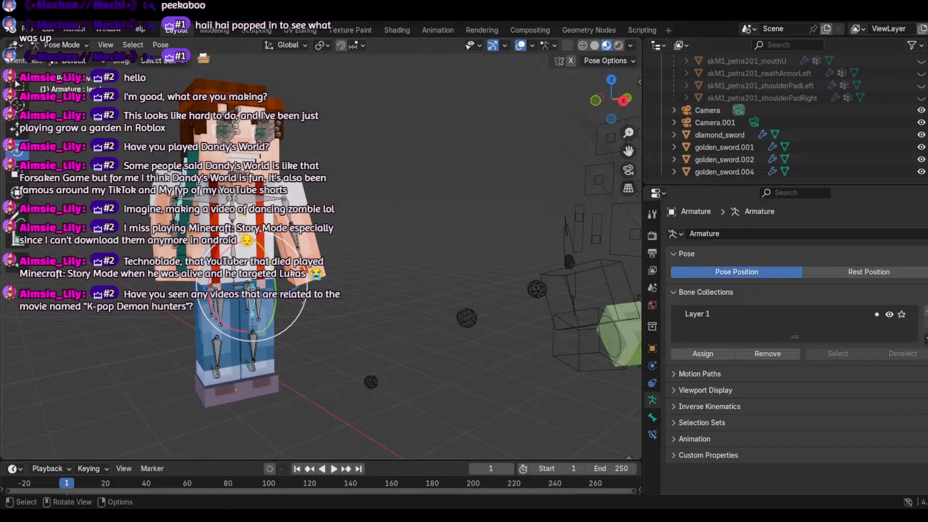
key(r)
key(r)
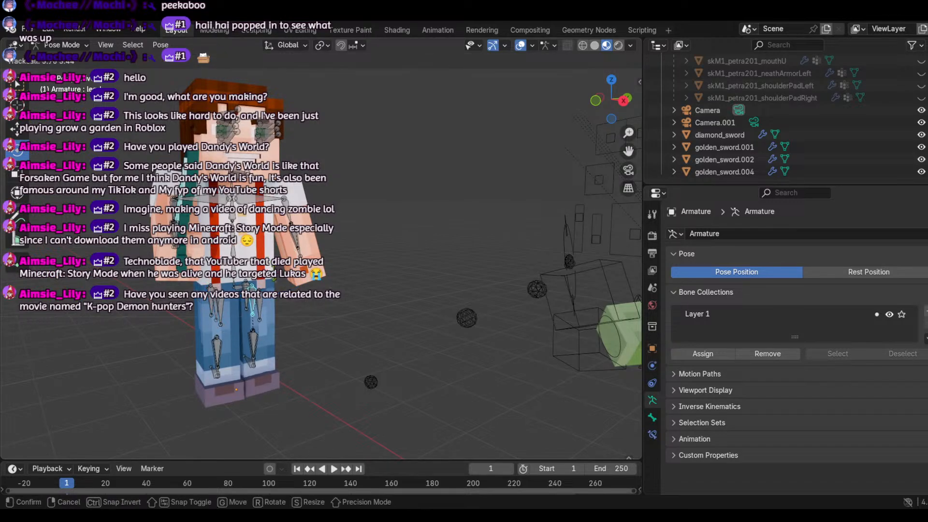
drag(274, 273, 268, 270)
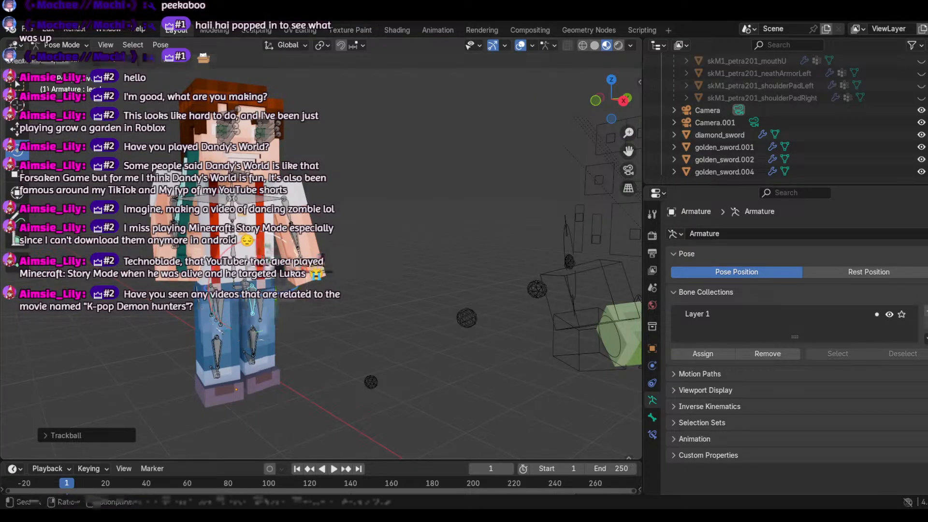
mouse_move(271, 257)
mouse_down()
mouse_move(279, 249)
mouse_move(279, 264)
mouse_up()
Step: Try to bend the character's left knee bone with a free trackball rotation
click(251, 359)
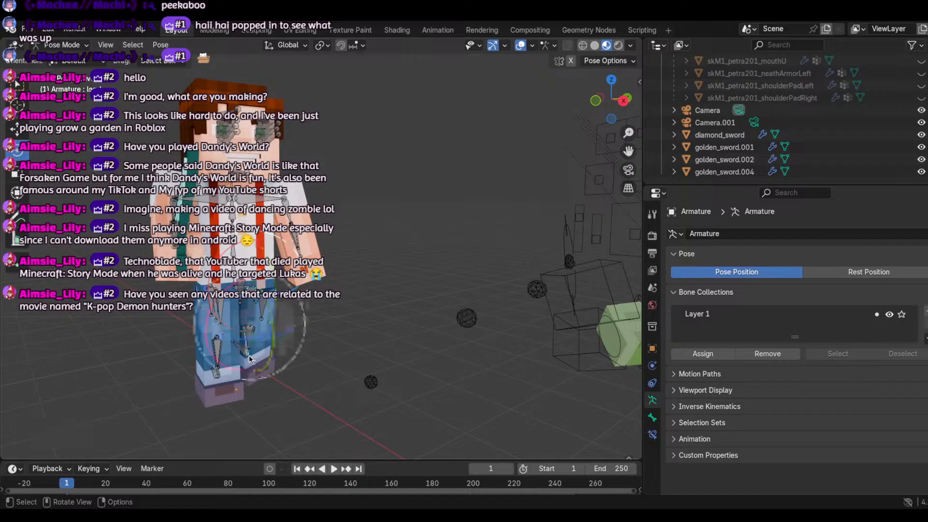
key(r)
key(r)
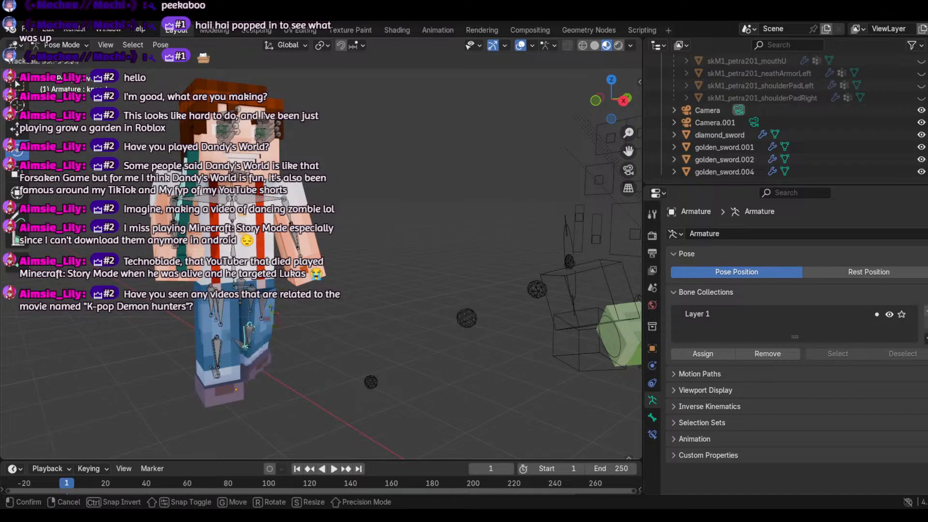
click(281, 318)
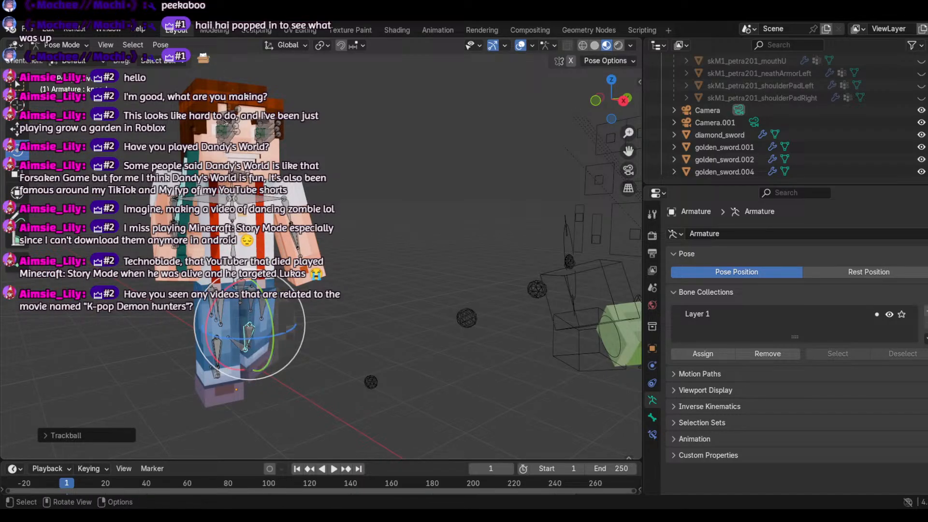
Step: Undo the knee bend and the left leg rotations until both legs are straight
click(48, 30)
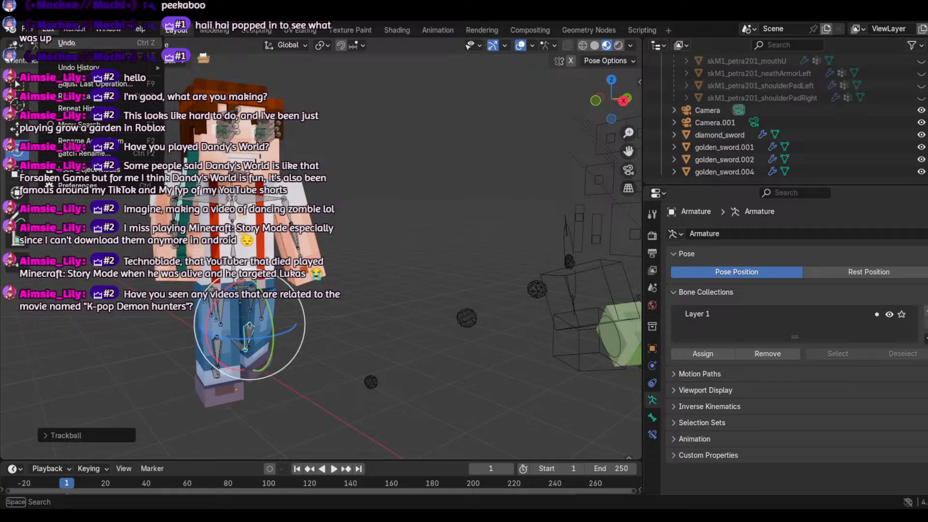
click(61, 44)
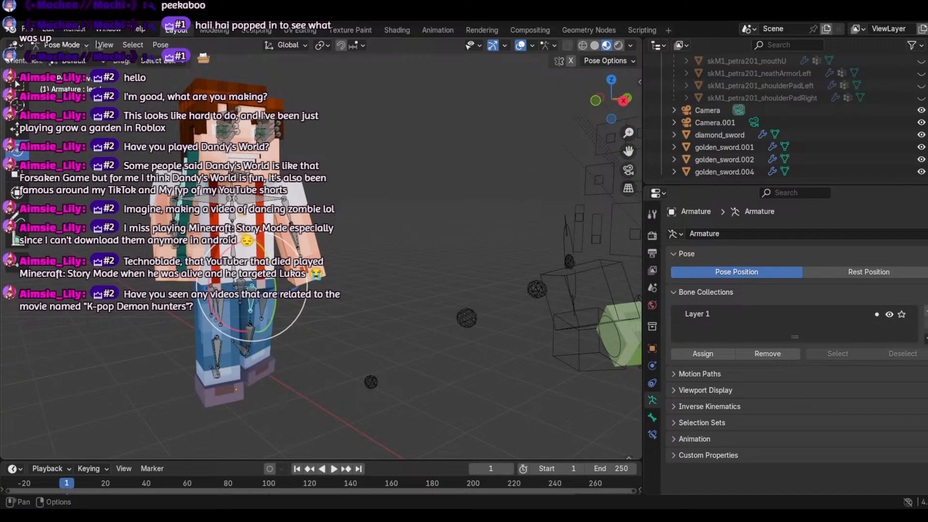
click(48, 30)
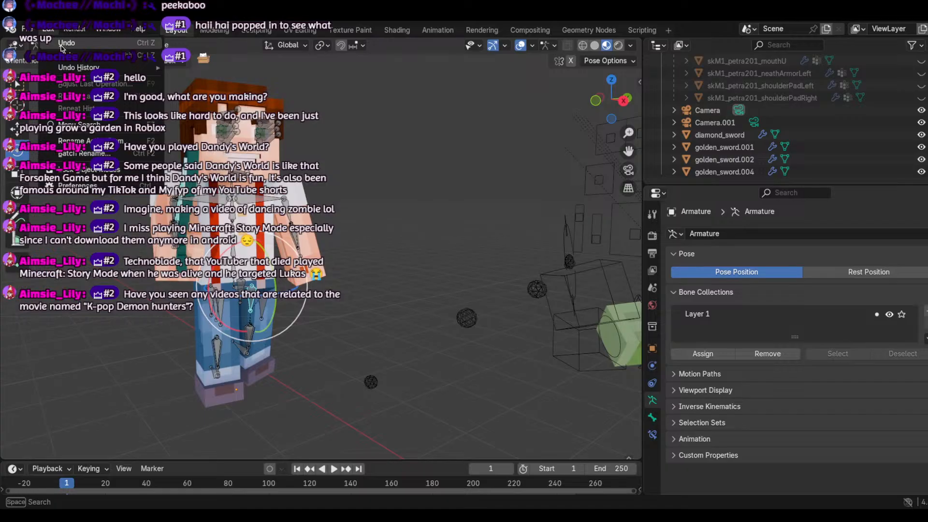
click(61, 43)
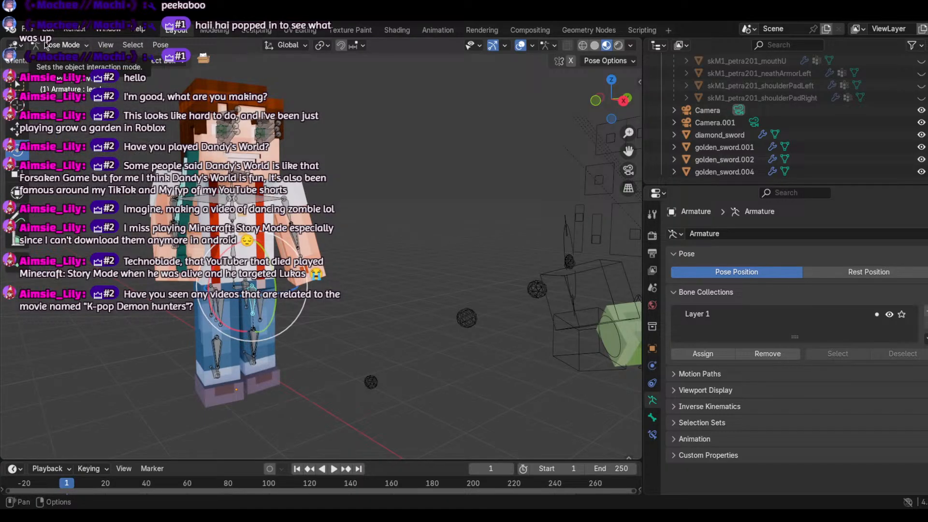
click(48, 29)
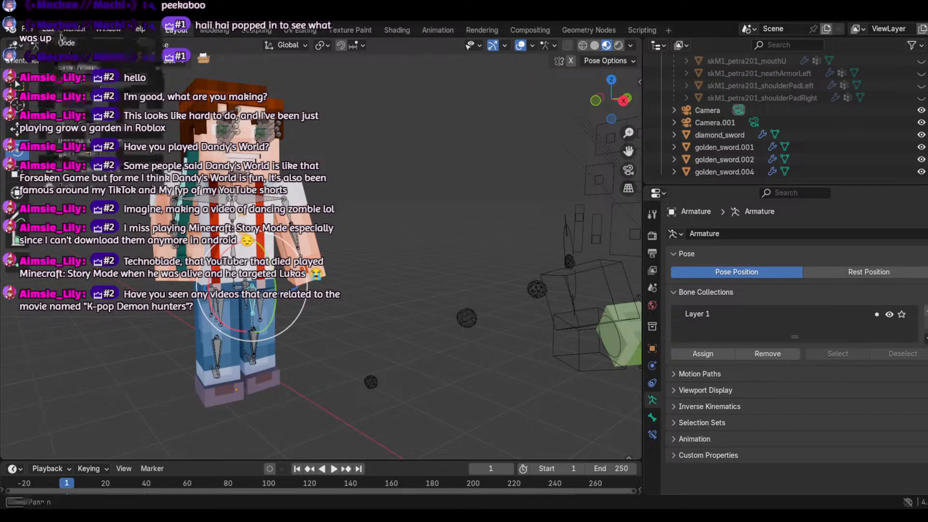
click(66, 44)
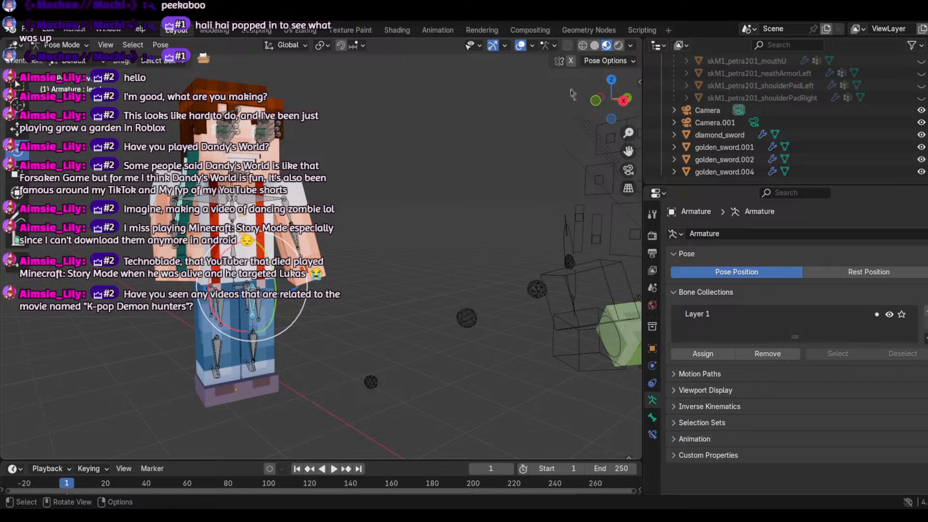
Step: From behind the character, rotate the left leg bone about the Y axis so the leg swings backward
drag(623, 102, 347, 200)
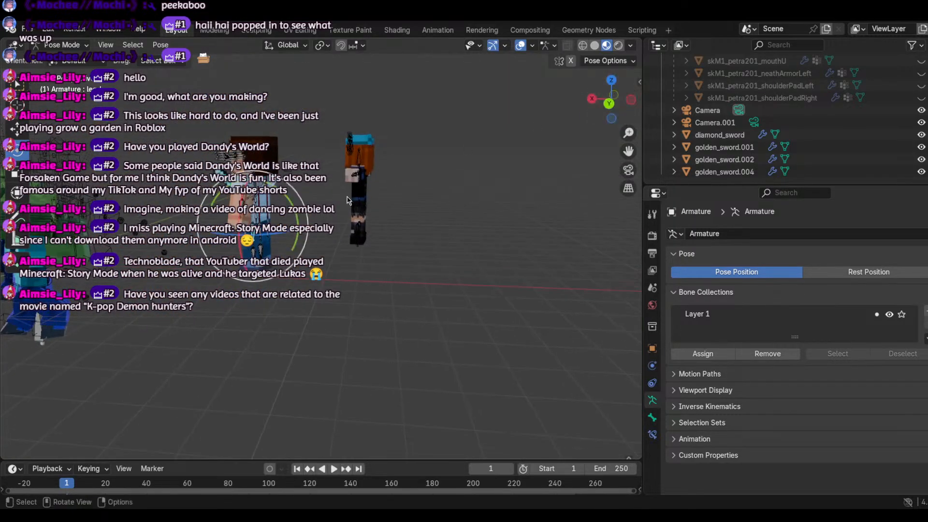
scroll(347, 200, up, 3)
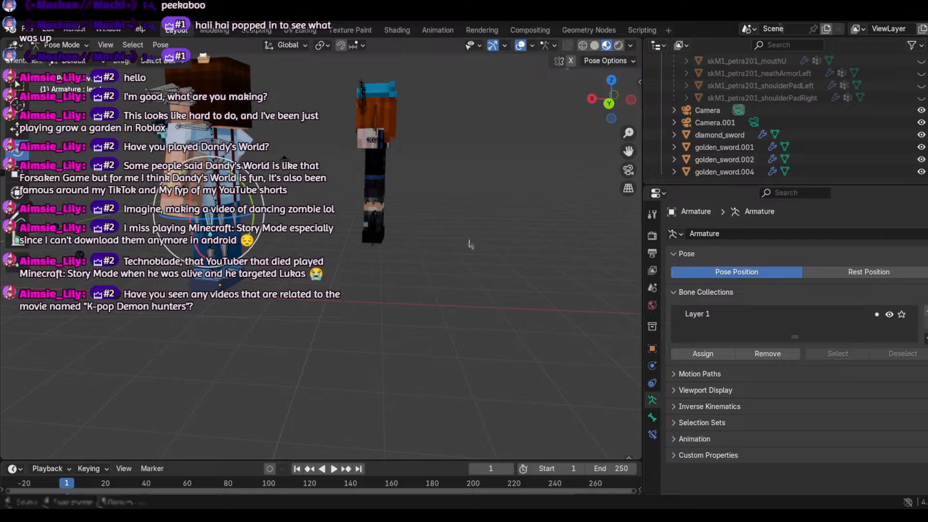
drag(611, 102, 588, 108)
click(105, 44)
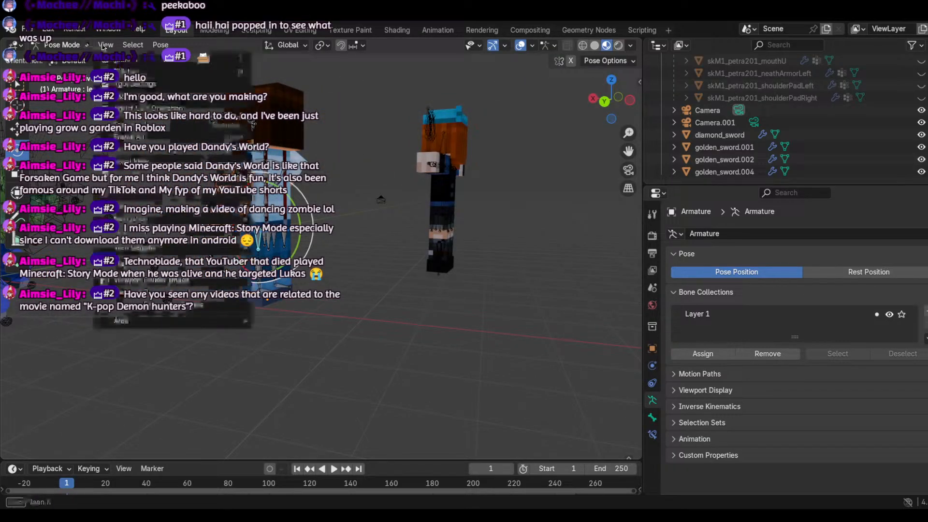
mouse_move(175, 222)
click(317, 449)
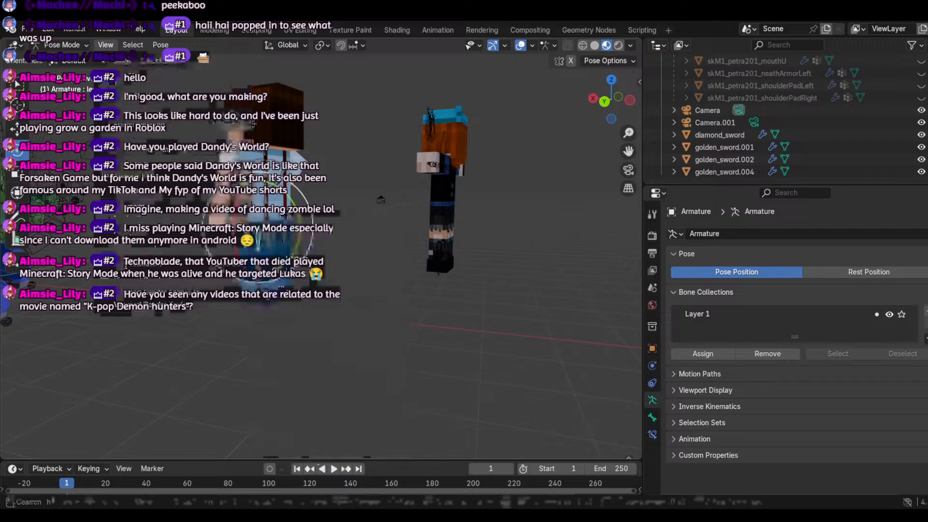
key(w)
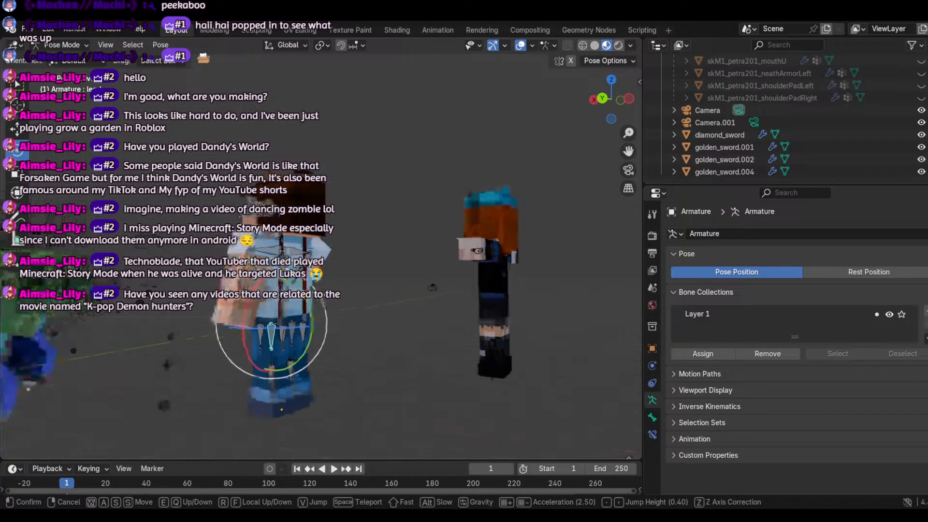
key(w)
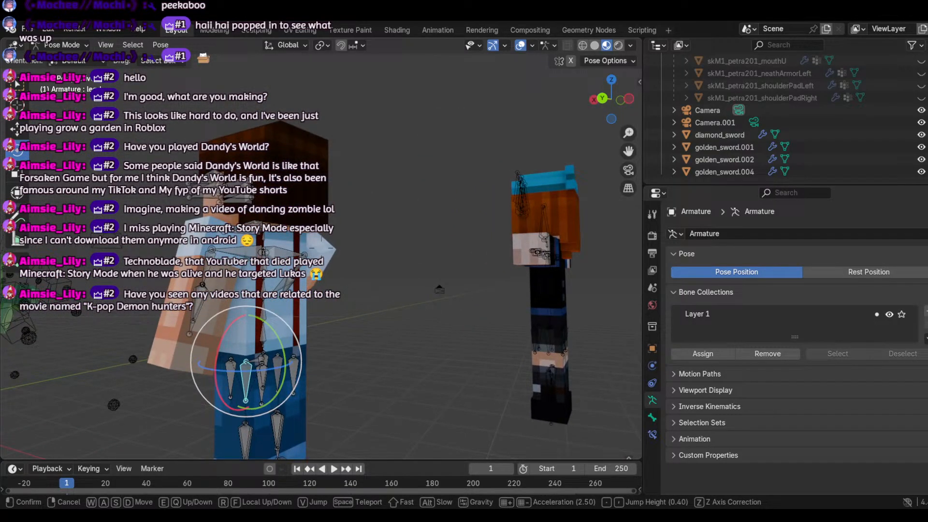
key(w)
click(349, 223)
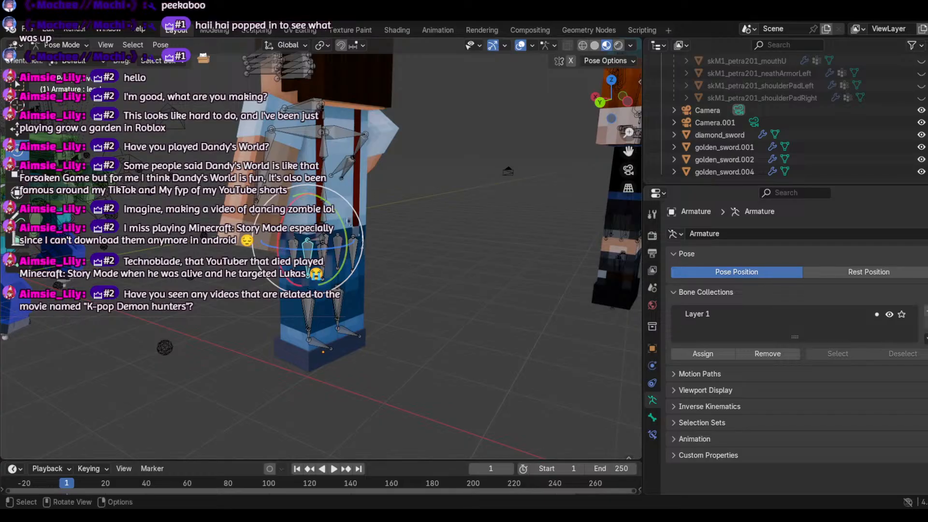
drag(332, 205, 323, 199)
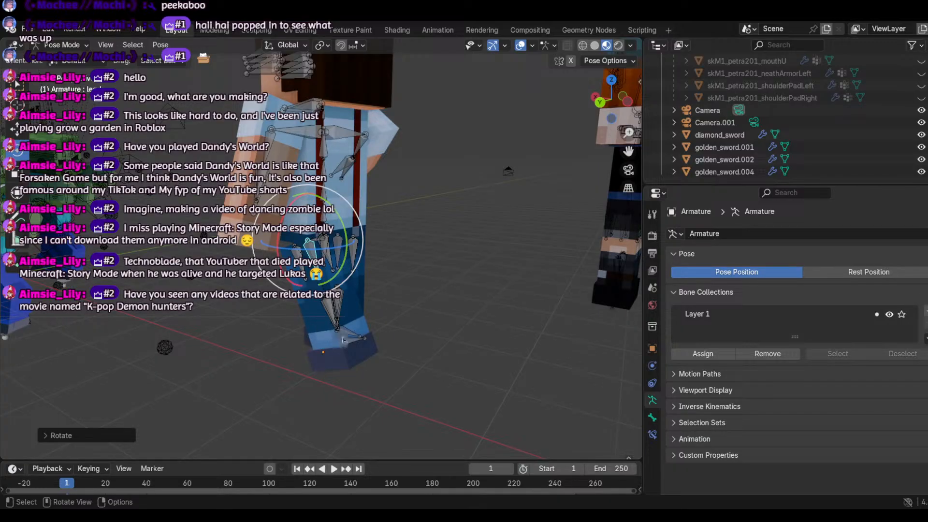
Step: Rotate the left ankle bone about the Y axis, undoing the first attempt and tilting the foot with the leg
click(344, 341)
drag(351, 299, 360, 315)
click(48, 29)
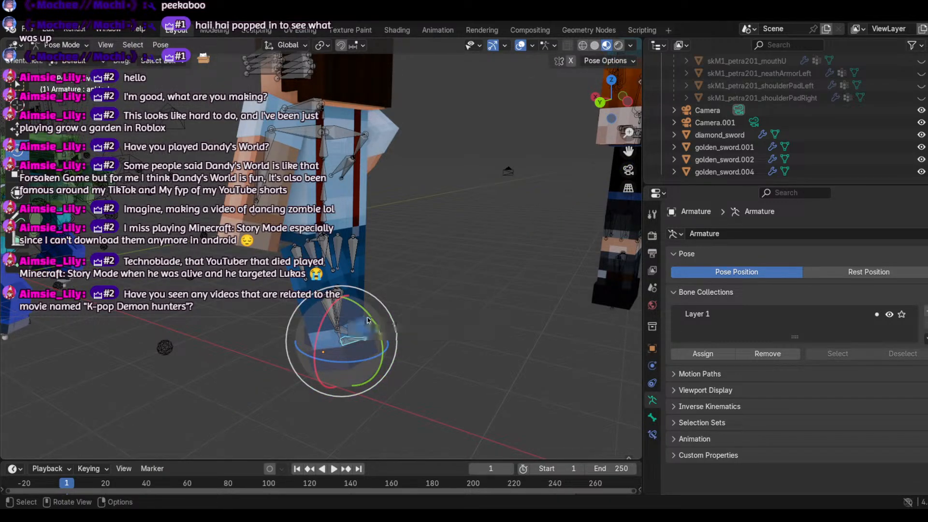
drag(367, 320, 364, 314)
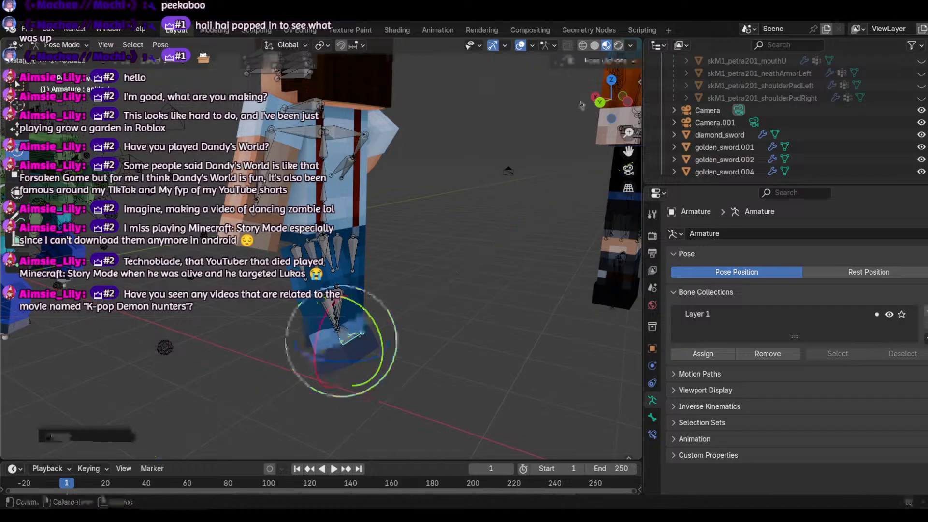
Step: From the front, free-rotate the left leg bone with the trackball to swing the leg further back
drag(601, 104, 744, 104)
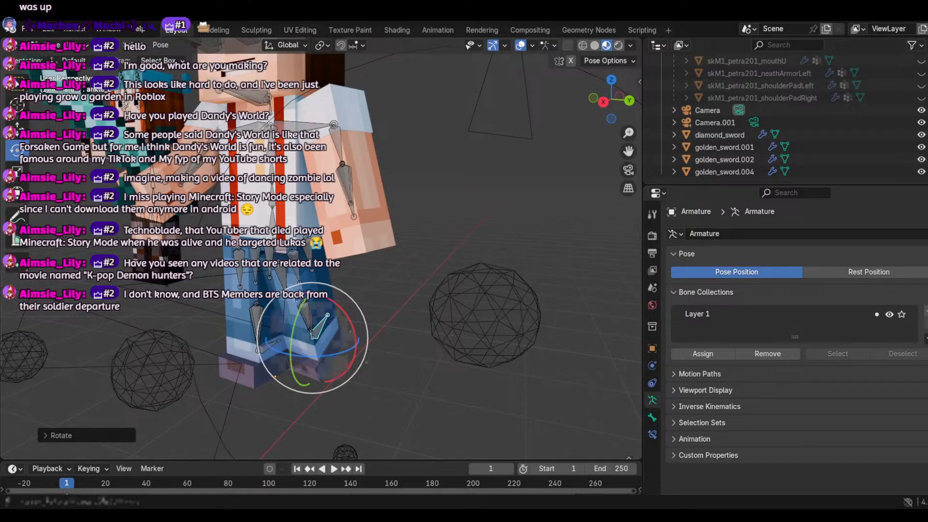
click(295, 261)
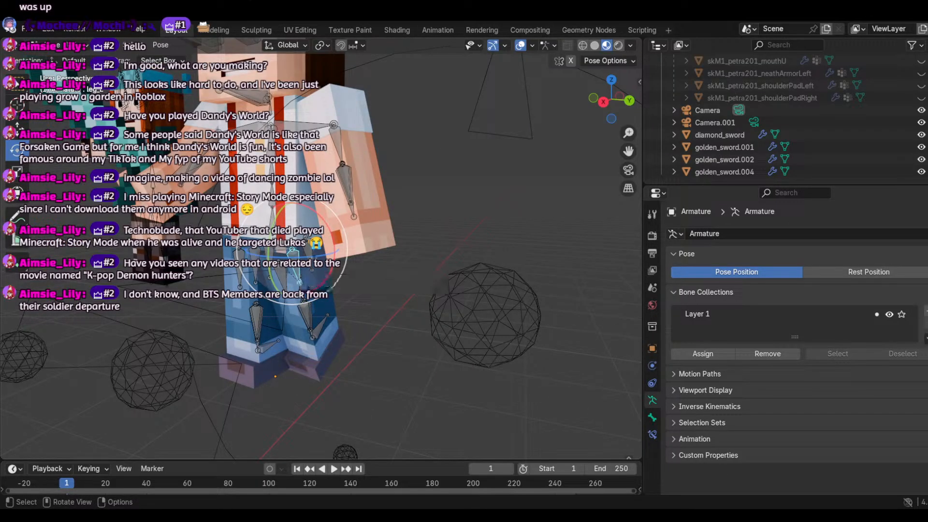
key(r)
key(r)
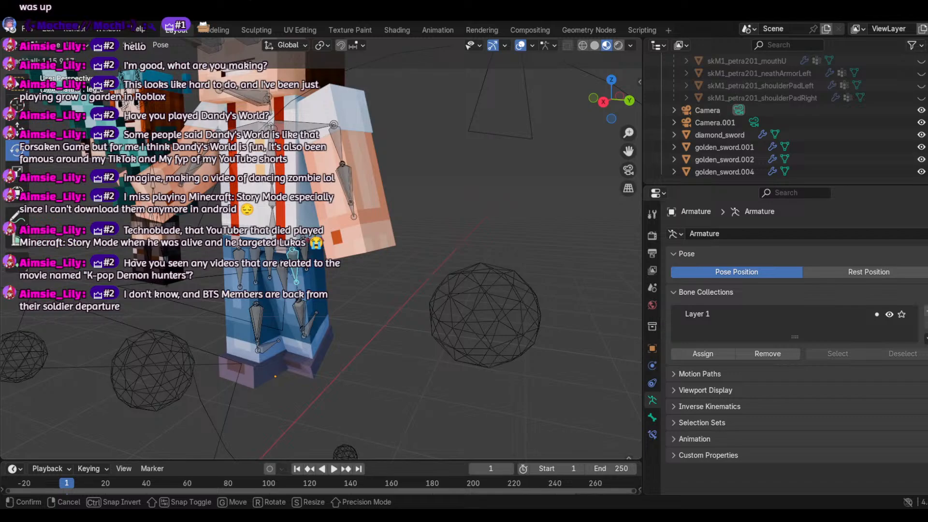
click(501, 179)
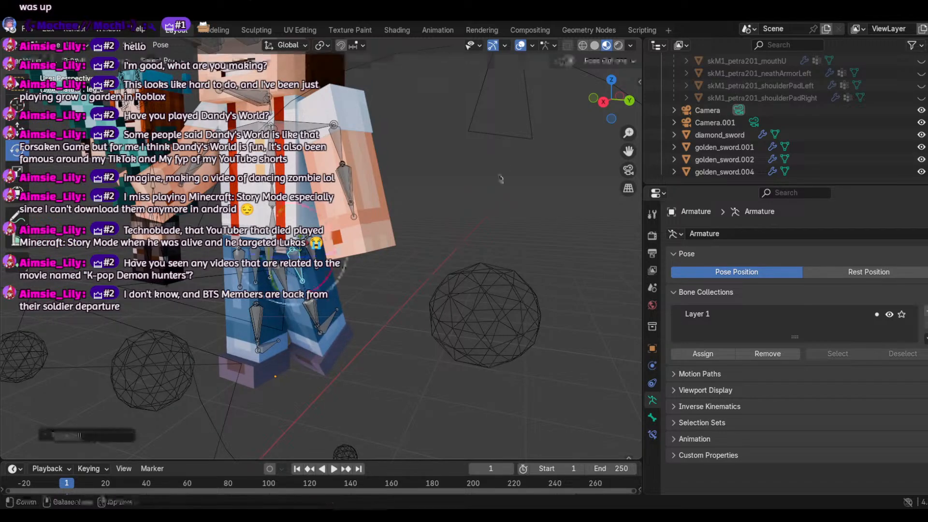
Step: Try small free rotations of the right leg bone in side view and undo them
drag(621, 93, 739, 99)
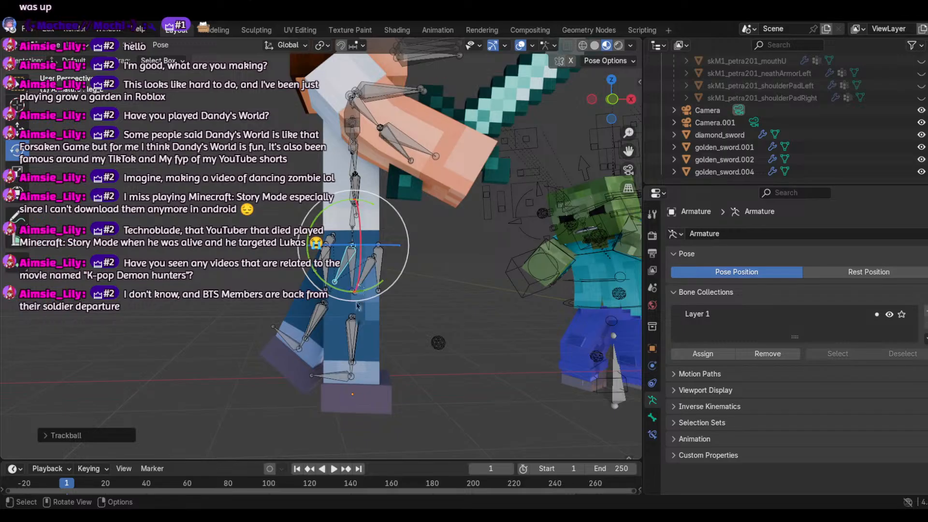
key(ctrl+z)
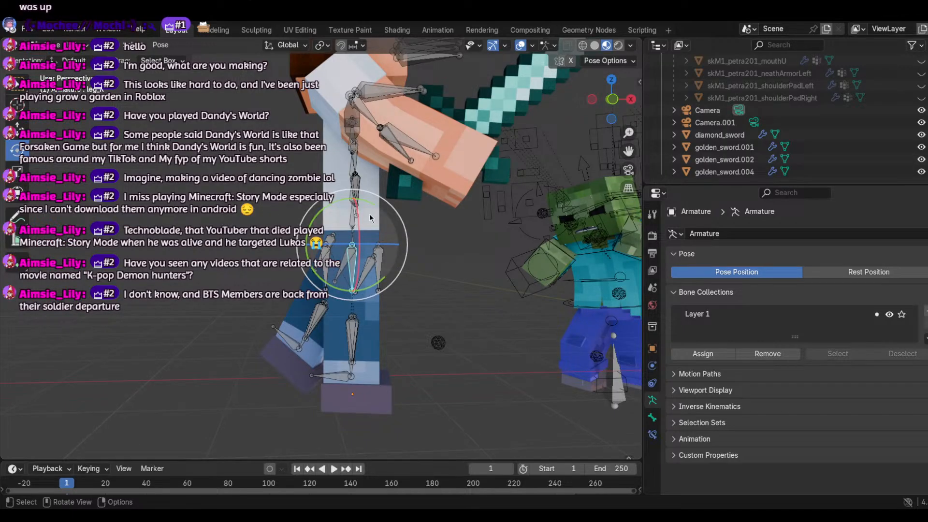
drag(370, 214, 376, 221)
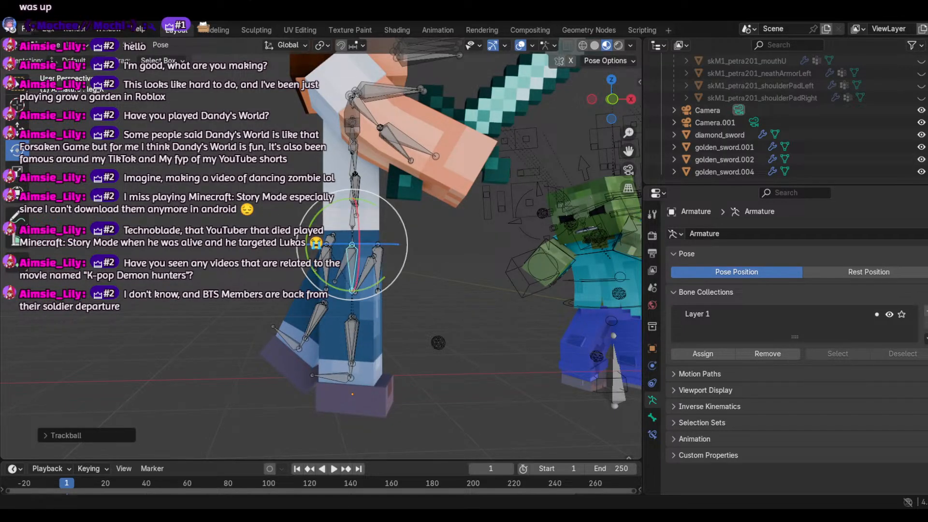
click(48, 30)
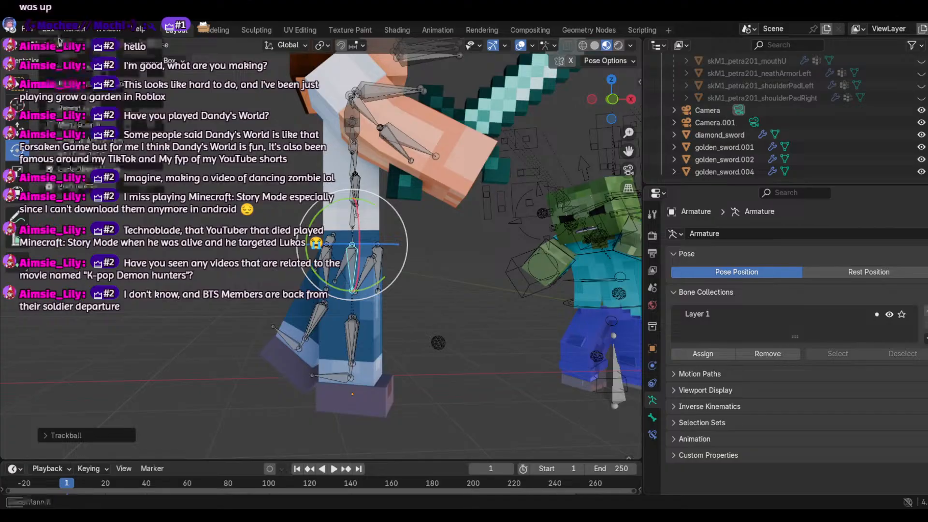
click(59, 40)
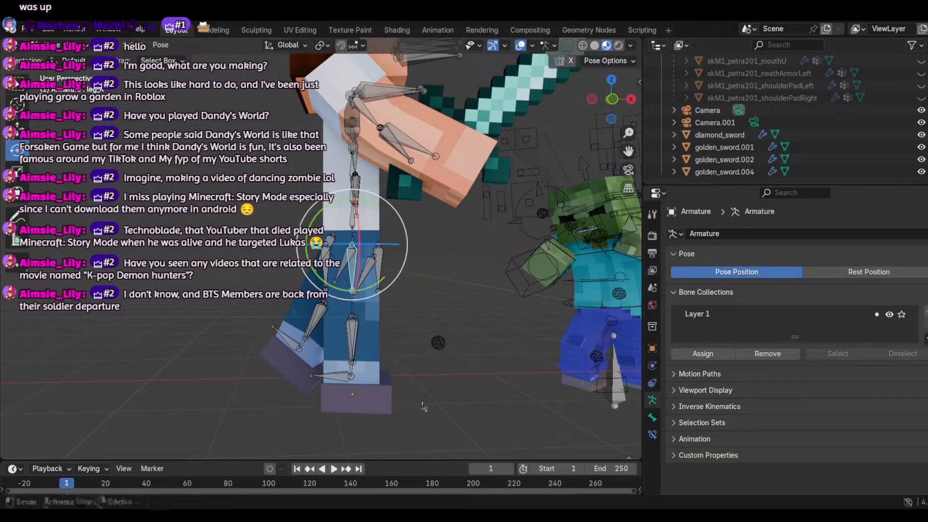
Step: Rotate the character's right leg bone so the leg strides forward, opposite the left leg
click(461, 158)
drag(599, 100, 567, 103)
click(333, 271)
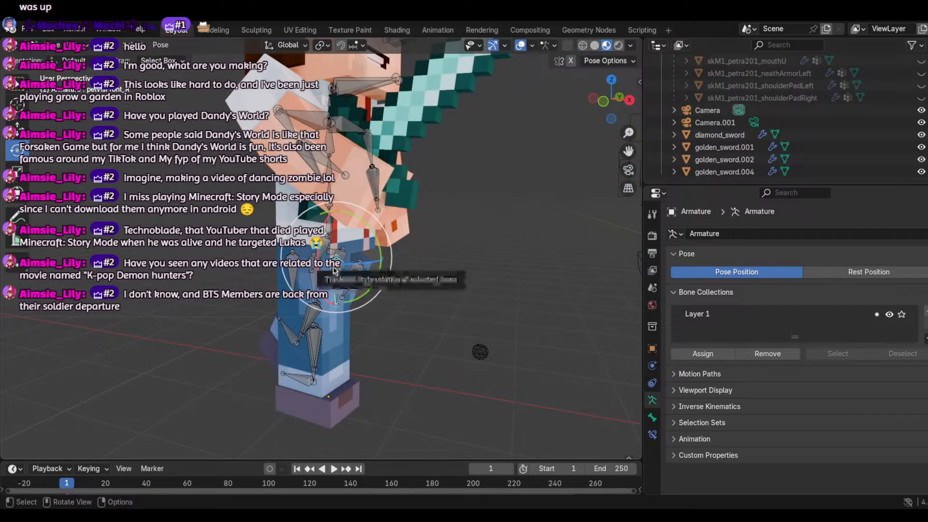
drag(333, 270, 312, 275)
click(311, 270)
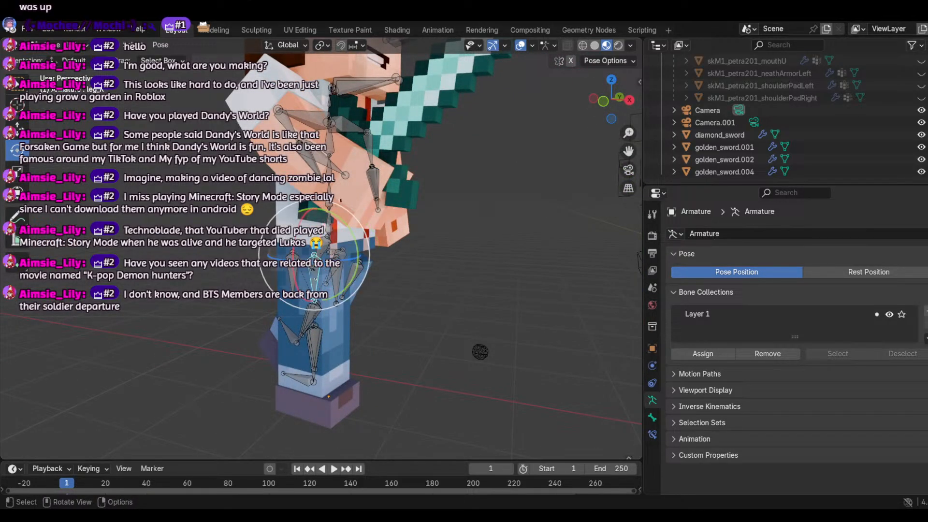
key(r)
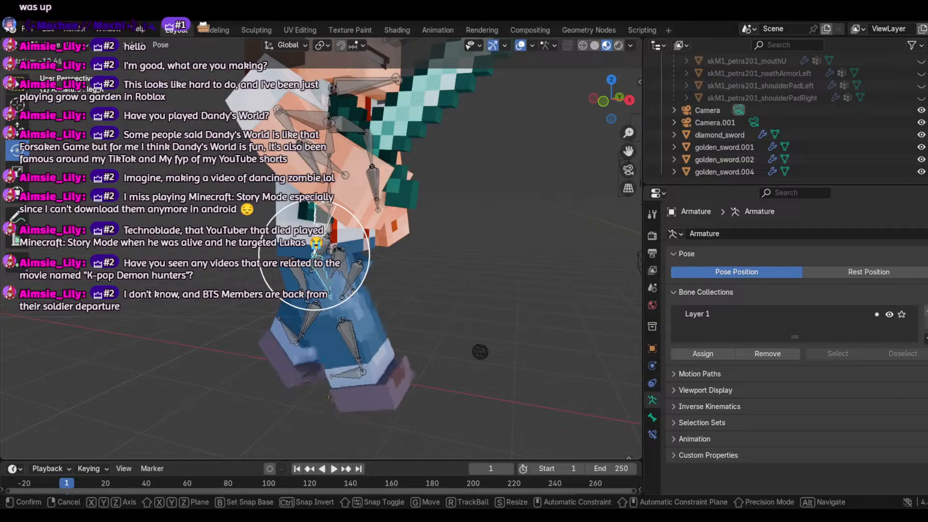
click(388, 412)
Step: Rotate the right ankle bone and the right leg bone so the front leg stands nearly vertical with its foot flat
click(358, 372)
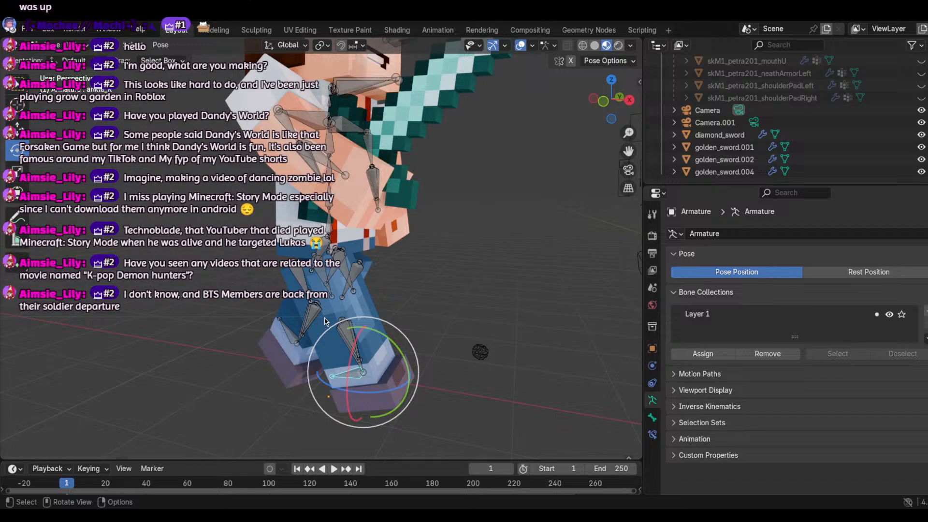
drag(391, 337, 400, 211)
click(313, 272)
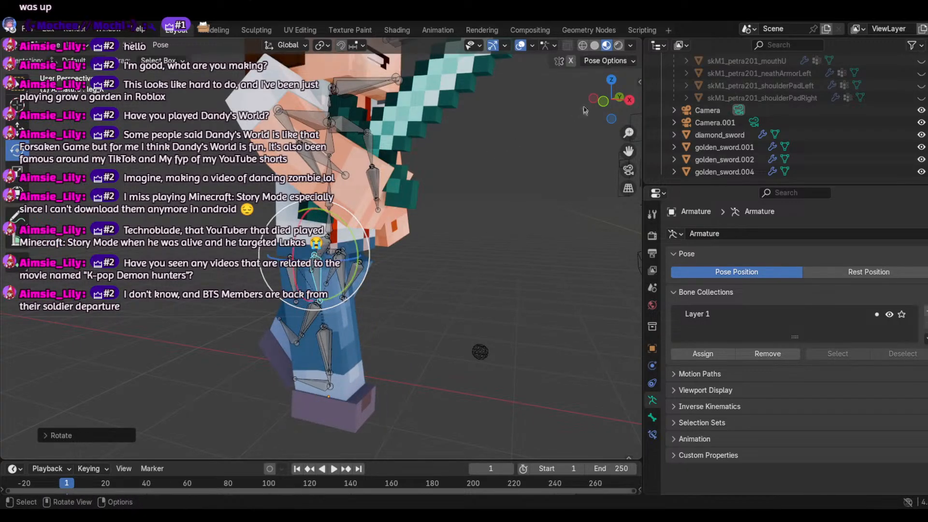
click(628, 170)
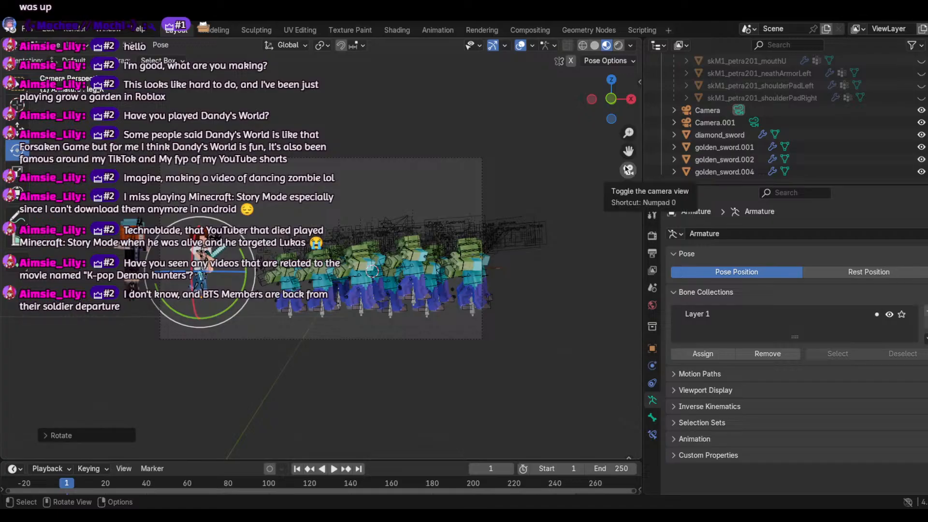
click(628, 170)
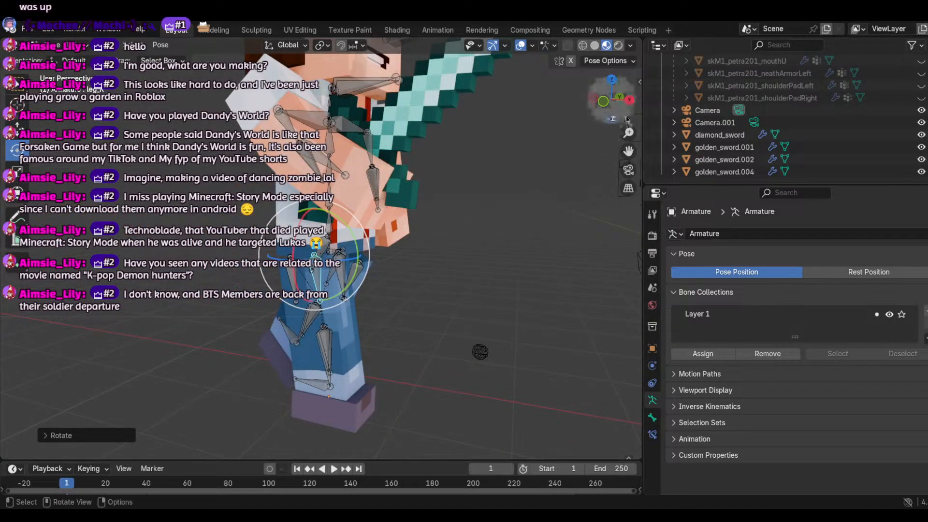
Step: From behind the character, rotate the left ankle bone to level the rear foot
drag(615, 108, 376, 343)
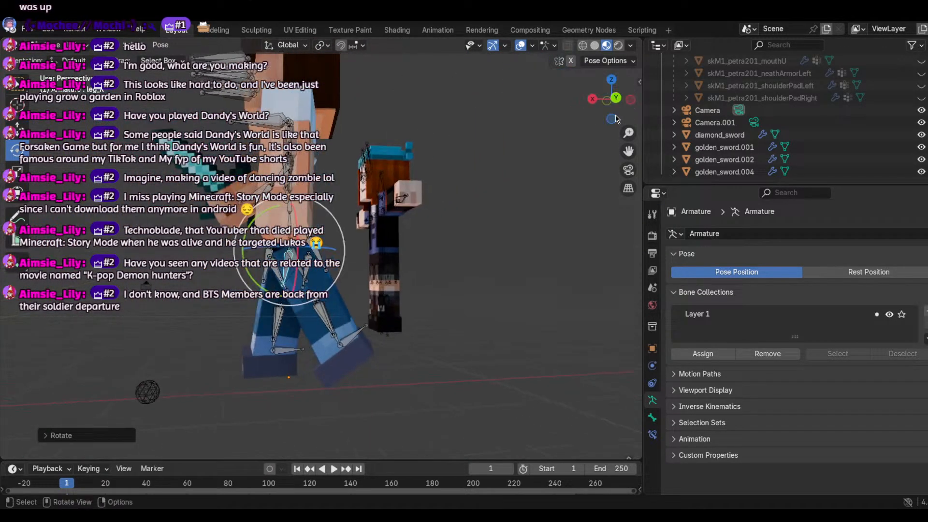
click(360, 339)
drag(377, 304, 403, 315)
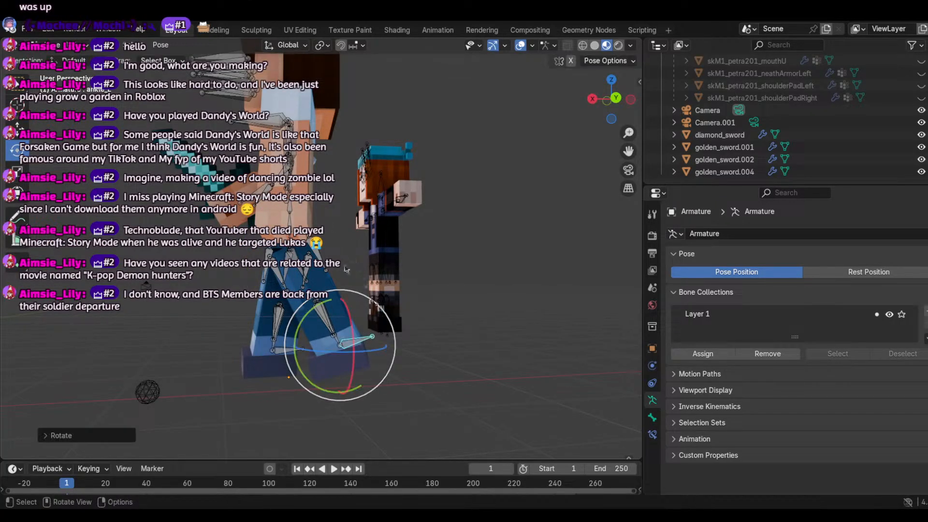
Step: Rotate the left leg bone closer to the right leg to narrow the stride, refining it with a free rotation
click(294, 269)
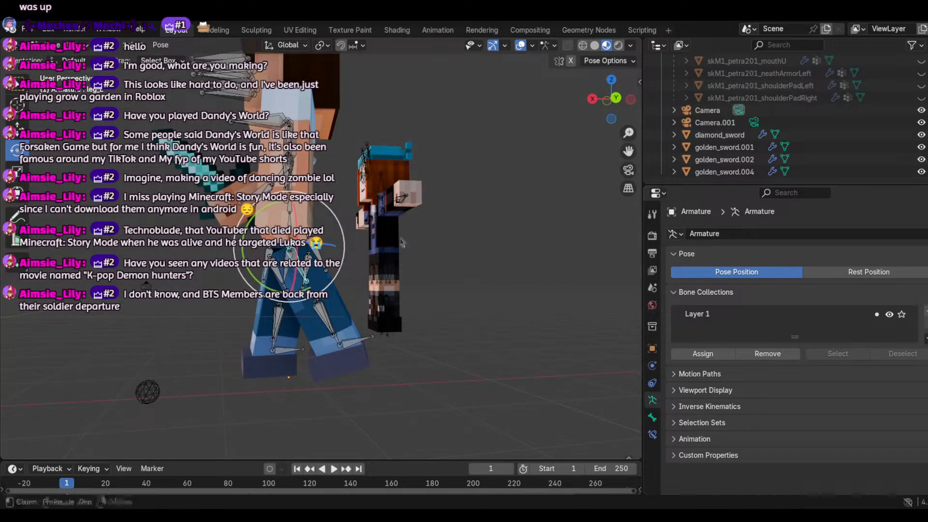
drag(326, 207, 341, 205)
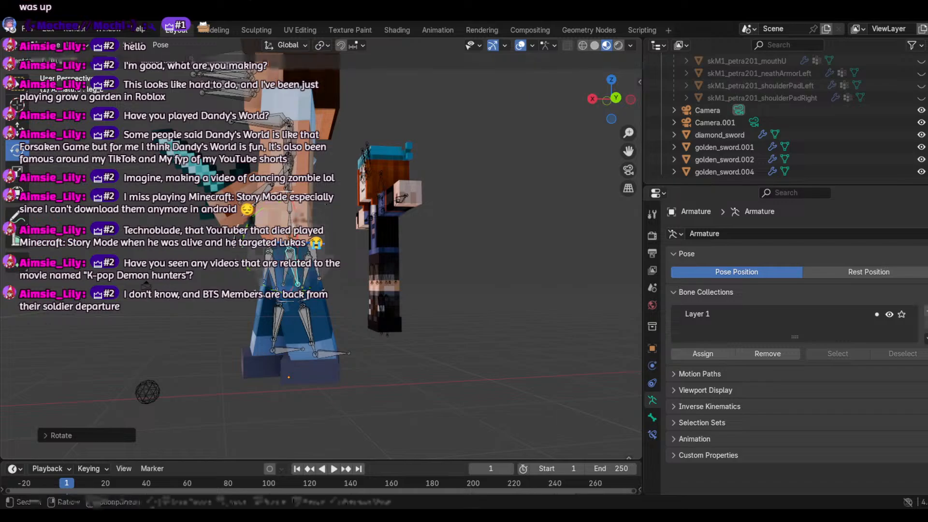
key(r)
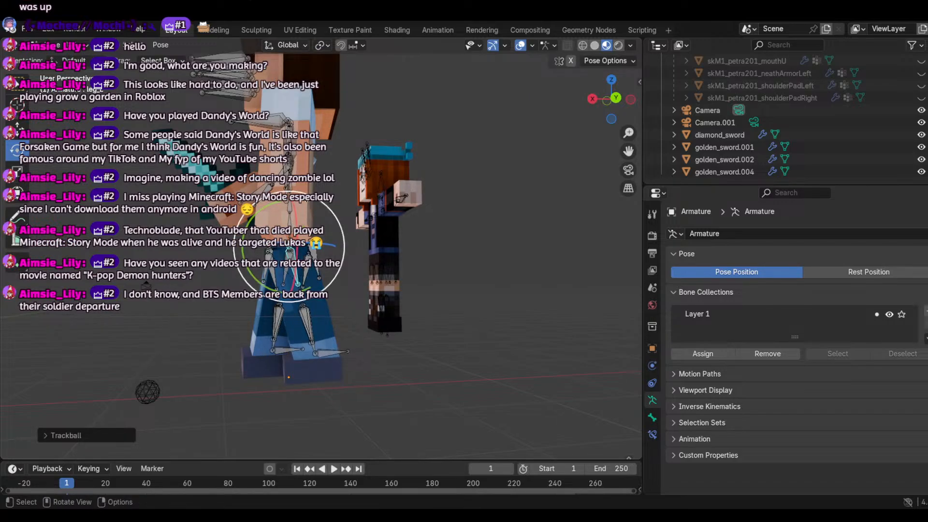
drag(300, 197, 307, 199)
Step: Free-rotate the spine bones from the front to turn the character's upper body slightly
mouse_move(611, 99)
mouse_down()
mouse_move(766, 115)
mouse_move(619, 98)
mouse_up()
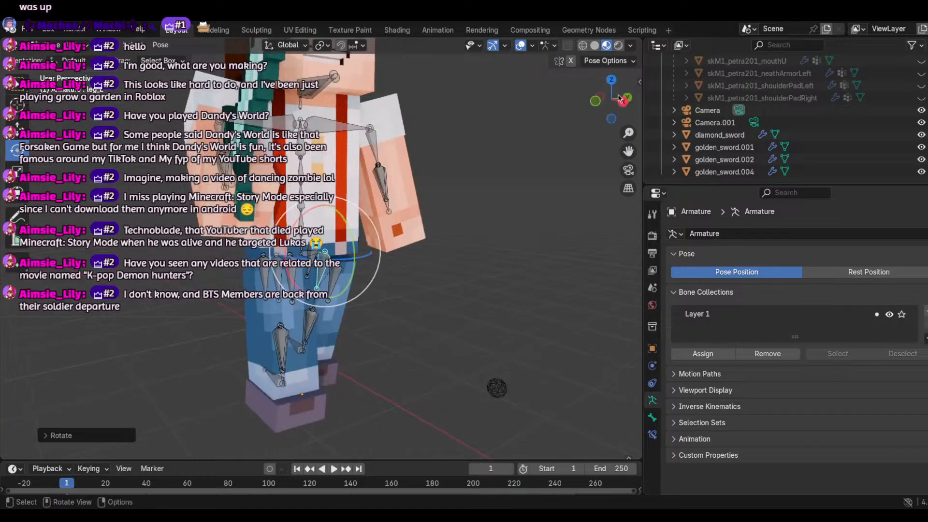
click(299, 156)
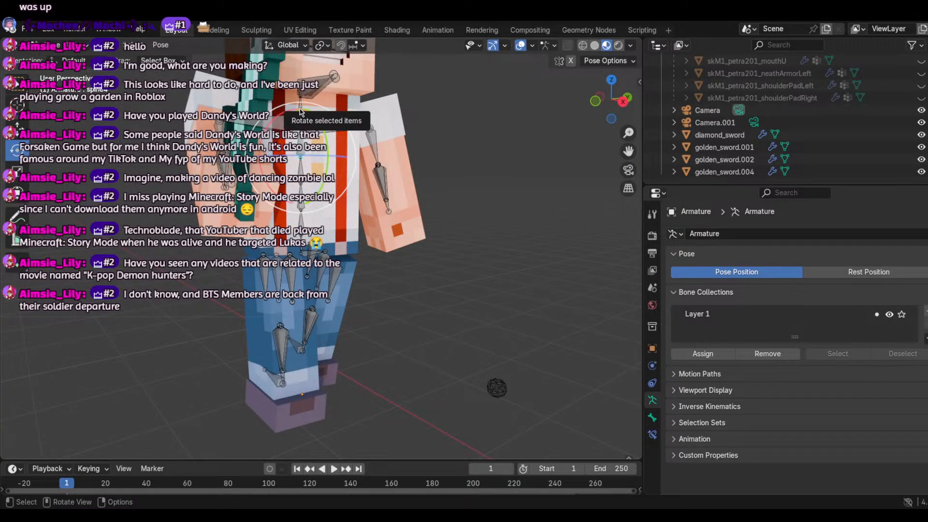
drag(327, 135, 376, 115)
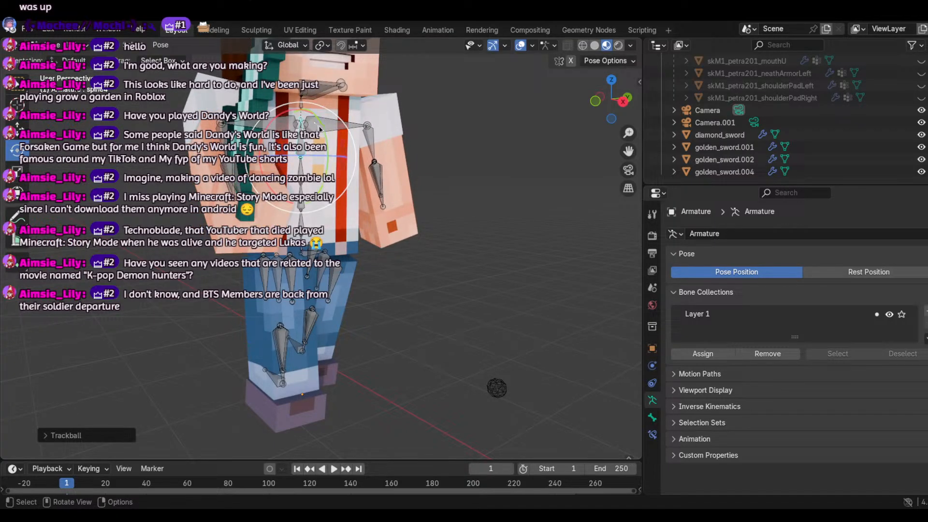
drag(320, 128, 320, 135)
click(299, 182)
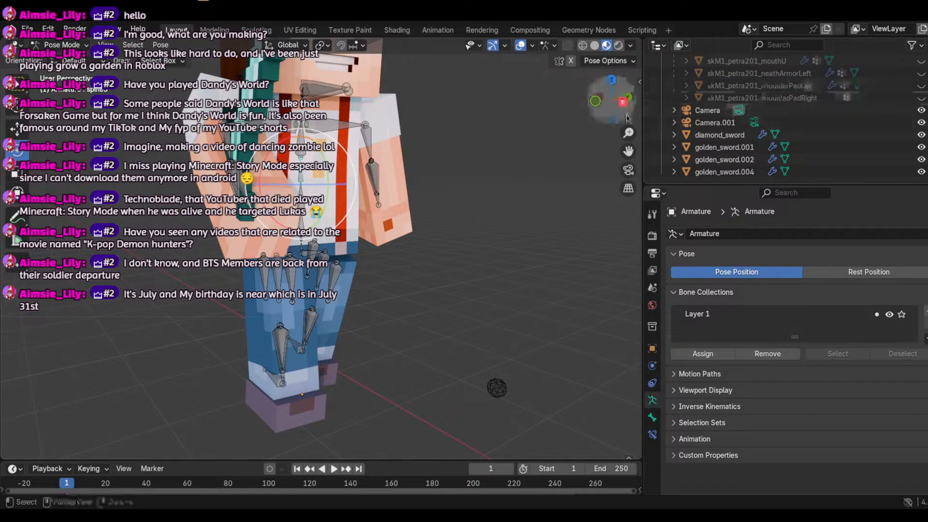
Step: Select all of the character's bones and switch from Pose Mode to Object Mode
drag(598, 111, 628, 114)
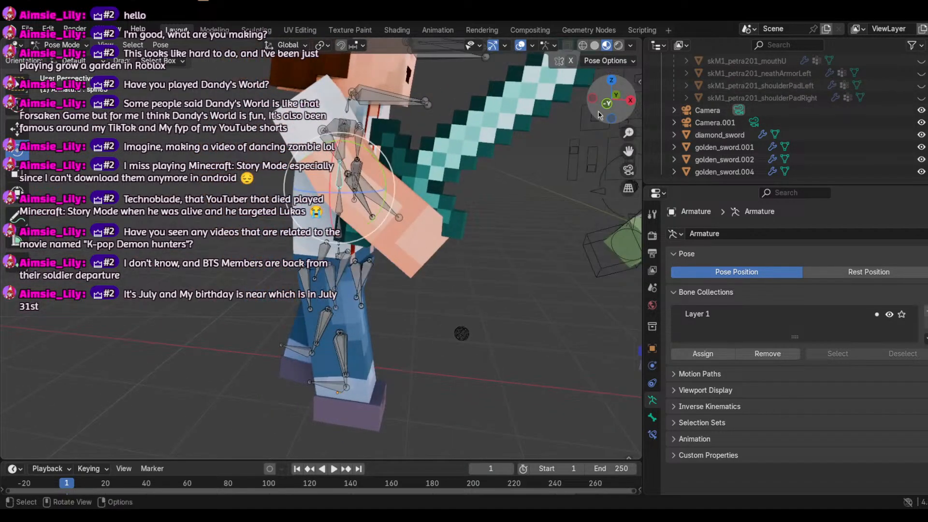
scroll(460, 168, down, 3)
scroll(460, 169, down, 3)
scroll(461, 169, up, 4)
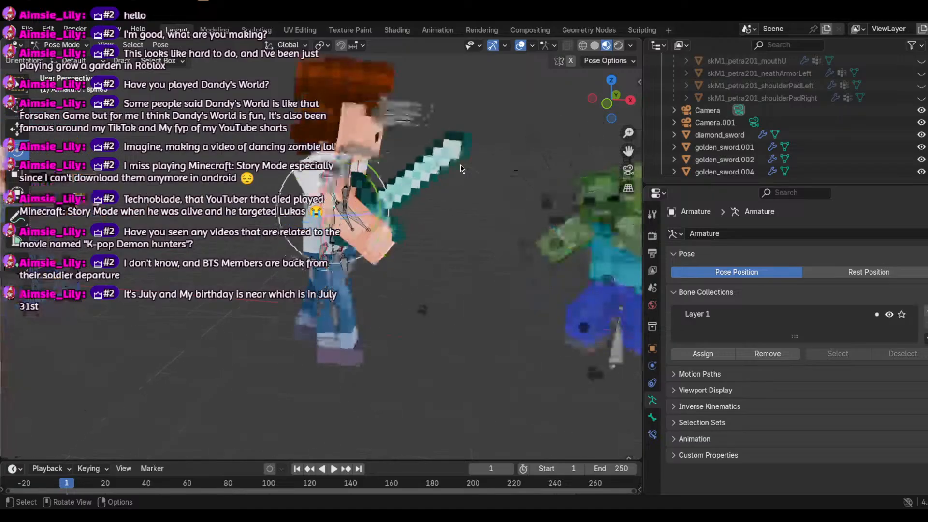
scroll(461, 169, down, 4)
scroll(460, 169, up, 4)
scroll(356, 95, down, 3)
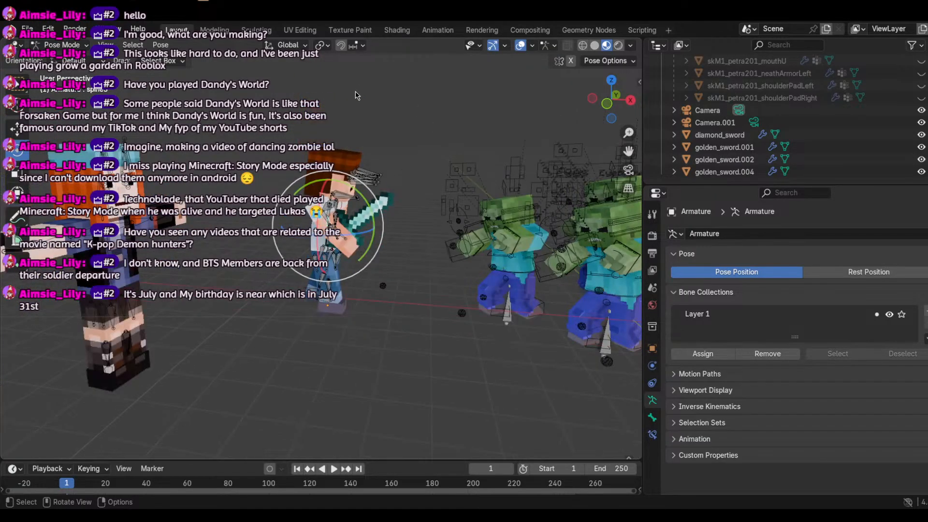
drag(269, 86, 393, 343)
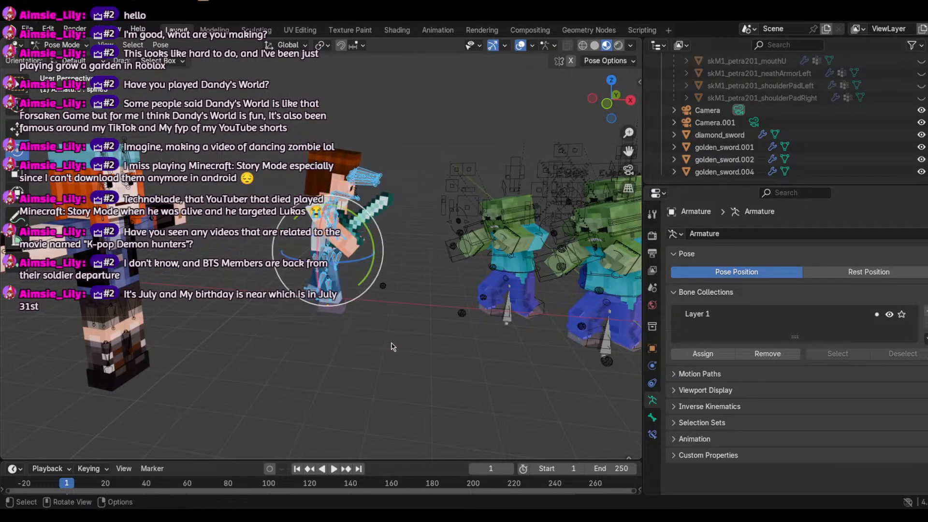
click(60, 45)
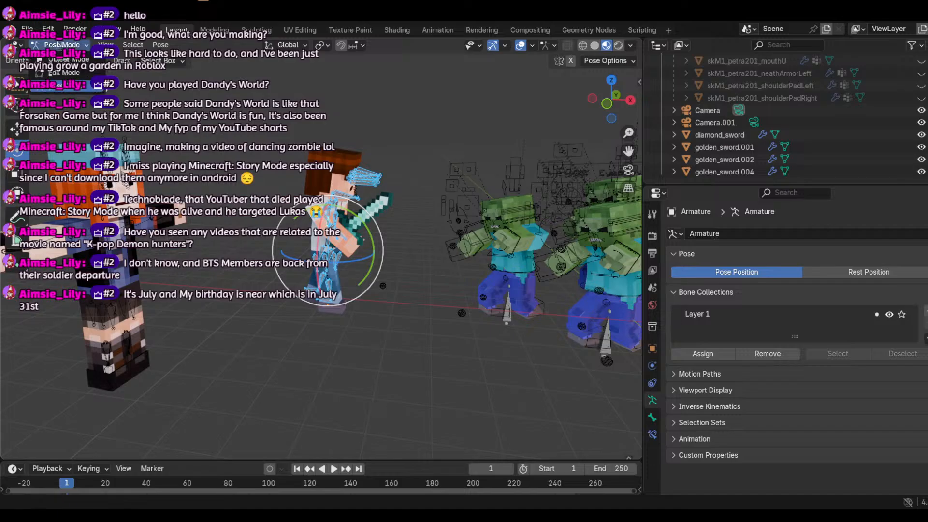
click(65, 59)
Step: Try to select the whole character with its sword, and check it in the front orthographic and camera views
drag(287, 86, 447, 375)
click(627, 187)
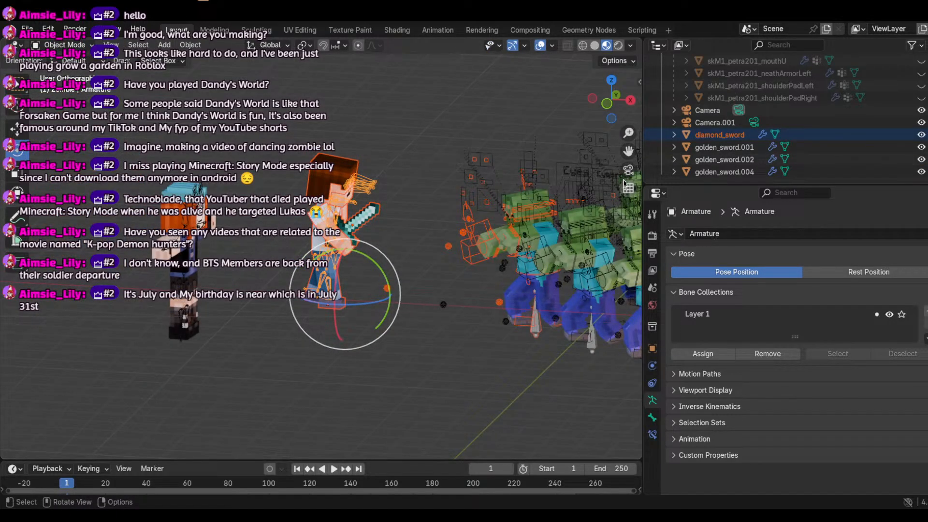
click(606, 103)
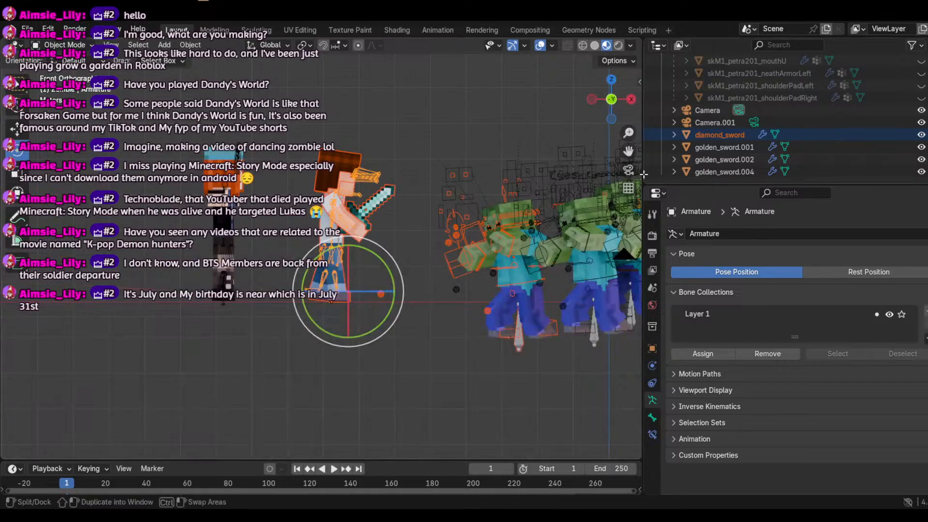
mouse_move(611, 103)
mouse_down()
mouse_move(620, 100)
mouse_move(604, 97)
mouse_move(620, 105)
mouse_up()
click(595, 97)
click(628, 171)
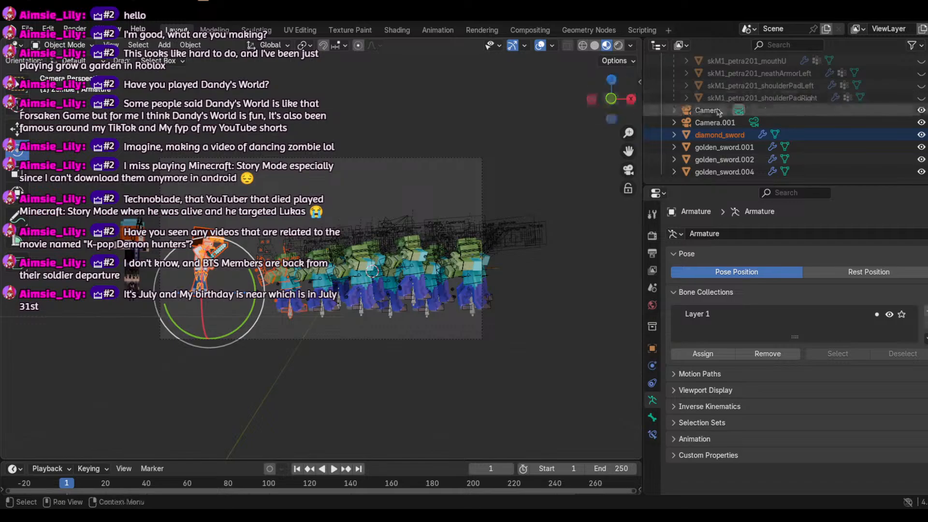
click(629, 171)
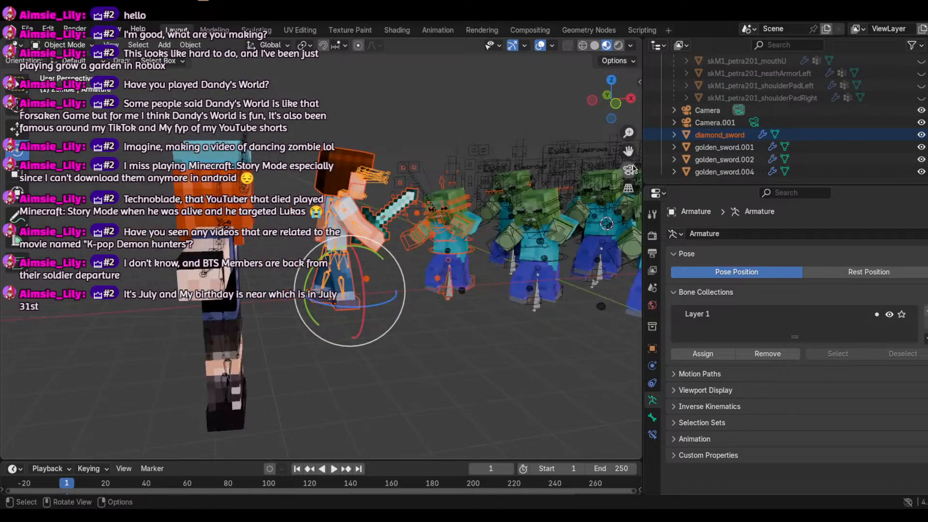
Step: Reselect only the character with its diamond sword, scale them down to about 0.73, and deselect them
drag(425, 380, 334, 209)
click(419, 358)
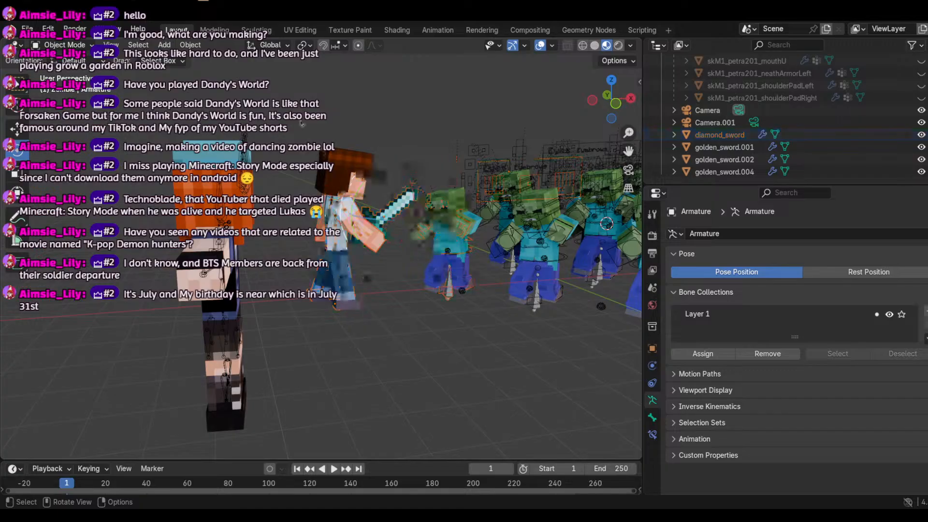
drag(300, 119, 372, 240)
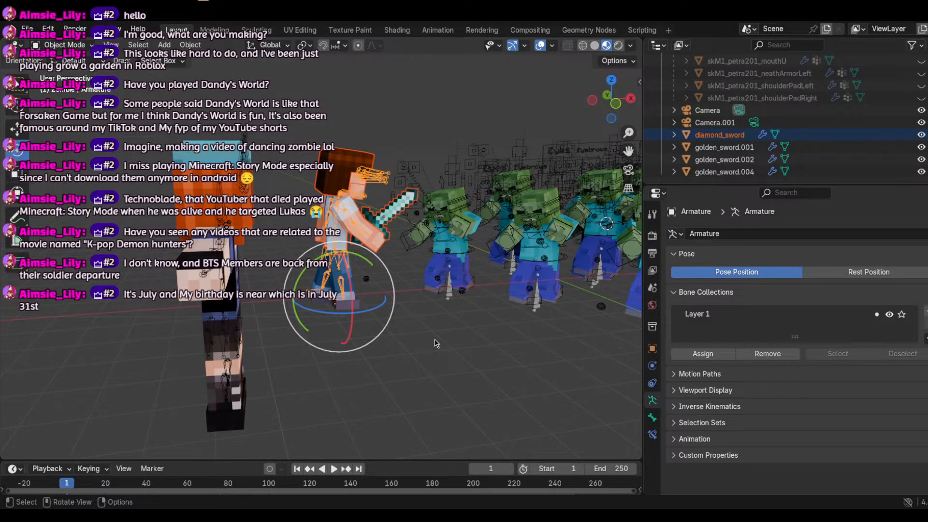
key(s)
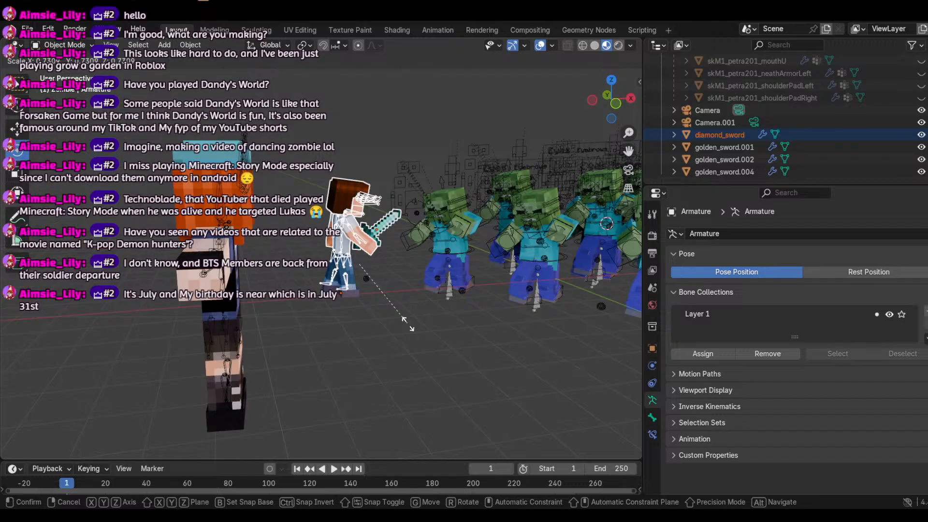
click(407, 324)
click(388, 151)
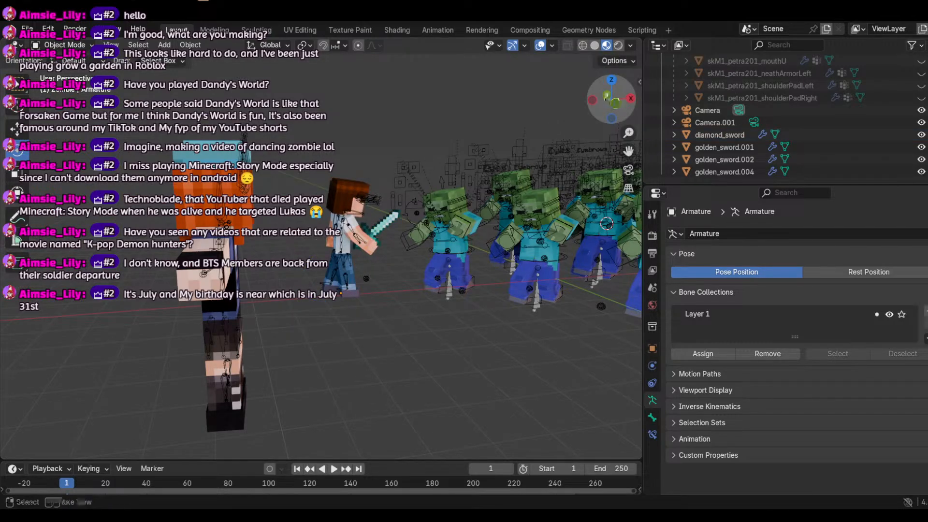
Step: Select the scaled-down character with its sword and move them along the X axis toward the zombies
drag(606, 98, 542, 99)
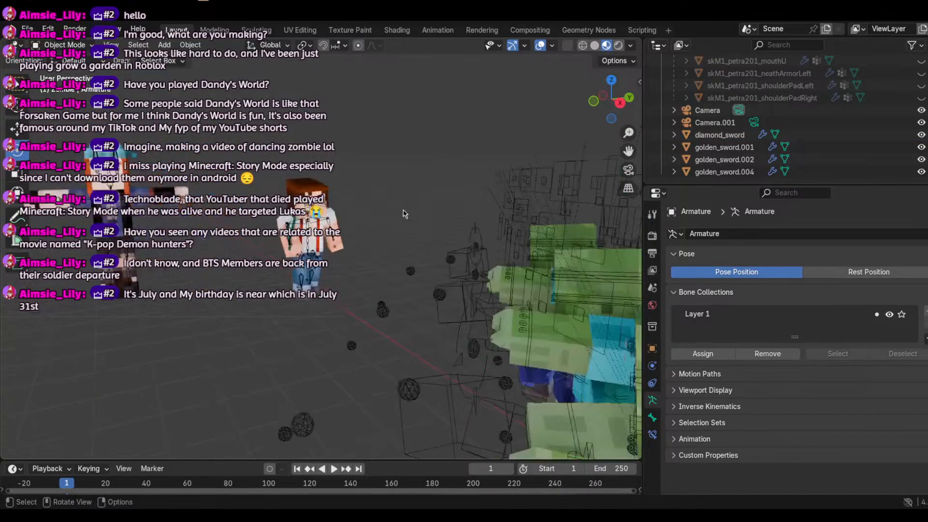
scroll(356, 264, up, 3)
click(629, 170)
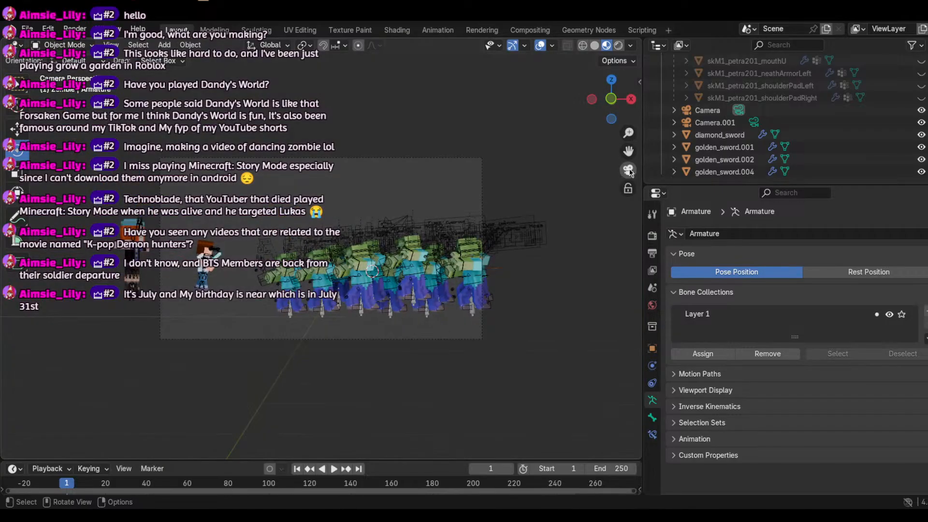
click(630, 172)
click(302, 227)
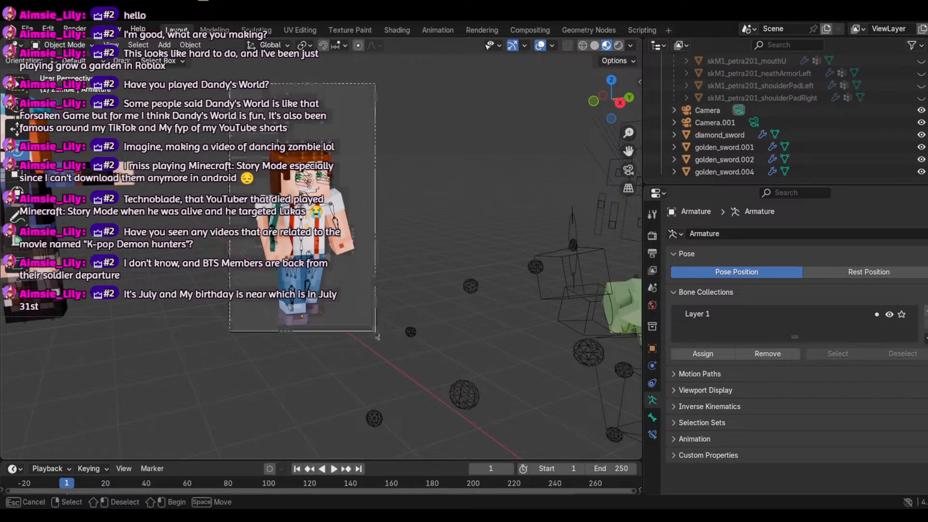
click(17, 128)
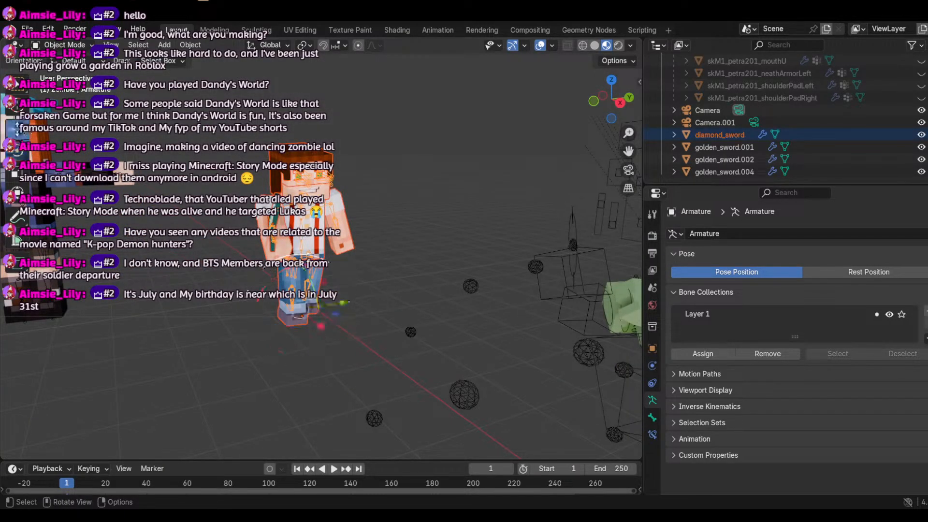
key(g)
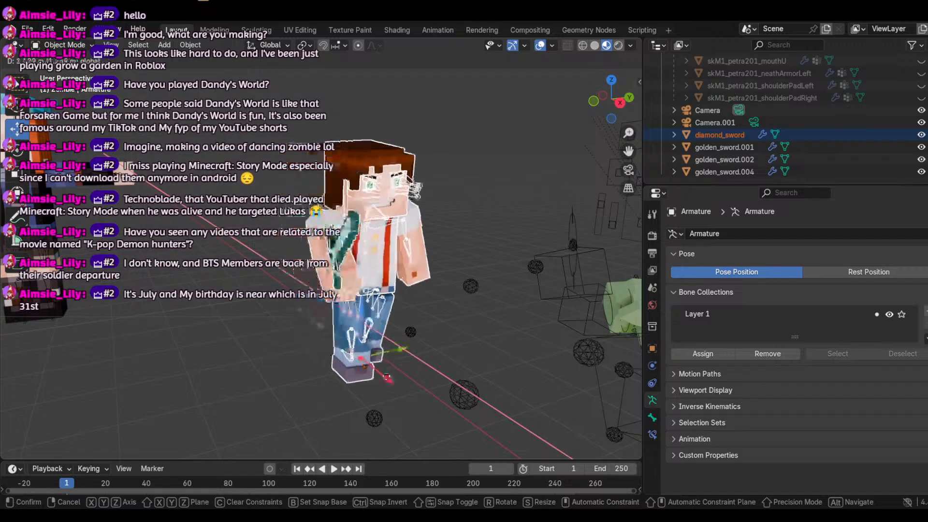
click(382, 375)
Step: Lower the character and sword about 0.2 m along the Z axis and check their placement through the camera
click(626, 171)
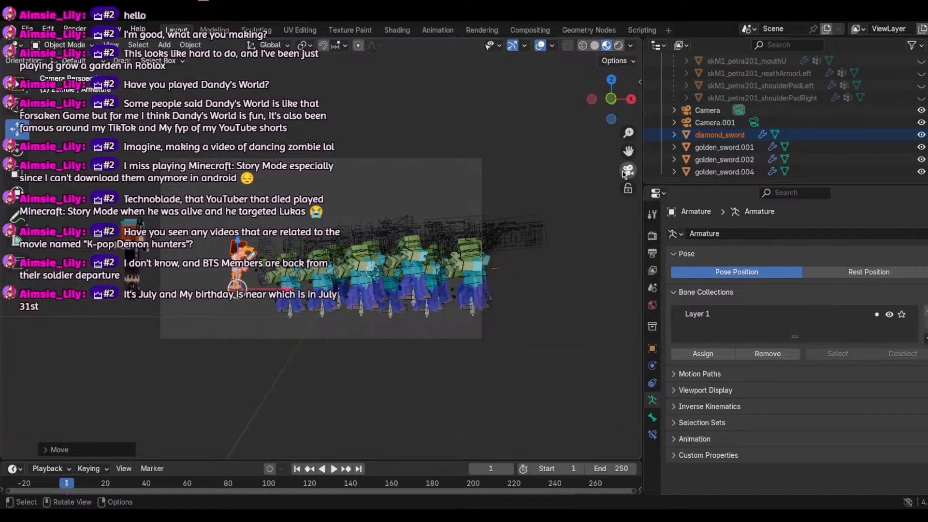
click(625, 172)
click(625, 172)
click(626, 172)
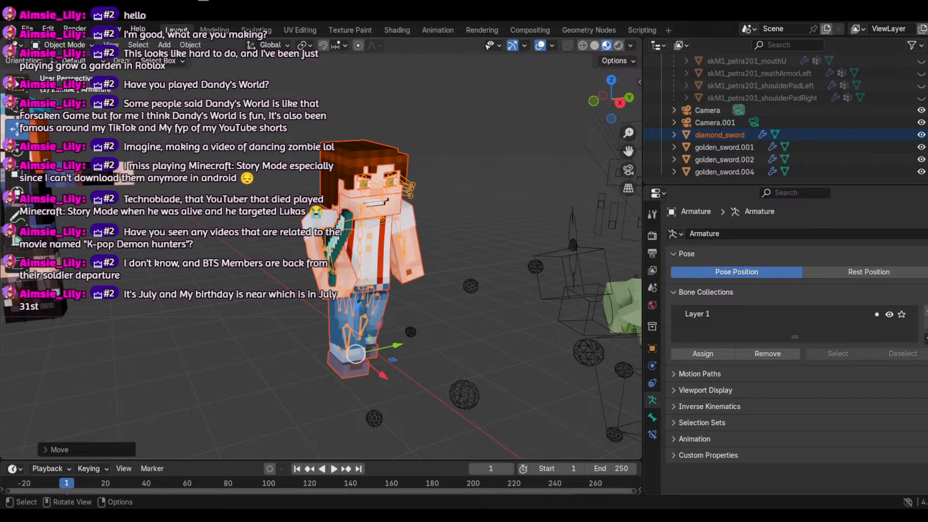
key(g)
key(z)
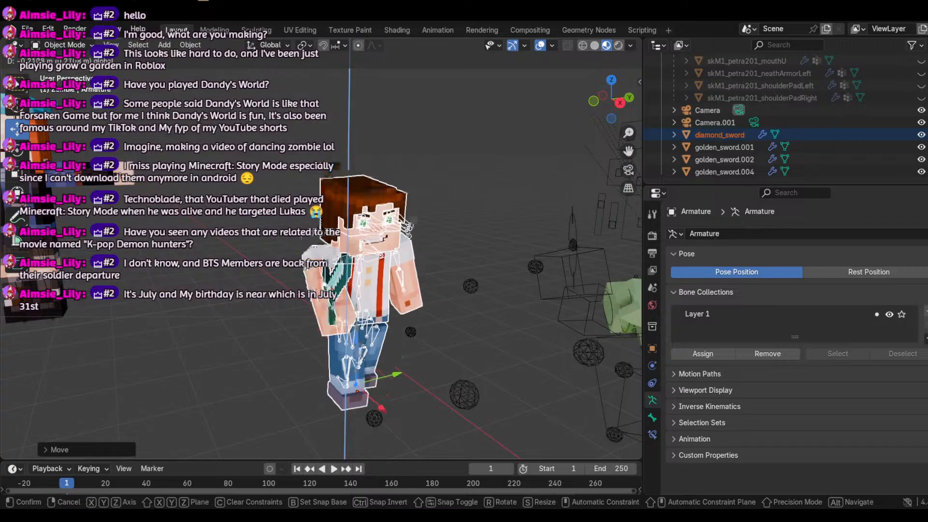
key(Return)
click(629, 172)
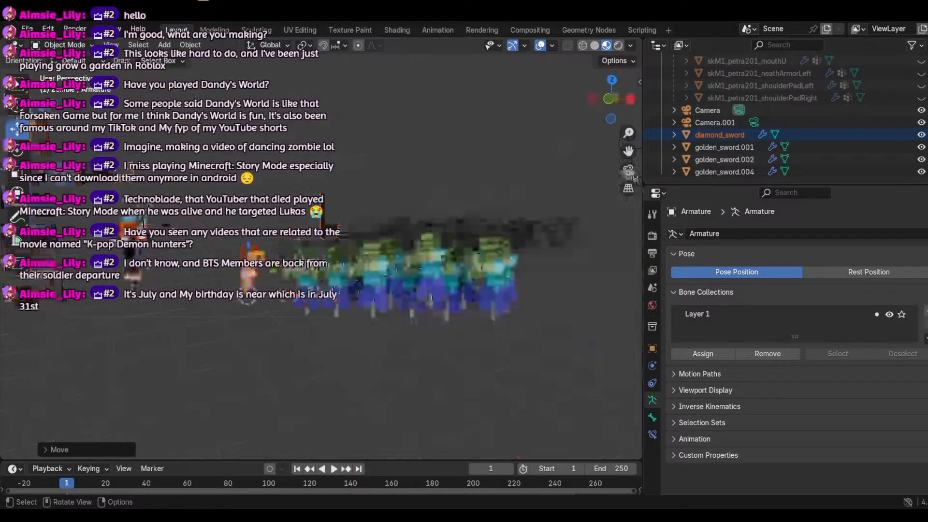
Step: Scale the selected character and its diamond sword up slightly and check their size through the camera
click(629, 171)
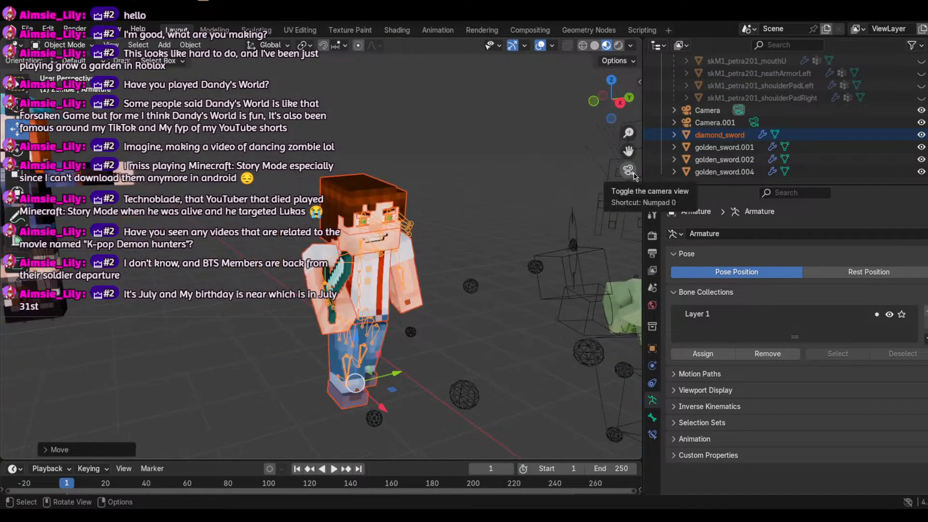
key(s)
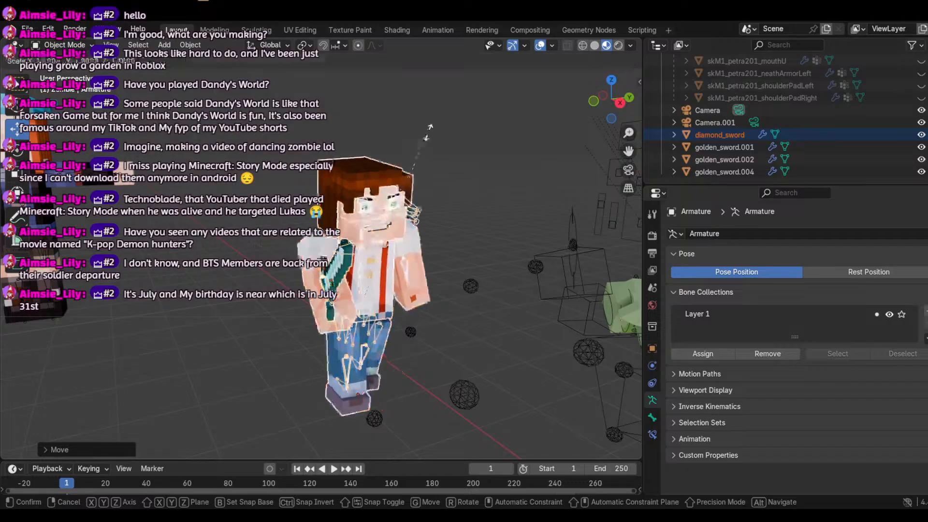
click(429, 135)
click(628, 170)
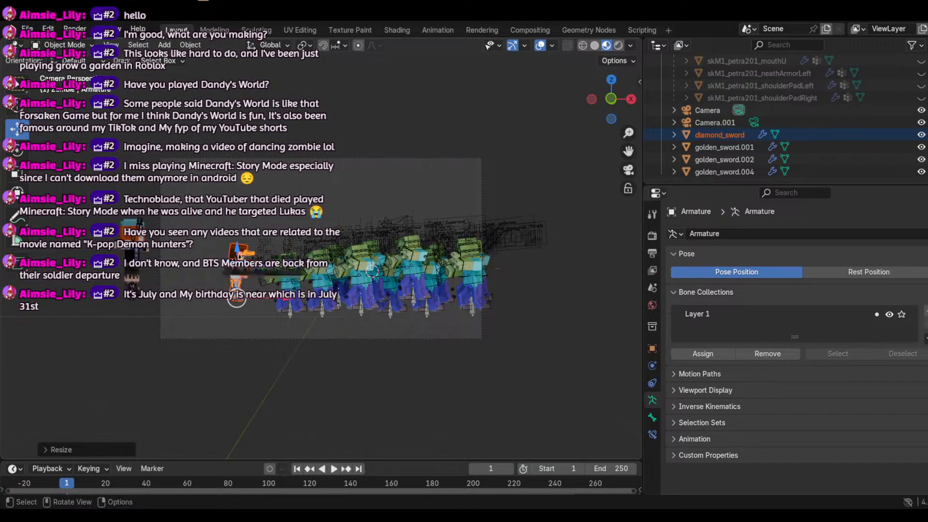
Step: Lower the character and sword slightly along the Z axis, set them a little farther from the zombies, and deselect them
key(g)
key(z)
click(268, 289)
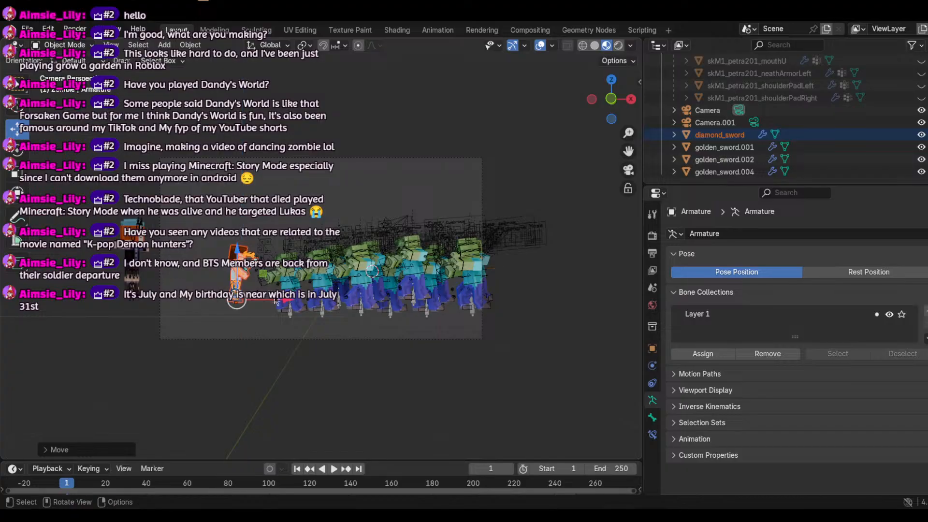
click(149, 140)
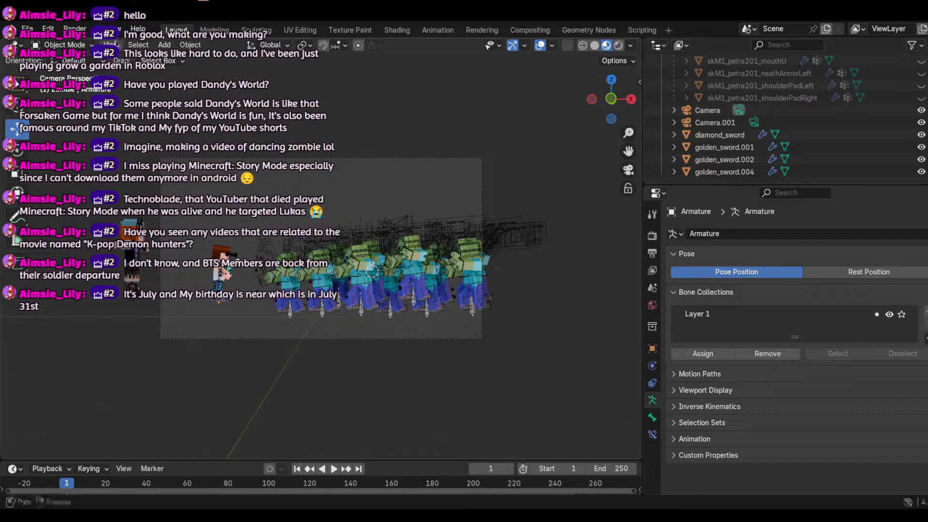
Step: Use Walk Navigation to shift the camera sideways to the right, reframing the character and the zombie horde
click(111, 44)
mouse_move(163, 236)
mouse_move(145, 219)
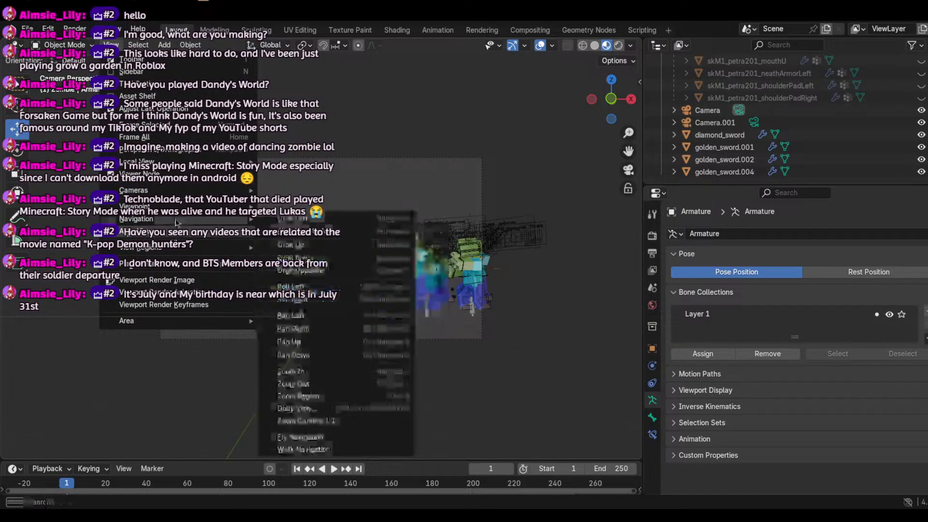
click(320, 450)
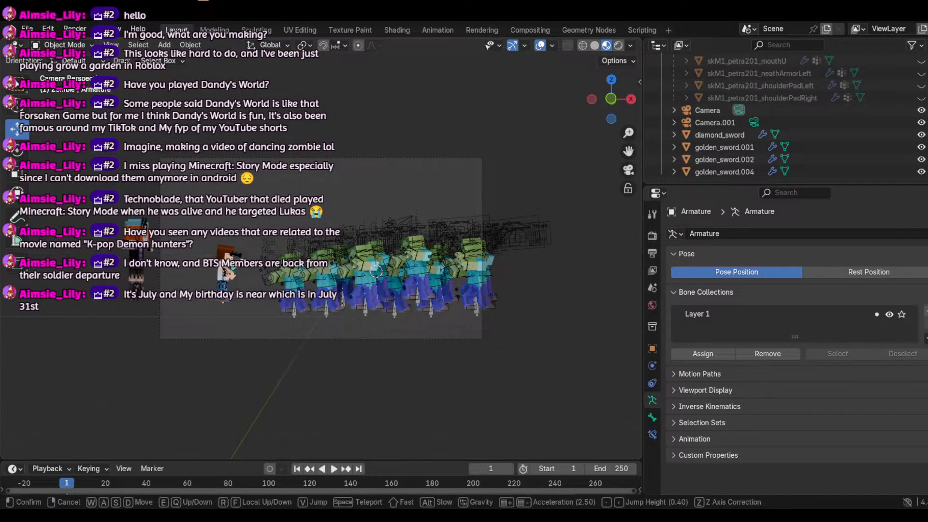
key(d)
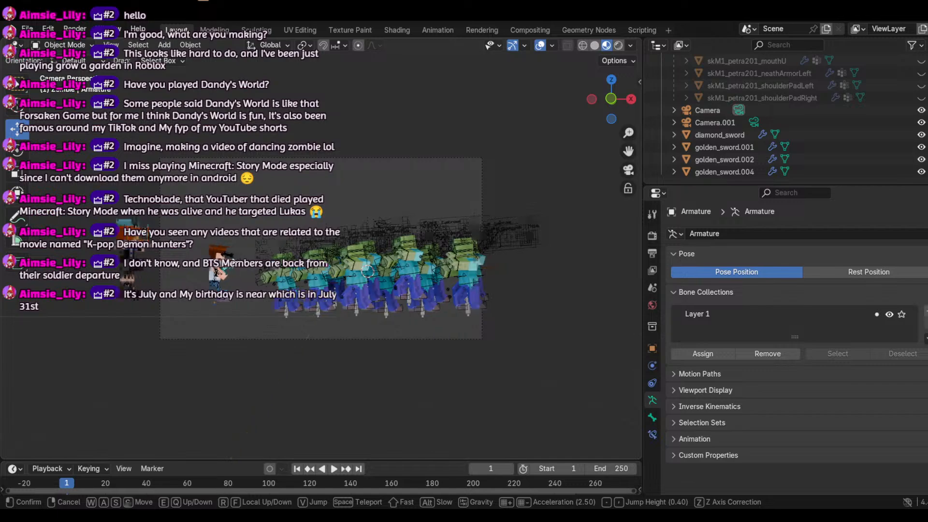
key(d)
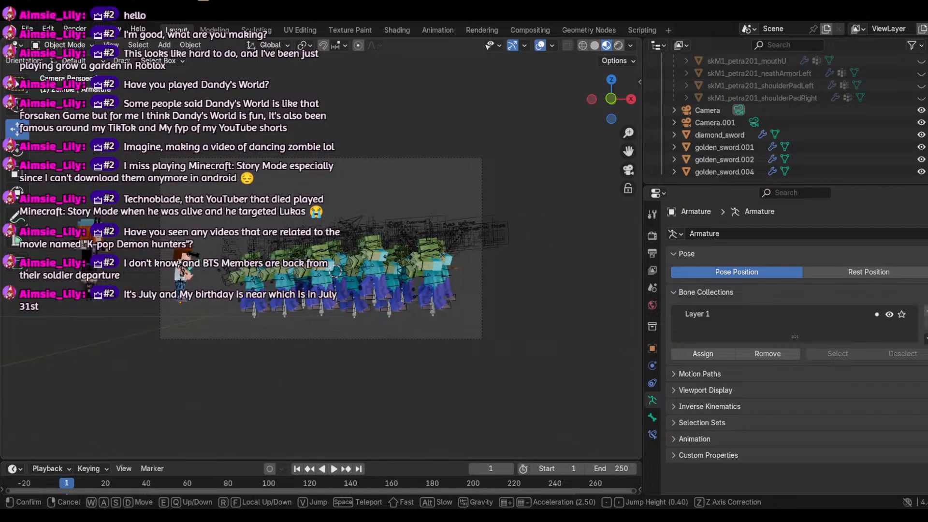
key(Return)
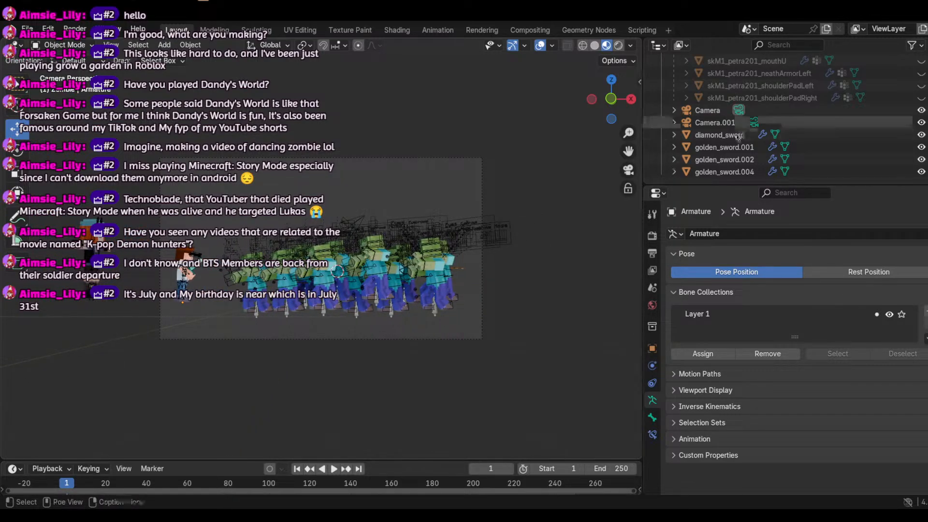
Step: Delete the spare swords golden_sword.001 and golden_sword.004 from the scene
click(733, 150)
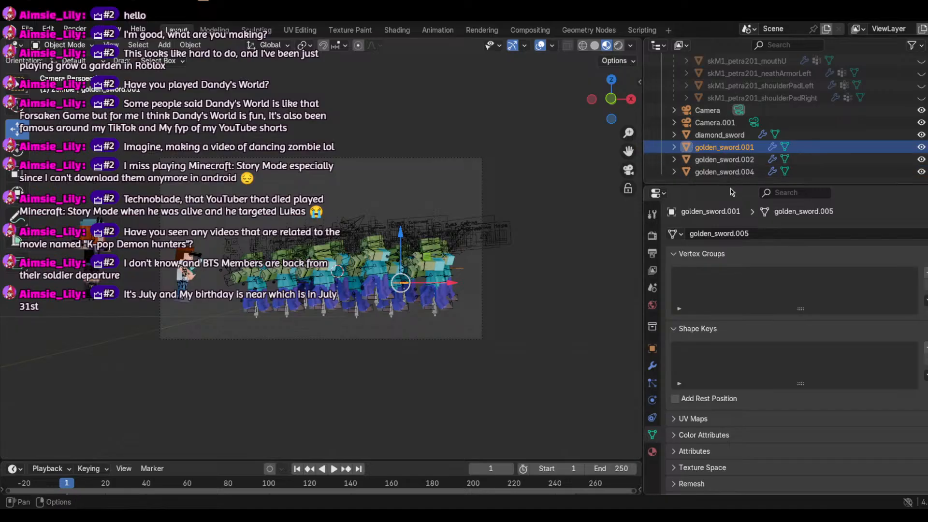
key(Delete)
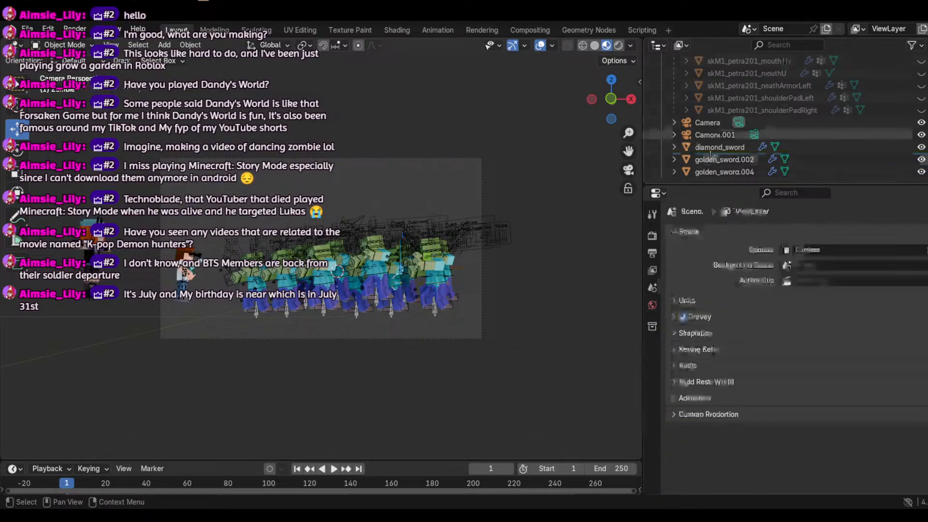
click(728, 163)
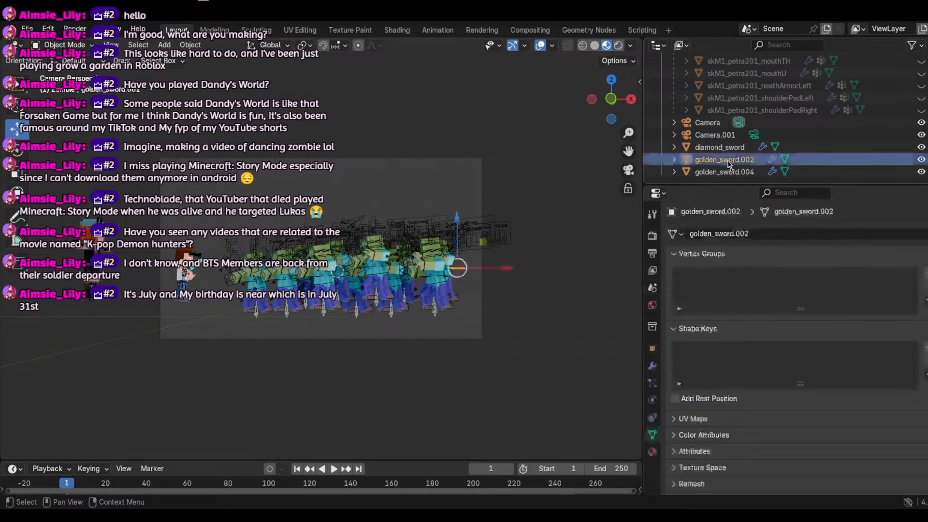
click(727, 172)
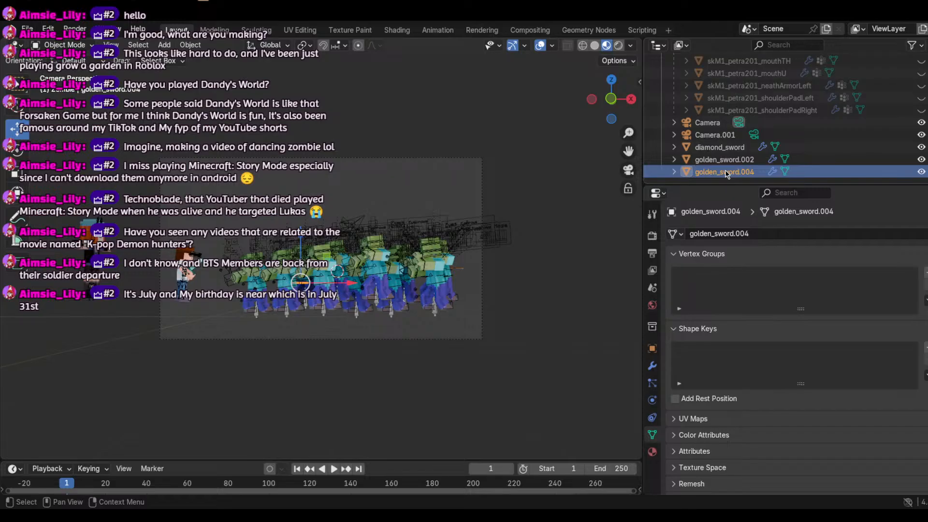
key(Delete)
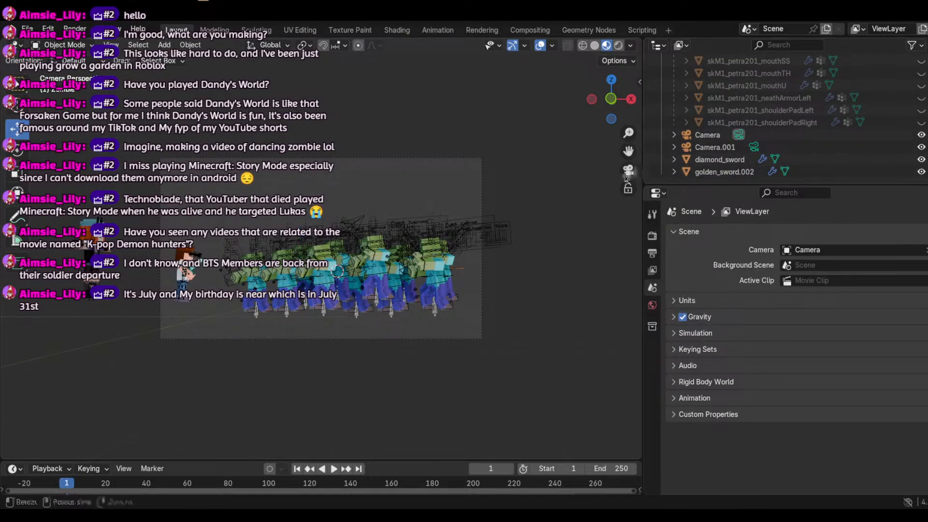
Step: Leave the camera view, select the sword-holding character's armature, and switch it to Pose Mode
click(629, 170)
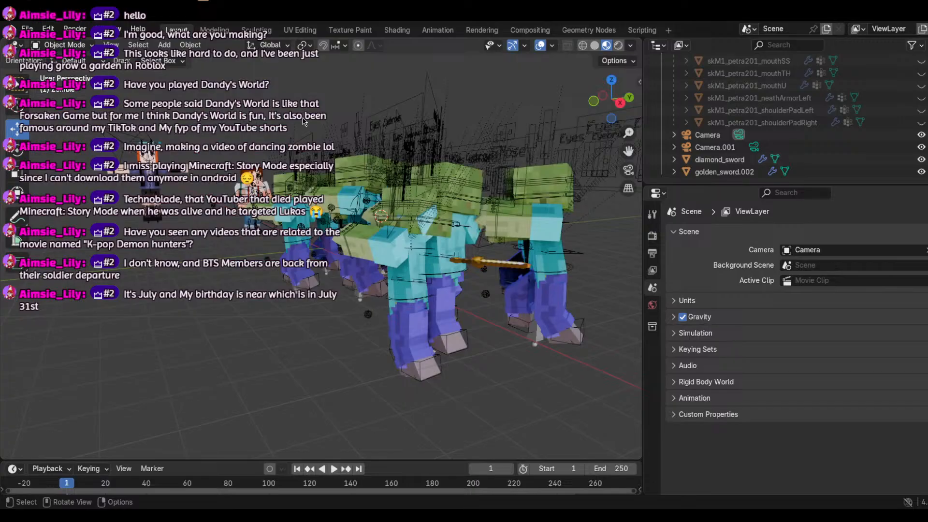
drag(594, 100, 592, 100)
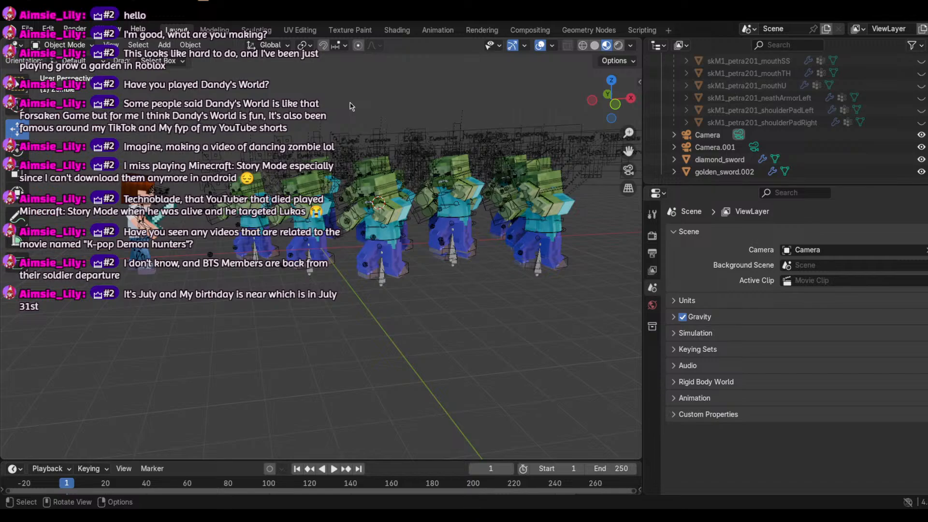
mouse_move(611, 100)
mouse_down()
mouse_move(596, 95)
mouse_move(764, 107)
mouse_move(602, 101)
mouse_up()
scroll(355, 227, up, 6)
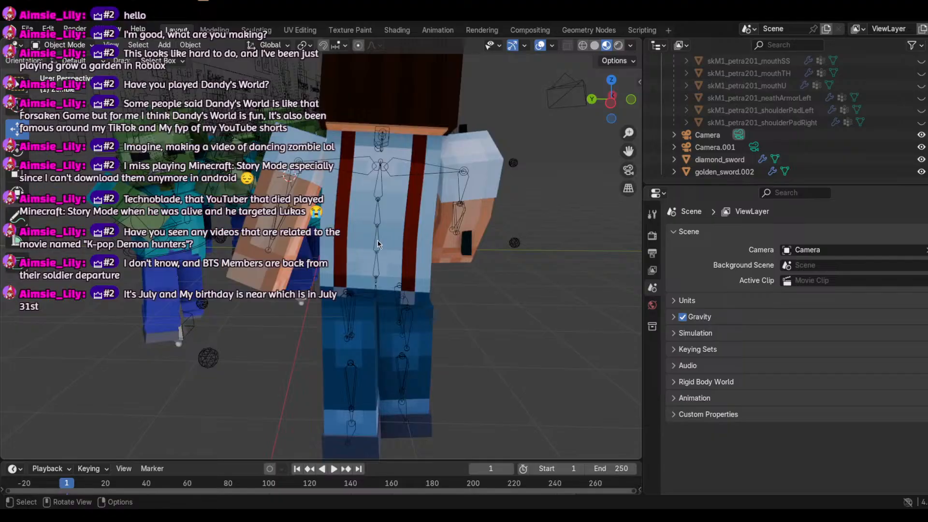
click(378, 240)
click(74, 45)
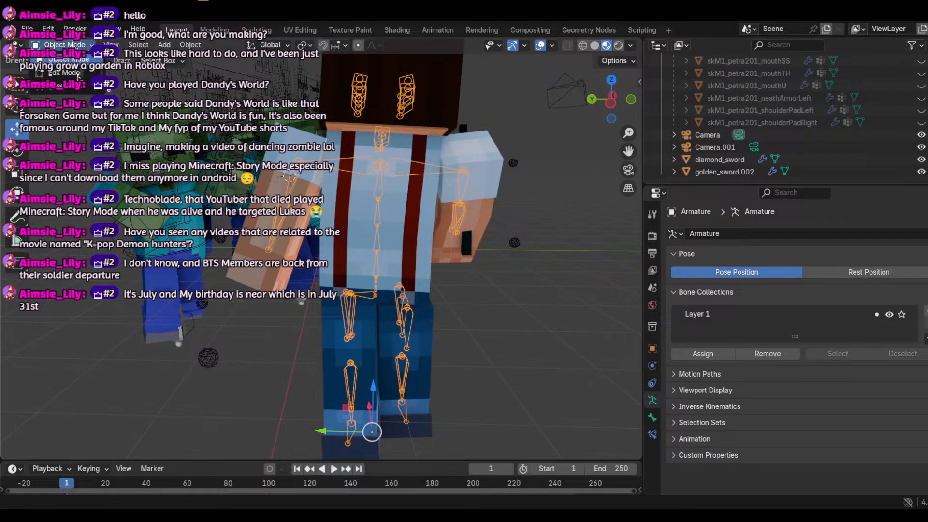
click(63, 86)
Step: Use Walk Navigation to reach the front of the sword-holding character and get a close view of his face and head bones
drag(617, 84, 488, 87)
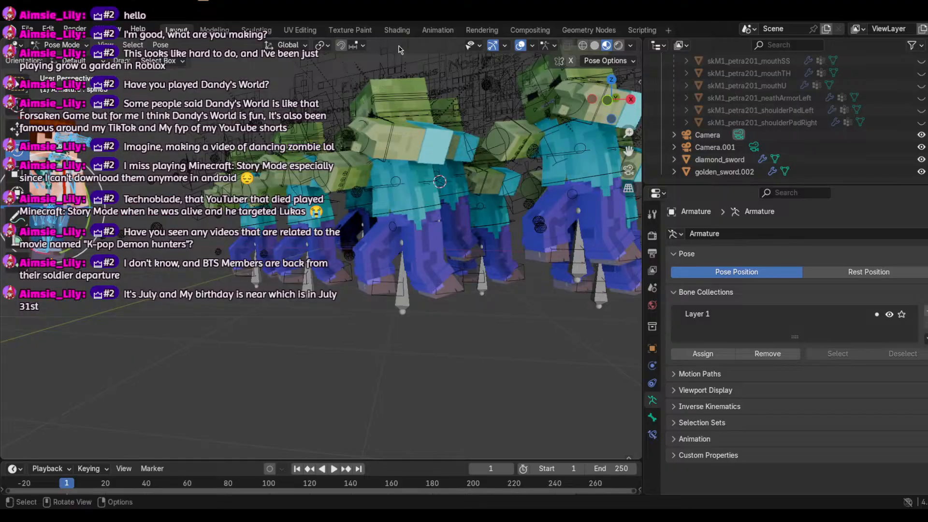
click(107, 45)
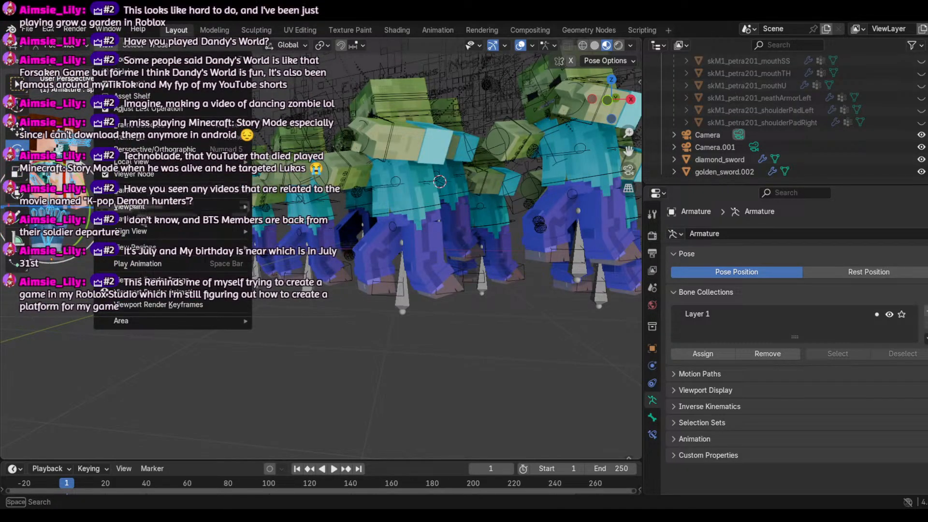
mouse_move(146, 218)
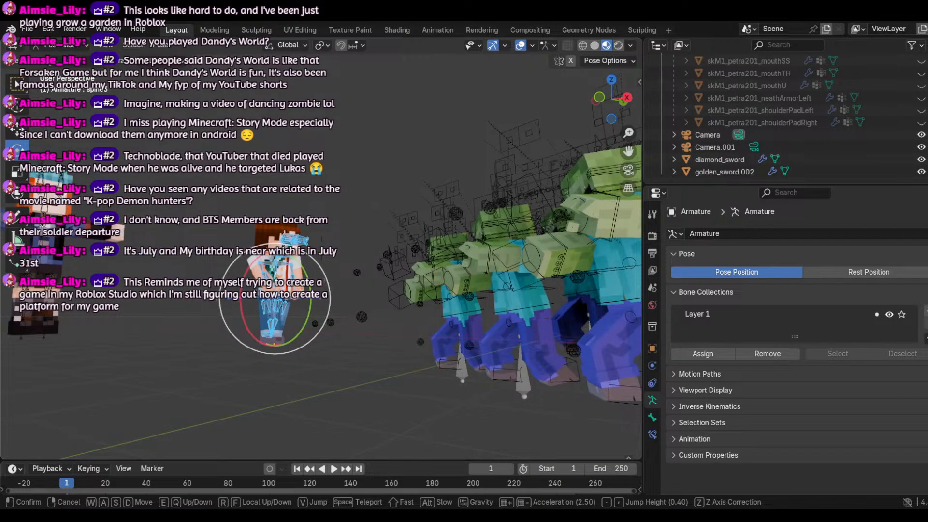
key(w)
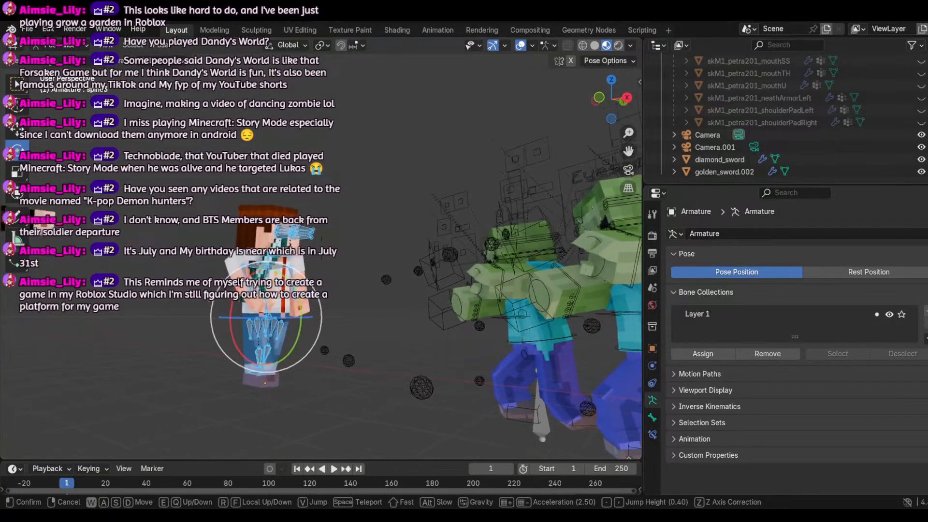
key(shift+w)
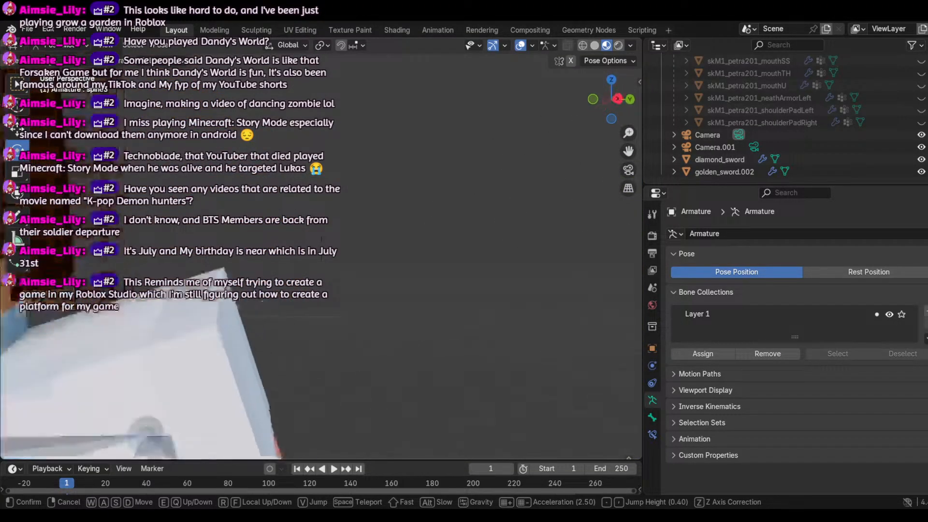
key(s)
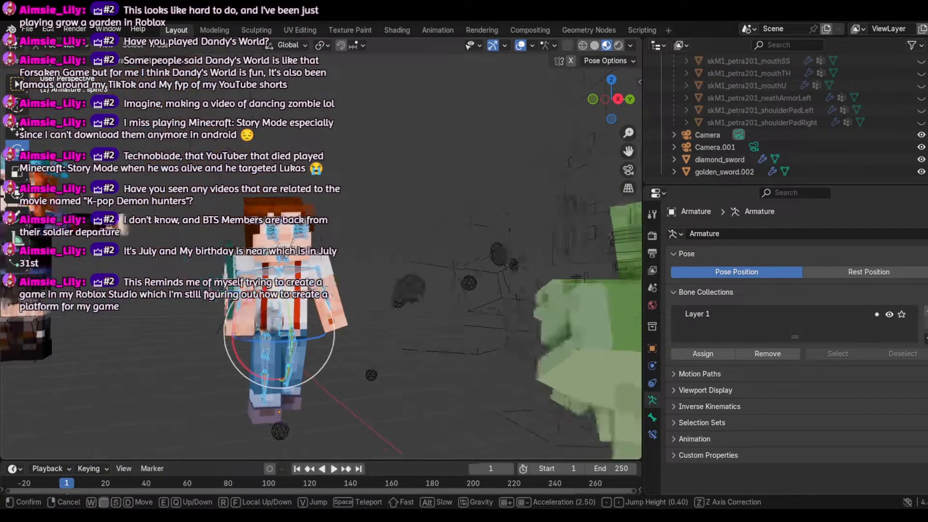
key(a)
key(w)
key(shift+a)
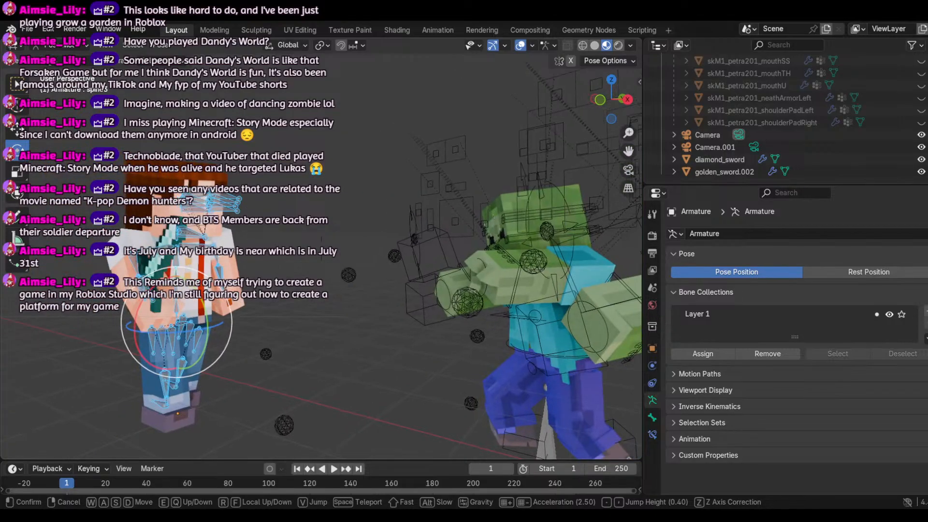
key(w)
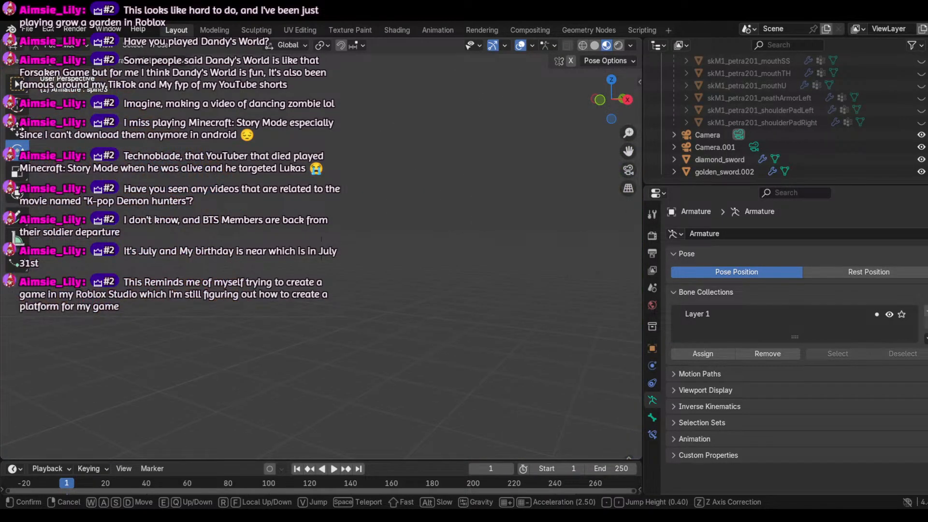
key(a)
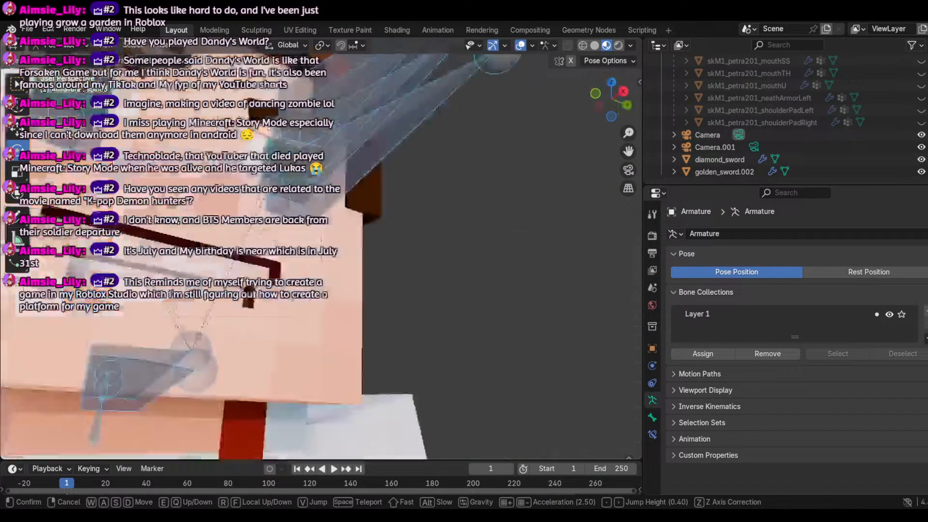
key(s)
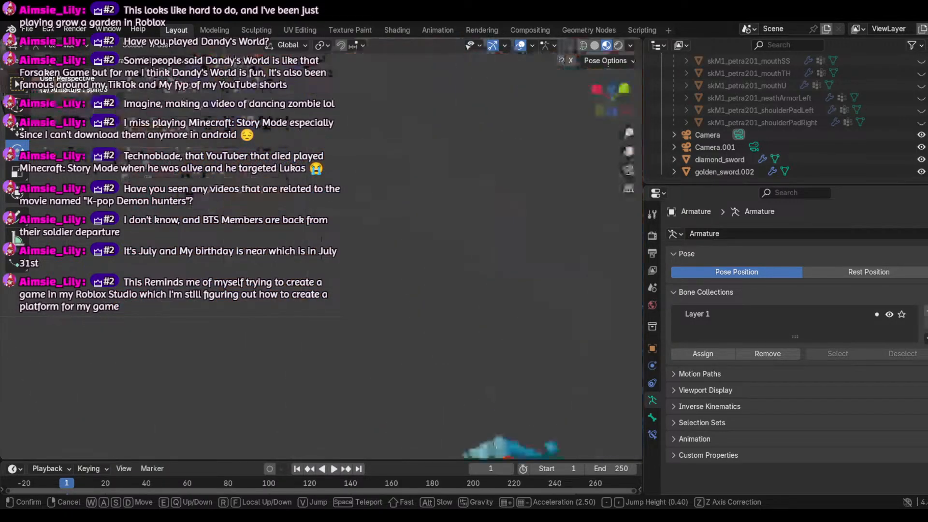
scroll(322, 249, down, 4)
key(e)
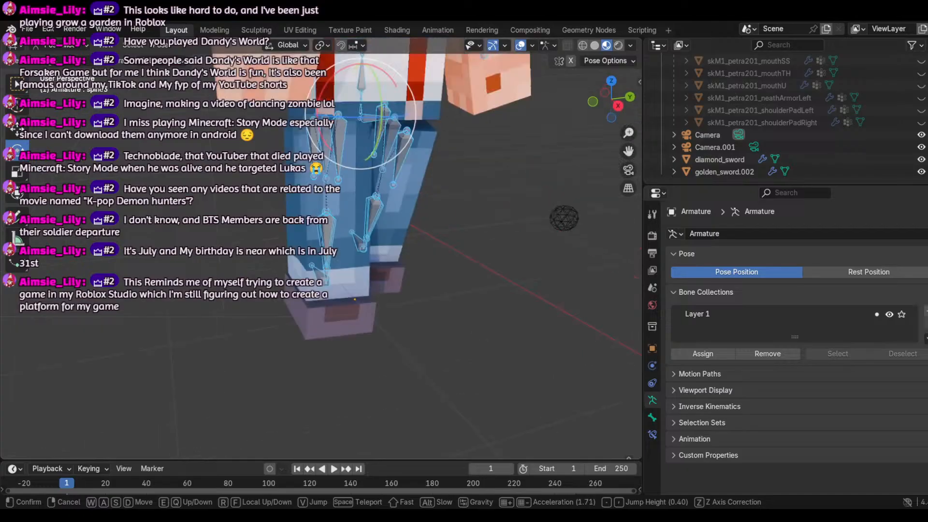
key(d)
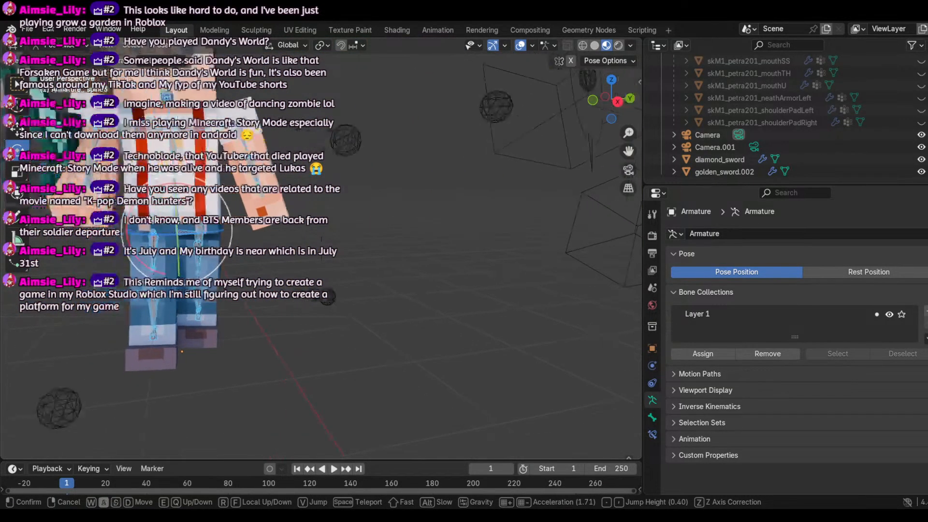
key(s)
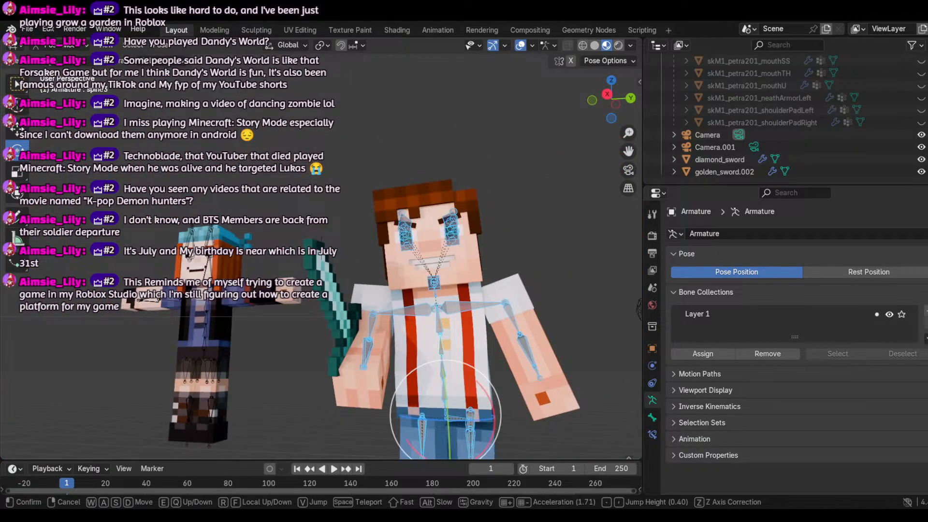
key(w)
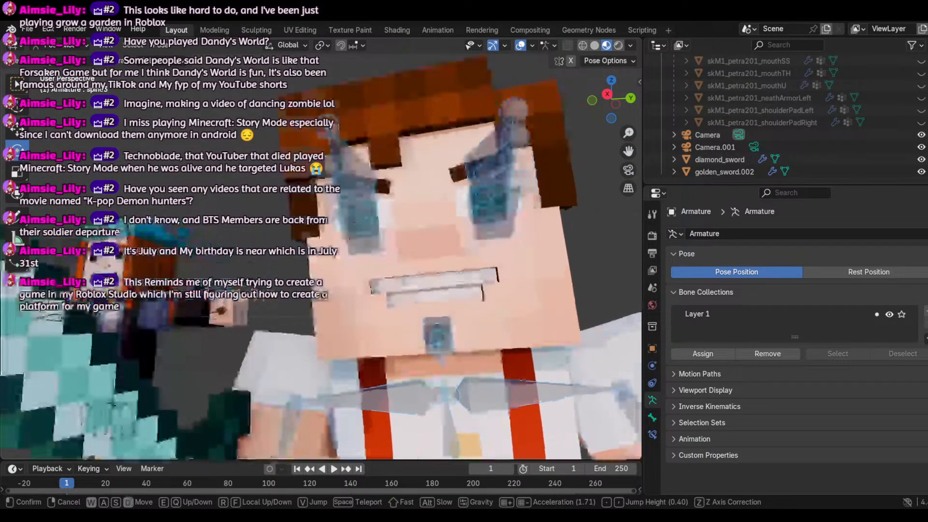
key(d)
click(307, 342)
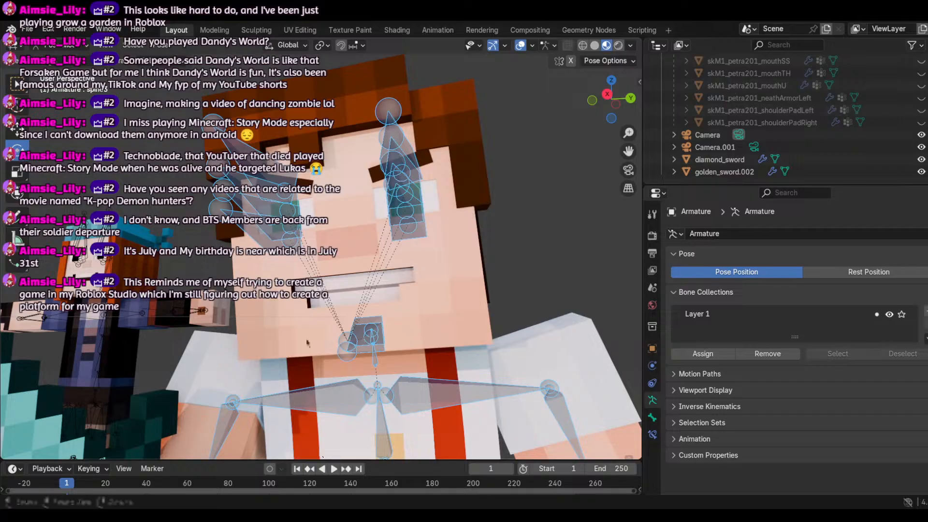
Step: Try a small trackball rotation on the character's jaw bone, and undo it
click(370, 334)
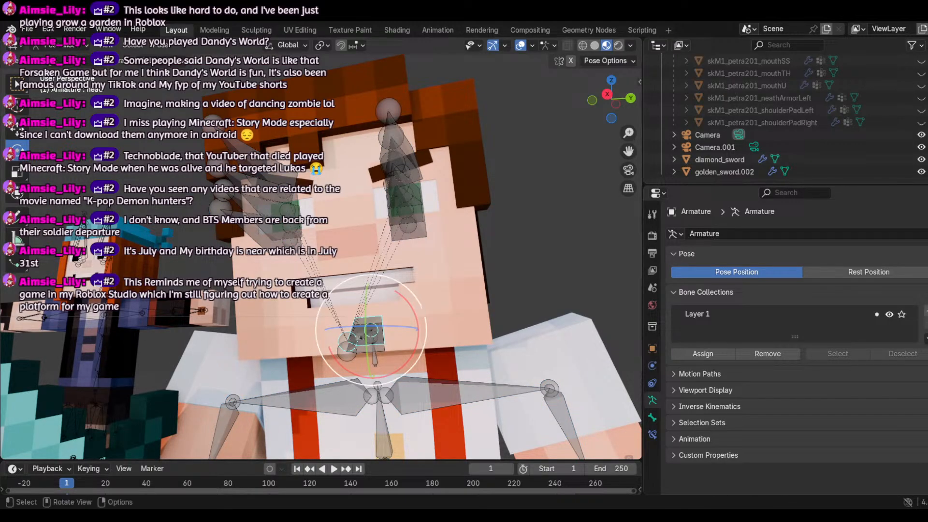
click(382, 346)
drag(381, 328, 369, 331)
click(48, 29)
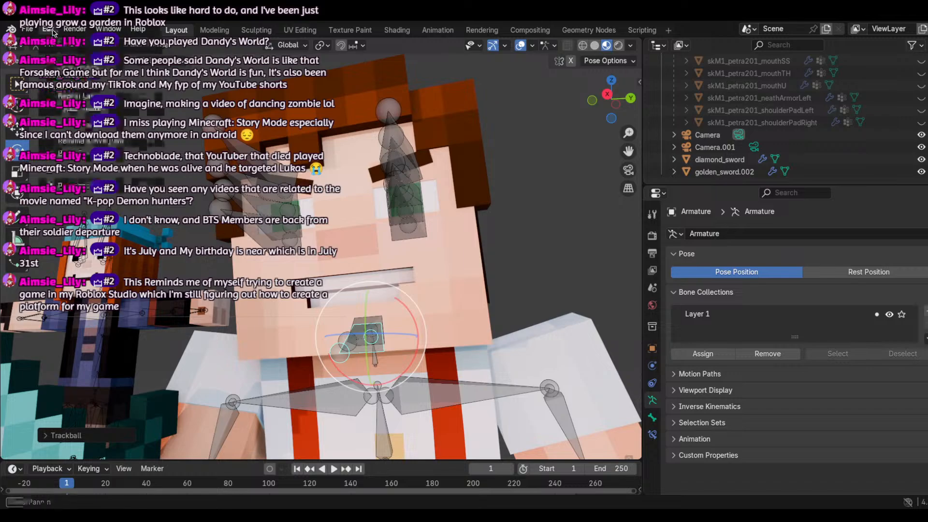
click(66, 44)
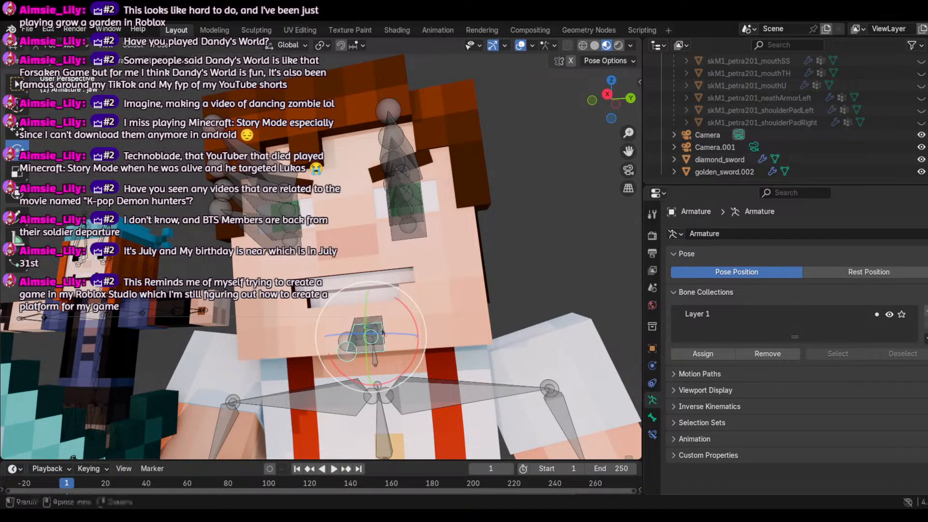
Step: Rotate the character's head bone freely with the trackball to tilt the head downward and turn the face more squarely forward
click(370, 324)
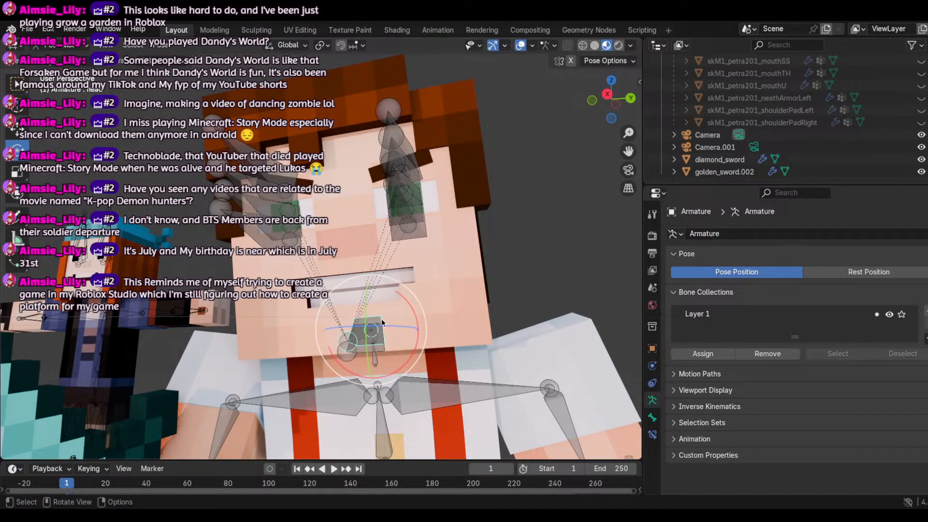
mouse_move(382, 323)
mouse_down()
mouse_move(390, 321)
mouse_move(387, 331)
mouse_up()
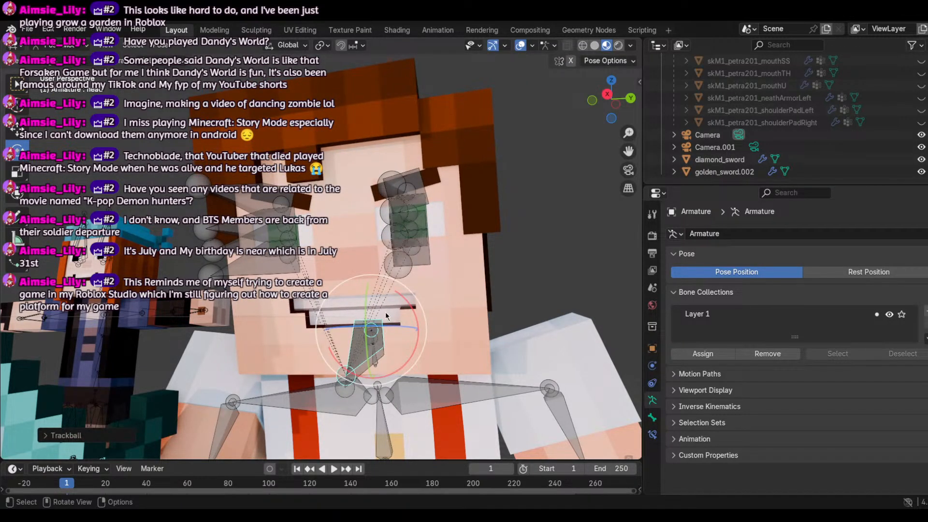
key(g)
drag(388, 309, 398, 289)
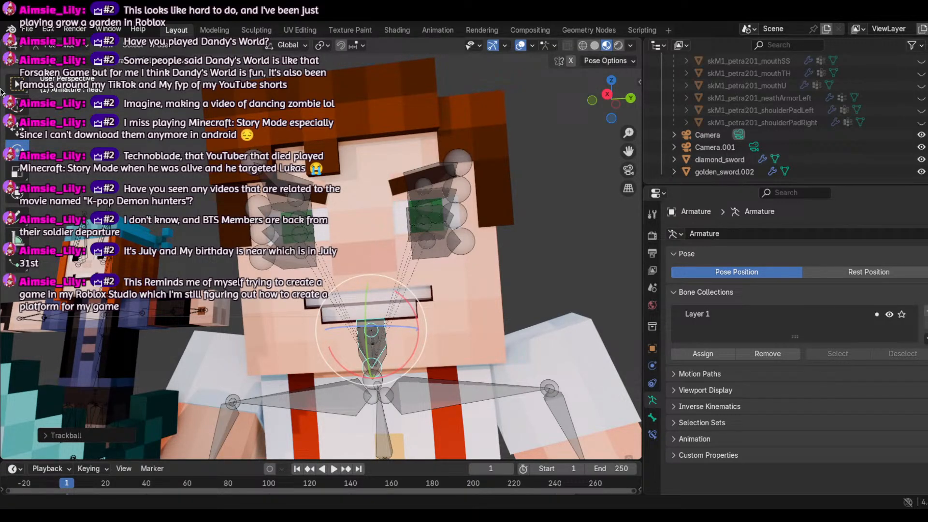
Step: Use Walk Navigation to back away until the character and zombies are in view, and deselect the head bone
click(106, 45)
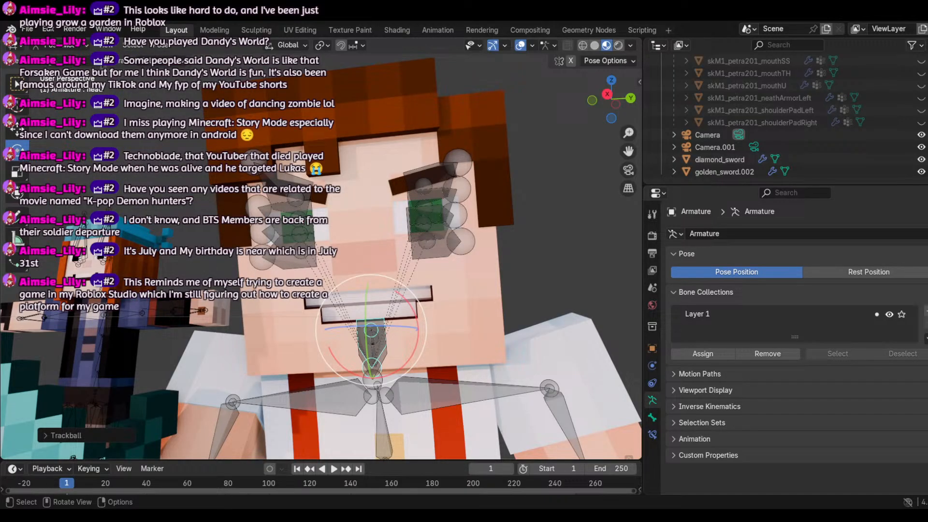
click(105, 45)
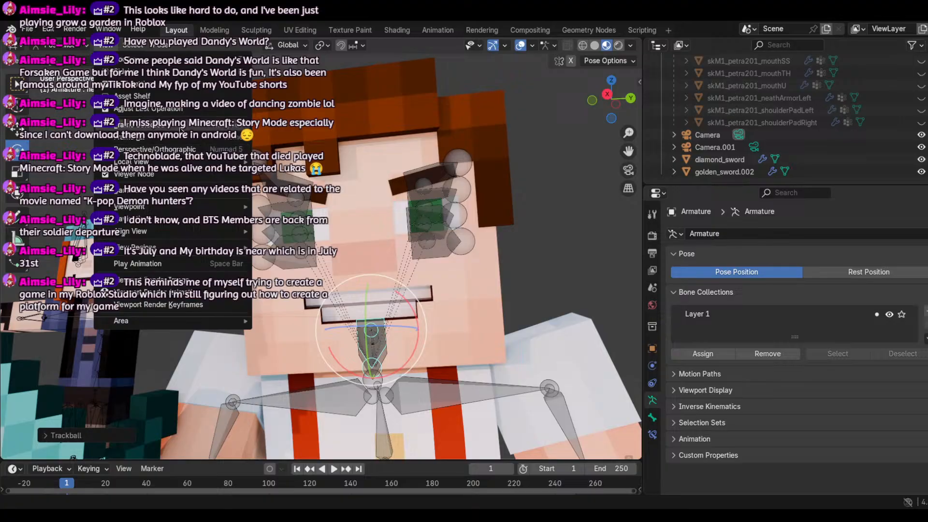
mouse_move(183, 211)
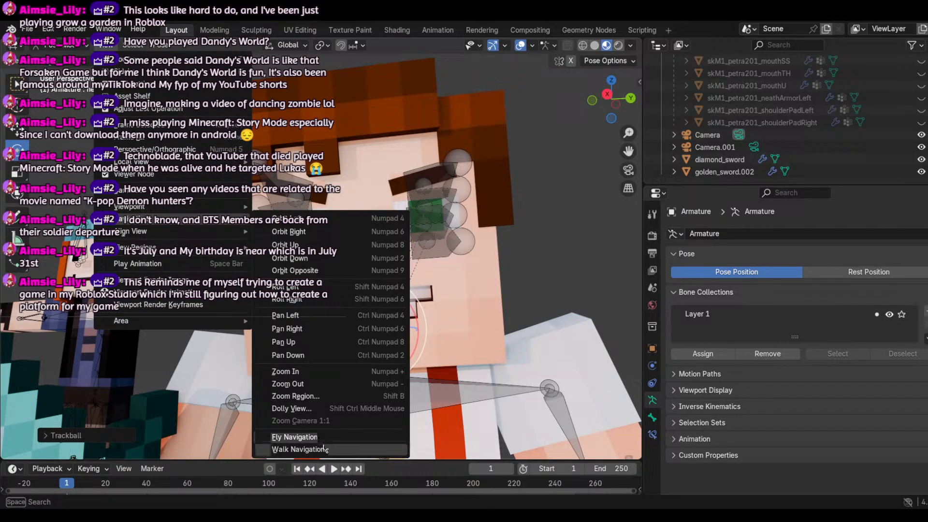
click(327, 437)
key(s)
key(s)
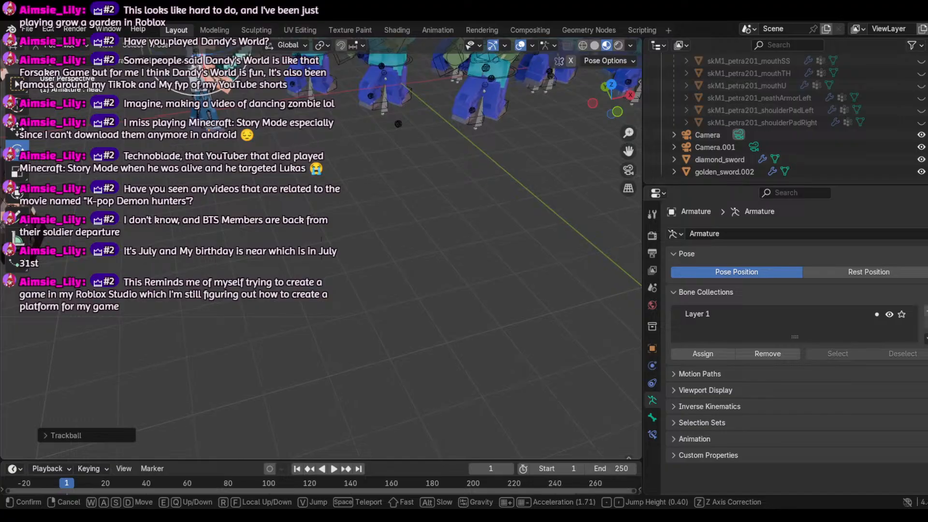
key(s)
key(Return)
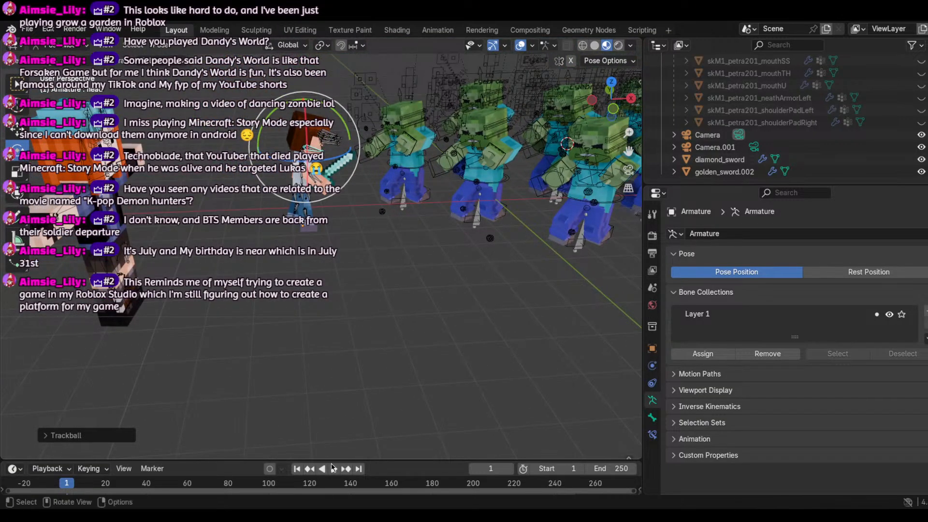
key(alt+a)
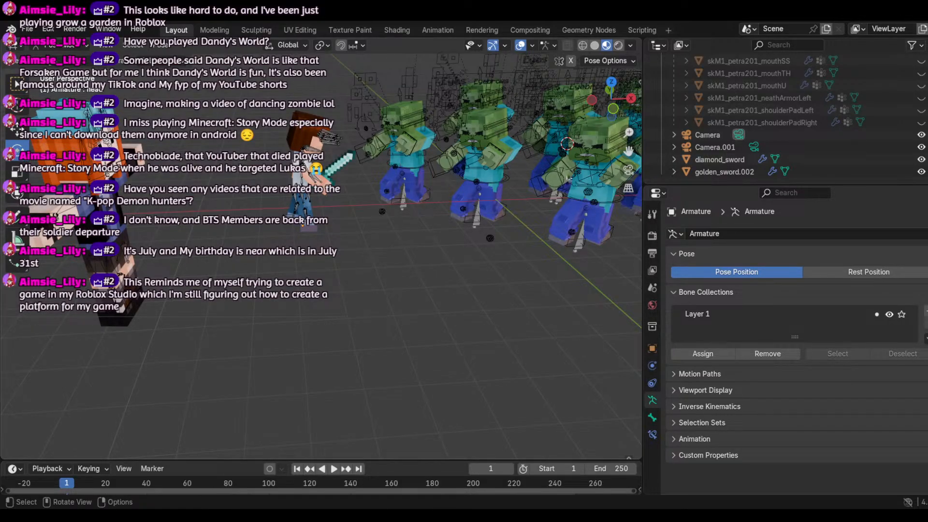
Step: Select golden_sword.002, switch to Object Mode, and move the sword from the zombie horde over to the orange-haired character
drag(614, 104, 610, 121)
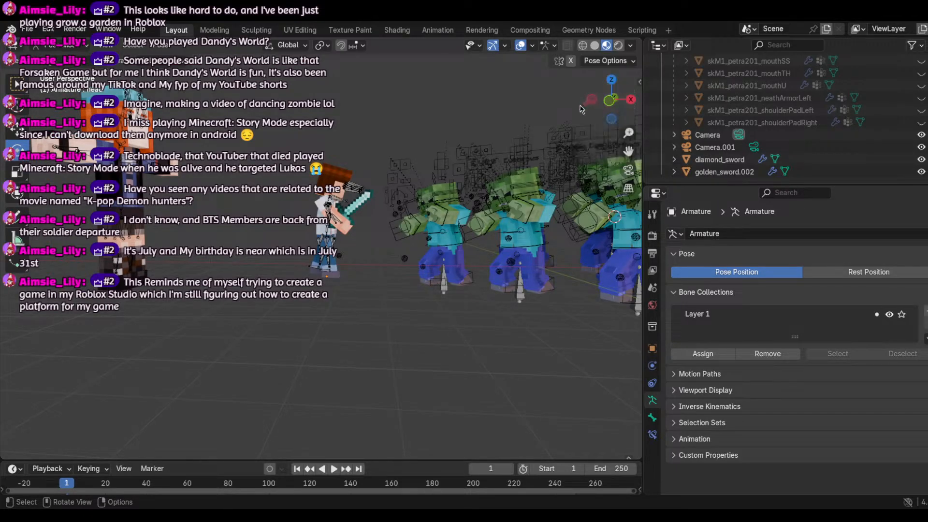
scroll(590, 131, down, 1)
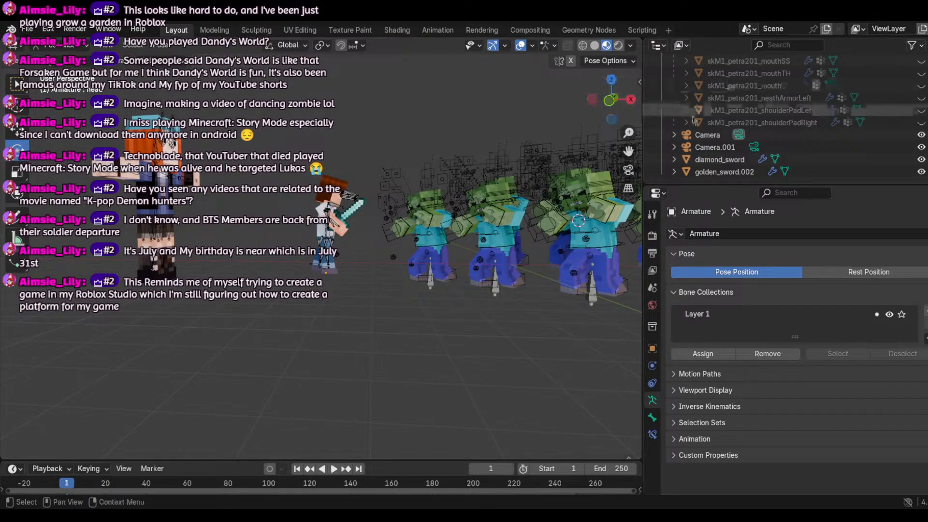
click(724, 173)
scroll(581, 220, down, 5)
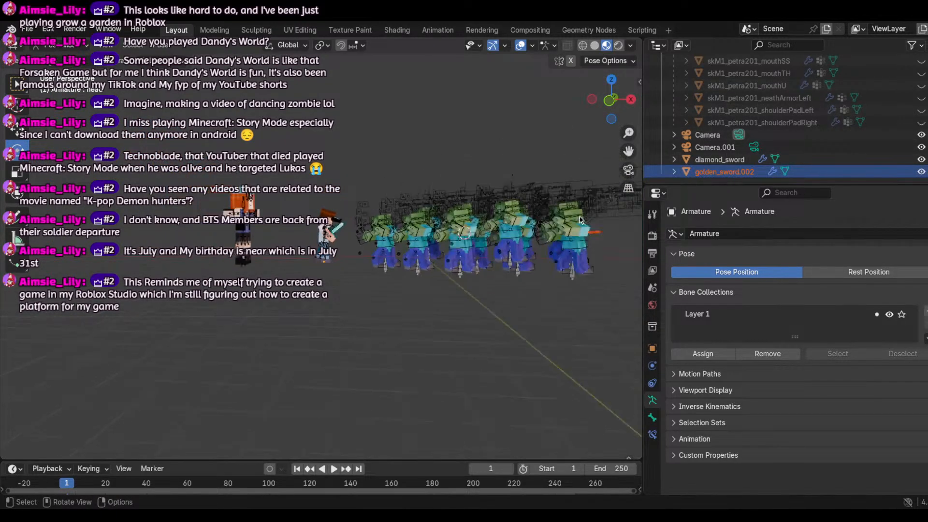
scroll(580, 220, up, 1)
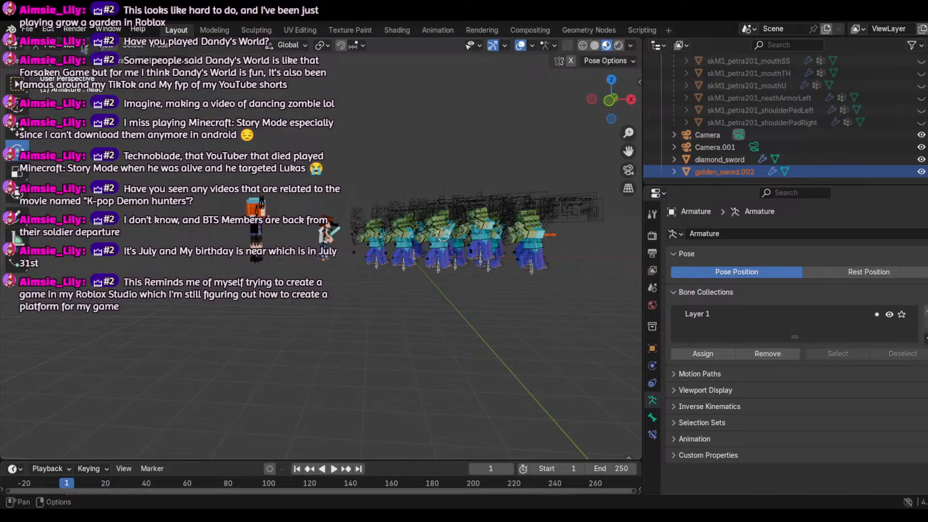
click(85, 48)
click(90, 65)
drag(599, 235, 302, 261)
Step: Select the orange-haired character's armature and scale it down closer to the size of the diamond-sword character
scroll(258, 142, up, 7)
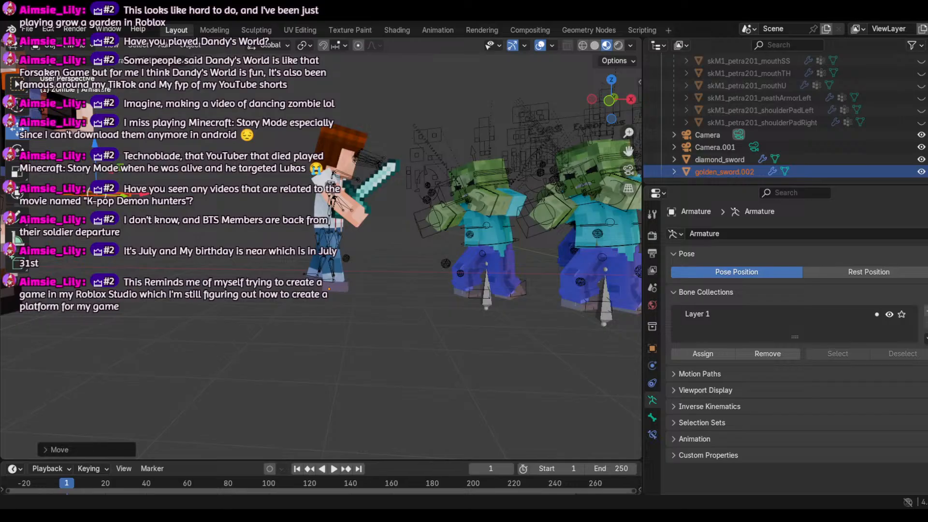
scroll(371, 153, down, 1)
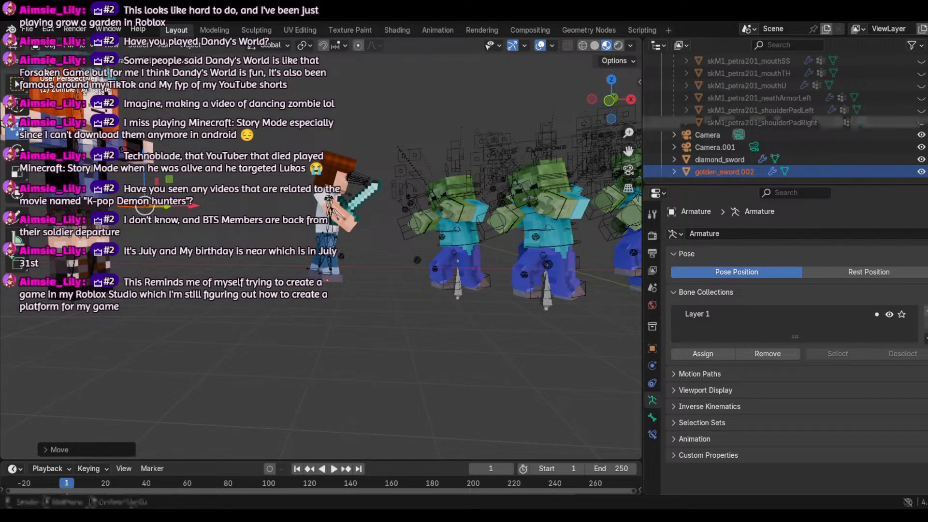
scroll(384, 107, up, 1)
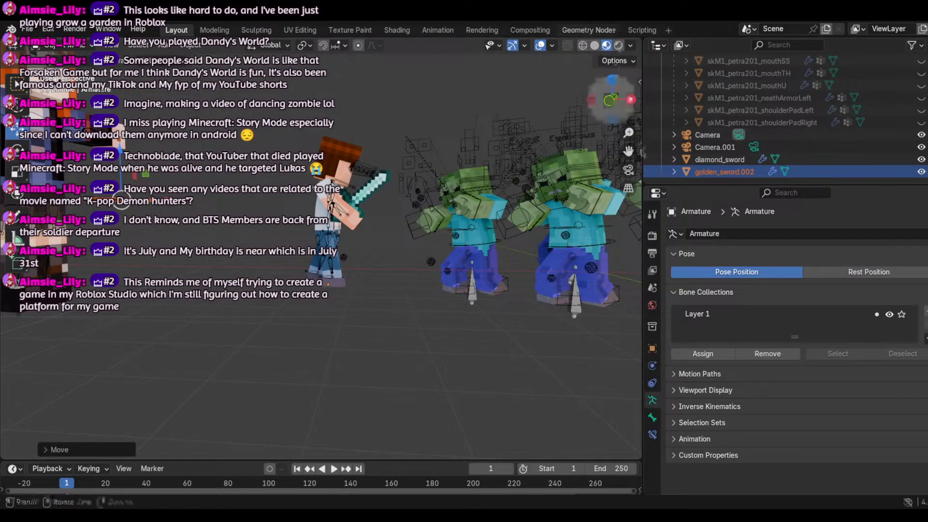
drag(628, 152, 653, 193)
drag(116, 331, 164, 361)
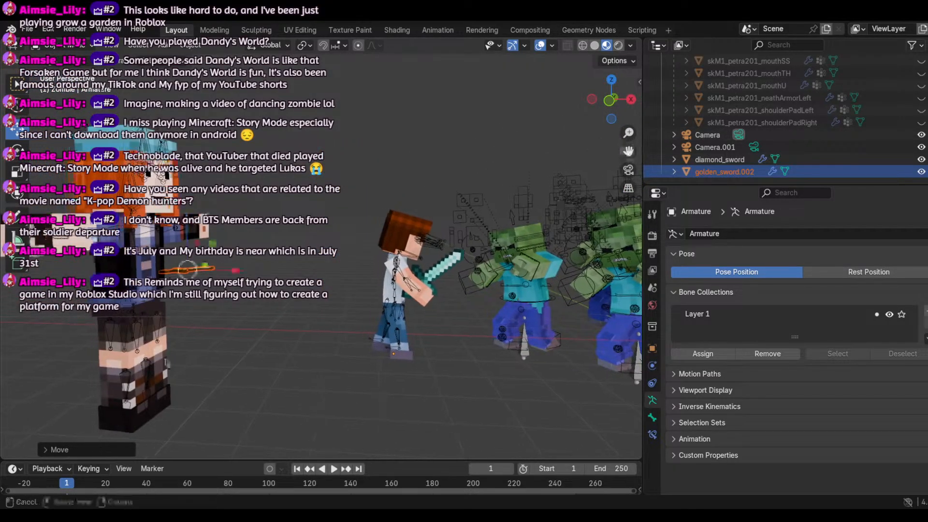
click(157, 326)
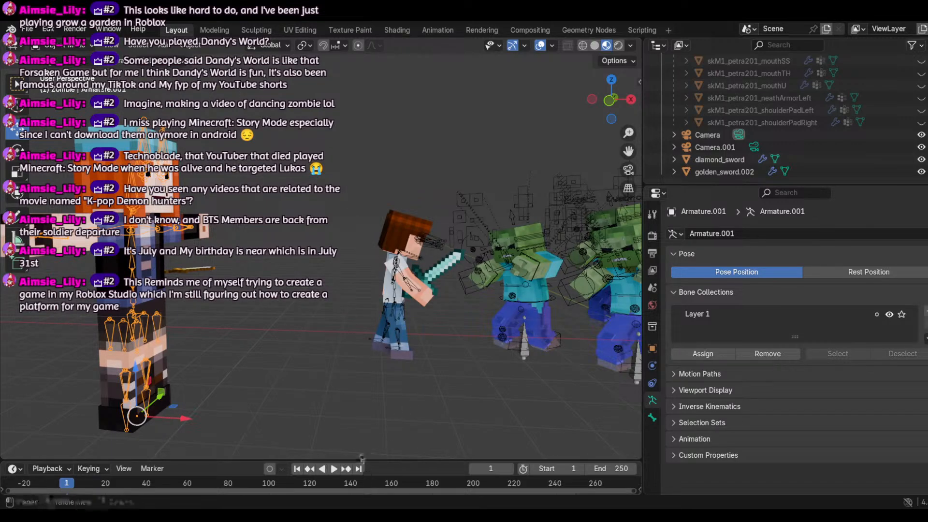
key(r)
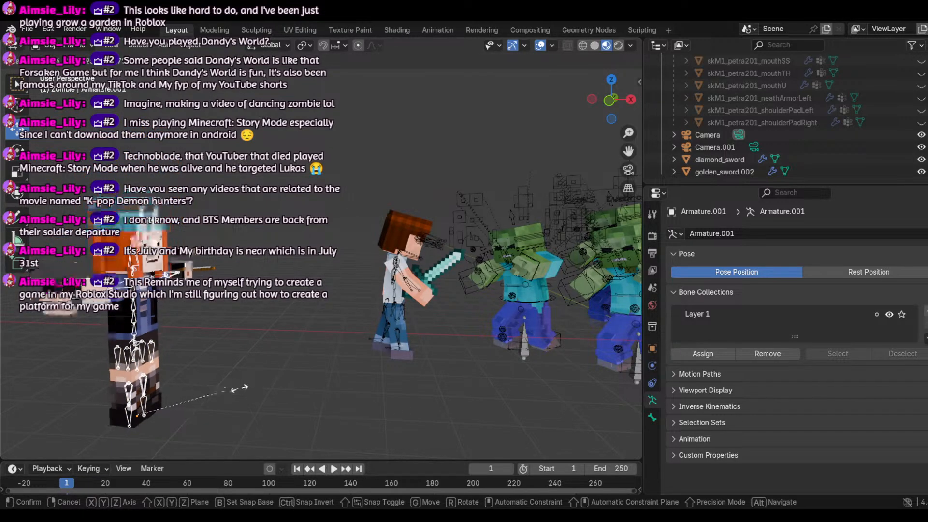
click(237, 389)
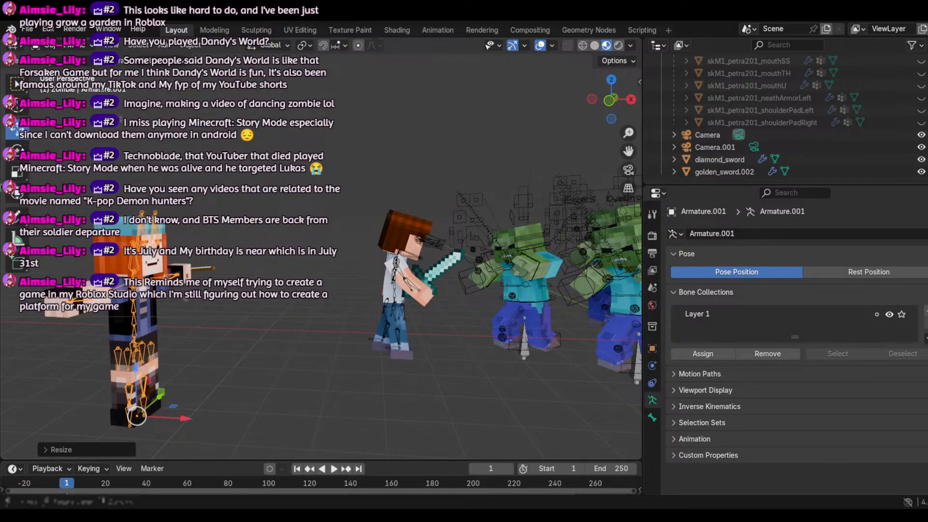
Step: Move the orange-haired character along X and Y to stand beside the diamond-sword character, and scale the armature up slightly
drag(186, 418, 490, 435)
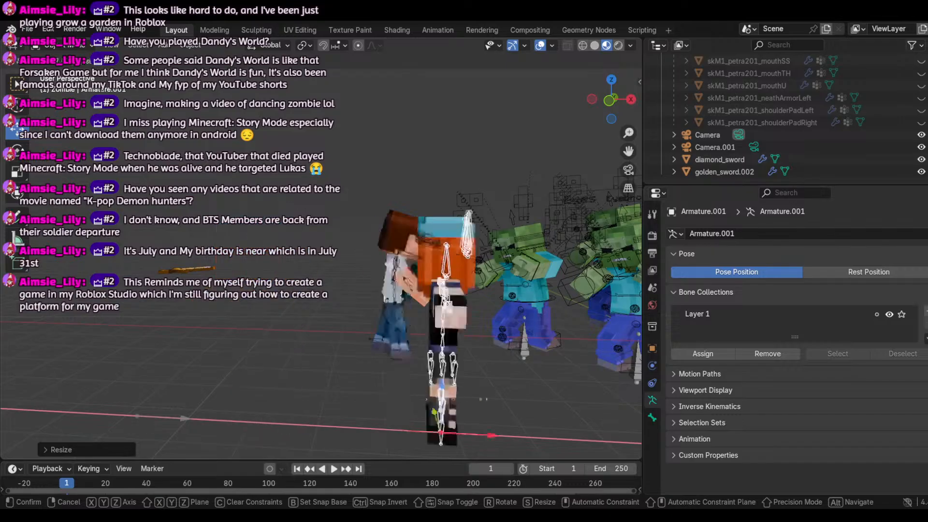
drag(610, 99, 579, 101)
scroll(436, 288, down, 4)
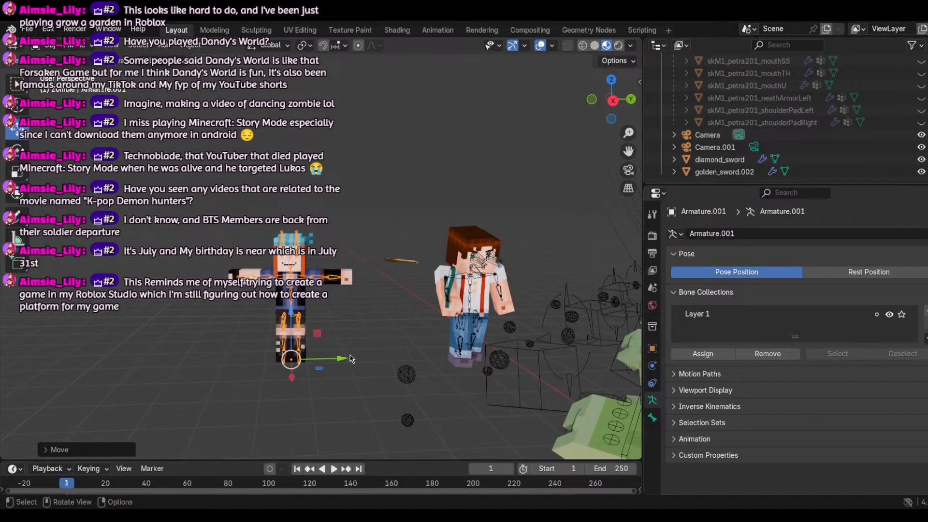
drag(341, 360, 420, 356)
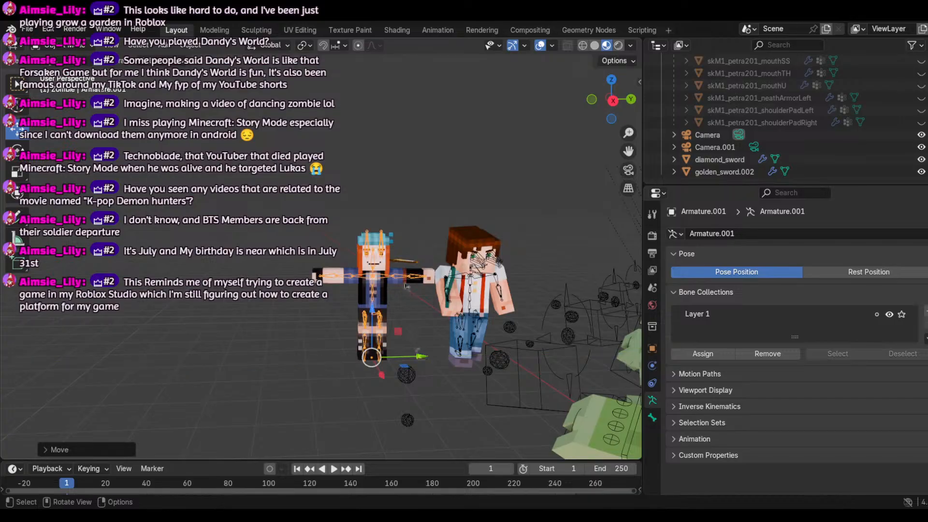
key(s)
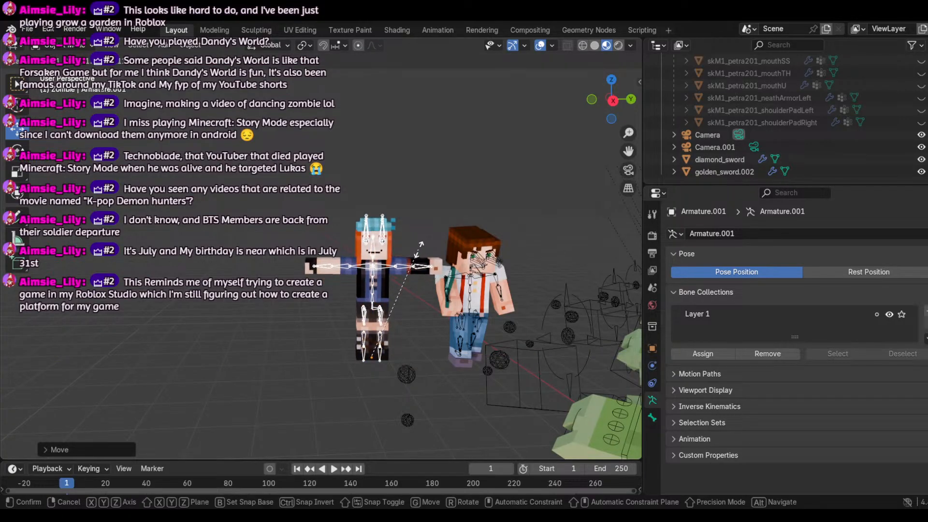
click(421, 244)
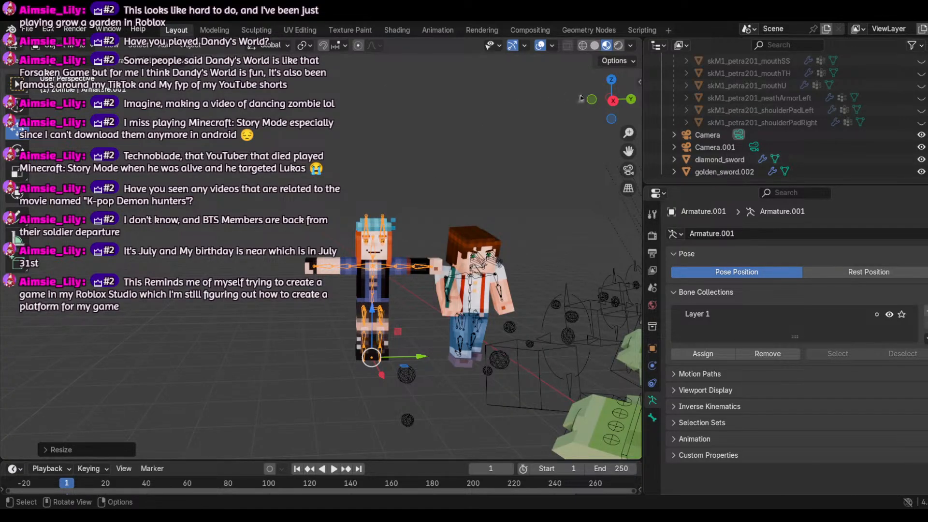
Step: Examine the size and placement of the orange-haired character beside the diamond-sword character and the zombies, using Walk Navigation
drag(585, 99, 628, 101)
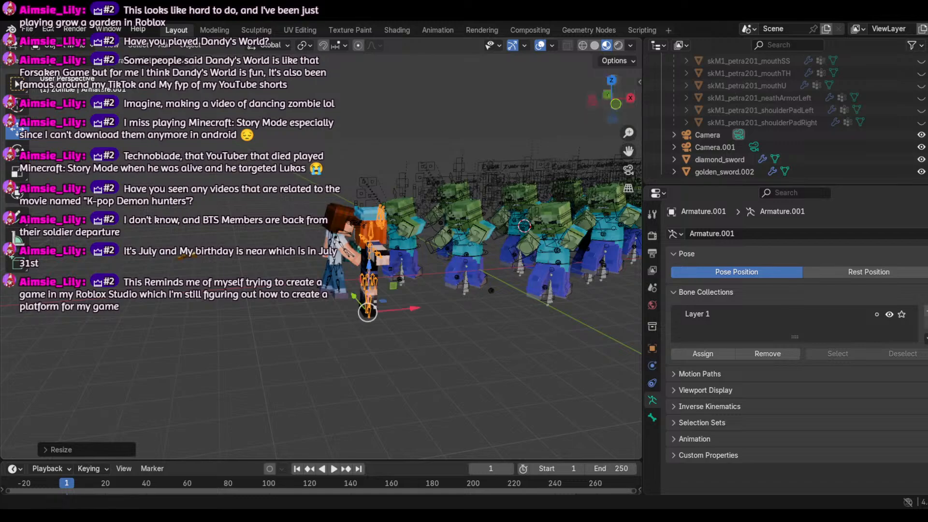
scroll(456, 175, up, 5)
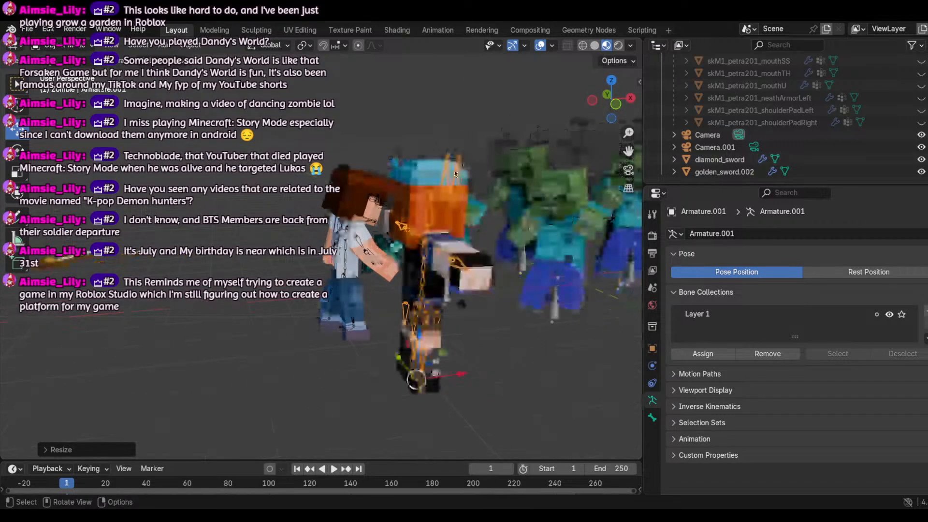
drag(597, 101, 599, 102)
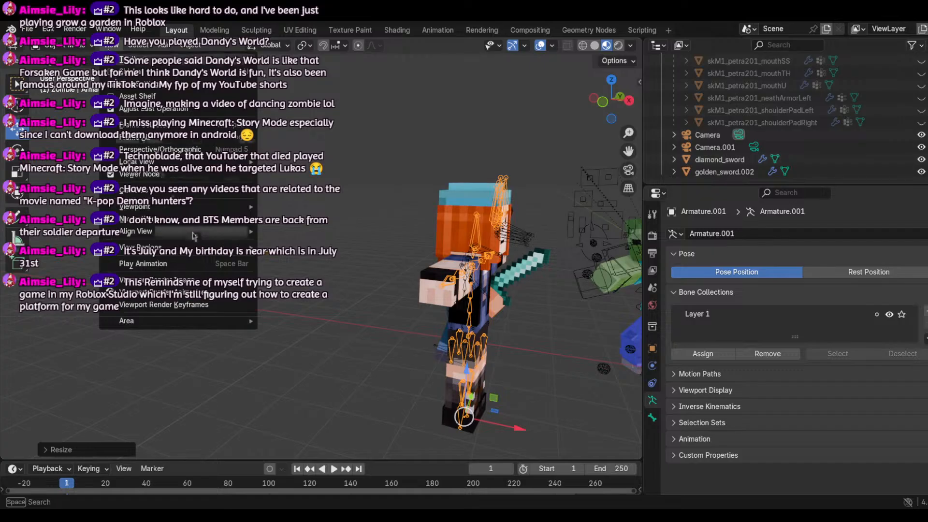
mouse_move(184, 219)
click(304, 450)
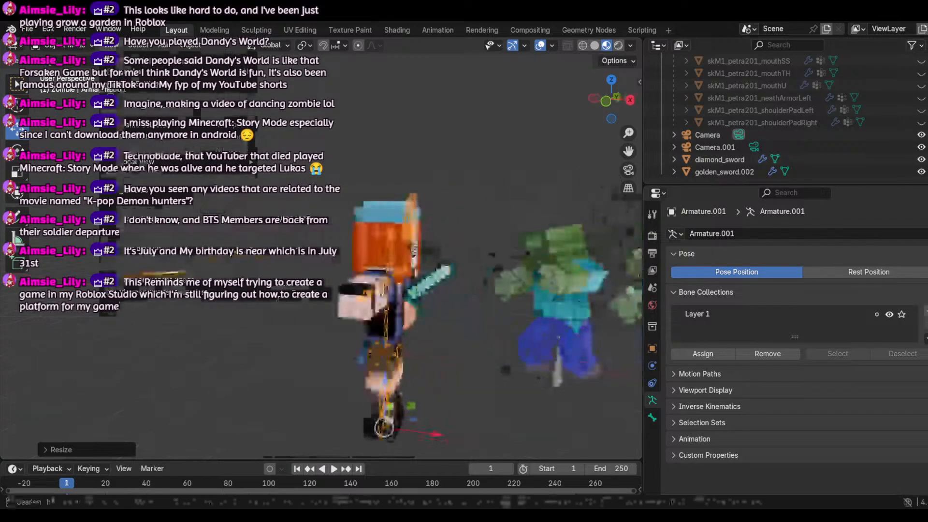
key(d)
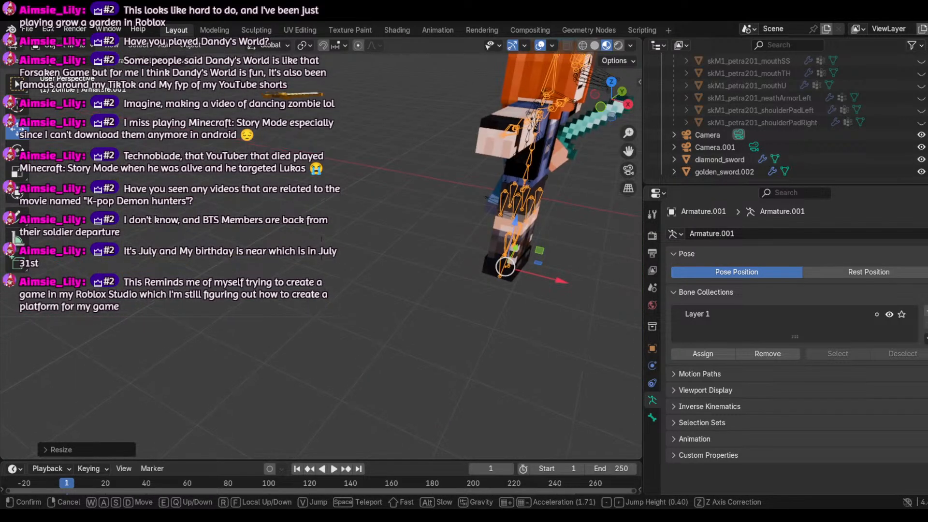
key(d)
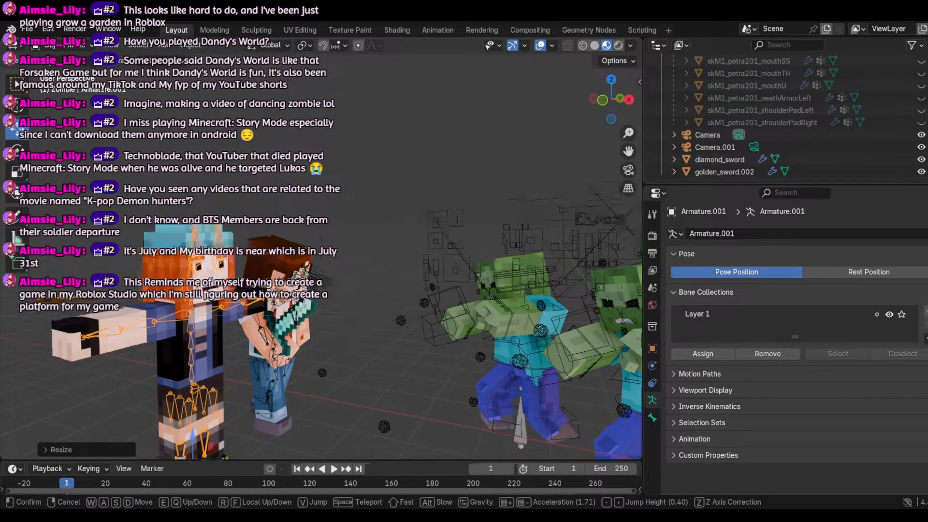
key(s)
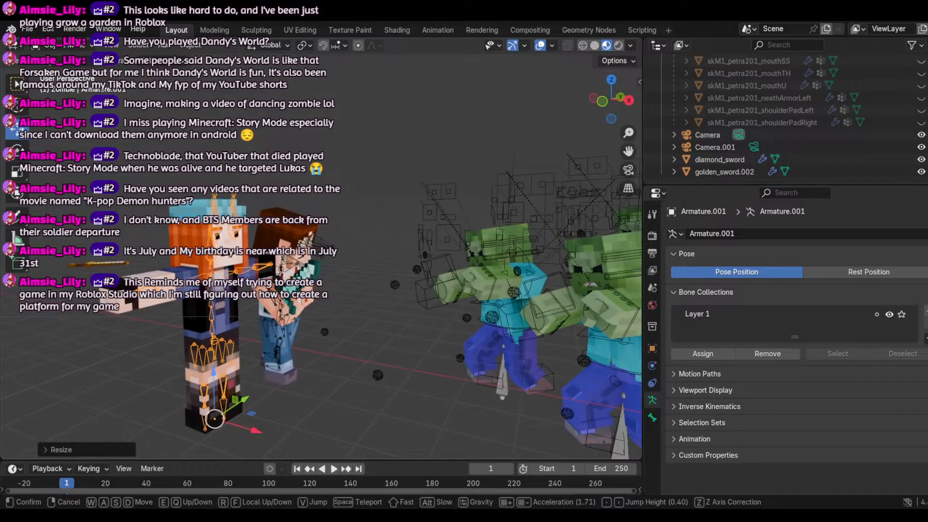
click(334, 453)
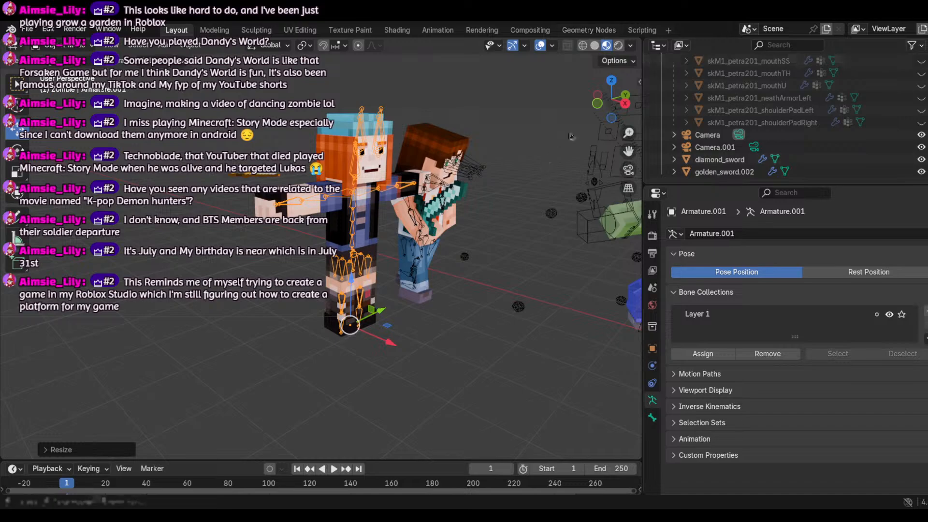
Step: Switch the orange-haired character's armature to Pose Mode and select a bone in the middle of the spine
drag(607, 99, 614, 112)
click(407, 232)
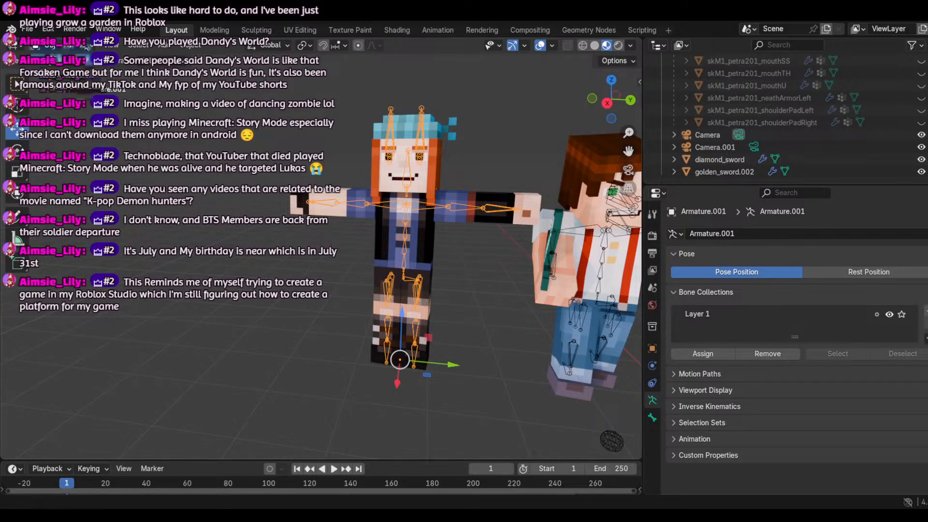
key(ctrl+Tab)
scroll(565, 246, up, 2)
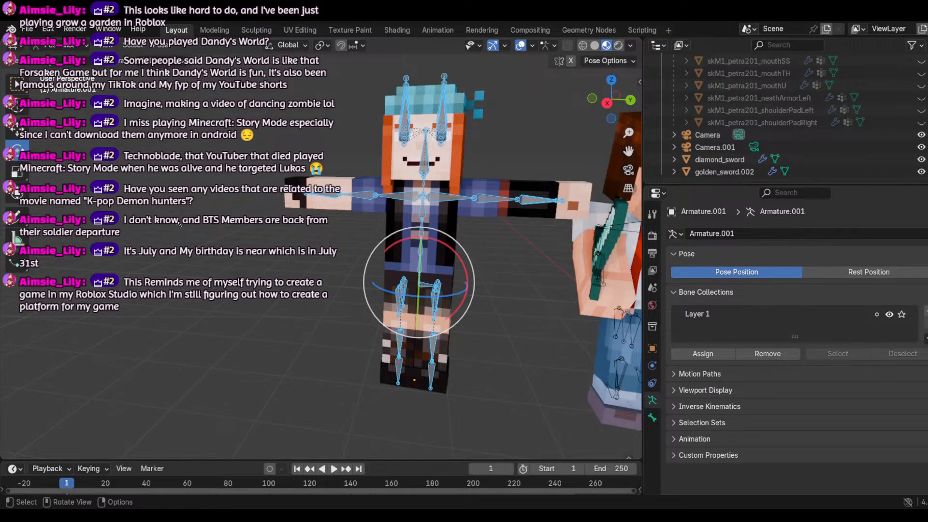
scroll(476, 173, up, 2)
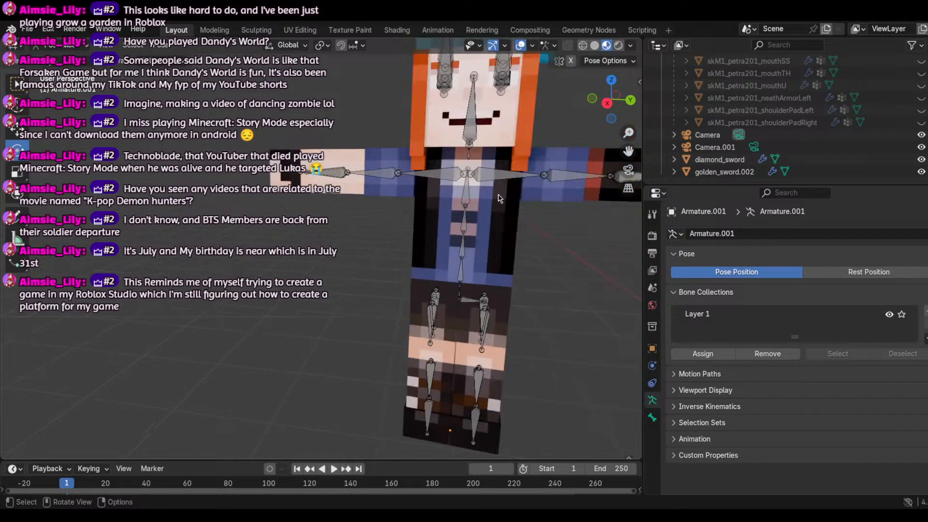
click(470, 221)
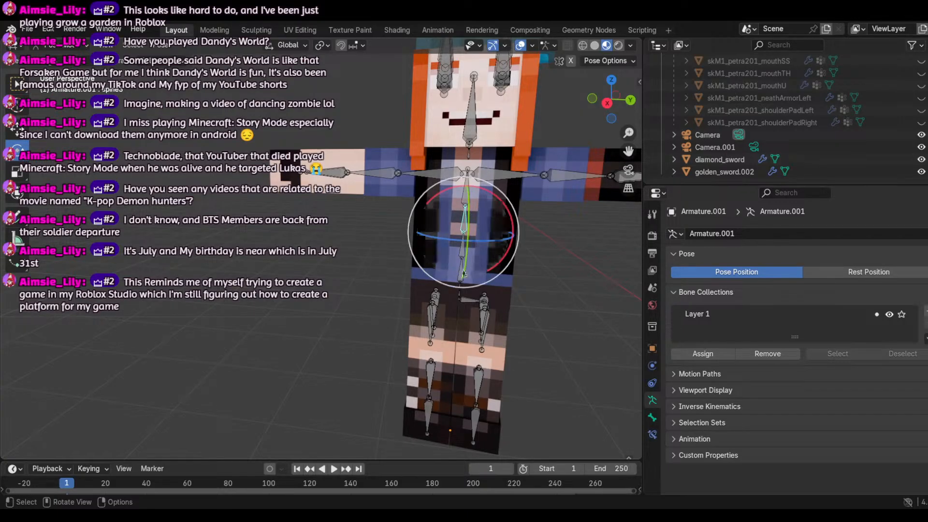
Step: Try a rotation of the orange-haired character's lower spine bone, and undo it
mouse_move(462, 280)
mouse_down()
mouse_move(472, 258)
mouse_move(462, 279)
mouse_up()
click(48, 29)
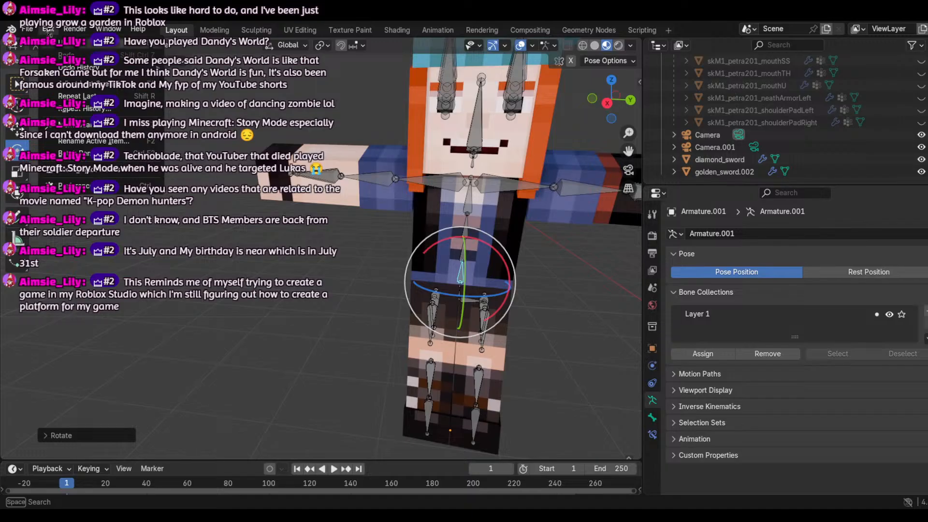
click(64, 46)
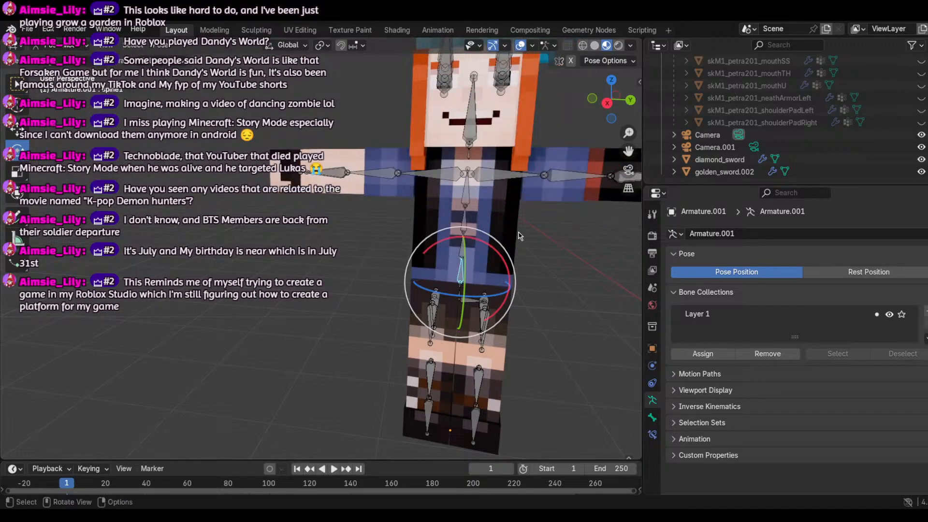
Step: Try rotating the orange-haired character's spine from a side view facing the zombies, and undo the rotation
scroll(580, 116, down, 2)
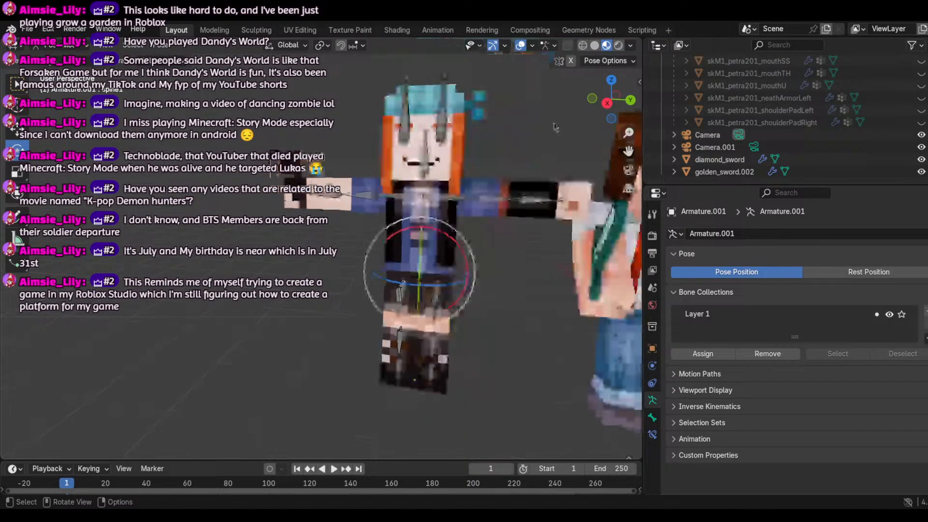
drag(607, 100, 720, 100)
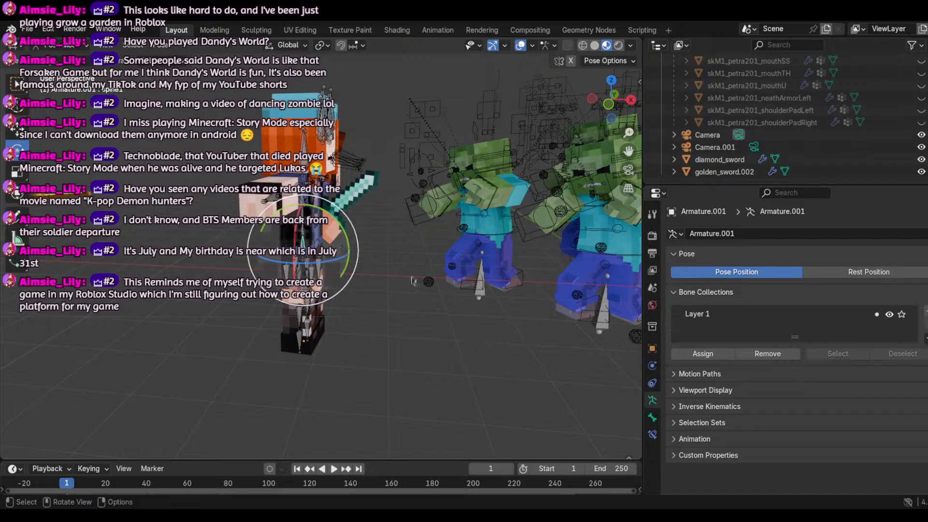
scroll(372, 246, up, 2)
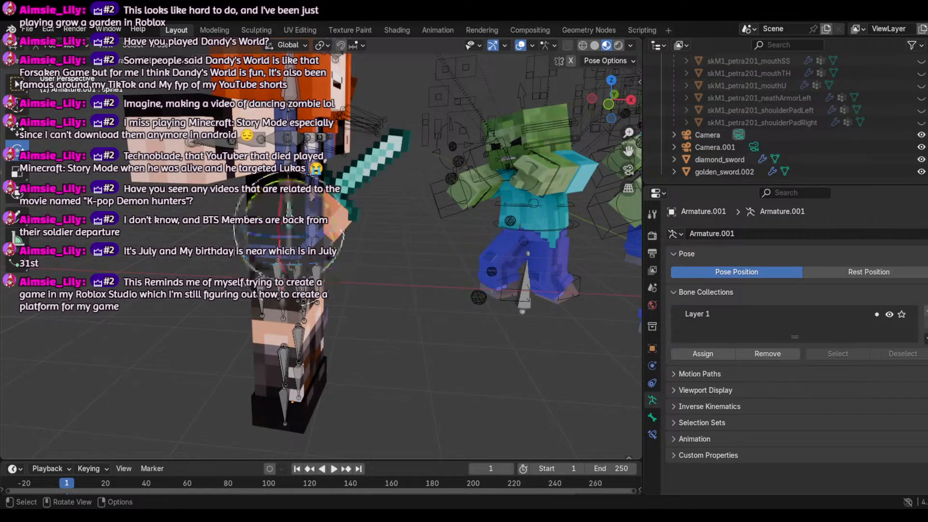
mouse_move(311, 230)
mouse_down()
mouse_move(316, 237)
mouse_move(306, 239)
mouse_up()
scroll(346, 246, down, 2)
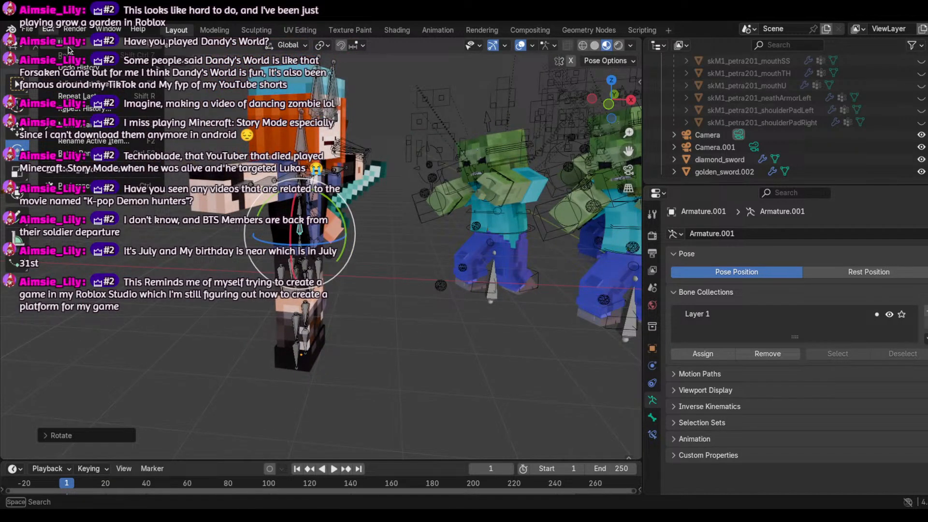
drag(604, 105, 547, 92)
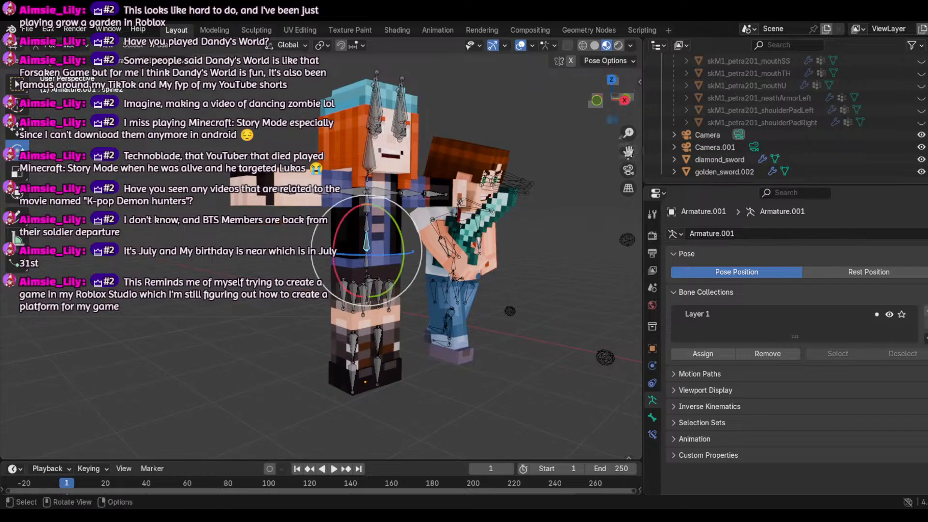
Step: View the scene through the active camera and set the output frame rate to 60 fps
click(629, 170)
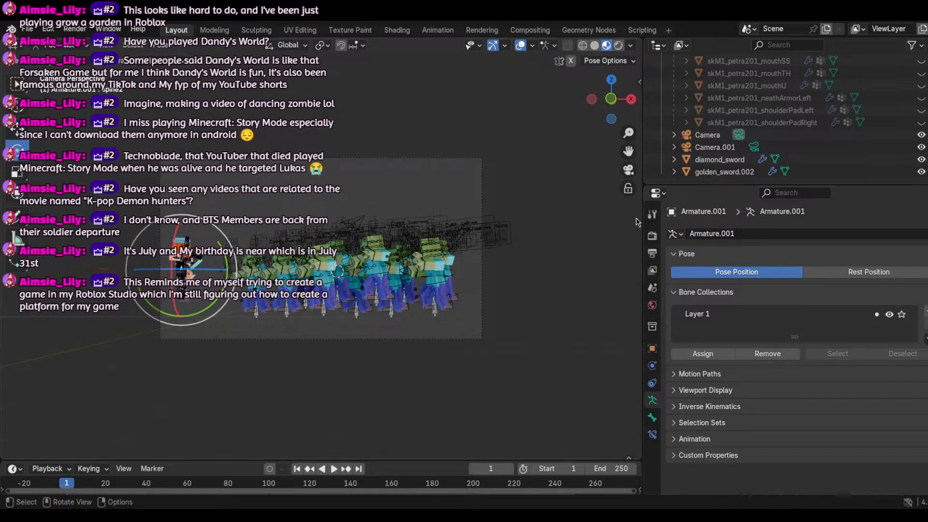
click(651, 214)
click(652, 236)
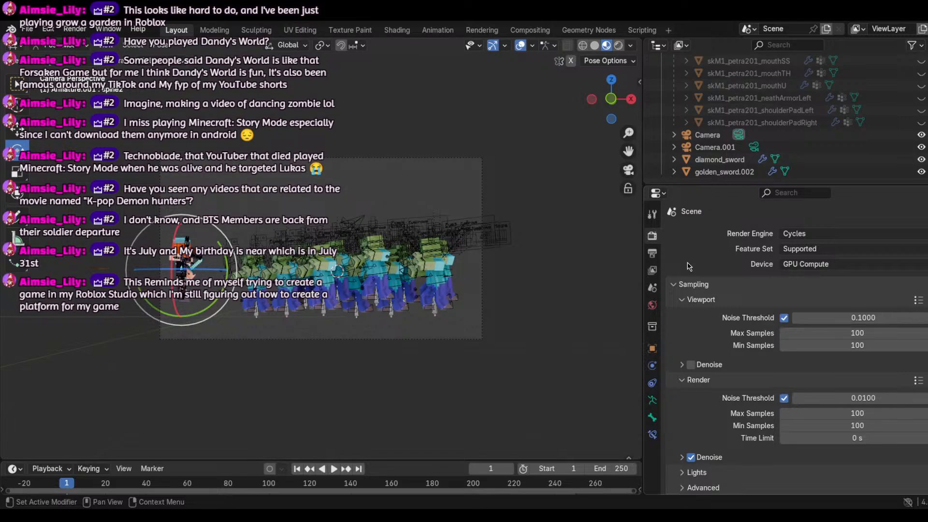
click(654, 253)
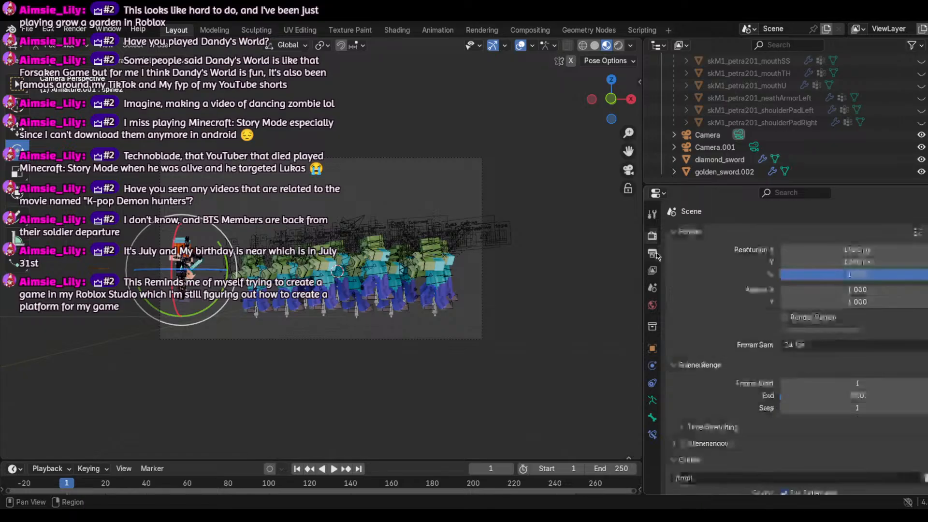
click(795, 345)
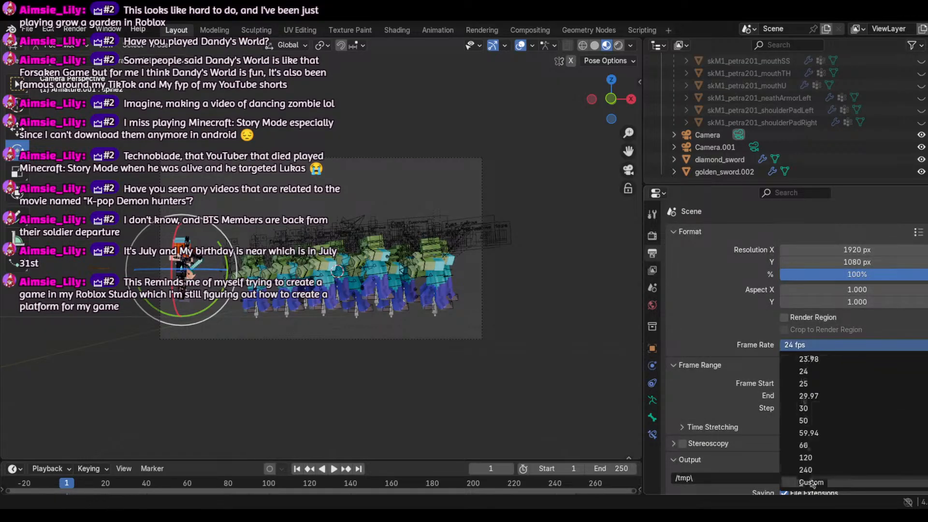
click(804, 445)
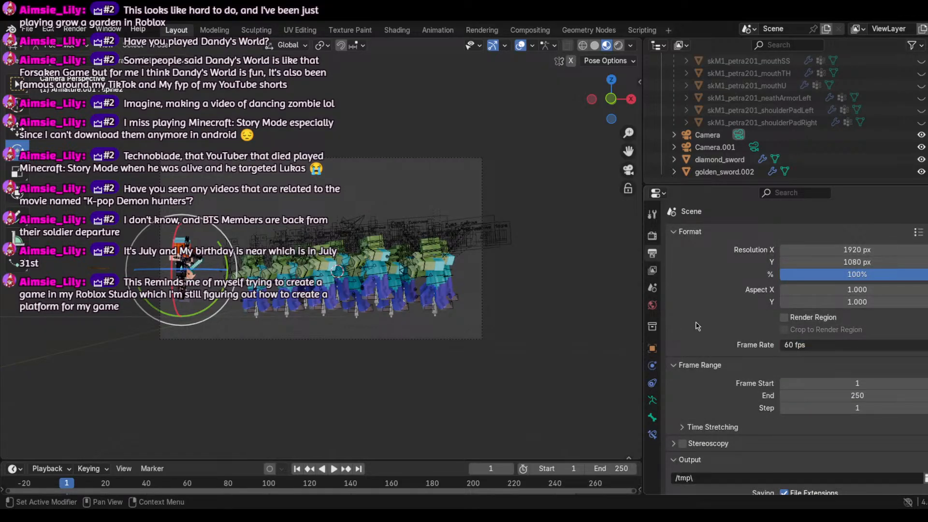
scroll(698, 327, down, 2)
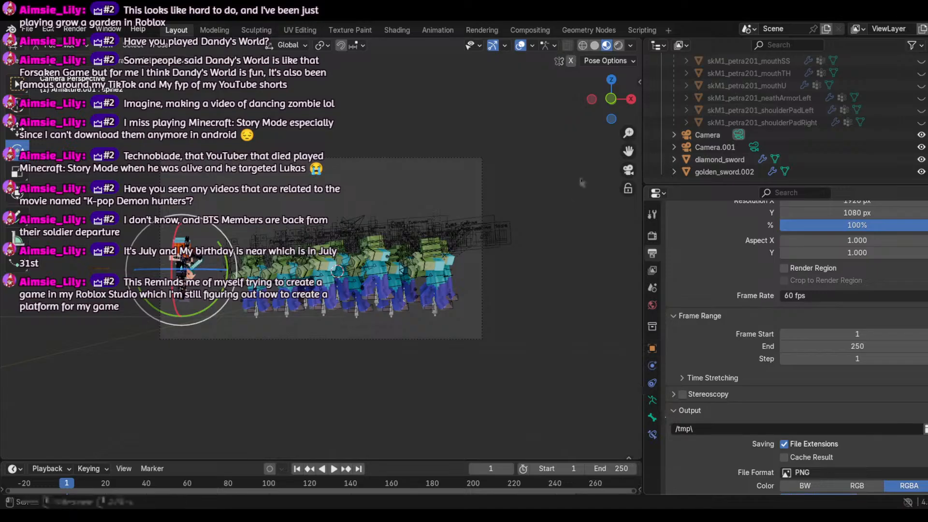
Step: Return to Object Mode, select the camera framing the scene, and set its focal length to 150 mm
click(76, 47)
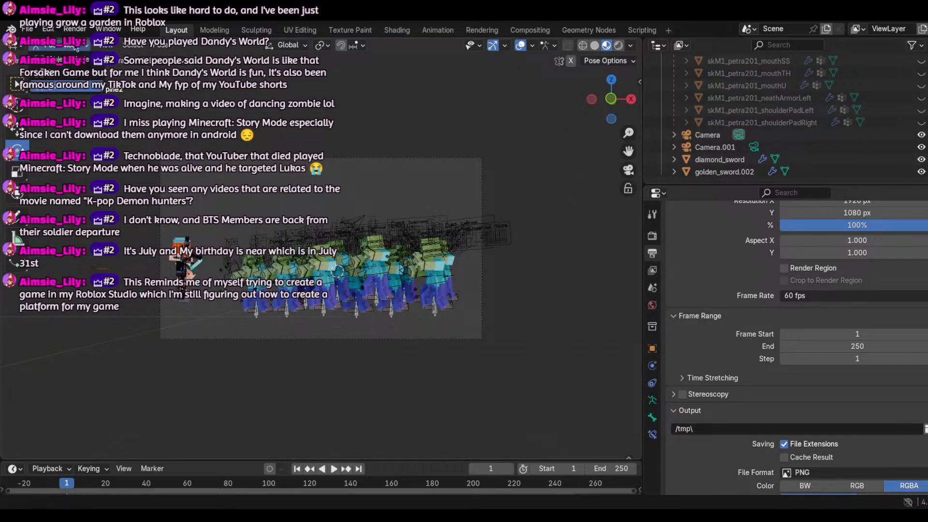
click(85, 62)
click(357, 159)
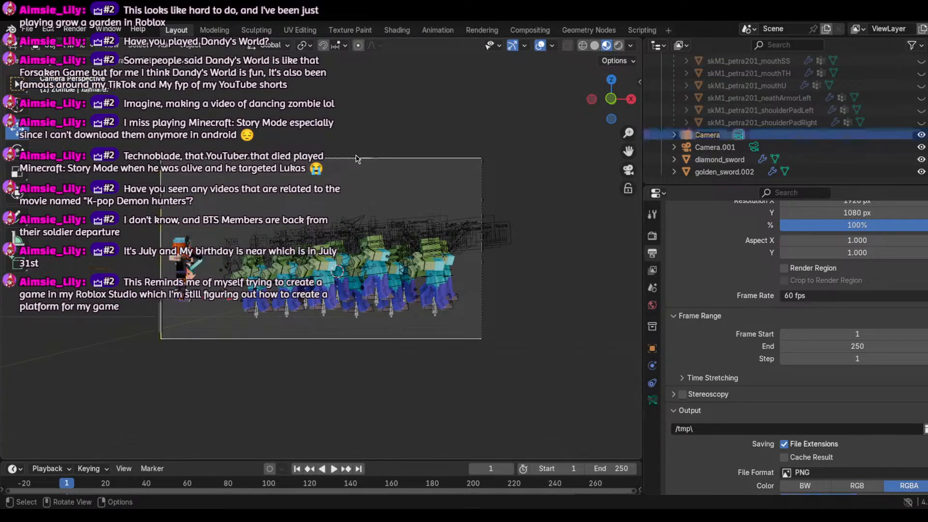
click(653, 400)
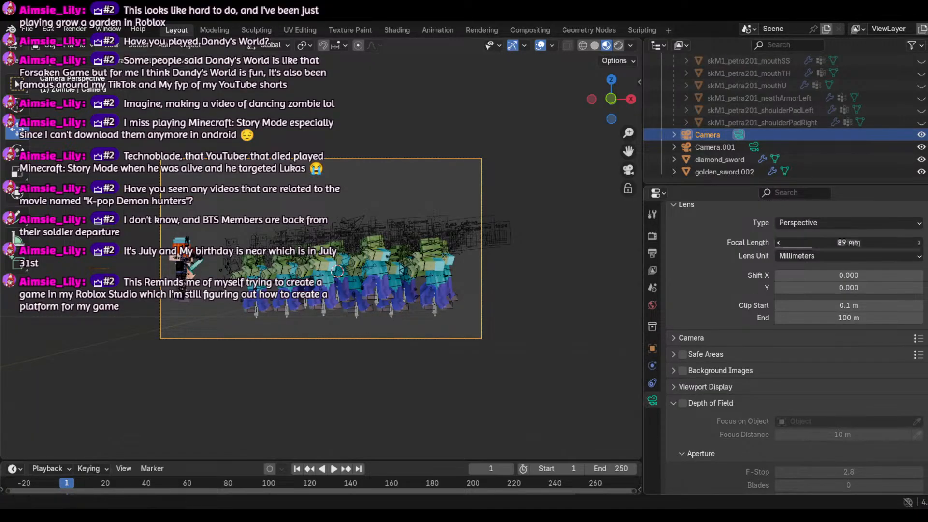
drag(853, 243, 908, 243)
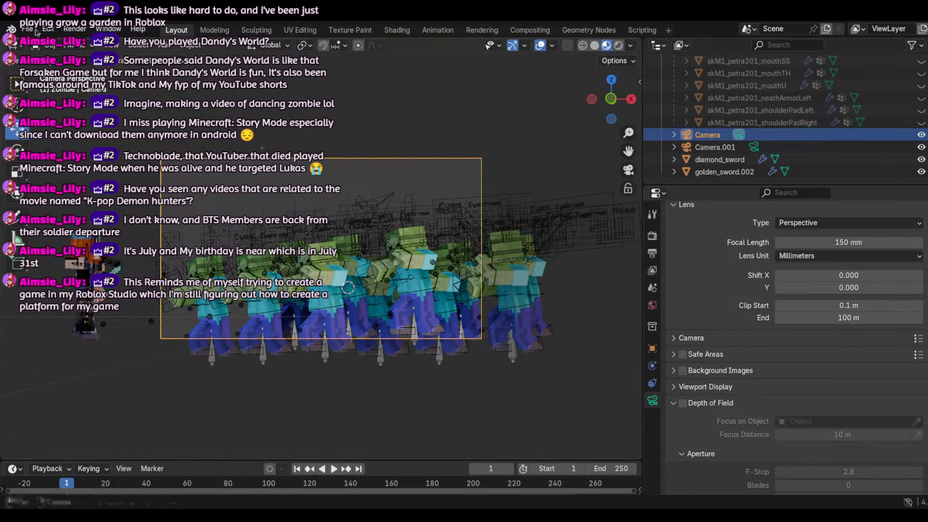
Step: Reposition the camera using Walk Navigation so its frame covers the front of the zombie horde, with the two characters just outside it
click(112, 45)
mouse_move(232, 218)
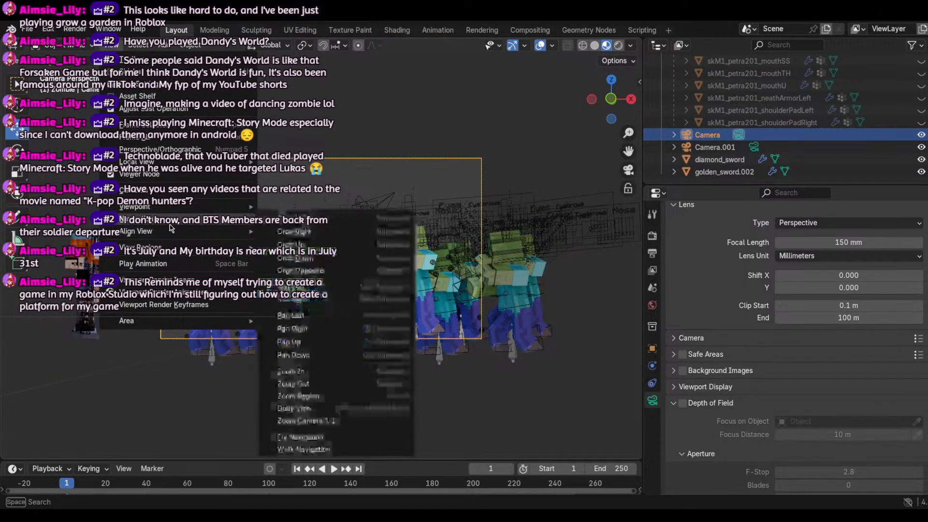
click(300, 450)
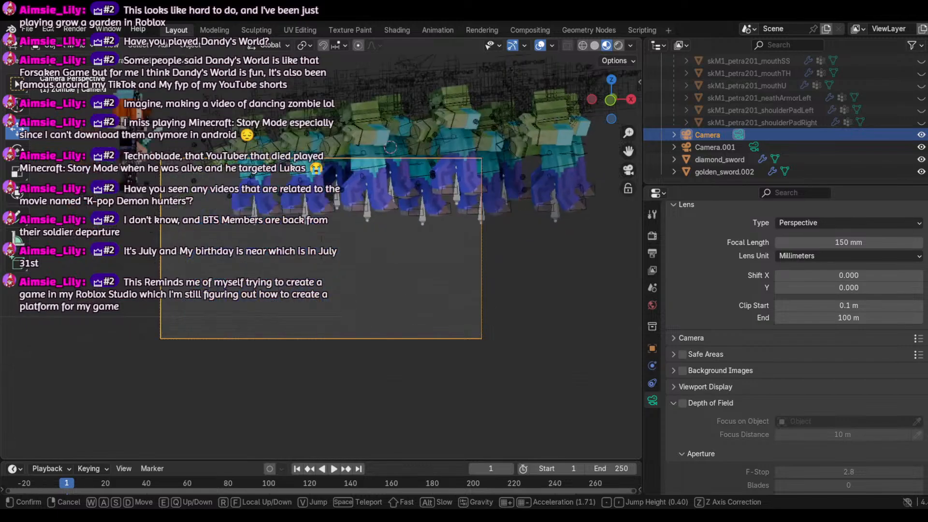
key(d)
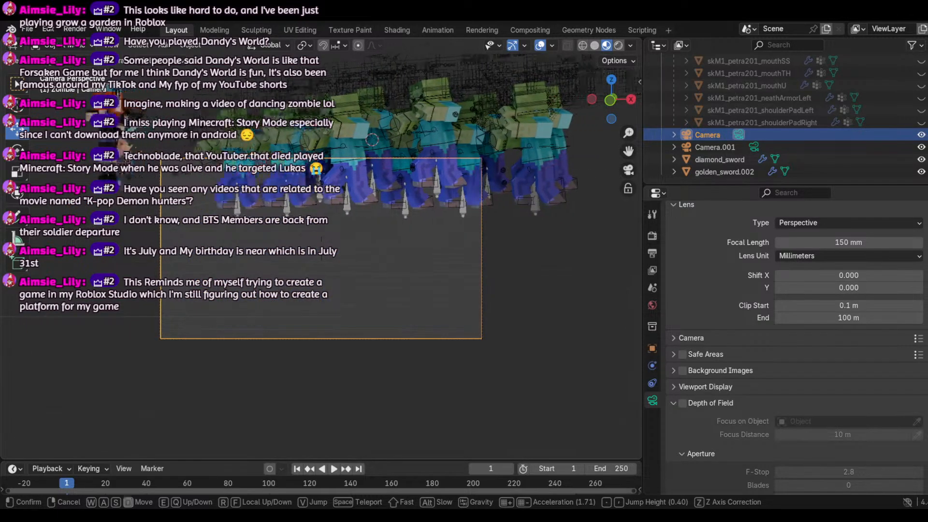
key(w)
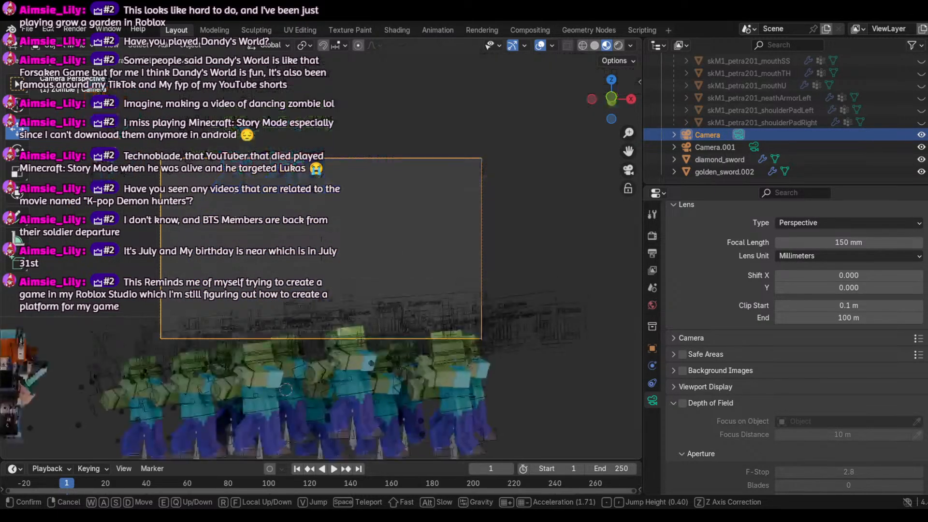
key(w)
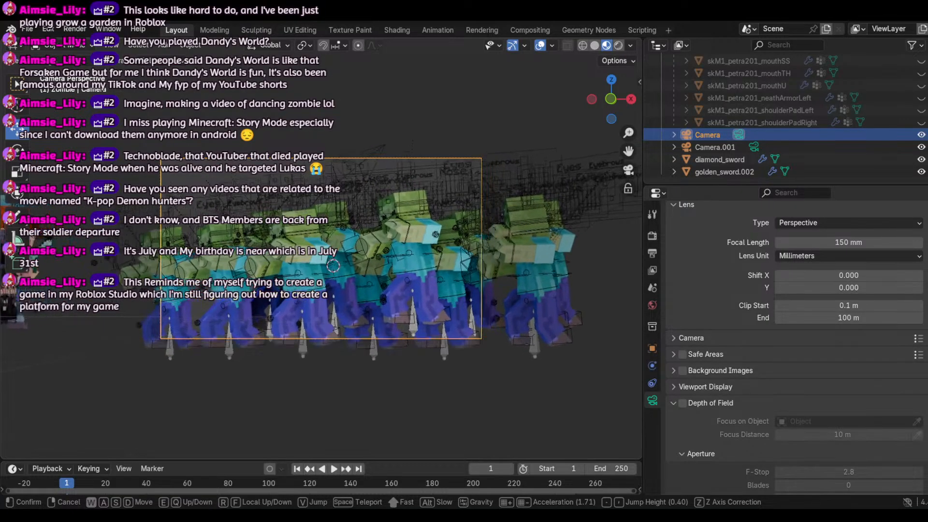
key(shift+w)
key(s)
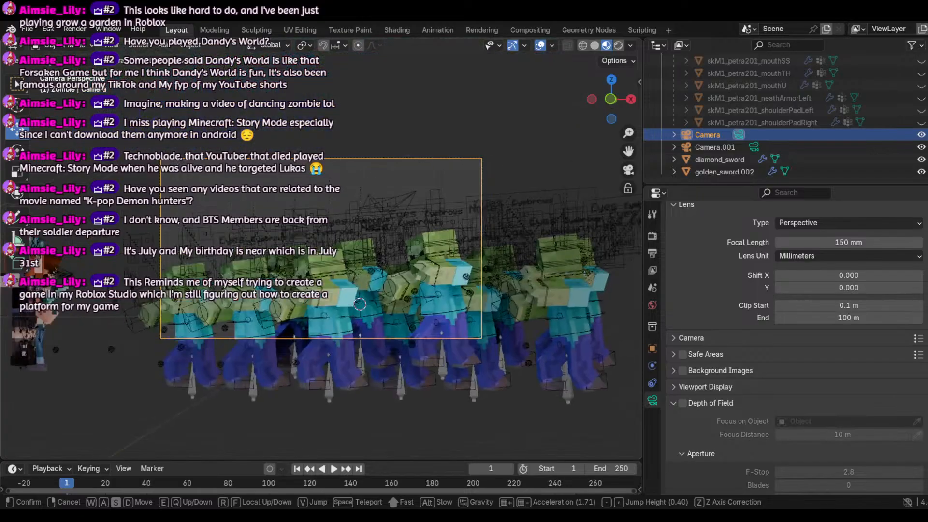
key(shift+s)
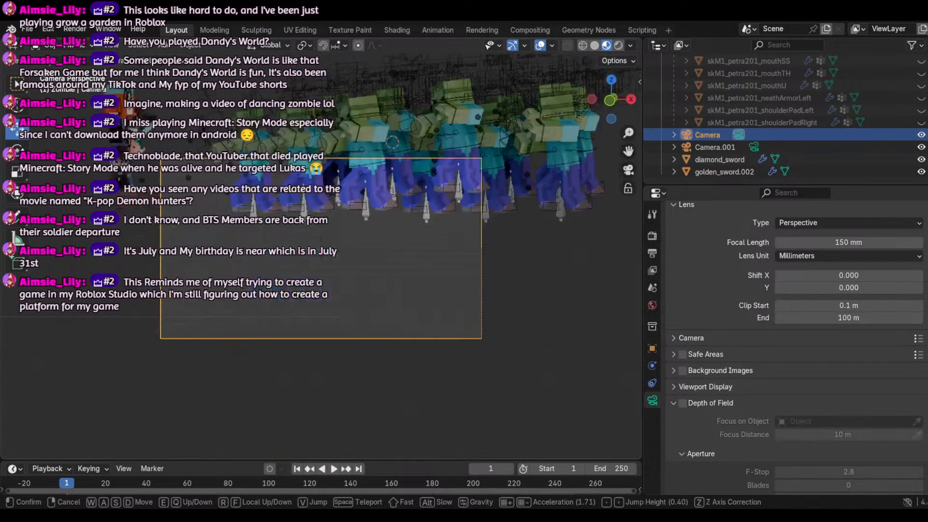
key(d)
key(d)
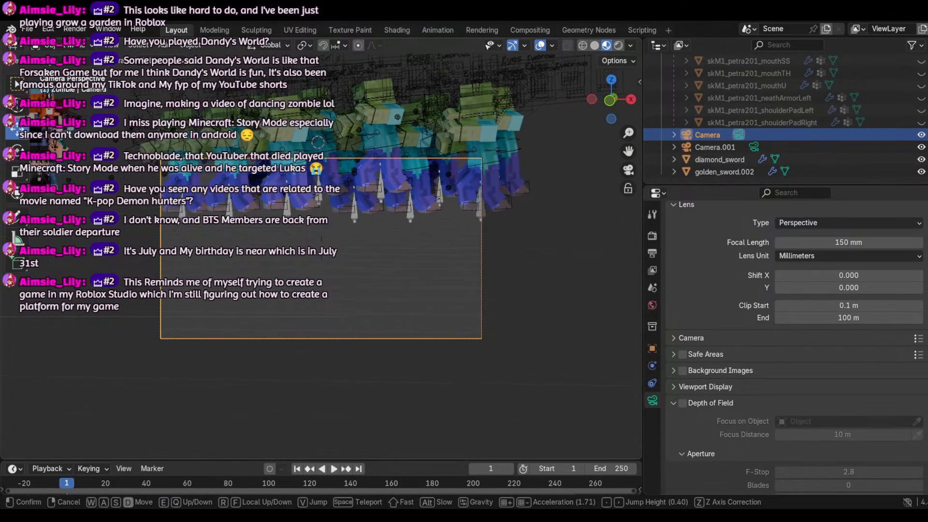
key(shift+w)
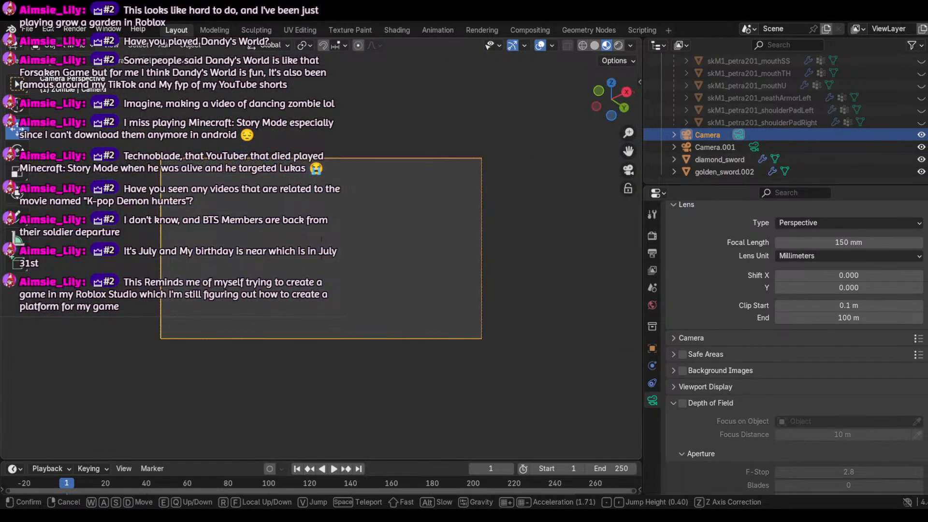
key(s)
key(w)
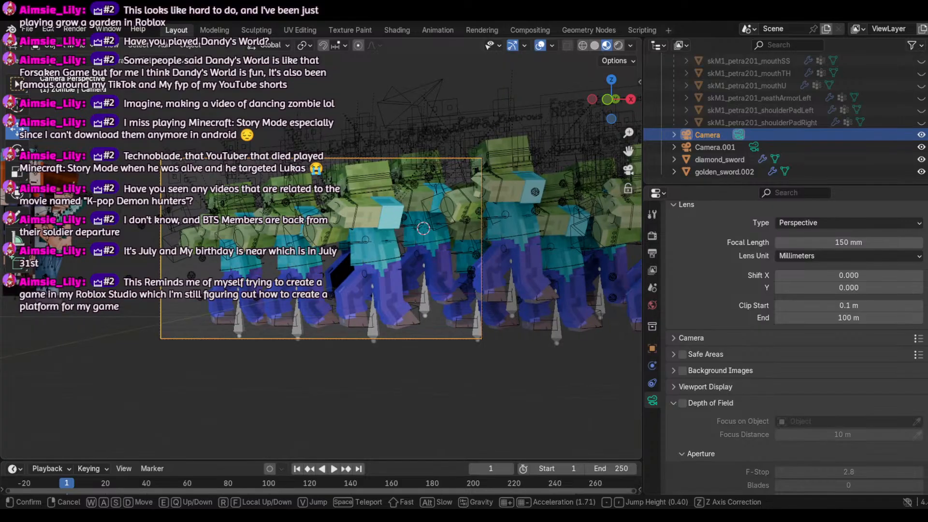
key(shift+d)
key(shift+s)
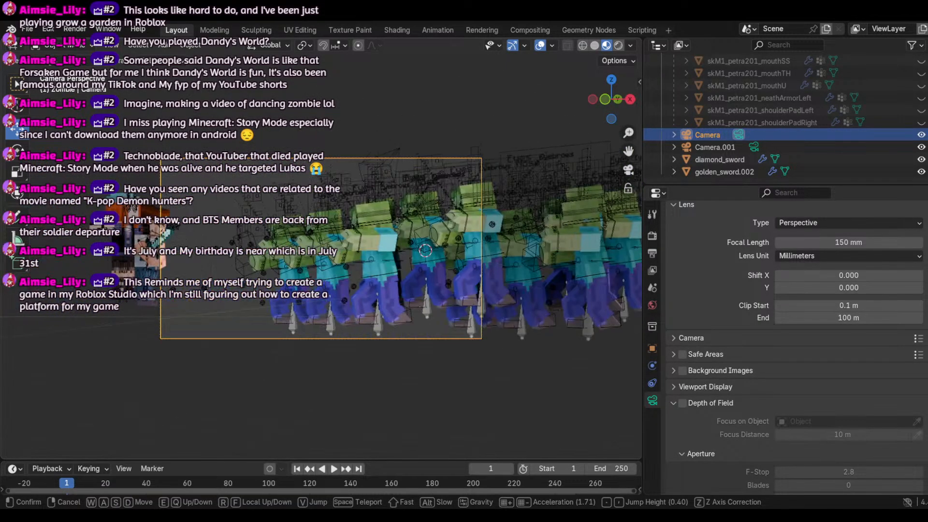
click(406, 243)
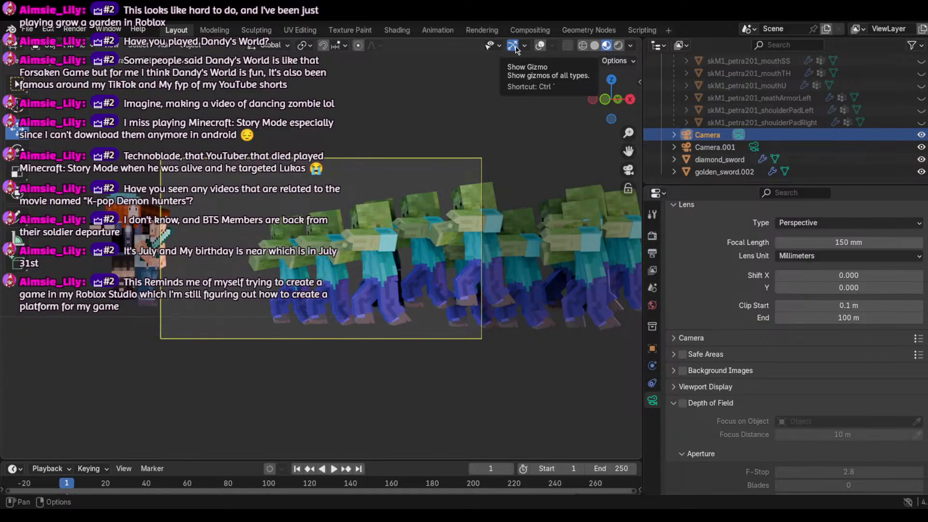
Step: Refine the camera's position with Walk Navigation, moving it closer so the leading zombies span the frame and the two characters stay outside
click(112, 45)
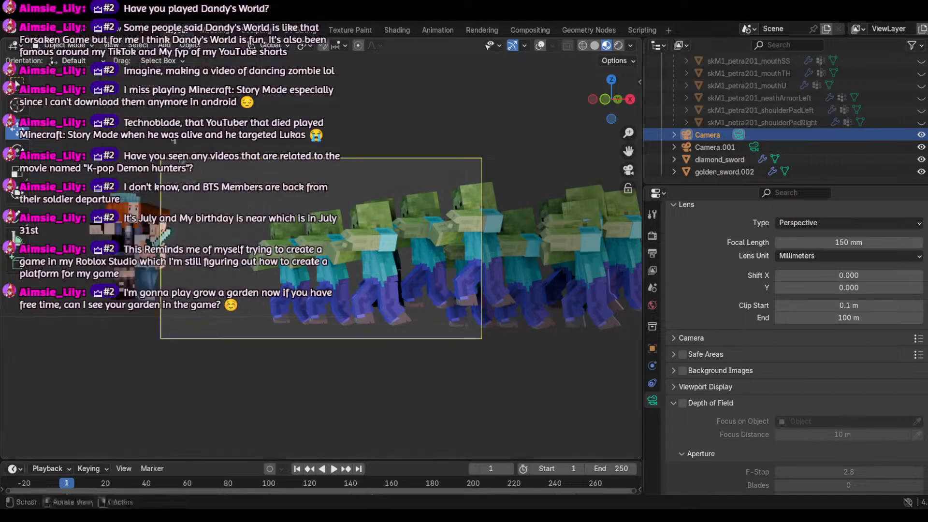
click(112, 45)
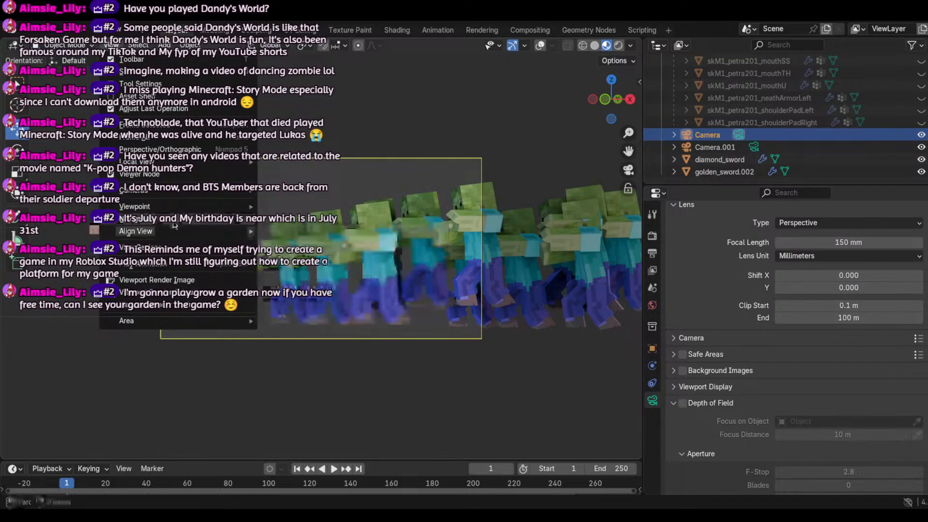
mouse_move(174, 220)
click(314, 451)
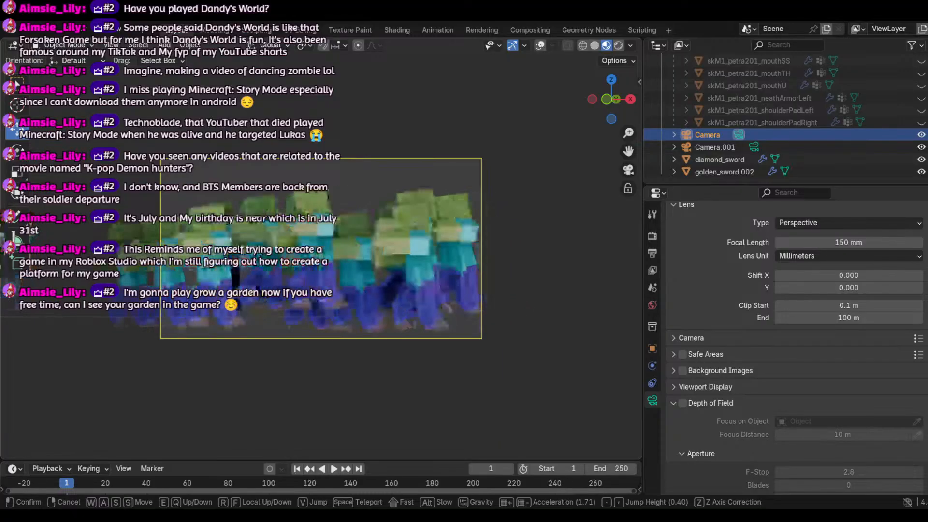
key(shift+s)
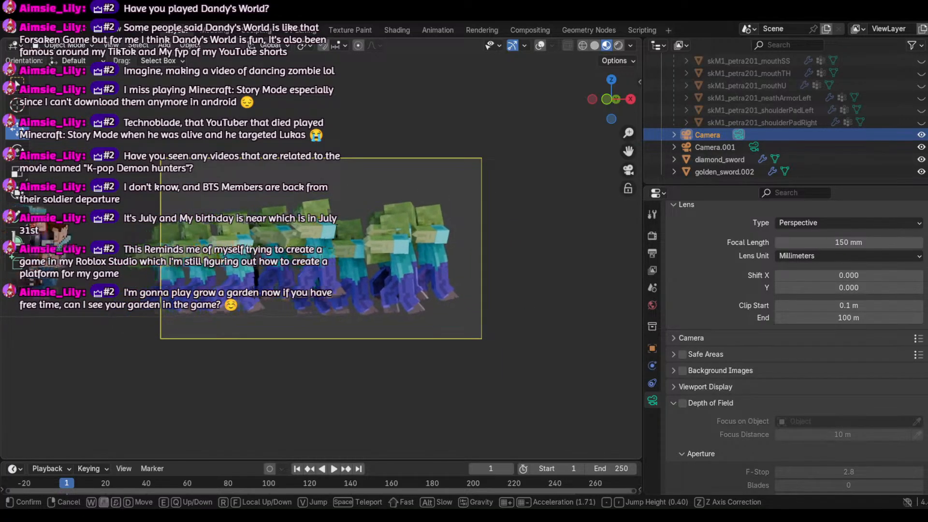
key(a)
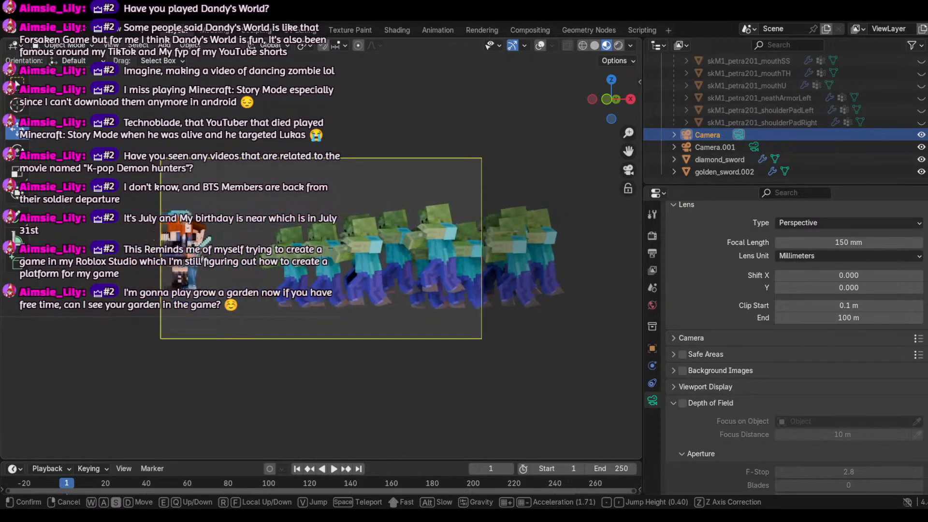
key(d)
key(shift+w)
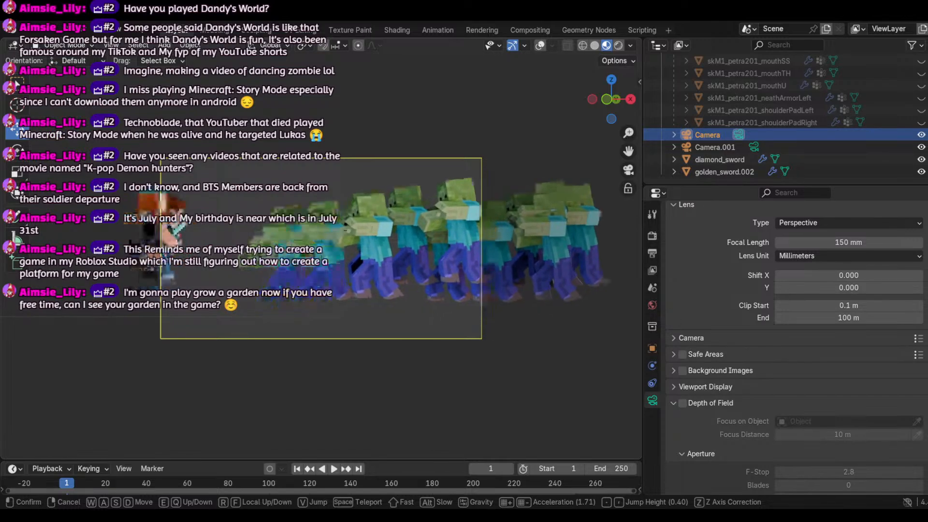
key(s)
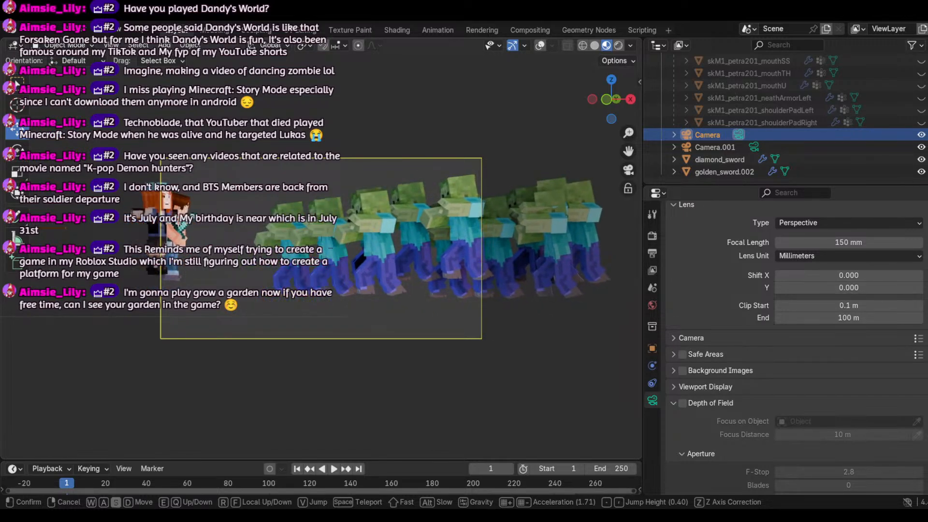
key(shift+s)
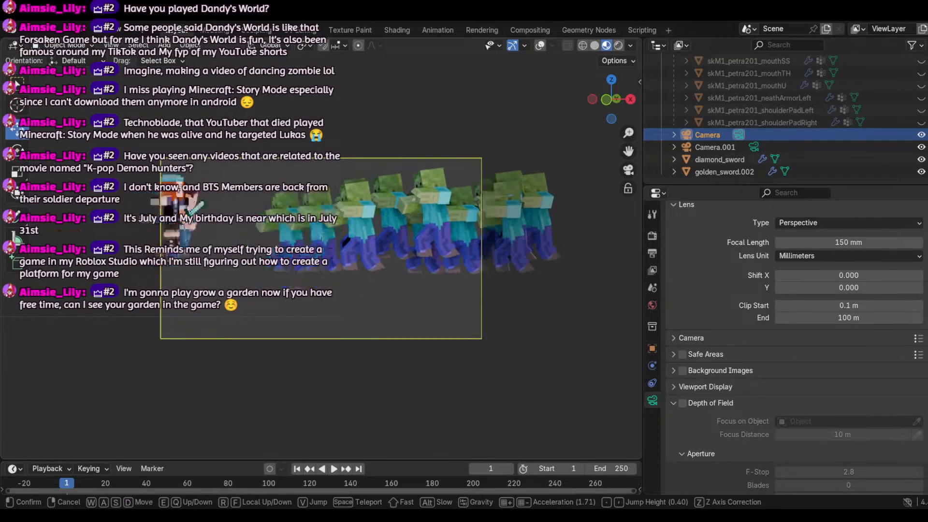
key(s)
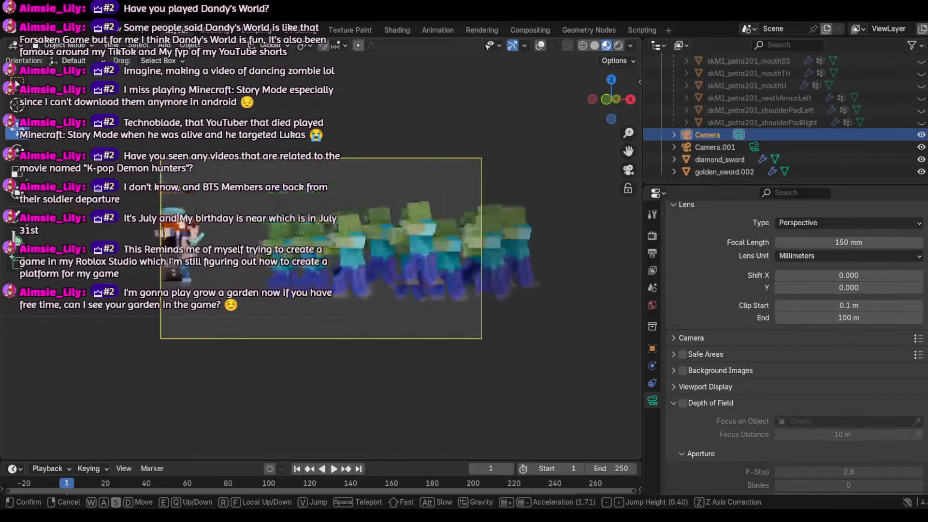
key(s)
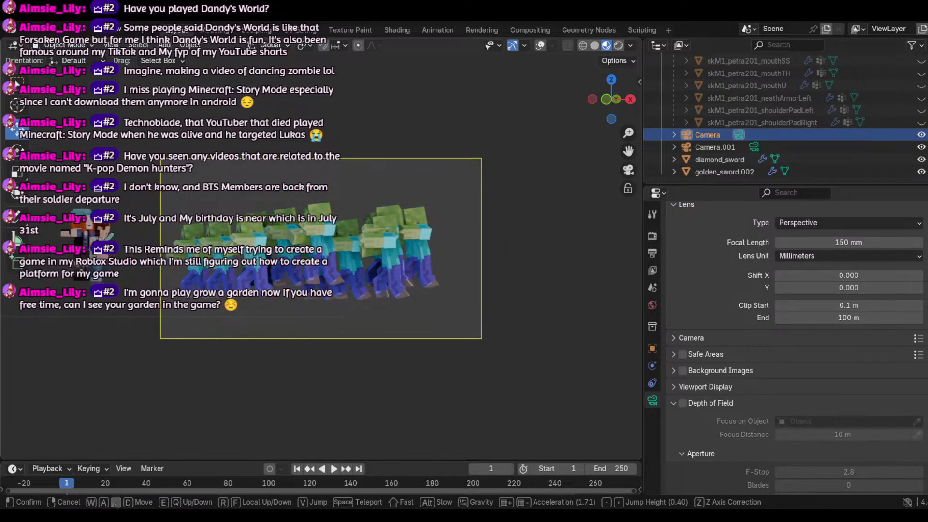
key(shift+a)
key(s)
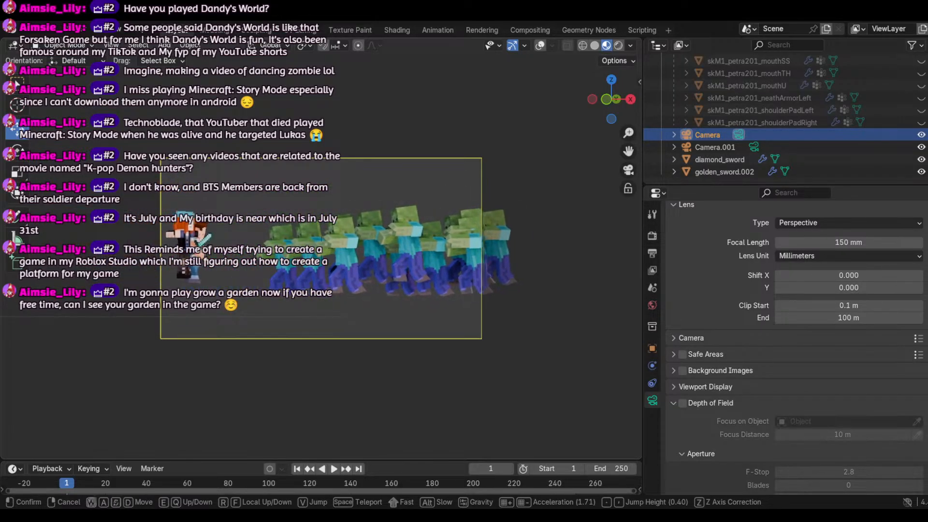
key(w)
key(w)
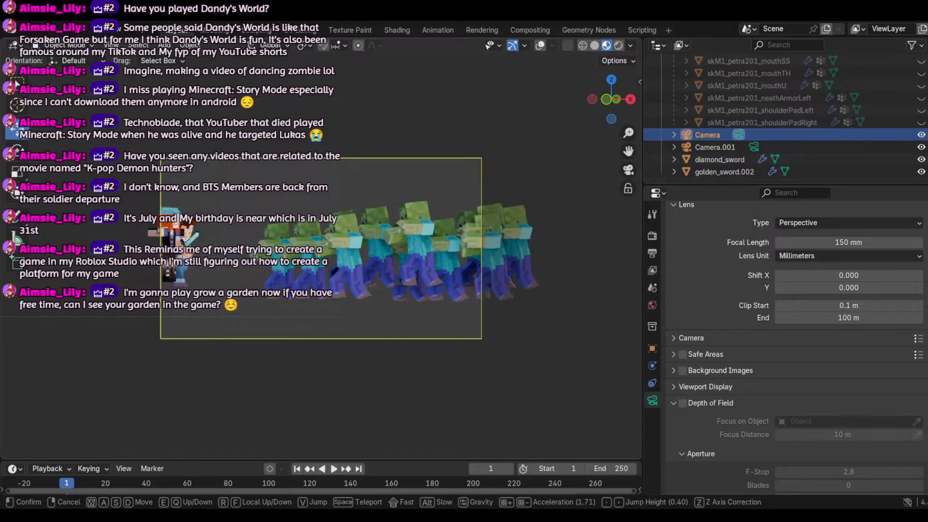
key(w)
key(w)
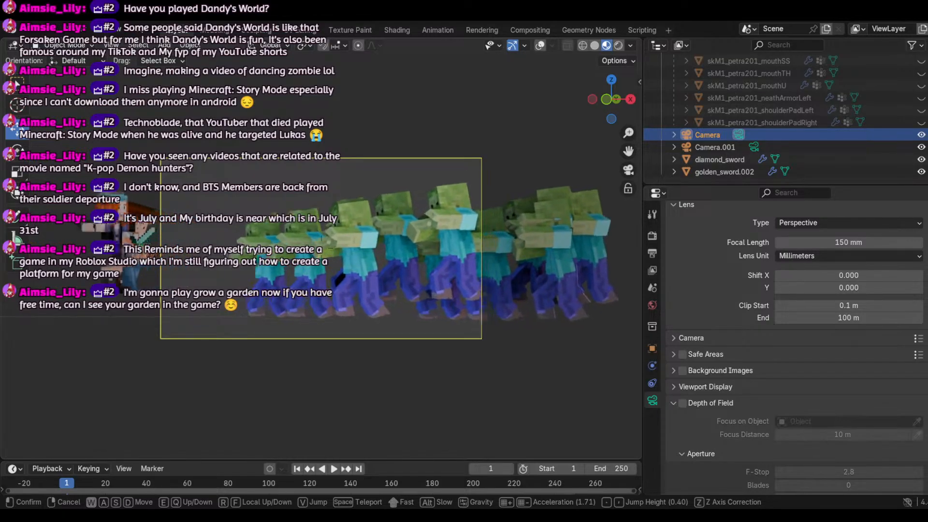
click(336, 450)
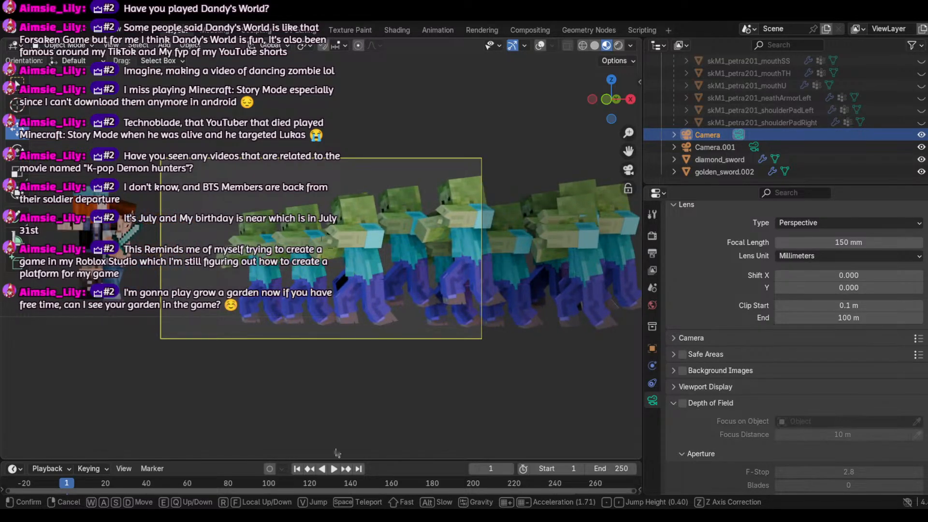
click(337, 453)
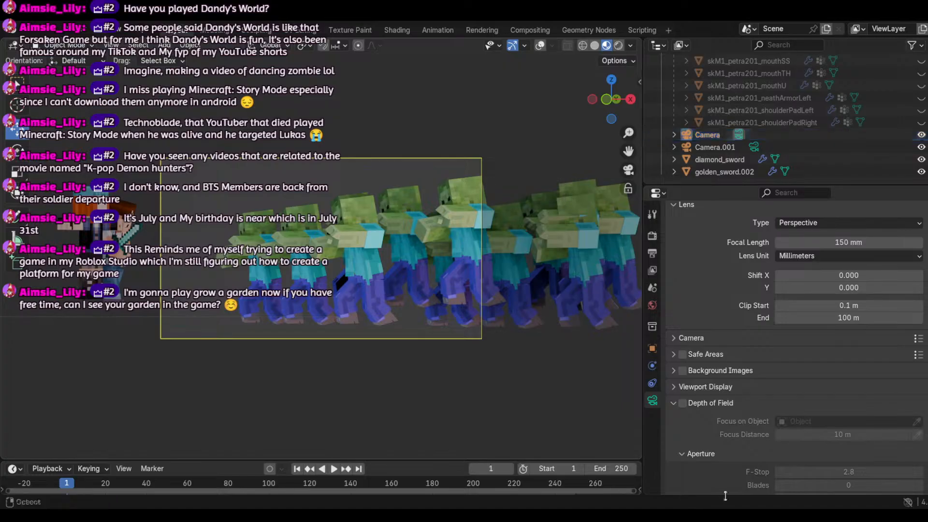
Step: Review the render sampling settings and the camera's lens and depth-of-field settings, and check the view in and out of the camera
click(653, 236)
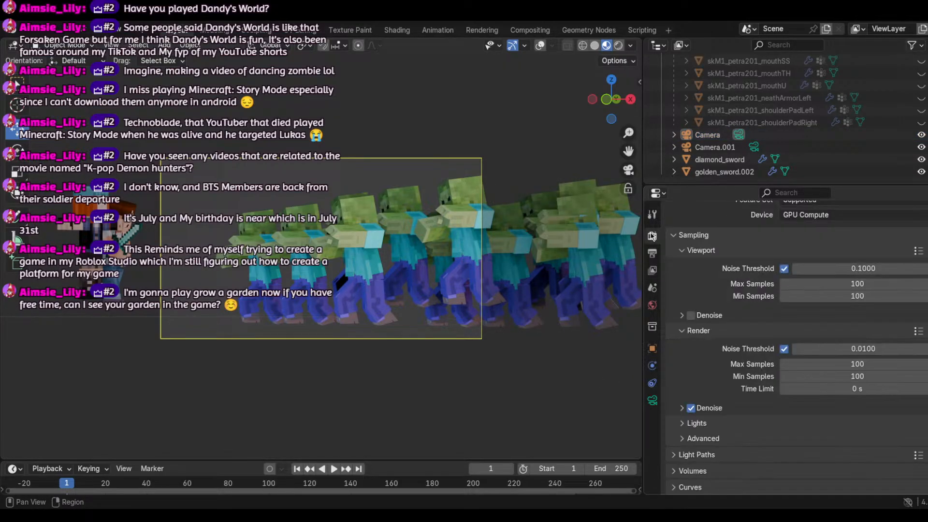
scroll(757, 372, down, 5)
click(652, 400)
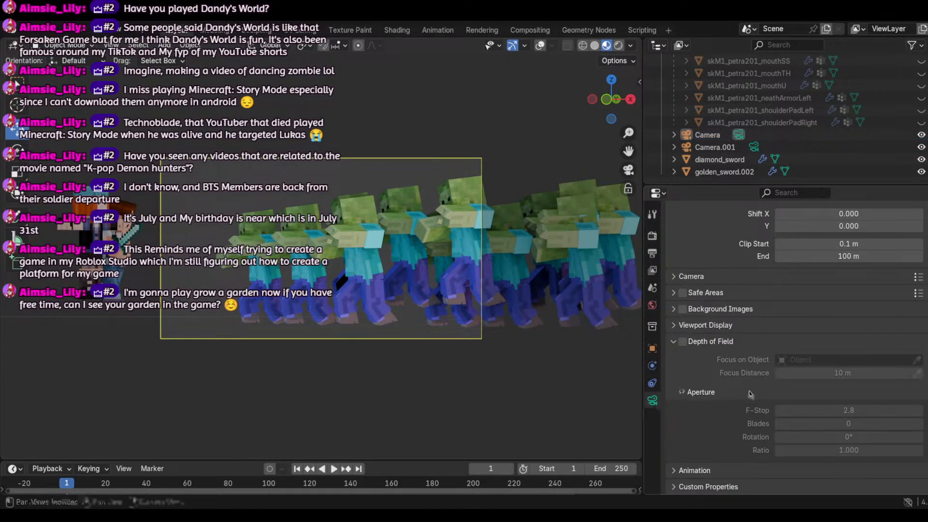
click(675, 343)
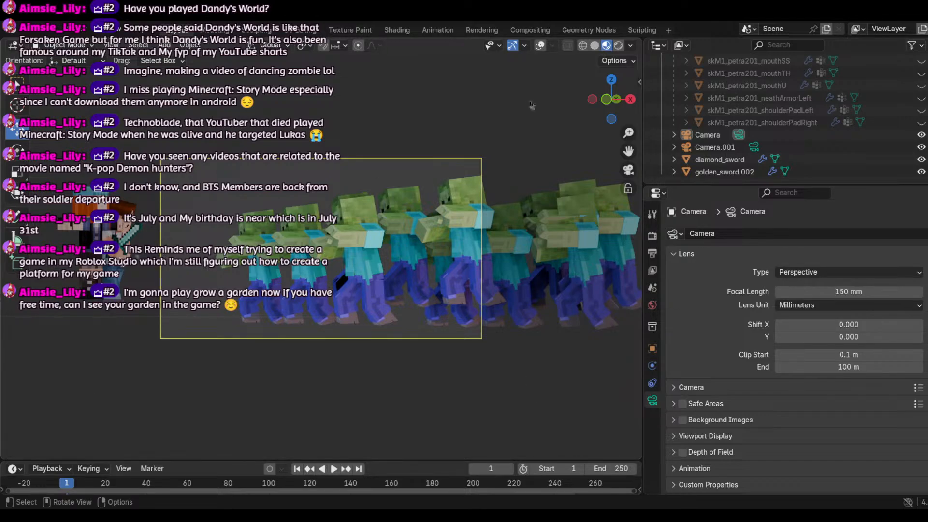
click(631, 173)
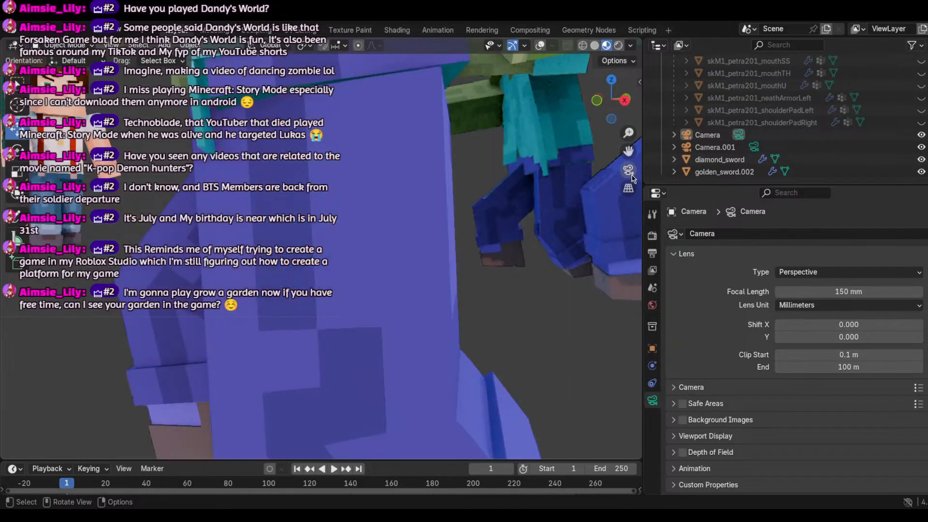
click(631, 175)
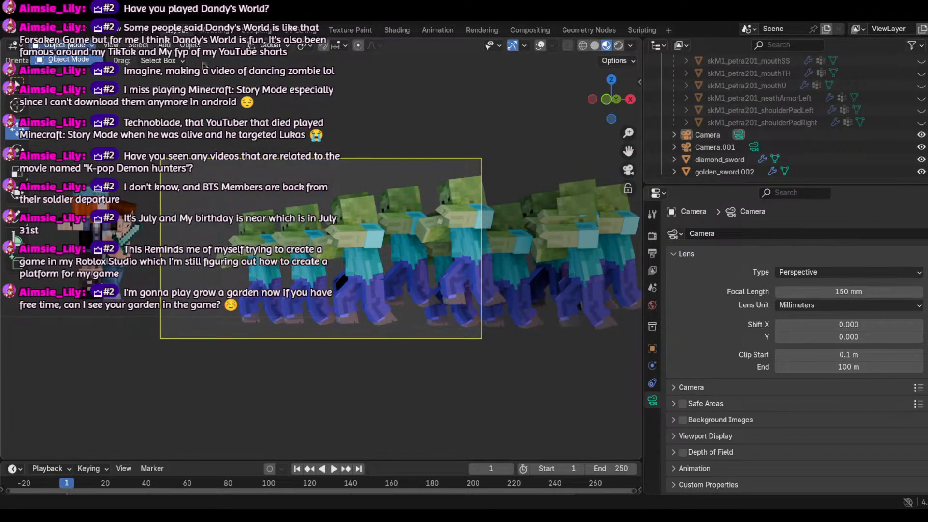
Step: Show the viewport overlays, leave the camera view, and select the orange-haired character's armature
click(540, 47)
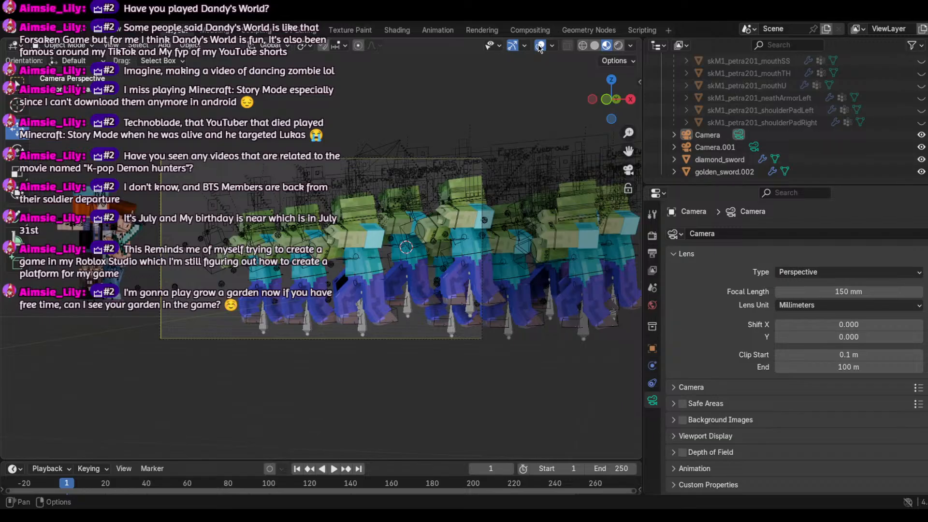
click(628, 170)
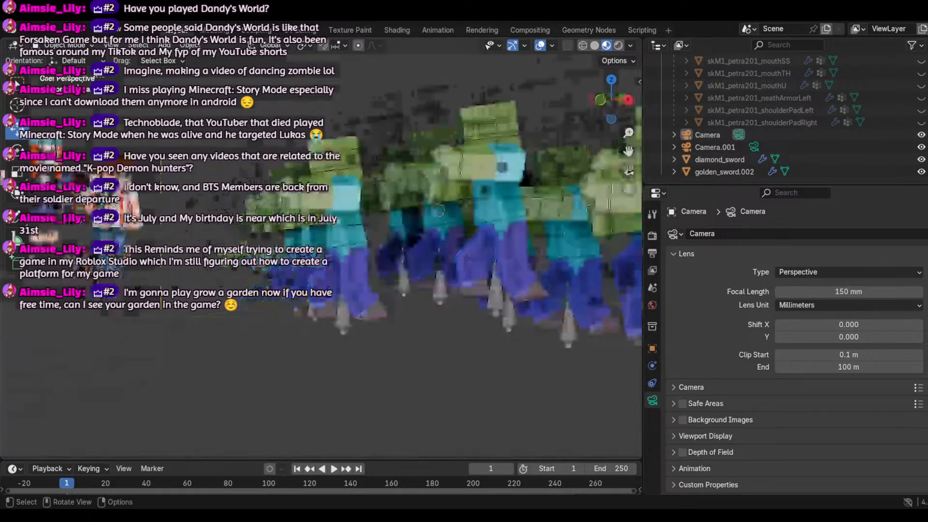
scroll(347, 114, down, 8)
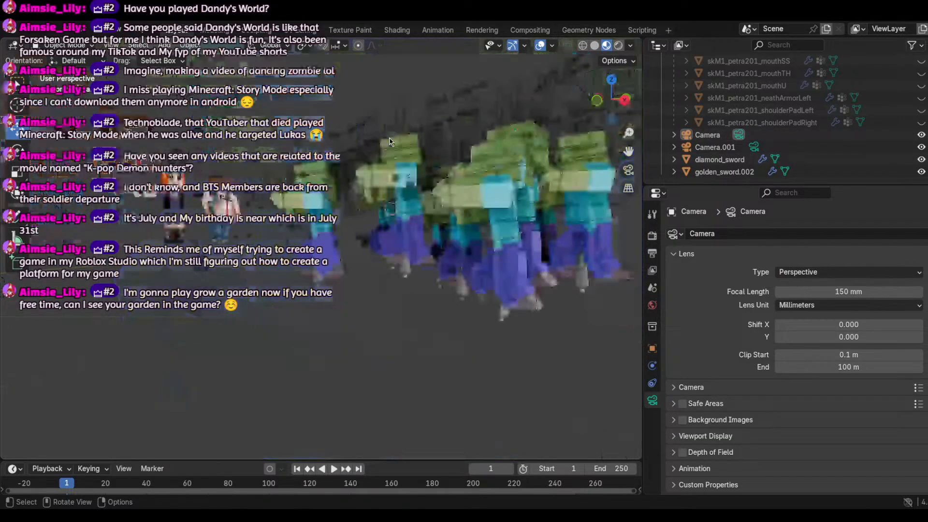
scroll(391, 141, up, 8)
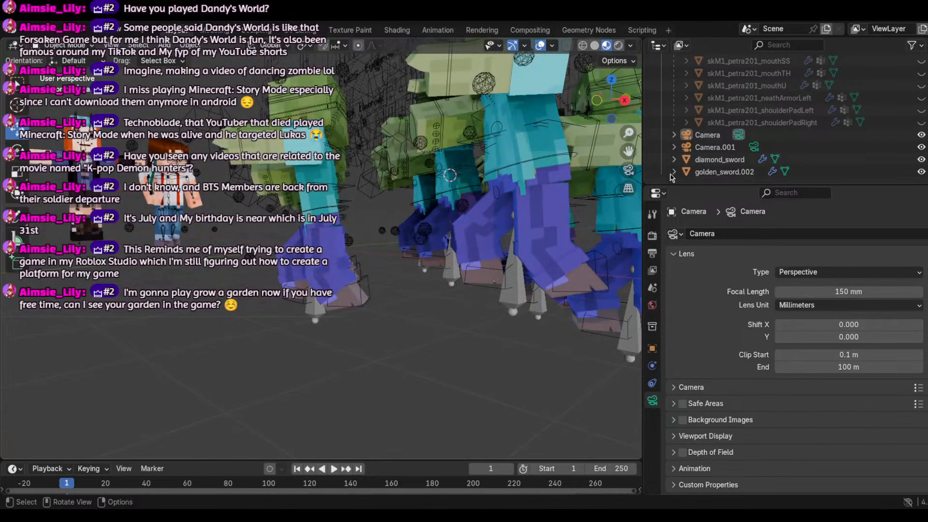
drag(629, 150, 870, 290)
scroll(426, 203, up, 3)
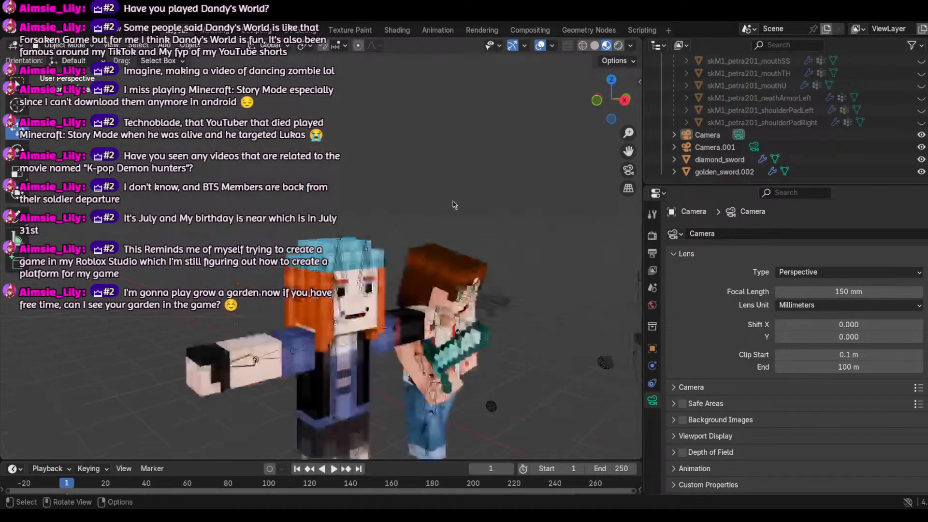
scroll(426, 196, up, 3)
scroll(508, 352, down, 2)
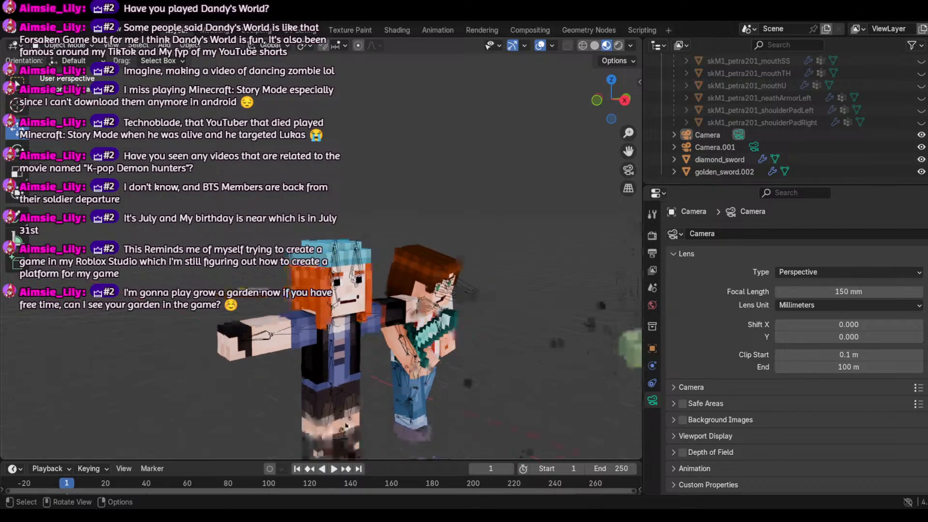
scroll(337, 402, up, 4)
click(339, 353)
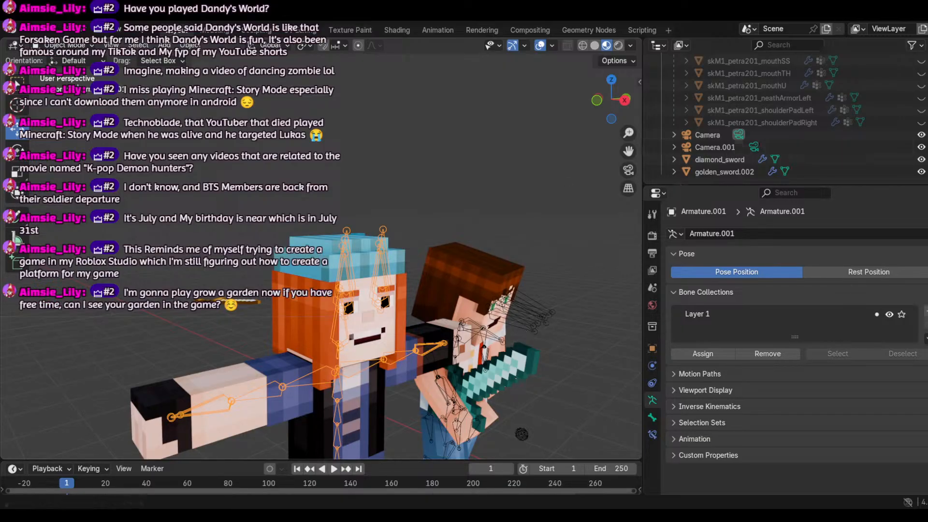
scroll(516, 382, down, 10)
scroll(479, 399, up, 5)
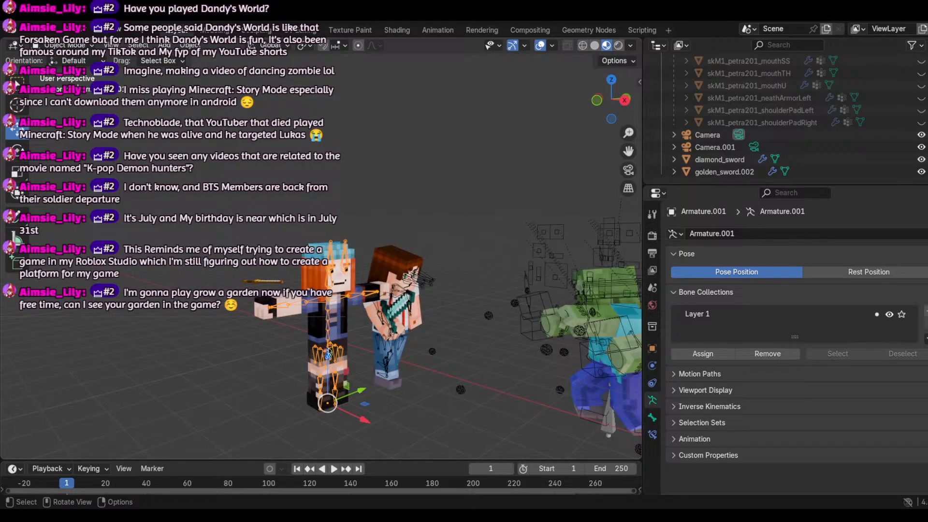
Step: Put the orange-haired character's armature in Pose Mode and rotate the right thigh bone so that leg swings away from the left one
click(110, 46)
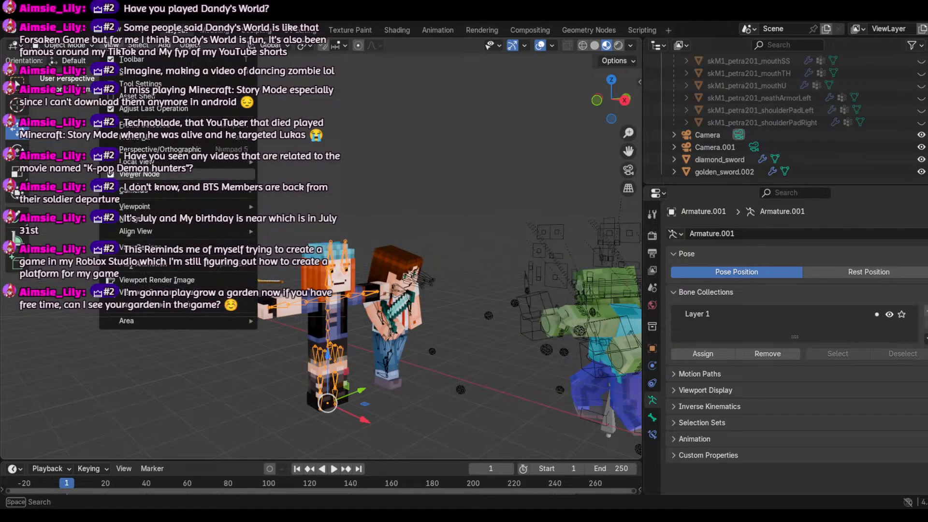
mouse_move(194, 219)
click(304, 450)
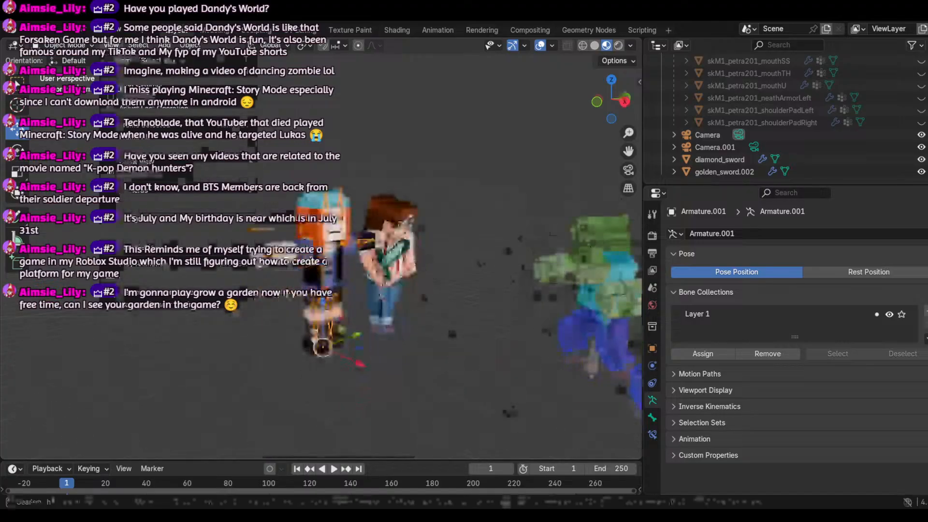
key(w)
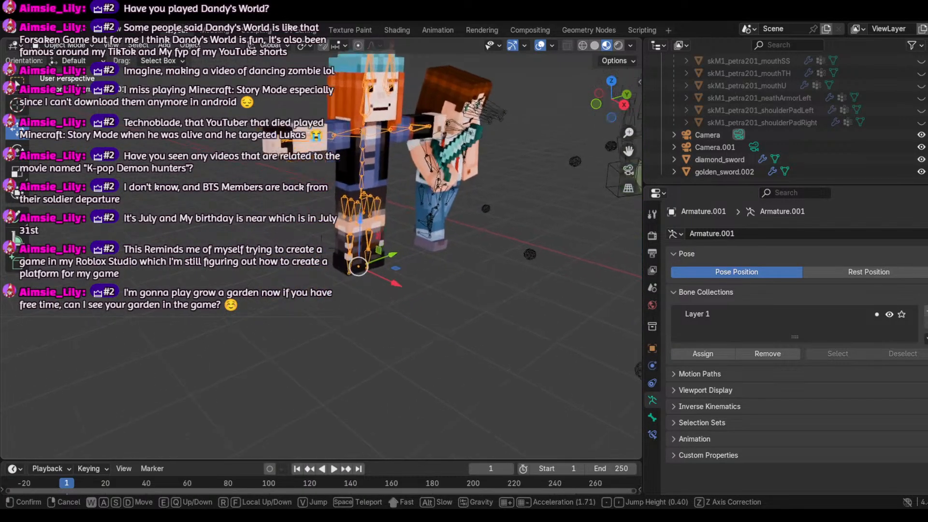
key(Return)
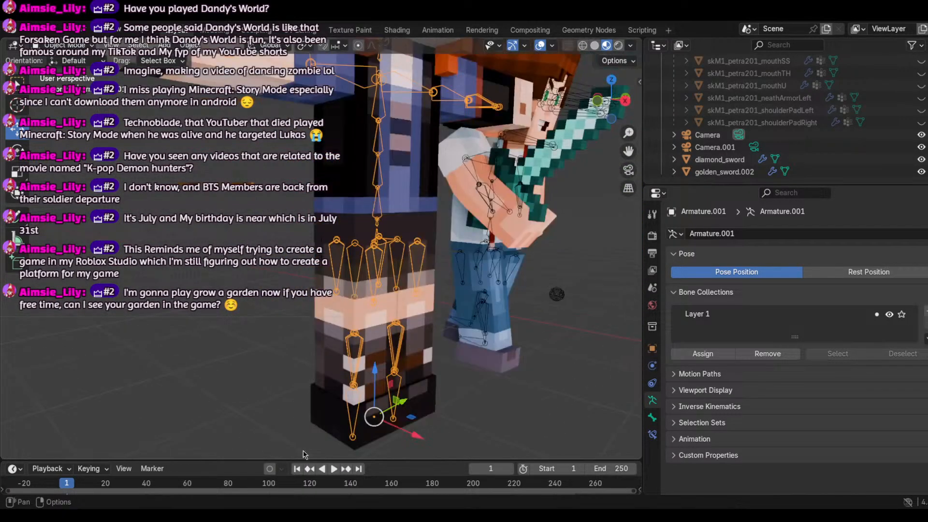
click(111, 46)
key(Escape)
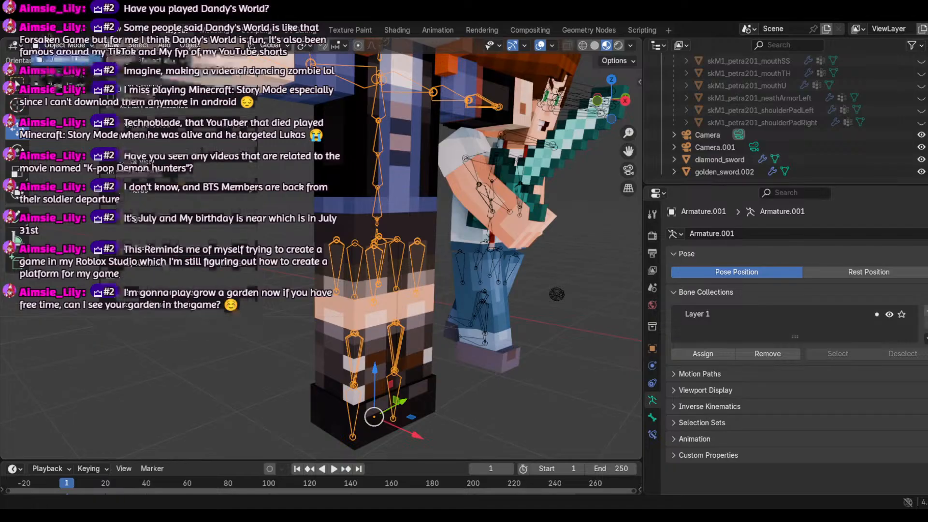
key(ctrl+Tab)
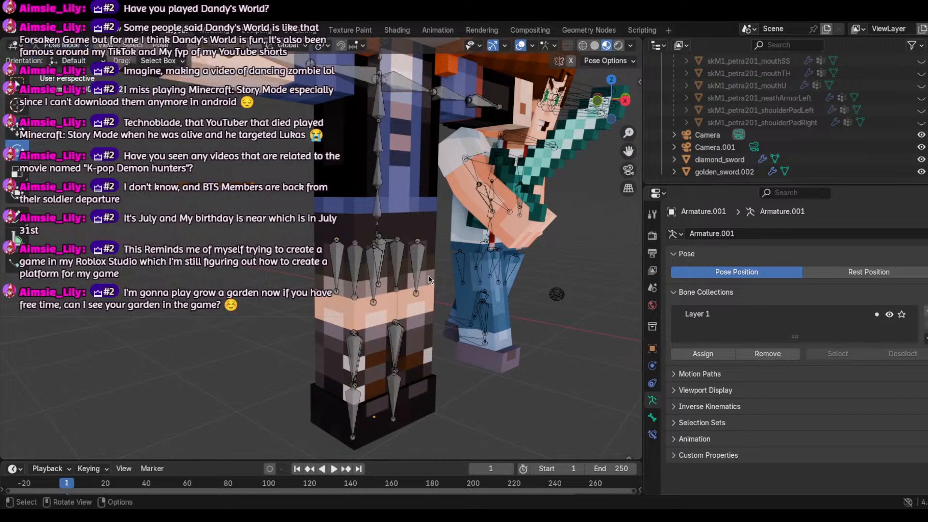
click(357, 252)
drag(373, 207, 351, 253)
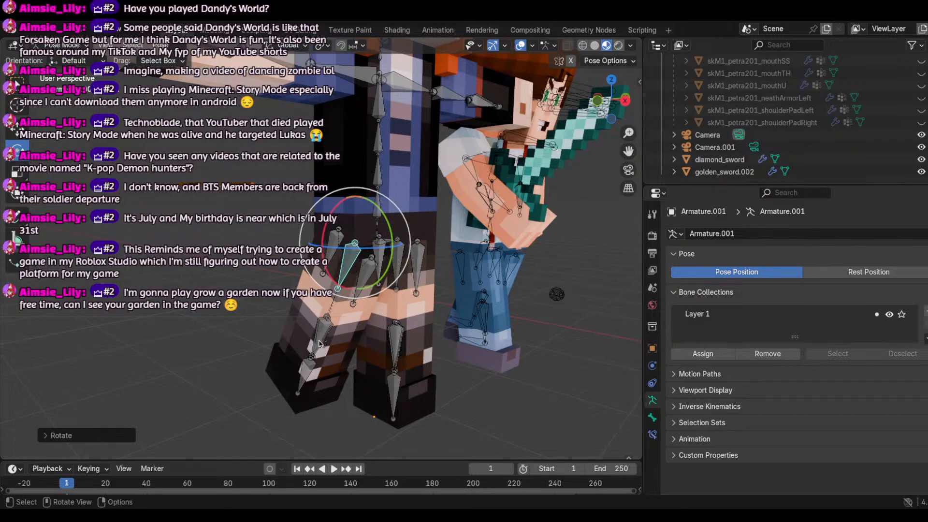
Step: Select the lowest bone of the orange-haired character's right leg and rotate it slightly to adjust the foot
click(327, 329)
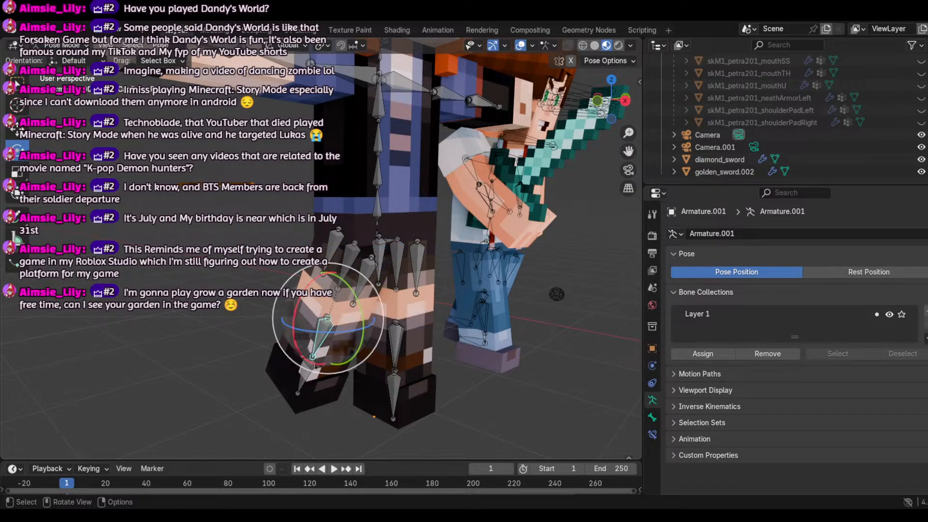
click(306, 372)
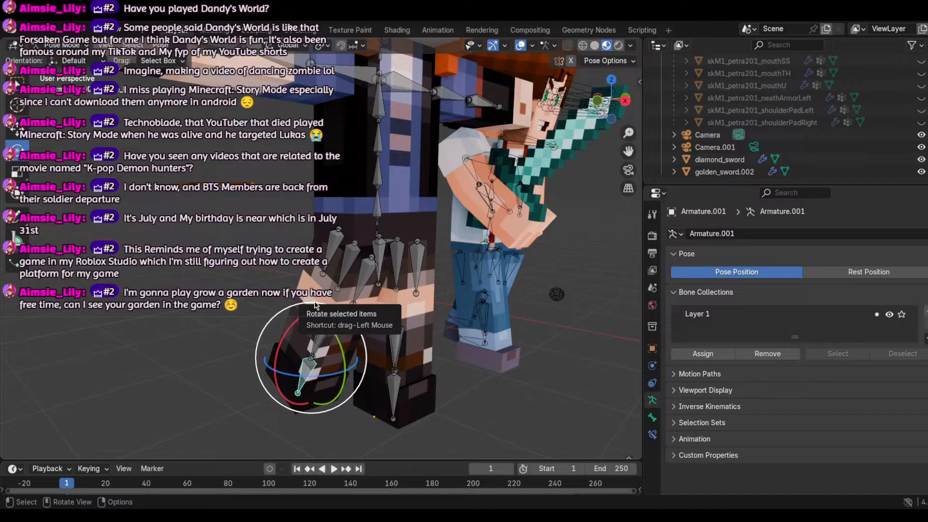
drag(315, 305, 321, 314)
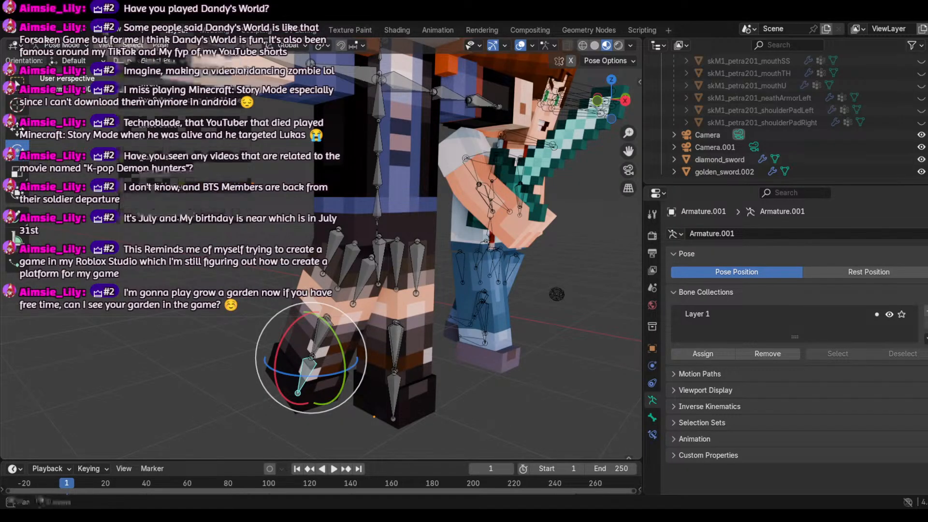
Step: Approach the orange-haired character's face with Walk Navigation and select the right eyebrow bone
mouse_move(106, 45)
mouse_move(174, 219)
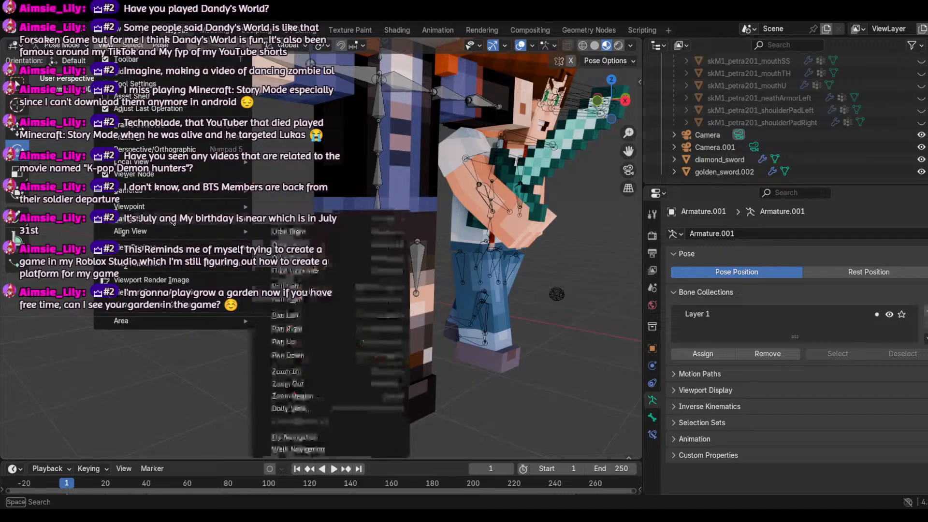
click(309, 447)
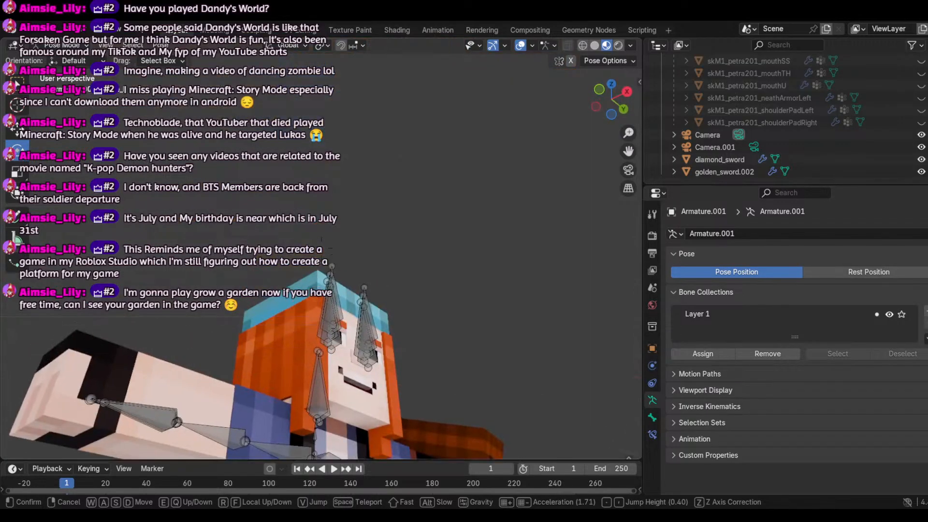
key(w)
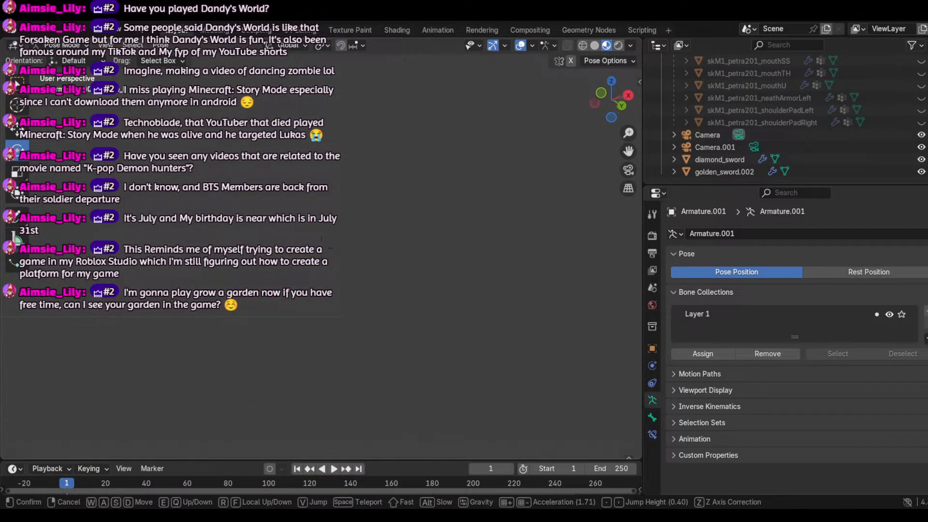
key(w)
key(d)
key(d)
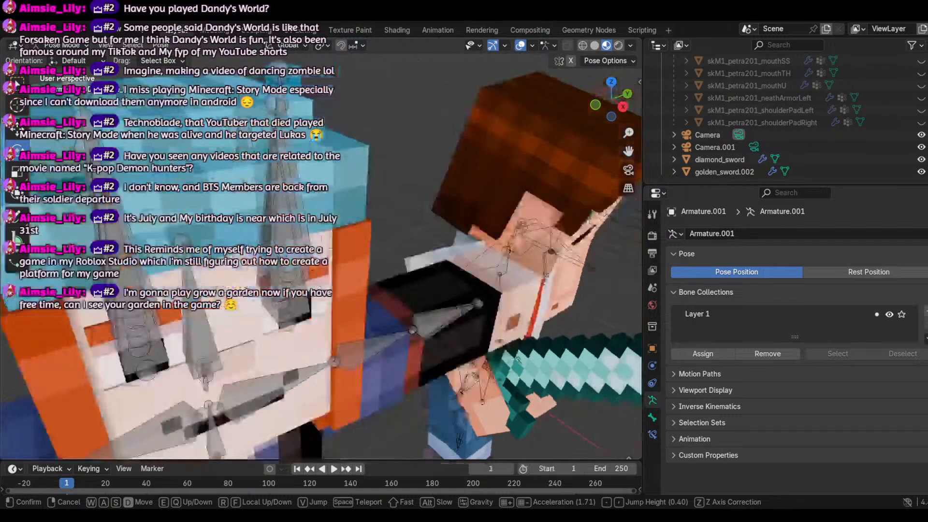
key(s)
key(s)
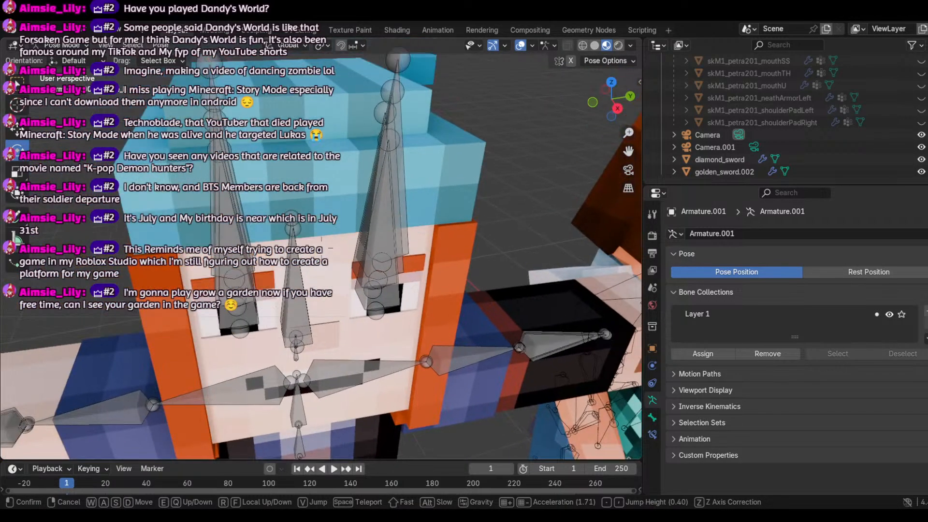
key(a)
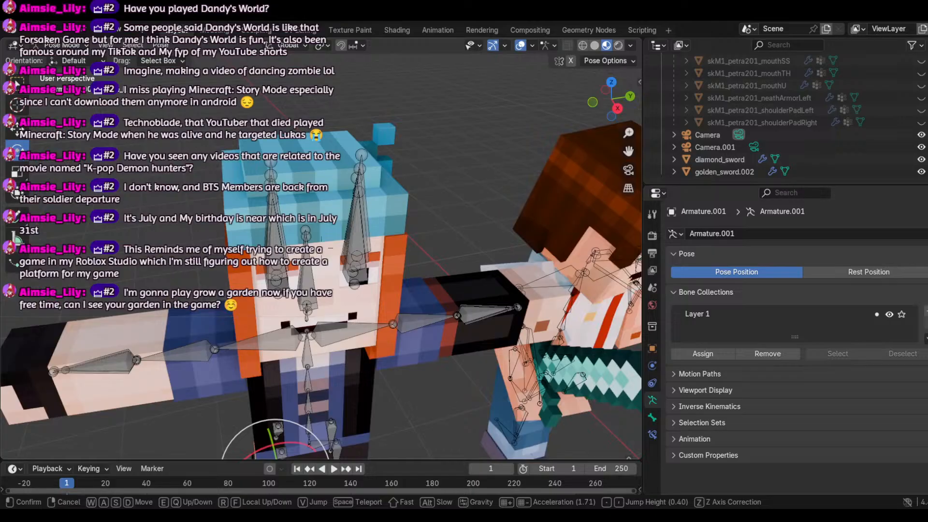
click(321, 248)
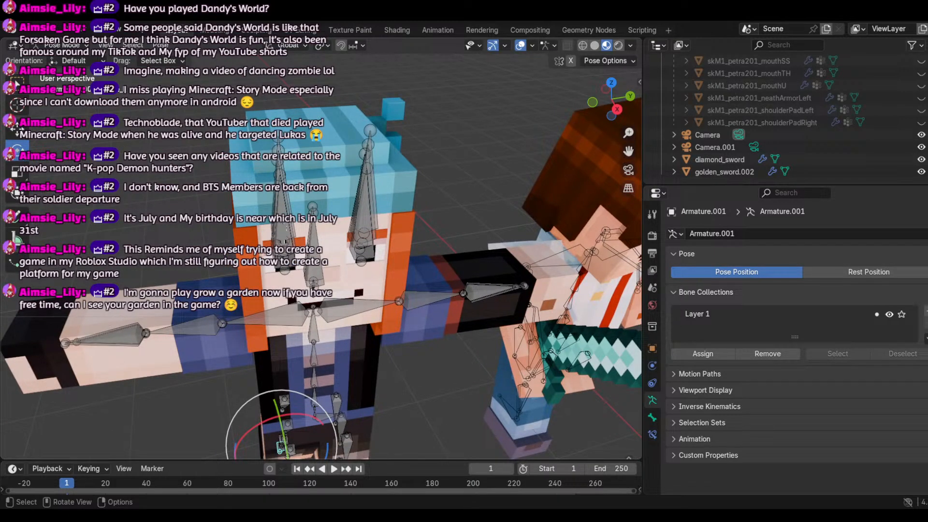
click(285, 242)
Step: Try a trackball rotation of the right eyebrow bone and undo it
key(r)
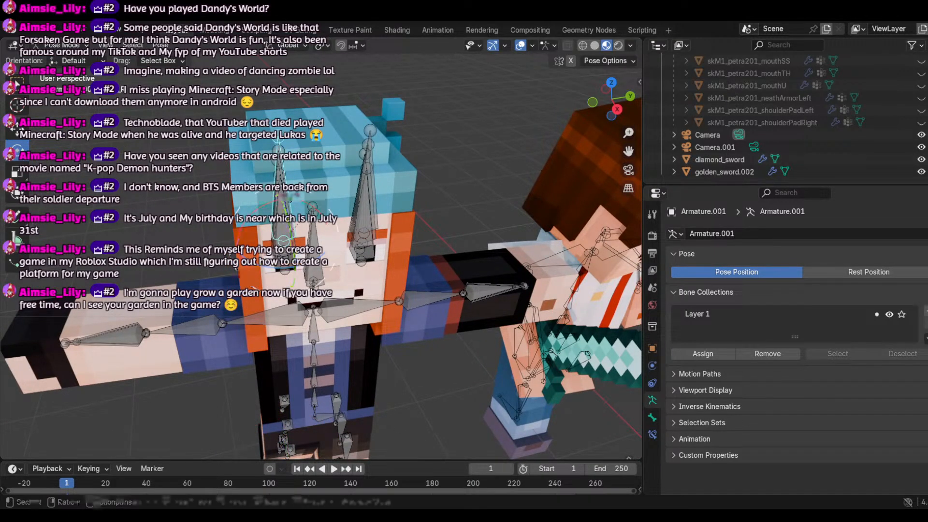
drag(291, 196, 304, 199)
click(54, 30)
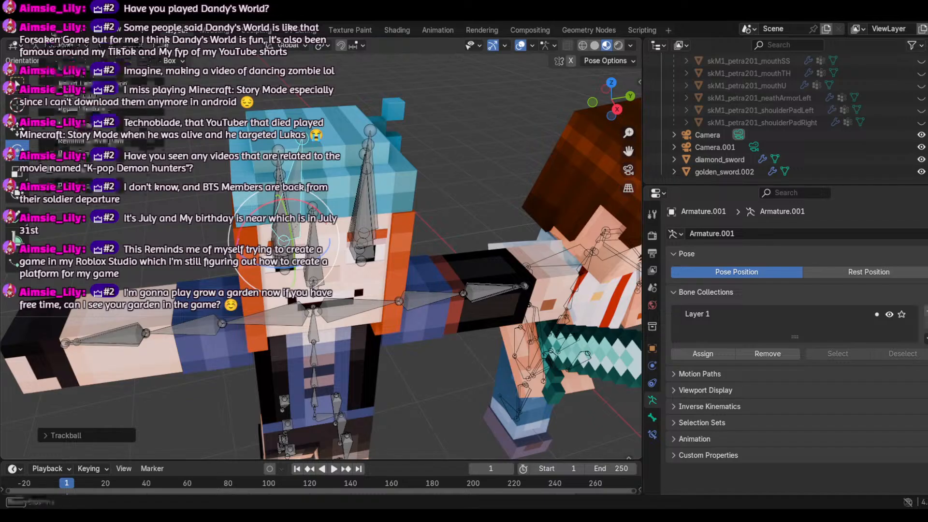
key(ctrl+z)
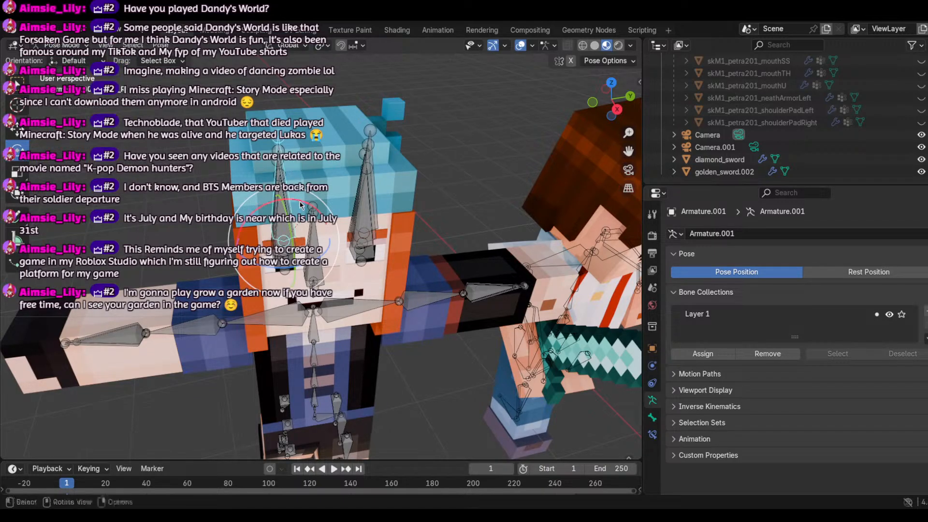
Step: Rotate the right and left eyebrow bones toward each other so both brows slant down toward the nose
drag(297, 202, 312, 202)
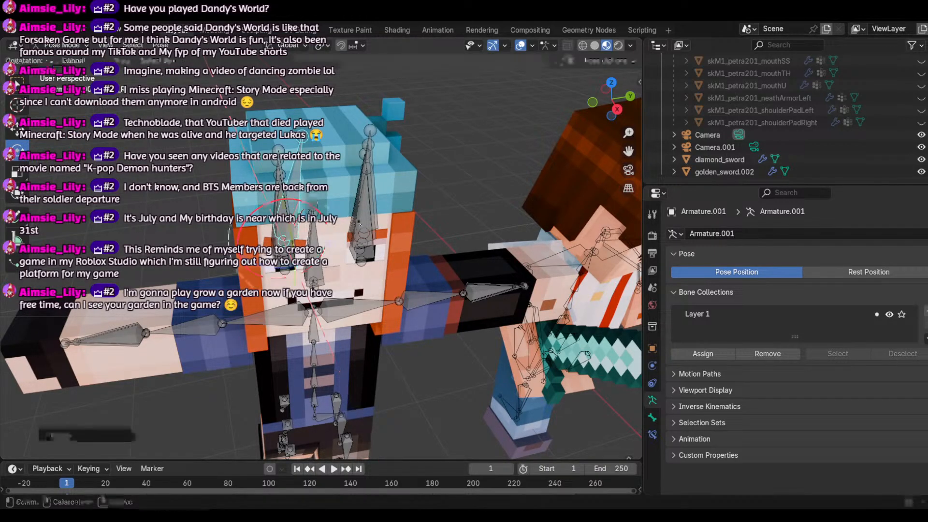
click(370, 236)
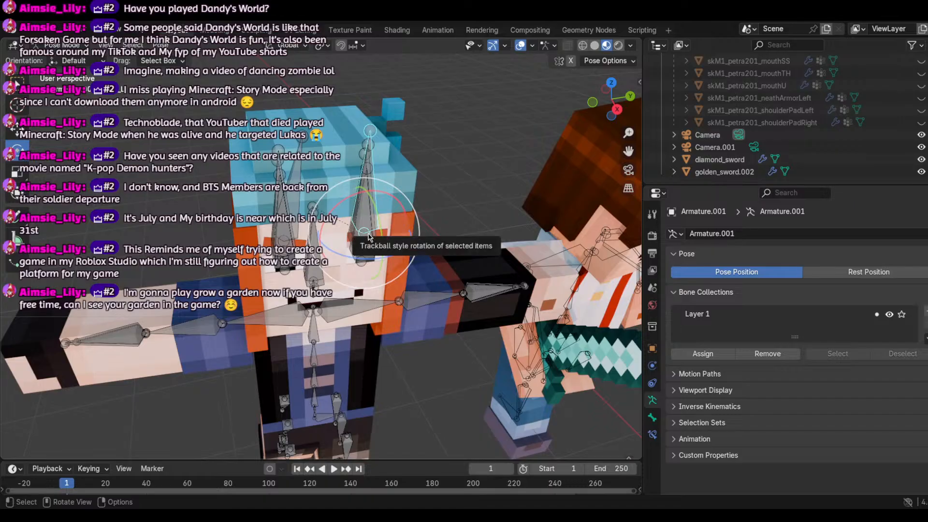
click(367, 237)
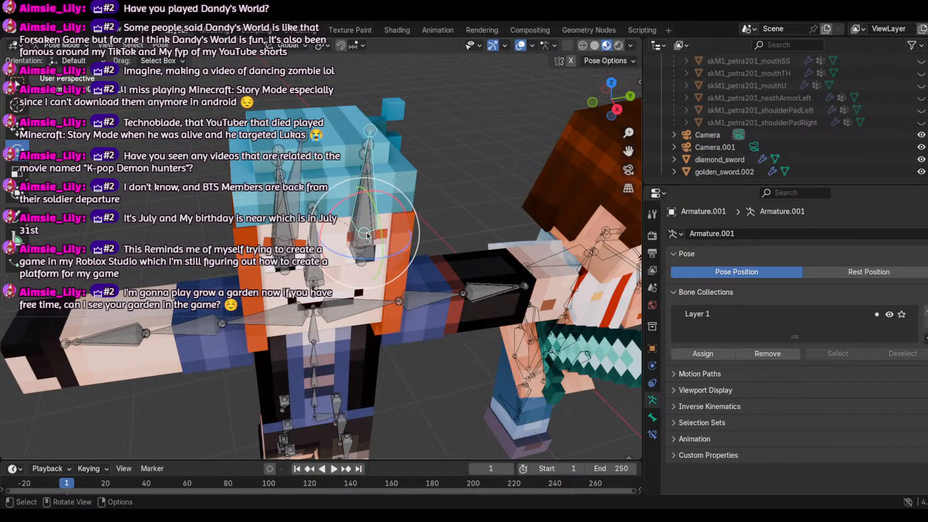
drag(363, 194, 351, 196)
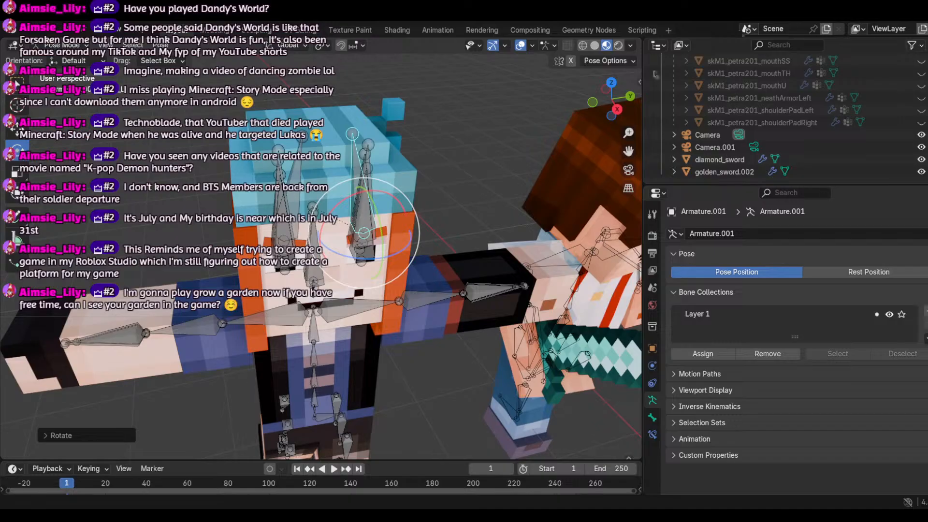
Step: Rotate the lower torso bone above the hips so the character's upper body leans forward and tilts sideways
drag(615, 96, 616, 79)
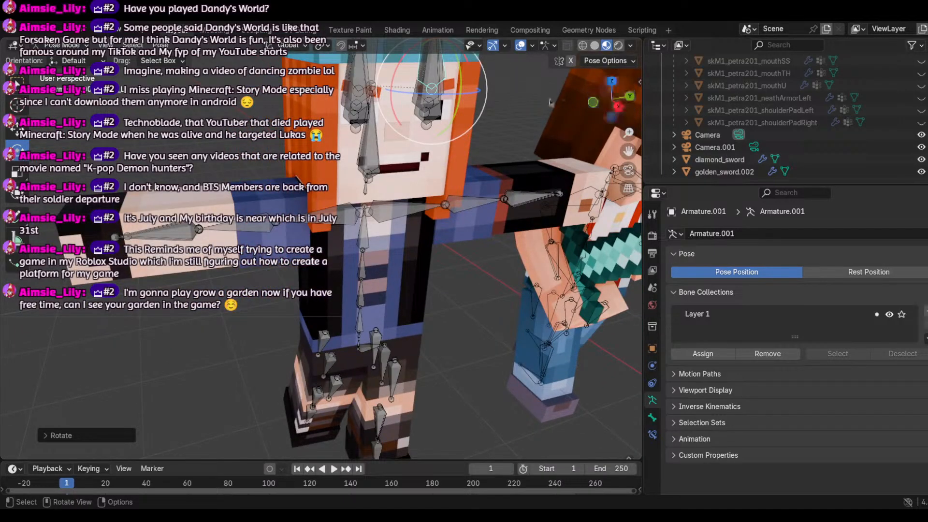
click(519, 45)
click(518, 45)
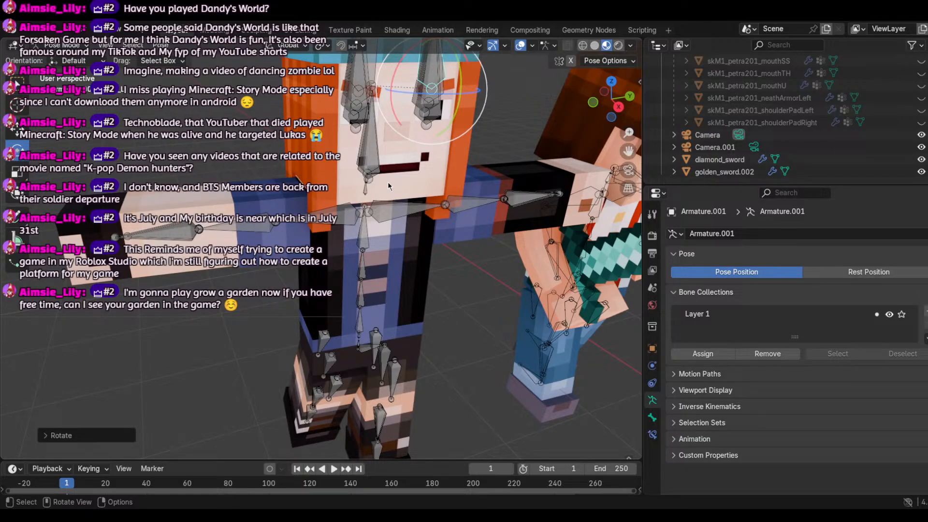
click(361, 299)
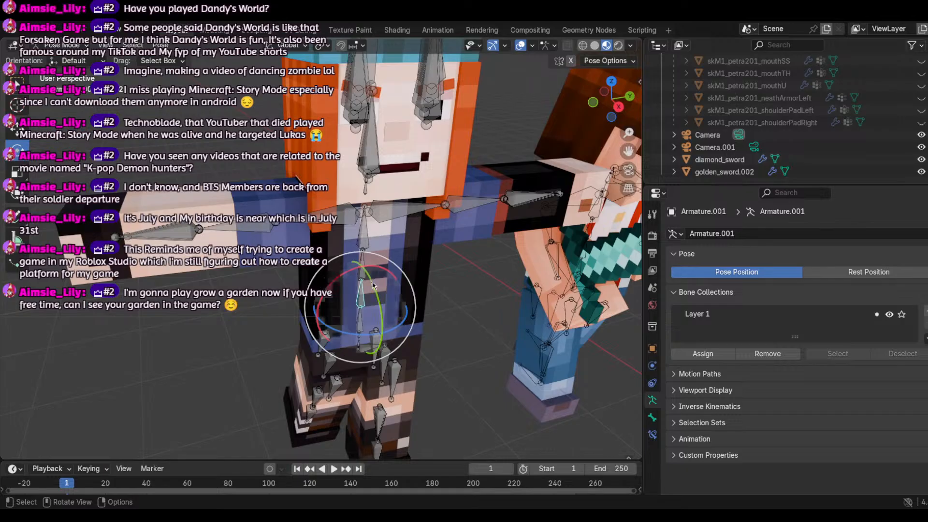
mouse_move(362, 298)
mouse_down()
mouse_move(385, 292)
mouse_move(367, 274)
mouse_move(367, 291)
mouse_up()
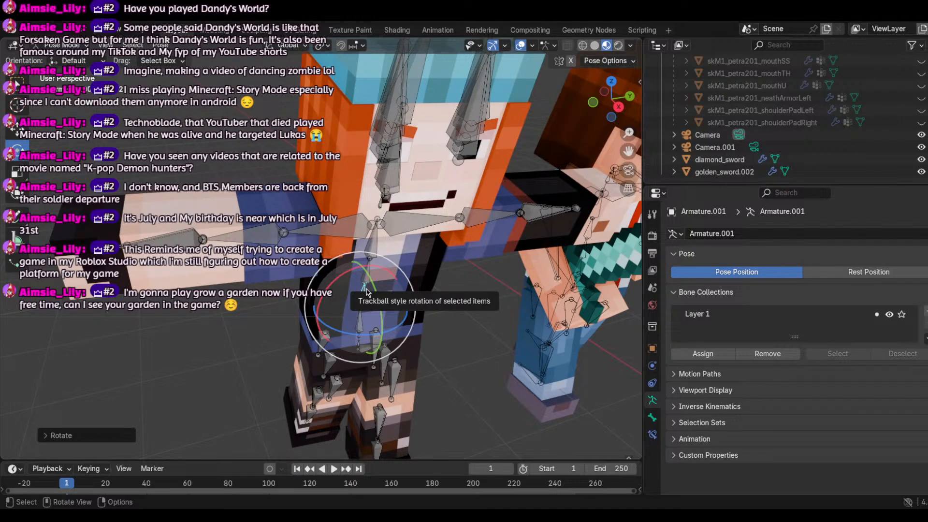
drag(381, 266, 371, 271)
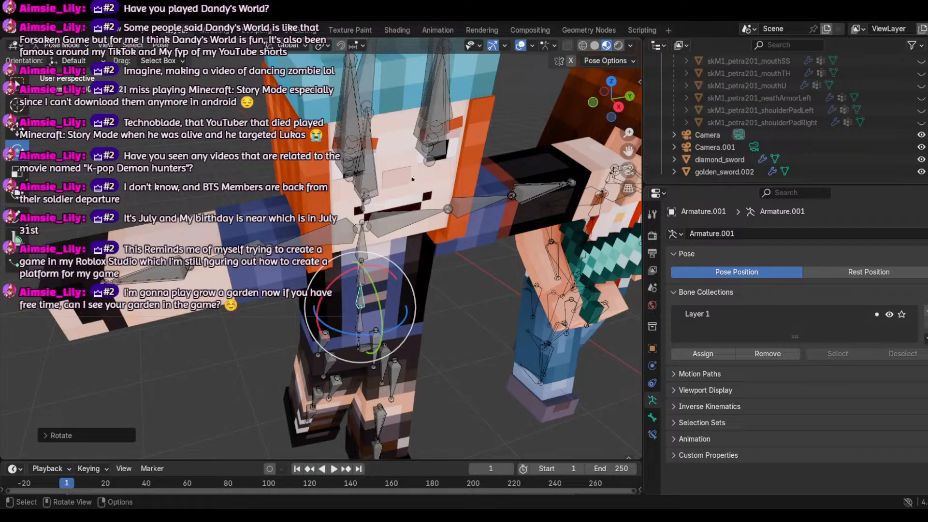
Step: Select the head bone of the orange-haired character, picking through the overlapping chest, shoulder and neck bones
click(363, 228)
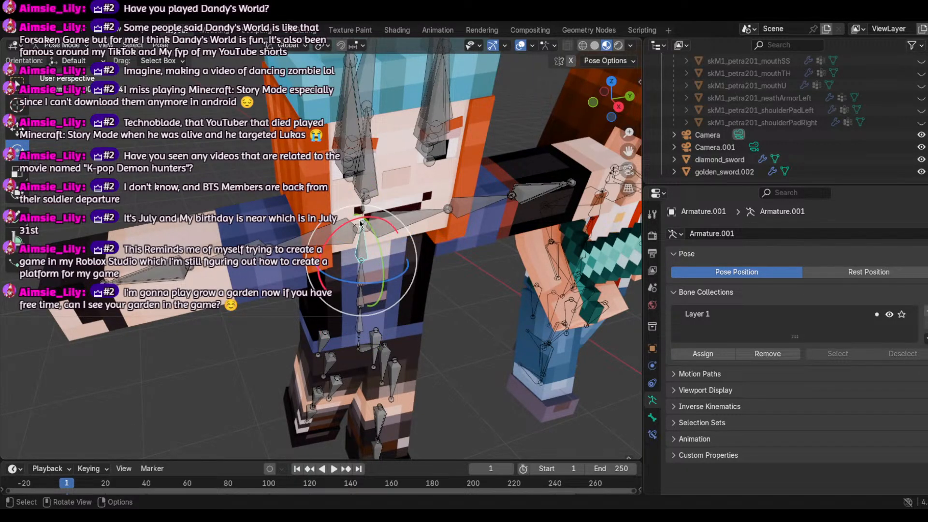
click(360, 226)
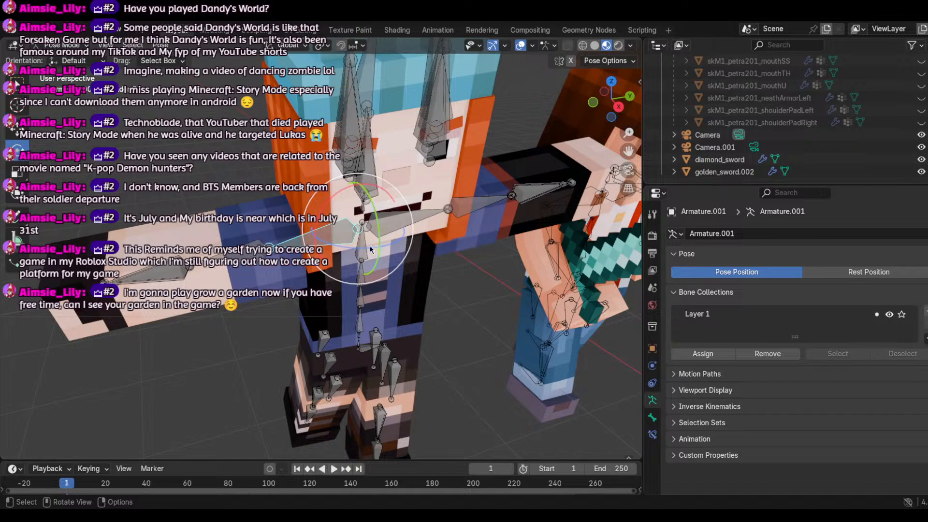
middle_drag(371, 250, 326, 141)
click(256, 149)
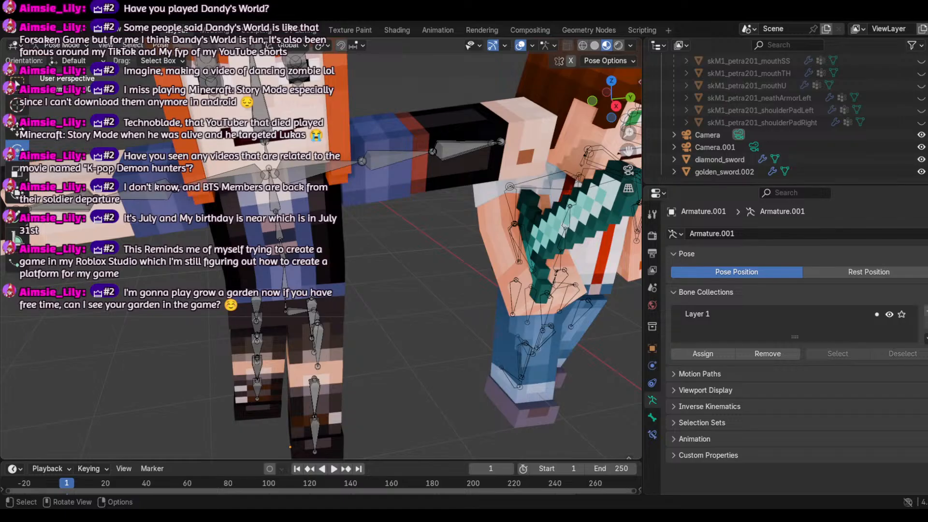
click(270, 198)
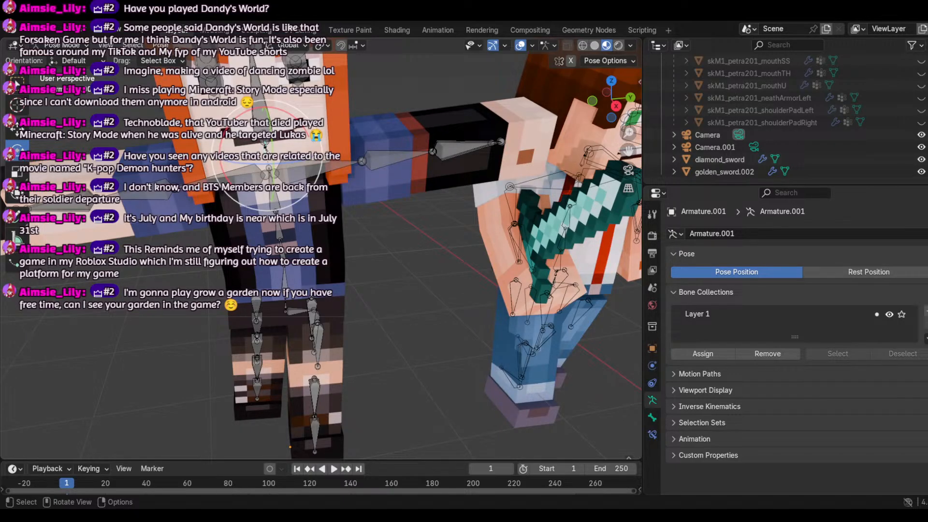
click(265, 144)
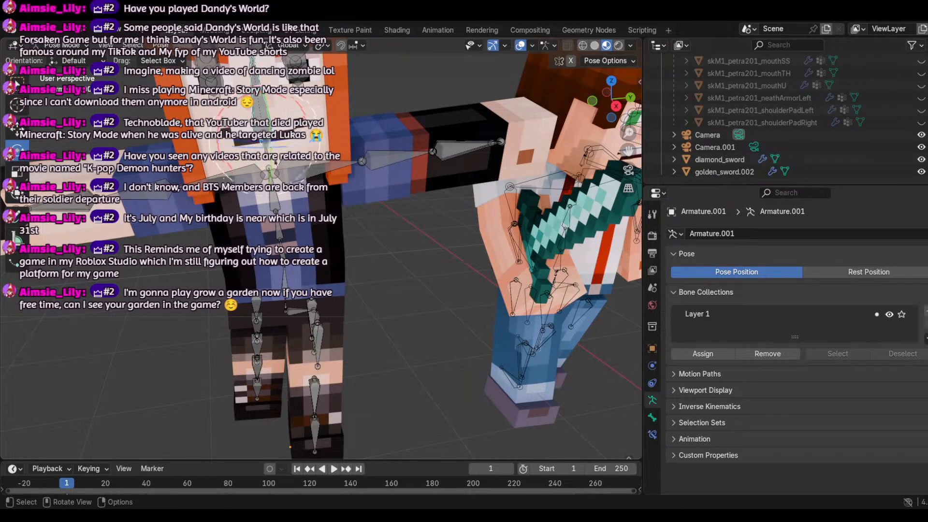
click(267, 147)
click(268, 140)
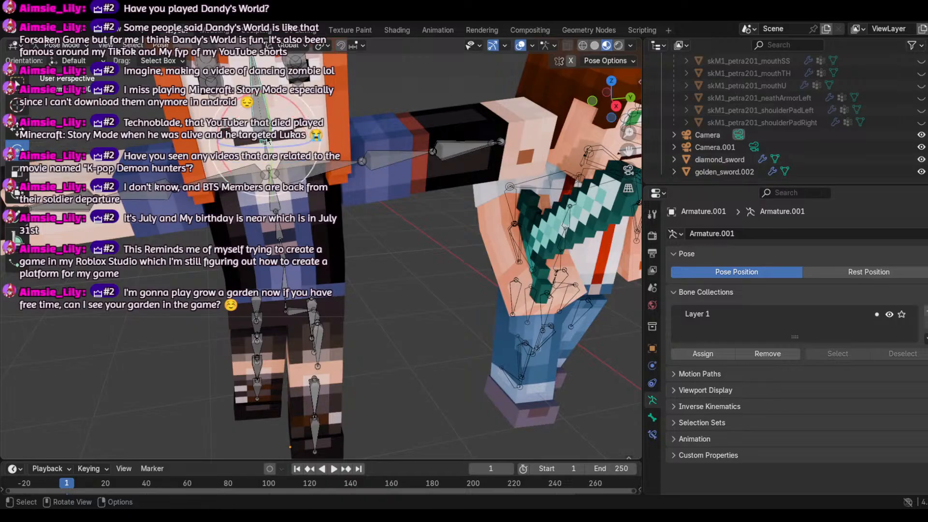
click(265, 141)
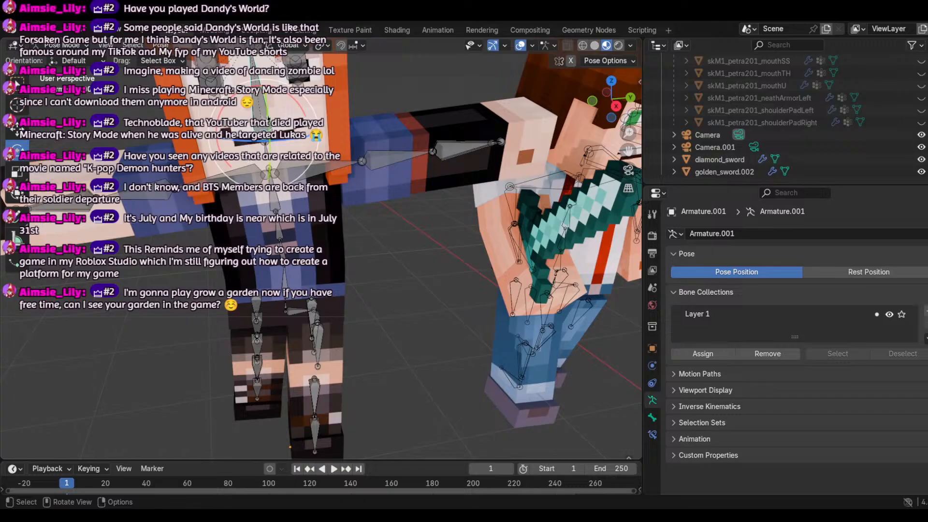
Step: Try rotating the head bone about the Y axis and undo the rotation
key(r)
key(y)
click(261, 116)
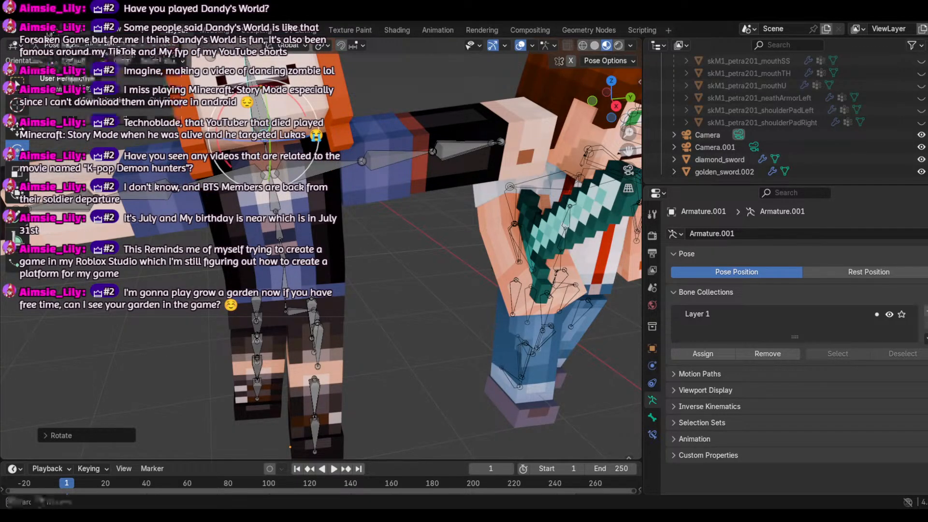
click(49, 33)
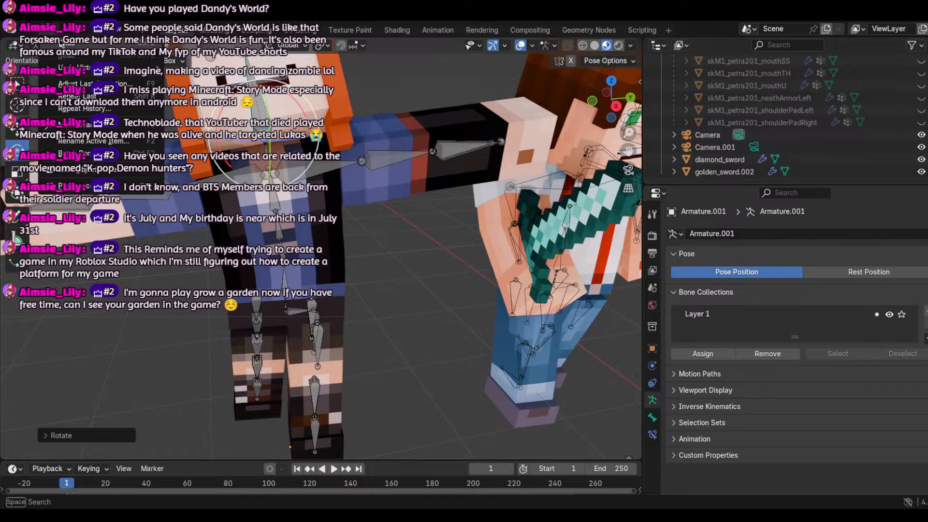
click(60, 43)
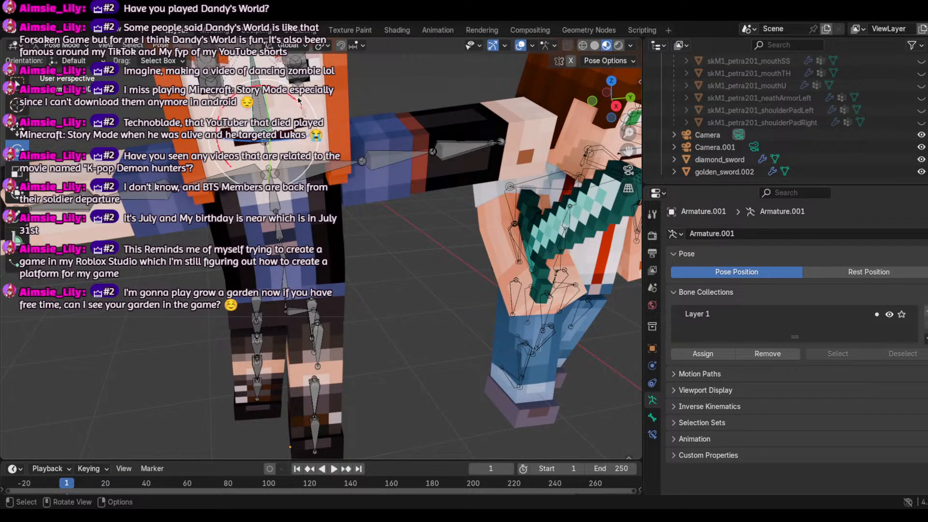
Step: Rotate the head bone slightly so the head tilts to one side, and check it against the neighbouring character
drag(299, 100, 294, 97)
scroll(365, 112, down, 5)
scroll(365, 113, up, 3)
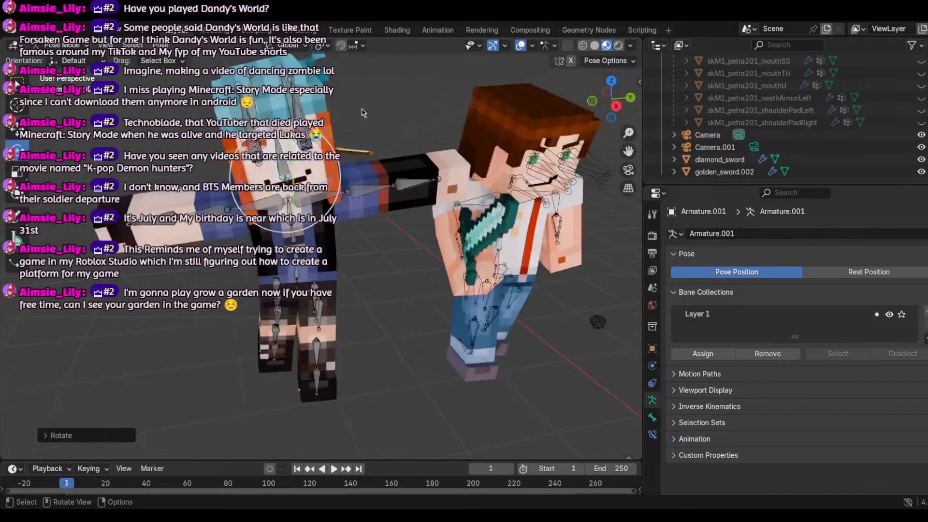
Step: Rotate the orange-haired character's upper arm bone nearest the diamond-sword character downward so the arm angles toward that character
scroll(364, 121, down, 1)
scroll(364, 129, up, 4)
scroll(363, 134, down, 3)
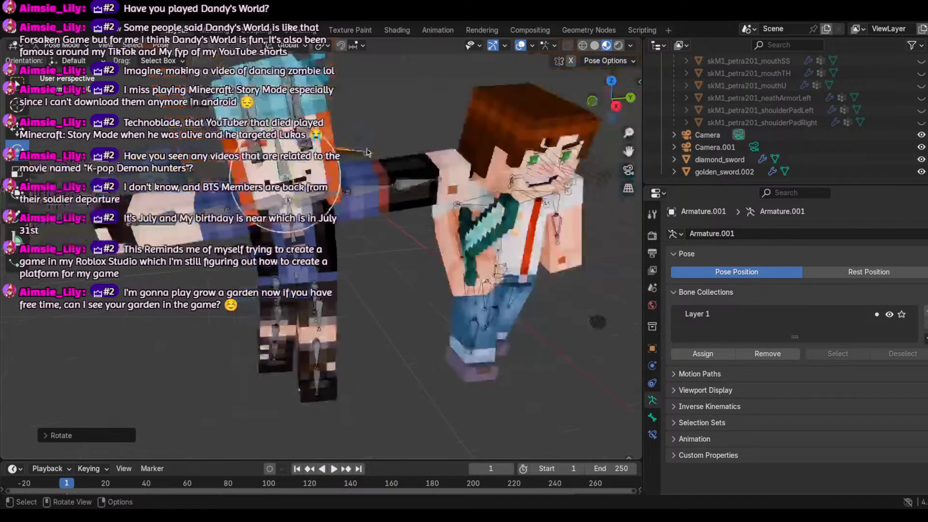
click(366, 193)
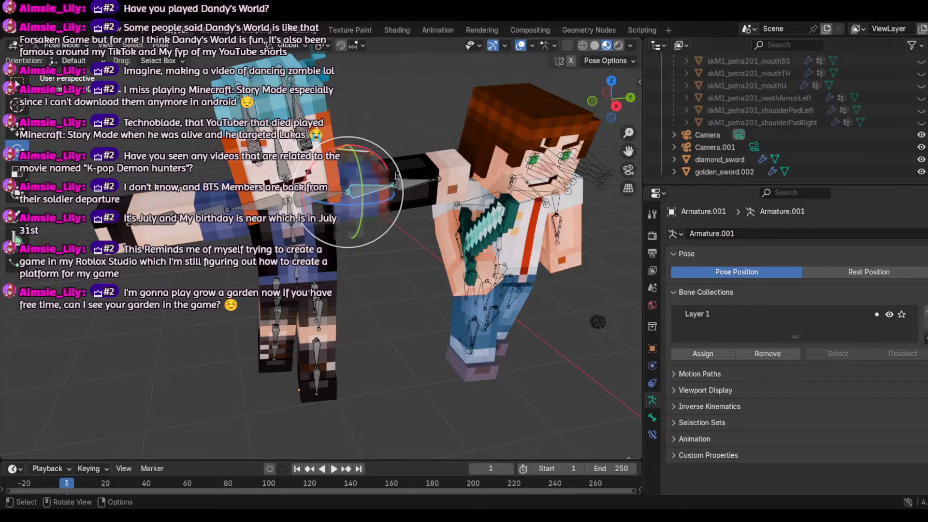
click(399, 187)
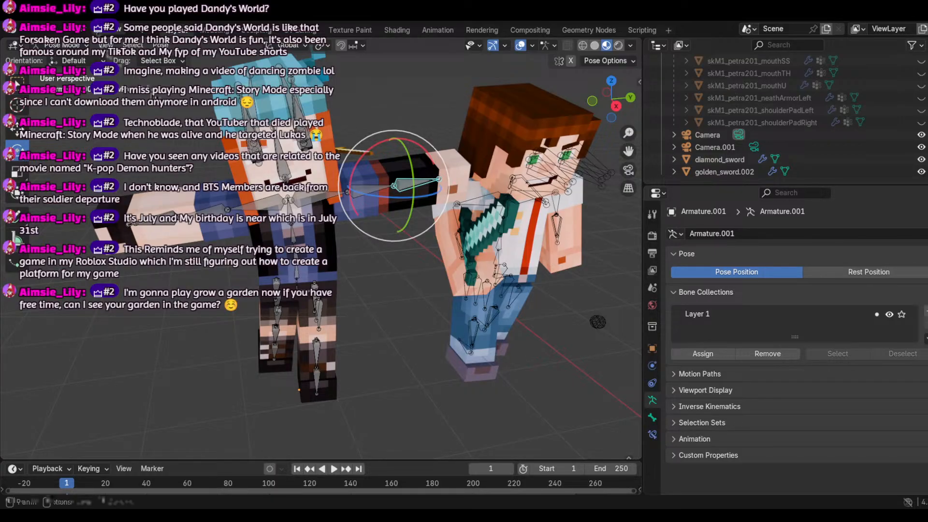
drag(392, 191, 375, 152)
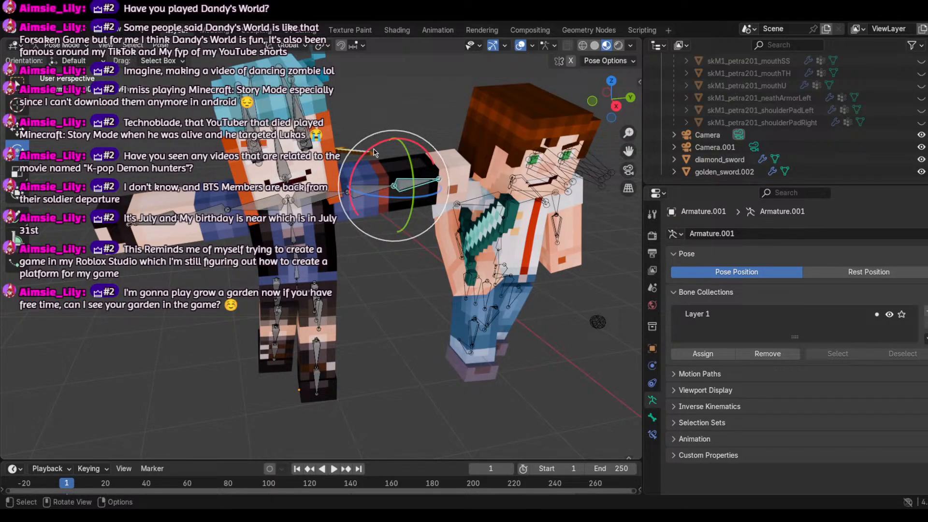
click(372, 189)
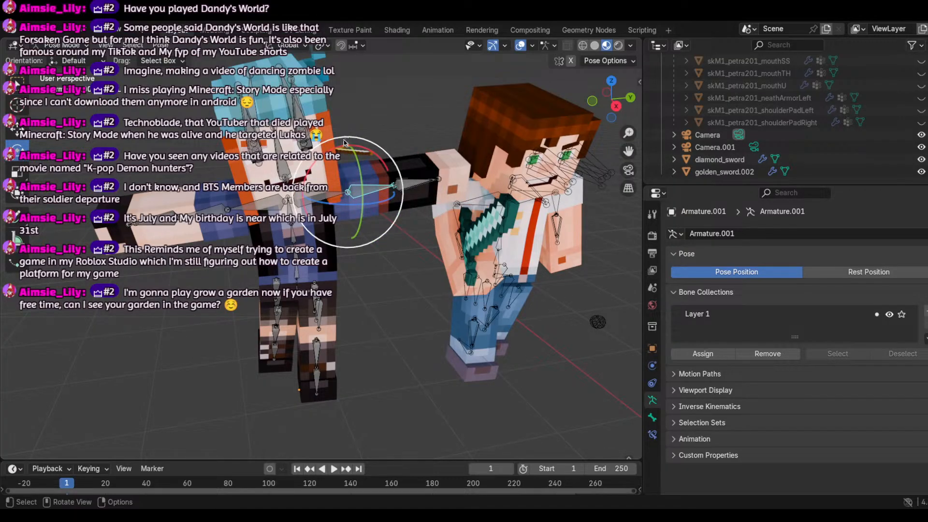
drag(350, 144, 372, 151)
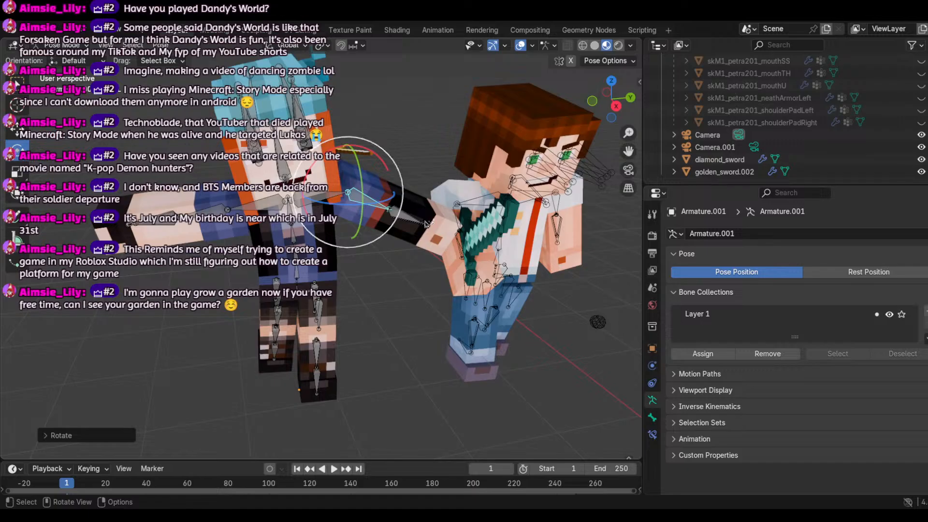
Step: Try a trackball rotation of the forearm bone on the lowered arm, undo it and clear the bone selection
click(431, 234)
key(r)
key(r)
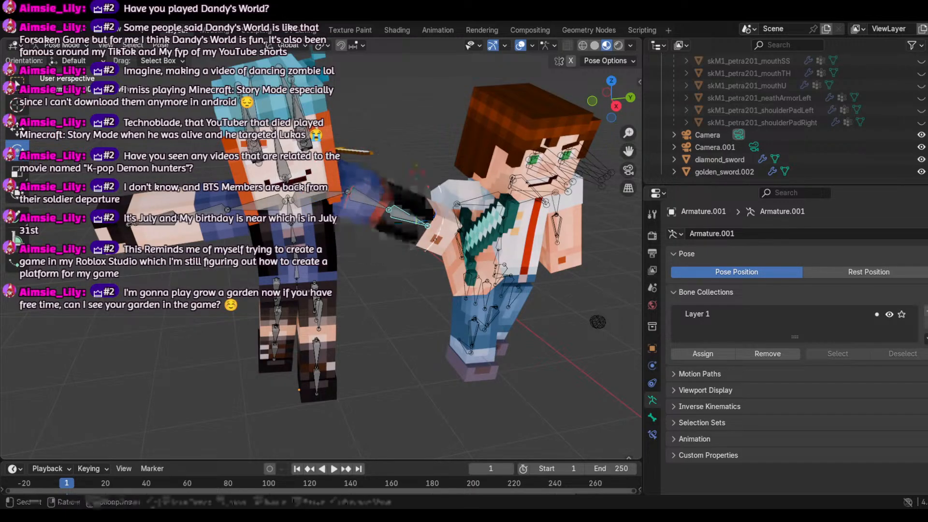
click(433, 177)
click(49, 29)
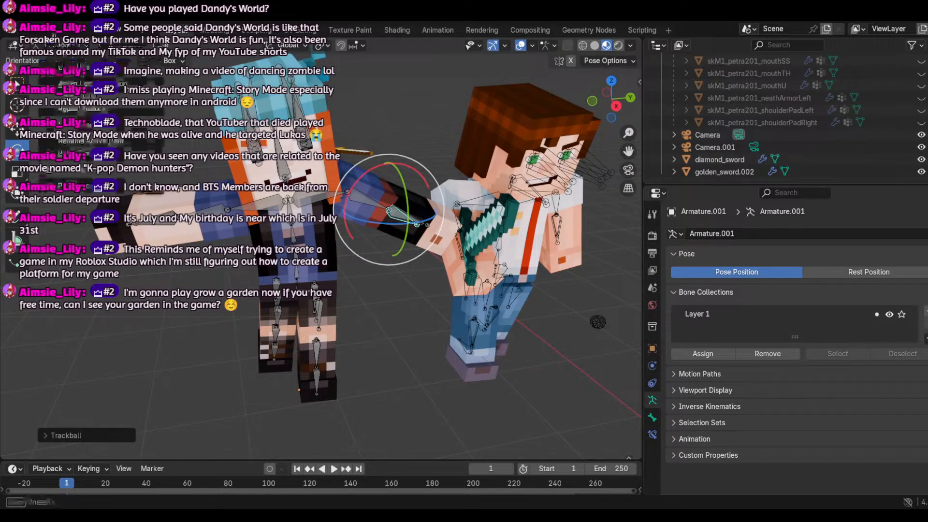
click(68, 44)
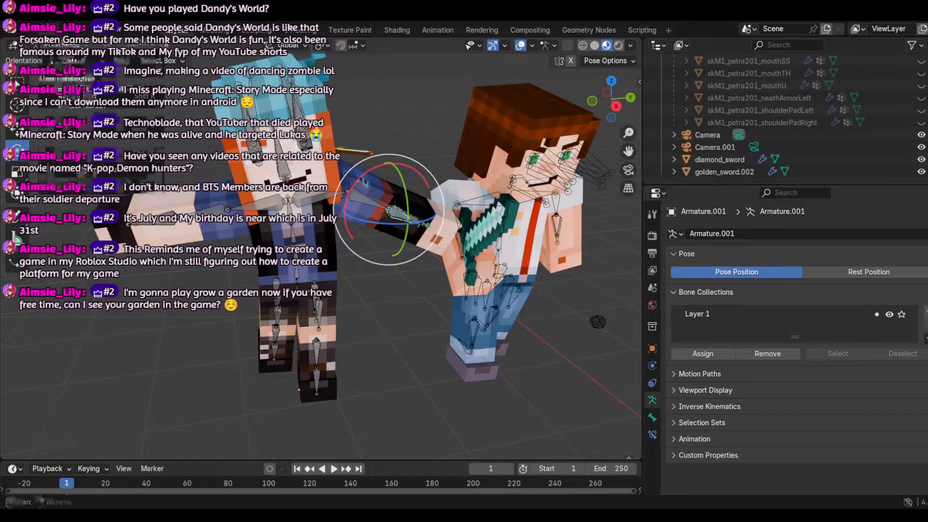
click(340, 140)
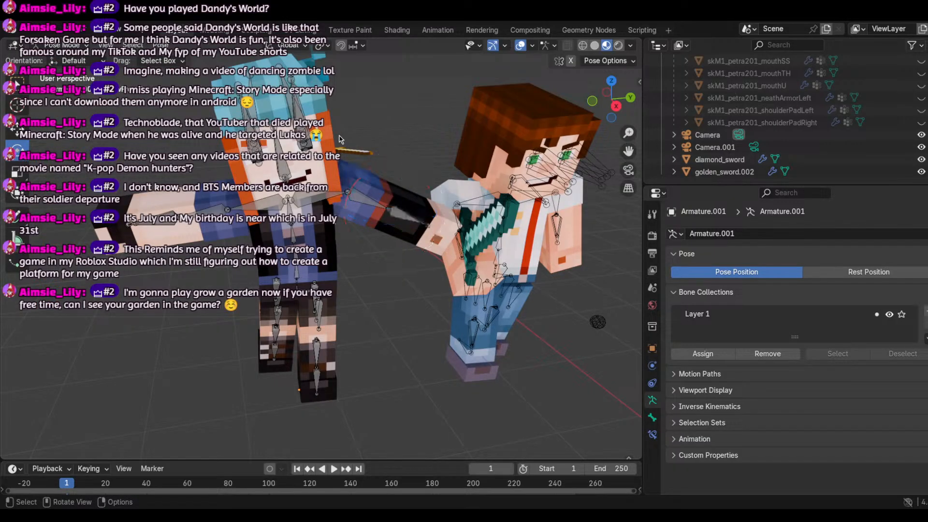
Step: Switch to Object Mode, select the golden sword and move it over to the orange-haired character
scroll(394, 148, up, 2)
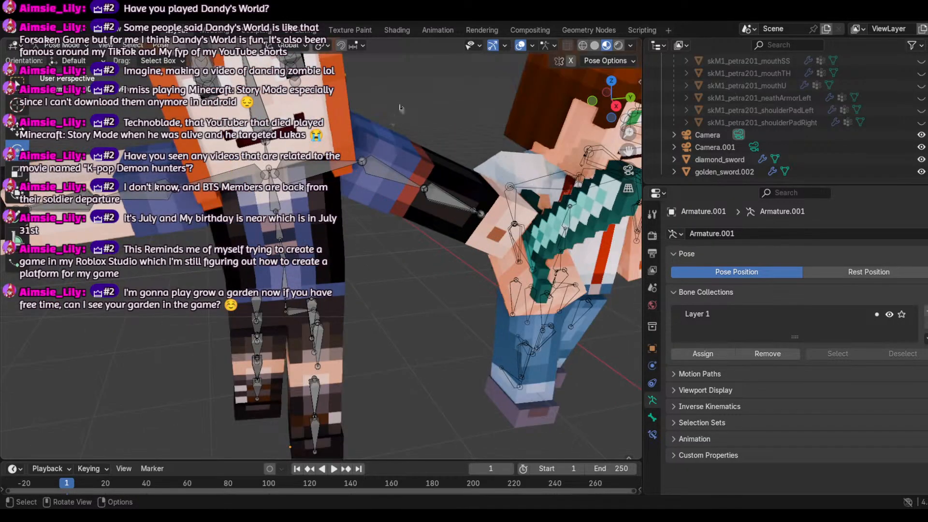
scroll(402, 116, down, 3)
drag(593, 110, 651, 108)
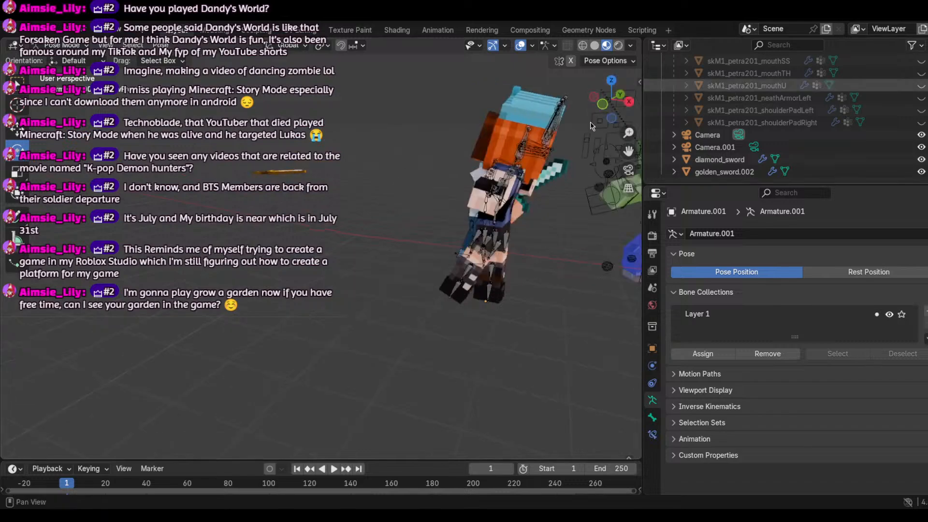
click(68, 45)
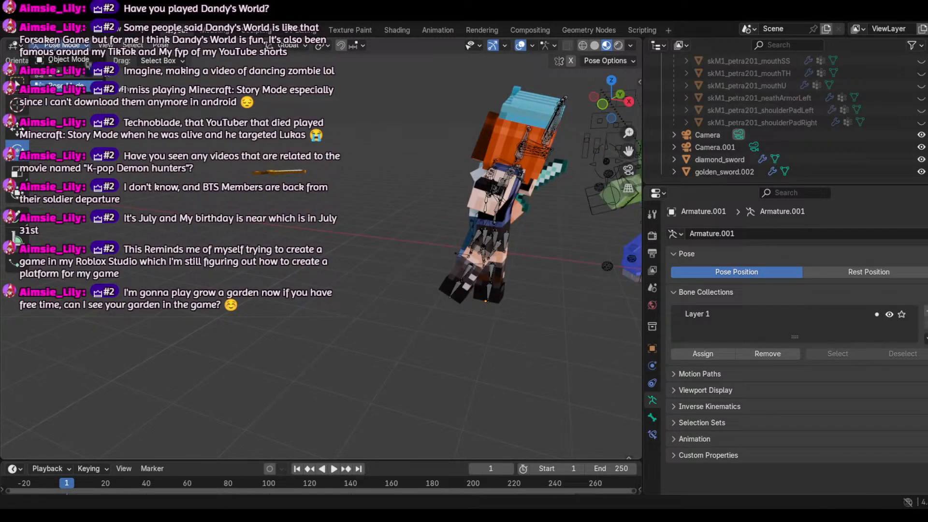
click(69, 59)
click(279, 181)
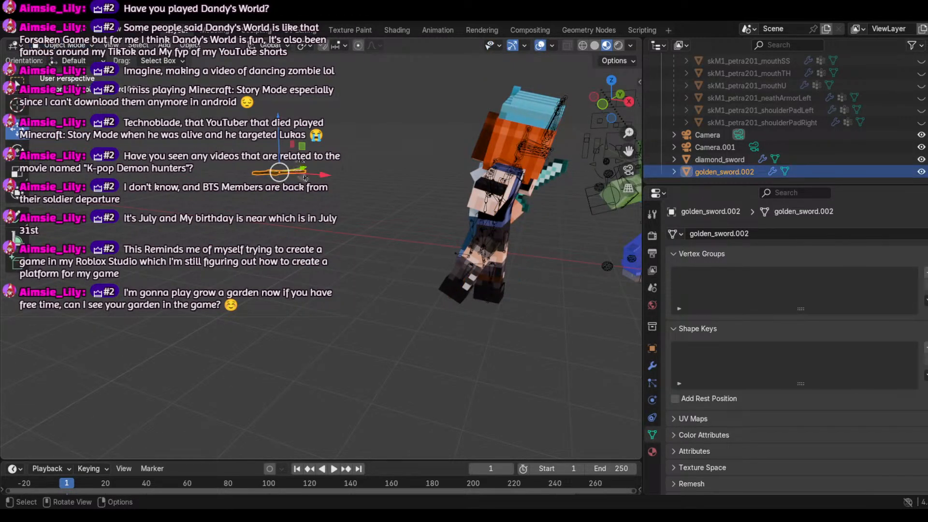
key(g)
click(486, 221)
scroll(486, 221, up, 3)
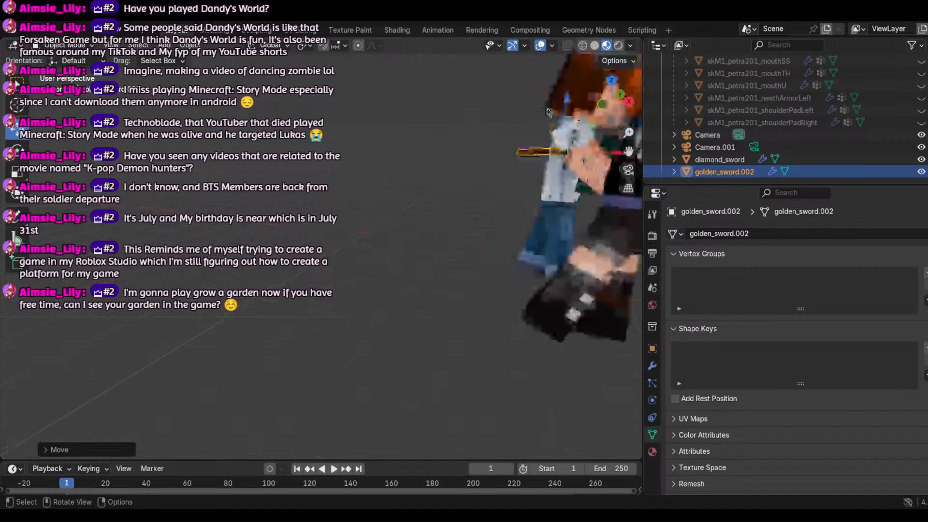
Step: Move the golden sword along the Y axis and reposition it so it lies across the orange-haired character's waist
drag(628, 150, 327, 207)
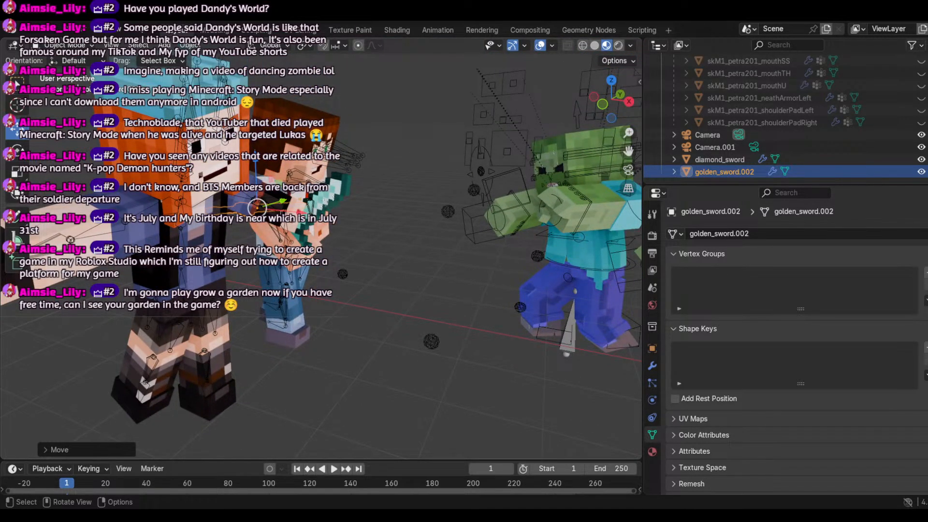
key(g)
key(y)
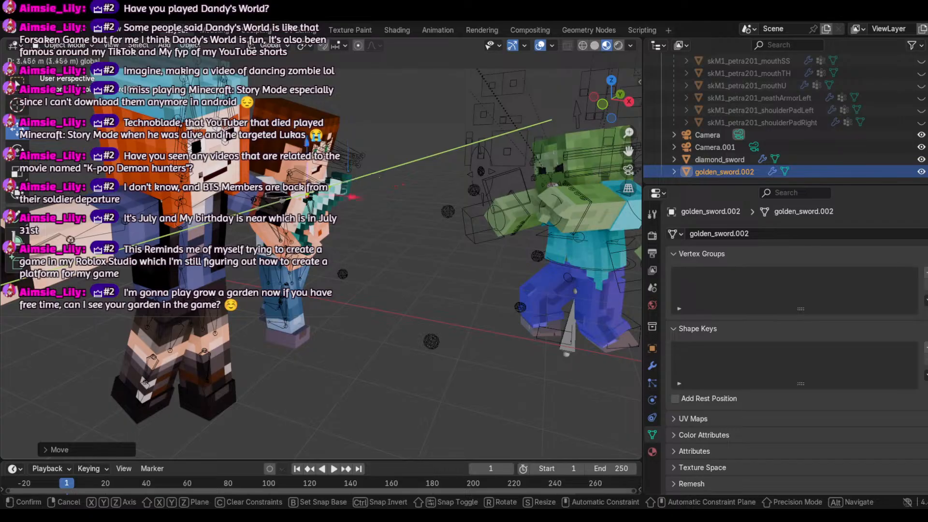
click(167, 259)
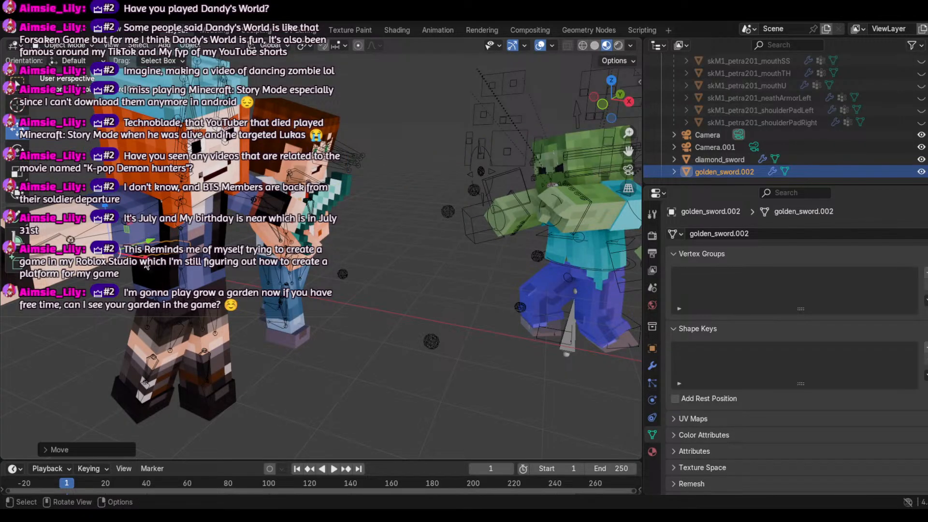
drag(147, 263, 231, 279)
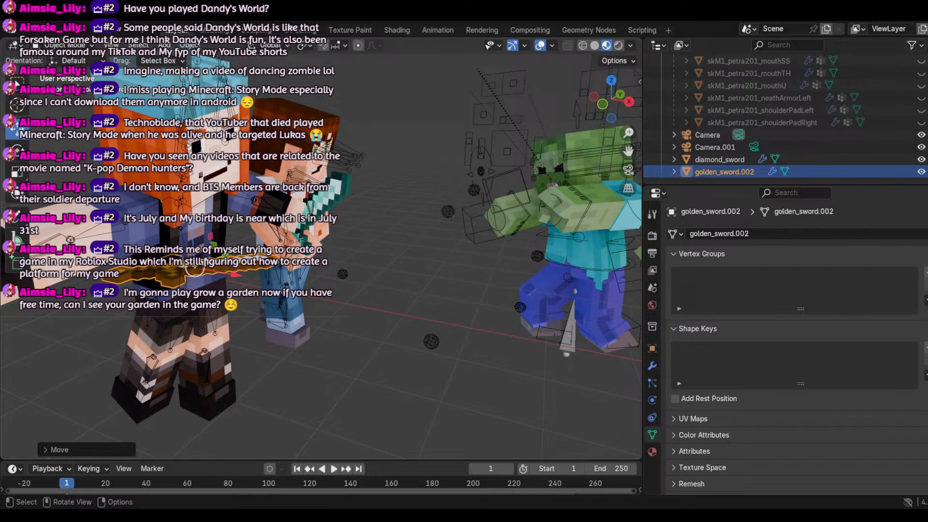
scroll(164, 231, down, 2)
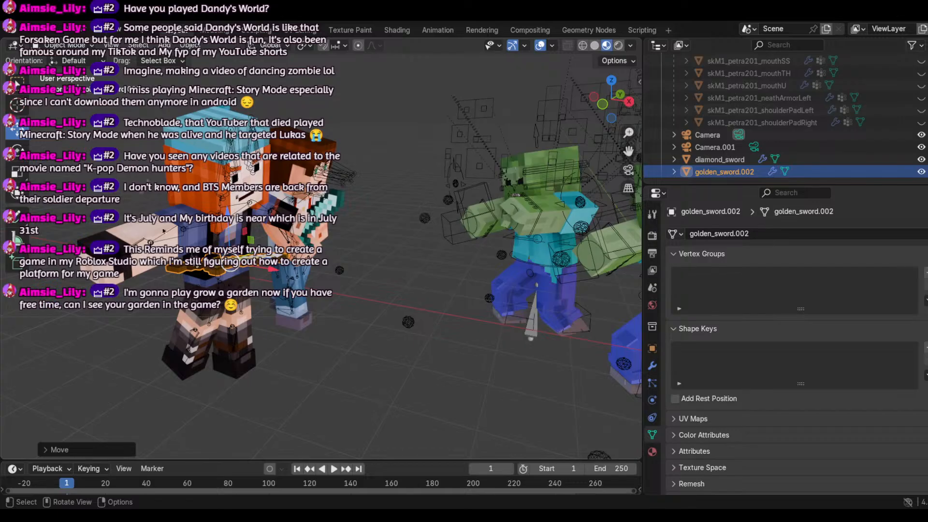
Step: Select the orange-haired character's armature, enter Pose Mode and adjust the upper bone of the outstretched arm
click(183, 237)
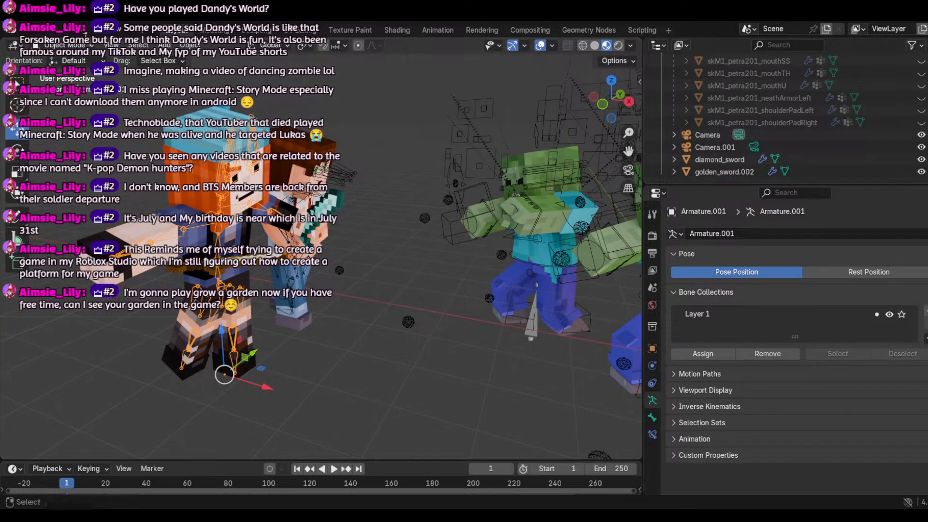
click(63, 45)
click(83, 96)
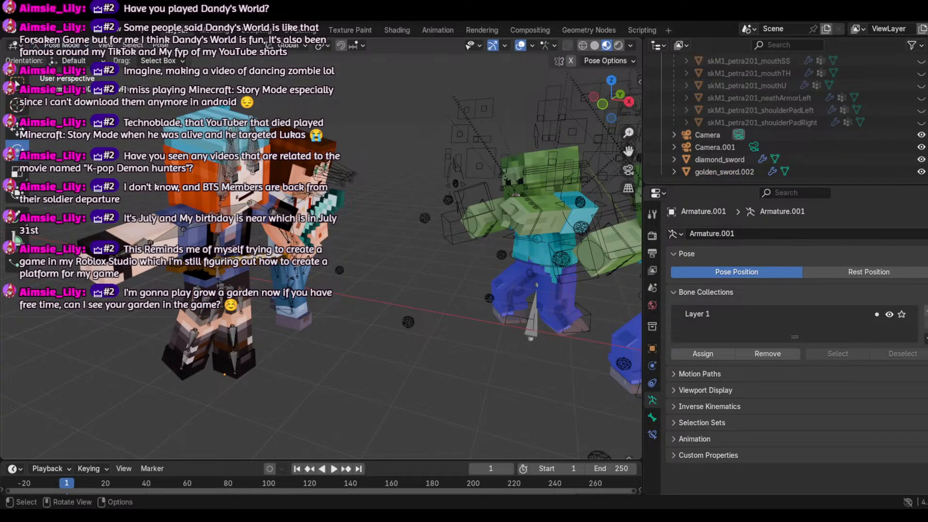
click(178, 236)
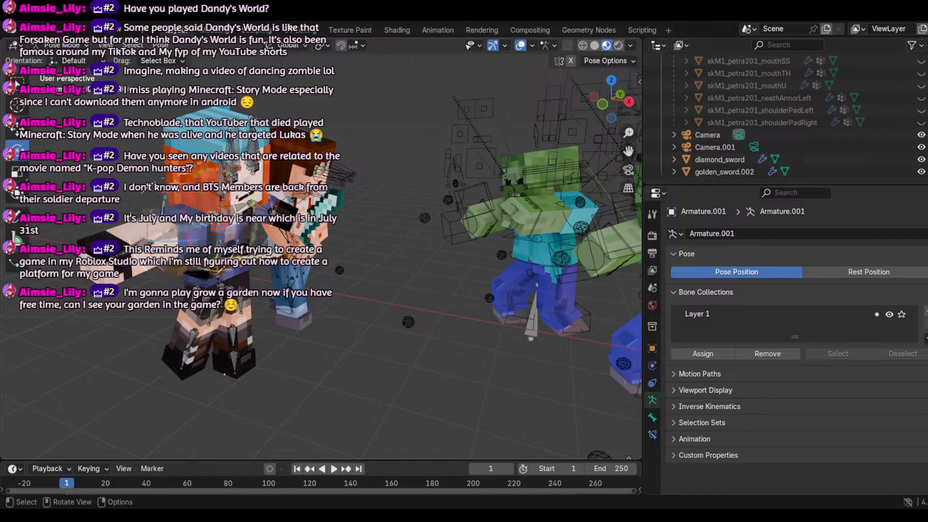
click(17, 128)
drag(225, 196, 218, 198)
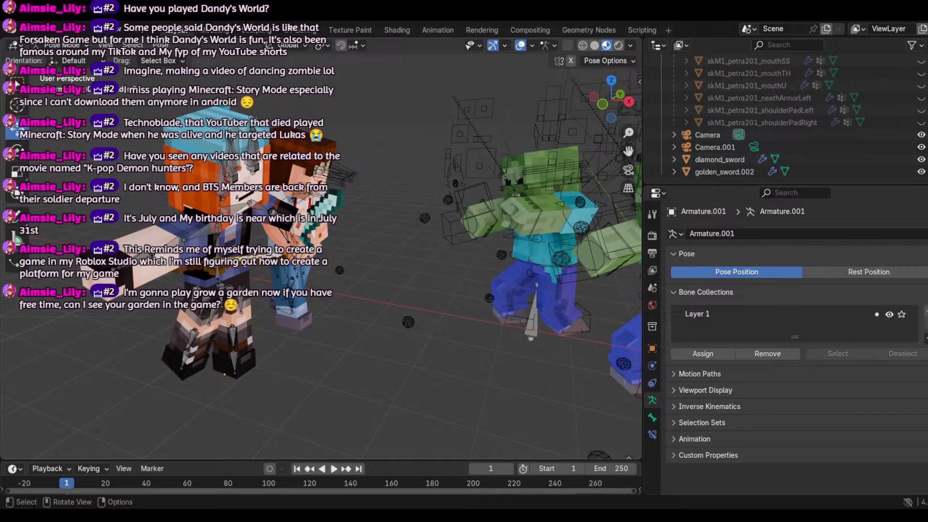
Step: Select the orange-haired character's thigh bone on the outstretched-arm side and rotate it freely until the leg stands beside the other
click(213, 313)
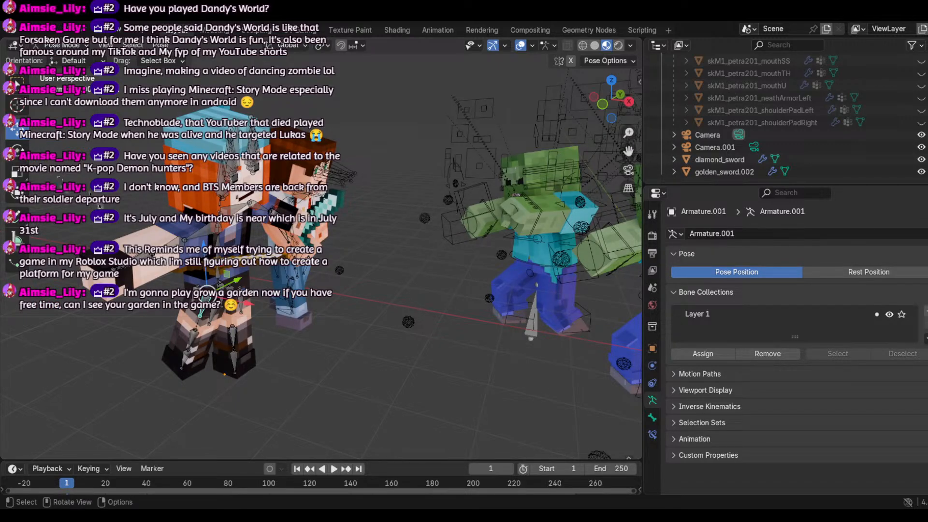
click(16, 145)
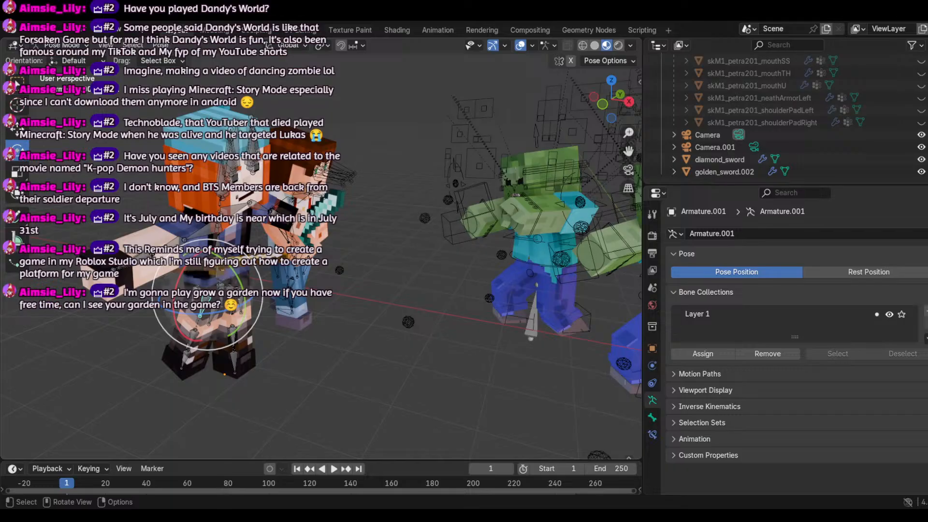
drag(232, 312, 198, 329)
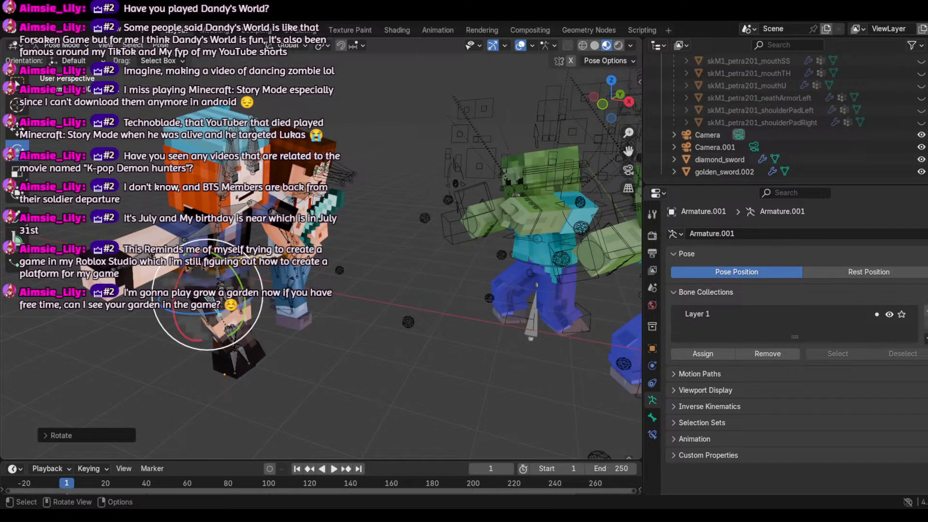
drag(186, 265, 193, 262)
drag(233, 302, 227, 314)
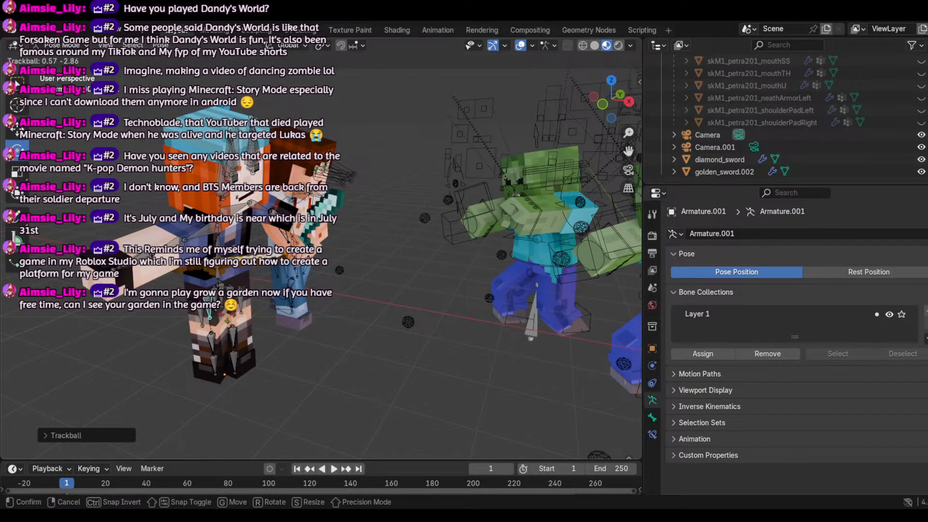
Step: Rotate the same thigh bone slightly about the Z axis and swing it sideways to spread the legs apart
key(r)
key(z)
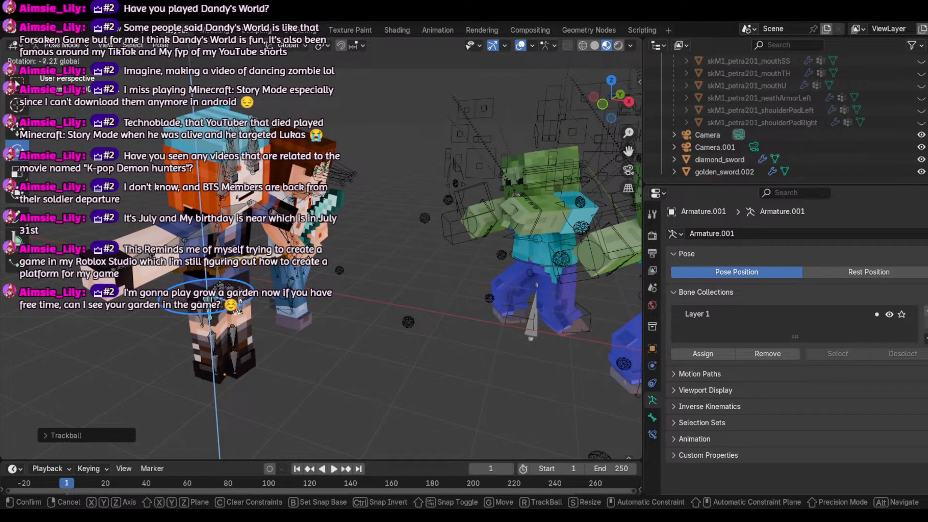
click(226, 310)
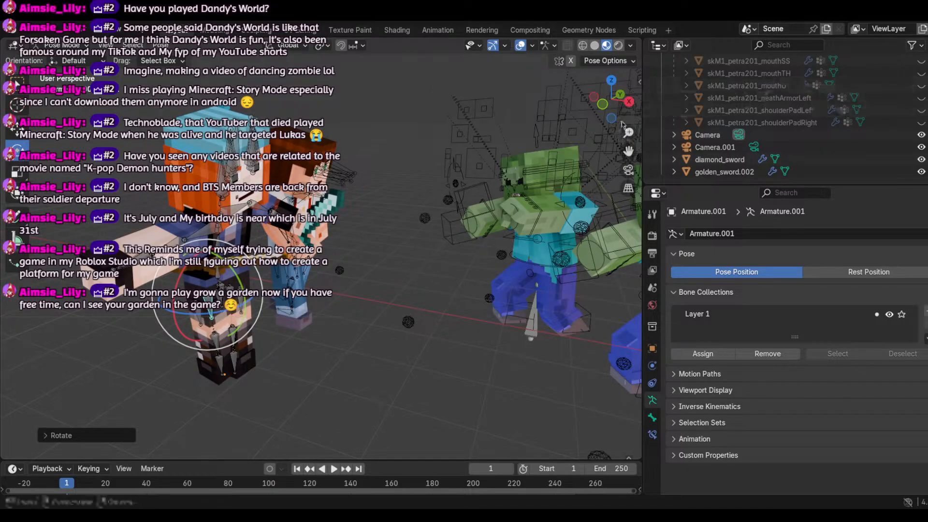
drag(619, 116, 672, 106)
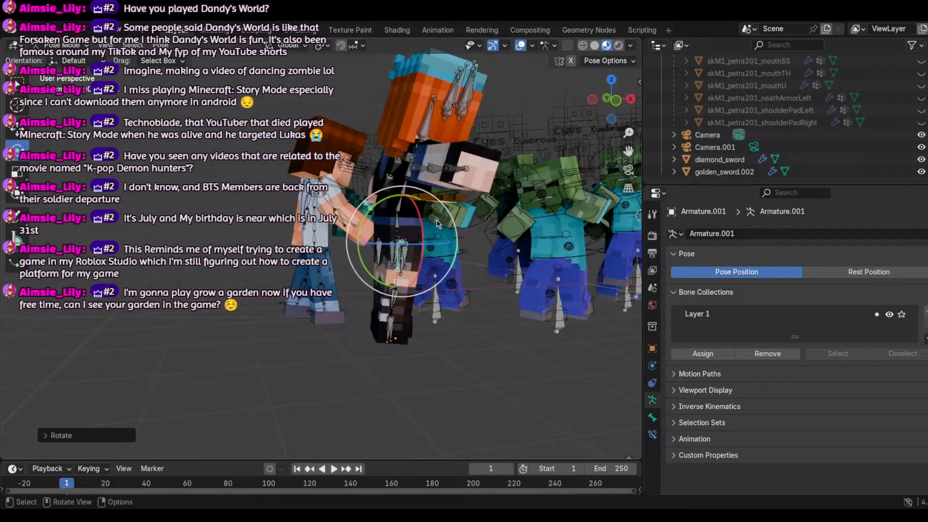
drag(410, 196, 428, 196)
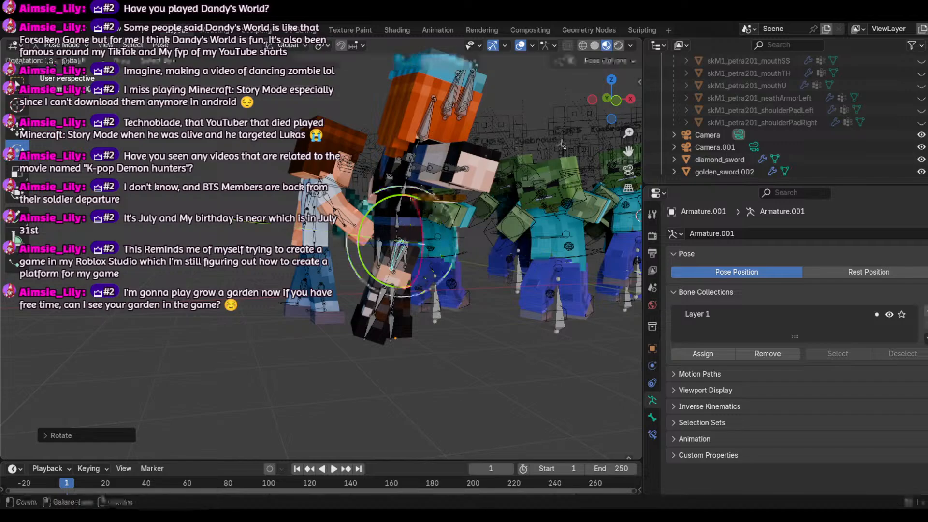
Step: Select the foot bone of the spread leg and rotate it slightly to adjust the foot's angle
drag(615, 101, 570, 102)
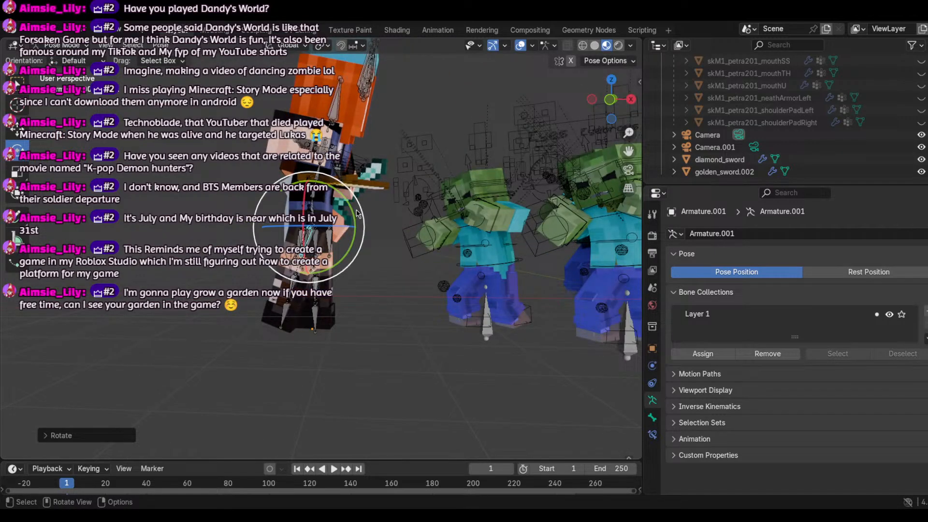
scroll(358, 214, up, 1)
scroll(248, 354, up, 1)
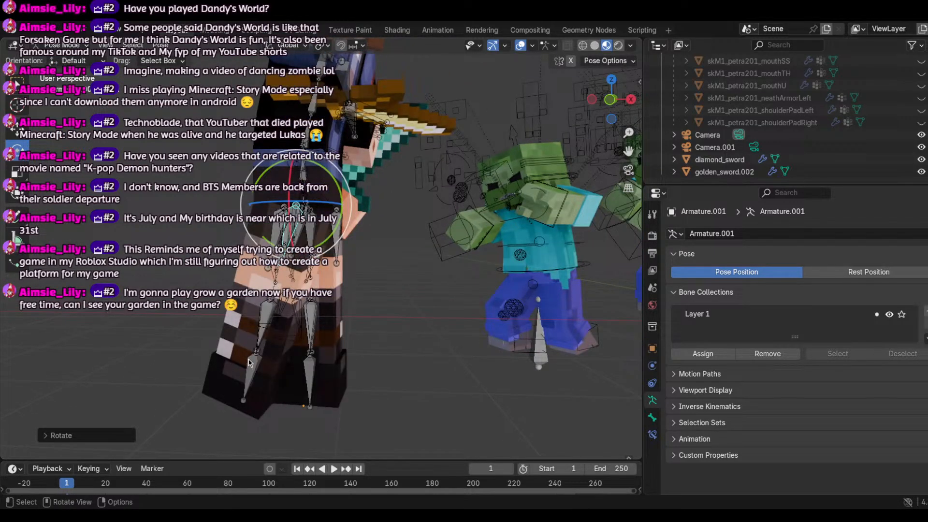
click(248, 359)
mouse_move(289, 362)
mouse_down()
mouse_move(268, 371)
mouse_move(276, 365)
mouse_up()
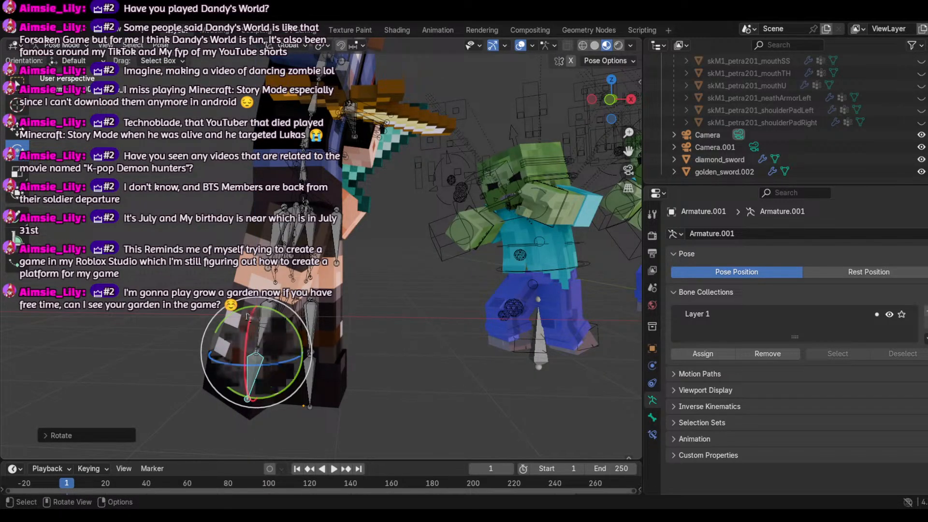
Step: Rotate the spread leg's foot bone freely to fine-tune how the foot stands on the ground
drag(247, 317, 258, 303)
scroll(410, 273, down, 4)
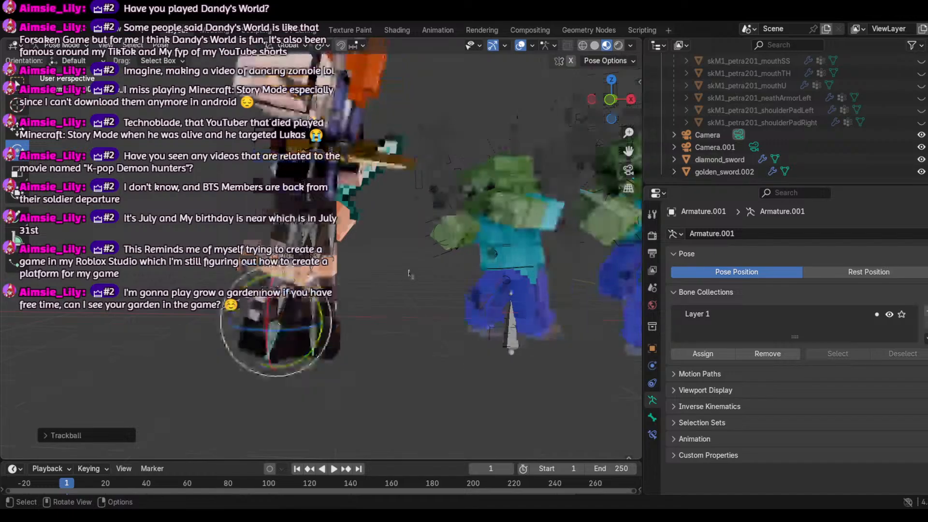
scroll(410, 274, up, 1)
drag(612, 100, 591, 110)
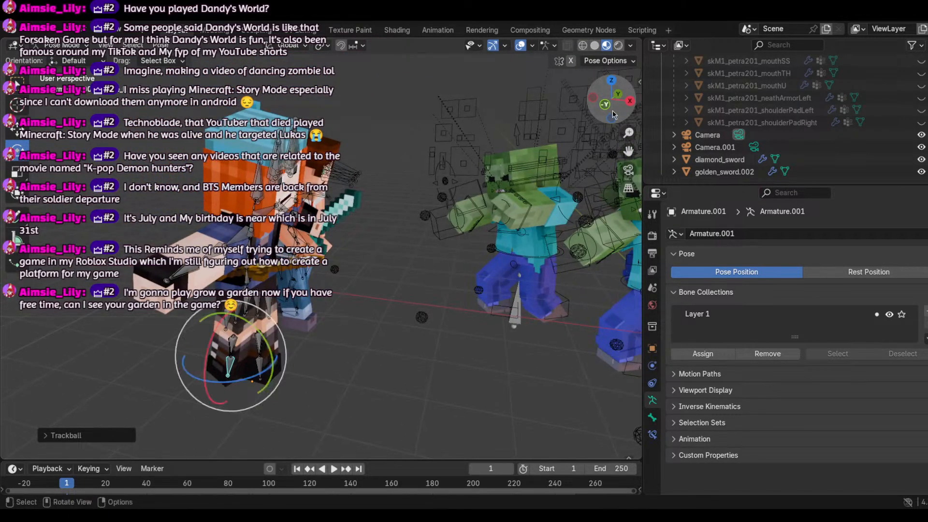
Step: Return to Object Mode, select the golden sword and move it out of the orange-haired character's body into open space
click(275, 265)
click(65, 45)
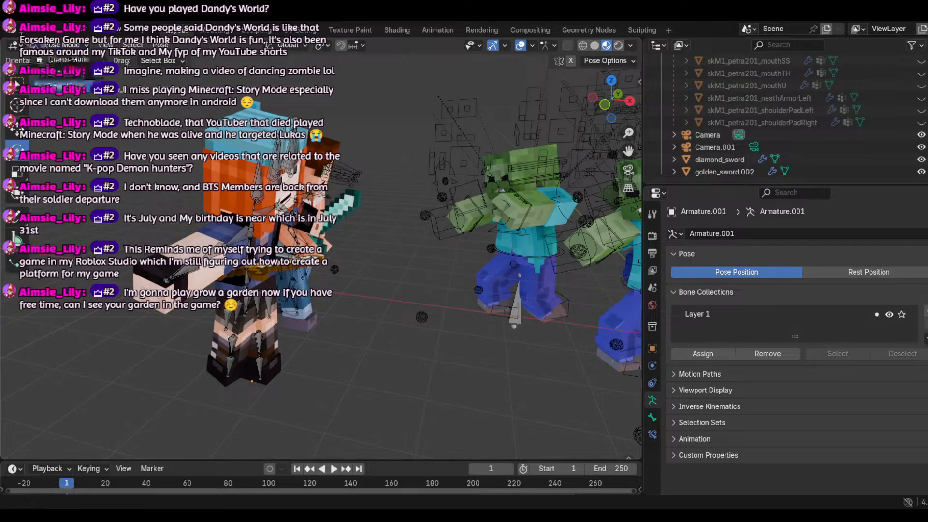
click(66, 62)
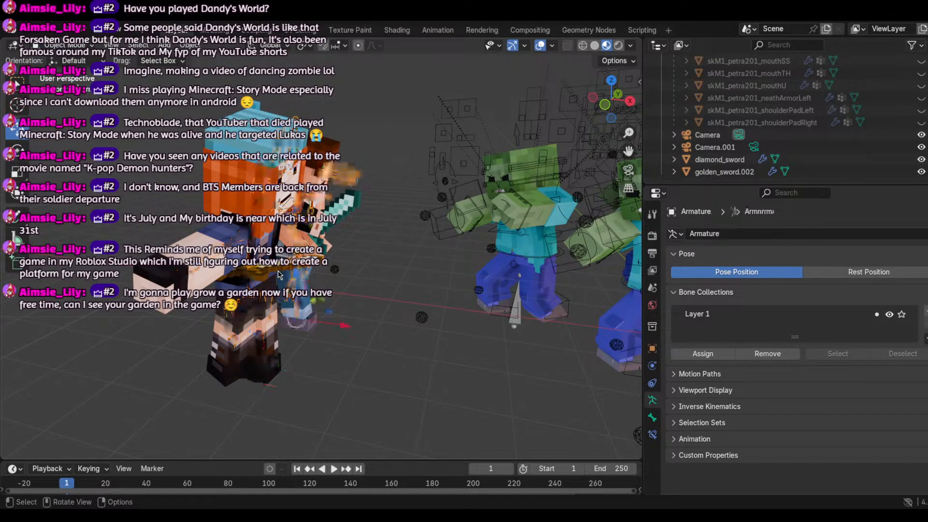
click(265, 270)
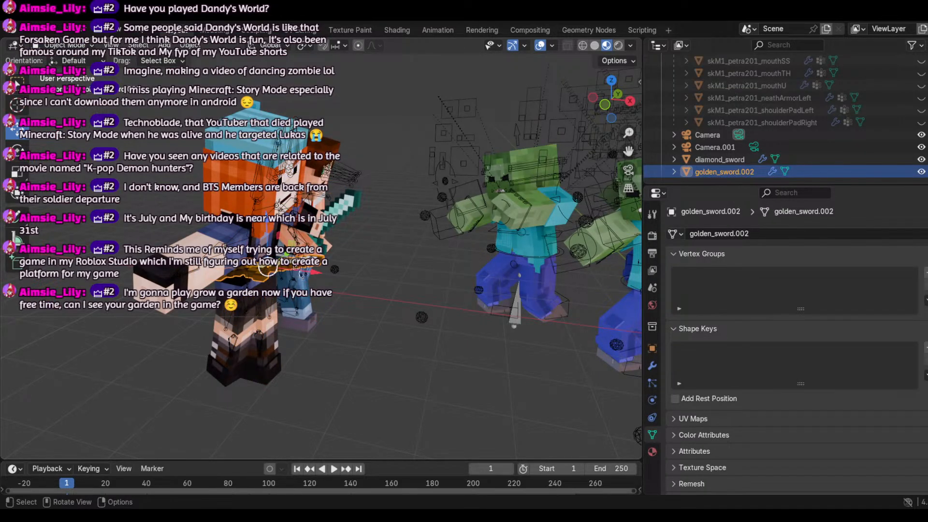
drag(267, 267, 347, 277)
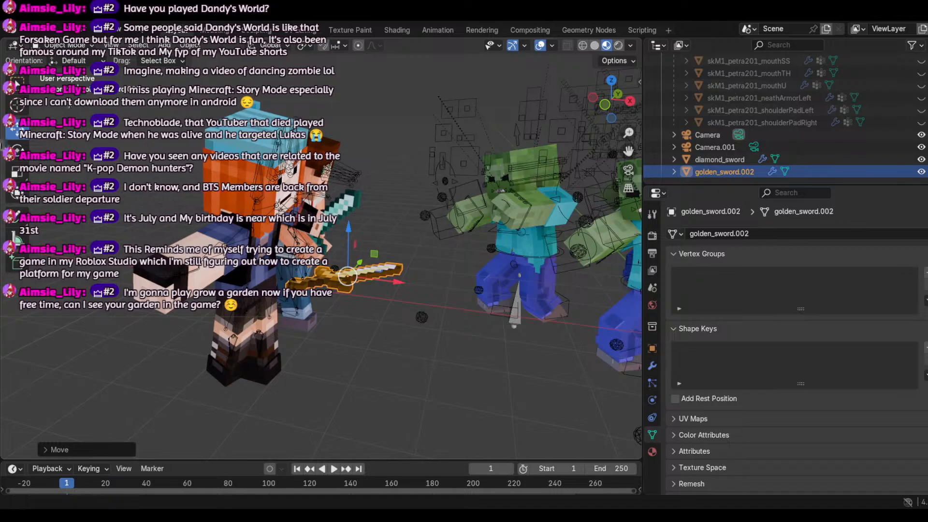
Step: Rotate the golden sword about its axes so the flat of the blade shows and the tip tilts upward
click(17, 148)
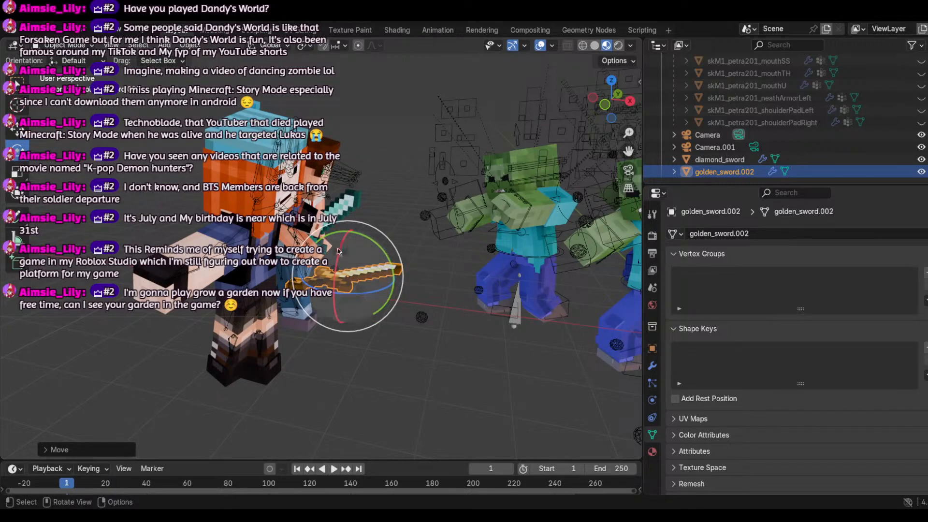
drag(348, 249, 356, 303)
drag(344, 244, 338, 256)
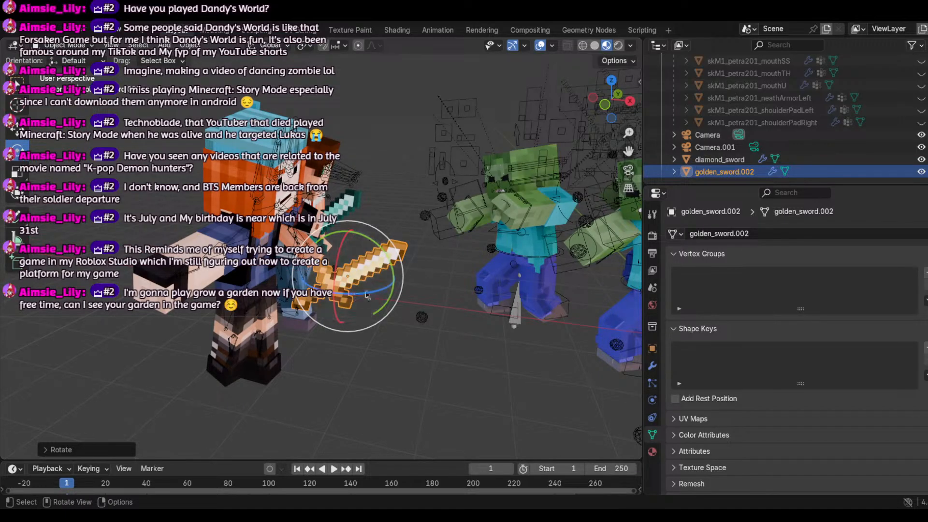
drag(352, 287, 375, 282)
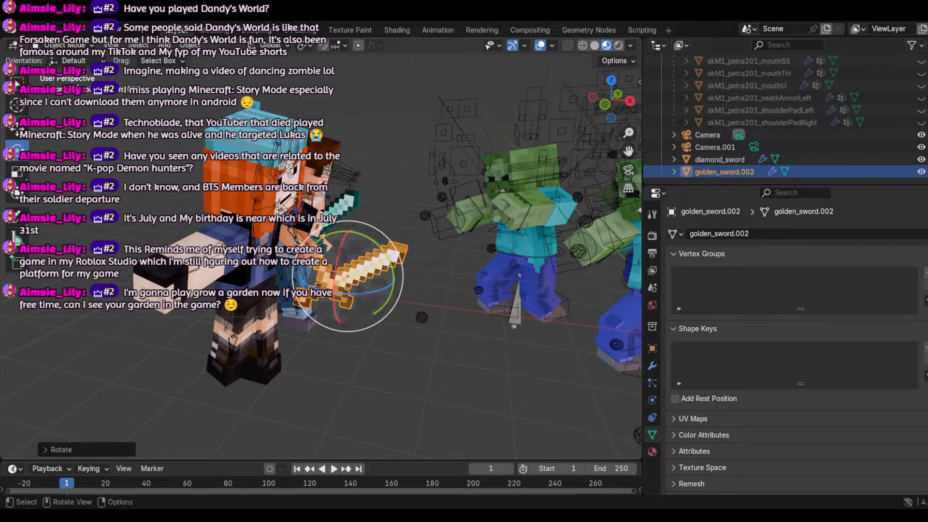
Step: Move the golden sword to the orange-haired character's outstretched hand and raise it to the arm's height
click(16, 130)
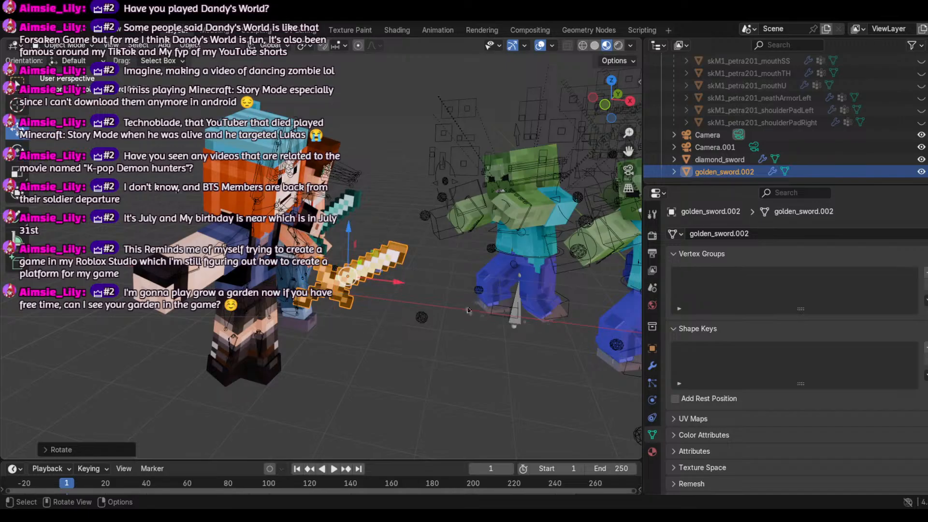
drag(408, 291, 286, 276)
drag(210, 247, 247, 314)
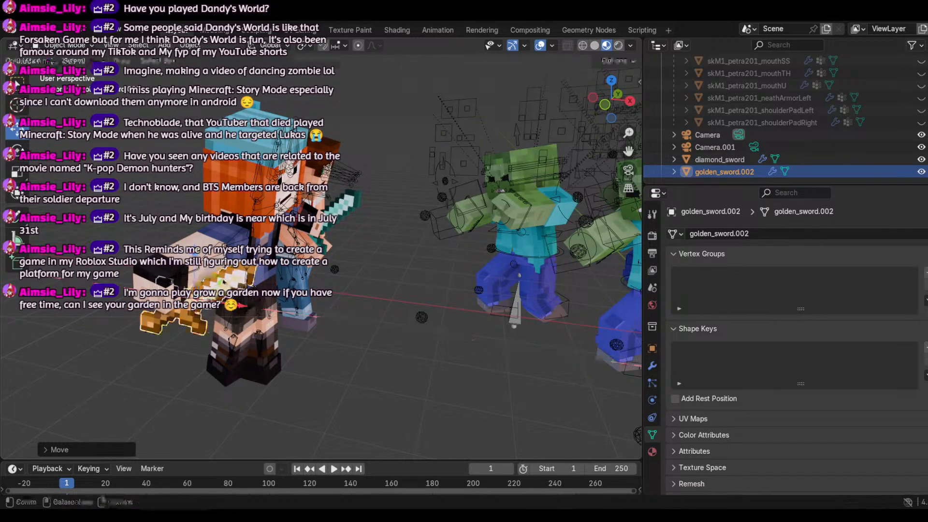
drag(194, 269, 199, 238)
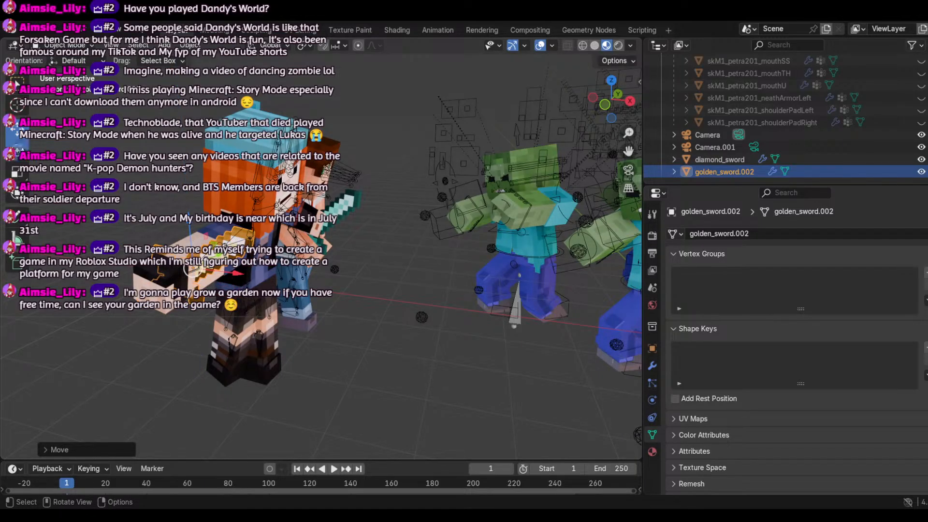
Step: Rotate the golden sword freely in the outstretched hand so the blade points up and toward the zombies
key(r)
key(r)
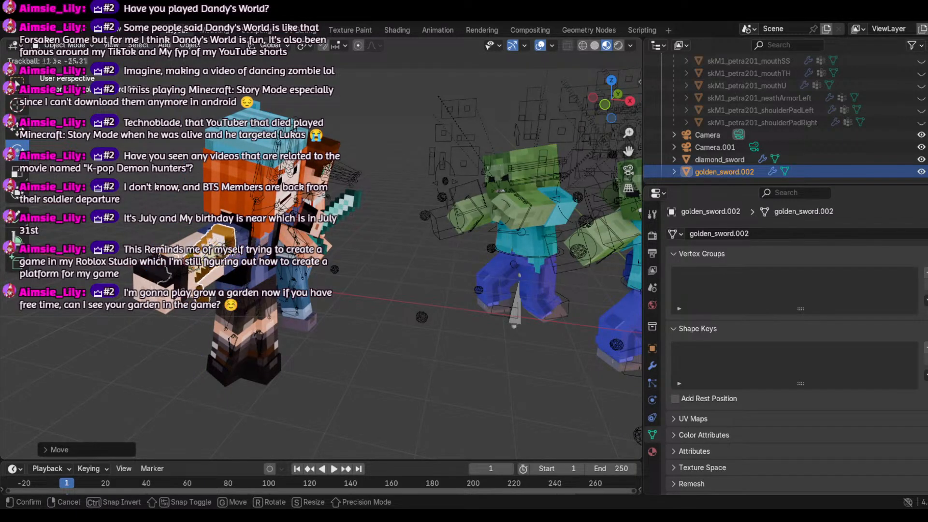
click(358, 244)
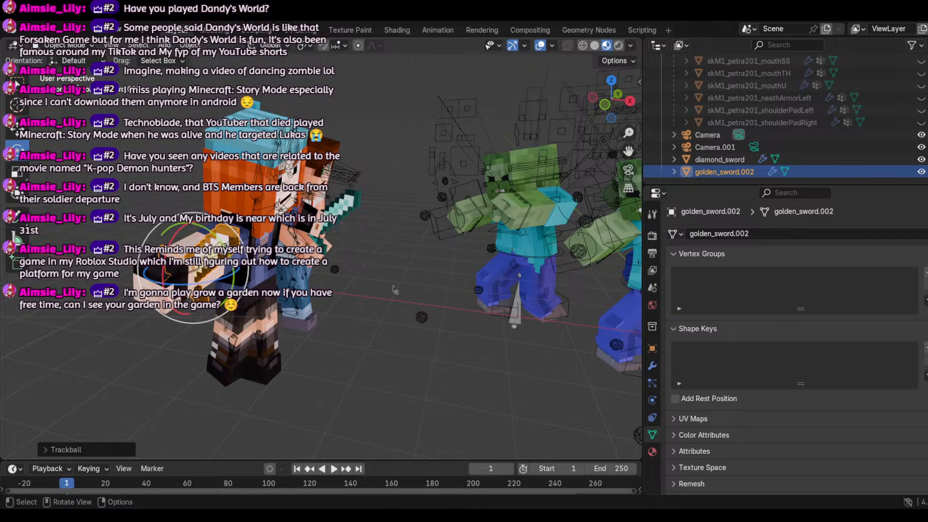
scroll(396, 290, up, 2)
scroll(414, 274, down, 2)
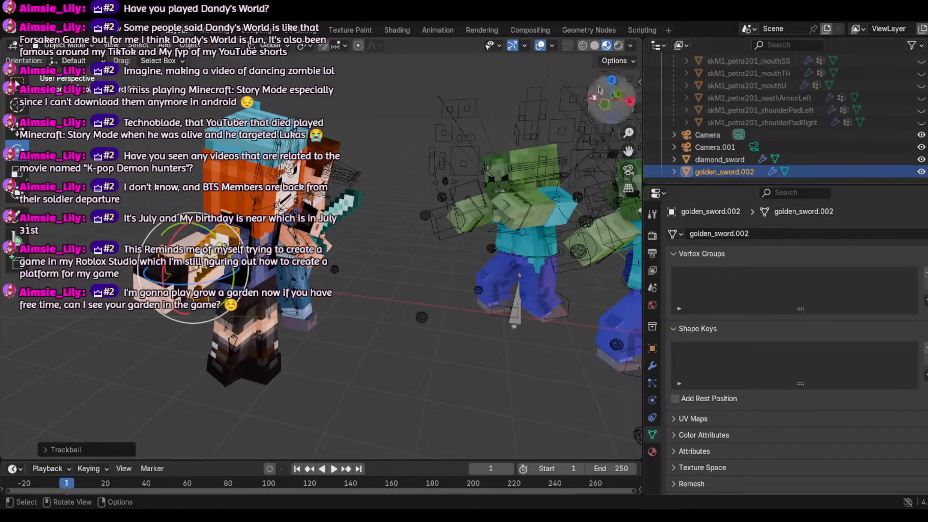
drag(600, 90, 648, 87)
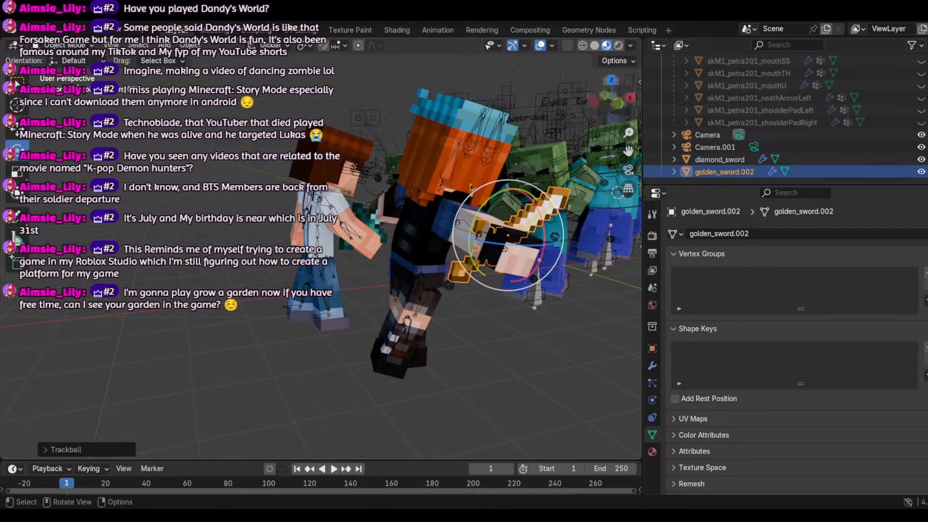
Step: Shift the golden sword along the Y axis toward the hand and raise it slightly along Z to fit the grip
click(23, 136)
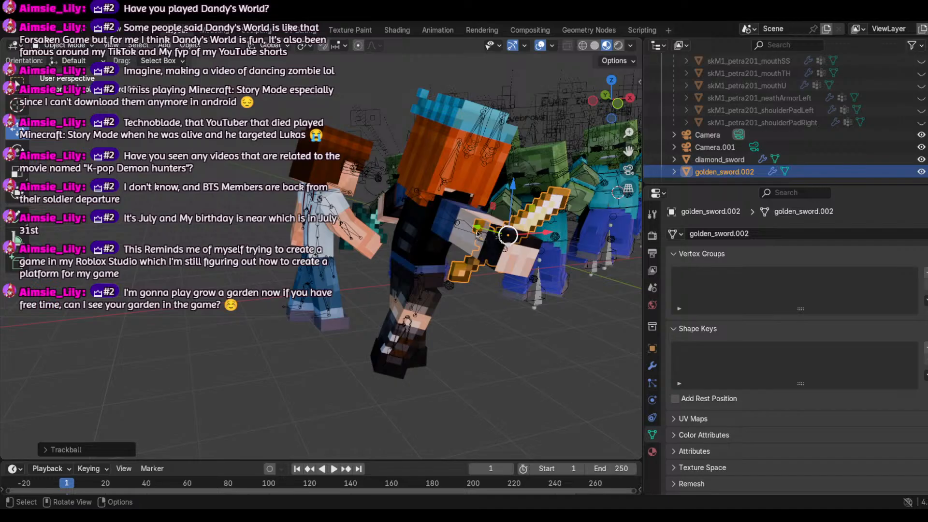
drag(478, 234, 493, 237)
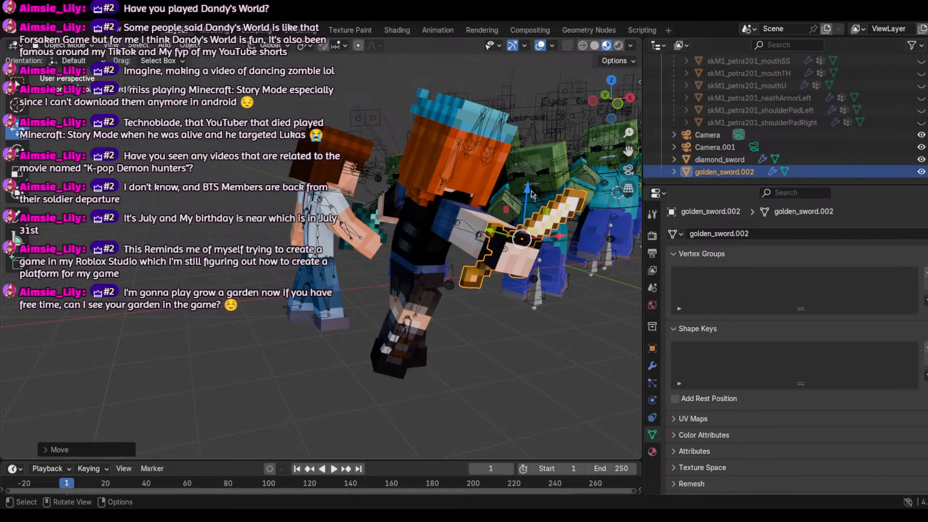
click(528, 205)
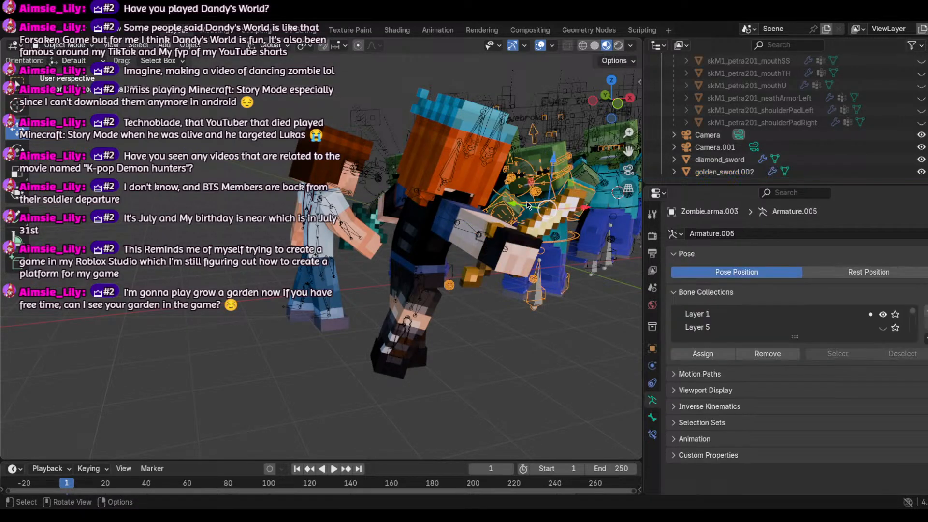
click(532, 227)
click(541, 220)
click(542, 219)
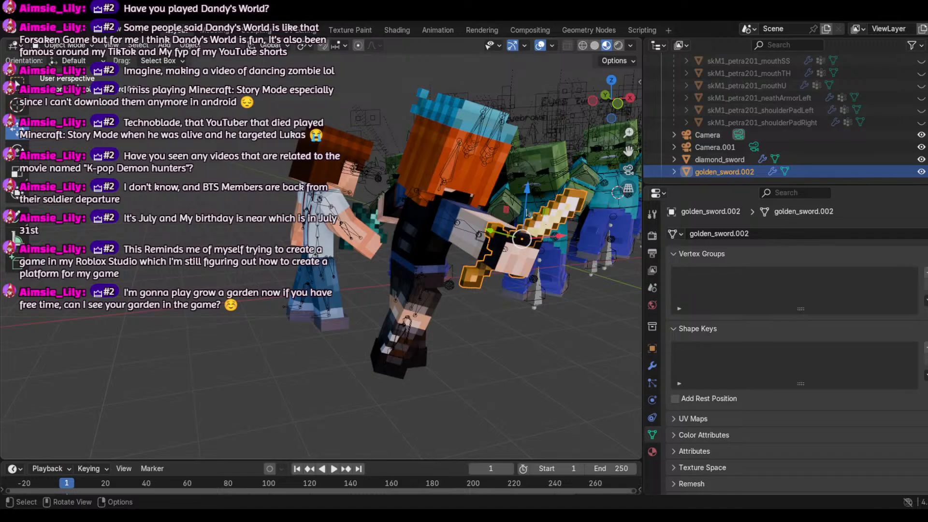
drag(526, 213, 526, 185)
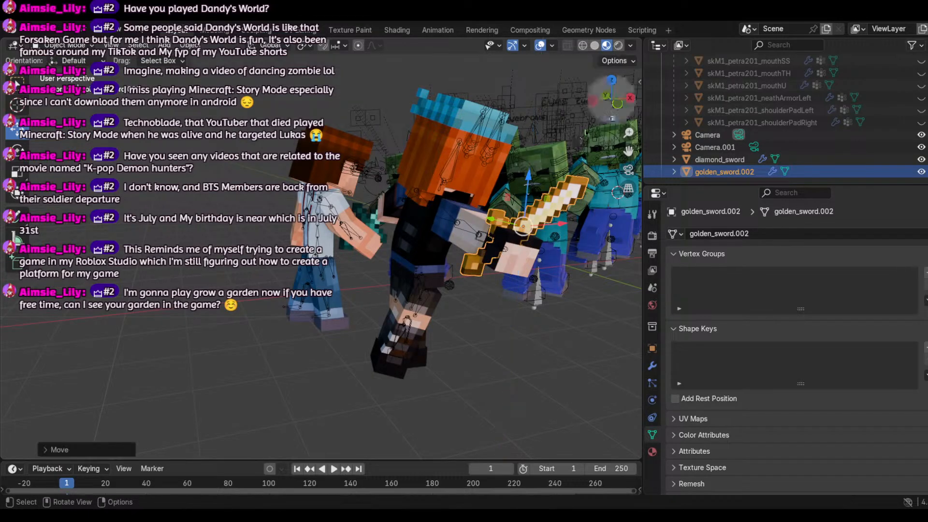
Step: Select the orange-haired character's armature and enter Pose Mode
mouse_move(619, 110)
mouse_down()
mouse_move(584, 124)
mouse_move(577, 110)
mouse_move(610, 118)
mouse_up()
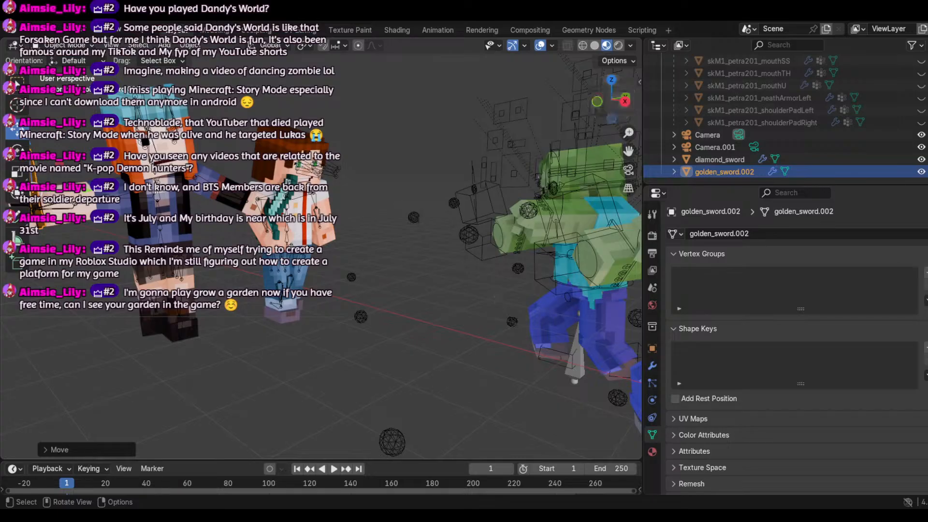
scroll(608, 118, up, 3)
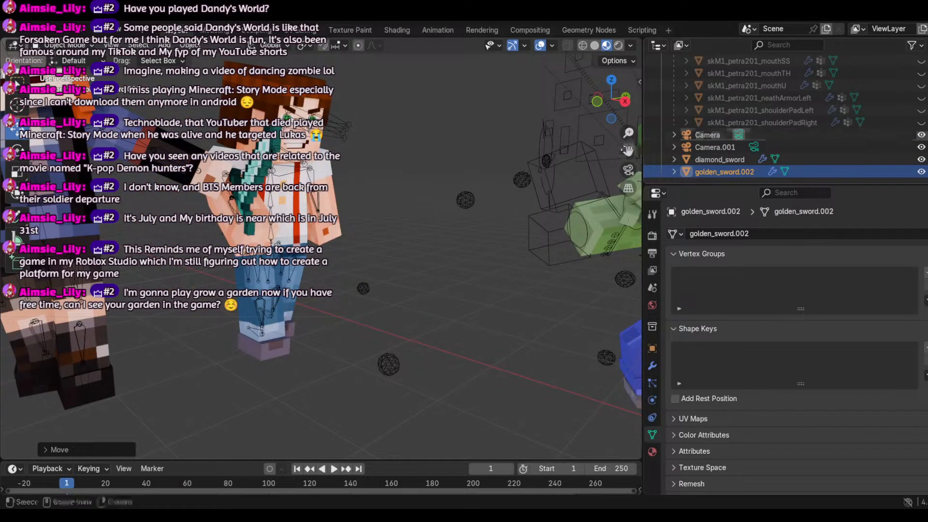
drag(628, 151, 859, 179)
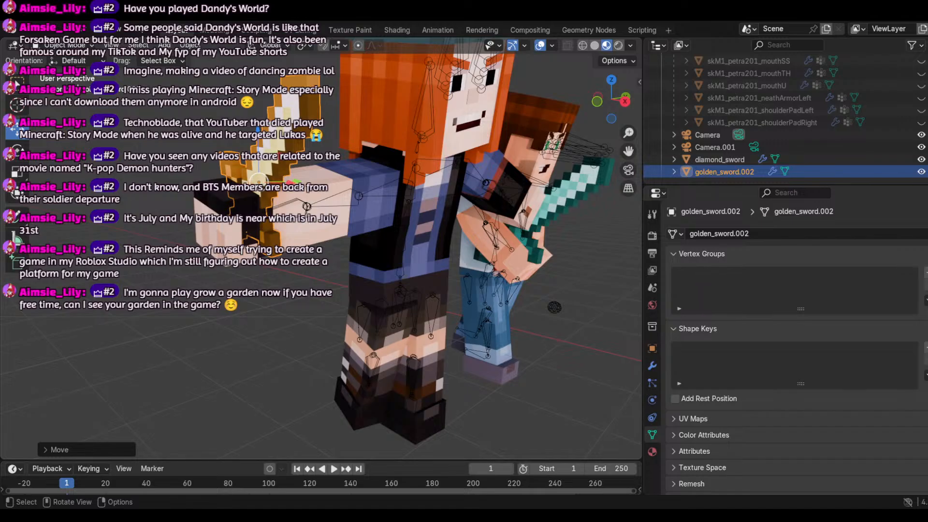
click(290, 203)
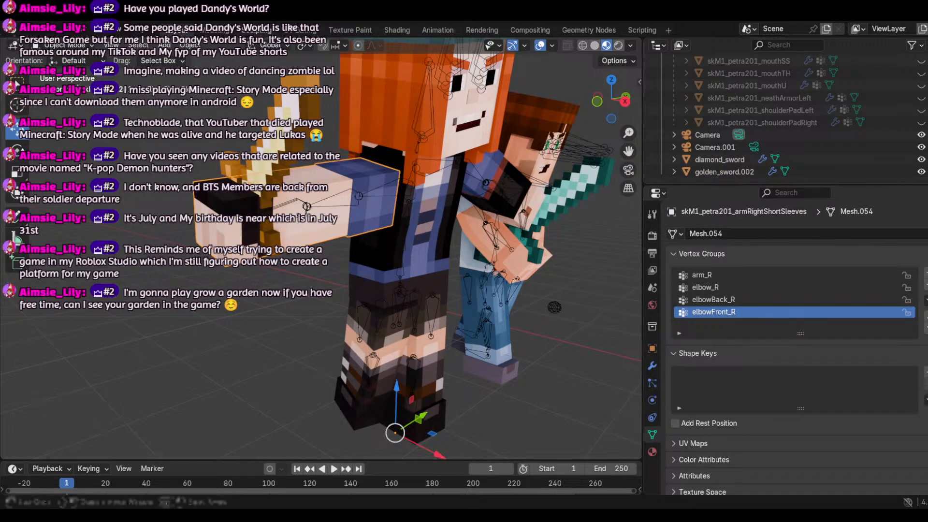
click(63, 45)
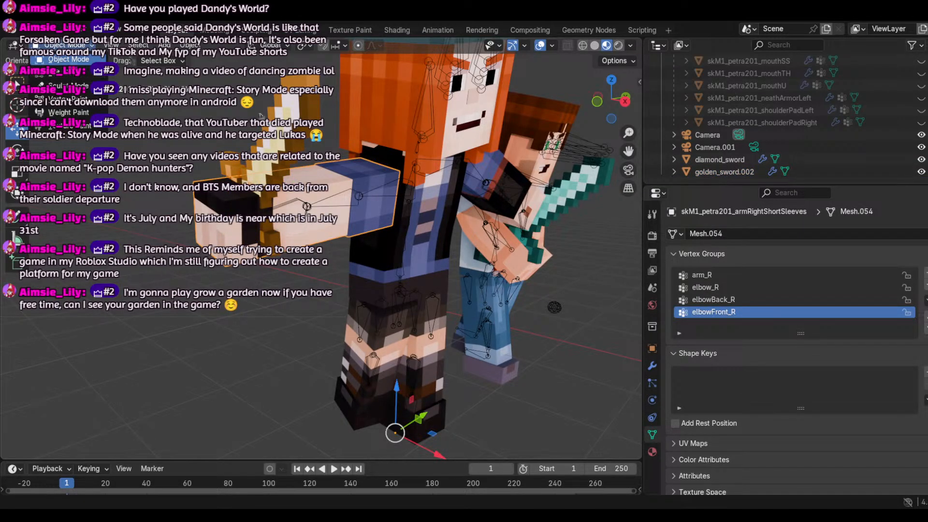
click(401, 265)
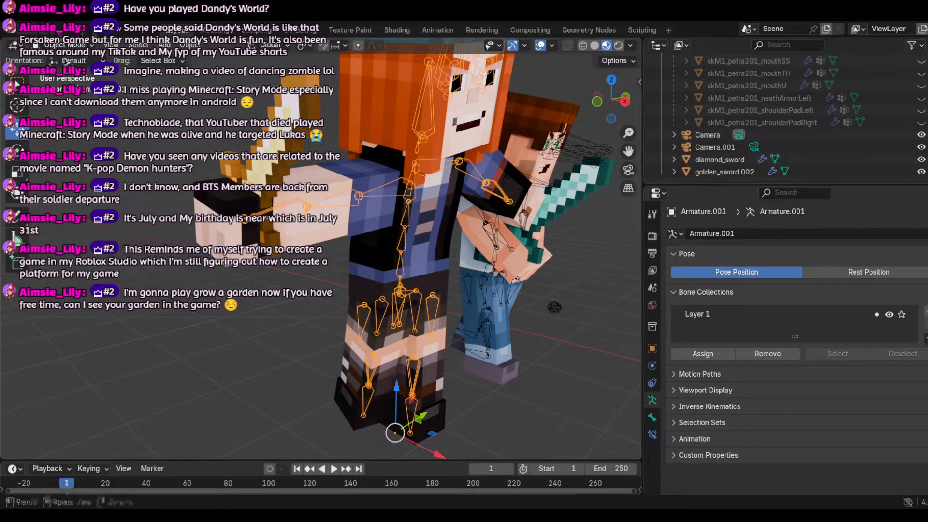
click(62, 45)
click(70, 92)
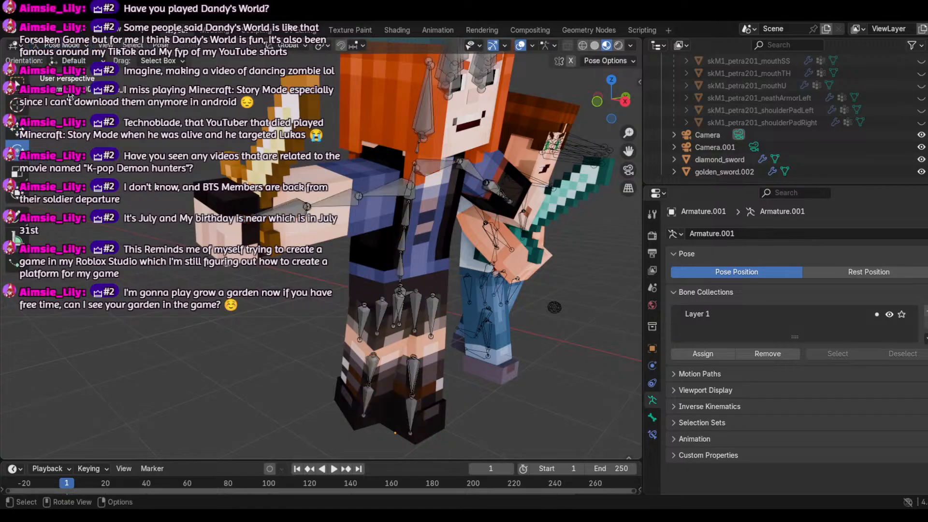
Step: Rotate the upper bone of the outstretched arm freely so the hand meets the golden sword's handle
click(393, 197)
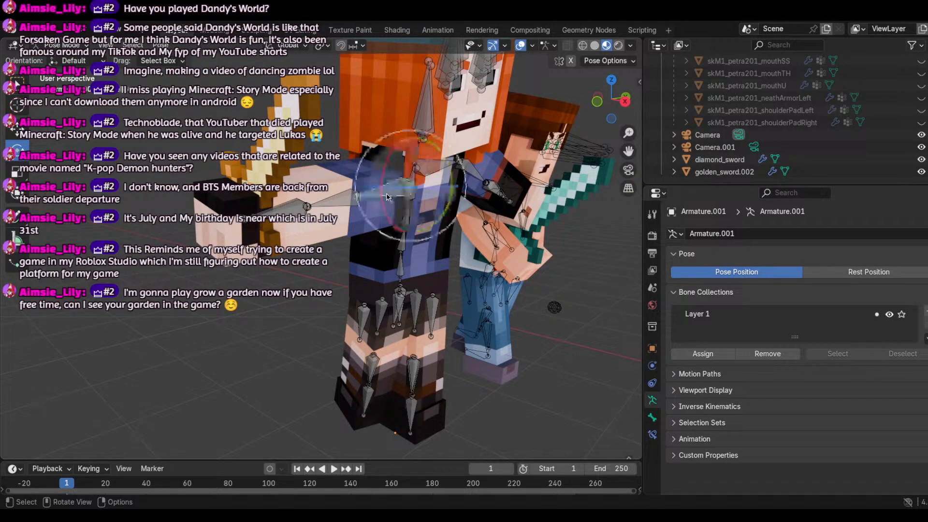
click(338, 199)
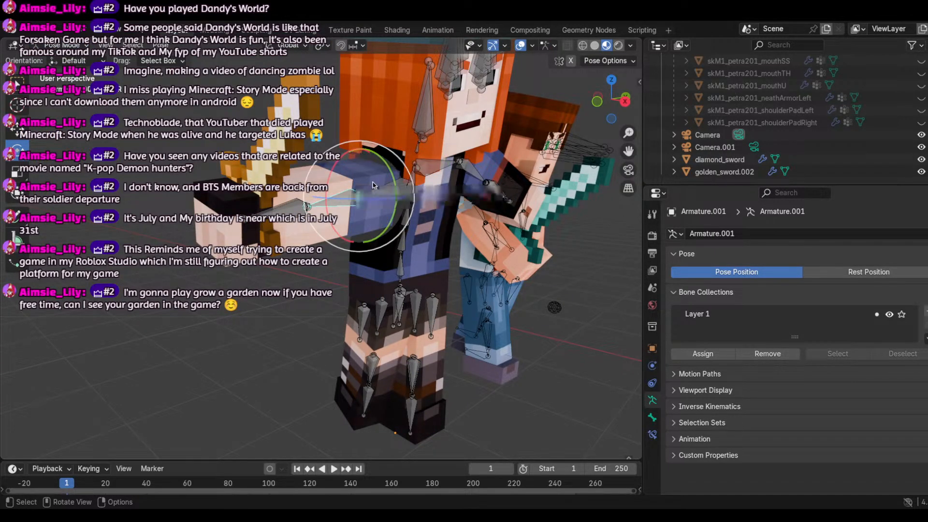
drag(370, 187, 341, 200)
click(283, 152)
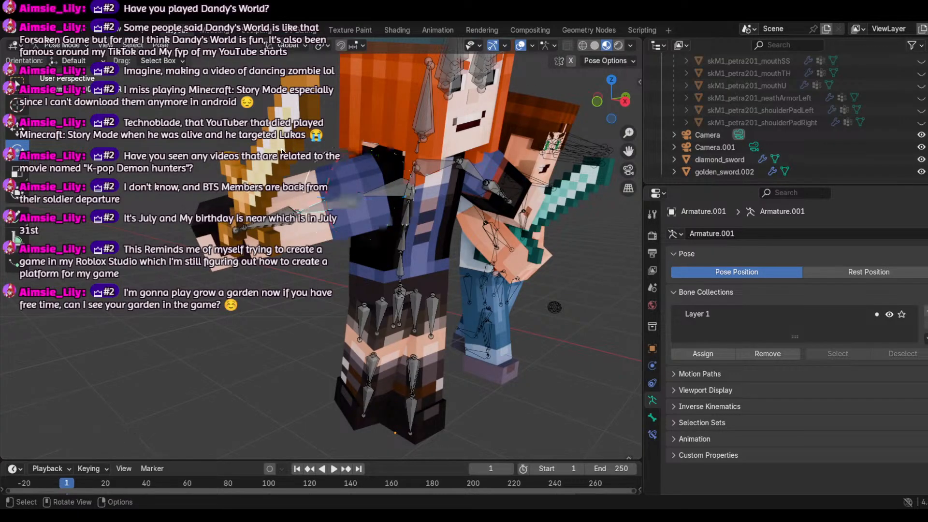
scroll(443, 167, down, 2)
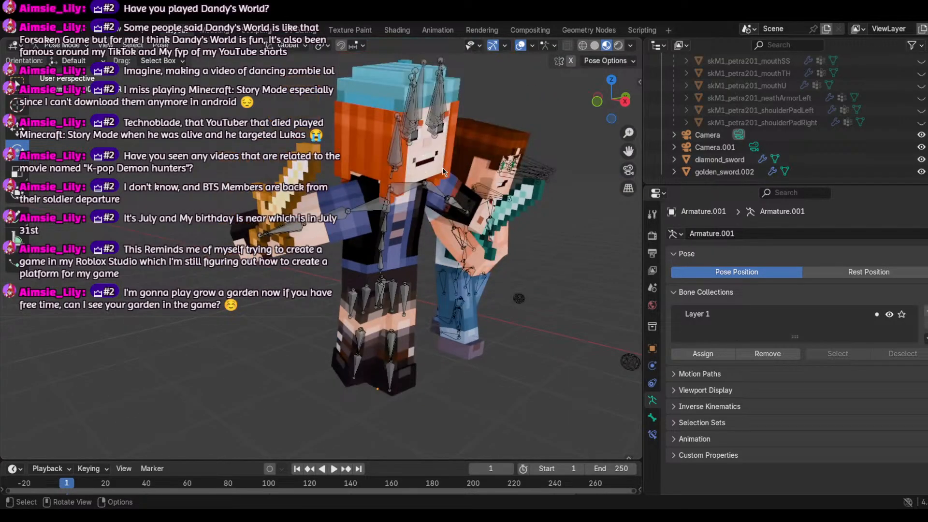
click(399, 302)
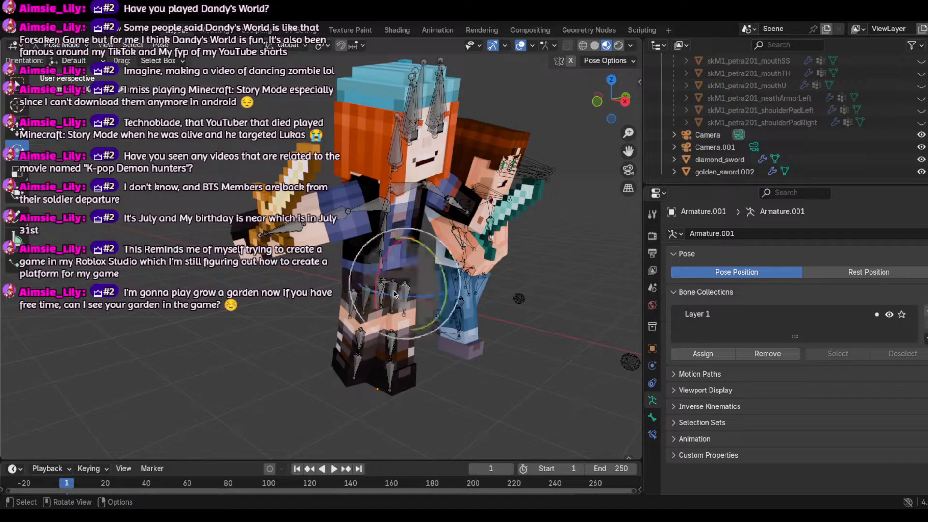
drag(424, 266, 400, 238)
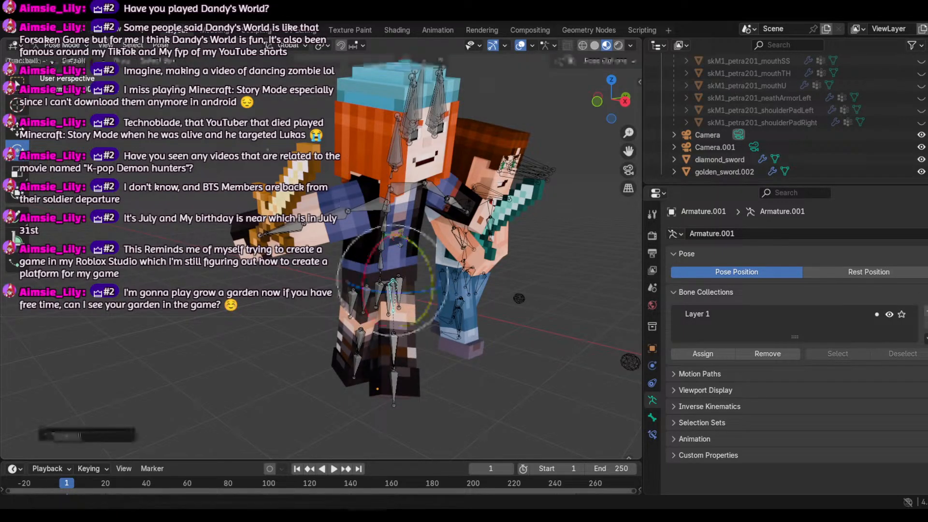
click(56, 30)
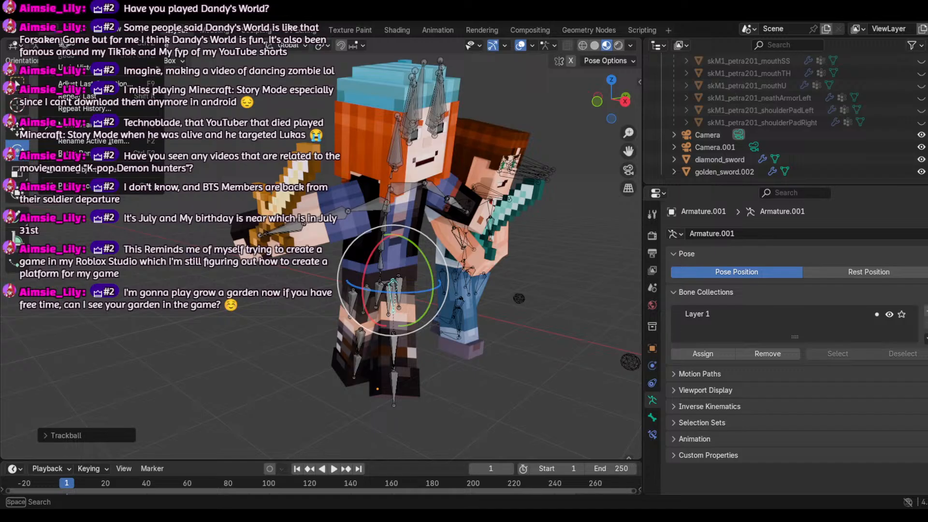
click(68, 46)
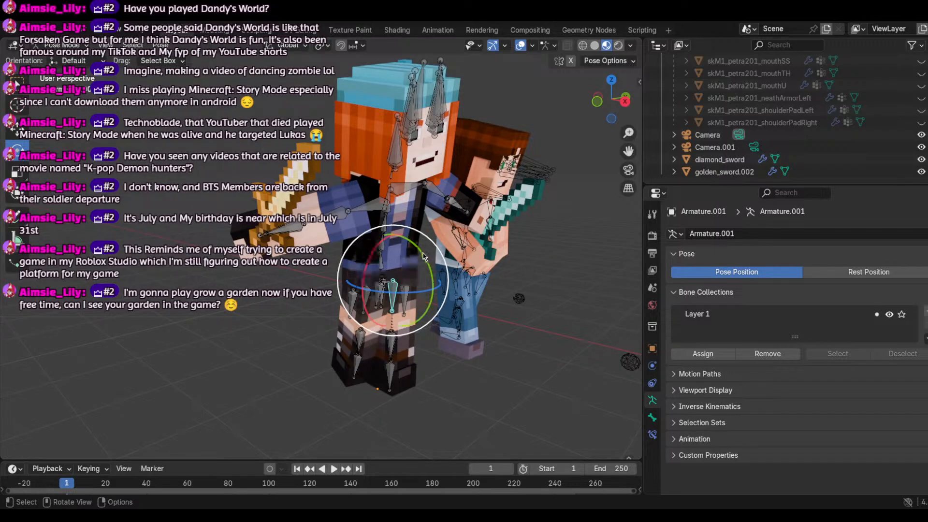
Step: Rotate the orange-haired character's upper leg bone on the diamond-sword character's side so that leg steps outward
drag(424, 257, 454, 350)
click(429, 382)
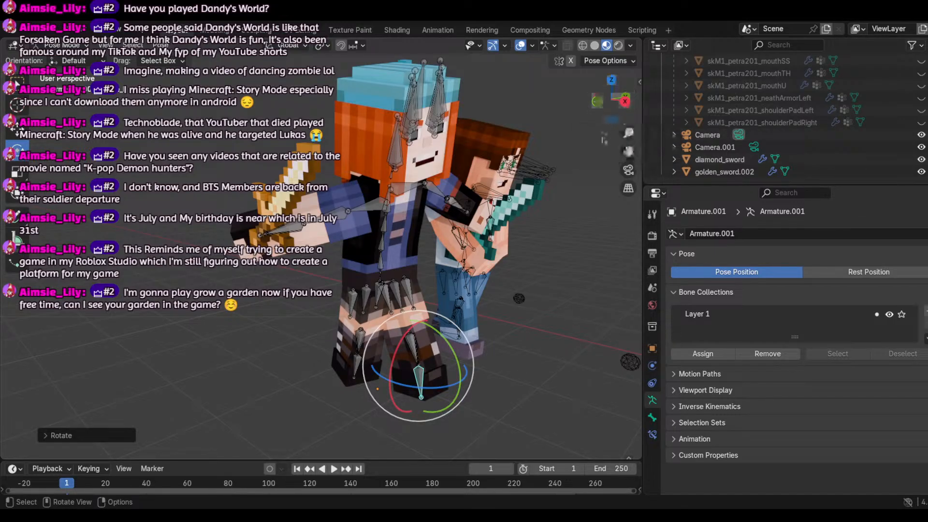
click(359, 366)
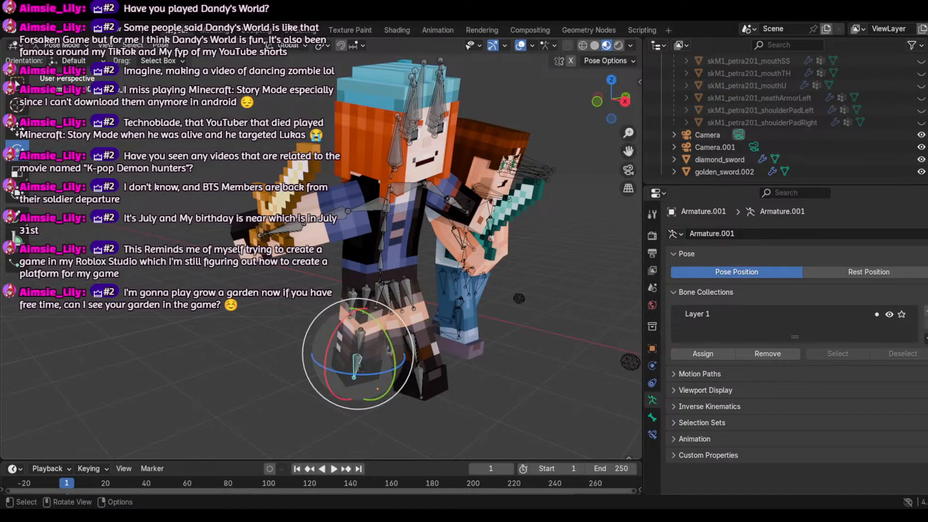
click(16, 129)
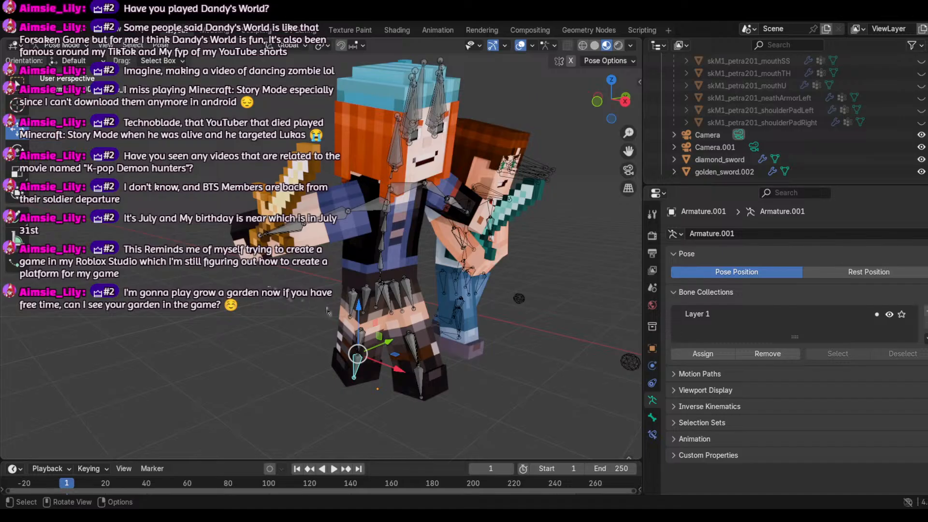
key(r)
key(z)
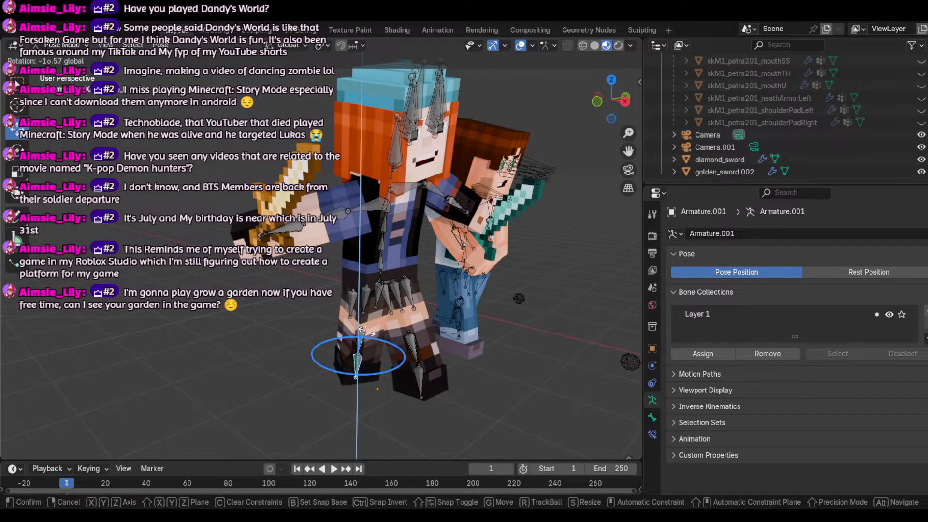
right_click(363, 324)
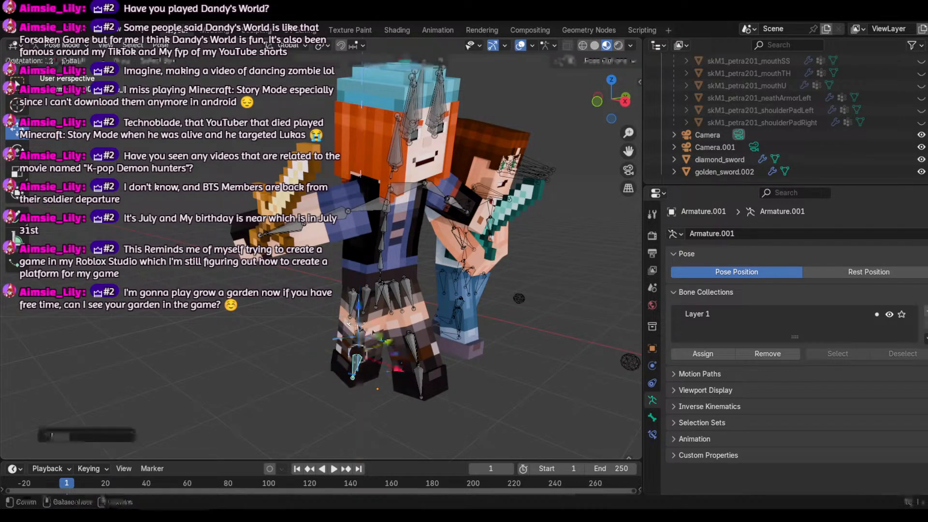
key(r)
key(z)
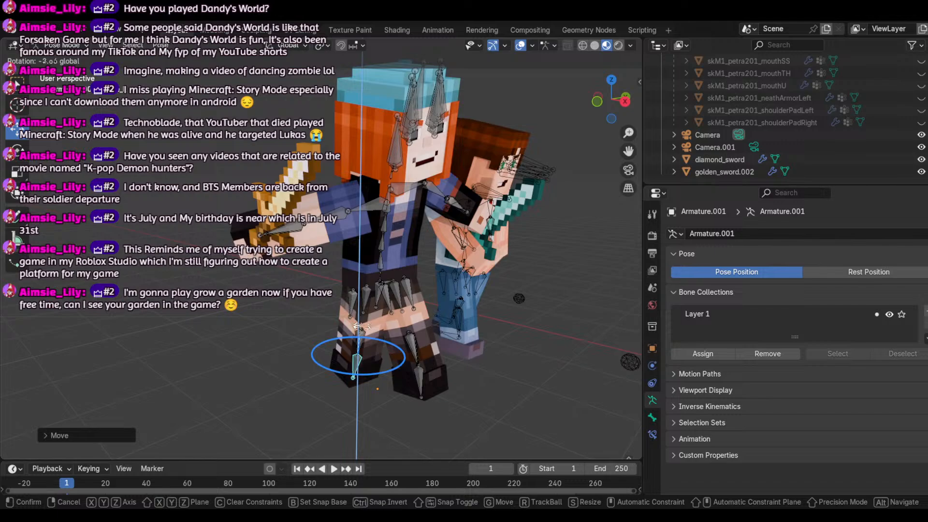
right_click(363, 332)
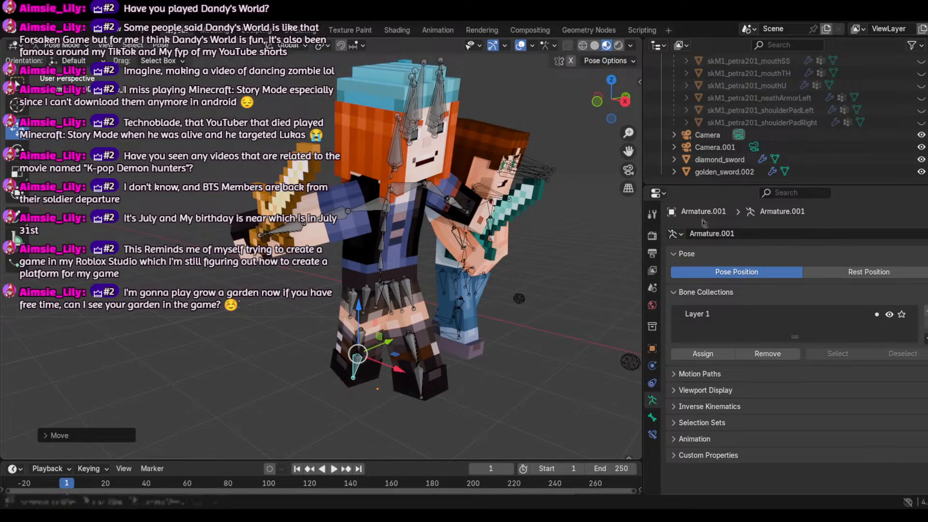
Step: Rotate the foot bone of the orange-haired character's leg on the golden-sword side slightly to adjust its stance
click(363, 347)
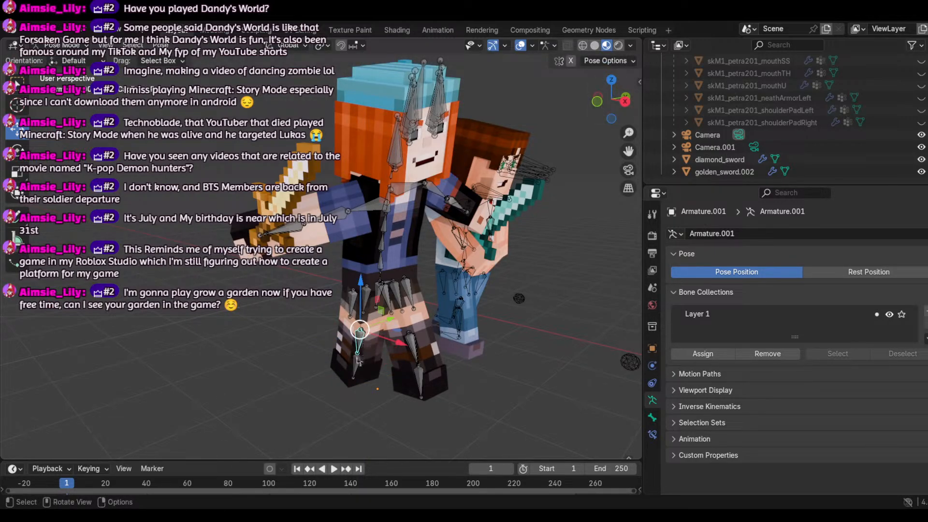
click(17, 145)
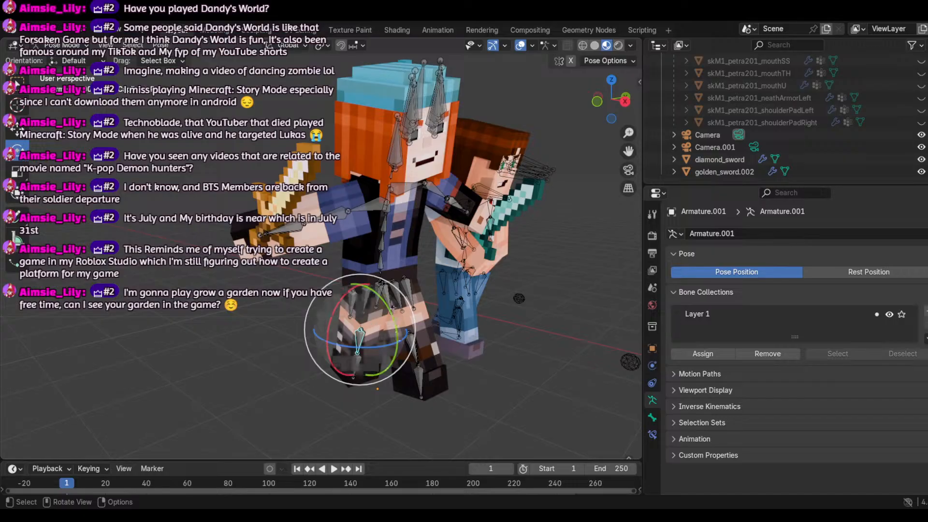
drag(360, 331, 360, 360)
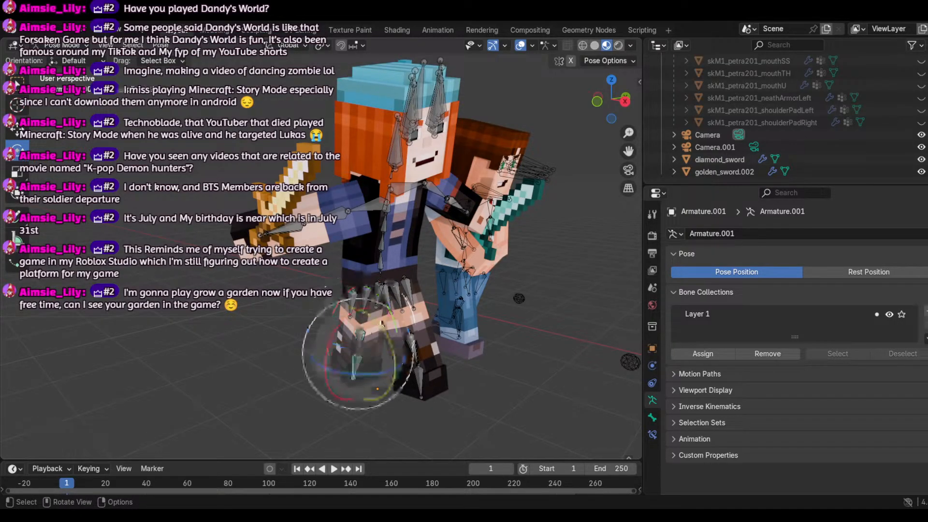
drag(379, 330, 384, 333)
Step: Rotate the orange-haired character's lower torso bone around Y so the upper body leans forward toward the zombies
drag(610, 100, 582, 105)
scroll(556, 198, up, 4)
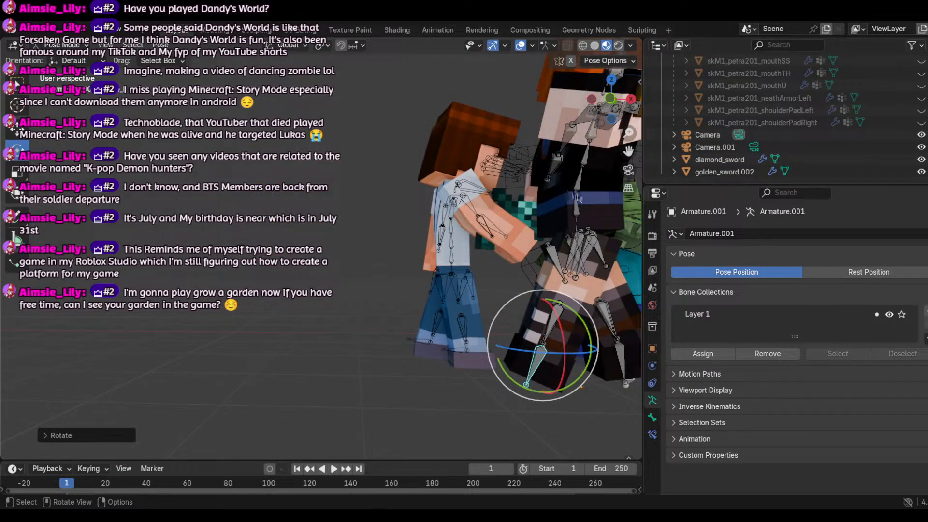
click(578, 198)
drag(609, 100, 536, 103)
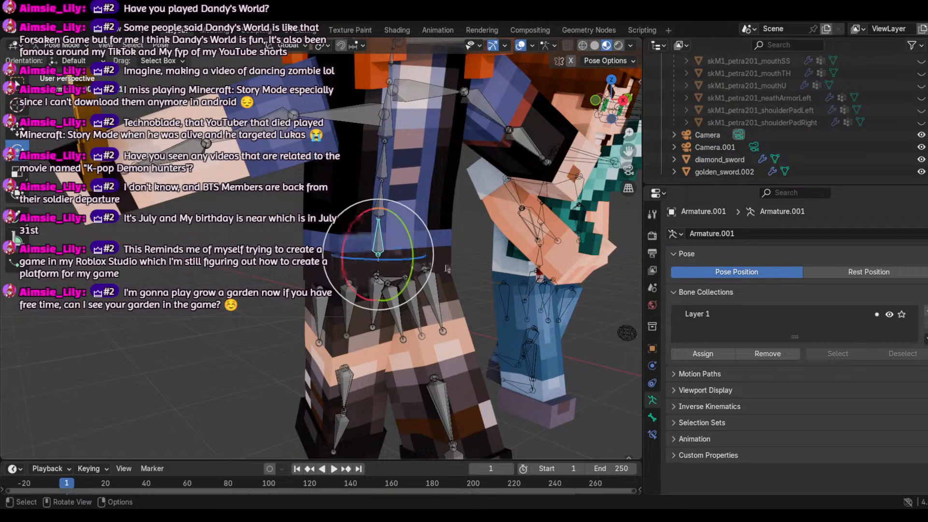
mouse_move(408, 240)
mouse_down()
mouse_move(400, 224)
mouse_move(424, 240)
mouse_up()
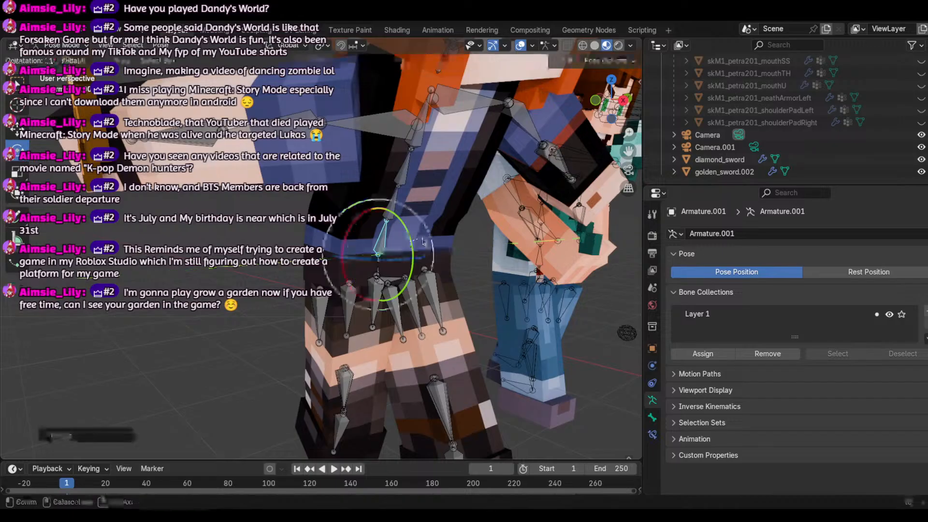
scroll(431, 239, down, 5)
scroll(430, 234, up, 1)
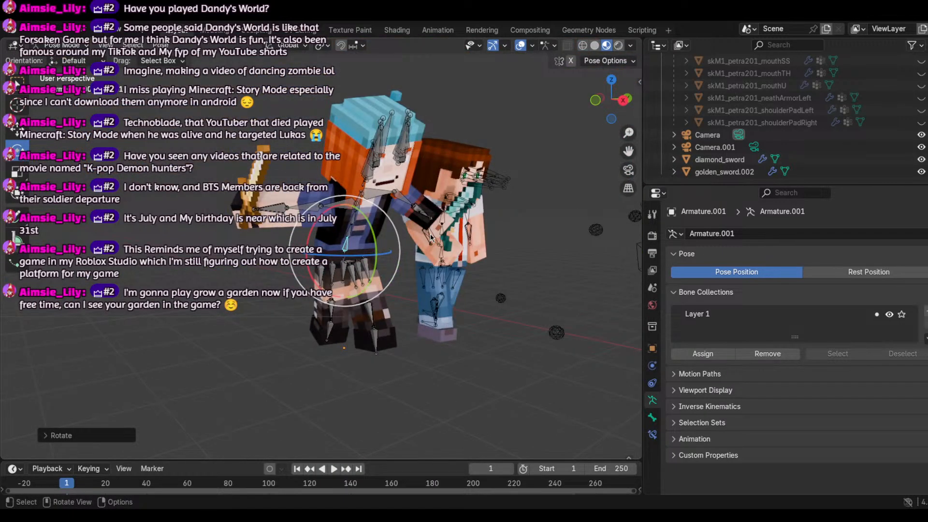
scroll(431, 234, up, 5)
scroll(417, 229, down, 1)
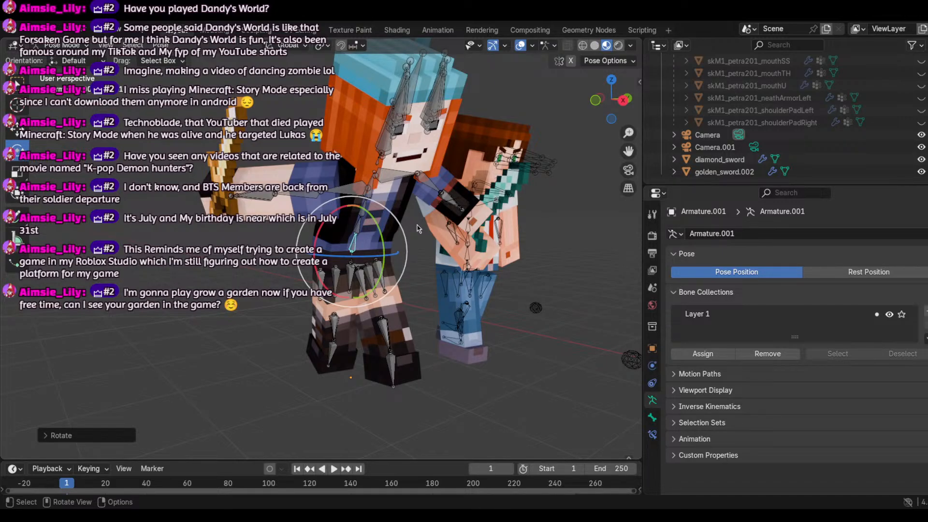
Step: Rotate the upper chest bone slightly to deepen the orange-haired character's forward lean
click(404, 199)
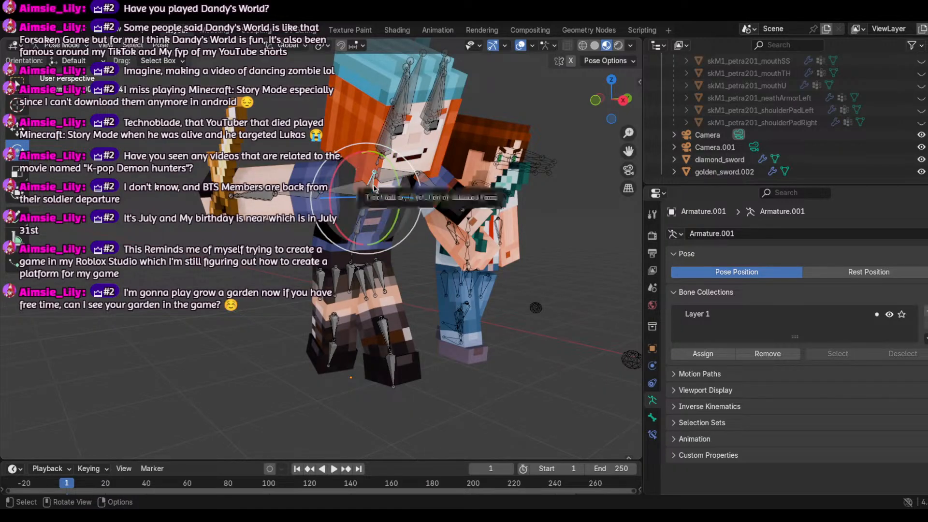
click(400, 188)
drag(399, 188, 398, 180)
drag(625, 101, 654, 101)
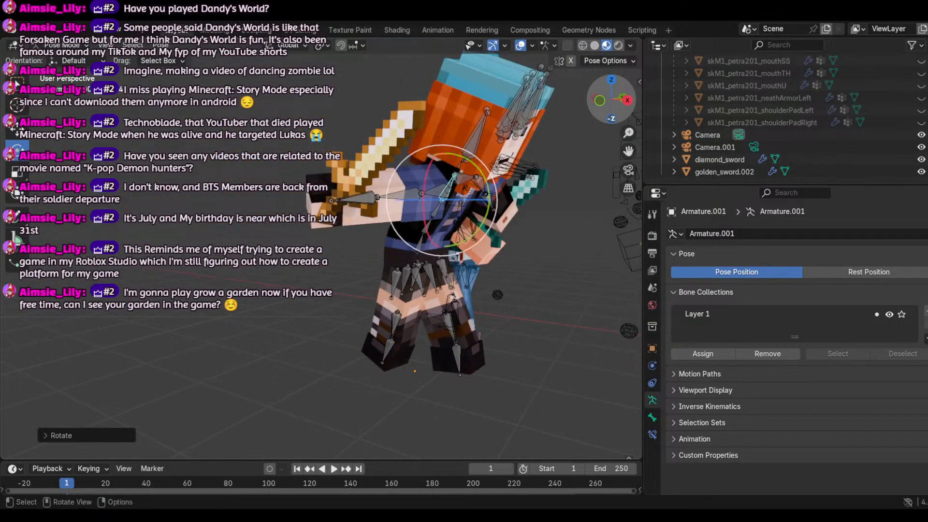
Step: Examine the leaning pose, the golden sword and the facing zombies from the side with Walk Navigation
scroll(486, 153, down, 2)
scroll(487, 153, up, 5)
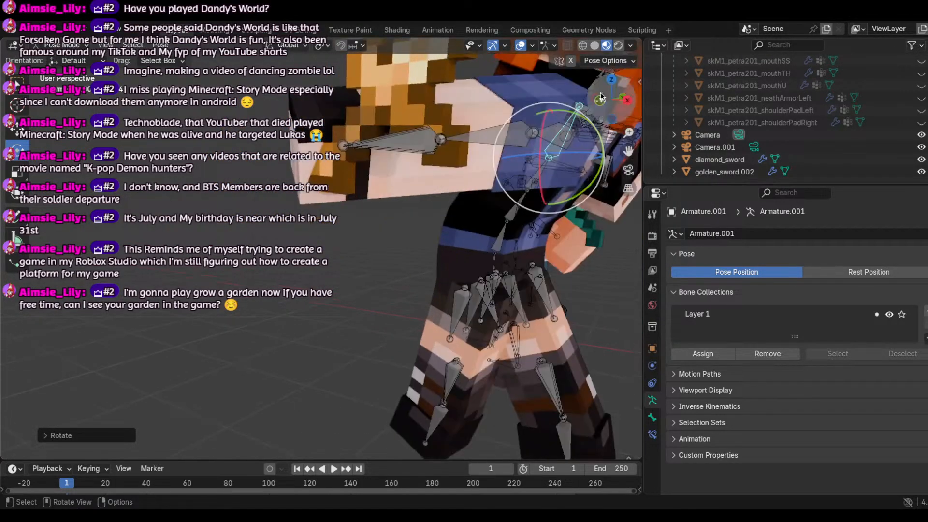
drag(601, 97, 605, 103)
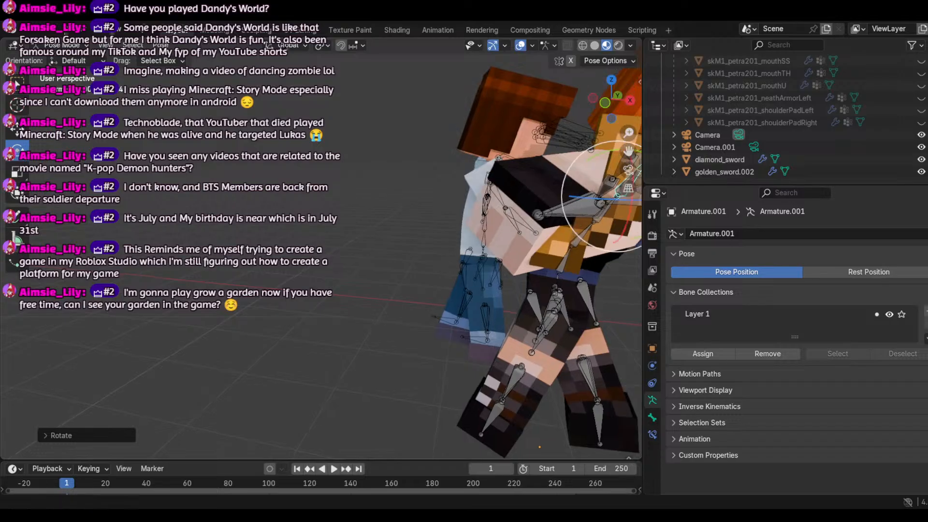
click(104, 45)
click(101, 46)
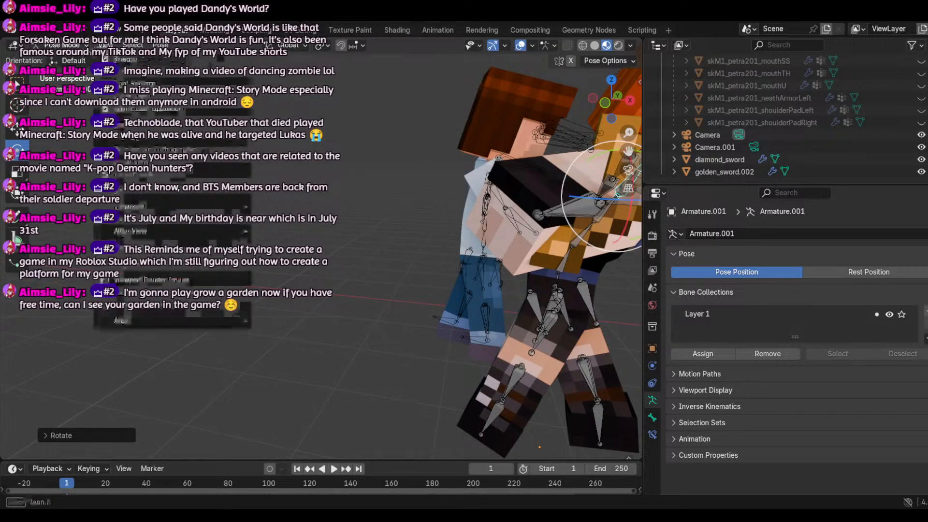
mouse_move(165, 226)
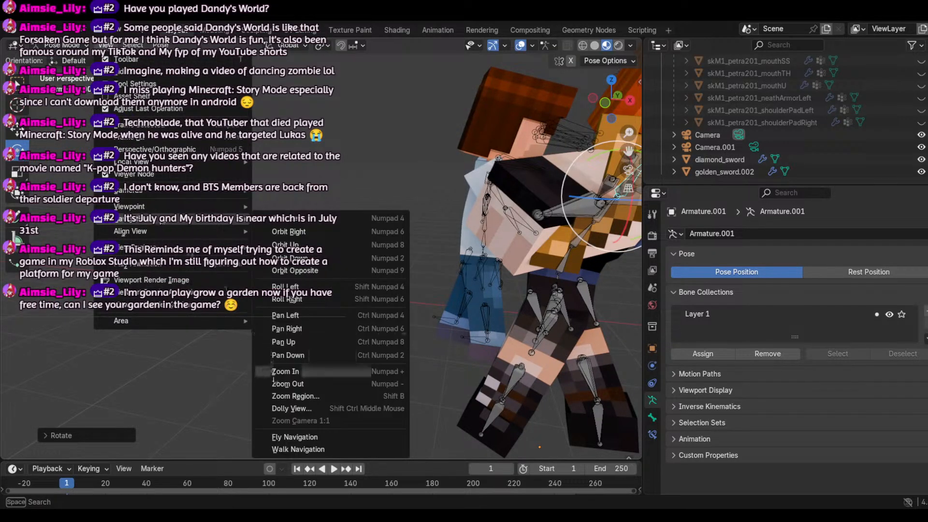
click(299, 449)
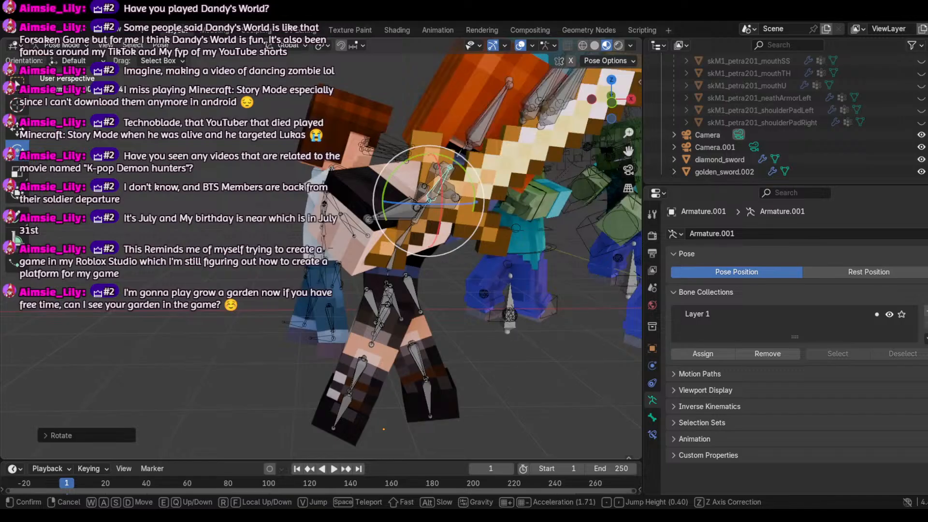
key(s)
key(d)
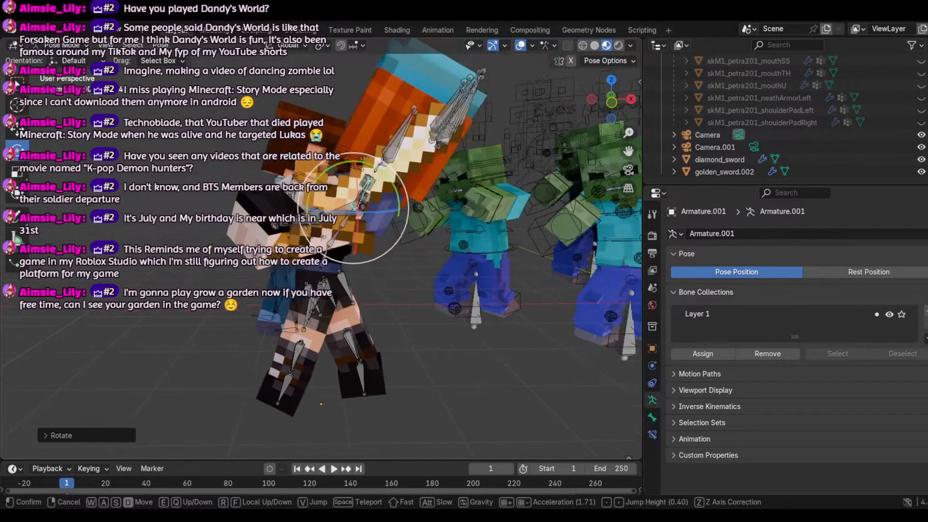
key(d)
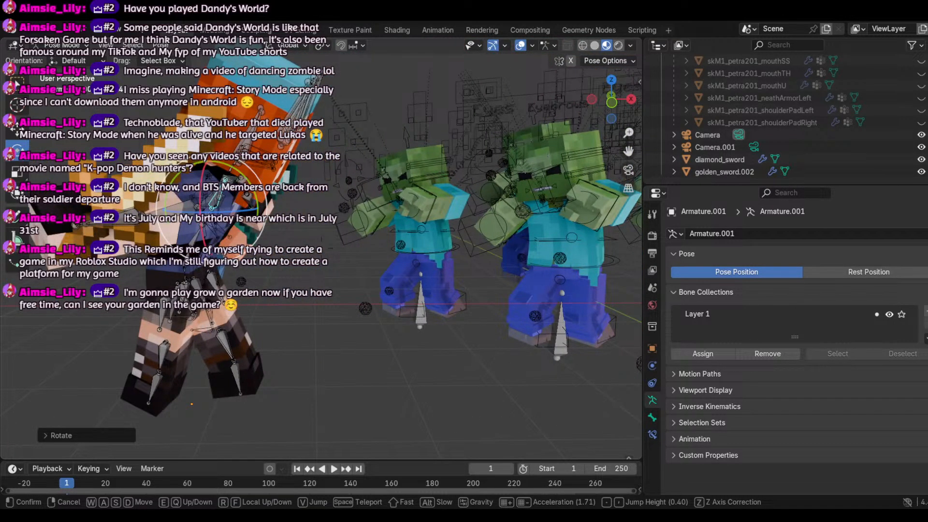
click(266, 413)
Step: Switch to Object Mode and rotate the golden sword so its blade points back and down, away from the zombies
click(214, 173)
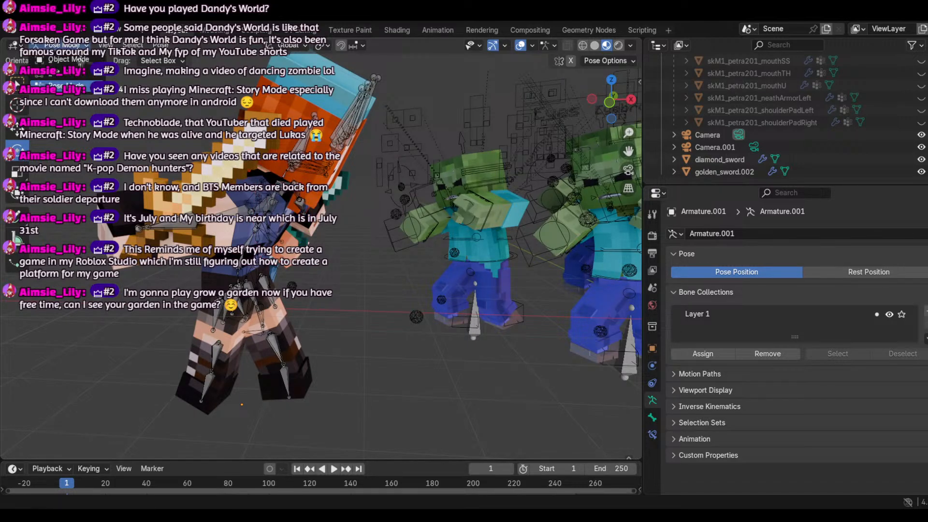
key(ctrl+Tab)
click(204, 170)
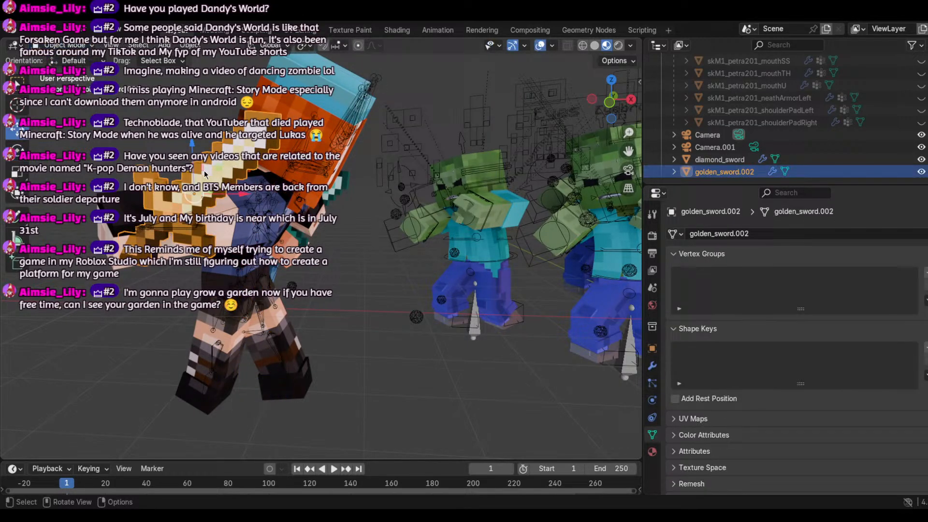
click(17, 141)
drag(222, 179, 156, 207)
drag(205, 165, 244, 175)
key(r)
click(244, 175)
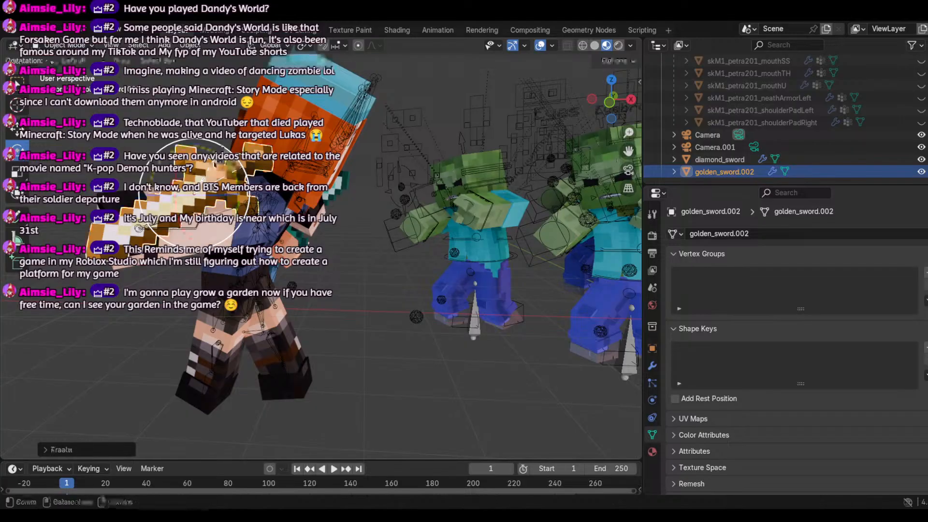
Step: Move the golden sword down and back until its handle sits in the orange-haired character's hand
key(alt+a)
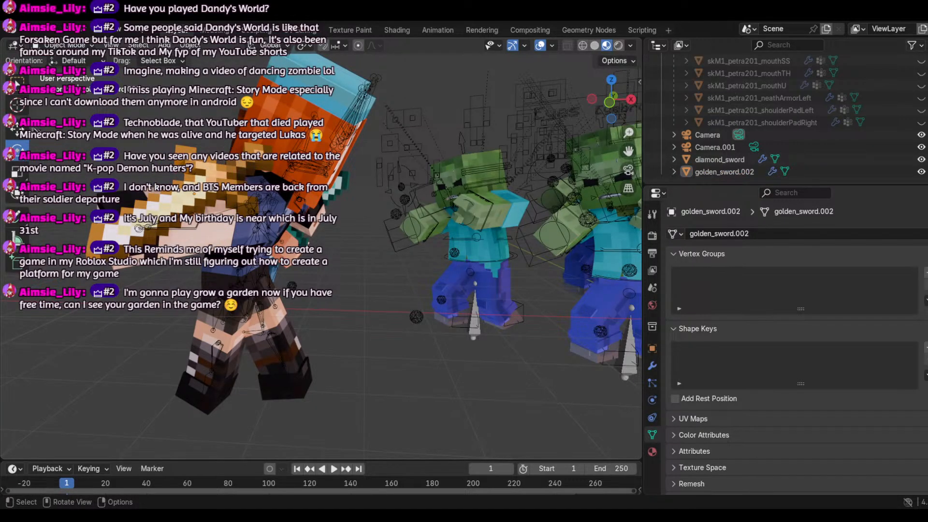
click(19, 129)
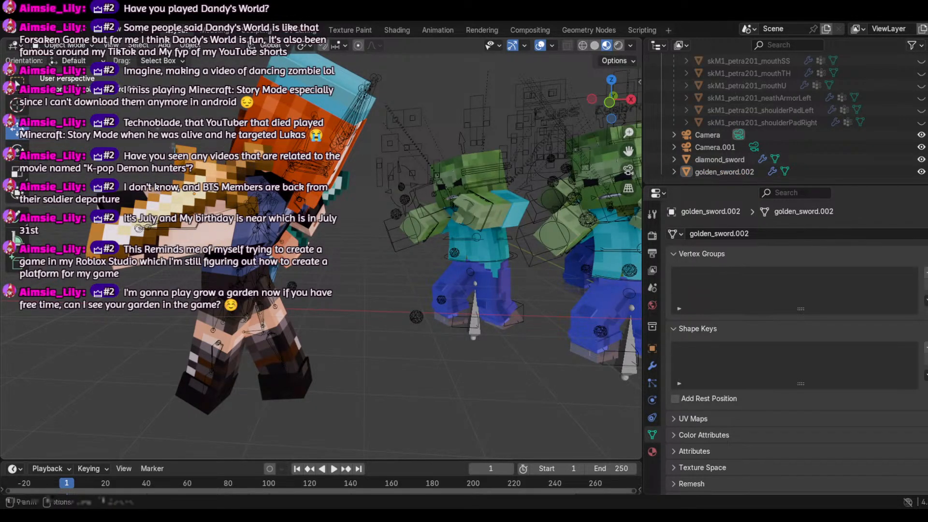
click(214, 193)
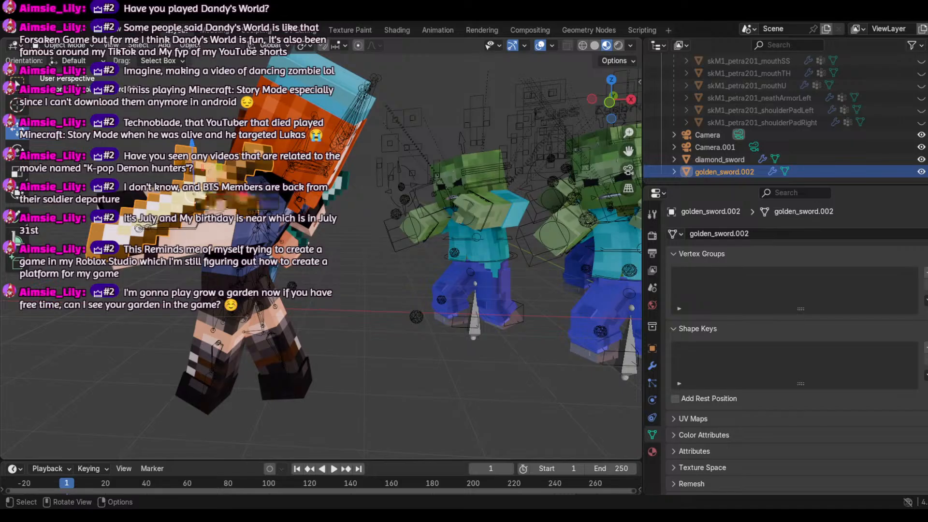
drag(192, 144, 195, 231)
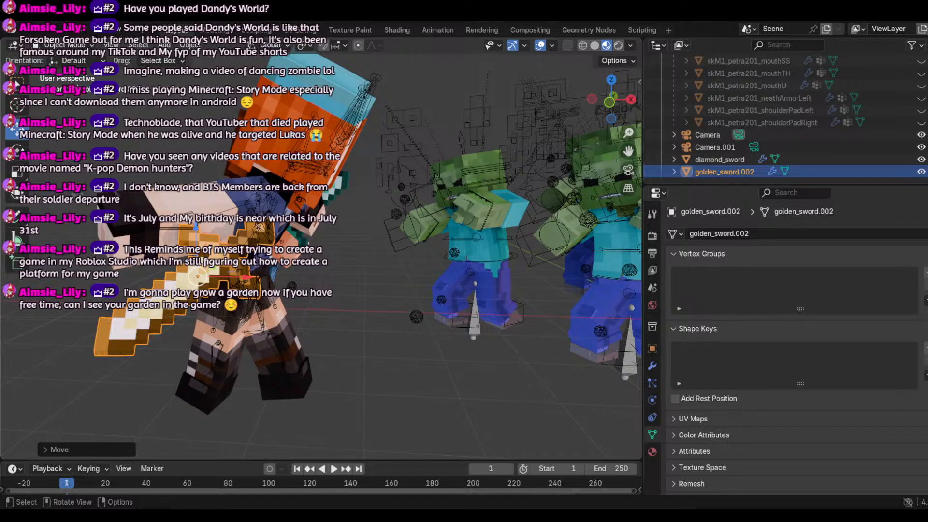
drag(224, 278, 114, 276)
Step: Examine the refitted golden sword and both characters' poses from the side and front with Walk Navigation
mouse_move(314, 228)
middle_down()
mouse_move(356, 222)
mouse_move(319, 225)
mouse_move(324, 237)
middle_up()
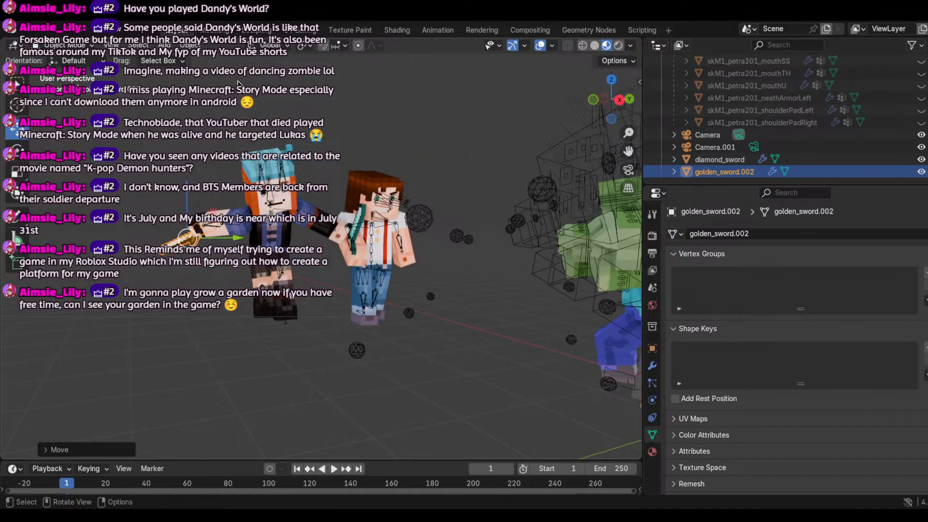
scroll(240, 83, up, 2)
scroll(276, 96, down, 2)
scroll(277, 96, up, 2)
drag(606, 108, 694, 118)
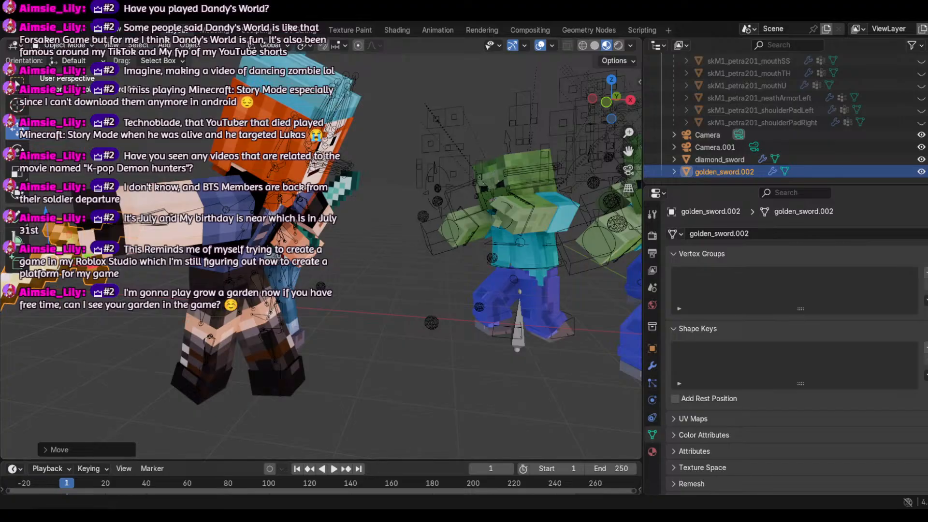
click(111, 45)
mouse_move(189, 218)
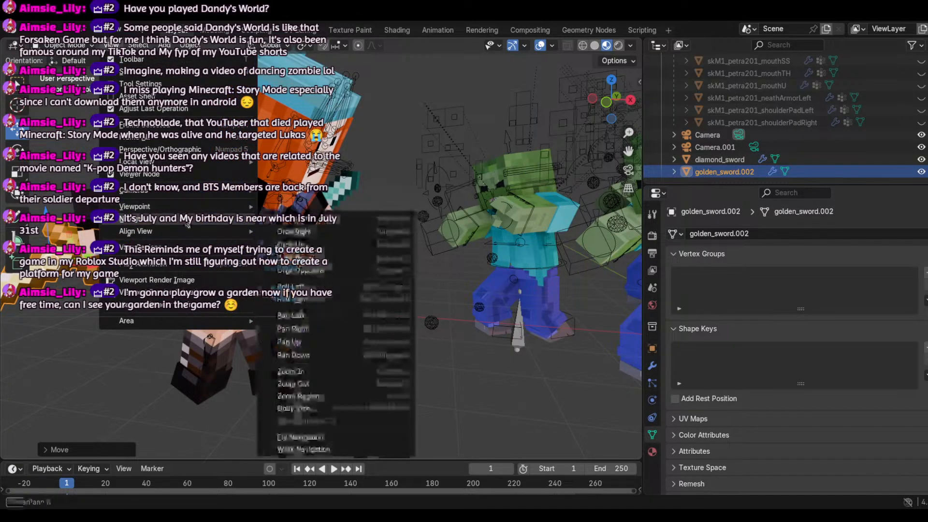
click(299, 449)
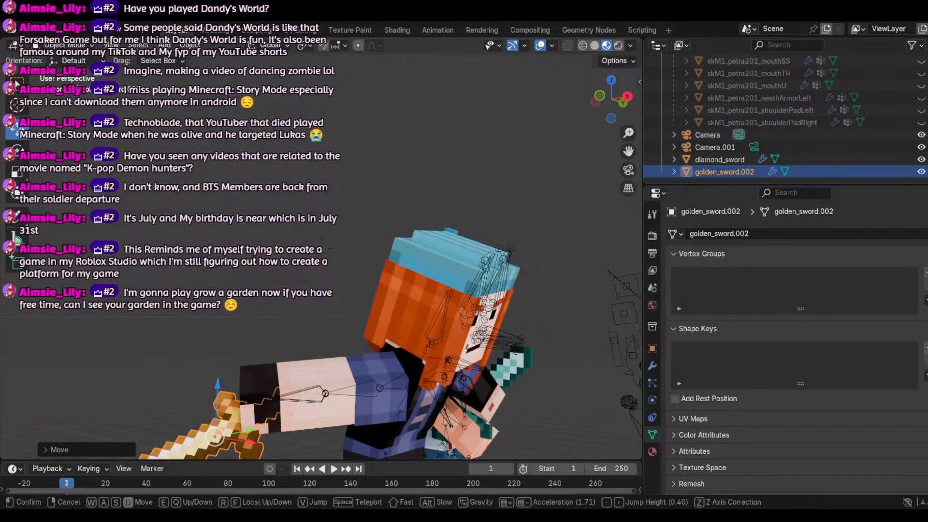
key(shift+w)
key(s)
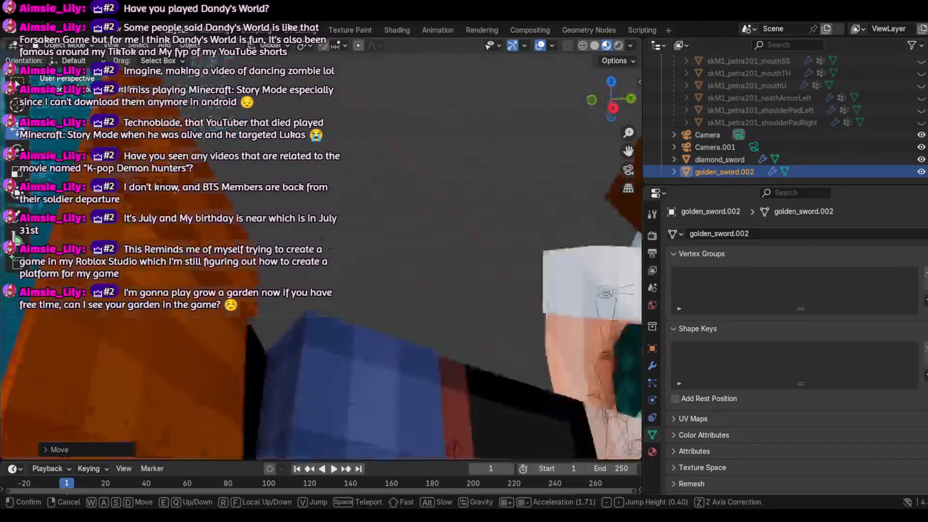
key(s)
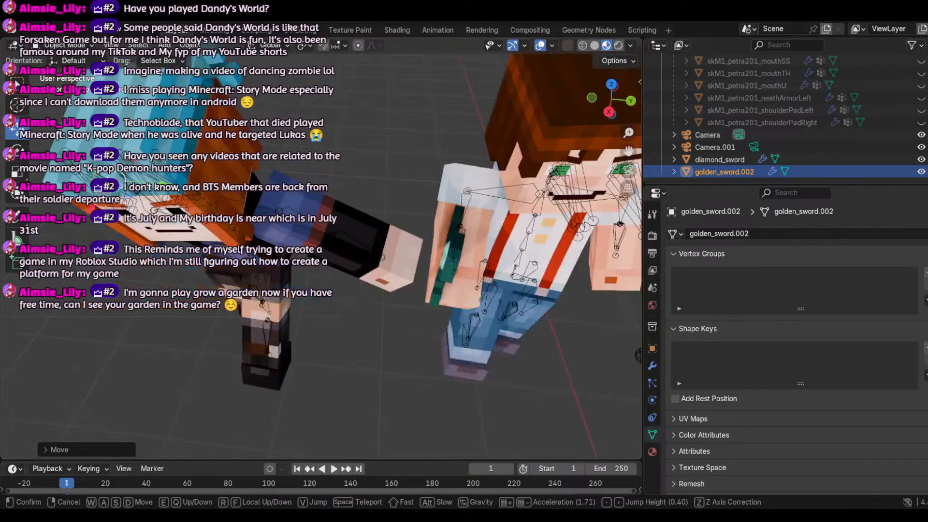
key(w)
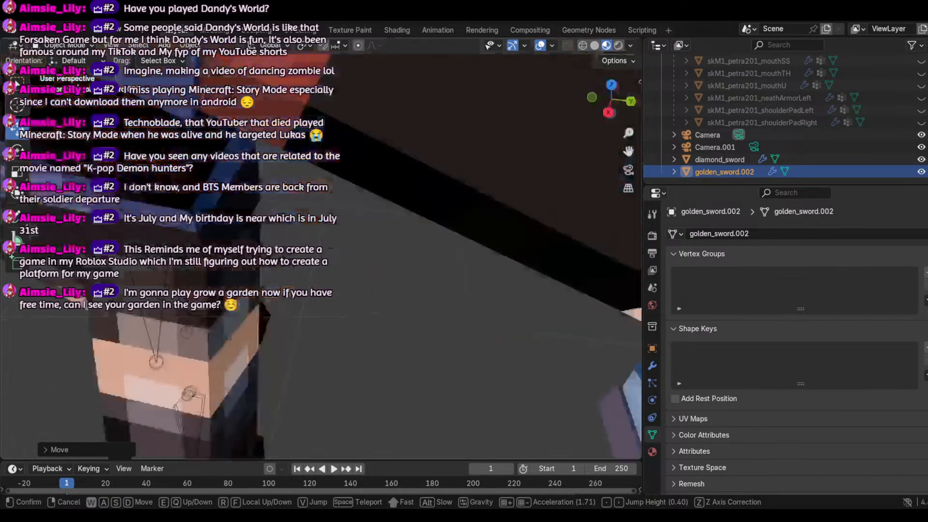
key(s)
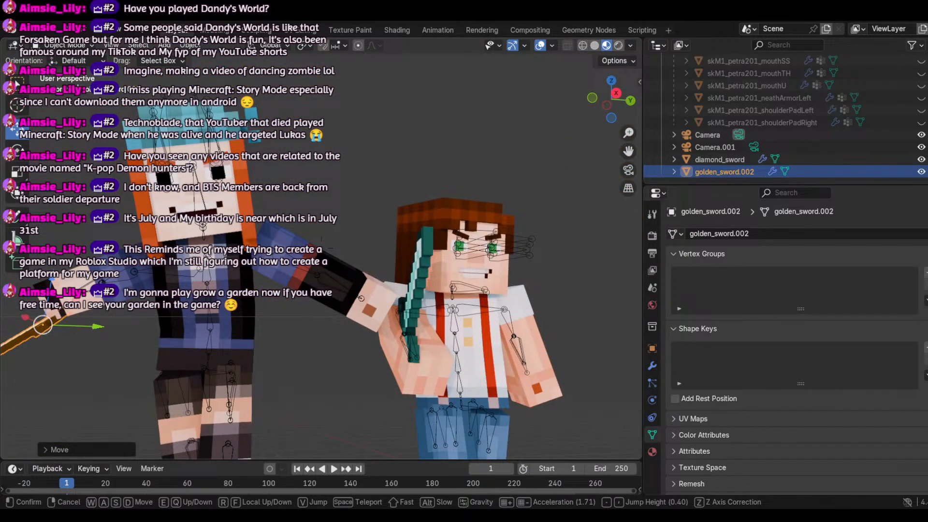
click(321, 248)
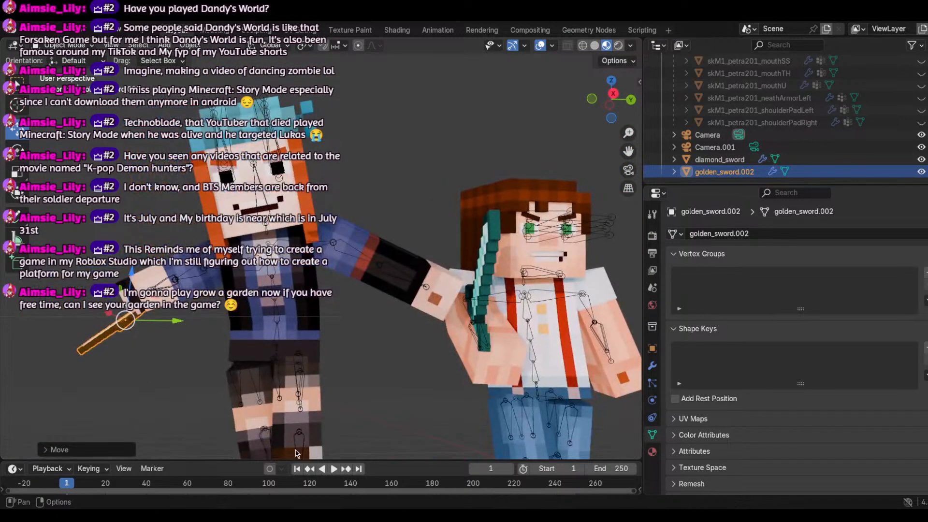
Step: Select the orange-haired character's armature and switch it to Pose Mode
click(344, 256)
click(356, 257)
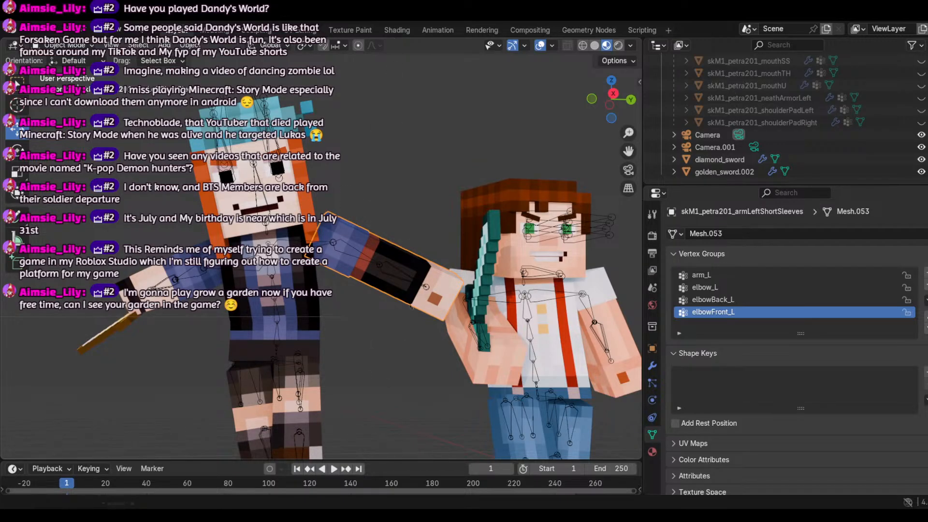
click(62, 45)
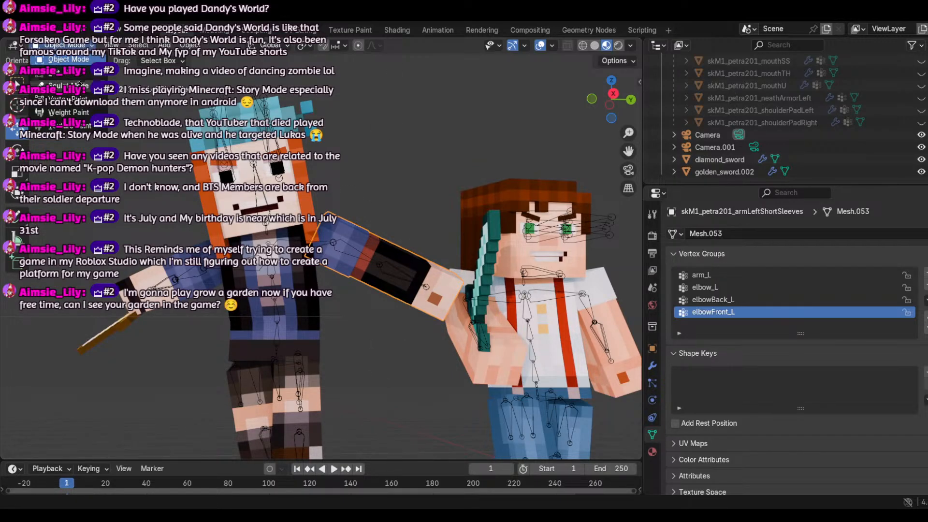
click(342, 251)
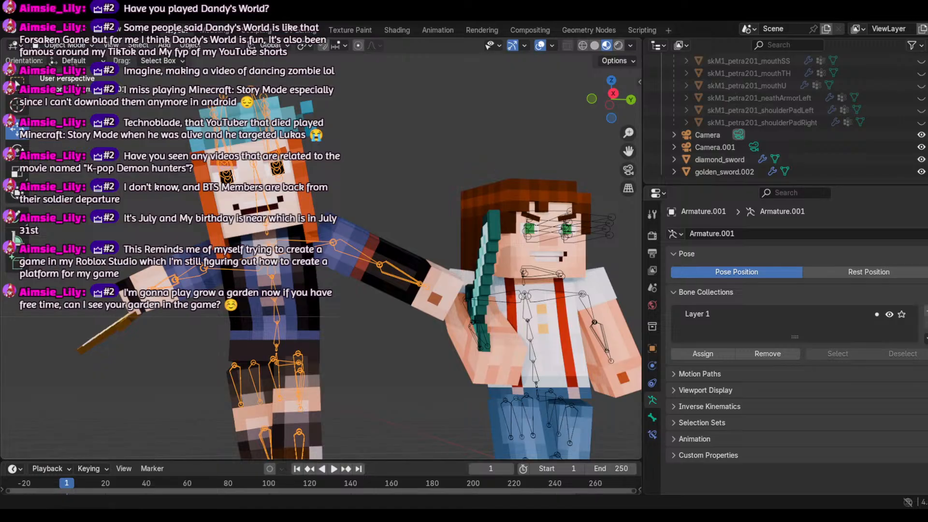
click(62, 45)
click(60, 85)
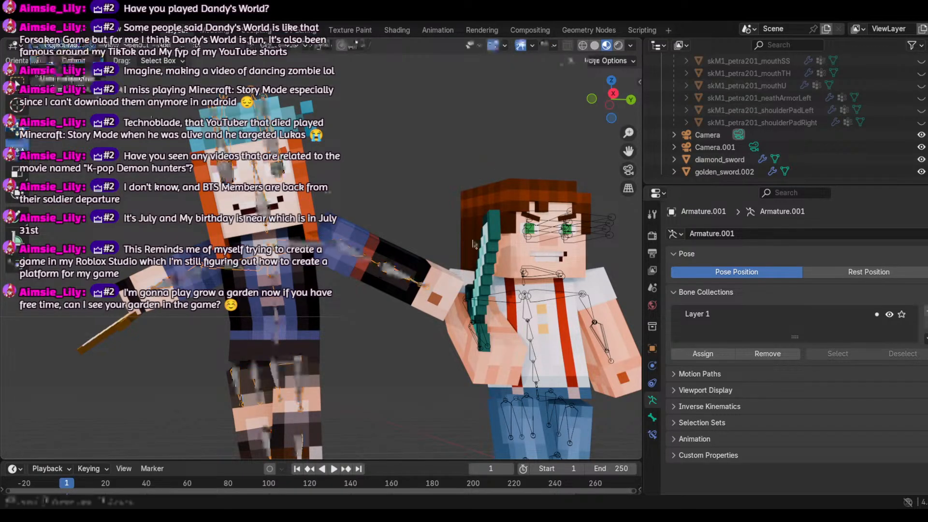
Step: Rotate the orange-haired character's left upper arm bone so the outstretched arm drops, angled slightly away from the body
click(359, 254)
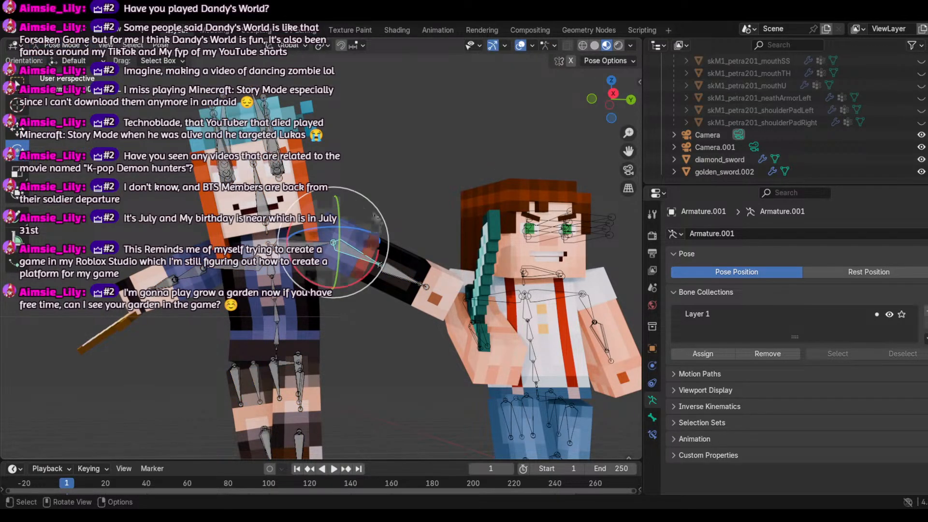
drag(347, 192, 500, 203)
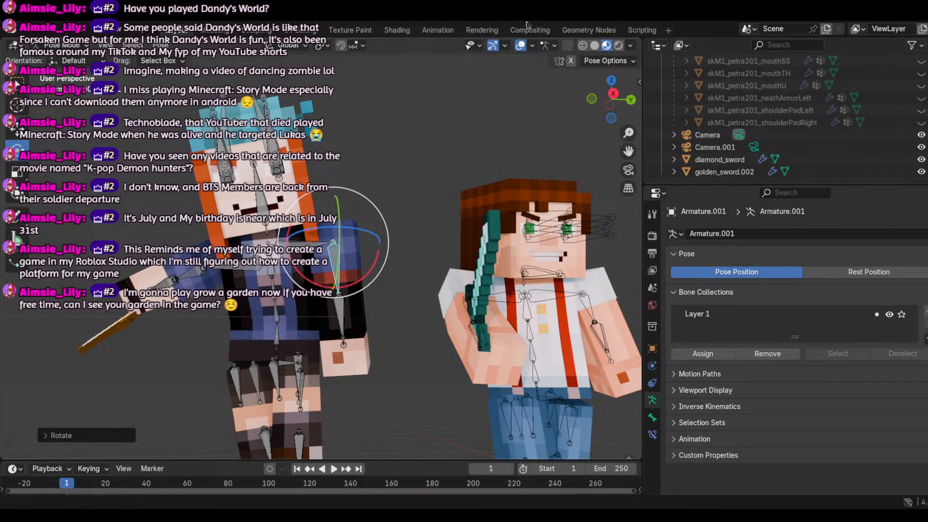
mouse_move(367, 199)
mouse_down()
mouse_move(370, 192)
mouse_move(358, 186)
mouse_up()
Step: Rotate the left upper arm bone inward so the orange-haired character's arm hangs closer to the torso
click(385, 310)
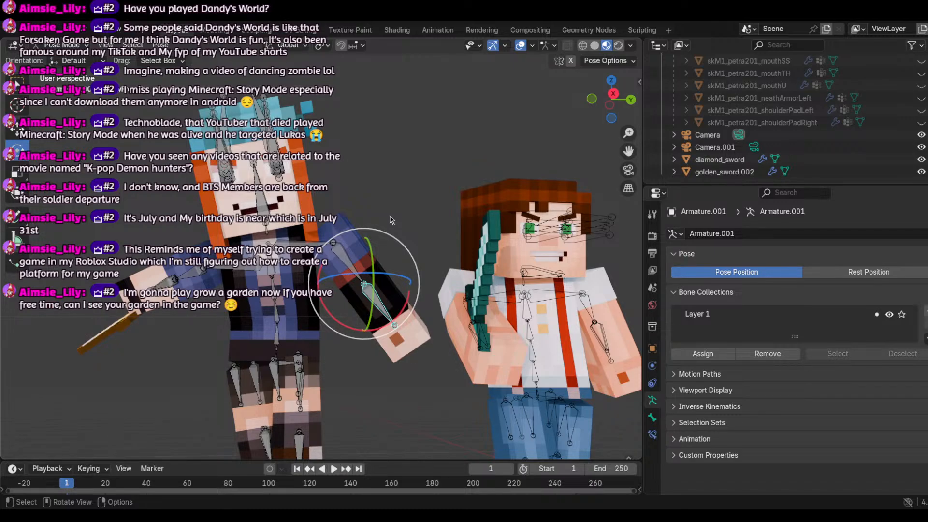
scroll(423, 212, up, 4)
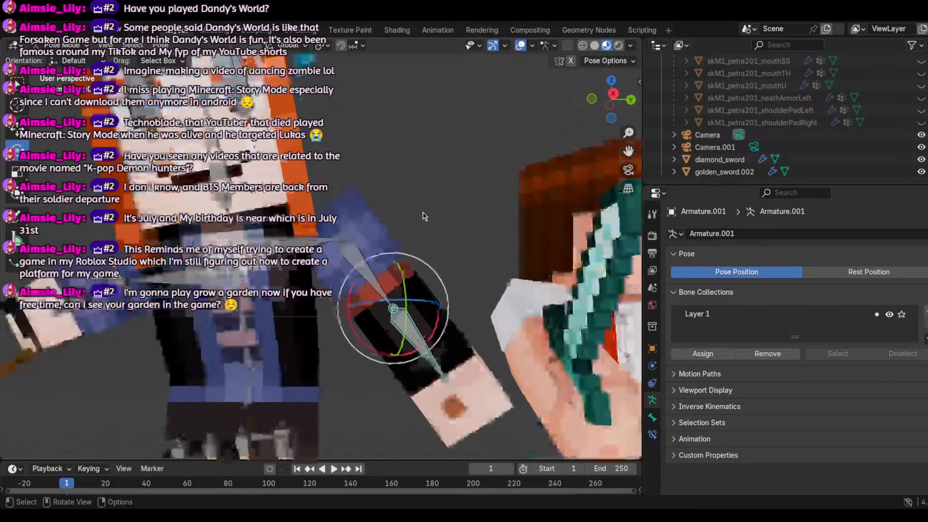
drag(615, 86, 594, 98)
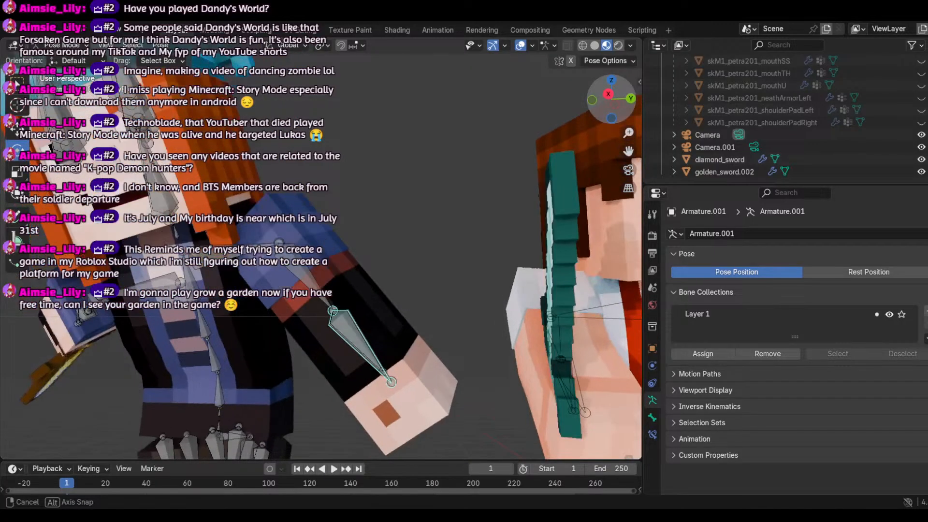
click(292, 269)
mouse_move(316, 231)
mouse_down()
mouse_move(317, 210)
mouse_move(322, 243)
mouse_up()
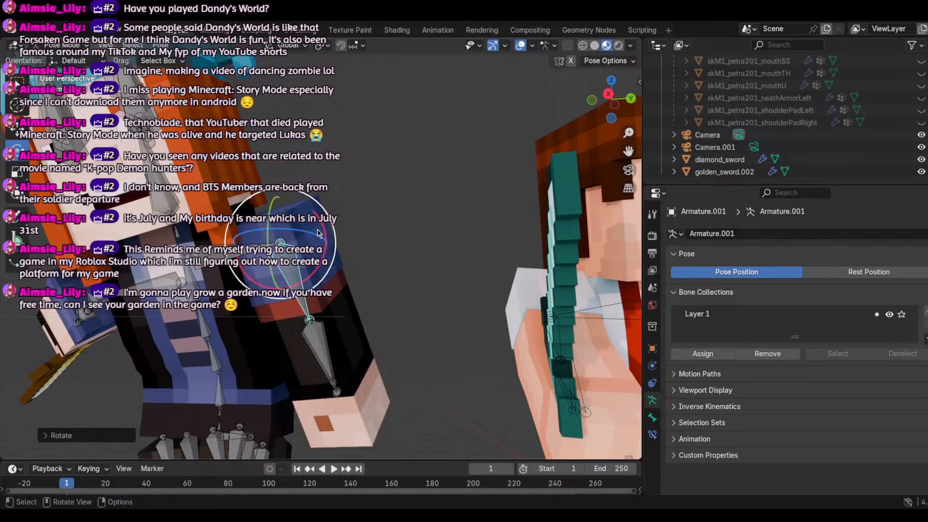
Step: Nudge the left upper arm bone slightly outward and rotate the elbow bone to bring the forearm in toward the torso
click(341, 390)
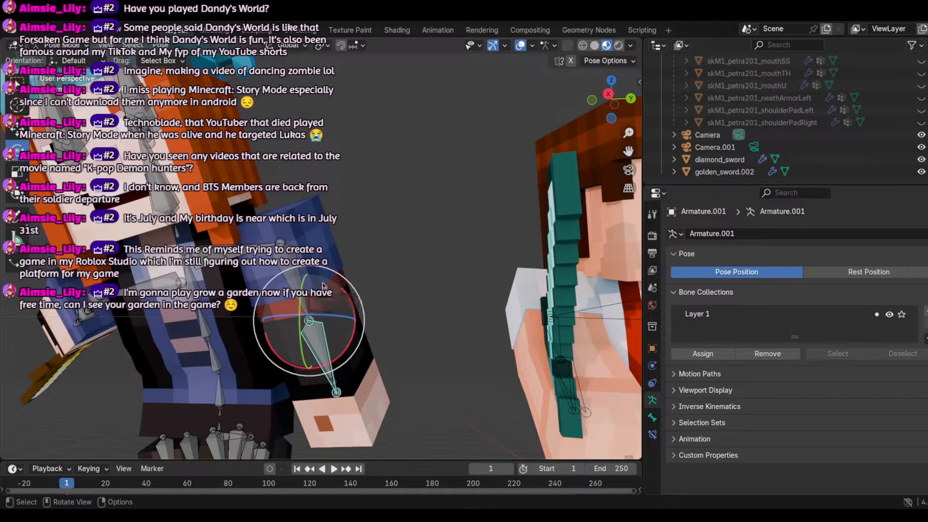
click(282, 241)
click(287, 284)
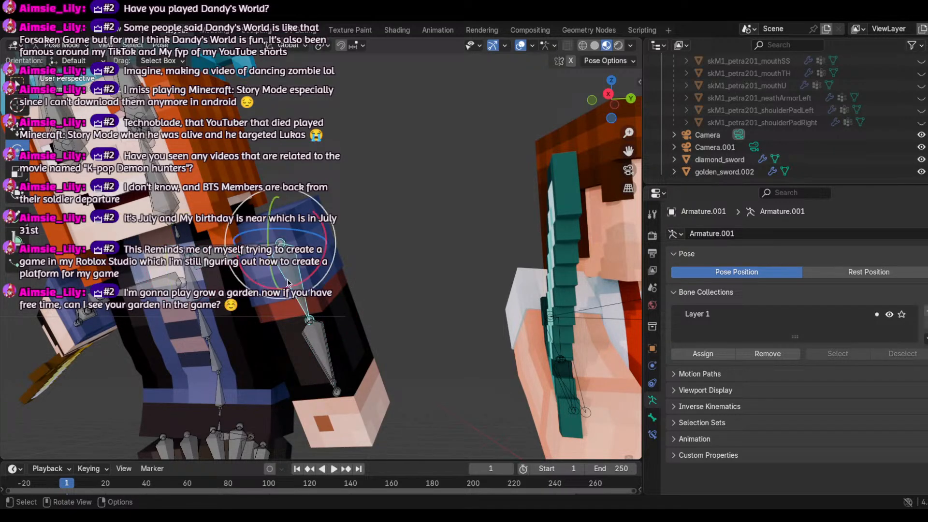
key(r)
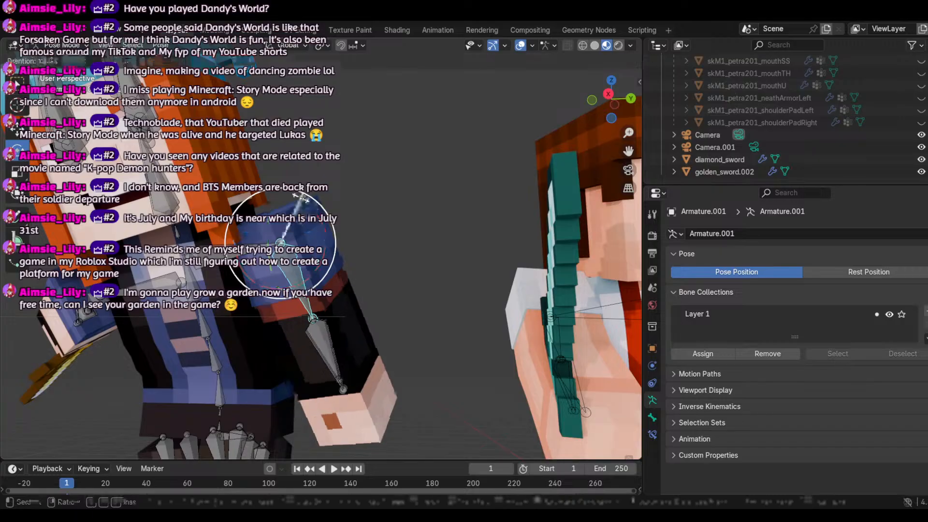
click(304, 201)
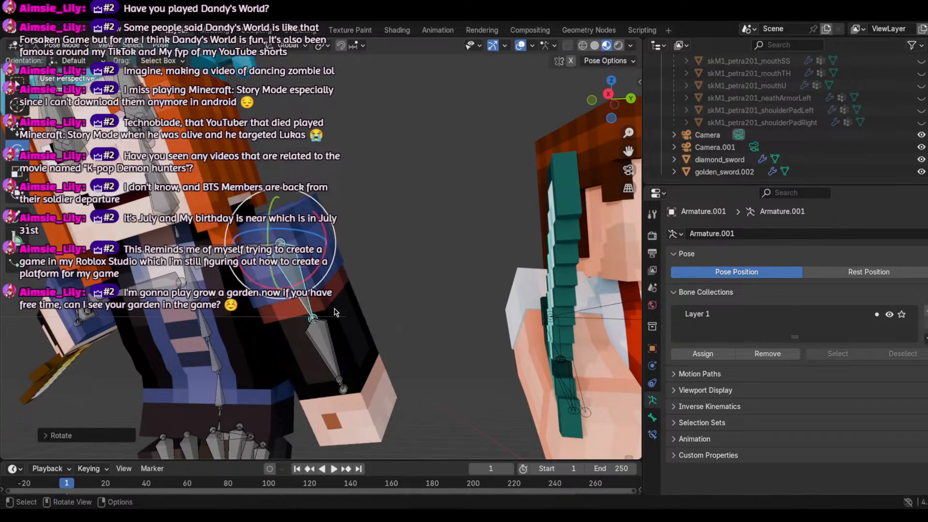
click(339, 372)
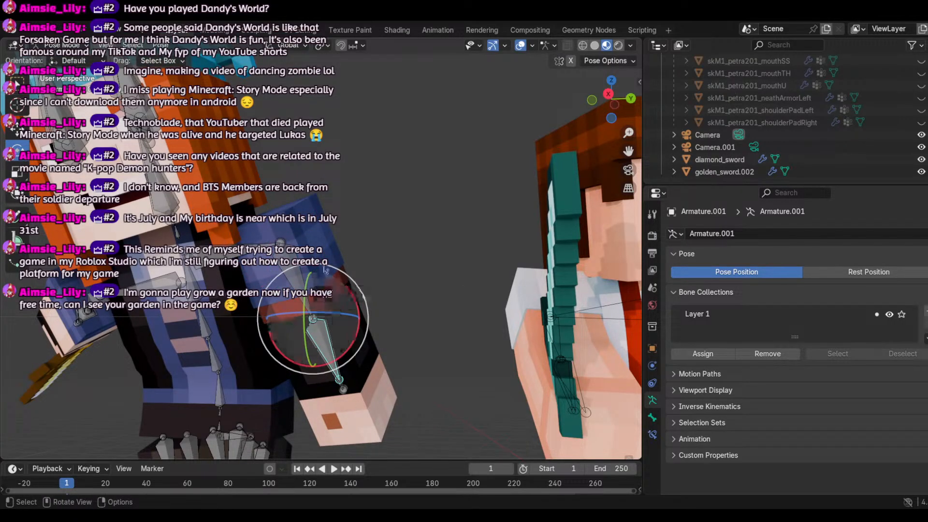
drag(335, 269, 347, 290)
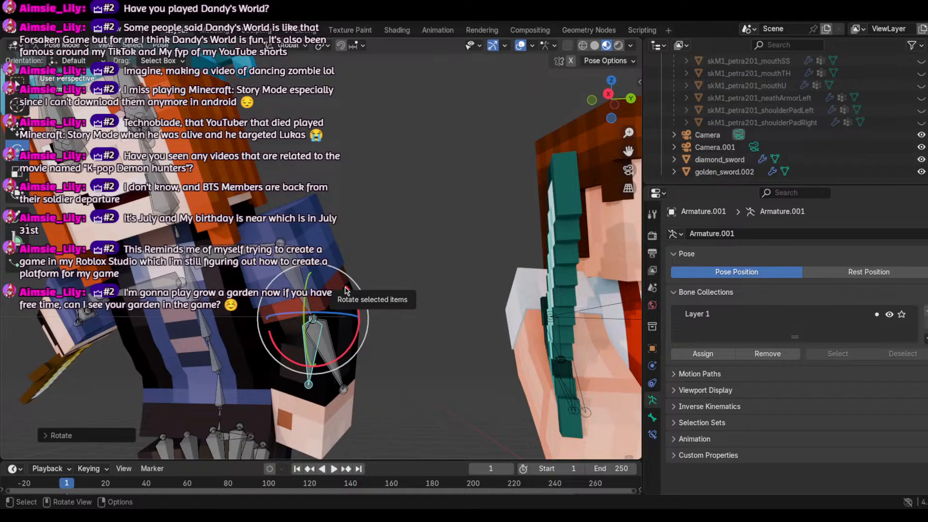
Step: Adjust the left upper arm bone with Trackball rotation to twist the arm and turn the hand
click(285, 254)
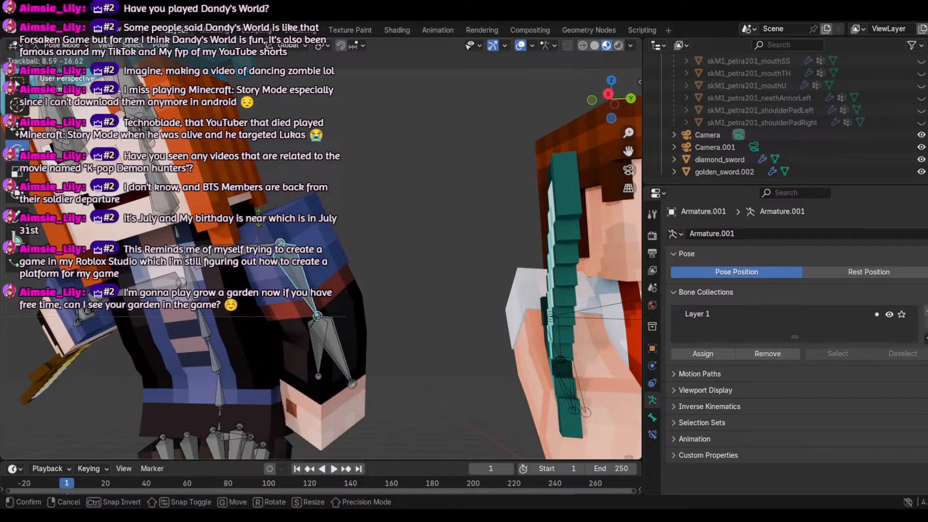
click(341, 287)
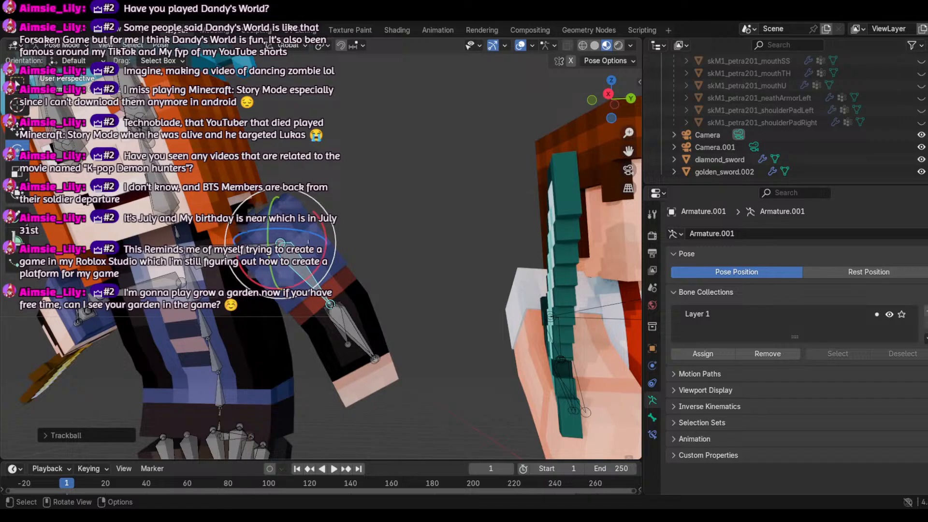
key(r)
key(r)
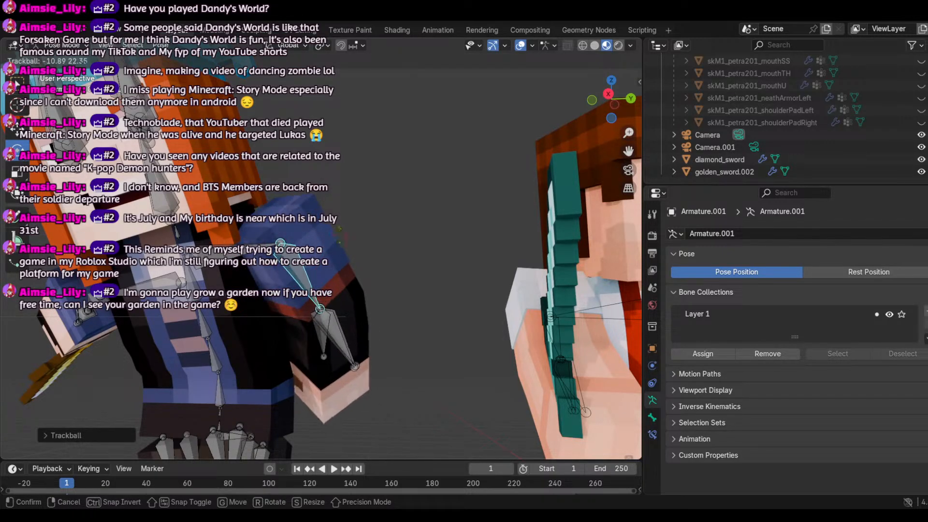
click(245, 207)
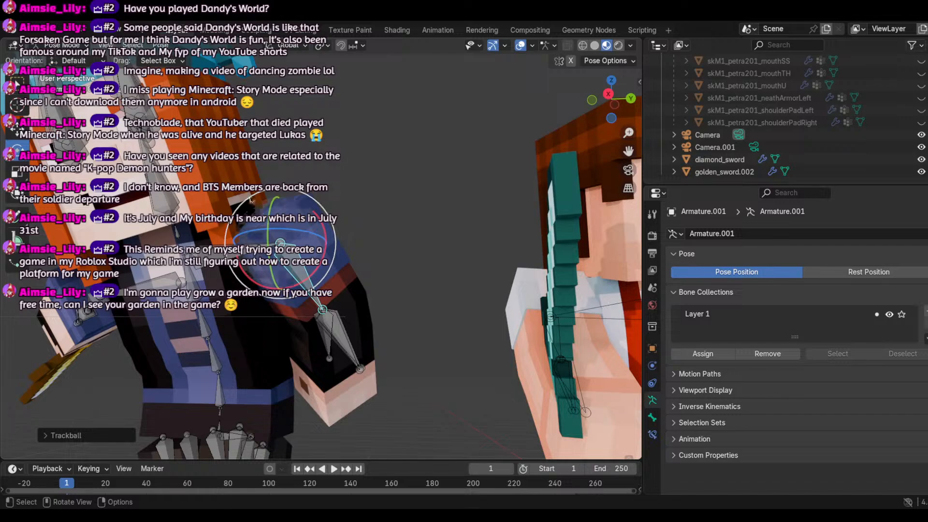
Step: Swing the left upper arm bone outward toward the diamond-sword character and select the elbow bone
key(r)
click(210, 232)
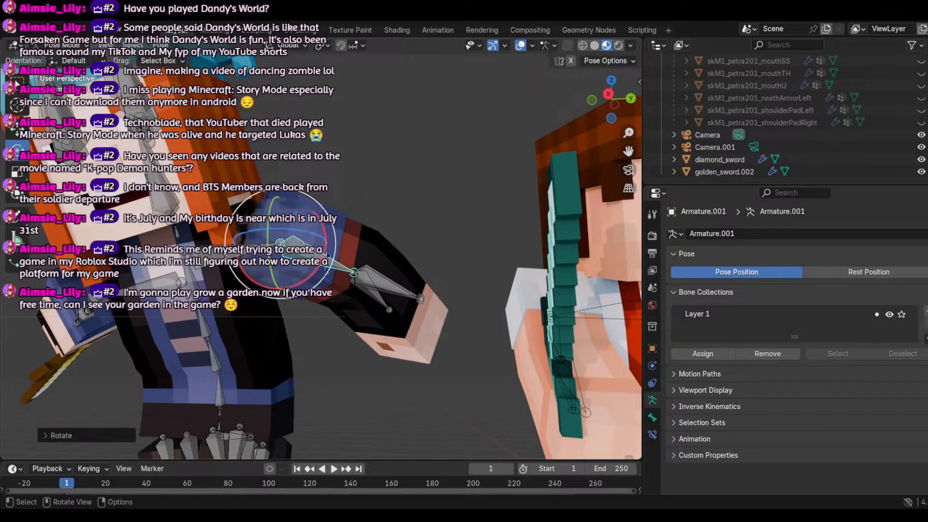
click(378, 296)
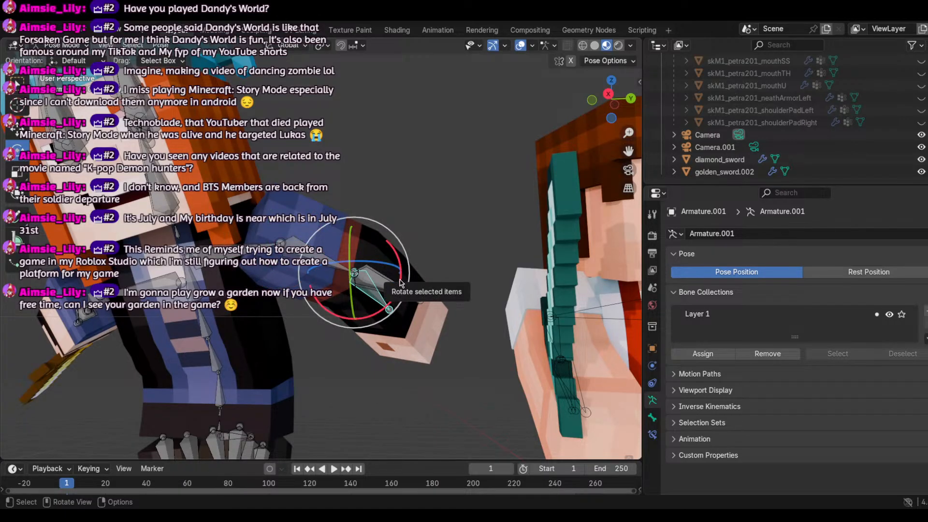
Step: Rotate the orange-haired character's left elbow bone so the forearm rises toward the diamond-sword character
drag(400, 284, 378, 293)
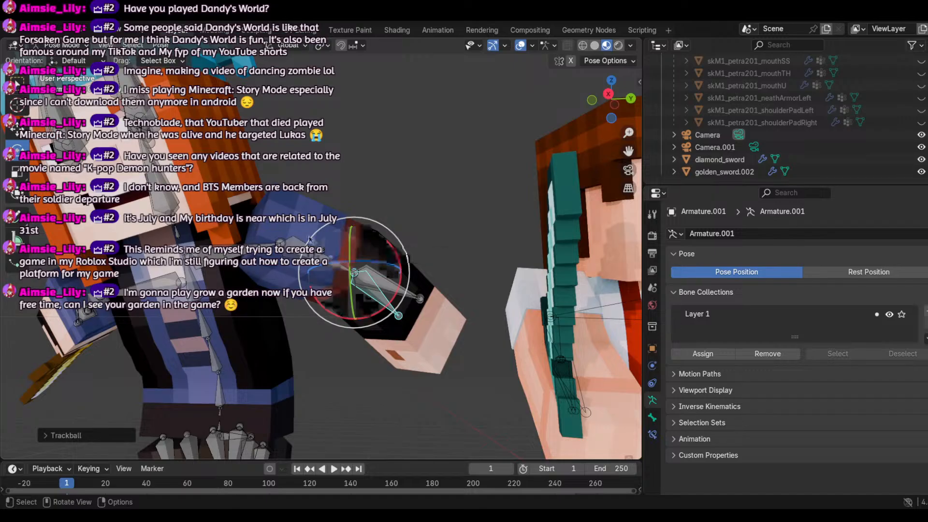
drag(310, 239, 303, 251)
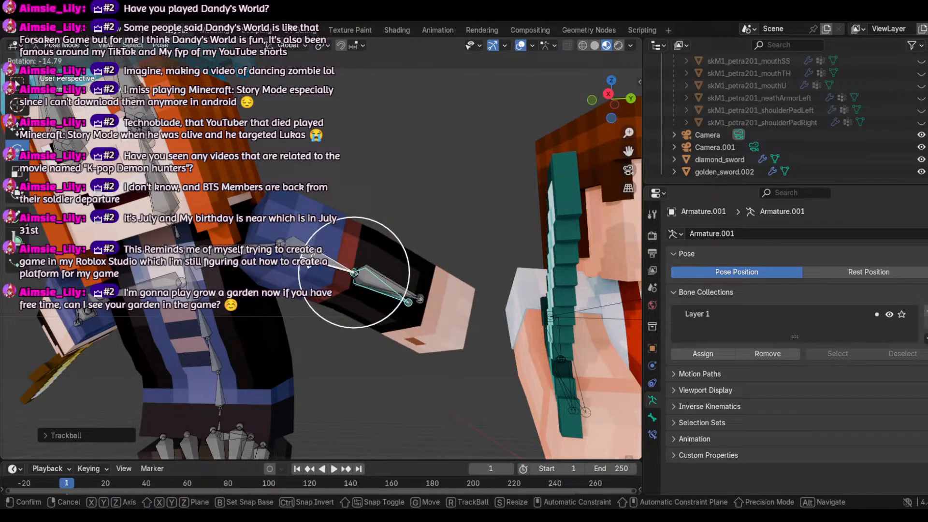
click(308, 265)
Step: Rotate the left upper arm bone with Trackball and plane rotation so the arm reaches out in front of the diamond-sword character
mouse_move(604, 92)
mouse_down()
mouse_move(611, 99)
mouse_move(600, 90)
mouse_up()
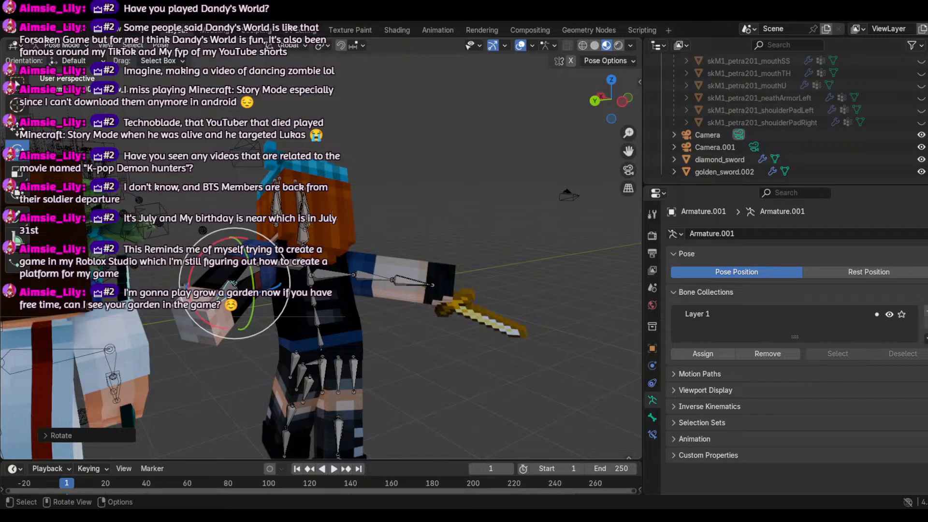
click(264, 274)
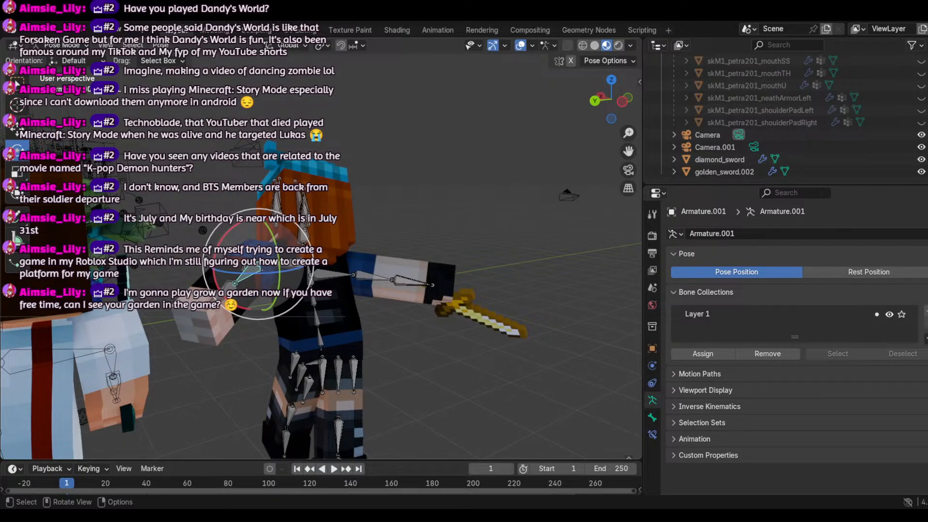
drag(261, 267, 466, 213)
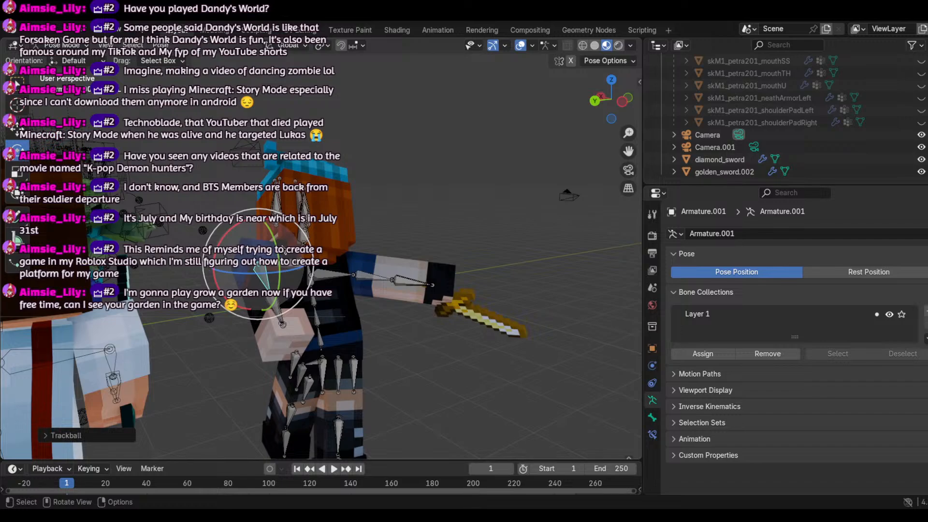
drag(611, 99, 798, 80)
drag(313, 223, 256, 209)
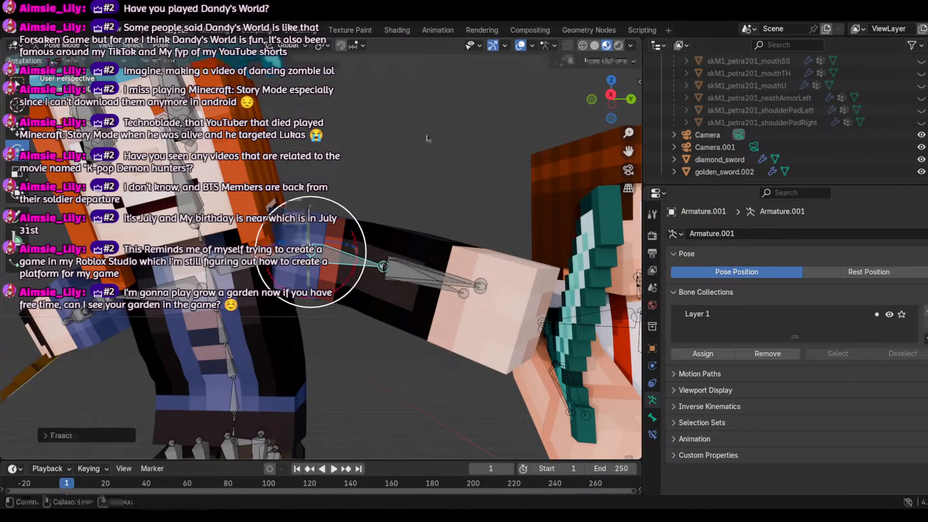
Step: Switch to Object Mode and move the golden sword up along Z to the height of the orange-haired character's right hand
drag(607, 101, 701, 94)
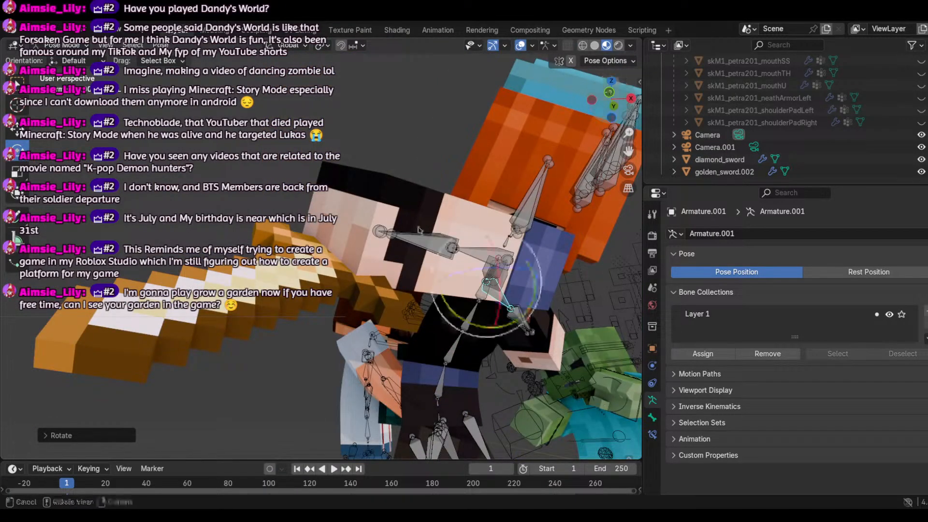
click(257, 263)
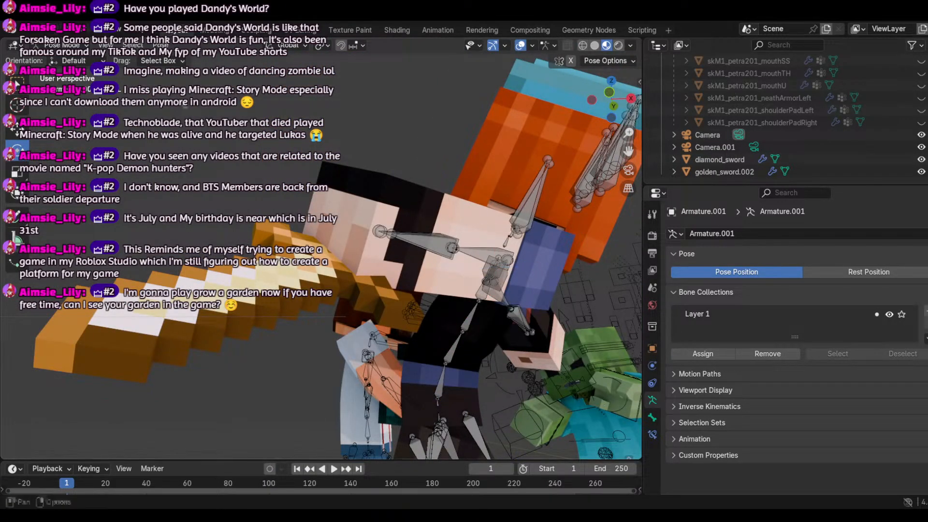
click(63, 45)
click(63, 61)
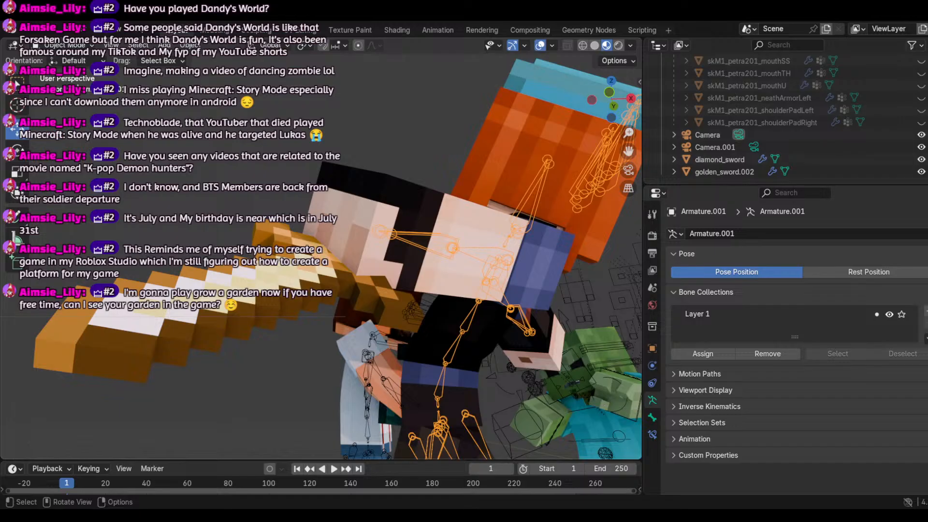
click(282, 250)
drag(292, 245, 292, 194)
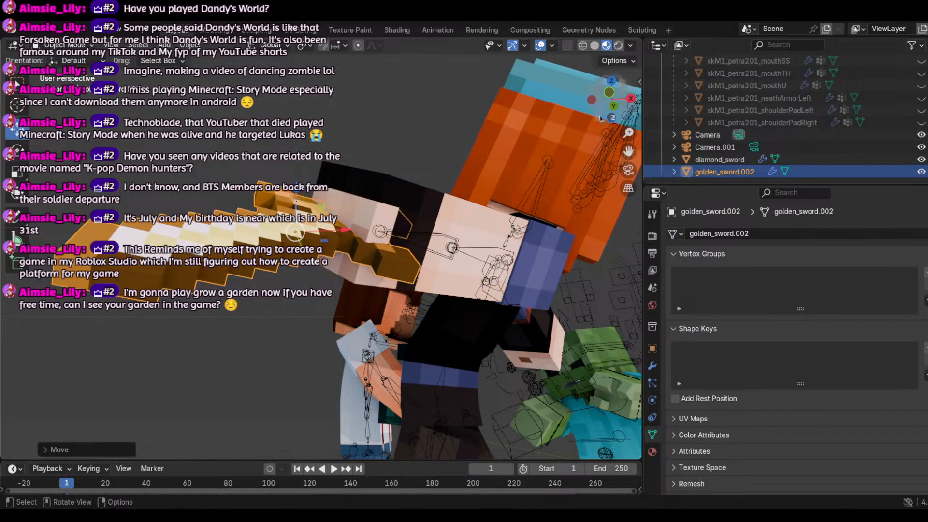
Step: Tilt the golden sword with Trackball rotation and shift its handle into the orange-haired character's right hand
drag(601, 118, 660, 90)
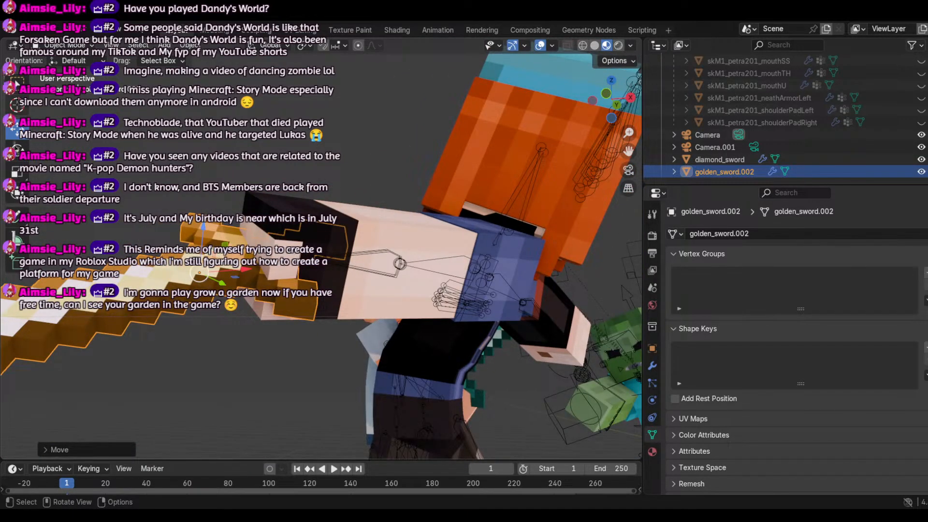
click(17, 146)
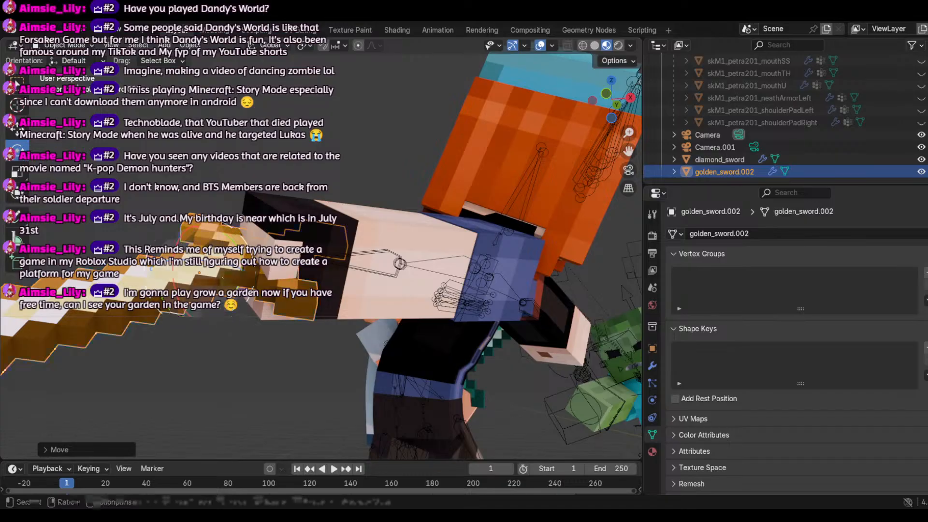
drag(223, 277, 237, 287)
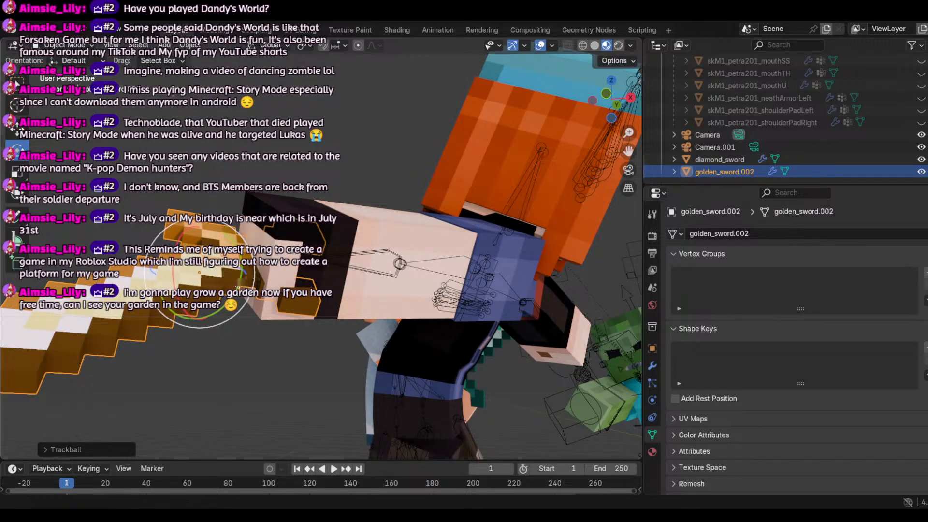
click(16, 128)
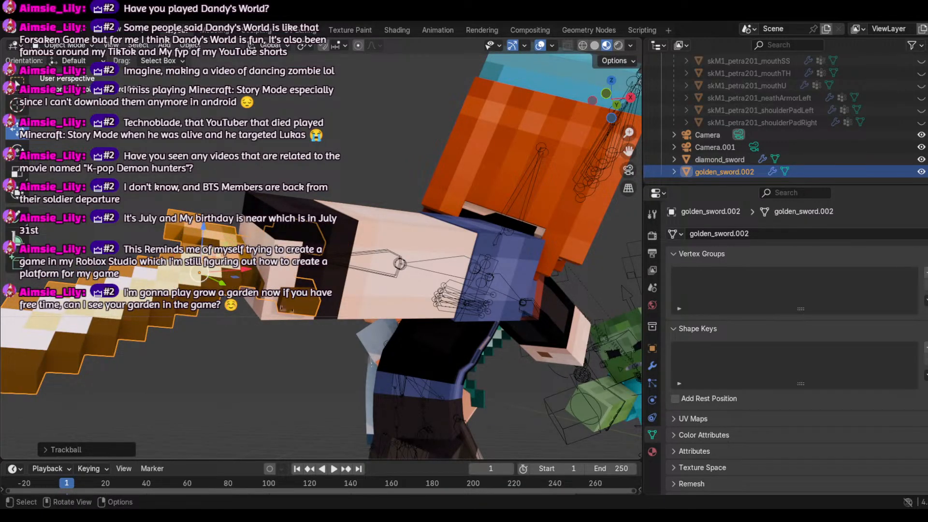
drag(224, 285, 264, 280)
middle_drag(264, 279, 563, 125)
scroll(561, 130, down, 5)
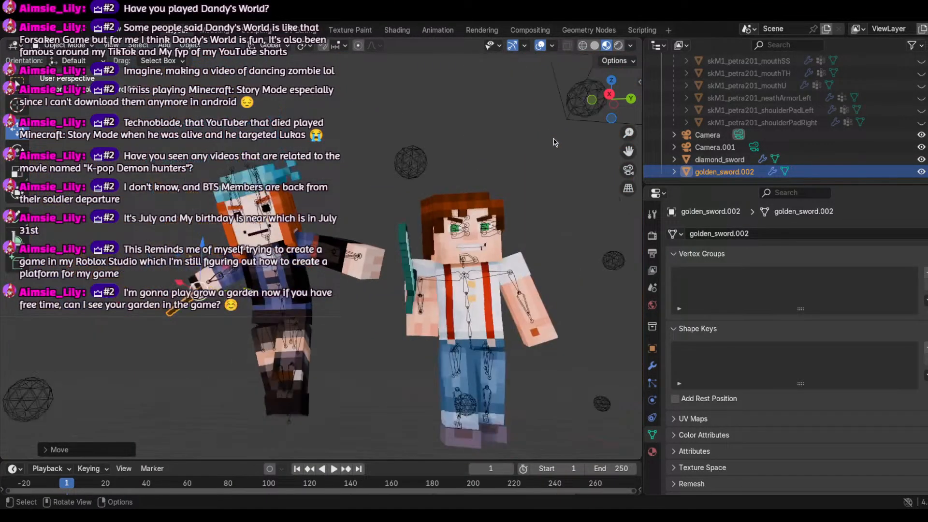
drag(598, 90, 678, 90)
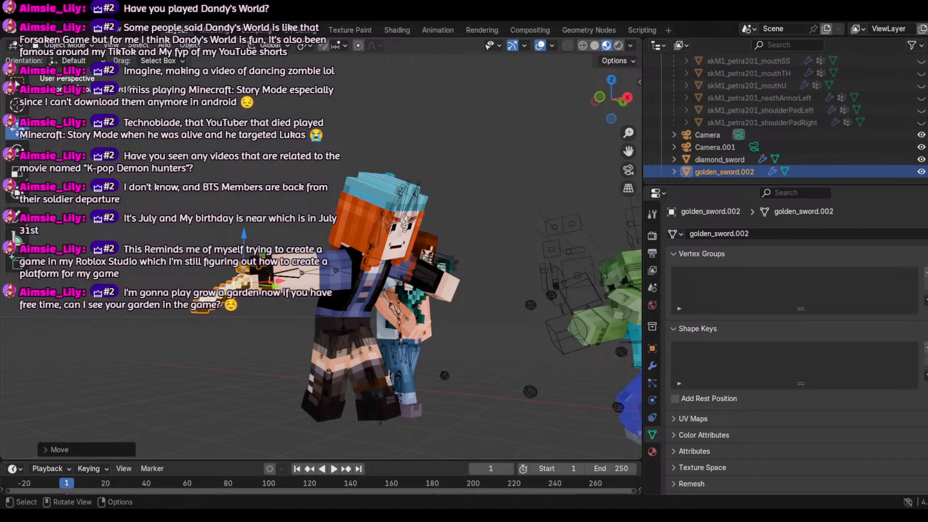
Step: Select the orange-haired character's armature and switch it to Pose Mode for further upper-body posing
click(376, 385)
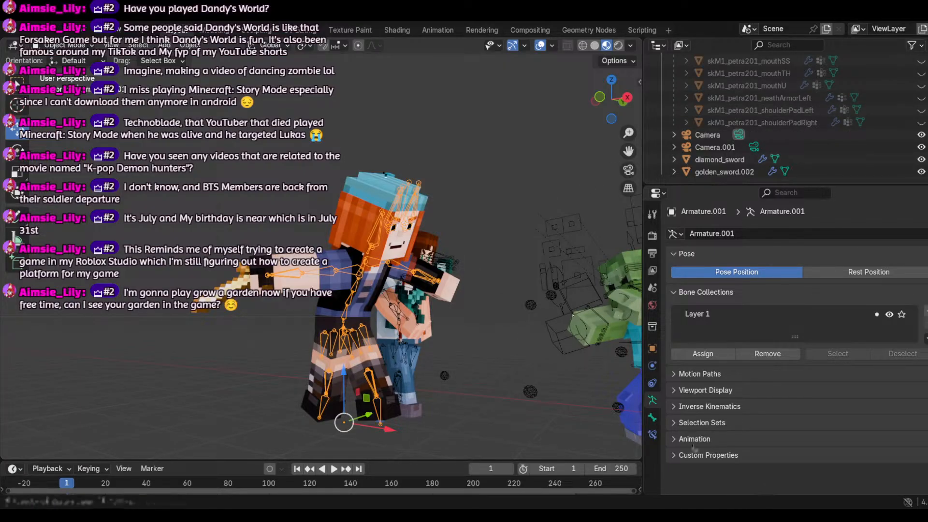
scroll(495, 253, up, 3)
scroll(507, 291, down, 2)
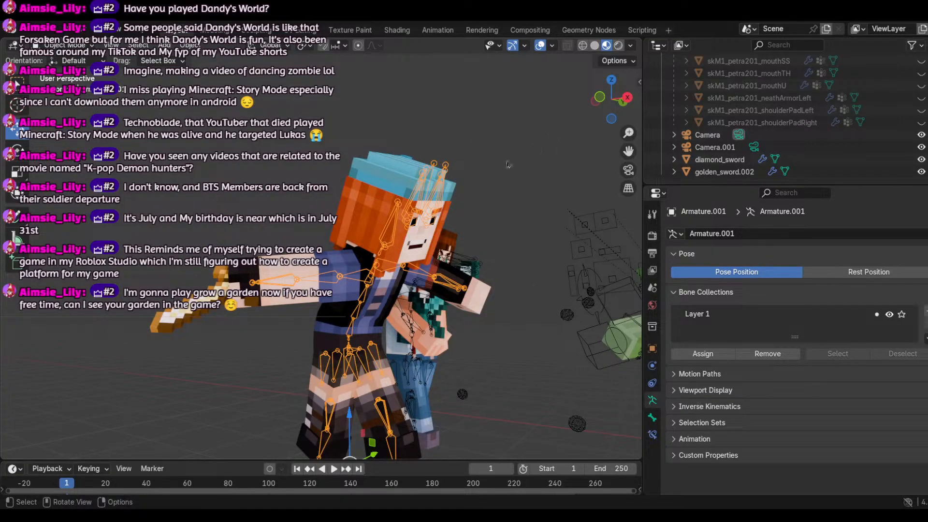
click(45, 45)
click(80, 87)
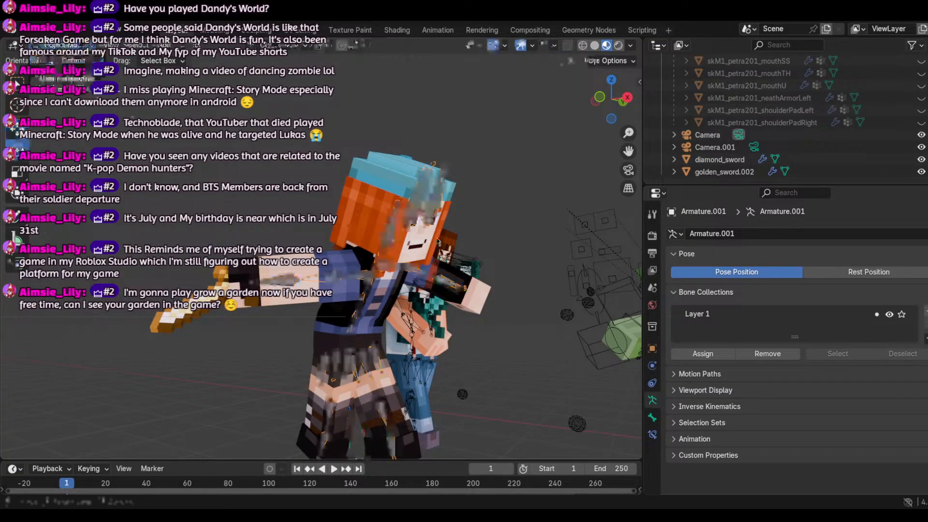
scroll(542, 150, up, 3)
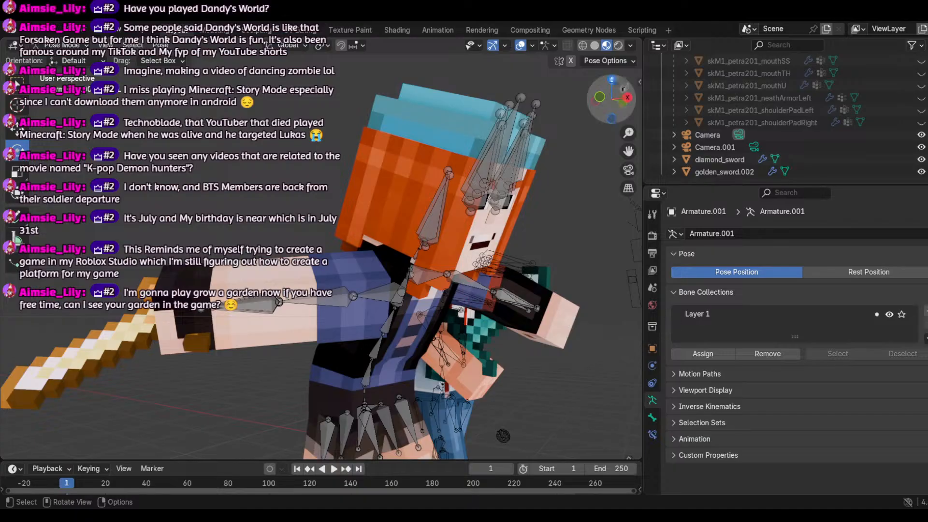
drag(602, 121, 563, 123)
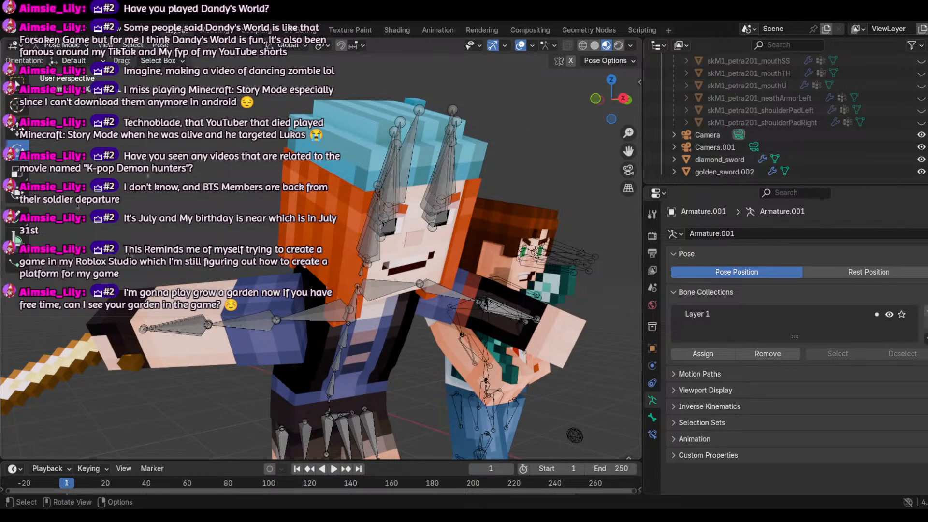
Step: Rotate the orange-haired character's head bone with a free trackball rotation, turning the face slightly toward the brown-haired character
click(366, 270)
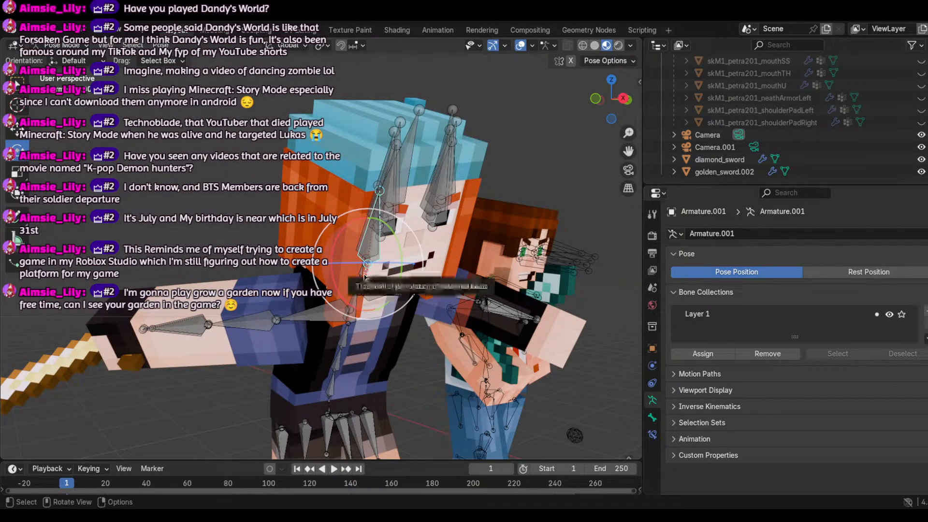
drag(368, 272, 367, 269)
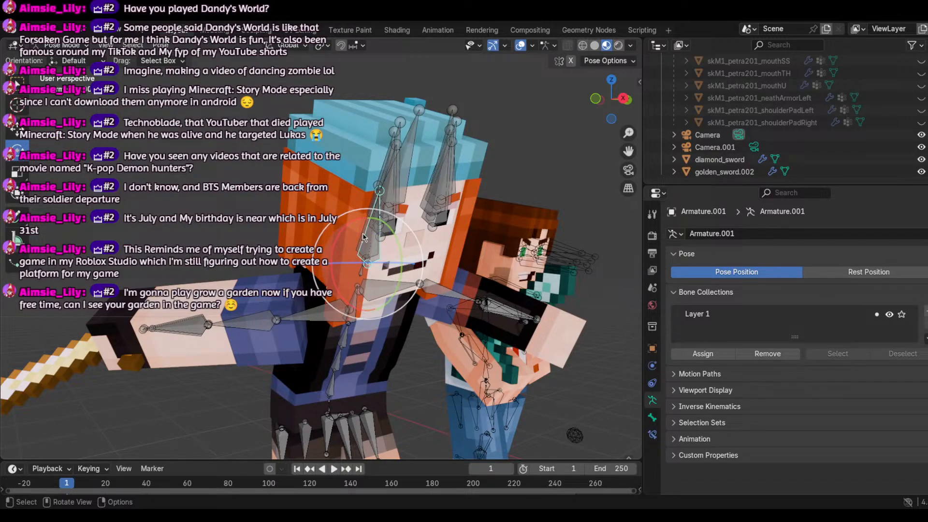
drag(362, 233, 383, 235)
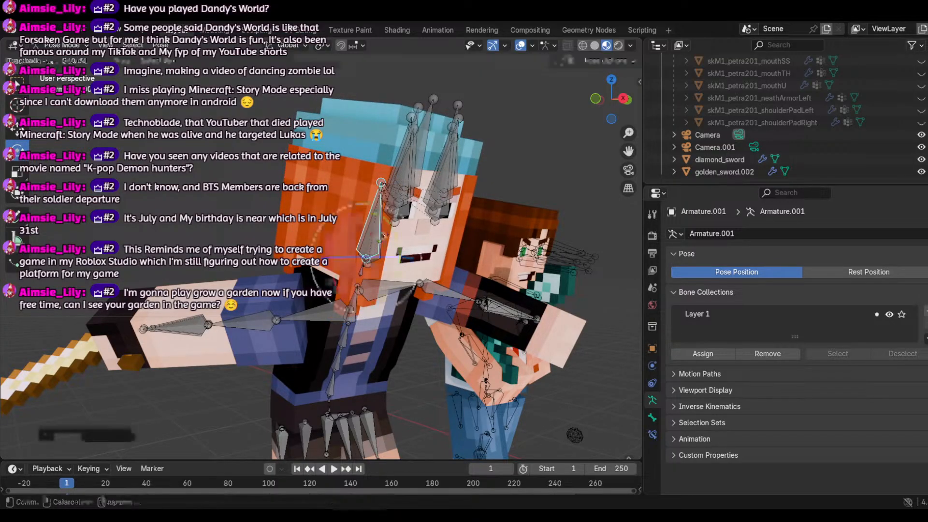
Step: Select the lower eyelid bone of the eye nearest the brown-haired character and set up the Move tool with viewport overlays hidden
middle_drag(491, 127, 462, 125)
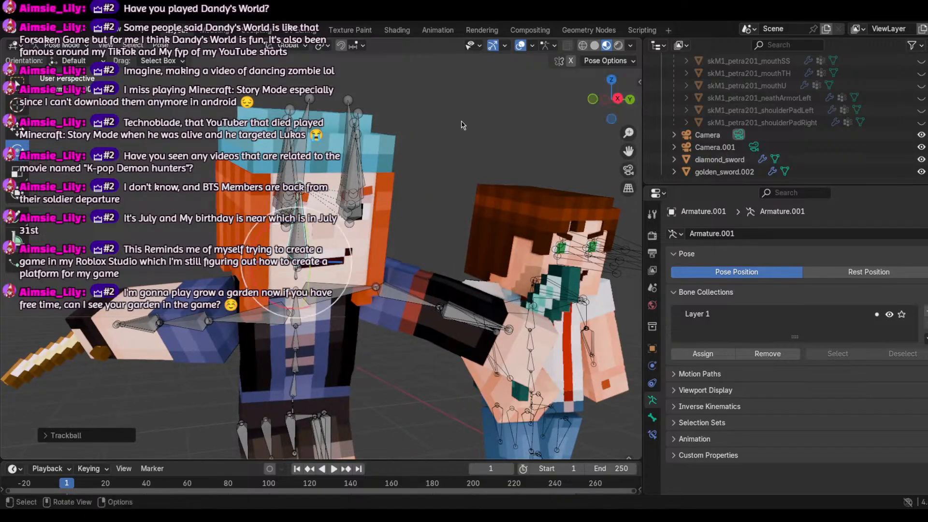
scroll(462, 140, up, 6)
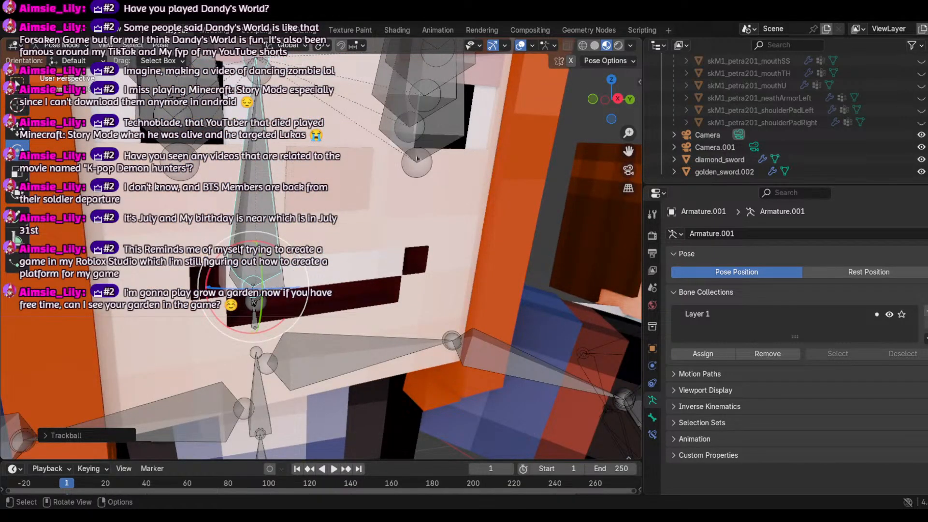
click(418, 159)
scroll(416, 160, down, 4)
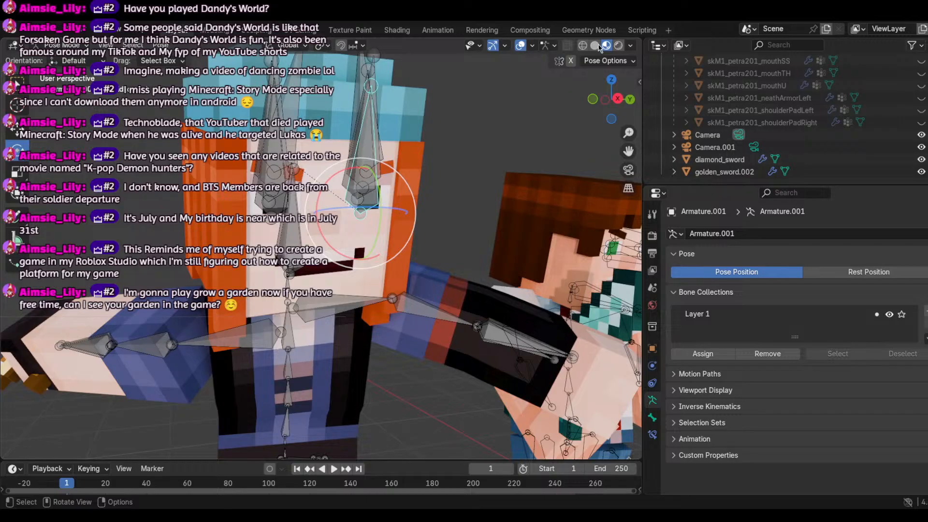
click(521, 46)
click(16, 128)
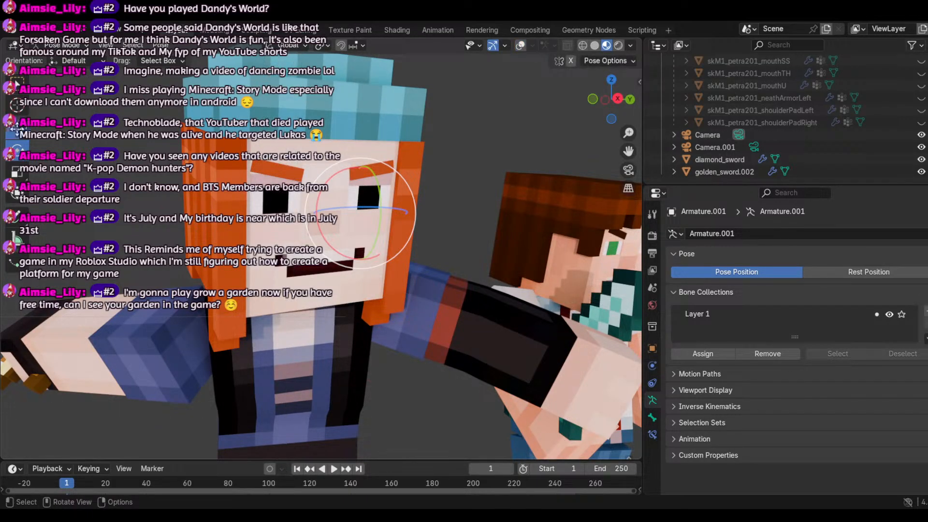
Step: Try raising the selected lower eyelid bone slightly along the Z axis, undoing each attempt
drag(363, 159, 362, 158)
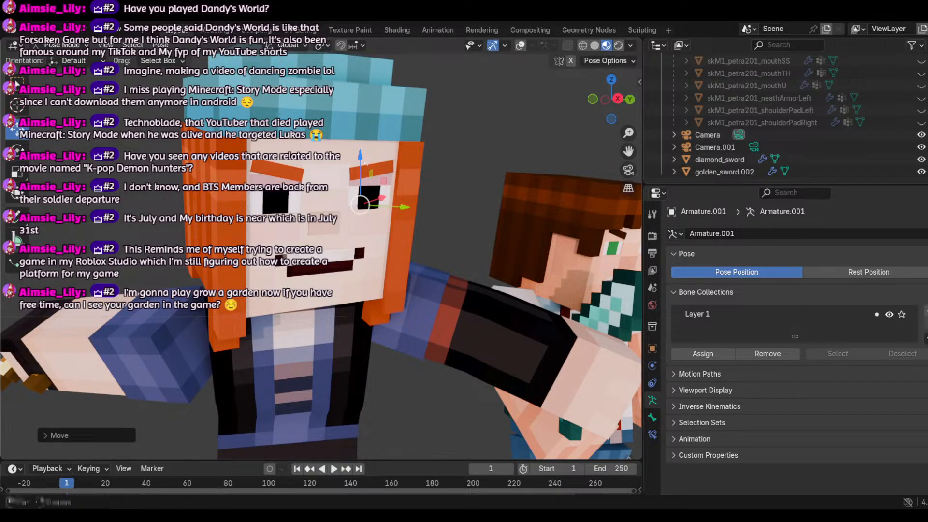
click(49, 32)
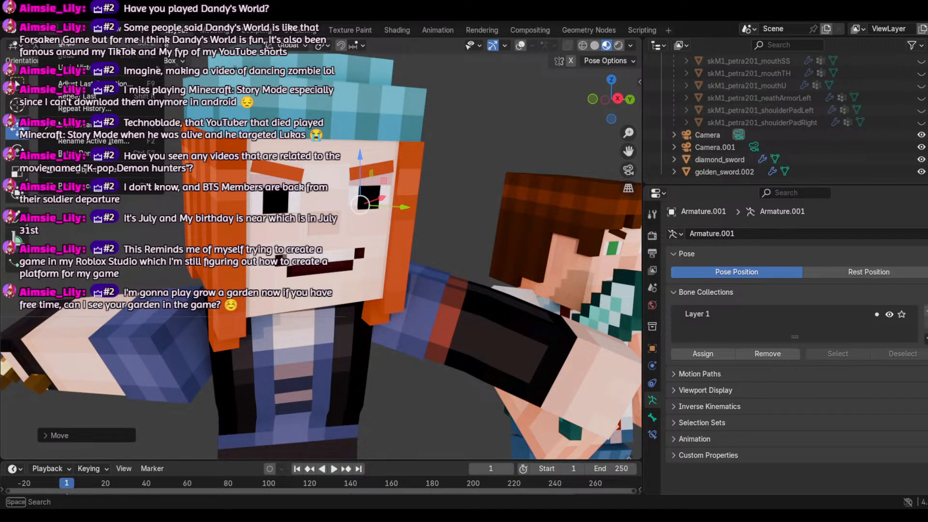
key(ctrl+z)
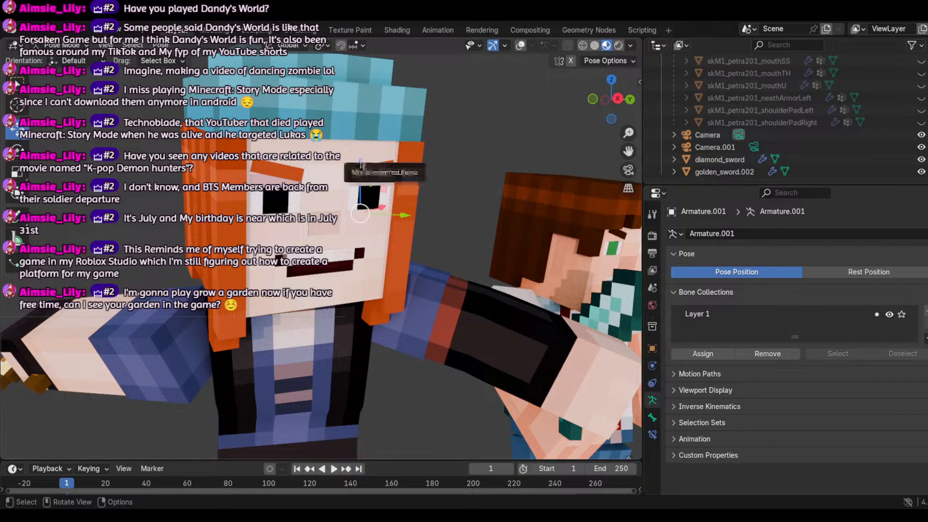
drag(361, 163, 359, 155)
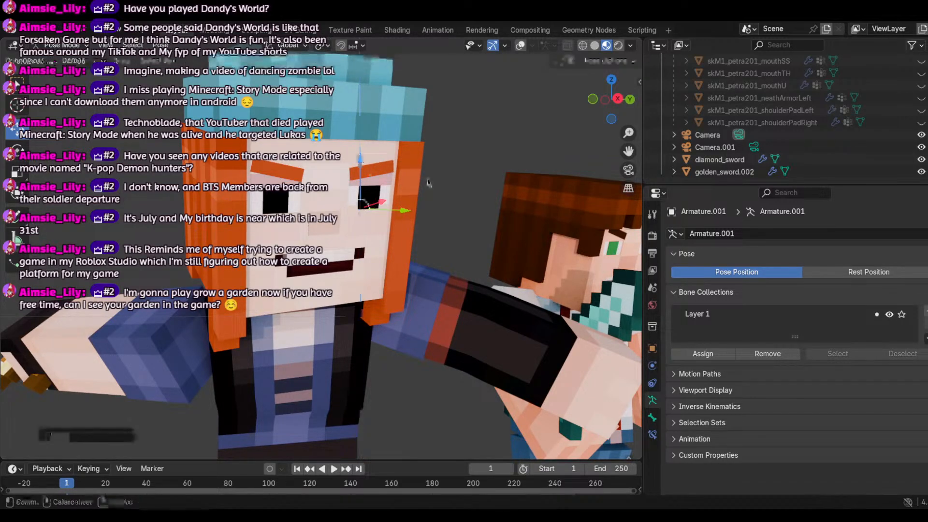
key(ctrl+z)
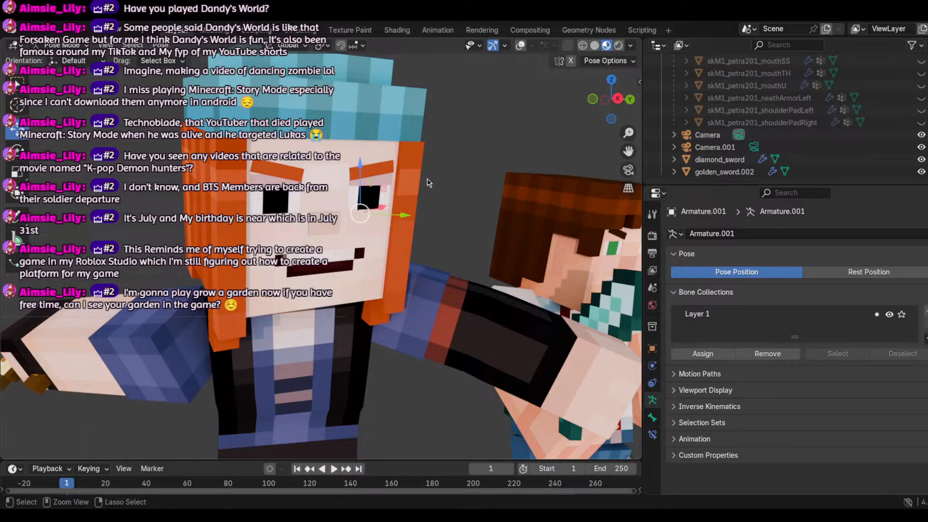
Step: Raise the selected lower eyelid bone slightly along the Z axis, and show the viewport overlays again
ctrl+middle_drag(427, 183, 428, 165)
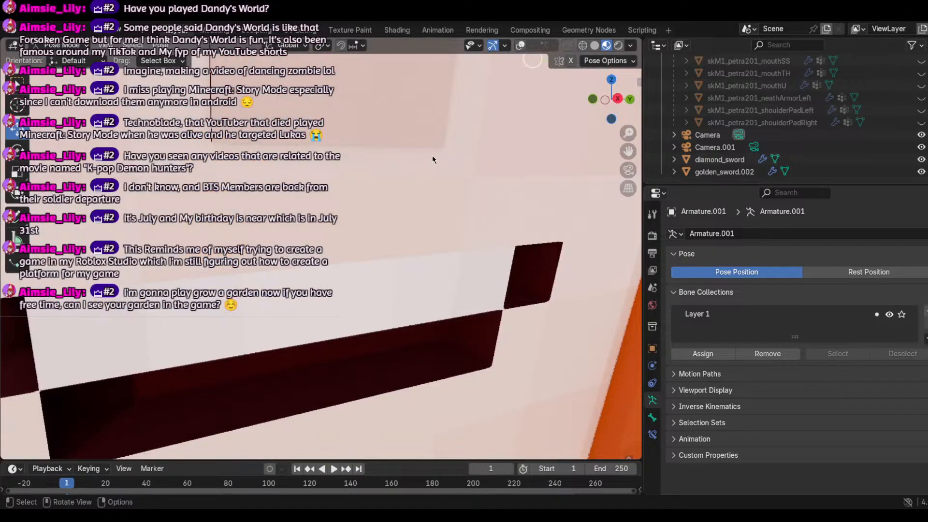
scroll(431, 216, down, 6)
scroll(396, 127, up, 4)
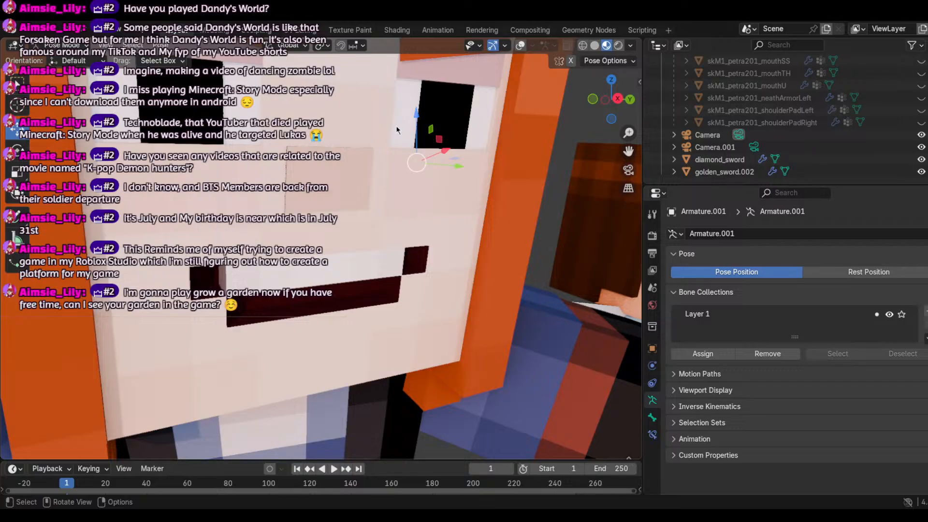
drag(415, 115, 416, 105)
click(521, 45)
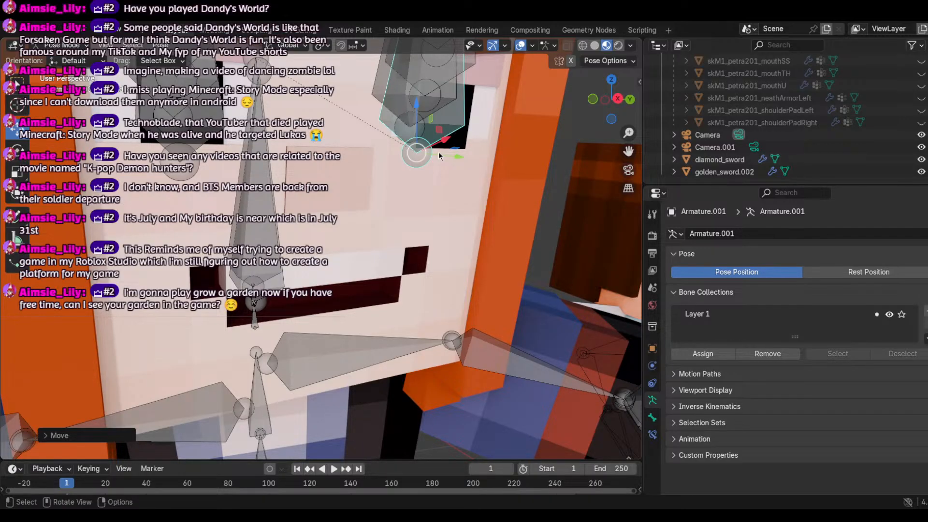
Step: Pick the bone just above the lower eyelid bone of the same eye and move it slightly upward
click(614, 98)
click(272, 211)
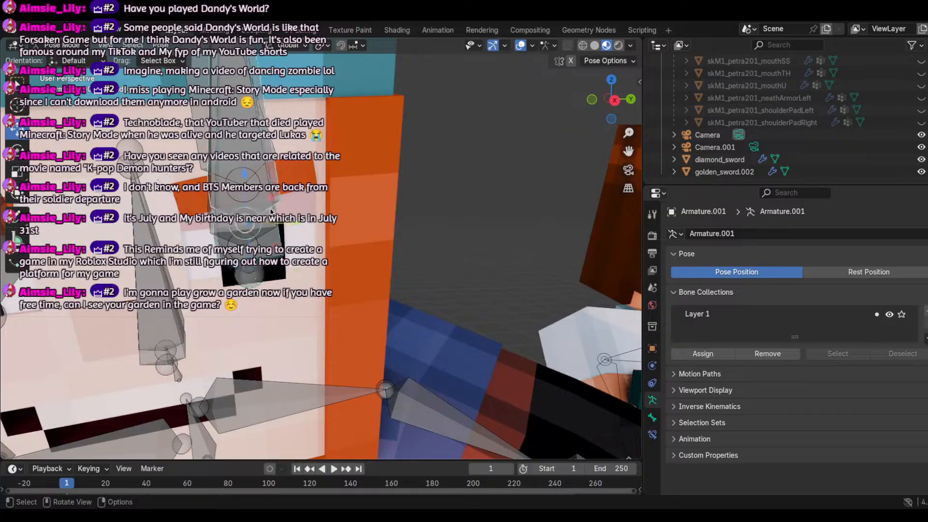
click(272, 222)
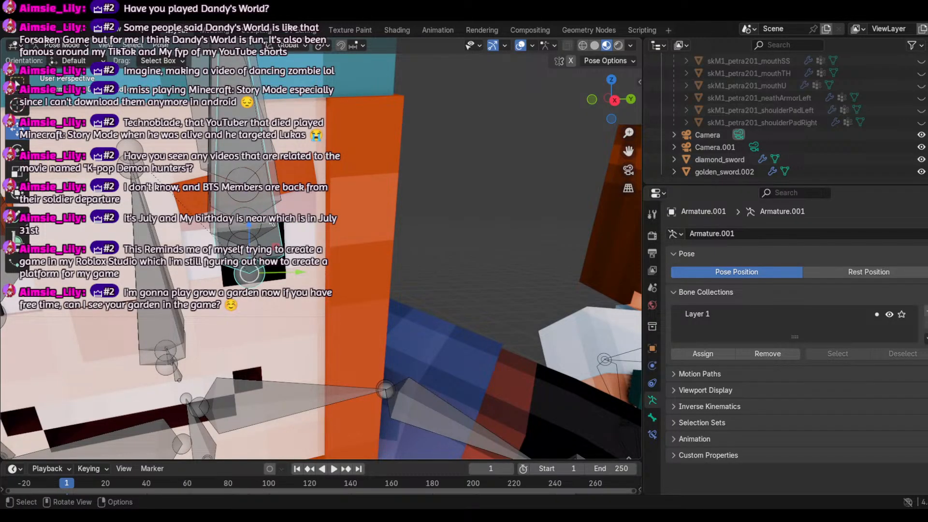
click(270, 223)
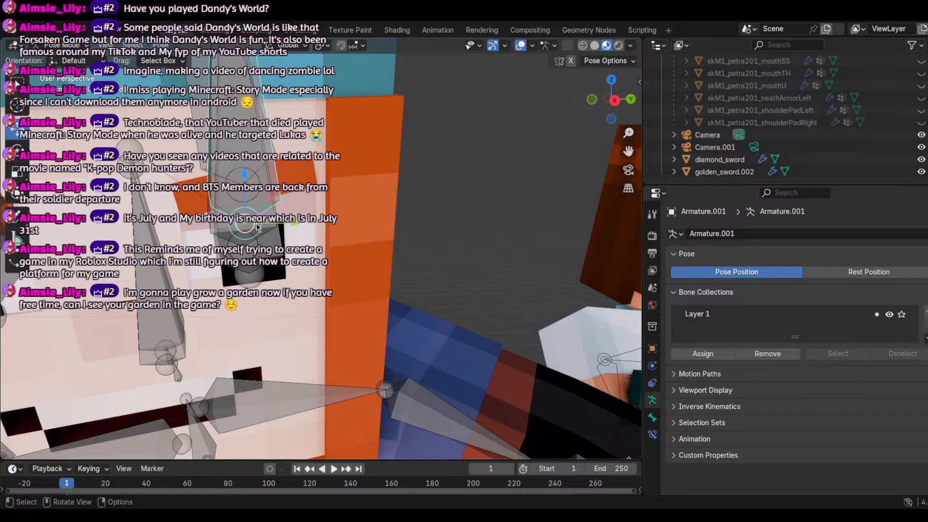
click(241, 242)
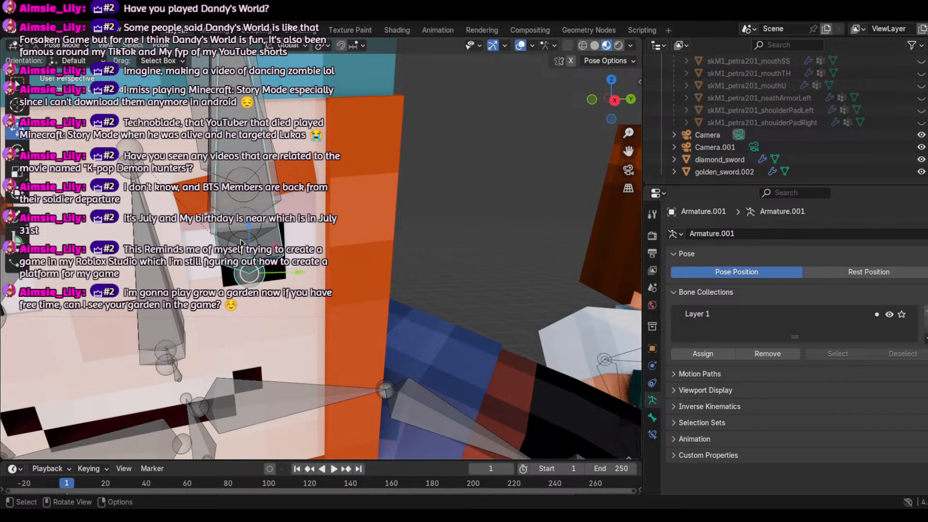
click(224, 237)
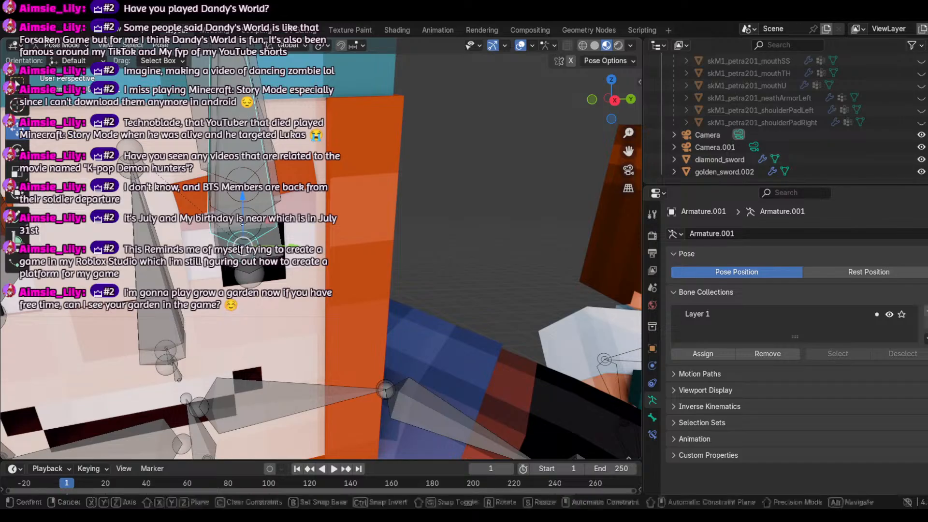
drag(245, 231, 242, 221)
Step: Try raising the lower eyelid bone of the eye on the sword-arm side, and undo the move
drag(611, 99, 614, 99)
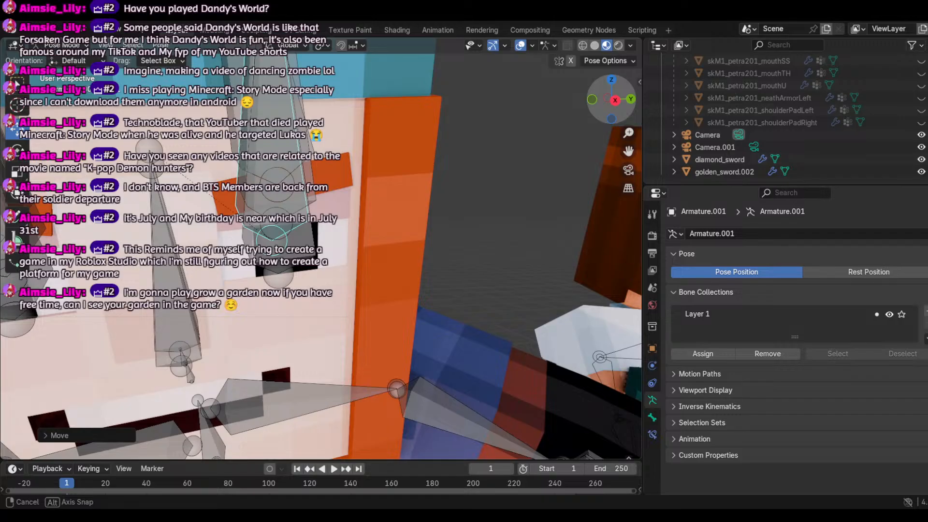
middle_drag(174, 251, 184, 252)
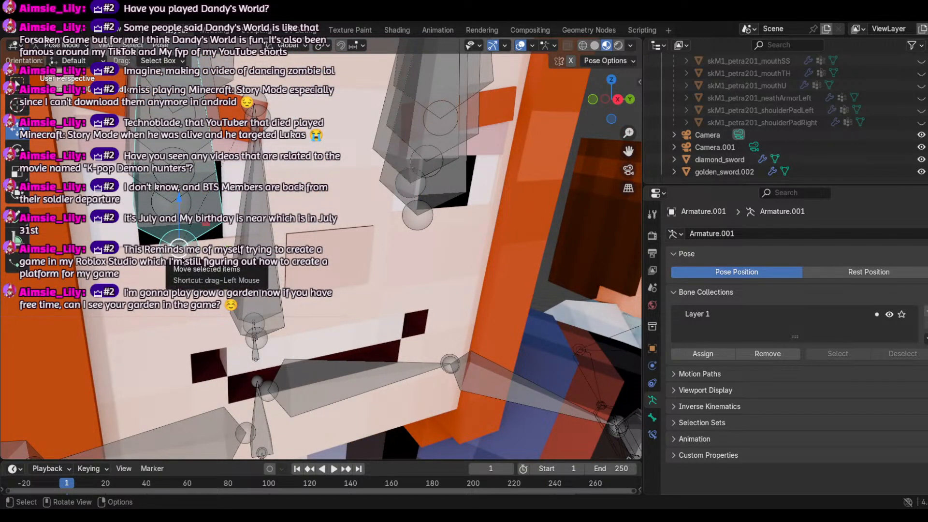
drag(183, 261, 176, 195)
key(ctrl+z)
key(ctrl+z)
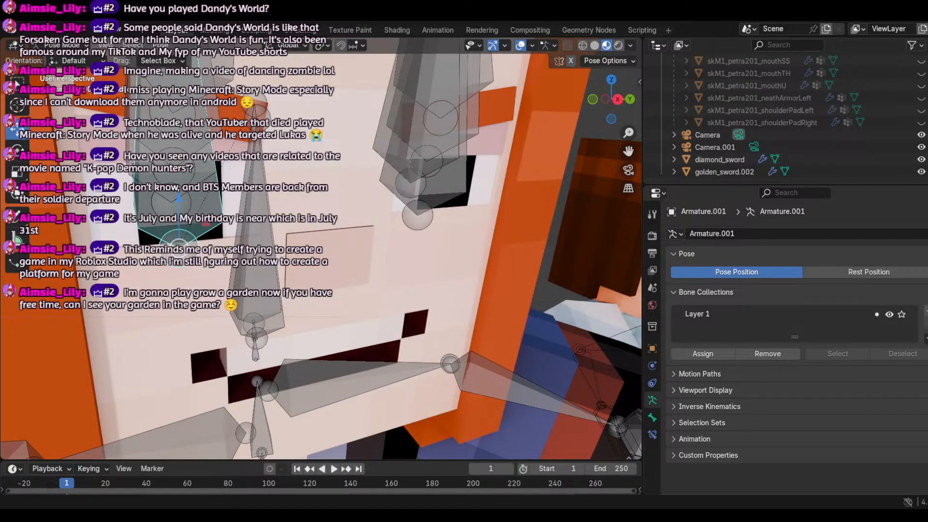
Step: Try repositioning the sword-side lower eyelid bone slightly higher with overlays hidden, testing X and Y constraints, and restore the overlays
key(g)
key(x)
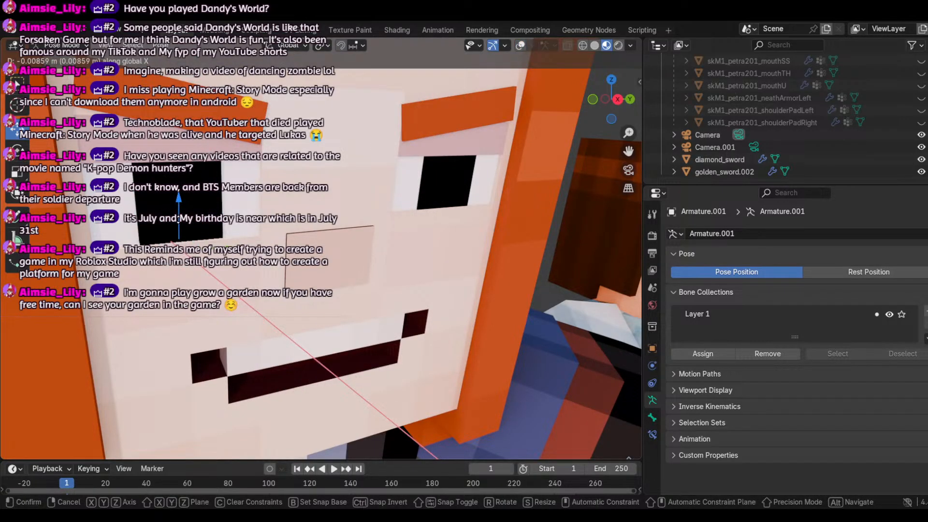
key(y)
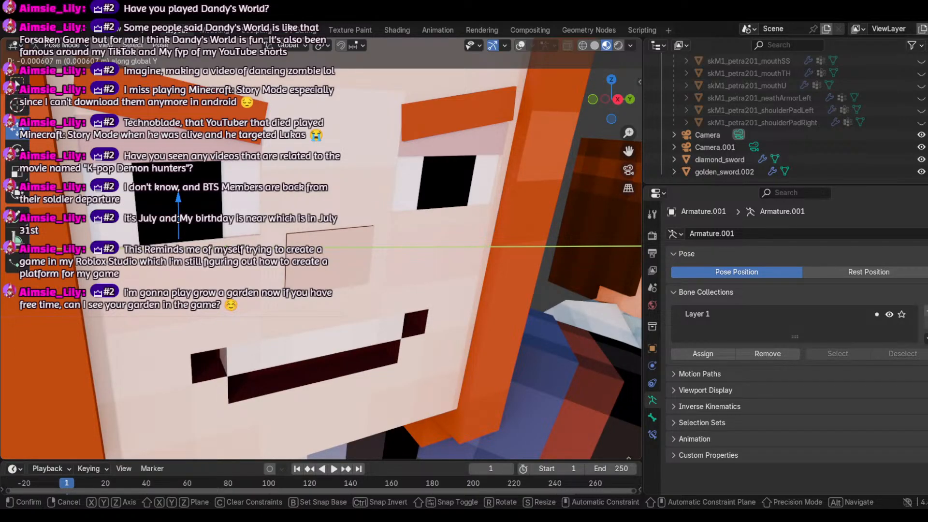
click(178, 218)
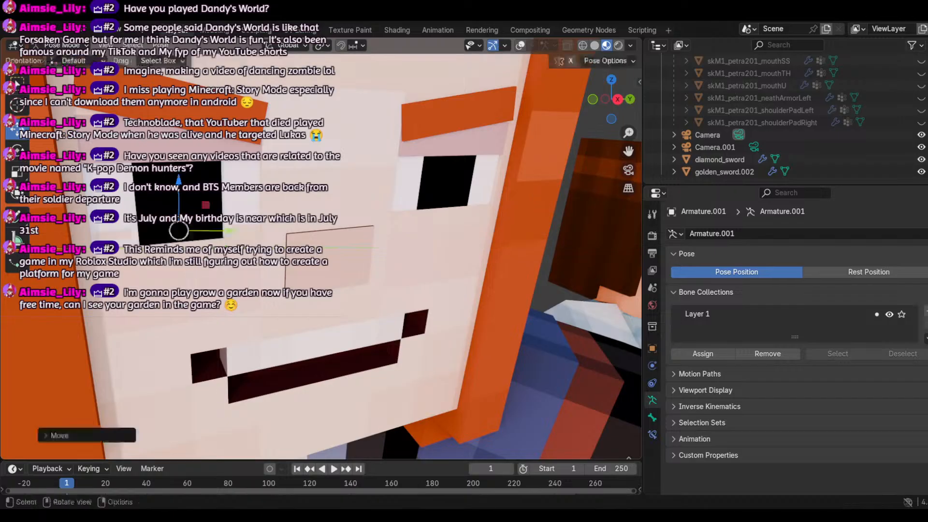
click(521, 47)
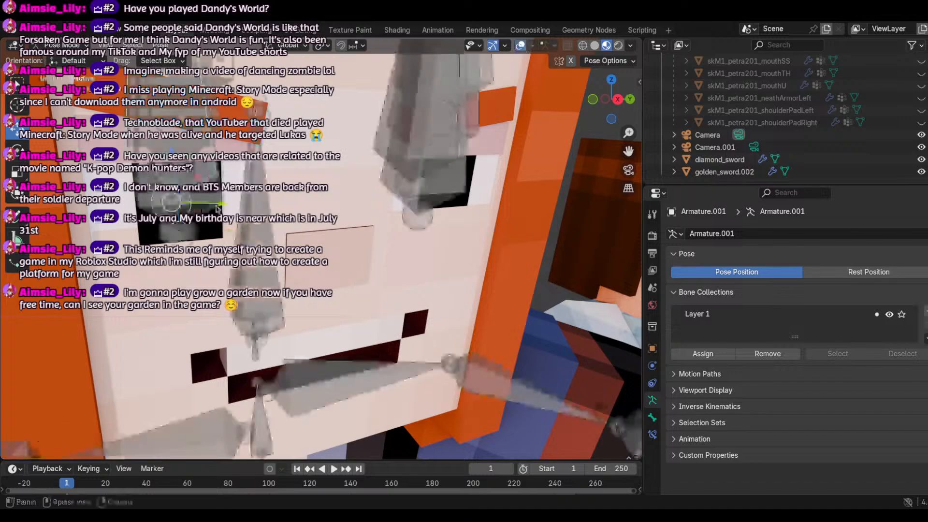
Step: Try shifting the pupil bone of the sword-side eye along the global Y and X axes, and undo the changes
key(g)
key(y)
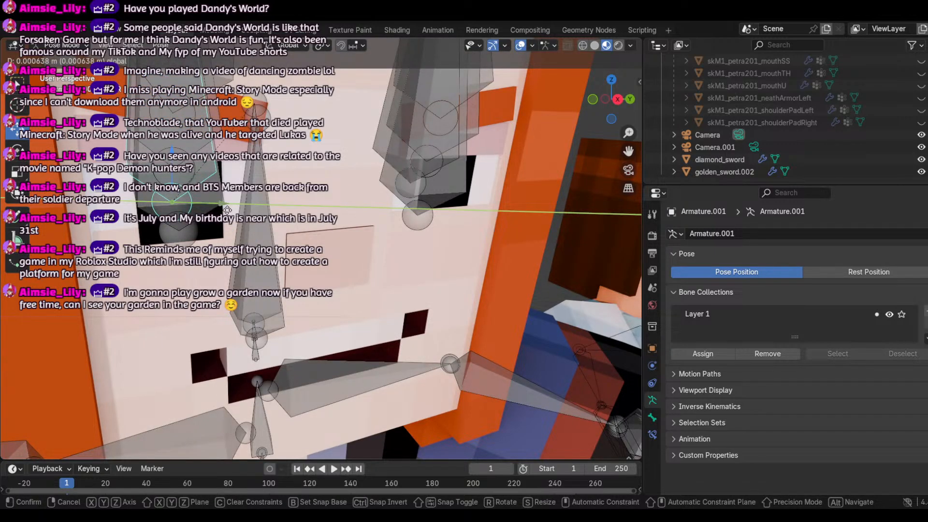
click(228, 212)
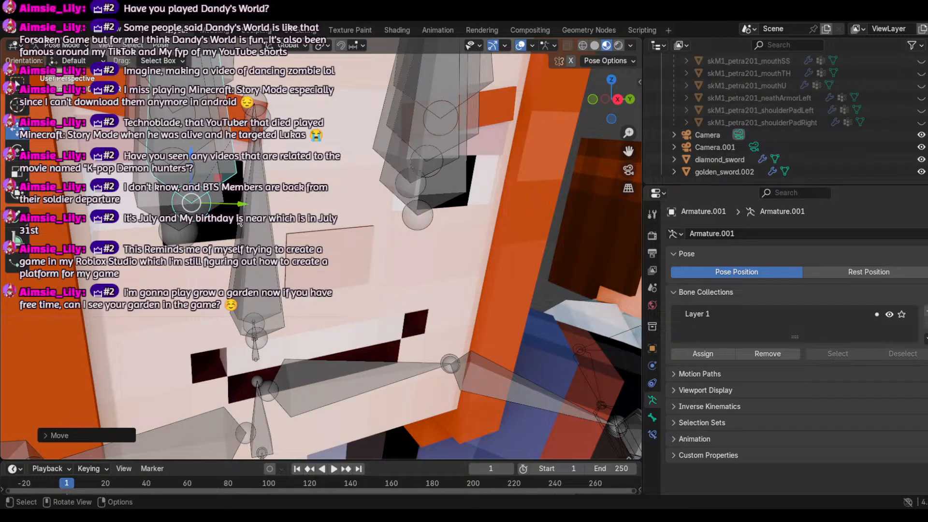
key(g)
key(x)
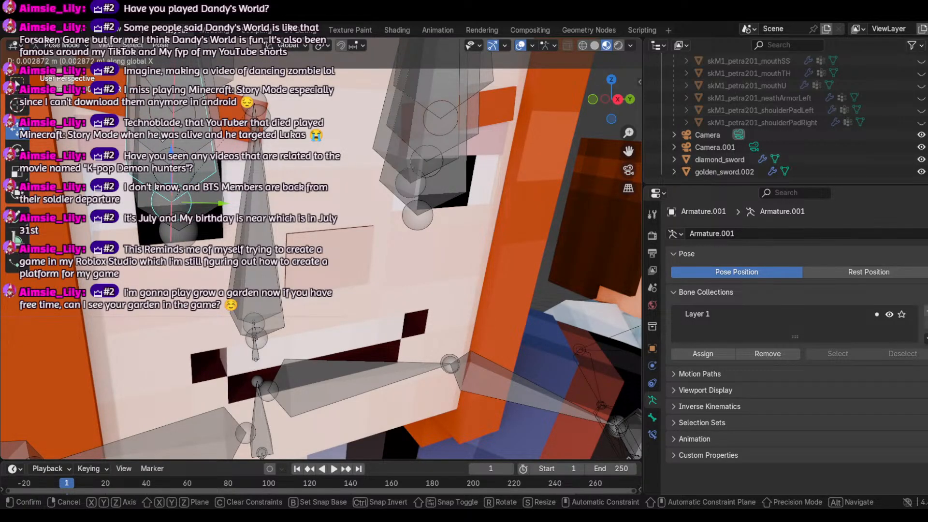
click(164, 140)
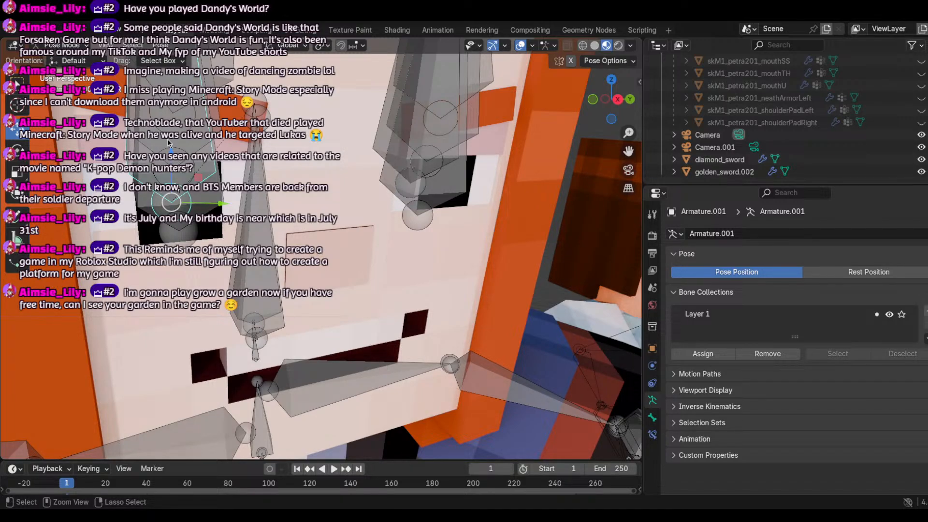
key(ctrl+z)
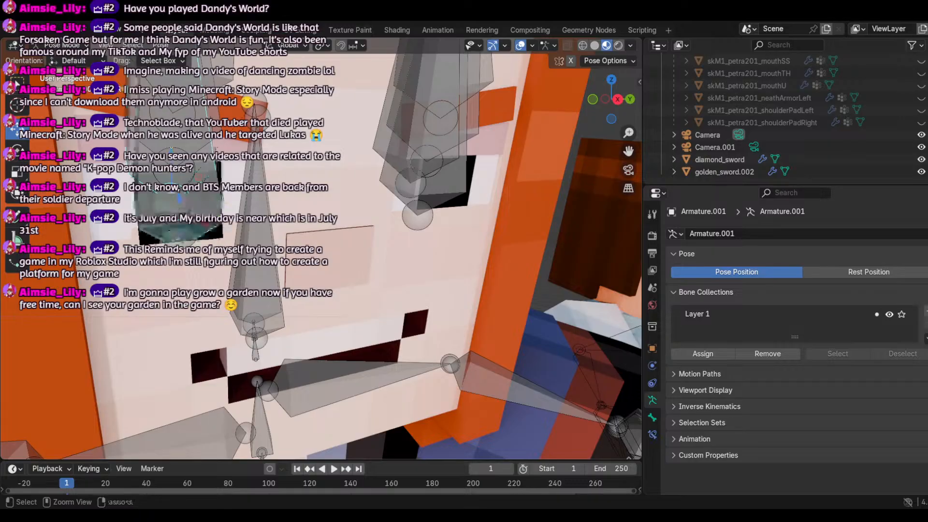
Step: Raise the lower eyelid bone of the sword-side eye slightly along the global Z axis
click(192, 217)
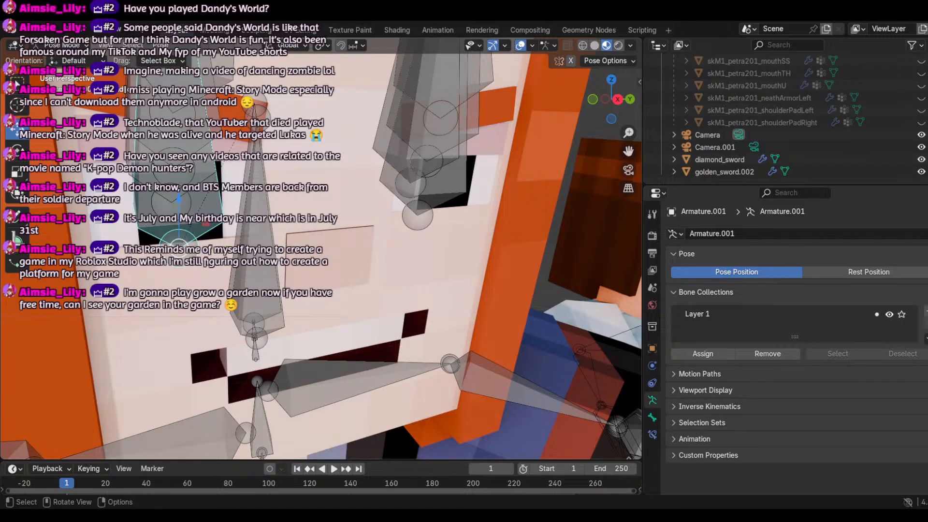
key(g)
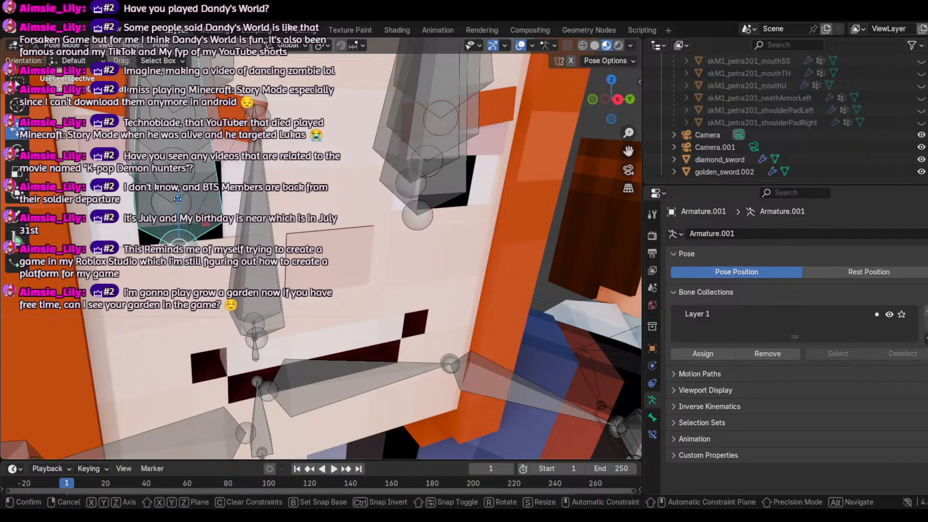
key(z)
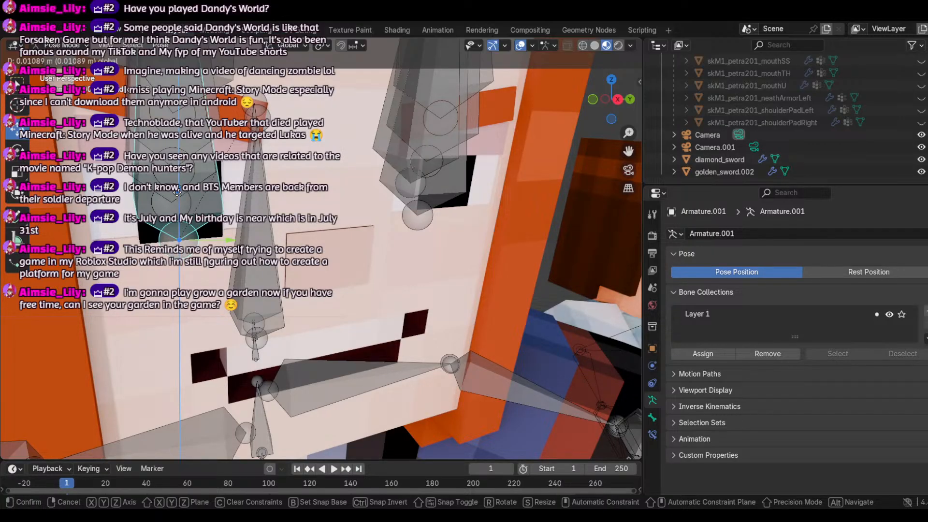
drag(177, 192, 178, 193)
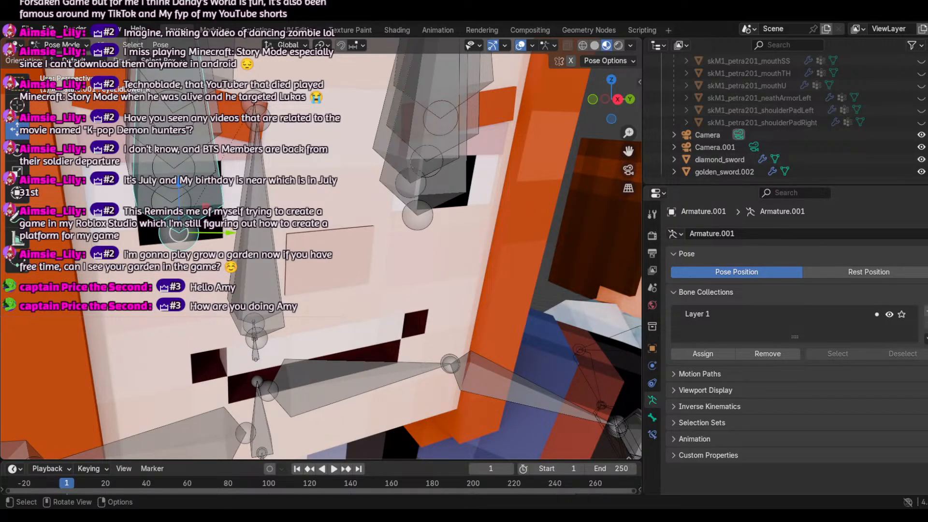
Step: Shift bones of both eyes along the global Y axis, checking the sword-side eye with overlays hidden
middle_drag(213, 125, 255, 125)
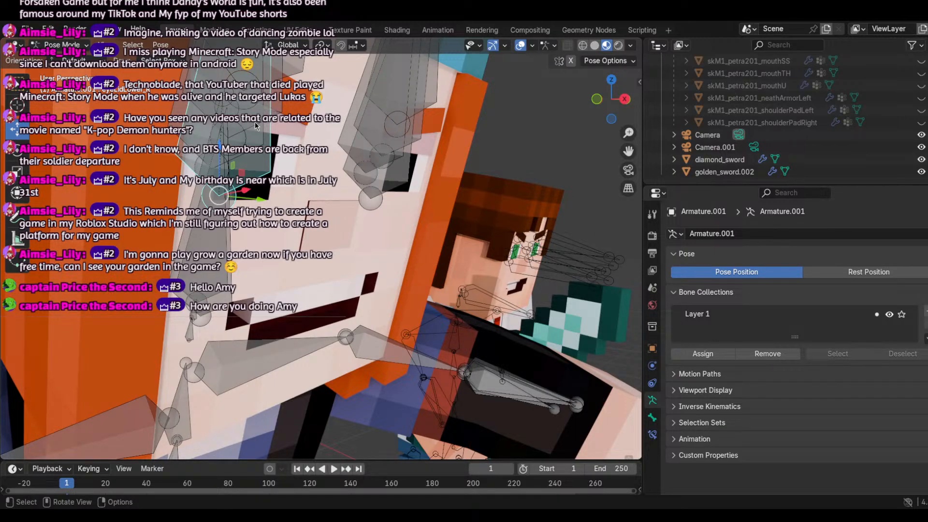
key(shift+alt+z)
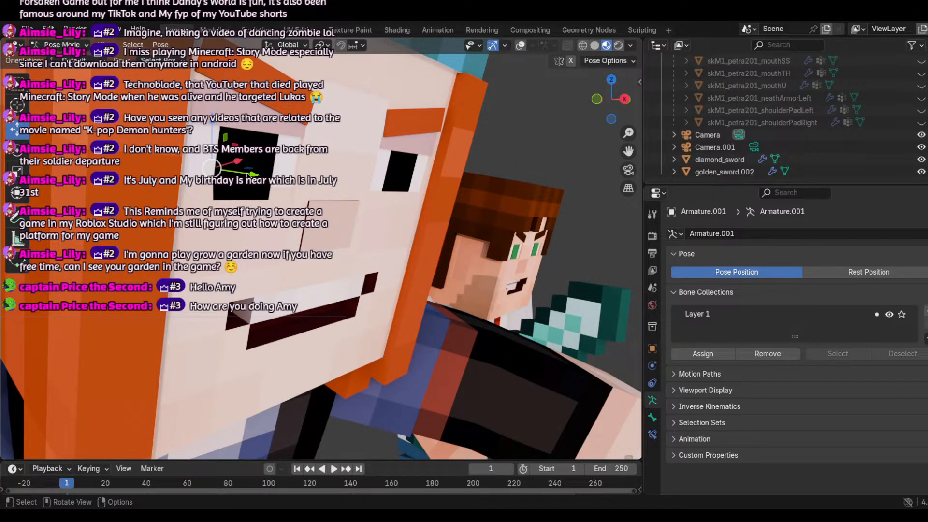
drag(249, 173, 215, 160)
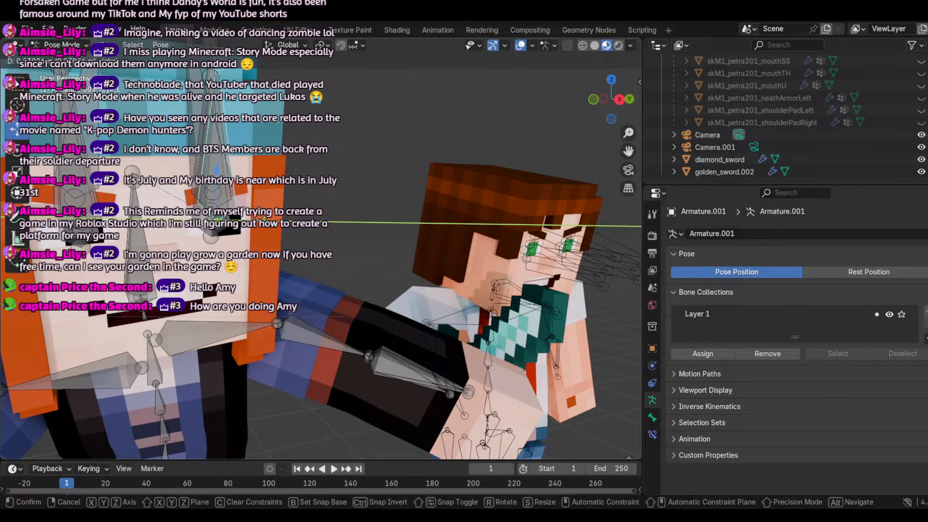
click(421, 274)
middle_drag(397, 271, 422, 274)
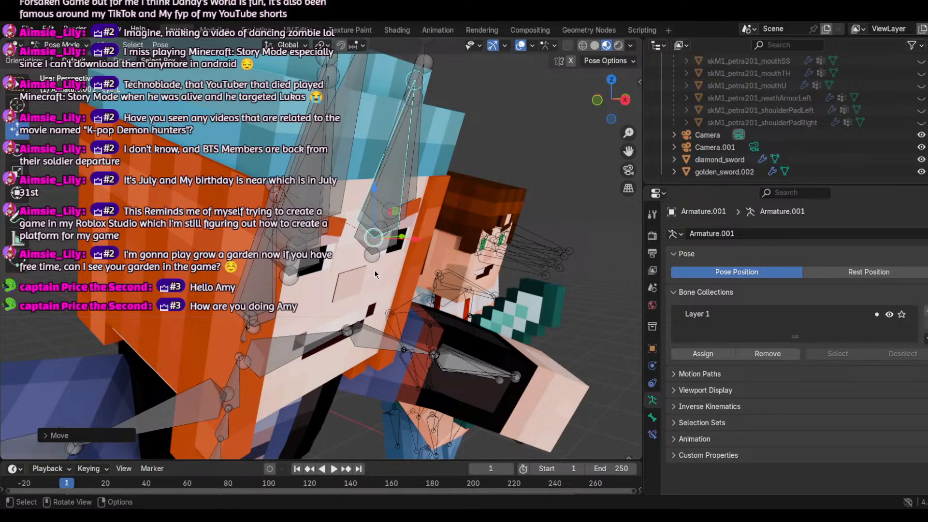
Step: Undo the last bone move on the sword-side eye
click(49, 28)
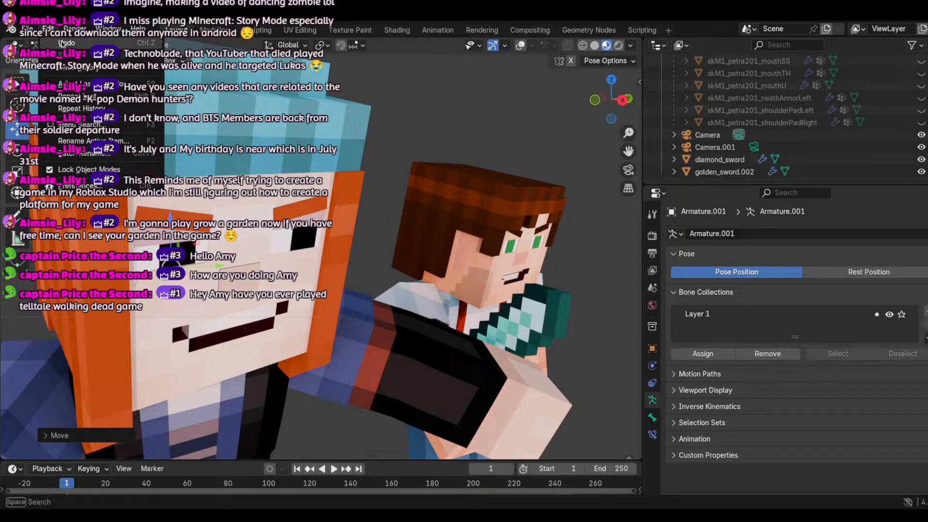
click(61, 42)
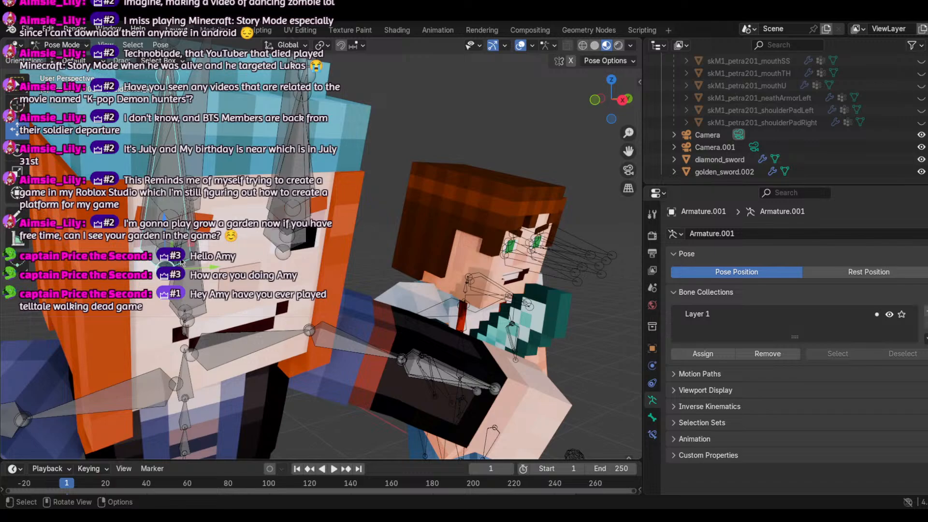
click(182, 263)
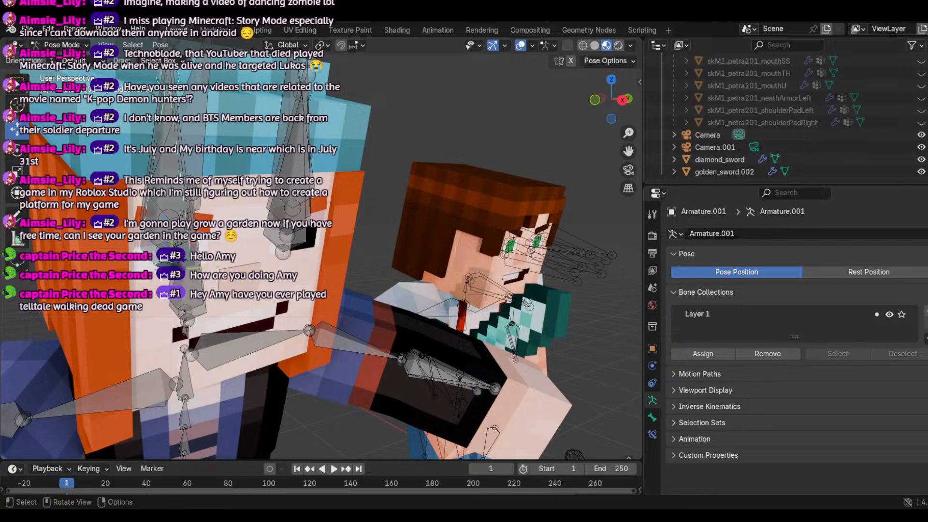
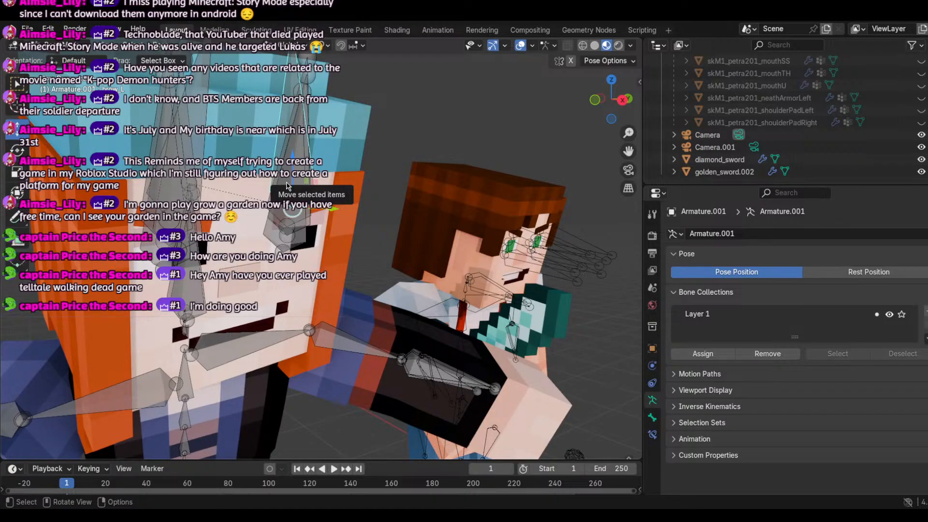
click(304, 158)
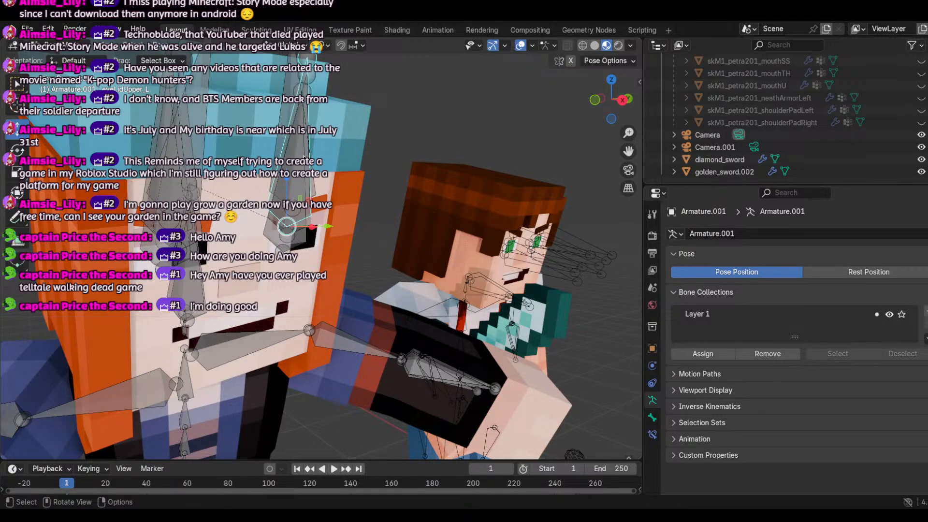
click(306, 155)
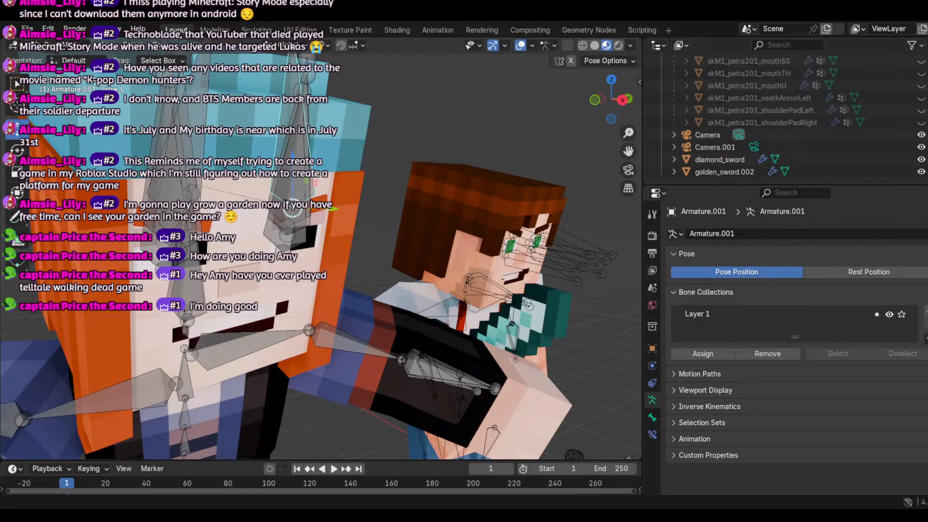
click(287, 226)
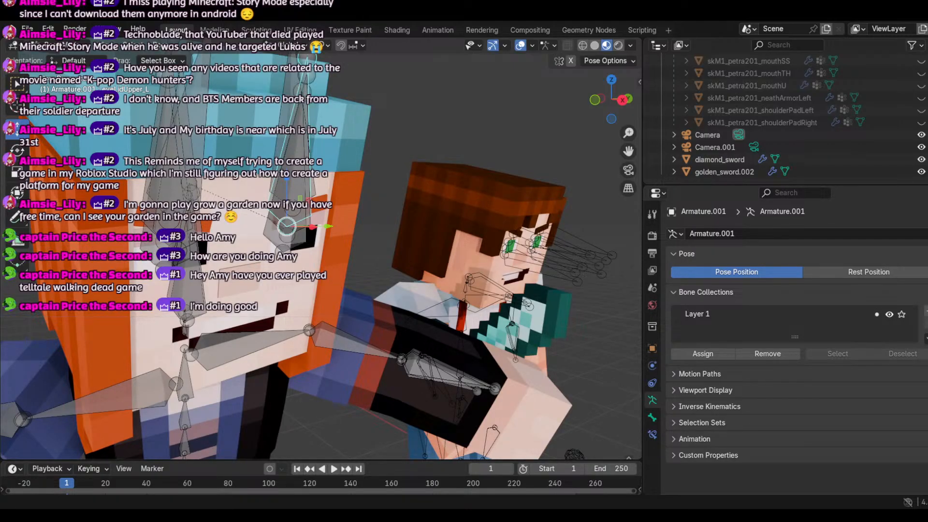
middle_drag(287, 226, 151, 279)
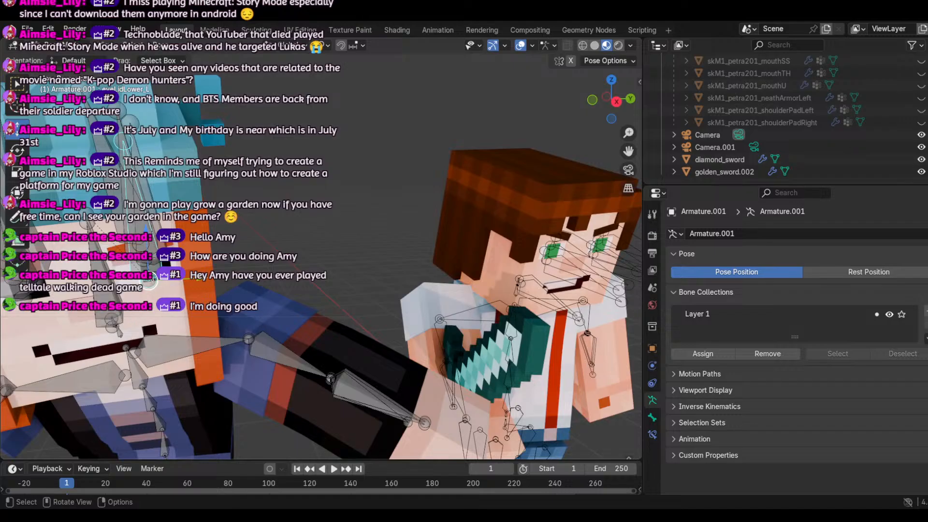
click(156, 243)
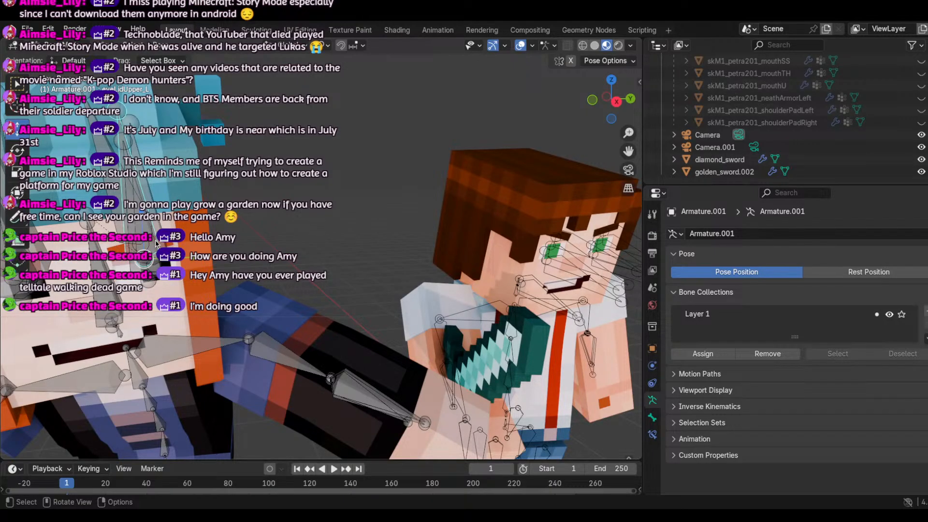
click(156, 244)
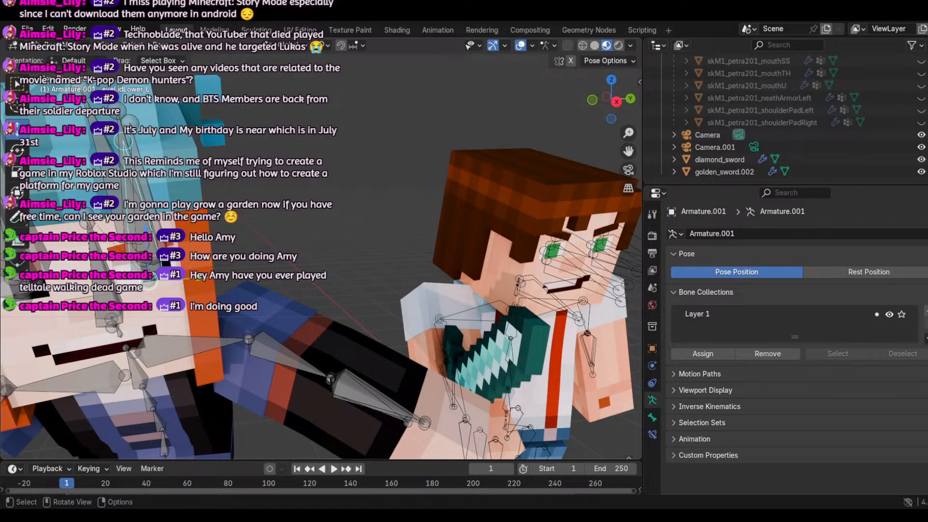
Step: Rotate the orange-haired character's spine2 bone slightly about the global Y axis
click(628, 170)
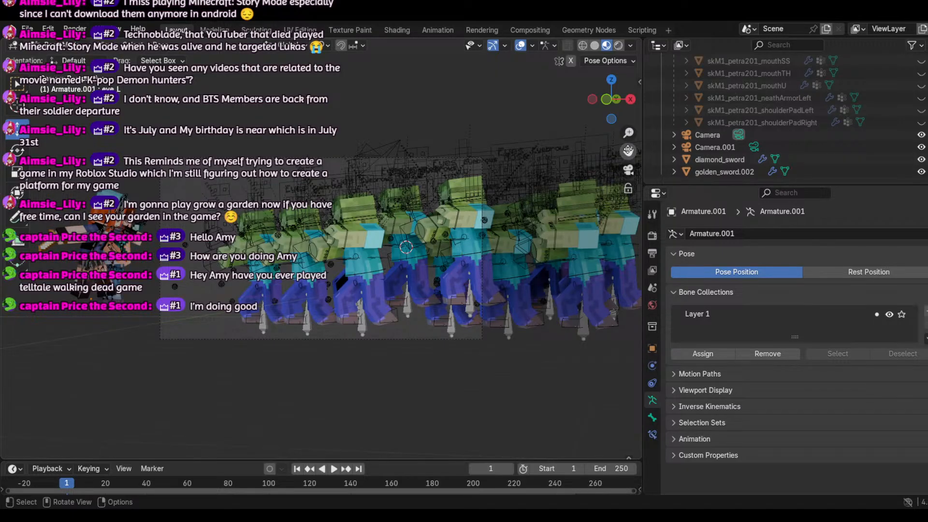
drag(611, 99, 332, 81)
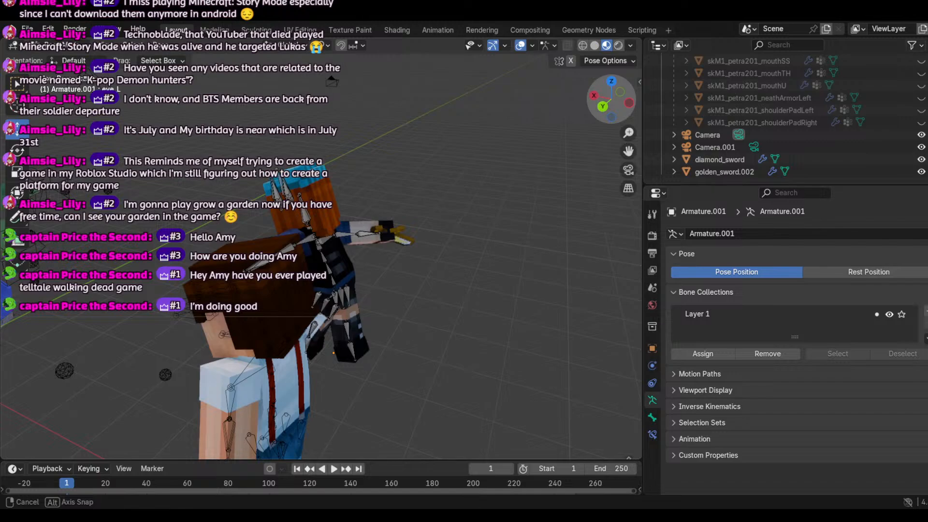
middle_drag(332, 82, 259, 266)
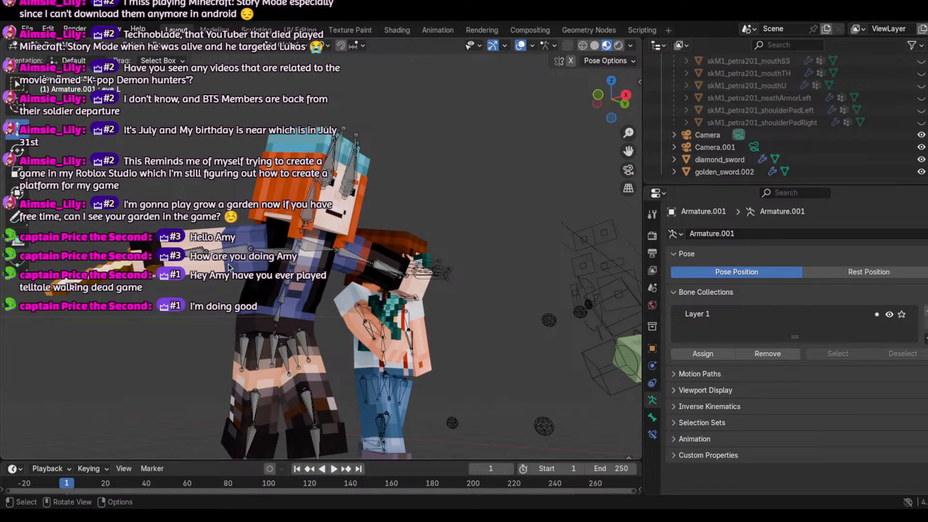
click(280, 295)
key(r)
key(y)
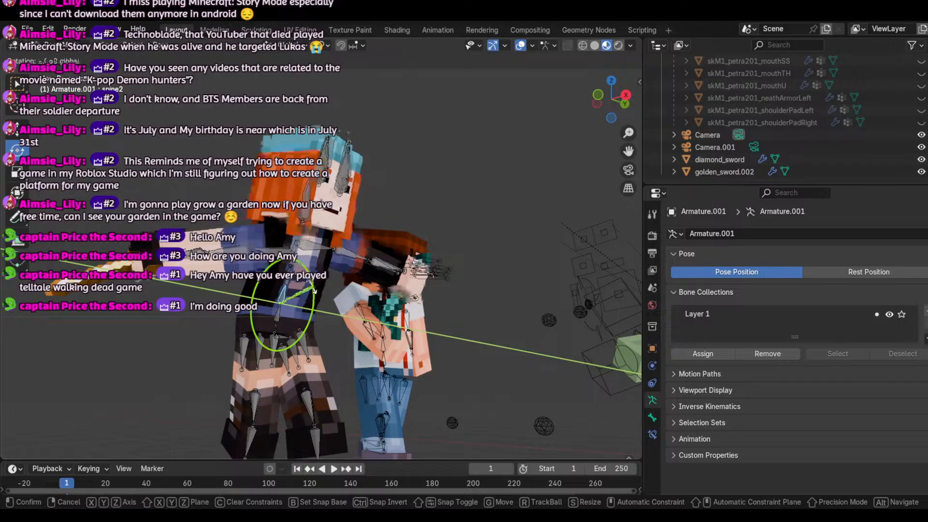
click(288, 283)
Step: Rotate the spine3 bone slightly with free trackball rotation, and turn the spine4 bone about the global Z axis
click(290, 280)
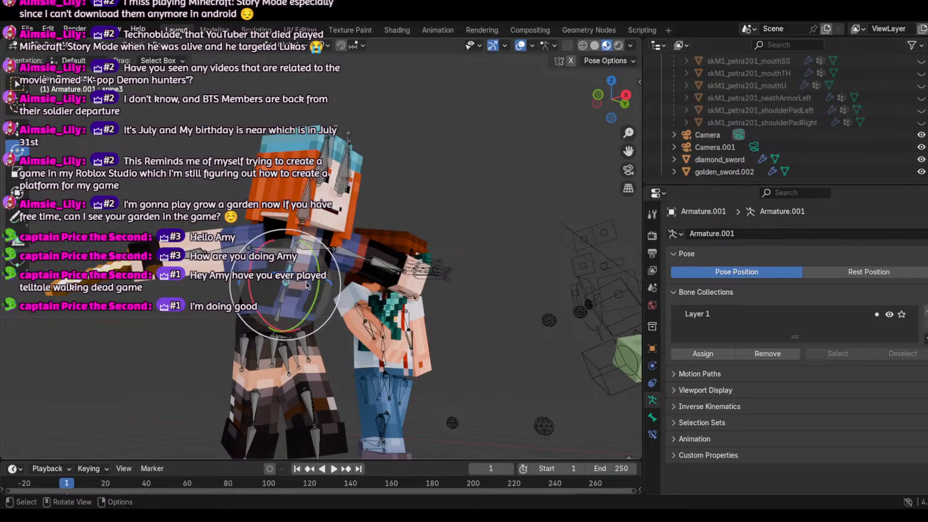
key(r)
key(r)
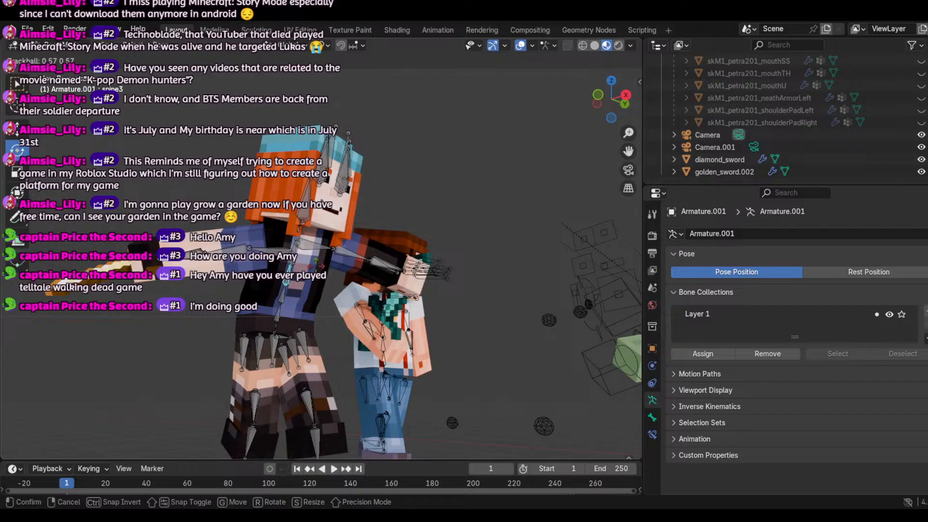
click(299, 249)
click(298, 249)
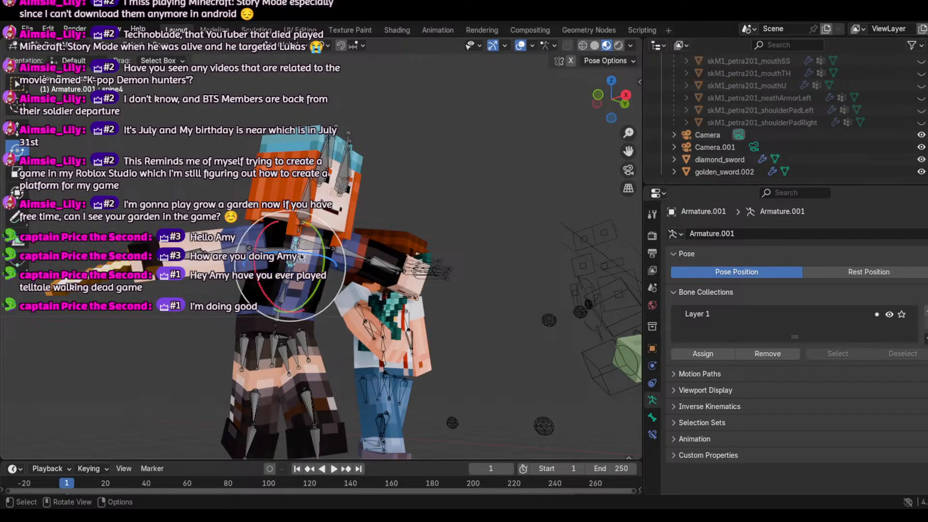
key(r)
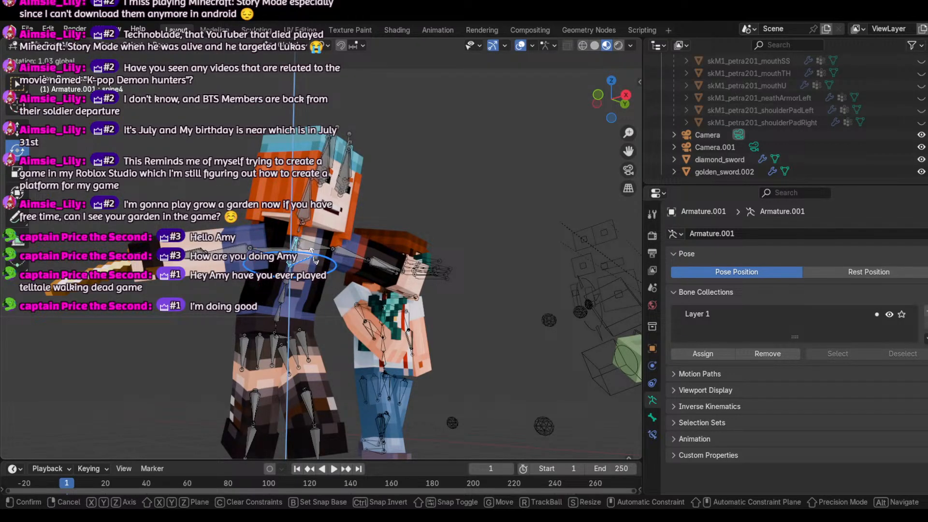
click(315, 260)
Step: Switch to Object Mode and shift the golden sword slightly along the global X axis to fit the character's hand
click(118, 270)
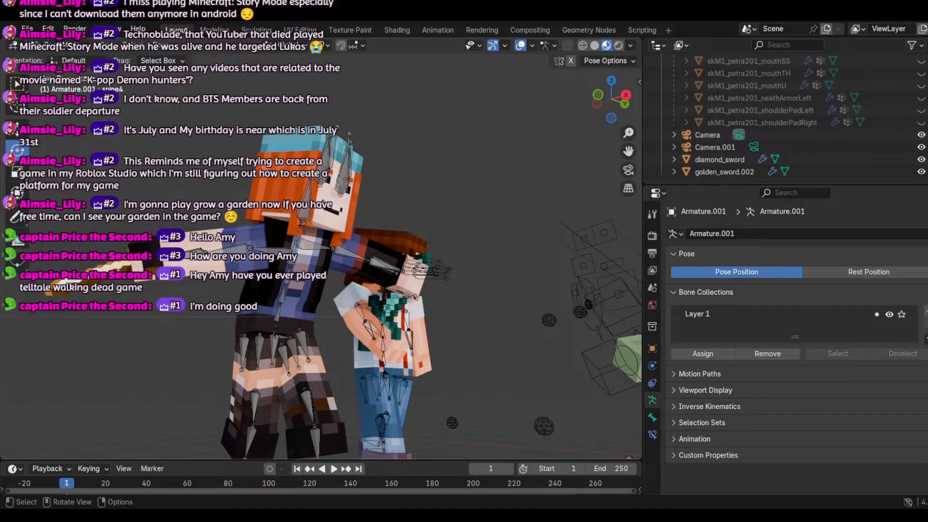
click(66, 45)
click(69, 59)
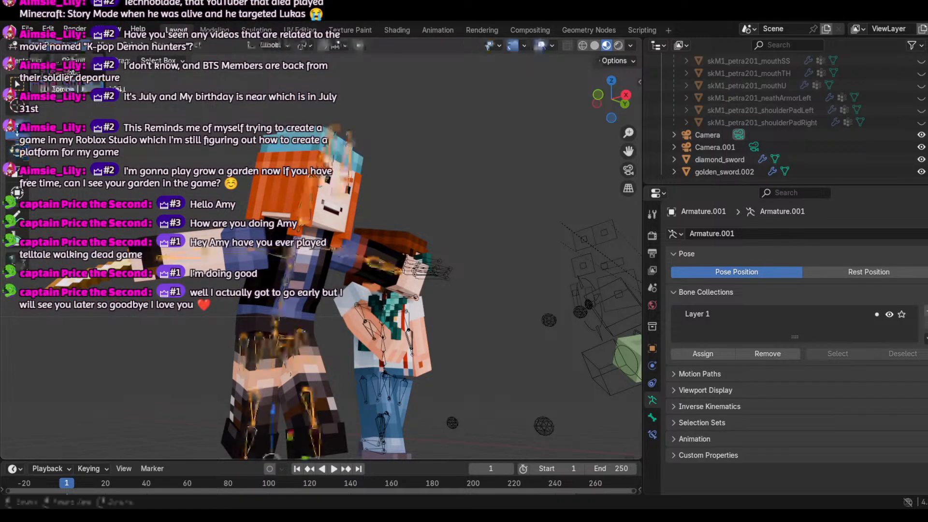
click(112, 280)
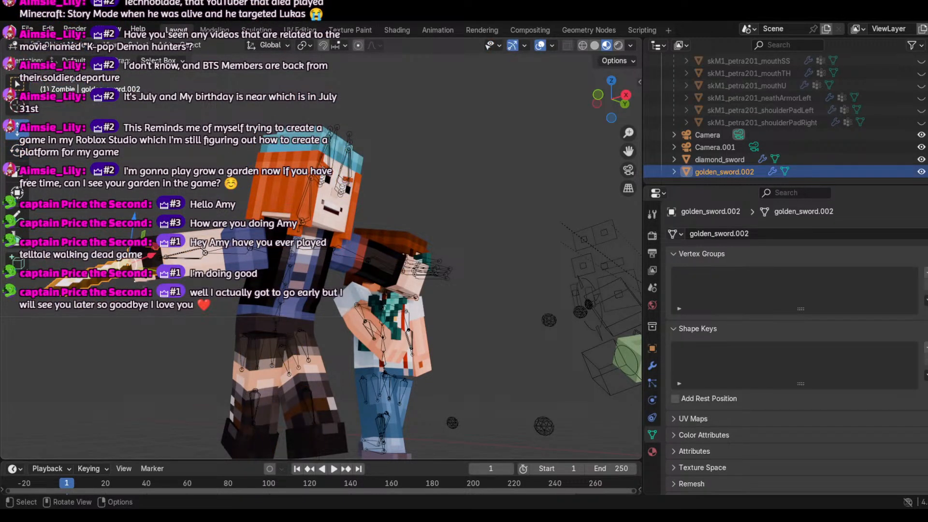
key(g)
key(x)
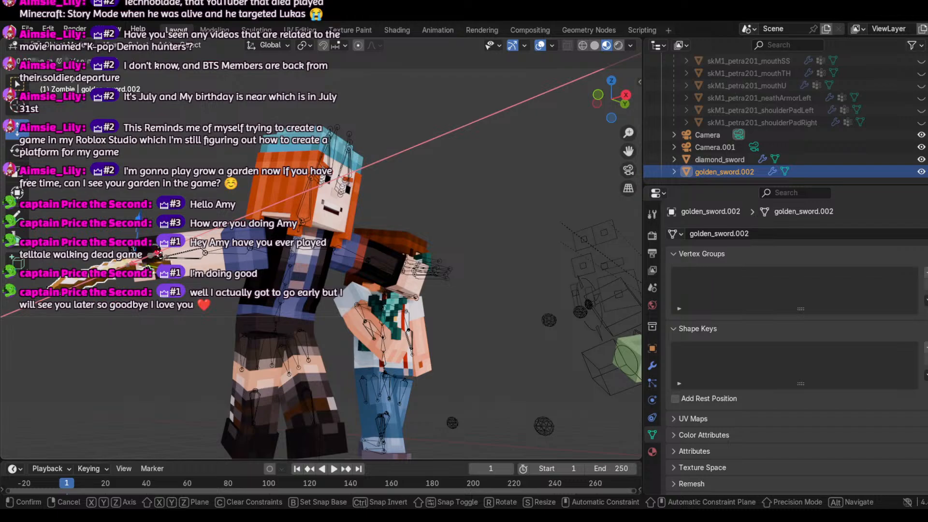
click(159, 259)
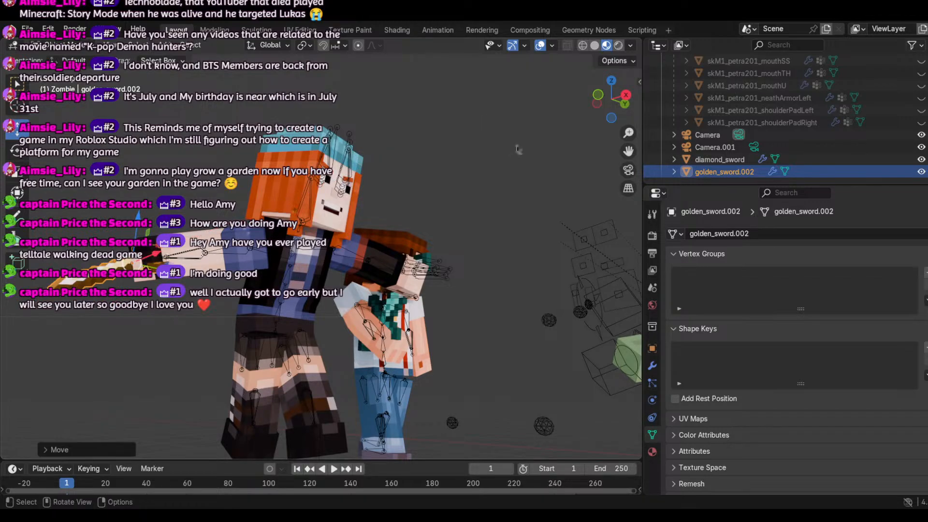
Step: Select the brown-haired character's armature and switch it to Pose Mode
drag(611, 99, 596, 106)
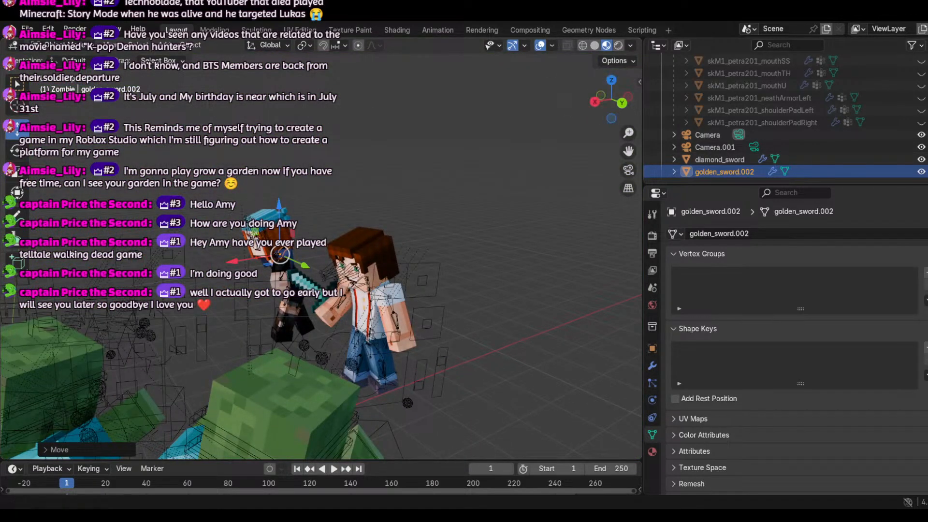
scroll(392, 303, up, 4)
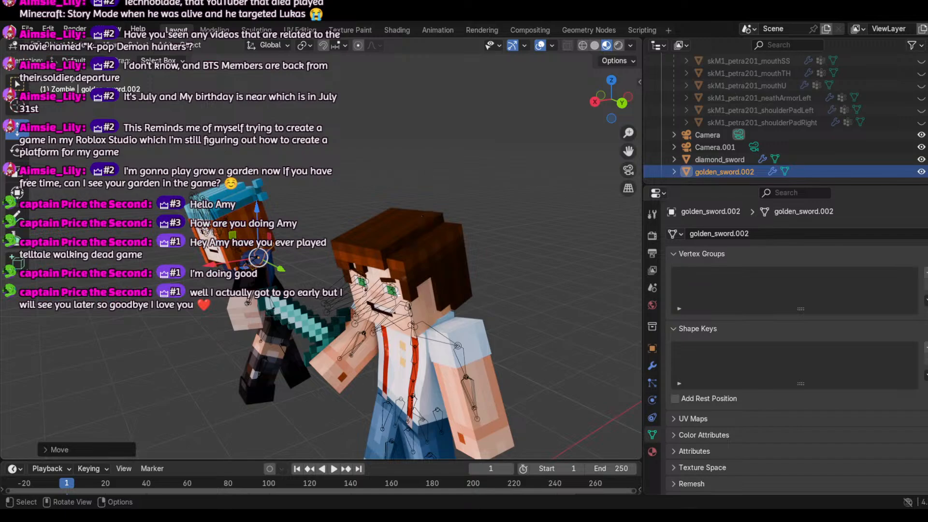
click(48, 45)
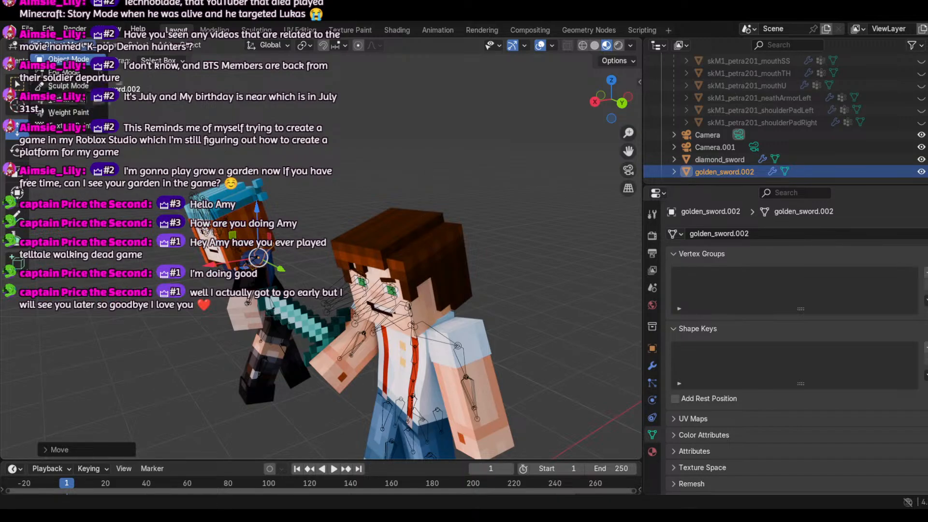
click(413, 326)
click(413, 327)
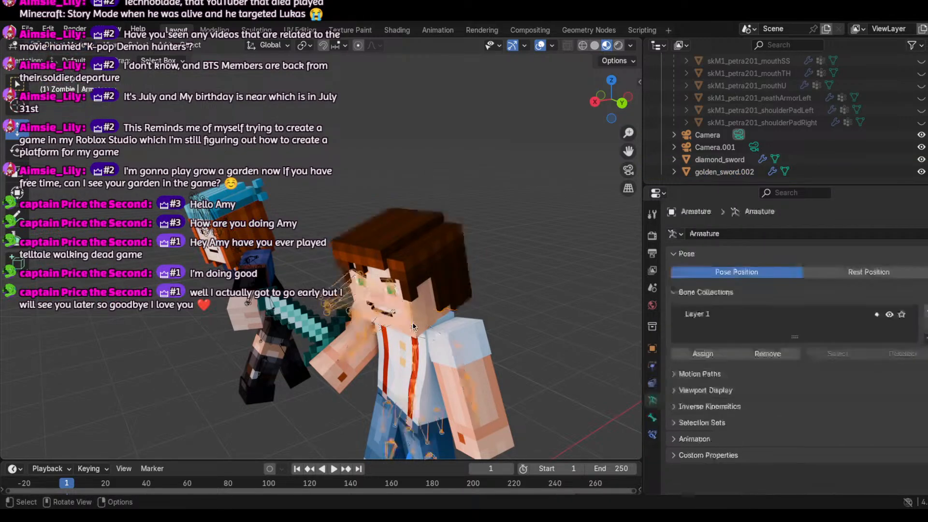
click(46, 45)
click(65, 86)
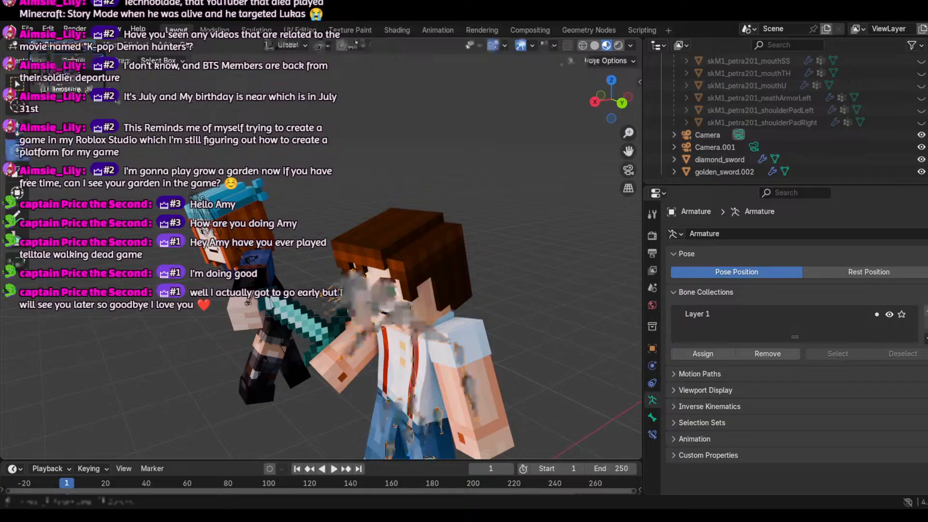
Step: Rotate the brown-haired character's head bone slightly, first with free trackball rotation and again around a single axis, and check the camera view
click(382, 334)
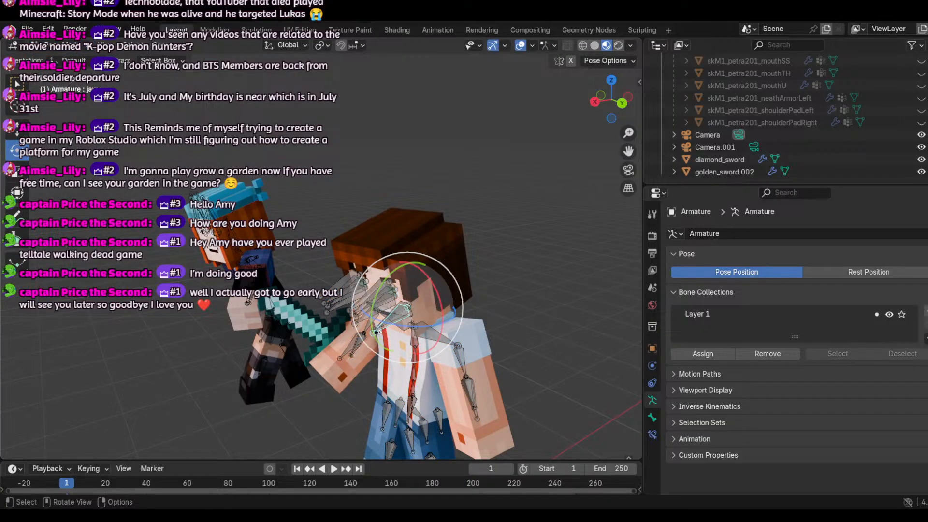
click(376, 326)
click(380, 340)
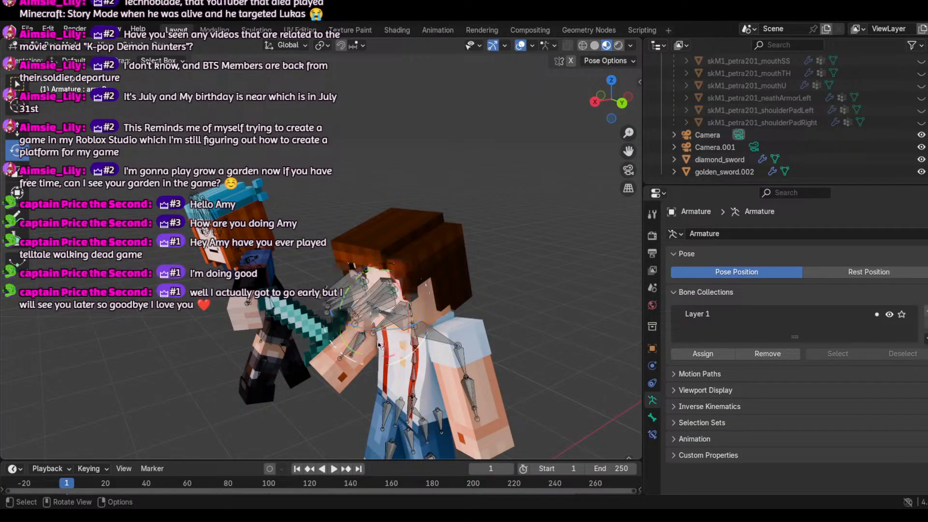
click(374, 335)
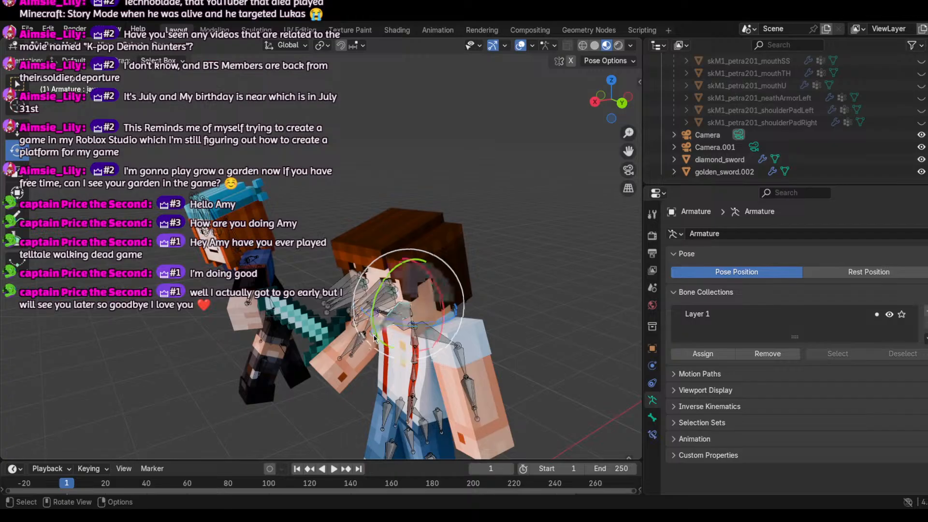
drag(397, 306, 404, 302)
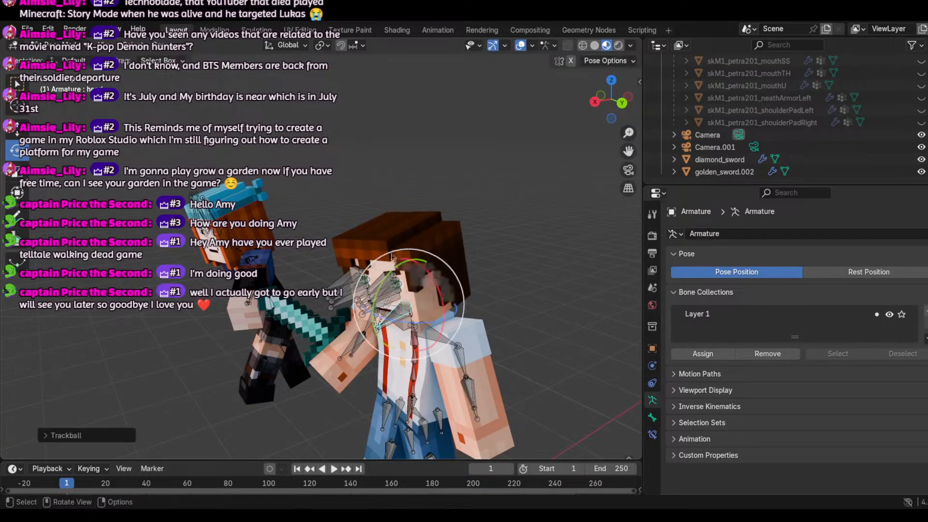
drag(400, 266, 399, 275)
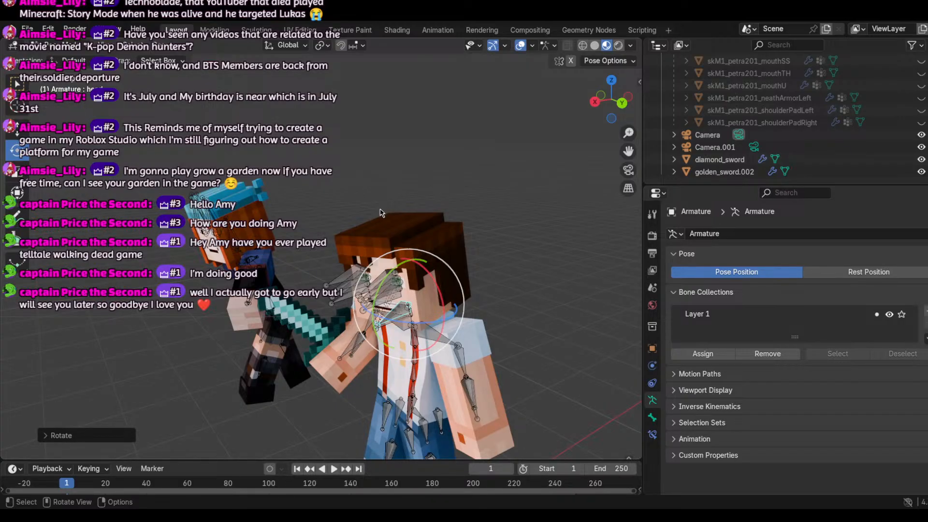
click(629, 169)
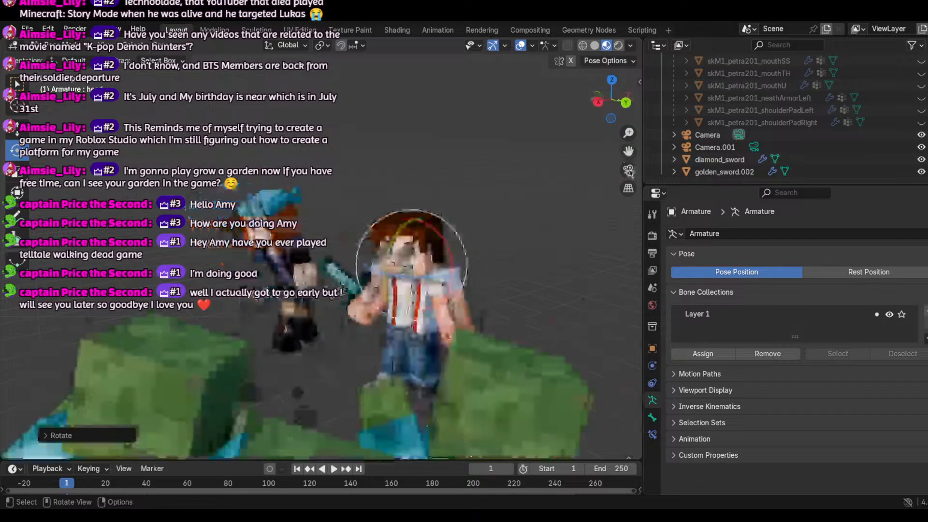
click(629, 170)
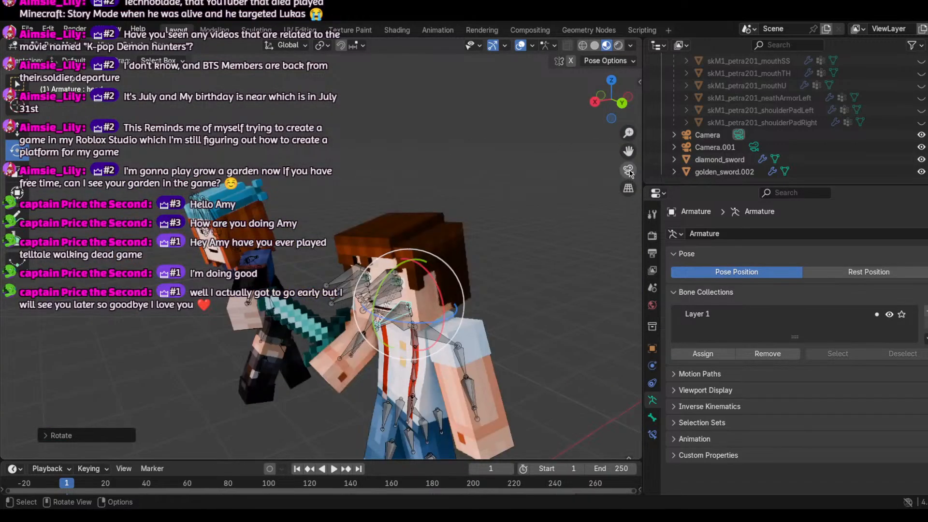
Step: Leave Pose Mode for Object Mode with the whole zombie crowd in view
drag(607, 91, 578, 94)
scroll(571, 107, down, 7)
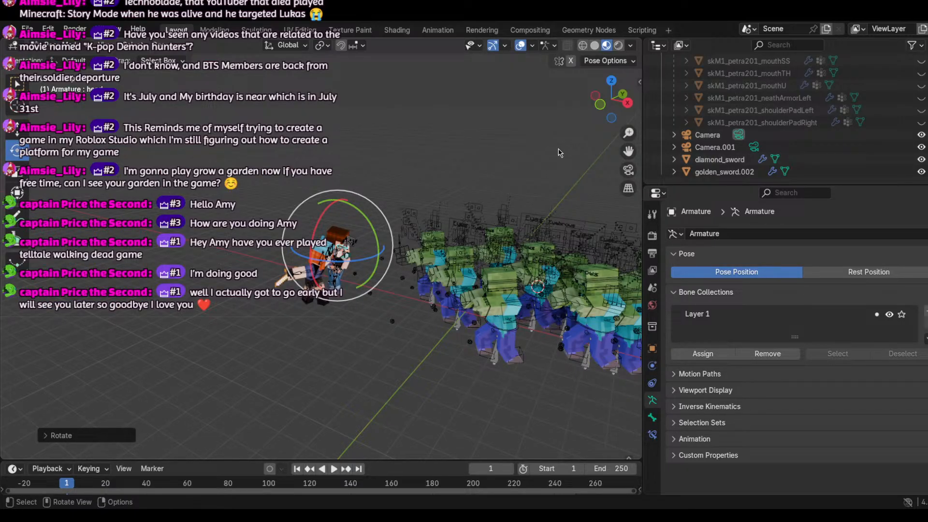
scroll(507, 352, down, 4)
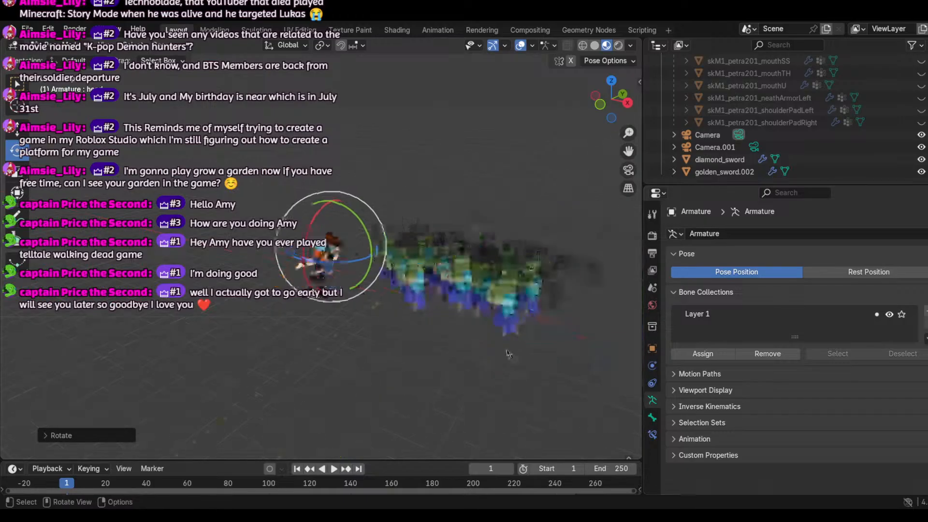
scroll(502, 350, up, 2)
drag(377, 172, 511, 328)
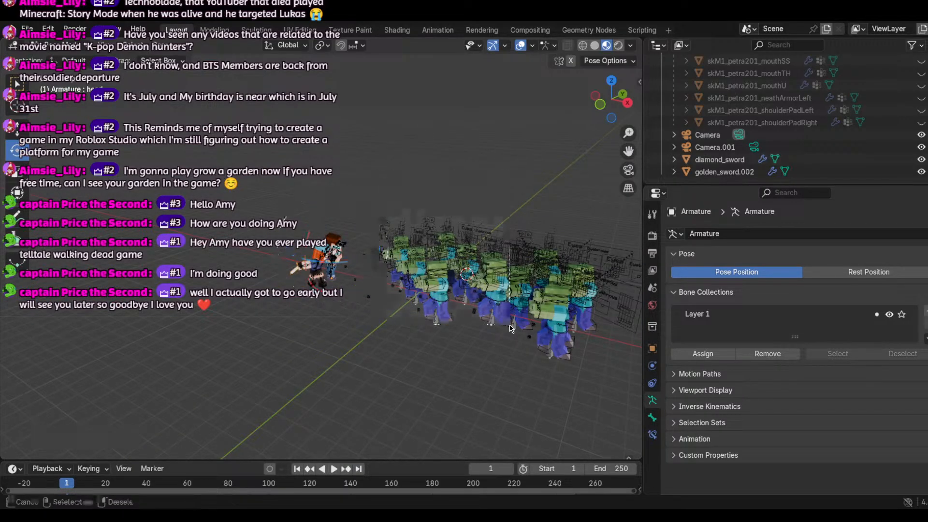
click(62, 47)
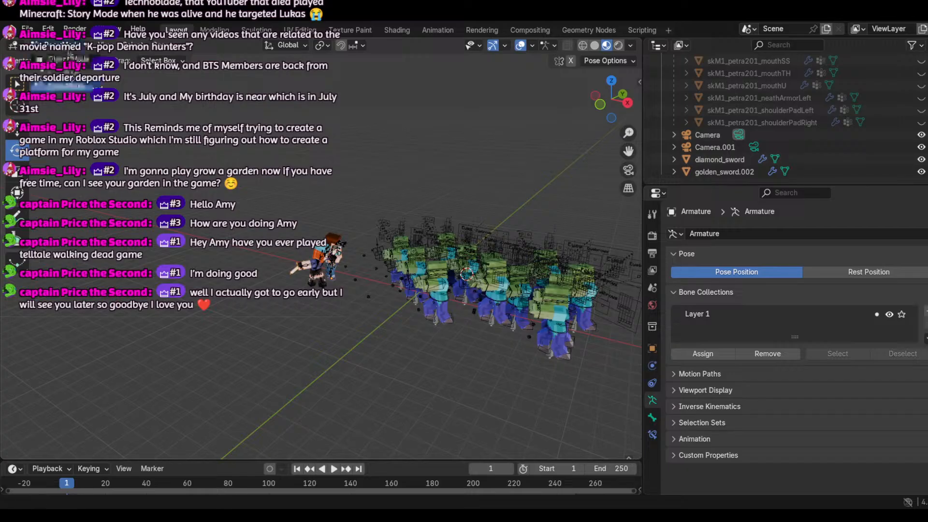
click(71, 56)
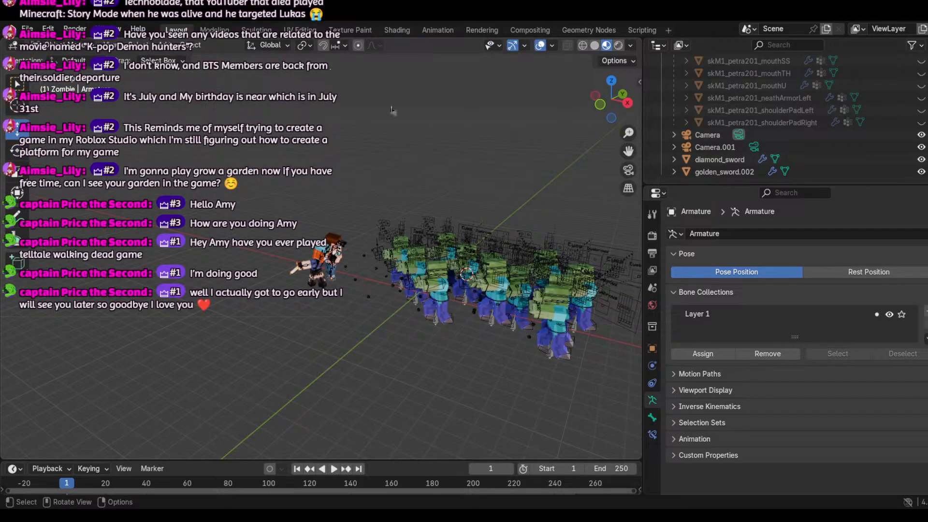
drag(373, 153, 459, 349)
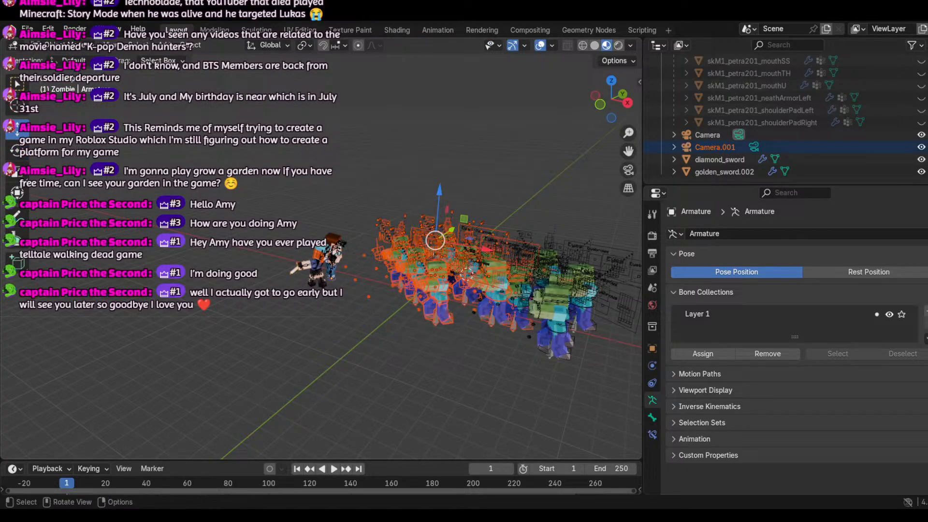
click(386, 93)
drag(379, 221, 451, 329)
click(473, 341)
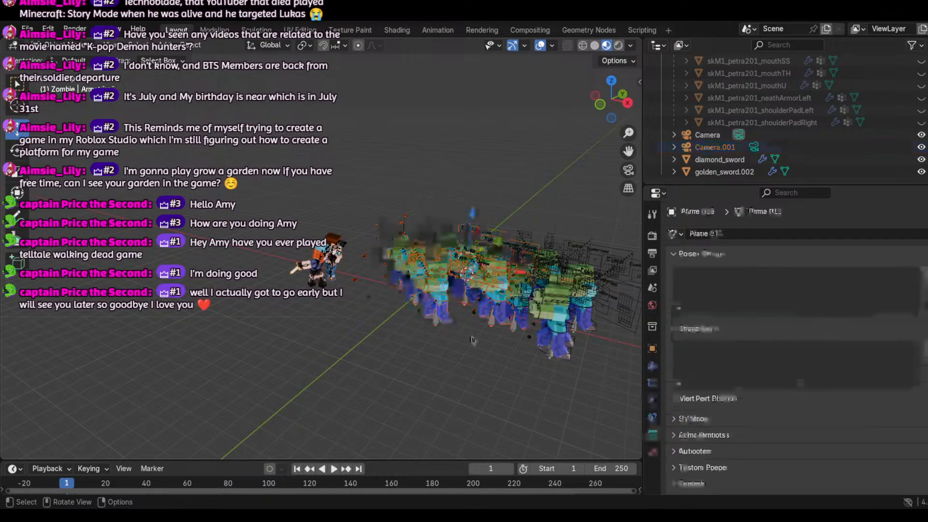
drag(467, 342, 367, 200)
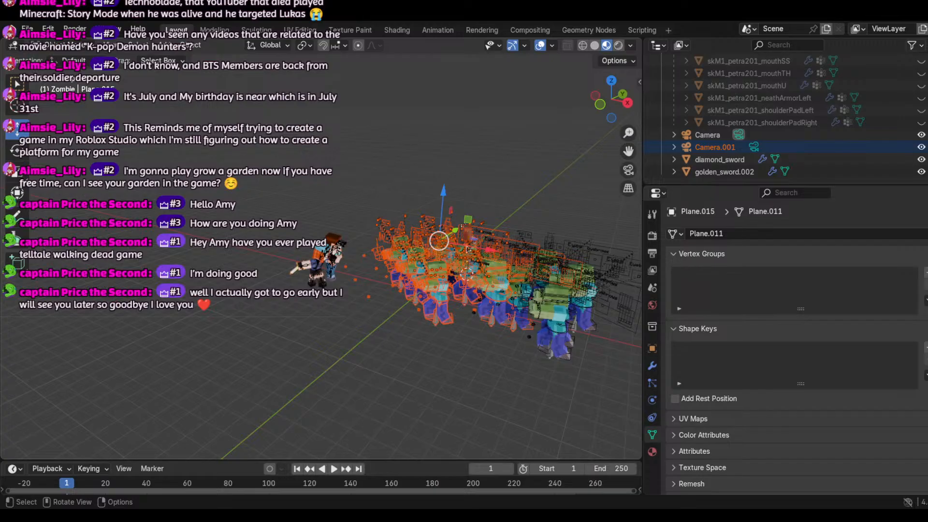
click(431, 144)
scroll(430, 151, up, 2)
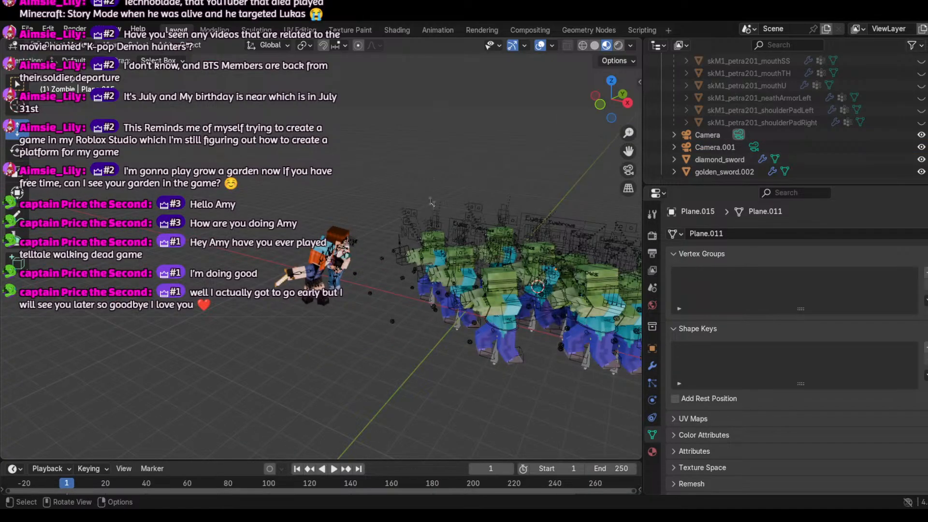
drag(405, 269, 486, 345)
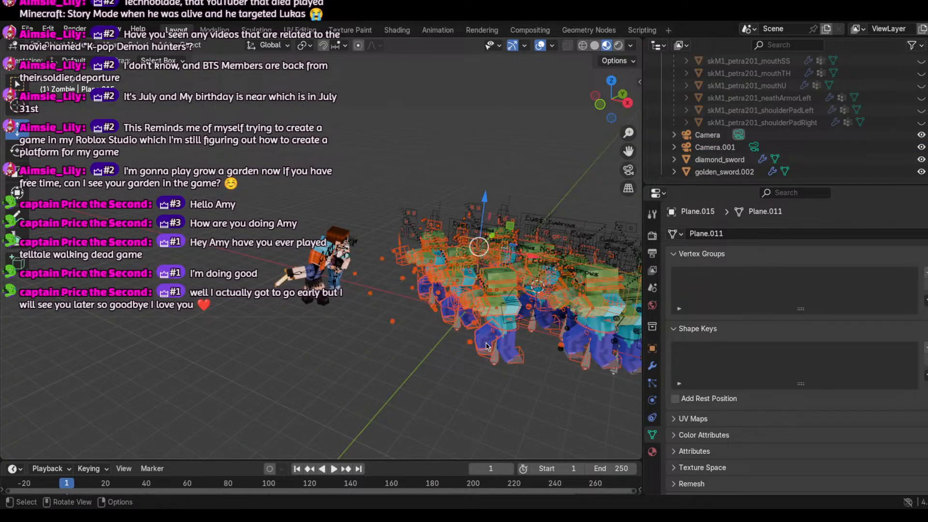
click(530, 366)
drag(532, 389, 424, 274)
drag(480, 346, 416, 280)
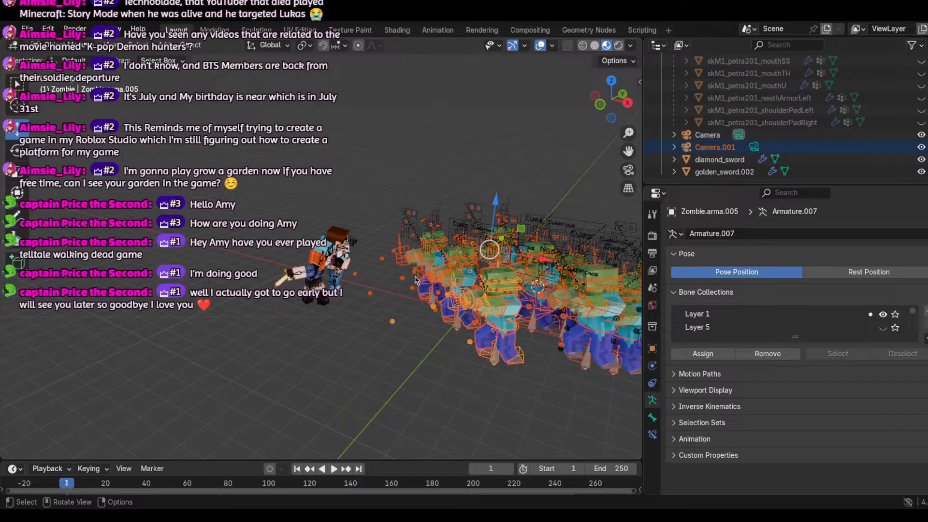
click(543, 441)
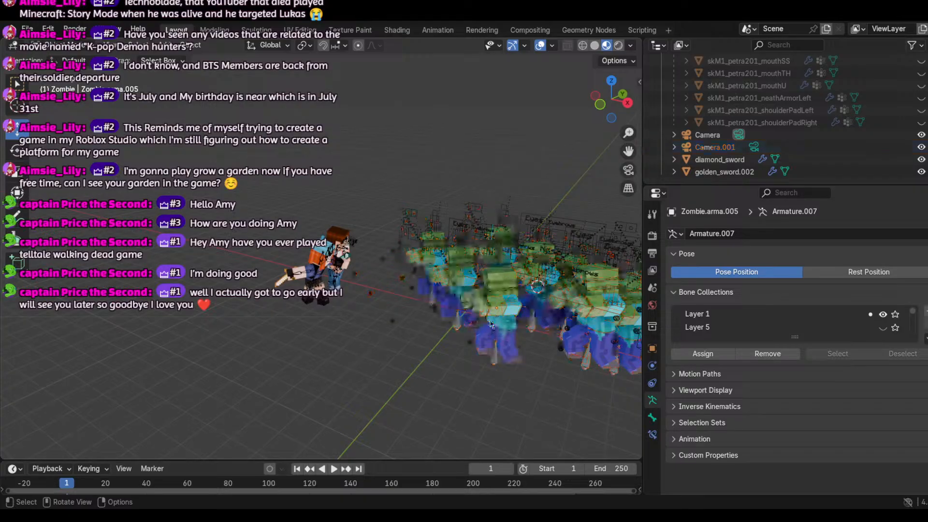
Step: Select the extra camera Camera.001 among the zombies and delete it
click(689, 149)
scroll(466, 194, down, 3)
scroll(467, 194, up, 3)
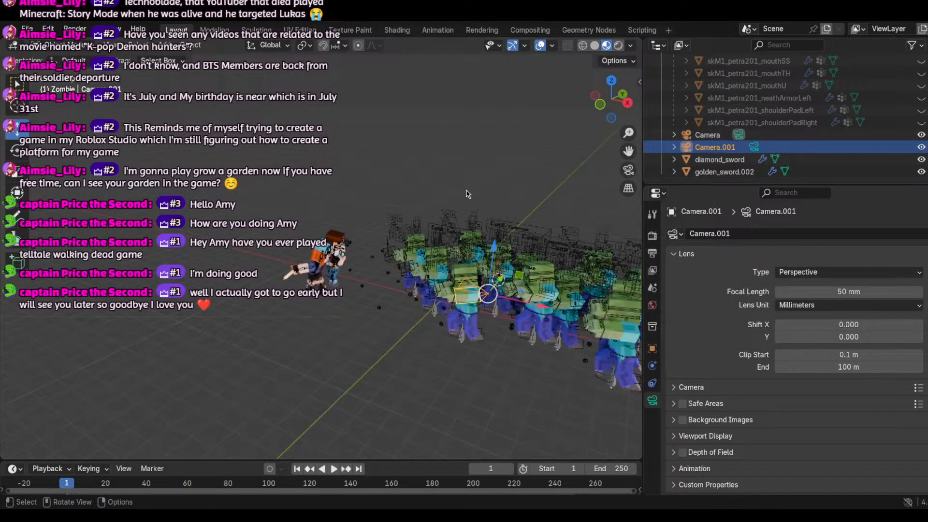
scroll(467, 194, down, 3)
scroll(466, 194, up, 3)
key(x)
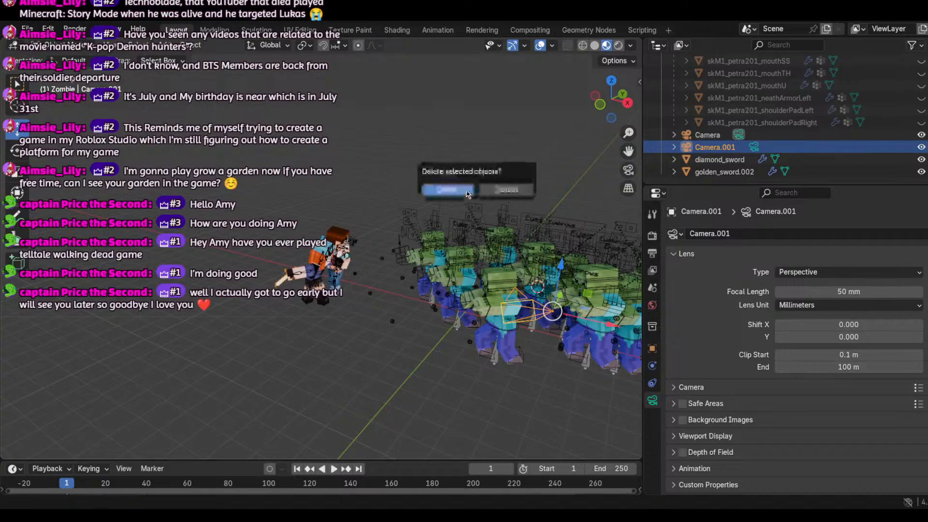
click(450, 189)
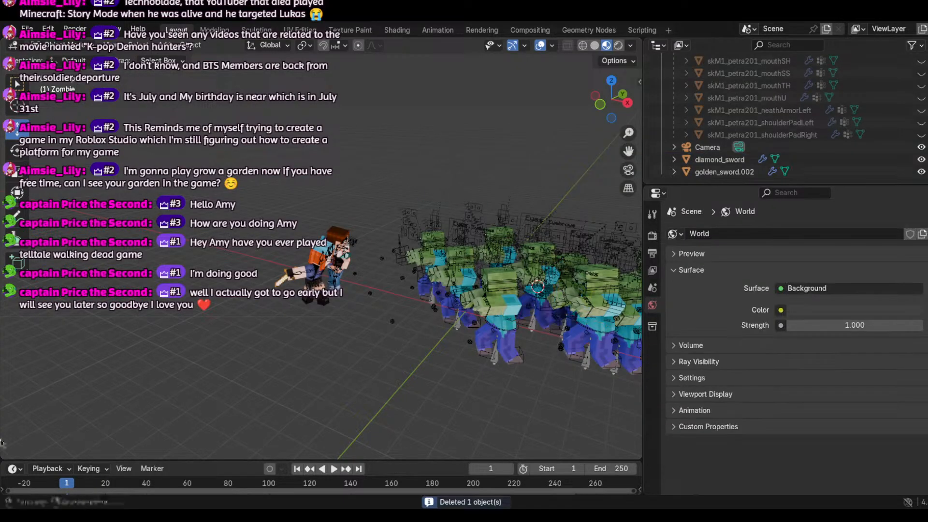
Step: Select the remaining camera and look through it to examine how it frames the zombies and the two characters
click(714, 149)
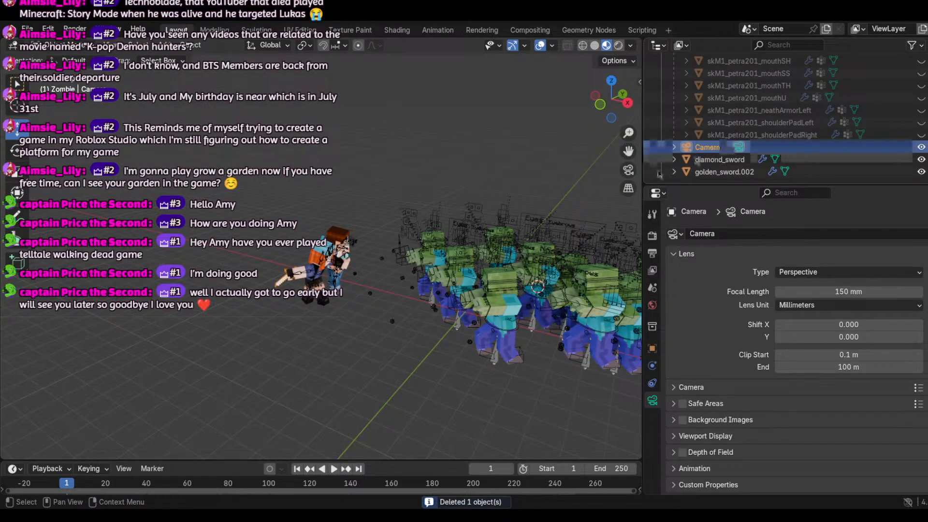
scroll(498, 201, down, 5)
scroll(498, 201, up, 2)
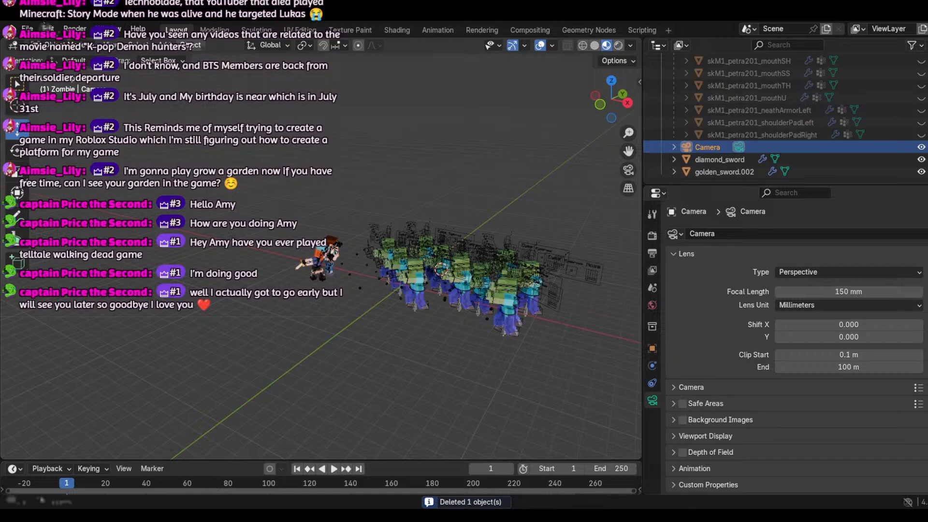
click(628, 170)
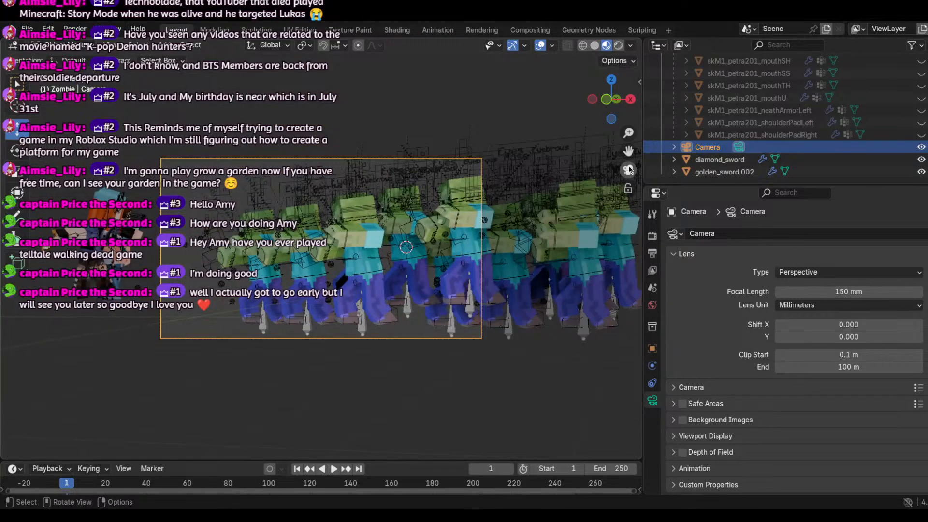
click(629, 169)
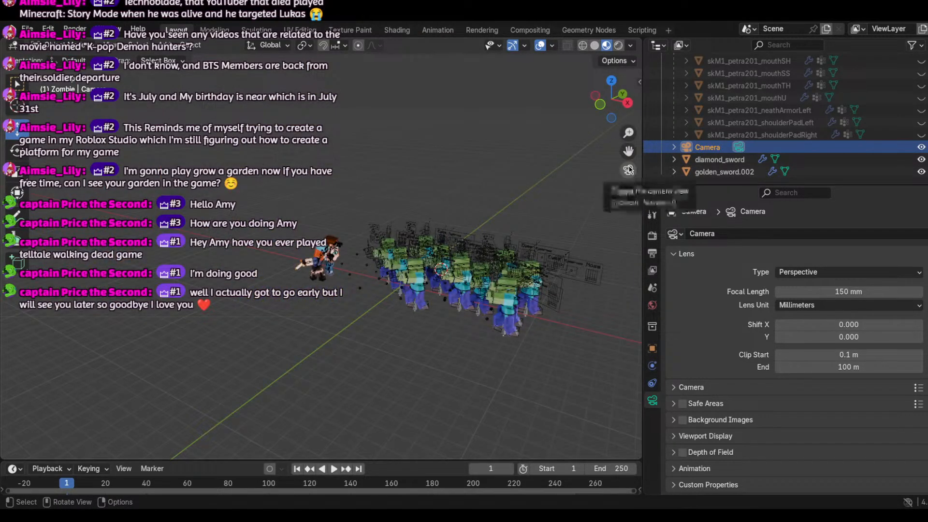
Step: Box-select the group of zombies nearest the two characters and move it to the opposite side, behind them
scroll(445, 236, up, 3)
scroll(456, 182, up, 2)
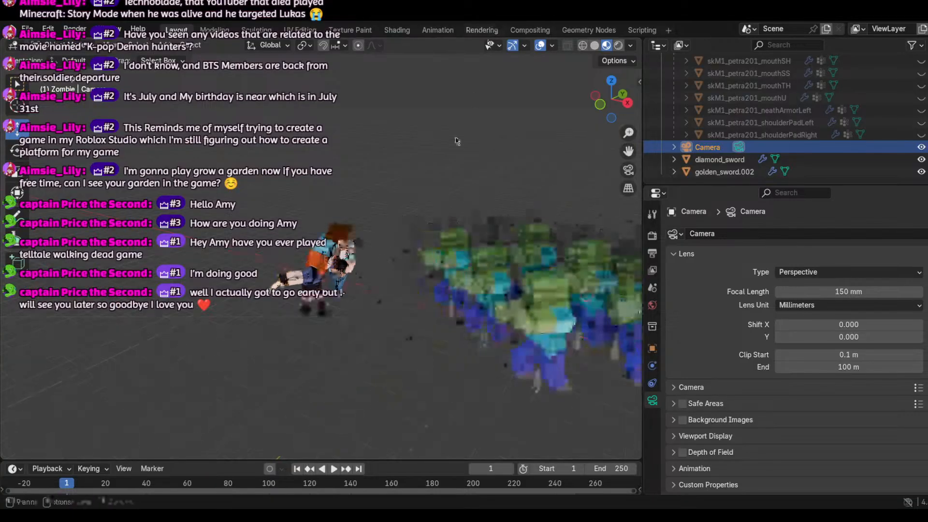
scroll(432, 236, up, 2)
drag(432, 237, 505, 317)
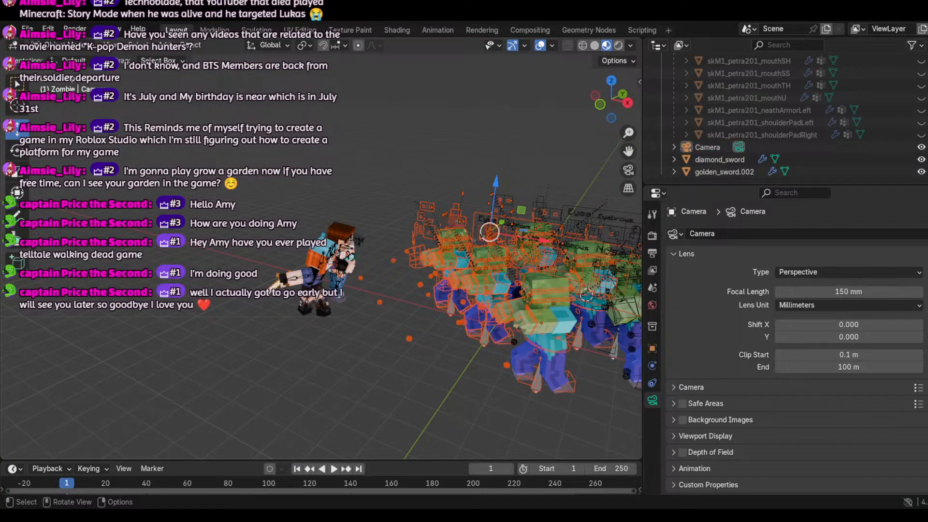
key(g)
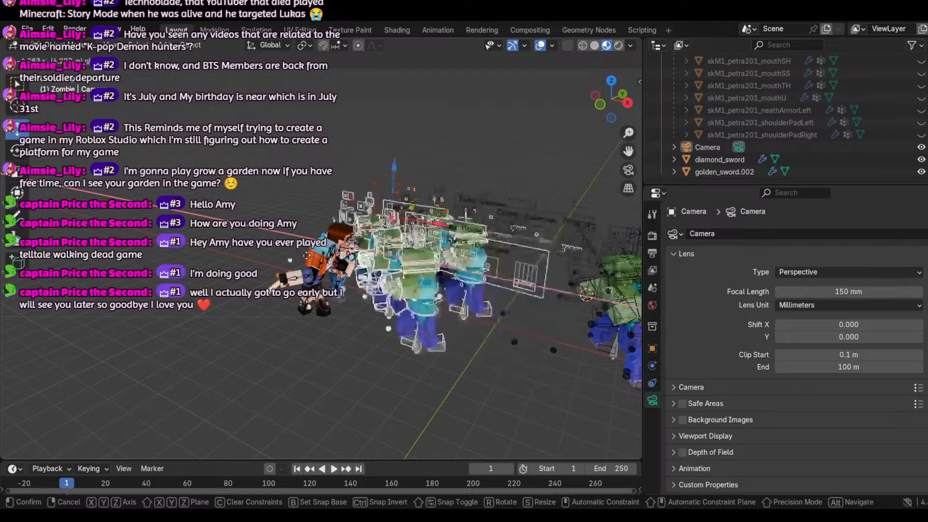
drag(331, 207, 253, 194)
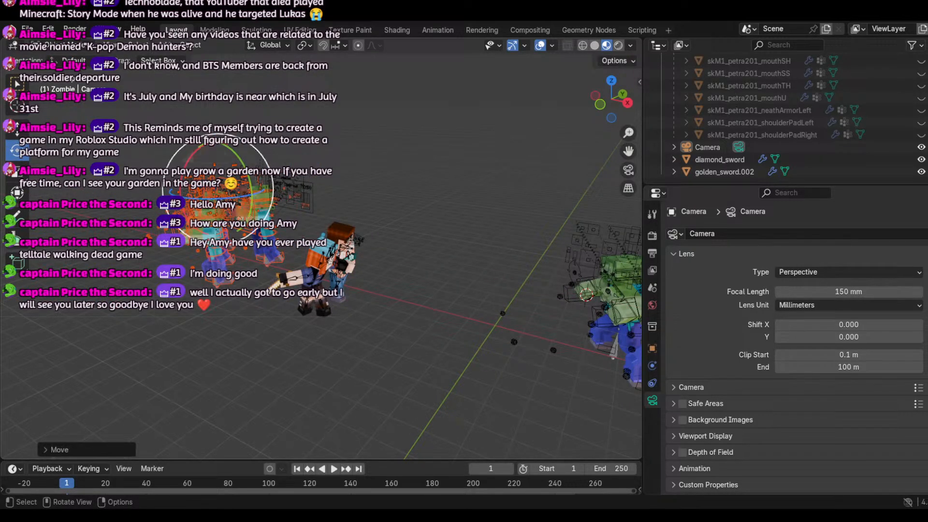
Step: Rotate the zombie group behind the two characters around the Z axis and check its placement through the camera
key(g)
key(z)
drag(254, 194, 204, 379)
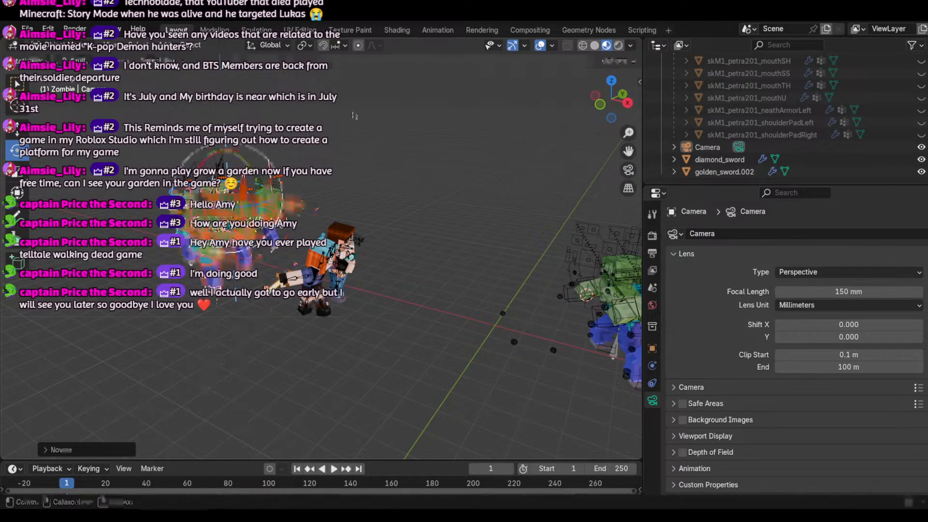
click(628, 171)
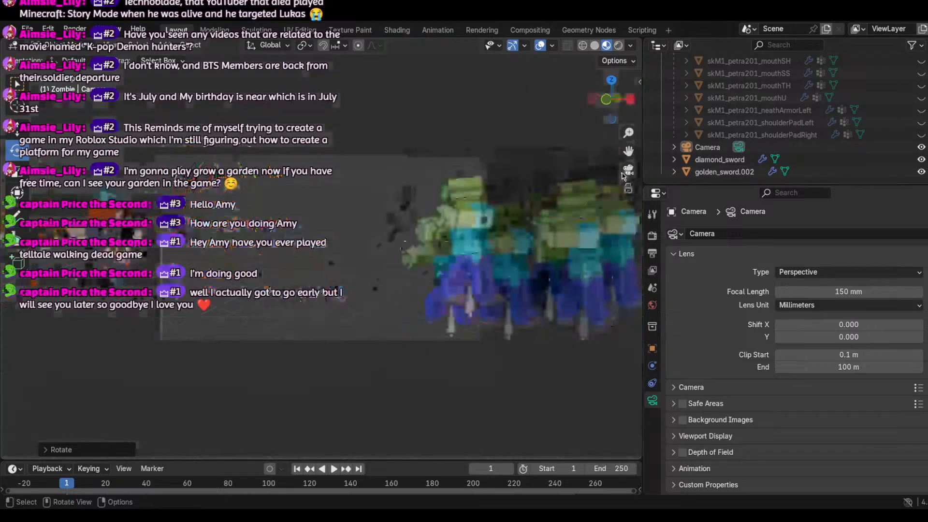
click(628, 171)
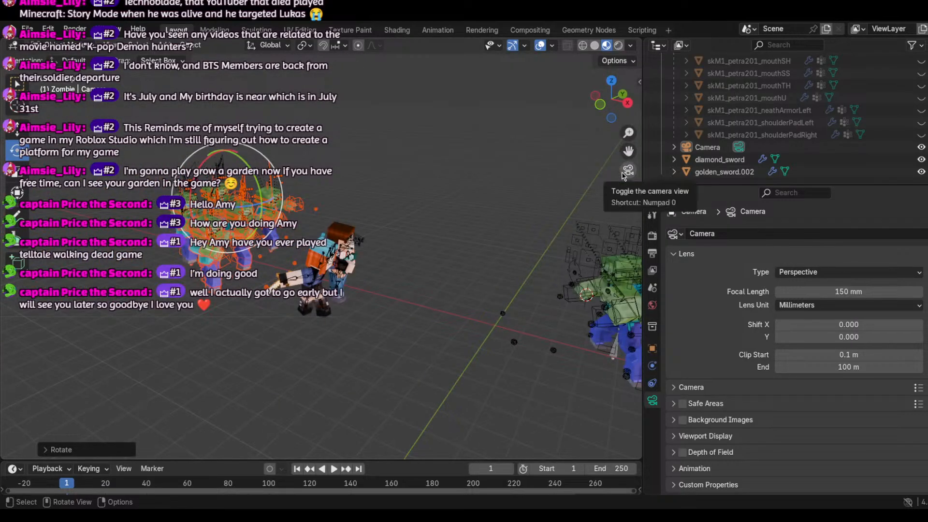
click(628, 172)
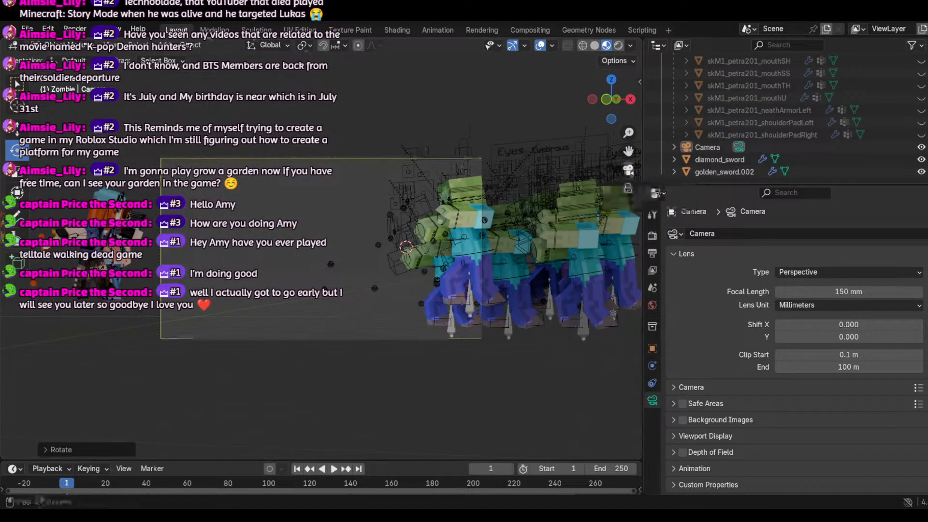
click(628, 170)
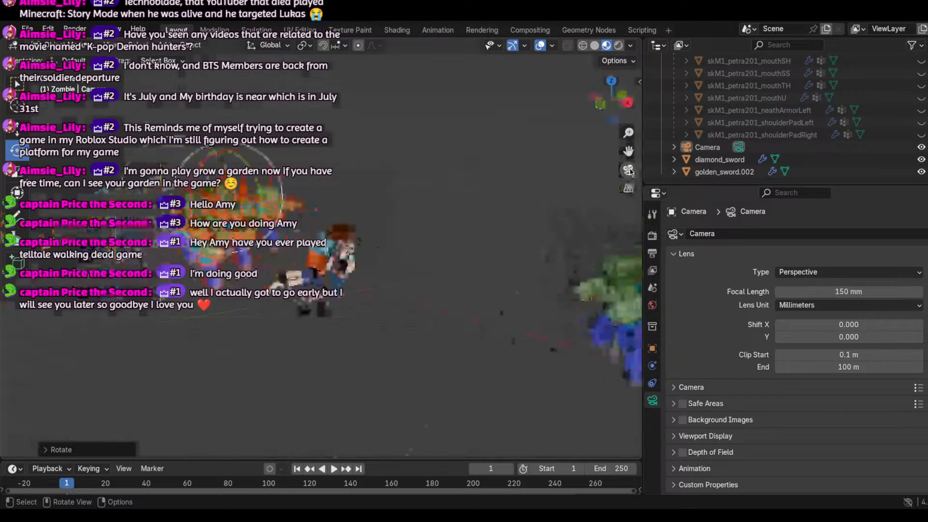
Step: Box-select the zombies beside the two characters, leaving out one zombie and the camera, and move them to the far side of the pair
drag(327, 182, 231, 252)
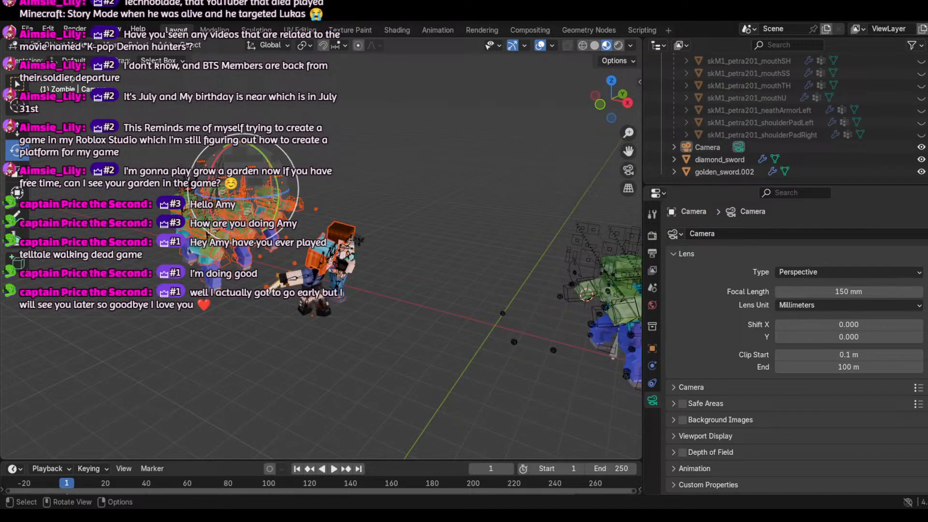
click(189, 251)
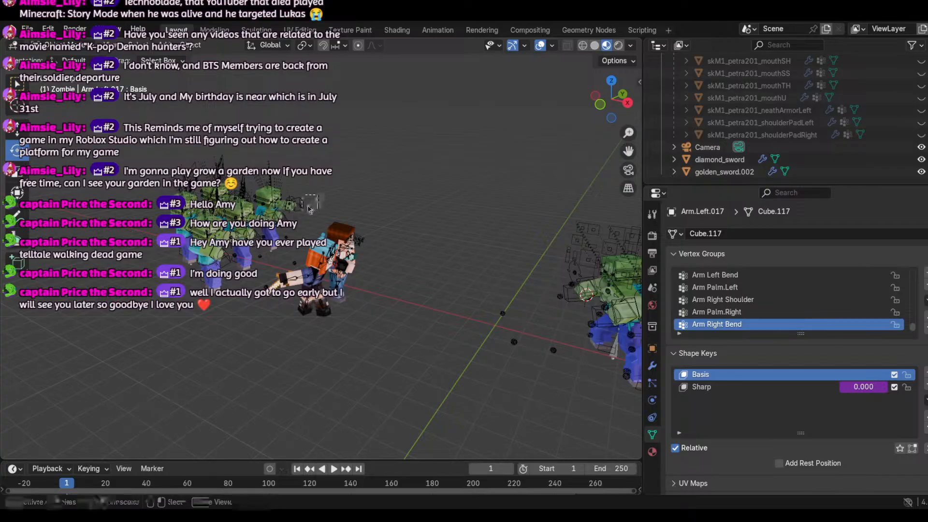
drag(257, 238, 227, 260)
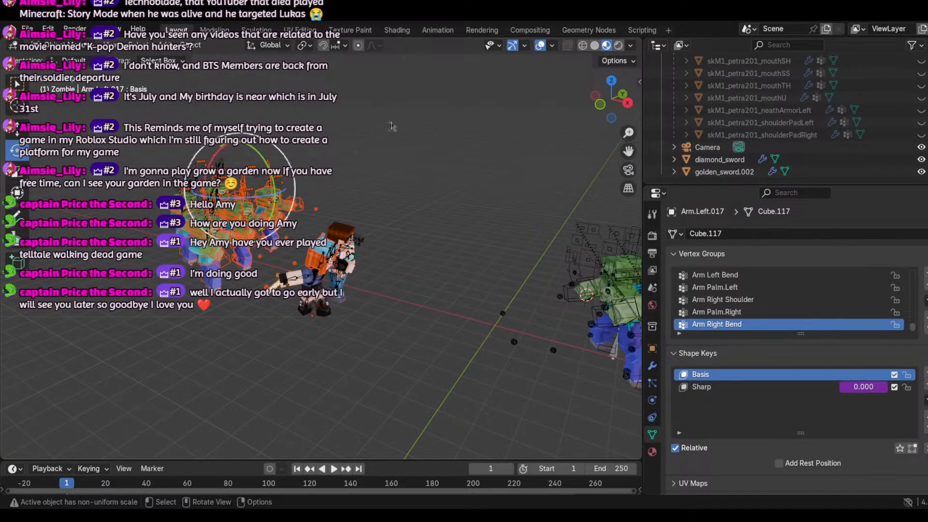
click(392, 126)
drag(233, 225, 278, 234)
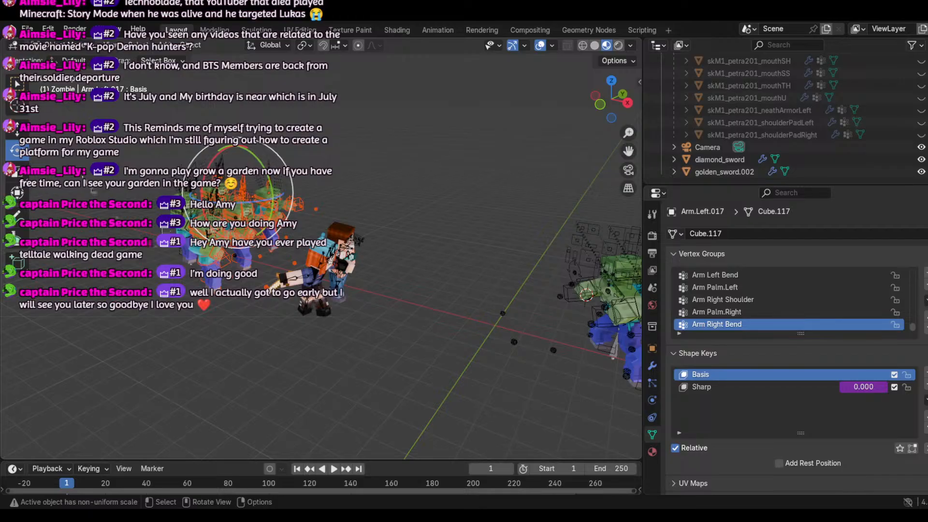
key(shift+space)
key(g)
drag(256, 192, 397, 204)
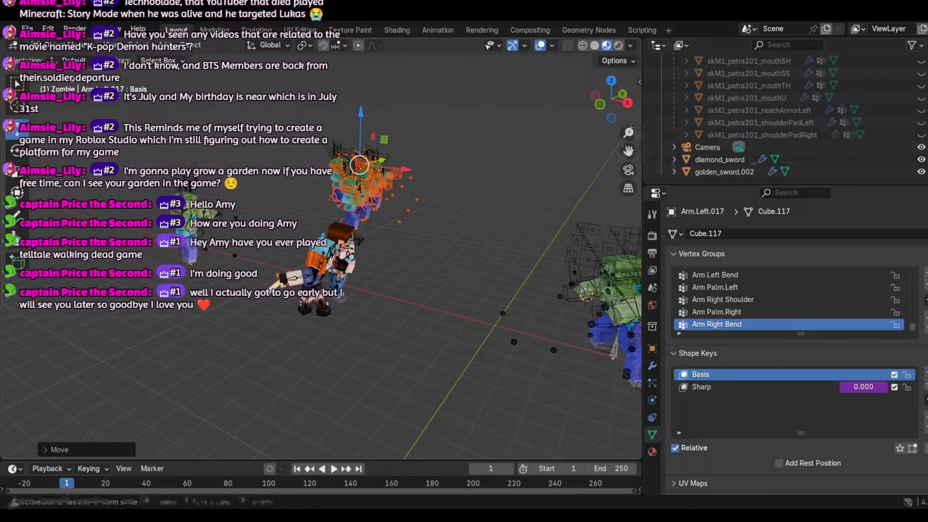
Step: Rotate the selected zombies around the Z axis so they face toward the two characters
click(14, 150)
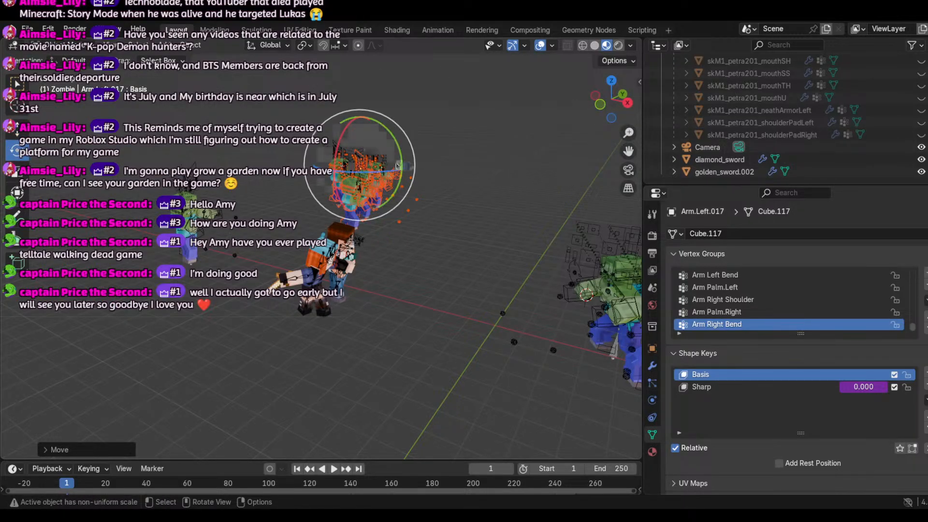
drag(395, 175, 371, 284)
right_click(371, 284)
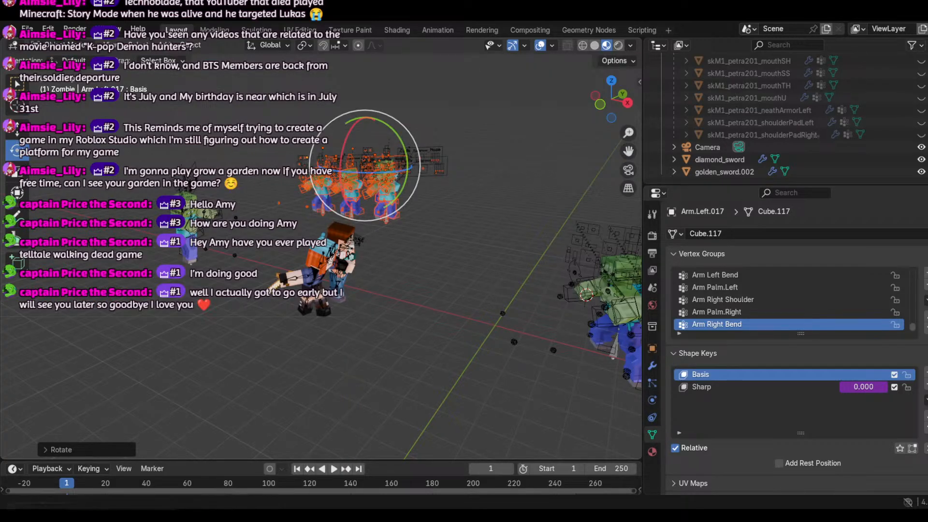
Step: Shift the selected zombies along the X axis, check the camera view, and bring them closer to the two characters along the Y axis
click(14, 131)
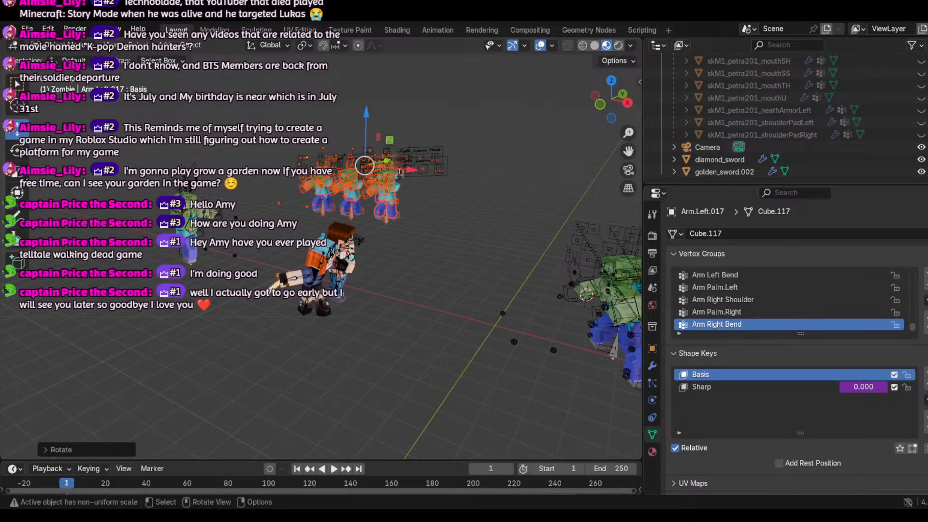
drag(401, 173, 443, 178)
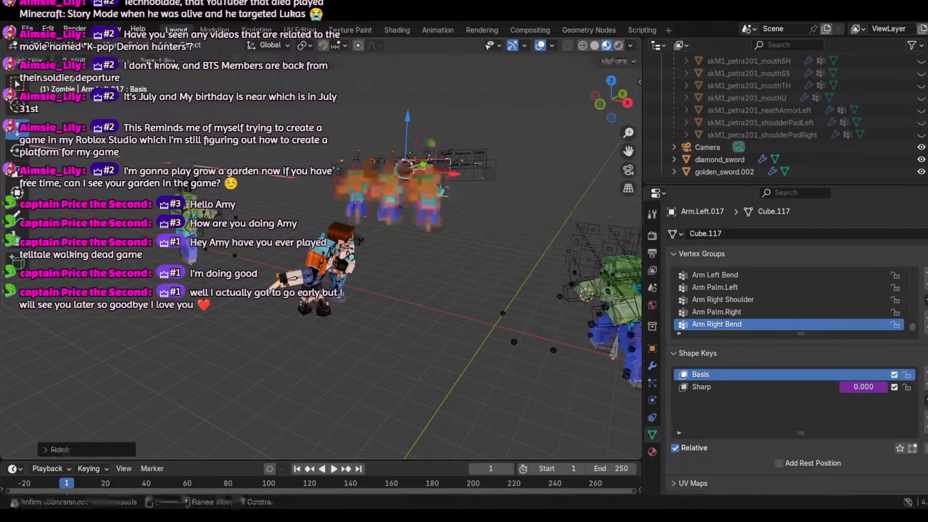
click(628, 171)
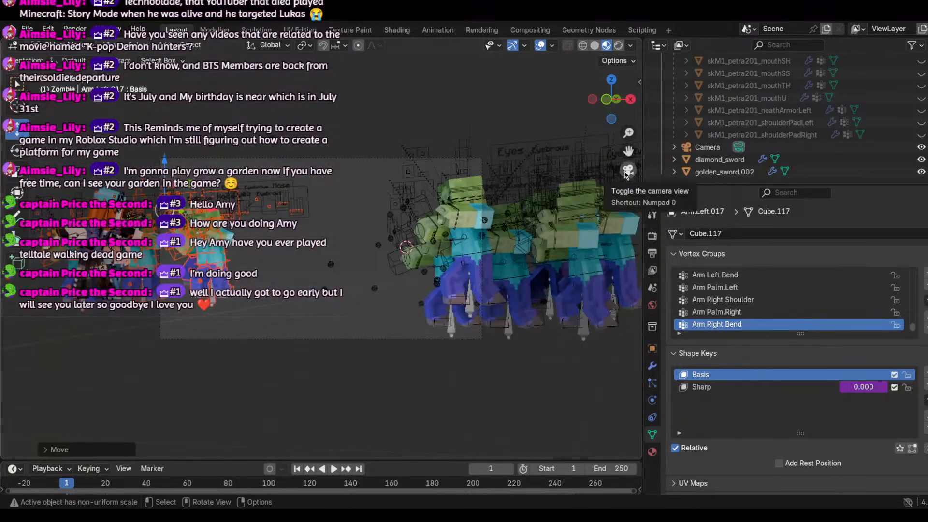
click(627, 173)
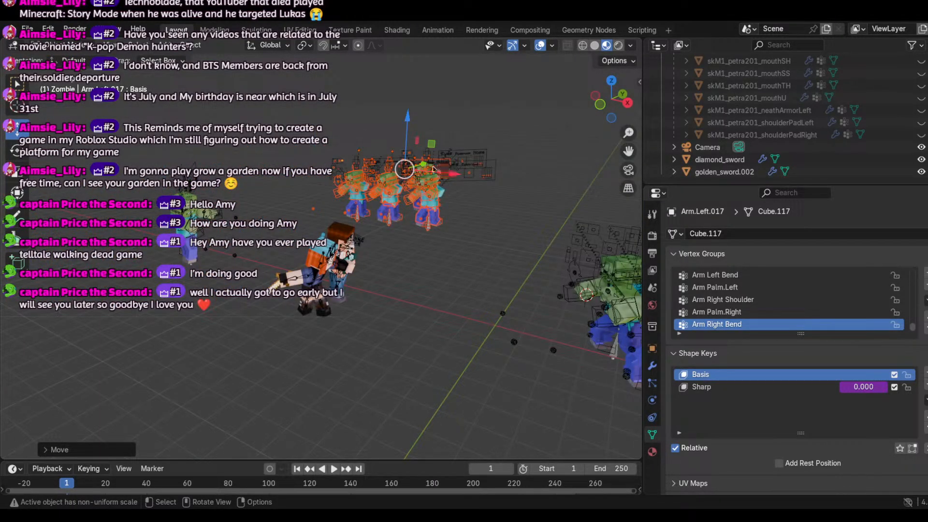
drag(425, 168, 438, 197)
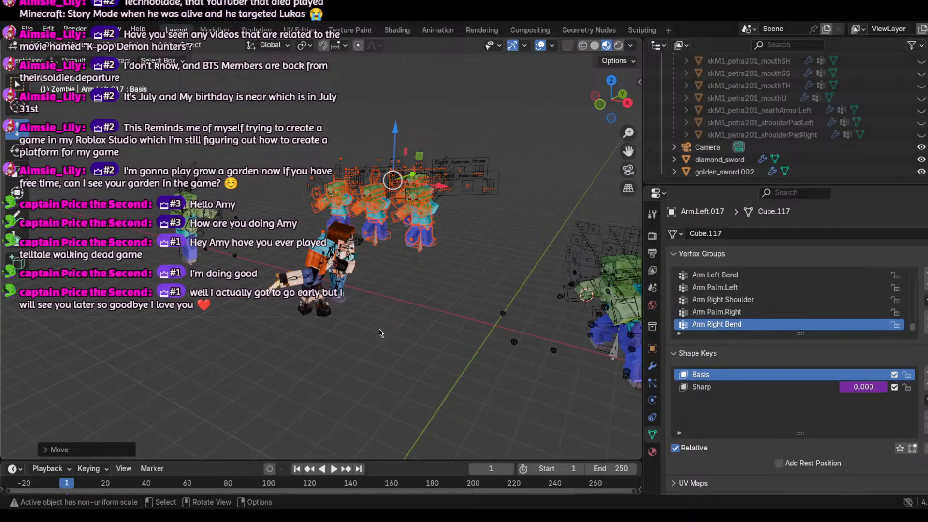
Step: Reposition the camera with Walk Navigation from camera view, backing it away until the two characters and the selected zombies are in frame
scroll(381, 333, up, 3)
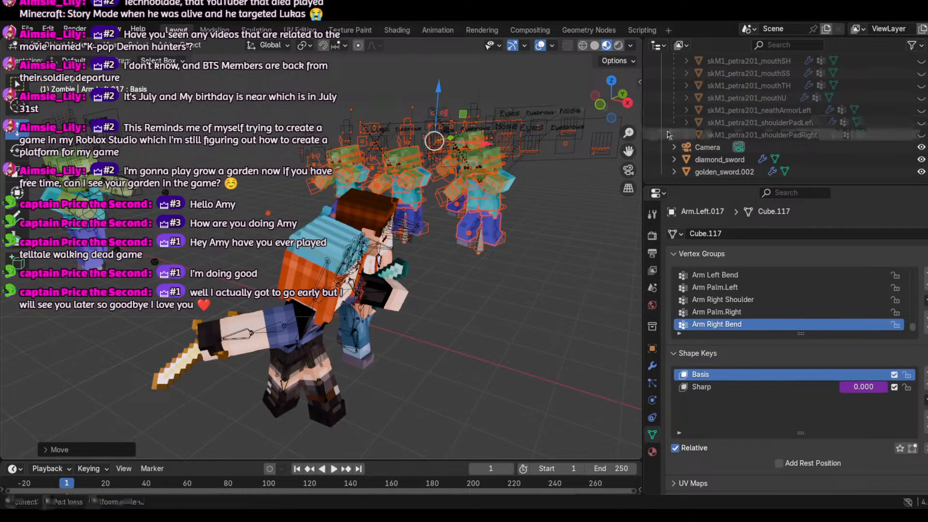
key(KP_1)
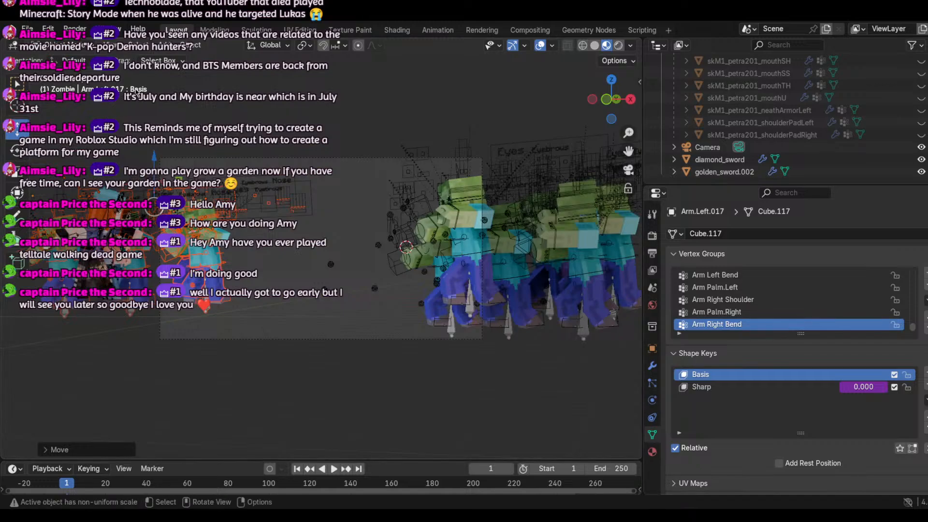
click(138, 45)
mouse_move(157, 224)
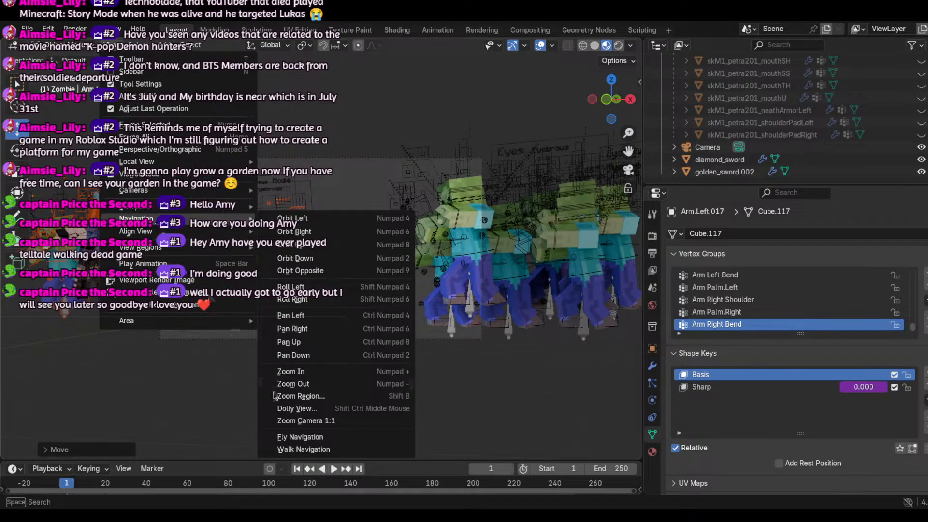
click(303, 449)
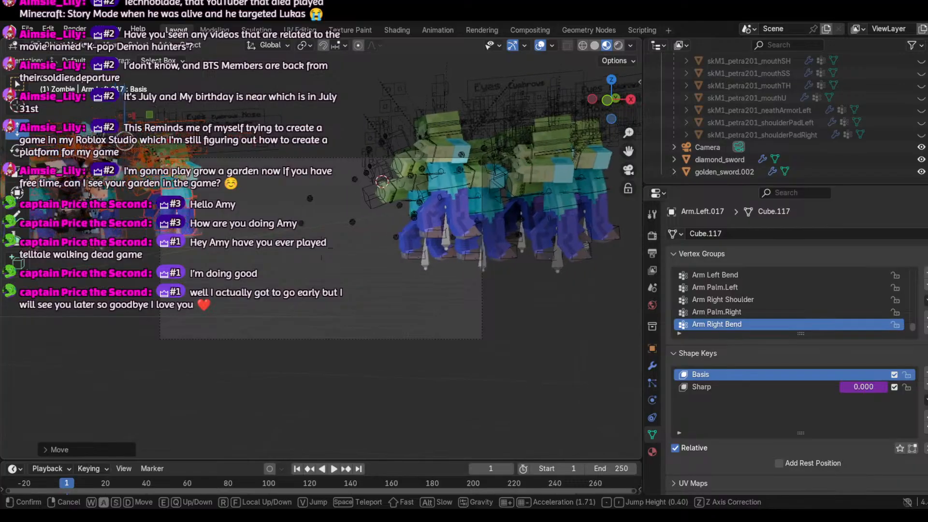
key(shift+s)
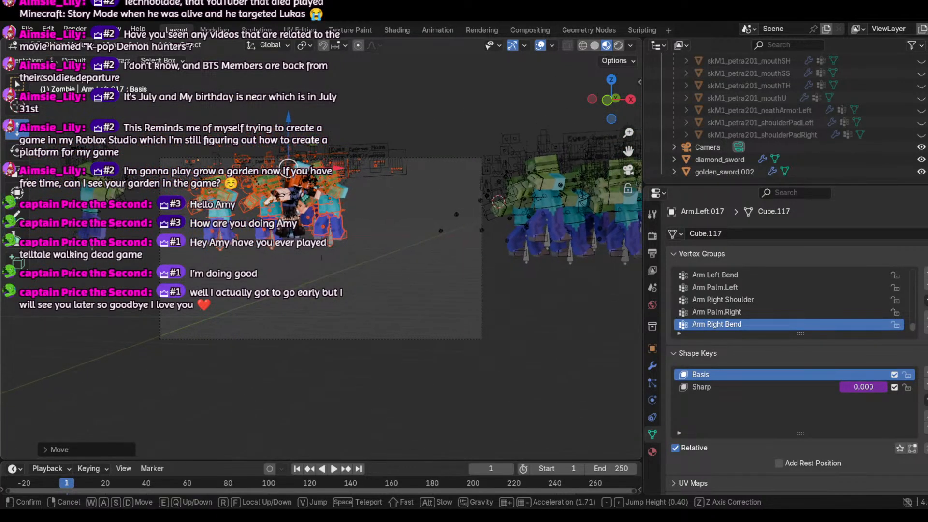
click(323, 461)
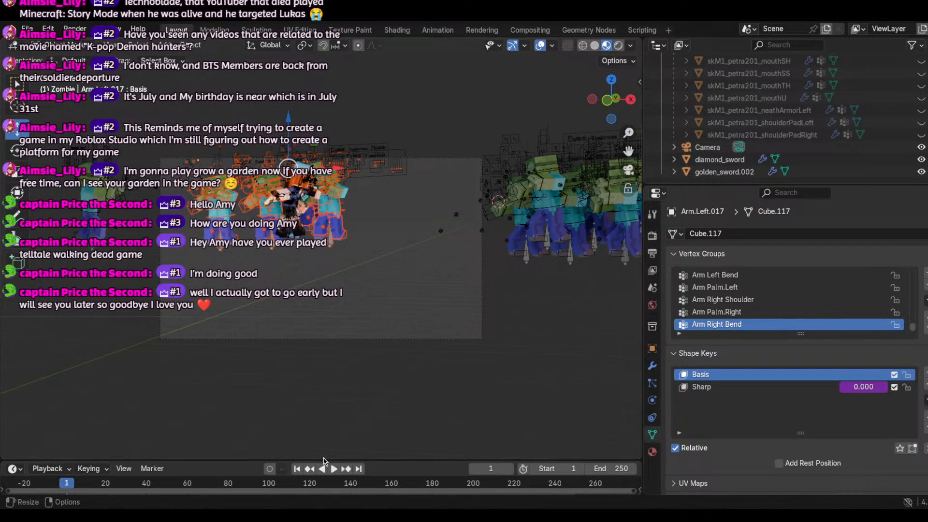
Step: Move the selected zombies along the X axis so they stand directly behind the two characters
click(629, 180)
click(628, 180)
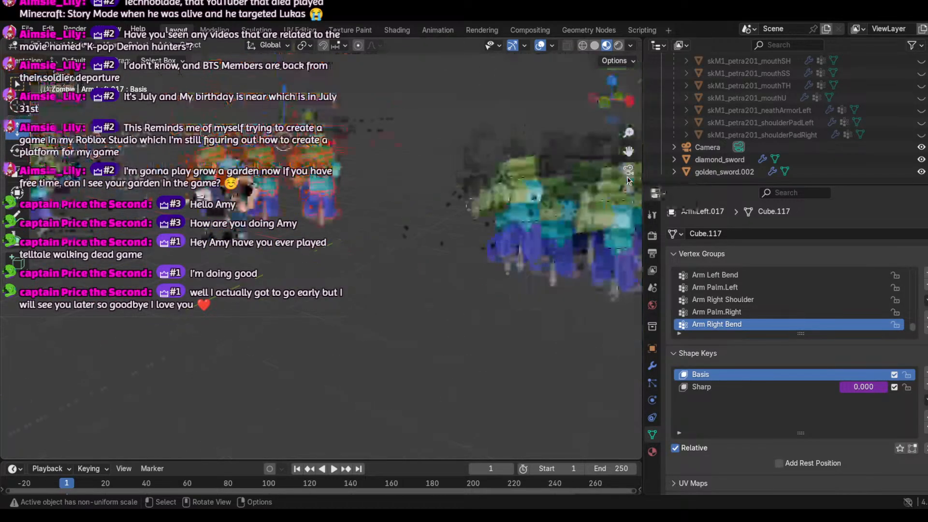
click(628, 179)
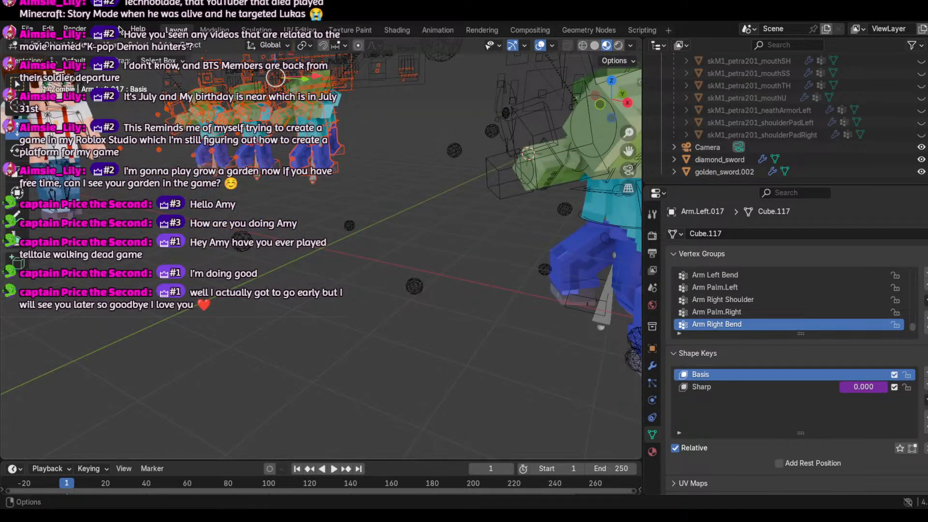
click(111, 45)
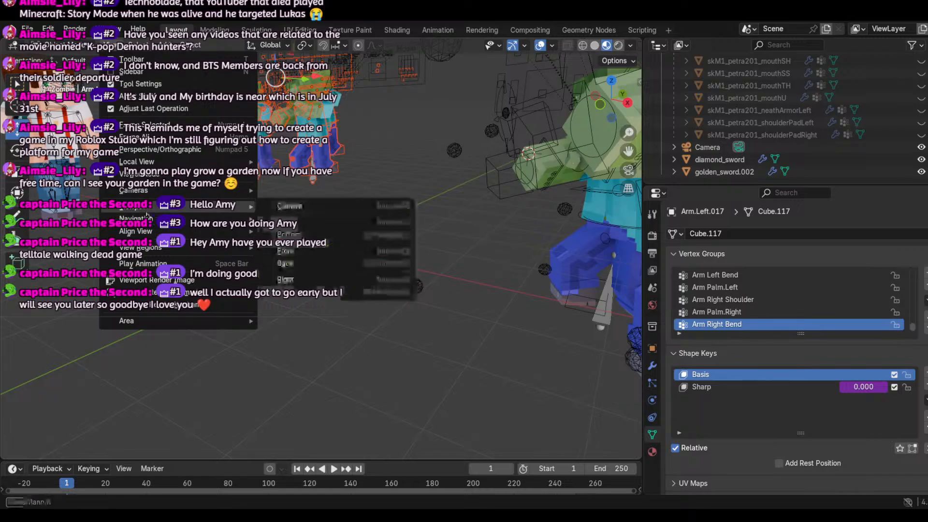
mouse_move(203, 219)
click(301, 449)
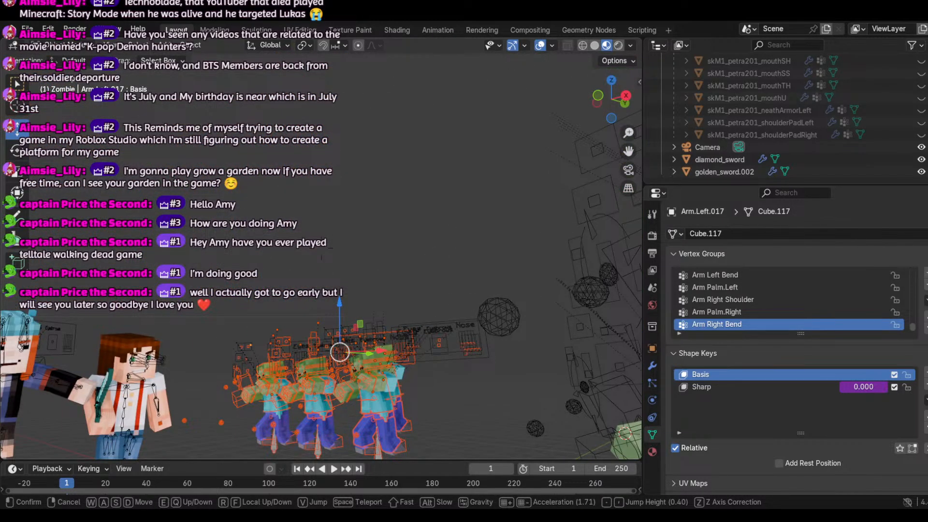
key(a)
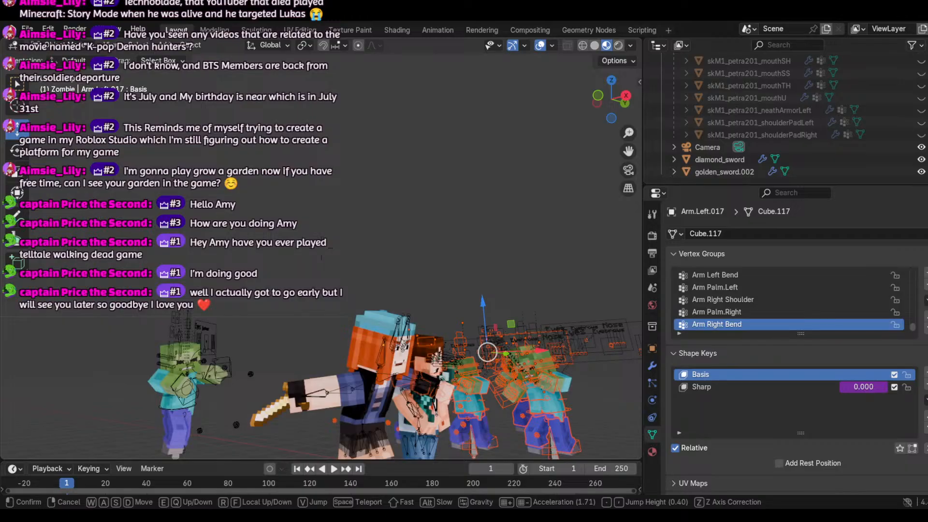
key(w)
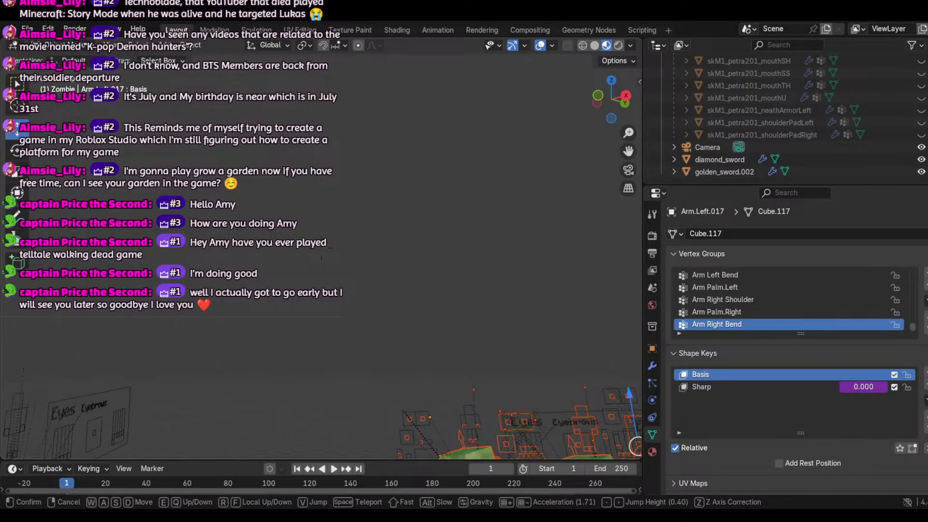
key(shift+s)
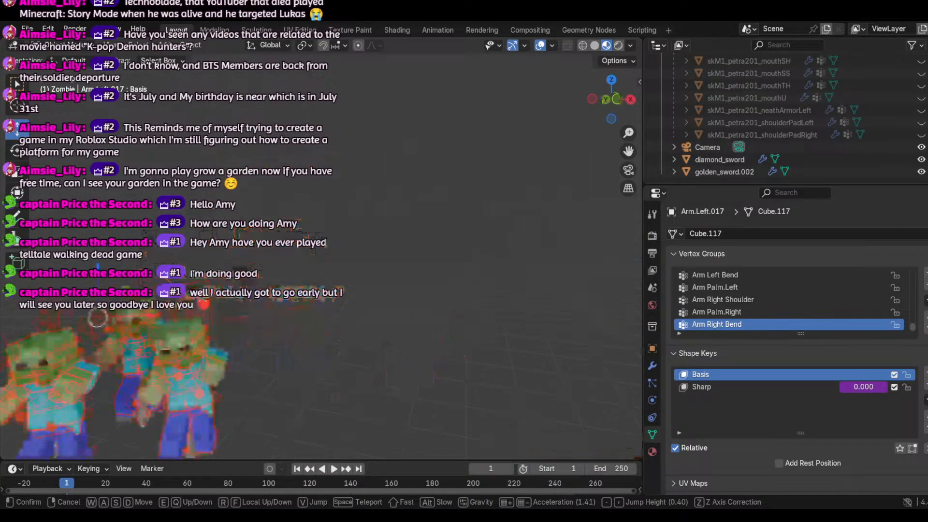
key(shift+s)
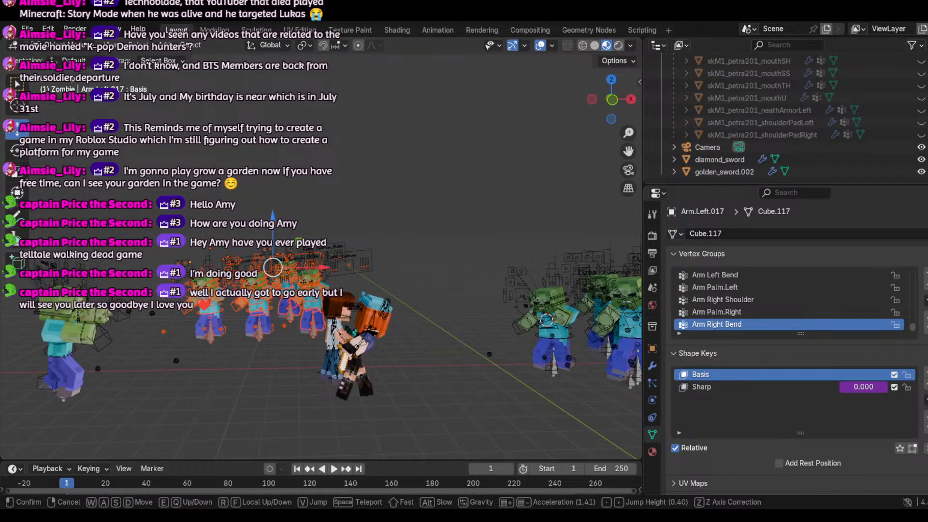
click(517, 503)
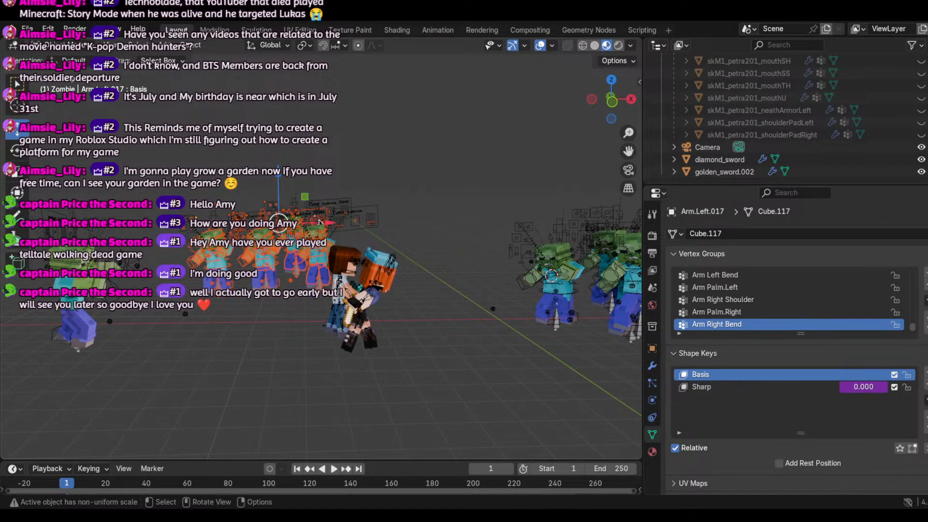
key(g)
key(x)
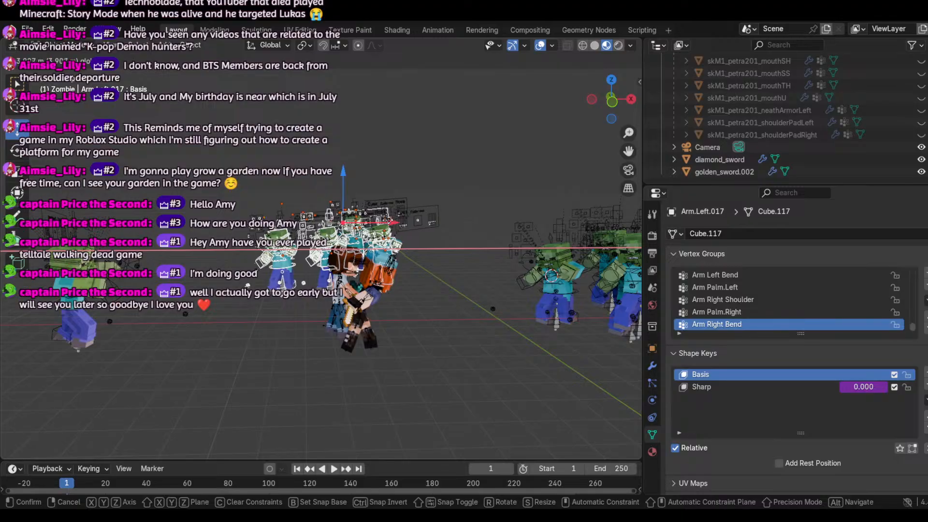
drag(389, 221, 392, 220)
Step: Move the selected group of zombies along the Y axis closer to the two characters and check it from the camera view
drag(623, 91, 583, 78)
click(109, 46)
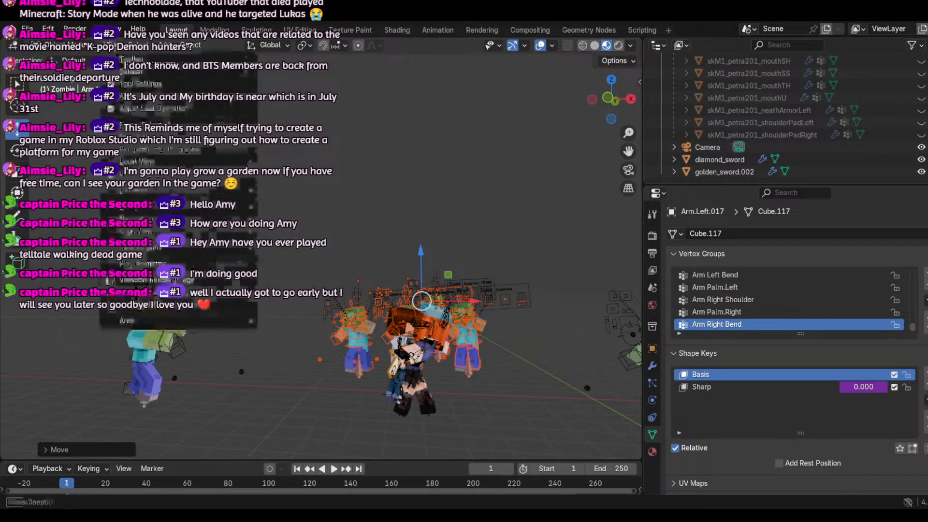
mouse_move(140, 219)
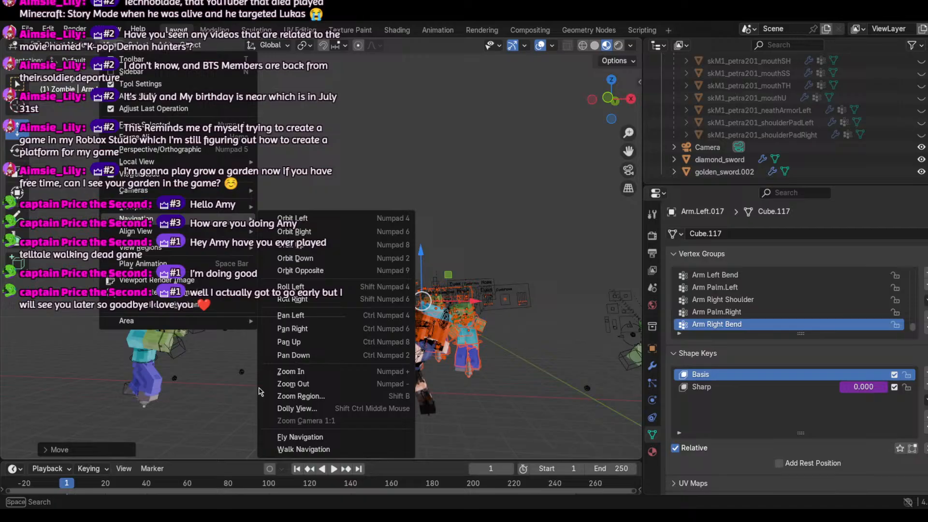
click(303, 449)
key(w)
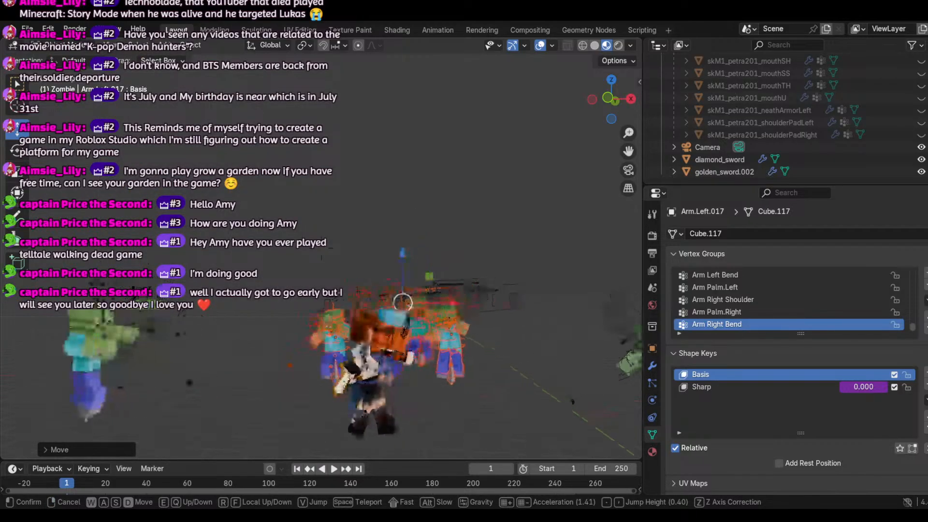
key(w)
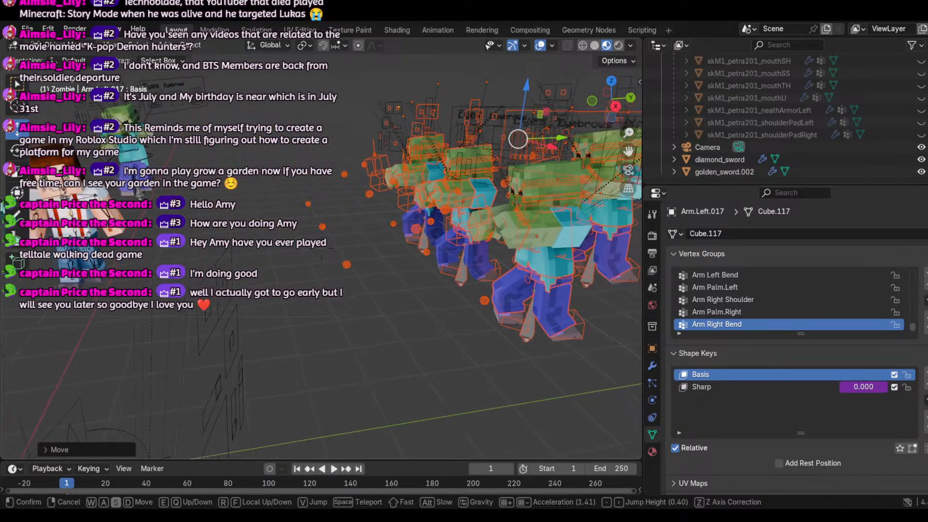
key(s)
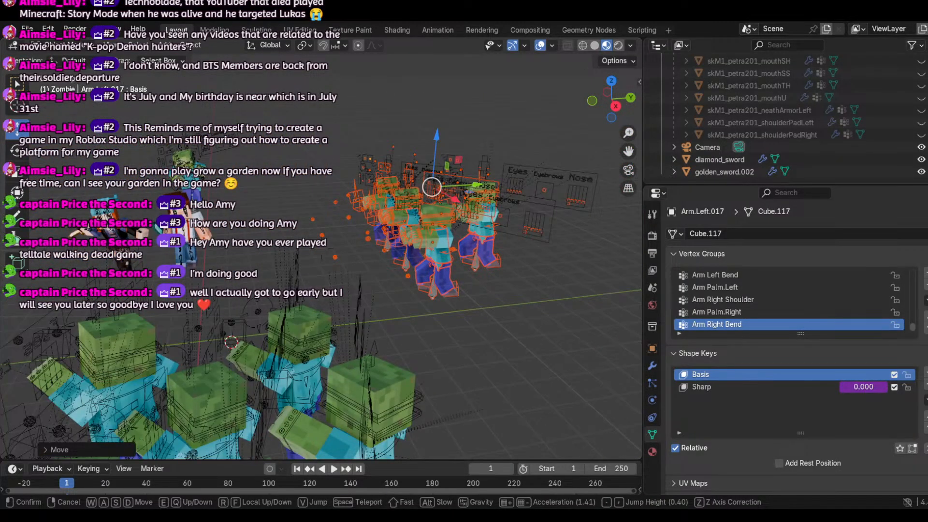
key(Return)
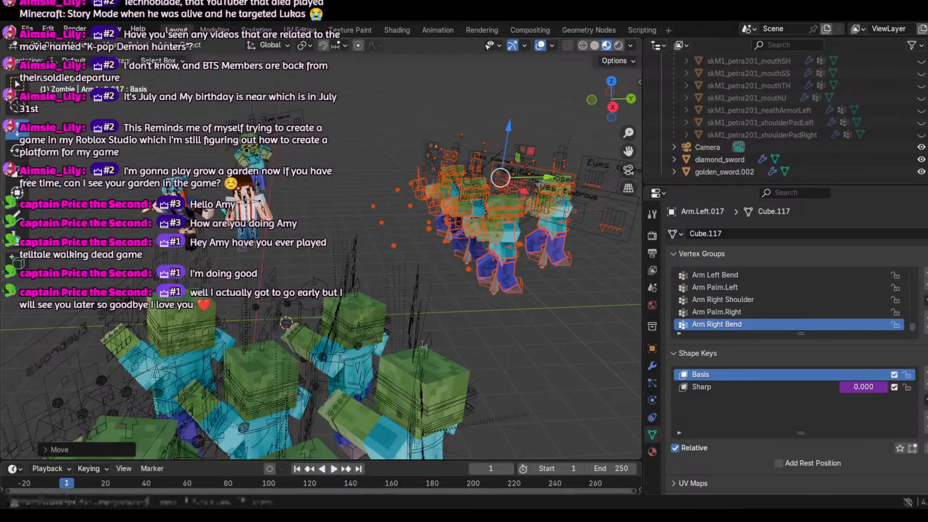
key(g)
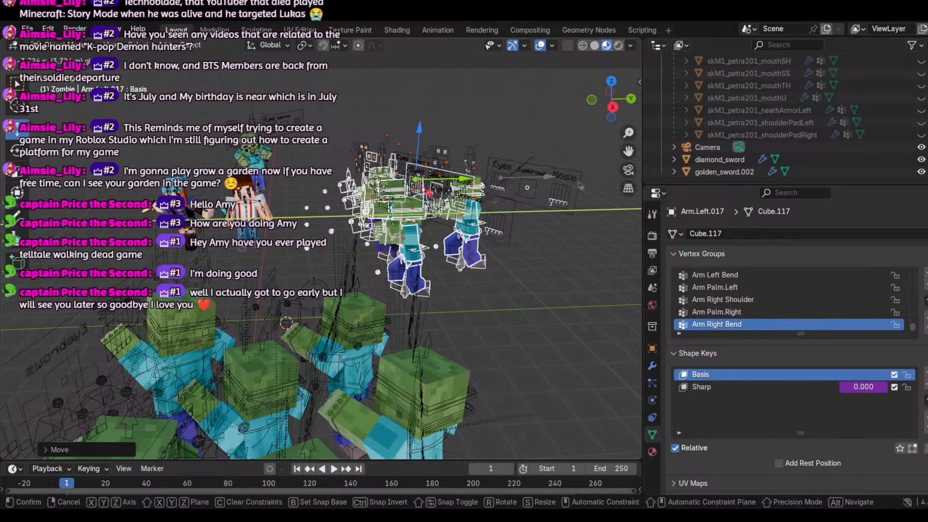
click(580, 185)
click(628, 171)
click(627, 175)
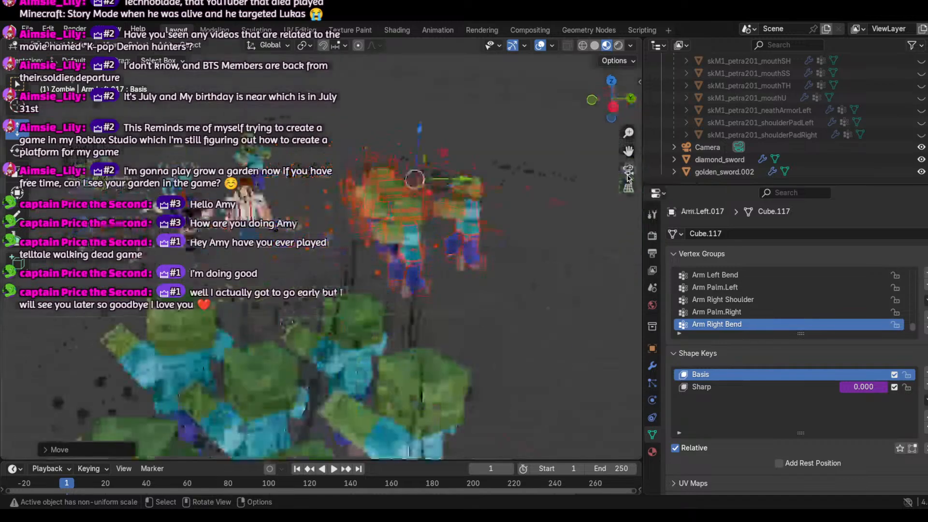
click(628, 178)
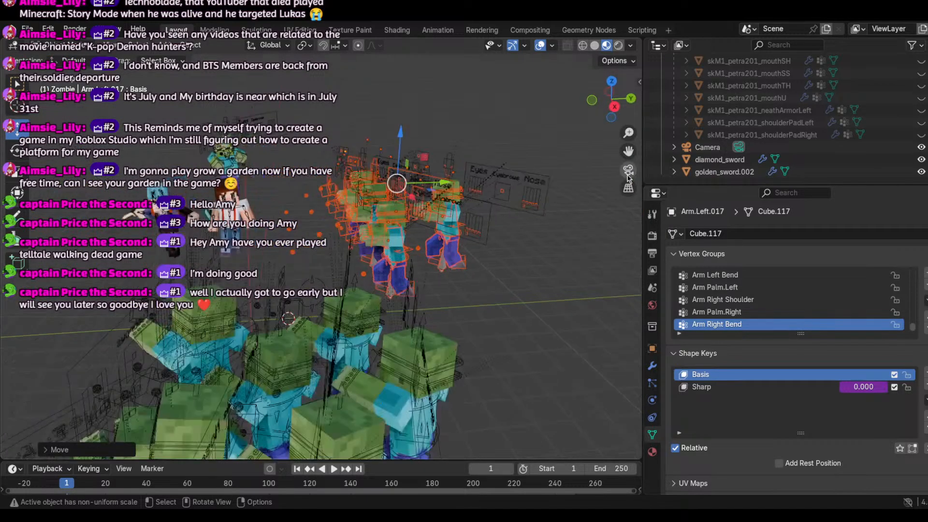
click(629, 178)
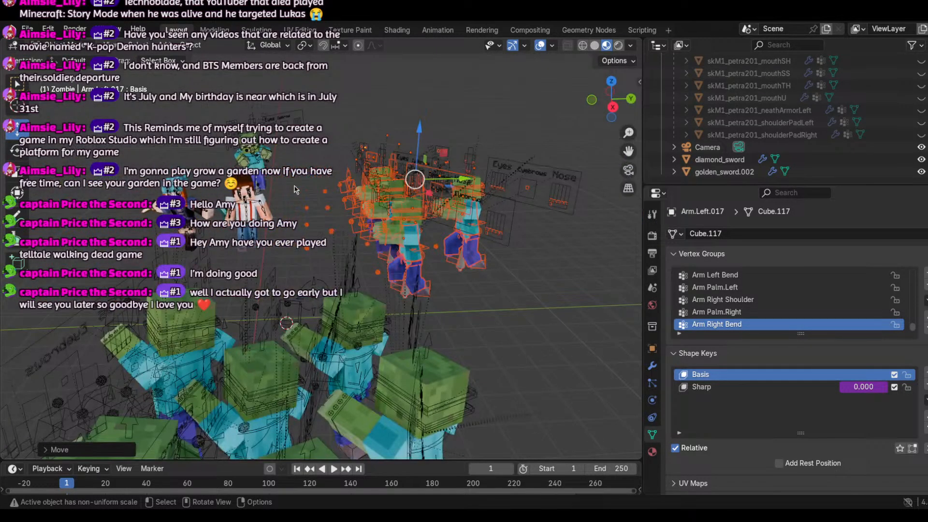
Step: Select the lone zombie on the other side of the two characters and shift it along the X axis toward them, checking the camera view
click(260, 168)
click(256, 159)
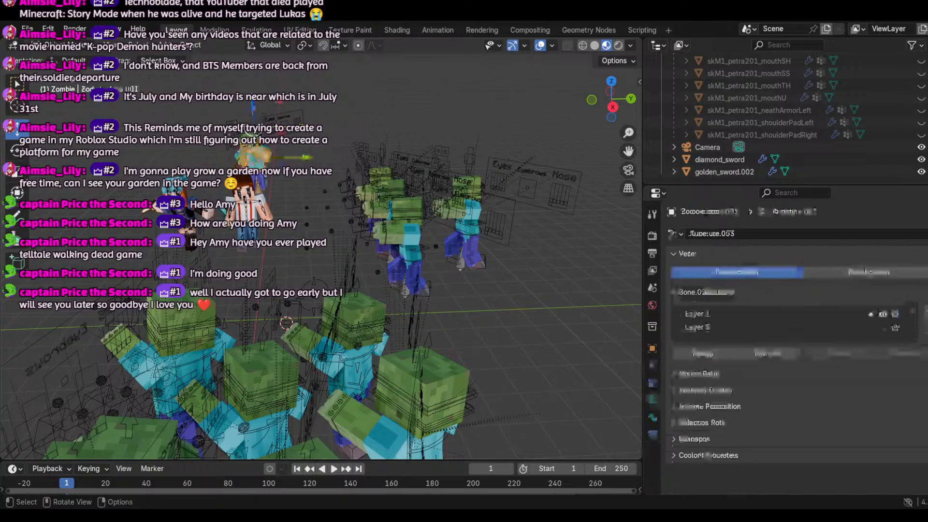
drag(598, 99, 573, 104)
scroll(544, 144, down, 5)
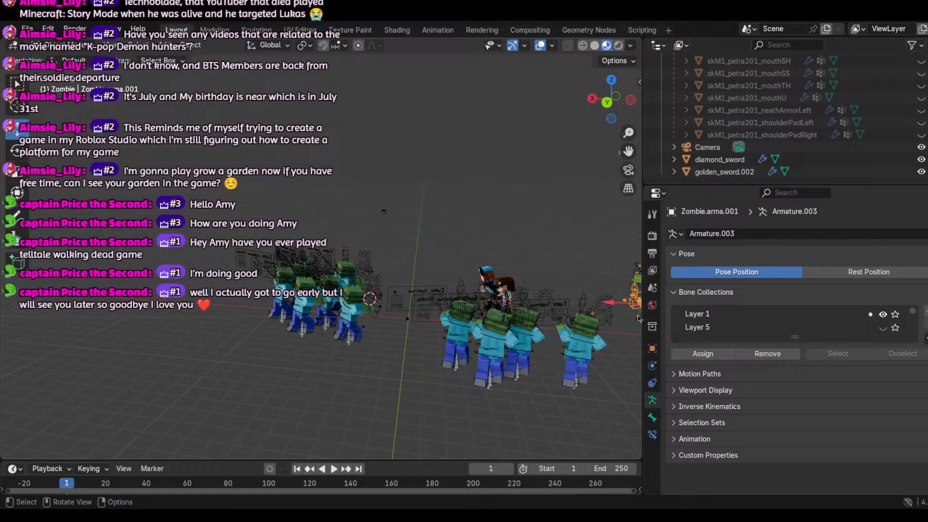
drag(620, 303, 595, 301)
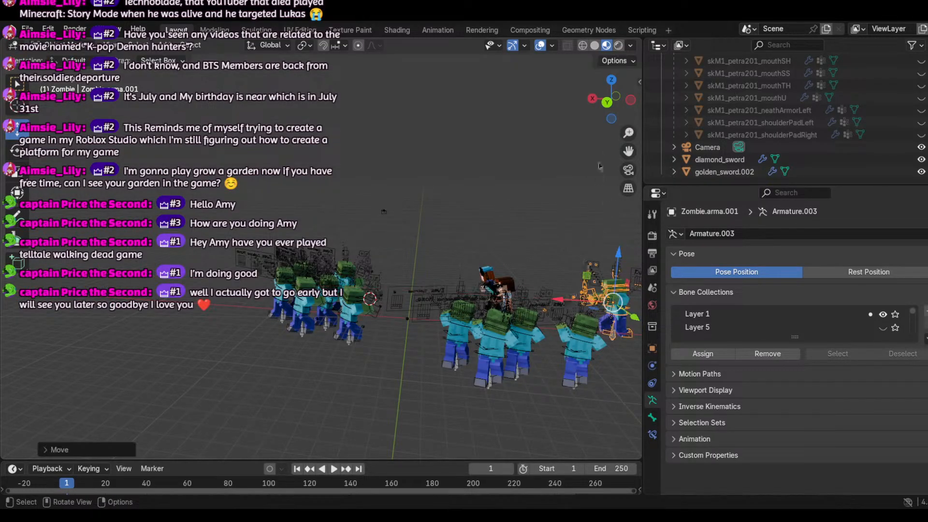
click(628, 170)
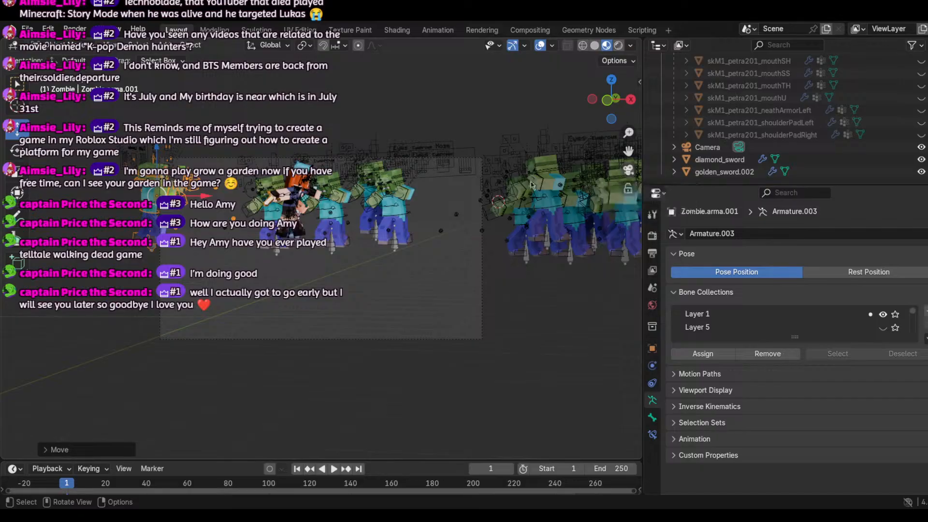
drag(193, 200, 169, 249)
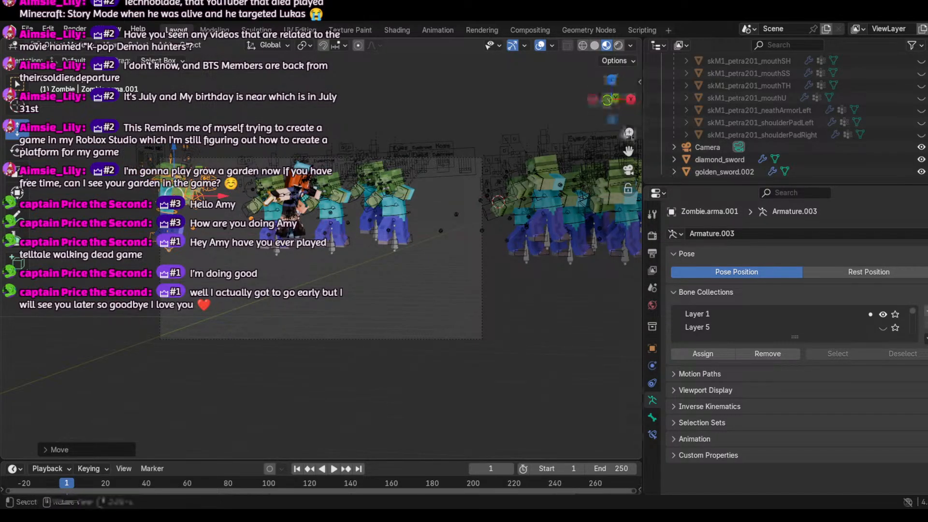
click(629, 170)
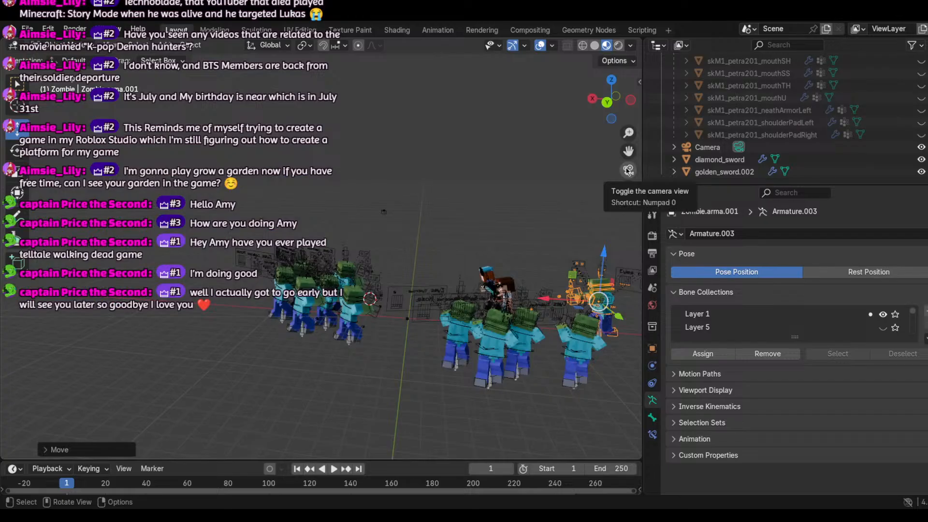
Step: Select the four zombies near the two characters, slide them along the X axis away from the lone zombie, and check the camera view
drag(383, 334, 584, 406)
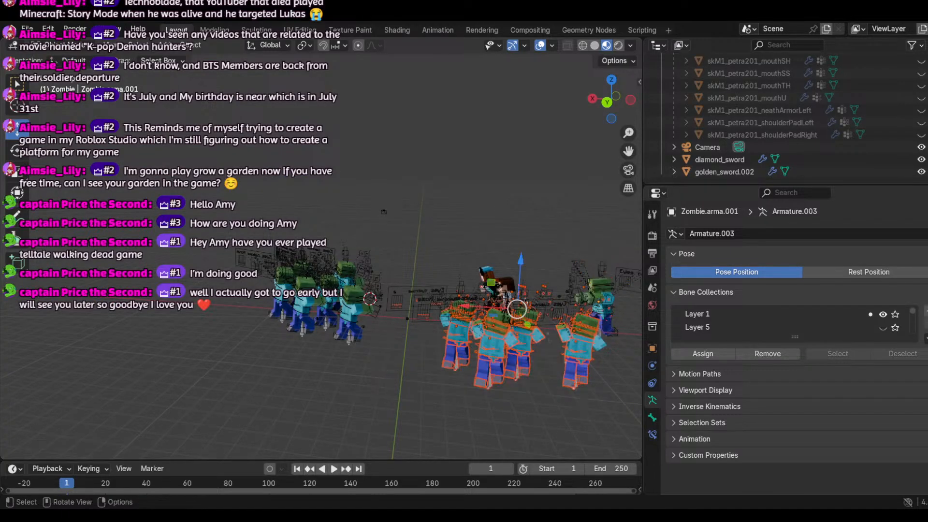
key(g)
key(x)
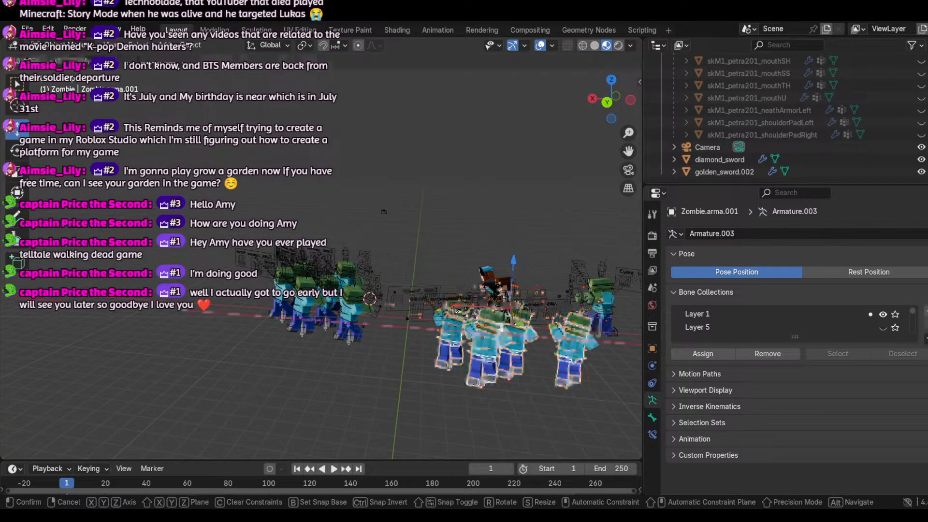
click(384, 211)
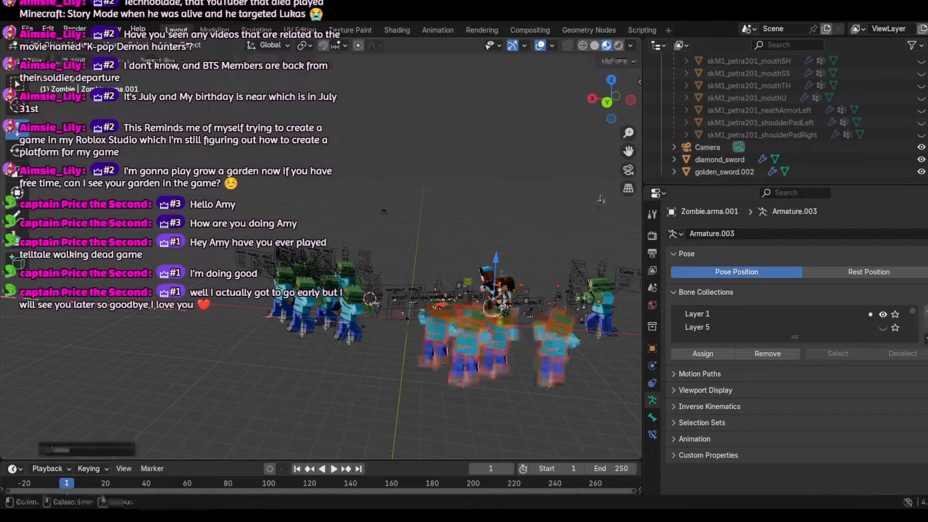
click(628, 170)
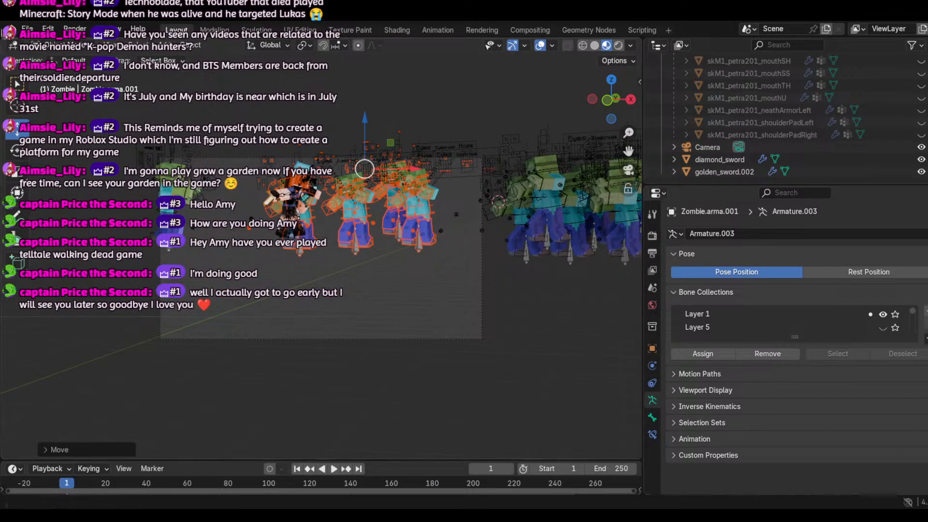
Step: Use Walk Navigation to reposition the camera so the two characters and the zombie groups behind them are framed from farther back
click(115, 45)
mouse_move(136, 218)
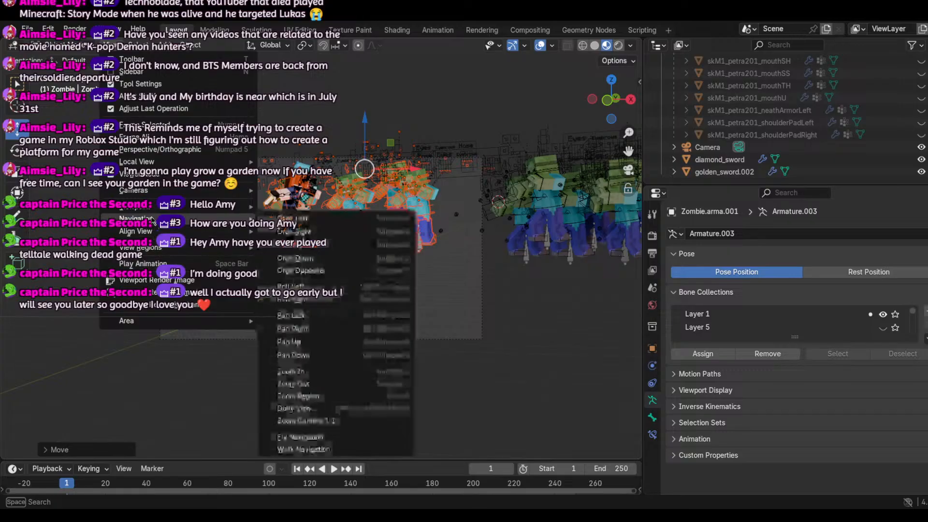
click(295, 450)
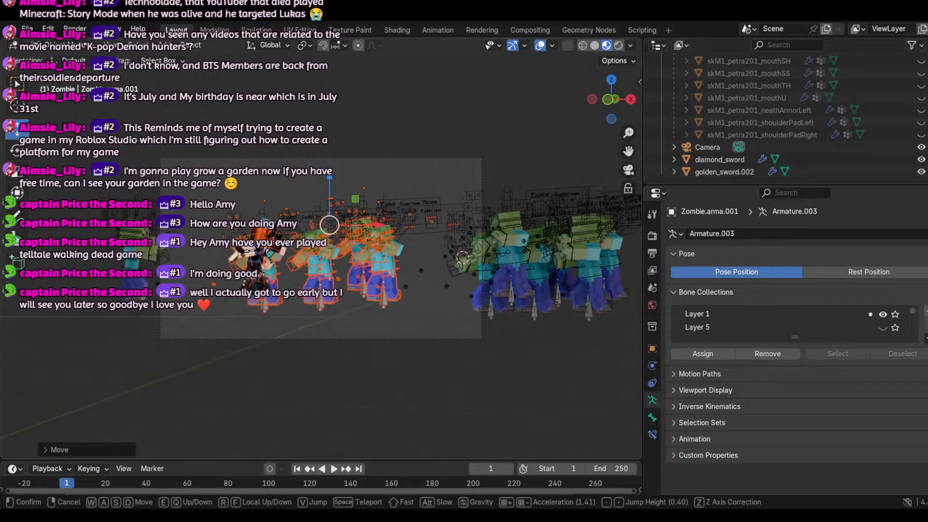
key(w)
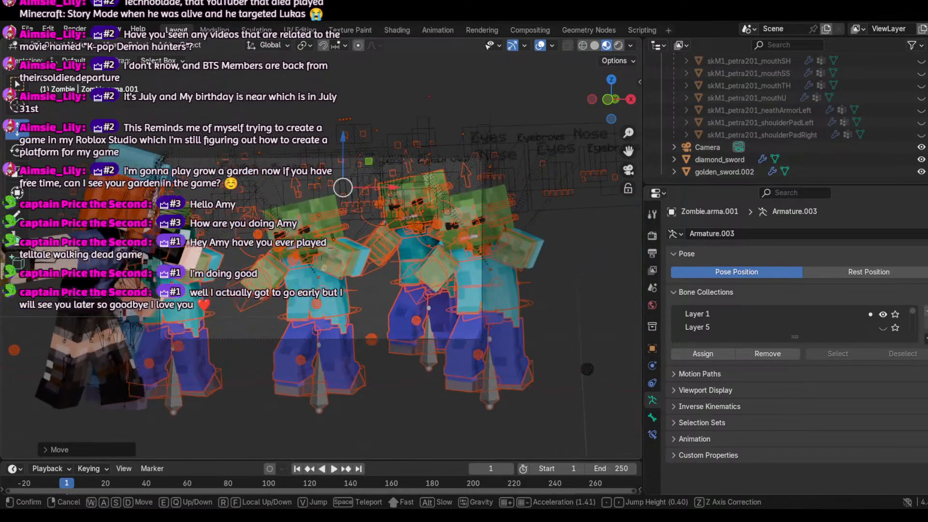
key(a)
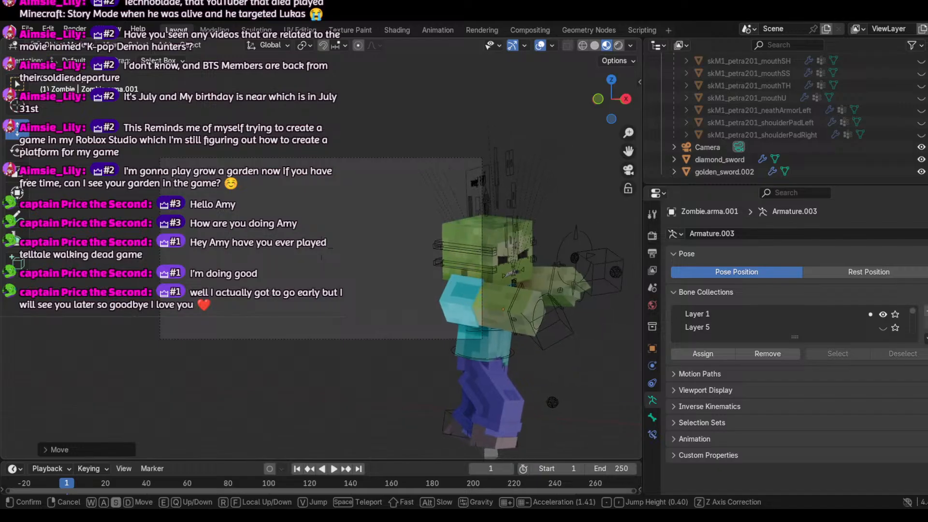
key(s)
key(d)
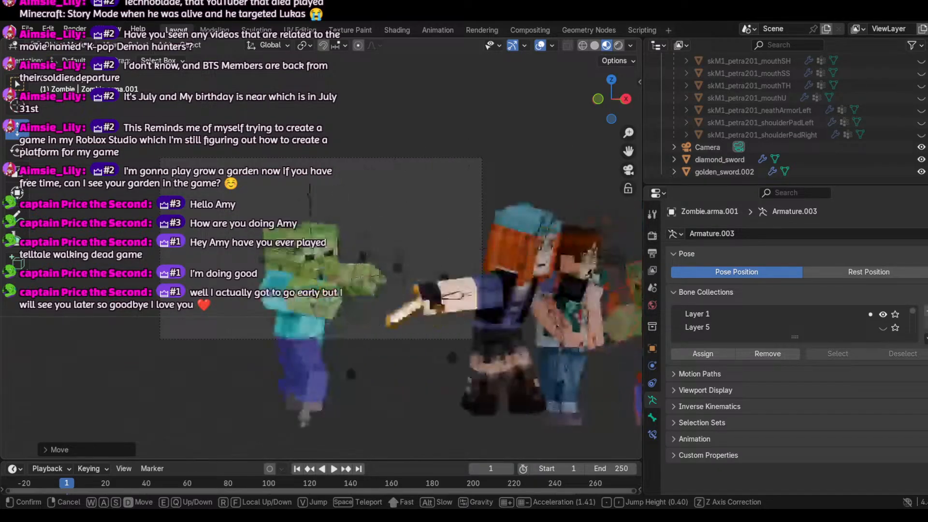
key(d)
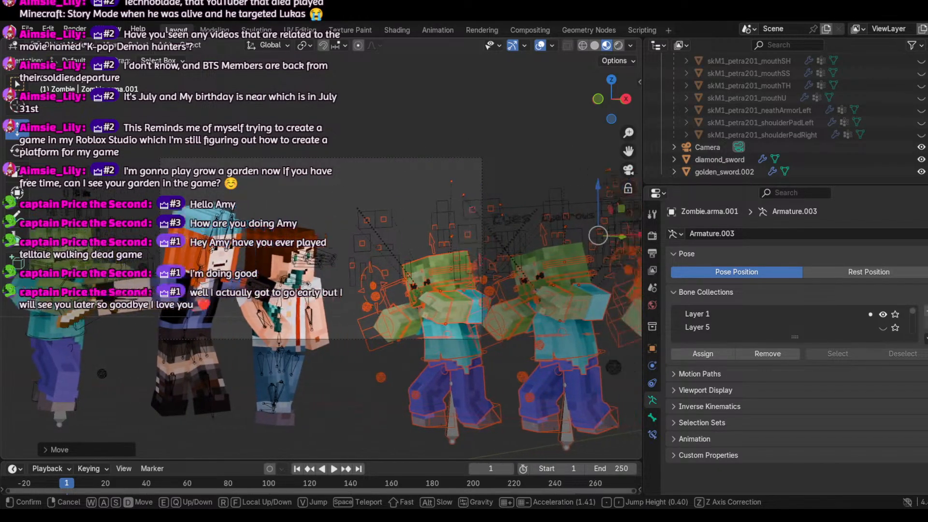
key(a)
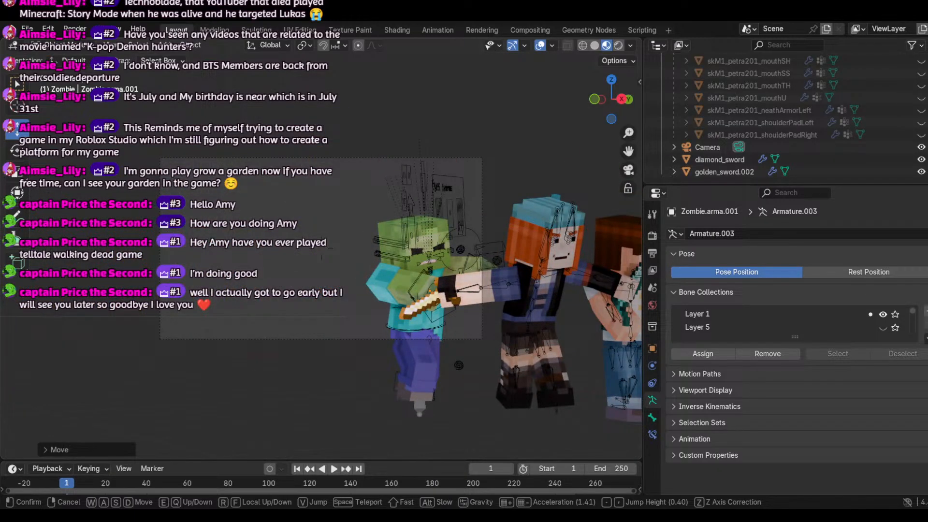
key(d)
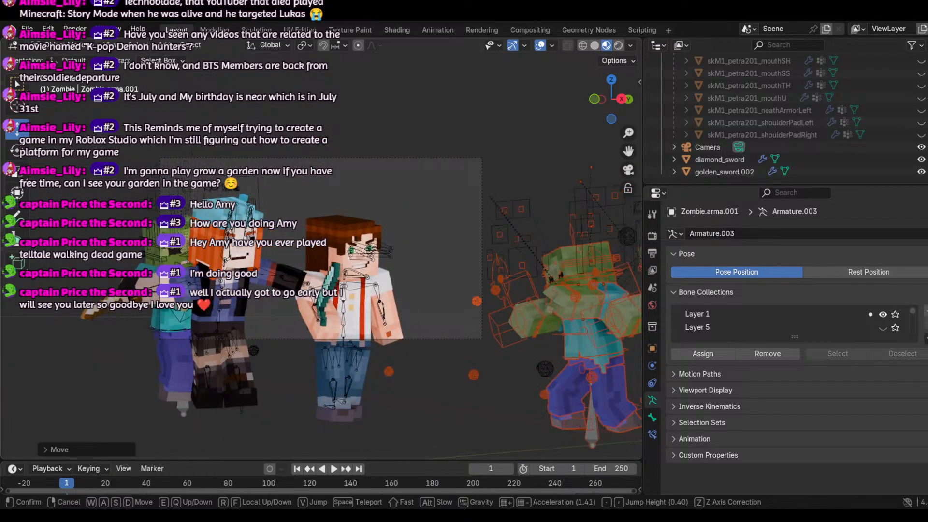
key(a)
key(s)
key(d)
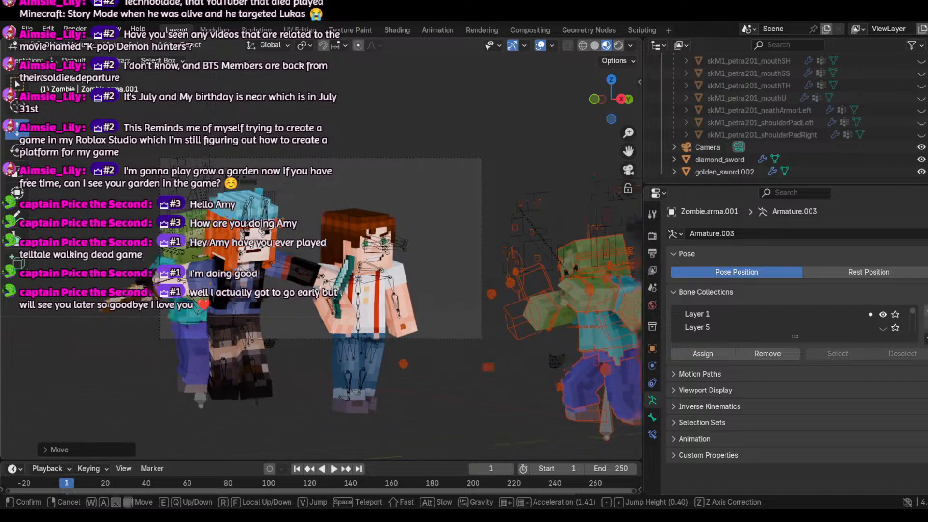
key(d)
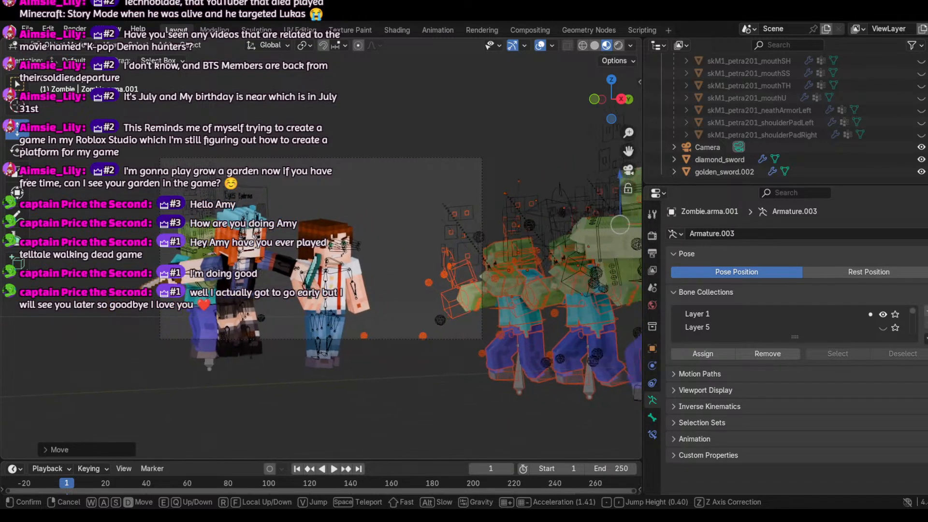
key(shift+d)
key(s)
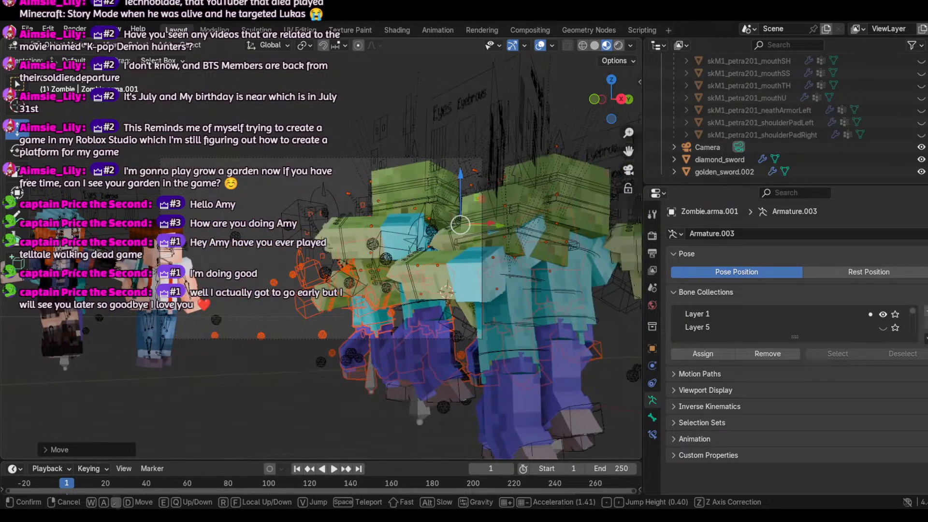
key(s)
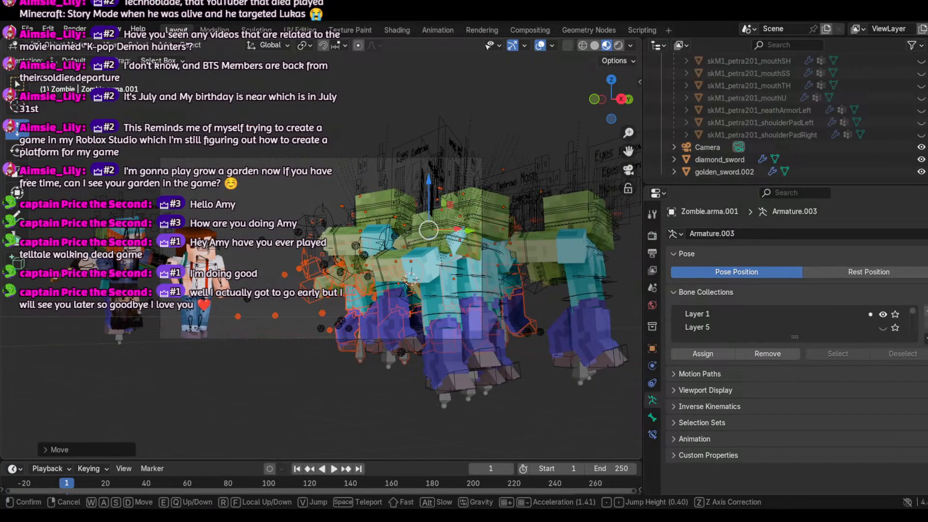
key(shift+a)
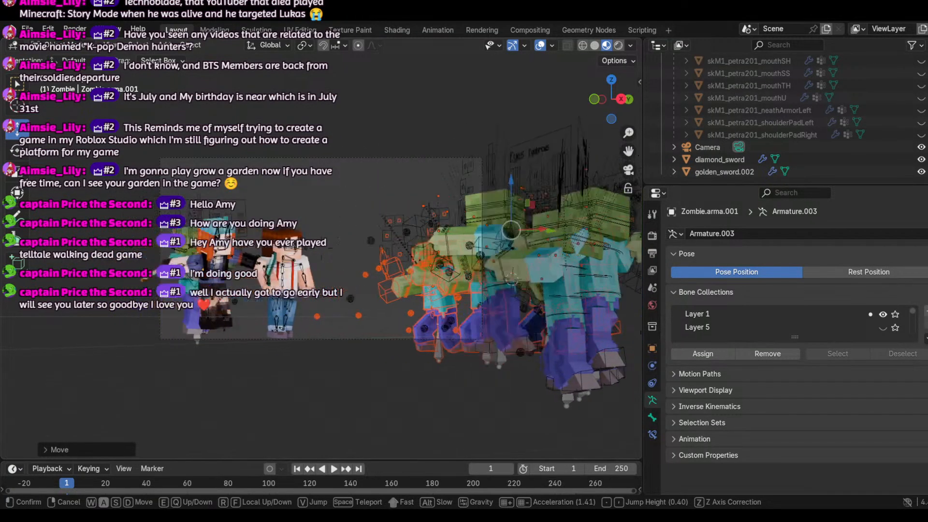
key(a)
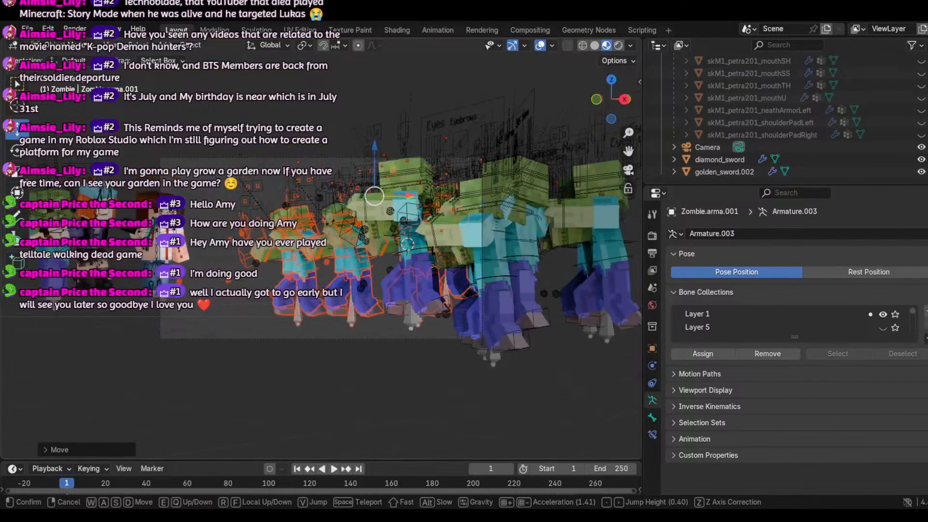
key(s)
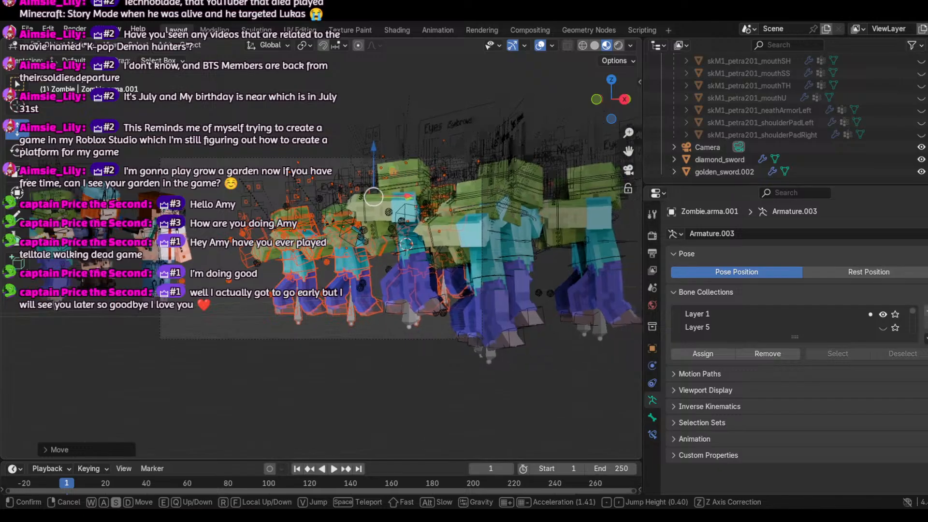
key(shift+s)
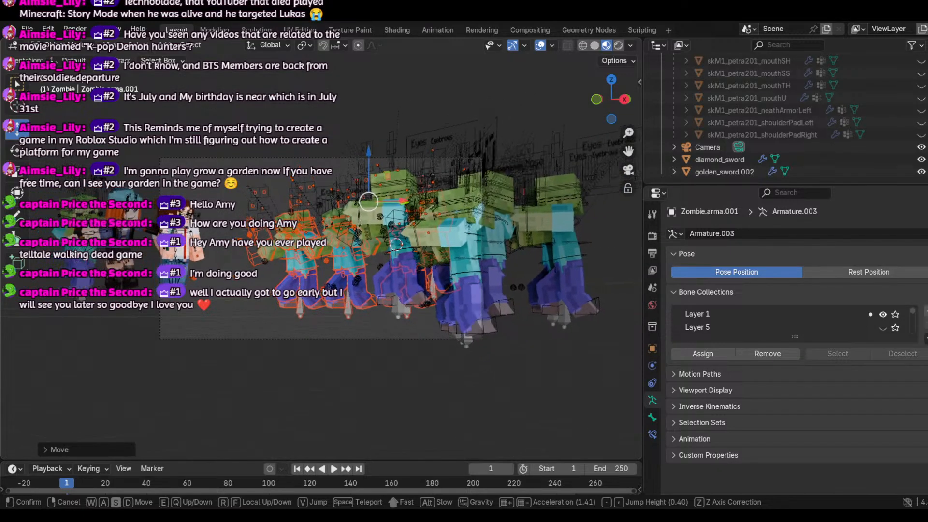
key(a)
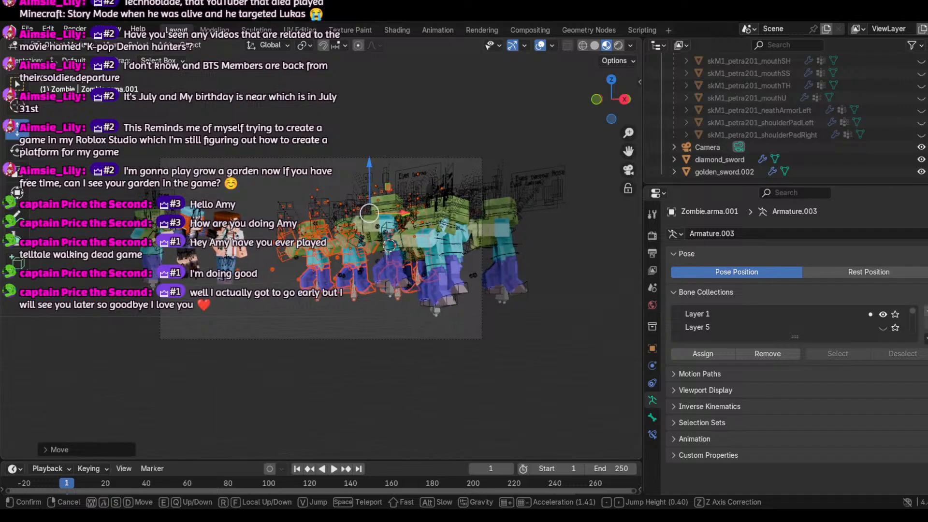
click(294, 452)
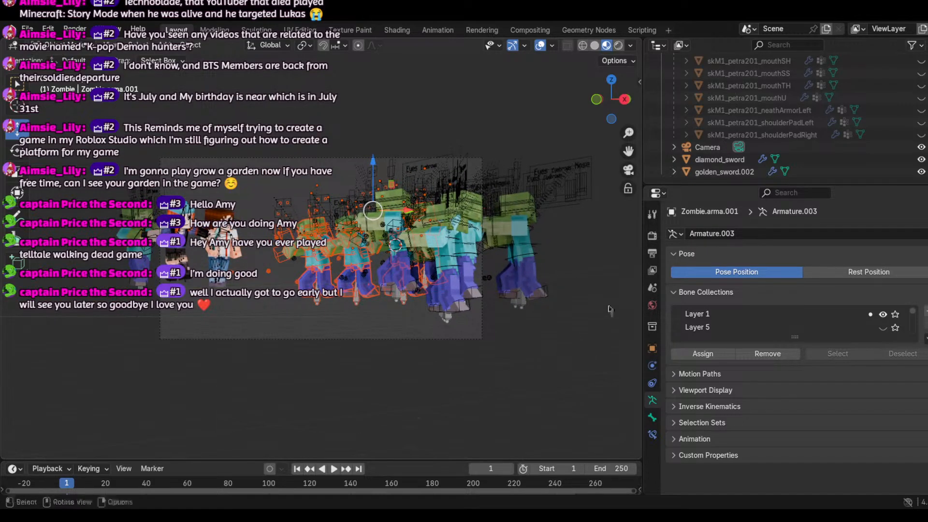
click(650, 216)
click(651, 236)
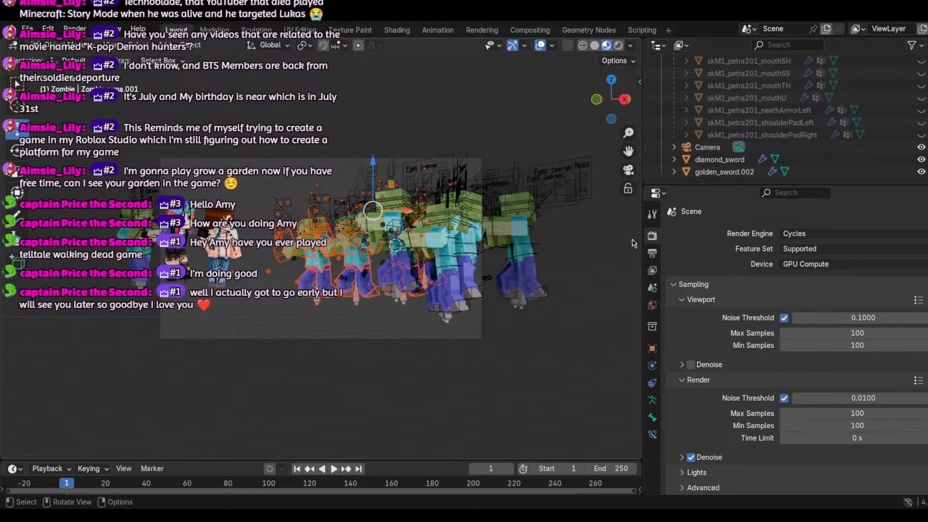
key(Down)
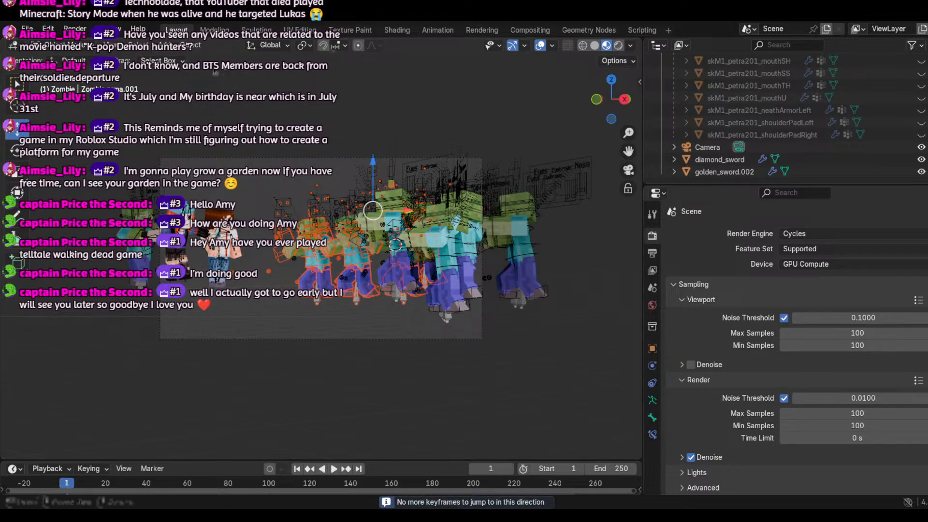
click(628, 170)
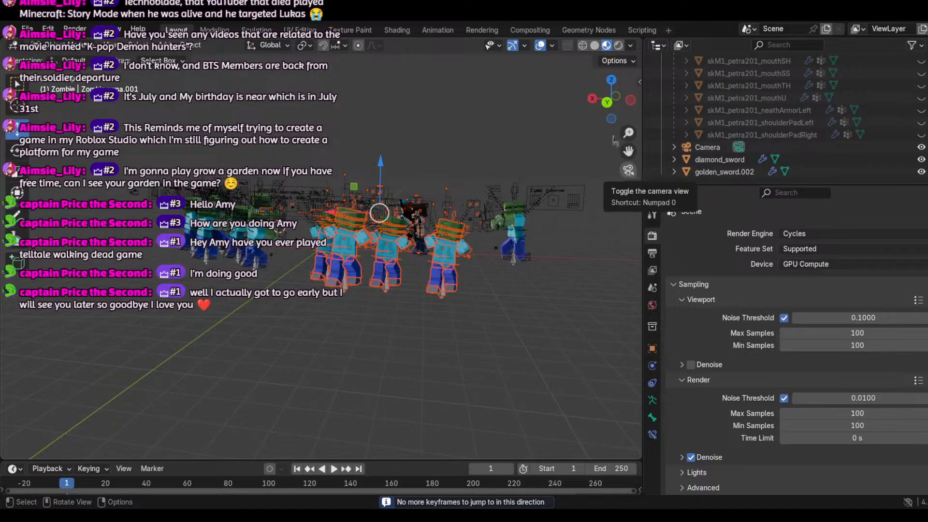
drag(611, 102, 544, 107)
click(629, 170)
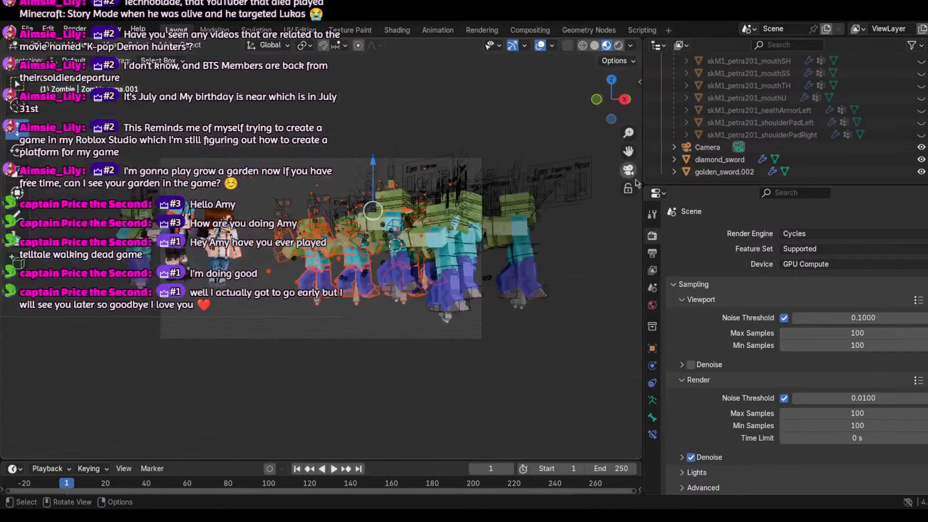
Step: Bring up the scene's output format settings and select the camera by its frame
click(652, 215)
click(652, 235)
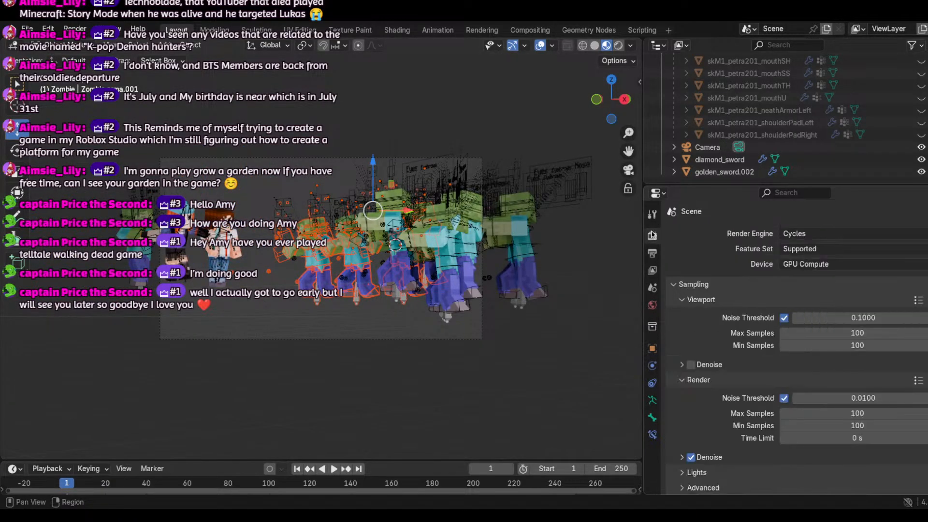
click(654, 252)
click(409, 152)
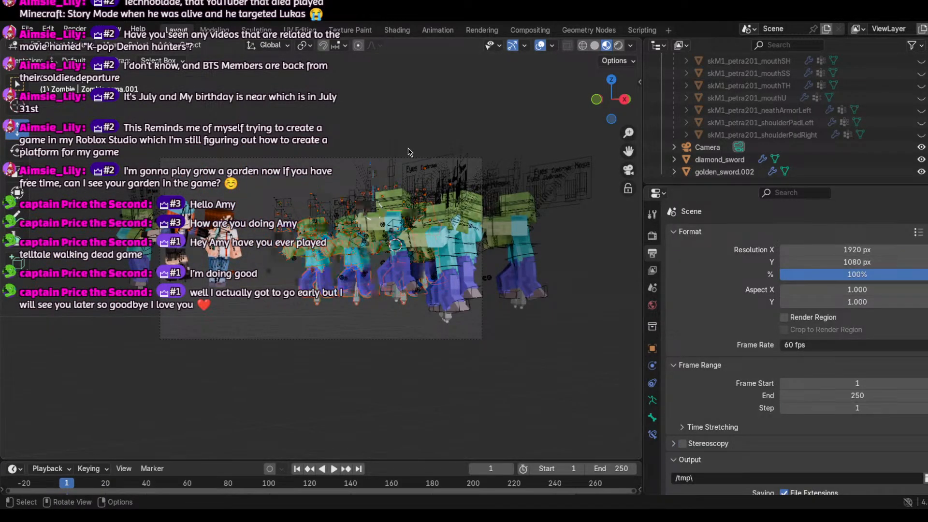
click(323, 159)
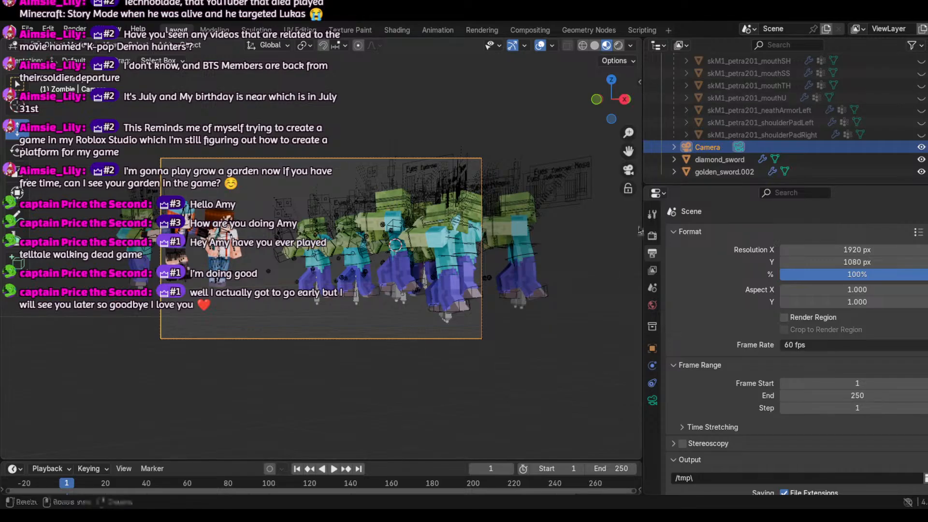
Step: Try a pixel aspect Y of 2.0 to make the camera frame taller, and restore it to 1.0
click(847, 290)
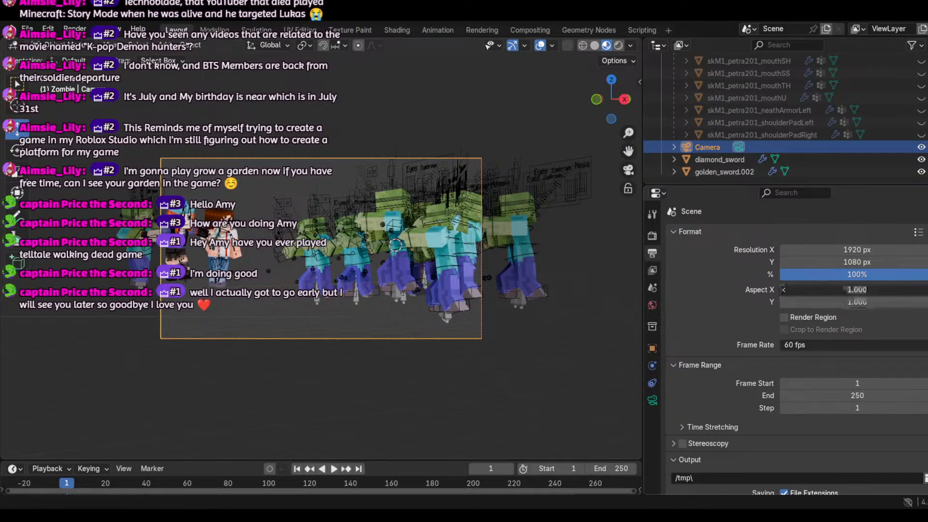
drag(847, 290, 877, 303)
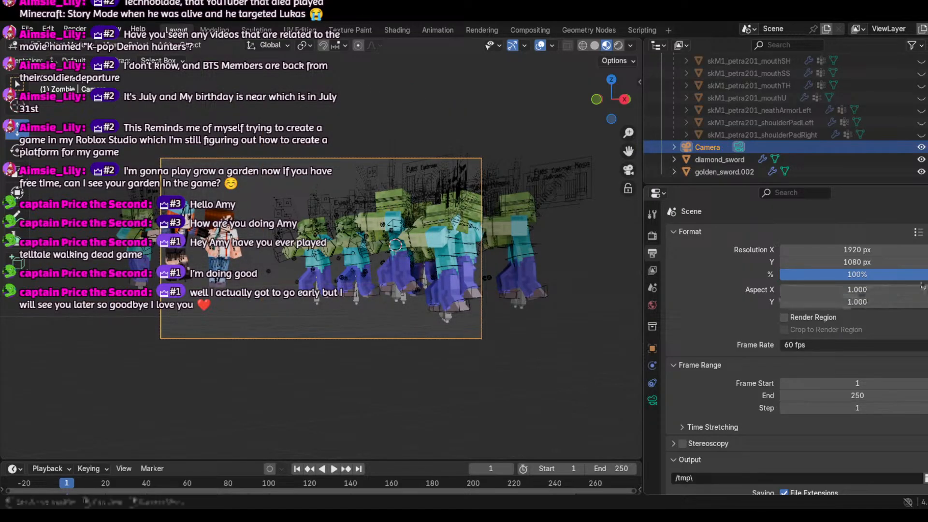
click(844, 302)
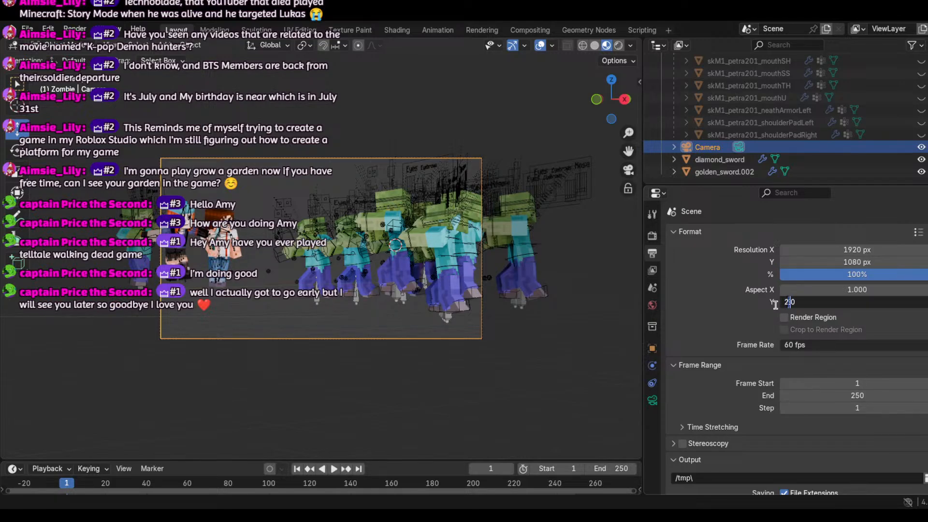
text(2.0)
key(Return)
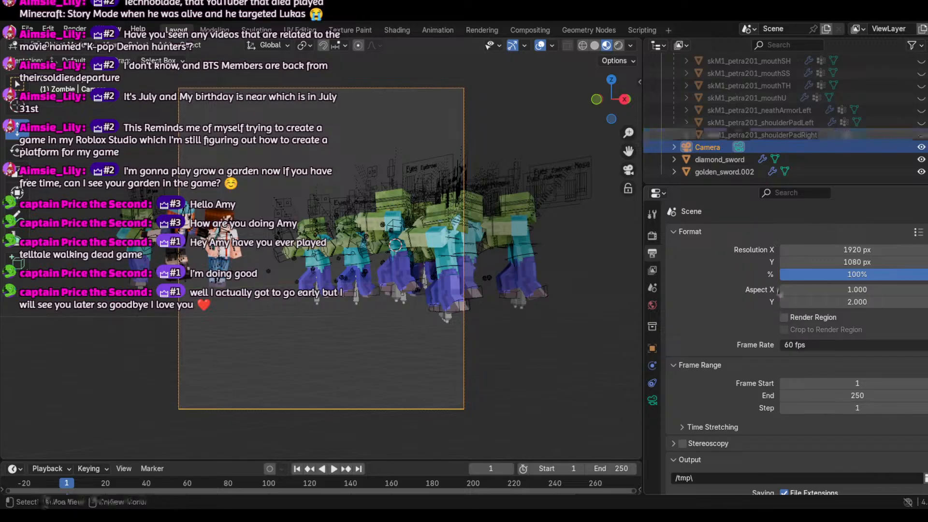
mouse_move(877, 301)
mouse_down()
mouse_move(912, 302)
mouse_move(873, 302)
mouse_up()
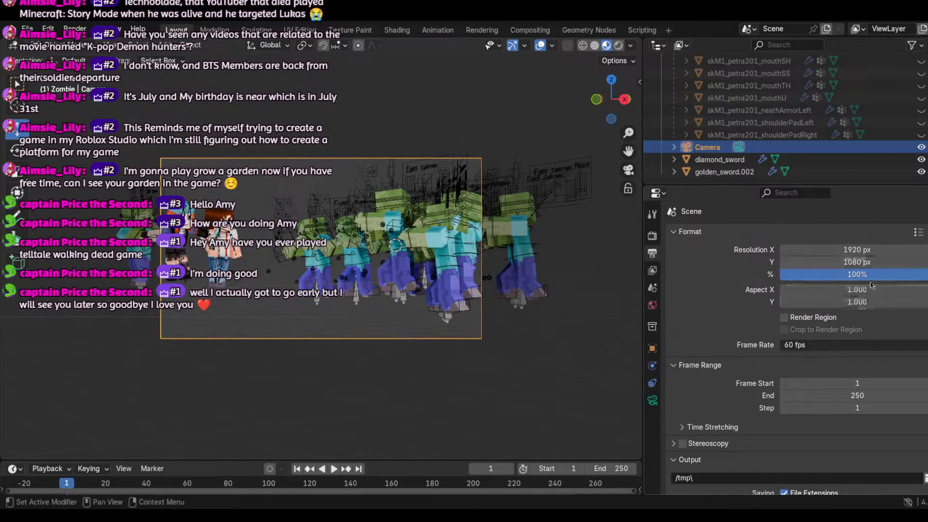
mouse_move(780, 290)
mouse_down()
mouse_move(820, 290)
mouse_move(778, 290)
mouse_up()
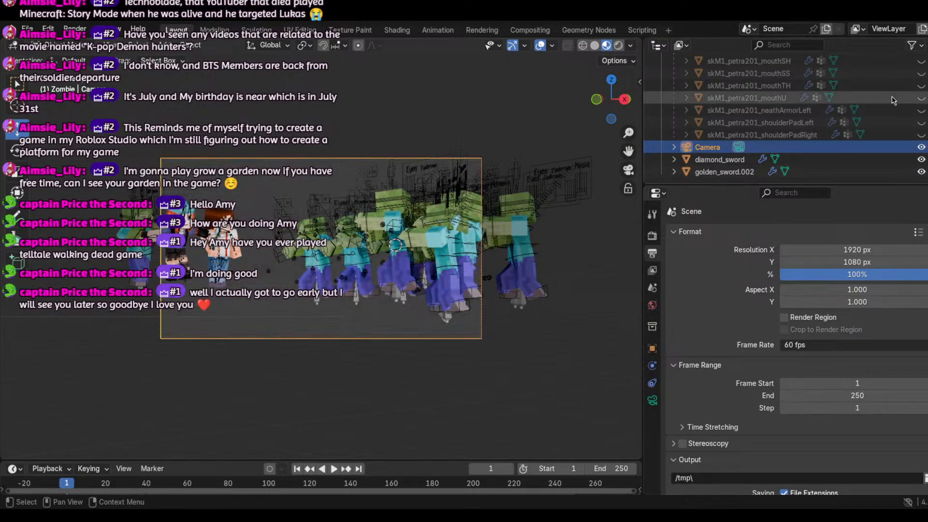
Step: Set the output's vertical resolution to 1920 px to make the camera frame square
click(873, 251)
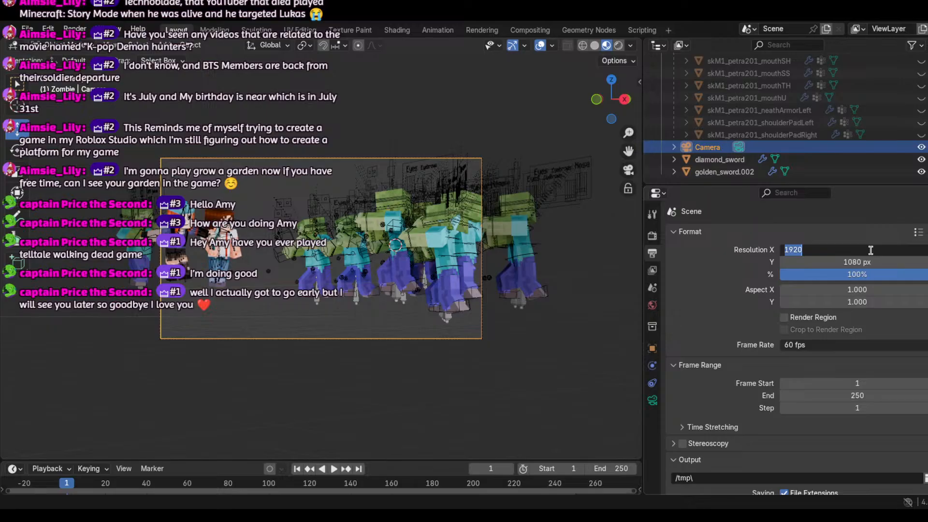
click(862, 261)
click(864, 261)
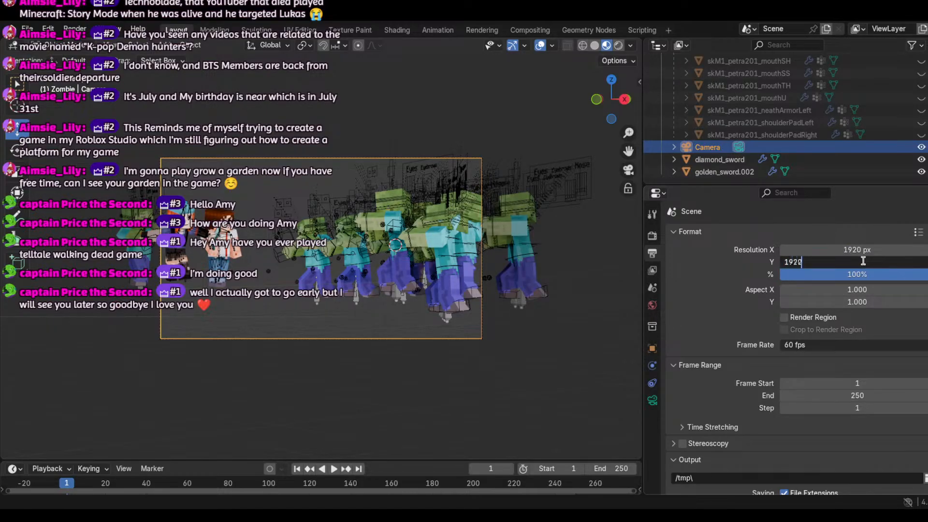
key(Return)
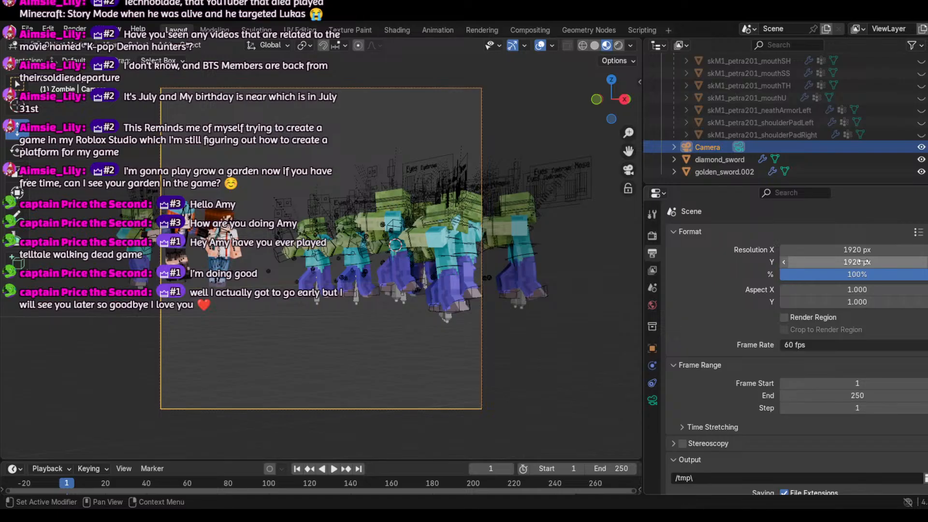
Step: Try an output resolution of 1080 × 1080 px for the scene
click(864, 262)
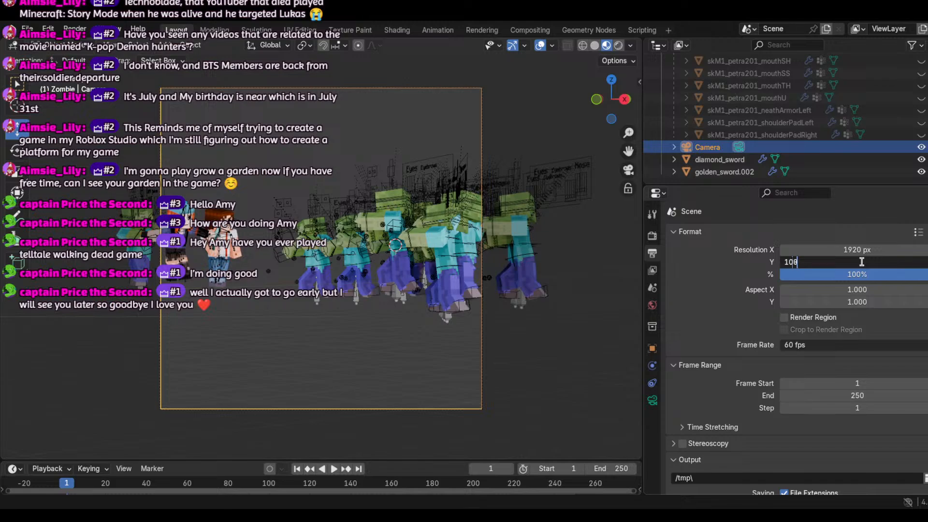
text(1080)
key(Return)
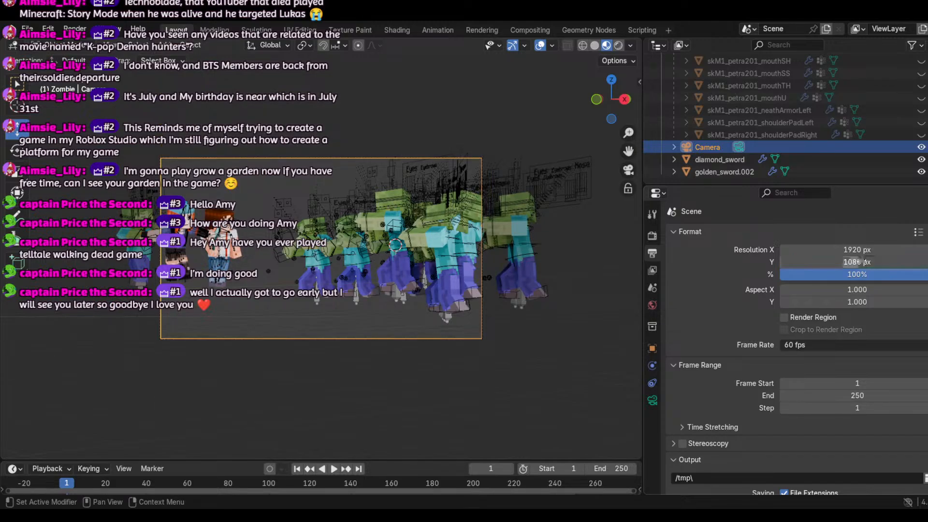
click(861, 248)
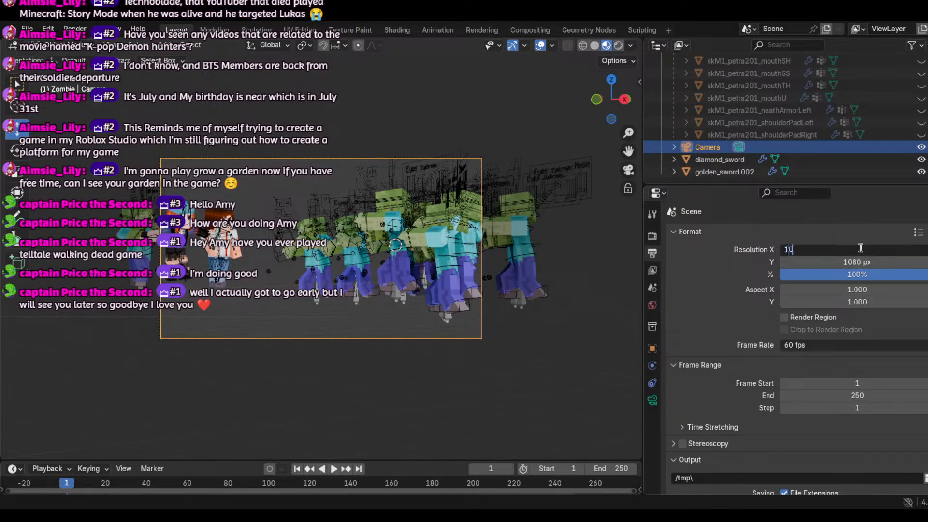
text(1080)
key(Return)
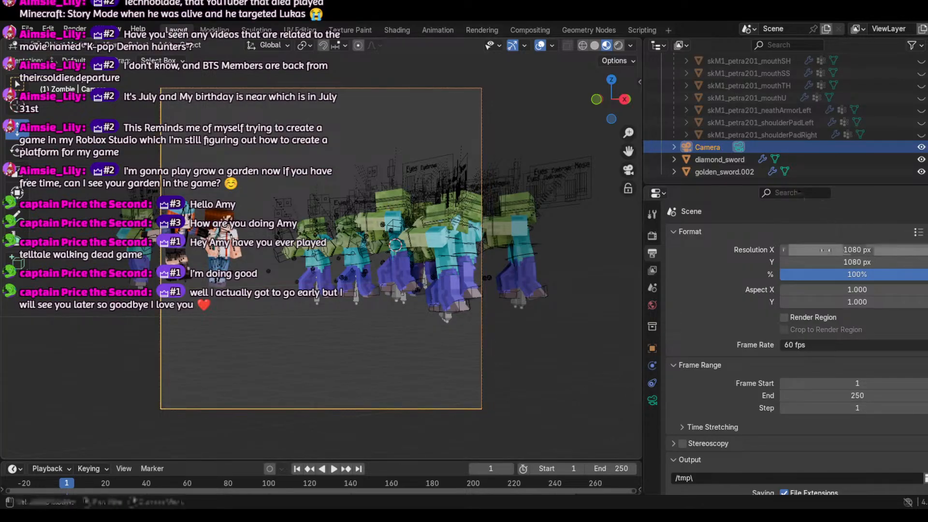
Step: Set the output resolution to 1897 px horizontally and 1168 px vertically to get a wider camera frame
click(860, 249)
drag(860, 250, 925, 250)
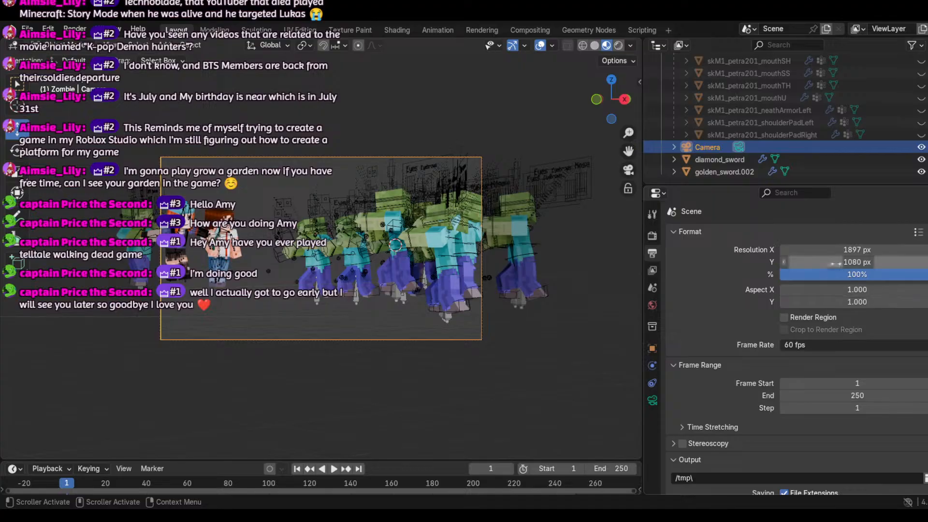
drag(849, 262, 861, 261)
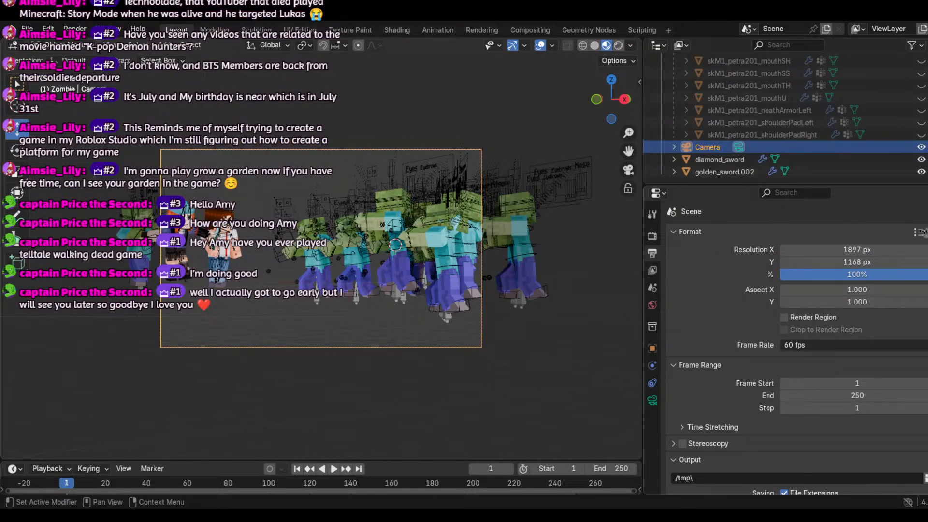
Step: Try the 4K UHDTV 2160p format preset on the scene's output
click(919, 232)
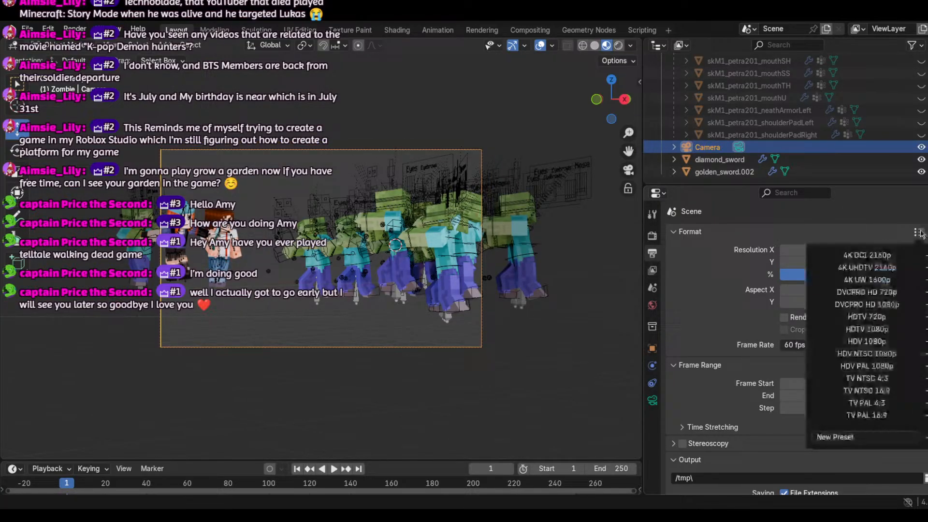
click(895, 268)
scroll(788, 357, down, 8)
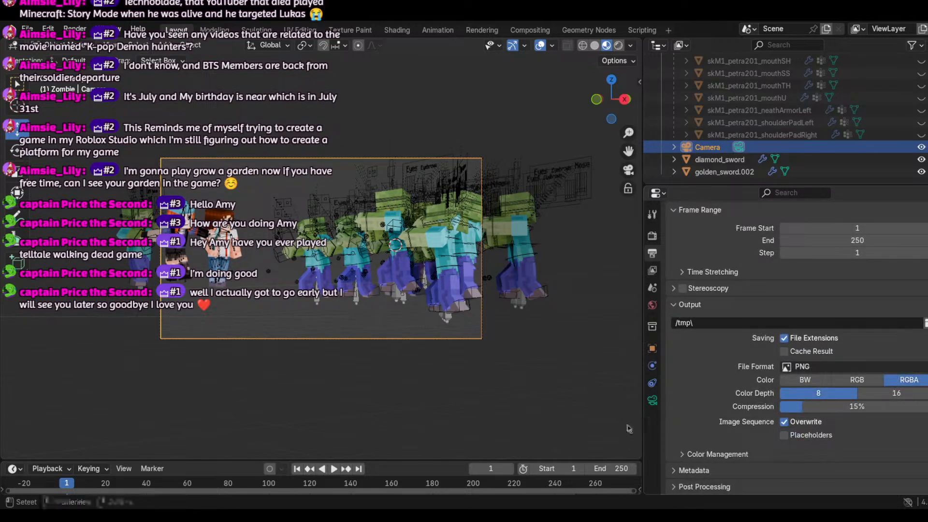
Step: Try a clip start of 2.5 m and a clip end of 87.5 m on the camera lens, undoing each change
click(653, 401)
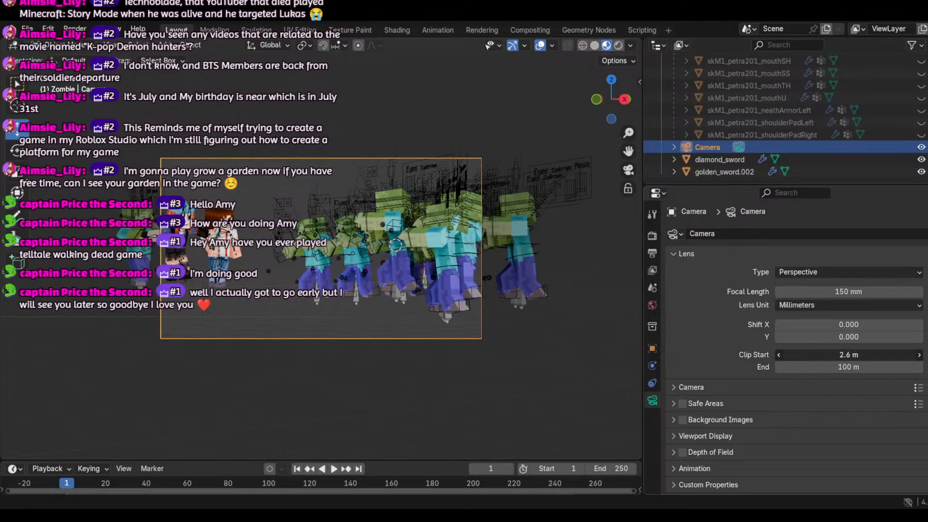
drag(865, 355, 860, 355)
click(862, 364)
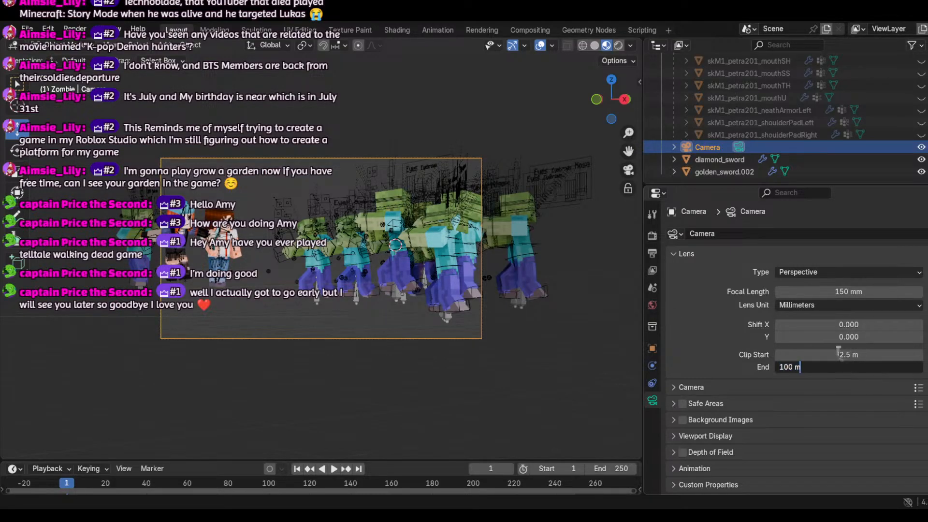
click(48, 28)
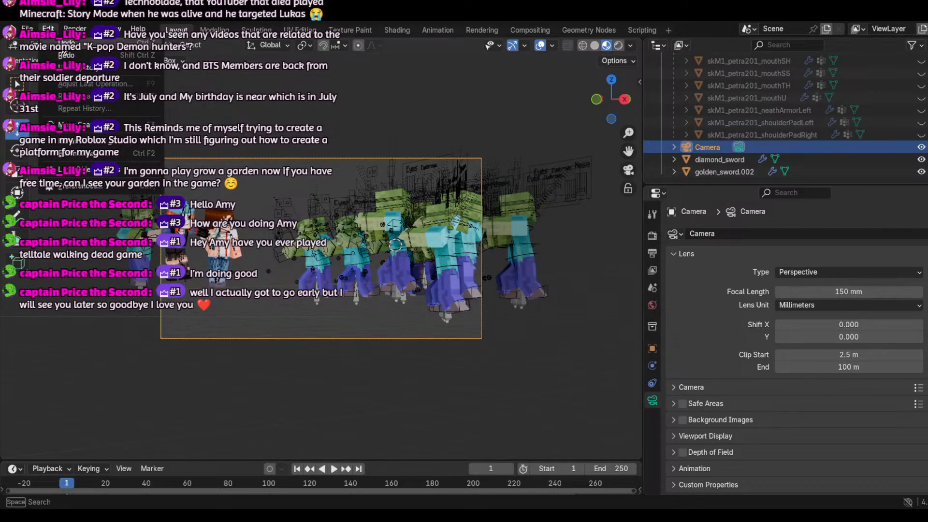
click(67, 54)
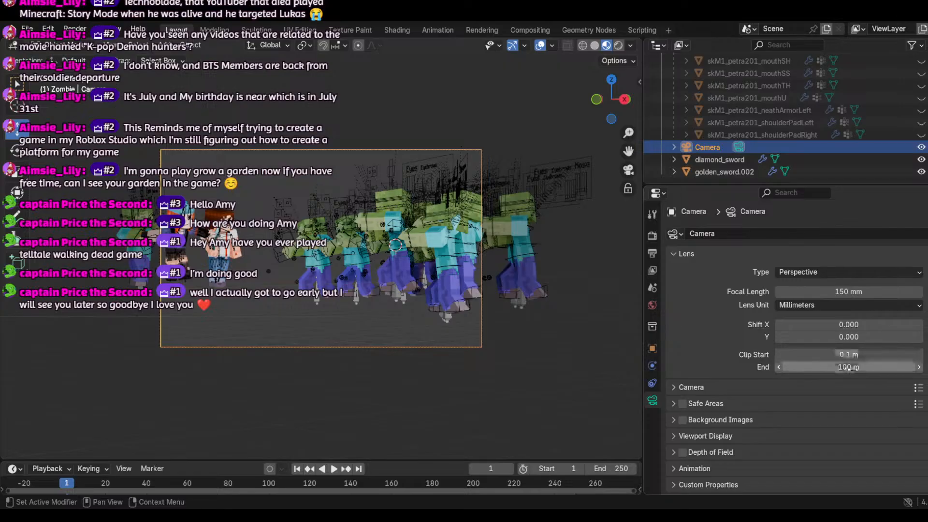
drag(849, 367, 837, 367)
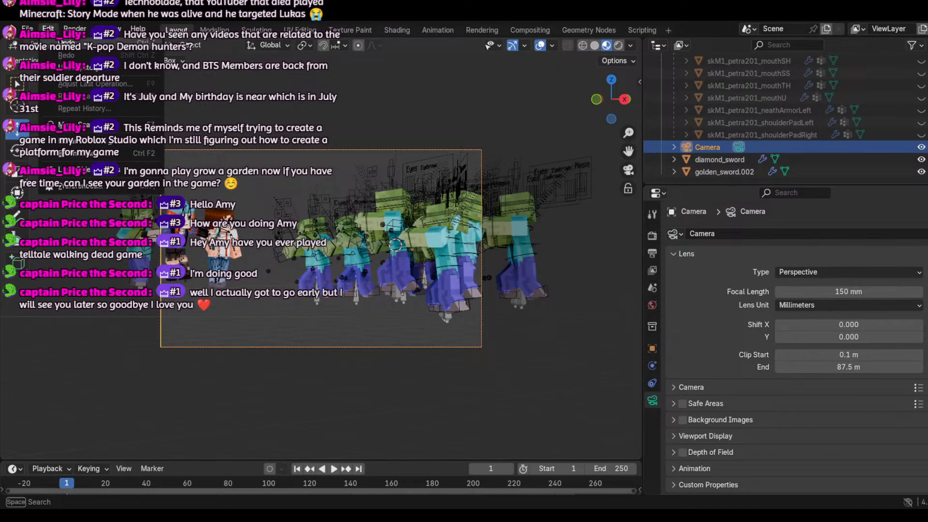
key(ctrl+z)
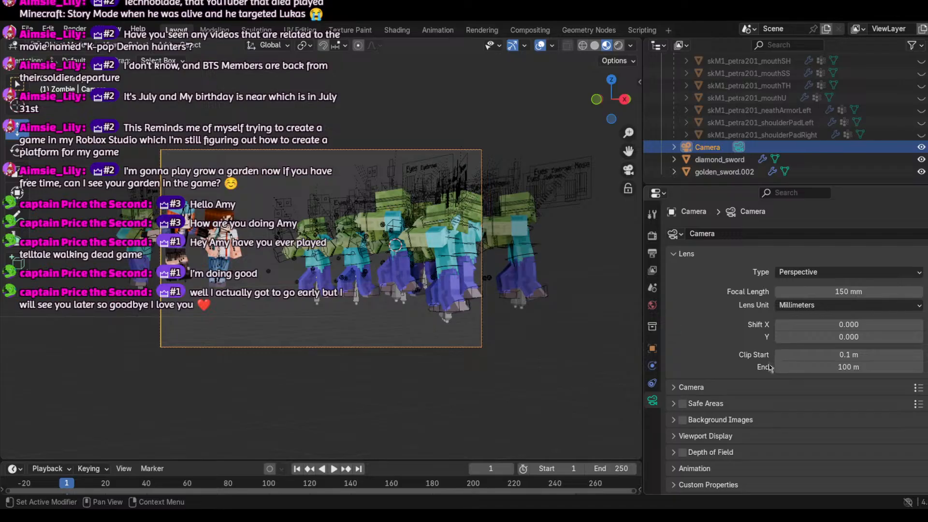
Step: Expand the camera's sensor settings and set the sensor size to 24 mm
click(676, 388)
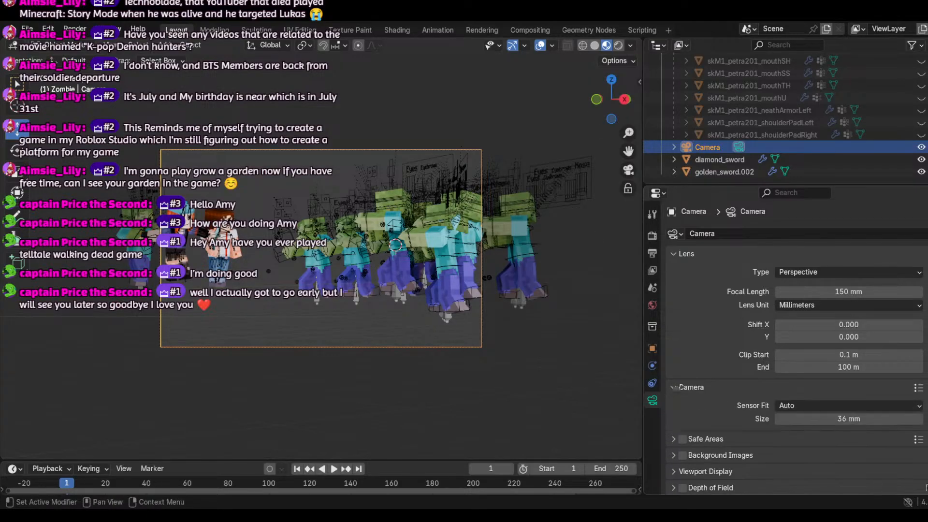
mouse_move(849, 419)
mouse_down()
mouse_move(870, 419)
mouse_move(832, 418)
mouse_move(855, 419)
mouse_up()
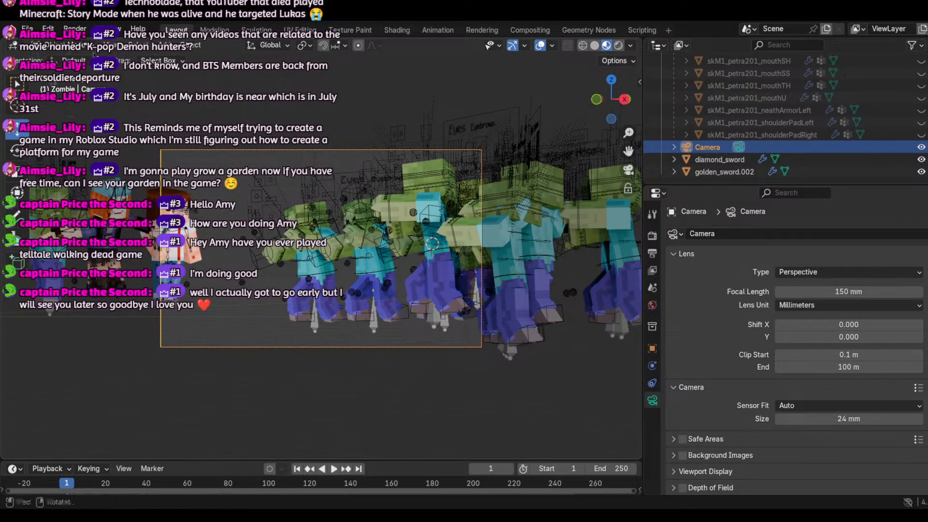
Step: Use Walk Navigation to move the camera back and sideways, framing the two characters and the zombie groups from a new angle
click(115, 50)
mouse_move(136, 218)
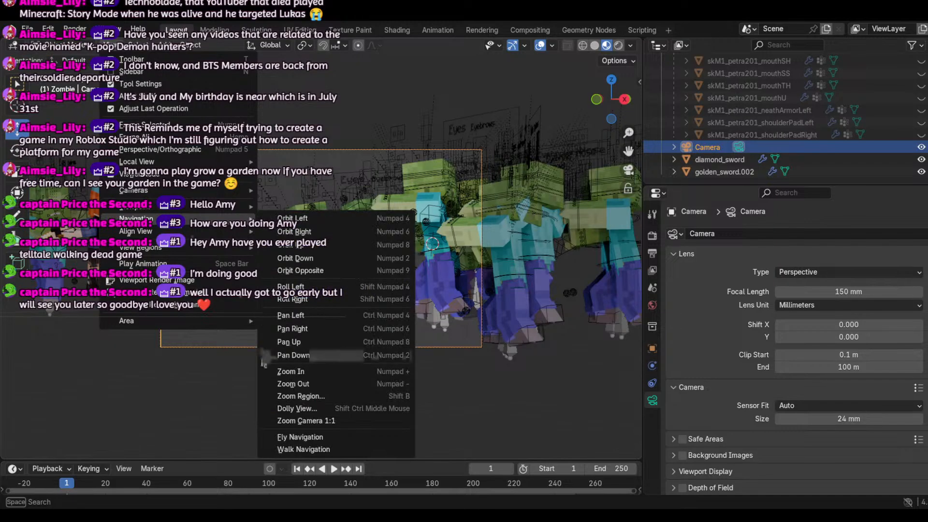
click(310, 450)
key(d)
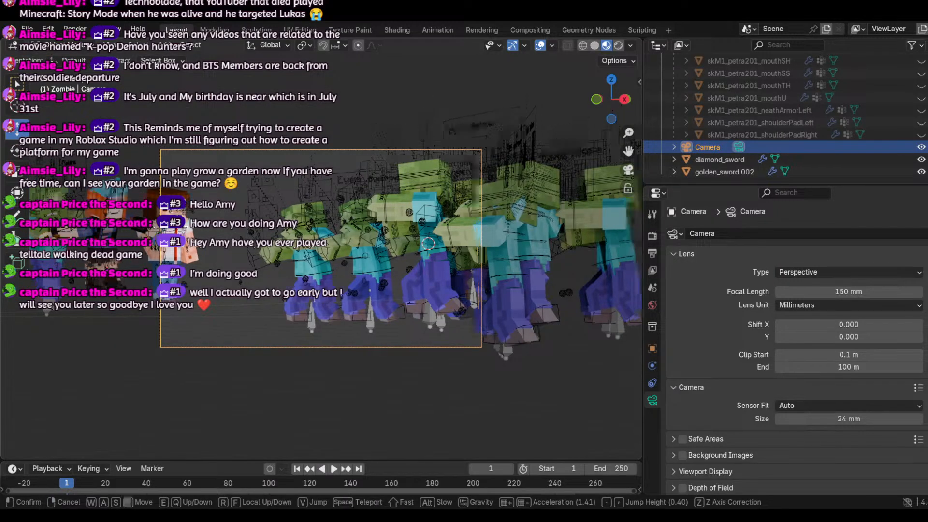
key(shift+s)
key(a)
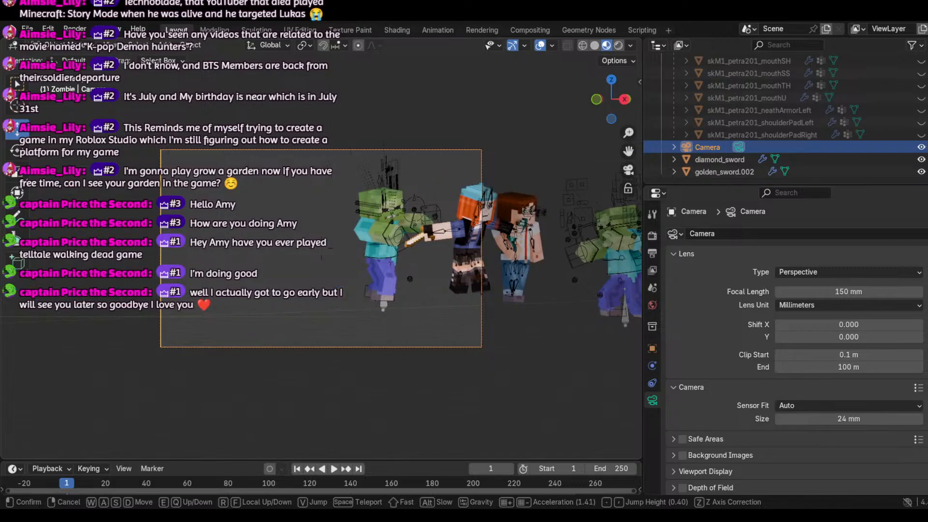
key(shift)
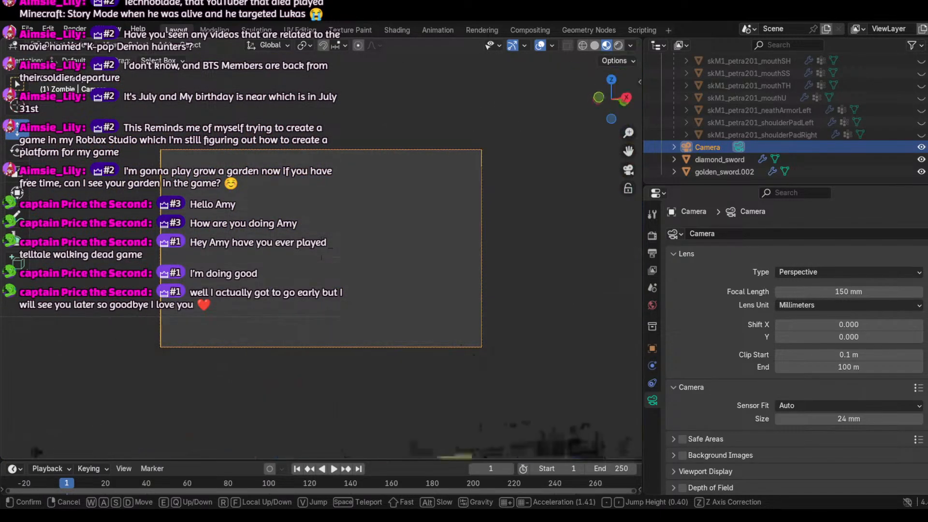
key(a)
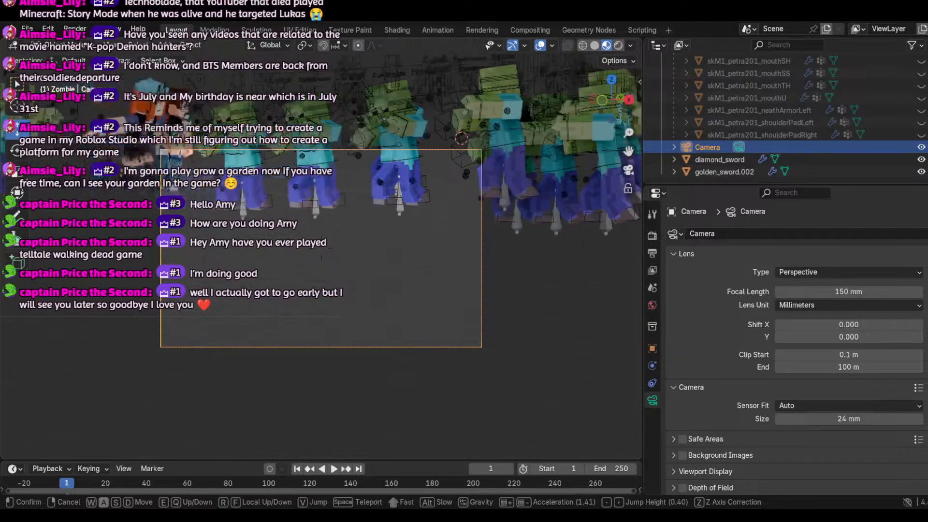
key(s)
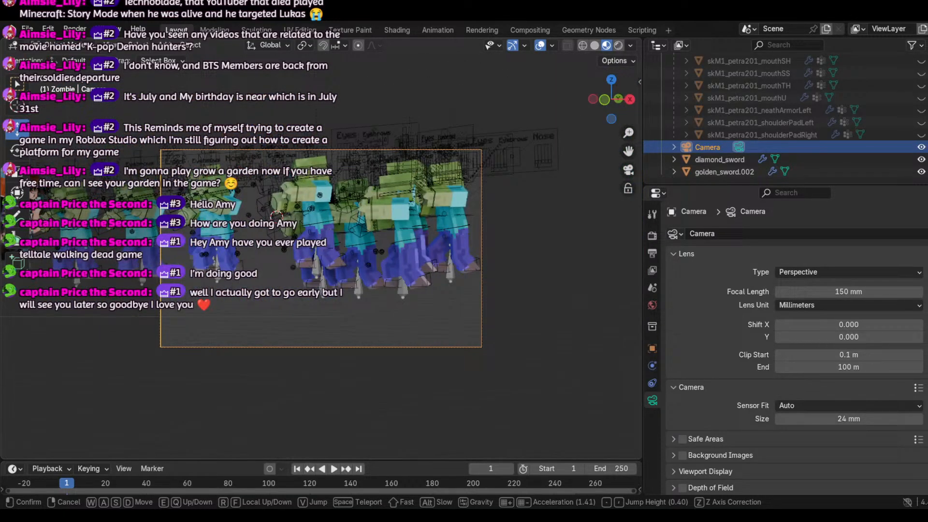
key(a)
key(shift)
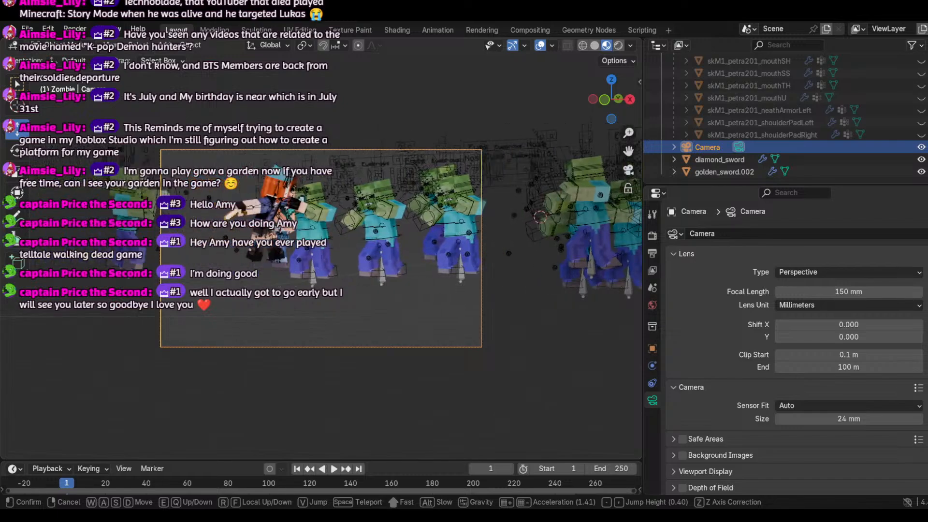
key(shift+s)
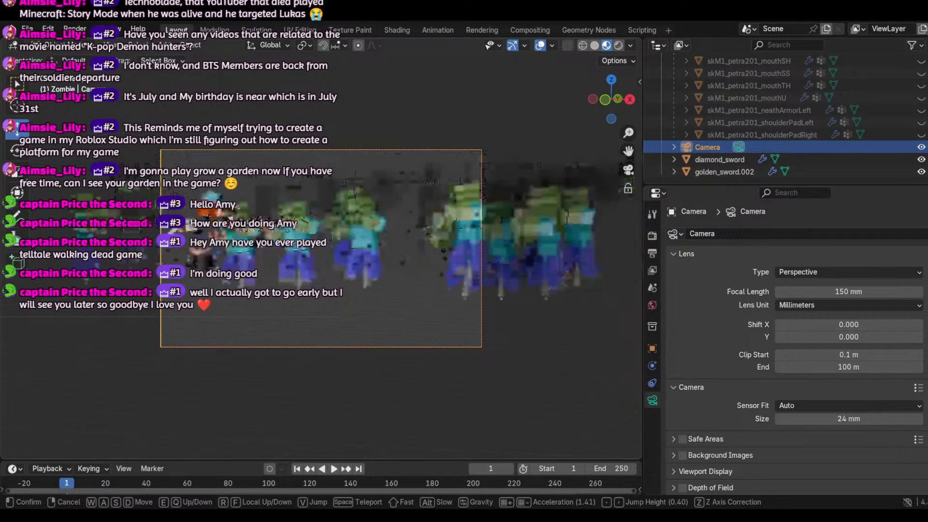
key(shift+s)
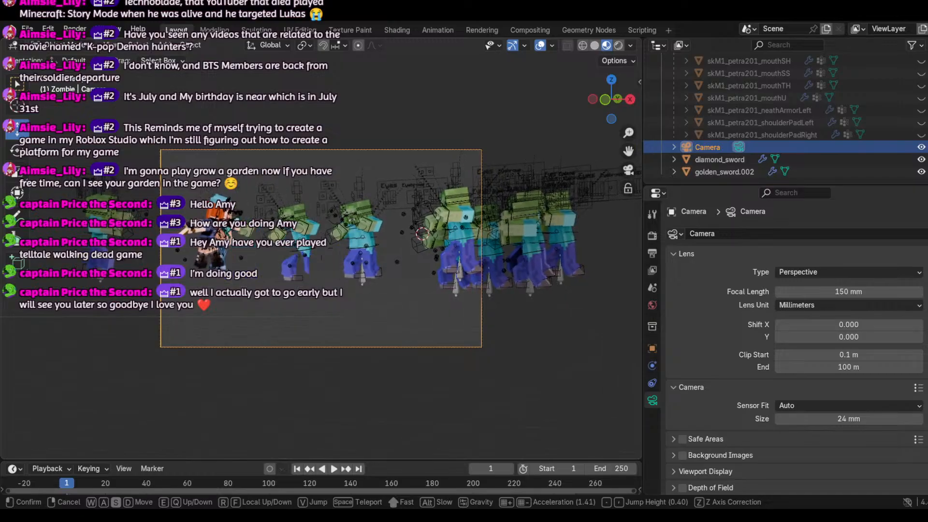
key(w)
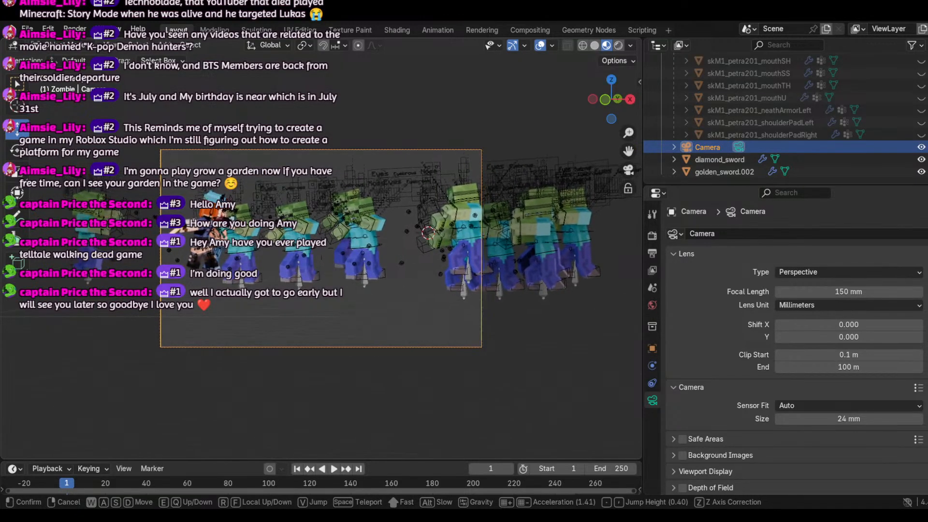
click(308, 451)
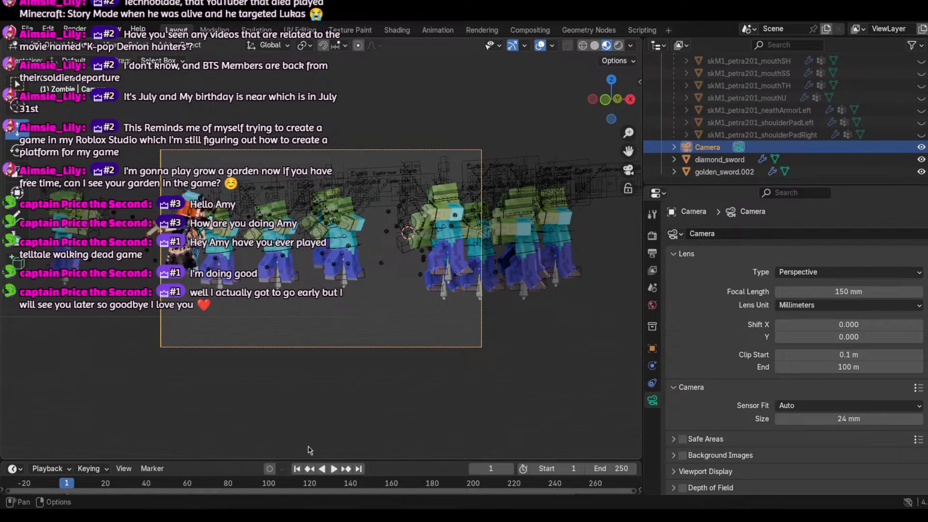
Step: Set the camera's focal length to 100 mm and switch its lens type to Orthographic
click(845, 292)
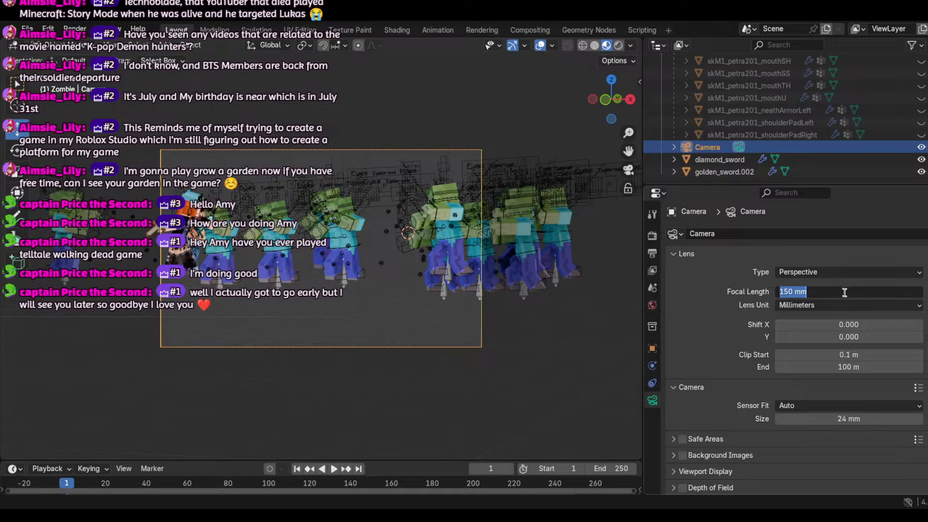
text(100)
key(Return)
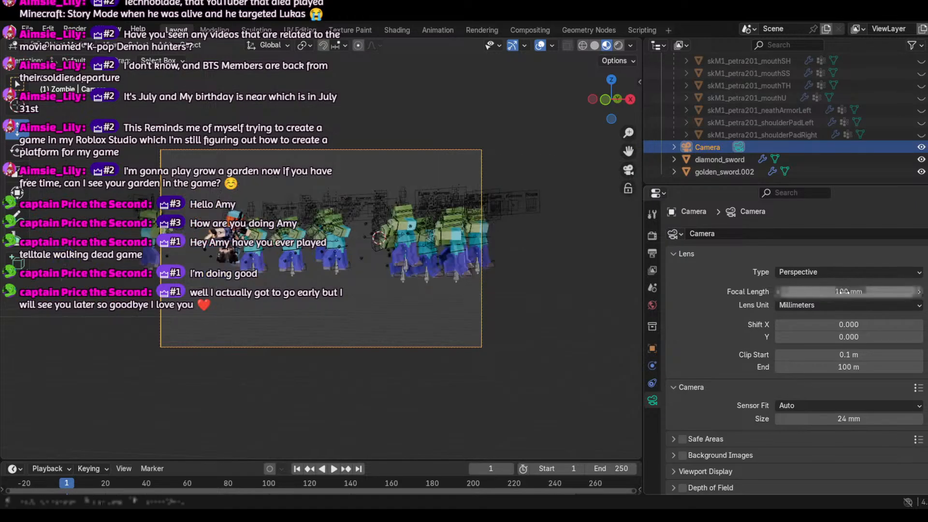
click(904, 275)
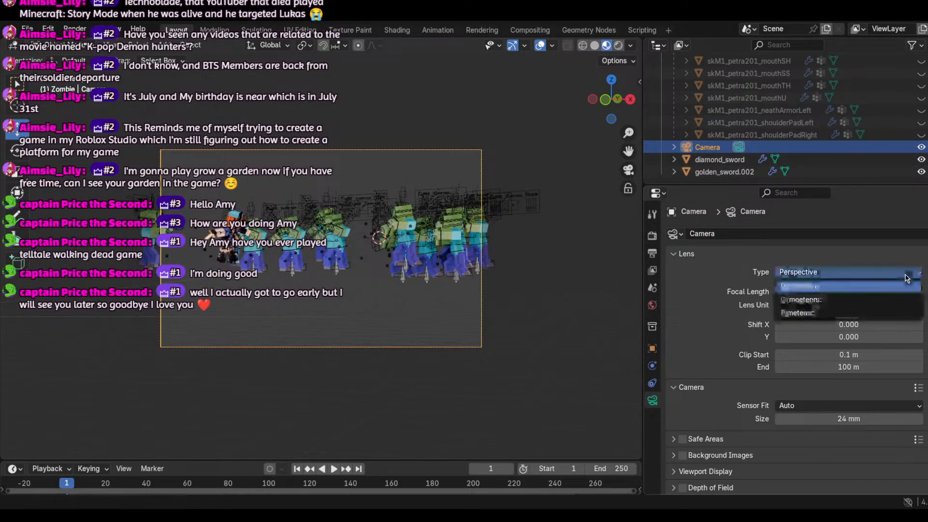
click(863, 300)
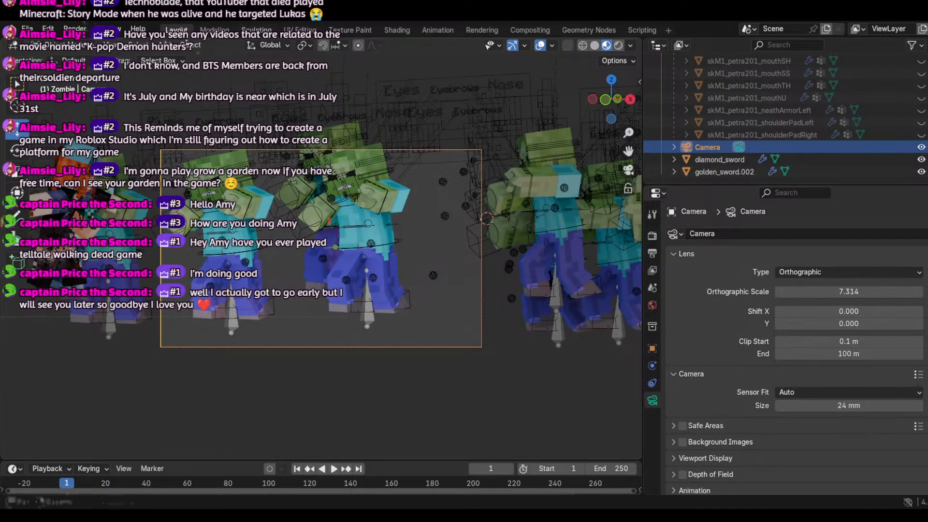
Step: Try Walk Navigation with the orthographic camera, and undo the camera movement
click(107, 48)
mouse_move(227, 218)
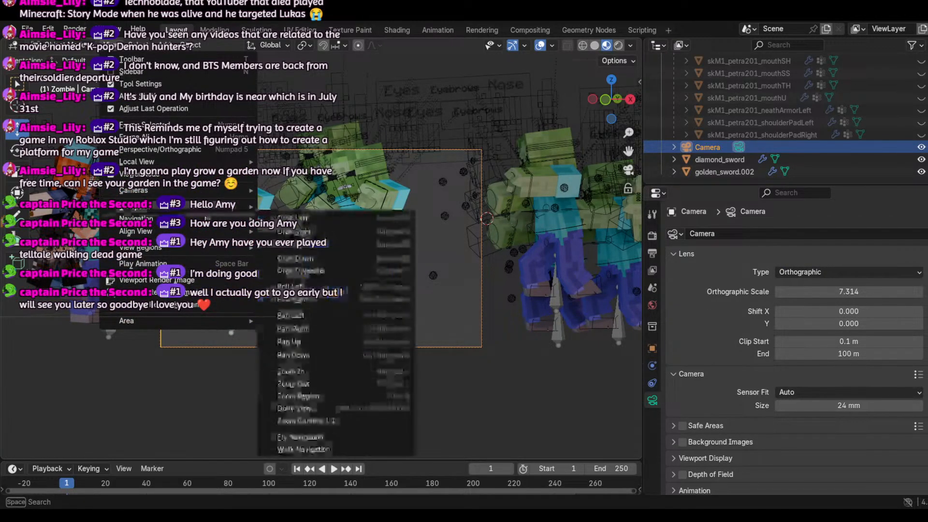
click(290, 449)
key(w)
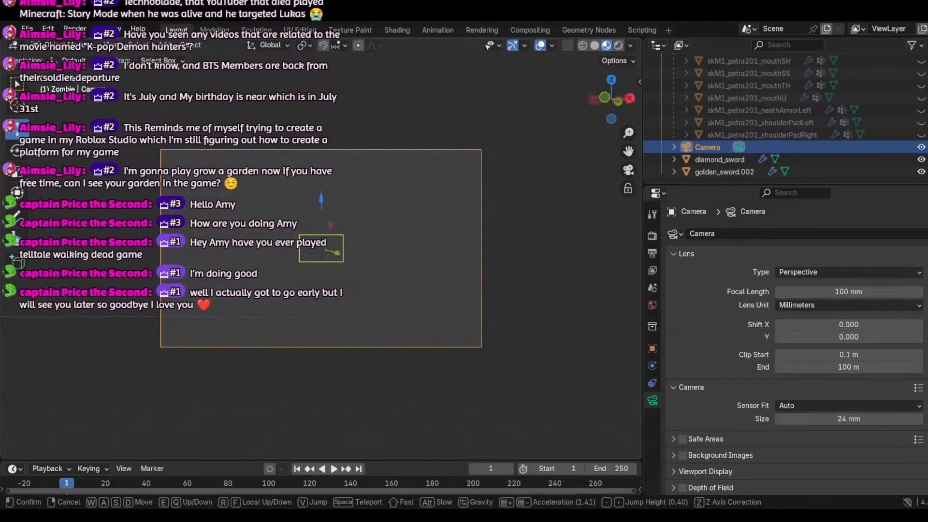
key(Escape)
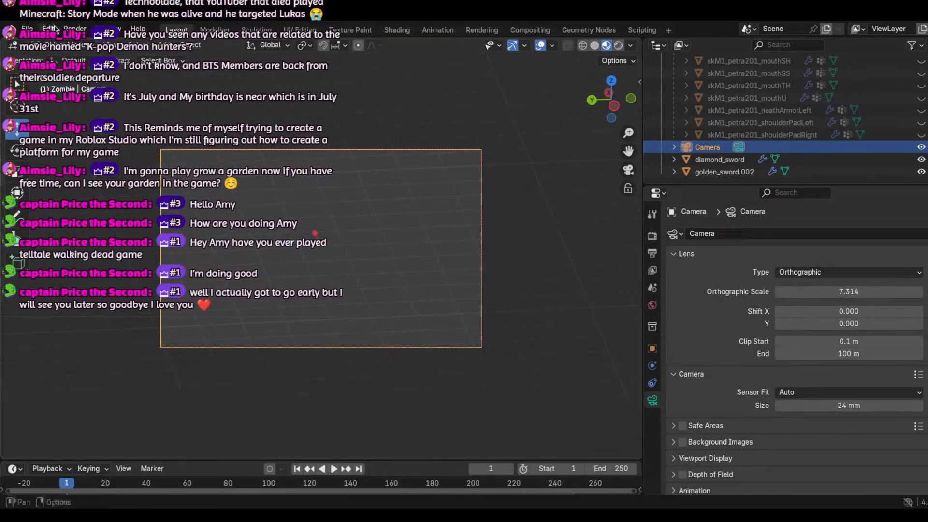
click(54, 29)
click(60, 42)
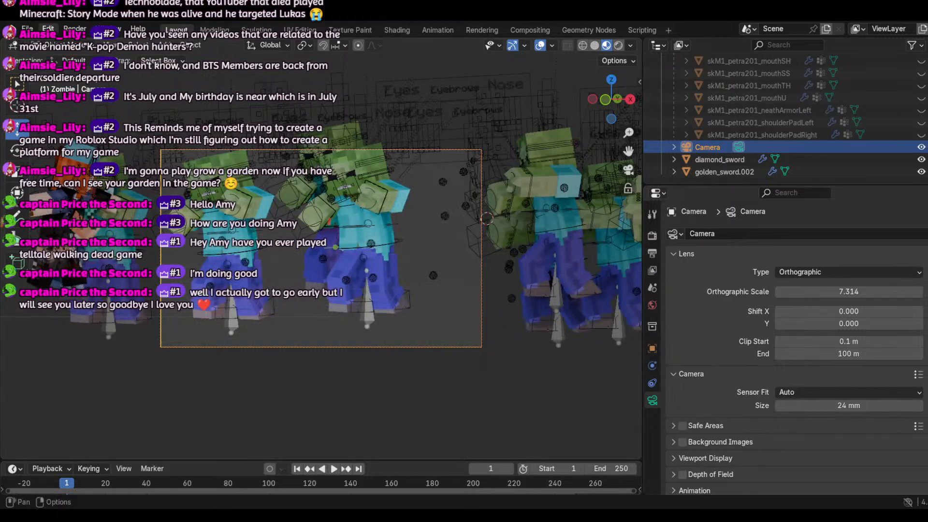
Step: Use Walk Navigation to reposition the orthographic camera so the two characters and the zombies next to them sit in the frame
click(107, 51)
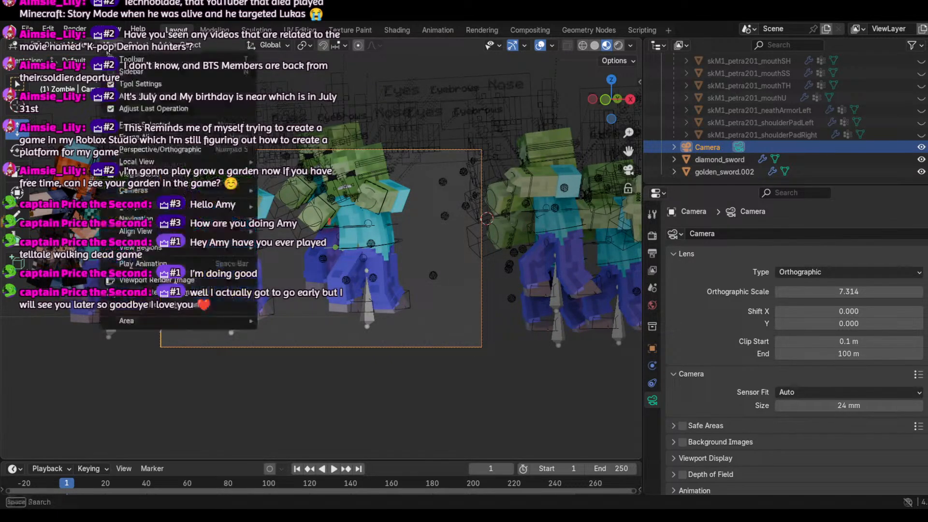
mouse_move(168, 216)
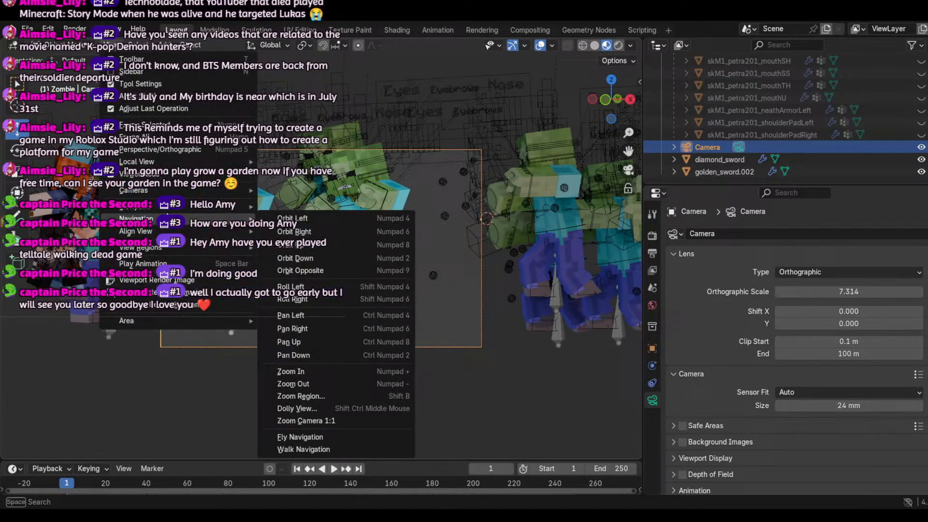
click(329, 450)
key(a)
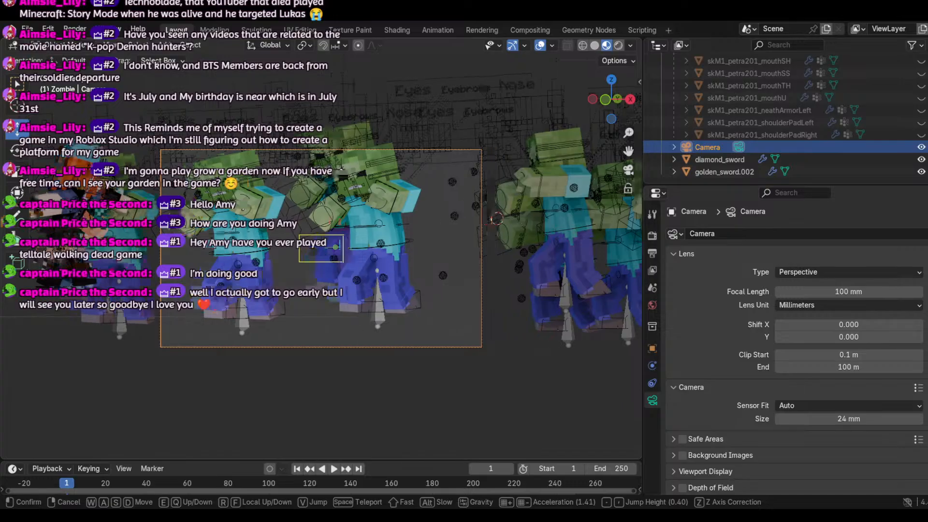
key(s)
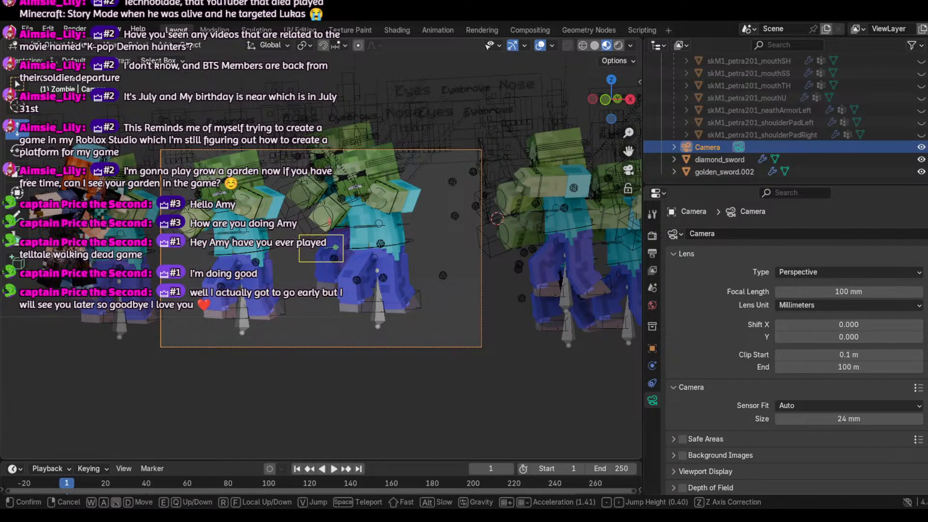
key(shift+s)
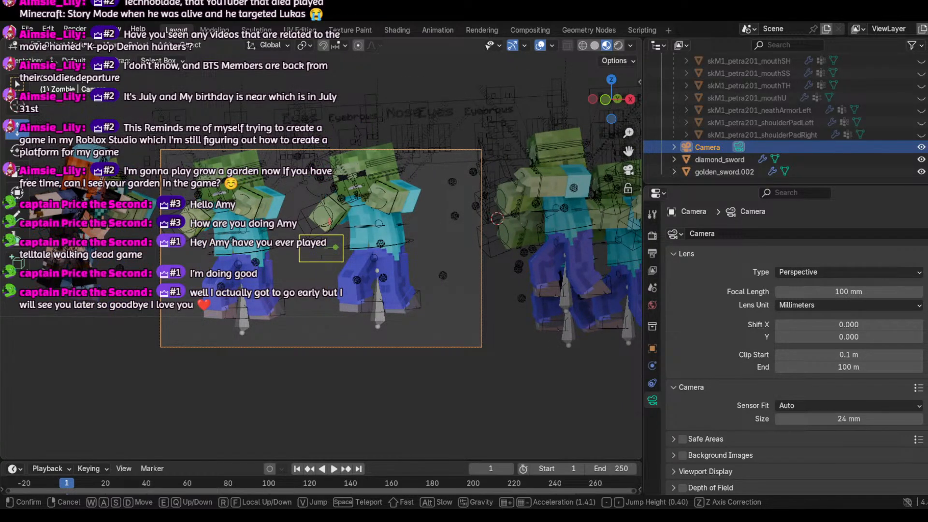
key(shift+s)
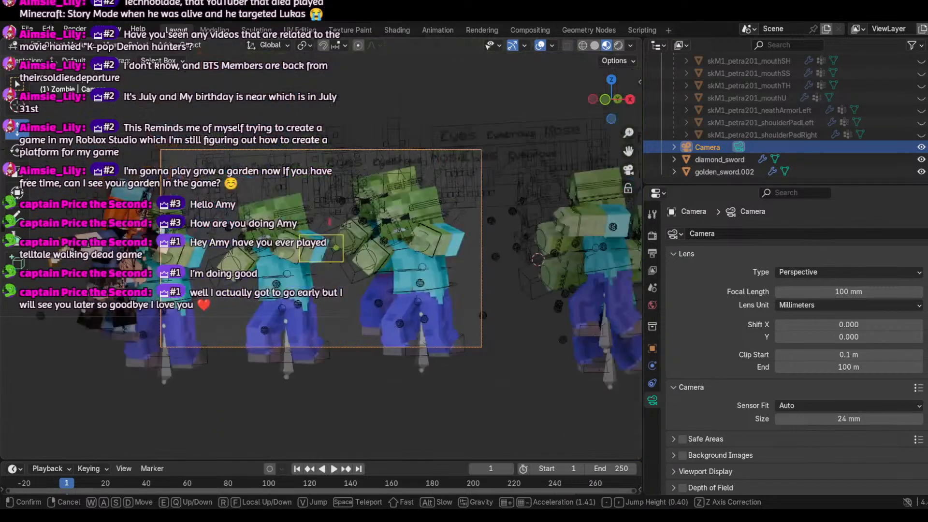
key(d)
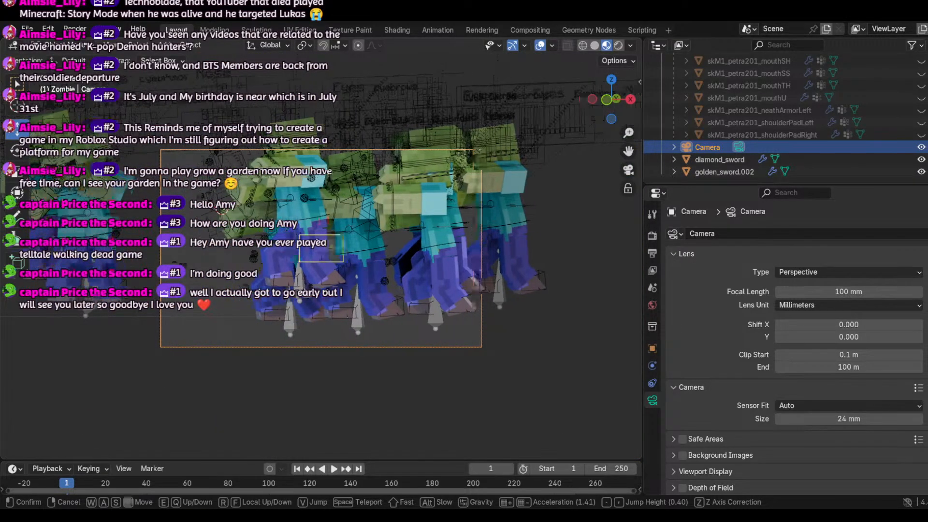
key(s)
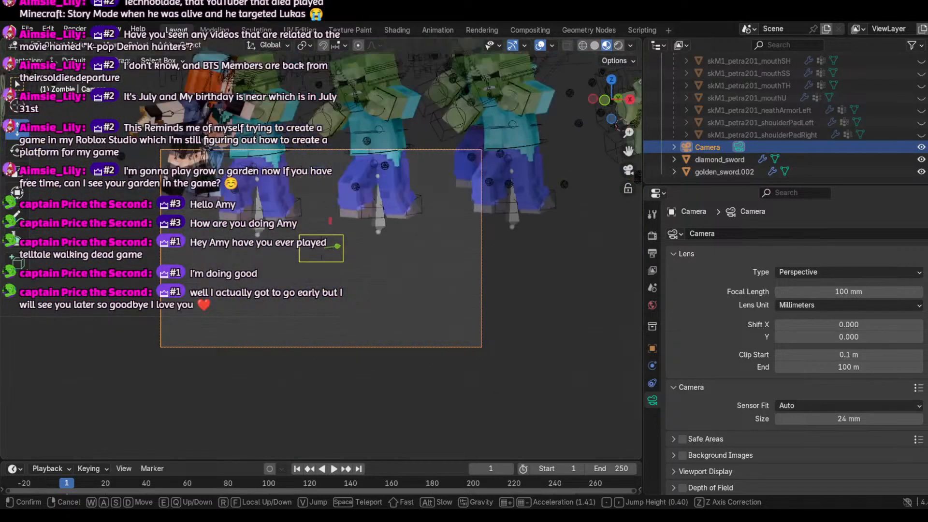
click(328, 454)
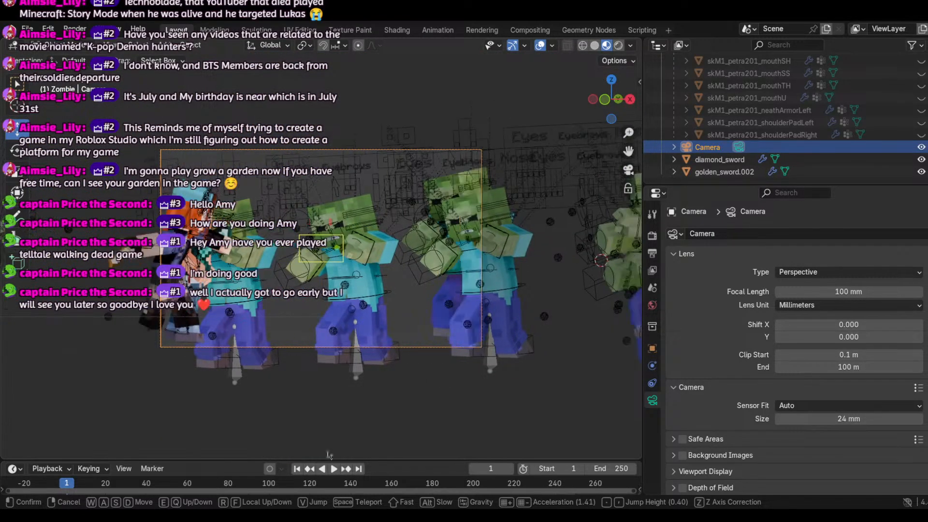
Step: Switch the camera's lens type to Panoramic
click(835, 273)
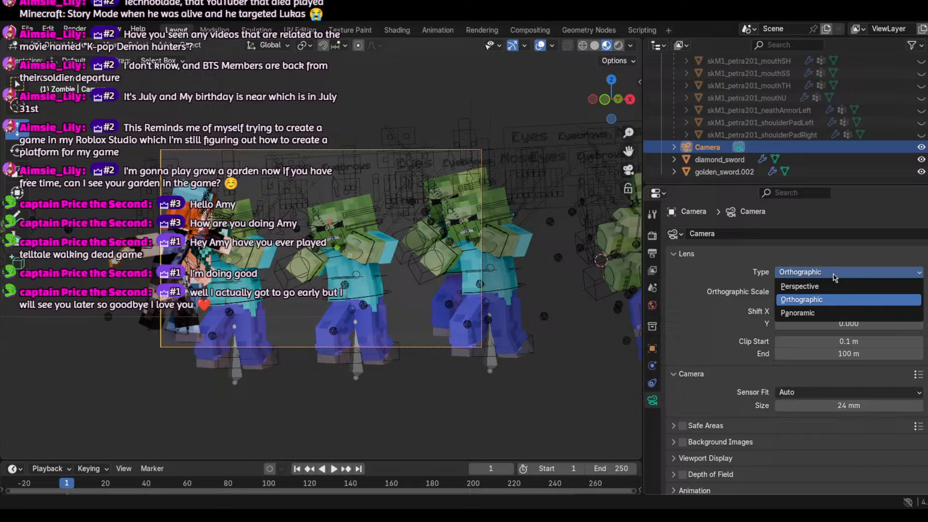
click(823, 314)
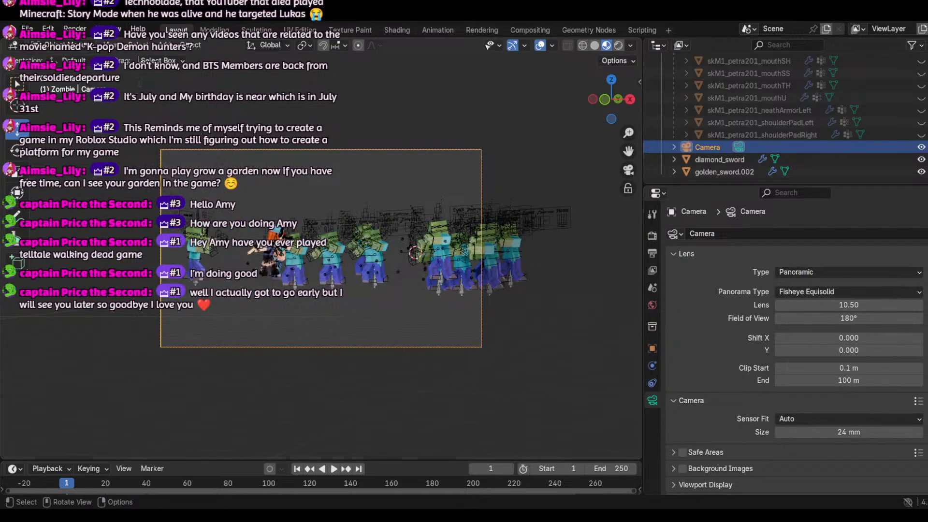
Step: Use Walk Navigation to move the panoramic camera past the characters to a new viewing side, and back away from the zombie groups
click(107, 49)
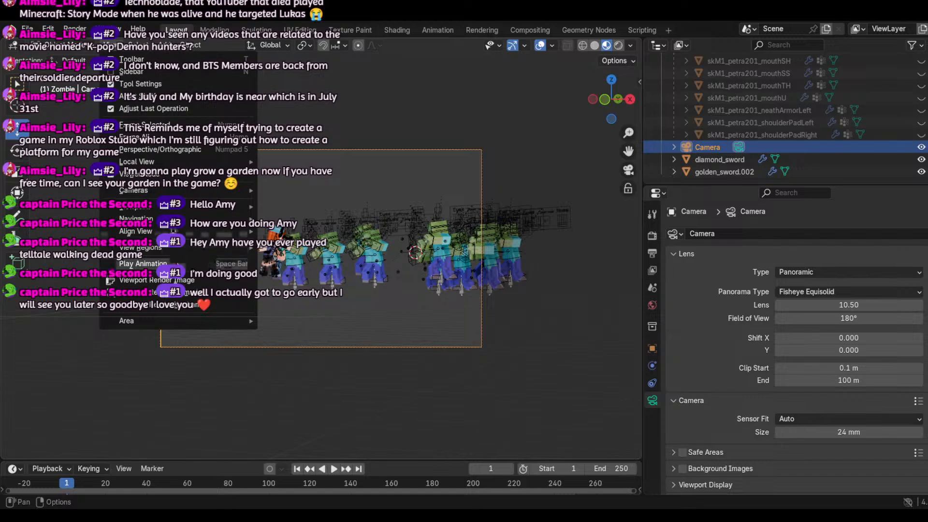
mouse_move(145, 218)
click(305, 450)
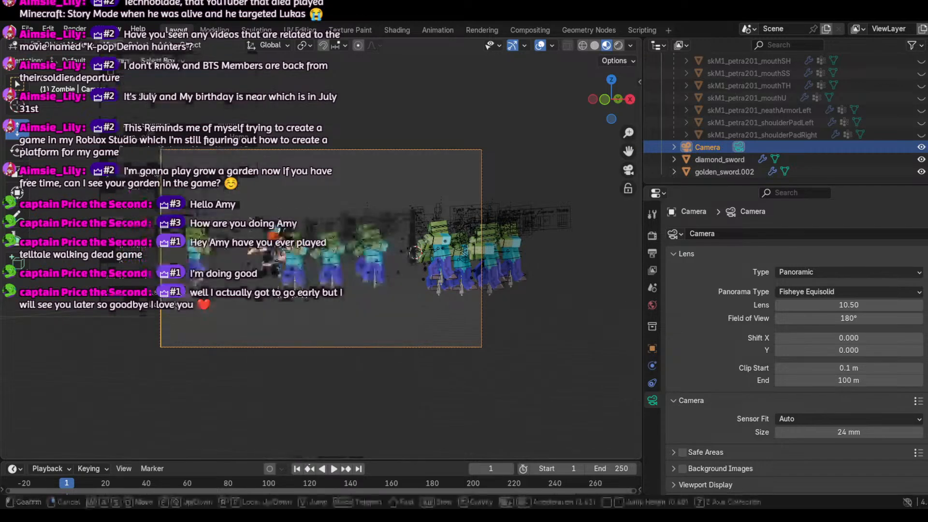
key(w)
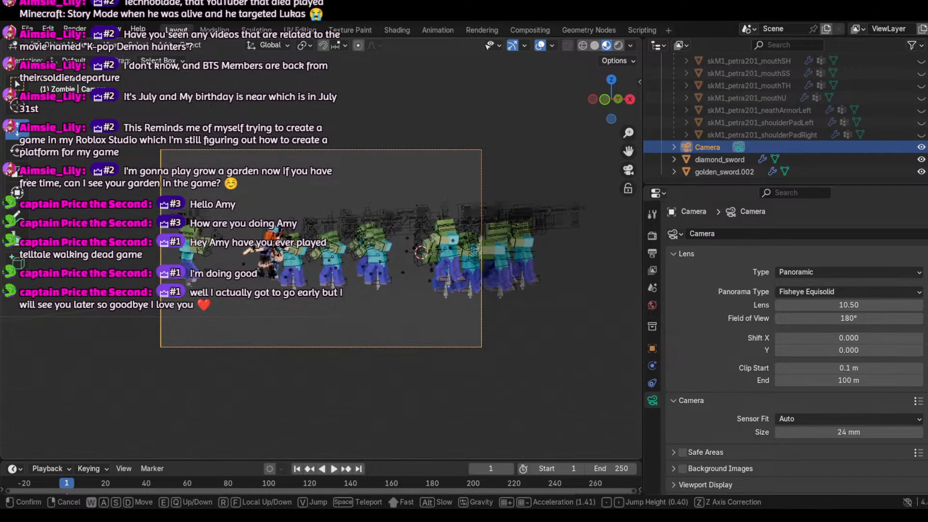
key(a)
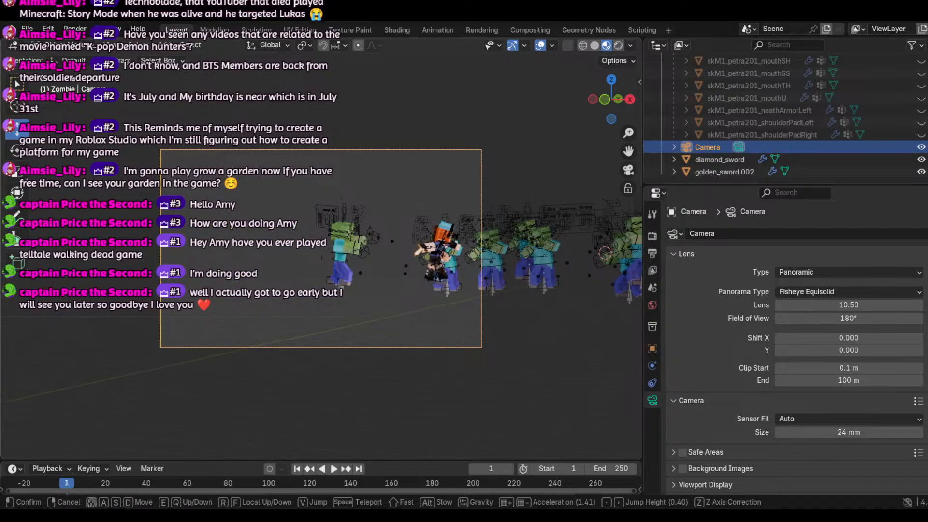
key(w)
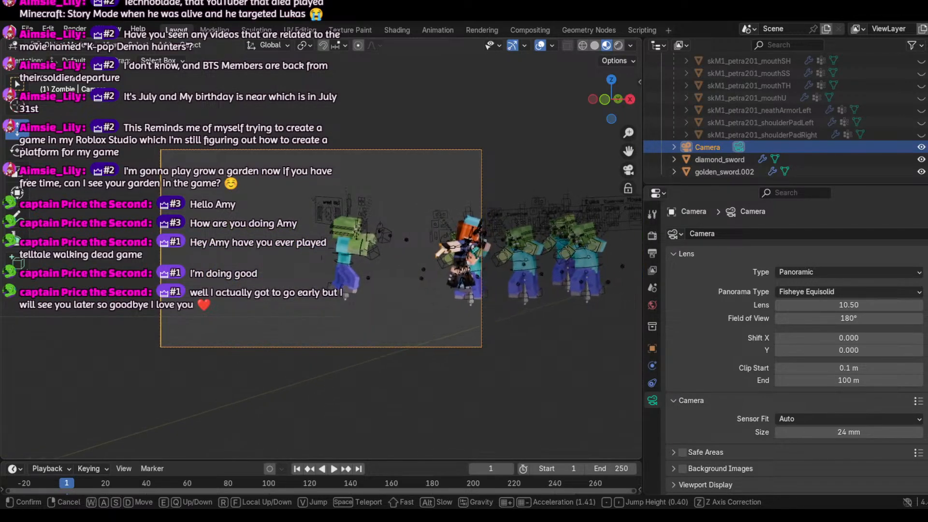
key(shift+a)
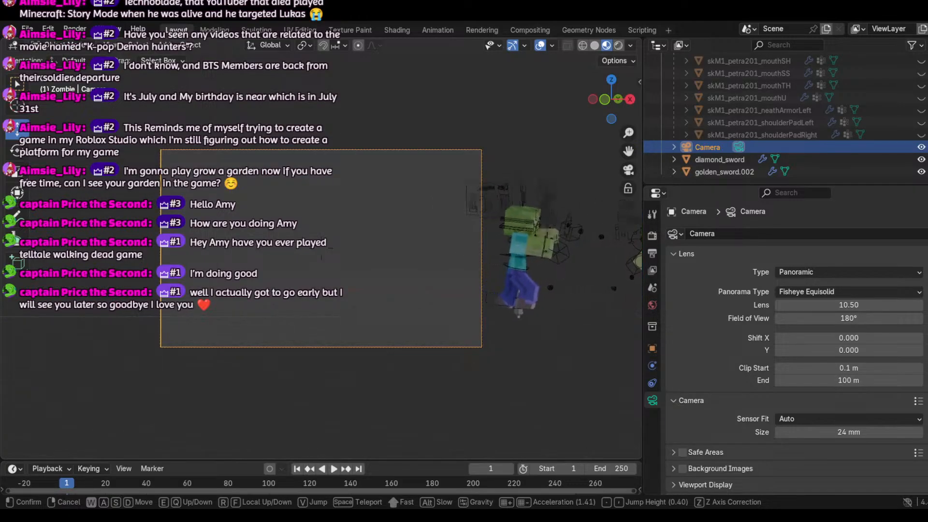
key(w)
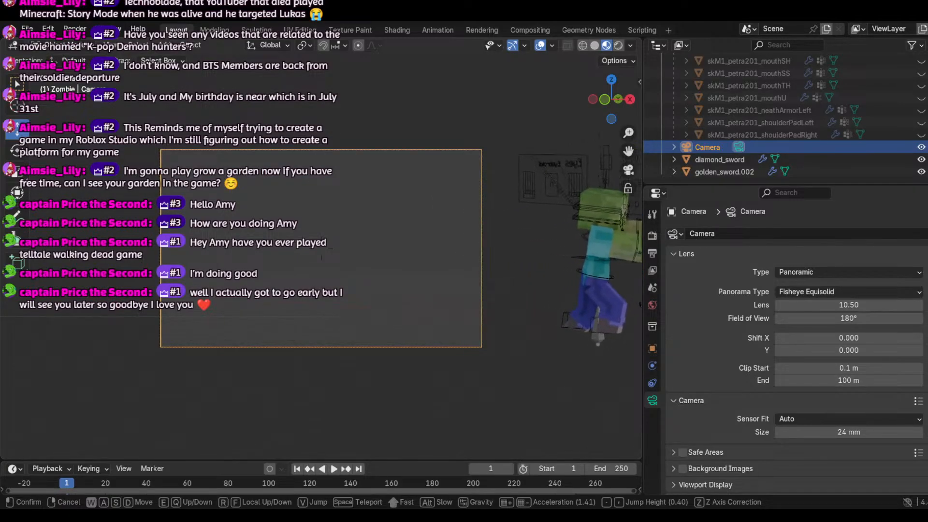
key(shift+d)
key(shift+s)
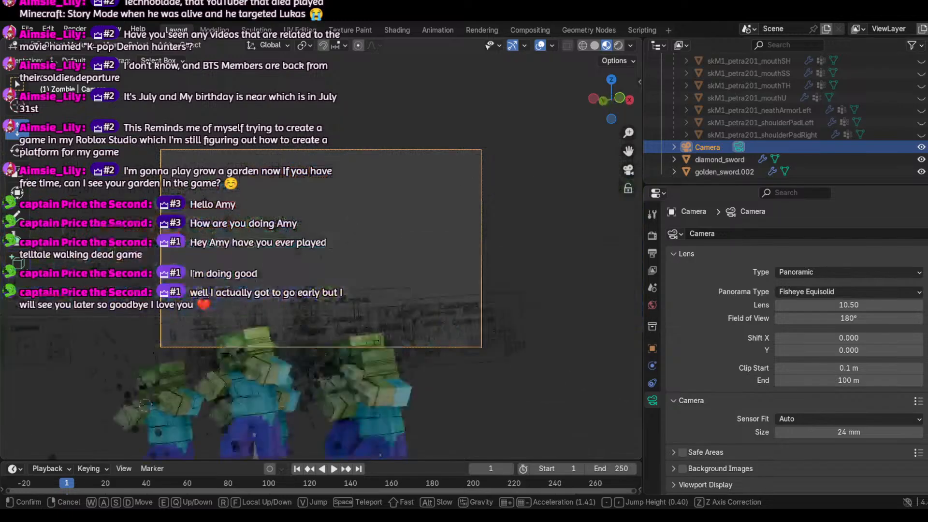
key(a)
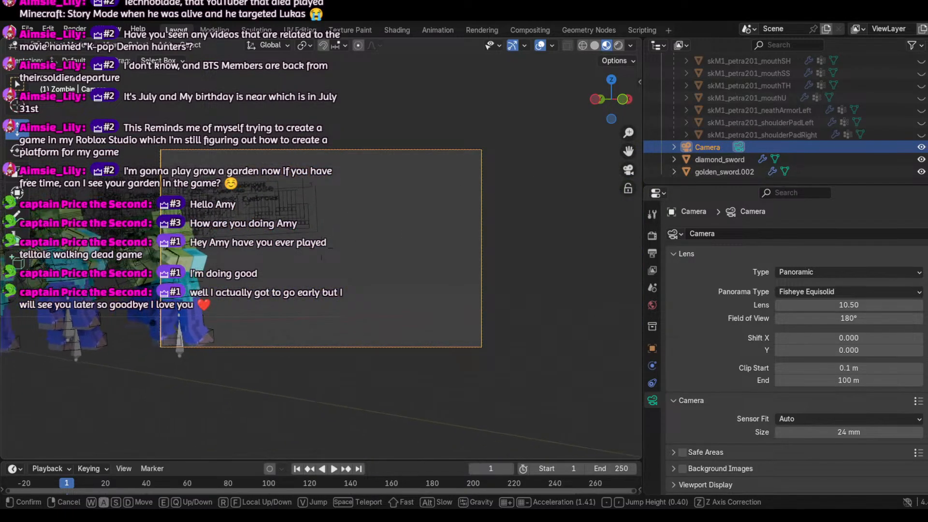
key(a)
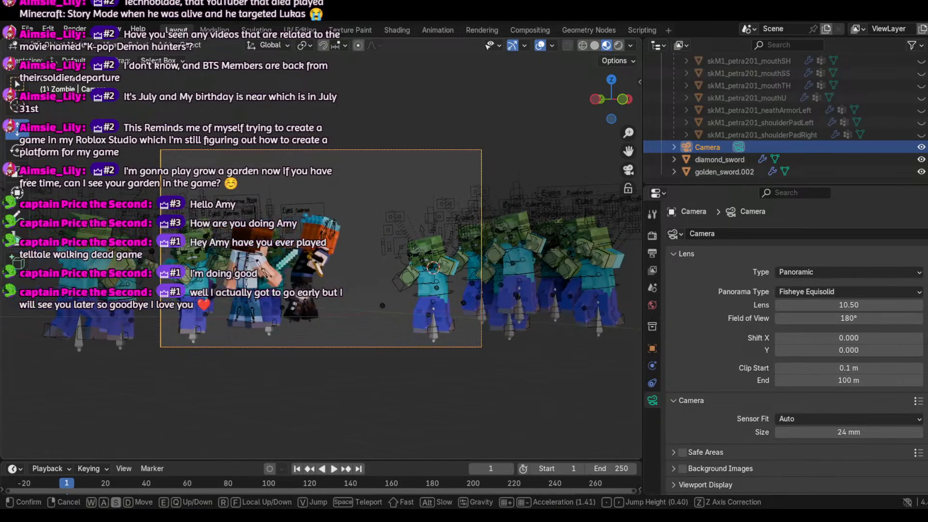
key(s)
key(s)
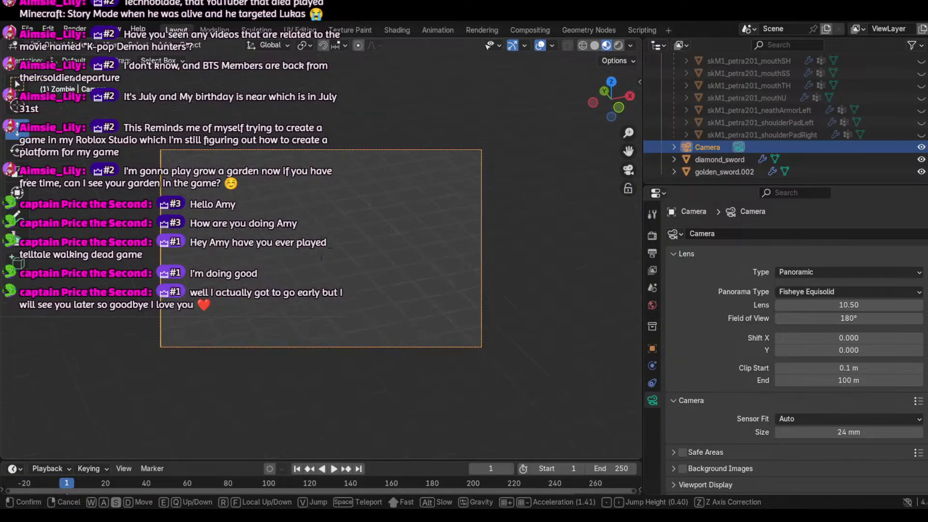
Step: Circle the panoramic camera sideways around the two characters and the zombie groups with Walk Navigation
key(d)
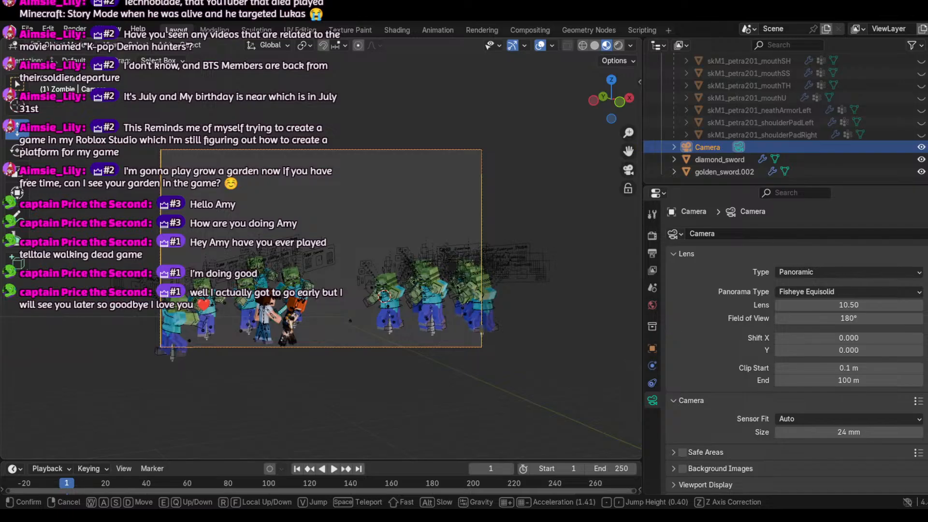
key(shift+w)
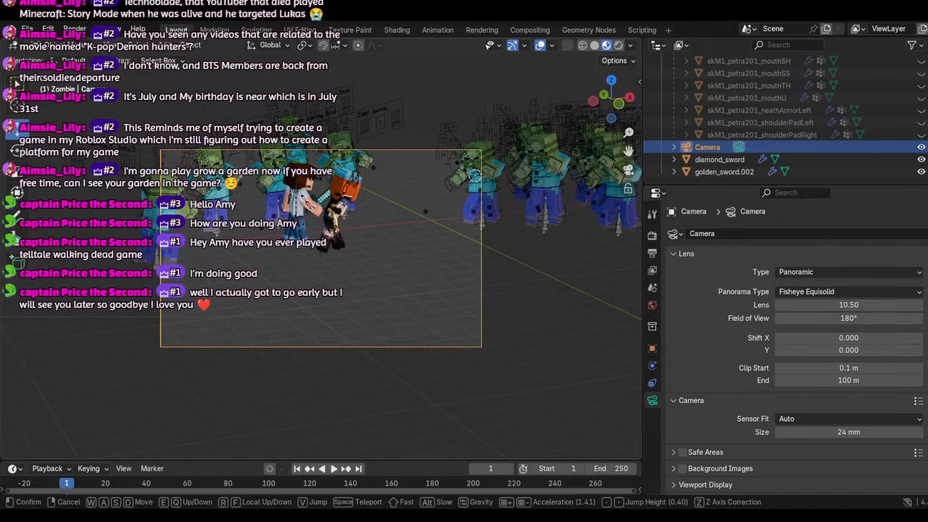
key(shift+d)
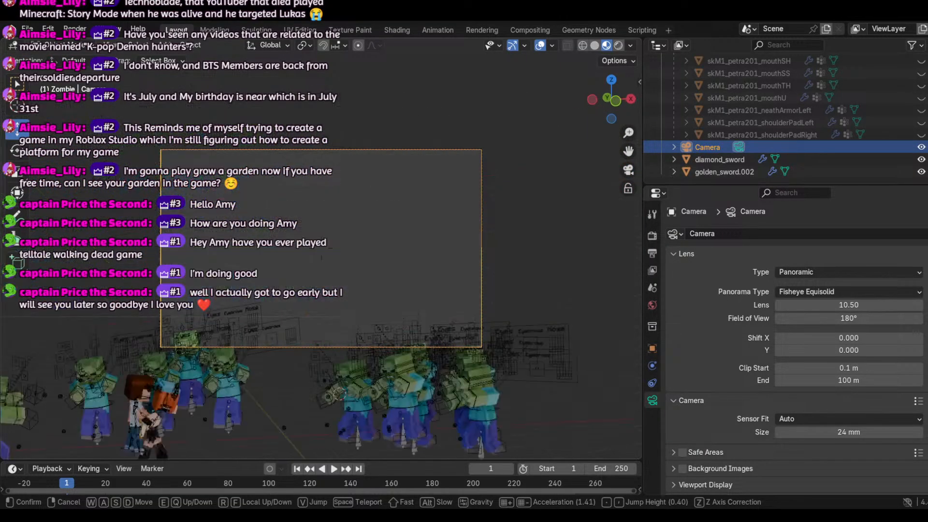
key(shift+d)
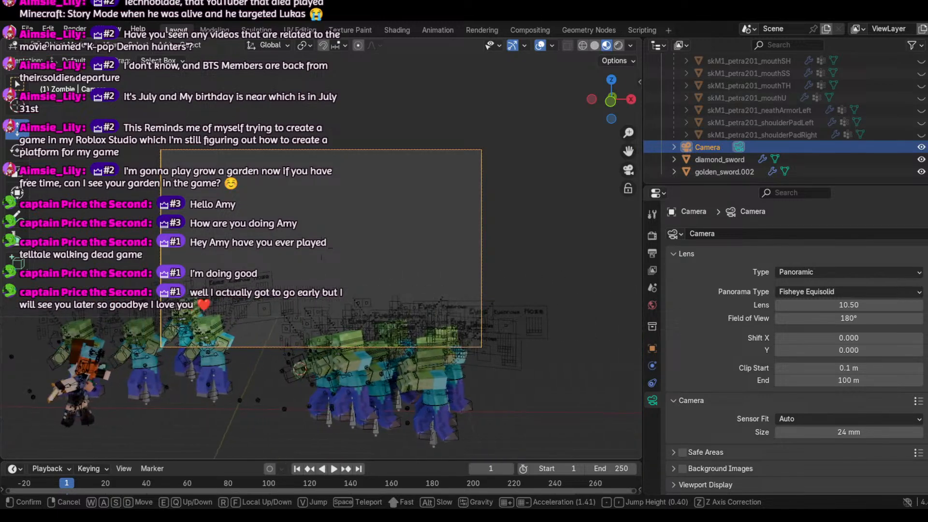
key(s)
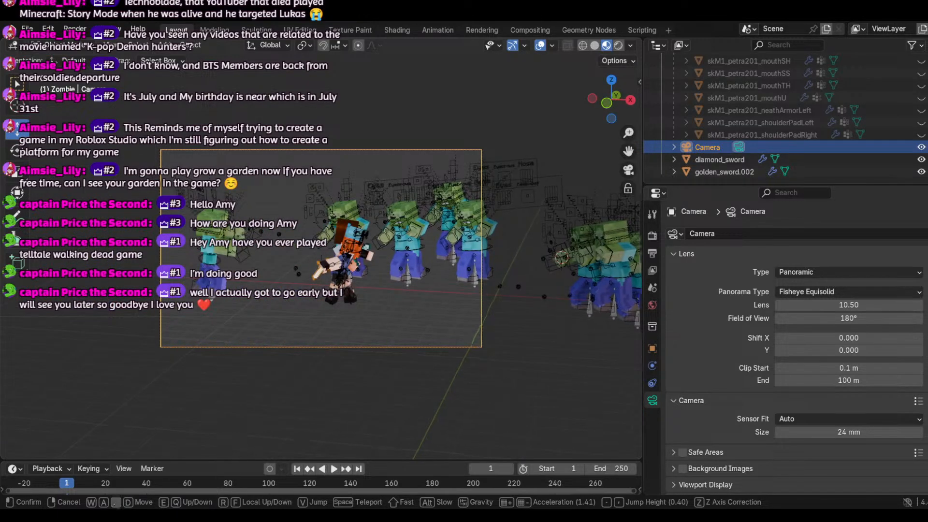
key(d)
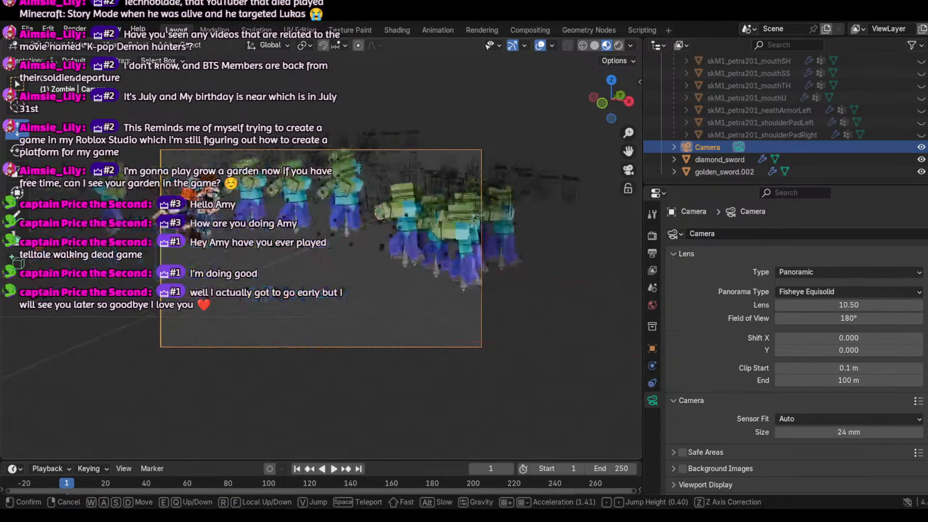
key(shift+d)
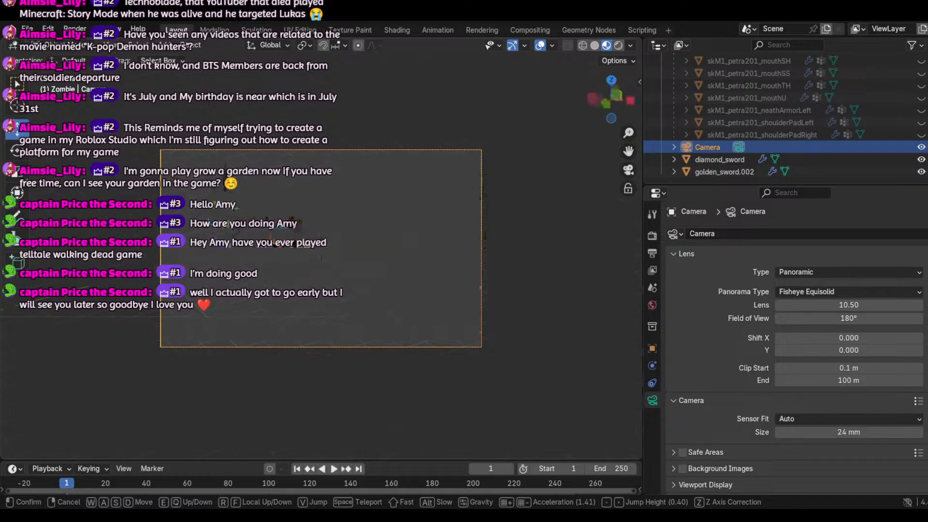
key(shift+d)
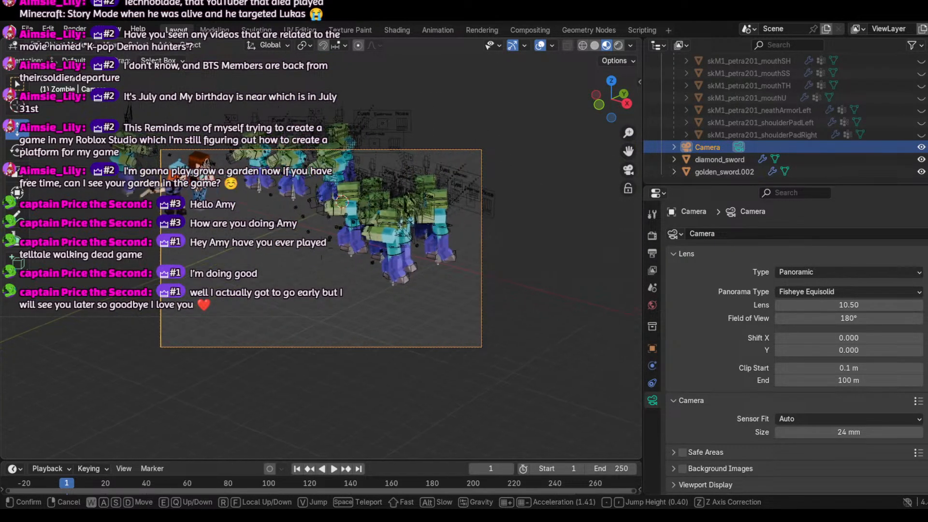
Step: Move the panoramic camera around behind the larger zombie group so that it faces the two characters
key(shift+w)
key(shift+d)
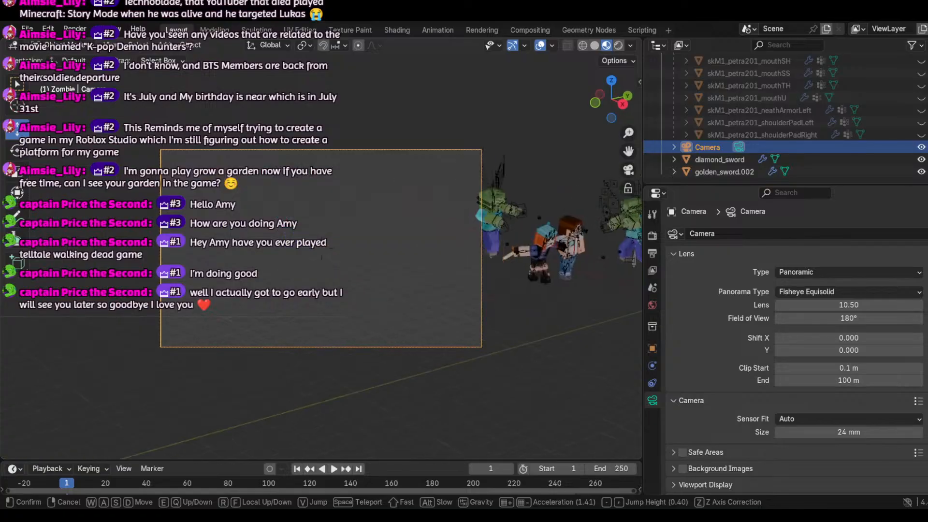
key(shift+d)
key(shift+d)
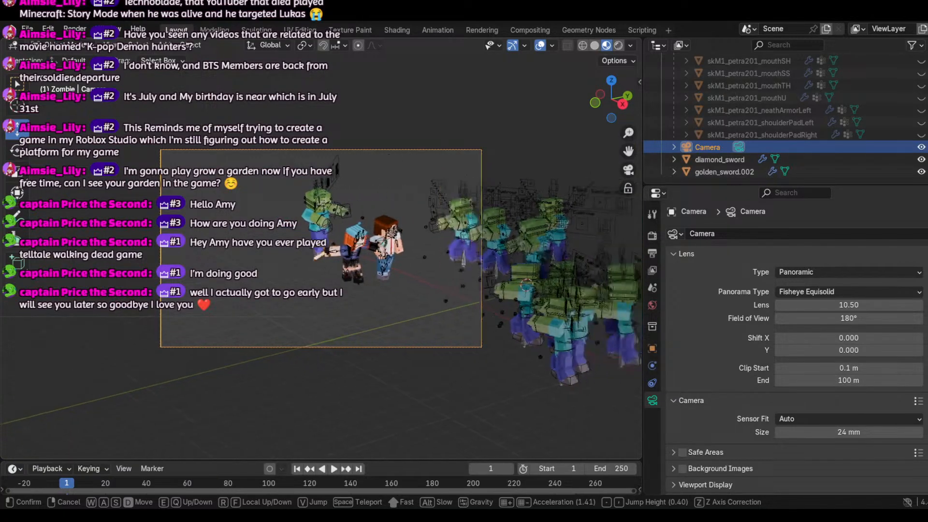
key(shift+d)
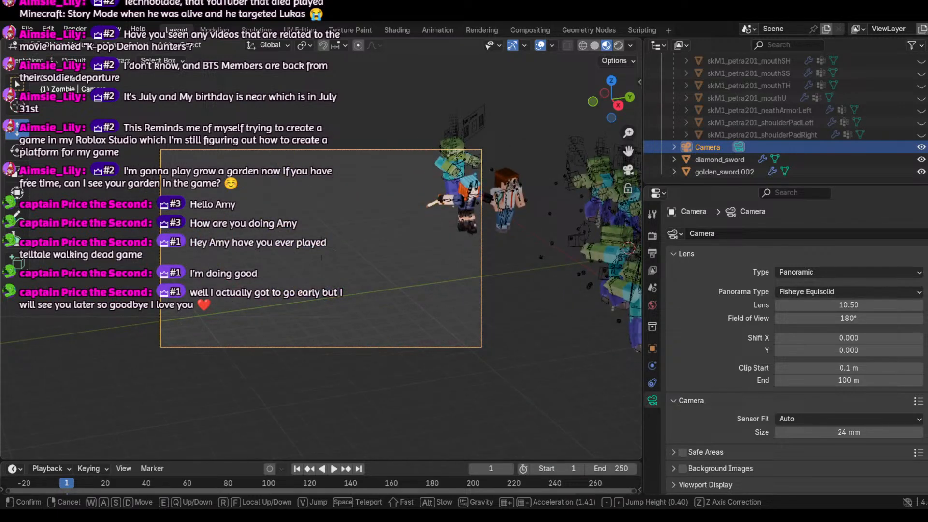
key(d)
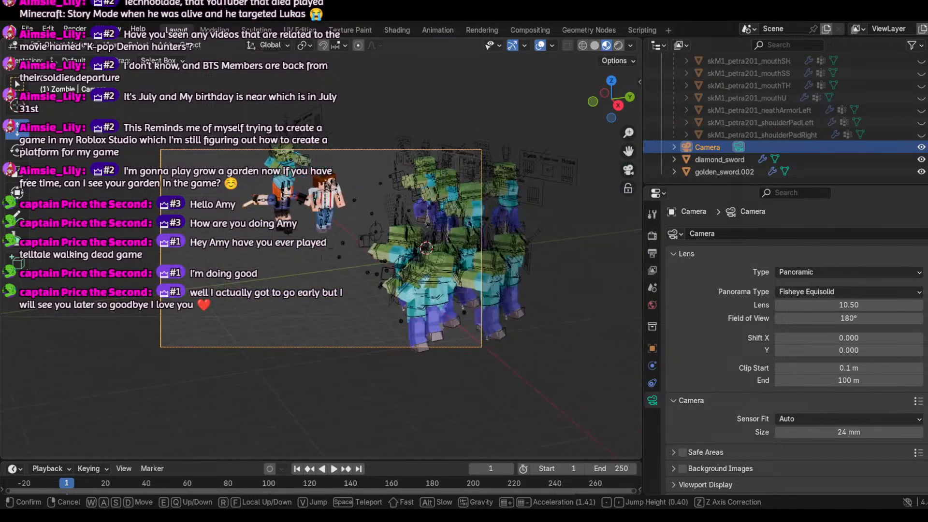
key(d)
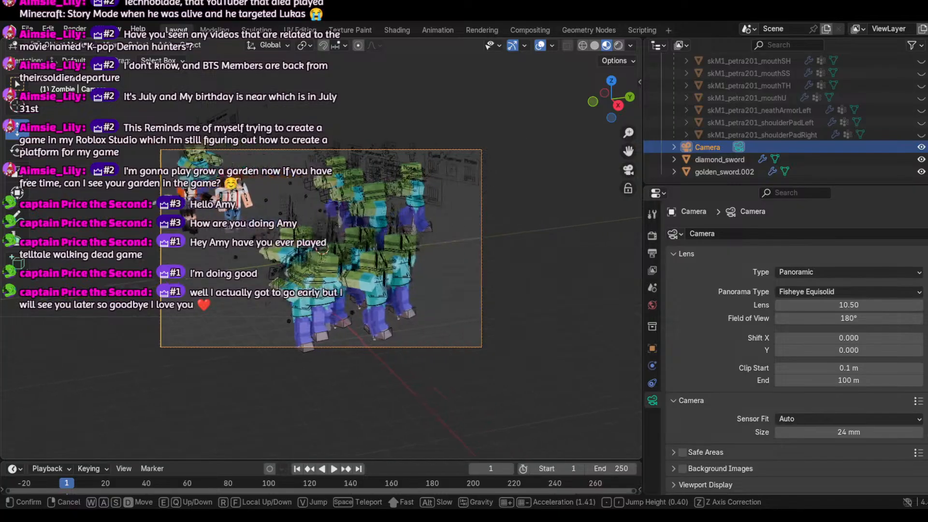
key(a)
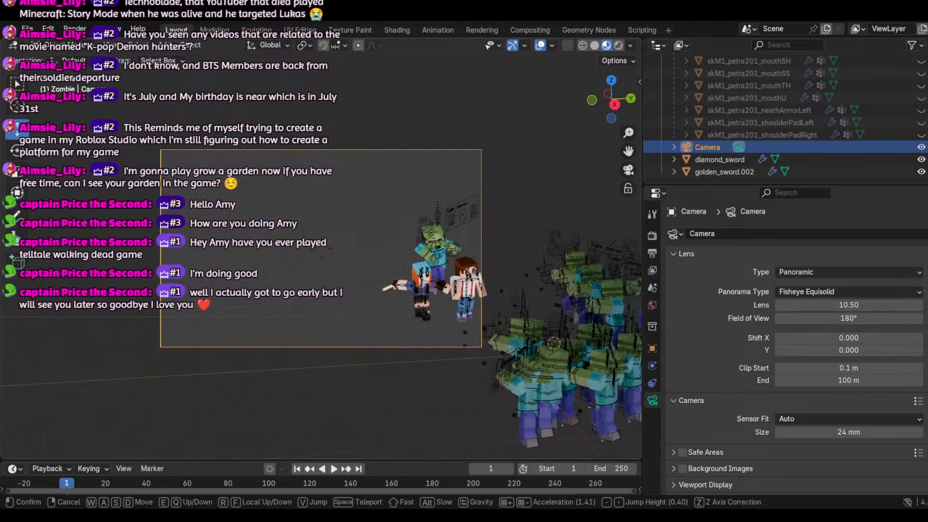
key(d)
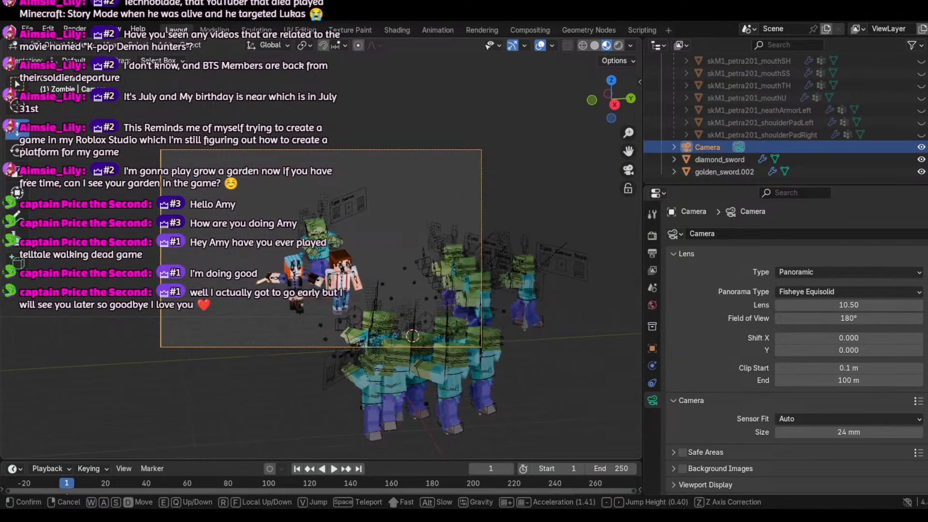
key(d)
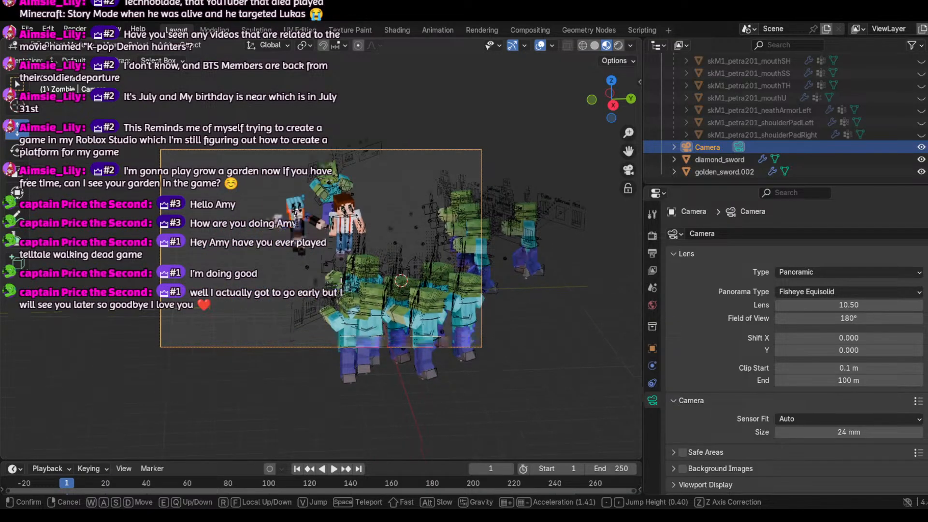
key(d)
key(d)
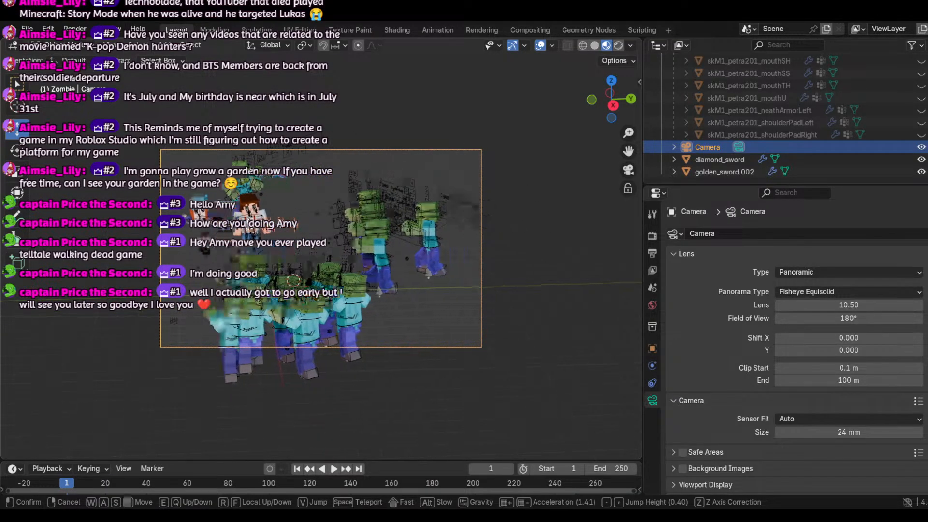
Step: Back the camera away until both characters and all zombies fit in the frame, and keep that position
key(s)
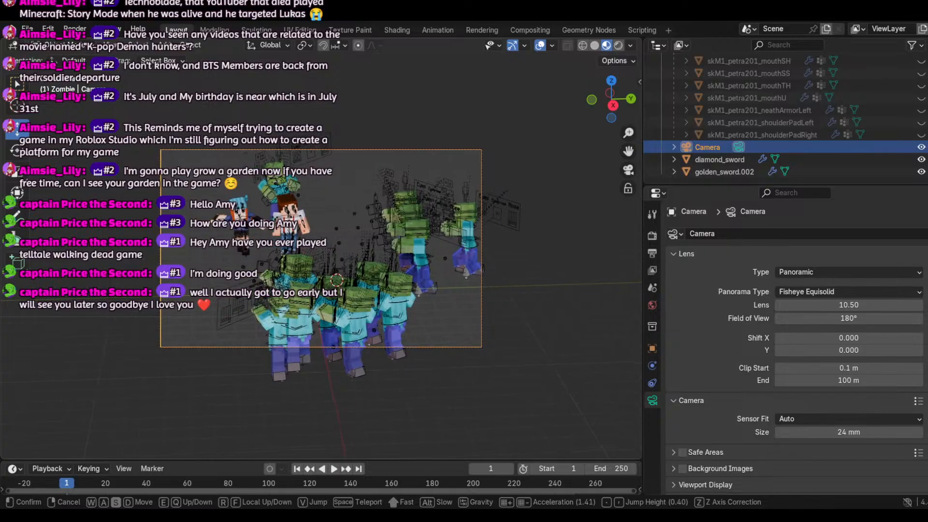
key(s)
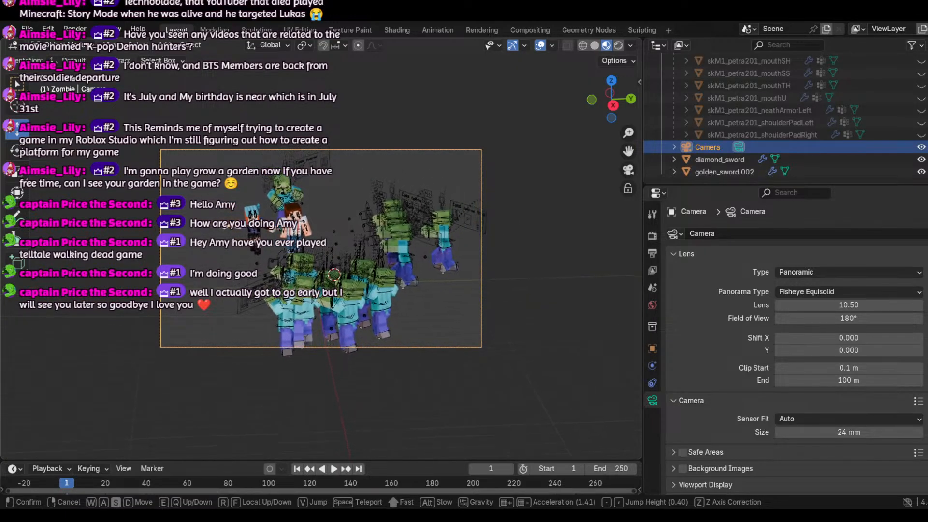
key(s)
key(w)
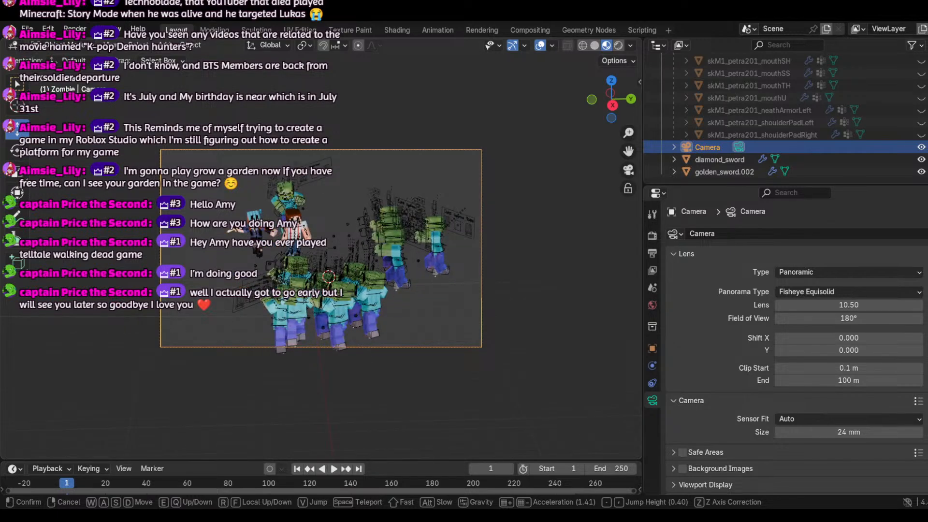
click(305, 455)
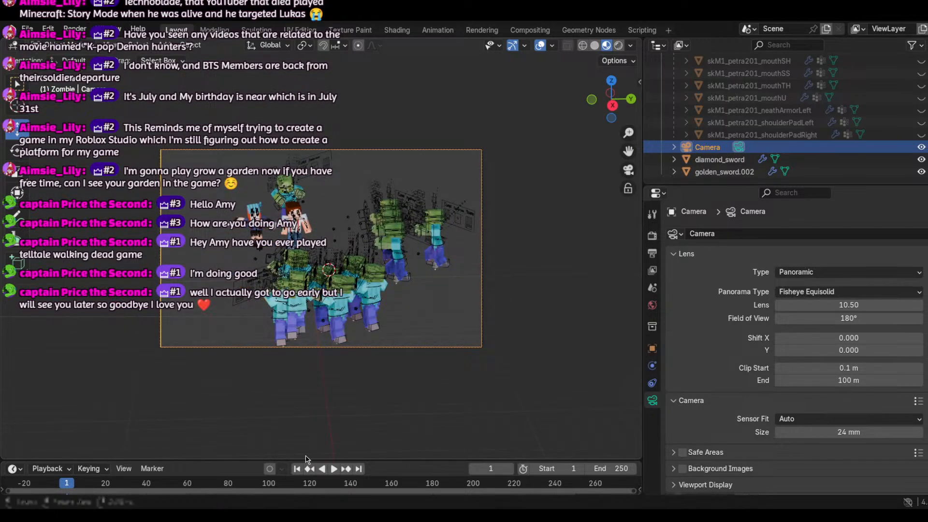
Step: Switch the camera's lens type to Perspective
drag(843, 305, 844, 304)
click(832, 294)
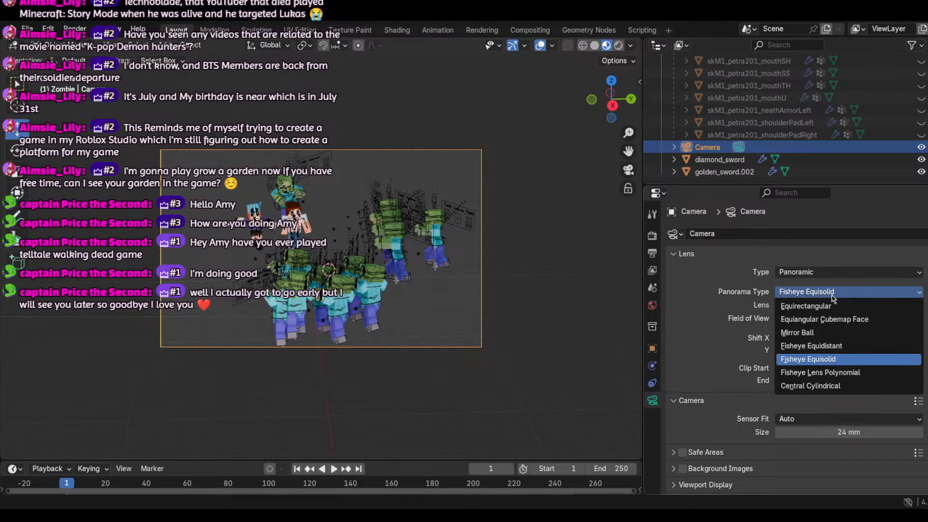
click(833, 294)
click(827, 272)
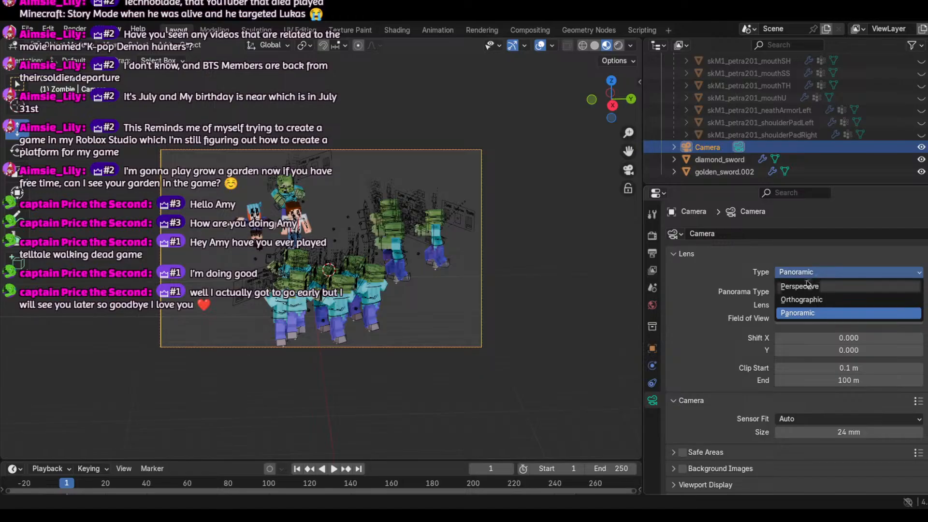
click(807, 286)
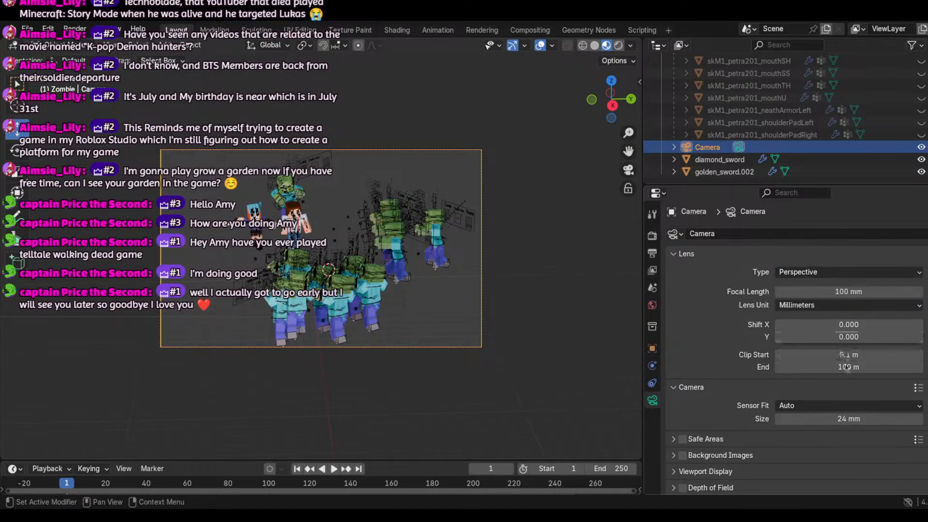
Step: Set the camera's sensor fit to Vertical with a sensor height of 12 mm
click(836, 406)
click(807, 444)
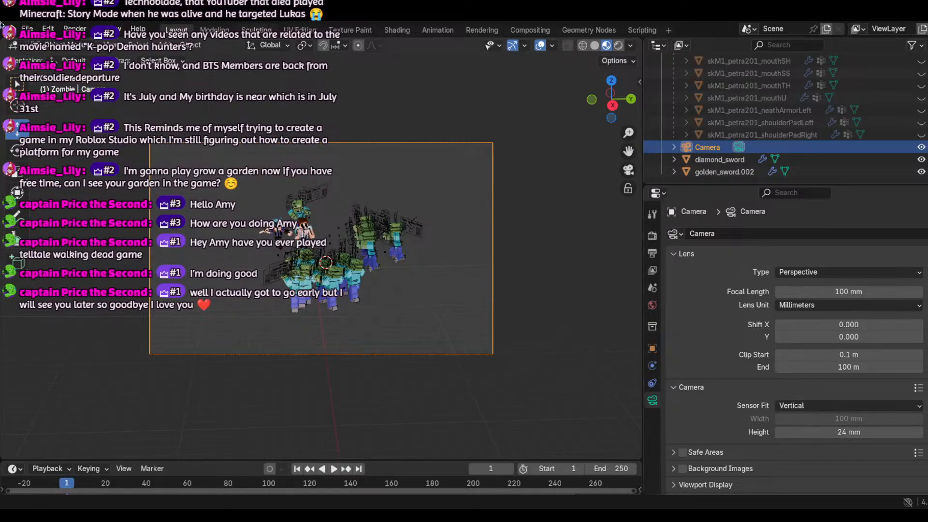
click(48, 28)
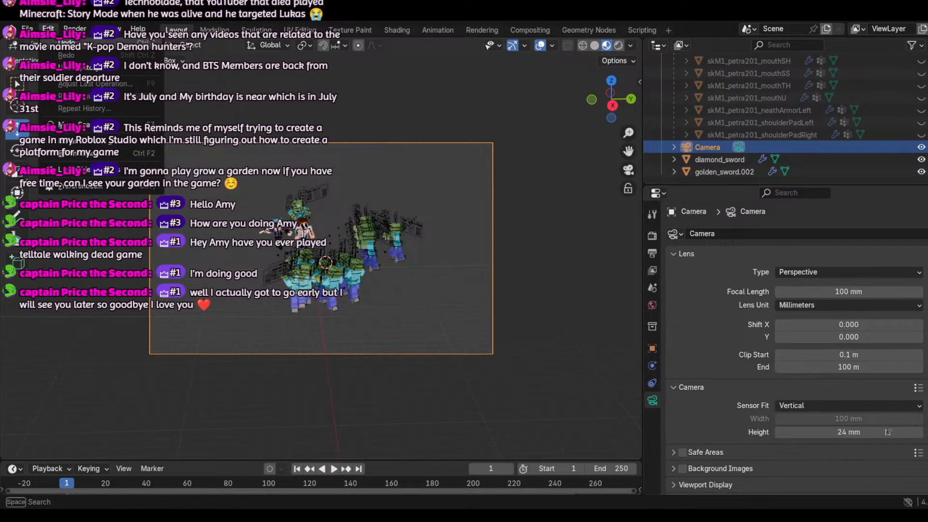
scroll(887, 432, down, 1)
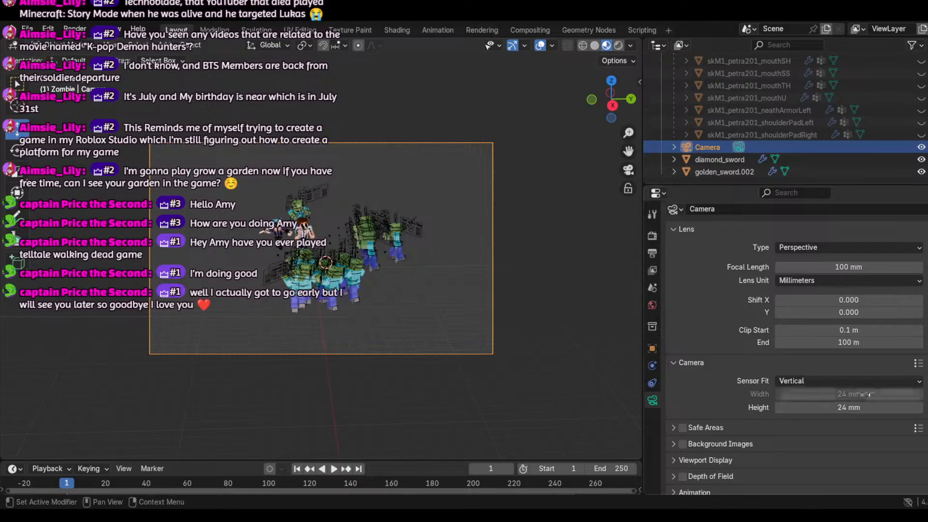
drag(865, 407, 800, 407)
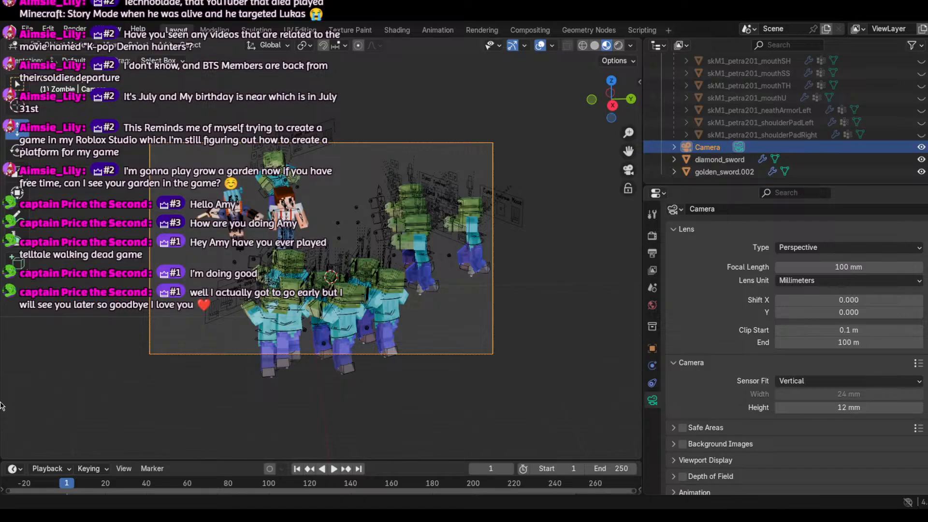
Step: Fine-tune the camera position with Walk Navigation, keeping both characters and the larger zombie group in the camera frame
click(105, 44)
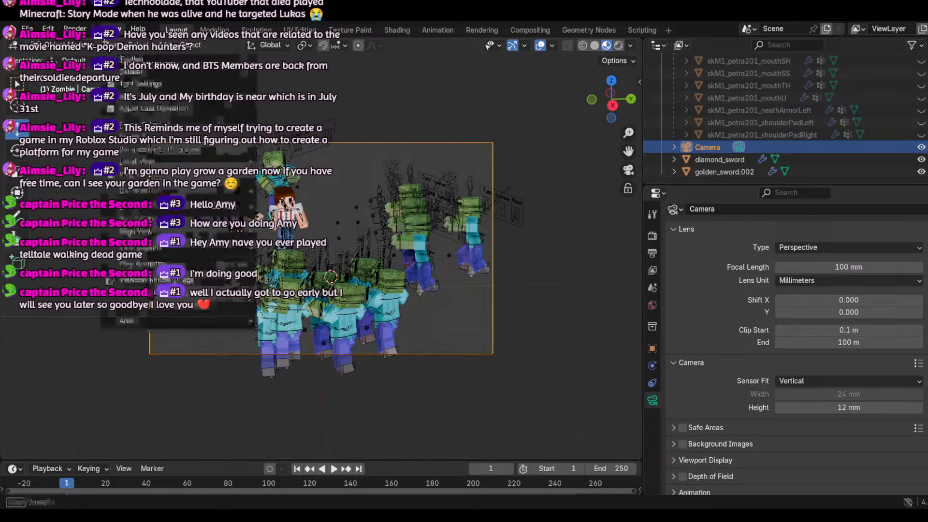
mouse_move(169, 220)
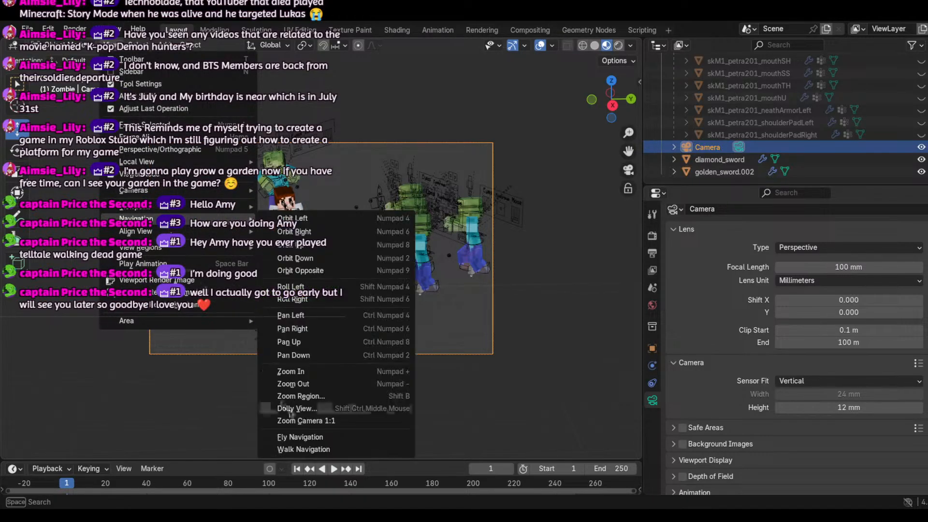
click(290, 447)
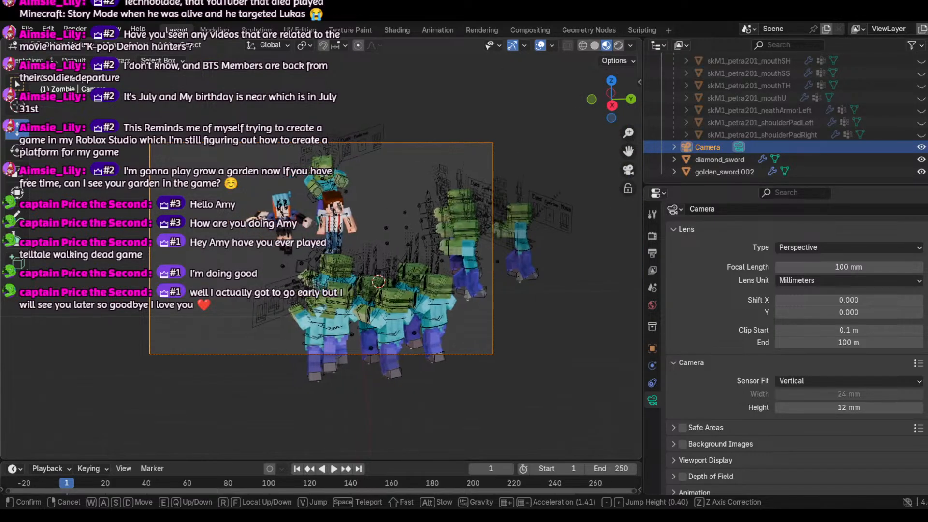
key(d)
key(shift)
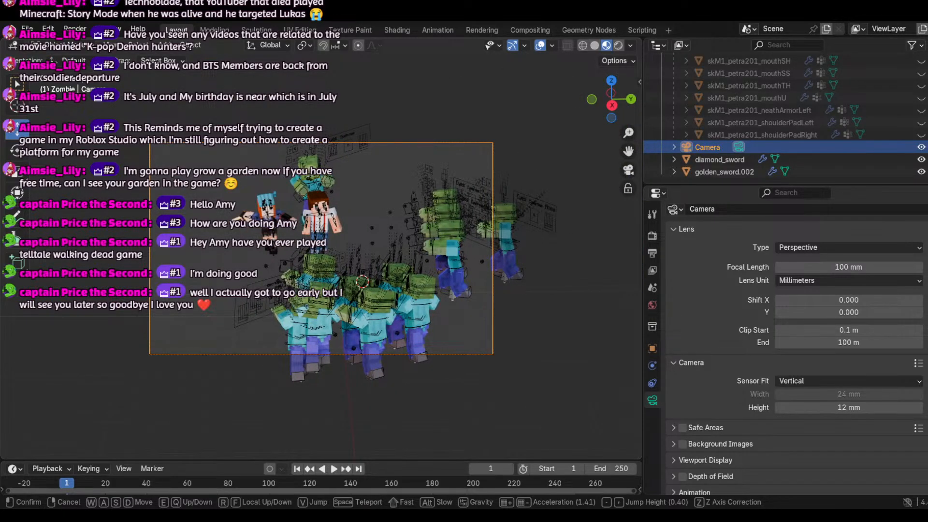
key(s)
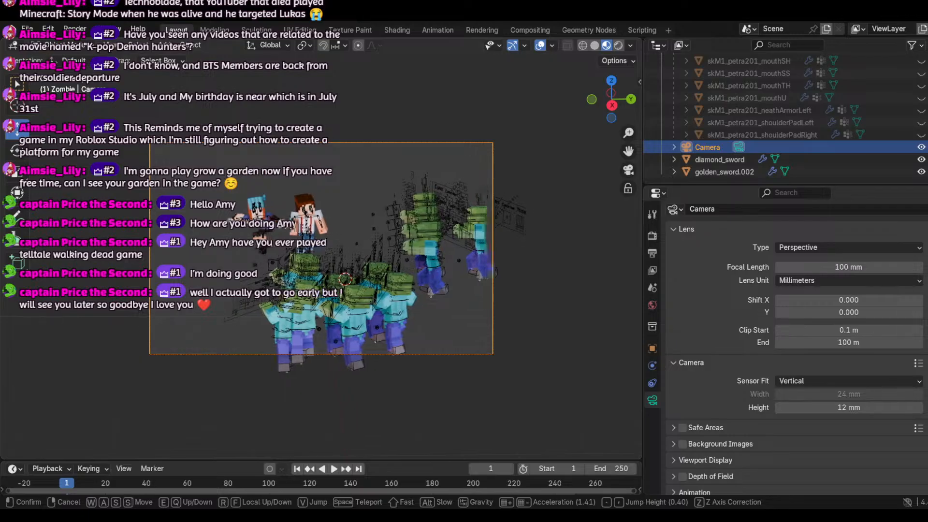
key(s)
key(w)
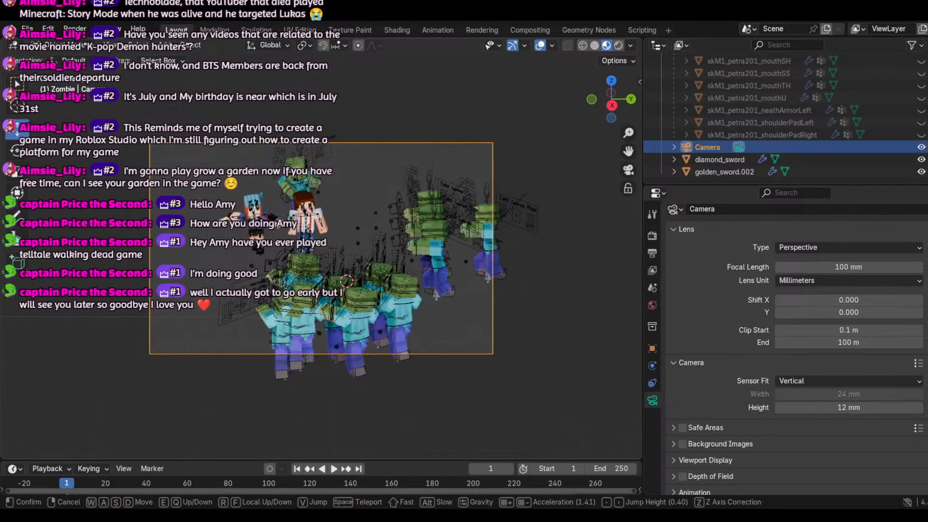
key(w)
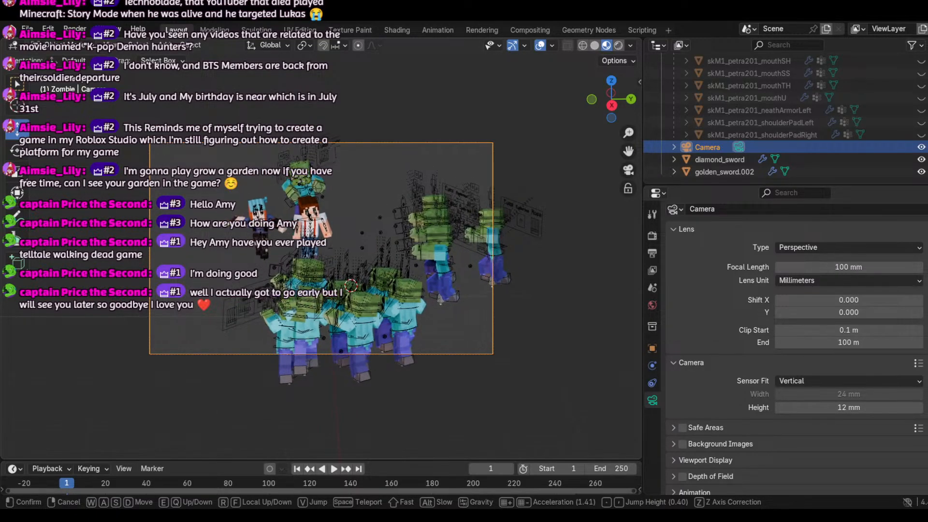
key(d)
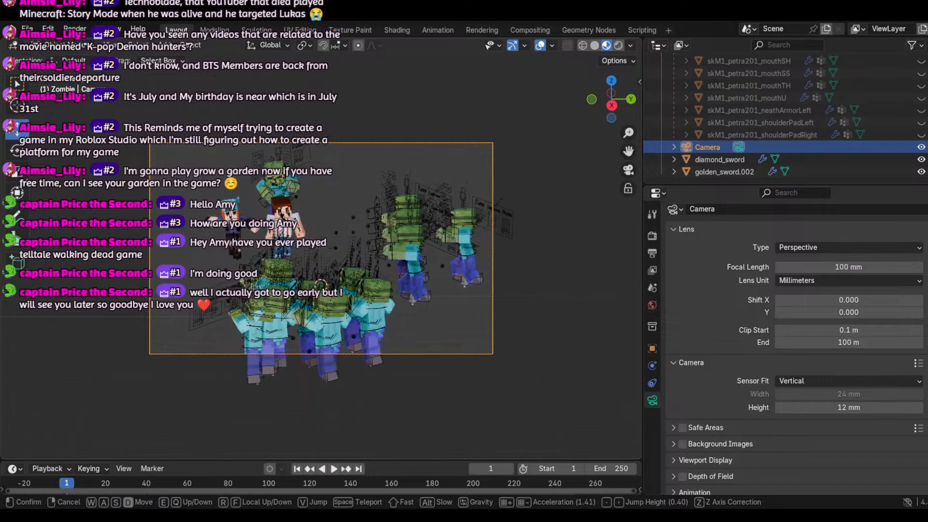
key(s)
key(s)
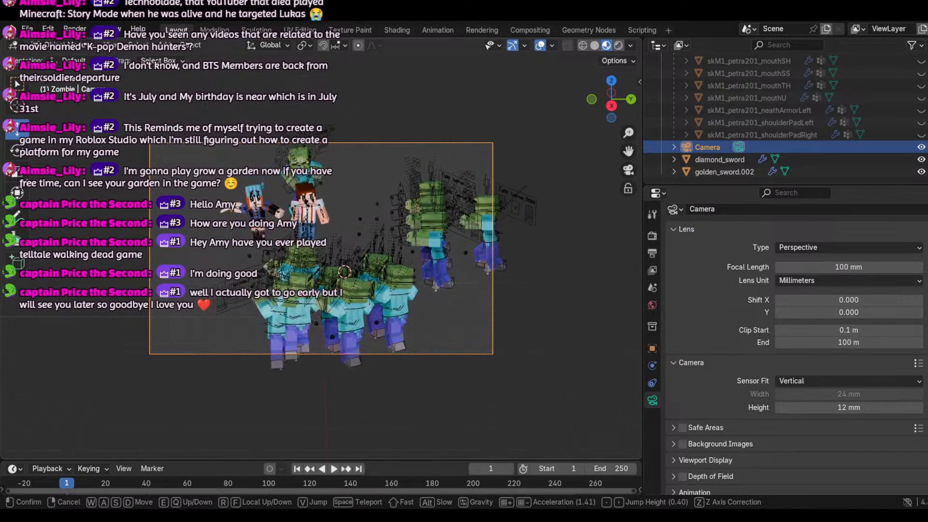
key(Return)
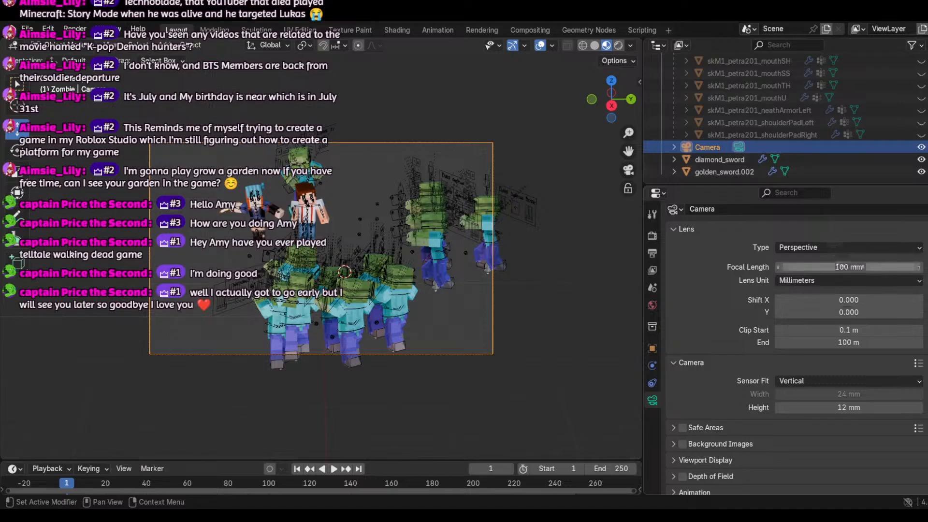
Step: Increase the camera's focal length to 142 mm to tighten the framing on the characters and zombies
click(919, 267)
click(919, 267)
click(919, 268)
click(919, 267)
click(920, 268)
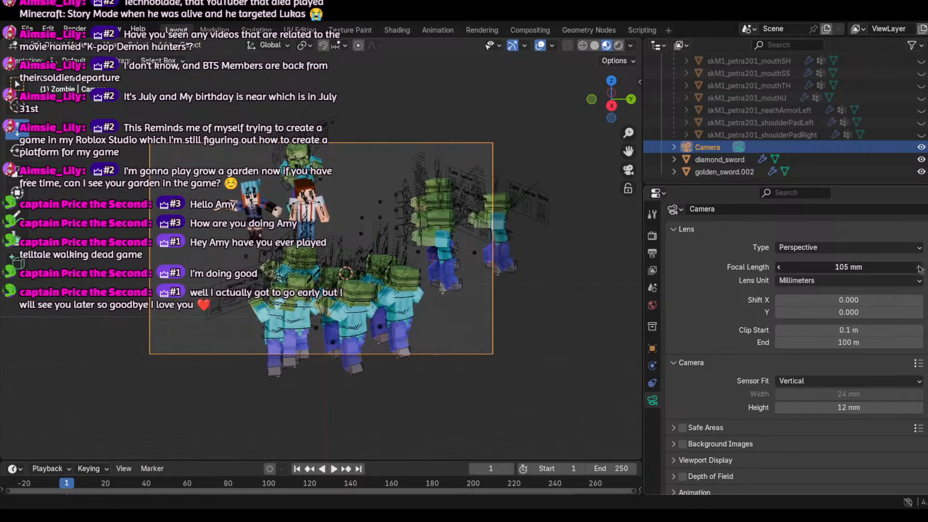
click(919, 269)
click(919, 268)
click(919, 268)
click(919, 269)
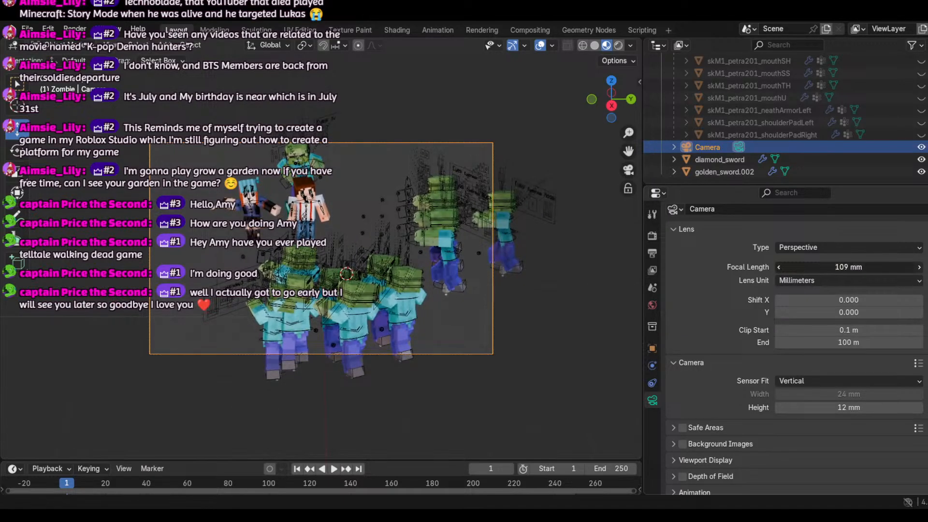
click(920, 268)
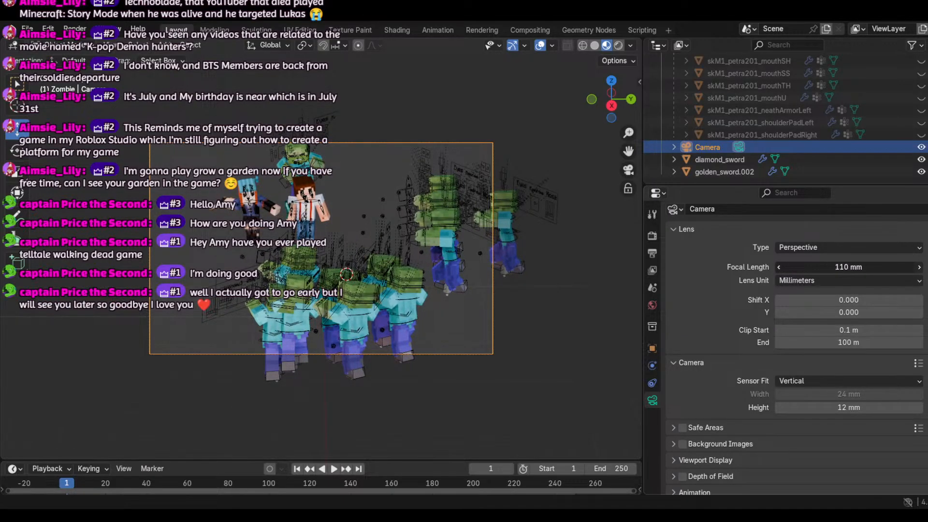
click(920, 268)
click(919, 268)
click(920, 268)
click(919, 269)
click(920, 269)
click(920, 268)
click(920, 269)
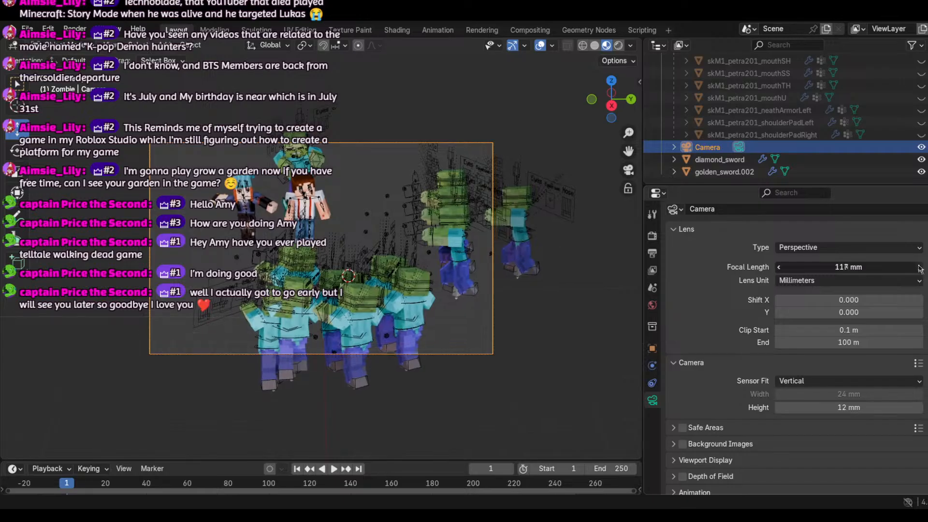
triple_click(920, 270)
triple_click(921, 270)
triple_click(920, 270)
double_click(921, 269)
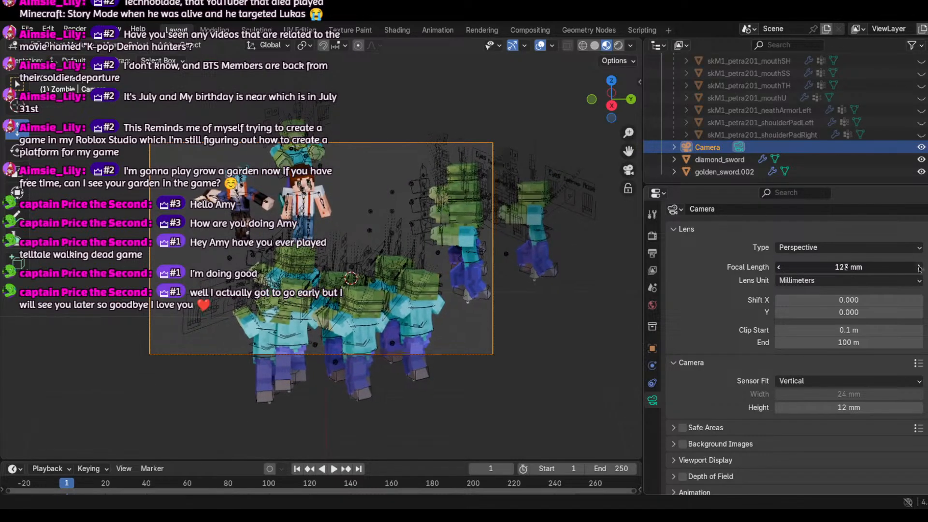
double_click(921, 269)
triple_click(920, 269)
double_click(920, 270)
triple_click(921, 269)
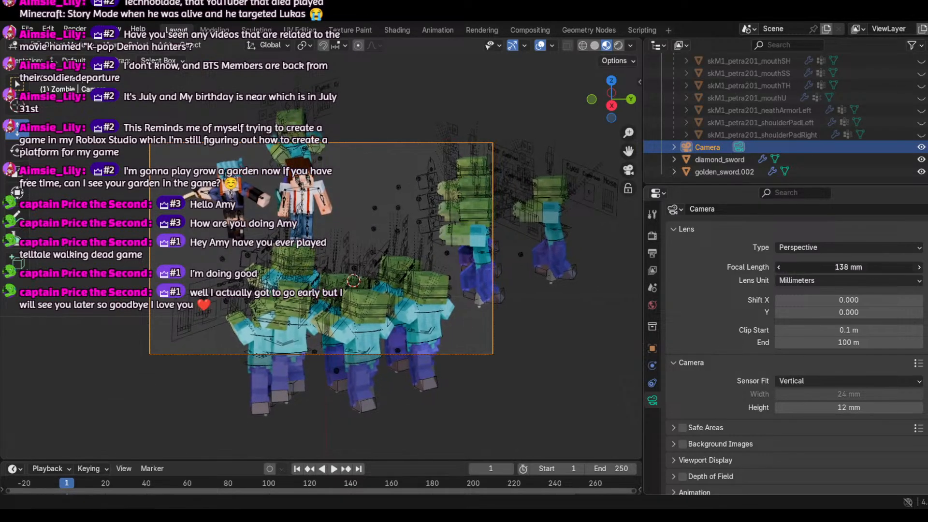
click(920, 269)
click(920, 269)
click(920, 269)
click(921, 270)
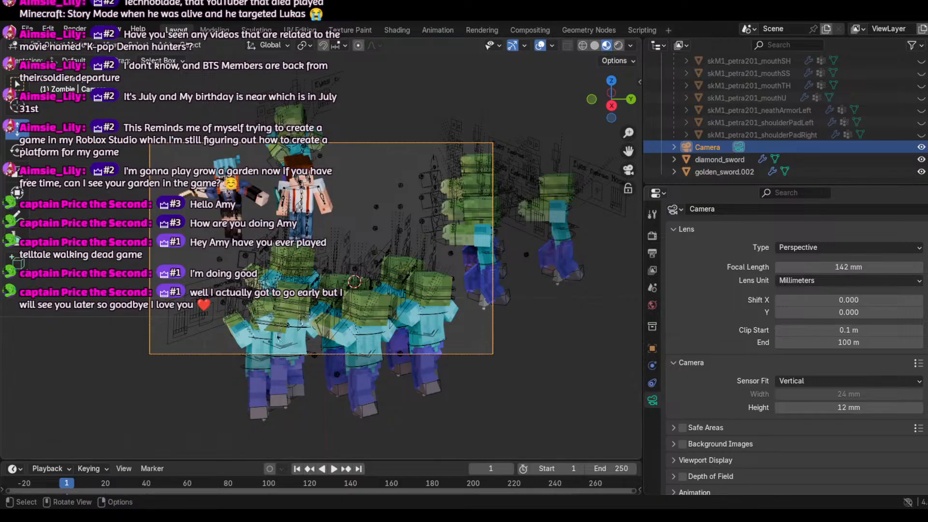
Step: Move the outermost foreground zombie sideways out of the larger group and farther from the camera, and rotate it slightly
click(265, 344)
drag(300, 345, 176, 326)
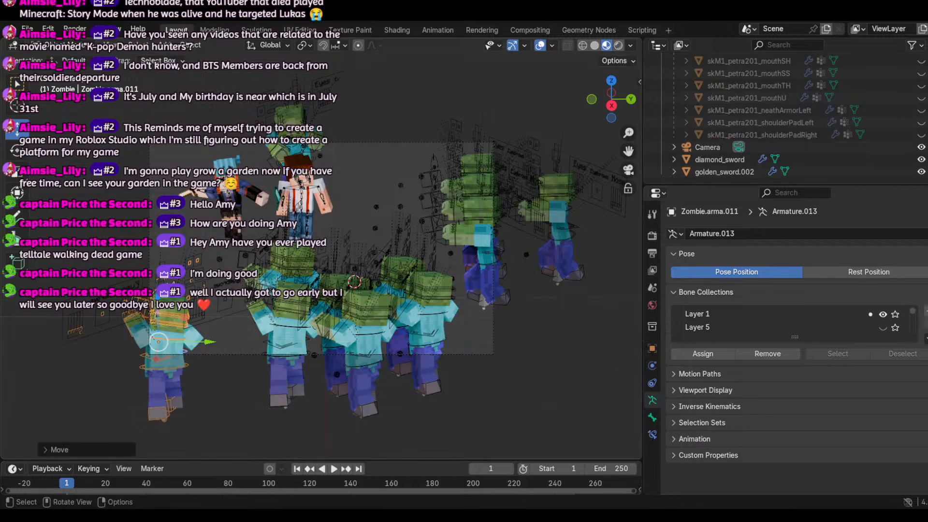
drag(158, 363, 155, 254)
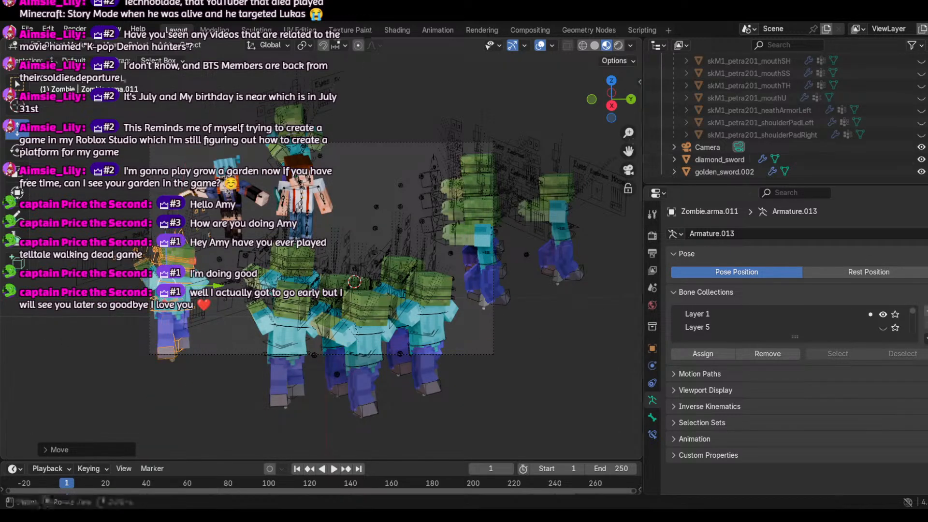
click(16, 150)
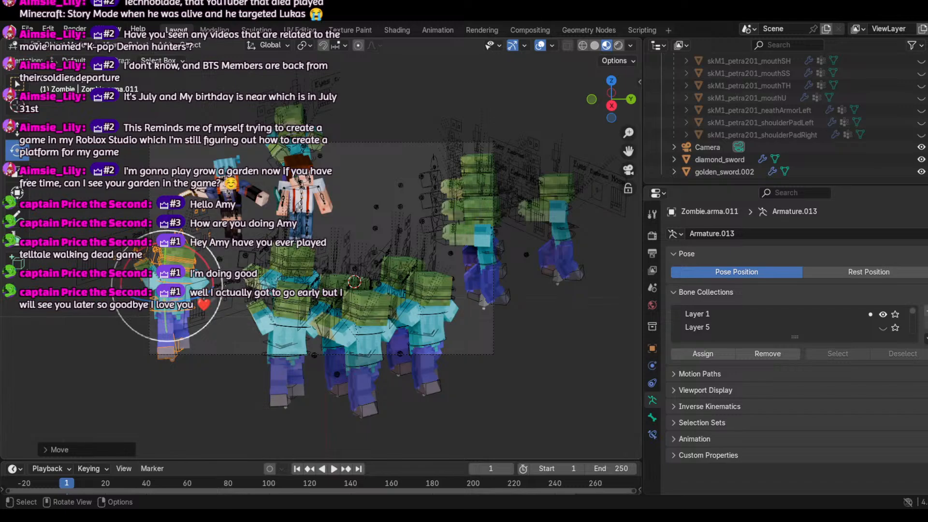
drag(193, 298, 172, 301)
Step: Move the zombie behind the two characters sideways along Y so that it stands between them
click(294, 157)
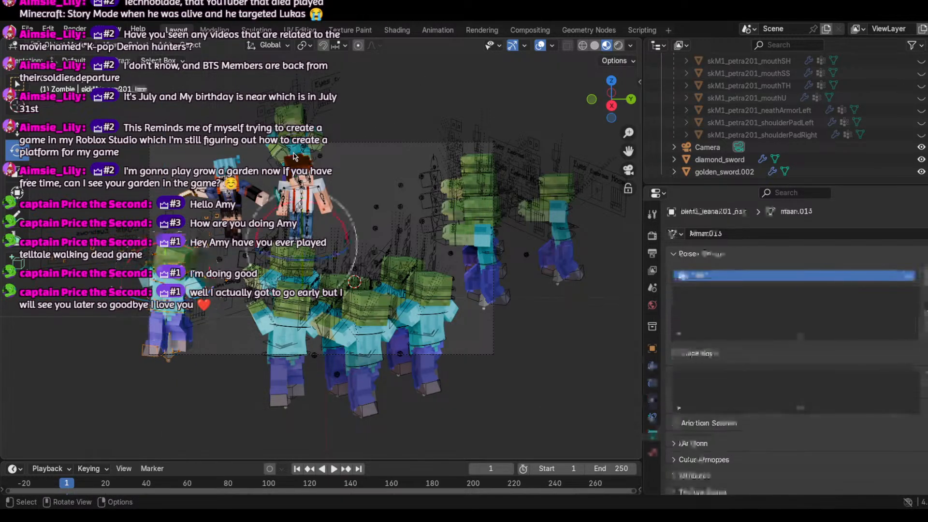
click(288, 161)
click(288, 161)
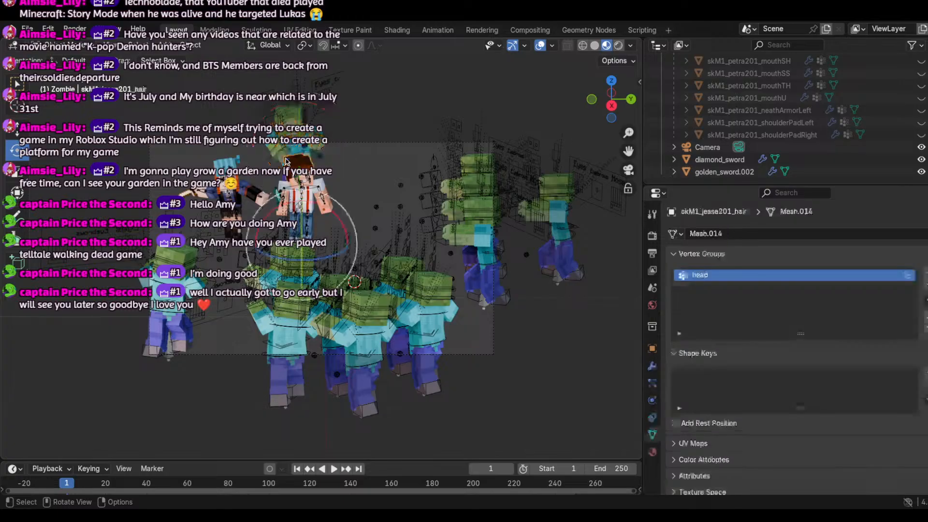
click(282, 144)
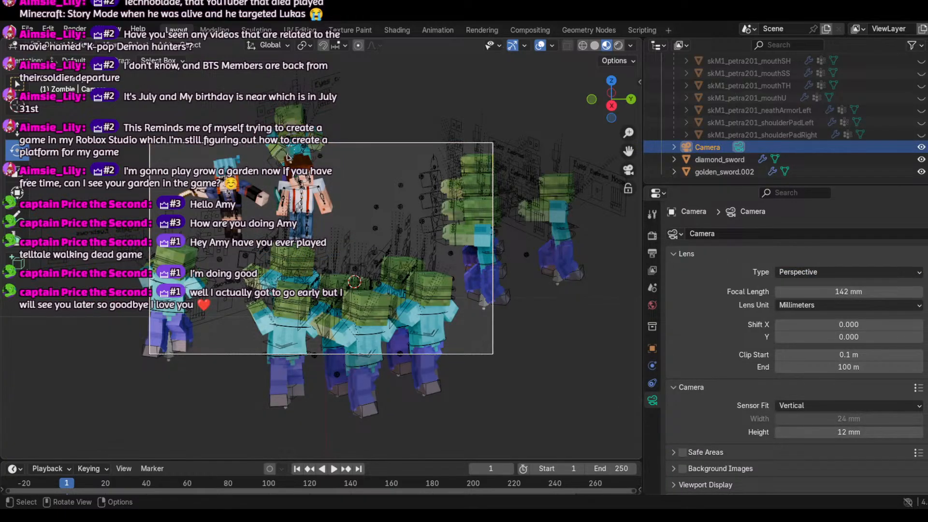
click(273, 155)
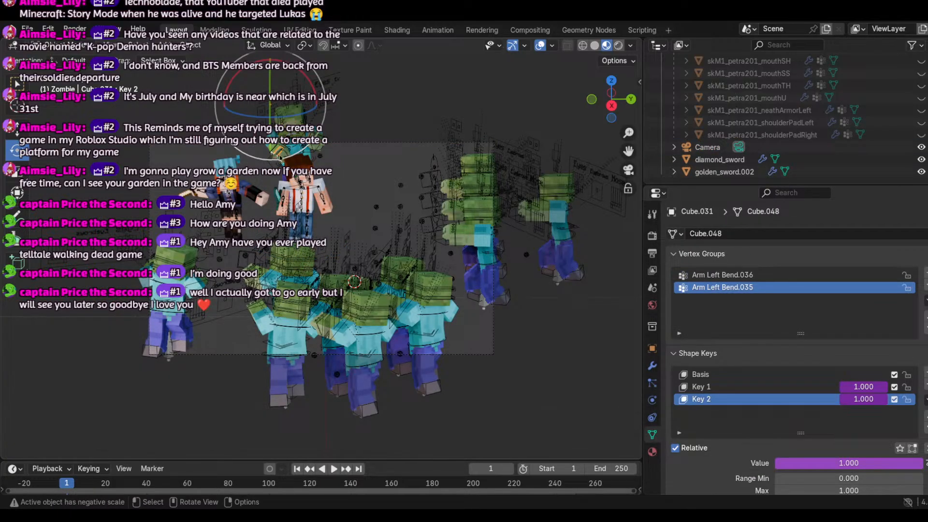
click(280, 156)
click(18, 131)
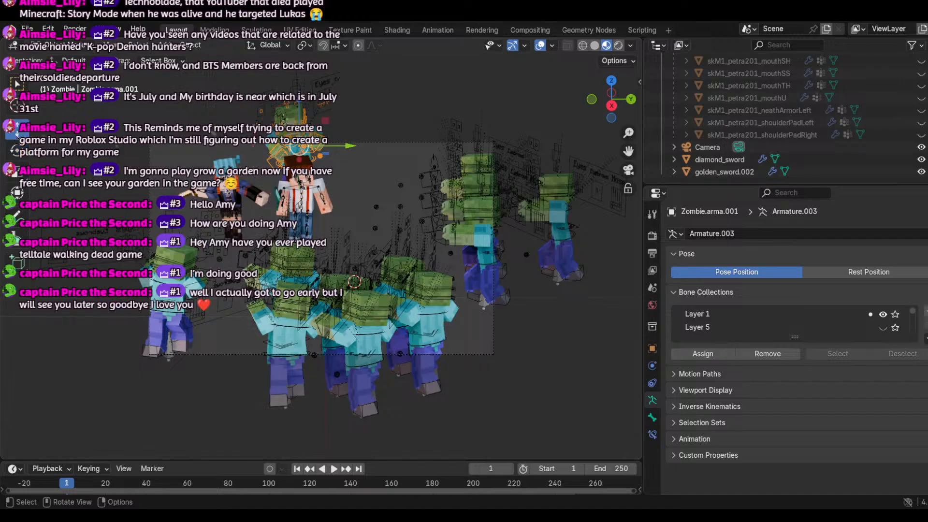
drag(346, 148, 317, 154)
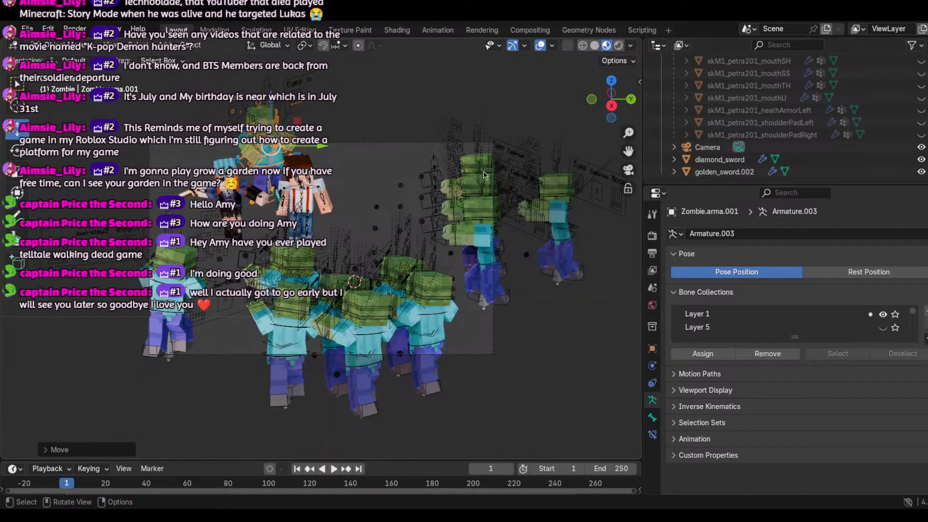
Step: Move the foreground zombie Zombie.arma.008 out of the larger group along Y, and push it back along X beside the orange-haired character
click(298, 336)
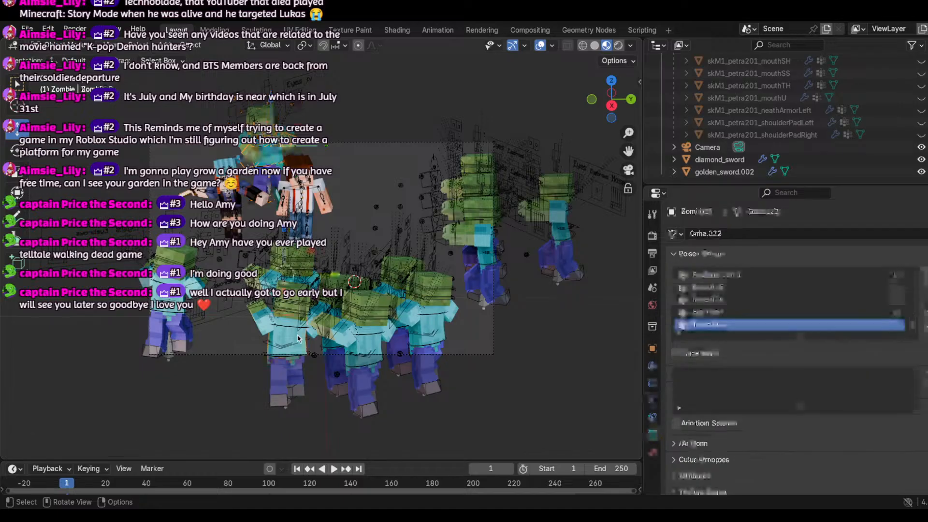
click(293, 290)
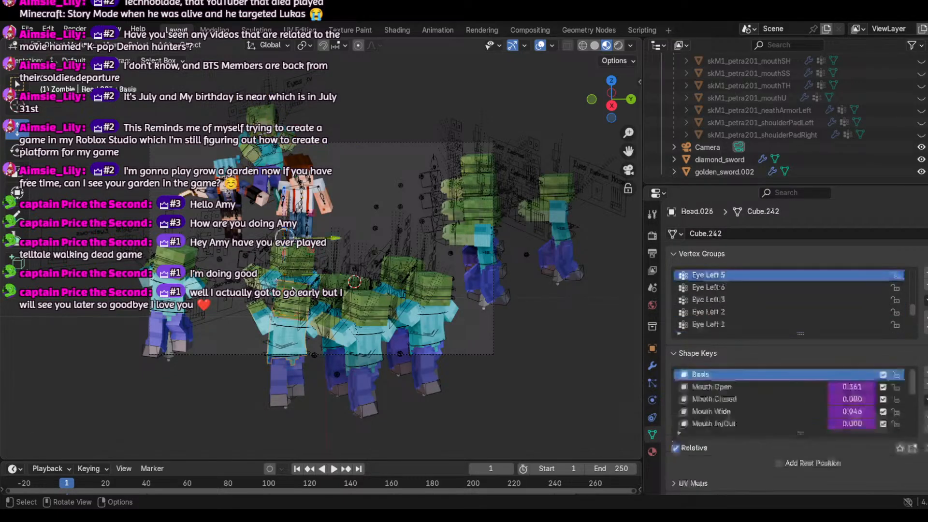
click(285, 302)
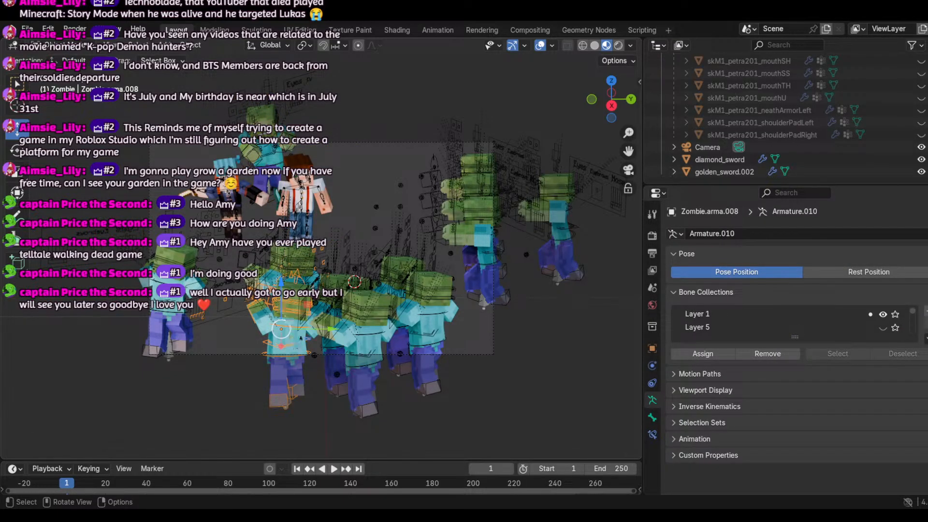
key(g)
key(y)
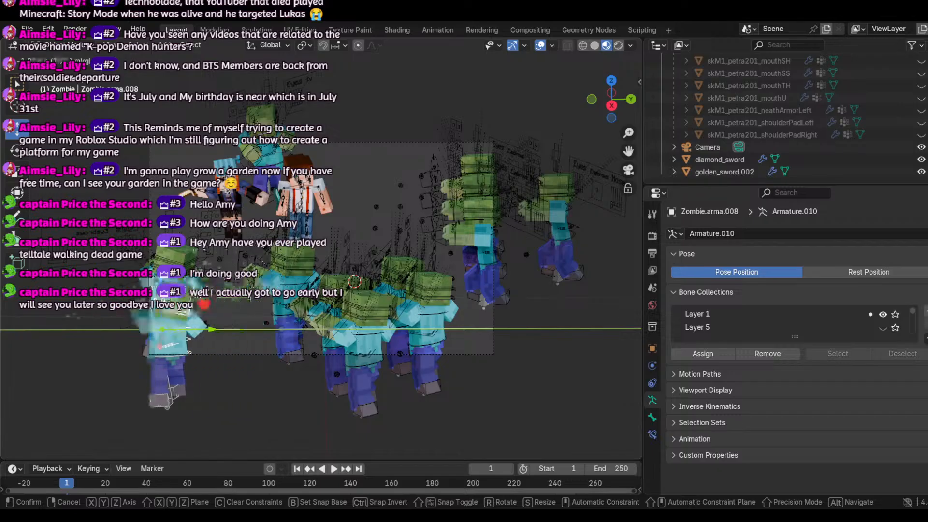
click(112, 341)
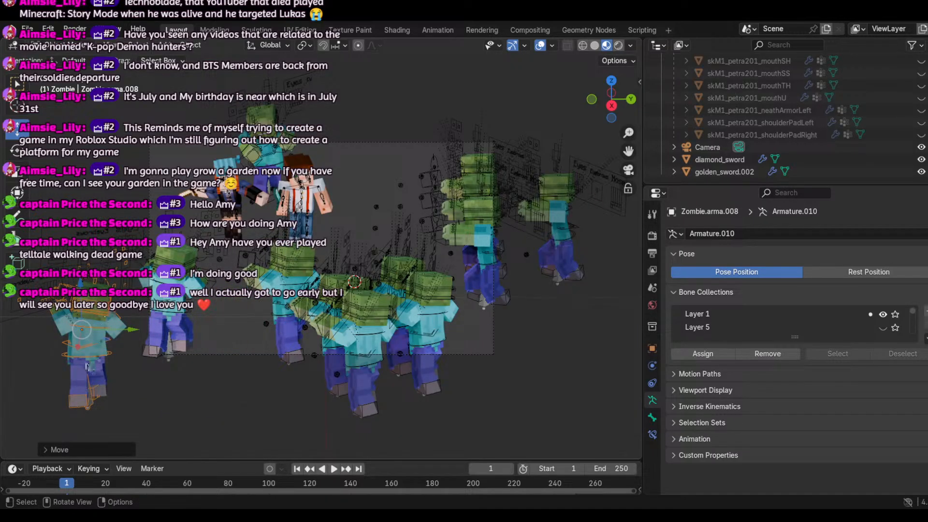
key(g)
key(x)
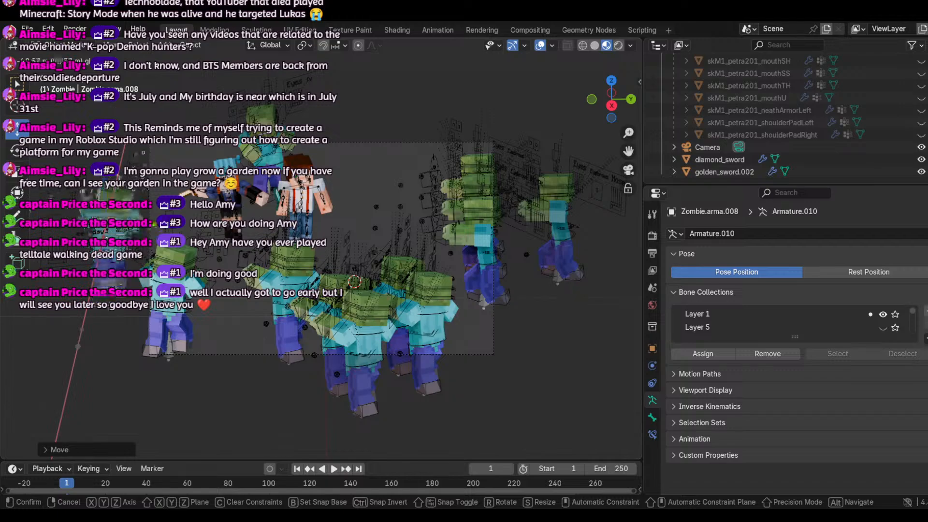
click(110, 231)
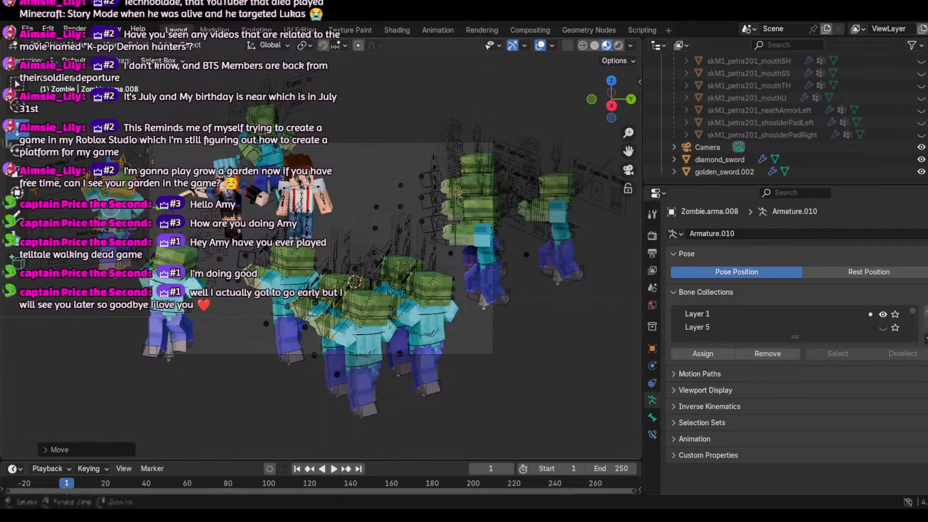
Step: Rotate the relocated zombie Zombie.arma.008 about the Z axis so that it turns toward the two characters
key(g)
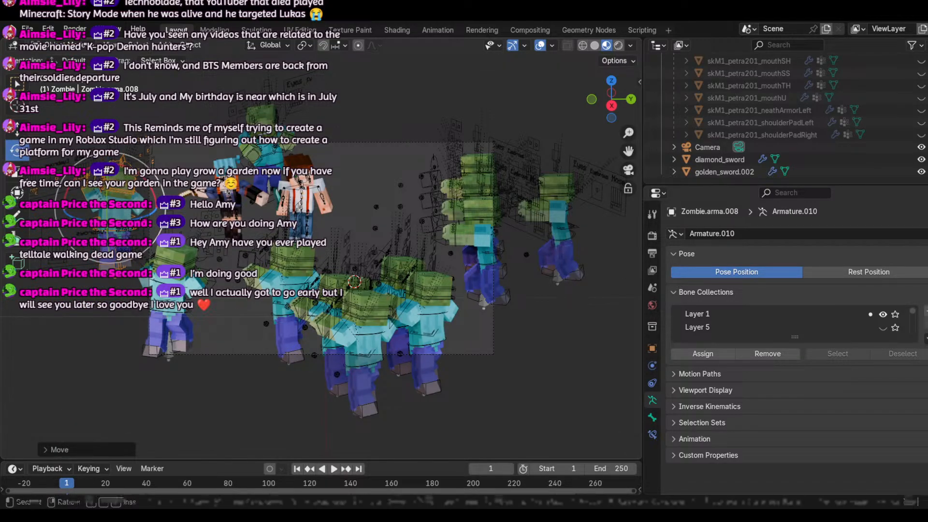
key(z)
click(156, 190)
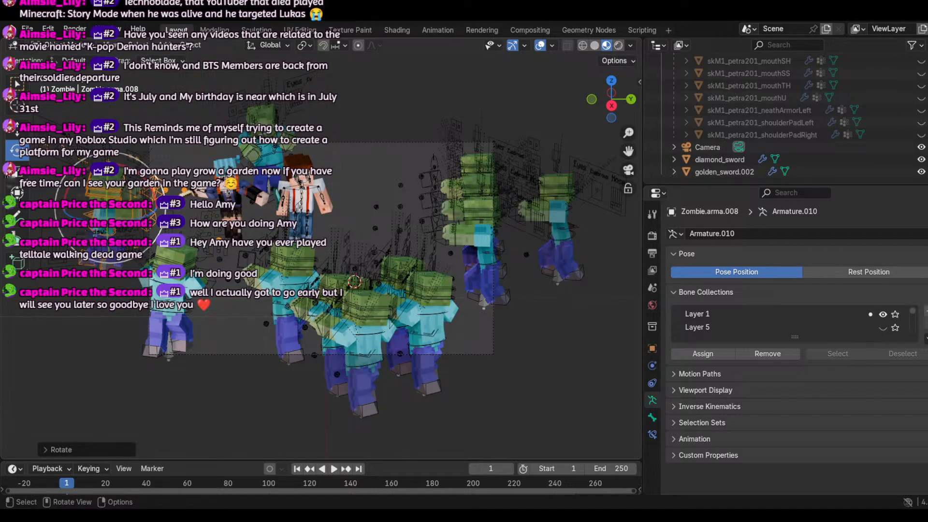
Step: Shift zombie Zombie.arma.008 a short distance along Y beside the orange-haired character
key(g)
key(y)
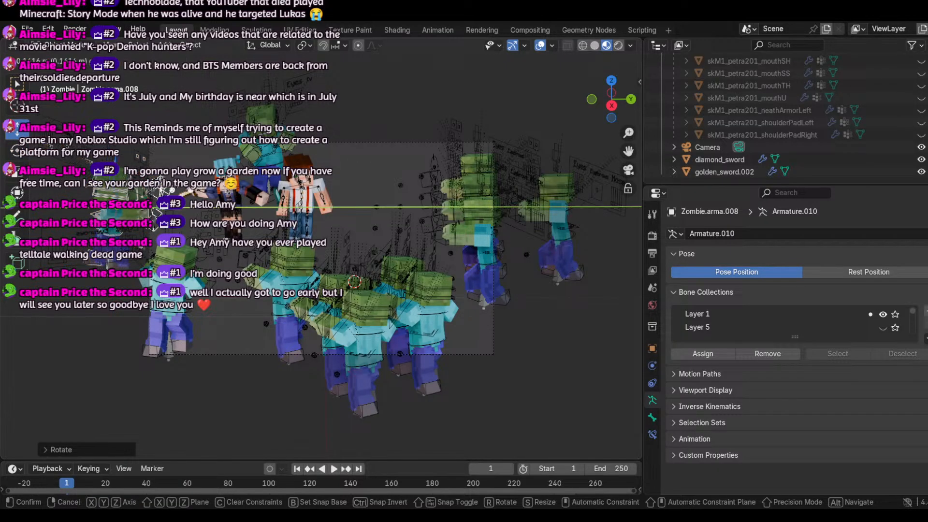
click(131, 217)
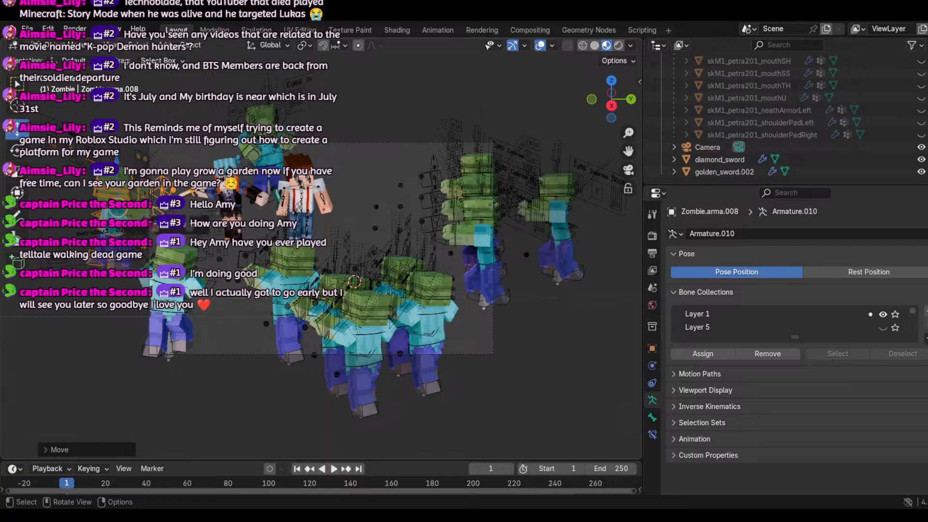
Step: Move foreground zombie Zombie.arma.002 along Y away from the clustered zombies, and rotate it slightly about Z toward the two characters
click(446, 194)
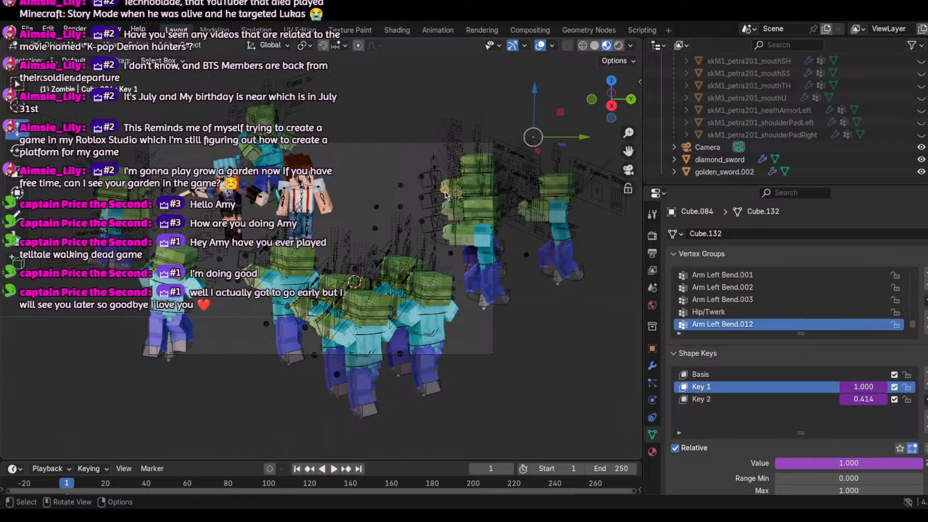
click(448, 205)
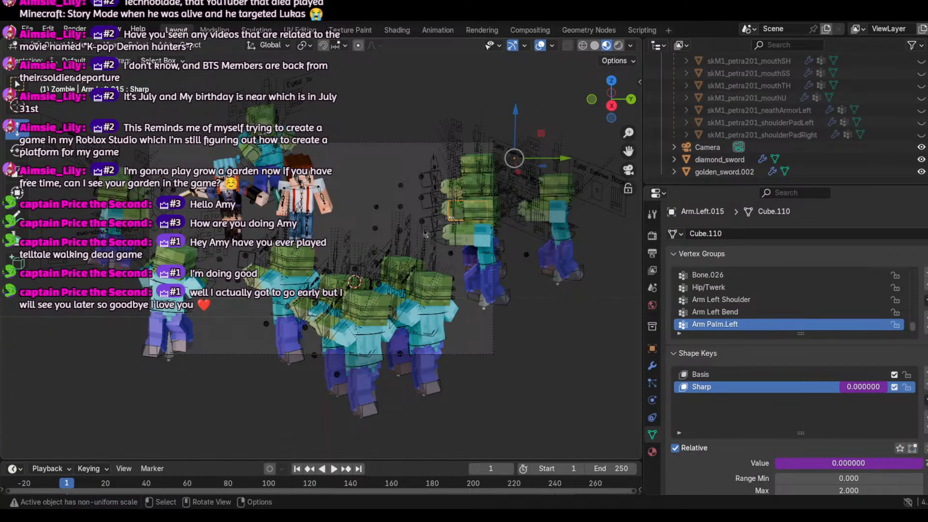
click(279, 312)
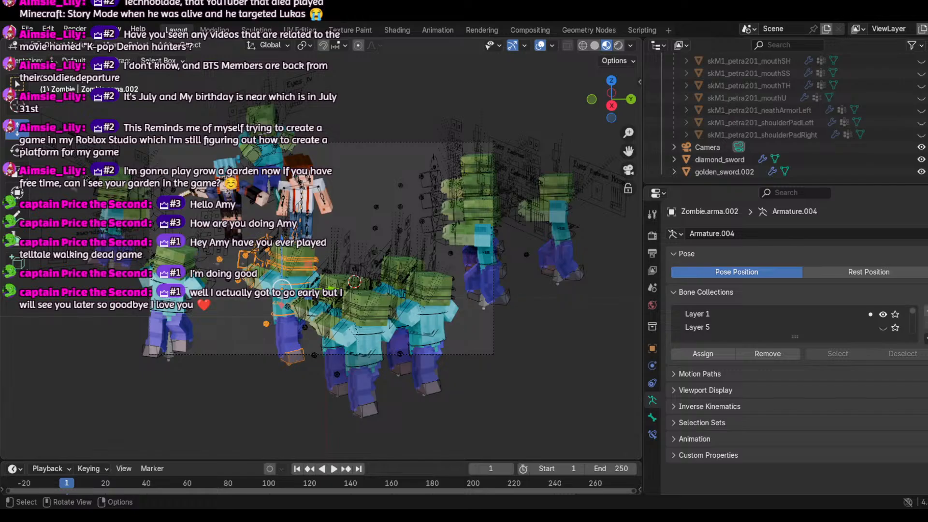
drag(319, 291, 305, 290)
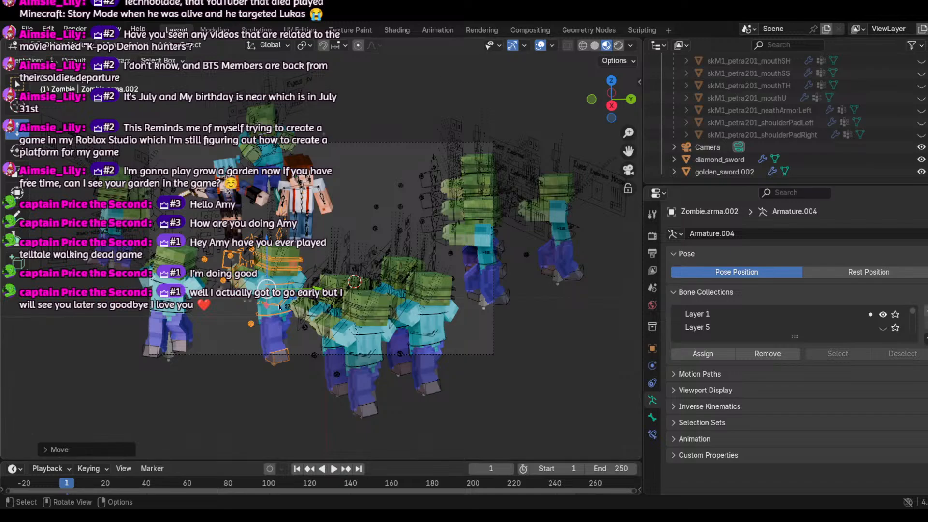
key(g)
key(y)
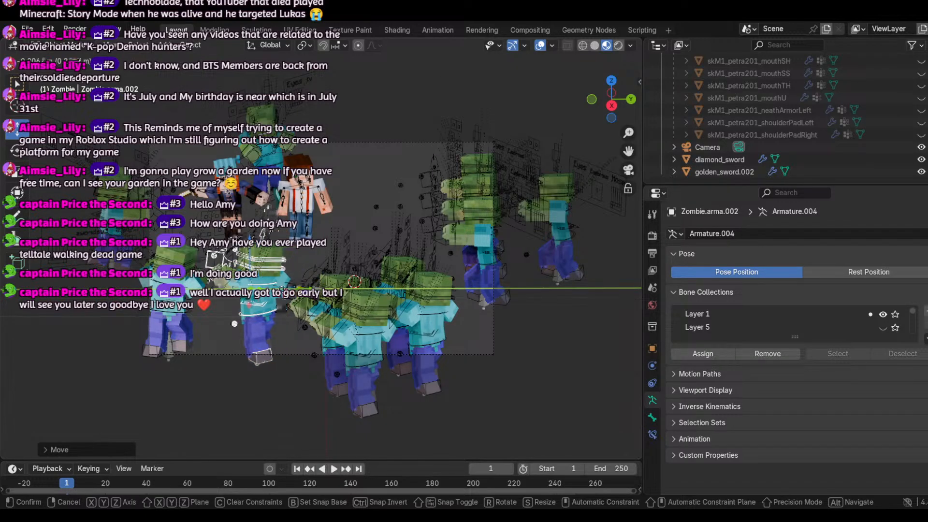
key(Return)
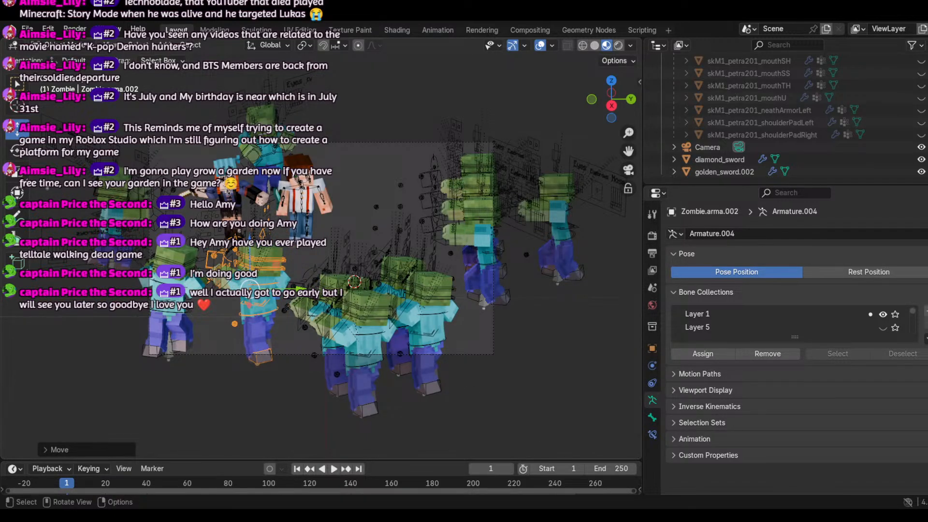
click(22, 153)
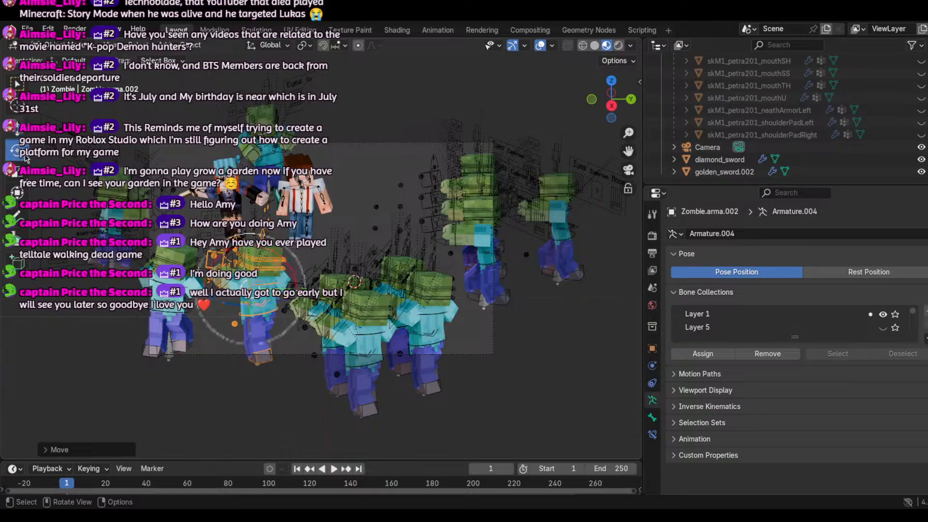
drag(273, 305, 273, 308)
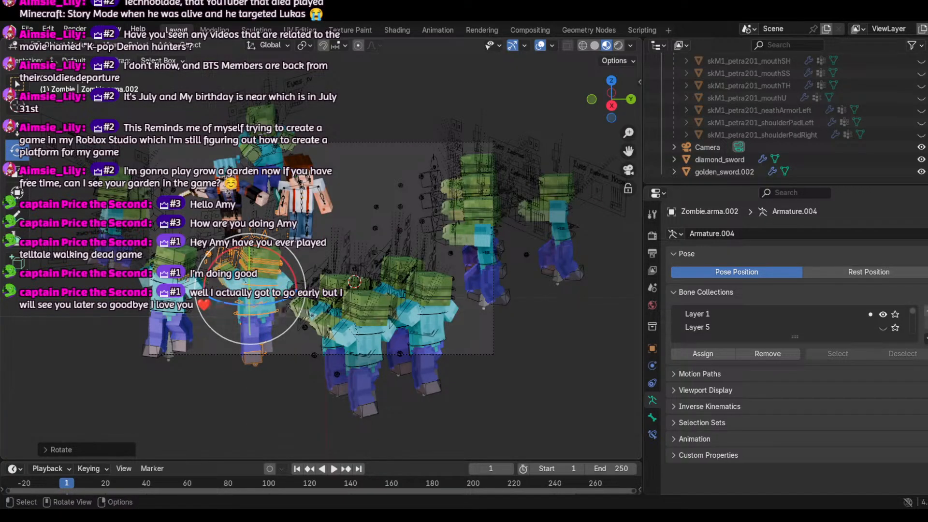
Step: Move zombie Zombie.arma.009 out of the foreground cluster and farther from the camera, near the brown-haired character's side
click(328, 325)
click(330, 353)
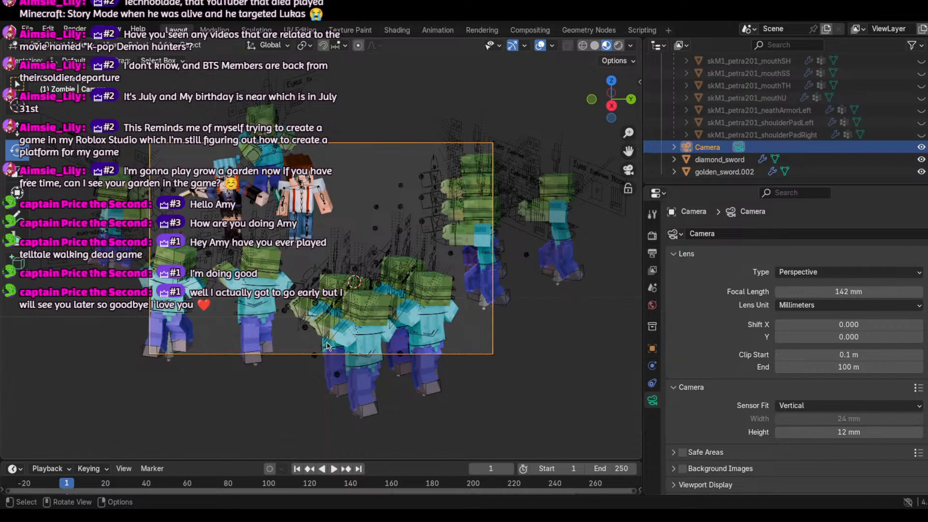
click(361, 337)
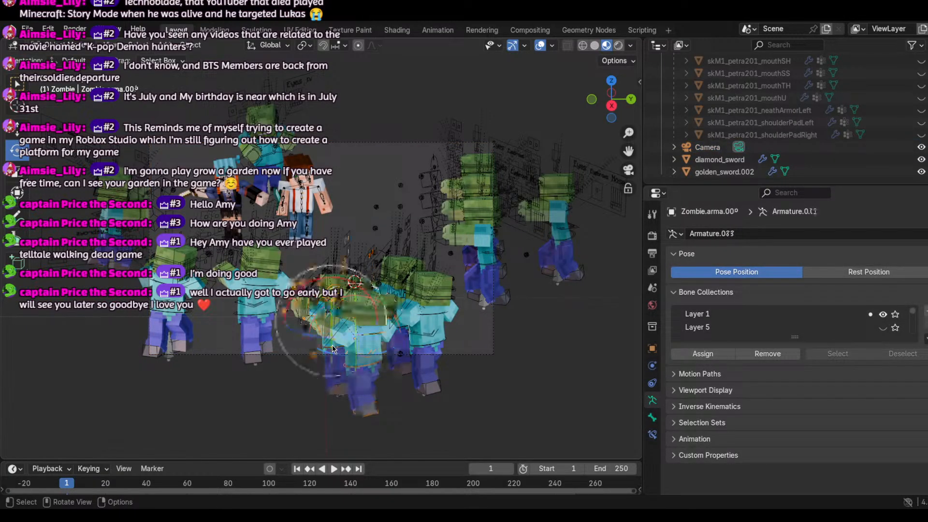
click(315, 315)
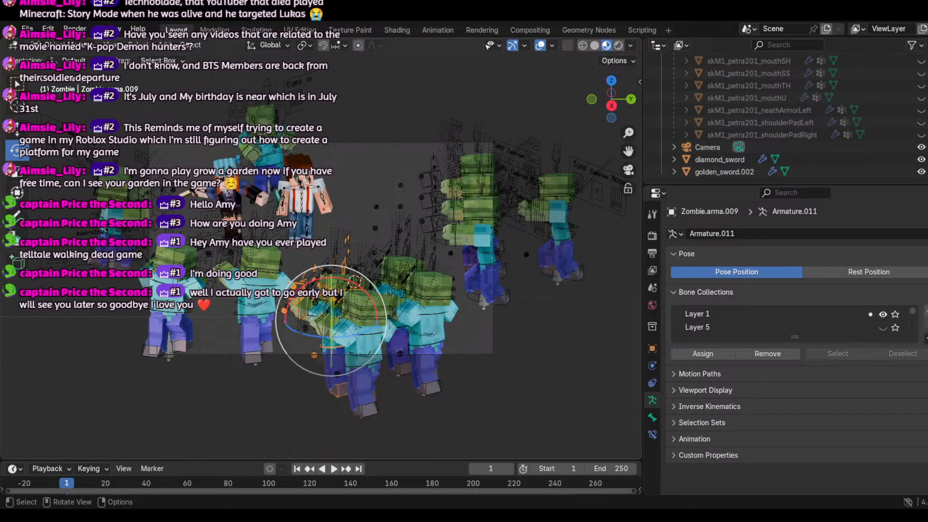
click(17, 131)
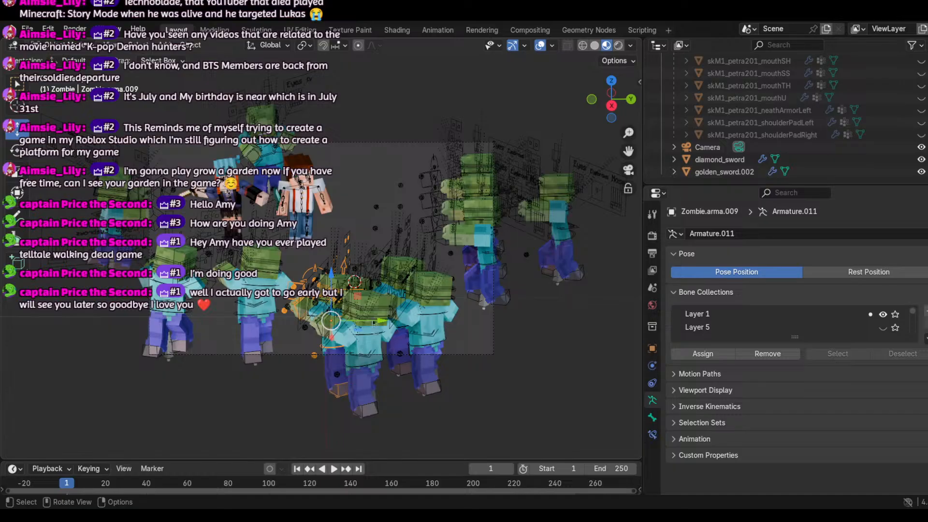
mouse_move(373, 323)
mouse_down()
mouse_move(307, 333)
mouse_move(312, 310)
mouse_move(361, 248)
mouse_up()
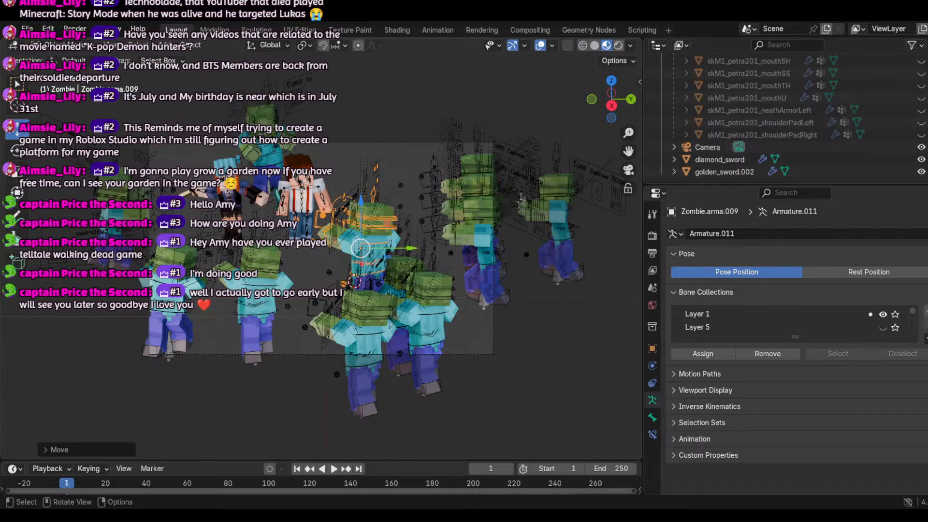
Step: Move the outermost zombie Zombie.arma along Y past the stacked zombies into the camera frame, and check it through the camera
click(561, 230)
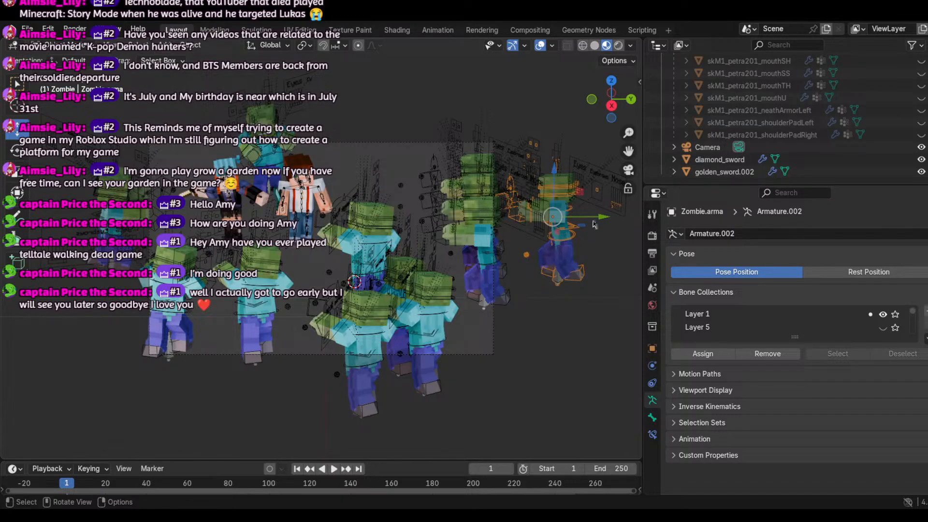
drag(595, 225, 467, 225)
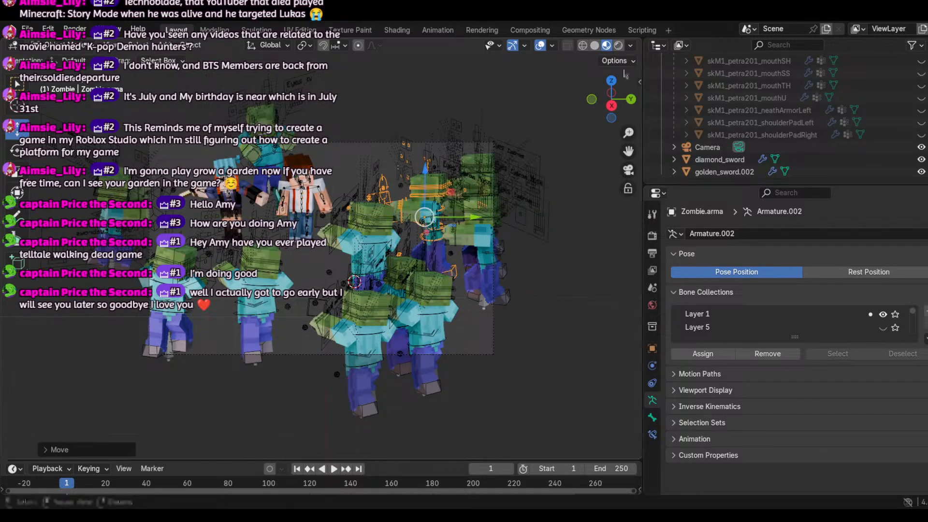
click(629, 170)
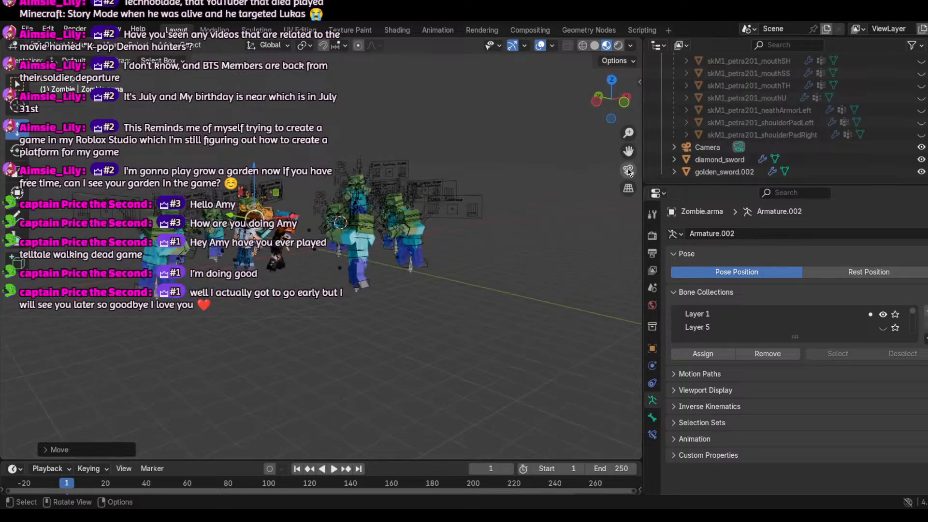
click(629, 172)
click(628, 171)
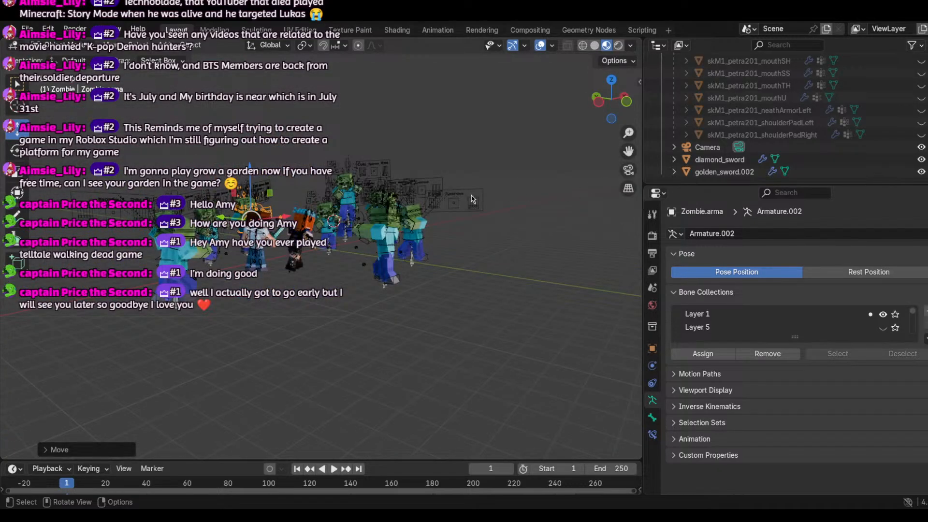
click(629, 171)
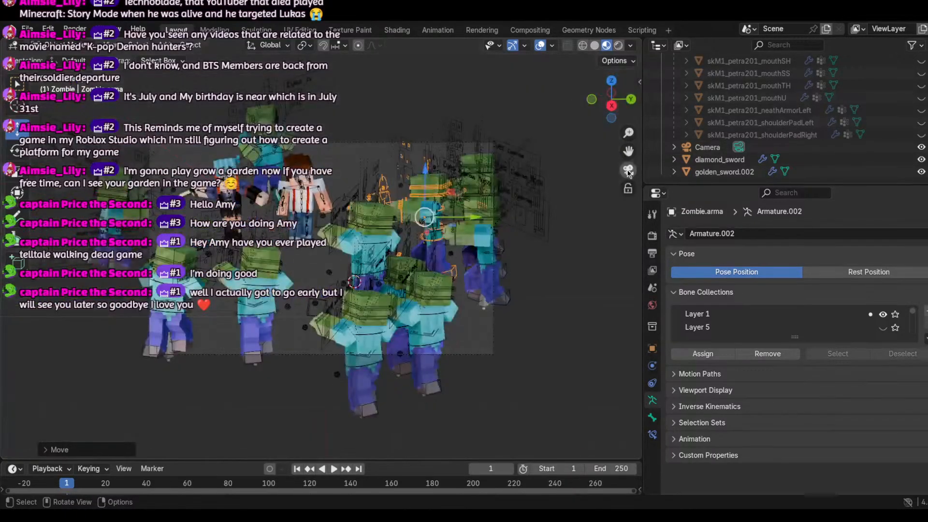
Step: Push zombie Zombie.arma farther back along X, and rotate it about Z to face more toward the camera
drag(449, 222, 386, 181)
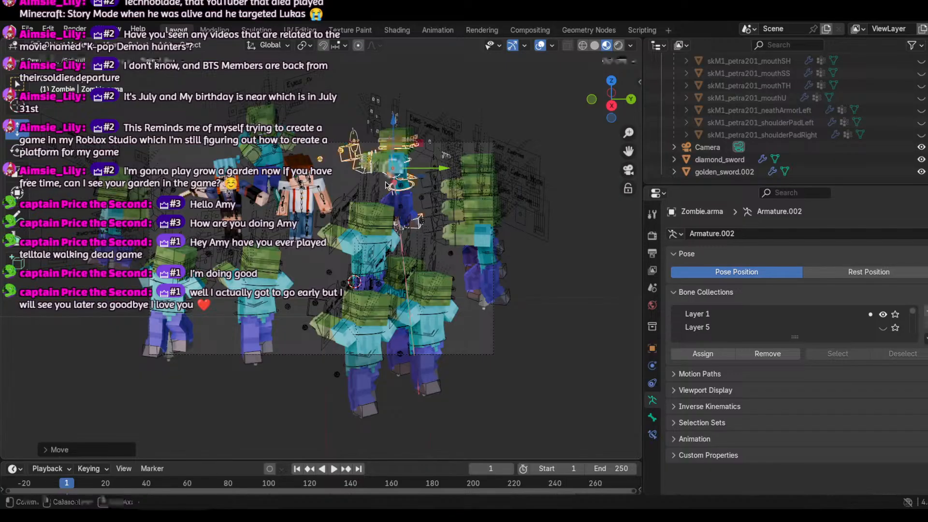
click(17, 150)
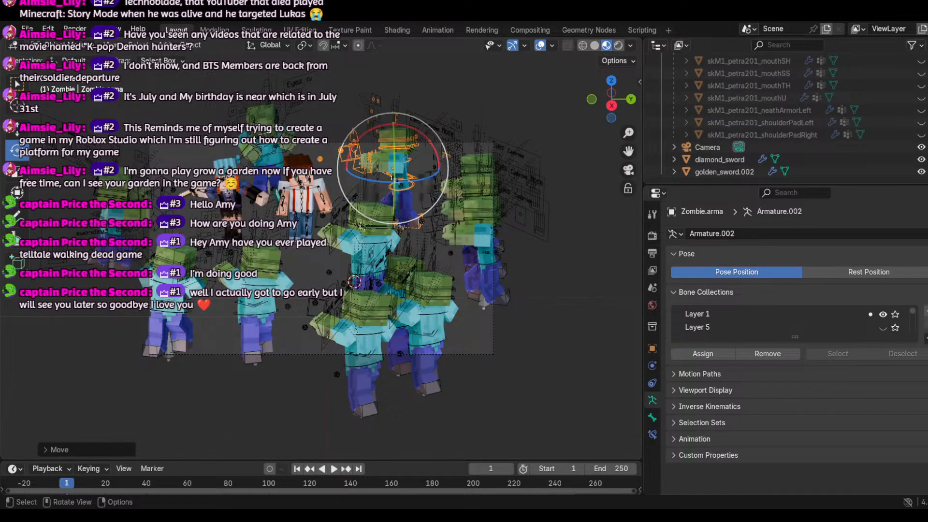
drag(375, 181, 411, 210)
Step: Rotate the nearest foreground zombie Zombie.arma.006 slightly about Z, and move it along Y away from the neighbouring zombies
click(363, 333)
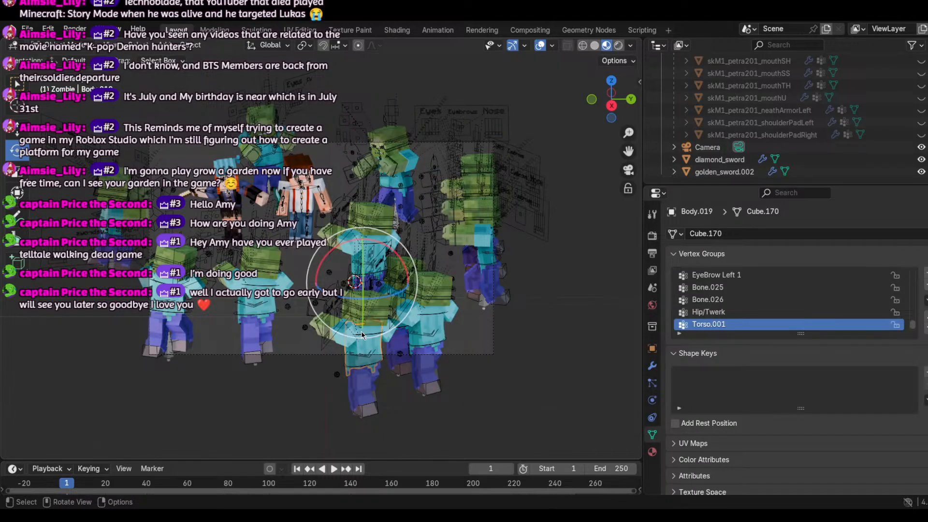
click(372, 316)
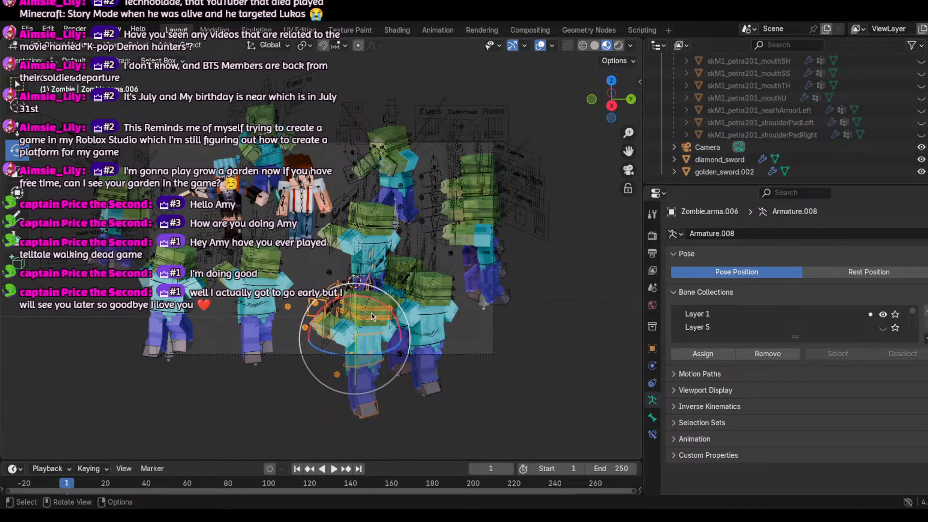
drag(396, 349, 388, 350)
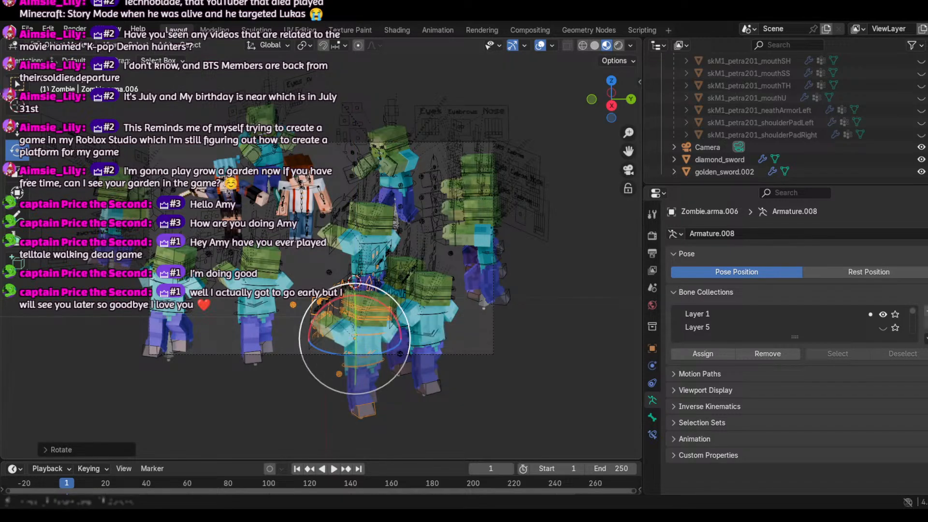
click(14, 130)
drag(416, 343, 362, 347)
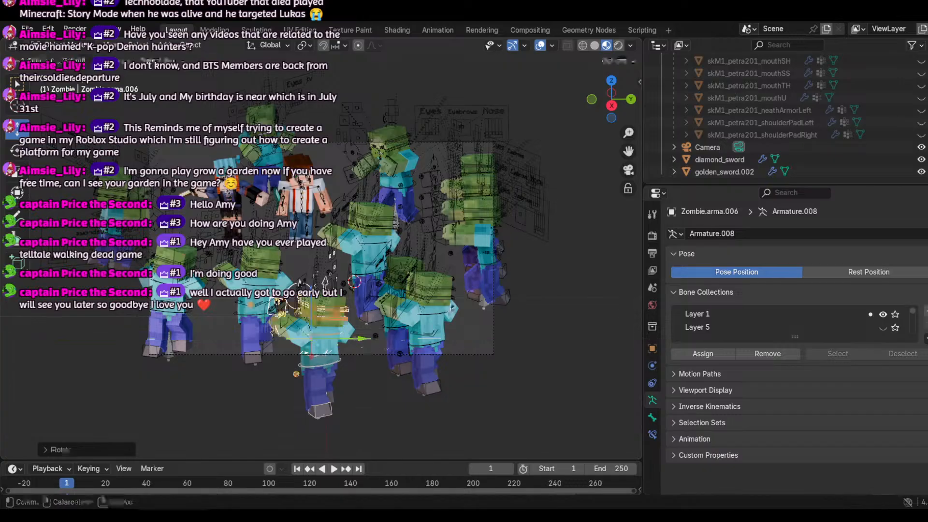
Step: Rotate foreground zombie Zombie.arma.007 toward the two characters, and move it along Y to the camera frame's edge near the stacked zombies
click(434, 353)
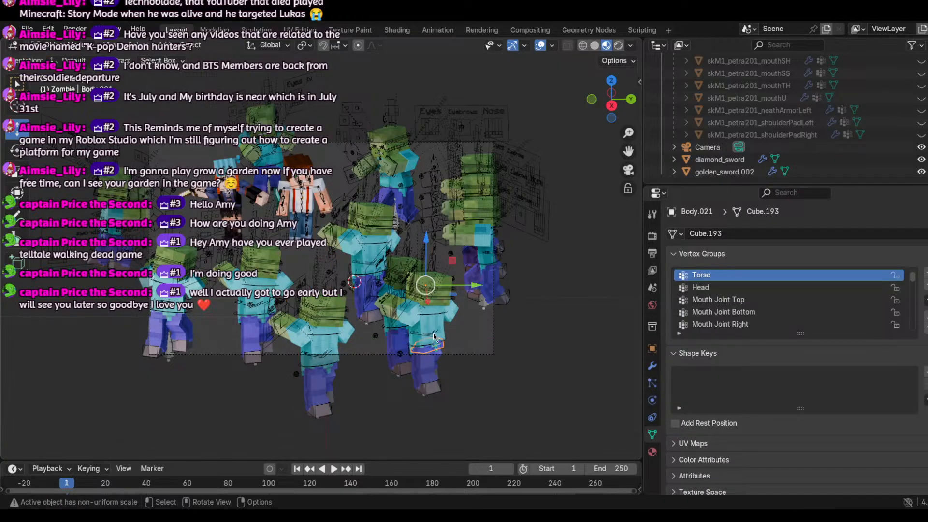
click(434, 337)
click(13, 151)
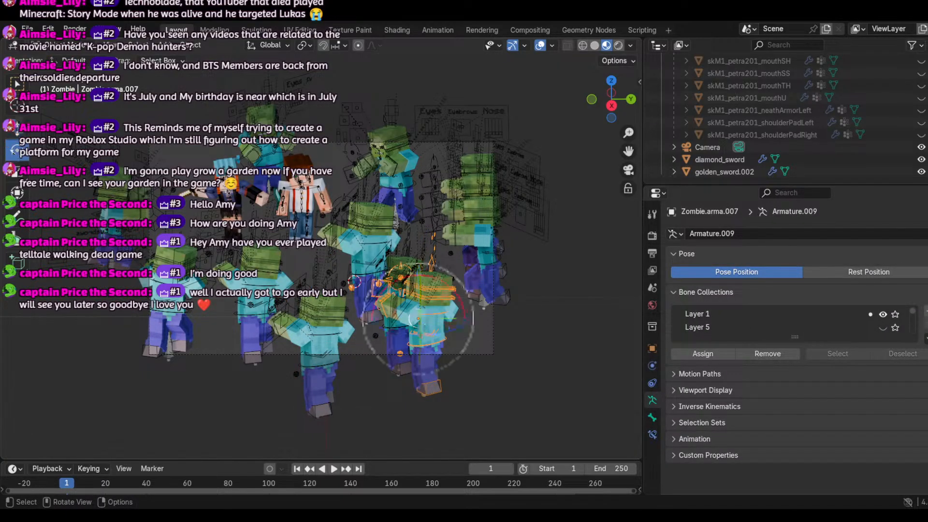
drag(463, 323, 441, 334)
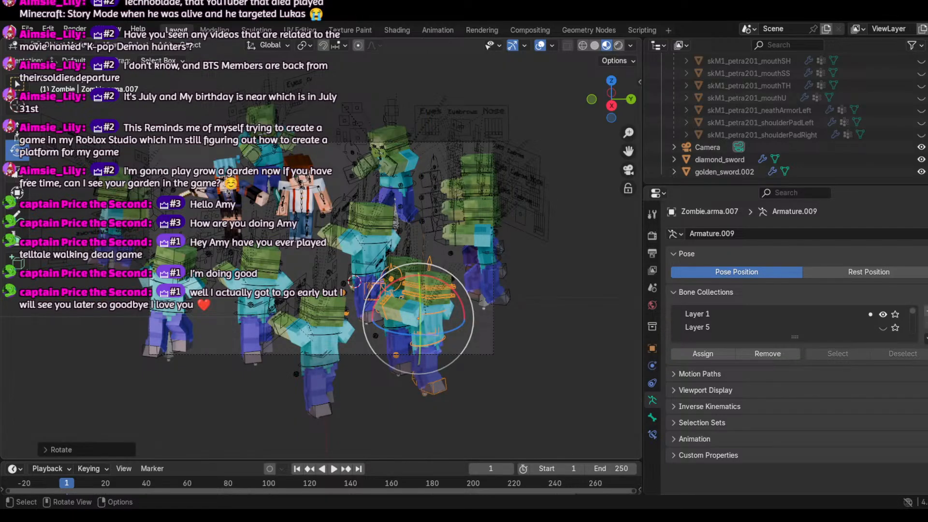
click(14, 131)
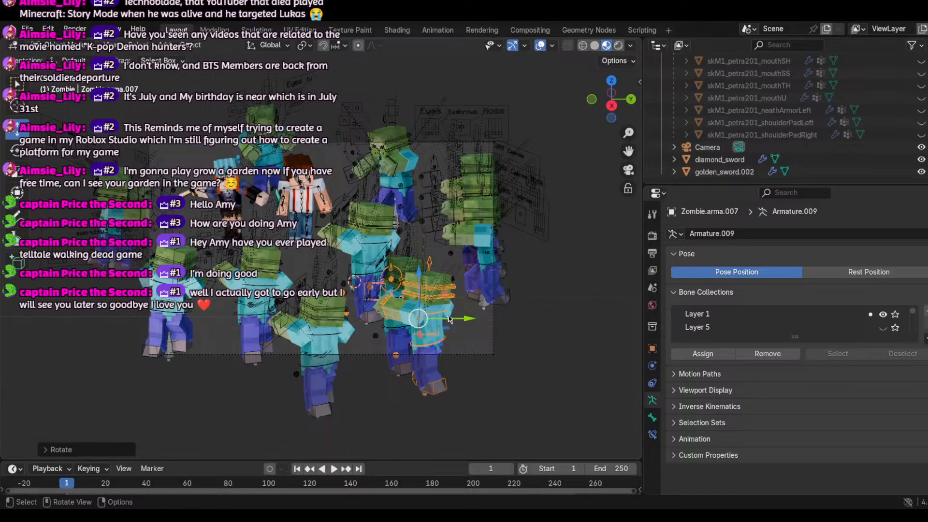
drag(449, 319, 512, 319)
Step: Rotate zombie Zombie.arma.009 about the Z axis so that it turns toward the brown-haired character
click(370, 270)
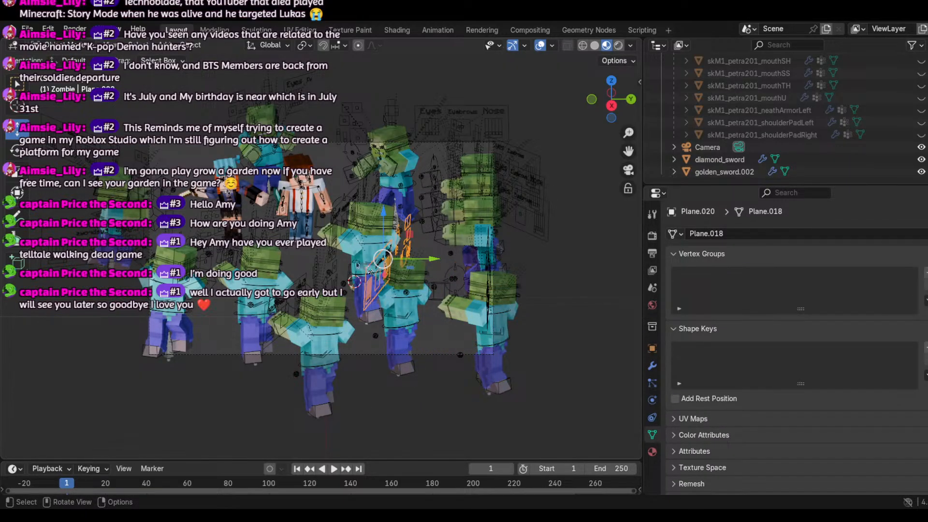
click(357, 265)
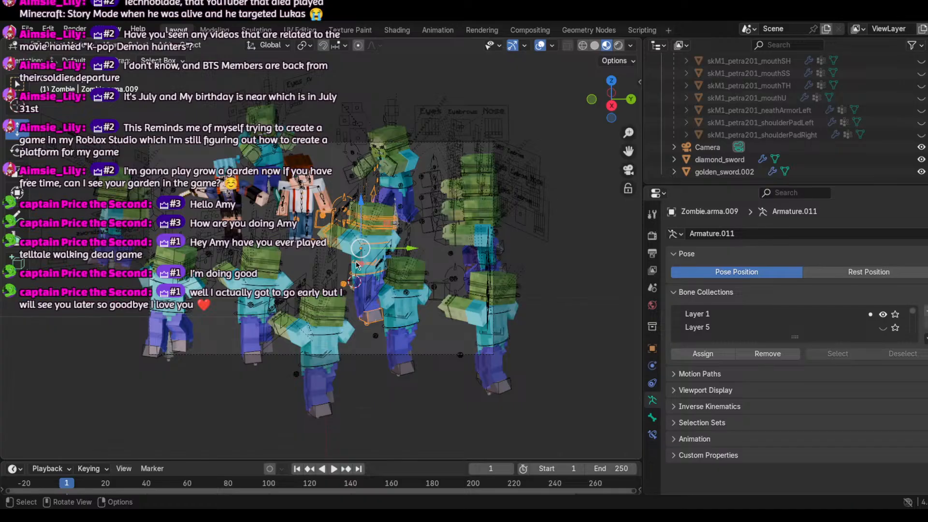
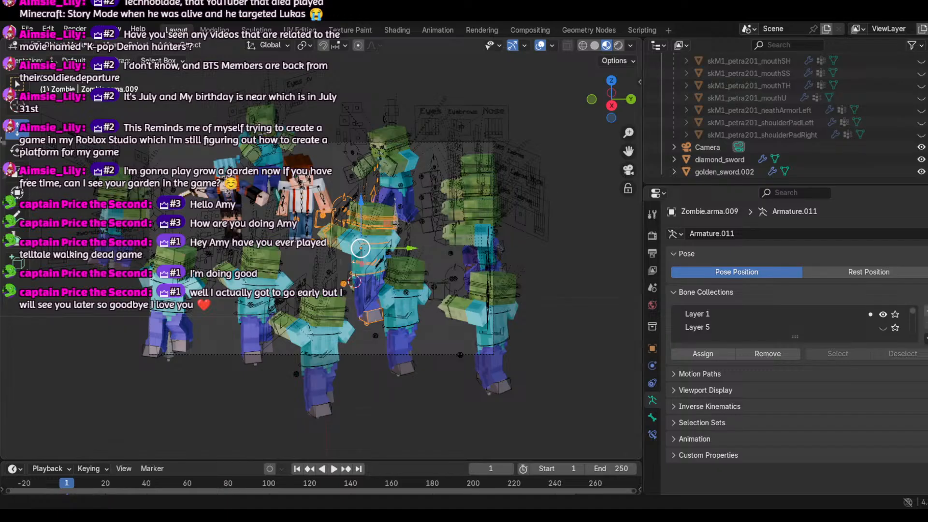
click(16, 149)
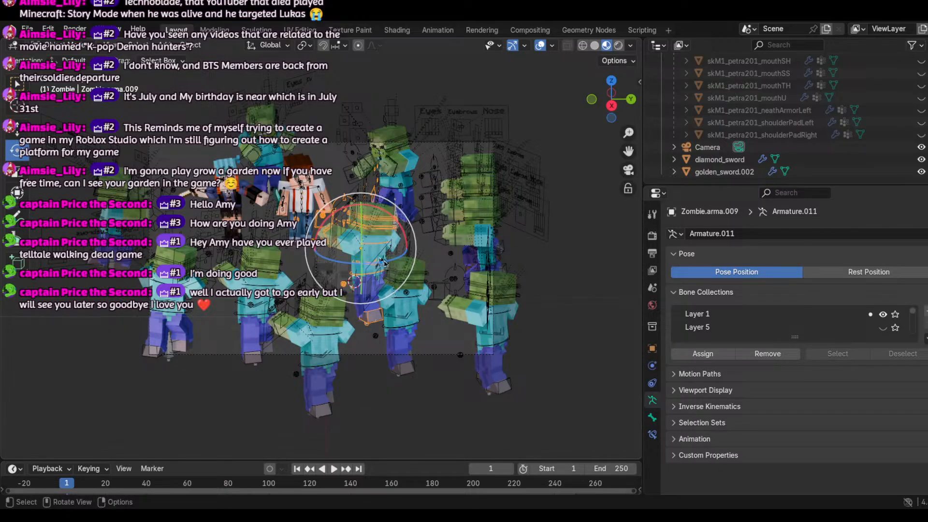
drag(385, 262, 393, 255)
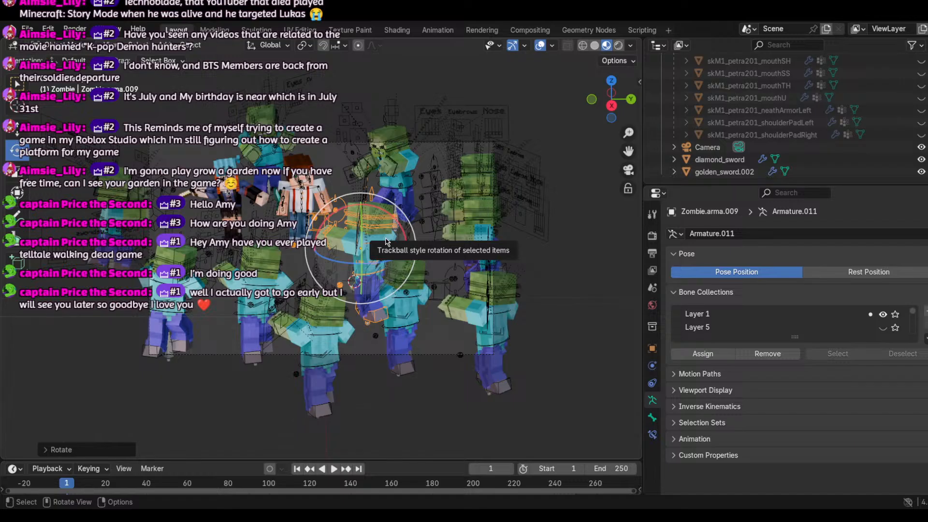
Step: Rotate zombie Zombie.arma.004 in the stacked group slightly with a Trackball rotation
click(457, 209)
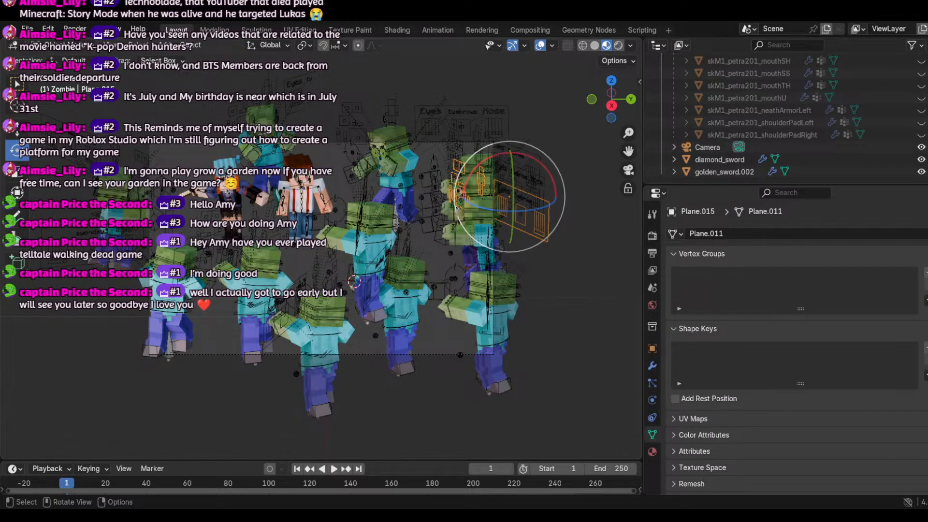
click(438, 185)
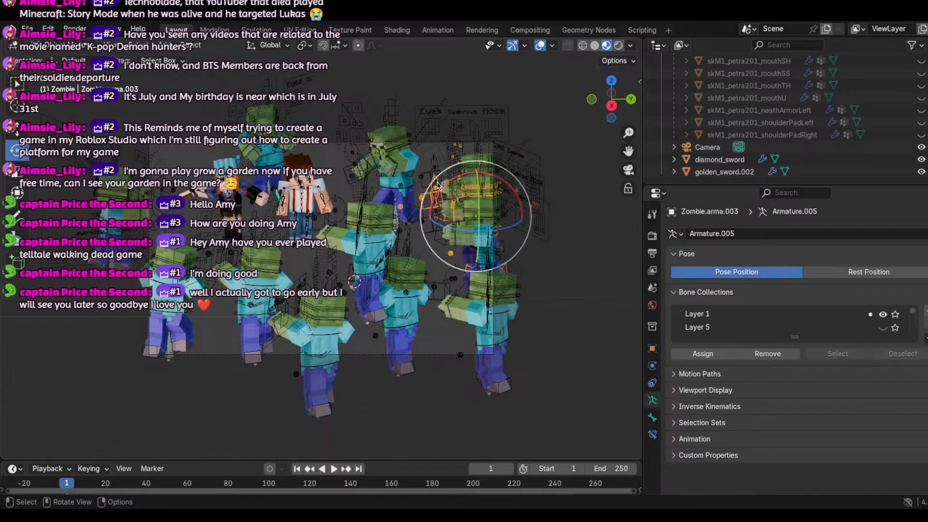
click(444, 173)
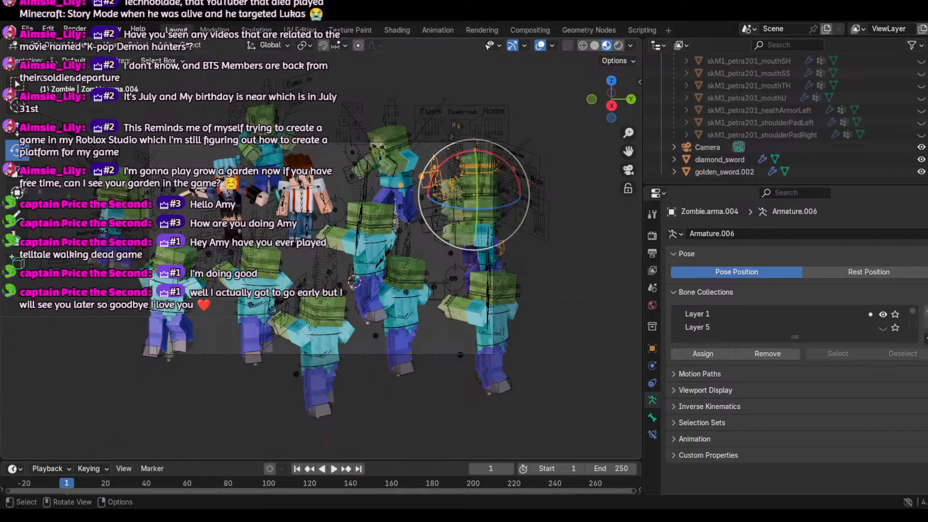
drag(497, 209, 507, 207)
drag(497, 247, 508, 213)
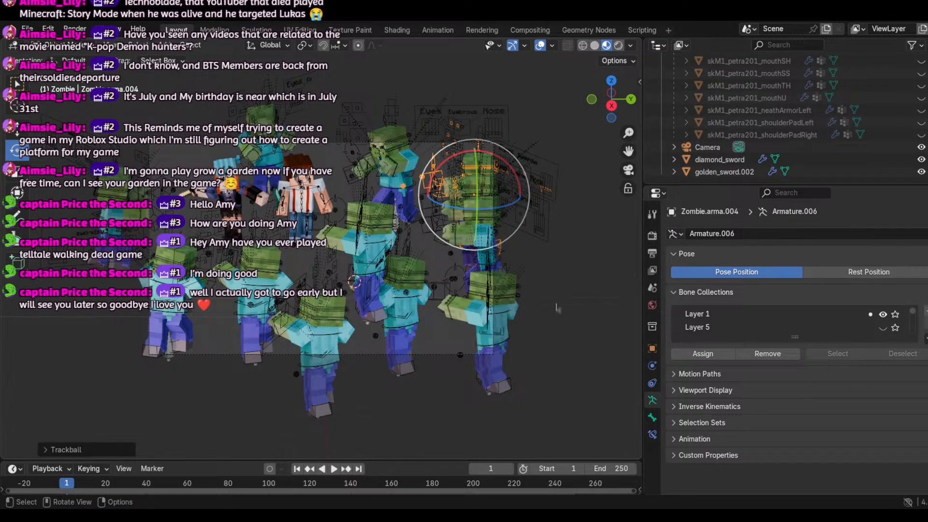
Step: Move foreground zombie Zombie.arma.007 along Y, away from the camera frame's edge and toward the neighbouring zombies
click(476, 312)
click(482, 316)
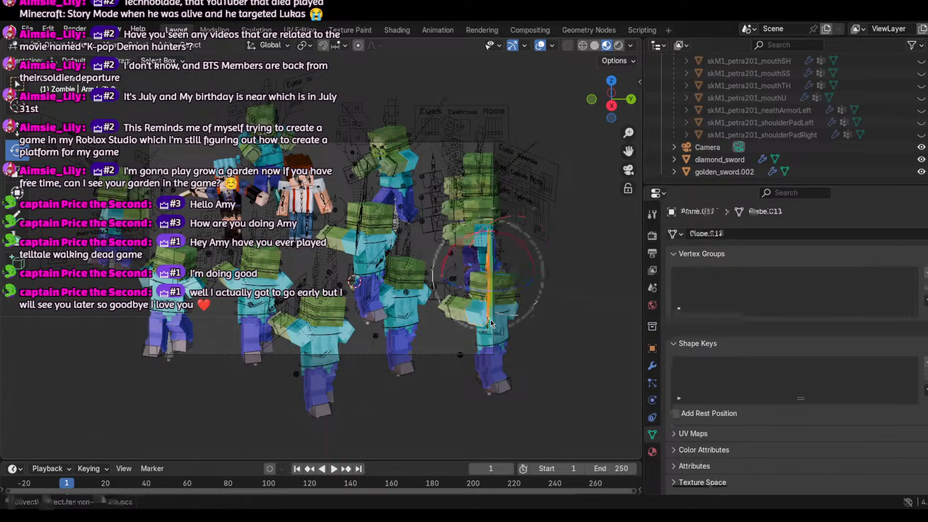
click(493, 353)
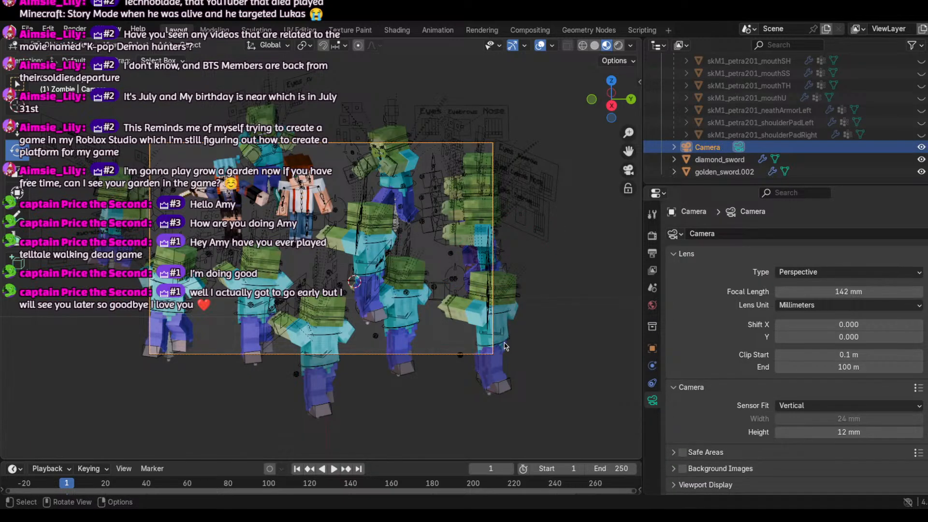
click(505, 346)
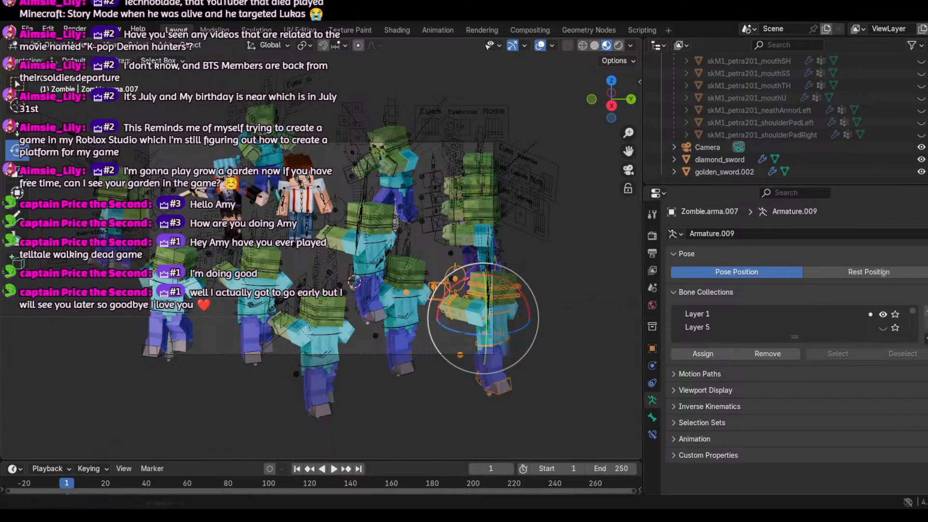
click(16, 132)
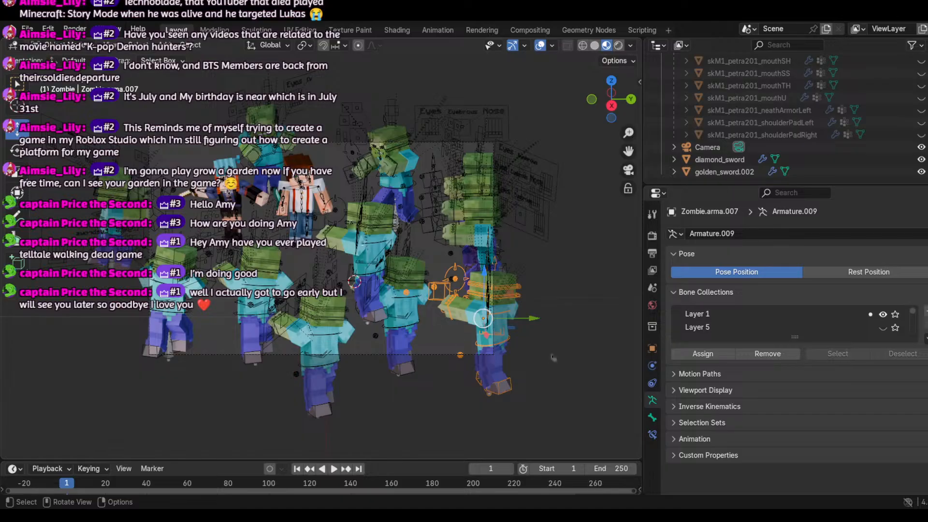
drag(524, 325, 498, 319)
Step: Move zombie Zombie.arma.010 along Y until it stands close behind Zombie.arma.007
click(406, 325)
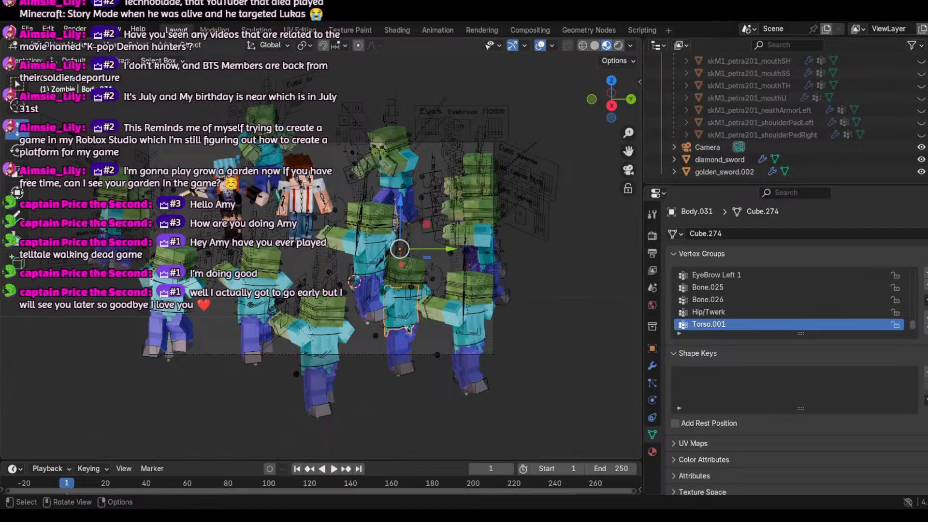
click(407, 328)
drag(431, 308, 460, 329)
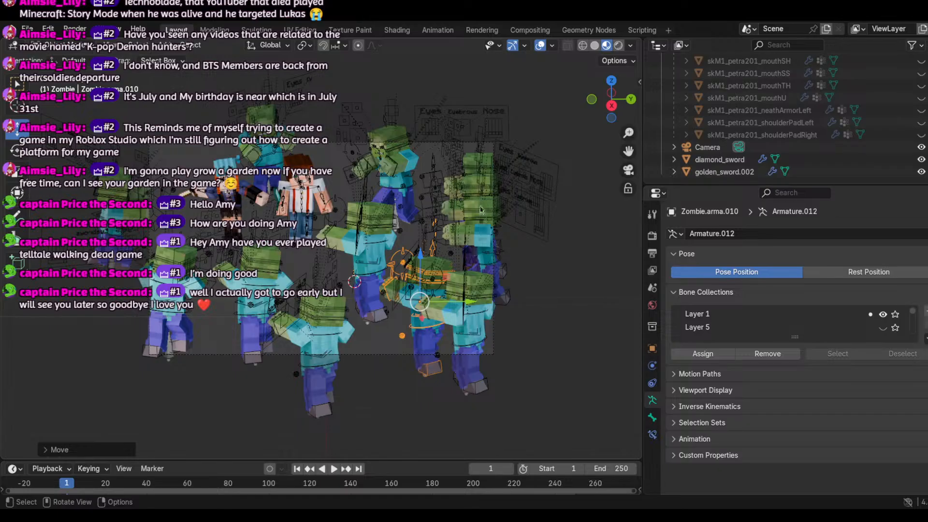
Step: Walk around behind the two characters, and move zombie Zombie.arma.010 along X and Y away from the zombie overlapping it
click(454, 182)
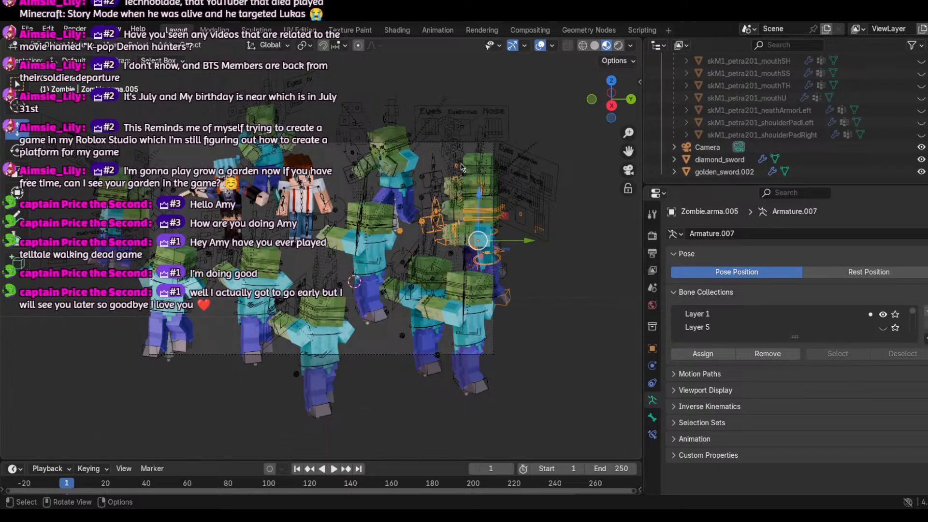
click(462, 167)
click(628, 172)
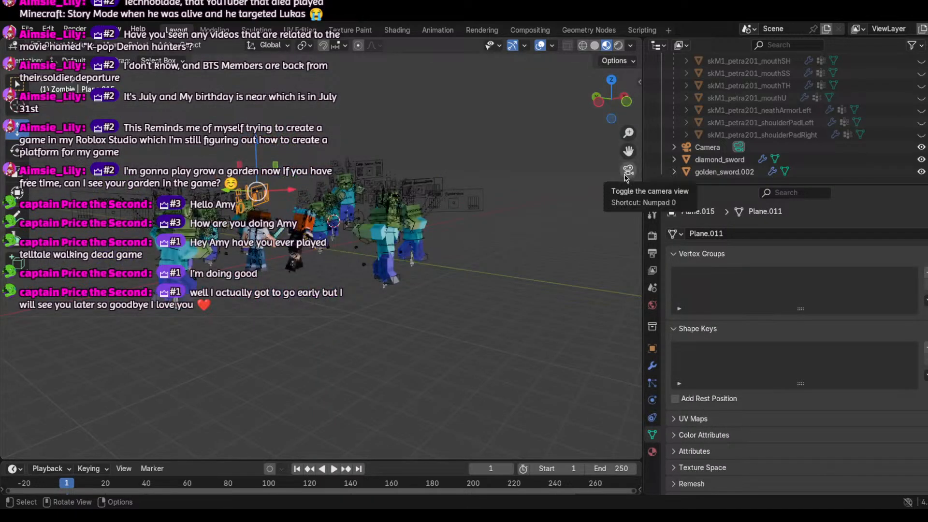
click(625, 175)
click(625, 176)
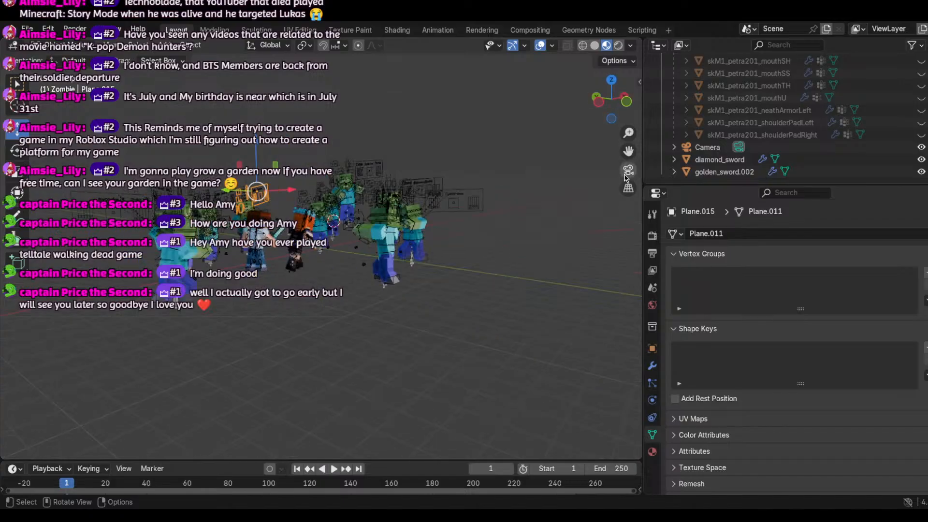
click(111, 45)
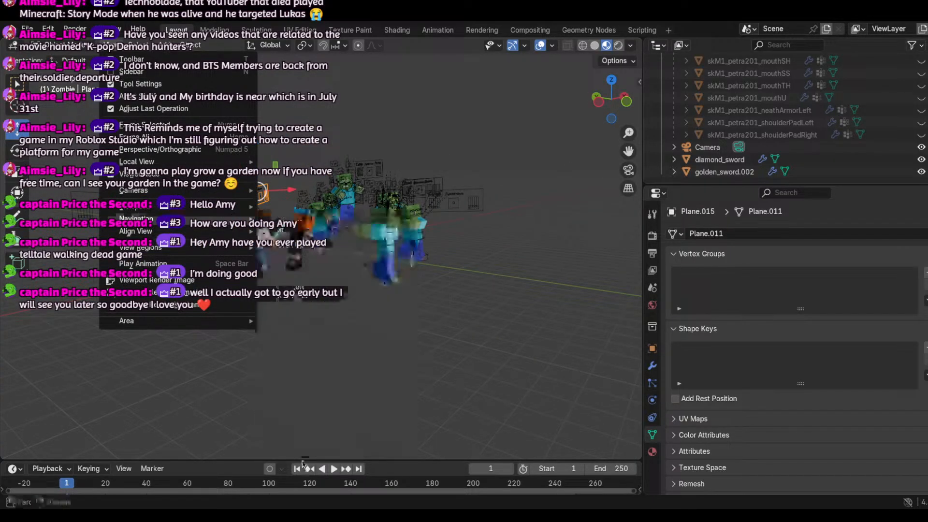
mouse_move(184, 221)
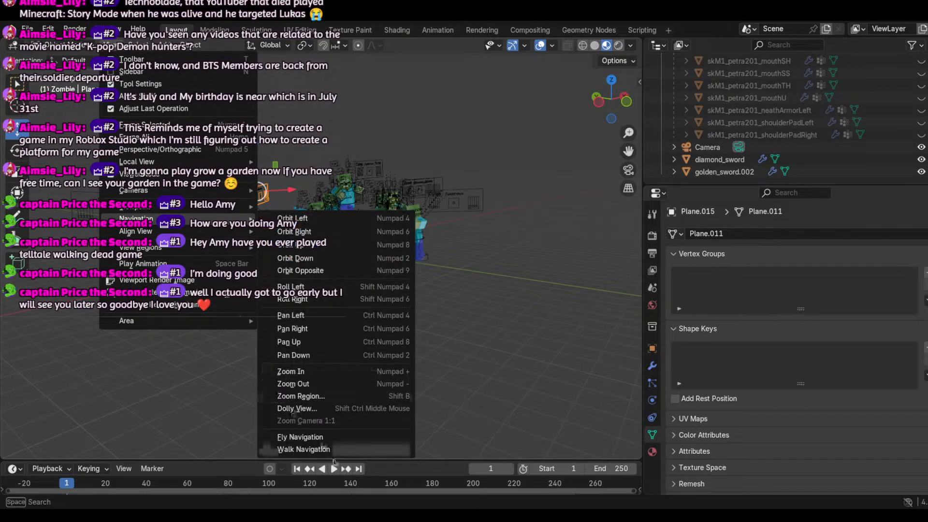
click(304, 449)
key(w)
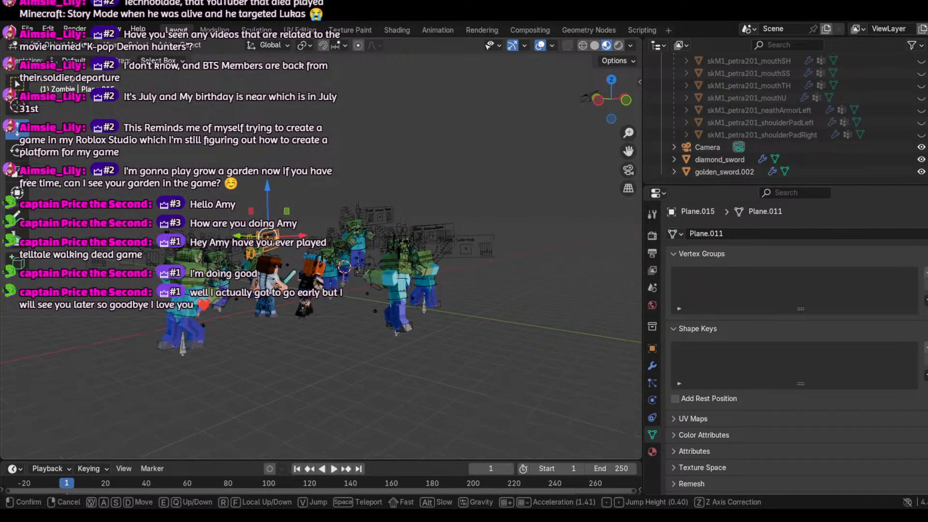
key(w)
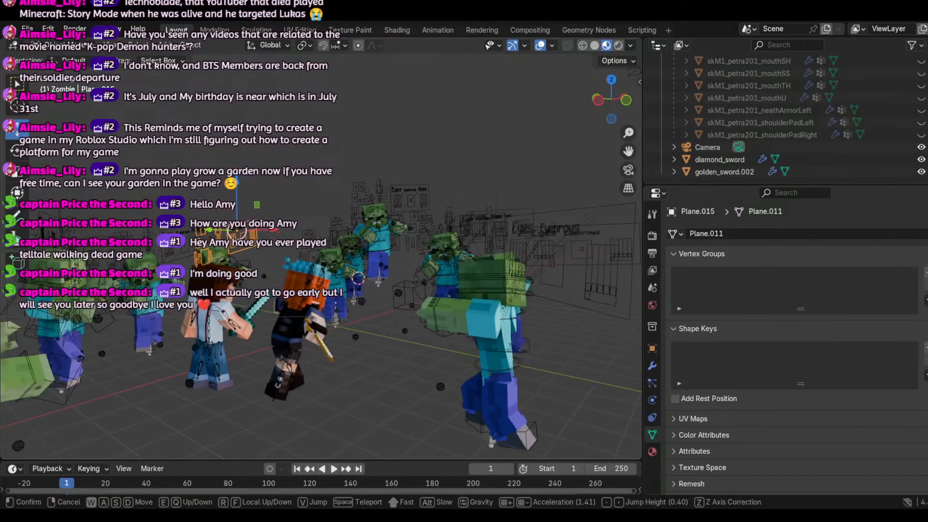
key(w)
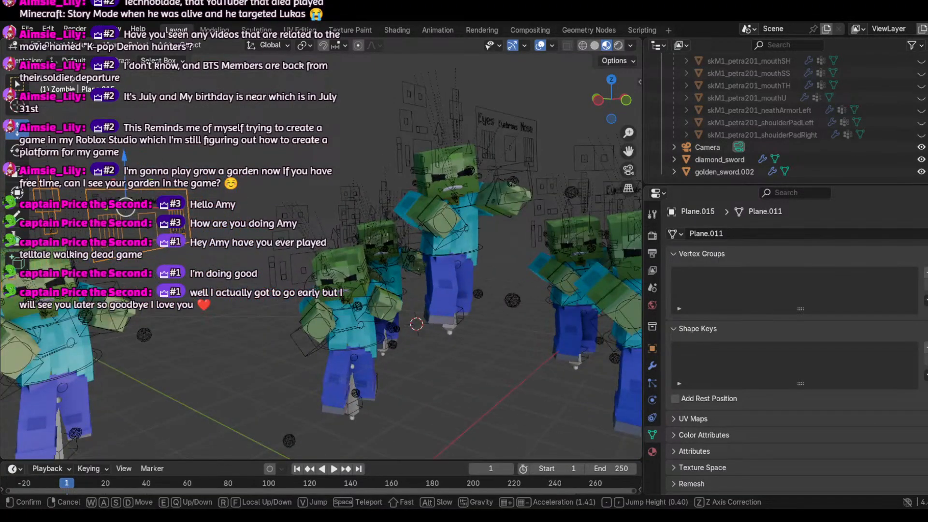
click(418, 299)
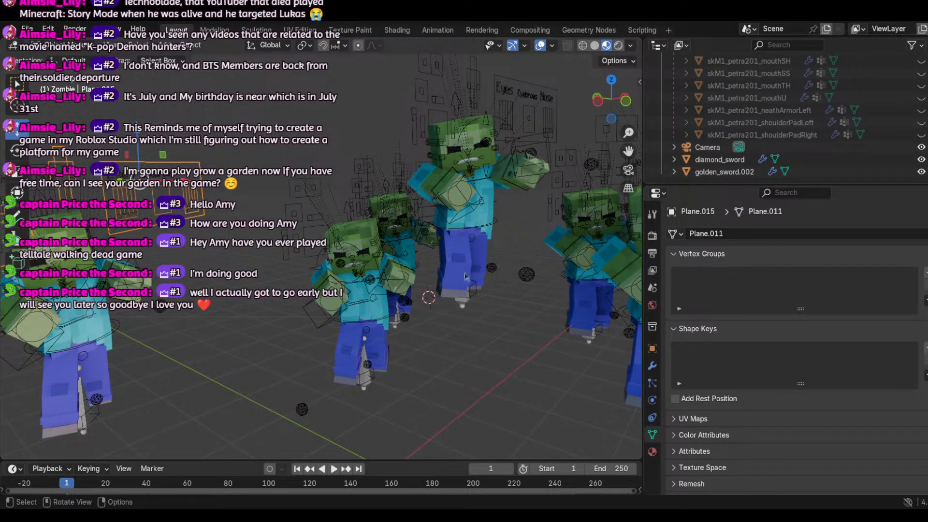
click(367, 329)
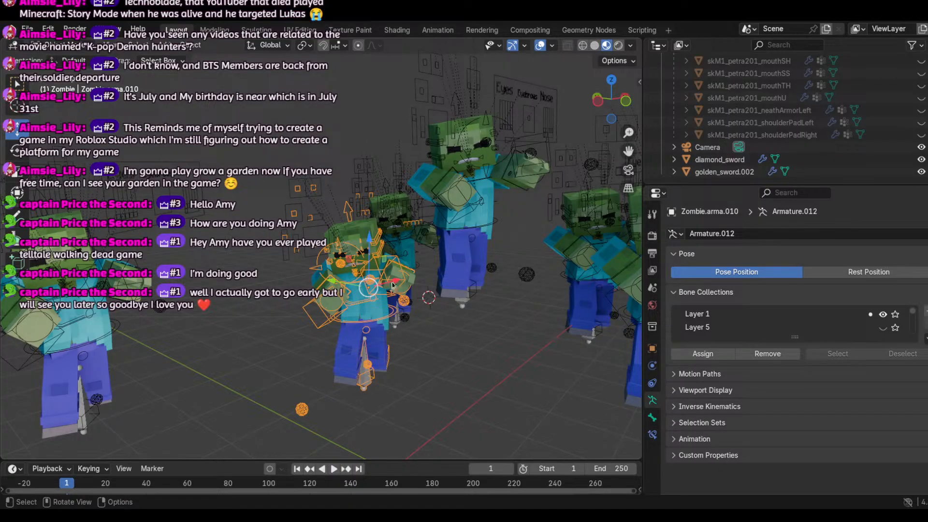
key(shift+grave)
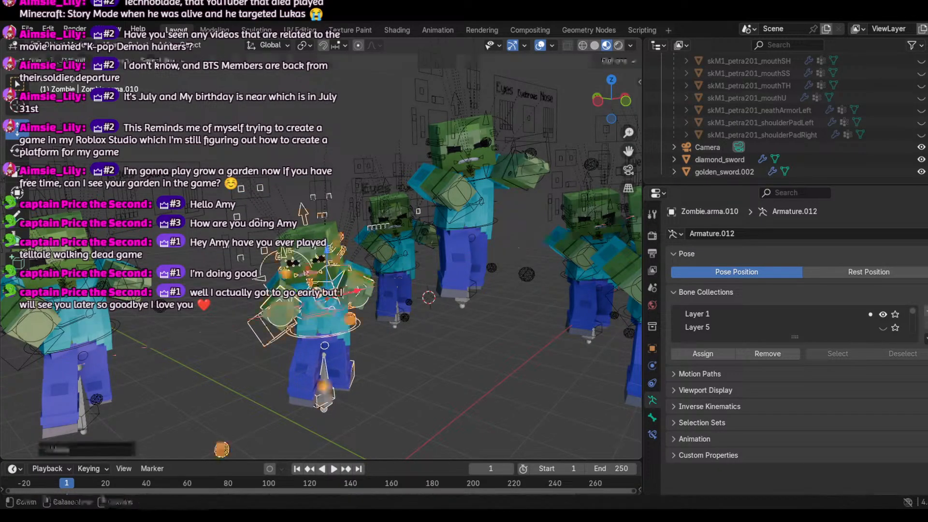
drag(289, 290, 233, 276)
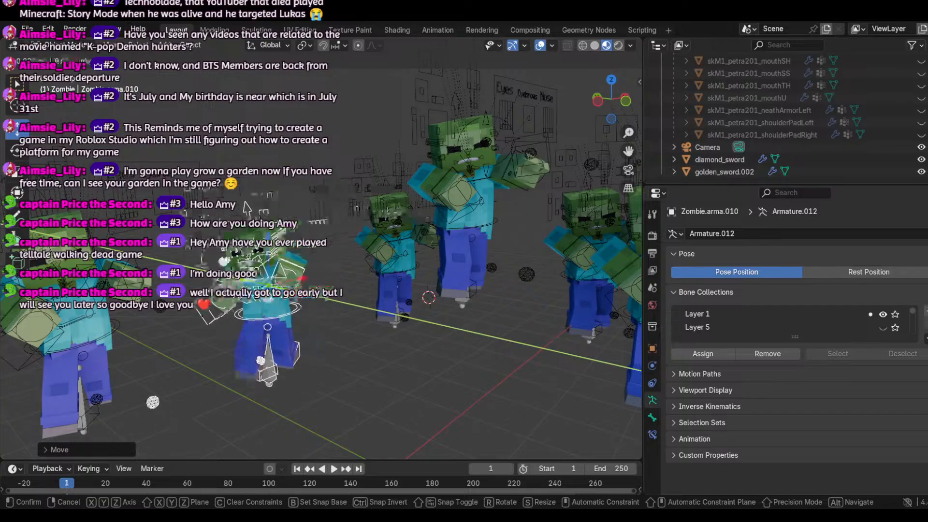
Step: Lower the floating zombie Zombie.arma.009 along Z toward the height of the surrounding zombies
click(455, 202)
click(482, 227)
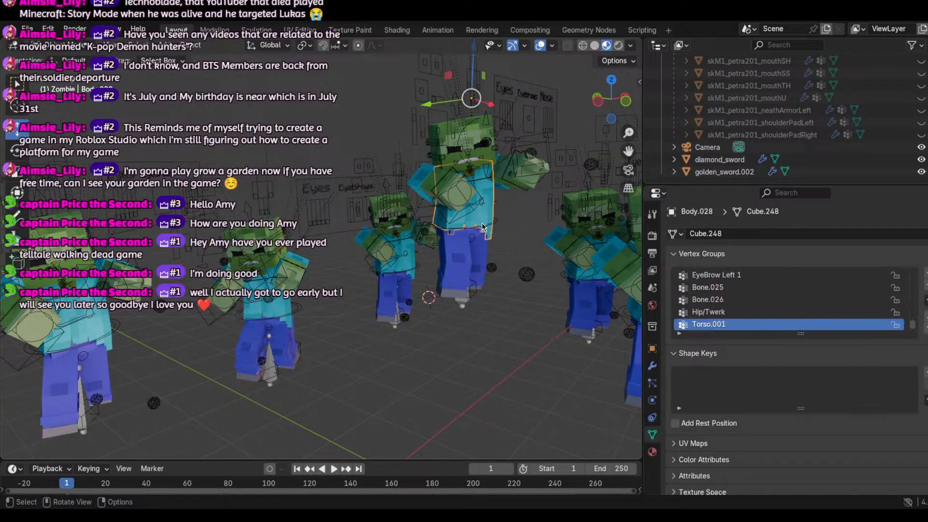
click(478, 238)
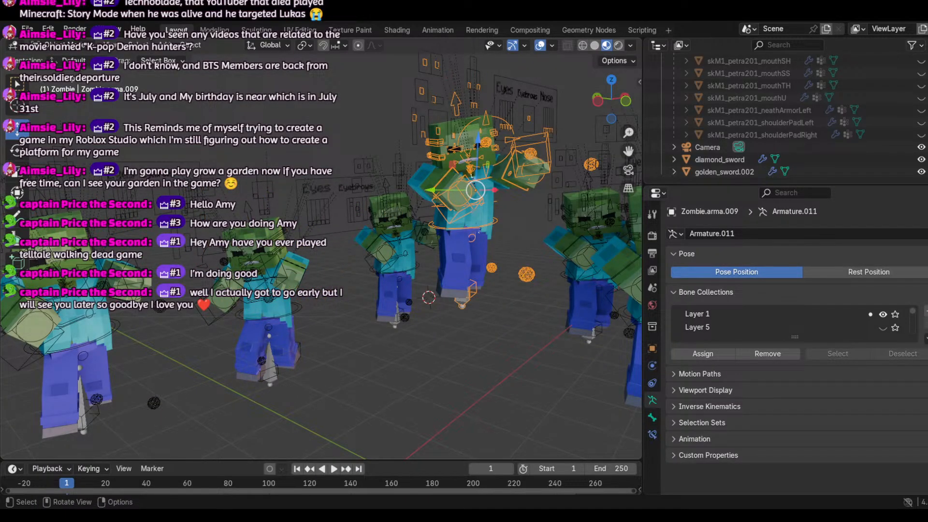
key(g)
key(z)
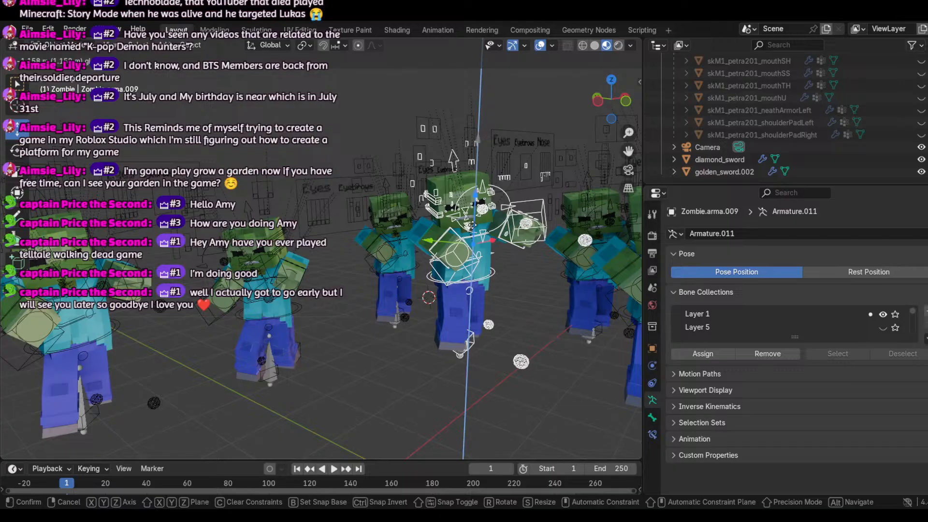
click(473, 245)
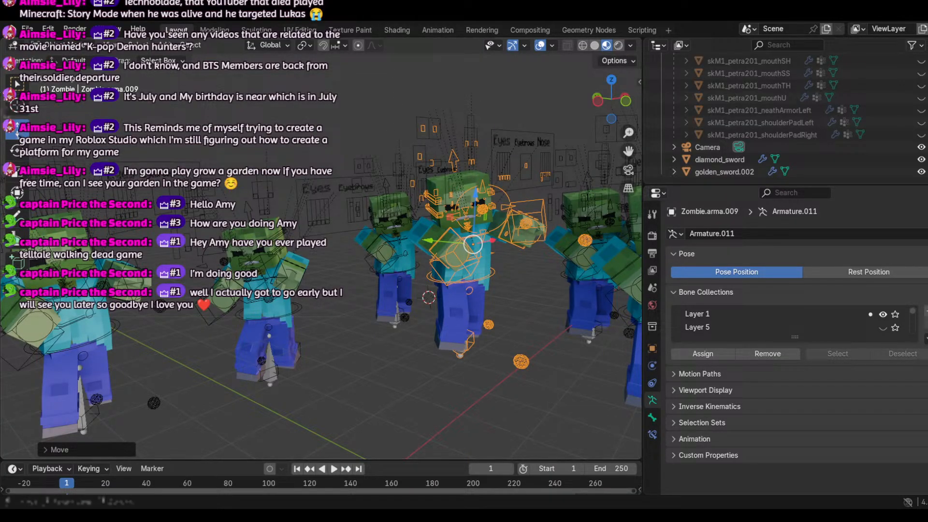
Step: Rotate zombie Zombie.arma.009 about Z toward the two characters, and shift it slightly along Y away from the neighbouring zombie
click(14, 151)
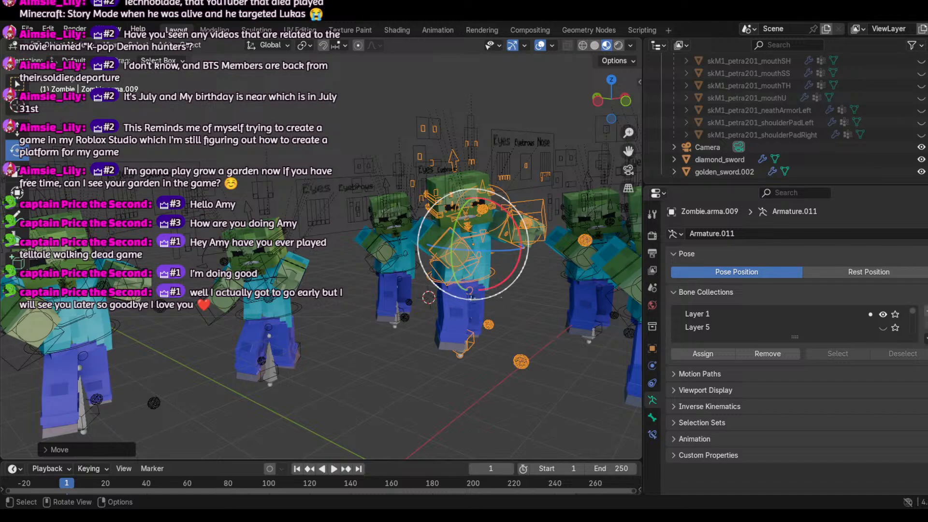
mouse_move(498, 253)
mouse_down()
mouse_move(478, 256)
mouse_move(486, 263)
mouse_up()
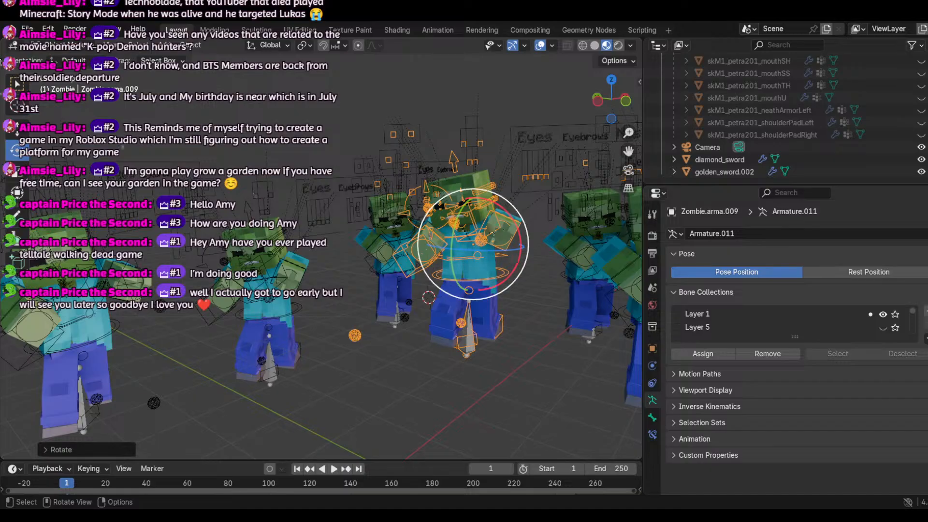
click(21, 122)
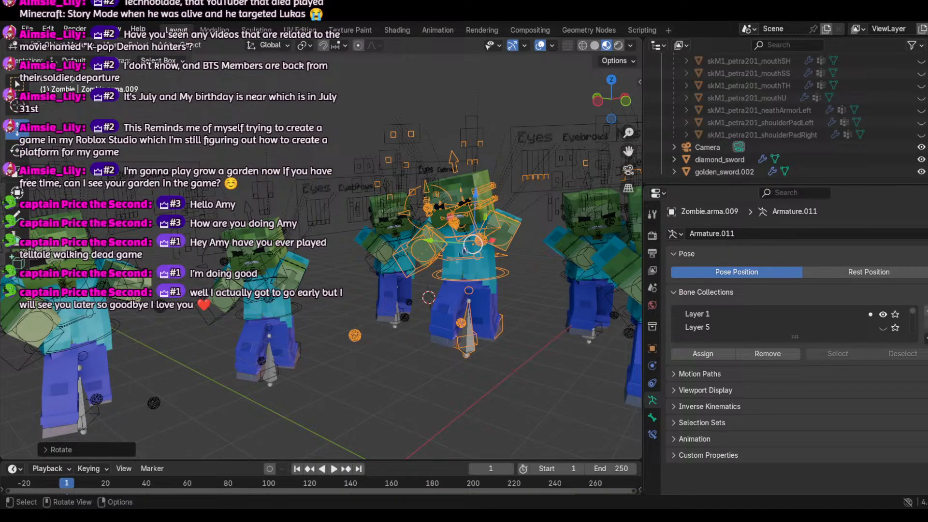
drag(449, 248, 469, 250)
Step: Check the zombie arrangement through the camera, and walk through the scene to inspect the zombies beside the brown-haired character
click(628, 171)
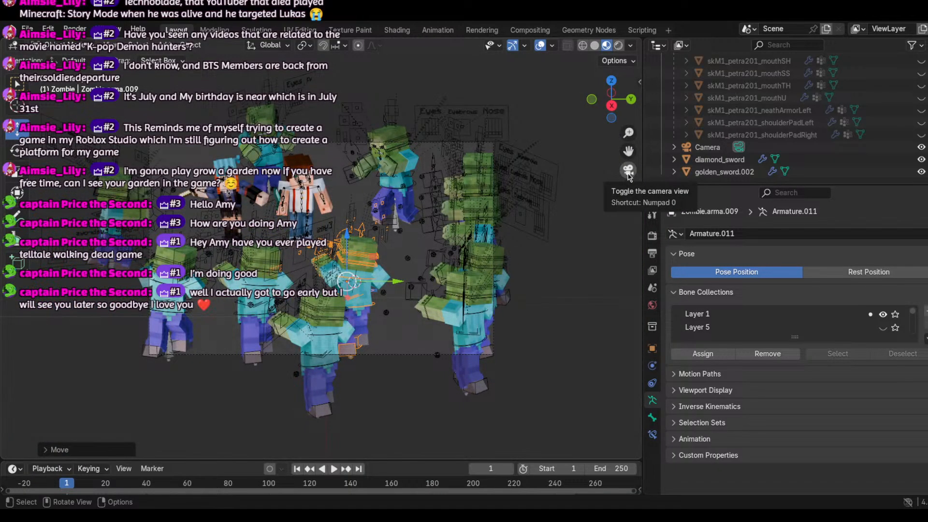
click(629, 172)
click(629, 171)
click(628, 172)
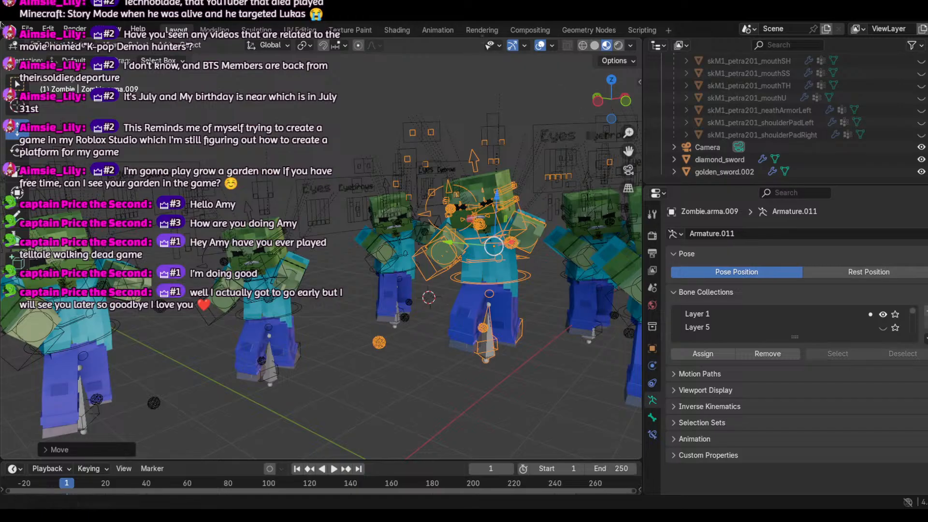
click(109, 45)
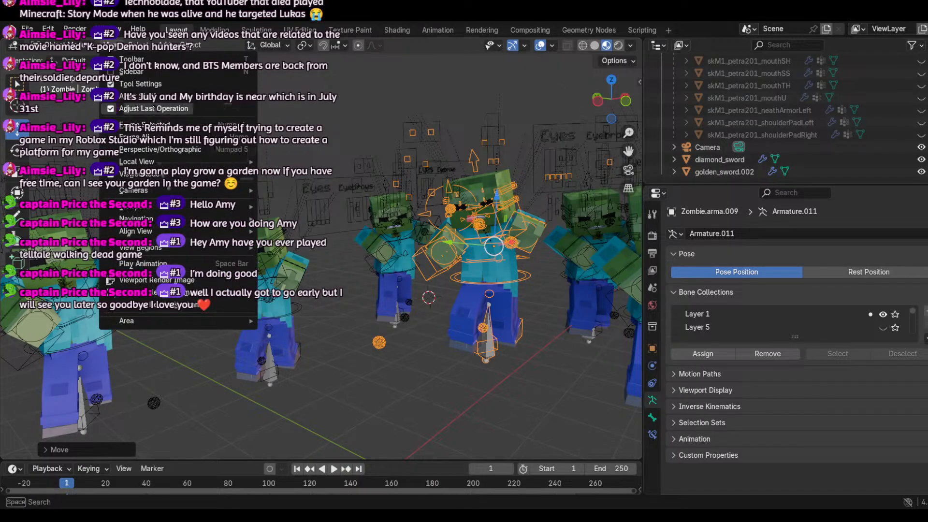
mouse_move(217, 218)
click(332, 449)
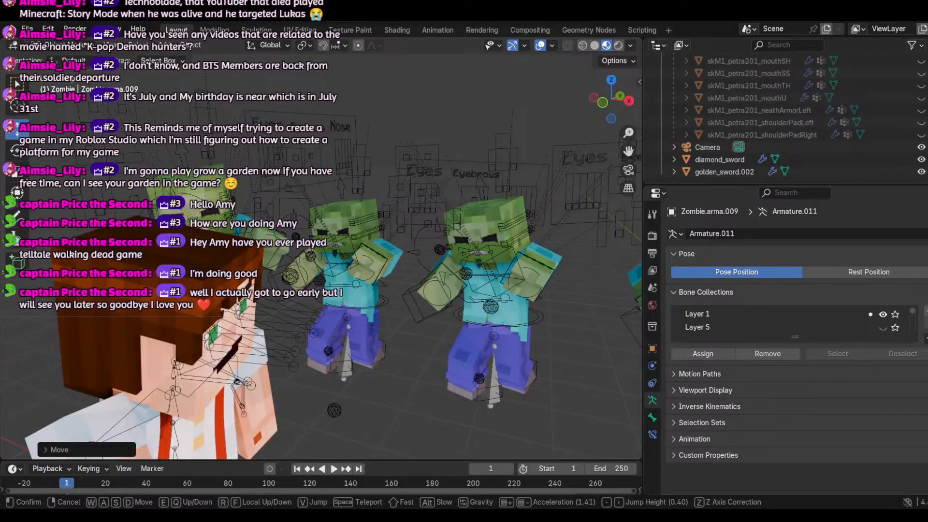
key(shift+d)
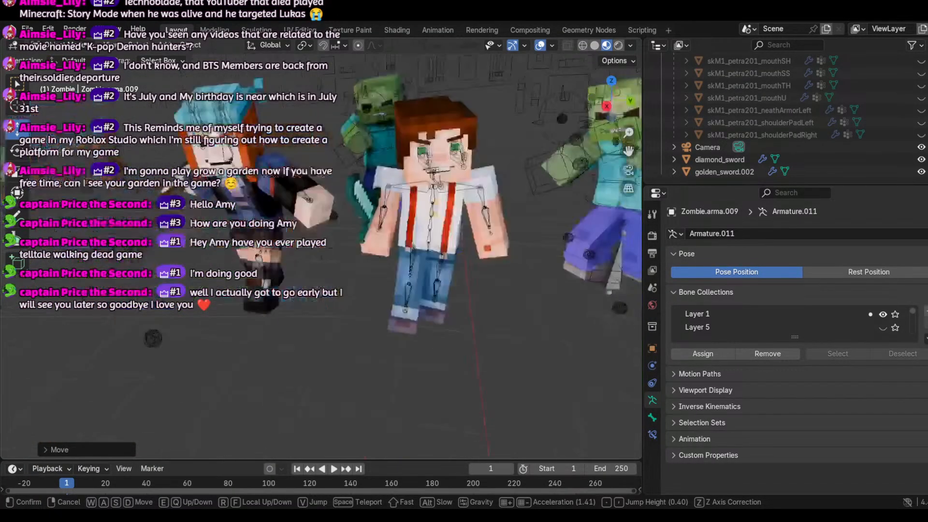
click(540, 188)
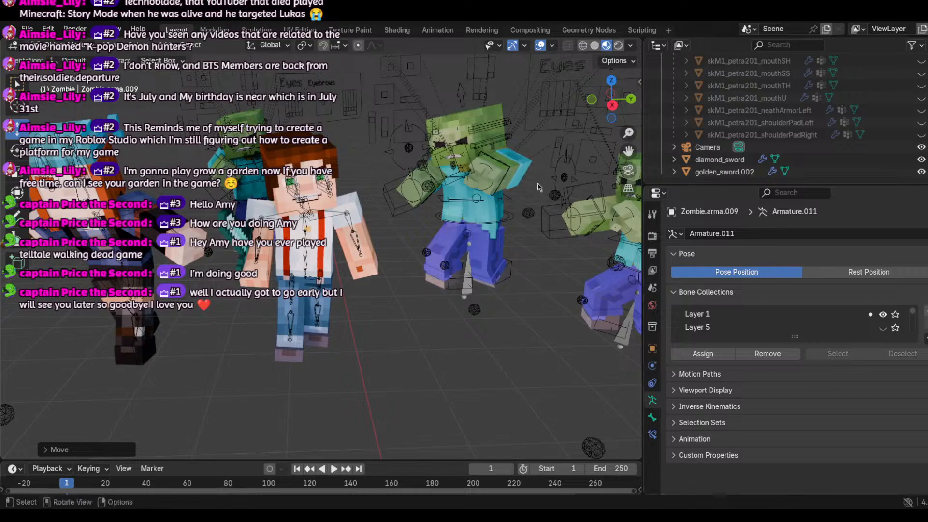
Step: Lower zombie Zombie.arma, standing beside the brown-haired character, slightly along Z toward the ground
click(481, 205)
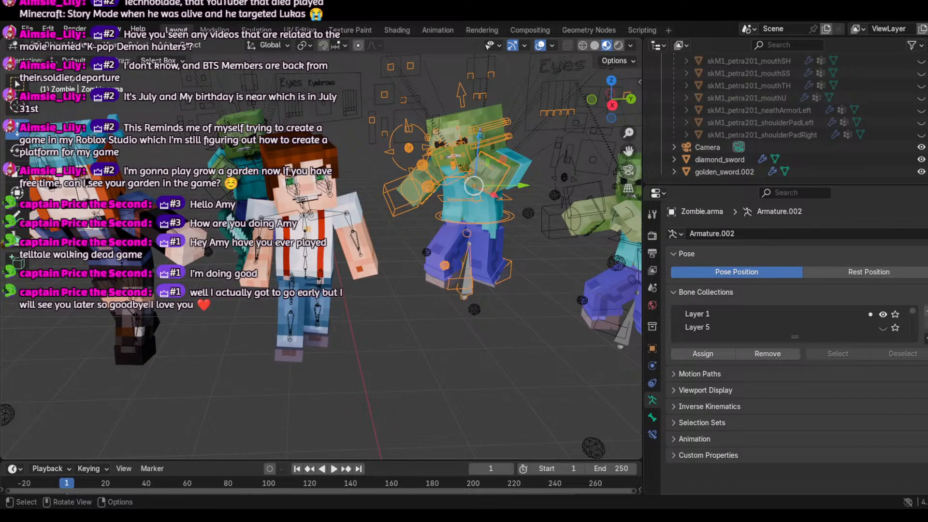
key(g)
key(z)
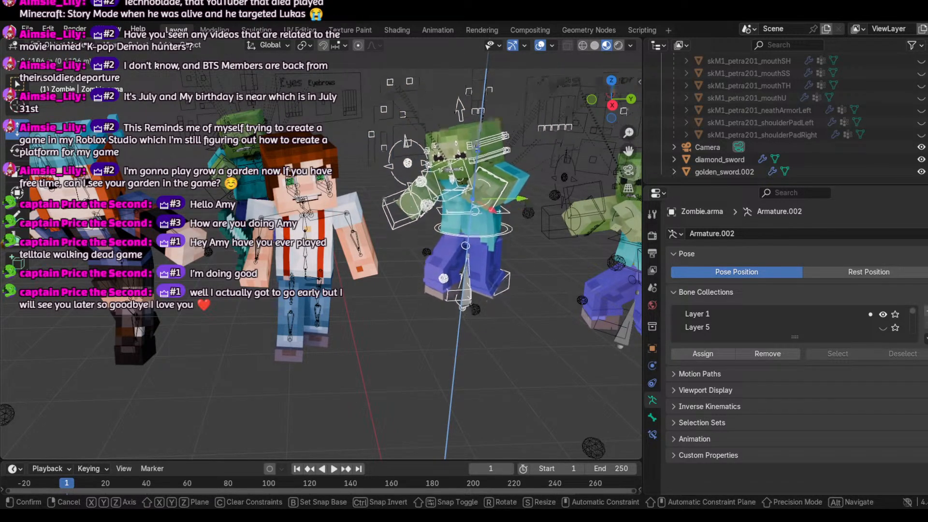
click(478, 149)
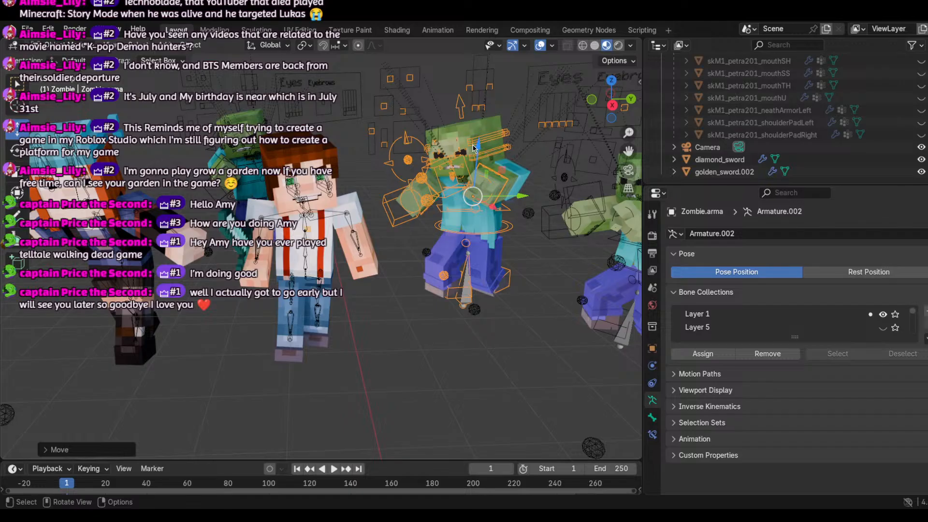
Step: Move zombie Zombie.arma.001 along Y from behind the brown-haired character toward the orange-haired one, and check it through the camera
click(255, 186)
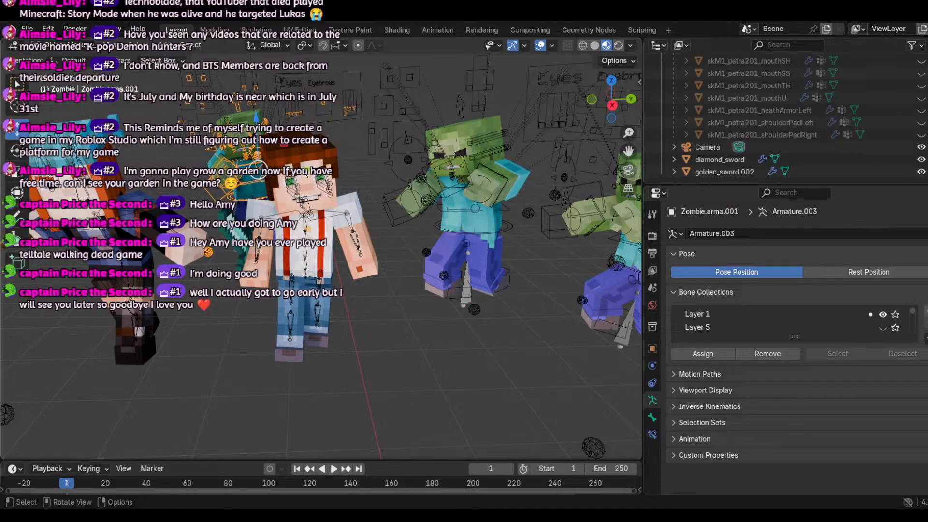
key(g)
key(y)
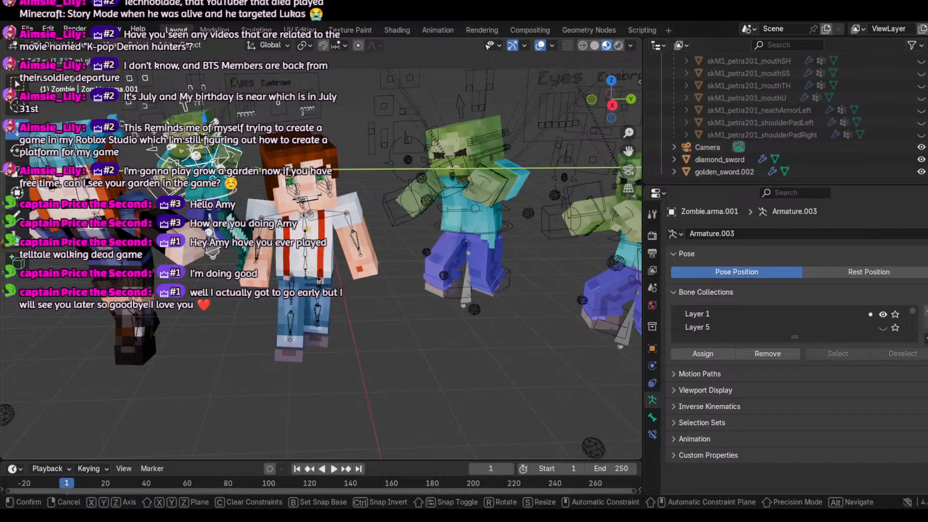
click(607, 175)
click(629, 170)
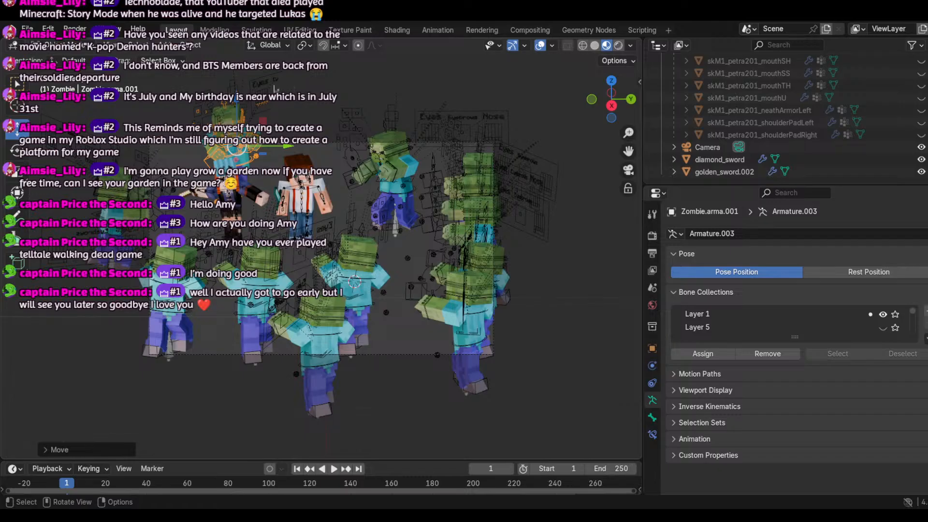
Step: Hide the viewport overlays and compare the zombie arrangement between the camera view and the free view
click(279, 232)
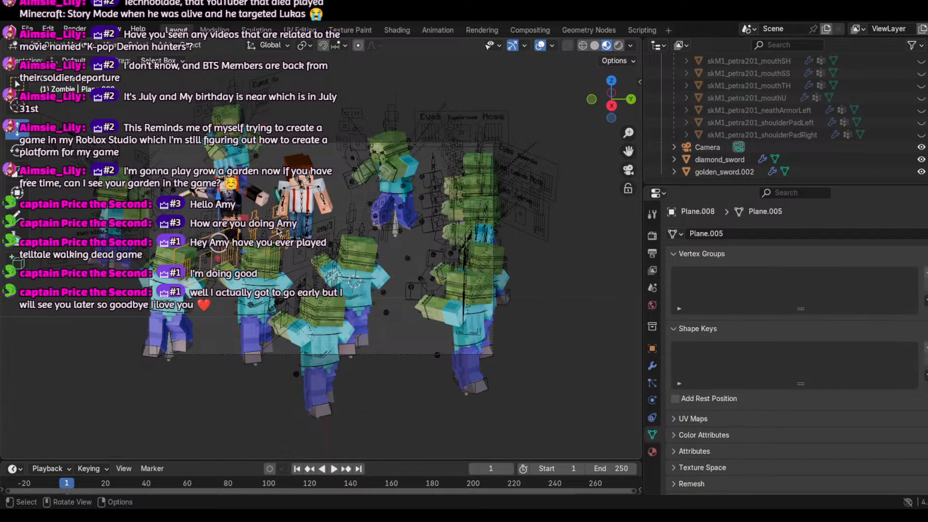
click(279, 232)
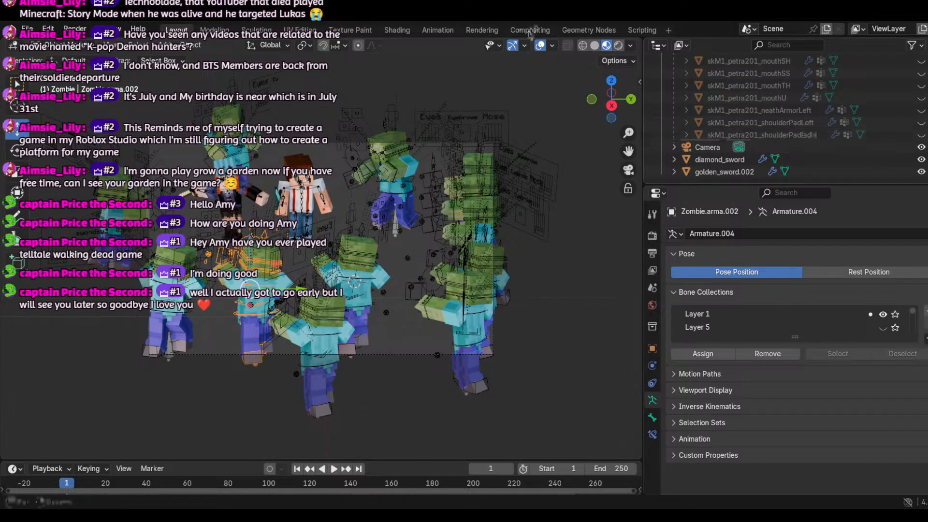
click(540, 45)
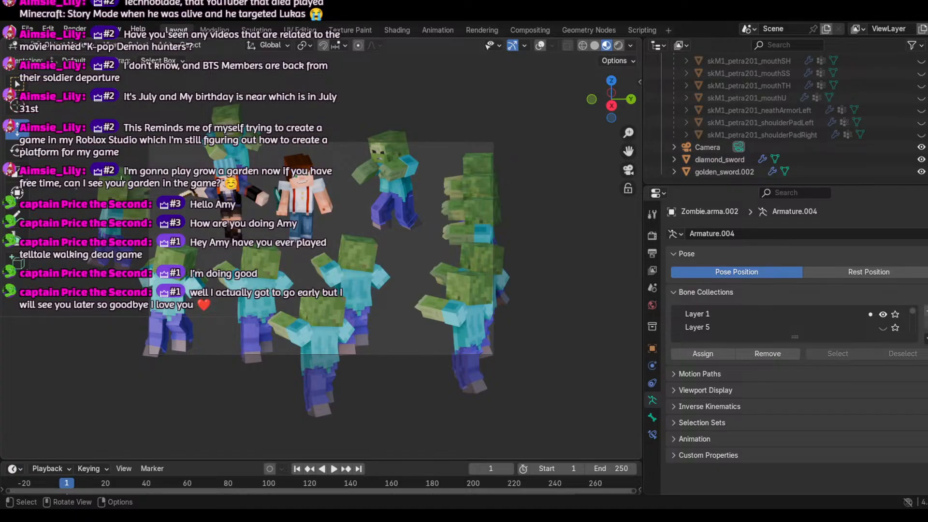
click(629, 170)
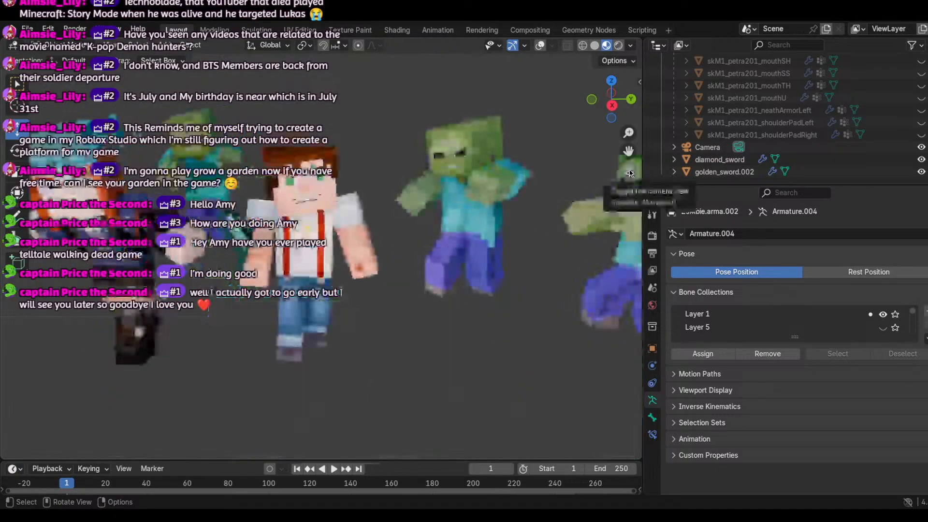
click(630, 171)
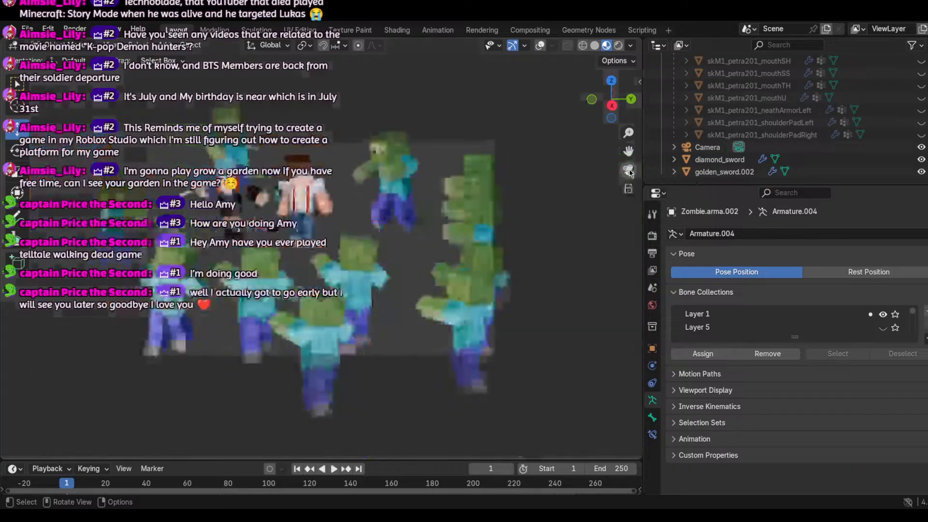
click(630, 172)
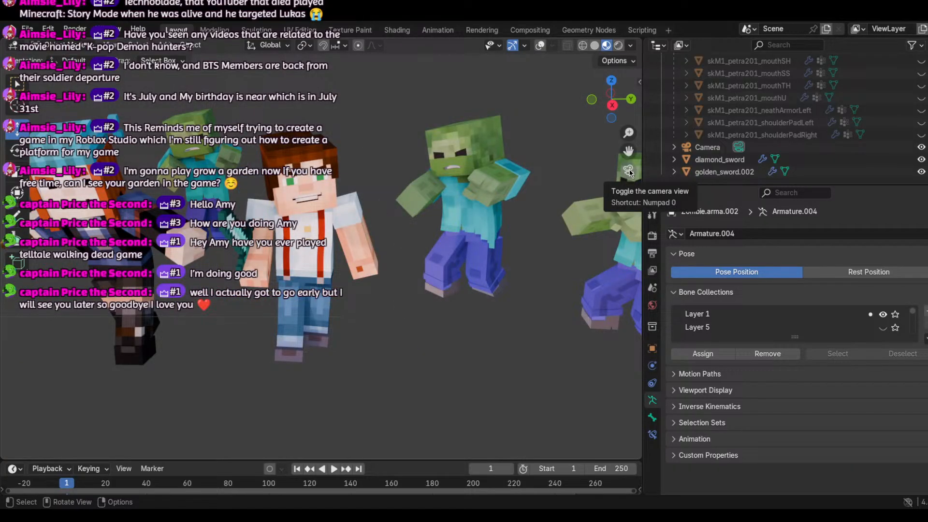
click(630, 172)
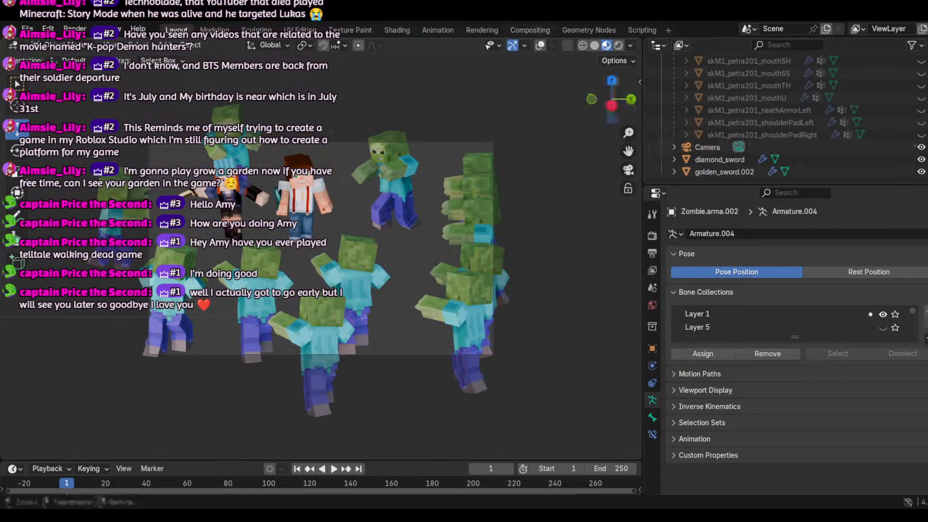
Step: Show the overlays, move zombie Zombie.arma.008 along Y closer to the orange-haired character, and hide the overlays to check the shot
key(shift+alt+z)
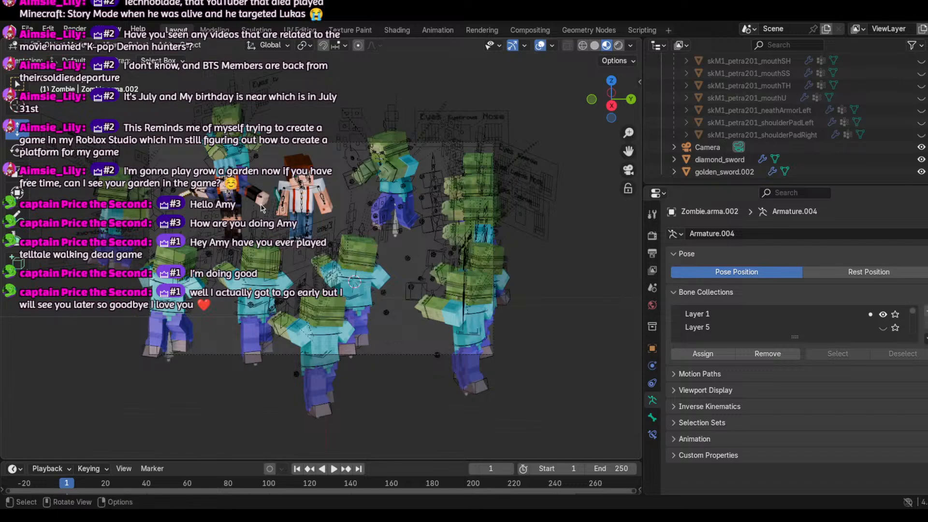
click(87, 216)
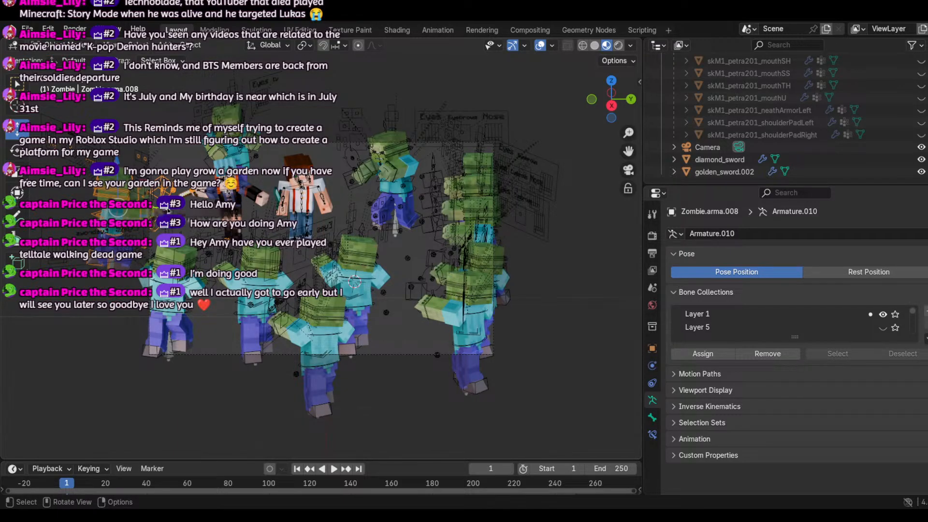
key(g)
key(y)
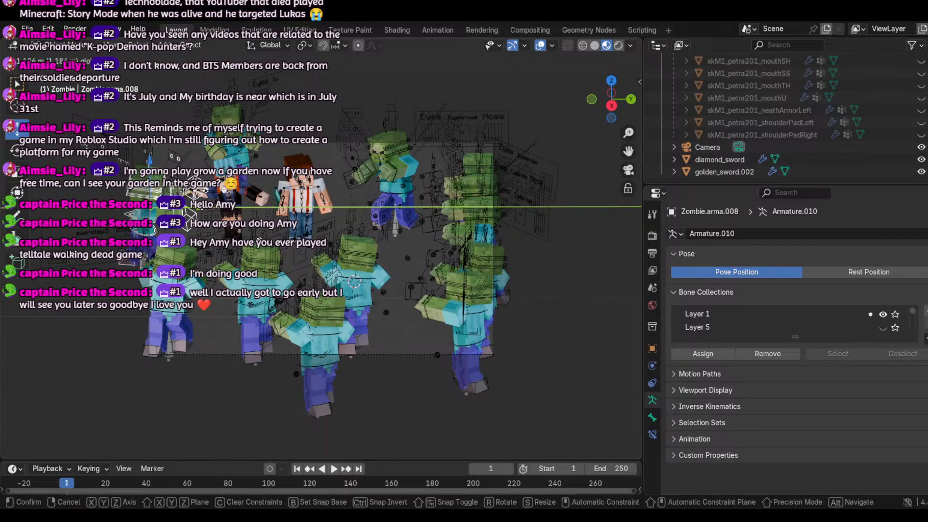
click(252, 184)
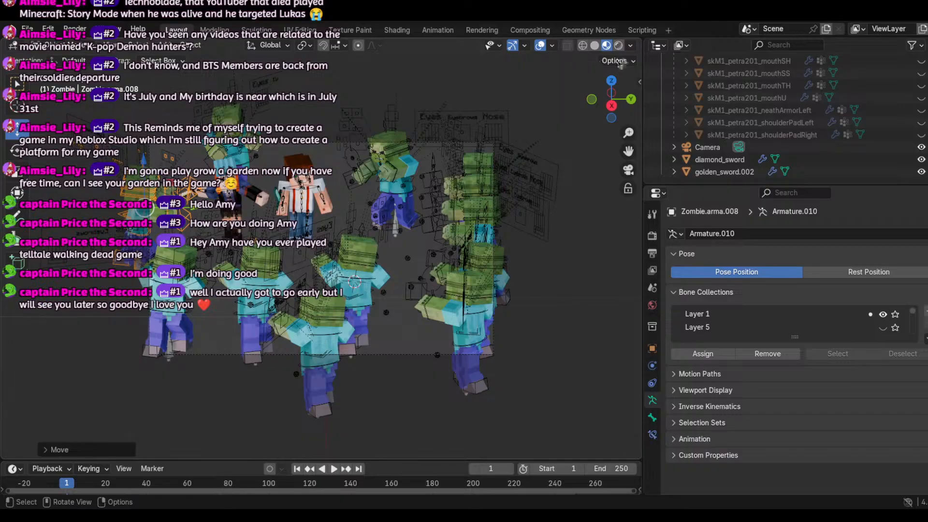
click(540, 46)
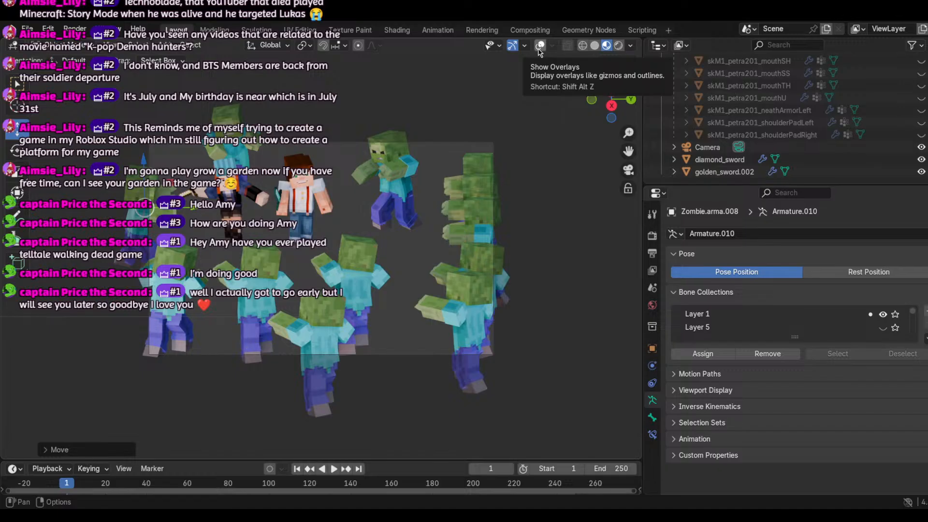
Step: Move the zombie armature Zombie.arma.008 slightly along the positive Y axis, towards the two characters
key(g)
key(y)
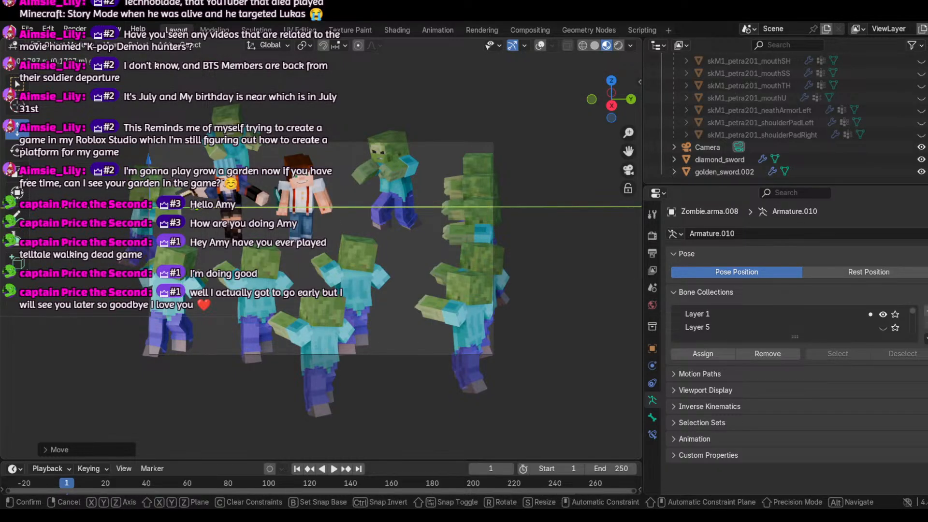
click(584, 266)
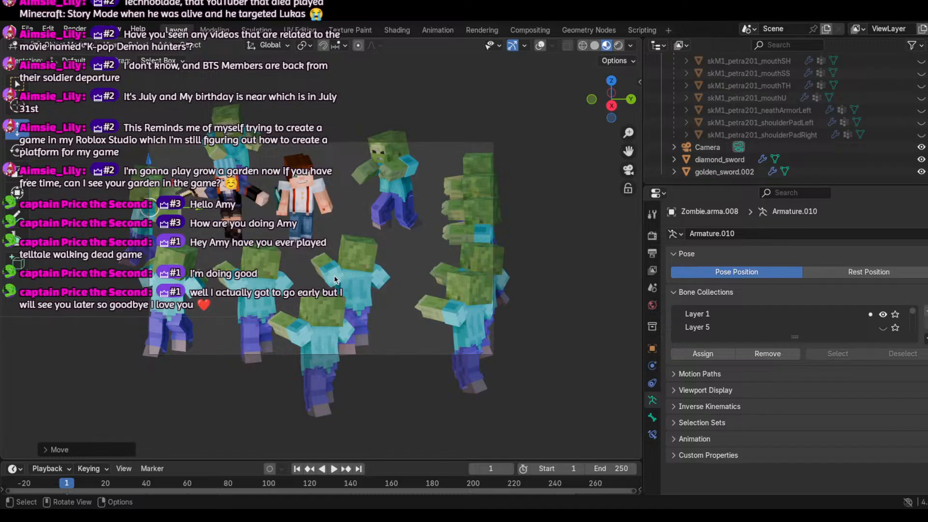
click(243, 154)
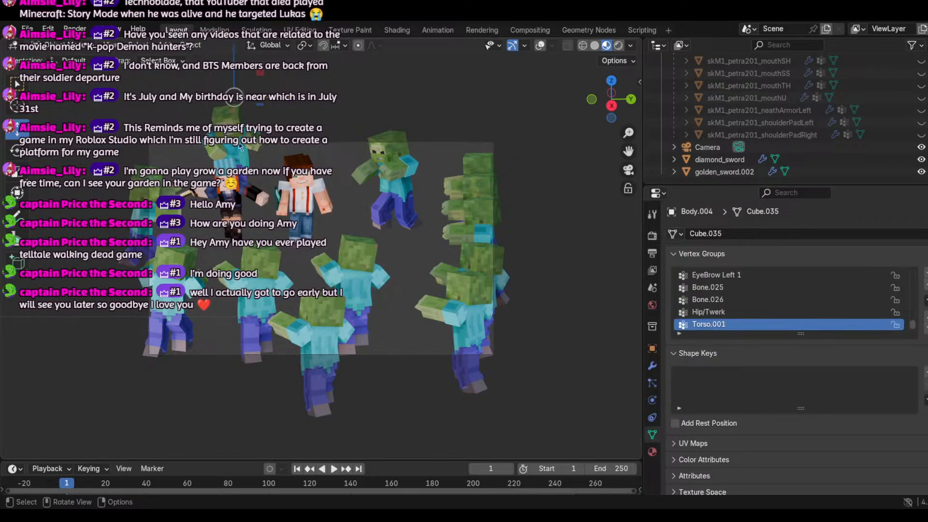
drag(230, 115, 229, 128)
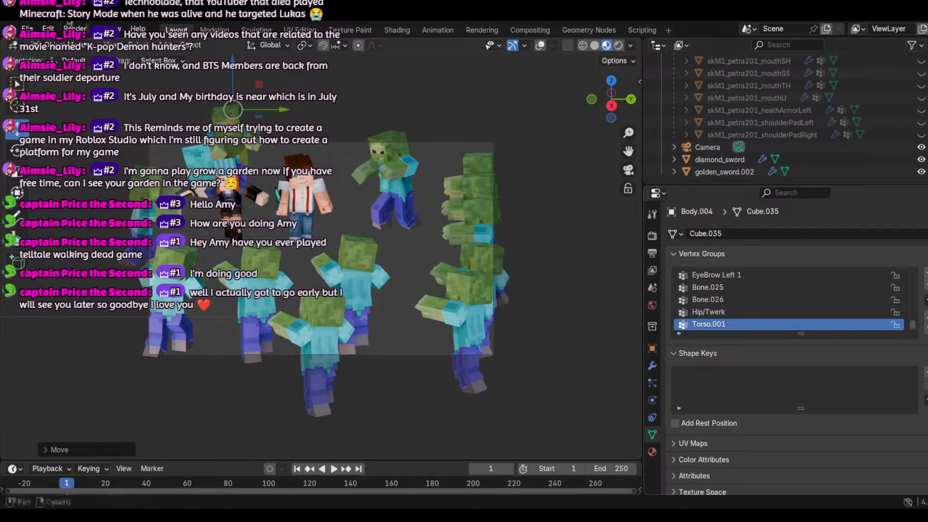
click(50, 29)
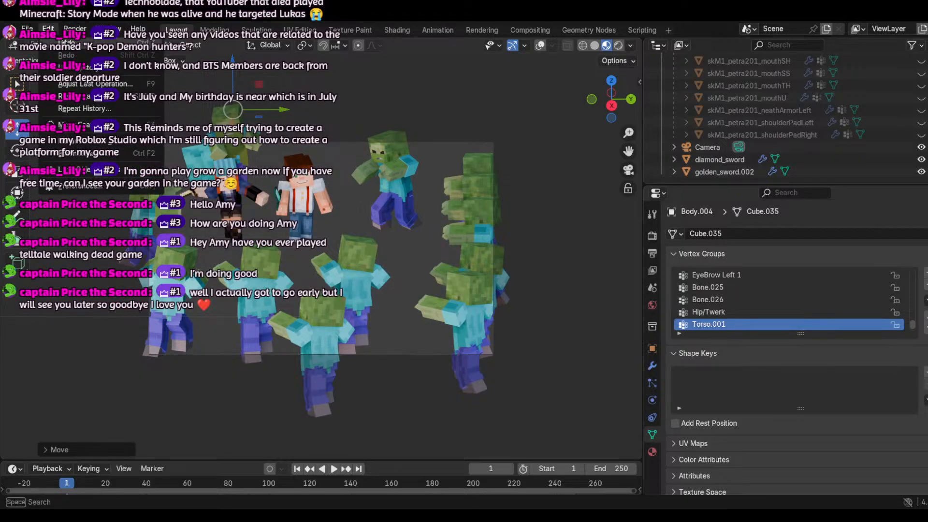
click(68, 43)
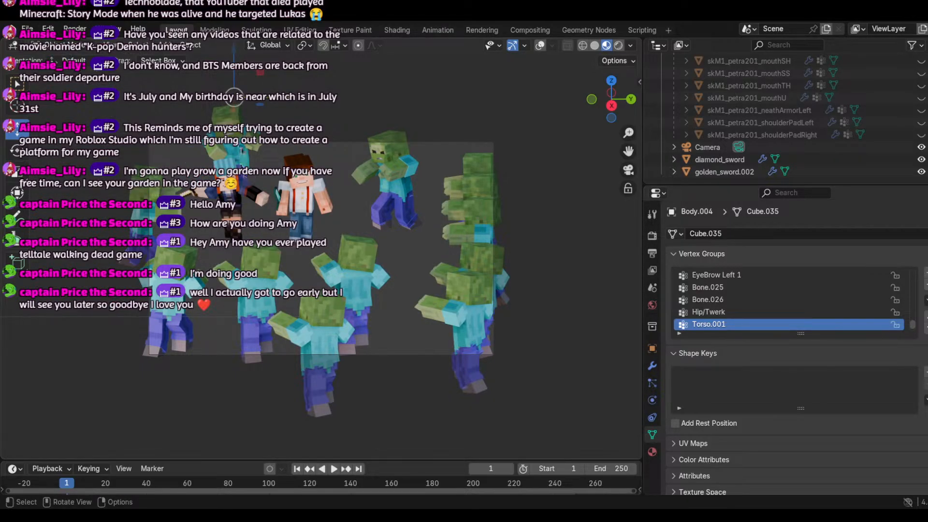
Step: Show the viewport overlays and move the back zombie's armature Zombie.arma.001 along the positive Y axis, behind the two characters
click(539, 46)
click(232, 104)
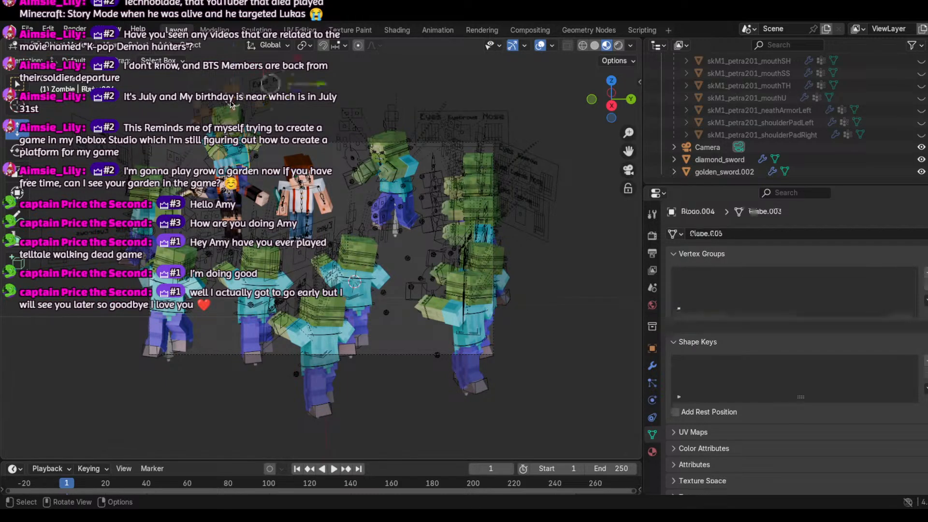
click(249, 162)
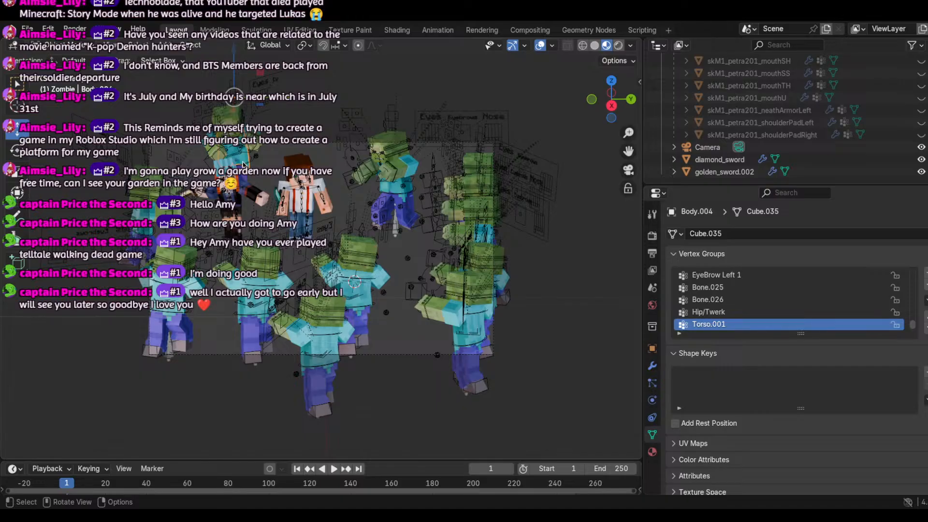
click(243, 164)
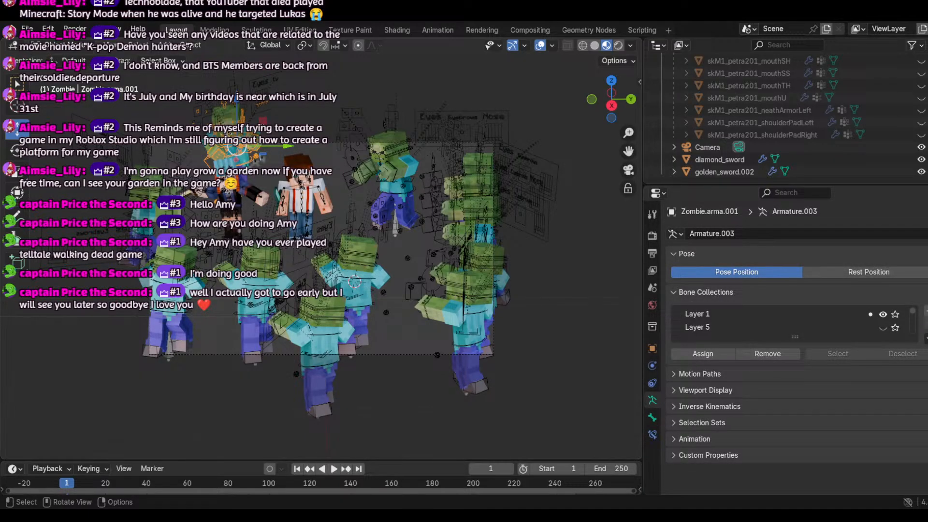
key(g)
key(y)
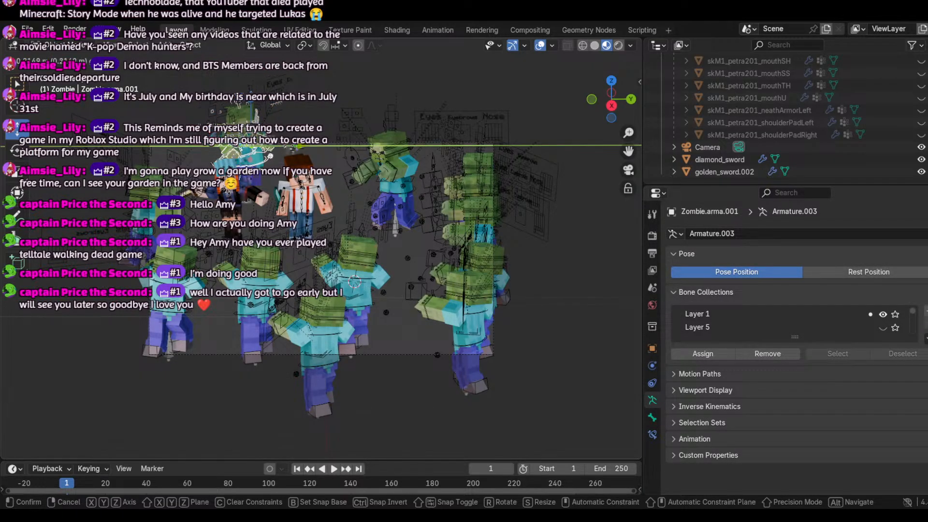
click(264, 179)
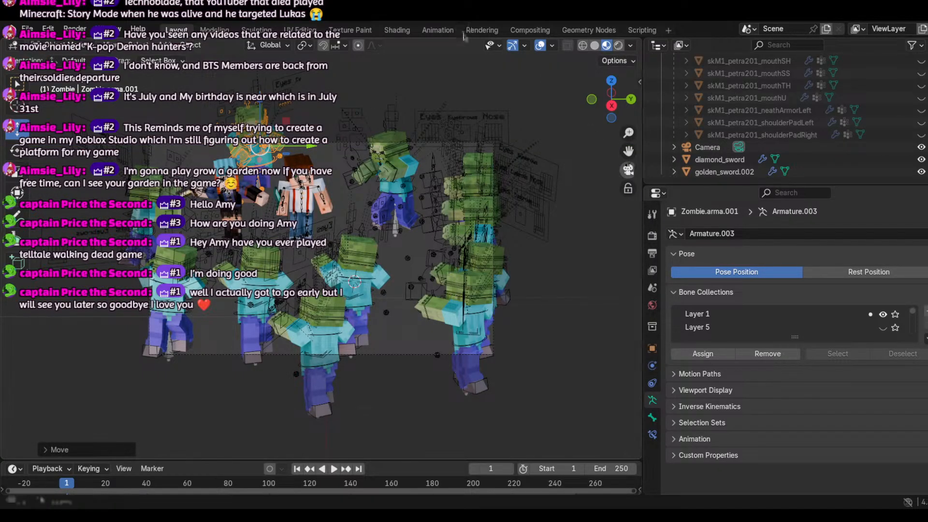
Step: Hide the overlays and move Zombie.arma.001 forward along X and down along Z until it stands close behind the two characters
click(538, 46)
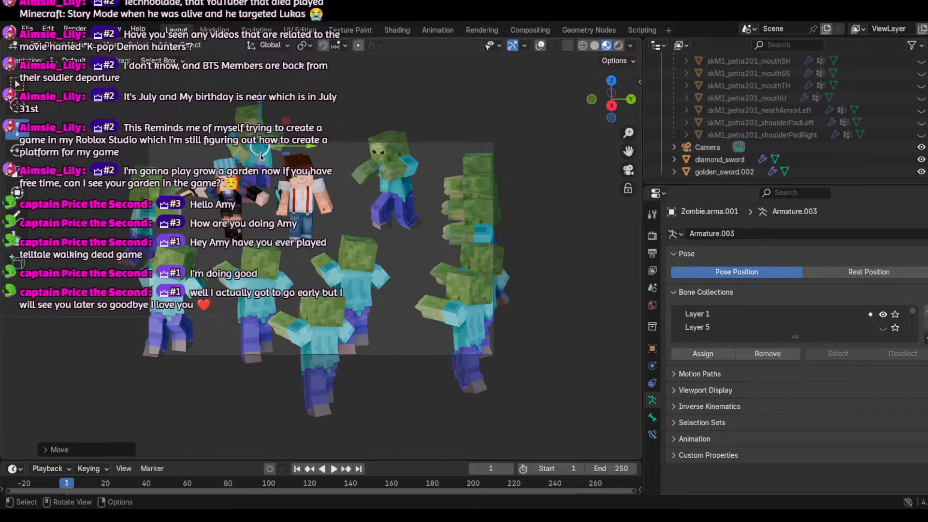
key(g)
key(x)
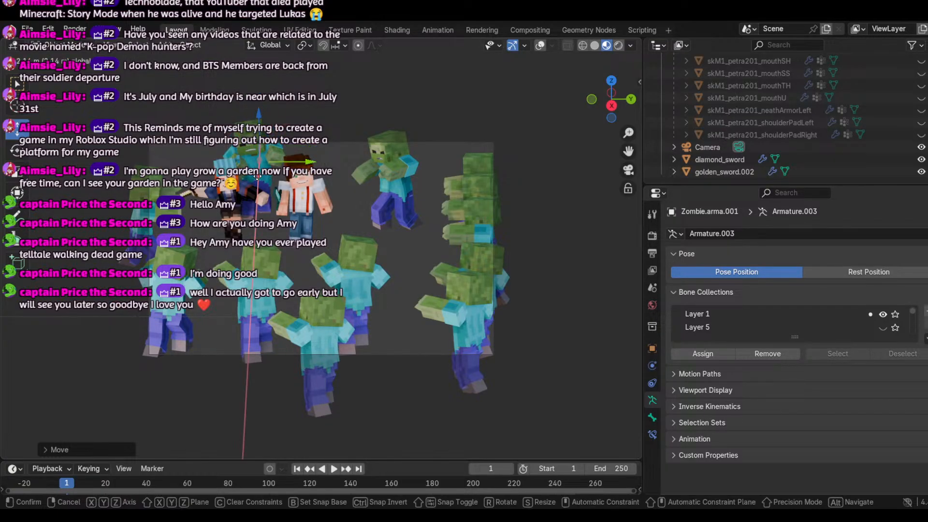
click(254, 135)
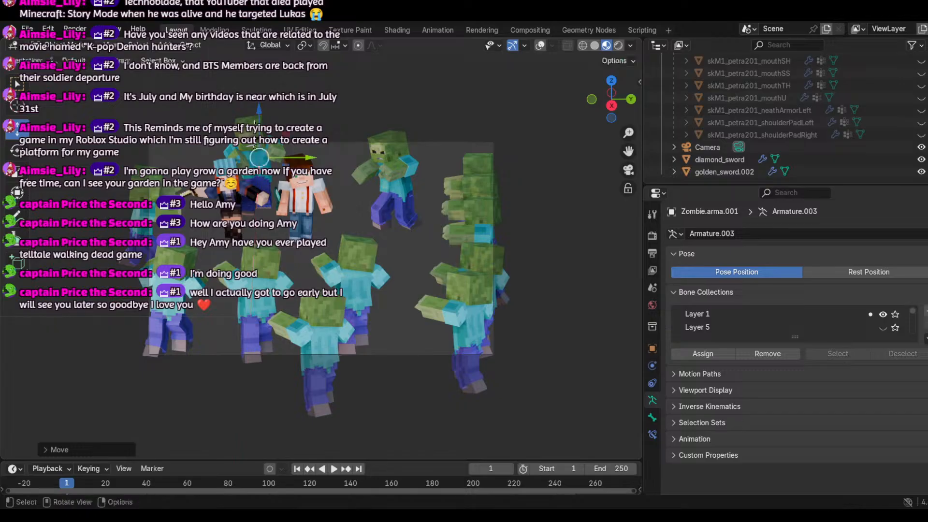
key(g)
key(z)
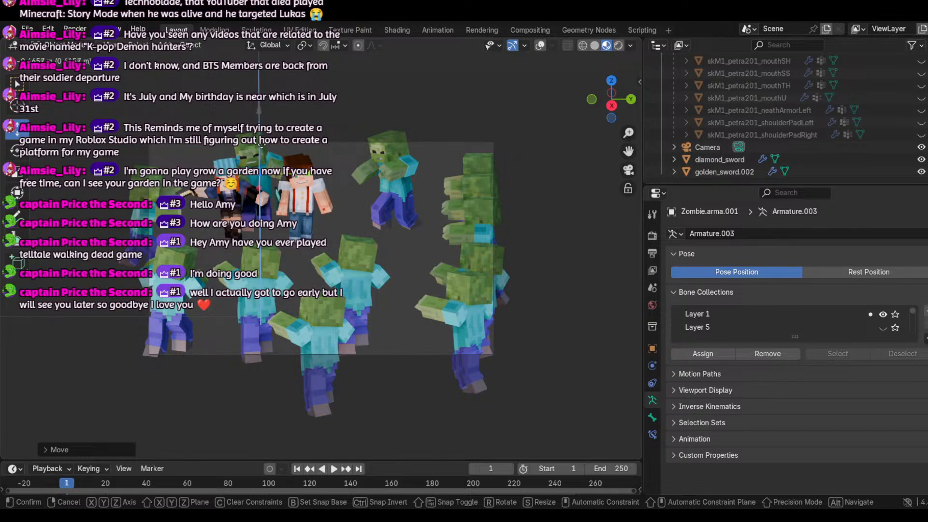
click(268, 200)
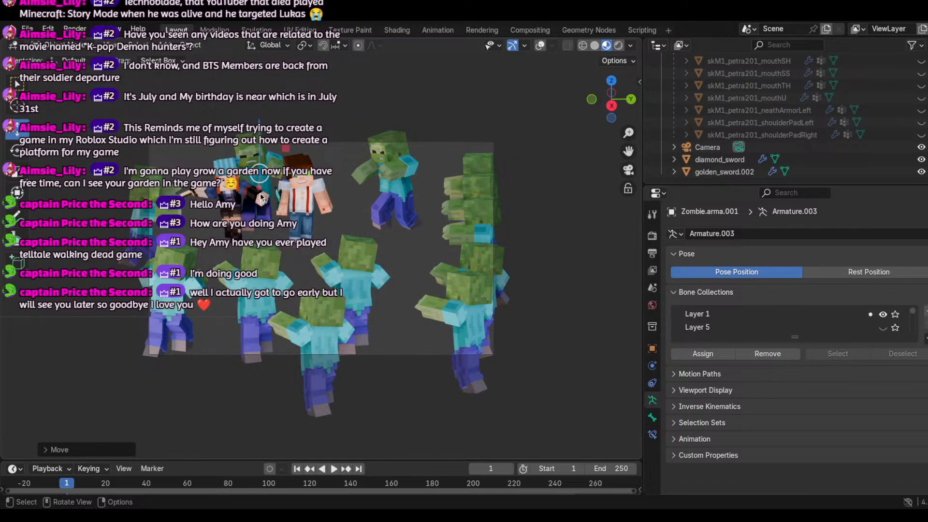
key(g)
key(x)
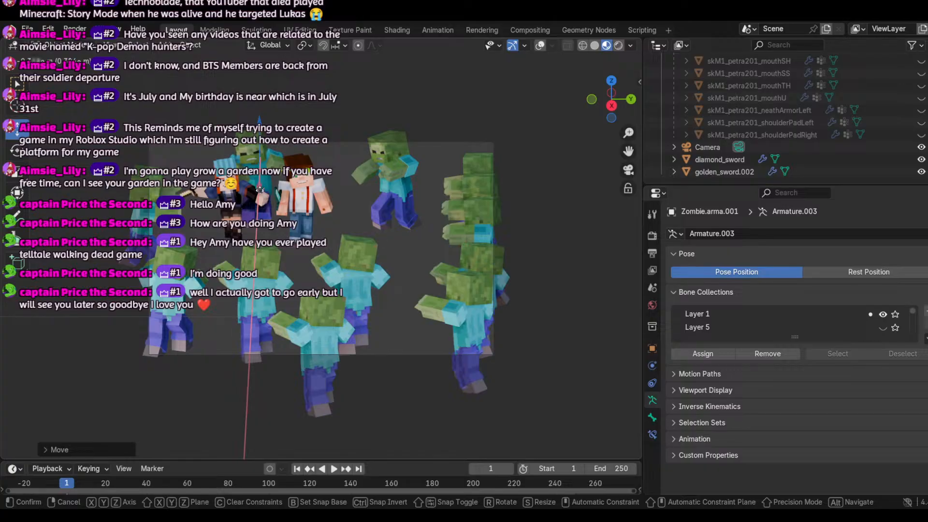
click(260, 189)
Step: Show the overlays and move the armature Zombie.arma in the XY plane, closer to the character in the white shirt
click(409, 207)
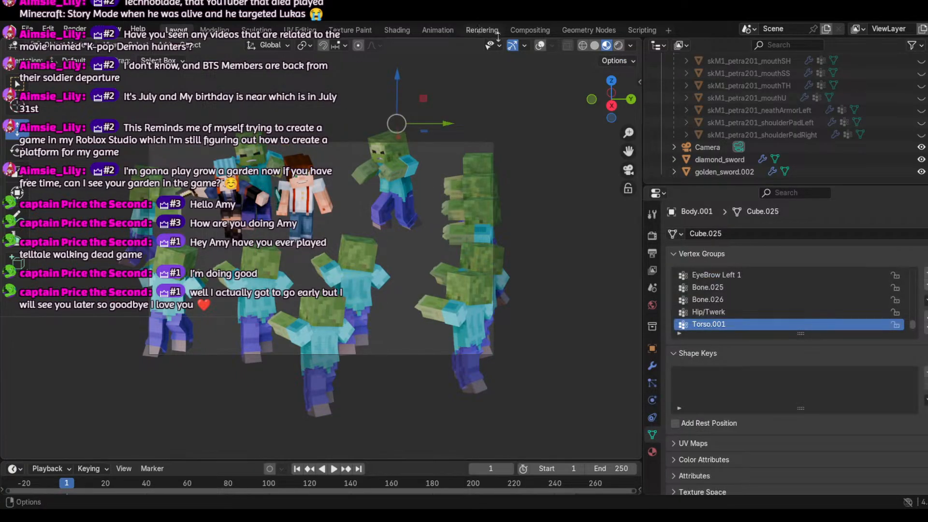
click(540, 45)
click(415, 161)
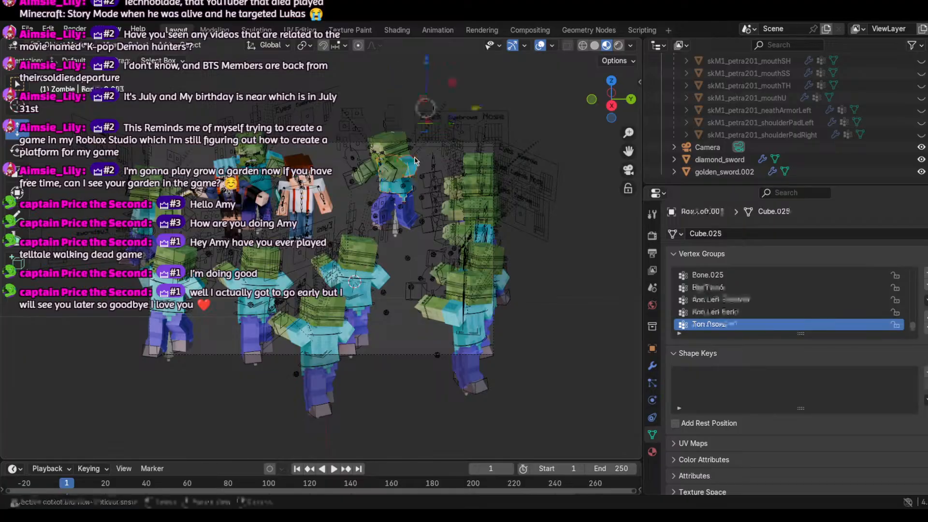
click(419, 141)
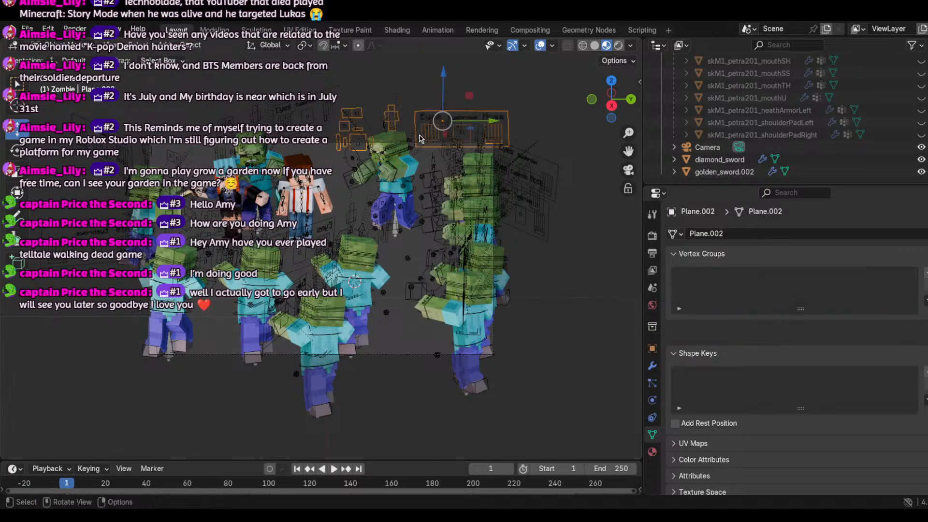
click(406, 156)
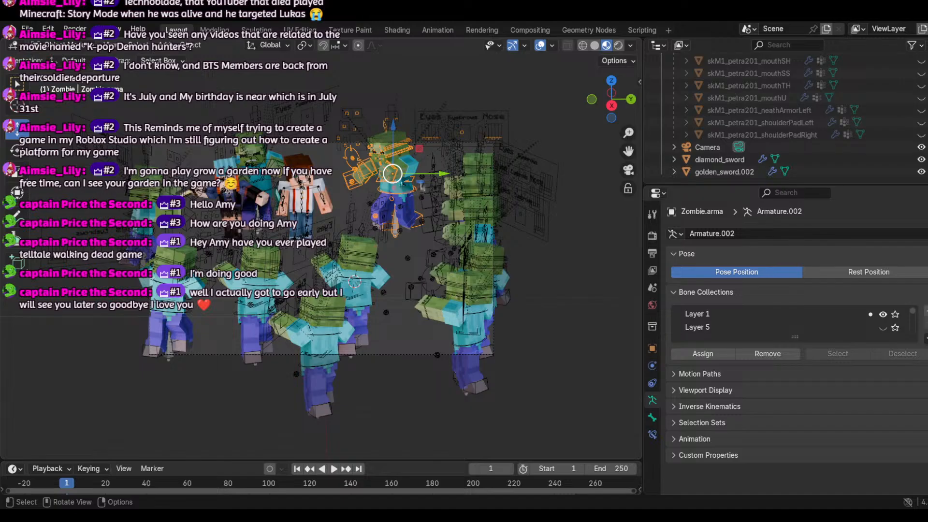
drag(422, 184, 400, 187)
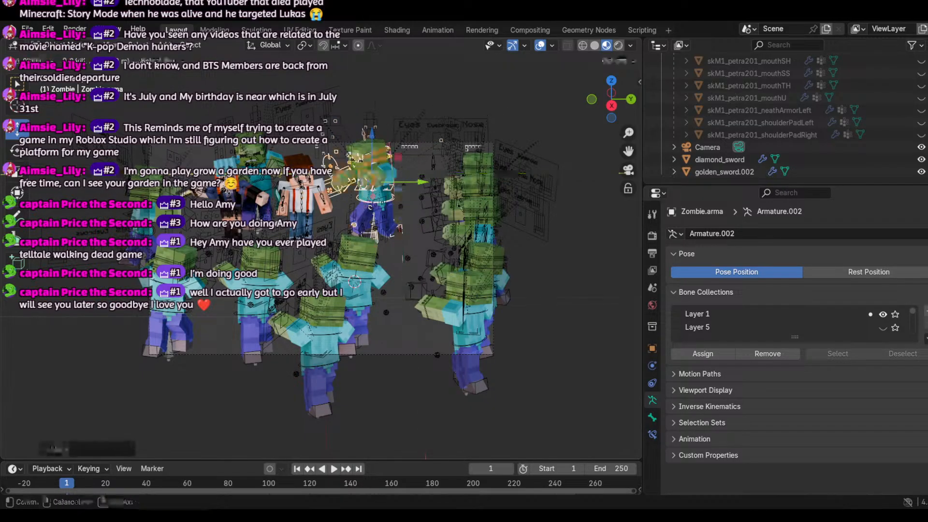
Step: Move Zombie.arma.007 along the negative Y axis into the gap beside the front zombie, and check the layout without overlays
click(481, 337)
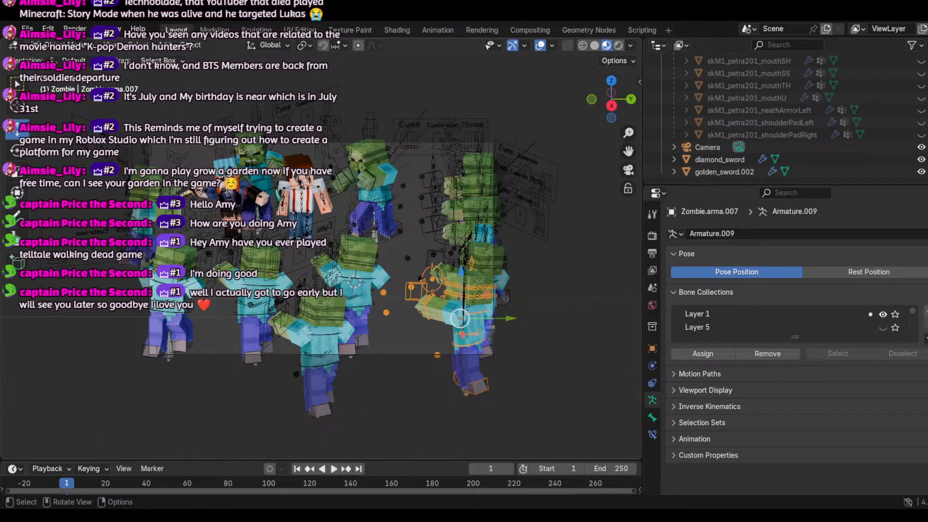
drag(496, 319, 428, 315)
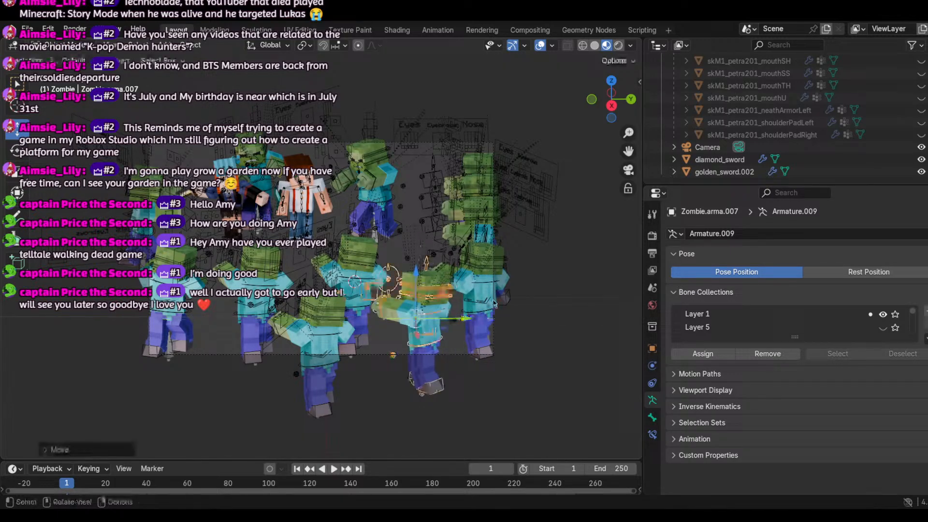
click(541, 46)
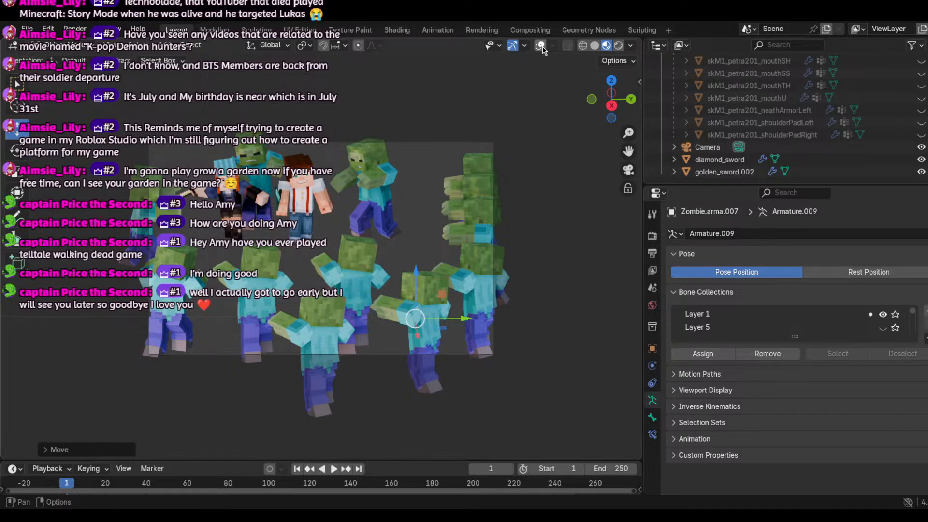
click(541, 46)
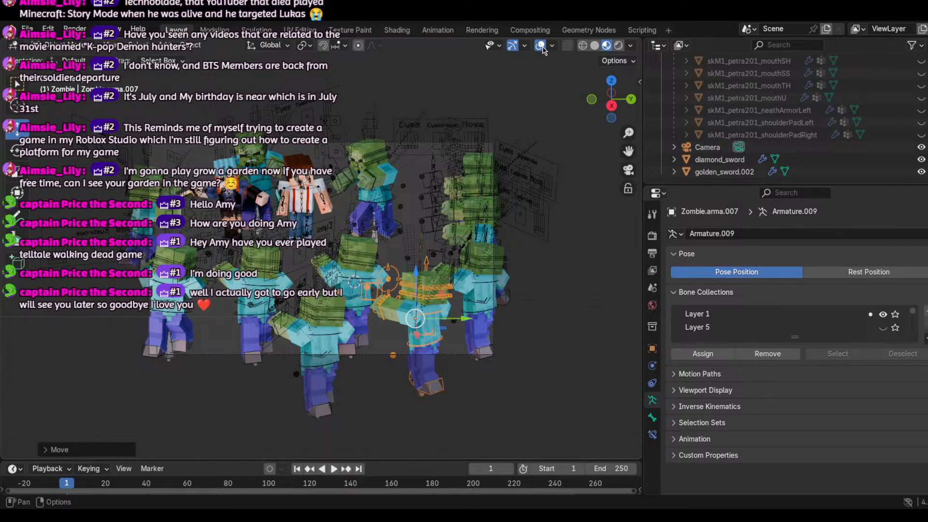
click(542, 46)
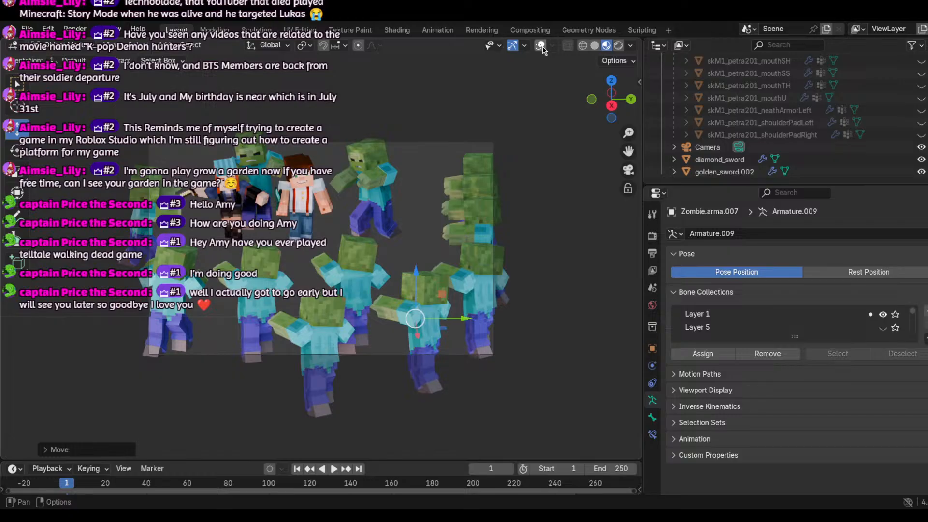
click(542, 46)
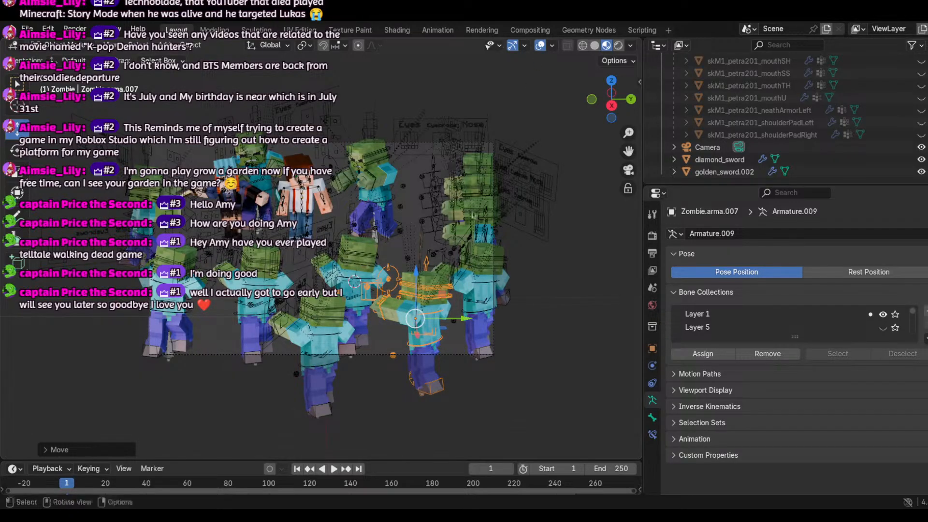
Step: Spread the stacked zombies by moving the nearest one and Zombie.arma.003 along the negative Y axis, and check without overlays
click(474, 215)
drag(516, 241, 464, 245)
click(474, 187)
drag(514, 221, 484, 218)
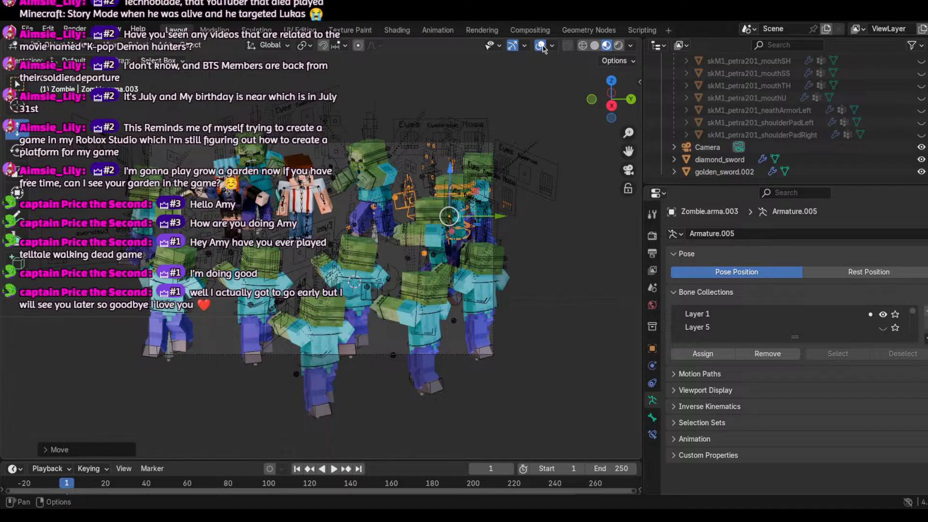
click(543, 46)
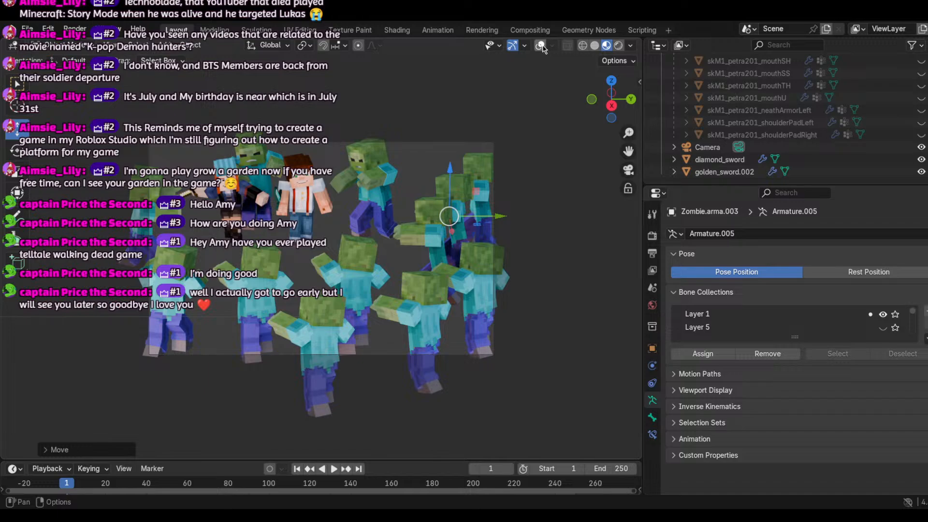
click(541, 46)
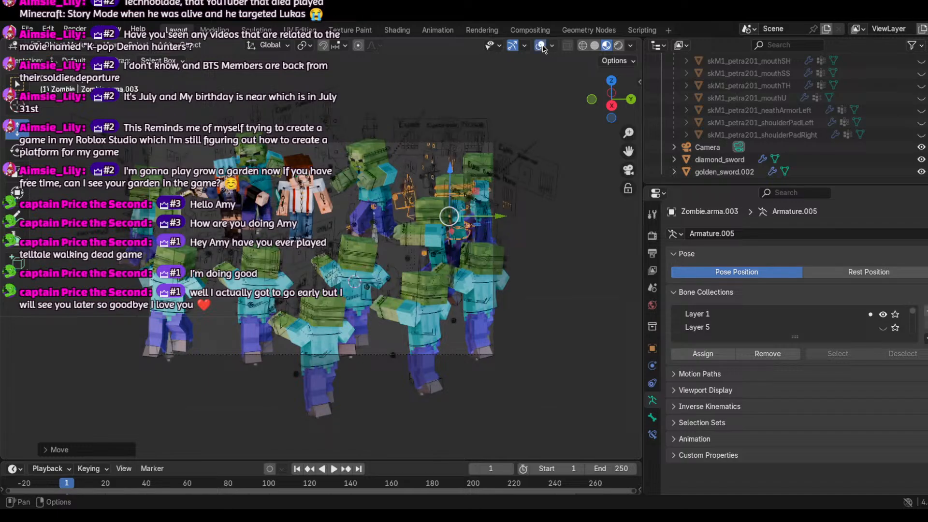
Step: Select the armature Zombie.arma.003, hide the overlays, and rotate the zombie slightly about the Z axis
click(476, 216)
click(485, 186)
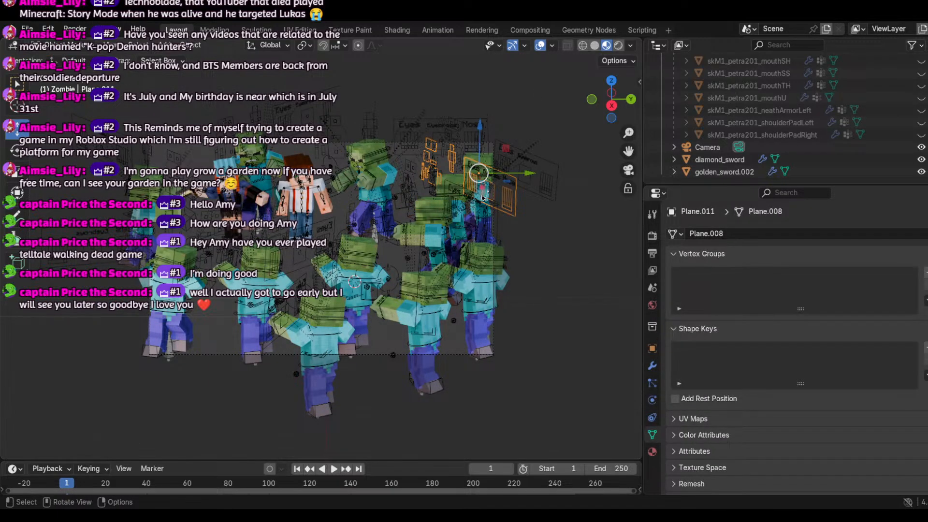
click(484, 197)
click(484, 198)
click(484, 210)
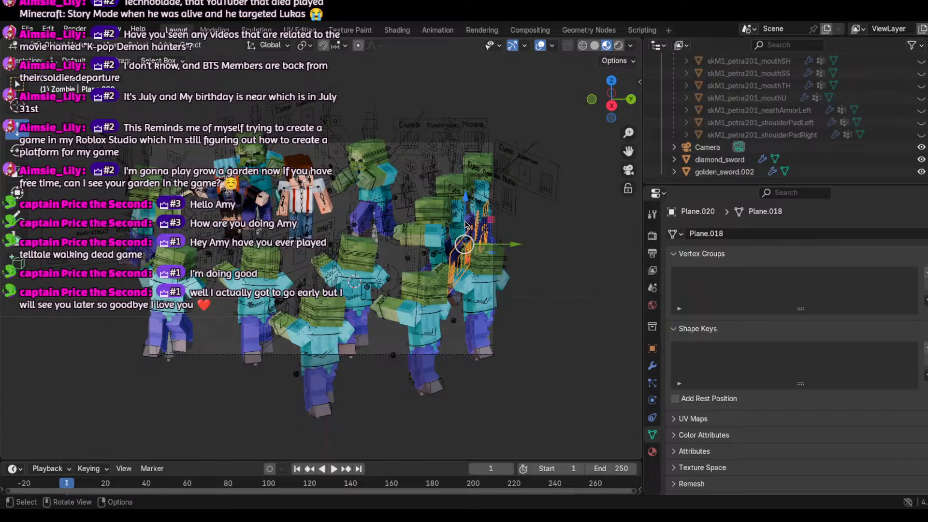
click(465, 227)
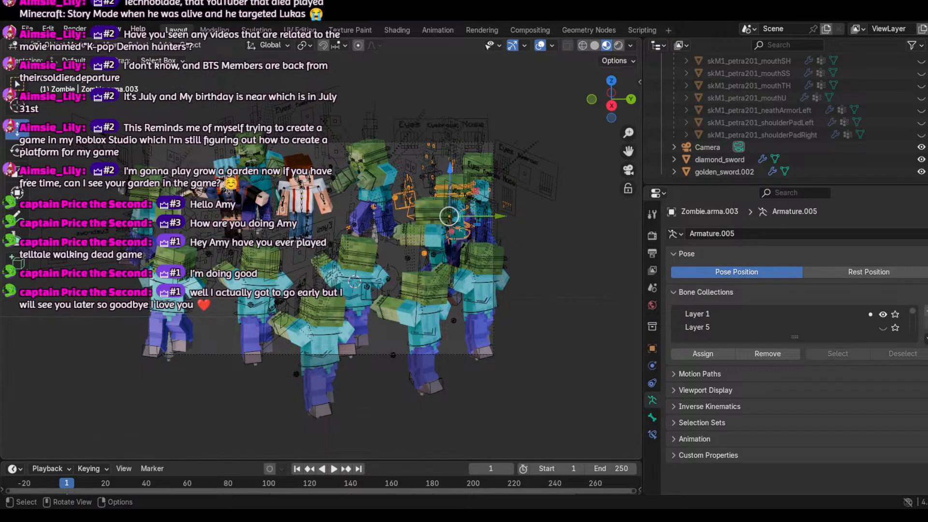
click(16, 152)
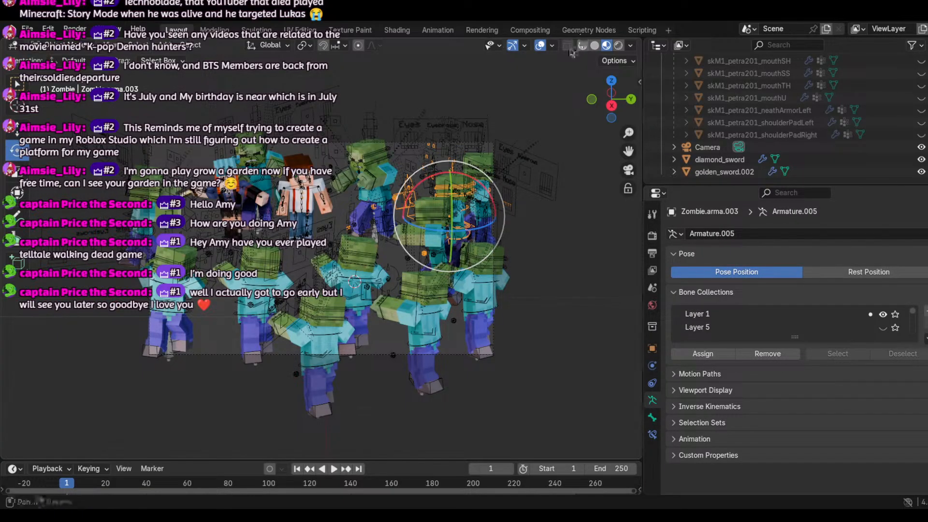
click(540, 45)
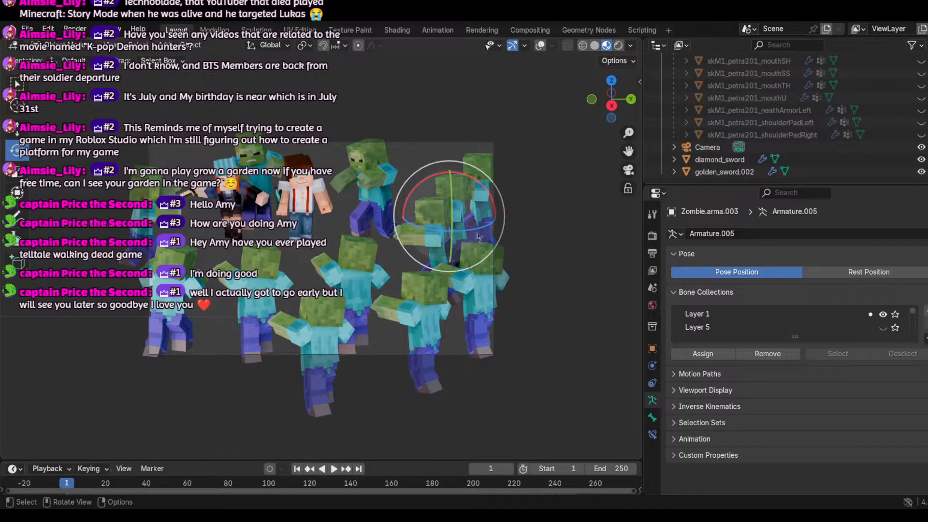
mouse_move(478, 231)
mouse_down()
mouse_move(485, 224)
mouse_move(474, 243)
mouse_up()
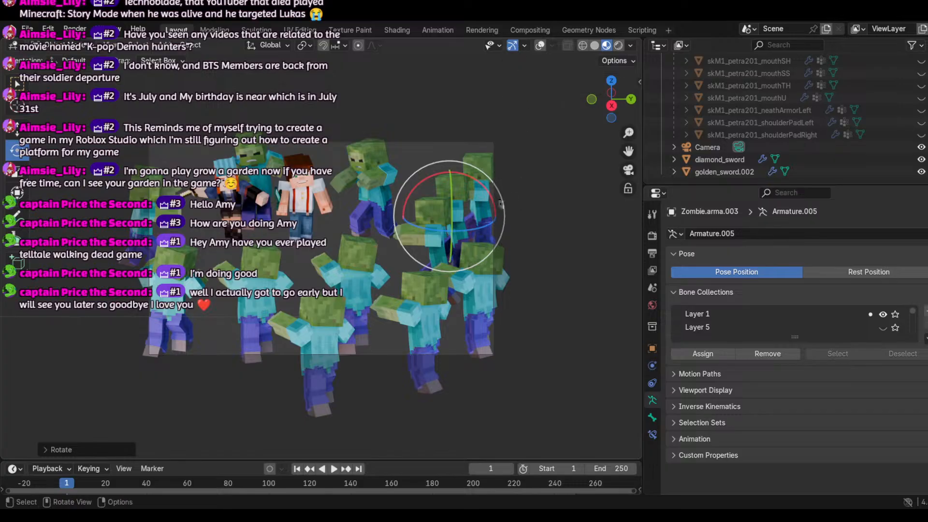
Step: Reframe the camera with Walk Navigation so that the two main characters and the surrounding zombies fit the shot from a slightly shifted angle
click(323, 346)
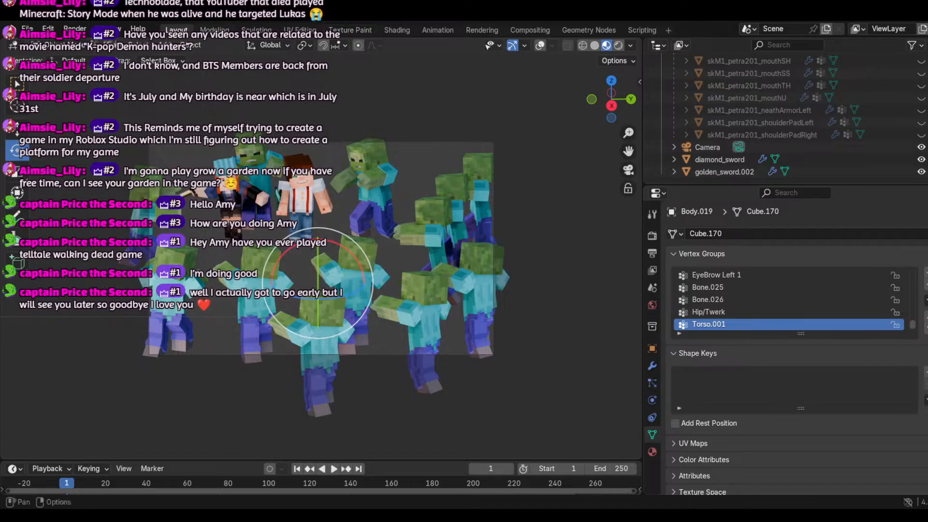
click(116, 45)
mouse_move(136, 218)
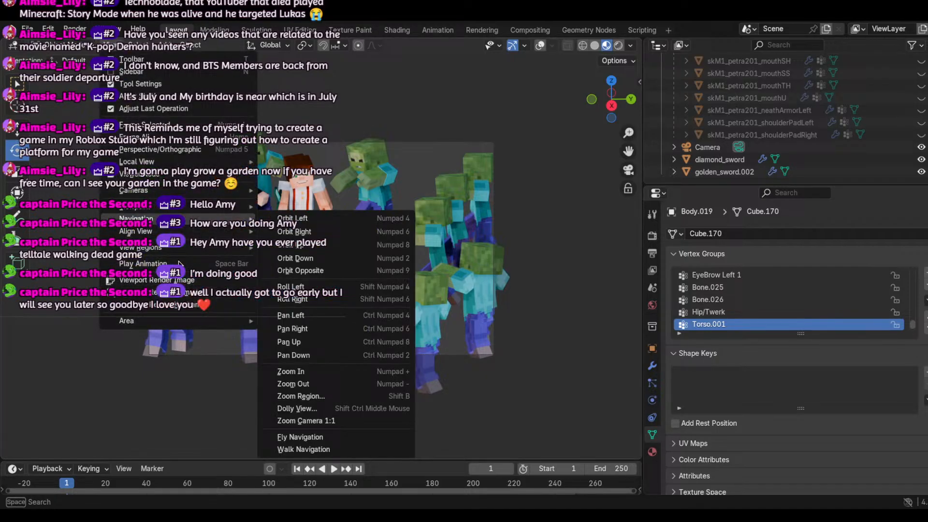
click(295, 449)
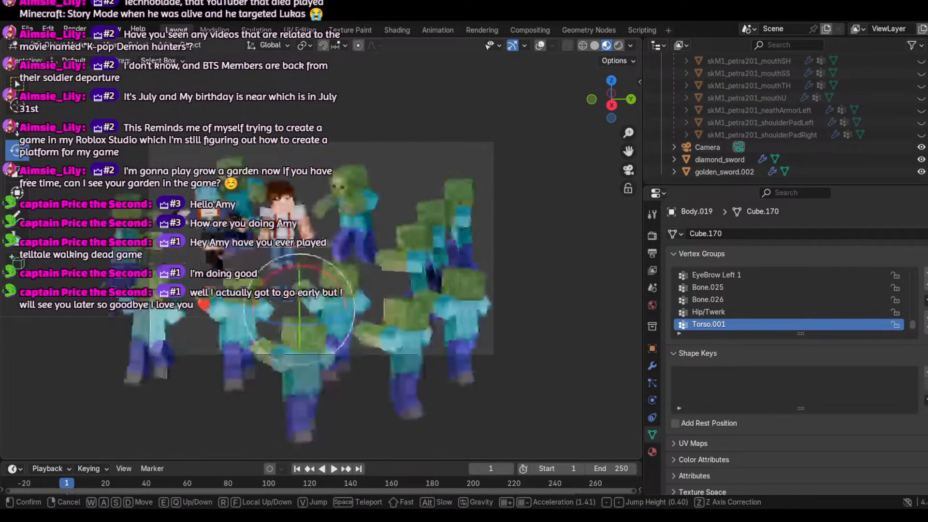
key(shift+s)
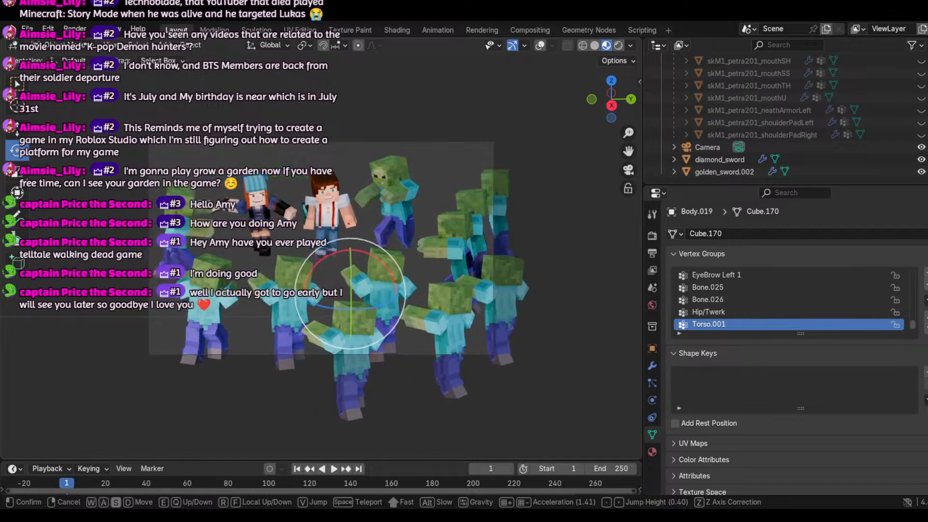
key(w)
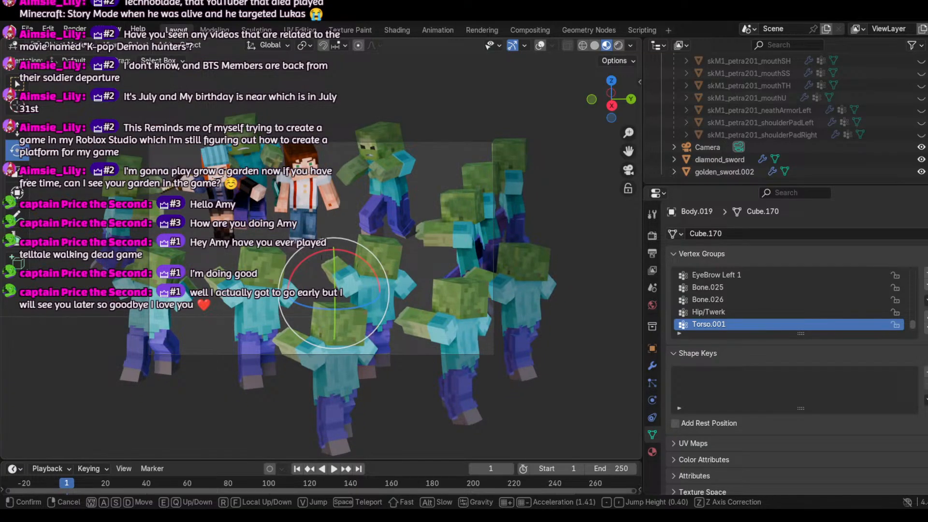
key(shift+w)
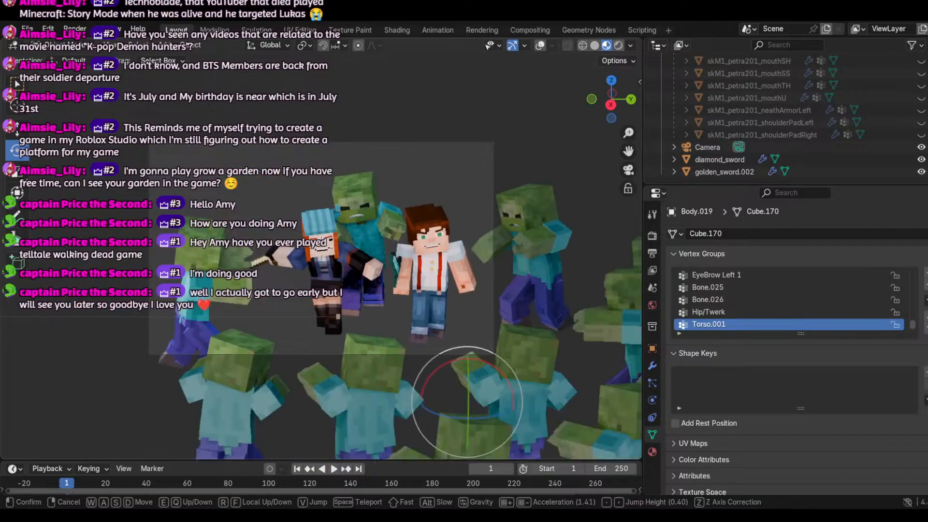
key(shift+d)
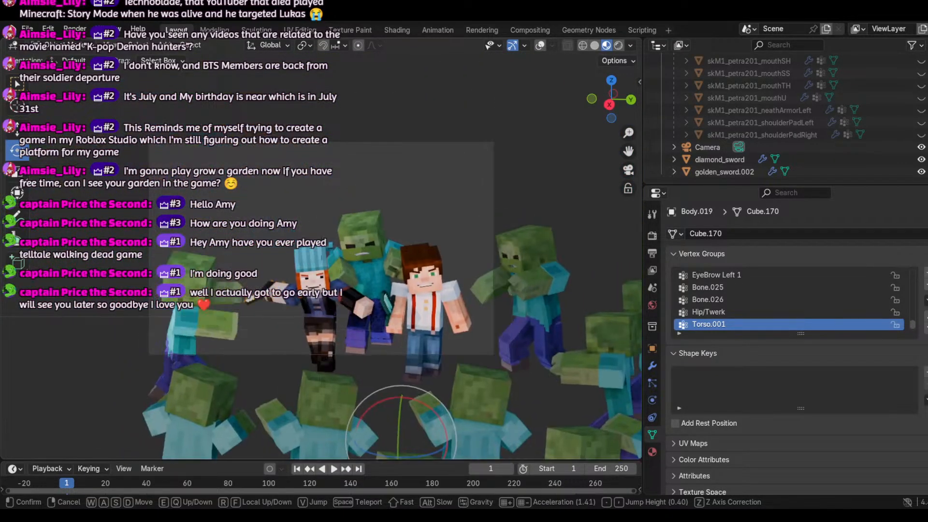
key(d)
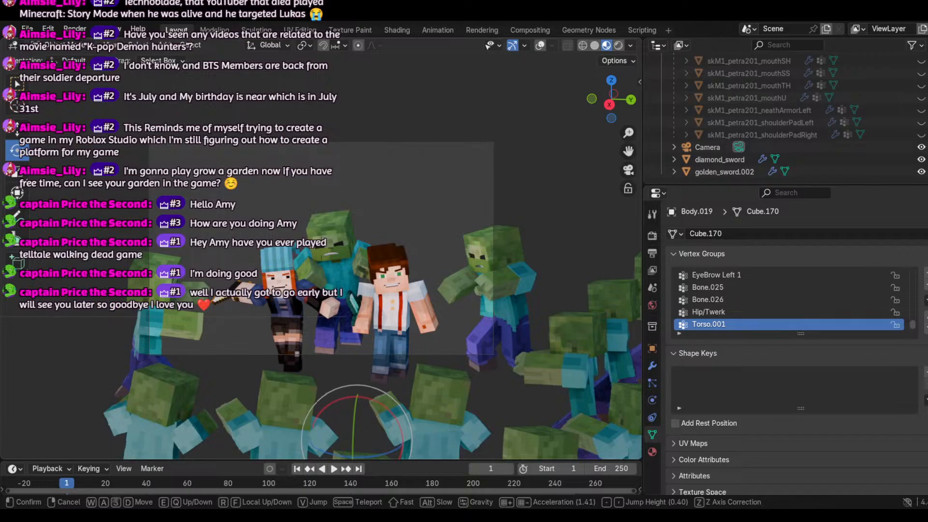
key(s)
key(d)
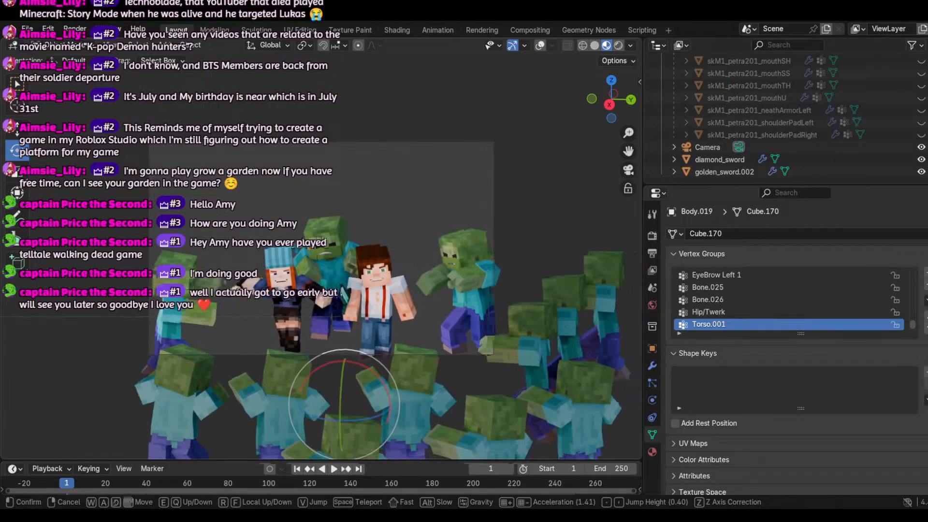
key(d)
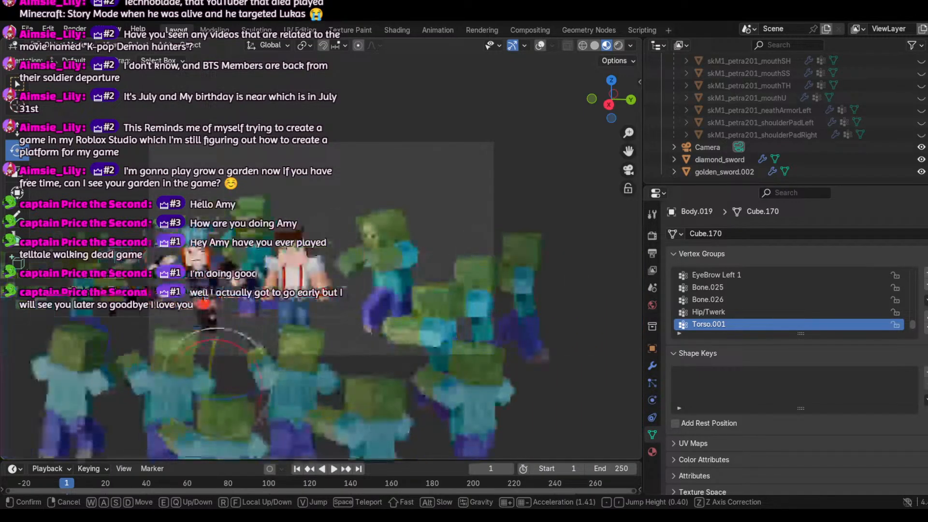
key(s)
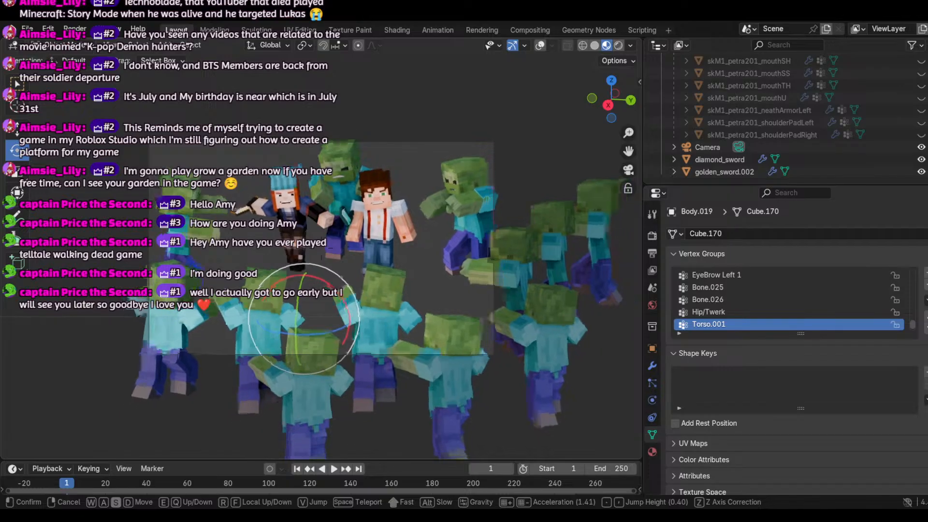
key(d)
key(a)
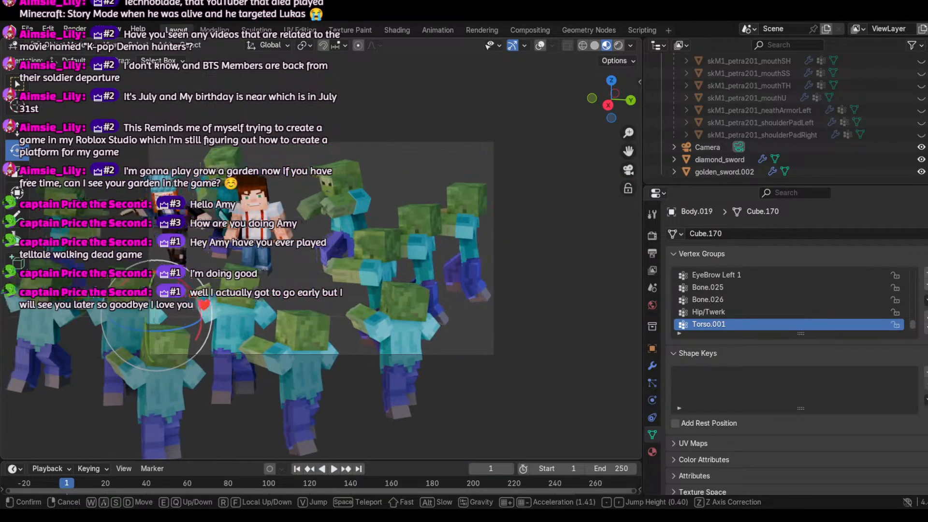
key(shift+s)
key(d)
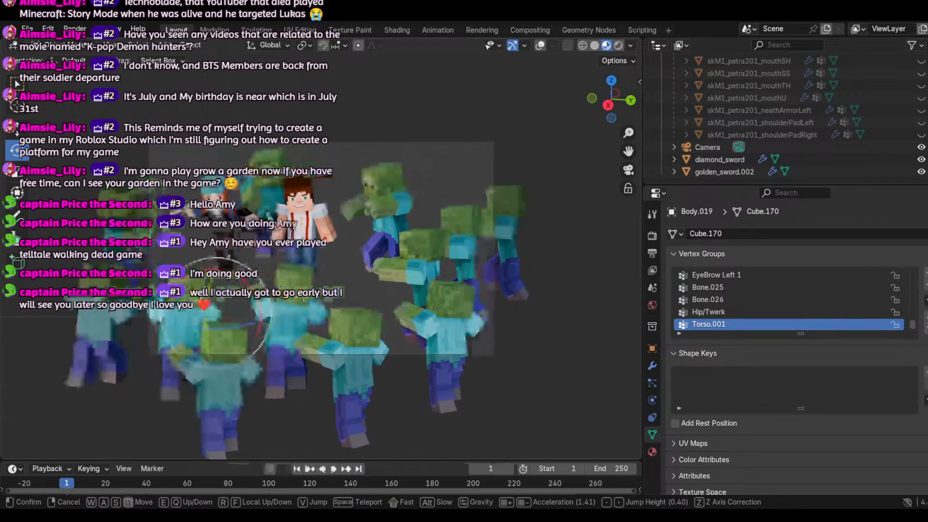
key(a)
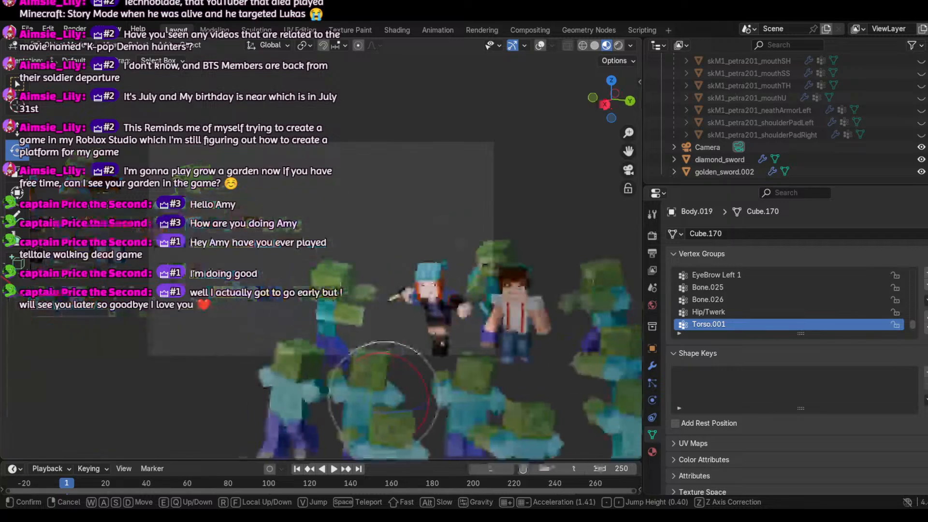
key(d)
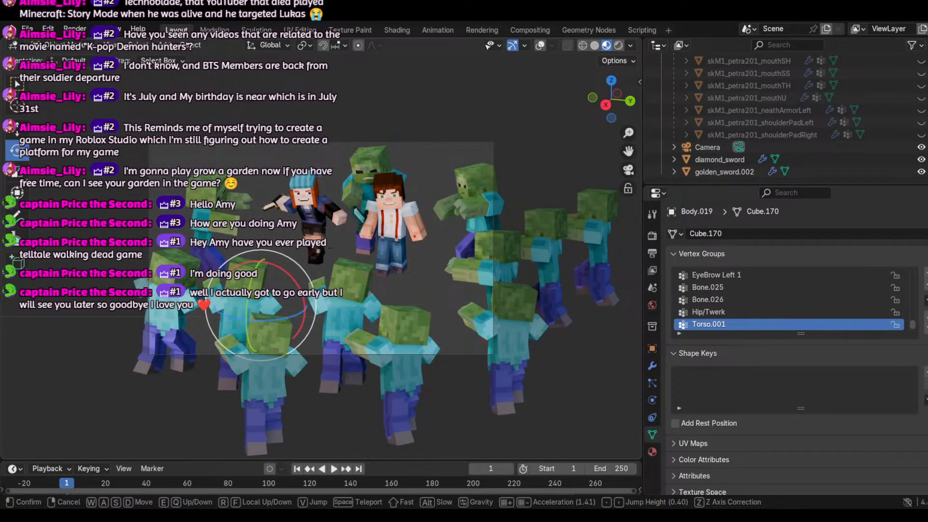
click(156, 274)
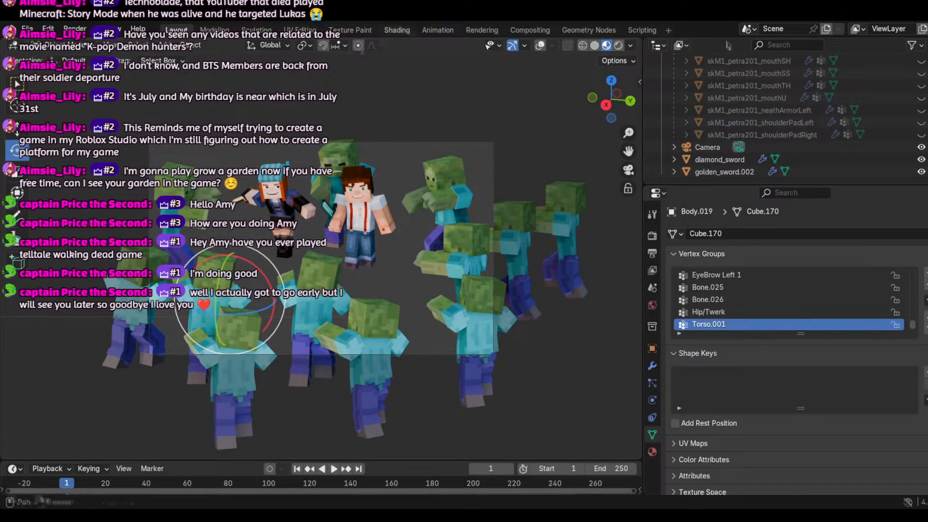
Step: Show the overlays, select the Camera object, and open its lens and sensor settings
click(541, 46)
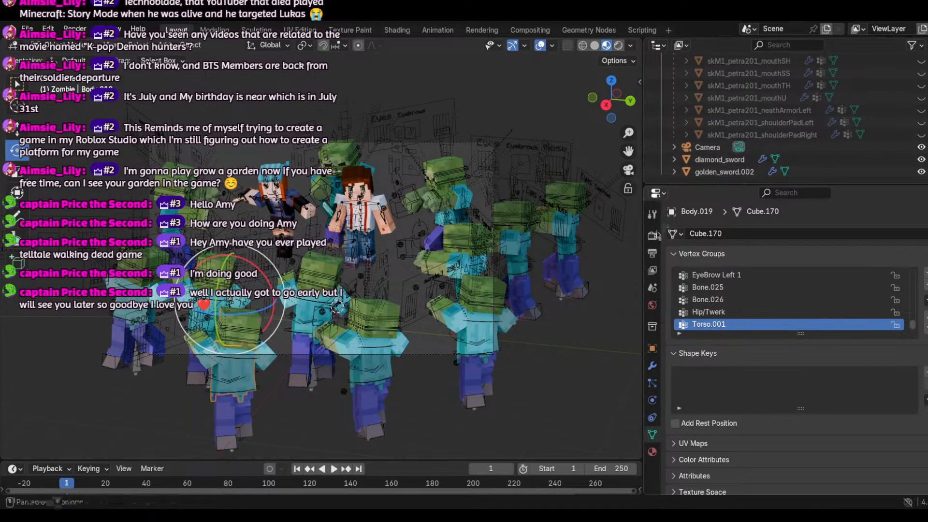
click(652, 235)
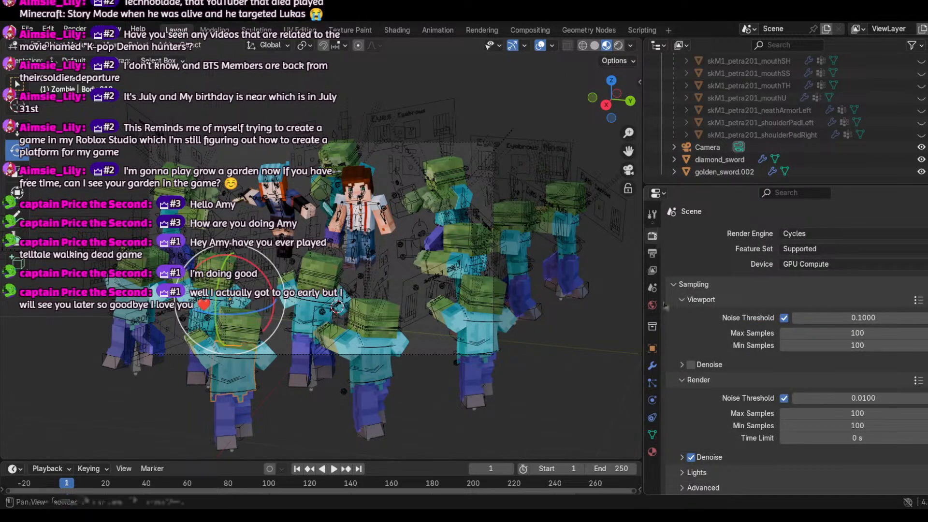
click(711, 137)
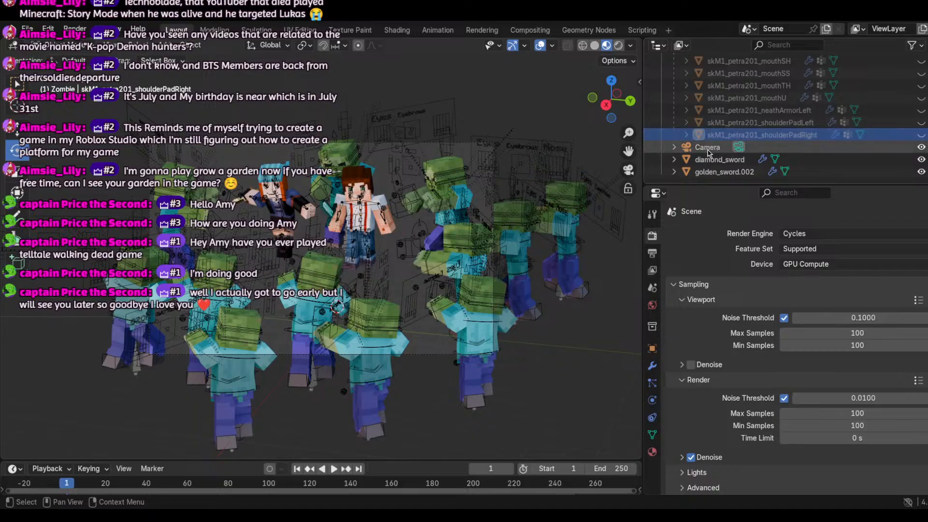
click(710, 147)
click(652, 400)
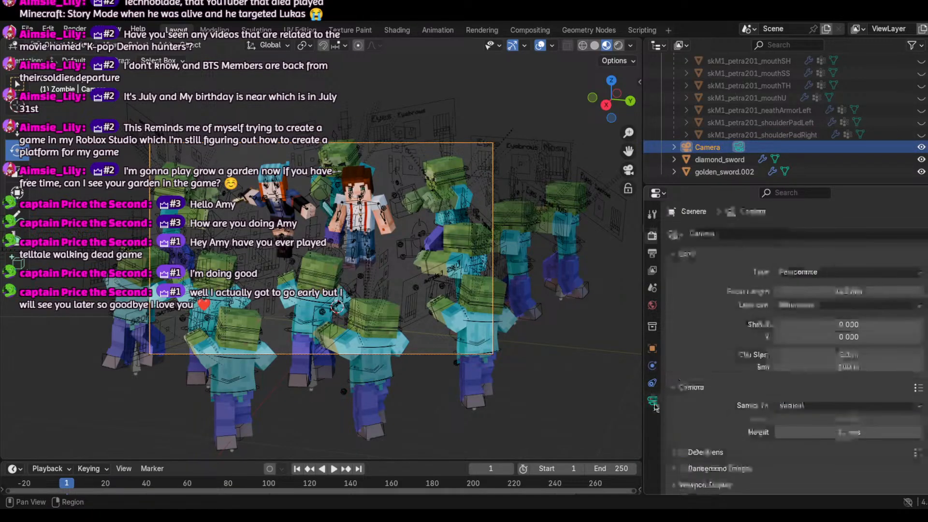
scroll(851, 416, down, 3)
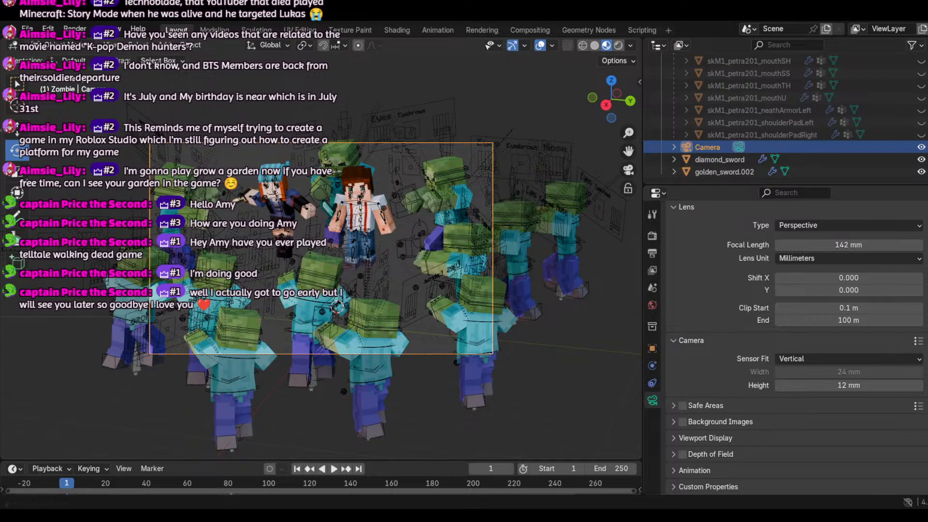
Step: Examine the camera's transform values and the viewport's clipping, local camera and view lock settings
click(640, 82)
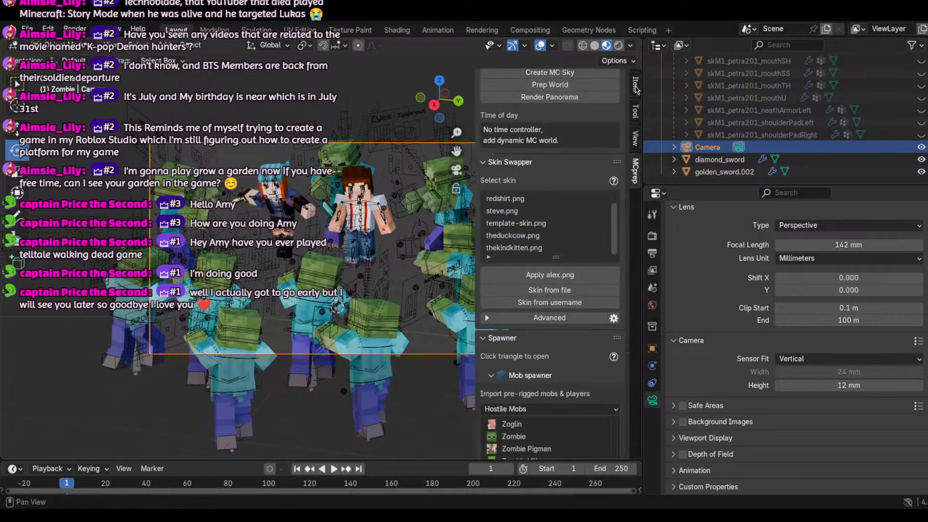
click(635, 110)
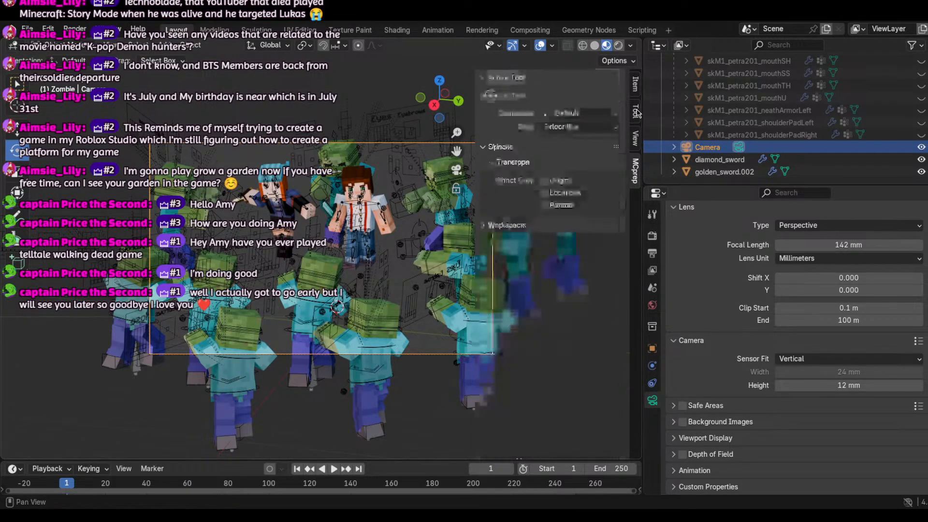
click(635, 86)
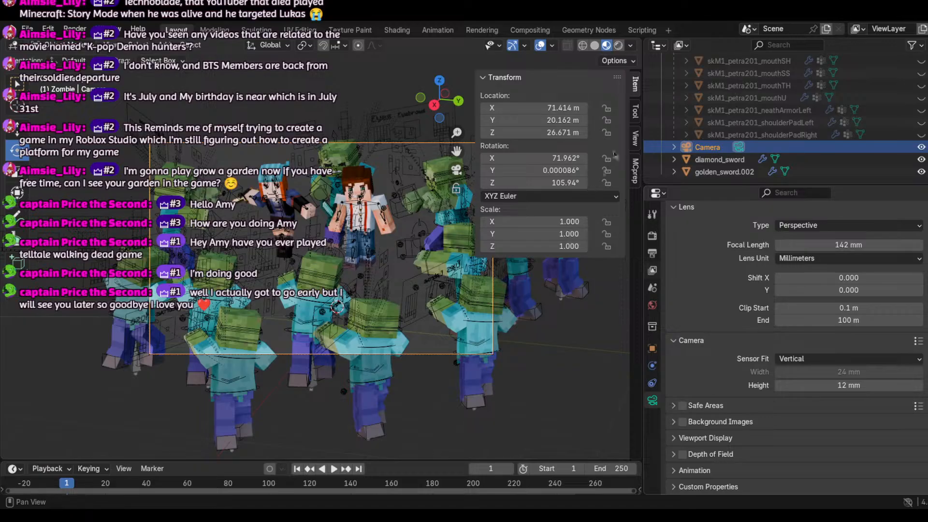
click(636, 110)
click(635, 137)
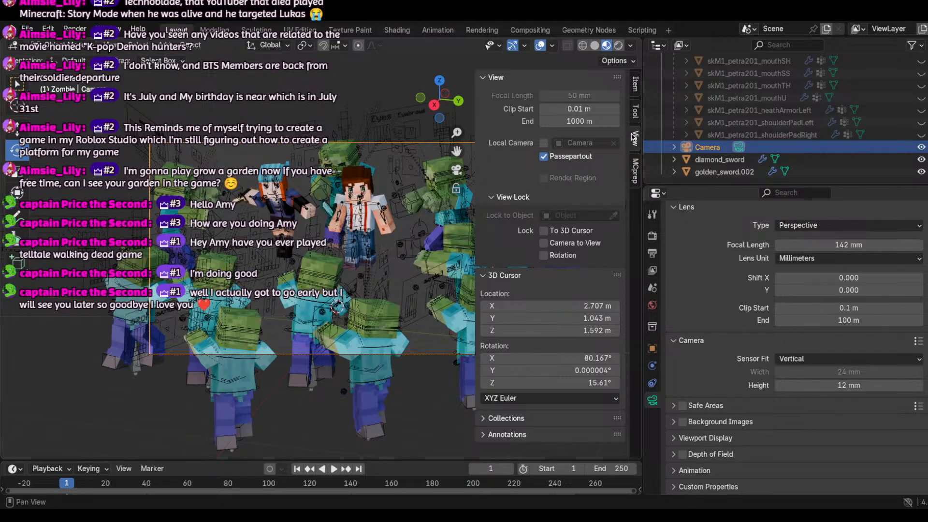
click(545, 144)
click(545, 144)
click(578, 109)
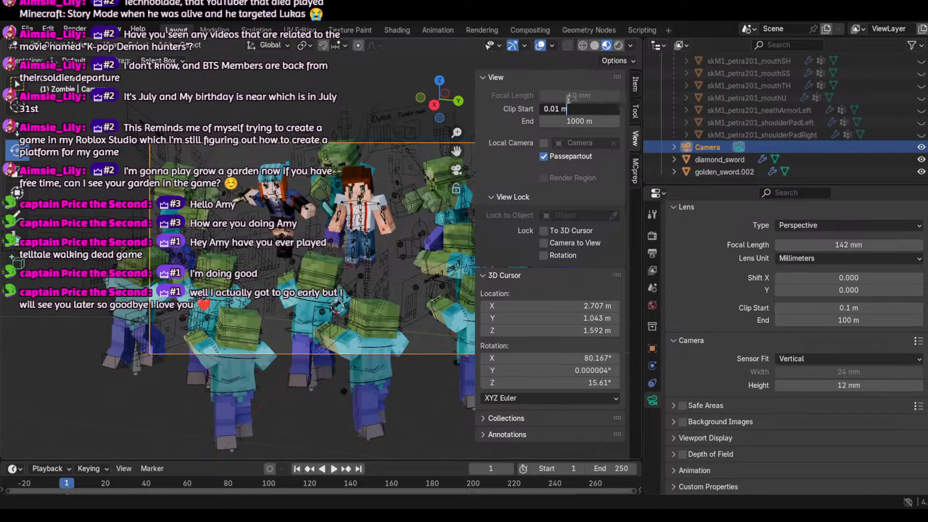
key(Return)
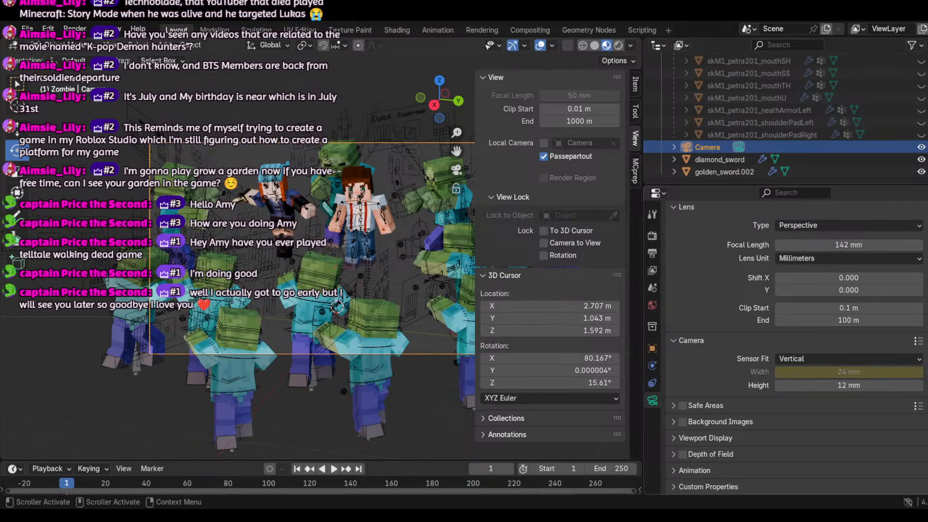
Step: Set the camera's sensor width to 30 mm
click(914, 372)
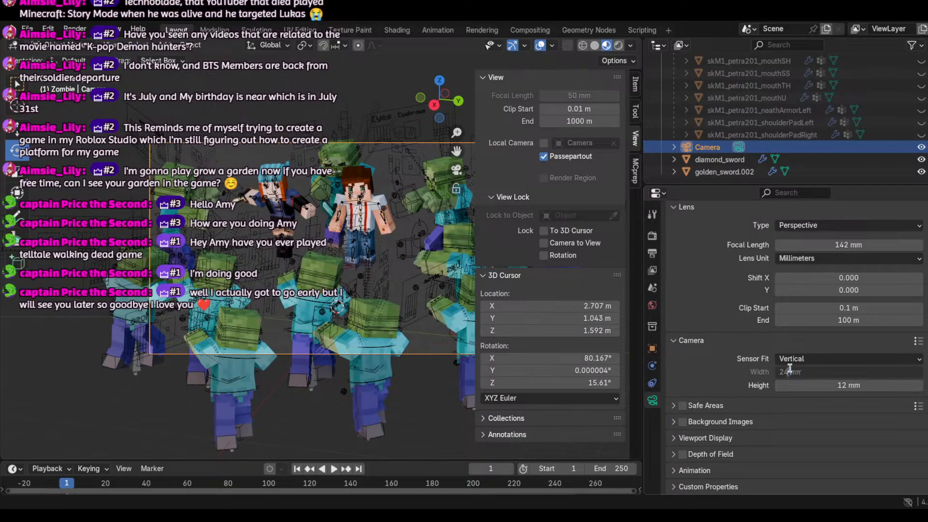
key(Return)
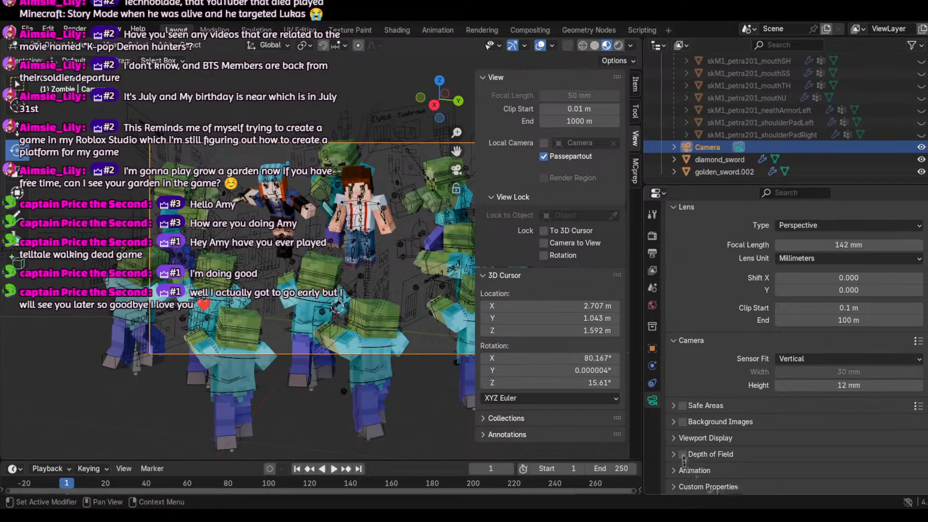
click(894, 259)
click(837, 246)
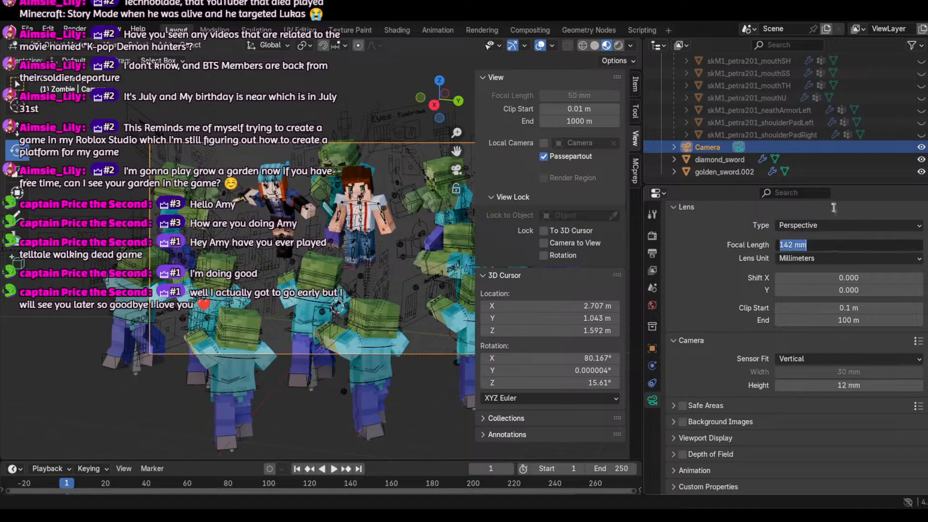
click(832, 227)
click(833, 227)
click(832, 227)
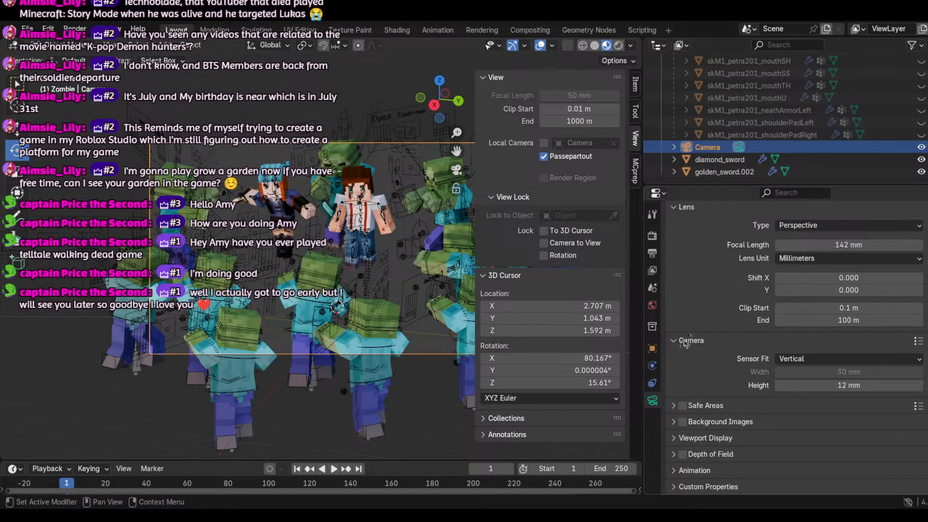
Step: Try the RED Dragon 6K, RED Monstro 8K and 1 inch sensor presets on the camera
scroll(685, 344, up, 3)
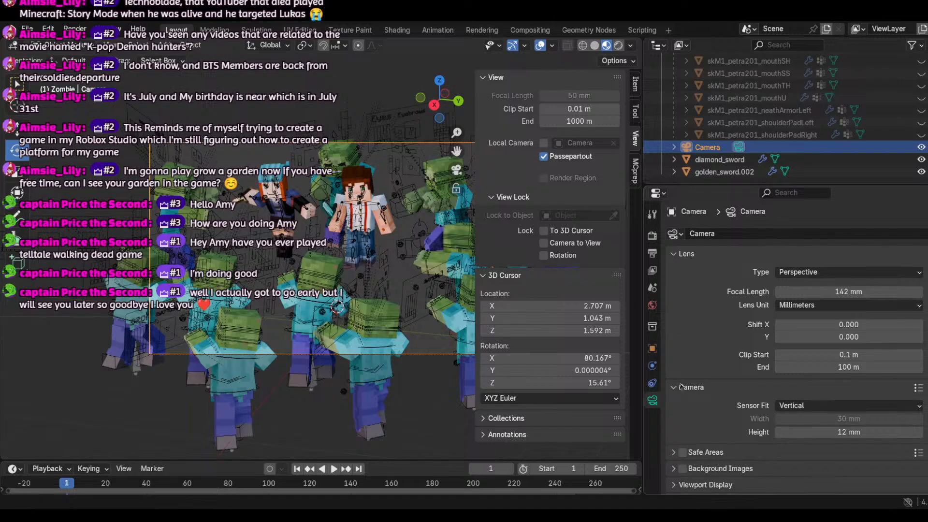
click(919, 387)
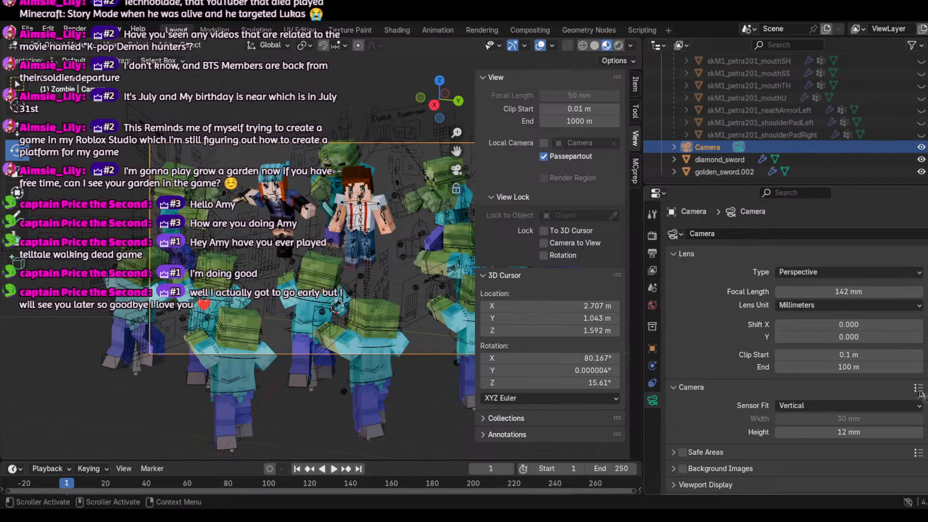
click(919, 389)
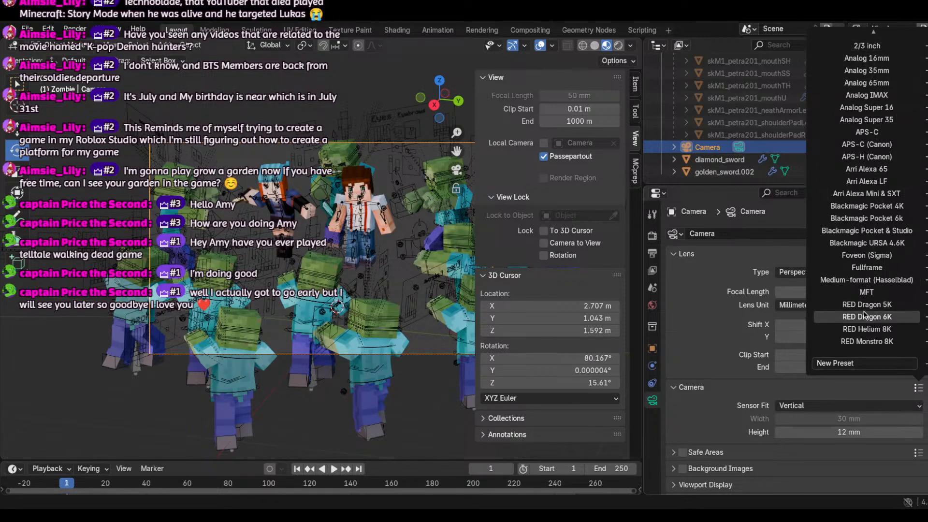
click(865, 315)
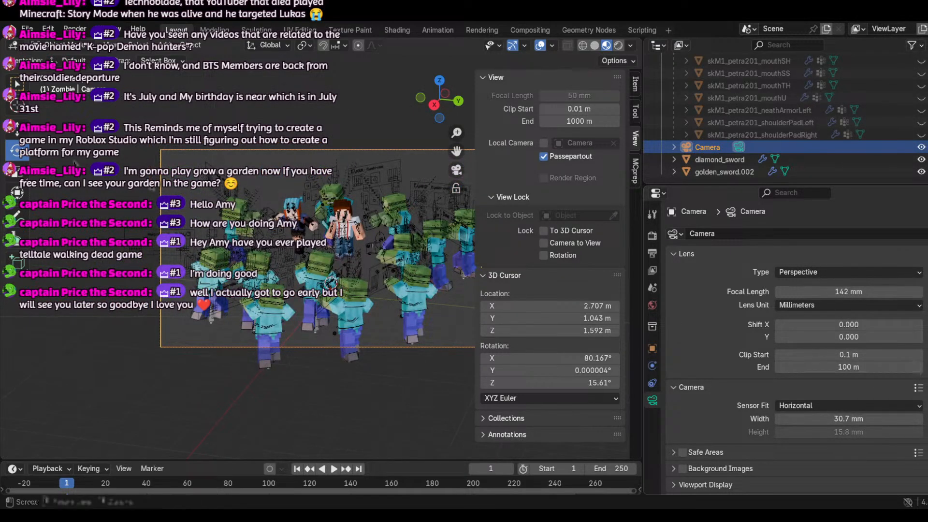
click(918, 388)
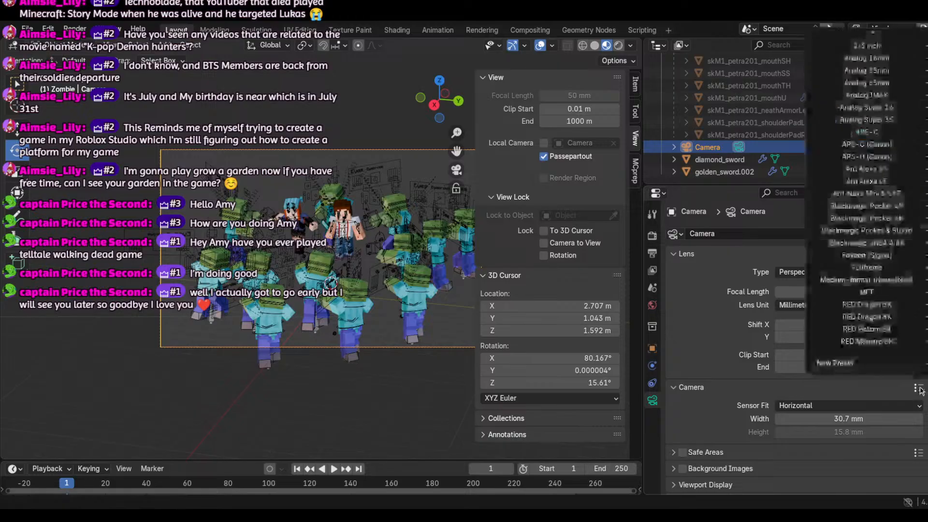
click(865, 341)
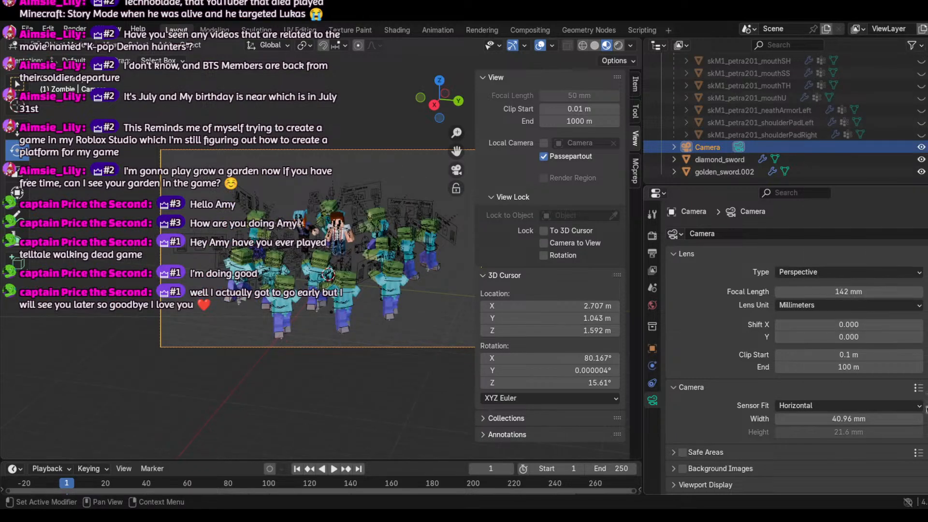
click(918, 389)
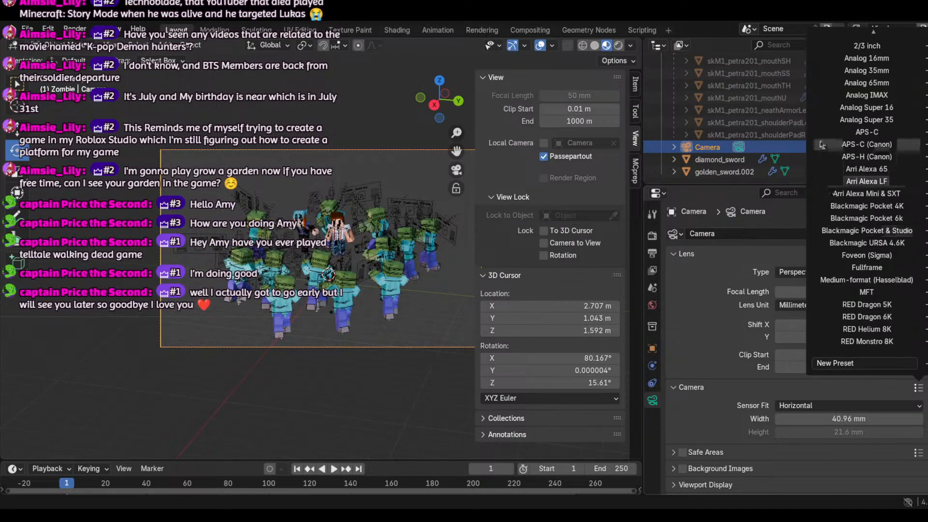
scroll(851, 116, up, 5)
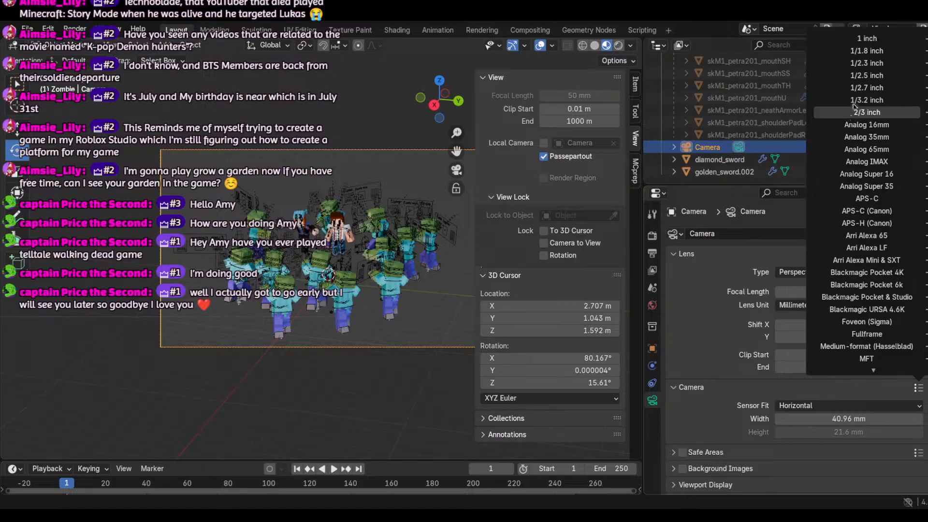
click(860, 43)
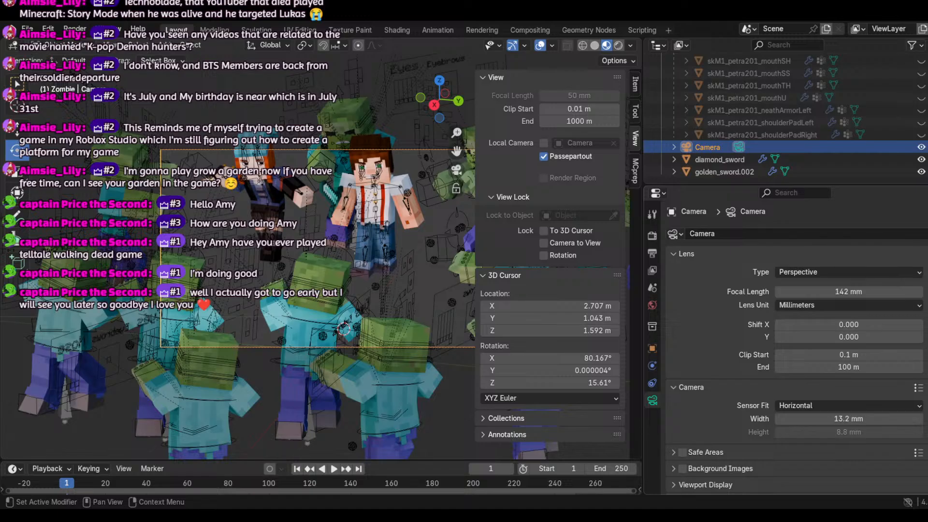
Step: Compare the Medium-format (Hasselblad) and MFT sensor presets and apply the Fullframe preset to the camera
click(919, 387)
scroll(875, 116, up, 3)
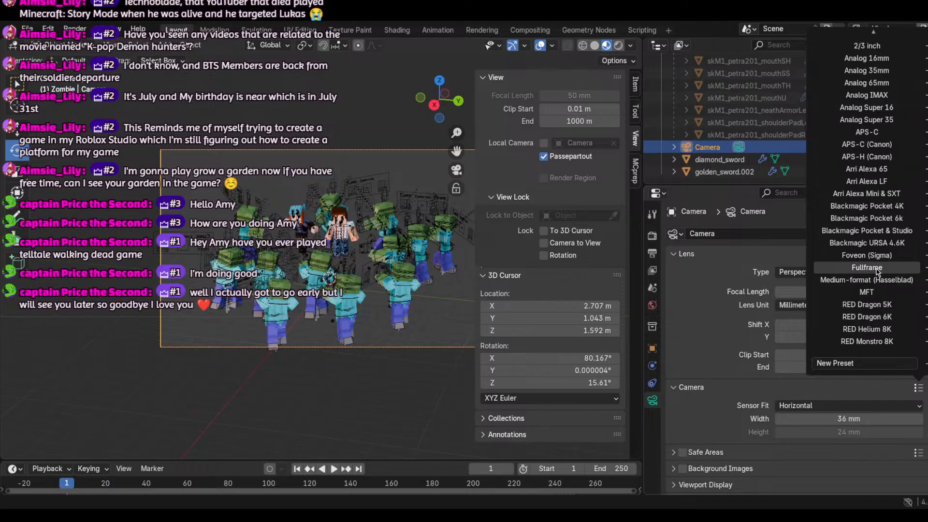
click(870, 281)
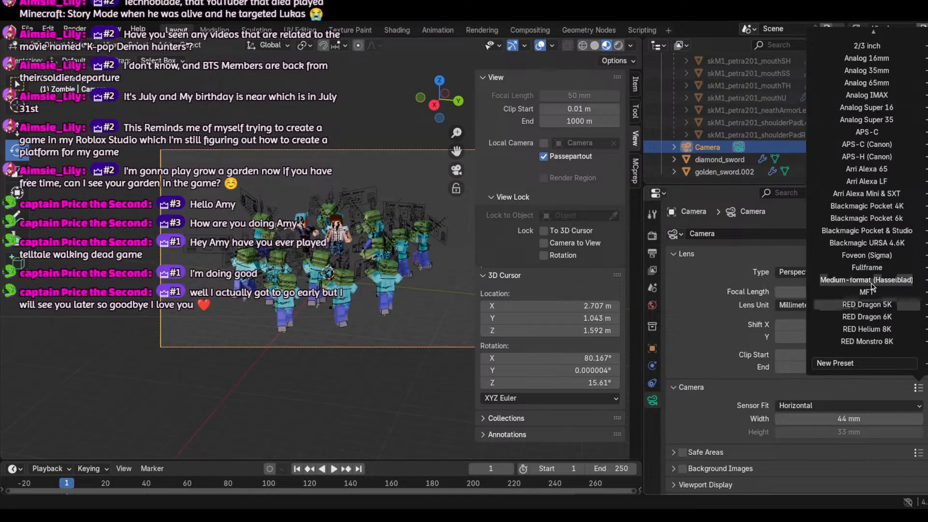
click(867, 292)
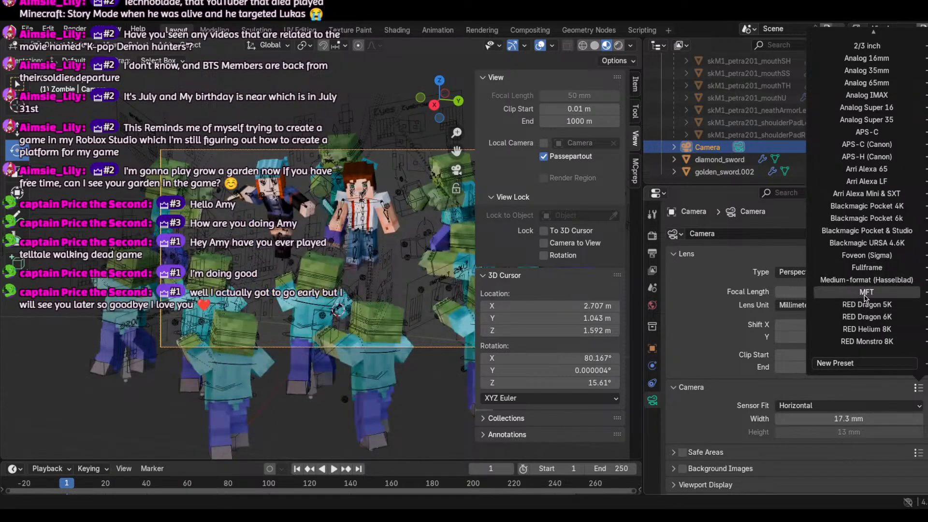
click(867, 267)
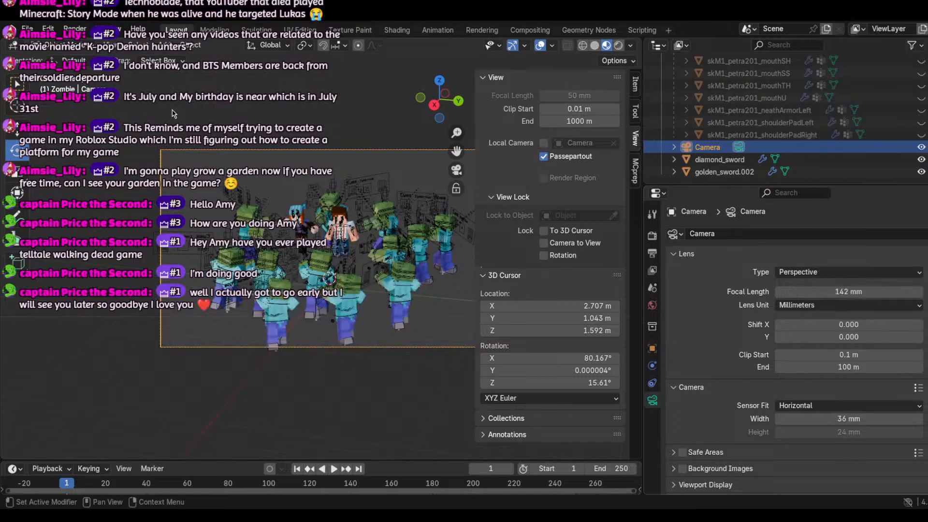
Step: Scale the camera object along the X axis by about 1.28
scroll(812, 291, down, 2)
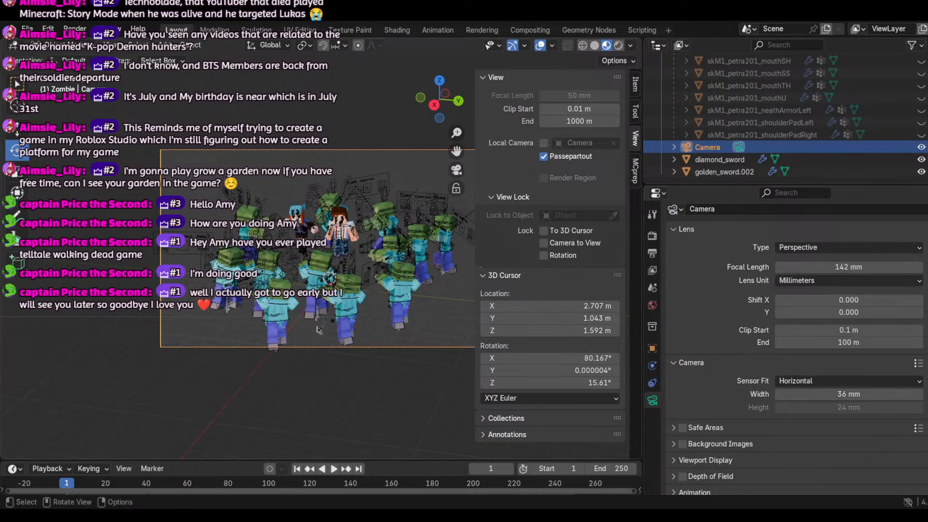
key(s)
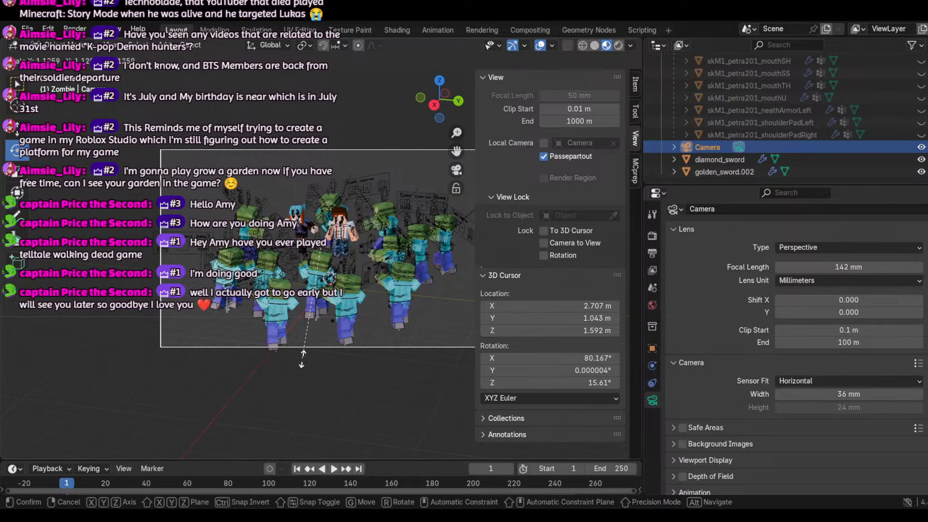
key(x)
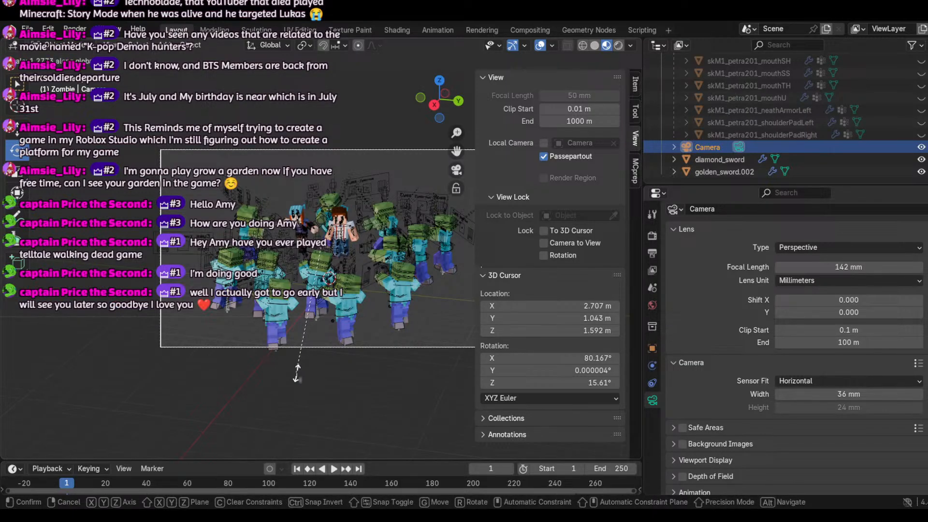
click(297, 373)
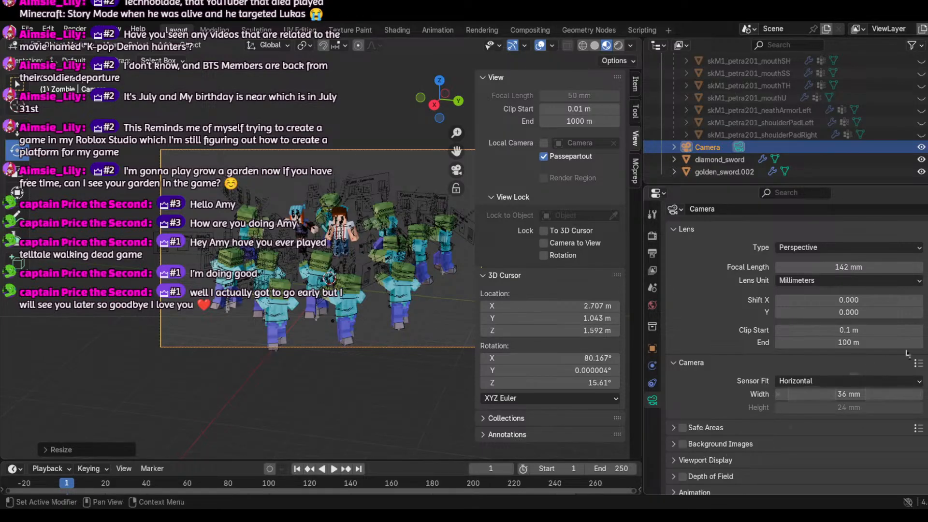
Step: Try to zoom the camera view to 1:1
scroll(857, 225, down, 1)
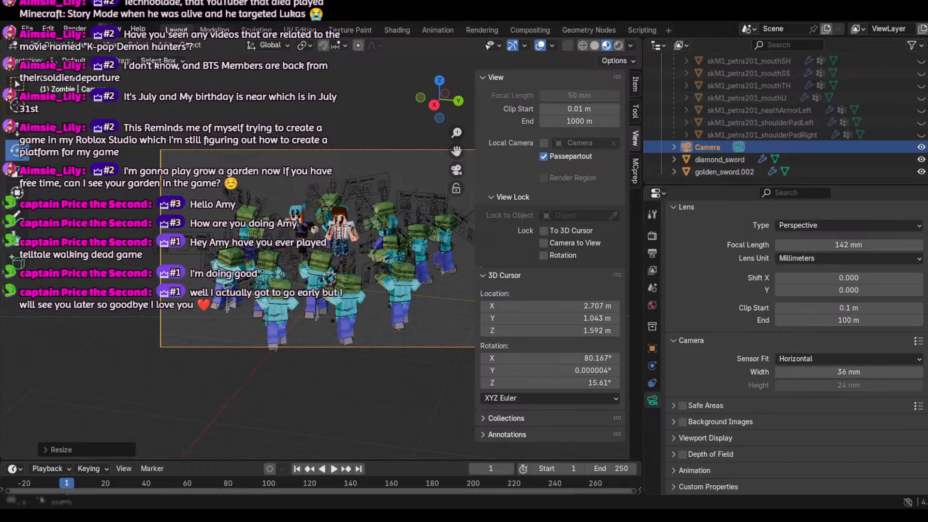
click(109, 45)
mouse_move(156, 213)
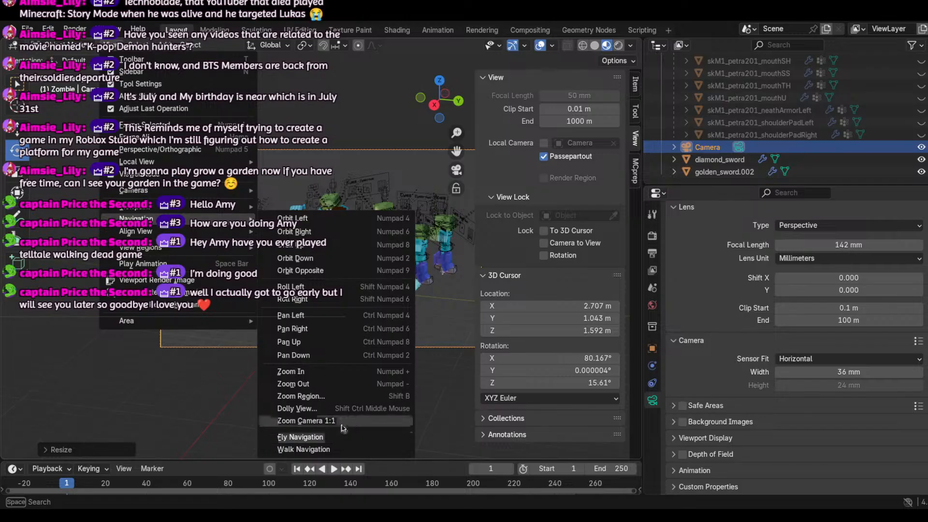
click(341, 422)
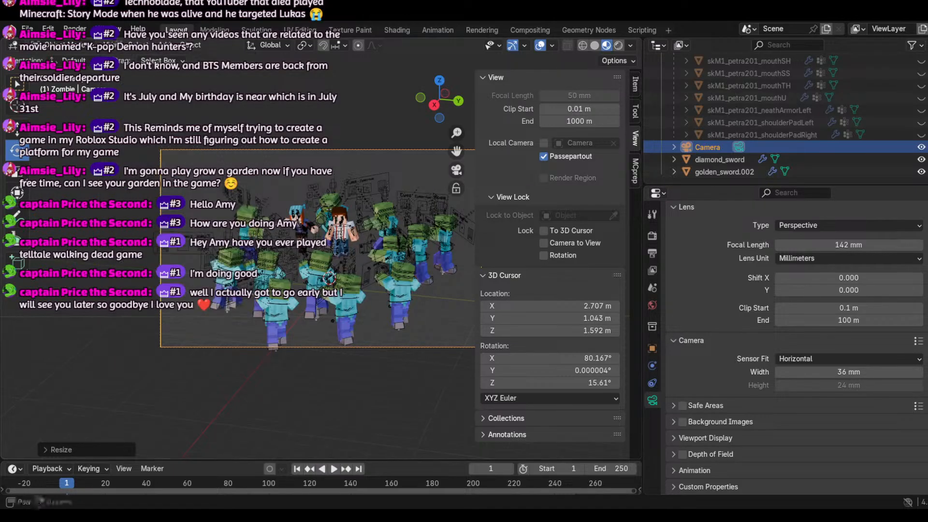
Step: Apply a Push/Pull transform to the camera object
click(193, 45)
mouse_move(212, 58)
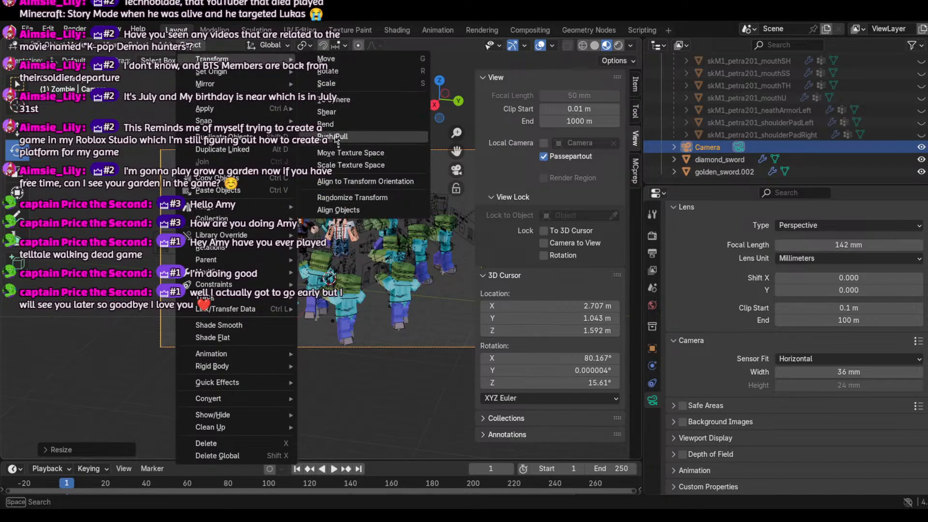
click(327, 136)
click(361, 114)
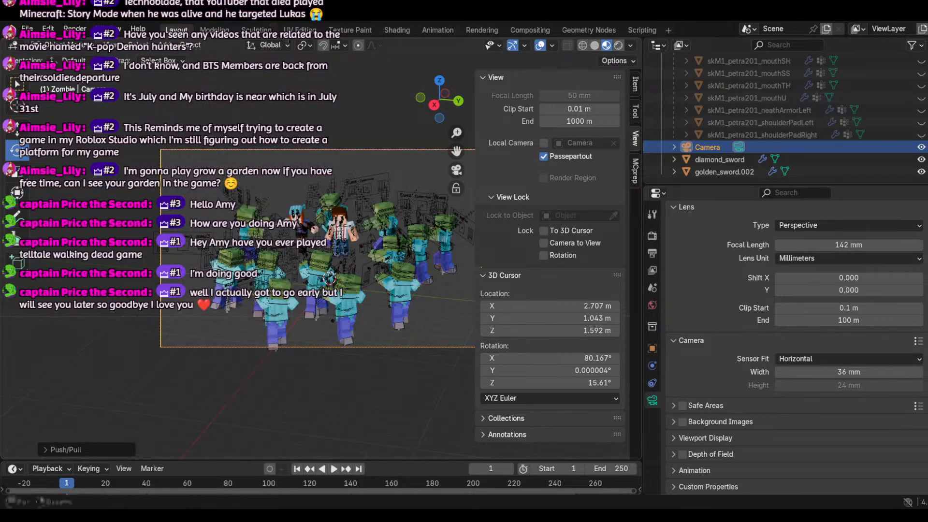
Step: Try to set the camera's origin to its center of mass (surface) and rescale the camera freehand
click(191, 45)
mouse_move(212, 58)
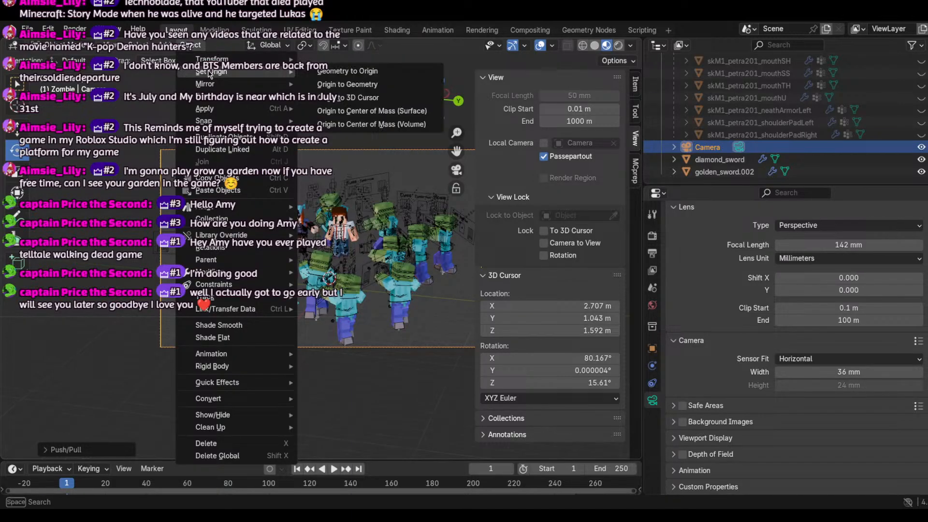
mouse_move(214, 86)
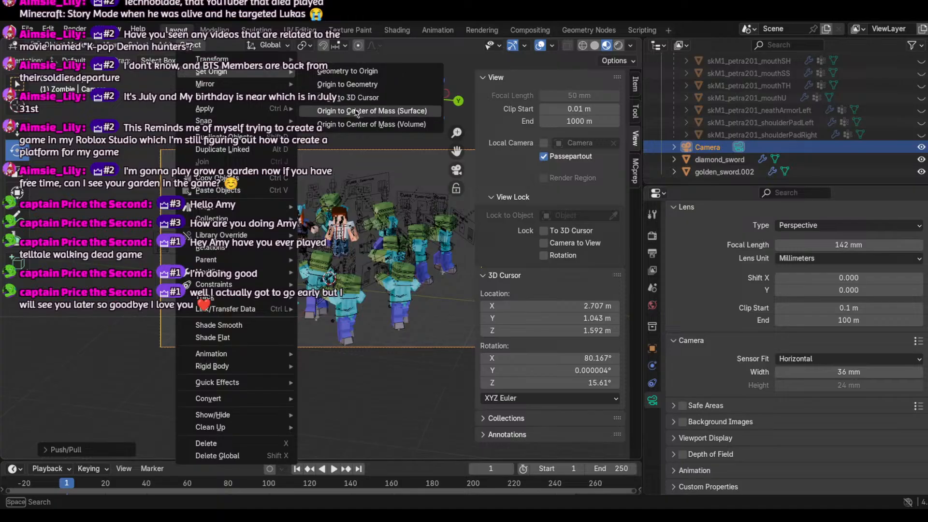
click(356, 112)
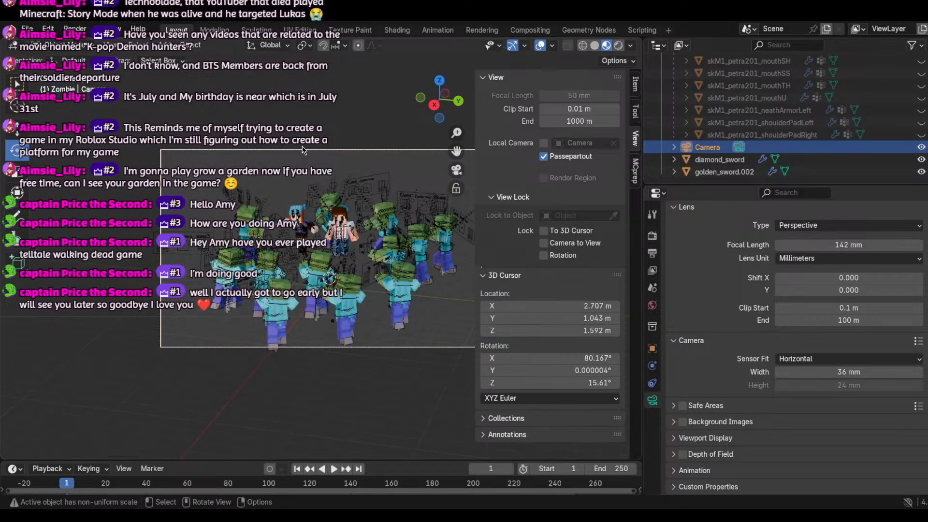
key(s)
click(316, 111)
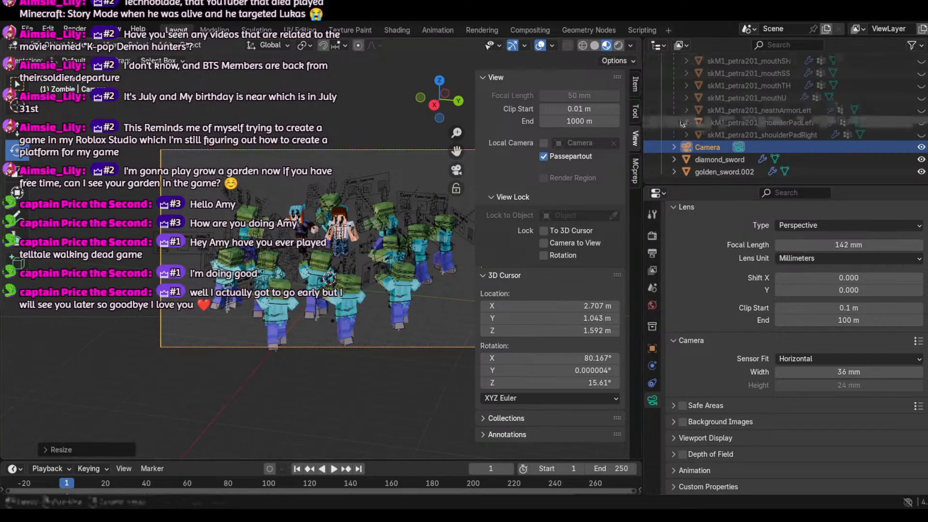
Step: Set the camera's focal length to 141 mm and its clip start to 0.001 m
click(675, 149)
click(675, 150)
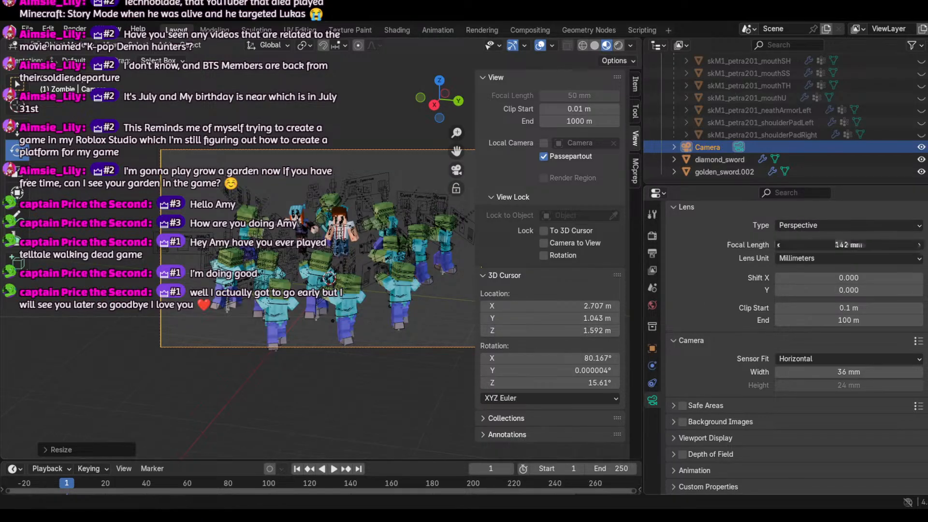
drag(849, 244, 829, 249)
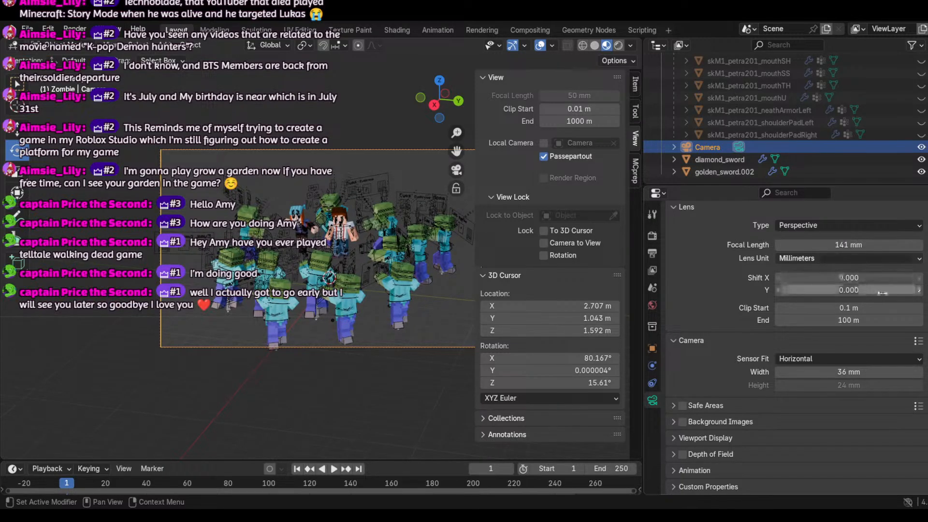
drag(849, 308, 817, 308)
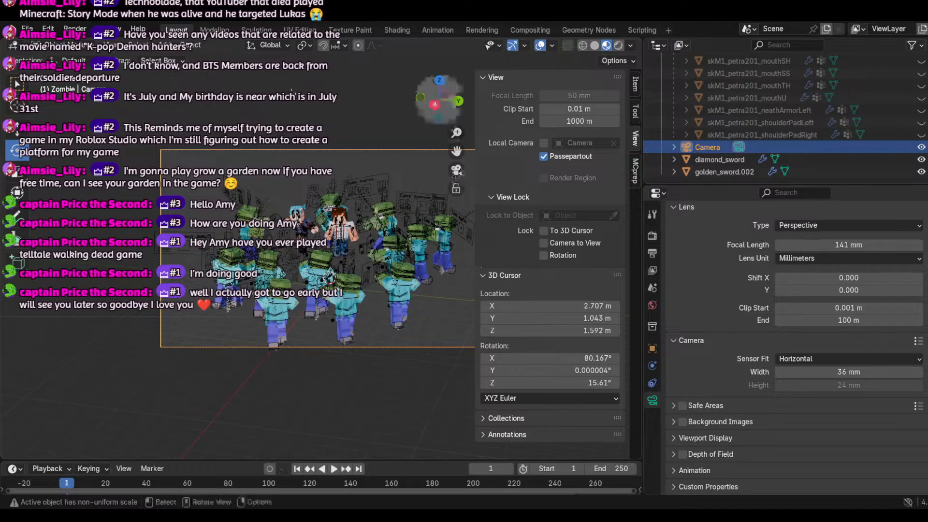
Step: Move the camera closer to the two main characters with Walk Navigation so they fill the frame
click(111, 45)
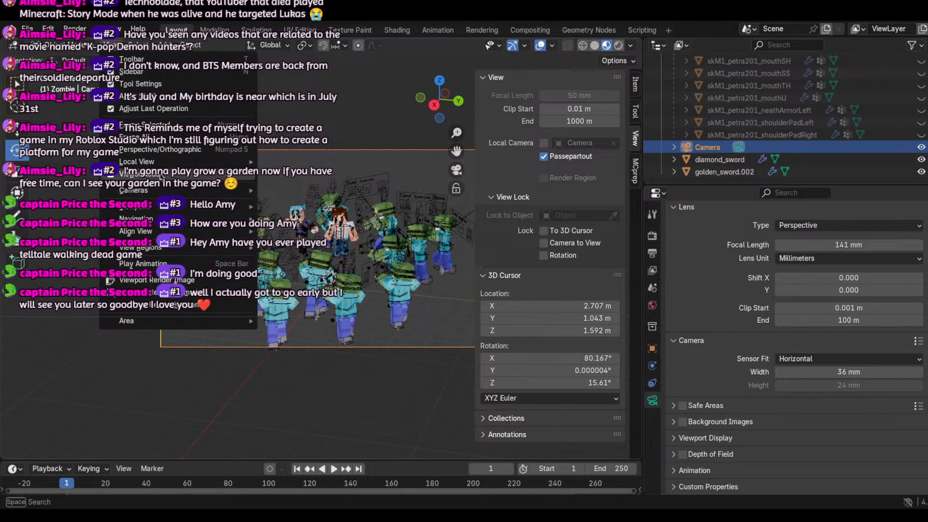
mouse_move(136, 219)
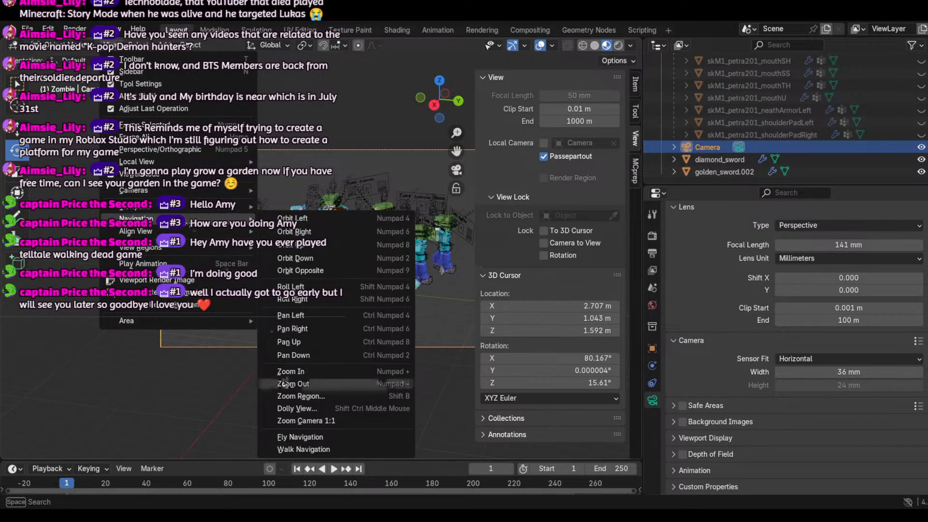
click(303, 449)
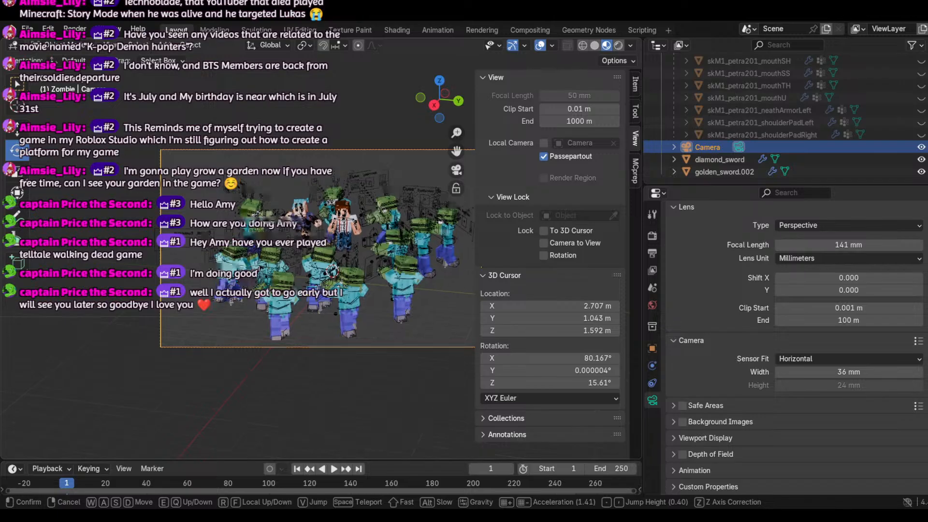
key(shift+w)
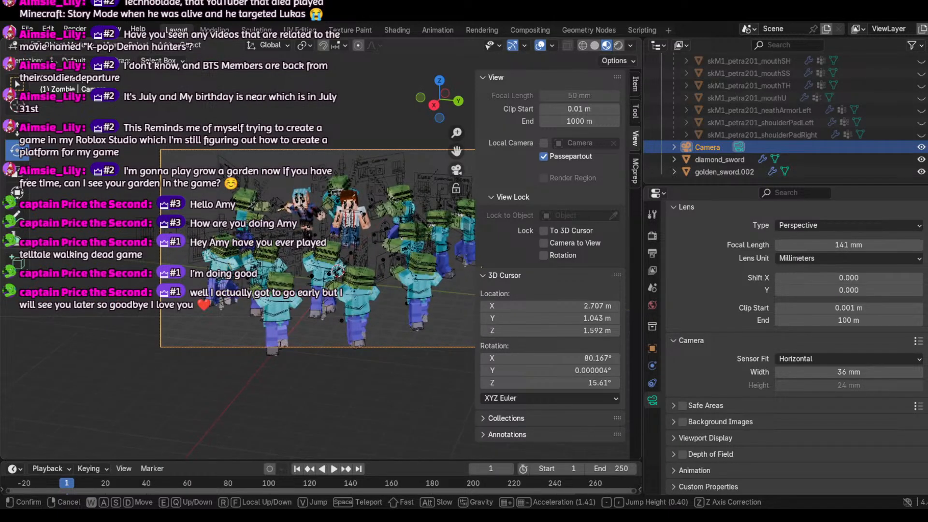
key(shift+w)
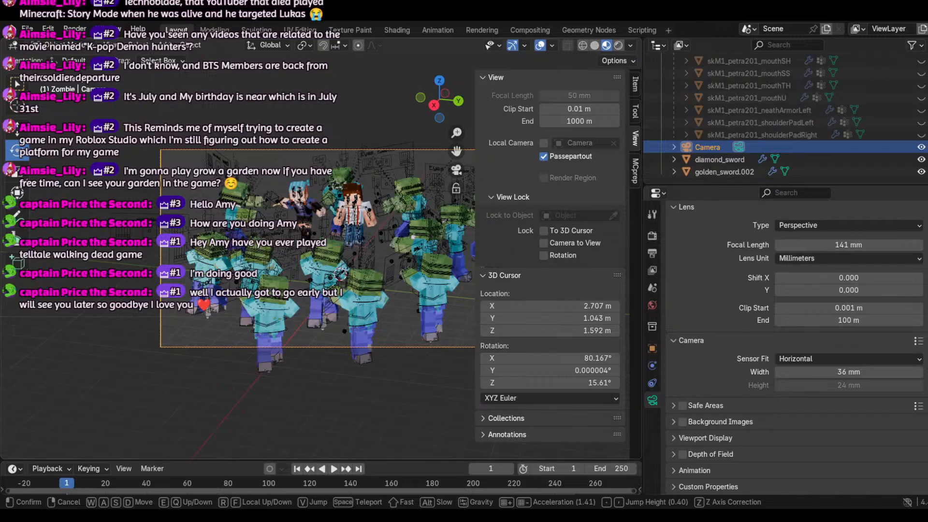
key(w)
key(w)
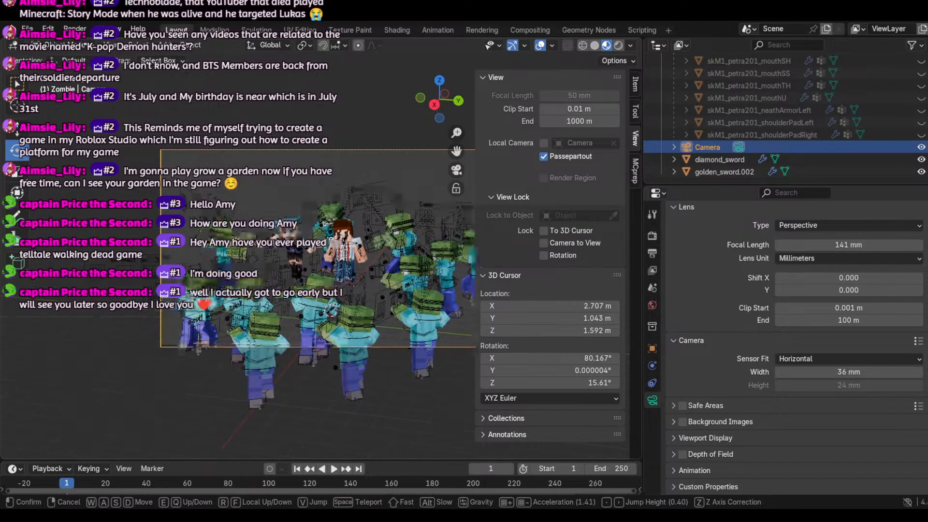
key(w)
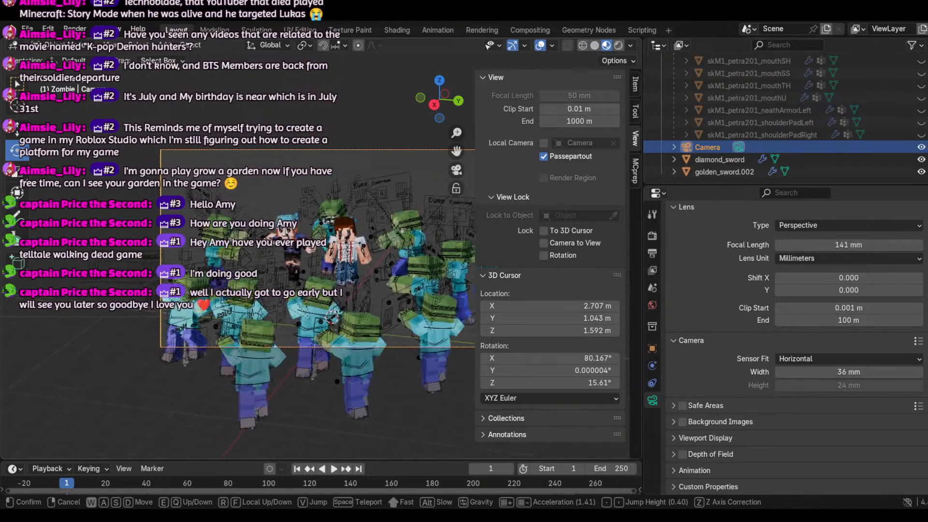
key(shift+w)
key(w)
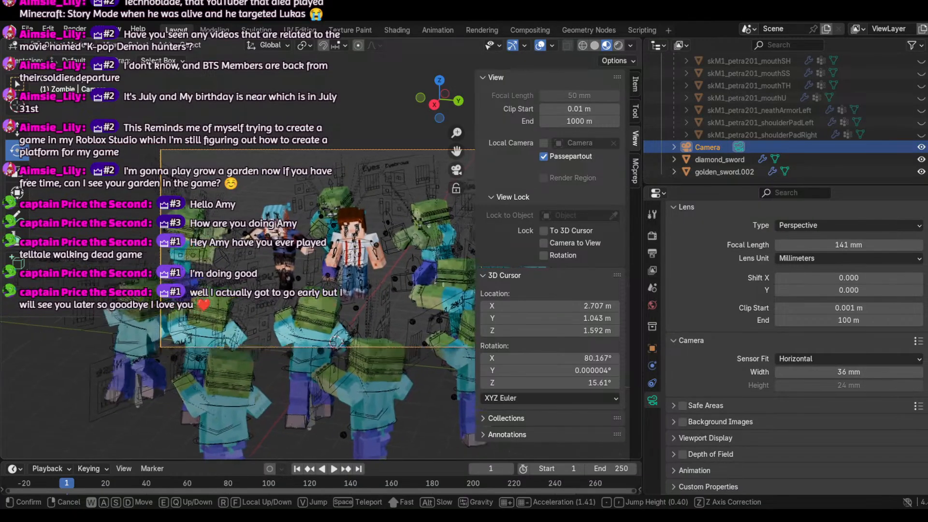
key(w)
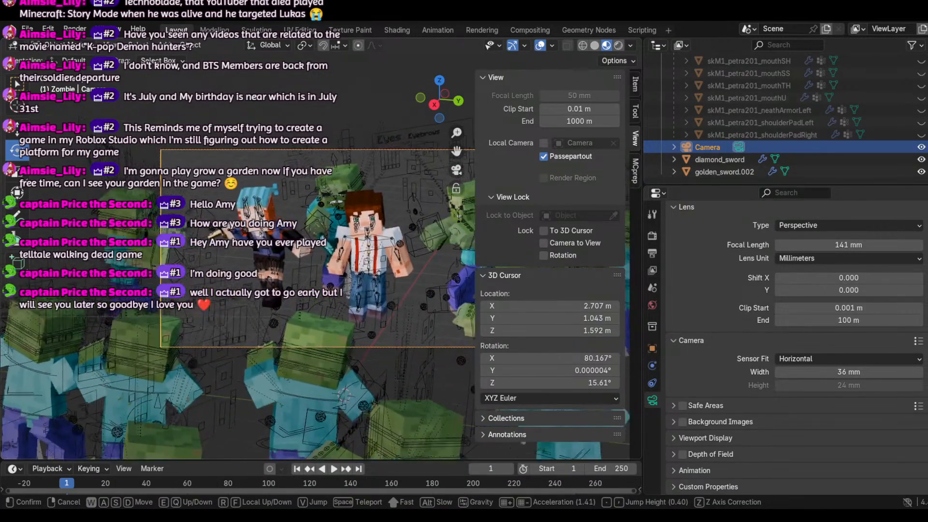
key(shift+w)
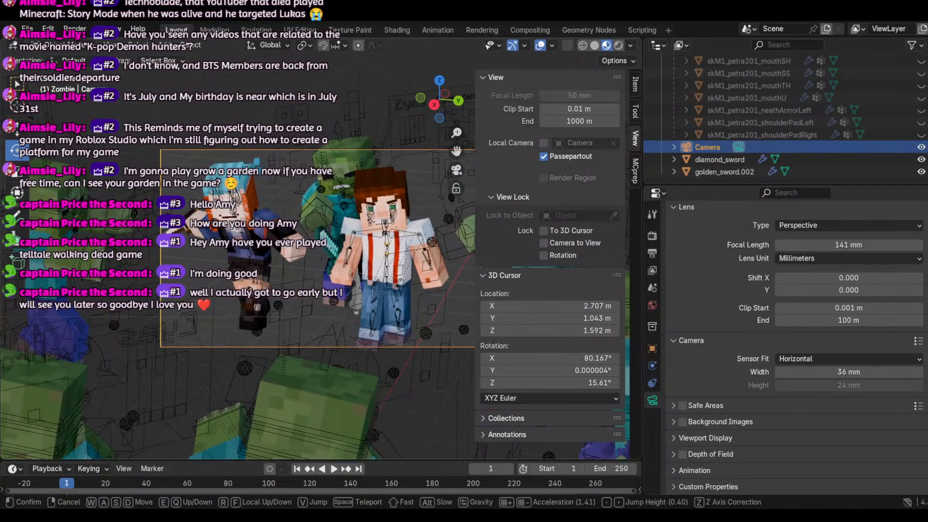
click(309, 457)
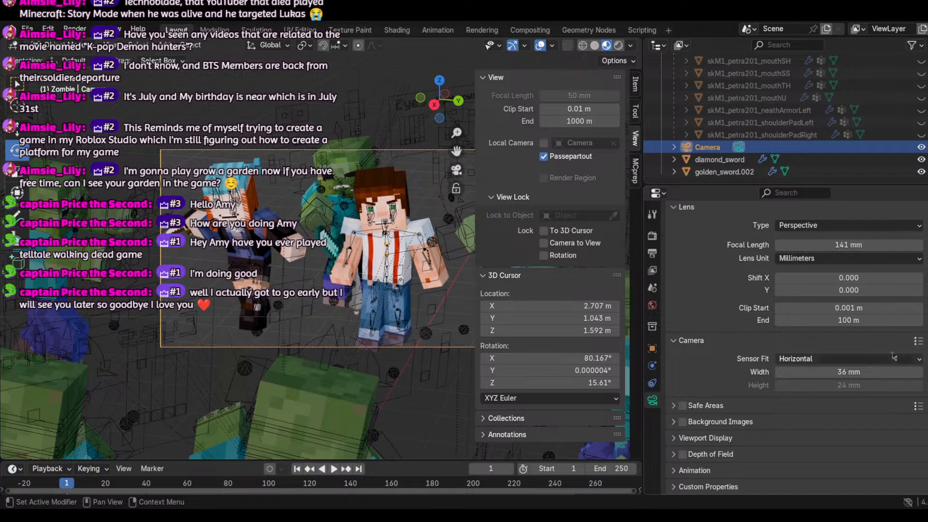
Step: Try the camera sensor presets APS-H (Canon), Medium-format (Hasselblad) and Fullframe
click(917, 342)
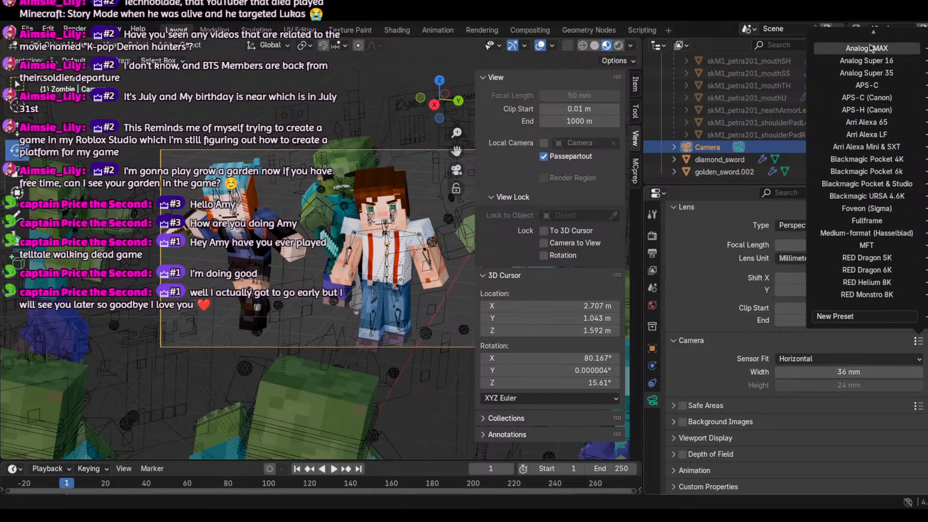
click(863, 111)
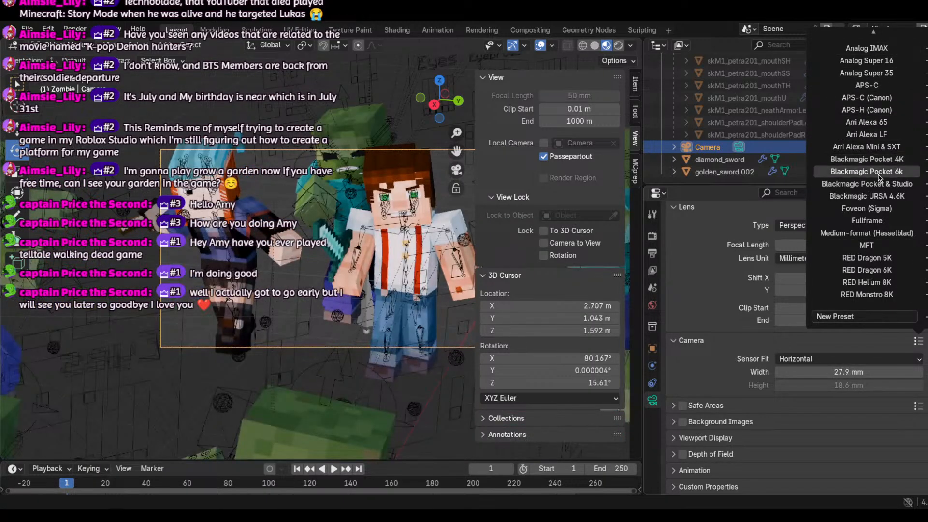
click(866, 233)
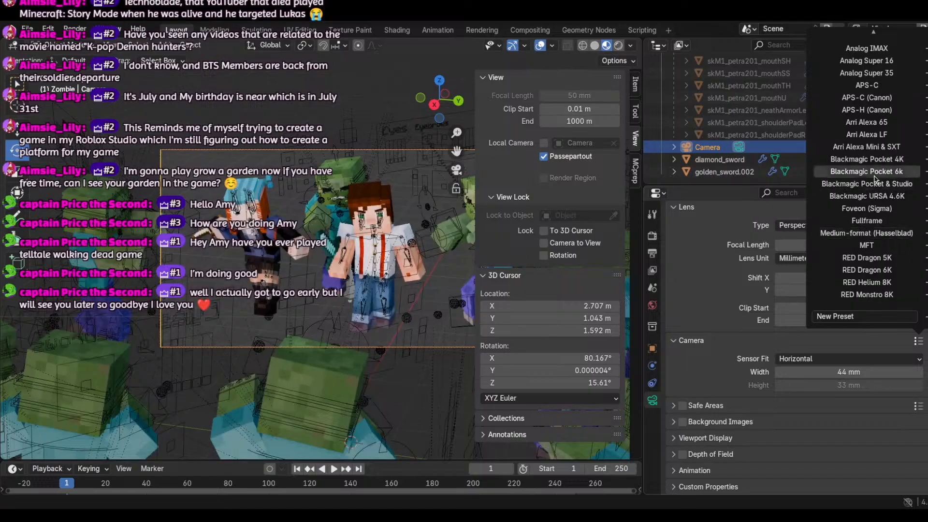
click(868, 222)
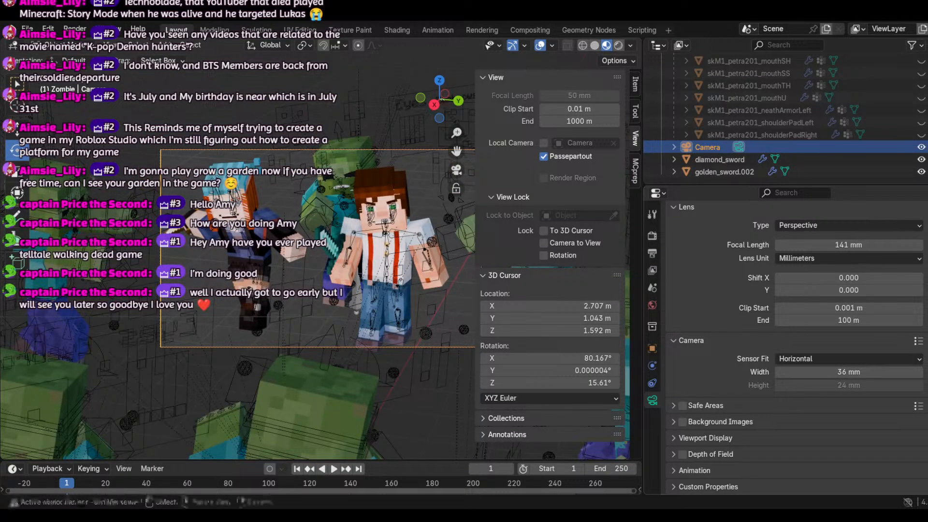
Step: Delete the camera object from the scene
key(x)
click(160, 194)
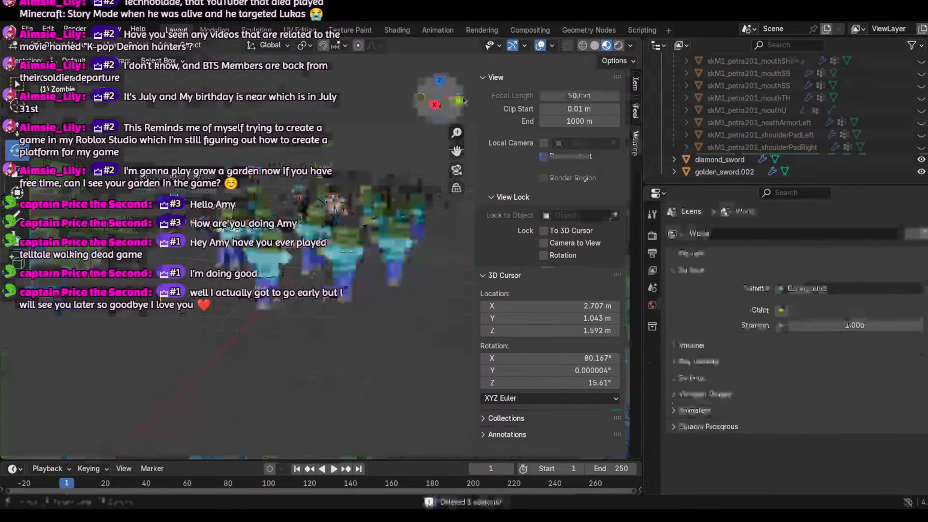
scroll(414, 122, down, 4)
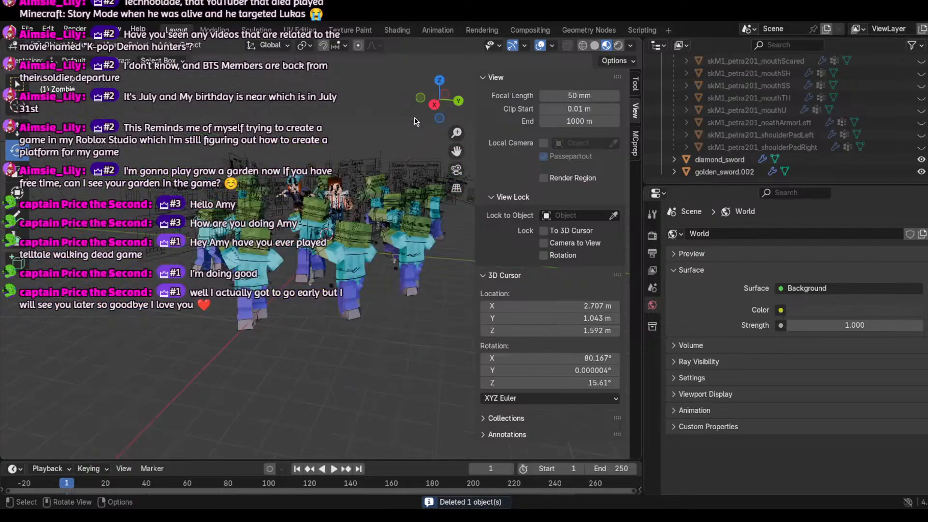
mouse_move(448, 117)
mouse_down()
mouse_move(537, 104)
mouse_move(493, 123)
mouse_move(441, 115)
mouse_up()
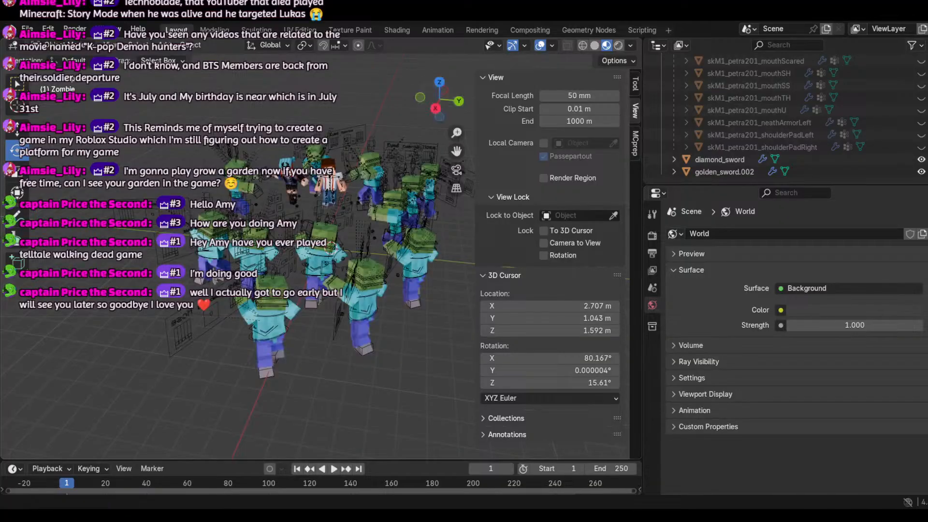
drag(147, 203, 384, 373)
click(370, 394)
drag(440, 375, 187, 227)
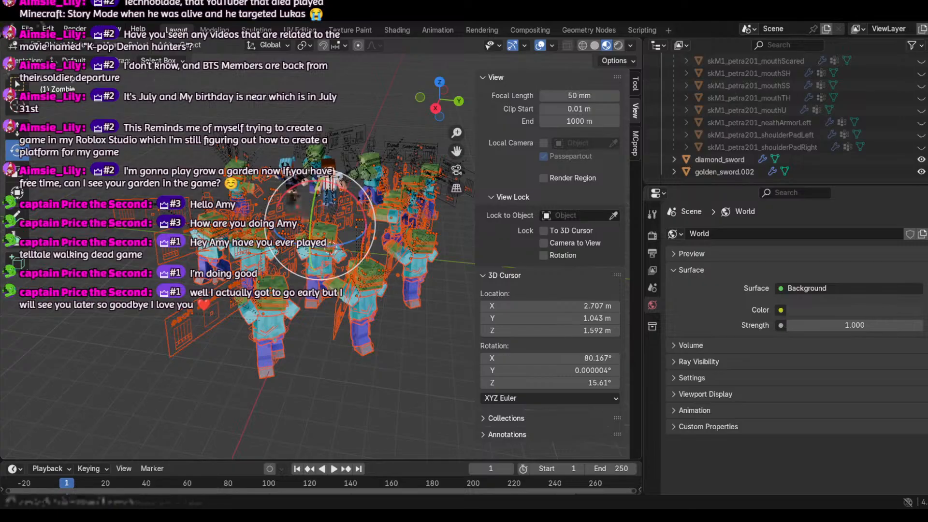
click(16, 131)
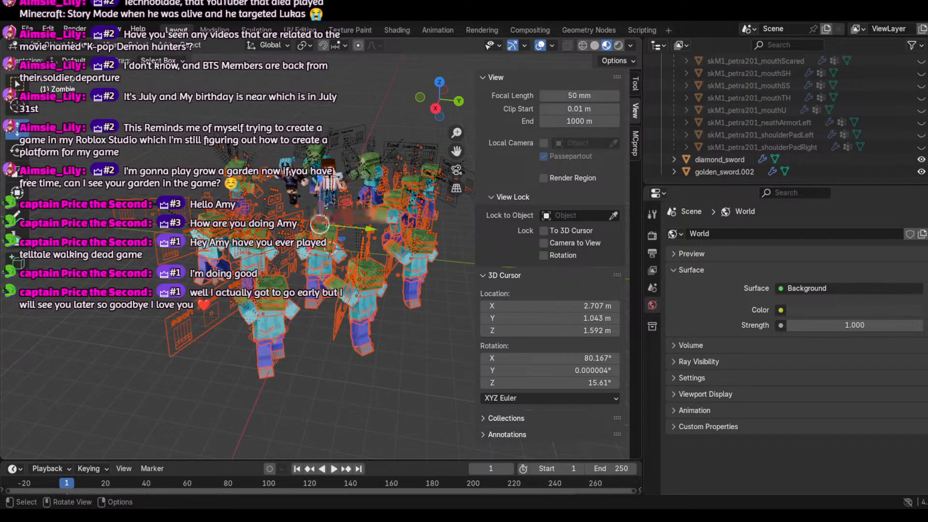
drag(434, 105, 399, 127)
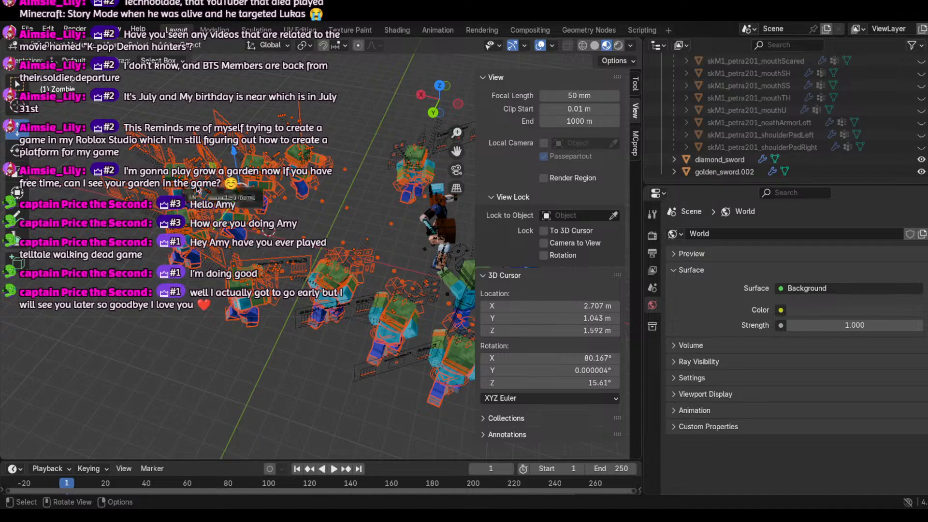
click(382, 110)
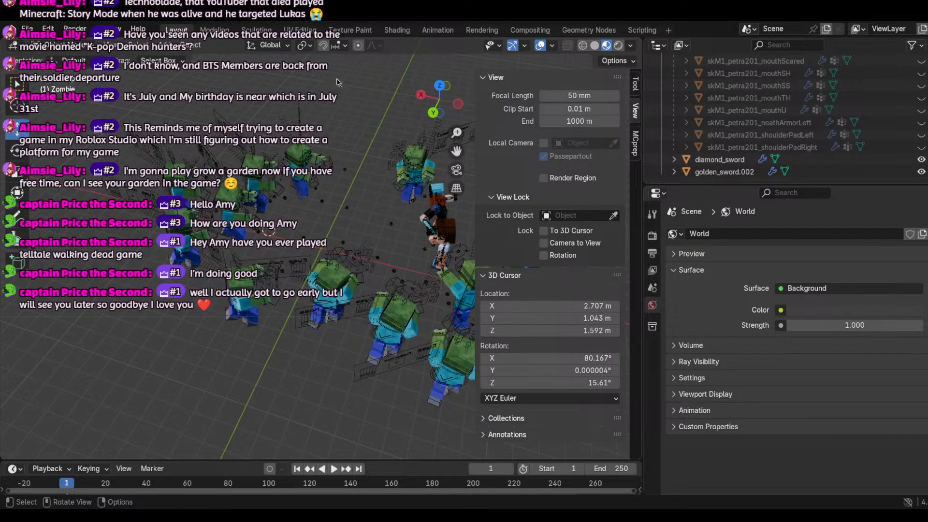
Step: Move the outlying group of zombies along the X axis, nearer to the two main characters
drag(337, 82, 134, 235)
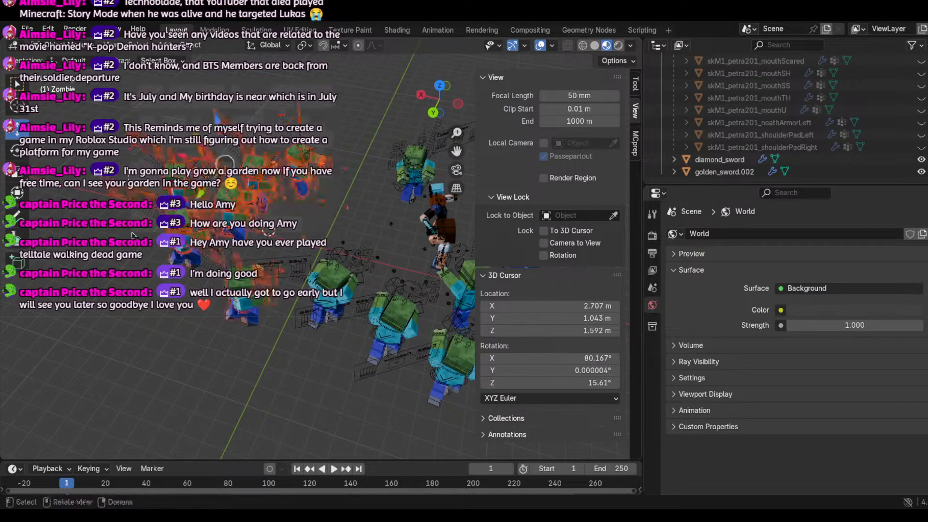
key(g)
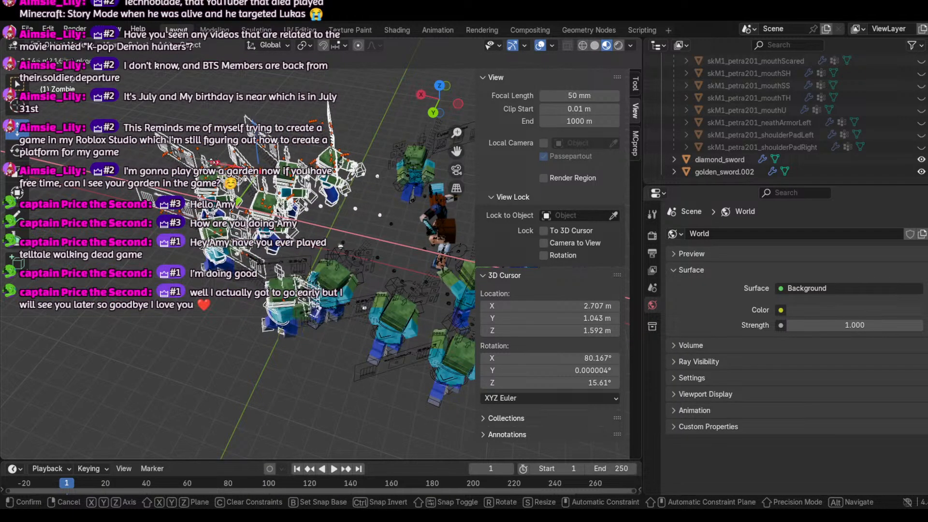
click(211, 212)
Step: Reselect the outlying zombies without the nearest one and move them further along the X axis to tighten the horde
drag(146, 79, 343, 228)
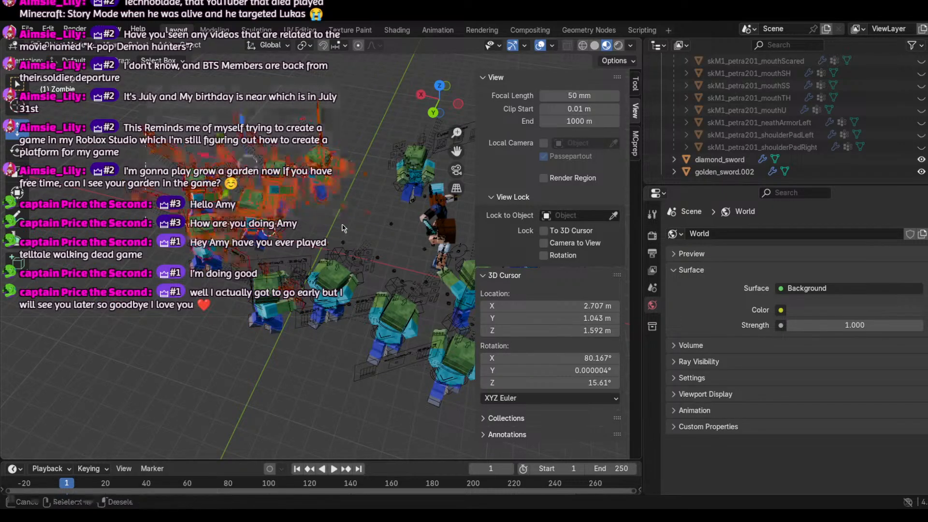
click(208, 108)
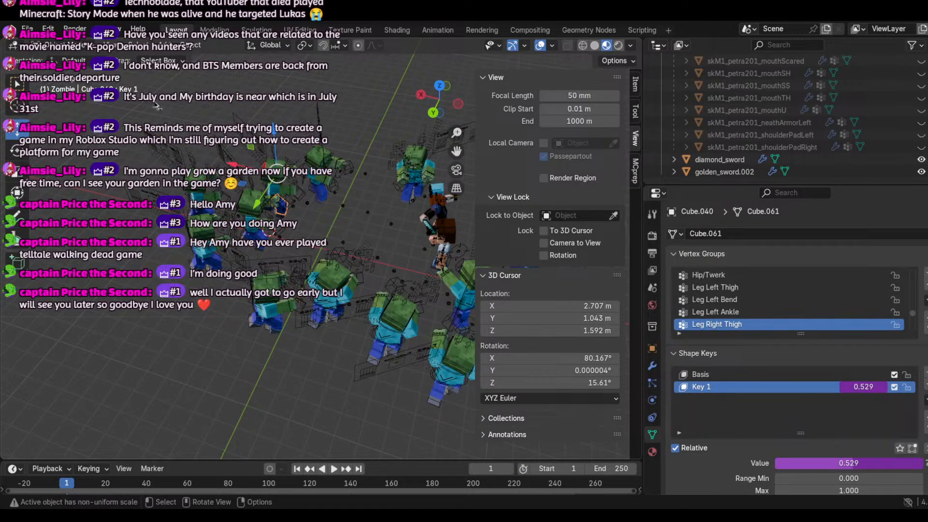
drag(113, 103, 325, 215)
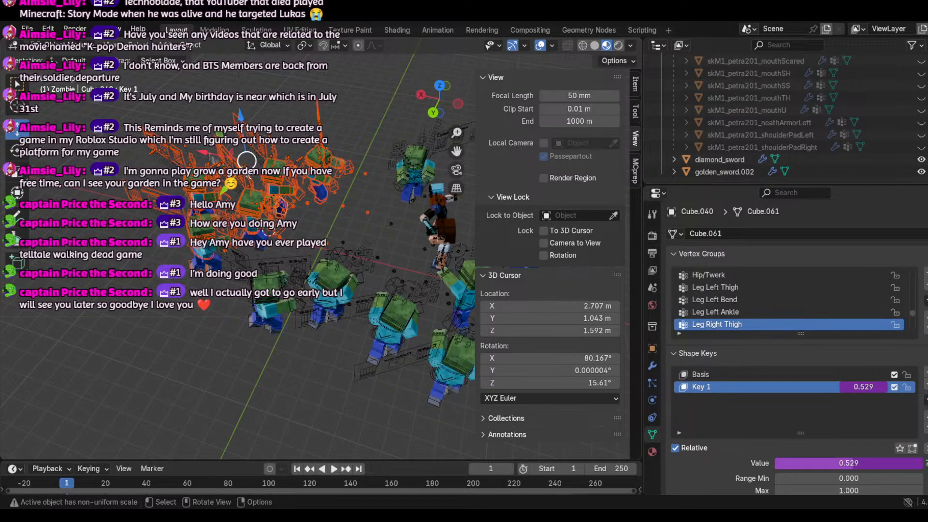
key(g)
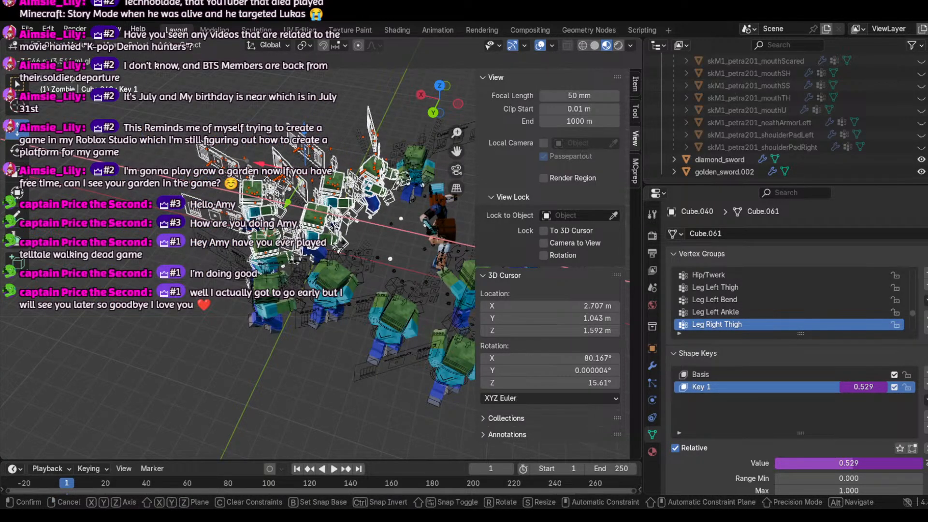
click(271, 184)
Step: Move the lone zombie rig behind the brown-haired character along the X axis, closer to the two main characters
drag(430, 114, 397, 121)
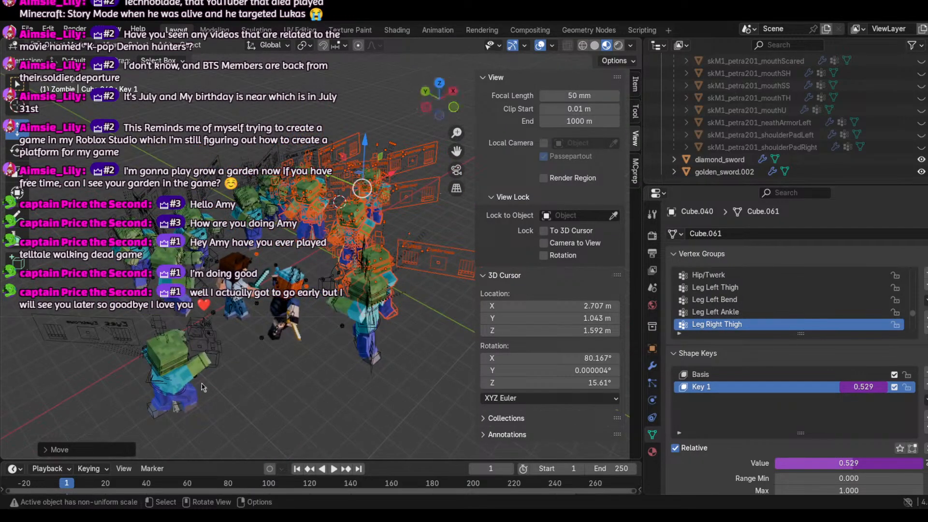
click(177, 379)
click(167, 373)
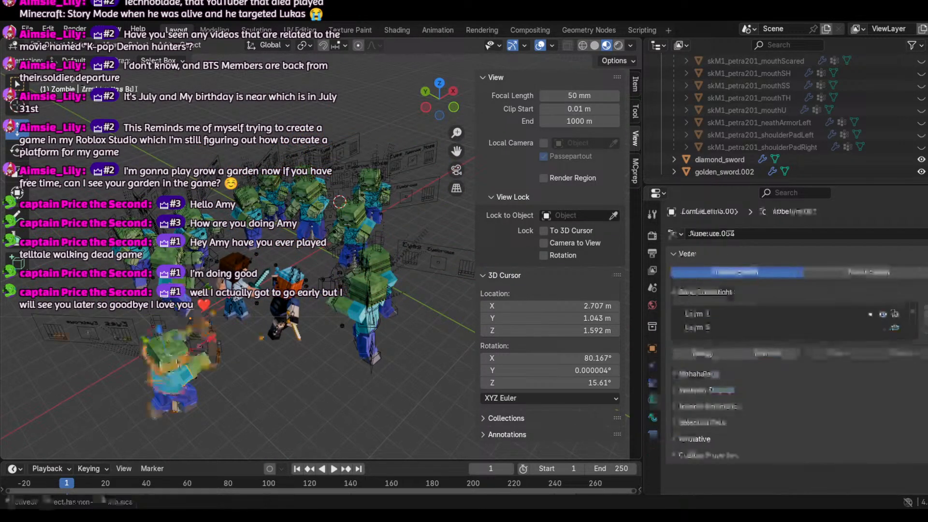
key(g)
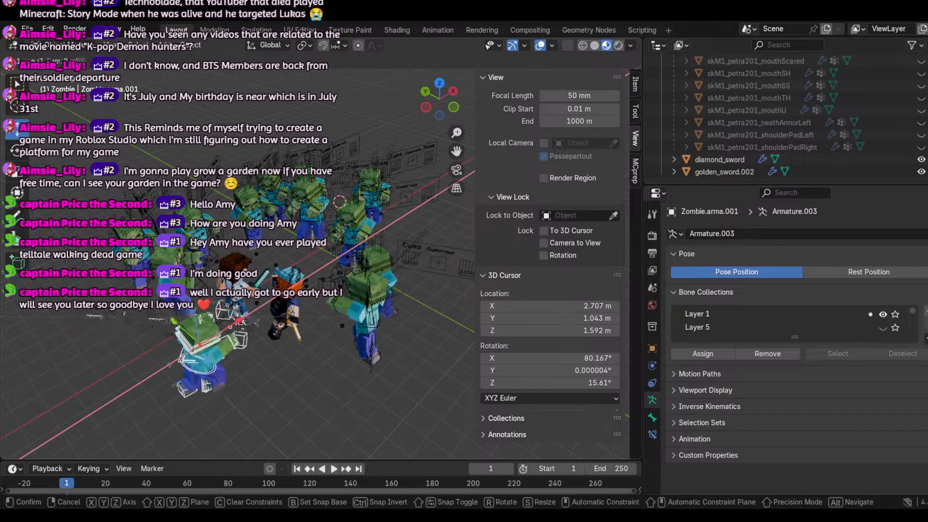
click(428, 315)
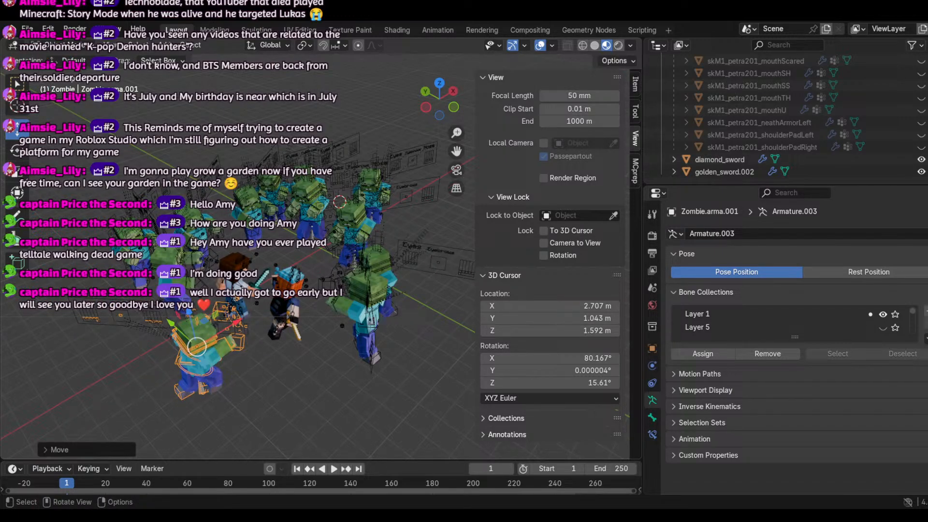
Step: Move the zombie rig beside the blue-haired character along the X axis, closer to that character
click(377, 320)
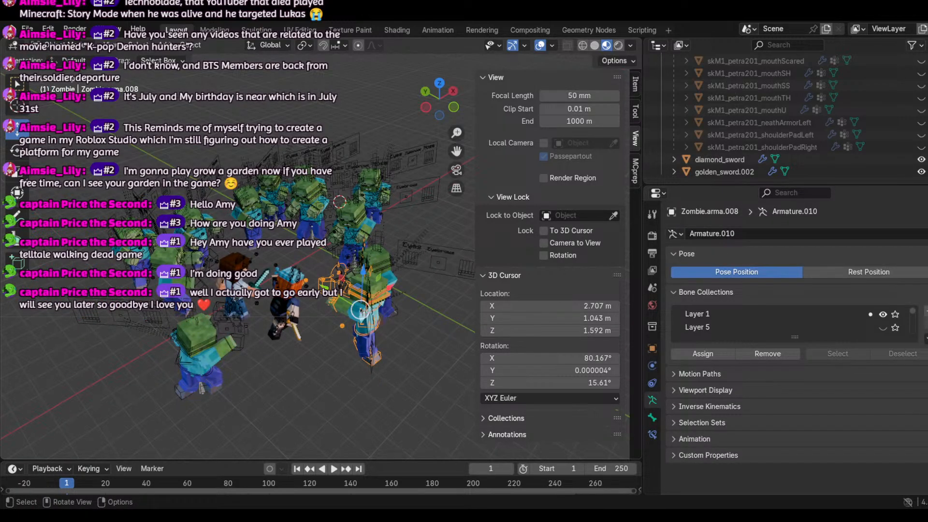
key(g)
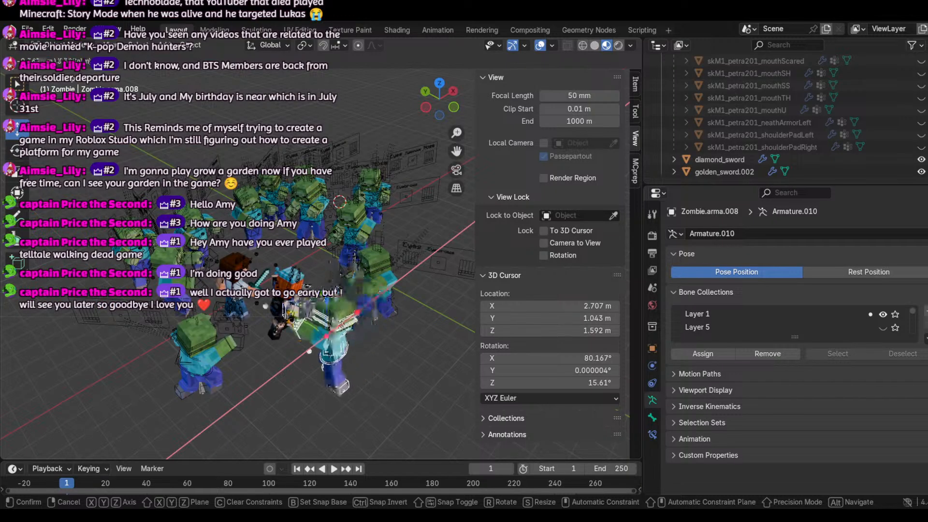
click(450, 228)
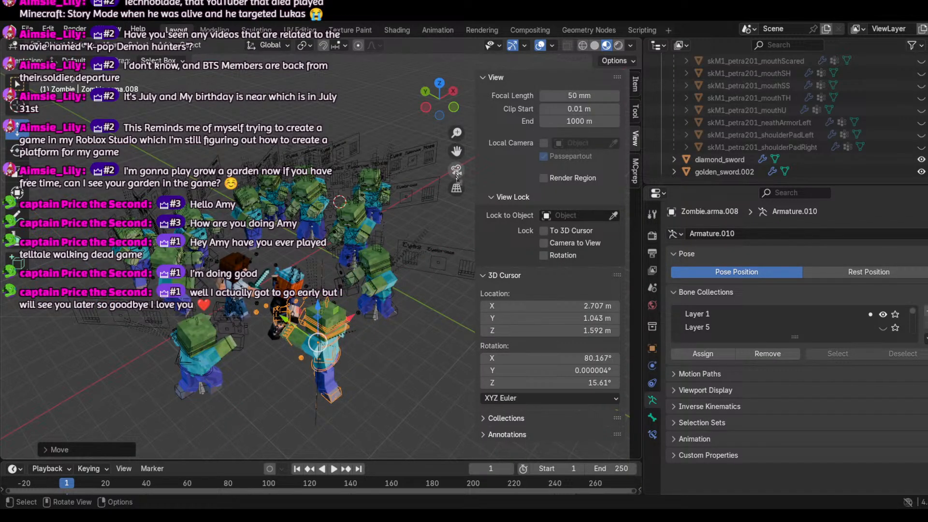
Step: Add a new camera to the scene and look through it
click(160, 49)
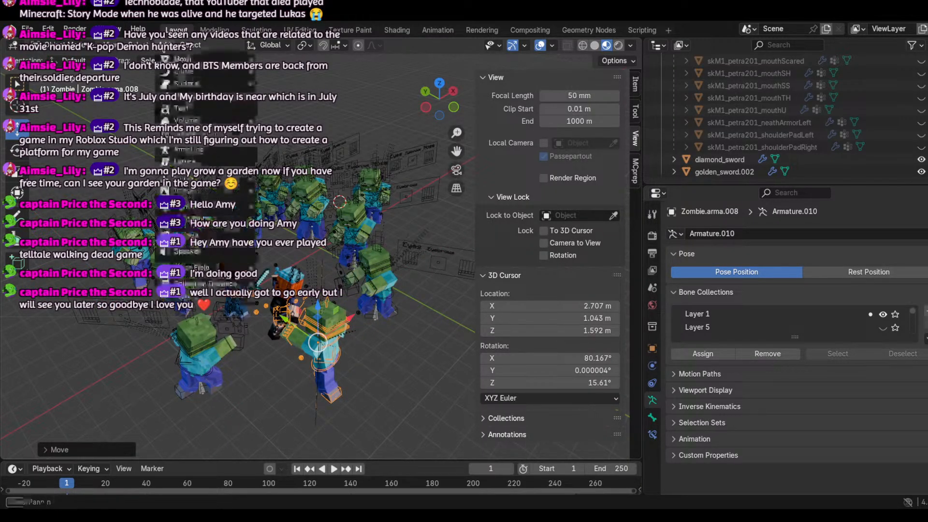
mouse_move(137, 47)
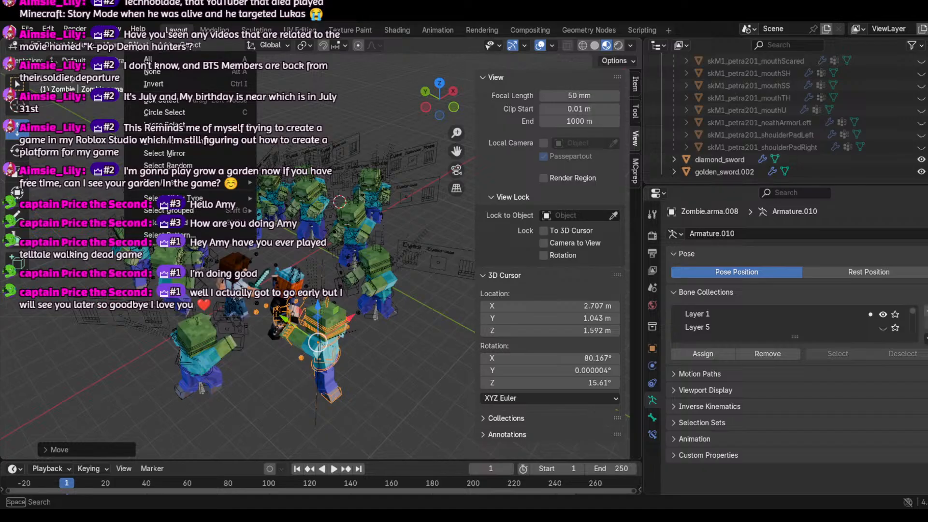
click(192, 236)
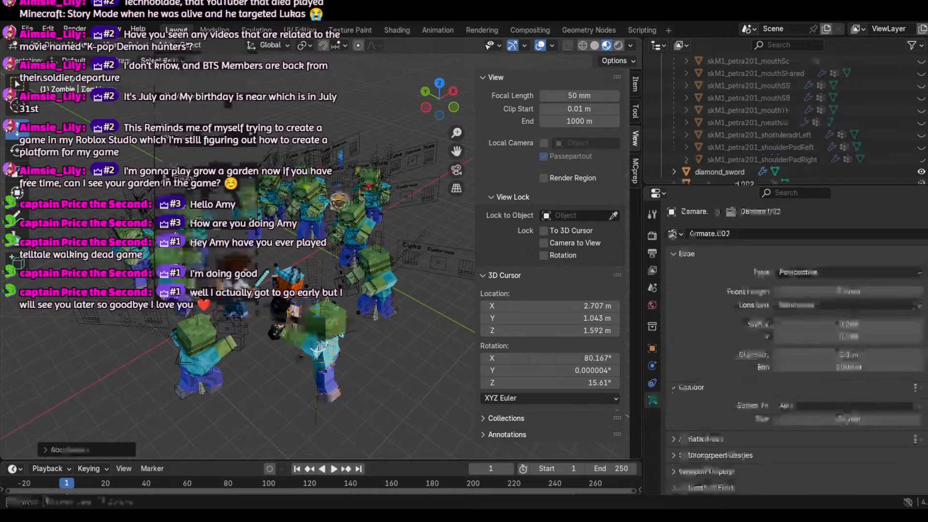
click(456, 170)
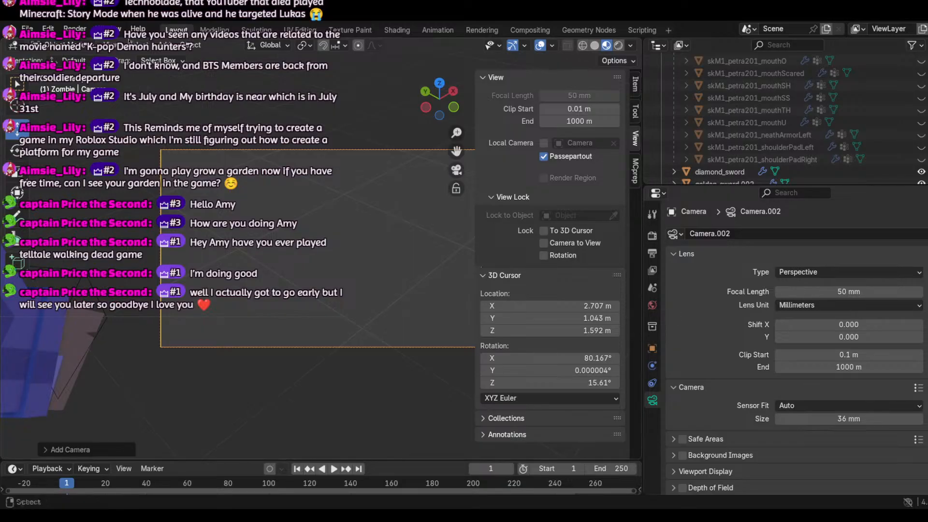
Step: Use Walk Navigation to back the new camera away and frame the two main characters from behind the zombie horde
click(119, 45)
mouse_move(145, 219)
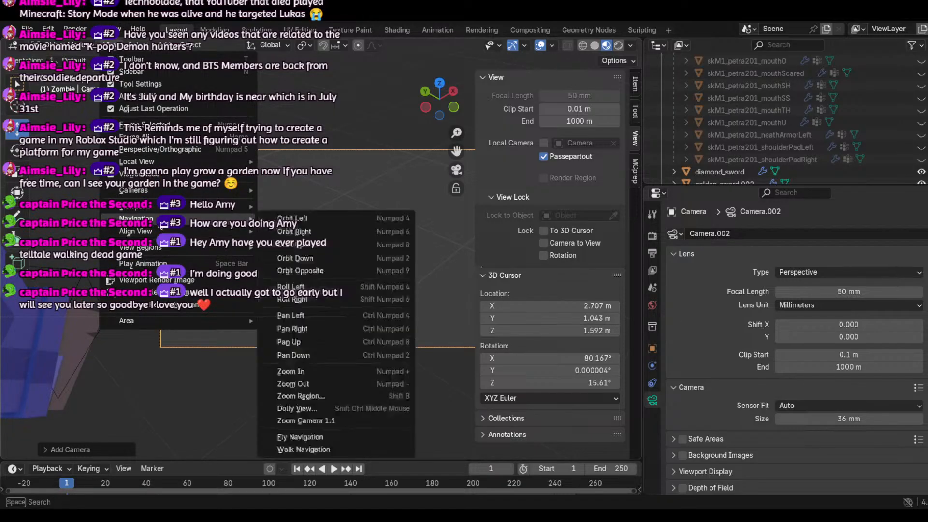
click(339, 453)
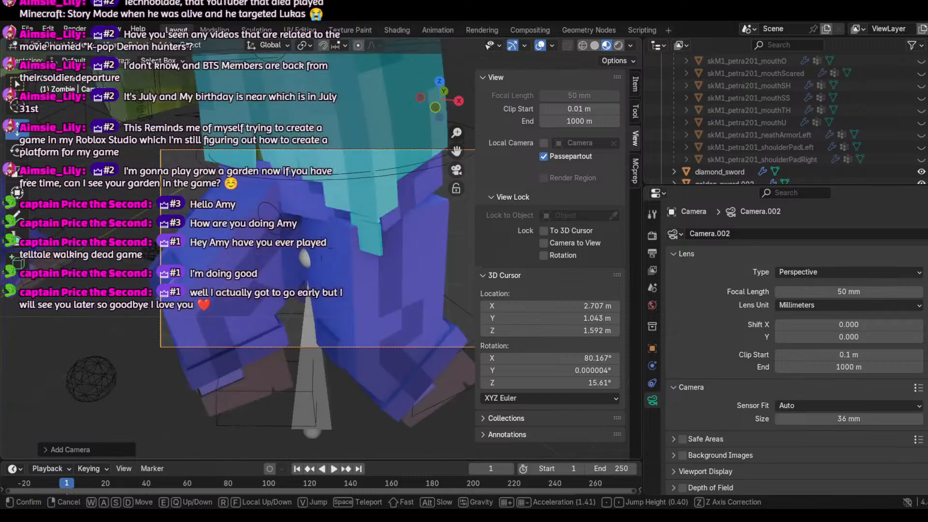
key(s)
key(s)
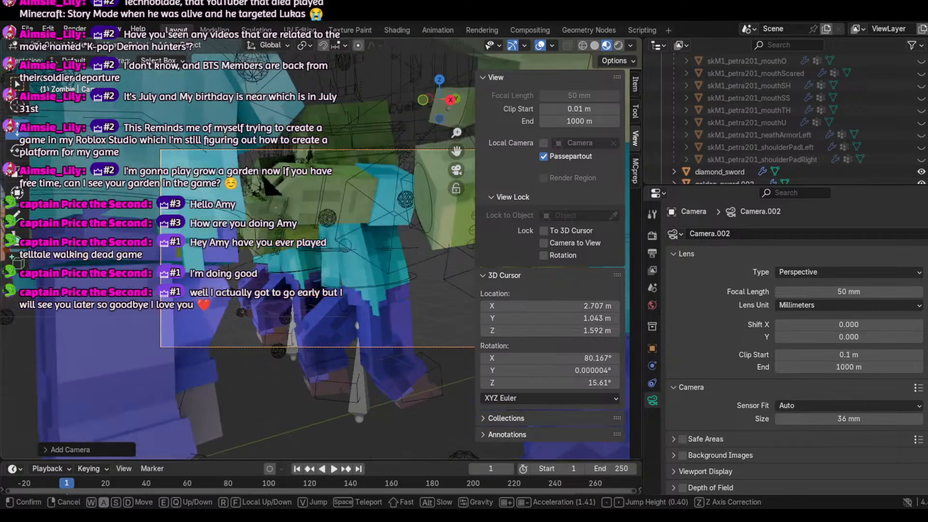
key(shift+a)
key(s)
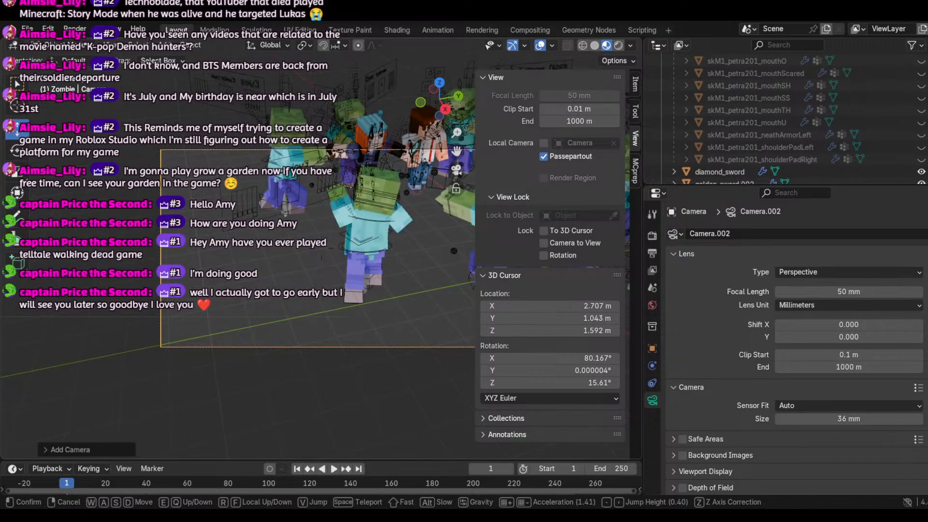
key(shift+s)
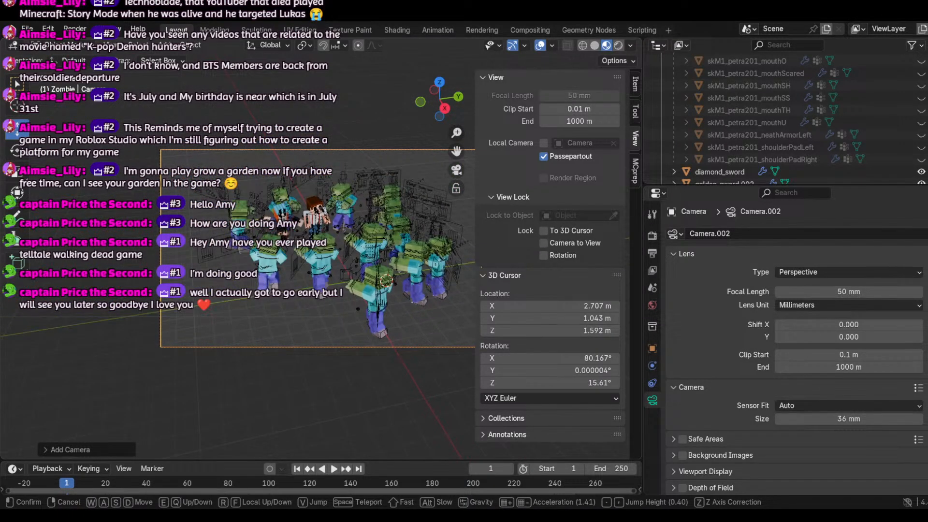
key(shift+w)
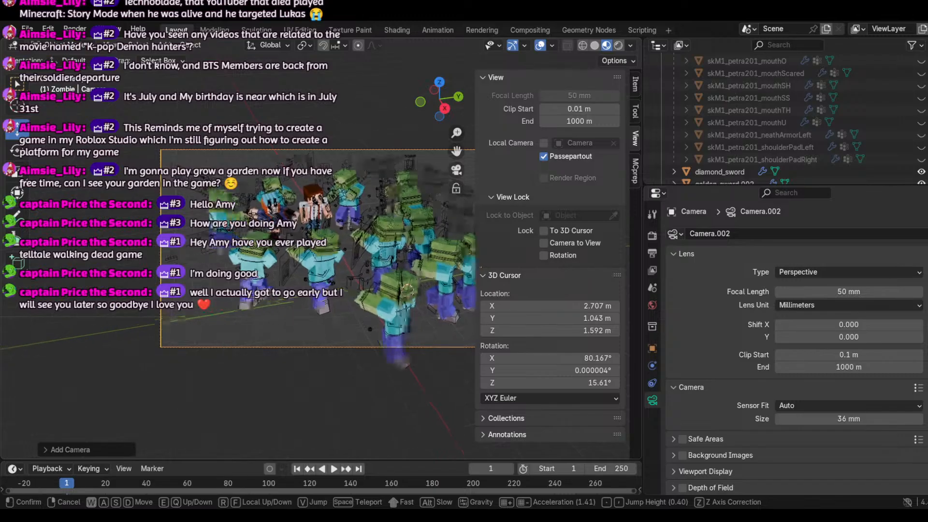
key(shift+d)
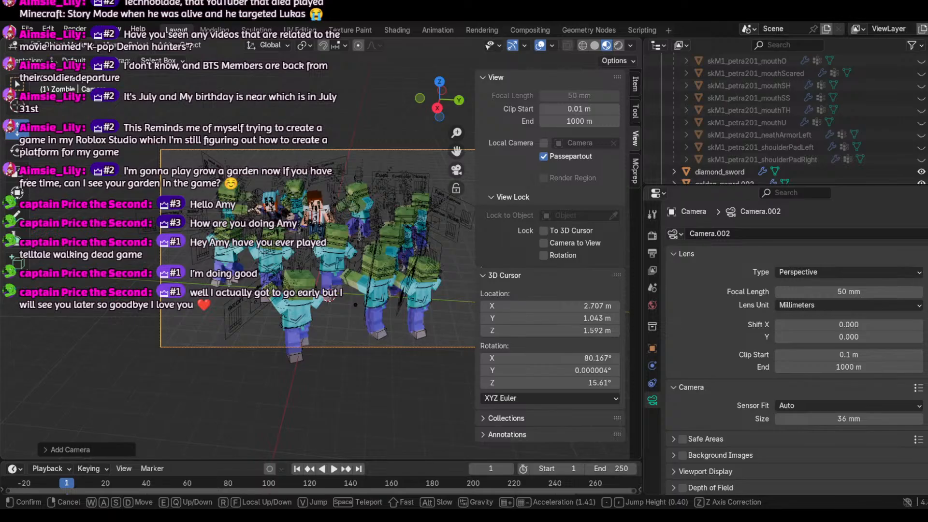
key(shift+s)
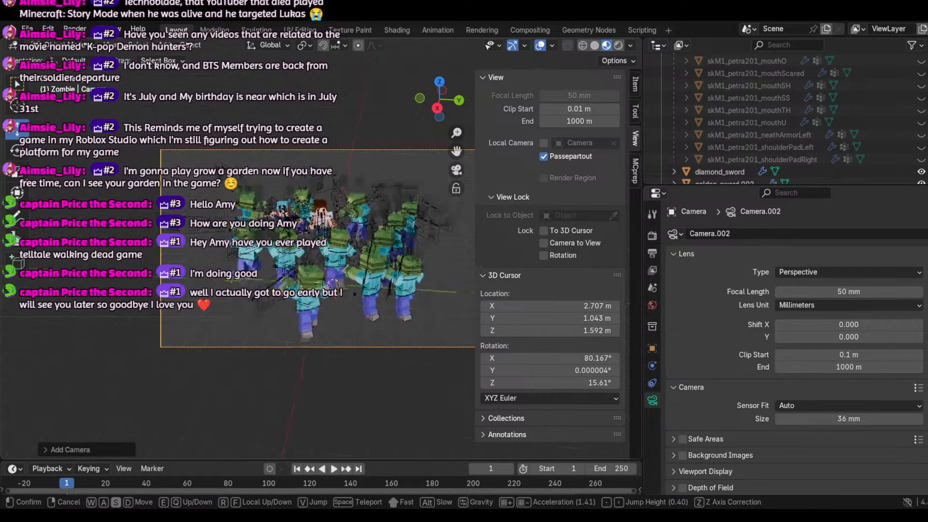
key(w)
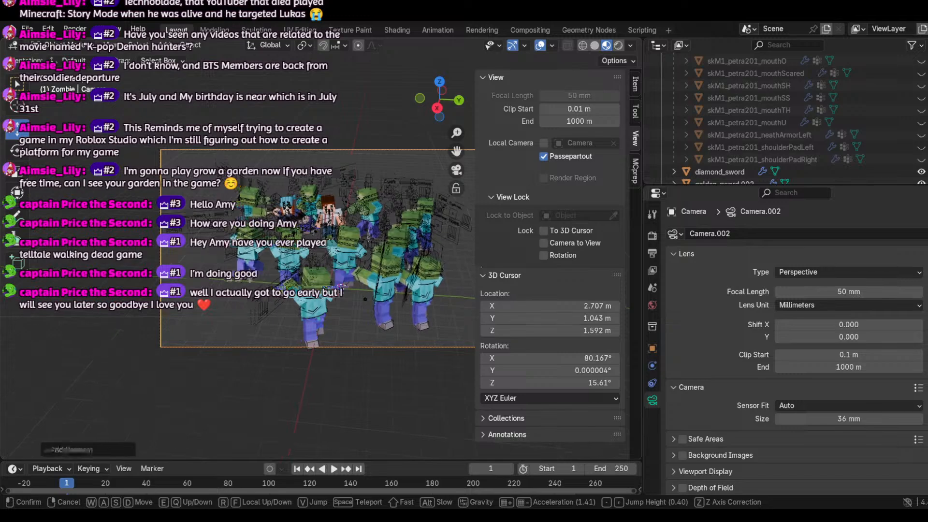
key(Return)
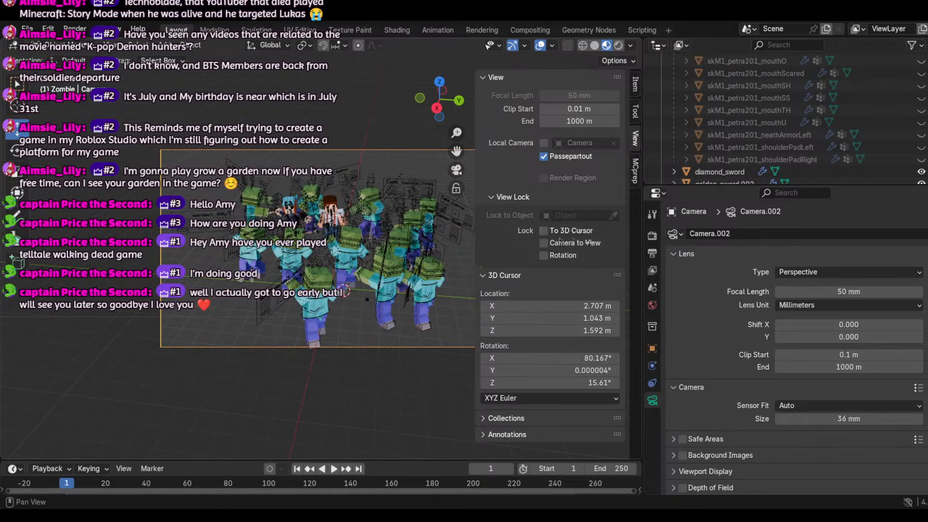
click(544, 243)
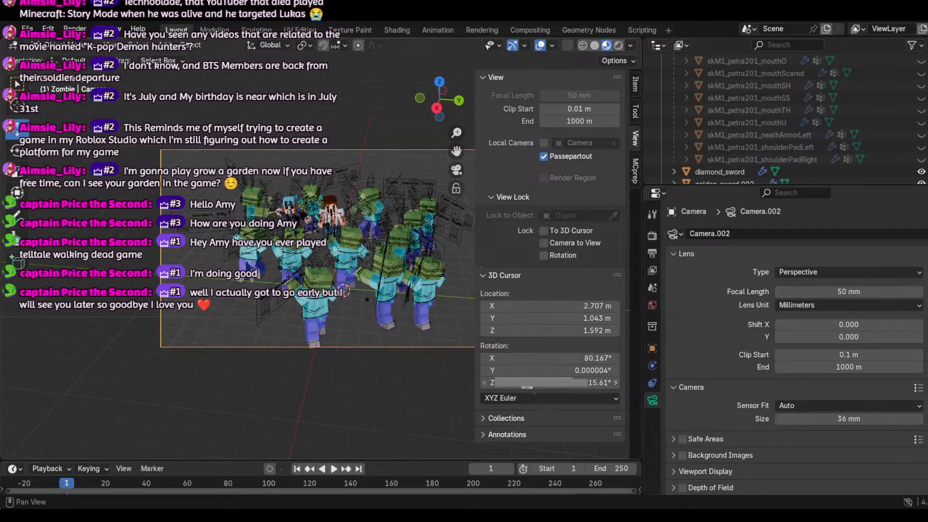
click(487, 418)
click(487, 417)
click(508, 398)
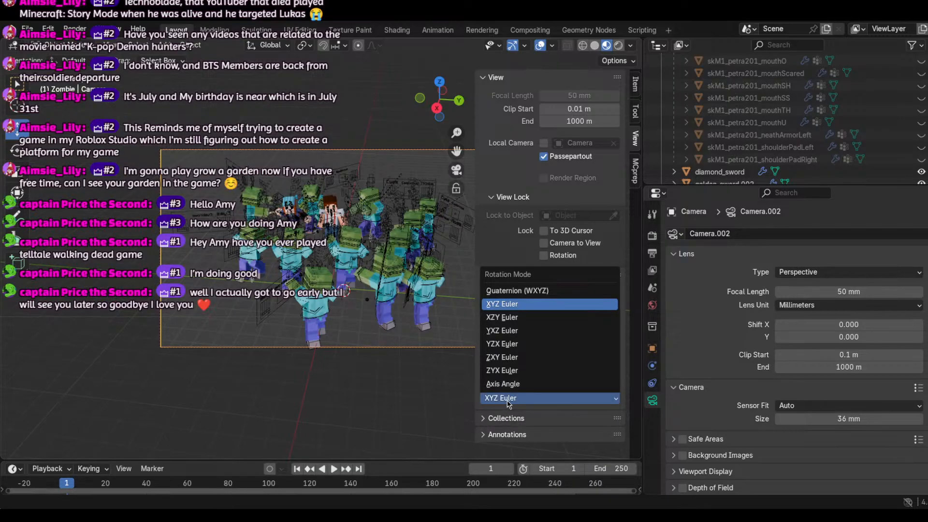
click(511, 290)
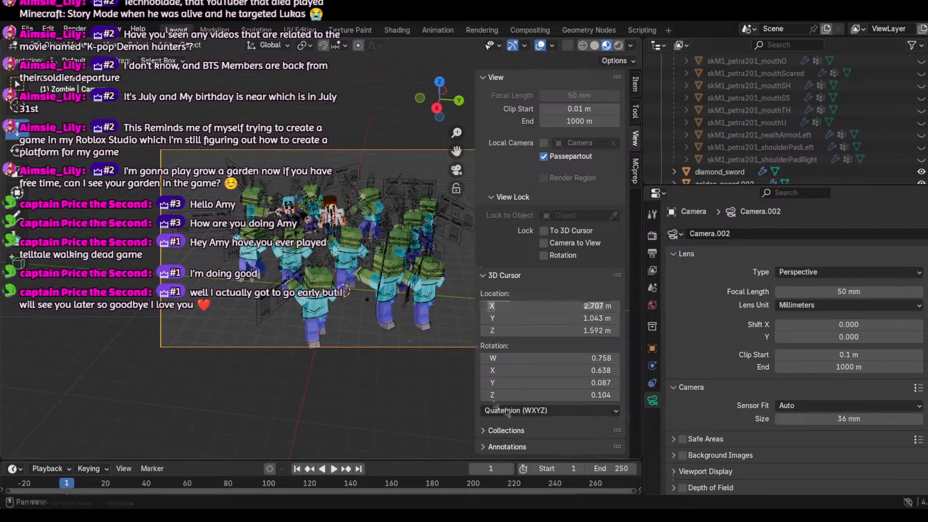
click(505, 430)
scroll(508, 438, down, 2)
click(505, 382)
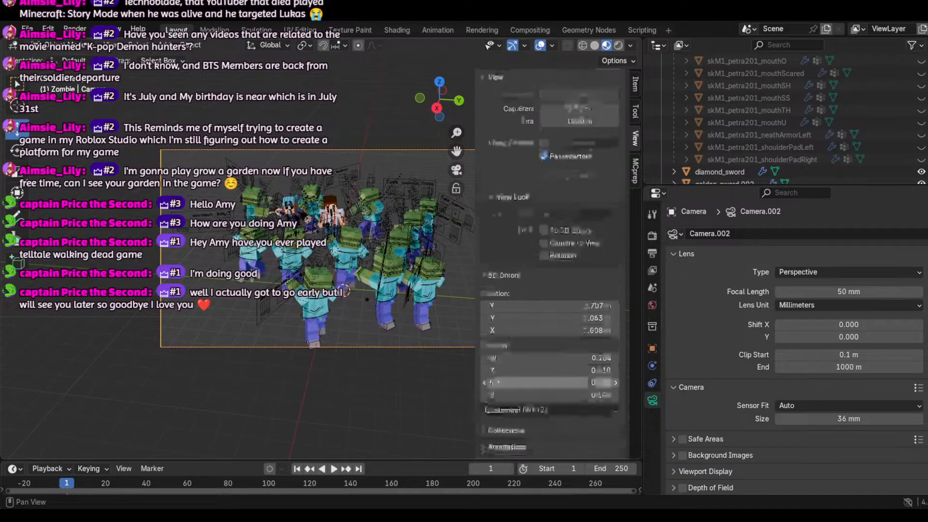
click(513, 410)
click(500, 317)
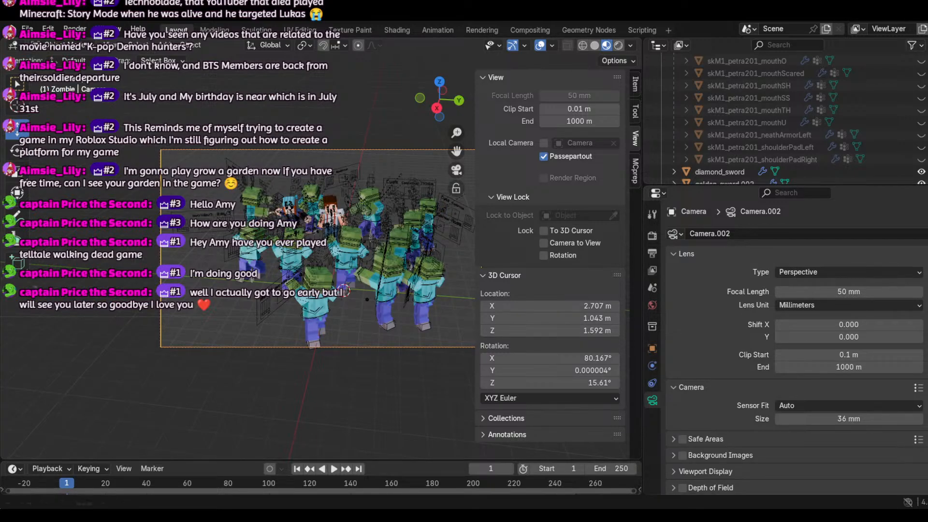
Step: Increase the new camera's focal length to 73 mm
click(921, 292)
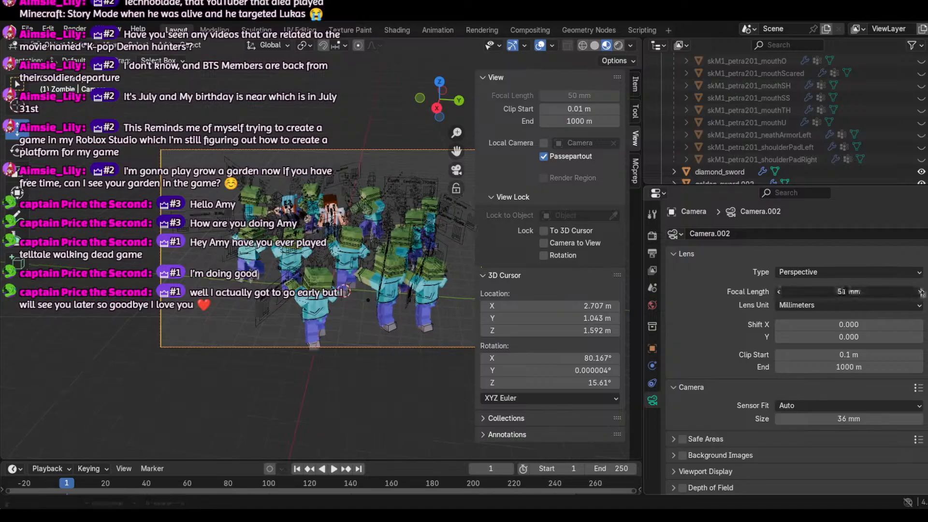
click(921, 292)
click(921, 292)
click(921, 292)
click(921, 292)
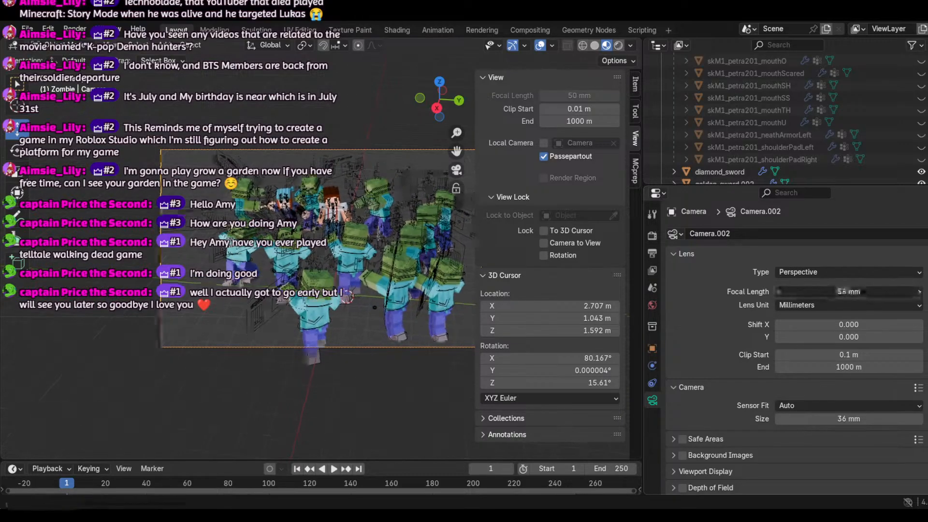
click(921, 292)
click(921, 292)
click(921, 292)
click(922, 292)
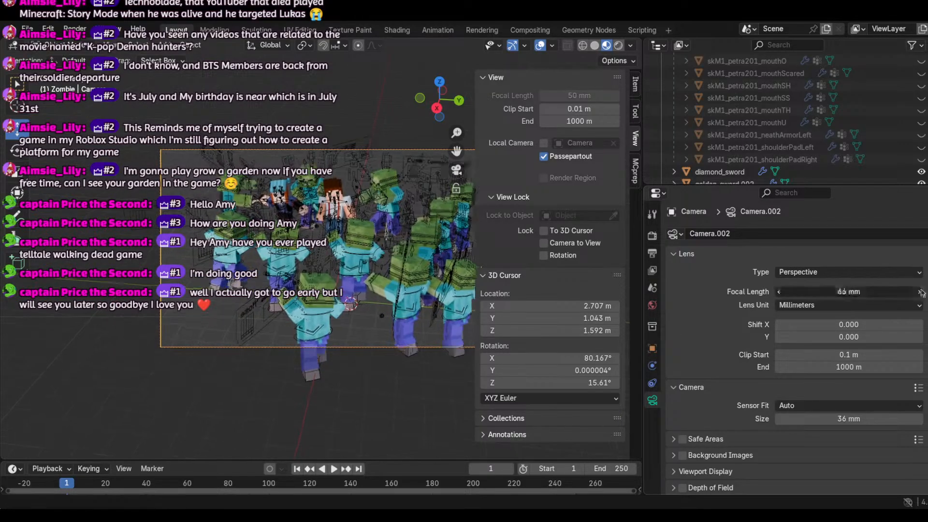
click(921, 292)
click(921, 292)
click(921, 292)
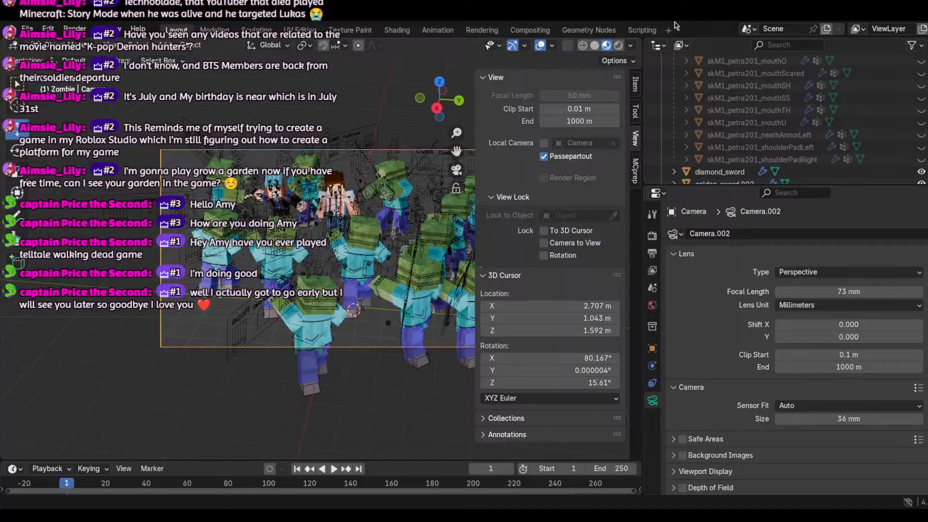
Step: Hide the viewport overlays to check the framing through the camera, and show them again
click(540, 45)
click(540, 45)
click(540, 45)
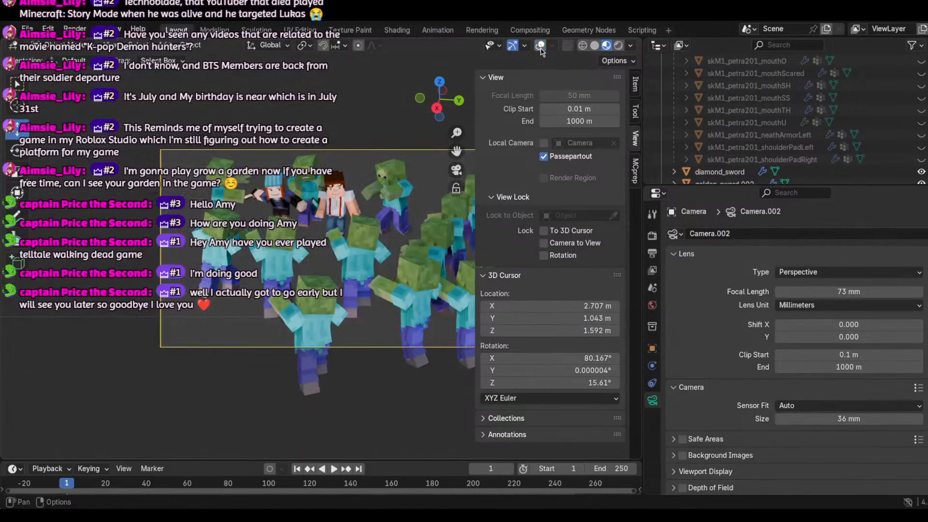
click(540, 45)
click(540, 45)
click(538, 49)
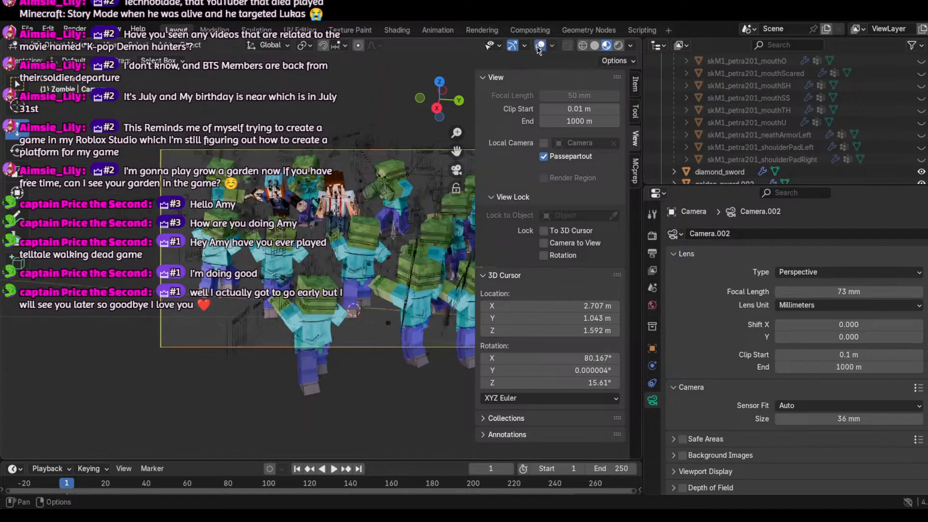
Step: Leave the camera view and select all the zombies and both main characters, excluding the camera
click(462, 173)
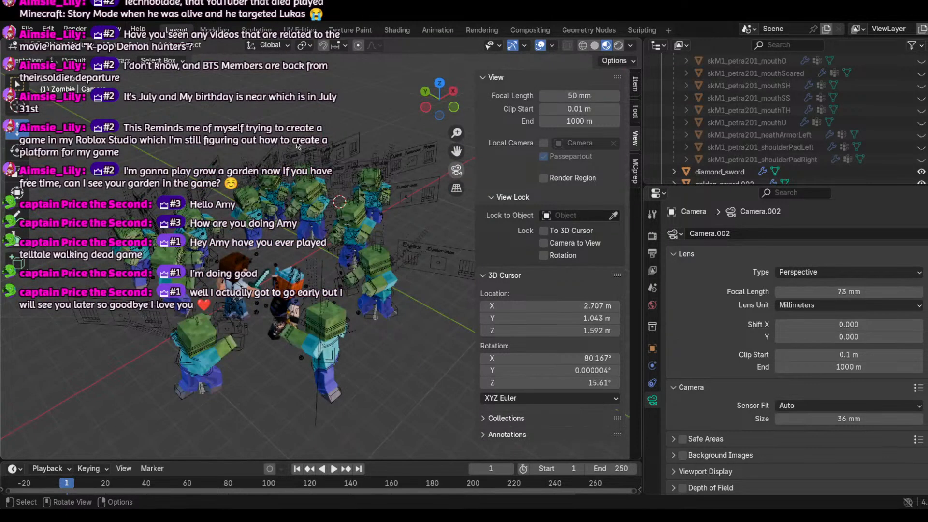
key(a)
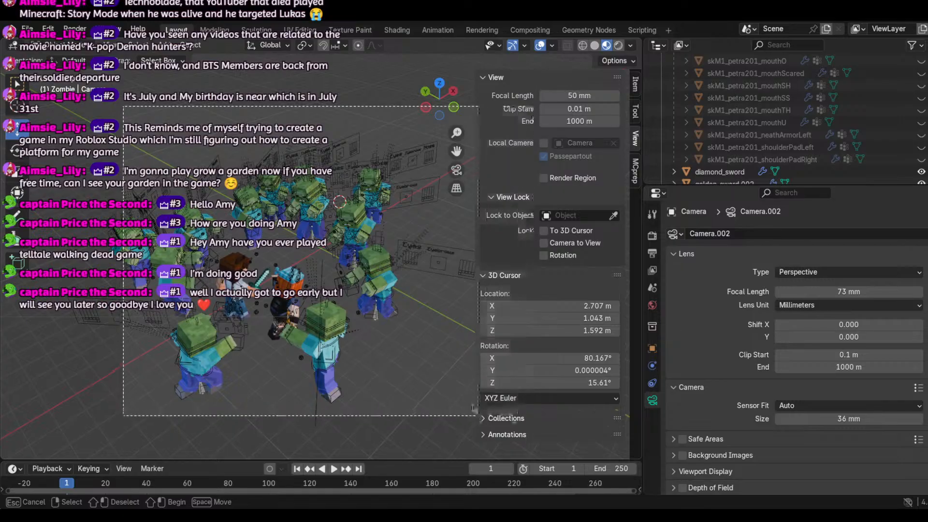
key(alt+a)
scroll(346, 102, down, 6)
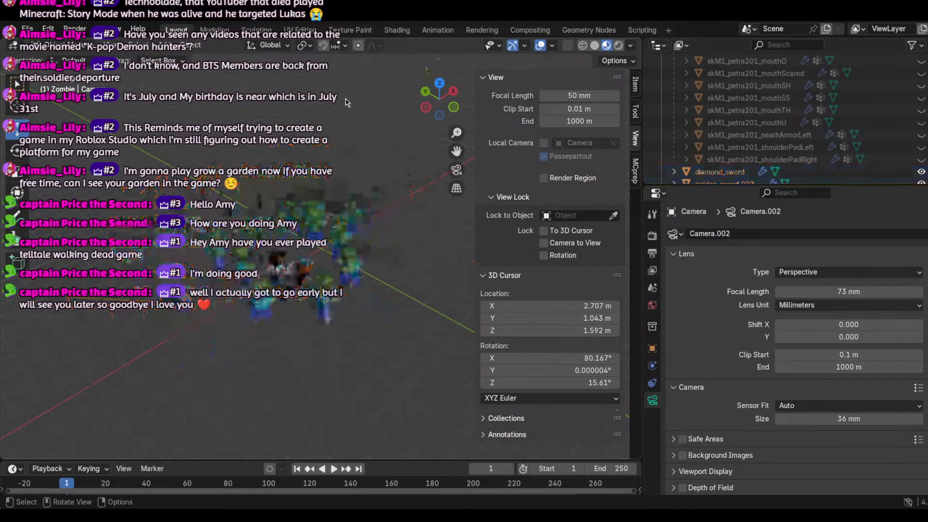
drag(208, 135, 393, 355)
Step: Try enlarging the selected horde and characters against the camera view, and undo the scaling
key(g)
key(s)
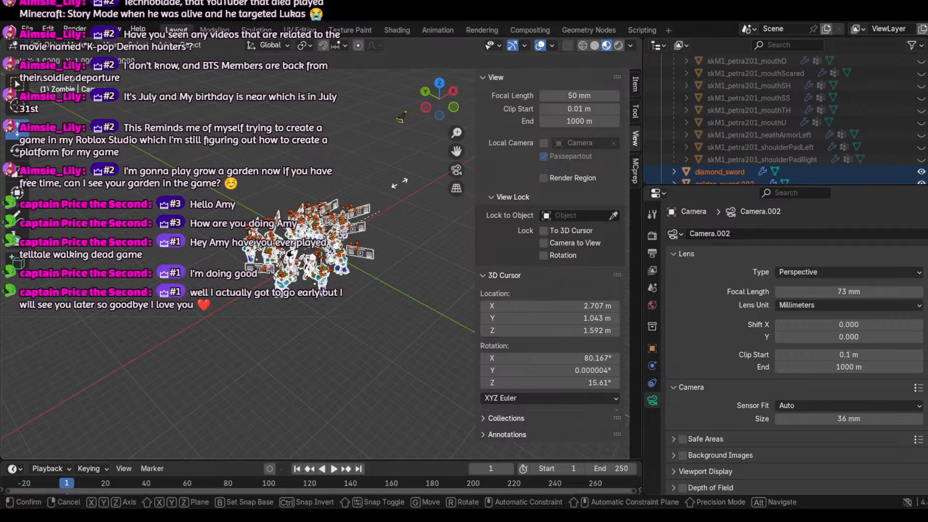
click(424, 163)
click(460, 169)
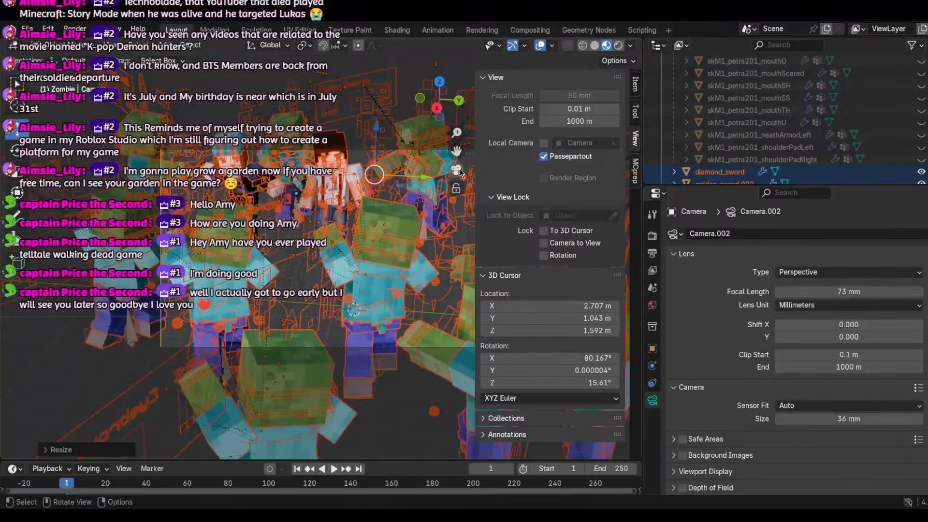
click(460, 173)
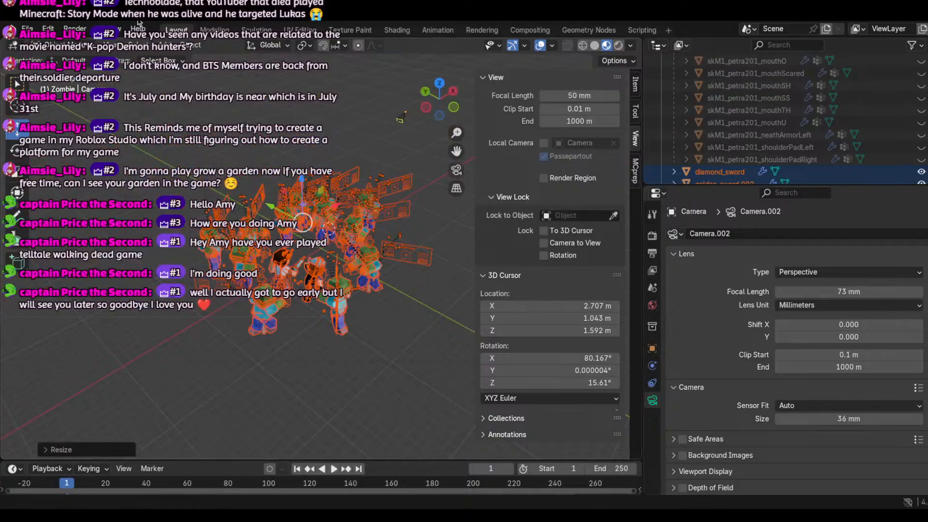
click(48, 28)
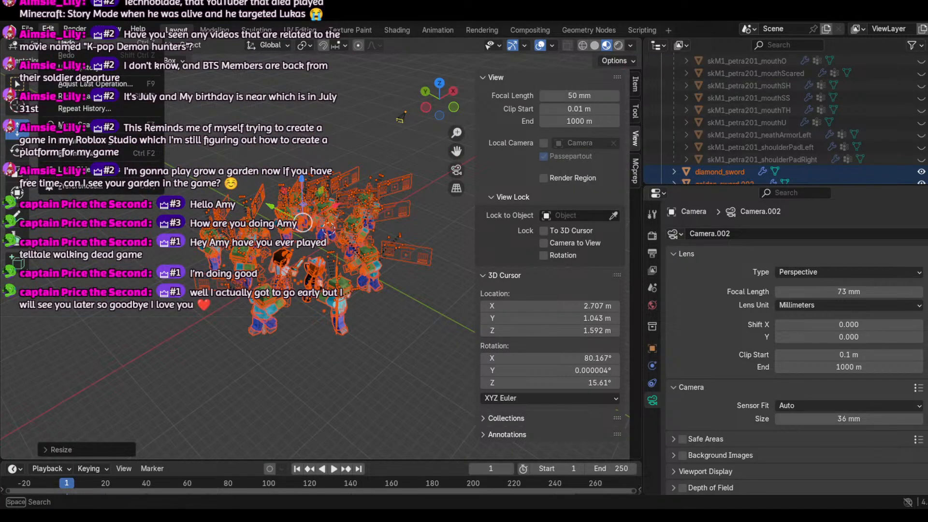
click(66, 43)
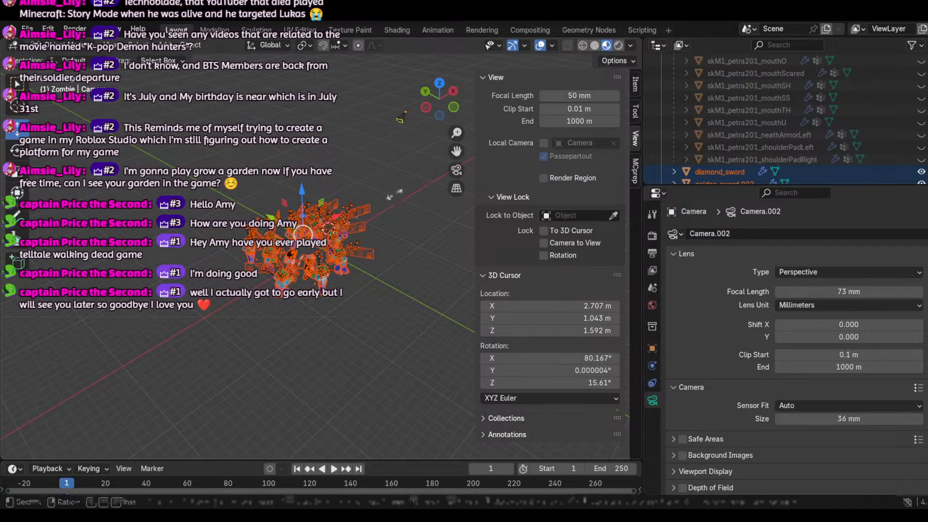
Step: Scale the selected horde and characters up slightly as one group
key(s)
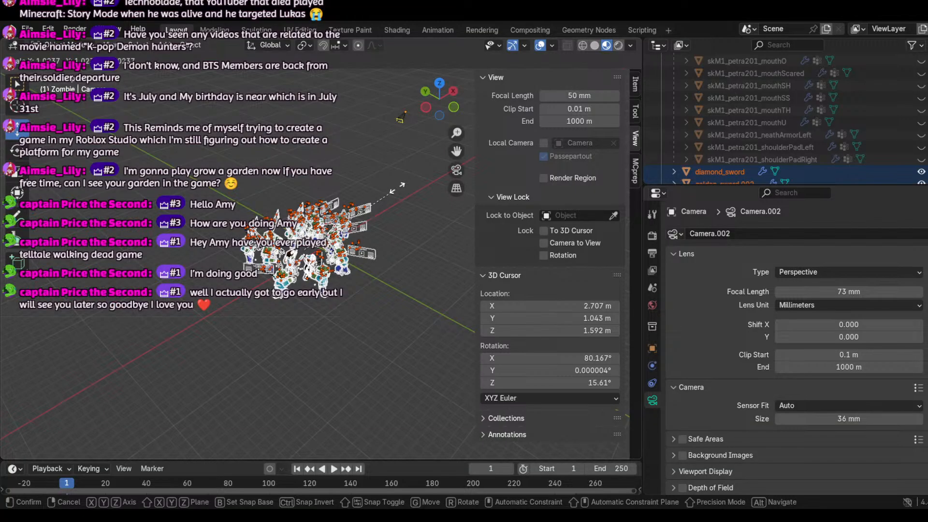
click(433, 179)
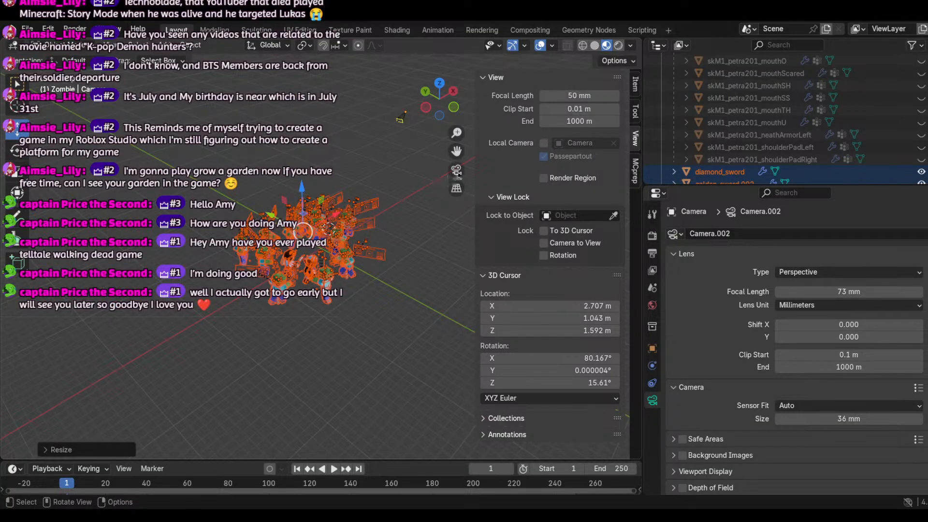
Step: Check the enlarged group through the camera, leave the camera view, and undo the last scaling of the horde and characters
click(457, 171)
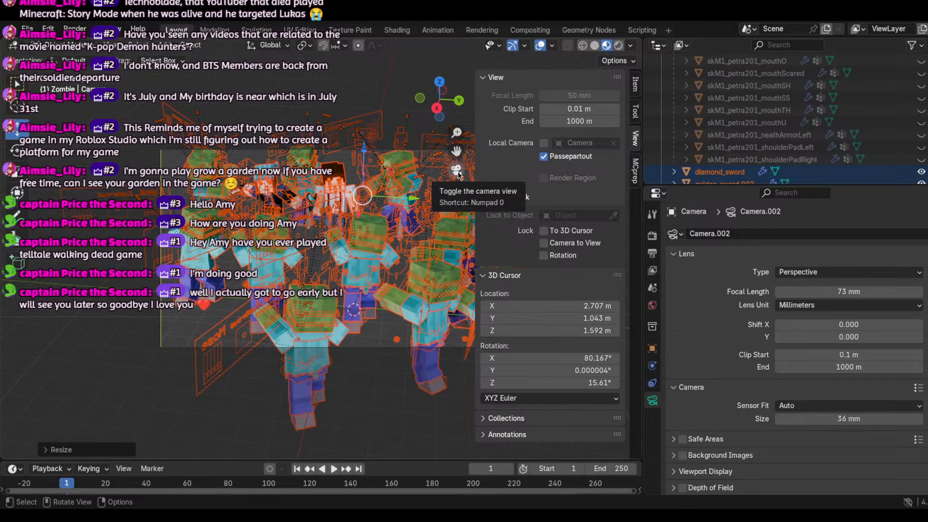
click(456, 170)
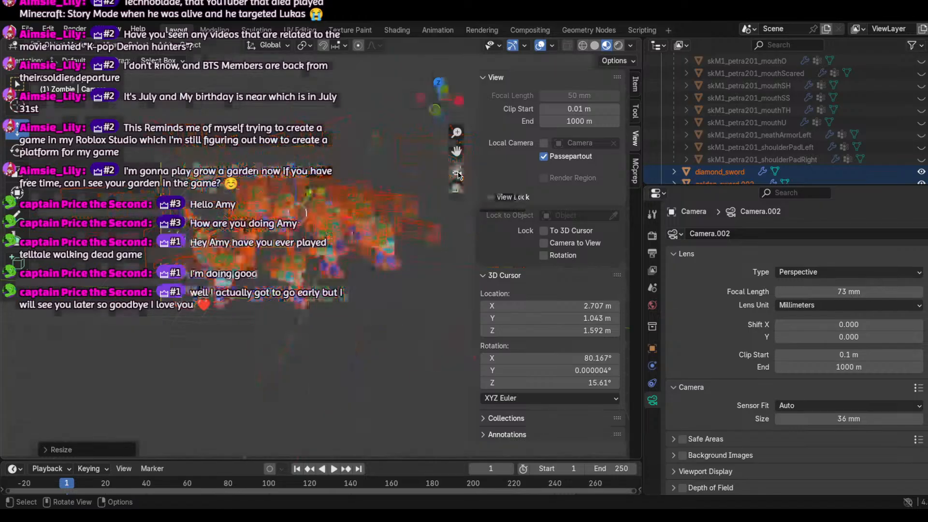
drag(457, 151, 355, 209)
click(55, 31)
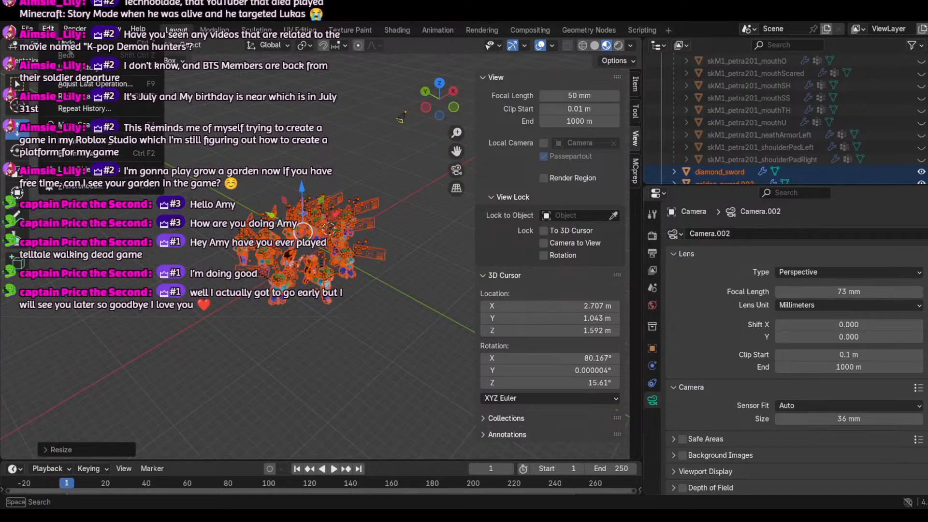
click(69, 48)
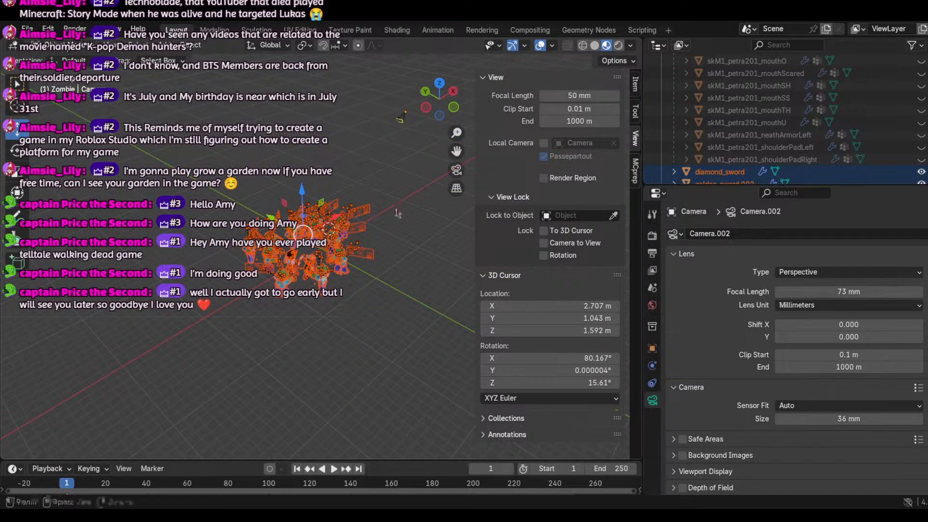
Step: Try moving the selected horde and characters closer to the camera, check the camera view, and undo the move
key(g)
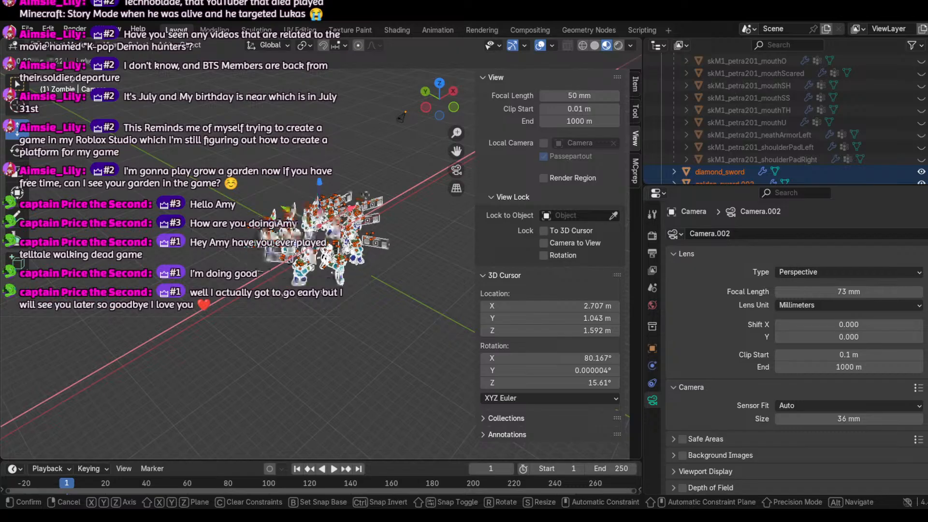
click(470, 182)
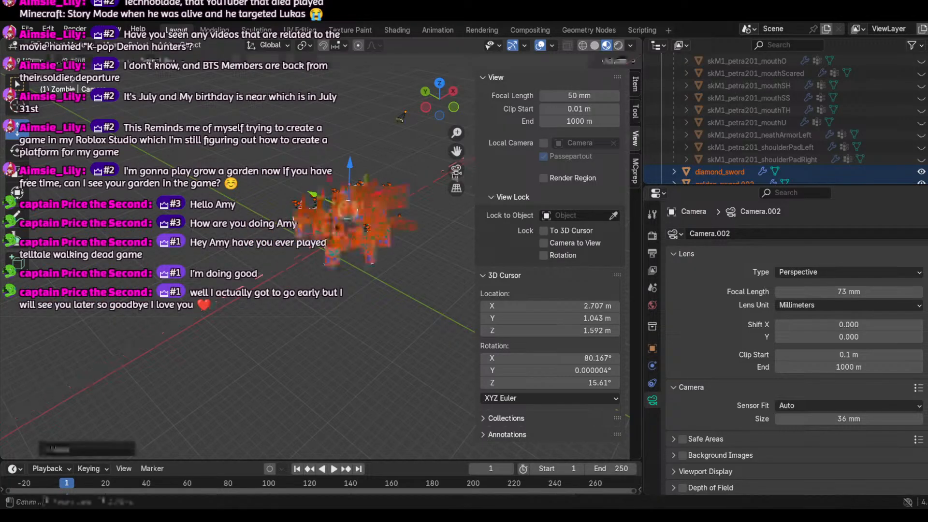
click(455, 171)
click(455, 171)
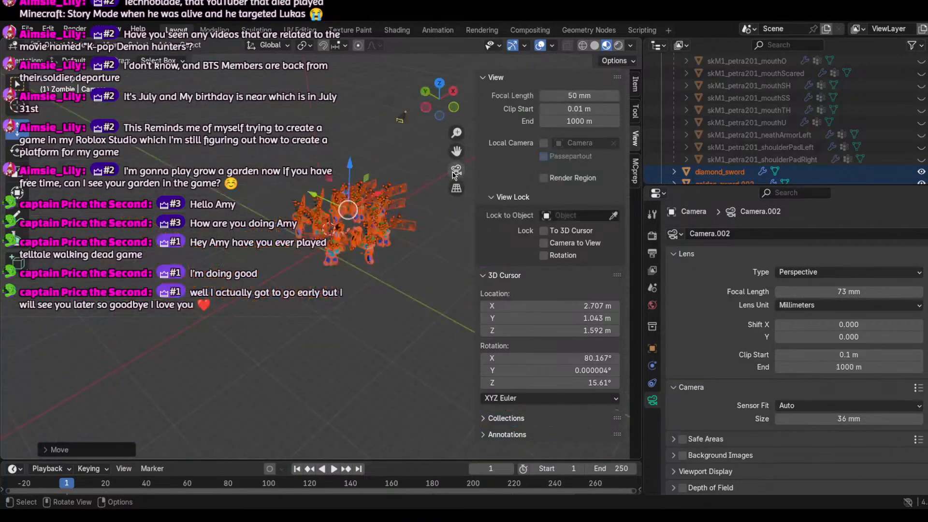
click(50, 28)
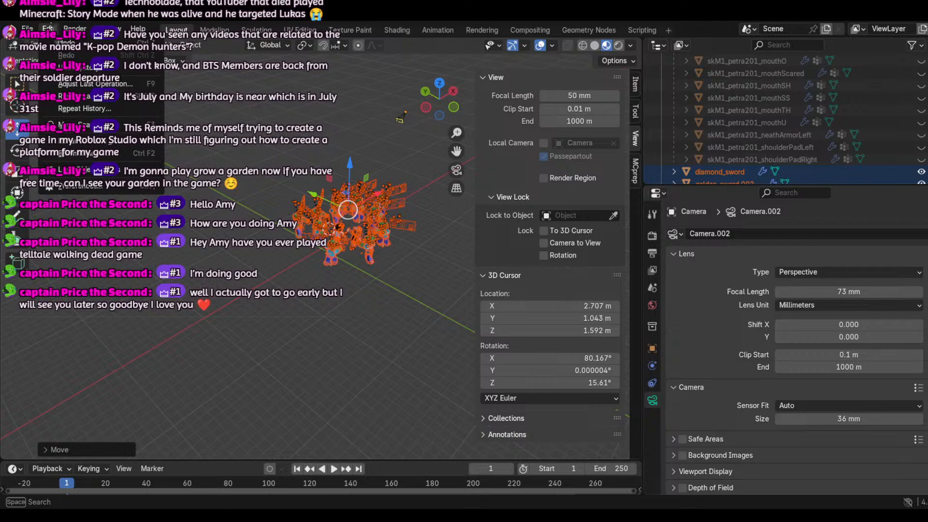
click(59, 43)
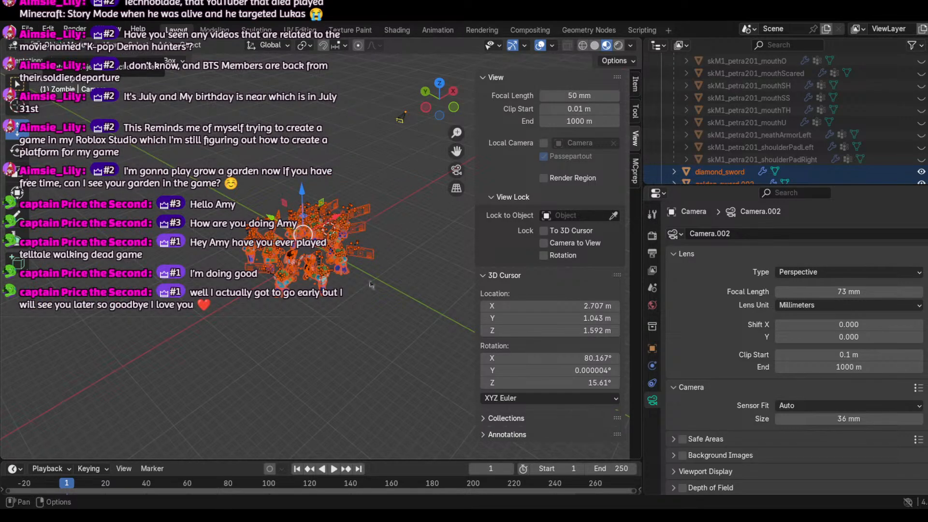
Step: Clear the group selection, try selecting the two main characters in the middle, and select the white-shirted character's armature
click(333, 174)
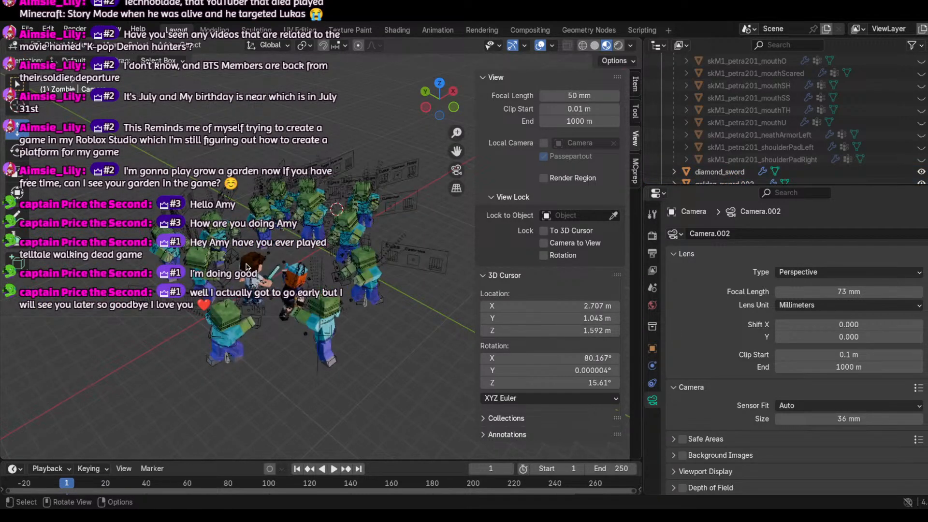
drag(236, 257, 297, 306)
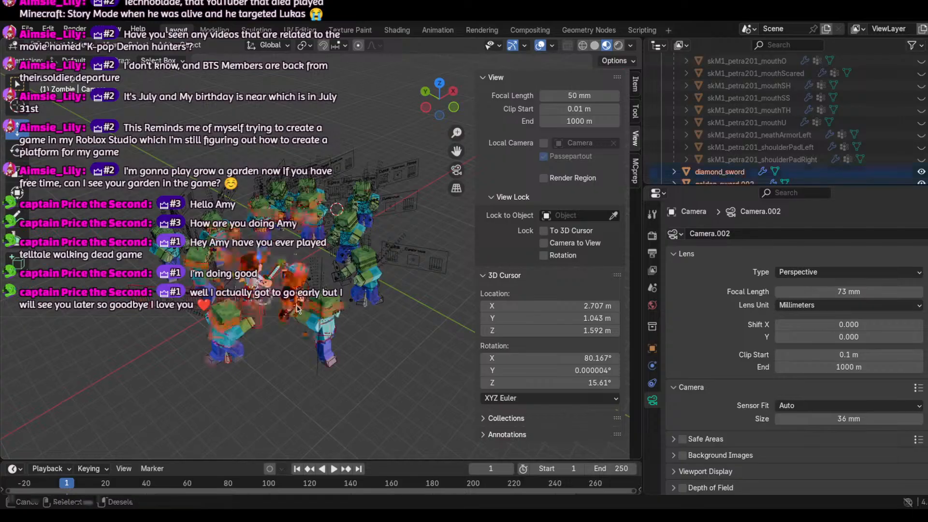
click(240, 216)
drag(456, 106, 319, 132)
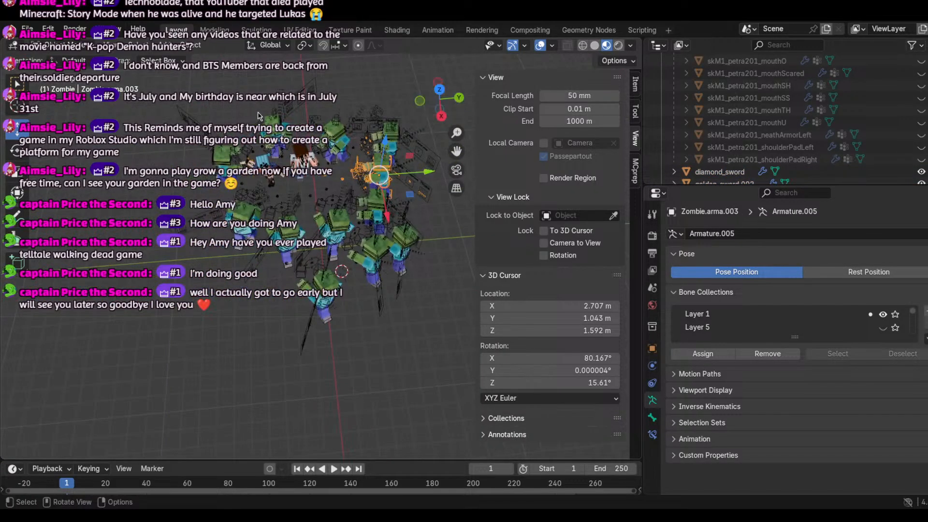
click(305, 167)
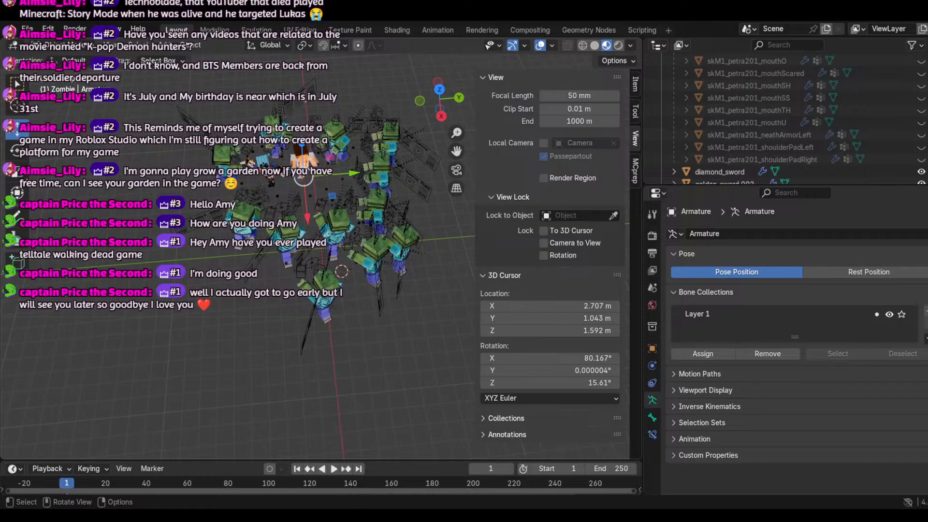
Step: Walk the view up close to the main characters, select the white-shirted character's parts, and select the other character's body mesh
scroll(306, 99, up, 4)
drag(426, 110, 417, 86)
click(119, 55)
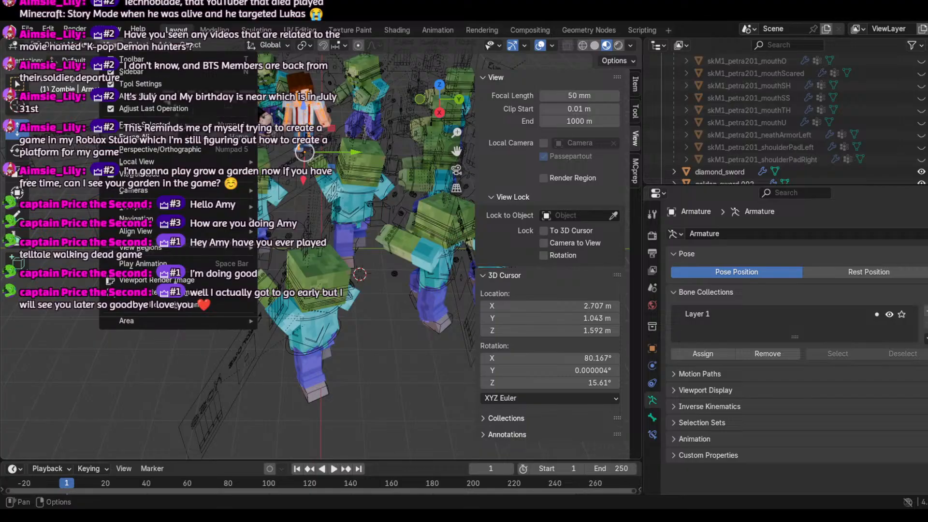
mouse_move(145, 220)
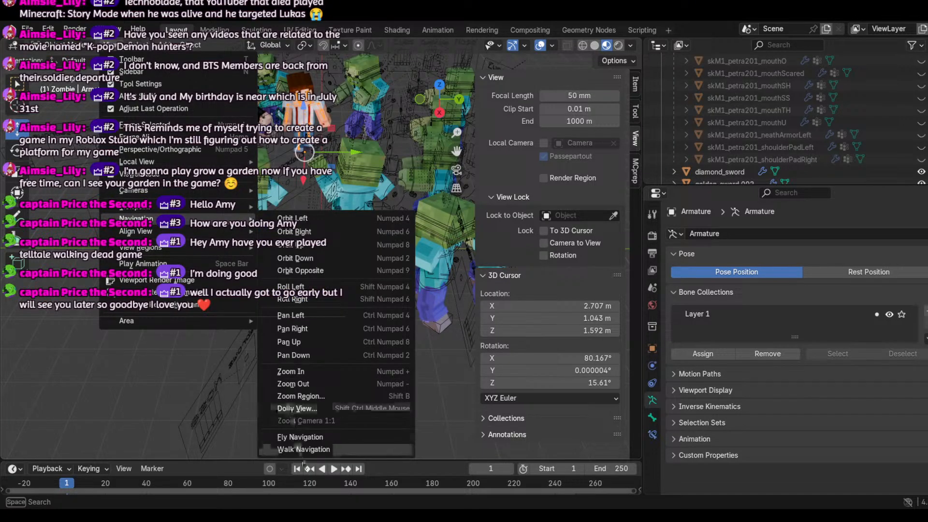
click(303, 449)
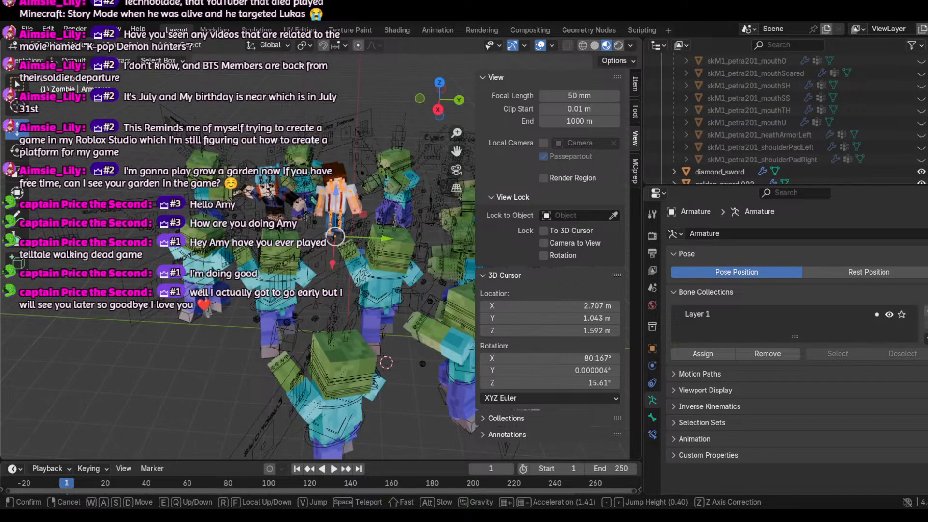
key(shift+w)
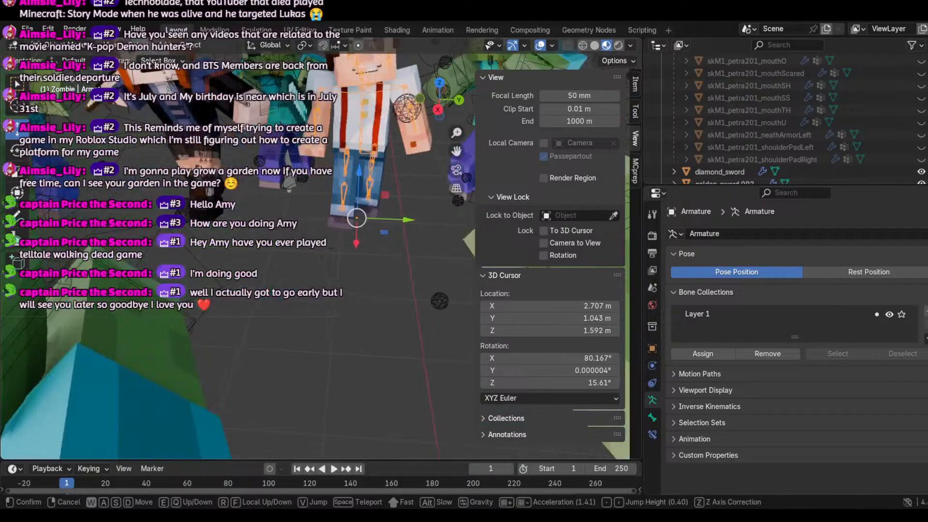
key(w)
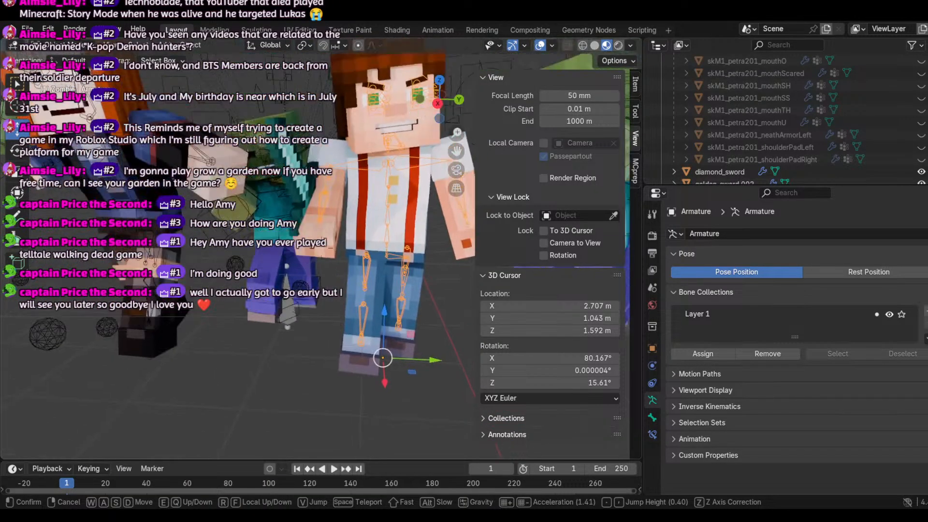
click(303, 459)
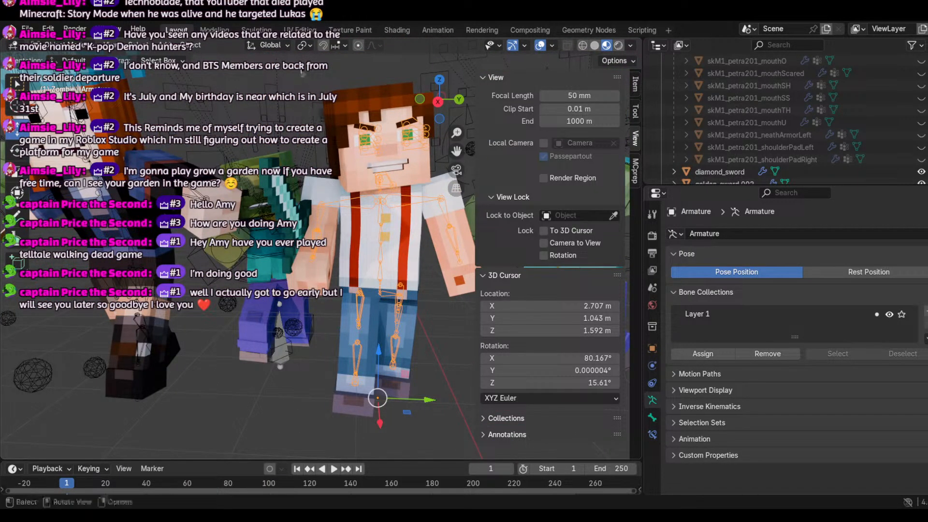
drag(301, 68, 443, 427)
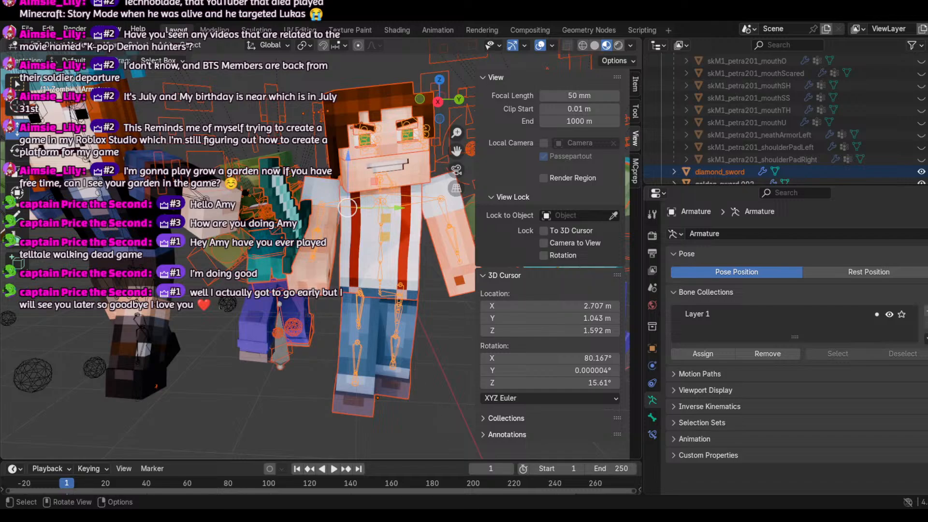
click(127, 353)
Step: Select the stray object Cube.017 above the horde and delete it
scroll(800, 116, up, 10)
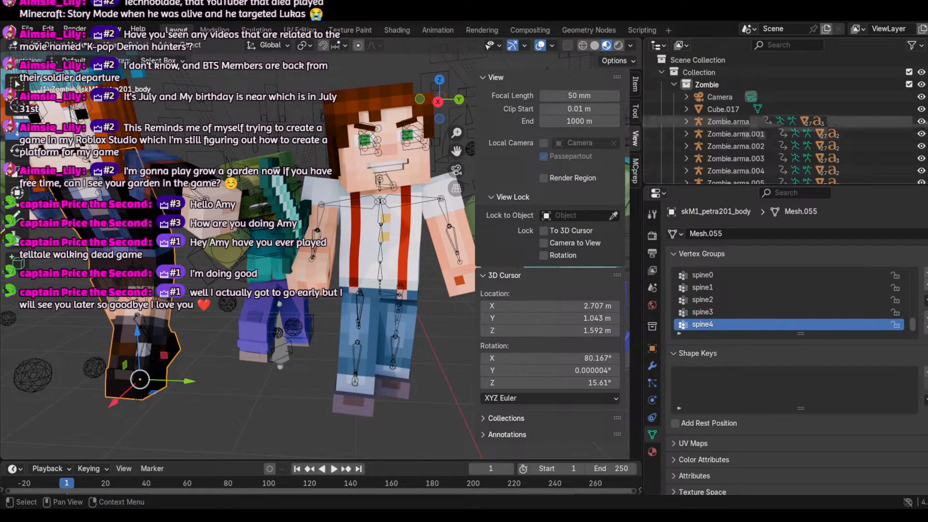
click(884, 114)
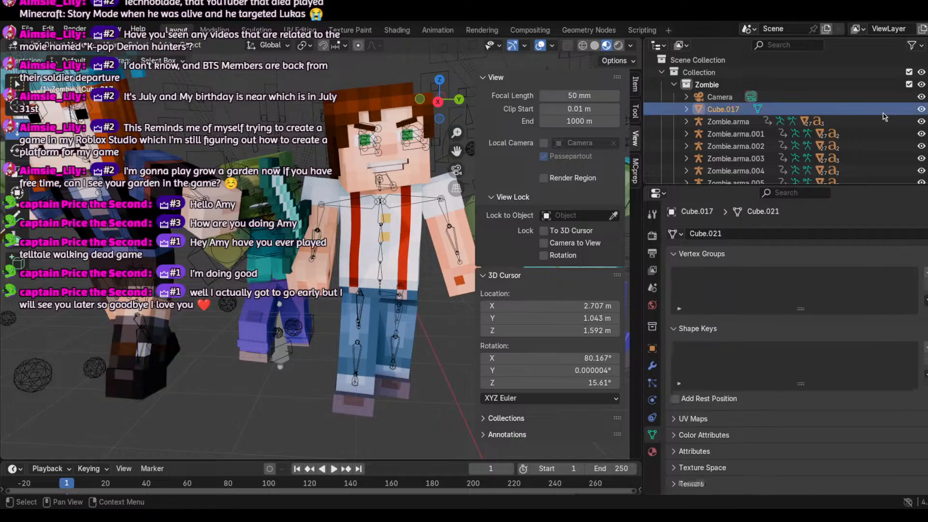
scroll(413, 195, down, 8)
scroll(391, 141, down, 5)
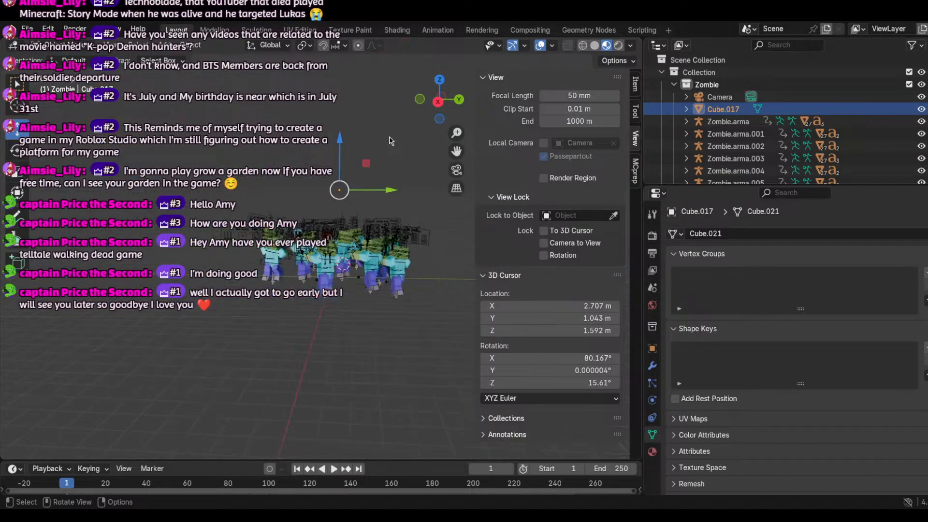
scroll(391, 140, up, 5)
key(x)
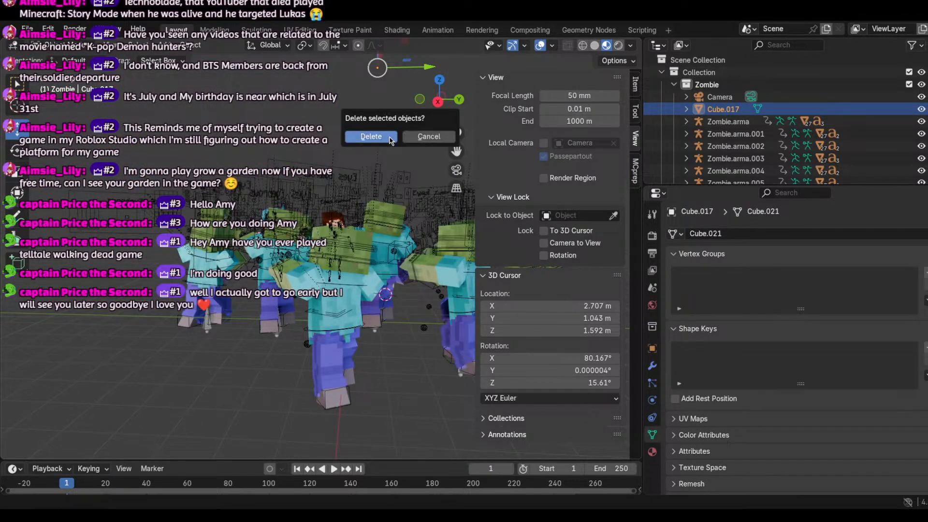
click(371, 136)
Step: Select the zombie armatures in the Zombie collection and hide them all, from Zombie.arma to Zombie.arma.011
scroll(699, 109, down, 2)
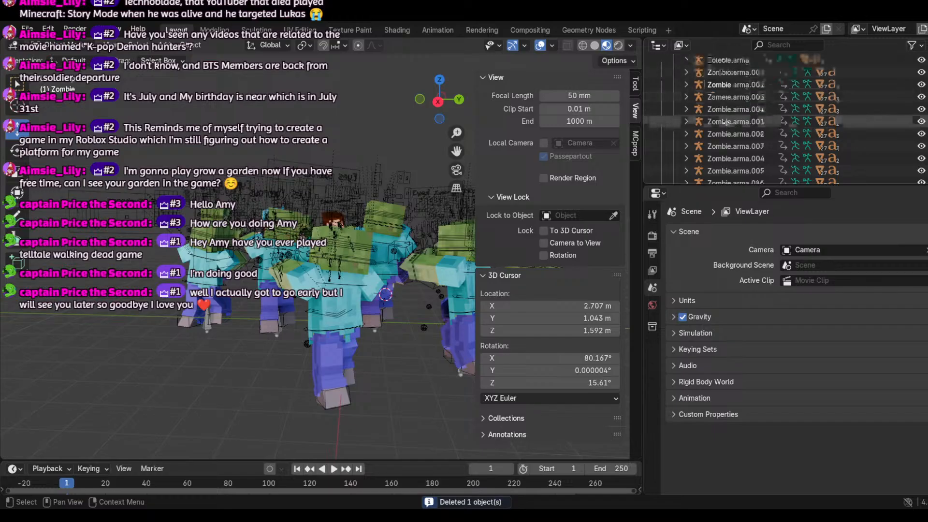
drag(662, 84, 772, 178)
scroll(773, 178, down, 6)
scroll(762, 157, up, 2)
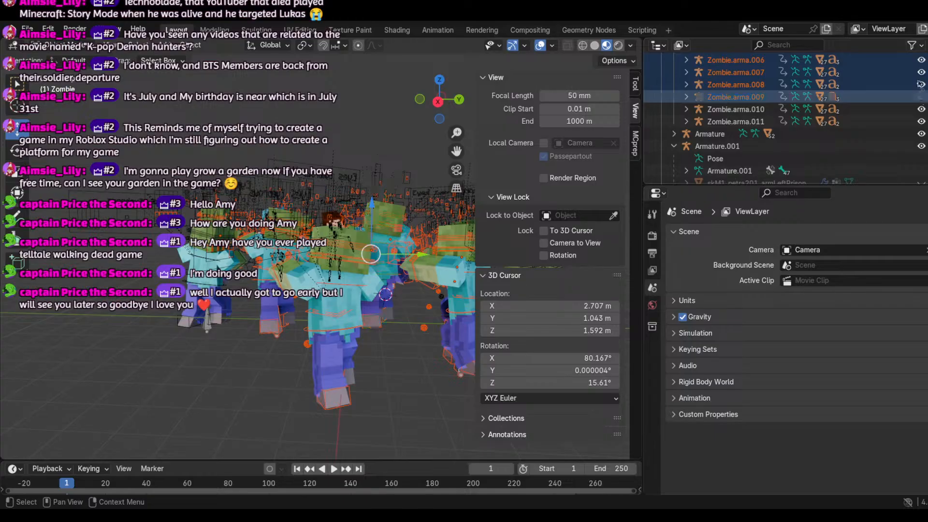
drag(920, 83, 921, 60)
scroll(920, 60, up, 3)
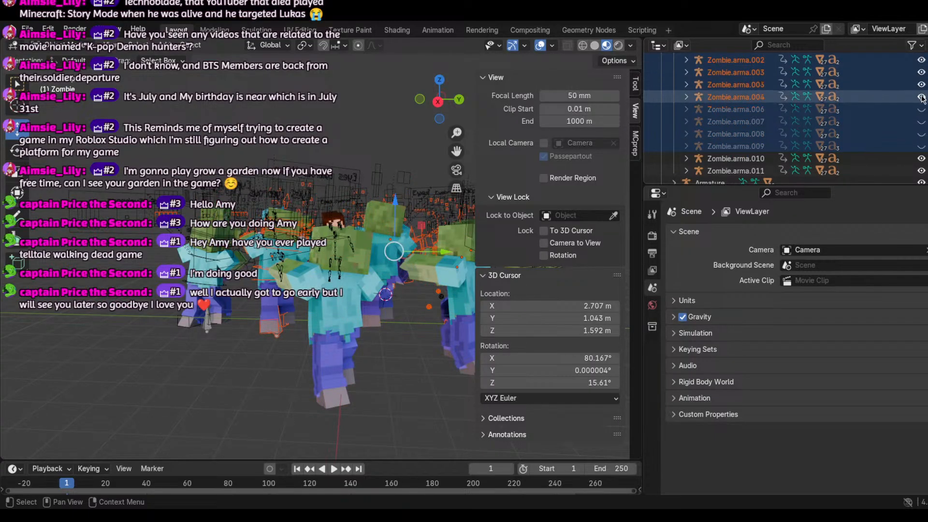
drag(922, 97, 922, 60)
scroll(921, 65, up, 2)
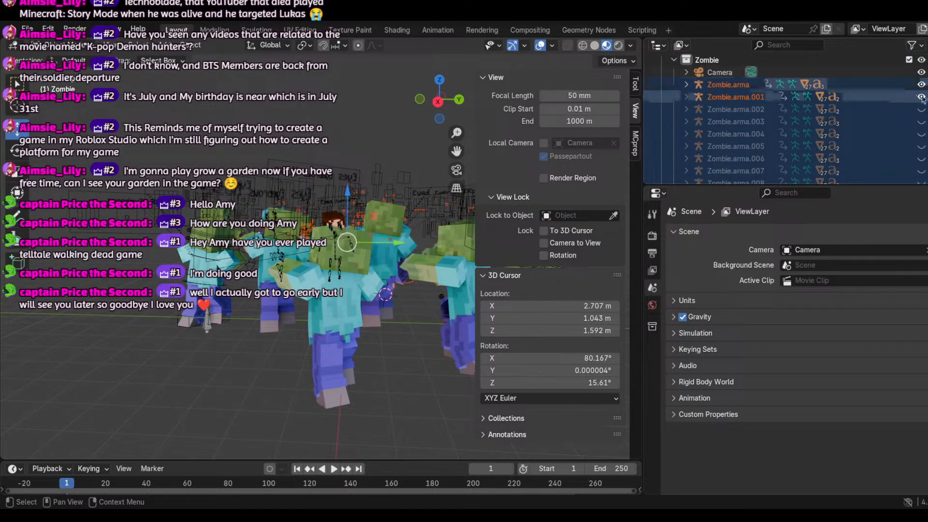
scroll(918, 104, down, 3)
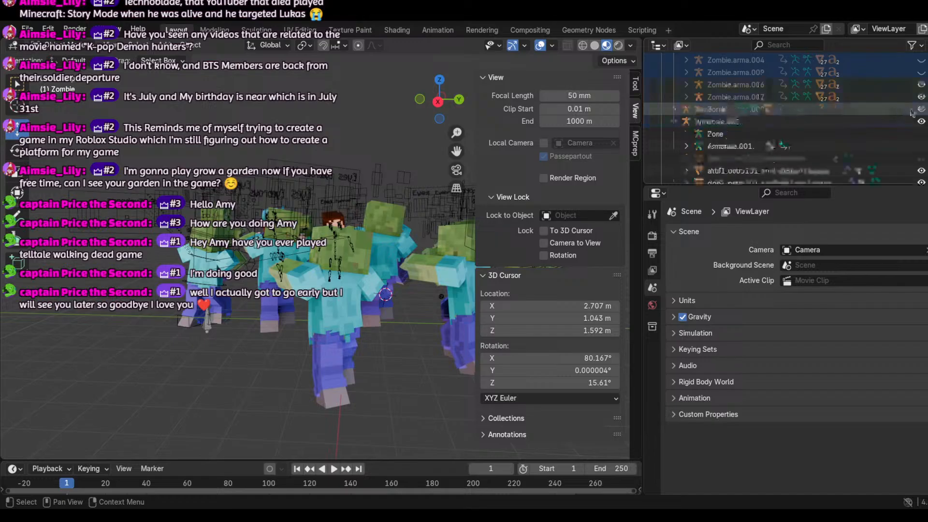
drag(921, 85, 922, 101)
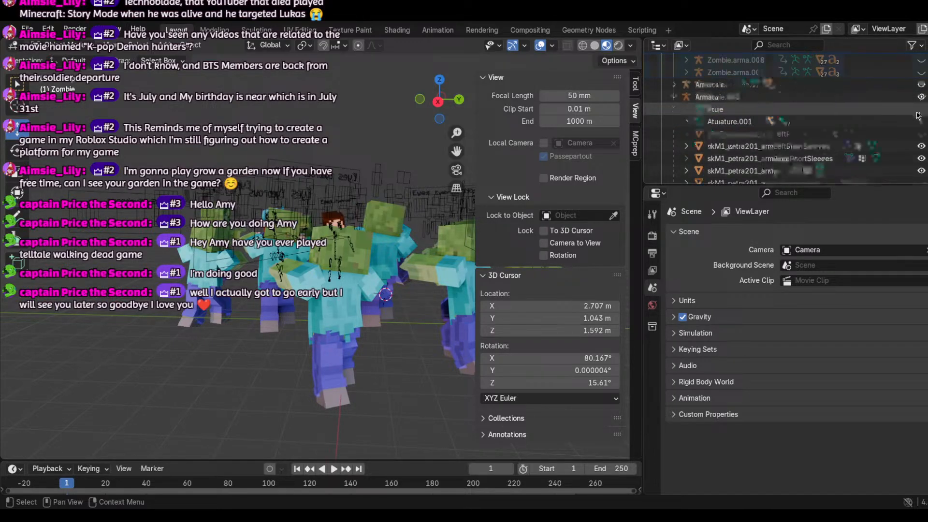
Step: Look through the scene's object list and the horde from above, and select the zombie arm mesh Arm.Left.014
scroll(917, 116, up, 4)
scroll(918, 117, down, 5)
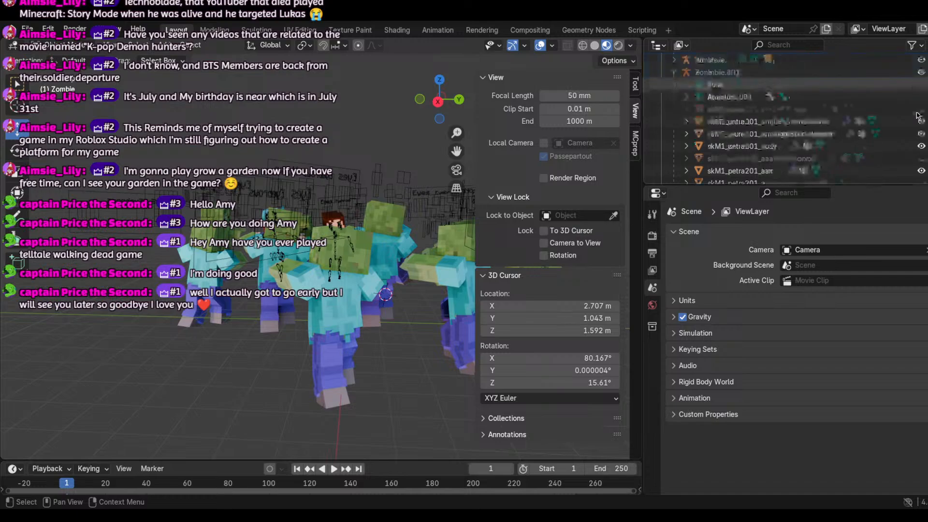
scroll(918, 116, down, 5)
scroll(917, 119, up, 6)
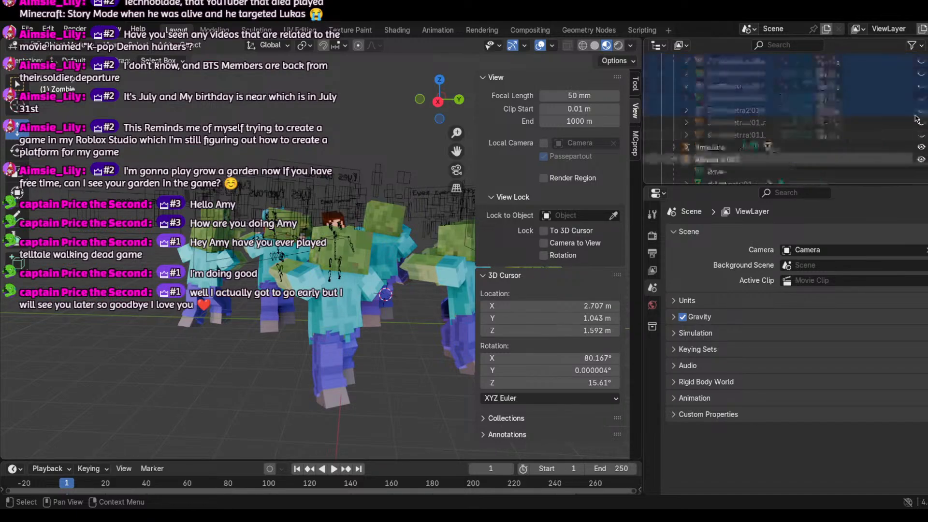
scroll(917, 123, up, 3)
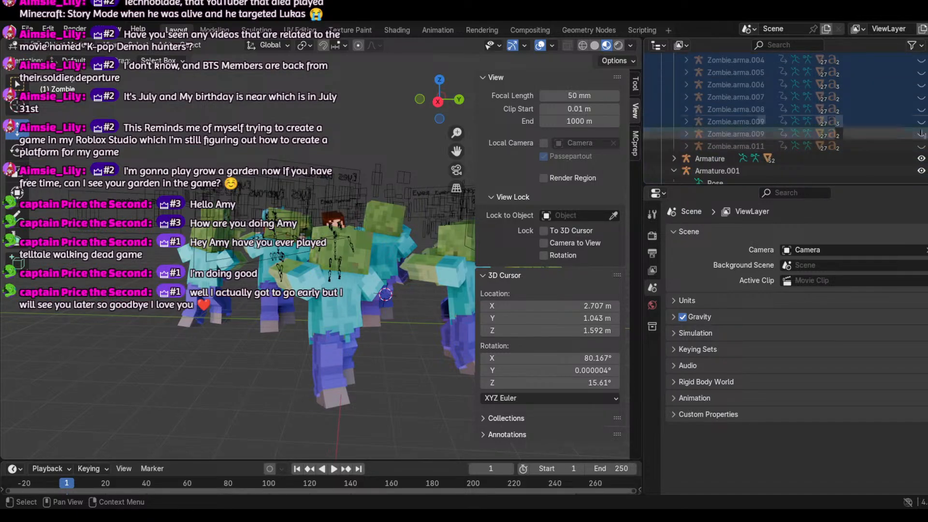
drag(439, 101, 377, 103)
click(377, 298)
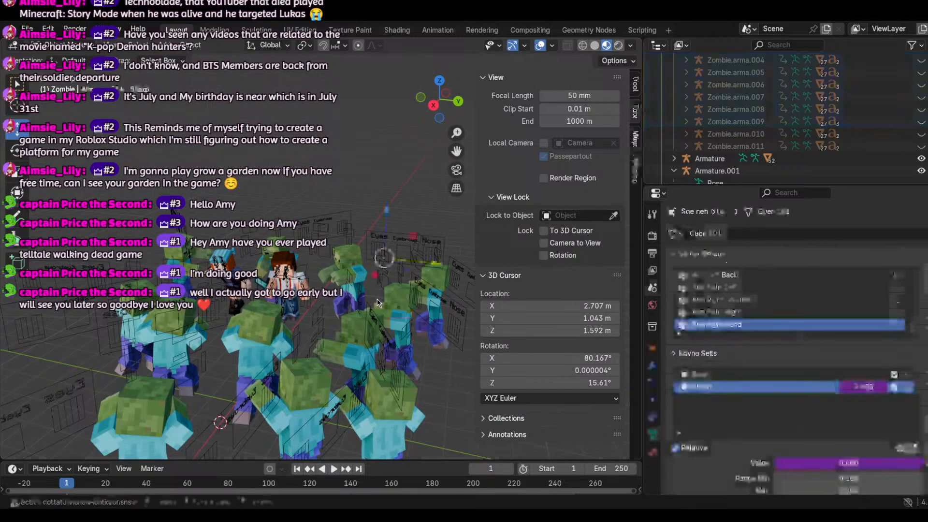
scroll(921, 99, up, 5)
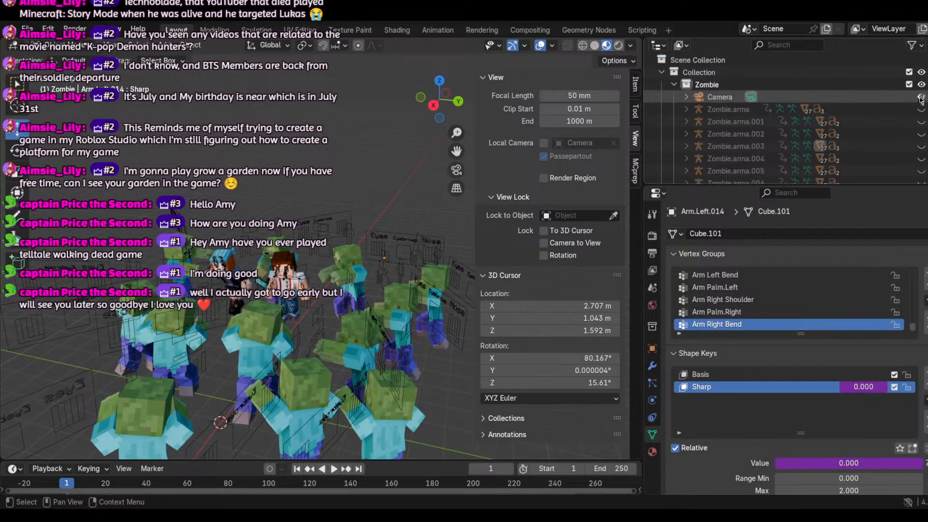
Step: Try unhiding Zombie.arma and box-selecting the hidden zombie armatures in the scene's object list
click(921, 109)
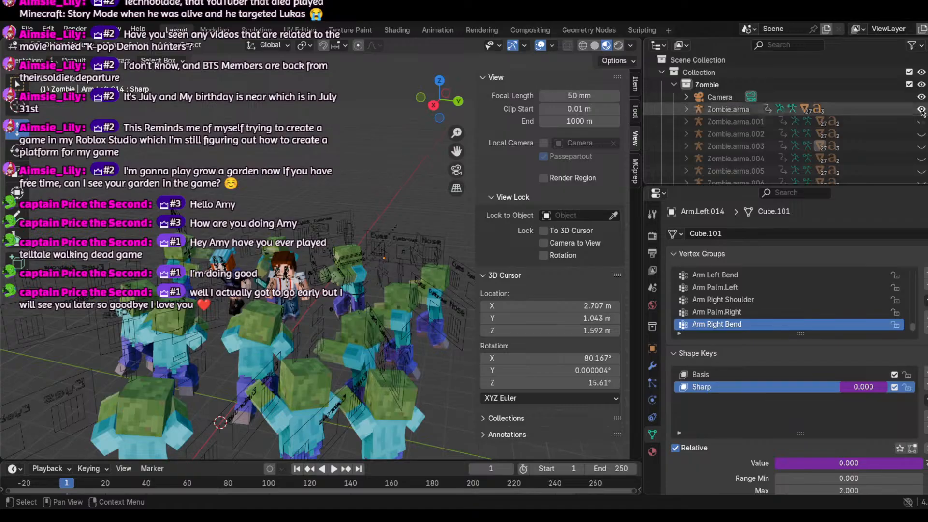
scroll(686, 67, down, 4)
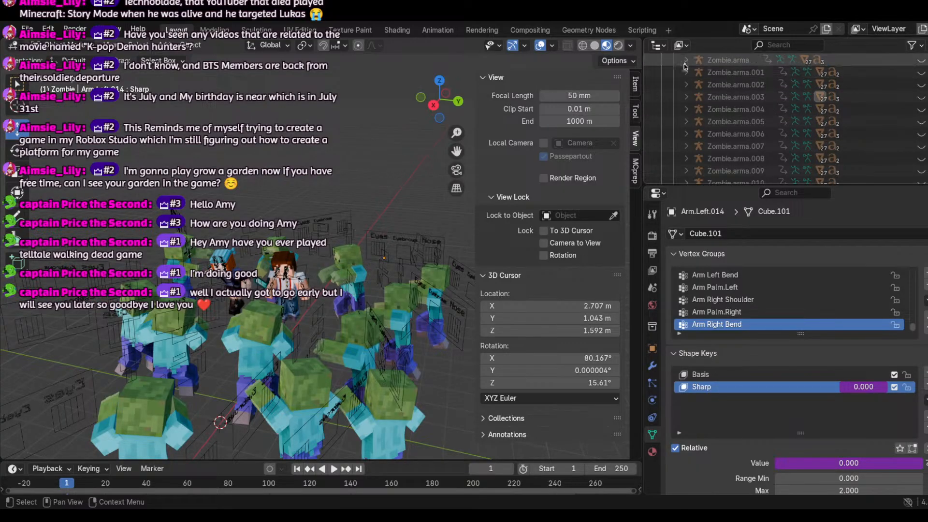
scroll(672, 97, down, 4)
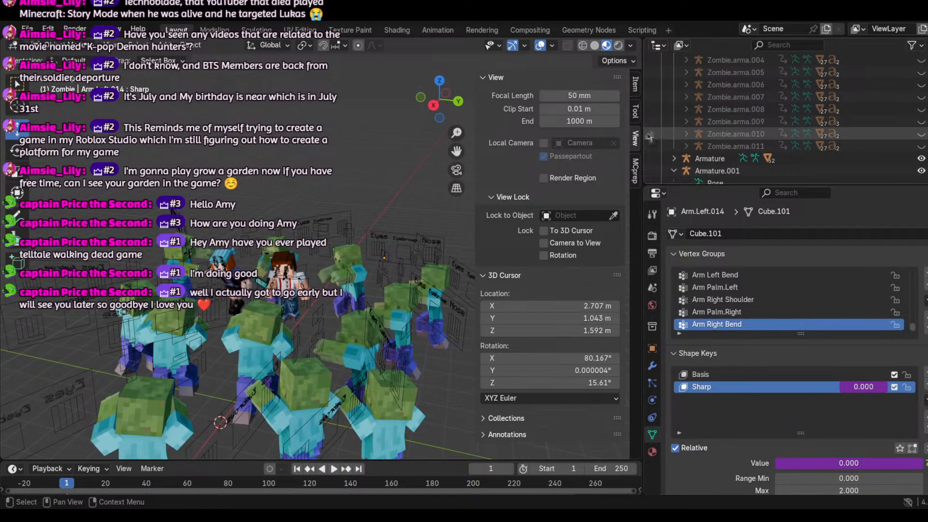
drag(649, 136, 914, 51)
scroll(888, 101, up, 5)
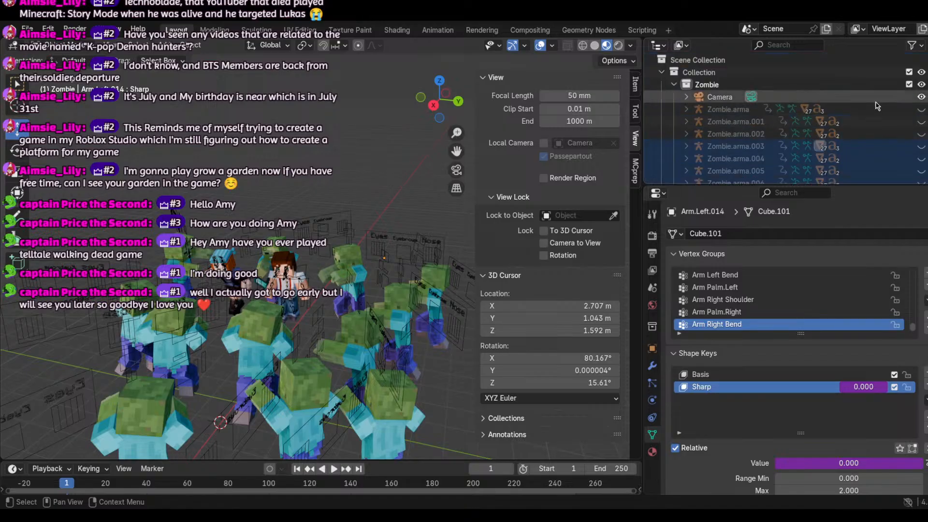
Step: Examine the zombie horde and the face control rigs around it from several angles and distances
drag(440, 101, 416, 97)
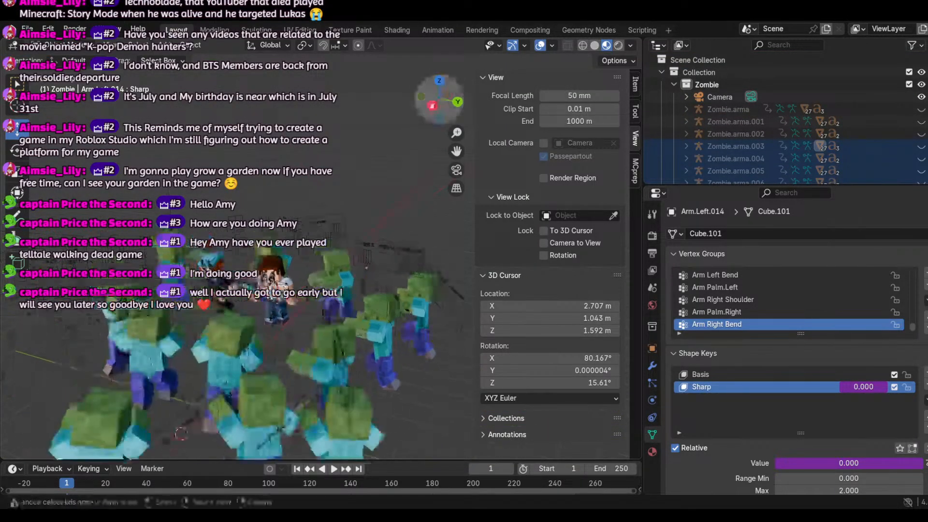
scroll(465, 124, down, 7)
scroll(444, 169, up, 8)
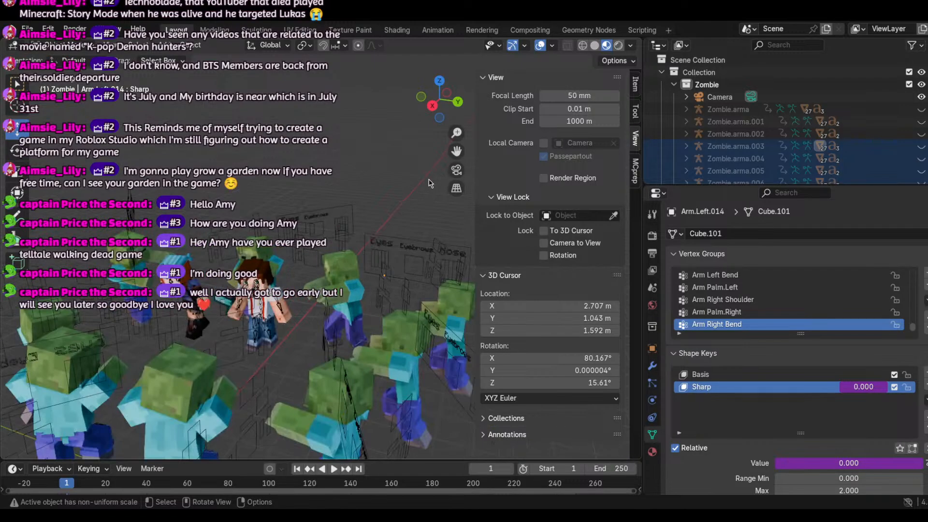
scroll(430, 184, up, 3)
drag(443, 99, 425, 100)
drag(193, 246, 335, 409)
scroll(325, 298, down, 4)
click(302, 121)
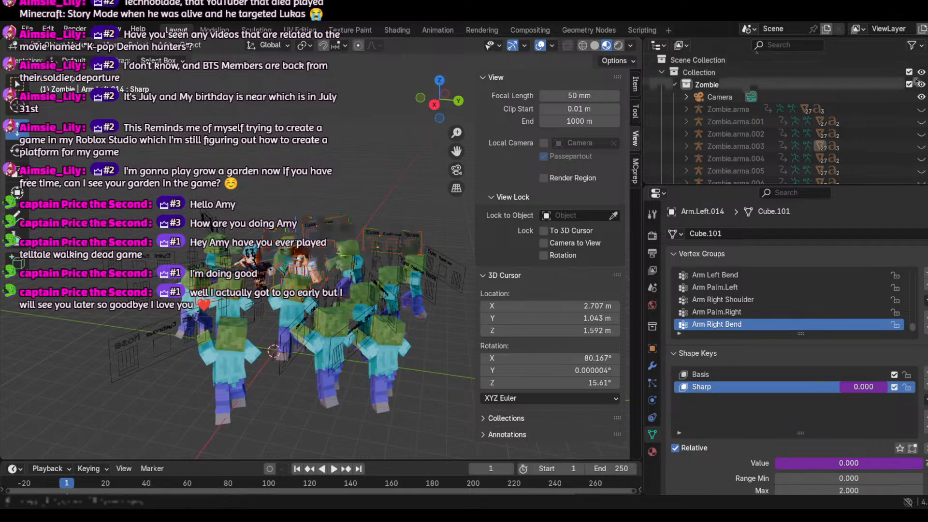
Step: Check Zombie.arma's child objects and the remaining entries of the scene's object list, down to the two swords
click(686, 109)
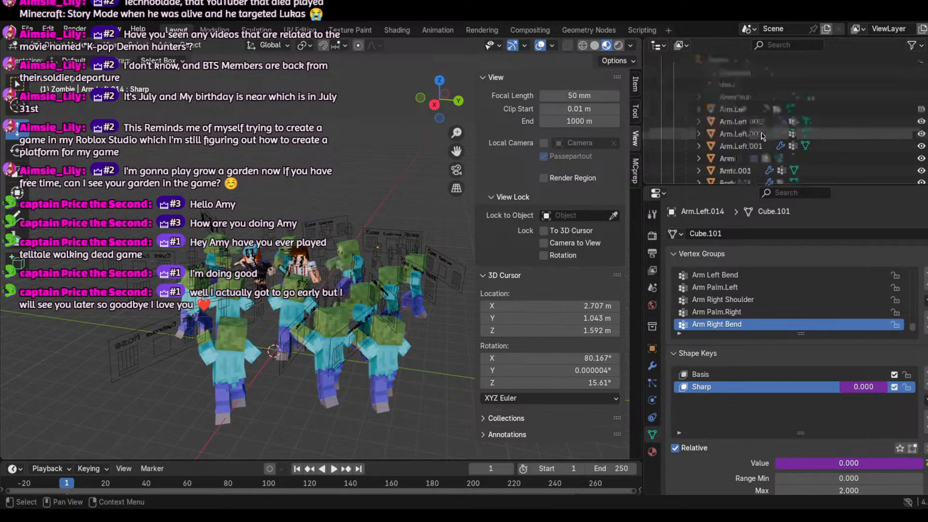
scroll(798, 111, down, 2)
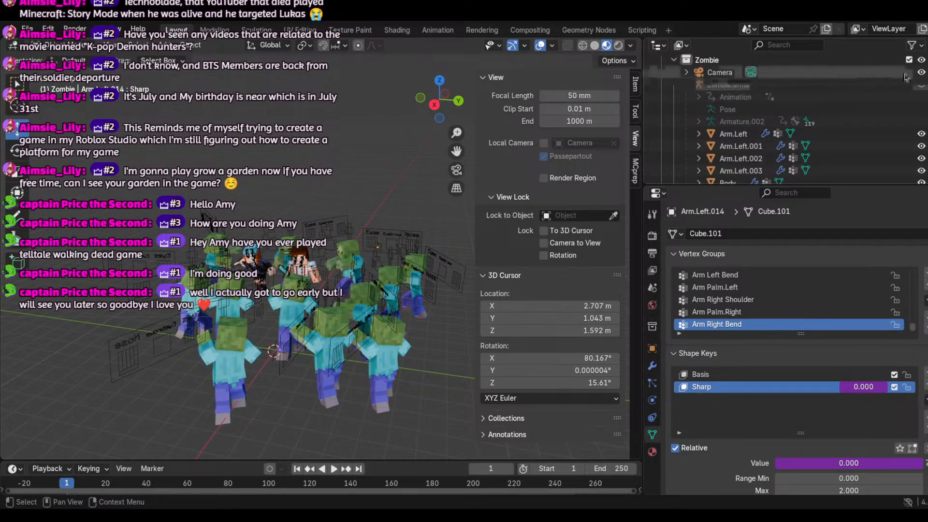
scroll(699, 94, down, 10)
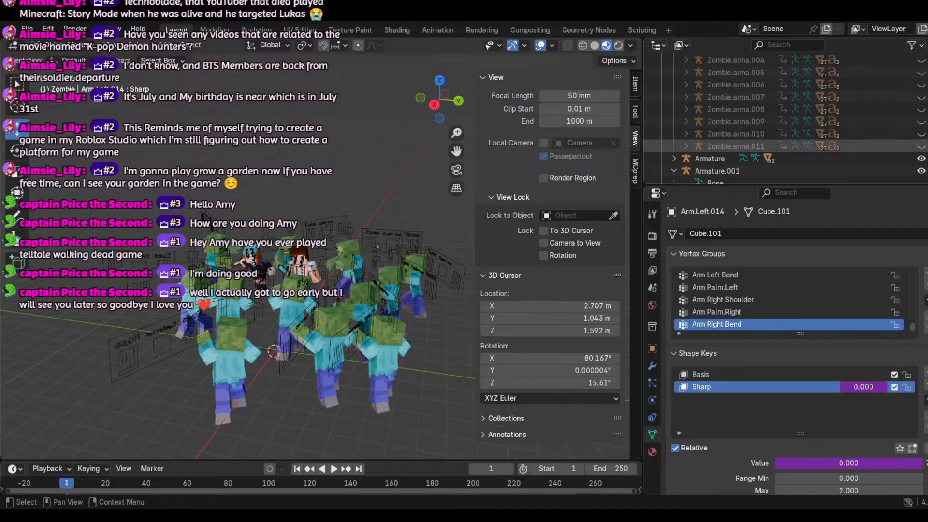
scroll(735, 136, up, 4)
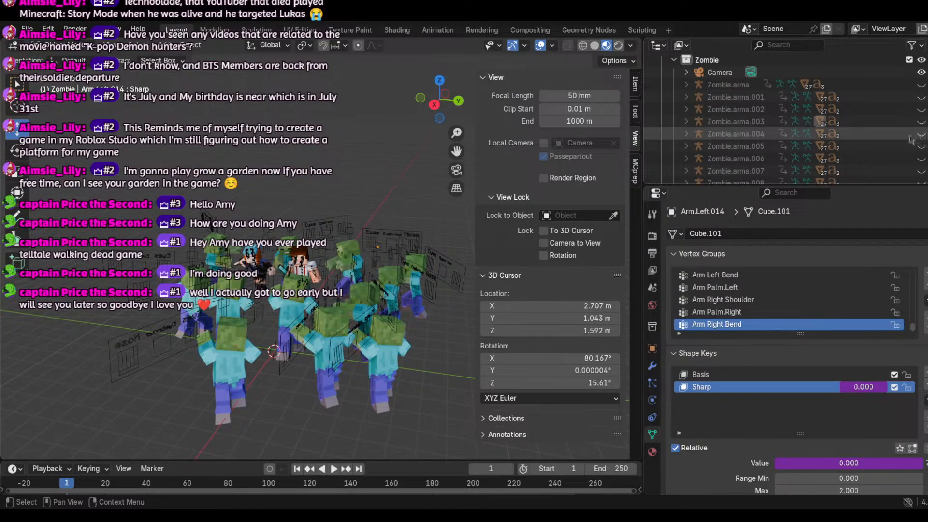
scroll(858, 154, down, 15)
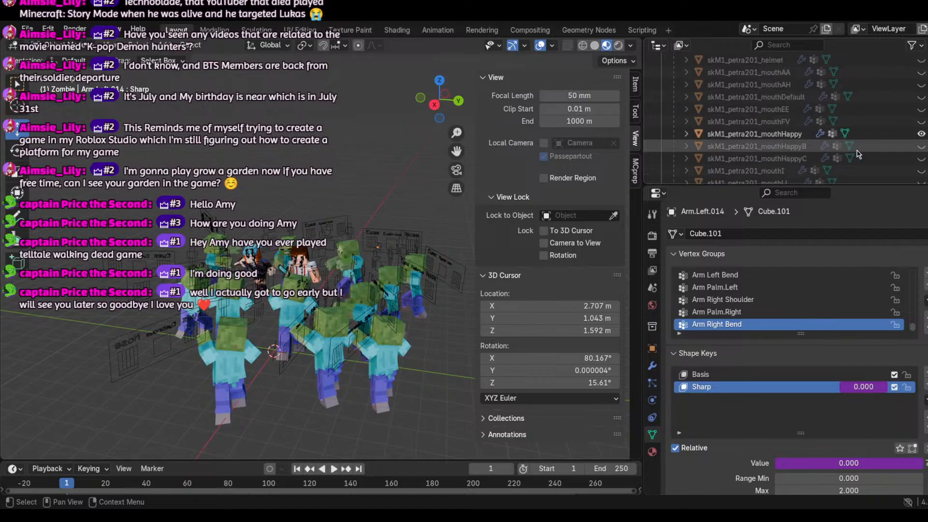
scroll(858, 154, down, 5)
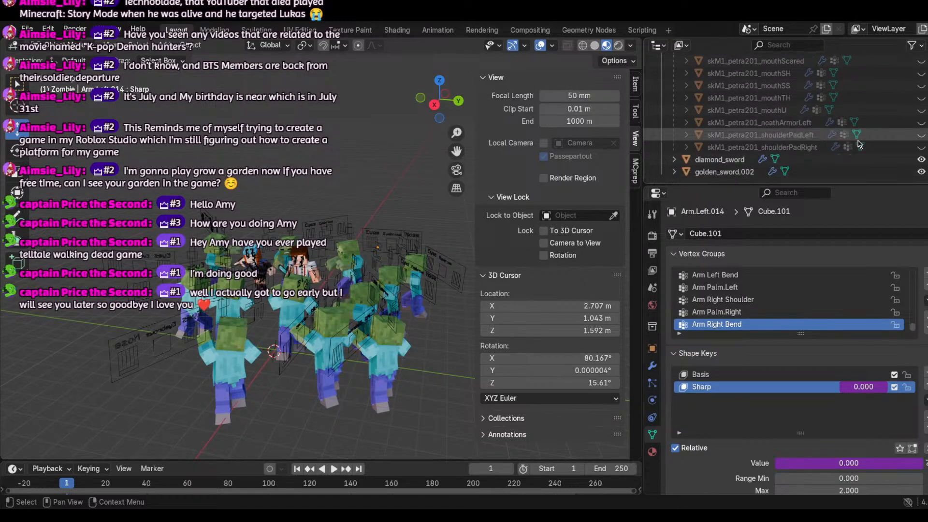
scroll(858, 144, up, 10)
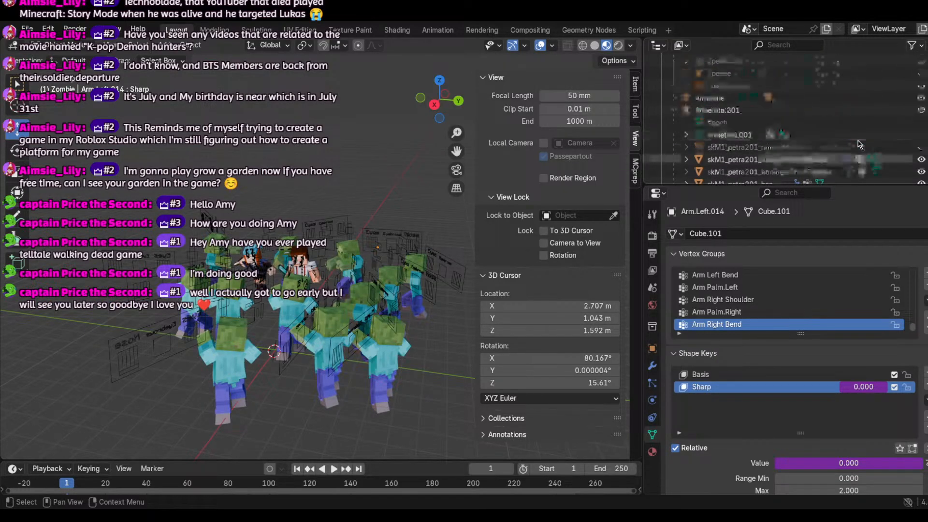
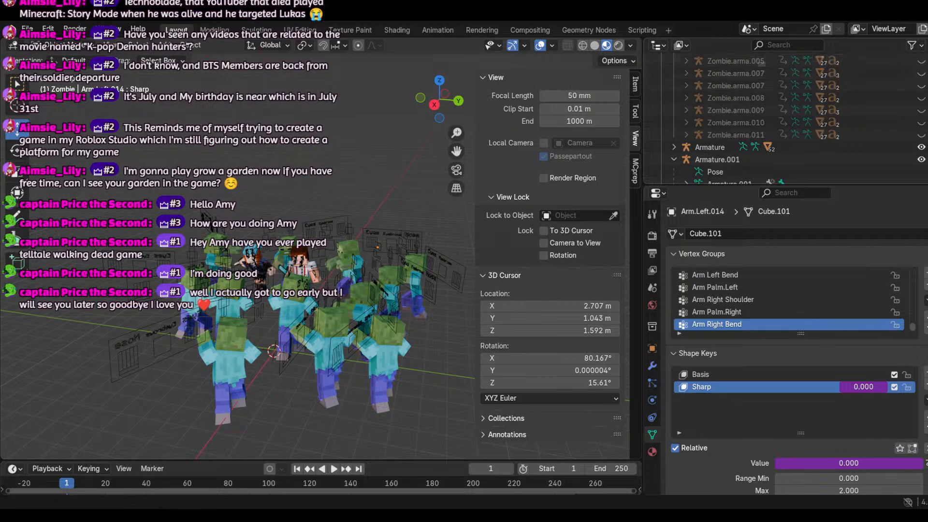
Step: Select Armature.001, the blue-clothed character inside the zombie ring, and scale it up slightly
drag(441, 102, 454, 131)
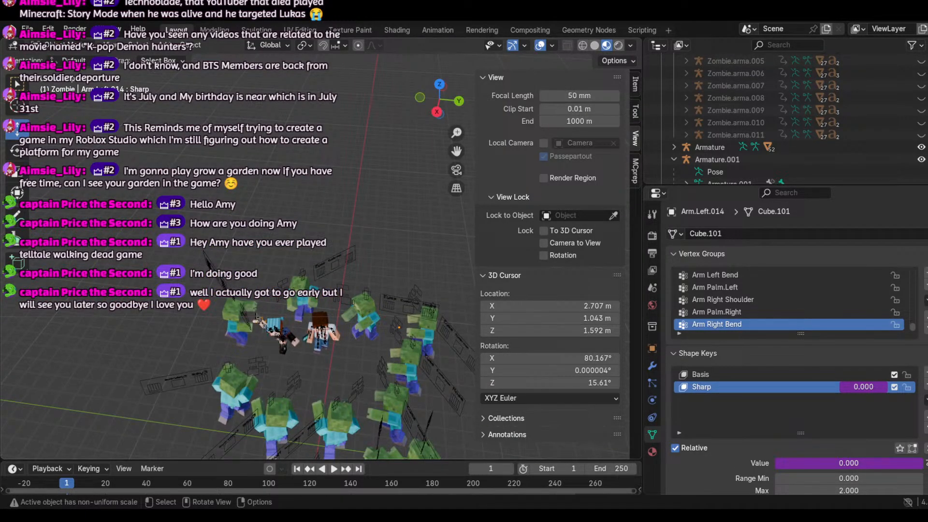
click(283, 347)
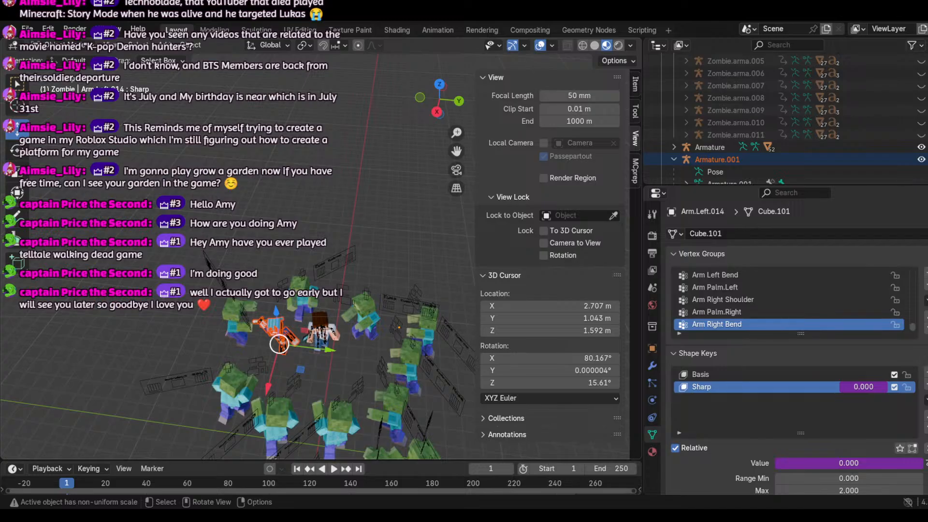
key(s)
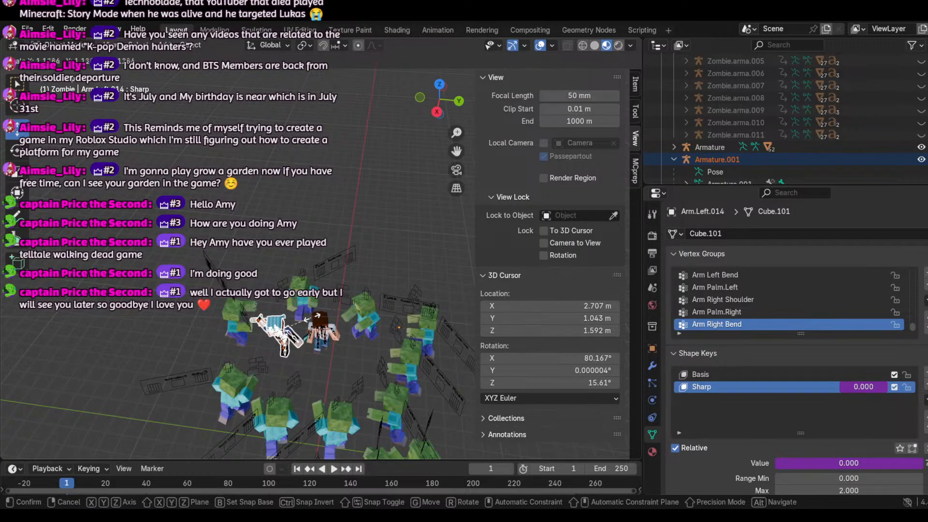
click(320, 317)
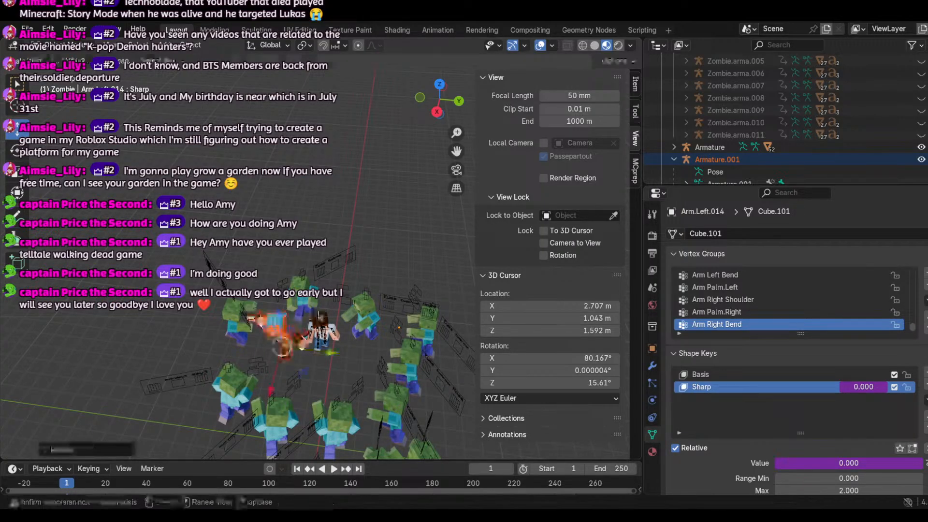
click(456, 171)
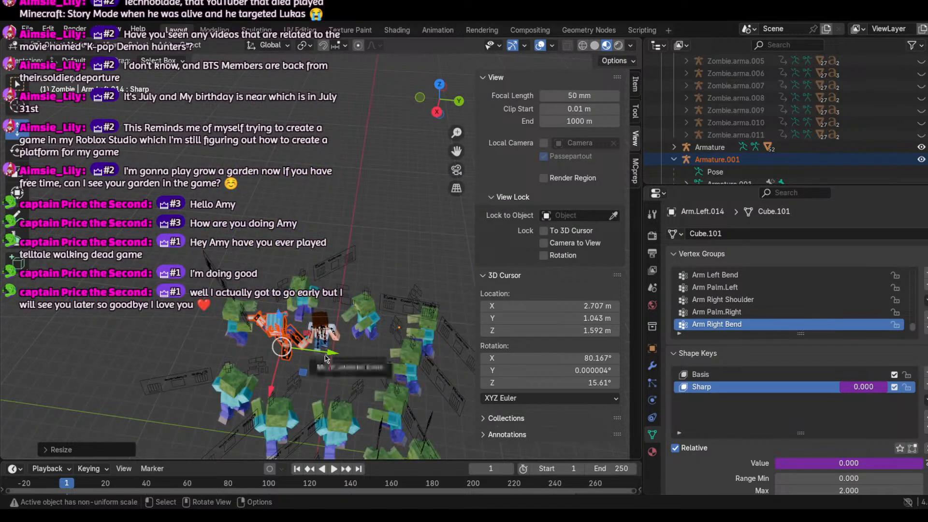
Step: Adjust the position of Armature.001 along the Y axis so it stands beside the other main character
drag(332, 353, 314, 330)
click(351, 352)
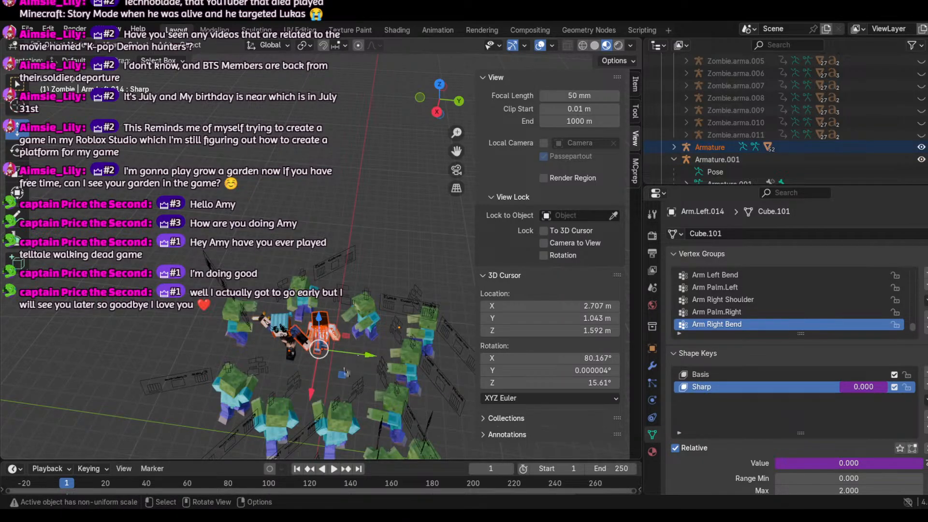
click(293, 345)
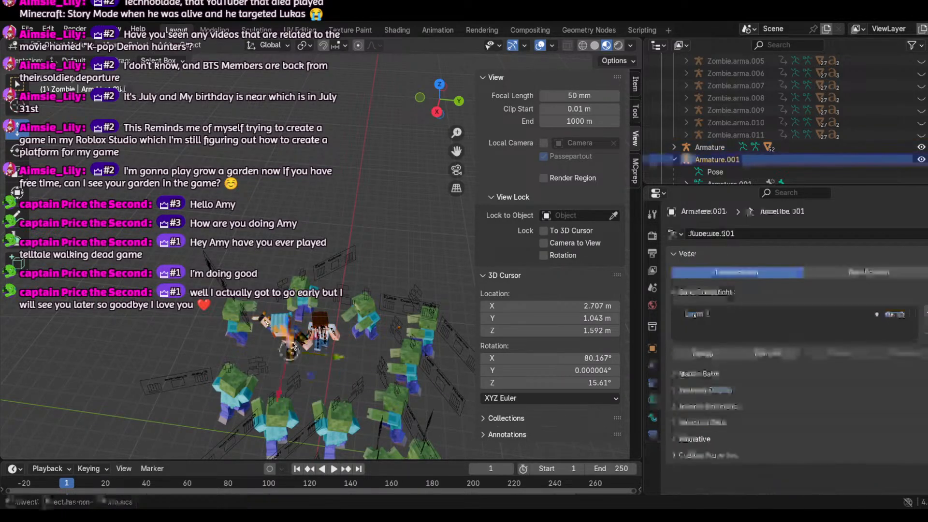
key(g)
key(y)
click(313, 355)
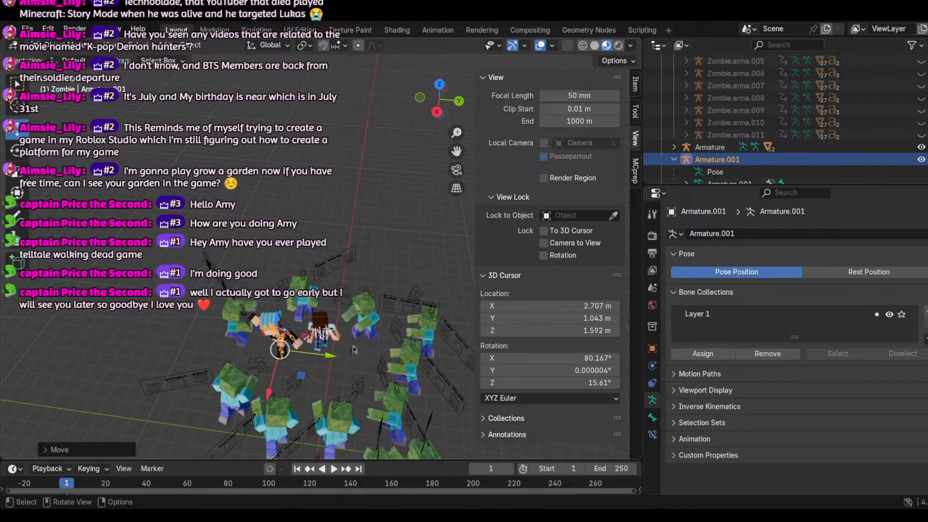
Step: Try to move both main characters, Armature and Armature.001, together along the Y axis toward the ring's center
click(305, 325)
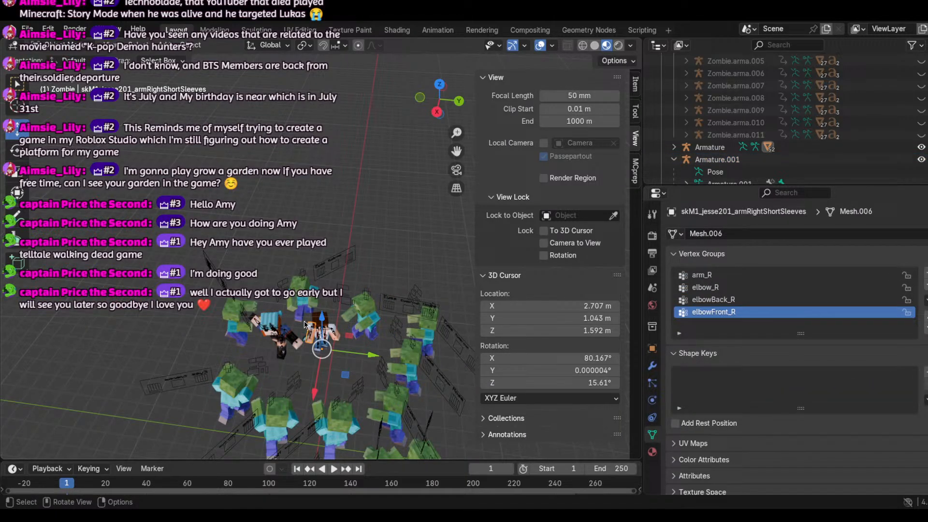
click(300, 330)
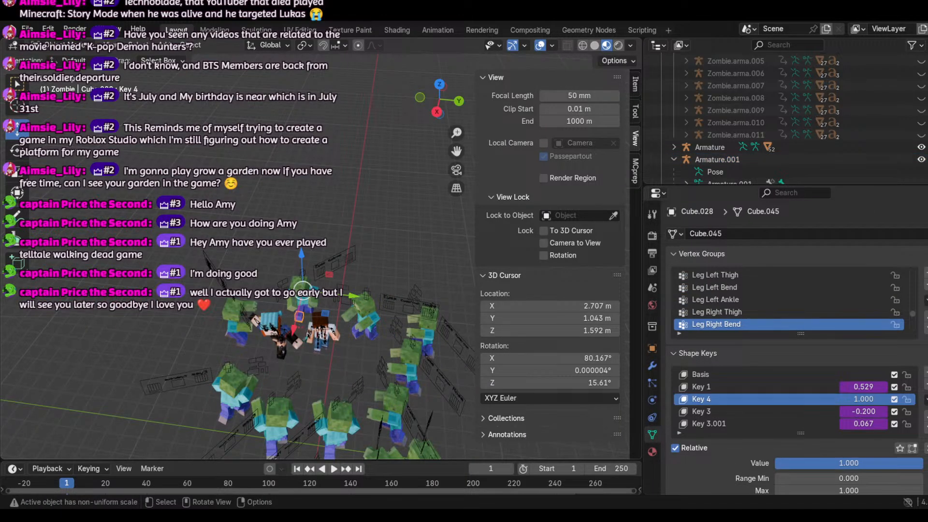
key(b)
drag(270, 336, 271, 336)
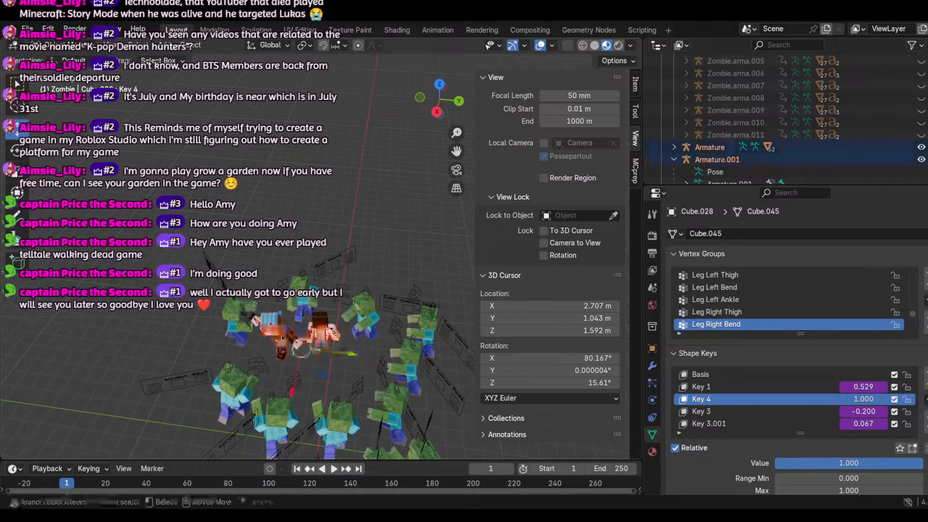
key(g)
key(y)
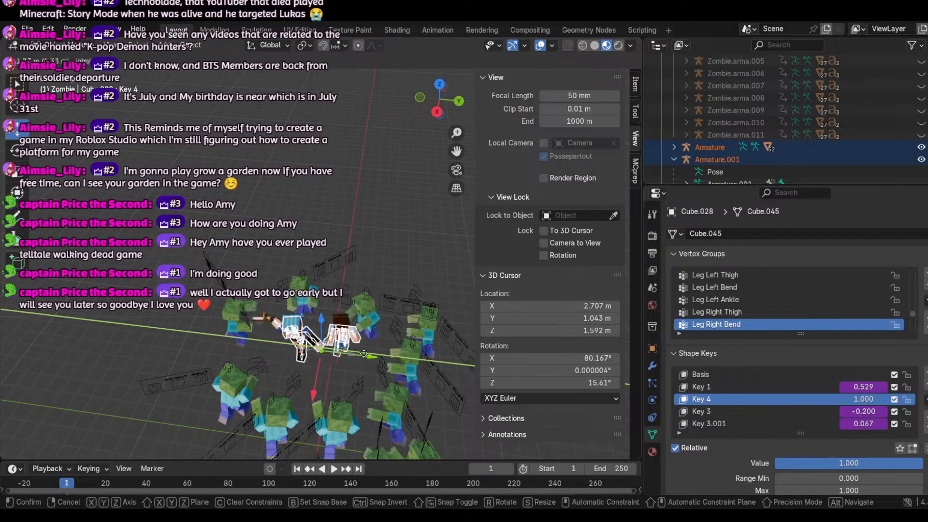
click(367, 357)
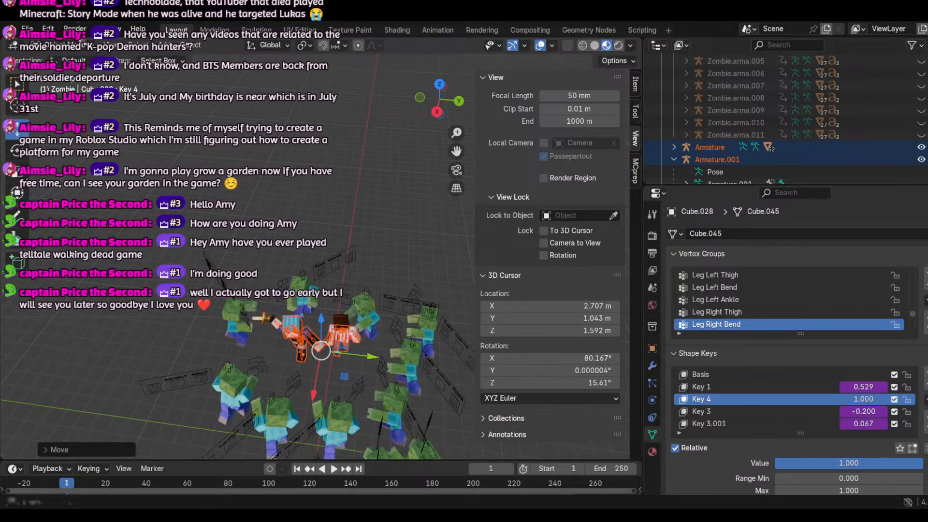
click(47, 28)
key(ctrl+z)
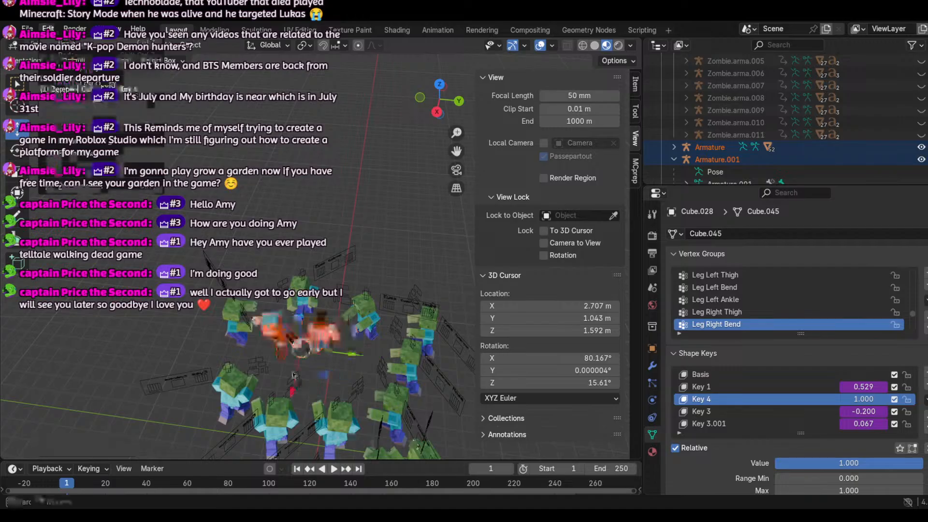
Step: Undo the latest selection changes and select only Armature.001, the blue-clothed character's rig
drag(251, 311, 287, 334)
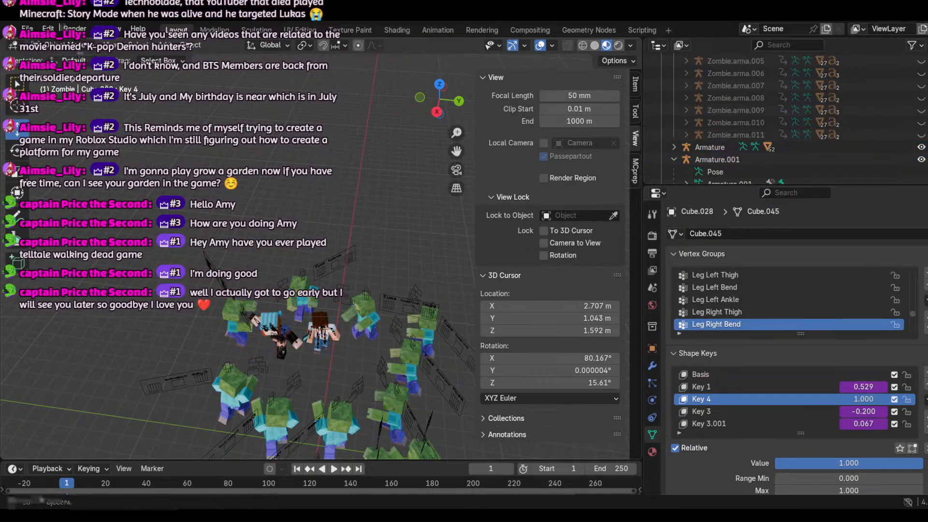
click(47, 28)
click(67, 42)
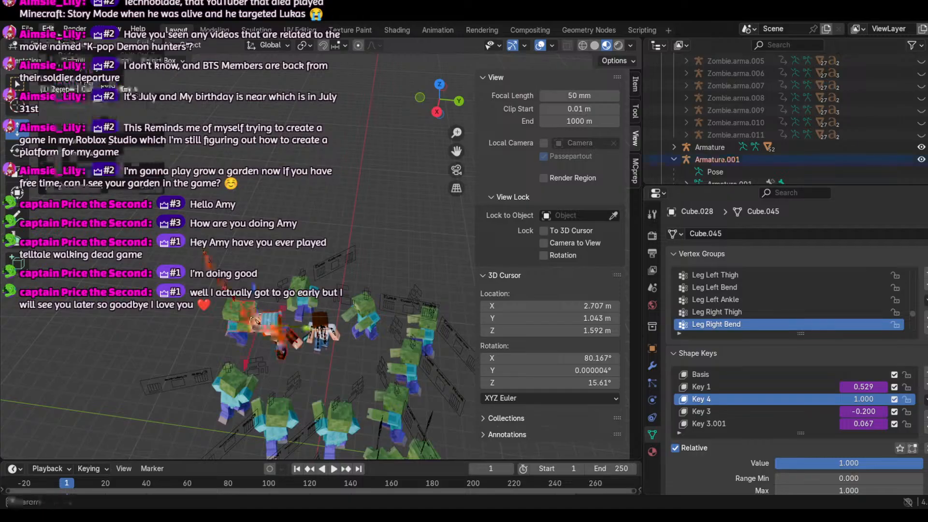
click(48, 28)
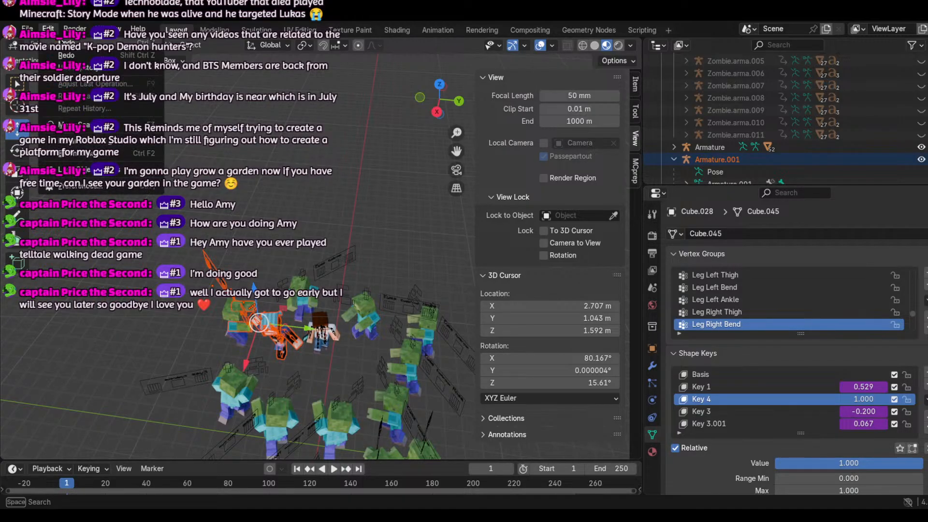
click(66, 55)
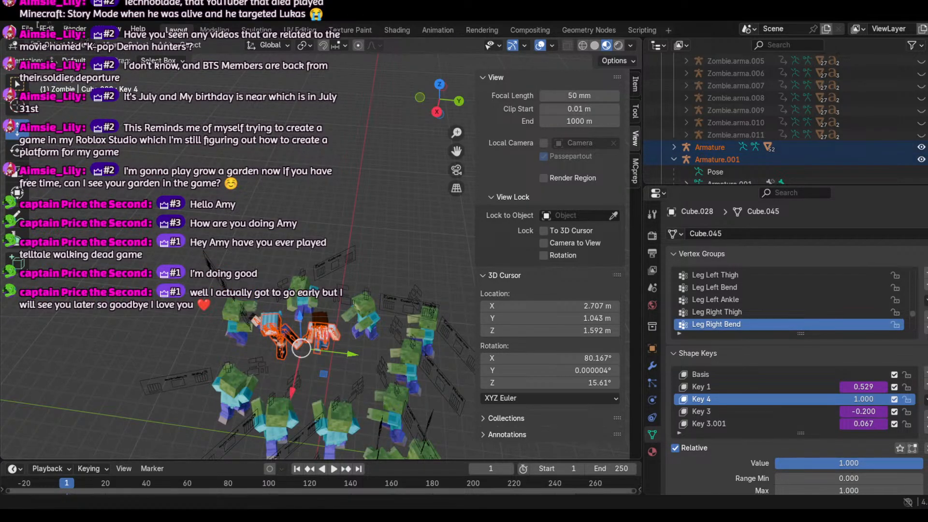
click(48, 28)
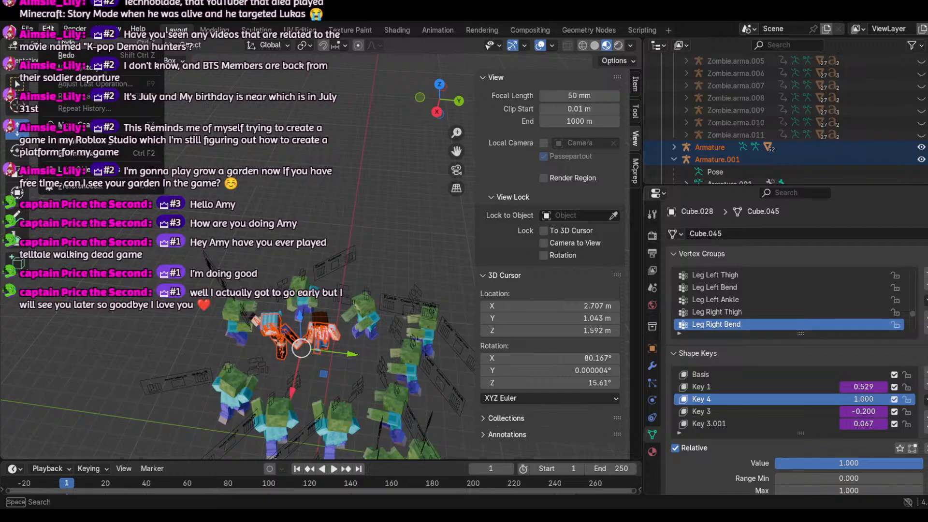
click(300, 337)
click(264, 327)
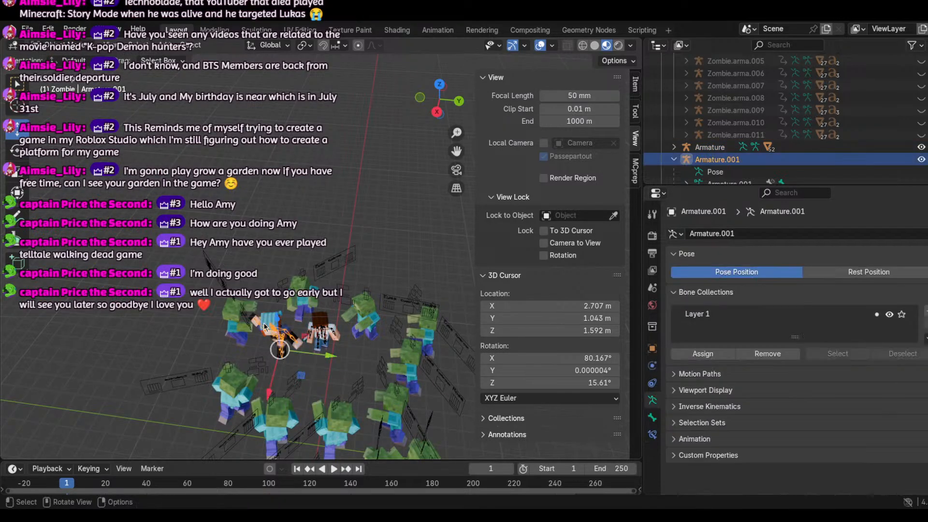
Step: Try to move Armature.001, the blue-clothed character's rig, along the Y axis closer to the brown-haired character
key(b)
drag(270, 329, 271, 332)
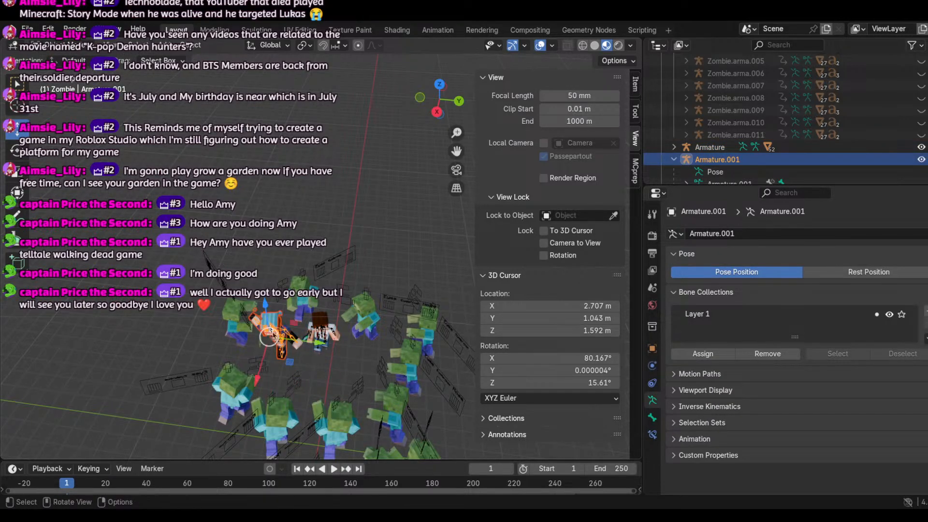
key(g)
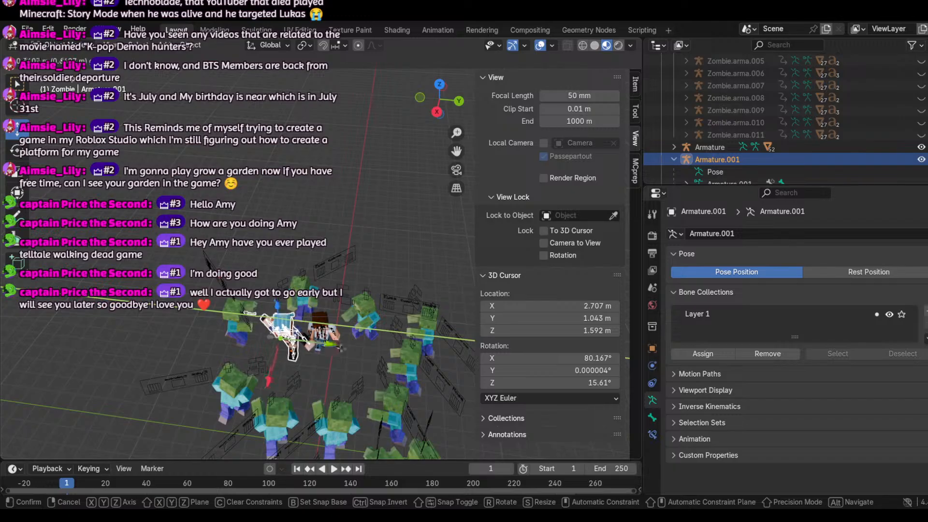
click(354, 356)
click(48, 28)
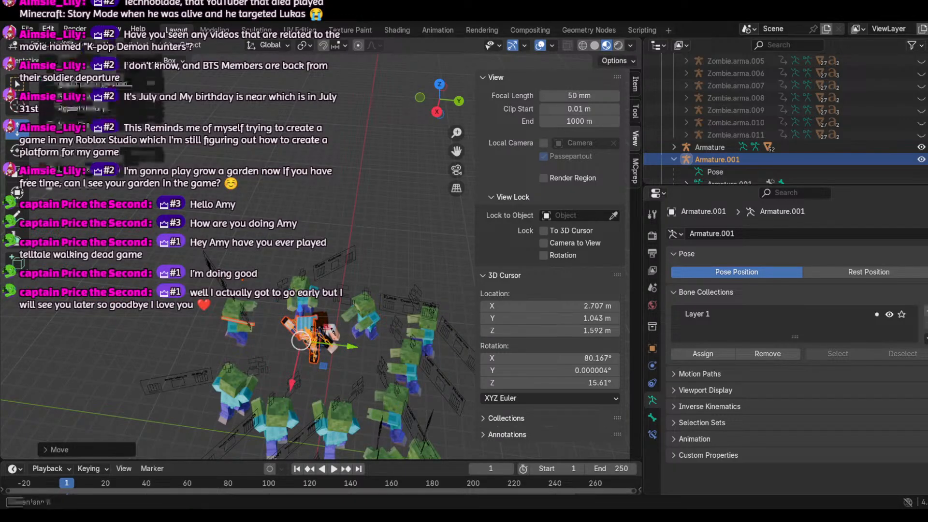
key(ctrl+z)
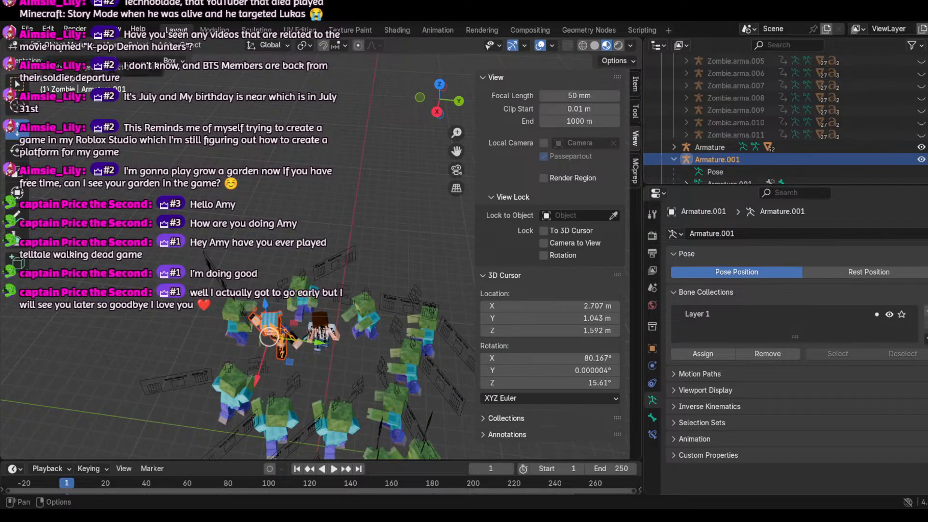
Step: Check the blue-clothed character's placement among the zombies from an orbited view and through the scene camera
click(385, 95)
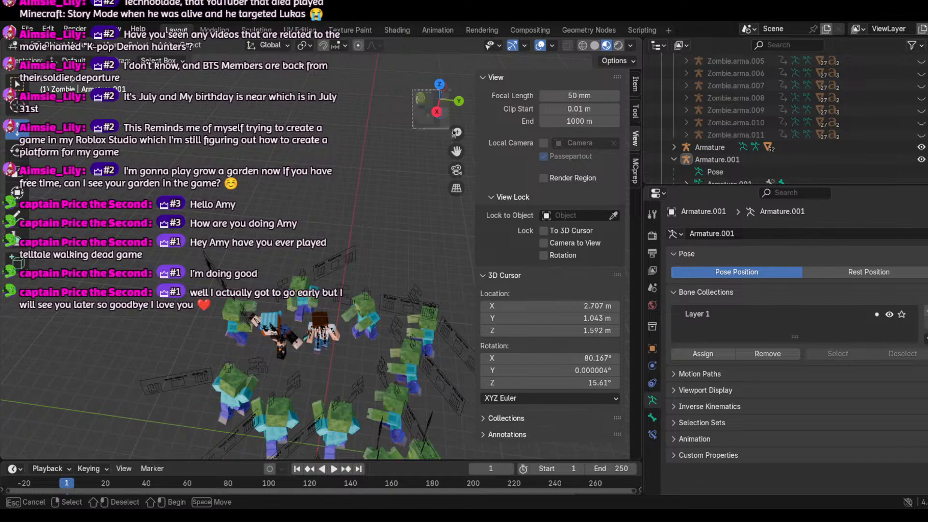
drag(439, 125, 364, 144)
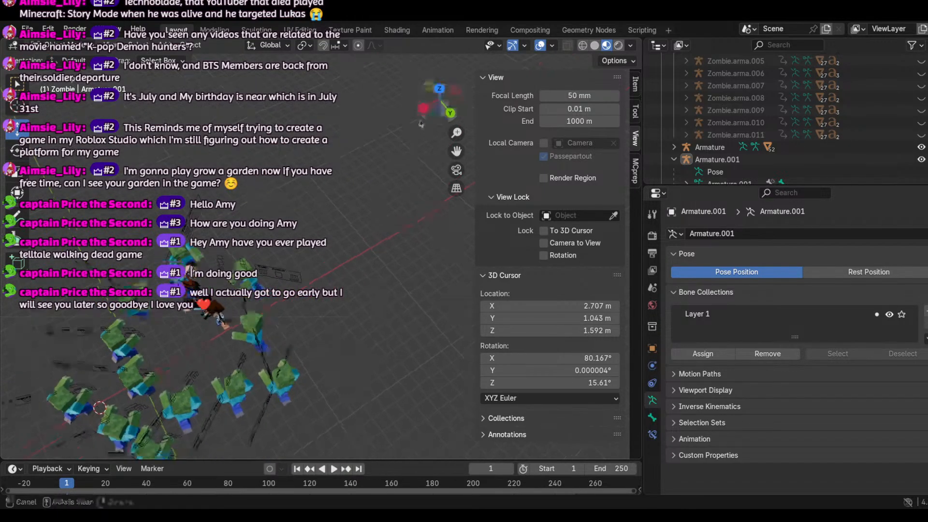
key(b)
drag(191, 285, 209, 282)
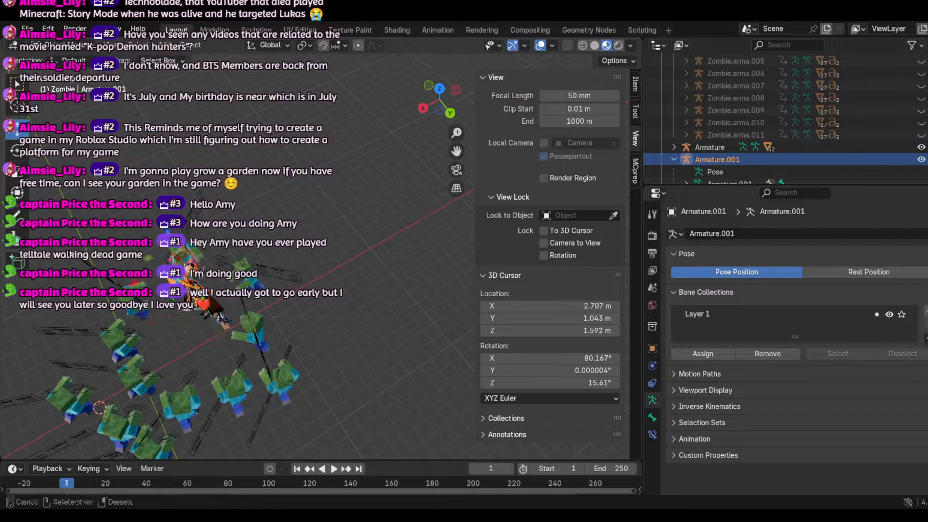
click(308, 158)
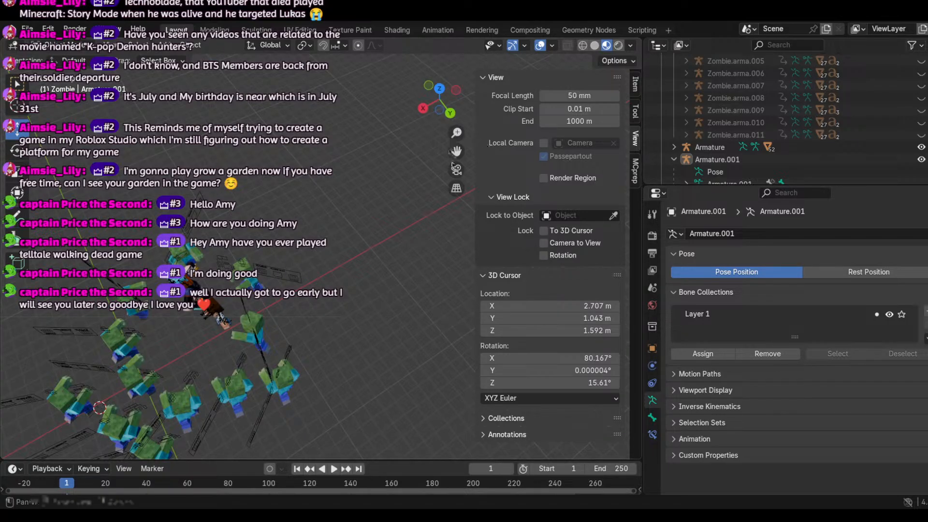
click(457, 169)
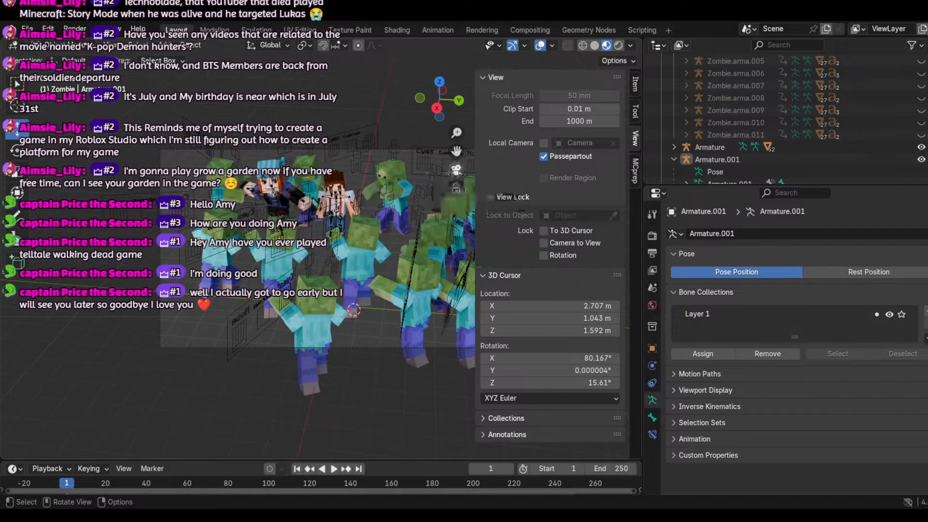
click(281, 198)
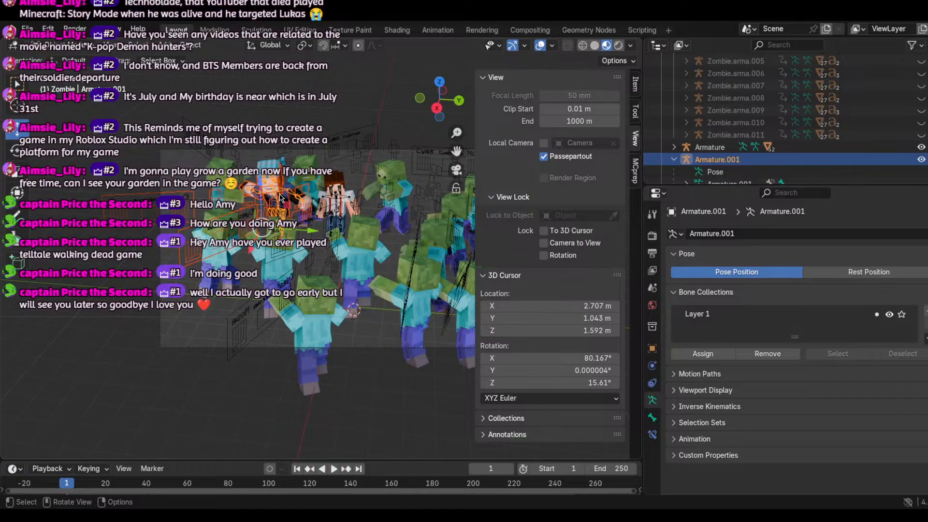
click(278, 162)
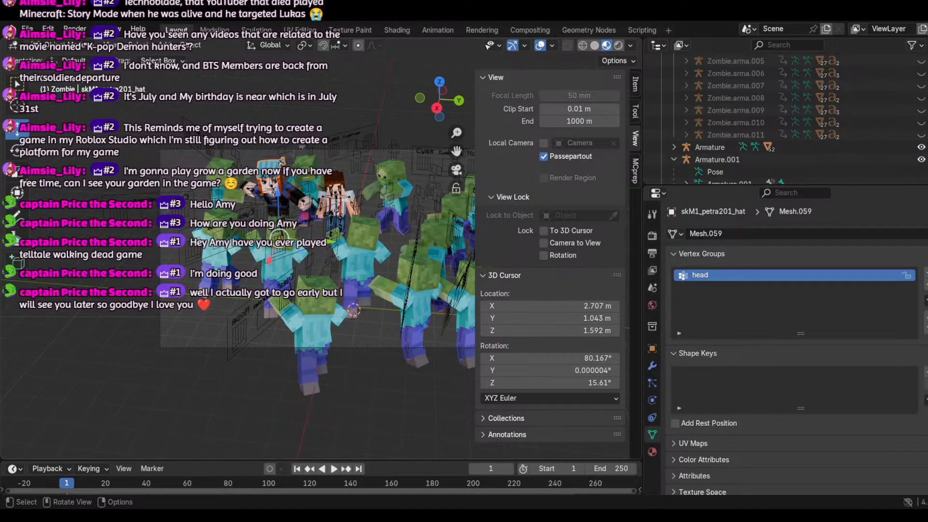
Step: Select golden_sword.002 near the blue-clothed character and move it outward to line up with the character's hand
click(455, 170)
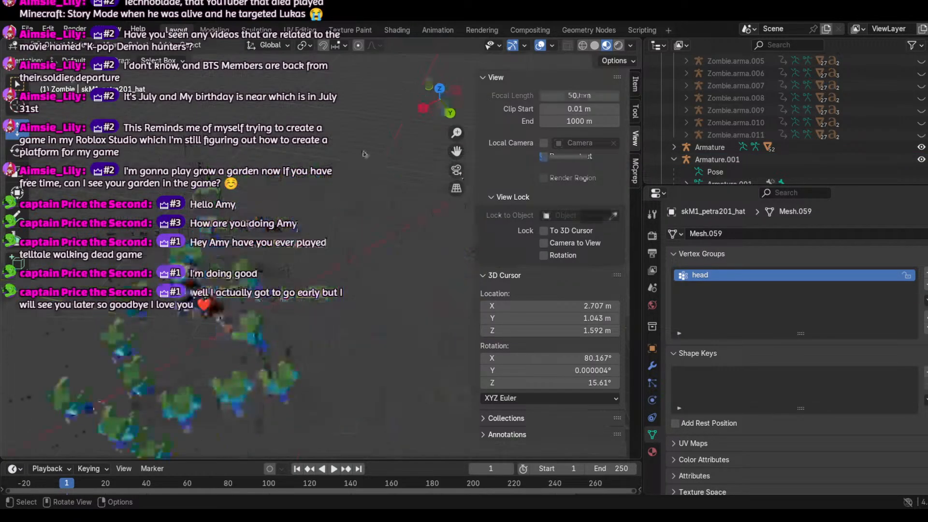
middle_drag(237, 156, 396, 144)
scroll(395, 144, up, 3)
scroll(396, 144, up, 4)
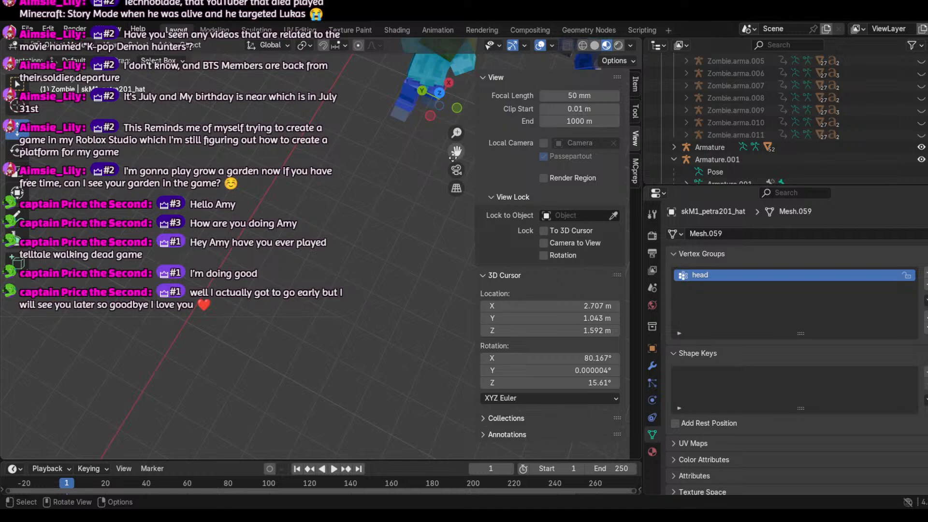
drag(456, 151, 247, 397)
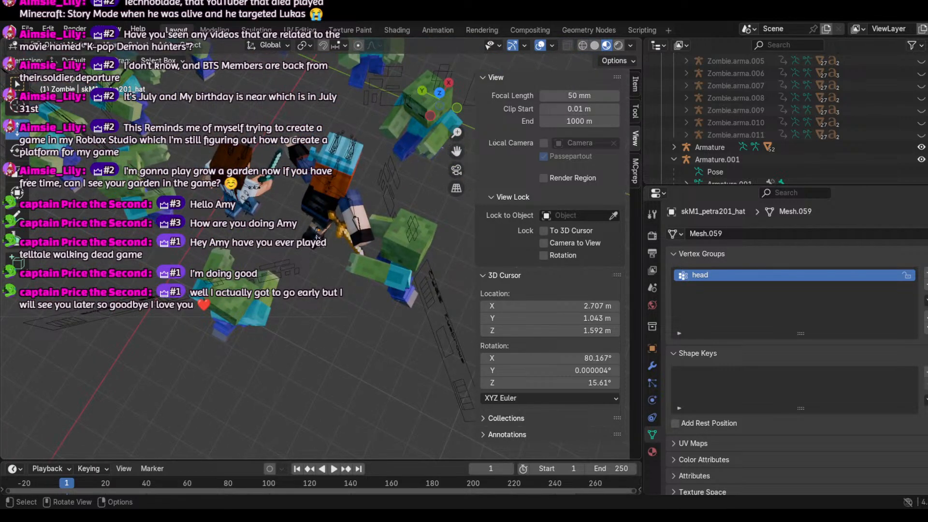
click(340, 234)
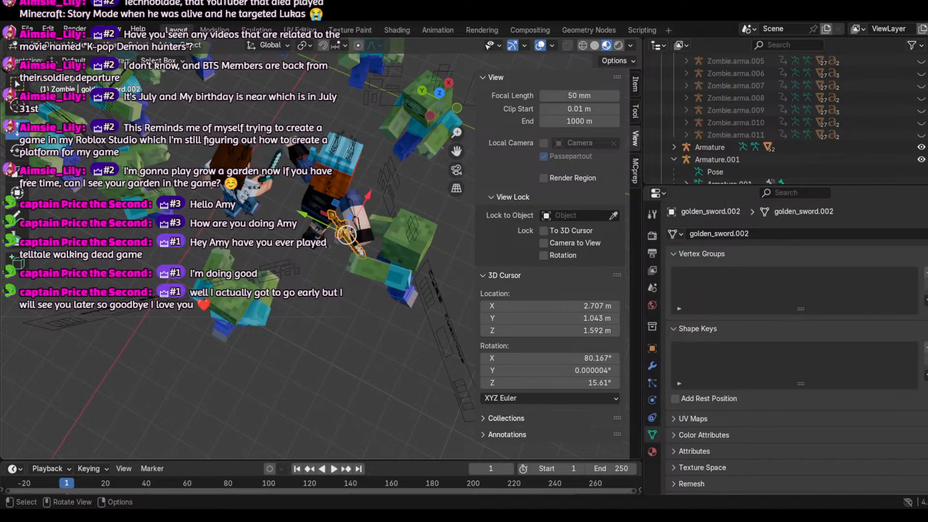
drag(350, 218, 364, 238)
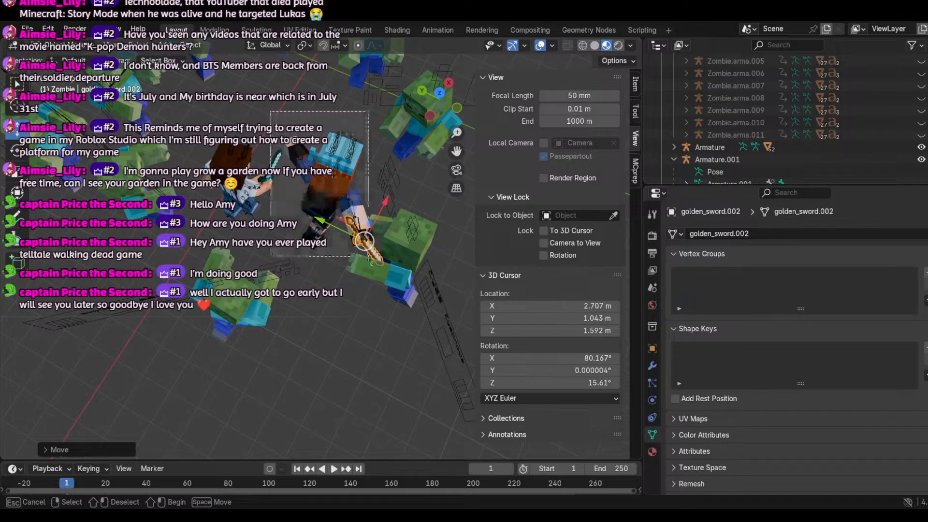
Step: Select Armature and Armature.001 together, shift both characters along the Y axis in the camera view, and scale them up slightly
click(274, 214)
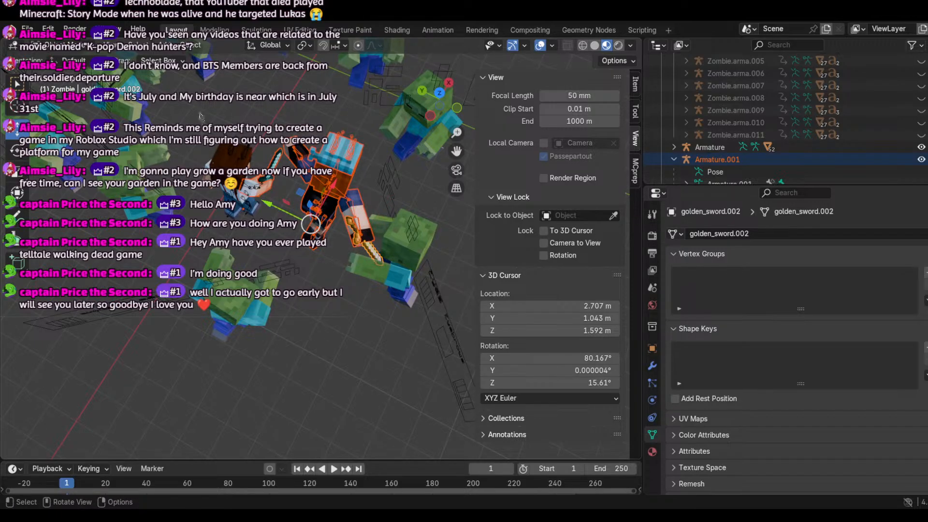
shift+click(266, 213)
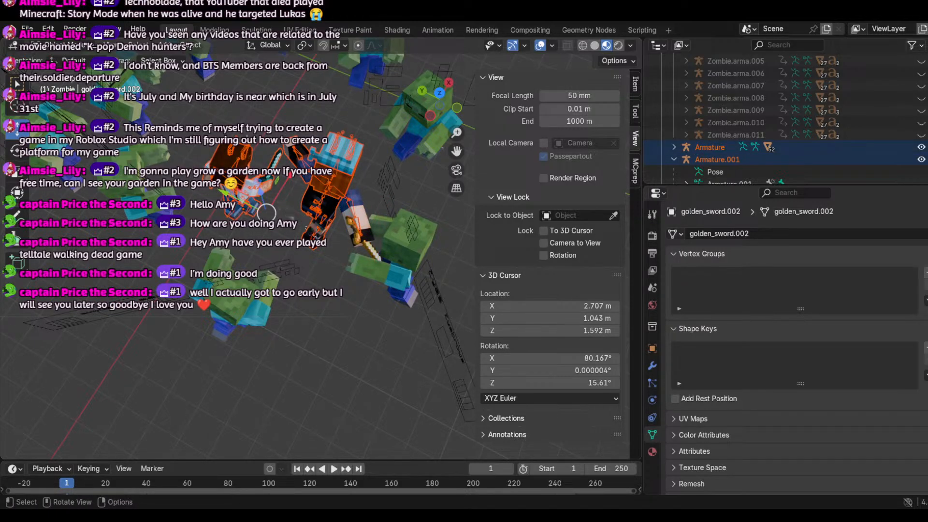
click(457, 170)
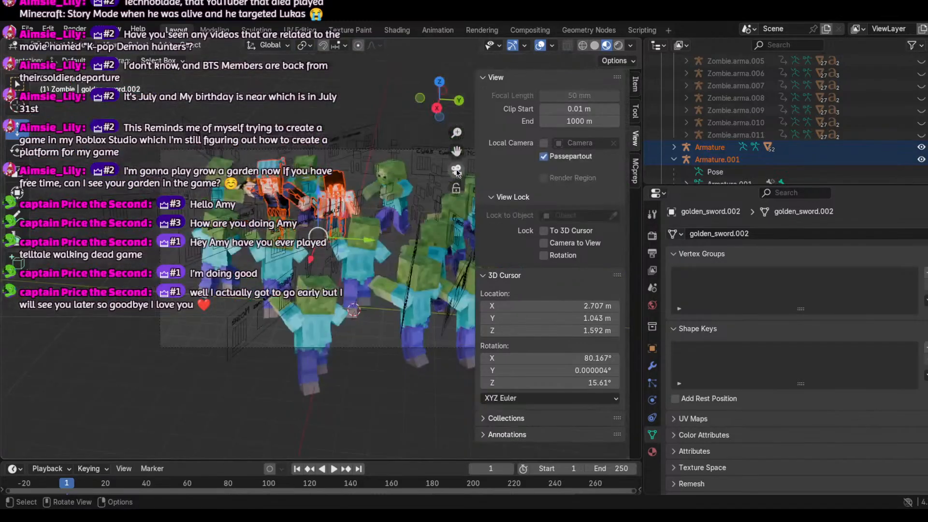
drag(352, 239, 389, 179)
key(s)
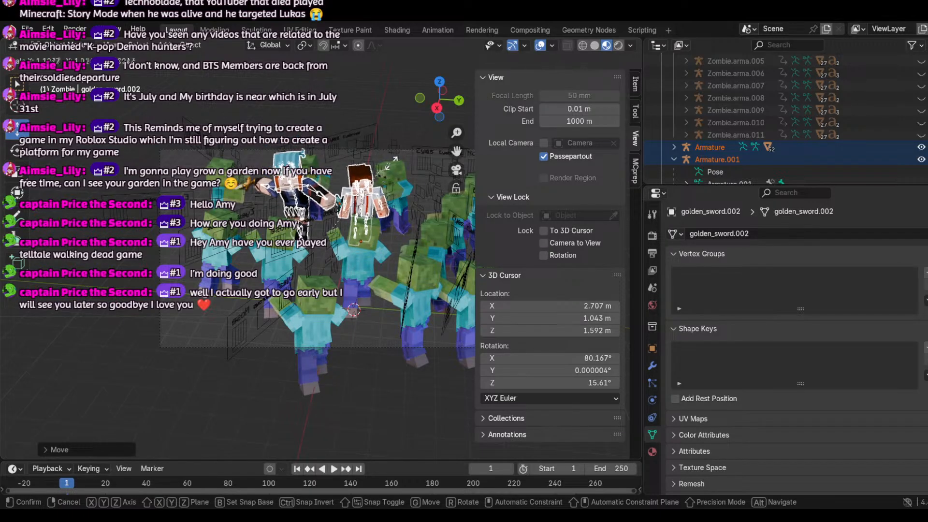
click(392, 167)
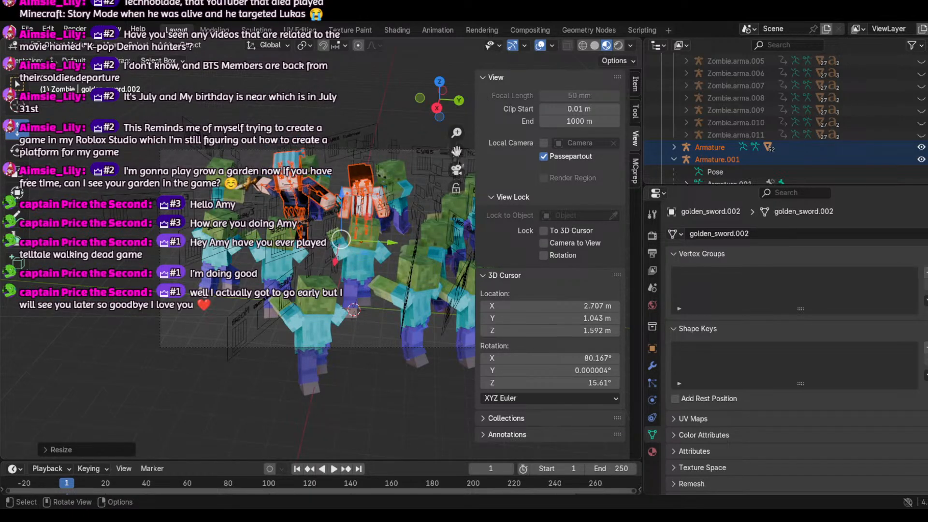
Step: Check the resized characters among the zombies in the camera view with the viewport overlays temporarily hidden
click(458, 169)
click(459, 167)
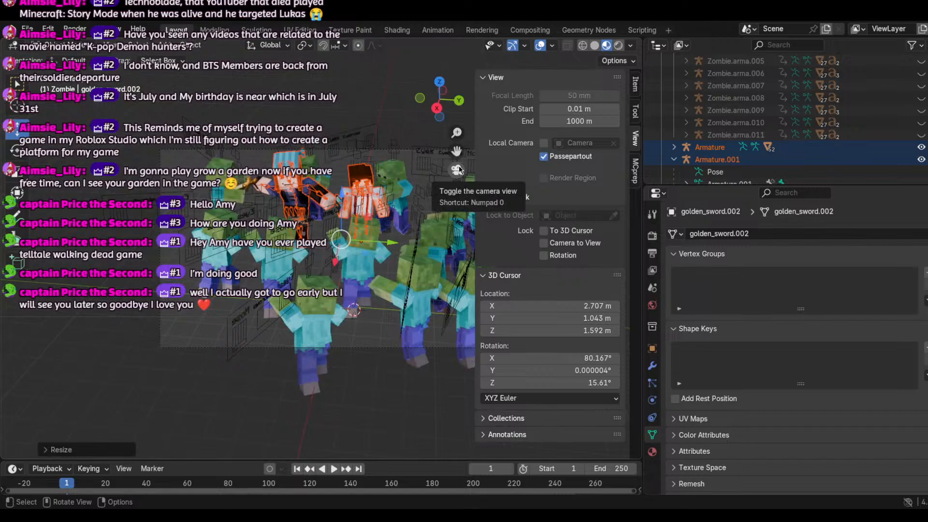
click(459, 169)
drag(456, 151, 451, 156)
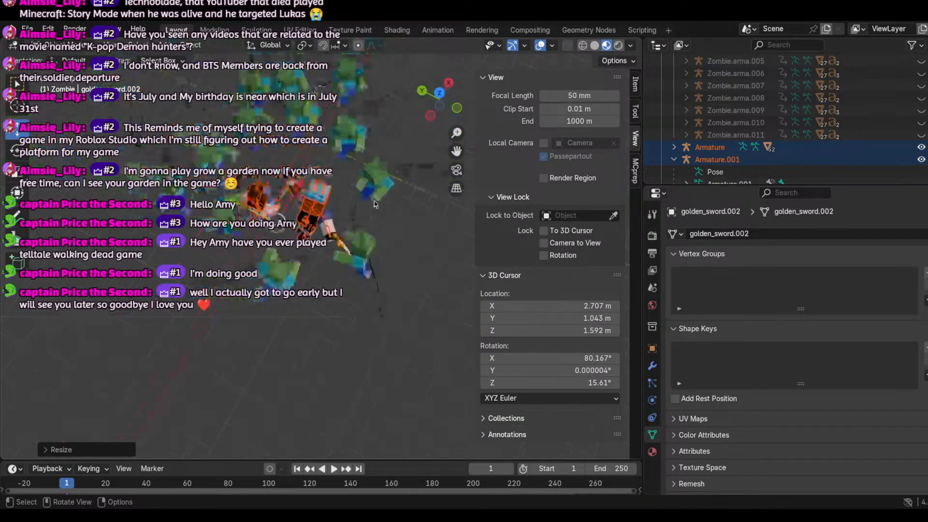
click(456, 170)
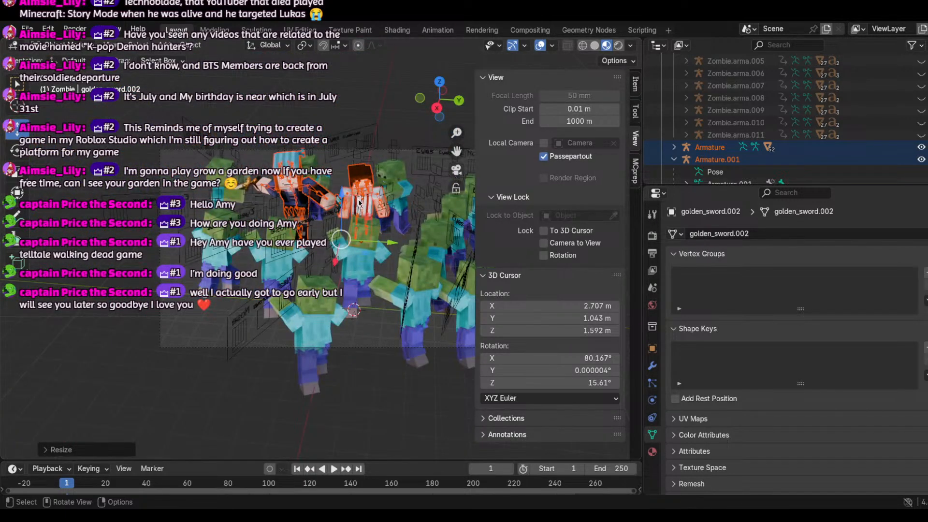
click(541, 46)
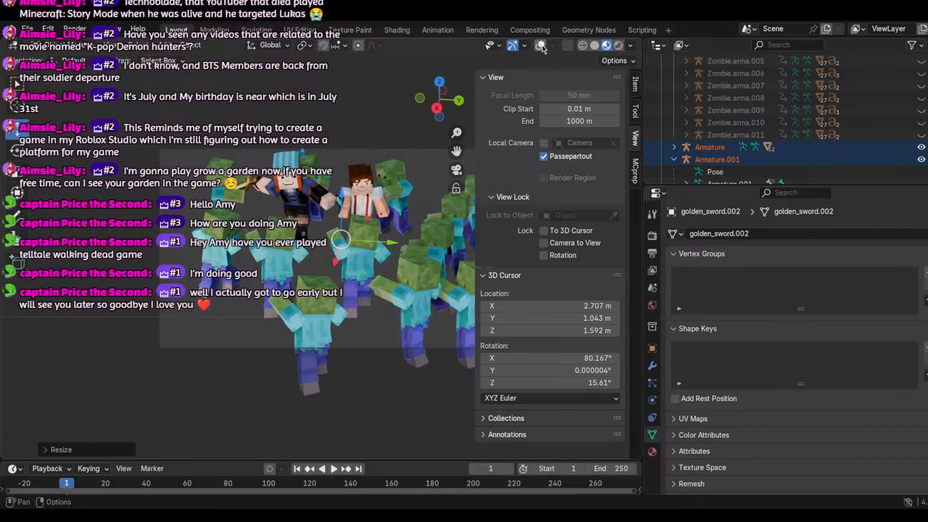
click(541, 46)
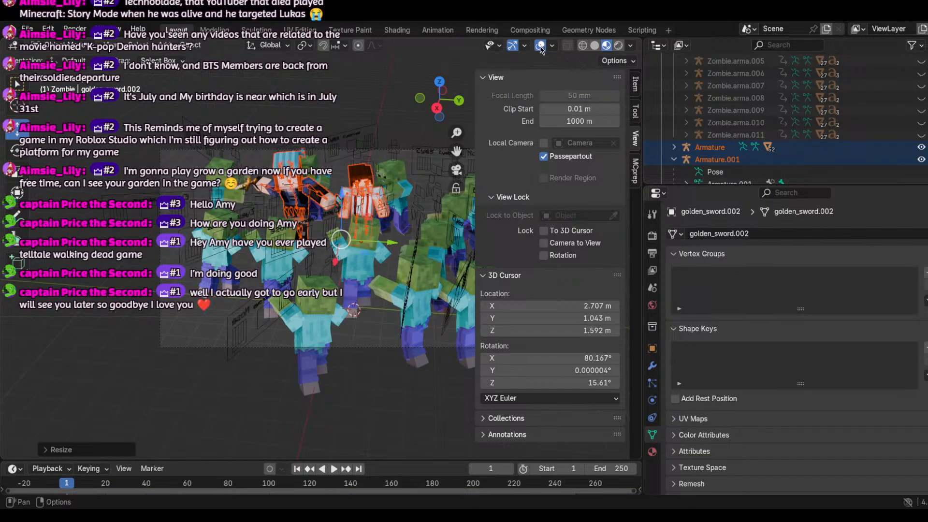
Step: Select the group of zombies on the ring's side opposite the two main characters and scale it up slightly
click(456, 170)
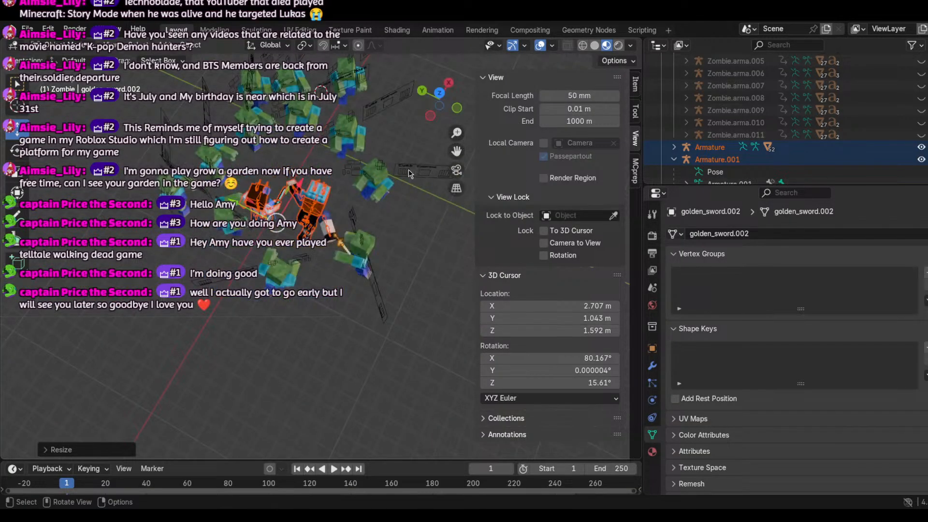
scroll(407, 175, down, 4)
drag(184, 99, 384, 318)
click(384, 318)
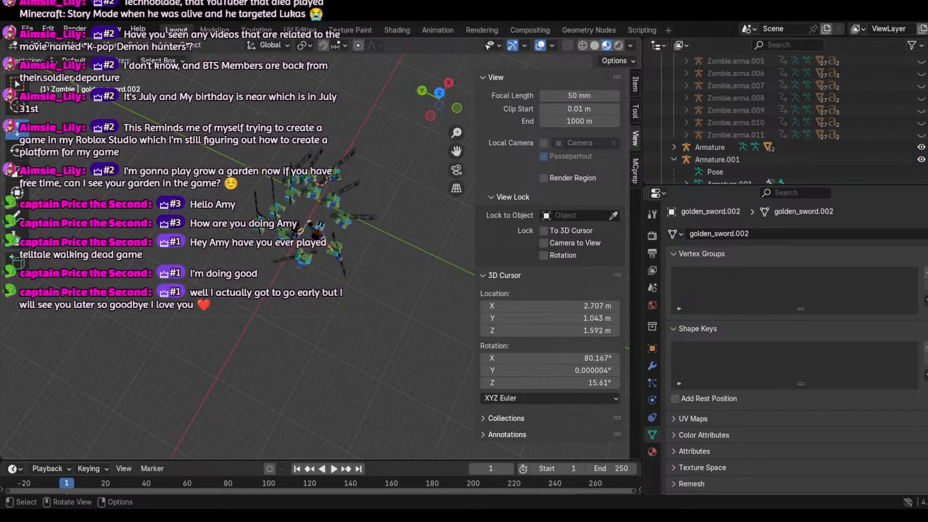
key(a)
click(361, 113)
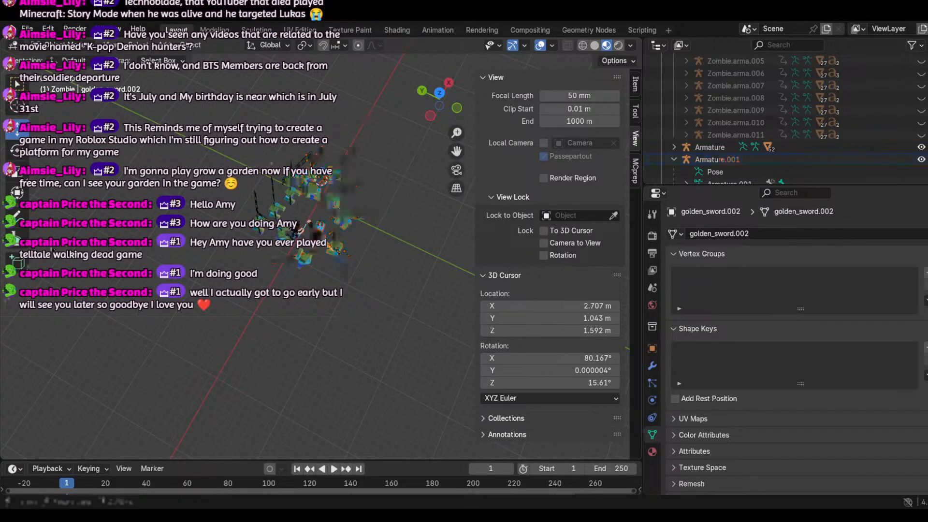
drag(226, 137, 345, 196)
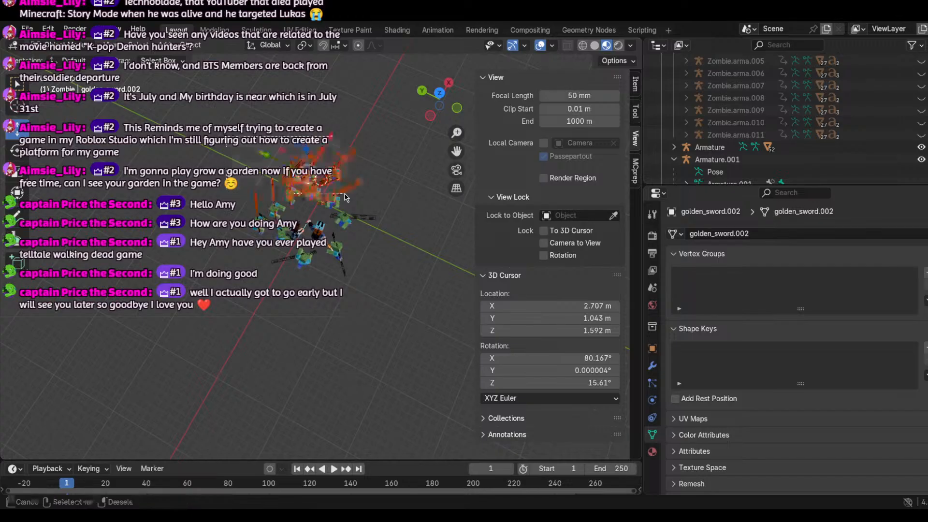
key(s)
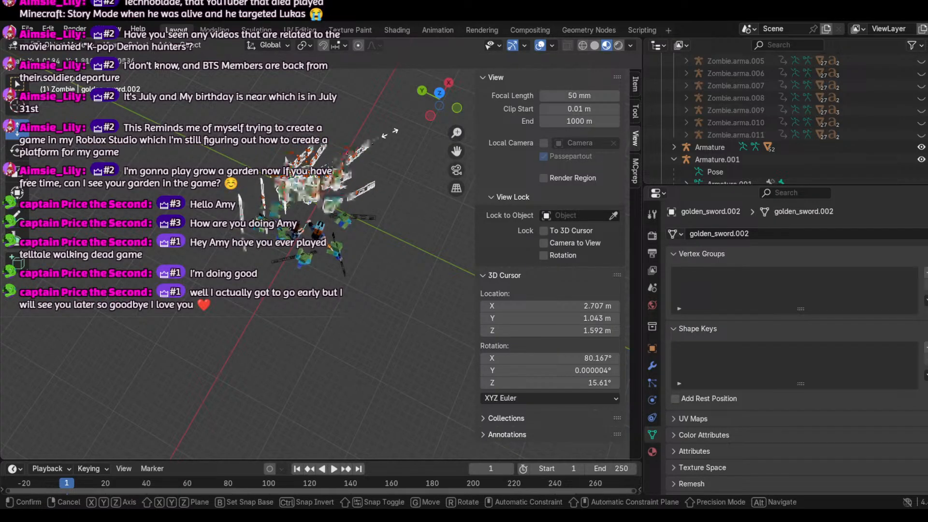
click(393, 138)
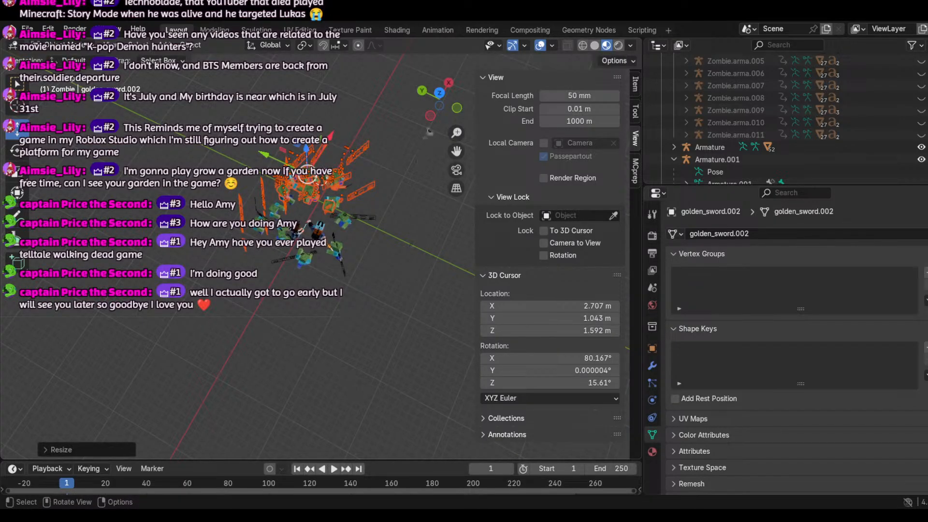
Step: Try to scale up Plane.006 beside the zombie ring, undo it, and check the scene through the camera
click(278, 265)
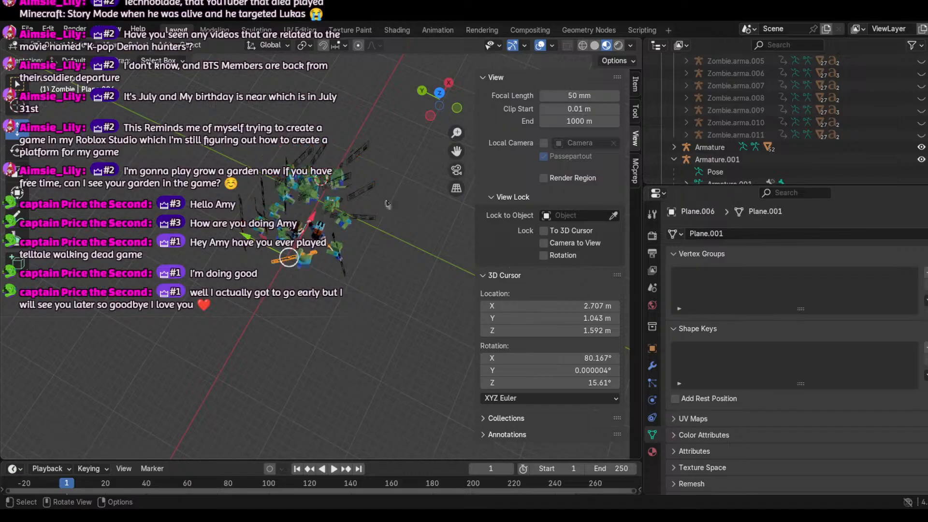
key(s)
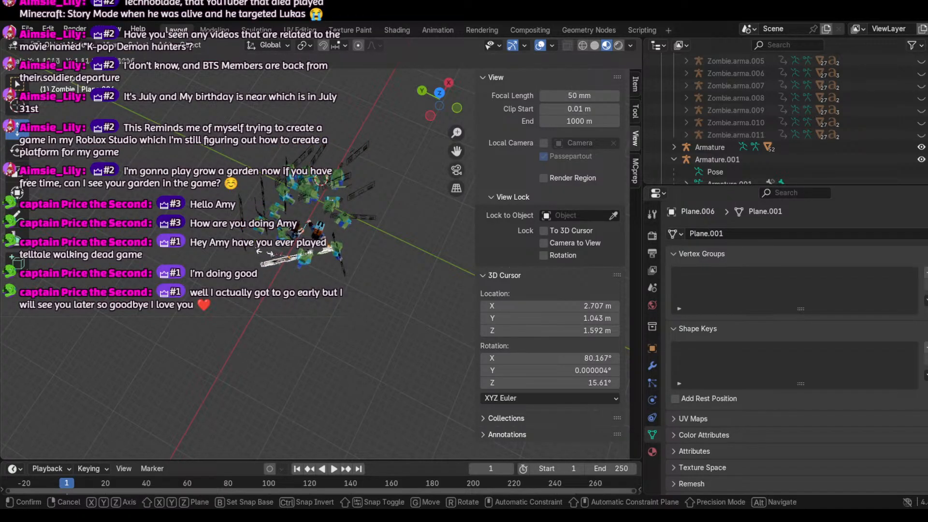
click(265, 254)
click(47, 28)
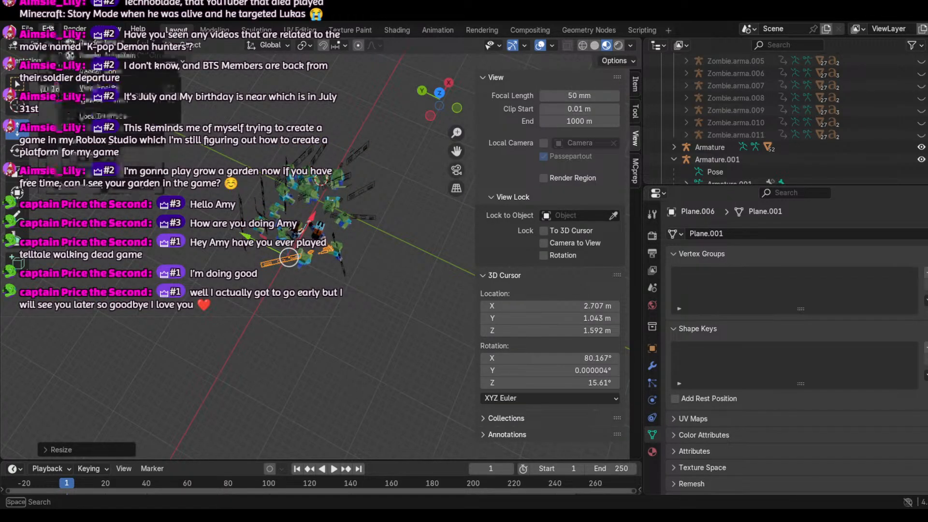
mouse_move(48, 28)
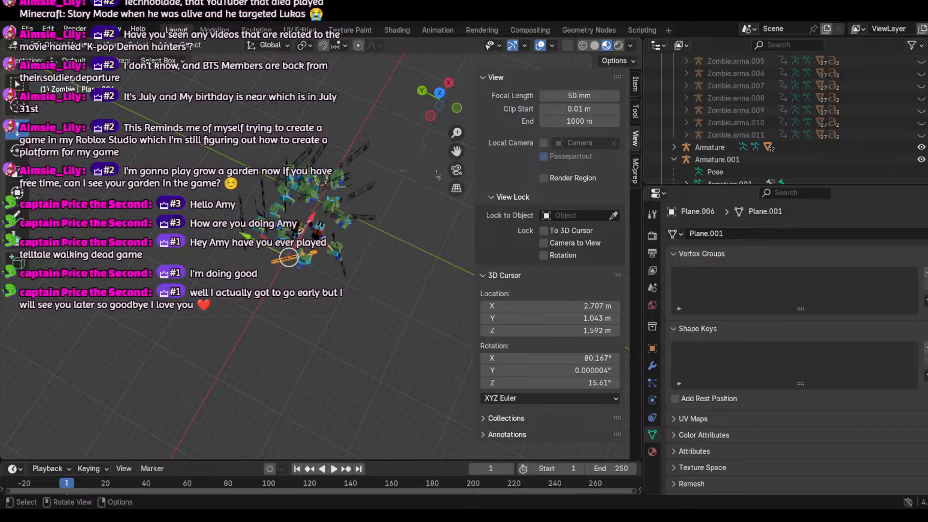
click(456, 170)
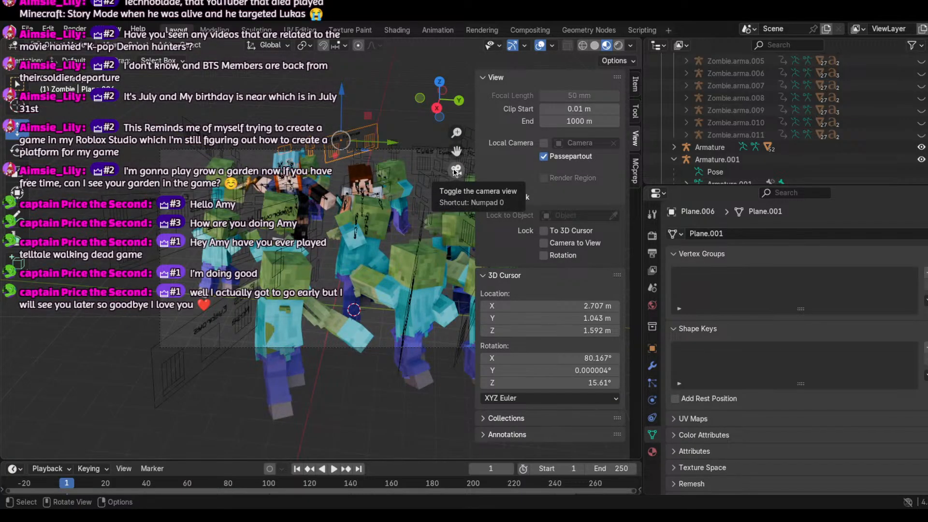
click(455, 170)
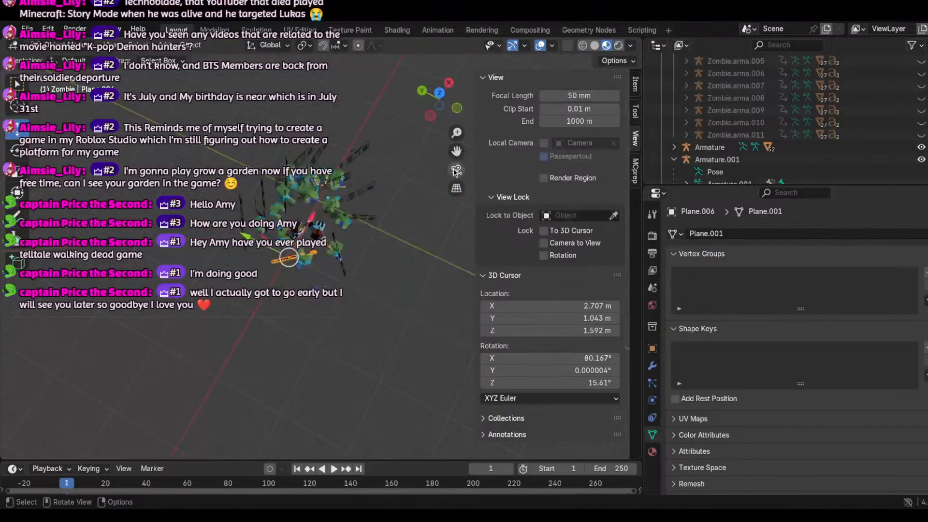
Step: Try to delete the Zombie.arma.008 armature and undo the deletion
click(327, 203)
click(328, 204)
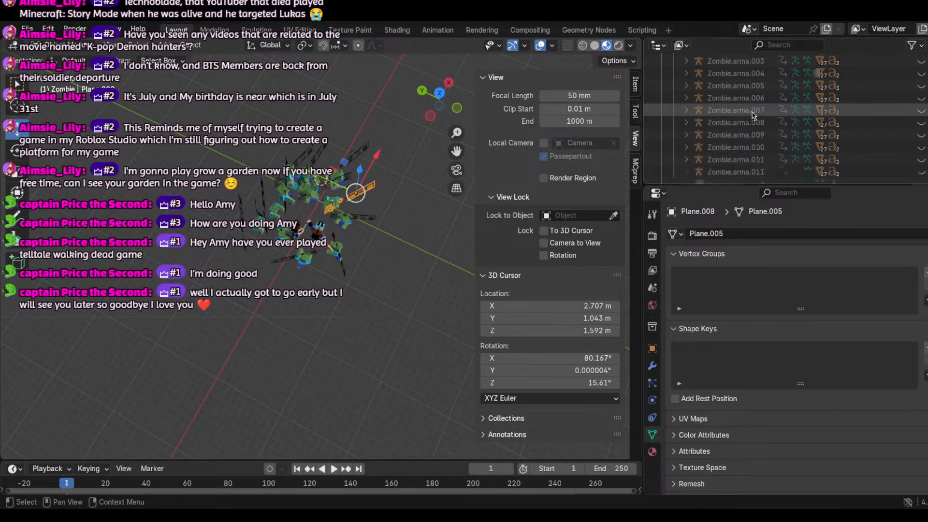
scroll(725, 116, up, 3)
click(754, 169)
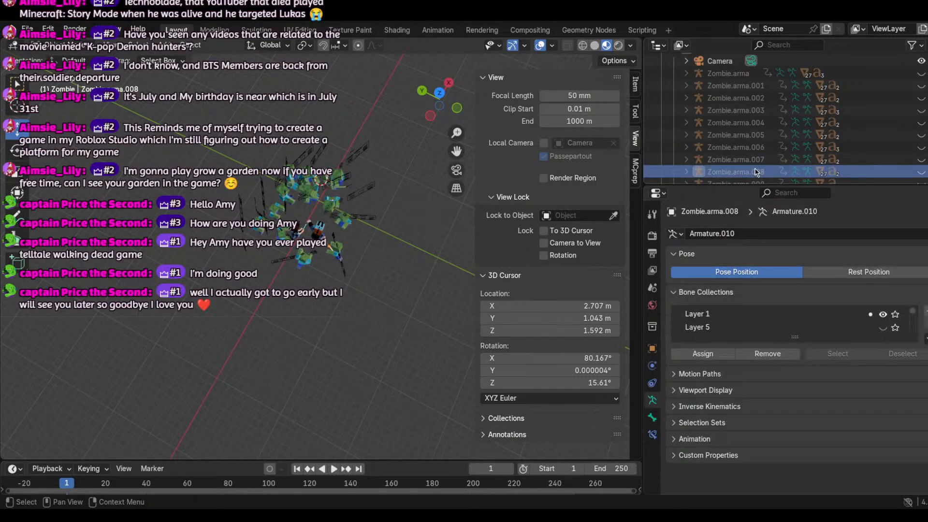
key(Delete)
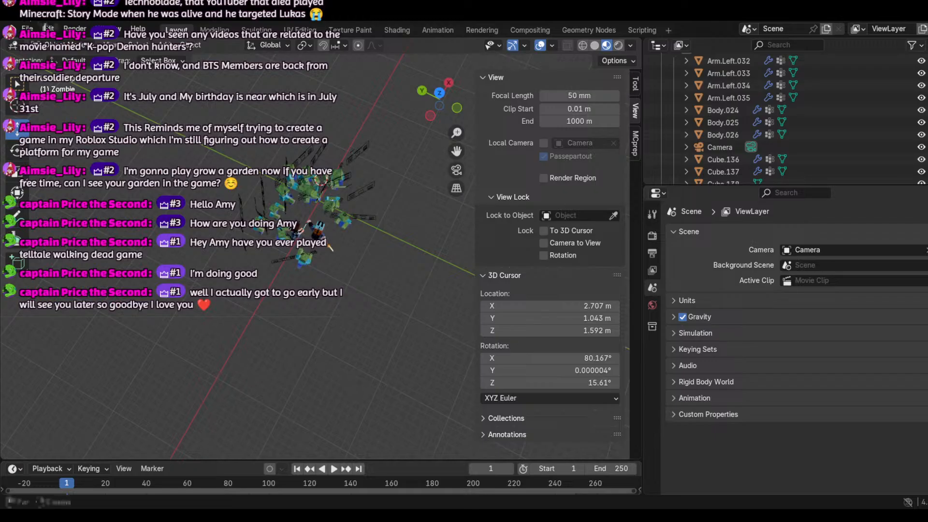
click(48, 28)
click(66, 42)
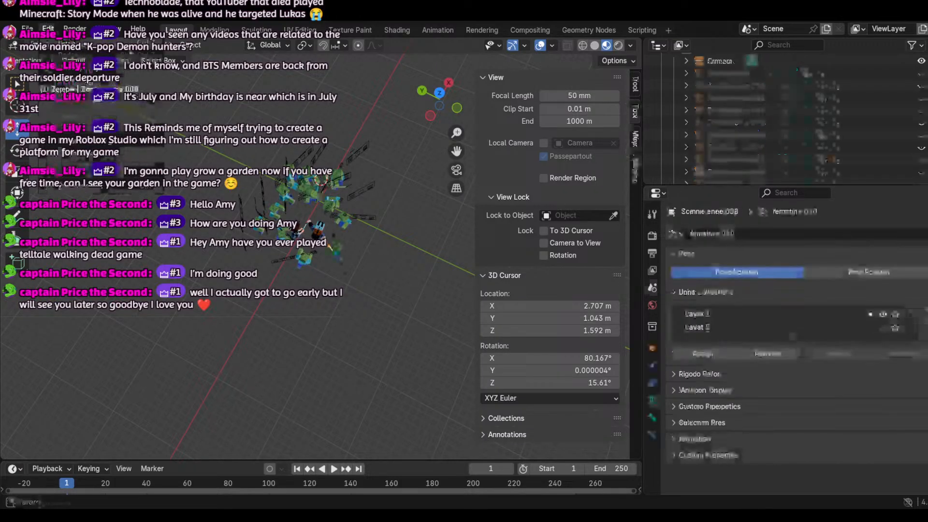
drag(437, 100, 262, 46)
scroll(400, 284, up, 3)
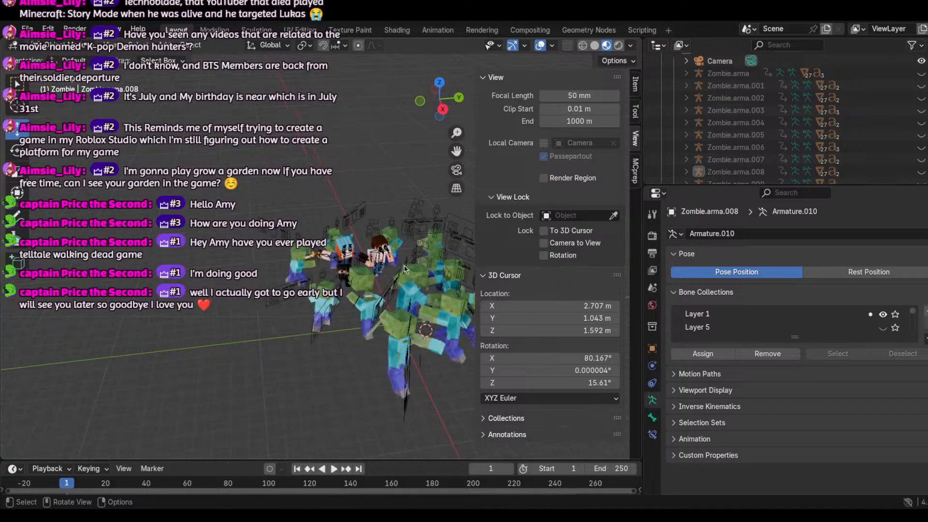
scroll(373, 349, down, 4)
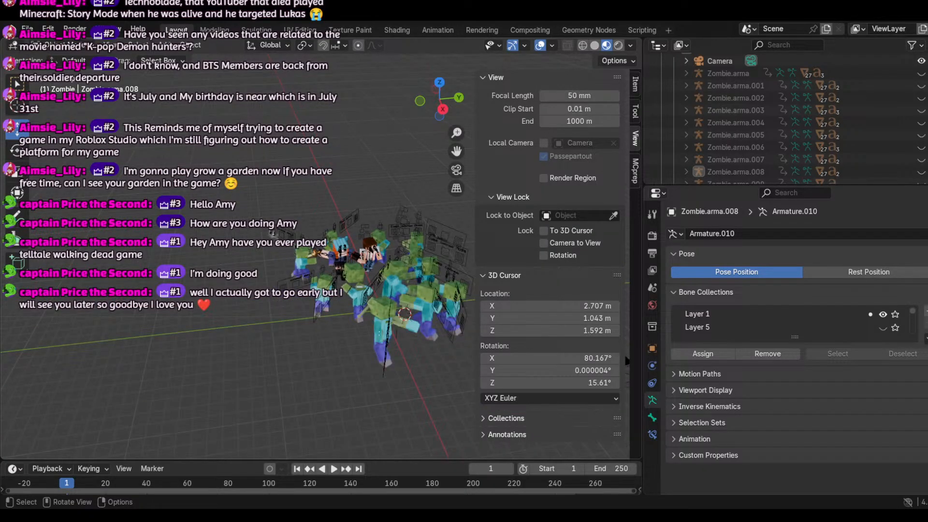
Step: Undo the recent edits back past the last scaling of the zombie group
key(ctrl)
key(ctrl+z)
key(ctrl+z)
key(ctrl+z)
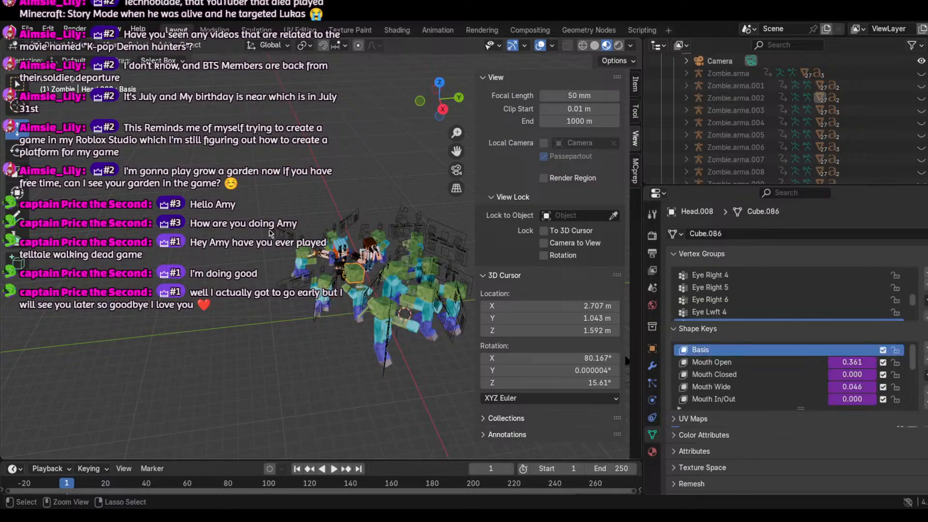
key(ctrl+z)
key(ctrl+z)
key(ctrl+z)
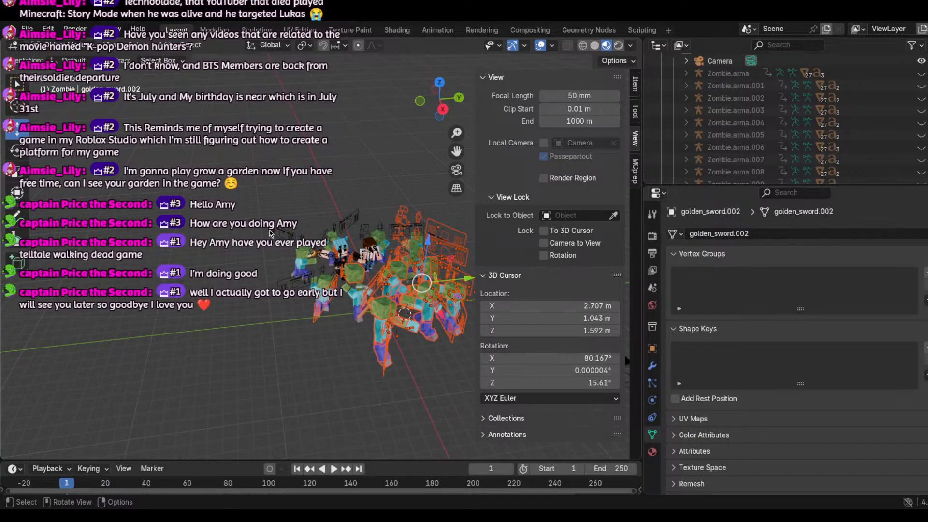
key(ctrl+z)
key(ctrl+z)
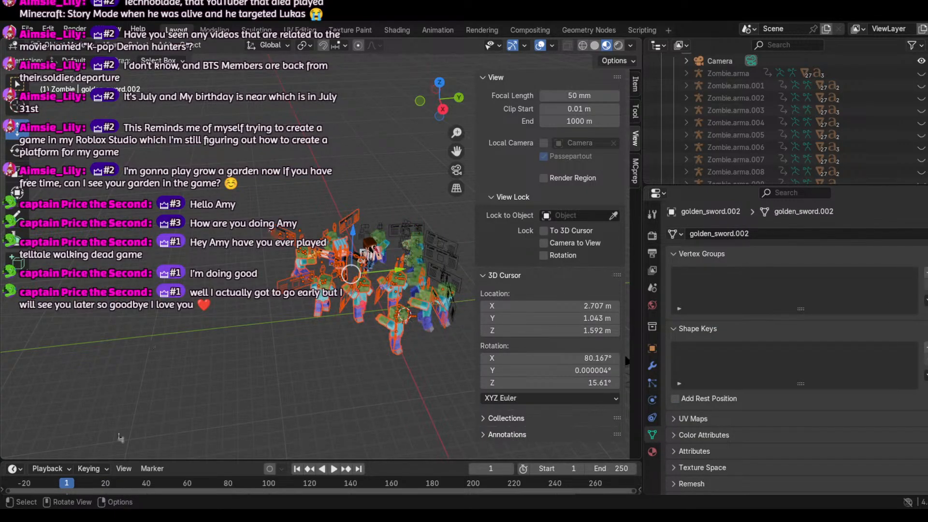
Step: Try to move the selected group of zombies as a whole, undo the move, and clear the selection
key(g)
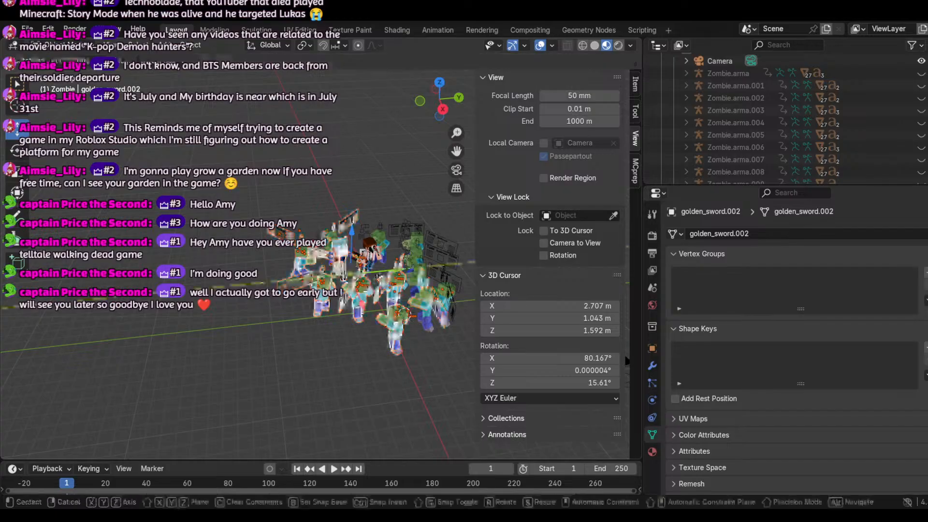
key(Escape)
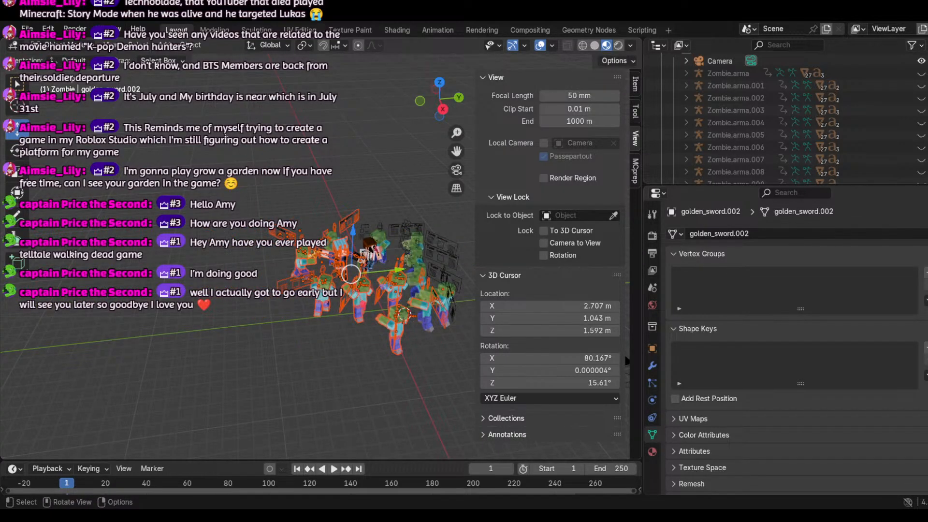
click(314, 192)
key(a)
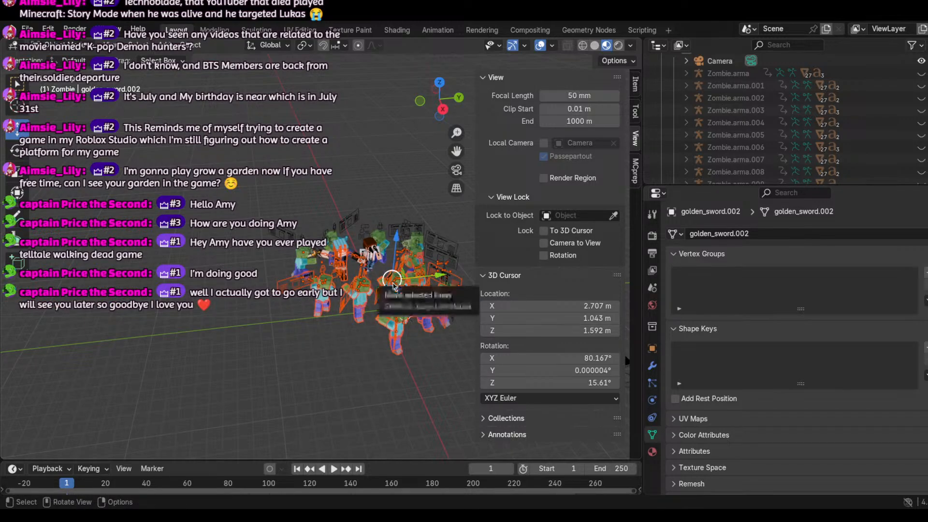
key(g)
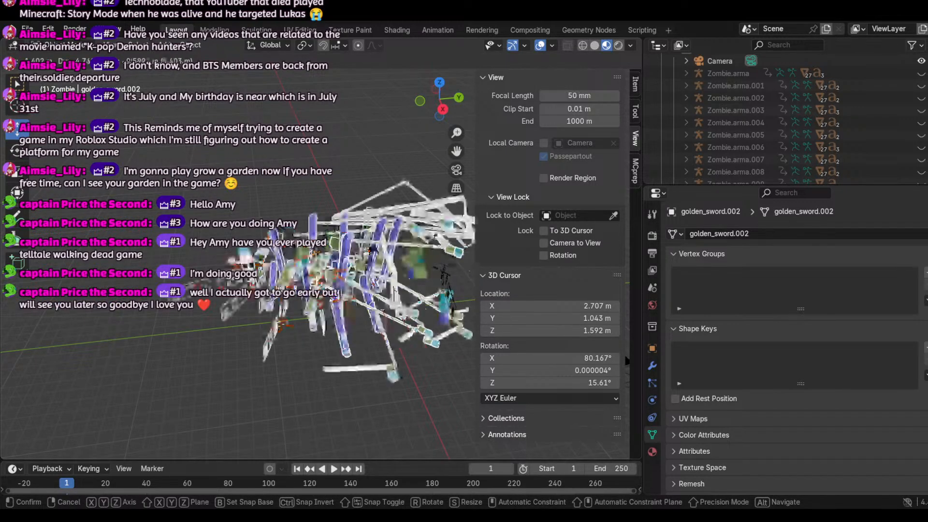
click(267, 297)
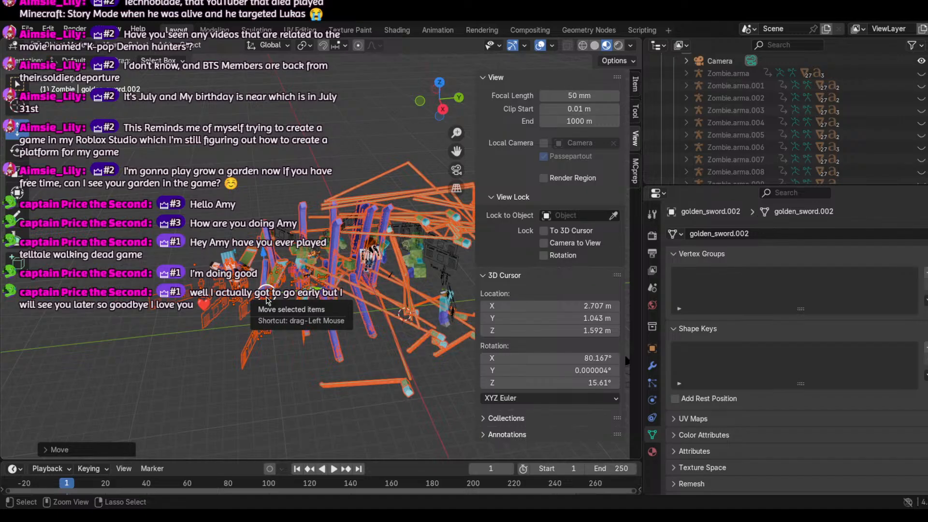
key(ctrl+z)
click(208, 144)
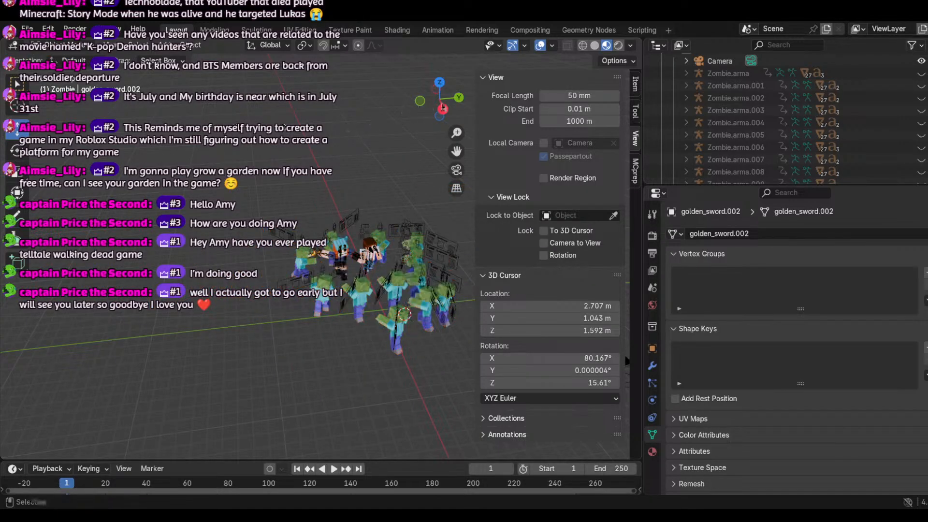
Step: Unhide and select Zombie.arma.006, move that zombie out of the ring, and switch to the camera view
drag(443, 110, 1, 207)
drag(292, 147, 184, 207)
click(204, 235)
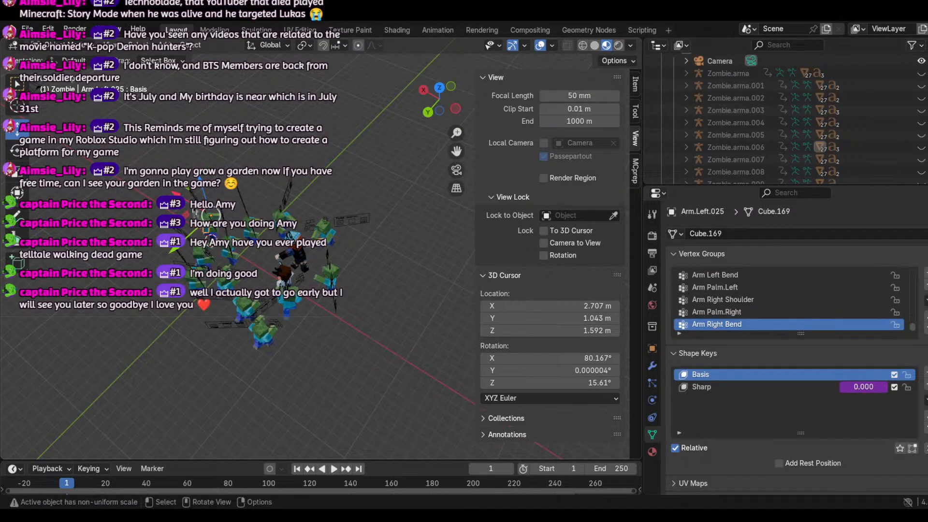
click(205, 233)
click(210, 234)
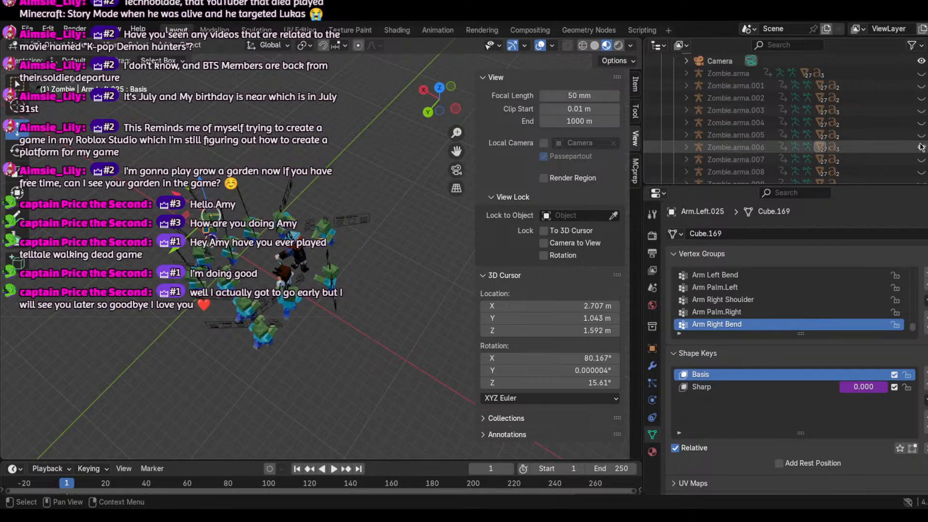
click(754, 147)
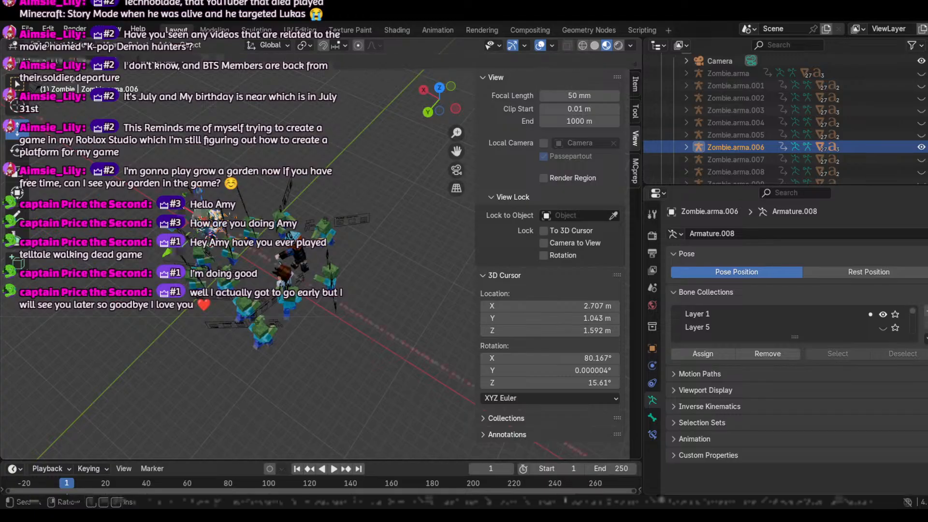
drag(183, 209, 196, 213)
click(456, 174)
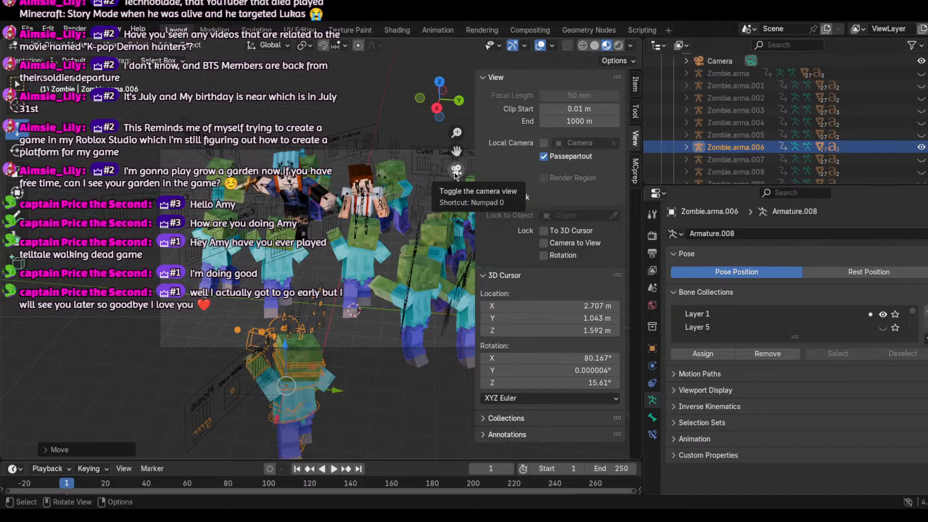
Step: Unhide the armatures Zombie.arma through Zombie.arma.005 and hide the viewport sidebar
click(921, 136)
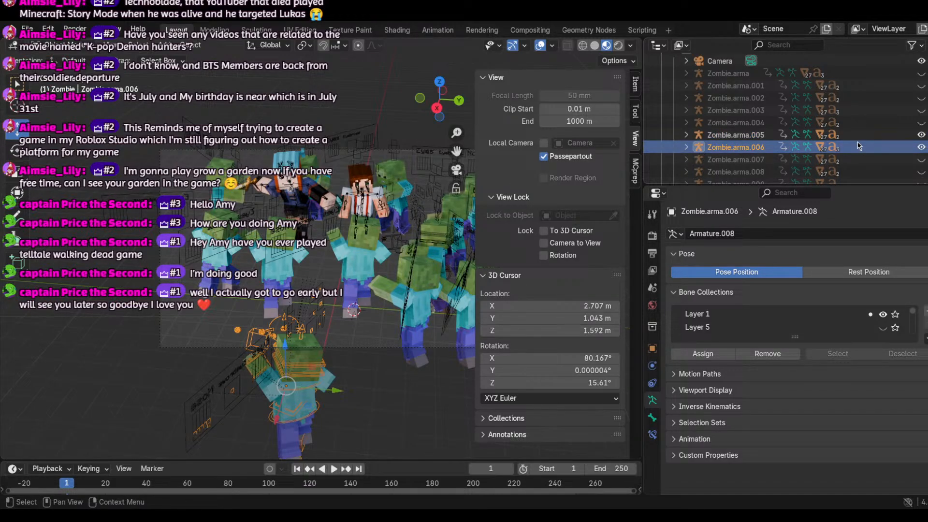
click(921, 123)
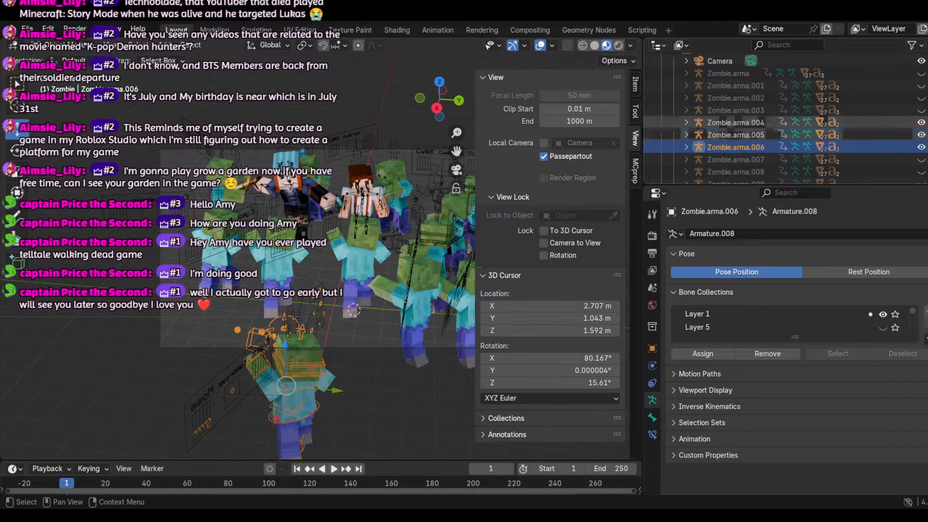
drag(921, 110, 922, 75)
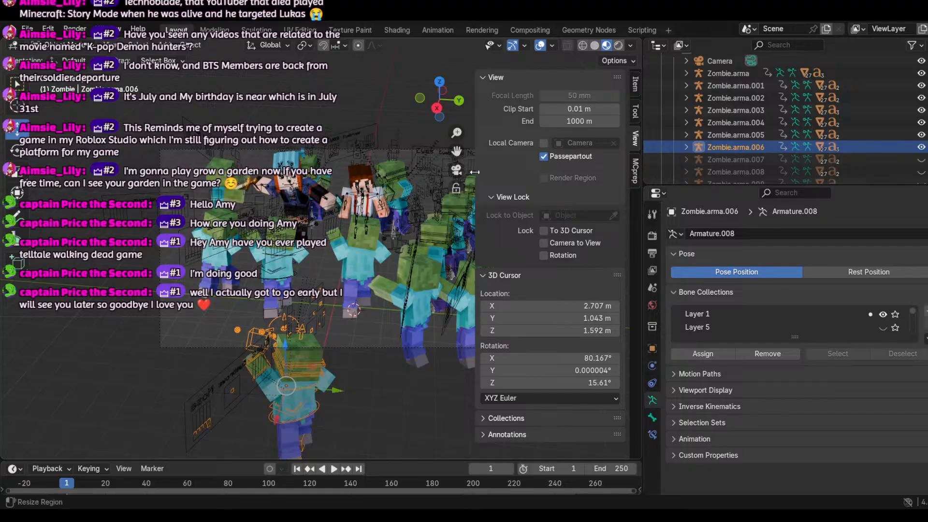
key(n)
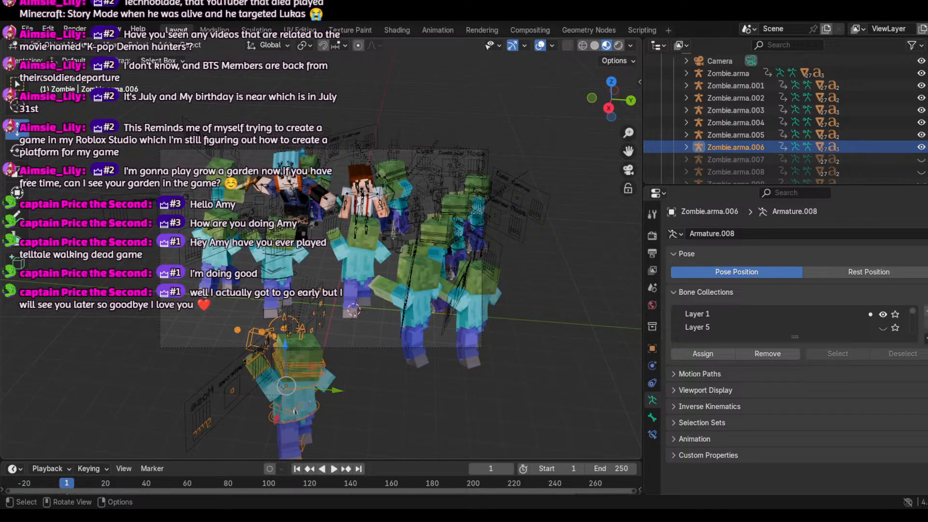
Step: Rotate Zombie.arma.006 to face the two main characters and move it along X and Y into the front of the camera frame
click(21, 150)
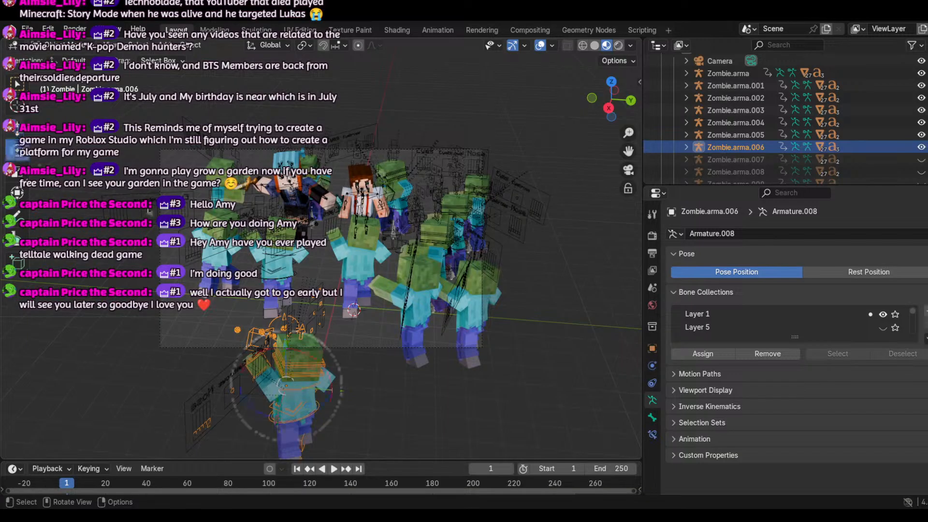
drag(307, 416, 282, 425)
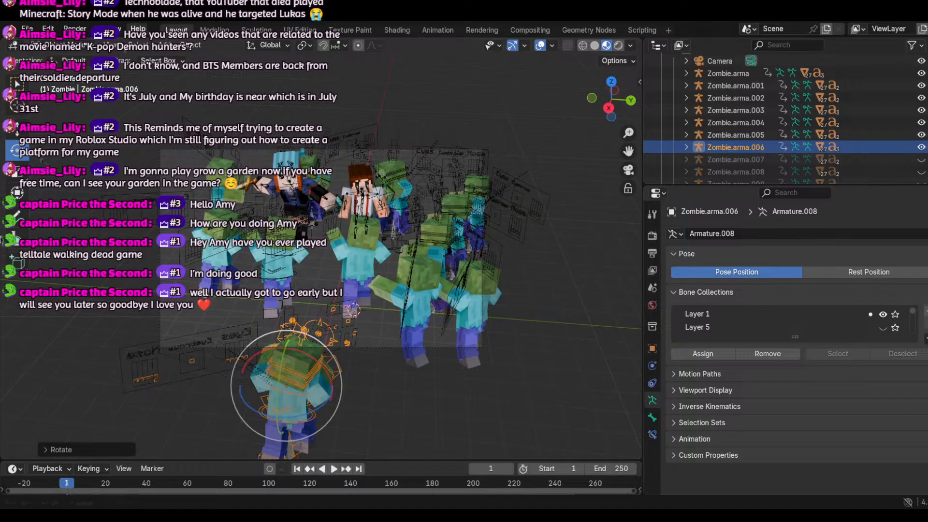
click(16, 134)
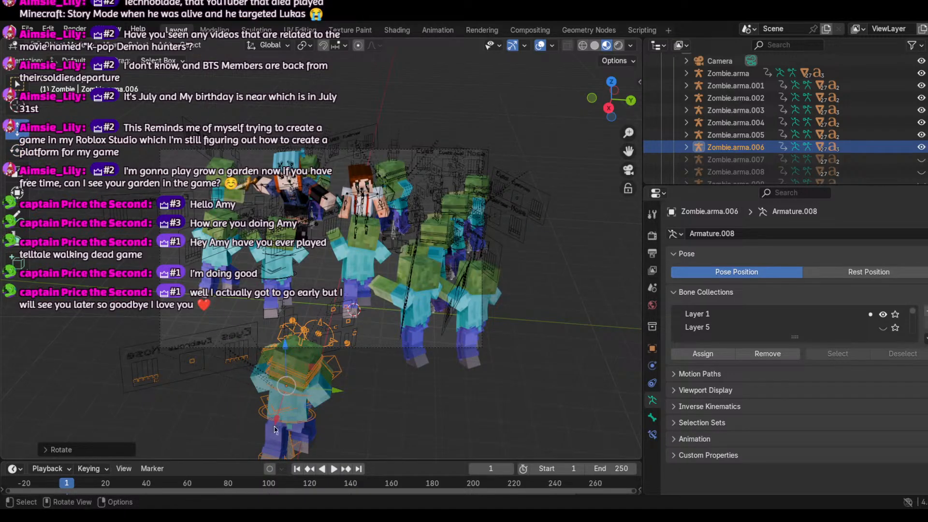
drag(276, 430, 329, 373)
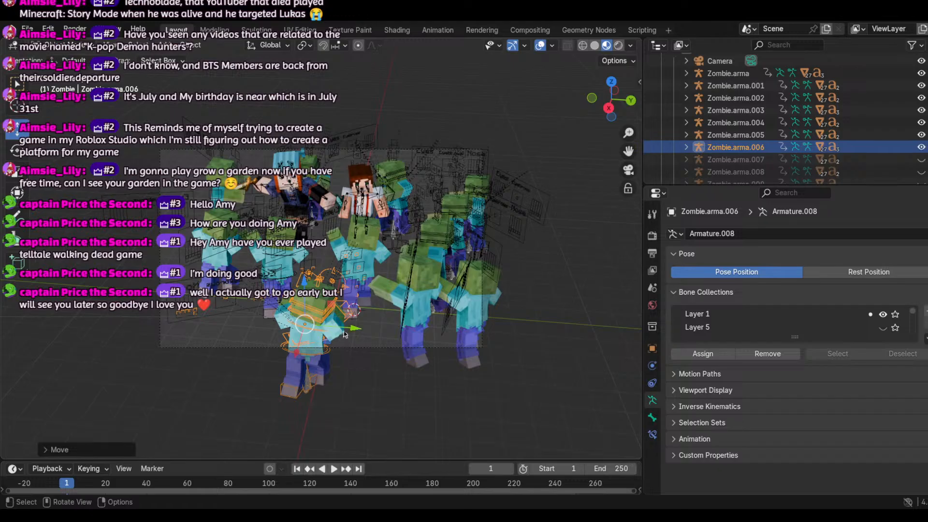
drag(345, 334, 272, 341)
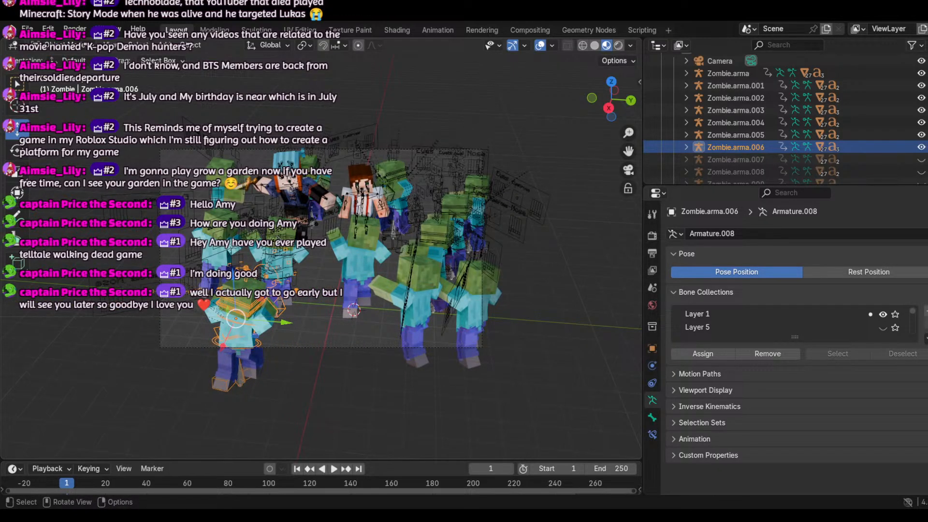
Step: Try to select the armature of one of the zombies beside the blue-haired character
click(278, 238)
click(289, 261)
click(288, 261)
click(270, 250)
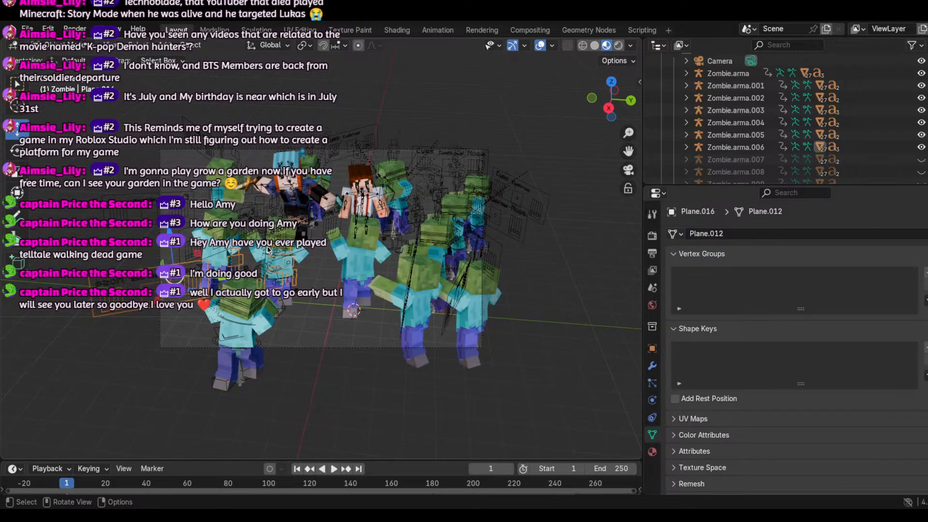
click(305, 262)
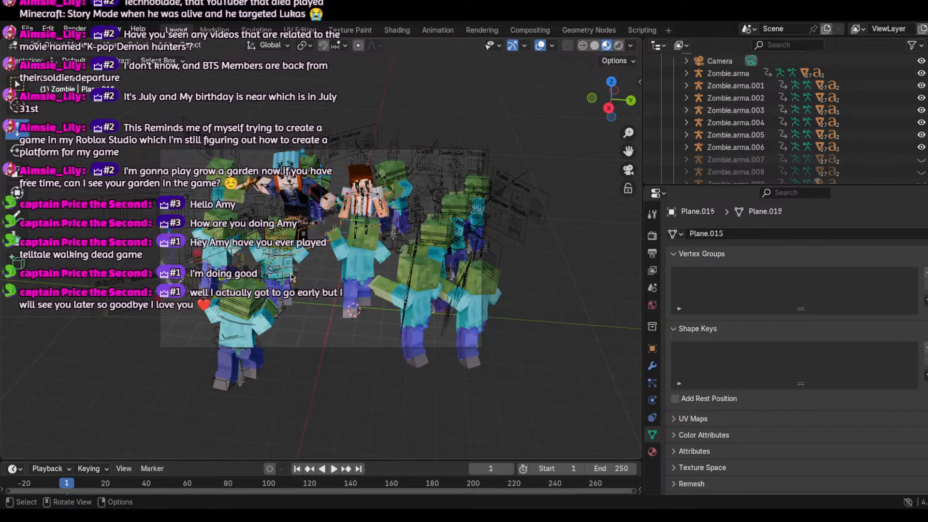
click(222, 249)
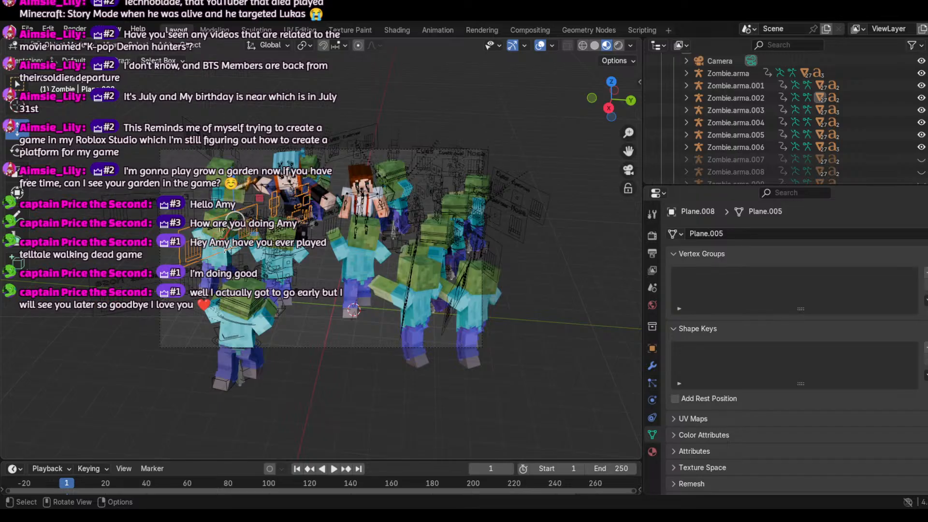
click(213, 191)
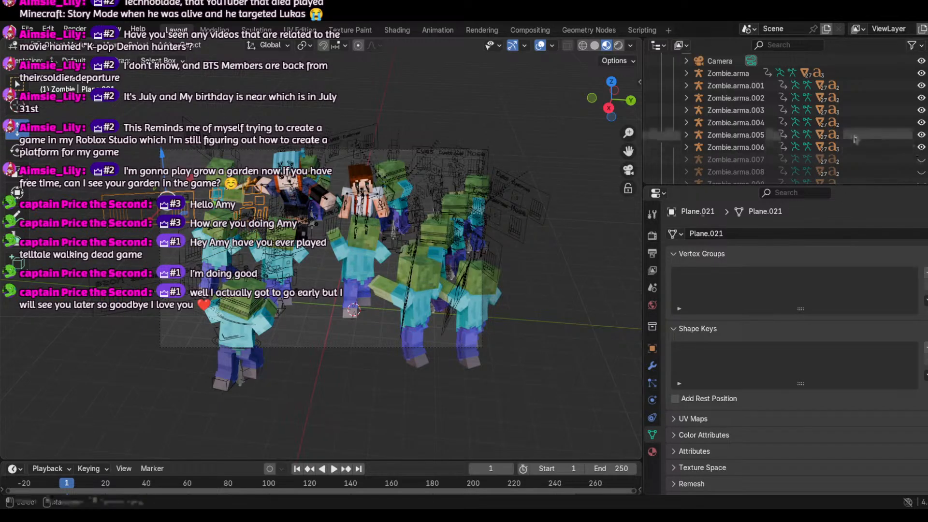
Step: Unhide and select Zombie.arma.007 and move that zombie to the outer side of the front row, past the camera frame's edge
click(922, 160)
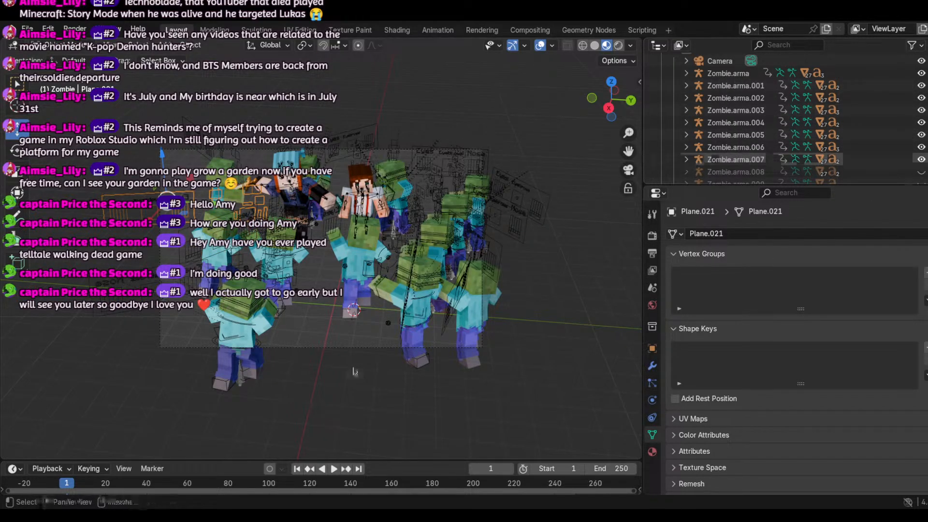
click(414, 278)
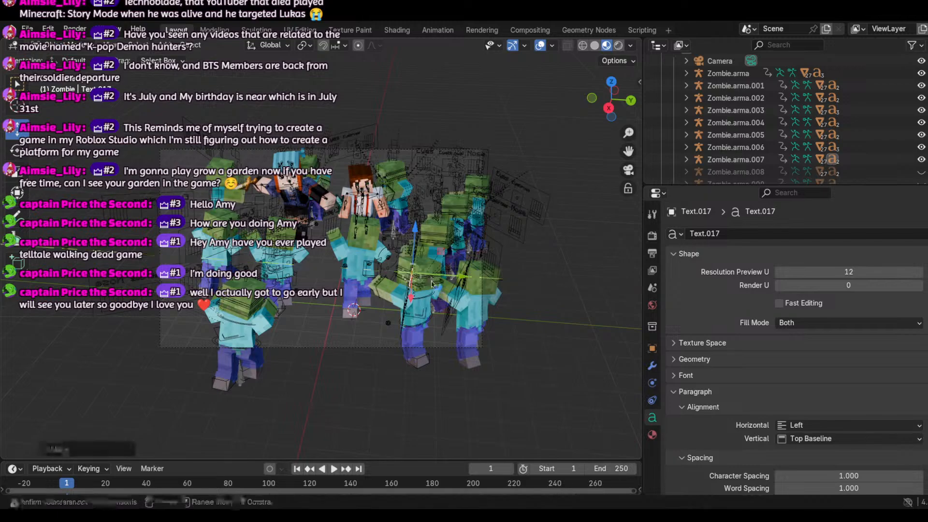
click(432, 285)
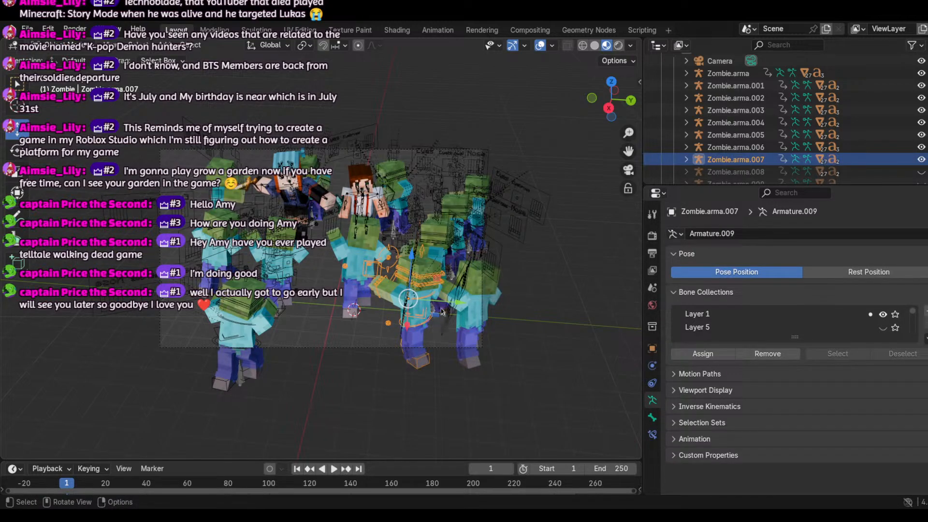
key(g)
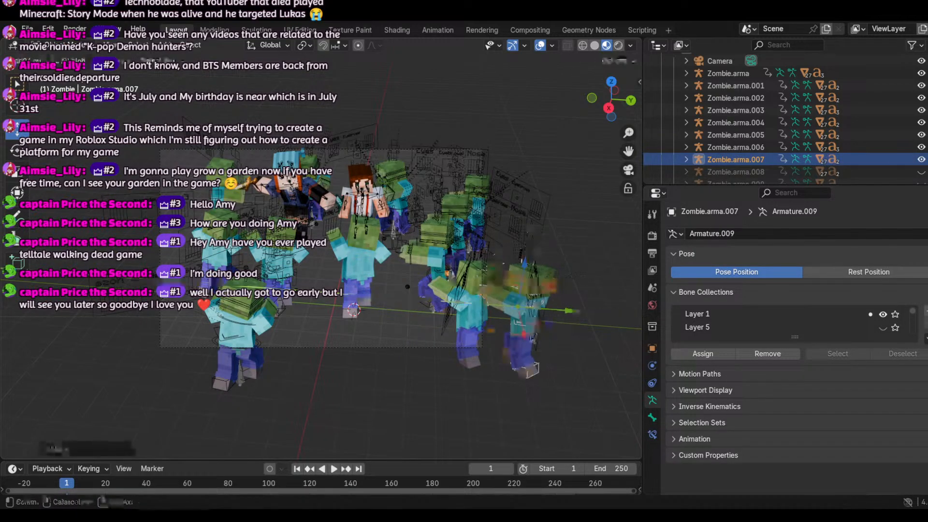
click(532, 337)
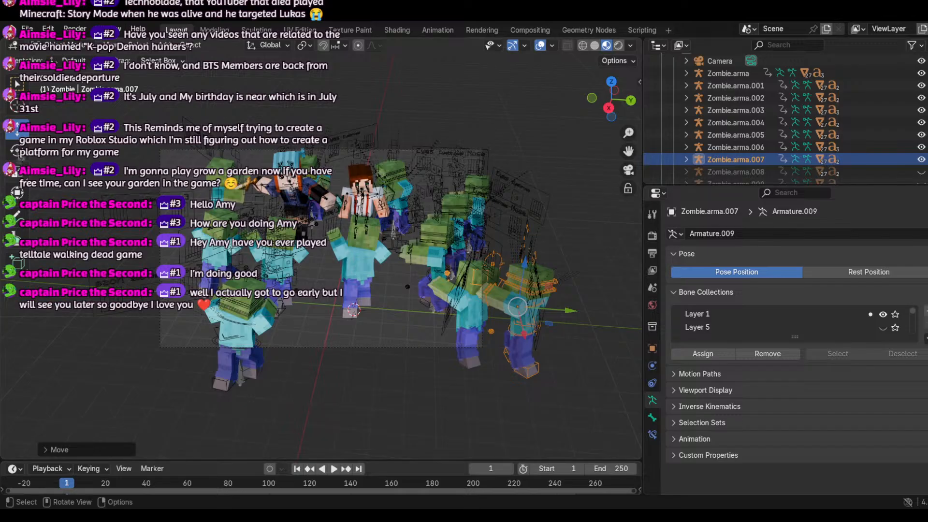
Step: Move Zombie.arma.007 back along Y into the middle of the front row and rotate it to face the two main characters
key(shift+space)
key(r)
drag(504, 334, 511, 330)
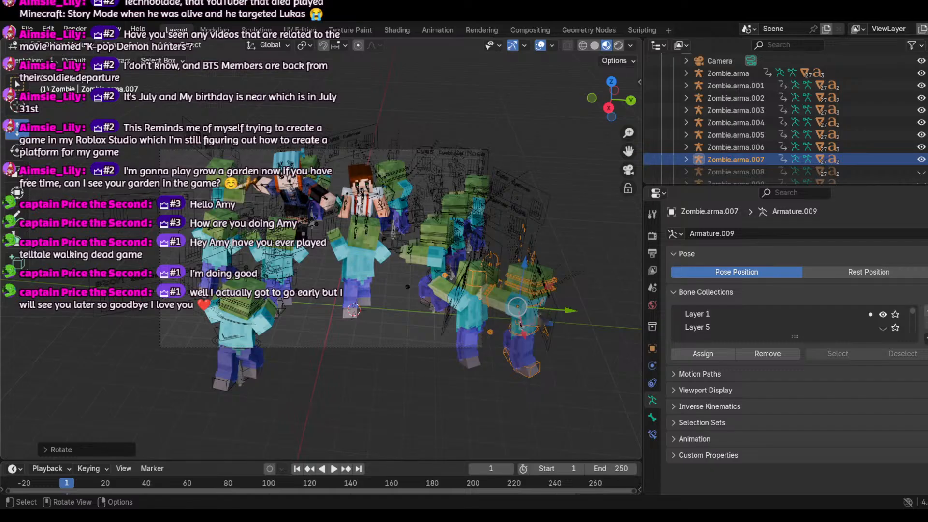
drag(537, 305, 414, 310)
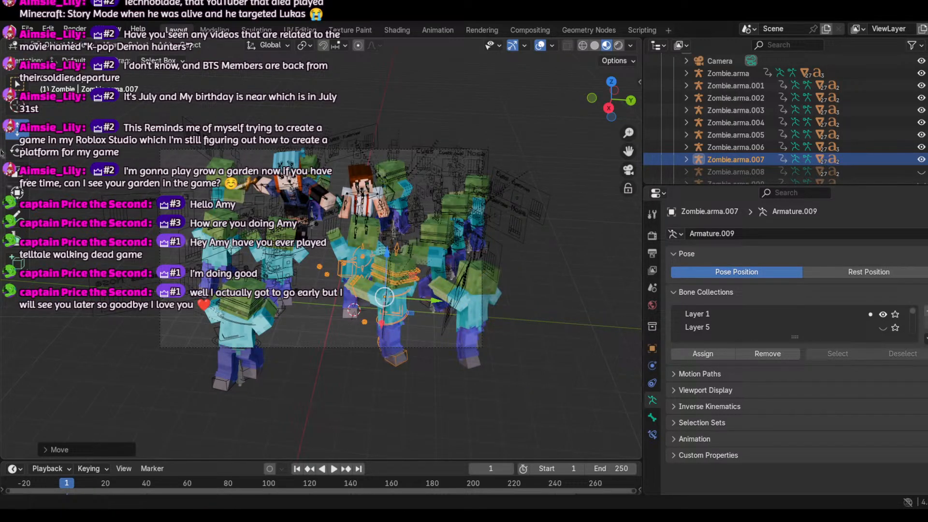
click(17, 151)
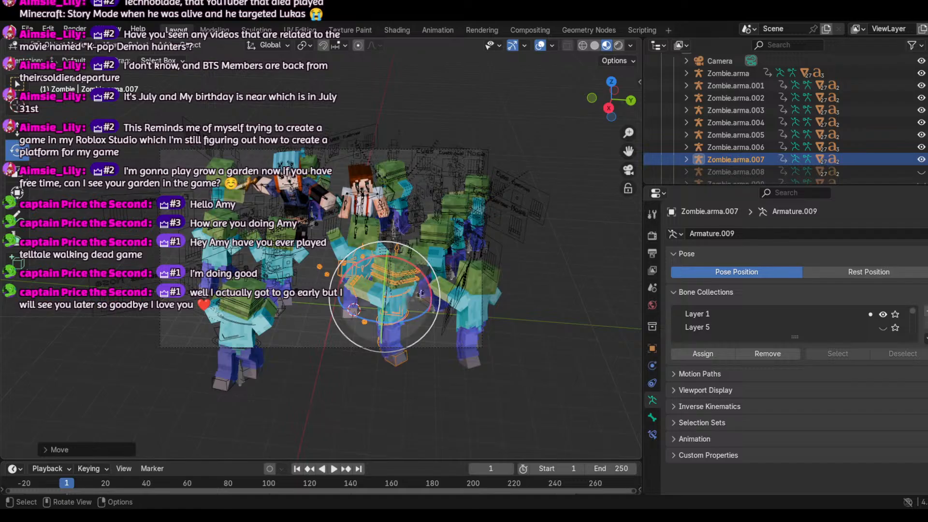
drag(424, 283, 476, 323)
Step: Try to select the armature of the outermost front zombie at the camera frame's edge
click(477, 322)
click(468, 325)
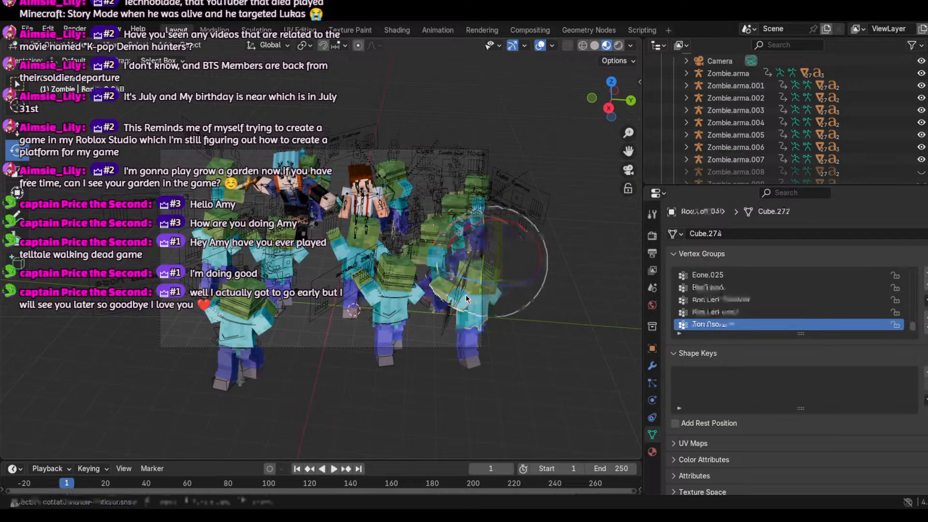
click(469, 327)
click(462, 335)
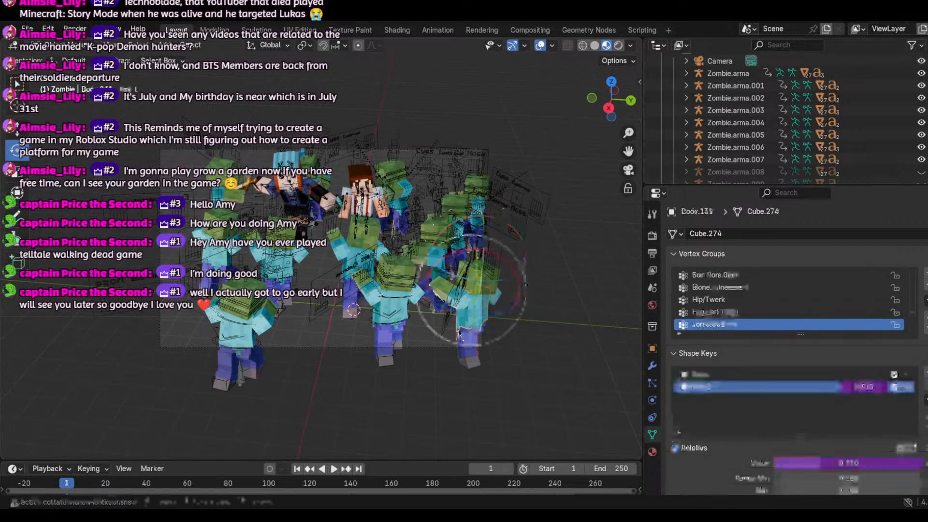
click(441, 320)
click(444, 318)
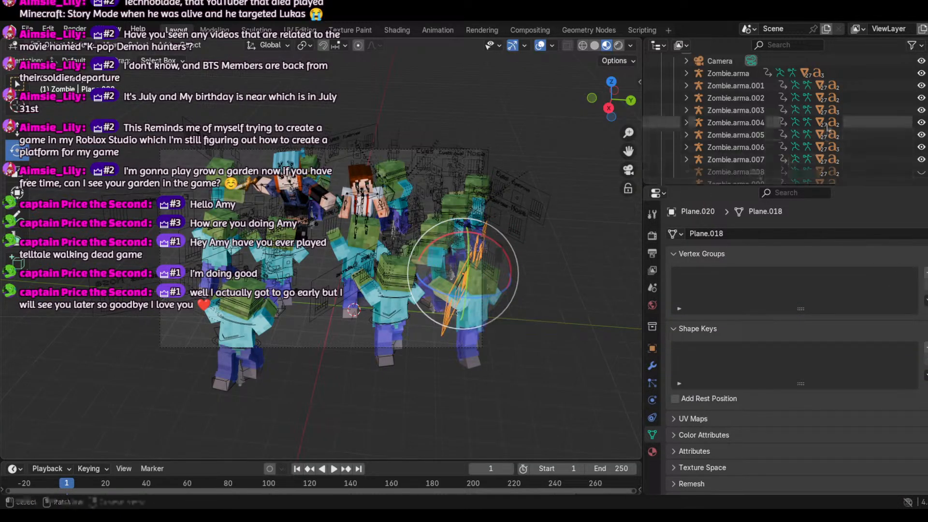
Step: Unhide the zombie armatures from Zombie.arma.008 onward, select Zombie.arma.004, move it inward along Y, and check the frame without overlays
scroll(918, 155, down, 2)
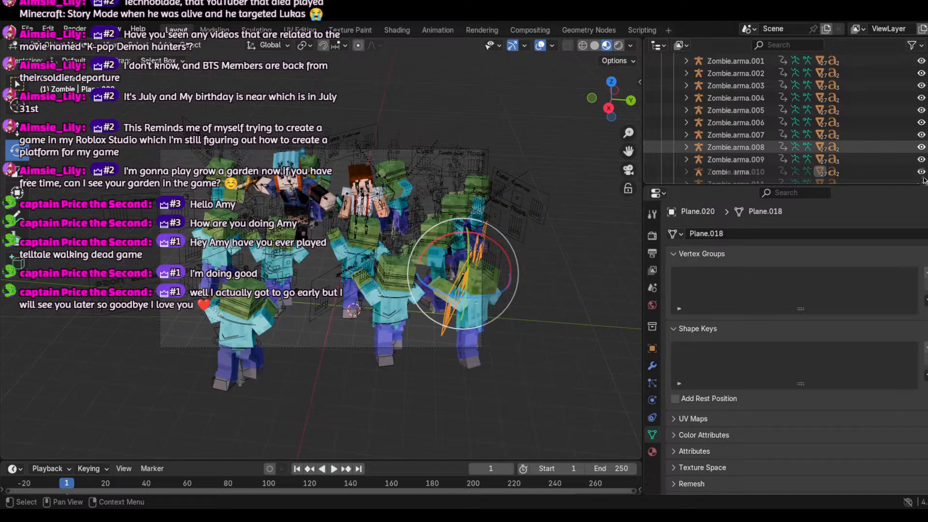
scroll(909, 157, up, 5)
scroll(898, 154, down, 4)
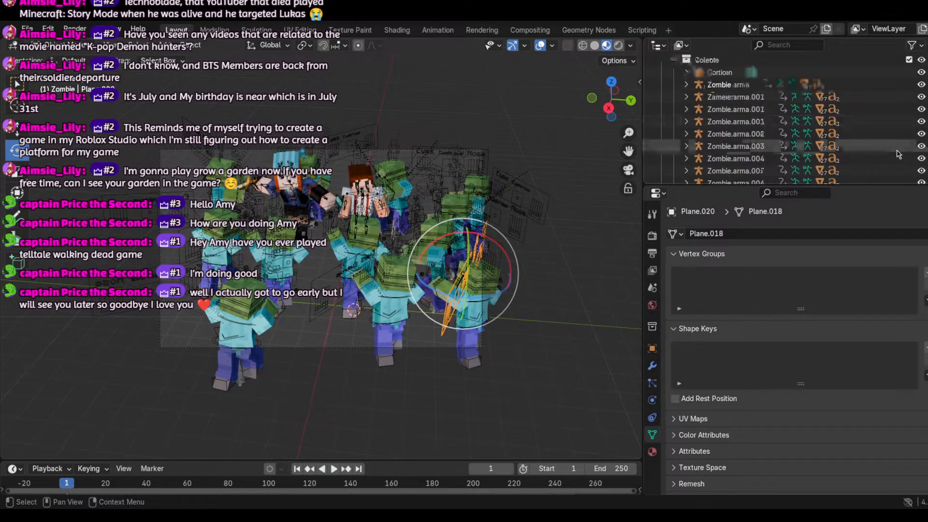
click(730, 111)
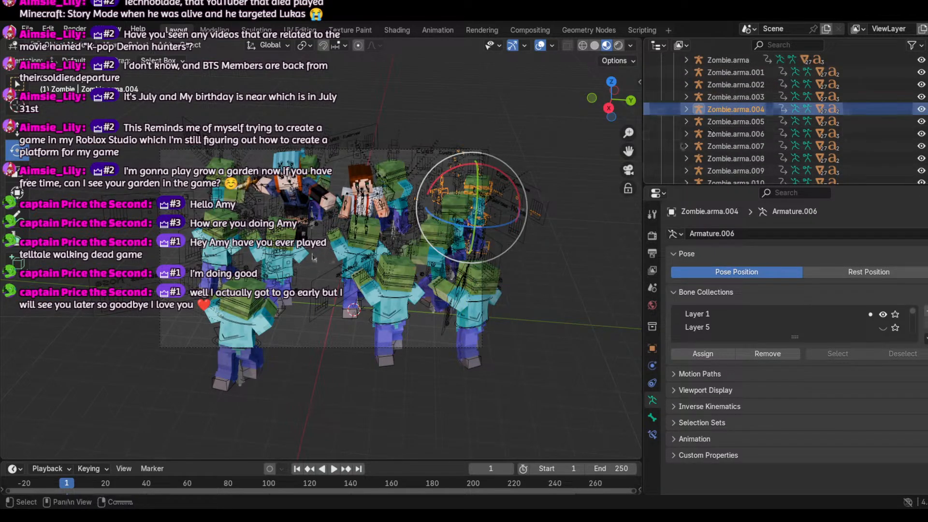
click(11, 134)
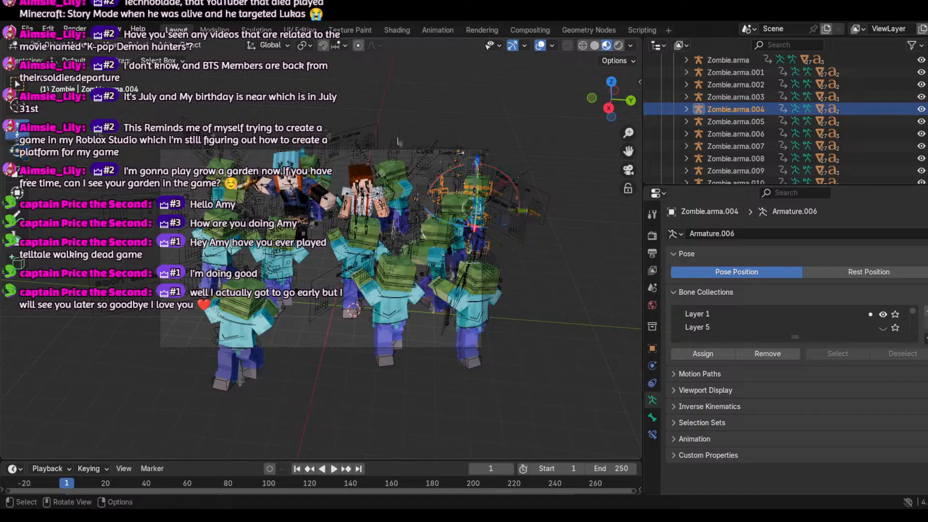
drag(516, 211, 486, 219)
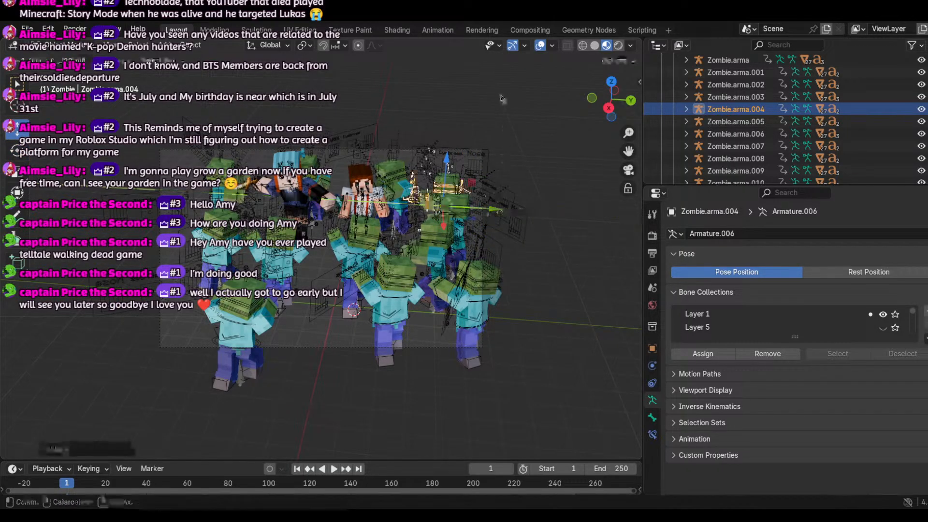
click(540, 45)
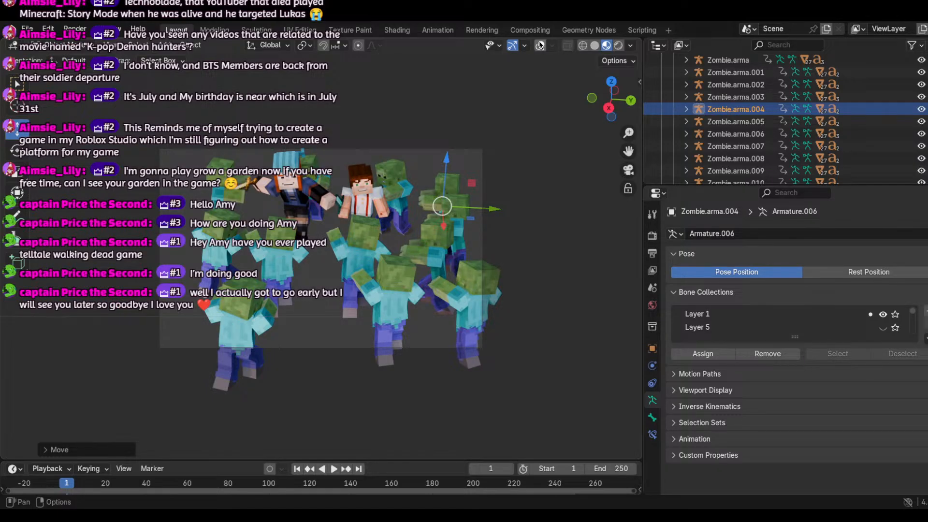
click(541, 45)
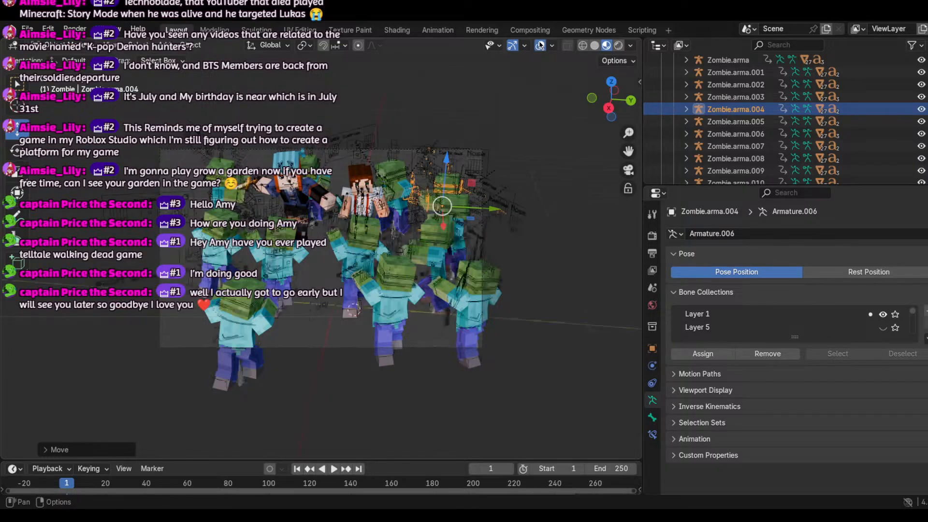
Step: Select Zombie.arma.001, move it back along X, and shift it along Y into the gap behind the two main characters
click(623, 102)
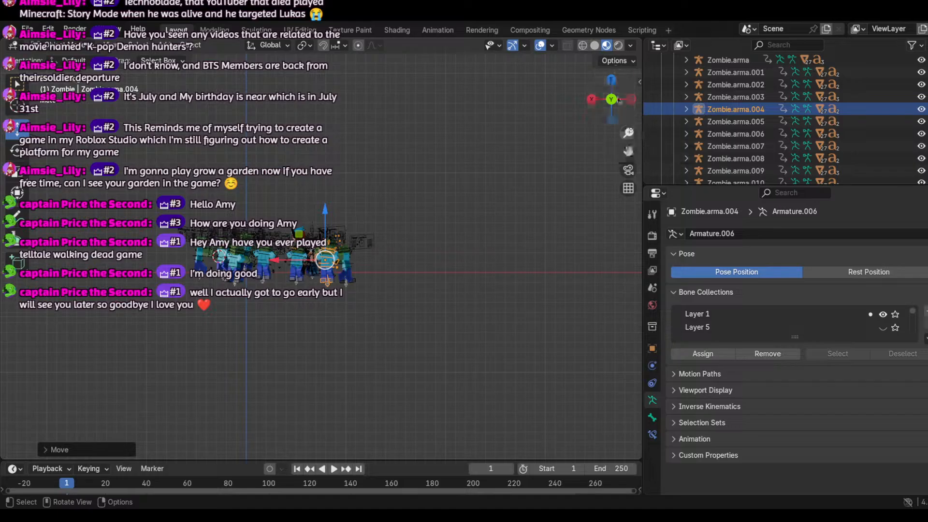
click(629, 169)
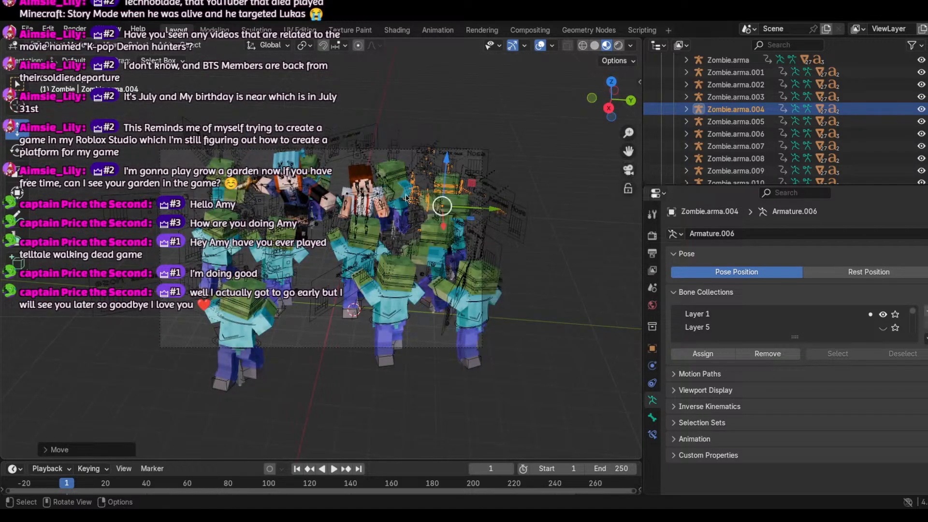
click(313, 177)
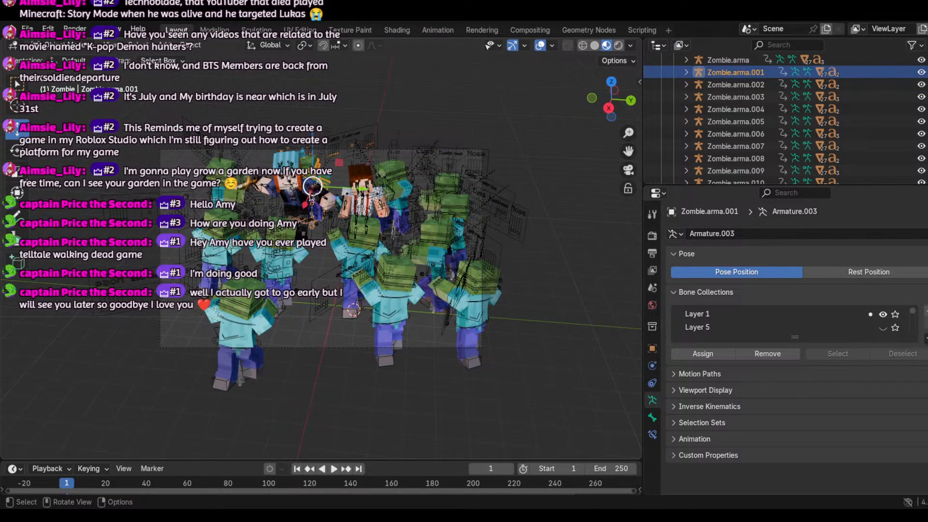
key(g)
key(x)
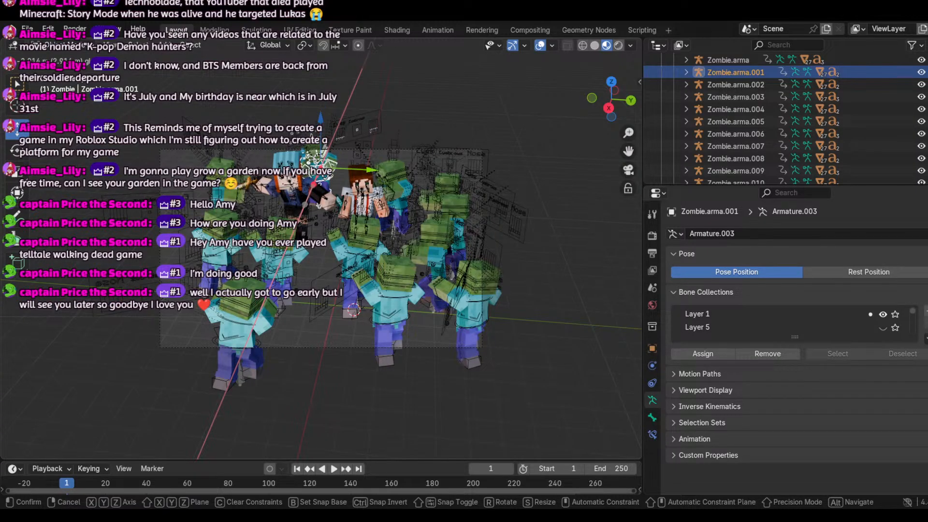
click(314, 163)
click(628, 170)
click(628, 170)
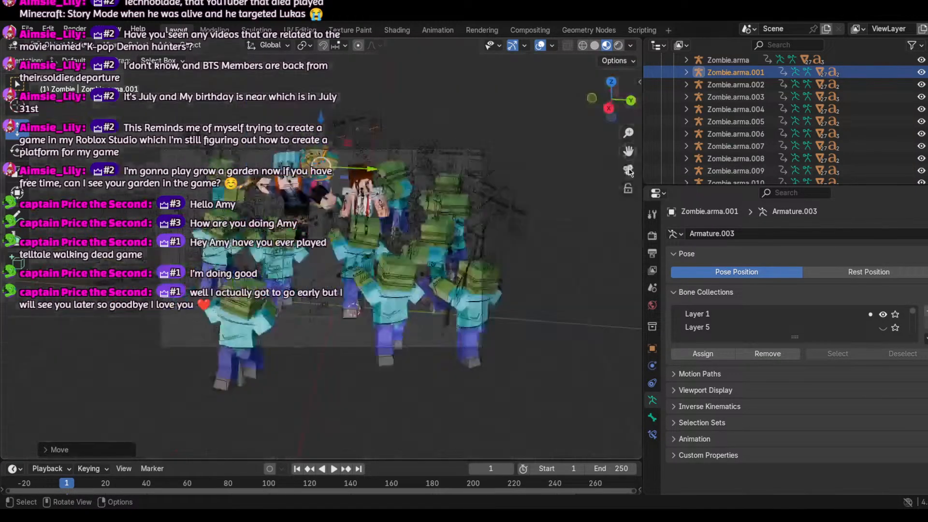
click(616, 99)
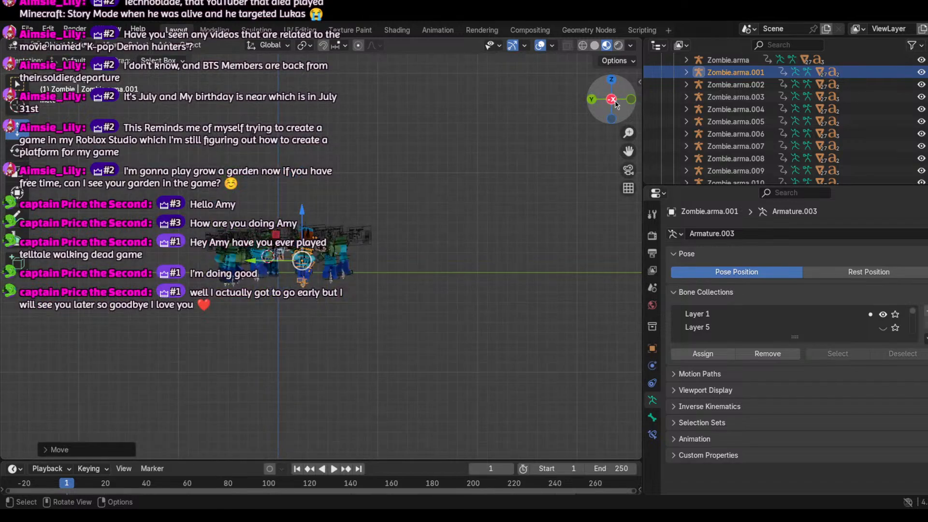
drag(616, 99, 618, 104)
click(629, 169)
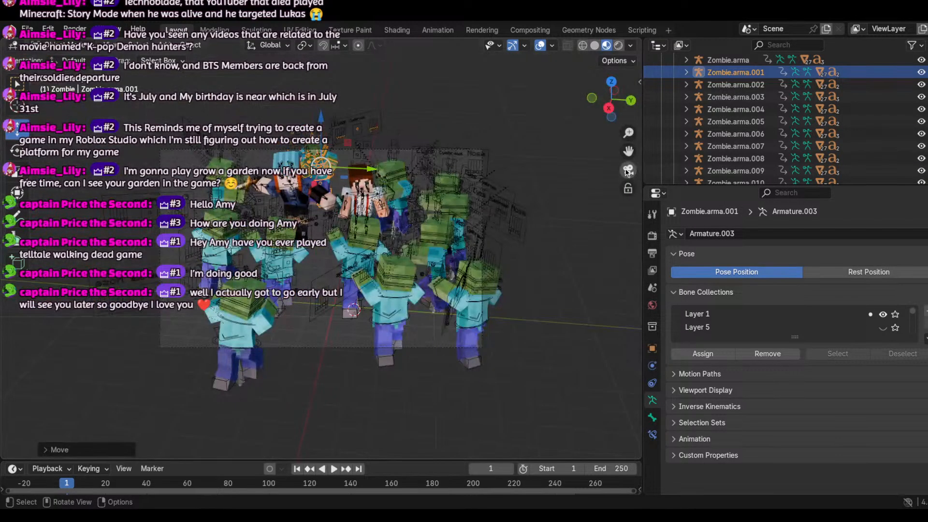
click(540, 46)
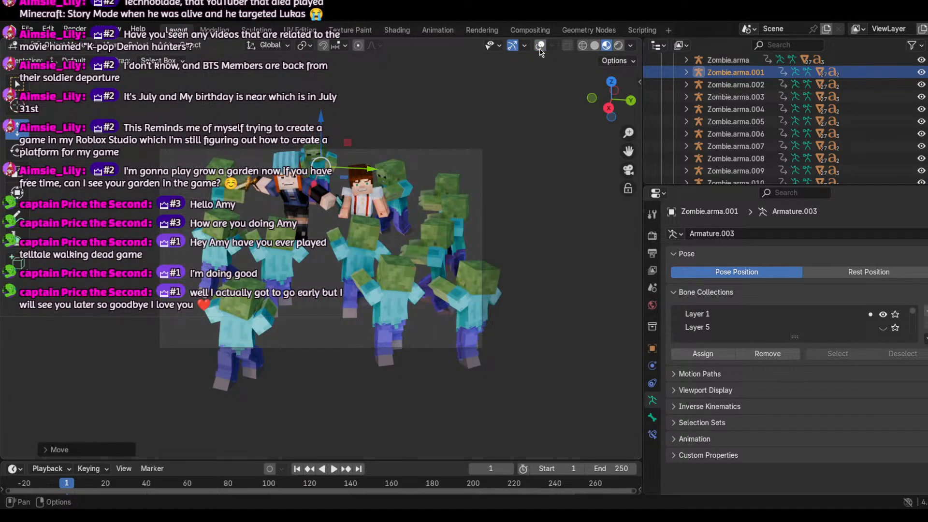
drag(365, 178, 380, 182)
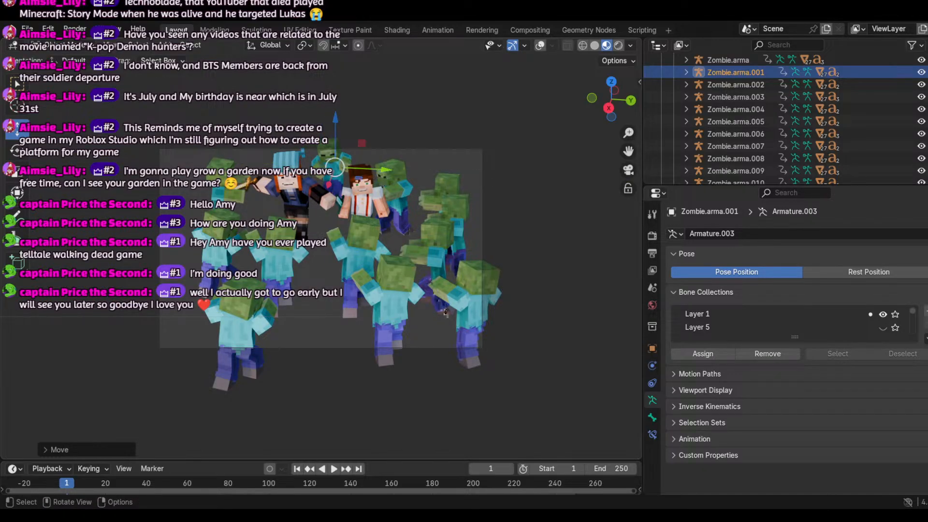
Step: Show the viewport overlays again and try to select the armature of the zombie standing beside the brown-haired main character
click(468, 331)
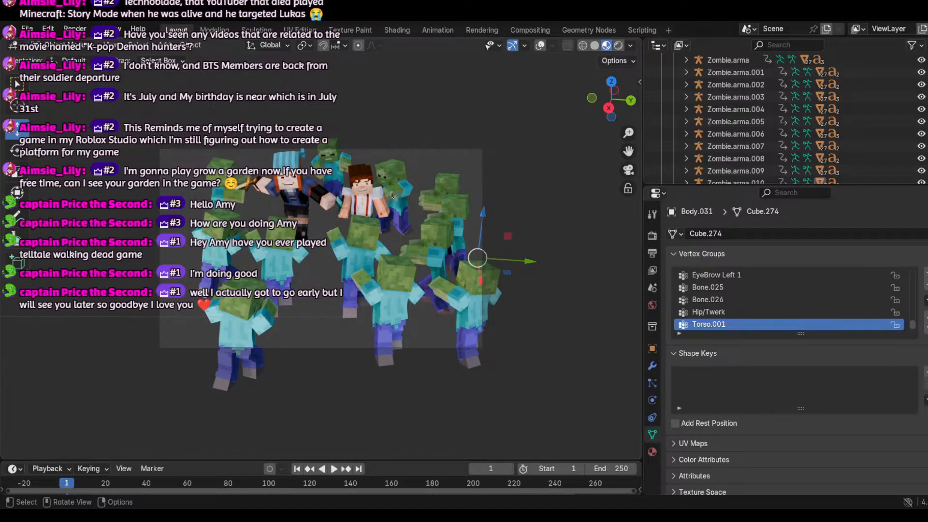
key(shift+alt+z)
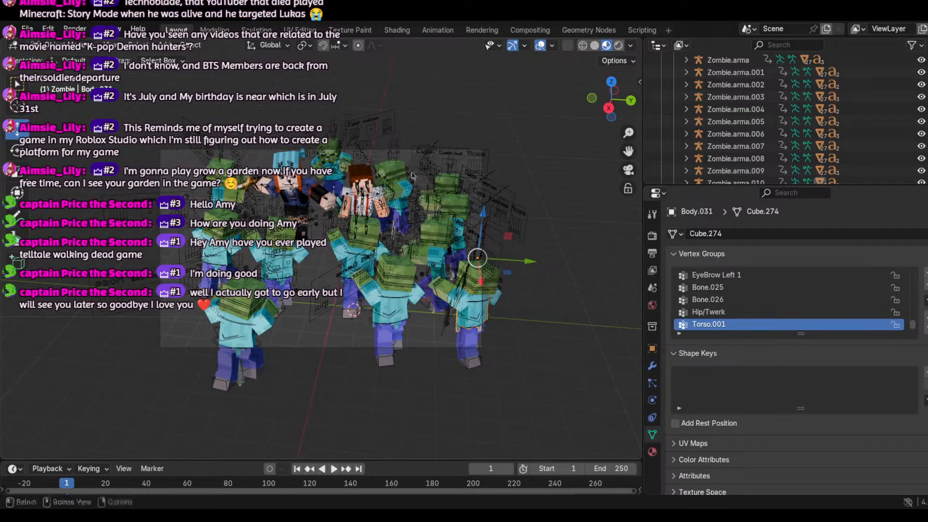
click(402, 188)
click(395, 174)
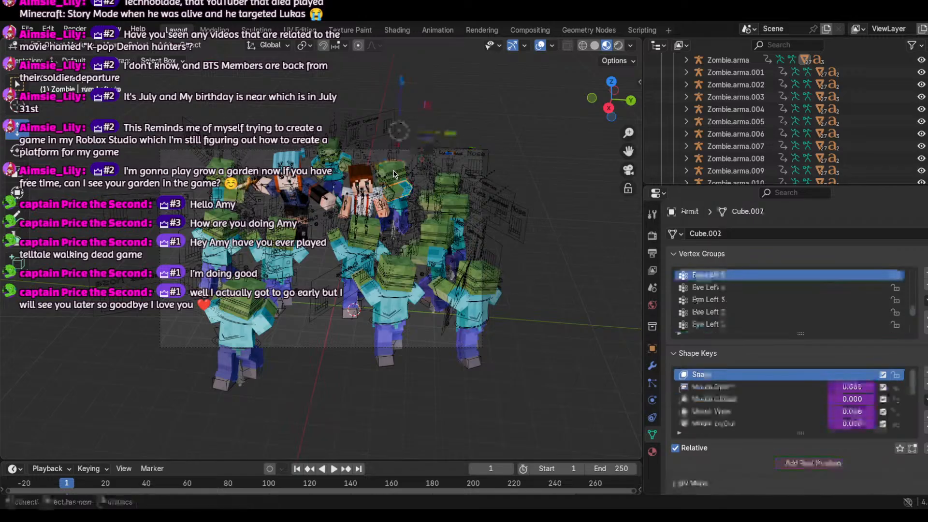
click(416, 160)
click(410, 186)
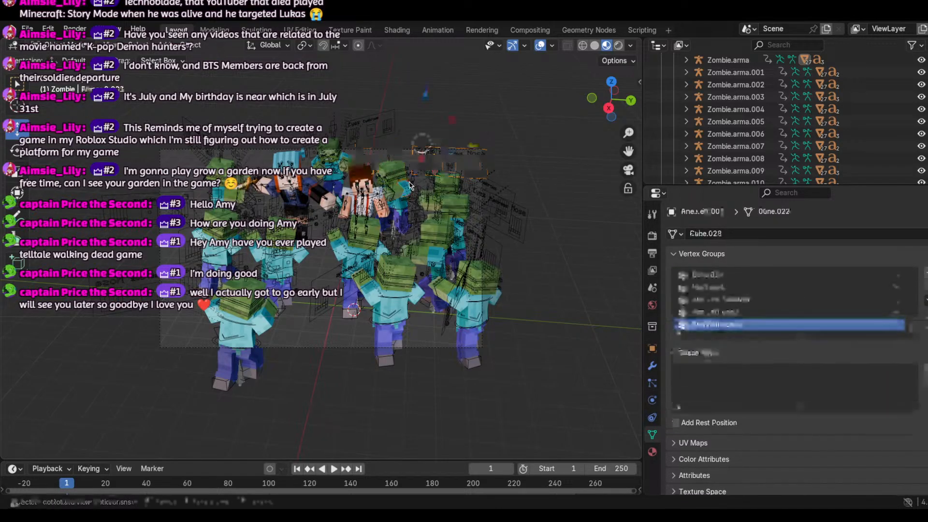
click(403, 214)
click(400, 220)
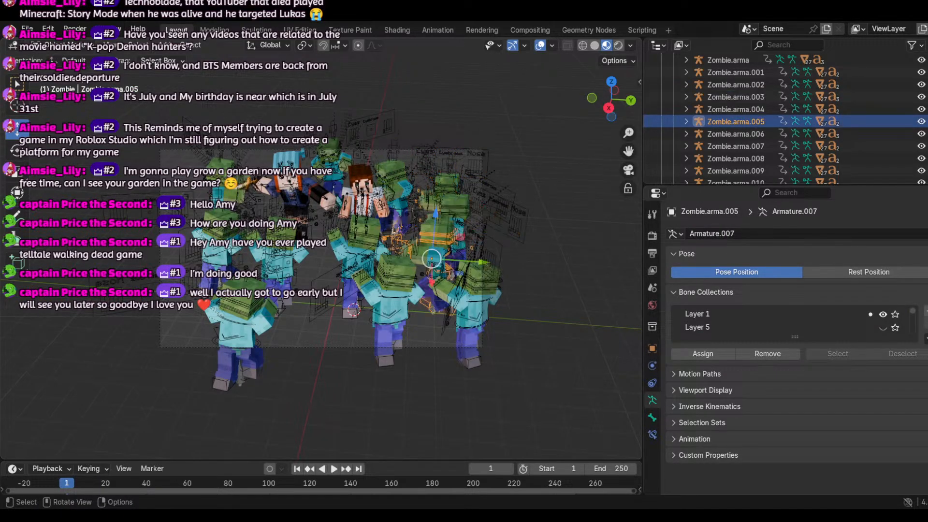
click(396, 230)
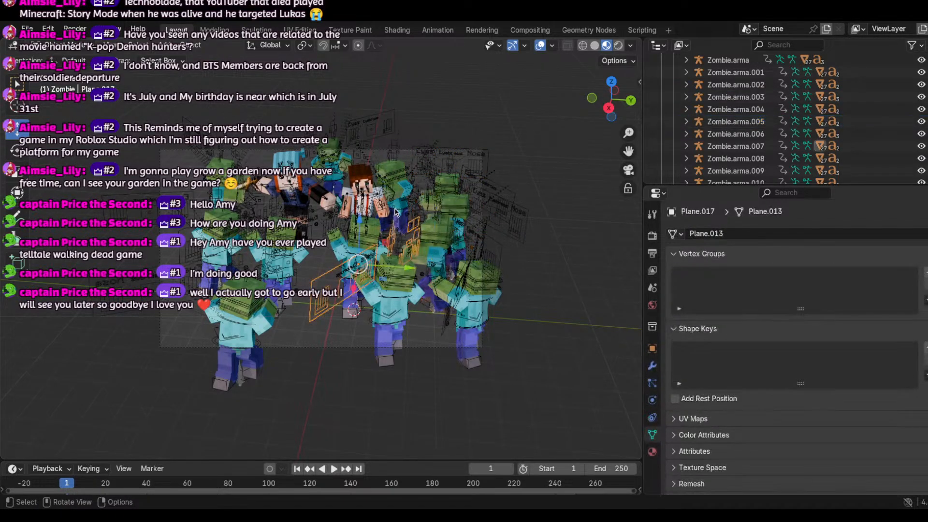
Step: Select Zombie.arma outside the camera view and move it along Y and X to the group's outer edge beside another zombie
click(628, 170)
drag(608, 103, 529, 182)
click(267, 280)
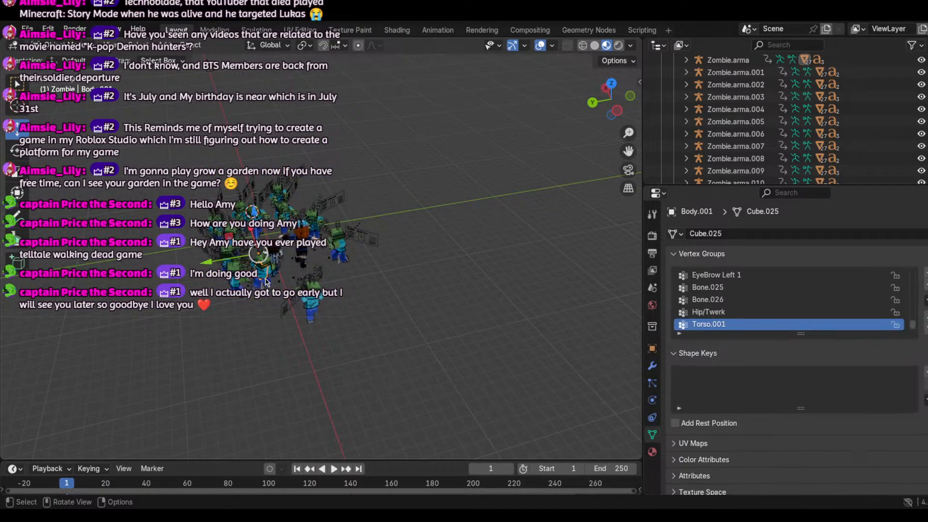
click(263, 283)
drag(237, 285, 256, 283)
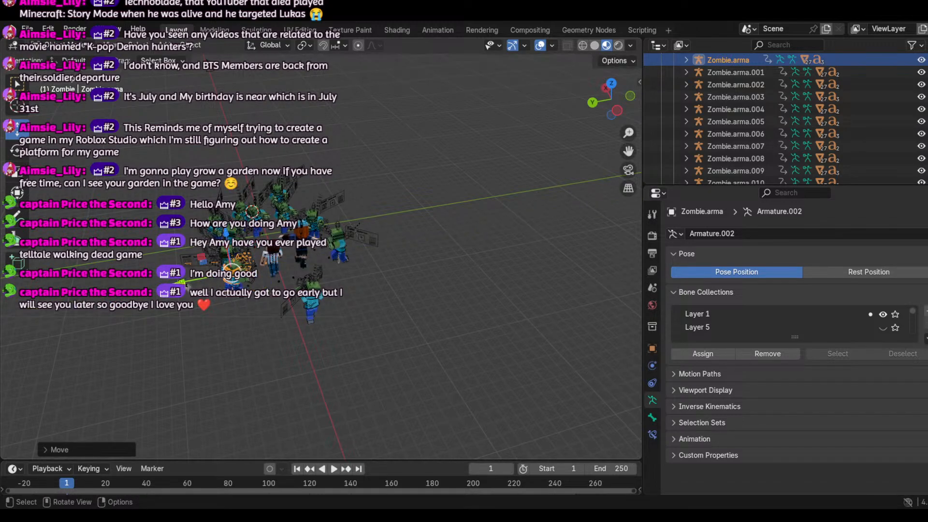
drag(185, 286, 144, 292)
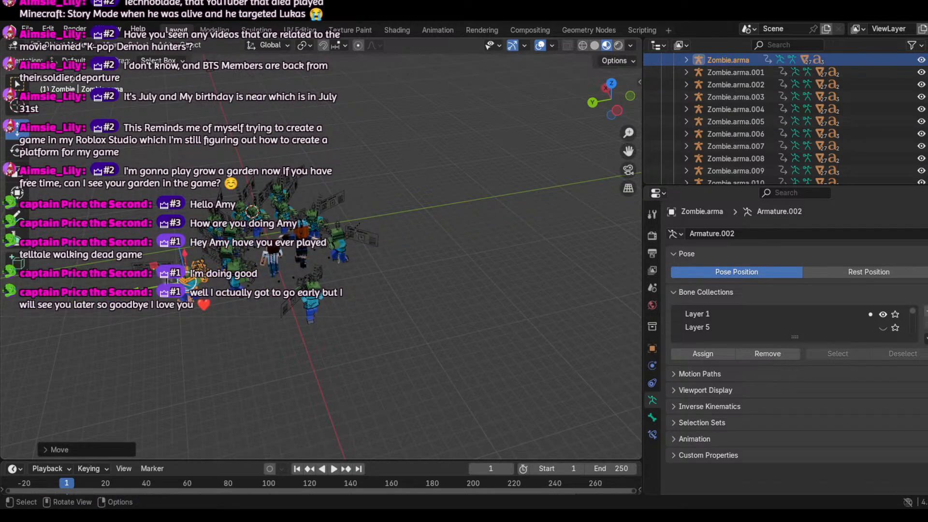
drag(184, 264, 223, 312)
key(g)
key(y)
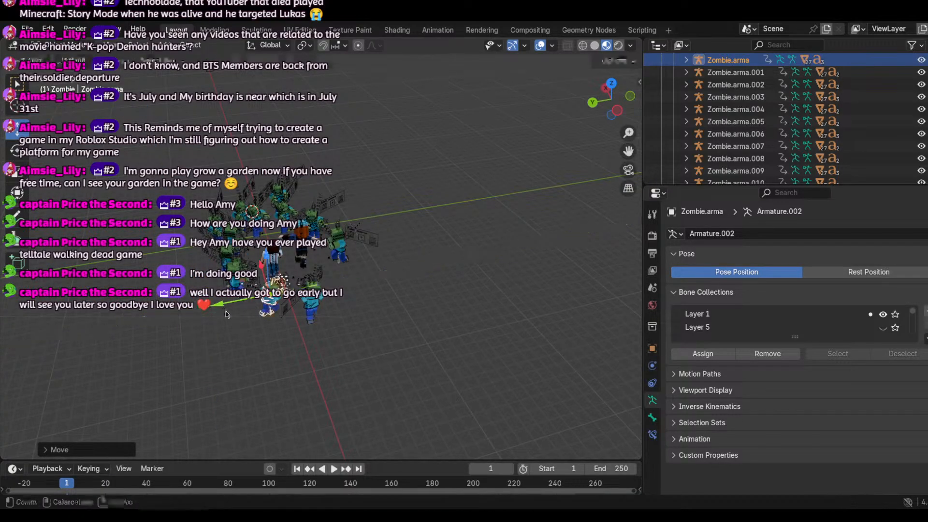
Step: Rotate Zombie.arma slightly at its new spot and return to the camera view
click(17, 150)
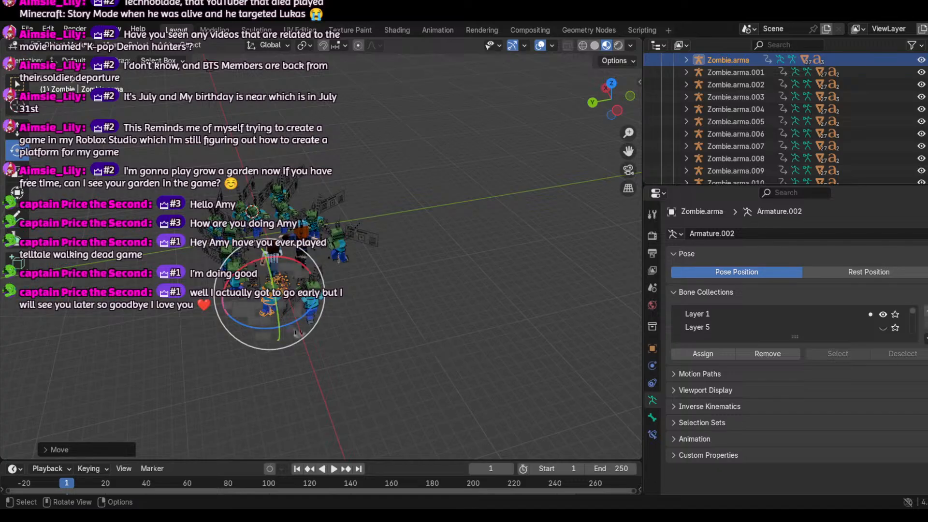
drag(306, 323, 321, 313)
click(628, 169)
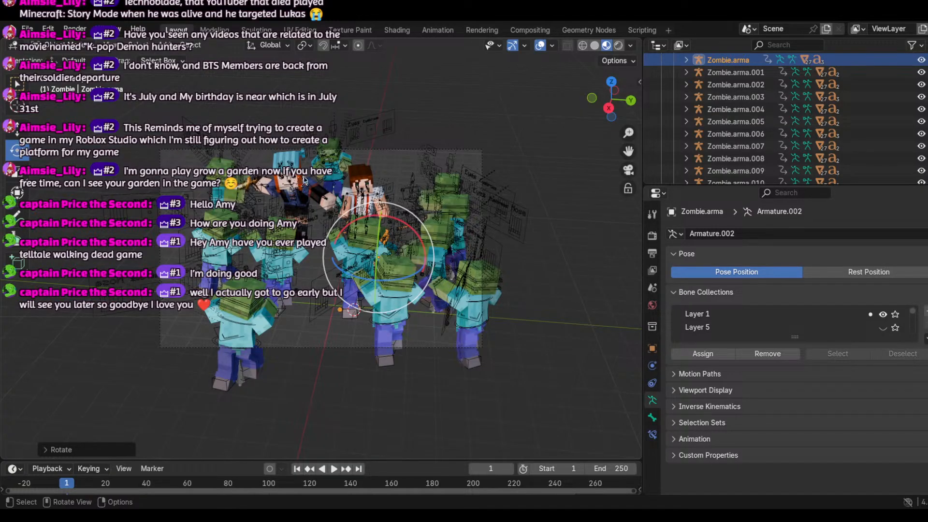
Step: Select Zombie.arma.008, move it outward along Y toward the camera frame's edge, and rotate it slightly around Z
click(256, 202)
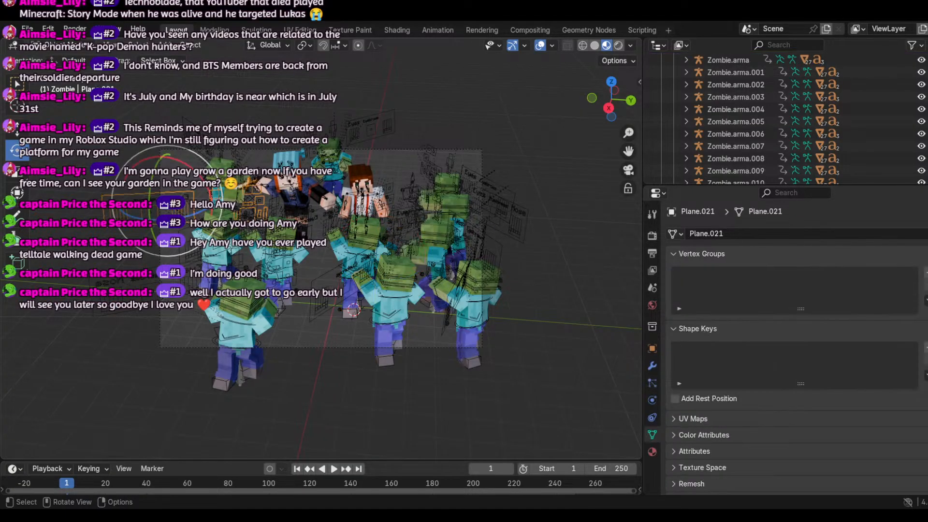
click(211, 178)
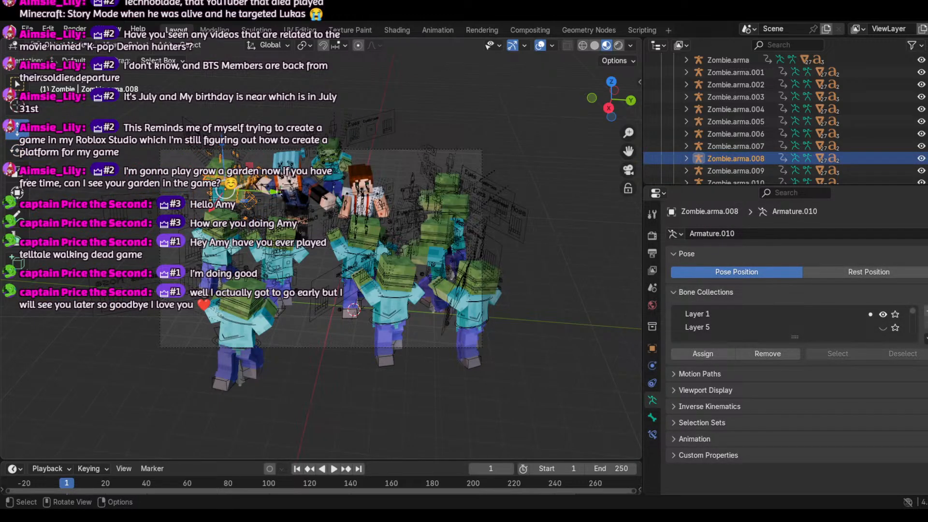
key(g)
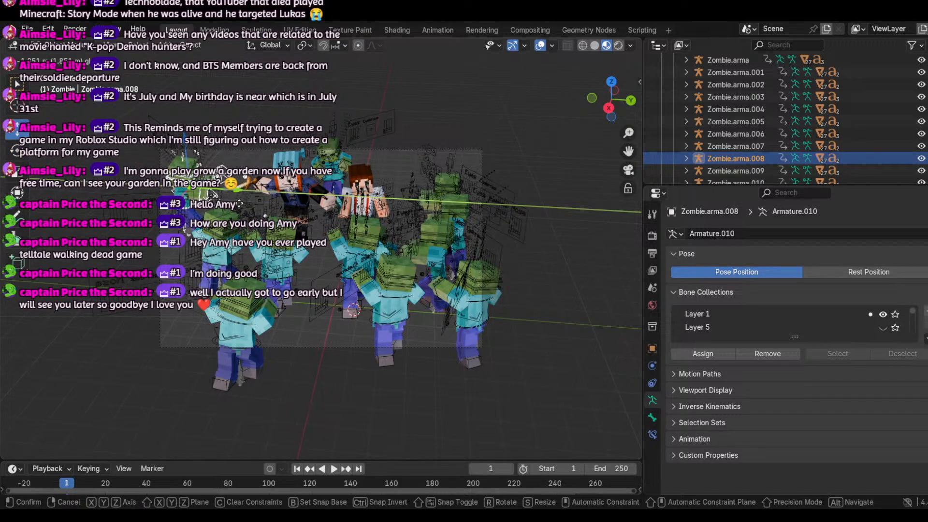
click(222, 211)
click(17, 151)
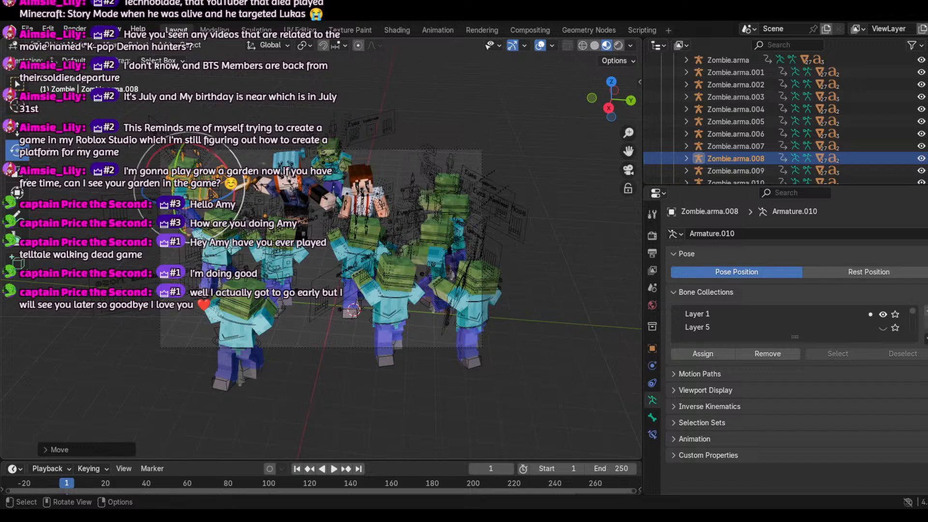
drag(203, 207, 189, 213)
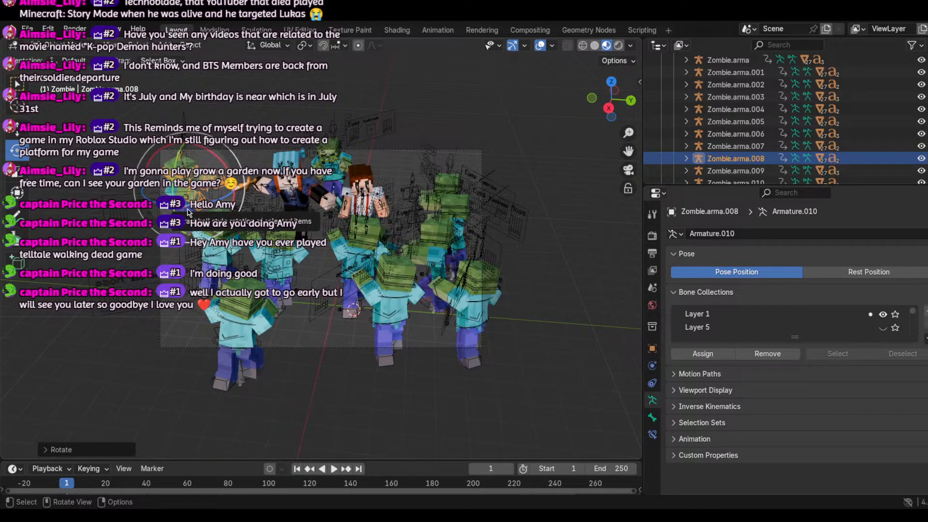
Step: Turn Zombie.arma.007 in the front row and move it slightly along X toward the camera
click(398, 315)
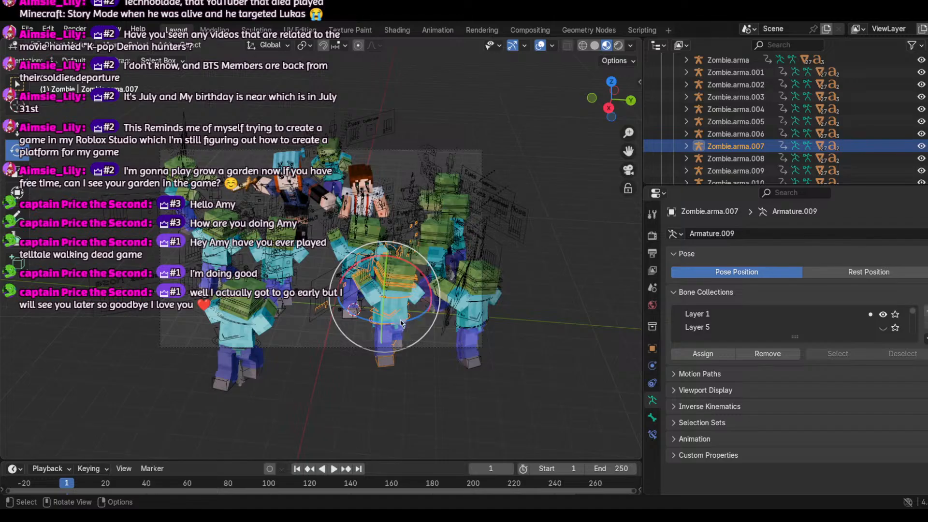
drag(401, 323, 432, 301)
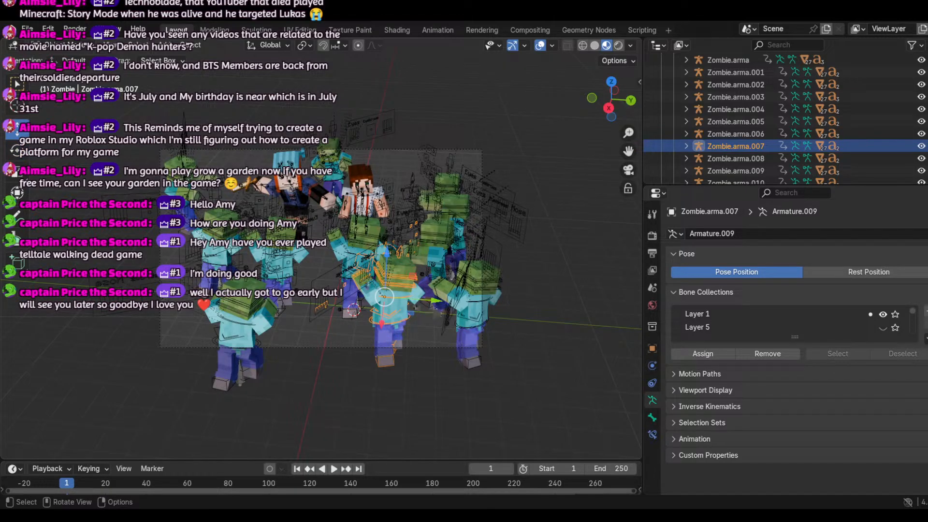
drag(381, 323, 376, 196)
click(371, 205)
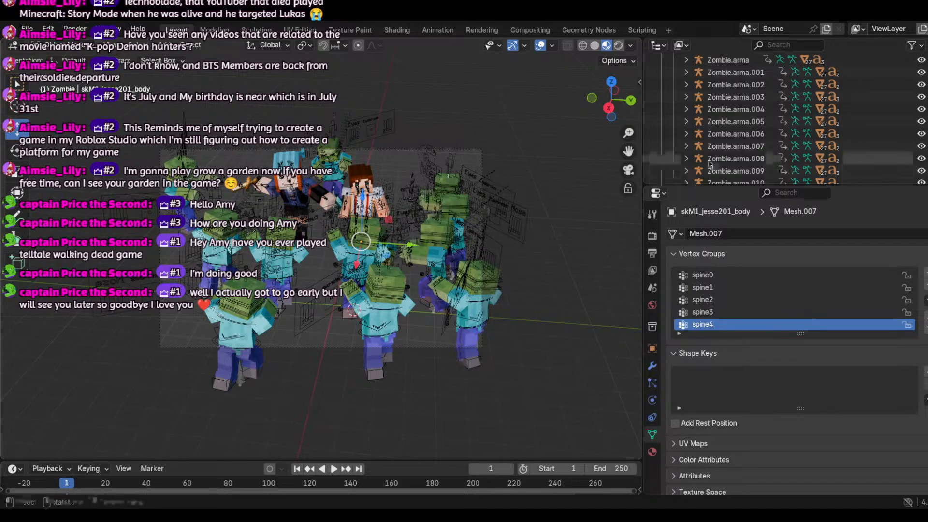
click(630, 171)
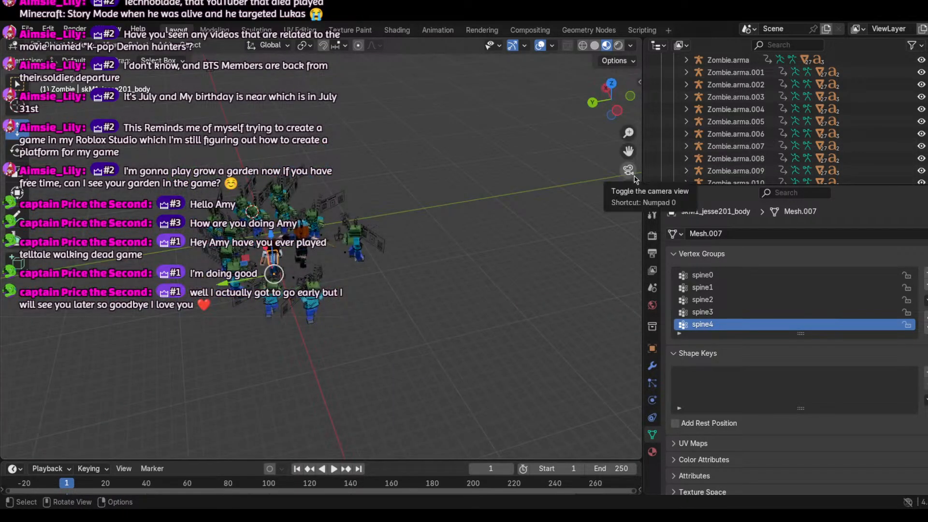
click(635, 178)
click(635, 178)
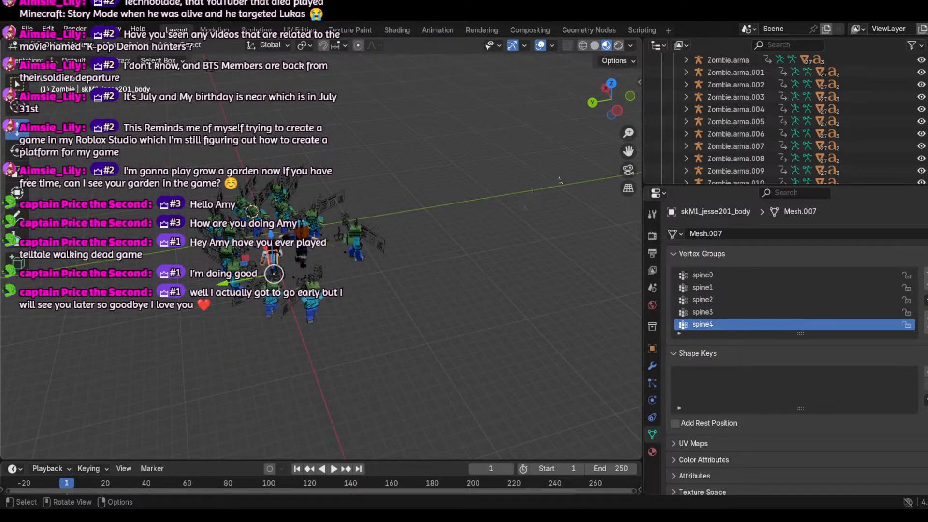
click(627, 172)
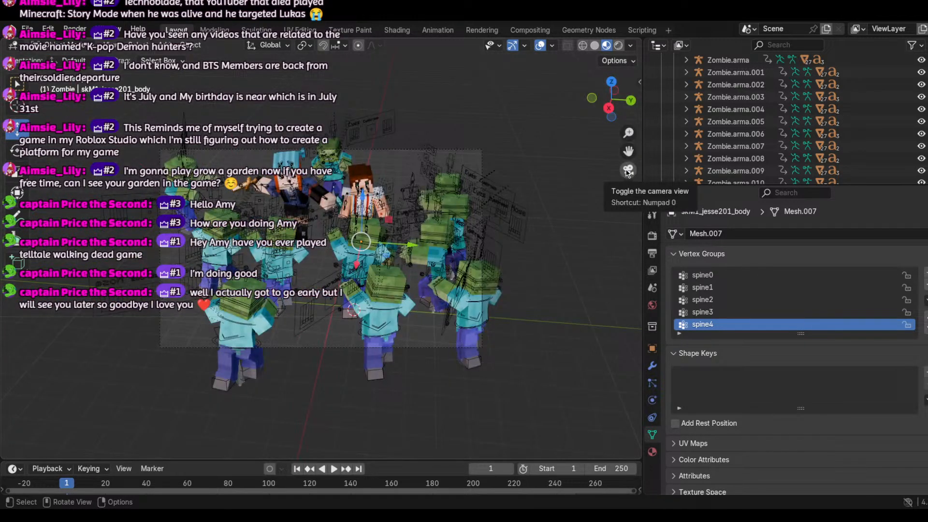
click(395, 178)
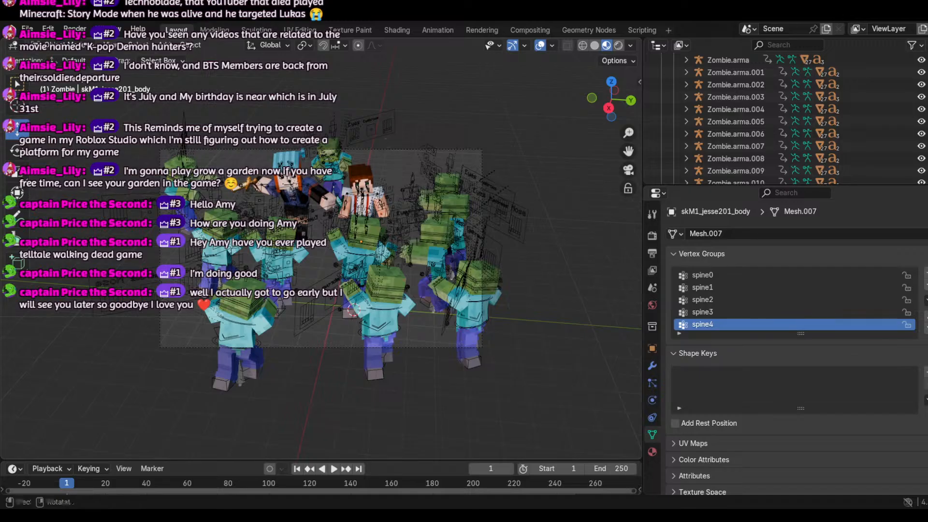
Step: Use Walk Navigation to move the camera backward and sideways until the whole zombie horde fits inside the frame
click(111, 46)
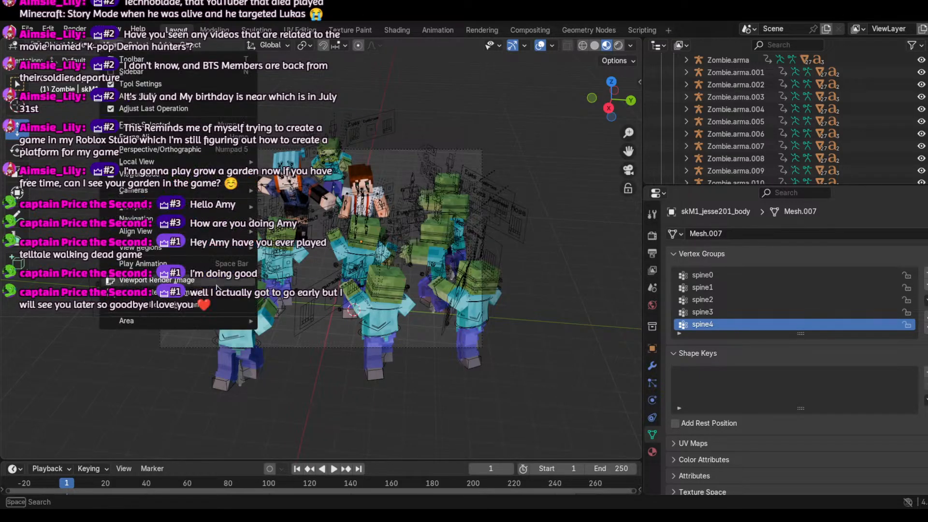
mouse_move(208, 220)
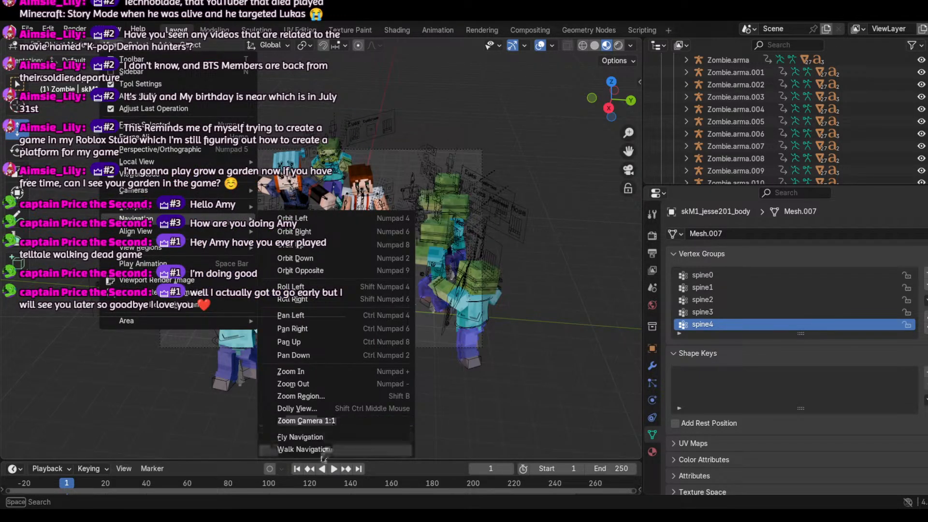
click(302, 449)
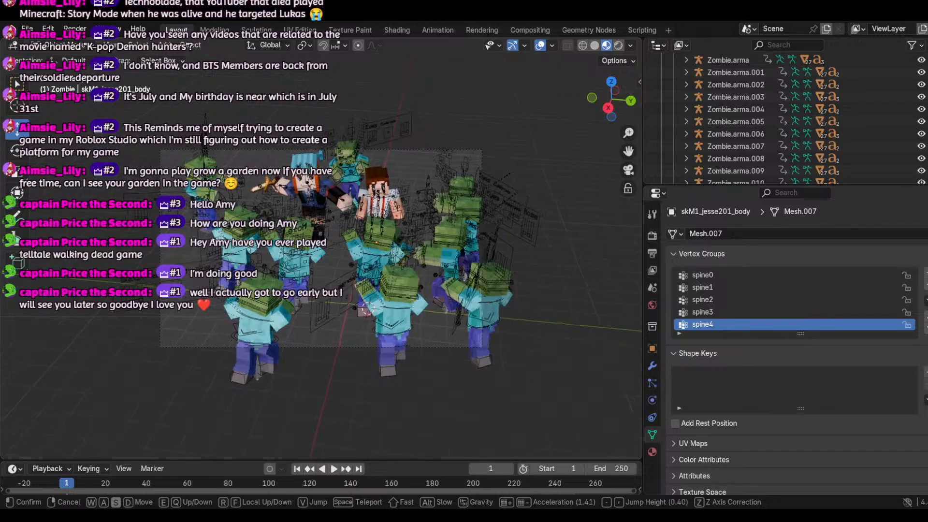
key(s)
key(shift)
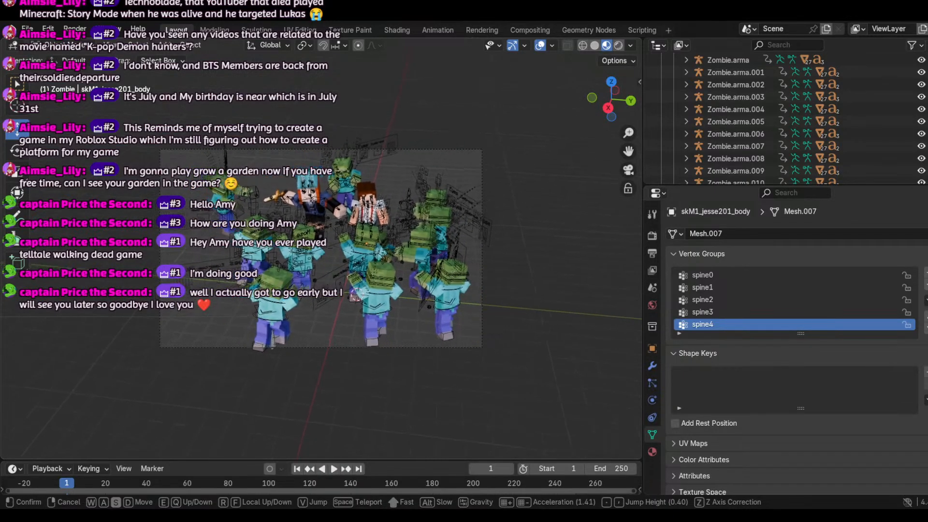
key(d)
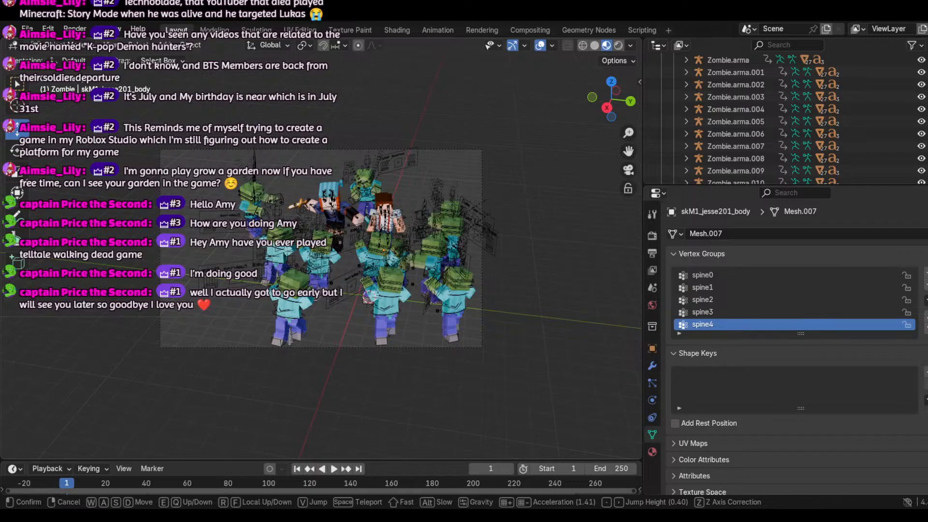
key(Return)
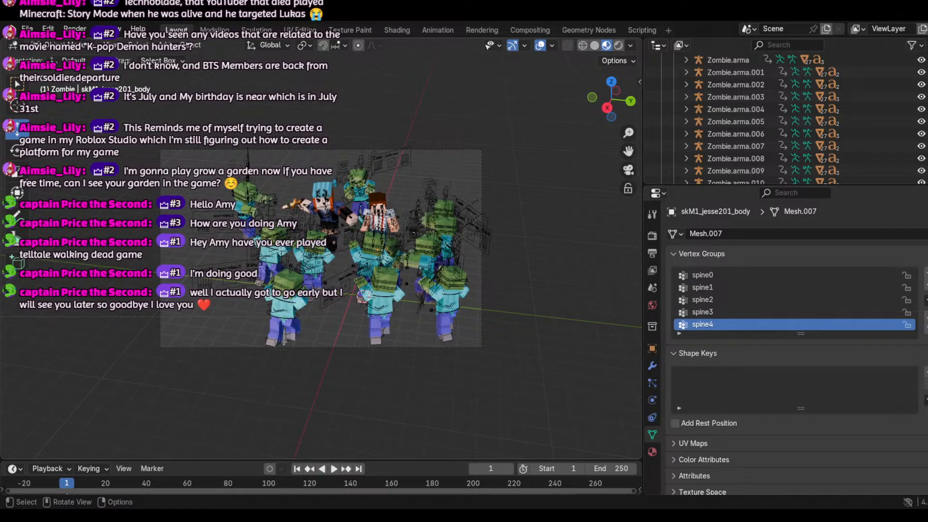
Step: Try scaling up Zombie.arma.001 behind the two main characters and undo the scaling
click(366, 183)
click(364, 183)
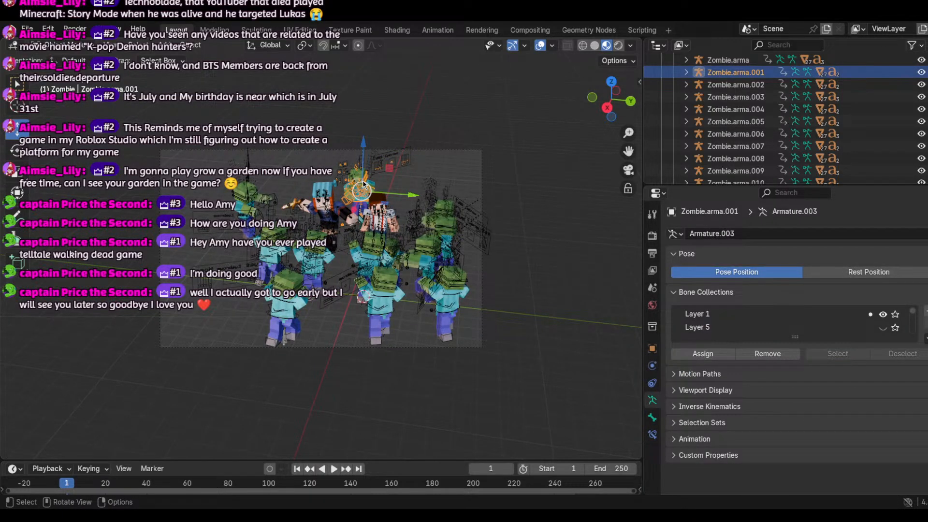
key(s)
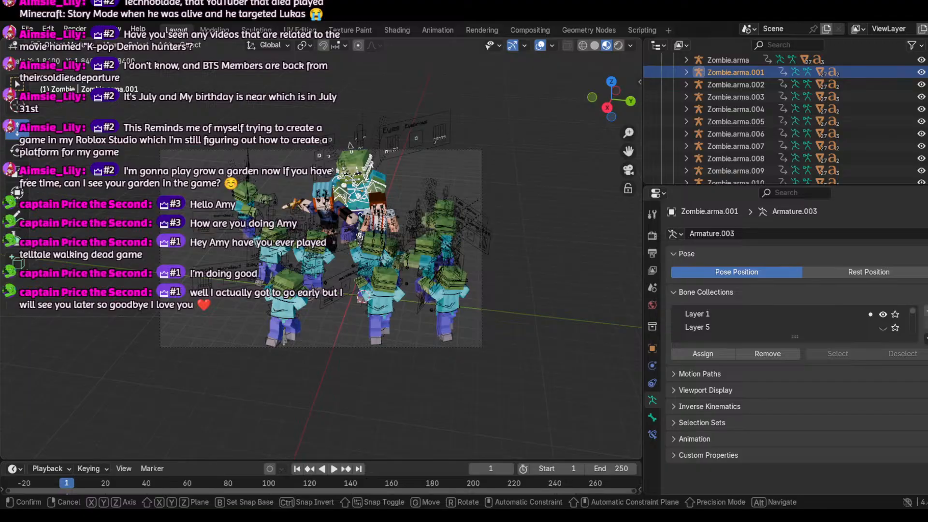
click(352, 152)
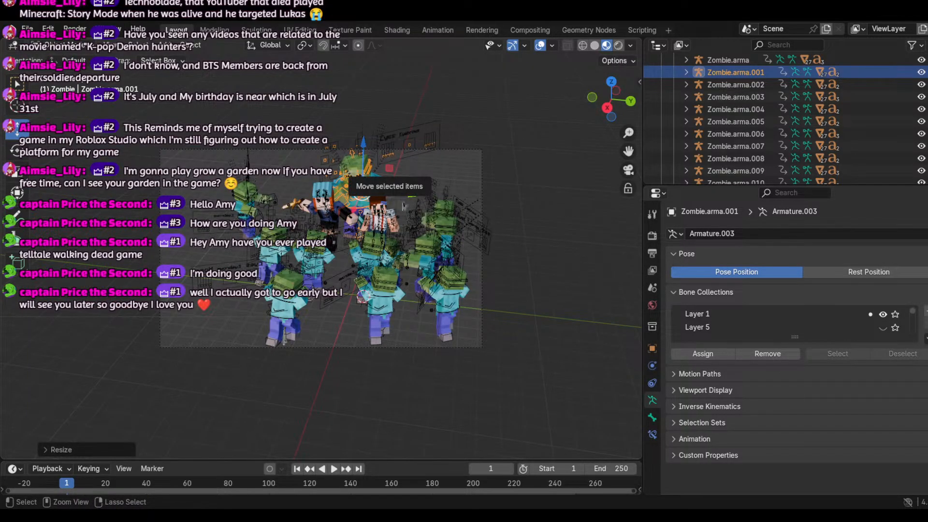
key(ctrl+z)
Step: Try scaling up everything in the scene together, including the camera, and undo the scaling
click(415, 164)
drag(198, 173, 450, 310)
click(399, 166)
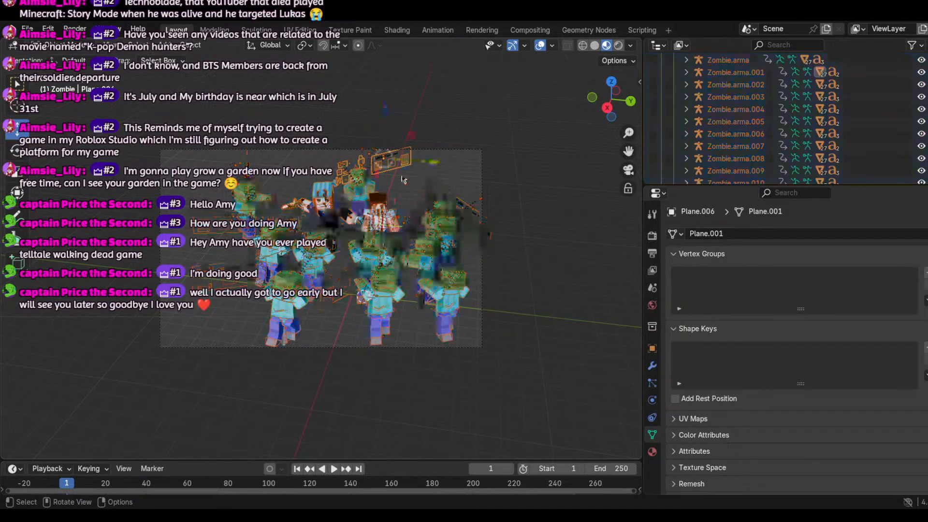
key(a)
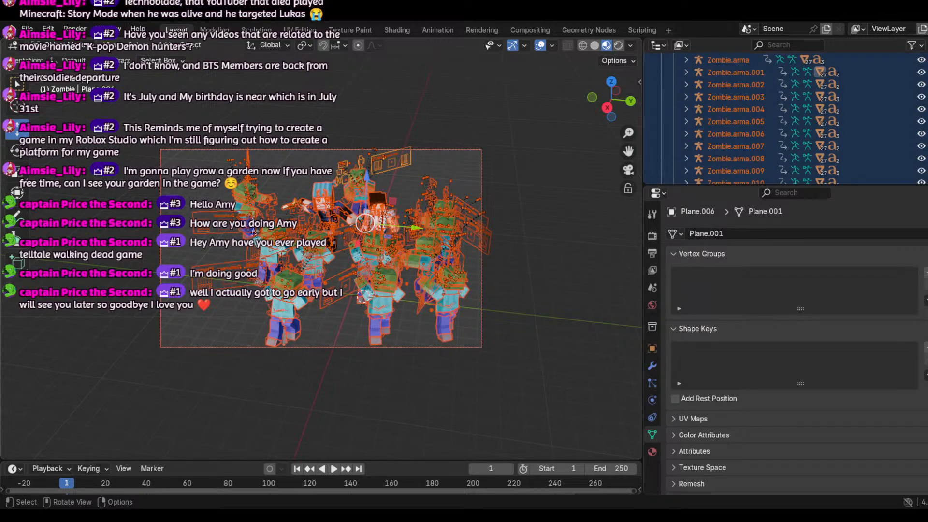
click(229, 242)
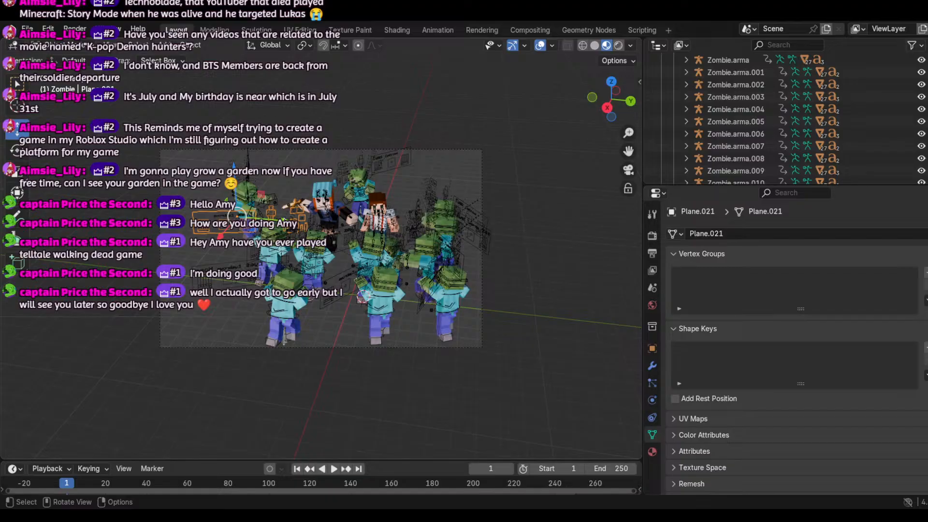
key(a)
key(s)
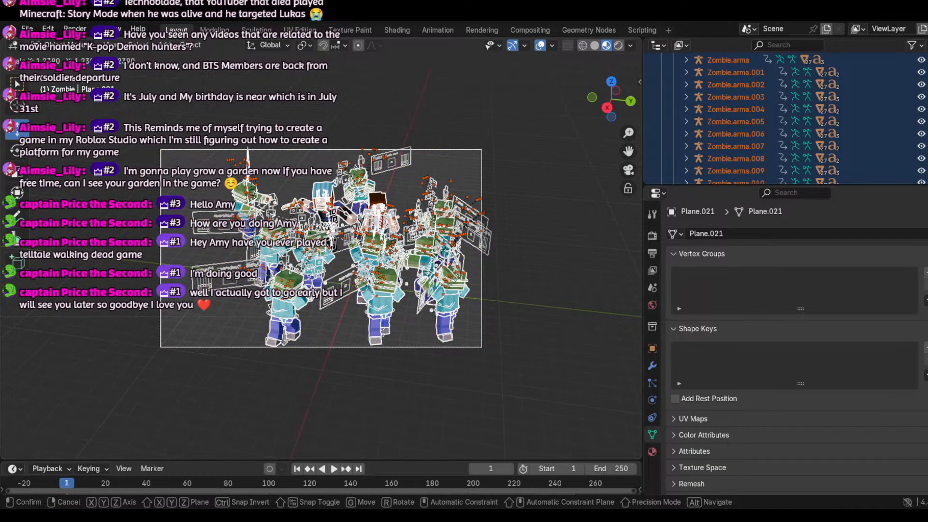
click(270, 217)
click(49, 28)
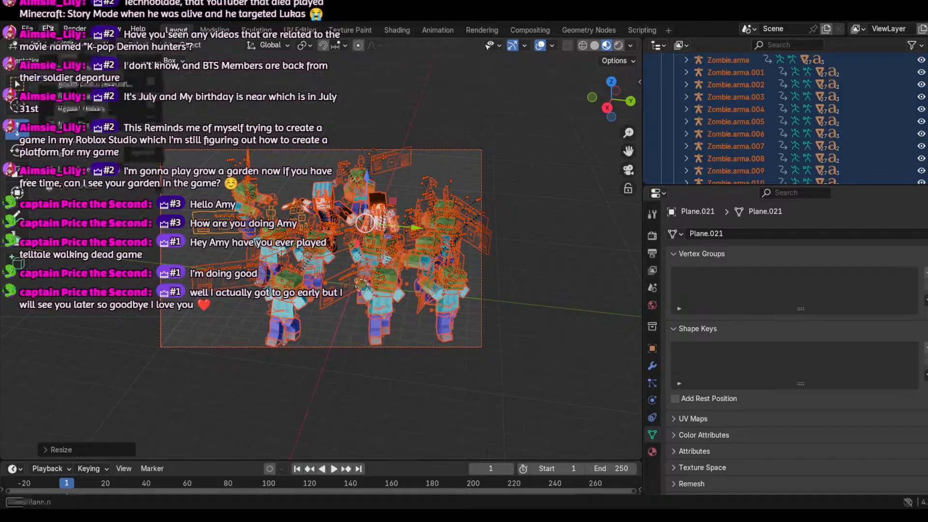
click(66, 42)
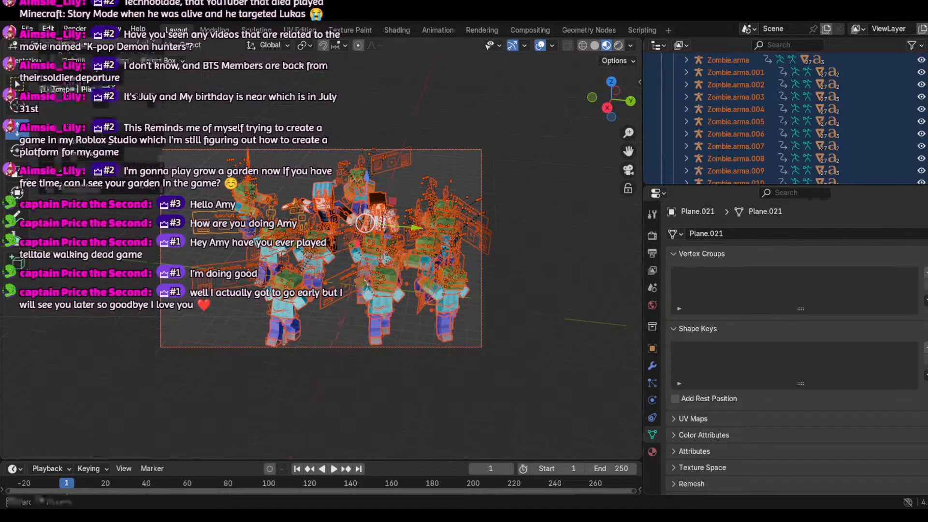
Step: Outside the camera view, box-select the two main characters, their swords and all zombies without the camera, and scale them up together
scroll(738, 151, up, 5)
scroll(738, 151, down, 15)
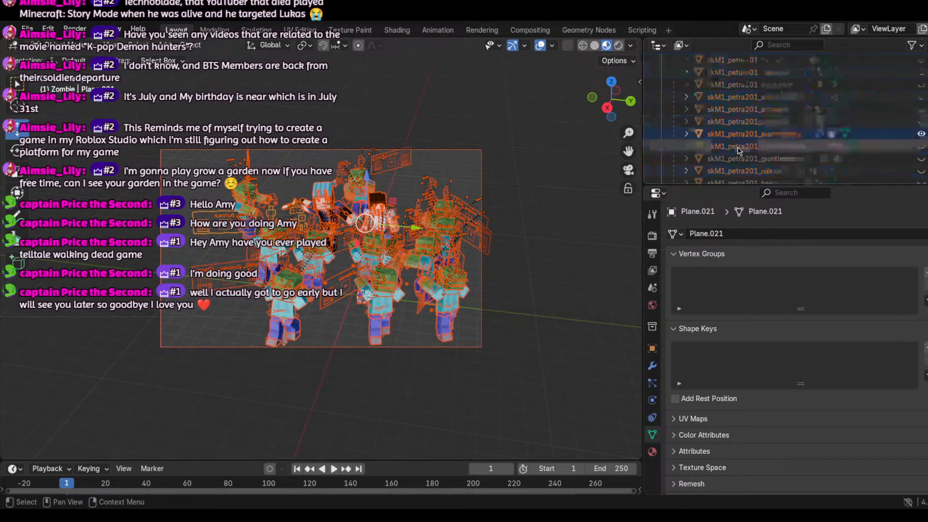
click(370, 168)
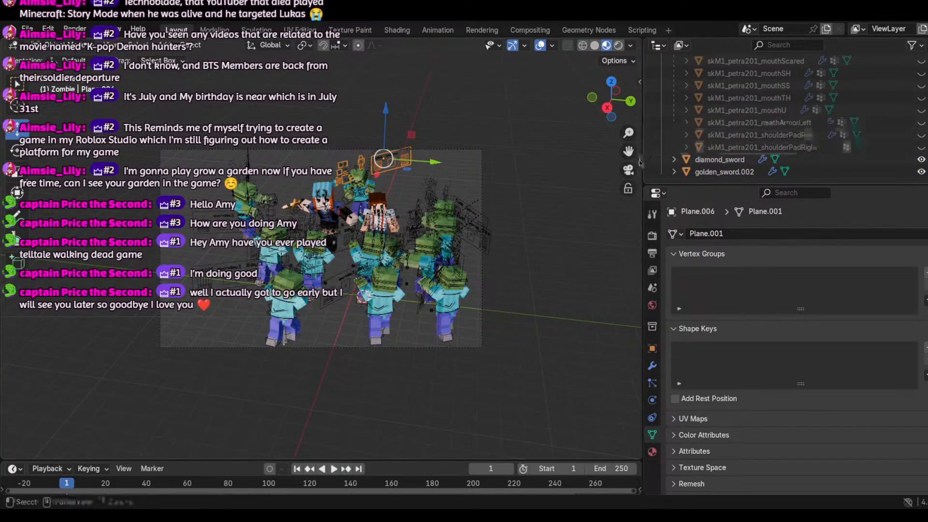
click(628, 169)
scroll(438, 218, down, 5)
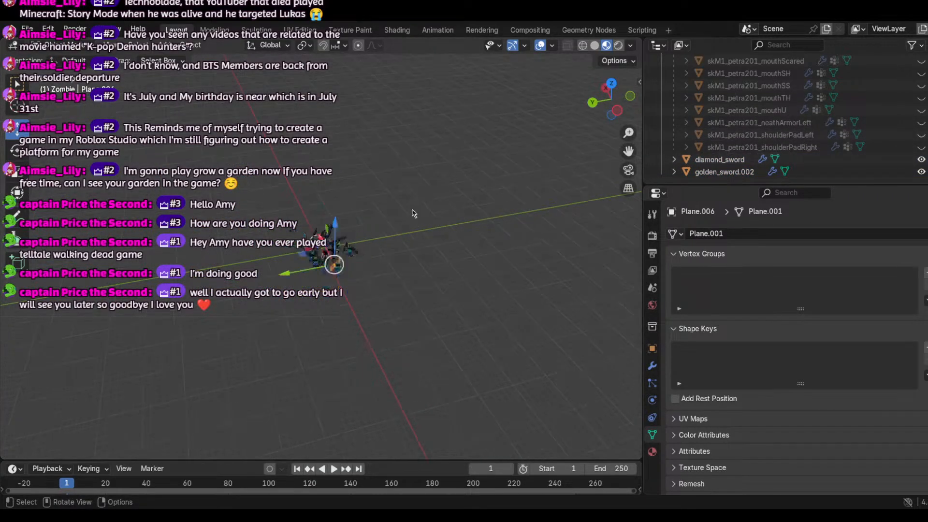
drag(244, 182, 463, 326)
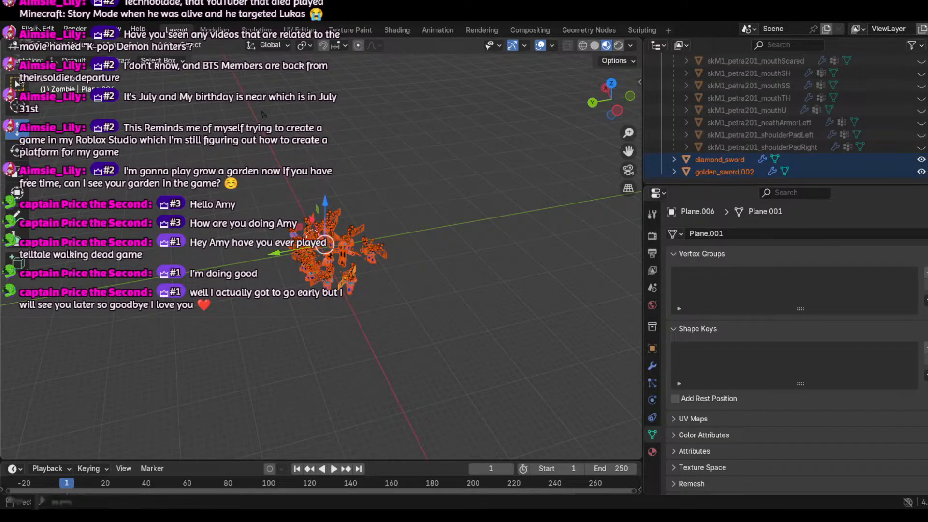
click(48, 28)
click(56, 48)
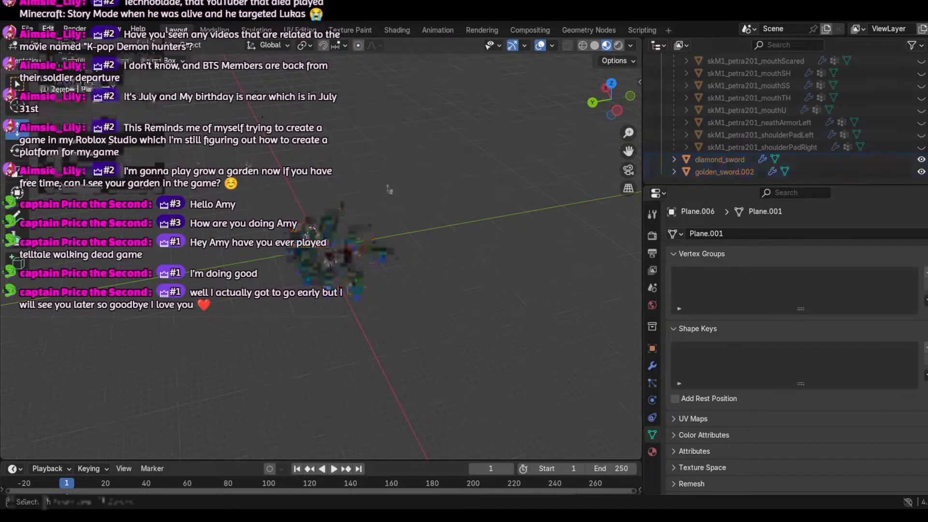
scroll(374, 208, down, 10)
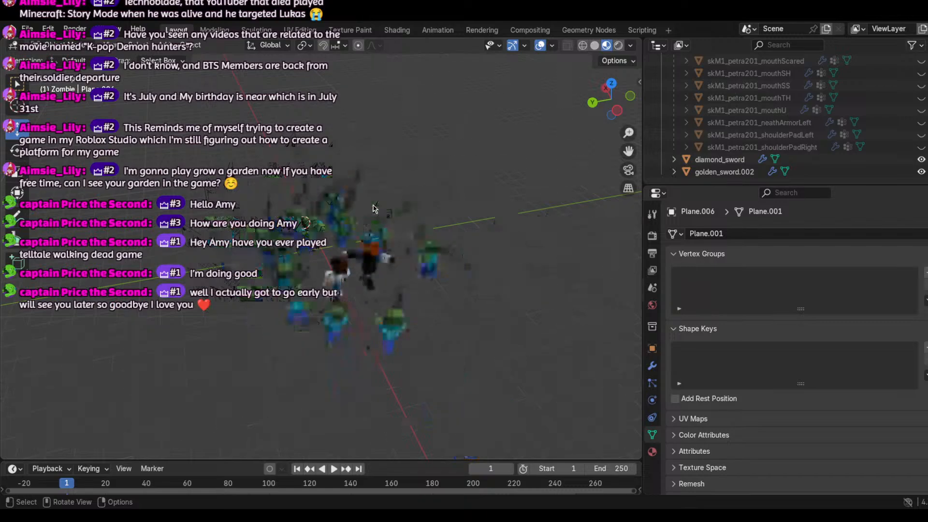
scroll(373, 209, up, 5)
scroll(374, 209, up, 1)
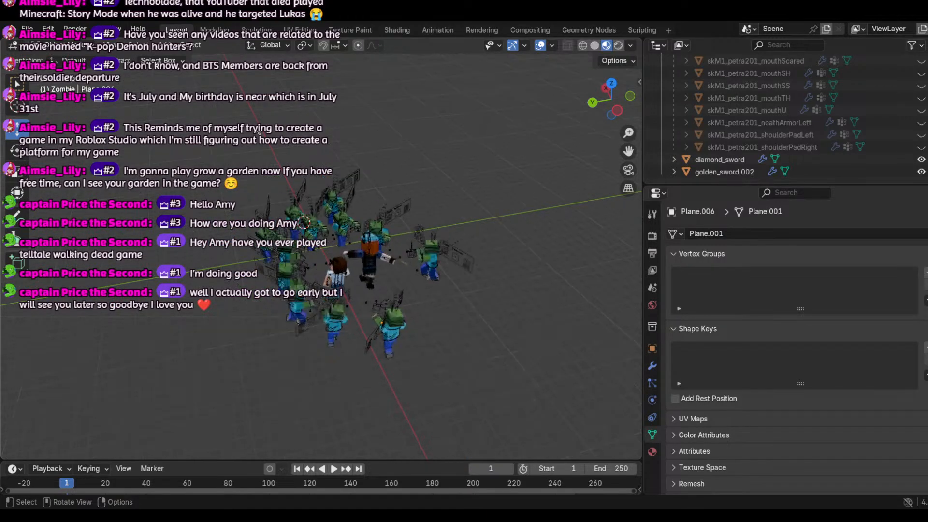
drag(159, 119, 545, 428)
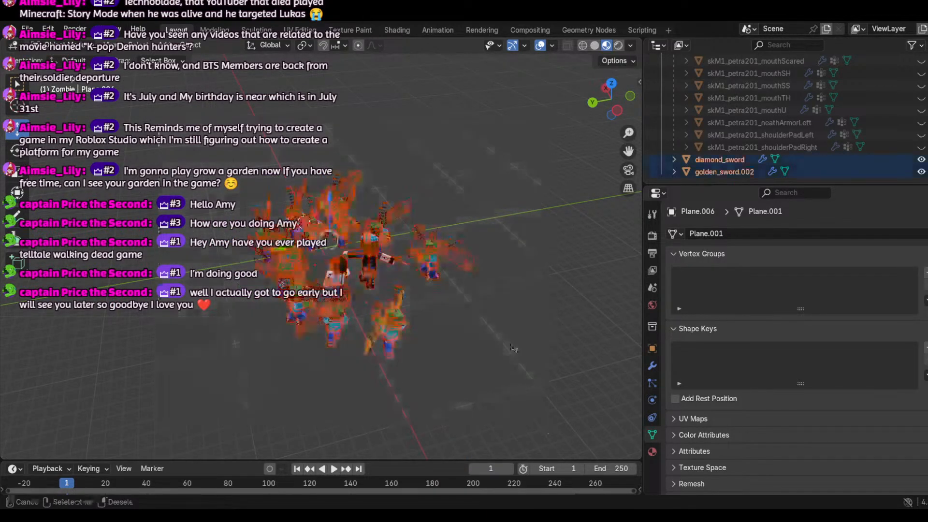
key(s)
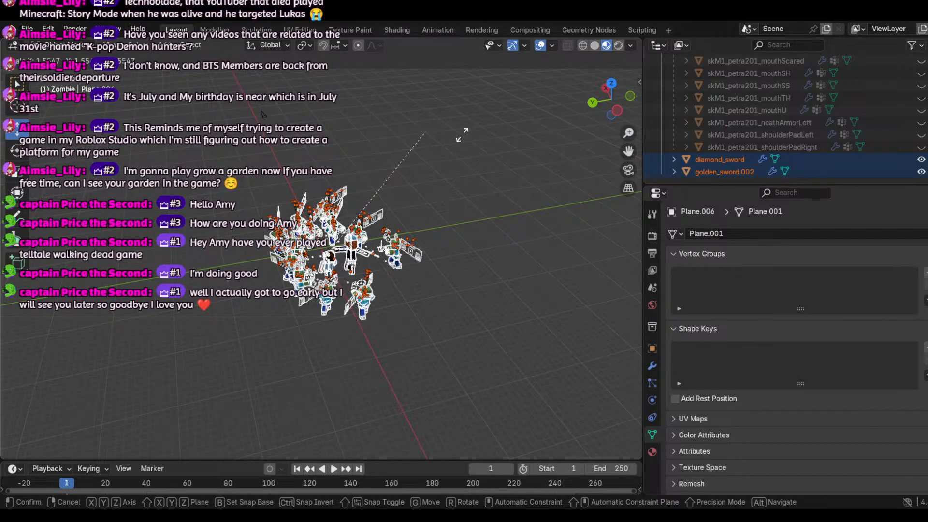
click(596, 130)
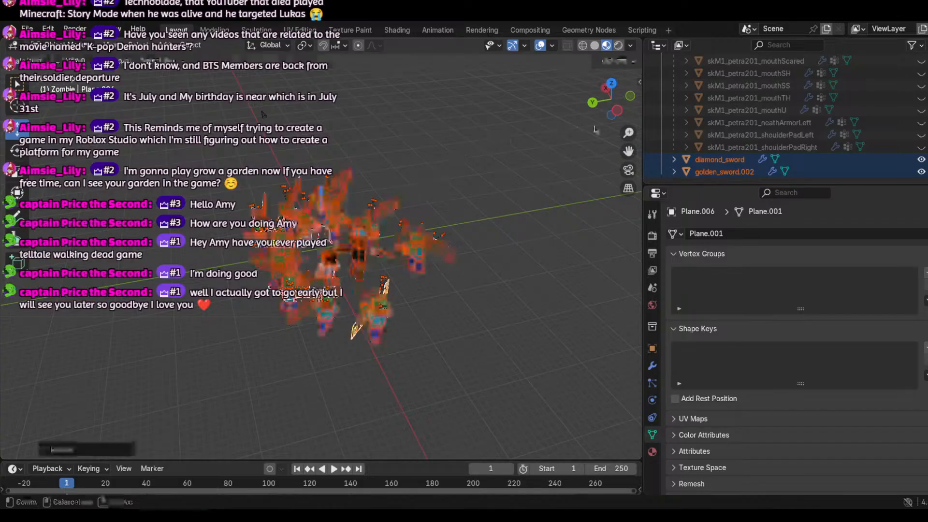
Step: Return to the camera view and use Walk Navigation to move the camera backward until the enlarged group fits inside the frame
click(629, 169)
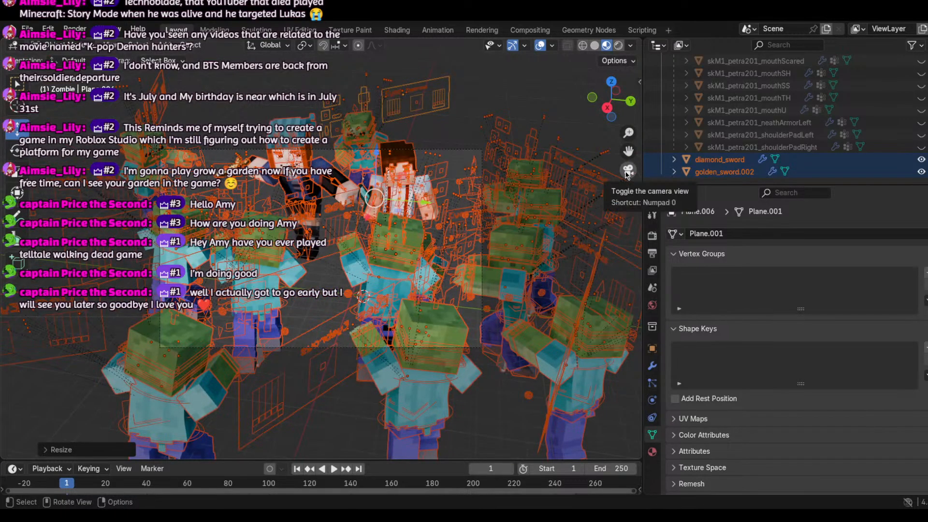
click(111, 45)
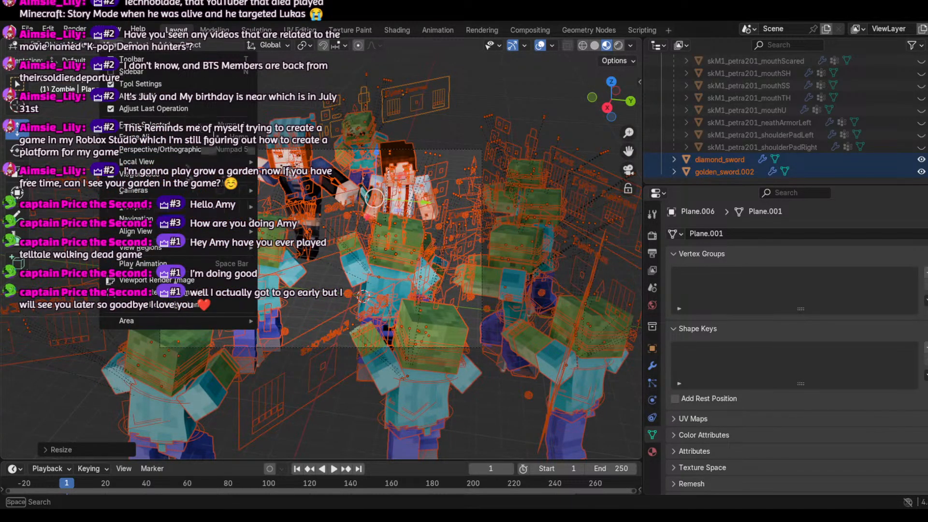
mouse_move(145, 218)
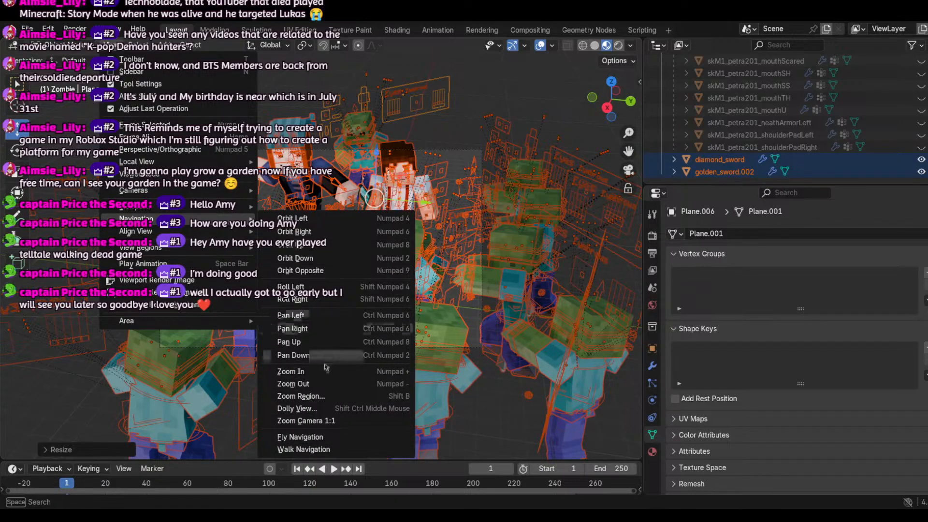
click(306, 383)
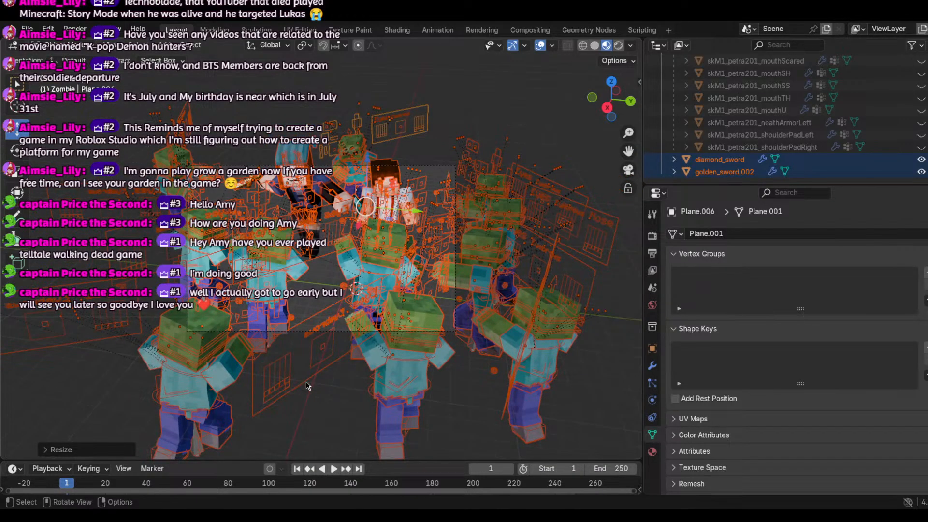
click(110, 47)
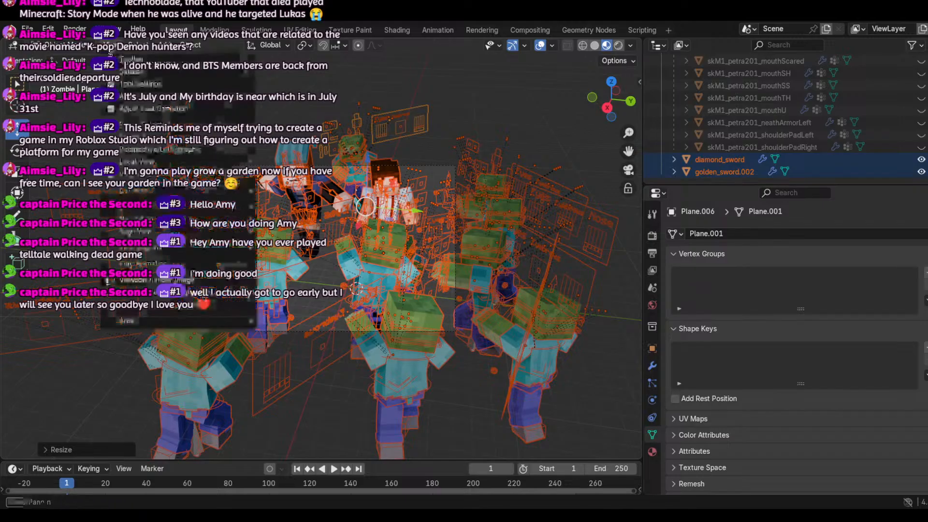
mouse_move(140, 218)
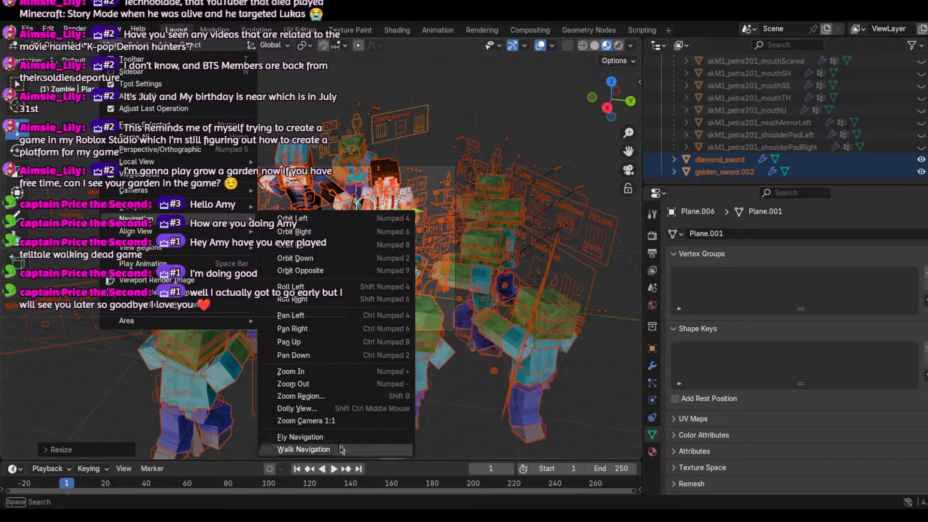
click(304, 450)
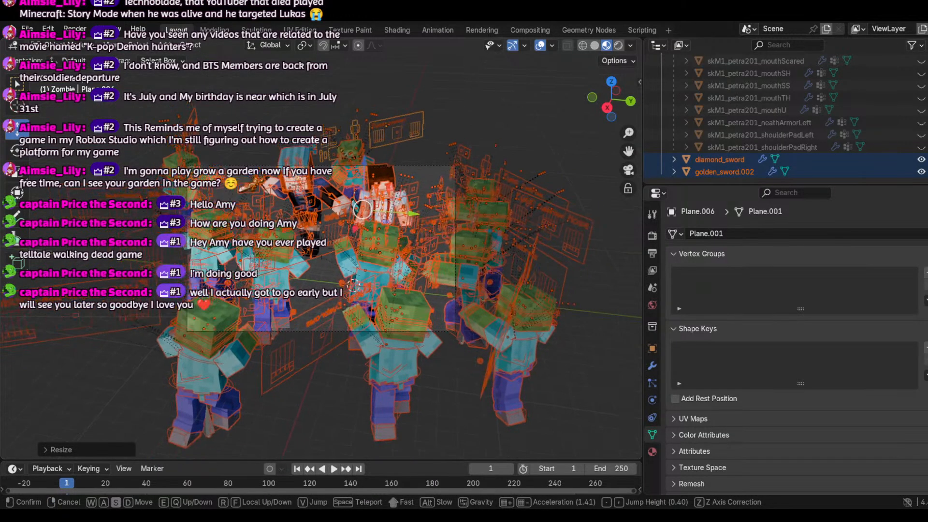
key(s)
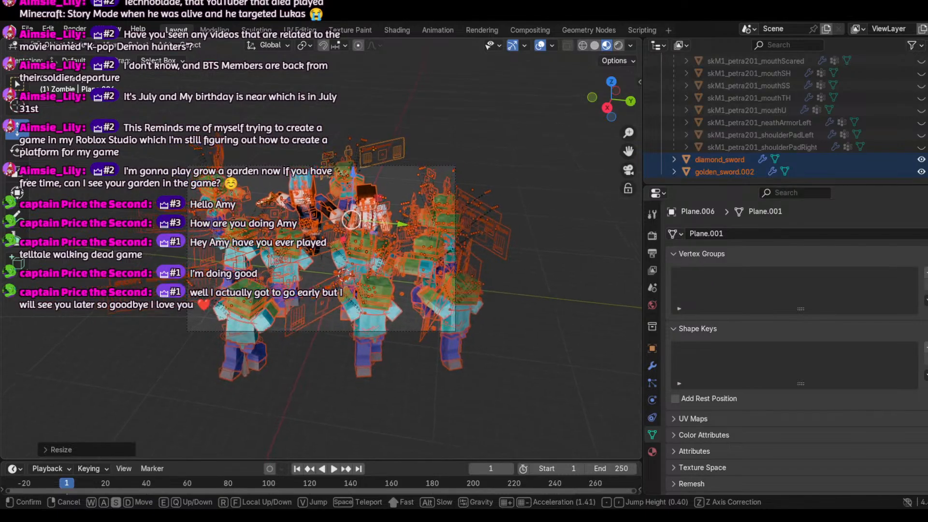
key(s)
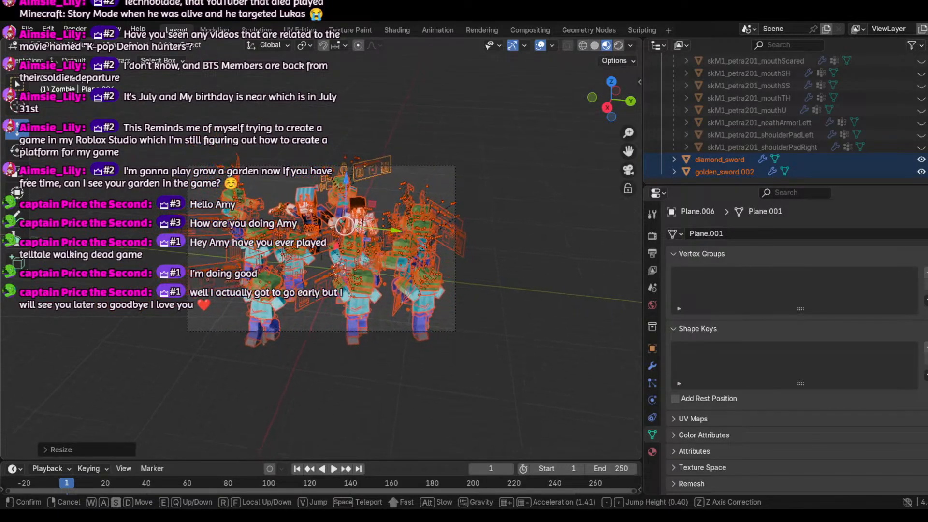
key(s)
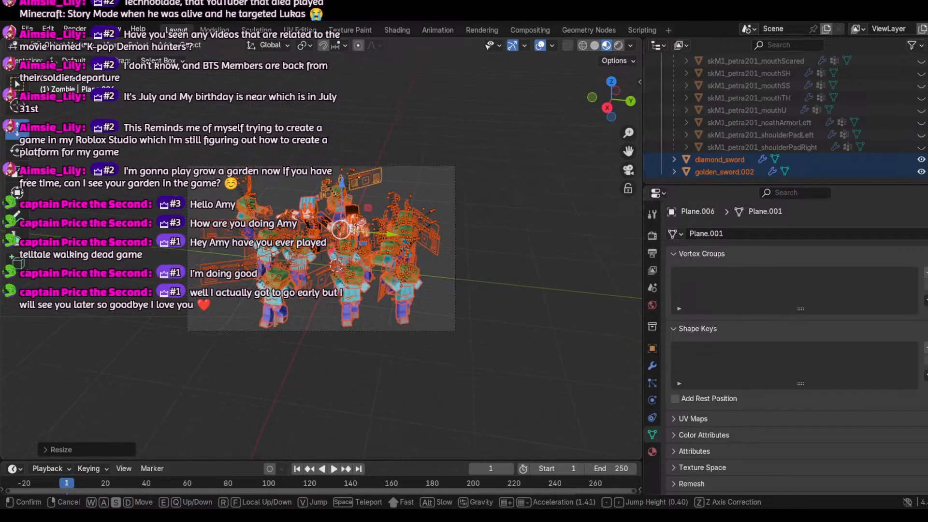
Step: Walk the camera back from the zombie group and check the framing with the viewport overlays hidden
key(s)
click(341, 229)
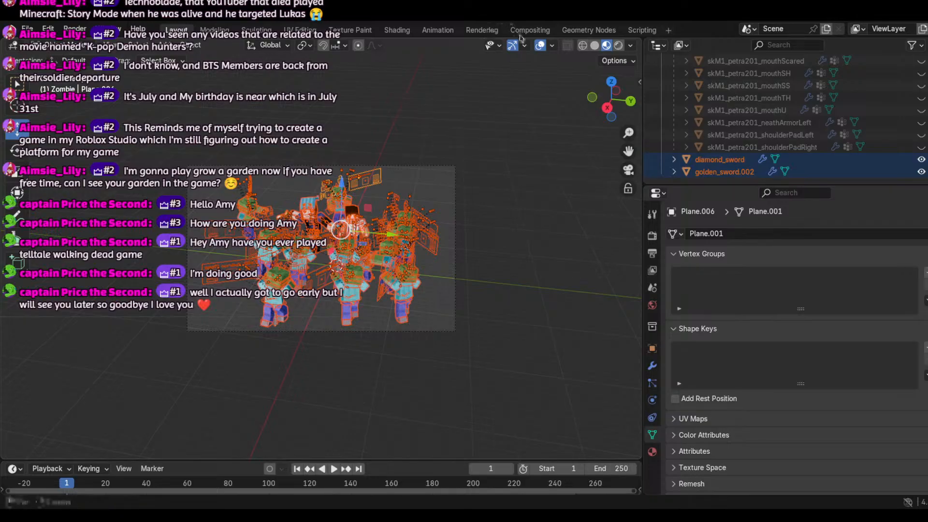
click(540, 45)
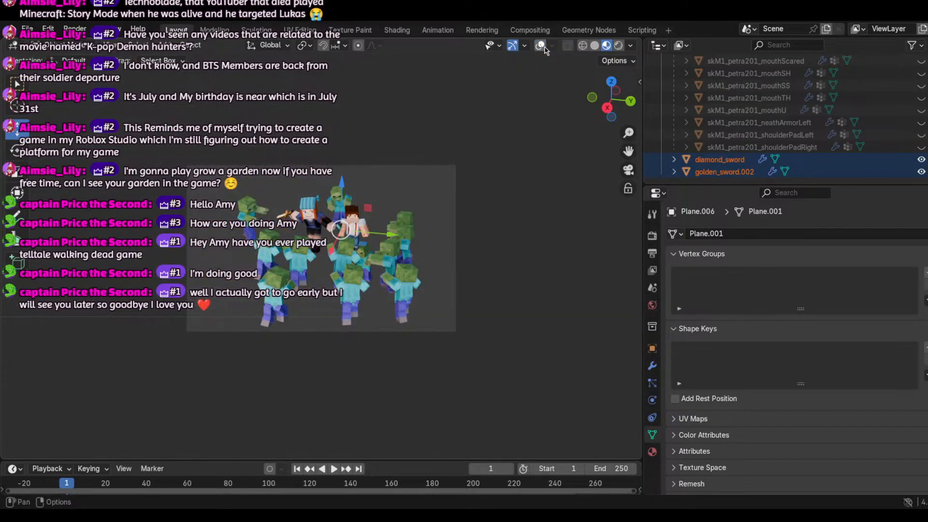
click(542, 46)
click(541, 46)
click(541, 46)
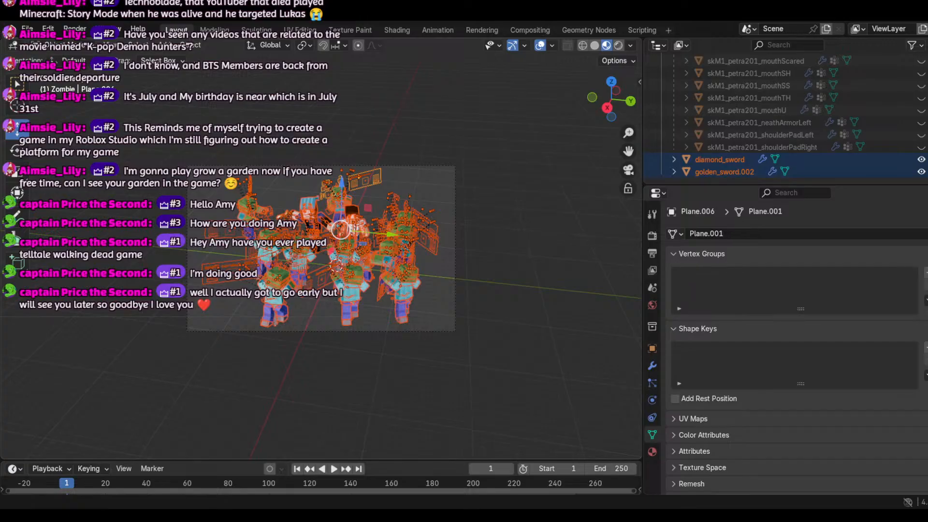
Step: Undo the last camera move and the resizing of the selected models, checking the framing without overlays
click(74, 29)
mouse_move(48, 28)
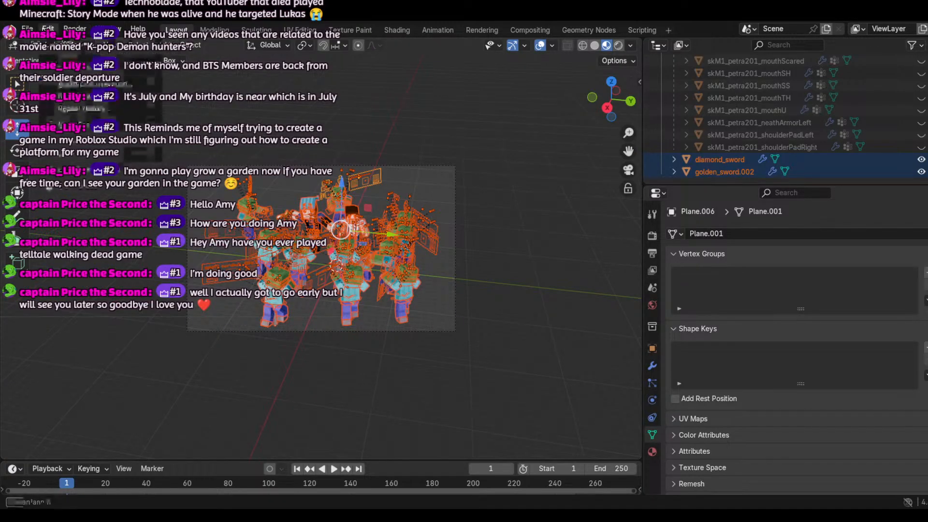
click(79, 50)
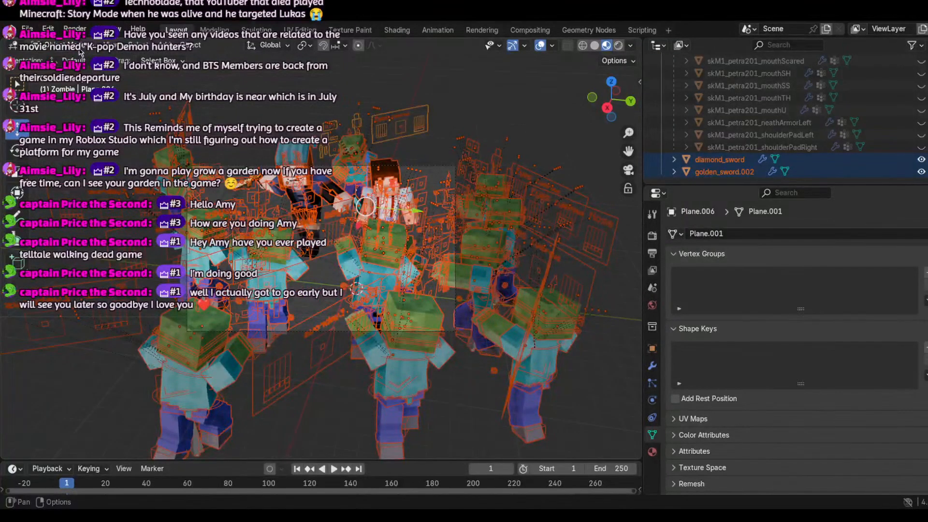
click(75, 29)
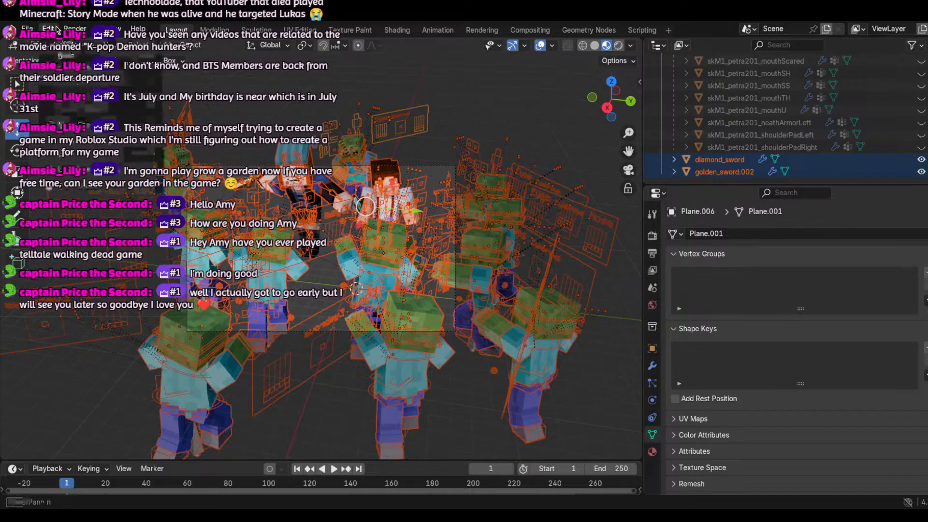
mouse_move(48, 29)
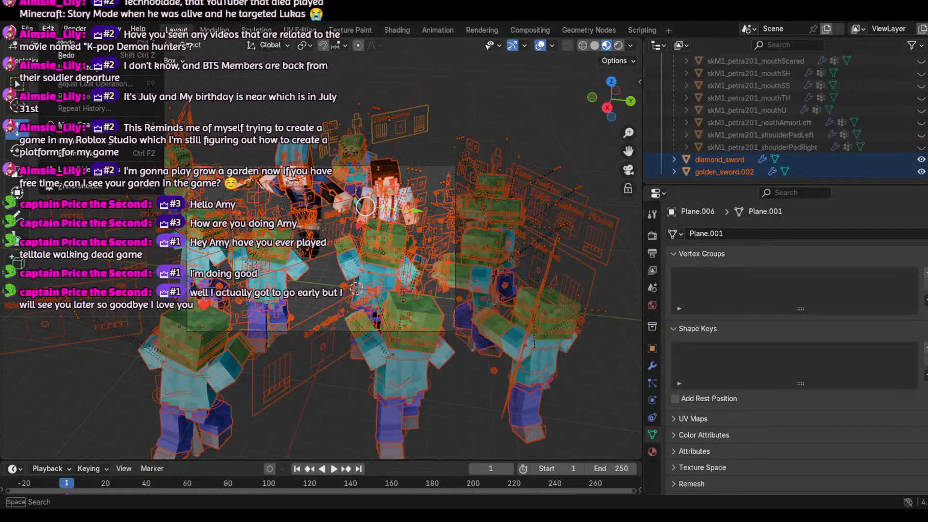
click(63, 43)
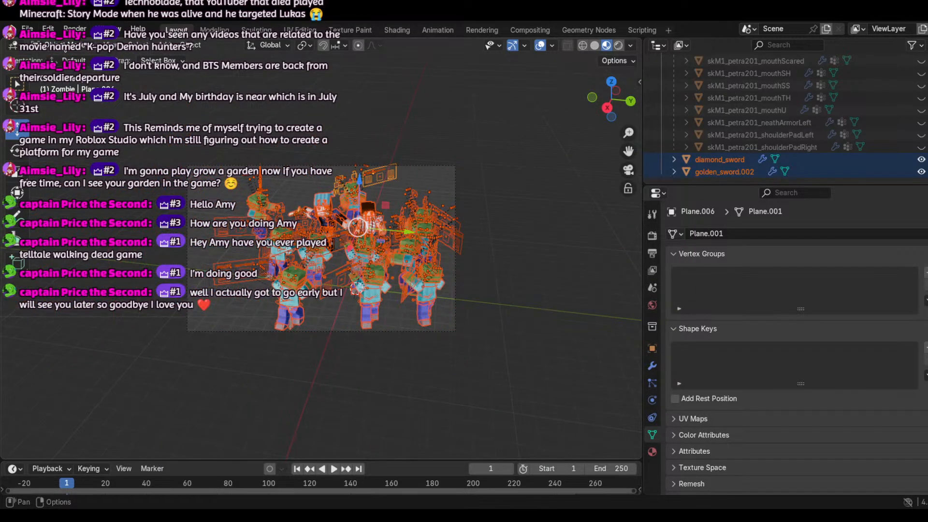
click(540, 46)
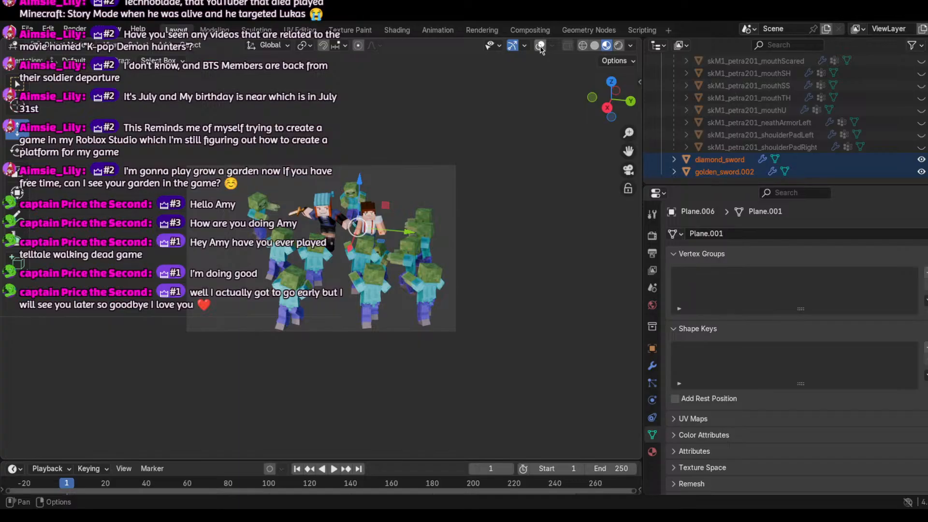
click(541, 46)
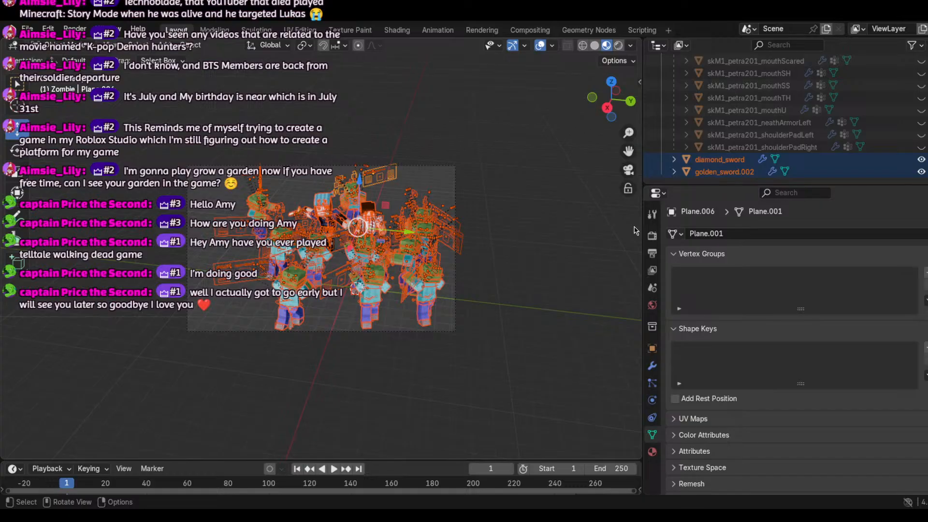
Step: Select the camera and set its sensor size to 75 mm
click(455, 298)
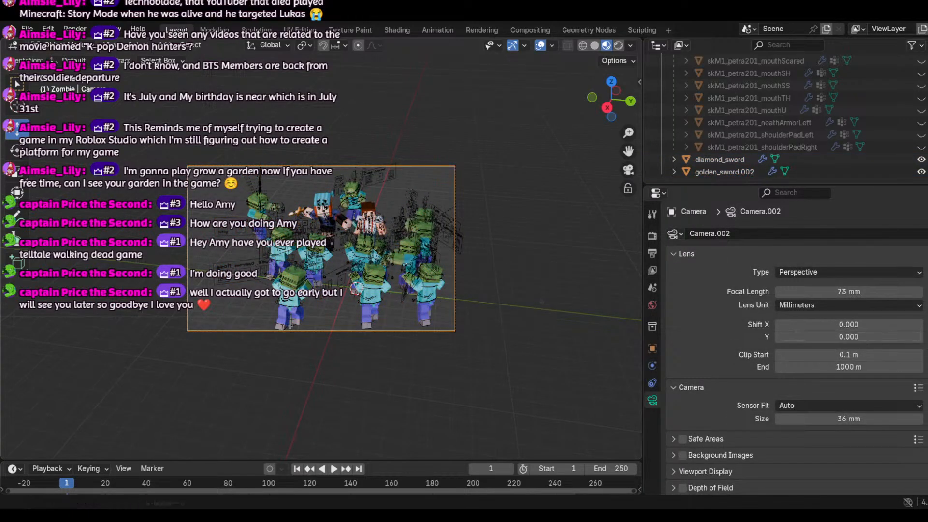
click(843, 418)
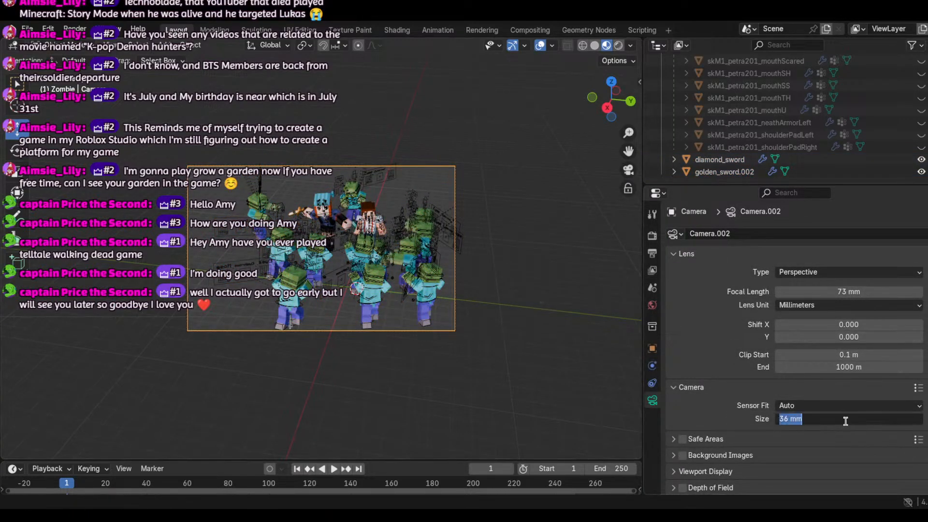
click(788, 419)
text(75)
key(Return)
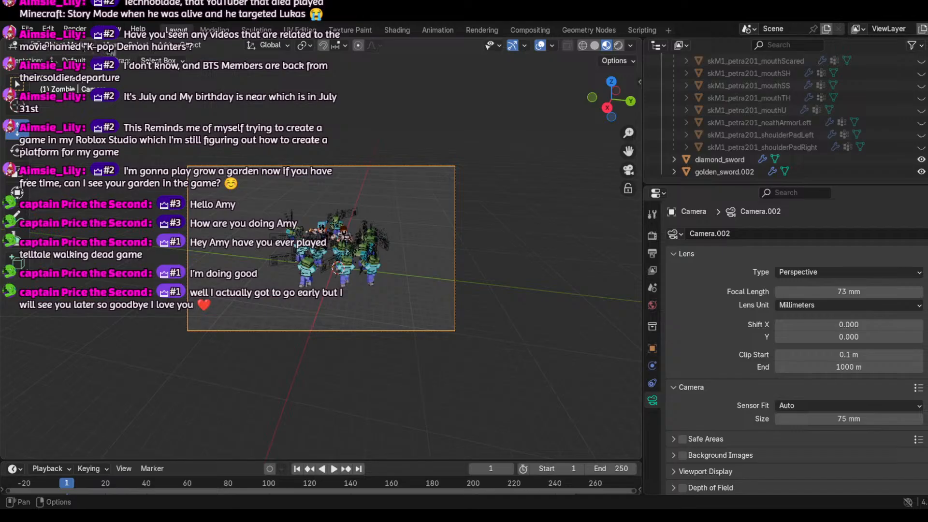
Step: Move the camera forward with Walk Navigation until the characters and zombies largely fill the frame
click(113, 45)
mouse_move(213, 222)
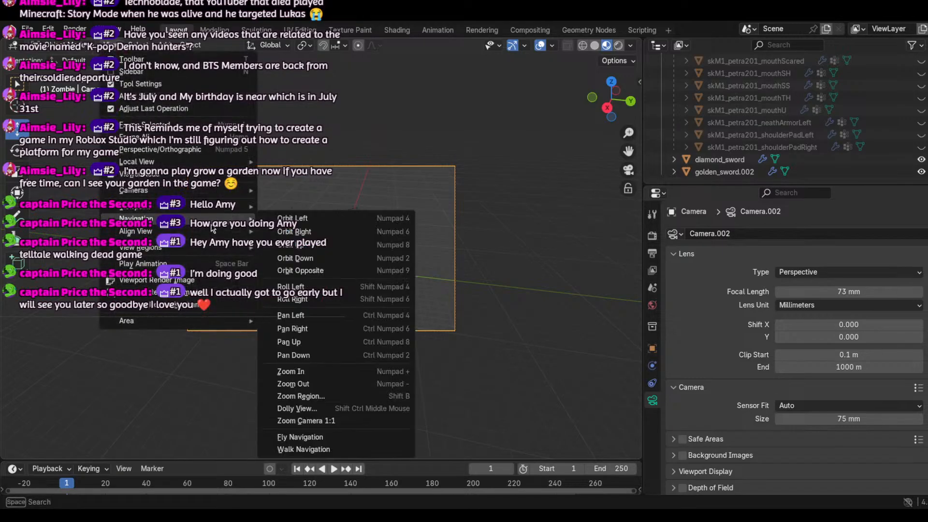
click(310, 449)
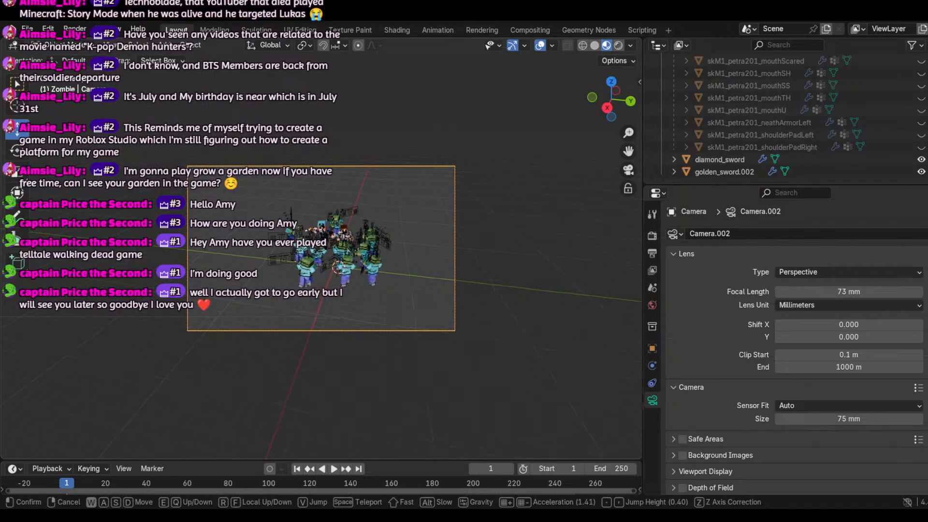
key(w)
key(shift+w)
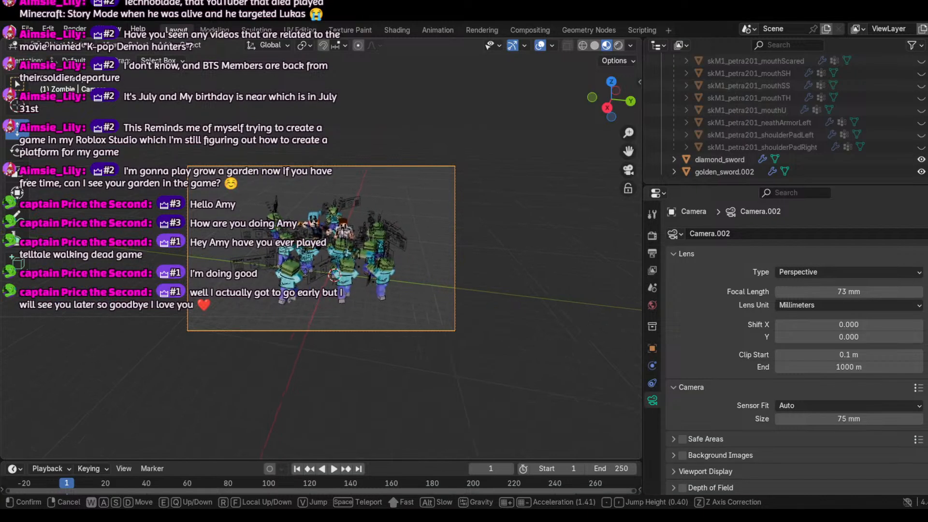
key(d)
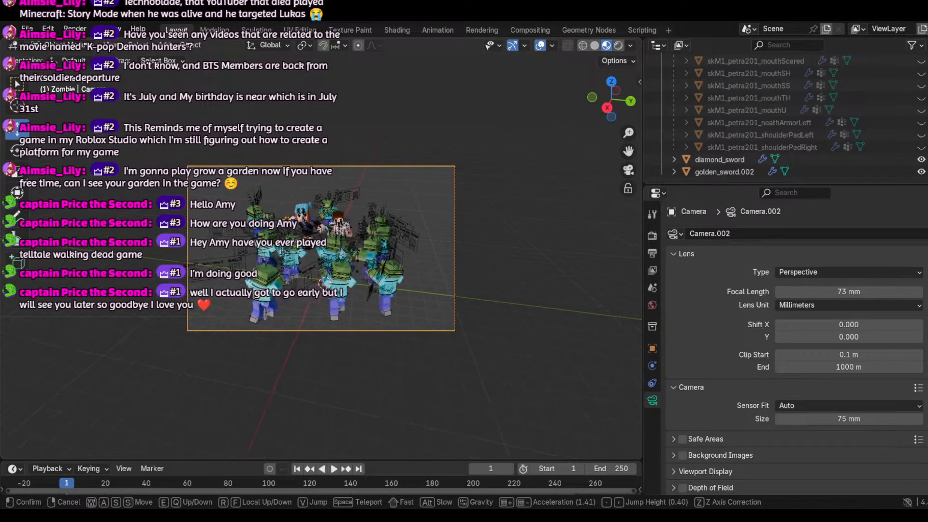
key(w)
key(shift+w)
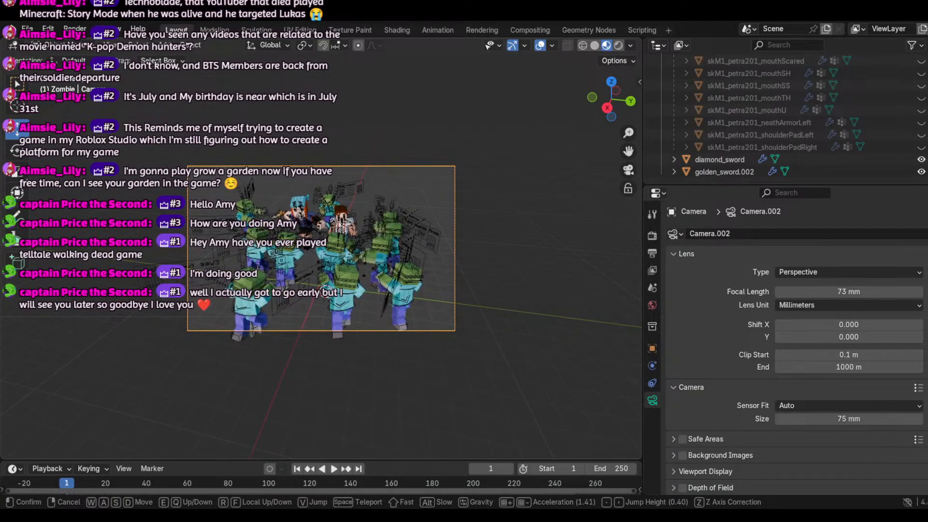
click(321, 248)
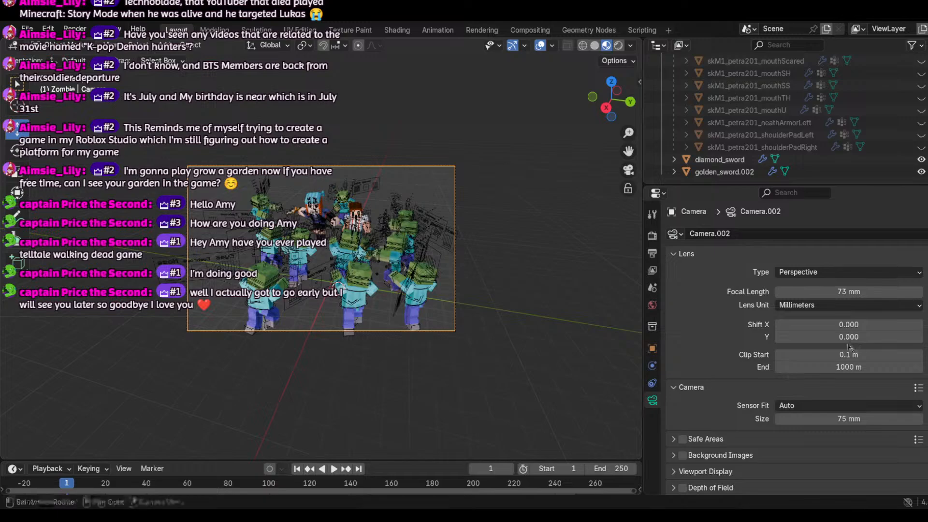
Step: Set the camera's focal length to 80 mm
click(841, 292)
click(790, 289)
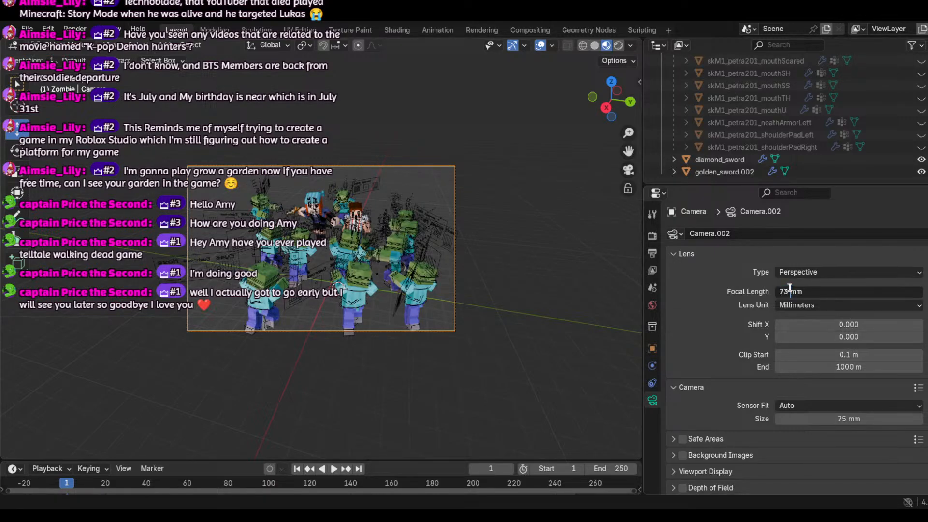
key(BackSpace)
key(BackSpace)
key(BackSpace)
key(Return)
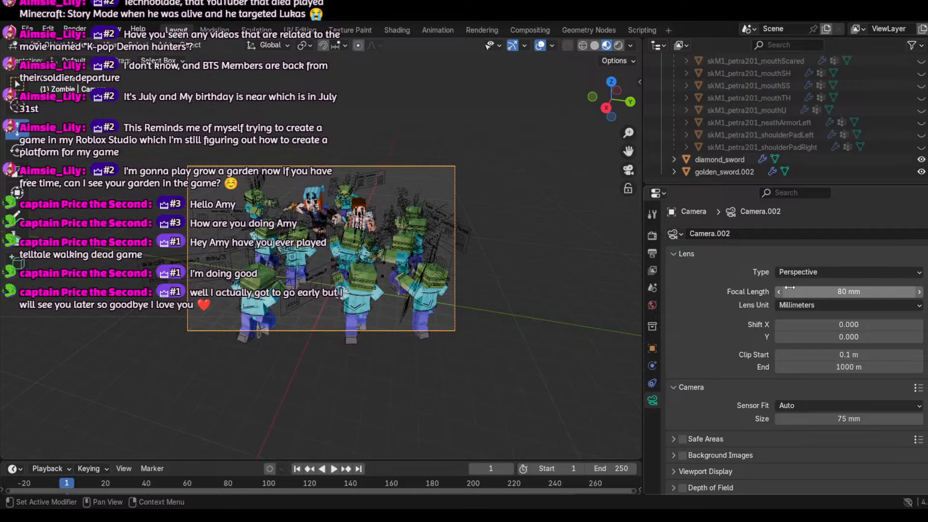
Step: Set the camera's focal length to 100 mm
click(828, 289)
key(BackSpace)
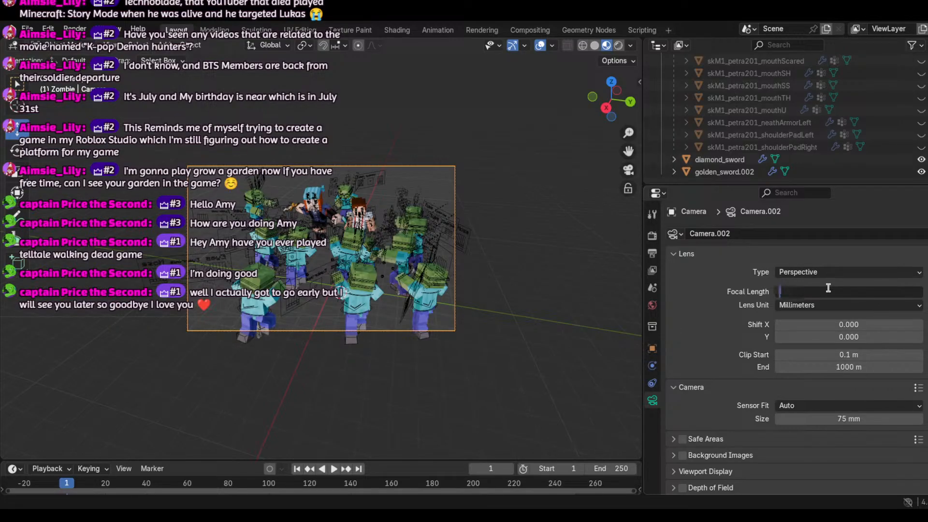
text(10)
text(0)
key(Return)
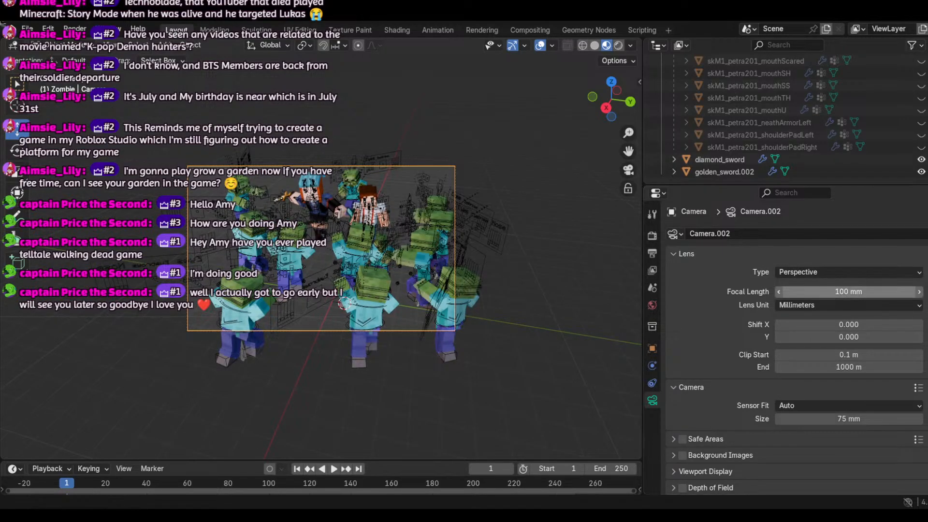
Step: Walk the camera sideways around the group and slightly back, framing the two heroes and the zombies from a new angle
click(112, 45)
mouse_move(207, 228)
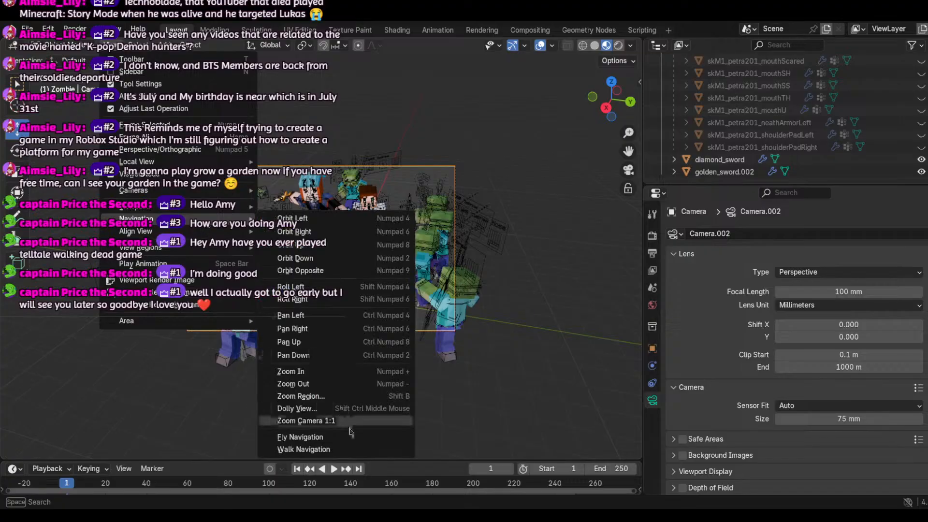
click(295, 450)
key(shift+d)
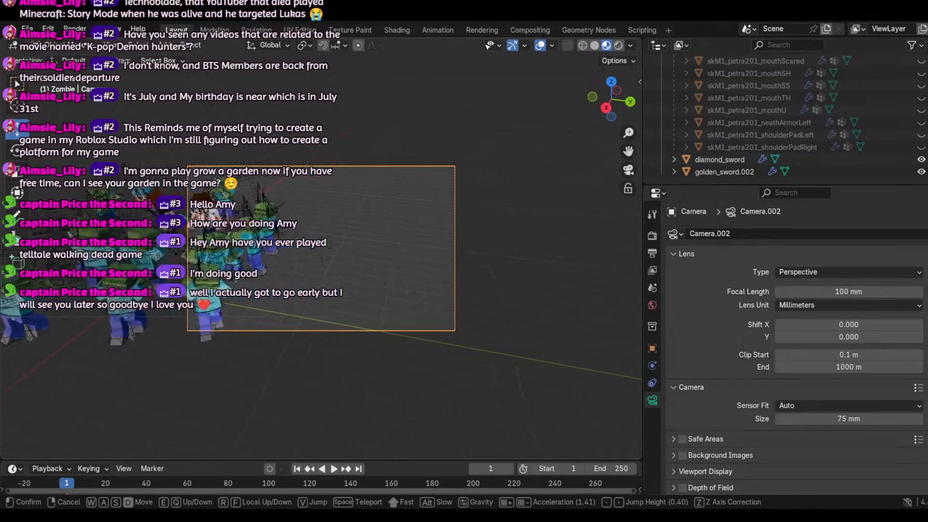
key(shift+d)
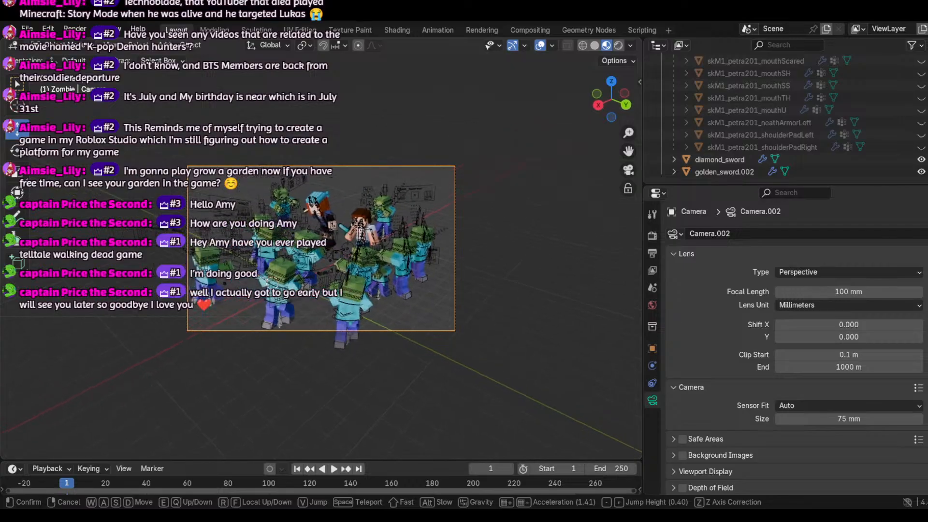
key(shift+s)
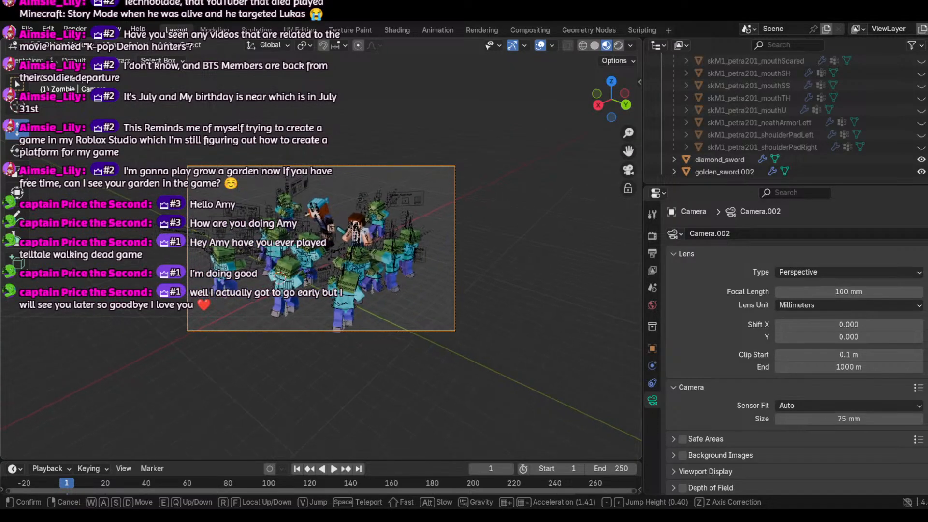
click(606, 135)
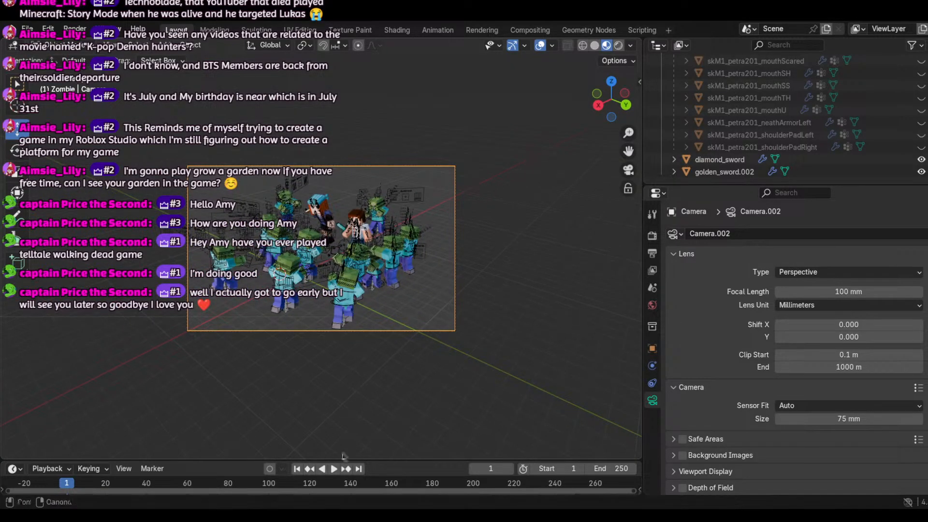
Step: Hide the viewport overlays to see the camera framing without rig shapes and grid
click(631, 45)
click(630, 45)
click(629, 47)
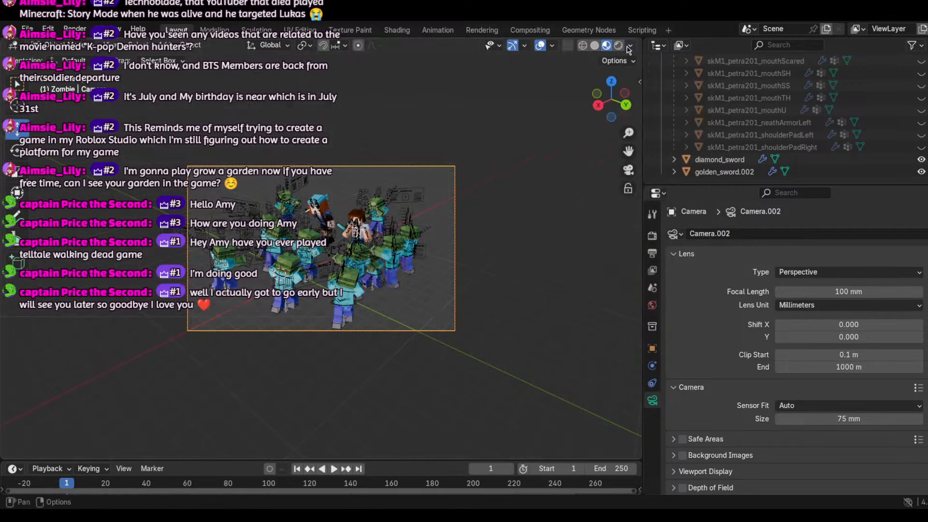
click(628, 170)
click(630, 173)
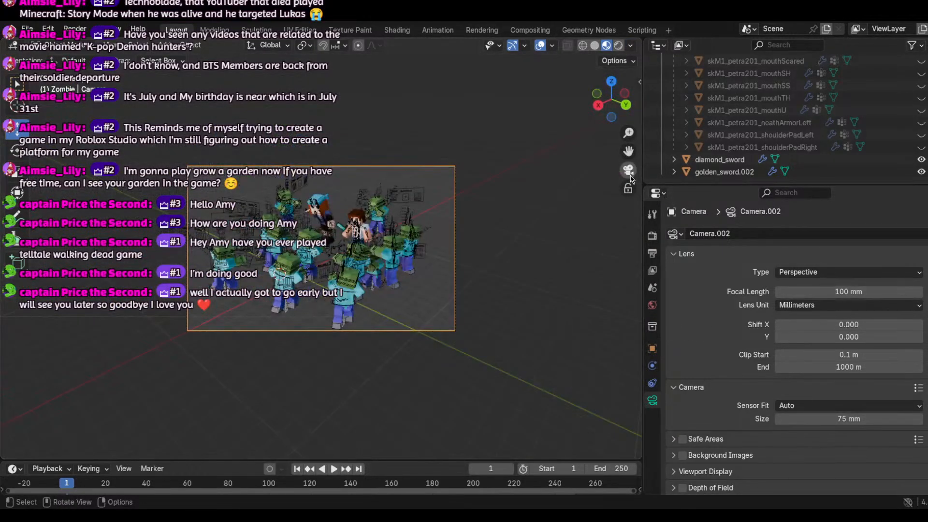
click(540, 46)
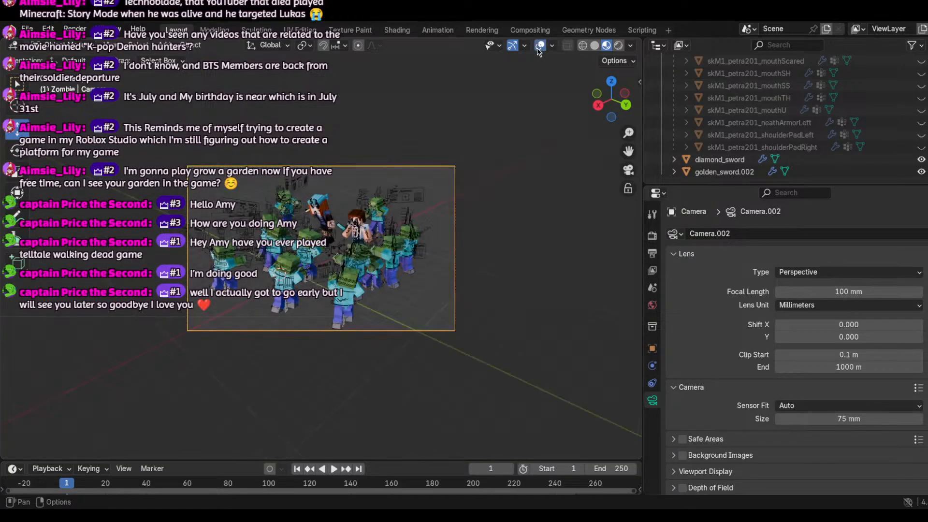
Step: Try a focal length of 60 mm on the camera and raise it to 263 mm
click(843, 292)
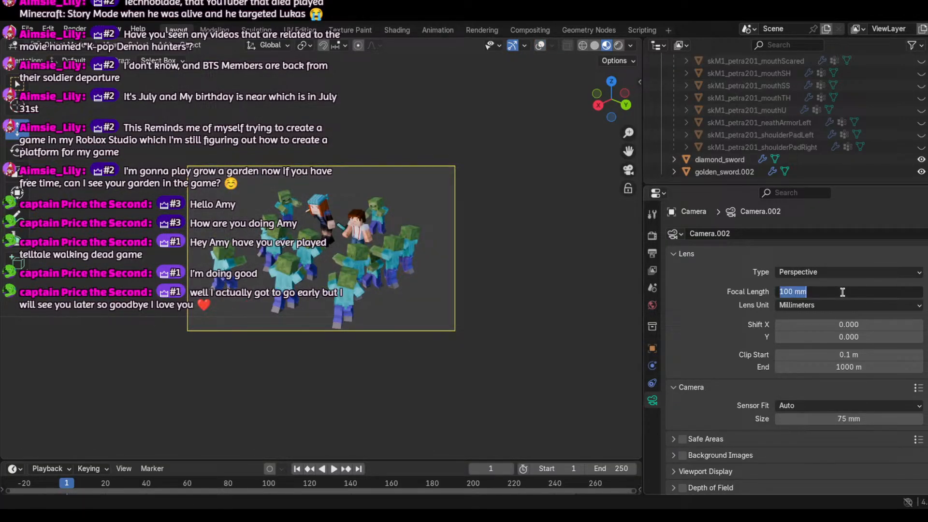
click(791, 291)
key(BackSpace)
key(BackSpace)
key(BackSpace)
text(60)
key(Return)
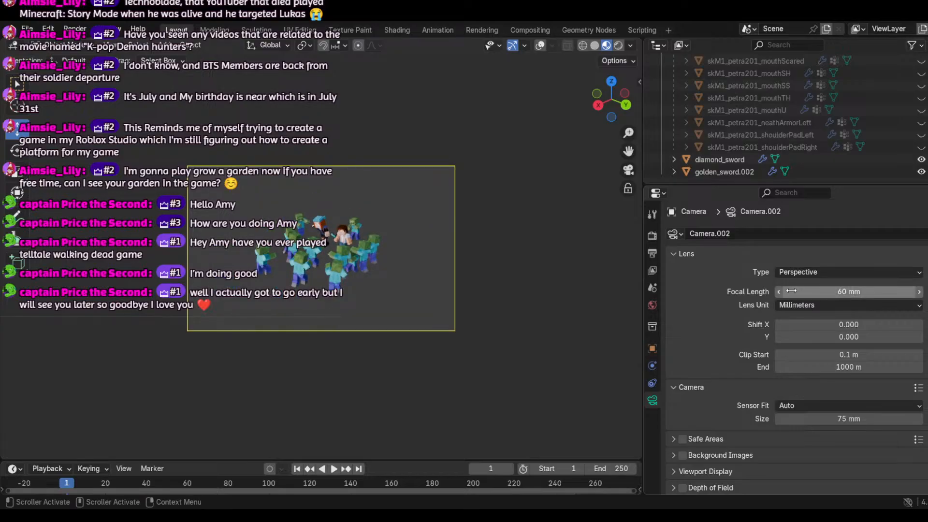
drag(791, 291, 889, 291)
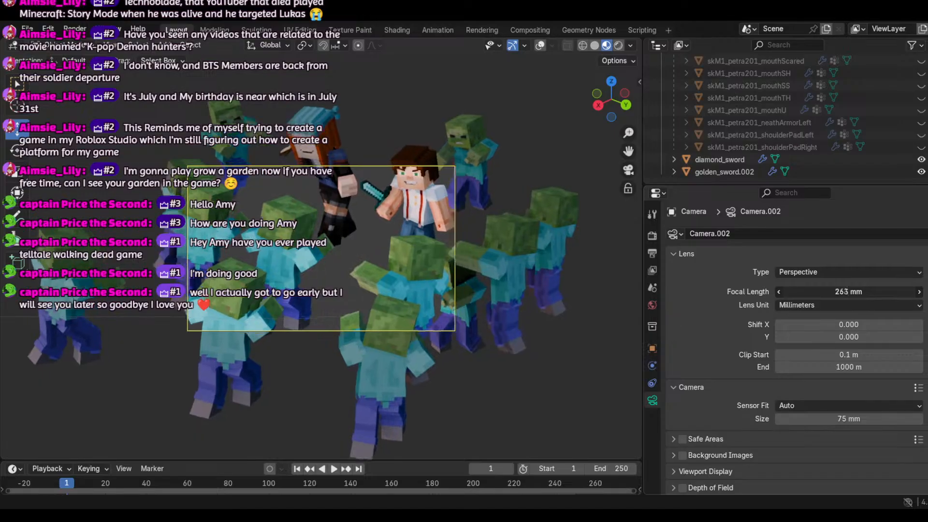
click(108, 45)
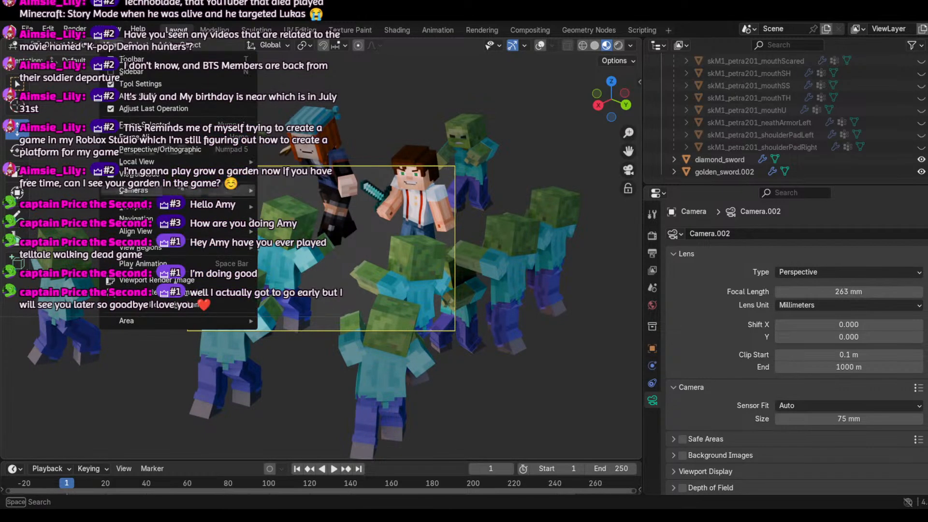
mouse_move(145, 219)
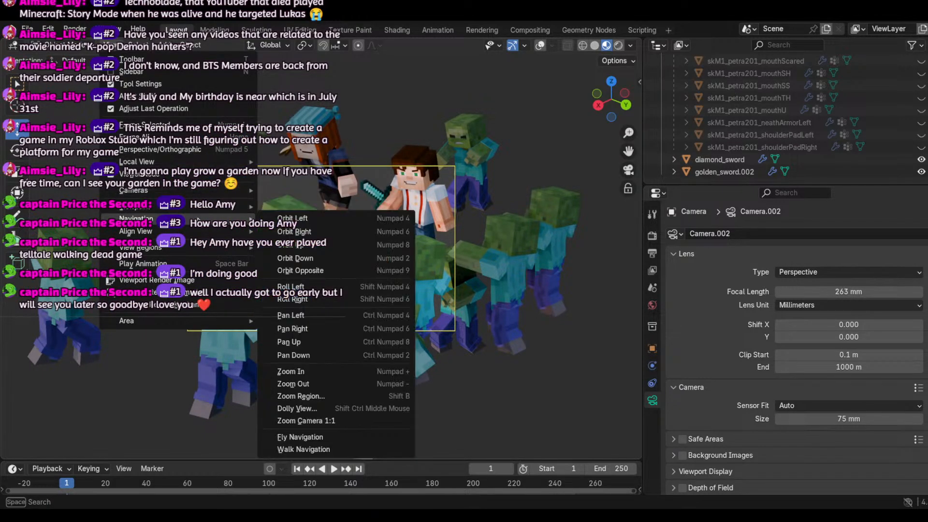
click(321, 450)
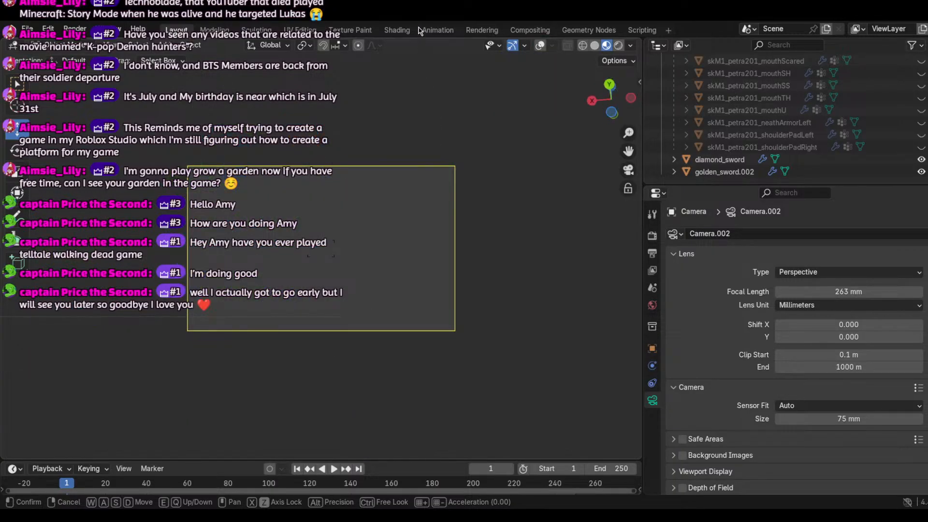
click(419, 31)
click(47, 28)
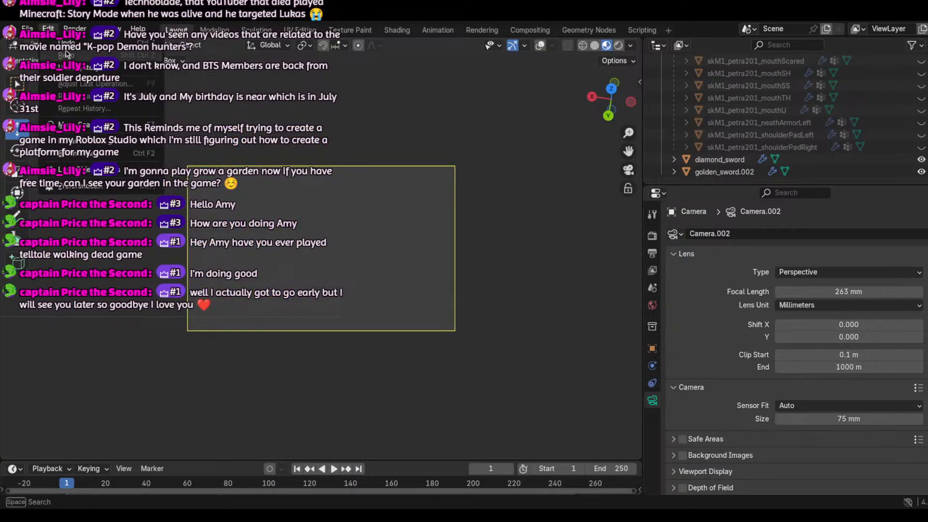
click(67, 54)
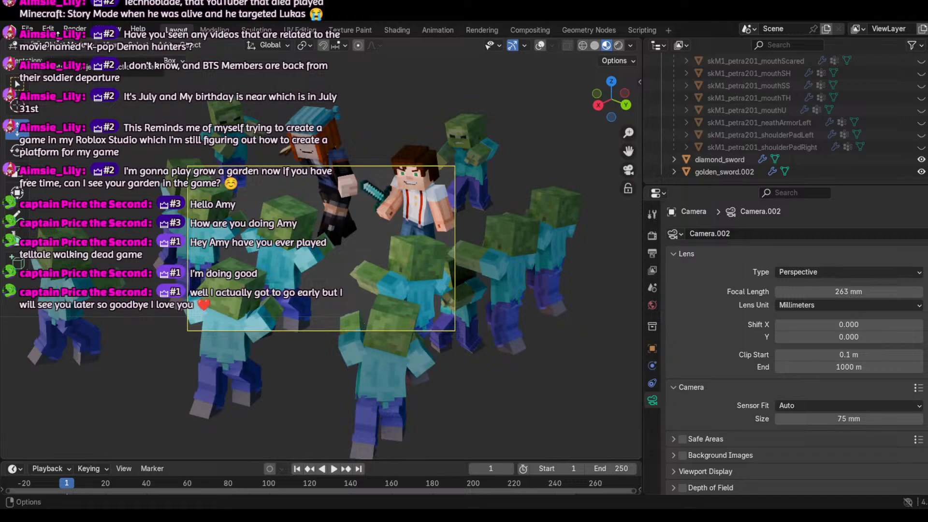
Step: Walk the camera back from the group and reframe it so the heroes and most of the surrounding zombies fit inside the frame
click(113, 46)
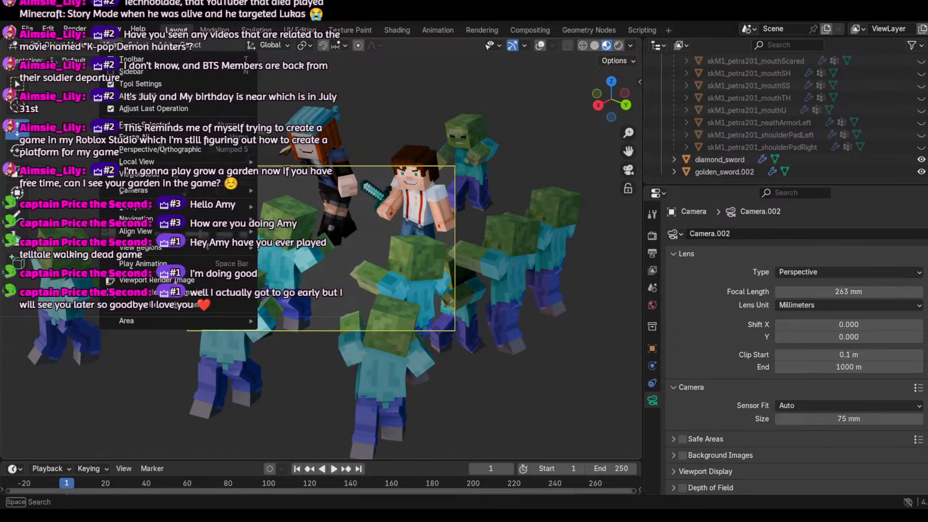
mouse_move(135, 219)
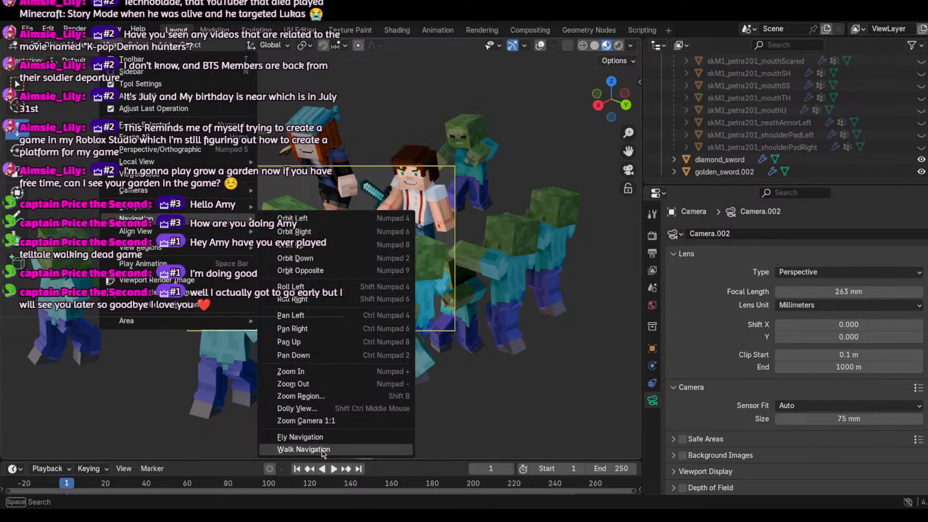
click(303, 450)
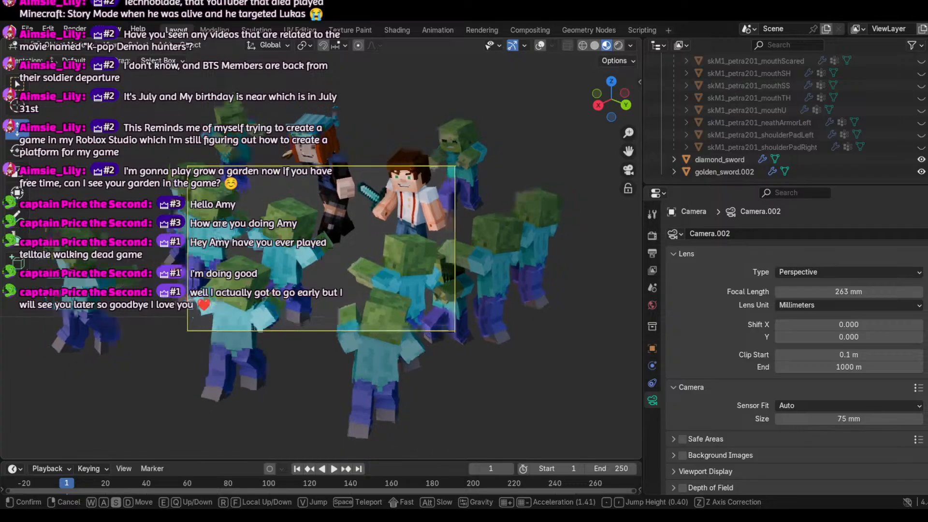
key(s)
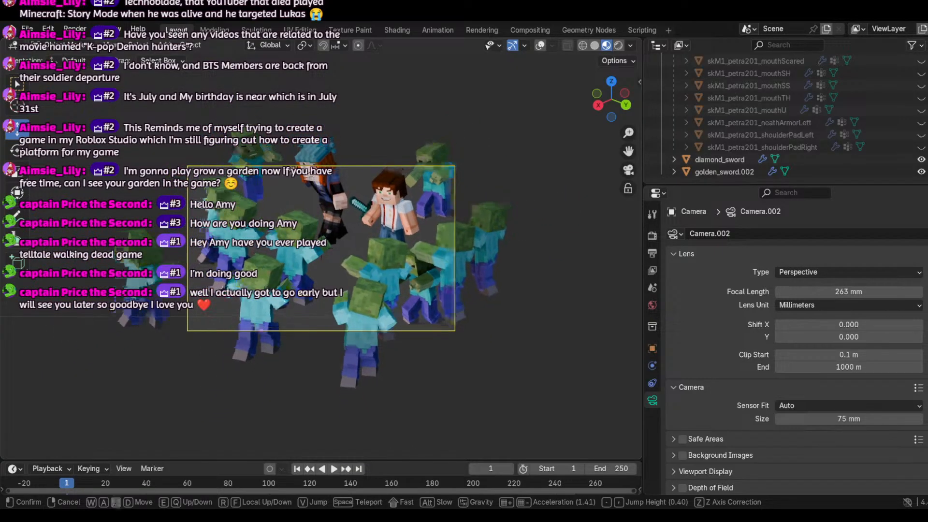
key(s)
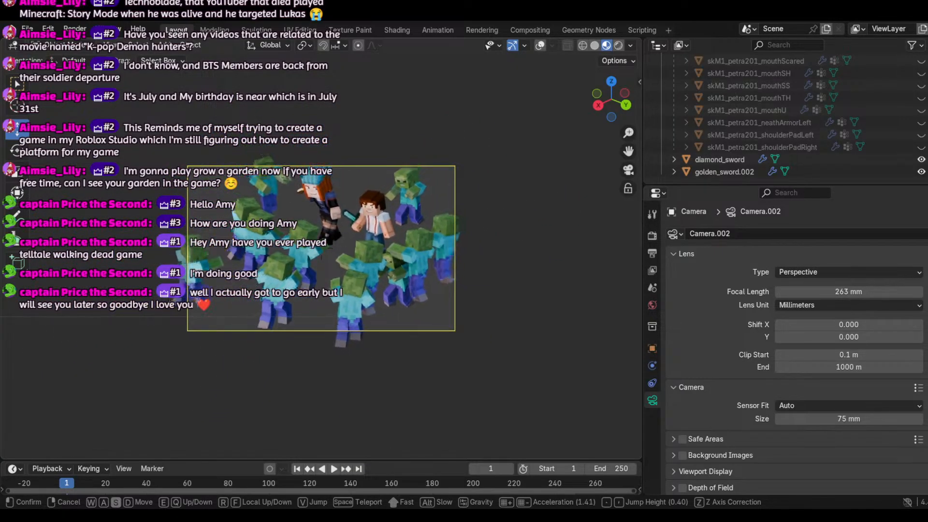
key(w)
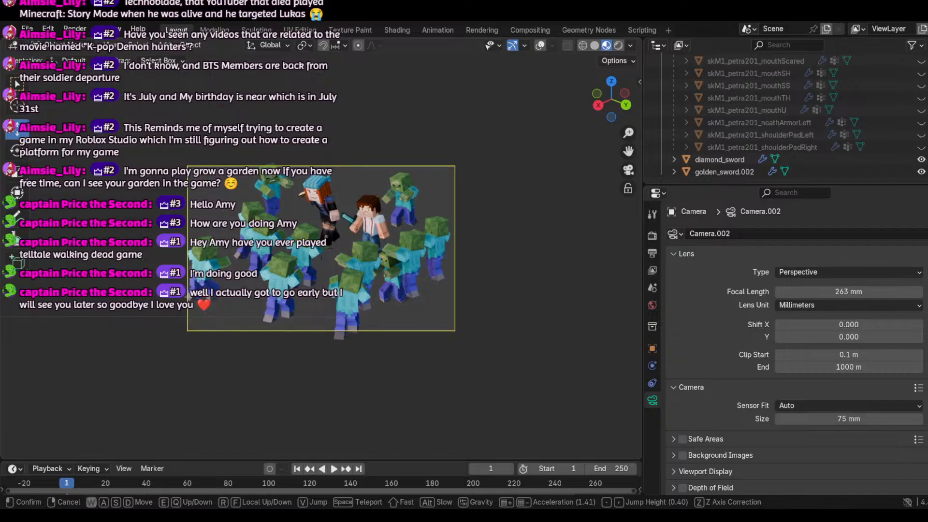
key(w)
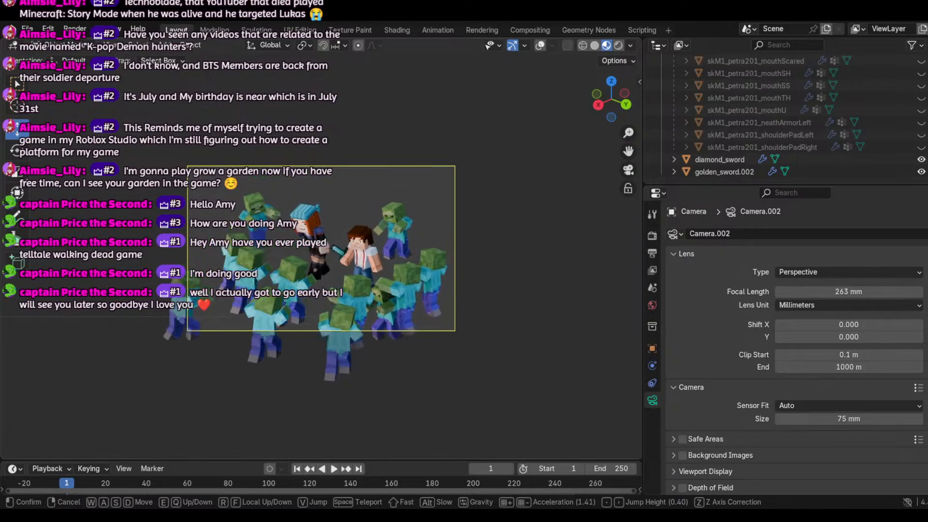
key(w)
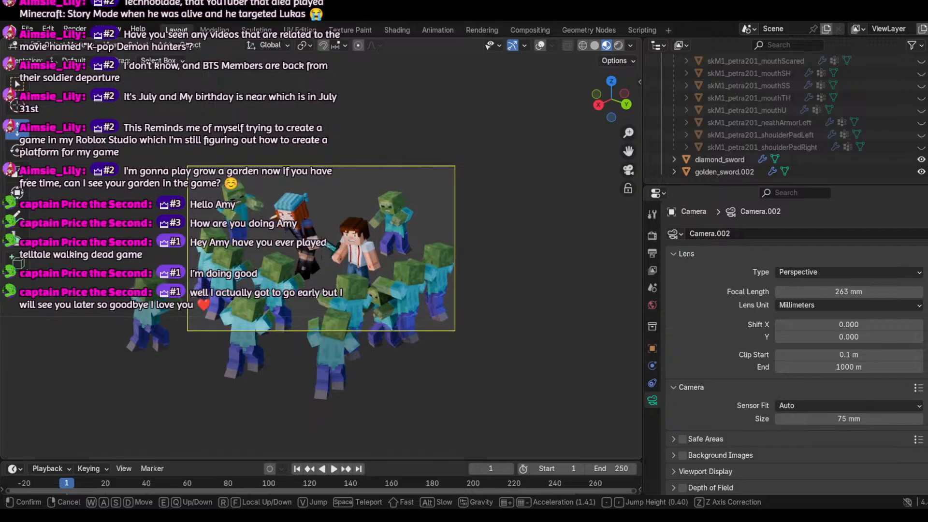
click(467, 359)
Step: Show the viewport overlays and delete the armature of the open-mouthed zombie crowded between the front zombies
click(385, 317)
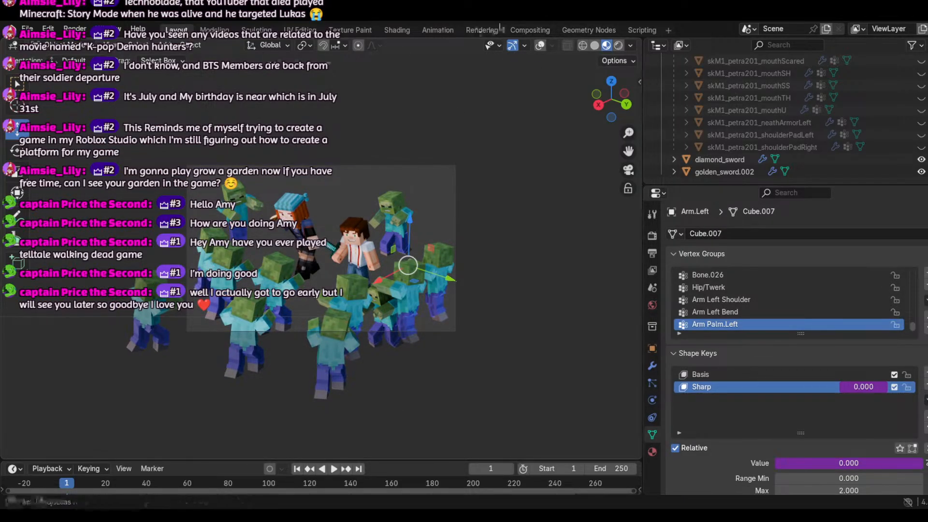
click(540, 45)
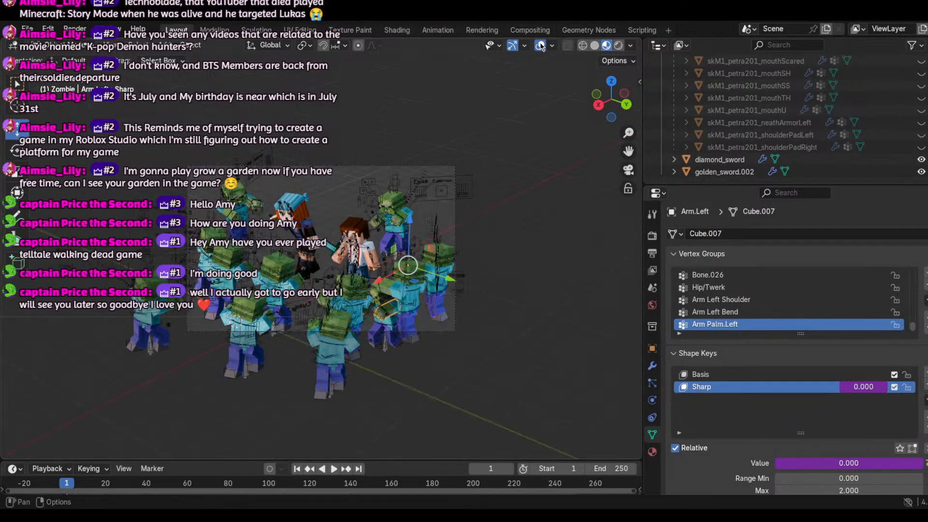
click(380, 334)
click(389, 324)
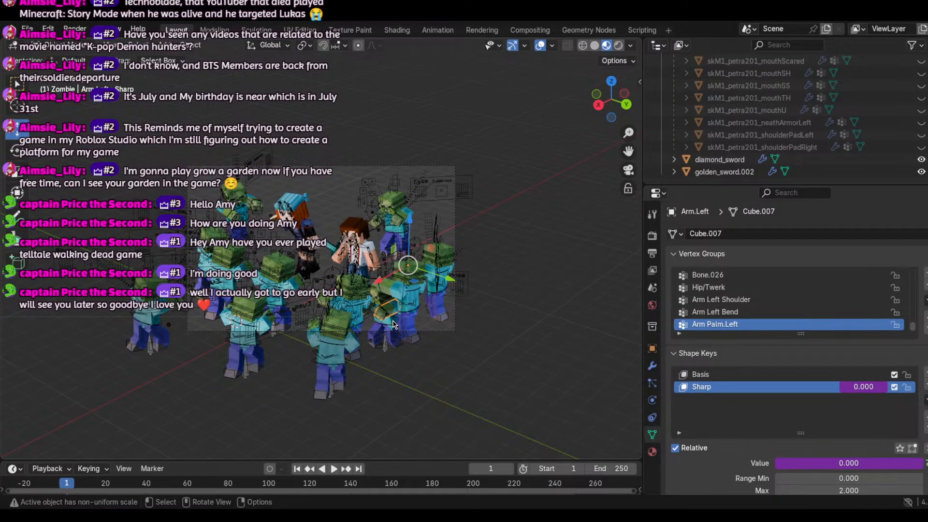
click(386, 328)
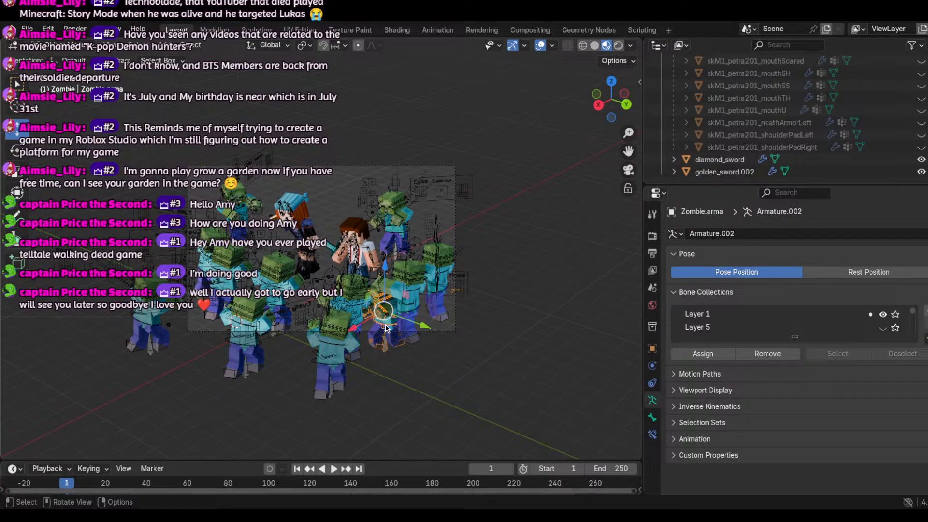
key(x)
click(384, 325)
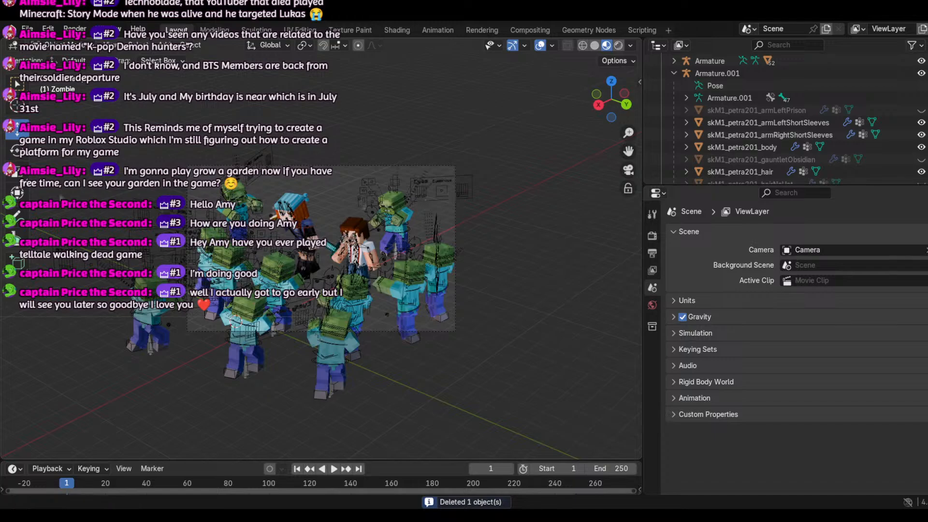
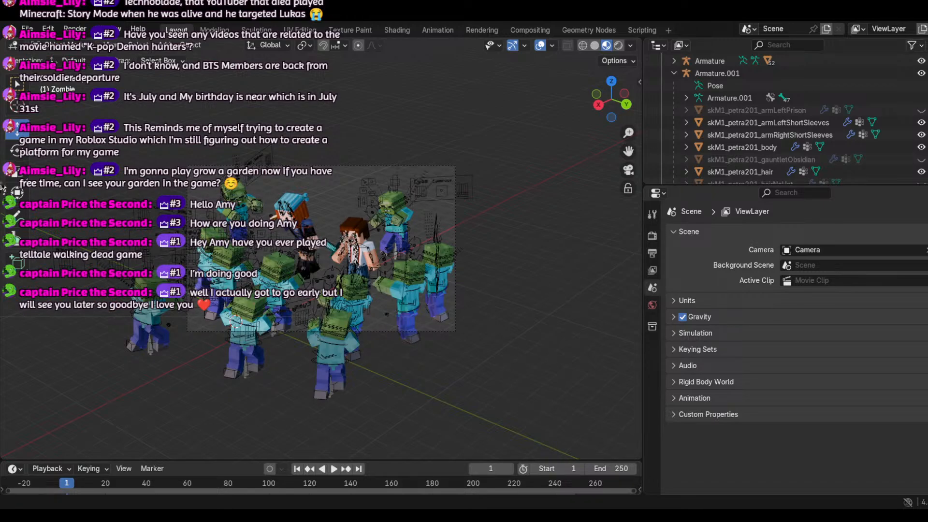
Step: Delete the armature of the outlying zombie standing outside the camera frame, apart from the group
click(145, 297)
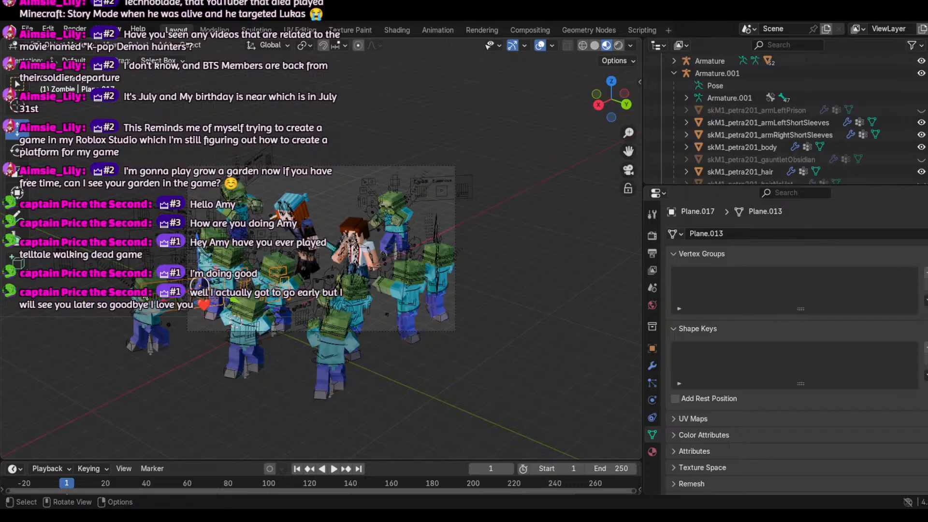
click(145, 298)
key(x)
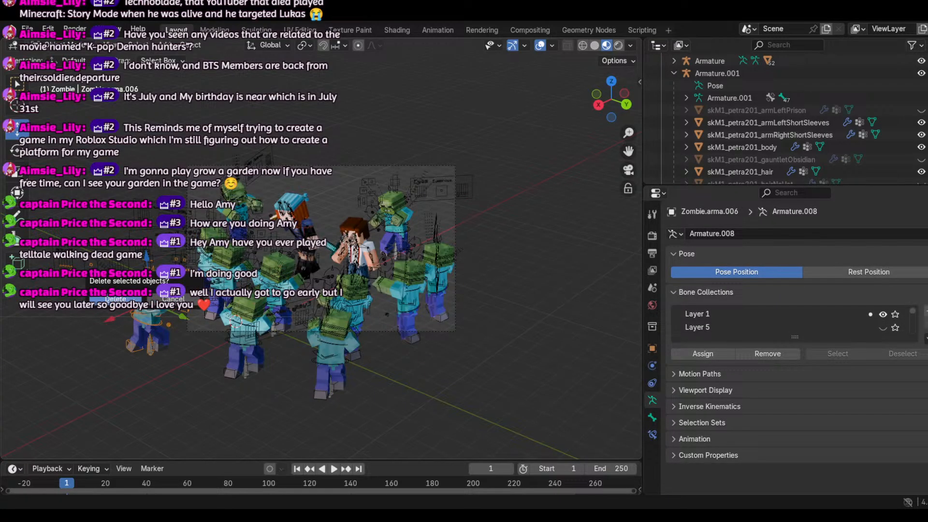
click(123, 300)
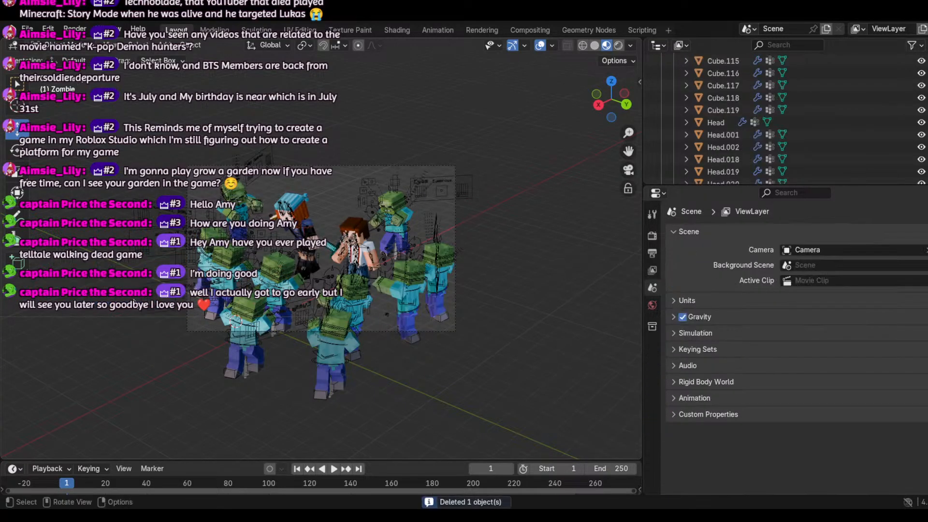
Step: Move the frontmost zombie's armature into the gap beside the neighbouring zombies and turn it slightly around its vertical axis
click(352, 328)
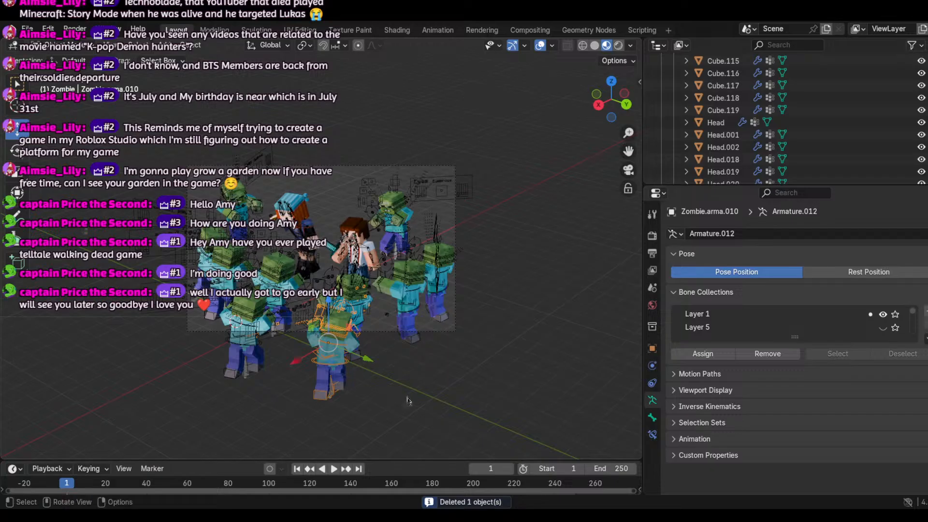
key(g)
key(x)
drag(313, 358, 356, 333)
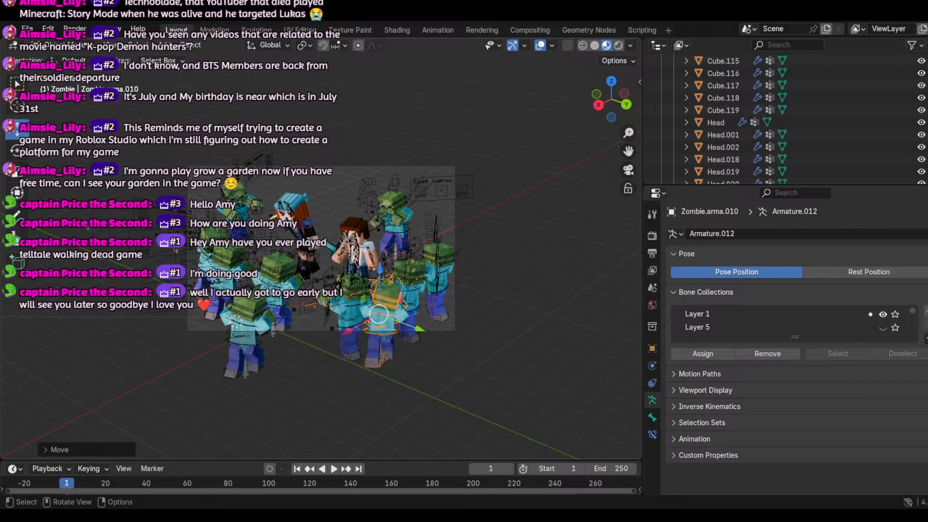
click(17, 151)
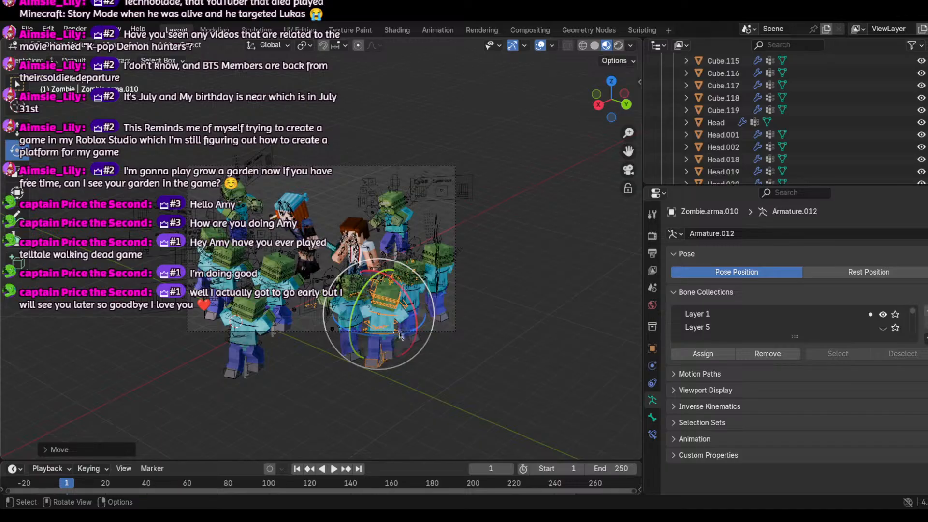
drag(400, 336, 408, 334)
Step: Move the same zombie along the Y axis and then far back along the X axis, past the edge of the group
key(shift+space)
key(g)
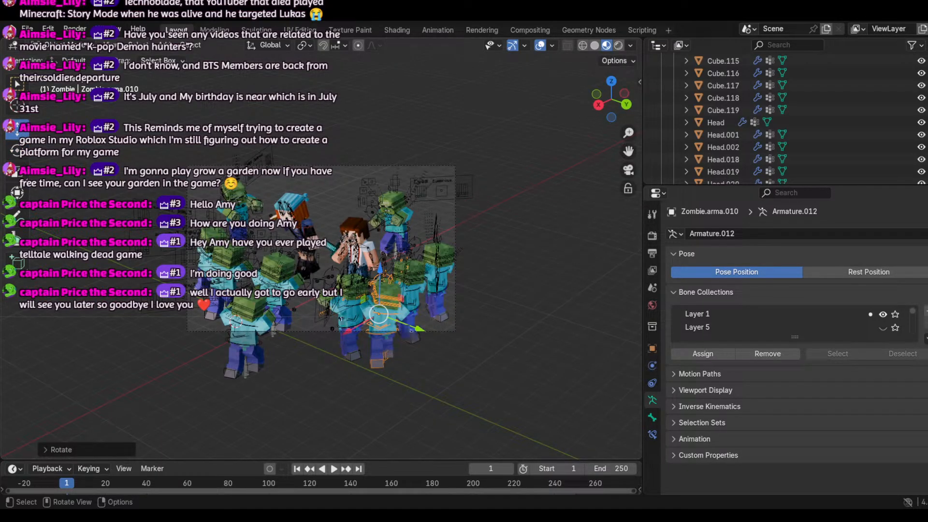
drag(360, 328, 307, 329)
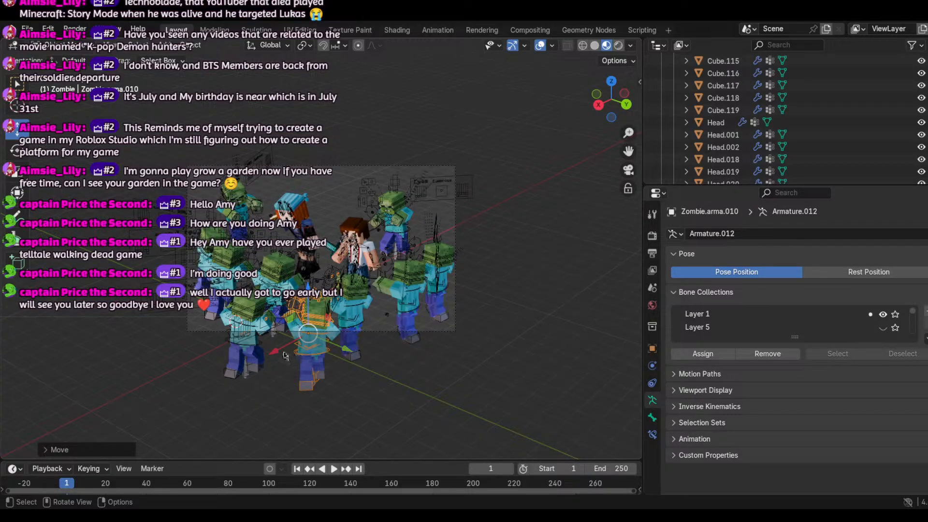
drag(284, 354, 486, 314)
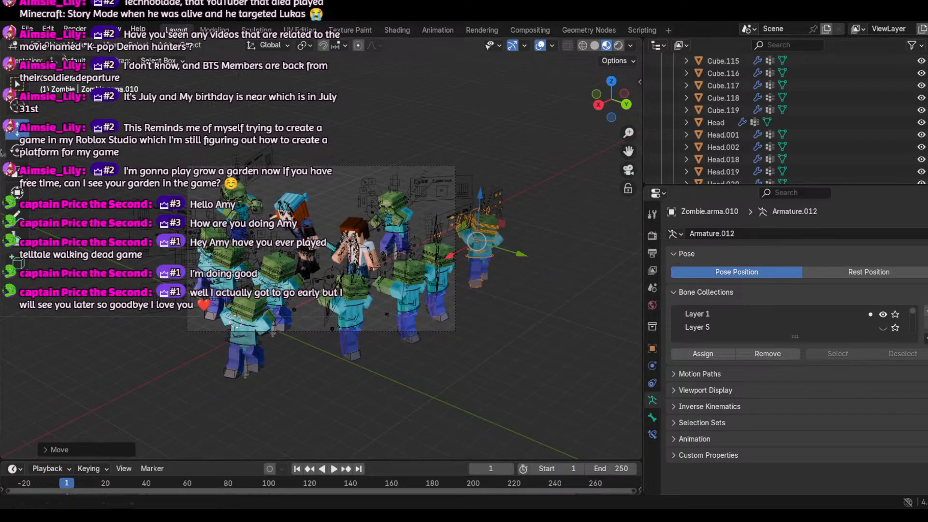
Step: Turn the relocated zombie around and move it along the Y axis behind the two heroes, rotating it to face them
click(17, 172)
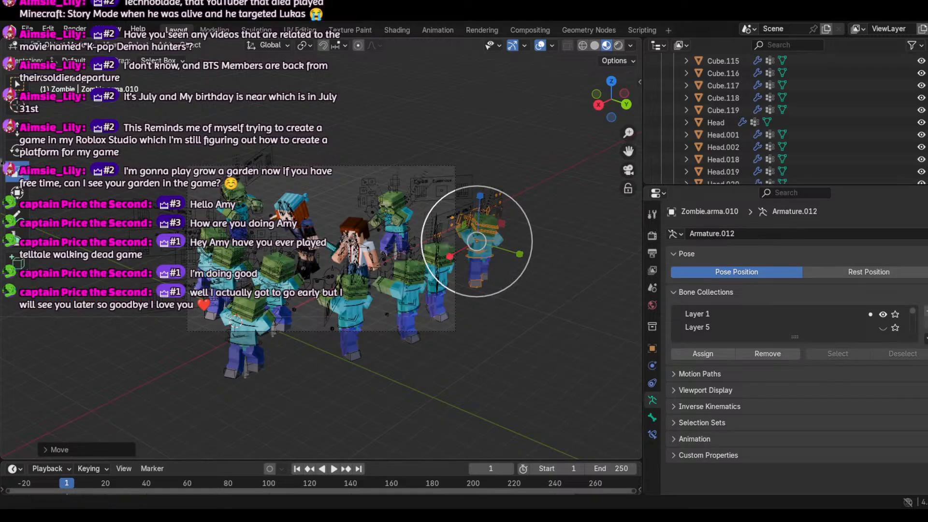
click(15, 153)
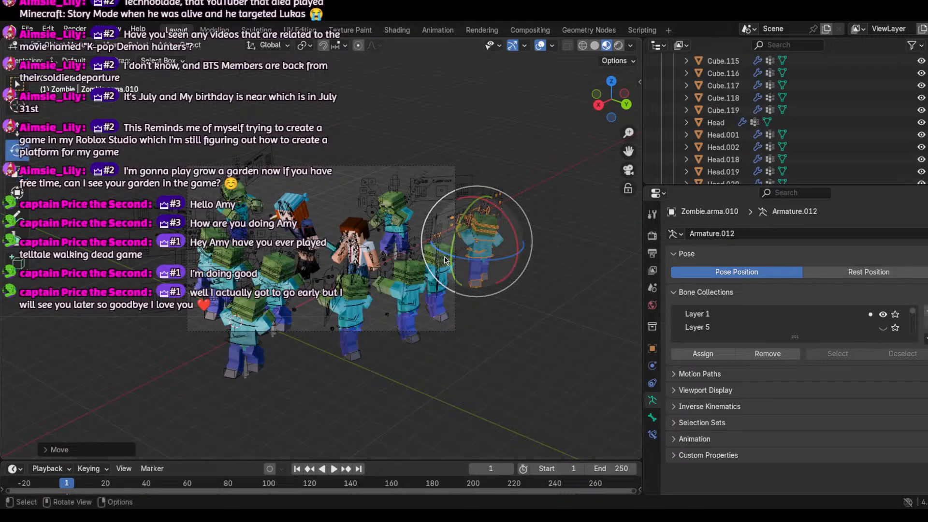
drag(523, 250, 521, 192)
click(17, 126)
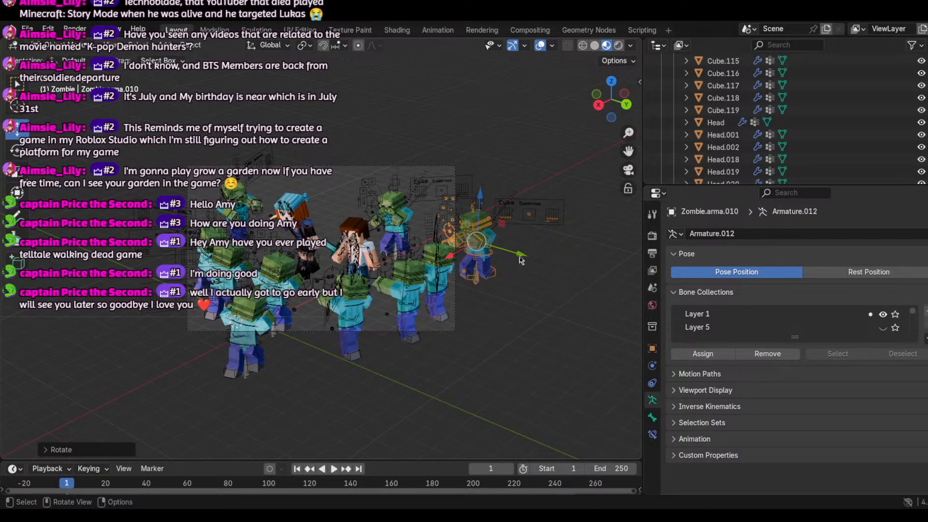
drag(520, 254, 355, 231)
click(15, 151)
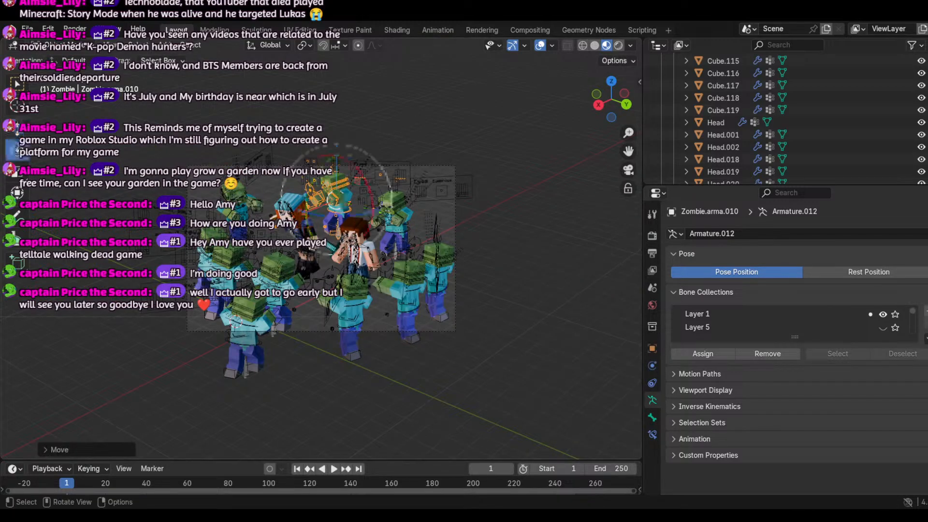
drag(353, 222, 326, 207)
Step: Return to the camera view and hide the viewport overlays to check the rearranged zombies in the frame
click(629, 169)
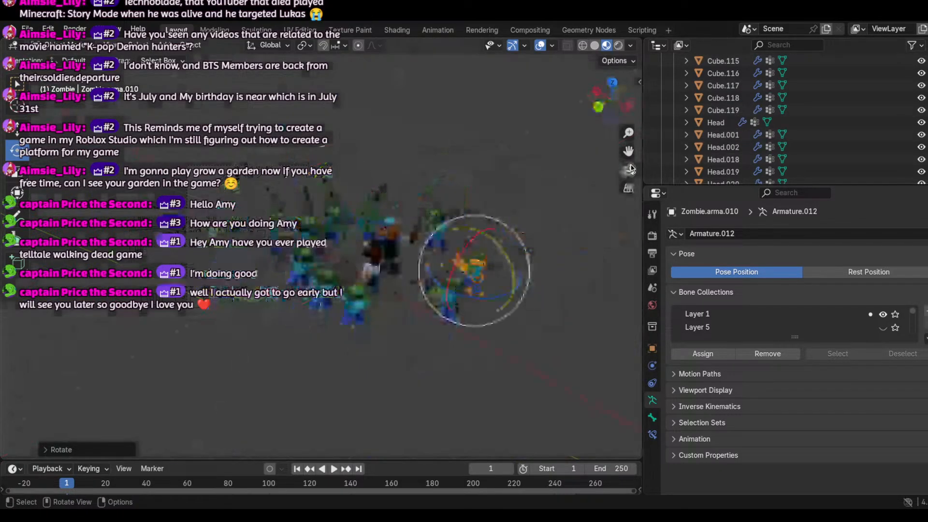
click(629, 169)
click(540, 45)
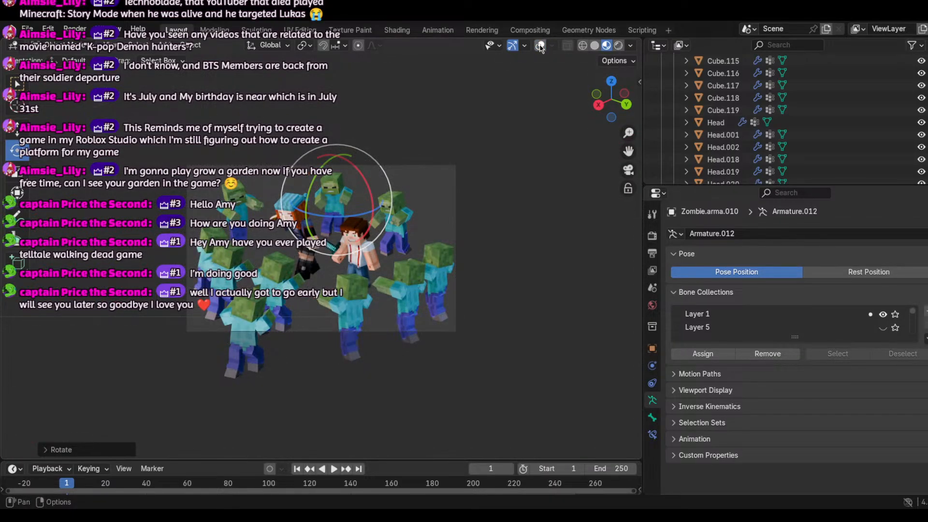
click(250, 321)
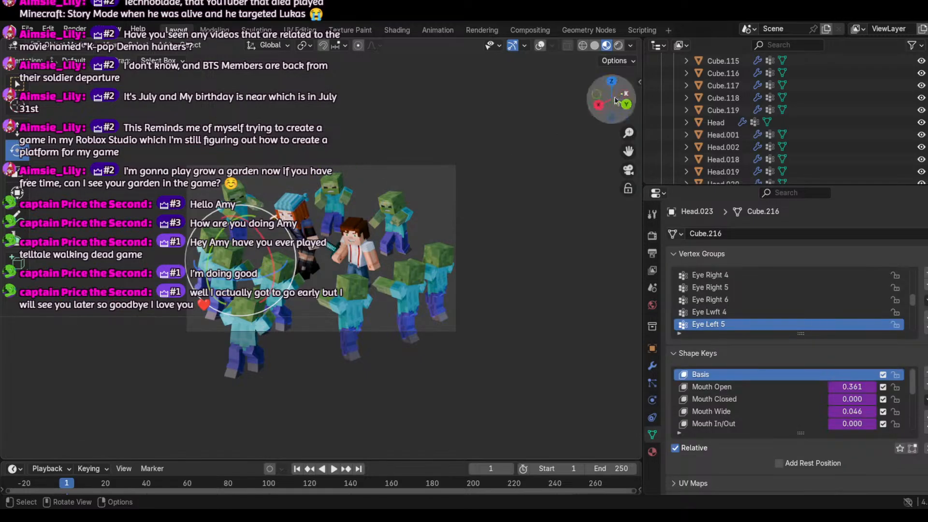
Step: Show the viewport overlays and move the frontmost zombie's armature along the ground into the gap beside the neighbouring zombies
click(545, 49)
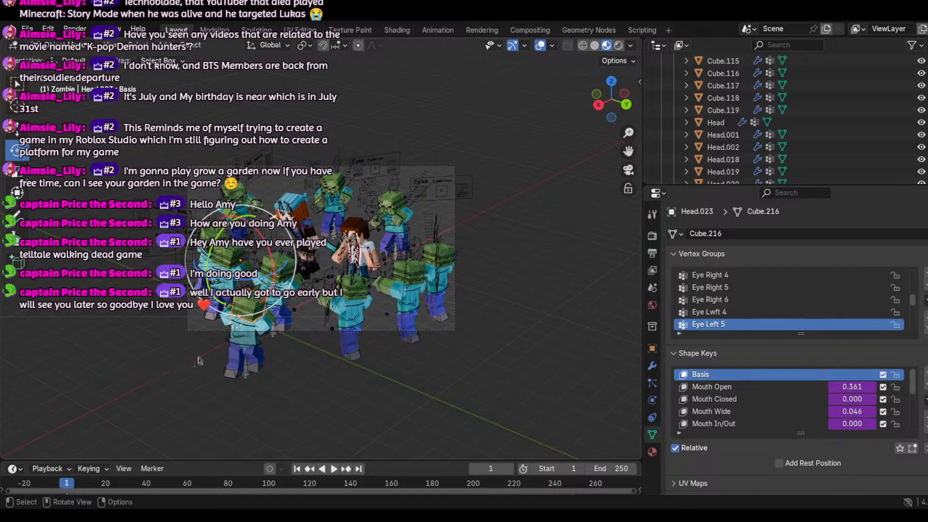
click(248, 349)
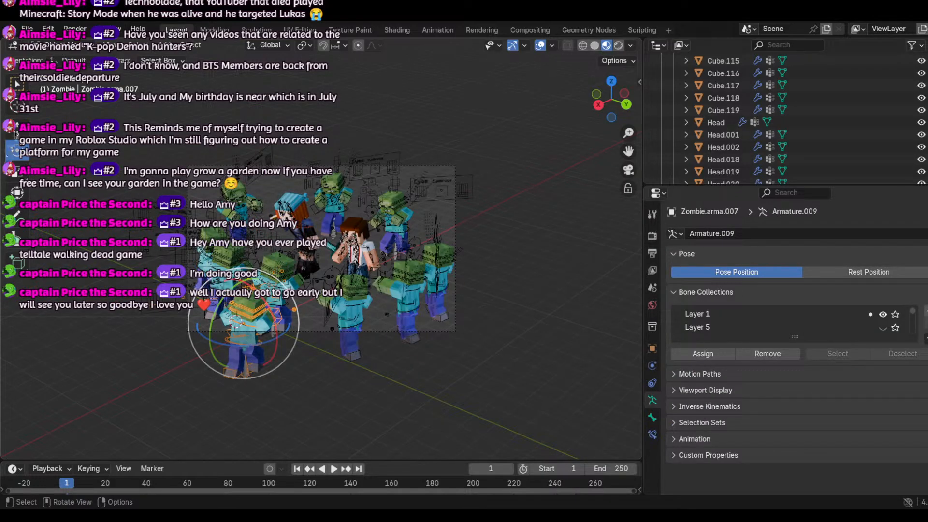
click(17, 130)
drag(208, 343, 267, 337)
drag(333, 323, 339, 318)
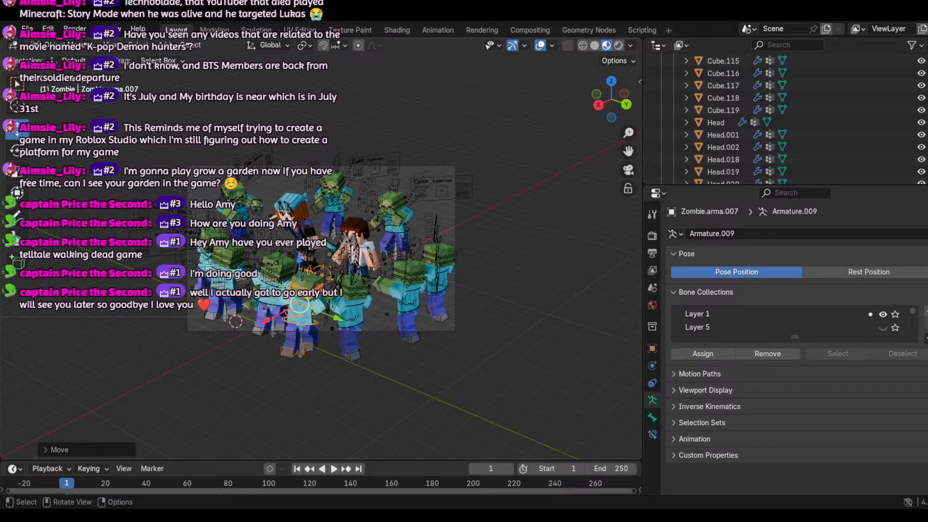
Step: Check the zombie arrangement outside and through the camera view, with the viewport overlays hidden
click(252, 310)
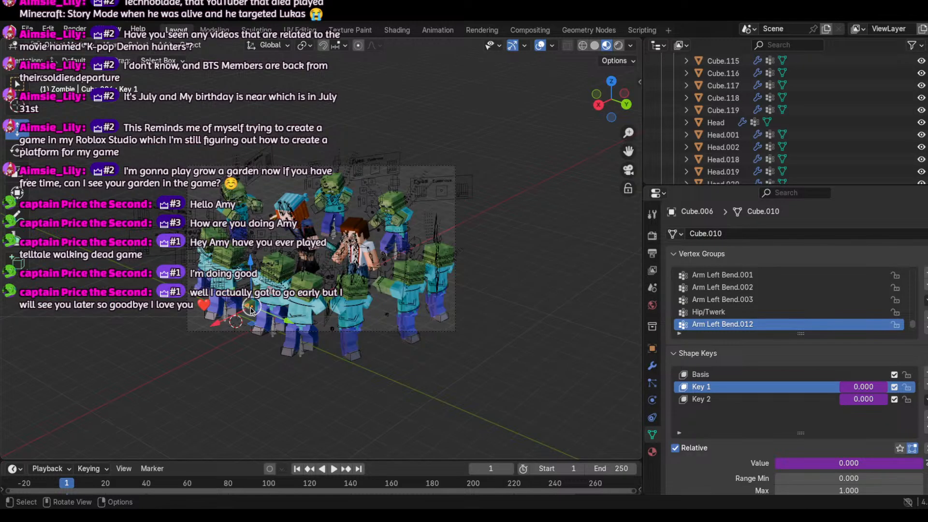
click(628, 170)
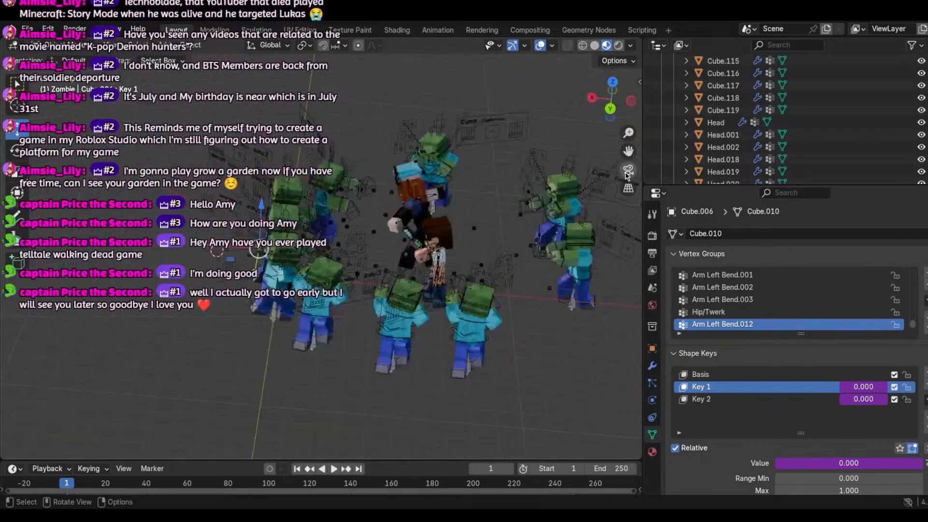
click(628, 170)
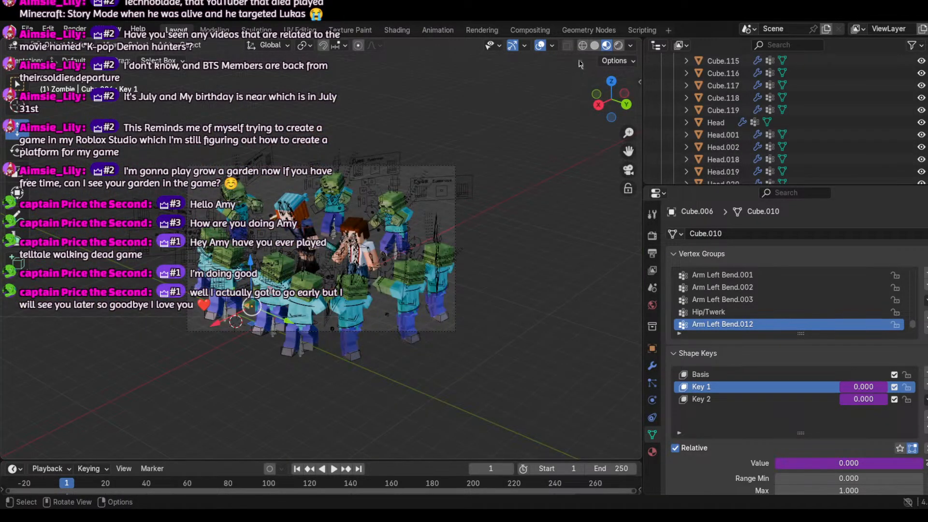
click(540, 45)
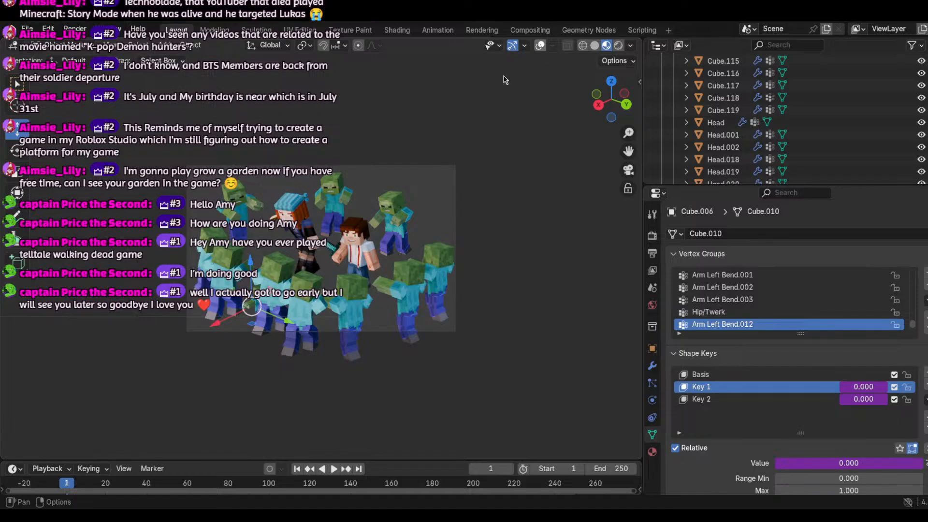
Step: Find the armature Zombie.arma.009, belonging to the zombie behind the front row, in the object list and delete it
scroll(766, 110, down, 2)
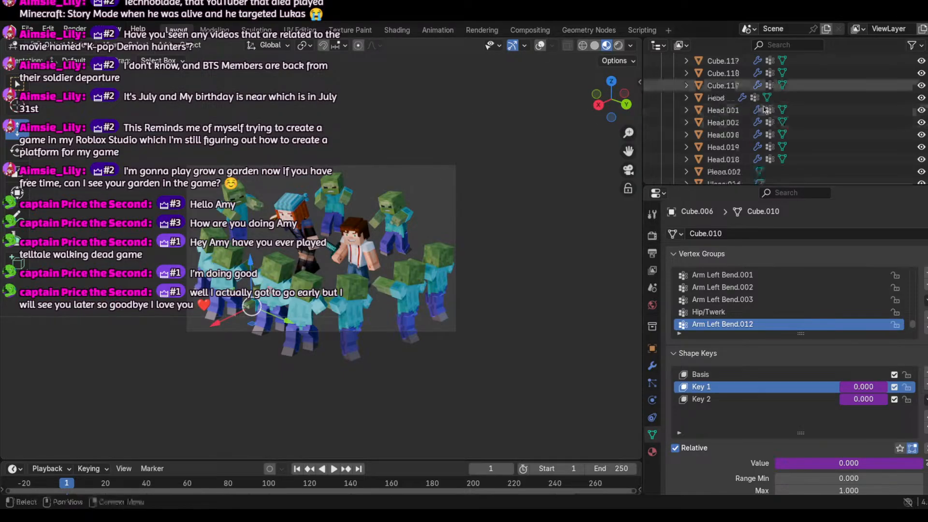
scroll(765, 109, down, 15)
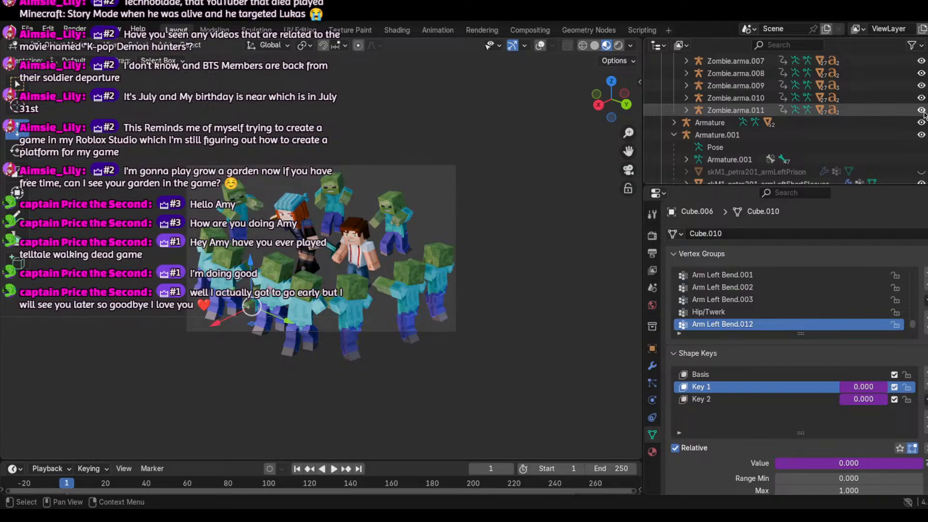
click(734, 98)
click(733, 86)
click(734, 74)
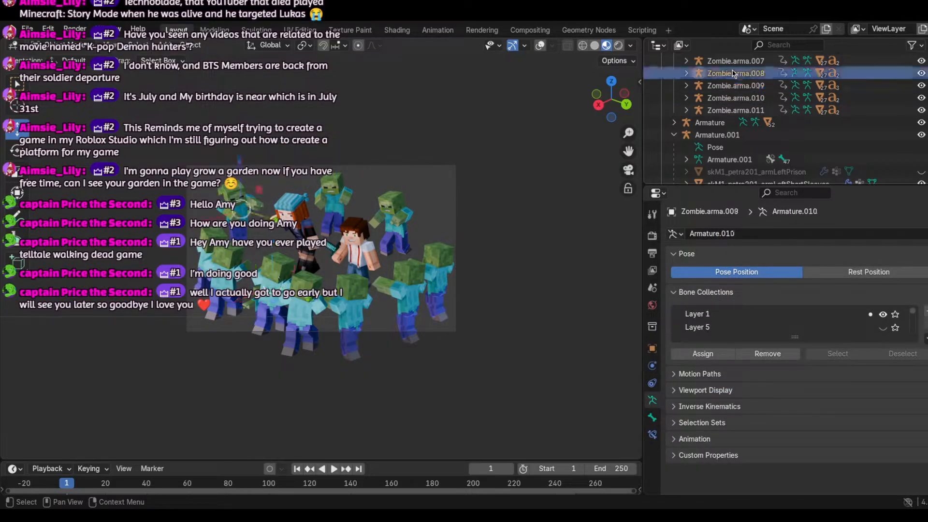
click(736, 86)
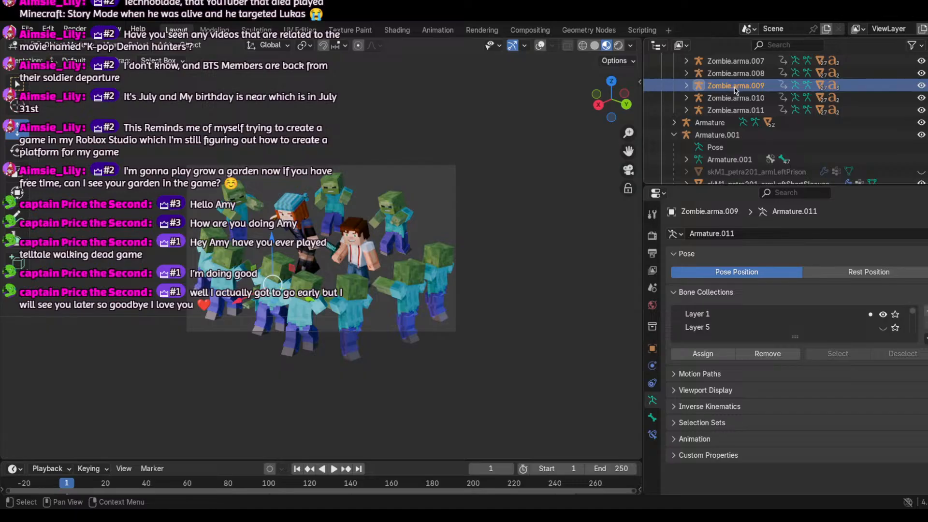
key(Delete)
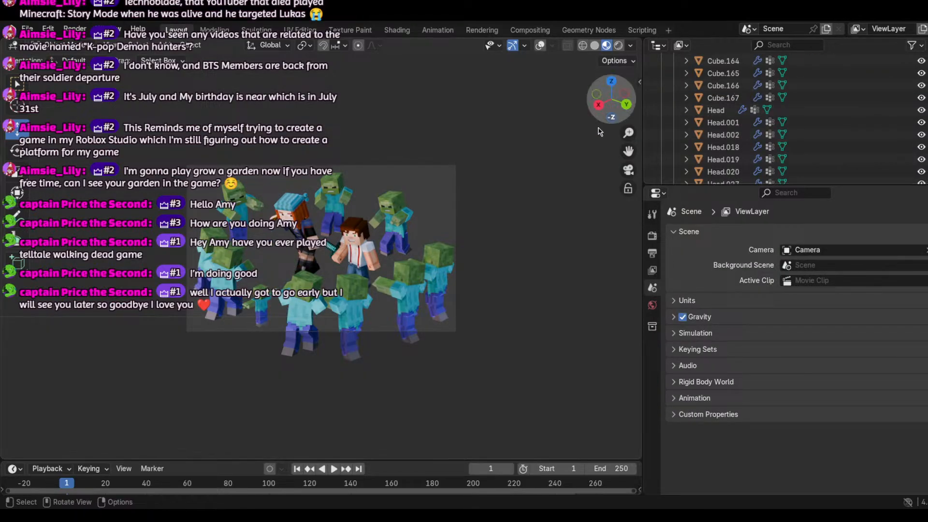
Step: Look for the deleted zombie's leftover meshes and purge unused local and linked data-blocks recursively from the file
click(270, 305)
scroll(663, 126, down, 10)
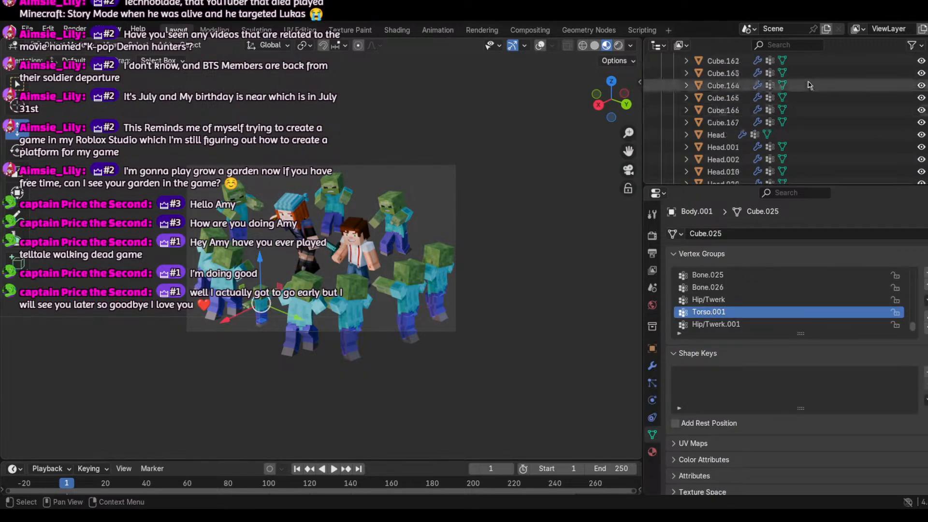
scroll(814, 82, up, 10)
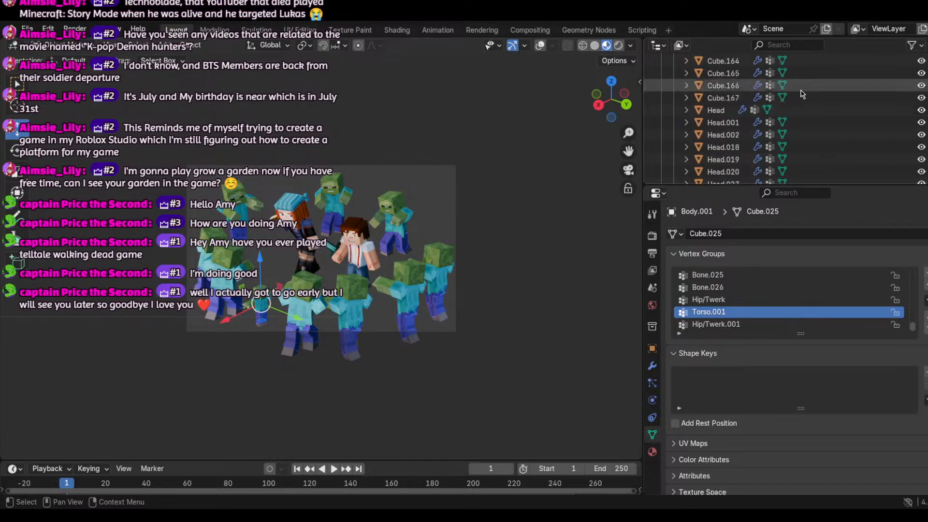
scroll(727, 89, up, 5)
scroll(729, 92, up, 10)
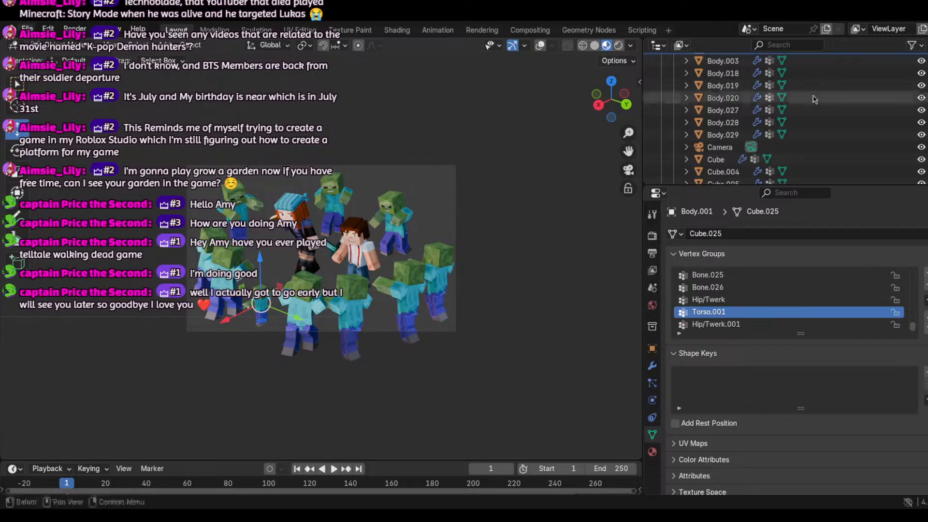
click(28, 28)
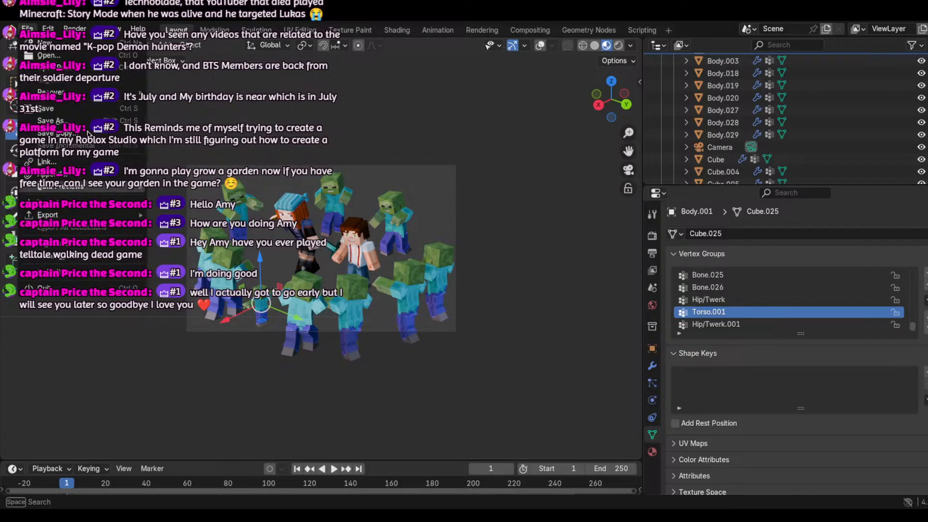
mouse_move(95, 260)
click(172, 257)
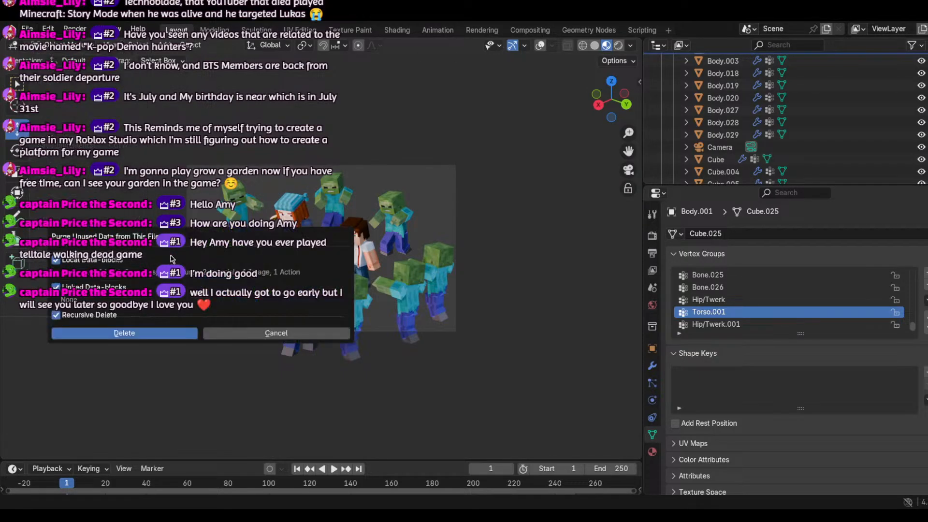
click(164, 333)
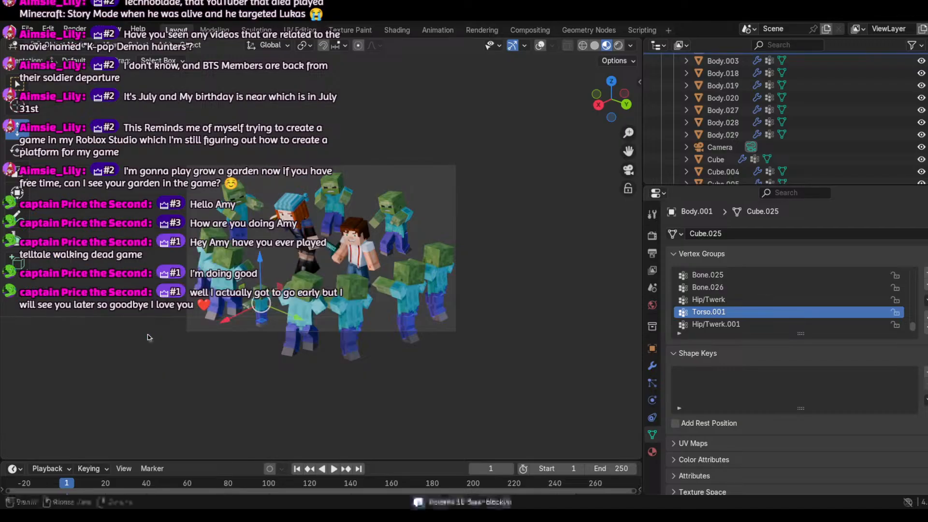
Step: Open the file's unused data manager
click(28, 29)
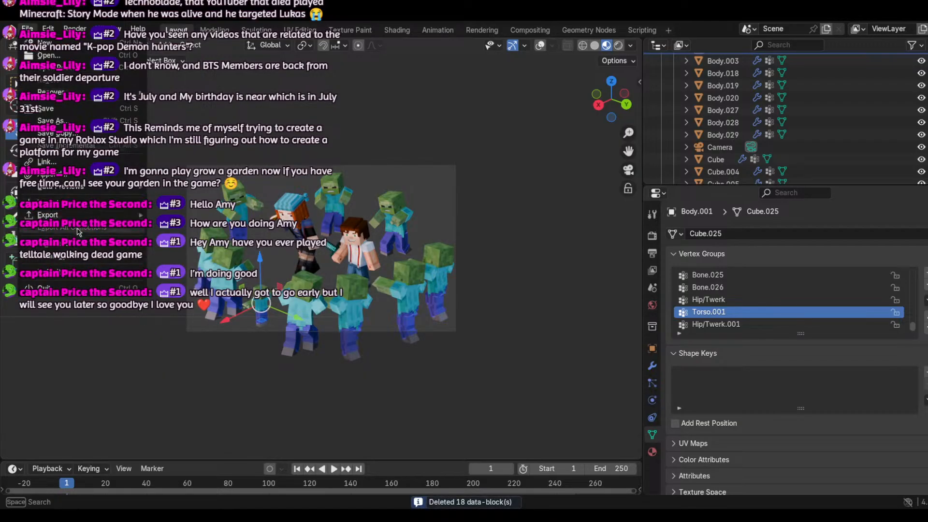
mouse_move(77, 187)
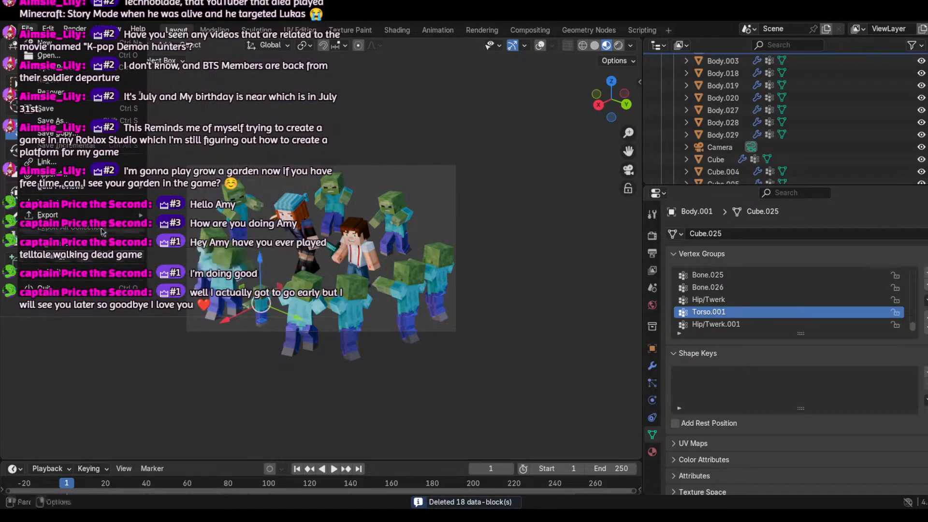
mouse_move(112, 208)
mouse_move(131, 257)
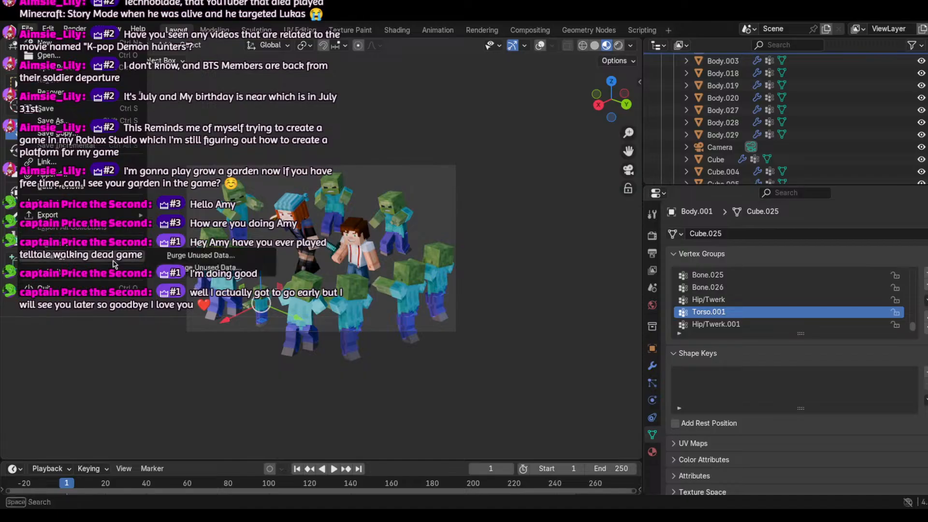
click(174, 269)
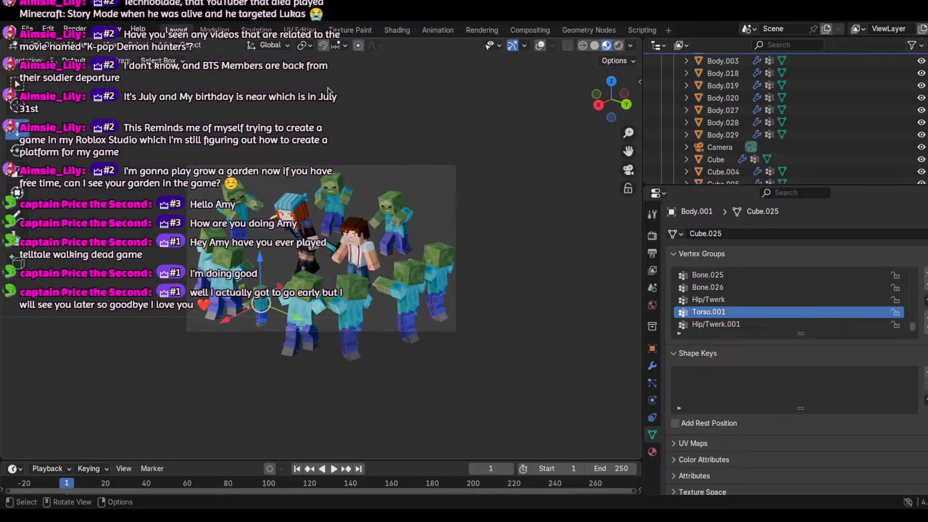
Step: Turn the viewport overlays back on and pick out the leftover torso and leg meshes of the deleted zombie
click(259, 310)
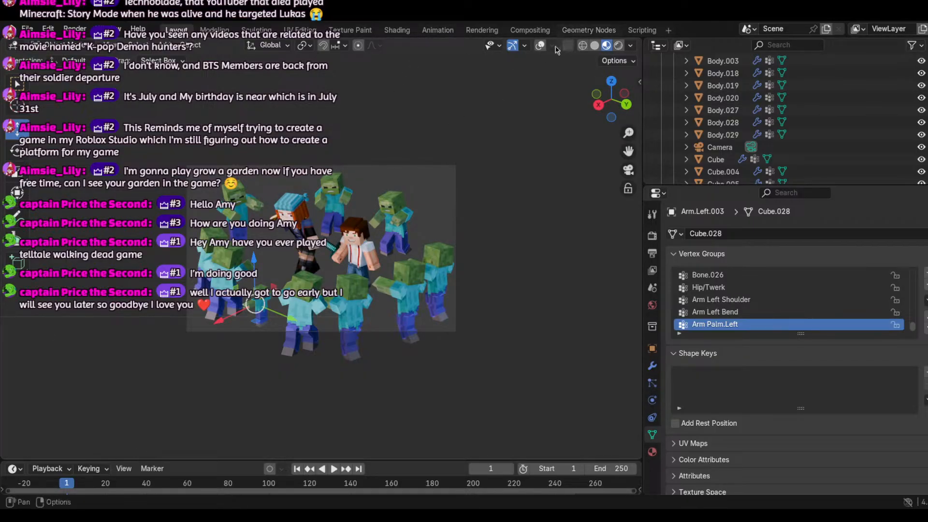
click(540, 45)
click(265, 308)
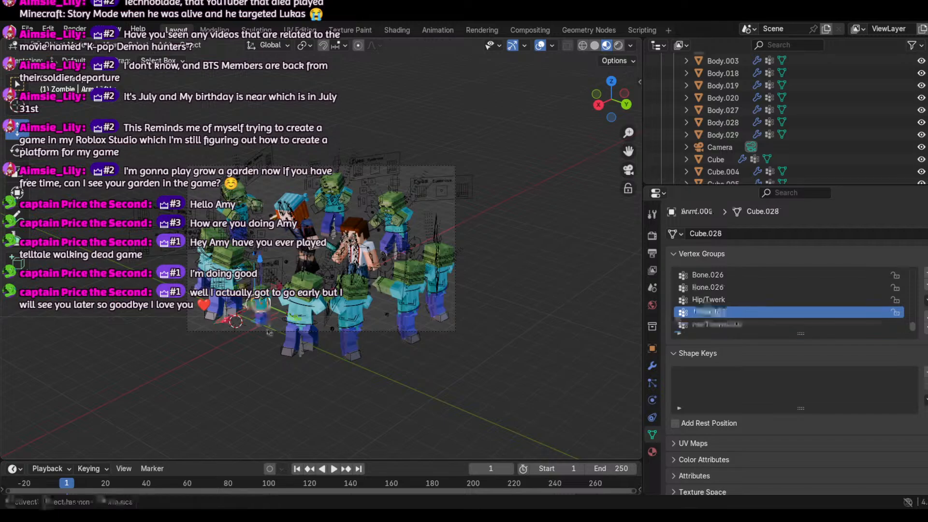
click(264, 325)
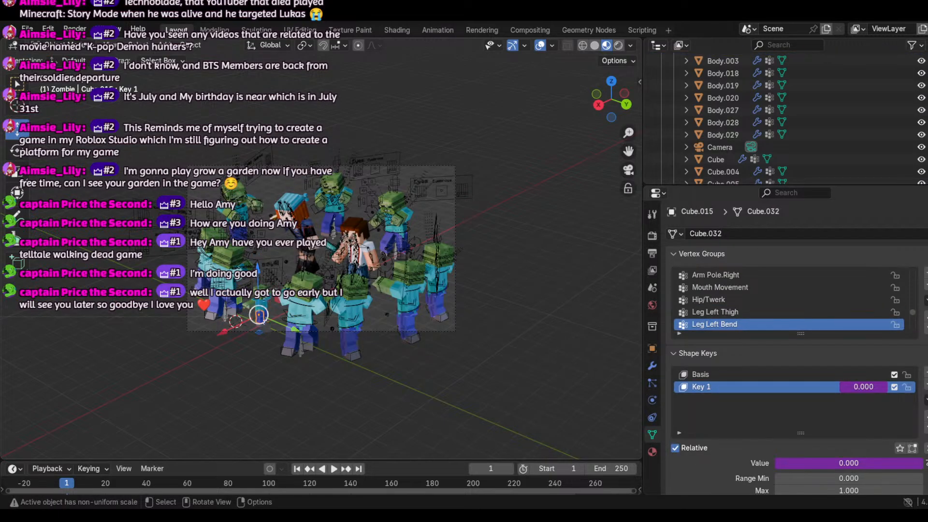
Step: Try moving the leftover head mesh up above the group and undo the move
click(263, 283)
key(g)
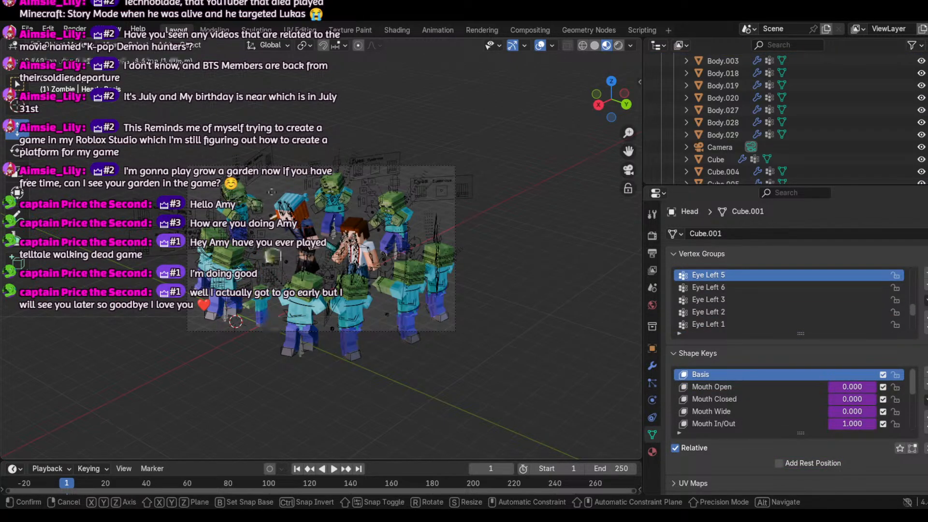
click(276, 160)
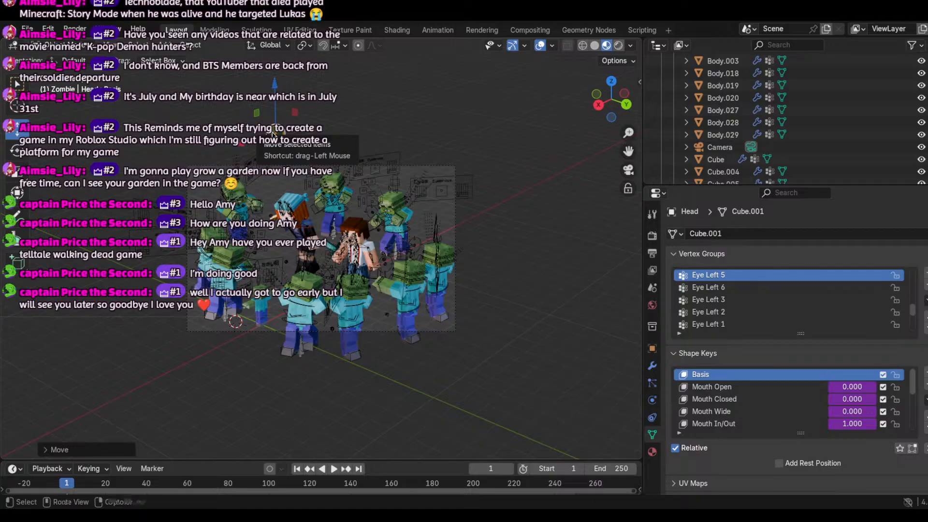
key(ctrl+z)
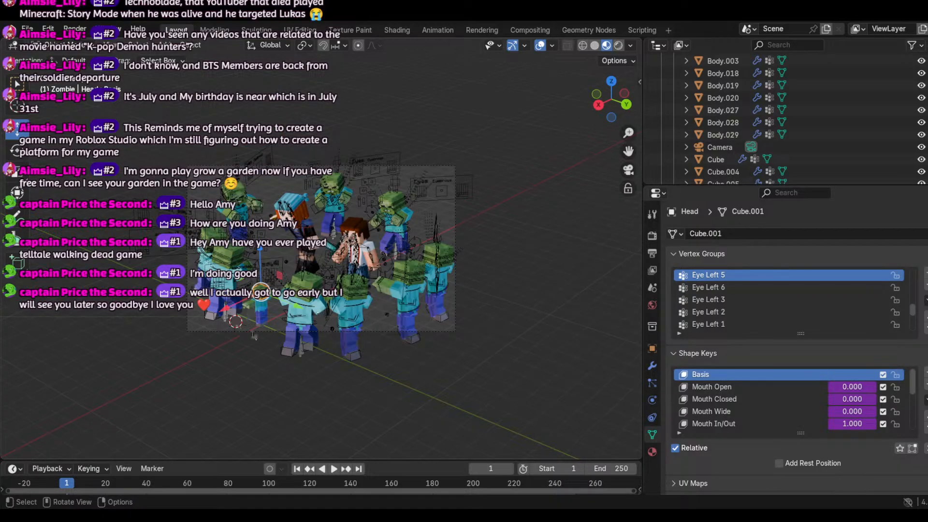
key(ctrl+z)
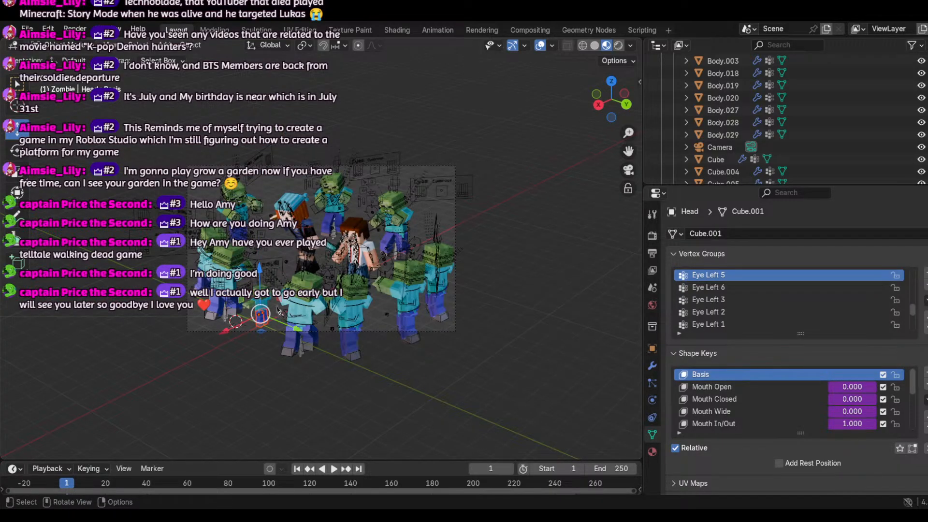
Step: Try deleting the selected leftover zombie pieces and undo the deletion
key(x)
click(275, 307)
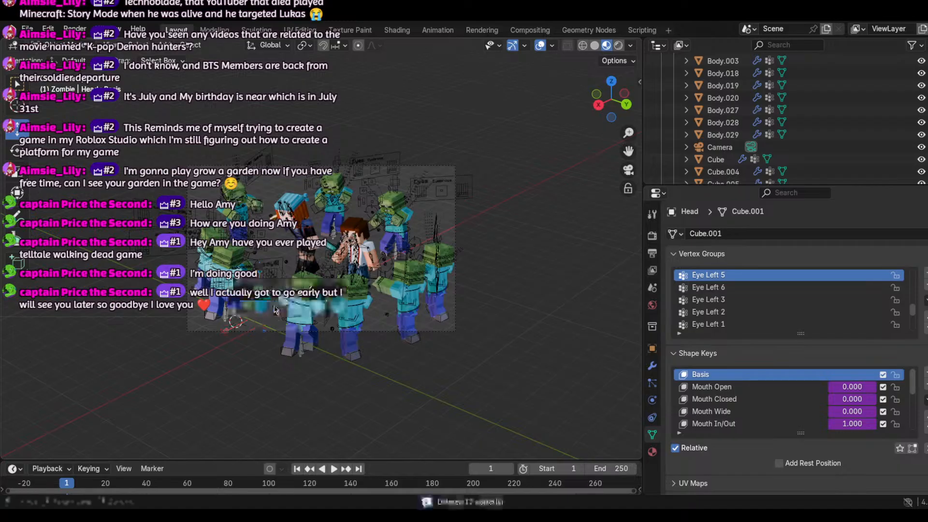
key(ctrl+z)
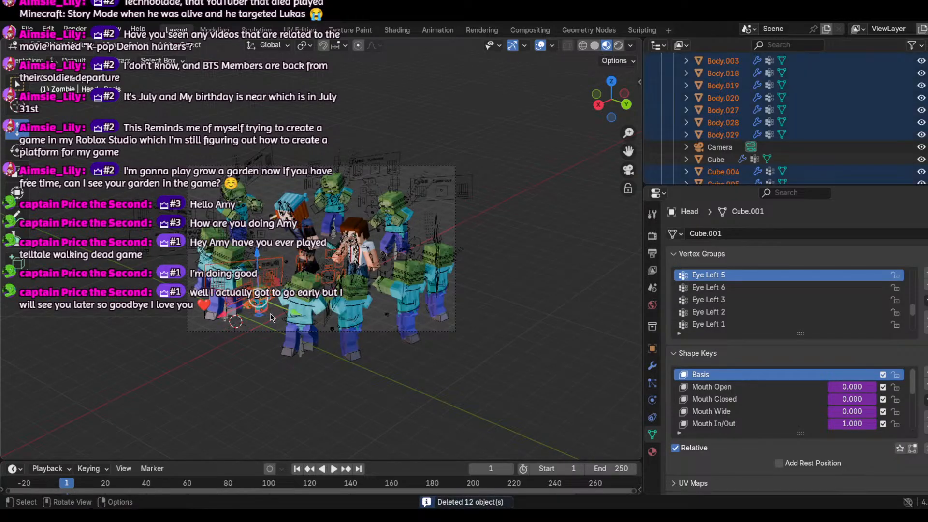
Step: Move the leftover torso along the X axis to test it, undo that move, and delete the torso
click(265, 323)
key(g)
key(x)
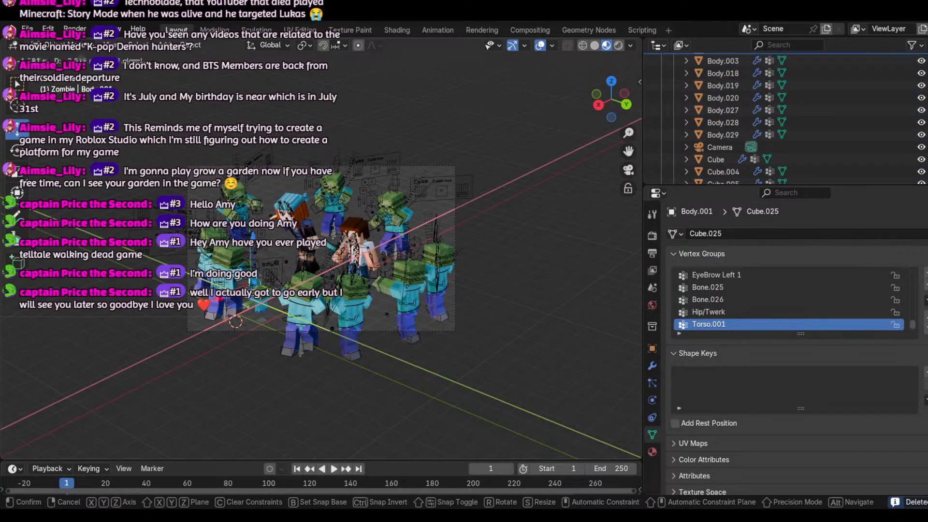
click(517, 269)
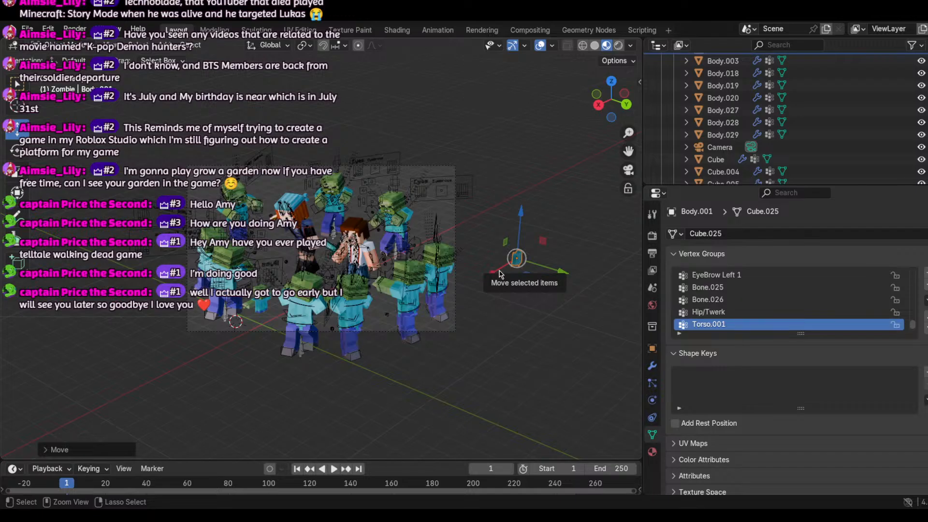
key(ctrl+z)
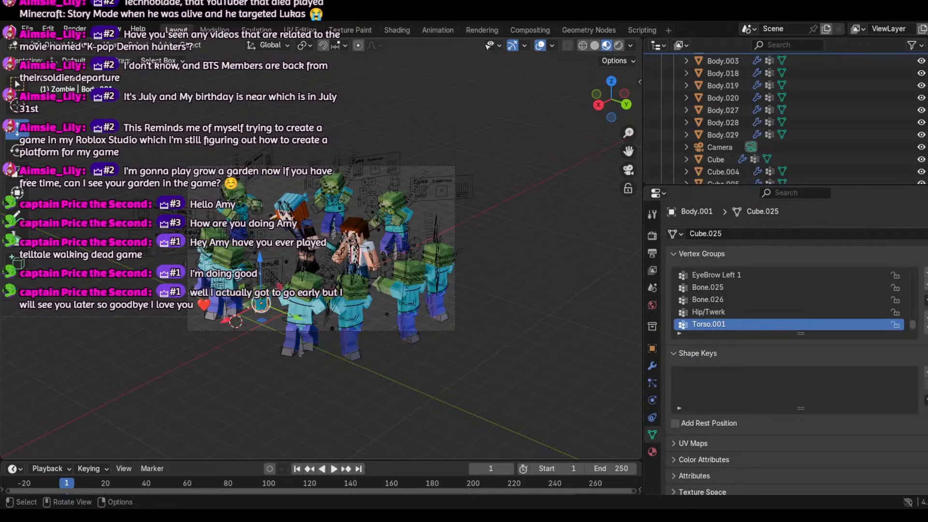
key(x)
click(263, 271)
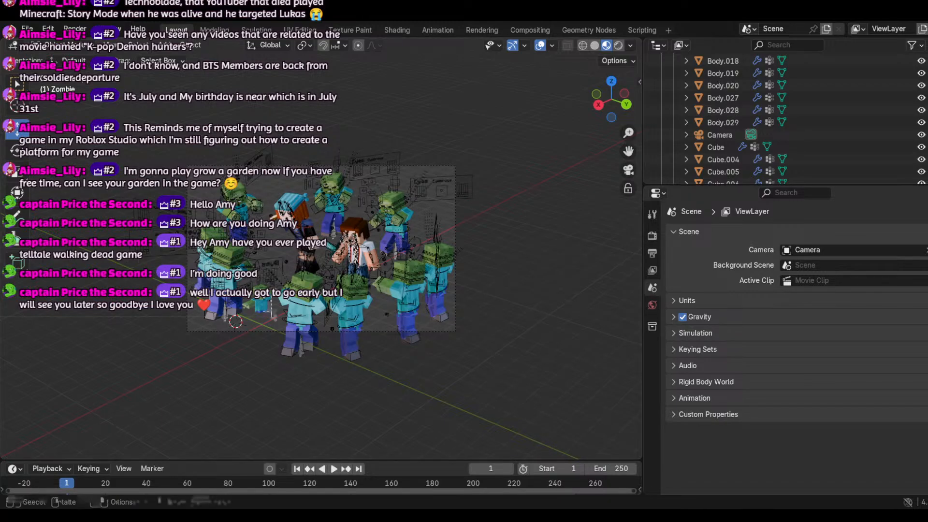
Step: Delete the two remaining clusters of leftover zombie body pieces near the 3D cursor
click(268, 314)
key(x)
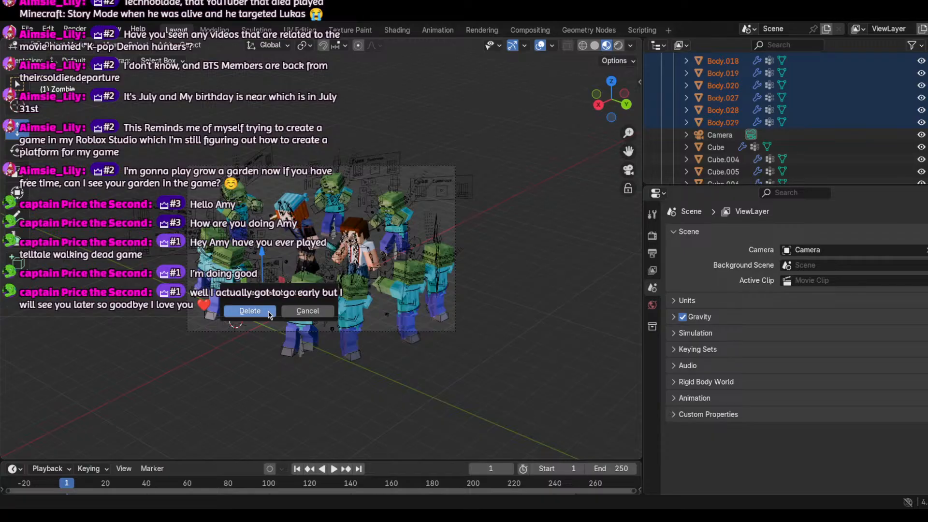
click(268, 312)
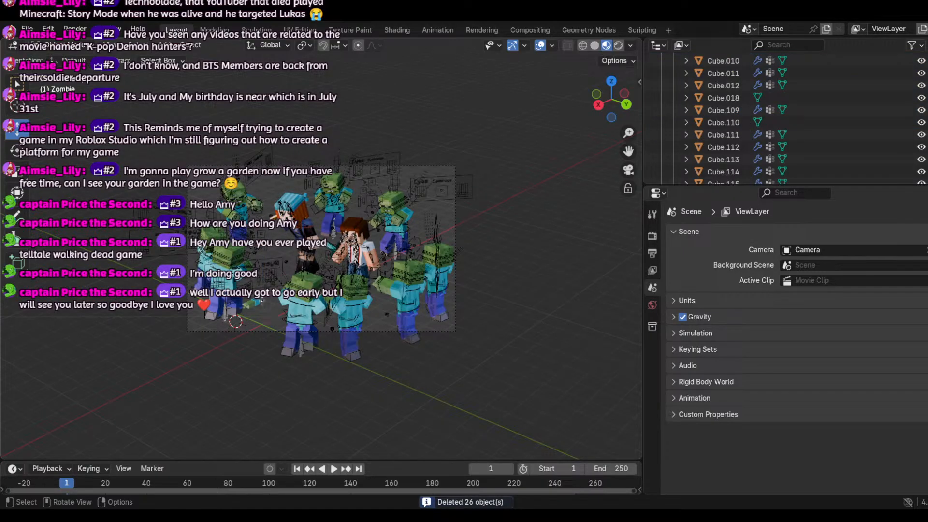
click(259, 309)
key(x)
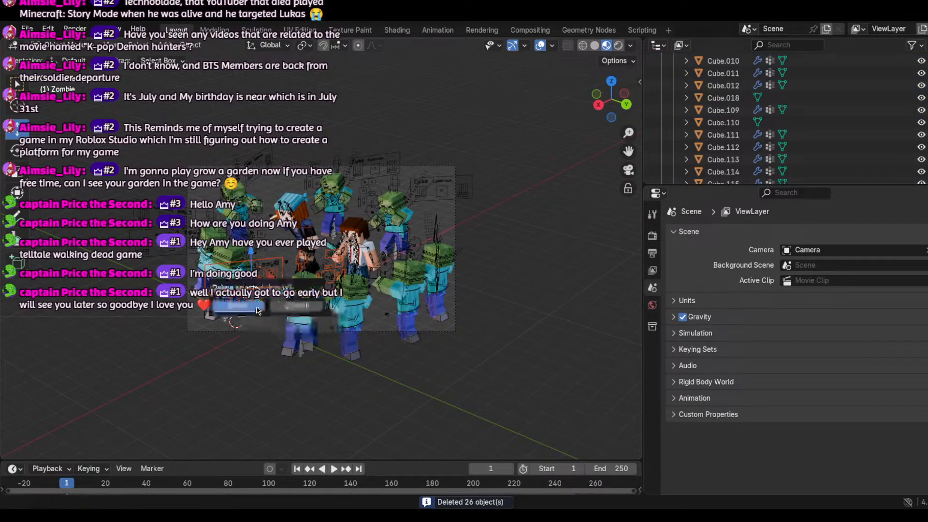
click(258, 310)
Step: Delete the leftover left arm mesh beside the front-row zombies
click(263, 314)
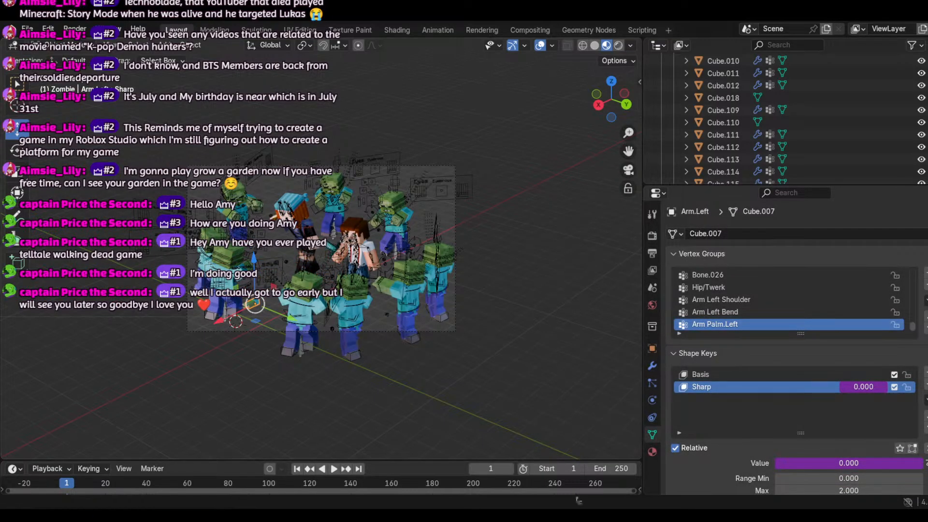
click(254, 300)
key(Delete)
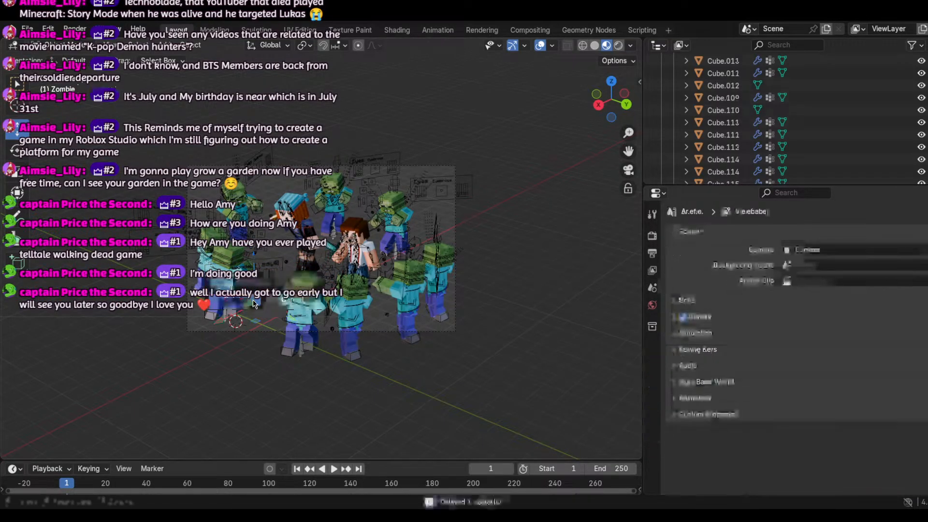
Step: Try deleting the leftover Plane.002 control shape behind the zombies from outside the camera view
drag(253, 286, 267, 312)
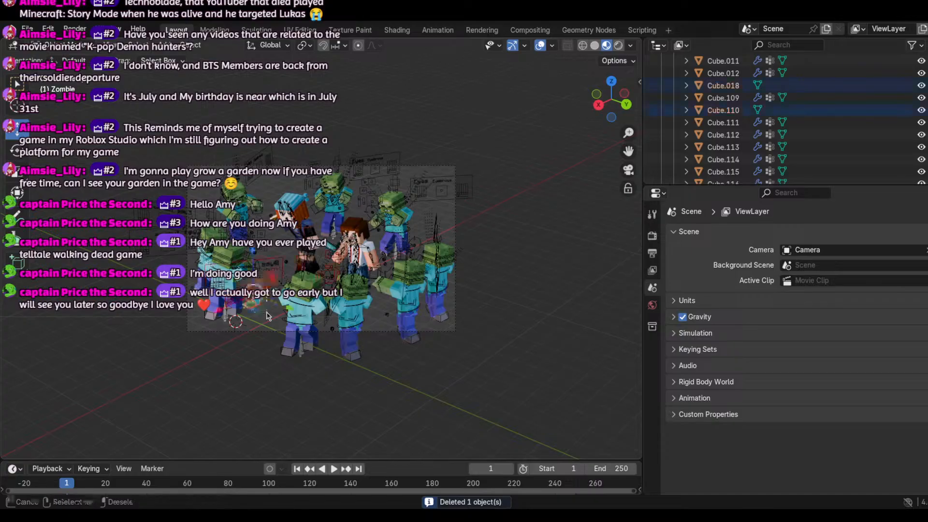
click(628, 170)
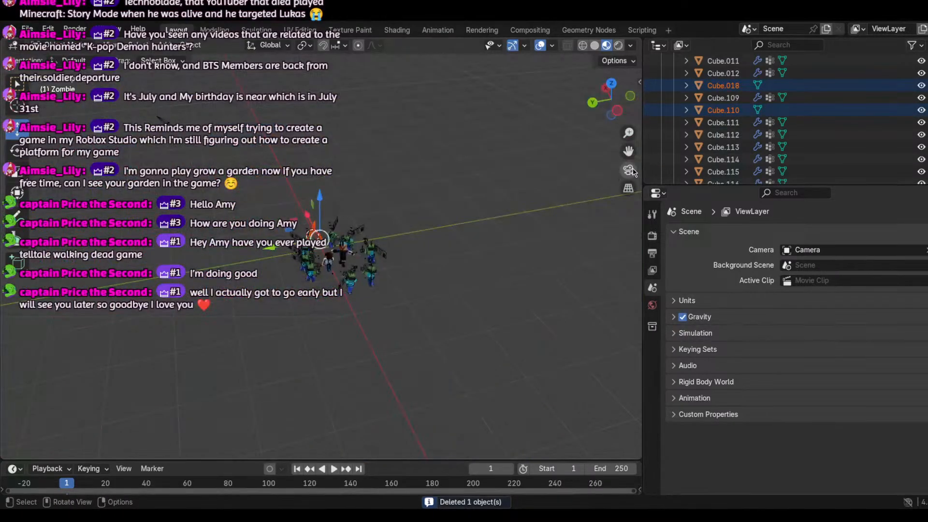
scroll(479, 180, up, 12)
scroll(253, 148, down, 1)
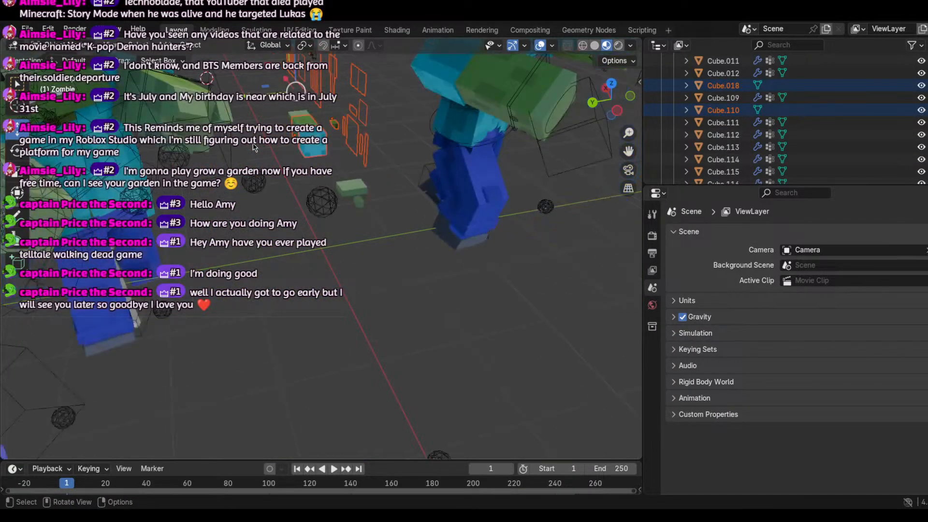
scroll(257, 121, down, 4)
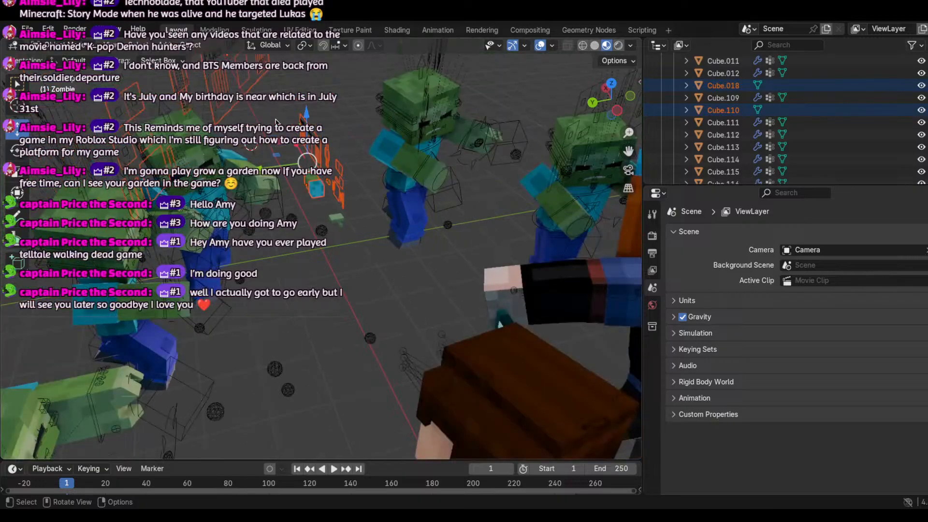
click(304, 112)
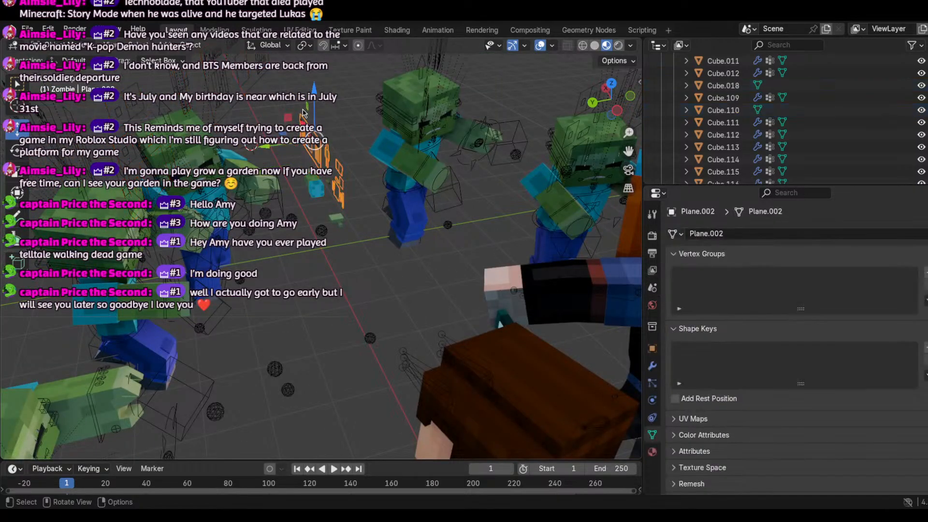
key(x)
click(364, 179)
Step: Box-select the leftover rig control shapes in the gap between the zombies and delete them
drag(283, 105, 327, 165)
click(356, 229)
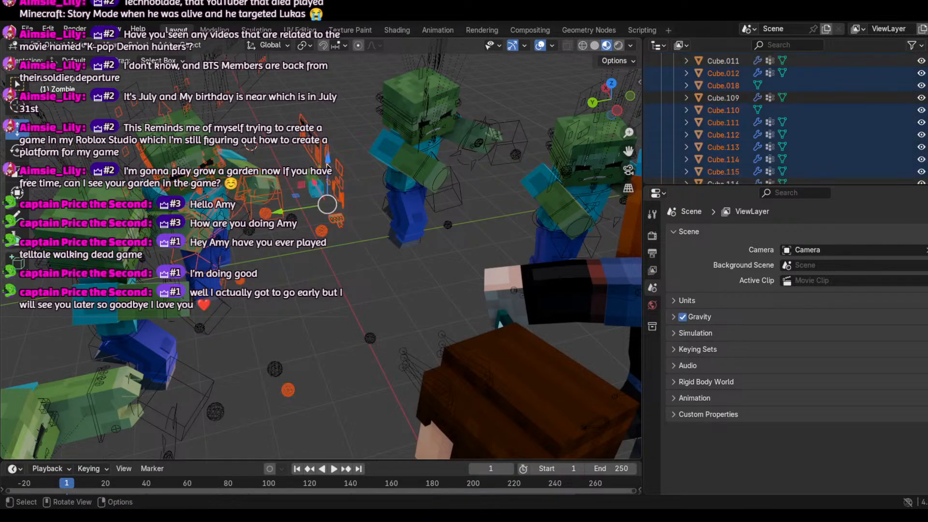
click(279, 103)
drag(280, 104, 345, 177)
key(x)
click(345, 178)
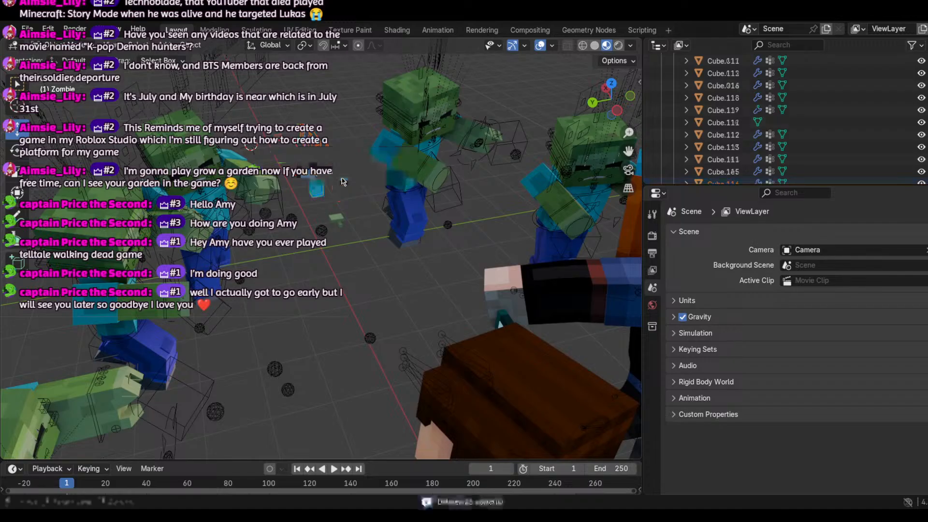
Step: Delete the last leftover zombie body fragments in the gap between the zombies
drag(300, 146, 331, 208)
key(x)
click(334, 204)
click(360, 245)
key(x)
click(331, 208)
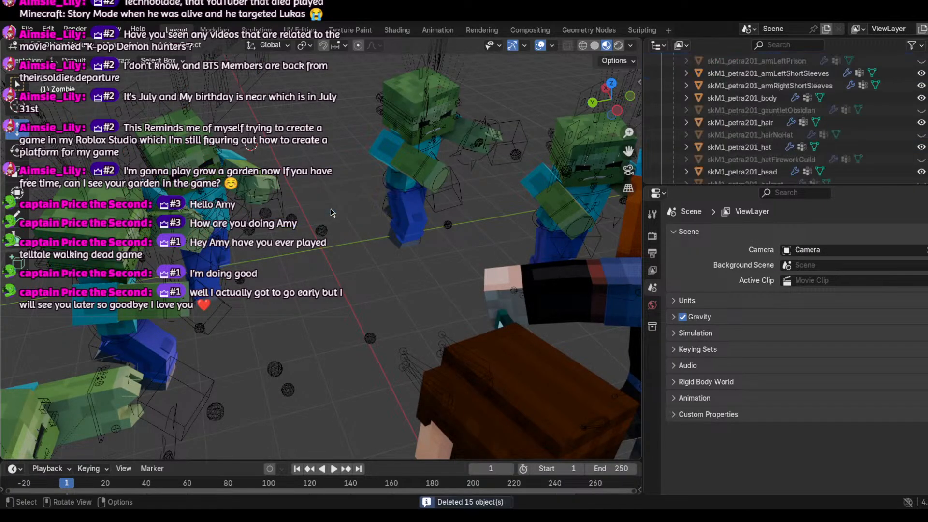
Step: Inspect the group through the camera, hiding the viewport overlays briefly to check the composition
scroll(331, 209, down, 4)
scroll(331, 209, up, 4)
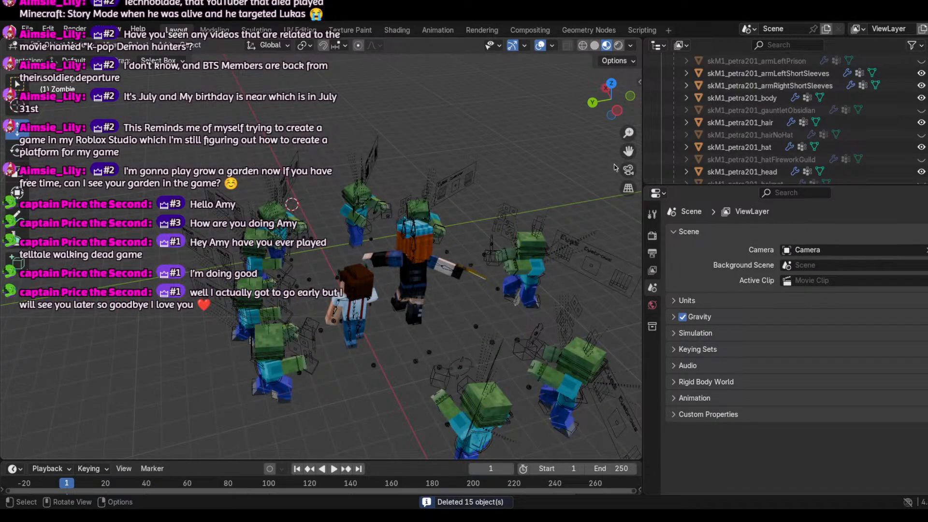
click(629, 170)
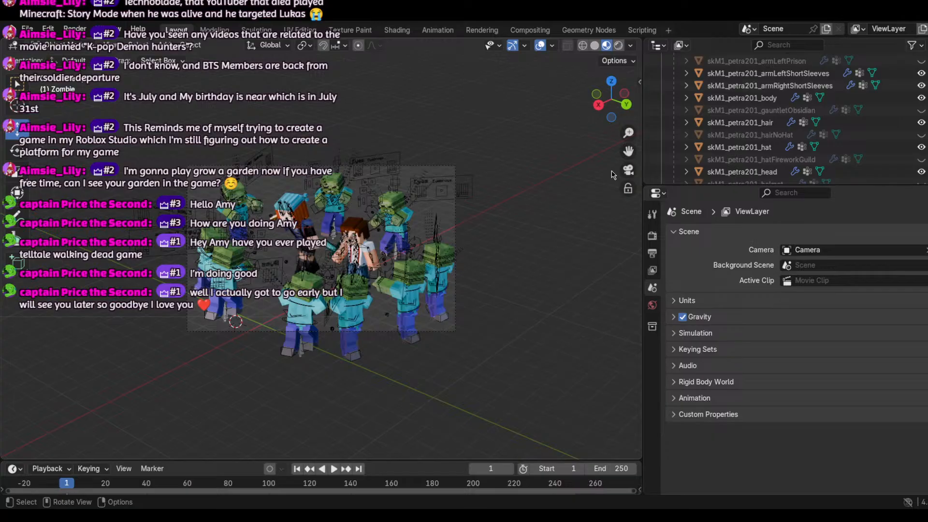
click(313, 316)
click(311, 324)
click(311, 329)
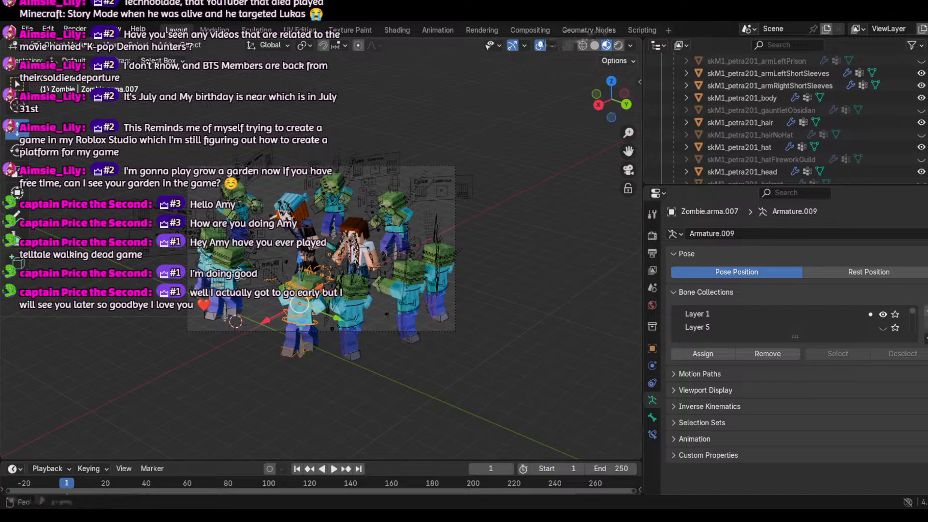
click(540, 44)
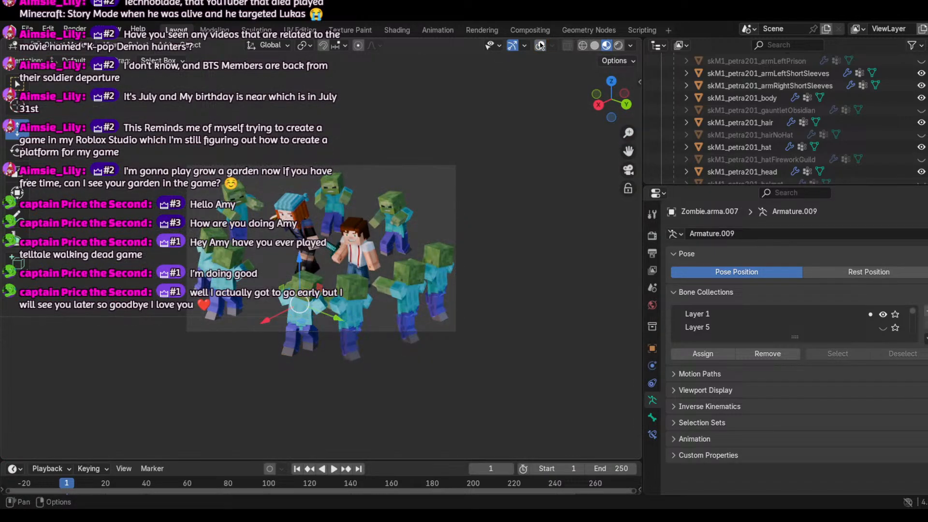
click(540, 45)
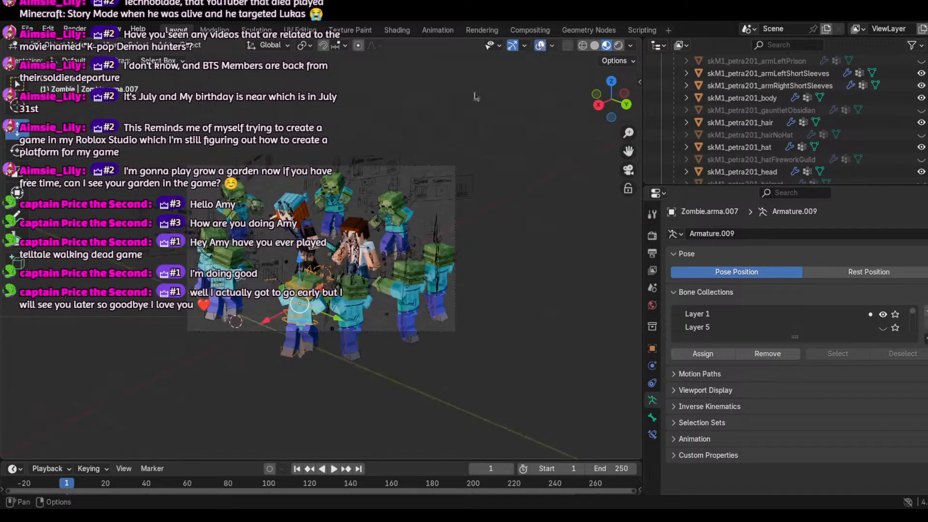
Step: Move the Zombie.arma.002 zombie along the Y axis into the gap beside the front-row zombies
click(233, 260)
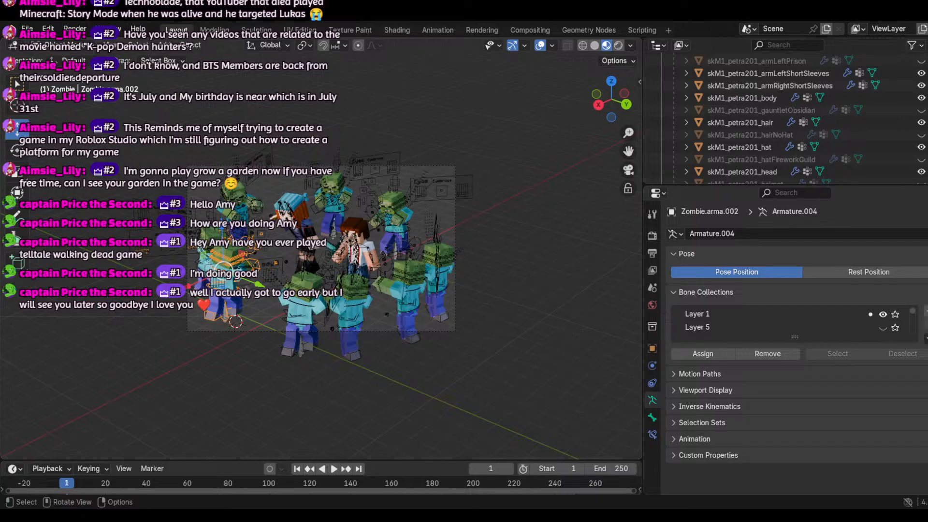
key(g)
key(y)
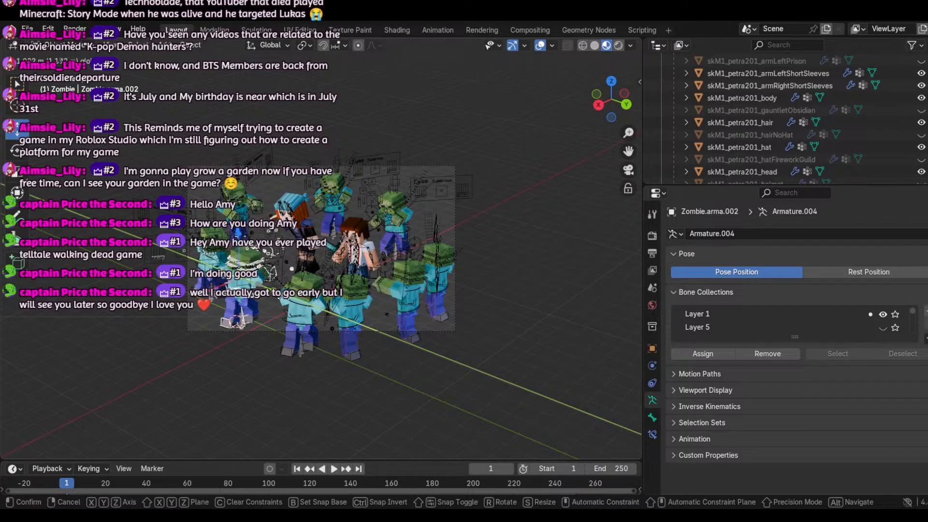
key(Return)
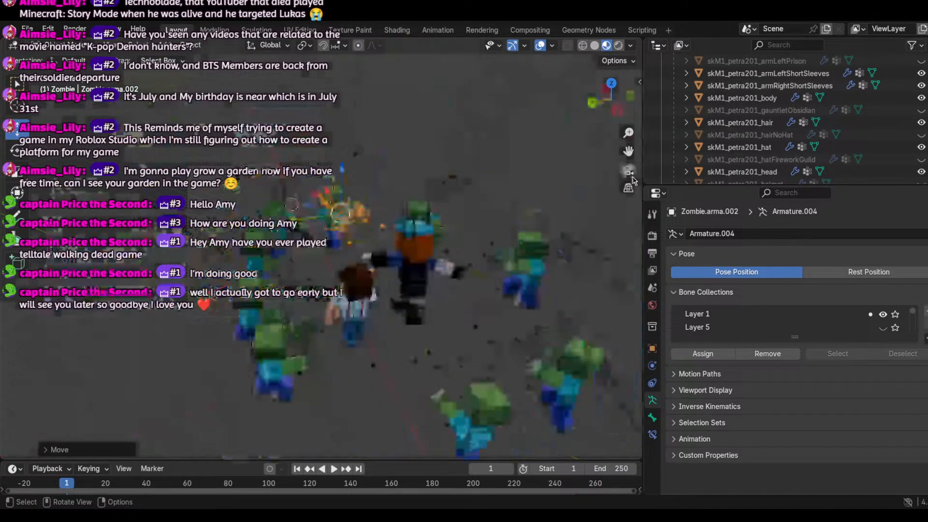
click(629, 170)
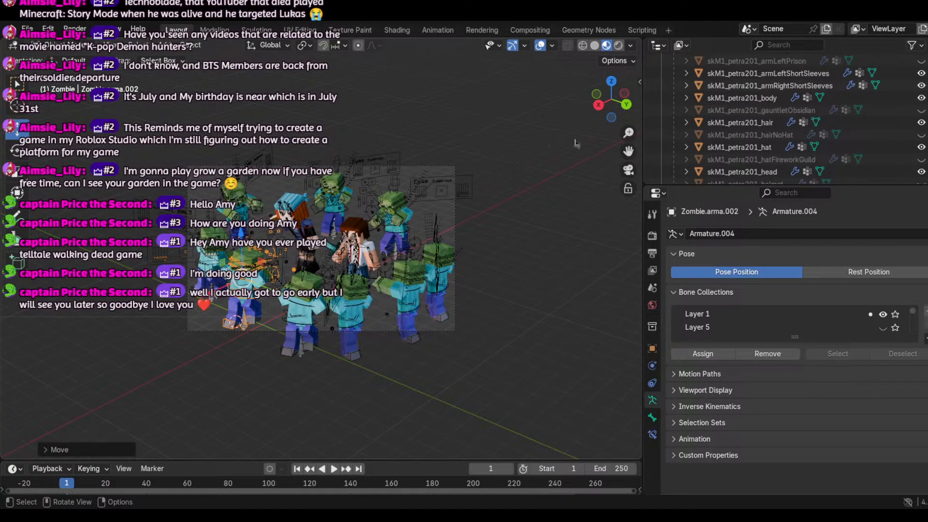
click(629, 171)
click(628, 171)
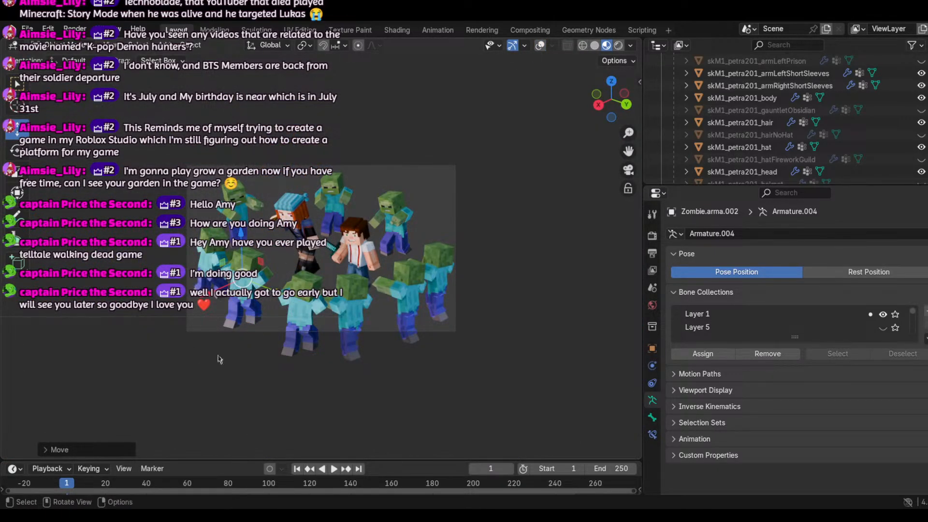
Step: Nudge the same zombie slightly further along the Y axis with the overlays hidden, and check its placement
key(g)
key(y)
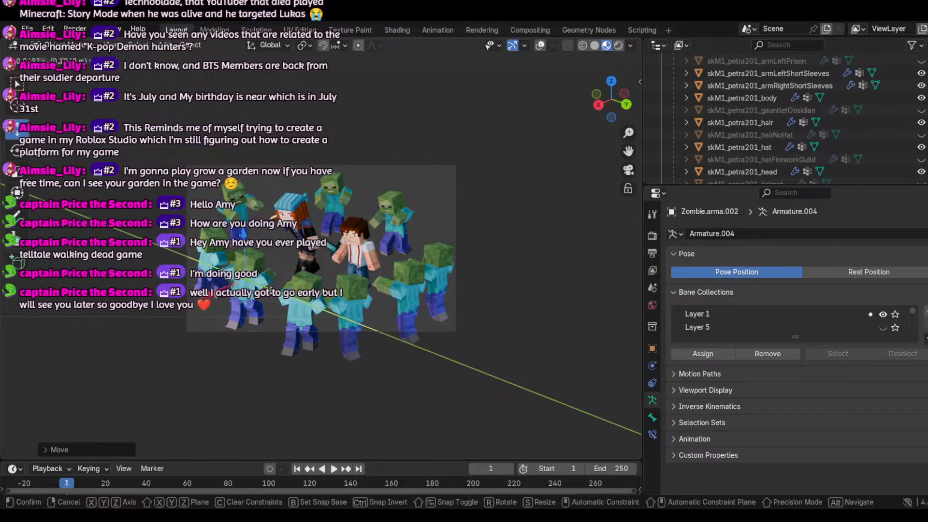
click(278, 298)
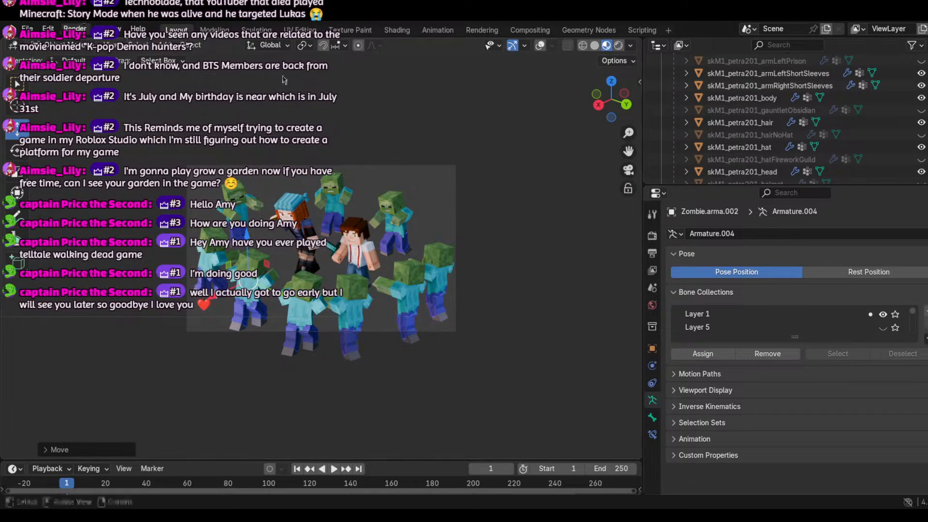
click(631, 171)
click(629, 170)
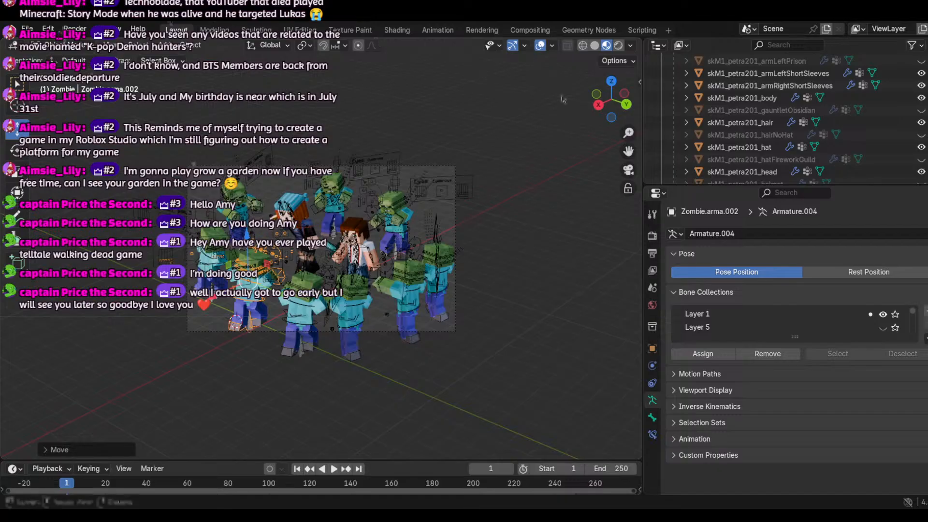
Step: Examine the arrangement of heroes and zombies from several angles outside the camera view
click(629, 171)
middle_drag(464, 179, 445, 184)
scroll(445, 184, up, 4)
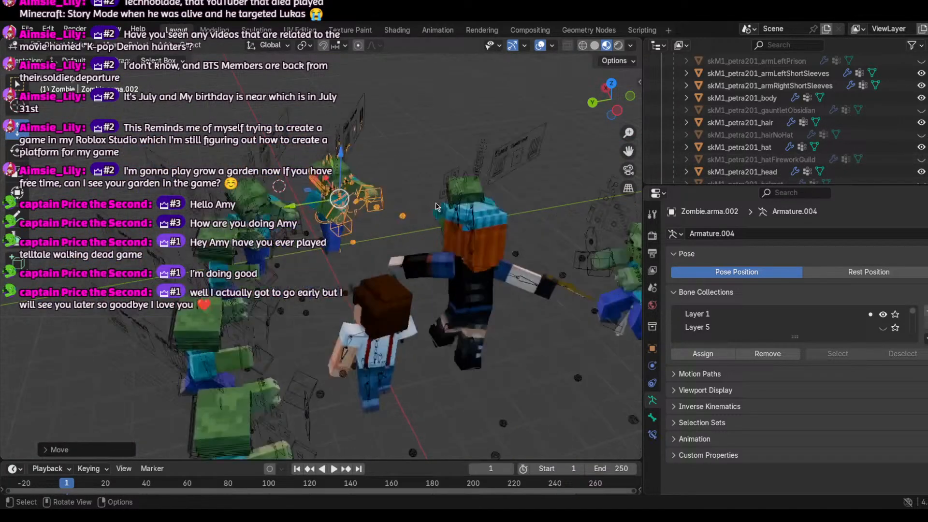
scroll(387, 155, down, 4)
scroll(310, 124, up, 2)
scroll(310, 122, up, 1)
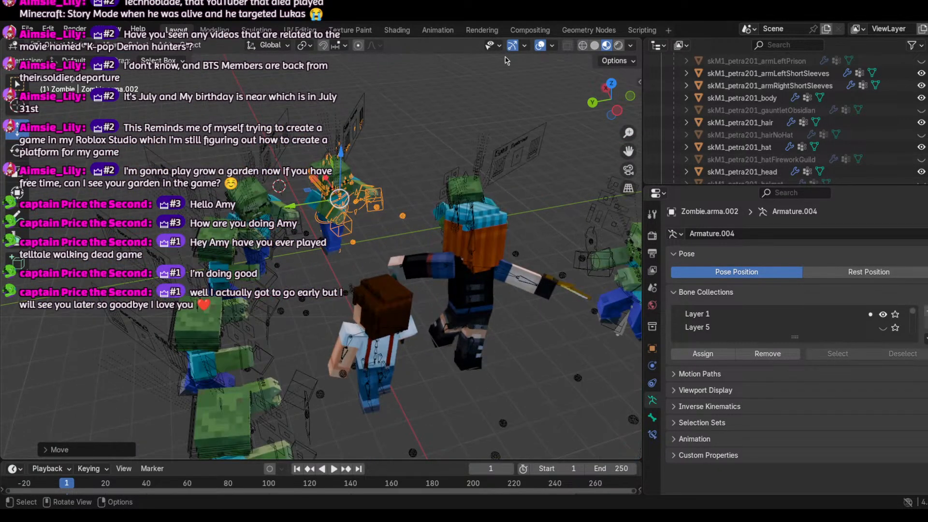
drag(602, 100, 493, 61)
drag(272, 155, 211, 178)
scroll(211, 177, down, 6)
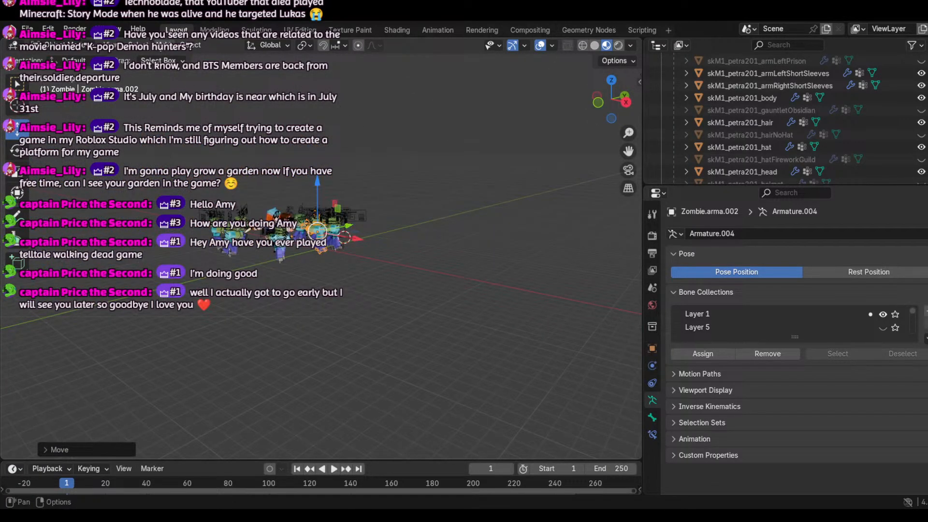
Step: Add a plane mesh to the scene at the 3D cursor
click(186, 48)
click(165, 47)
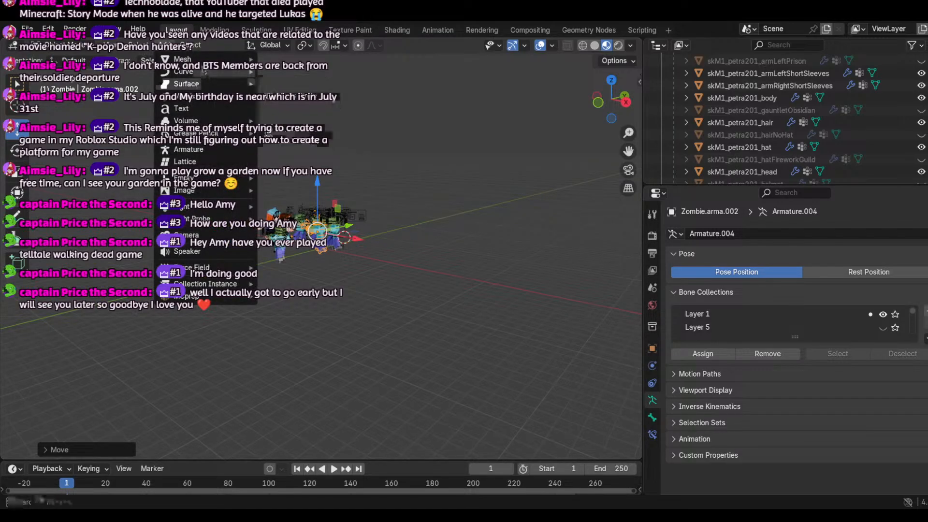
mouse_move(203, 59)
click(280, 58)
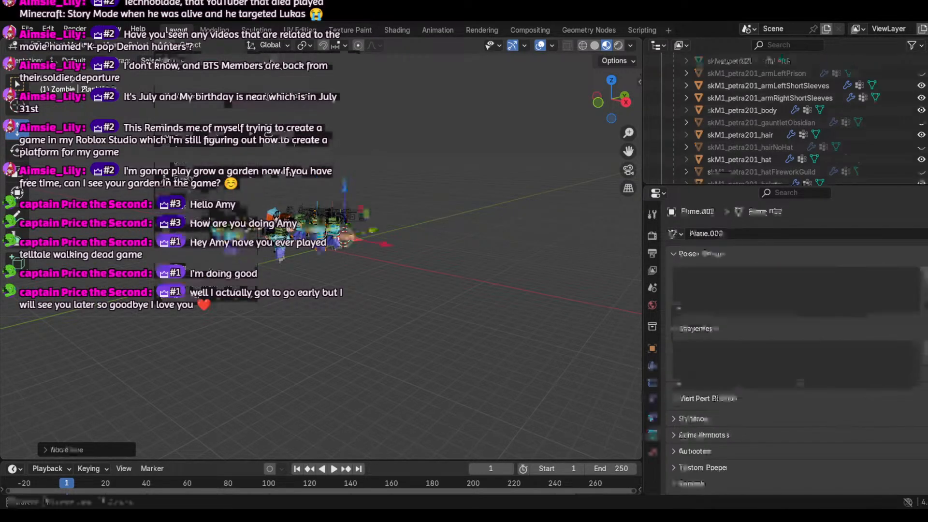
Step: Check the plane through the camera and lower it slightly along the Z axis
drag(626, 107, 459, 170)
click(630, 172)
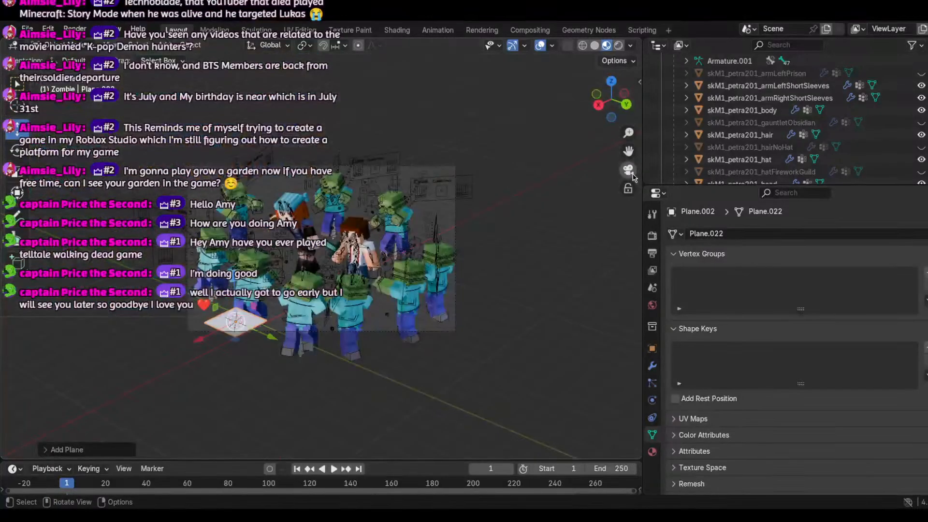
click(631, 174)
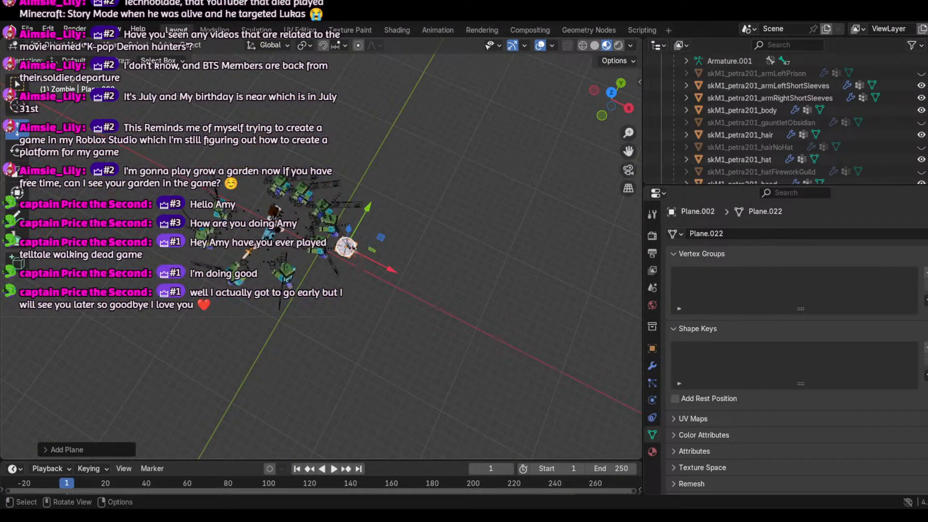
drag(621, 104, 640, 45)
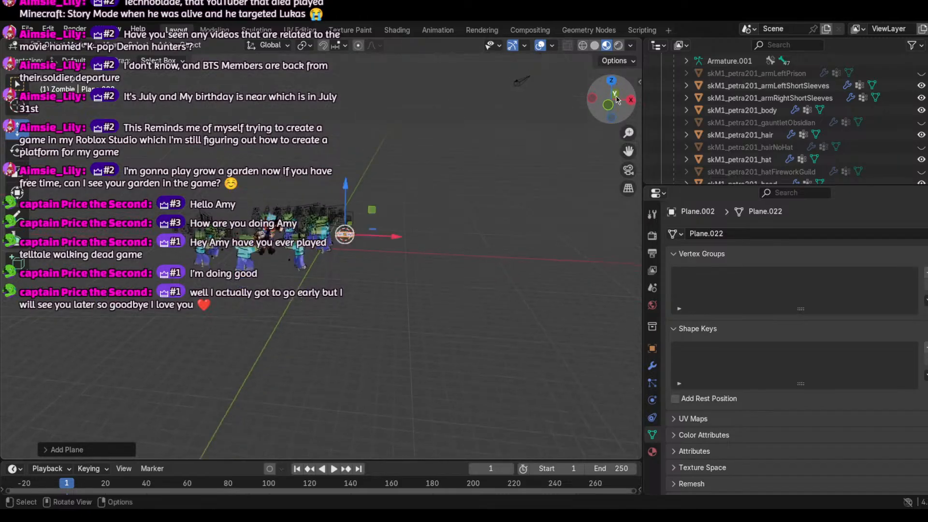
drag(349, 189, 347, 196)
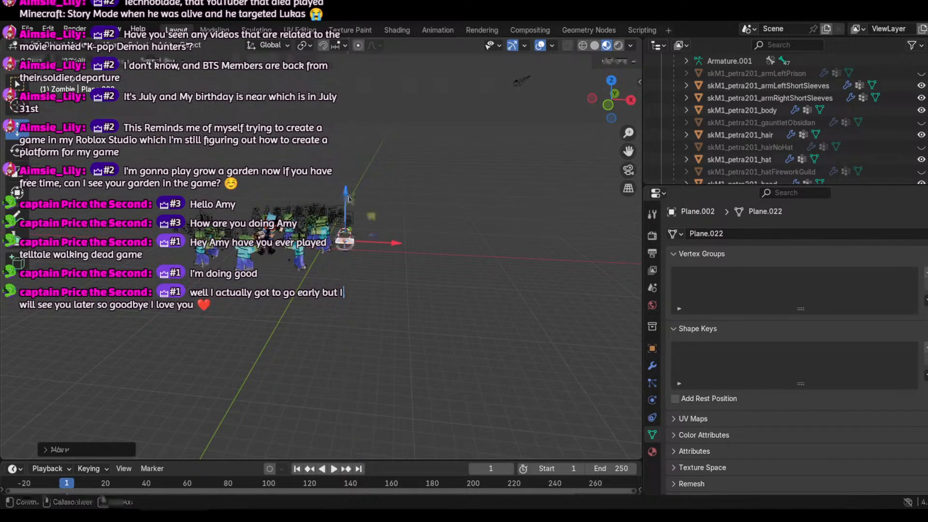
Step: Scale the plane up into a large floor beneath the characters and shift it slightly along the X and Z axes
key(s)
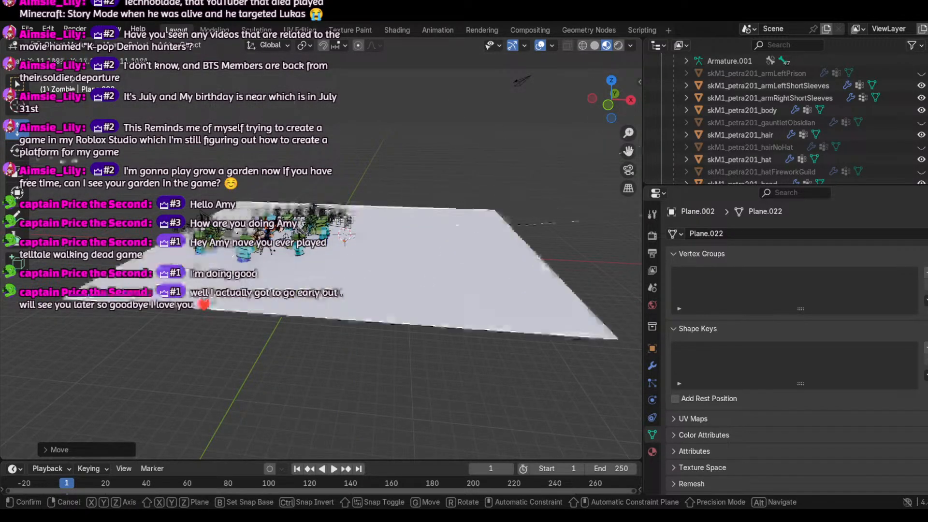
click(211, 187)
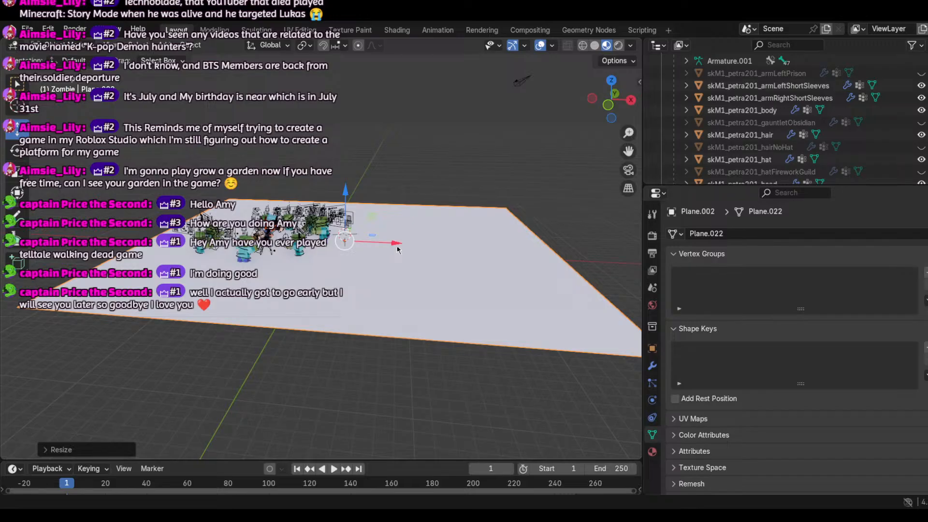
drag(395, 244, 380, 244)
drag(325, 199, 327, 212)
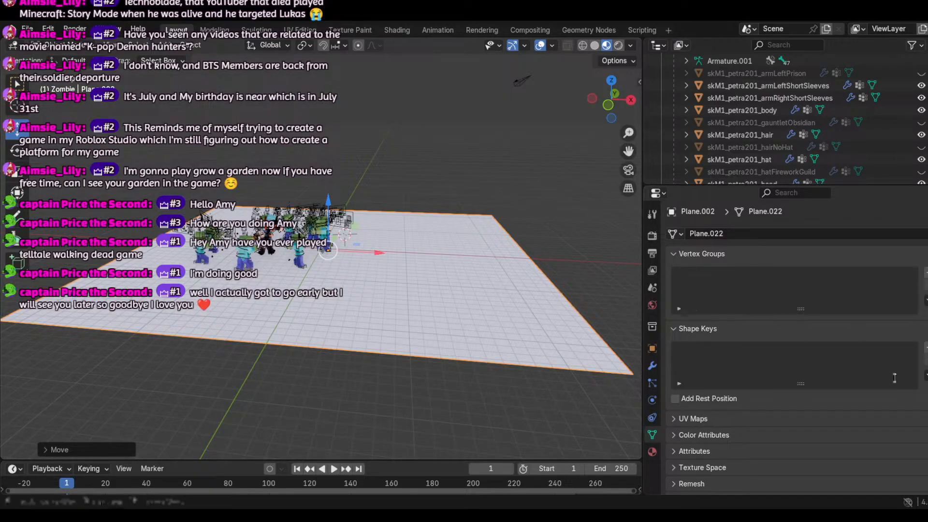
drag(612, 99, 594, 107)
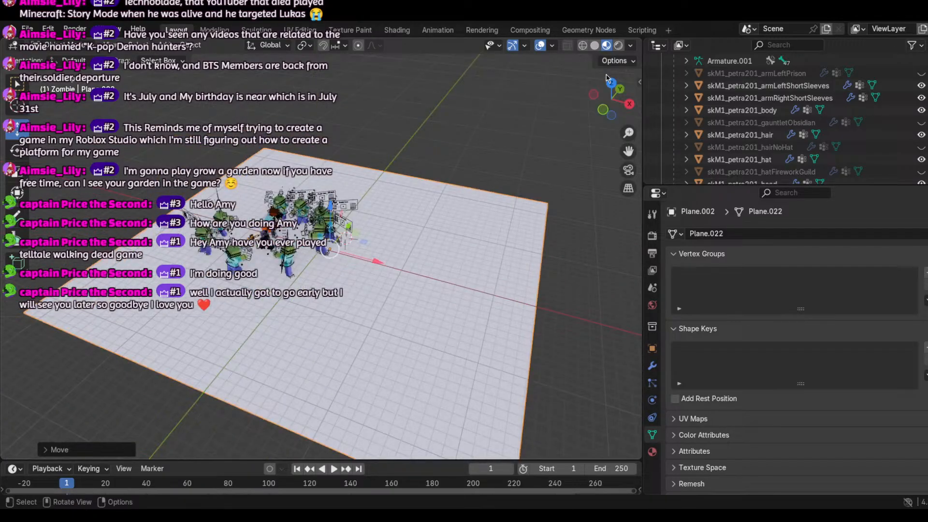
click(629, 170)
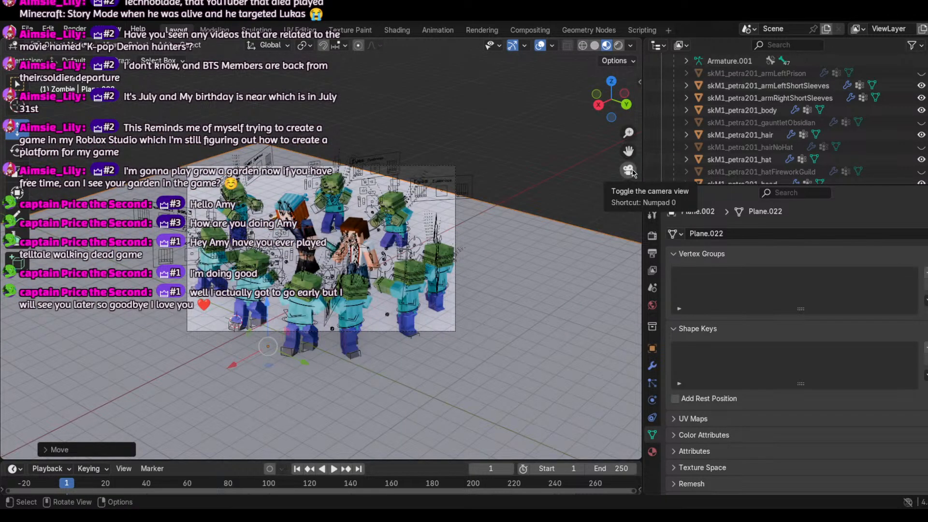
click(629, 170)
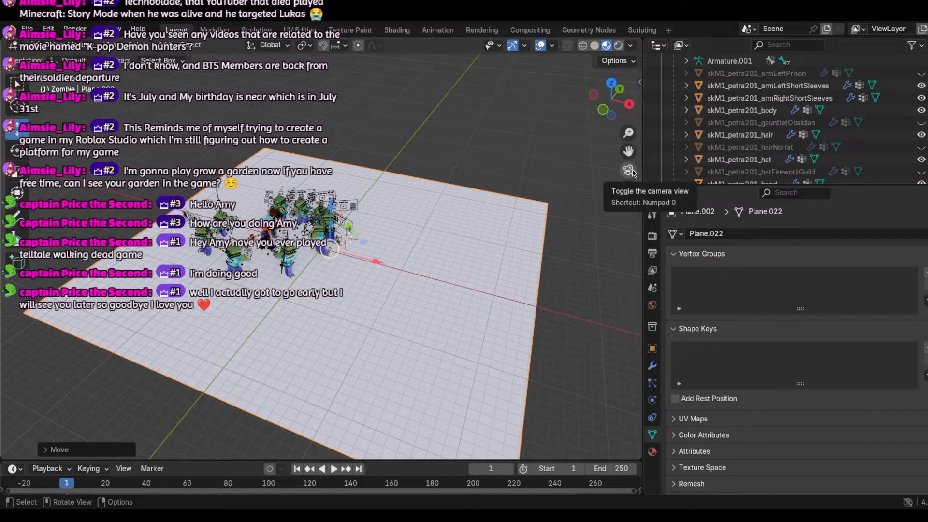
Step: Enter Edit Mode on the floor plane and switch to edge selection
click(233, 114)
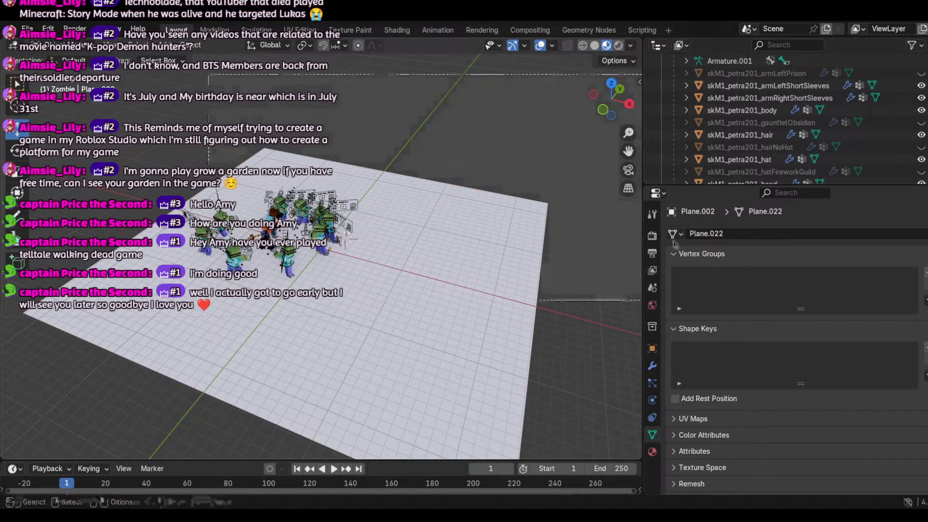
click(48, 45)
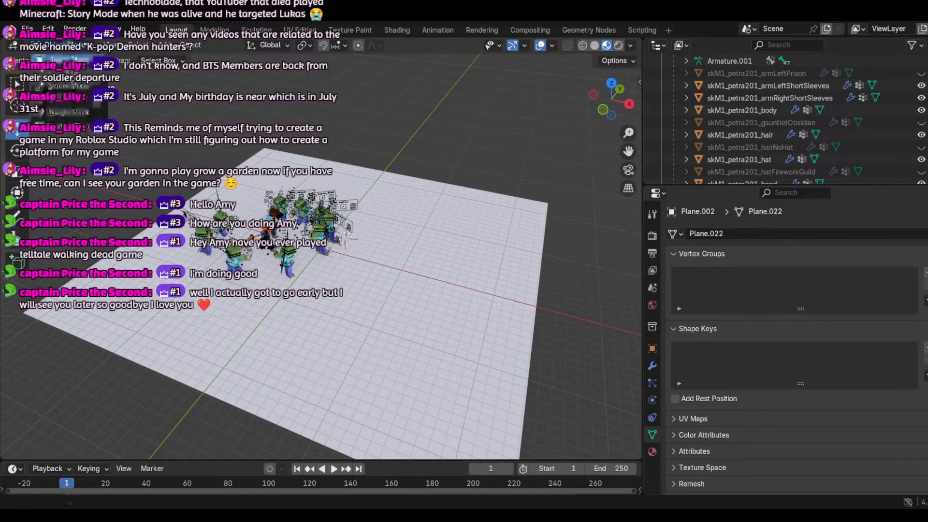
key(Tab)
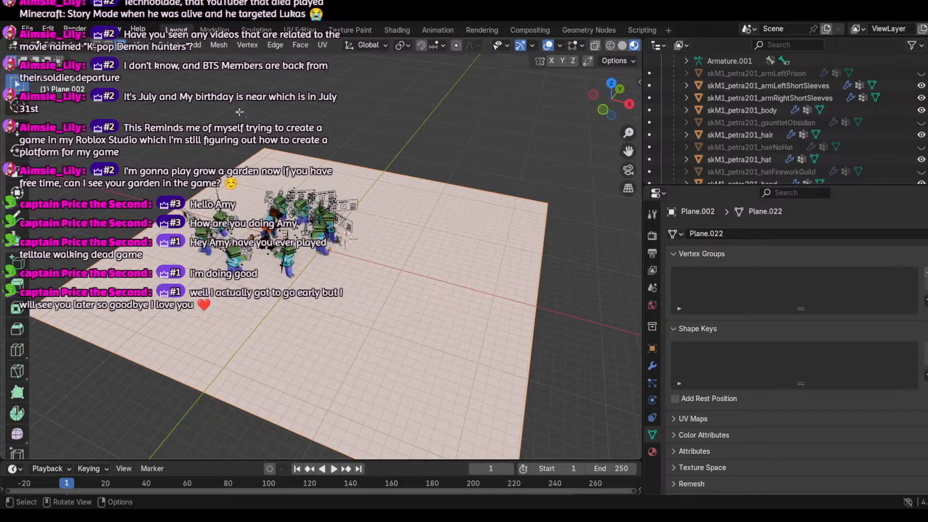
click(202, 78)
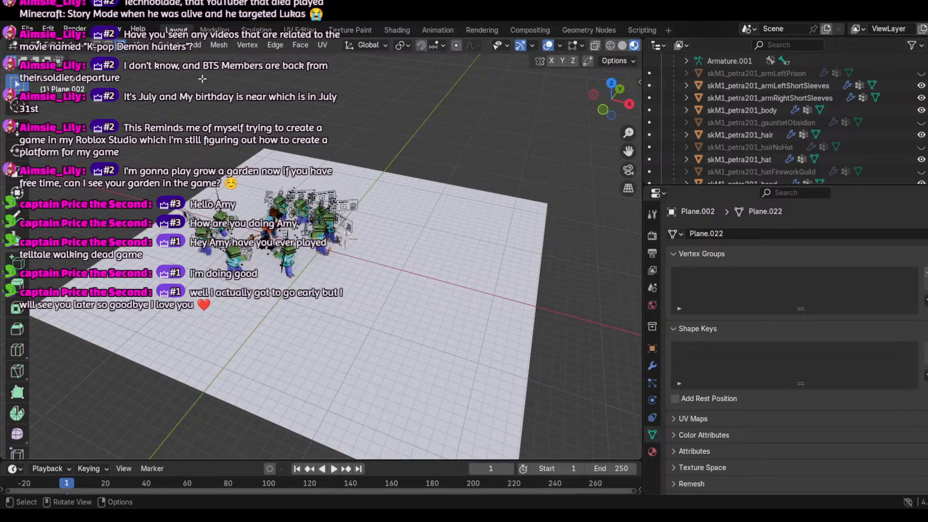
drag(202, 78, 557, 181)
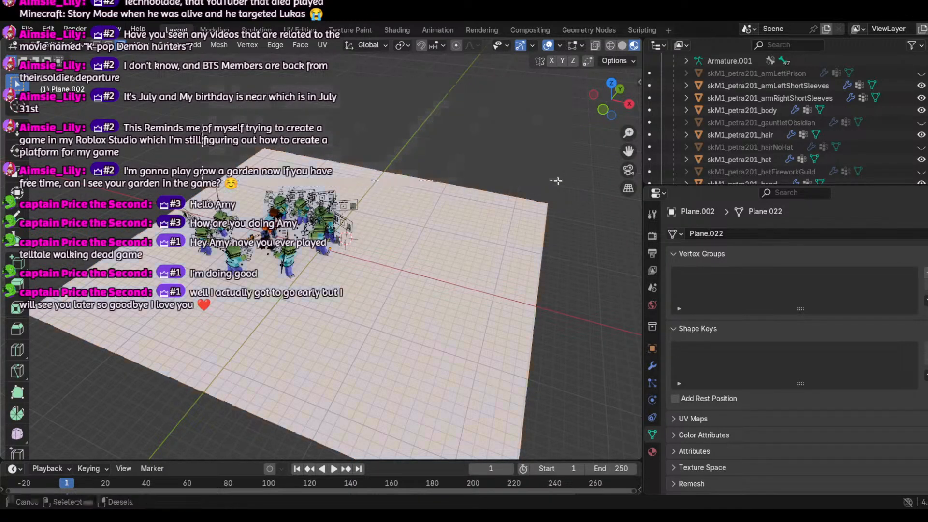
scroll(566, 215, down, 3)
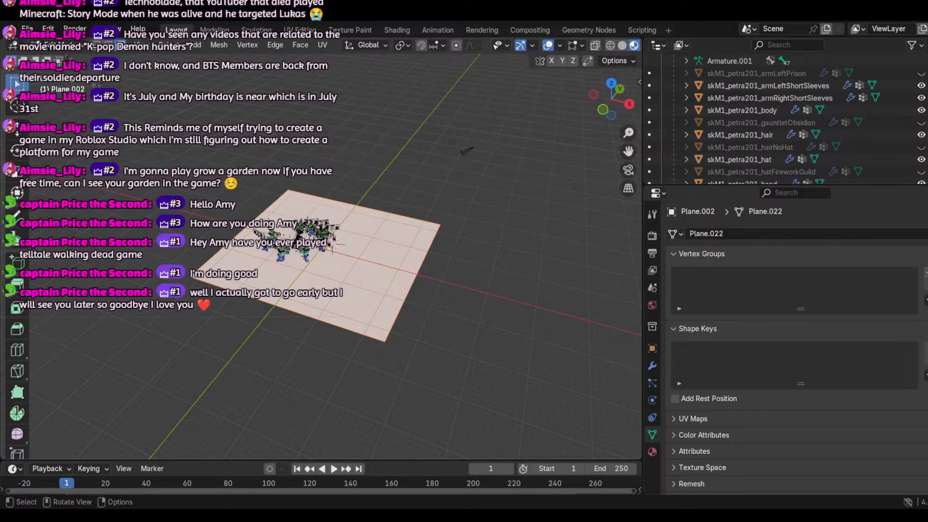
click(66, 46)
click(66, 48)
click(66, 47)
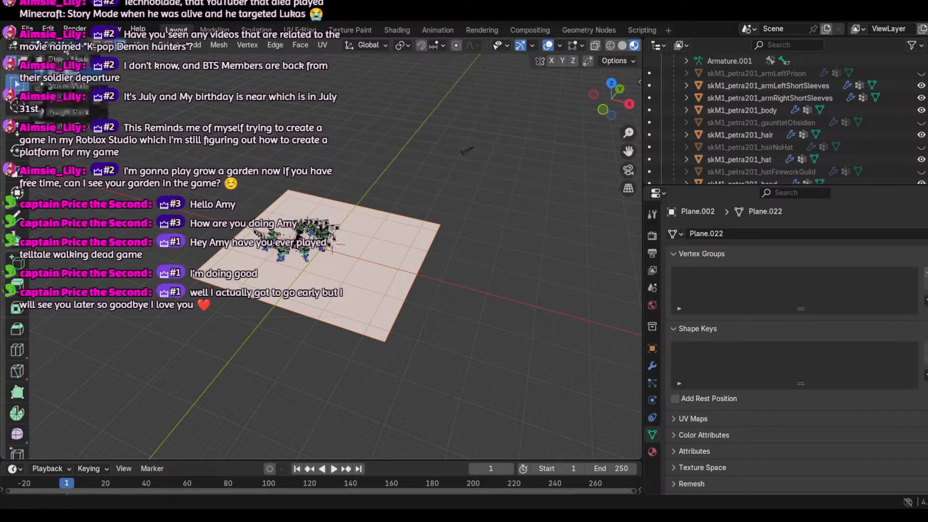
click(66, 48)
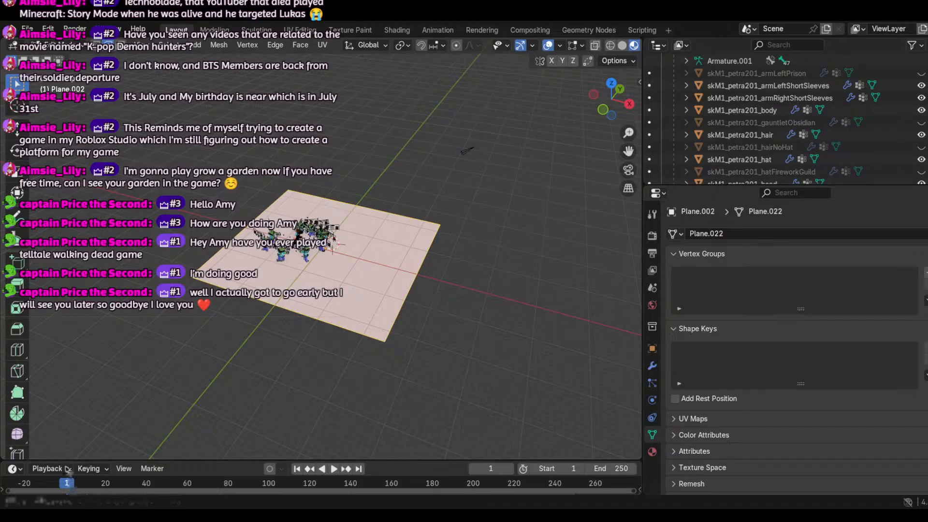
Step: Make the timeline area slightly taller and look over its available editor types
drag(110, 460, 107, 427)
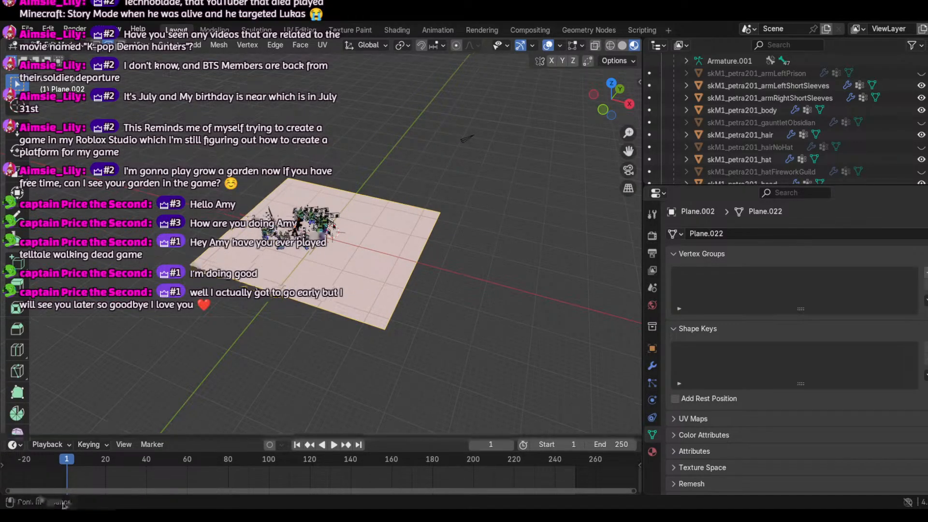
click(14, 445)
click(14, 452)
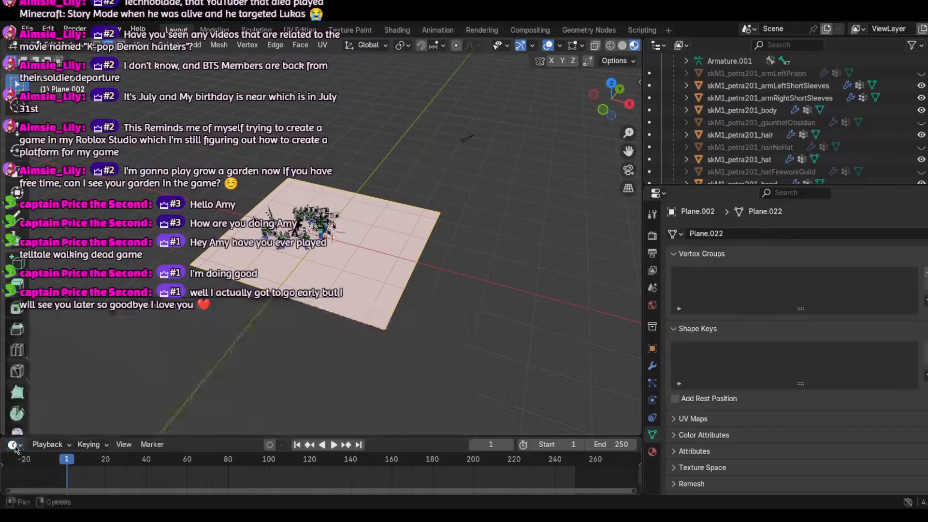
click(15, 449)
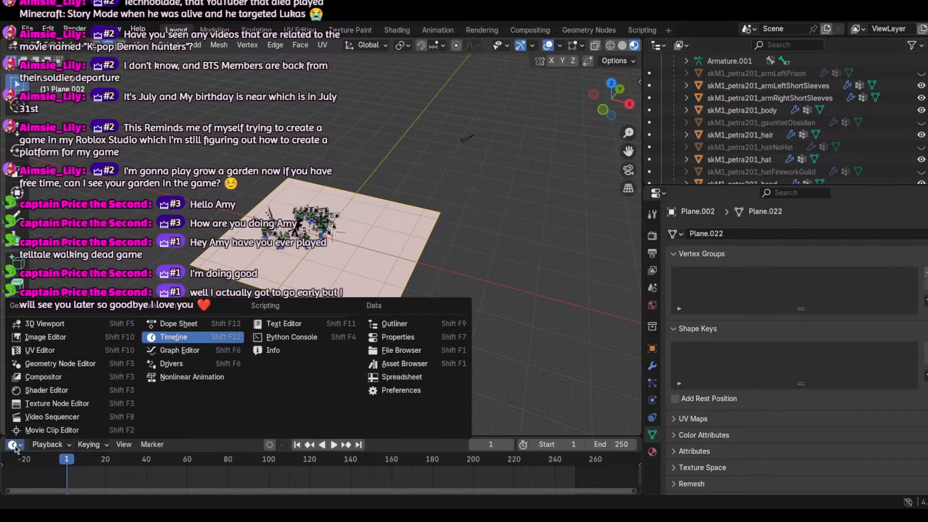
click(15, 449)
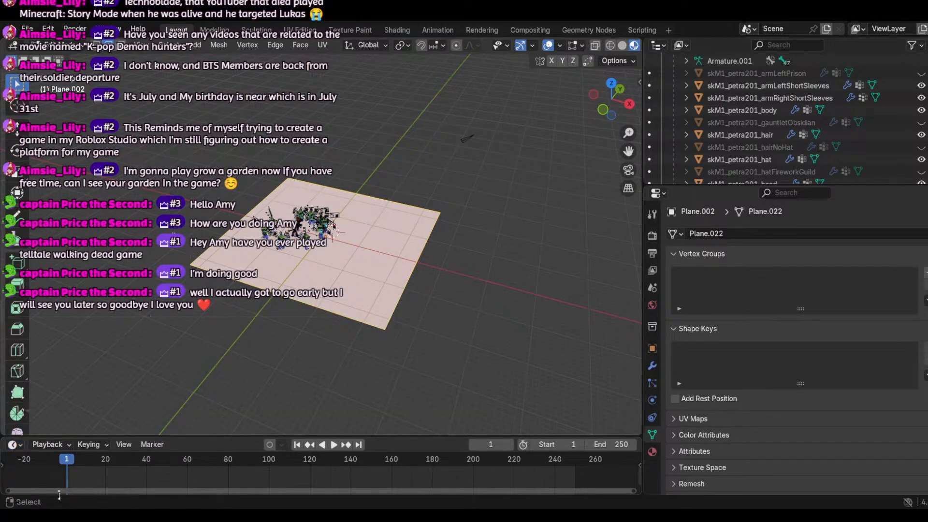
click(17, 445)
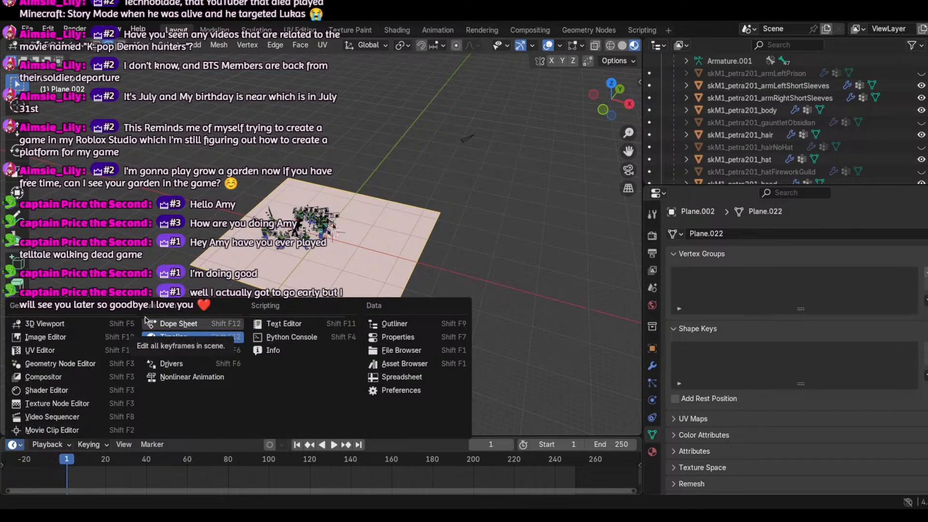
Step: Deselect the whole plane and box-select only its two adjacent edges behind the characters
scroll(319, 242, up, 5)
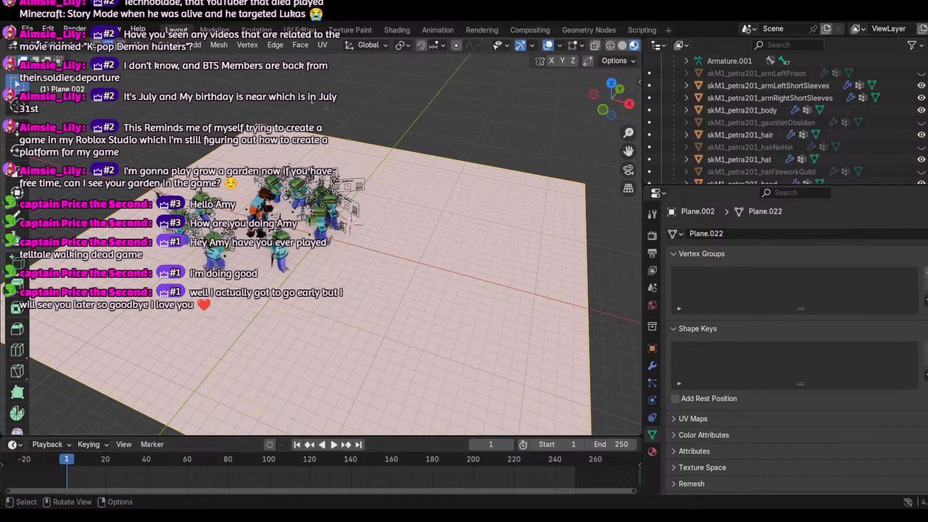
key(alt+a)
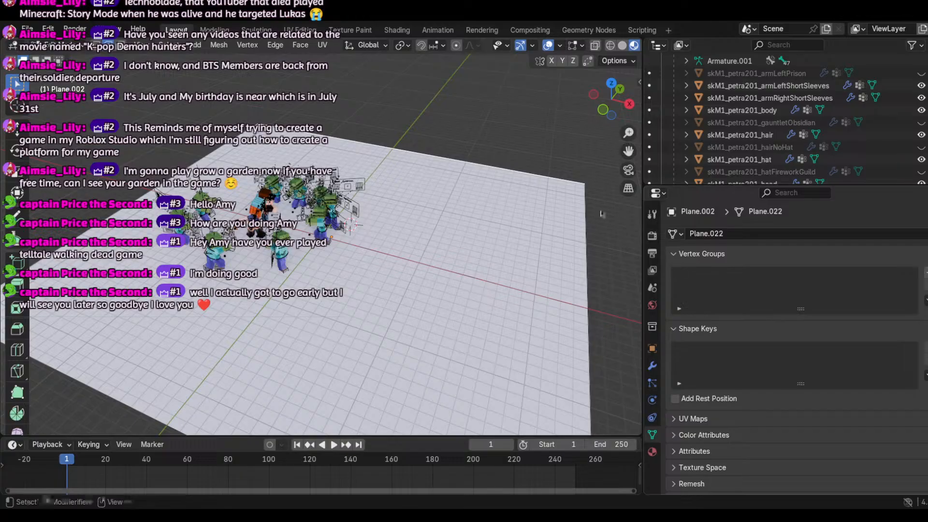
scroll(338, 218, down, 5)
key(b)
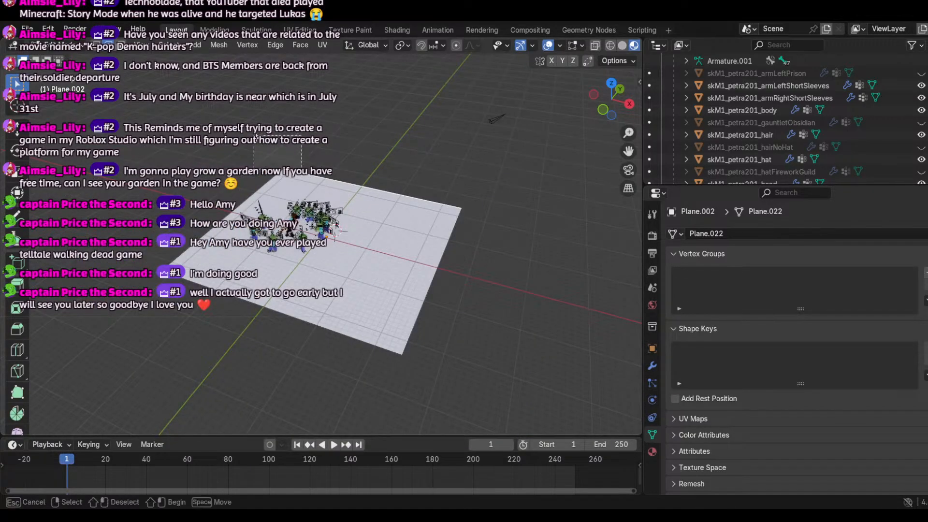
drag(302, 167, 500, 203)
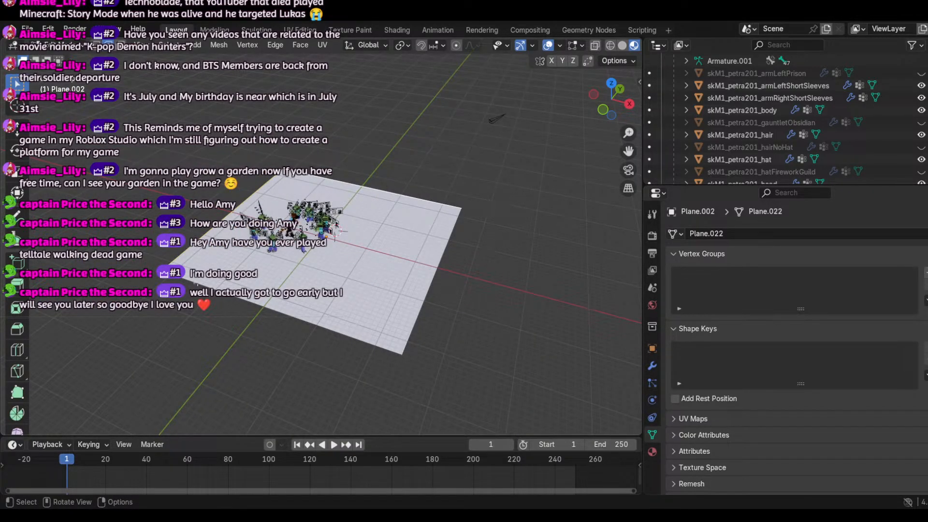
drag(254, 132, 454, 174)
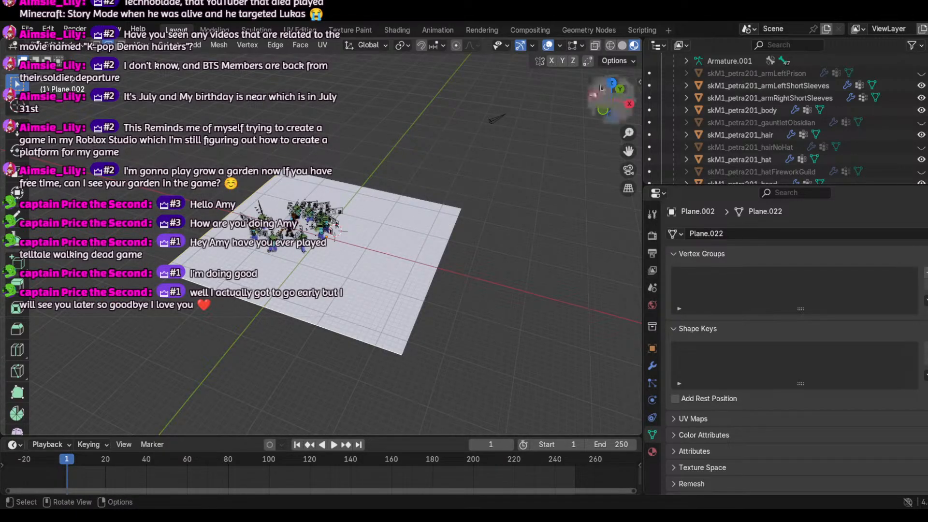
Step: Extrude the two selected edges and raise them along the Z axis into tall walls behind the characters
drag(601, 87, 596, 94)
key(g)
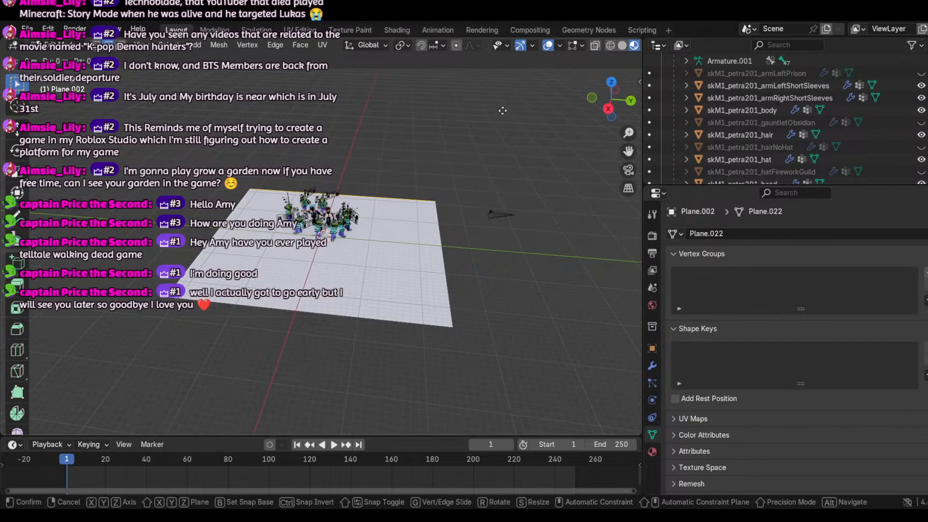
click(503, 111)
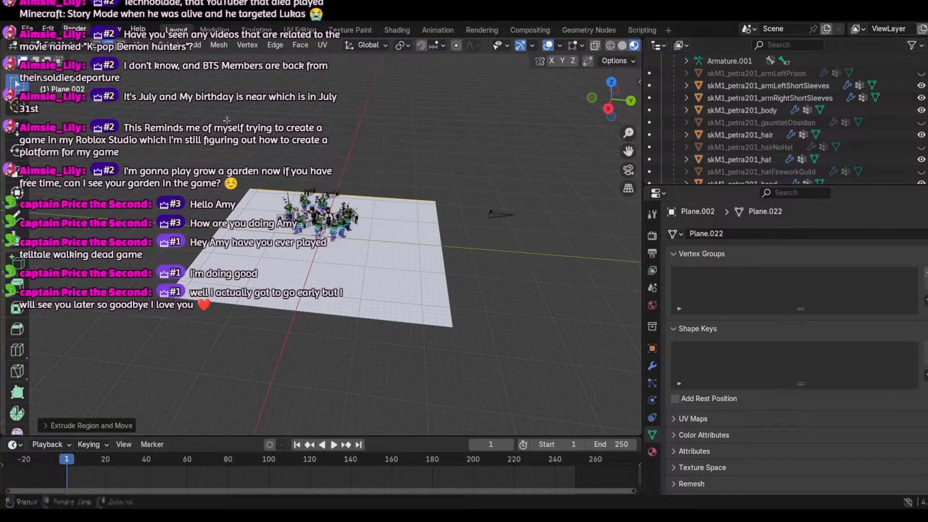
key(g)
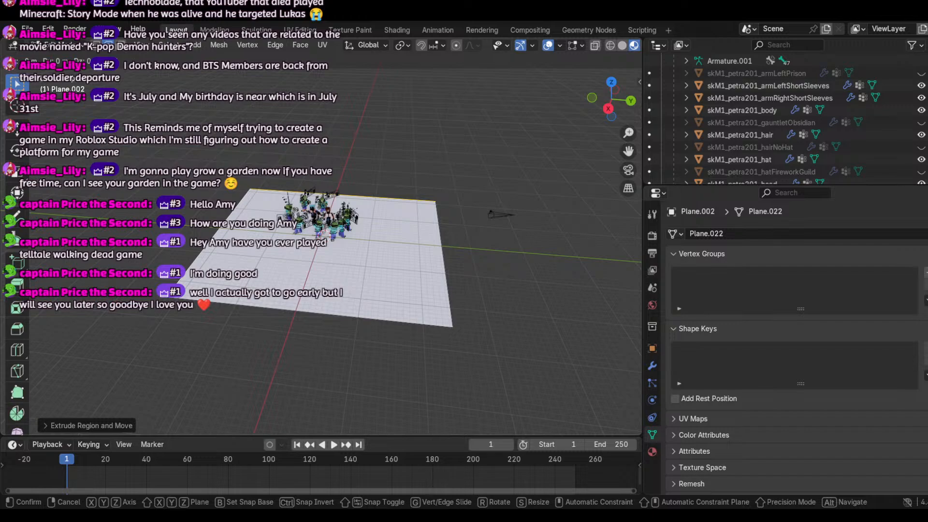
key(x)
key(y)
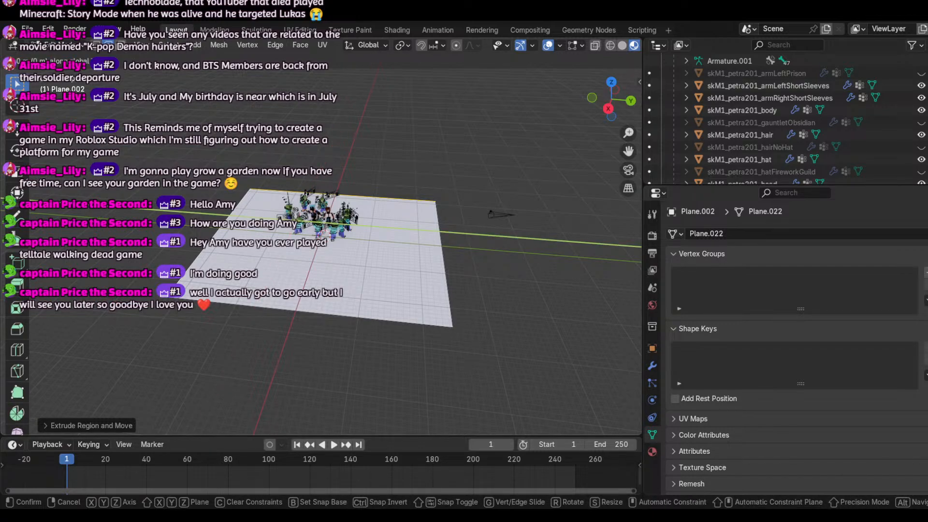
key(z)
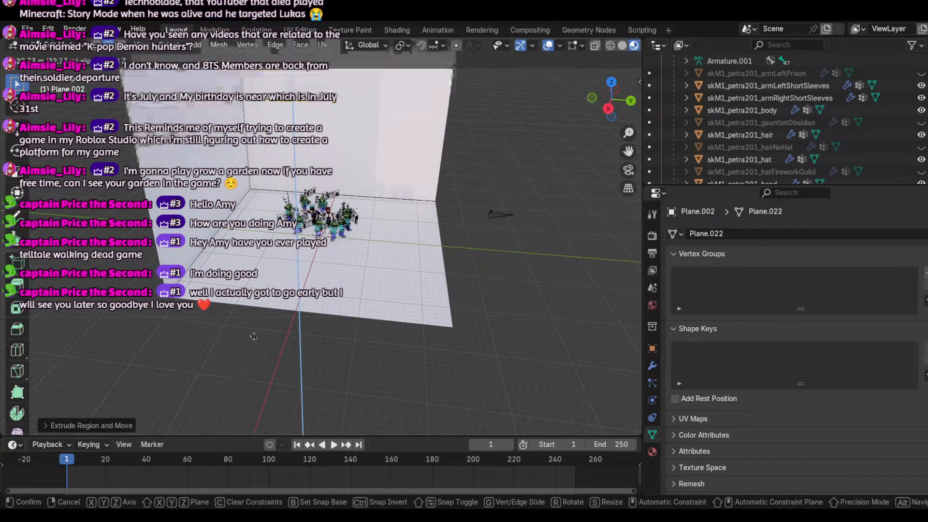
click(261, 356)
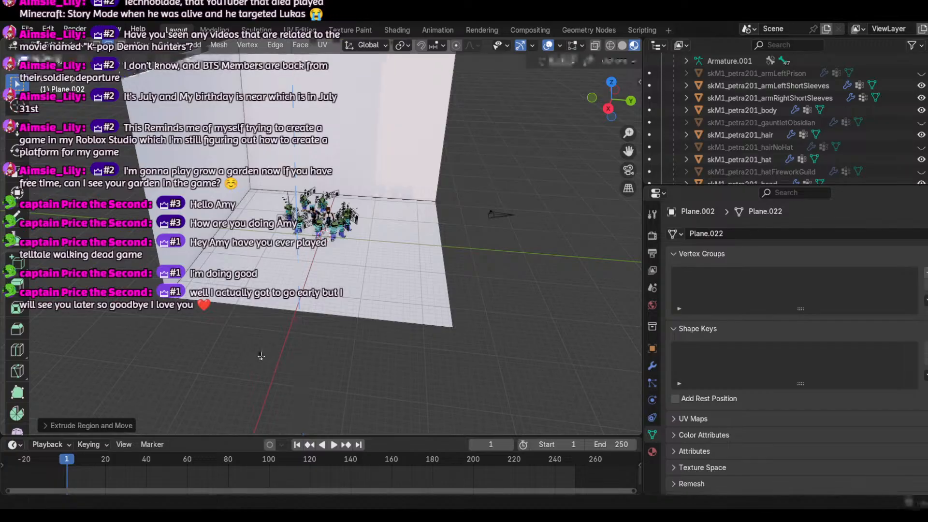
Step: Examine the new walls and floor through the camera and from outside it, and look over the view navigation options
drag(611, 99, 598, 102)
click(629, 171)
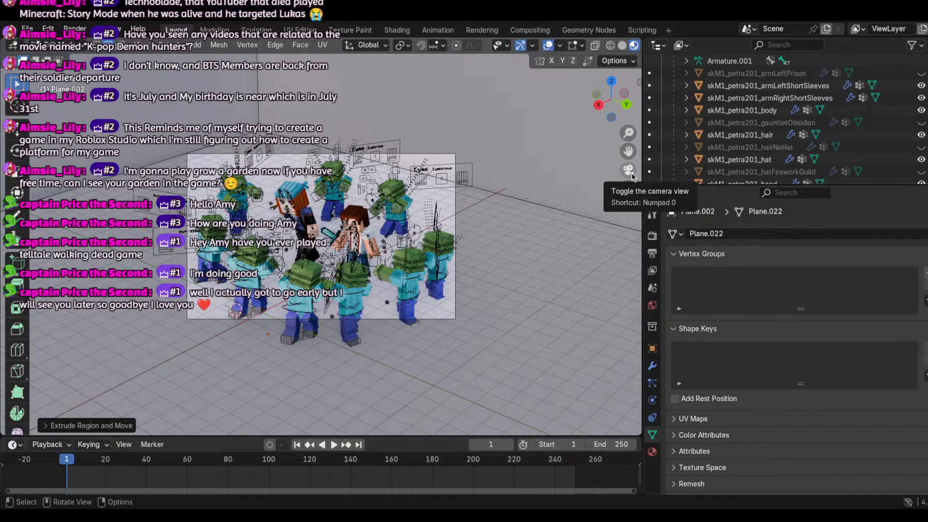
click(631, 175)
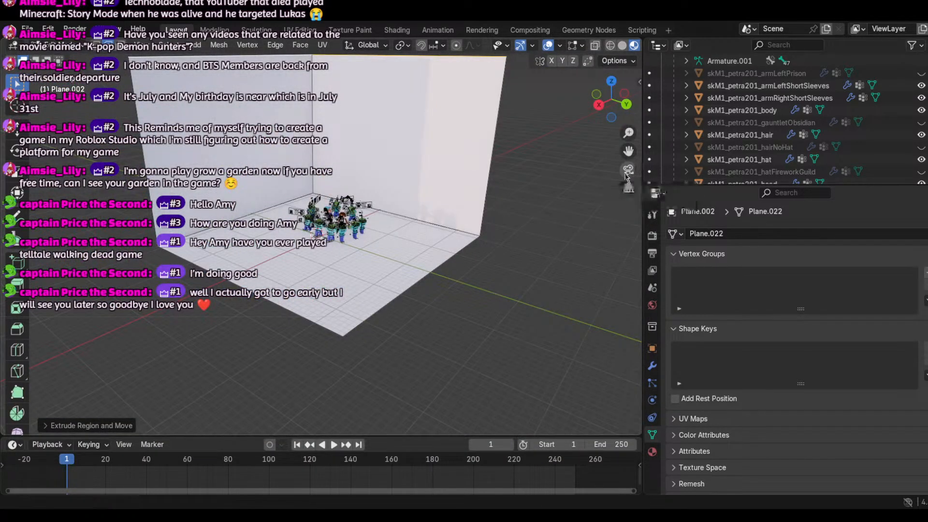
click(627, 171)
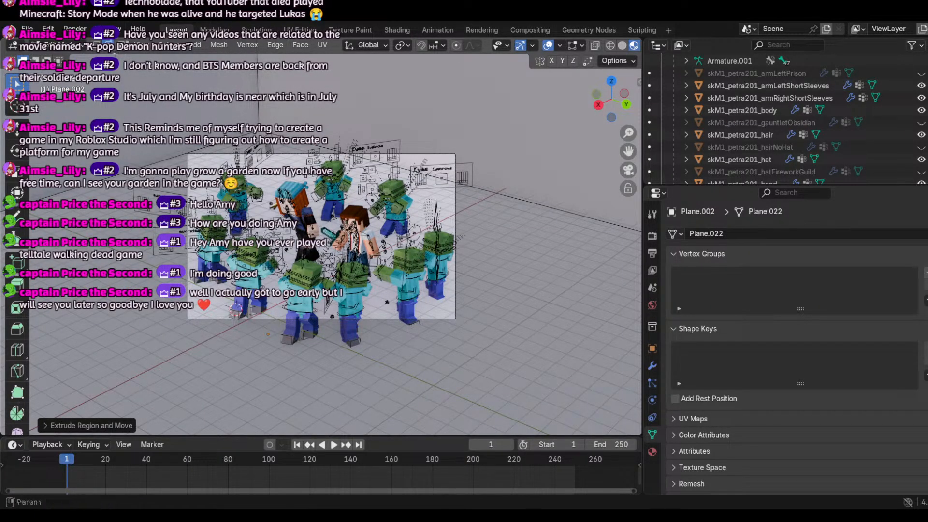
click(145, 45)
mouse_move(216, 226)
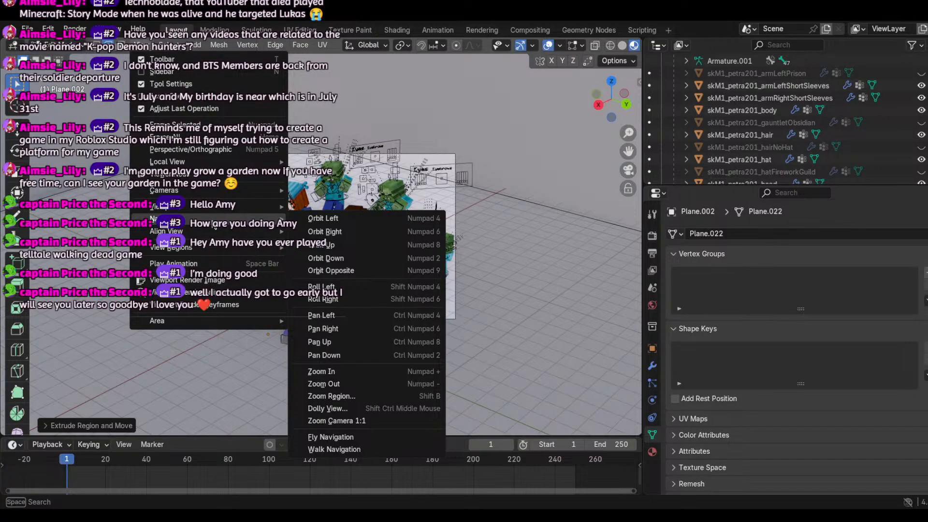
click(628, 171)
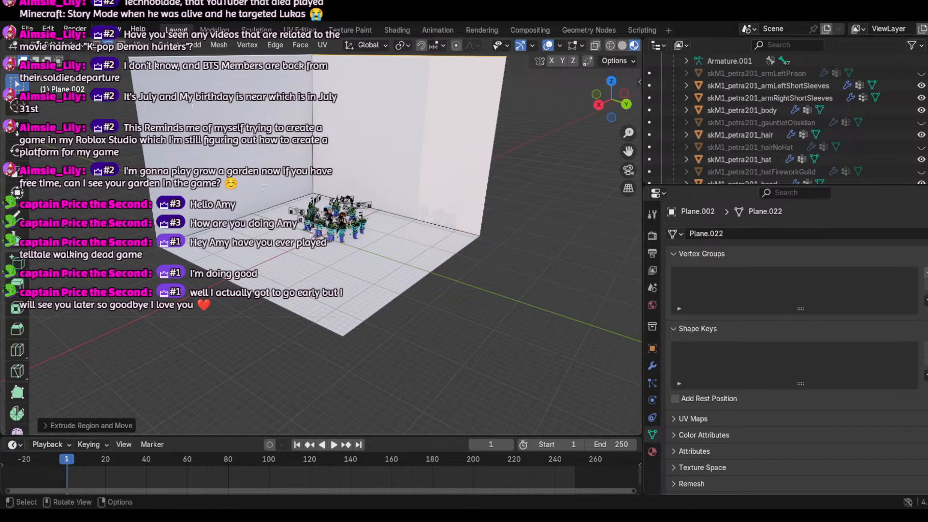
Step: Clear the edge selection on the floor-and-walls plane and return it to Object Mode
drag(229, 141, 412, 190)
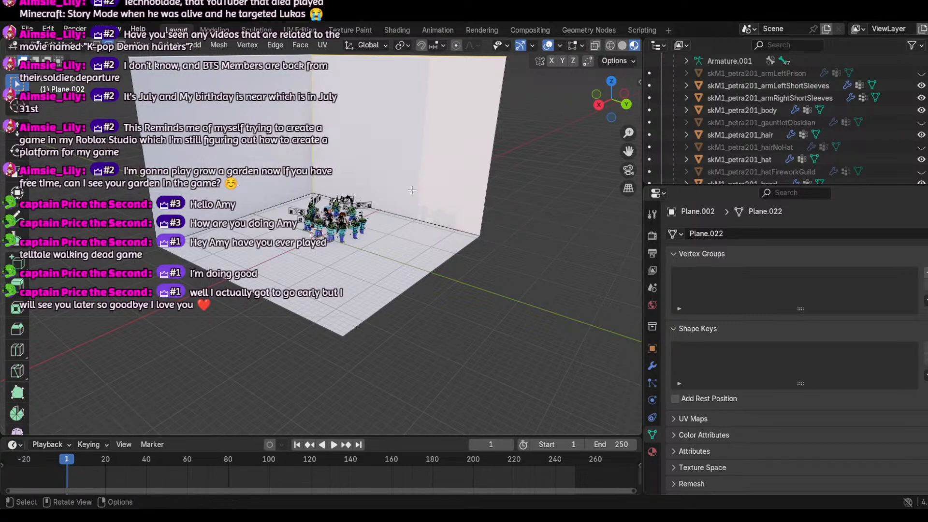
click(207, 191)
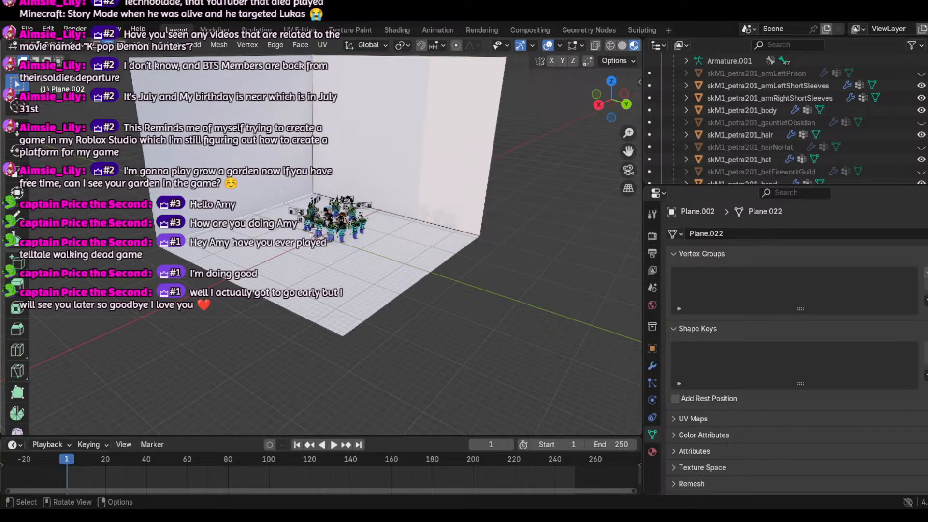
drag(341, 205, 327, 193)
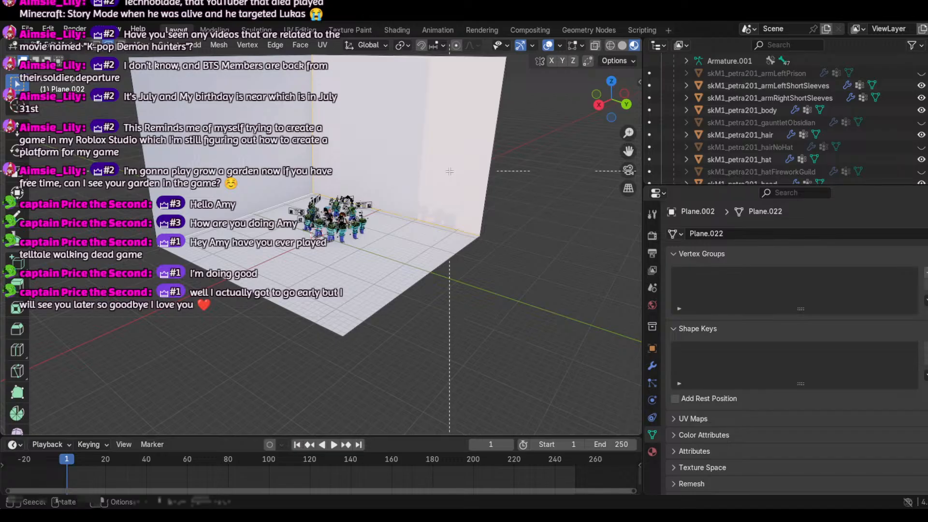
scroll(292, 103, down, 5)
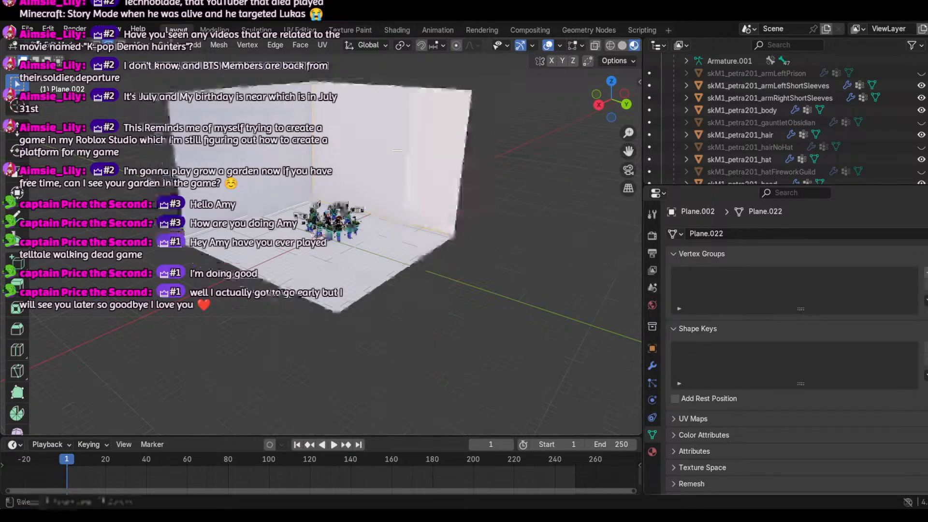
drag(186, 103, 472, 282)
click(514, 261)
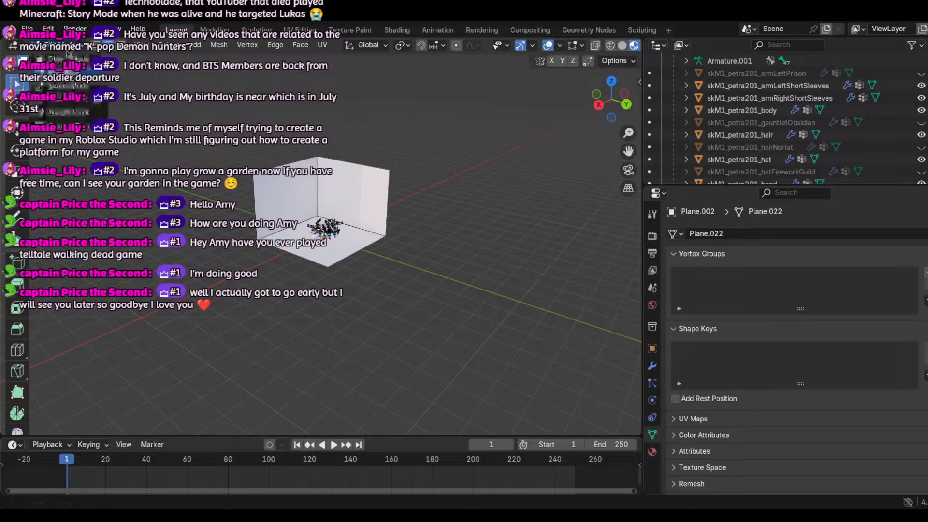
key(Tab)
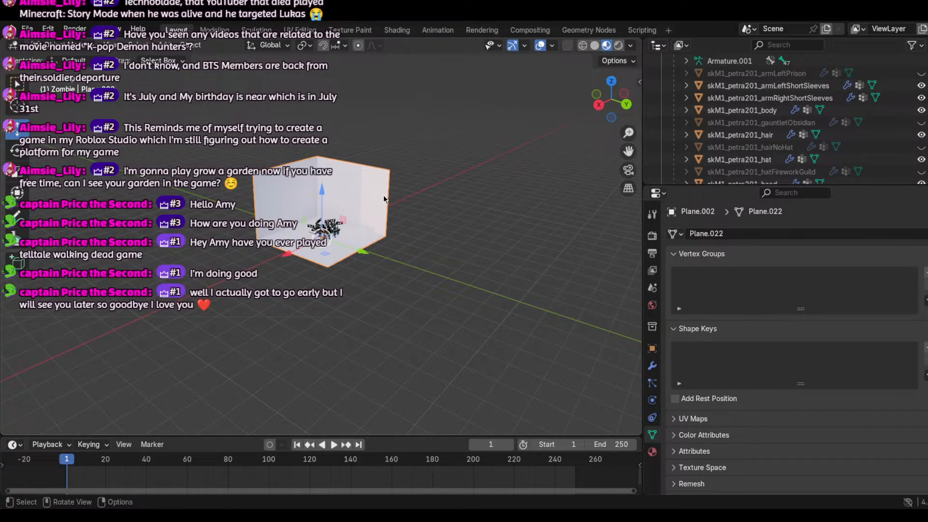
right_click(384, 195)
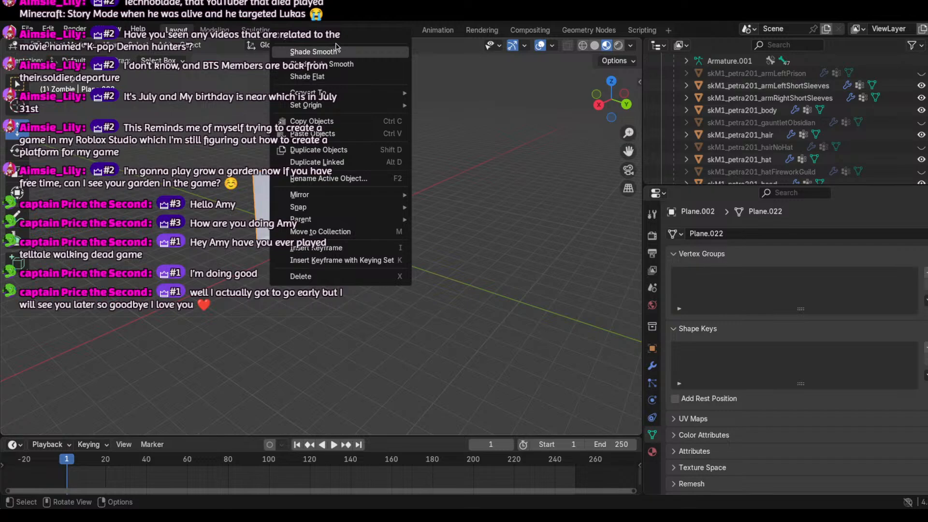
click(273, 51)
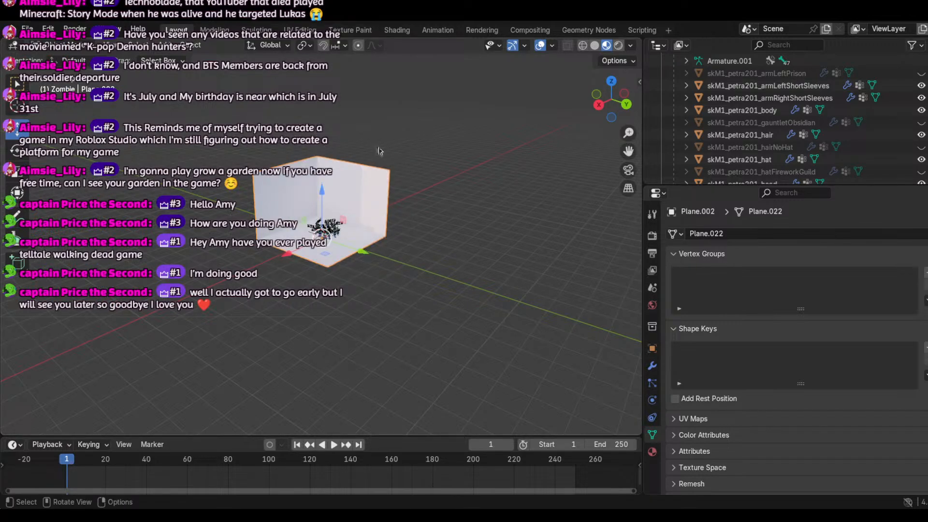
Step: Add a new material to the floor-and-walls plane
click(653, 452)
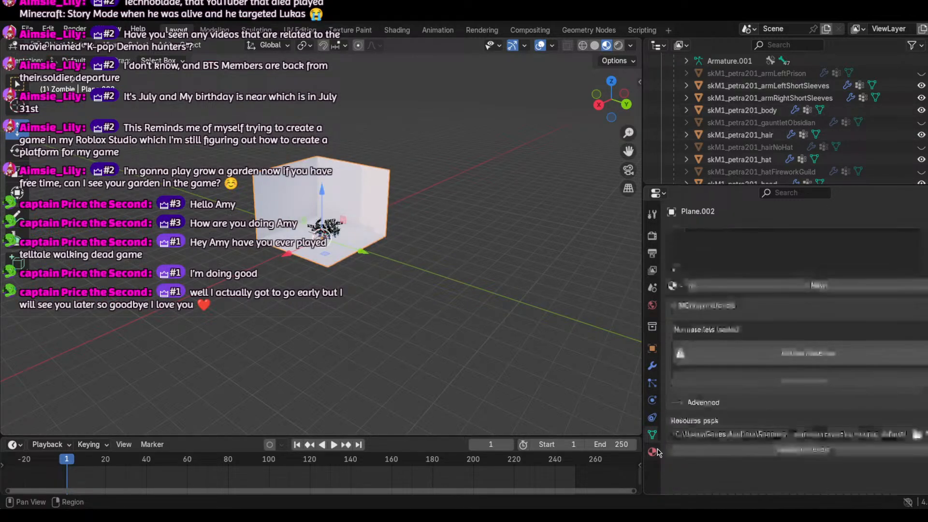
click(672, 286)
key(Escape)
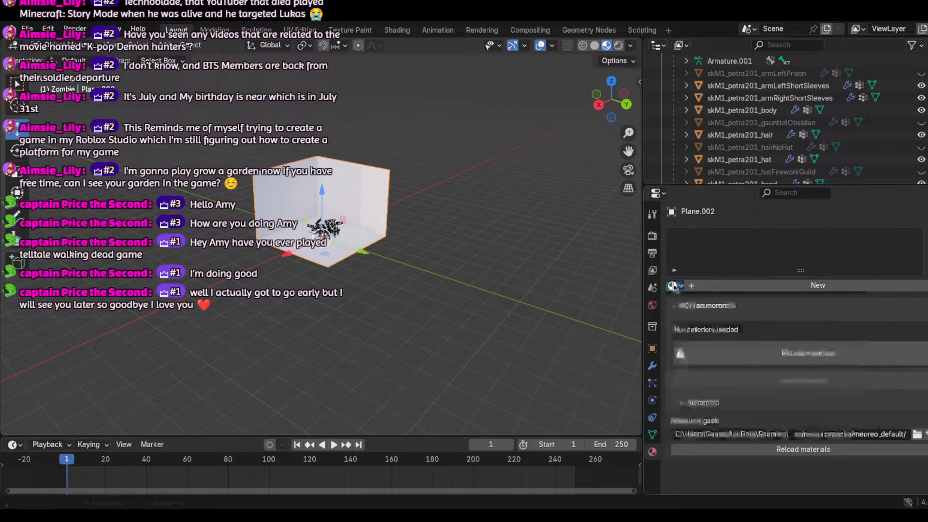
click(829, 285)
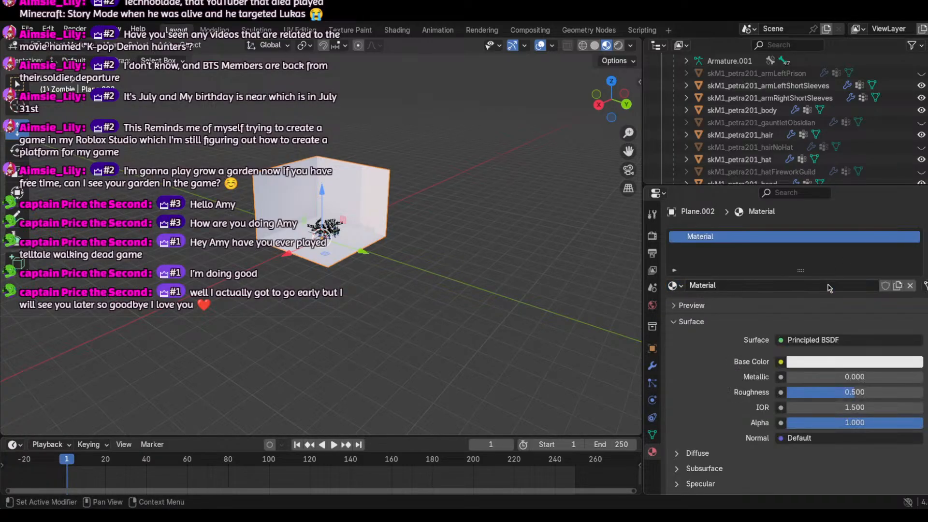
Step: Set the material's base color to a darkened blue-violet with hue 0.676 and saturation 0.876
click(852, 362)
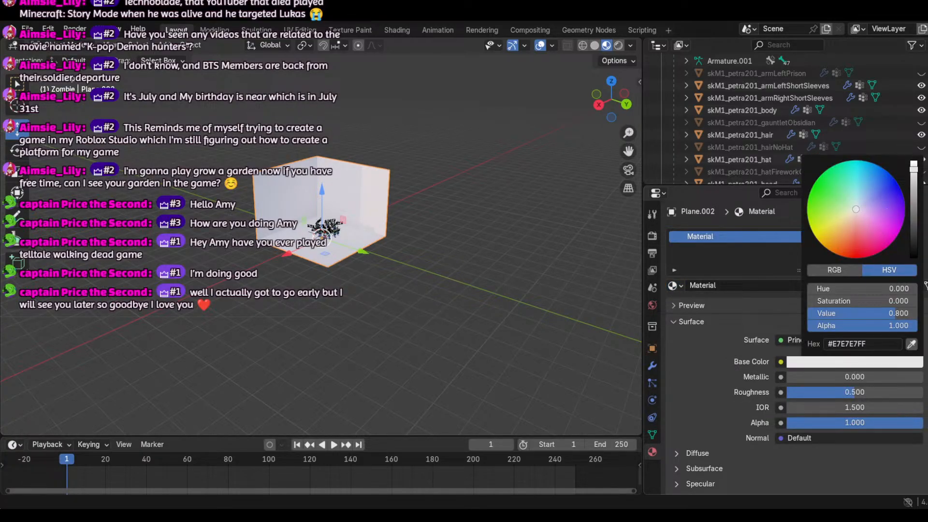
drag(890, 211, 888, 192)
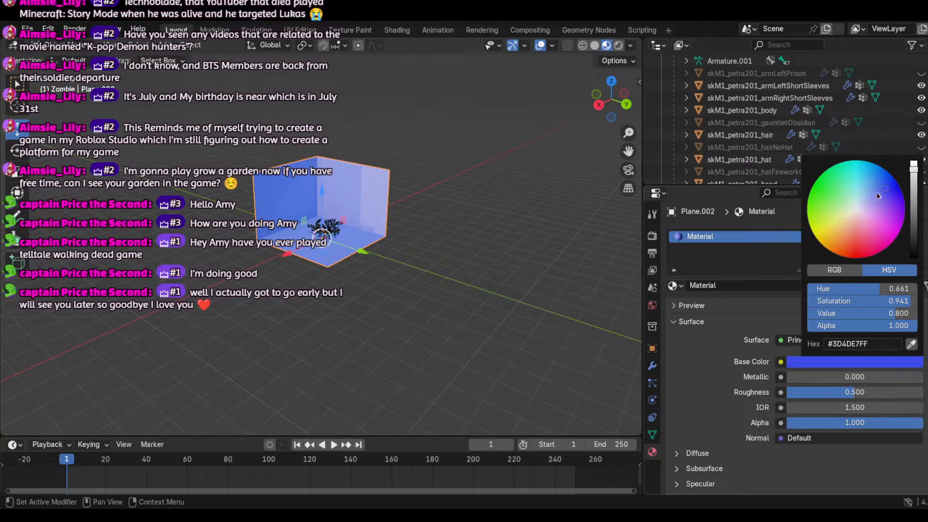
click(877, 193)
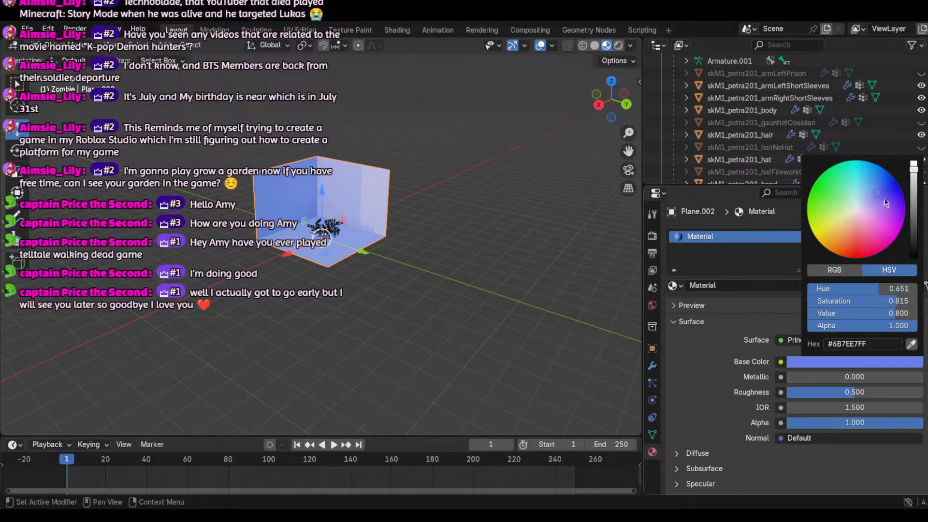
click(884, 197)
drag(913, 167, 914, 206)
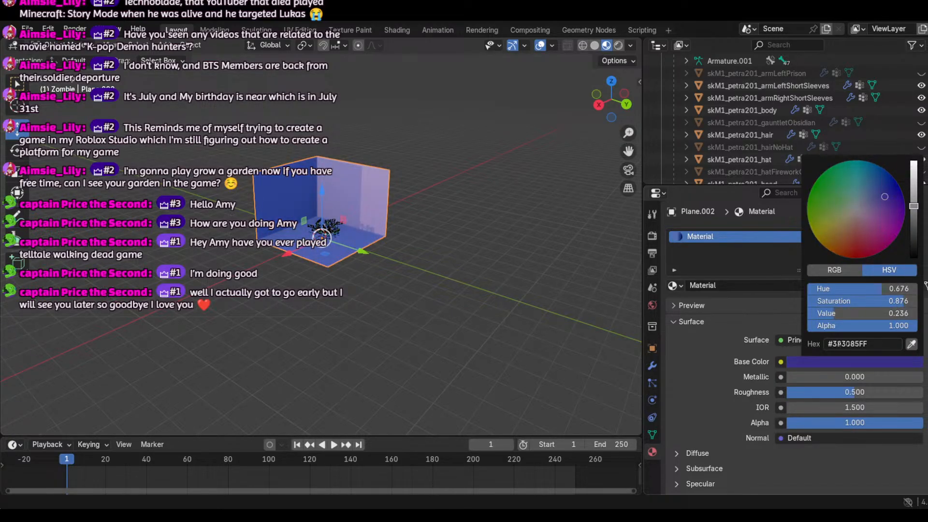
Step: Look through the camera and compare the shot with the viewport overlays hidden and shown
click(629, 170)
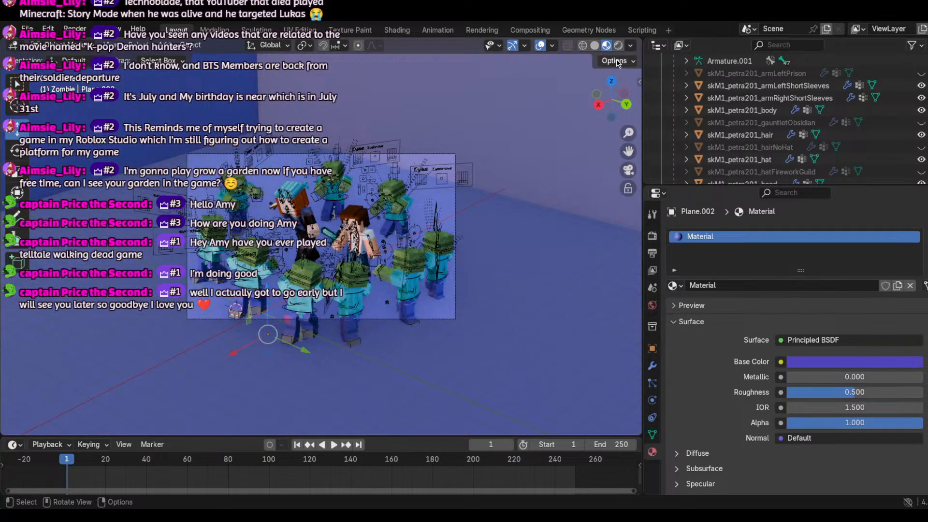
click(552, 45)
click(540, 46)
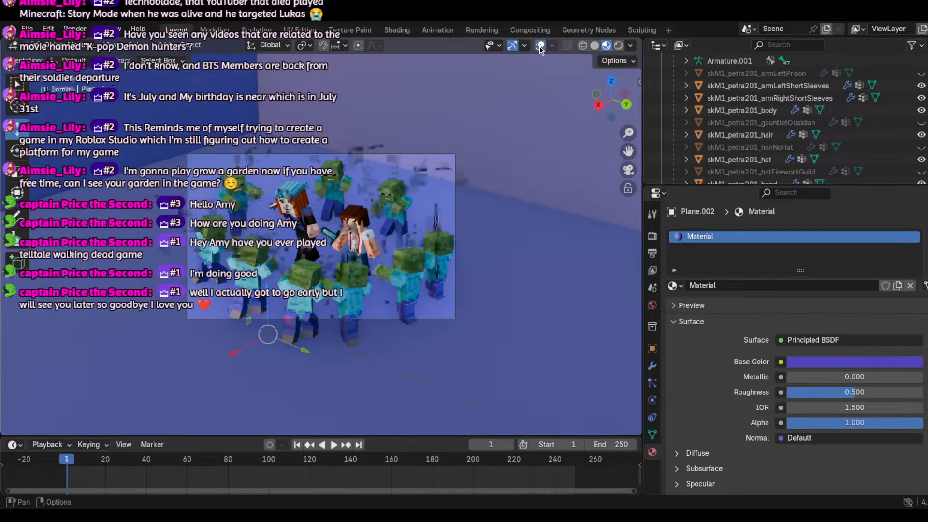
click(540, 46)
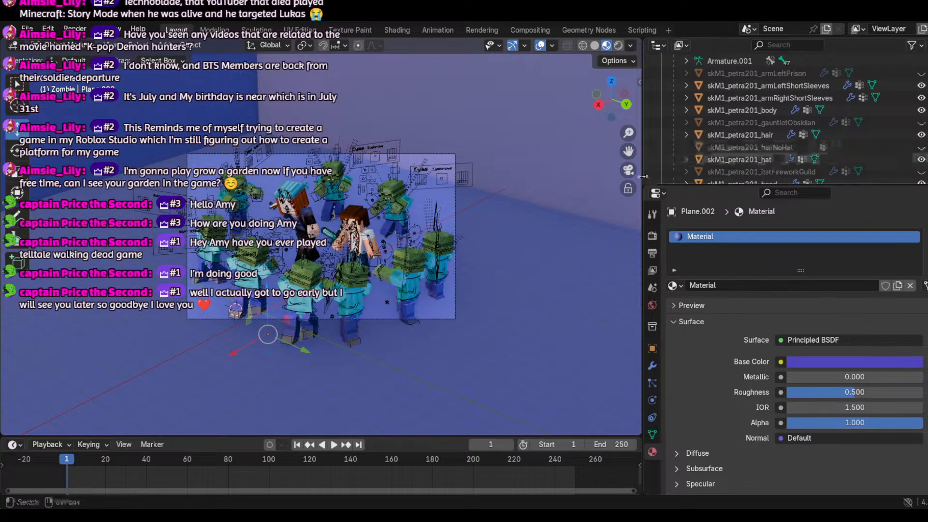
Step: Raise the Material Preview lighting strength to 1.625
click(630, 45)
click(631, 46)
click(631, 46)
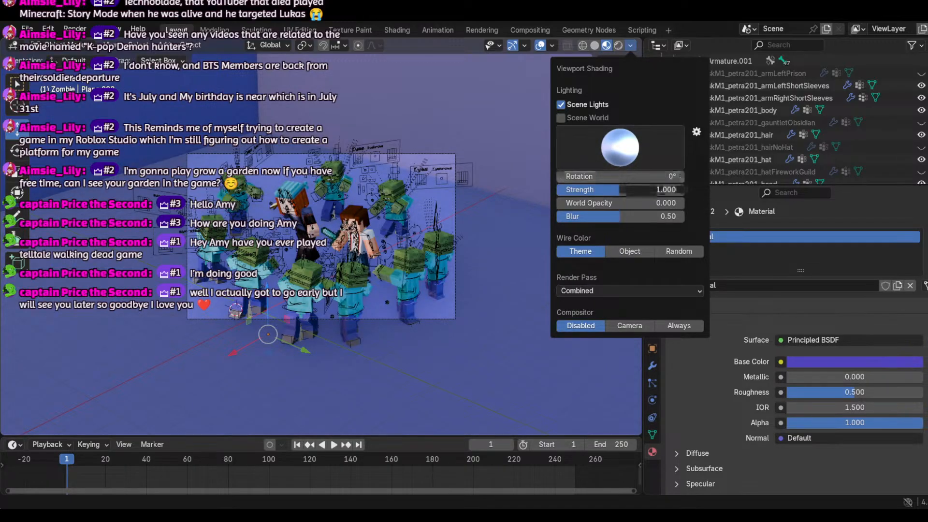
drag(624, 190, 684, 190)
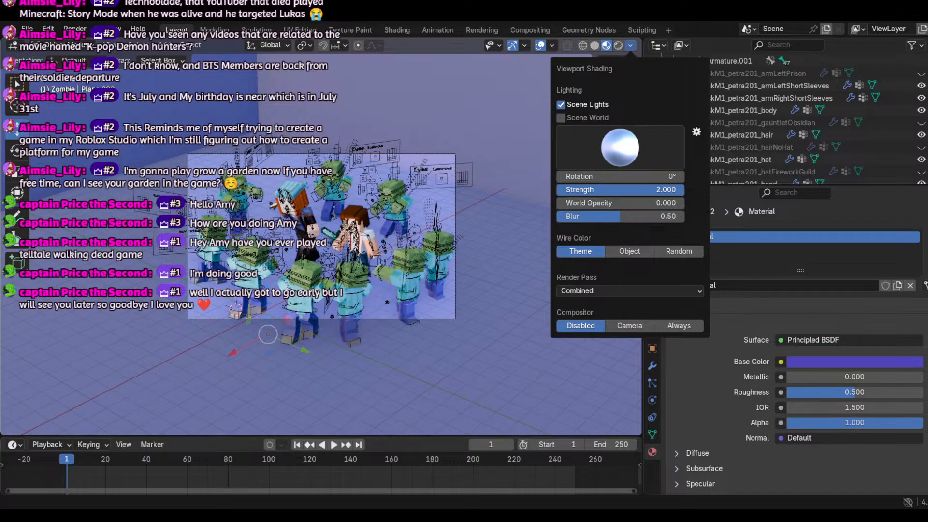
drag(682, 190, 665, 190)
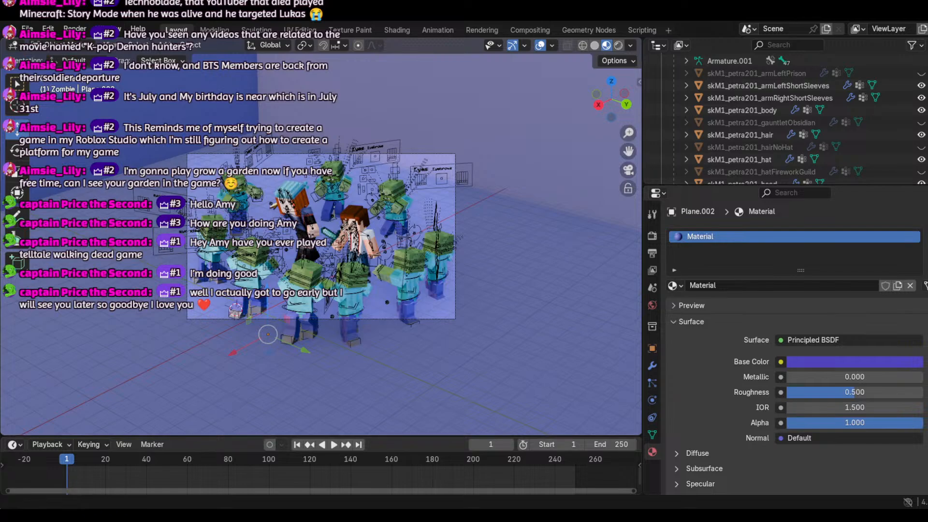
Step: Look over the transform options and open the 3D view's sidebar
click(620, 62)
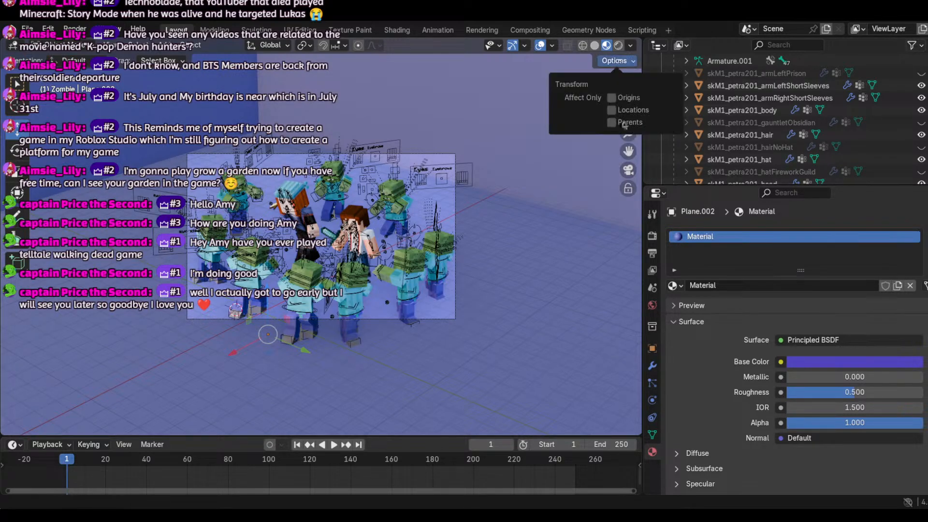
click(629, 59)
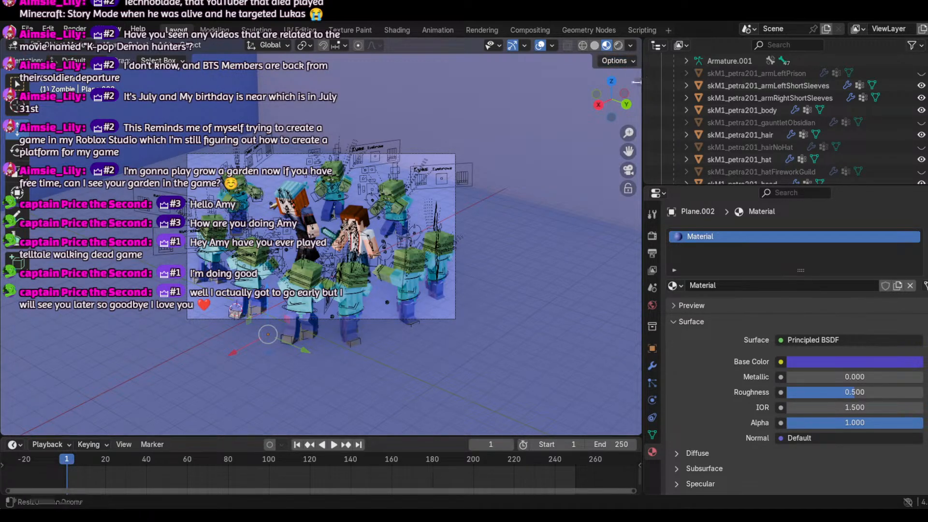
click(637, 83)
click(634, 61)
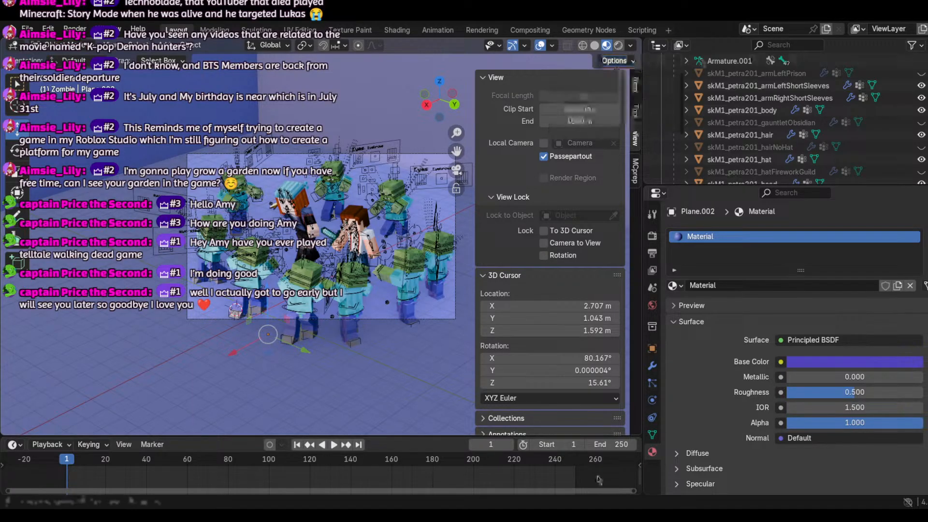
Step: Set the preview lighting's world opacity to about 0.295 and try adjusting its rotation
click(631, 45)
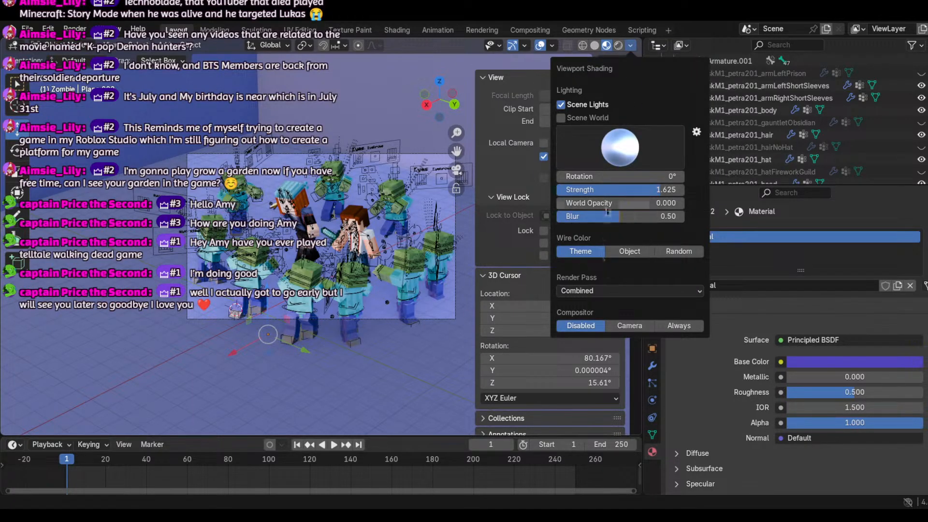
drag(610, 207, 648, 207)
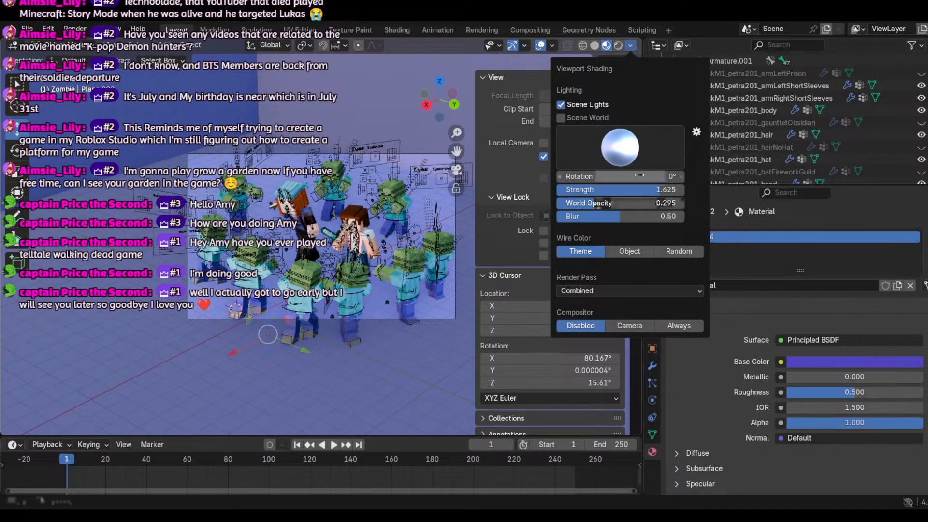
drag(606, 176, 613, 176)
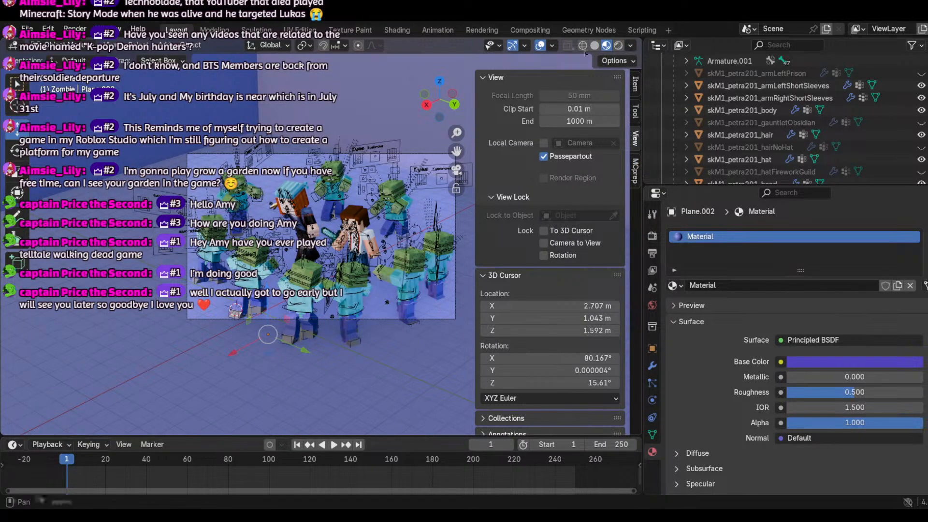
Step: Check the camera shot in Rendered shading, open the scene's render settings, and return to Material Preview
click(619, 46)
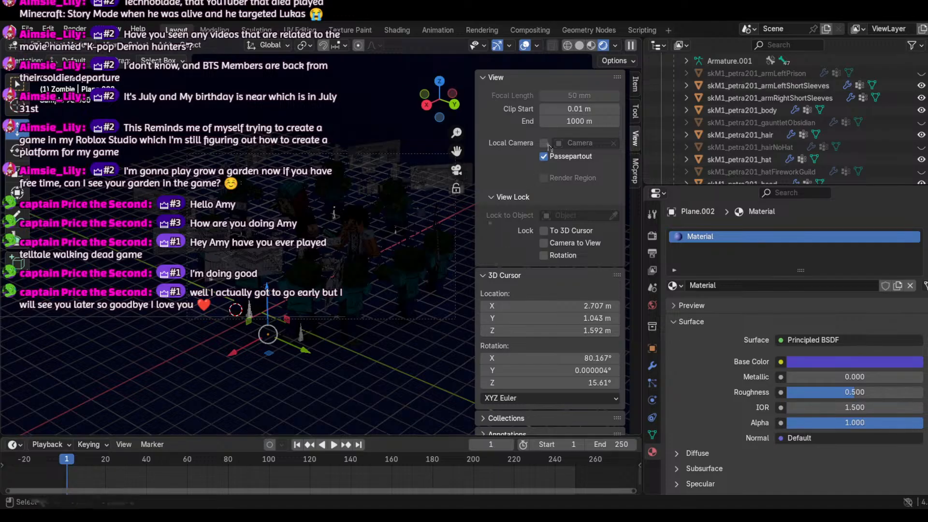
click(652, 235)
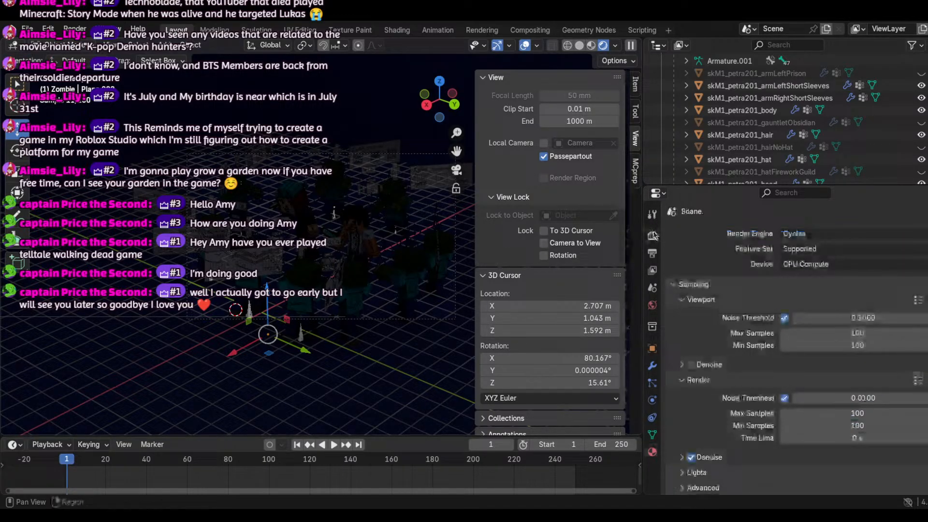
click(592, 46)
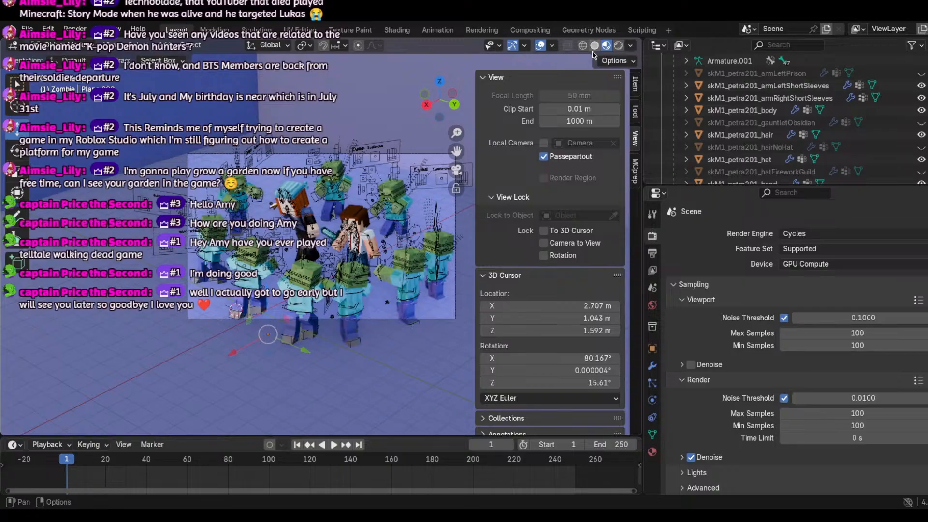
Step: Examine the blue floor and walls around the characters from outside the camera, hiding the sidebar for a wider view
click(455, 170)
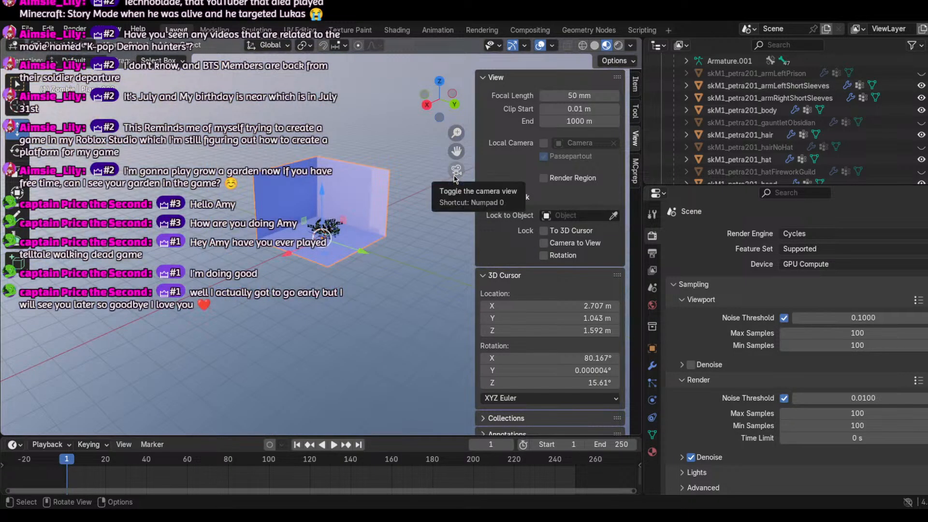
drag(453, 107, 477, 118)
scroll(346, 191, up, 2)
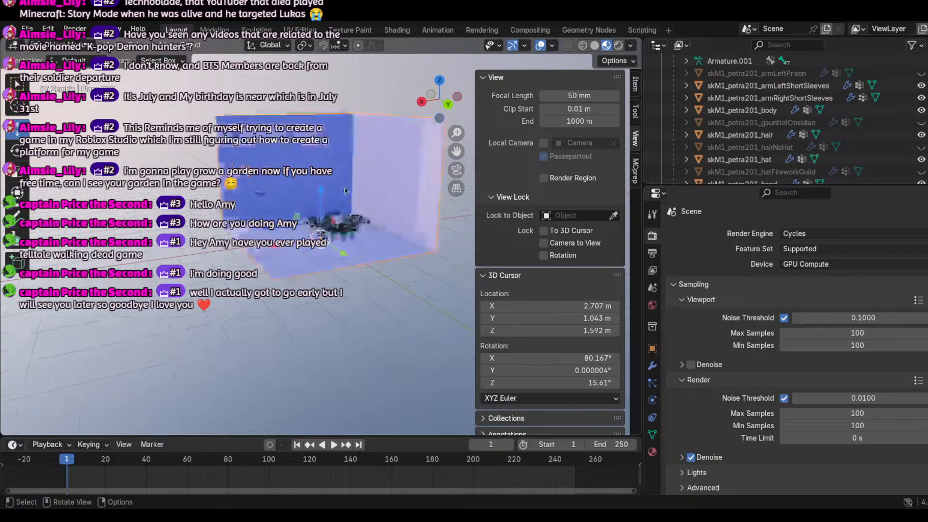
scroll(345, 191, down, 4)
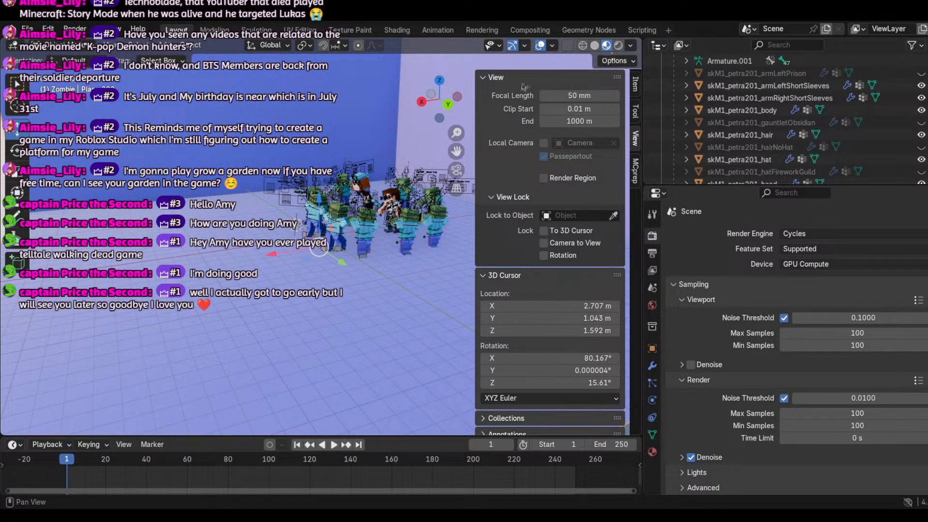
drag(476, 118, 643, 133)
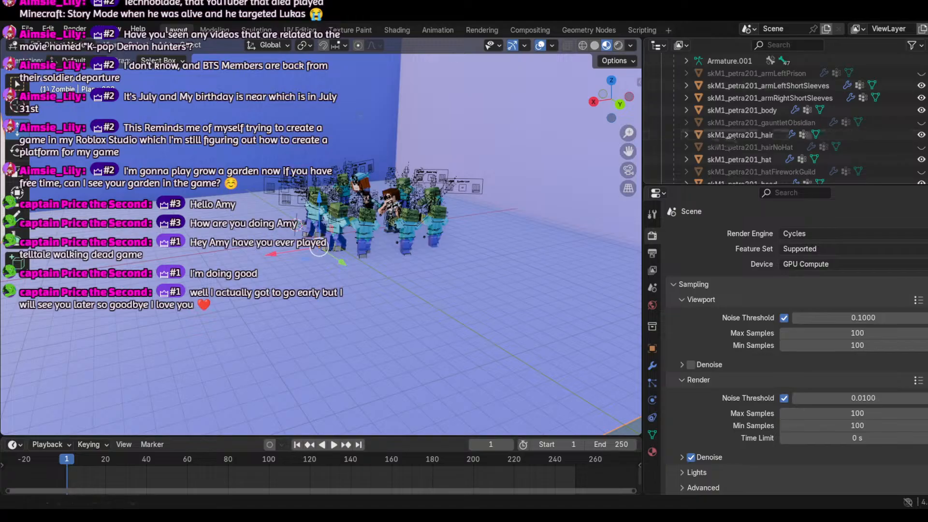
scroll(545, 153, down, 2)
scroll(546, 152, down, 8)
scroll(341, 203, up, 7)
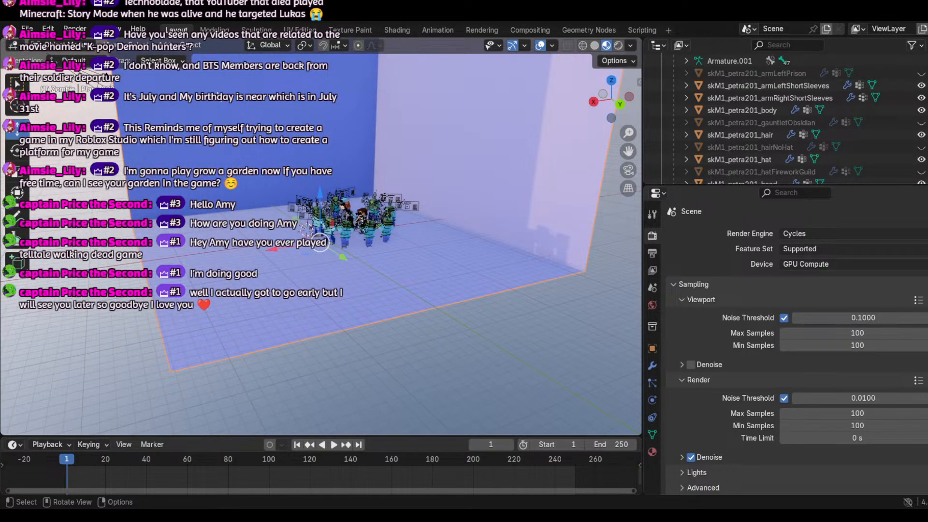
Step: Add a Sun light, raise it well above the characters in Rendered shading, and open its light settings
click(165, 47)
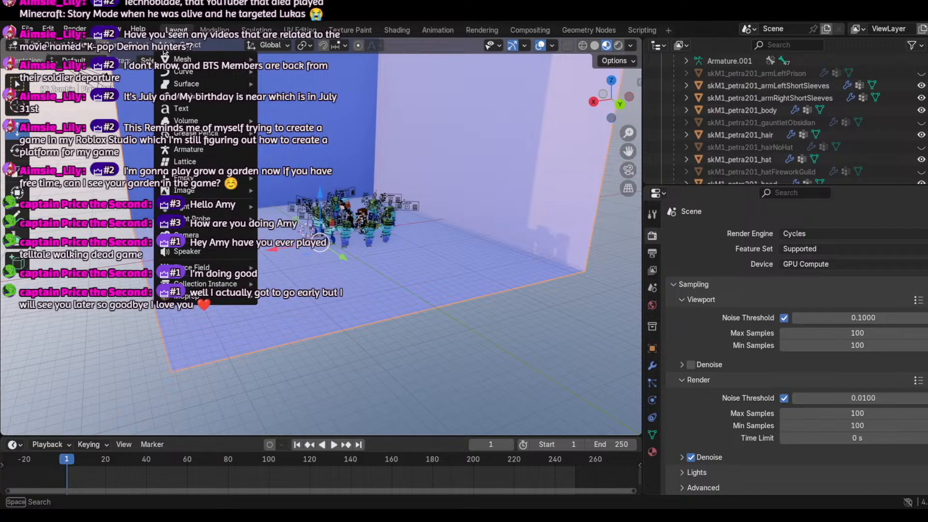
click(164, 47)
mouse_move(204, 209)
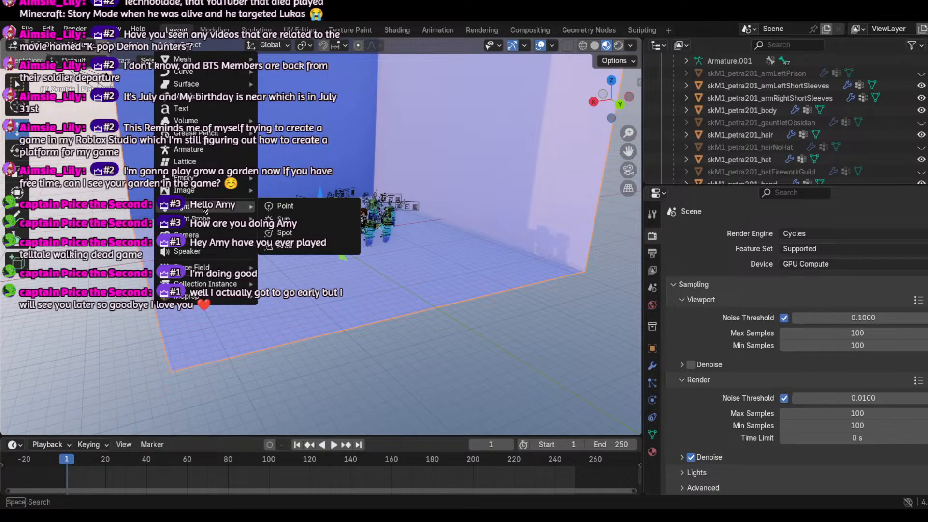
click(284, 246)
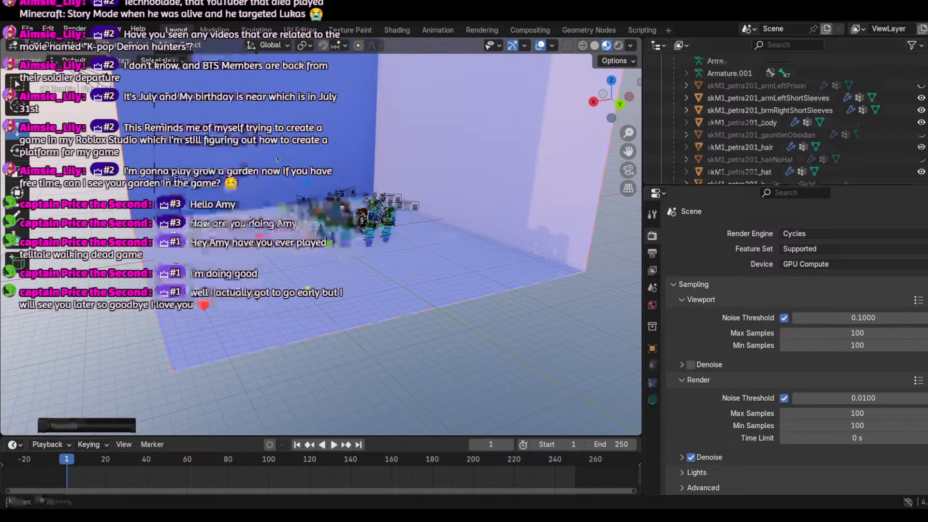
scroll(366, 157, down, 5)
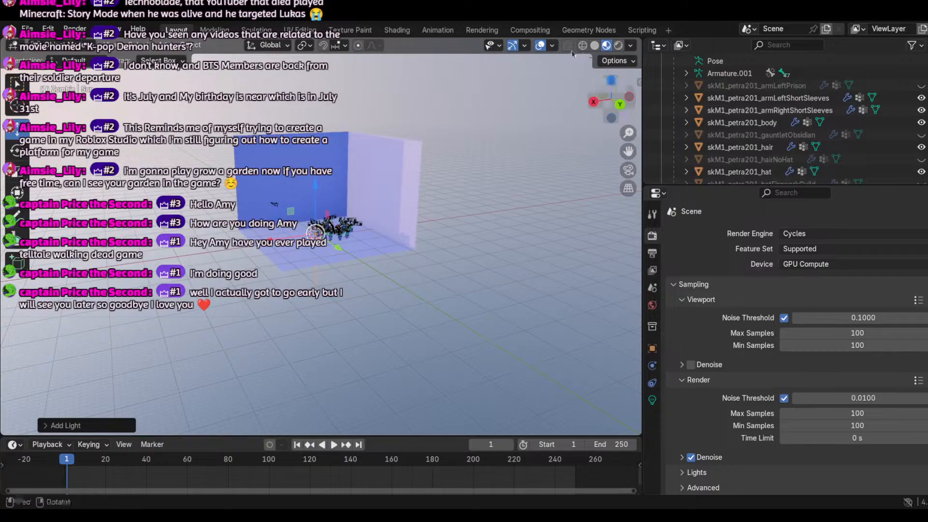
click(618, 45)
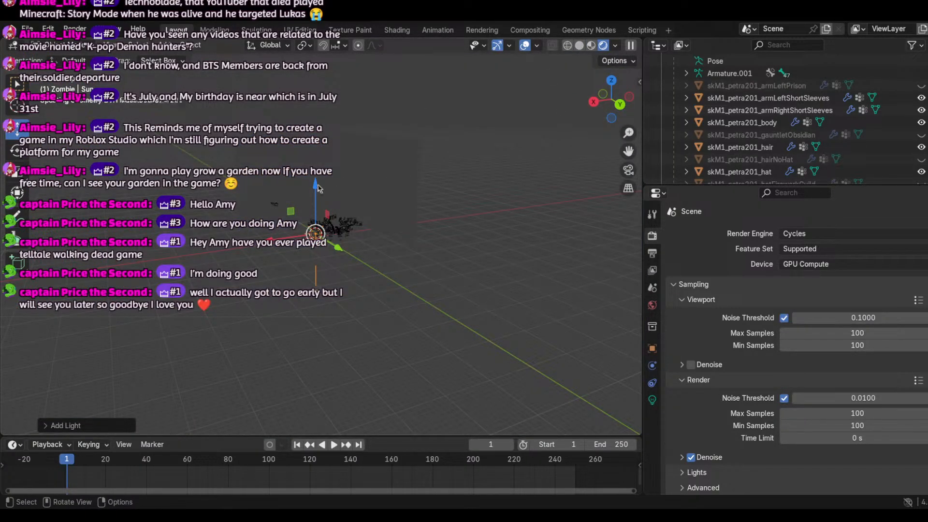
key(g)
key(z)
drag(310, 137, 315, 73)
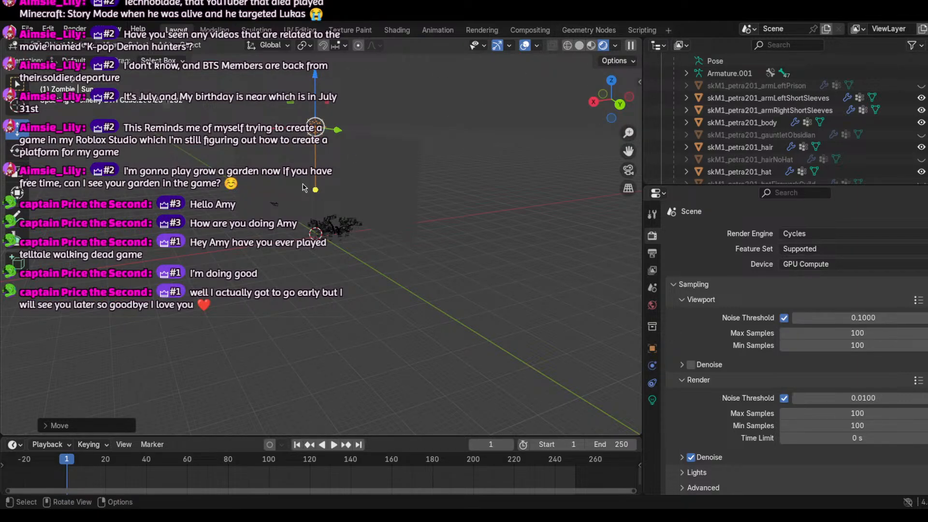
click(653, 400)
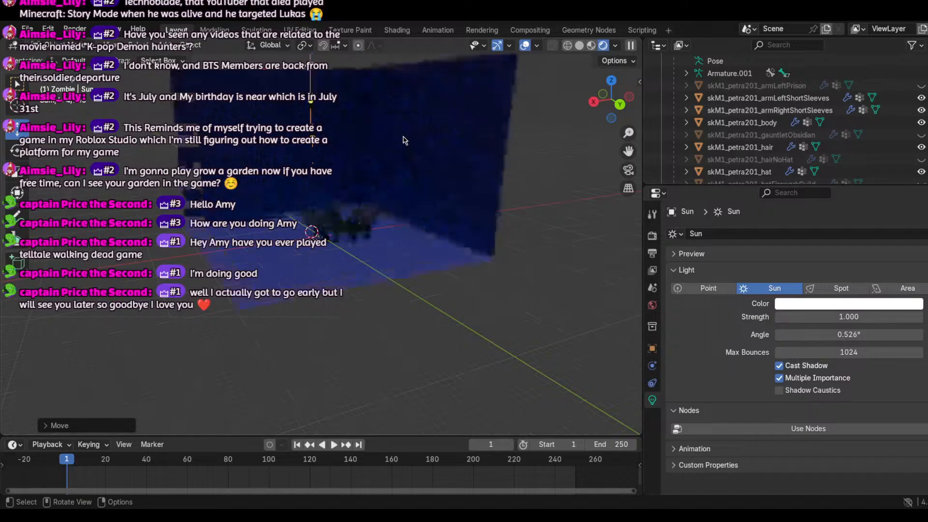
Step: Delete the Sun light and return the viewport to Material Preview shading
key(x)
click(316, 97)
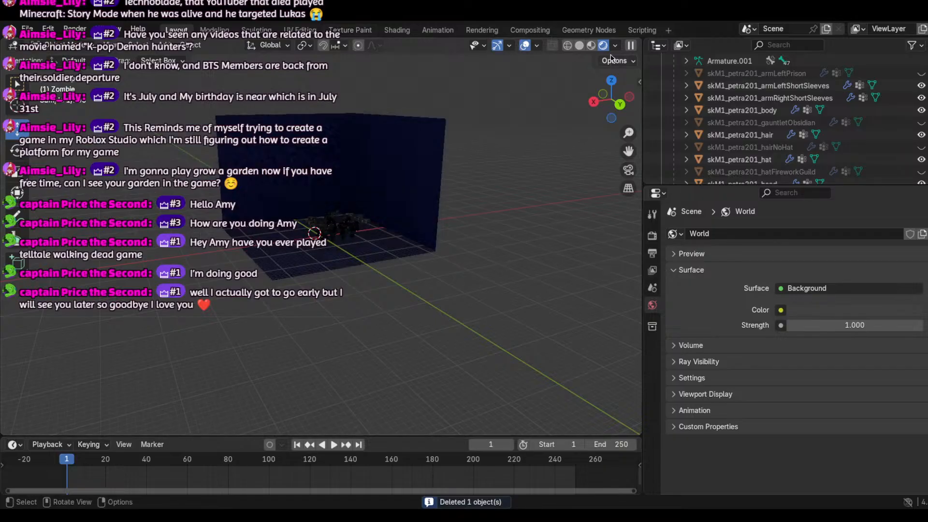
click(591, 45)
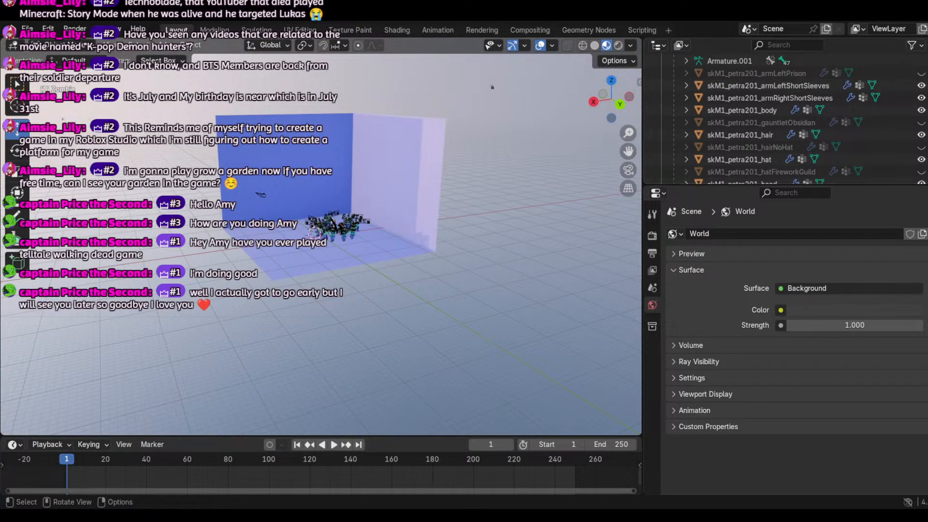
Step: Add an Area light with a power of 100 W and raise it above the characters
scroll(457, 101, up, 3)
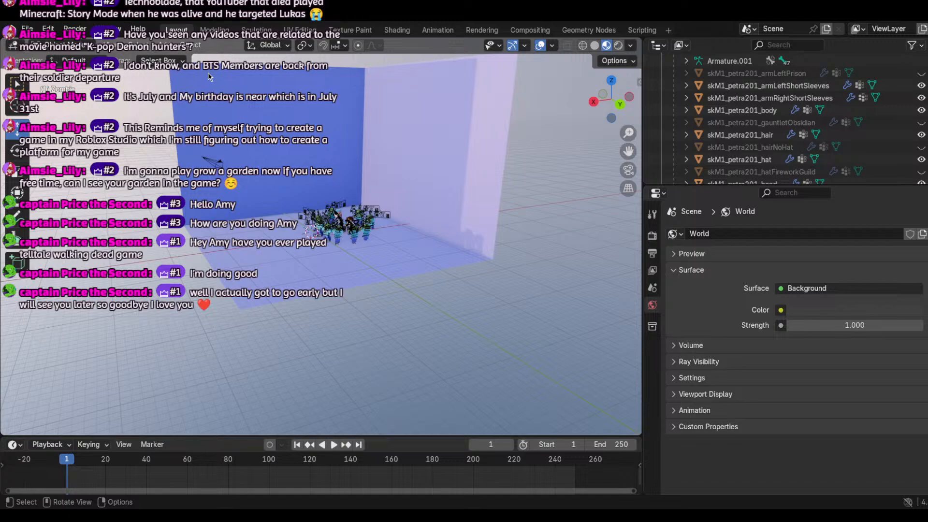
scroll(252, 105, down, 5)
scroll(338, 213, up, 5)
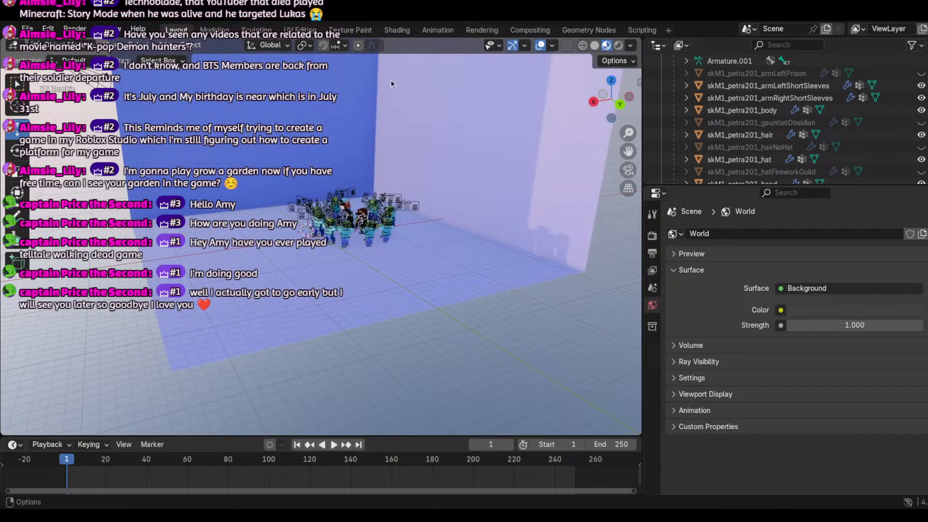
scroll(220, 190, down, 3)
scroll(220, 190, up, 6)
scroll(220, 191, up, 1)
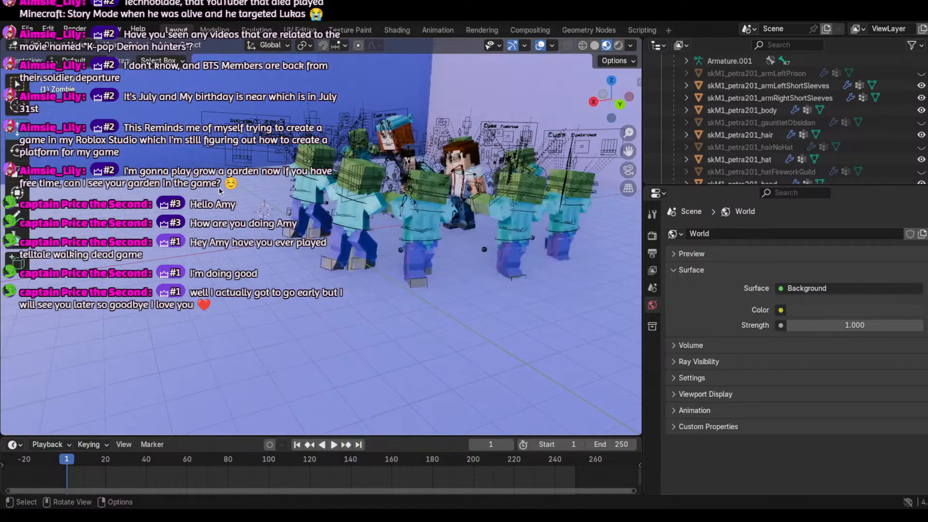
scroll(220, 191, down, 8)
key(shift+a)
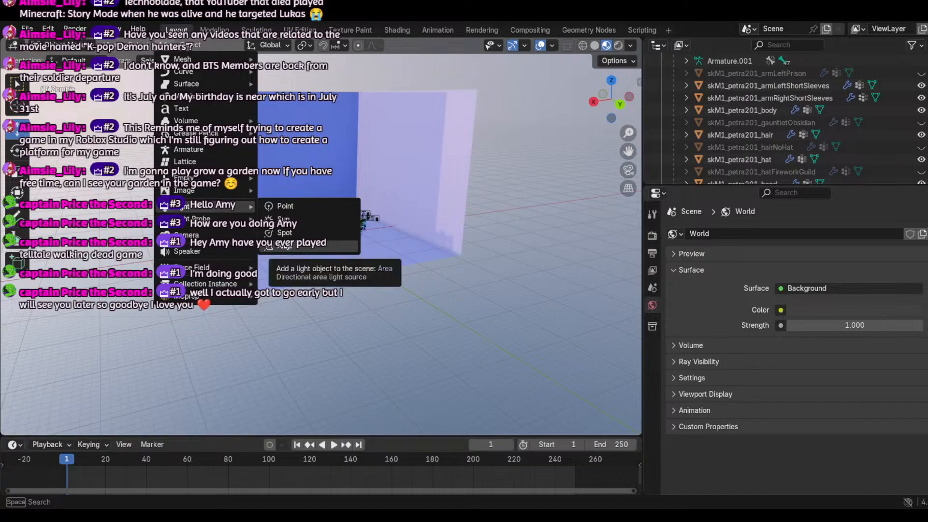
click(285, 248)
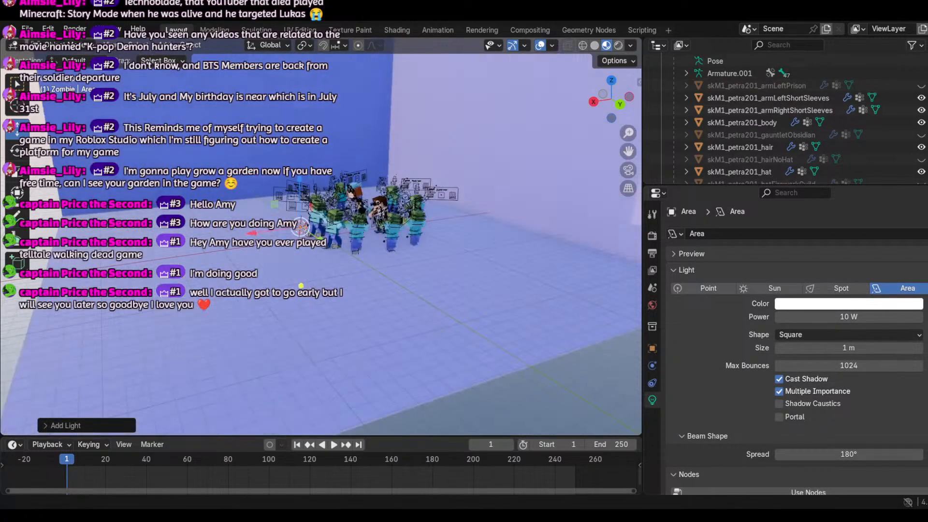
click(847, 319)
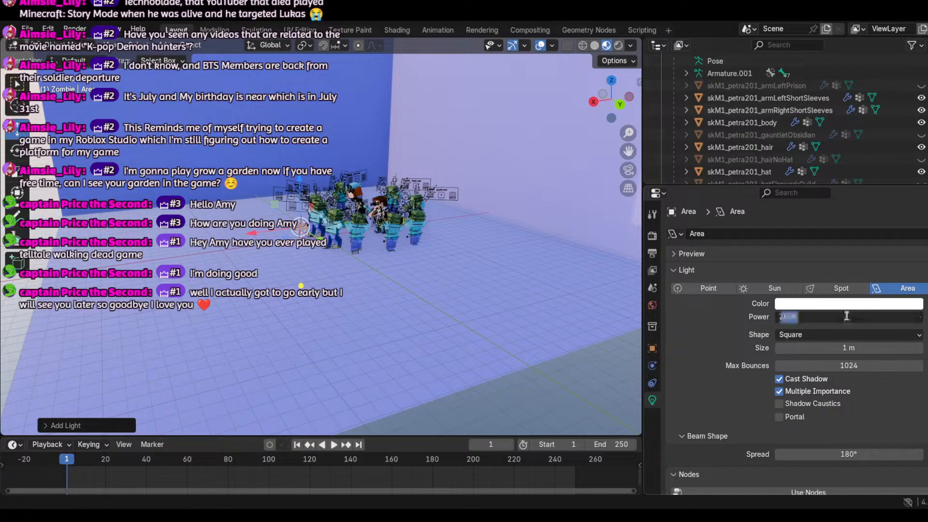
click(790, 316)
text(00 W)
key(Return)
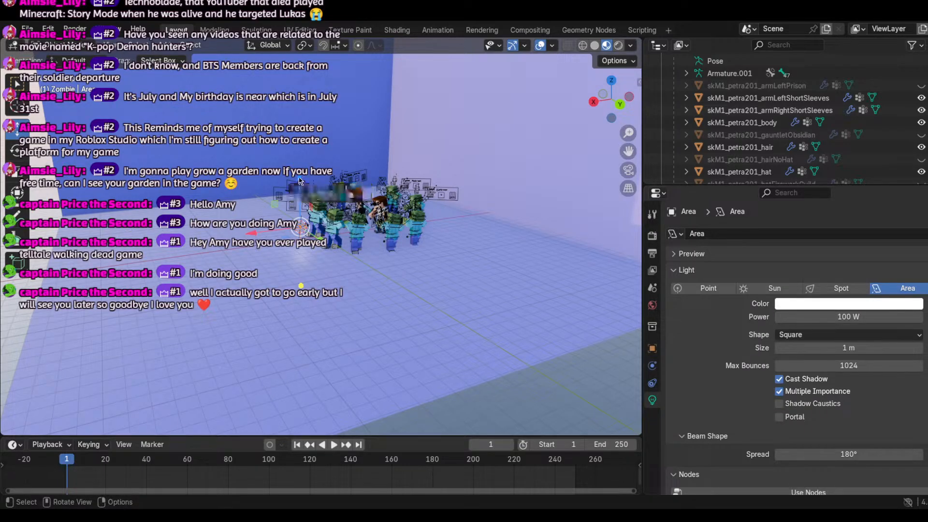
drag(304, 183, 300, 85)
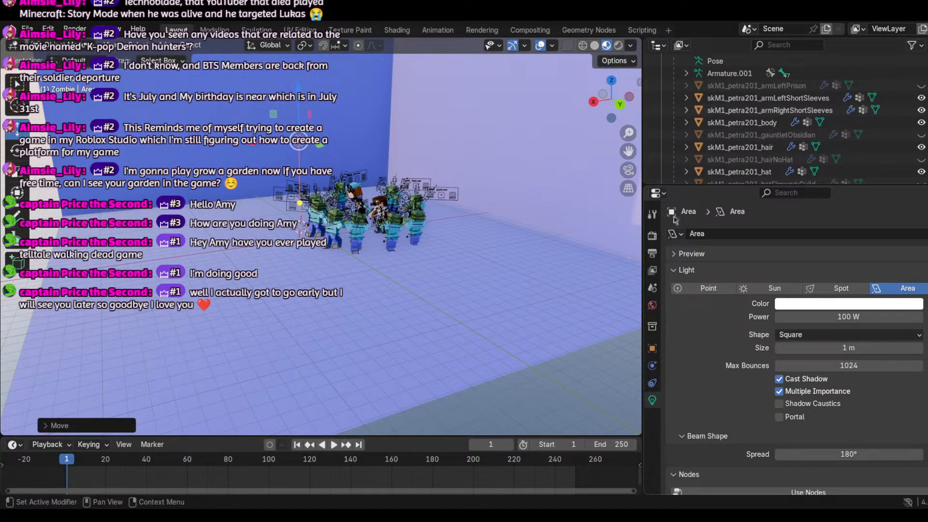
Step: Switch the render engine to EEVEE and set its raytracing method to Screen-Trace
click(652, 214)
click(652, 235)
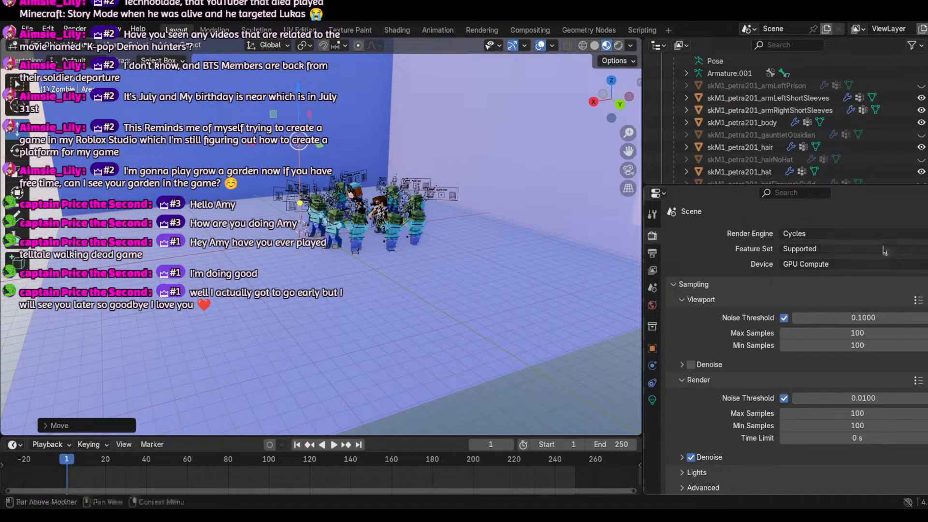
click(861, 267)
click(861, 267)
click(862, 268)
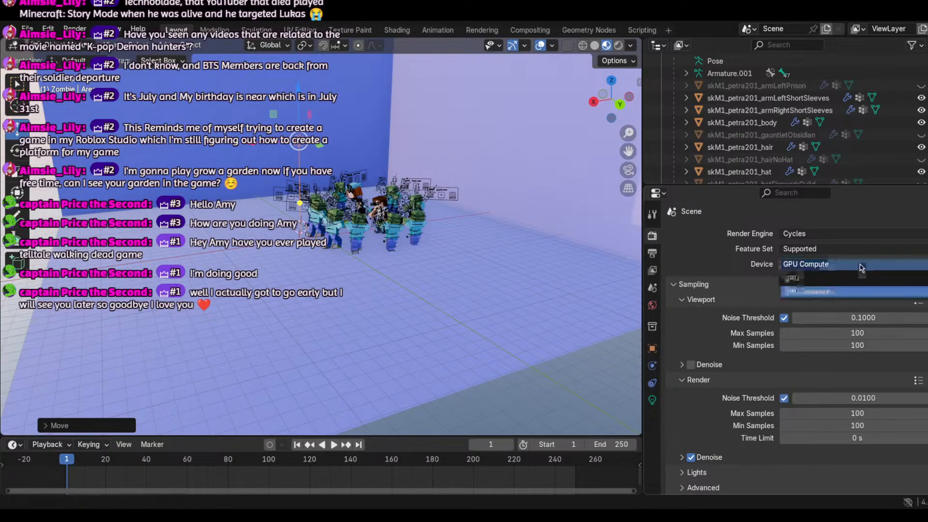
click(861, 267)
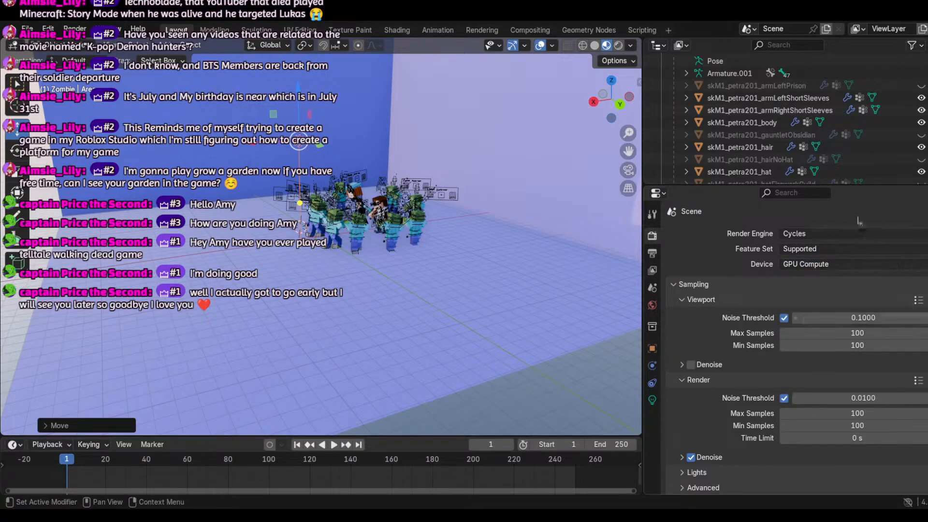
click(849, 235)
click(818, 248)
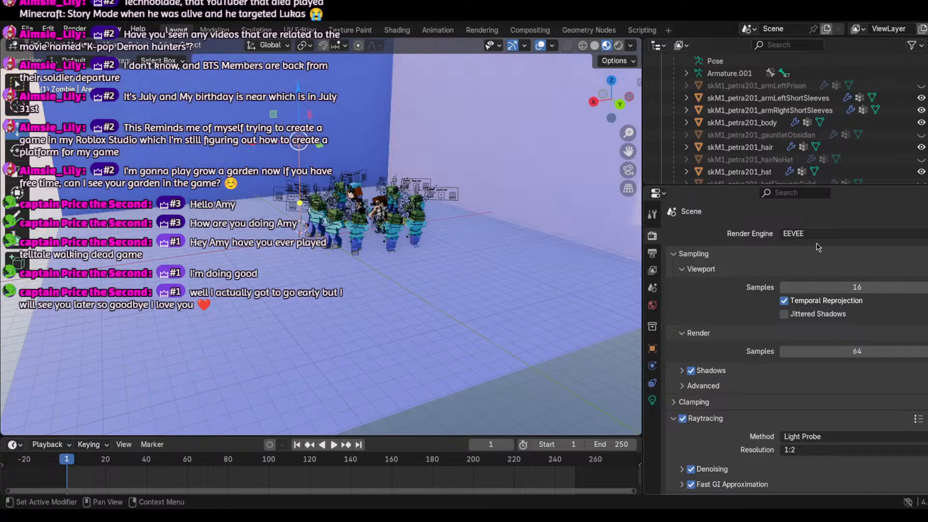
scroll(819, 248, down, 3)
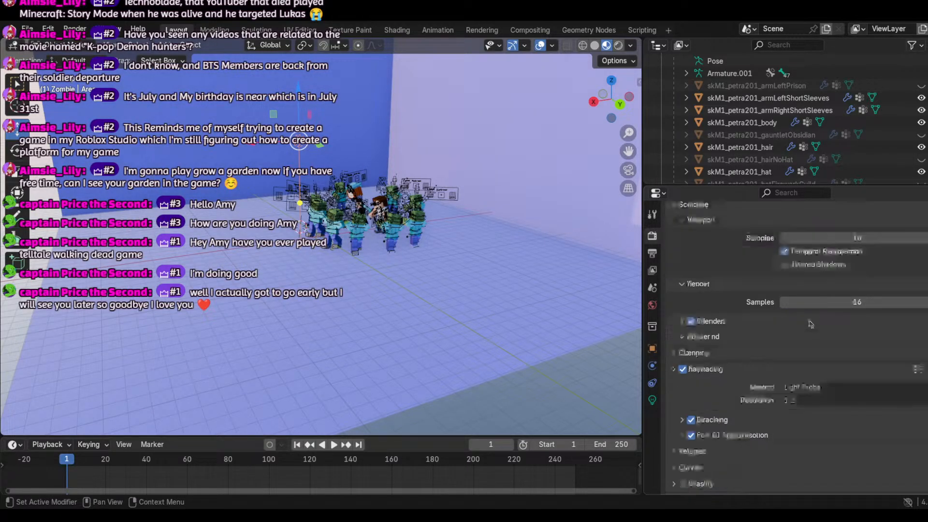
click(814, 389)
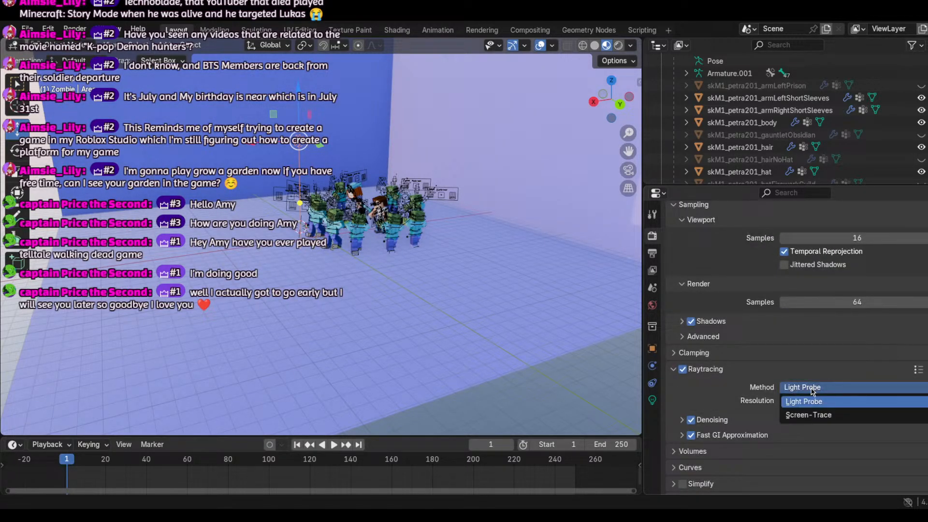
click(808, 415)
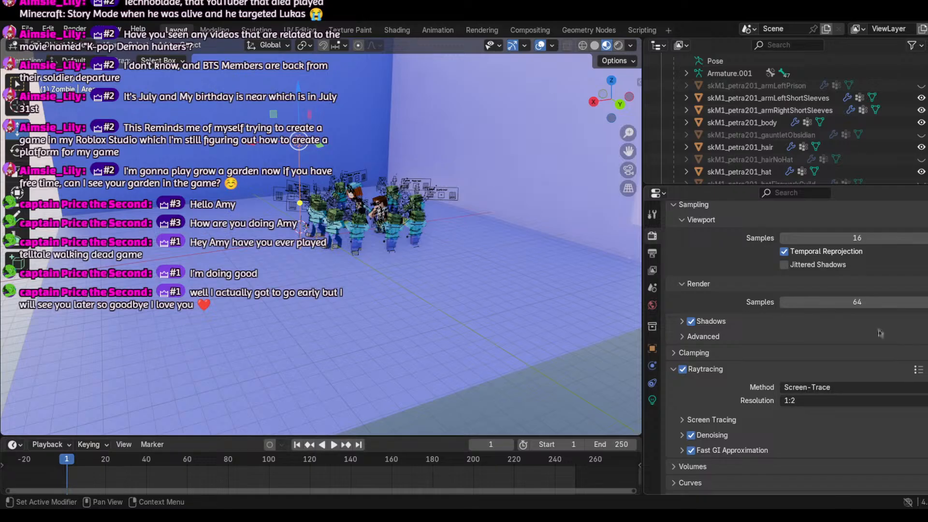
Step: Switch the render engine back to Cycles
scroll(870, 319, up, 3)
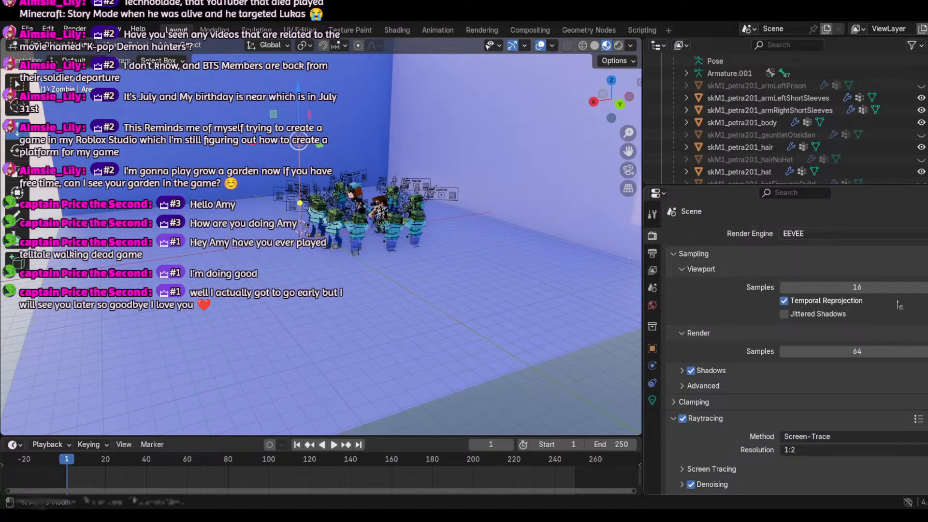
click(799, 233)
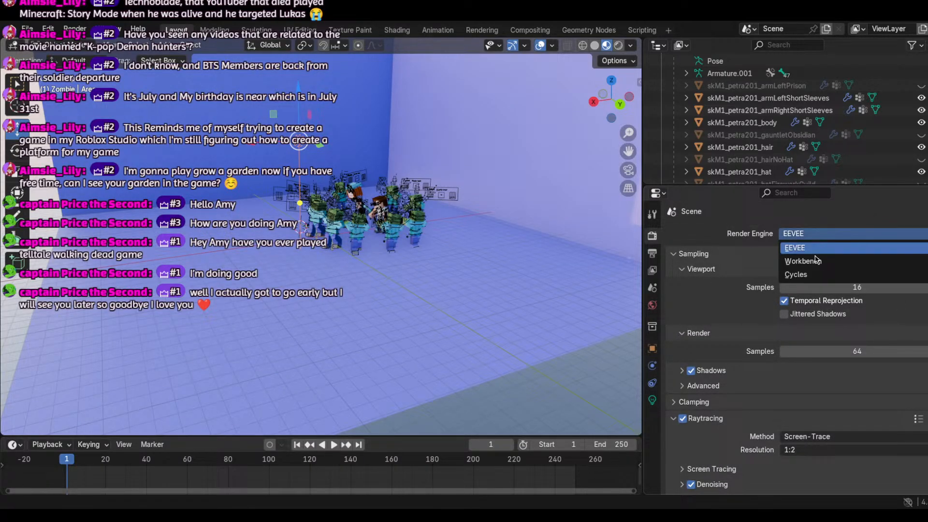
click(800, 275)
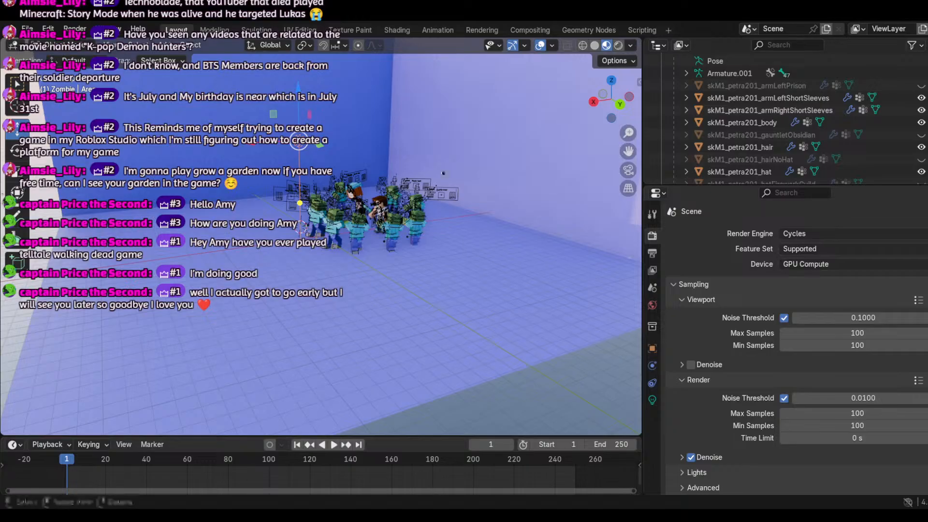
Step: Raise the Area light higher over the floor and rotate it so its beam slants toward the characters
scroll(439, 171, down, 3)
scroll(438, 170, down, 2)
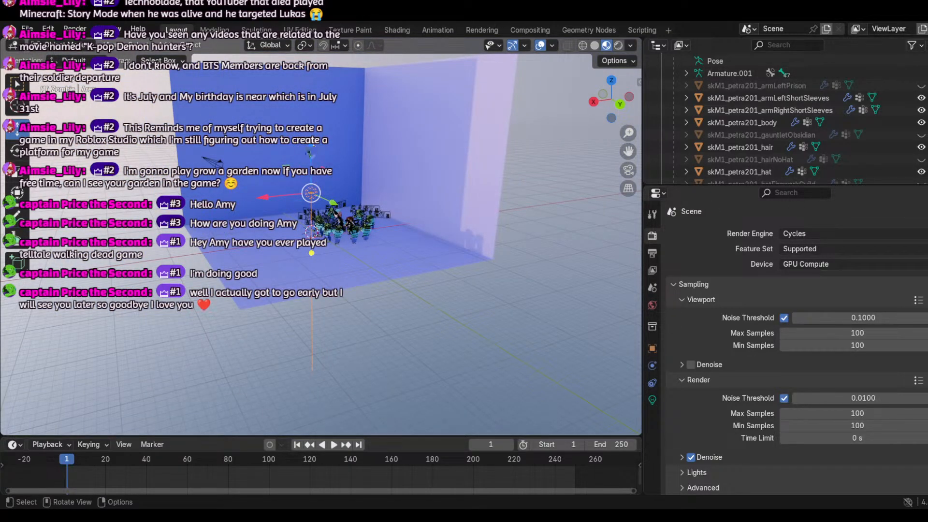
drag(314, 145, 296, 79)
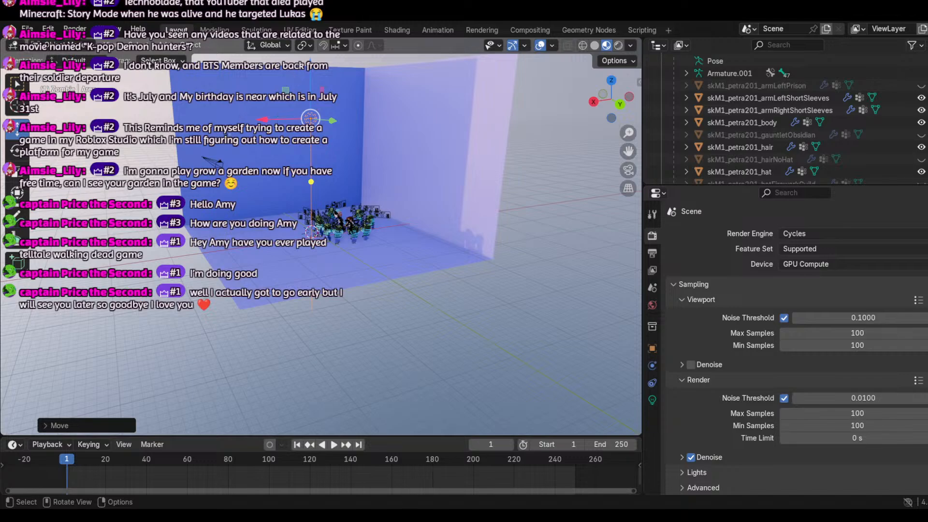
click(16, 151)
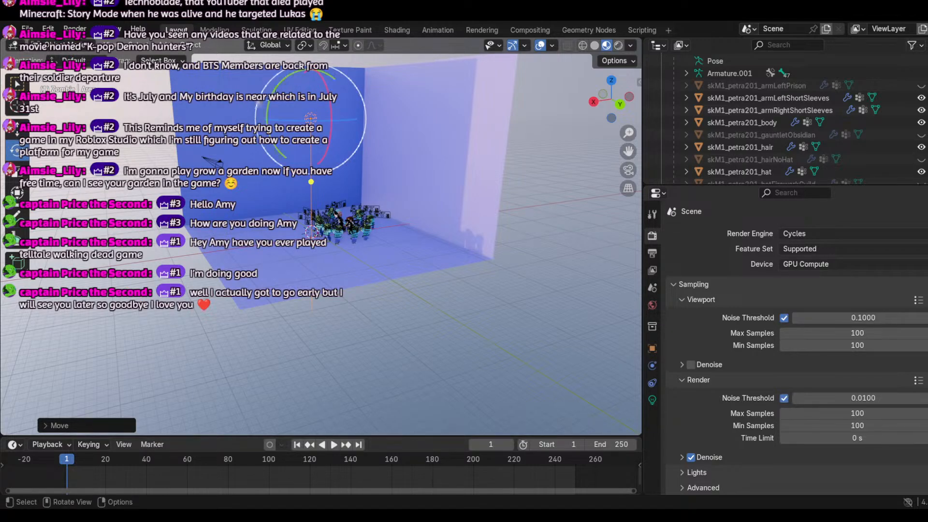
drag(268, 99, 267, 123)
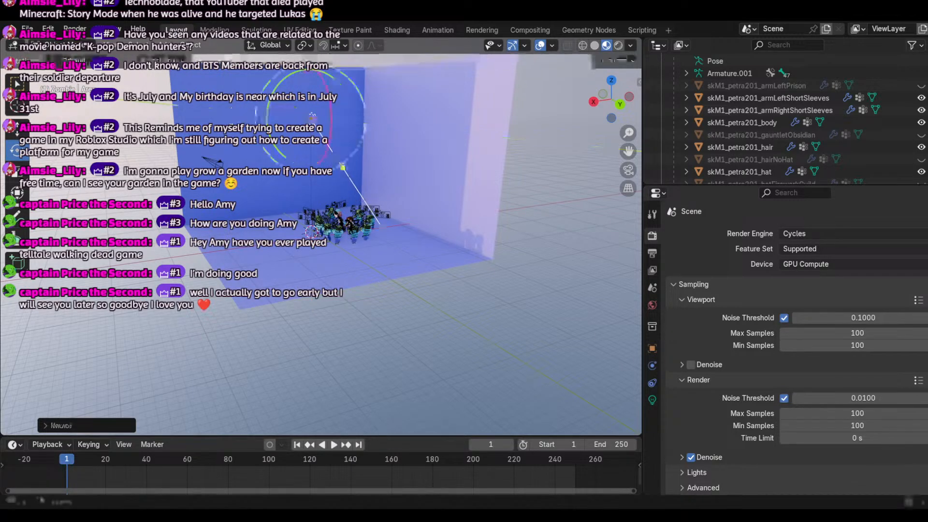
Step: Lower the viewport shading's world opacity to hide the preview world behind the set
click(631, 46)
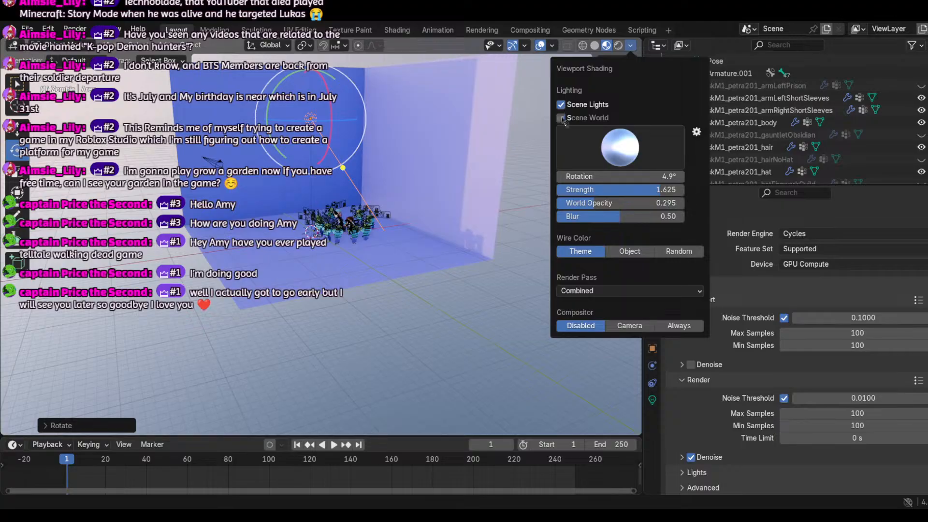
drag(612, 206, 557, 207)
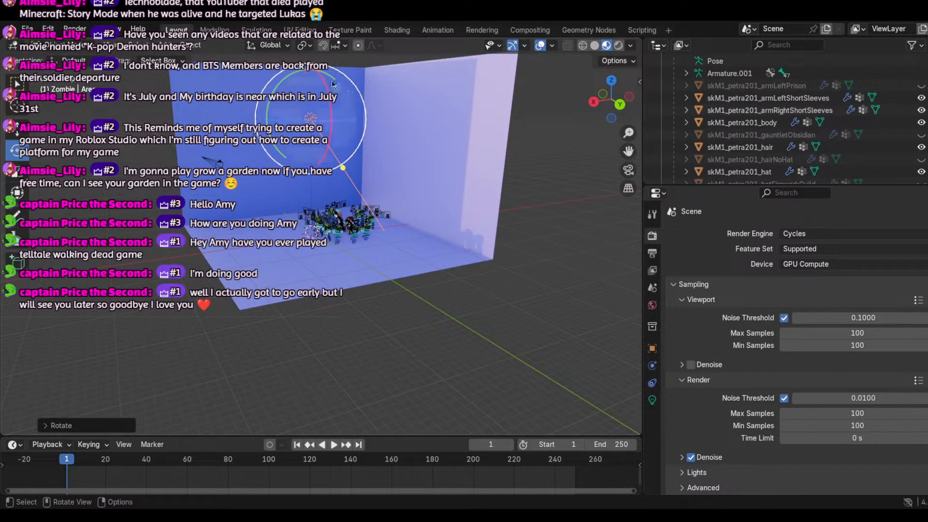
Step: Set the Area light's colour to orange, #FF8B4E
click(653, 400)
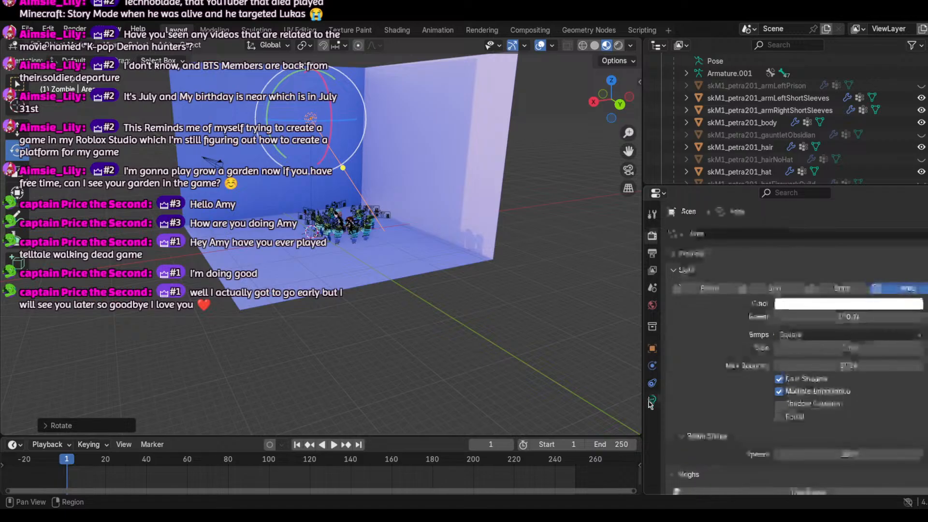
click(849, 304)
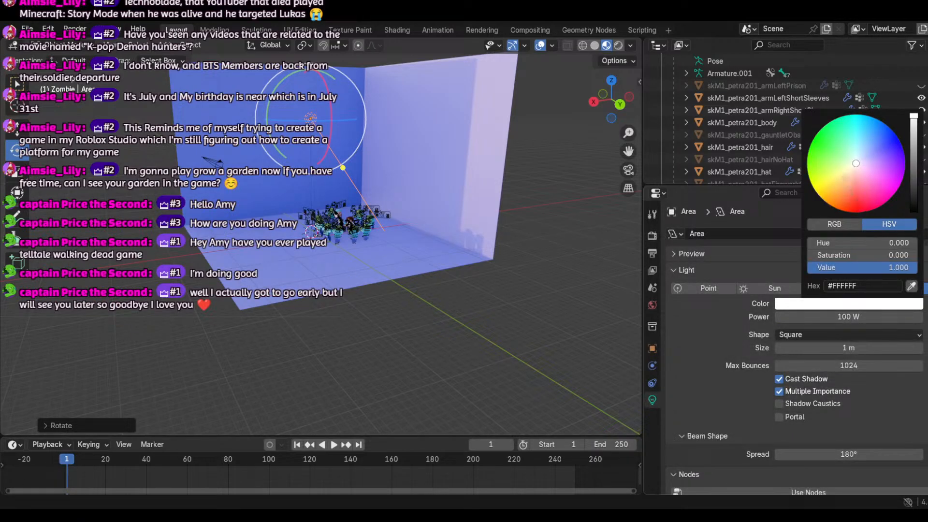
click(842, 172)
click(846, 198)
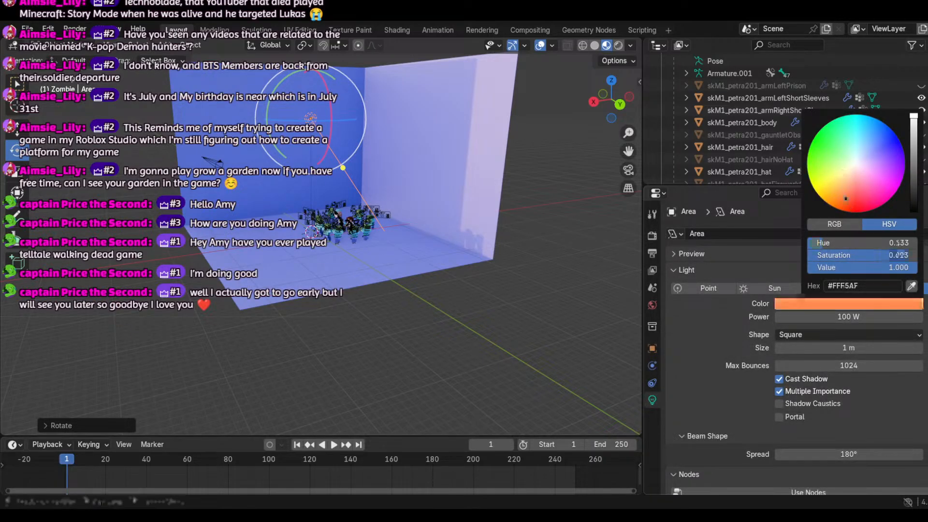
click(844, 195)
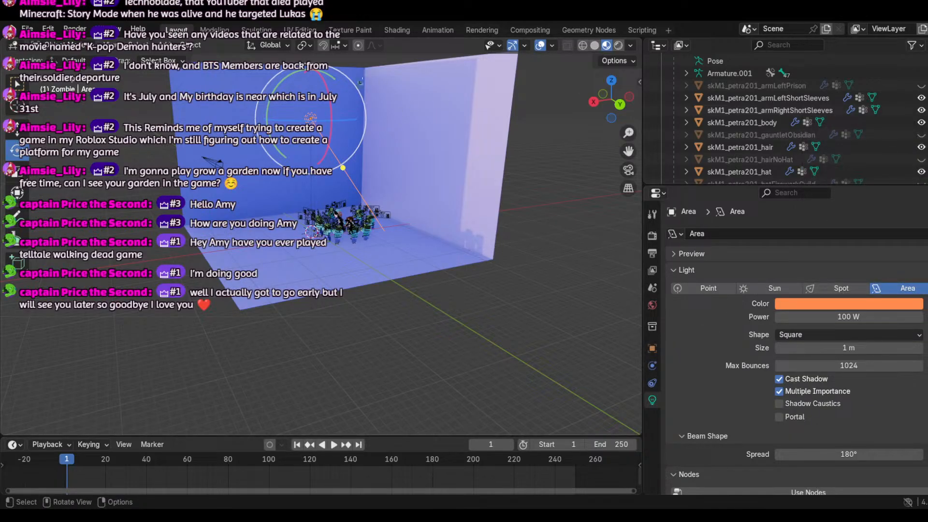
Step: Preview the camera shot with rendered shading and move the orange Area light across above the characters
click(629, 176)
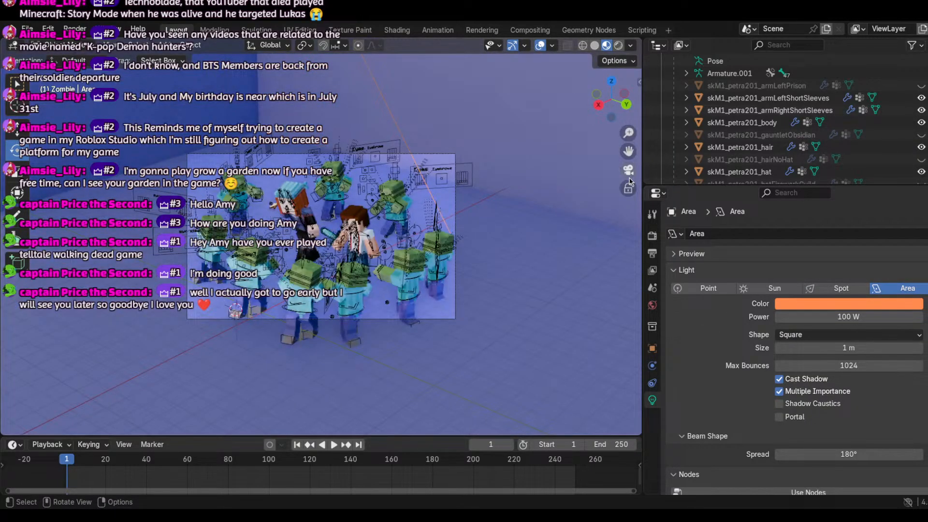
click(619, 46)
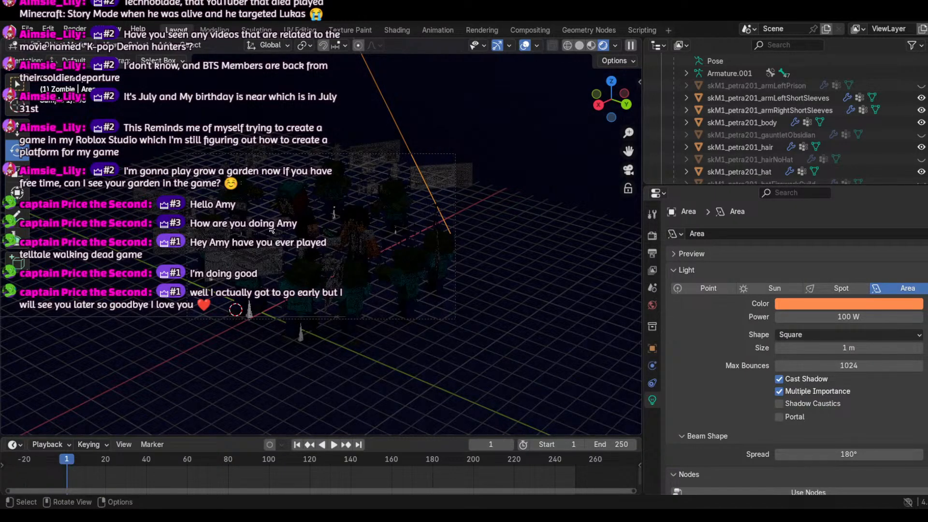
key(g)
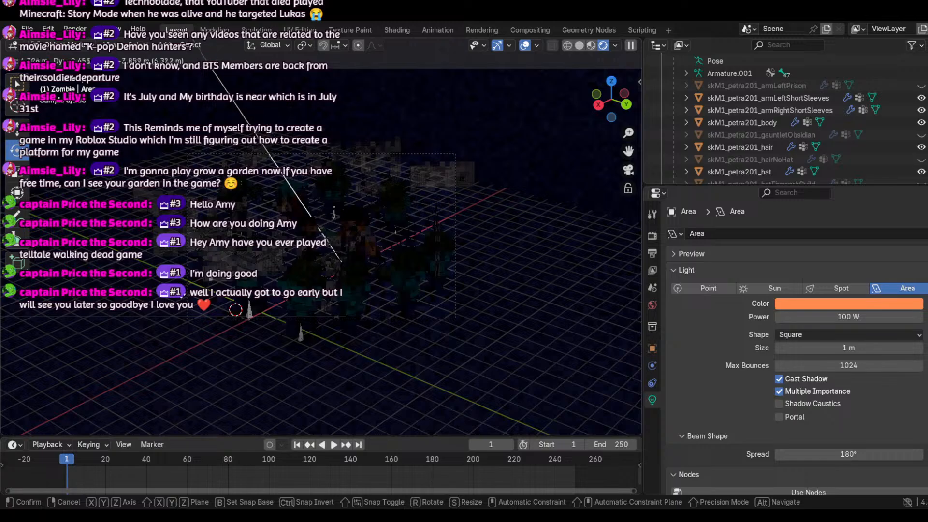
click(202, 310)
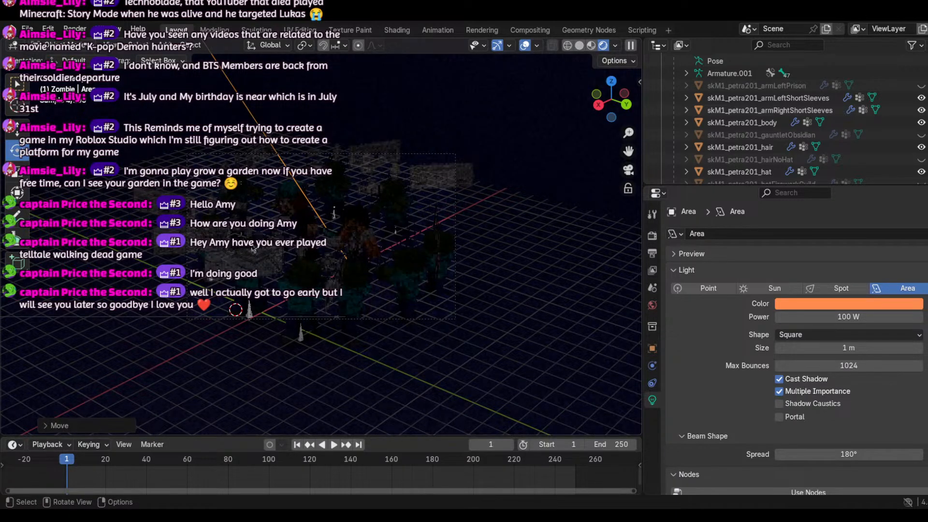
Step: Duplicate the orange Area light, place the copy away from the original, and set the copy's power to 200 W
key(shift+d)
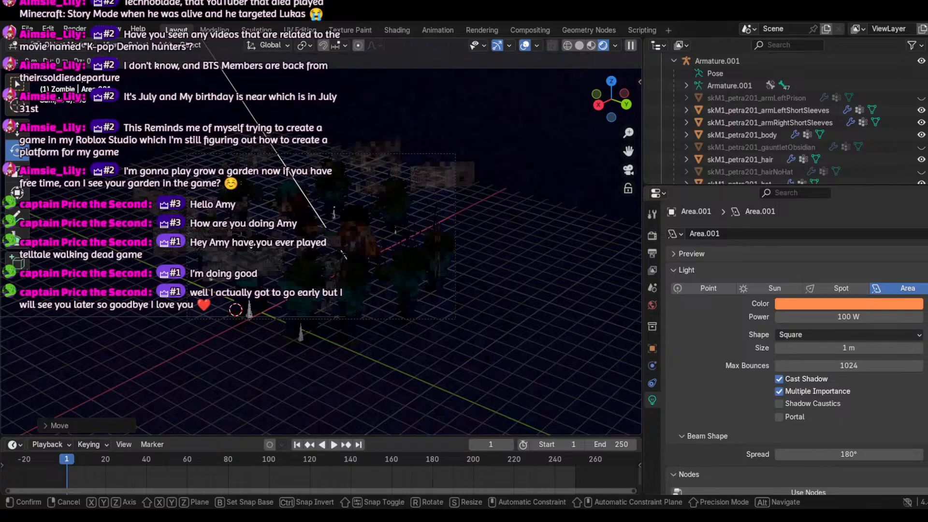
click(469, 261)
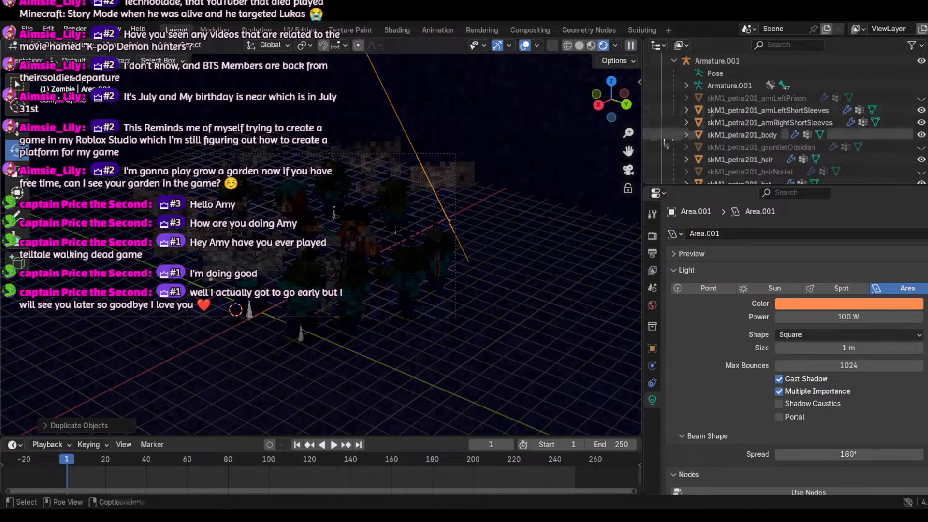
click(633, 173)
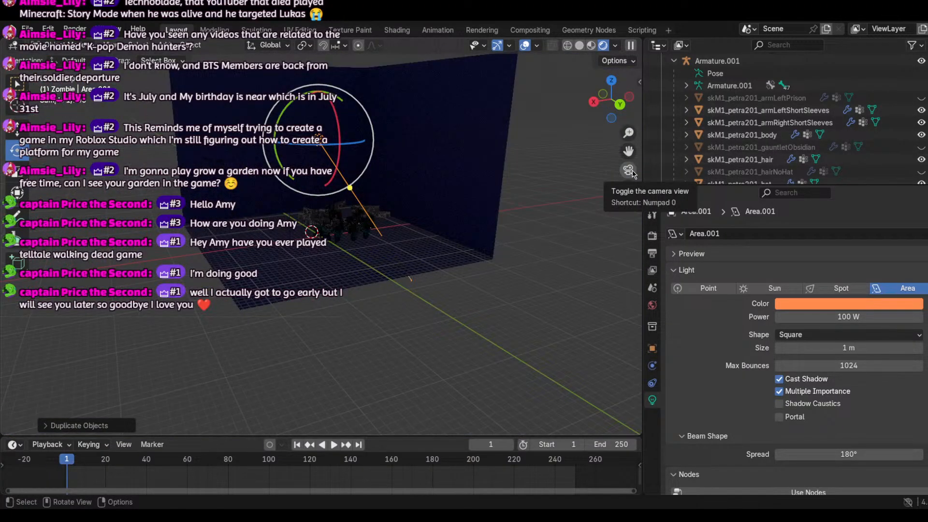
scroll(734, 169, down, 10)
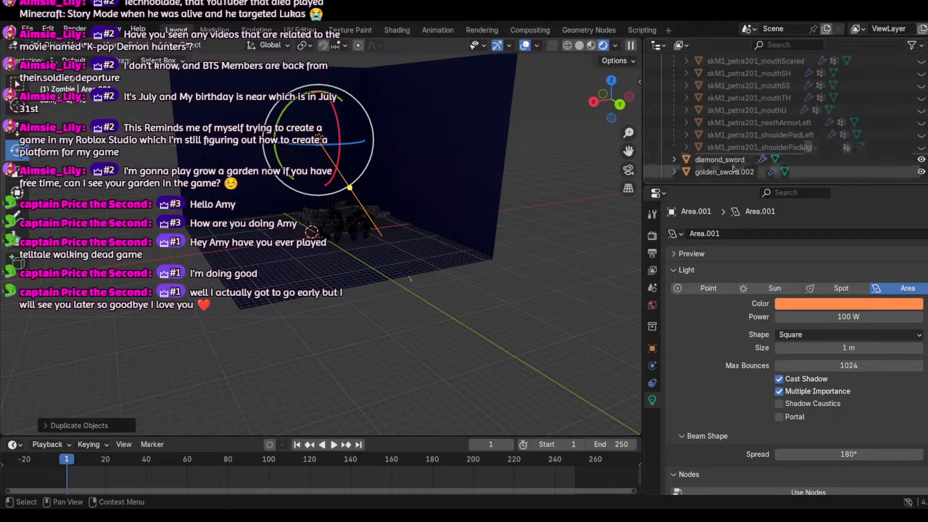
scroll(734, 169, up, 15)
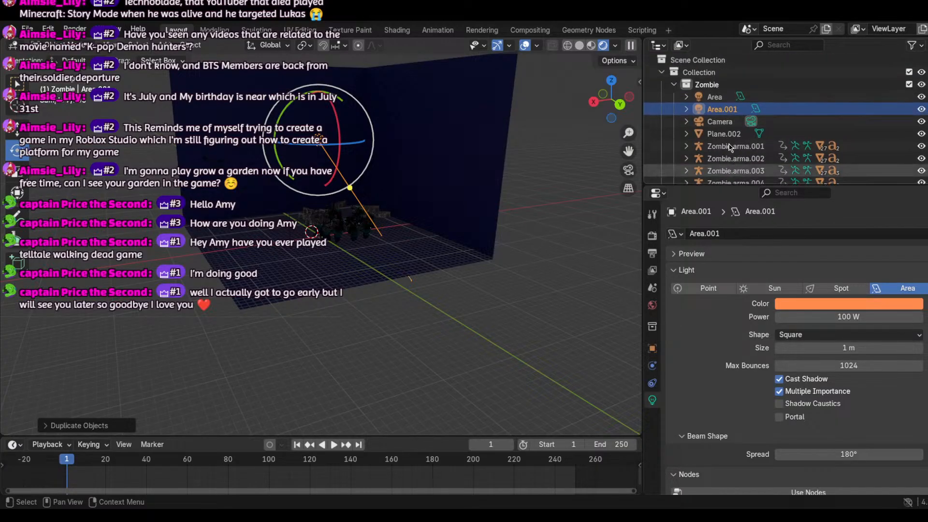
click(830, 320)
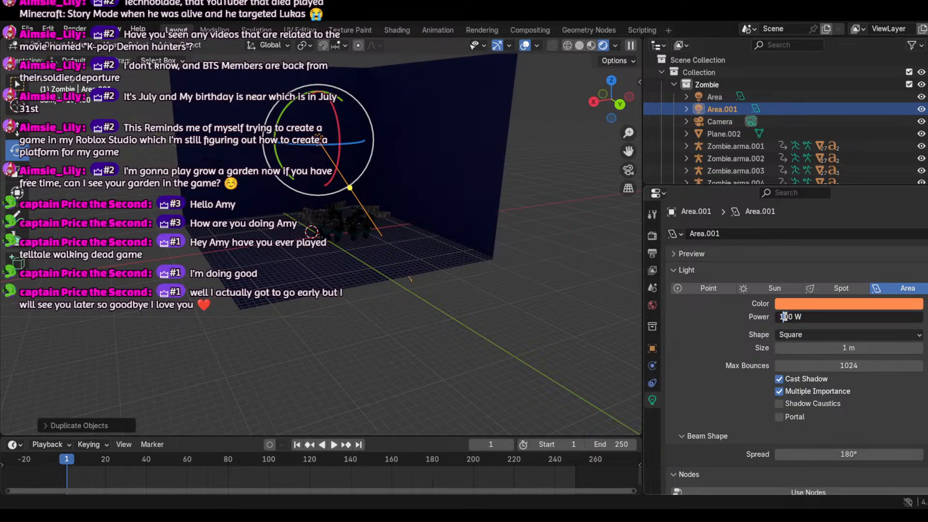
key(Return)
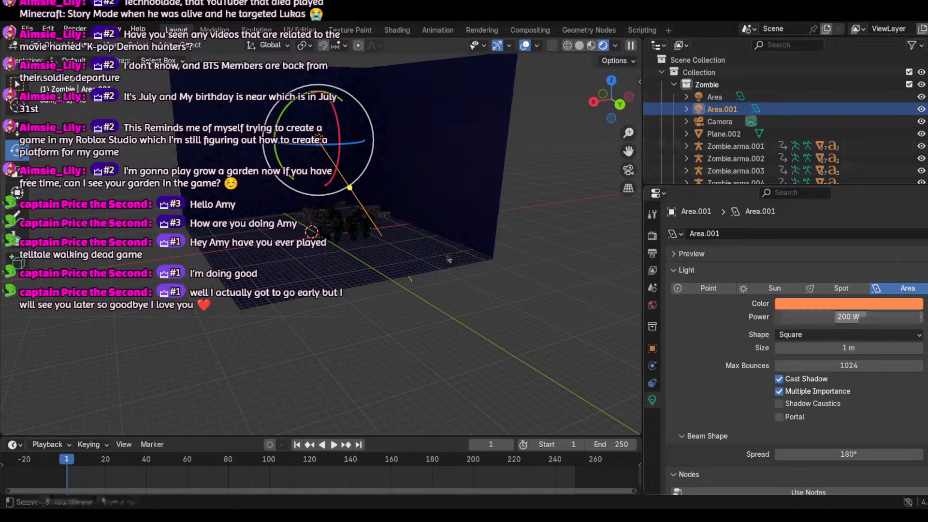
Step: Re-aim and reposition the 200 W light copy above the characters, and enlarge its size to 6.11 m
drag(314, 145, 463, 131)
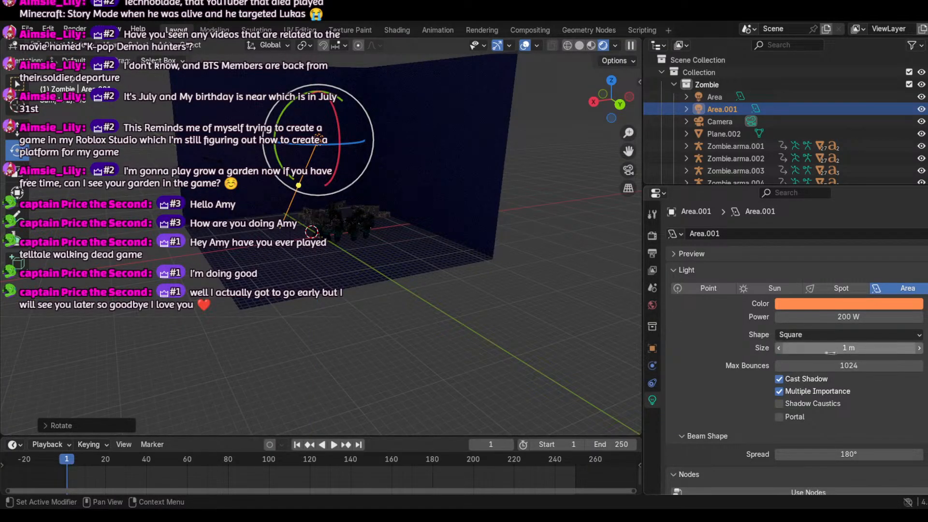
drag(830, 353, 856, 348)
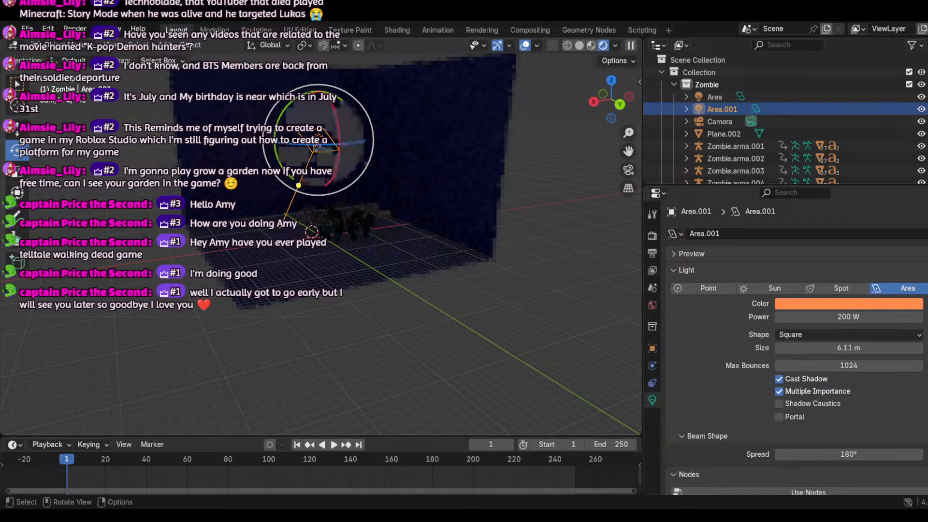
key(g)
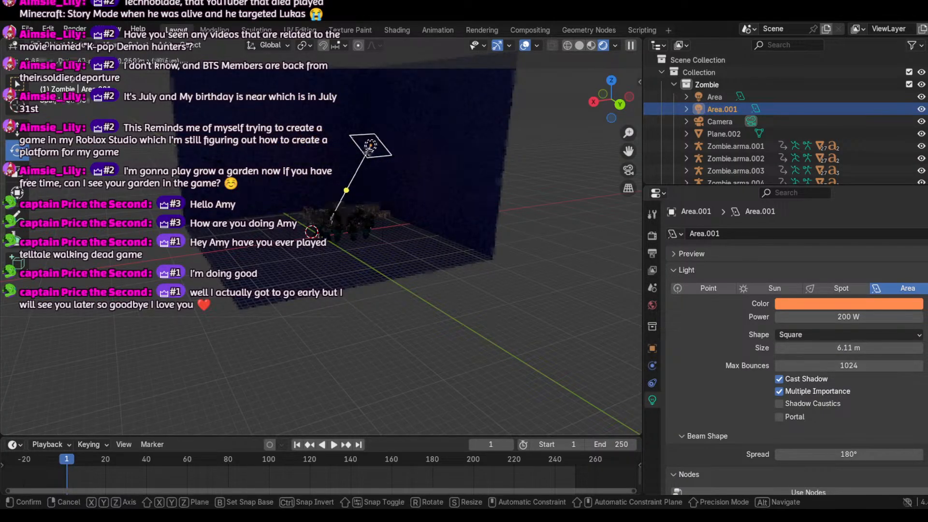
click(403, 152)
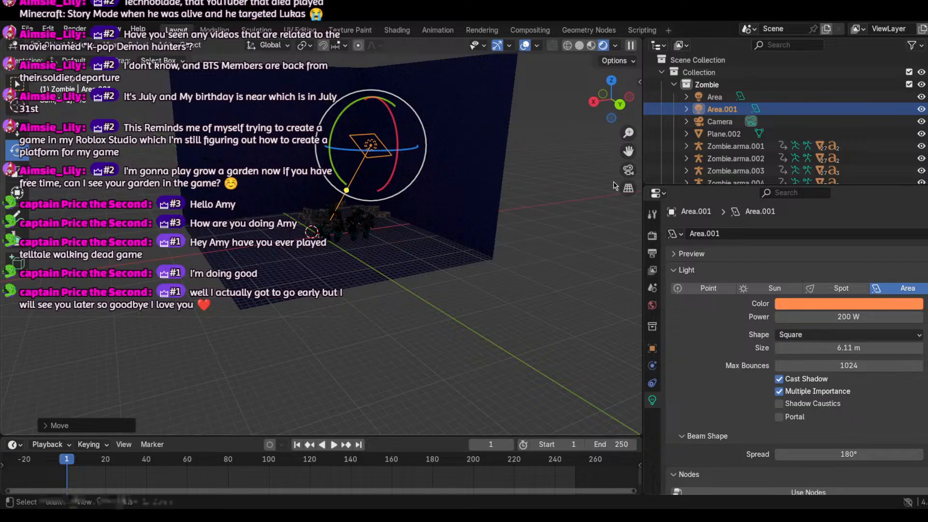
Step: Duplicate the 6.11 m light to the opposite side of the set and change the copy's colour to blue
key(shift+d)
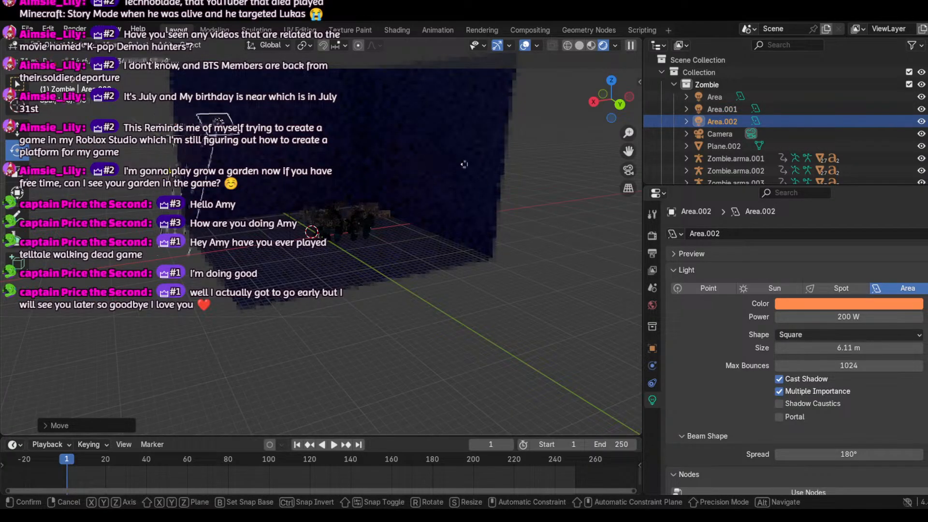
click(473, 175)
click(889, 304)
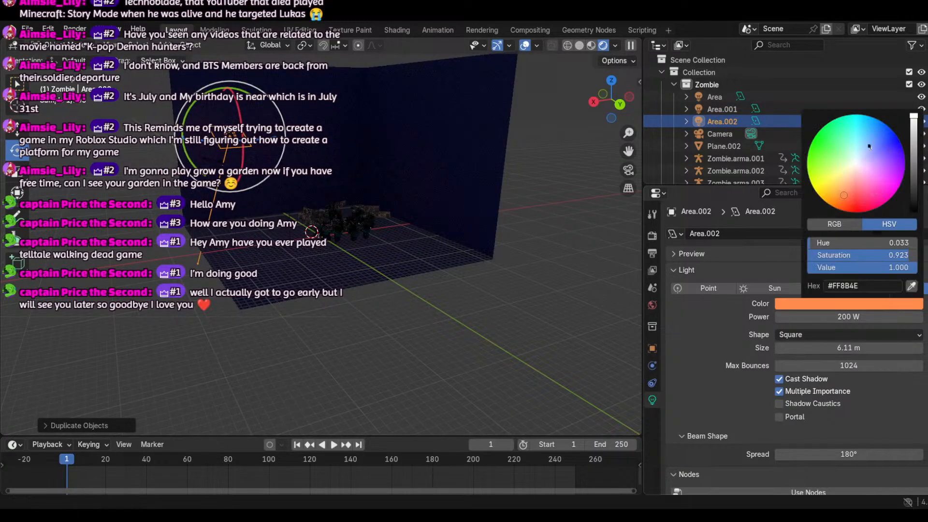
drag(841, 162, 891, 137)
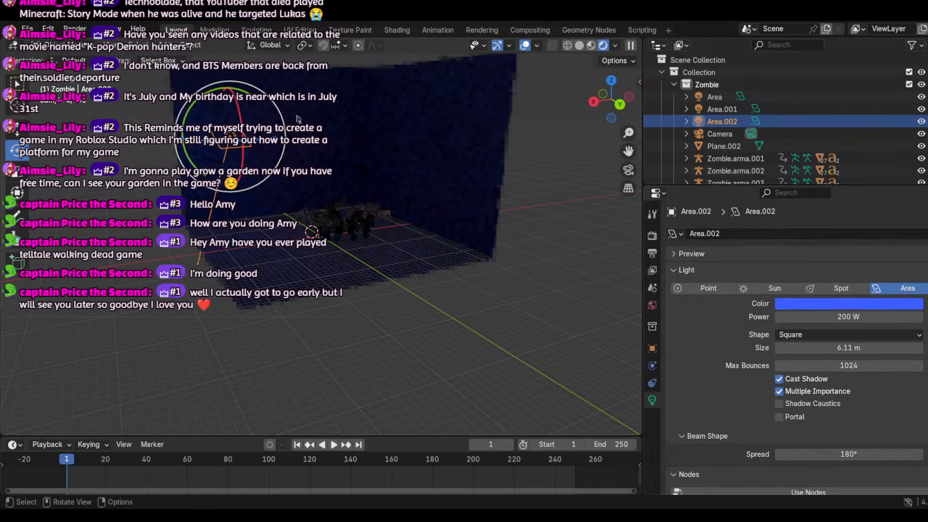
Step: Rotate the blue light around the Z axis toward the characters and move it closer, checking it in the camera view
key(r)
key(z)
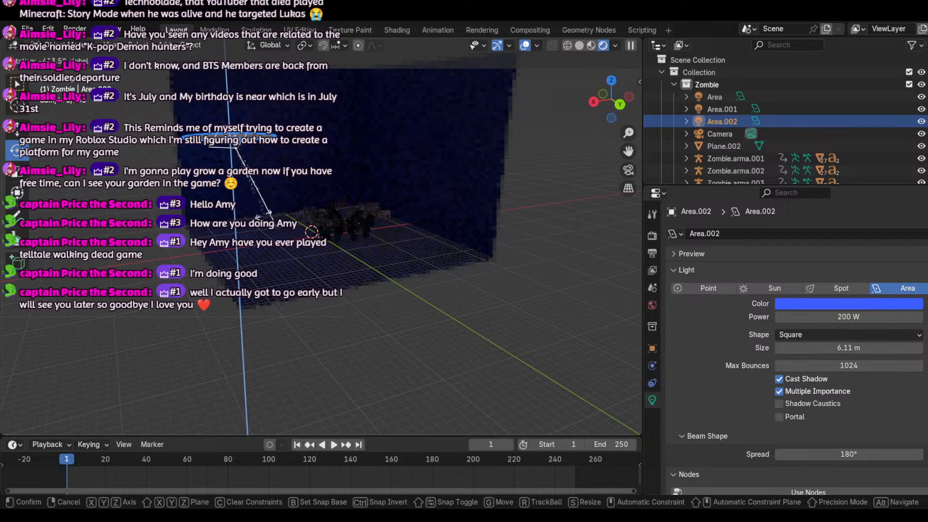
click(264, 213)
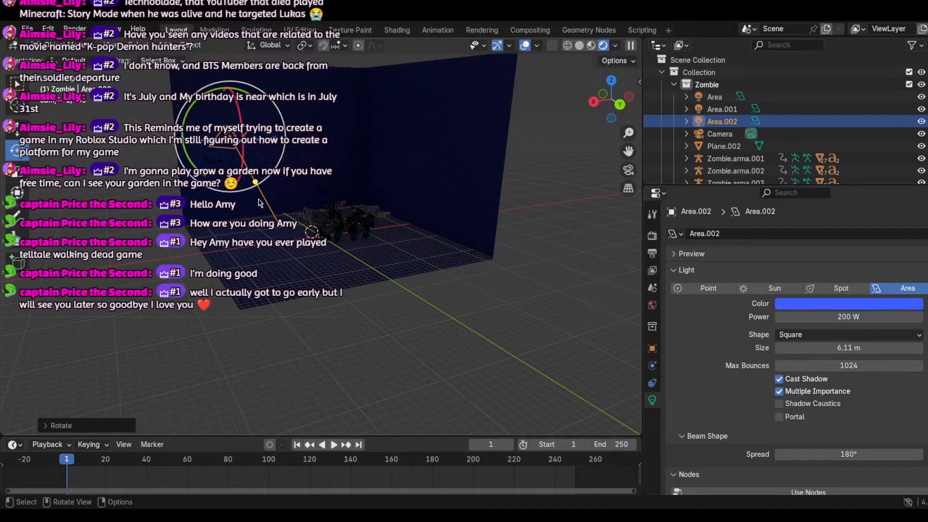
key(g)
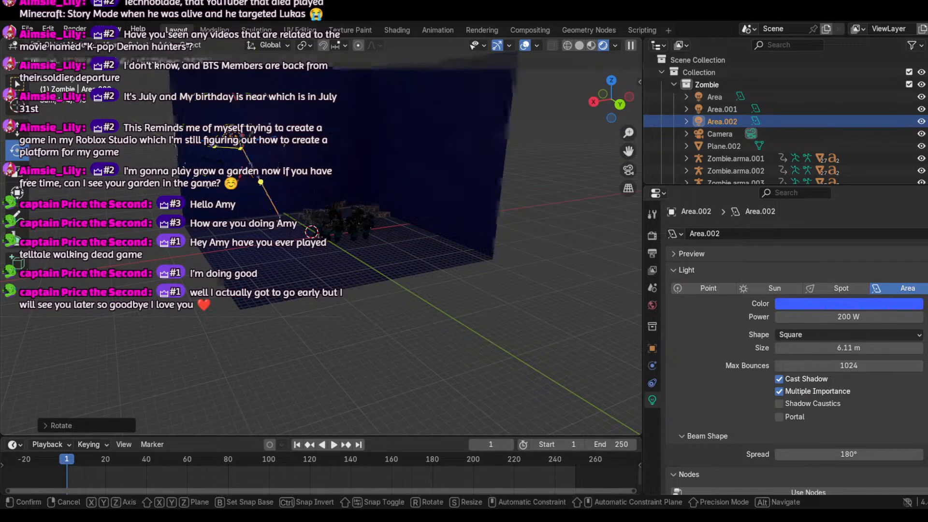
click(314, 147)
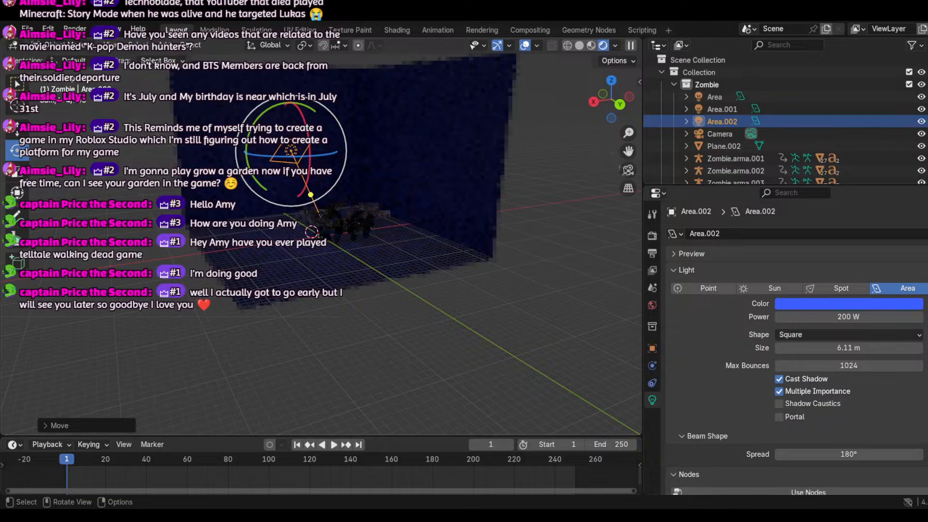
click(629, 170)
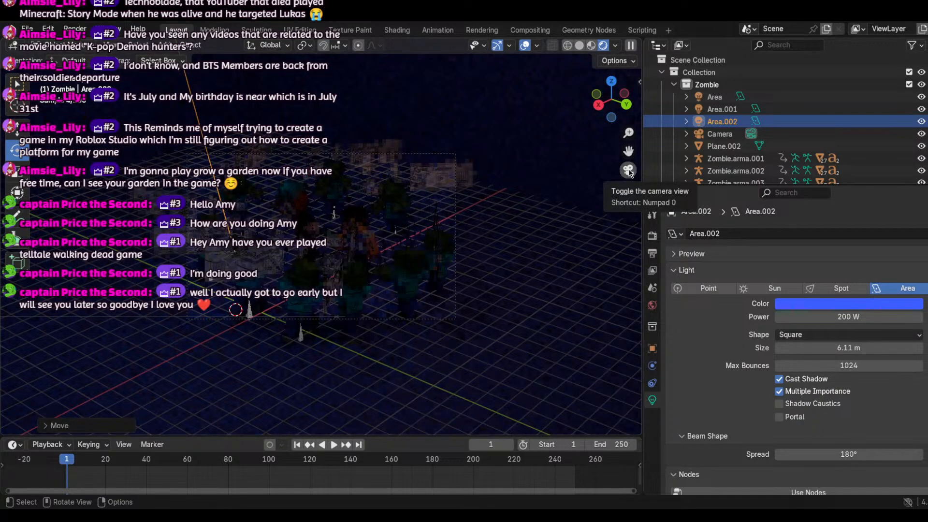
click(629, 170)
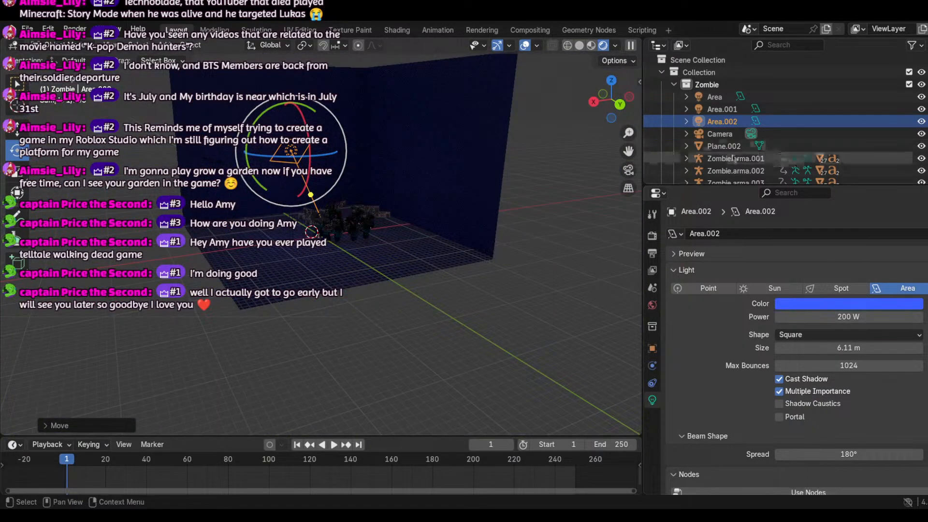
Step: Duplicate the blue light to the other side of the characters and rotate the copy so its beam slants back toward them
key(shift+d)
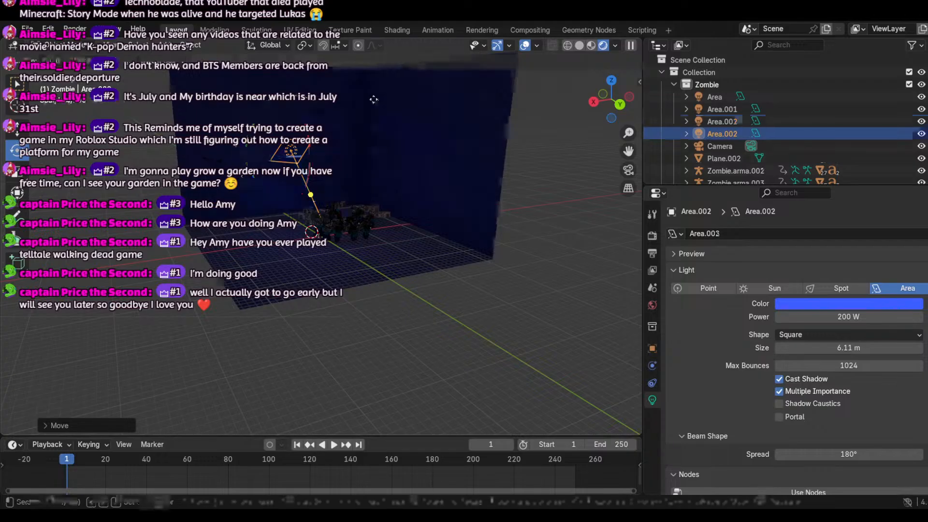
click(449, 111)
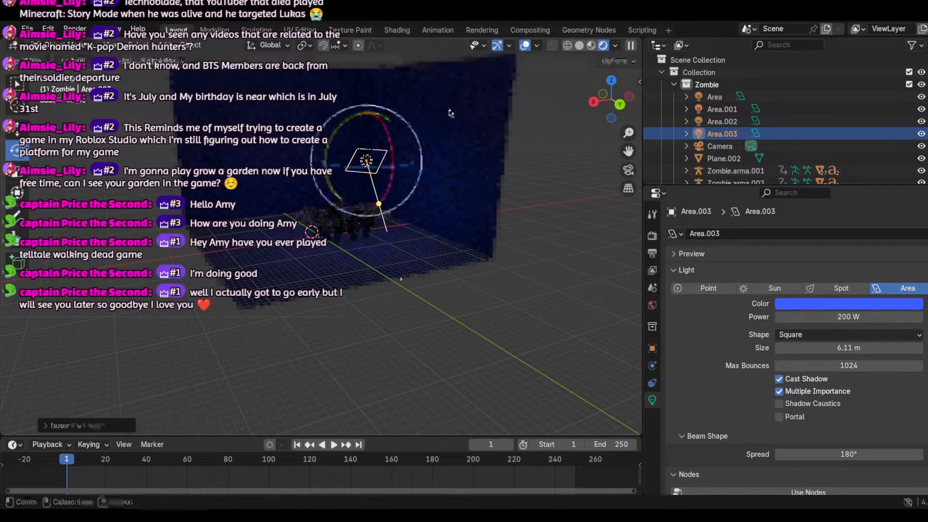
drag(381, 166, 380, 176)
key(g)
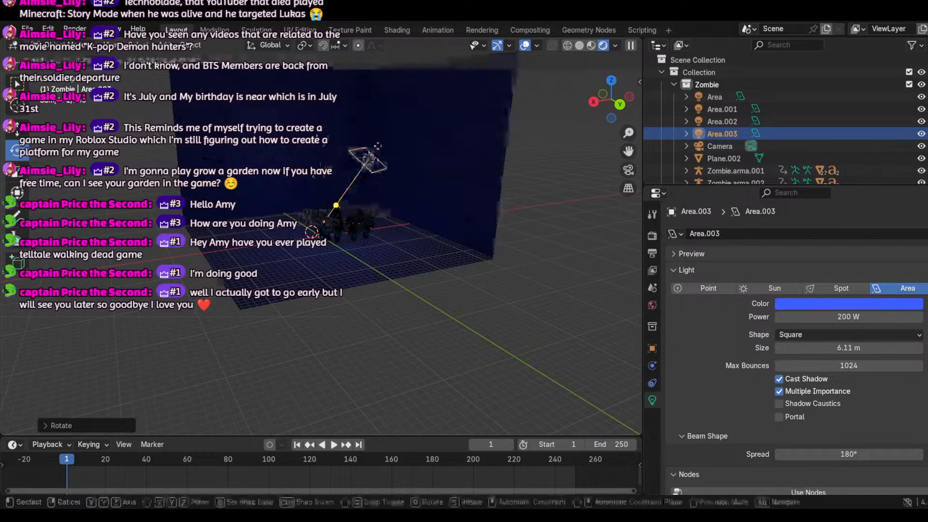
click(393, 137)
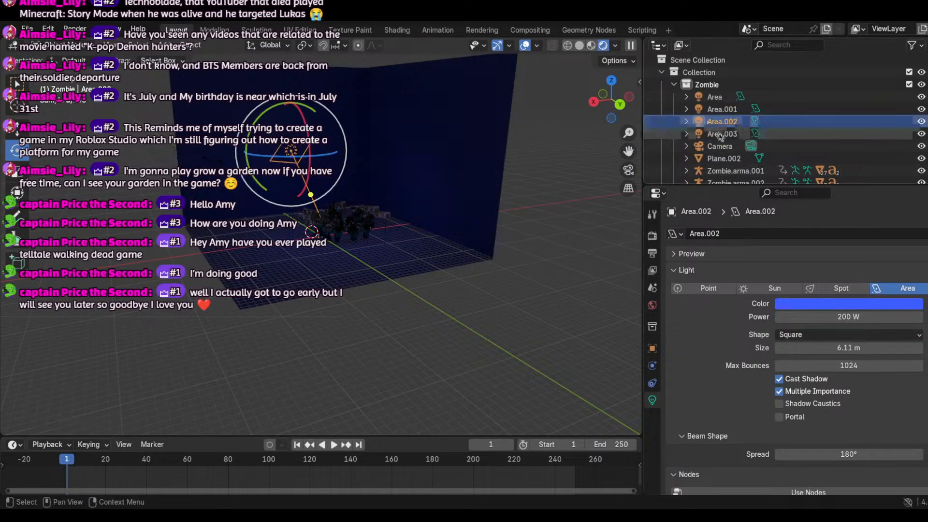
Step: Set the Area.003 light's power to 300 W and its colour to green, #5AFF76
click(806, 317)
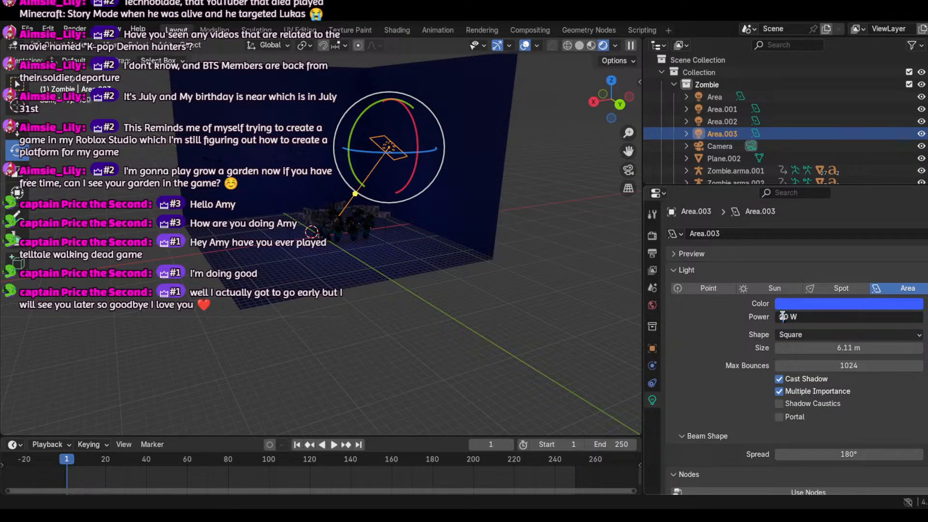
key(Return)
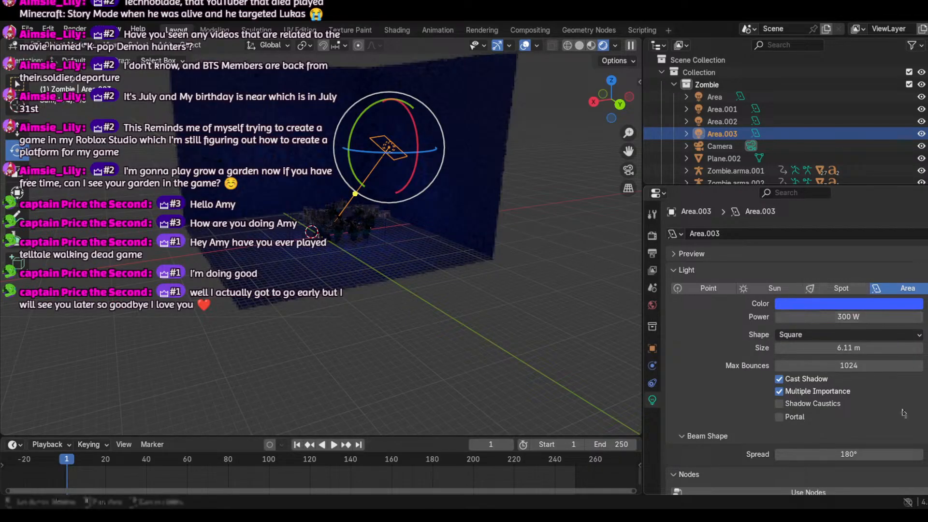
click(861, 307)
mouse_move(885, 139)
mouse_down()
mouse_move(828, 132)
mouse_move(889, 157)
mouse_move(831, 141)
mouse_up()
click(824, 144)
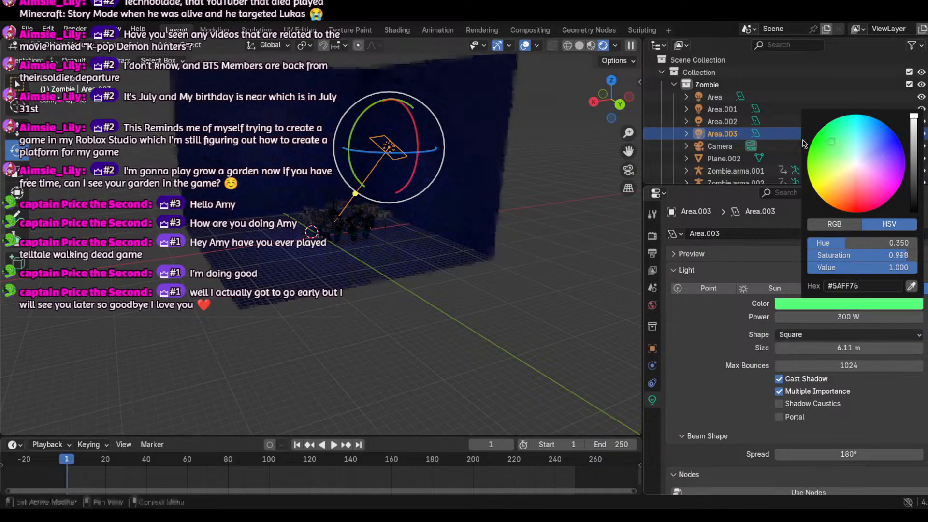
Step: Enlarge the green Area.003 light to a size of 15.5 m and check its effect through the camera
click(722, 124)
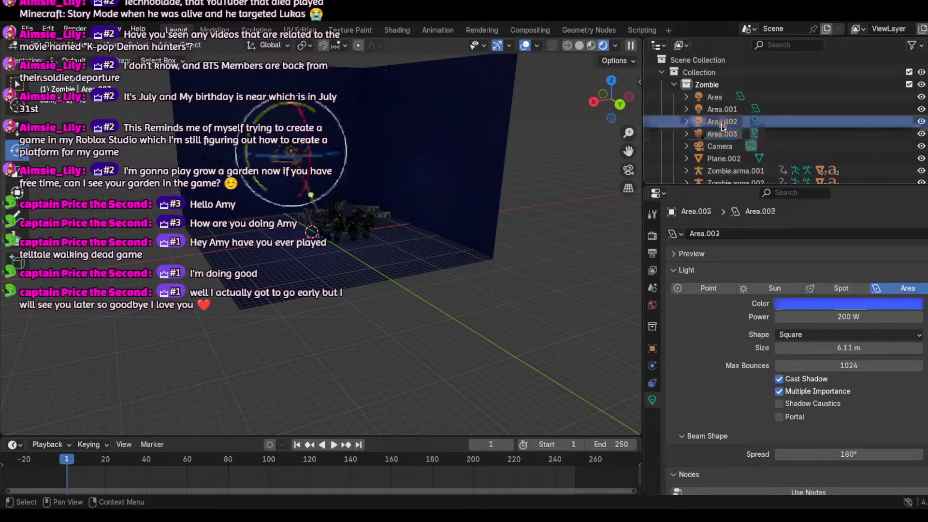
click(723, 137)
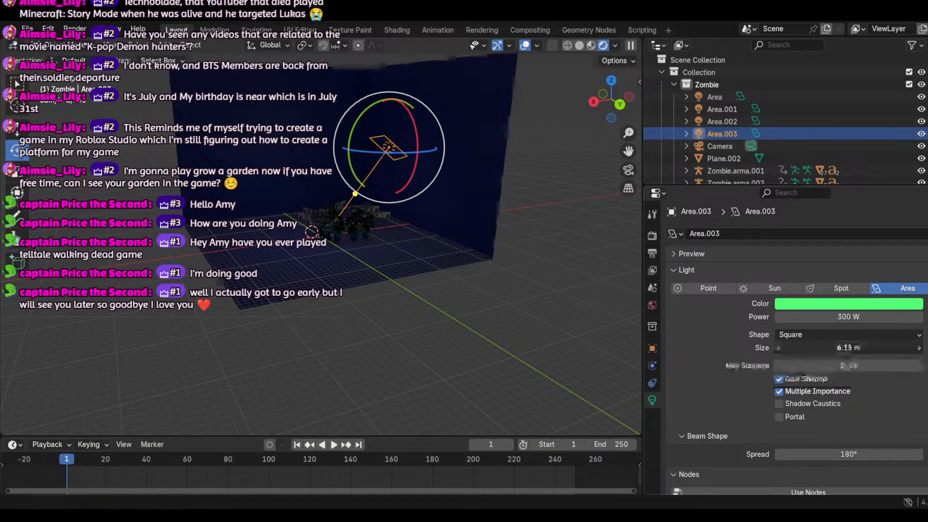
drag(828, 349, 861, 349)
click(652, 235)
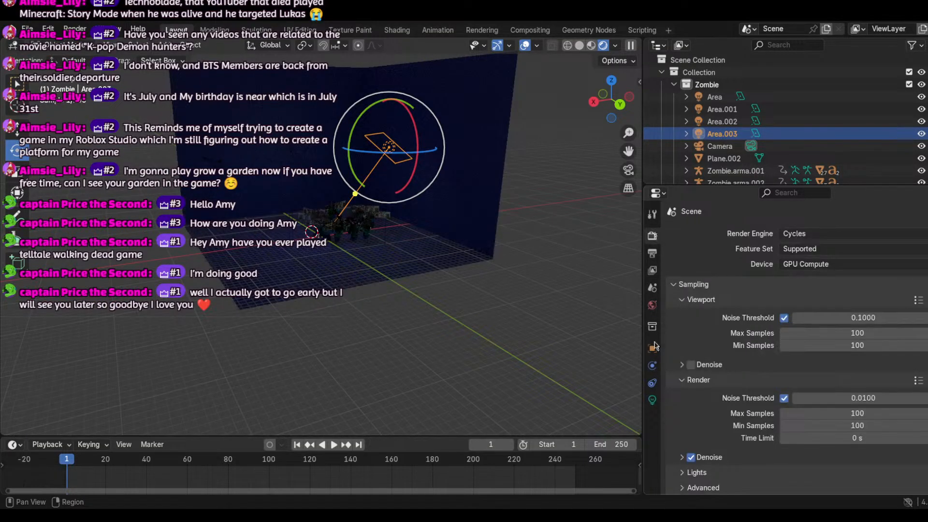
click(652, 400)
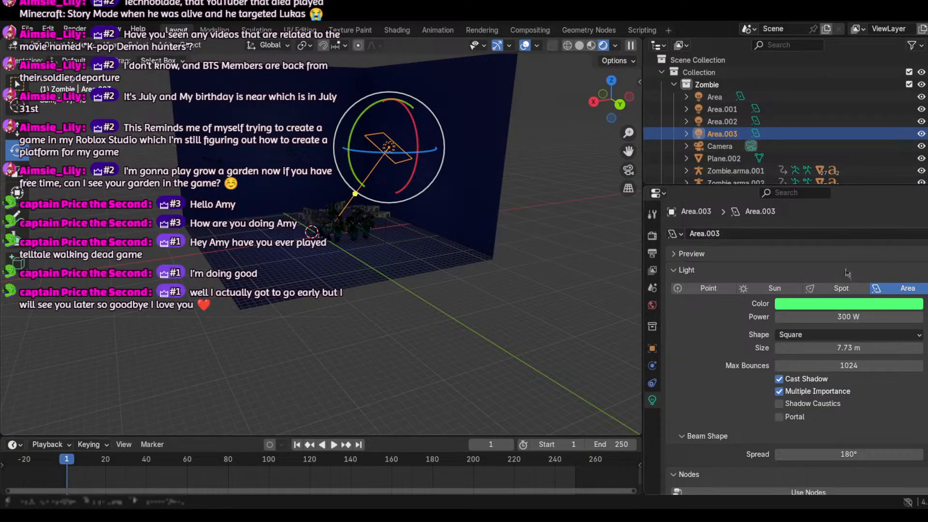
drag(812, 347, 900, 348)
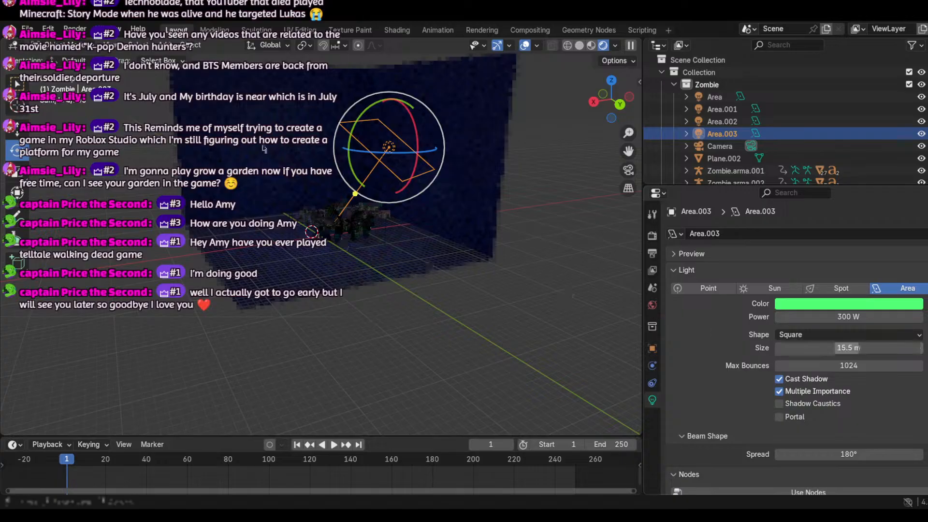
click(629, 171)
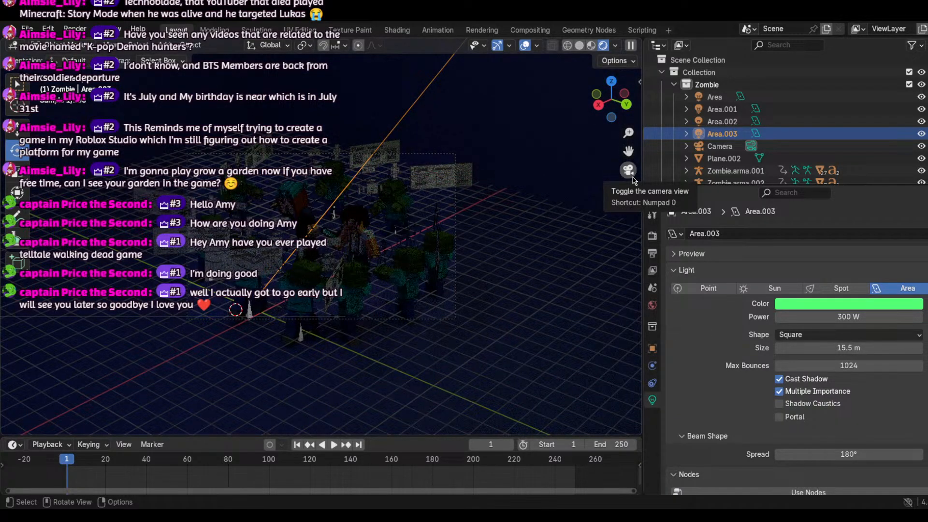
click(633, 178)
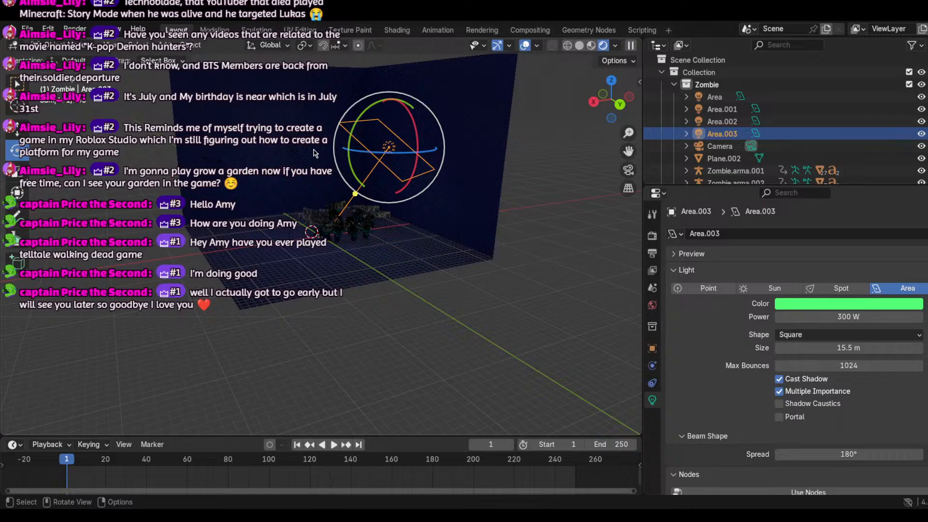
Step: Duplicate the 15.5 m green light to the opposite side of the set and rotate the copy around the Z axis toward the characters
key(shift+d)
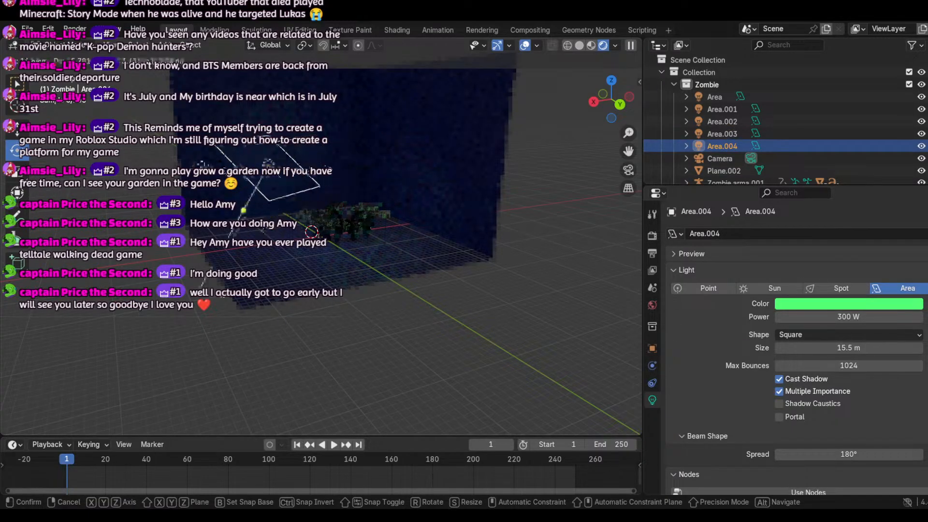
click(309, 170)
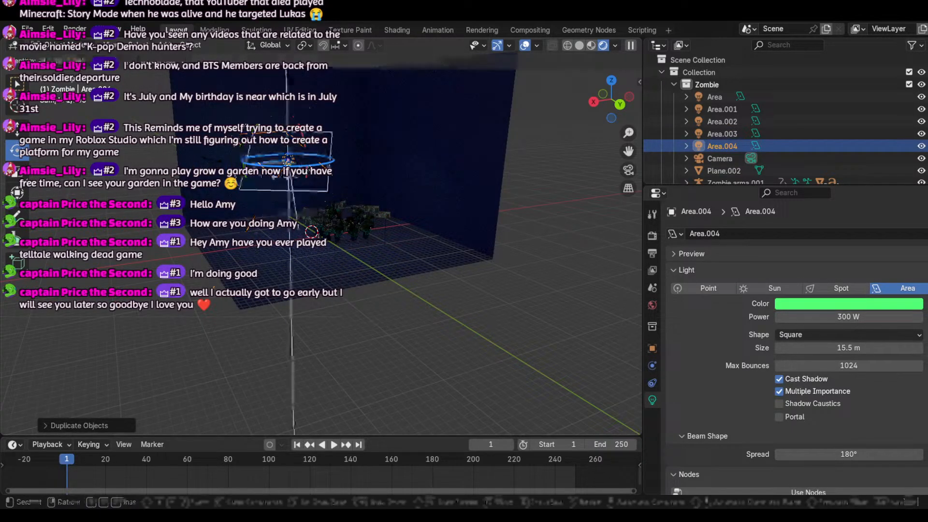
key(r)
click(471, 166)
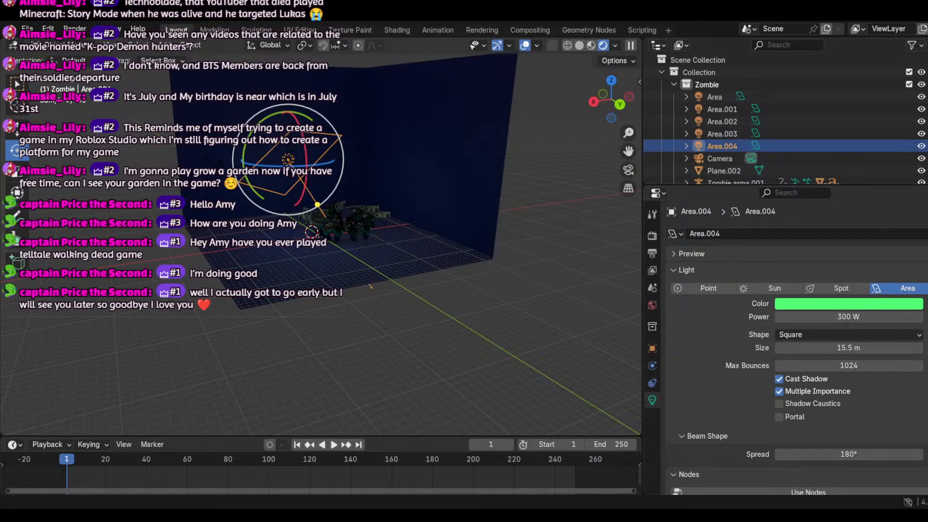
Step: Set the Area.004 light's size to 16.5 m, its power to 400 W and its colour to pink, #FF8FC9
drag(850, 348, 898, 348)
drag(849, 317, 853, 317)
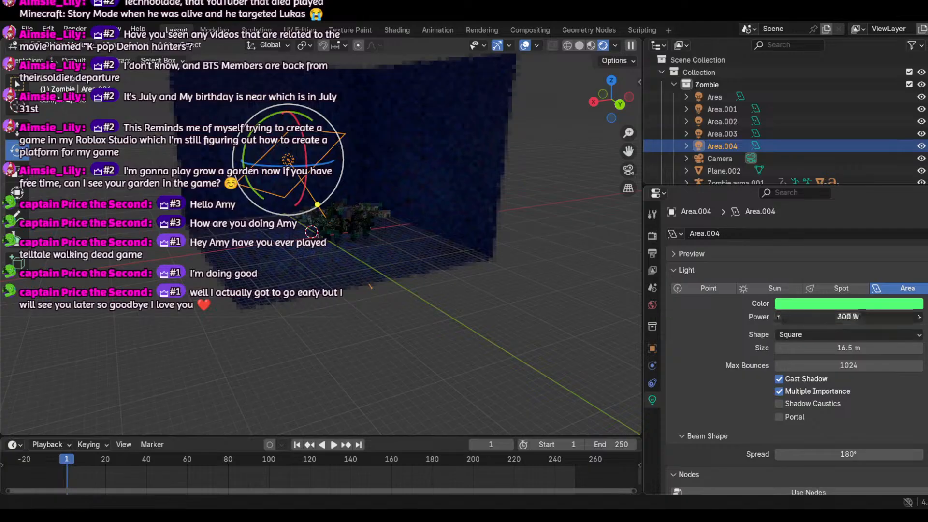
click(797, 320)
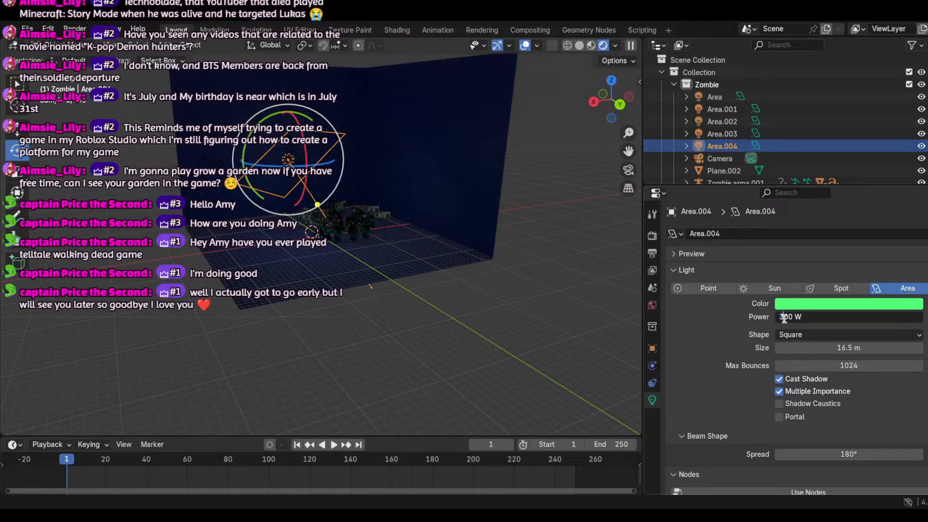
key(Return)
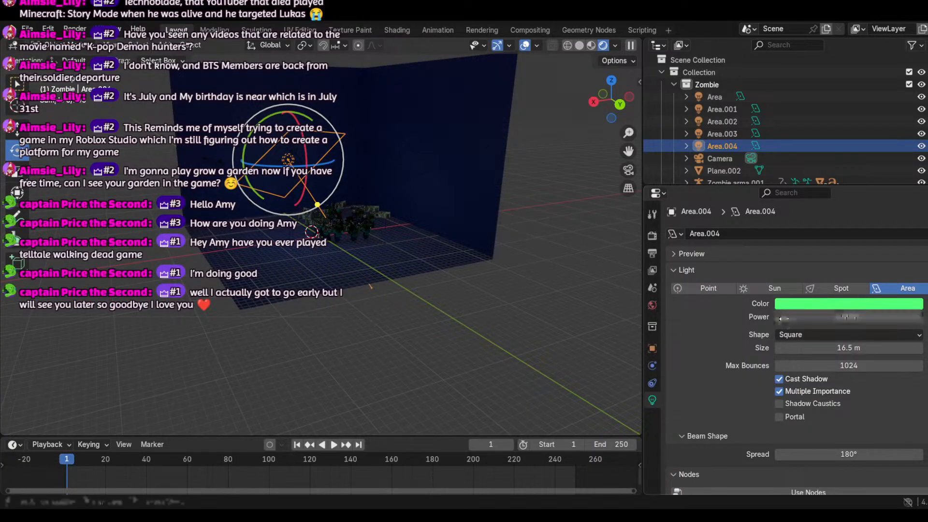
click(721, 133)
click(724, 147)
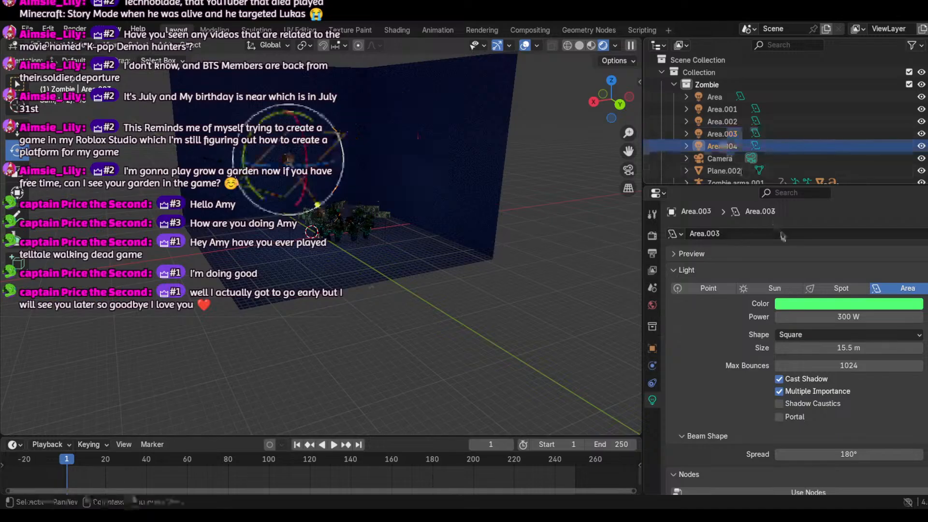
click(856, 303)
mouse_move(854, 181)
mouse_down()
mouse_move(854, 173)
mouse_move(867, 182)
mouse_up()
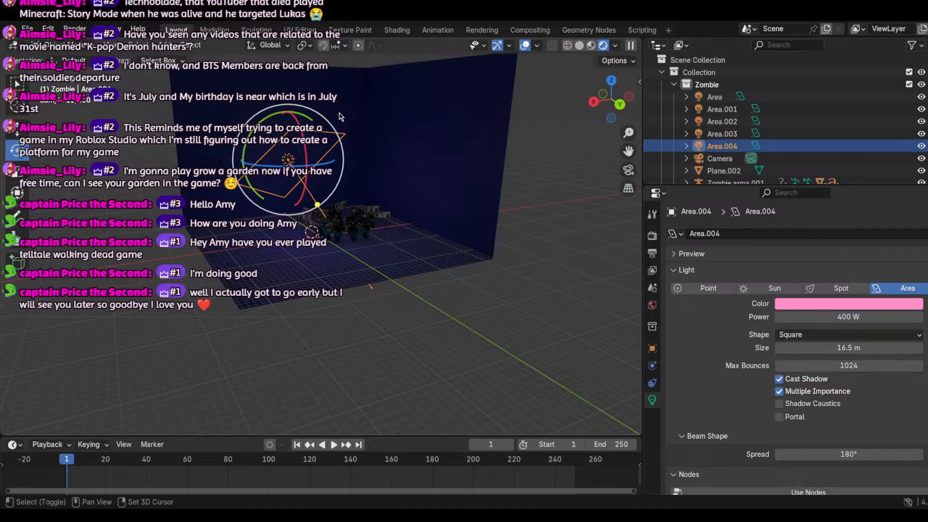
Step: Duplicate the pink light to the other side of the set and rotate the copy so its beam slants back toward the characters
key(shift+d)
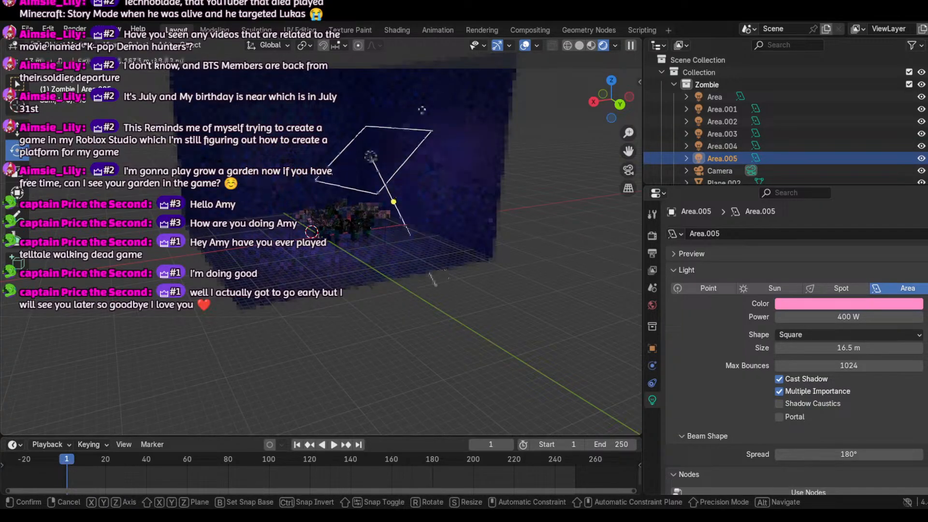
click(422, 110)
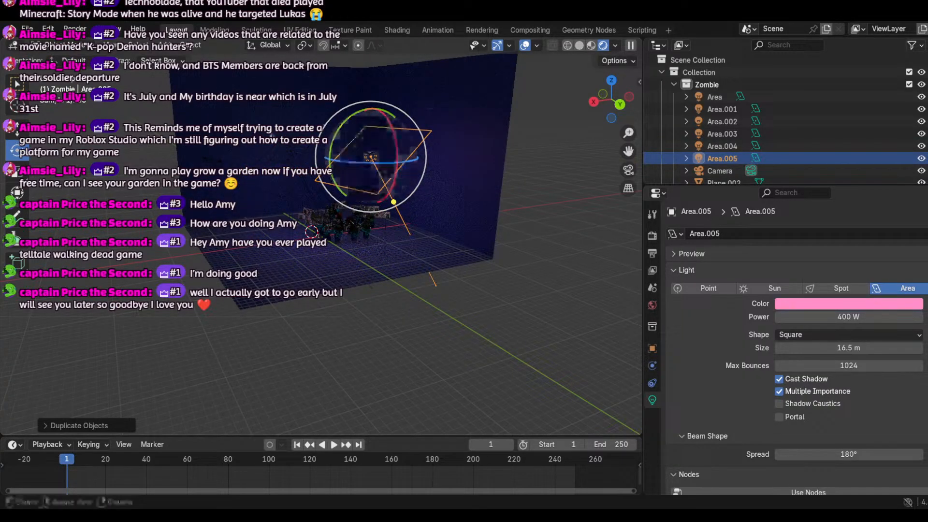
drag(382, 166, 411, 61)
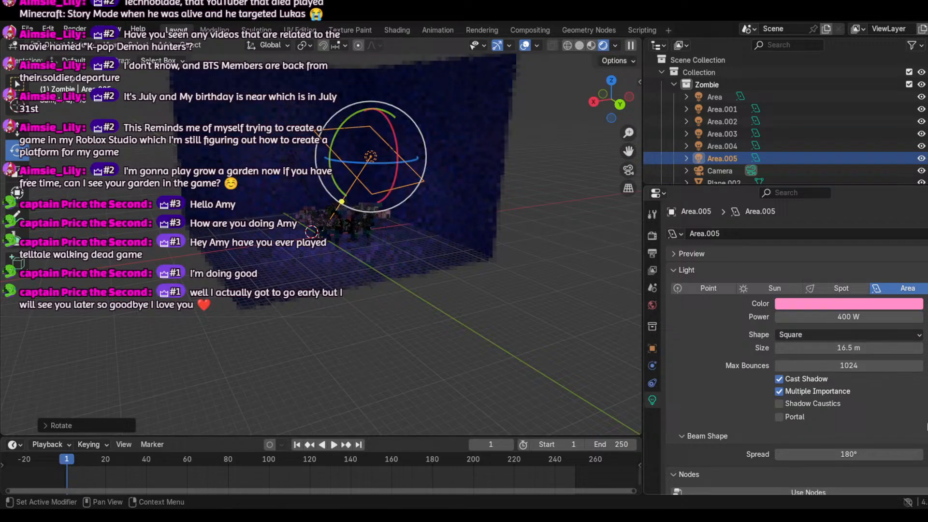
Step: Set the Area.005 light's power to 500 W, its colour to light blue, #00C6FF, and its size to 24.3 m
click(722, 146)
click(722, 160)
click(779, 317)
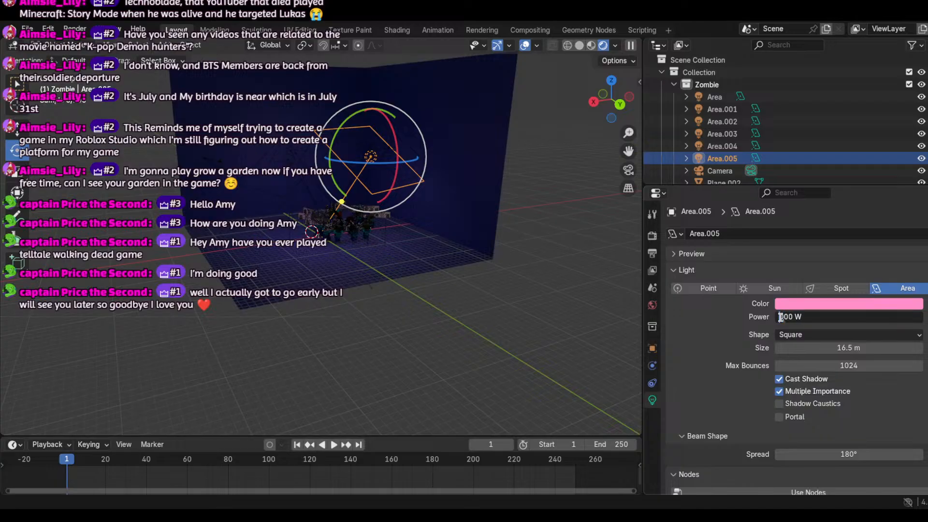
text(5)
key(Return)
click(814, 303)
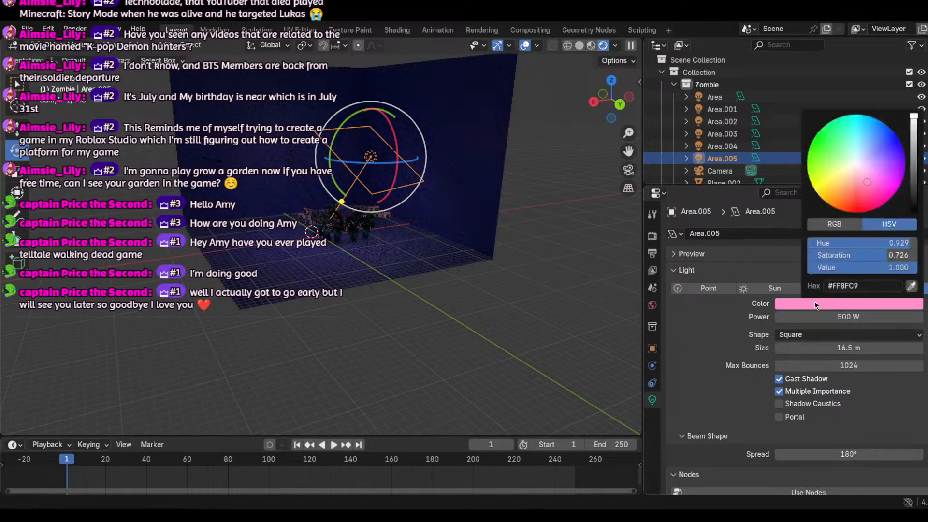
drag(828, 183, 868, 116)
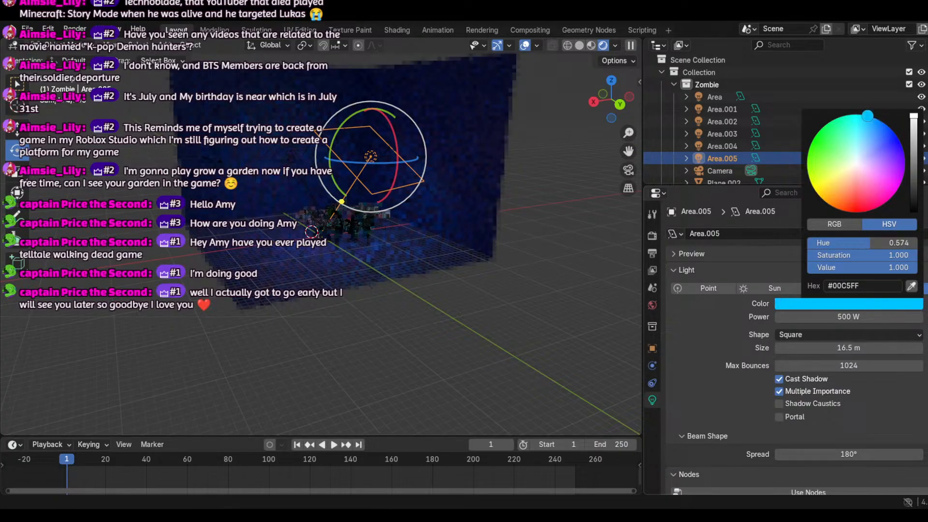
click(734, 145)
click(722, 159)
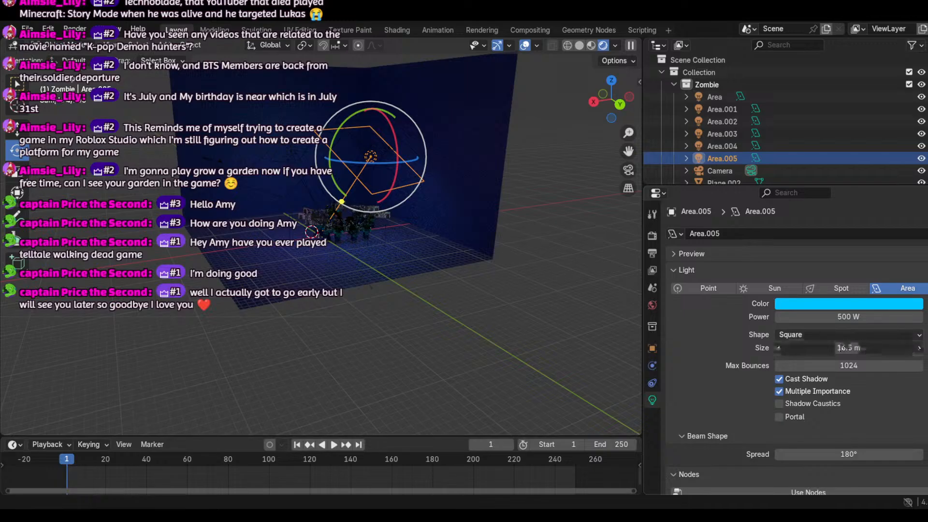
drag(850, 348, 871, 348)
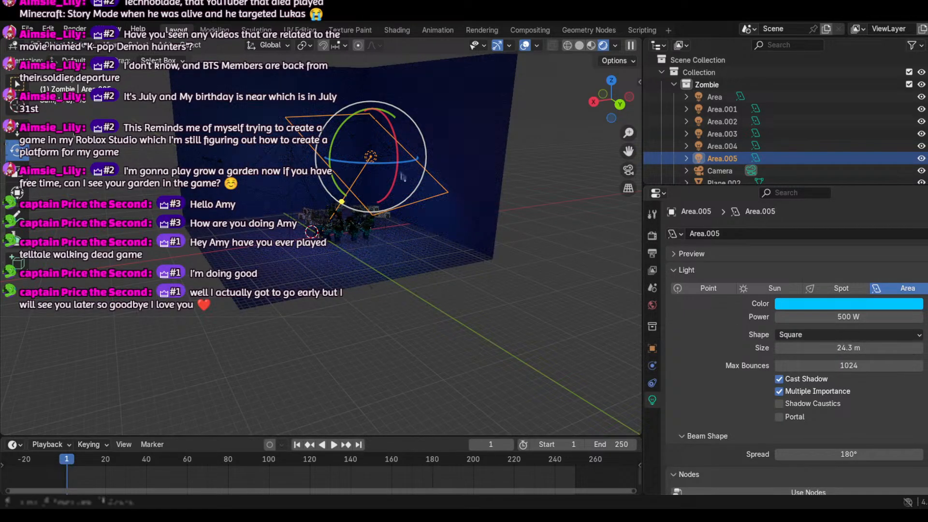
Step: Duplicate the light blue light to the opposite side and set the copy's power to 600 W and its colour to red
key(shift+d)
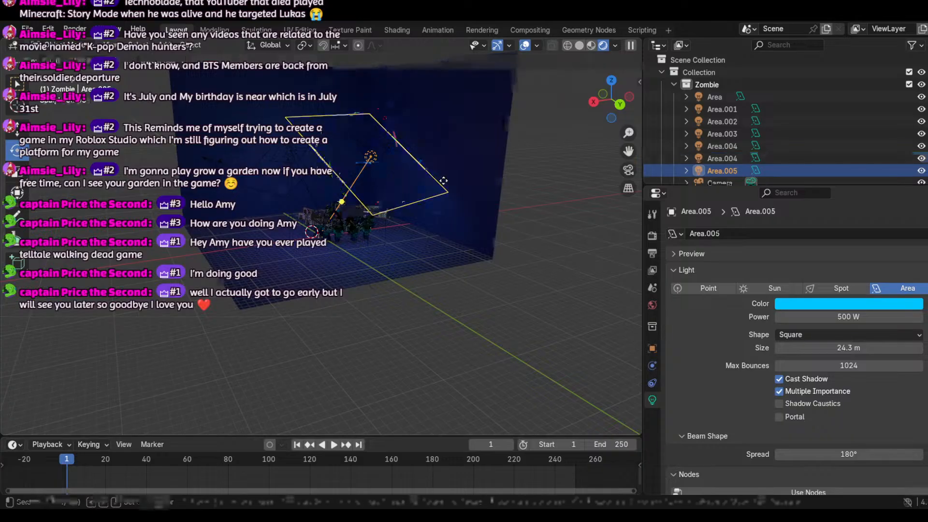
click(320, 182)
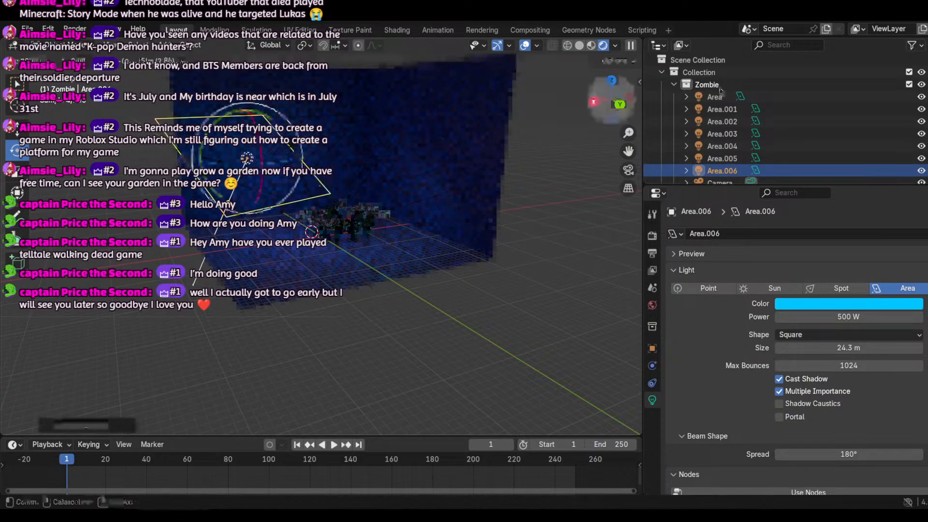
click(736, 160)
click(735, 171)
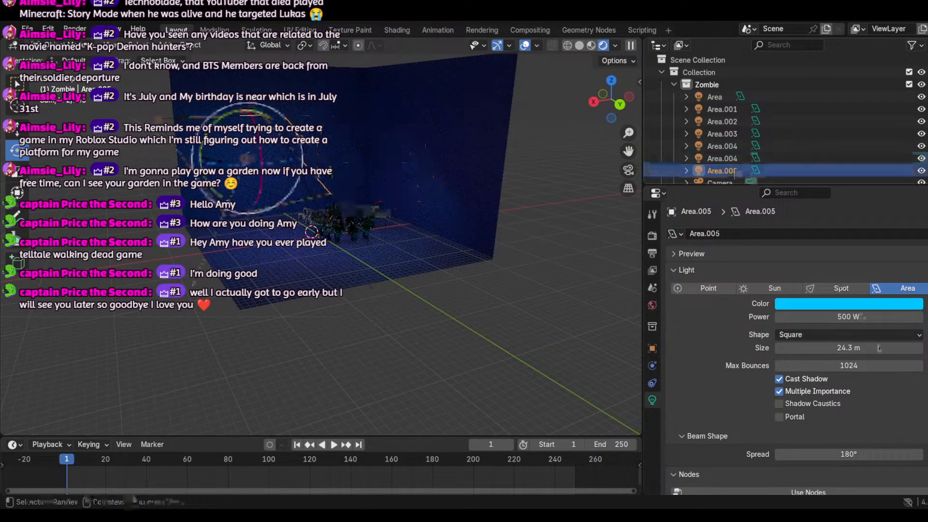
click(837, 320)
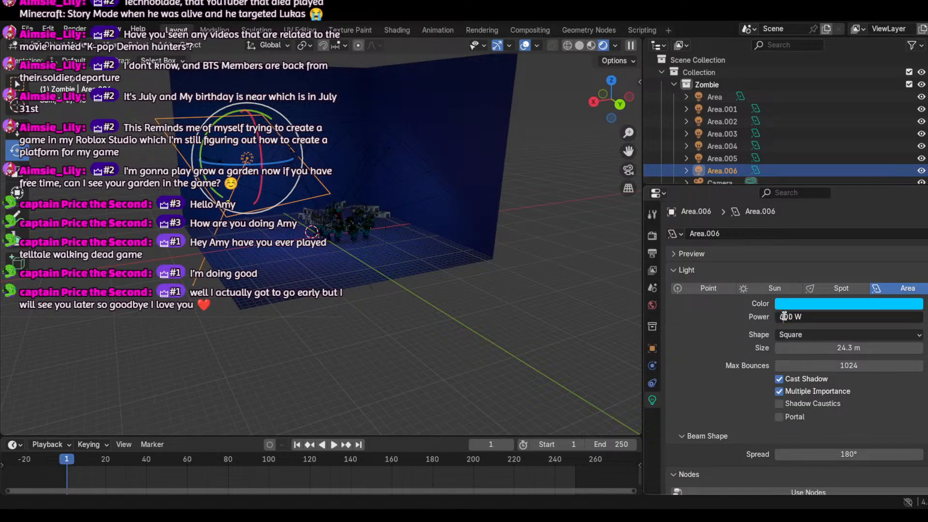
key(Return)
click(838, 308)
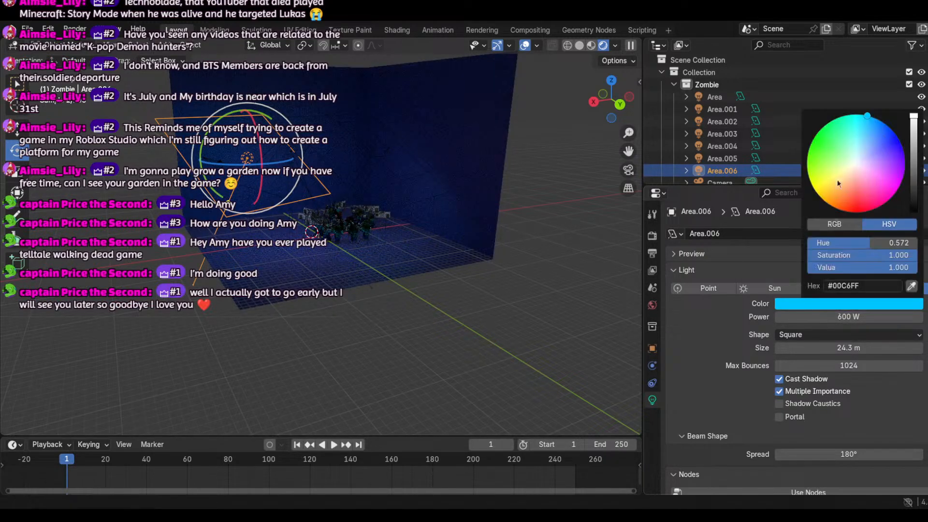
mouse_move(837, 143)
mouse_down()
mouse_move(811, 144)
mouse_move(856, 164)
mouse_move(860, 211)
mouse_up()
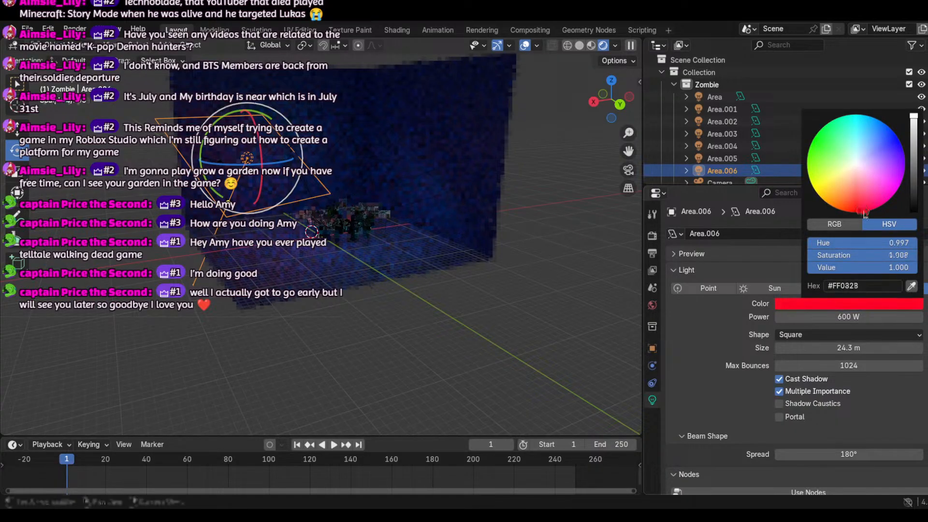
Step: Rotate the red light around the Z axis toward the characters and shift it nearer to them in the camera view
key(r)
key(z)
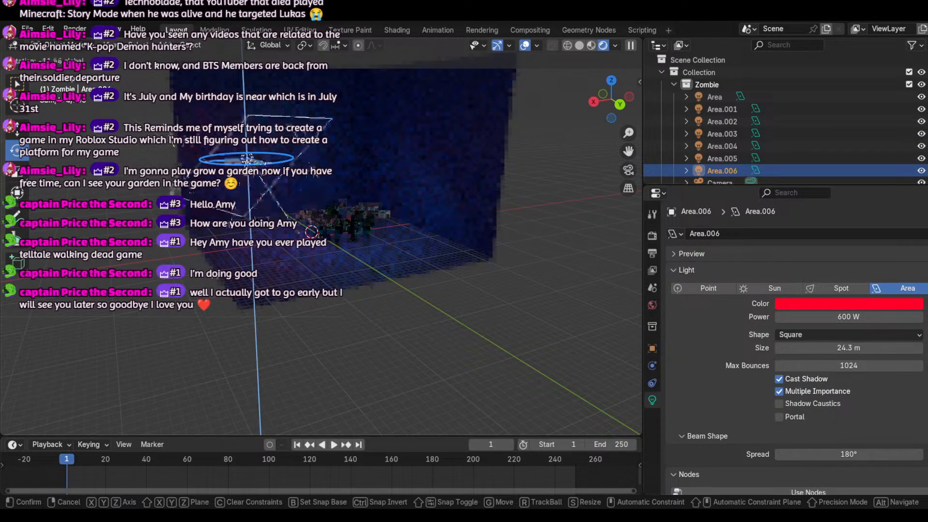
click(323, 164)
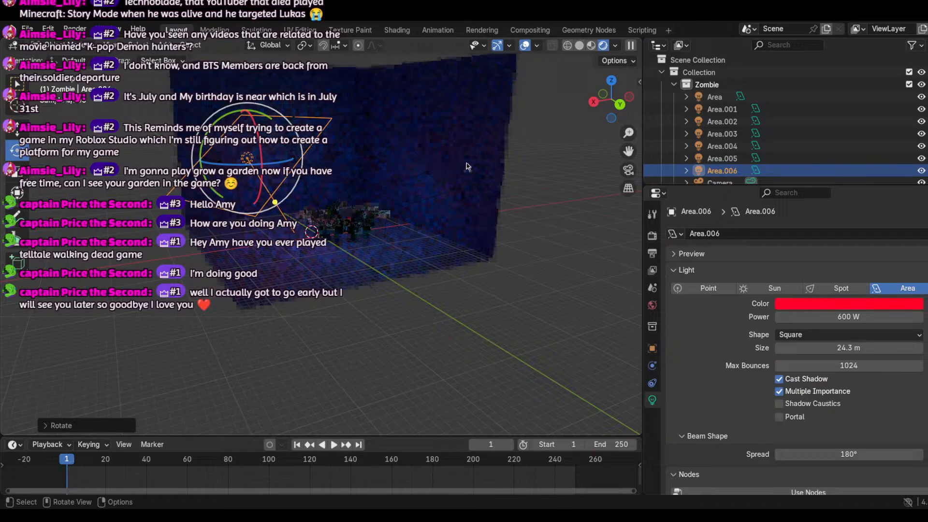
click(628, 169)
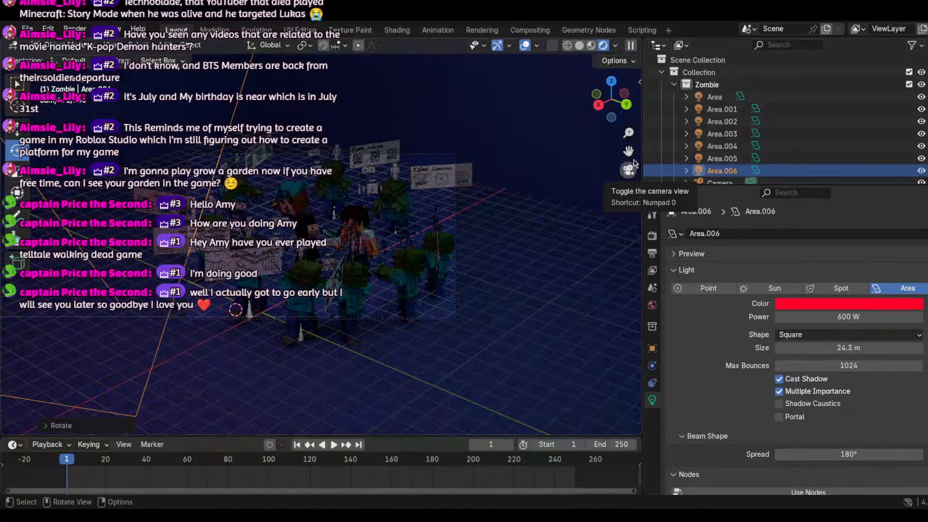
key(g)
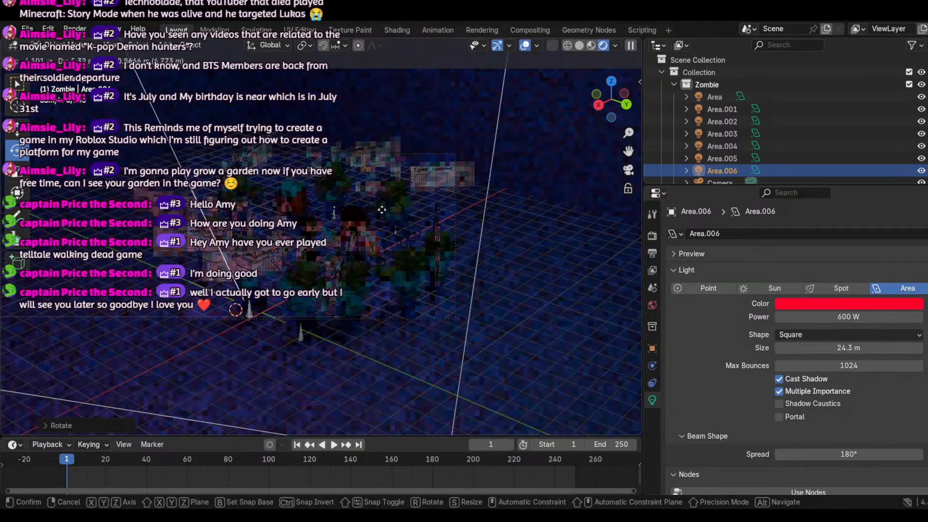
click(458, 224)
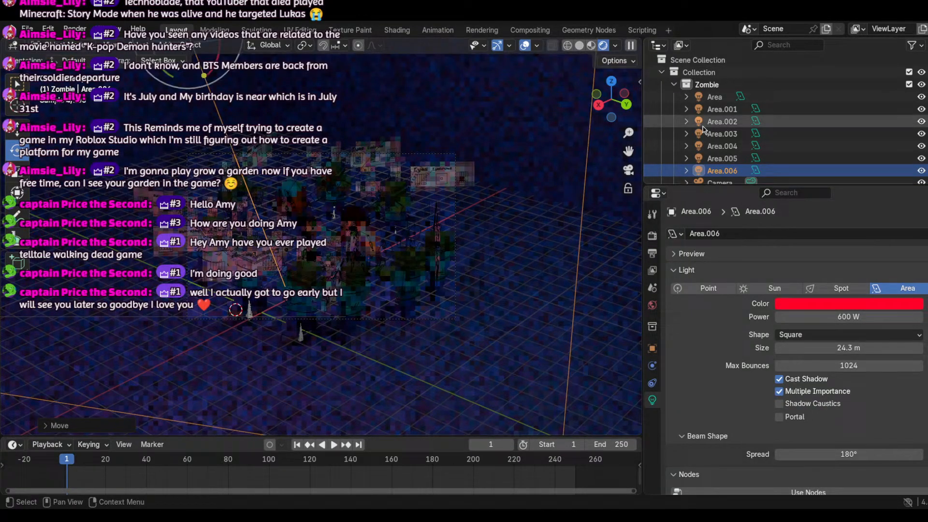
click(628, 170)
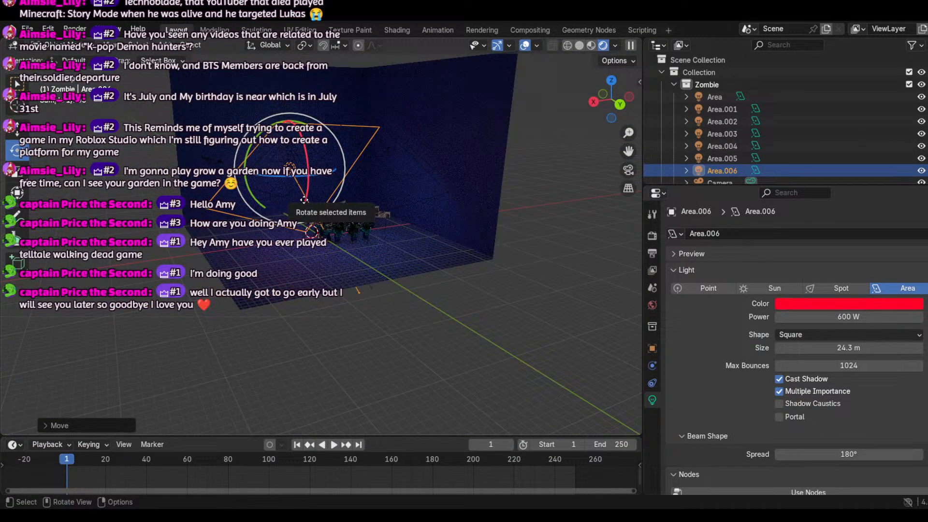
Step: Set the size of the red Area.006 light to 31.1 m
click(725, 159)
click(733, 173)
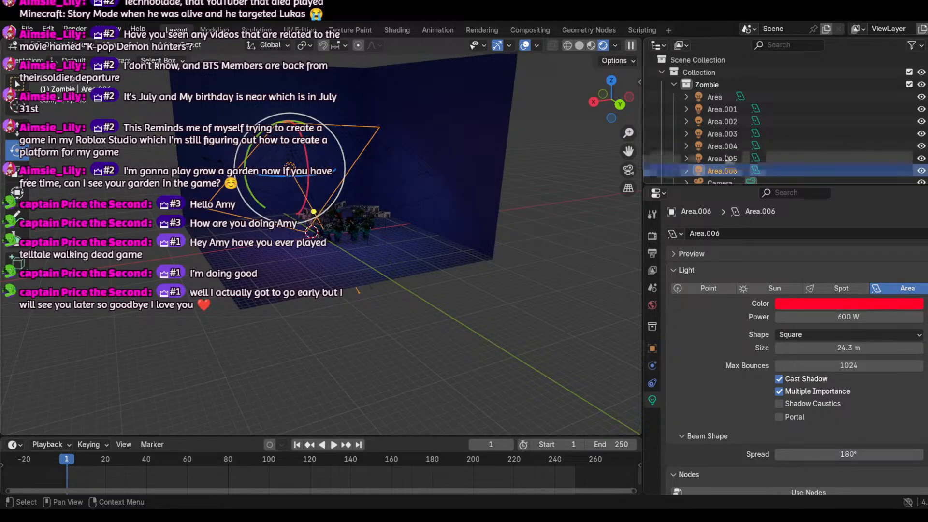
click(726, 160)
click(725, 171)
drag(833, 346, 867, 345)
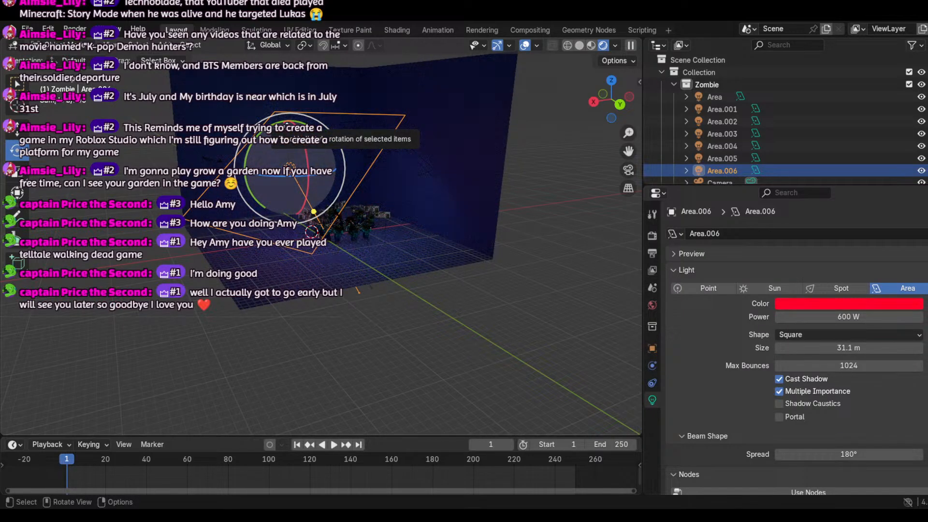
Step: Duplicate the red light to the other side of the set and set the copy's power to 700 W
key(shift+d)
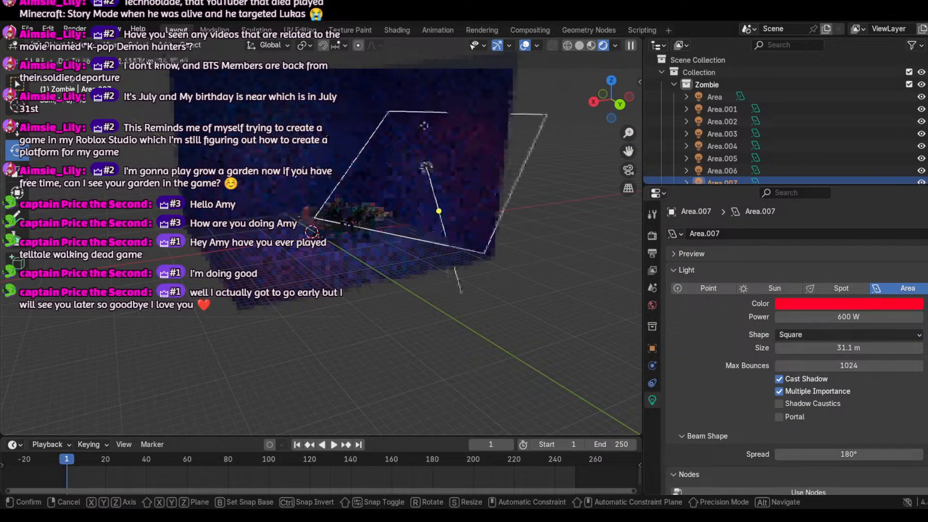
click(407, 130)
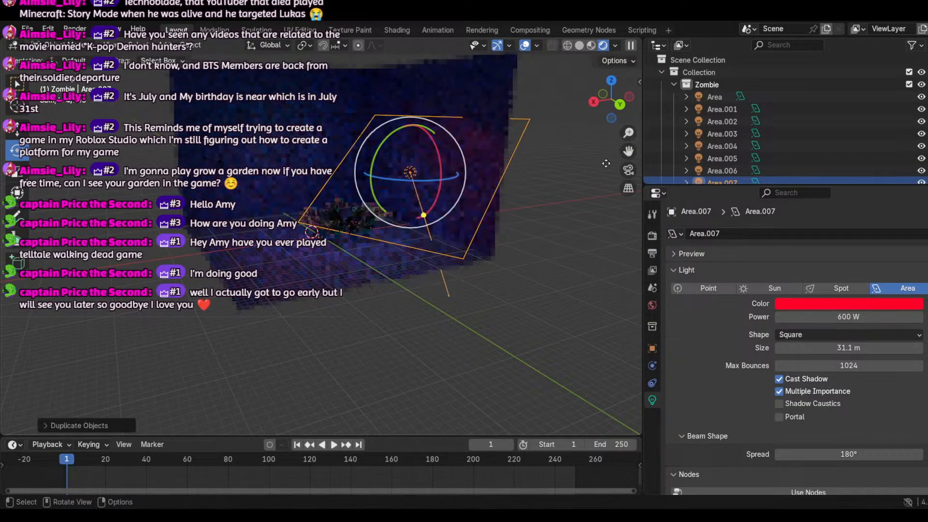
click(733, 173)
click(726, 183)
scroll(731, 183, down, 1)
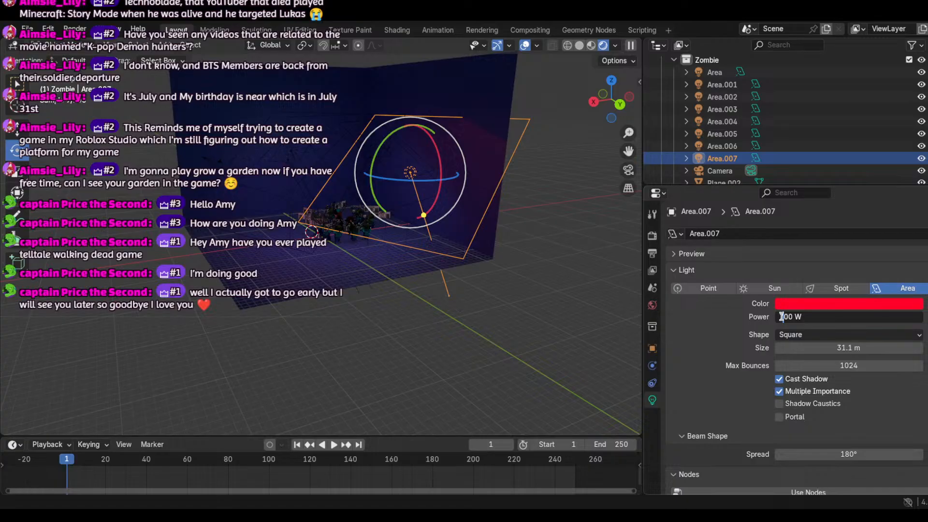
key(Return)
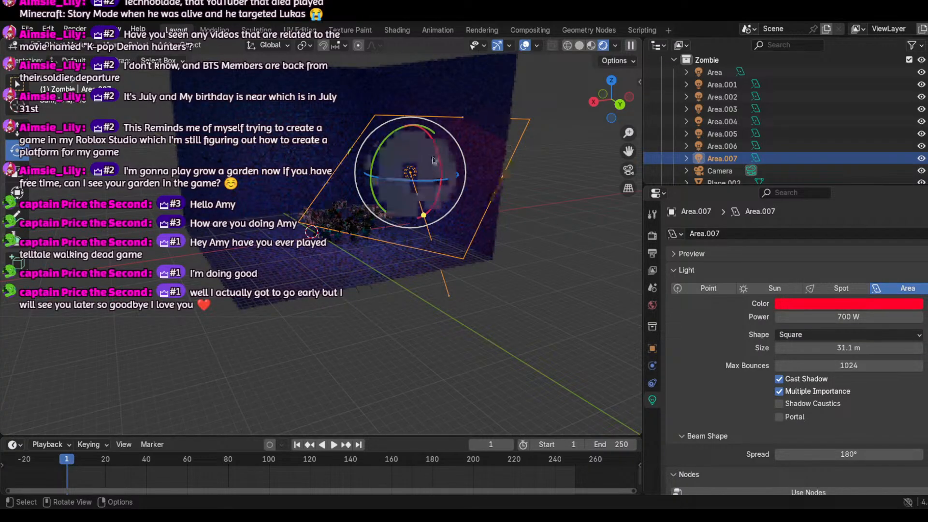
Step: Set the Area.007 light's size to 35.2 m and rotate it so its beam slants back toward the characters
click(720, 171)
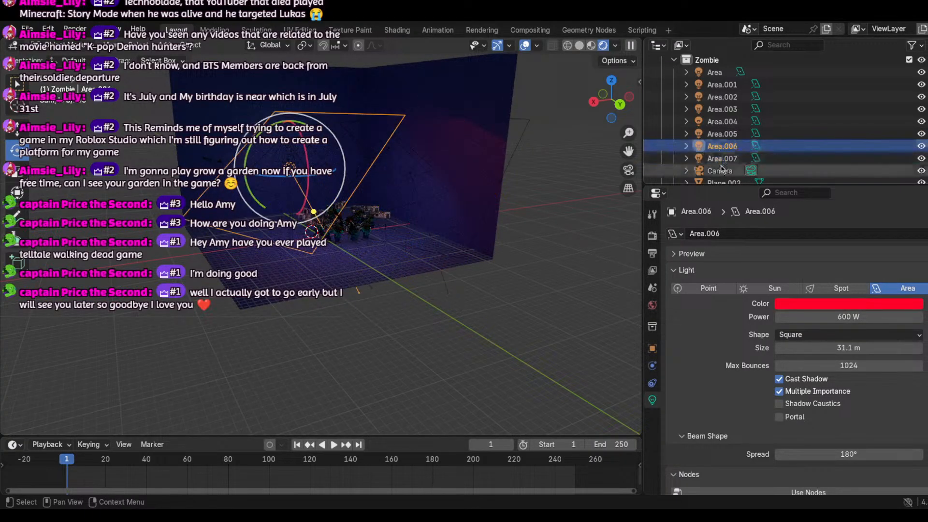
click(722, 159)
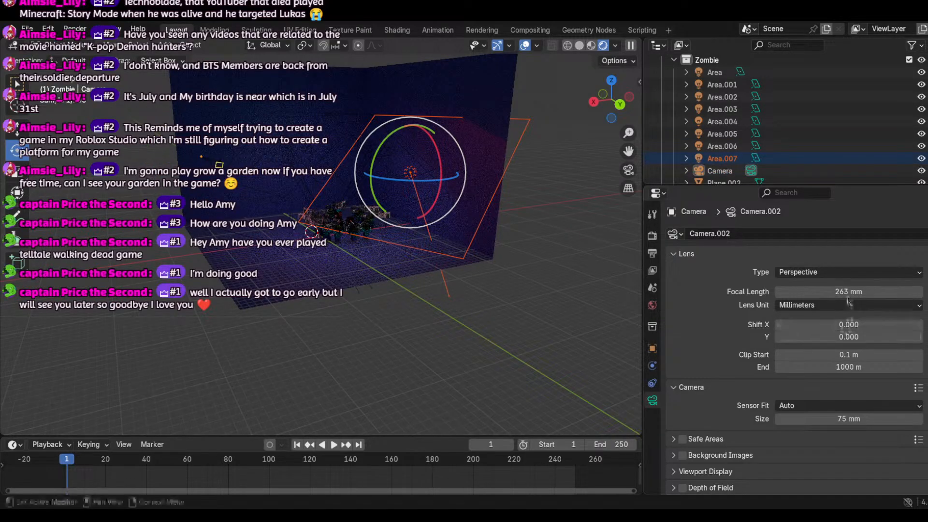
click(735, 160)
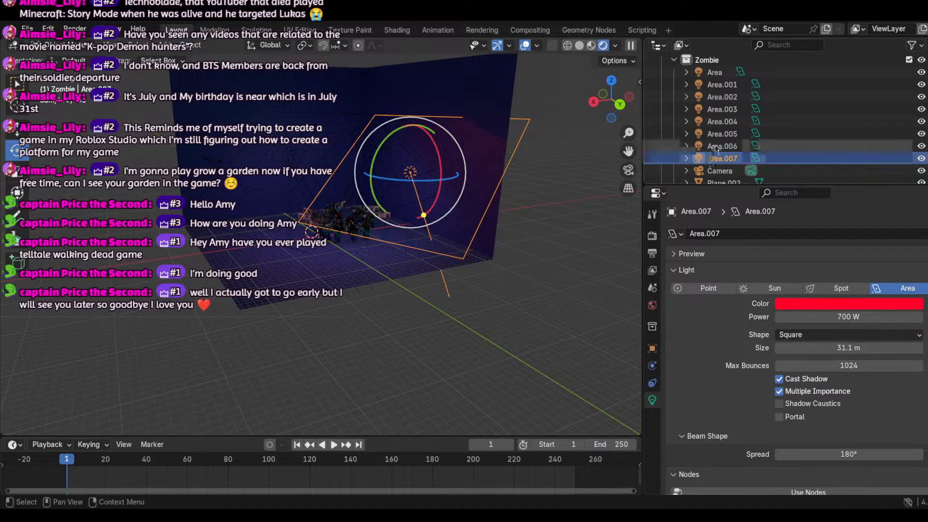
click(722, 146)
click(718, 158)
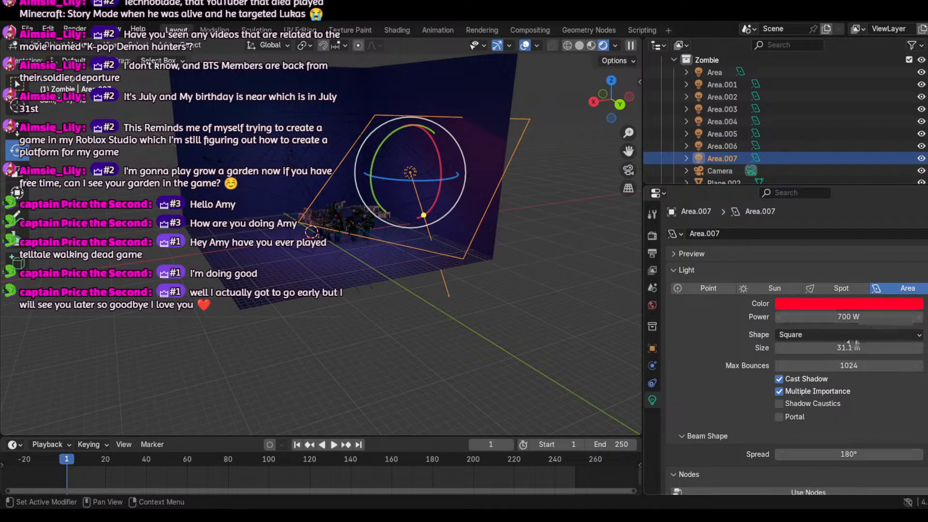
click(735, 145)
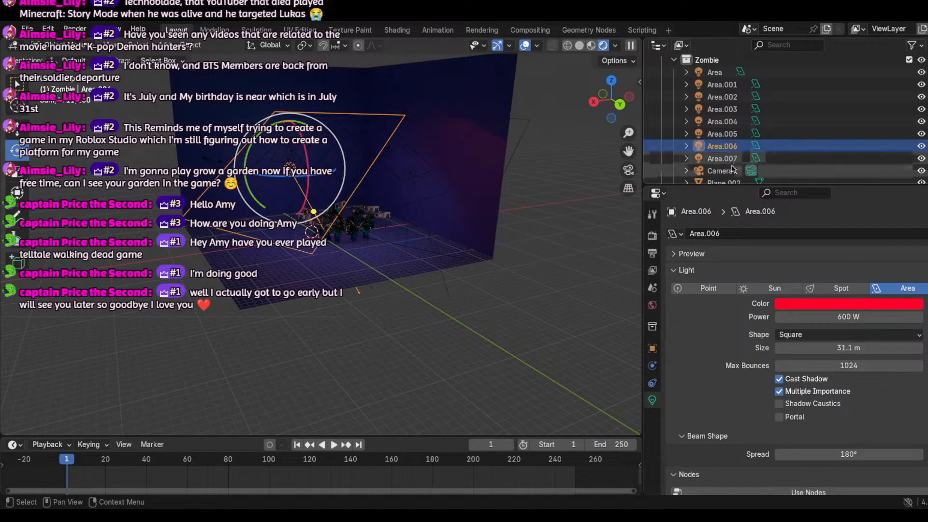
click(725, 159)
drag(832, 348, 890, 348)
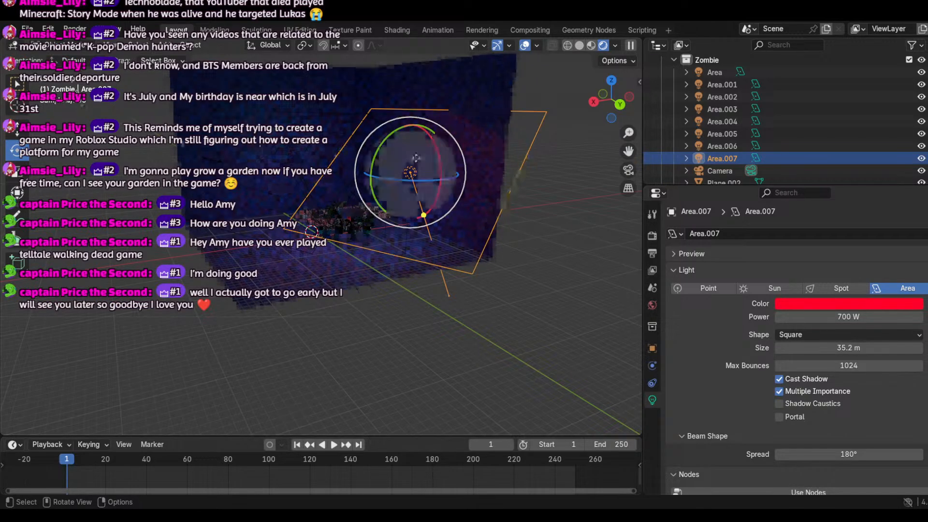
drag(406, 178, 438, 195)
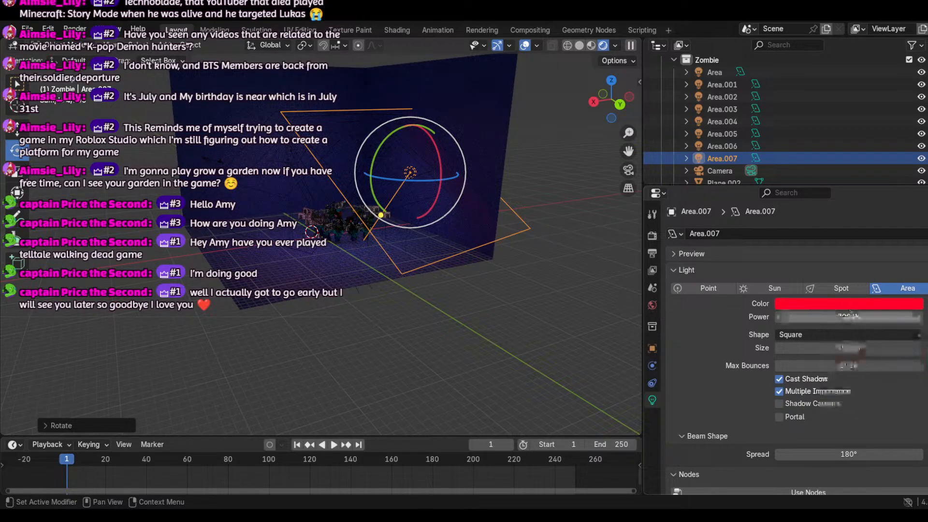
Step: Set the Area.007 light's colour to pale yellow-green, #D5FF81, and its size to 41.2 m
click(851, 304)
click(843, 153)
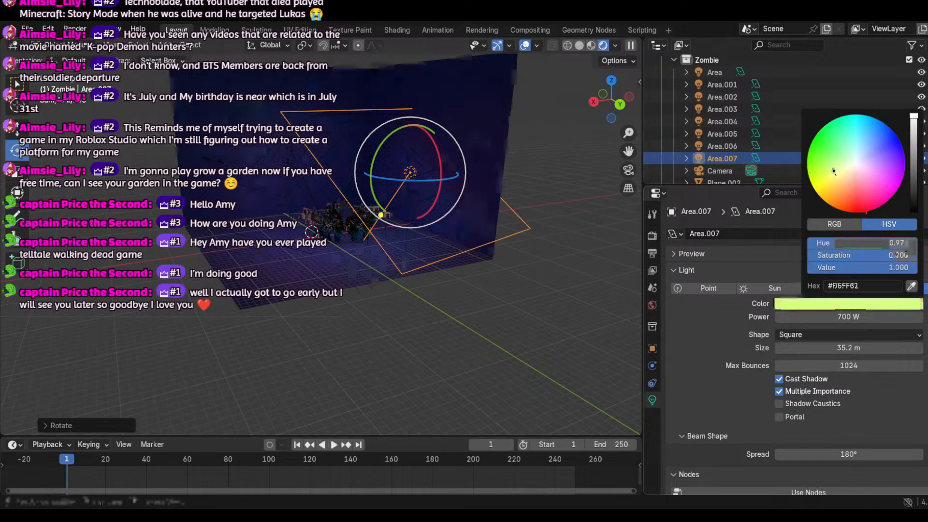
drag(828, 351, 870, 351)
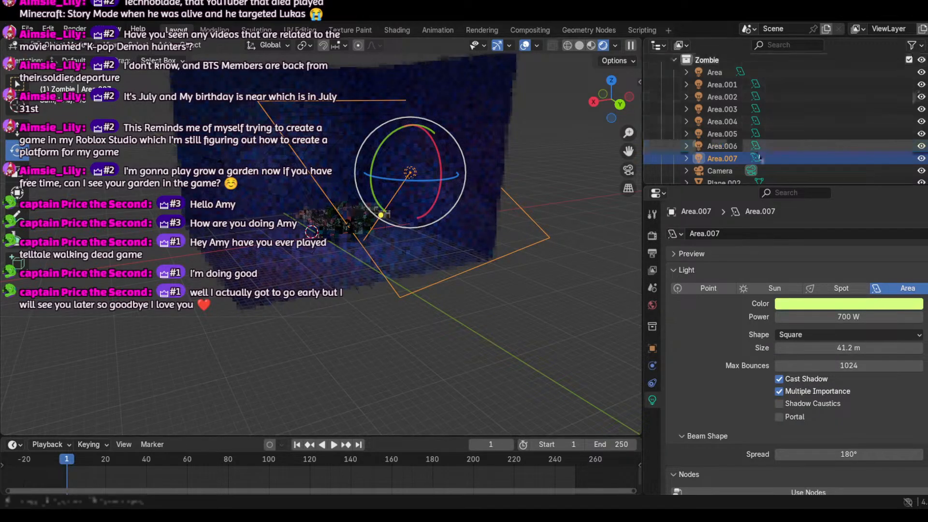
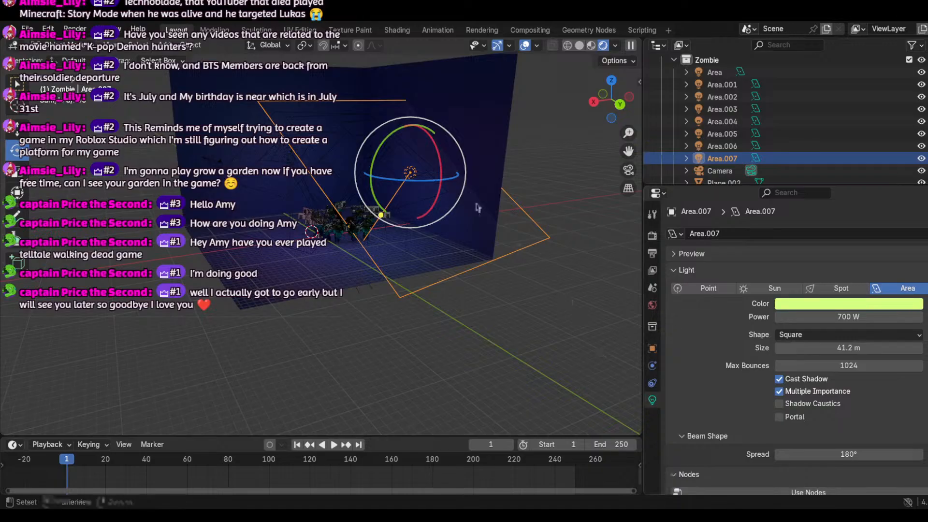
Step: Duplicate the yellow-green light to the opposite side of the set and set the copy's power to 800 W
key(shift+d)
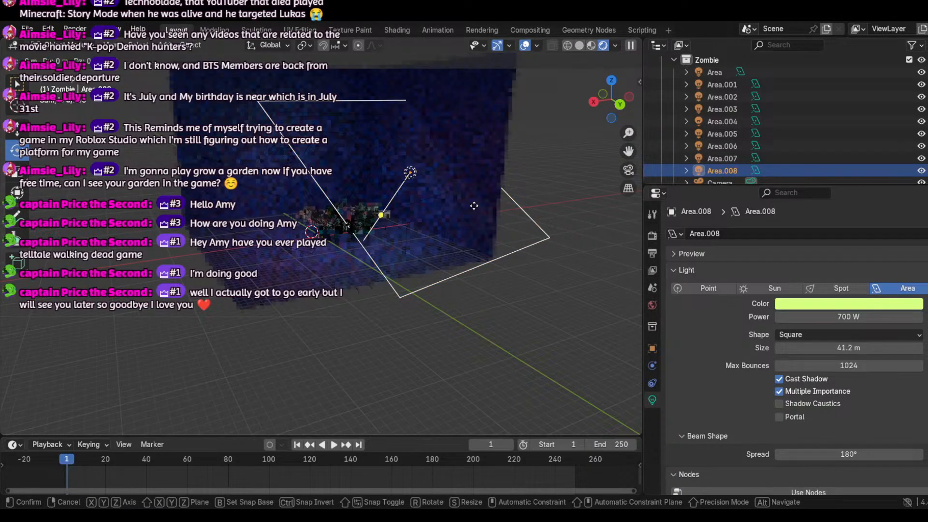
click(357, 178)
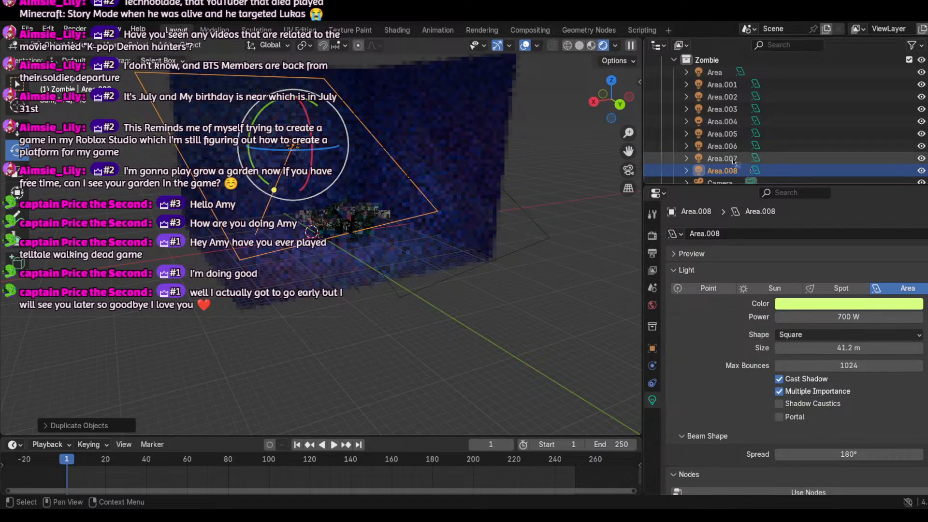
click(732, 160)
click(727, 150)
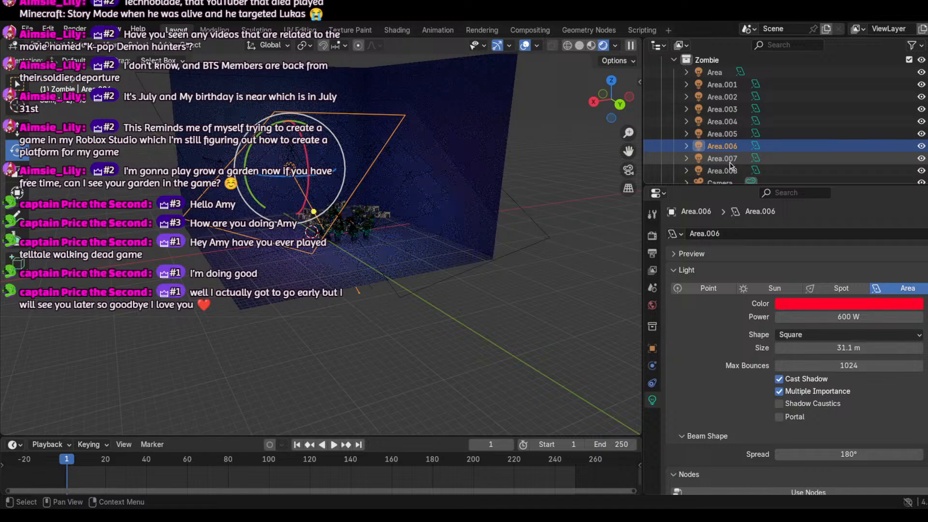
click(731, 169)
click(835, 319)
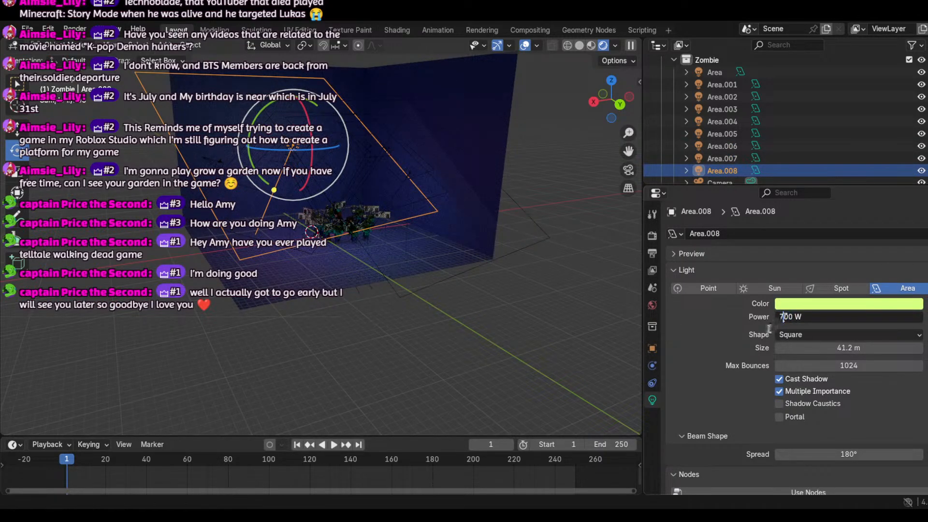
text(8)
key(Return)
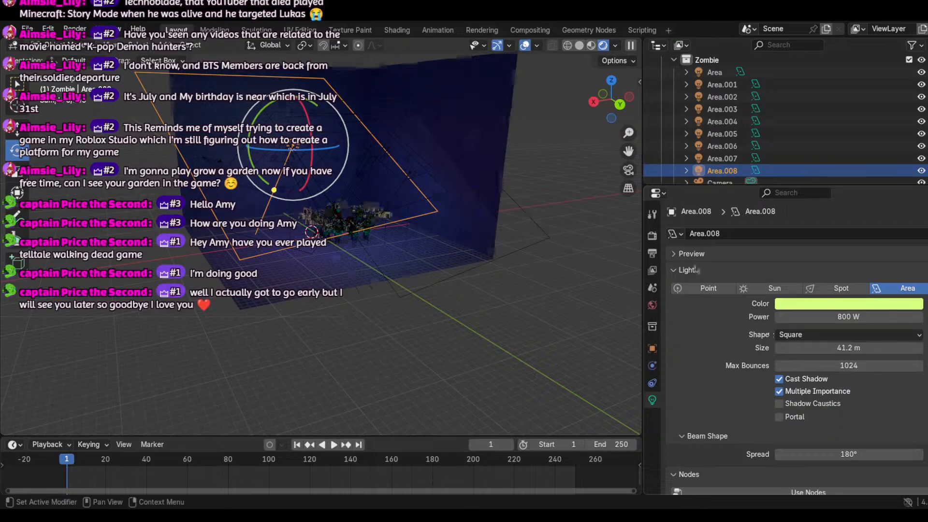
Step: Rotate the Area.008 light so its beam slants toward the characters and set its colour to light purple
drag(300, 150, 324, 162)
click(844, 303)
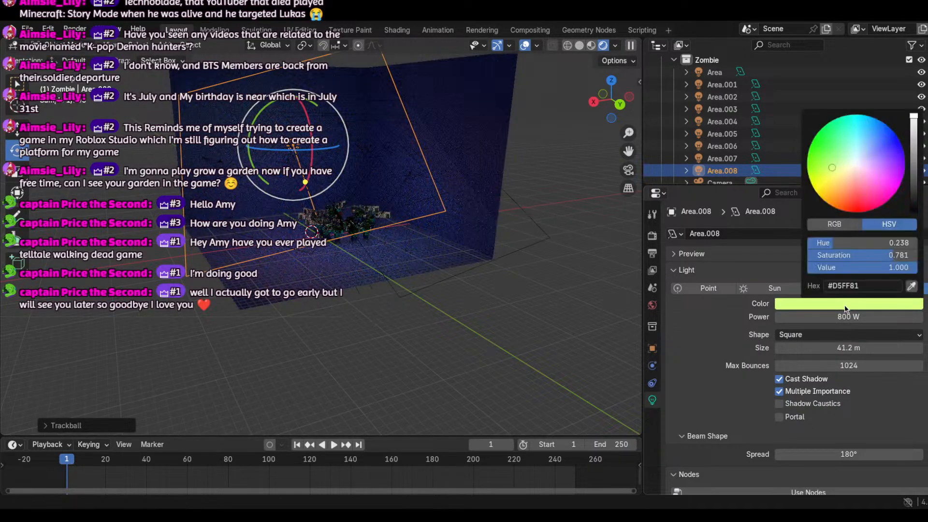
click(718, 158)
click(714, 146)
click(718, 158)
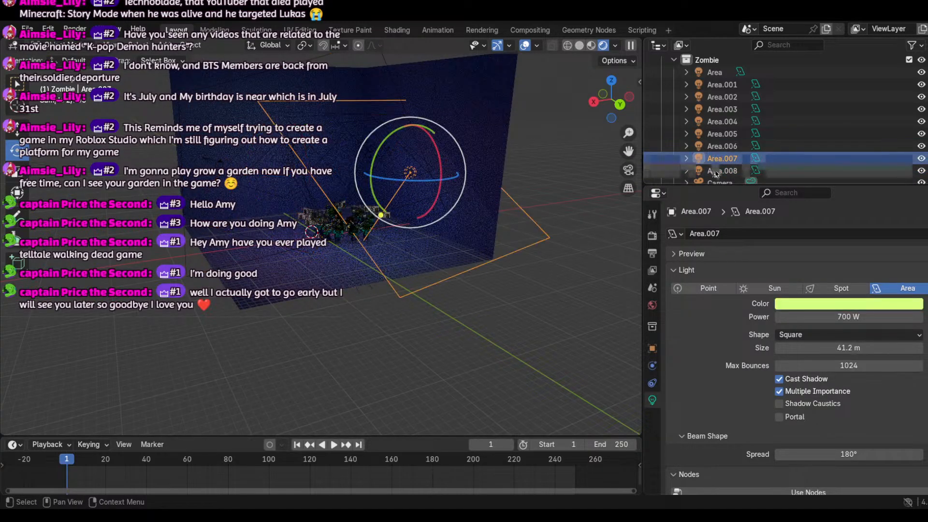
click(720, 170)
click(818, 305)
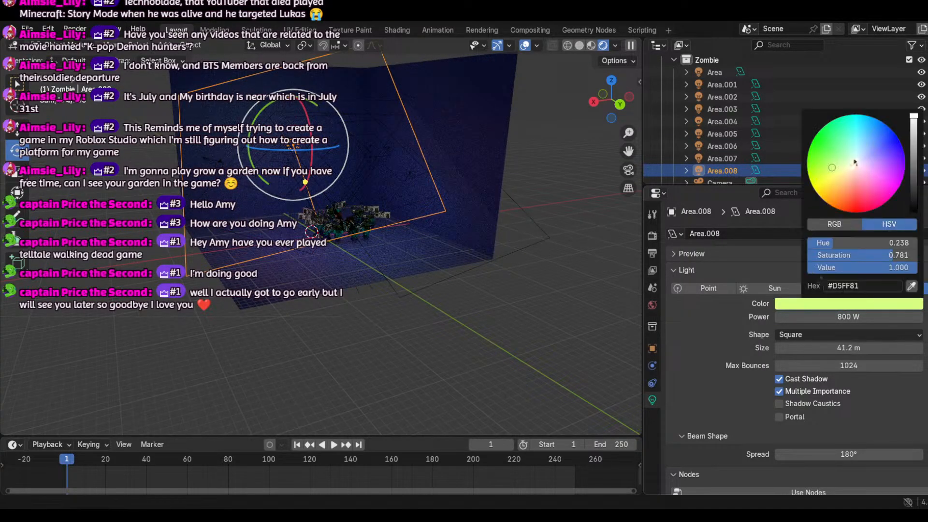
drag(854, 160, 879, 183)
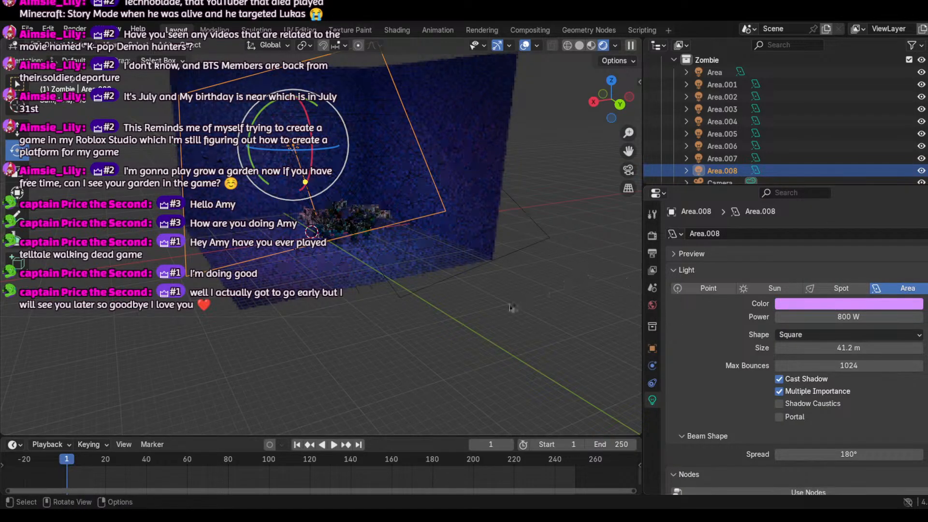
Step: Duplicate the light purple light to the other side, rotate the copy toward the characters and move it higher and farther out
key(shift+d)
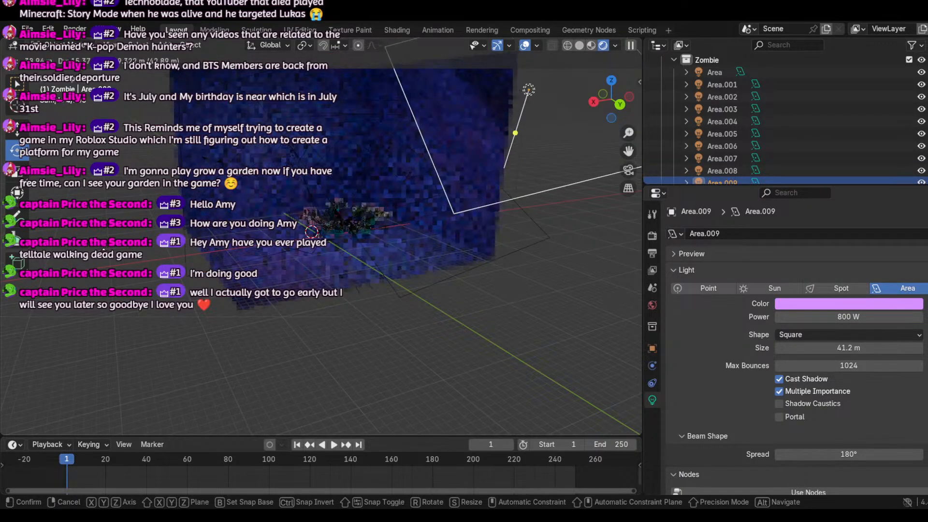
click(437, 130)
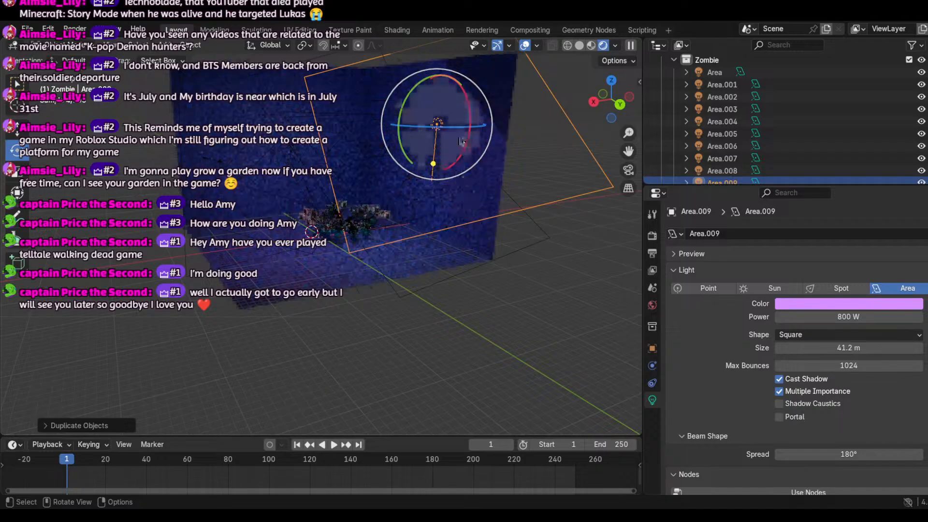
drag(438, 135, 472, 126)
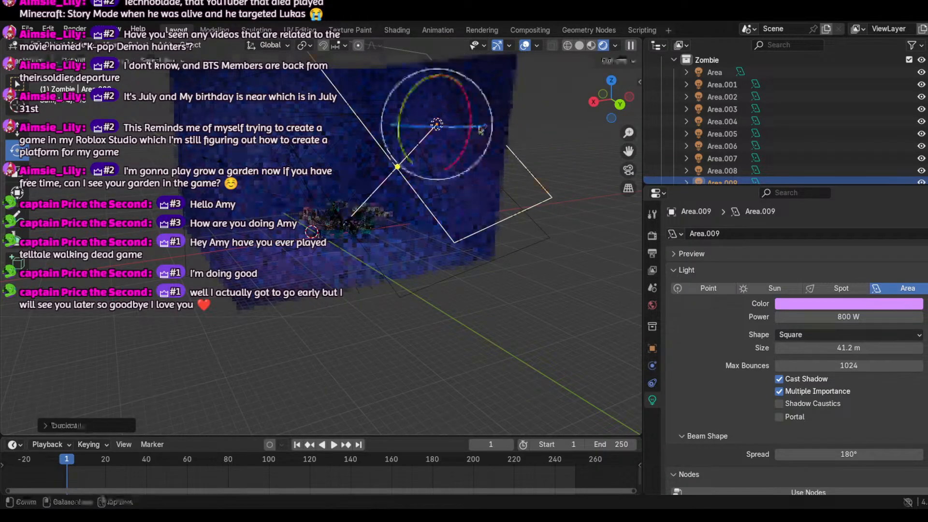
key(g)
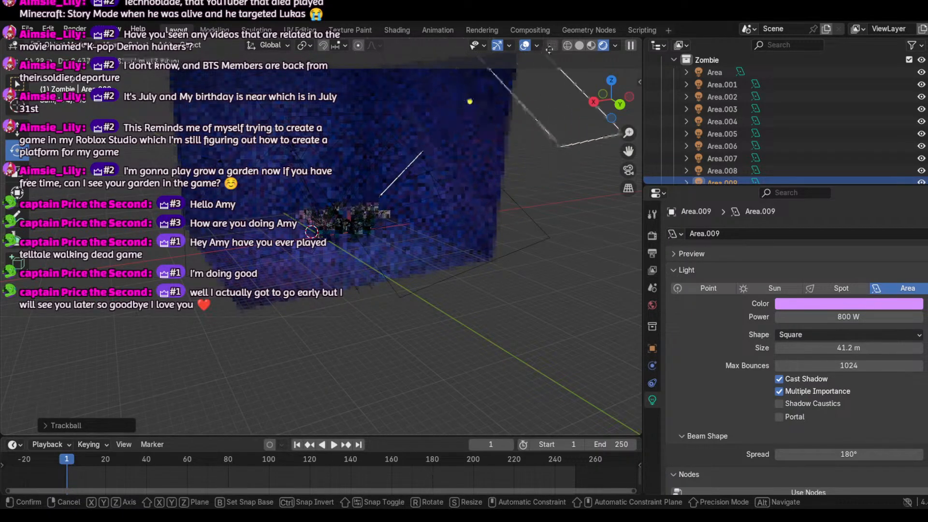
click(540, 63)
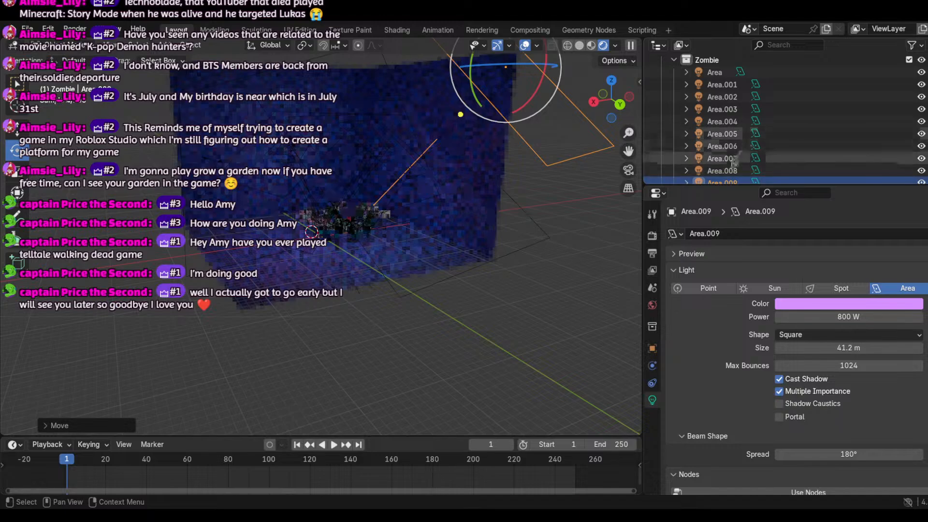
Step: Set the power of the Area.009 light to 900 W
click(730, 172)
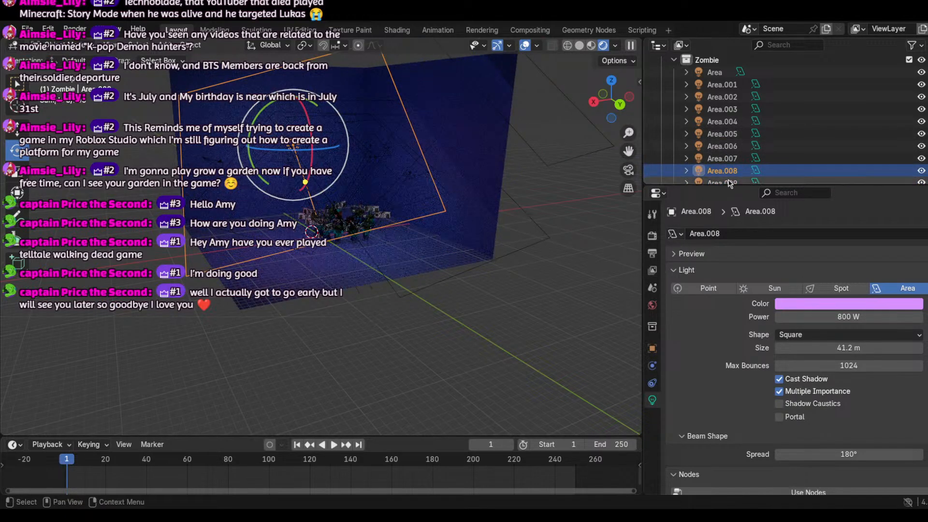
click(730, 182)
scroll(749, 169, down, 3)
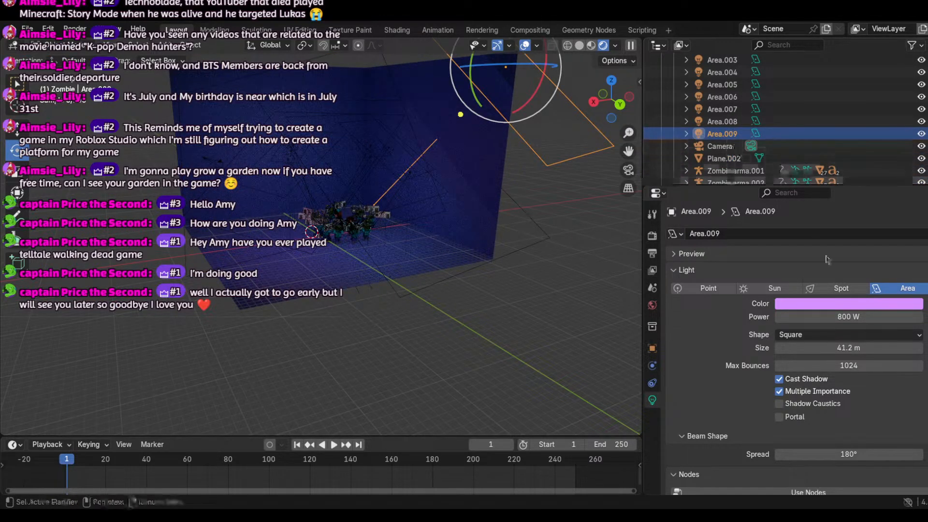
click(729, 123)
click(730, 135)
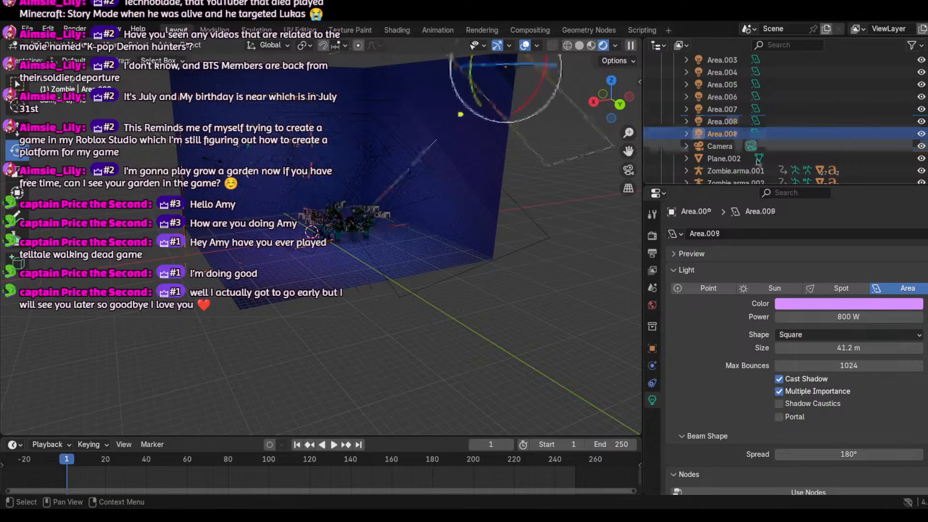
drag(832, 322, 832, 322)
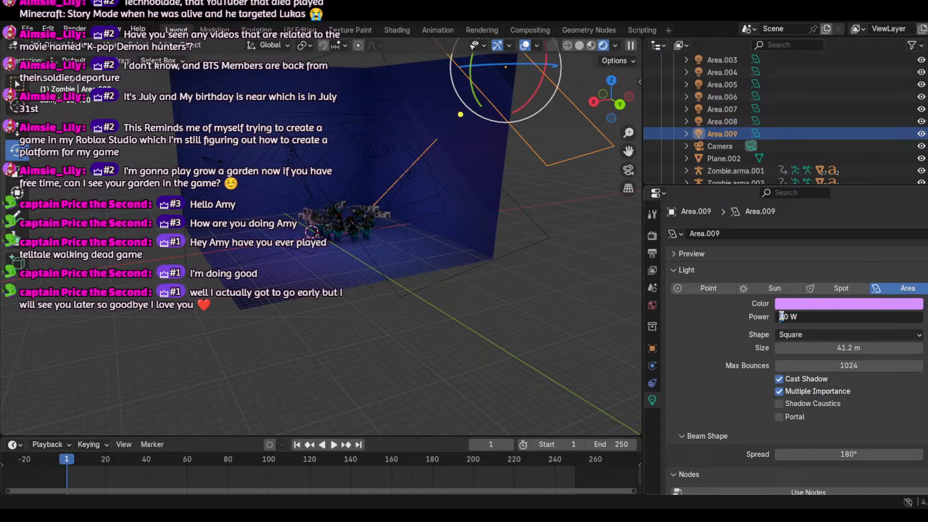
key(Return)
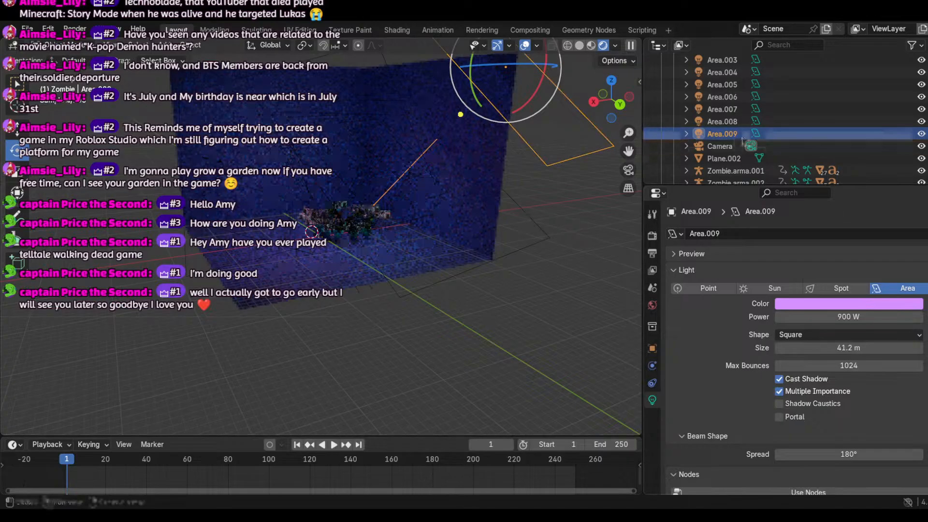
Step: Change the colour of the Area.009 light to hot pink #FF328C
click(725, 126)
click(728, 138)
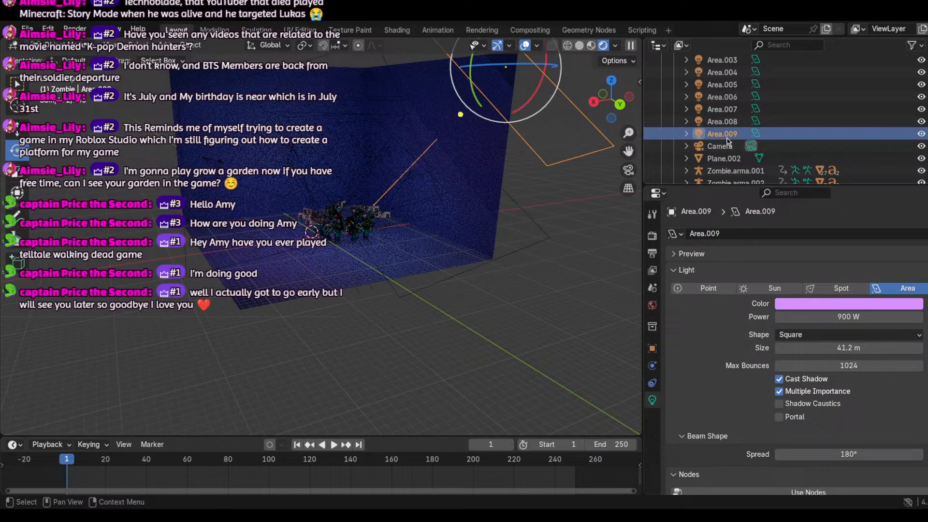
click(841, 305)
drag(845, 154, 843, 152)
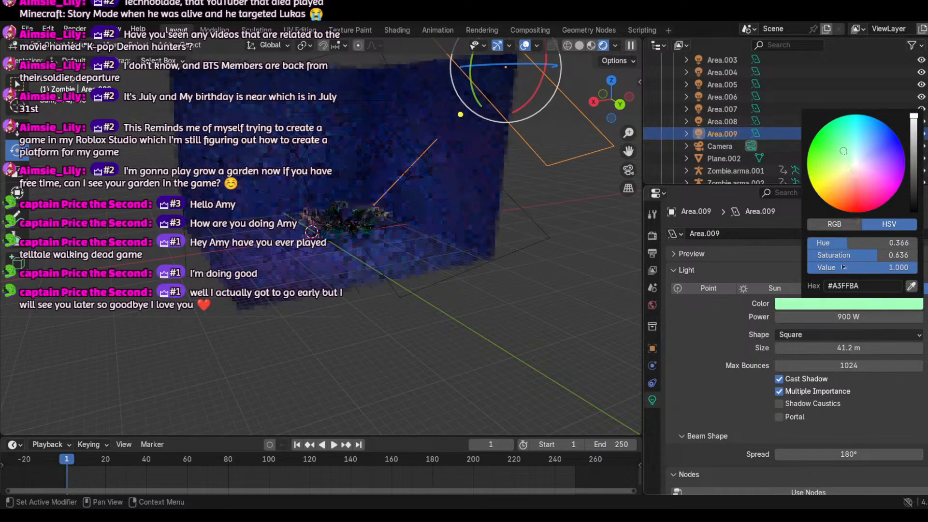
click(860, 304)
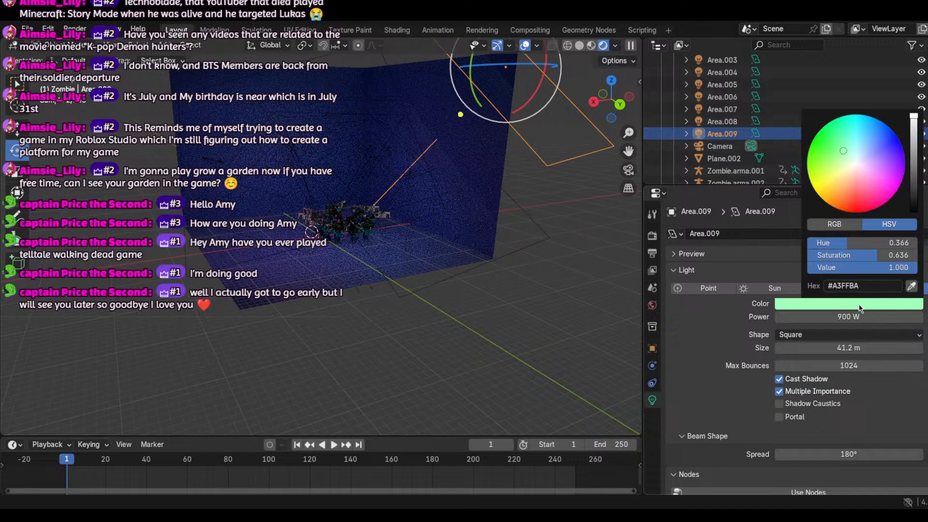
click(869, 180)
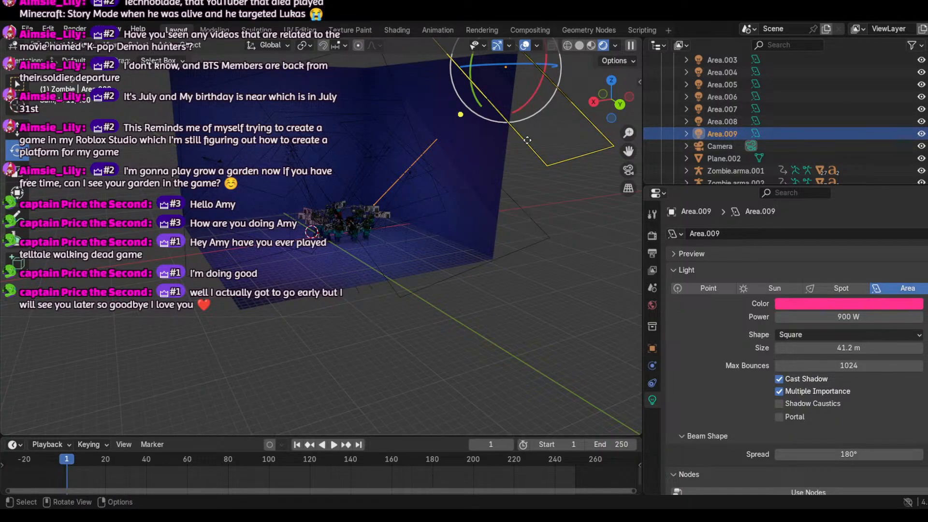
Step: Duplicate the hot pink light, place the copy above the characters and rotate its beam down toward them
key(shift+d)
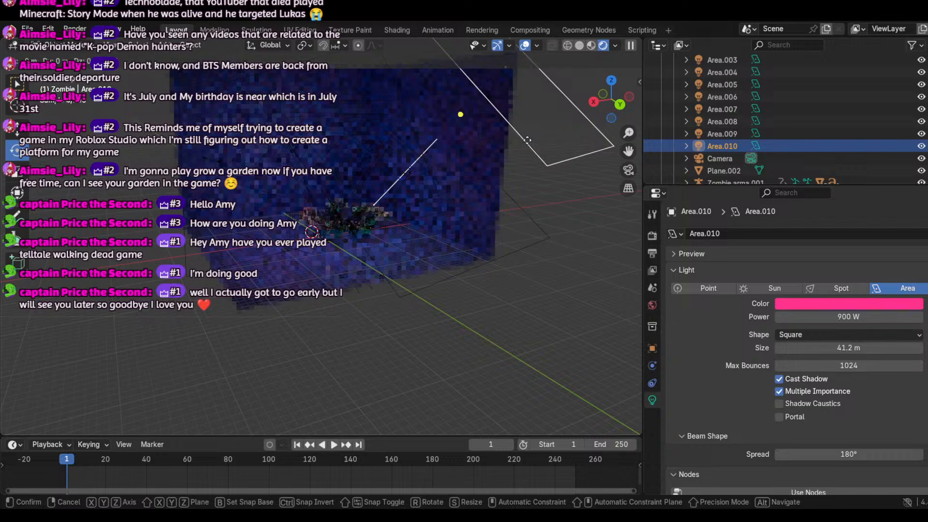
click(361, 207)
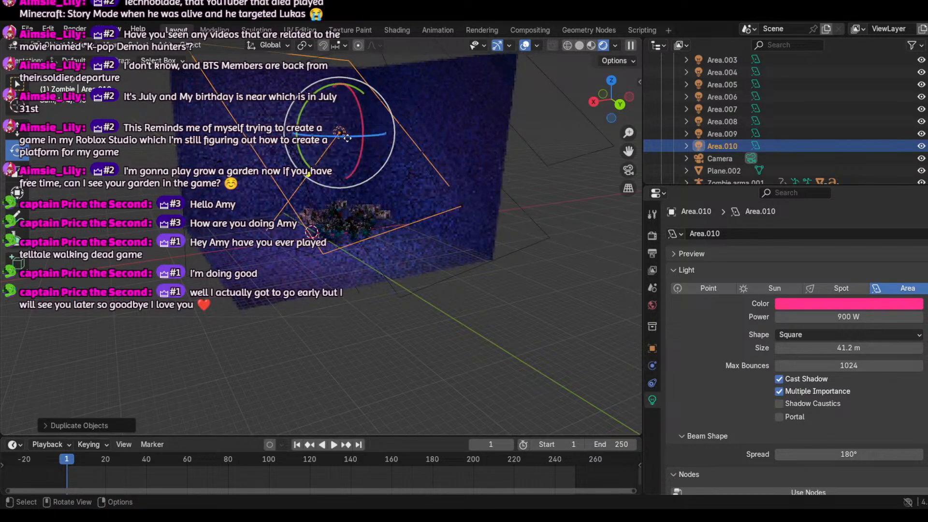
drag(347, 138, 372, 167)
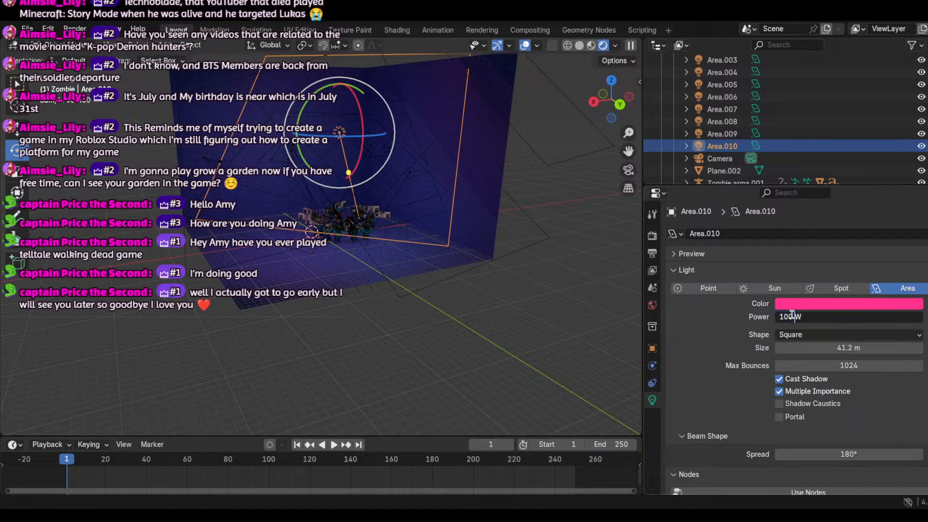
Step: Set the power of the duplicated Area.010 light to 1000 W and its colour to bright cyan
key(Return)
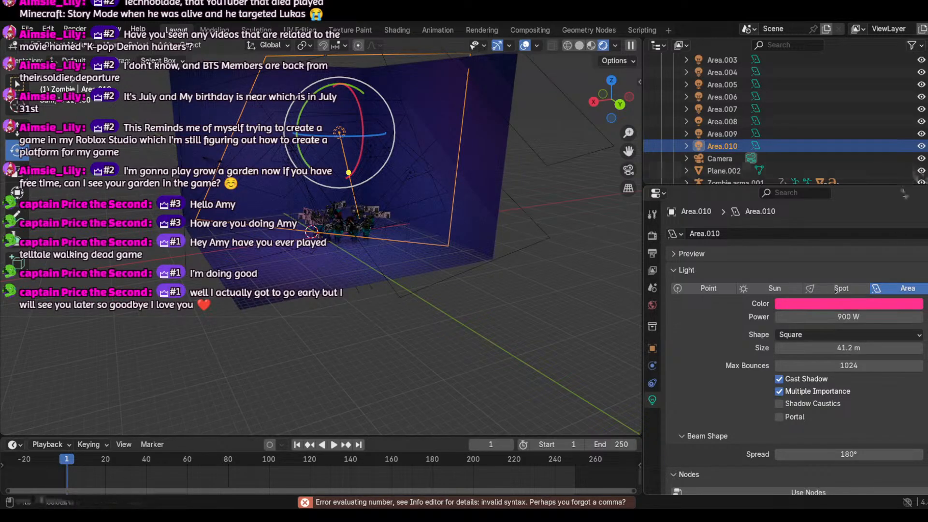
click(785, 316)
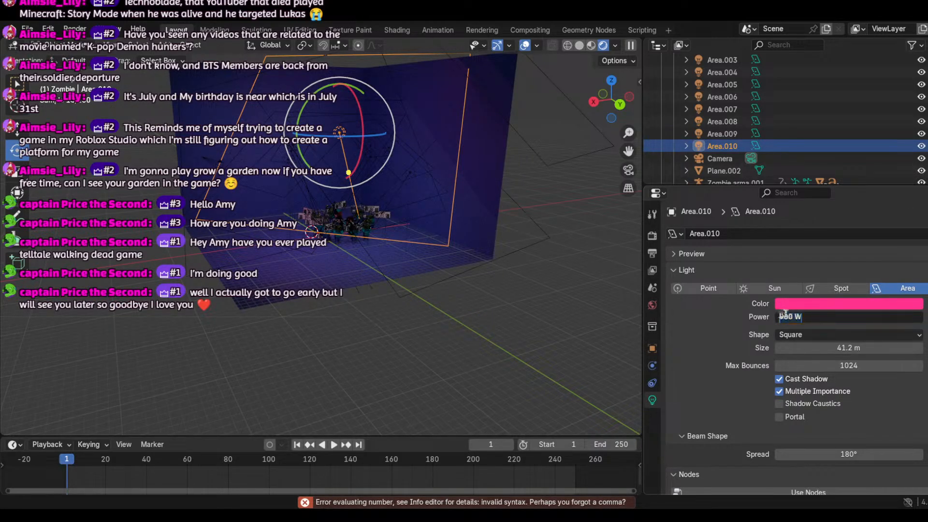
click(782, 315)
key(Return)
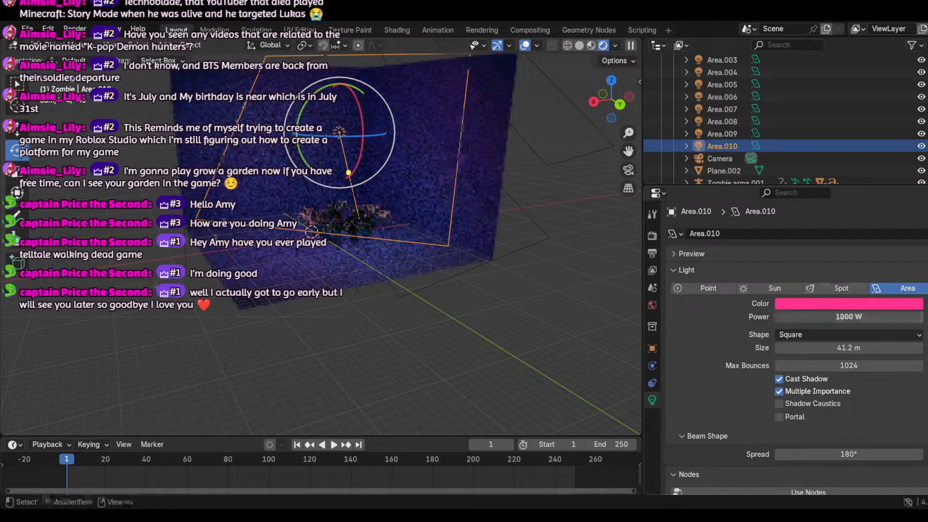
click(880, 305)
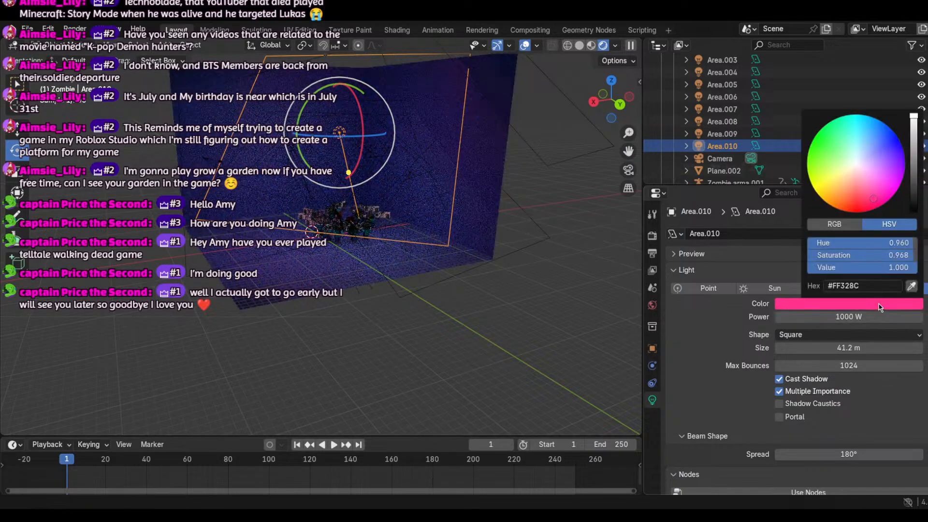
click(852, 304)
click(837, 143)
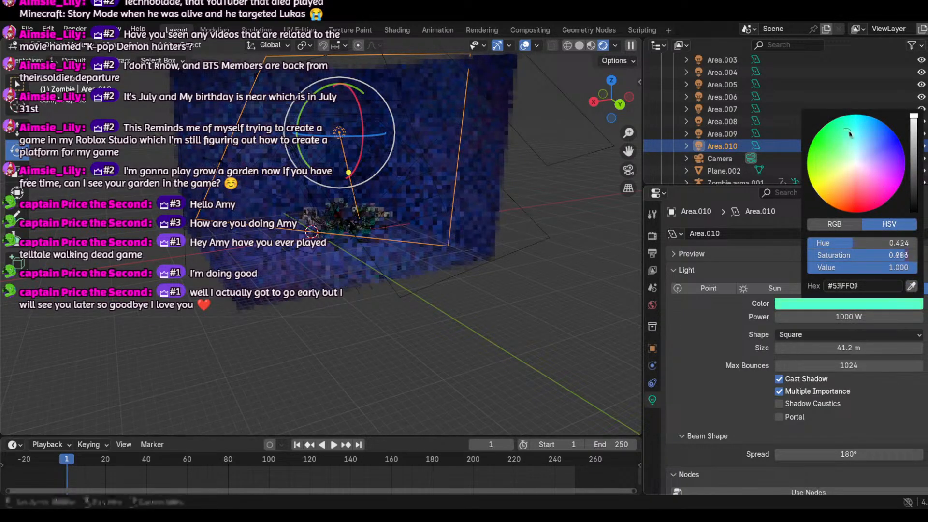
Step: View the set through the camera and look over the scene's output and render settings
click(629, 170)
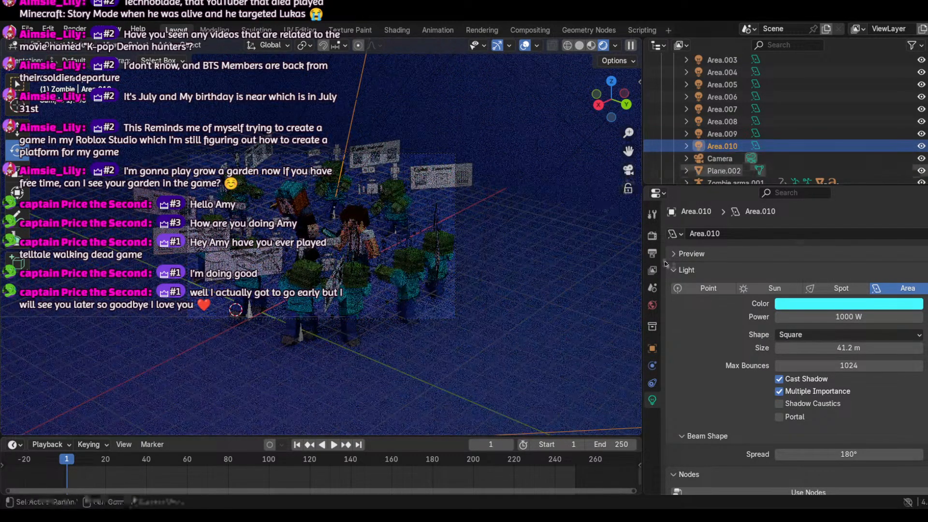
click(653, 236)
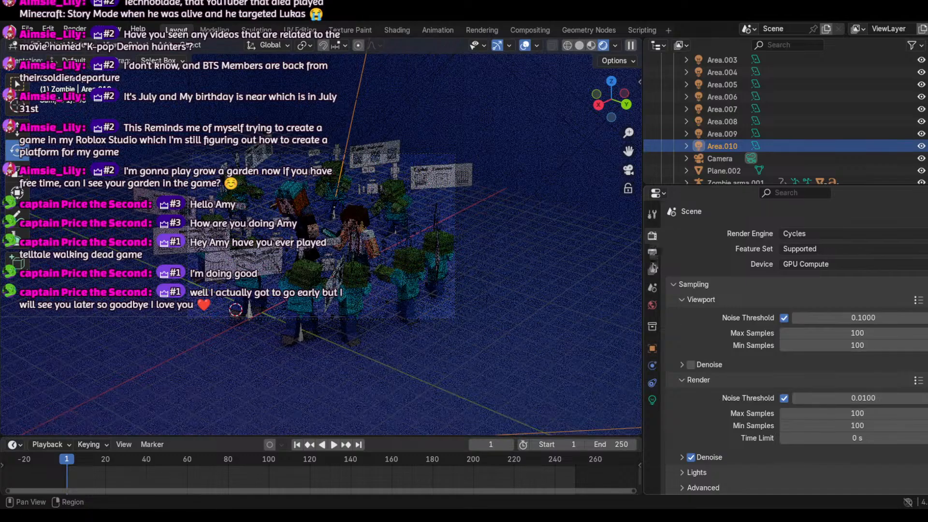
click(652, 254)
scroll(815, 329, down, 6)
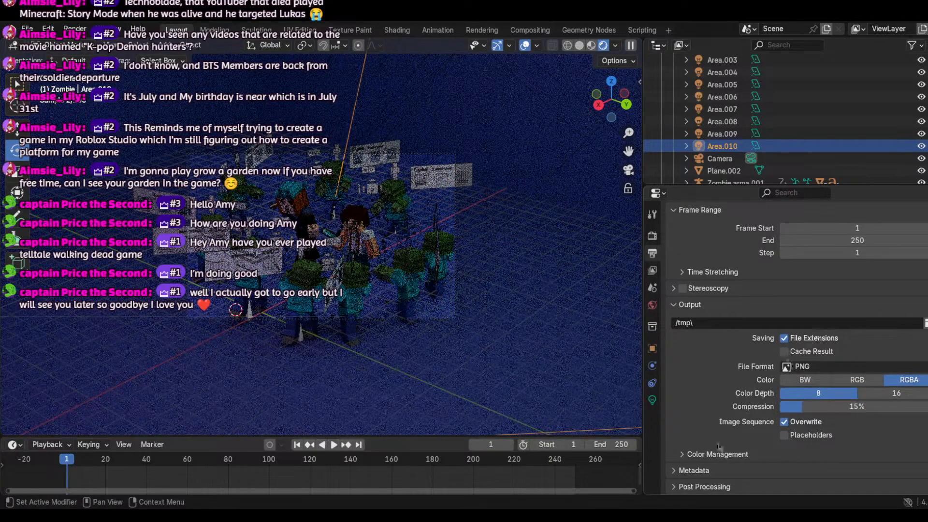
scroll(696, 361, up, 4)
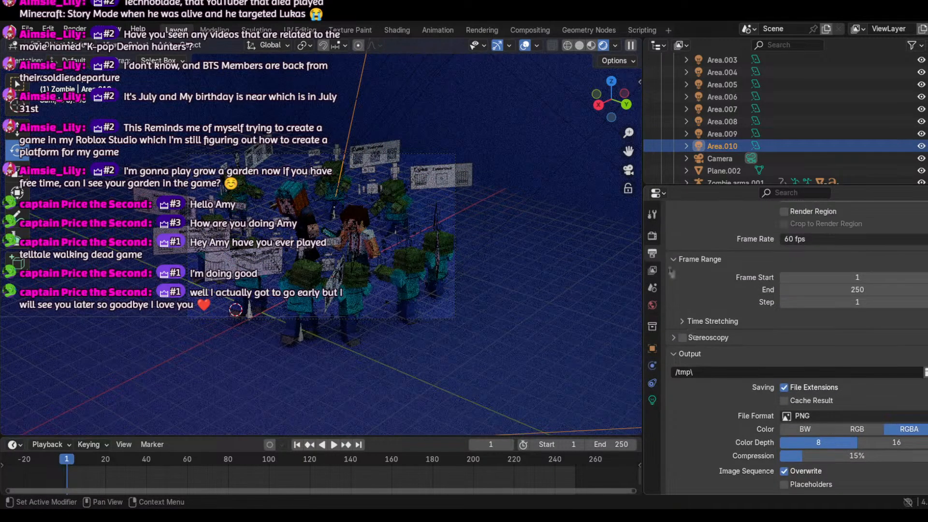
click(652, 271)
click(652, 236)
scroll(711, 288, up, 3)
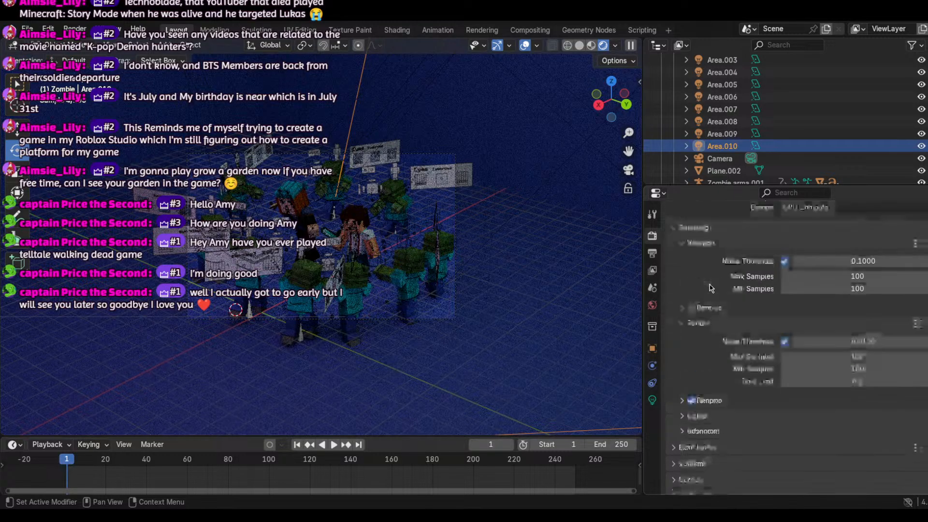
scroll(701, 363, down, 5)
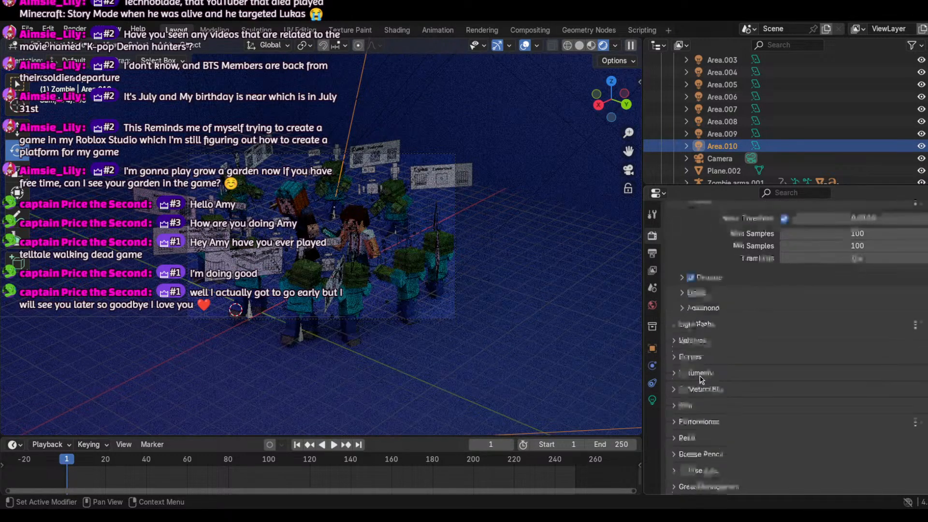
Step: Examine the Cycles render sections, including Light Paths, Volumes, Curves, Film, Performance and the Sampling subsections
click(686, 326)
click(686, 325)
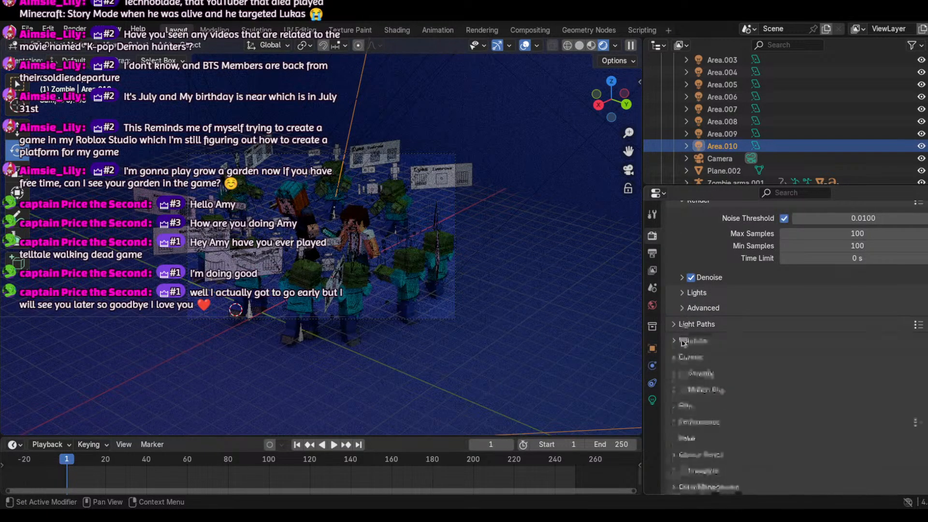
click(683, 341)
click(683, 342)
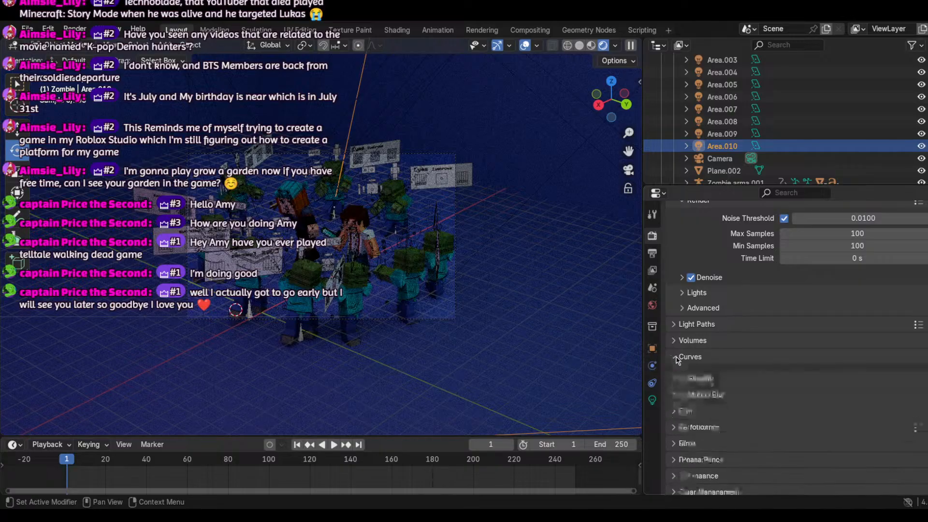
click(678, 357)
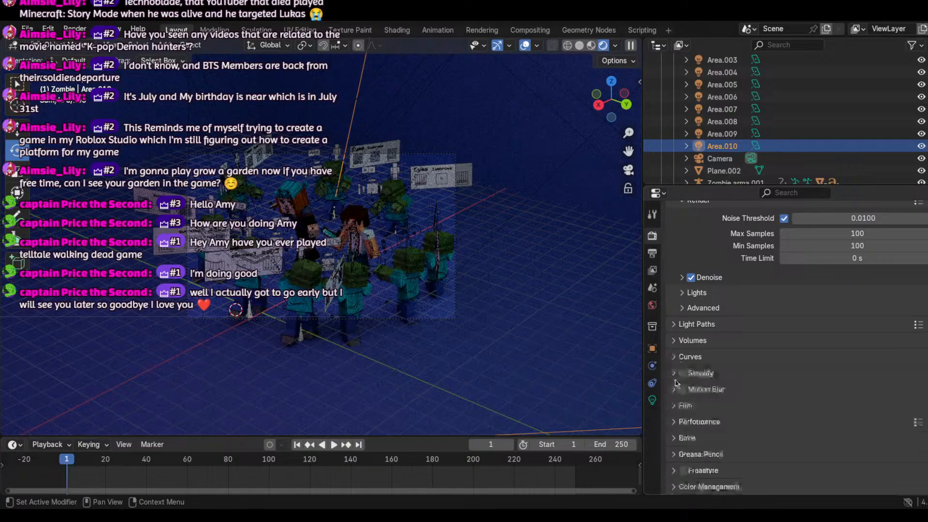
click(677, 406)
click(677, 406)
click(677, 422)
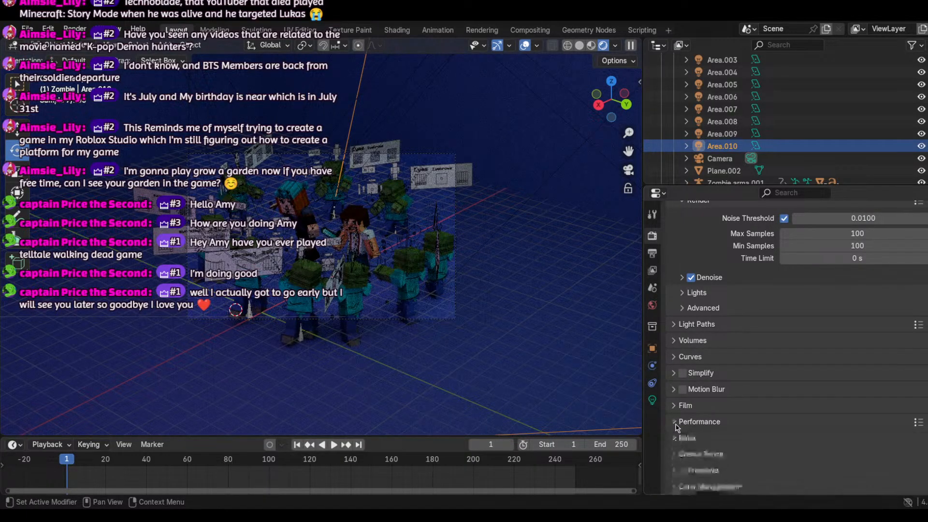
scroll(679, 339, up, 8)
click(680, 286)
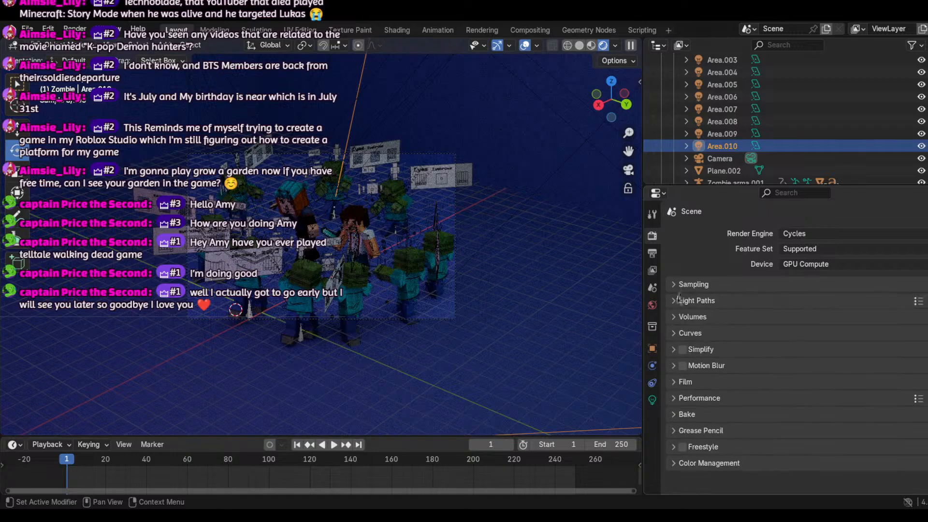
click(676, 303)
click(676, 302)
click(676, 320)
click(676, 321)
click(676, 285)
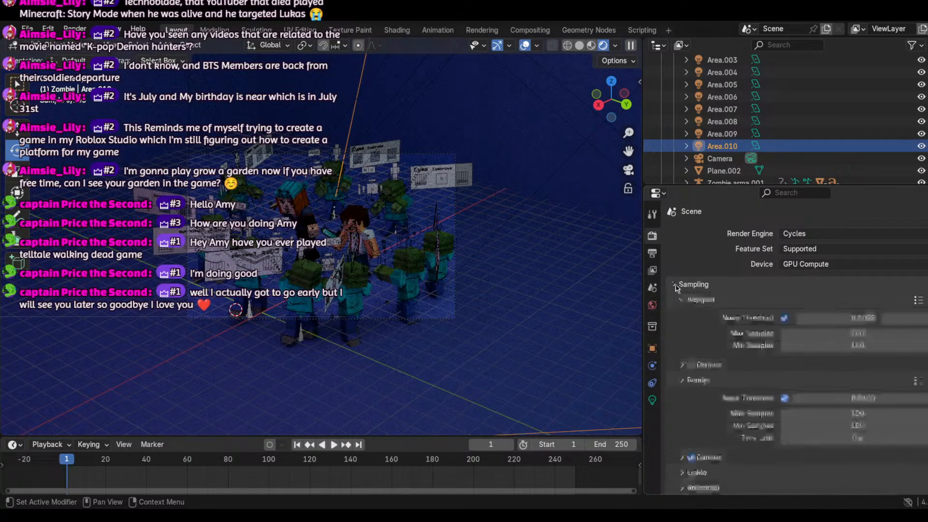
scroll(681, 298, down, 5)
click(691, 358)
scroll(690, 368, up, 4)
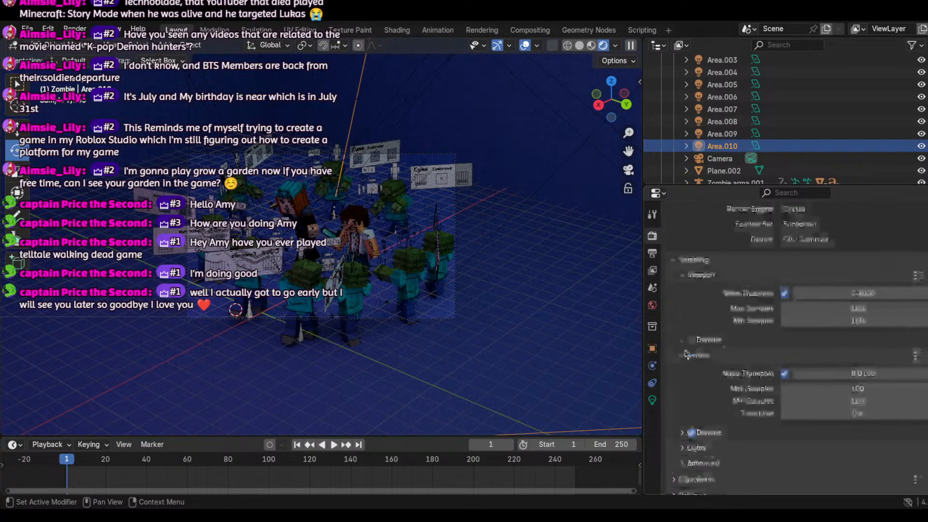
click(694, 447)
scroll(696, 398, down, 3)
click(696, 398)
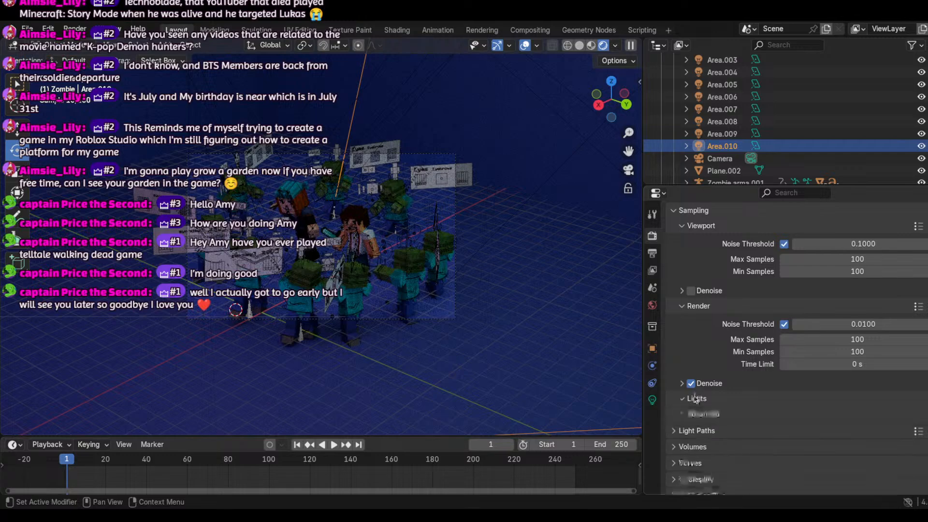
scroll(684, 339, up, 4)
click(679, 284)
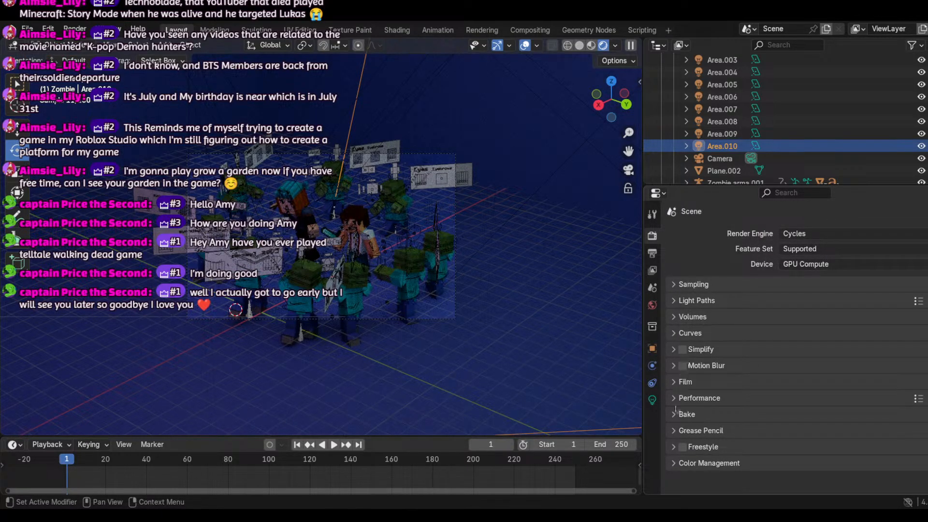
Step: In Color Management, set the look to Medium High Contrast, the exposure to 0.503 and the gamma to 1.157
click(679, 463)
scroll(681, 470, down, 5)
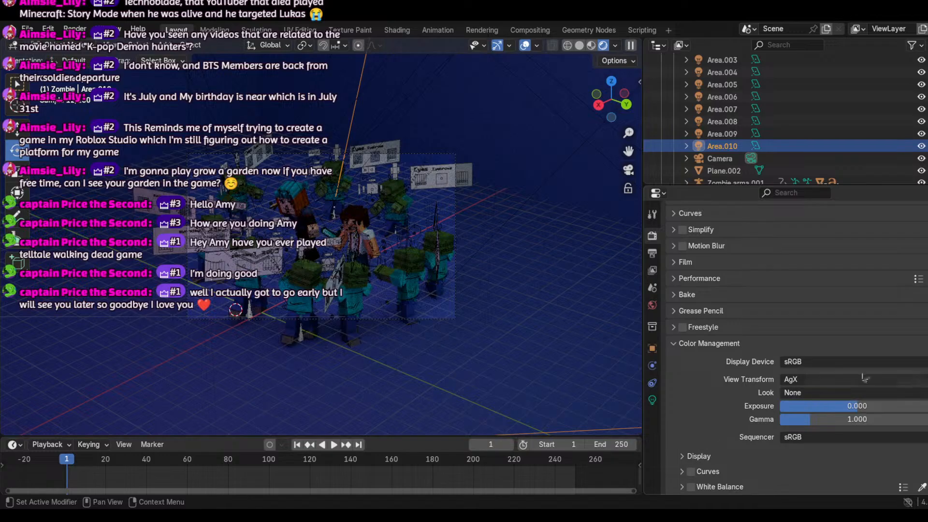
click(852, 394)
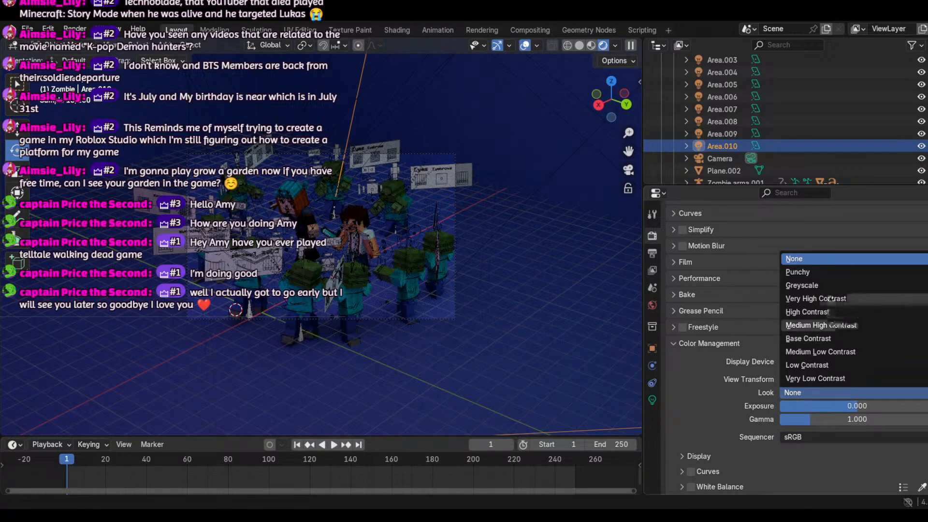
click(824, 331)
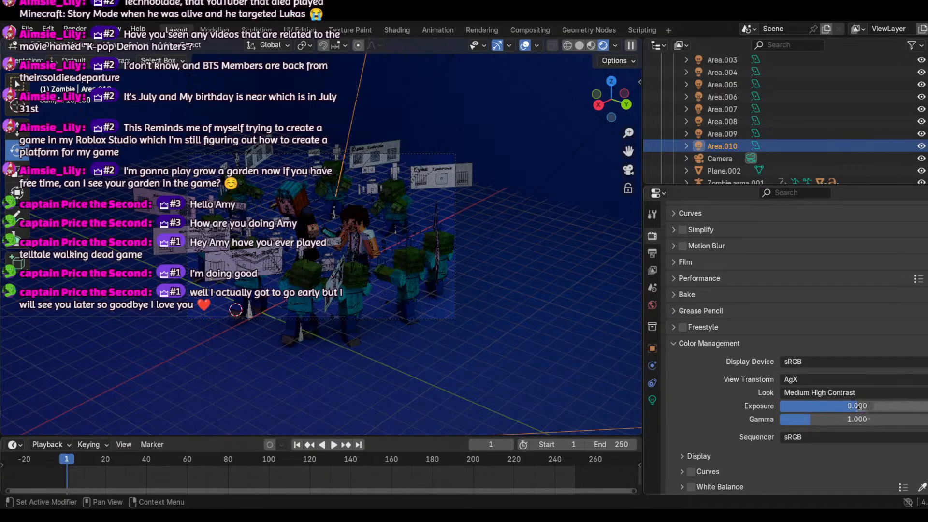
drag(859, 406, 892, 406)
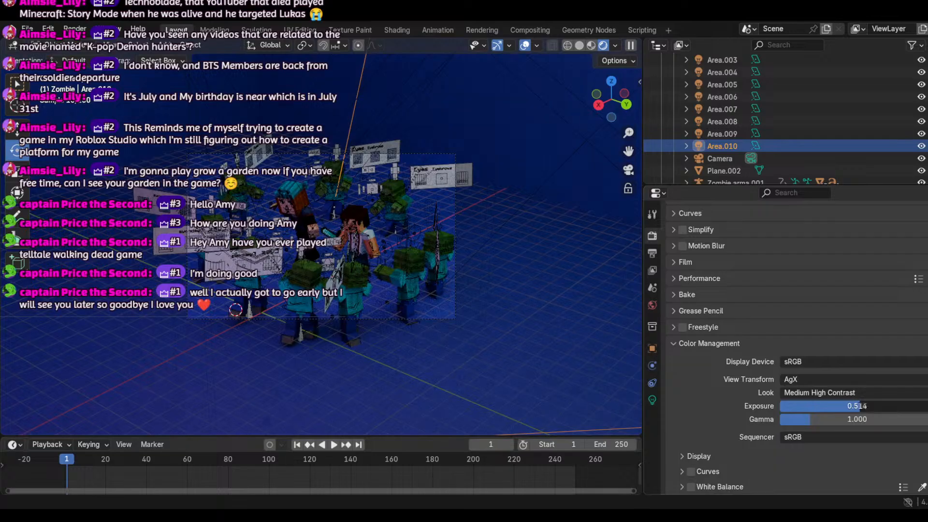
drag(854, 419, 855, 419)
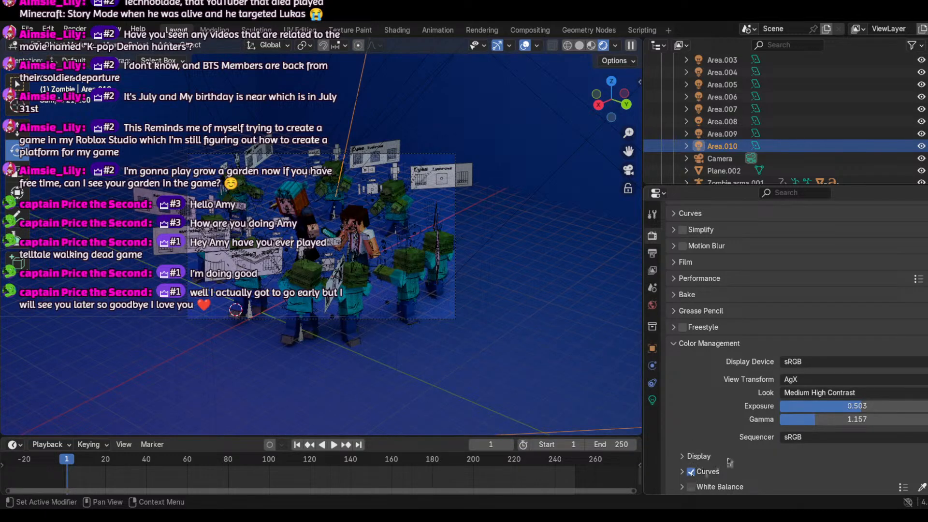
Step: Enable the Color Management curves and lift the combined curve slightly with a point at about X 0.427, Y 0.45
click(682, 472)
scroll(800, 351, down, 8)
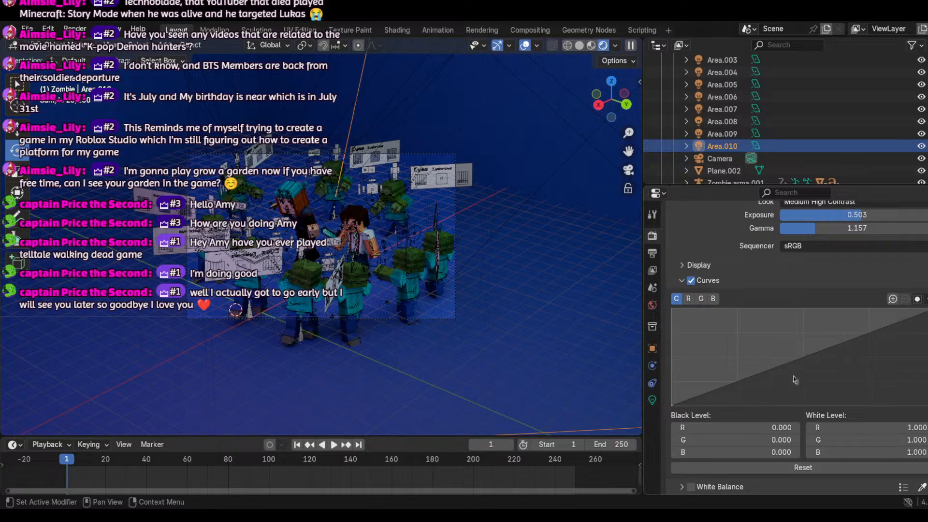
mouse_move(791, 367)
mouse_down()
mouse_move(781, 355)
mouse_move(784, 362)
mouse_up()
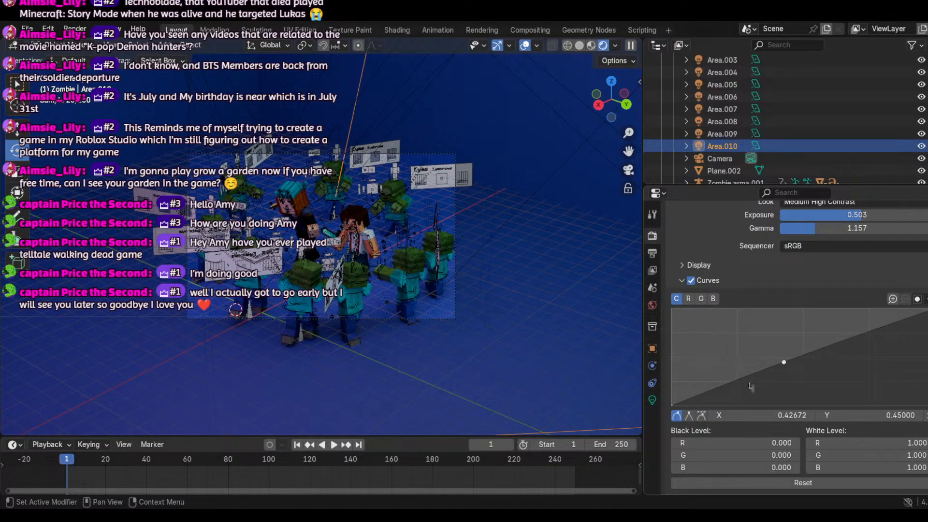
drag(743, 383, 744, 382)
Step: Lift the midtones of the red and green curves, with the green curve's point at about X 0.347, Y 0.43
click(688, 299)
drag(800, 366, 763, 366)
click(701, 298)
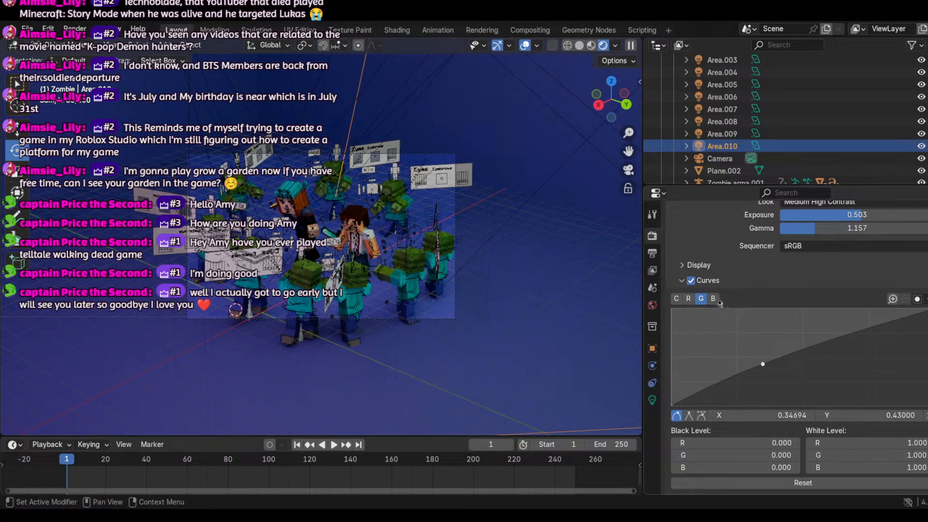
Step: Lift the midtones of the blue curve with a point at about X 0.395, Y 0.485, and check the scene outside and inside the camera view
click(714, 299)
click(780, 365)
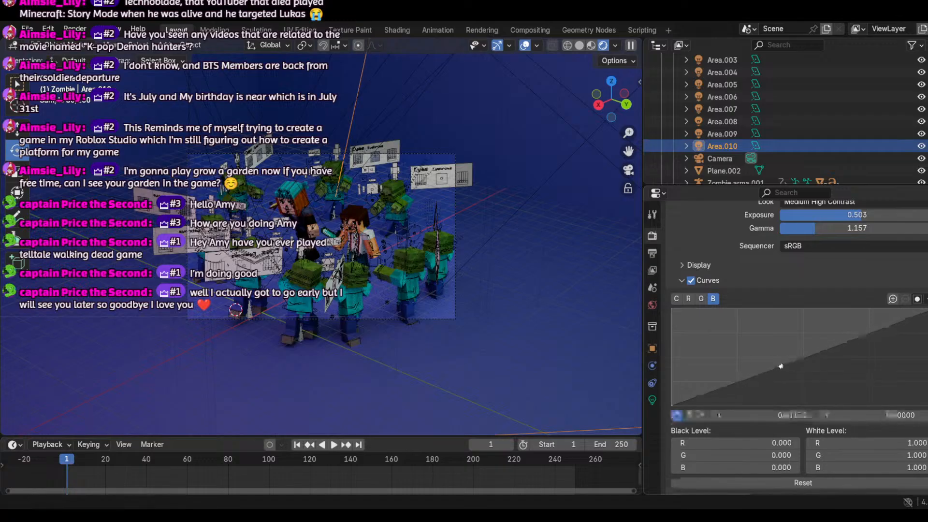
drag(780, 364, 776, 359)
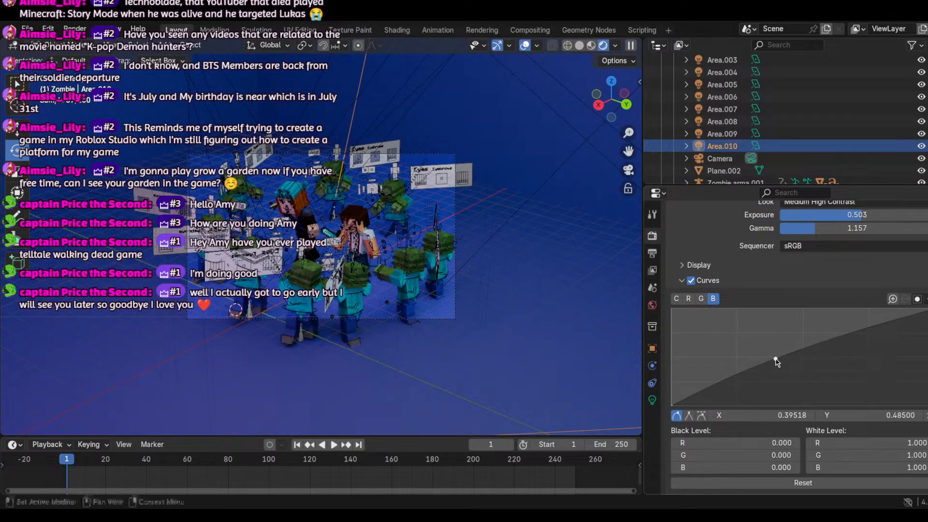
click(624, 173)
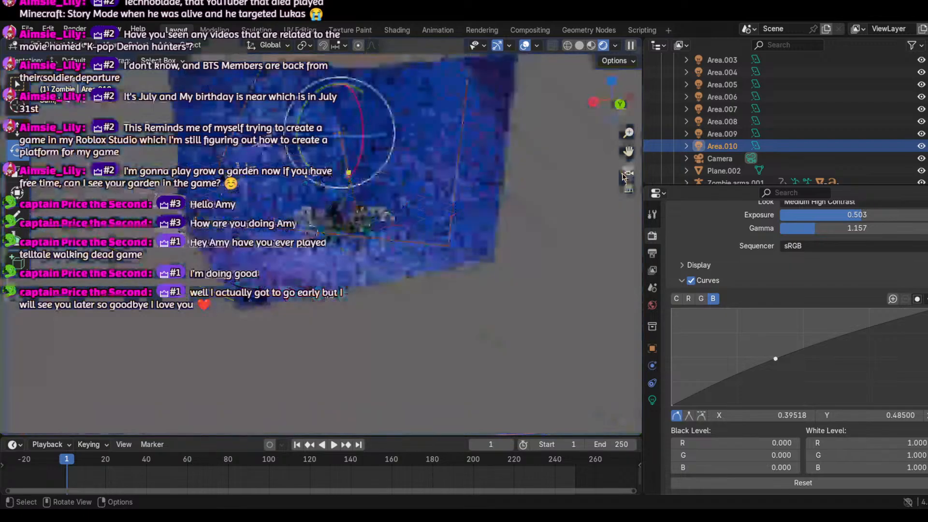
click(624, 175)
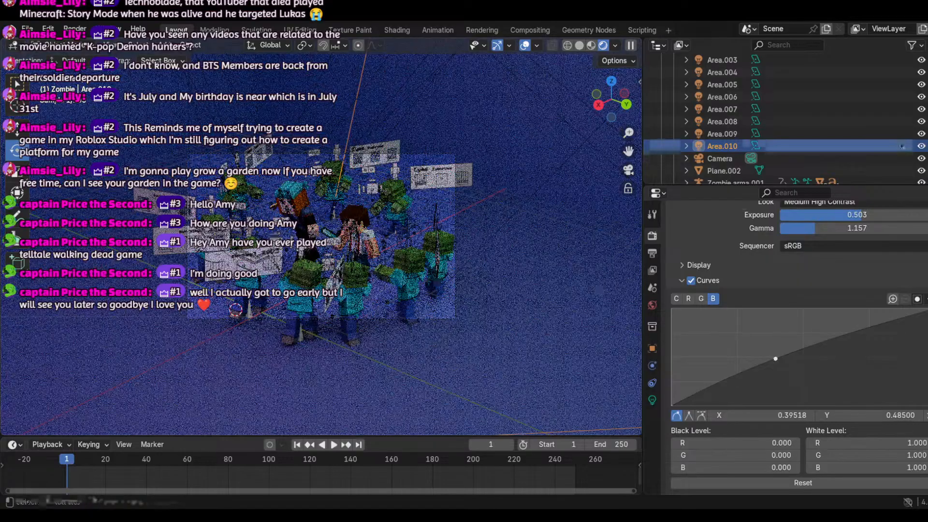
Step: Set the look to Medium Low Contrast and ease the blue curve's point to about X 0.406, Y 0.46
scroll(890, 208, up, 2)
click(863, 226)
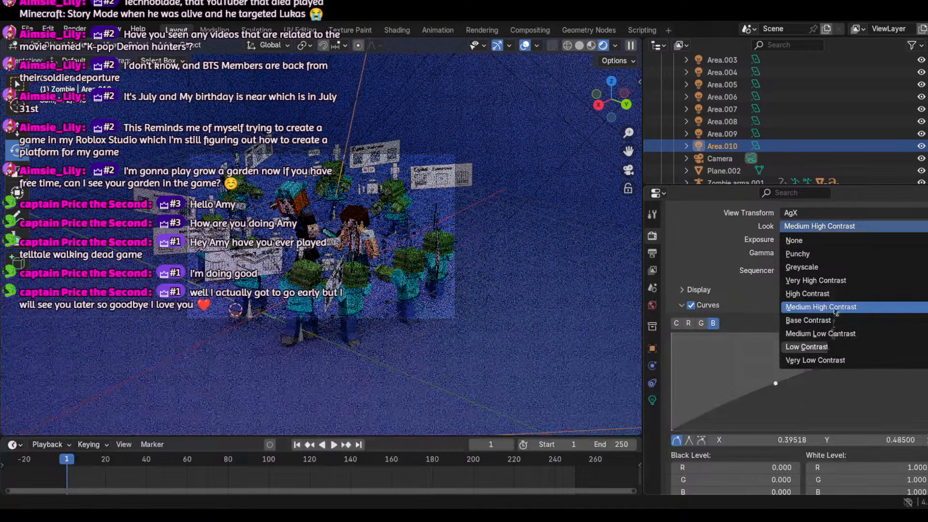
click(836, 335)
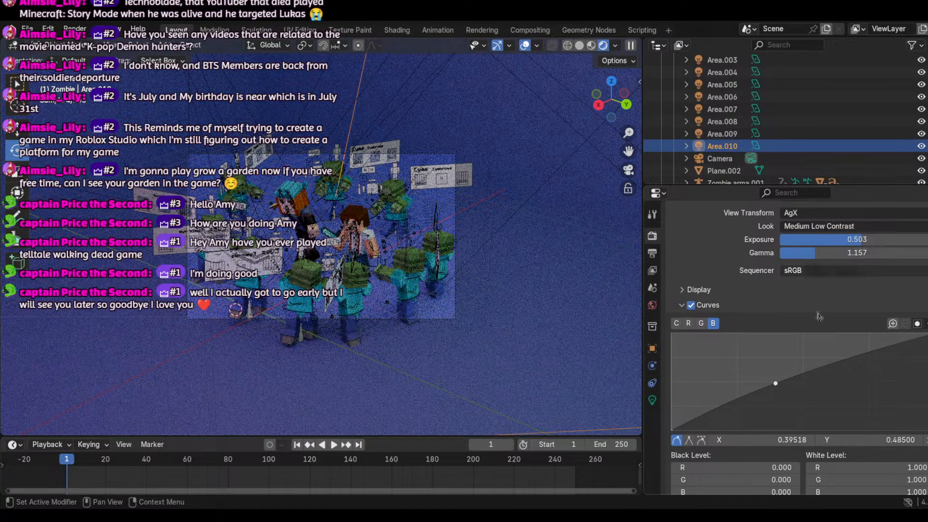
scroll(817, 315, down, 1)
drag(776, 359, 779, 361)
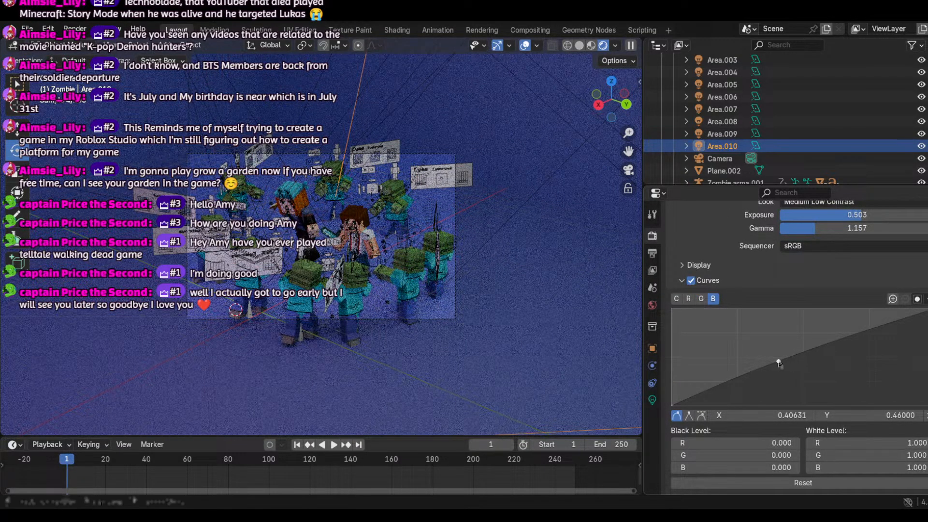
Step: Lower the red curve's midtone point to about X 0.391, Y 0.36, and raise the combined curve's upper midtone point to about X 0.40, Y 0.555
click(701, 298)
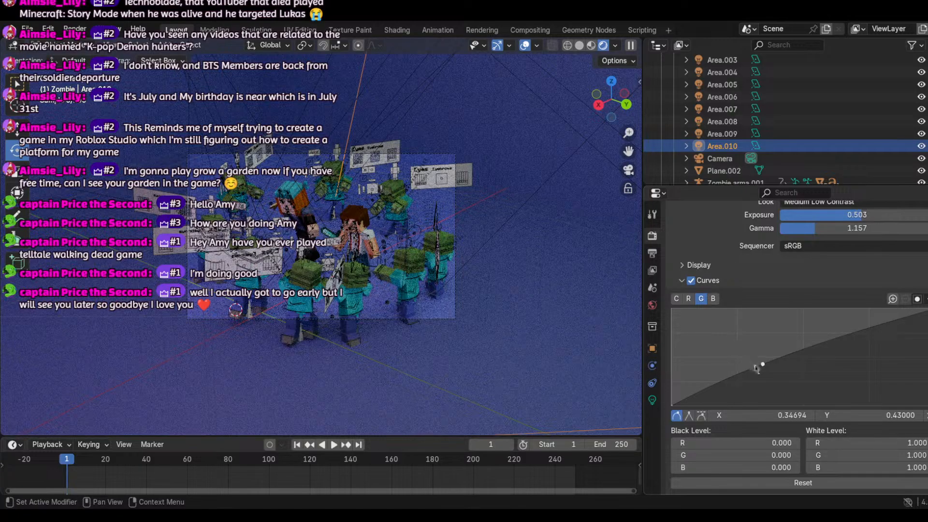
drag(757, 369, 775, 374)
click(688, 299)
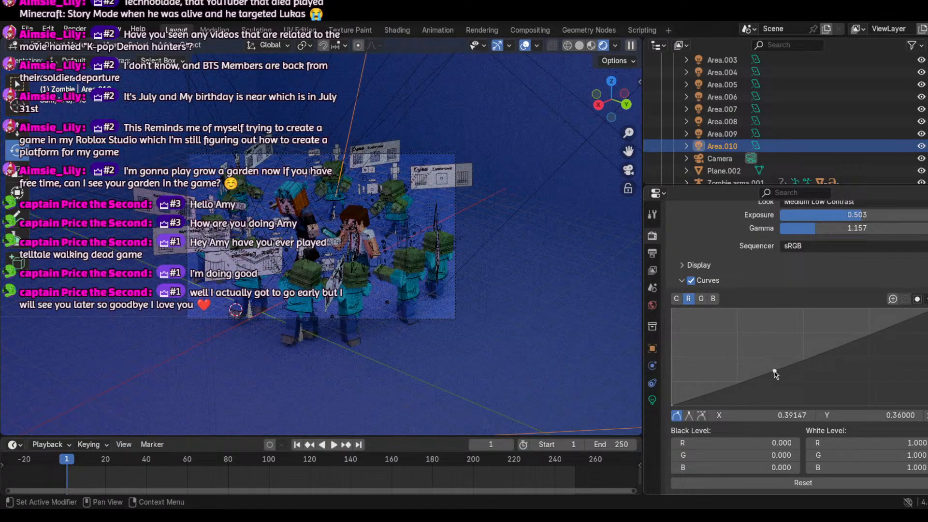
click(676, 298)
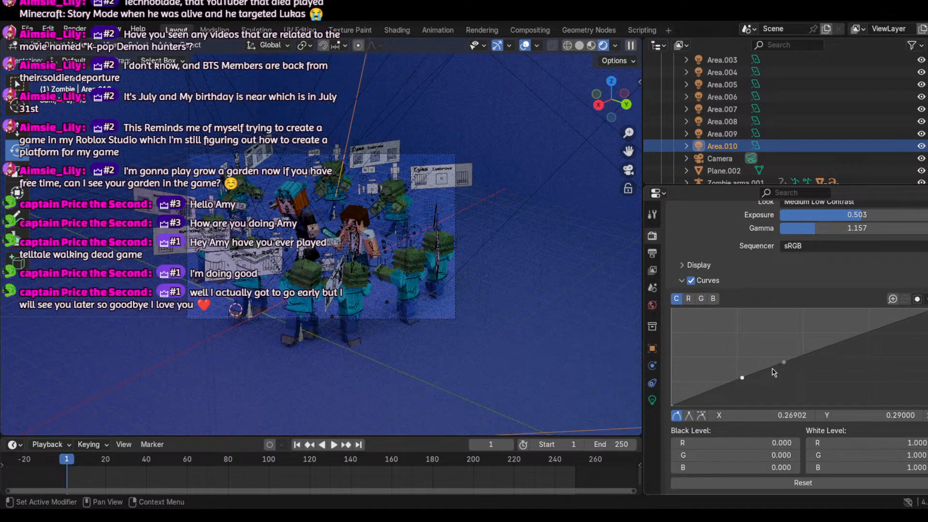
mouse_move(785, 365)
mouse_down()
mouse_move(789, 375)
mouse_move(778, 353)
mouse_up()
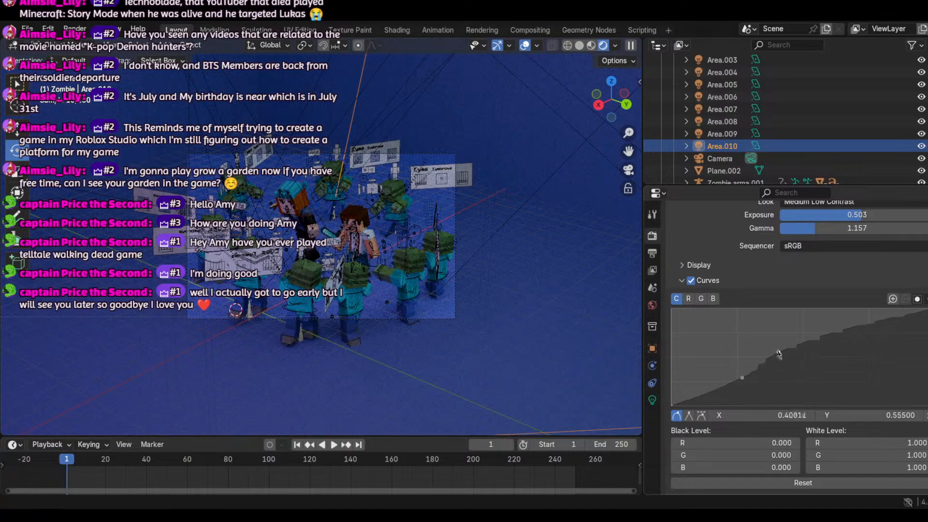